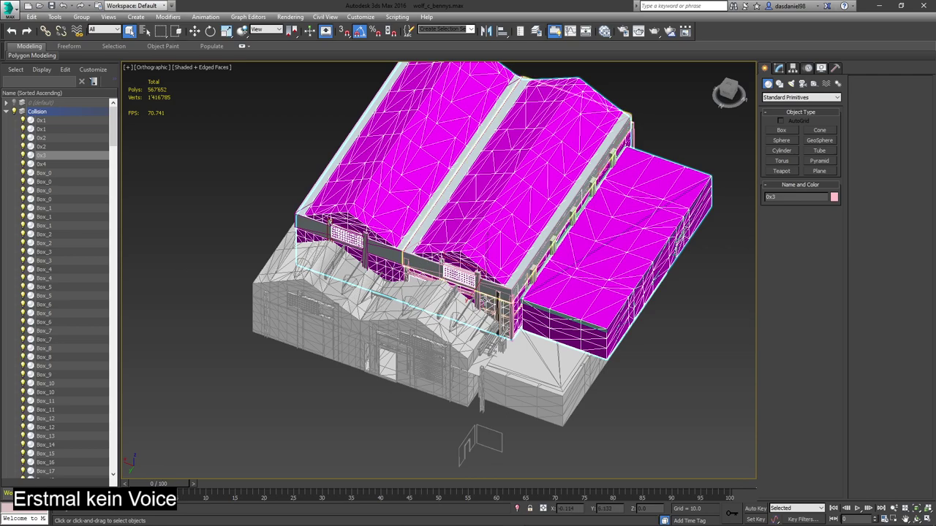
- Unfreeze the READY EXPORT layer and freeze the Collision layer
click(7, 113)
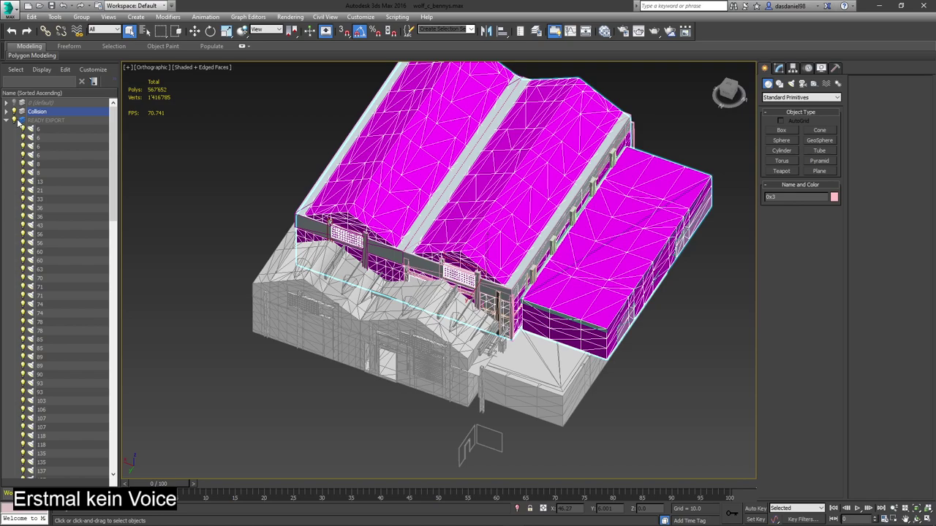
click(7, 120)
click(8, 121)
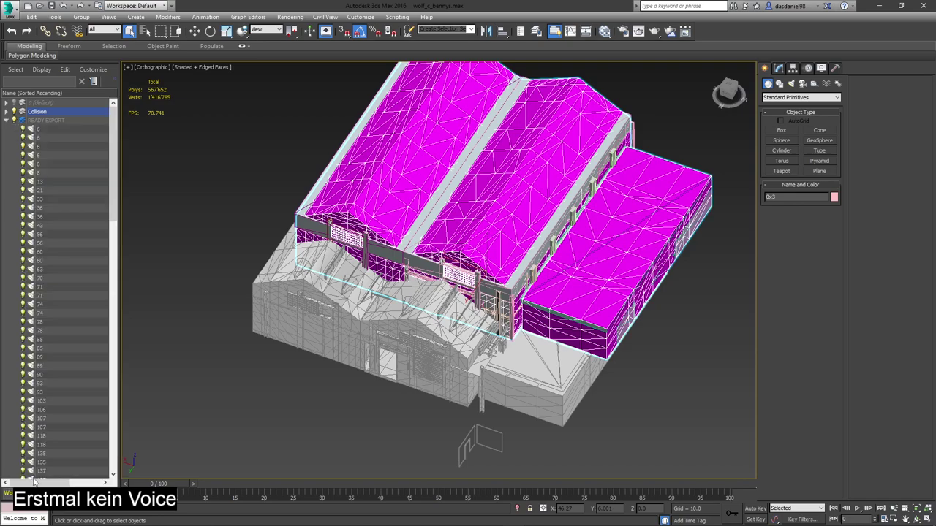
drag(34, 482, 80, 482)
click(101, 121)
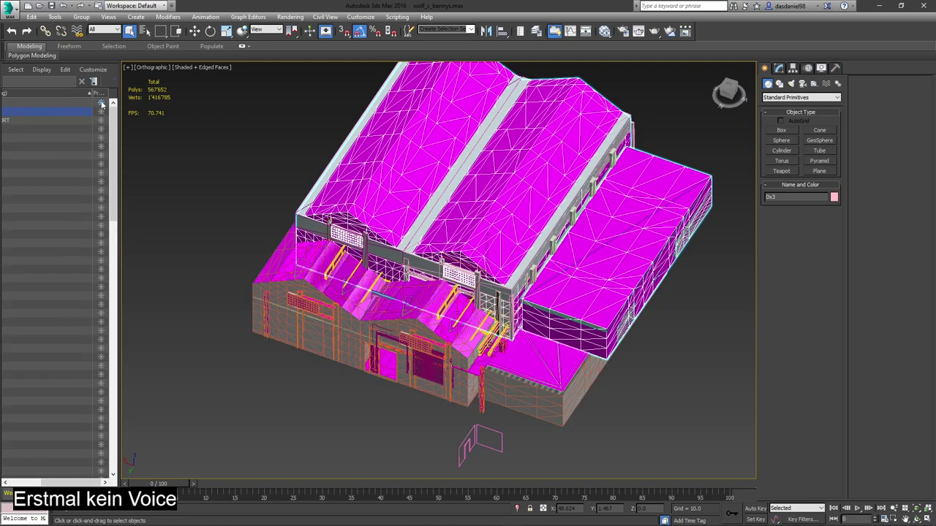
drag(70, 486, 124, 482)
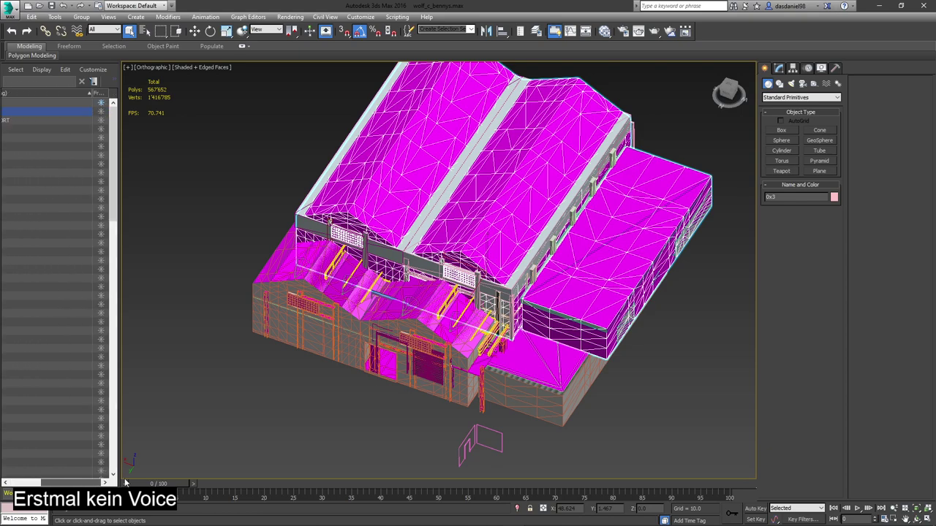
click(102, 112)
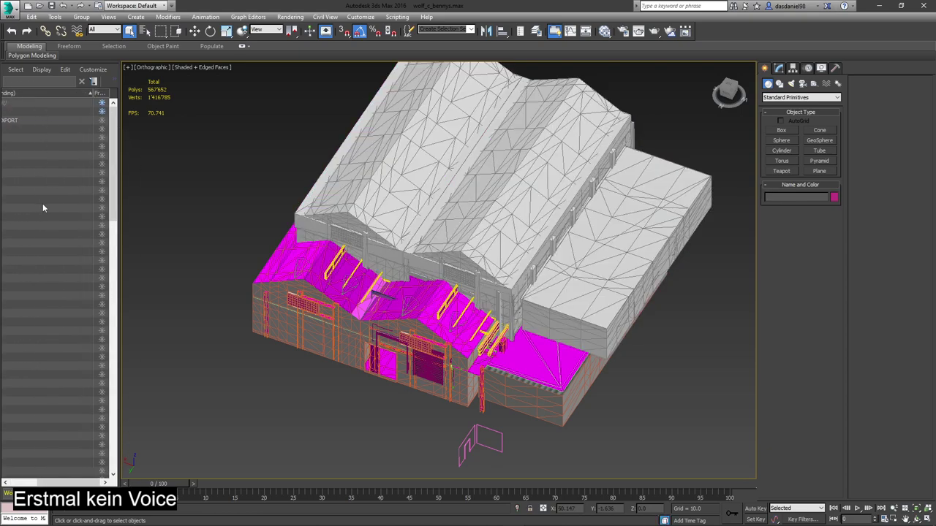
- Delete all the numbered light objects, 6 through 246, from the READY EXPORT layer
mouse_move(71, 482)
mouse_down()
mouse_move(41, 482)
mouse_move(57, 479)
mouse_up()
click(58, 471)
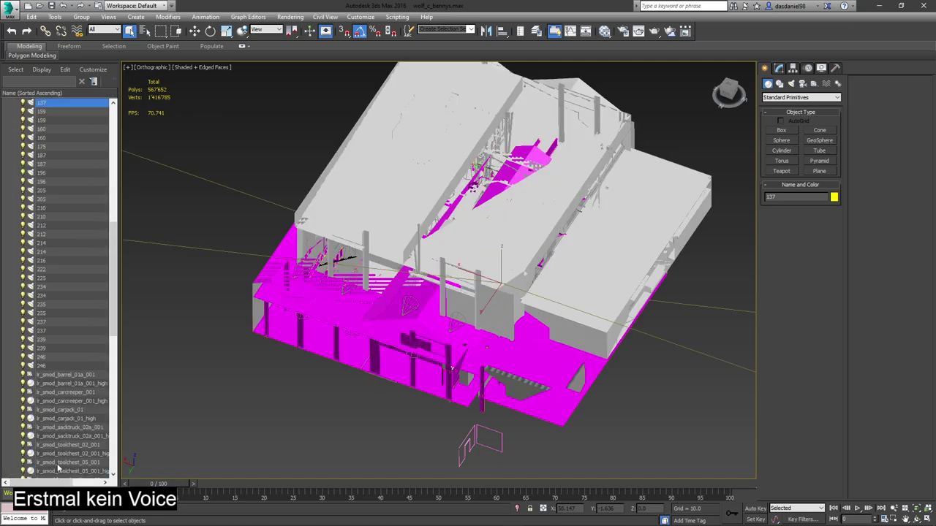
click(55, 364)
scroll(94, 226, up, 15)
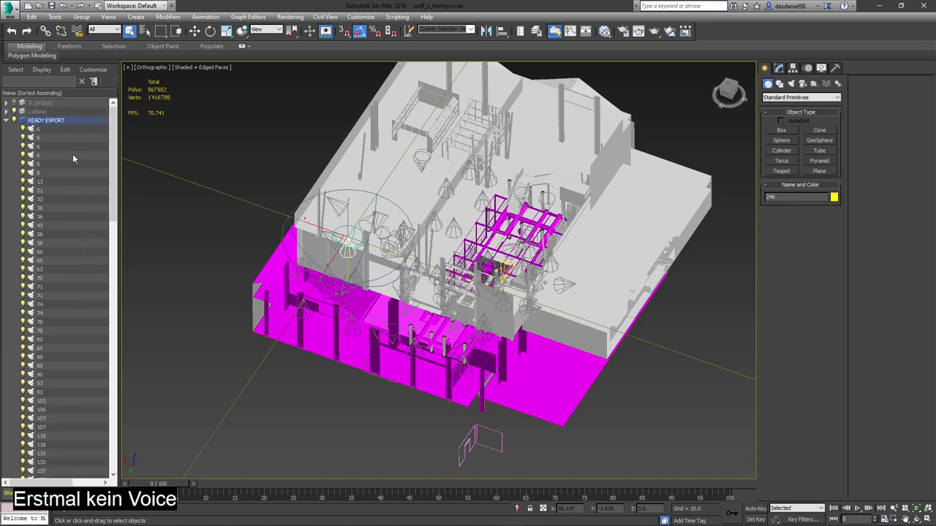
shift+click(60, 130)
key(Delete)
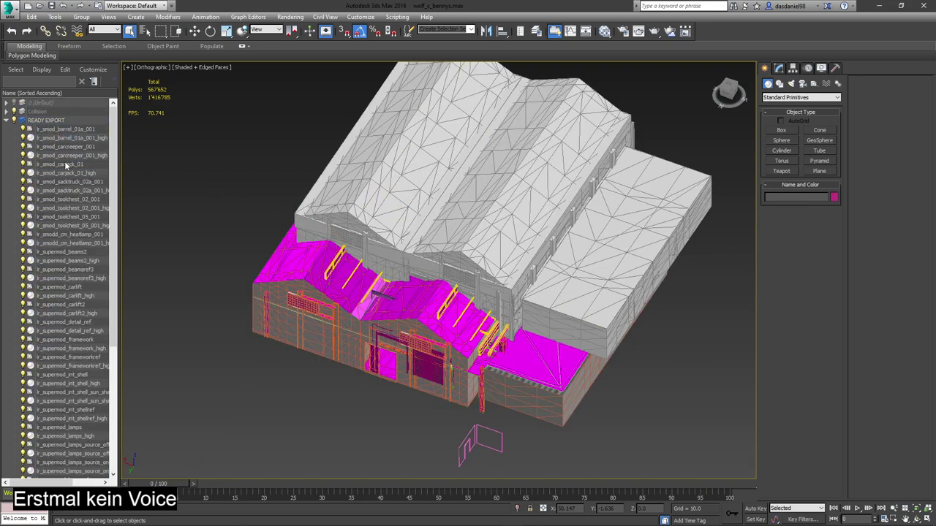
- Change the scene object list from layer grouping to hierarchy grouping
scroll(87, 224, down, 5)
scroll(87, 225, down, 1)
click(98, 496)
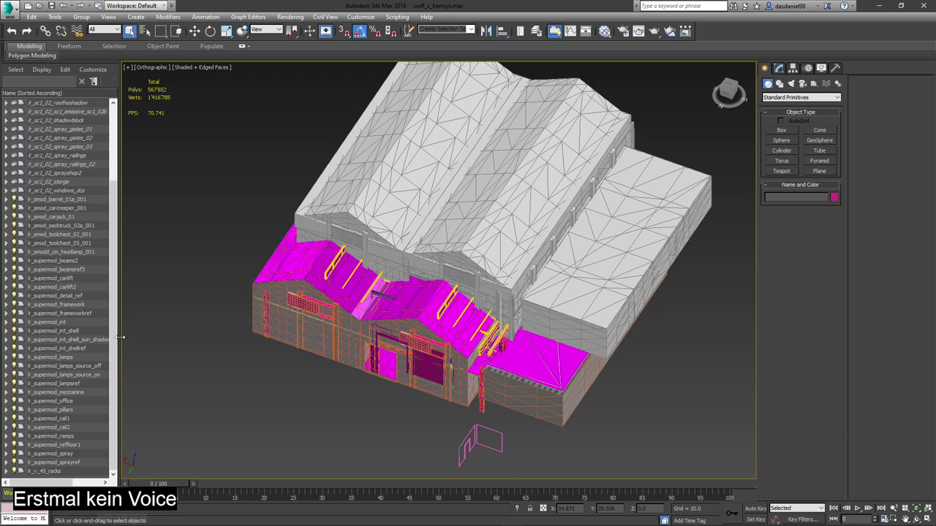
- Try to import lr_sc1_02_interior_0_supermod_int_milo_.ymap.xml and wolf_c_bennys_int_.ytyp.xml with the GTA V Ymap scripts
click(835, 68)
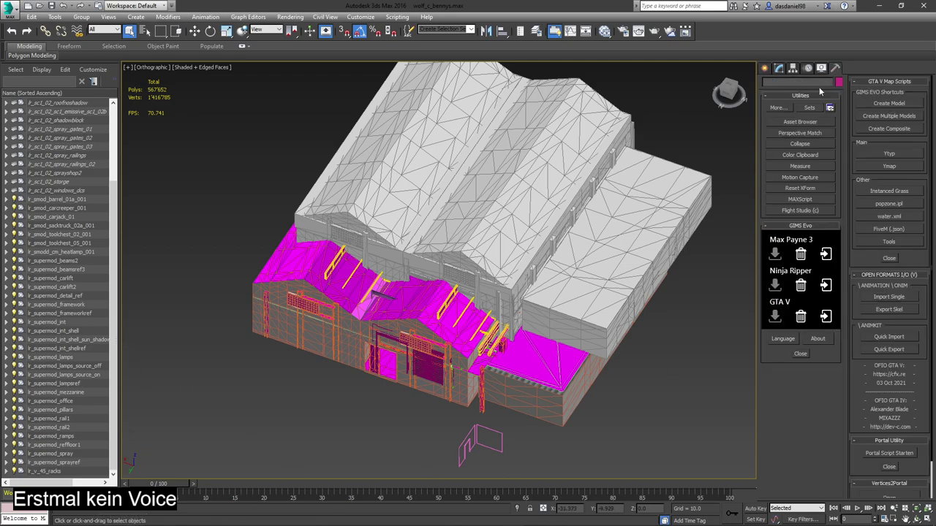
click(880, 167)
click(442, 328)
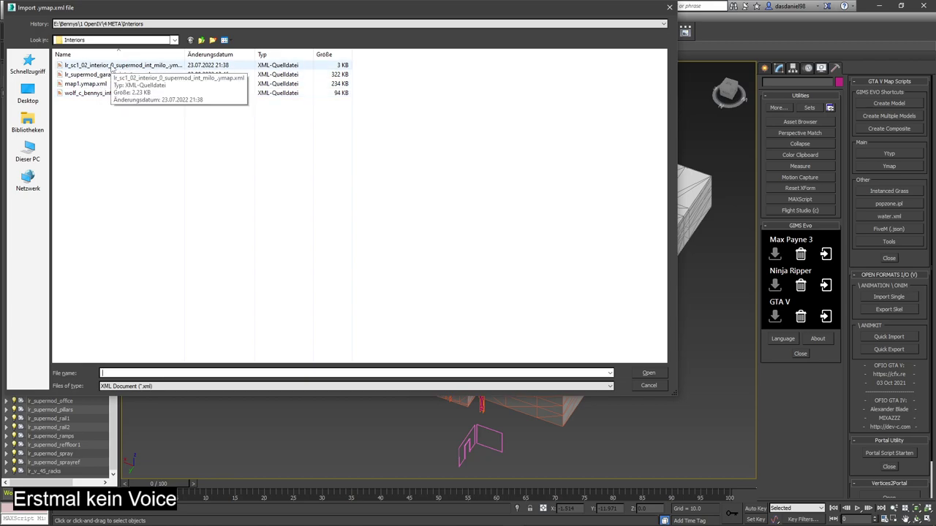
double_click(111, 65)
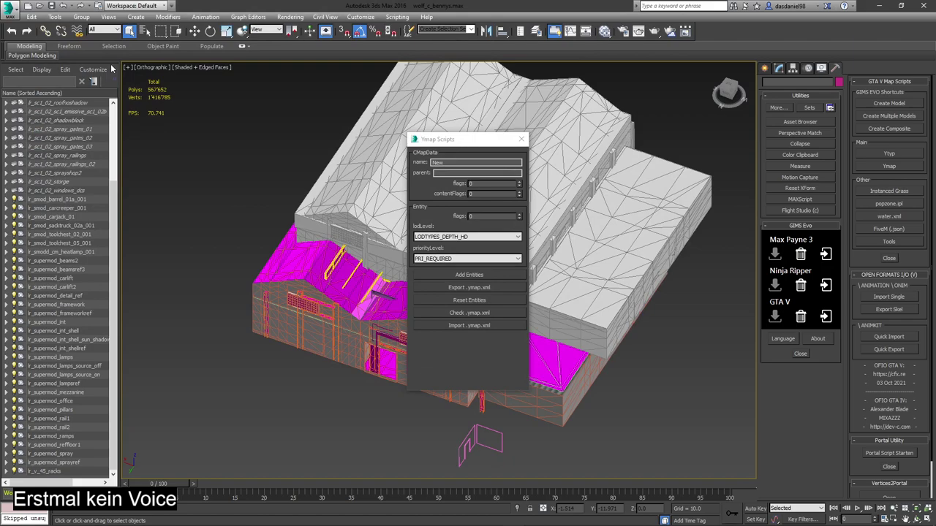
click(468, 325)
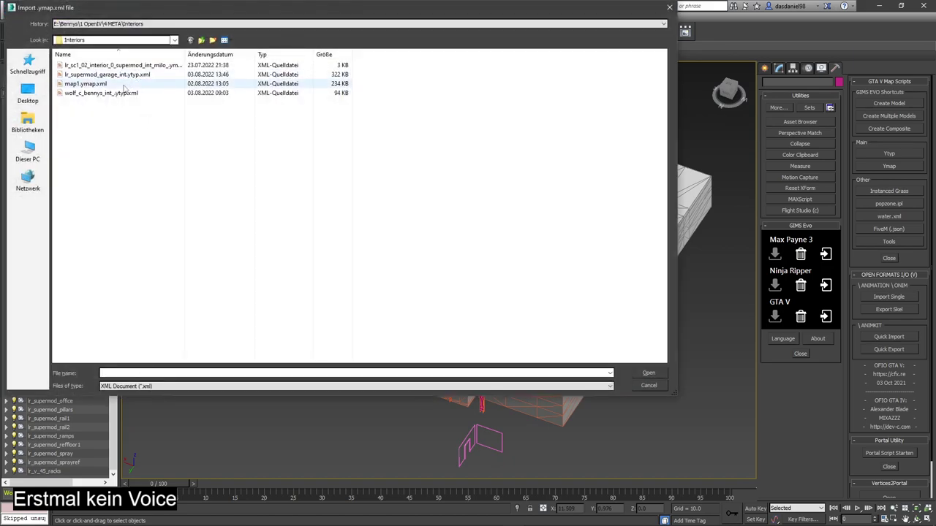
double_click(137, 99)
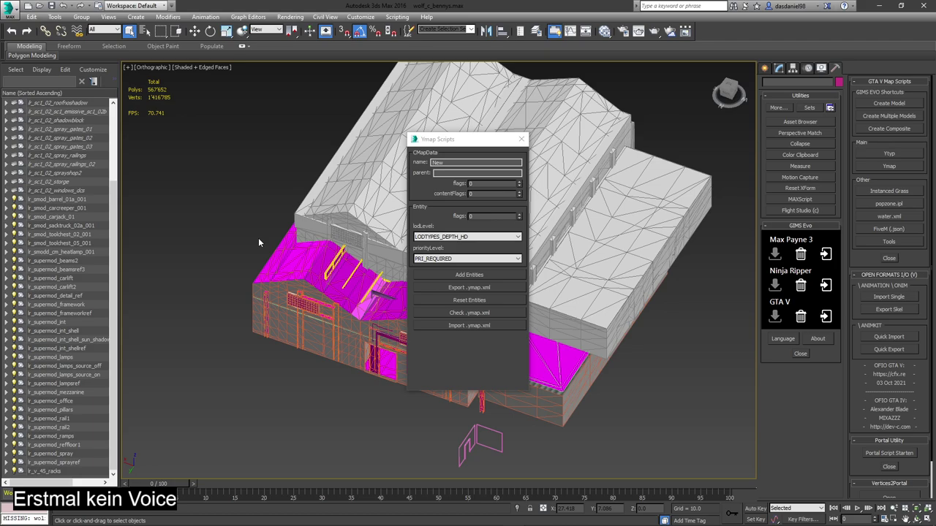
- Inspect the map1.ymap.xml file from the ymap import dialog and cancel the import
click(447, 328)
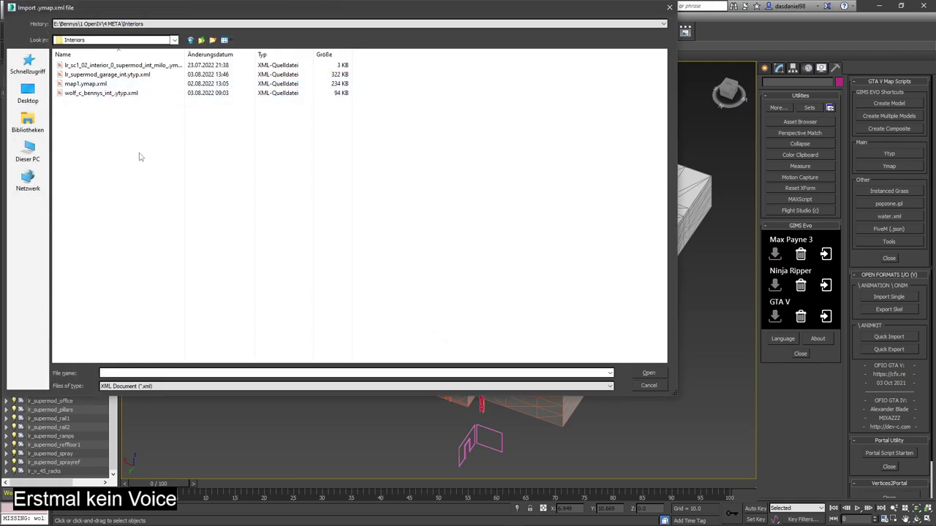
click(90, 84)
right_click(91, 86)
click(127, 110)
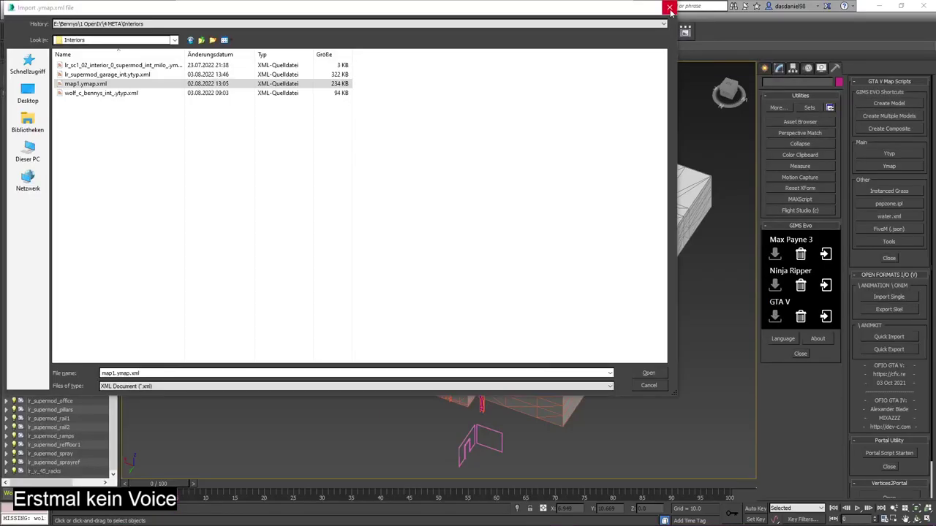
click(670, 7)
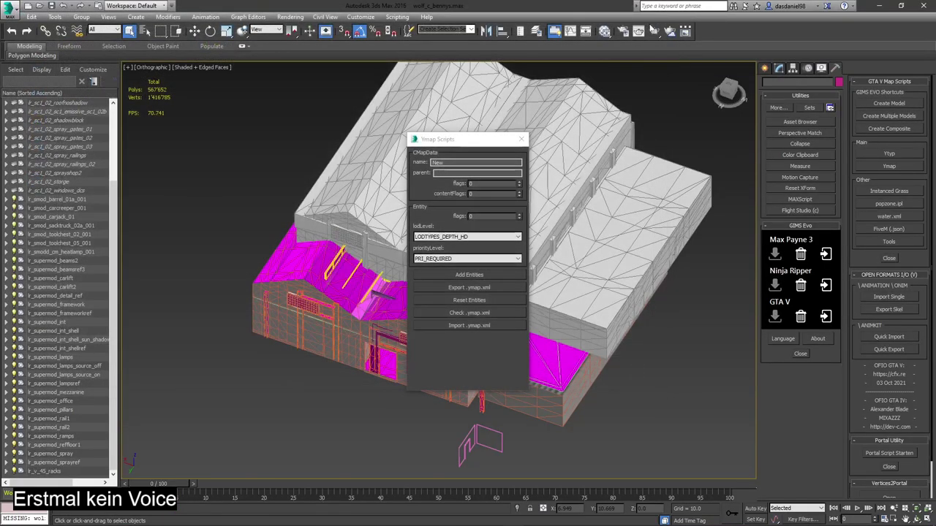
- Select lr_supermod_beams2 in the scene hierarchy and close the Ymap Scripts dialog
click(34, 200)
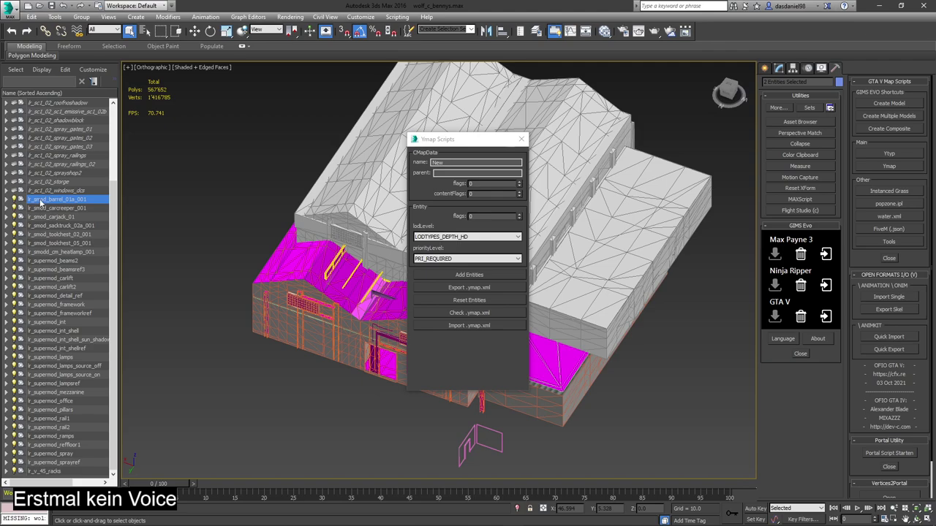
click(43, 263)
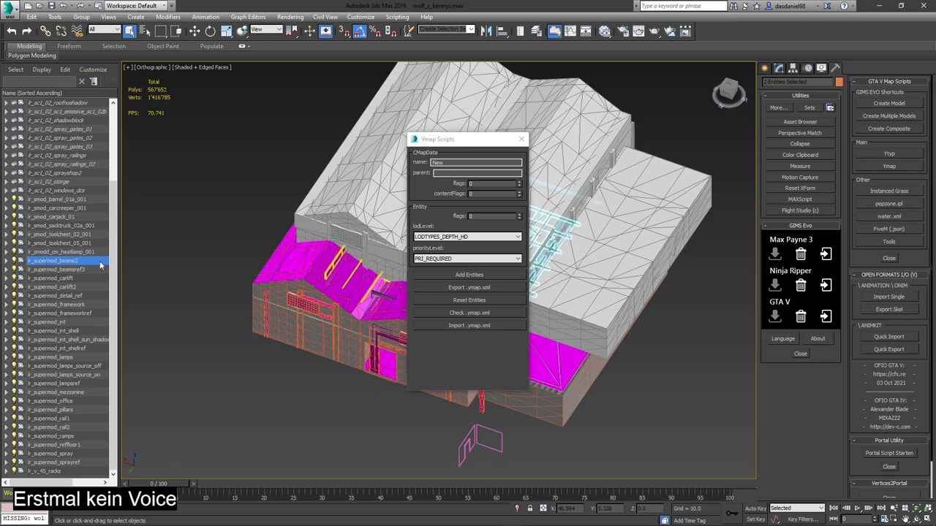
click(521, 139)
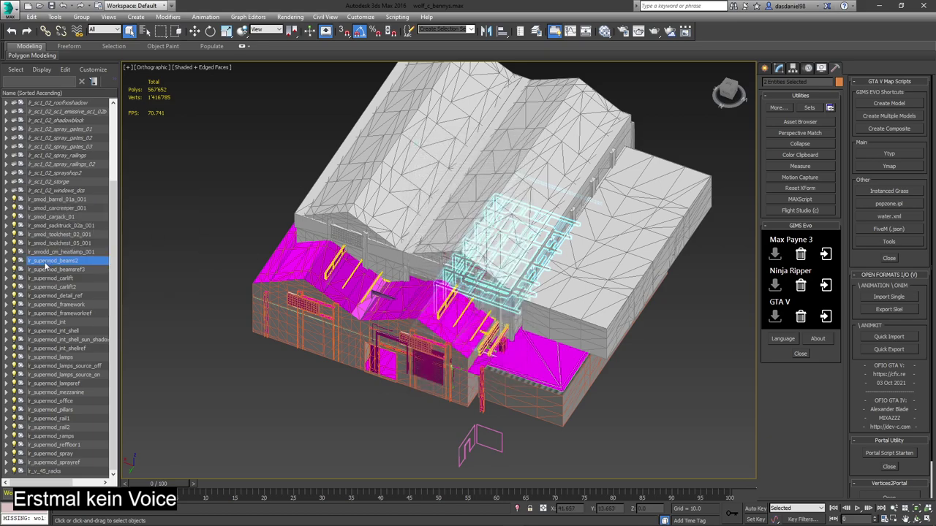
right_click(100, 263)
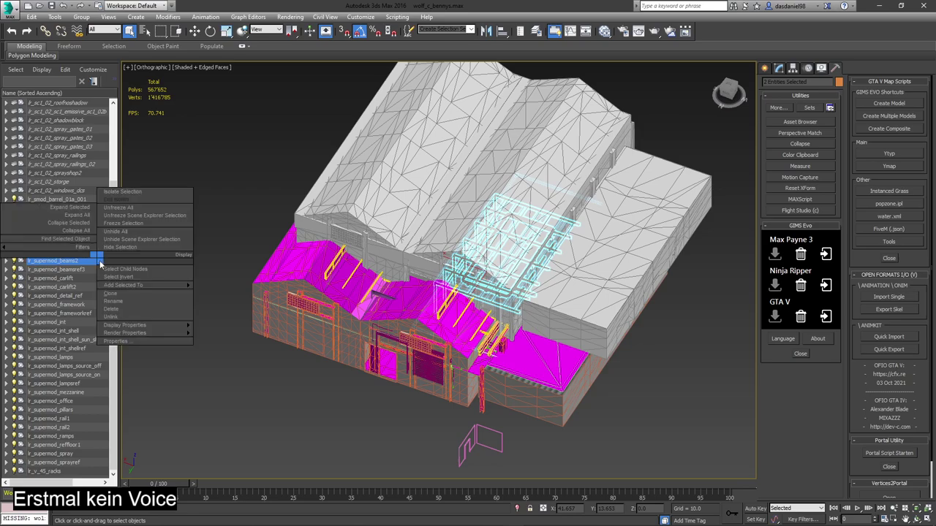
click(127, 301)
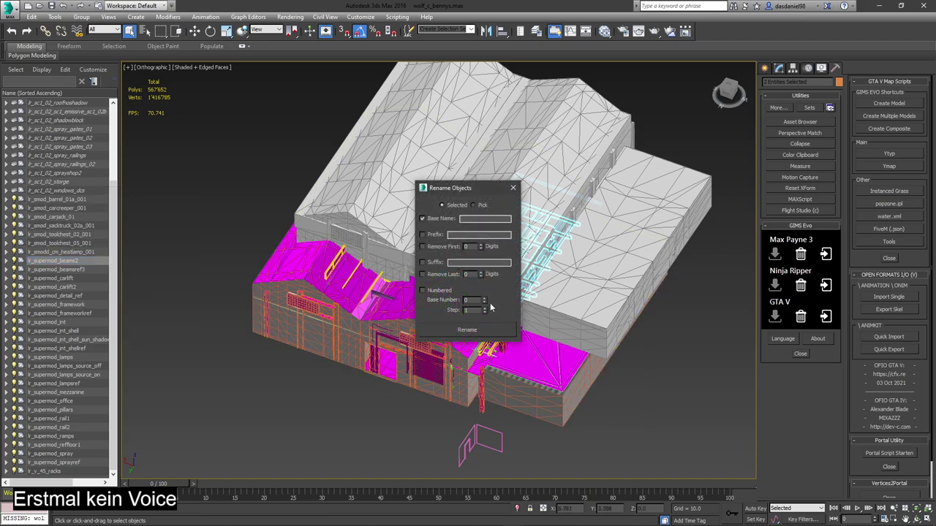
click(513, 188)
- Expand lr_supermod_beams2 in the hierarchy and open the name of its child lr_supermod_beams2_high for editing
click(7, 261)
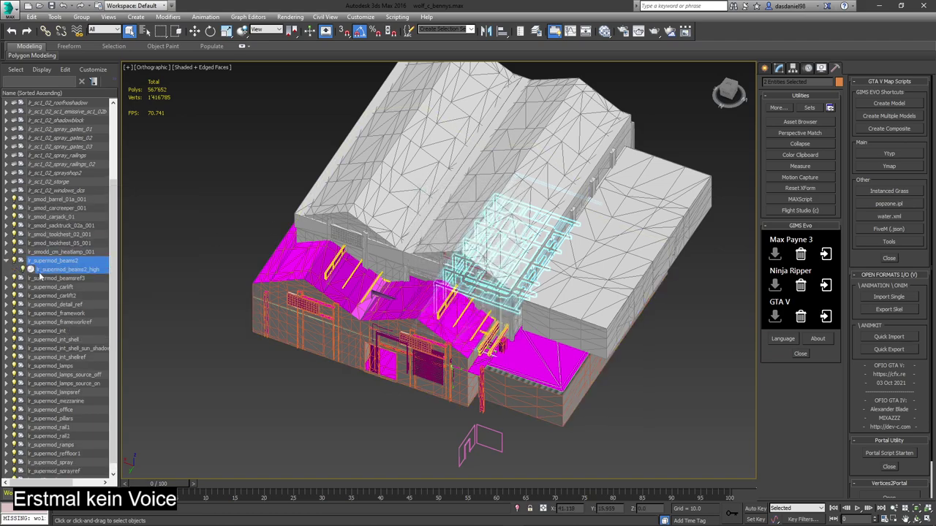
click(52, 270)
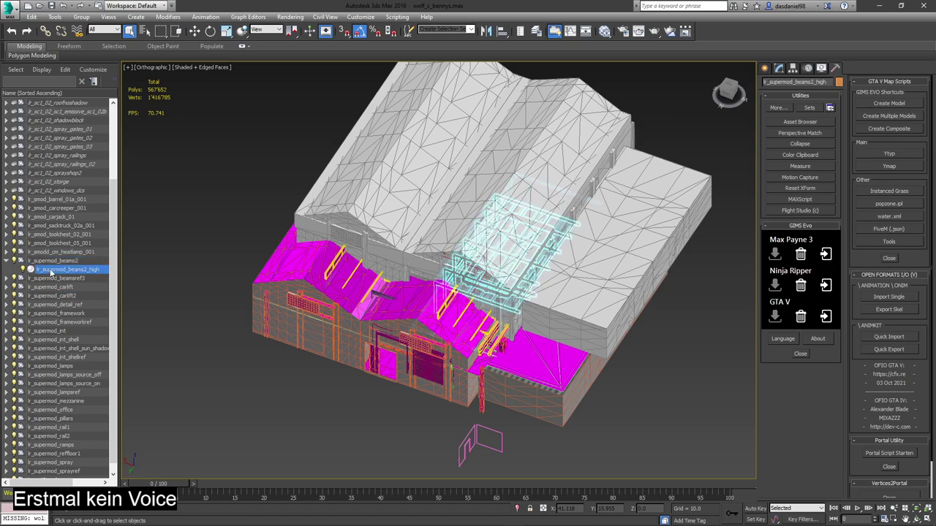
click(55, 271)
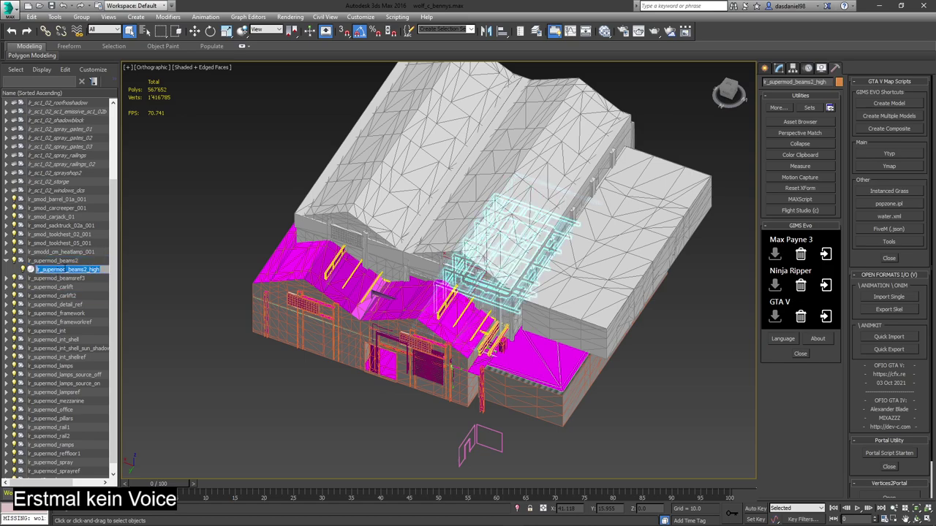
drag(66, 270, 35, 270)
key(Escape)
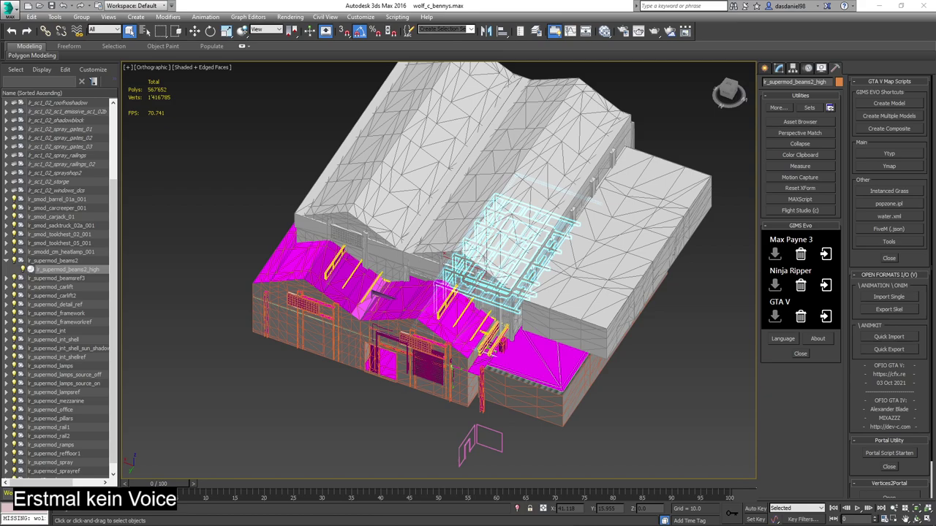
click(62, 269)
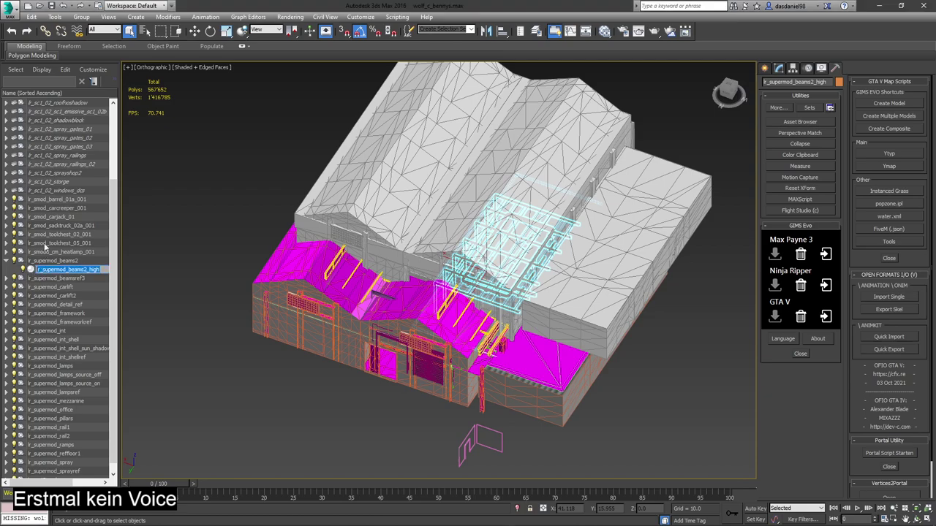
- Expand lr_smod_barrel_01a_001 in the hierarchy and return the scene object list to layer grouping
click(49, 201)
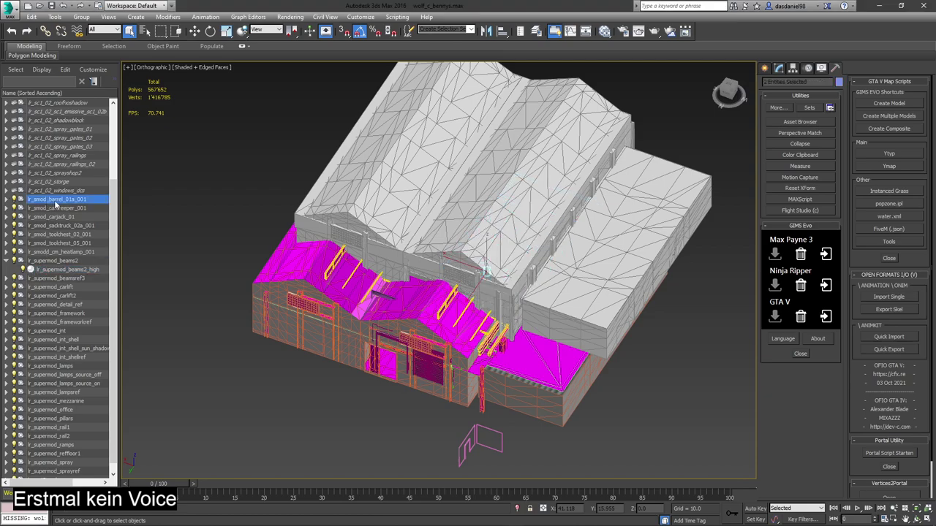
click(7, 199)
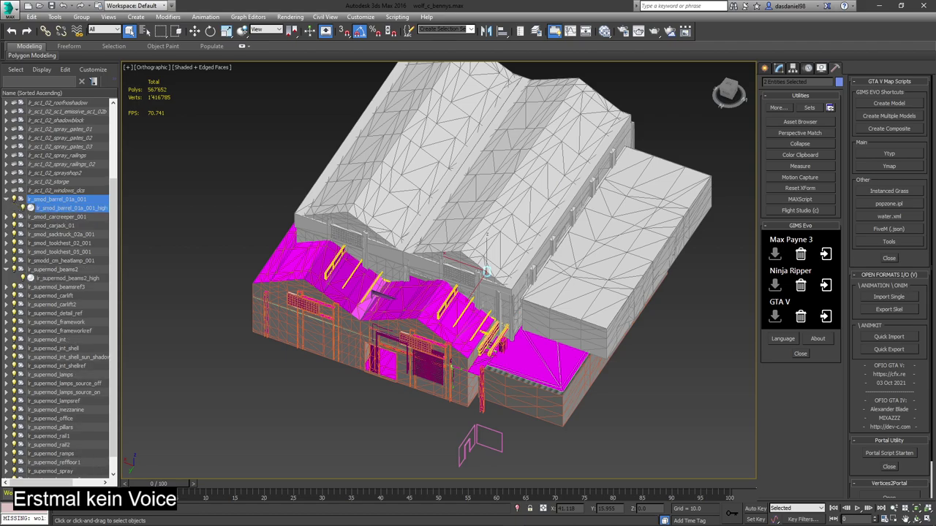
click(87, 494)
- Open the name of lr_smod_barrel_01a_001 in the READY EXPORT layer for editing and switch to the other window
click(56, 154)
click(71, 130)
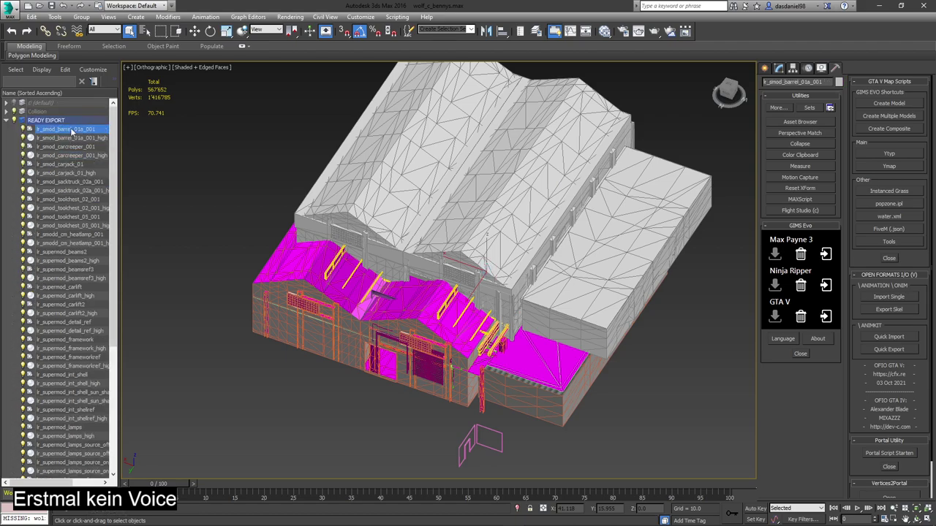
click(72, 131)
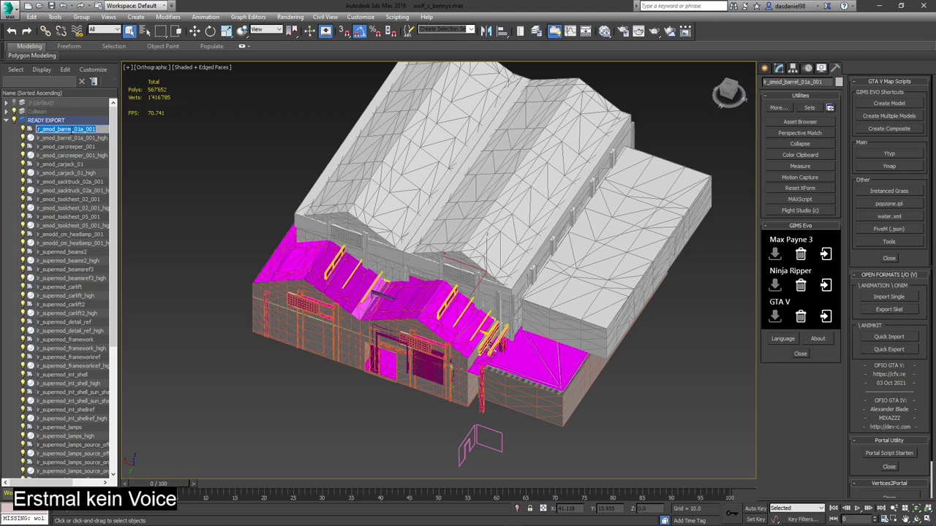
key(alt+Tab)
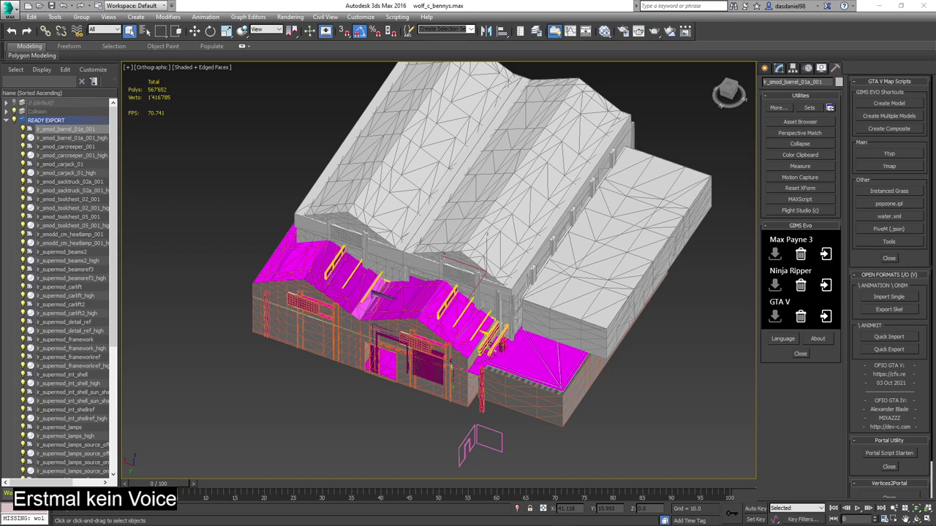
- Open the name of lr_smod_carcreeper_001 in the READY EXPORT layer for editing and switch to the other window
click(58, 147)
click(58, 148)
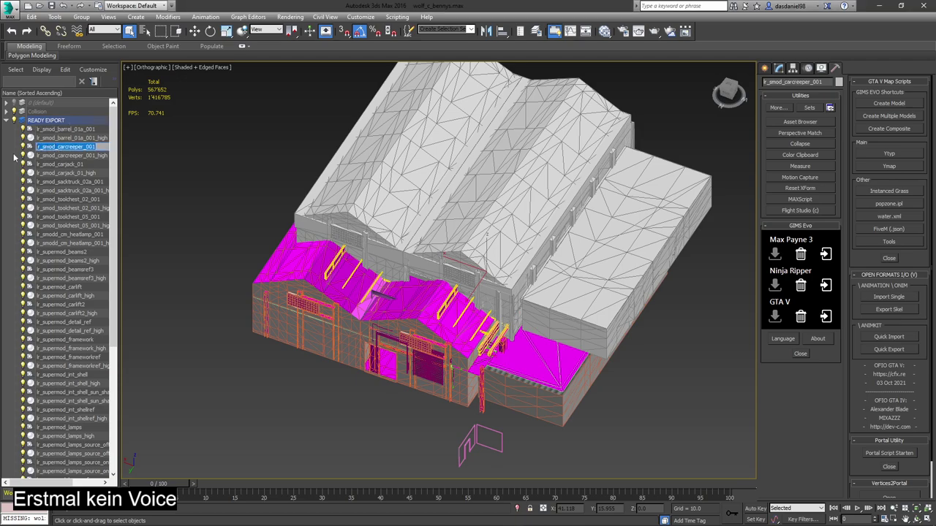
key(alt+Tab)
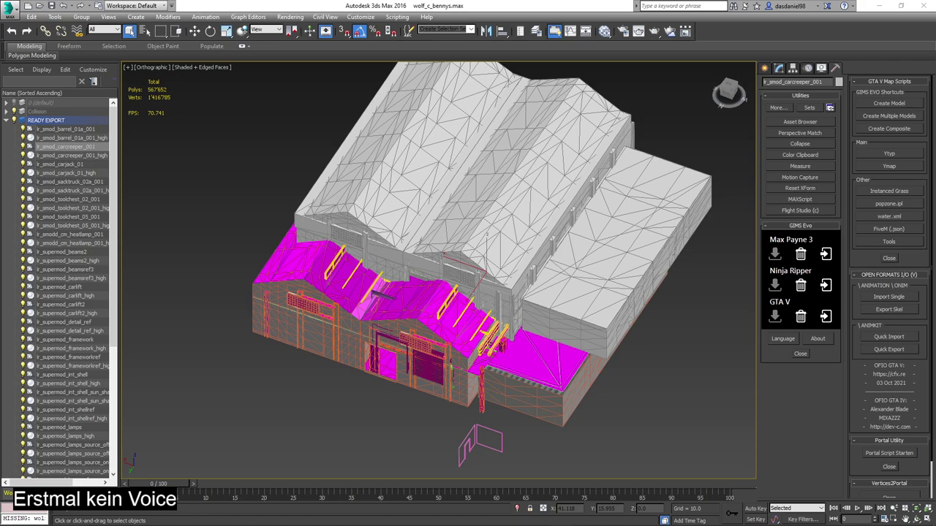
- Open the name of lr_smod_carjack_01 in the READY EXPORT layer for editing and leave it without a change
click(60, 164)
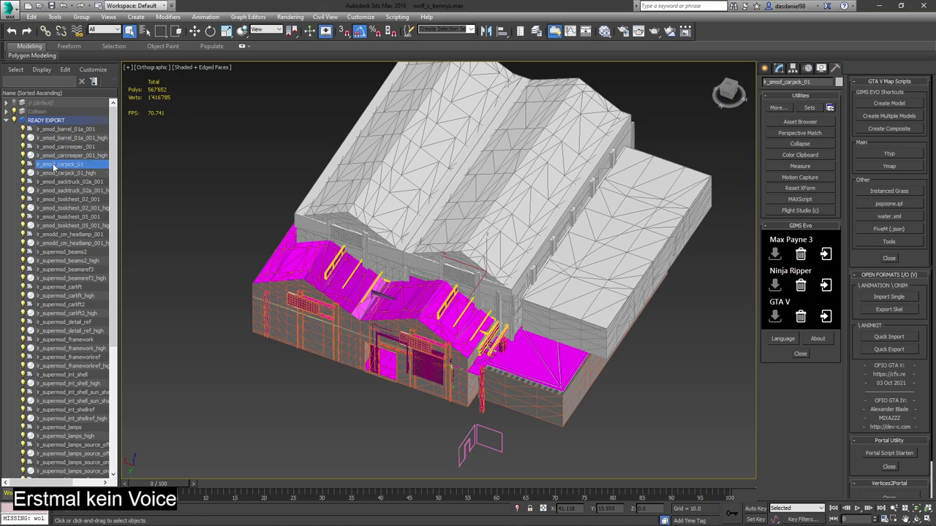
click(54, 166)
key(Escape)
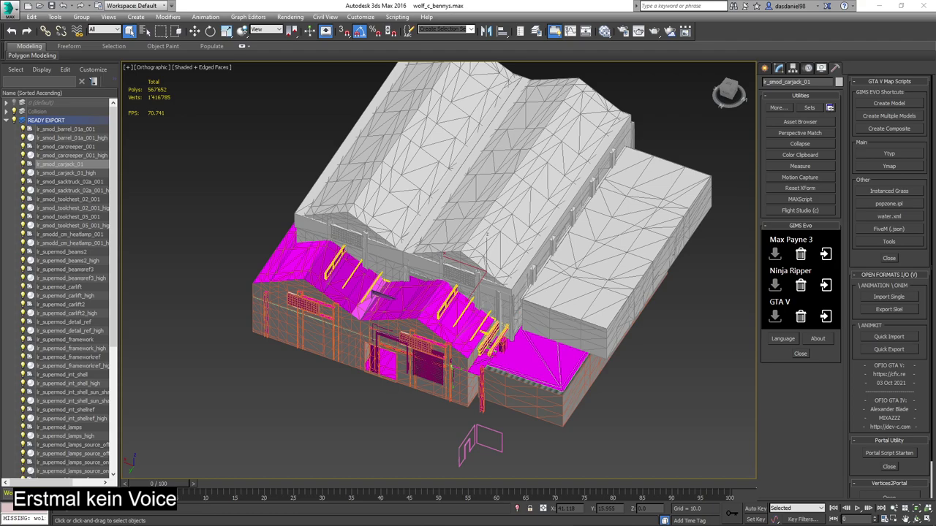
- Open the name of lr_smod_sacktruck_02a_001 in the READY EXPORT layer for editing and switch to the other window
click(73, 182)
click(62, 182)
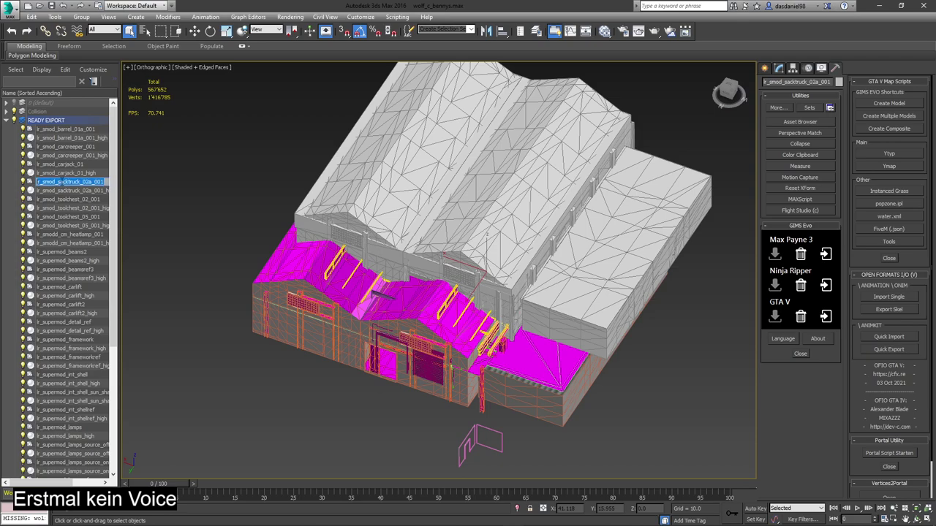
key(alt+Tab)
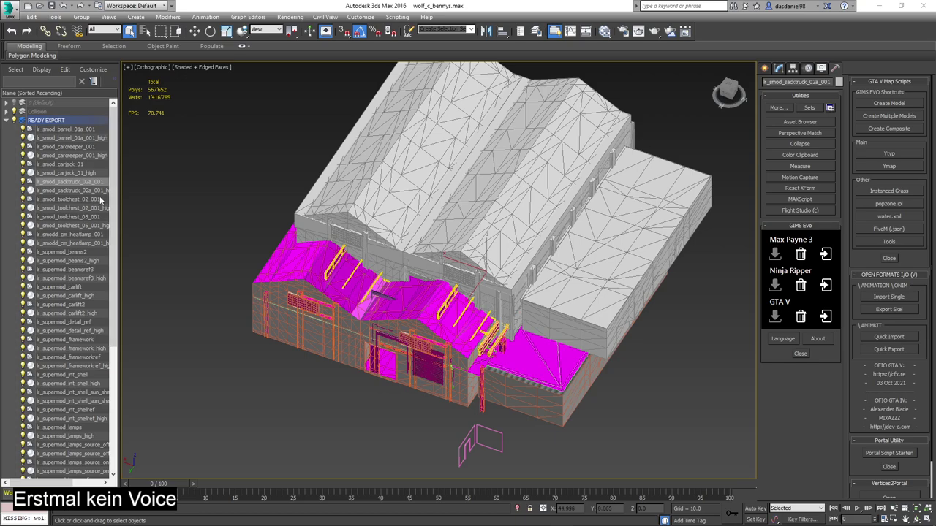
- Open the name of lr_smod_toolchest_02_001 for editing and close it without changing the text
click(53, 199)
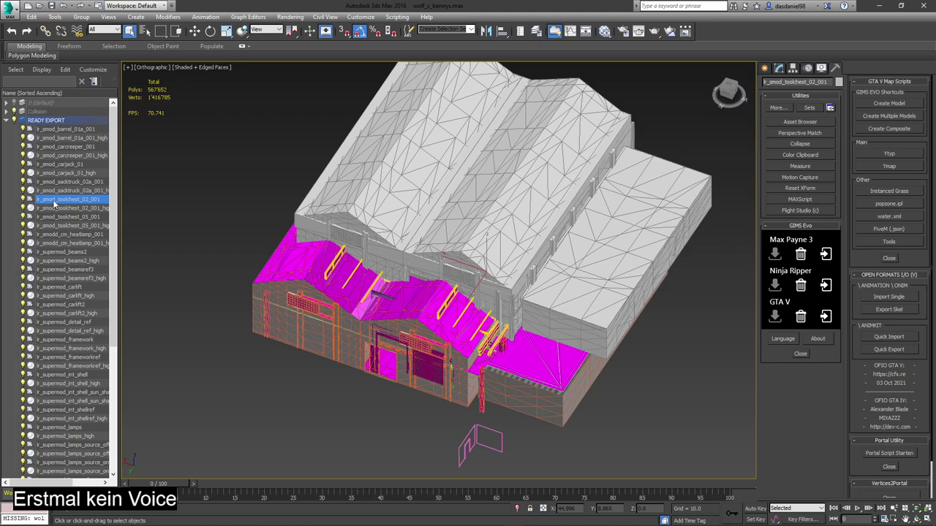
click(64, 209)
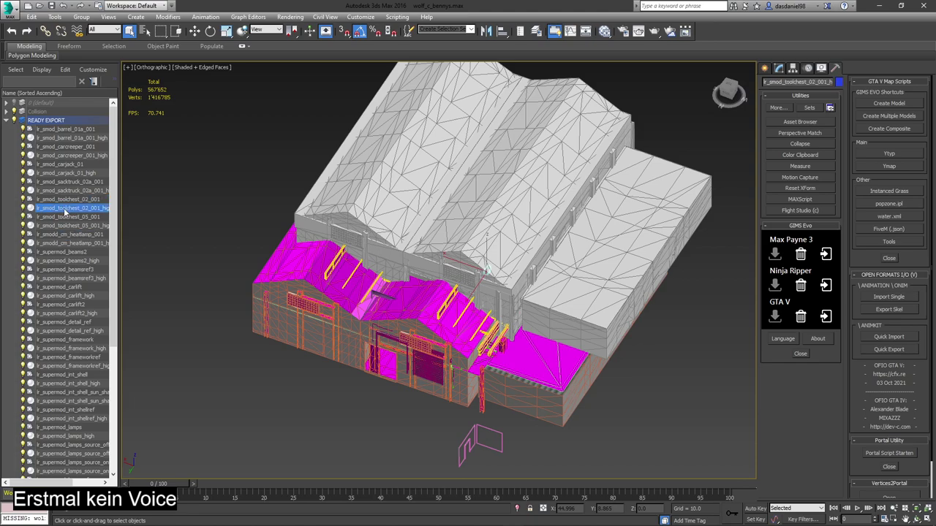
click(61, 201)
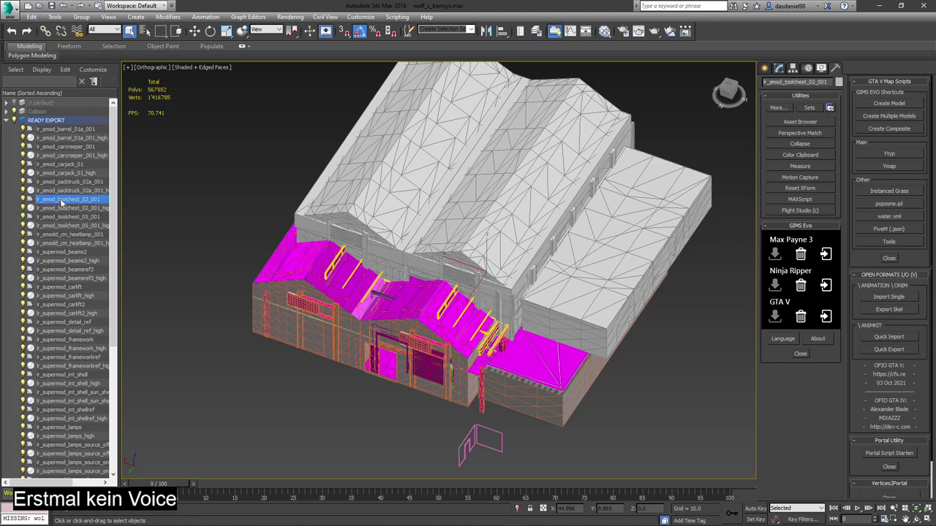
click(61, 201)
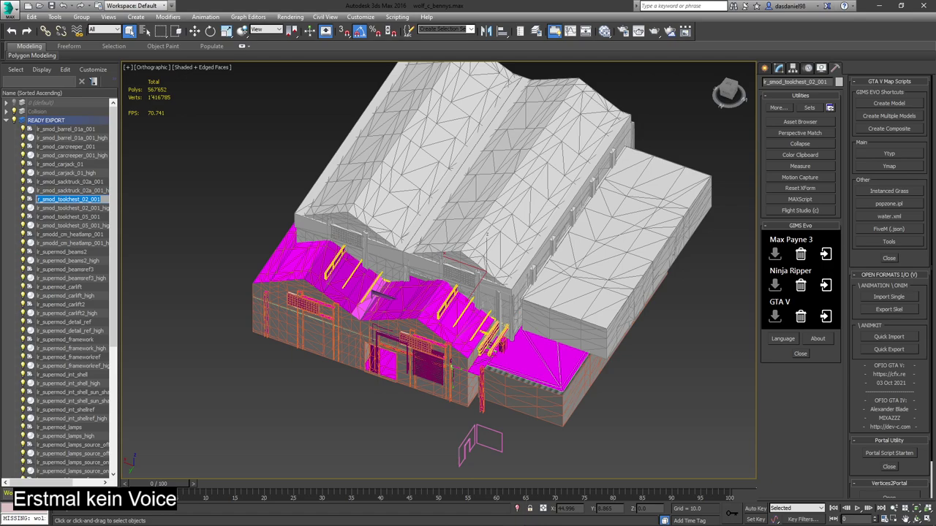
key(Return)
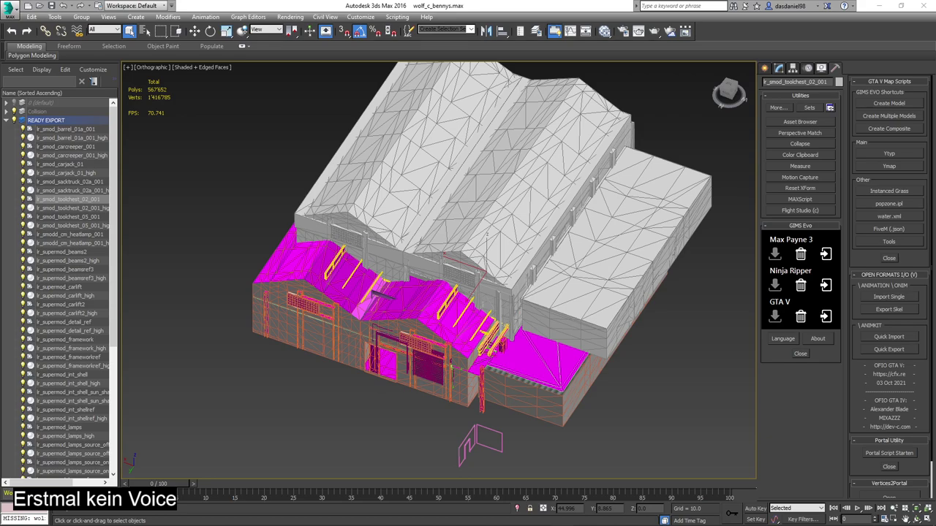
- Open the name of lr_smodd_cm_heatlamp_001 in the READY EXPORT layer for editing and switch to the other window
click(64, 234)
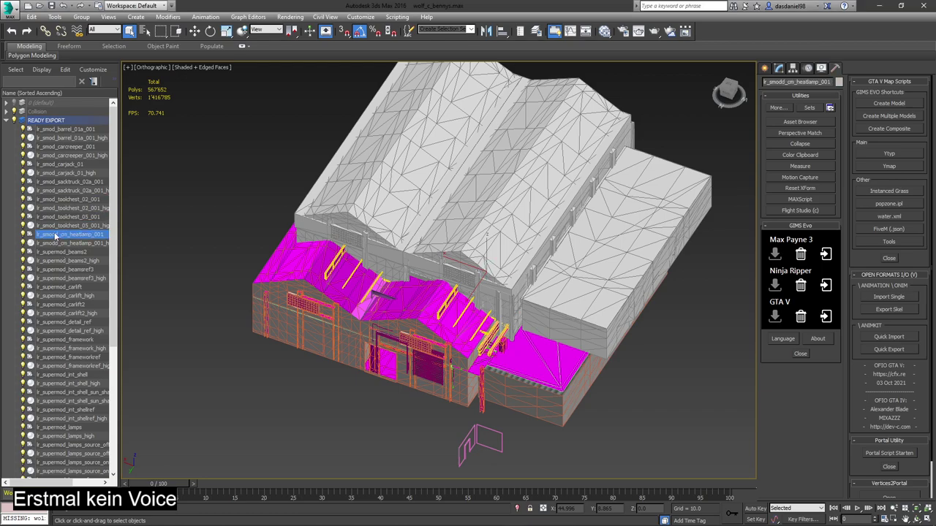
click(55, 236)
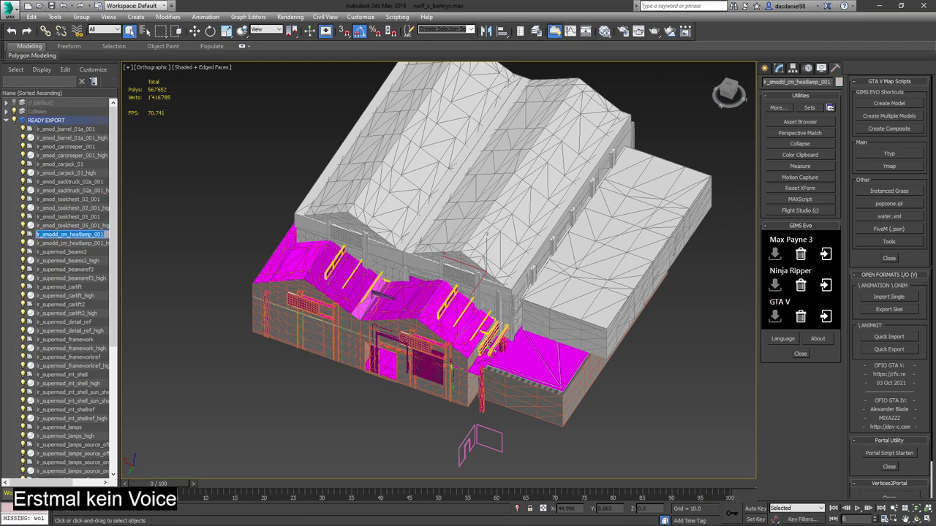
key(alt+Tab)
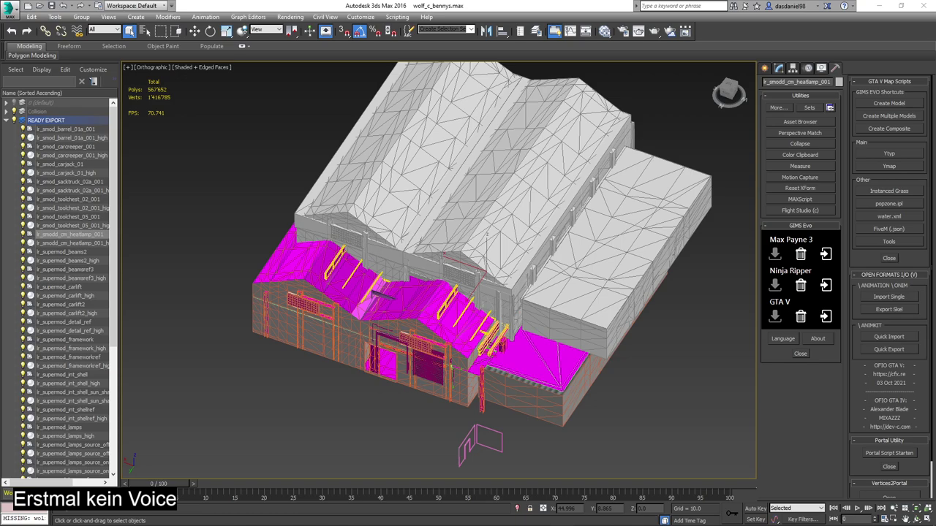
- Open the name of lr_v_45_racks at the end of the READY EXPORT layer for editing and switch to the other window
click(64, 255)
scroll(69, 267, down, 7)
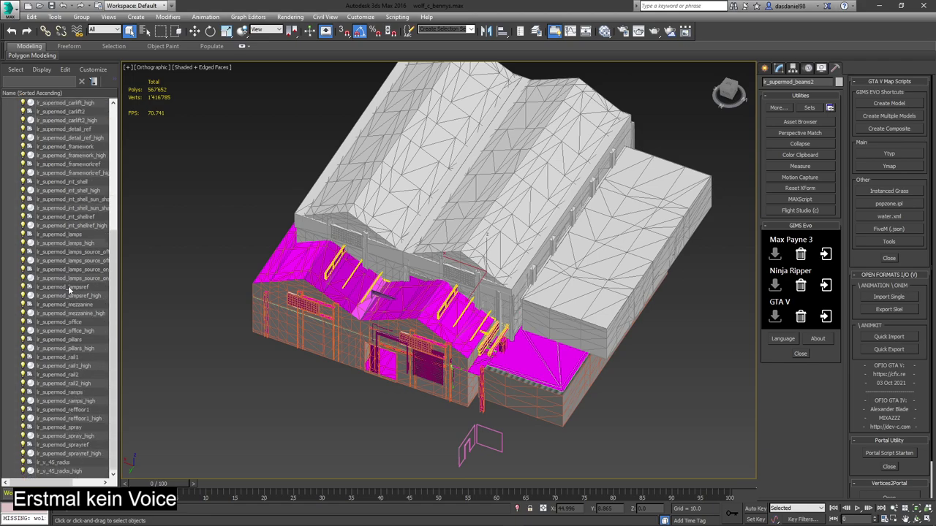
click(53, 465)
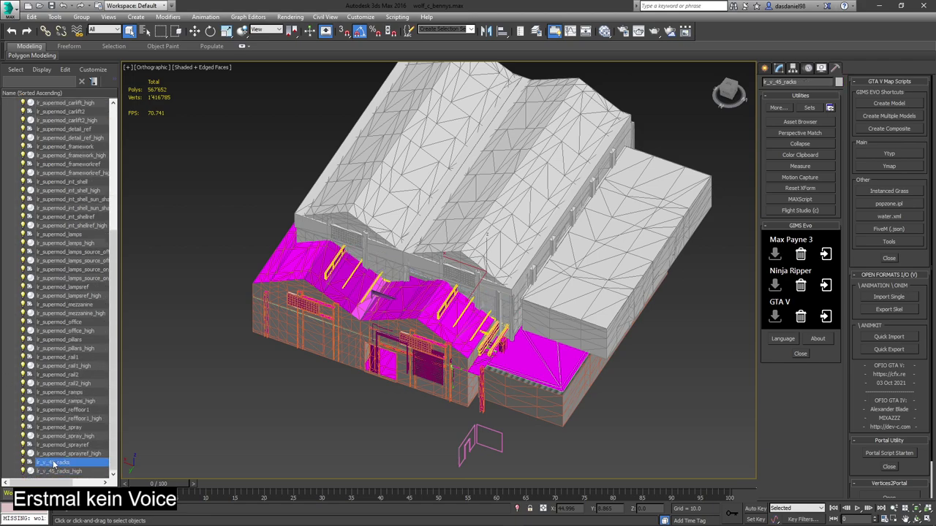
click(54, 463)
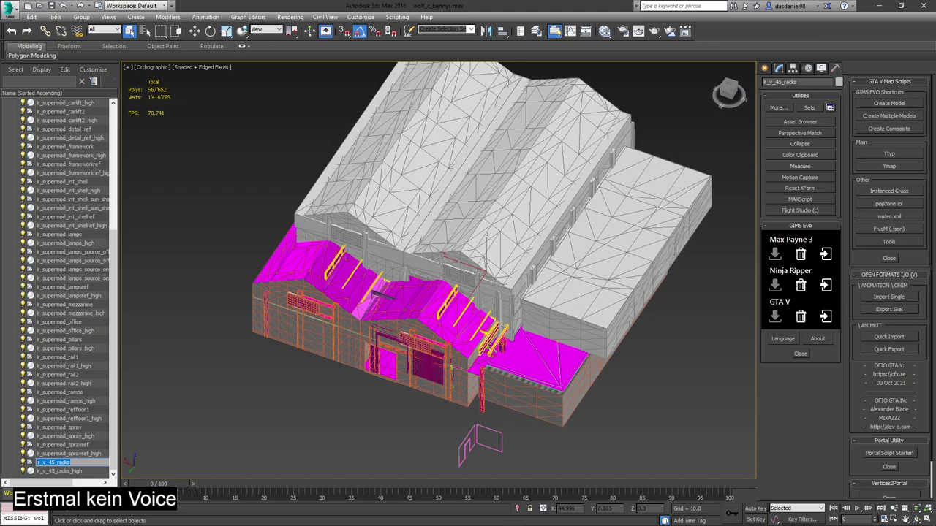
key(alt+Tab)
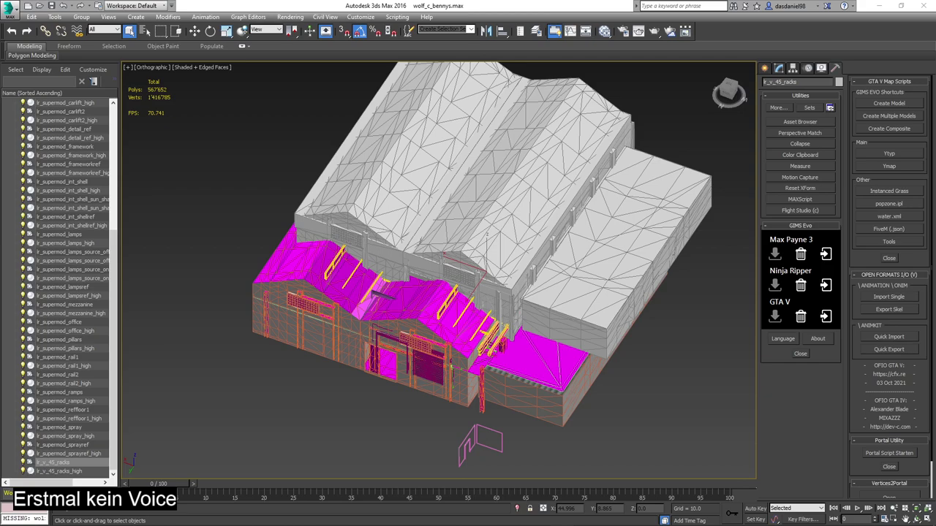
- Import map1.ymap.xml from the Interiors folder with the Ymap script to place the scene objects
click(889, 167)
click(475, 324)
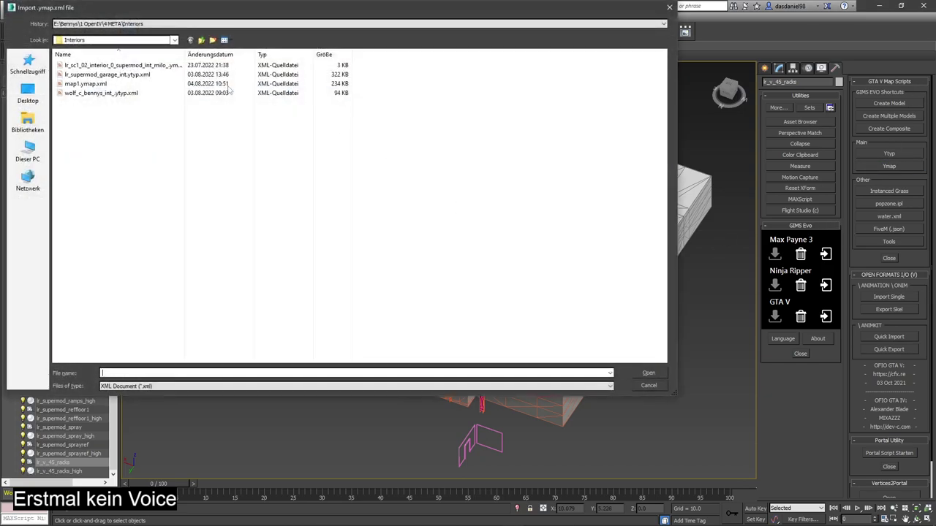
double_click(228, 85)
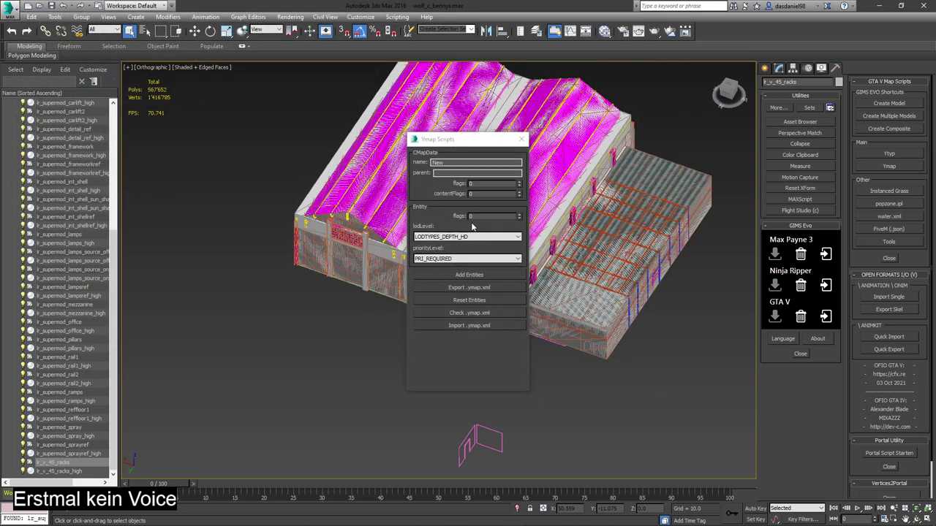
- Identify the stray wall piece in front of the building, open the name of lr_supermod_office for editing and switch to the other window
click(491, 431)
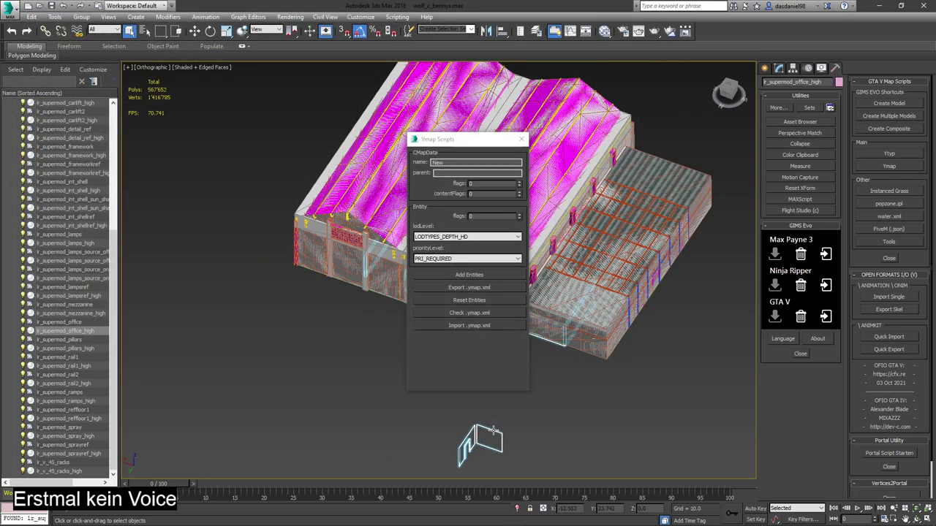
click(56, 323)
click(59, 323)
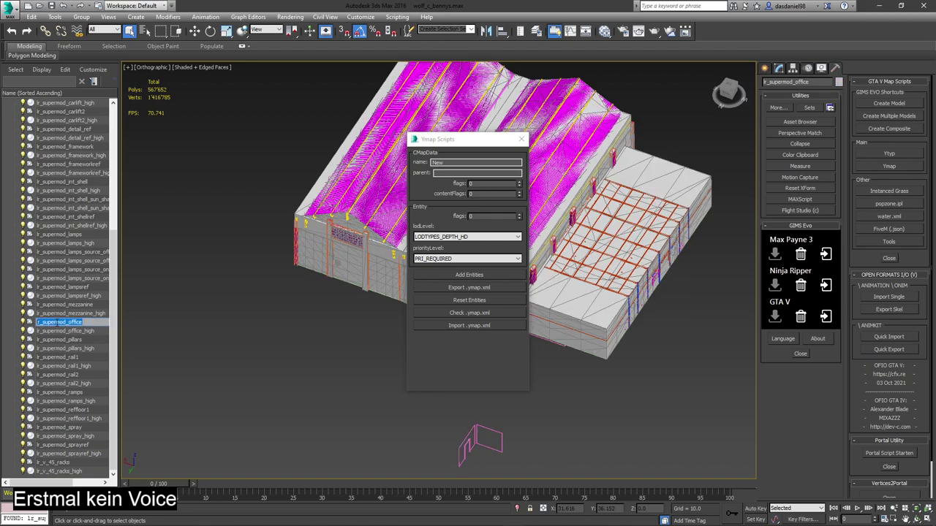
key(alt+Tab)
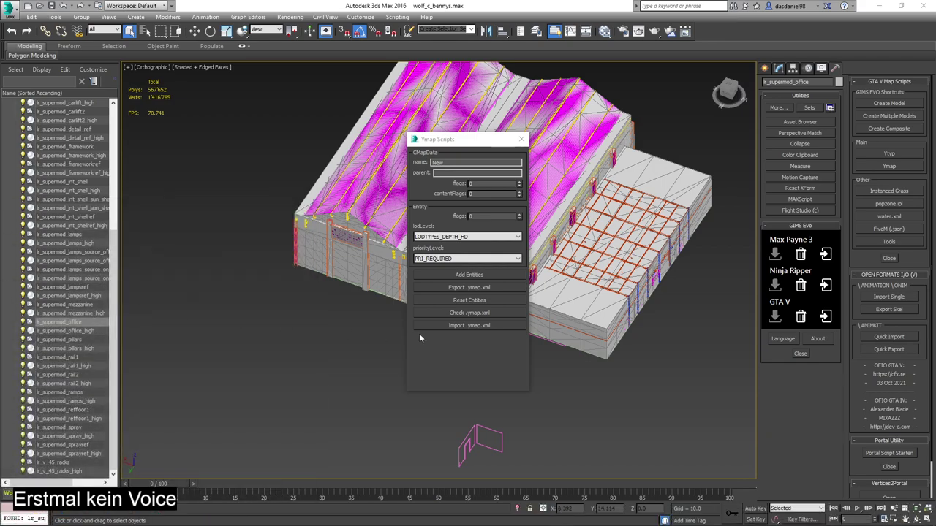
- Import map1.ymap.xml again to reposition the objects and close the Ymap Scripts dialog
click(476, 325)
double_click(133, 86)
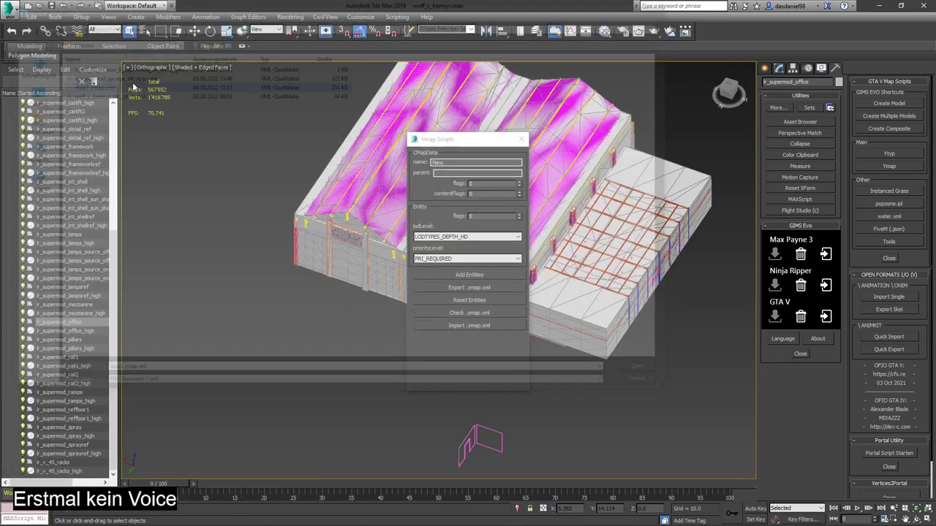
click(521, 139)
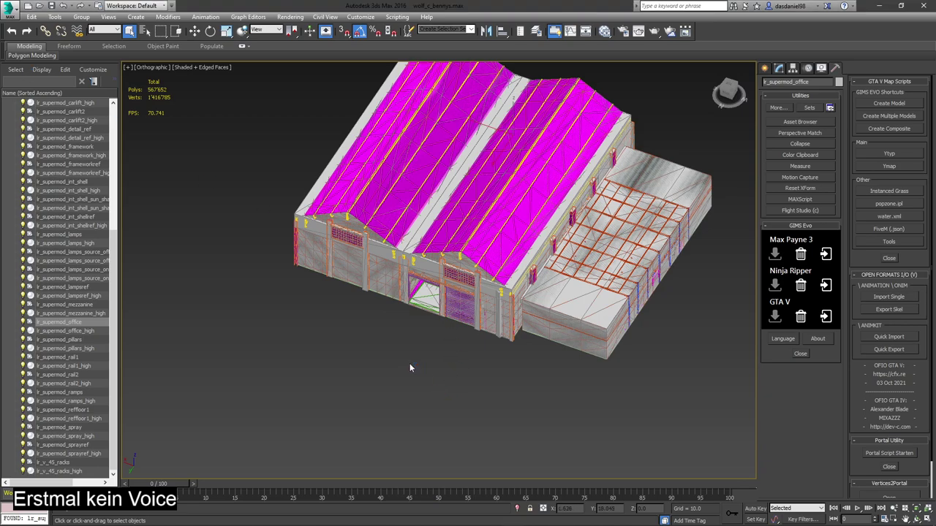
click(53, 463)
ctrl+click(50, 445)
ctrl+click(51, 428)
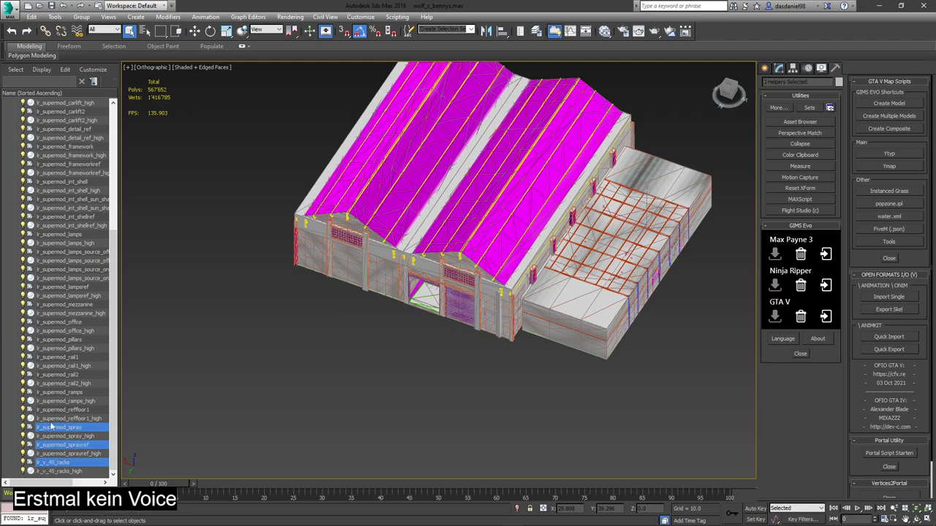
ctrl+click(52, 410)
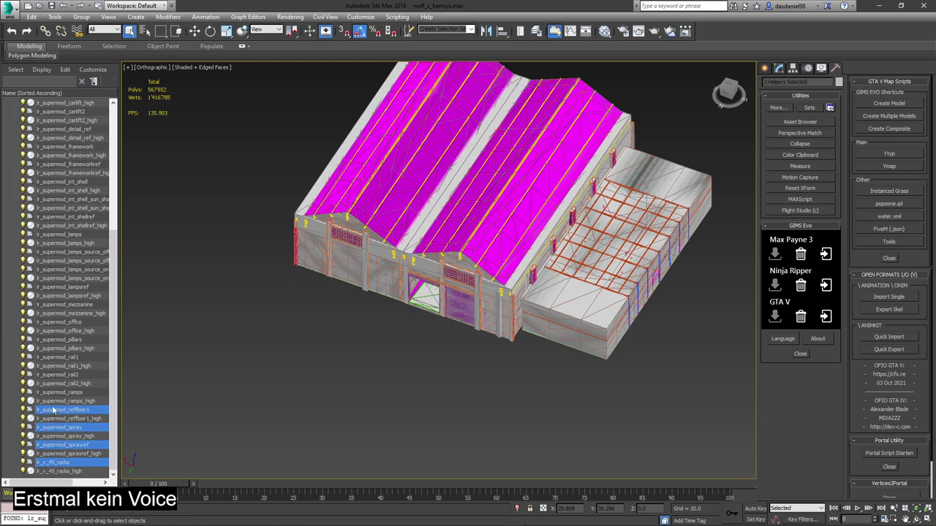
click(6, 391)
- Select the prop helpers in READY EXPORT from lr_smod_barrel_01a_001 to lr_smodd_cm_heatlamp_001, leaving out their _high meshes
scroll(66, 390, up, 8)
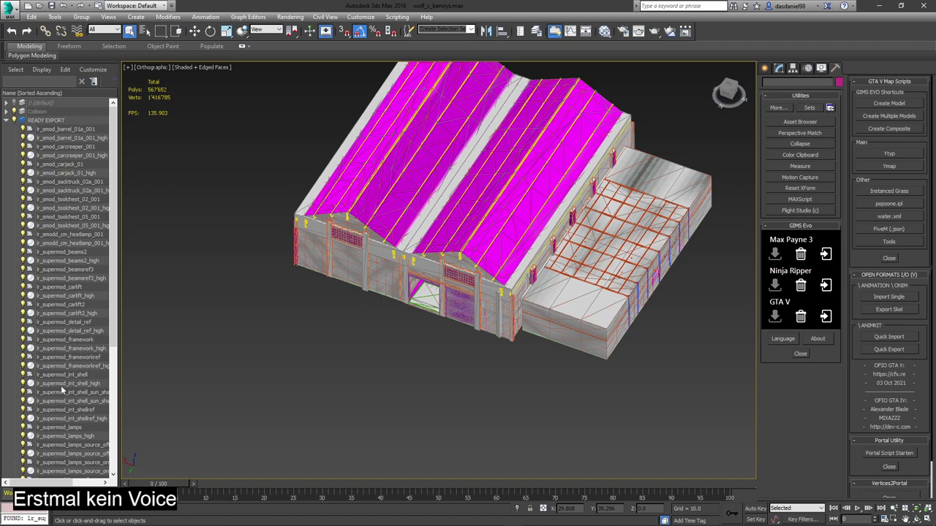
click(60, 130)
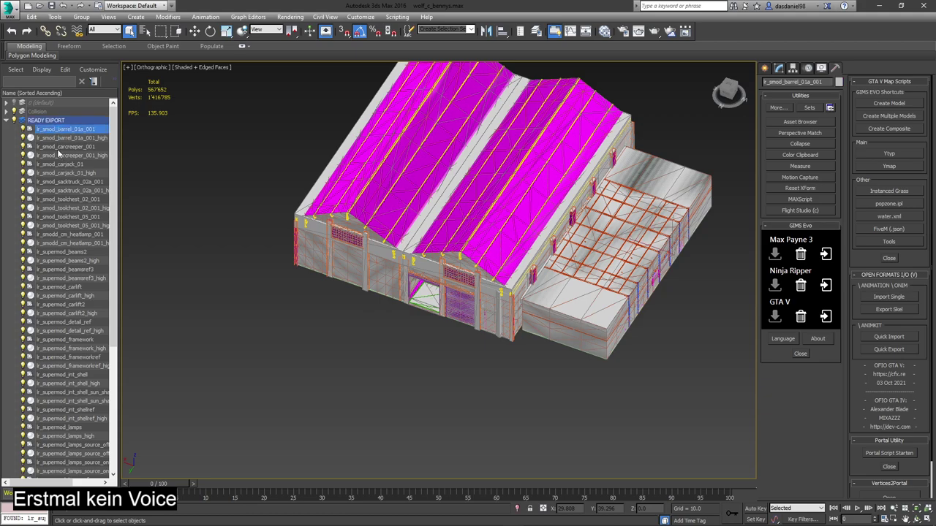
shift+click(59, 148)
shift+click(60, 166)
ctrl+click(59, 181)
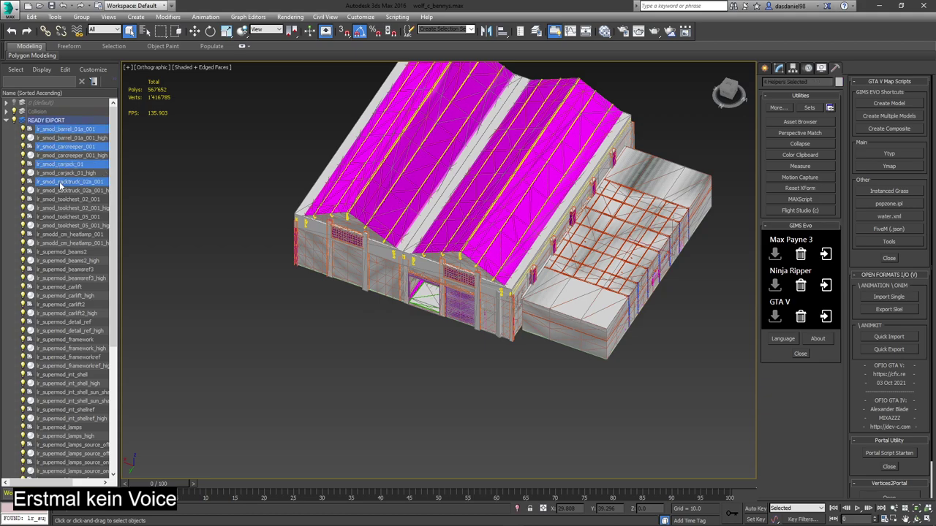
shift+click(54, 199)
ctrl+click(56, 217)
ctrl+click(57, 234)
- Add the READY EXPORT helpers from lr_supermod_beams2 through the lr_supermod_lamps_source entries to the selection, leaving out their _high meshes
ctrl+click(58, 251)
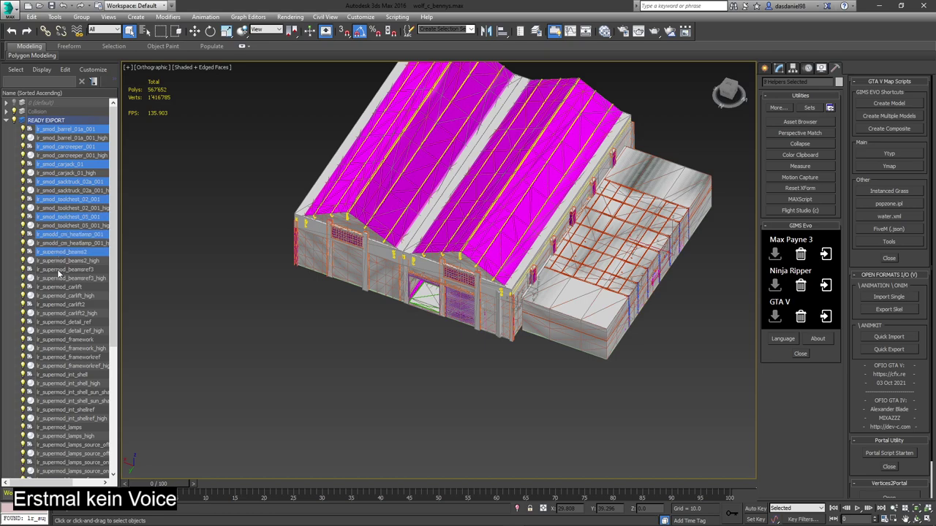
ctrl+click(58, 271)
ctrl+click(54, 287)
ctrl+click(54, 305)
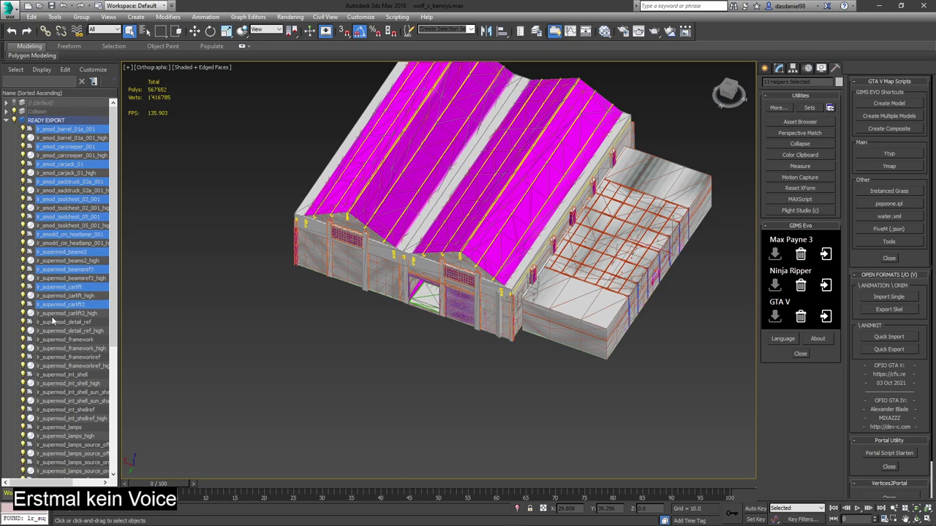
ctrl+click(53, 322)
ctrl+click(51, 340)
ctrl+click(55, 357)
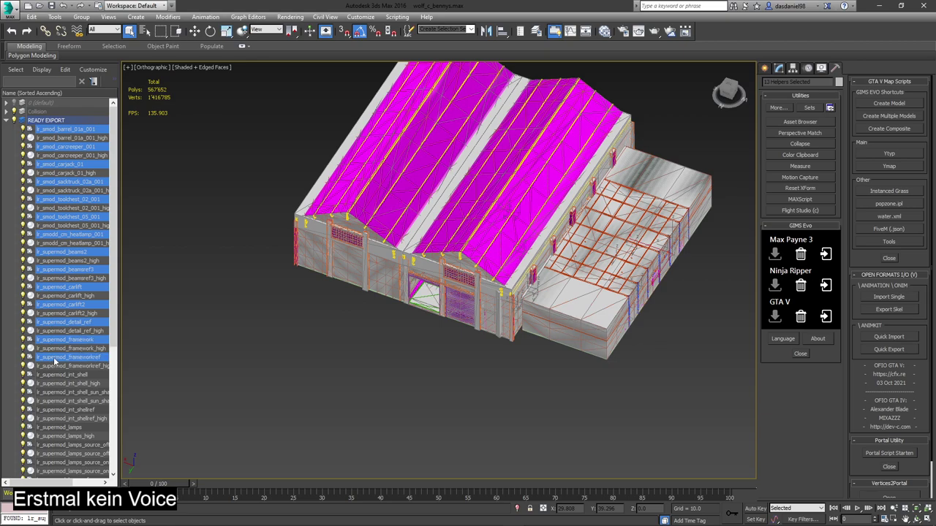
ctrl+click(54, 377)
ctrl+click(56, 394)
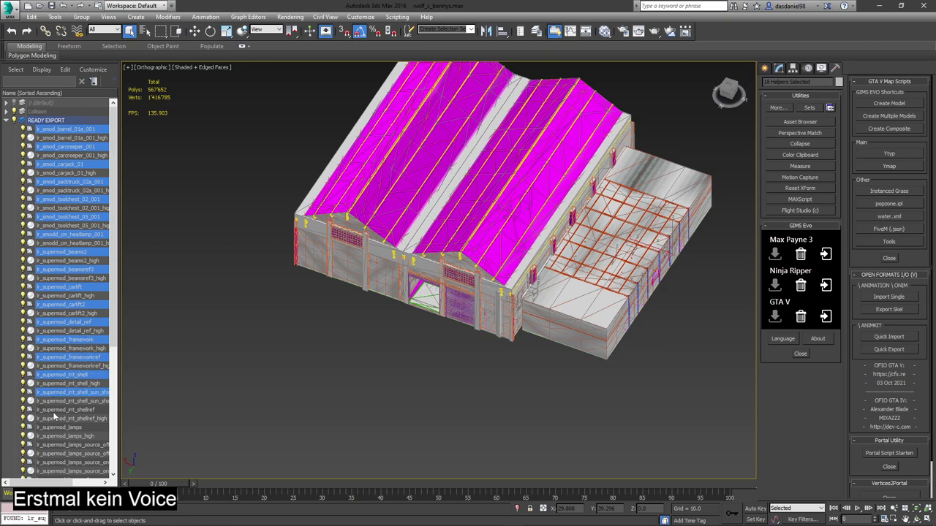
ctrl+click(53, 411)
ctrl+click(55, 428)
ctrl+click(53, 445)
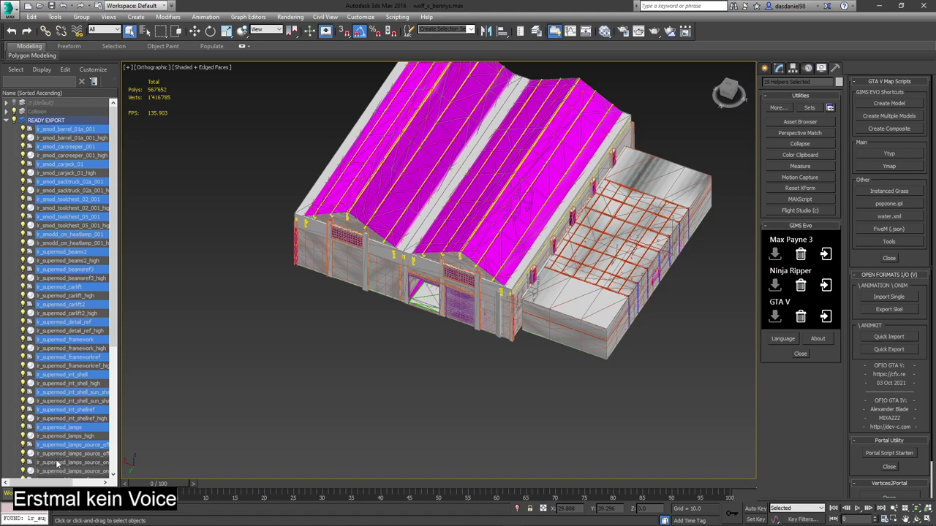
ctrl+click(57, 464)
- Add the helpers from lr_supermod_lampsref to lr_v_45_racks to the selection and delete all selected helpers, keeping the _high meshes
scroll(58, 439, down, 4)
ctrl+click(54, 375)
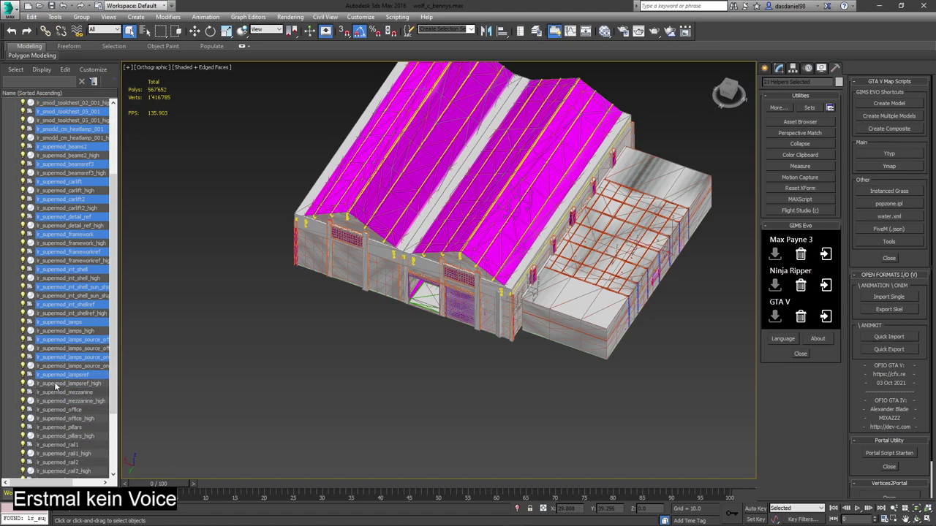
ctrl+click(56, 394)
ctrl+click(55, 411)
ctrl+click(56, 428)
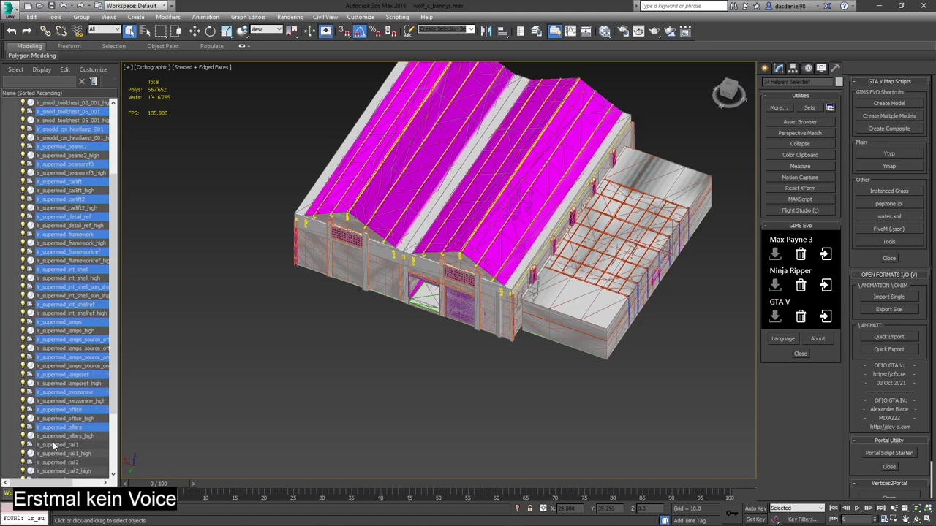
ctrl+click(55, 445)
ctrl+click(52, 463)
scroll(56, 453, down, 3)
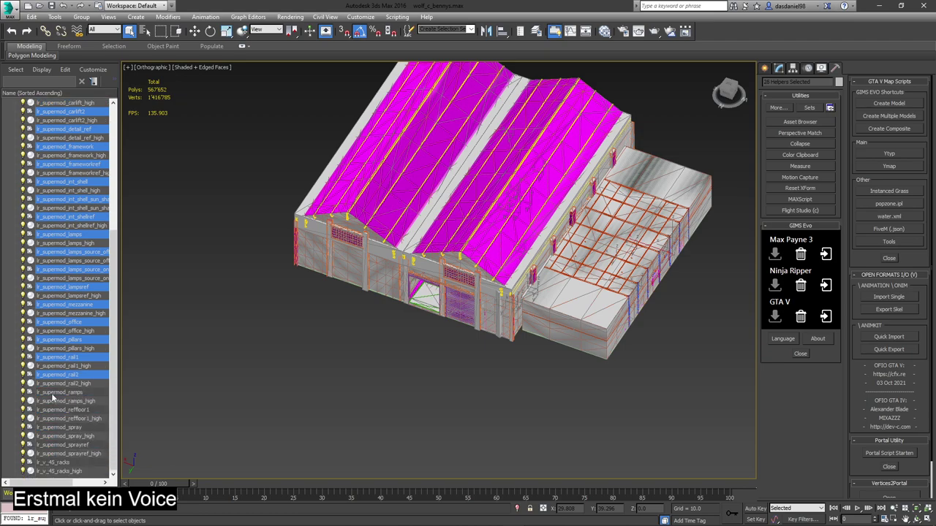
ctrl+click(52, 393)
ctrl+click(55, 410)
ctrl+click(55, 428)
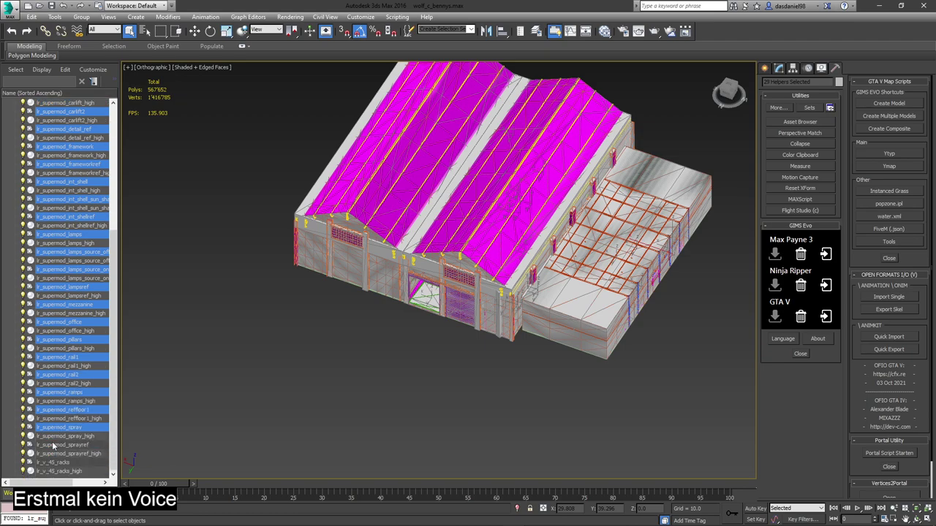
ctrl+click(54, 445)
ctrl+click(51, 463)
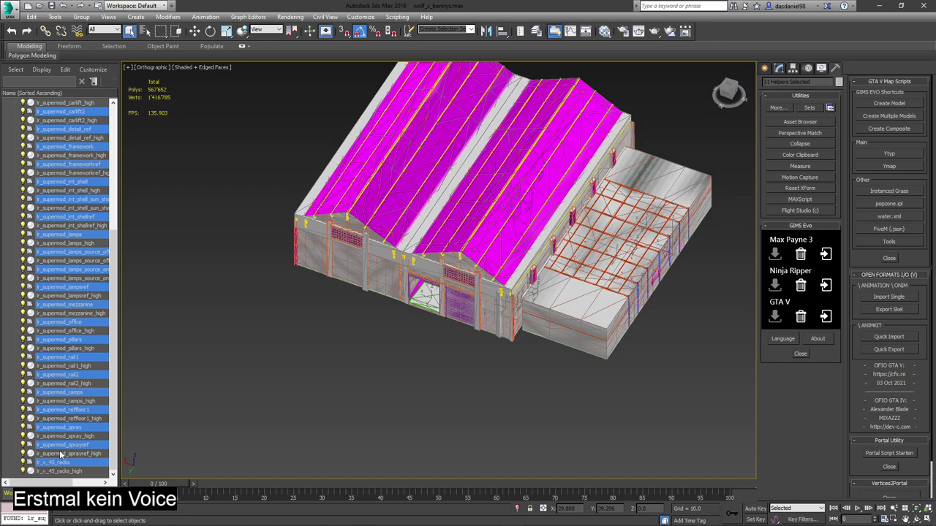
key(Delete)
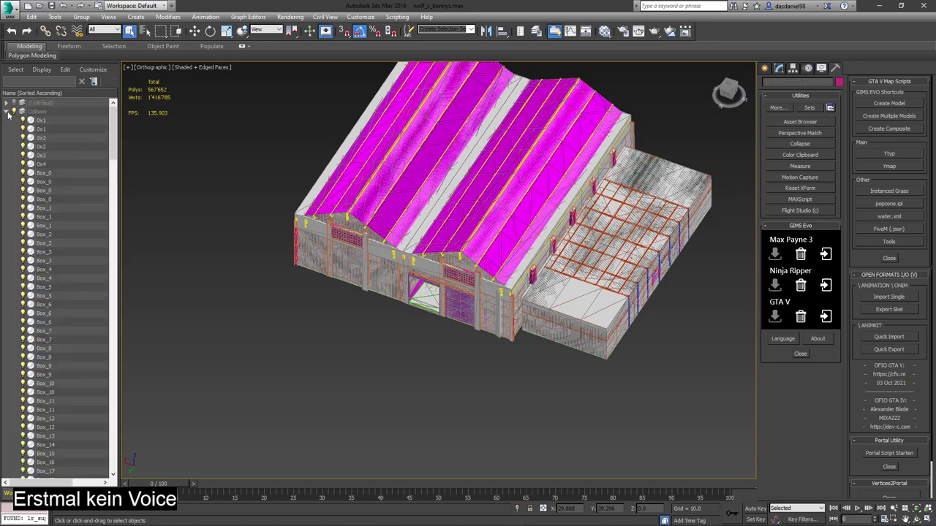
- Hide the READY EXPORT layer and unfreeze the Collision layer
scroll(274, 173, up, 3)
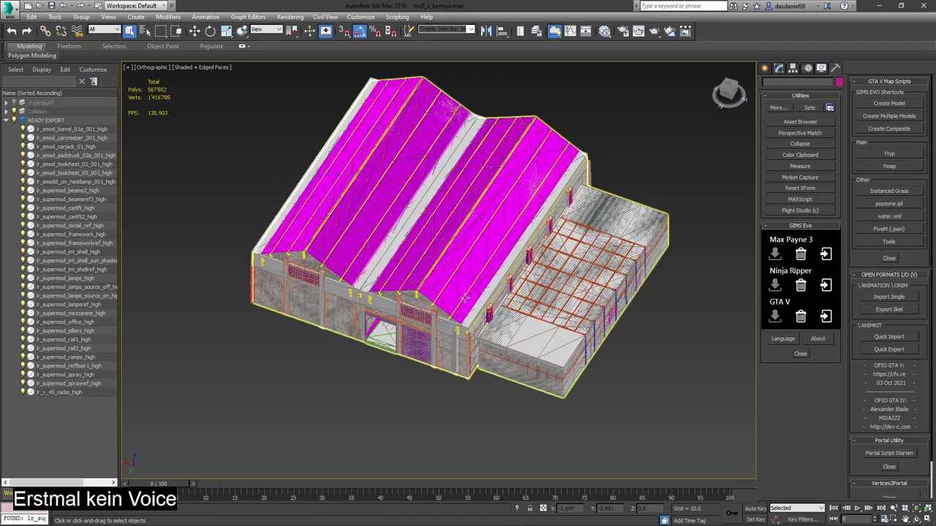
click(16, 121)
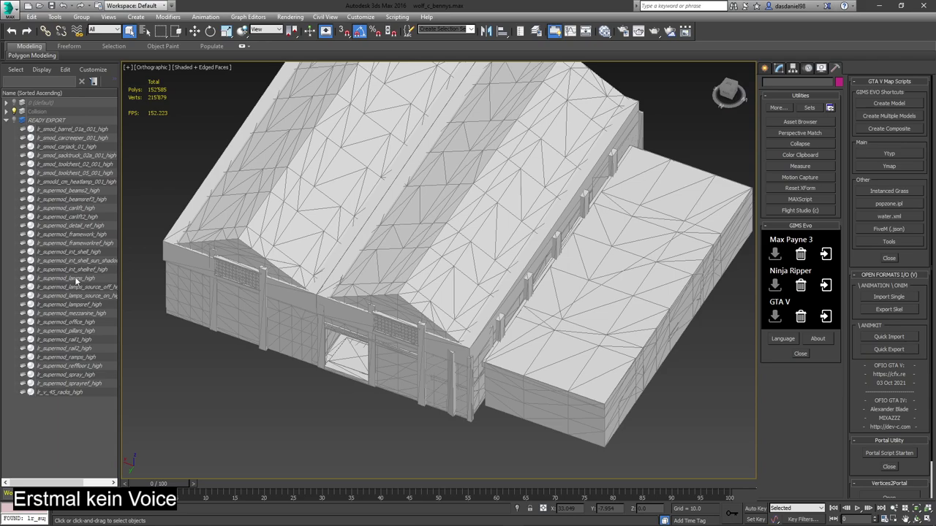
click(105, 483)
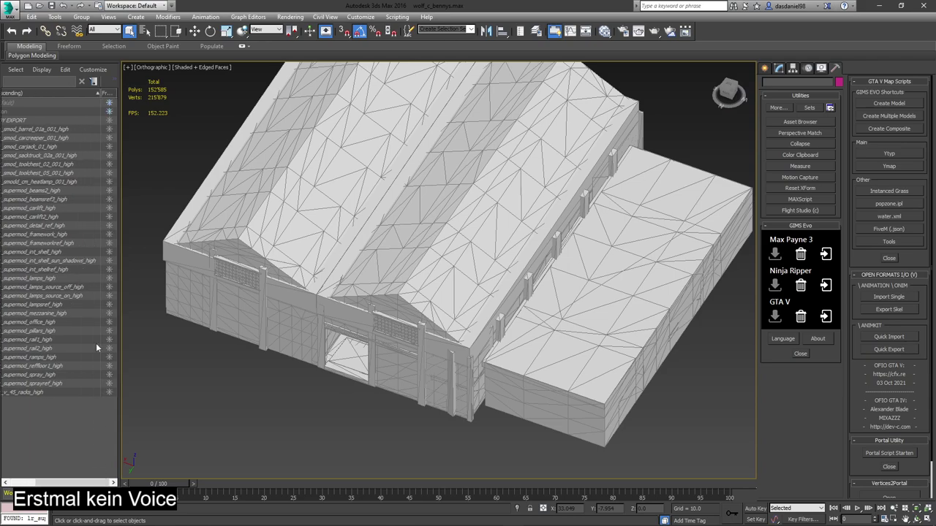
click(109, 121)
drag(73, 482, 40, 482)
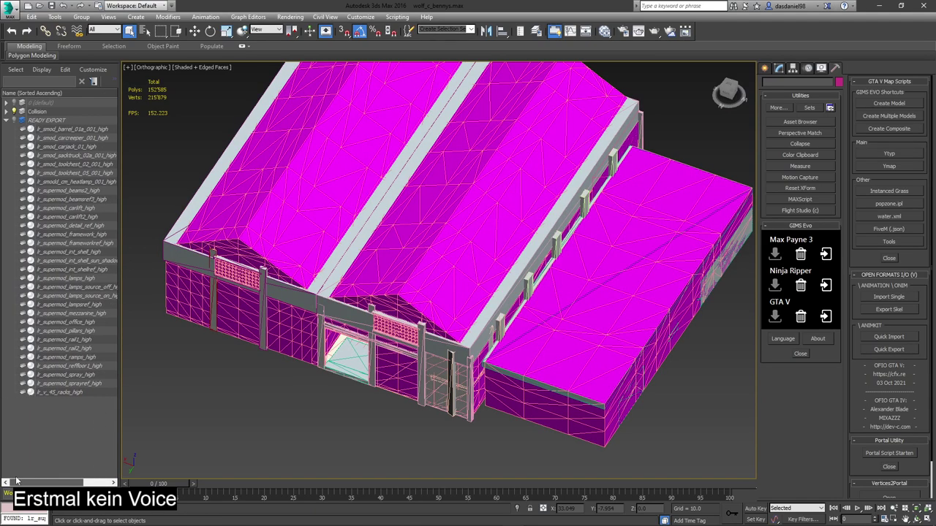
- Select the 0x3 collision mesh of the building and switch its Editable Mesh to element selection
middle_drag(489, 247, 469, 328)
click(468, 329)
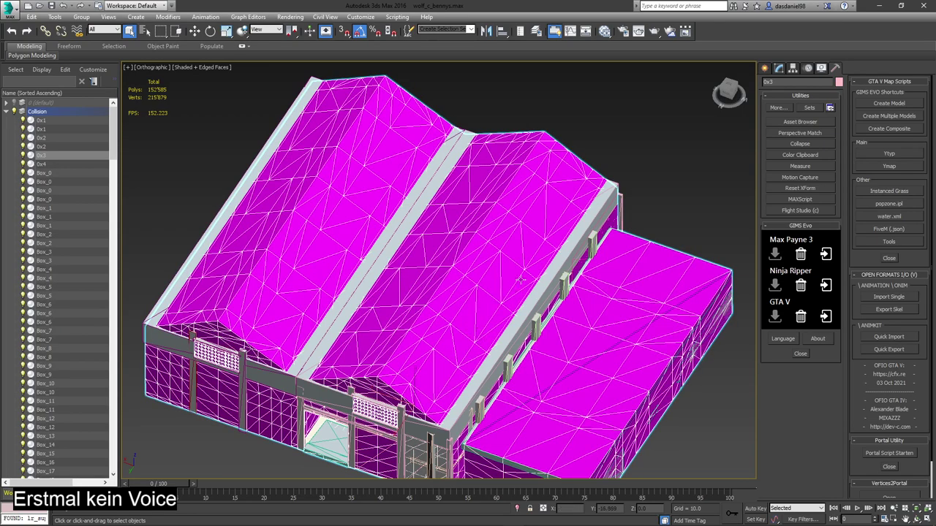
middle_drag(522, 278, 551, 248)
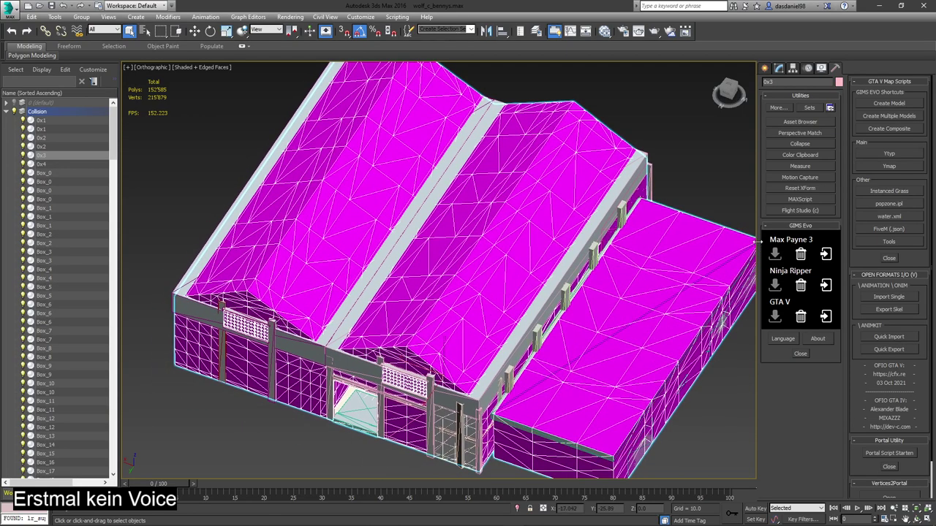
drag(844, 235, 857, 238)
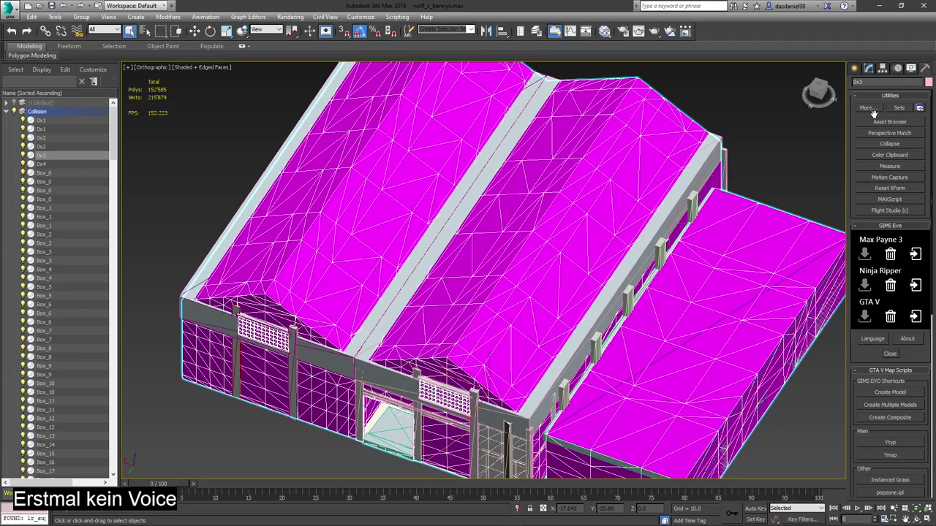
click(867, 68)
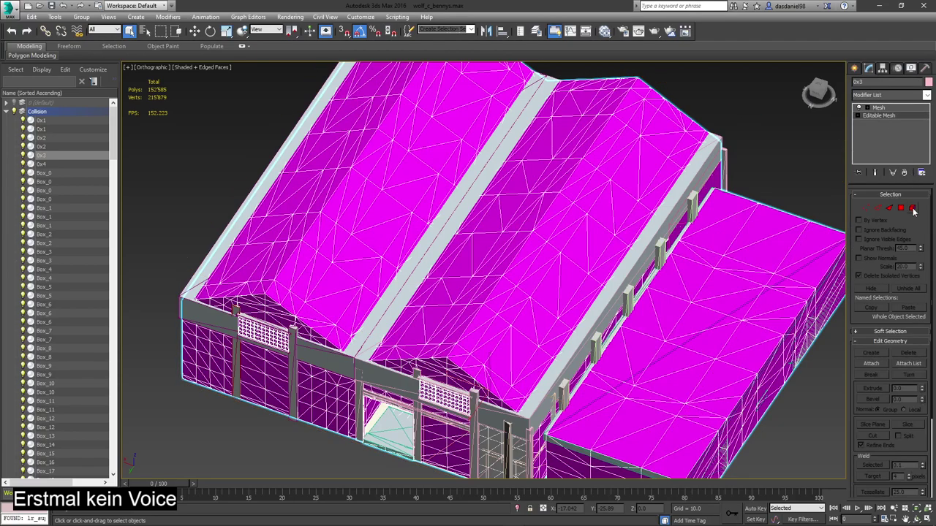
click(912, 208)
- Select one lengthwise roof strip element on each of the four slopes of the main hall and hide them
click(606, 214)
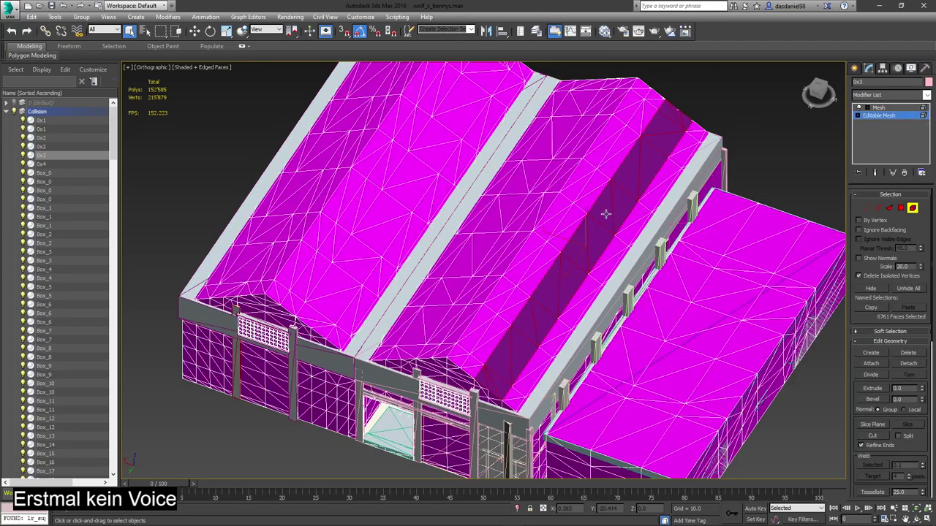
ctrl+click(510, 206)
ctrl+click(387, 188)
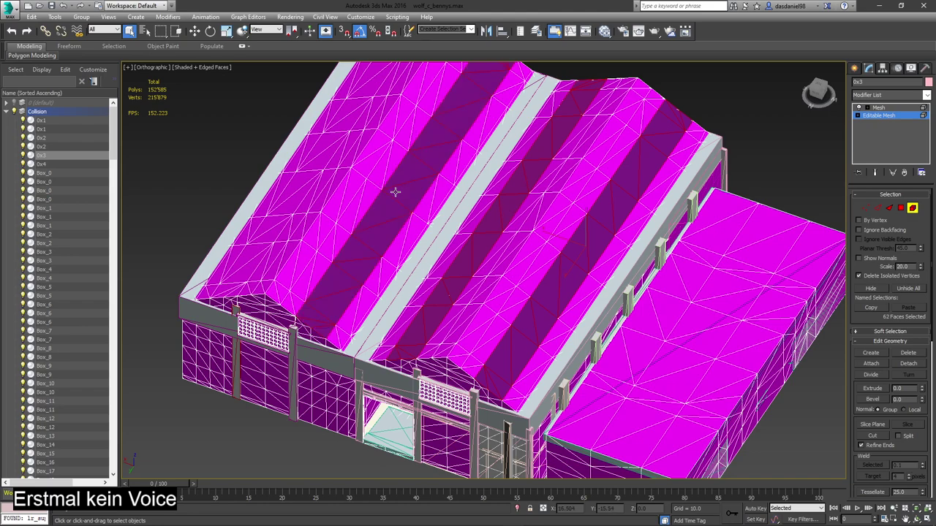
ctrl+click(314, 170)
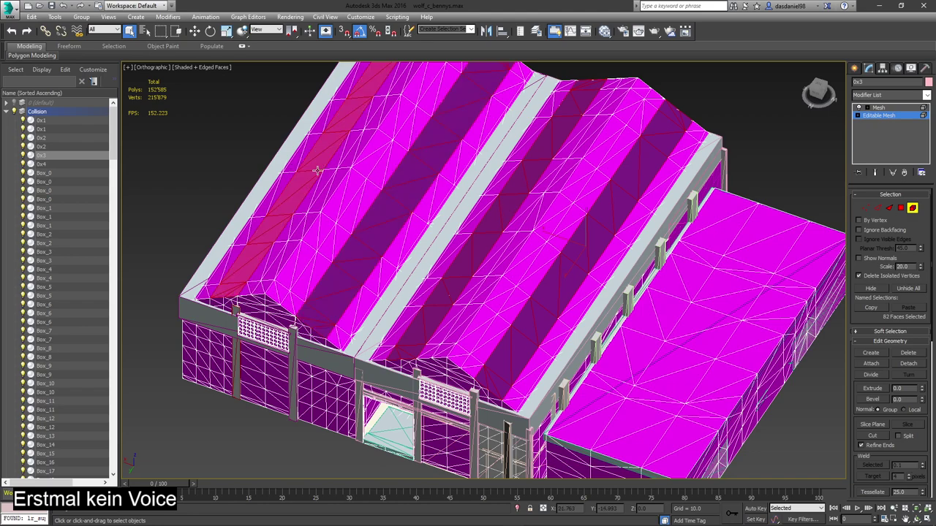
click(872, 288)
- Select all remaining roof strip elements on both gables of the main hall and hide them
click(588, 246)
ctrl+click(489, 203)
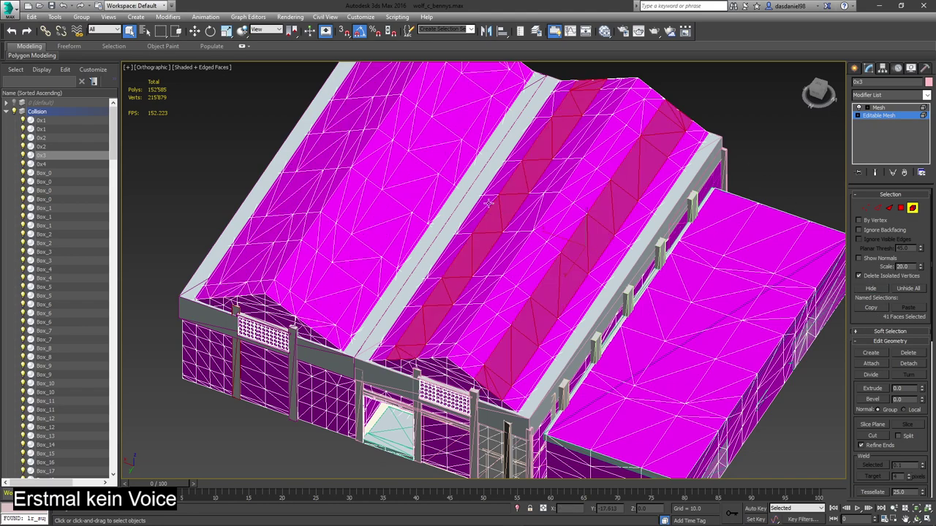
ctrl+click(392, 196)
ctrl+click(366, 187)
ctrl+click(326, 182)
ctrl+click(311, 177)
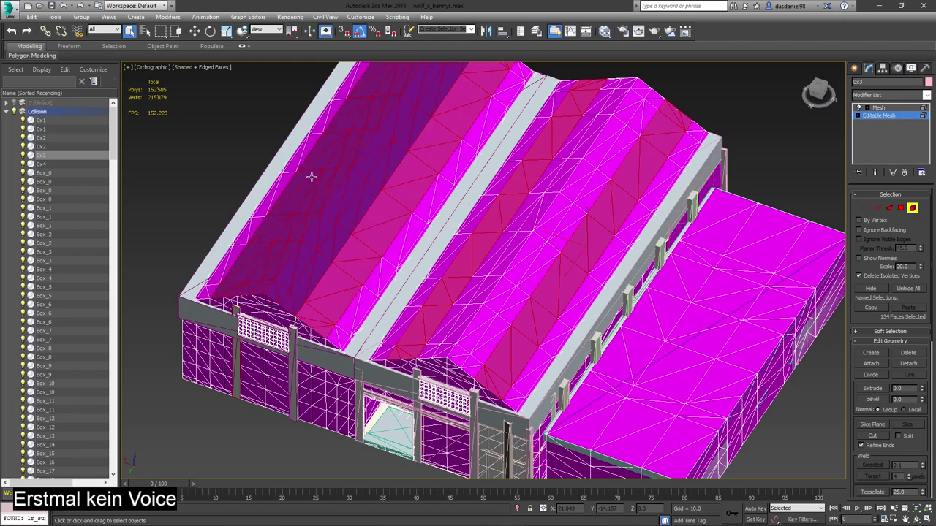
ctrl+click(296, 177)
ctrl+click(418, 225)
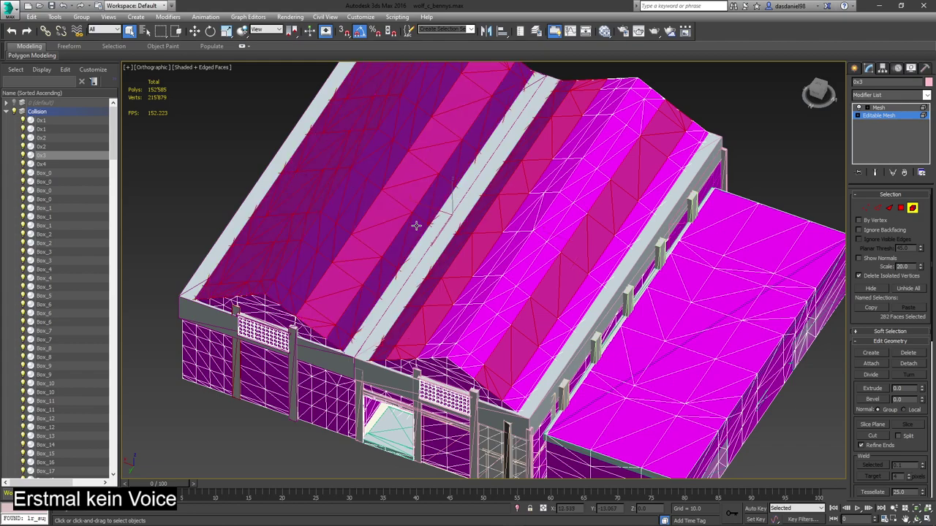
ctrl+click(501, 254)
ctrl+click(558, 276)
ctrl+click(580, 288)
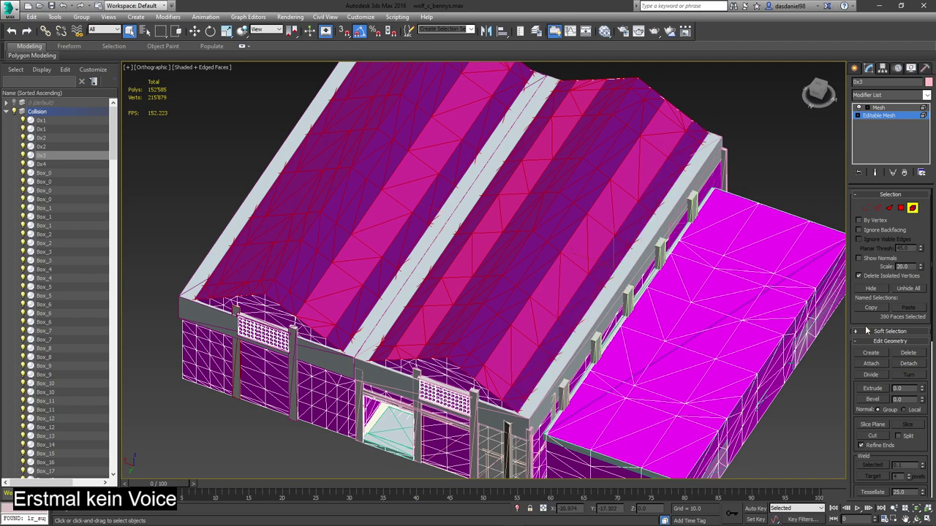
click(874, 290)
- Select the side annex element, remove its wall polygons from the selection and delete the remaining roof polygons
scroll(583, 280, up, 2)
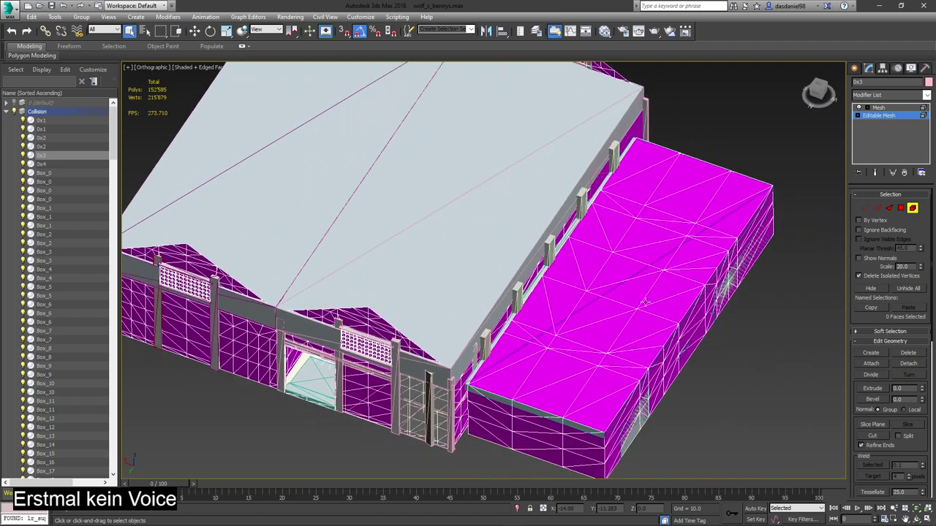
click(641, 301)
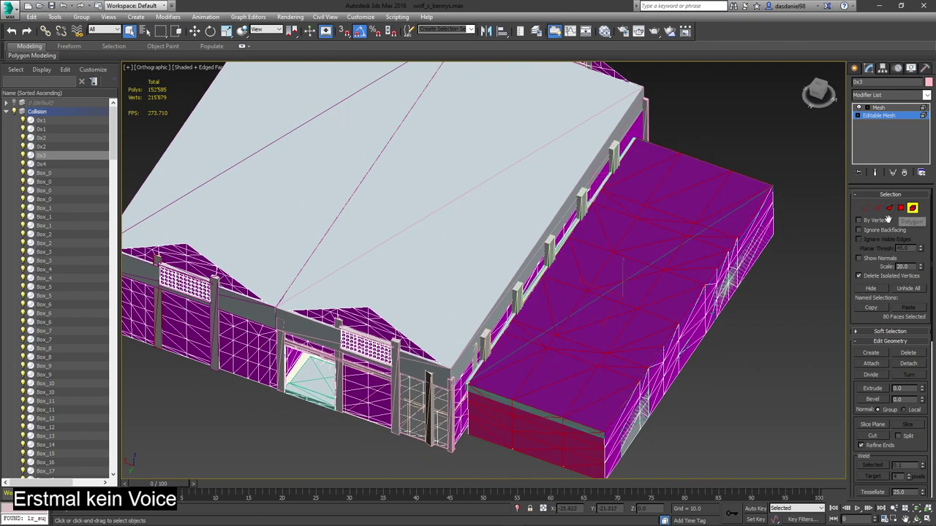
scroll(723, 291, down, 5)
alt+middle_drag(726, 333, 732, 293)
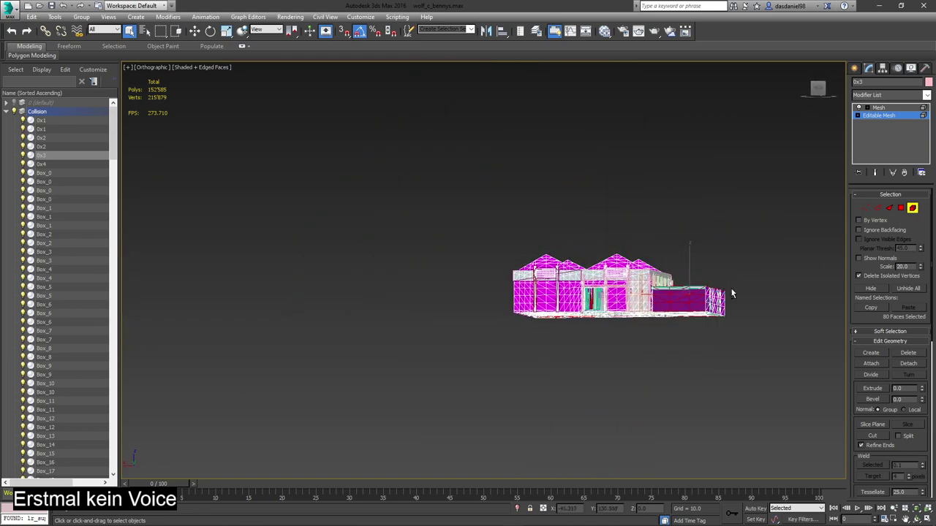
click(899, 209)
mouse_move(615, 333)
alt+middle_down()
mouse_move(619, 310)
mouse_move(612, 334)
alt+middle_up()
alt+drag(426, 378, 786, 301)
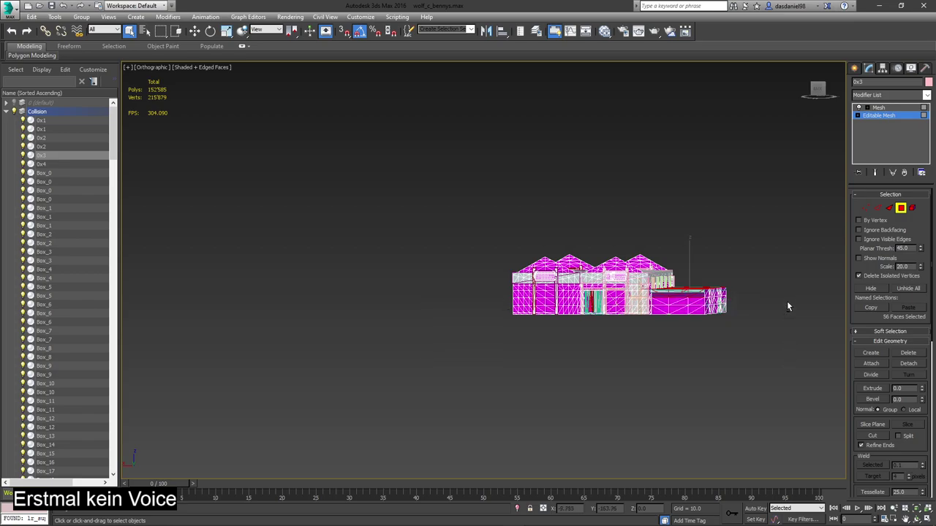
middle_drag(705, 266, 637, 329)
scroll(636, 330, up, 4)
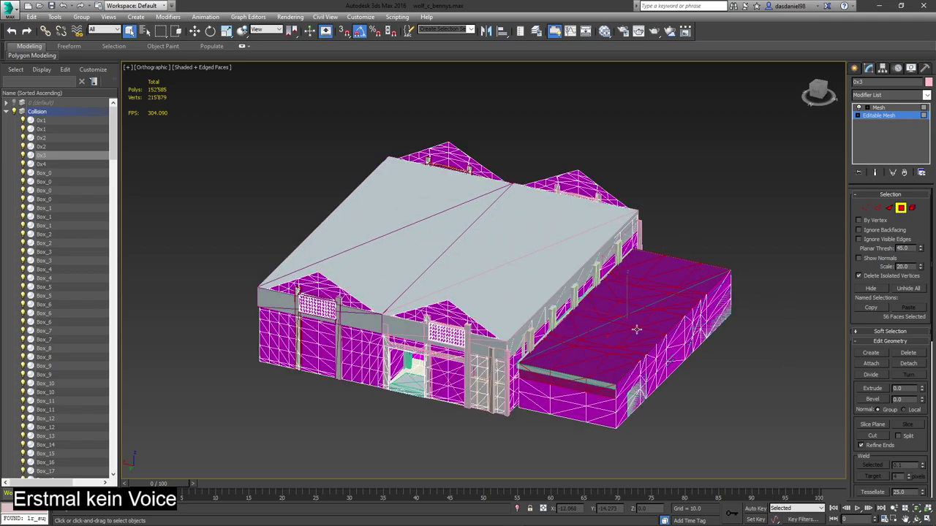
key(Delete)
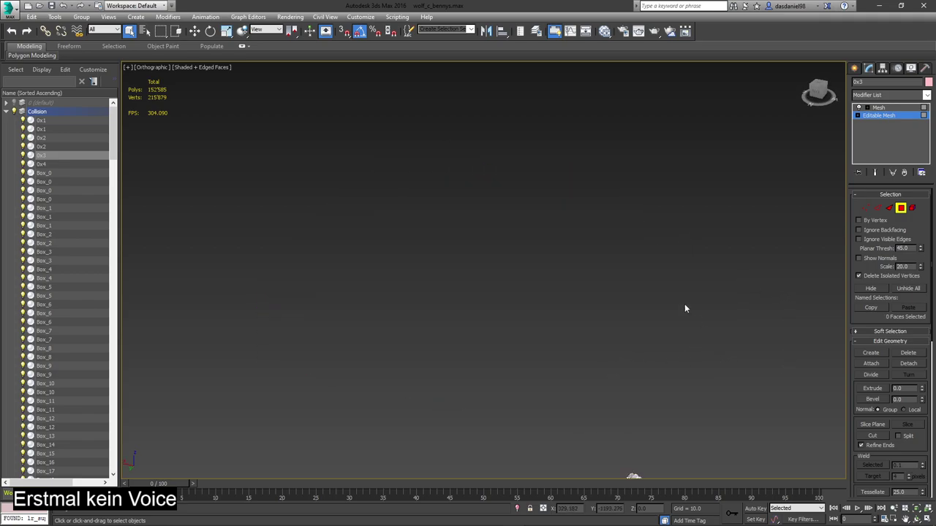
- Select the polygons across the front end of the side annex roof on the 0x3 collision mesh
scroll(518, 352, up, 10)
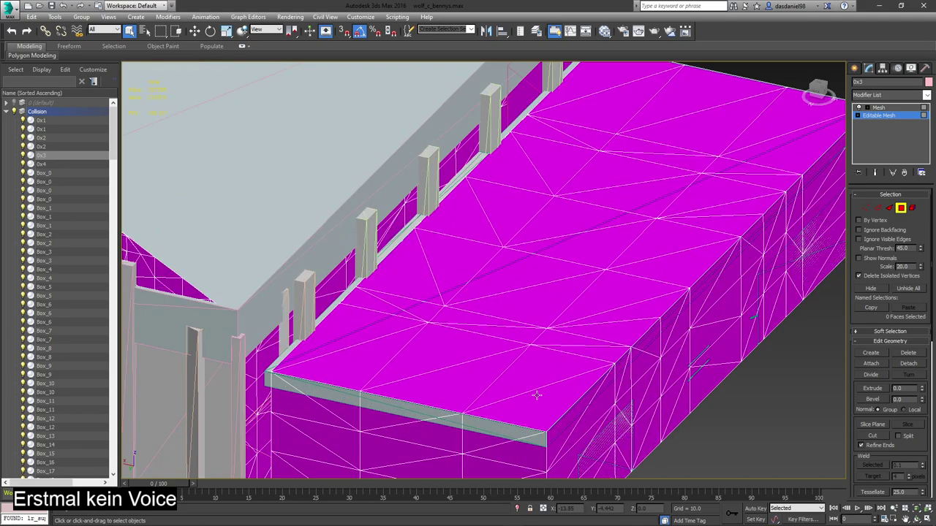
click(535, 385)
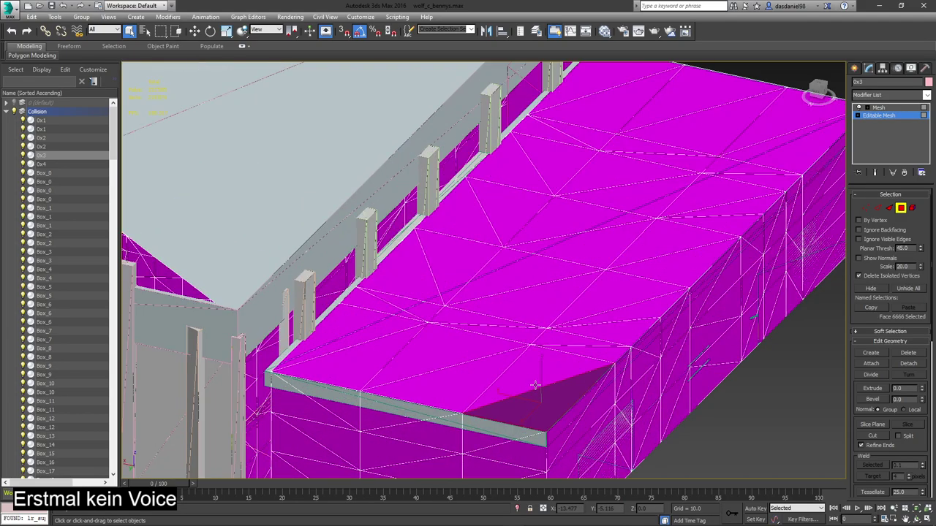
click(349, 331)
ctrl+click(365, 353)
ctrl+click(442, 357)
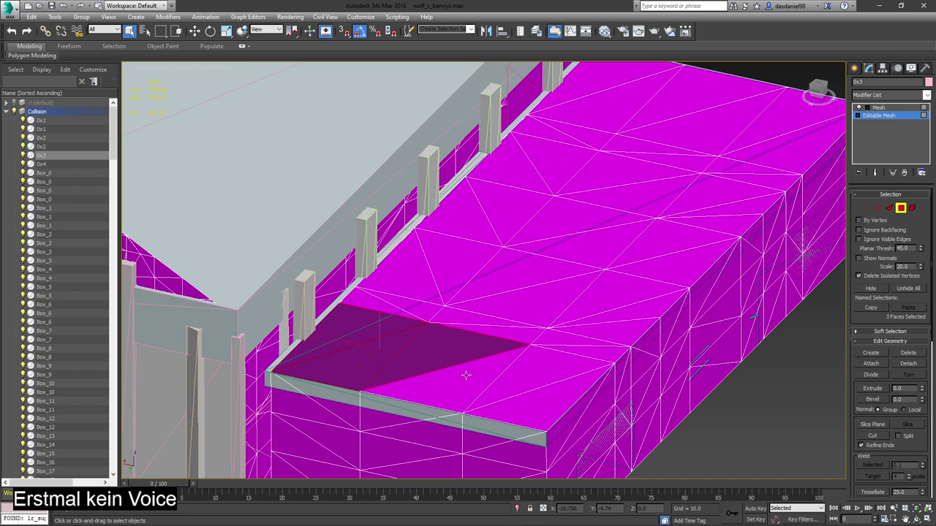
ctrl+click(466, 375)
ctrl+click(533, 382)
ctrl+click(536, 398)
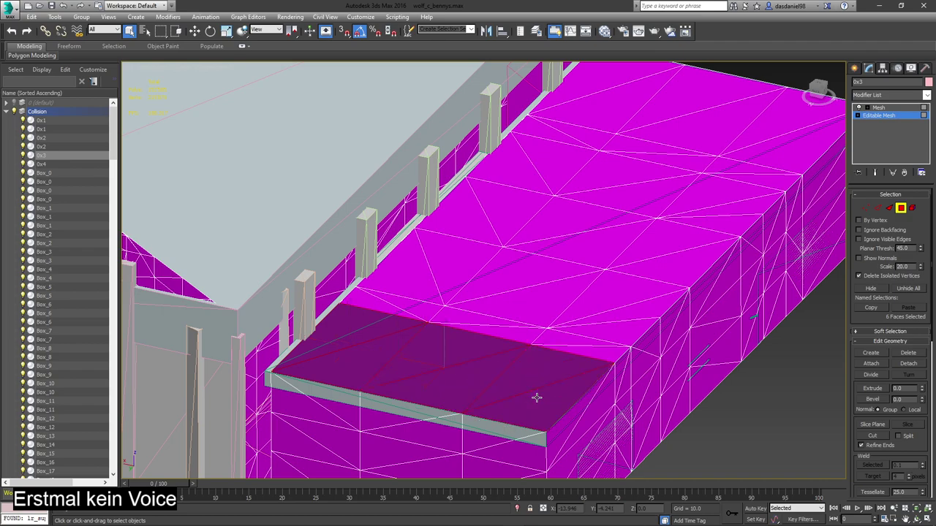
- Add the annex roof polygons along the outer long edge to the selection, working from the front end towards the back
ctrl+click(589, 352)
ctrl+click(574, 343)
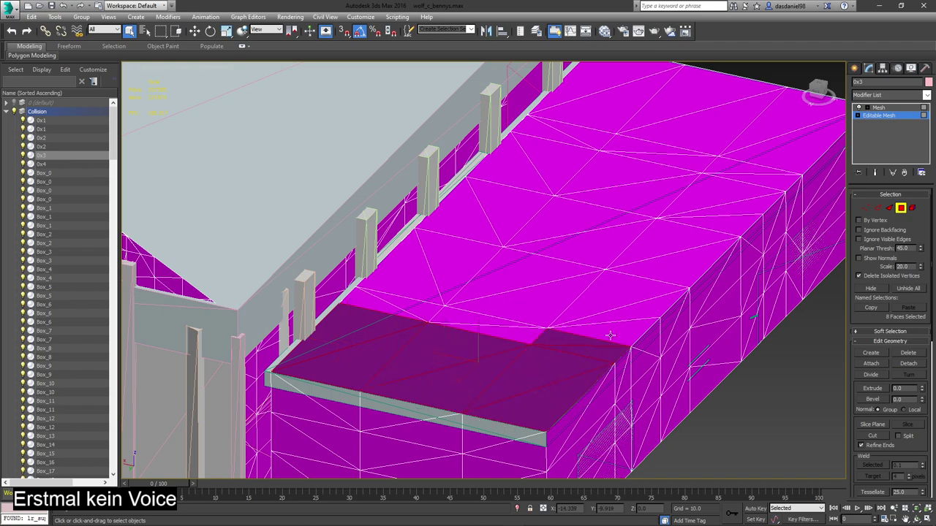
ctrl+click(611, 336)
ctrl+click(628, 316)
ctrl+click(630, 307)
ctrl+click(639, 292)
ctrl+click(672, 265)
ctrl+click(683, 245)
ctrl+click(721, 215)
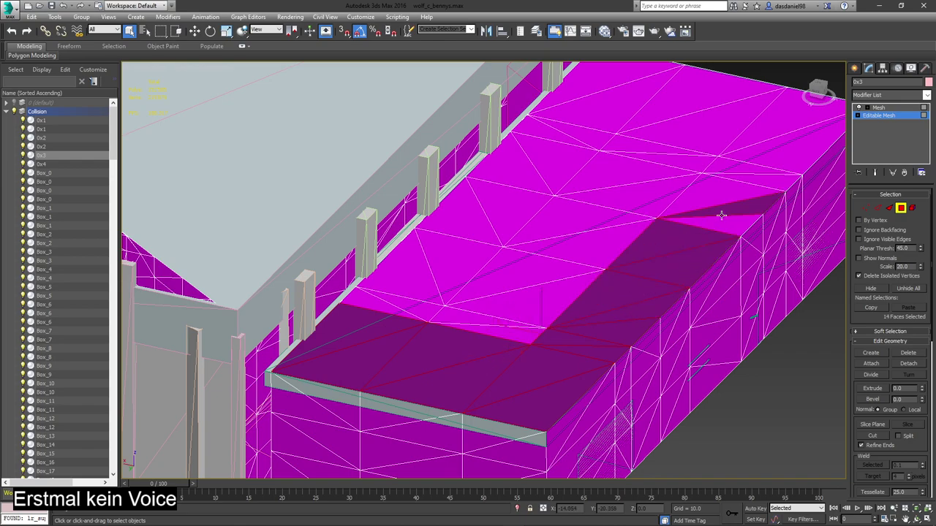
ctrl+click(720, 198)
ctrl+click(758, 180)
ctrl+click(747, 170)
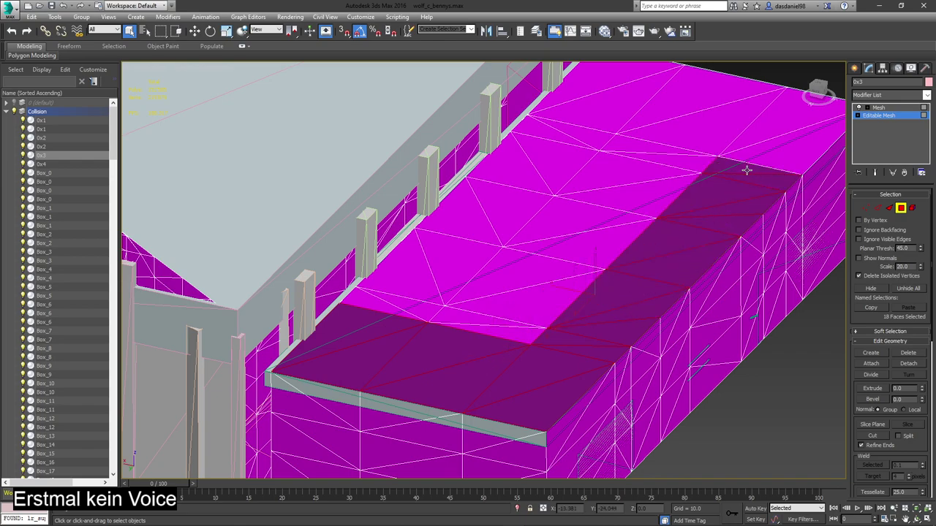
- Add the polygons across the far end of the annex roof to the selection
ctrl+click(785, 157)
ctrl+click(777, 135)
ctrl+click(711, 128)
ctrl+click(678, 109)
ctrl+click(610, 106)
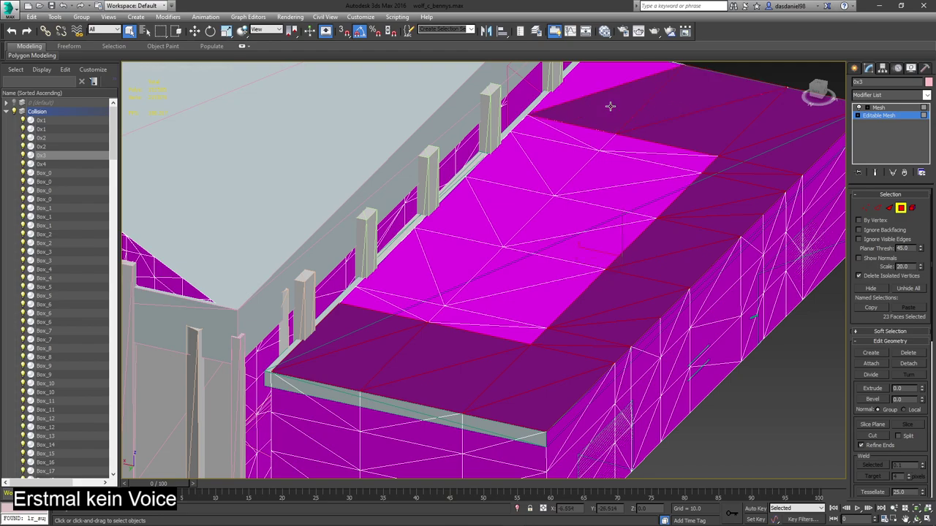
ctrl+click(595, 88)
- Add the annex roof polygons along the edge beside the main hall to the selection
ctrl+click(567, 129)
ctrl+click(549, 151)
ctrl+click(549, 152)
ctrl+click(516, 162)
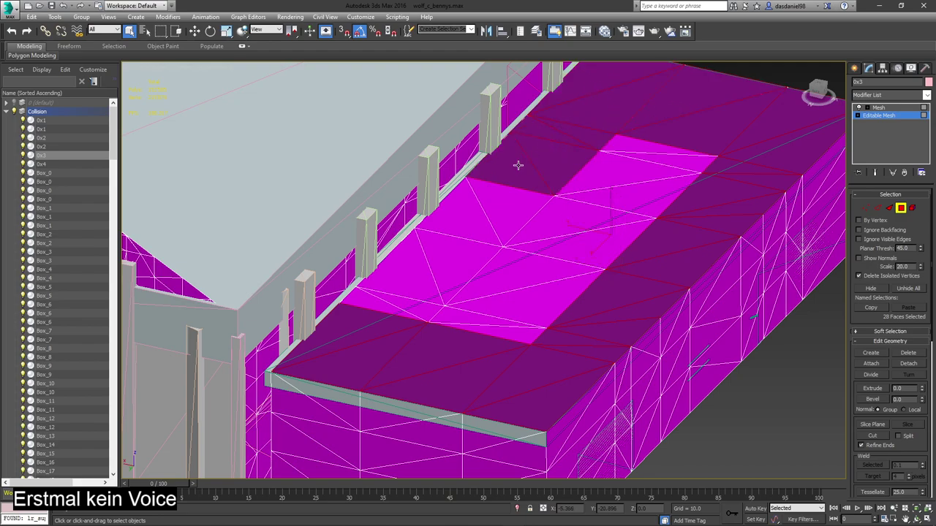
ctrl+click(512, 197)
ctrl+click(479, 220)
ctrl+click(422, 270)
ctrl+click(409, 276)
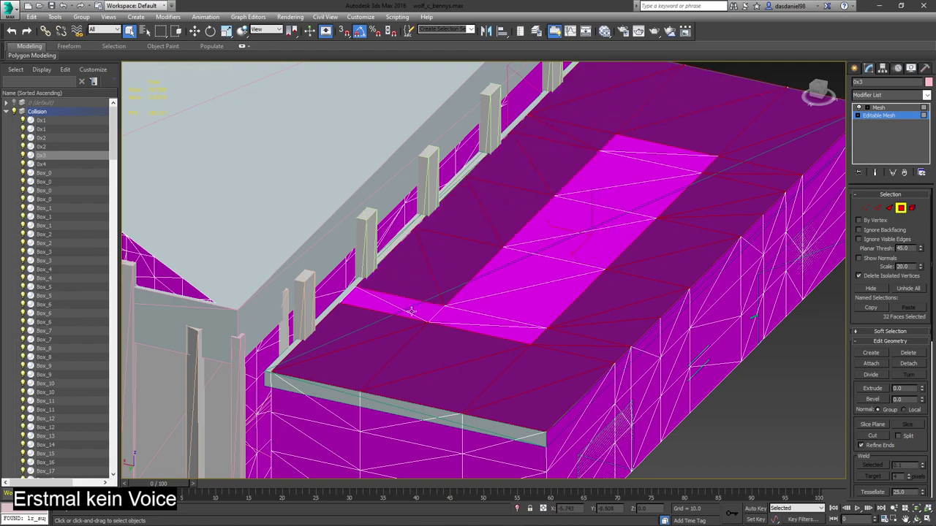
ctrl+click(411, 310)
ctrl+click(389, 313)
- Add the remaining polygons in the middle of the annex roof and hide the whole selection
ctrl+click(513, 339)
ctrl+click(496, 317)
ctrl+click(532, 308)
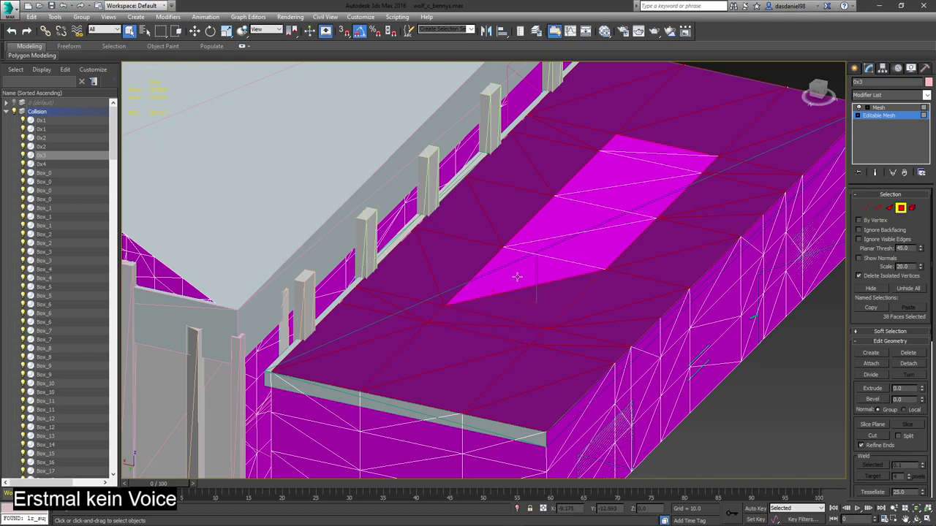
ctrl+click(517, 276)
ctrl+click(591, 251)
ctrl+click(581, 216)
ctrl+click(638, 190)
ctrl+click(624, 171)
ctrl+click(647, 157)
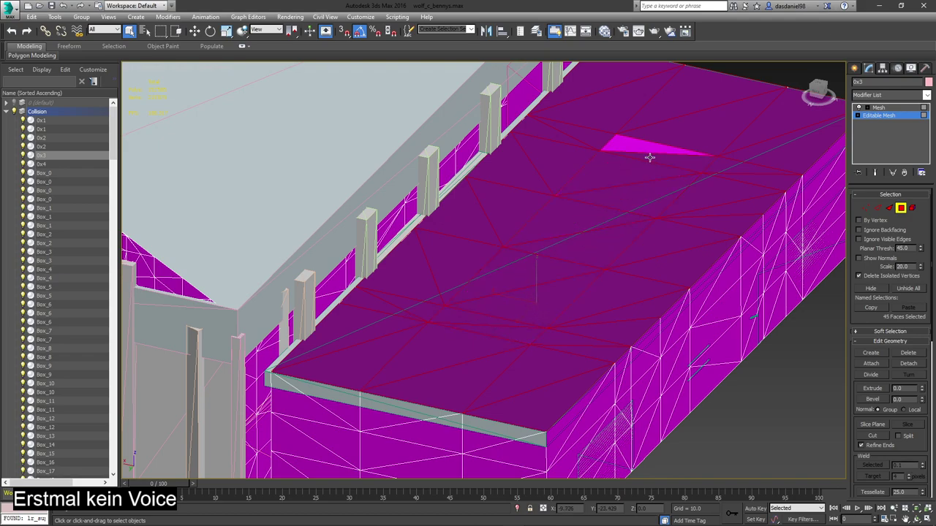
ctrl+click(636, 153)
click(870, 289)
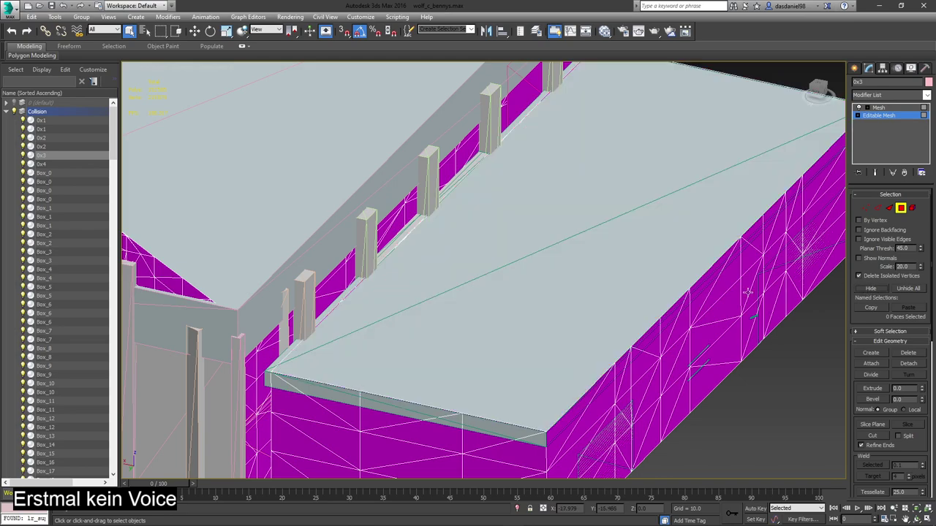
- Leave polygon editing, select the three collision boxes covering the annex and both main hall roofs, and hide them
key(z)
click(899, 209)
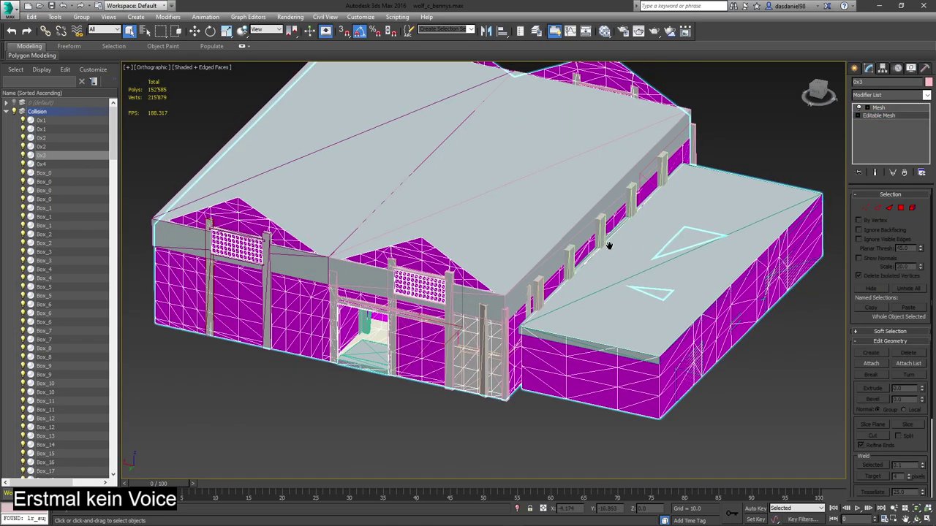
middle_drag(608, 247, 617, 293)
click(636, 311)
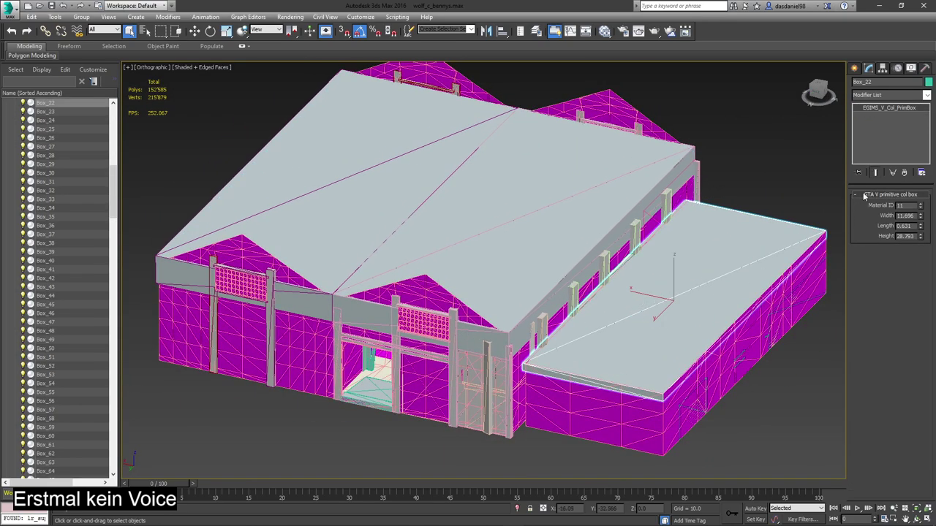
ctrl+click(497, 229)
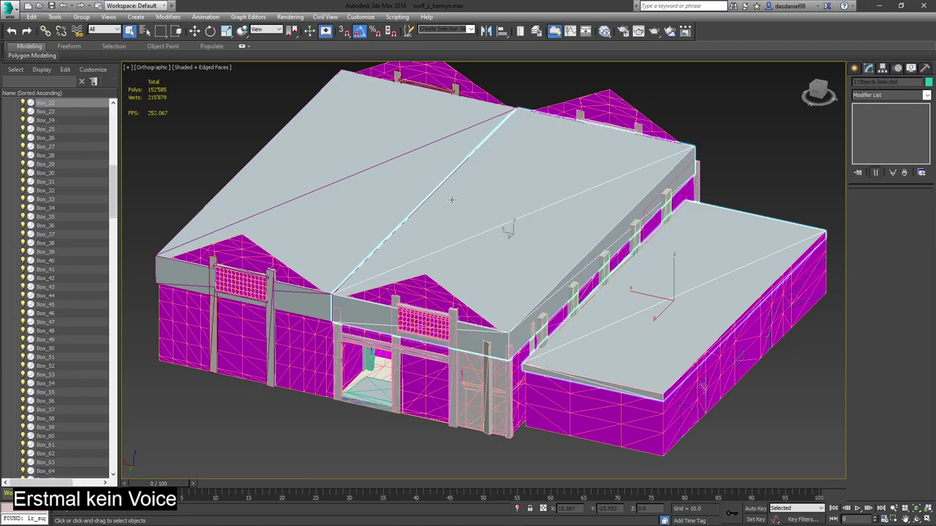
ctrl+click(353, 184)
click(23, 103)
- Reselect the 0x3 collision mesh, switch its Editable Mesh to polygon selection and unhide all its faces
middle_drag(551, 281, 522, 261)
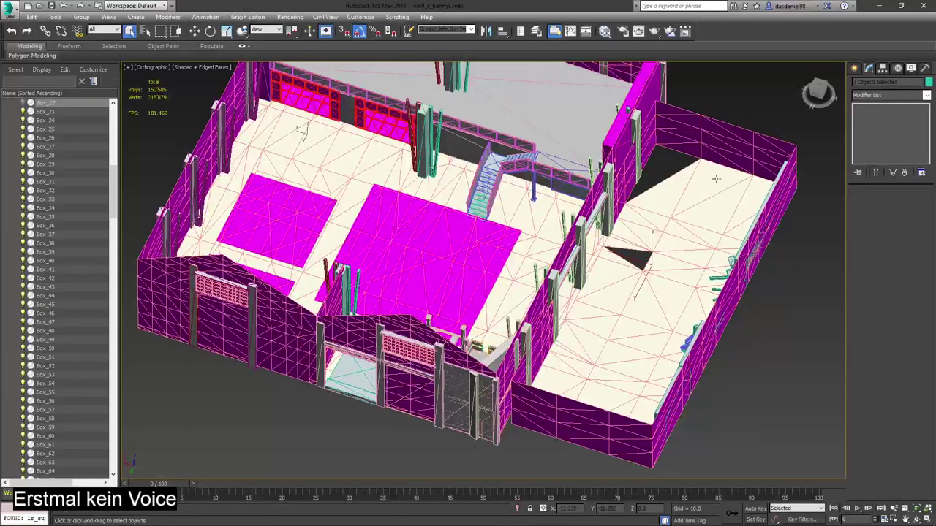
scroll(710, 179, up, 5)
scroll(632, 176, up, 2)
scroll(631, 176, down, 10)
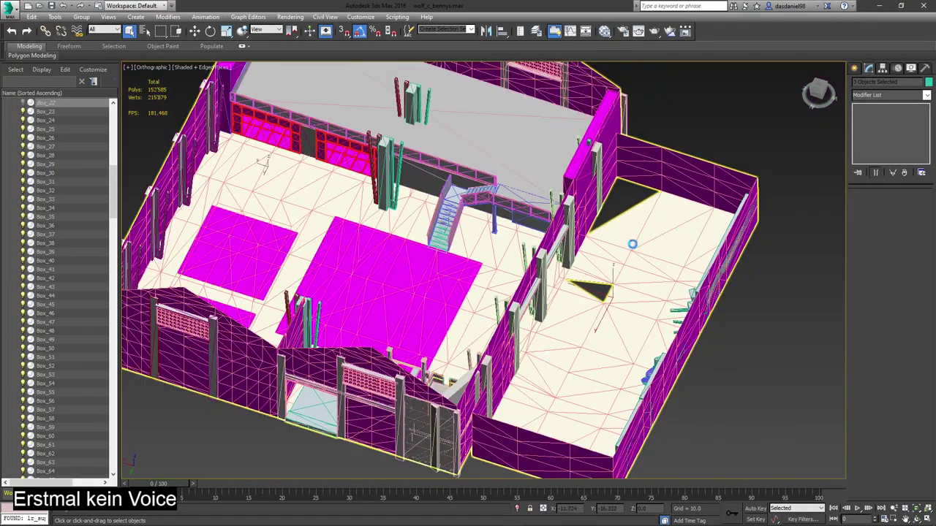
click(633, 242)
click(882, 115)
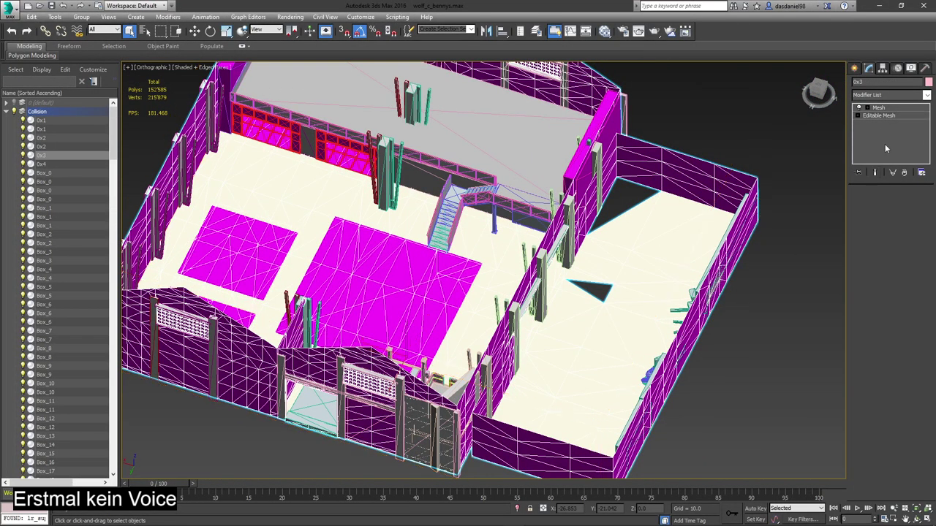
click(900, 208)
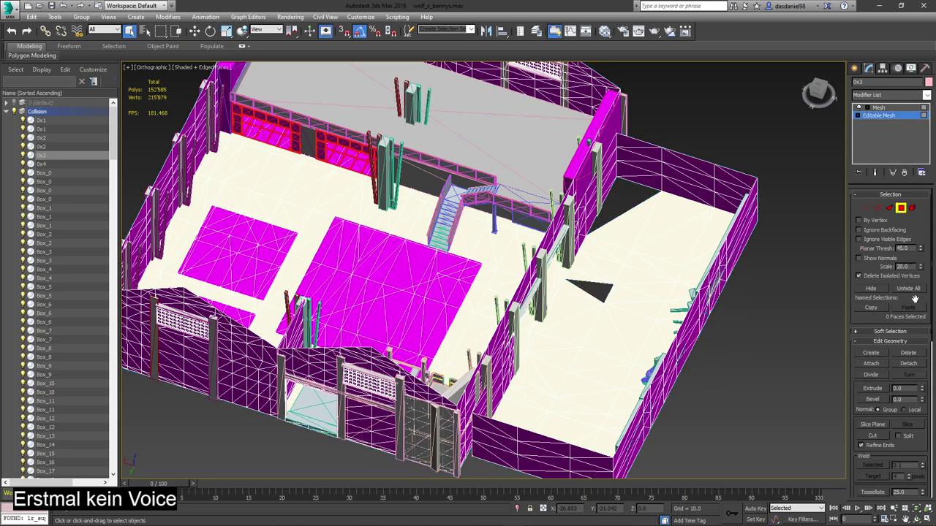
click(908, 289)
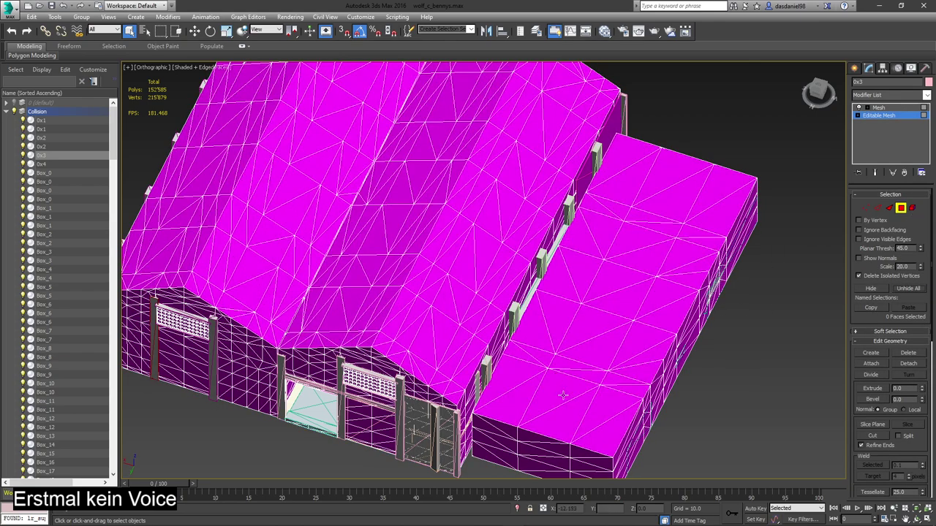
- Select the annex roof polygons at the front outer corner and along the lengthwise middle strip
click(604, 428)
ctrl+click(601, 405)
ctrl+click(593, 378)
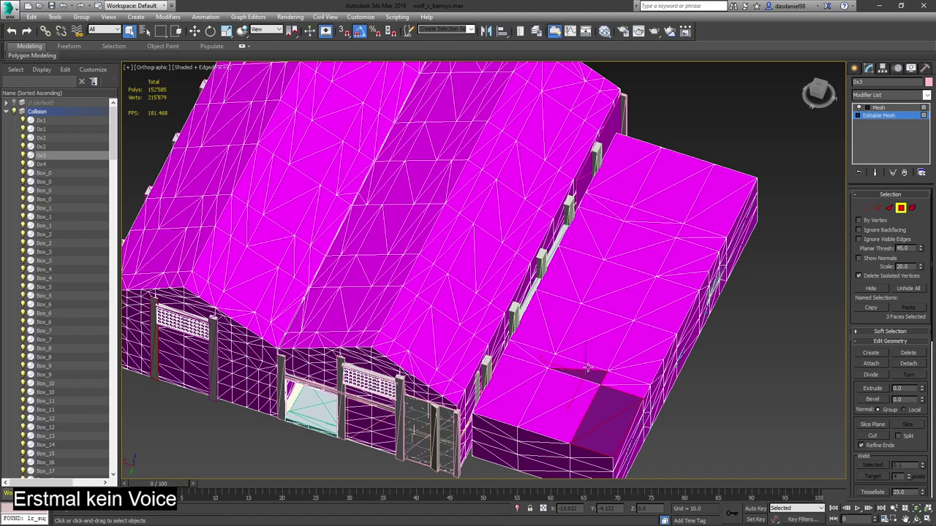
ctrl+click(589, 368)
ctrl+click(593, 356)
ctrl+click(594, 329)
ctrl+click(616, 293)
ctrl+click(614, 280)
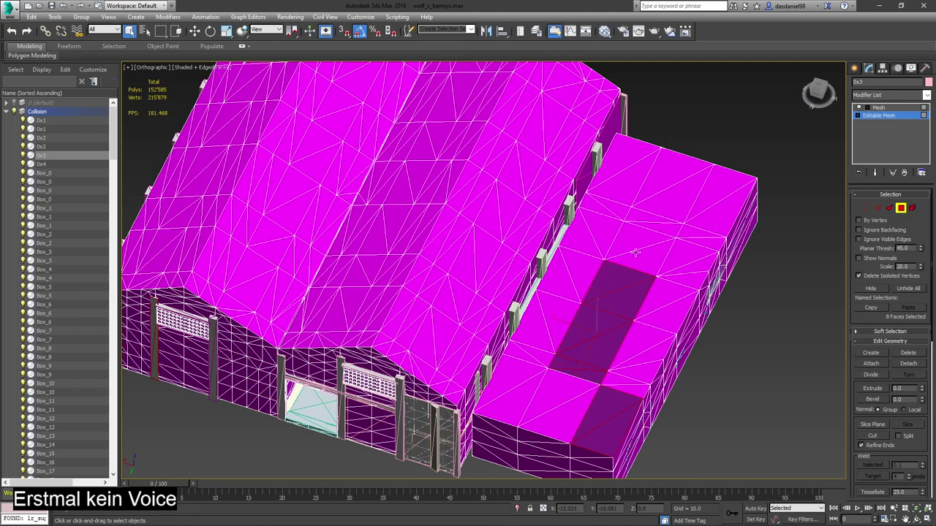
ctrl+click(636, 252)
ctrl+click(634, 238)
ctrl+click(639, 217)
ctrl+click(675, 205)
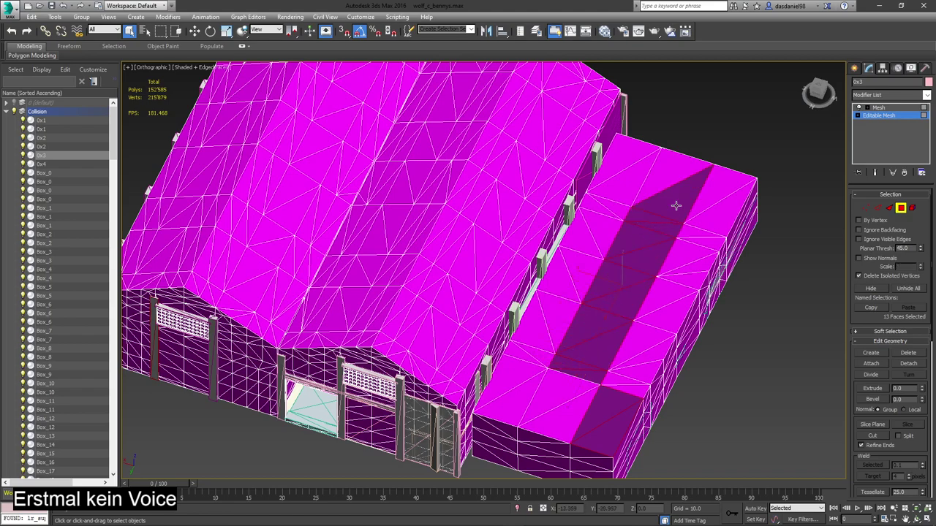
- Add the annex roof polygons at the far end and along the side facing the main hall to the selection
ctrl+click(660, 182)
ctrl+click(618, 179)
ctrl+click(619, 171)
ctrl+click(620, 211)
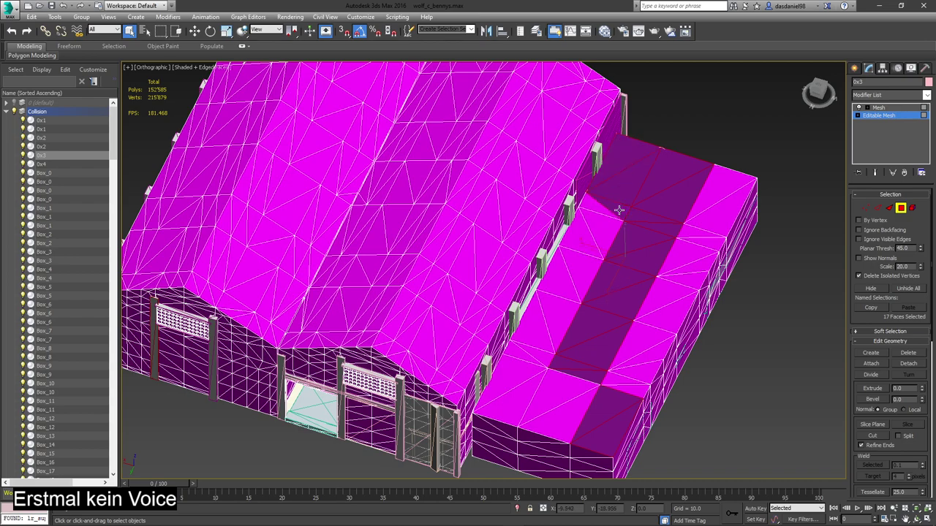
ctrl+click(600, 211)
ctrl+click(607, 224)
ctrl+click(586, 234)
ctrl+click(580, 267)
ctrl+click(558, 280)
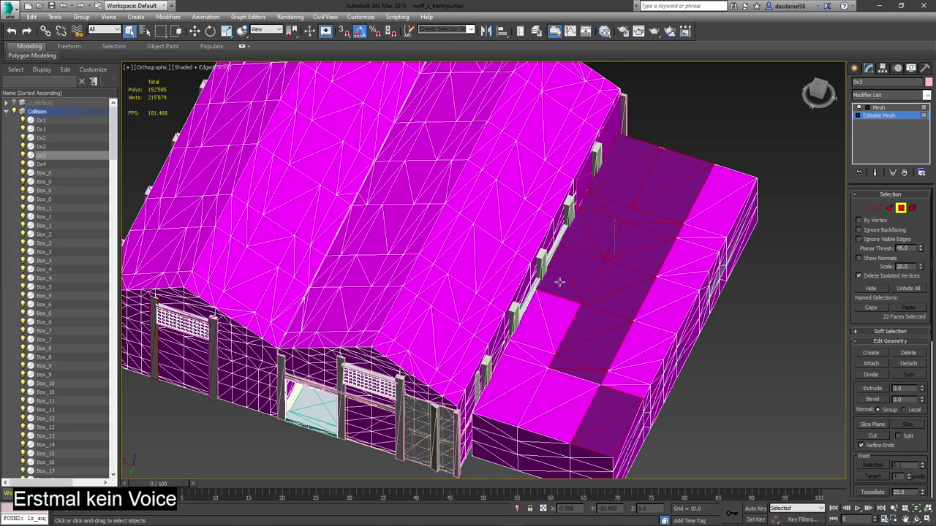
ctrl+click(554, 322)
ctrl+click(531, 356)
ctrl+click(525, 354)
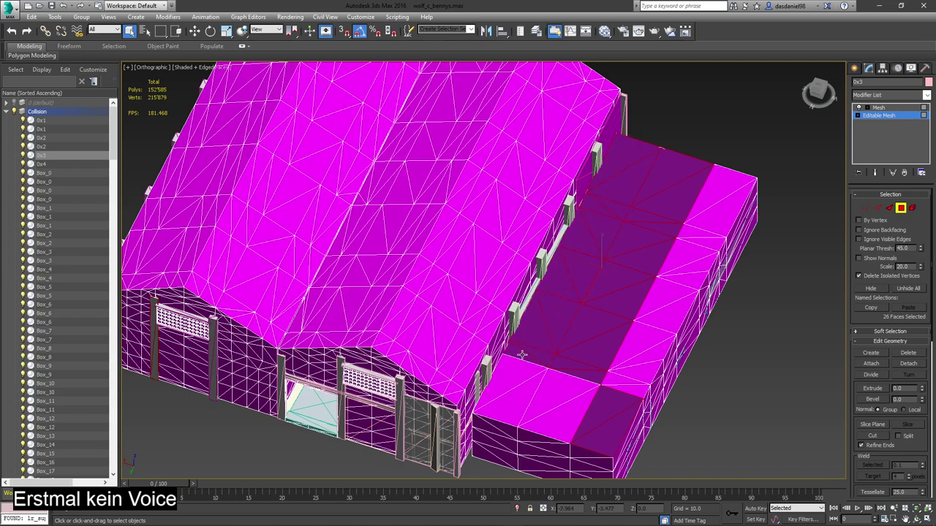
- Add the remaining polygons across the front end of the annex roof to the selection
ctrl+click(512, 384)
ctrl+click(506, 404)
ctrl+click(565, 396)
ctrl+click(557, 413)
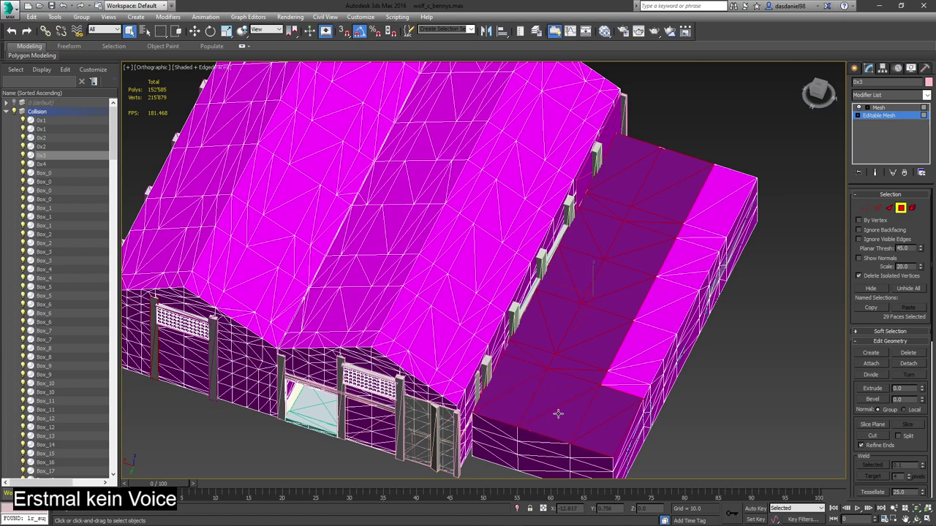
- Add the annex roof polygons along the outer long edge up to the far corner and hide the complete roof selection
ctrl+click(635, 387)
ctrl+click(627, 377)
ctrl+click(641, 369)
ctrl+click(643, 355)
ctrl+click(636, 345)
ctrl+click(656, 322)
ctrl+click(657, 311)
ctrl+click(660, 293)
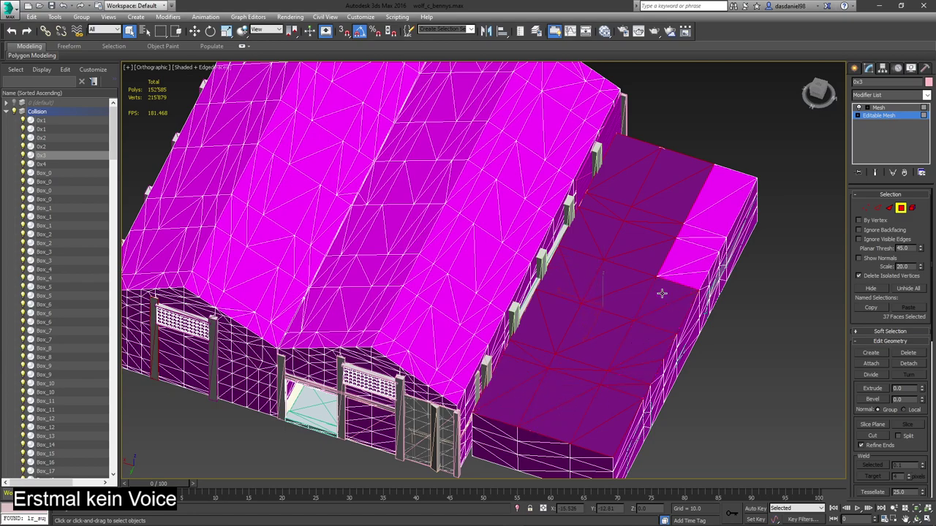
ctrl+click(669, 278)
ctrl+click(680, 263)
ctrl+click(689, 251)
ctrl+click(706, 238)
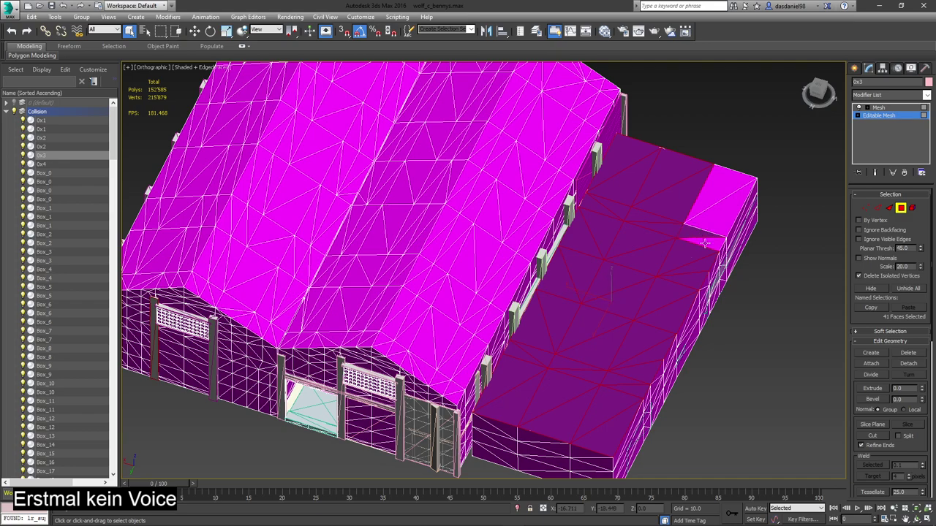
ctrl+click(705, 241)
ctrl+click(715, 220)
ctrl+click(706, 201)
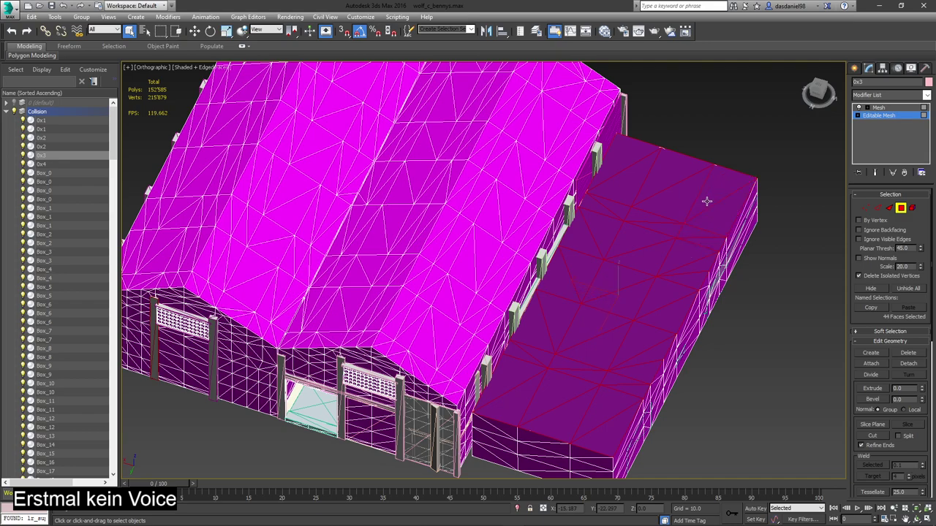
click(870, 288)
- Switch to element selection, select the two strips flanking the main hall's roof ridge nearest the annex, and hide them
alt+middle_drag(385, 211, 585, 353)
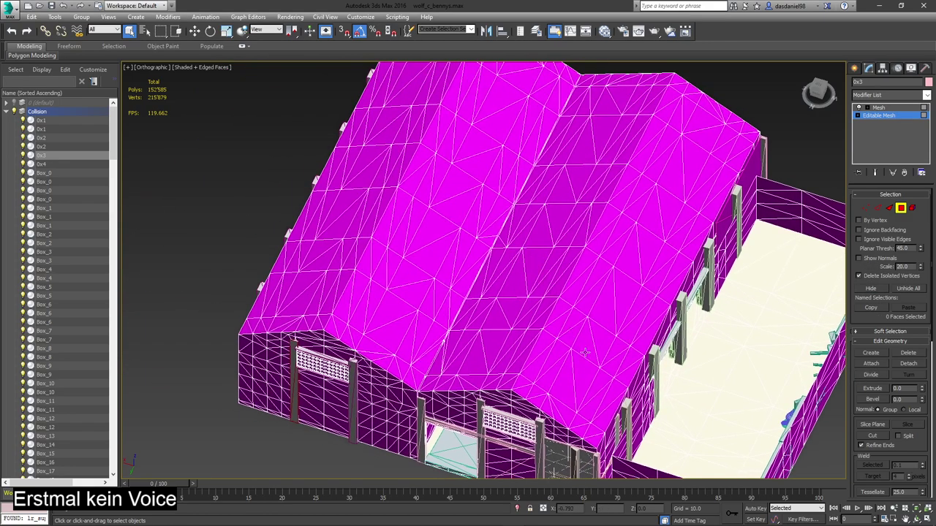
click(912, 208)
click(593, 263)
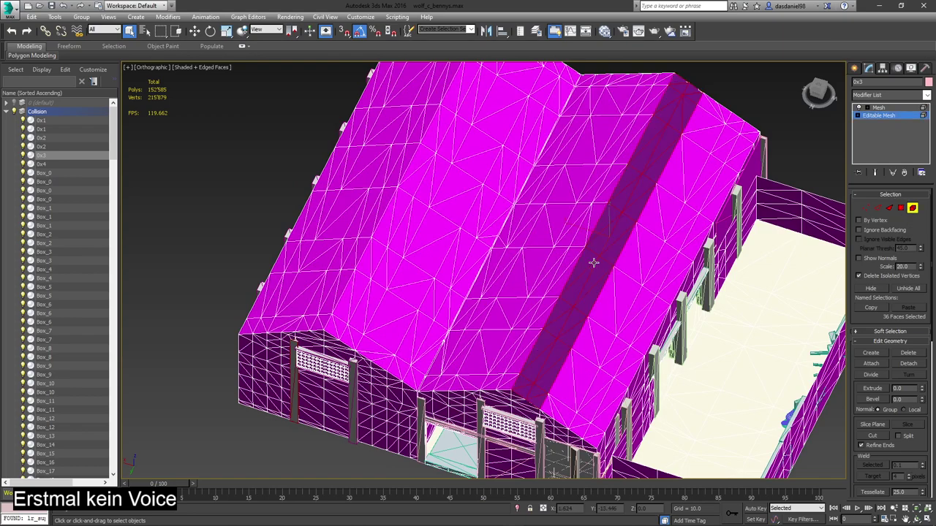
click(563, 259)
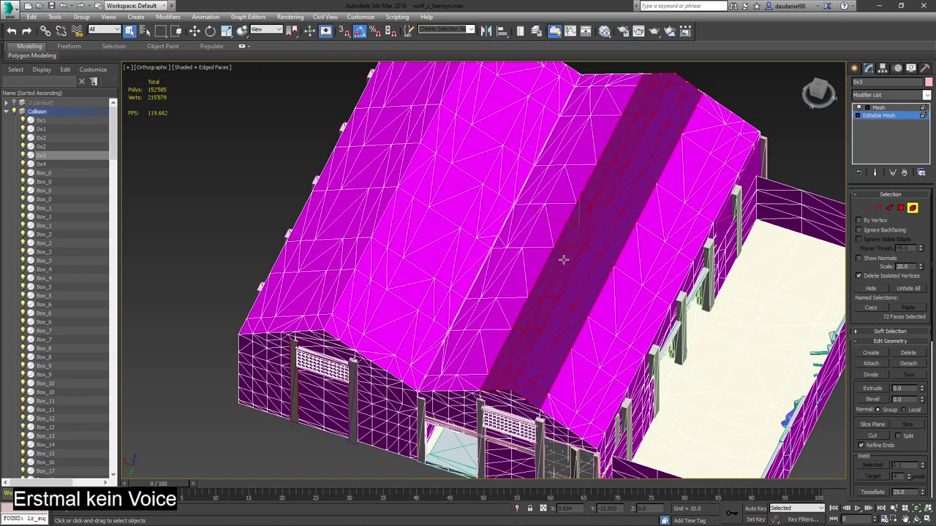
click(870, 289)
- Select and hide the remaining slope strips of the gable nearest the annex, keeping the floor panel out of the selection
click(636, 279)
click(663, 289)
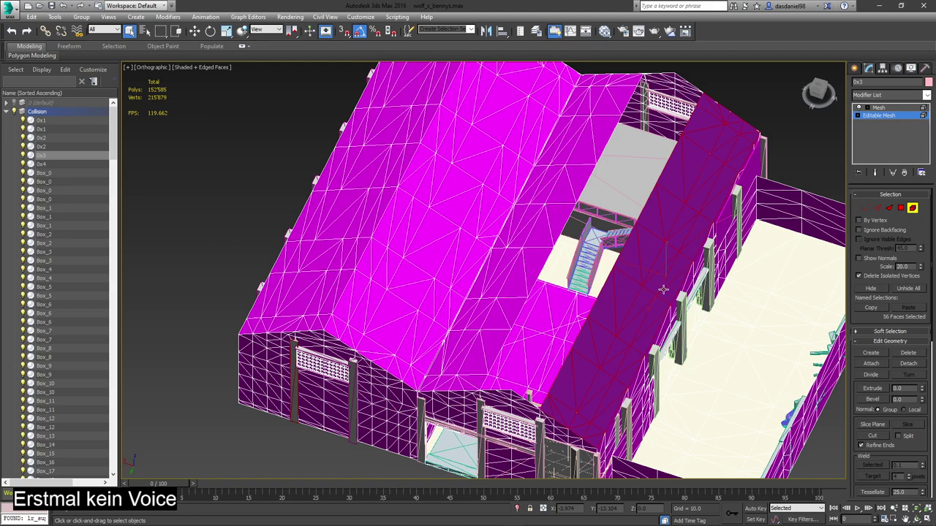
click(881, 289)
click(618, 287)
ctrl+click(553, 313)
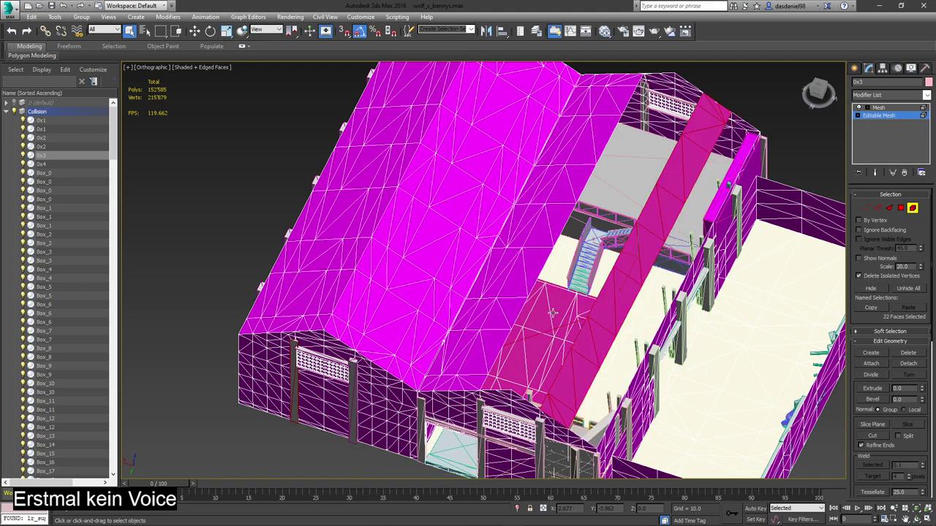
alt+click(539, 324)
ctrl+click(499, 309)
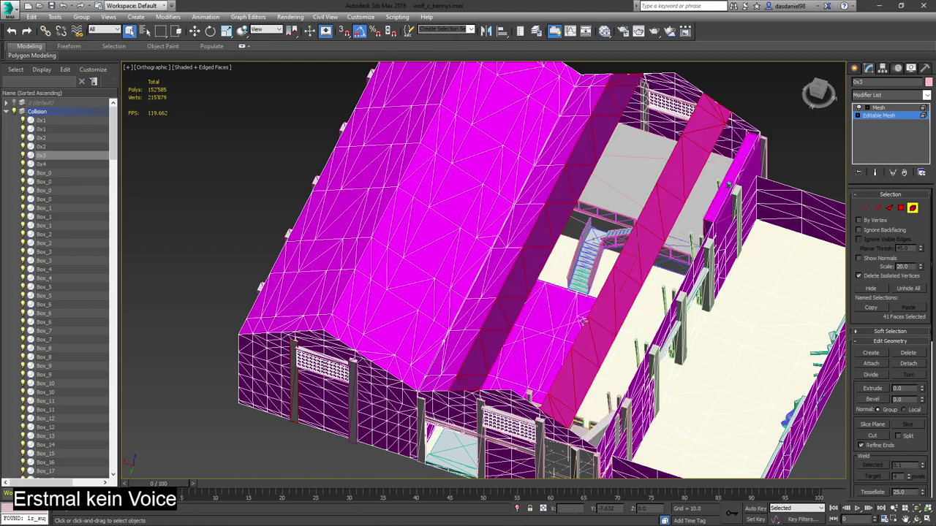
click(873, 291)
- Select the two adjoining roof strips along the valley between the two gables and hide them
click(527, 251)
ctrl+click(508, 249)
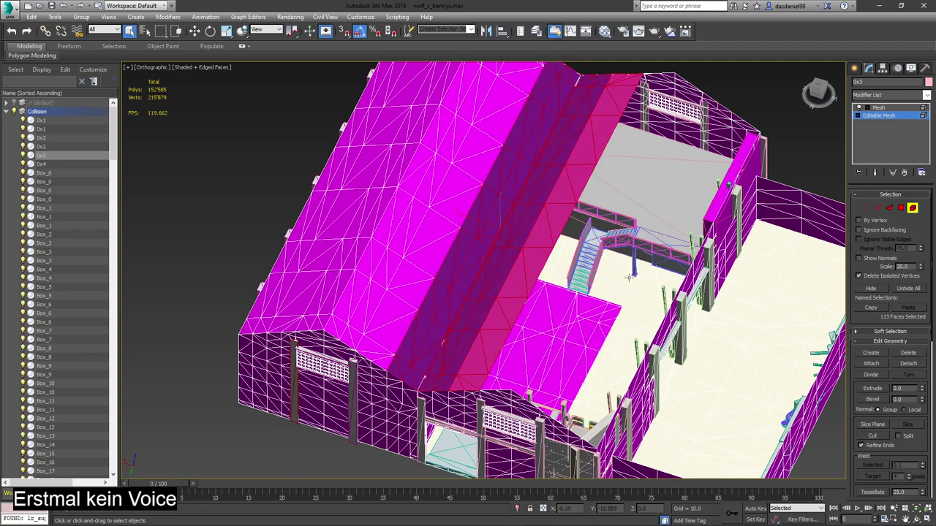
click(871, 290)
- Select and hide all remaining roof strips of the gable farthest from the annex, working from its inner slope to the outer wall
click(431, 234)
ctrl+click(400, 227)
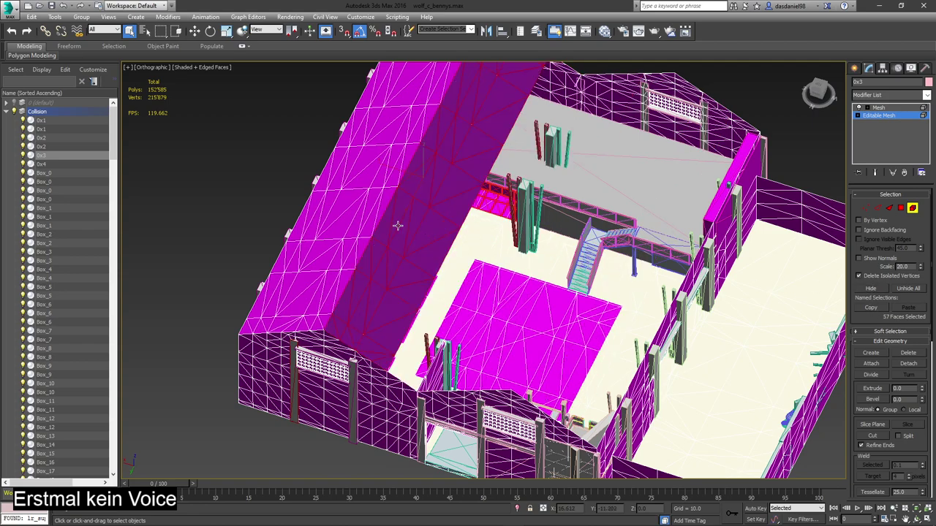
ctrl+click(366, 219)
ctrl+click(350, 217)
click(871, 289)
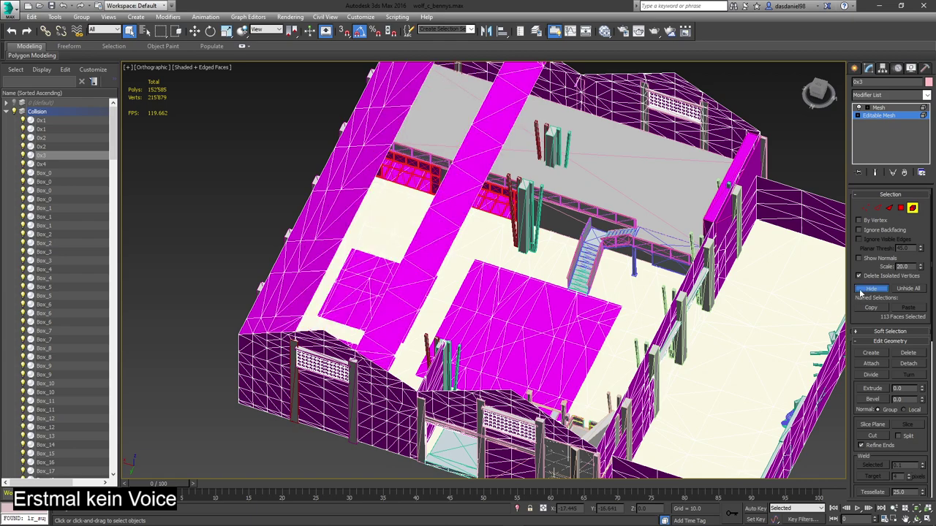
click(431, 246)
ctrl+click(327, 225)
ctrl+click(311, 226)
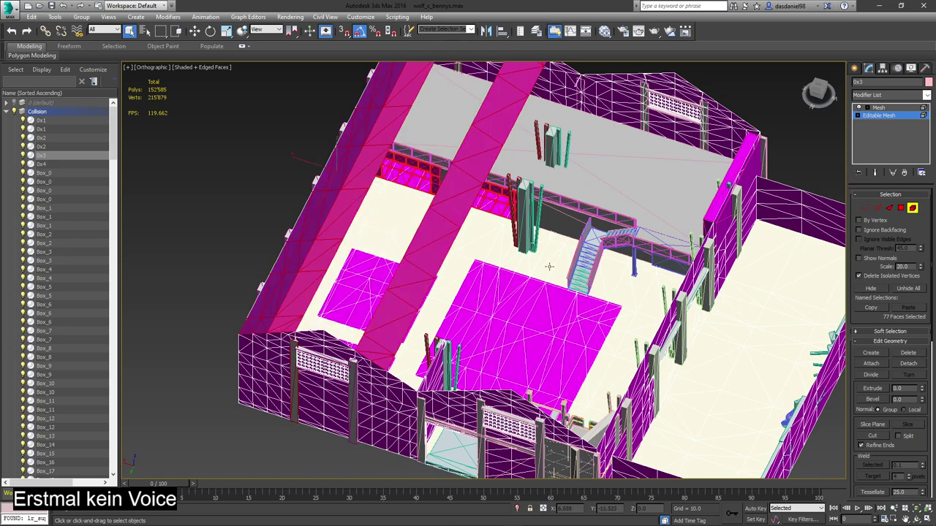
click(872, 290)
- Examine the opened collision model from several sides, covering the hall floor, mezzanine and annex
scroll(484, 310, down, 5)
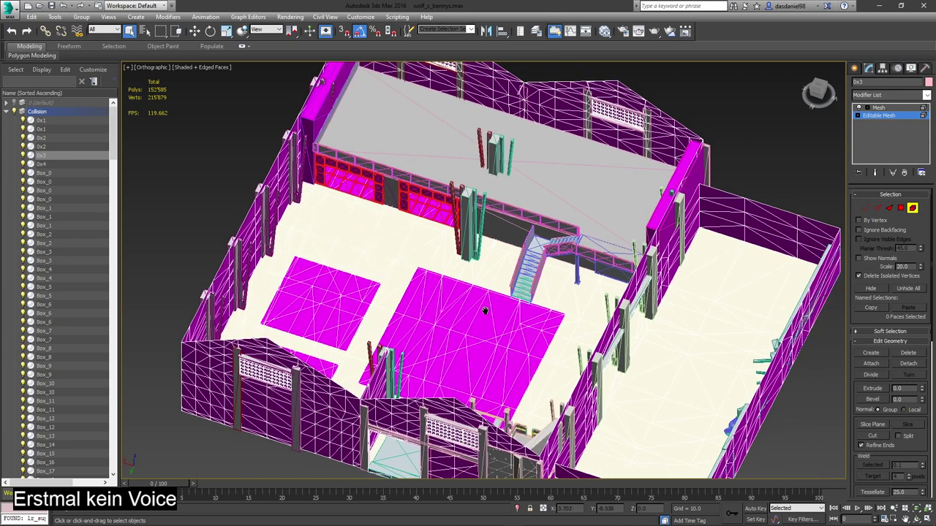
alt+middle_drag(484, 309, 579, 303)
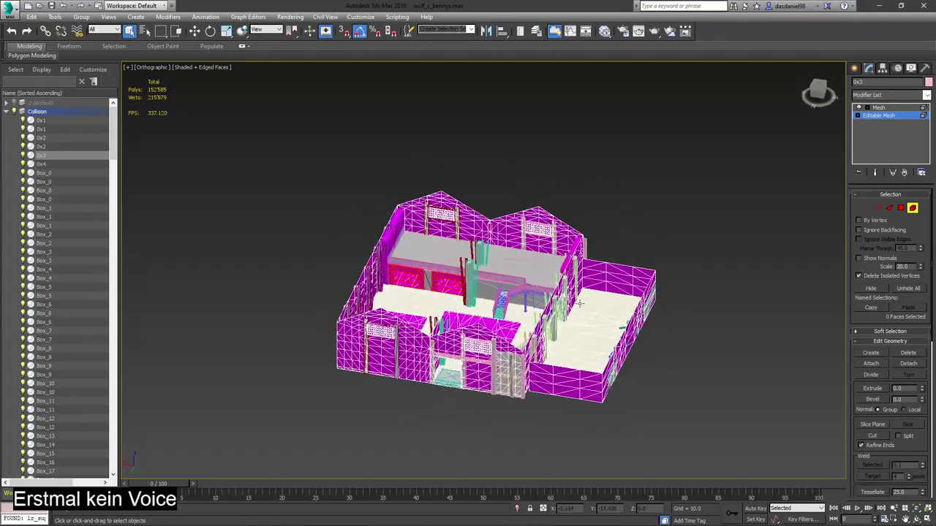
scroll(445, 262, up, 5)
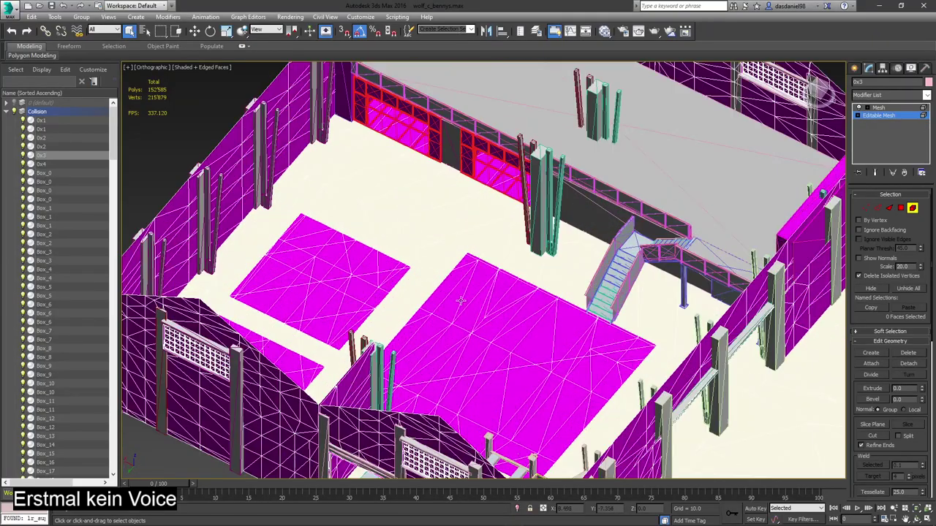
scroll(468, 265, down, 2)
scroll(501, 267, up, 10)
scroll(501, 275, down, 12)
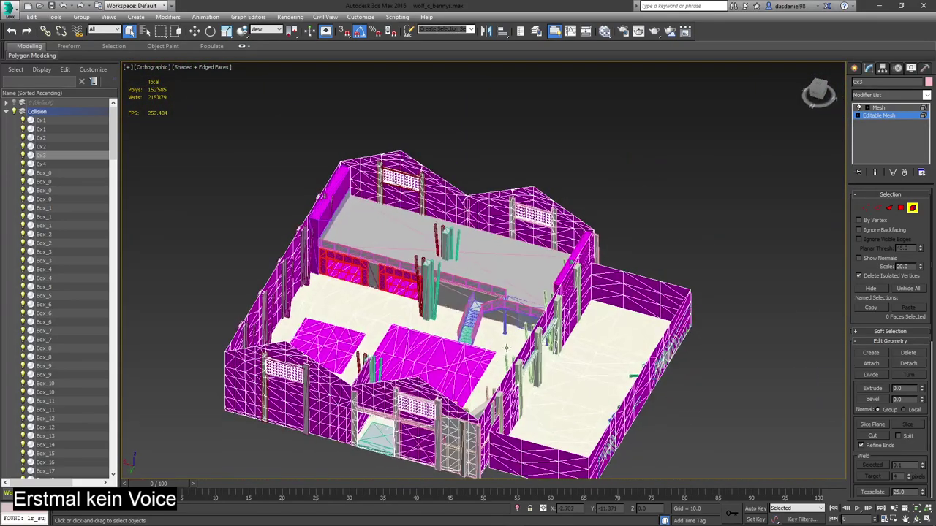
alt+middle_drag(506, 348, 84, 222)
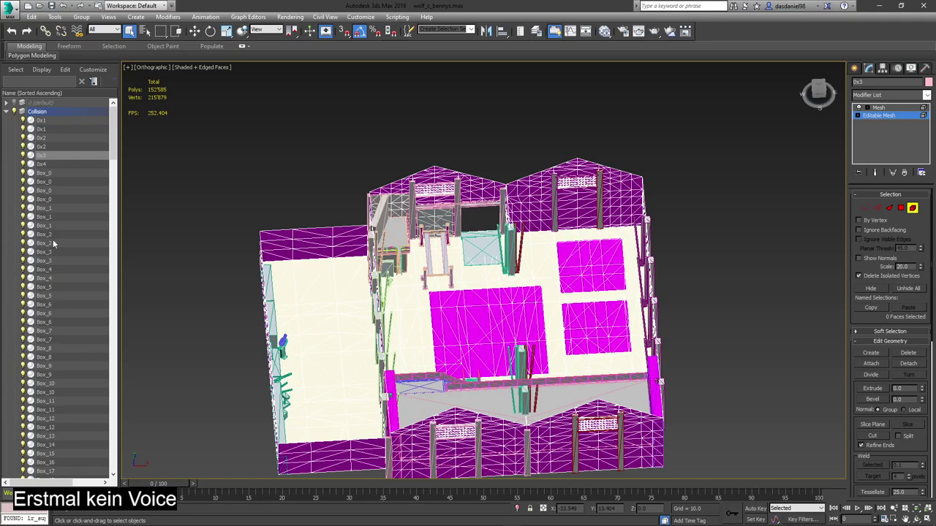
alt+middle_drag(444, 342, 326, 243)
- Leave element-level editing of the 0x3 mesh near the capsules at the annex's outer wall
scroll(320, 237, up, 6)
alt+middle_drag(469, 261, 483, 243)
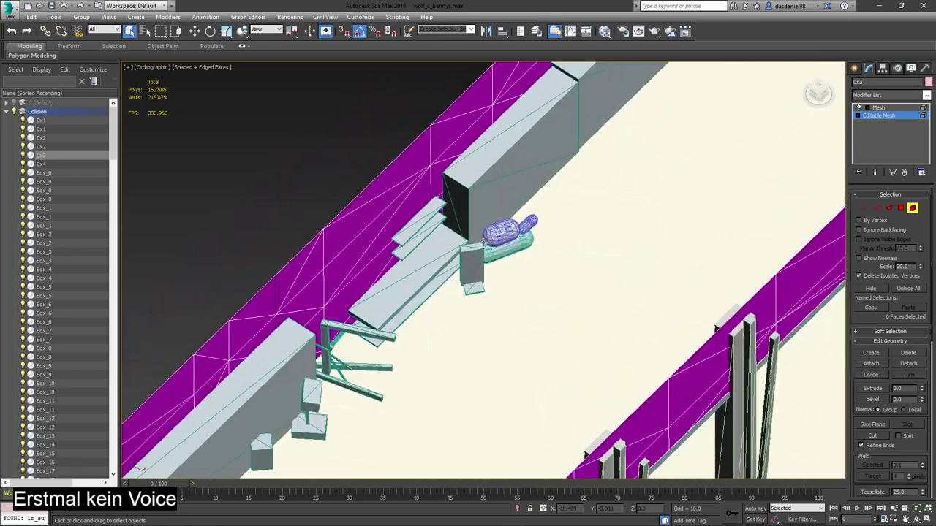
click(524, 244)
click(912, 208)
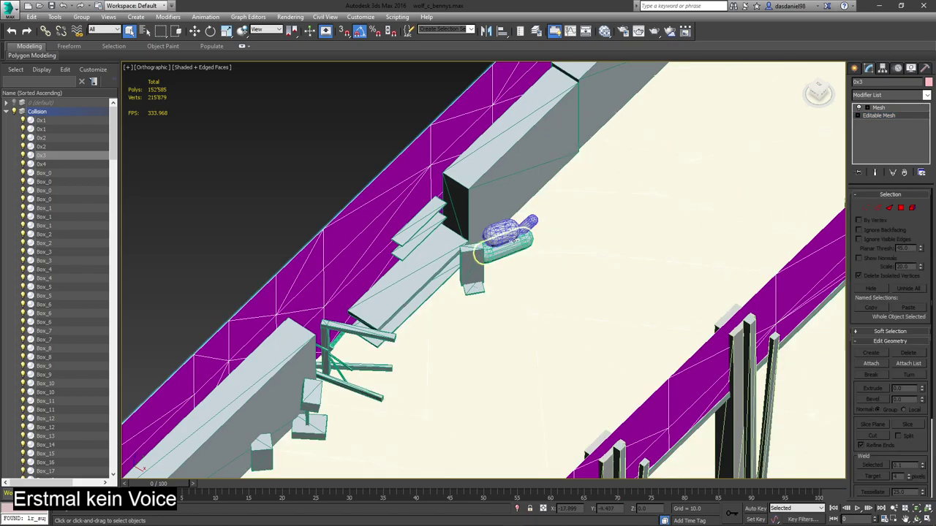
click(517, 247)
ctrl+click(505, 231)
ctrl+click(526, 224)
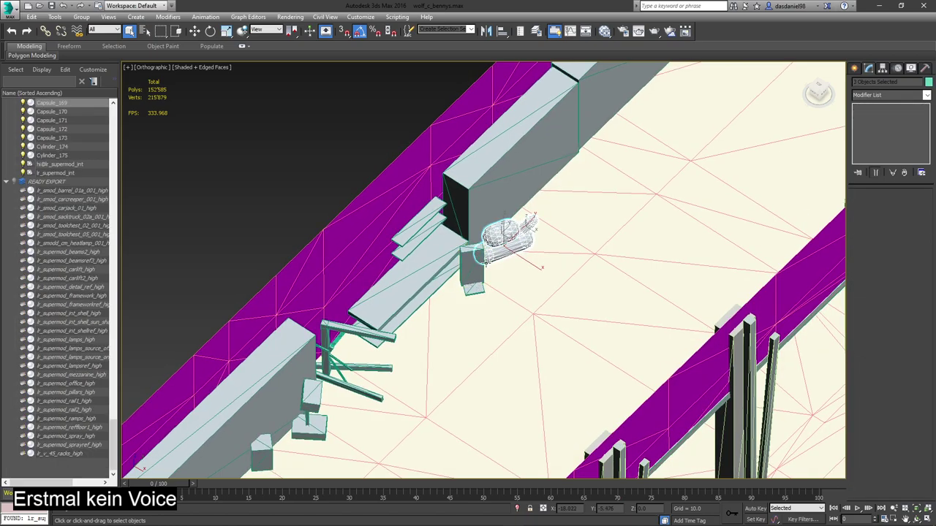
middle_drag(518, 264, 543, 226)
scroll(533, 261, down, 4)
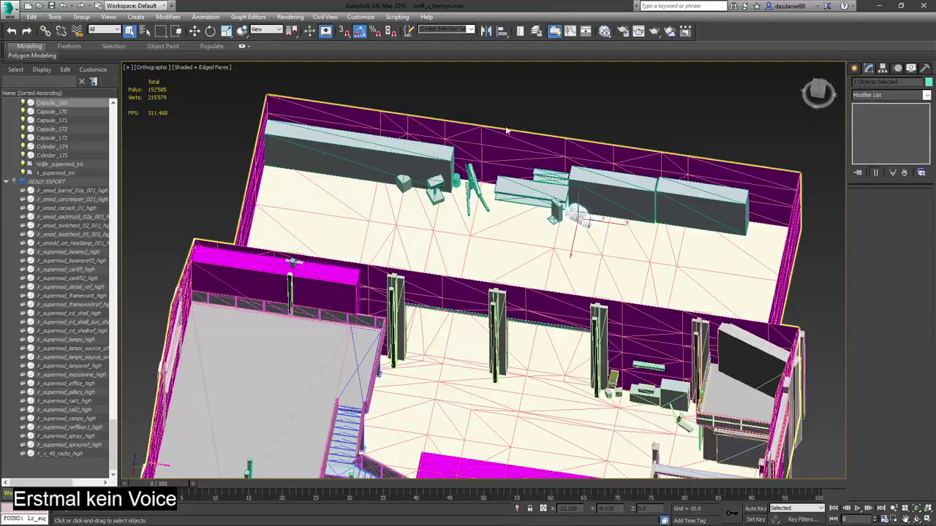
scroll(529, 132, up, 4)
middle_drag(529, 131, 568, 178)
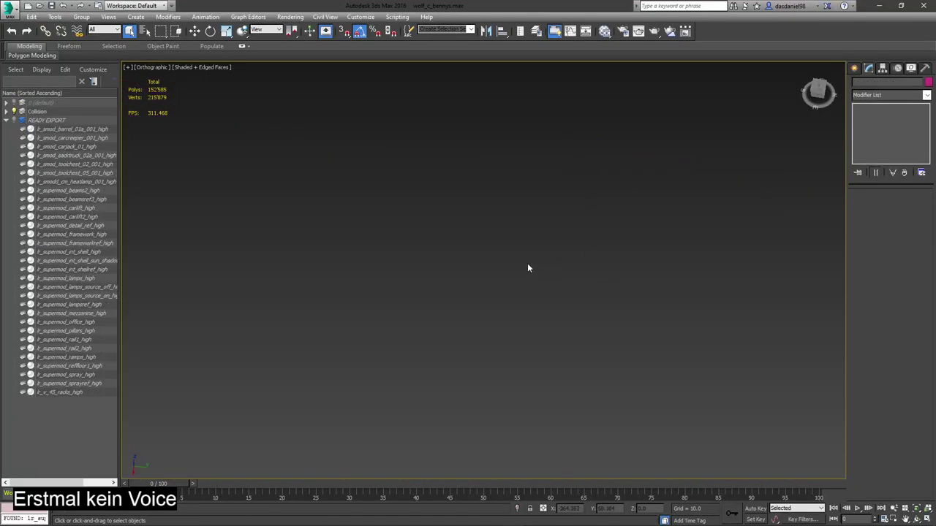
- Select the three clustered capsules Capsule_167, Capsule_168 and Capsule_169 in front of the annex's wall boxes and delete them
scroll(527, 266, up, 10)
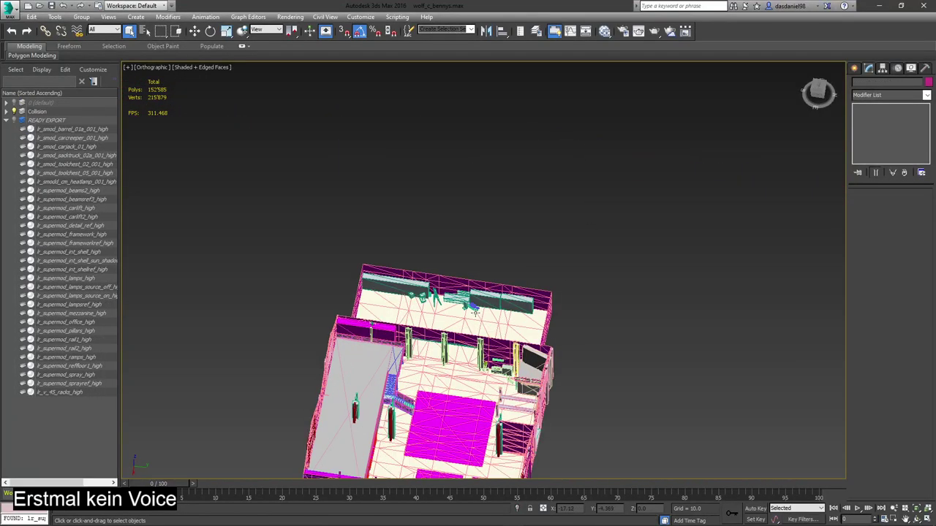
scroll(474, 310, up, 8)
click(495, 322)
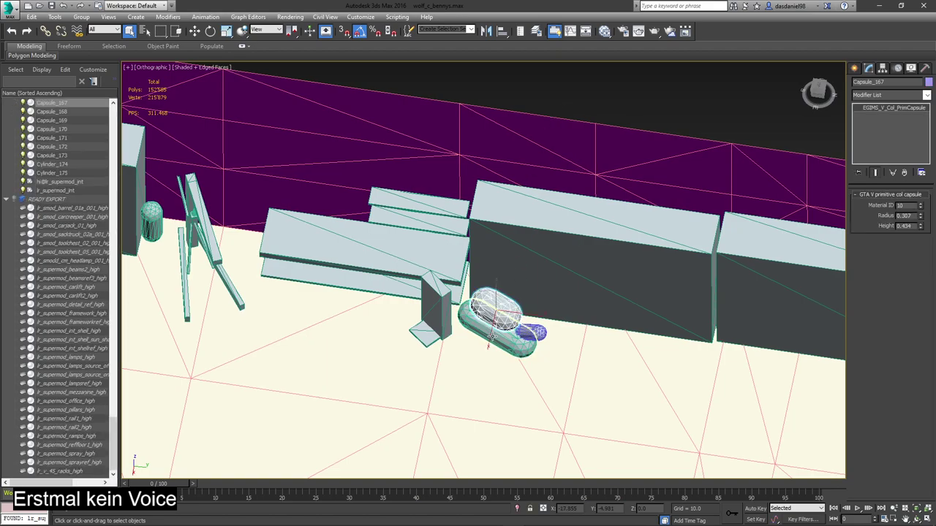
ctrl+click(491, 338)
ctrl+click(534, 333)
scroll(567, 335, down, 8)
scroll(483, 333, up, 8)
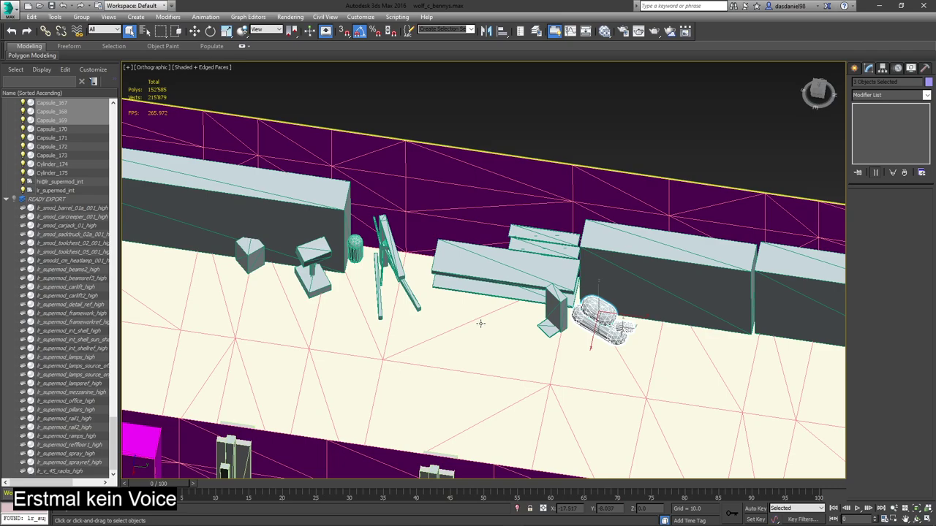
scroll(477, 322, down, 5)
scroll(468, 322, up, 3)
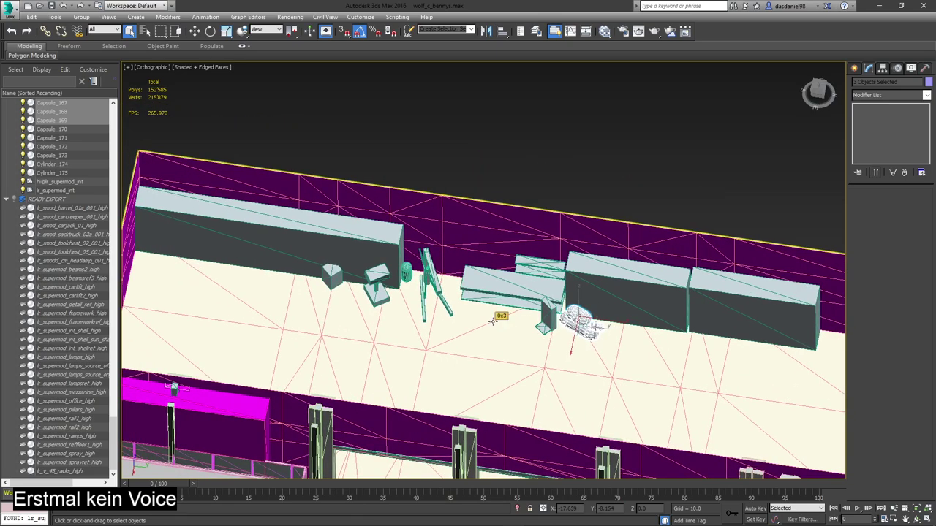
key(Delete)
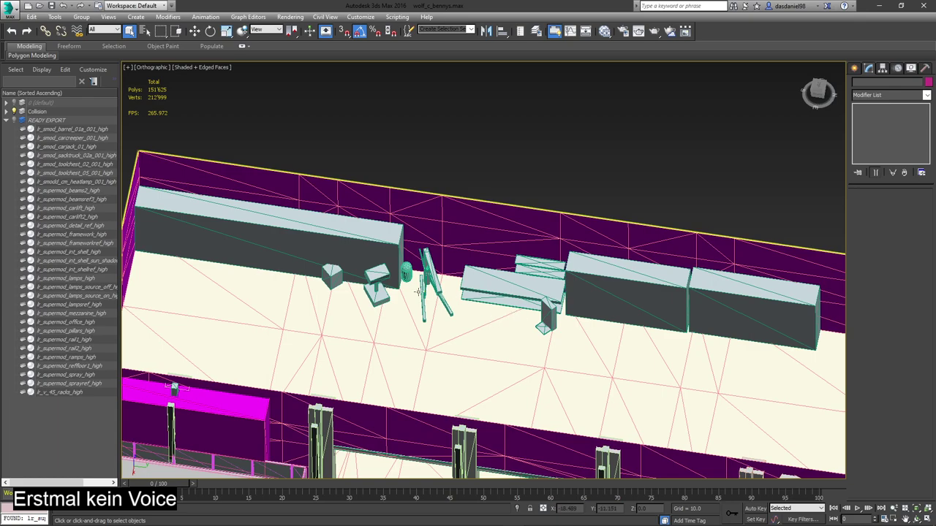
- Delete the small pedestal pieces and the block standing in front of the long box in the annex
scroll(418, 290, up, 3)
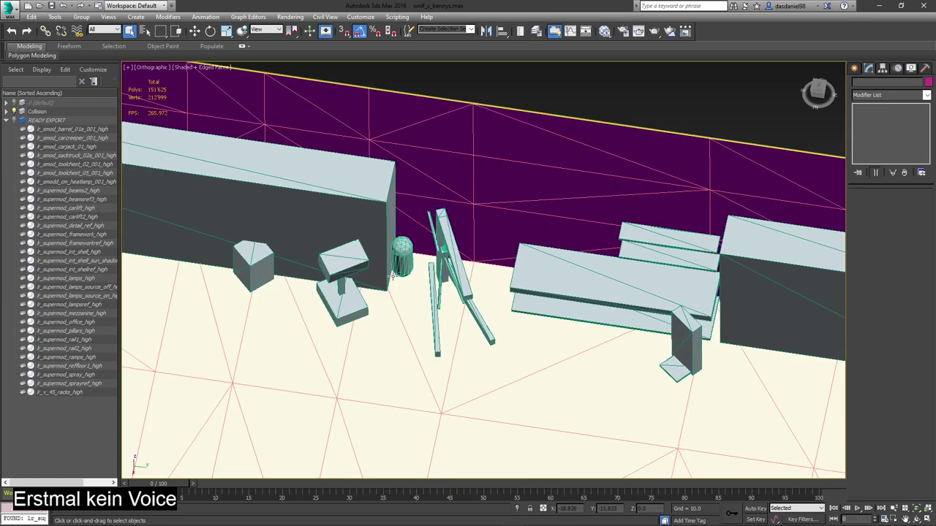
click(342, 282)
key(Delete)
click(339, 272)
key(Delete)
click(249, 264)
key(Delete)
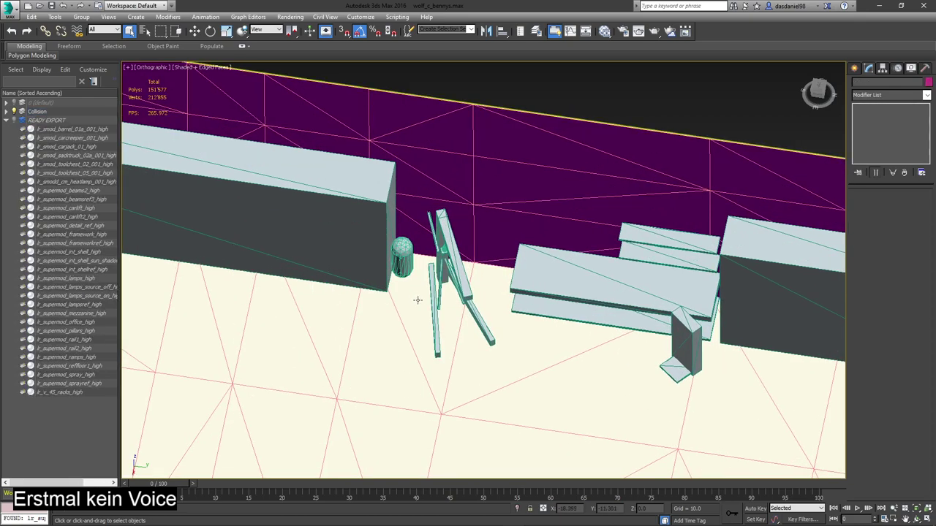
- Delete every bar, post and connecting piece of the crossed-leg stand beside the upright capsule in the annex
click(436, 305)
key(Delete)
click(440, 296)
key(Delete)
click(453, 271)
key(Delete)
click(454, 258)
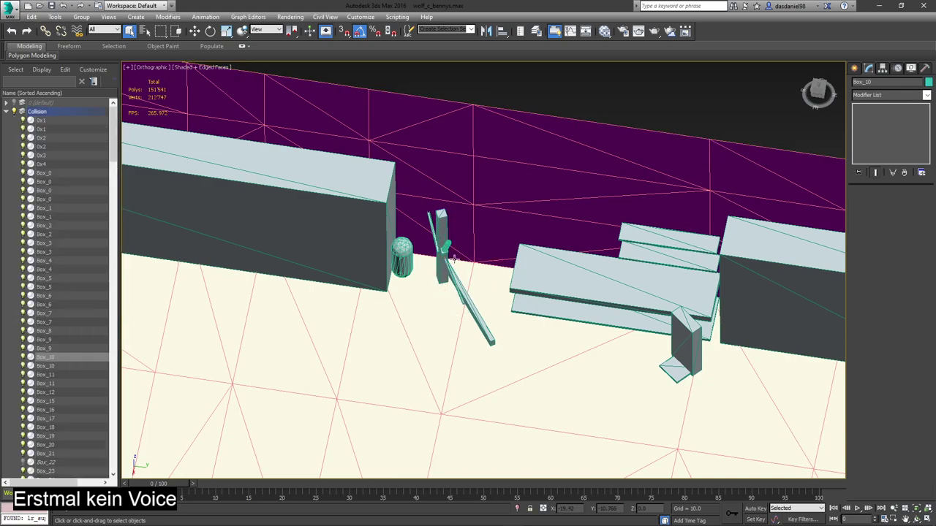
key(Delete)
click(443, 250)
key(Delete)
click(441, 239)
key(Delete)
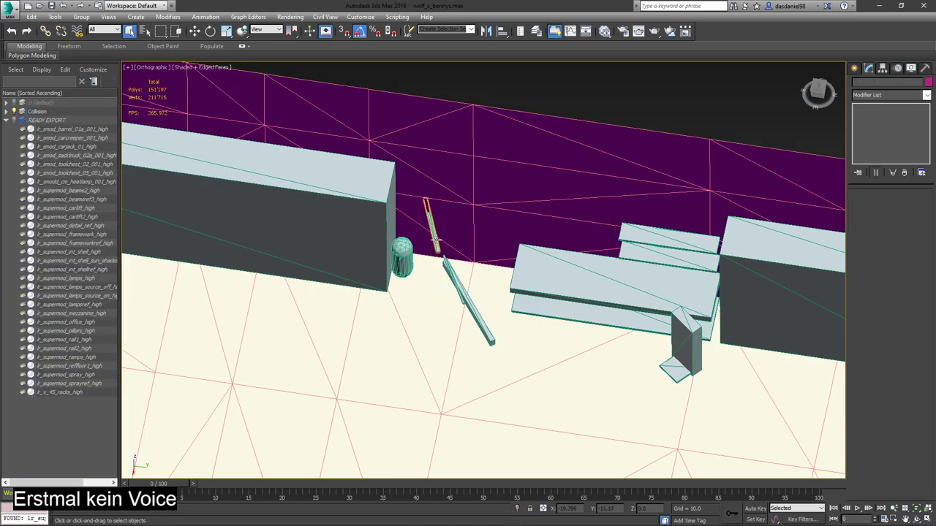
click(436, 242)
key(Delete)
click(453, 276)
key(Delete)
click(466, 295)
key(Delete)
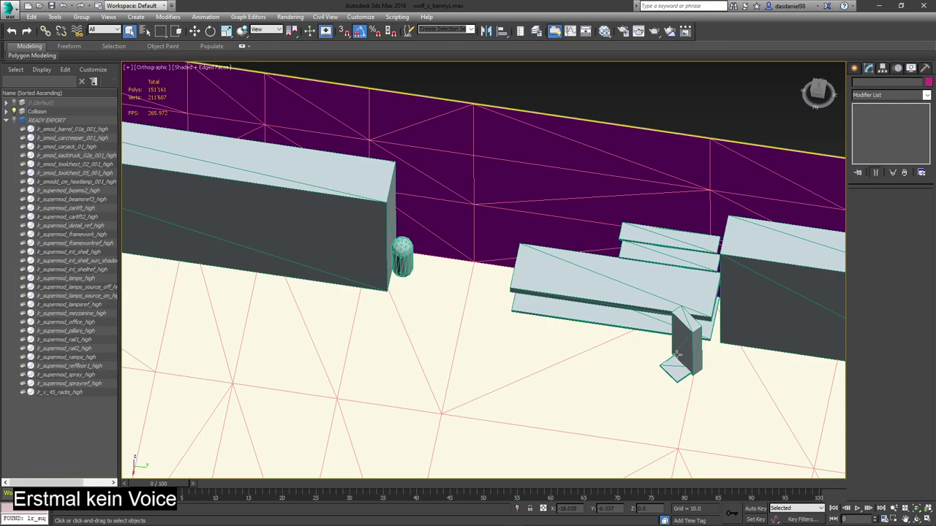
click(677, 354)
key(Delete)
click(671, 367)
key(Delete)
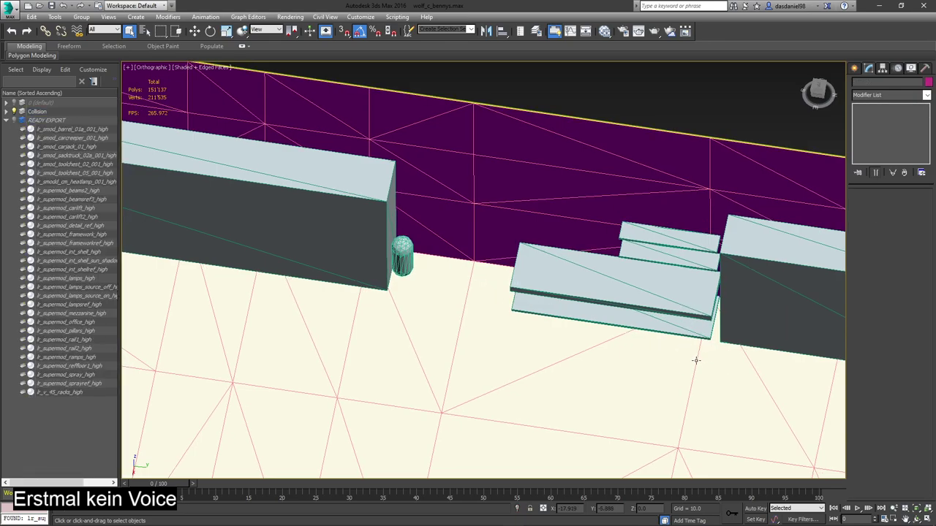
middle_drag(695, 359, 429, 330)
key(ctrl+z)
key(ctrl+z)
- Select Box_21, the end box along the annex's outer wall, and increase its height to 7.339
scroll(427, 327, down, 3)
middle_drag(699, 329, 575, 308)
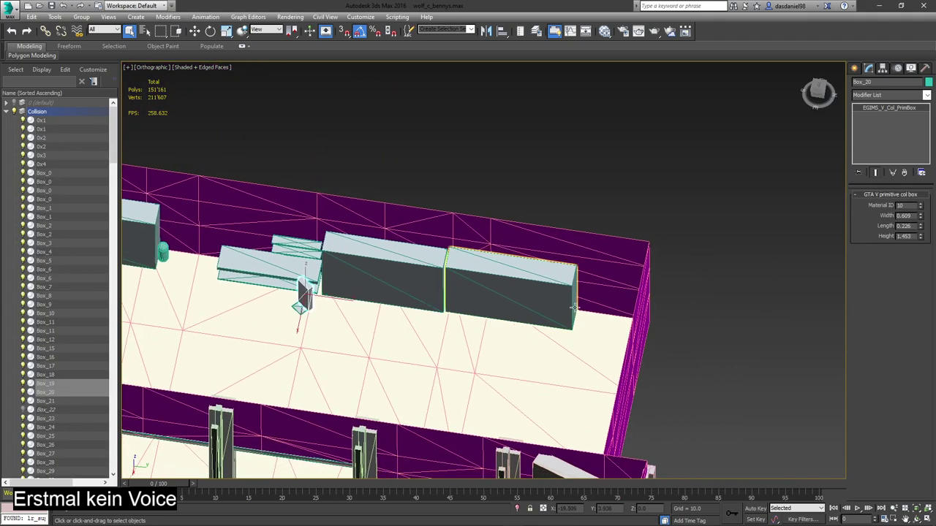
click(554, 303)
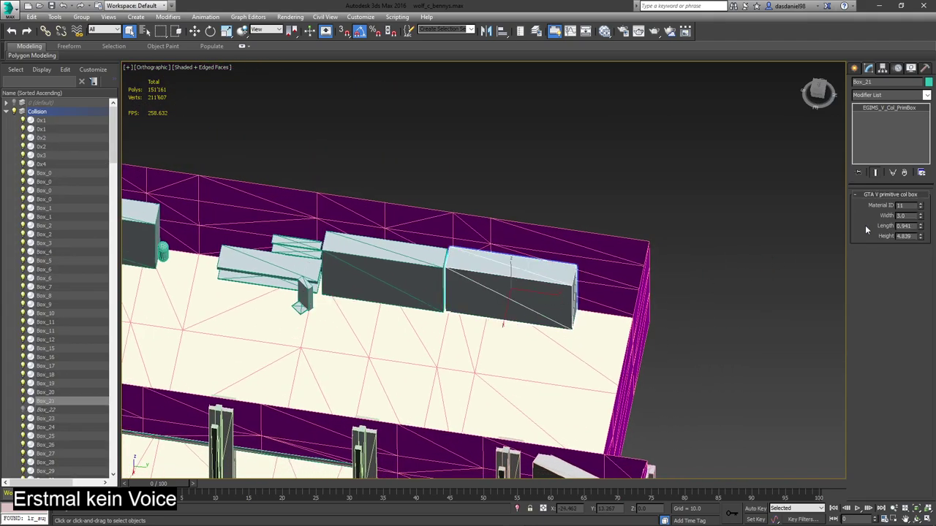
mouse_move(921, 228)
mouse_down()
mouse_move(920, 207)
mouse_move(914, 222)
mouse_up()
right_click(921, 221)
- Move Box_21 along the wall to Y 2.798 toward the annex corner and shift it to X -19.0
key(w)
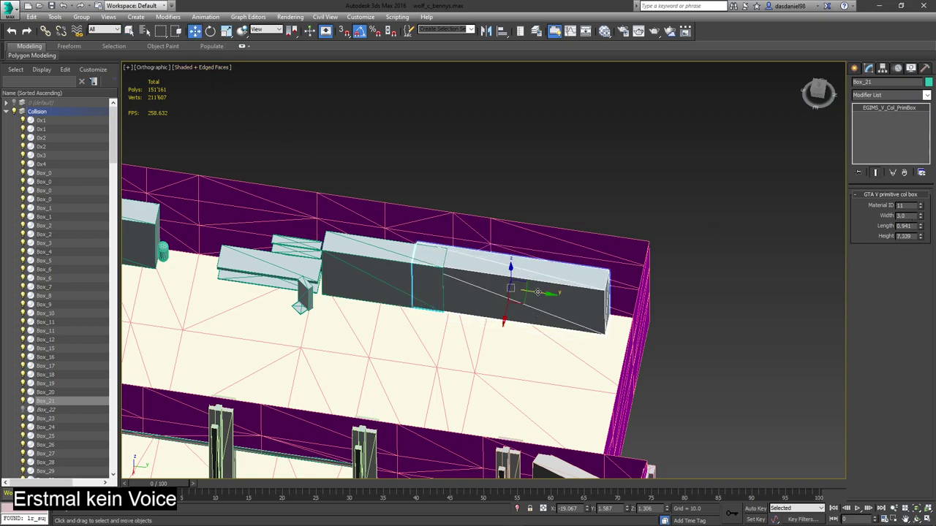
drag(537, 293, 567, 299)
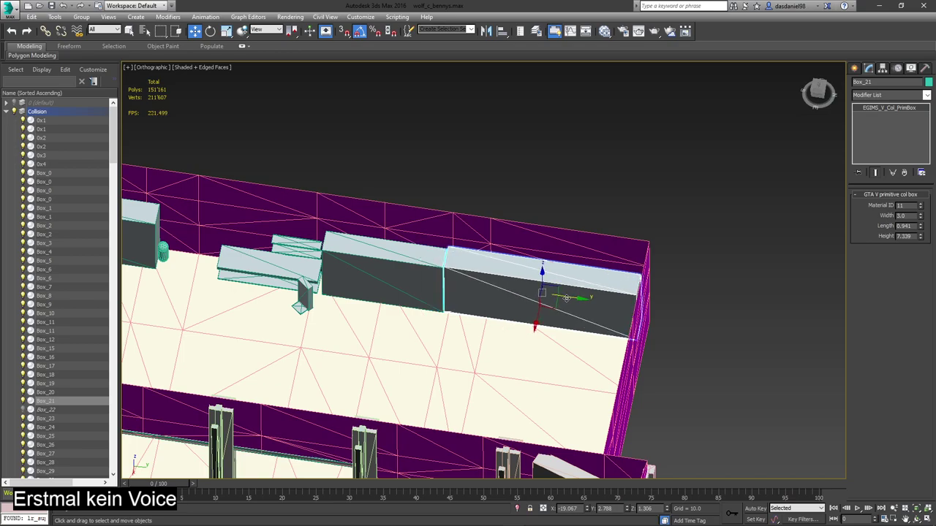
alt+middle_drag(395, 298, 570, 310)
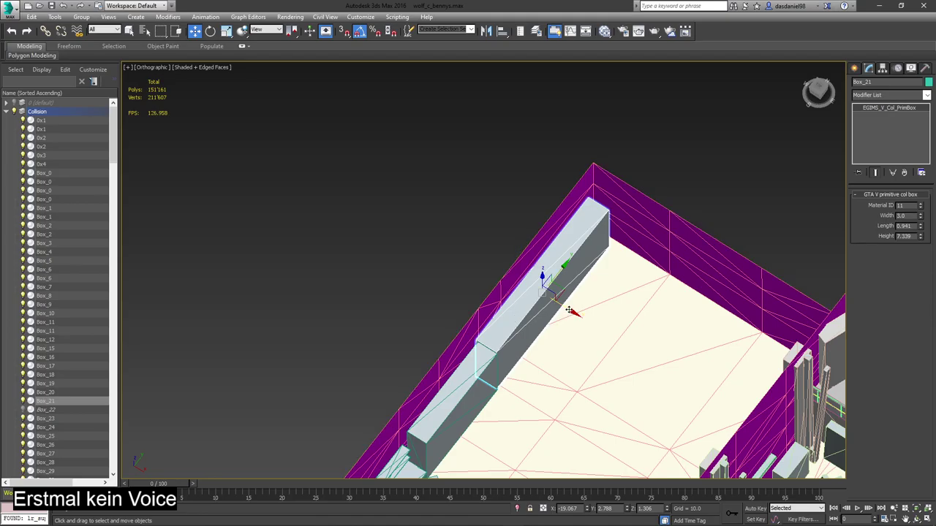
drag(568, 310, 572, 312)
middle_drag(575, 336, 607, 353)
scroll(553, 317, down, 4)
scroll(382, 162, up, 3)
middle_drag(381, 162, 384, 177)
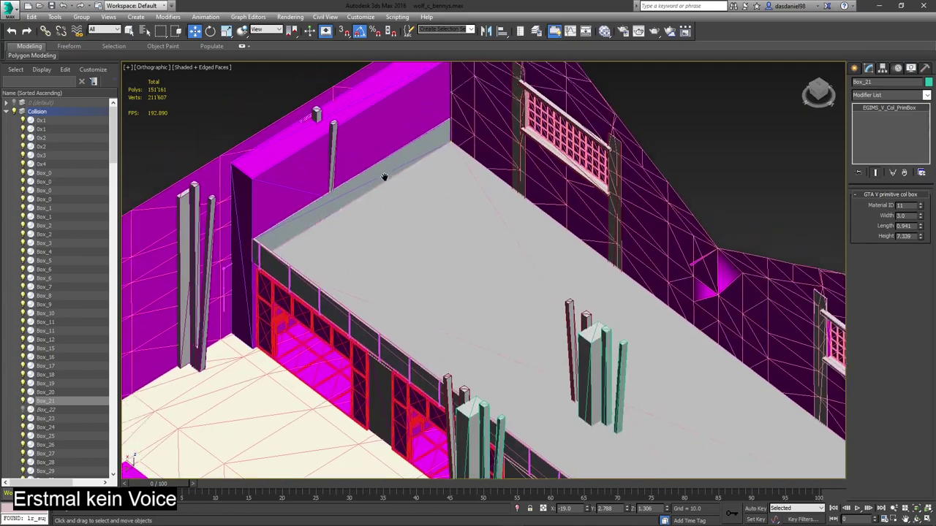
scroll(384, 177, down, 10)
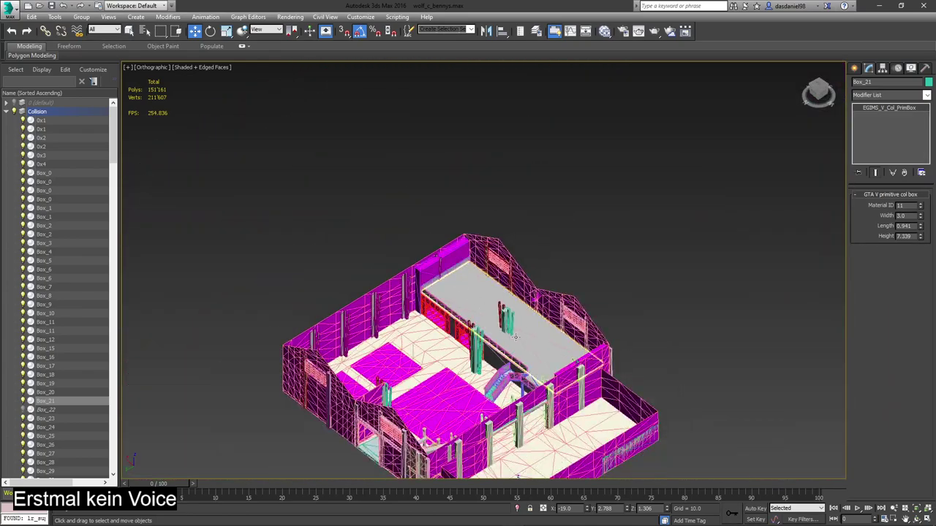
- Delete the slanted bar Box_206 and the small block beside it at the long wall box in the mezzanine corner
alt+middle_drag(516, 338, 428, 354)
middle_drag(623, 406, 458, 293)
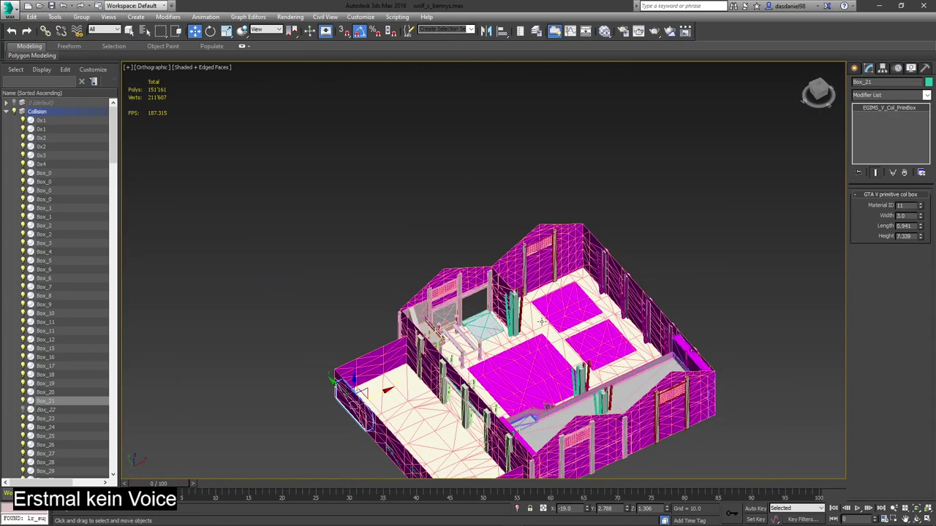
scroll(542, 321, up, 5)
scroll(644, 329, up, 3)
click(641, 329)
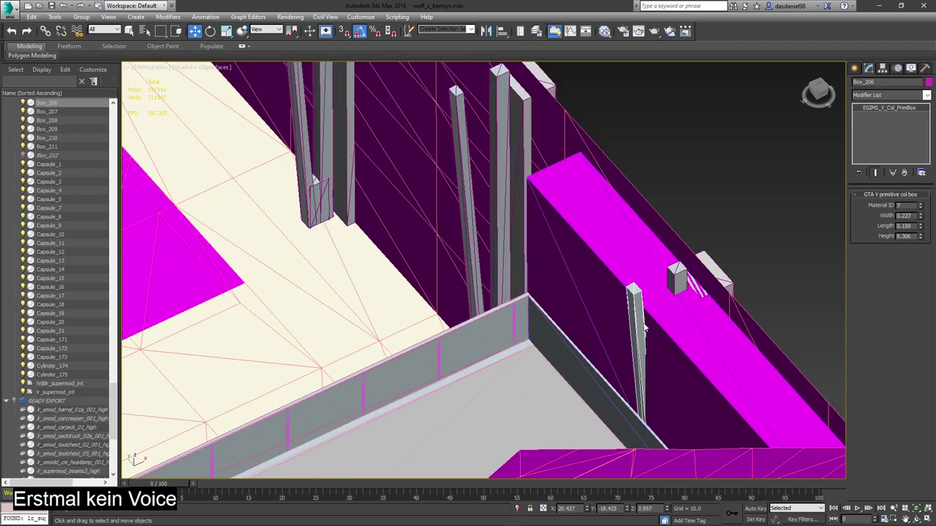
scroll(678, 282, up, 2)
scroll(596, 341, down, 5)
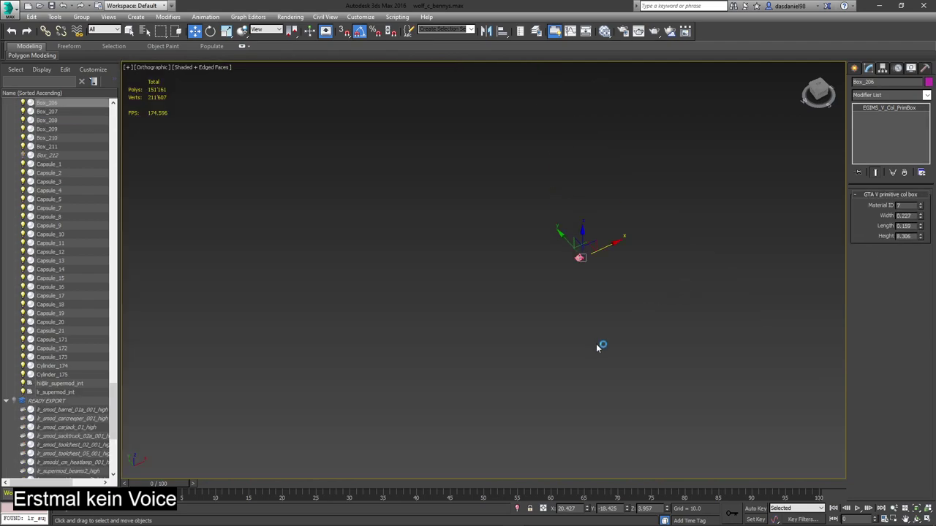
scroll(573, 253, up, 4)
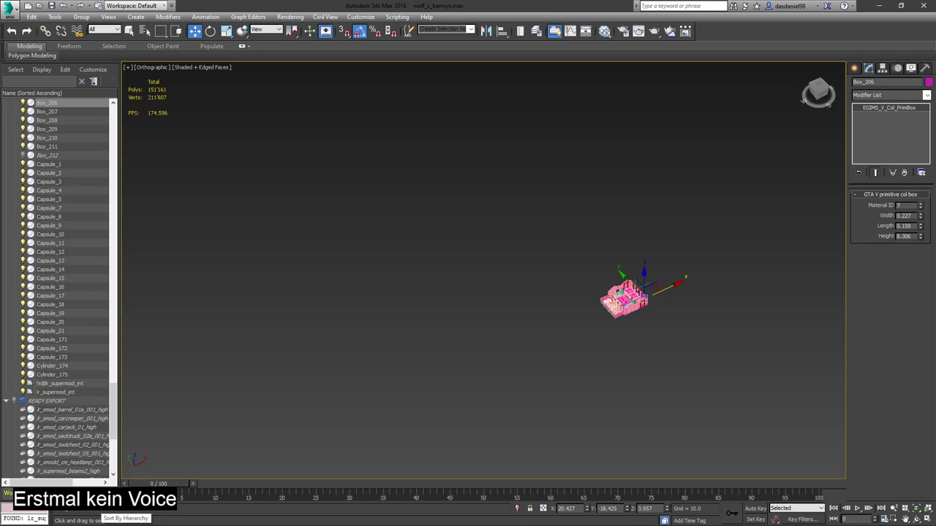
scroll(664, 273, up, 5)
scroll(516, 430, up, 6)
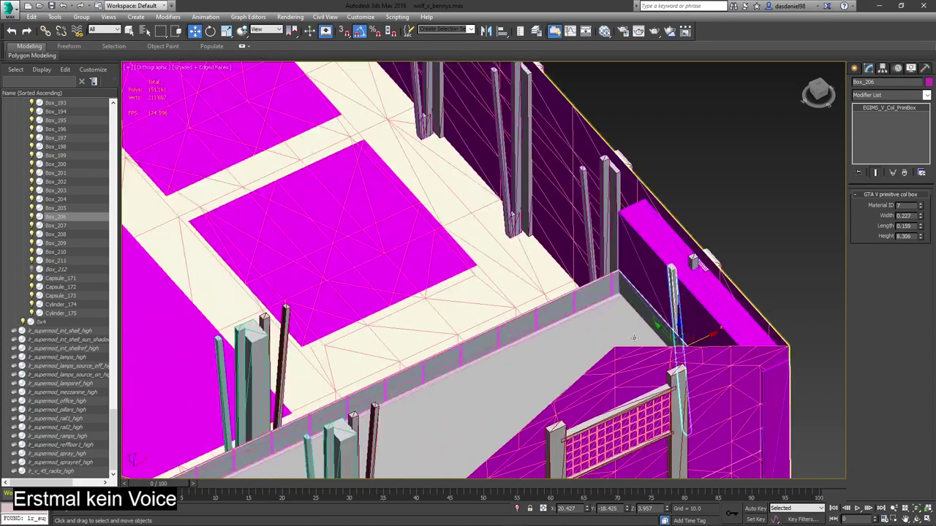
ctrl+click(660, 258)
key(Delete)
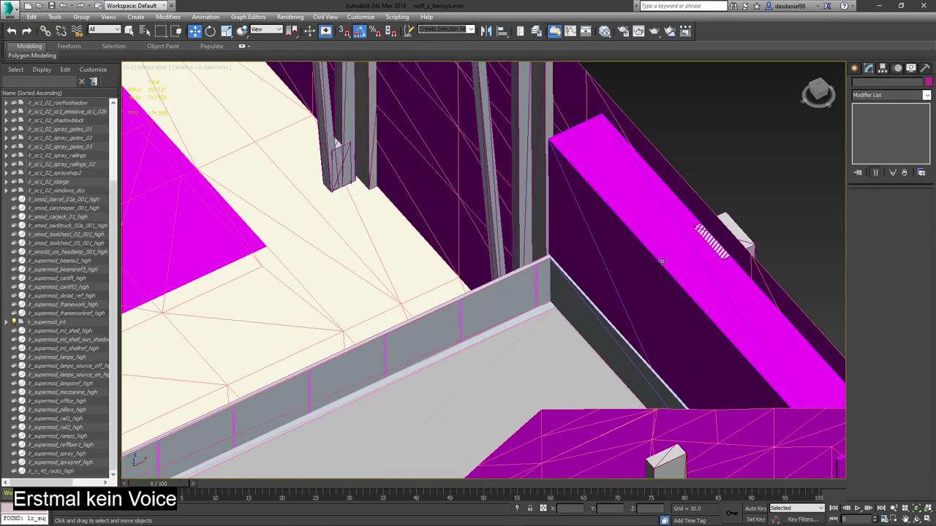
- List the scene objects by layer and show the READY EXPORT layer
scroll(568, 310, down, 8)
alt+middle_drag(460, 342, 503, 351)
scroll(543, 378, up, 8)
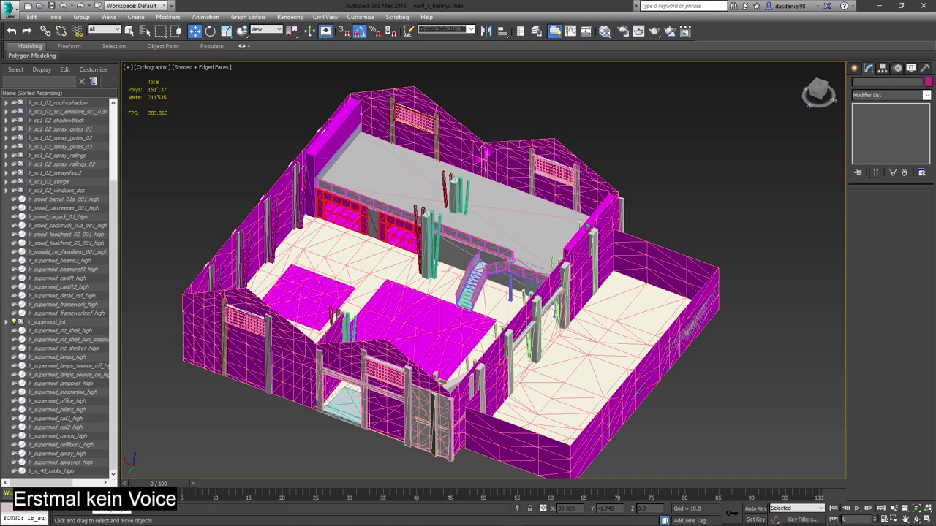
click(95, 493)
click(18, 124)
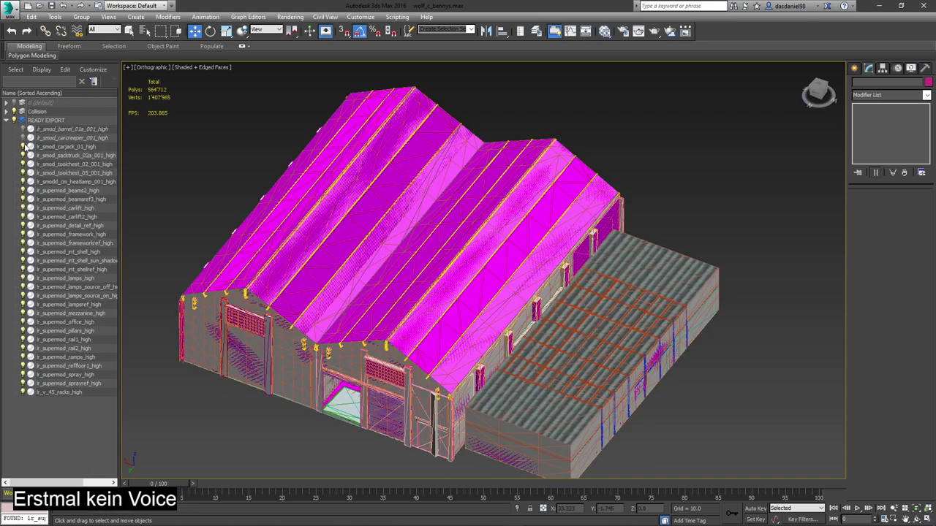
- Hide the READY EXPORT objects individually from lr_smod_carjack_01_high through lr_supermod_framework_high
click(23, 146)
click(21, 164)
click(22, 173)
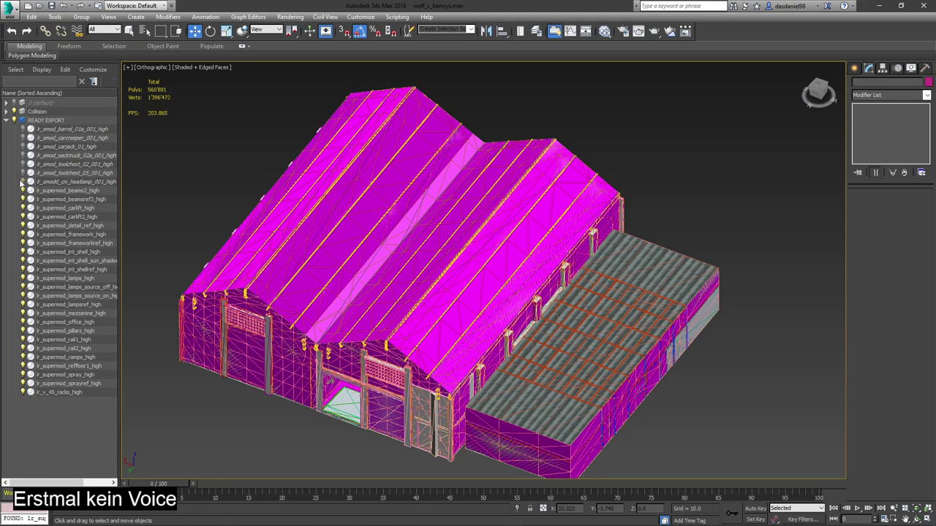
click(23, 207)
click(23, 216)
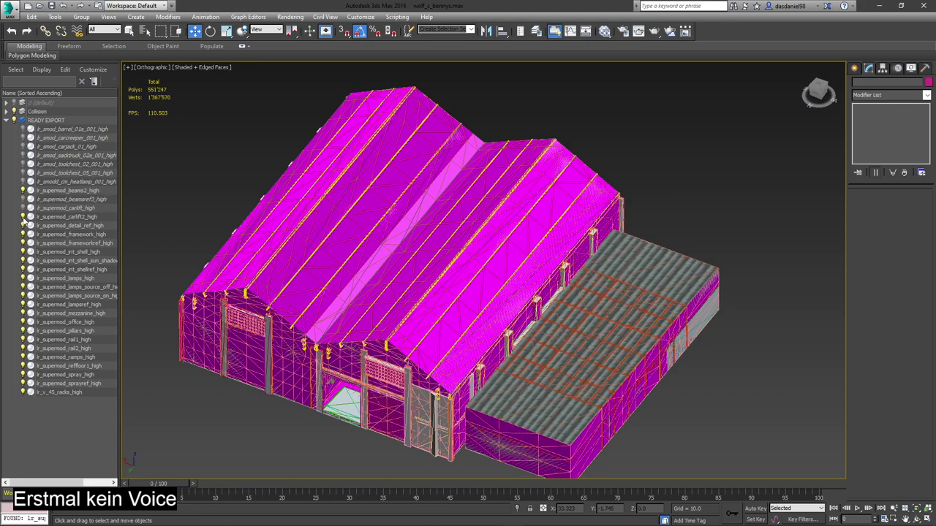
click(23, 225)
click(23, 233)
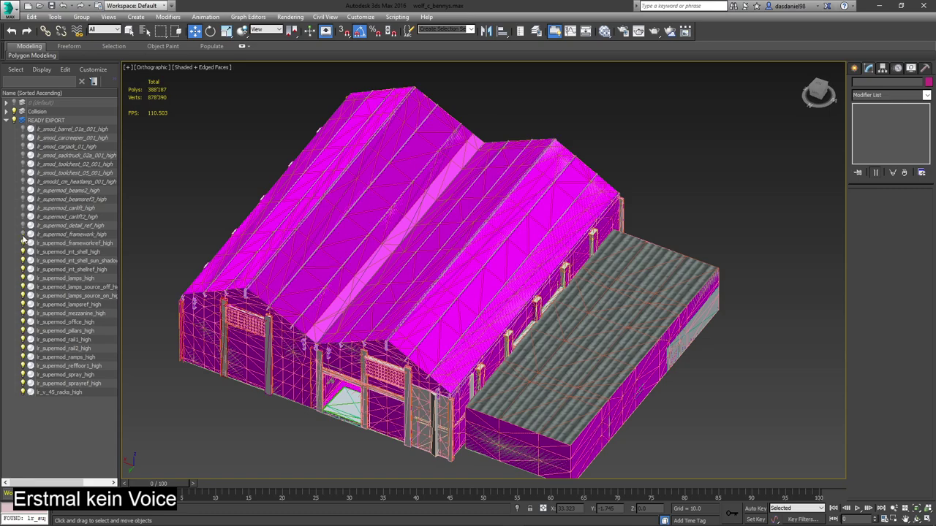
- Hide the READY EXPORT objects individually from lr_supermod_frameworkref_high through lr_supermod_lampsref_high, including the interior shell and lamps
click(23, 243)
click(23, 251)
click(22, 260)
click(23, 269)
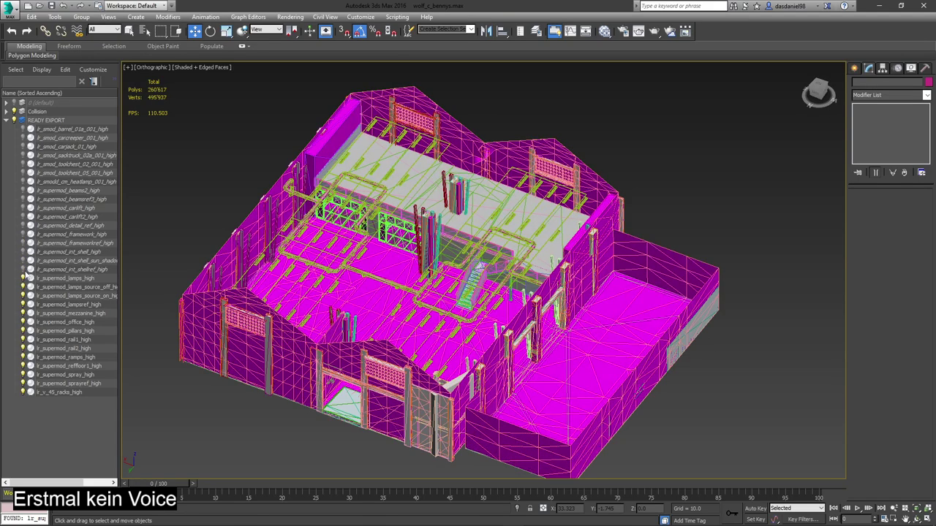
click(22, 278)
click(23, 304)
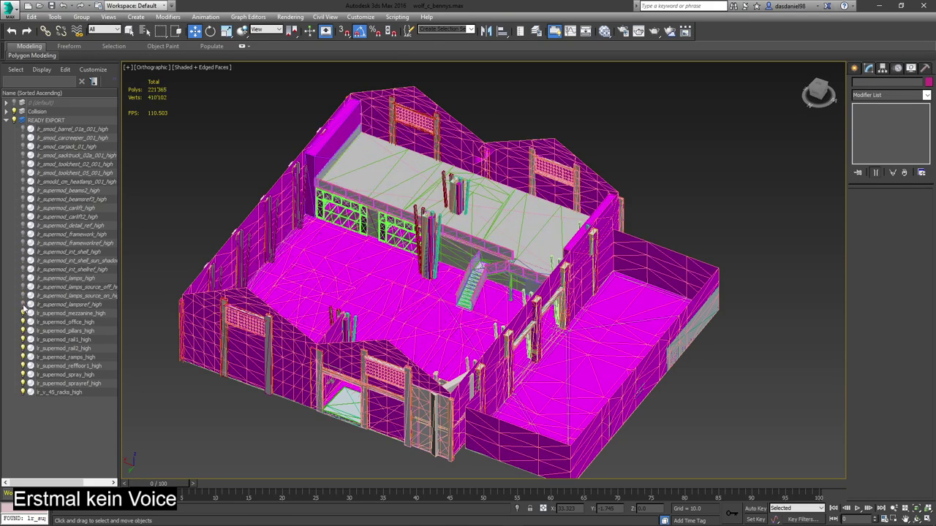
- Hide the remaining READY EXPORT objects individually from lr_supermod_mezzanine_high through lr_v_45_racks_high
click(23, 313)
click(22, 331)
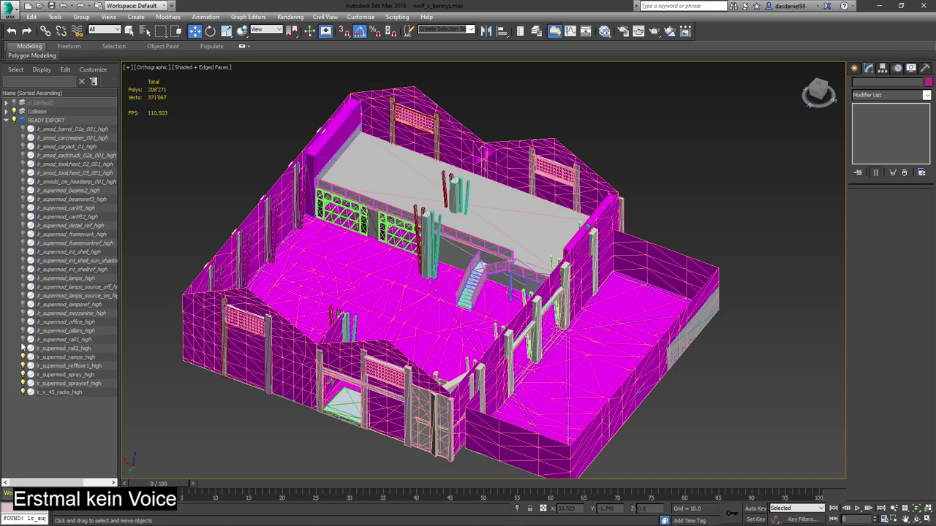
click(23, 357)
click(23, 365)
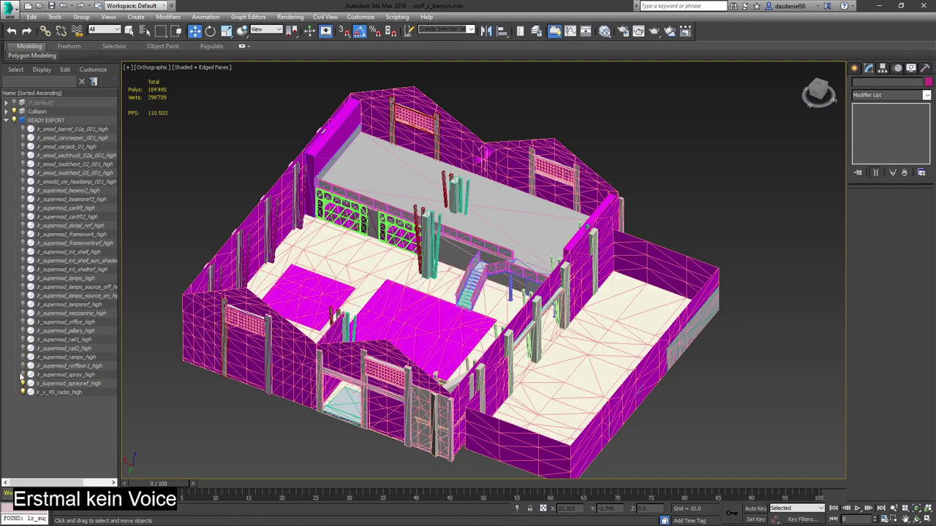
click(22, 383)
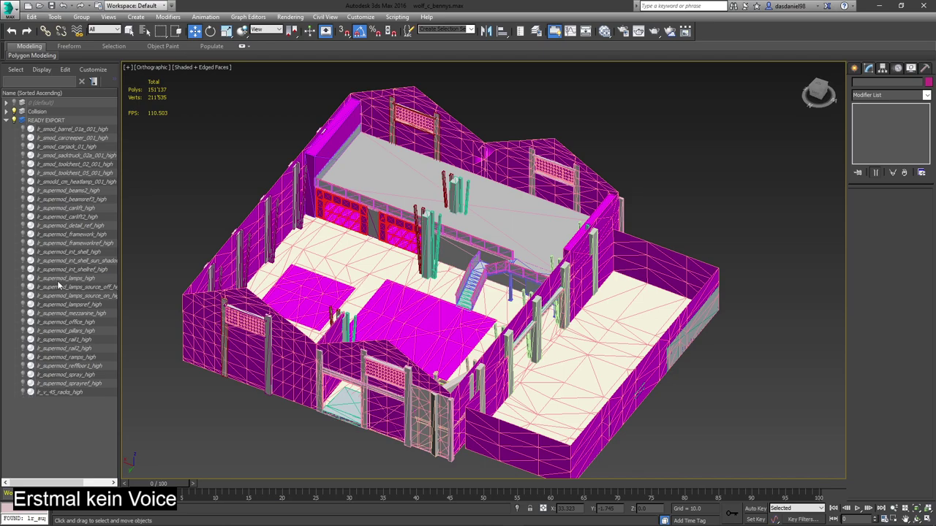
- Show lr_supermod_carlift2_high again as a reference for the car lifts in the annex
click(22, 217)
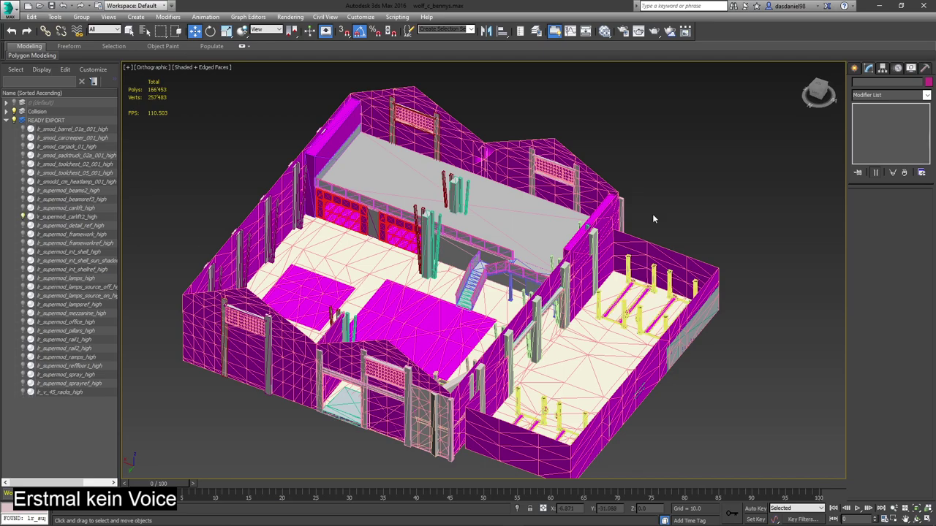
scroll(642, 318, up, 4)
middle_drag(639, 317, 481, 292)
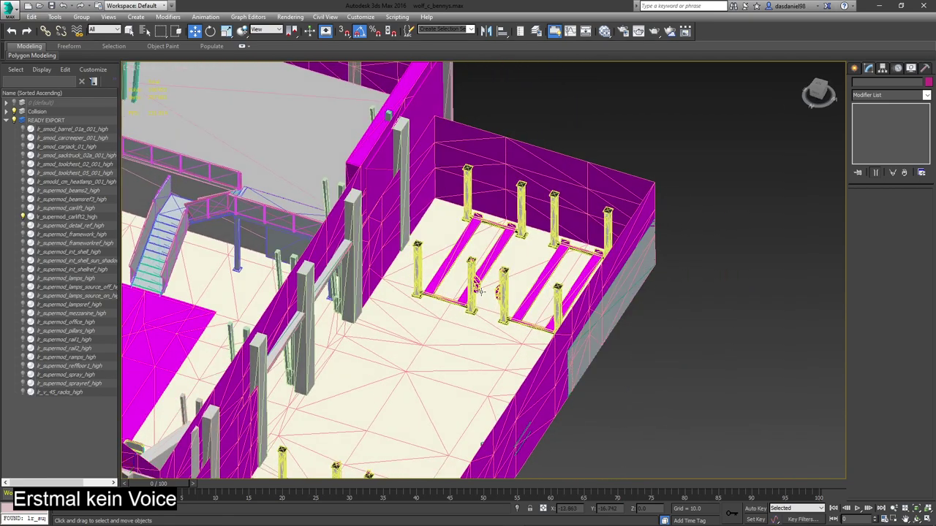
scroll(418, 184, up, 3)
- With 3D vertex snapping on, draw a box base 0.405 long and 0.488 wide around the foot plate of the first car lift post
click(427, 179)
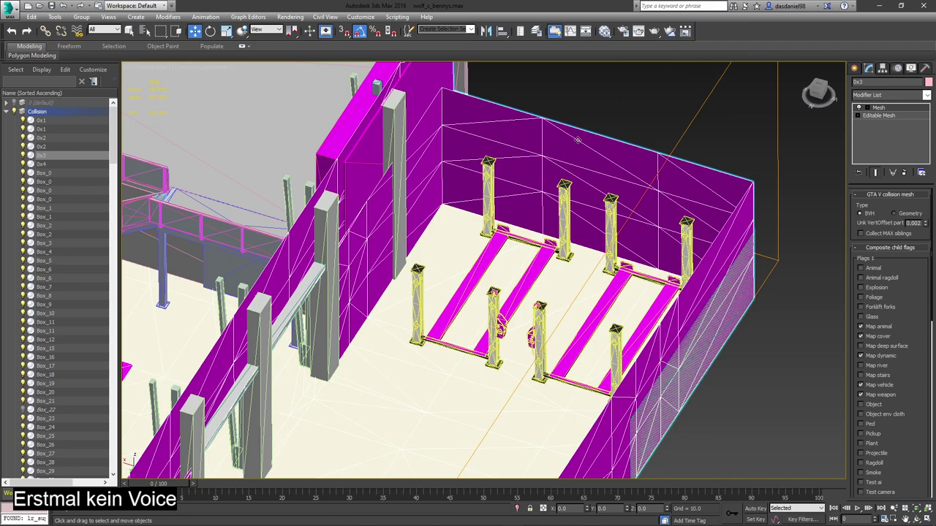
click(854, 68)
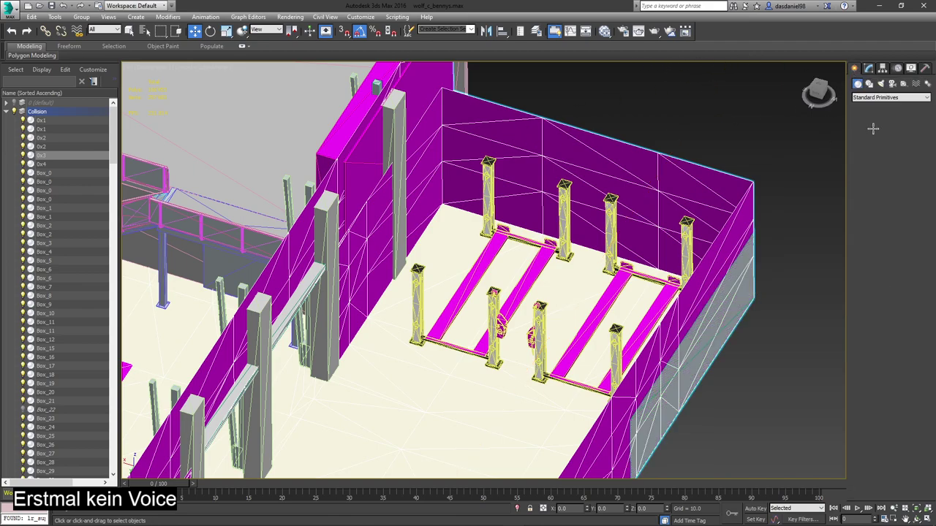
click(871, 129)
scroll(415, 344, up, 8)
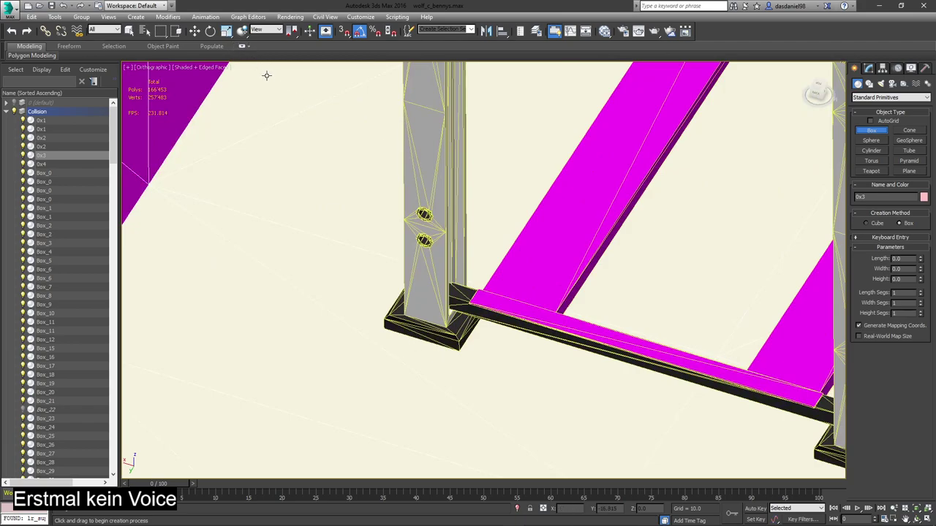
click(343, 32)
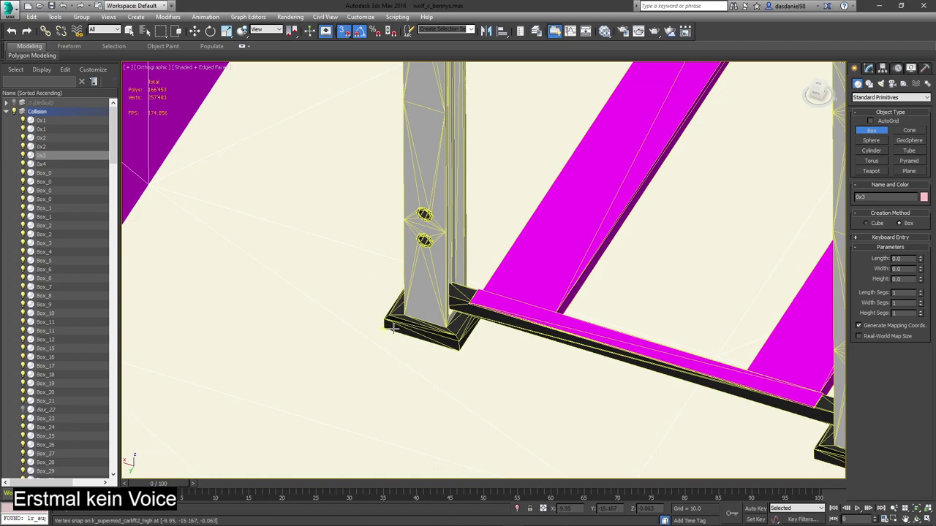
key(F3)
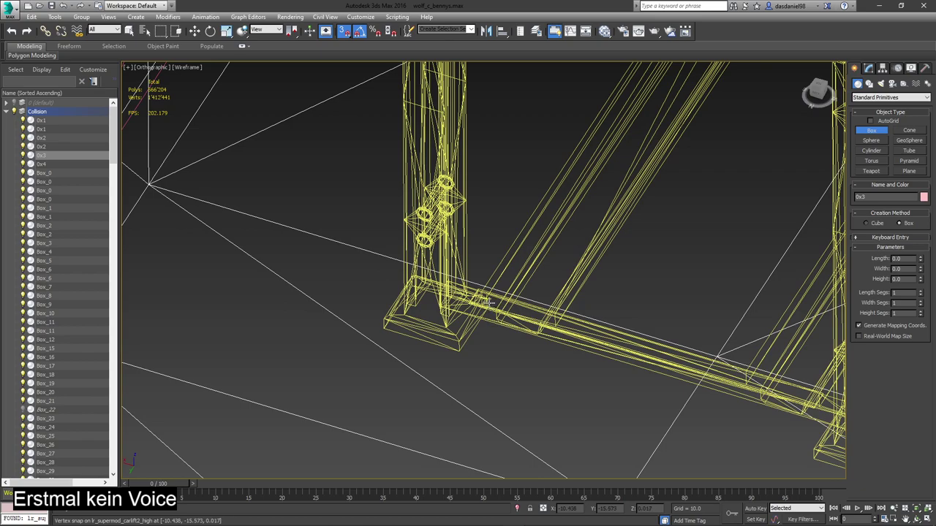
scroll(492, 305, up, 5)
drag(500, 305, 176, 370)
scroll(439, 362, down, 5)
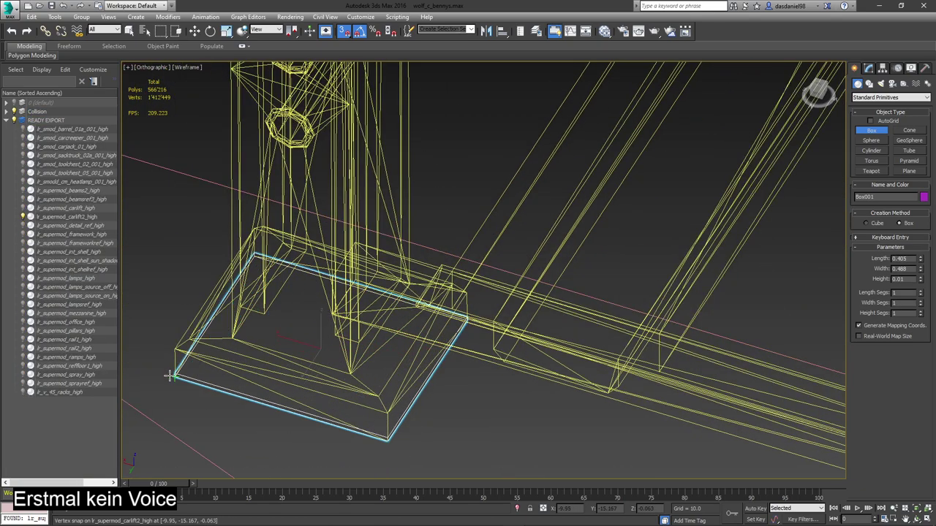
click(173, 373)
- Raise the box to the top of the car lift post, giving it a height of 3.335, and return to shaded display
scroll(209, 285, down, 6)
scroll(208, 285, down, 5)
scroll(207, 166, up, 10)
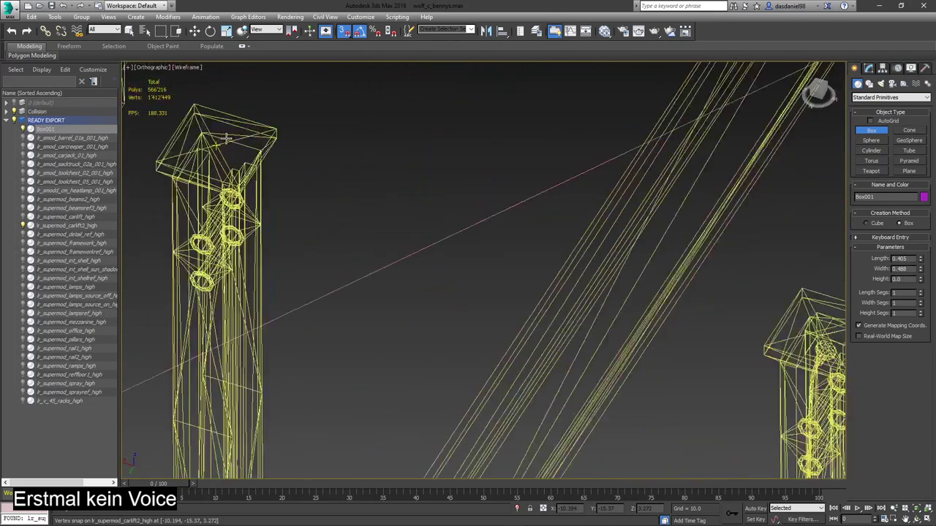
middle_drag(207, 167, 242, 167)
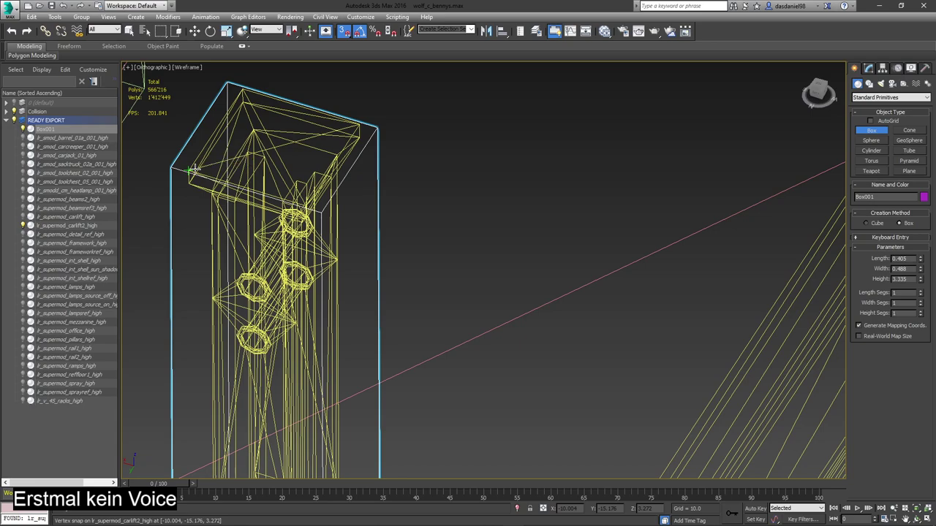
click(188, 170)
scroll(244, 178, down, 7)
key(F3)
middle_drag(337, 246, 383, 245)
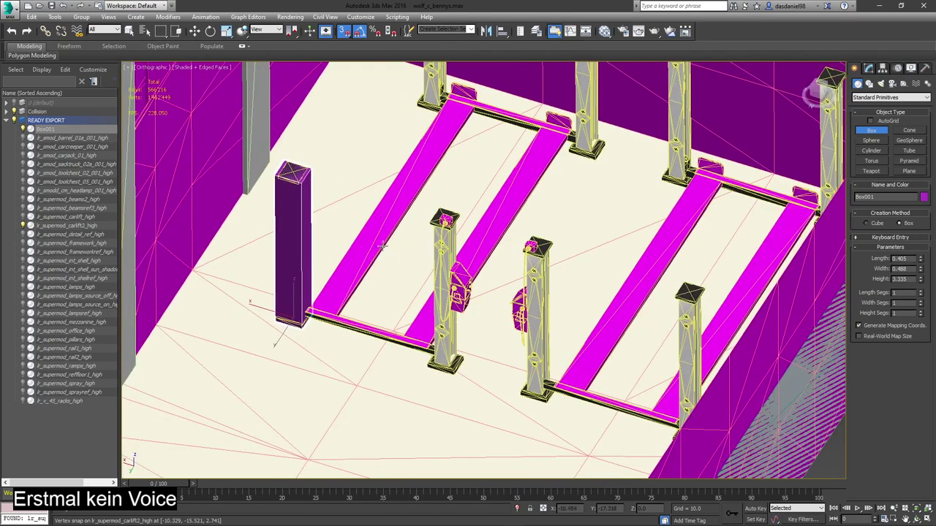
- Convert the new post box to an Editable Poly
click(870, 68)
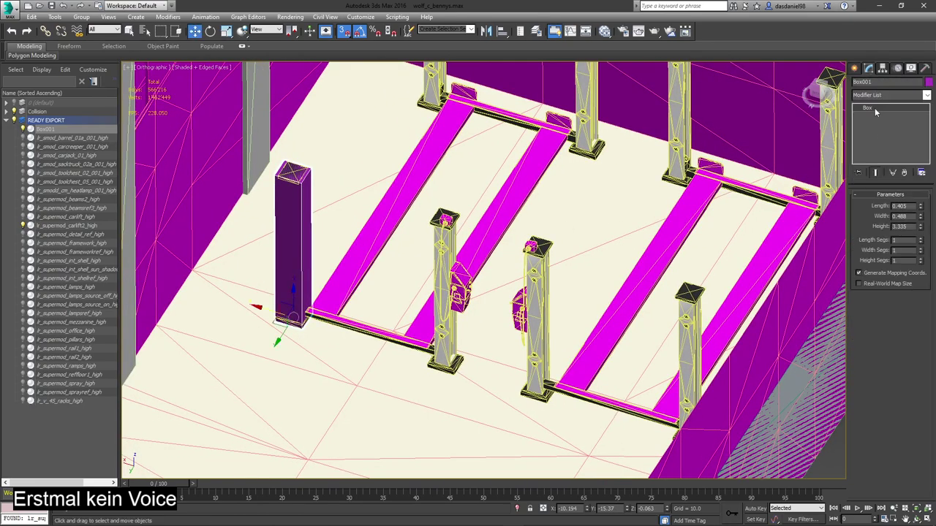
right_click(874, 109)
click(890, 193)
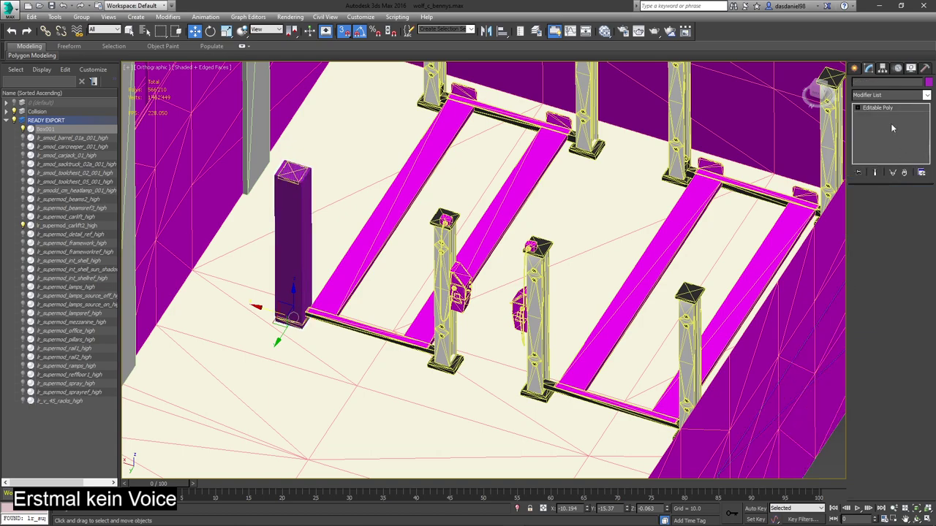
- Clone all polygons of the post box as an element onto the neighbouring post of the same car lift
click(900, 206)
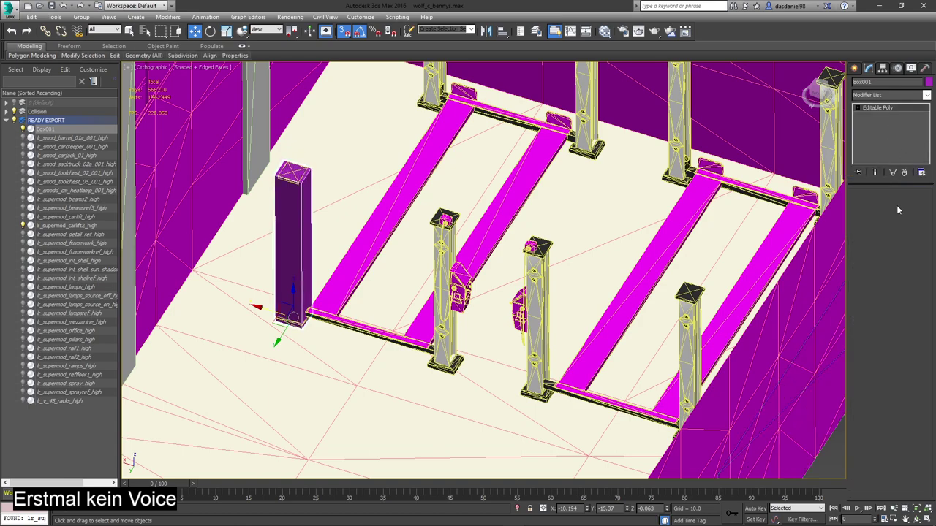
key(ctrl+a)
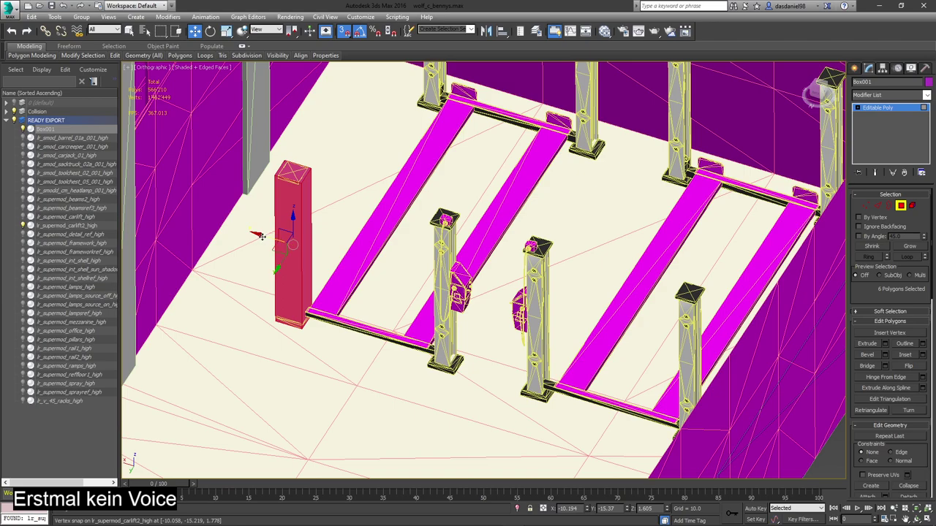
mouse_move(268, 237)
shift+mouse_down()
mouse_move(425, 284)
mouse_move(421, 276)
shift+mouse_up()
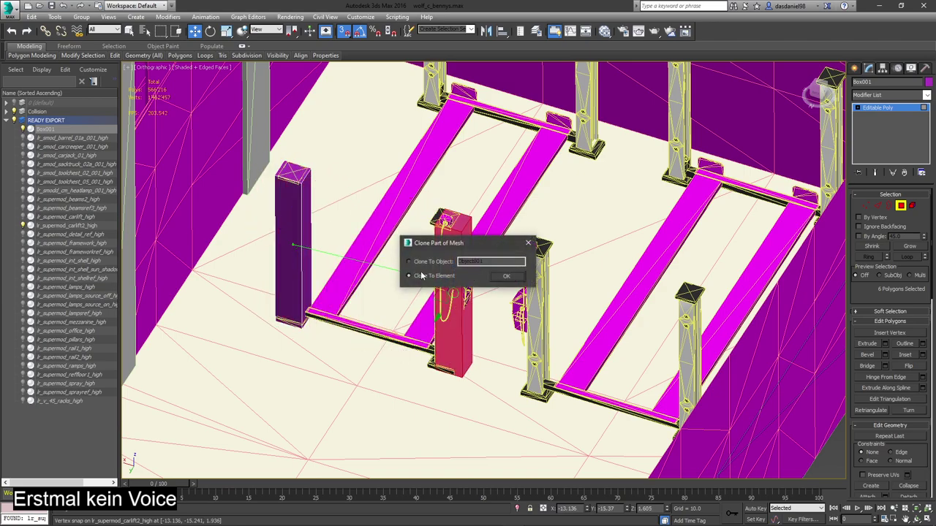
click(508, 277)
- Align the cloned element to the second car lift post by snapping its lower corner to the foot plate's corner
scroll(438, 223, up, 6)
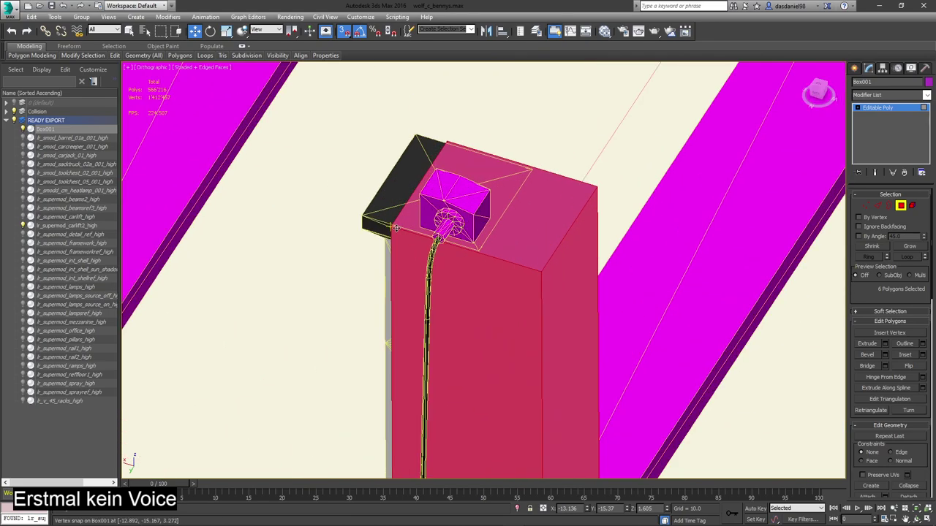
mouse_move(395, 228)
mouse_down()
mouse_move(274, 234)
mouse_move(359, 213)
mouse_up()
scroll(369, 219, down, 6)
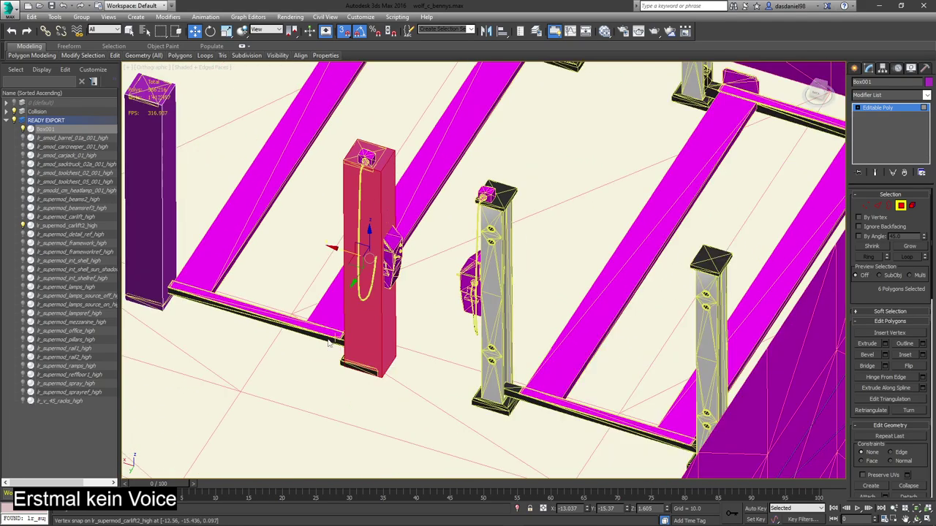
scroll(329, 343, up, 6)
drag(401, 388, 385, 386)
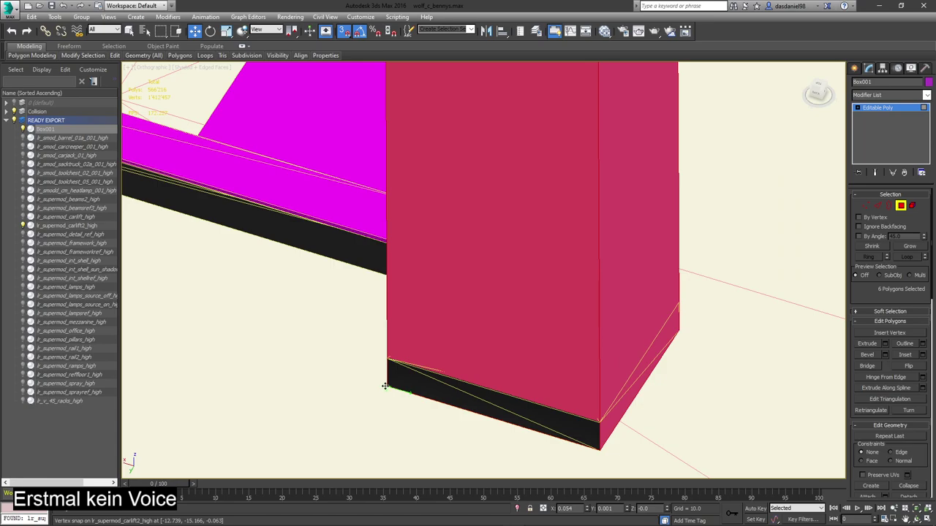
- Clone both post boxes as an element onto the two near posts of the neighbouring car lift
scroll(385, 385, down, 8)
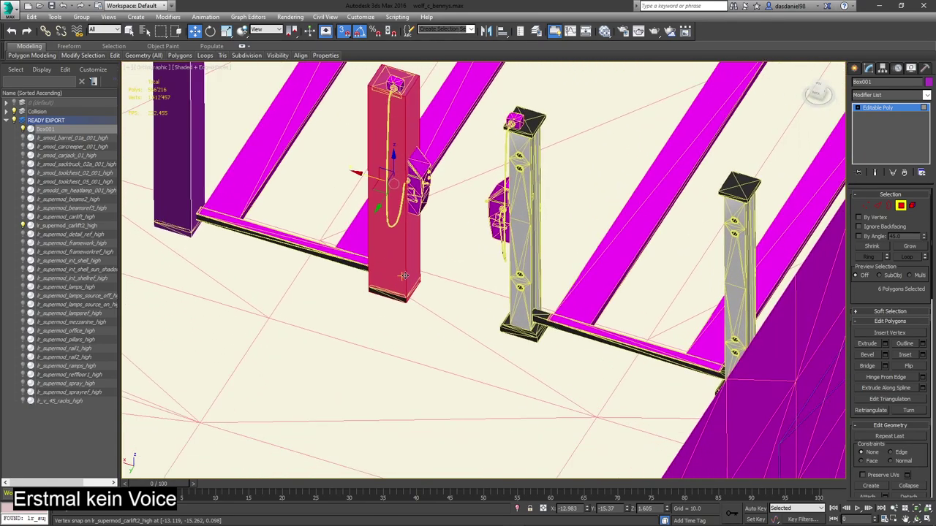
key(ctrl+a)
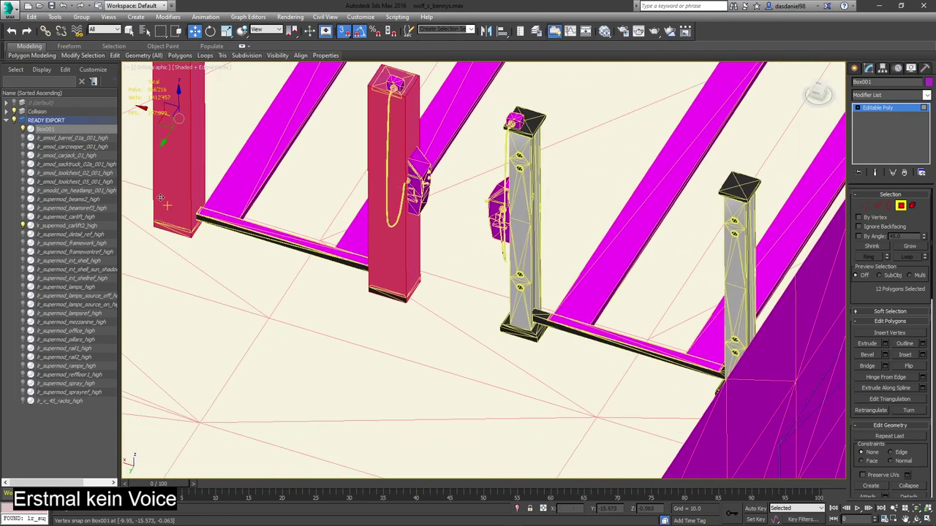
mouse_move(151, 110)
mouse_down()
mouse_move(454, 307)
mouse_move(532, 313)
mouse_move(457, 321)
mouse_up()
key(Return)
scroll(500, 318, up, 5)
scroll(494, 322, down, 5)
scroll(494, 322, down, 5)
middle_drag(510, 253, 486, 311)
- Clone the four near post boxes as an element onto the four posts by the annex's end wall, snapping them to the foot plates
key(ctrl+a)
mouse_move(296, 290)
shift+mouse_down()
mouse_move(378, 187)
mouse_move(393, 144)
shift+mouse_up()
click(503, 274)
scroll(519, 190, up, 8)
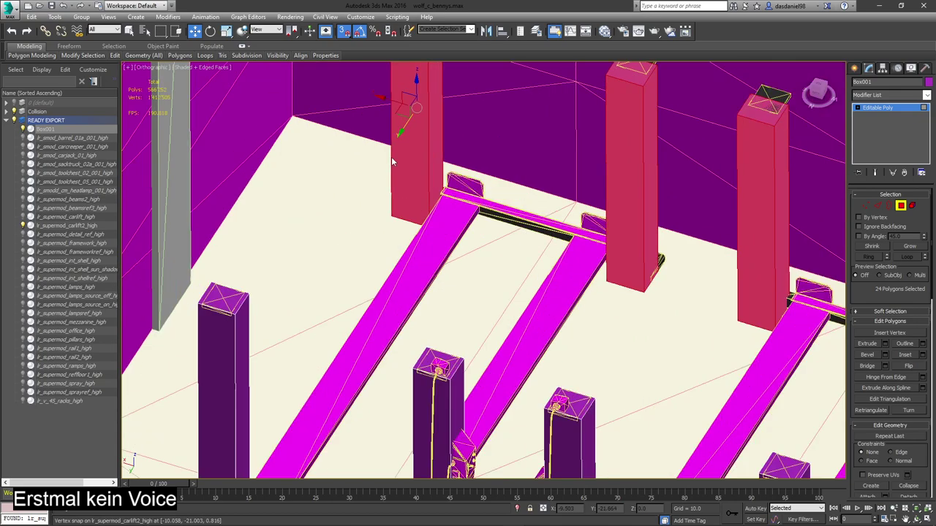
drag(386, 304, 404, 276)
scroll(431, 275, down, 10)
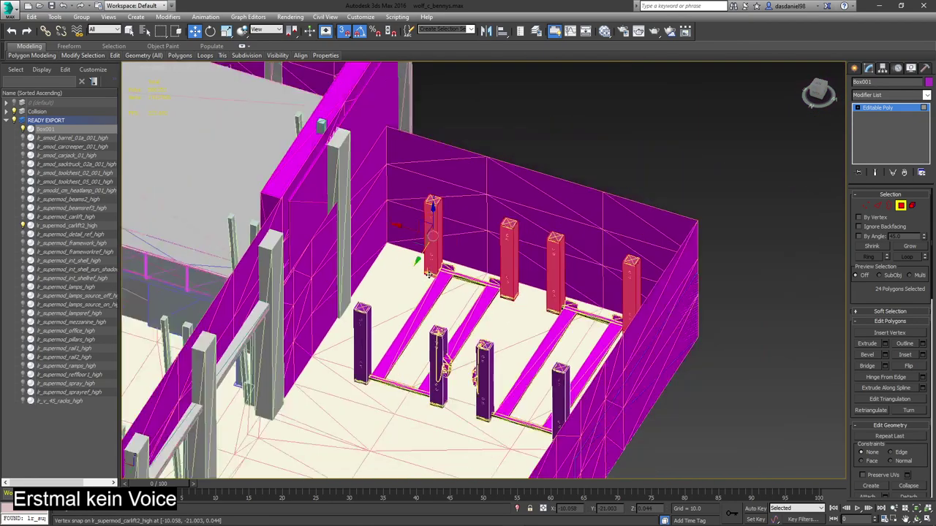
middle_drag(395, 313, 441, 277)
scroll(482, 307, up, 8)
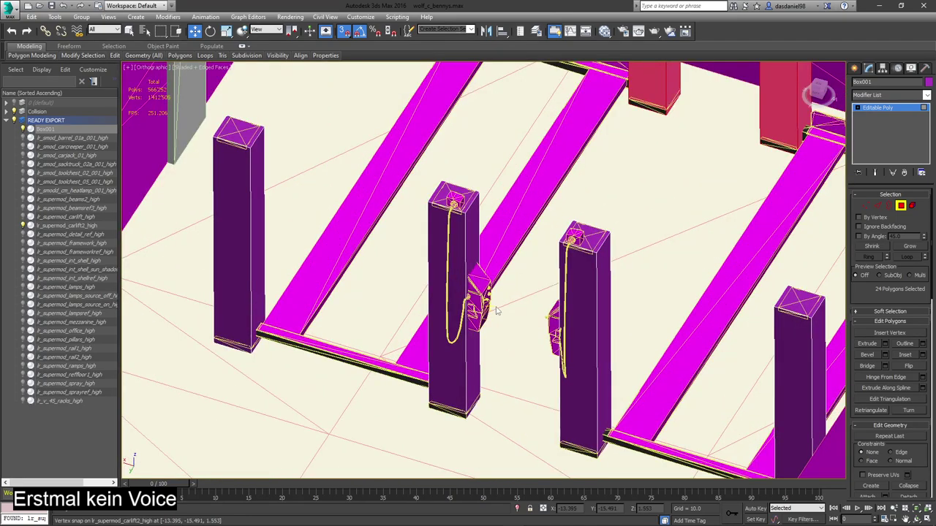
scroll(497, 310, down, 5)
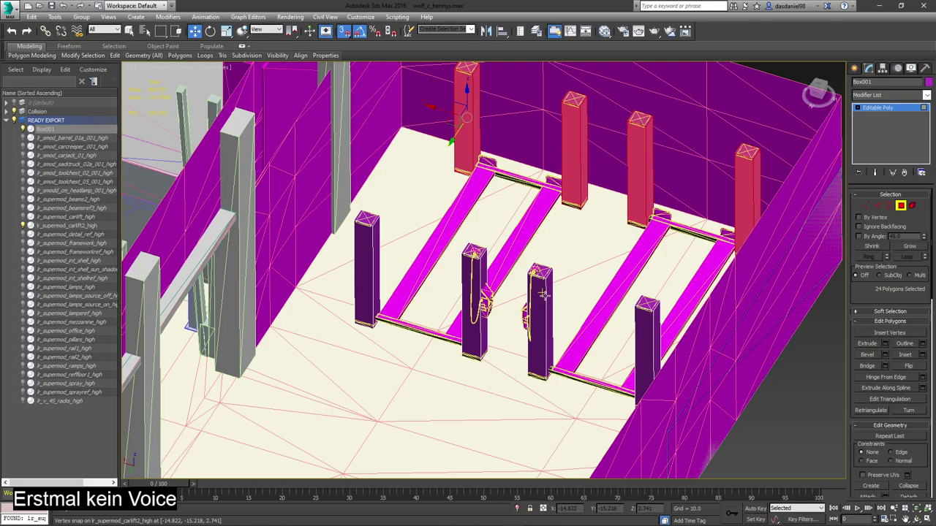
- Clone all eight post boxes as an element towards the pair of car lifts at the other end of the annex
scroll(543, 293, down, 3)
key(ctrl+z)
middle_drag(474, 316, 569, 191)
scroll(569, 192, down, 10)
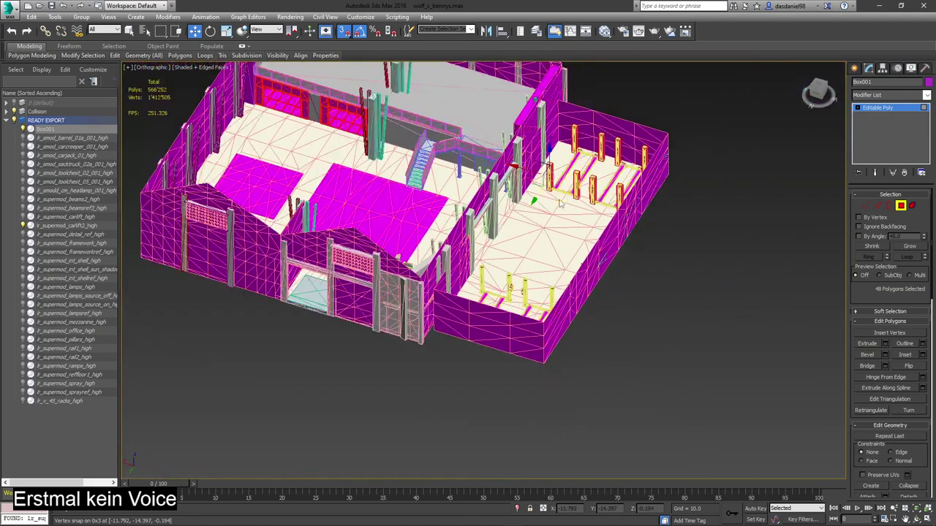
shift+drag(538, 193, 503, 264)
shift+drag(481, 301, 481, 300)
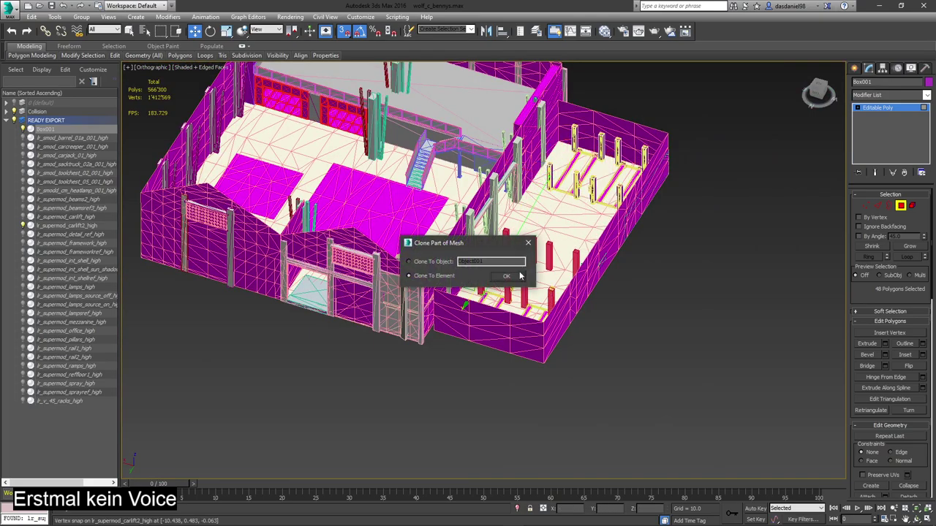
click(511, 276)
- Try to move the eight cloned post boxes onto the other pair of car lifts with vertex snapping
alt+middle_drag(510, 276, 559, 231)
scroll(578, 291, up, 2)
scroll(578, 291, up, 3)
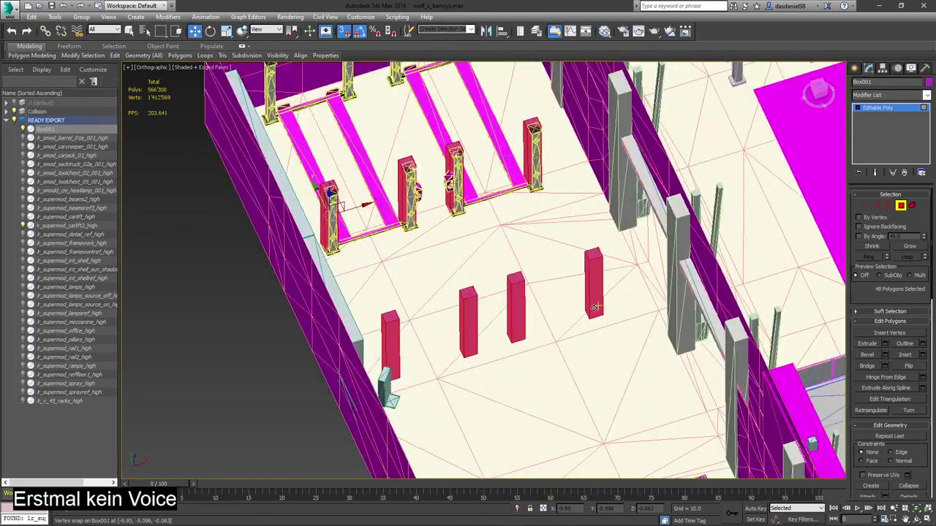
mouse_move(591, 314)
mouse_down()
mouse_move(551, 261)
mouse_move(547, 217)
mouse_move(528, 182)
mouse_move(639, 302)
mouse_move(639, 318)
mouse_up()
scroll(528, 182, up, 7)
scroll(640, 318, down, 3)
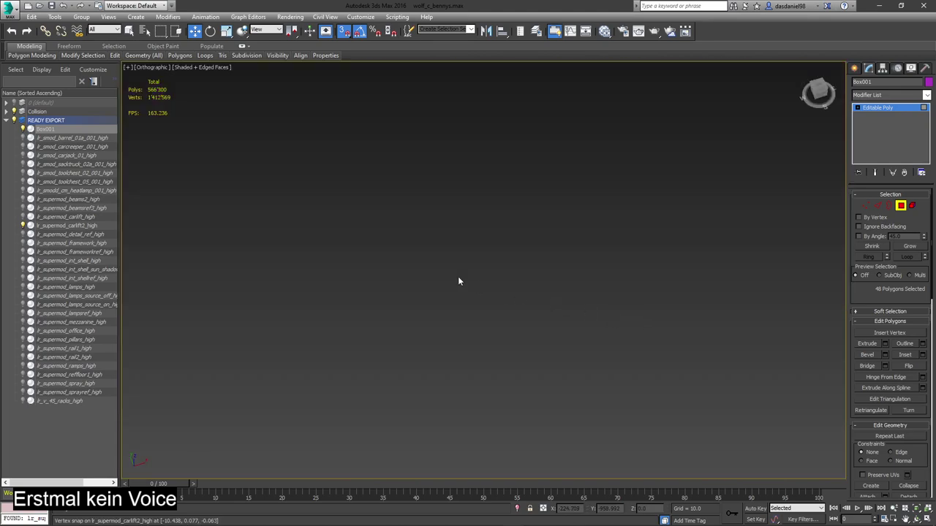
scroll(458, 277, down, 5)
scroll(440, 131, down, 3)
scroll(446, 125, up, 5)
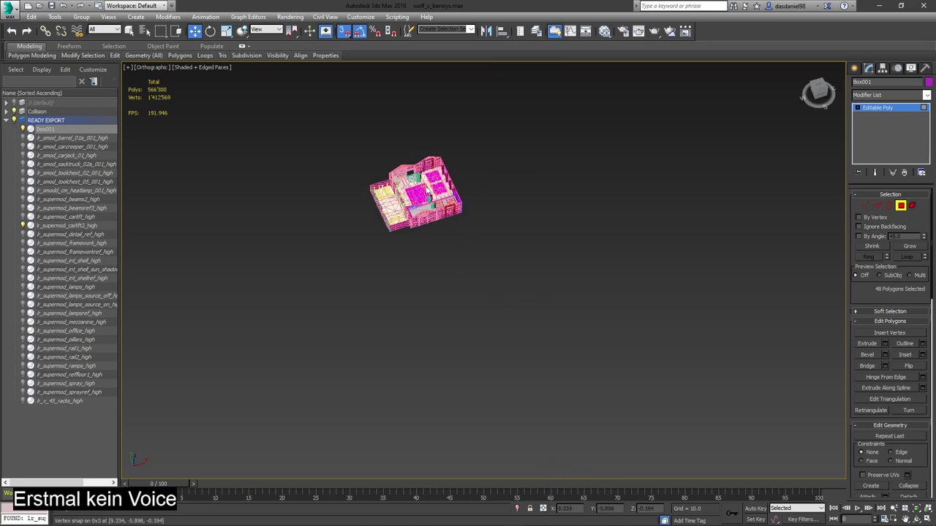
scroll(468, 315, down, 8)
scroll(468, 315, up, 2)
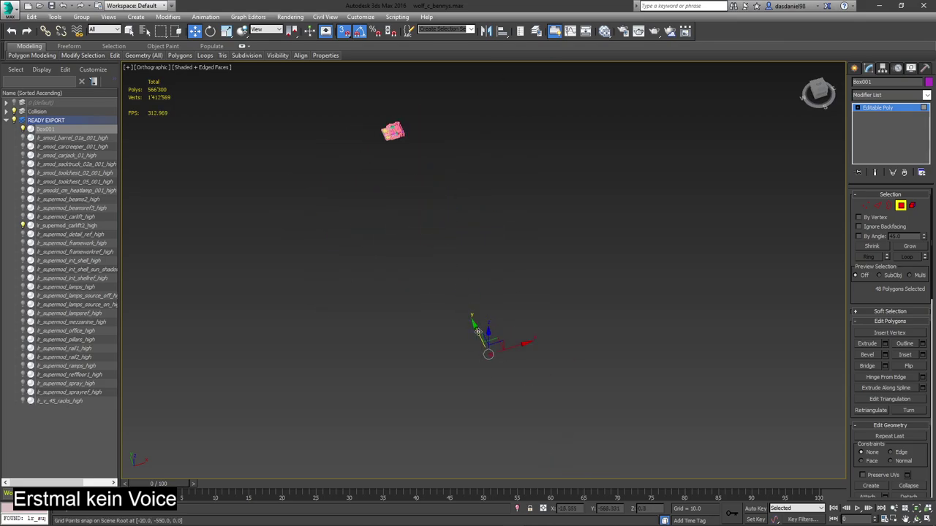
- Move the eight cloned boxes onto the other pair of car lifts, snapping a lower corner to the post's foot plate corner
drag(478, 332, 385, 134)
scroll(385, 134, up, 10)
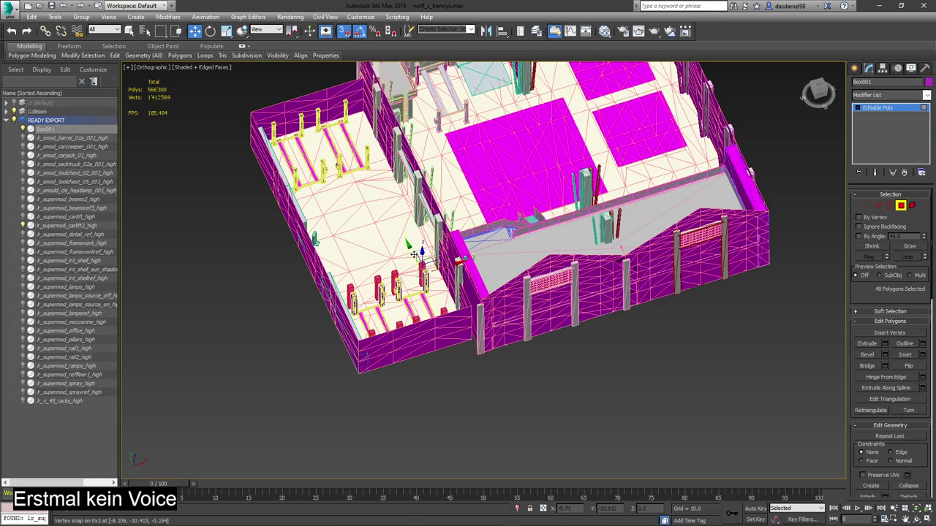
drag(414, 254, 342, 96)
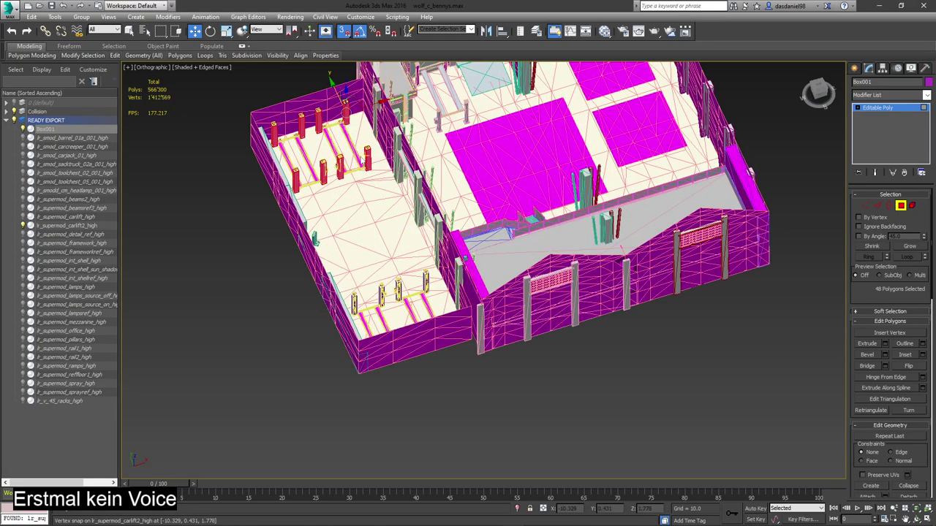
scroll(393, 219, up, 10)
drag(396, 289, 384, 280)
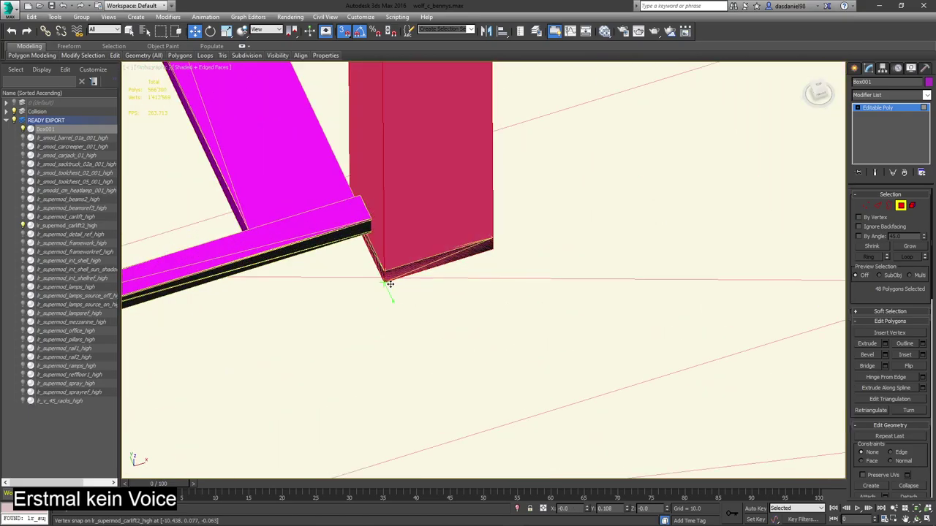
scroll(389, 287, down, 5)
scroll(389, 286, down, 10)
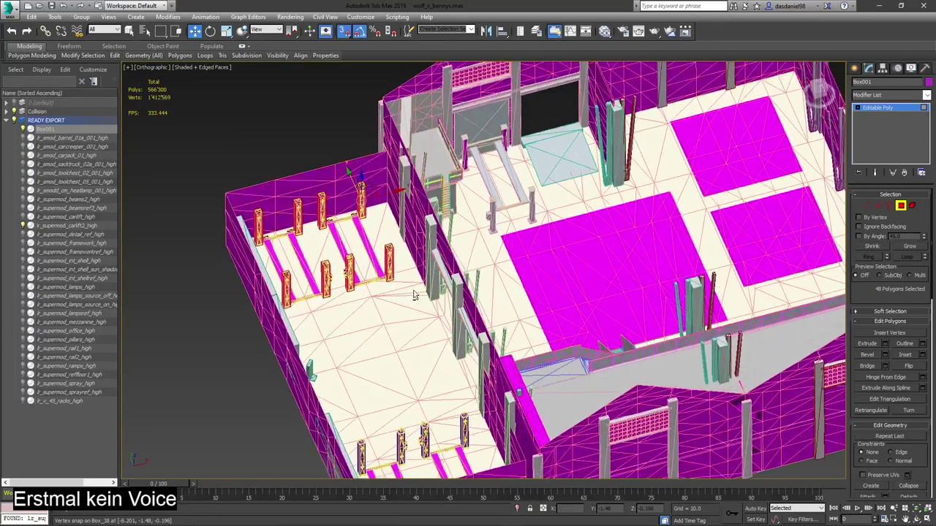
- Examine how the post boxes fit the car lift posts at both ends of the annex
scroll(441, 296, up, 6)
scroll(373, 258, up, 8)
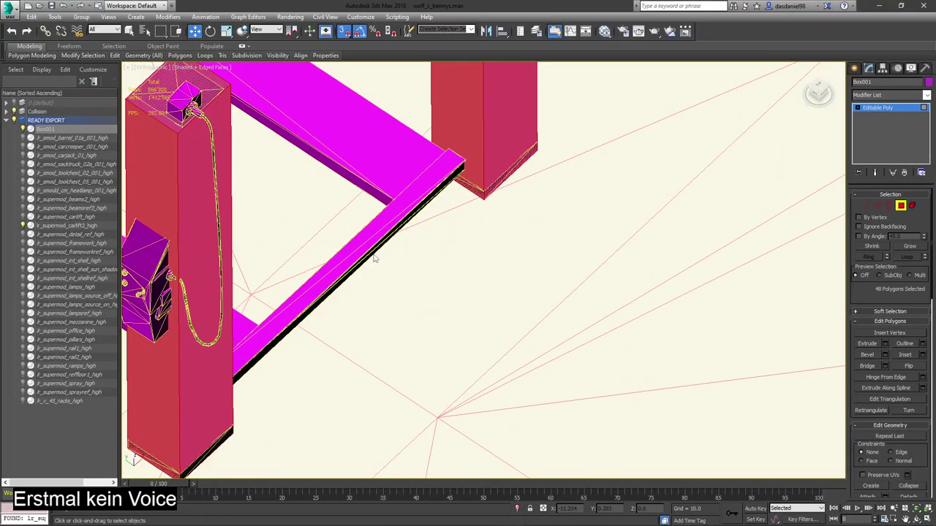
scroll(388, 266, down, 10)
alt+middle_drag(391, 278, 448, 198)
scroll(448, 199, up, 12)
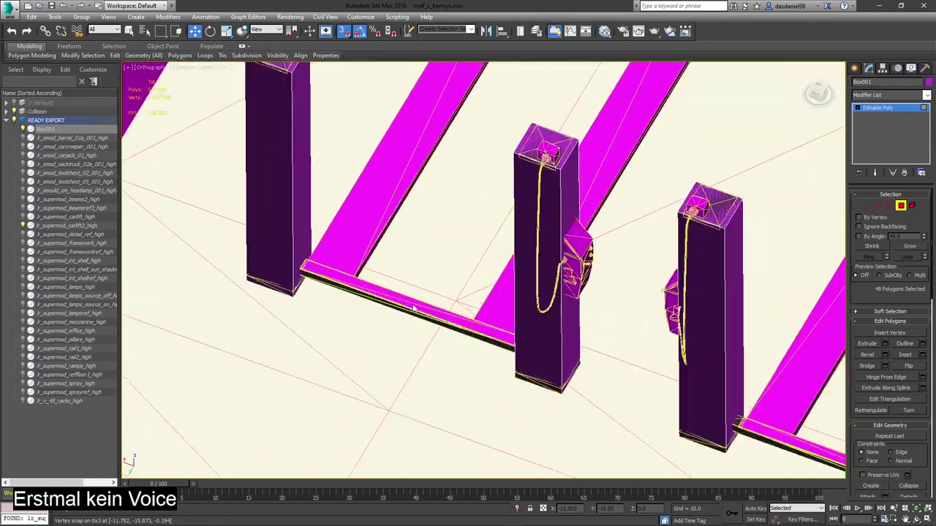
scroll(413, 308, down, 6)
middle_drag(414, 309, 404, 337)
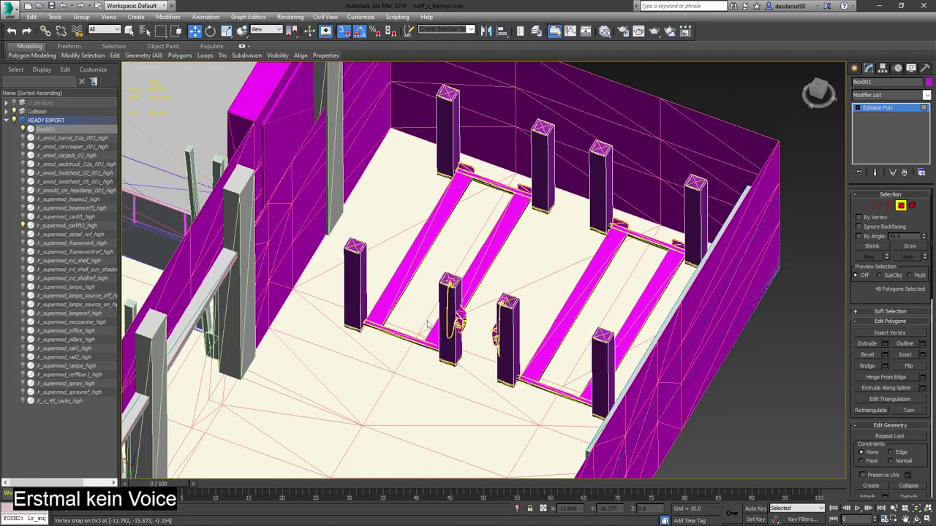
click(855, 68)
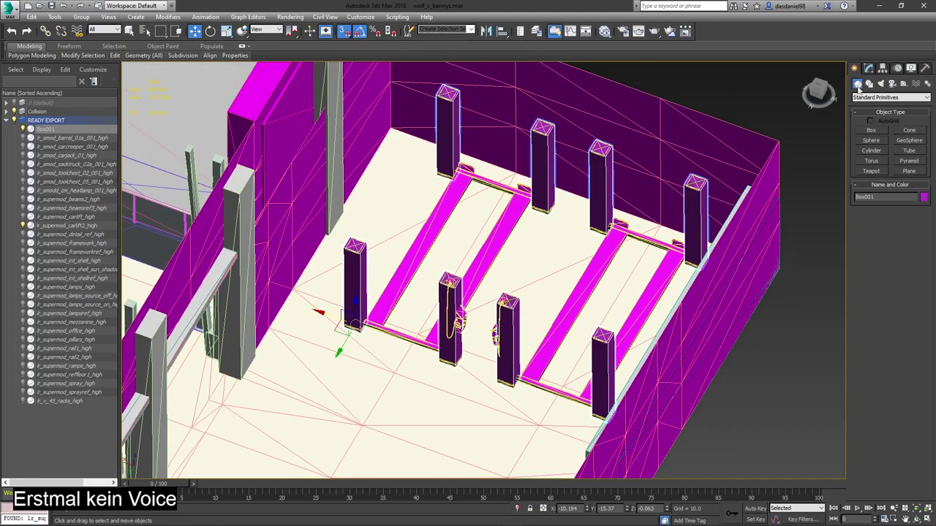
click(870, 130)
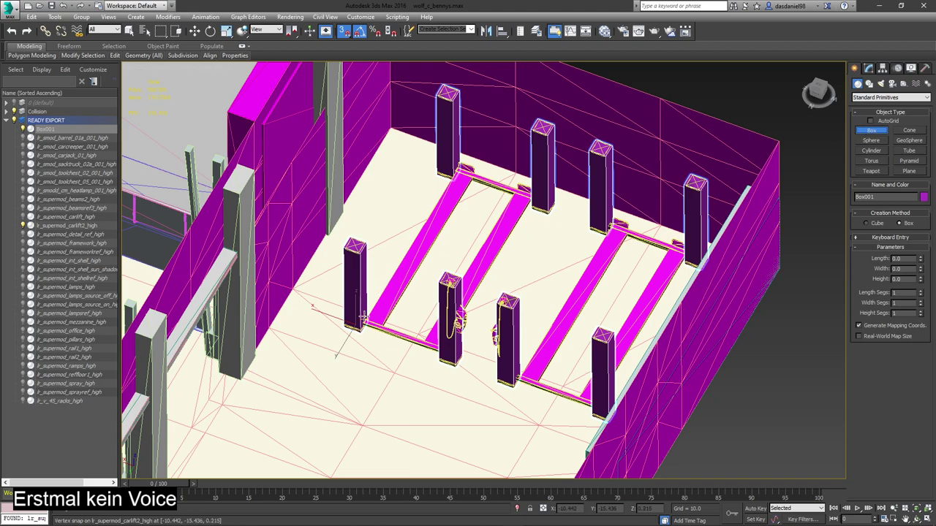
scroll(366, 323, up, 8)
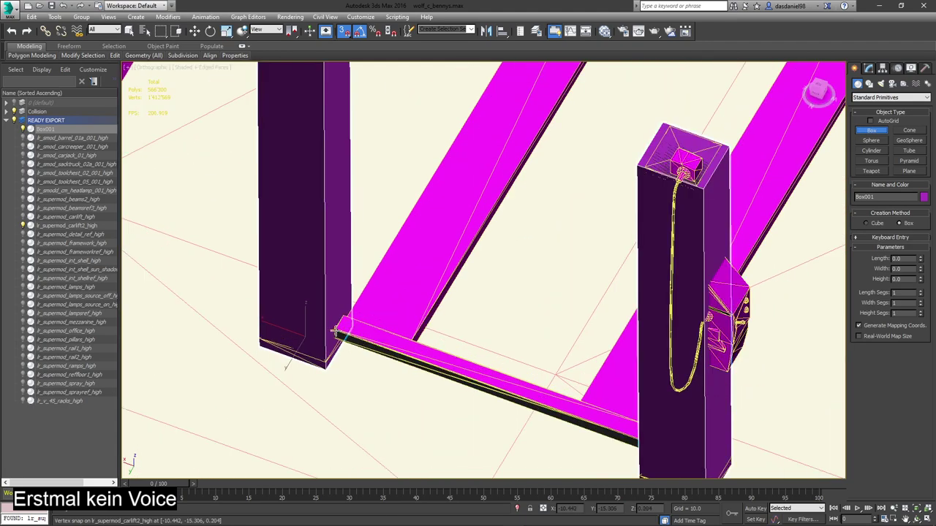
scroll(335, 330, down, 2)
drag(335, 329, 525, 118)
scroll(407, 276, down, 5)
scroll(511, 176, up, 6)
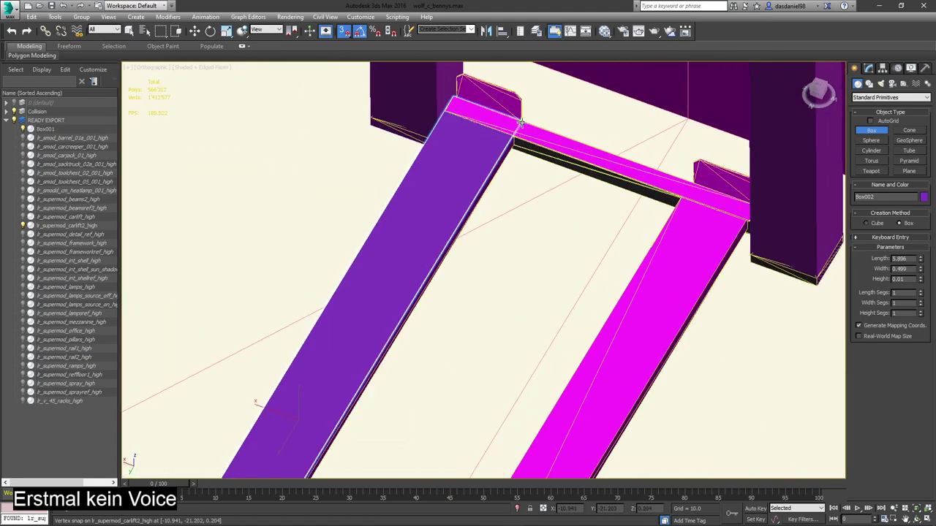
drag(522, 123, 522, 125)
scroll(522, 125, down, 3)
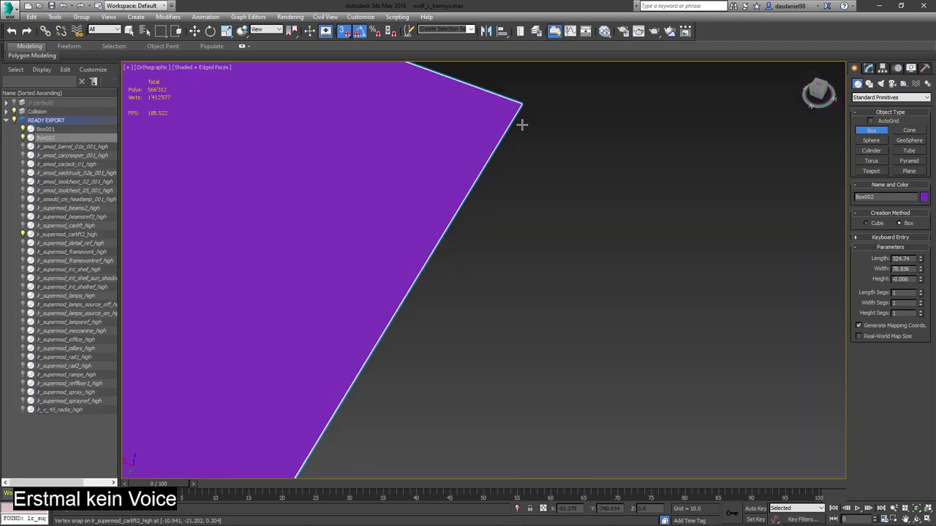
scroll(521, 151, down, 3)
scroll(414, 249, down, 8)
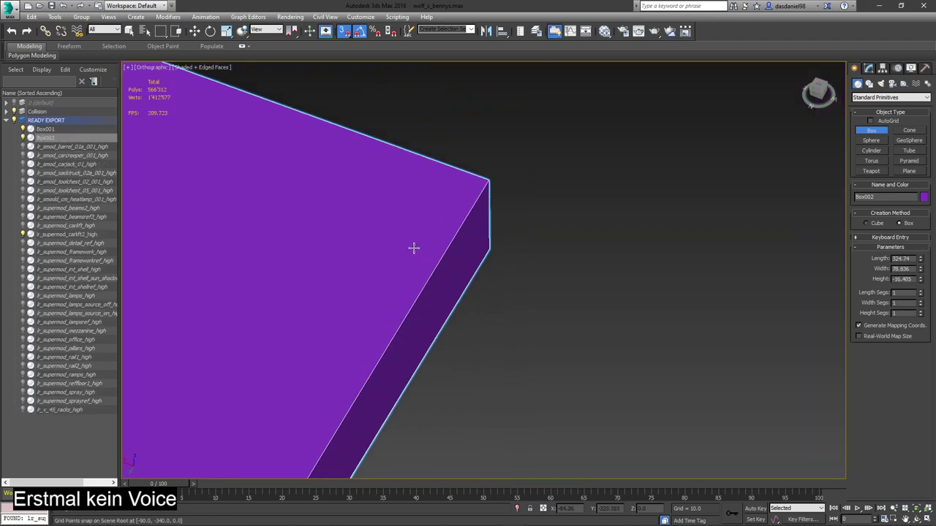
scroll(424, 246, up, 4)
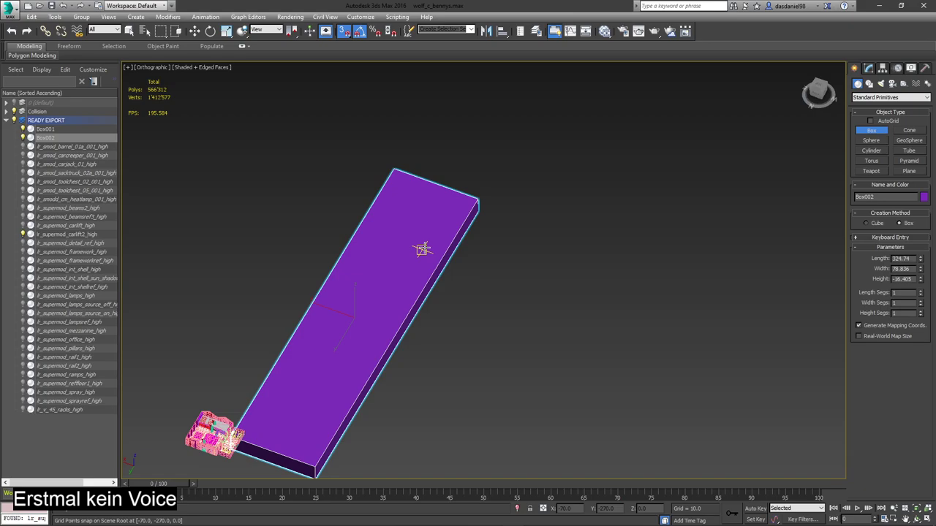
right_click(423, 249)
- Draw a box base over the first car lift's outer ramp between its opposite end corners, 5.906 long and 0.499 wide
scroll(209, 470, up, 10)
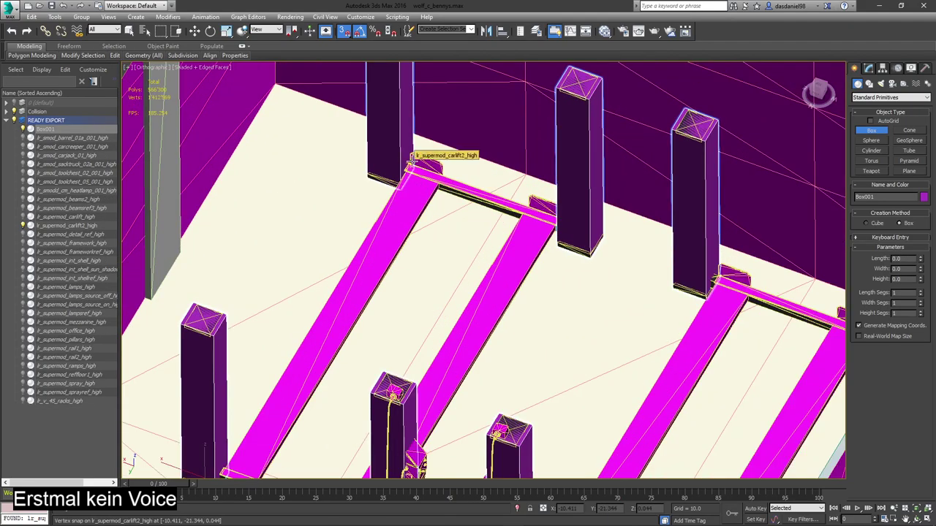
middle_drag(264, 434, 320, 350)
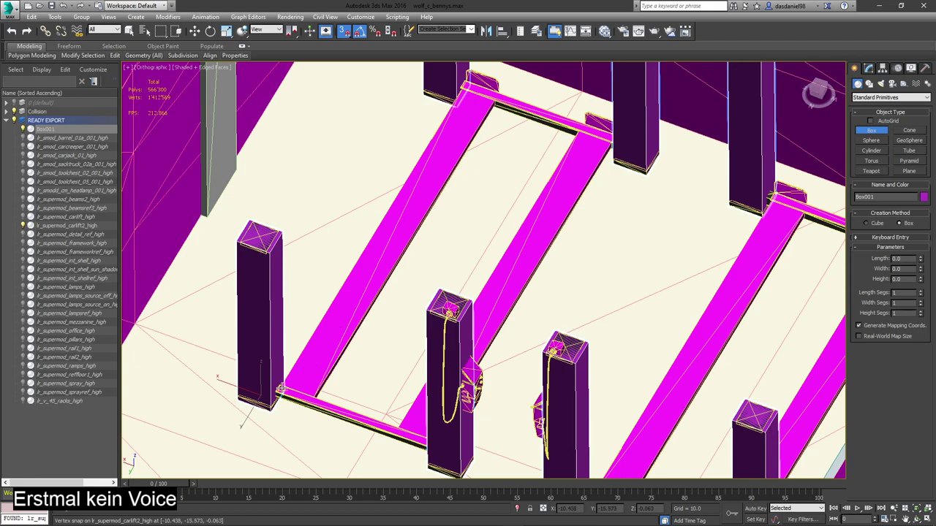
scroll(279, 392, up, 8)
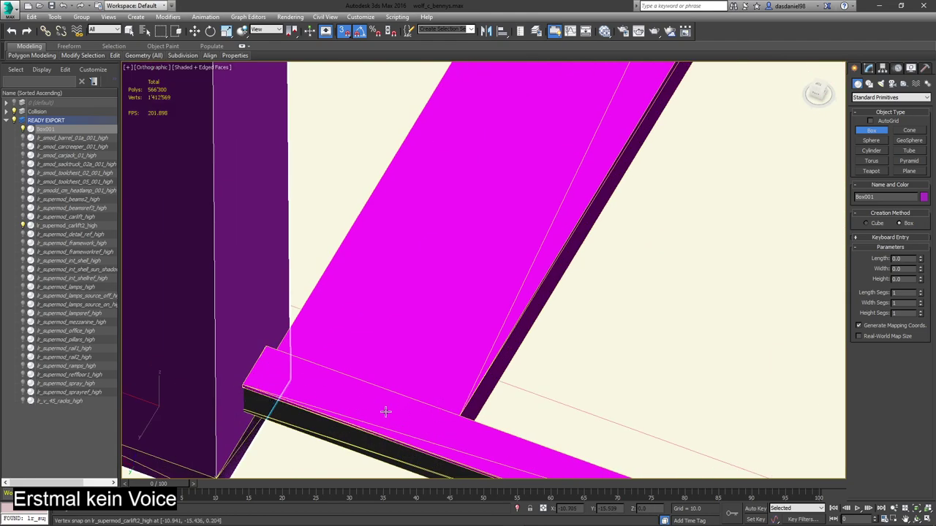
key(F3)
key(F3)
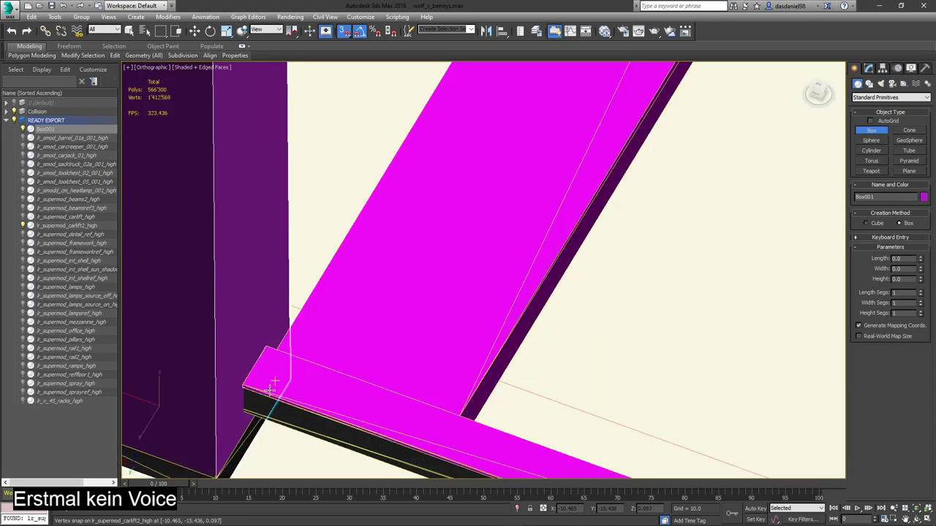
drag(242, 392, 563, 146)
scroll(376, 343, down, 5)
middle_drag(562, 147, 398, 343)
drag(398, 343, 521, 154)
scroll(531, 92, up, 5)
middle_drag(521, 154, 530, 240)
drag(530, 241, 523, 232)
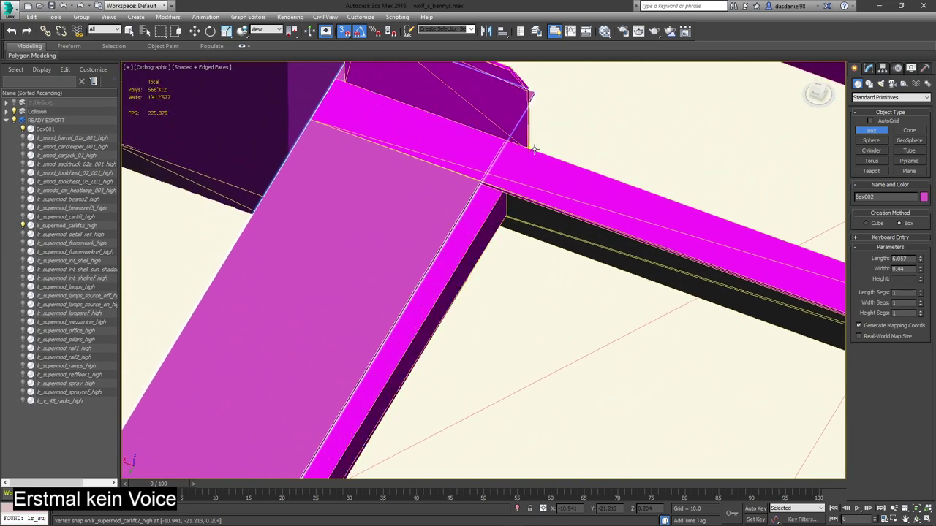
- Extend the ramp box downwards to a height of -0.267, using wireframe display to match the lift's lower vertices, and return to shaded display
click(521, 231)
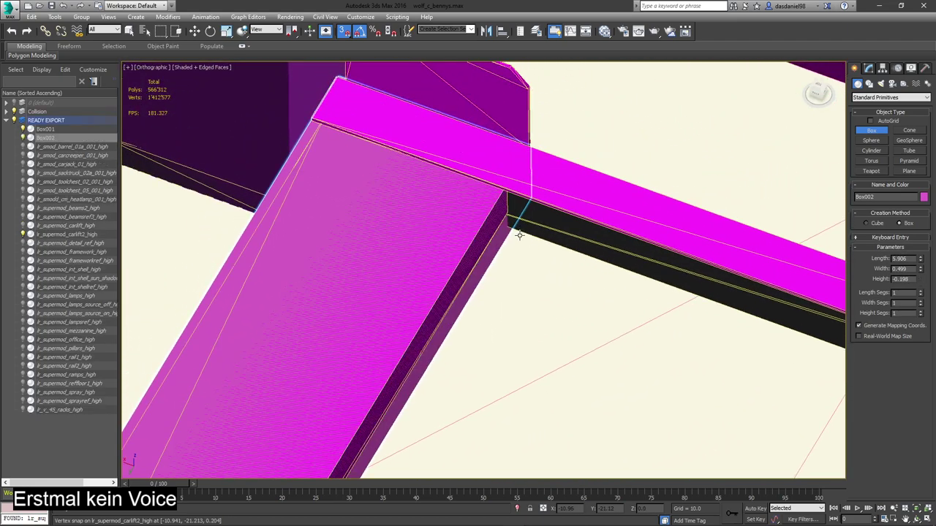
key(F3)
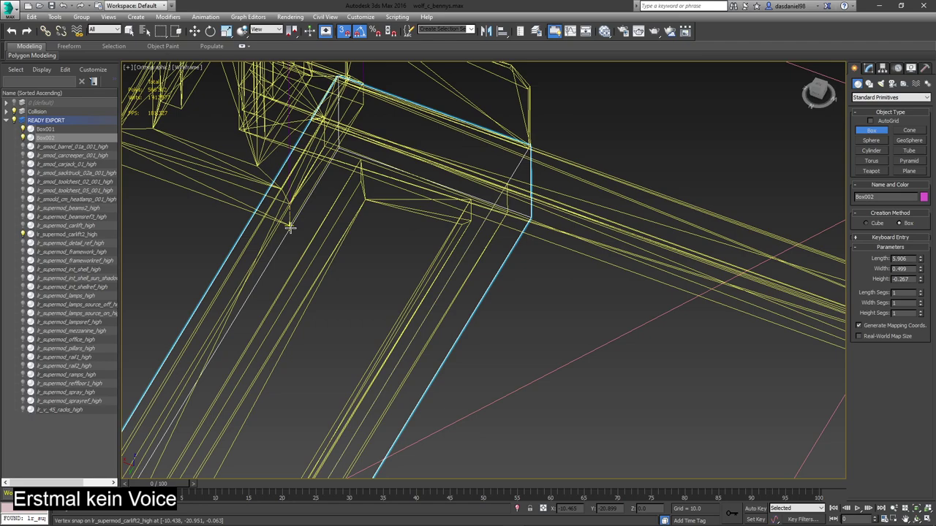
key(F3)
scroll(422, 212, down, 10)
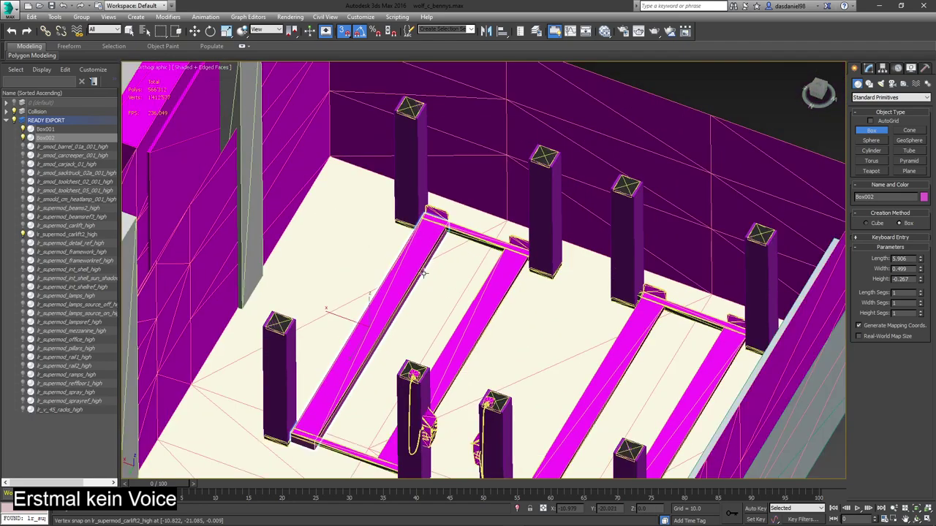
- Convert the ramp box to an Editable Poly and switch to editing its polygons
click(869, 68)
right_click(874, 107)
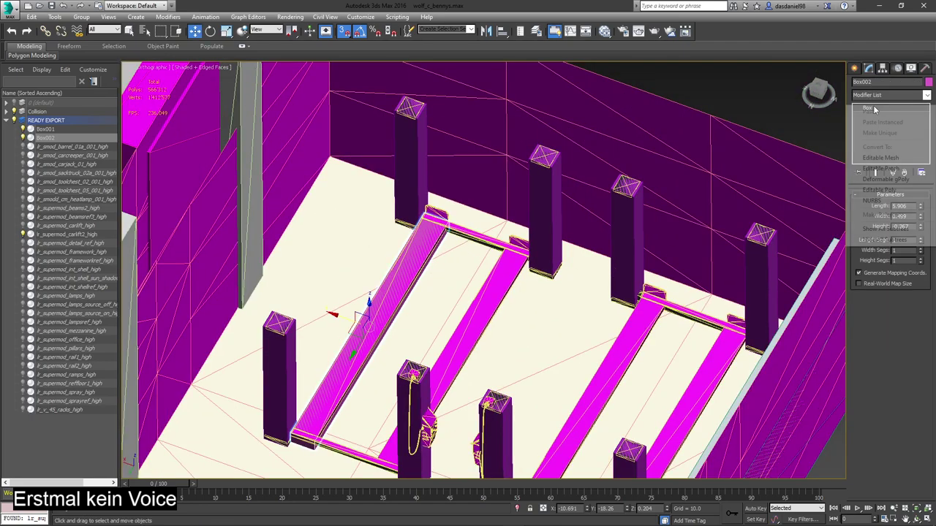
click(892, 190)
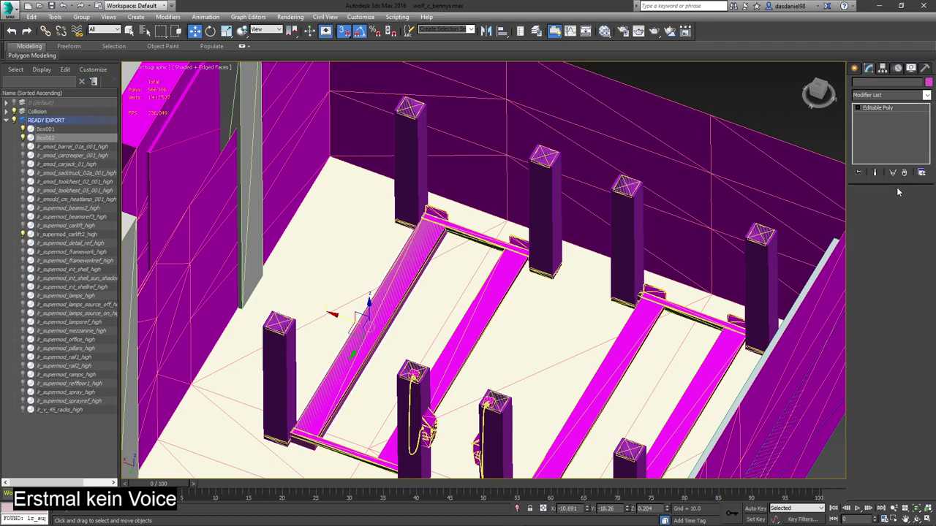
key(4)
- Clone all polygons of the ramp box as an element towards the first car lift's inner ramp
middle_drag(483, 274, 485, 114)
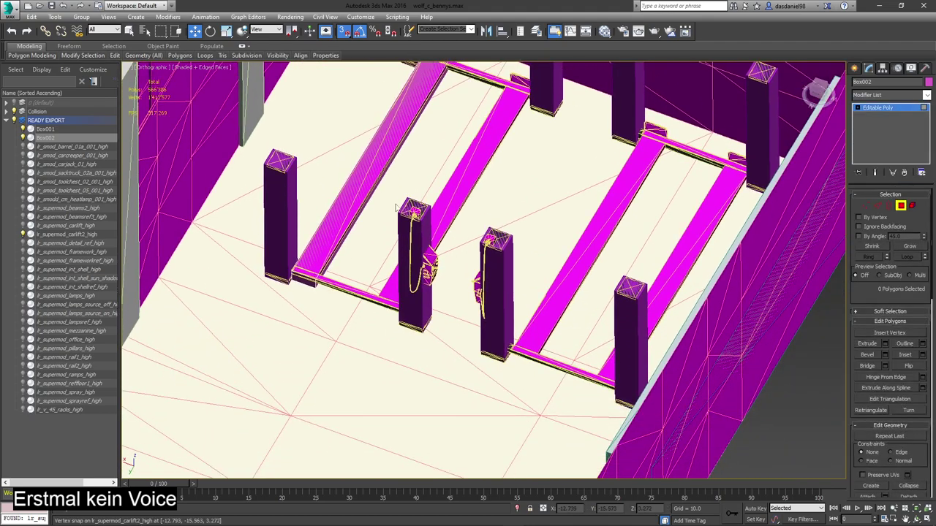
key(ctrl+a)
mouse_move(346, 161)
mouse_down()
mouse_move(396, 222)
mouse_move(451, 260)
mouse_up()
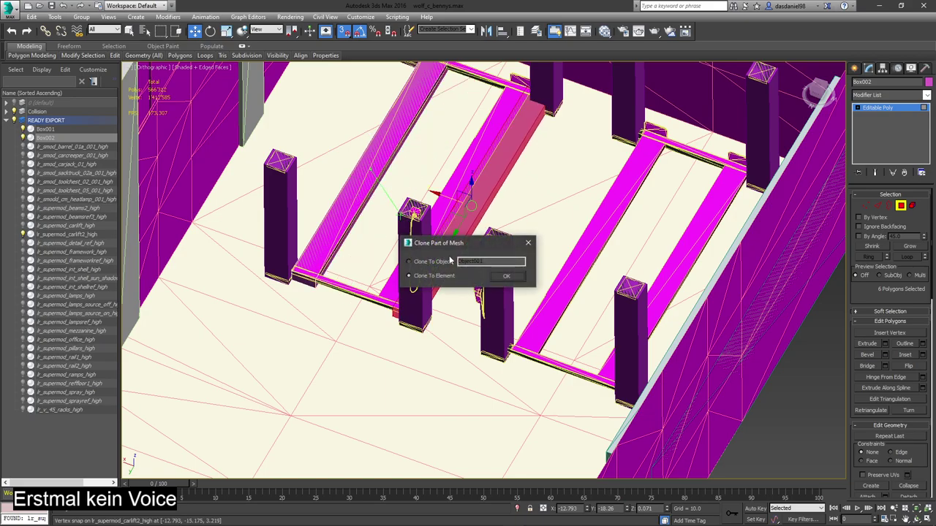
click(504, 276)
- Snap the cloned box's end corner to the matching corner of the inner ramp, checking the fit in wireframe display
scroll(468, 288, down, 8)
scroll(420, 299, up, 15)
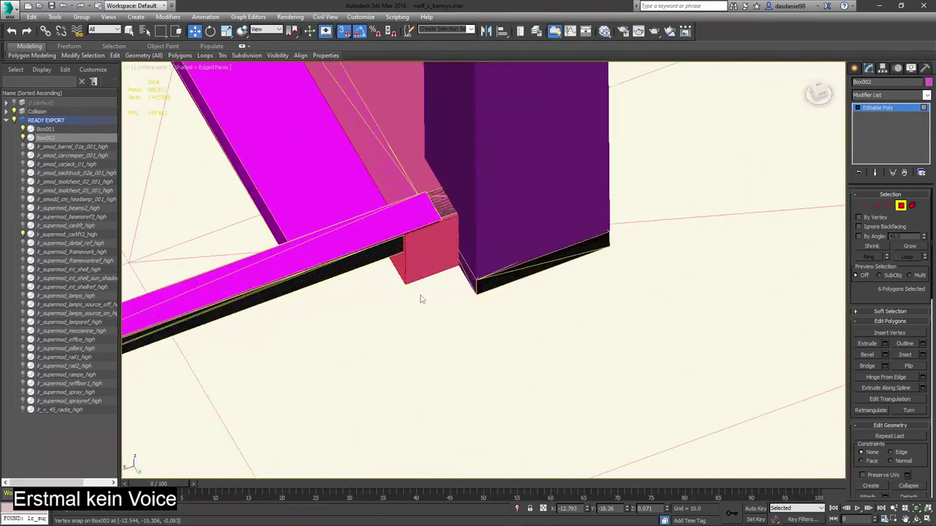
scroll(420, 299, up, 3)
drag(400, 269, 234, 249)
key(F3)
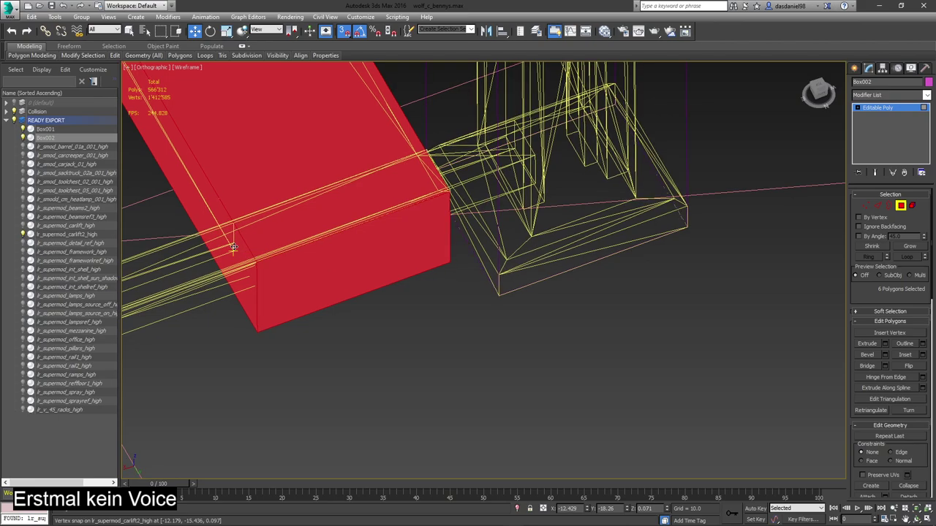
key(F3)
scroll(371, 237, down, 5)
- Select both ramp boxes and clone them as elements over the ramps of the neighbouring car lift
key(ctrl+a)
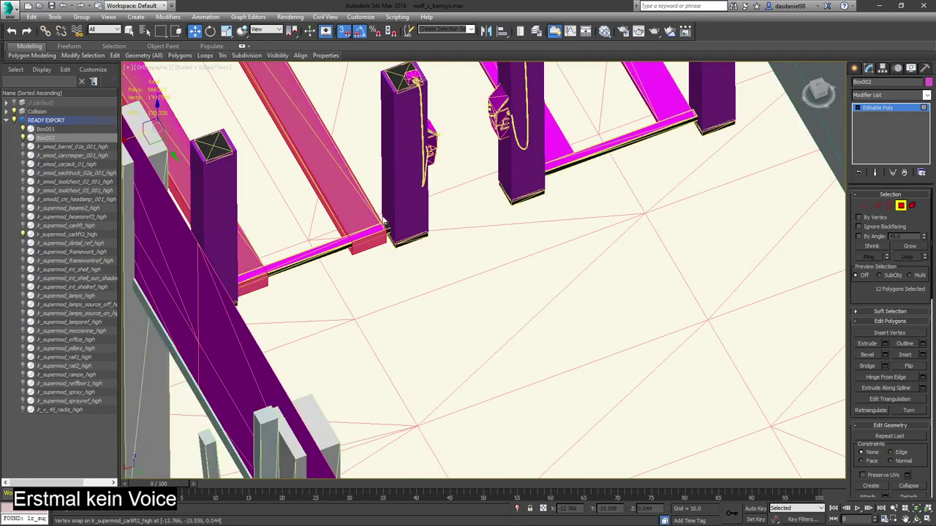
scroll(390, 331, down, 3)
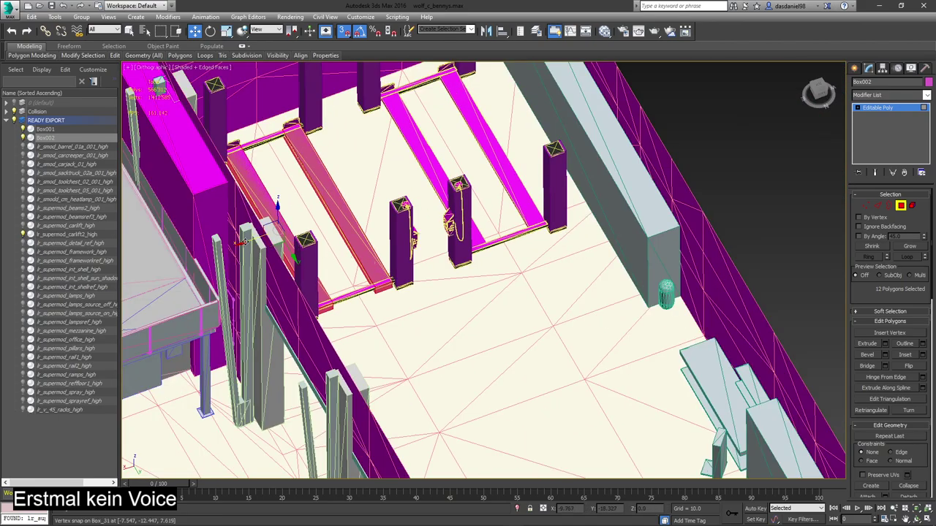
mouse_move(246, 241)
mouse_down()
mouse_move(414, 235)
mouse_move(472, 251)
mouse_up()
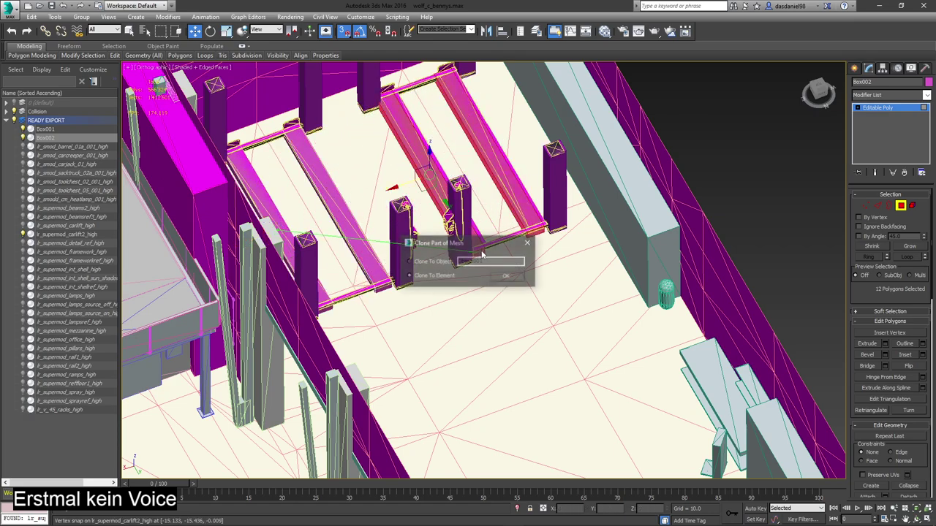
click(503, 278)
- Snap the two cloned ramp boxes to the neighbouring lift's ramp corner in wireframe display, and return to shaded display
scroll(527, 234, up, 5)
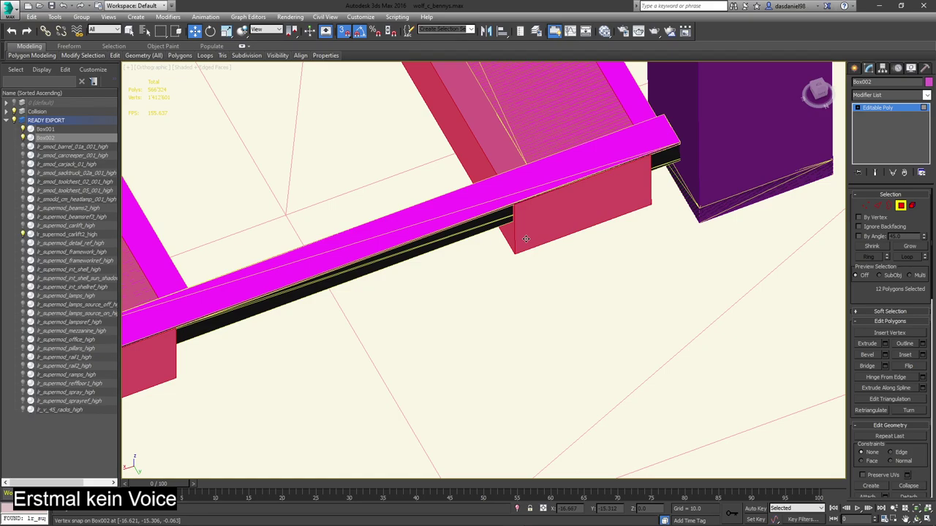
key(F3)
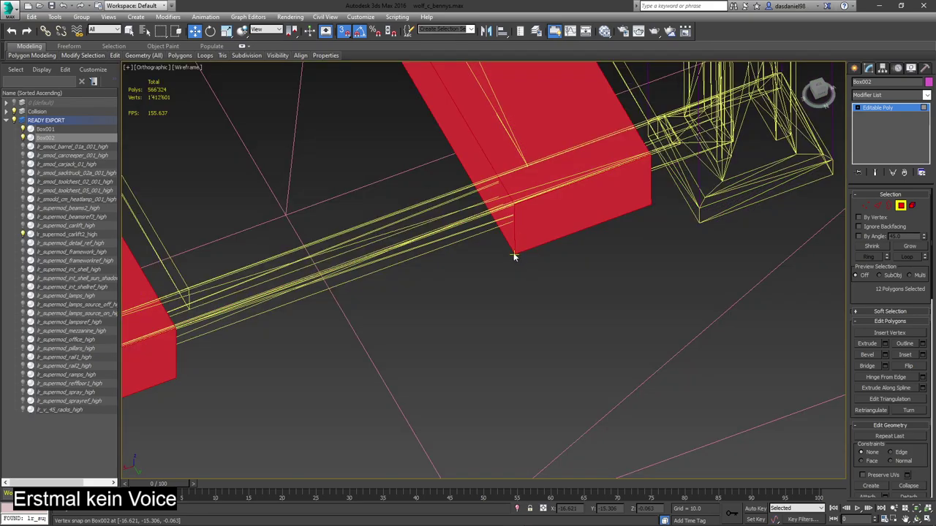
drag(515, 251, 527, 188)
scroll(351, 254, down, 3)
key(F3)
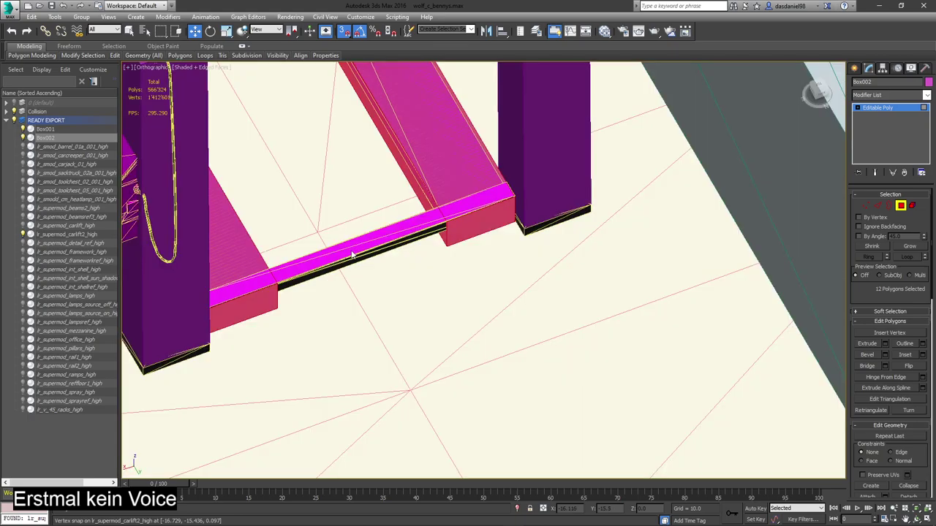
- Select all four ramp boxes and clone them as elements to the car lifts at the annex's other end
scroll(354, 255, down, 10)
key(7)
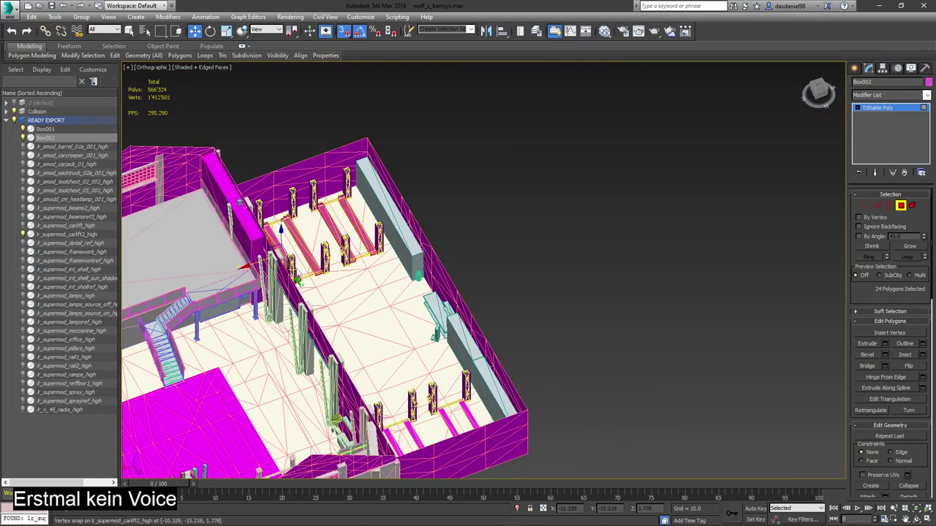
mouse_move(295, 274)
mouse_down()
mouse_move(409, 391)
mouse_move(455, 418)
mouse_move(475, 395)
mouse_up()
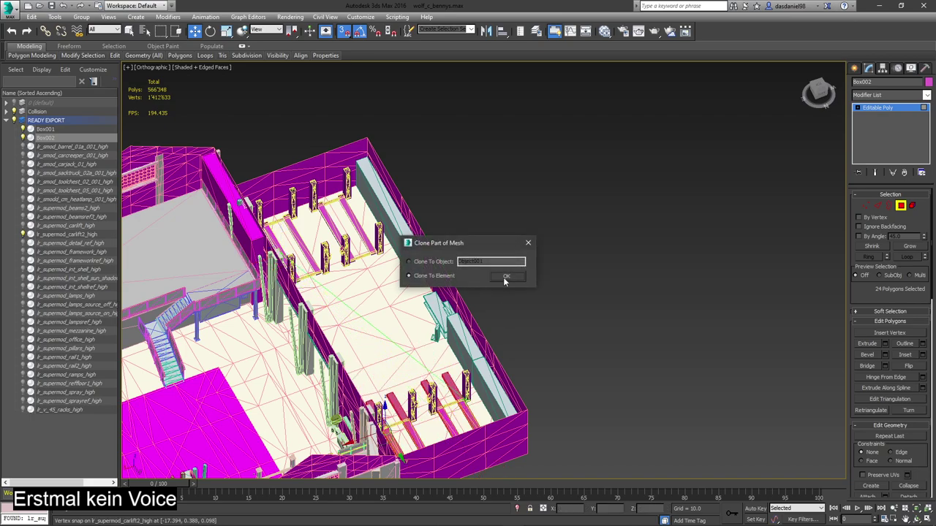
click(506, 278)
- Move the four cloned ramp boxes roughly over the ramps of the two car lifts at the annex's other end
scroll(434, 388, down, 6)
mouse_move(434, 388)
alt+middle_down()
mouse_move(522, 372)
mouse_move(442, 393)
alt+middle_up()
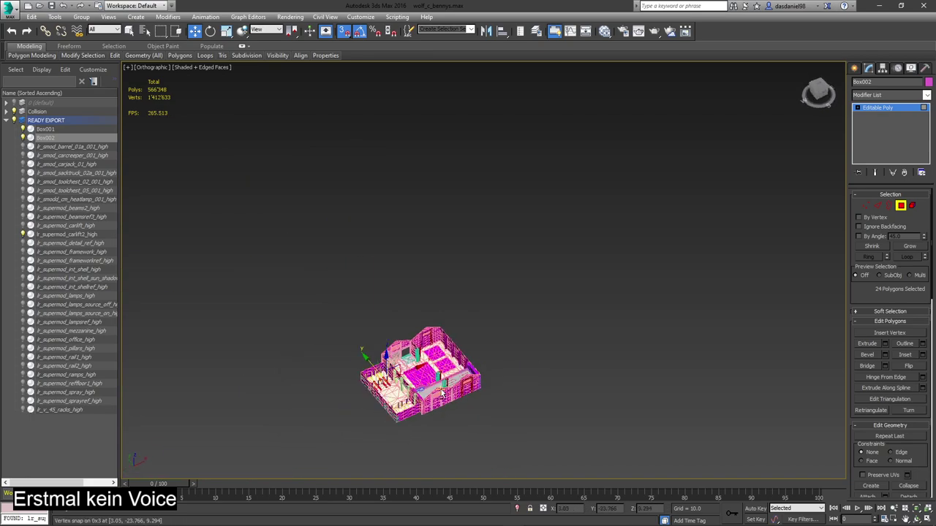
scroll(442, 394, up, 10)
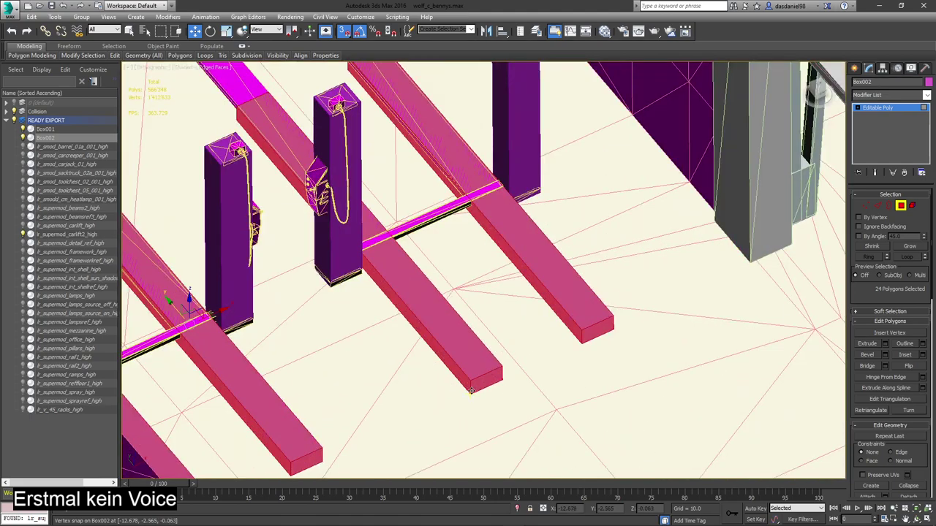
drag(472, 390, 501, 187)
scroll(479, 258, down, 3)
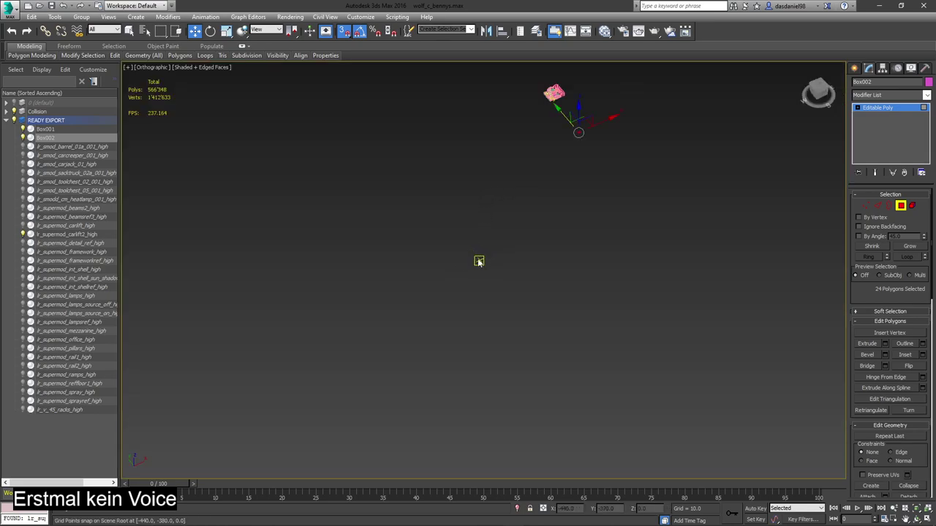
scroll(561, 120, up, 1)
scroll(561, 120, down, 1)
middle_drag(562, 120, 515, 359)
scroll(516, 360, up, 3)
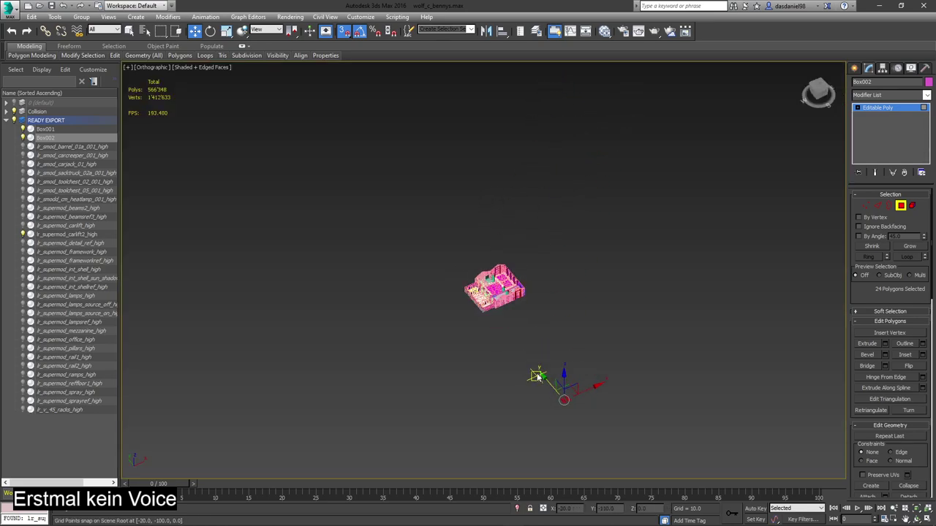
drag(548, 383, 474, 289)
scroll(475, 287, up, 10)
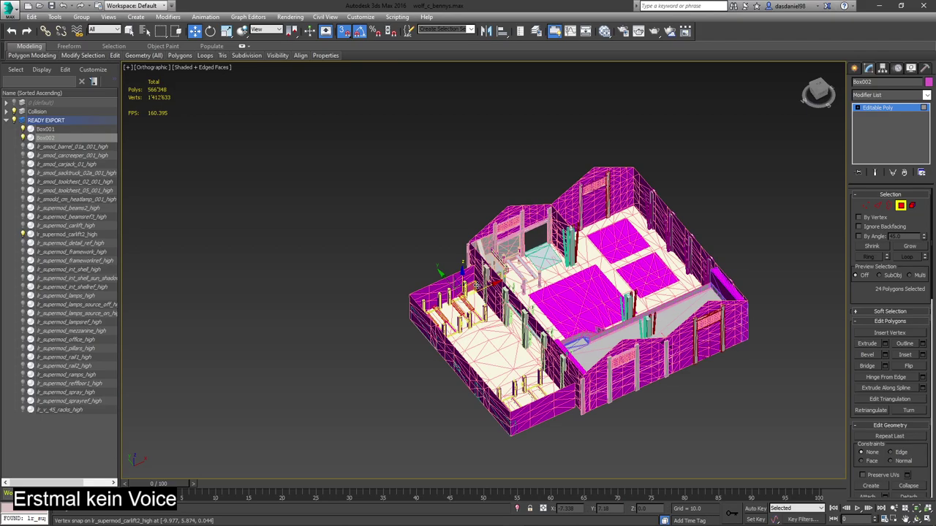
- Snap the end corner of the four cloned boxes to the ramp's end vertex in wireframe display, and return to shaded display
scroll(370, 314, up, 8)
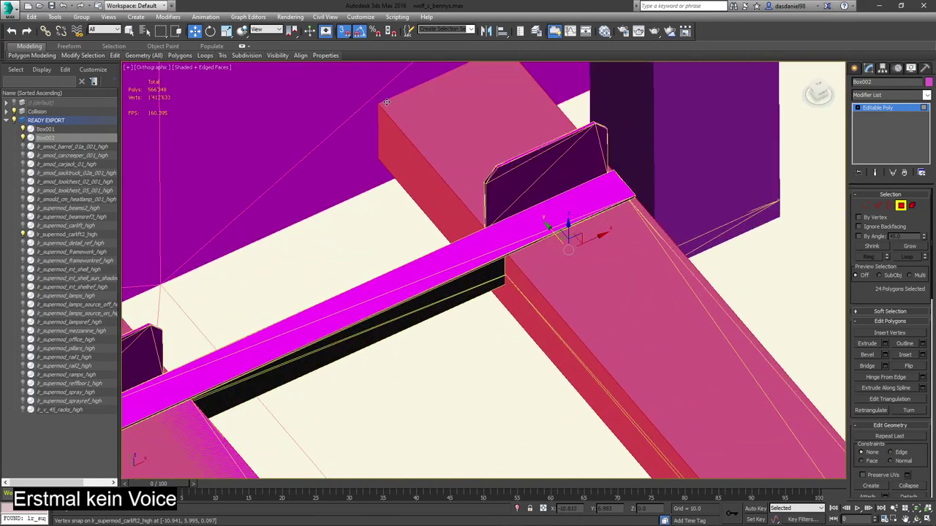
scroll(386, 102, down, 5)
key(F3)
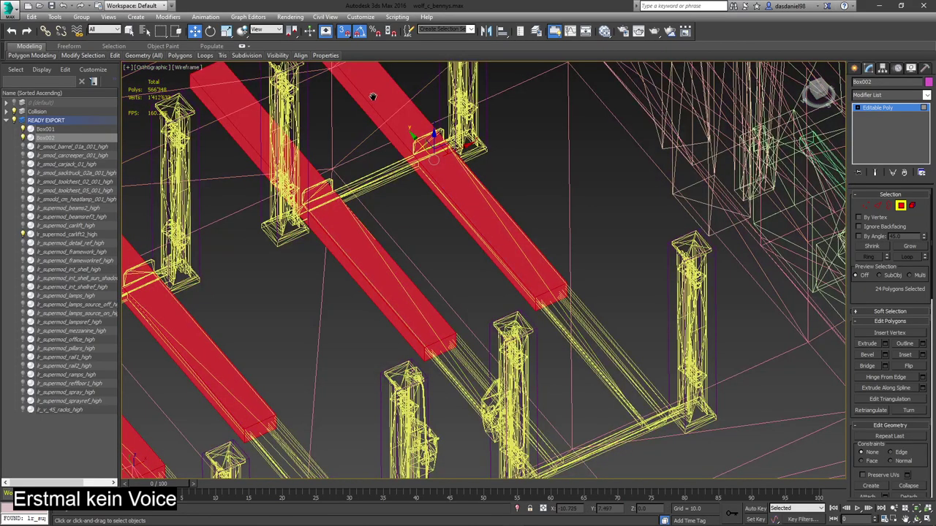
middle_drag(372, 96, 406, 183)
drag(339, 112, 413, 231)
scroll(455, 244, up, 8)
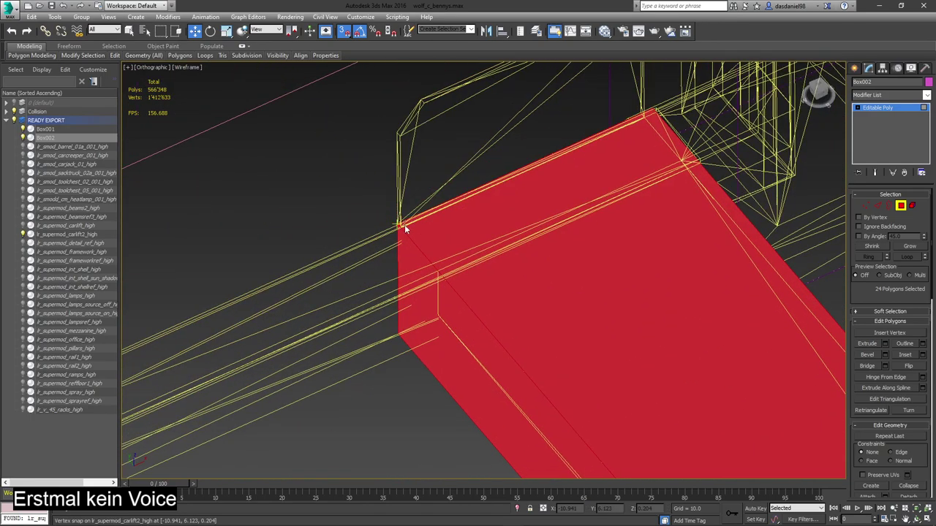
scroll(403, 223, down, 8)
key(F3)
- Examine how the ramp boxes fit the car lifts at both ends of the annex
middle_drag(435, 253, 453, 258)
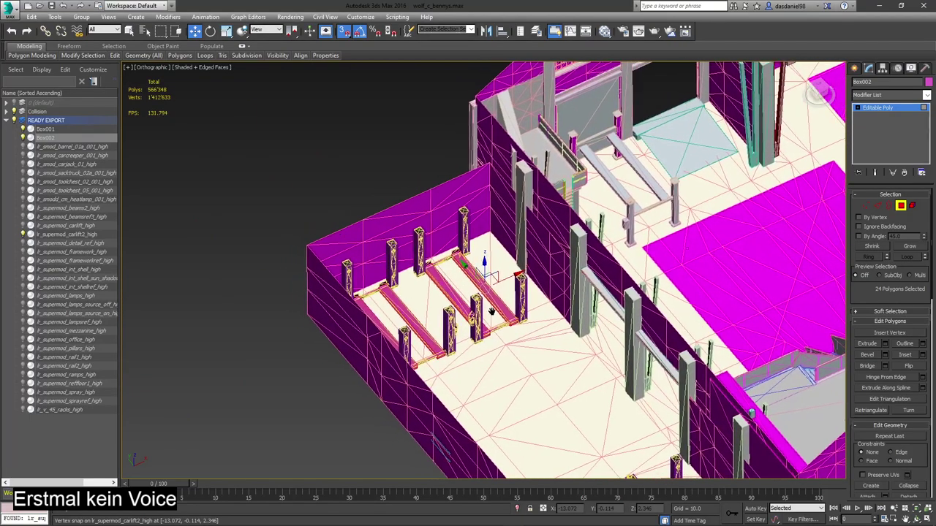
scroll(432, 336, down, 6)
mouse_move(439, 329)
alt+middle_down()
mouse_move(609, 322)
mouse_move(512, 343)
mouse_move(448, 307)
mouse_move(475, 310)
alt+middle_up()
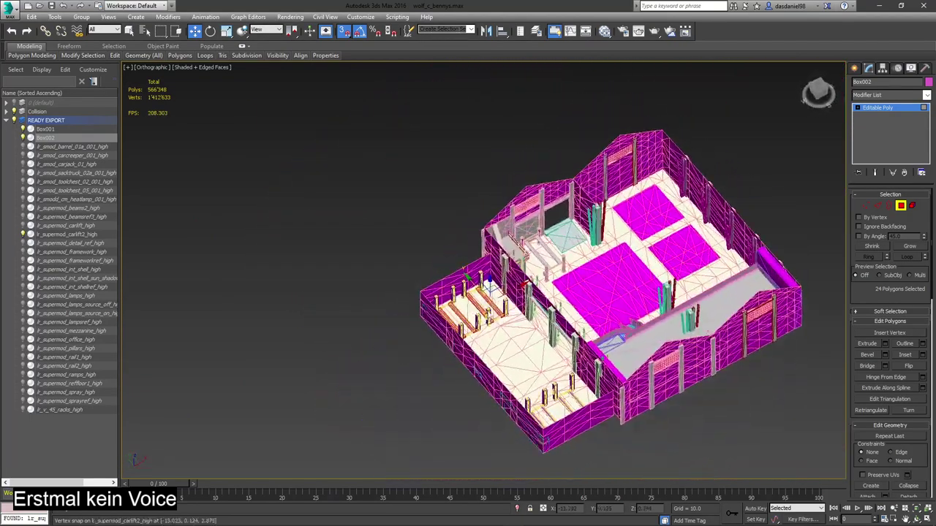
scroll(466, 278, up, 7)
scroll(546, 343, up, 3)
scroll(547, 345, up, 2)
scroll(547, 345, down, 15)
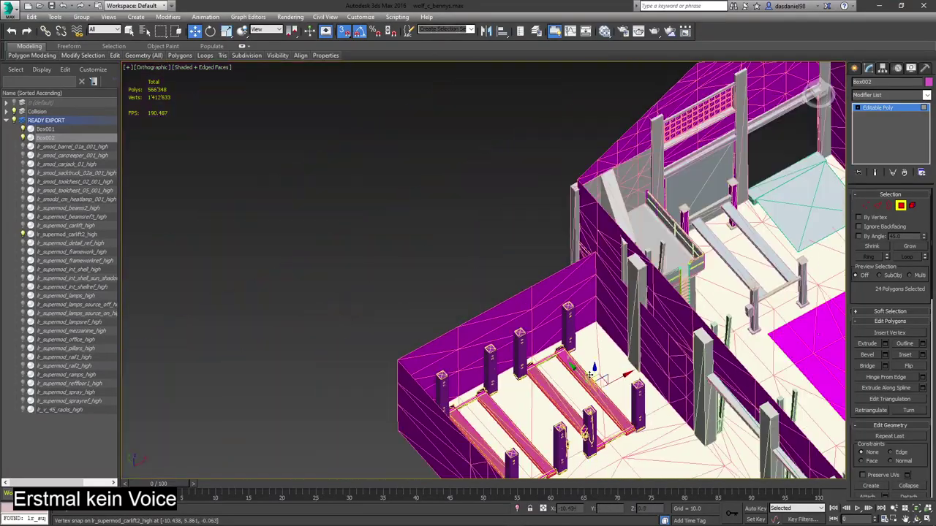
alt+middle_drag(538, 359, 612, 308)
scroll(535, 281, up, 4)
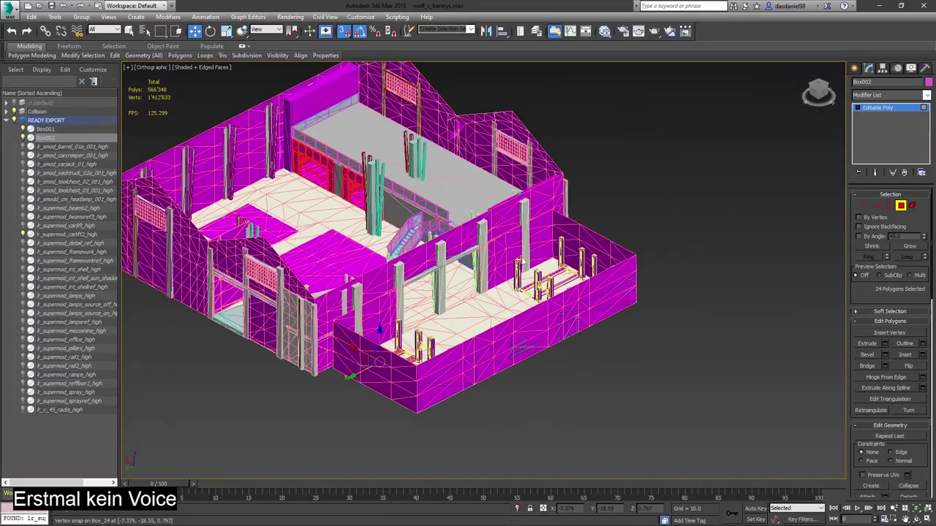
alt+middle_drag(516, 271, 535, 294)
scroll(415, 296, up, 10)
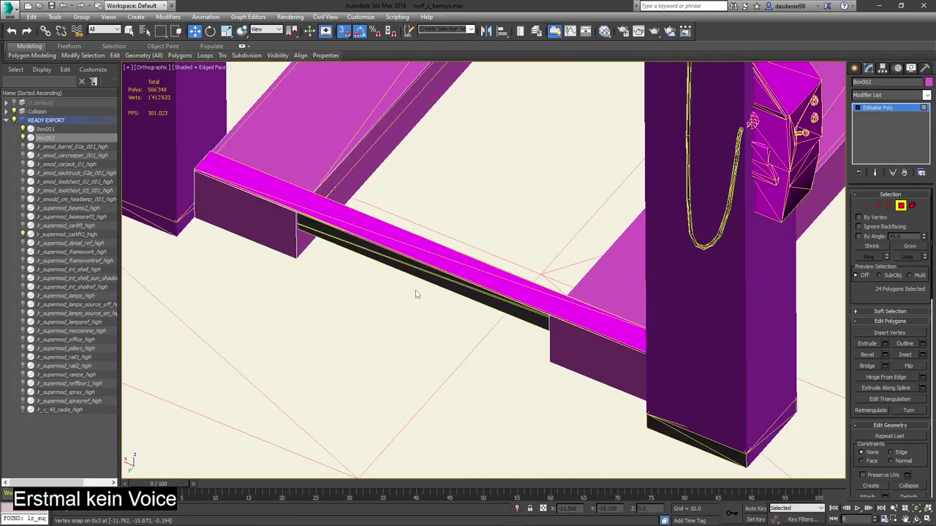
scroll(415, 296, down, 4)
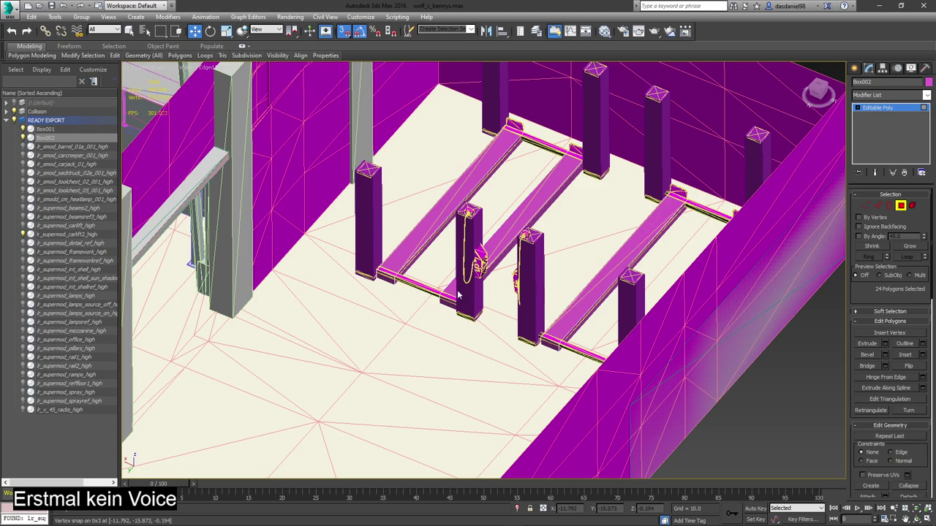
- Leave polygon editing and attach the ramp boxes to the post box object
click(901, 206)
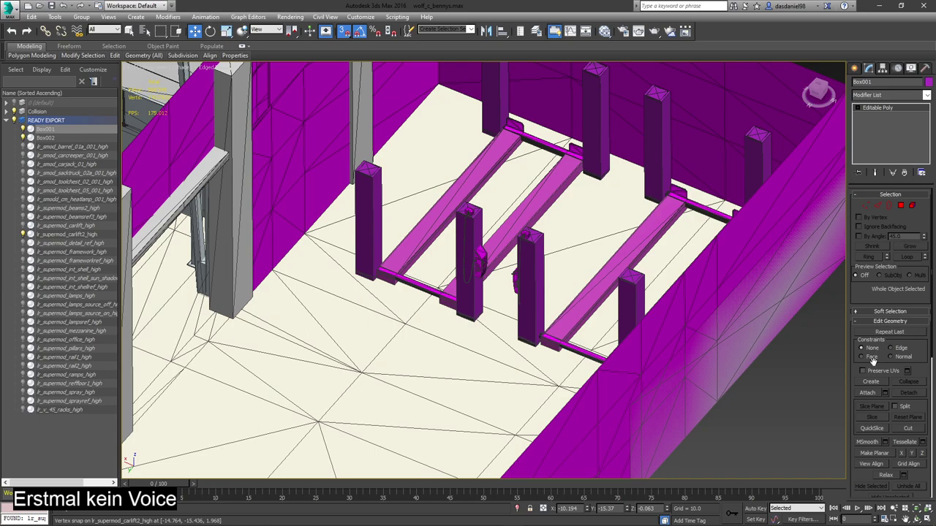
click(867, 393)
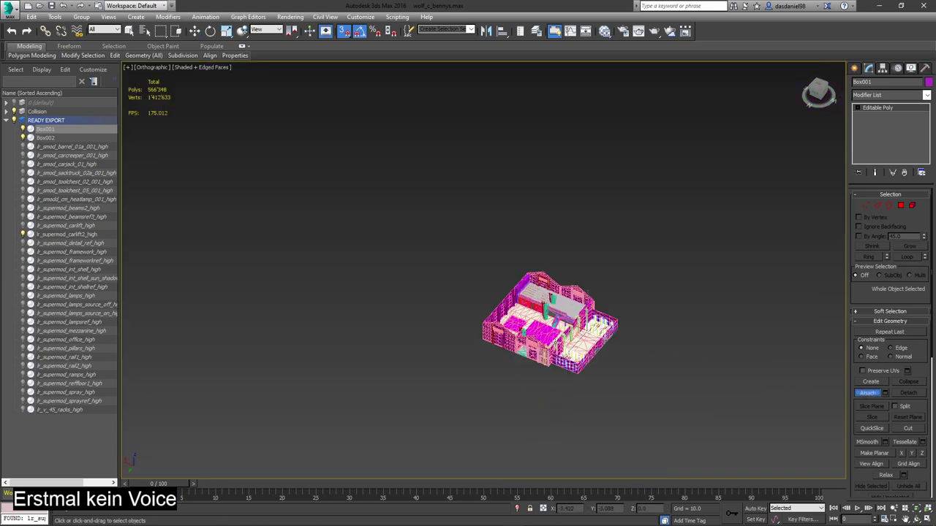
scroll(609, 381, up, 15)
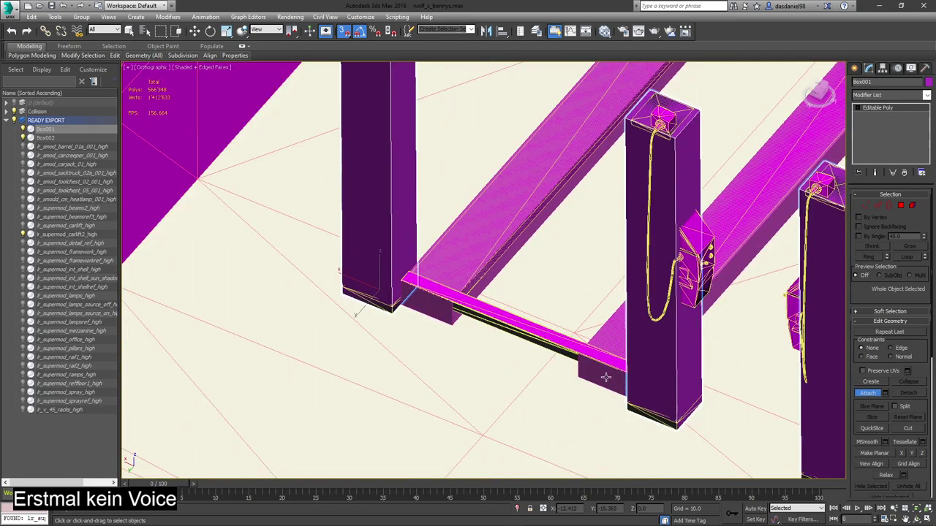
click(605, 378)
click(872, 393)
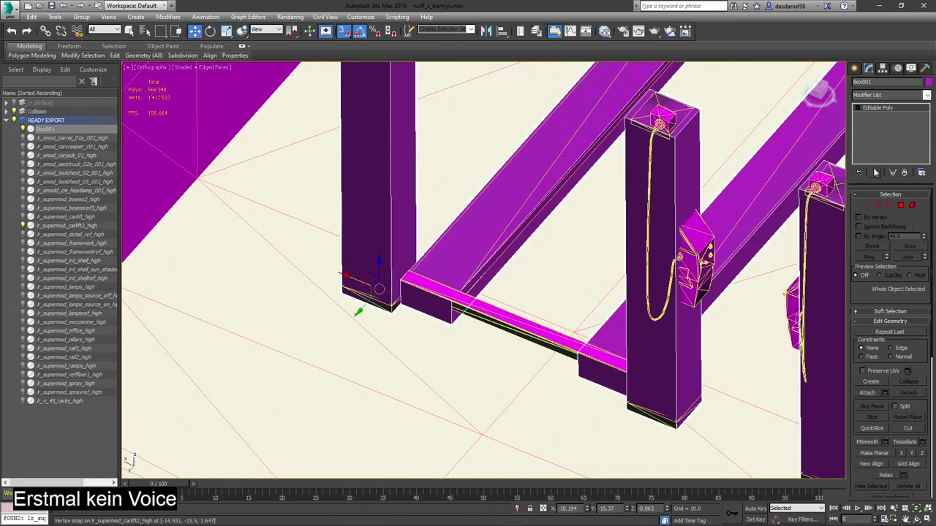
- Draw a plane 0.139 long and 2.241 wide along the first lift's front crossbeam, with one length and one width segment
click(854, 69)
click(908, 171)
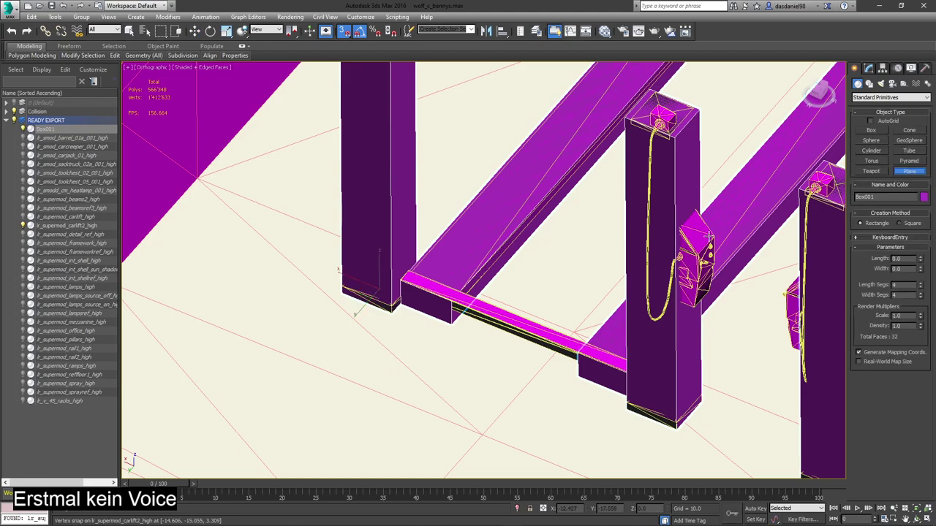
mouse_move(395, 312)
mouse_down()
mouse_move(598, 400)
mouse_move(624, 387)
mouse_move(678, 305)
mouse_up()
key(F3)
scroll(610, 397, up, 5)
scroll(637, 354, up, 3)
scroll(666, 323, down, 3)
scroll(678, 305, down, 3)
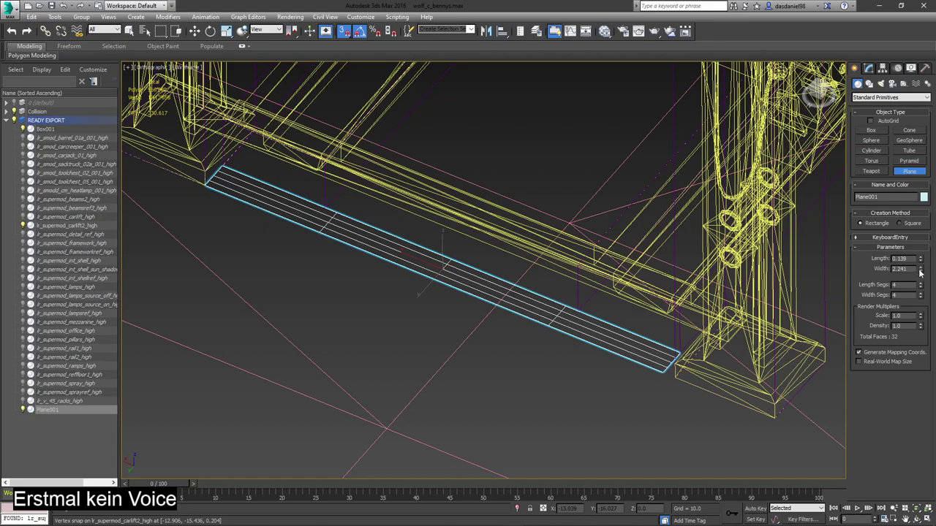
drag(919, 287, 920, 298)
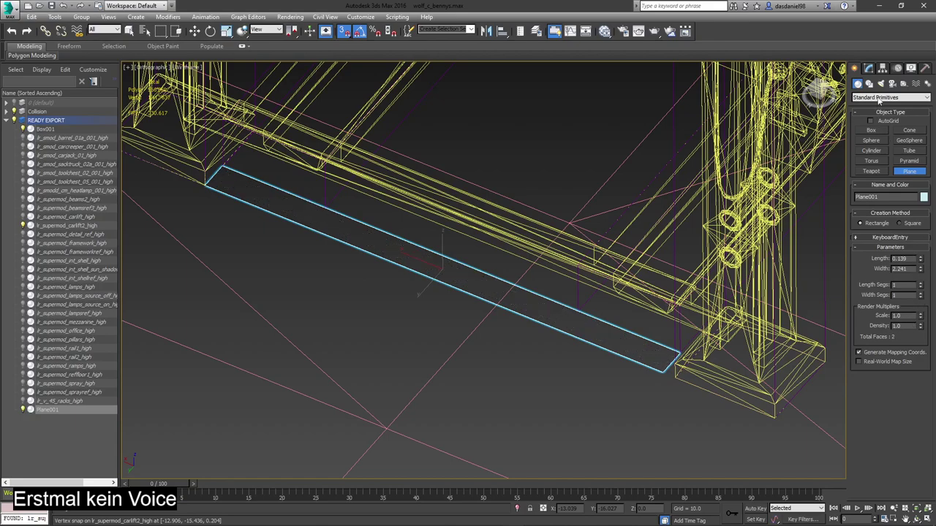
- Convert the crossbeam plane to an editable poly, raise its rear edge to the crossbeam's top, and return to shaded display
click(867, 68)
right_click(884, 106)
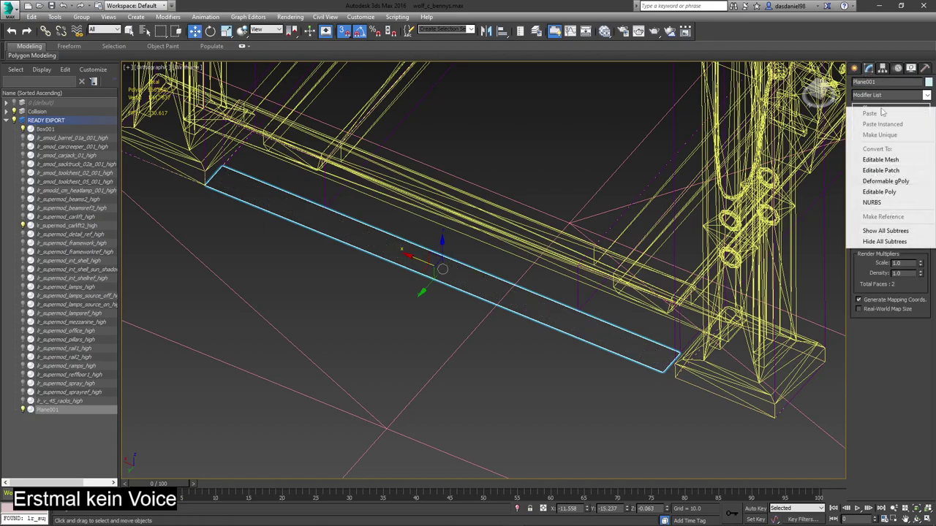
click(888, 184)
click(877, 206)
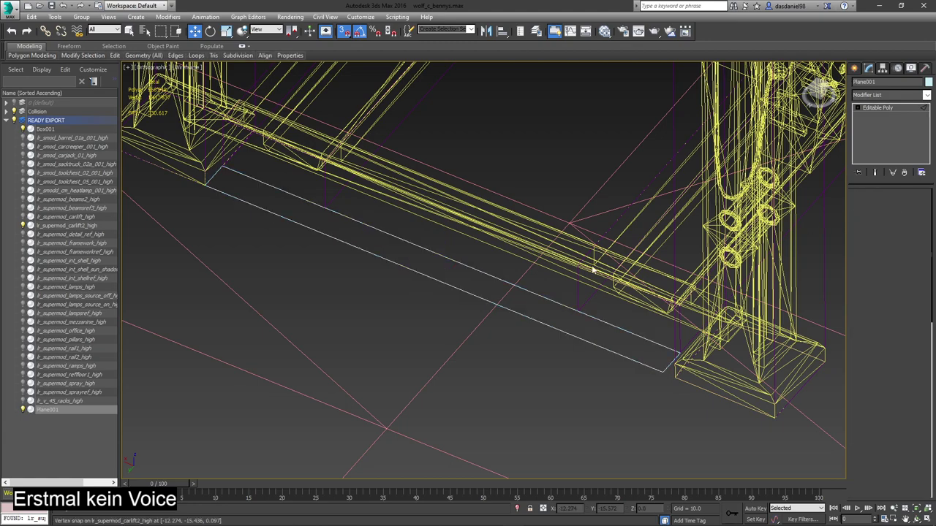
click(497, 277)
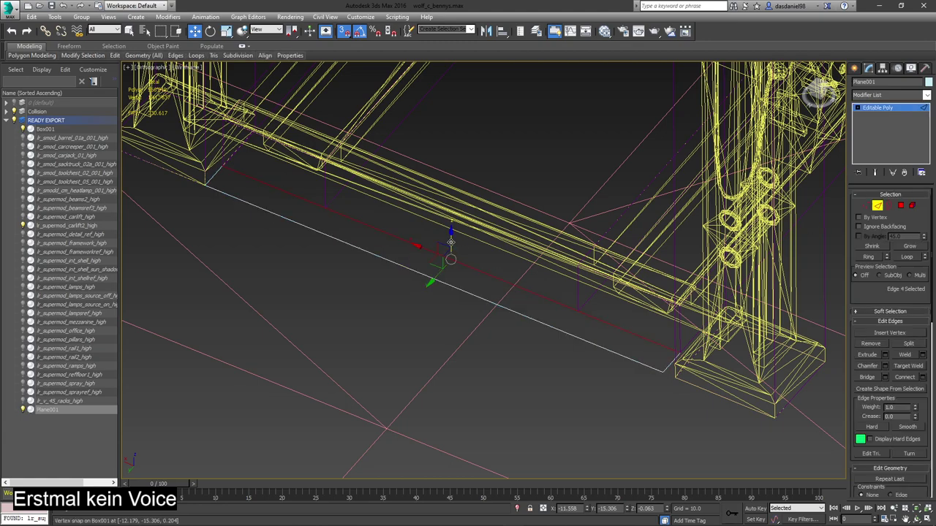
drag(450, 242, 576, 267)
key(F3)
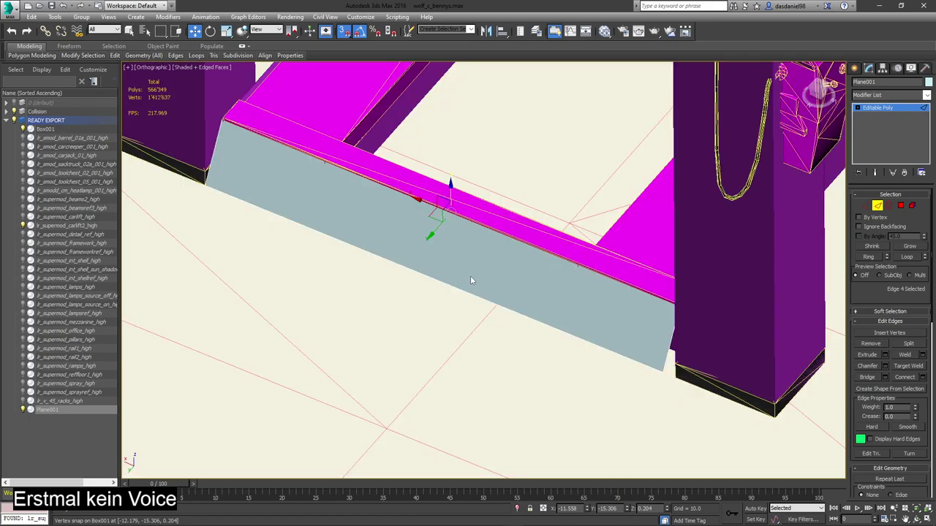
- Align the plane's lower front edge with the corner vertex of the first lift's post base
scroll(470, 275, down, 5)
alt+middle_drag(504, 277, 444, 289)
scroll(478, 283, up, 3)
scroll(357, 294, up, 3)
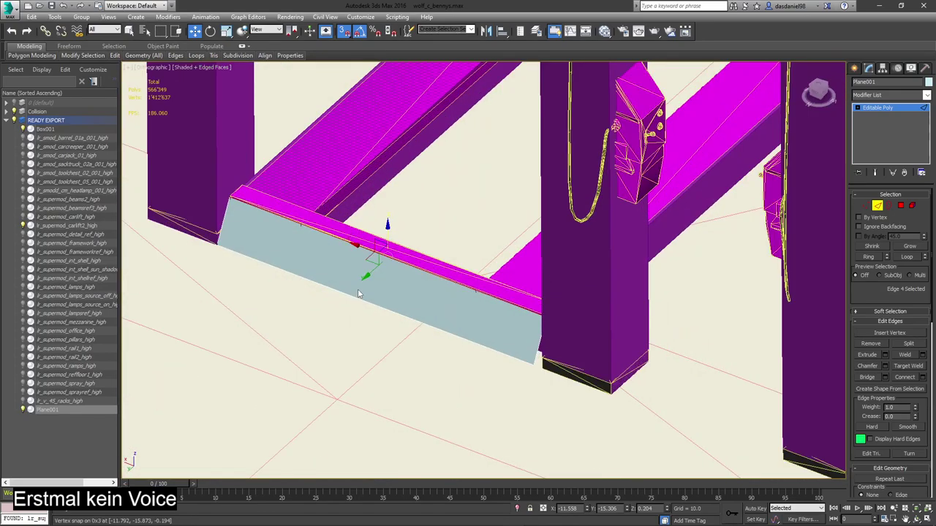
click(364, 301)
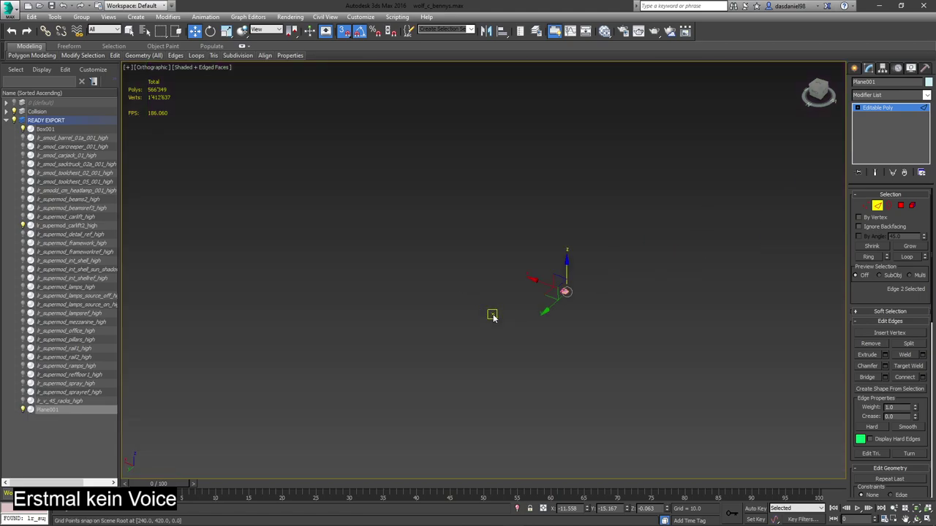
scroll(548, 292, up, 10)
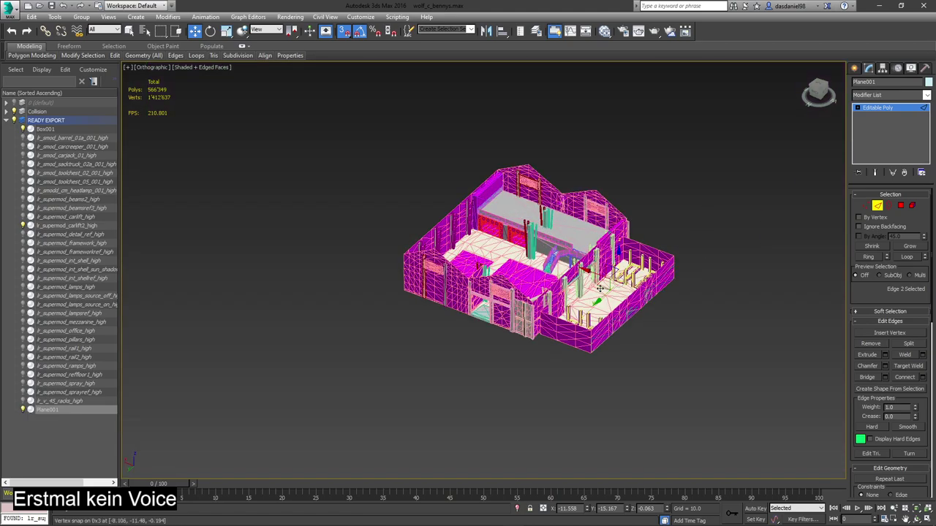
scroll(600, 288, up, 12)
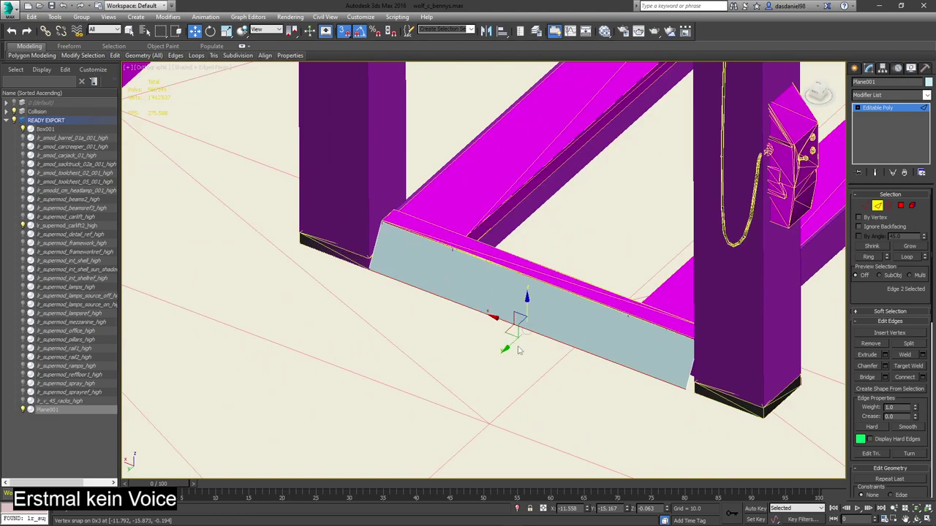
drag(510, 346, 370, 261)
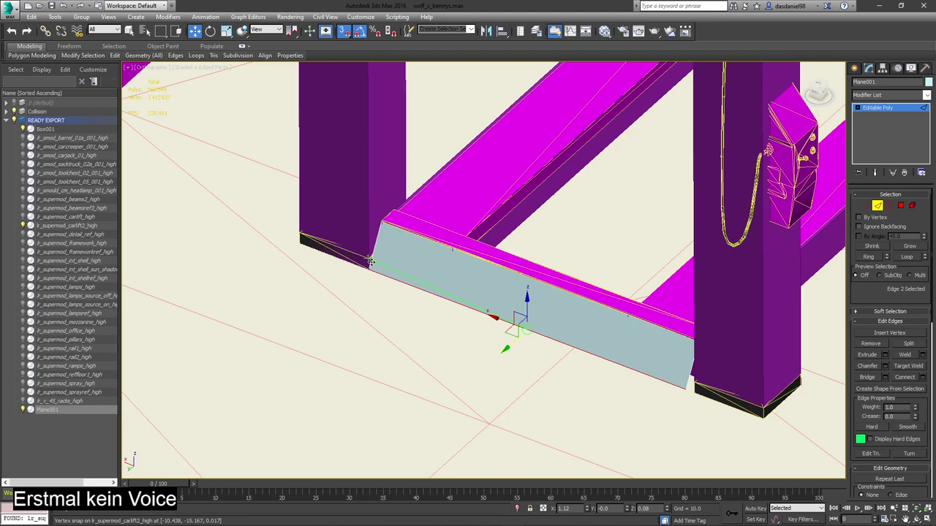
drag(371, 261, 370, 261)
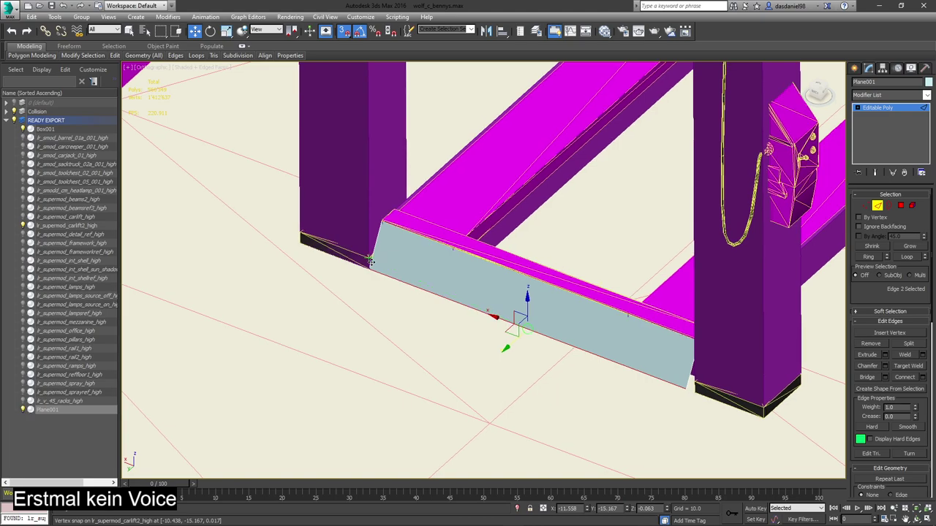
- Align the plane's upper edge with the corner vertex at the crossbeam's top and check the fit in wireframe display
scroll(438, 247, up, 4)
click(485, 251)
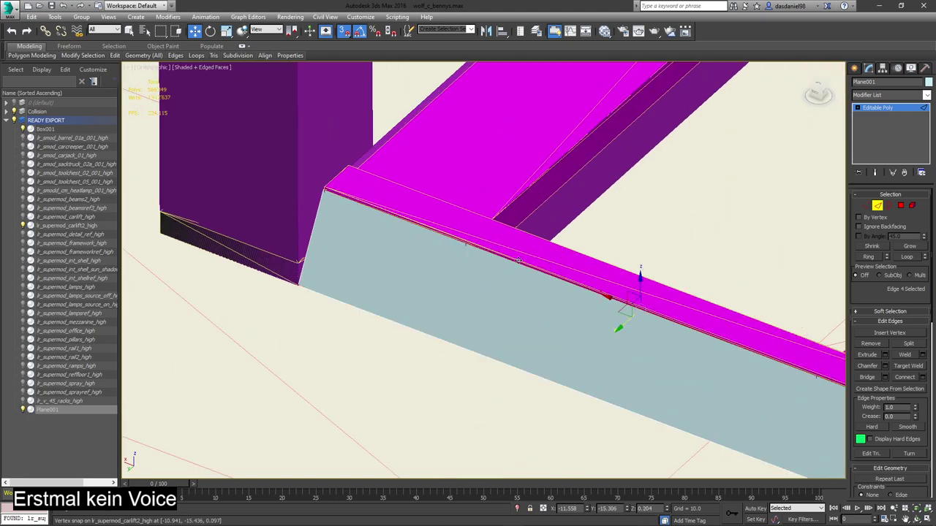
mouse_move(639, 280)
mouse_down()
mouse_move(518, 309)
mouse_move(476, 276)
mouse_move(350, 303)
mouse_move(328, 210)
mouse_move(355, 256)
mouse_move(276, 388)
mouse_move(90, 446)
mouse_move(330, 367)
mouse_move(334, 278)
mouse_move(276, 196)
mouse_move(316, 189)
mouse_up()
key(F3)
key(F3)
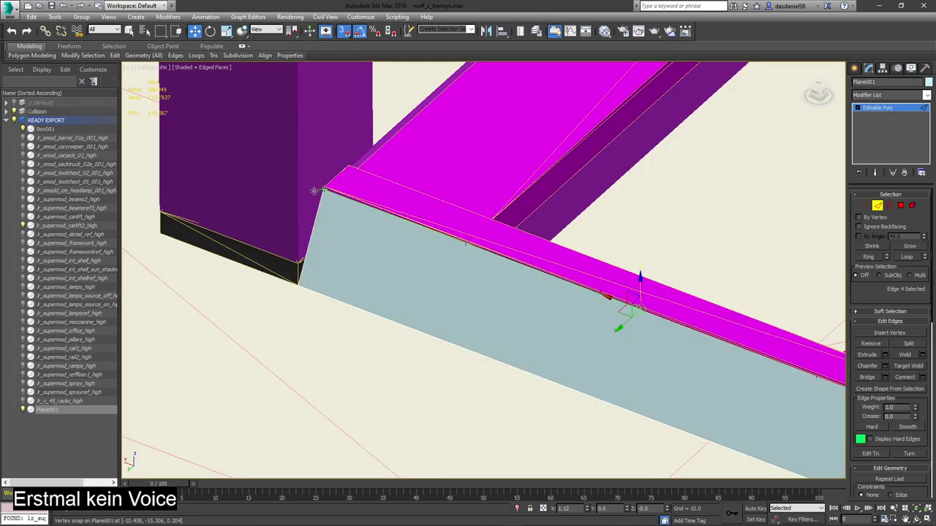
key(F3)
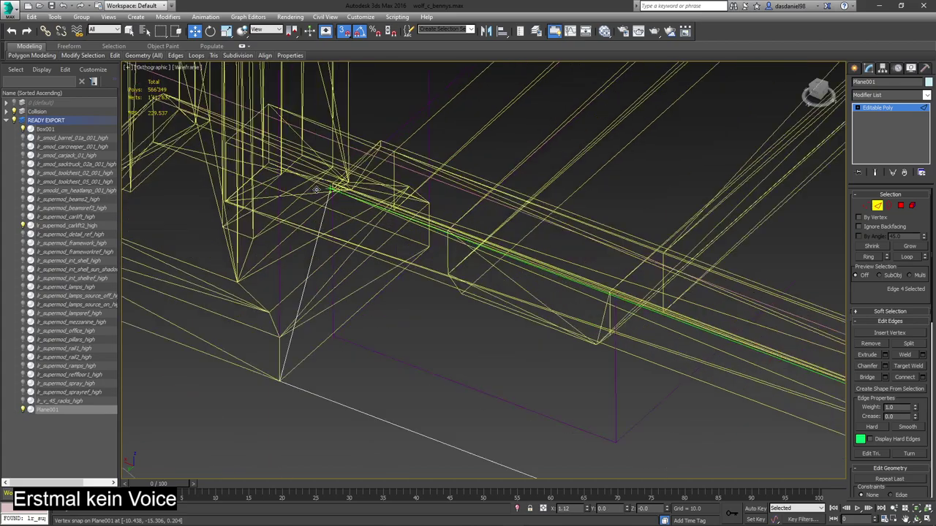
scroll(315, 189, up, 3)
- Clone the sloped polygon onto the second lift's front crossbeam and snap its upper corner to the crossbeam's end vertex
scroll(381, 190, down, 10)
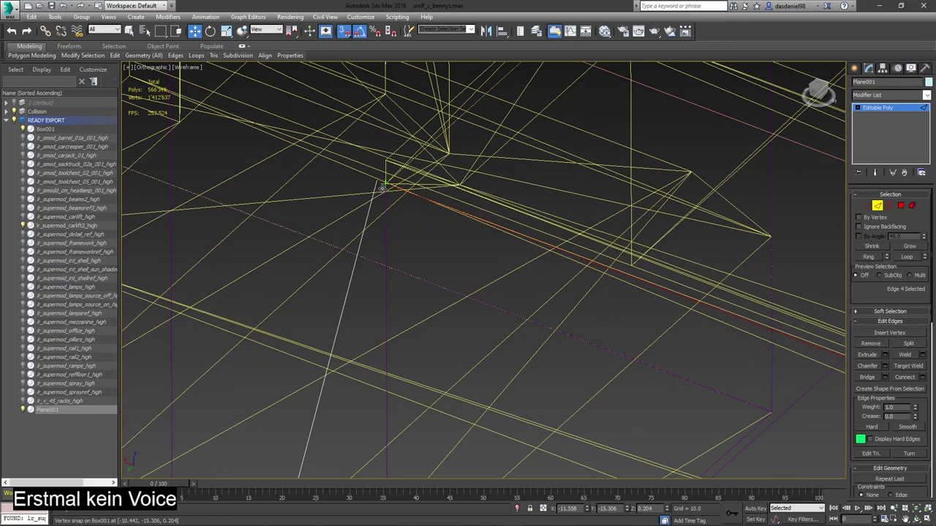
middle_drag(631, 280, 576, 266)
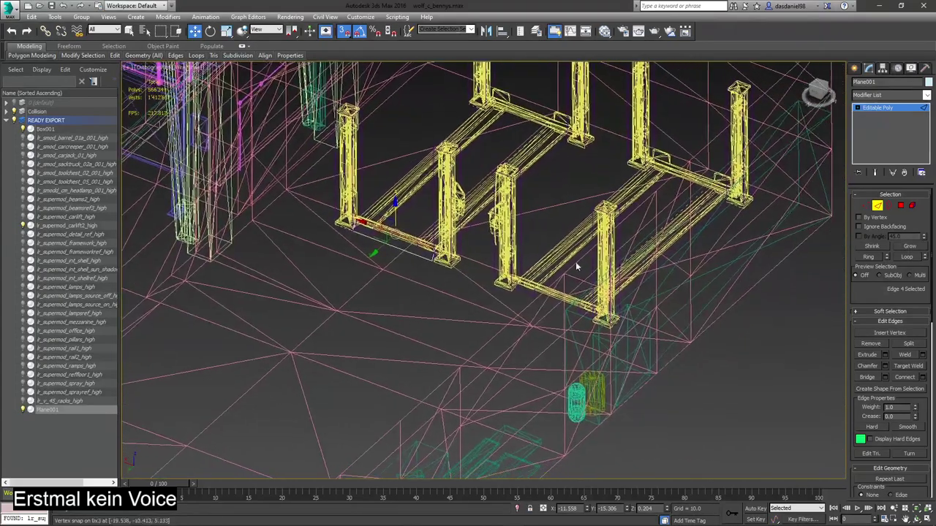
click(900, 206)
click(376, 239)
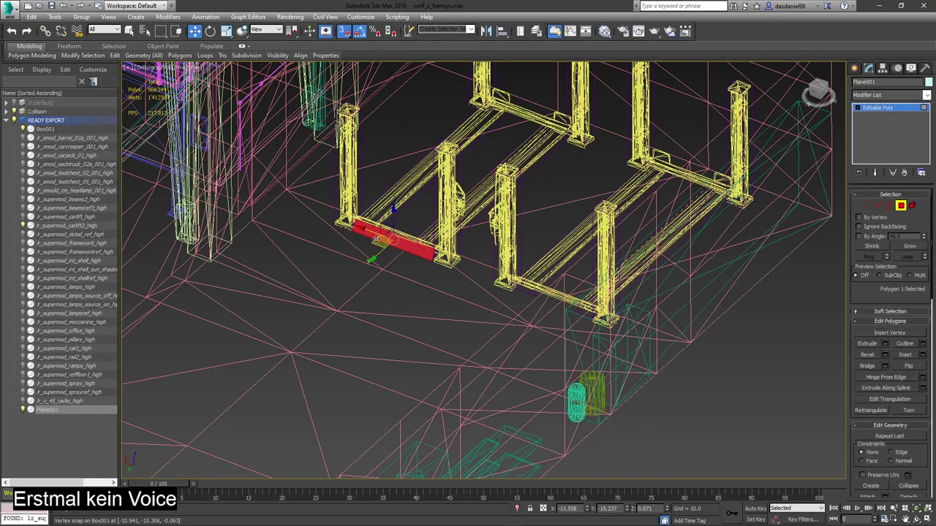
drag(373, 233, 565, 307)
click(507, 276)
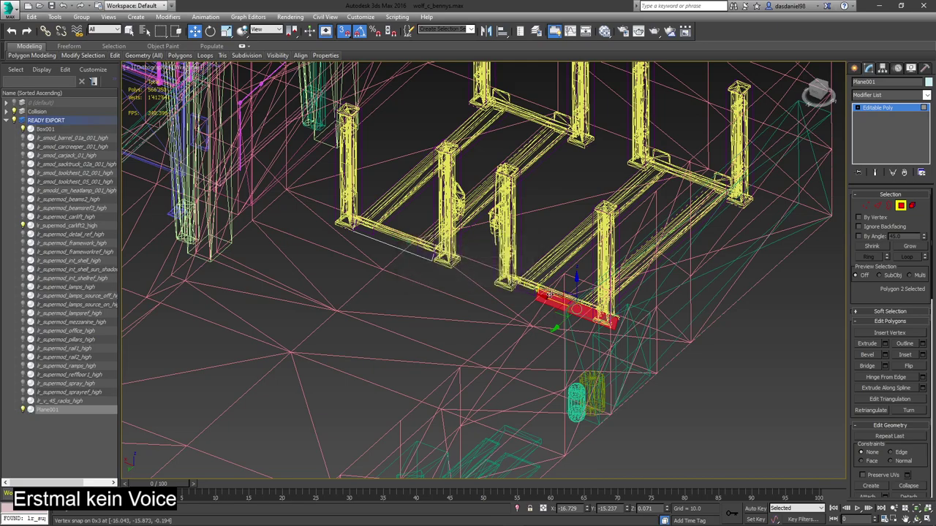
scroll(510, 280, up, 8)
scroll(494, 265, up, 2)
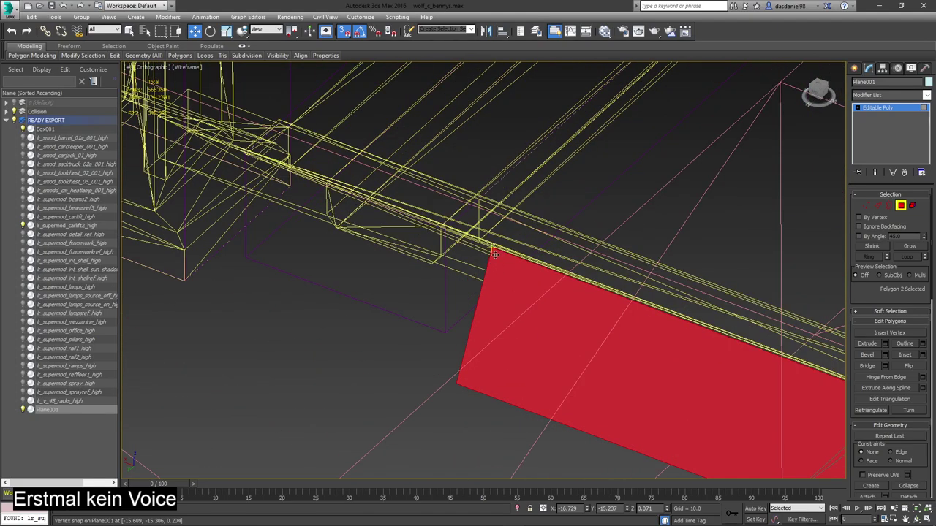
drag(495, 254, 399, 122)
scroll(204, 158, up, 8)
scroll(398, 123, down, 5)
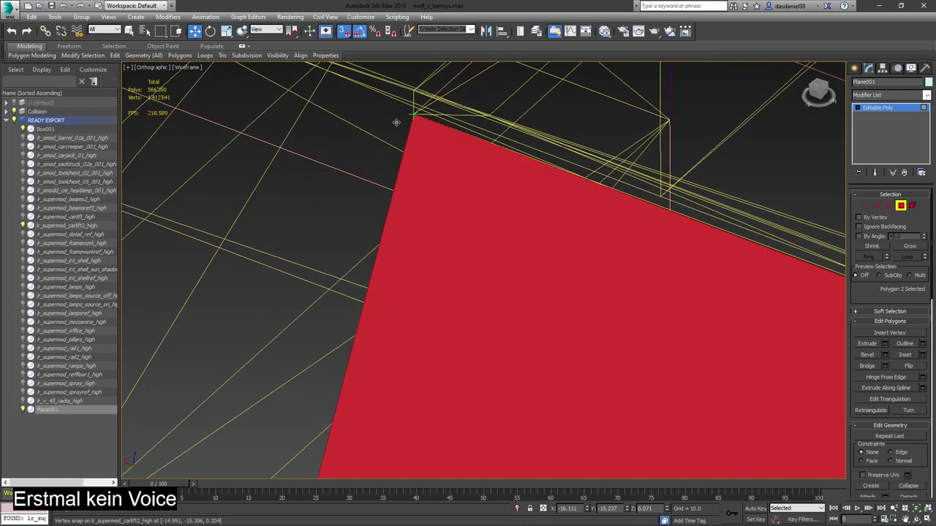
scroll(421, 162, down, 4)
middle_drag(397, 158, 392, 286)
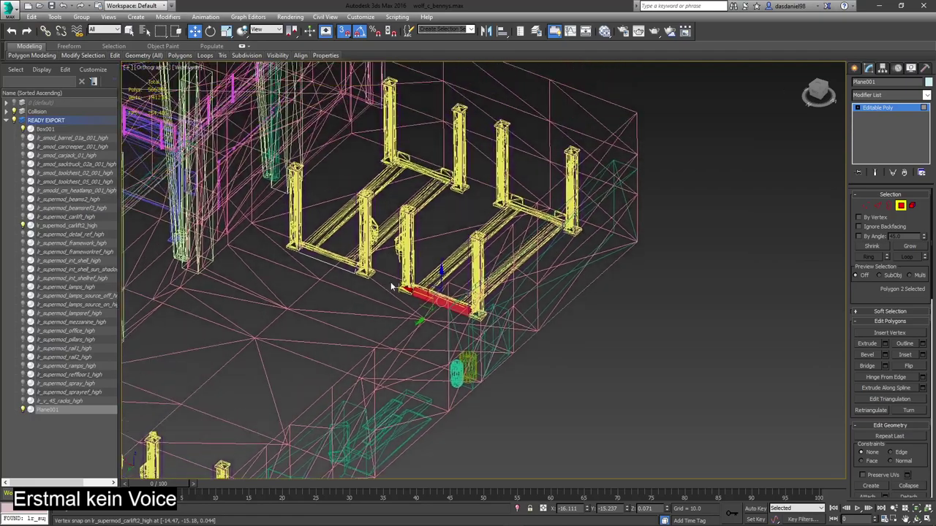
- Select both front crossbeam polygons and clone them as an element to the rear crossbeams of the two lifts
key(ctrl+a)
drag(311, 274, 400, 156)
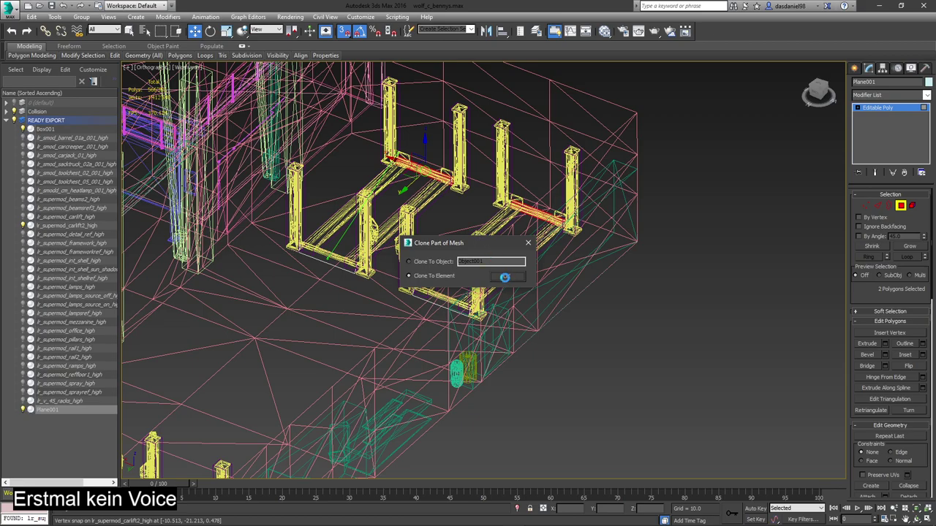
click(504, 277)
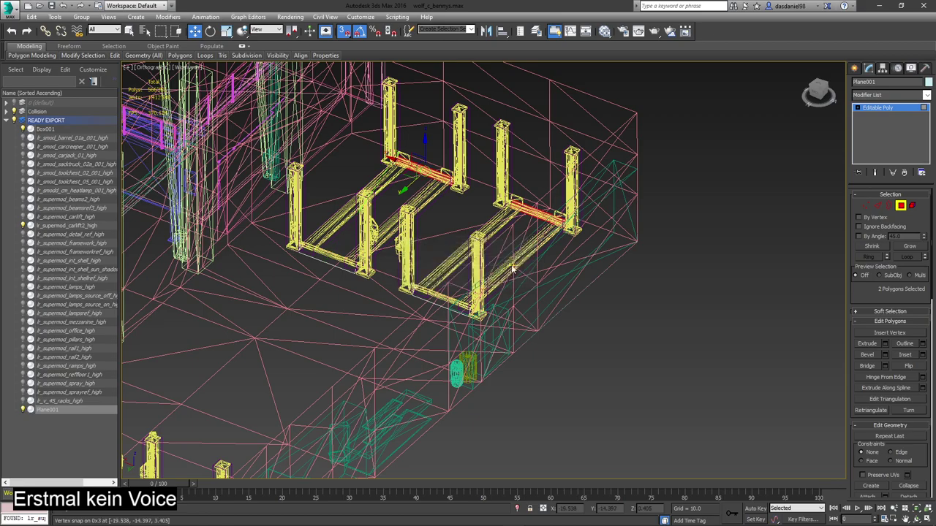
- Raise the two cloned rear polygons and snap their lower corner to the rear crossbeam's top vertex
scroll(522, 197, up, 10)
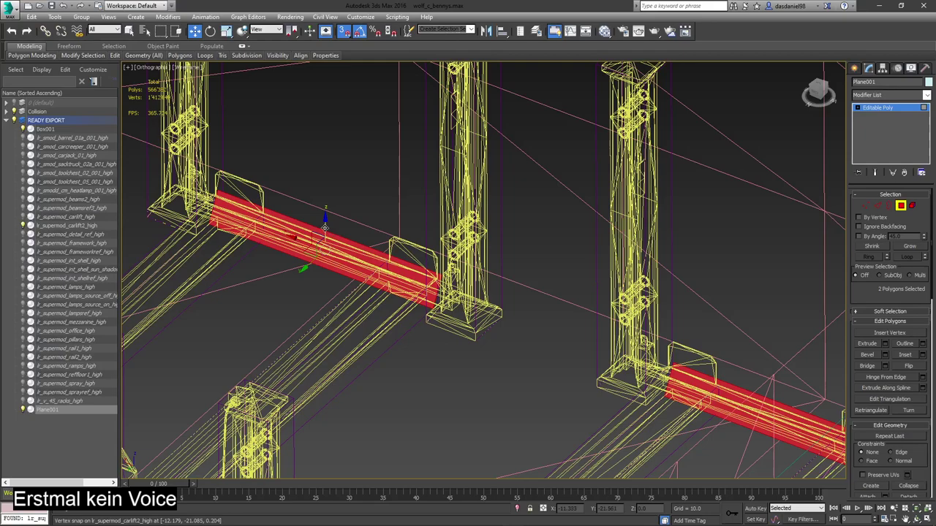
drag(324, 228, 276, 185)
scroll(215, 183, up, 8)
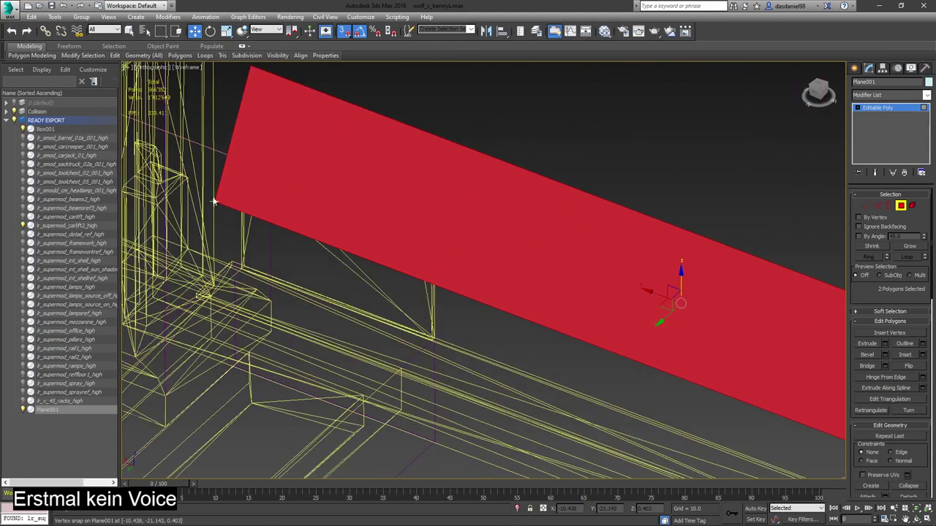
scroll(215, 204, up, 3)
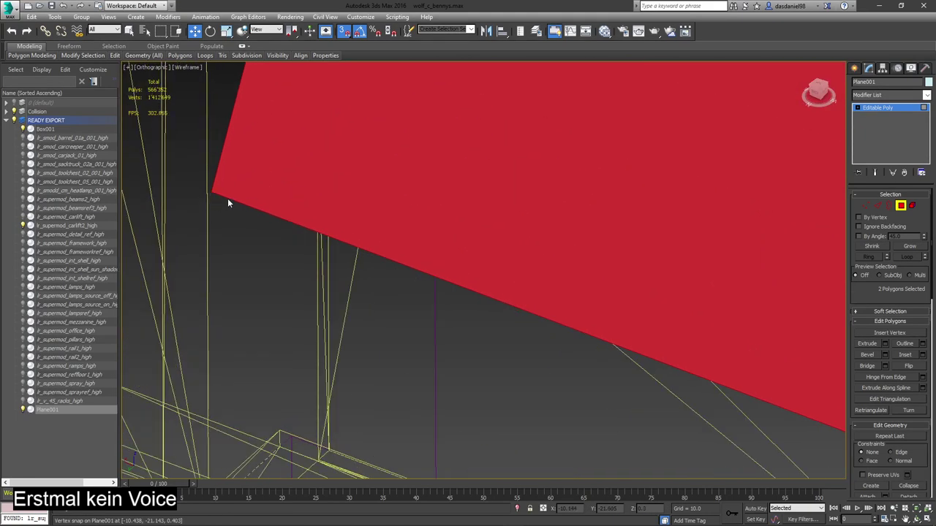
drag(215, 193, 299, 425)
scroll(327, 414, down, 7)
middle_drag(438, 415, 431, 299)
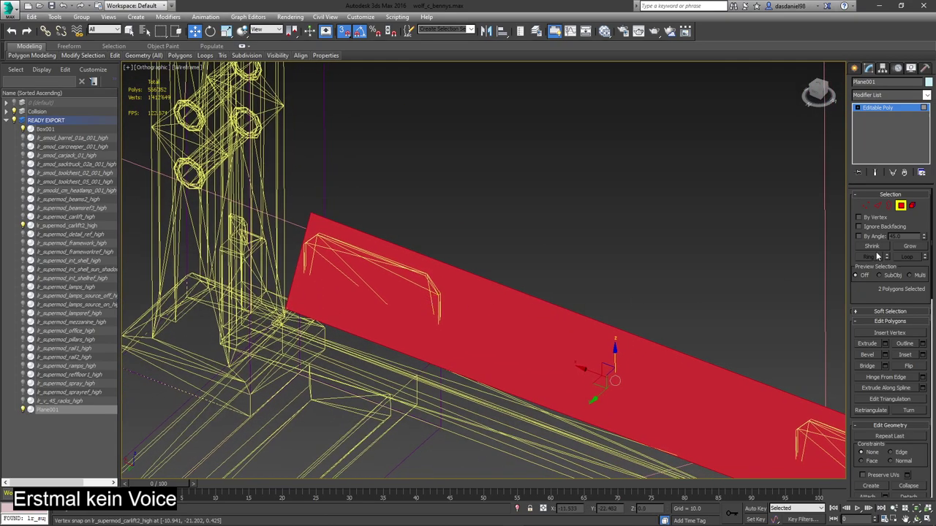
- Align the first rear polygon's upper edge with the wheel stops' top and its lower edge with their base
click(878, 206)
scroll(468, 284, up, 2)
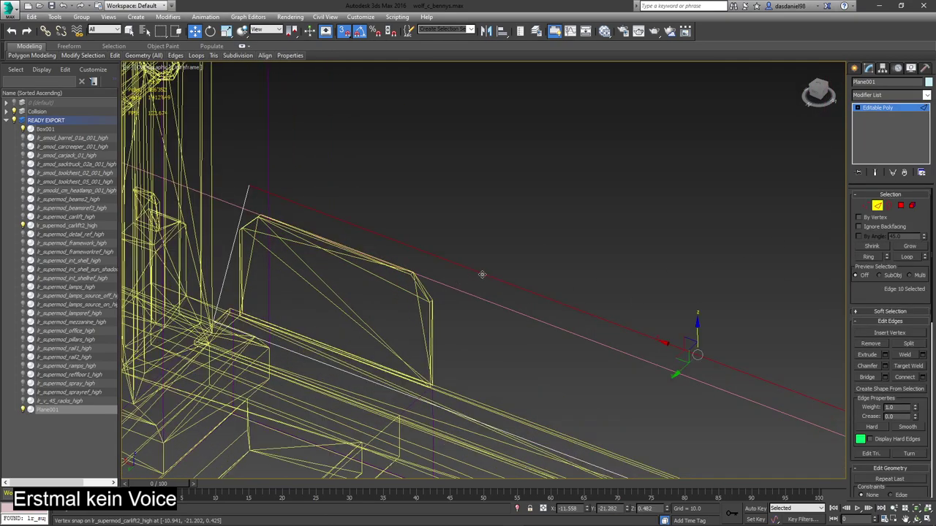
drag(672, 374, 407, 273)
click(324, 365)
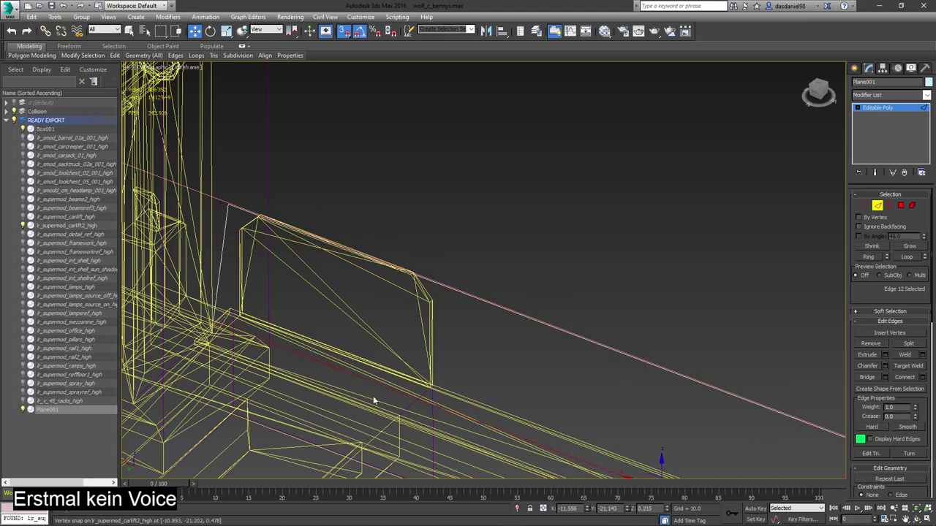
middle_drag(598, 438, 625, 352)
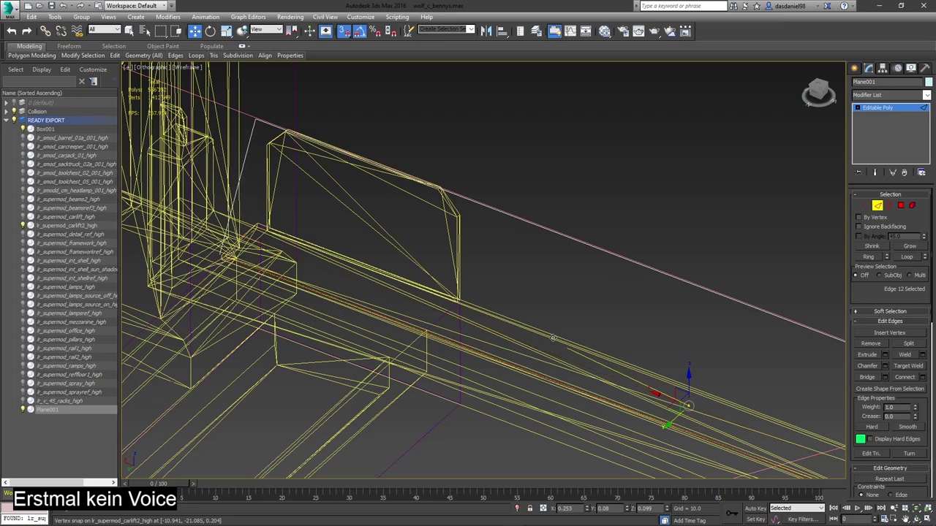
scroll(370, 188, down, 5)
scroll(370, 188, down, 2)
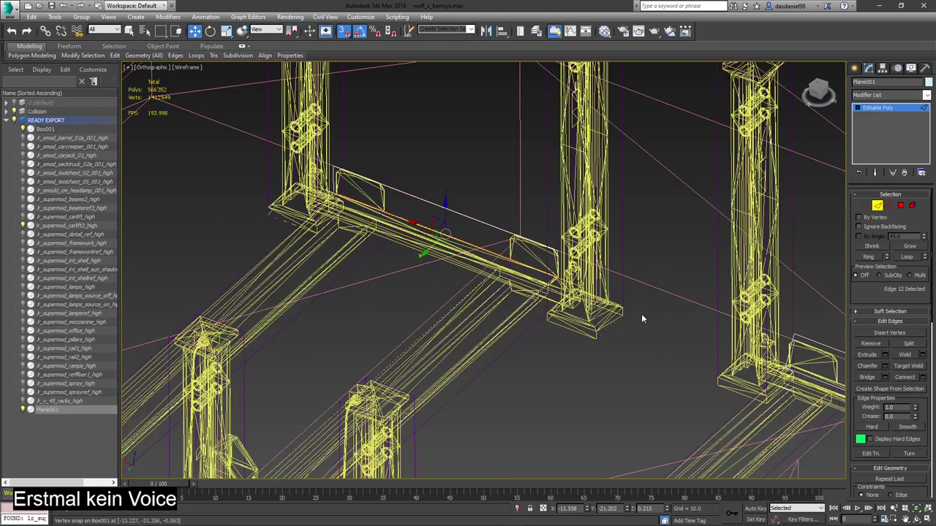
- Delete the cloned polygon at the second lift's rear crossbeam
middle_drag(781, 346, 528, 241)
scroll(528, 241, down, 2)
click(901, 206)
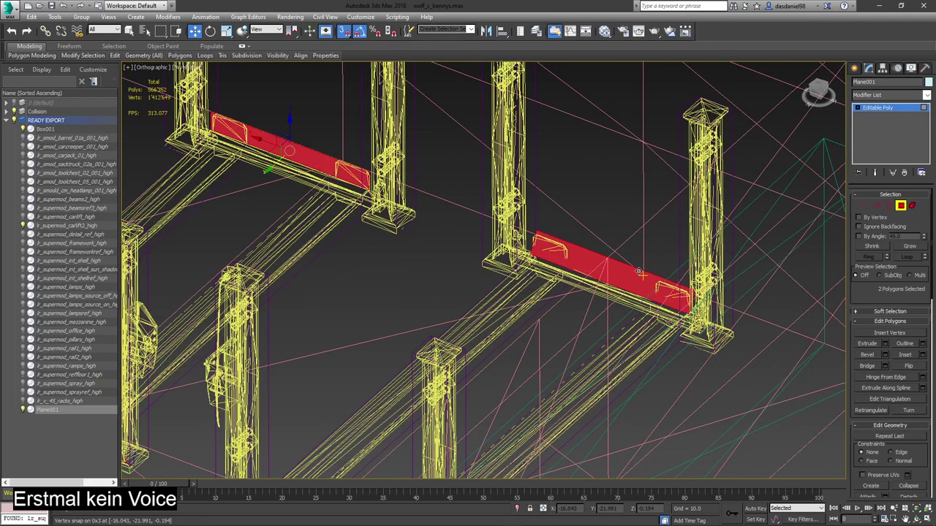
click(632, 272)
key(Delete)
- Shorten the first lift's rear polygon to a single wheel stop by snapping both its side edges to the stop's sides
scroll(273, 136, up, 2)
scroll(272, 137, up, 3)
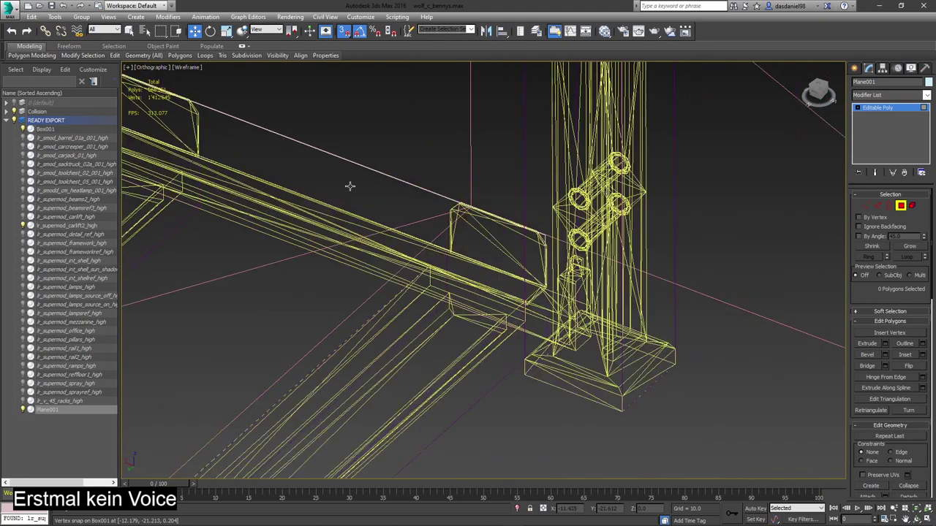
click(483, 212)
click(877, 207)
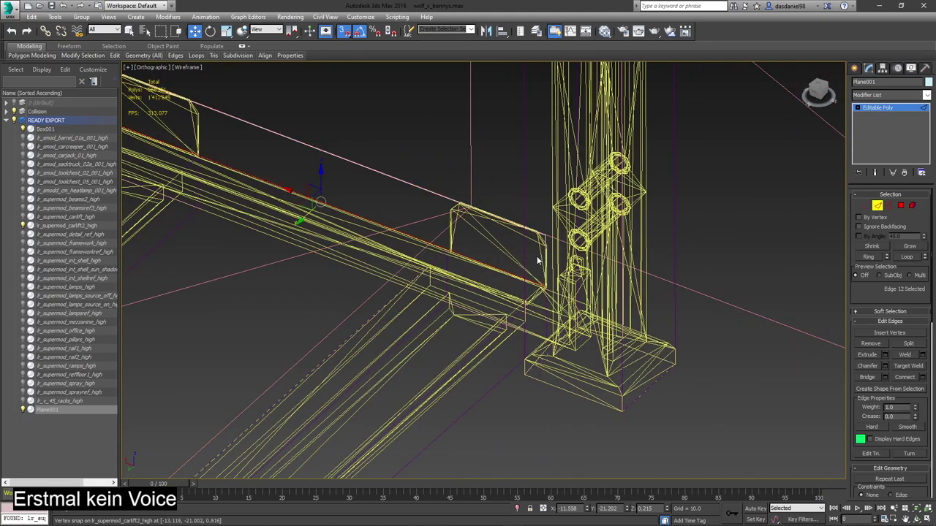
click(544, 259)
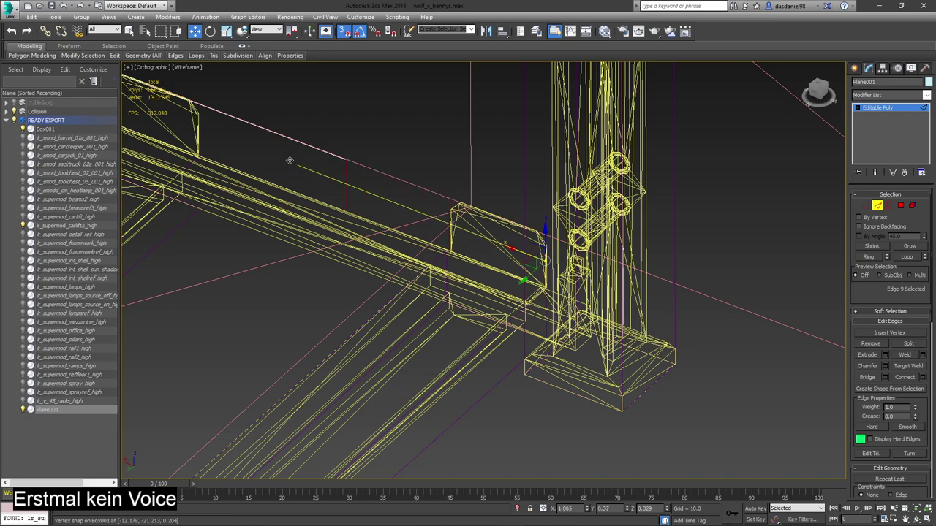
alt+middle_drag(453, 234, 595, 323)
scroll(568, 324, up, 5)
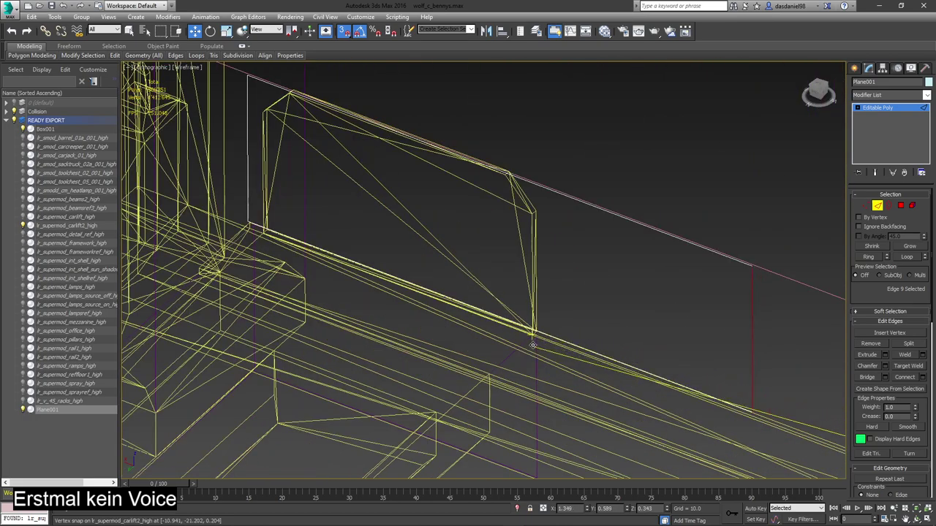
click(247, 165)
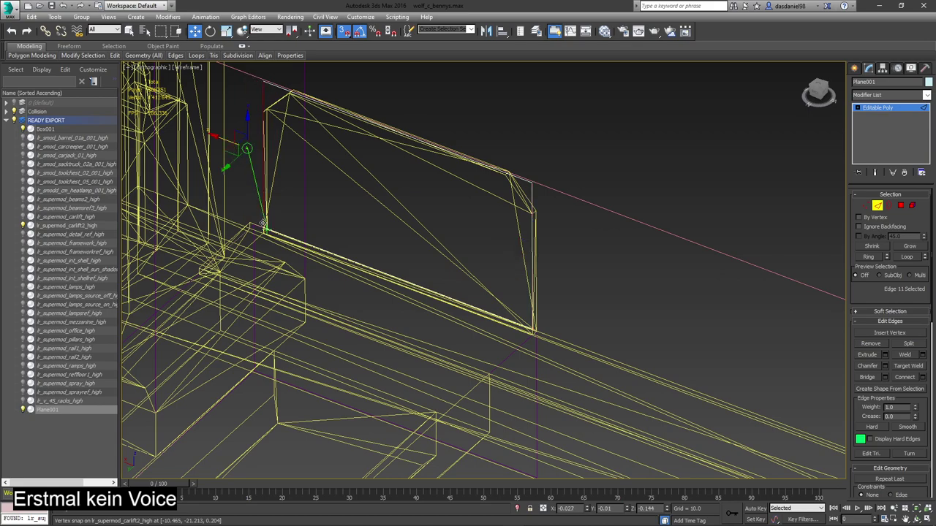
drag(261, 232, 261, 231)
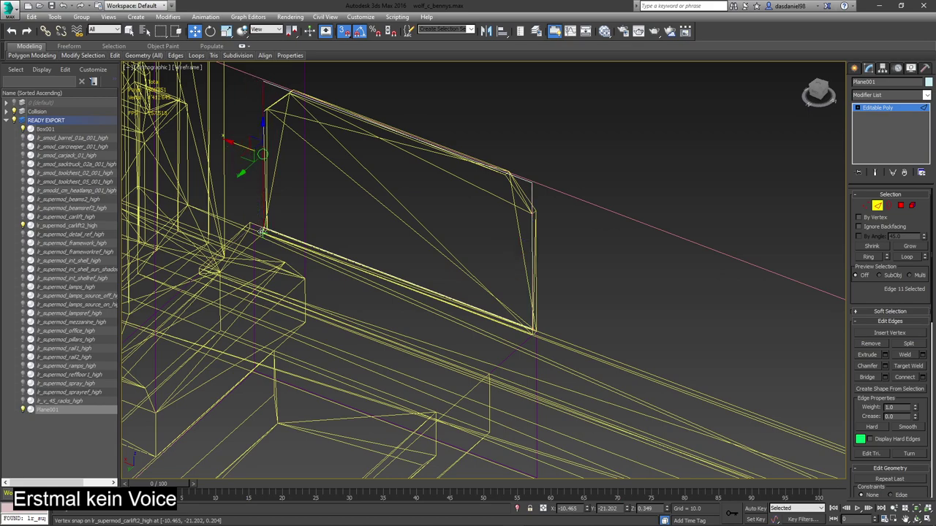
- Clone the wheel stop polygon as an element to the first lift's other rear wheel stop, snapped to its lower corner
click(900, 206)
scroll(533, 228, down, 5)
middle_drag(560, 264, 417, 179)
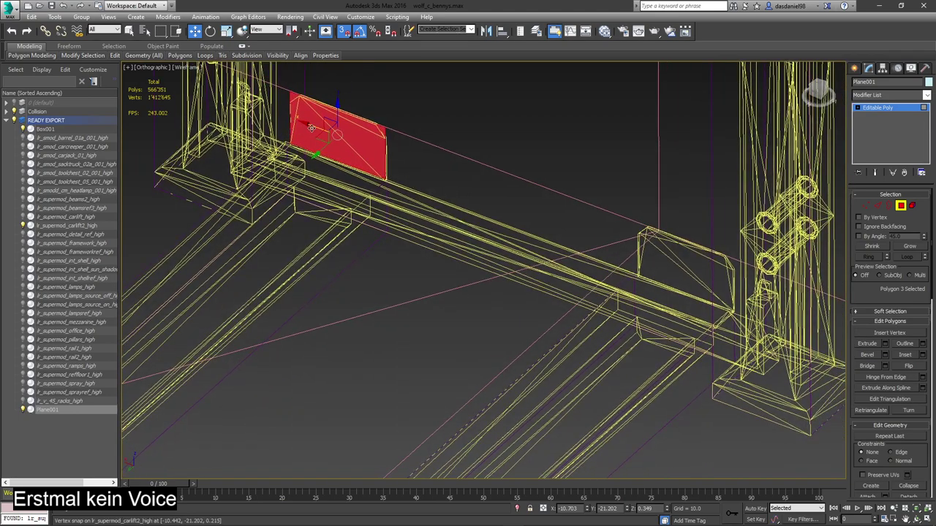
mouse_move(311, 128)
shift+mouse_down()
mouse_move(733, 304)
mouse_move(516, 246)
shift+mouse_up()
click(507, 277)
scroll(687, 285, up, 3)
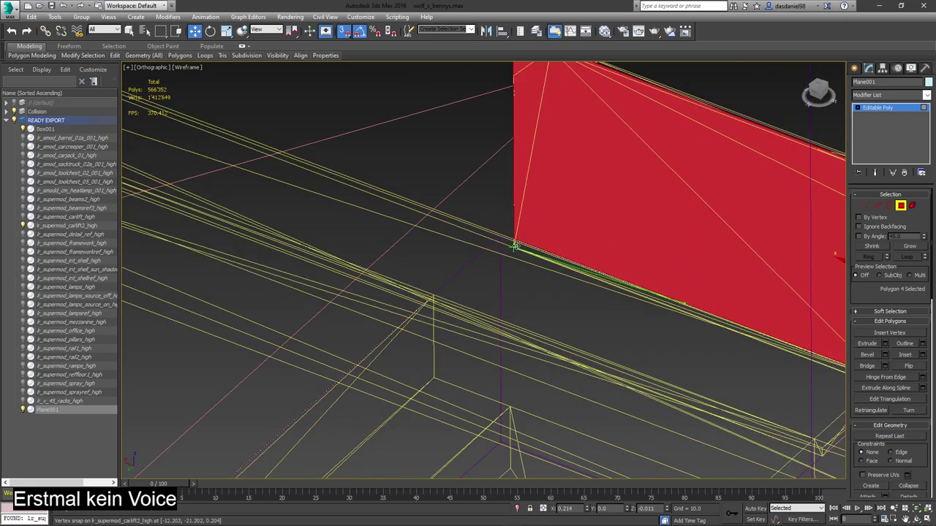
- Clone the polygon as an element to the second lift's nearer rear wheel stop and snap it to the stop's lower corner
scroll(521, 265, down, 4)
scroll(503, 246, down, 3)
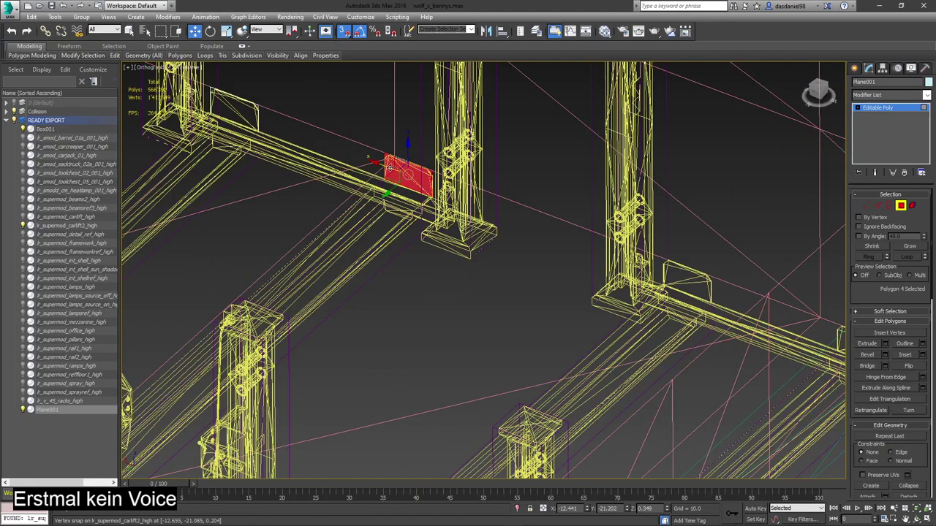
shift+drag(391, 167, 694, 303)
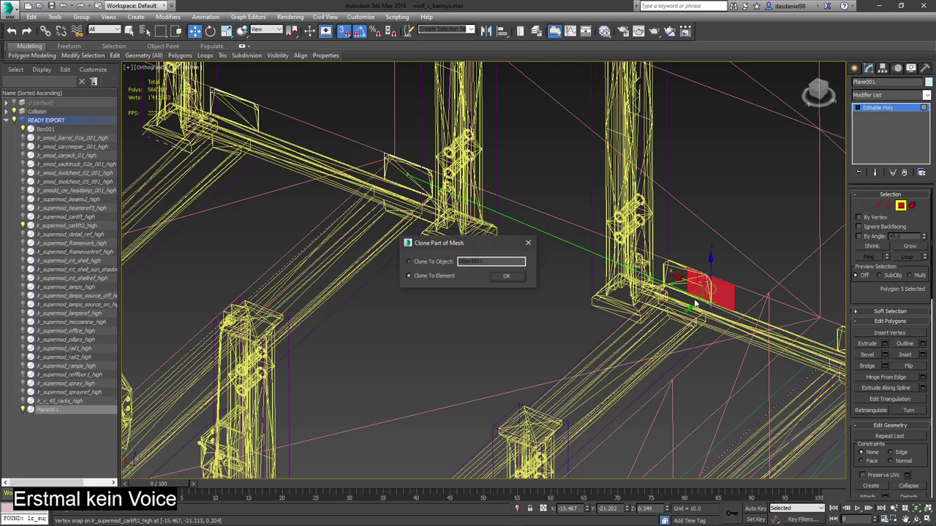
click(508, 277)
scroll(508, 249, up, 5)
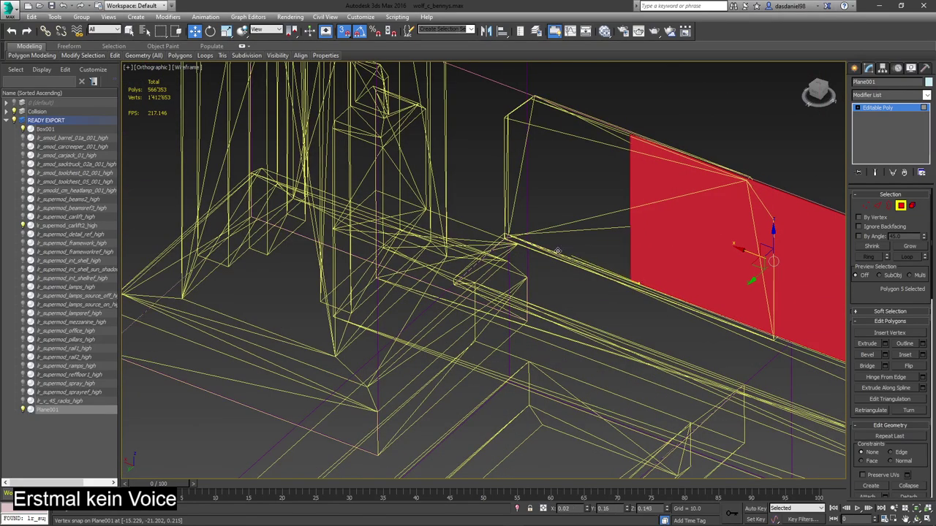
drag(507, 238, 504, 237)
- Clone the polygon as an element to the second lift's remaining rear wheel stop and snap it onto that stop
scroll(512, 246, down, 8)
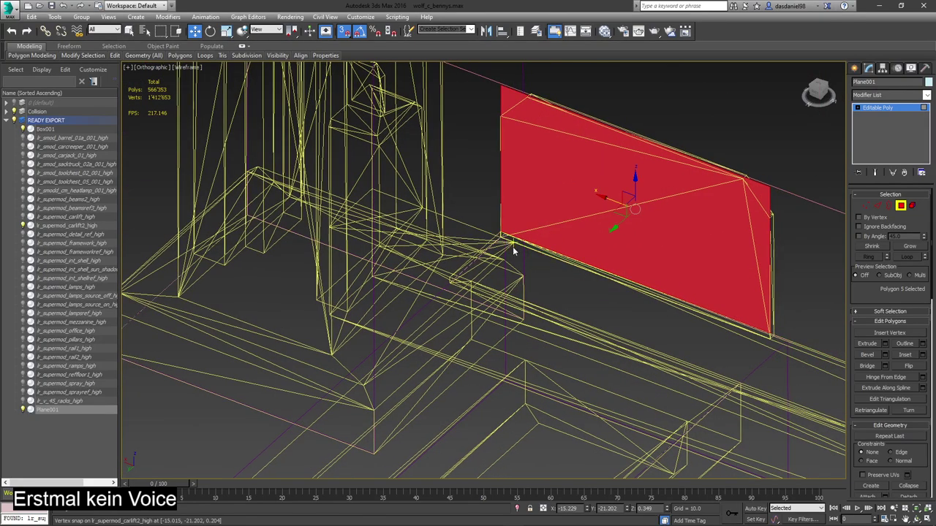
middle_drag(576, 265, 435, 217)
mouse_move(436, 211)
shift+mouse_down()
mouse_move(633, 277)
mouse_move(589, 266)
mouse_move(629, 300)
shift+mouse_up()
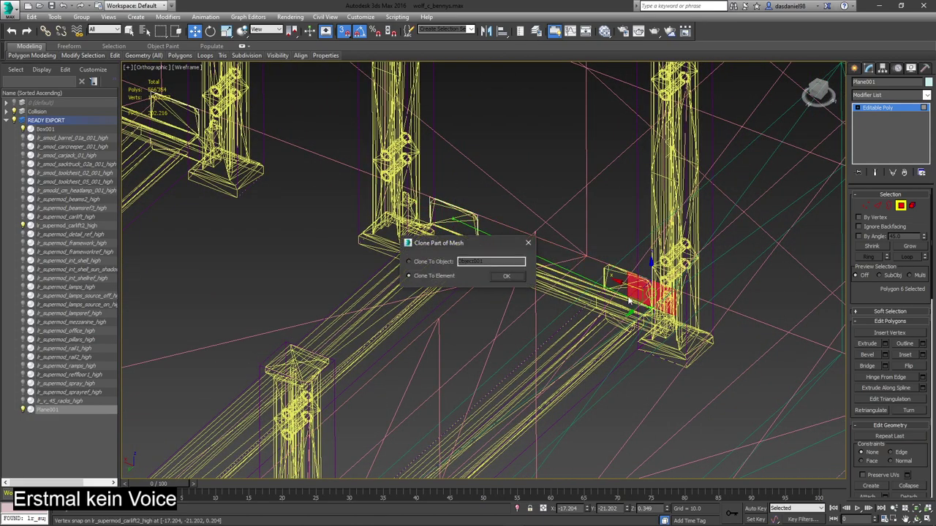
click(510, 277)
scroll(665, 278, up, 6)
drag(669, 268, 532, 226)
scroll(492, 241, down, 3)
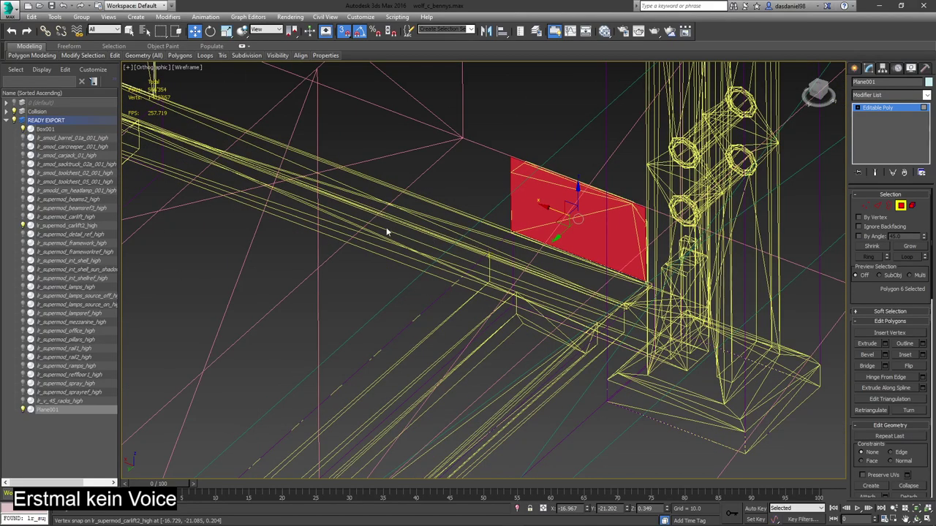
scroll(483, 236, down, 6)
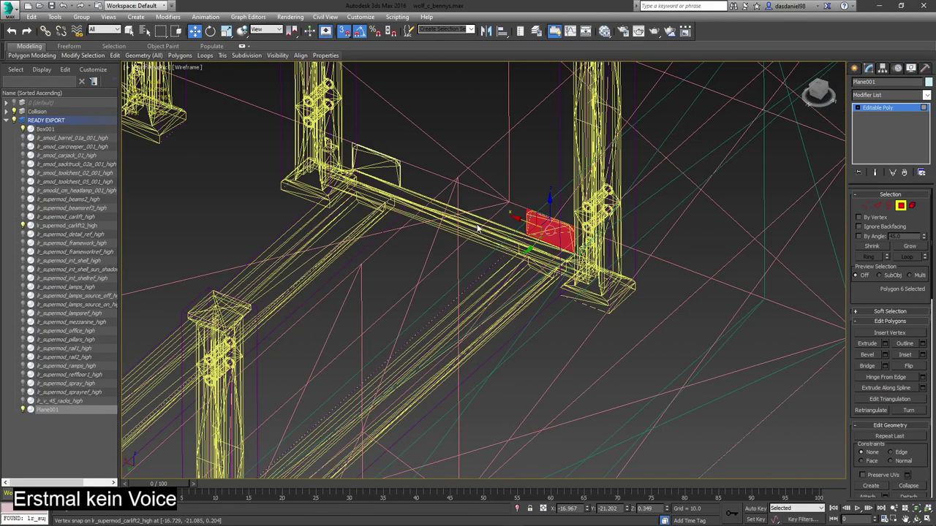
- Leave polygon editing and copy the whole plane object across the annex to the opposite pair of car lifts
click(901, 207)
middle_drag(512, 260, 688, 207)
scroll(687, 209, down, 3)
scroll(664, 217, down, 8)
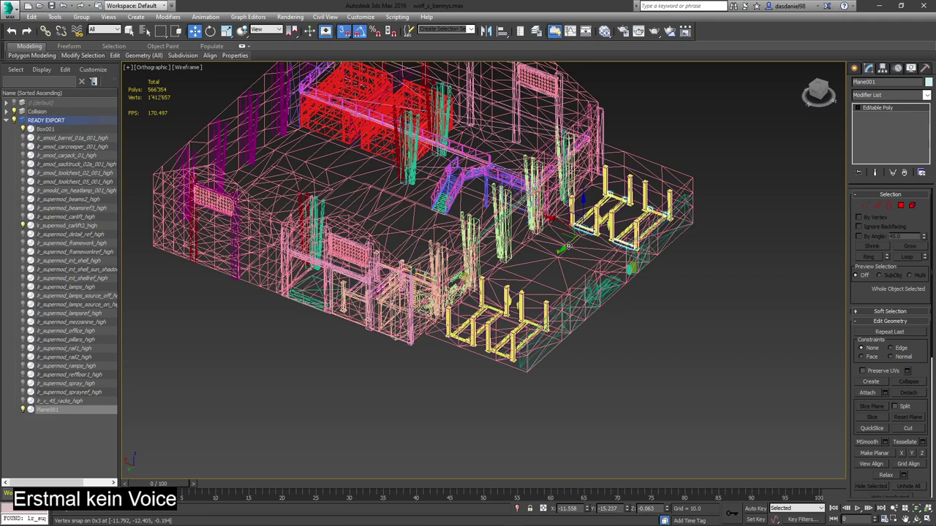
mouse_move(567, 247)
shift+mouse_down()
mouse_move(505, 287)
mouse_move(511, 293)
shift+mouse_up()
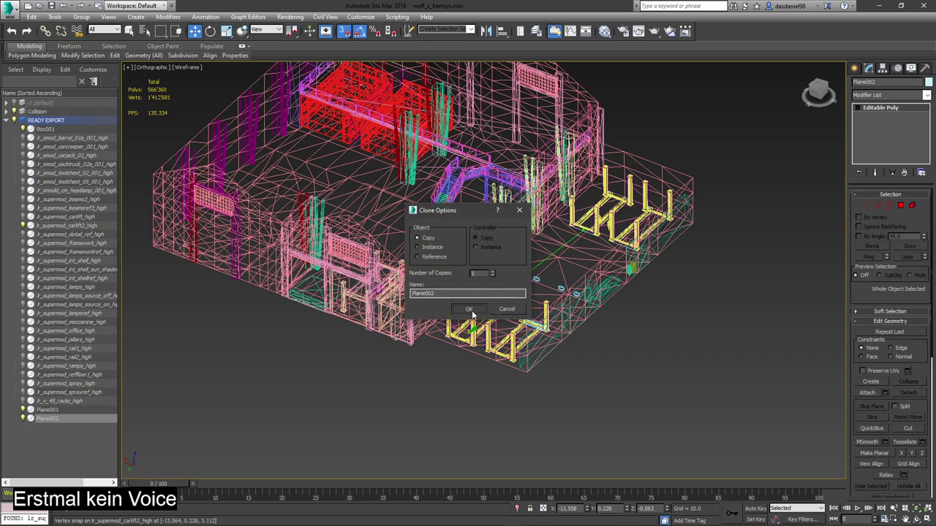
click(468, 309)
- Rotate the copied plane object 180 degrees about the Z axis
key(e)
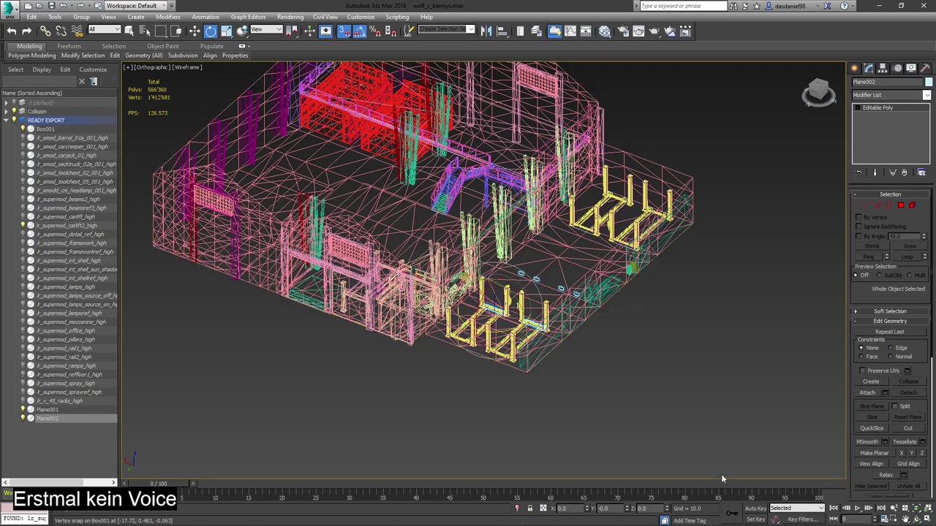
text(18)
key(Return)
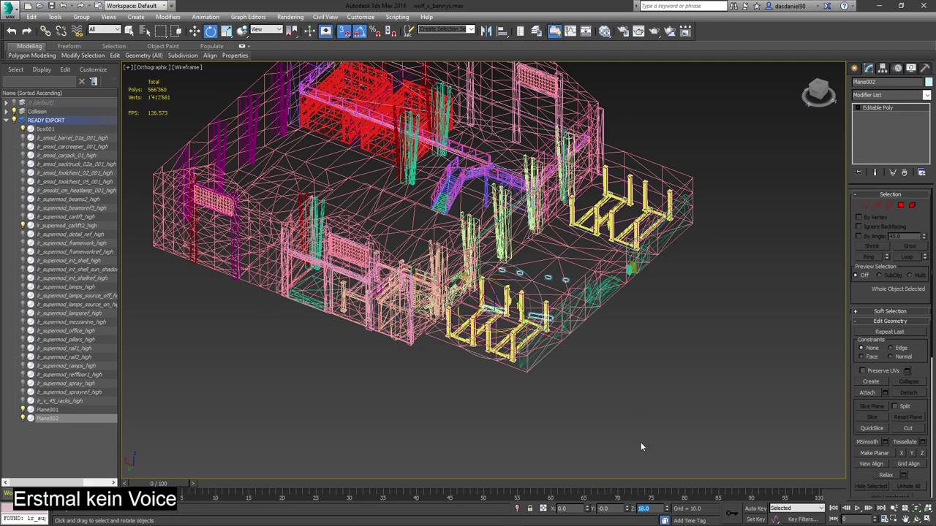
text(180)
key(Return)
- Move the rotated copy along X toward the opposite lifts and snap its long polygon's end to the crossbeam corner
scroll(577, 383, up, 2)
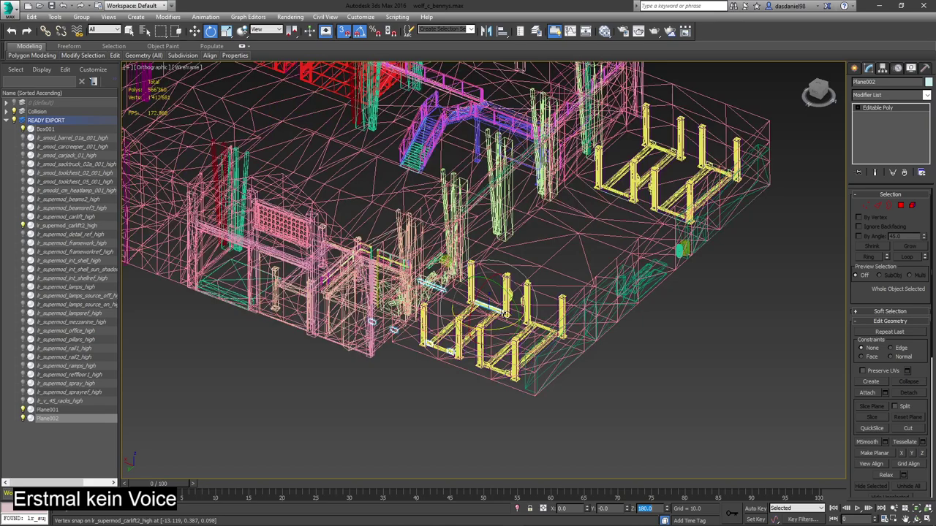
scroll(505, 315, up, 4)
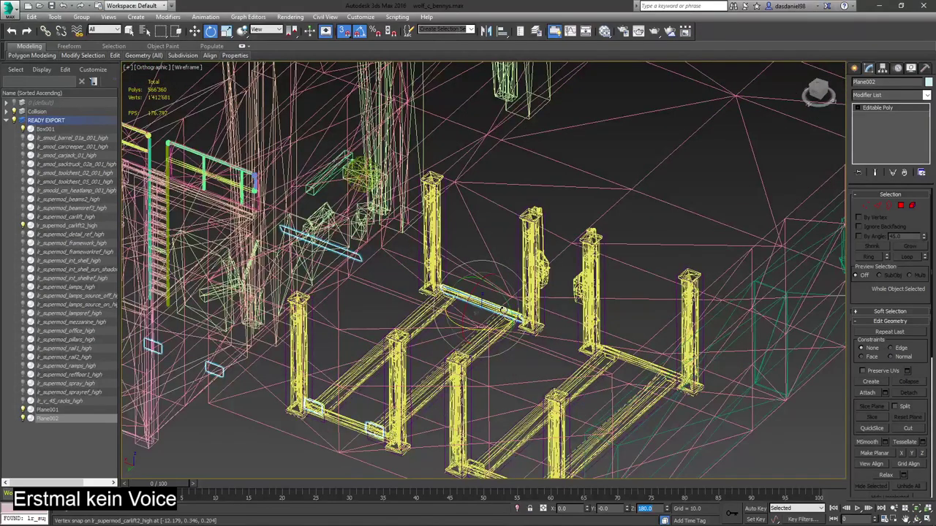
scroll(504, 310, up, 4)
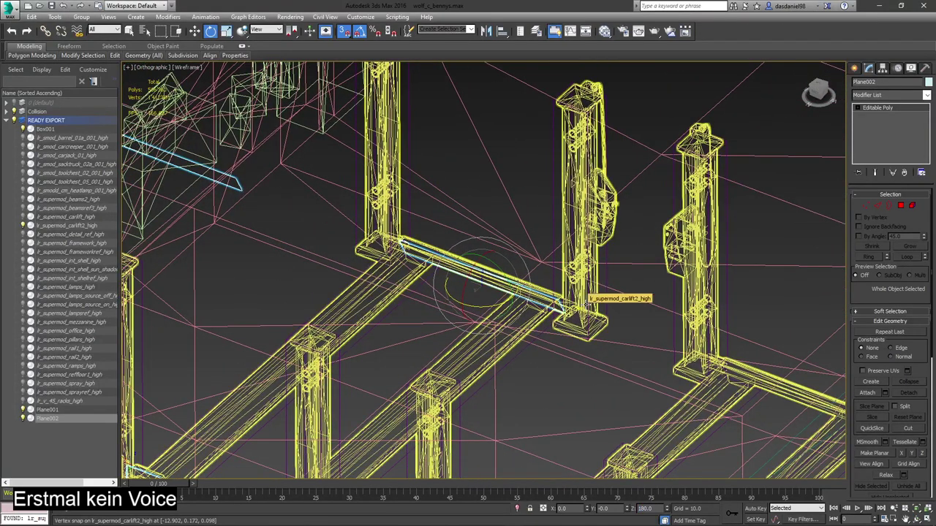
key(w)
drag(458, 278, 734, 384)
scroll(777, 419, down, 6)
scroll(731, 398, up, 10)
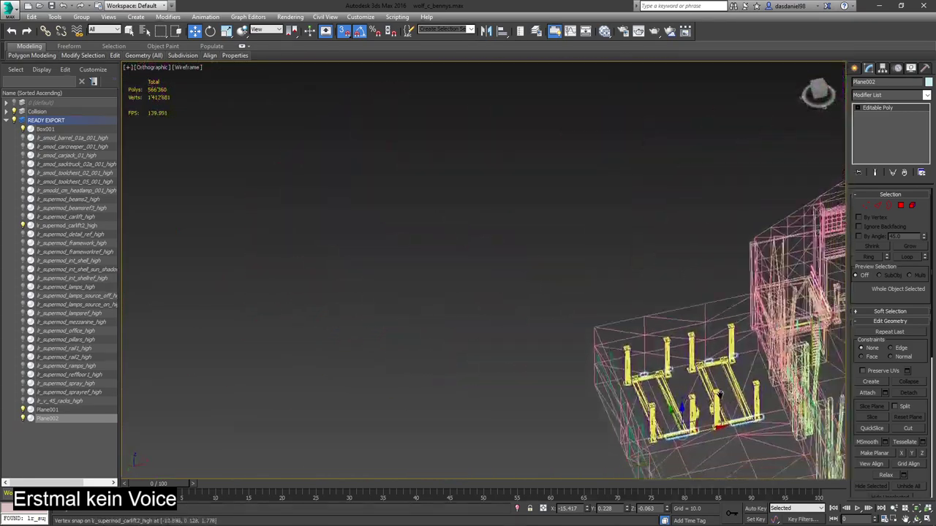
scroll(533, 358, up, 2)
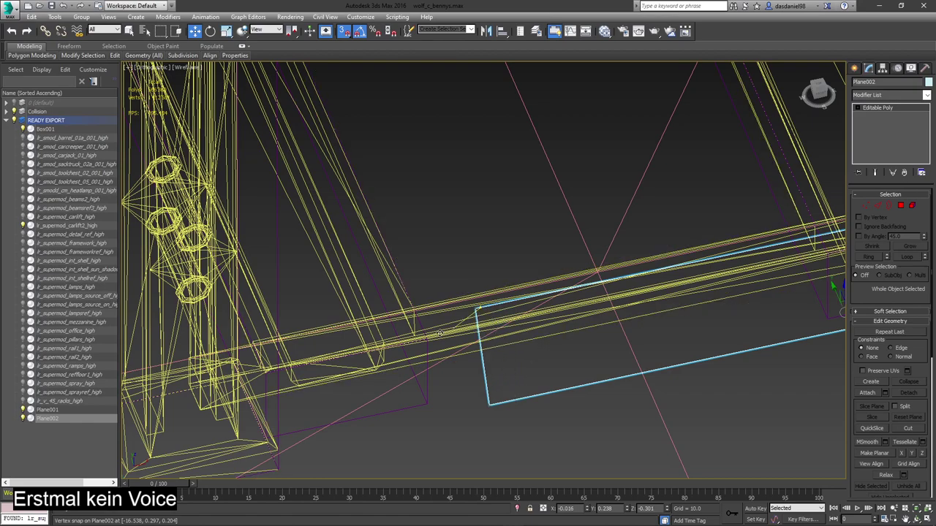
drag(481, 309, 264, 374)
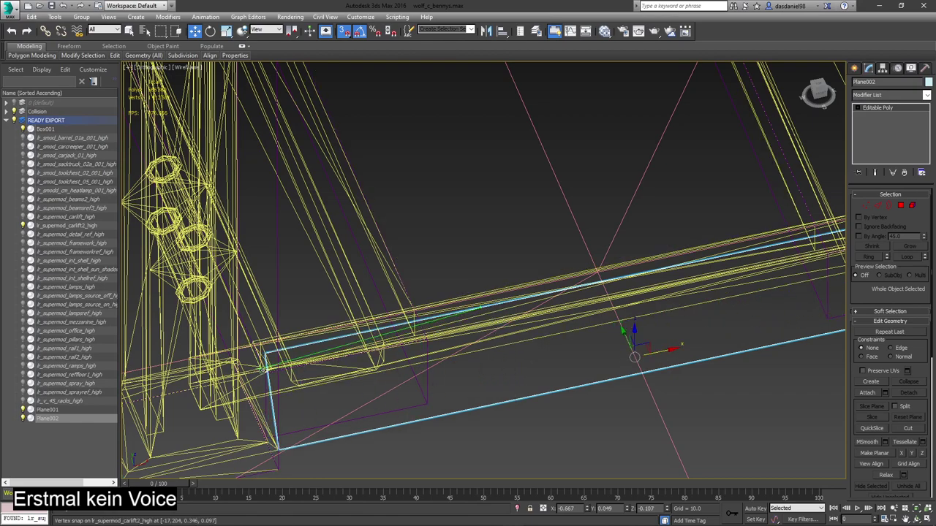
- Bring the displaced copy back along X from outside the garage onto the opposite lifts' crossbeam
scroll(265, 374, up, 2)
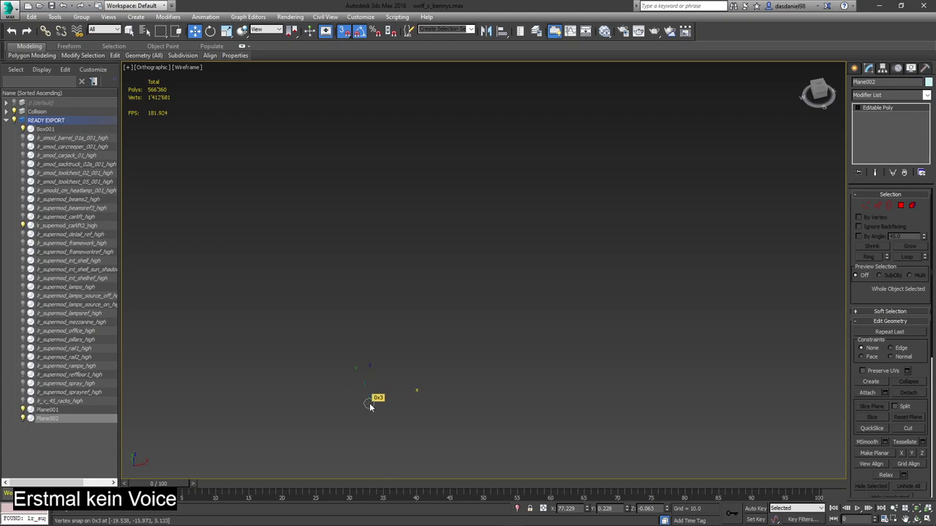
scroll(350, 371, up, 8)
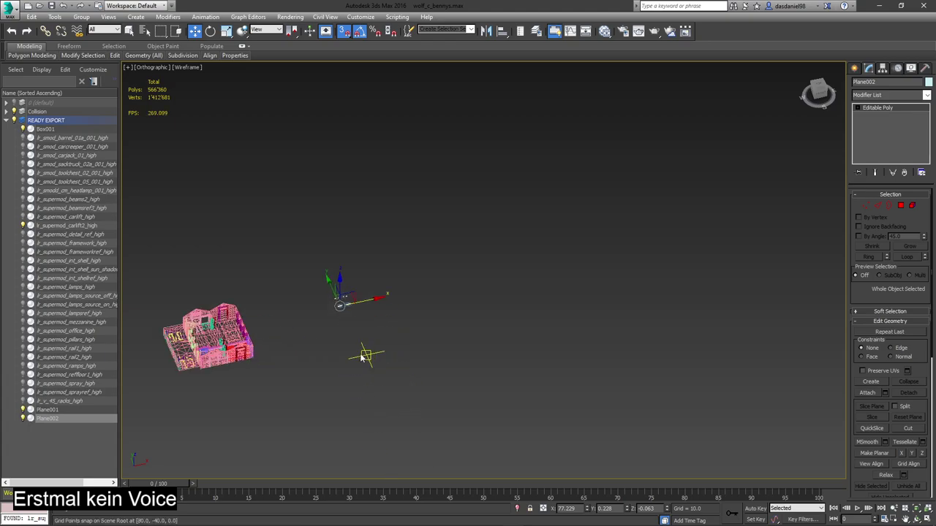
drag(369, 279, 199, 322)
middle_drag(199, 322, 437, 321)
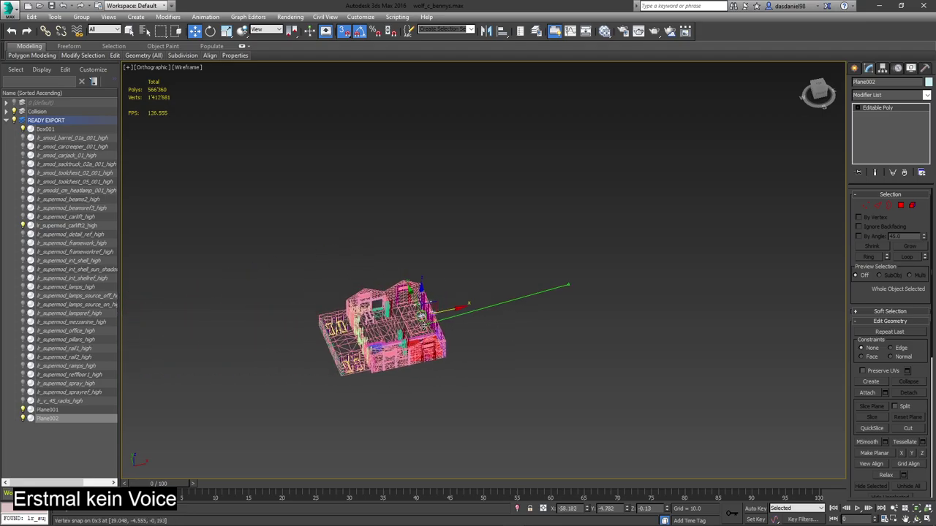
drag(437, 321, 342, 333)
scroll(348, 341, up, 10)
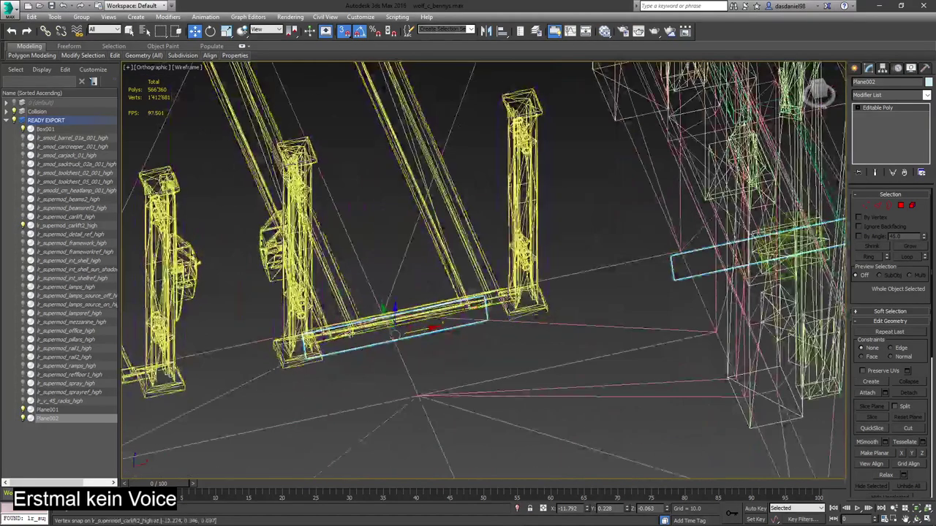
scroll(500, 318, up, 1)
scroll(500, 318, up, 4)
scroll(447, 343, down, 1)
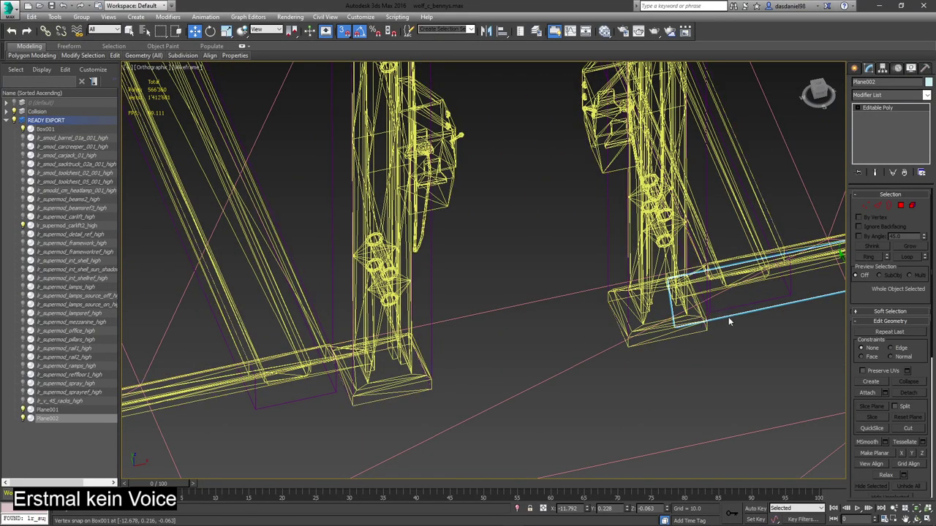
- Shift the copy along X to the neighbouring lift's crossbeam, bringing its lower corner close to the post base
drag(734, 313, 294, 432)
middle_drag(295, 429, 577, 357)
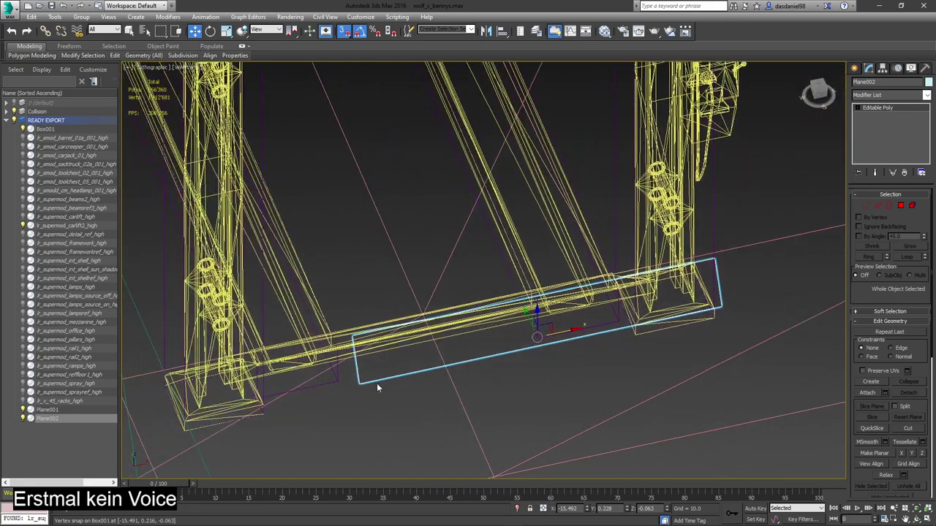
scroll(309, 387, up, 5)
middle_drag(373, 391, 517, 345)
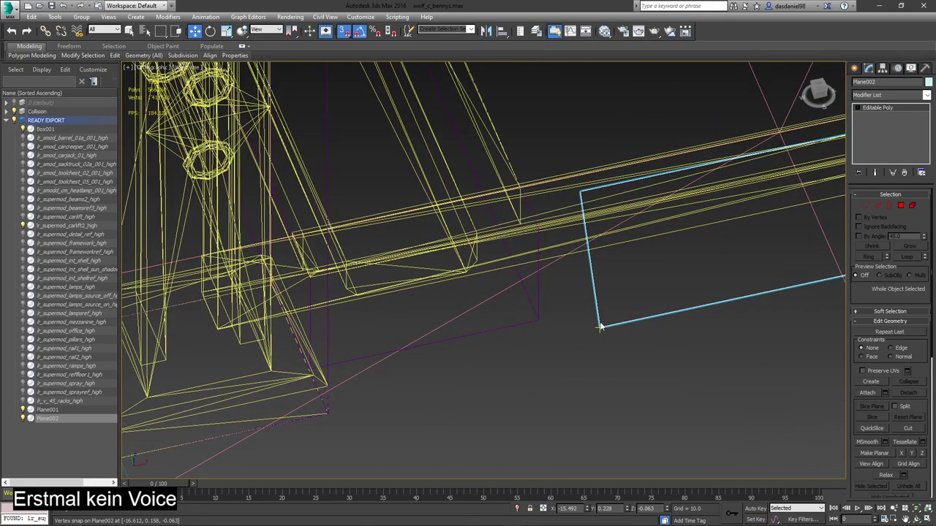
drag(598, 327, 305, 259)
- Snap the copy's lower corner along X to the collision box vertex beside the lift's post base
scroll(309, 389, up, 8)
mouse_move(313, 274)
mouse_down()
mouse_move(306, 257)
mouse_move(324, 271)
mouse_up()
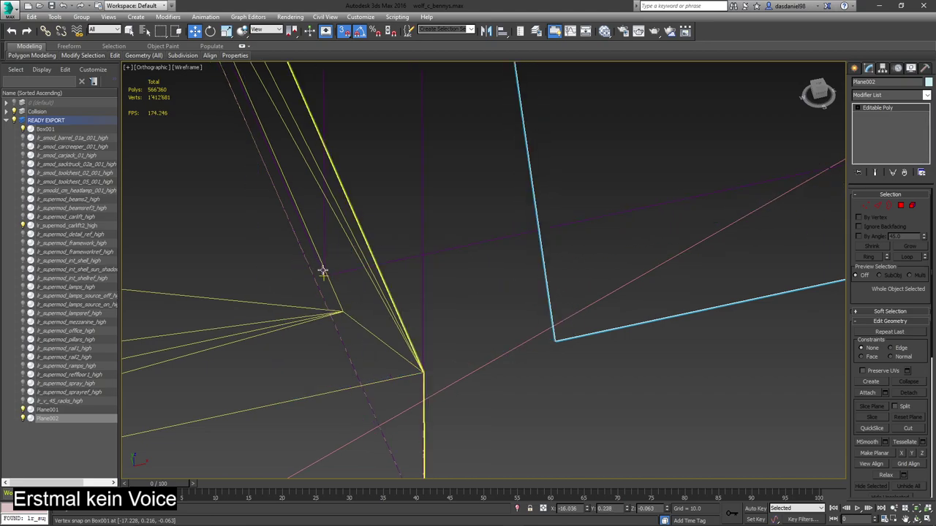
drag(555, 340, 326, 276)
scroll(326, 276, down, 10)
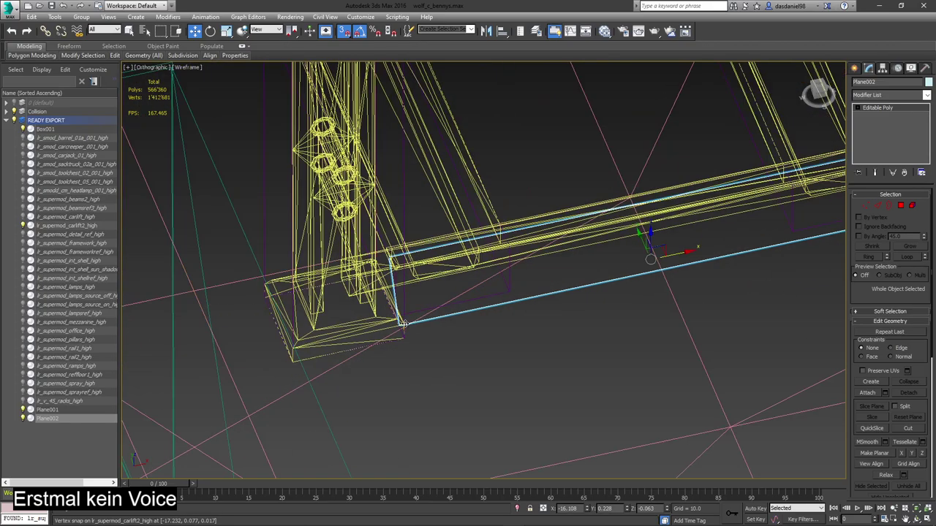
alt+middle_drag(450, 322, 475, 314)
scroll(440, 336, down, 5)
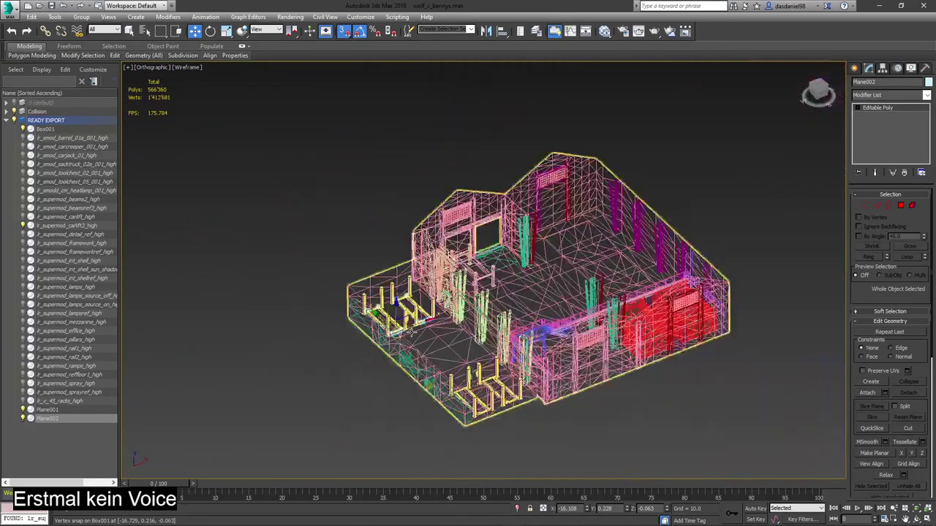
- Attach the Plane002 crossbeam piece to the Box001 car lift collision object
scroll(441, 335, up, 5)
scroll(493, 308, up, 8)
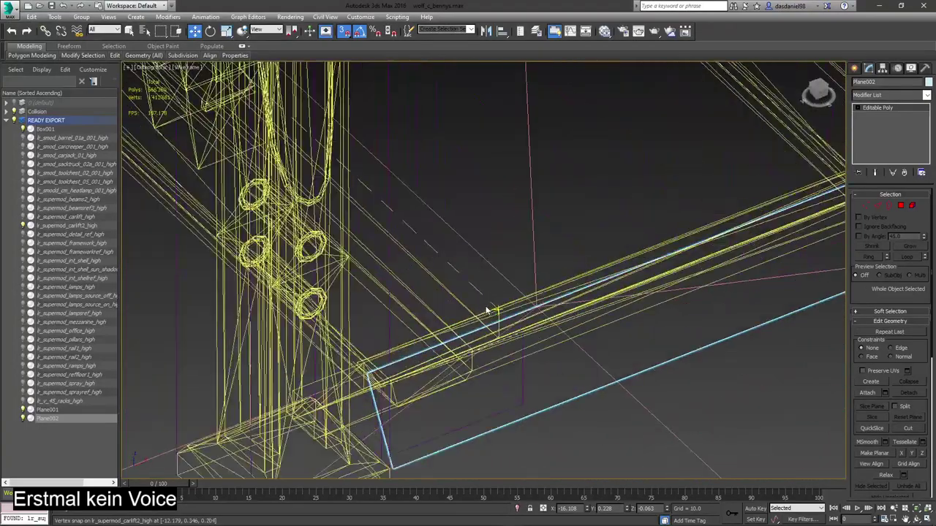
click(388, 150)
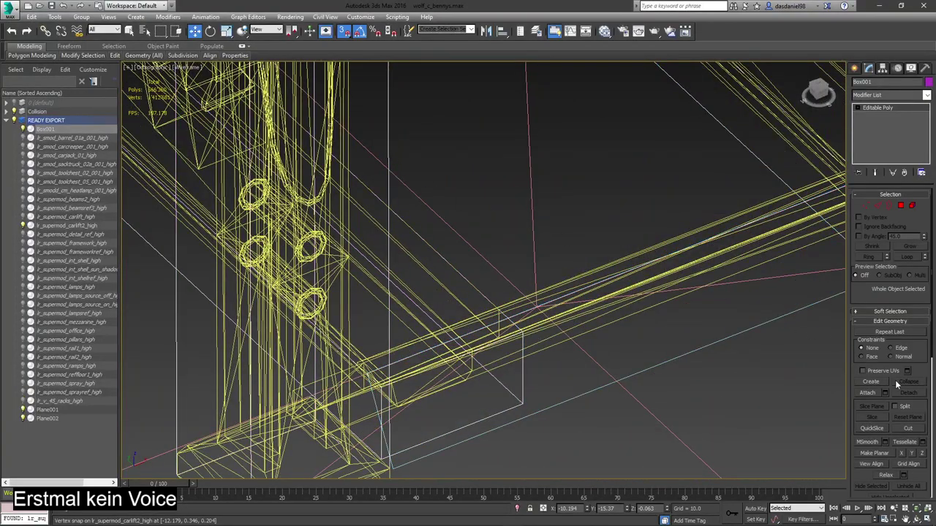
click(866, 393)
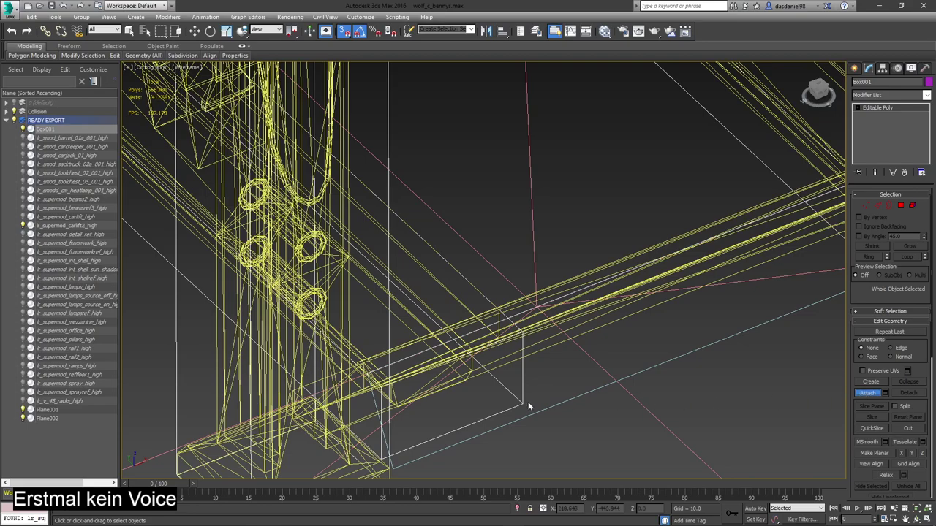
scroll(608, 374, up, 2)
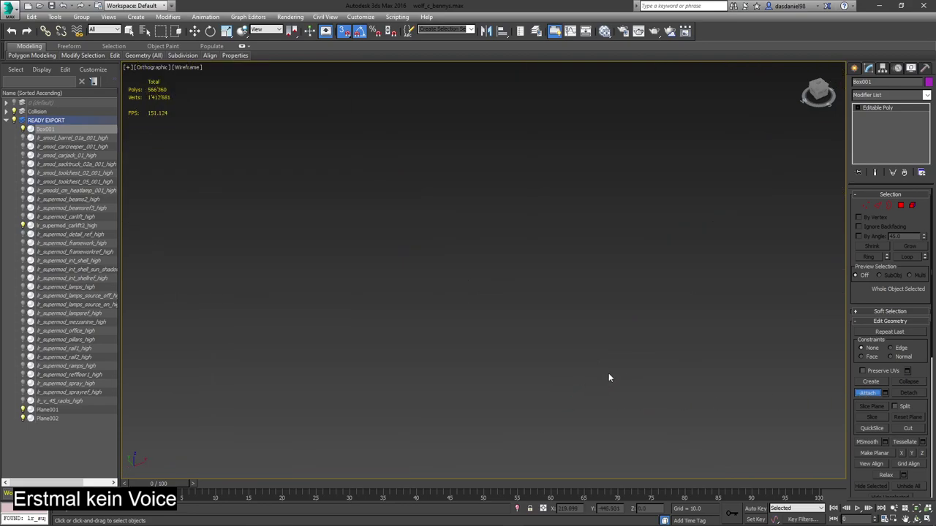
key(z)
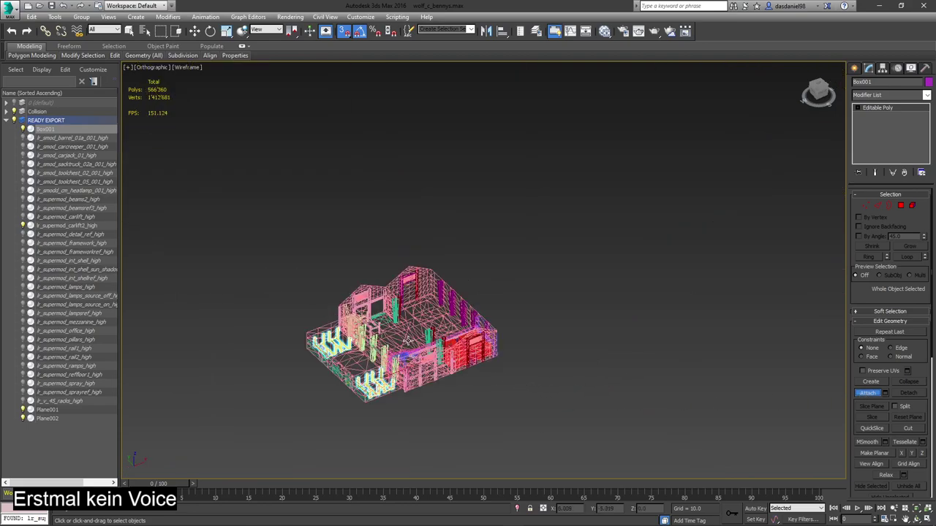
scroll(460, 375, up, 10)
key(F3)
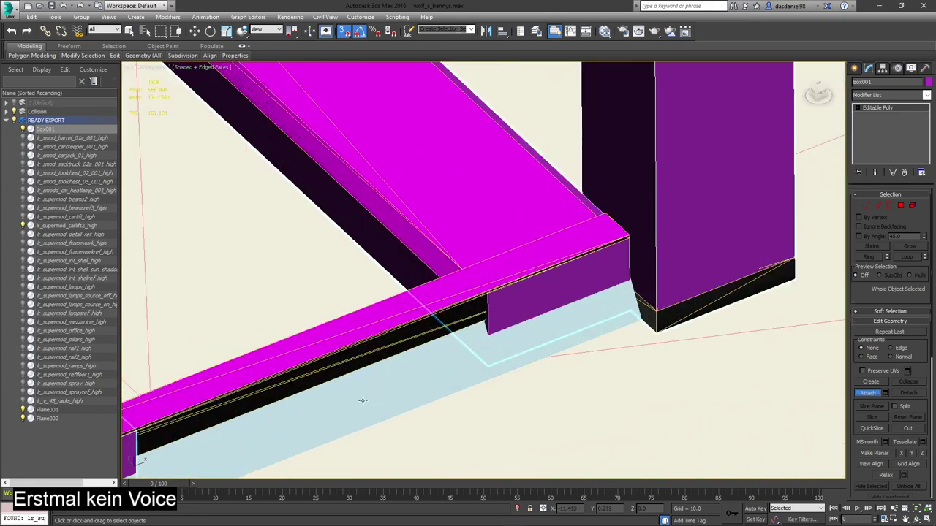
click(460, 375)
- Attach the remaining Plane001 crossbeam piece at the opposite lifts to Box001 and finish attaching
scroll(460, 375, down, 15)
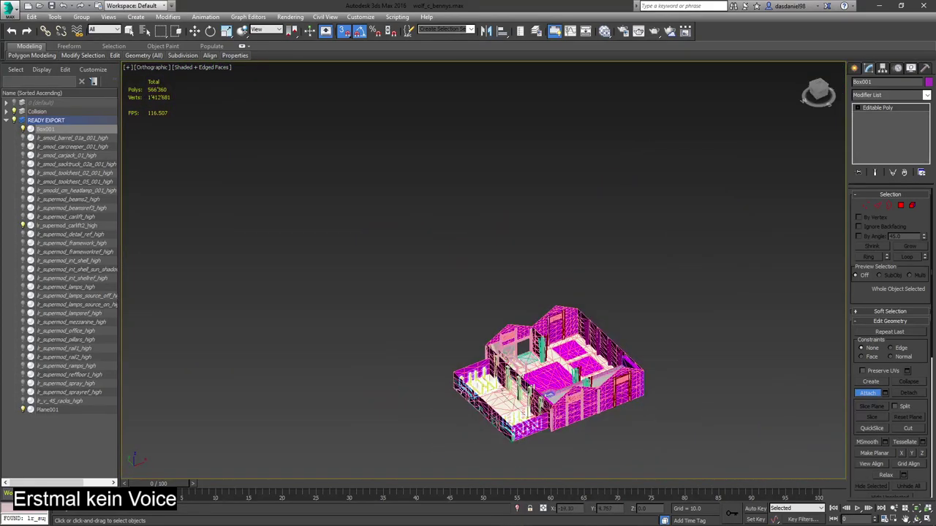
alt+middle_drag(555, 408, 570, 414)
scroll(526, 393, up, 7)
scroll(459, 345, up, 5)
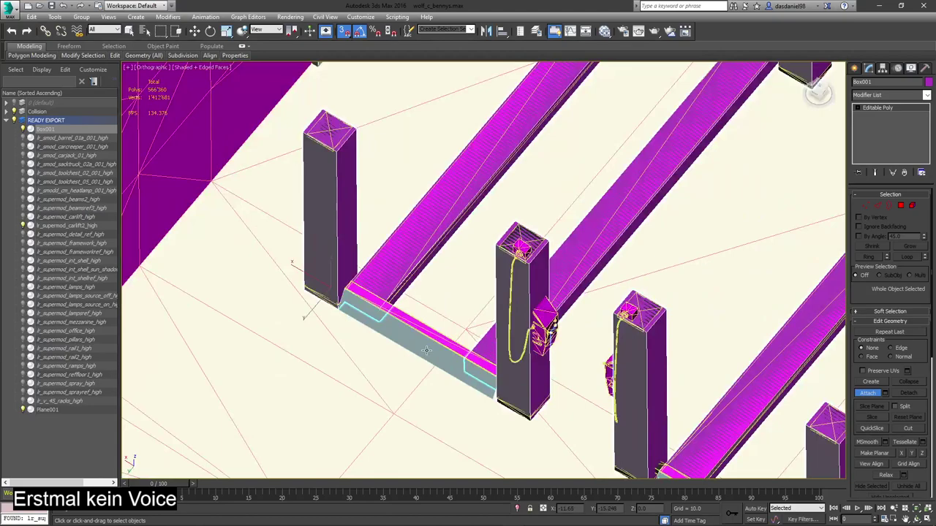
click(427, 351)
click(872, 394)
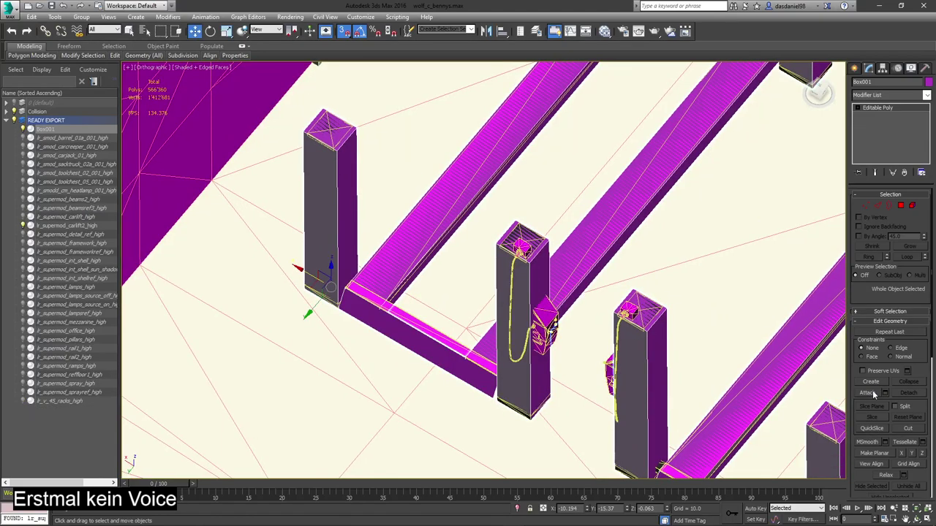
- Open the material editor and toggle the see-through display of the Box001 lift collision
click(601, 33)
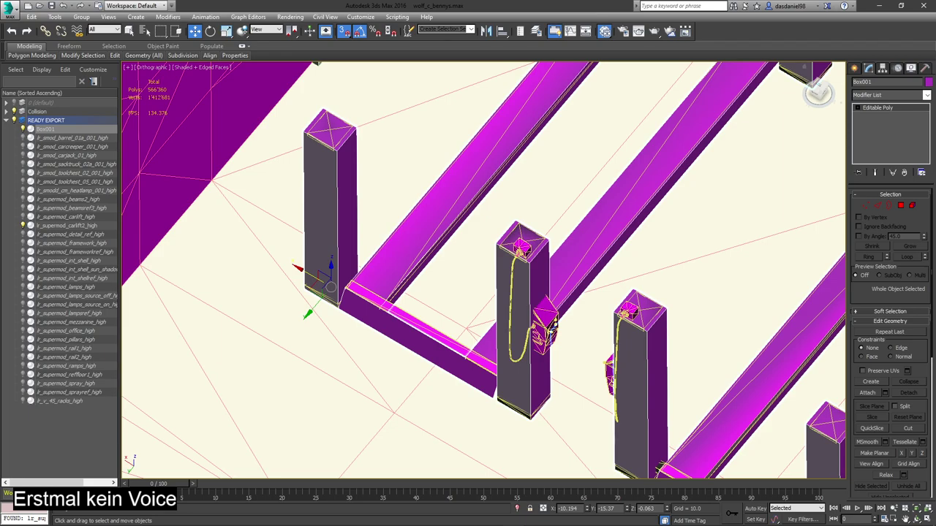
key(alt+x)
scroll(611, 207, down, 8)
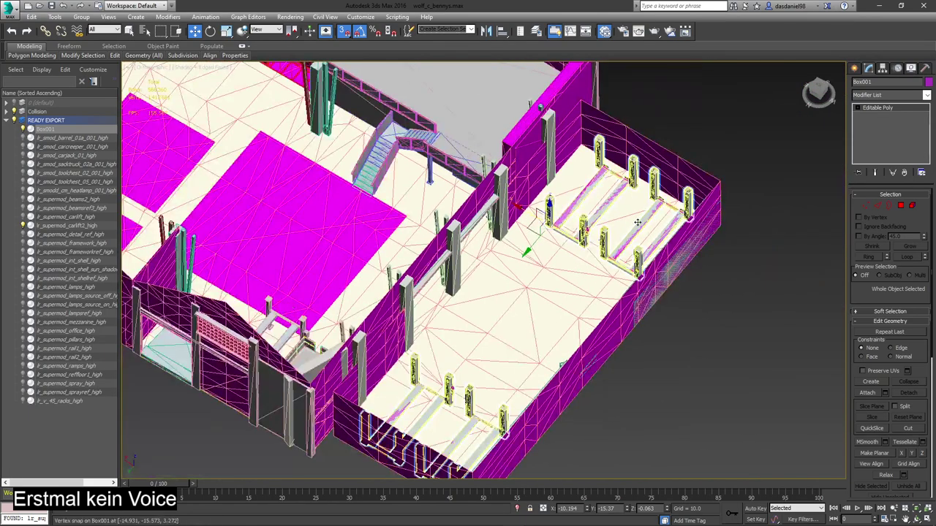
scroll(621, 212, up, 3)
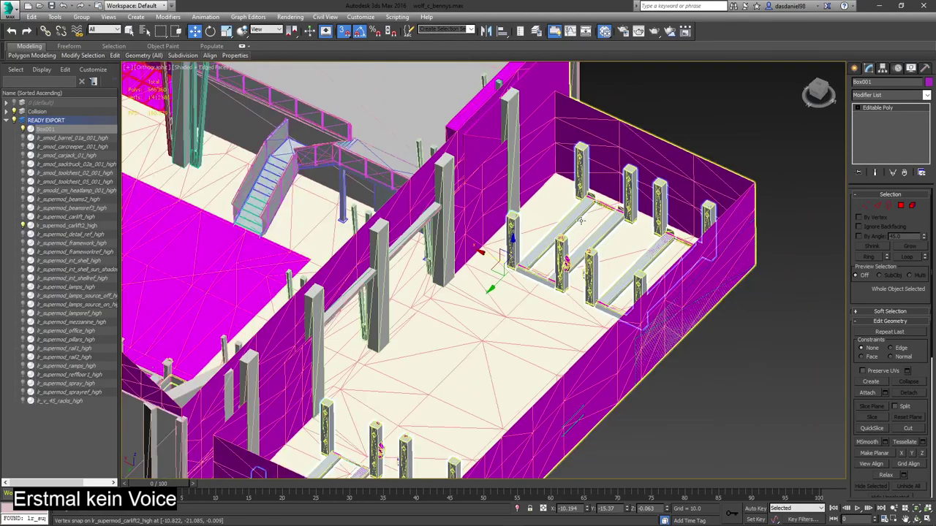
- Move Box001 from the READY EXPORT layer into the Collision layer and rename it Box_213
drag(51, 134, 48, 112)
scroll(76, 420, up, 6)
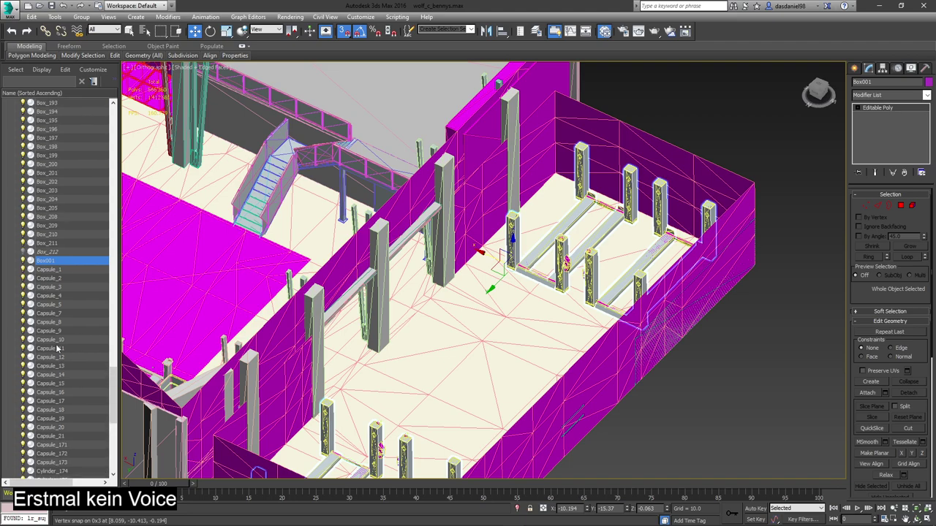
click(60, 262)
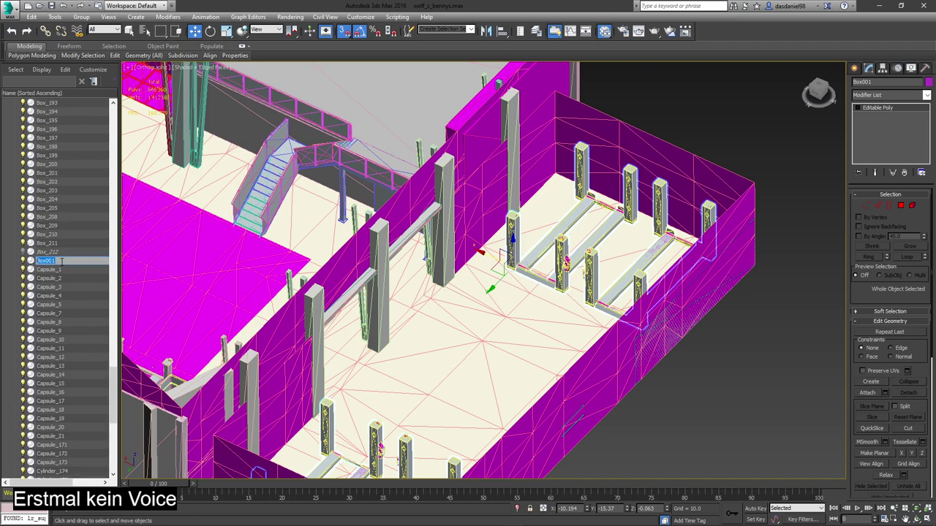
click(11, 275)
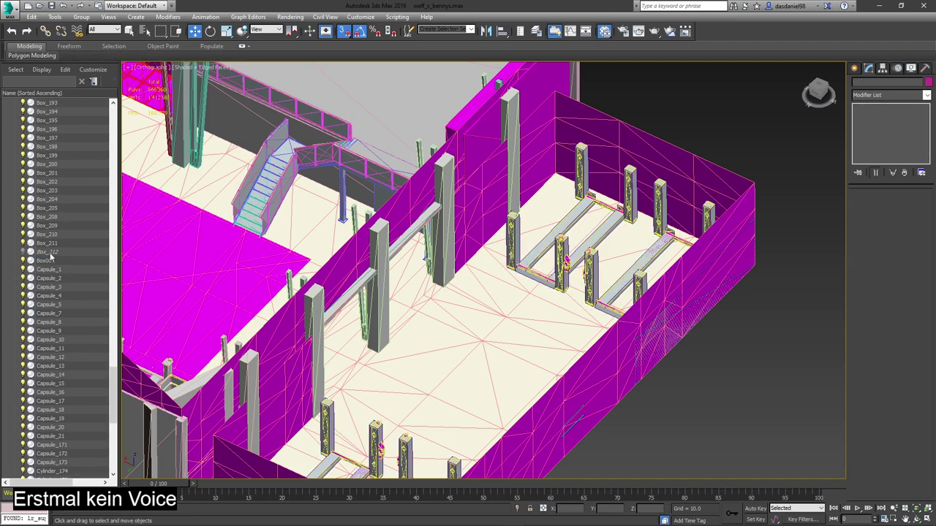
click(49, 252)
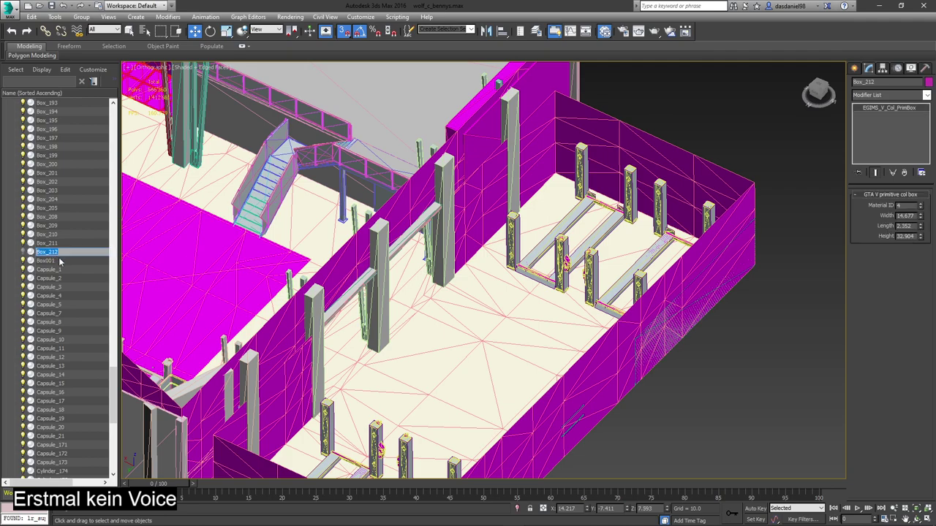
click(60, 261)
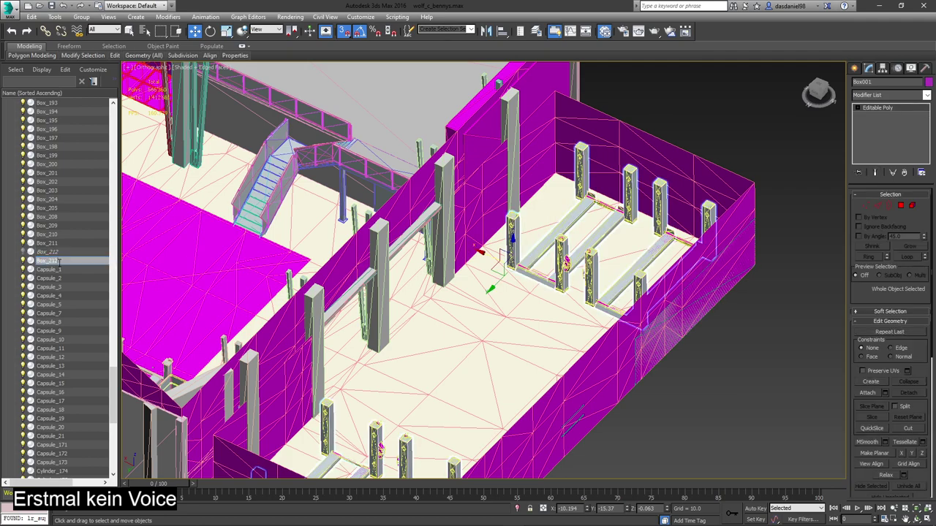
text(Box_213)
key(Return)
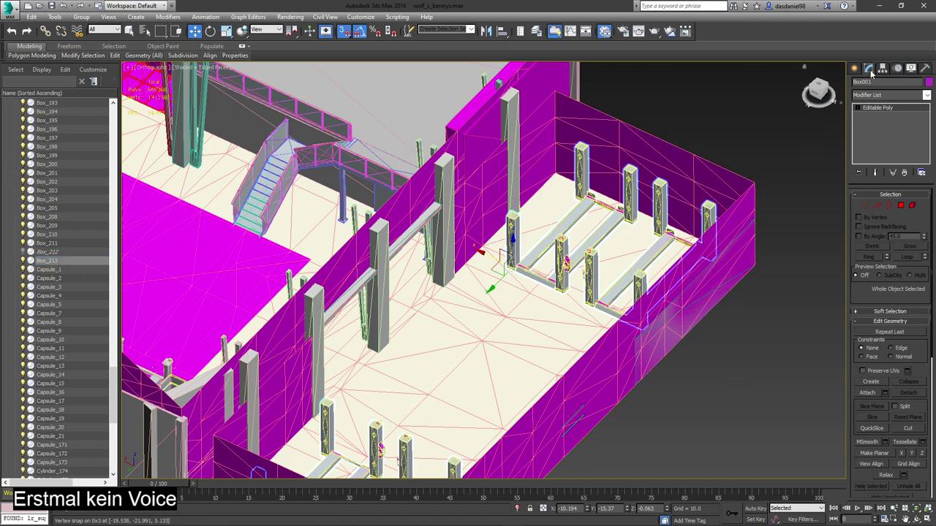
- Convert Box_213 to an Editable Mesh and add the GTA V collision mesh modifier with map animal, cover, dynamic, vehicle and weapon flags
right_click(877, 109)
click(877, 164)
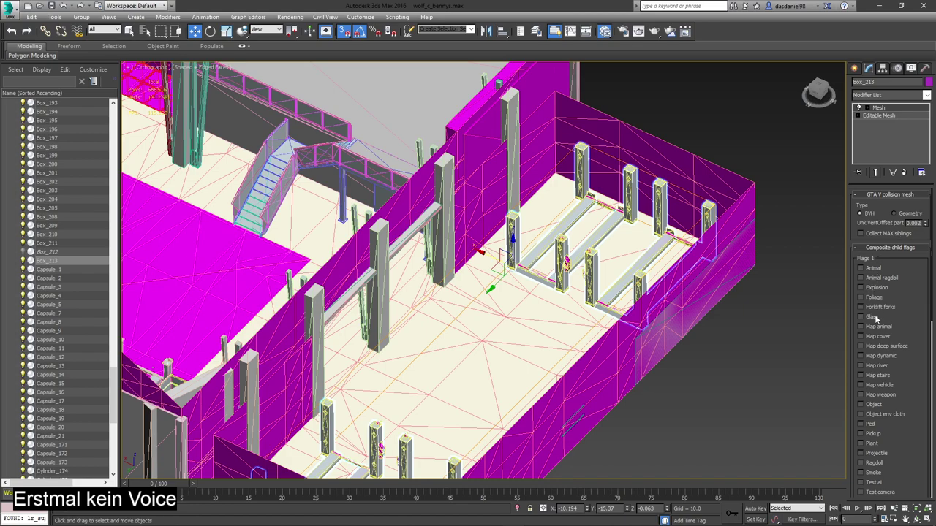
click(887, 356)
click(886, 387)
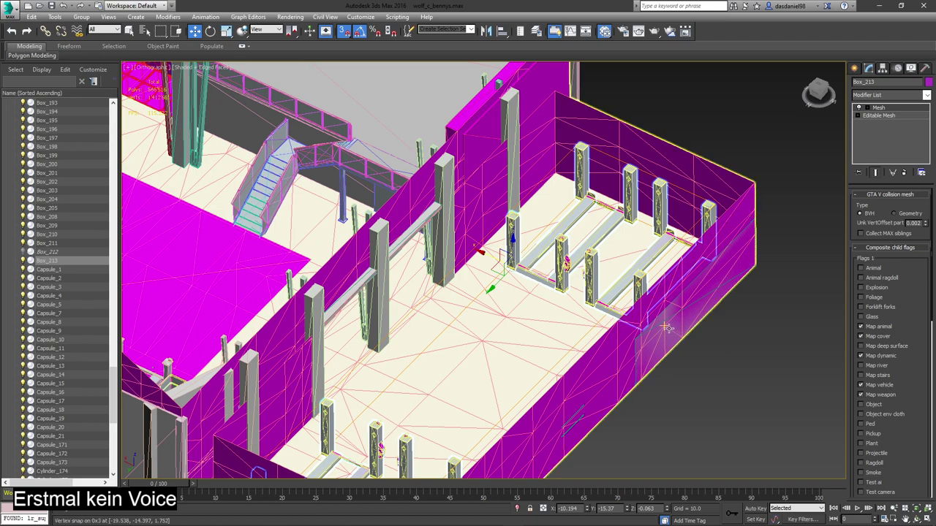
- Deselect the lift collision and hide the READY EXPORT layer so only the collision objects are displayed
middle_drag(719, 333, 658, 326)
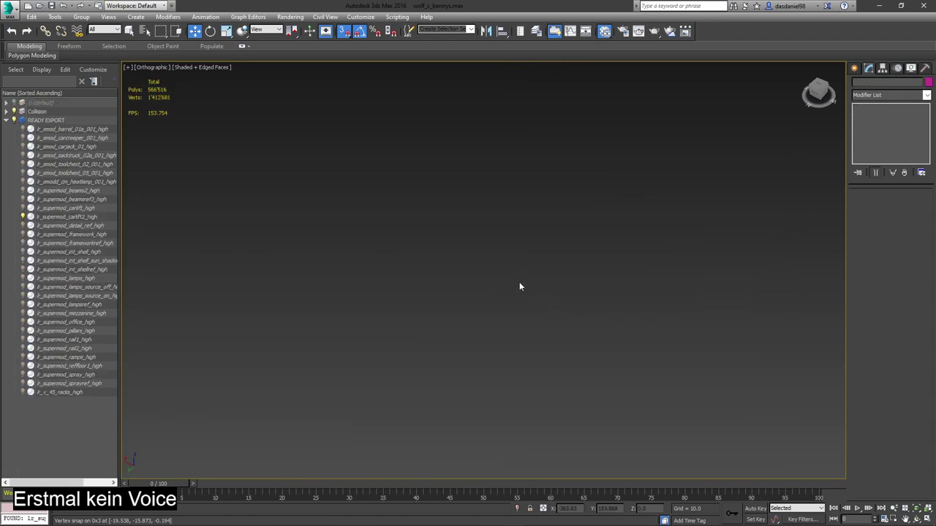
scroll(524, 285, down, 5)
scroll(462, 215, up, 12)
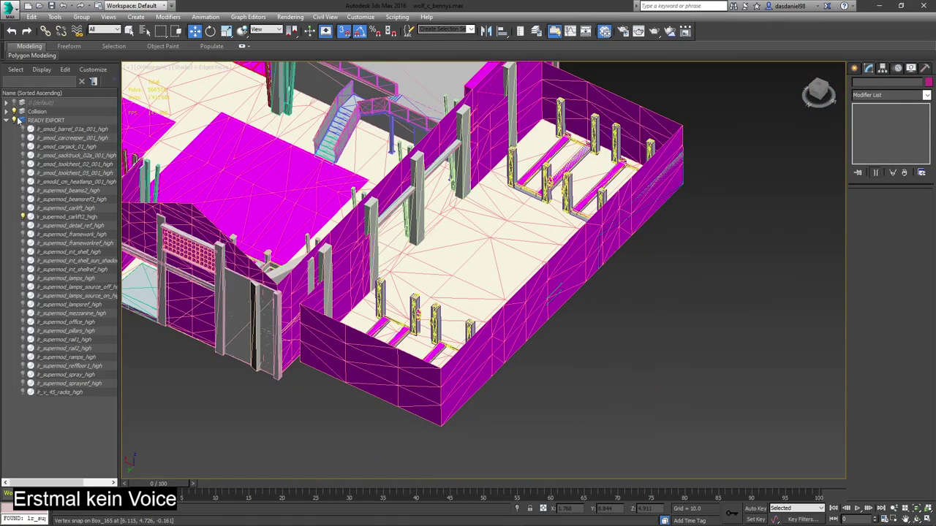
click(14, 120)
- Examine the garage collision model for missing parts around the mezzanine, stairs, pillars and magenta floor areas
middle_drag(410, 213, 480, 281)
scroll(451, 237, down, 3)
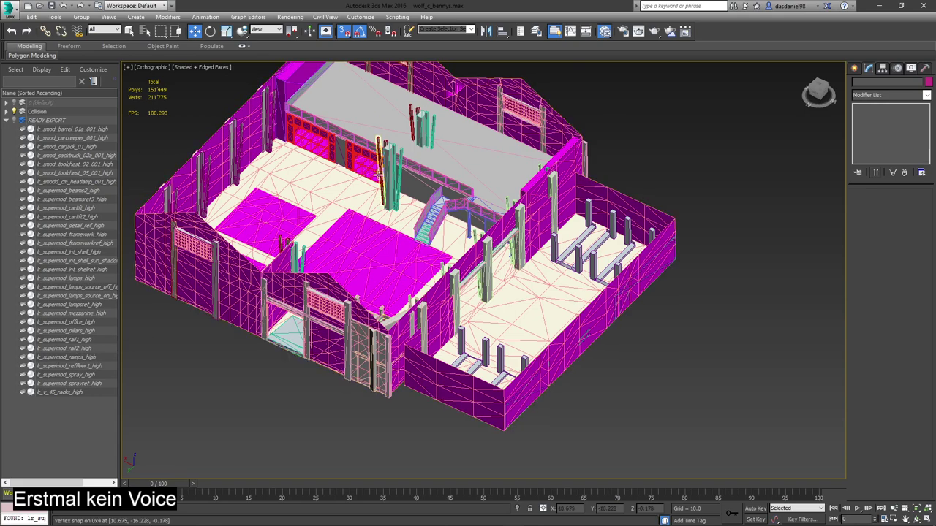
middle_drag(390, 201, 446, 270)
scroll(462, 234, up, 4)
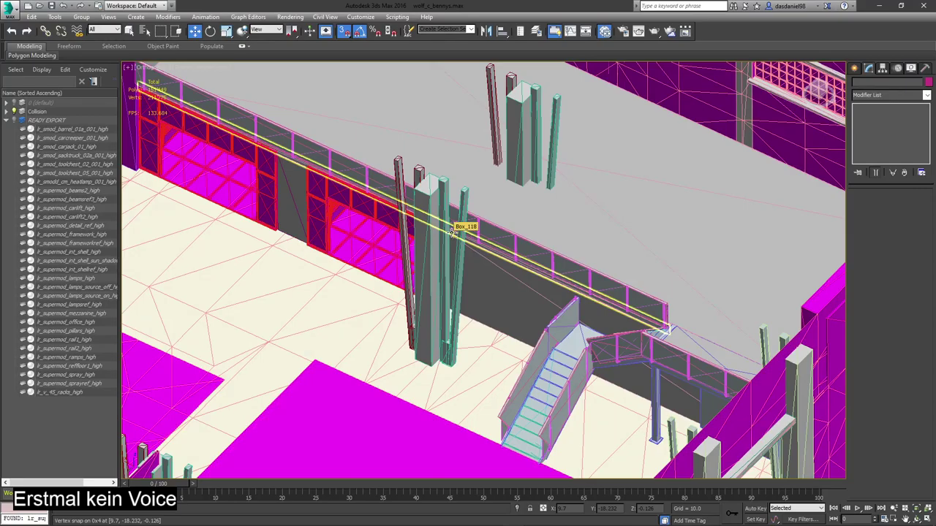
scroll(451, 230, down, 6)
alt+middle_drag(451, 230, 430, 243)
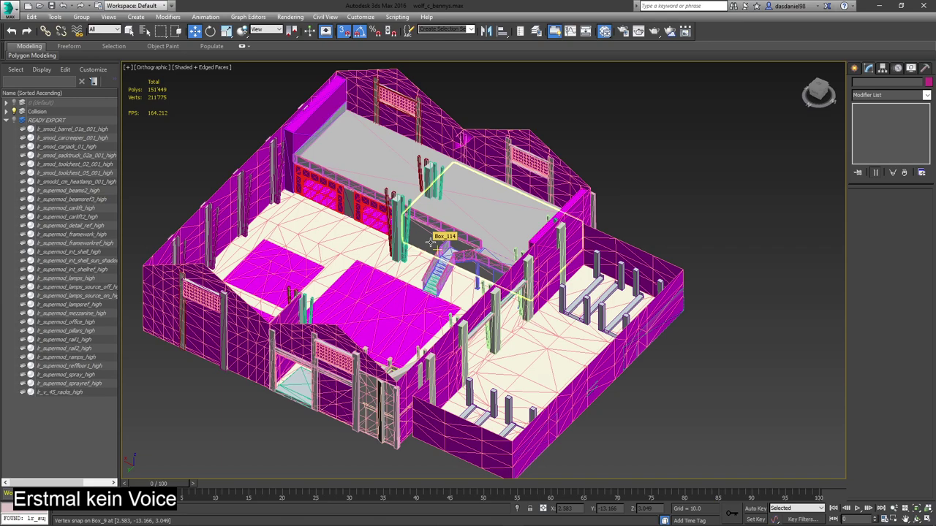
click(273, 229)
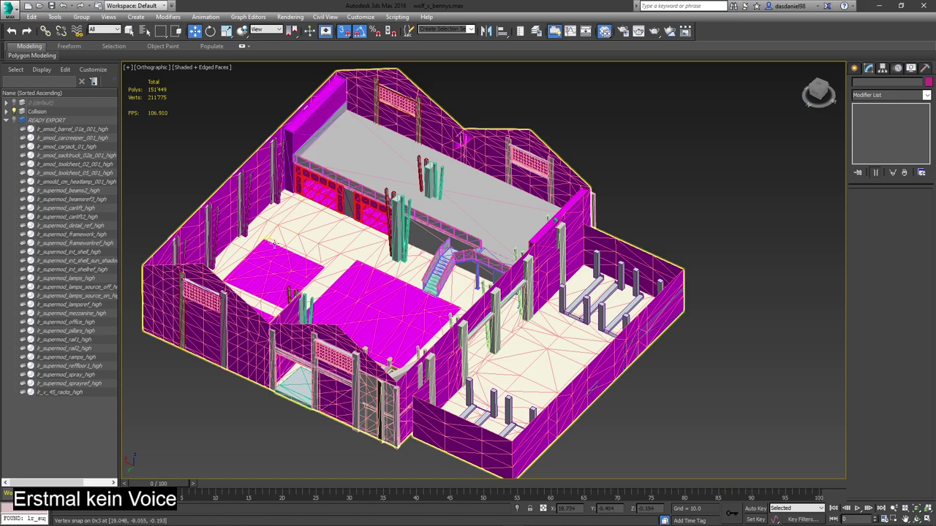
scroll(355, 245, up, 5)
key(z)
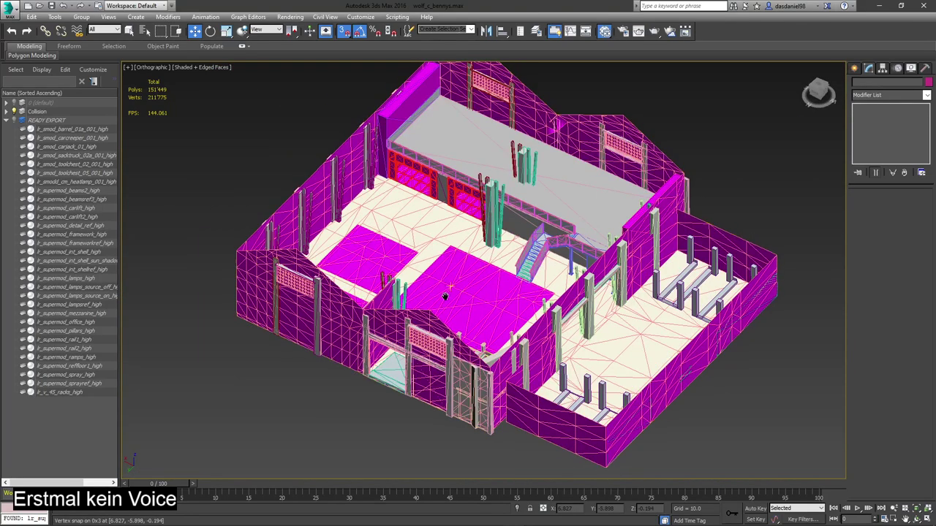
alt+middle_drag(444, 299, 433, 269)
scroll(385, 229, up, 4)
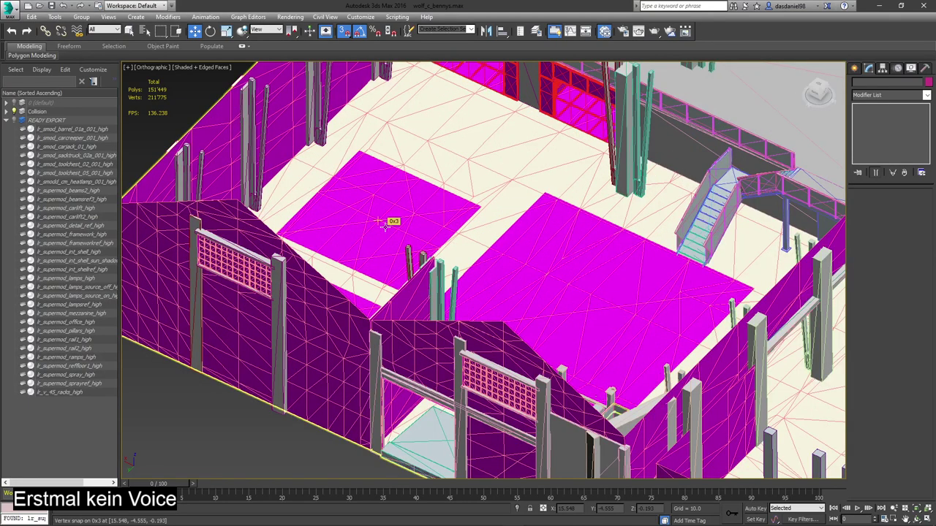
- Select the 0x3 interior mesh and try to start creating a standard Plane primitive
click(855, 68)
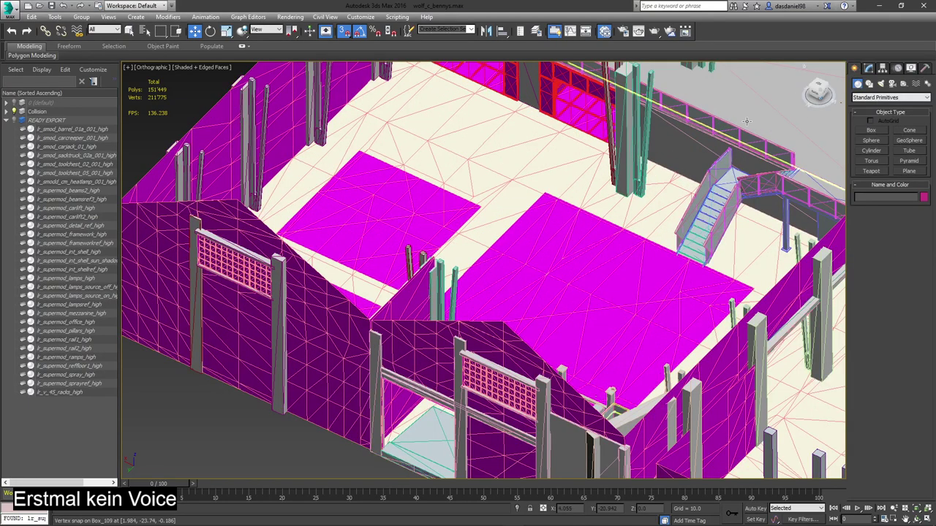
click(665, 204)
click(908, 170)
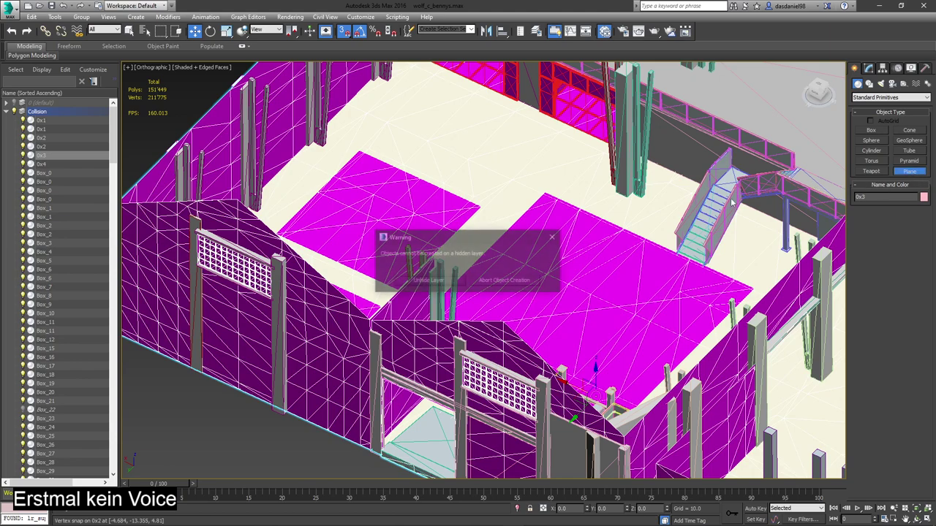
click(554, 238)
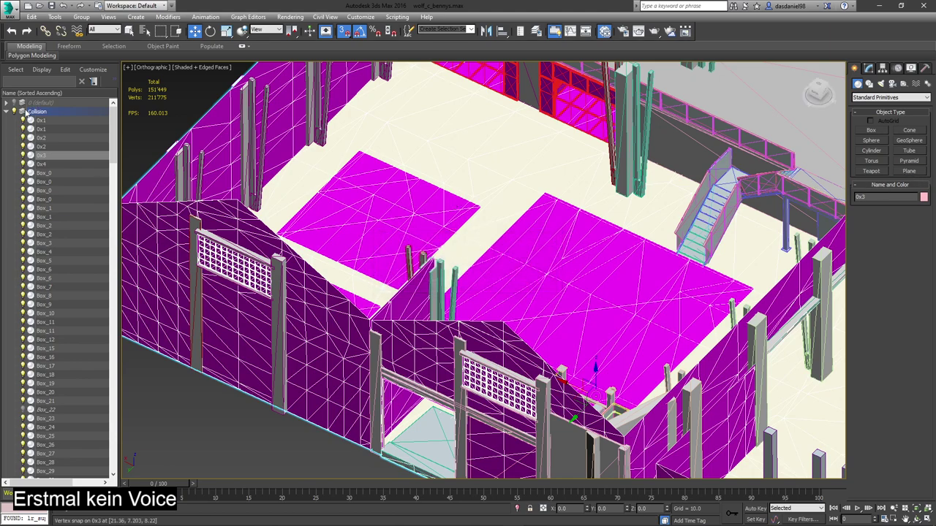
- Enter polygon selection on the 0x3 Editable Mesh and pick individual floor faces around the magenta floor areas
click(868, 68)
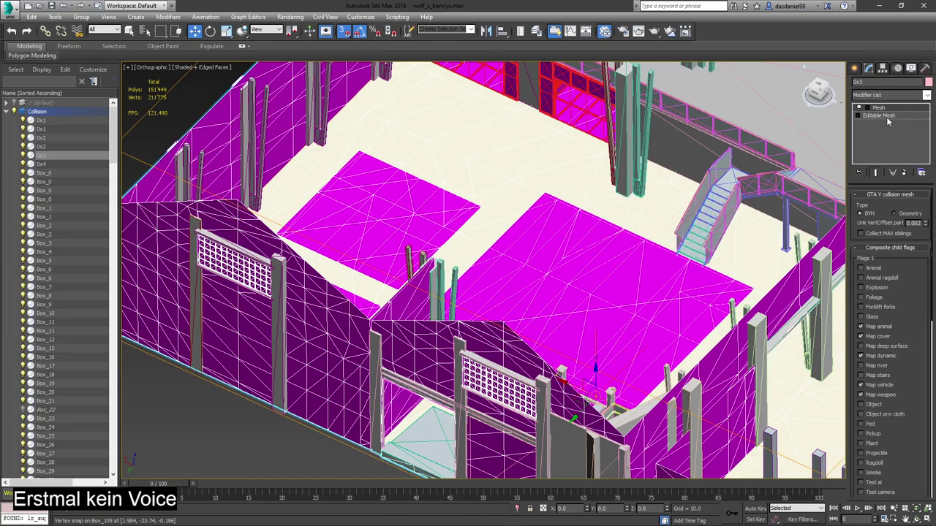
click(888, 117)
click(902, 209)
click(439, 209)
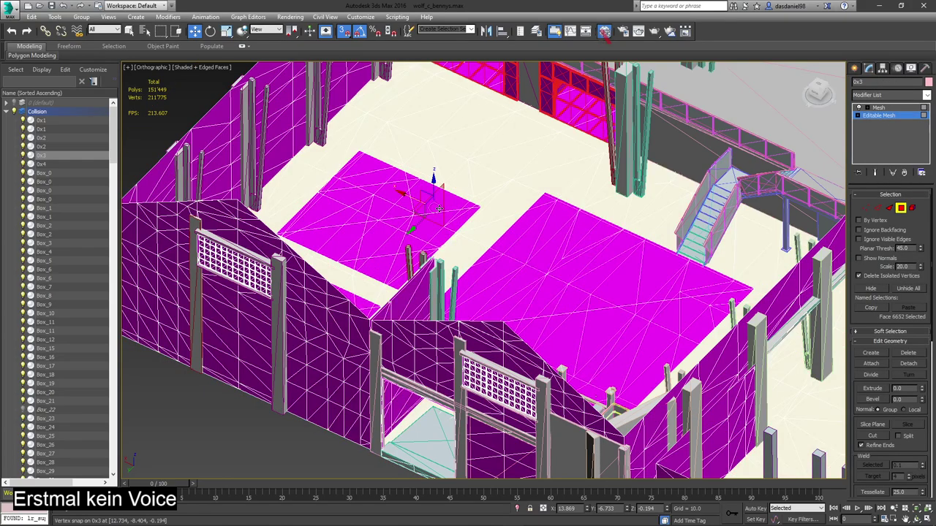
middle_drag(538, 207, 560, 232)
click(507, 235)
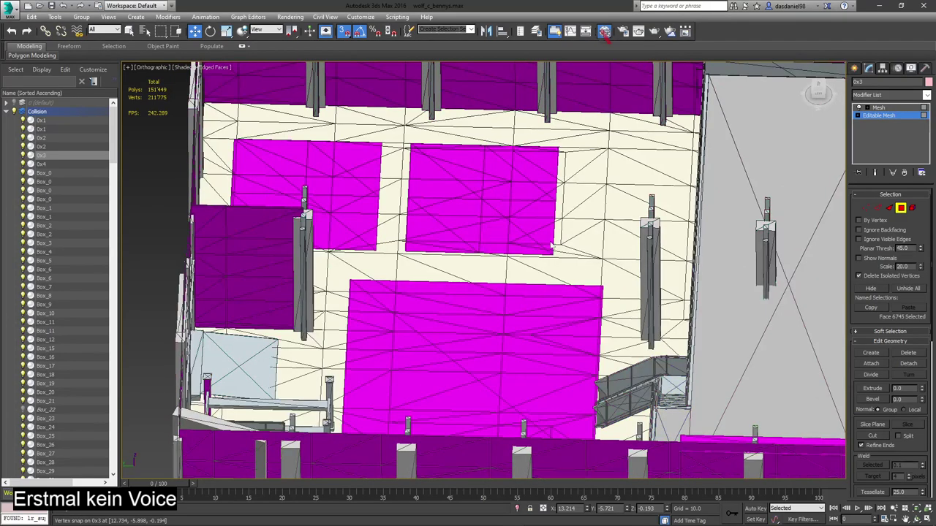
key(z)
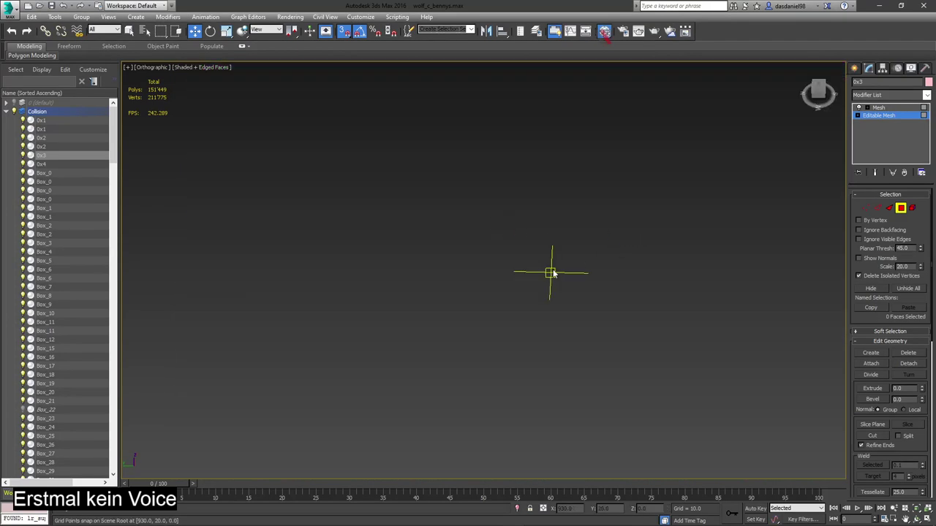
scroll(532, 315, up, 15)
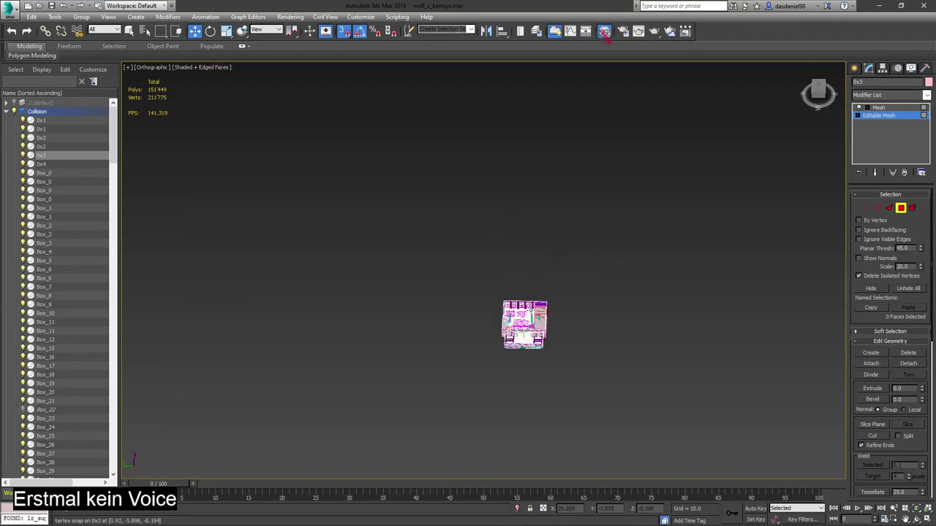
- Select all faces of the collision mesh 0x3 with material ID 3 and delete them
middle_drag(504, 333, 720, 256)
click(439, 247)
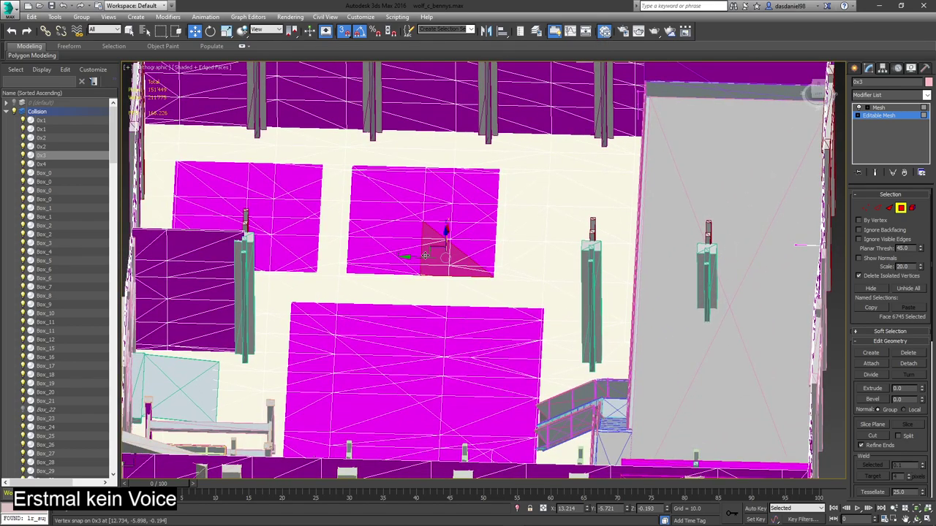
scroll(882, 358, down, 4)
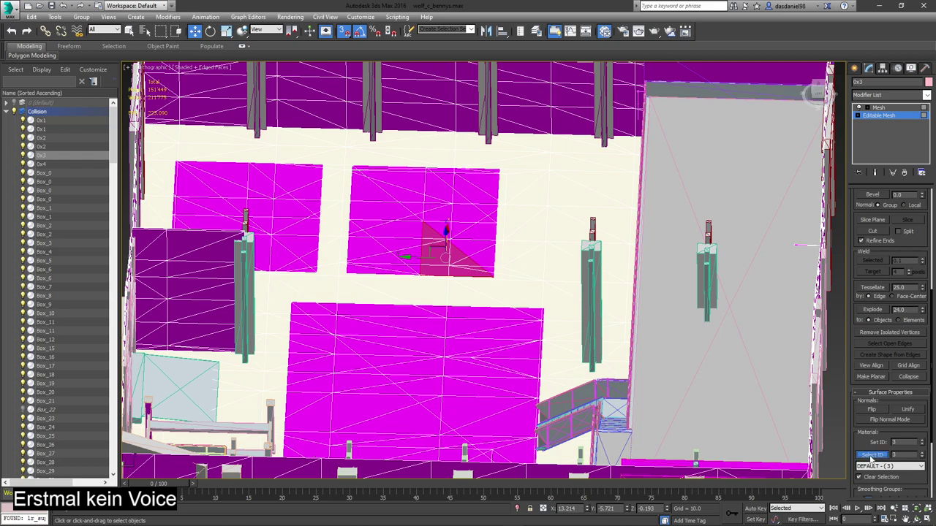
click(872, 454)
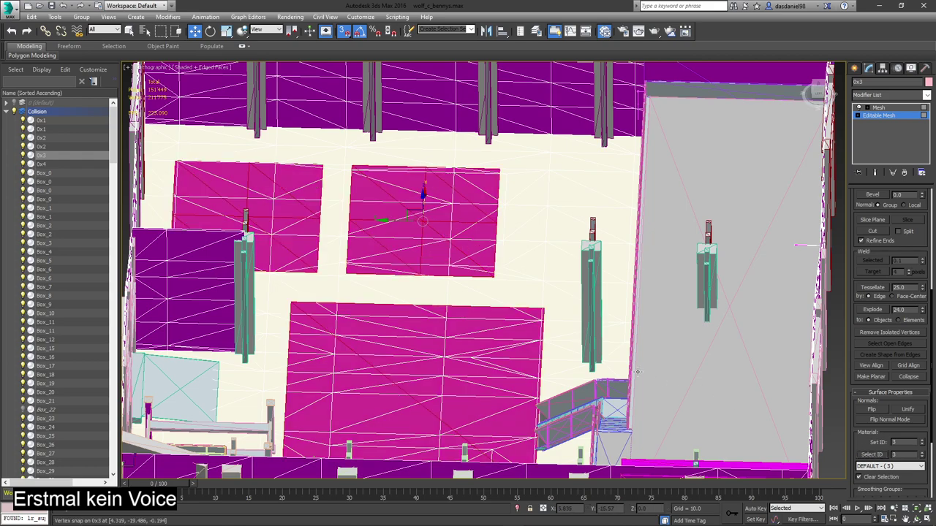
click(387, 239)
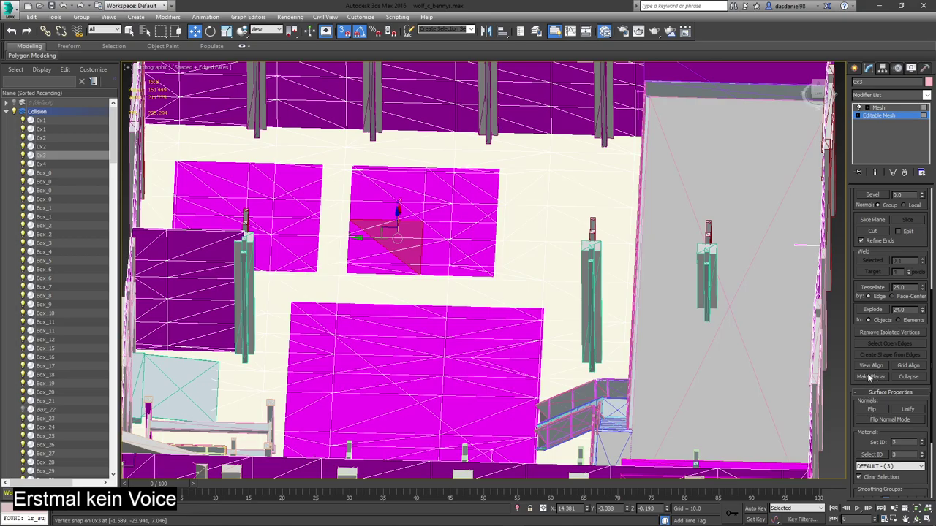
click(871, 455)
scroll(486, 316, down, 4)
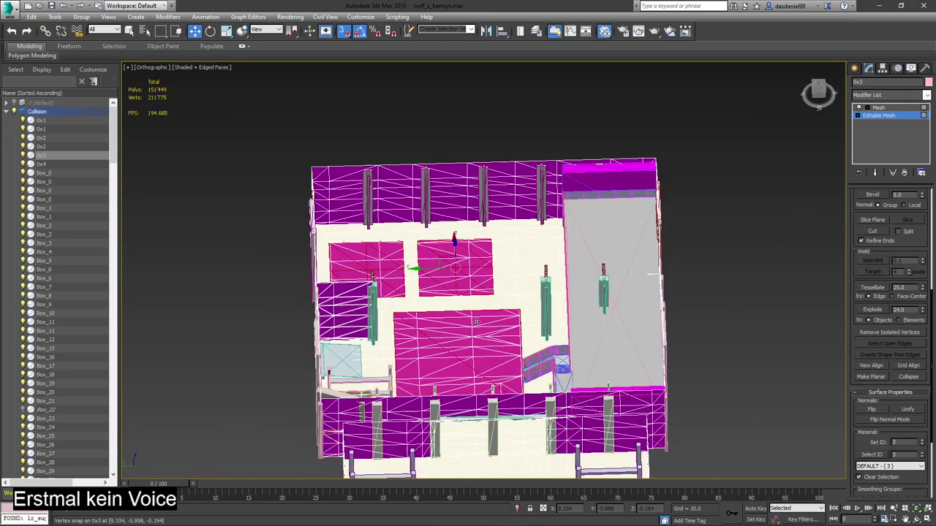
mouse_move(485, 316)
alt+middle_down()
mouse_move(603, 328)
mouse_move(743, 317)
mouse_move(801, 338)
mouse_move(585, 328)
mouse_move(428, 233)
mouse_move(493, 331)
alt+middle_up()
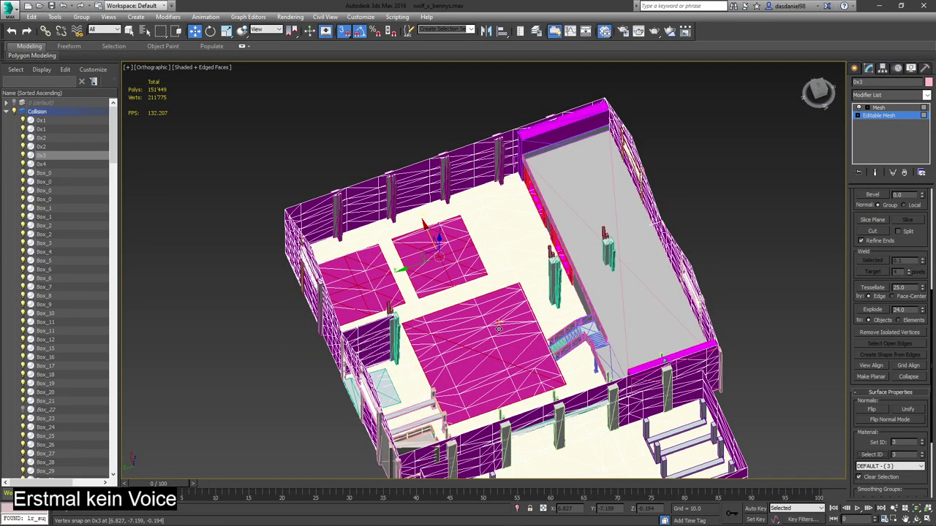
key(Delete)
- Leave face editing on the collision mesh and select the small box on the single car lift's post
alt+middle_drag(498, 329, 470, 265)
scroll(422, 272, up, 12)
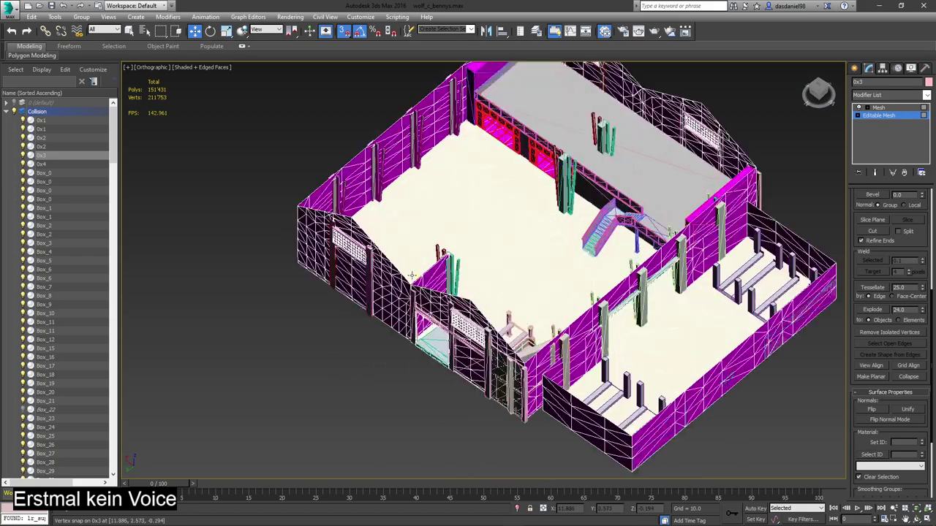
scroll(438, 274, up, 2)
scroll(439, 272, down, 2)
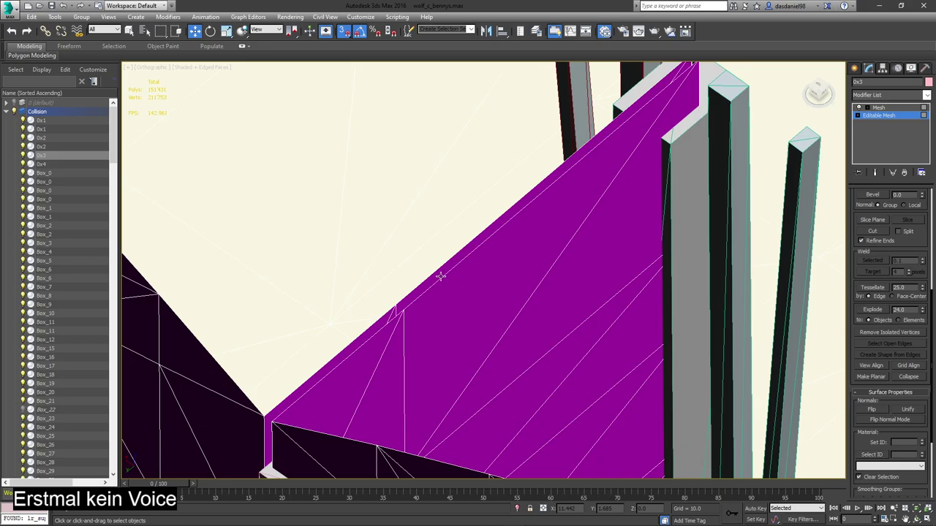
scroll(440, 276, down, 12)
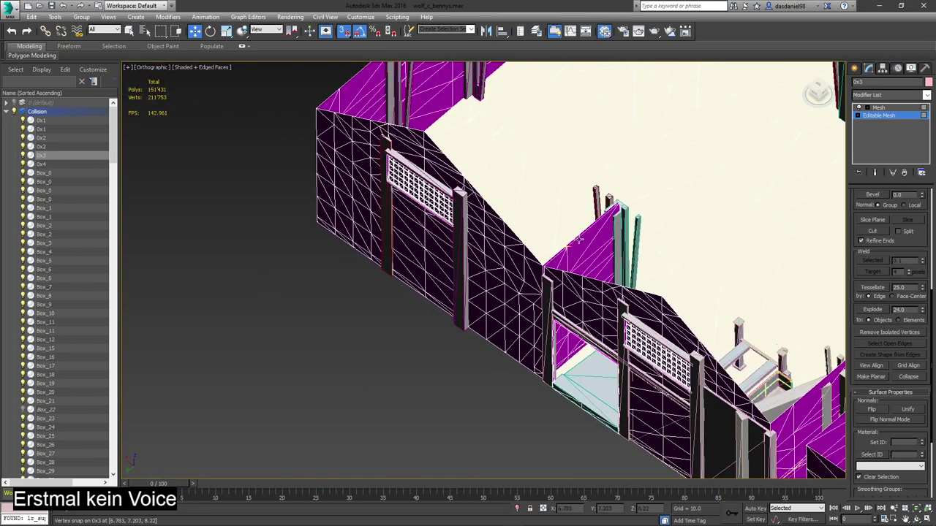
alt+middle_drag(464, 283, 313, 261)
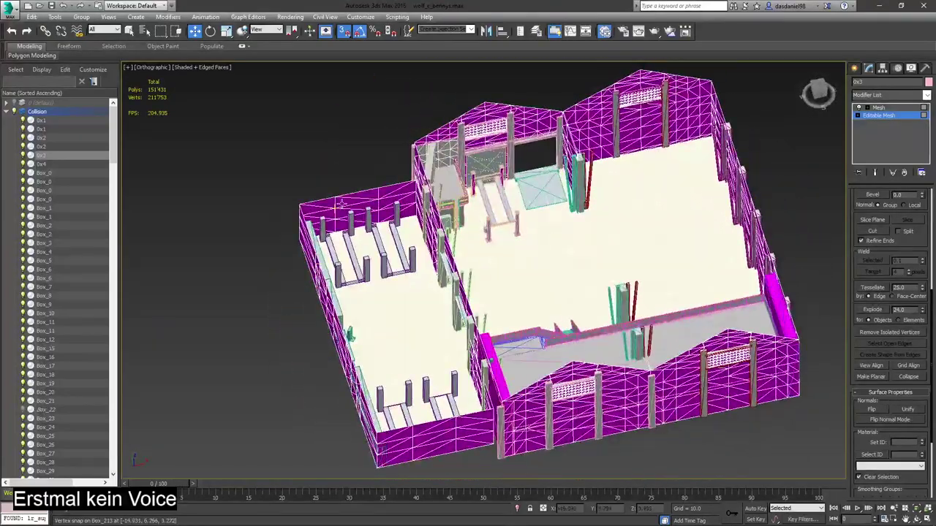
scroll(364, 214, up, 6)
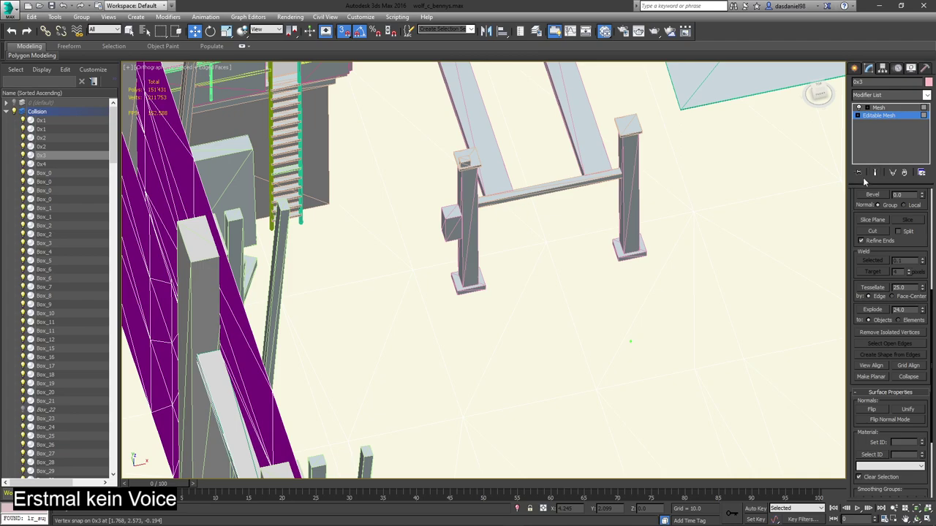
click(450, 214)
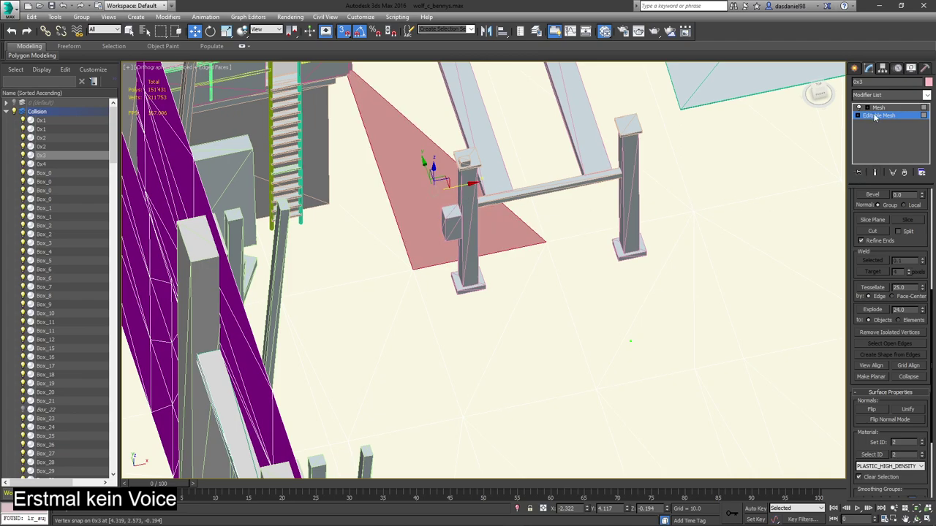
scroll(883, 209, up, 5)
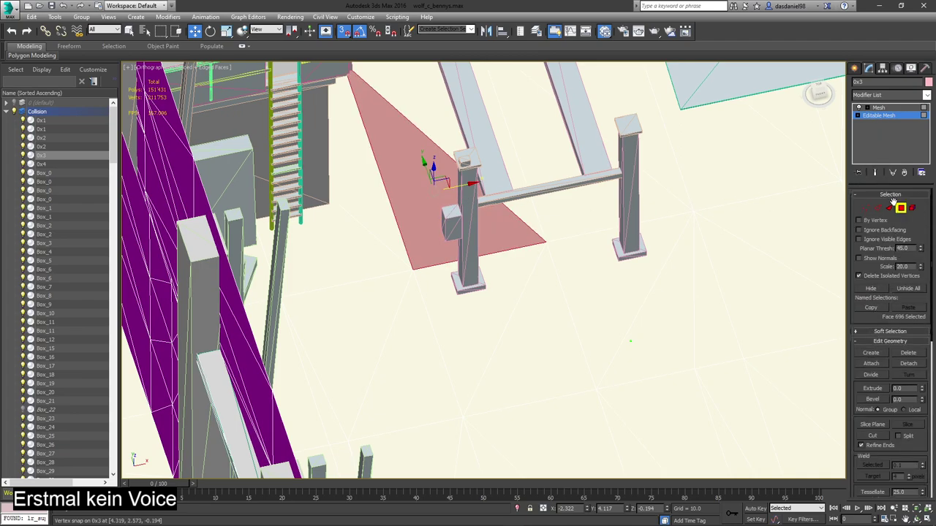
click(901, 208)
click(449, 222)
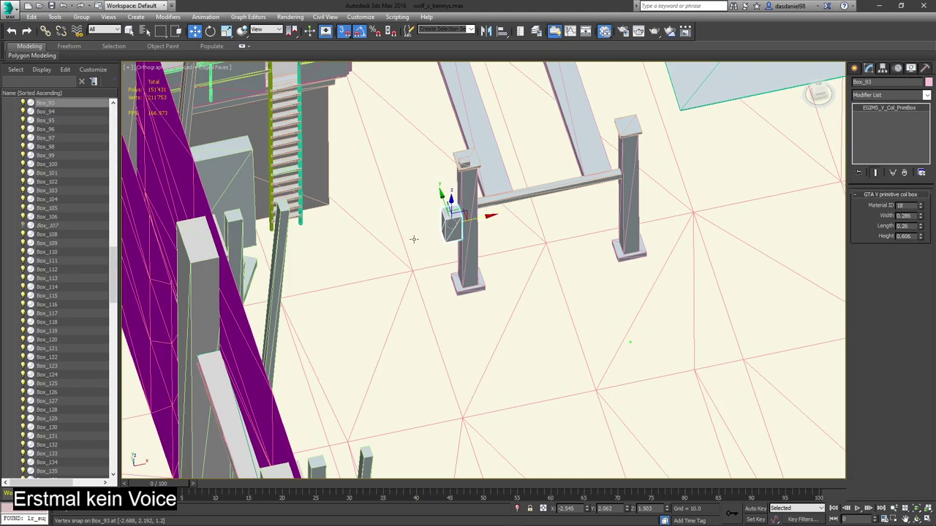
- Make one copy of the small box along the X axis, placing it near the double car lifts
scroll(409, 240, down, 3)
middle_drag(405, 240, 592, 202)
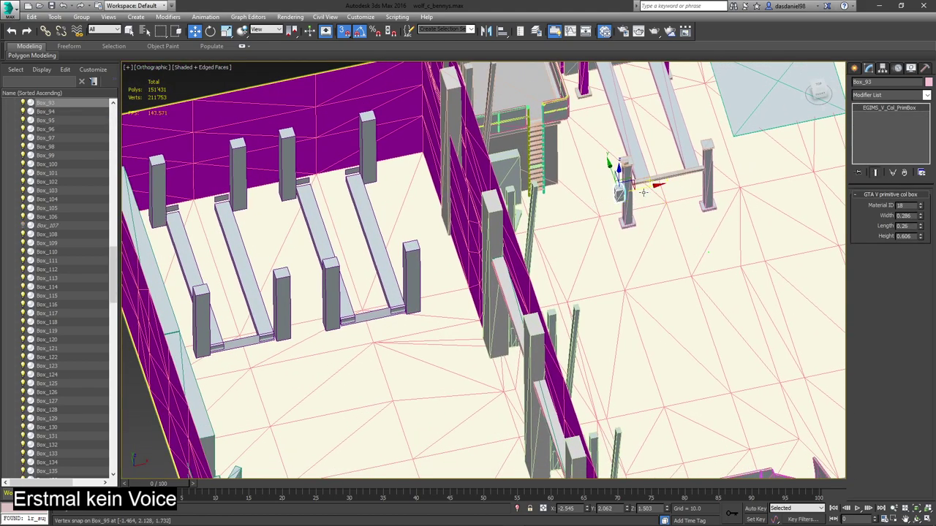
shift+drag(643, 188, 399, 276)
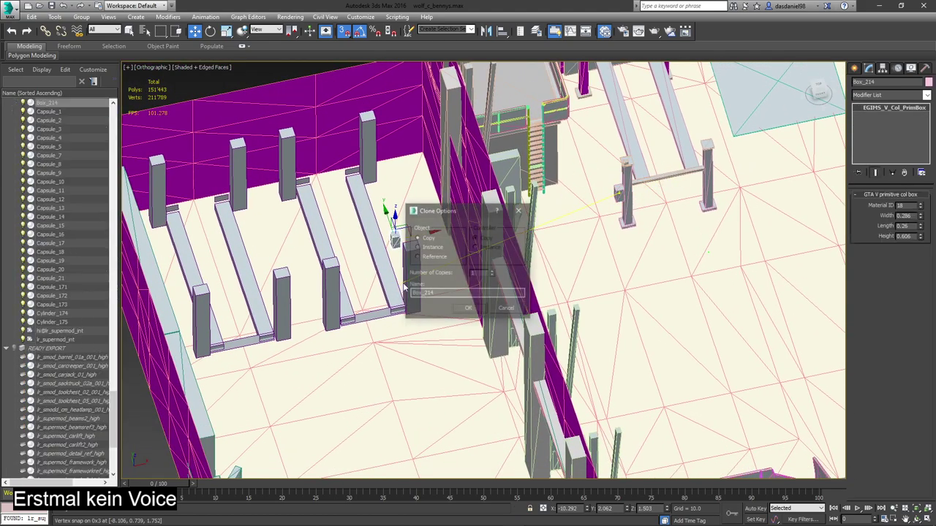
click(470, 312)
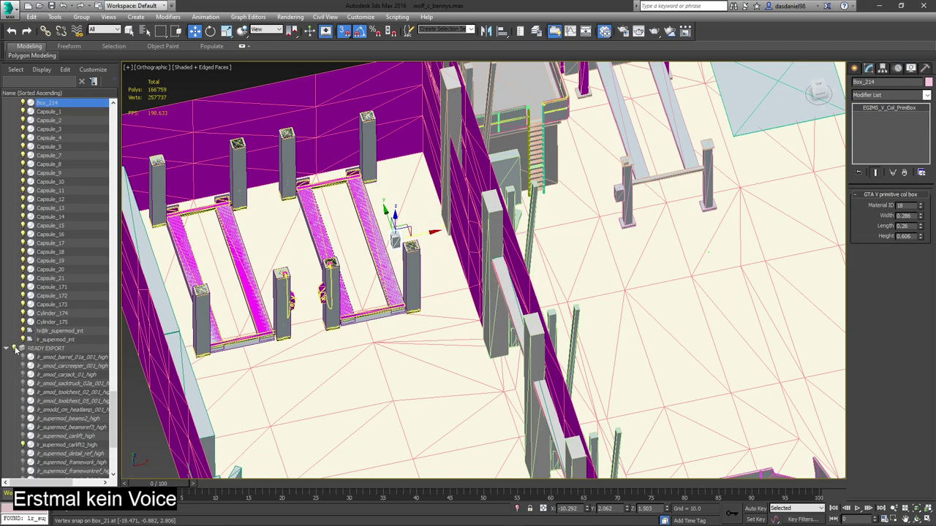
- Move the copied box close to the control unit on the inner post of the double car lifts
scroll(515, 241, up, 6)
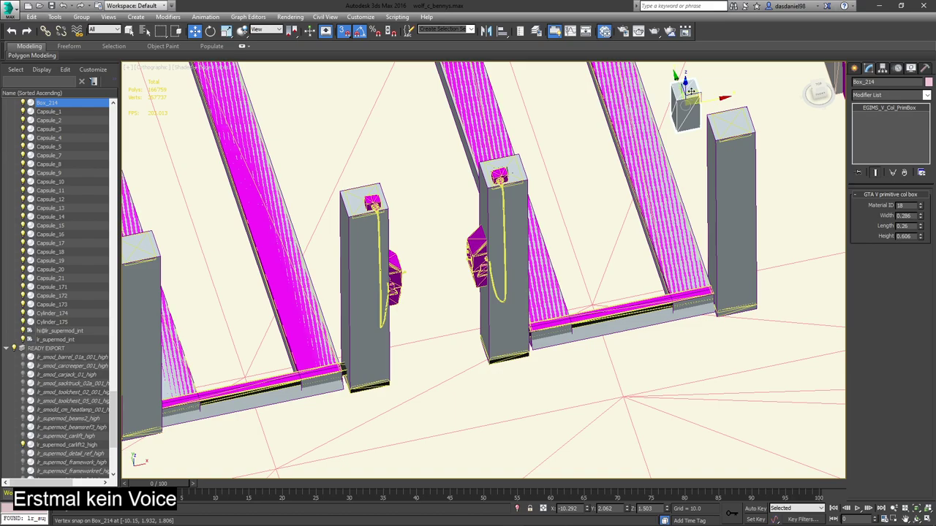
drag(690, 95, 478, 256)
scroll(461, 269, up, 4)
alt+middle_drag(460, 269, 497, 287)
scroll(488, 287, down, 2)
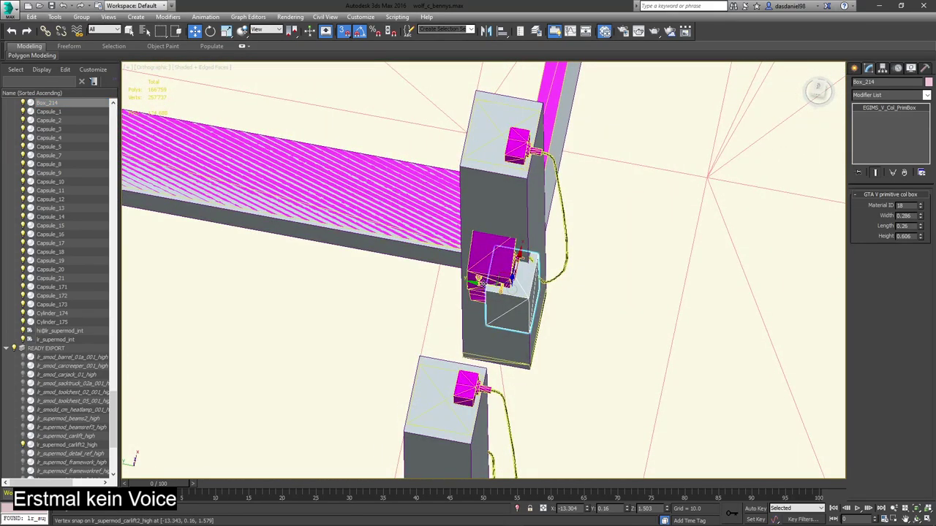
- Shift the copied box along Y to about 0.28 so it sits over the post's control unit
mouse_move(484, 286)
mouse_down()
mouse_move(462, 281)
mouse_move(494, 278)
mouse_move(484, 278)
mouse_up()
scroll(484, 226, up, 1)
scroll(449, 247, down, 5)
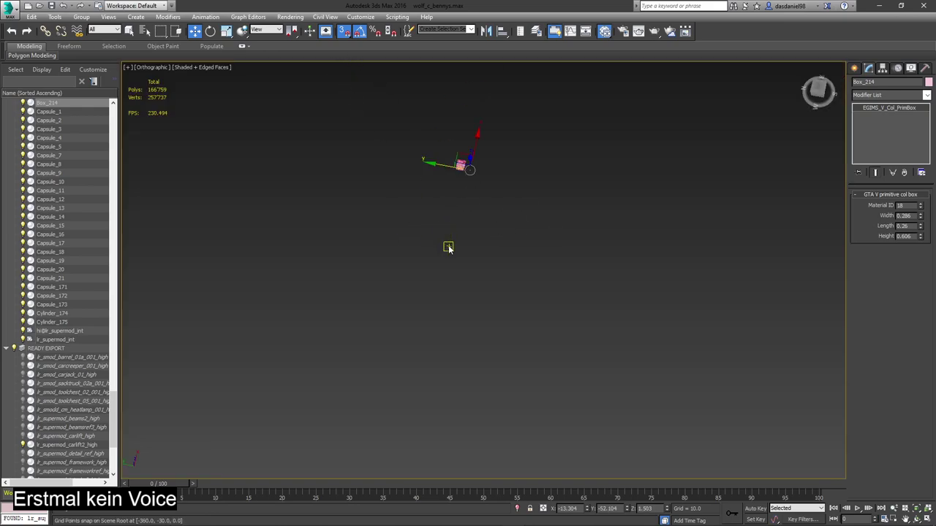
scroll(460, 171, up, 8)
drag(507, 177, 300, 126)
scroll(226, 100, up, 5)
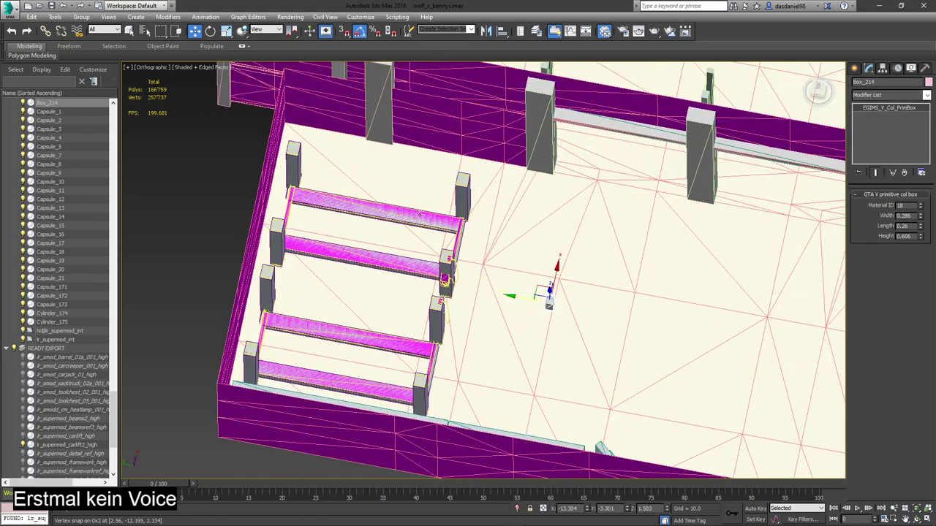
scroll(457, 254, up, 4)
drag(676, 376, 389, 341)
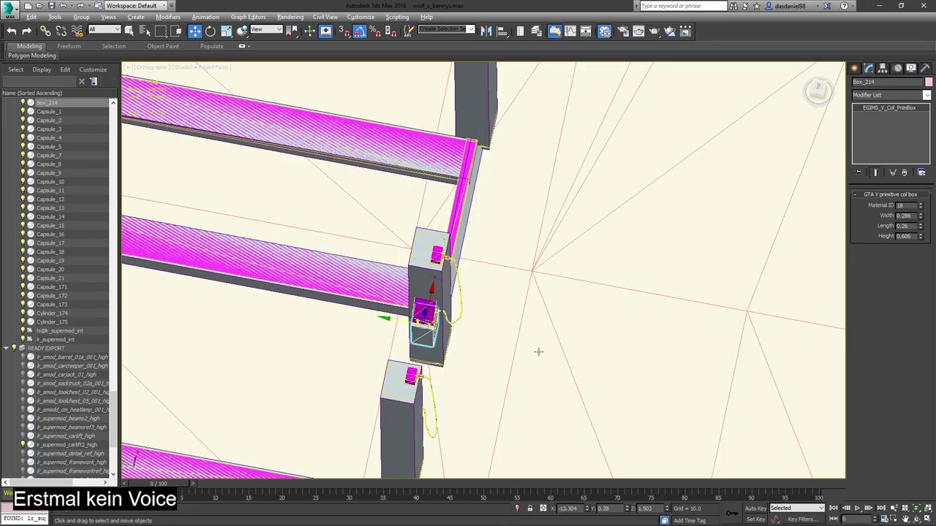
- Fine-adjust the copied box's height on the lift post to about Z 1.48
alt+middle_drag(539, 352, 455, 331)
scroll(440, 338, up, 5)
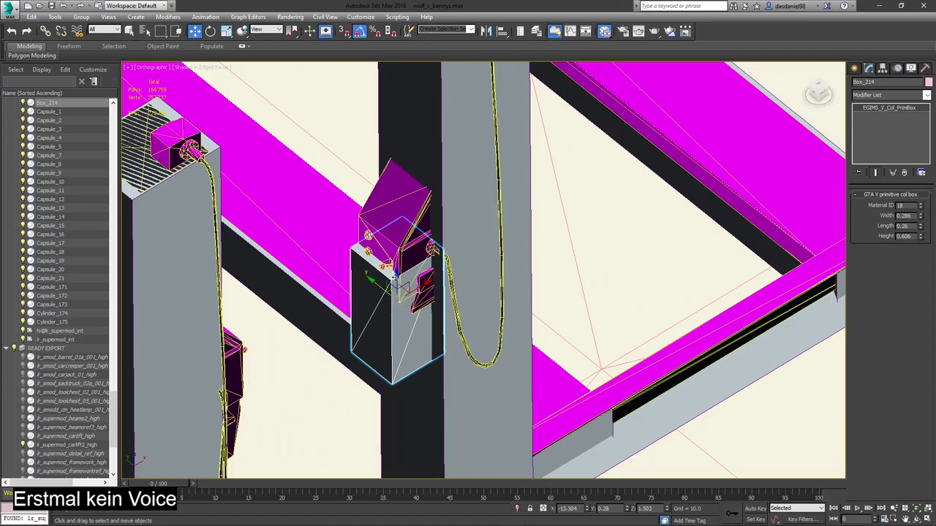
drag(396, 282, 404, 237)
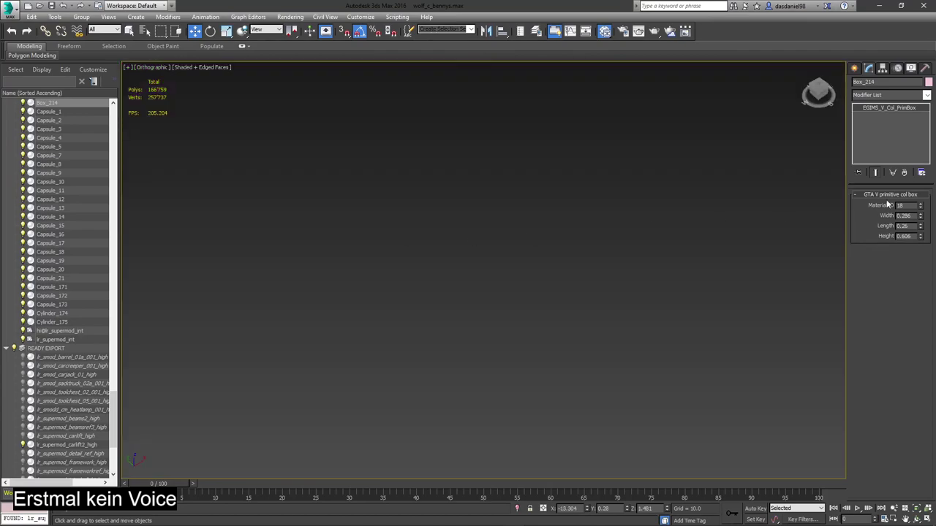
scroll(383, 248, down, 3)
key(z)
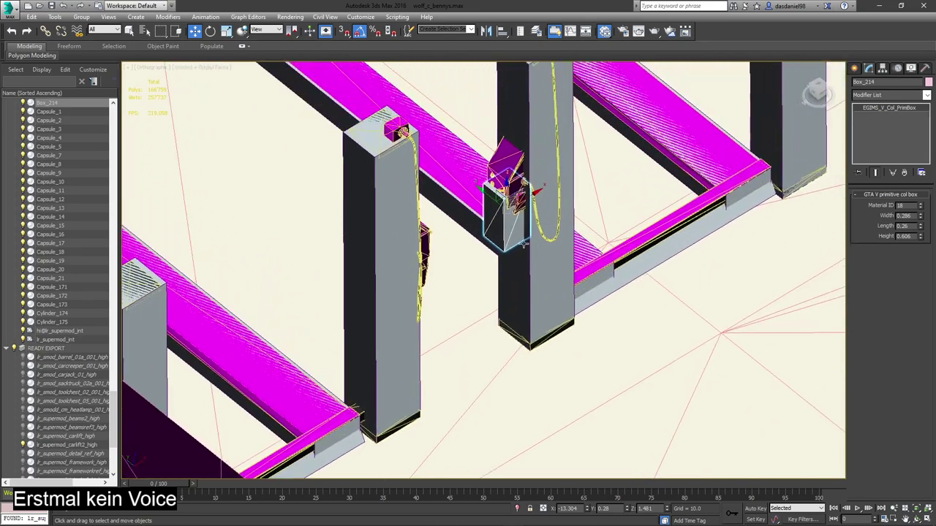
- Resize the copied box to length 0.36 and height 0.906, keeping width 0.286, and raise it to about Z 1.776
click(921, 218)
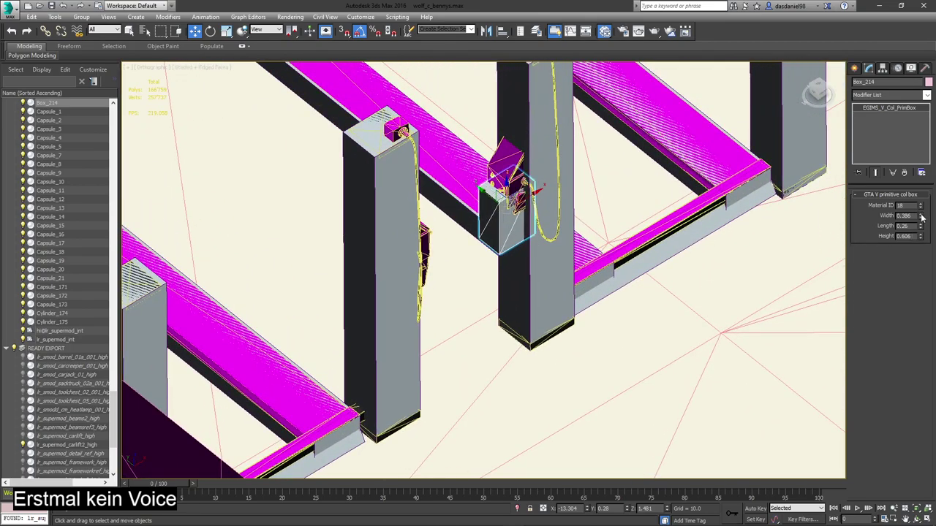
drag(921, 217, 921, 224)
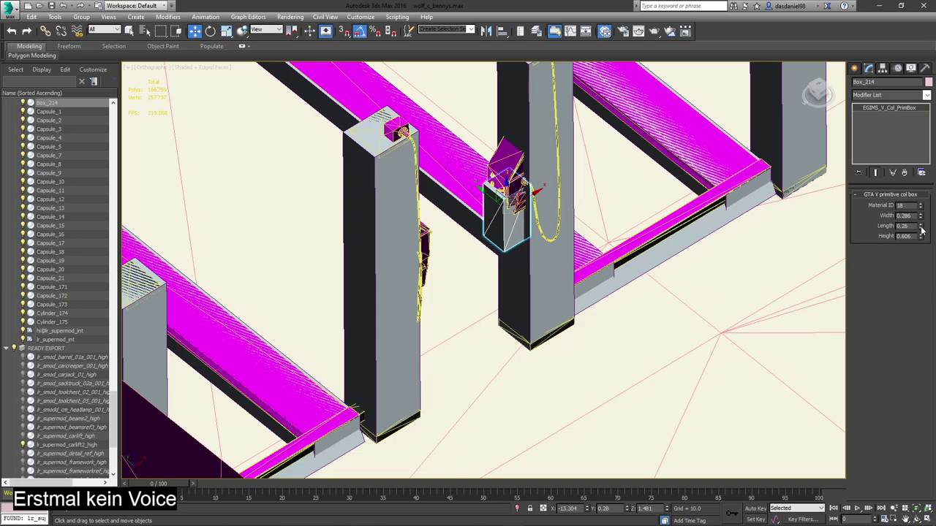
click(921, 229)
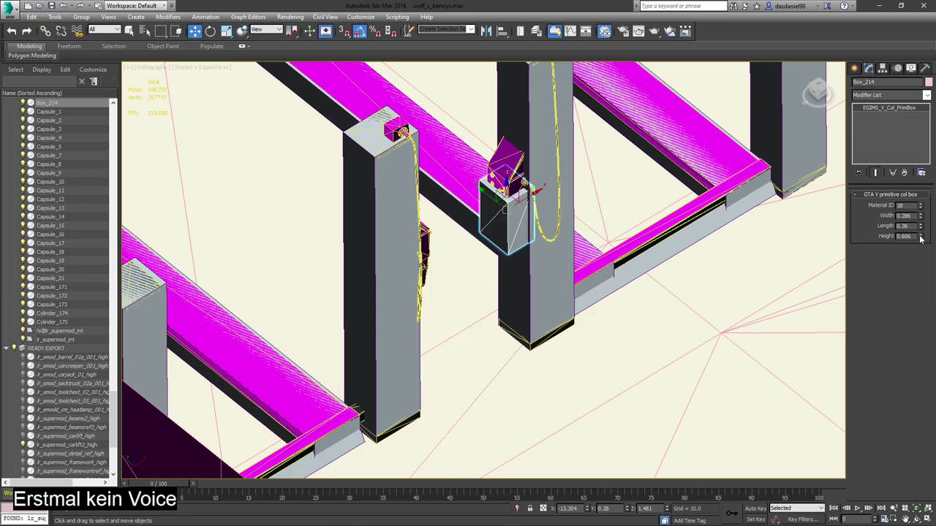
drag(920, 238, 920, 239)
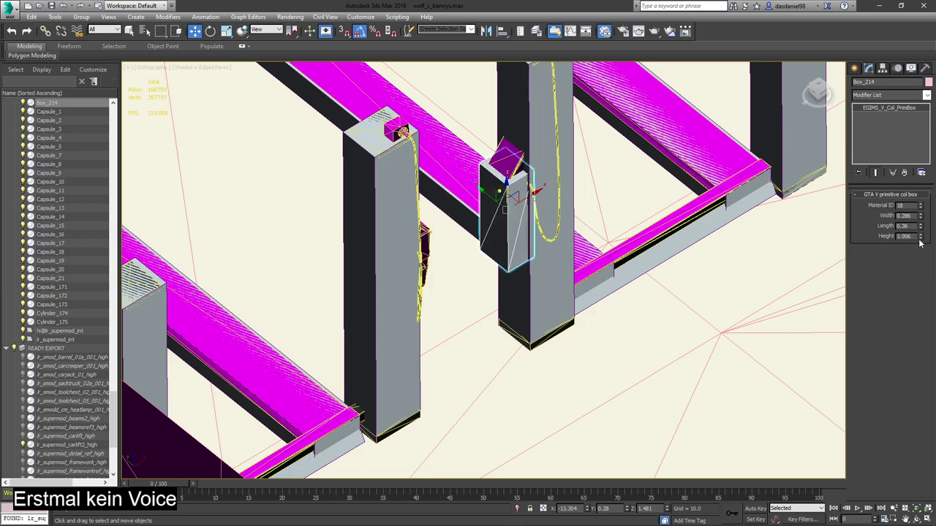
click(920, 238)
drag(510, 189, 513, 165)
- Copy the resized box along X onto the neighbouring lift post's control unit, at about X -14.3
alt+middle_drag(533, 169, 513, 208)
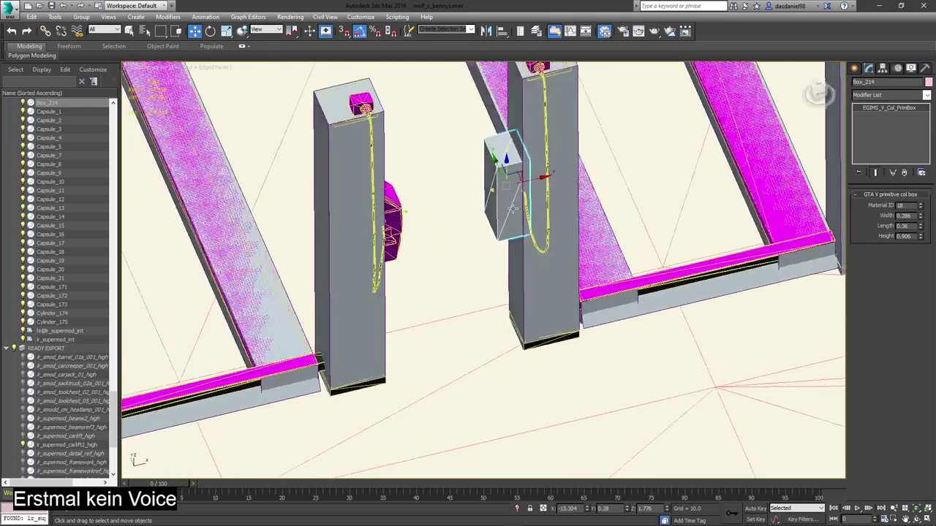
scroll(512, 209, down, 5)
shift+drag(530, 197, 481, 209)
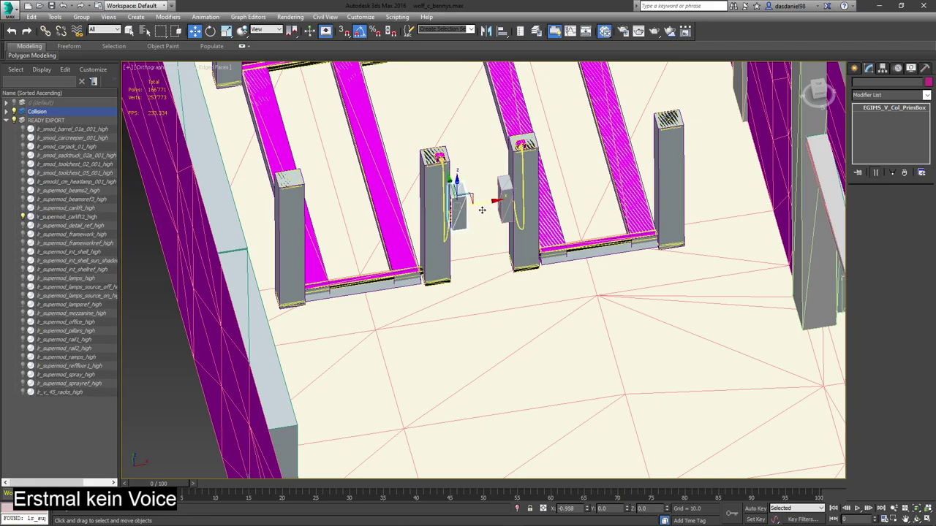
click(471, 309)
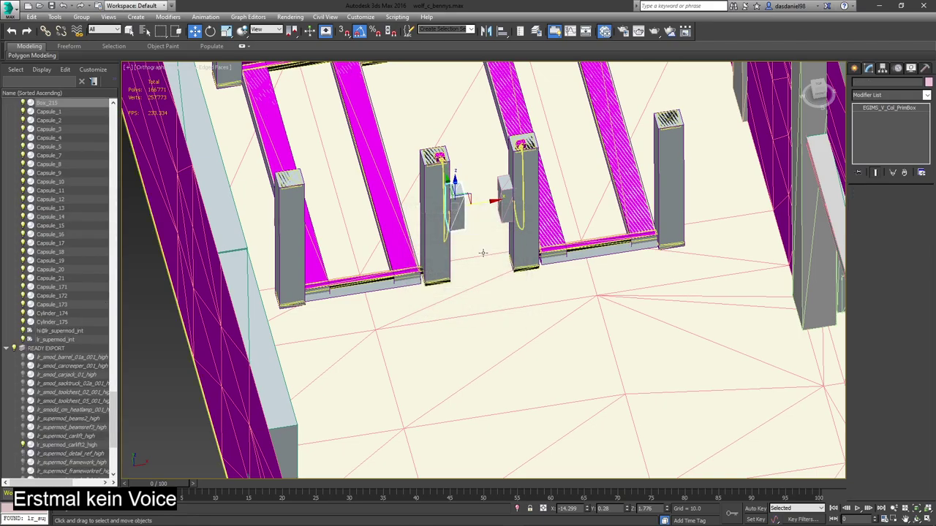
alt+middle_drag(481, 253, 464, 255)
scroll(443, 207, up, 5)
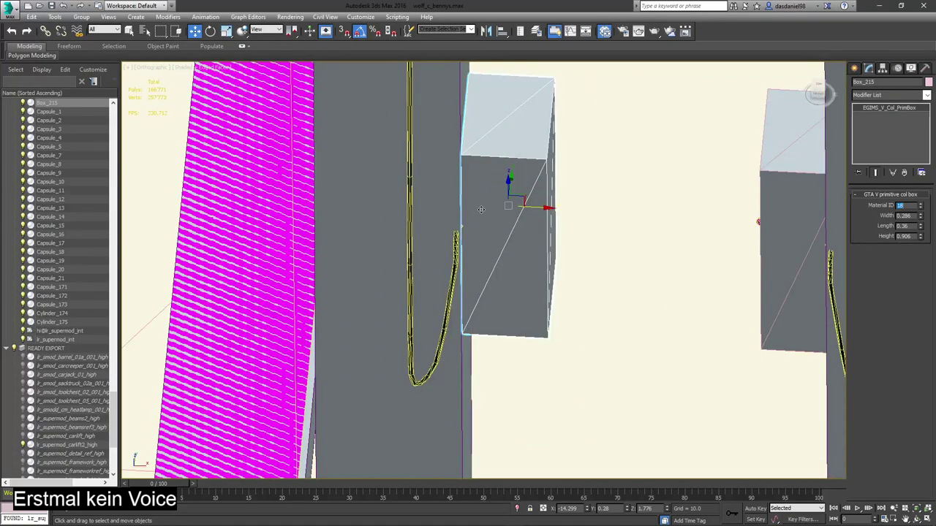
scroll(481, 210, down, 5)
- Copy both control-unit collision boxes together along Y to the matching posts of the other car lift
ctrl+click(535, 214)
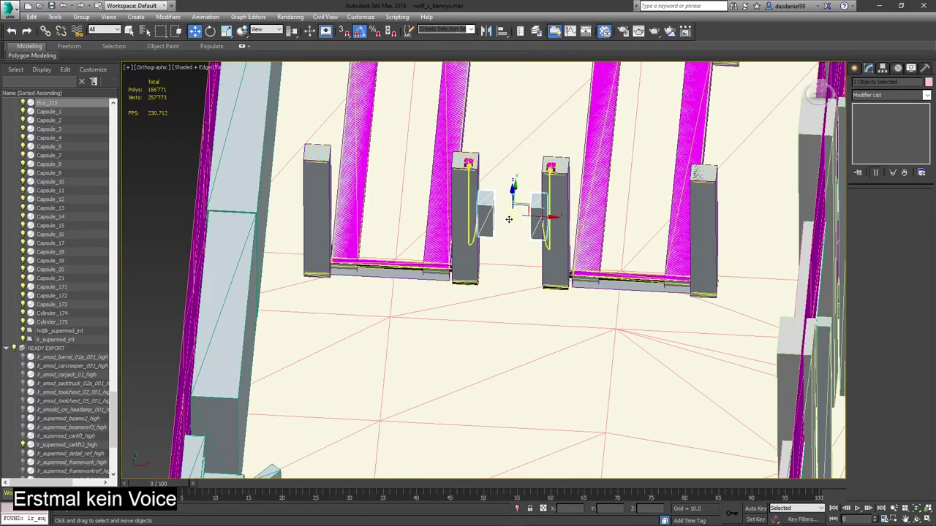
scroll(509, 219, down, 8)
alt+middle_drag(512, 220, 541, 222)
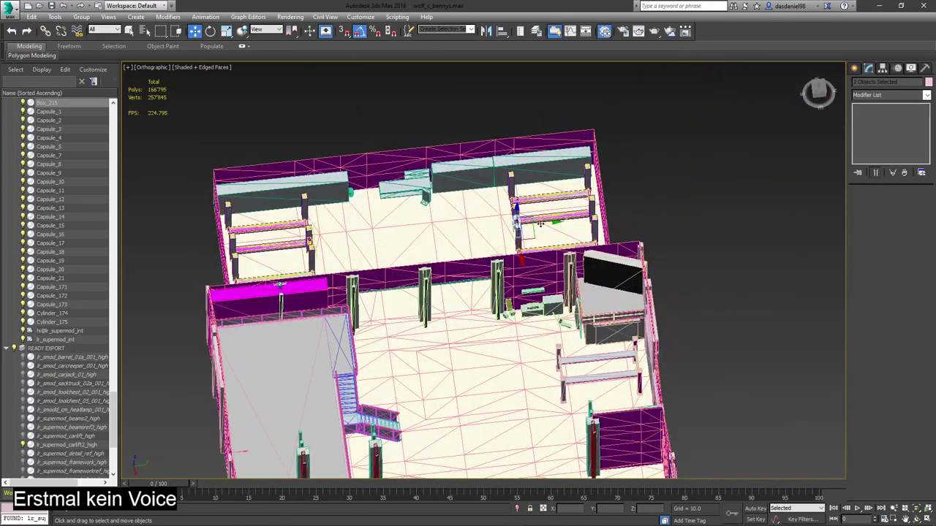
mouse_move(540, 224)
shift+mouse_down()
mouse_move(323, 242)
mouse_move(333, 247)
shift+mouse_up()
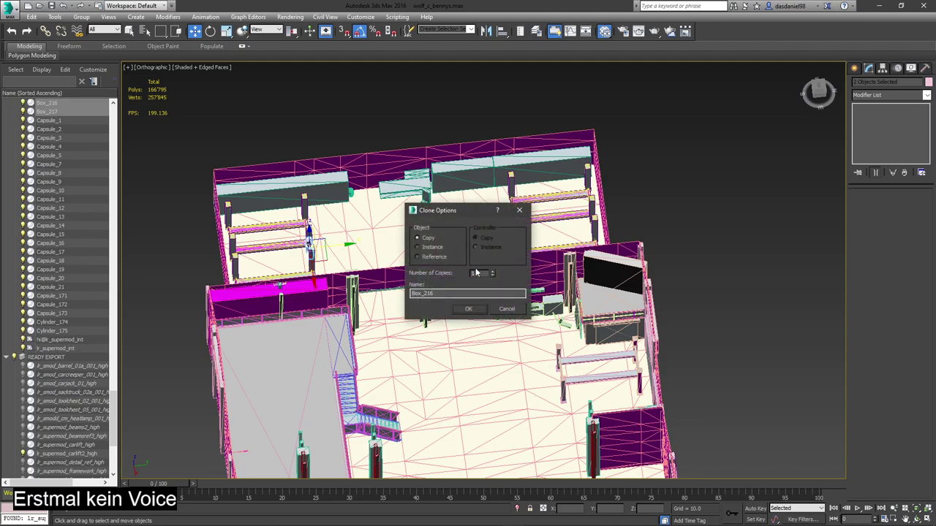
click(469, 308)
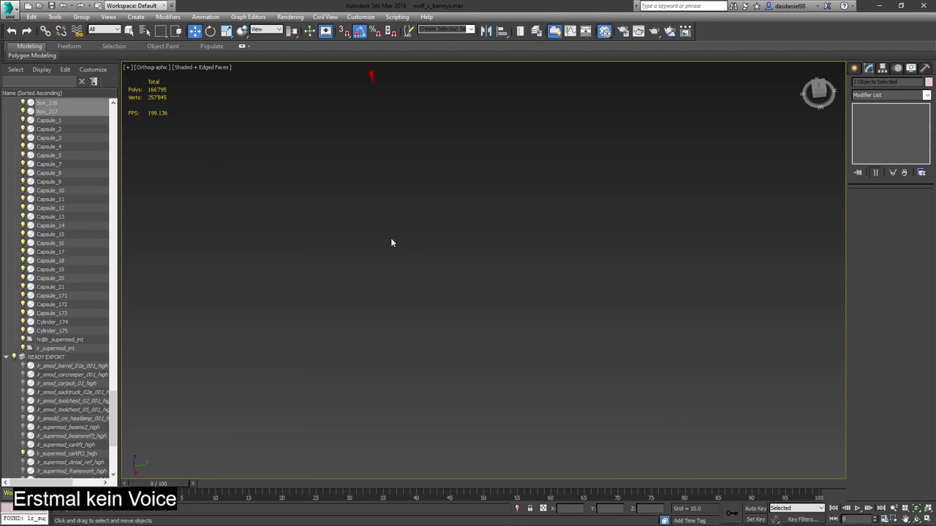
- Shift the two copied boxes about 0.151 along Y so they cover the second lift's control units
scroll(385, 156, up, 5)
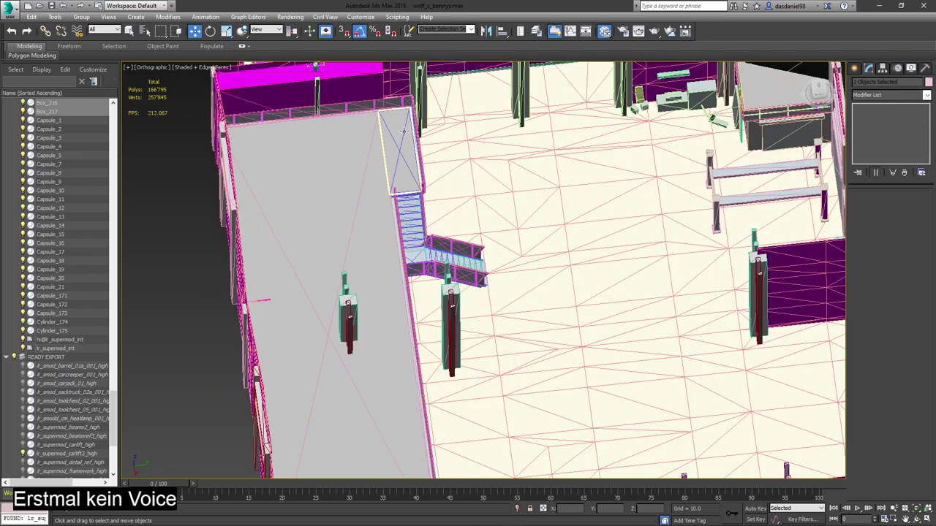
middle_drag(405, 134, 483, 357)
scroll(429, 198, up, 6)
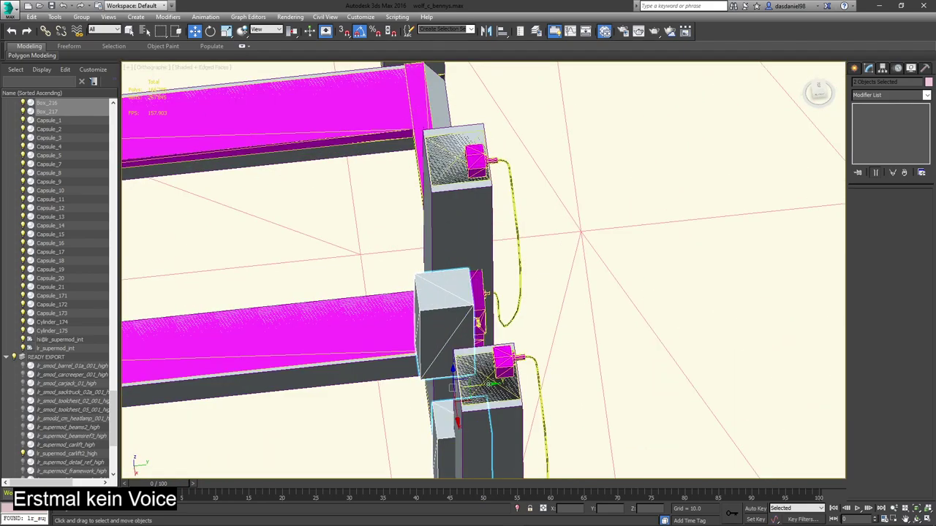
drag(488, 384, 512, 383)
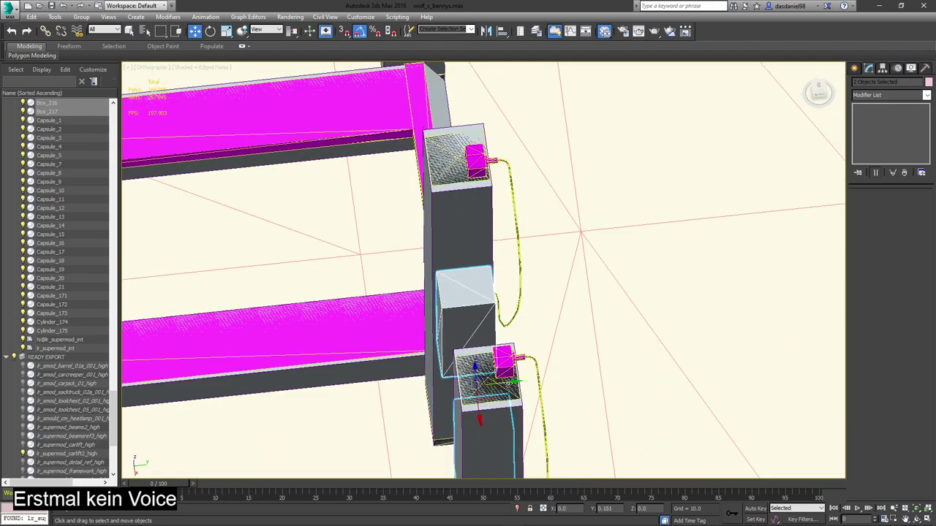
- Inspect the placed control-unit boxes and the surrounding garage collision from several angles and distances
scroll(520, 374, down, 8)
alt+middle_drag(580, 384, 490, 301)
scroll(533, 371, up, 8)
scroll(546, 371, down, 8)
scroll(551, 378, down, 6)
scroll(548, 320, up, 8)
scroll(548, 319, down, 10)
scroll(490, 301, up, 6)
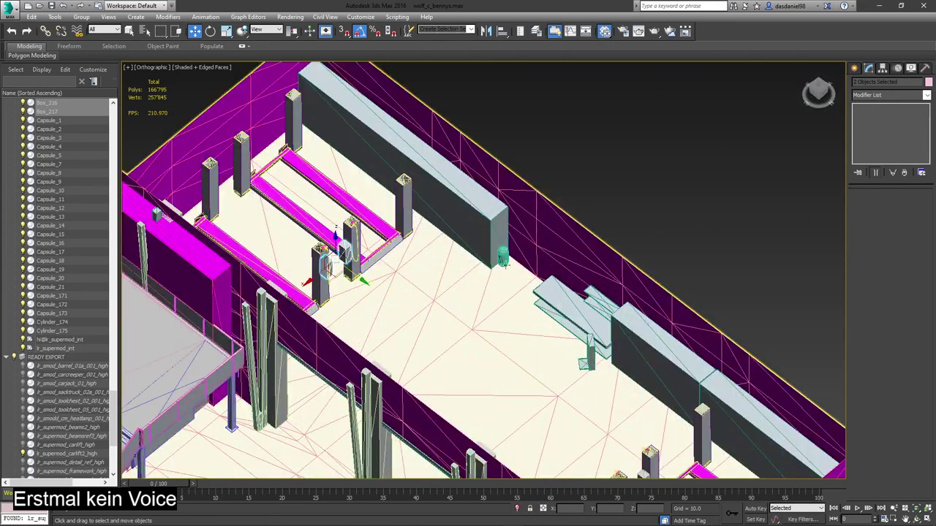
scroll(502, 259, up, 5)
scroll(501, 257, down, 5)
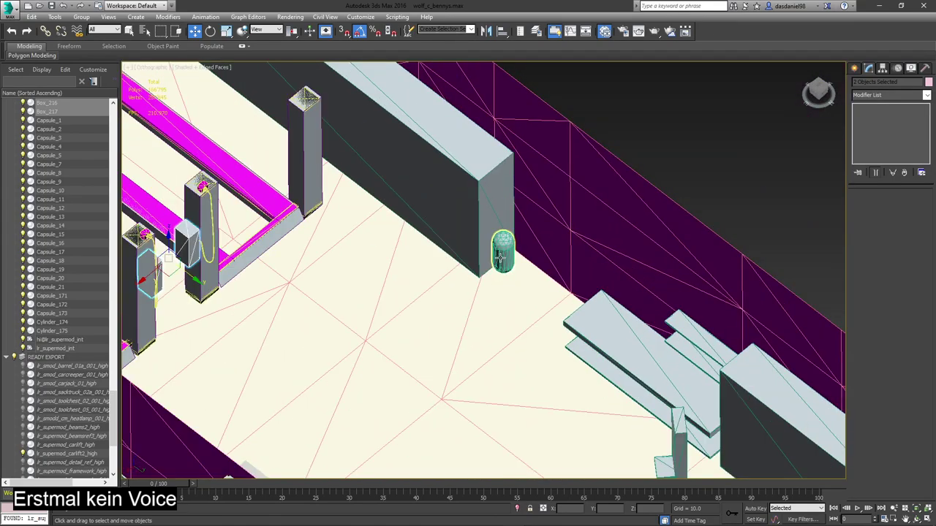
scroll(502, 256, down, 5)
scroll(502, 256, down, 5)
alt+middle_drag(501, 256, 401, 282)
alt+middle_drag(521, 261, 467, 269)
scroll(473, 276, up, 5)
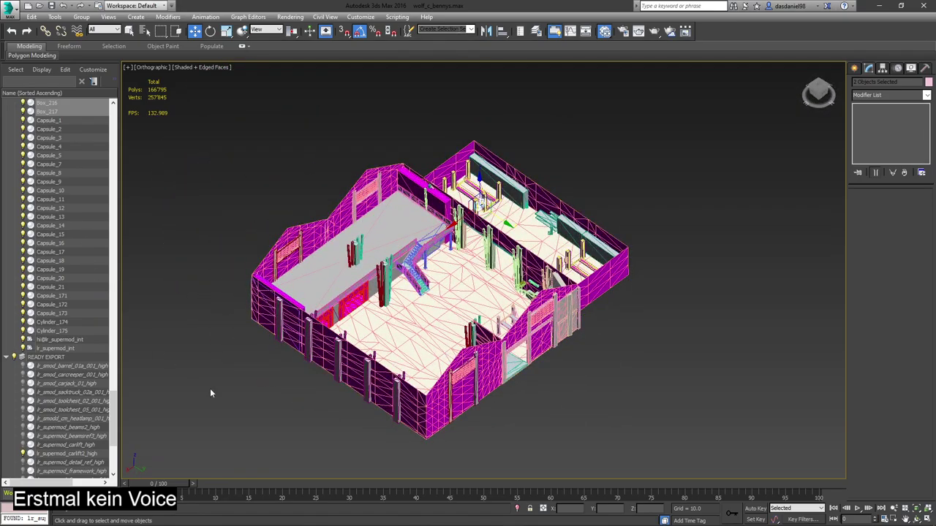
- Unhide the roof collision box Box_212 in the object hierarchy and collapse the 0x3 and lr_supermod_int branches
click(108, 494)
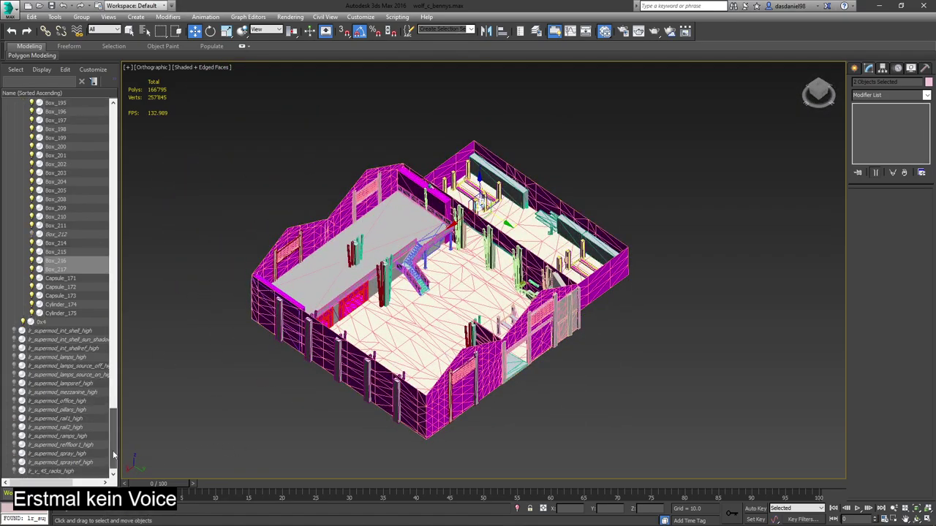
mouse_move(115, 457)
mouse_down()
mouse_move(117, 354)
mouse_move(117, 447)
mouse_up()
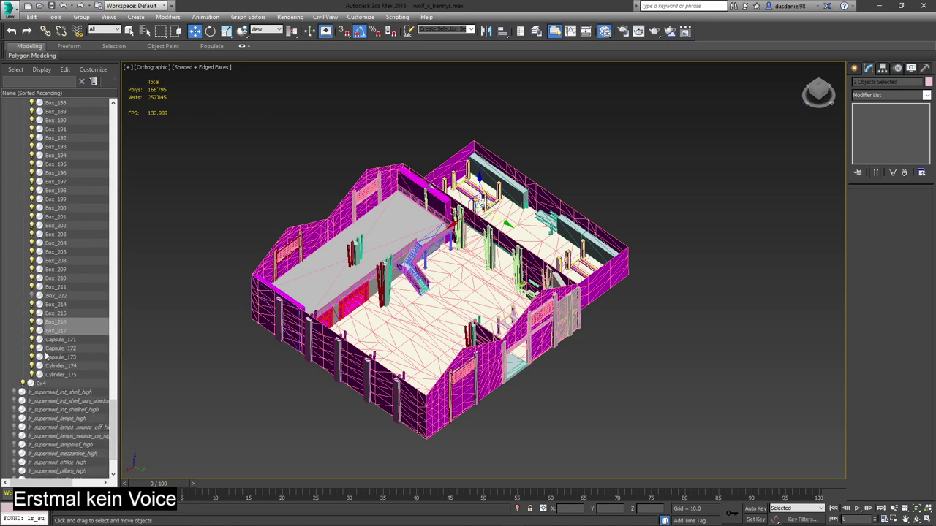
click(32, 295)
click(32, 296)
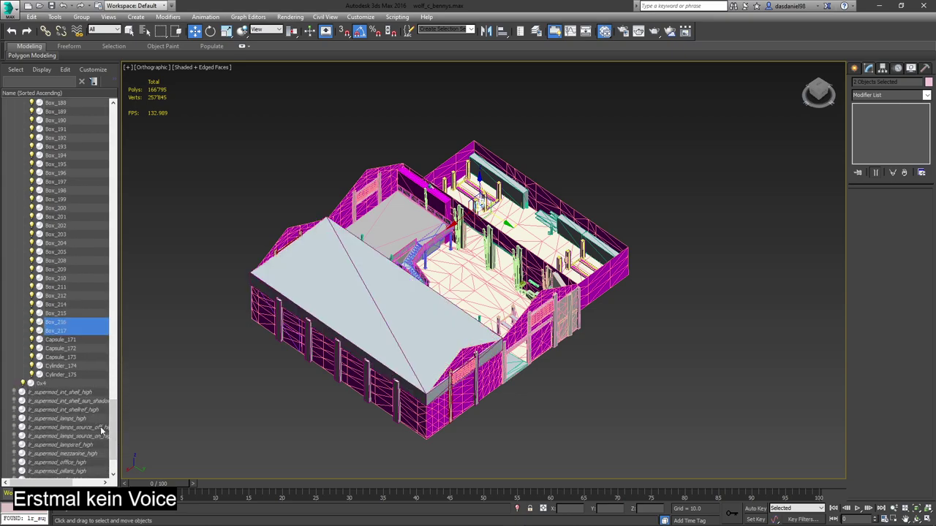
drag(114, 420, 111, 155)
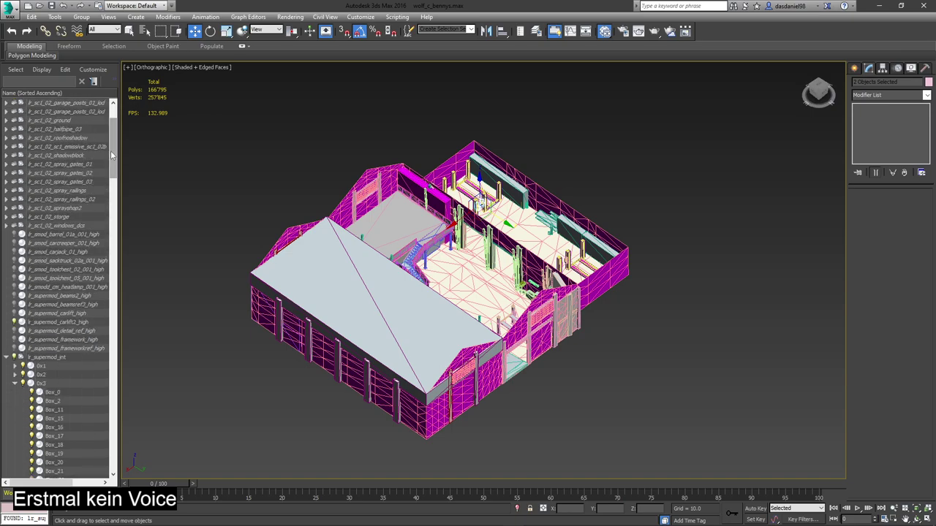
click(18, 386)
click(9, 357)
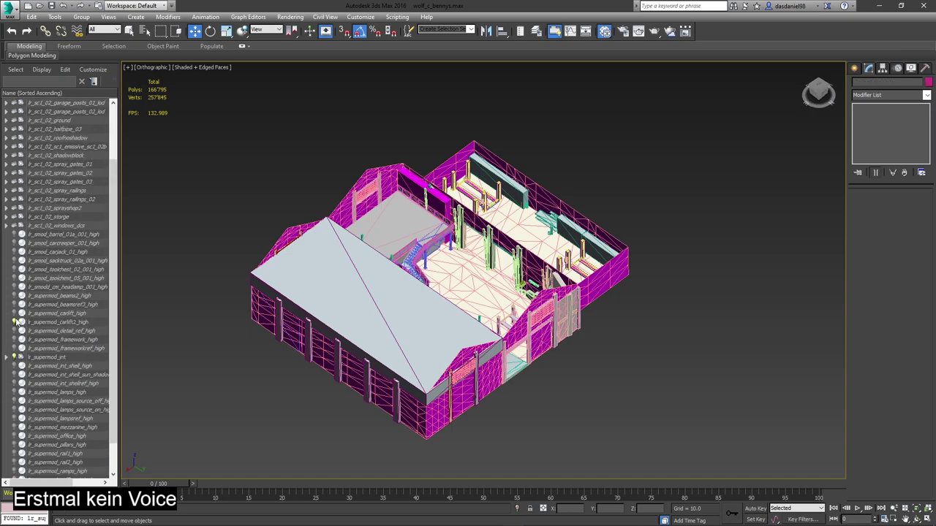
- Hide and freeze the READY EXPORT layer, and save the scene
click(91, 494)
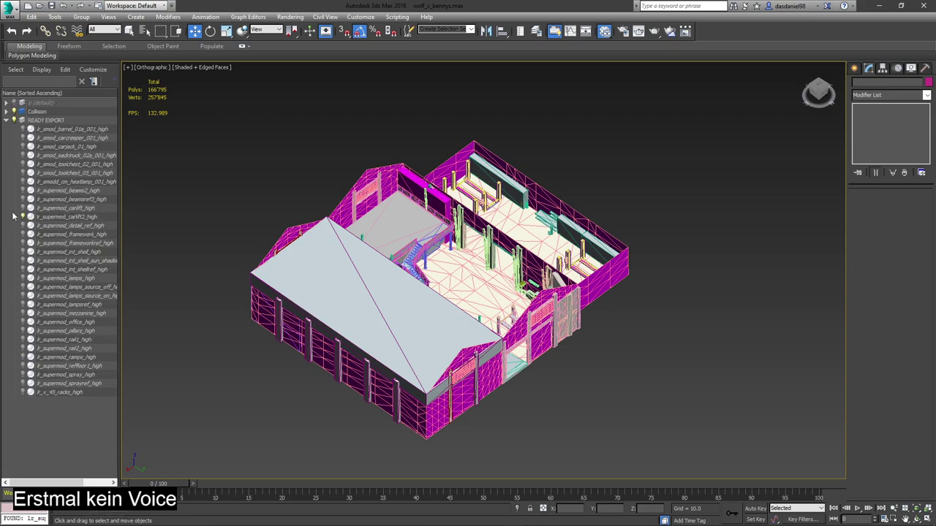
click(18, 121)
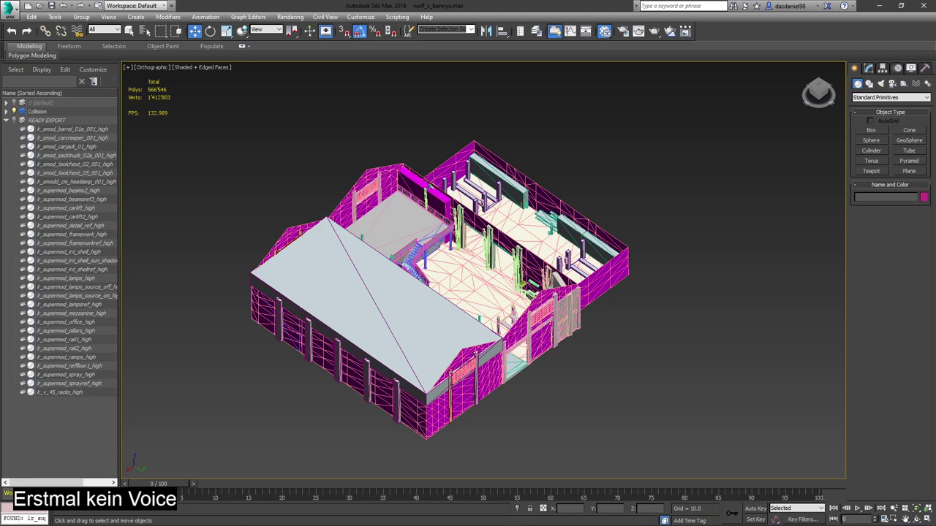
drag(26, 482, 69, 482)
click(111, 122)
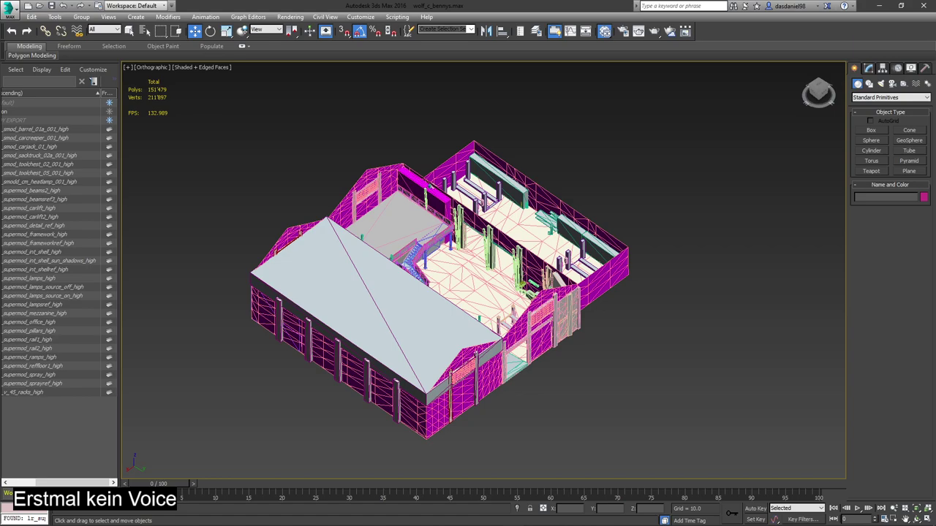
key(ctrl+s)
drag(67, 483, 41, 483)
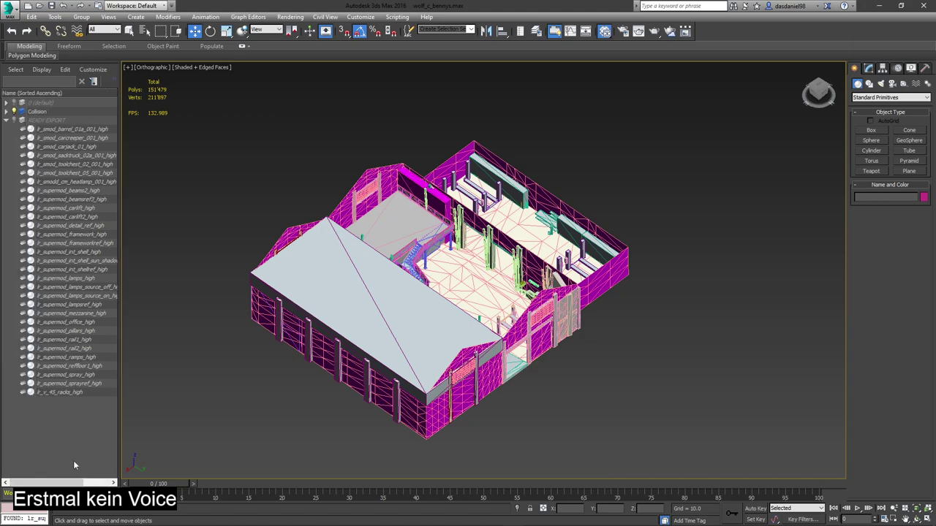
- Reparent Box_213 in the hierarchy as a direct child of lr_supermod_int, beside 0x1 to 0x4
click(98, 495)
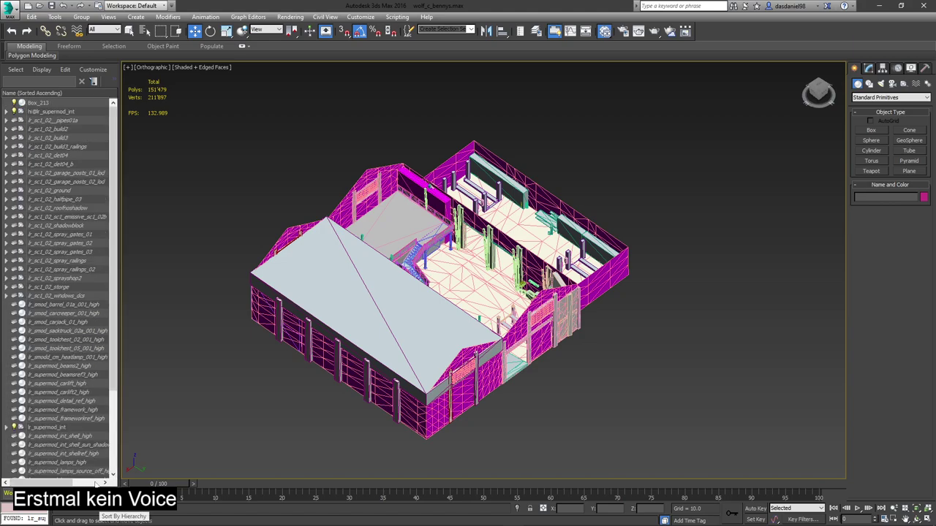
click(45, 104)
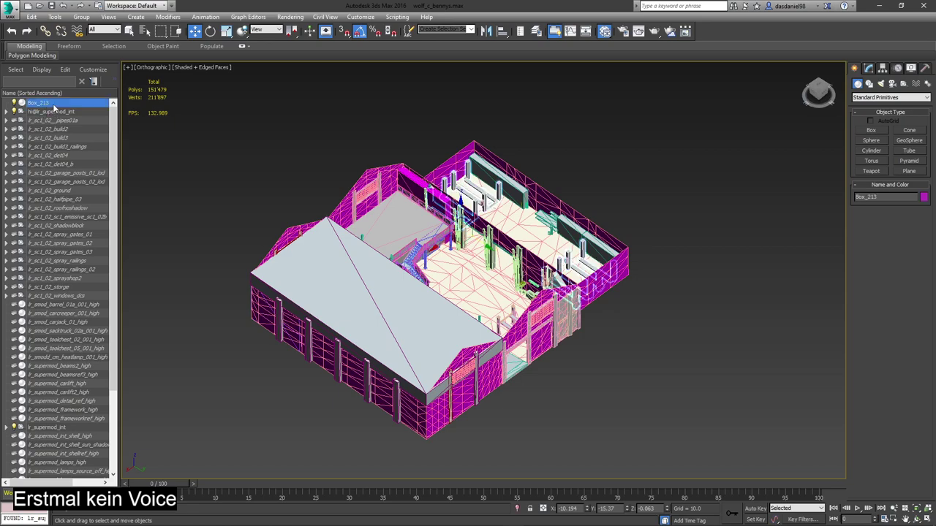
drag(56, 105, 46, 454)
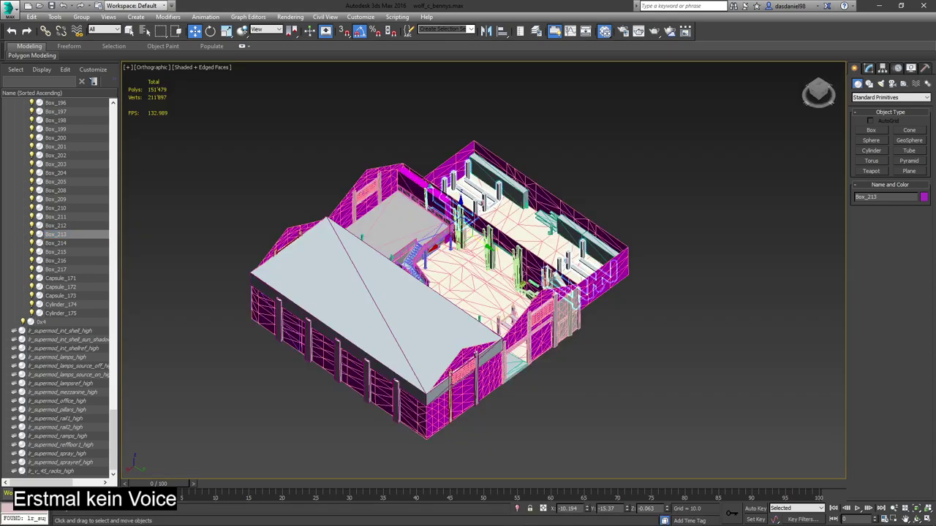
drag(65, 232, 44, 322)
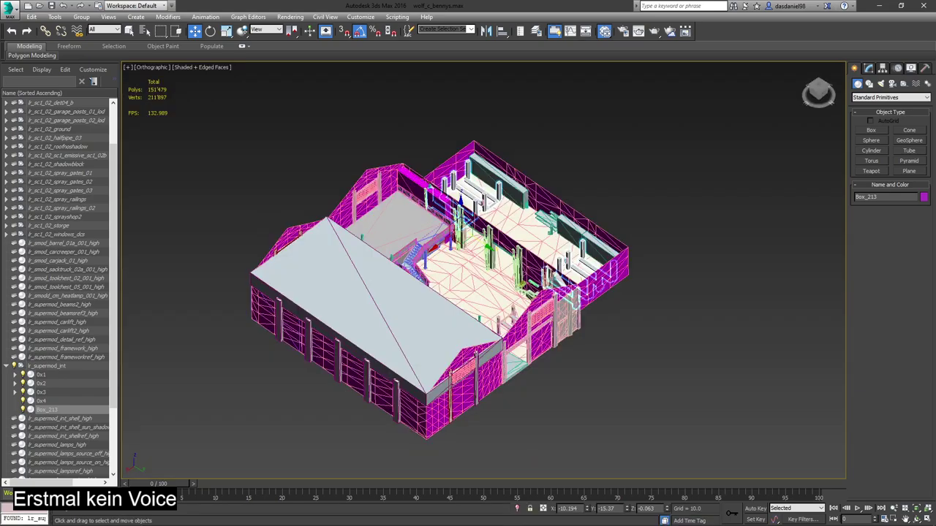
- Rename Box_213 under lr_supermod_int as 0x5
click(47, 411)
click(52, 411)
text(lx5)
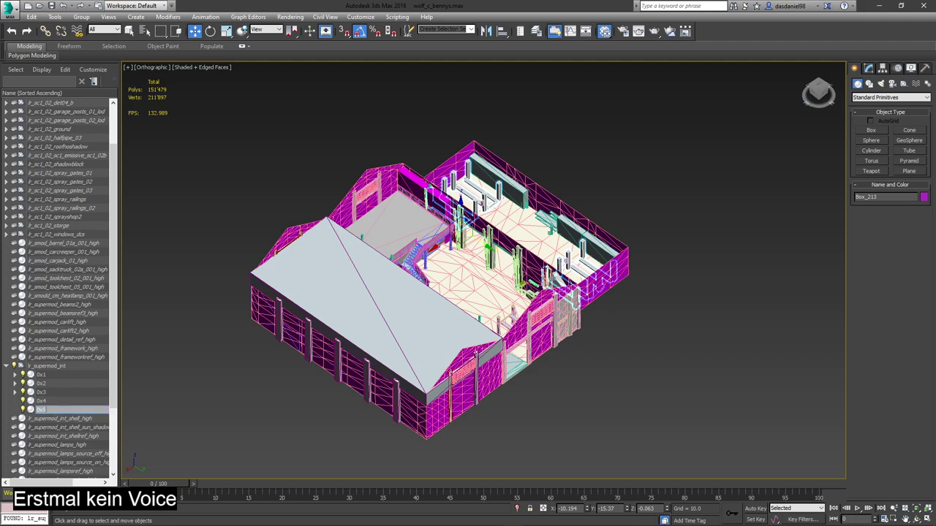
key(Return)
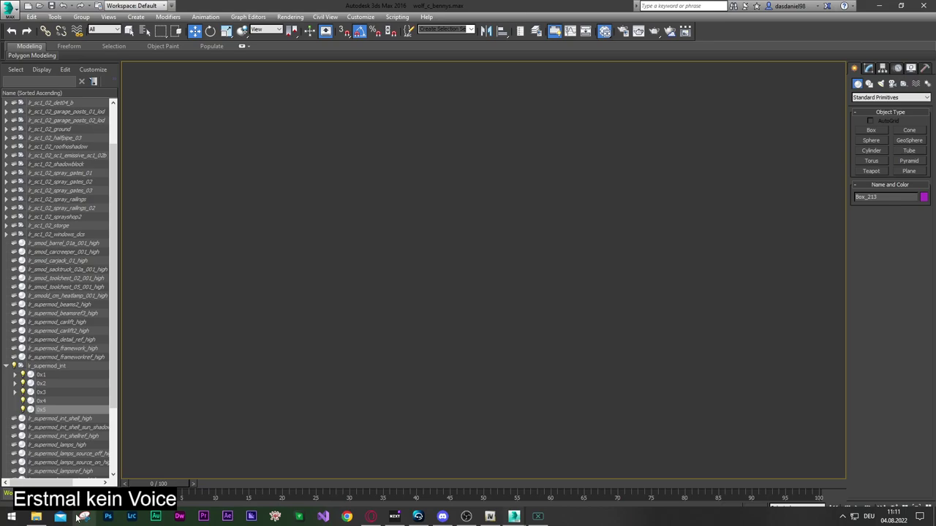
- Start the local altv-server.exe and launch the alt:V Multiplayer client
mouse_move(43, 519)
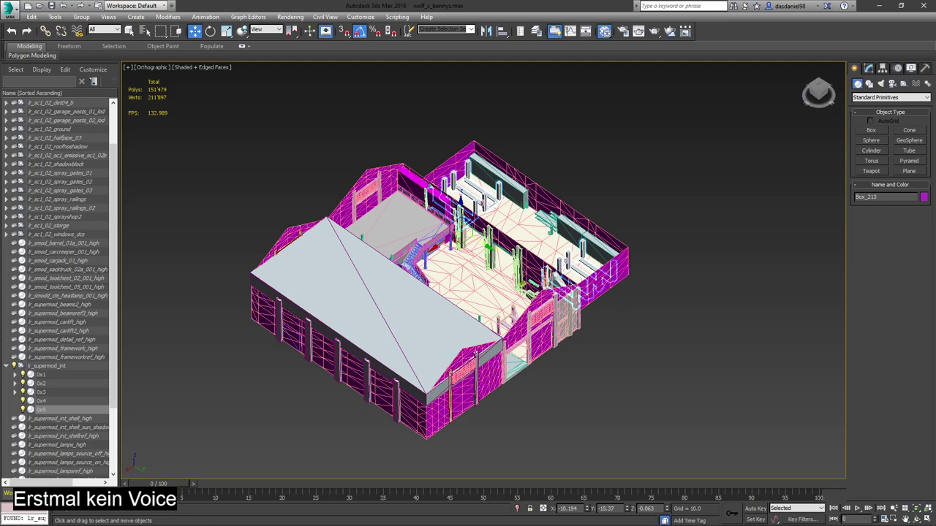
mouse_move(347, 522)
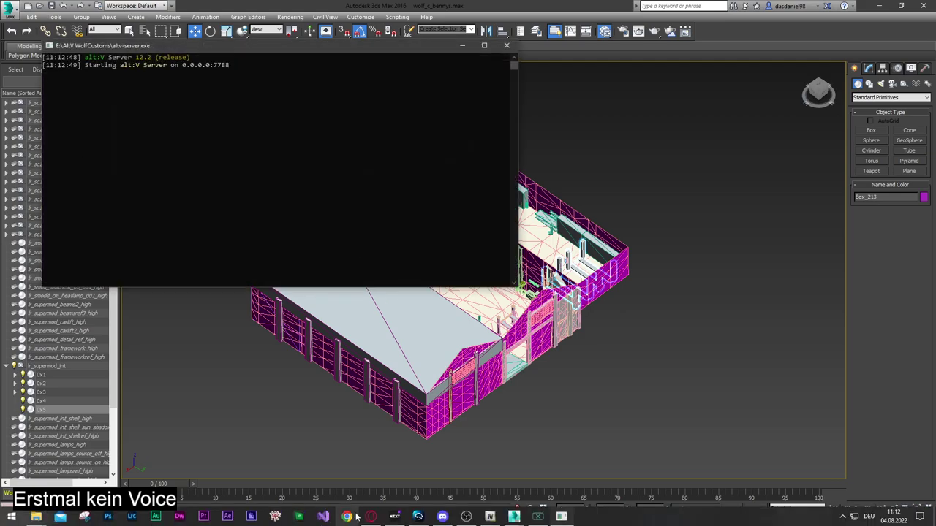
click(305, 521)
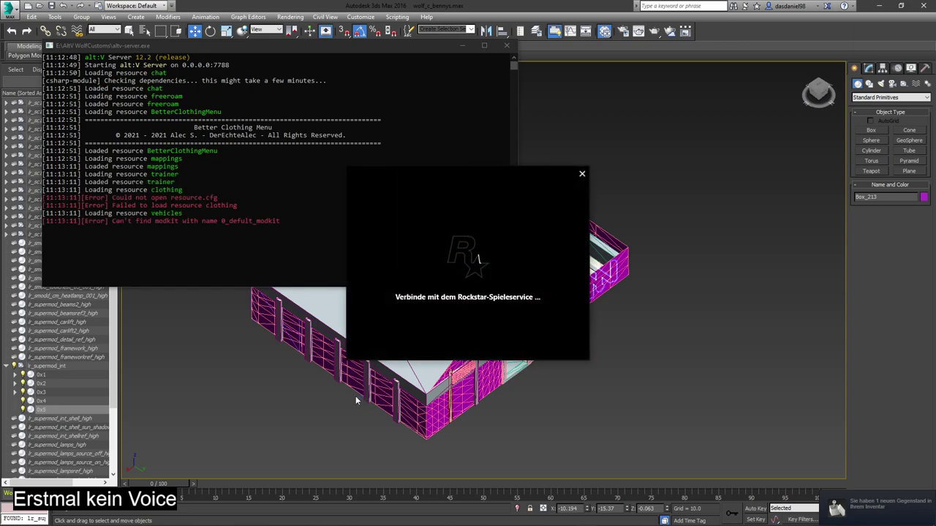
click(358, 398)
click(298, 414)
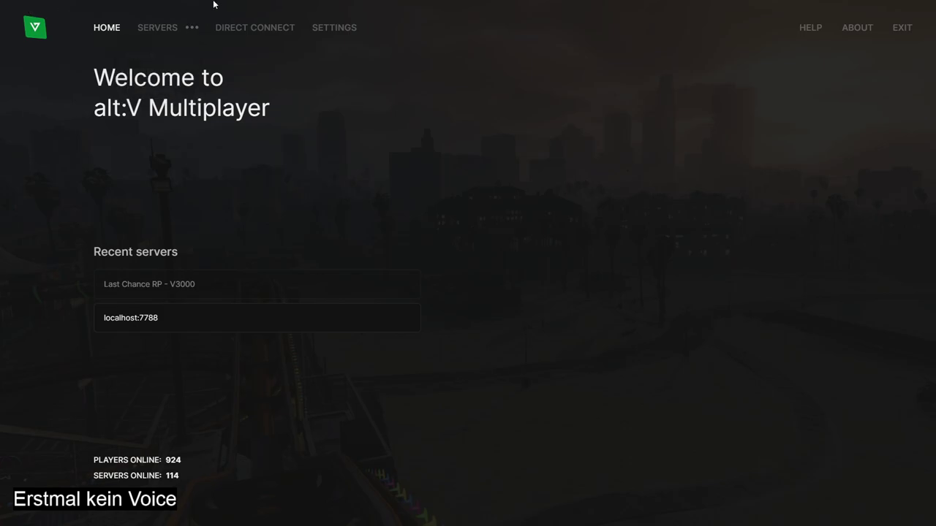
- Check the altv-server.exe console for its startup status and return to the alt:V Multiplayer client
key(alt+Tab)
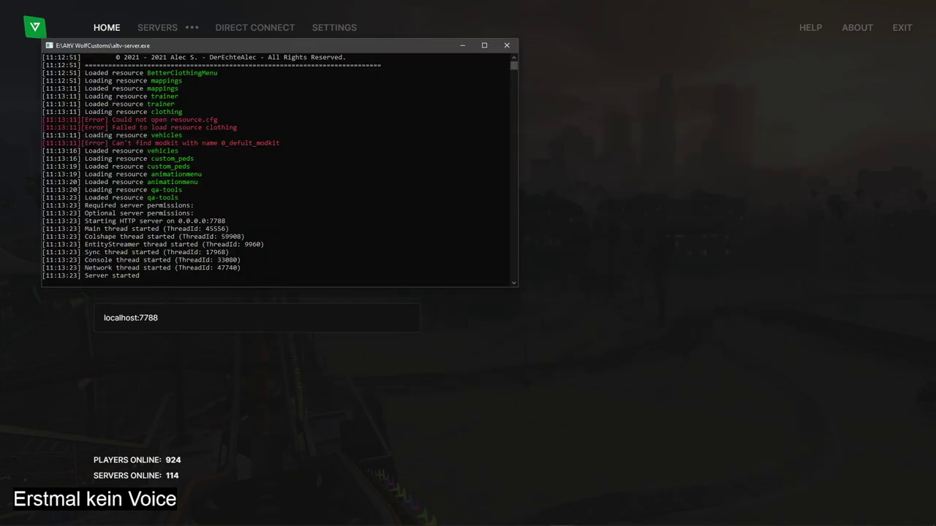
key(alt+Tab)
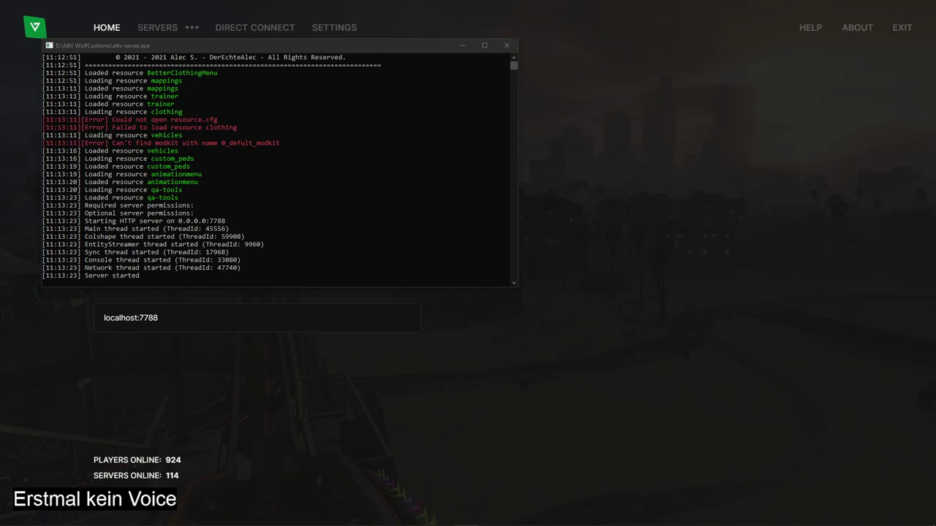
click(644, 160)
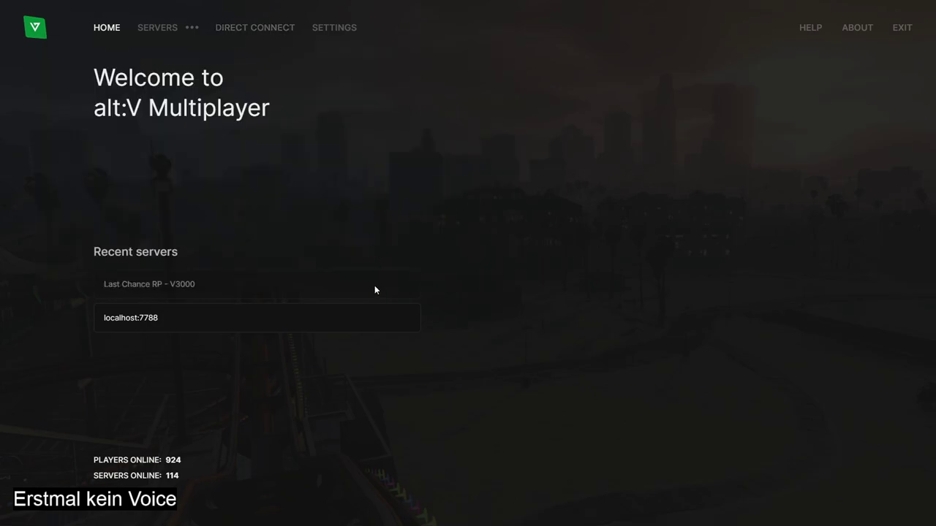
- Connect to the recent server localhost:7788 and enter the game world
click(388, 318)
click(570, 296)
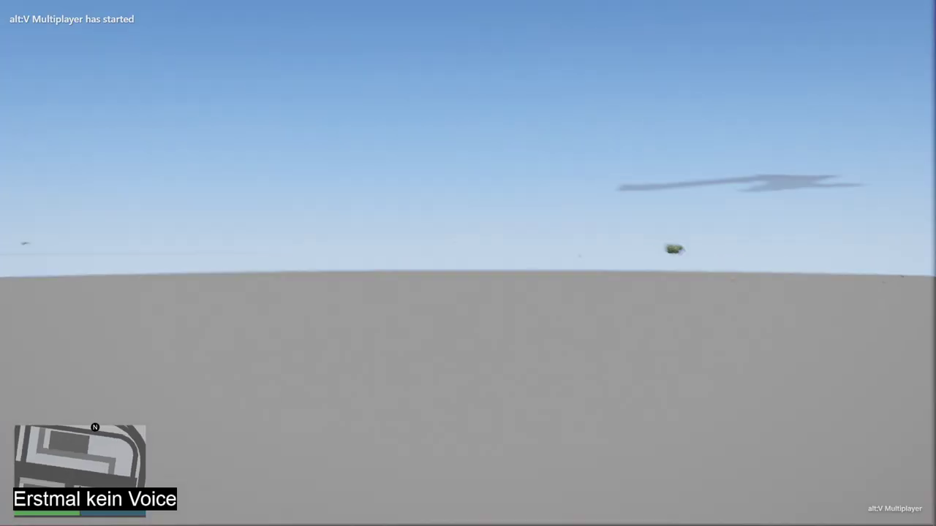
key(Escape)
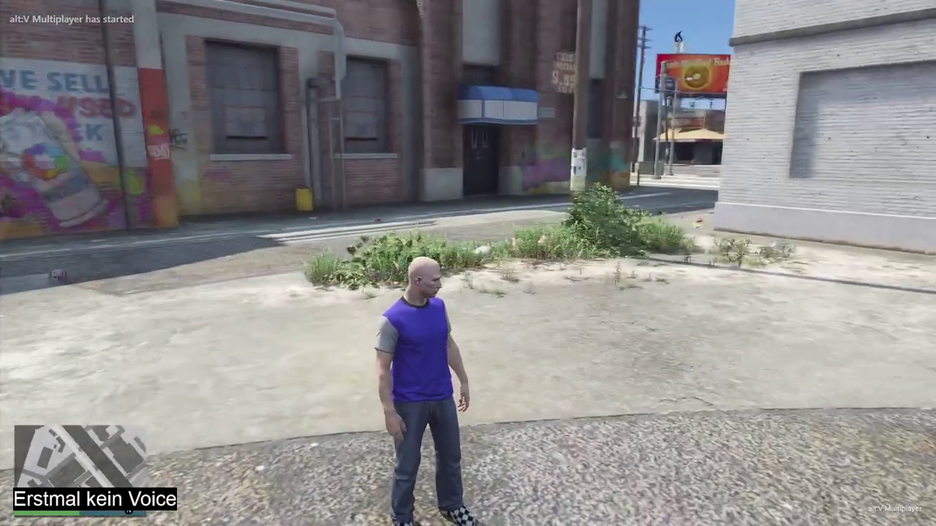
key(super+w)
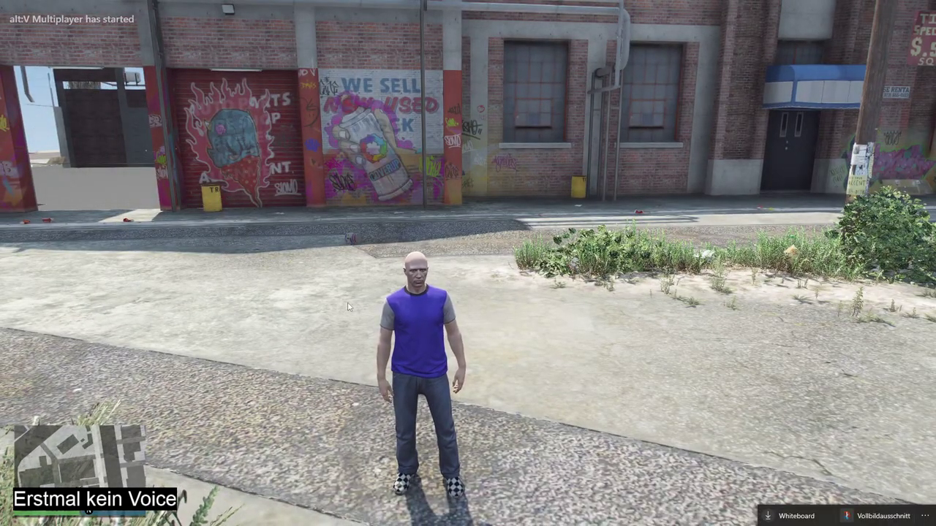
key(alt+Tab)
key(Escape)
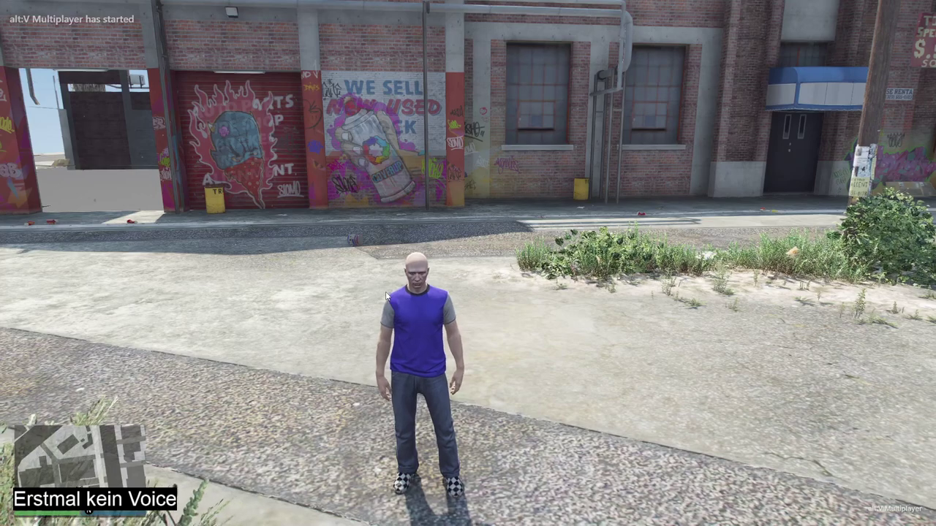
key(alt+Tab)
key(Tab)
key(Tab)
key(Tab)
key(Tab)
key(Tab)
key(Tab)
key(Tab)
key(Tab)
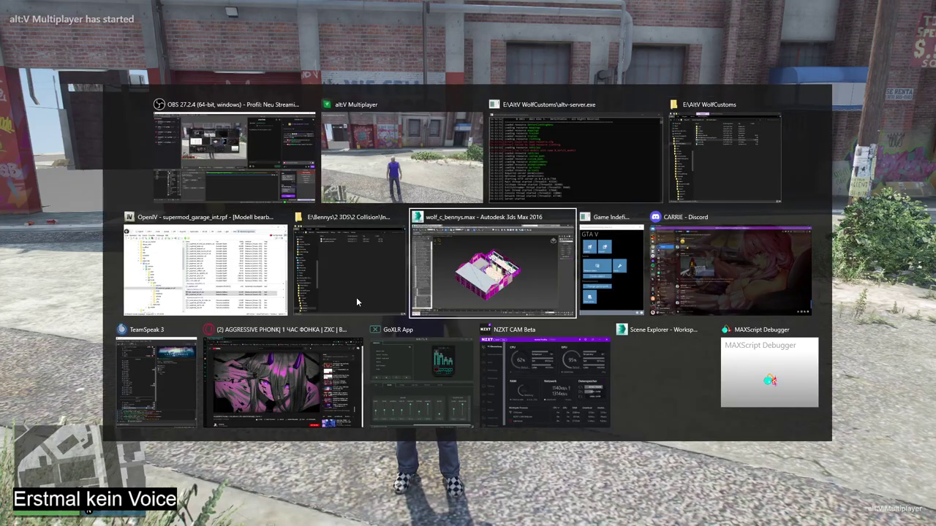
key(alt+Tab)
key(alt+Tab)
key(alt+Tab)
key(alt+Tab)
key(alt+Tab)
key(alt+Tab)
key(alt+Tab)
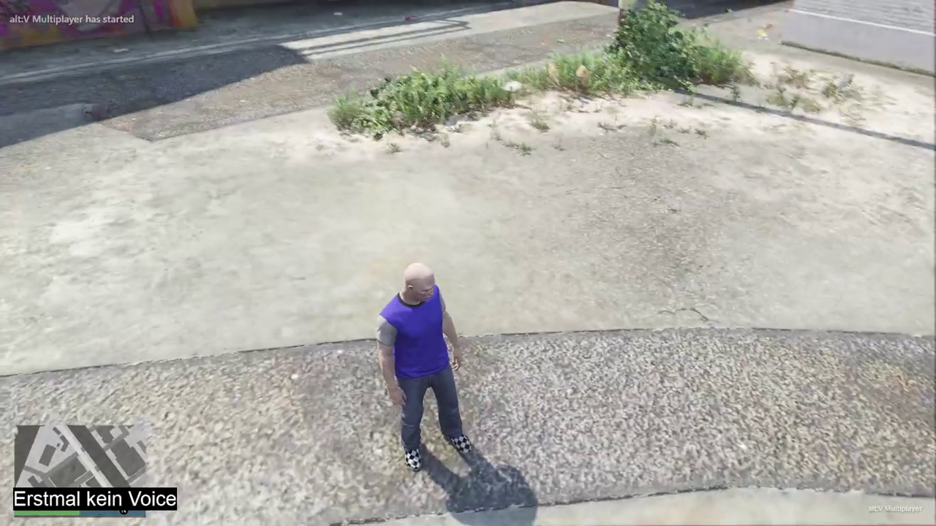
key(alt+Tab)
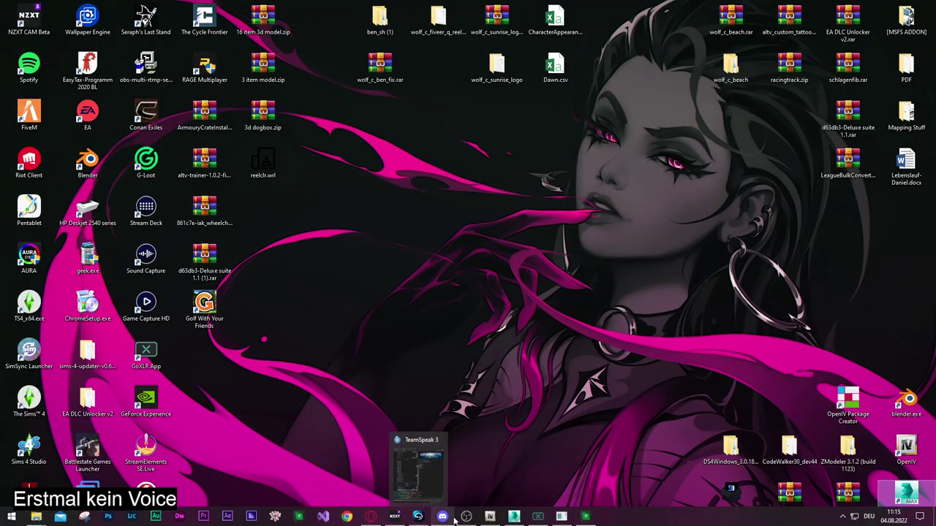
click(514, 516)
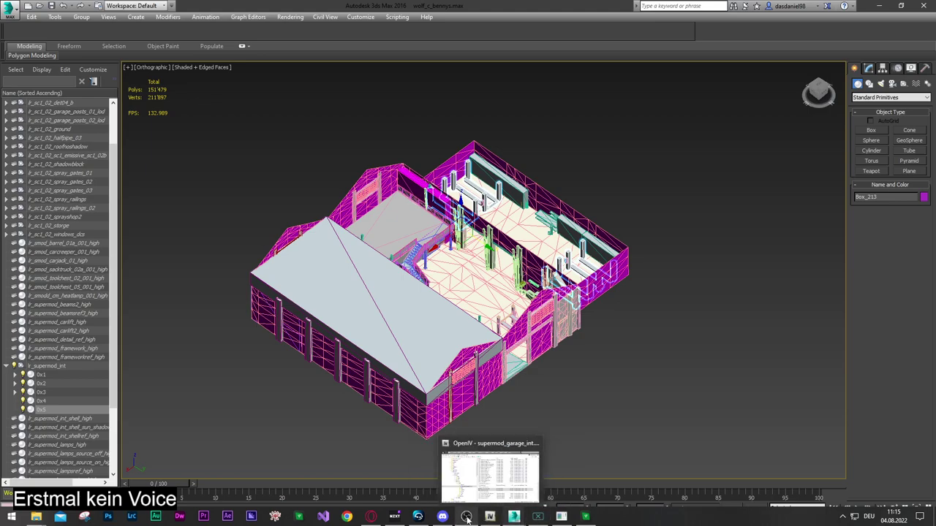
click(560, 517)
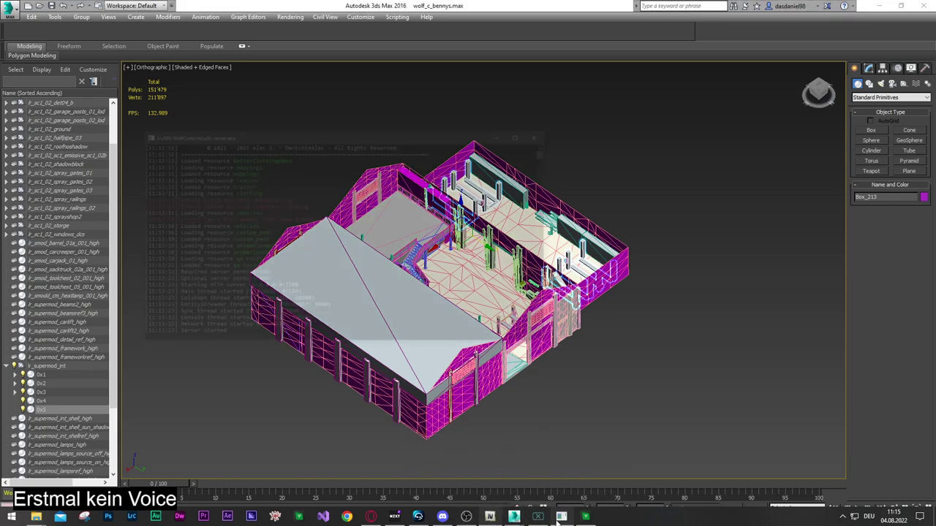
click(584, 517)
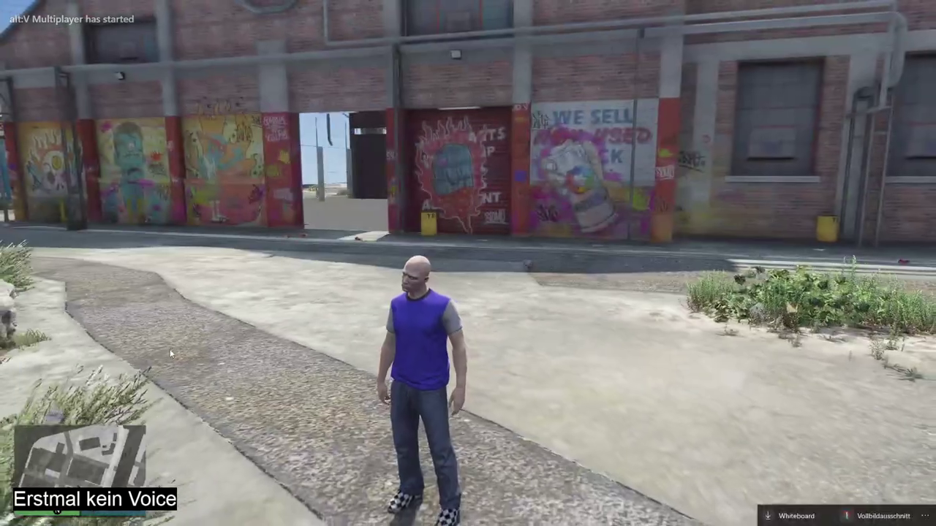
key(alt+Tab)
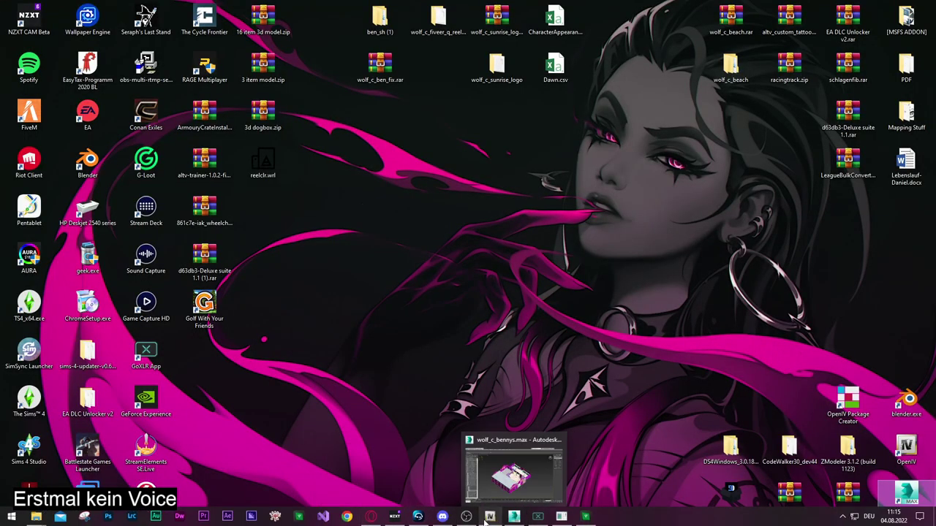
- Shut down the local altv-server.exe and close the alt:V Multiplayer client
click(514, 517)
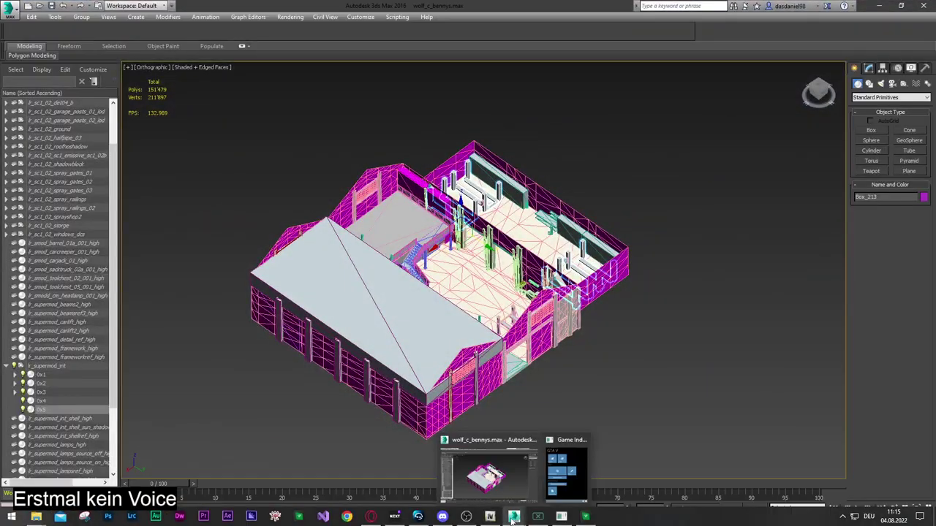
click(561, 516)
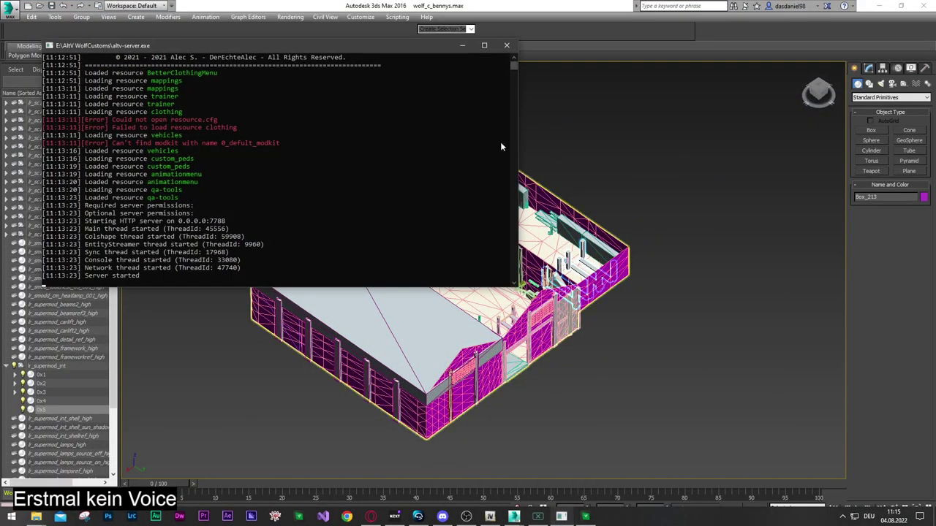
click(508, 46)
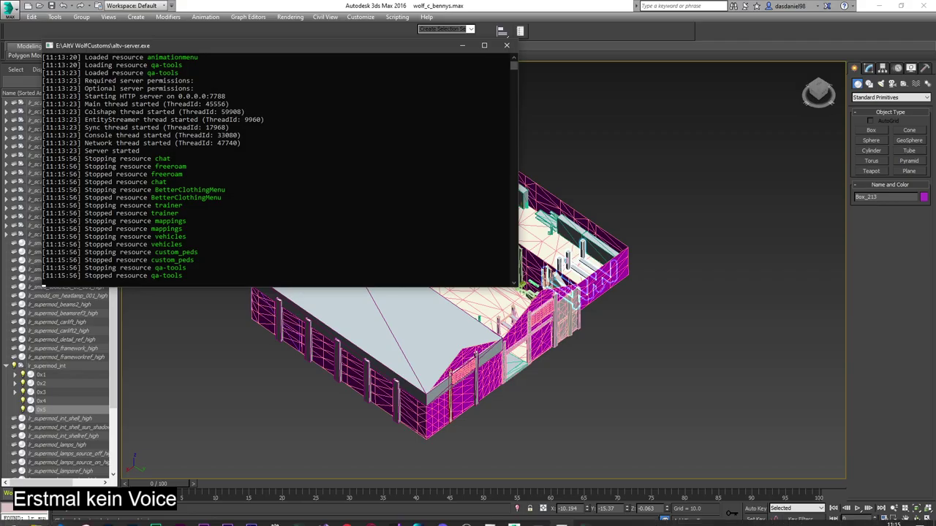
click(589, 521)
click(479, 293)
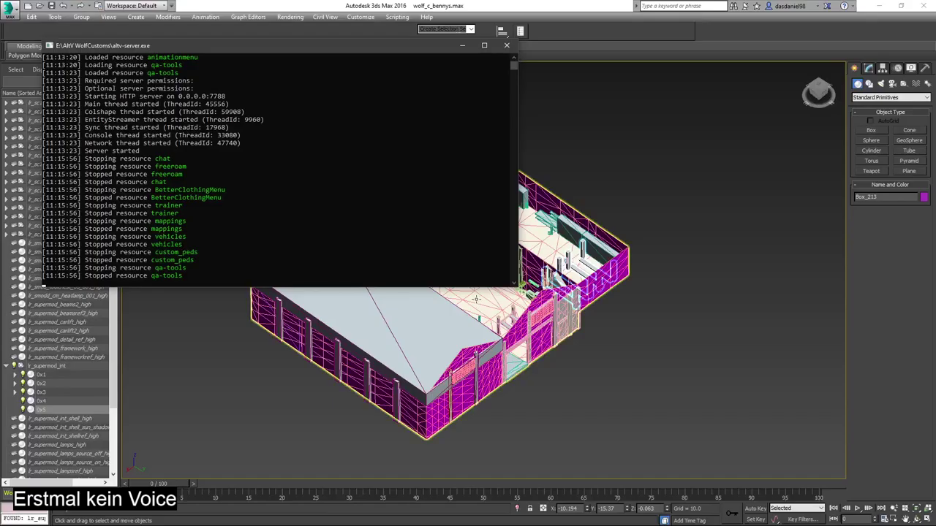
key(super)
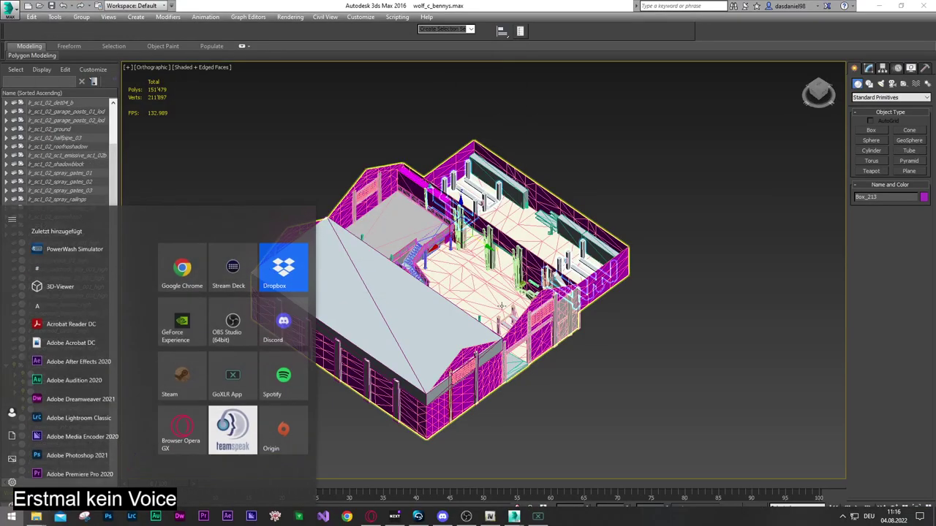
key(super)
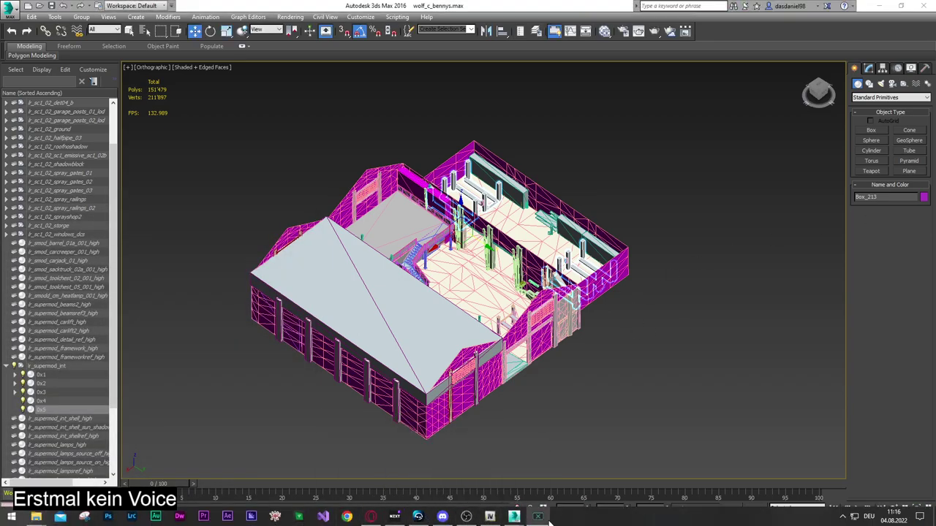
mouse_move(517, 518)
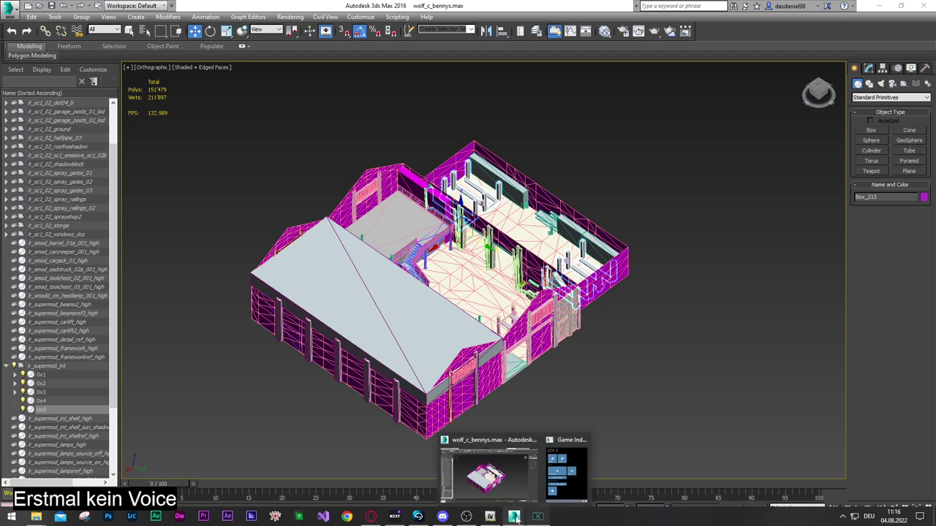
key(alt+Tab)
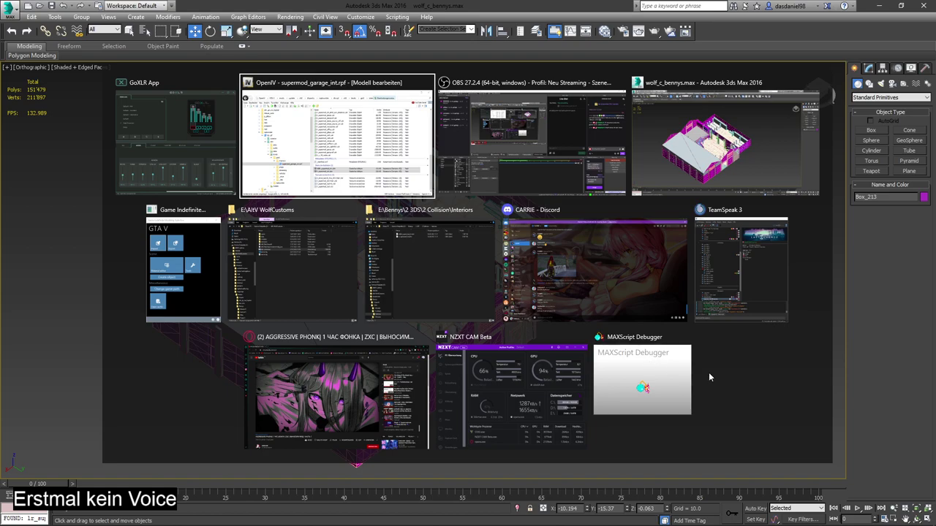
key(Escape)
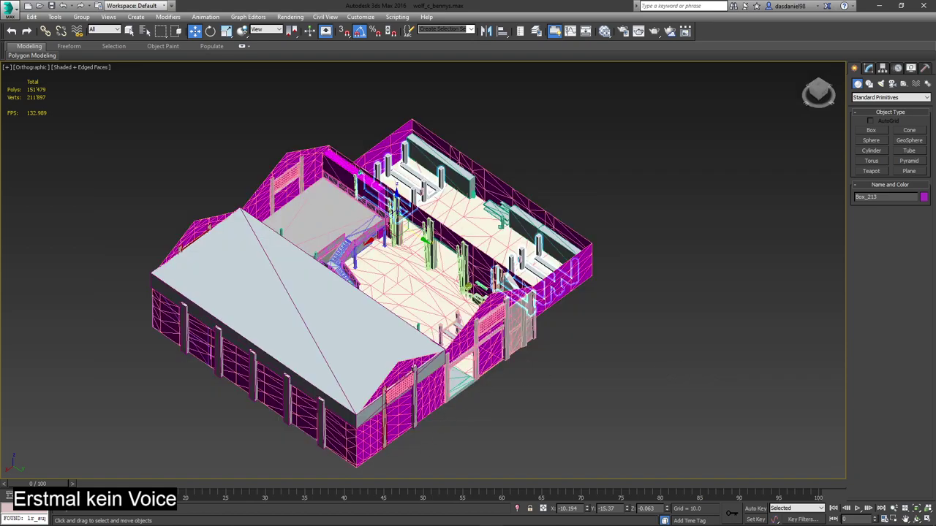
- Relaunch the alt:V Multiplayer client and start altv-server.exe from the AltV WolfCustoms folder again
click(298, 516)
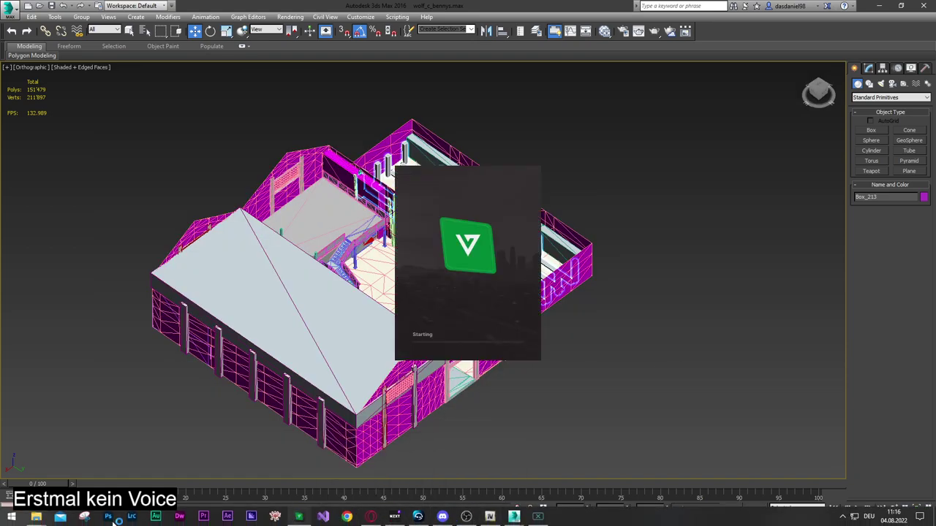
mouse_move(36, 516)
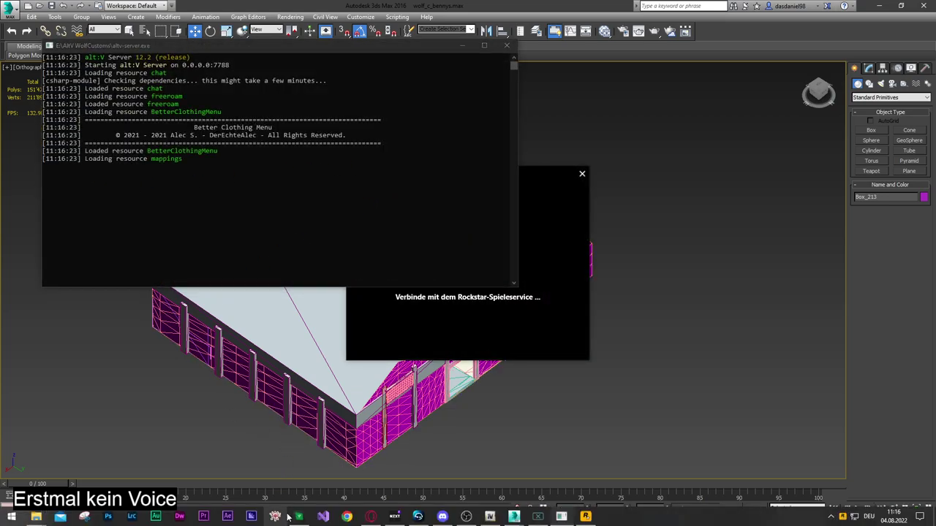
mouse_move(373, 519)
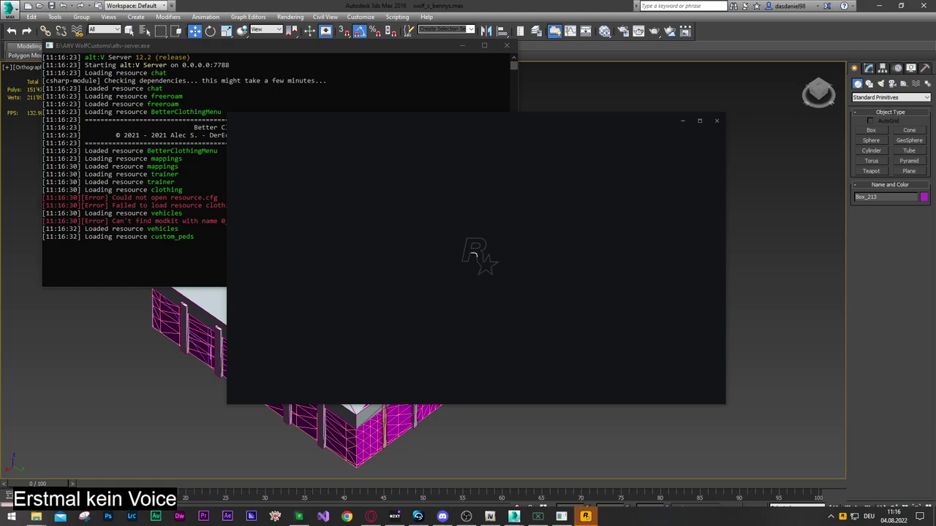
click(514, 516)
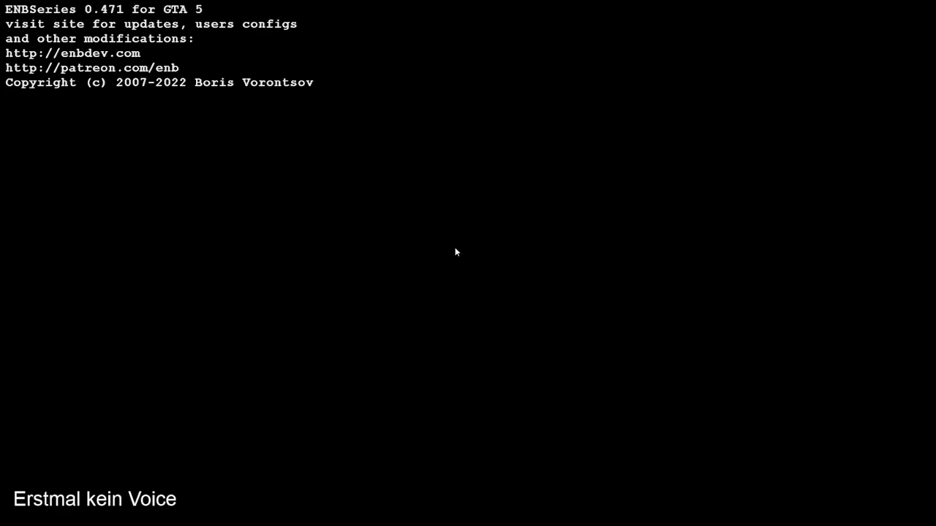
key(super)
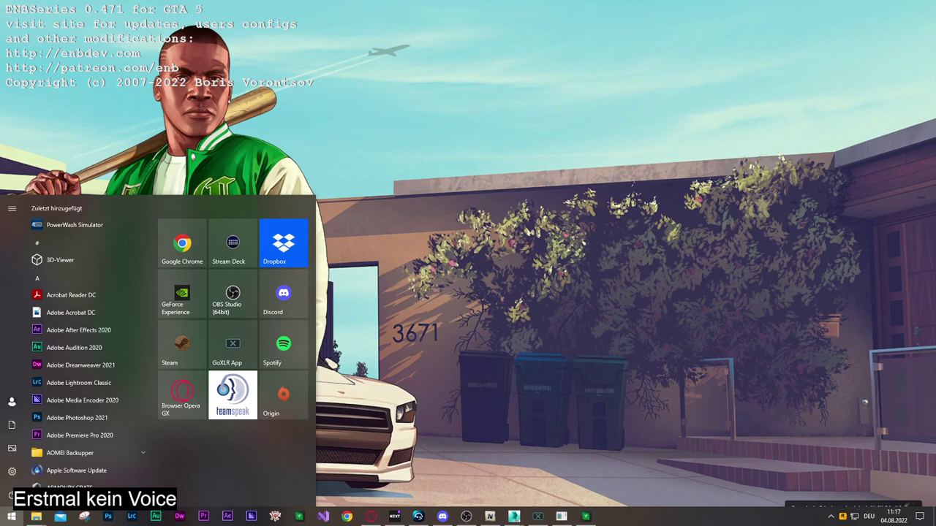
key(super)
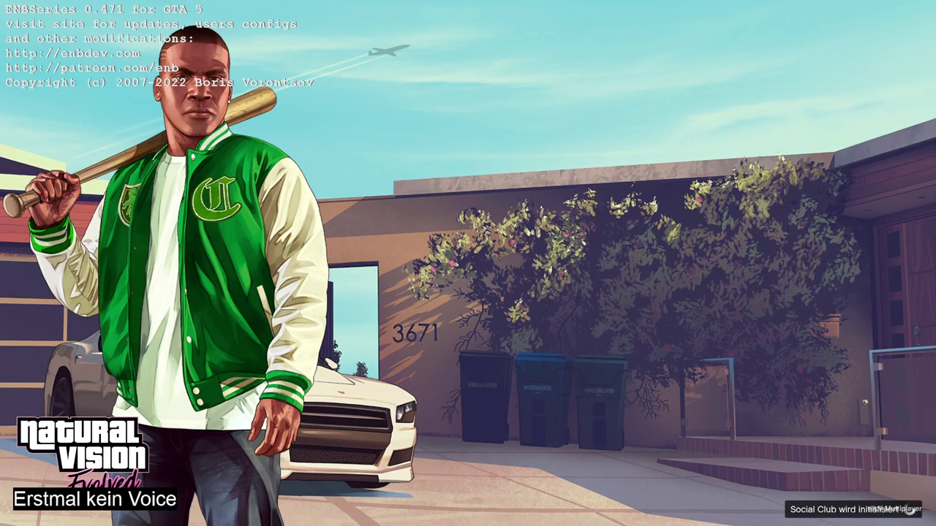
key(super)
key(super)
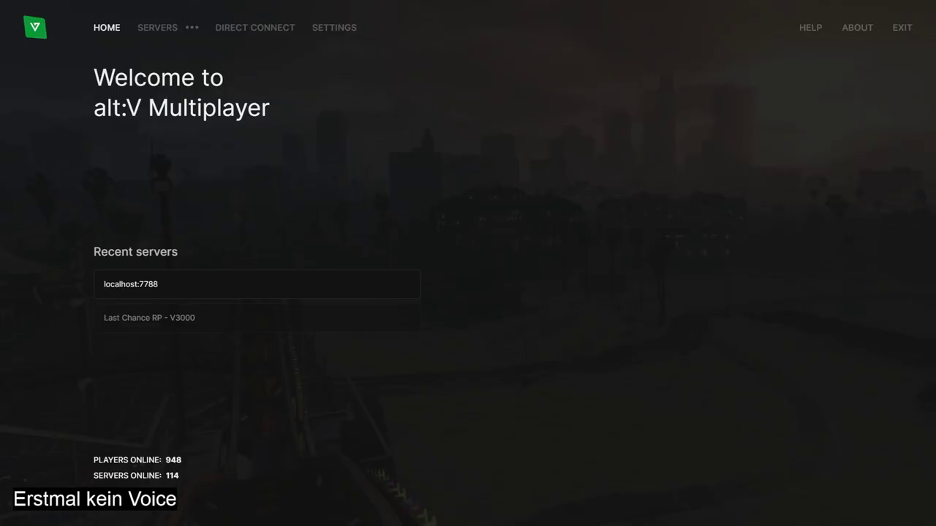
- Connect the restarted client to the recent server localhost:7788 without a password
click(388, 285)
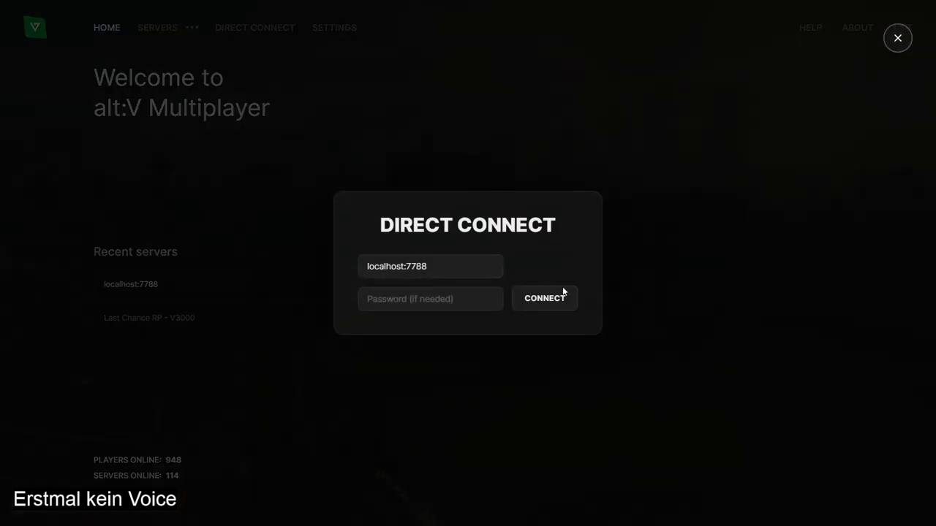
click(560, 294)
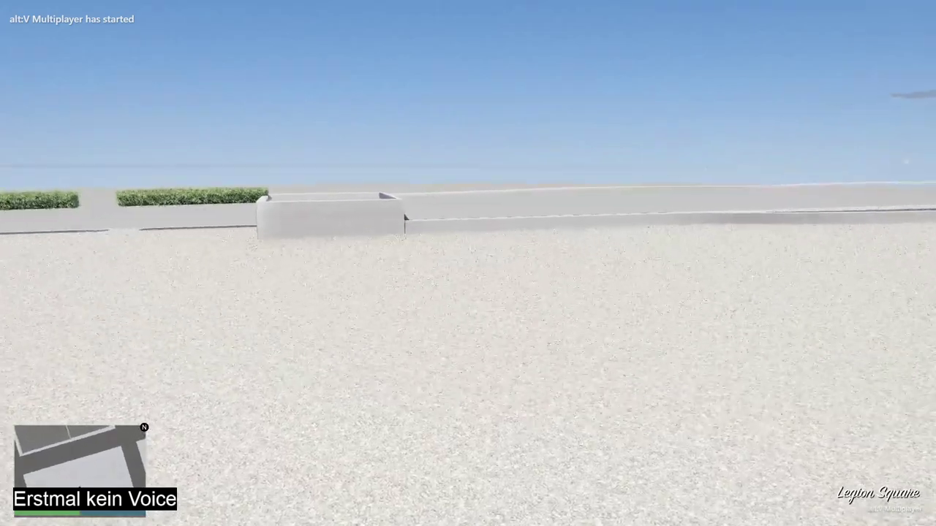
- Run the character across Legion Square and over the low walls to the sidewalk by the street
key(w)
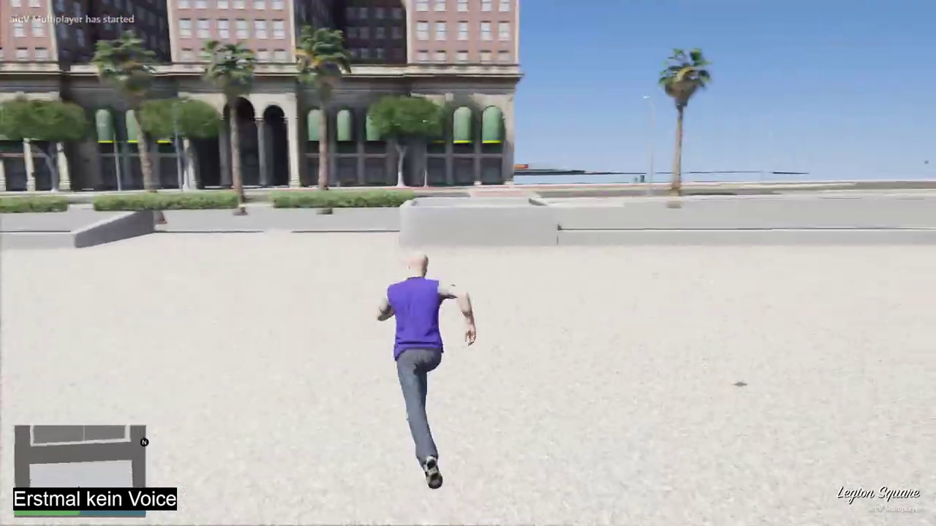
key(w)
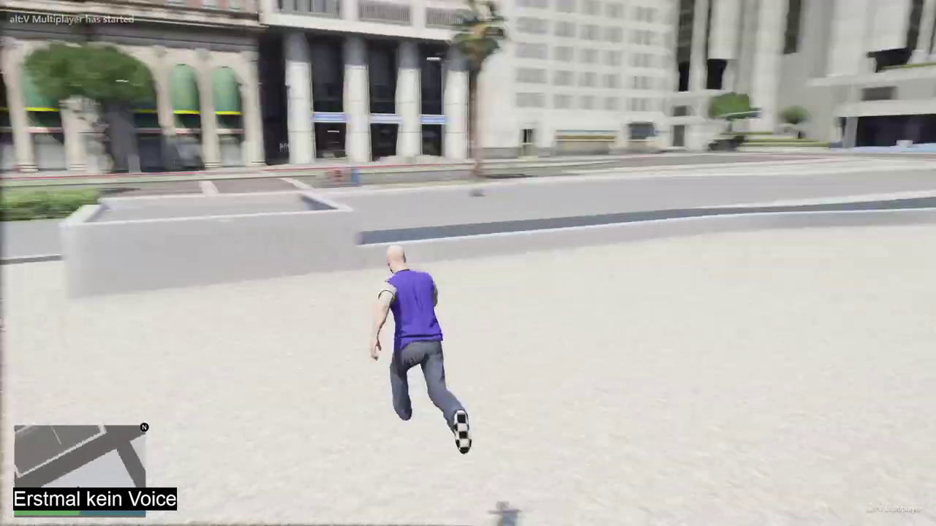
key(w)
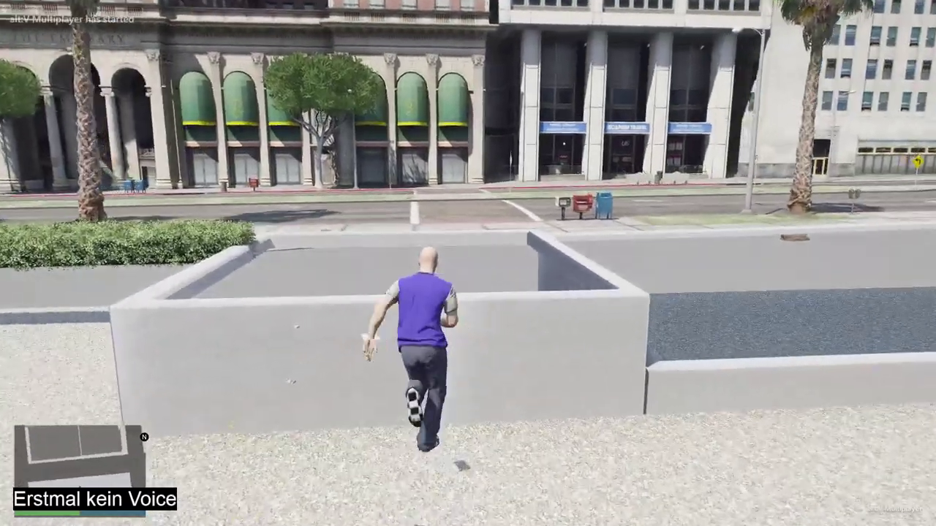
key(space)
key(w)
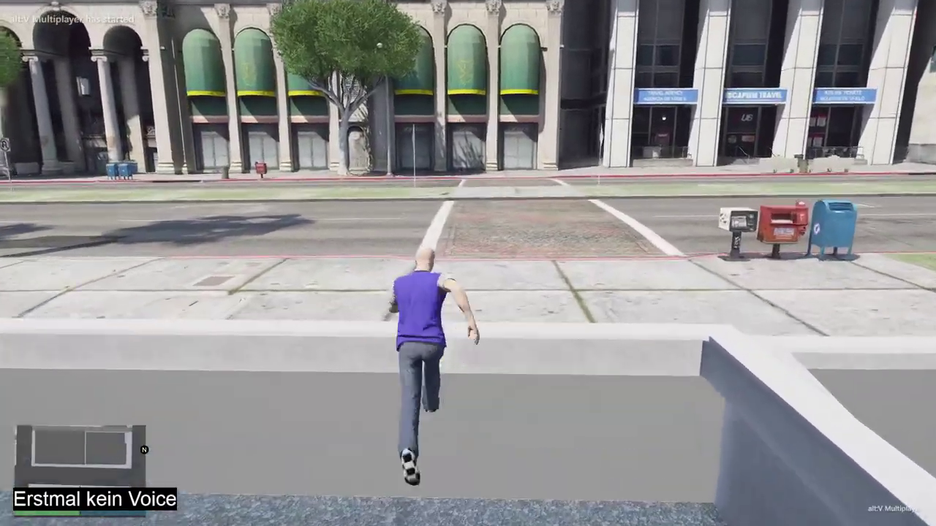
key(space)
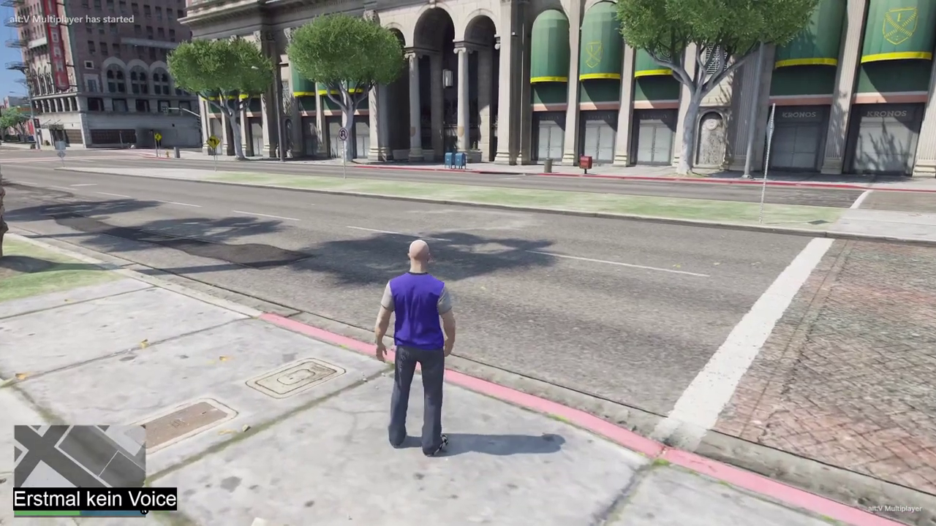
- Open the in-game trainer and spawn a sports car for the character
key(m)
key(Up)
key(Up)
key(Up)
key(Up)
key(Return)
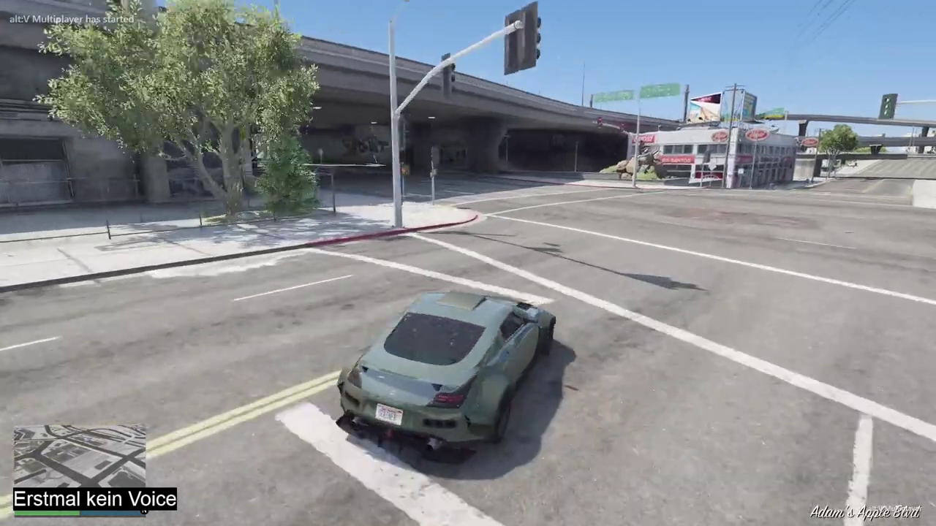
- Drive the sports car through the freeway underpass into Strawberry and into the alley between the dark and white buildings
key(w)
key(a)
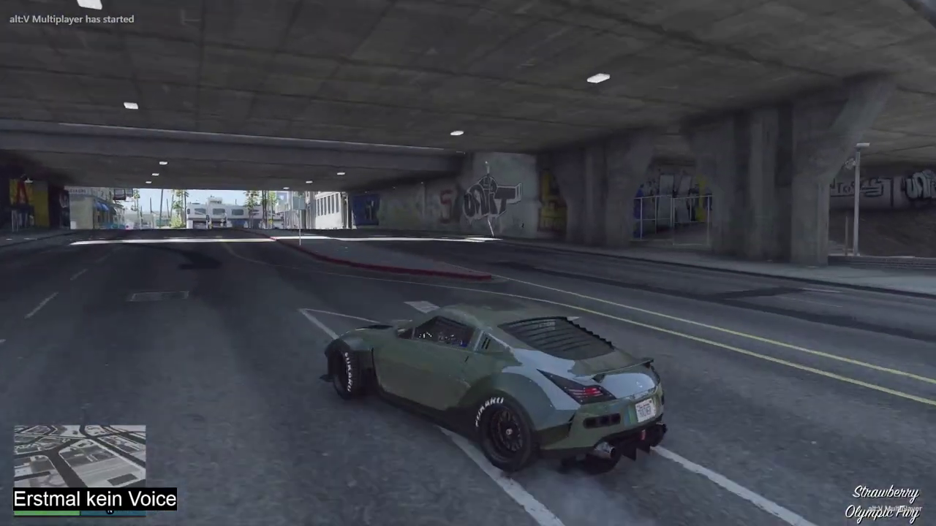
key(w)
key(a)
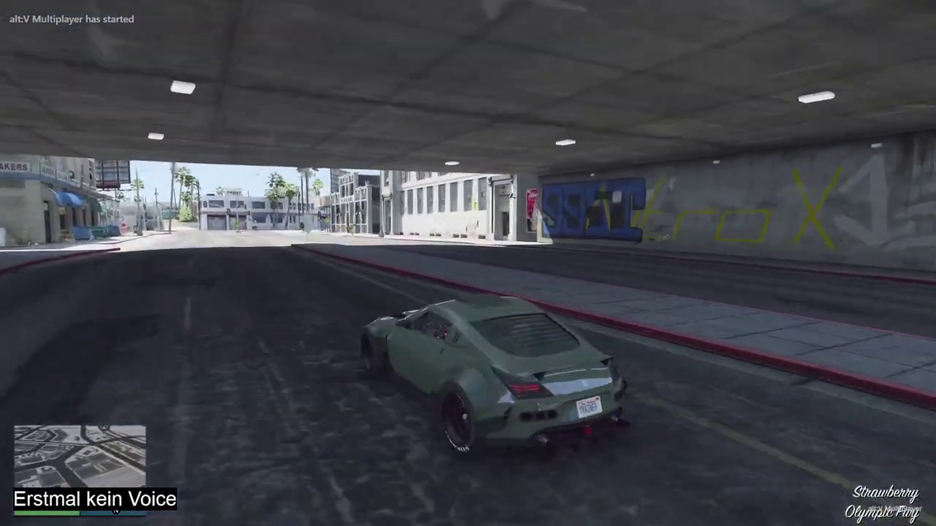
key(w)
key(a)
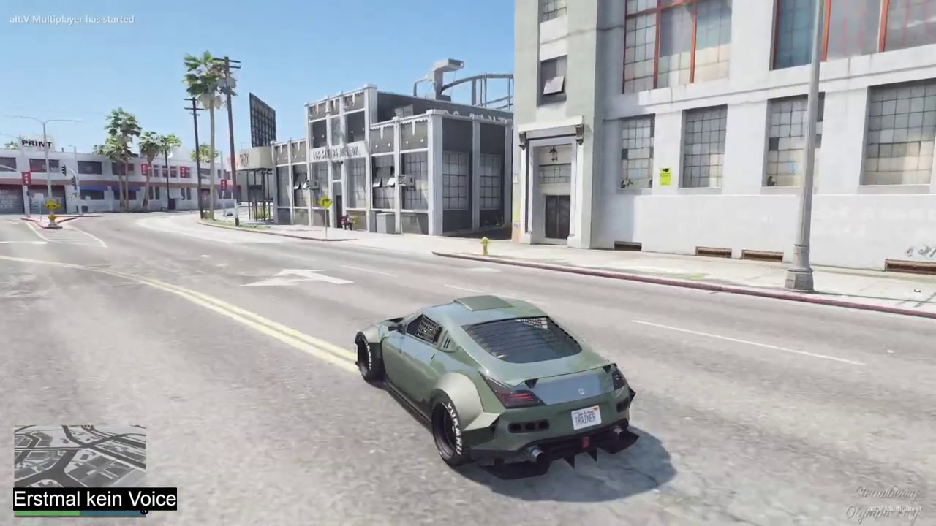
key(w)
key(d)
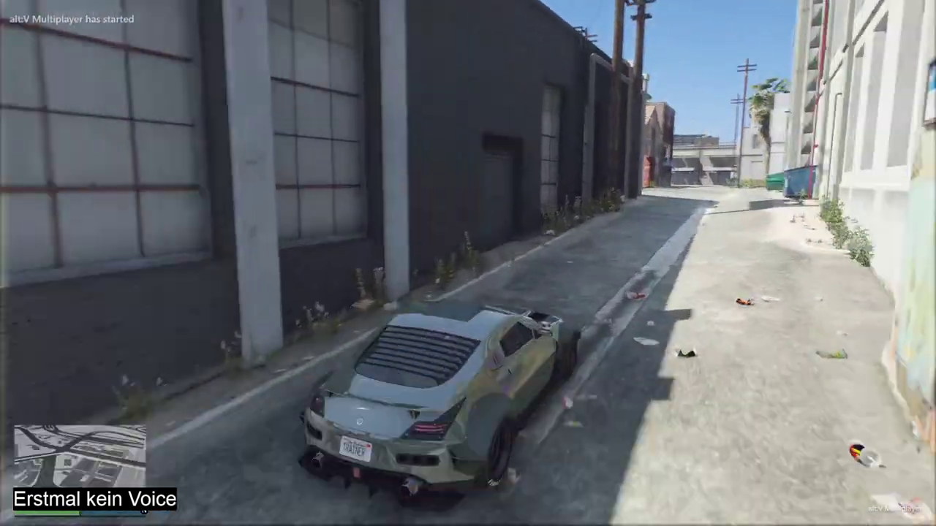
- Drive down the alley to the garage's open doorway in the graffiti-covered brick wall
key(w)
key(a)
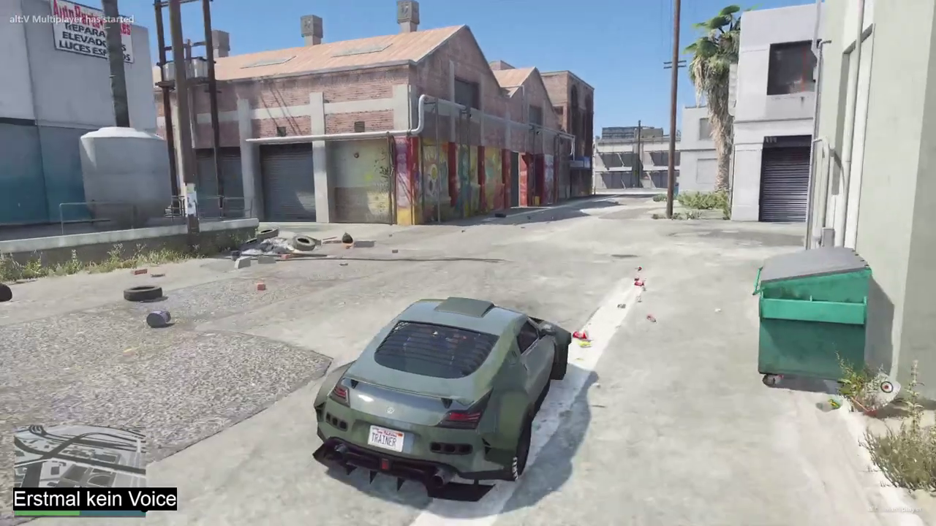
key(w)
key(a)
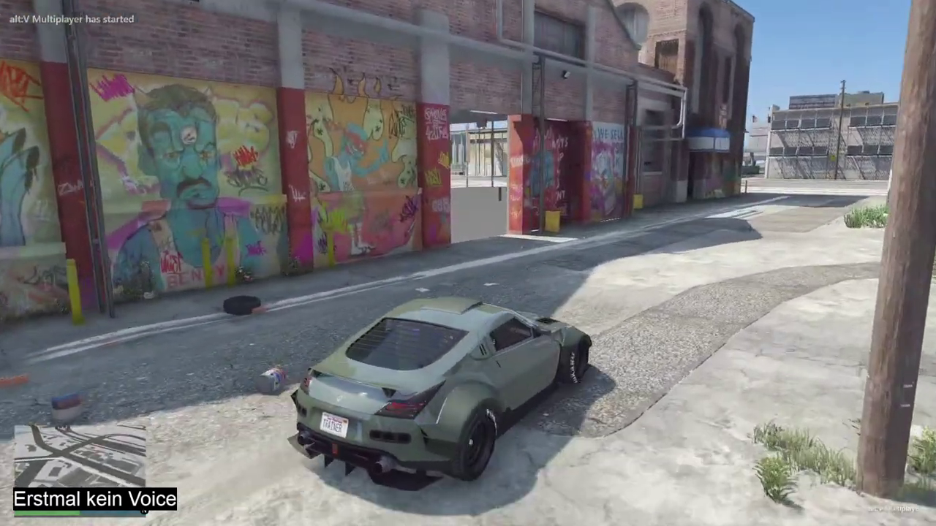
key(w)
key(a)
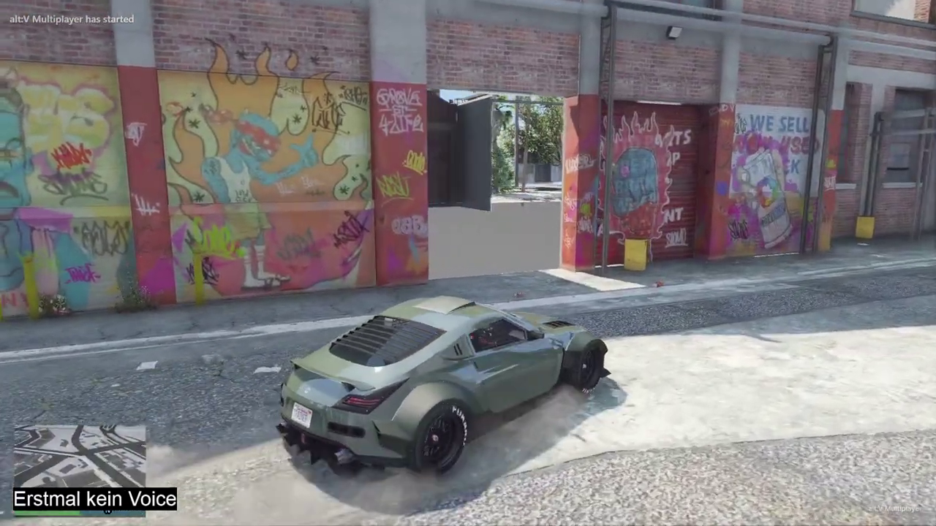
- Switch from the game to the open File Explorer window for the E:\Bennys folder
key(super)
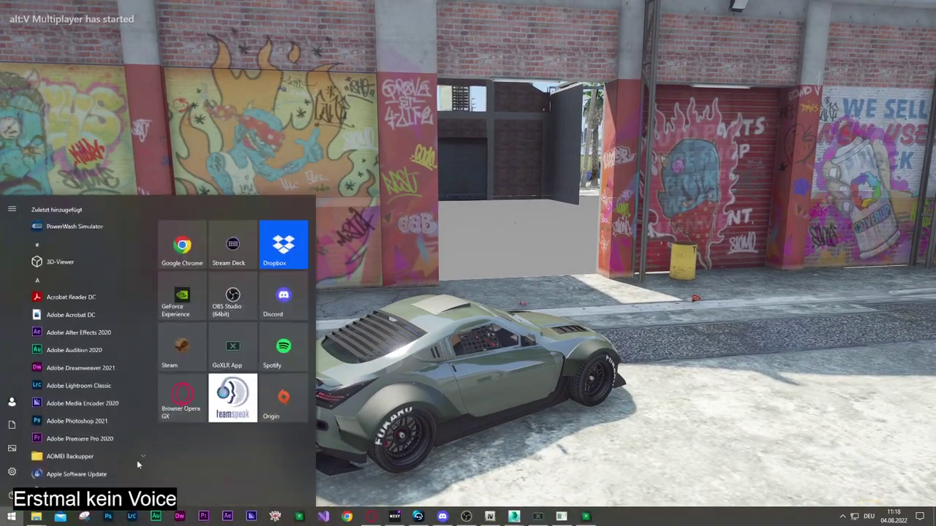
mouse_move(38, 517)
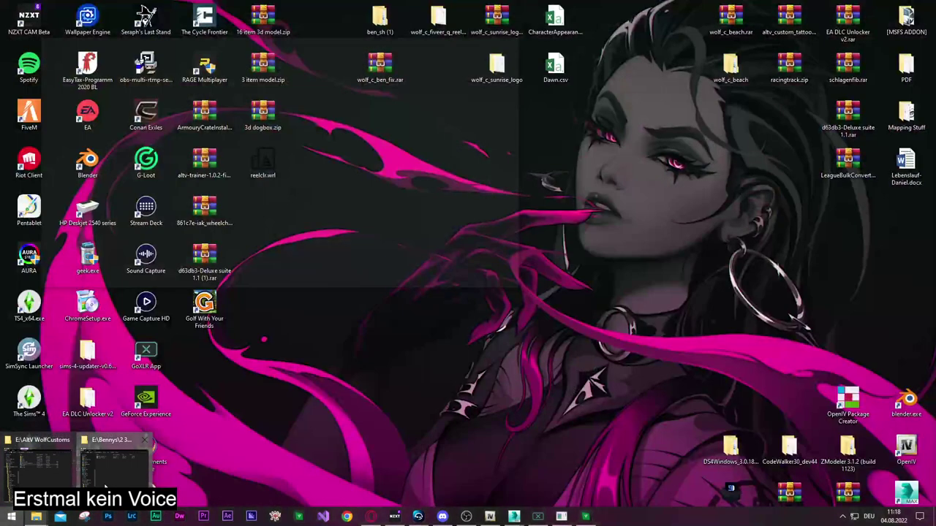
click(113, 461)
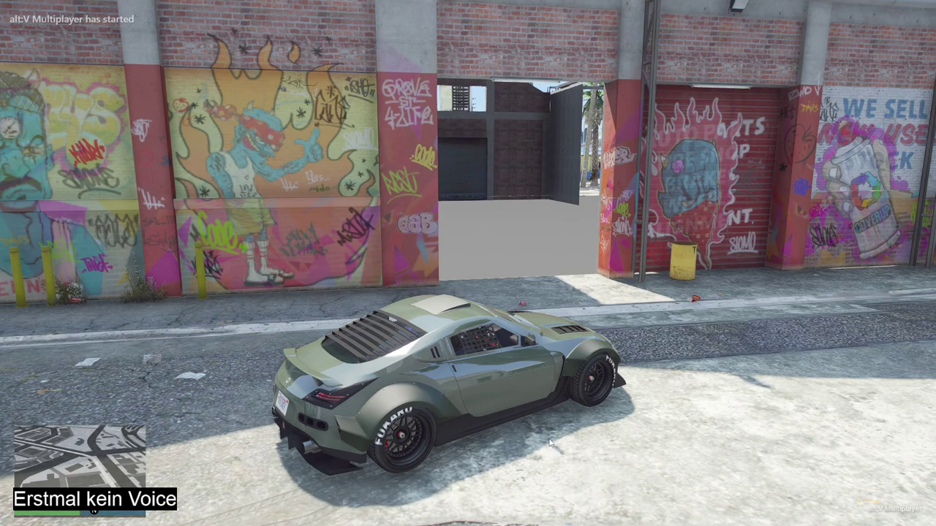
- Test the garage floor's collision by driving through the doorway, getting out of the car and walking around inside
key(w)
key(a)
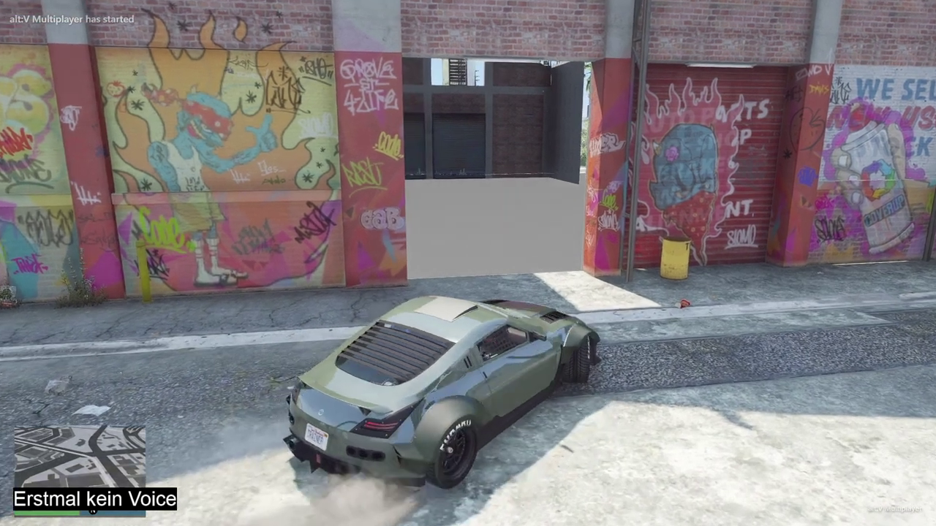
key(w)
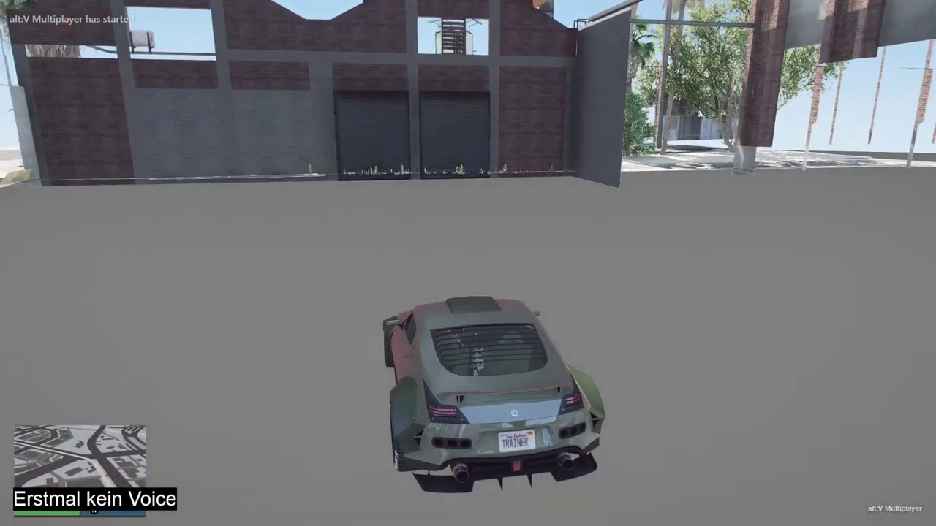
key(v)
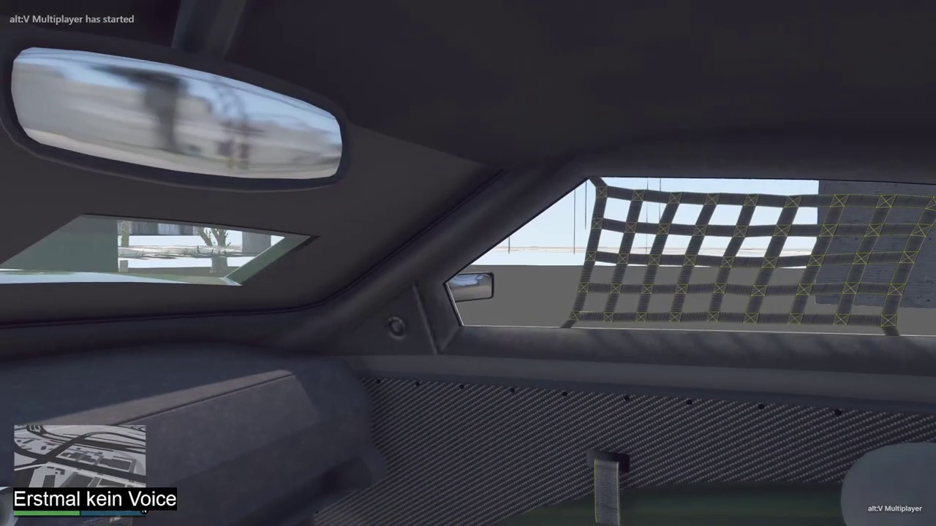
key(v)
key(f)
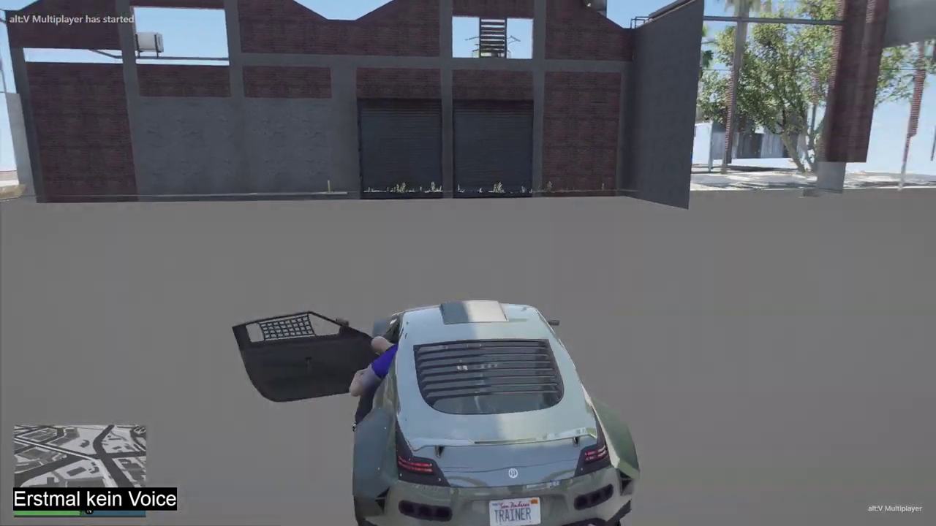
key(w)
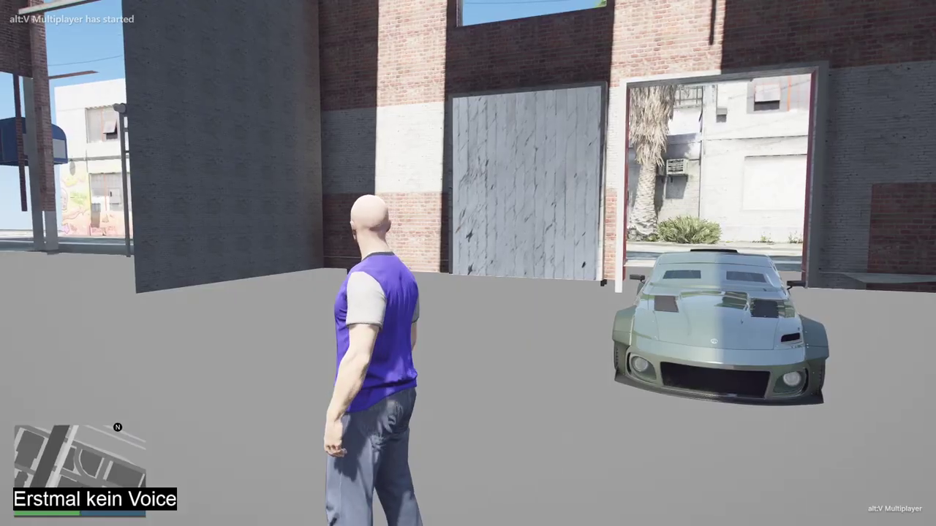
- Quit the game and restart altv-server.exe from the AltV WolfCustoms folder, moving its new console window out of view
key(alt+F4)
key(Return)
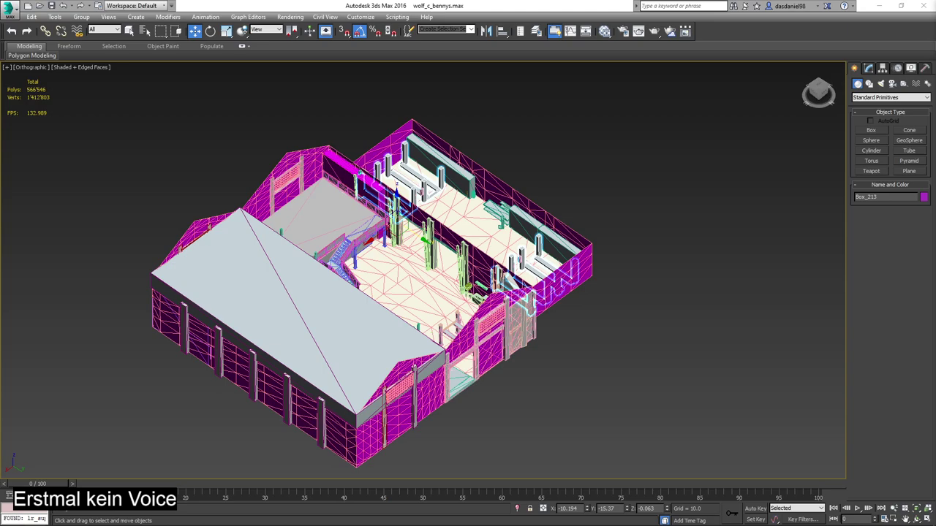
mouse_move(204, 520)
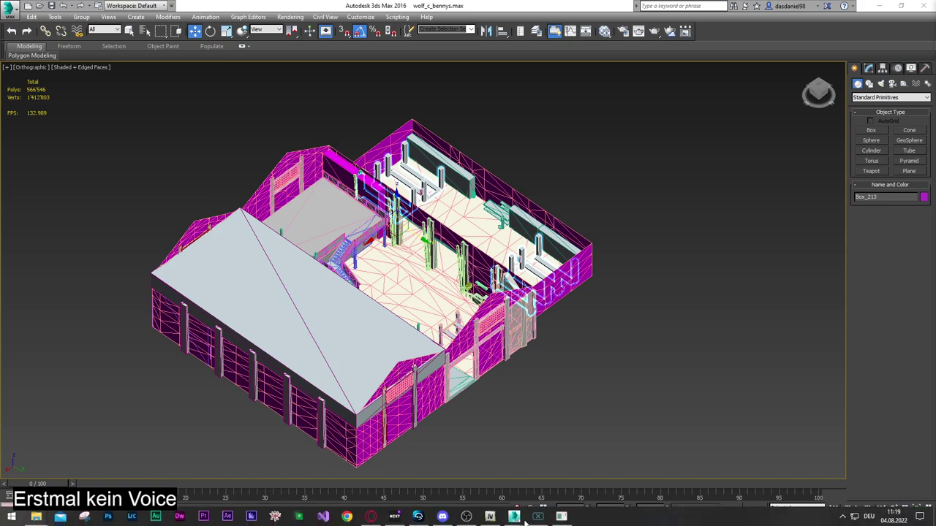
click(538, 516)
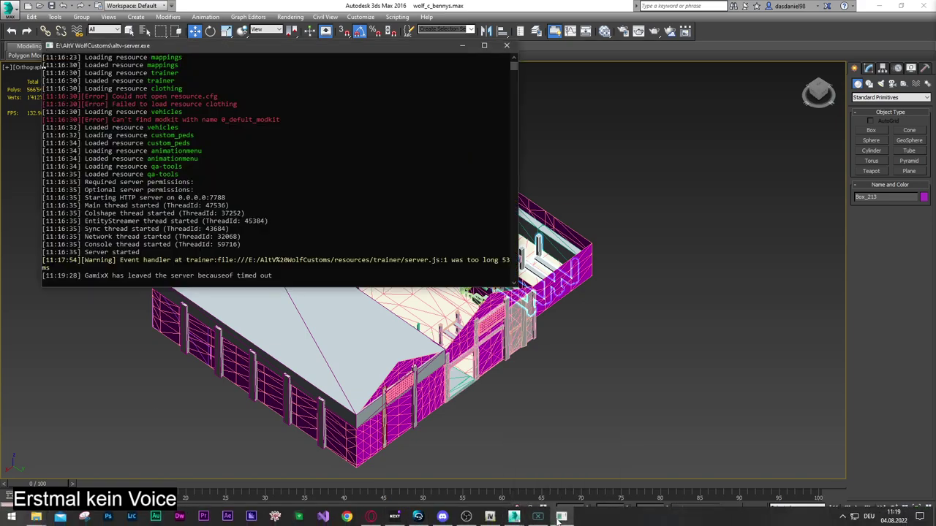
click(507, 46)
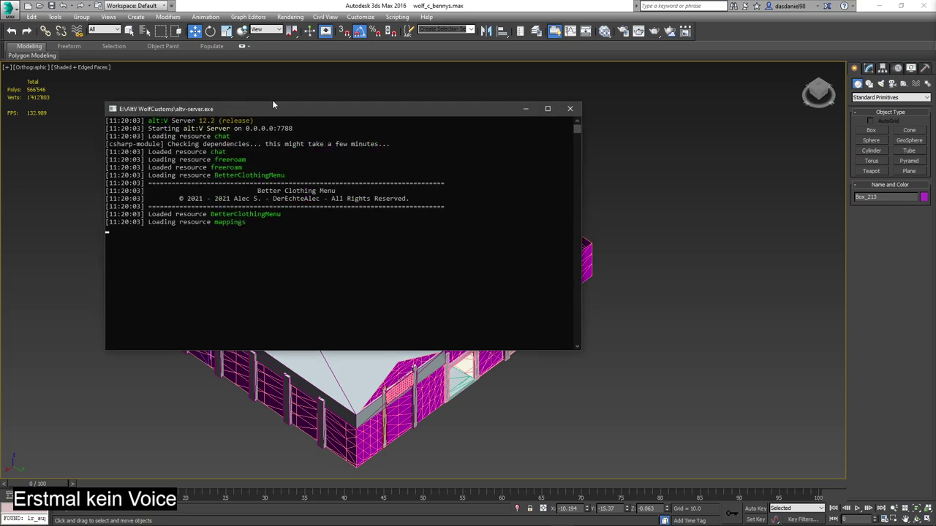
drag(264, 111, 0, 114)
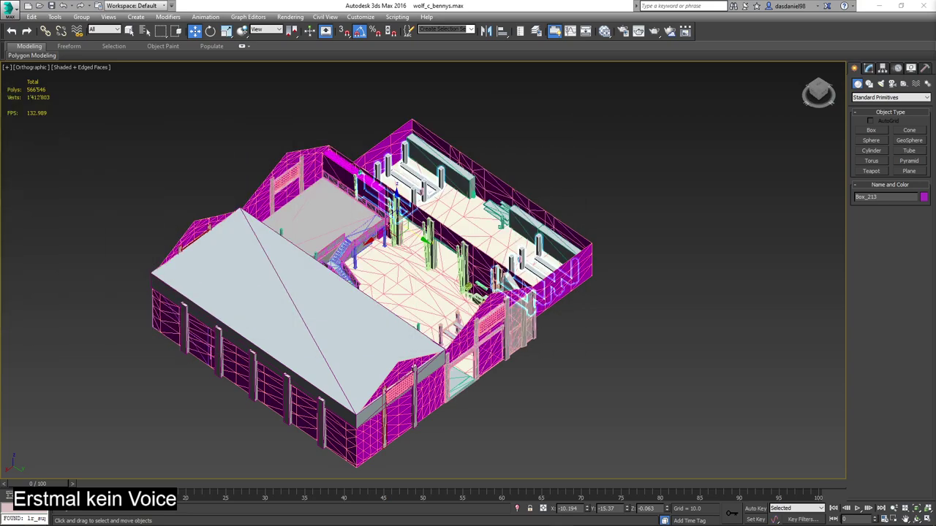
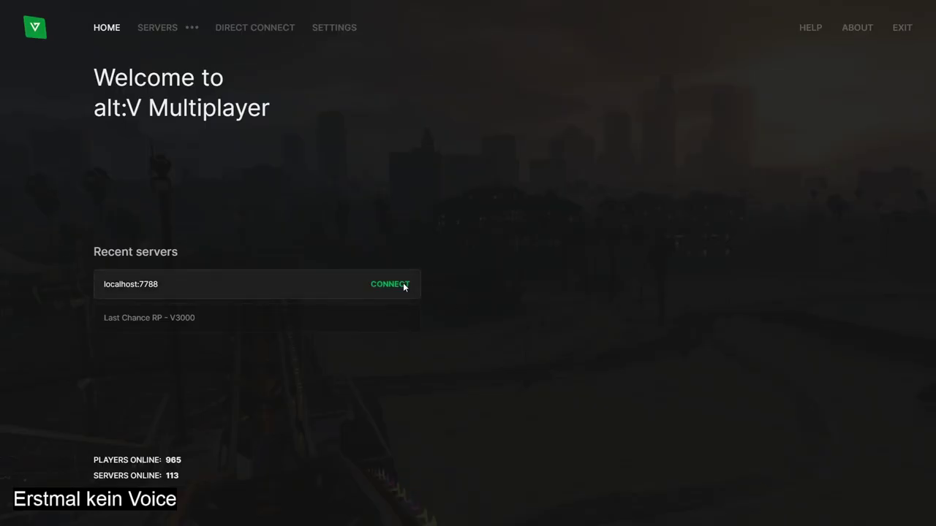
- Connect the alt:V client to localhost:7788 from the recent servers, leaving the password empty
click(404, 287)
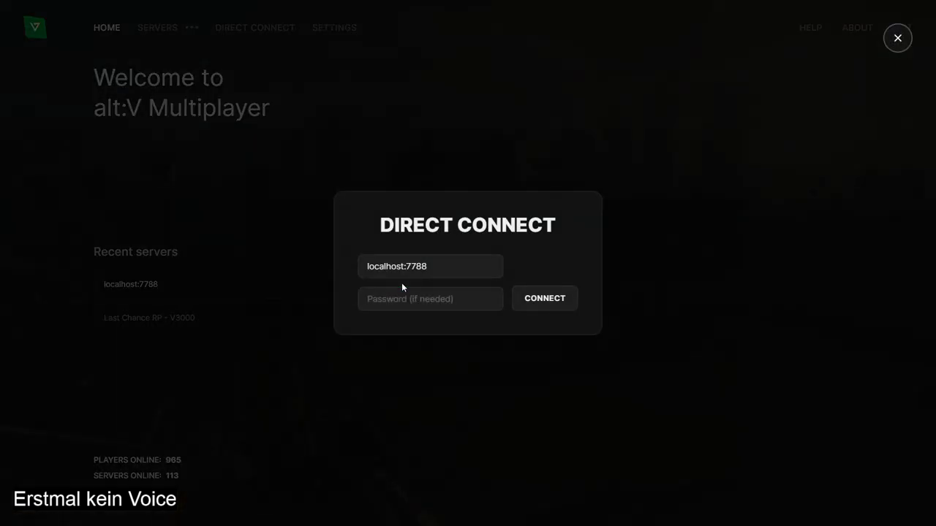
click(552, 300)
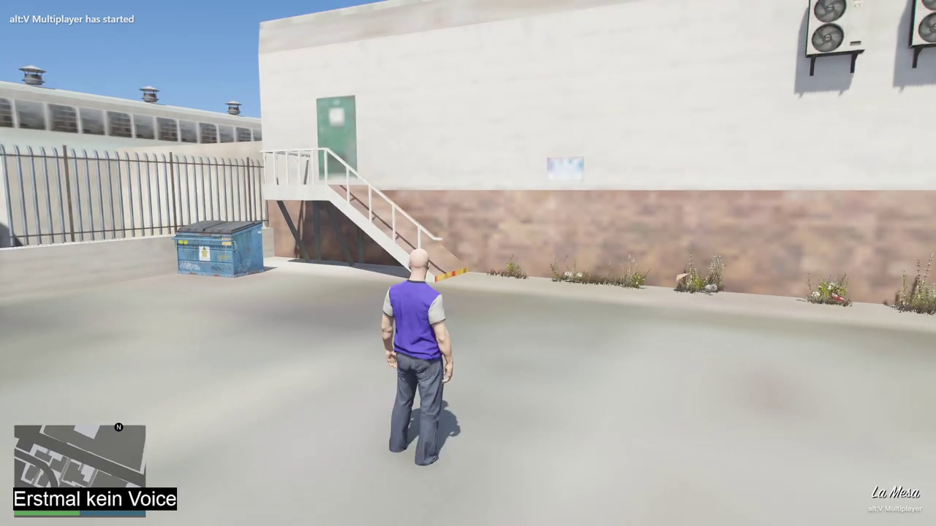
- Set a map waypoint on the garage just south of the Olympic Freeway and return to the game
key(Escape)
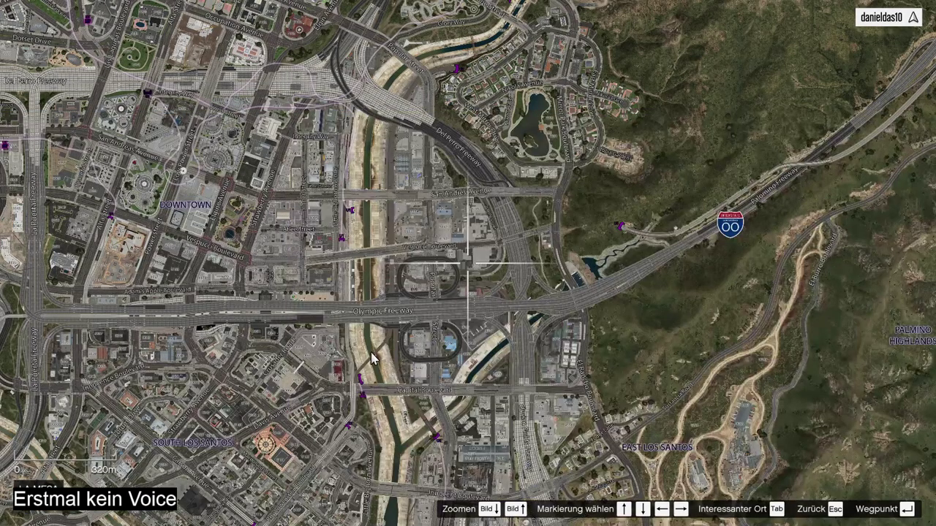
click(111, 349)
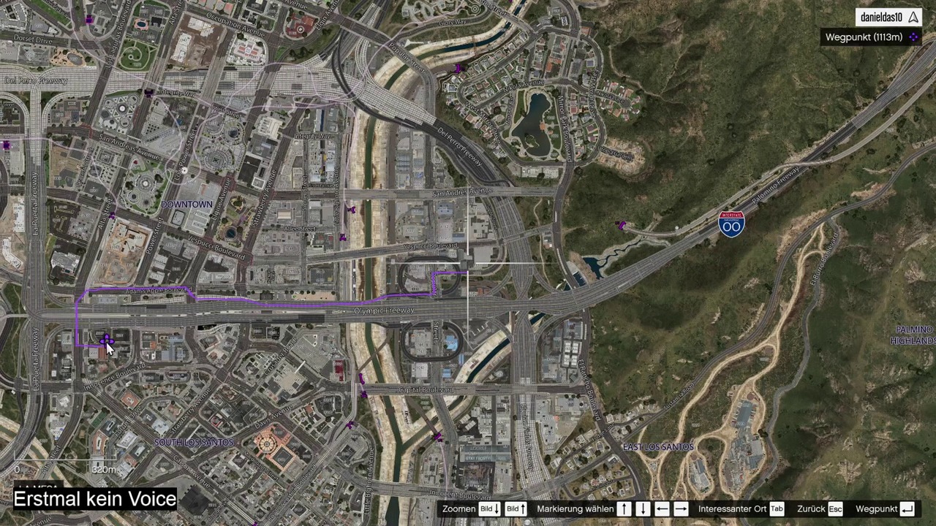
key(Escape)
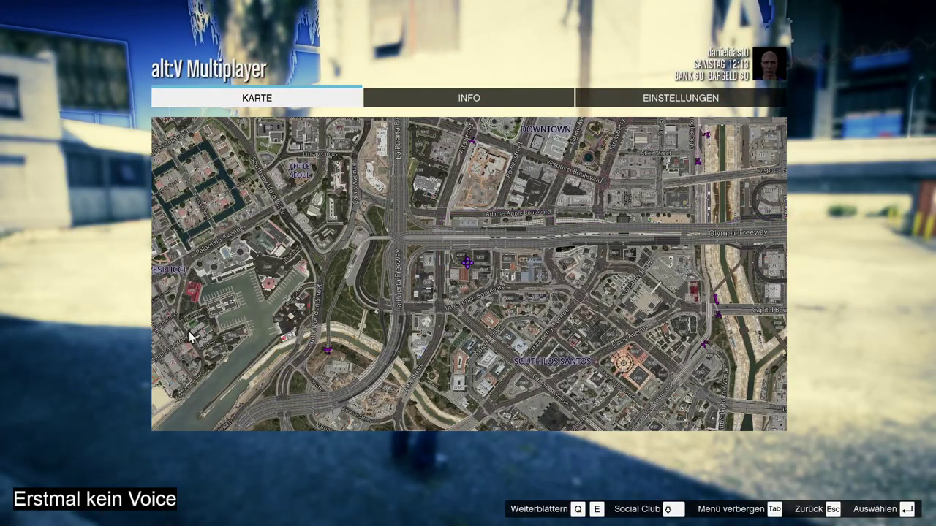
key(Escape)
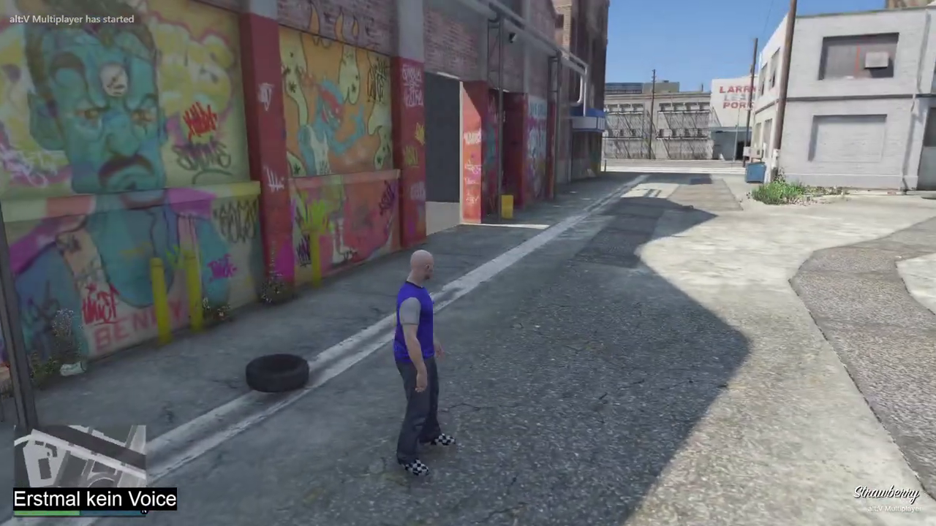
- Run the character through the graffiti wall's doorway and across the garage floor to check the interior and its collision
key(w)
key(w)
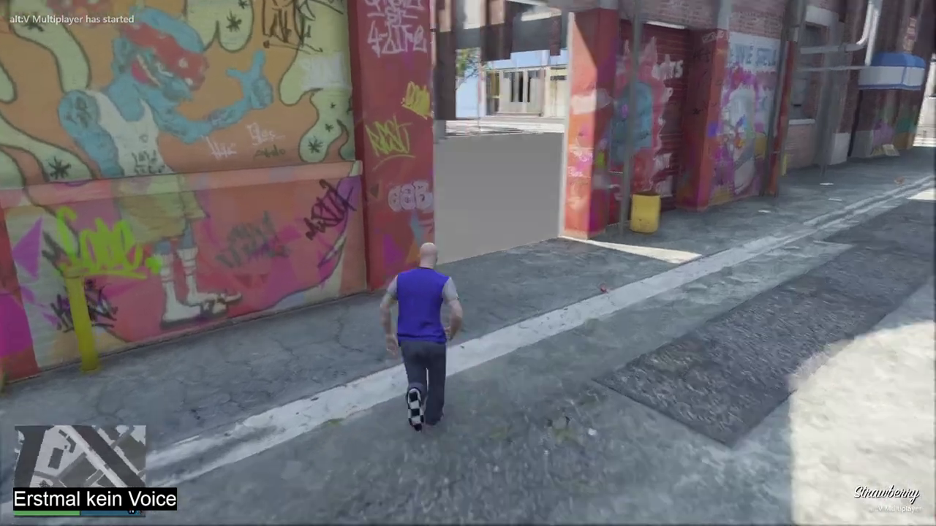
key(w)
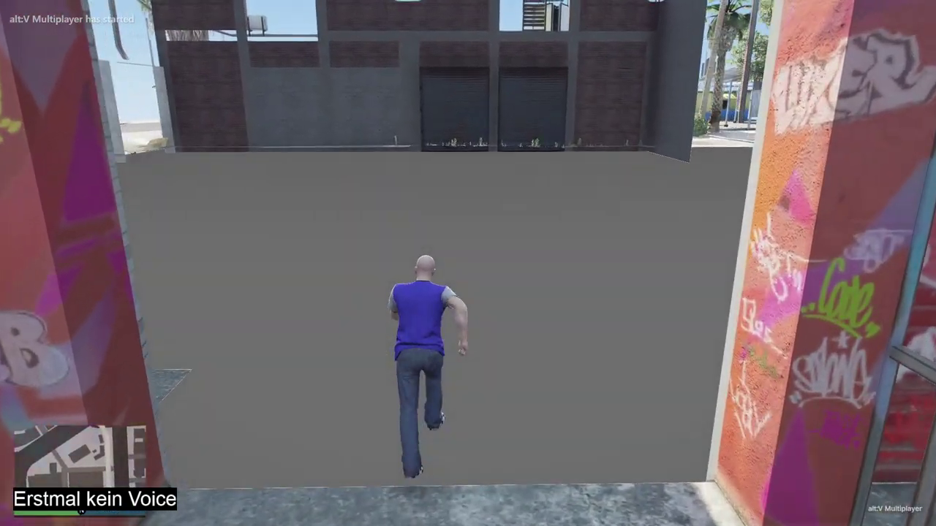
key(w)
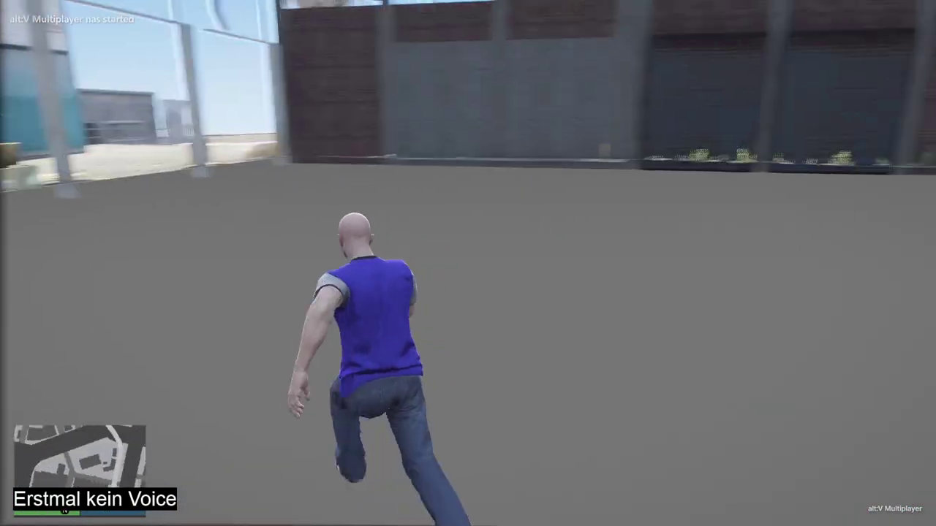
- Quit Grand Theft Auto V, confirming the exit, and start CodeWalker
key(super)
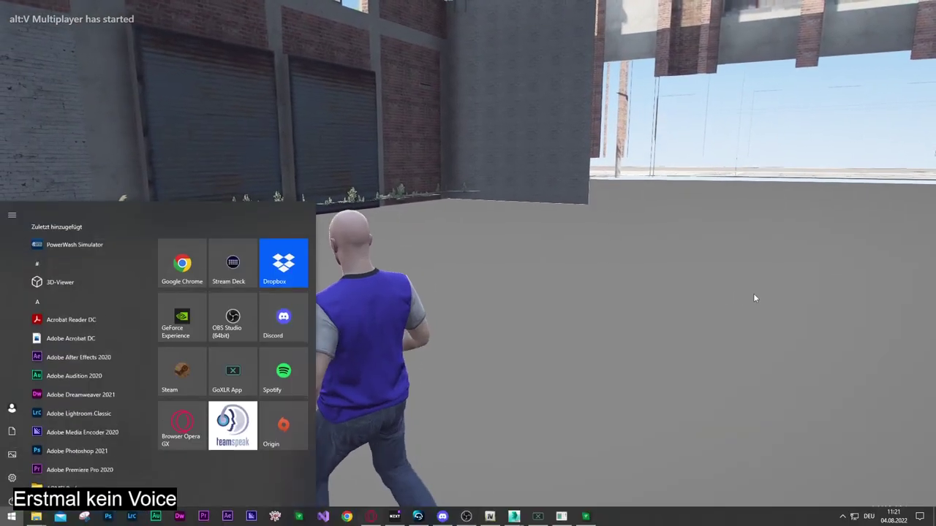
click(535, 229)
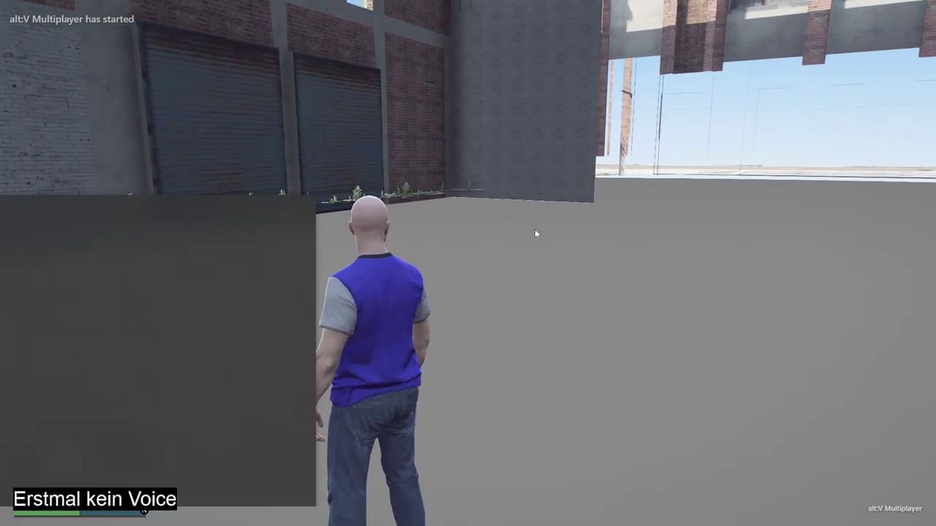
key(alt+F4)
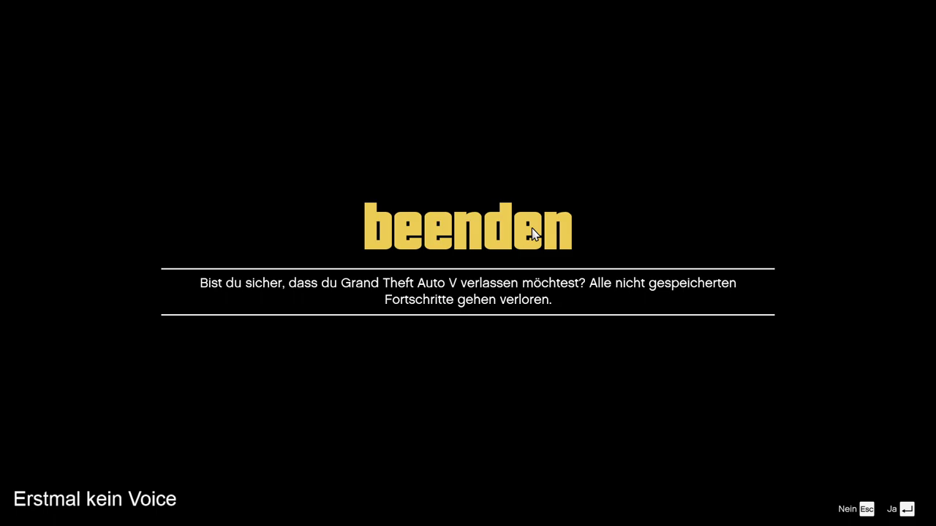
key(Return)
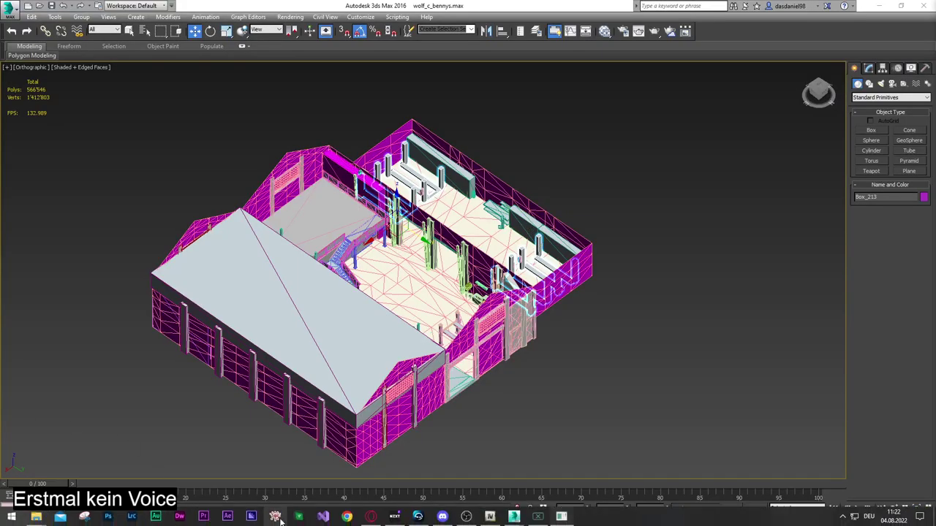
click(299, 518)
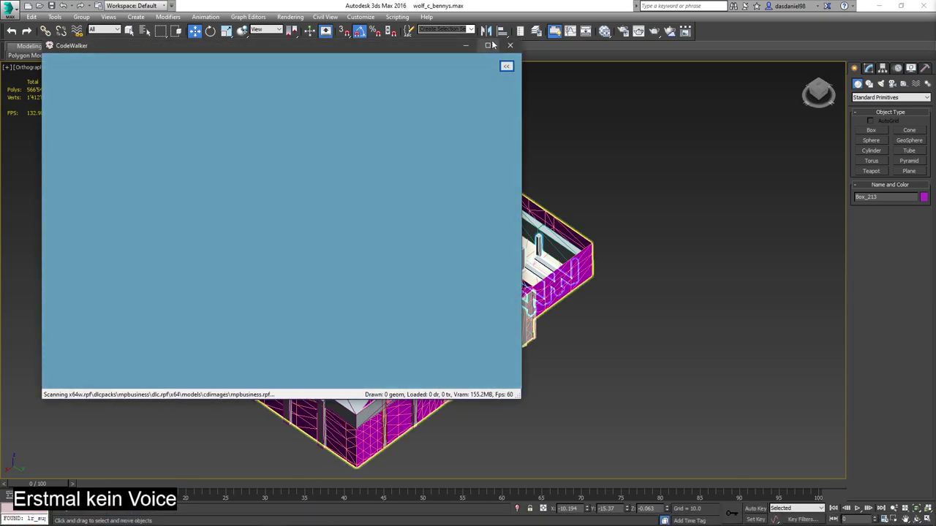
- Maximize CodeWalker, expand its settings, and enable mods and DLC in the world view
click(489, 45)
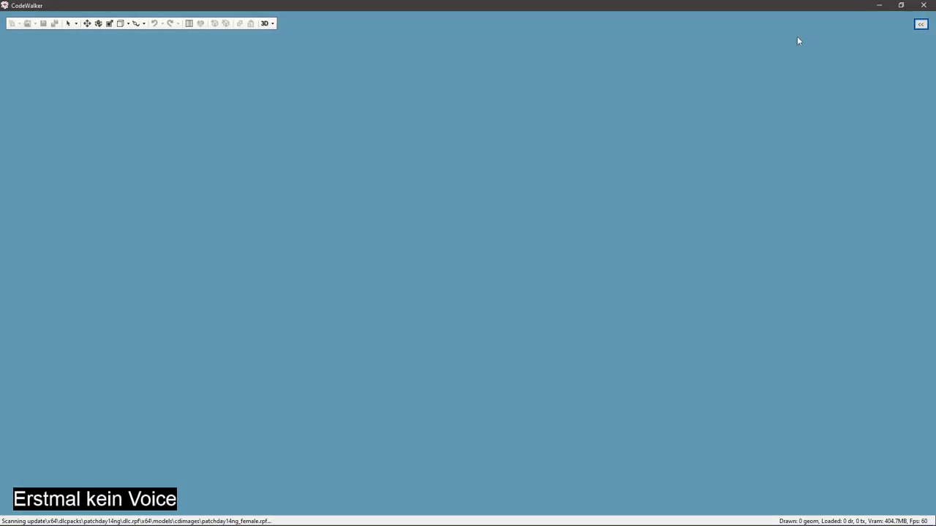
click(920, 24)
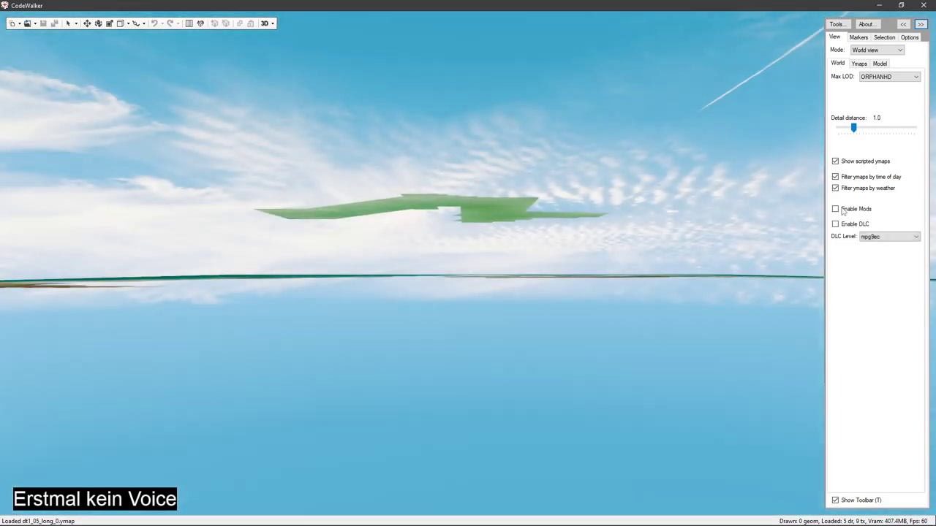
click(841, 210)
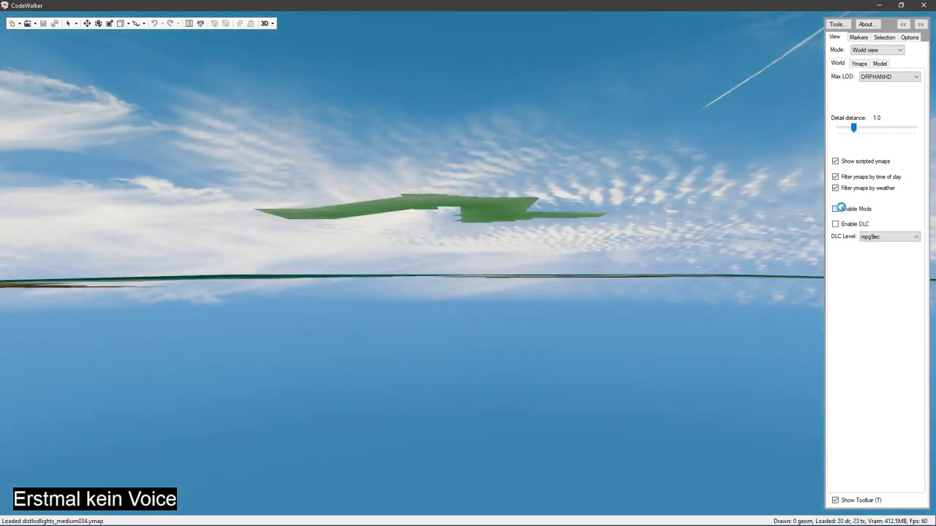
click(844, 223)
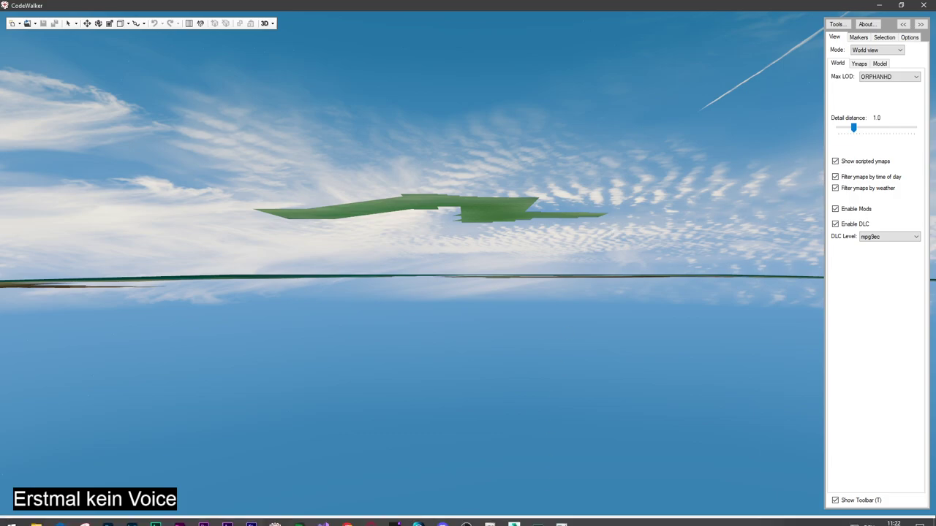
- Switch to 3ds Max and reset the workspace to its default state, narrowing the restored scene explorer
mouse_move(514, 516)
click(500, 488)
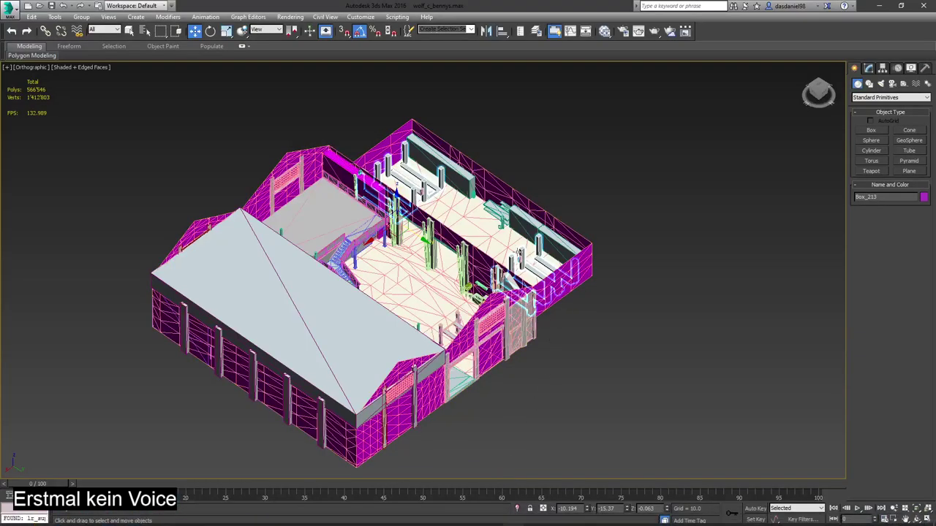
scroll(519, 226, up, 4)
scroll(557, 263, up, 3)
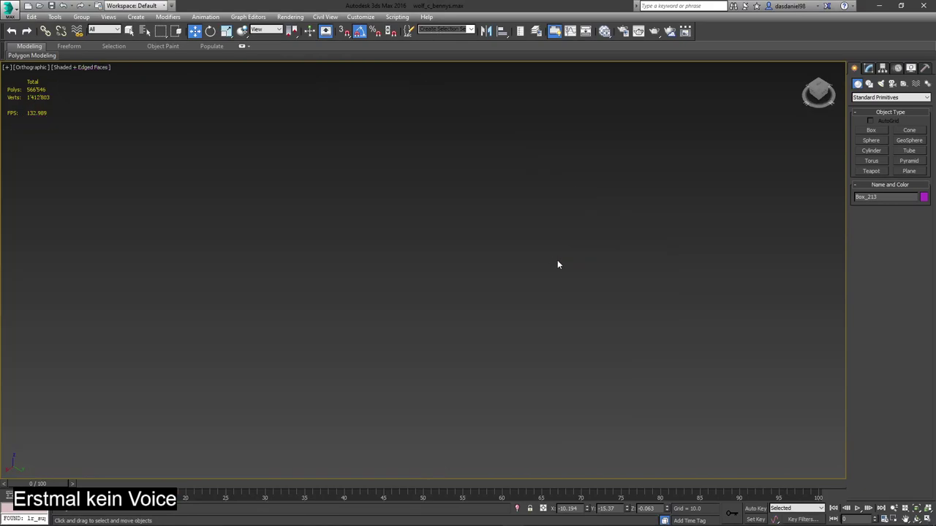
scroll(538, 297, up, 10)
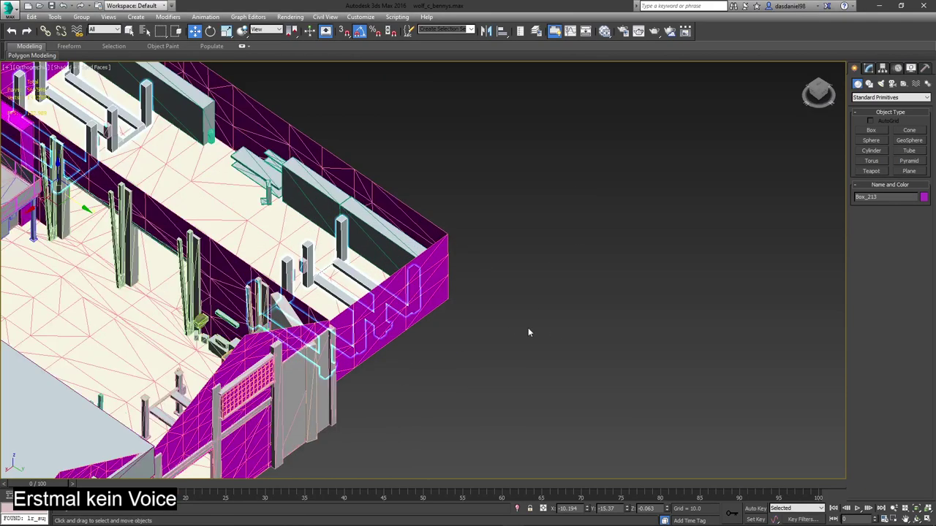
click(344, 243)
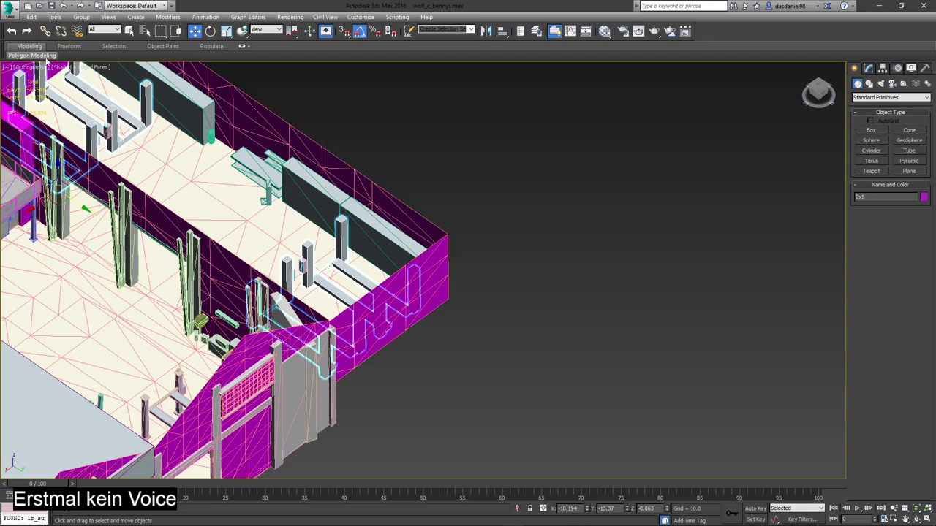
click(137, 6)
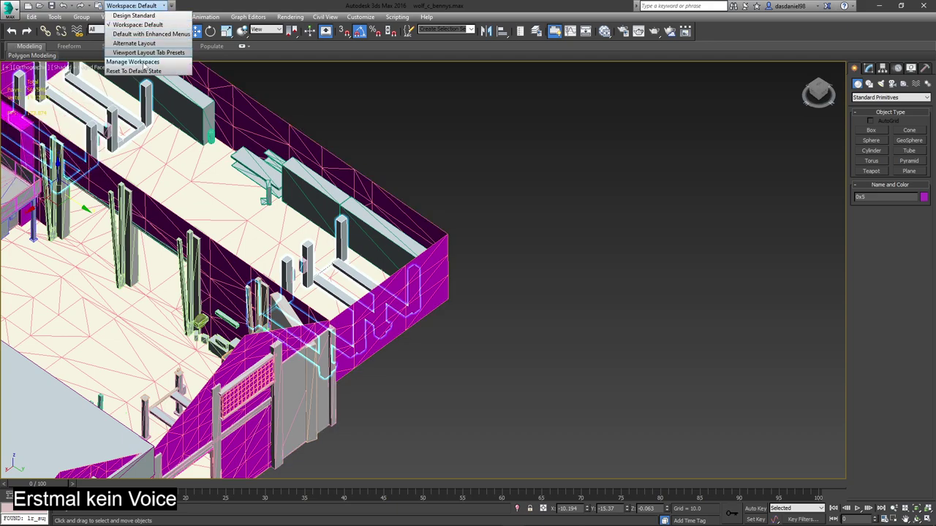
click(144, 71)
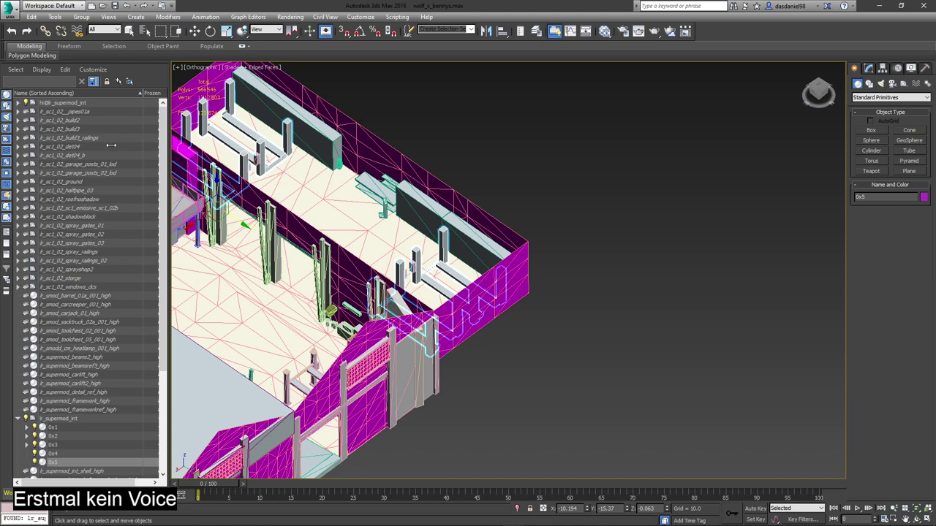
drag(113, 145, 114, 146)
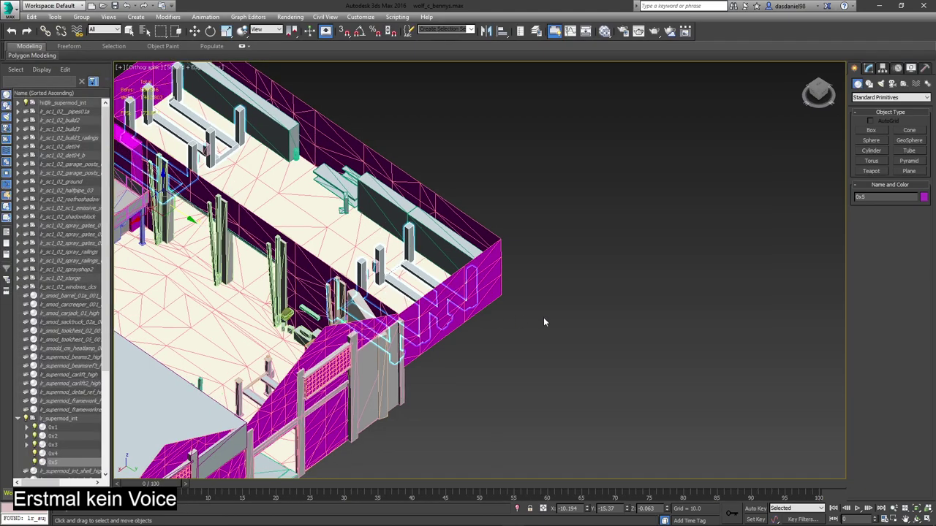
- Inspect the collision parameters of mesh 0x5 and of the individual box primitives in the rear room
click(868, 69)
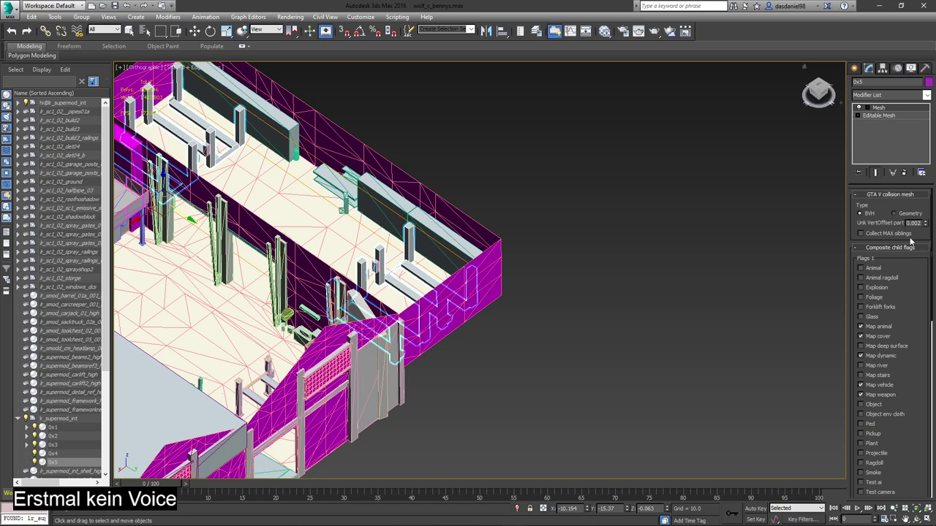
click(432, 240)
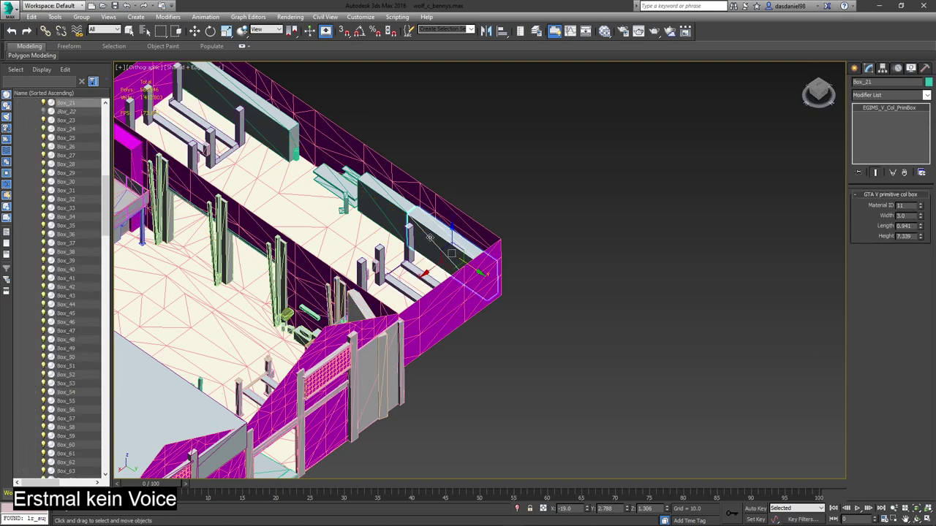
click(361, 206)
click(336, 192)
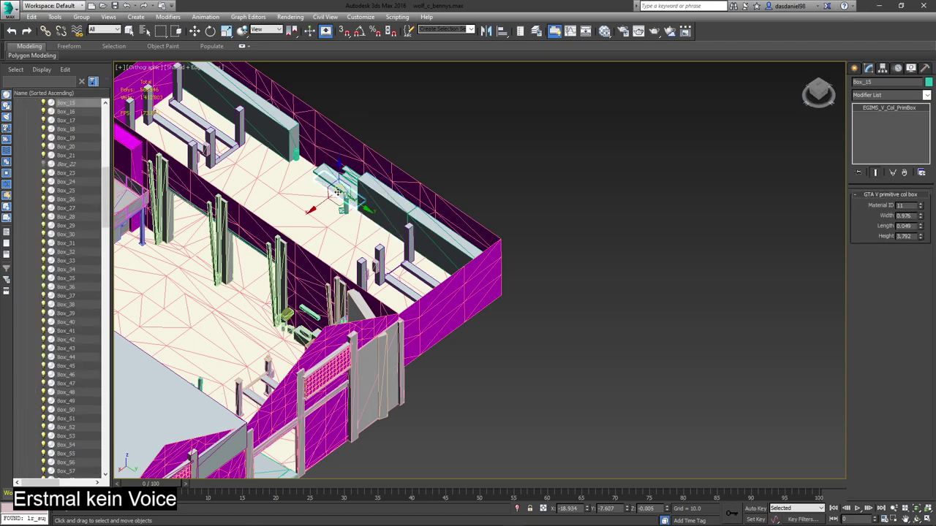
click(330, 176)
click(375, 267)
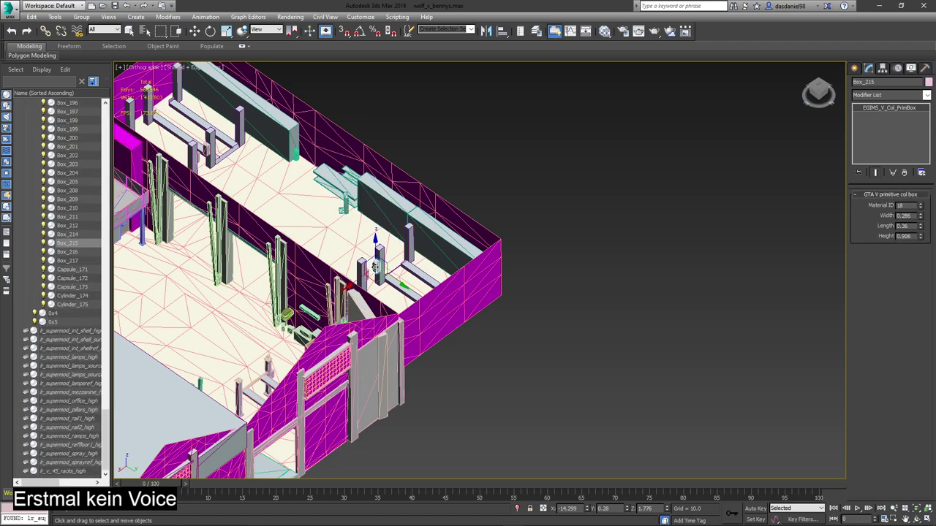
click(377, 261)
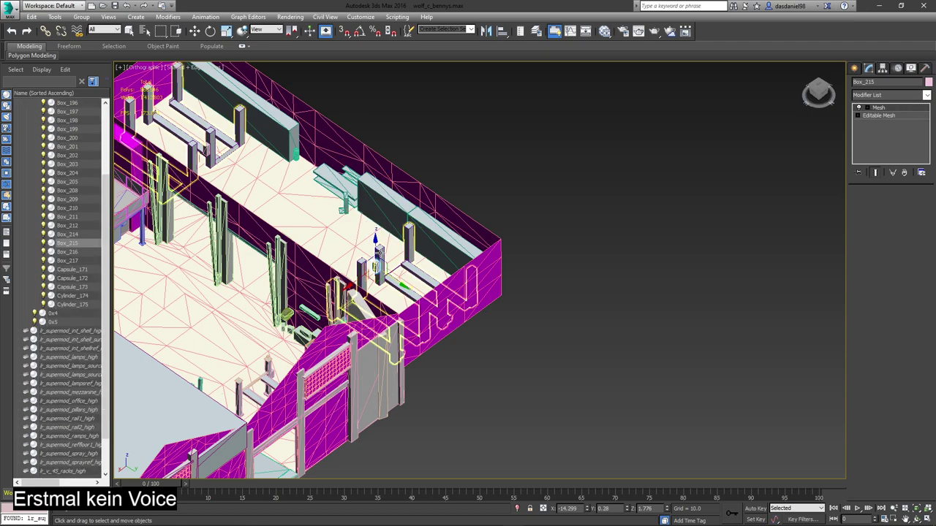
click(376, 267)
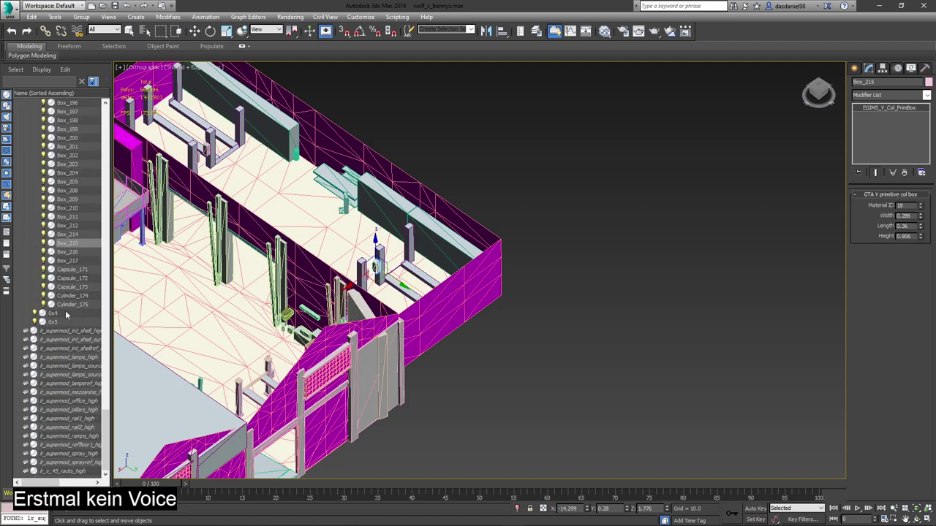
- Compare the extents and composite flags of collision meshes 0x4 and 0x5 across the whole garage
click(62, 321)
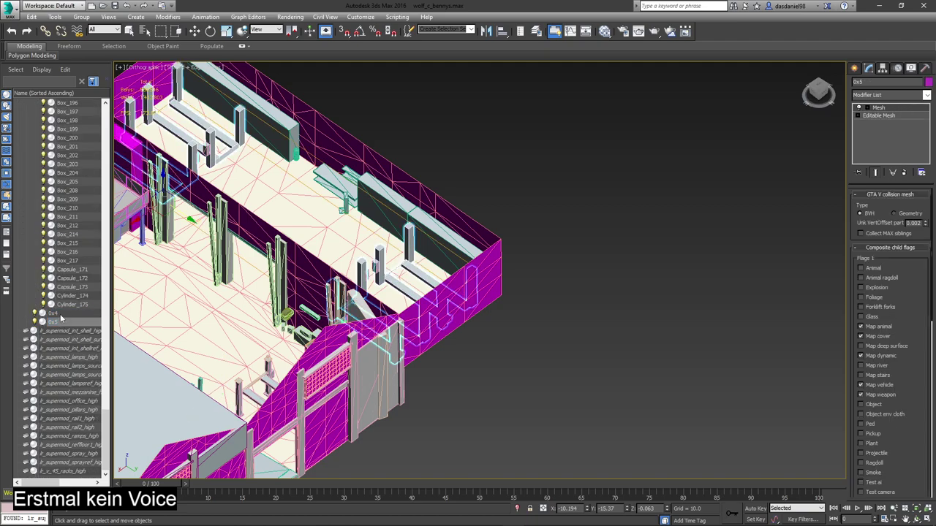
click(62, 313)
key(z)
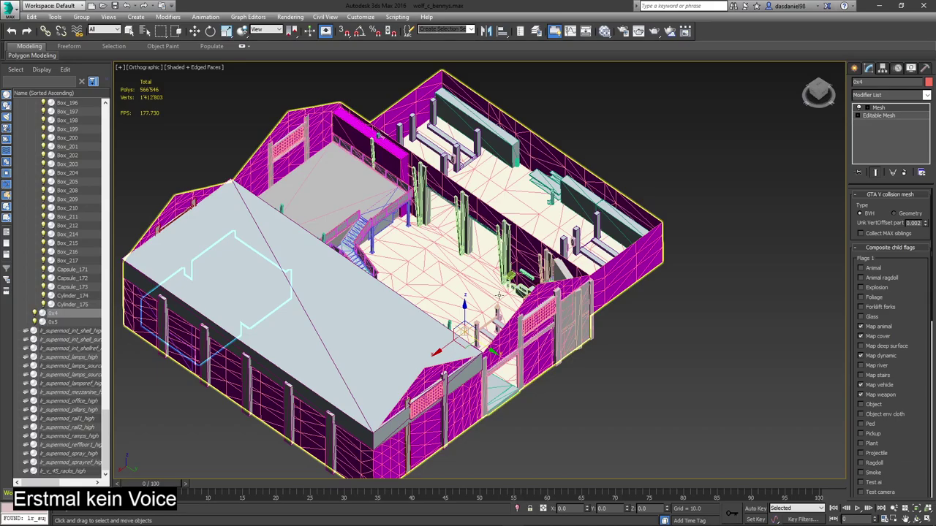
alt+middle_drag(499, 296, 421, 296)
middle_drag(310, 315, 437, 238)
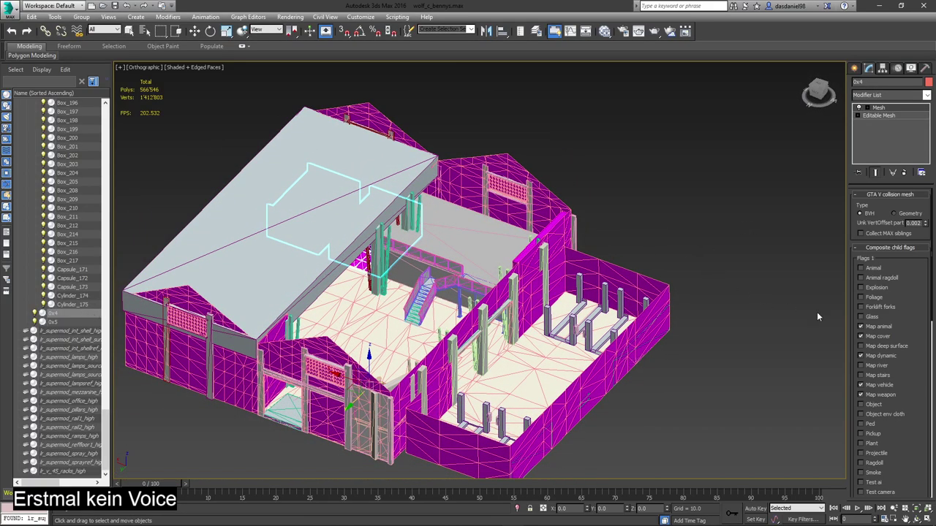
click(83, 321)
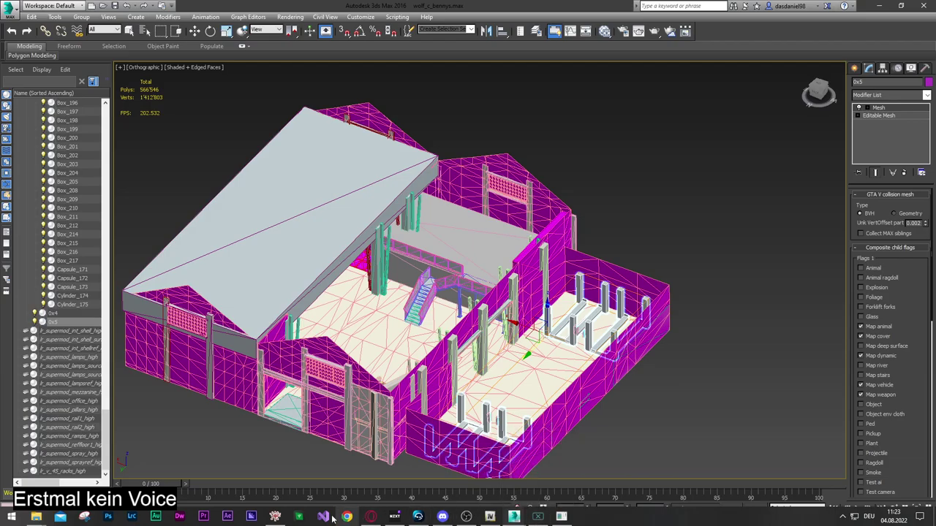
- Switch to CodeWalker and fly the camera across the map to the garage building
click(276, 517)
drag(717, 296, 418, 296)
key(w)
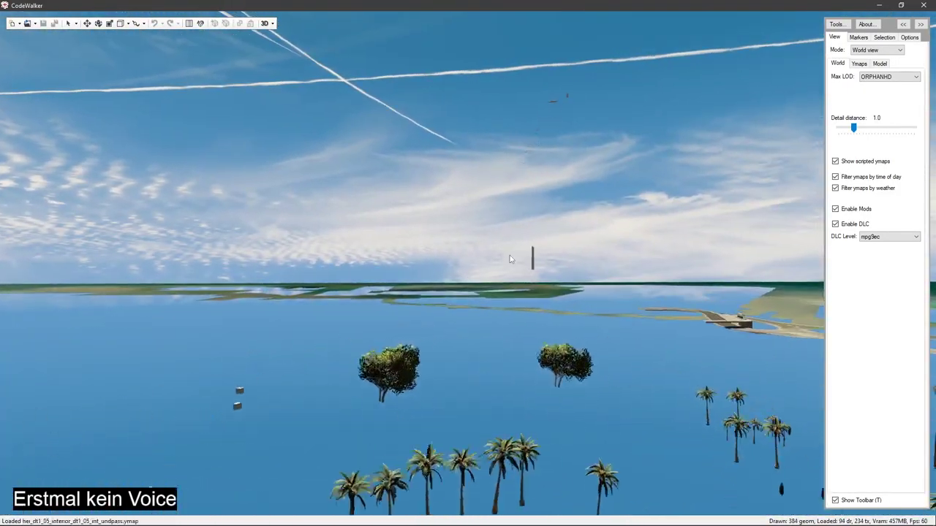
drag(512, 256, 526, 277)
key(w)
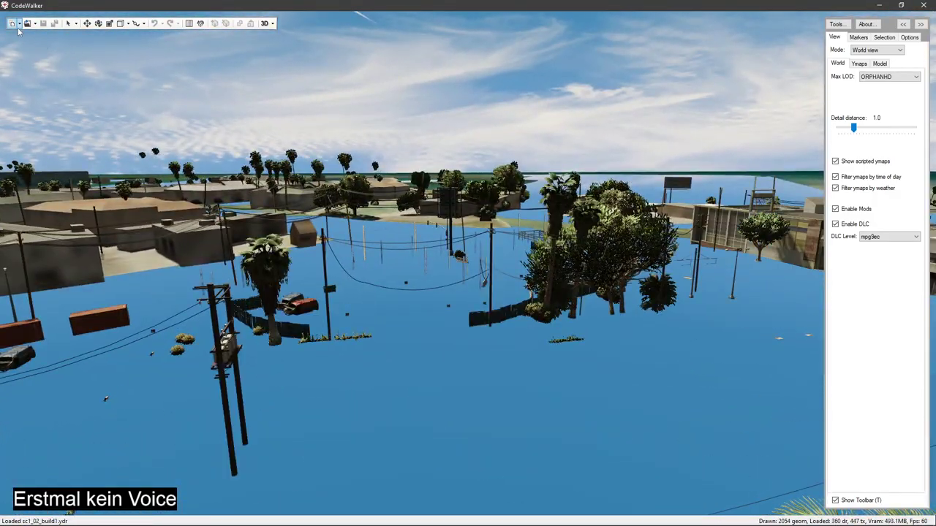
- Open lr_sc1_02_interior_0_supermod_int_milo_.ymap and lr_supermod_garage_int.ytyp from the Bennys Meta folder in a new project
click(34, 24)
click(55, 45)
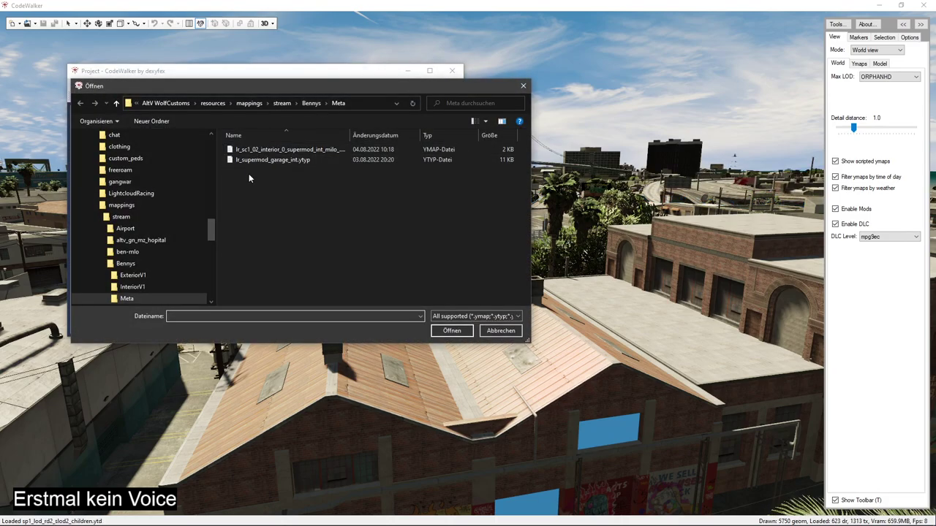
drag(249, 174, 266, 148)
click(451, 331)
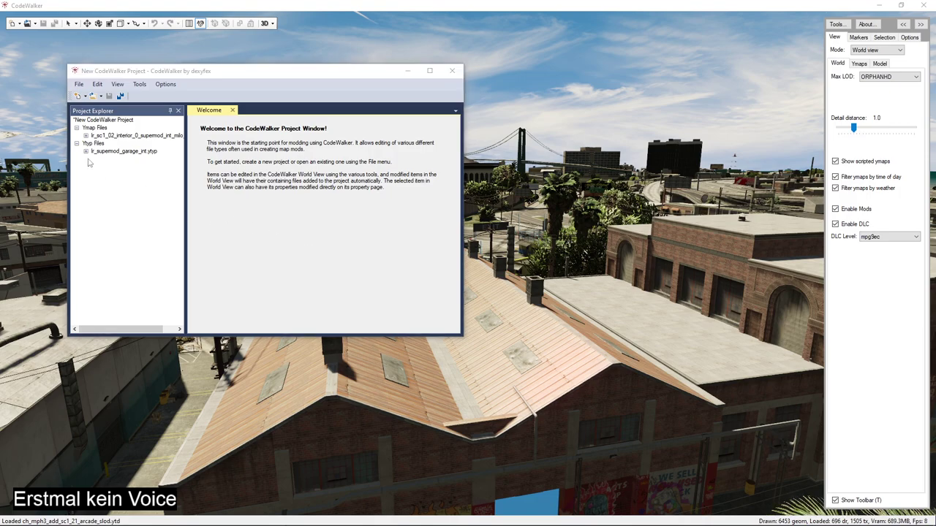
- Check the properties of the ymap's tr_tuner_car_meet entity and close the project window without saving
click(86, 136)
click(95, 144)
click(110, 151)
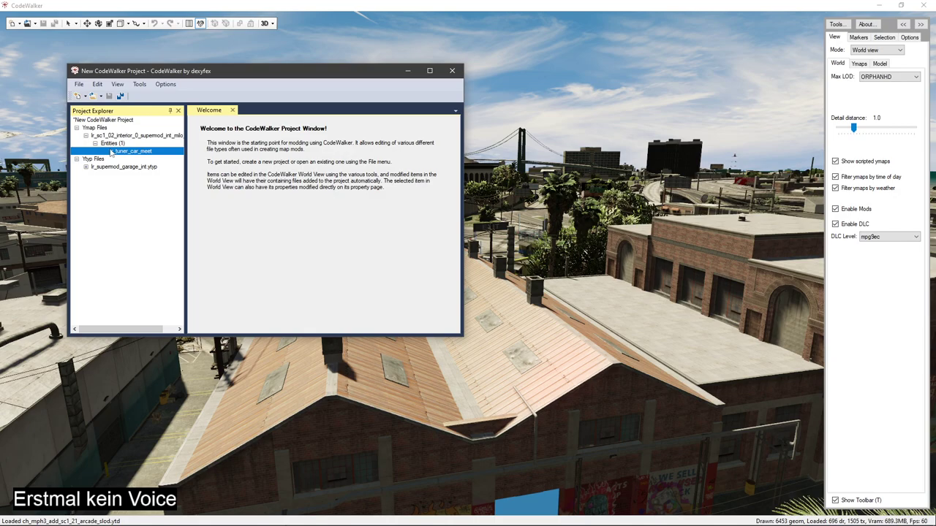
click(452, 72)
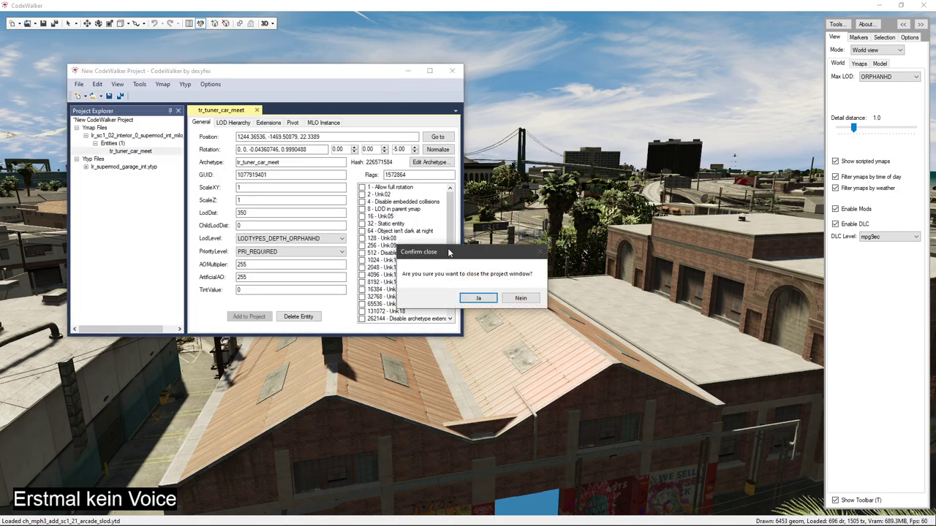
click(487, 296)
click(527, 299)
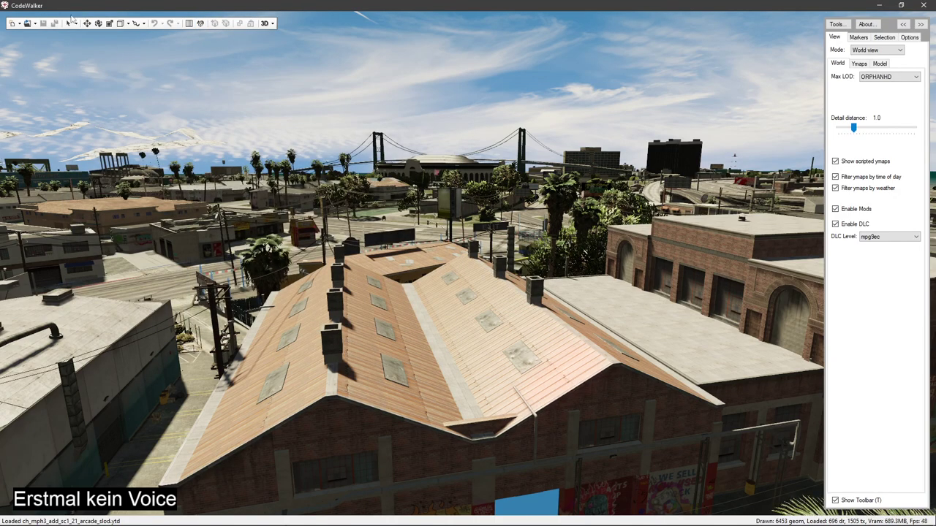
- Delete lr_sc1_02_interior_0_supermod_int_milo_.ymap and lr_supermod_garage_int.ytyp from the Bennys Meta folder within the file-open dialog
click(35, 23)
click(46, 46)
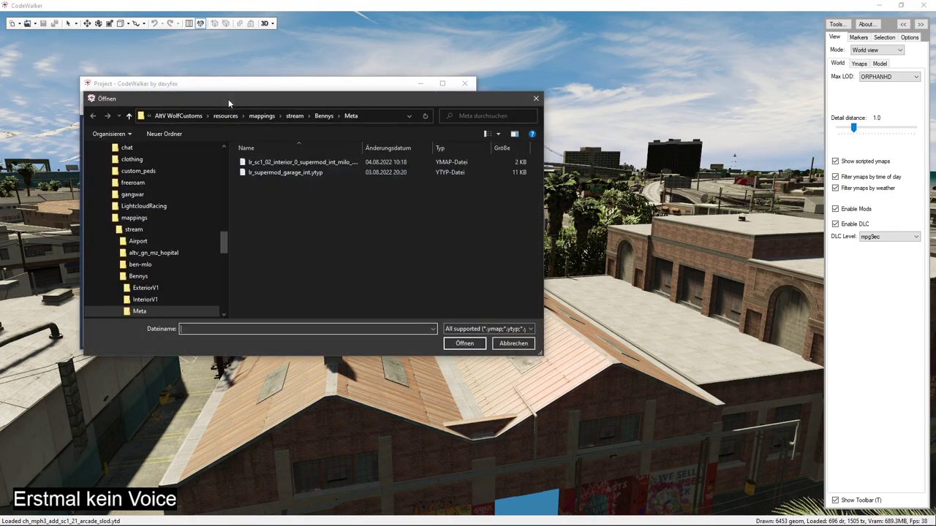
click(293, 162)
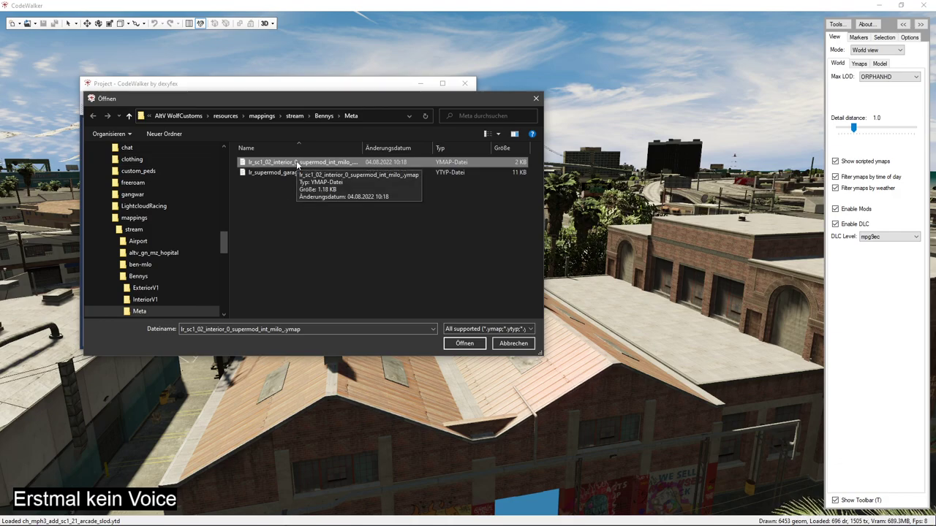
click(263, 173)
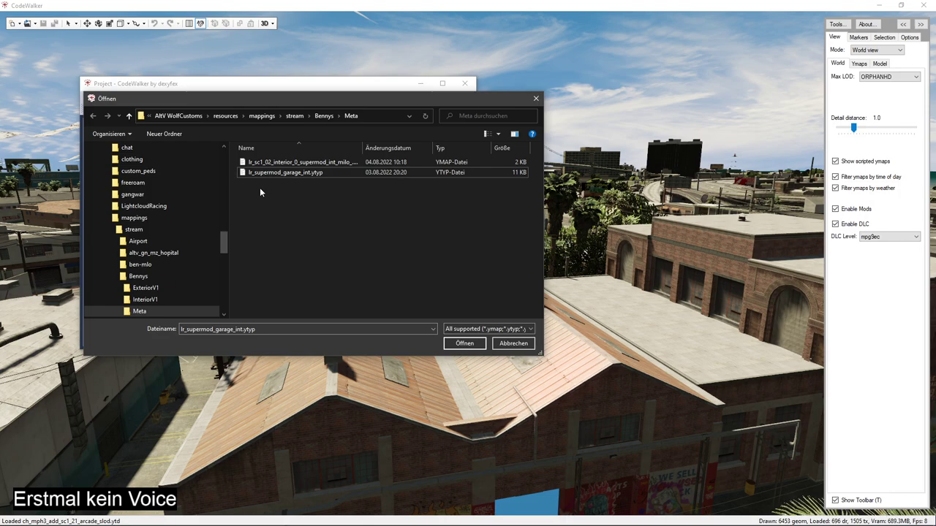
drag(260, 187, 300, 162)
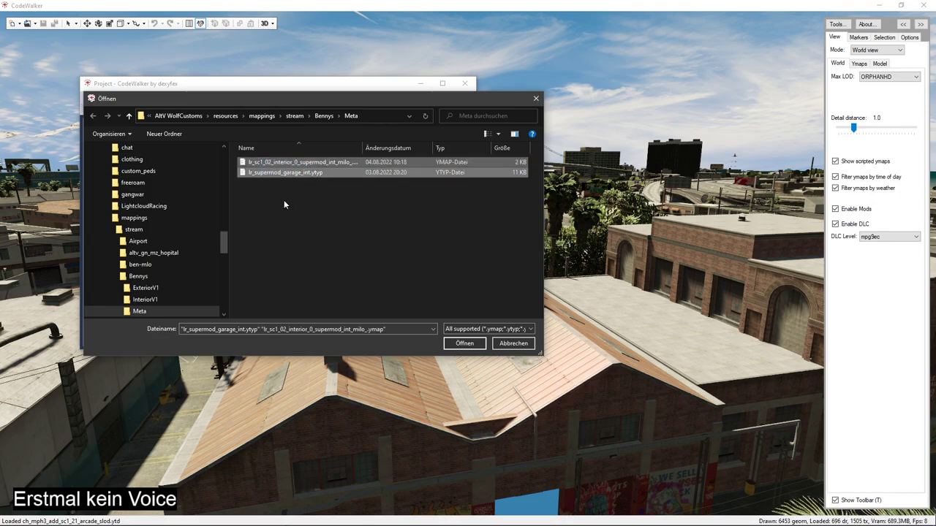
key(Delete)
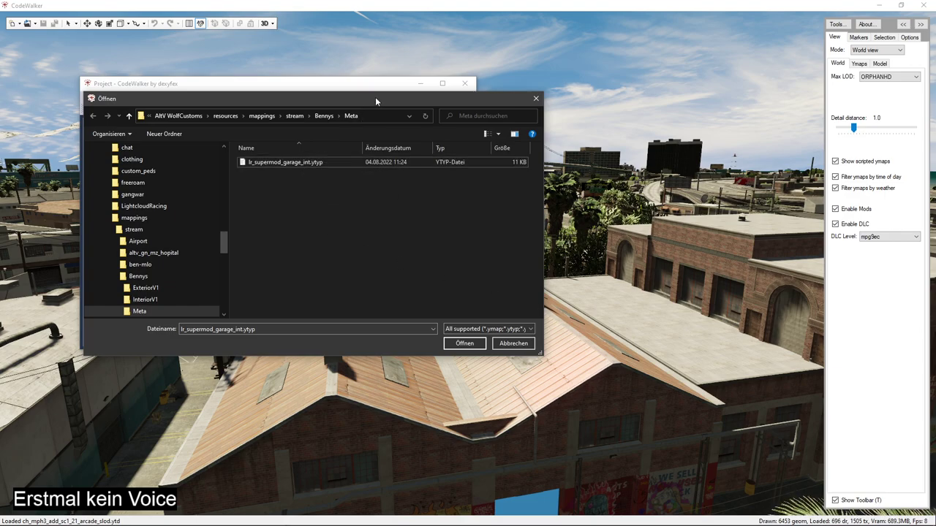
- Load the replaced lr_supermod_garage_int.ytyp into a new project and approach the doorway in the garage's graffiti wall
drag(375, 98, 0, 98)
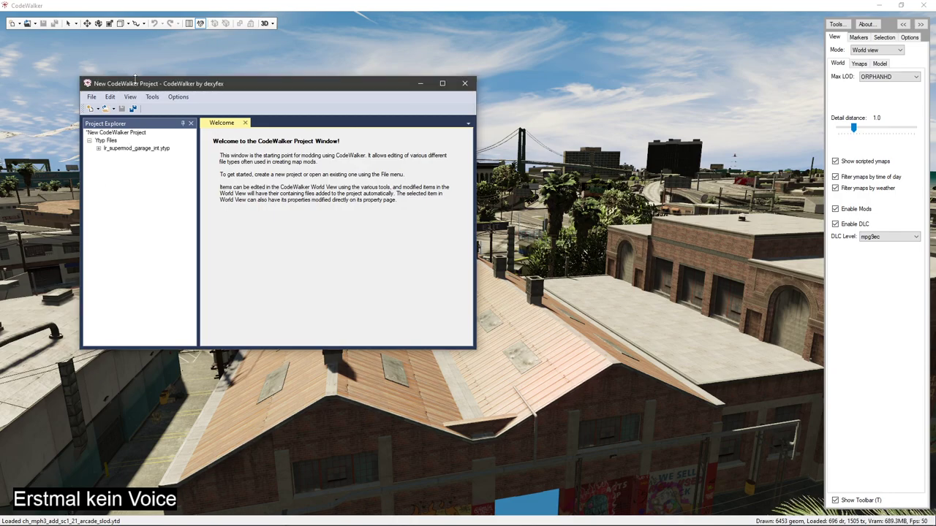
drag(231, 84, 0, 84)
mouse_move(364, 198)
mouse_down()
mouse_move(376, 244)
mouse_move(366, 207)
mouse_up()
key(w)
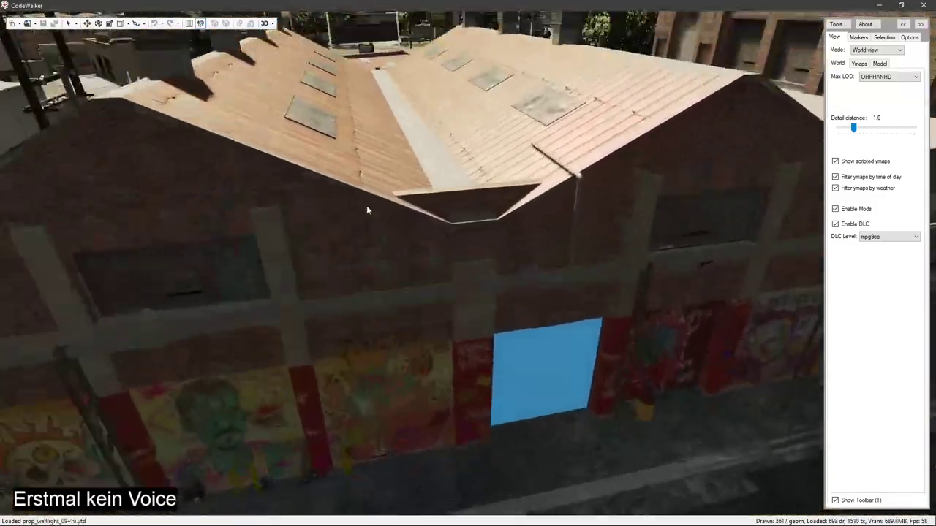
- Go through the doorway into the garage, set the selection mode to Mlo Instance and select the interior instance lr_supermod_int
key(w)
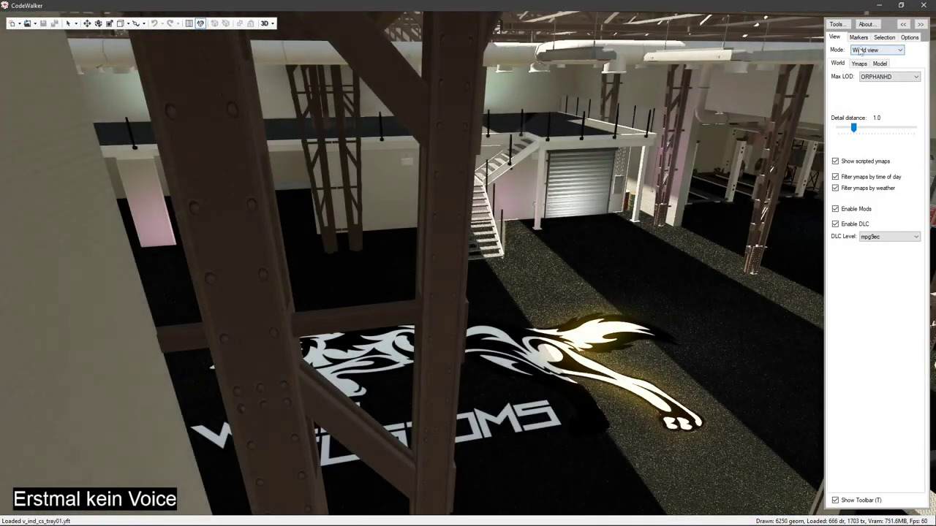
click(884, 36)
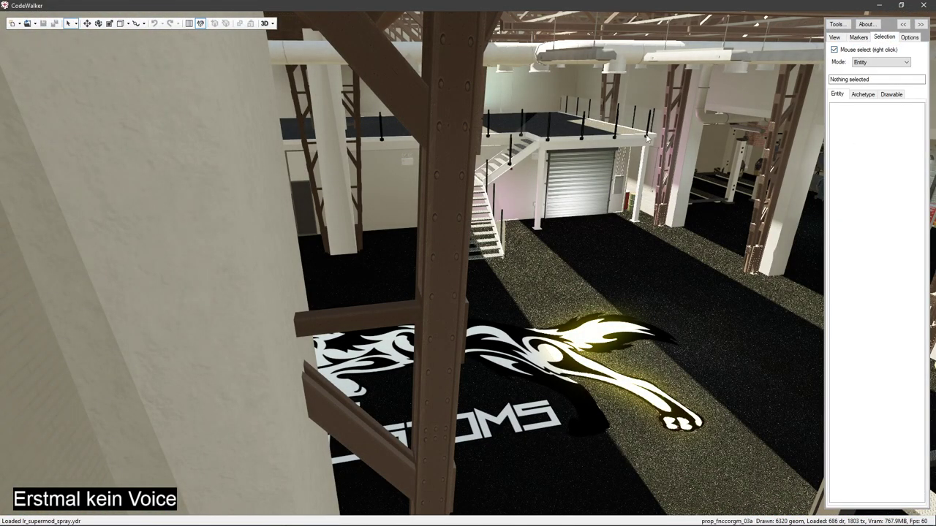
key(d)
key(a)
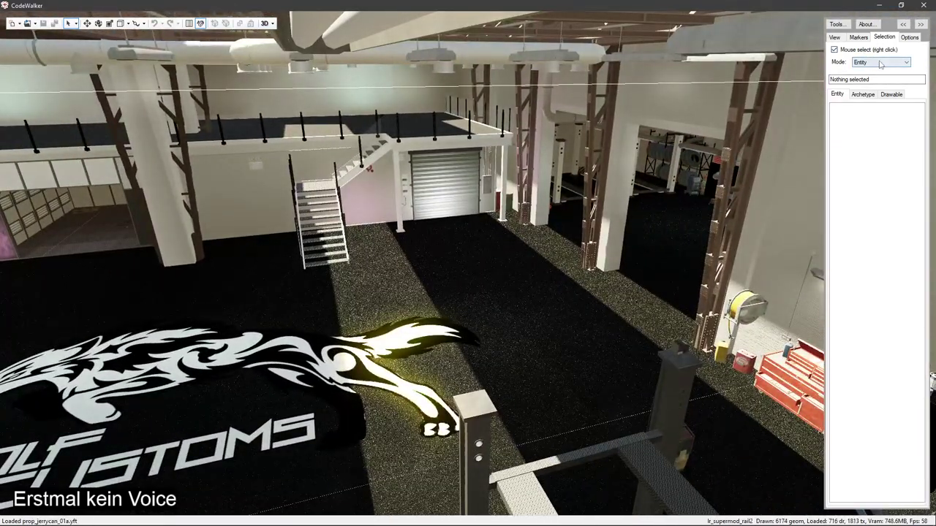
click(880, 63)
click(868, 160)
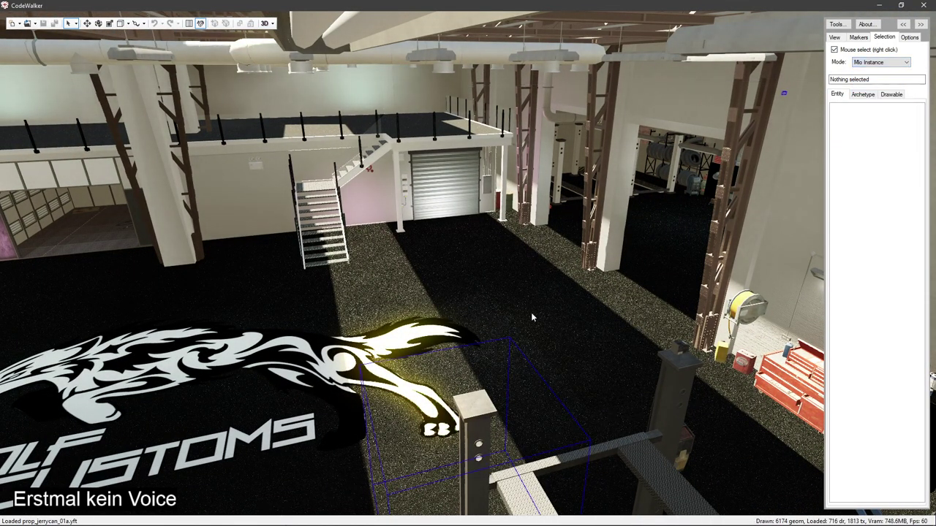
right_click(525, 358)
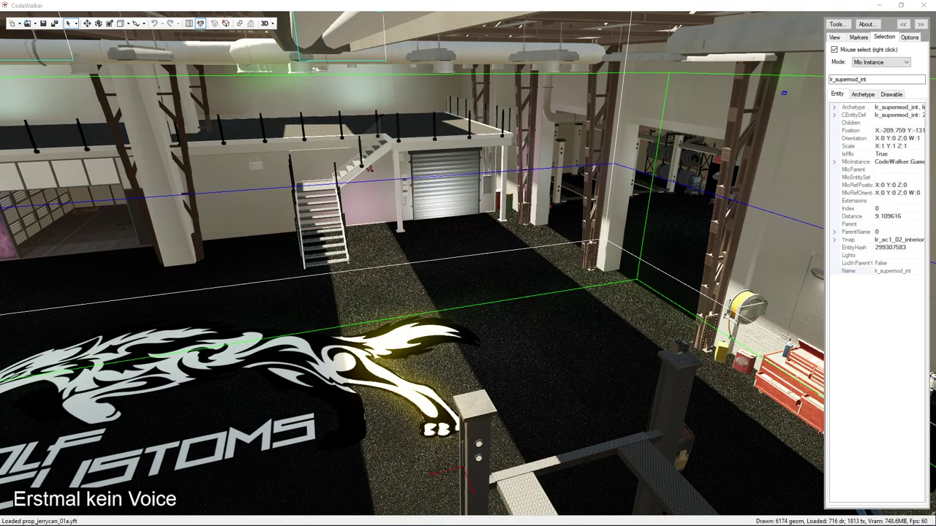
- Examine the selected interior instance's outlines around the garage floor, roller doors, car lifts and walls
drag(516, 345, 342, 314)
key(w)
key(a)
key(d)
key(s)
key(s)
key(d)
key(d)
key(d)
key(d)
key(w)
key(w)
key(d)
key(s)
key(d)
key(w)
key(w)
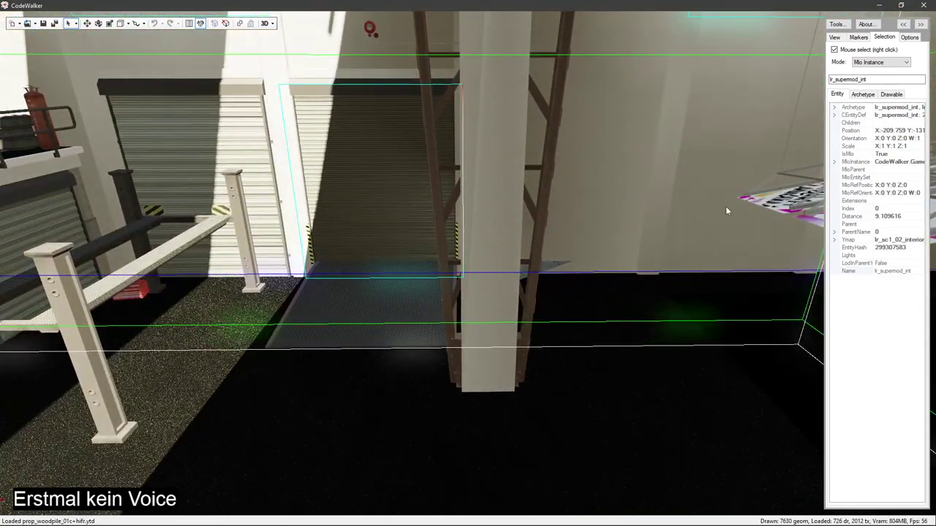
drag(868, 80, 799, 82)
key(BackSpace)
key(ctrl+z)
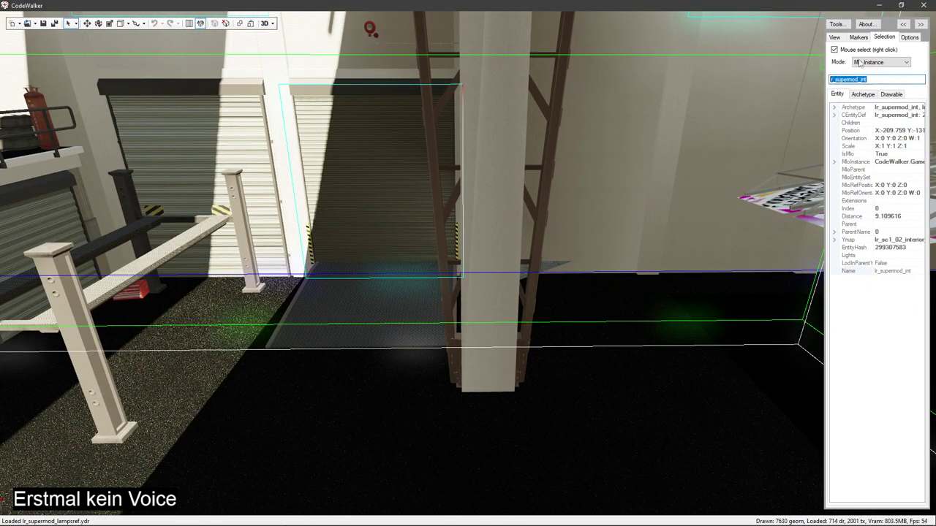
click(838, 25)
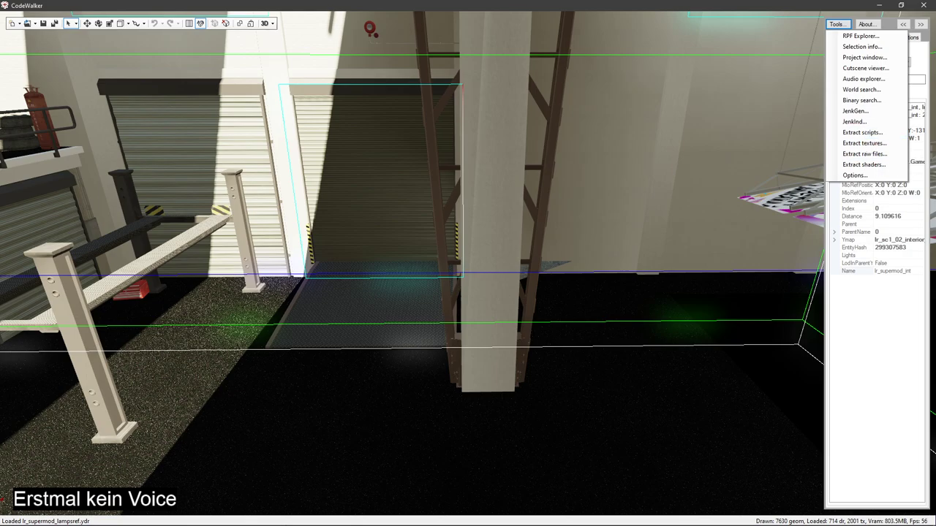
key(alt+Tab)
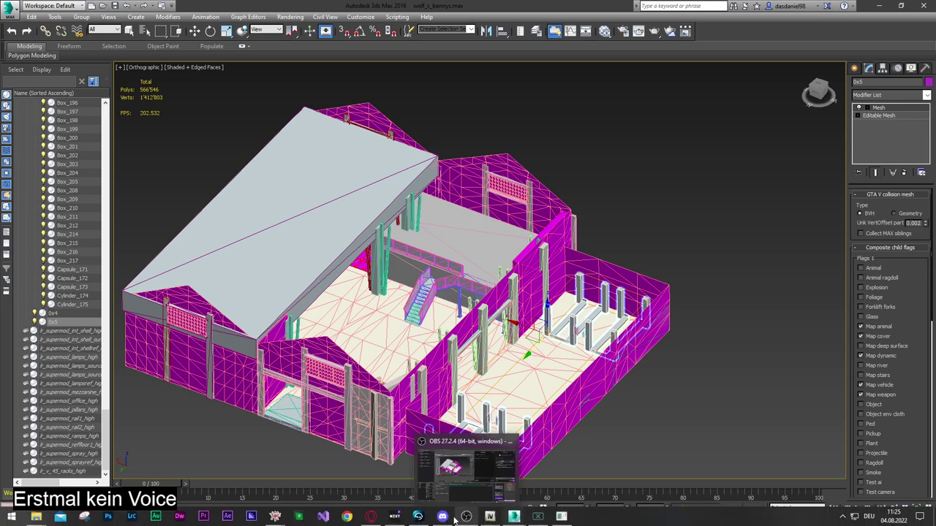
mouse_move(275, 516)
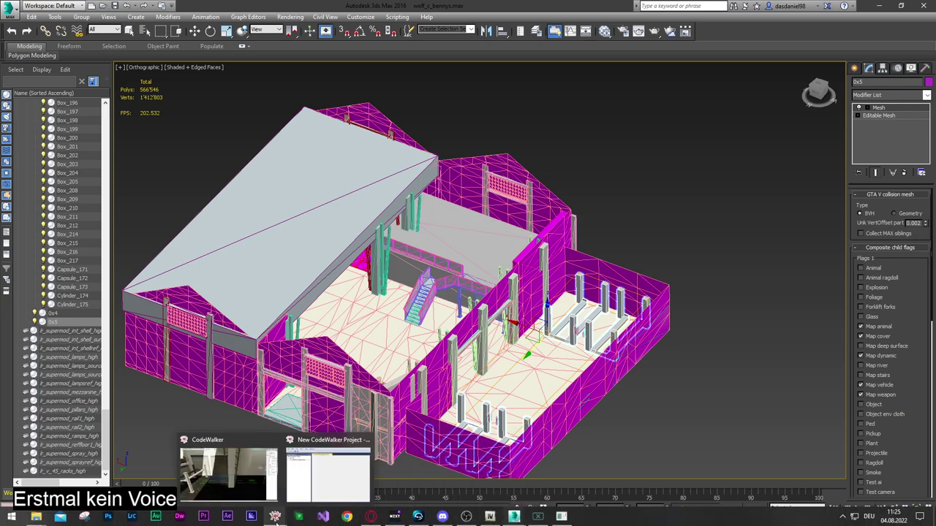
click(250, 488)
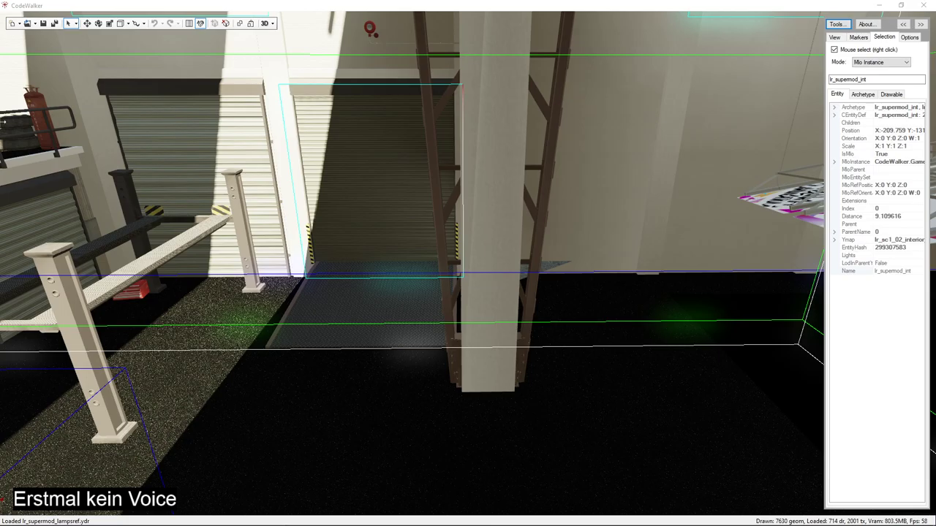
- Set the selection mode to Entity and examine the garage interior around the stairs and mezzanine
click(859, 63)
click(861, 70)
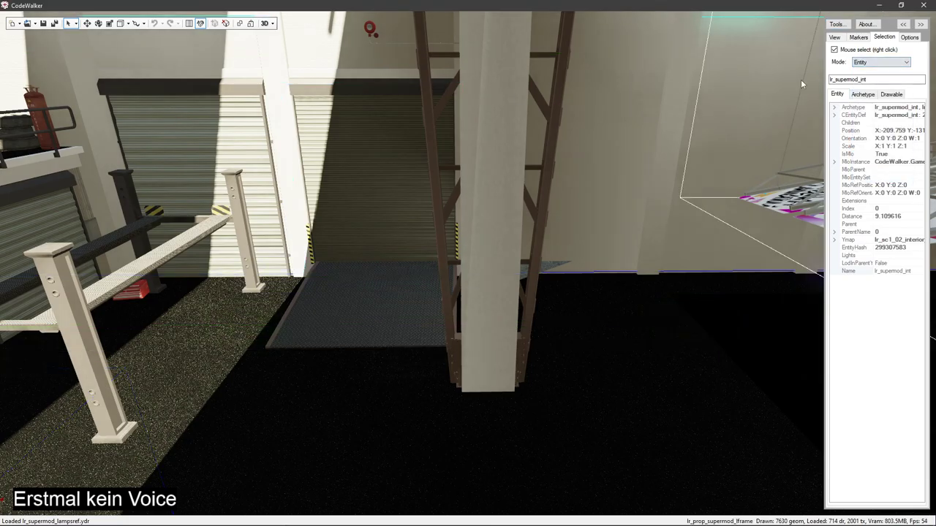
drag(585, 162, 427, 166)
drag(584, 169, 496, 199)
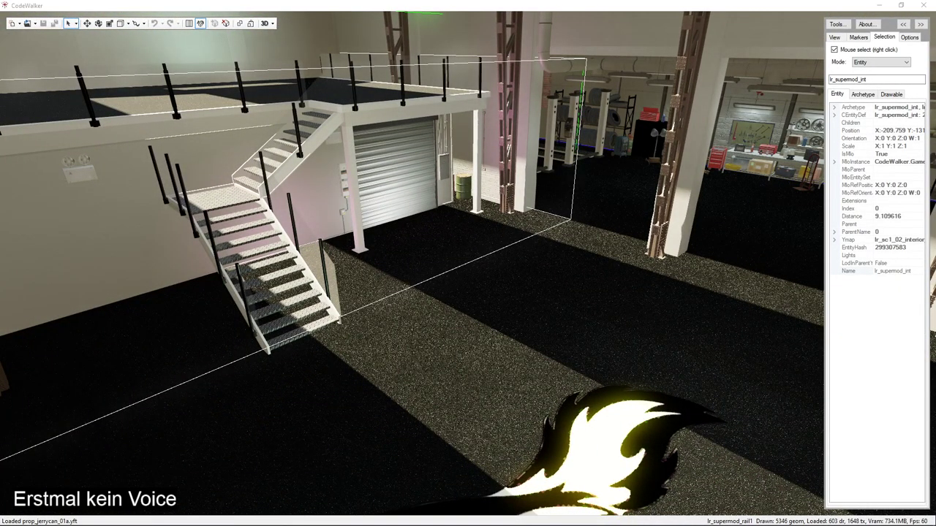
drag(228, 192, 300, 178)
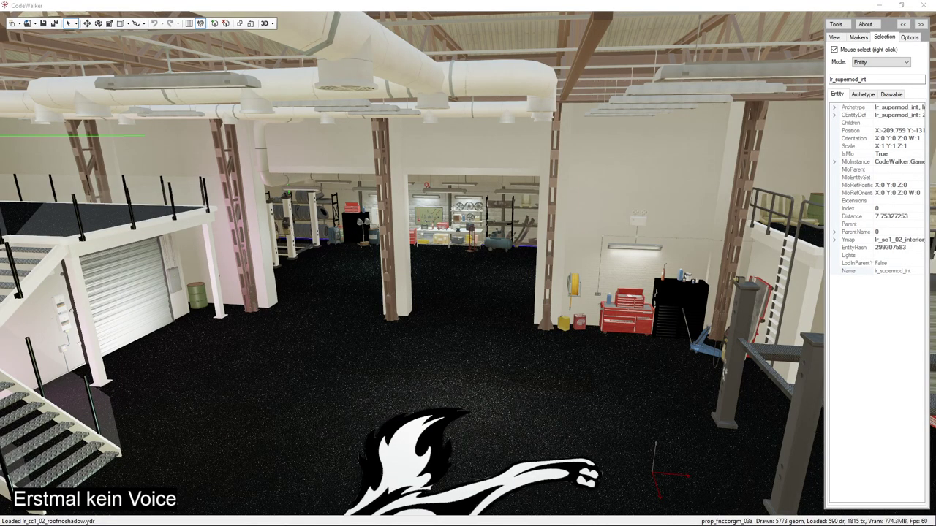
- Inspect the garage building's roof and surroundings from outside and return to the main hall
key(s)
drag(324, 248, 317, 311)
scroll(314, 295, down, 10)
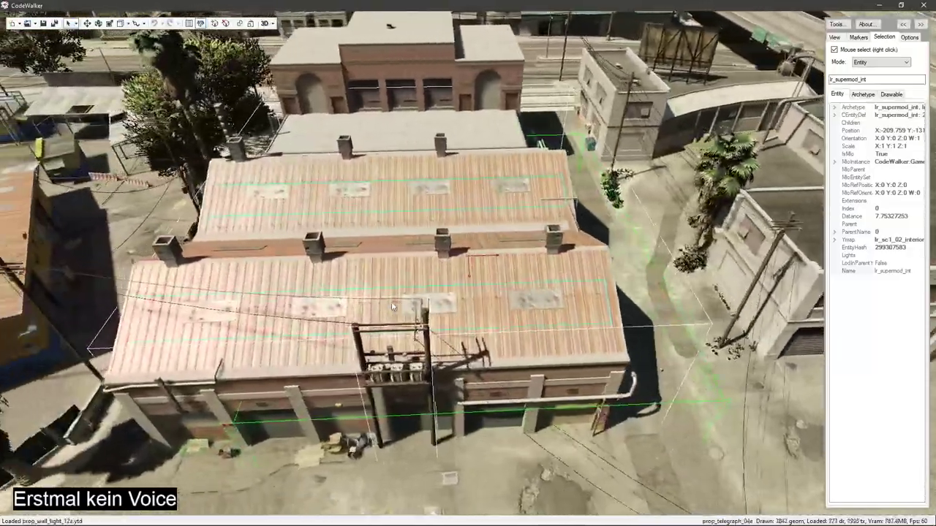
scroll(392, 306, down, 3)
scroll(354, 307, up, 2)
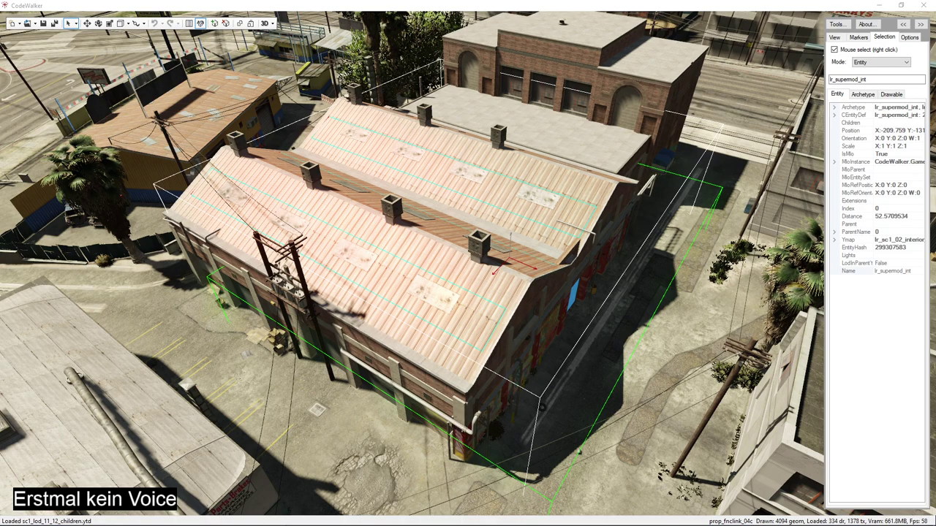
drag(221, 365, 252, 368)
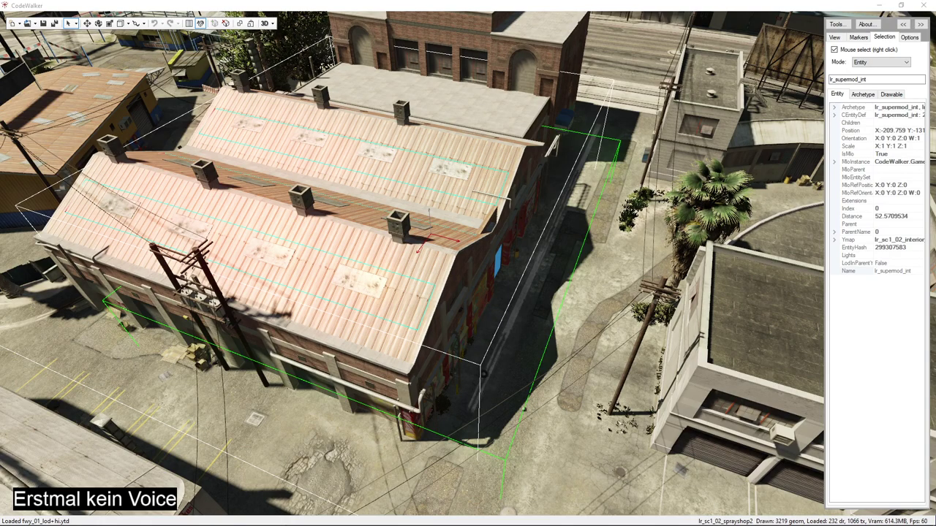
drag(432, 296, 399, 271)
key(w)
key(w)
scroll(400, 272, up, 6)
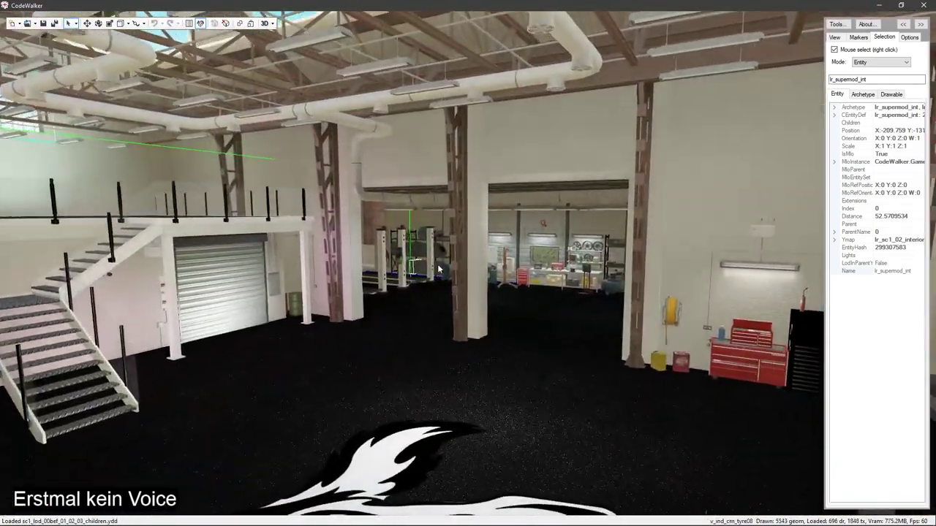
- Set the selection mode to Collision and check the collision shapes around the workshop's workbench and shelves
click(887, 63)
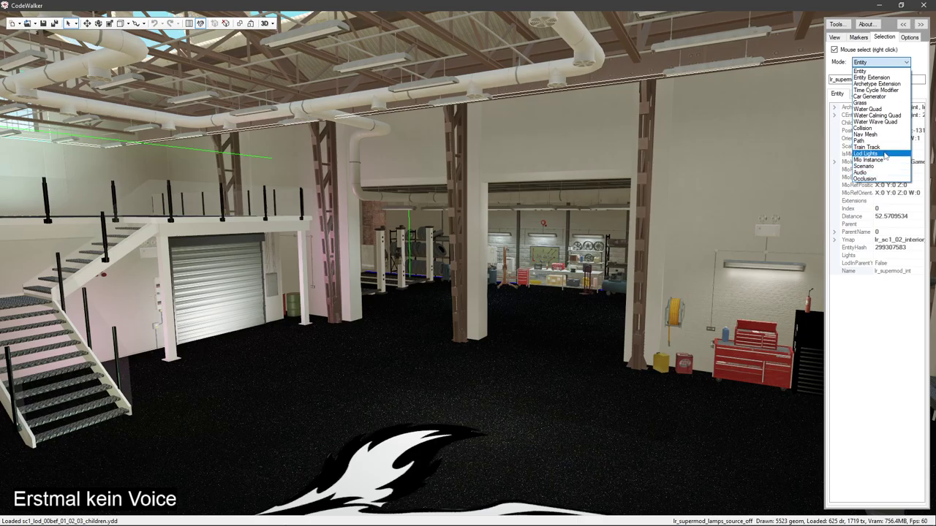
click(864, 128)
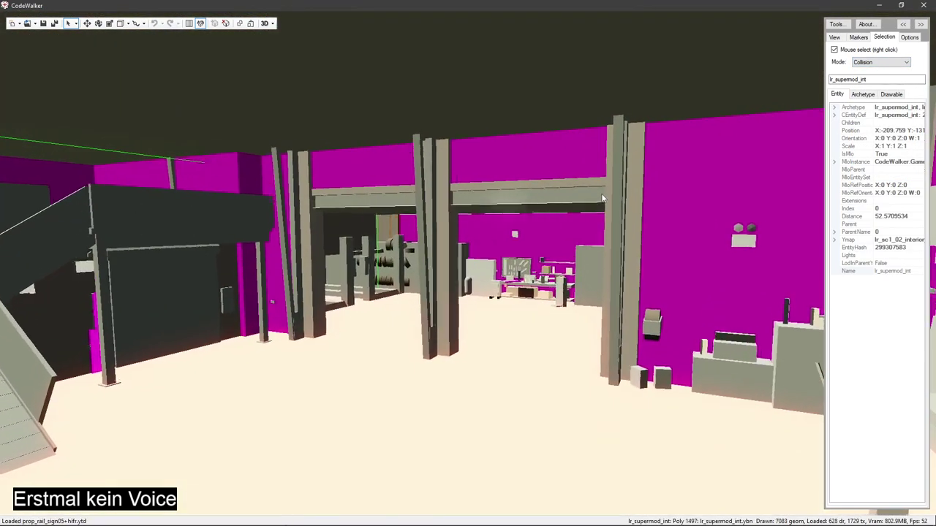
key(w)
drag(602, 194, 660, 265)
key(w)
key(d)
key(d)
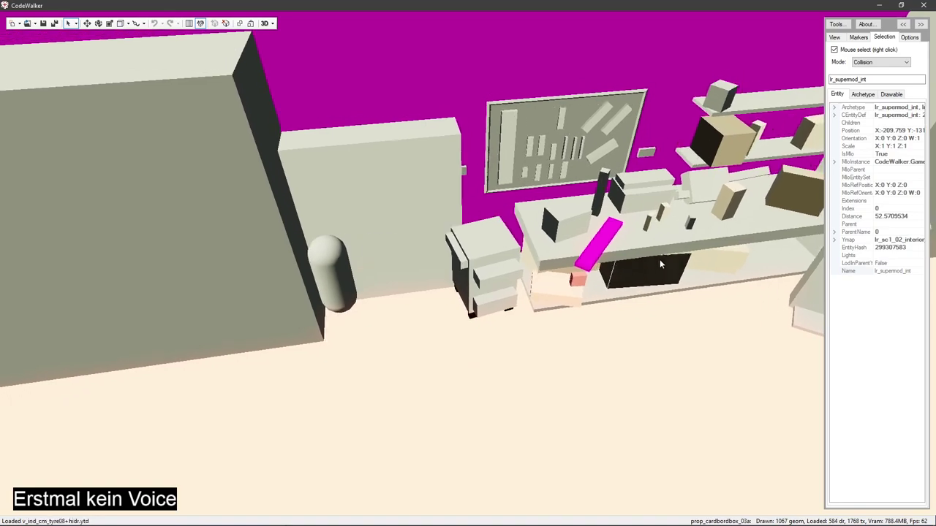
- Examine the collision of the remaining garage interior, including the pillars, tool cabinets, ladder platform and car lift
drag(584, 270, 271, 231)
key(w)
key(d)
key(w)
key(w)
key(s)
key(s)
key(w)
key(w)
key(d)
key(s)
drag(414, 228, 322, 252)
key(d)
key(w)
key(s)
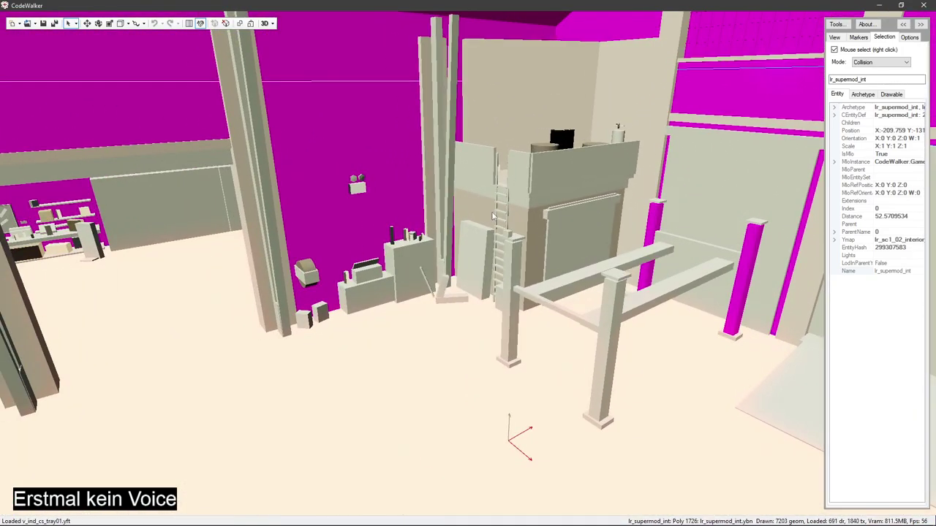
- Close CodeWalker without saving the current project
click(923, 5)
click(467, 299)
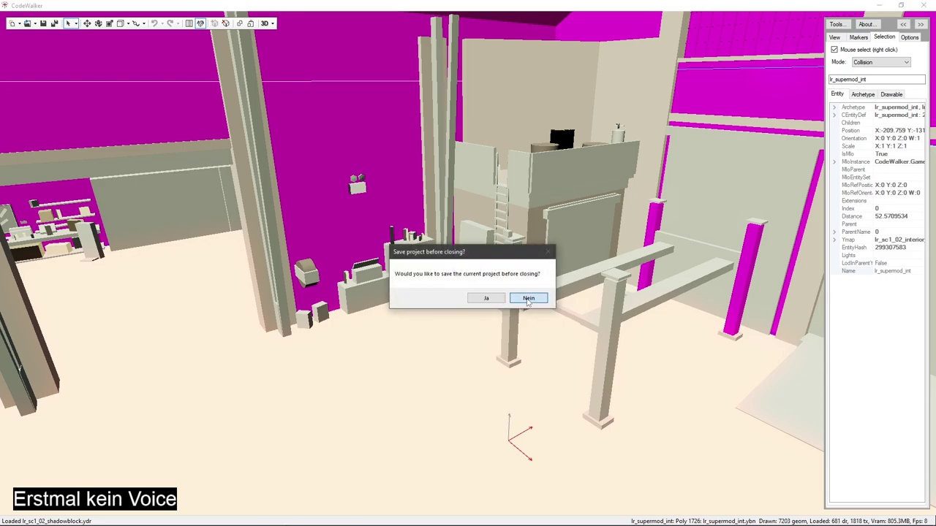
click(528, 299)
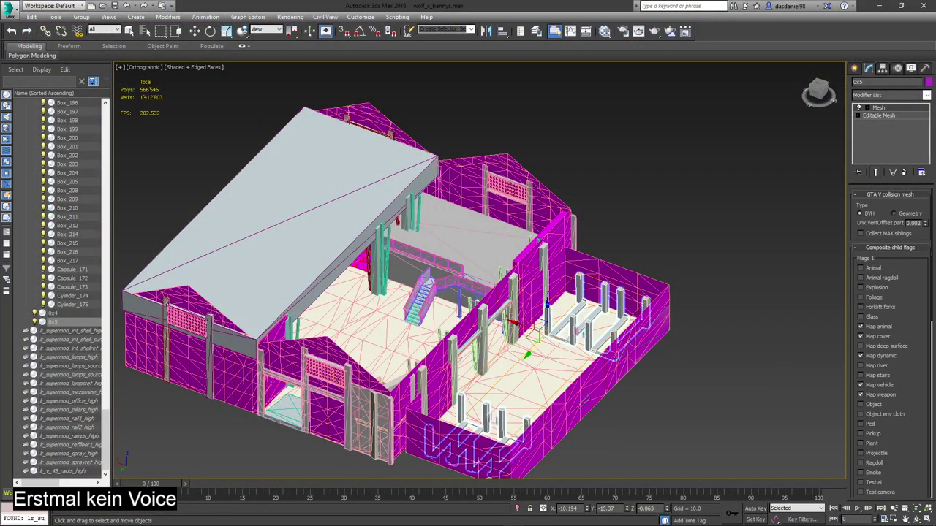
- Restart CodeWalker's world view, enable mods and DLC, and show the toolbar
mouse_move(203, 521)
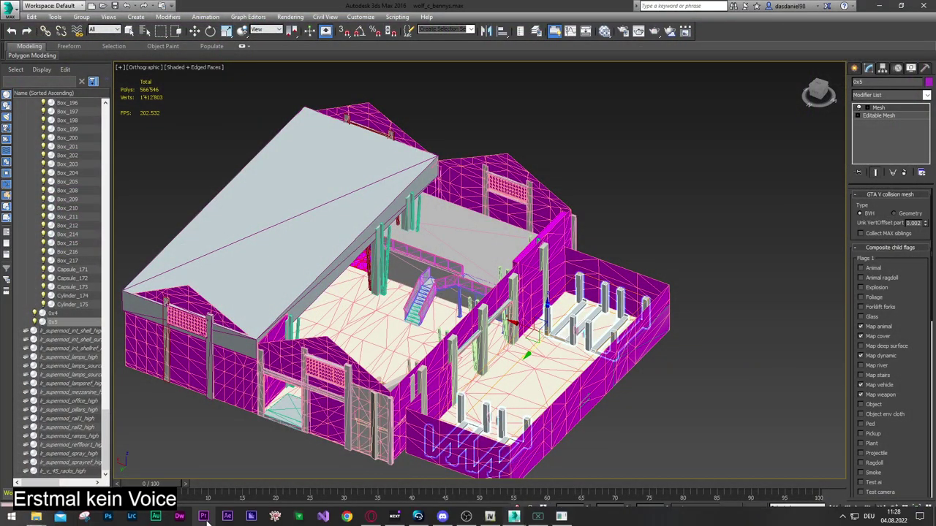
click(274, 517)
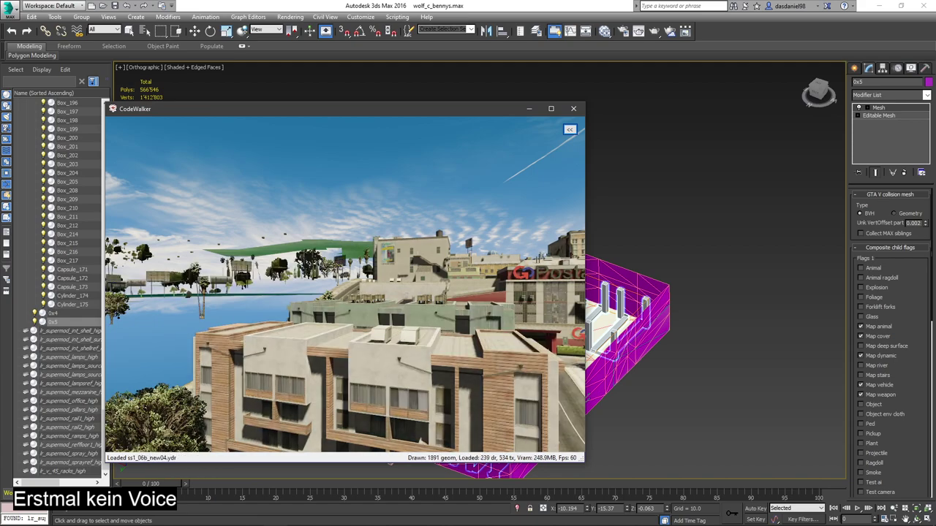
click(569, 129)
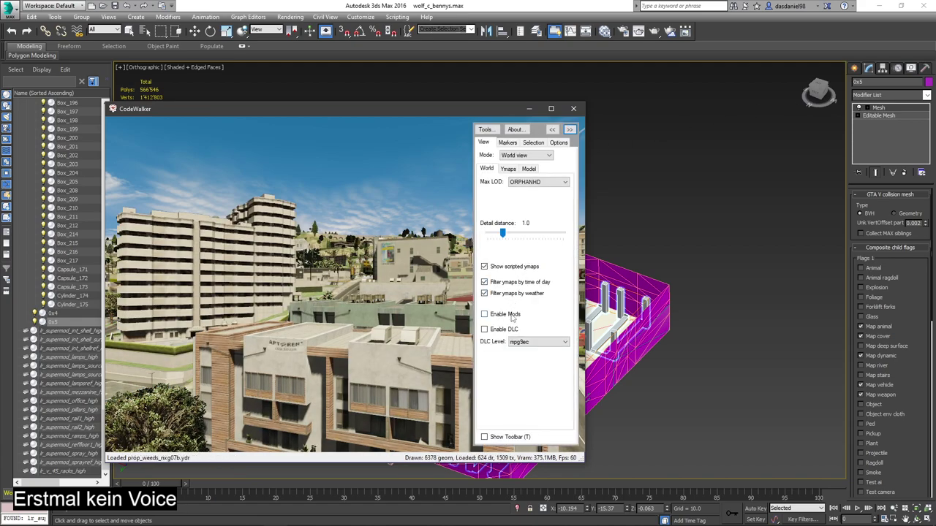
key(t)
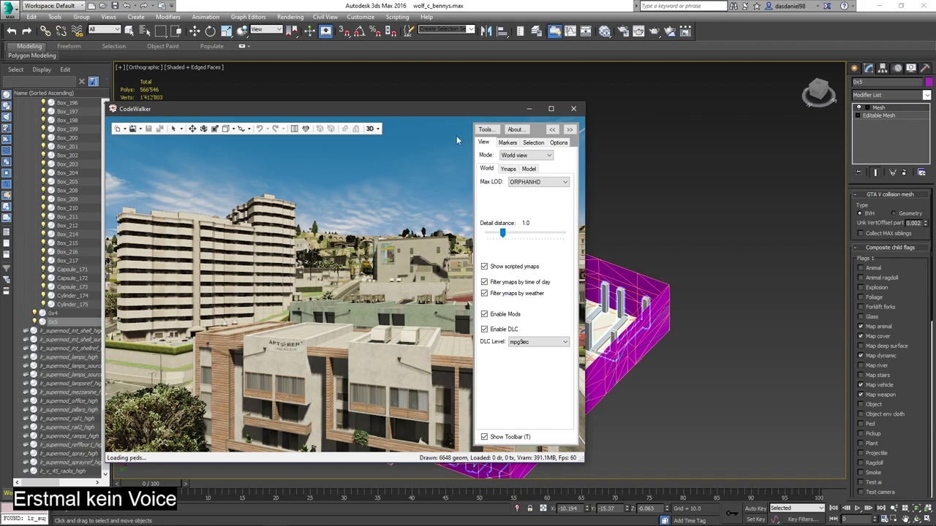
click(203, 189)
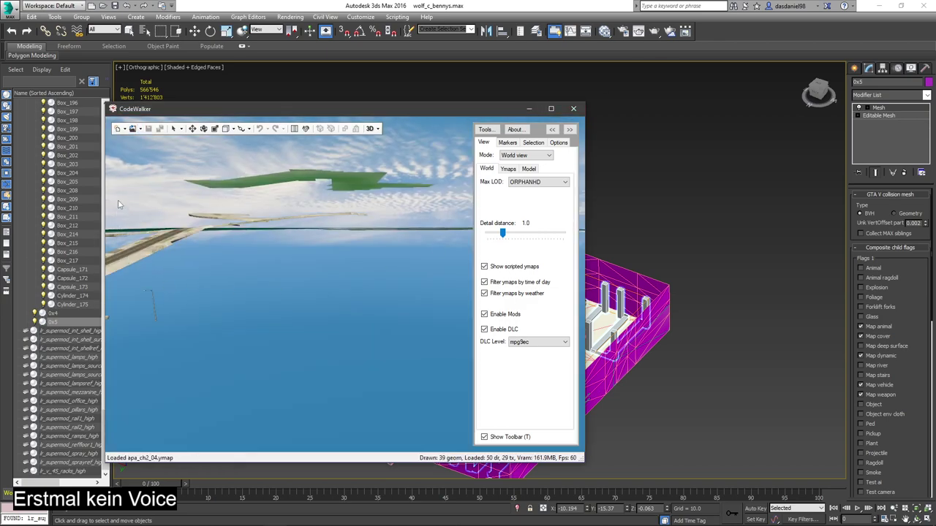
- Open lr_sc1_02_interior_0_supermod_int_milo_.ymap and lr_supermod_garage_int.ytyp from the Bennys Meta folder in a new project
click(134, 129)
click(157, 150)
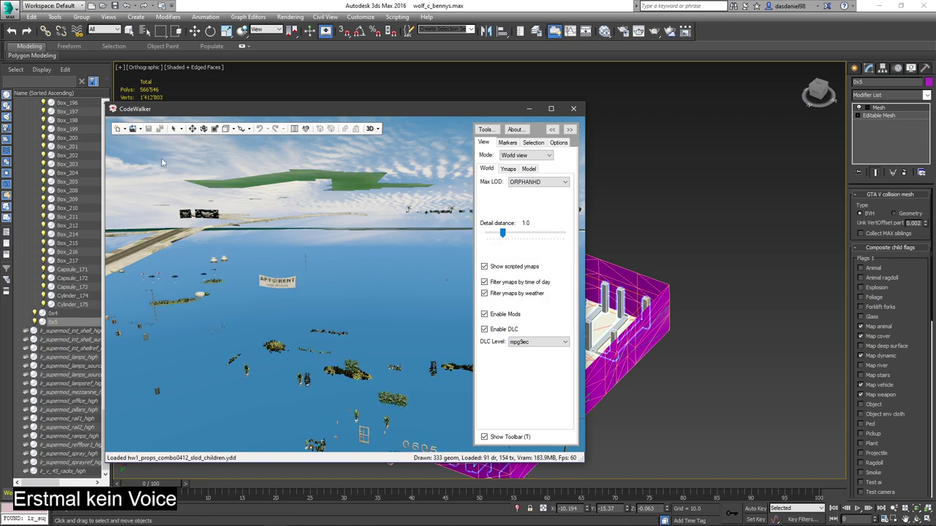
drag(302, 258, 317, 199)
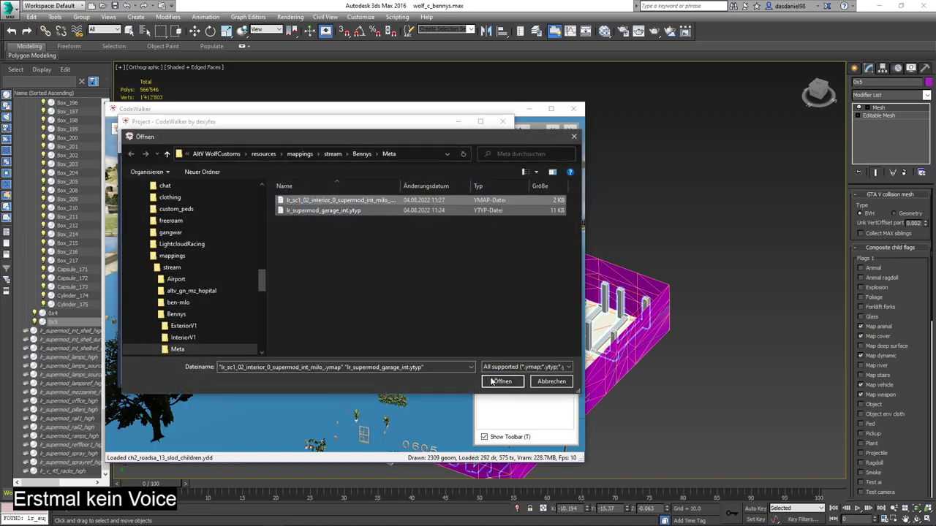
click(502, 381)
- Generate the manifest for the loaded ymap and ytyp files and save it as _manifest.ymf
click(190, 135)
click(223, 145)
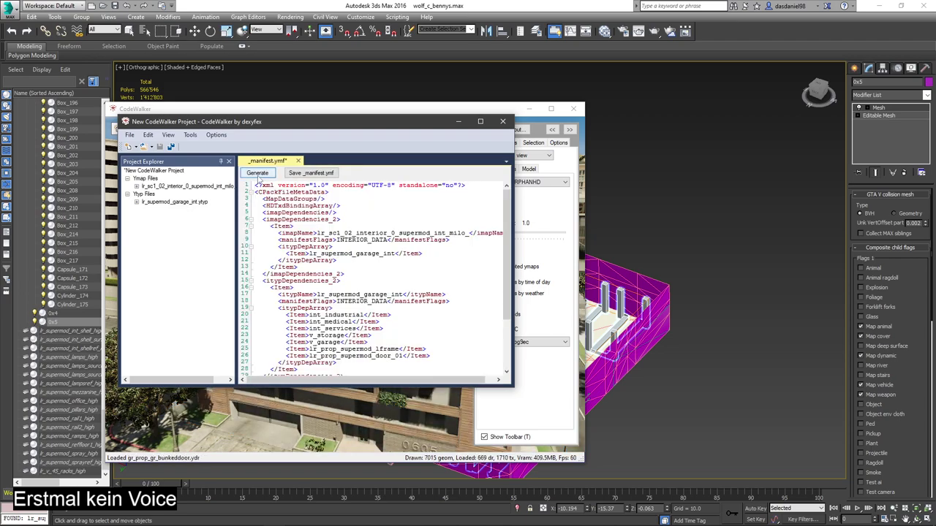
click(311, 172)
click(499, 377)
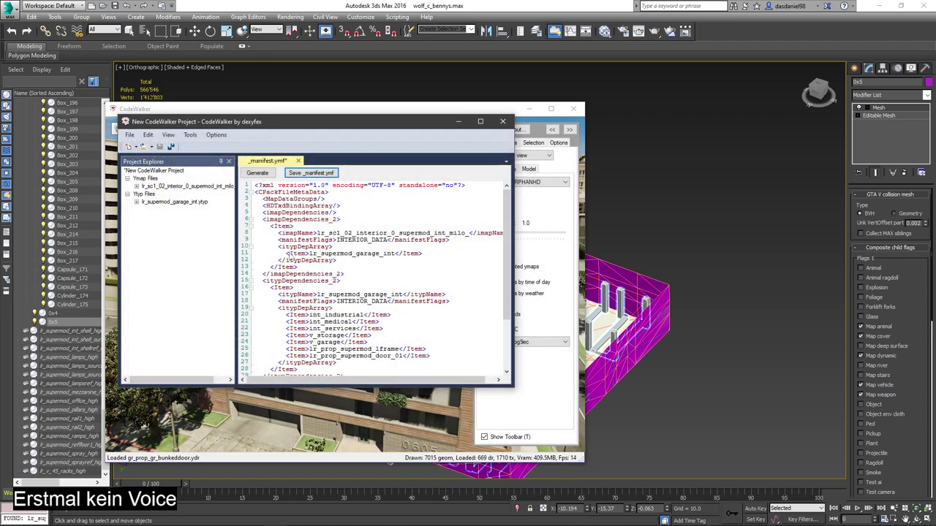
- Close the project window, confirming the closure, and exit CodeWalker
click(502, 122)
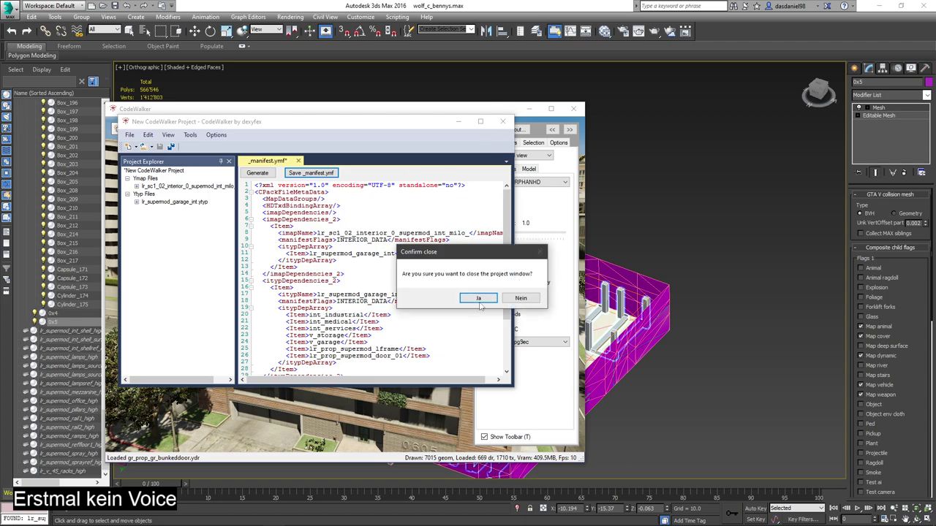
click(478, 299)
click(573, 108)
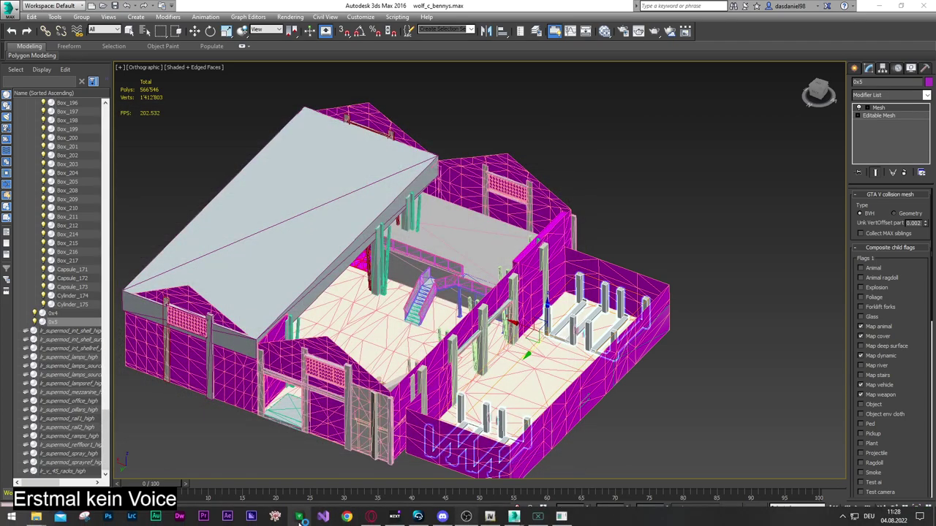
- Launch alt:V Multiplayer and connect to the recent server localhost:7788 without a password
click(300, 516)
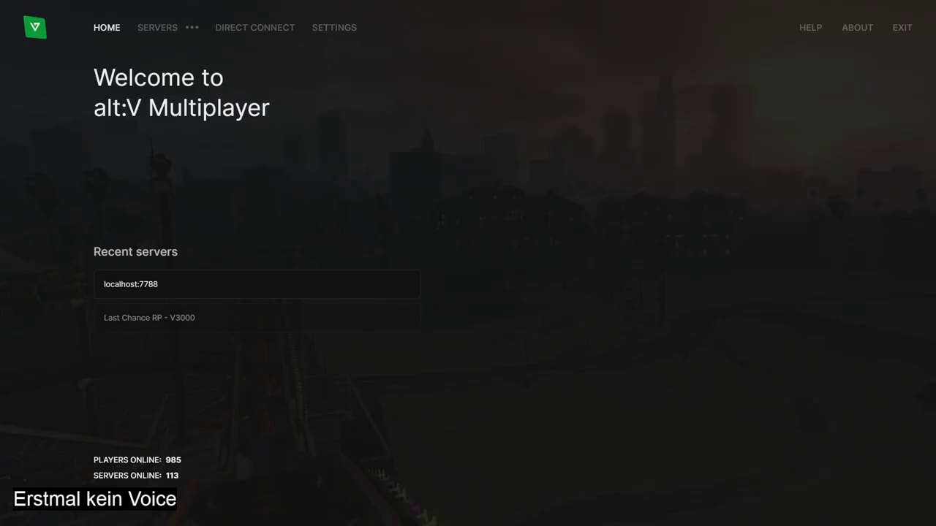
click(386, 285)
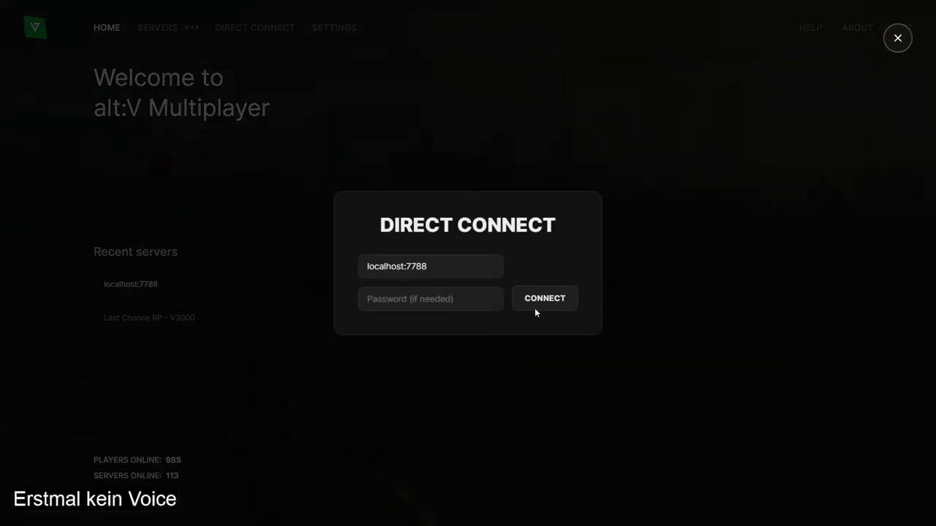
click(536, 307)
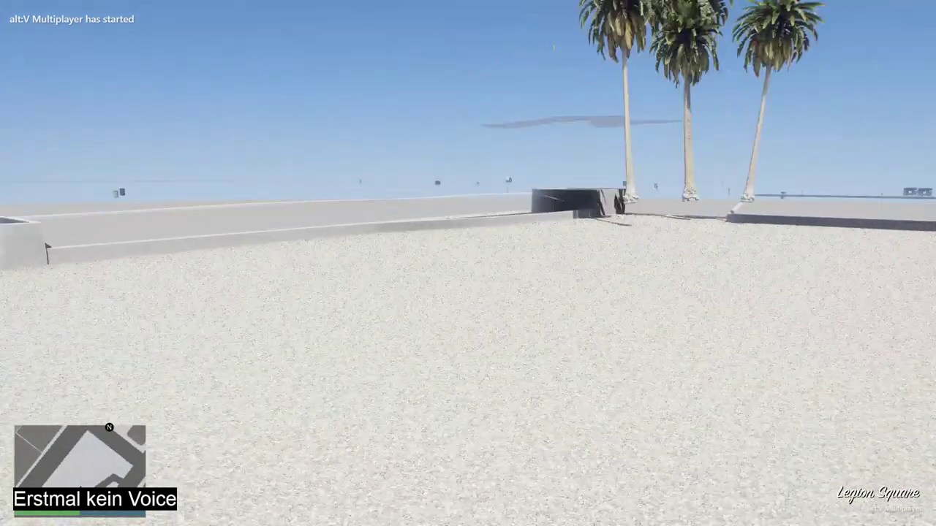
- Use the city map to get the character to Strawberry and run up the alley toward the Benny's garage
key(Escape)
click(214, 296)
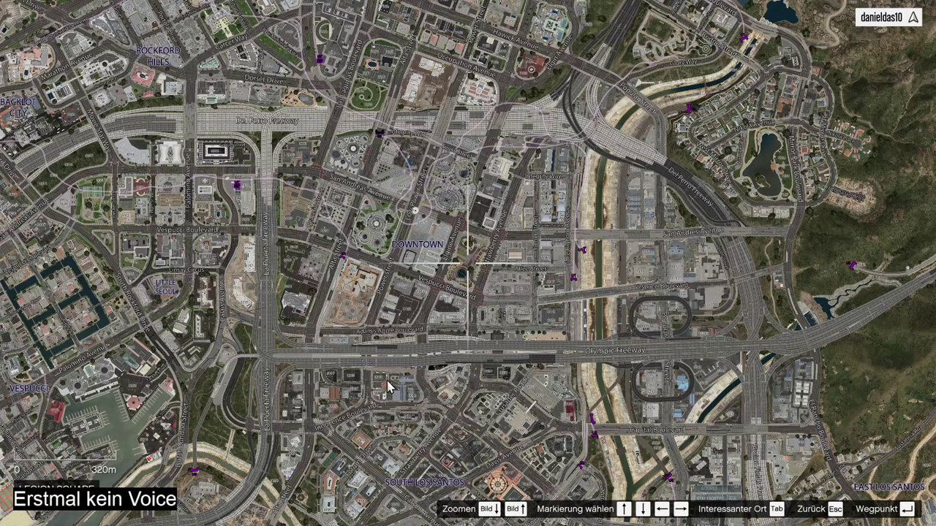
key(Escape)
key(Escape)
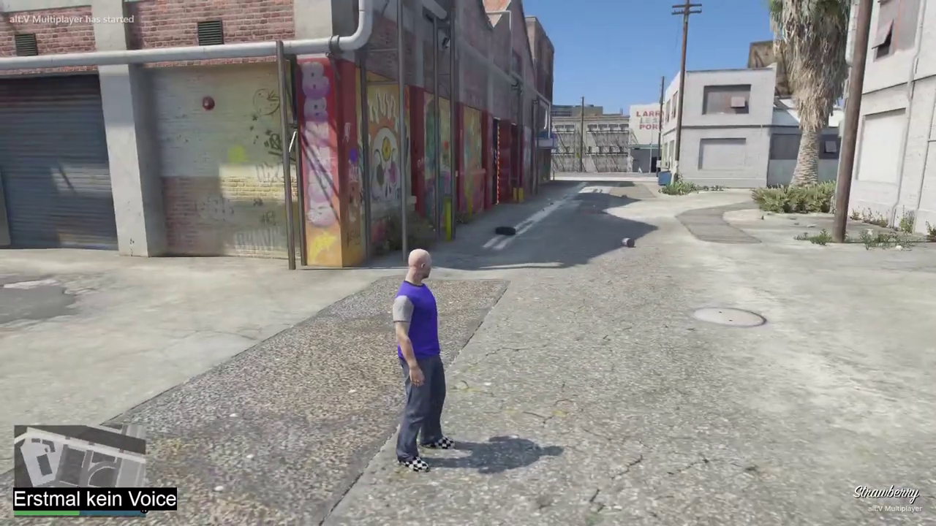
key(w)
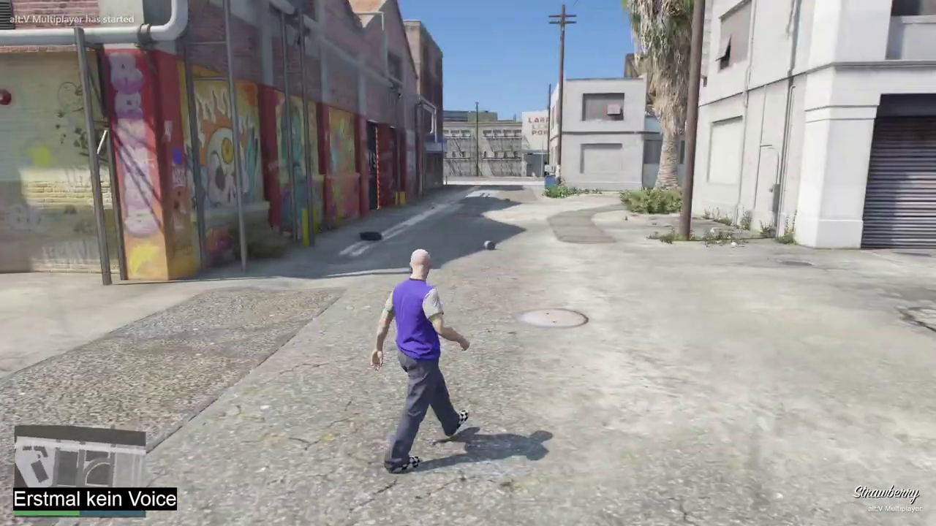
key(shift+w)
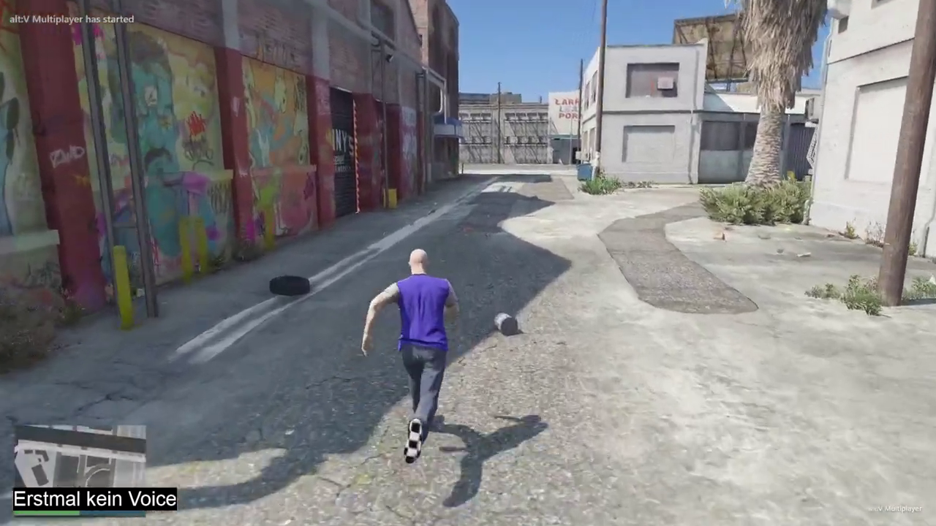
key(m)
key(Down)
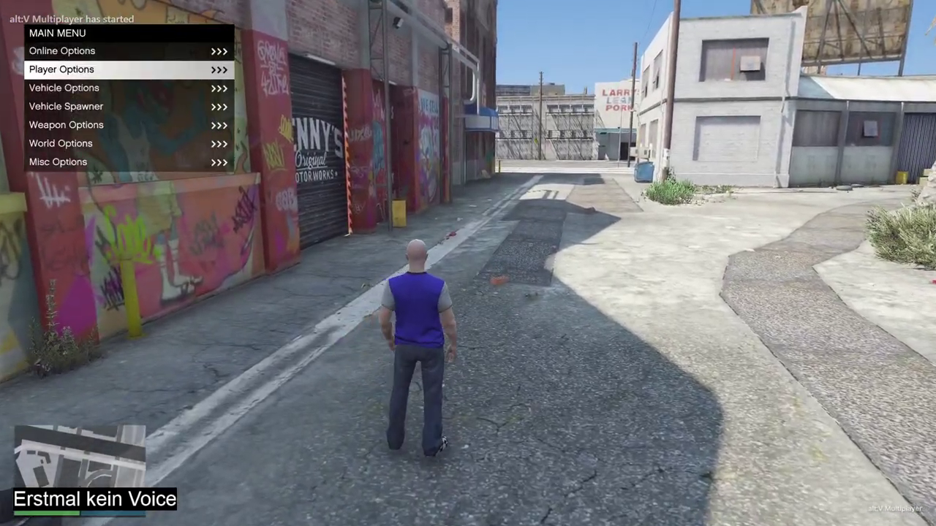
key(Return)
key(Down)
key(Down)
key(Down)
key(Down)
key(Down)
key(Down)
key(Down)
key(Down)
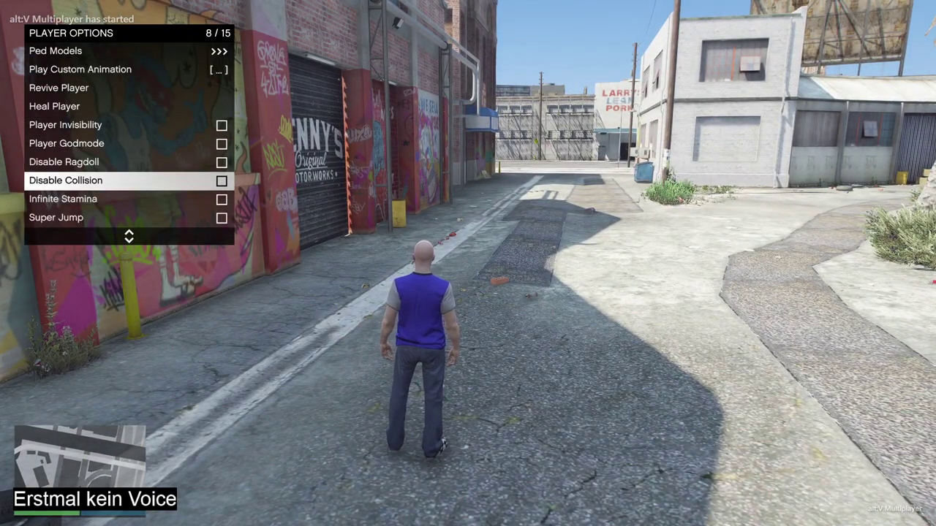
key(shift+Return)
key(shift+Return)
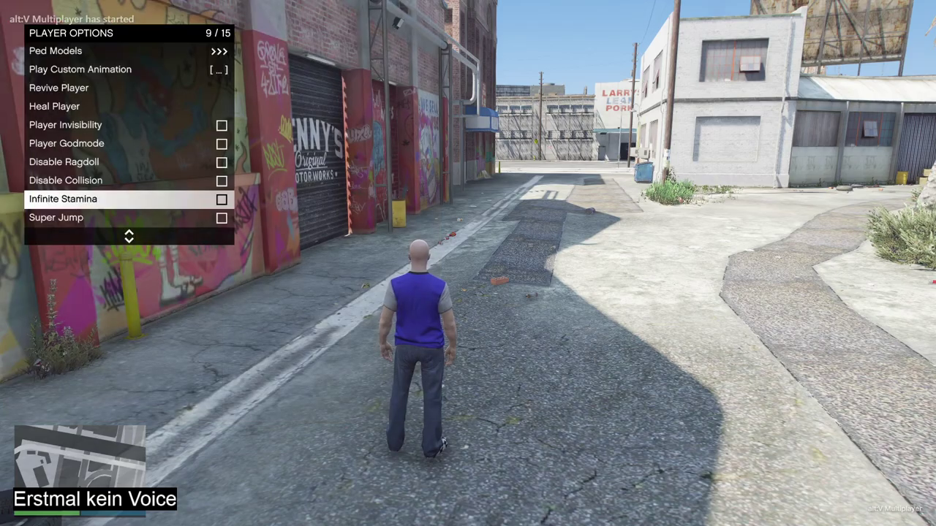
key(BackSpace)
key(BackSpace)
- Walk the character through the Benny's Original Motorworks door onto the metal entrance plate of the garage
key(w)
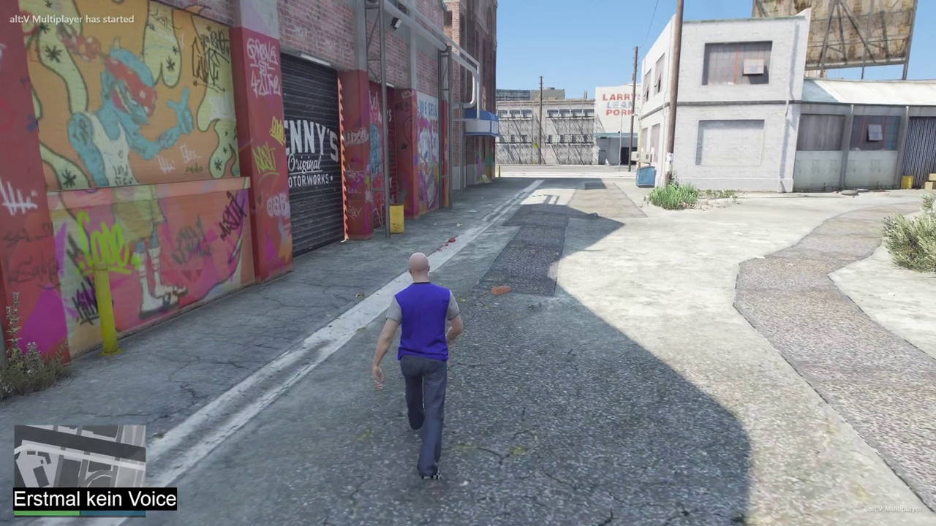
key(a)
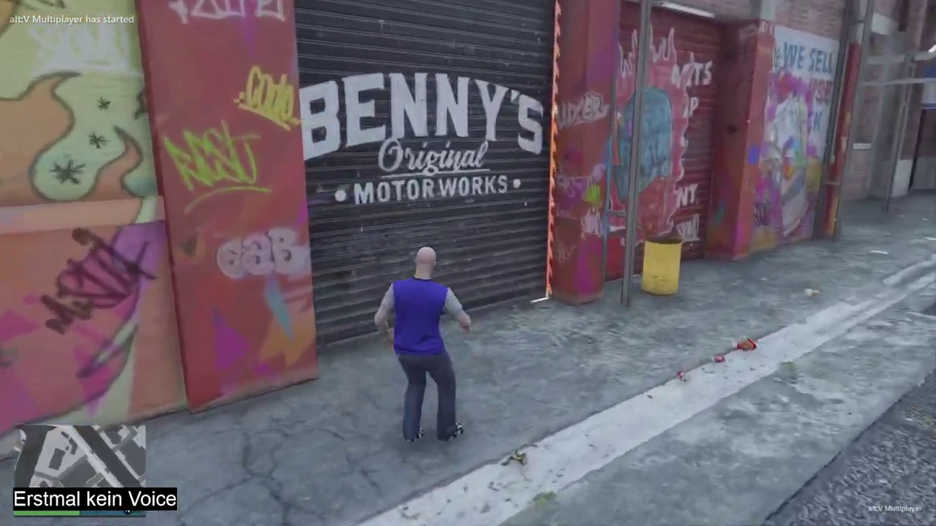
key(w)
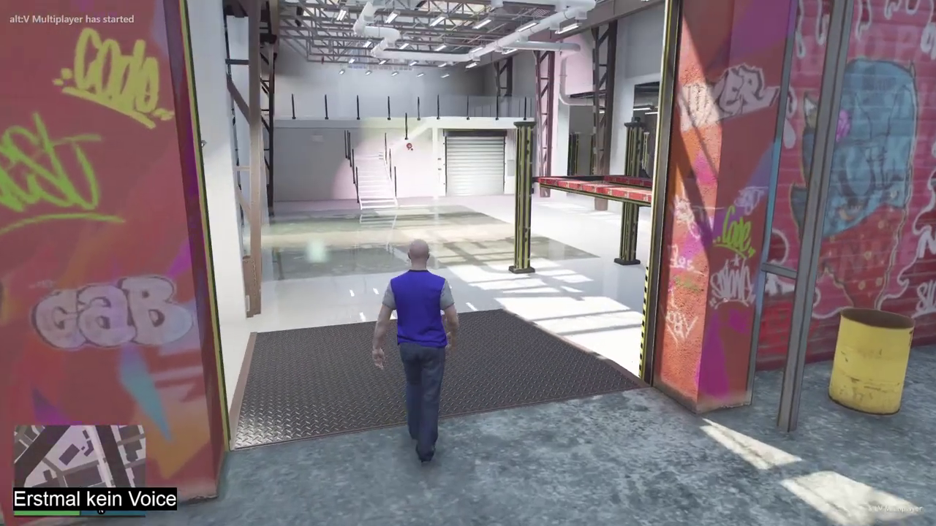
key(w)
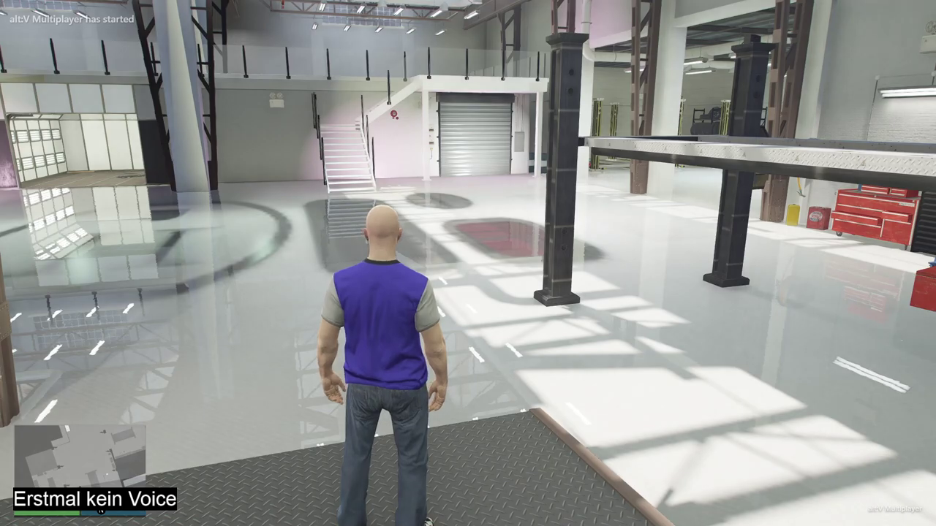
- Walk across the main garage floor and examine its reflections, surface and collision
key(w)
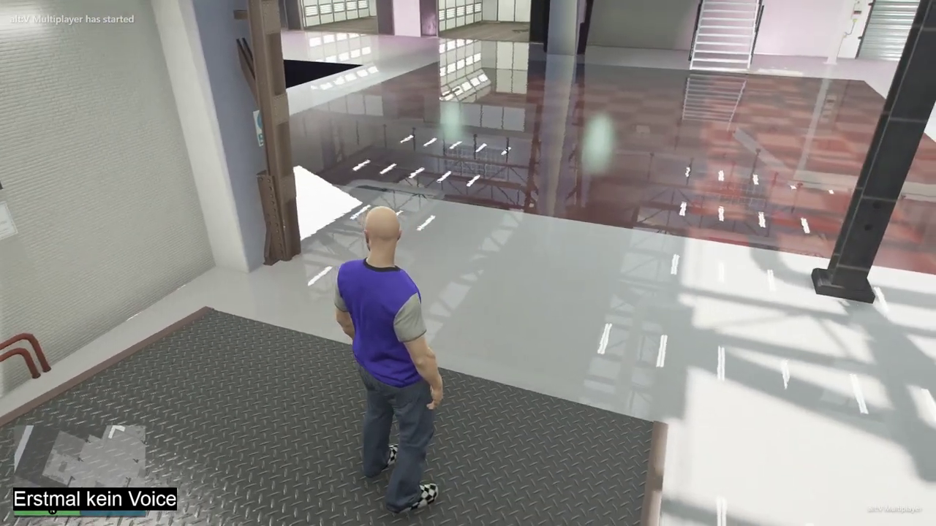
key(w)
key(w)
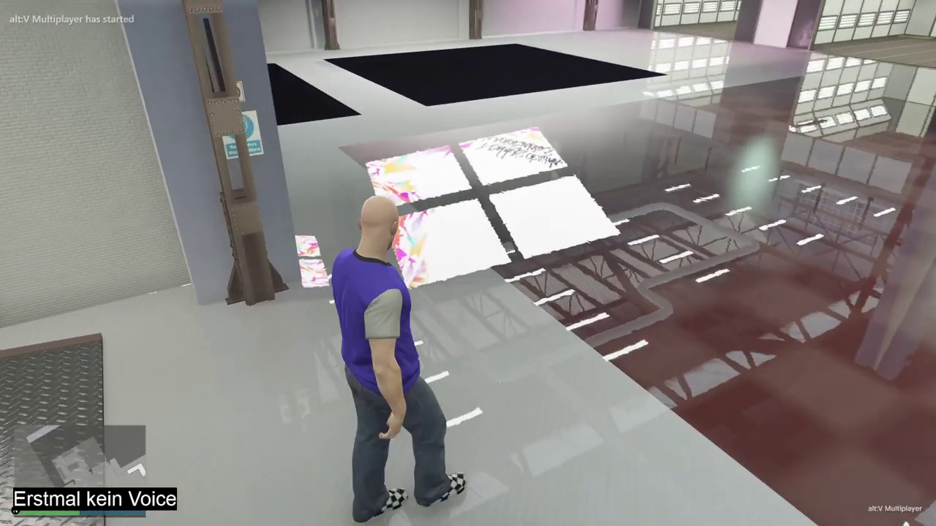
key(w)
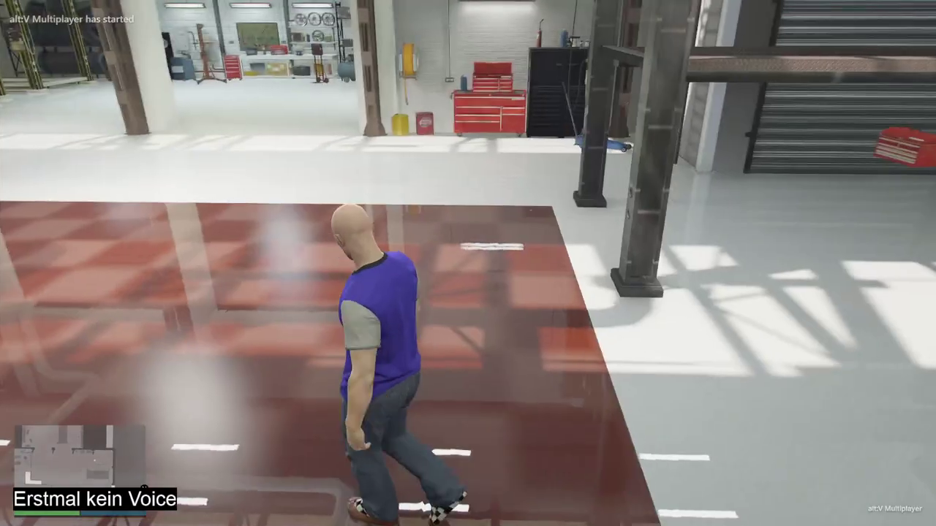
key(w)
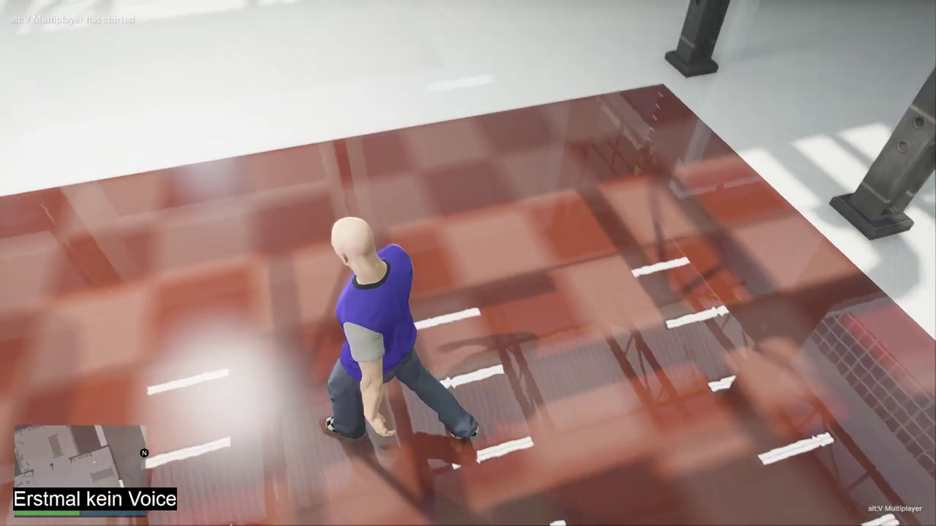
key(w)
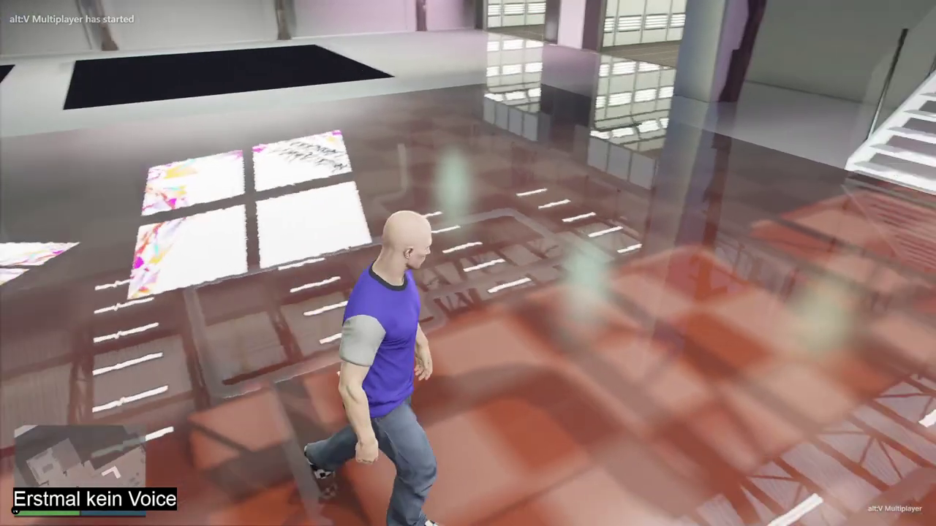
key(w)
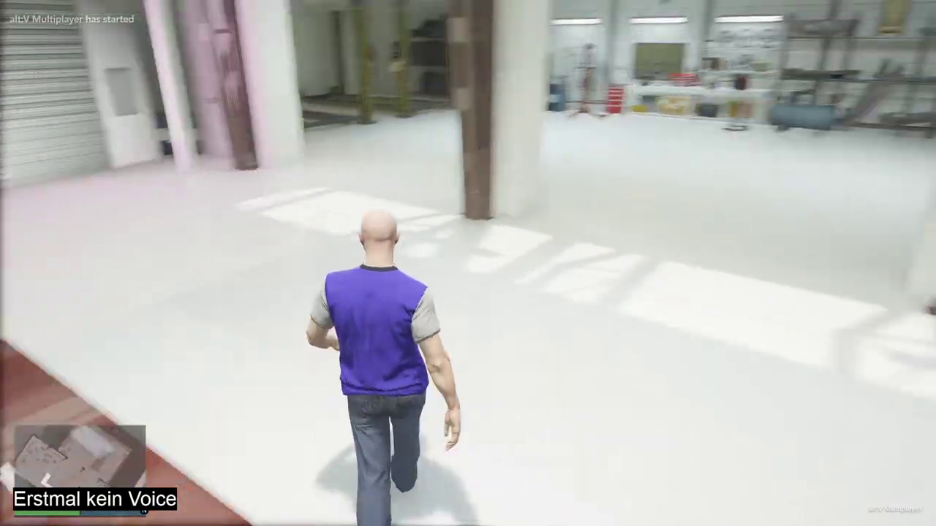
- Cross to the workshop area and examine the striped car lifts
key(w)
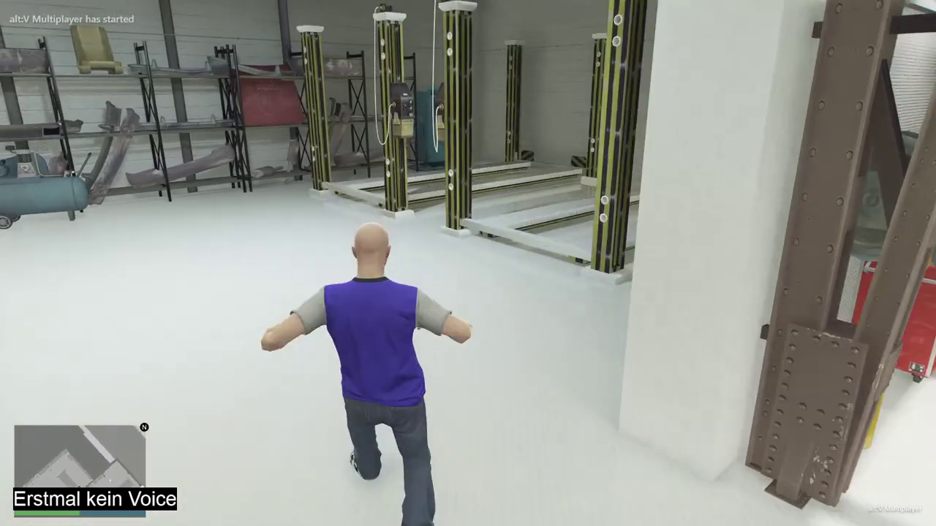
key(w)
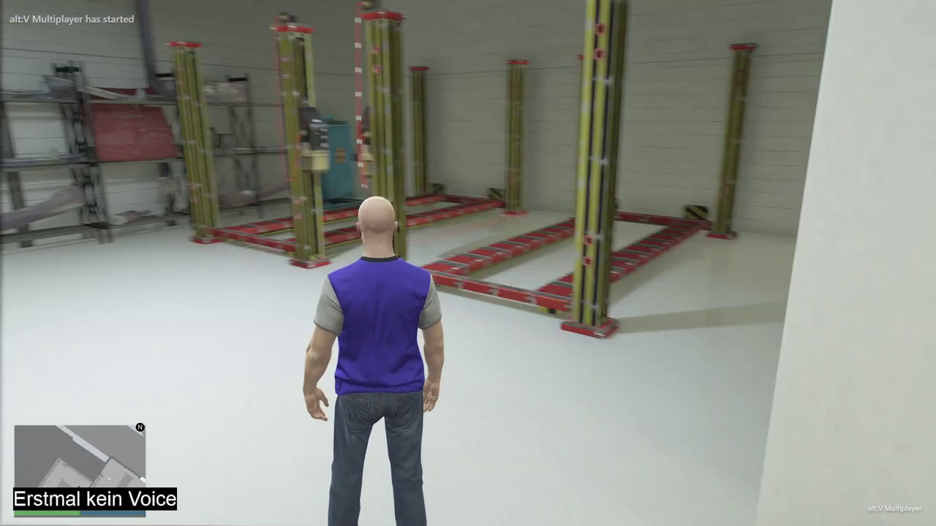
key(w)
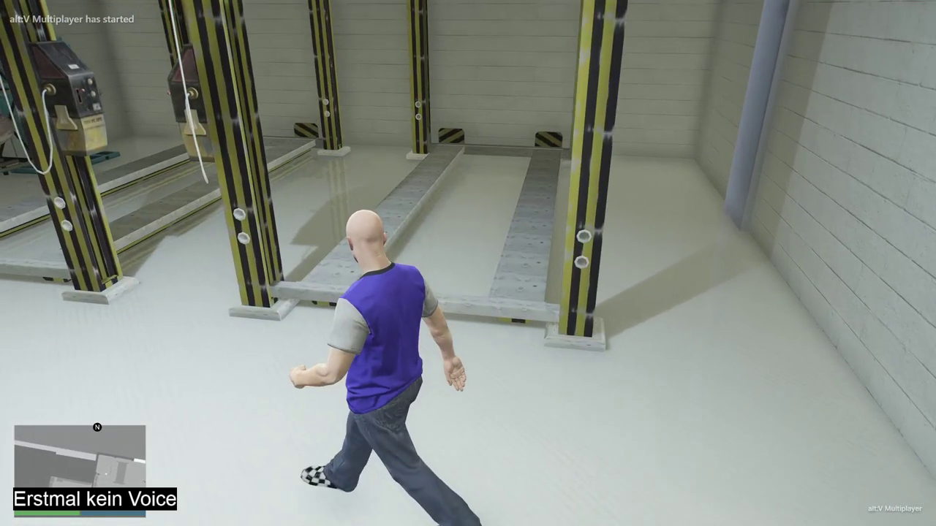
key(super)
key(super)
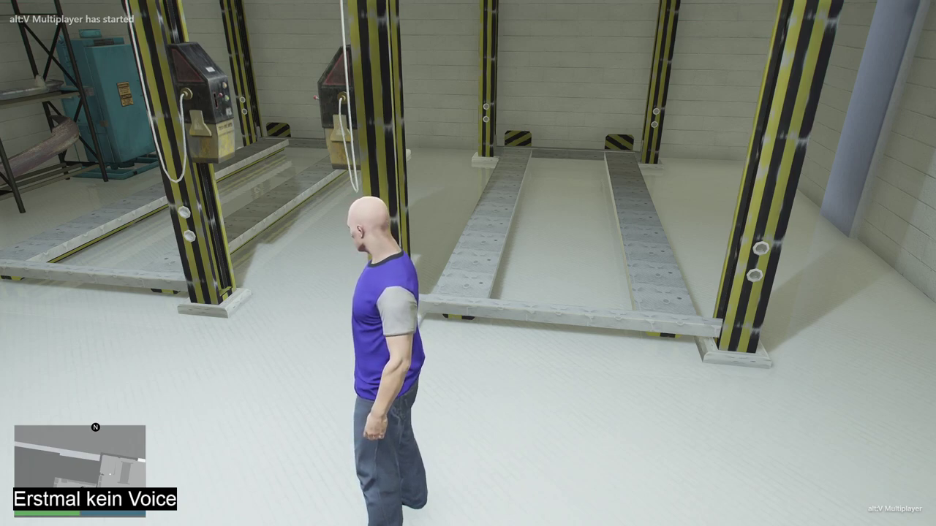
key(super)
click(585, 207)
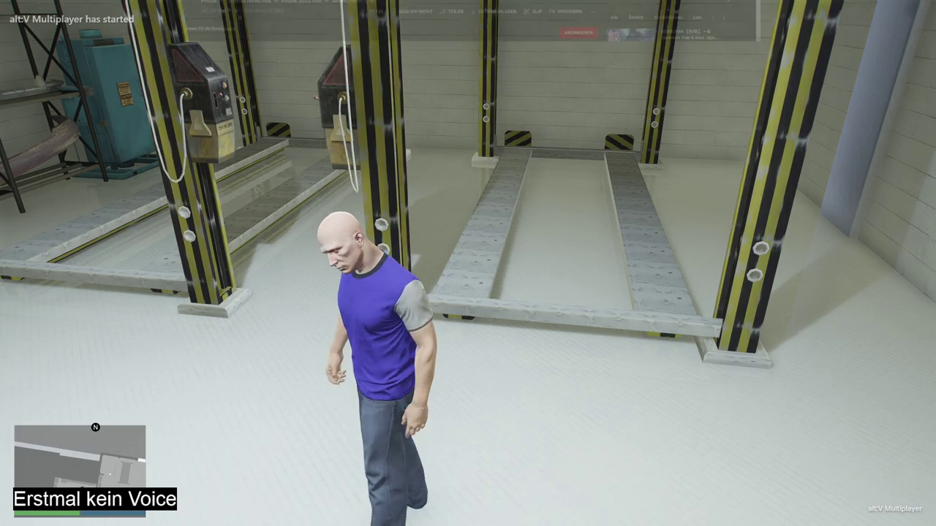
- Walk around and between the car lifts to check their posts and ramps for collision, and cross the workshop floor
key(w)
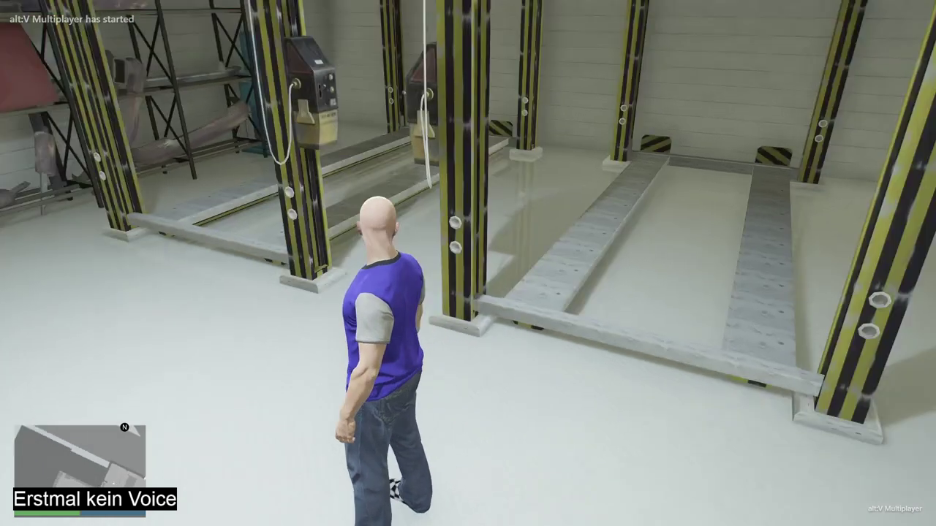
key(w)
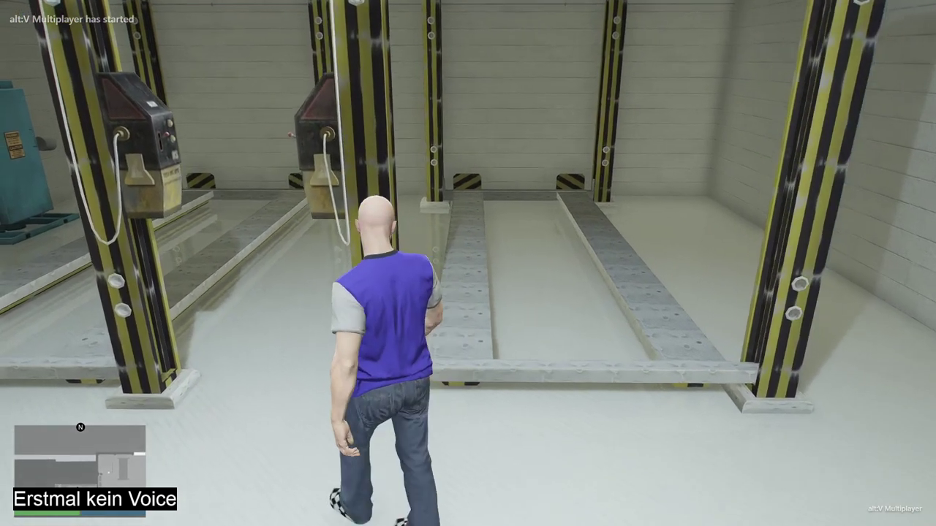
key(w)
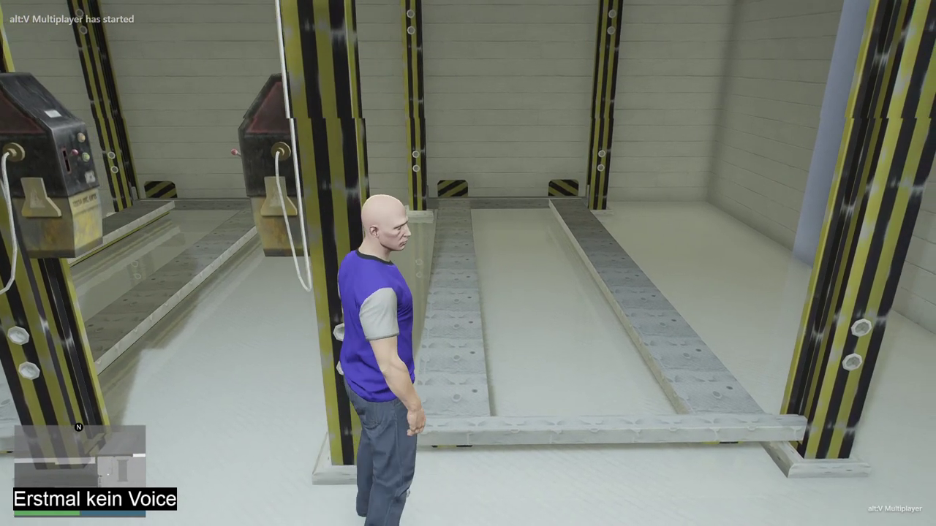
key(w)
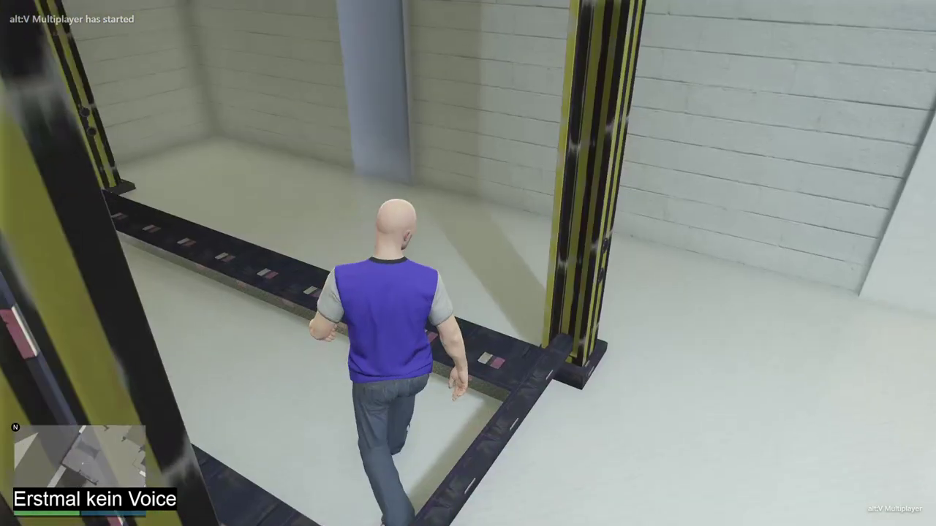
key(w)
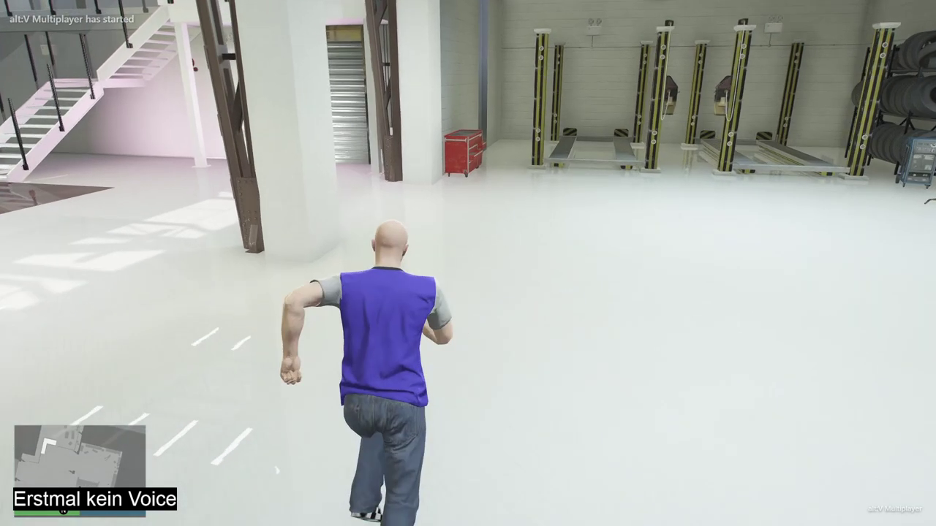
- Spawn a Penetrator from the trainer's Supersportwagen vehicles inside the garage and close the menu
key(m)
key(Down)
key(Down)
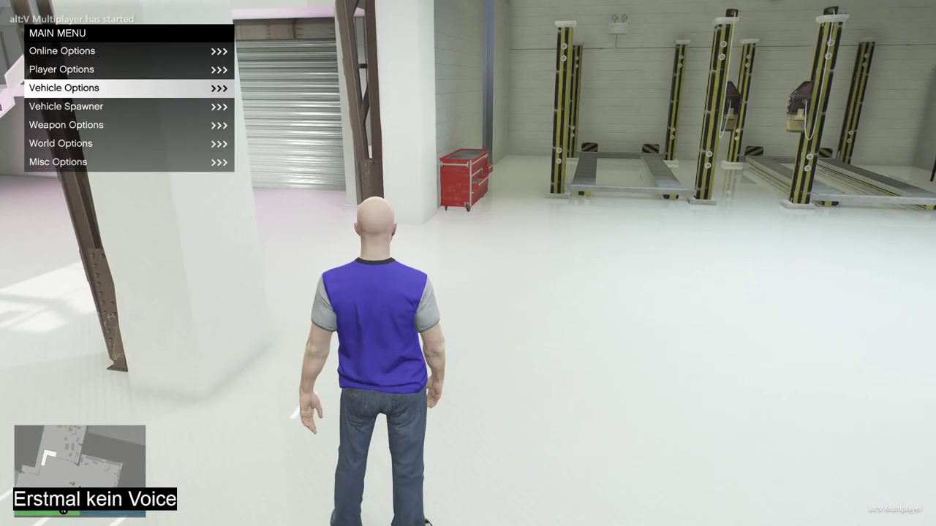
key(Return)
key(BackSpace)
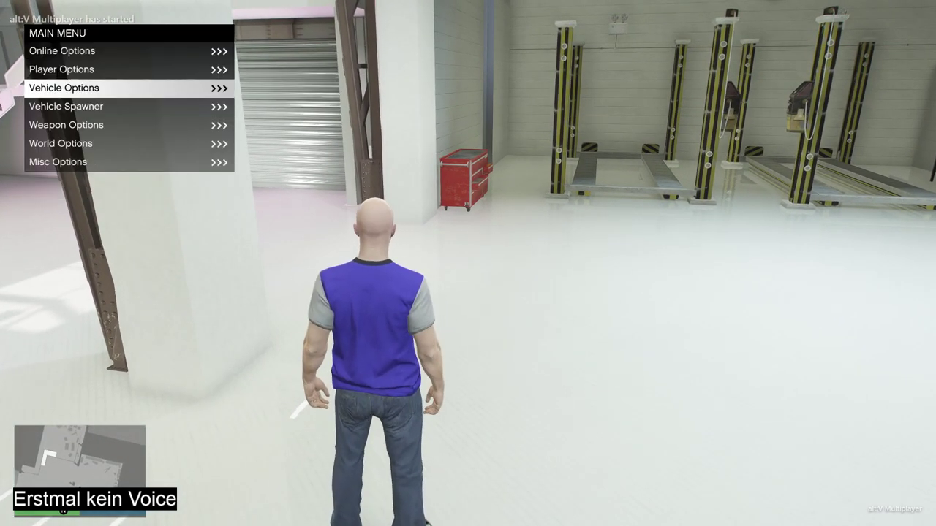
key(Return)
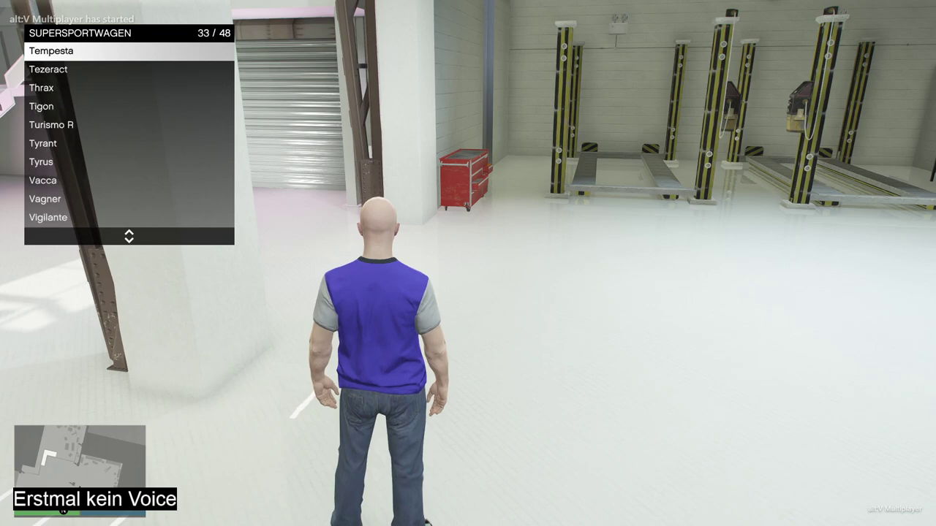
key(Return)
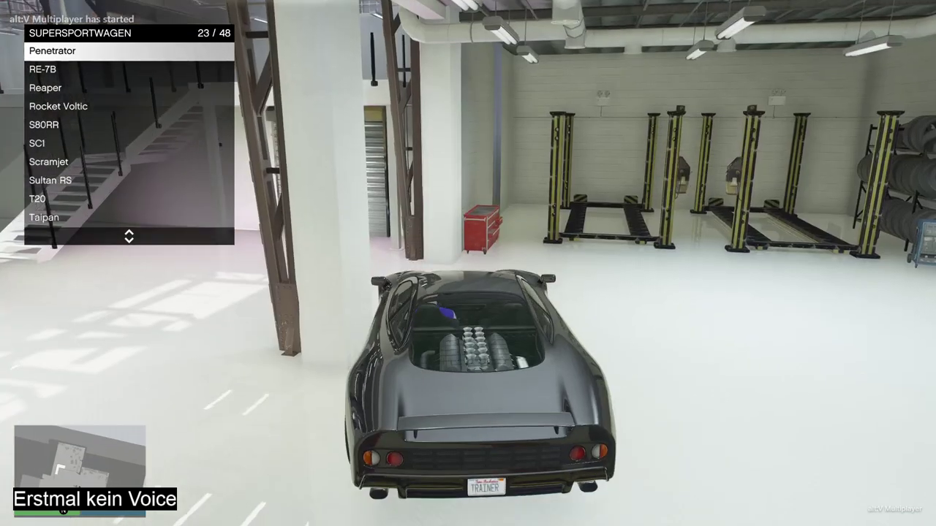
key(BackSpace)
key(BackSpace)
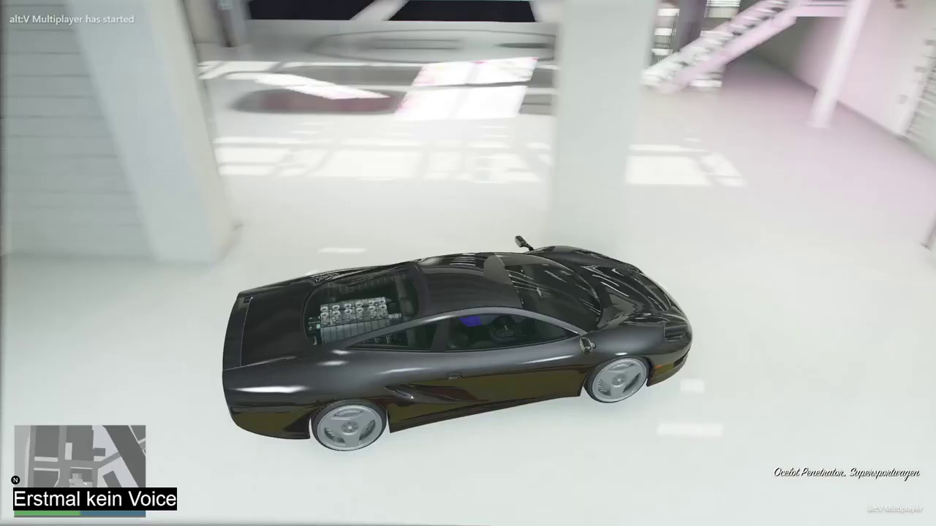
- Drive the Penetrator across the garage to the workshop and reverse it onto one of the striped car lifts
key(w)
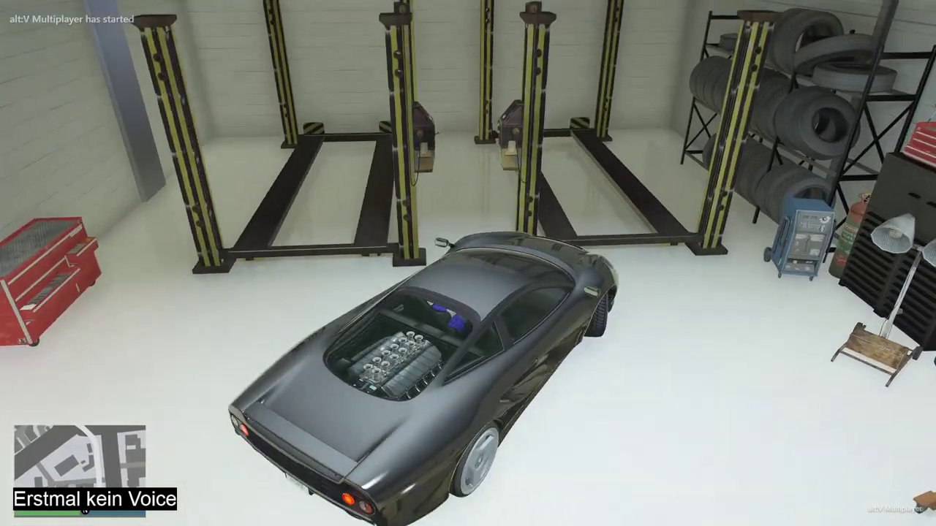
key(s)
key(s)
key(d)
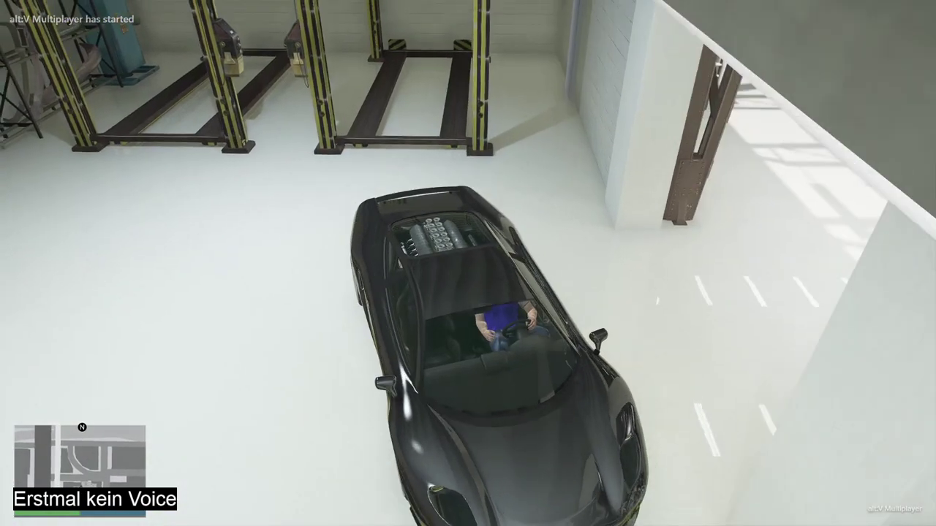
key(s)
key(a)
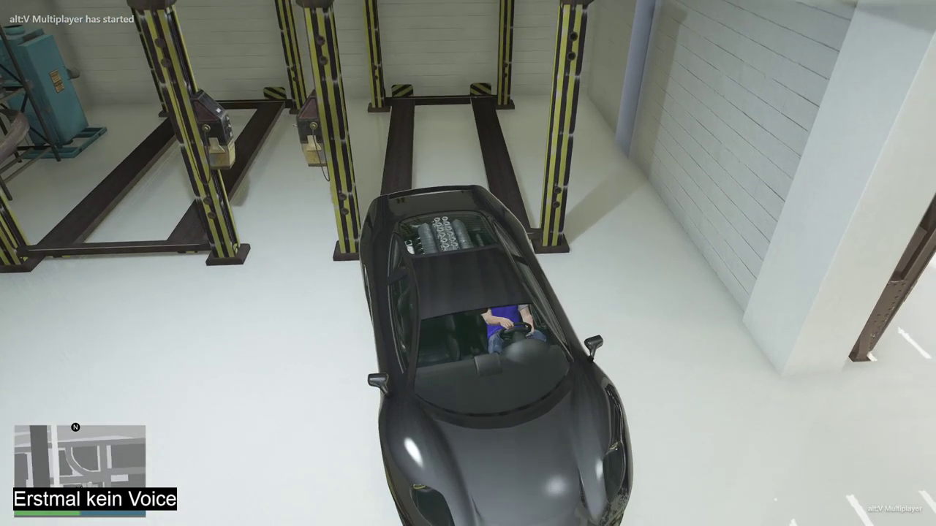
key(w)
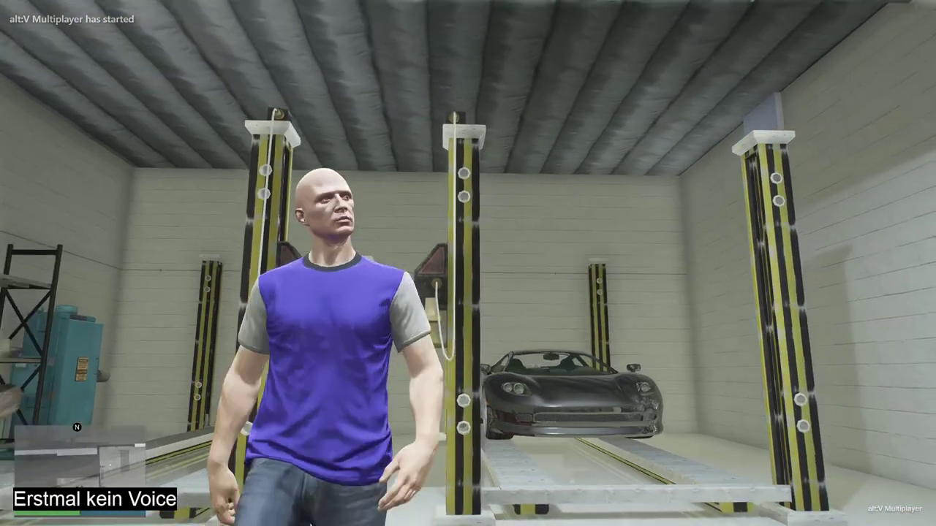
- Walk up to the parked Penetrator in first-person view and examine how it rests on the lift and the ramp and post textures
key(s)
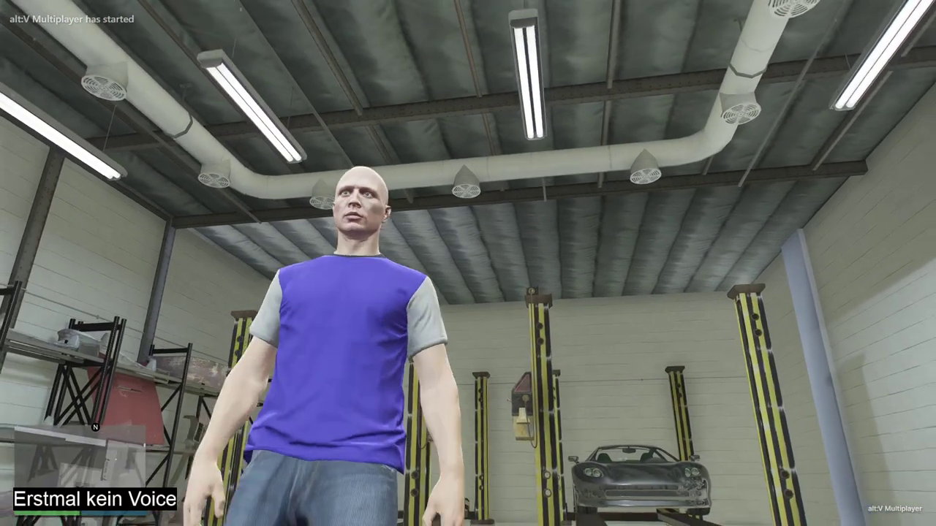
key(v)
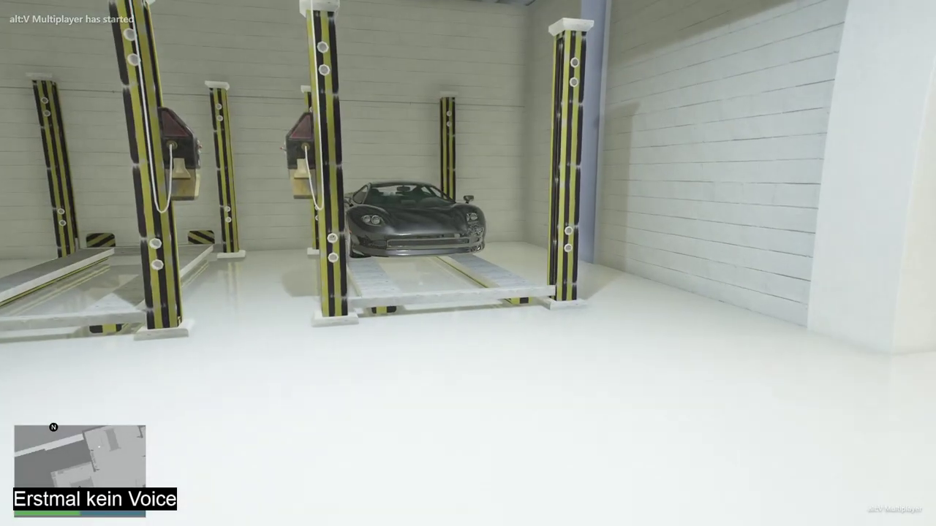
key(w)
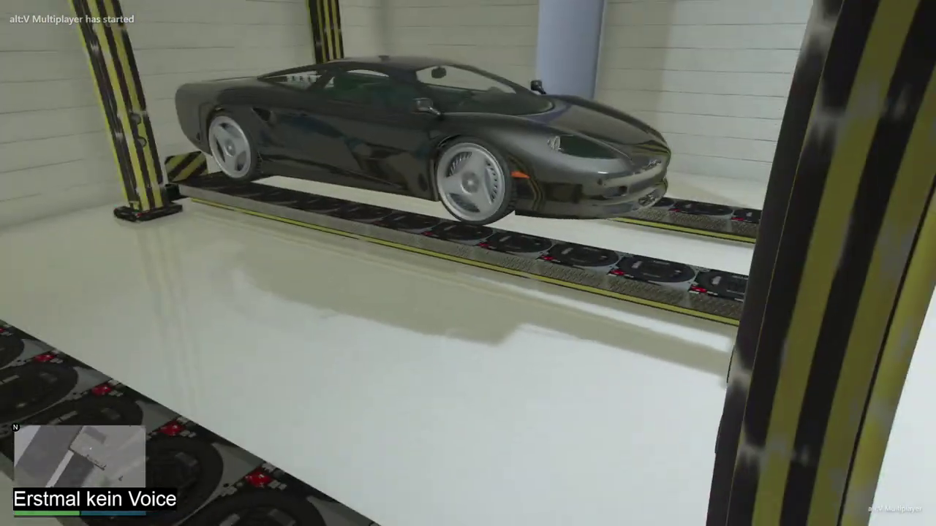
key(w)
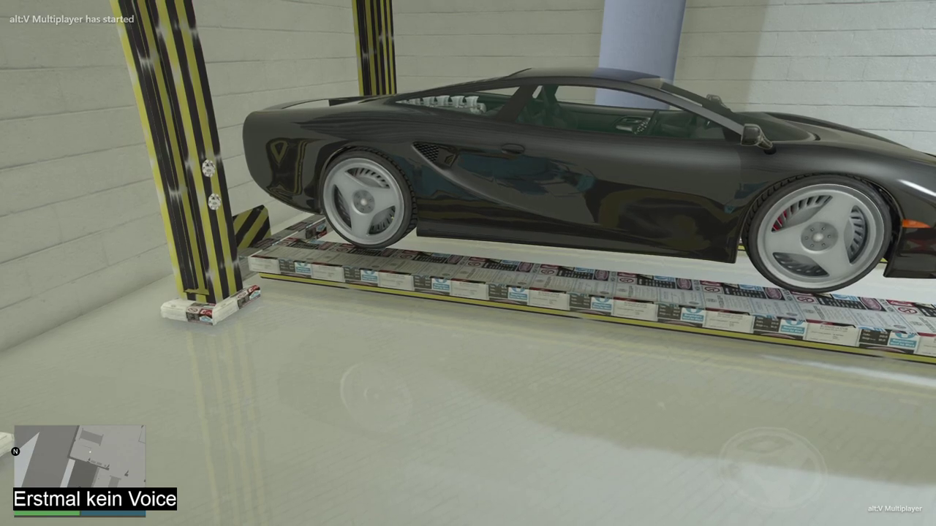
key(w)
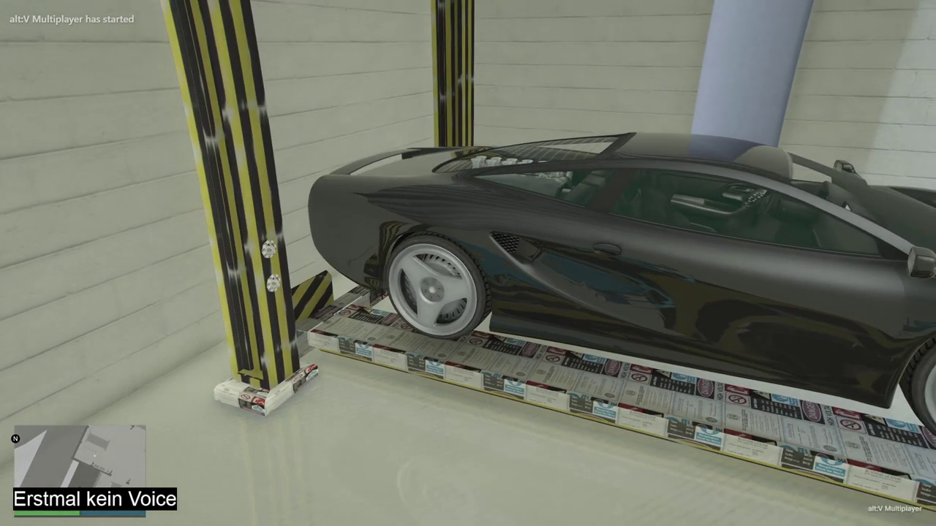
key(w)
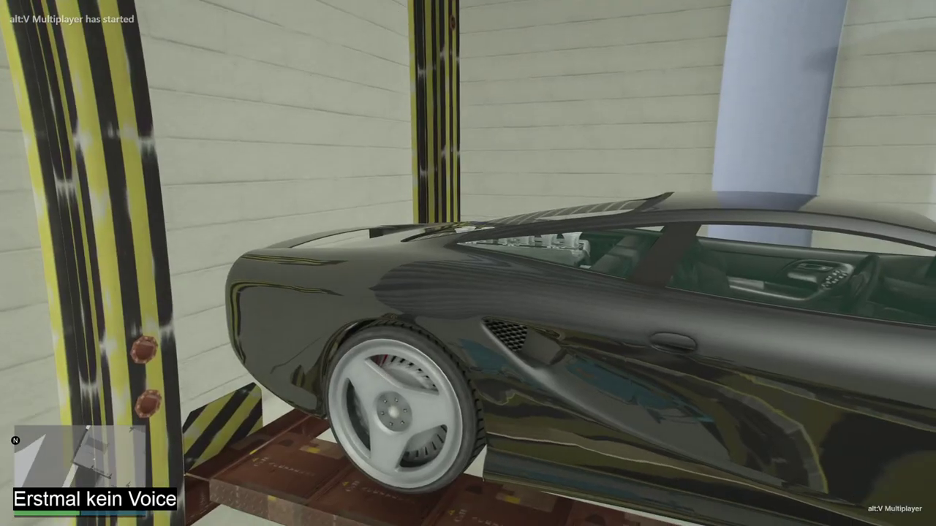
key(s)
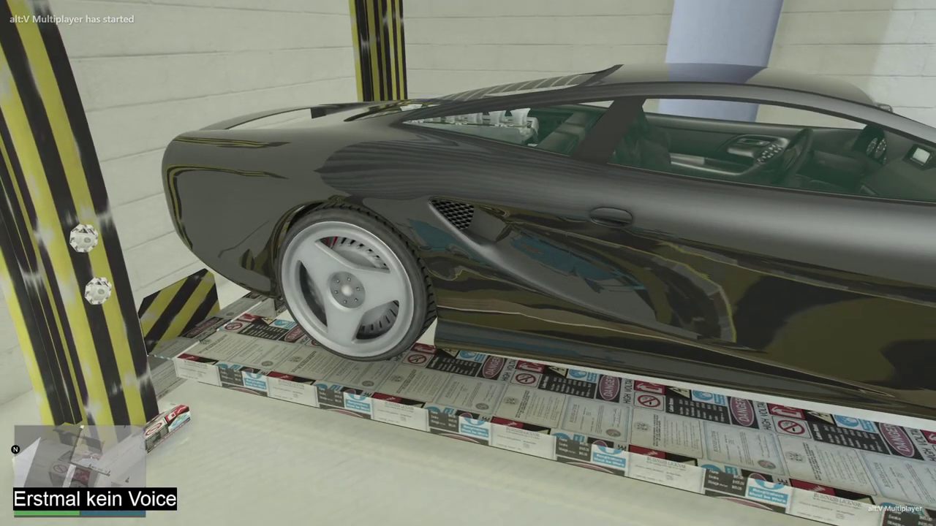
key(s)
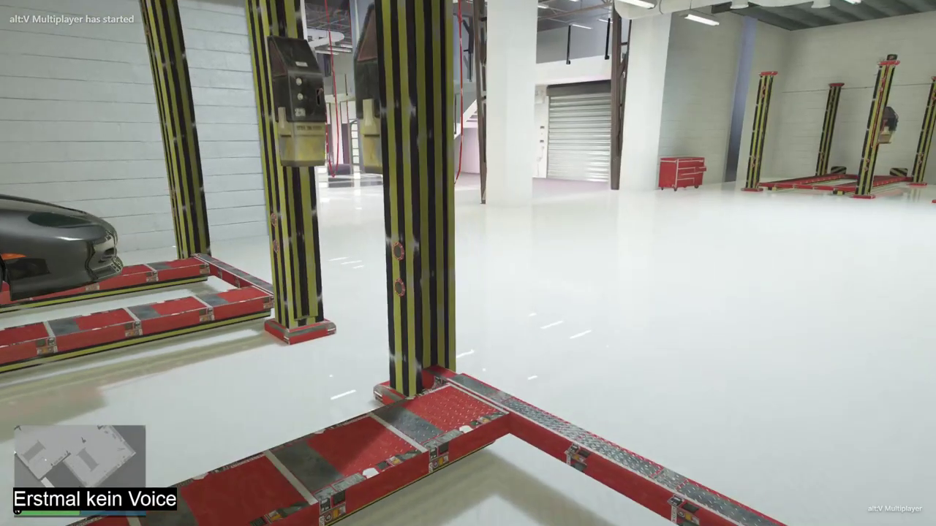
- Return to the main hall in third-person view and examine its floor, reflections and hanging panels
key(w)
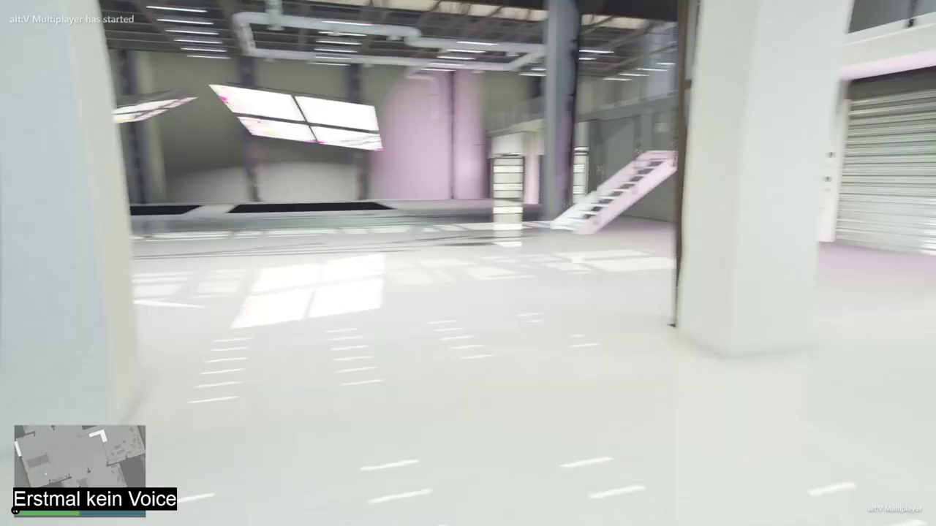
key(v)
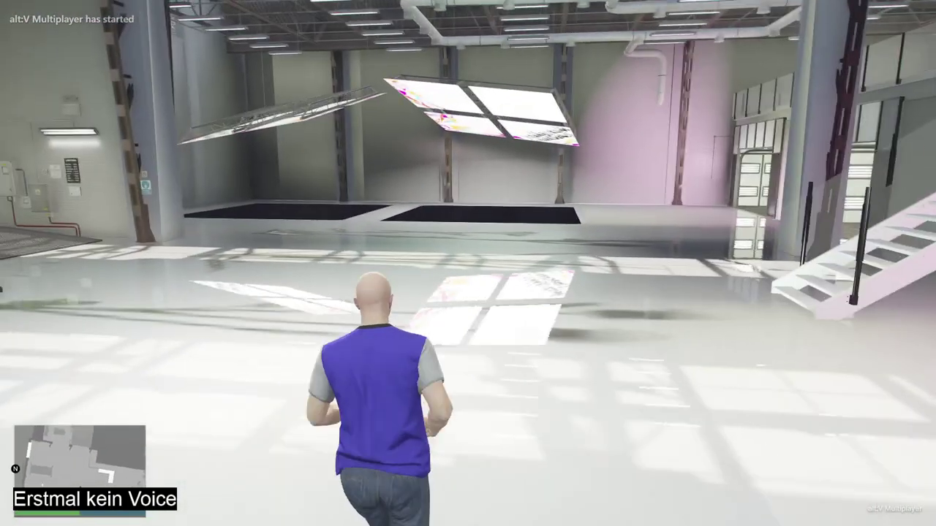
key(m)
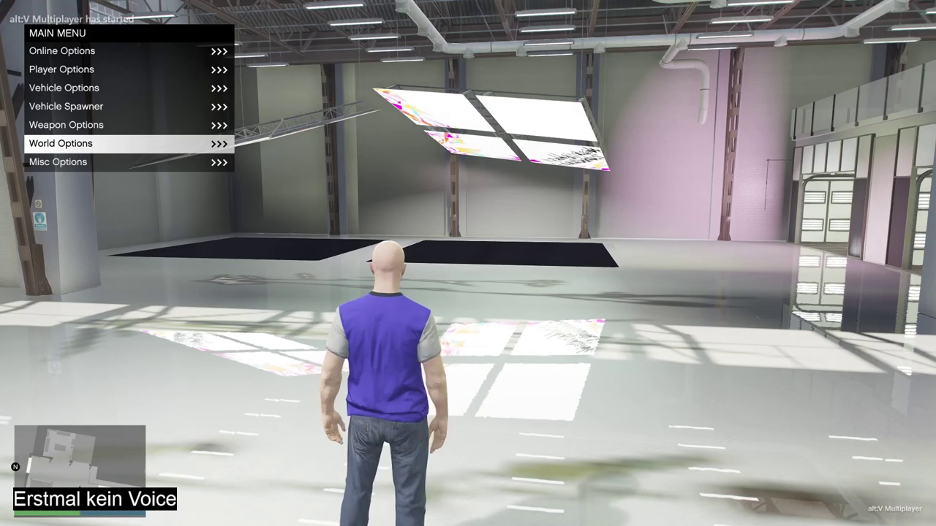
key(F4)
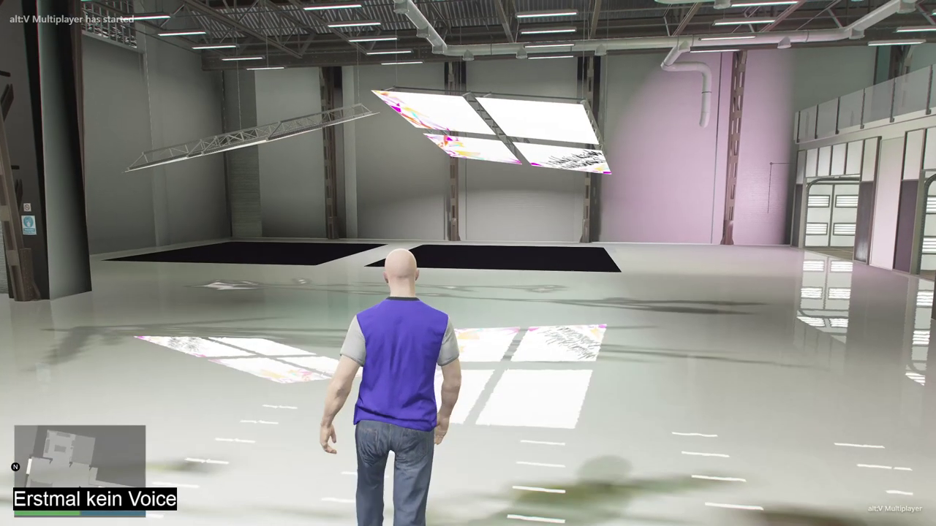
- Walk past the staircase and across the red chequered floor to examine the surface and reflections in the main hall
key(w)
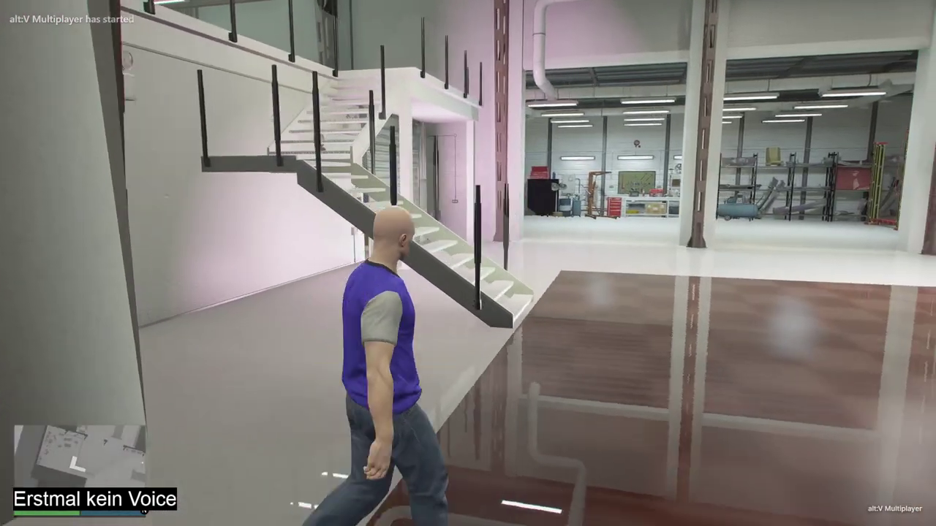
key(shift+w)
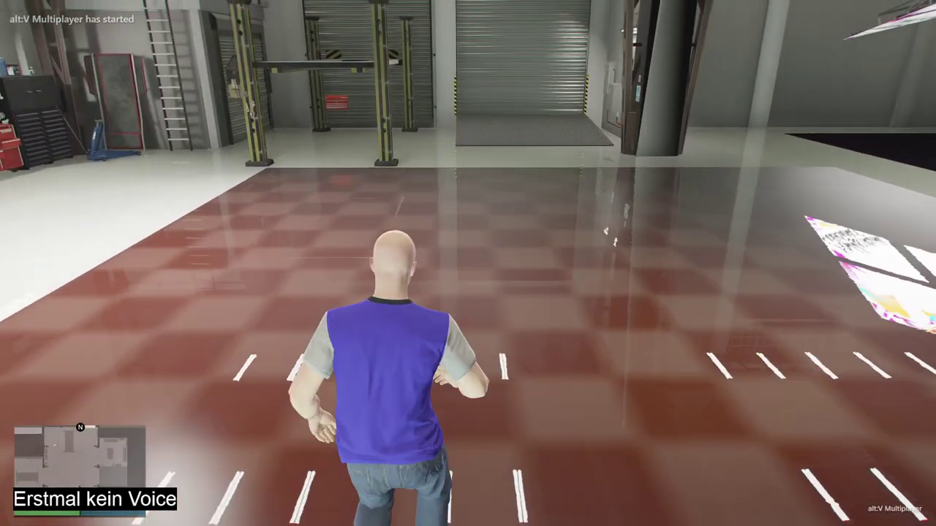
key(super)
key(super)
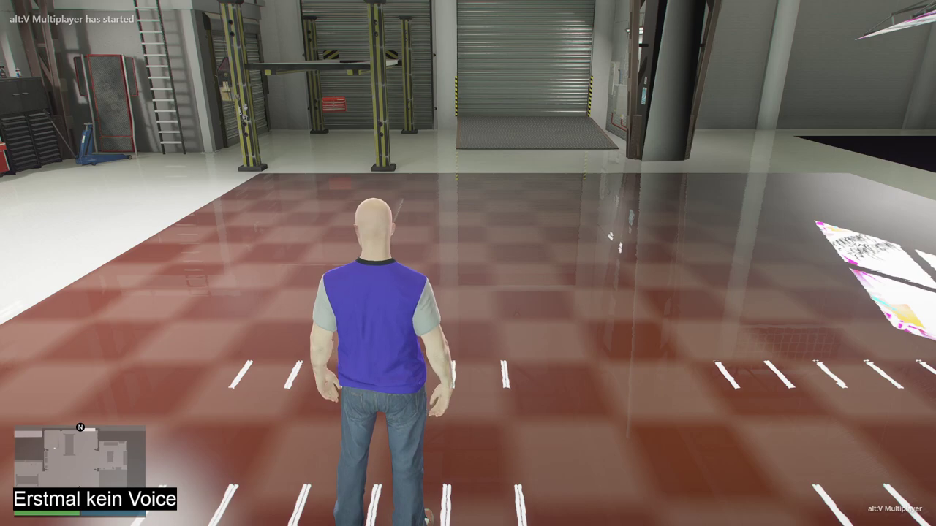
key(v)
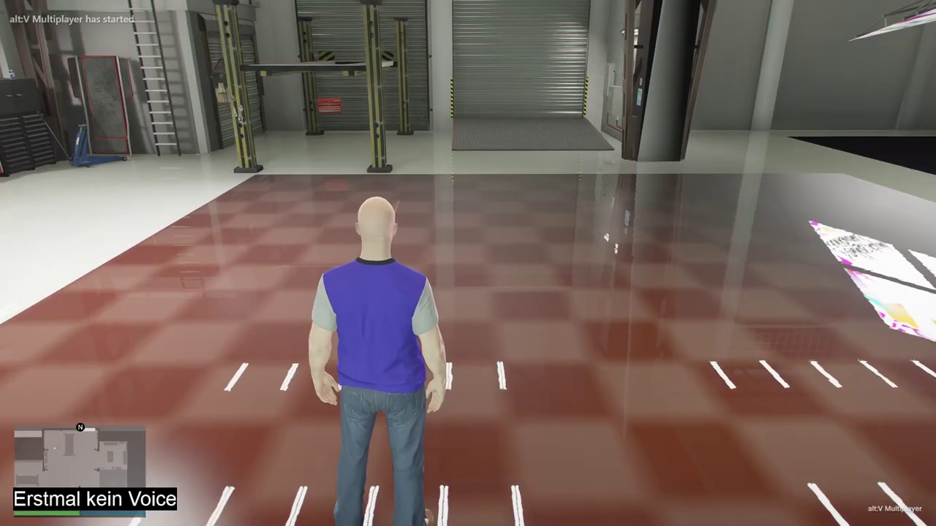
- Quit the running game and relaunch alt:V Multiplayer
key(alt+F4)
key(Return)
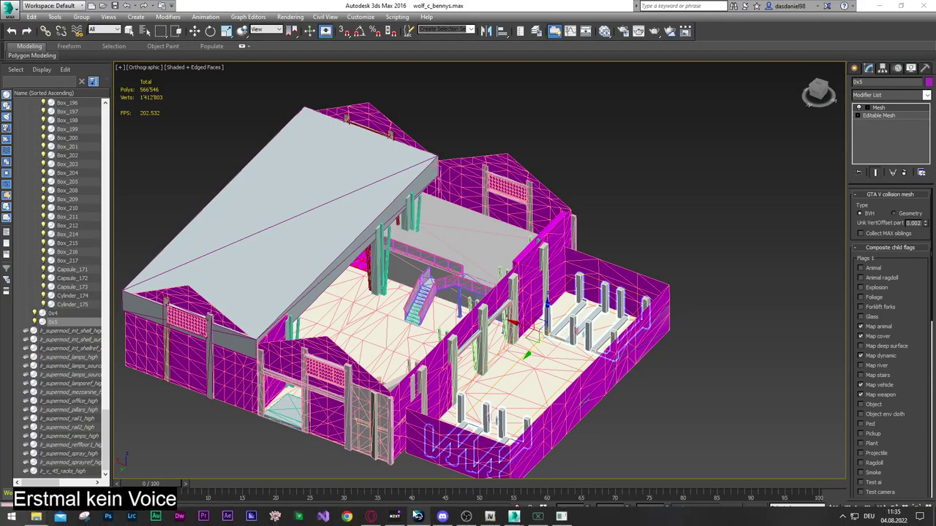
click(297, 516)
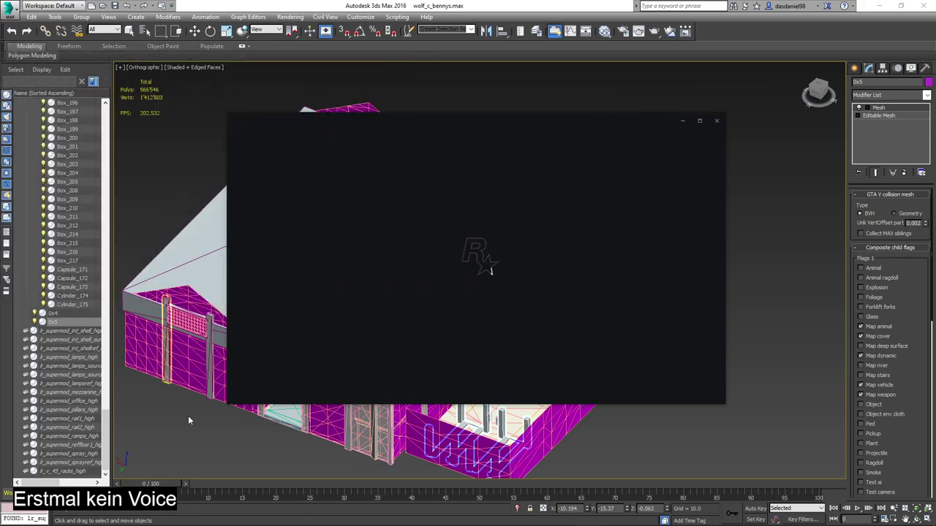
- Join the localhost:7788 server from the recent servers and enter the game
mouse_move(585, 518)
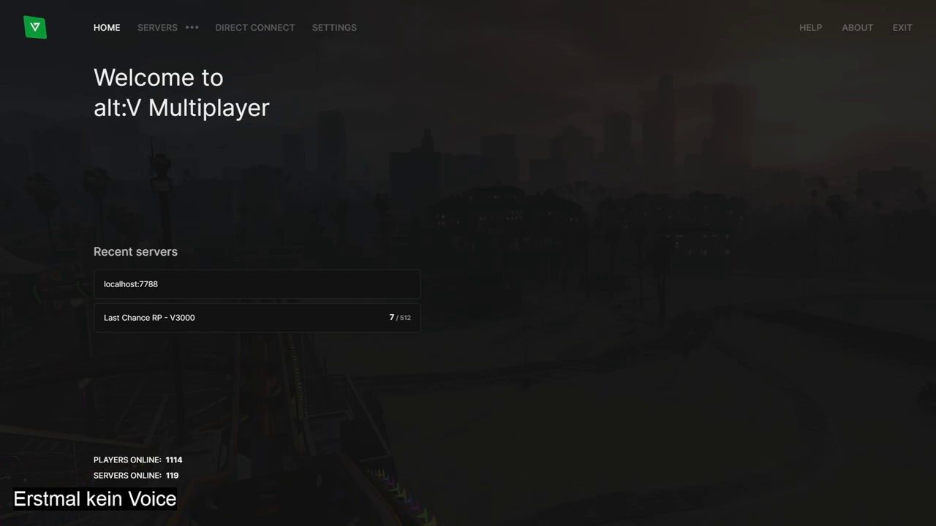
click(393, 286)
click(549, 301)
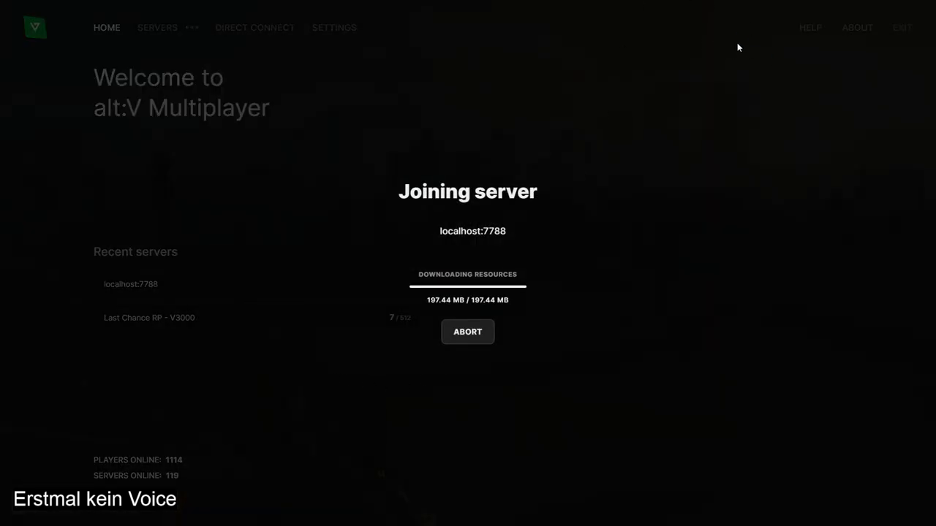
key(super)
key(super)
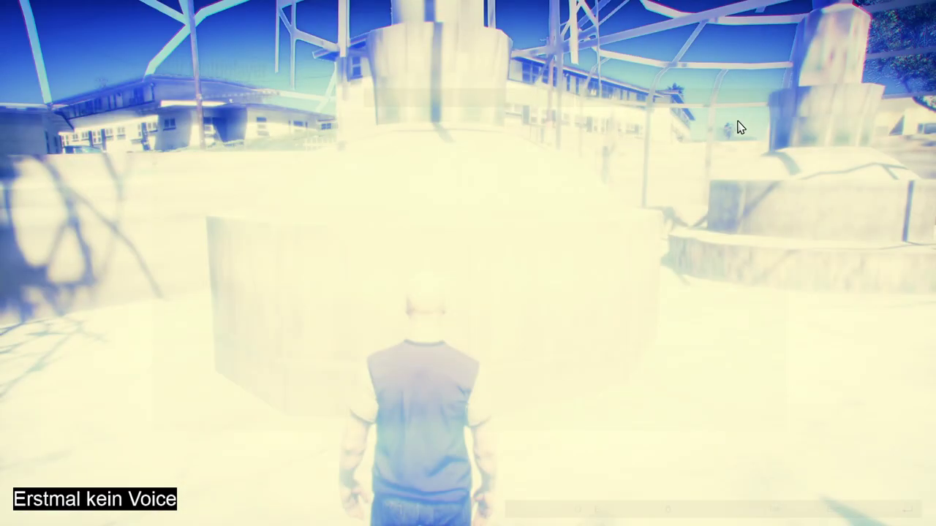
key(Escape)
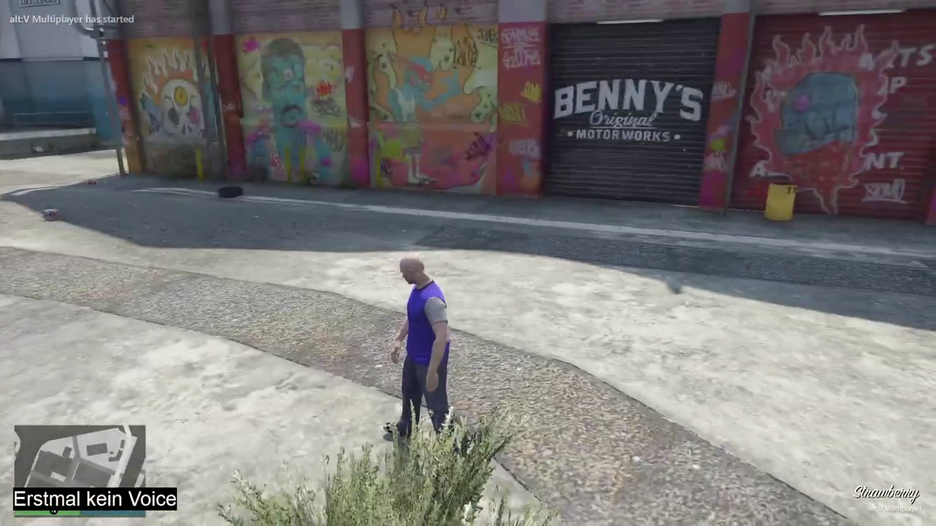
- Go from the street into Benny's workshop and examine the dark floor, parts shelves and compressor up close
key(w)
key(w)
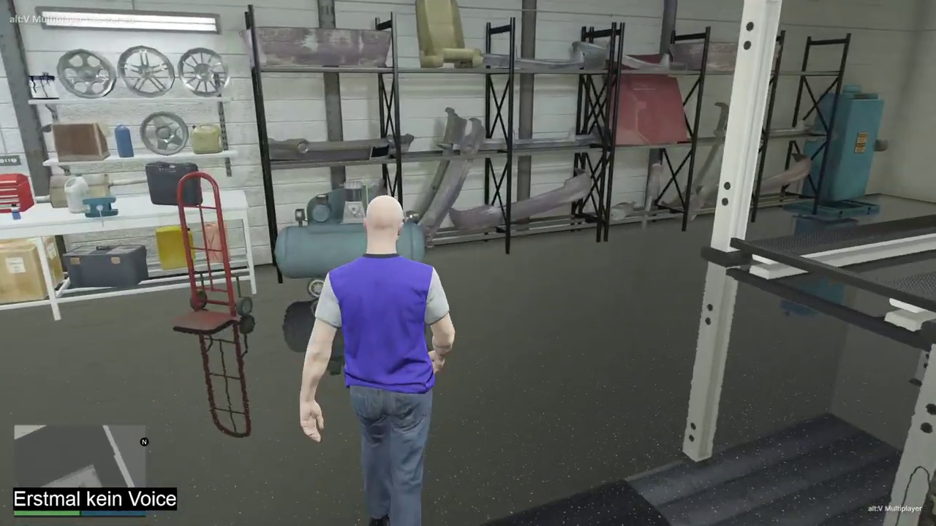
key(w)
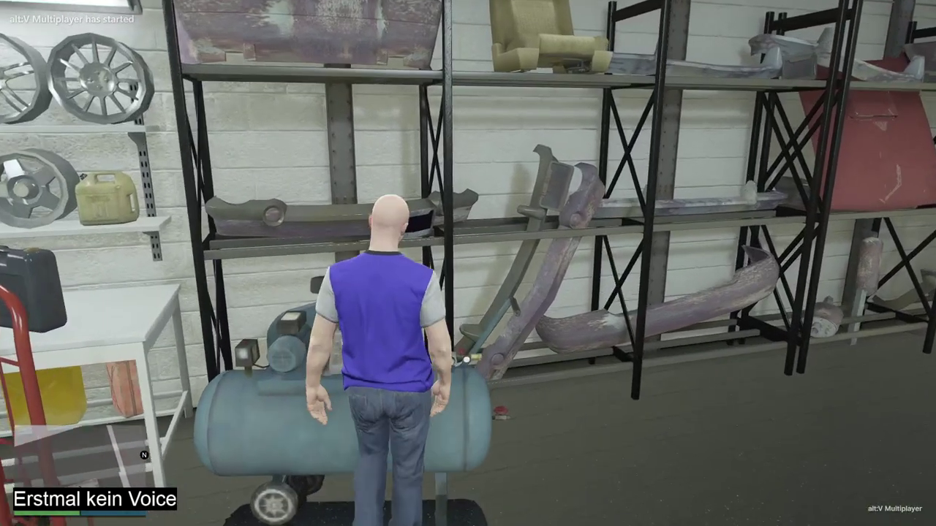
key(a)
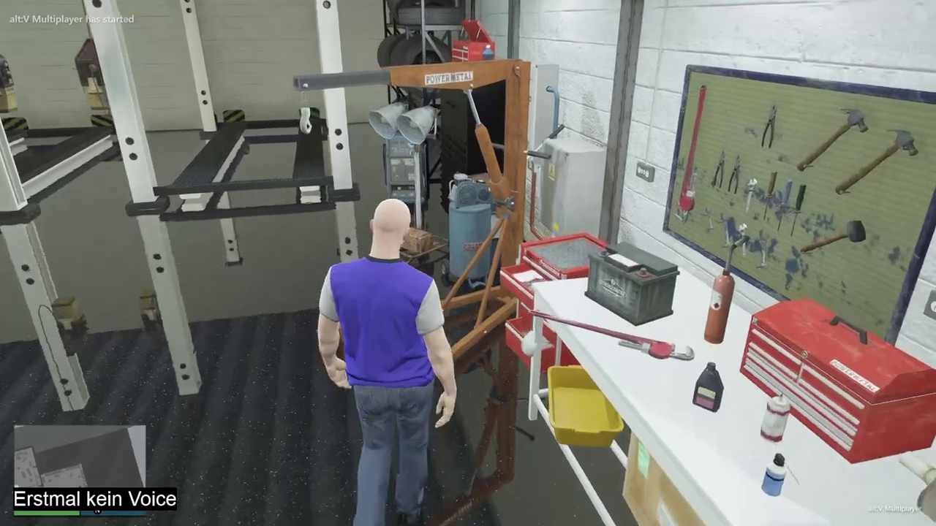
- Walk past the engine crane, tyre racks and tool cabinets to check their placement, collision and floor reflections
key(w)
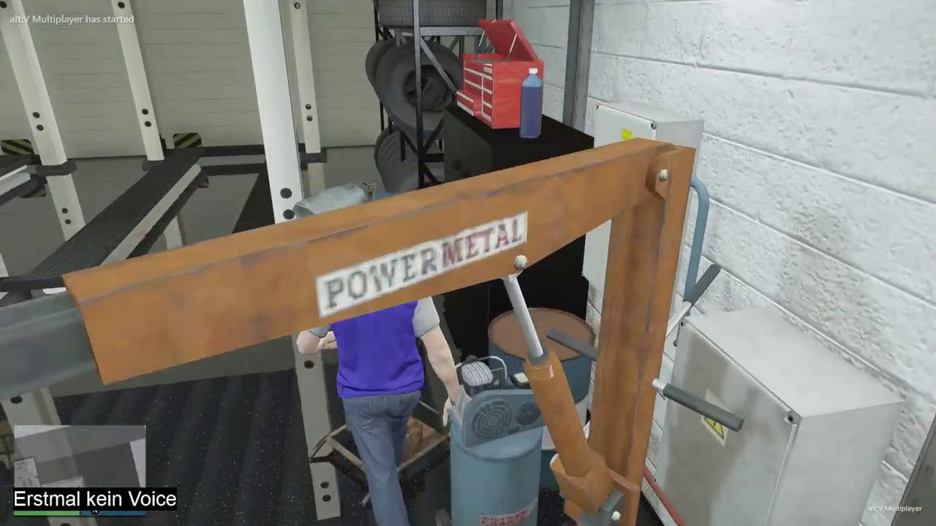
key(w)
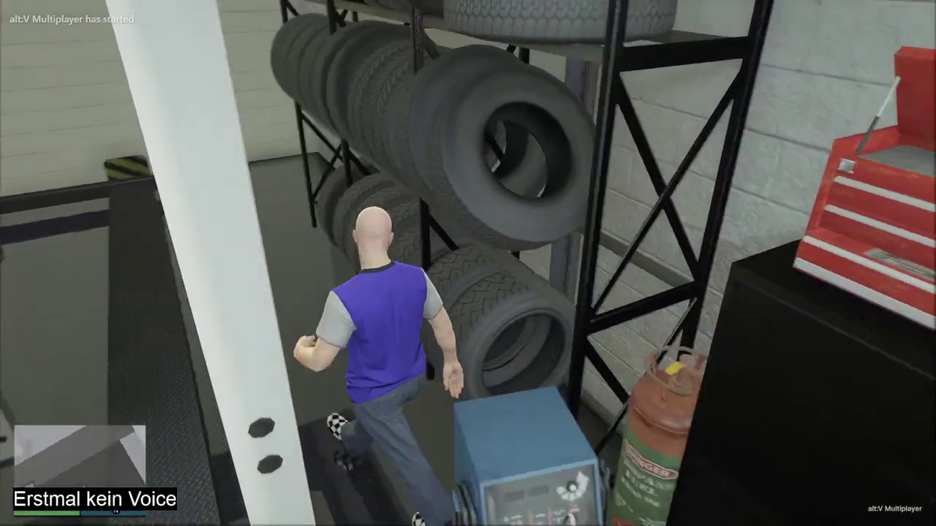
key(d)
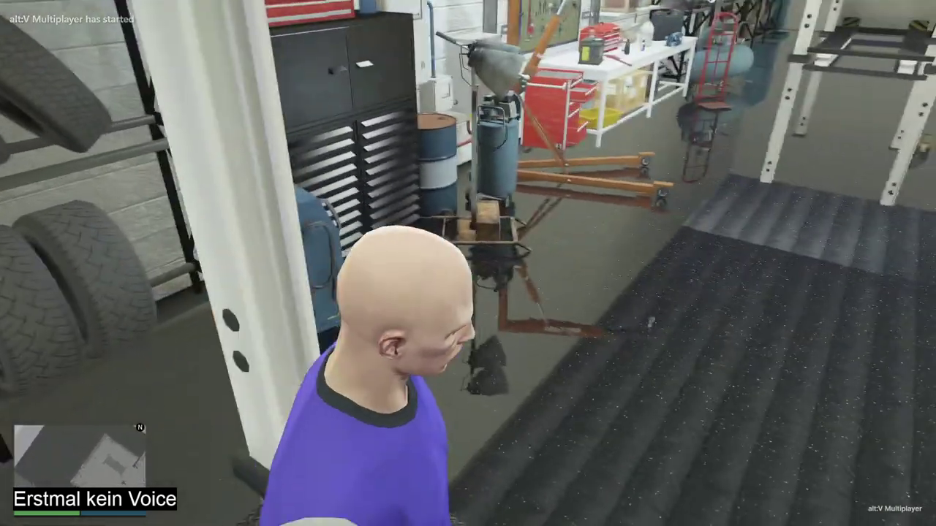
key(w)
key(w)
key(d)
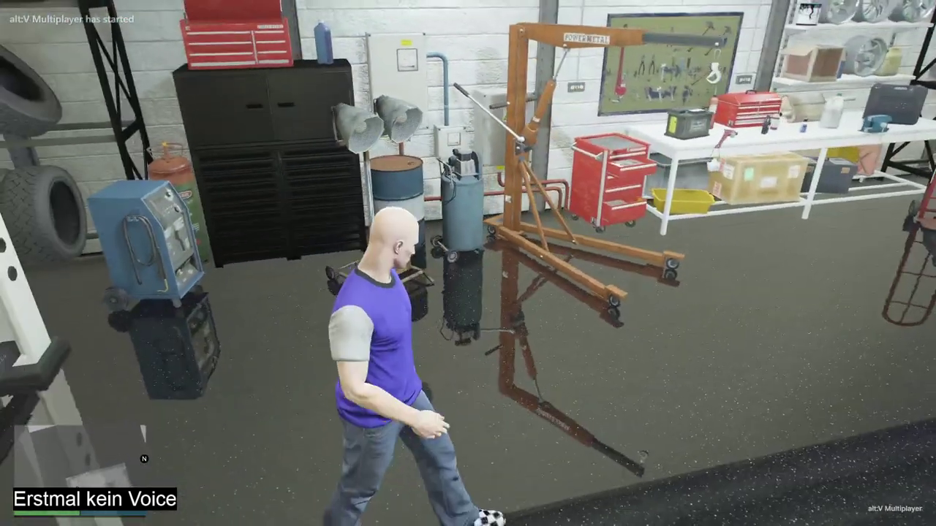
- Walk up to the white car lifts and examine their posts and ramps
key(d)
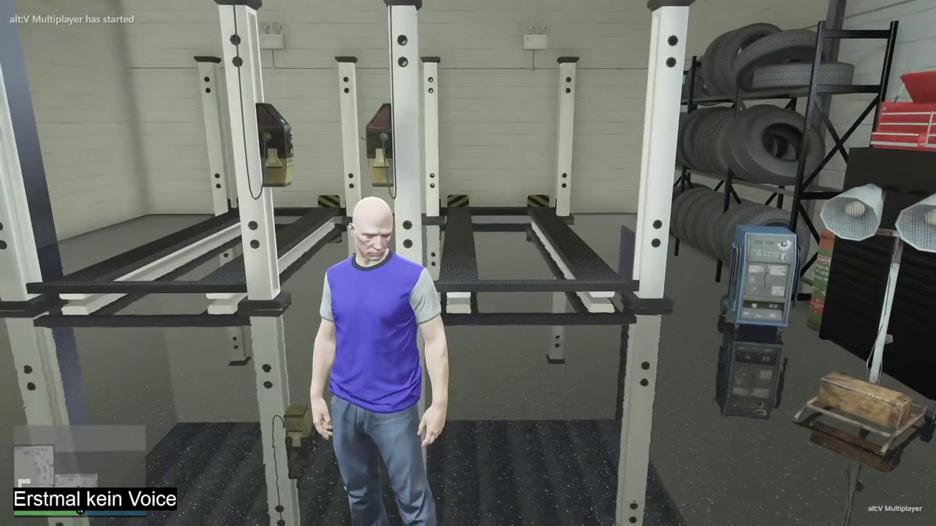
key(w)
key(w)
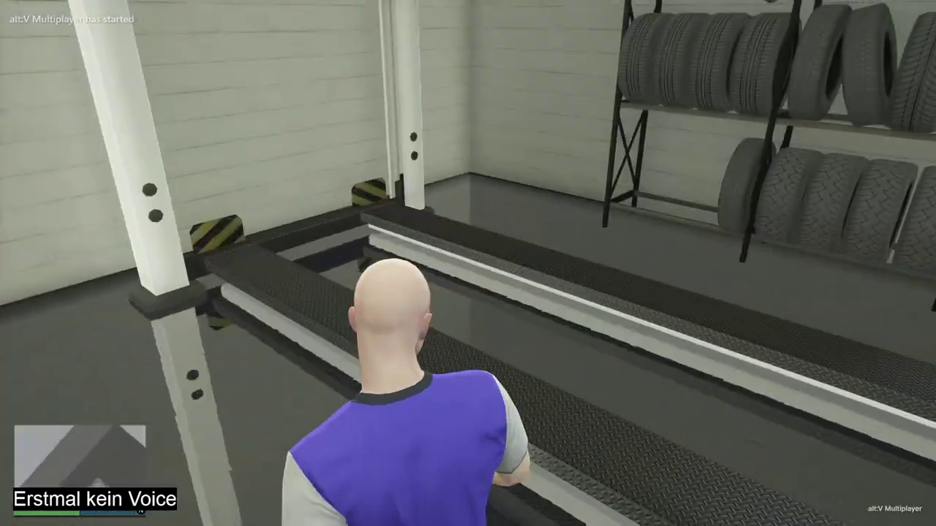
- Circle the white car lifts and examine their ramps, posts, control boxes and reflections in the dark floor
key(s)
key(s)
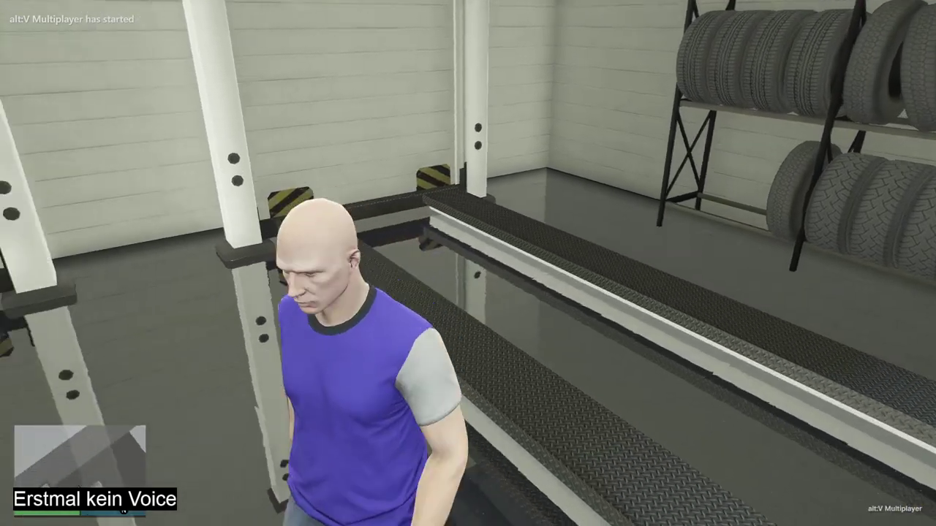
key(d)
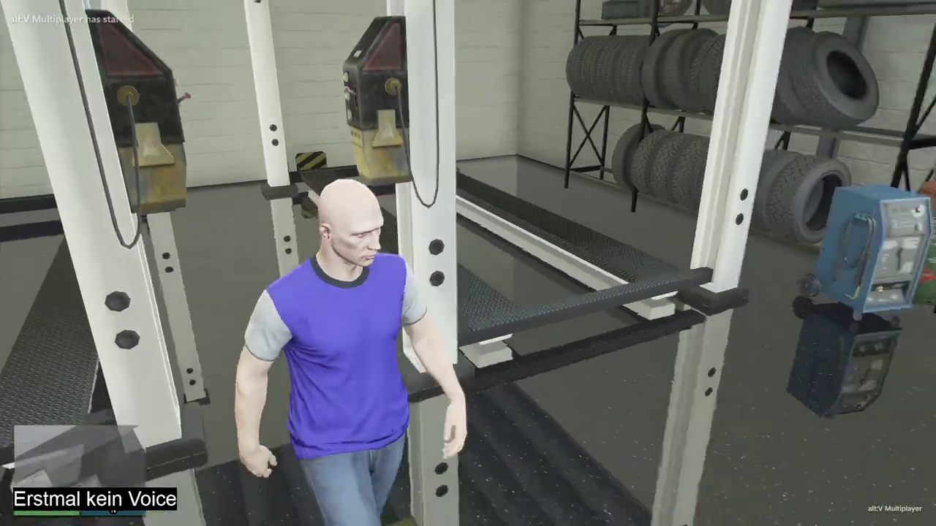
key(w)
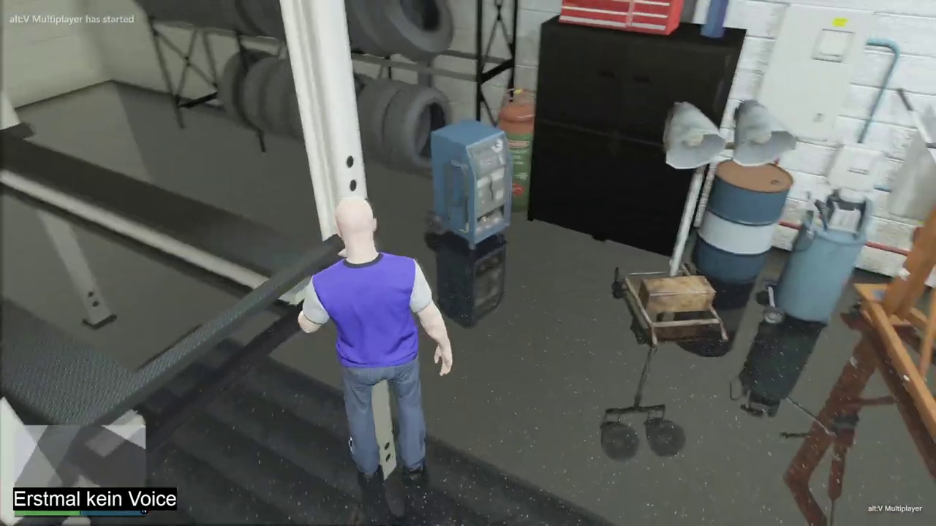
key(s)
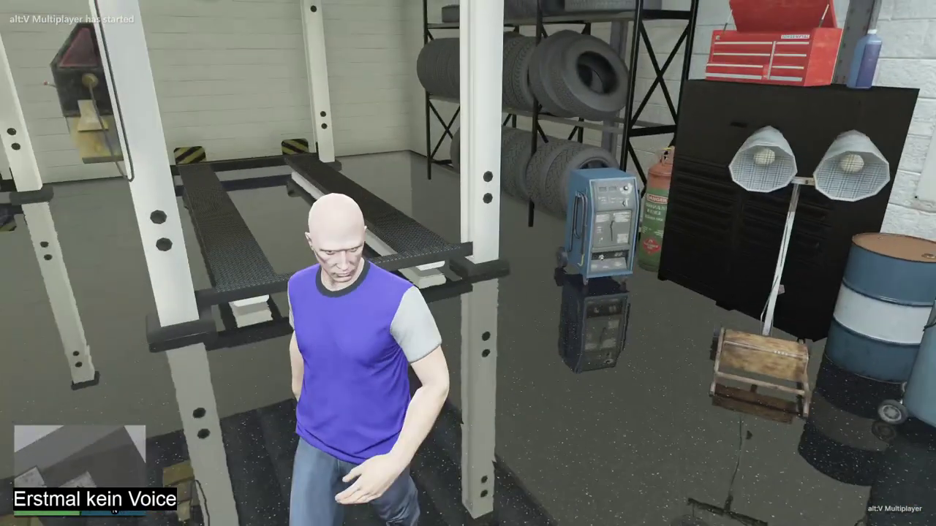
key(a)
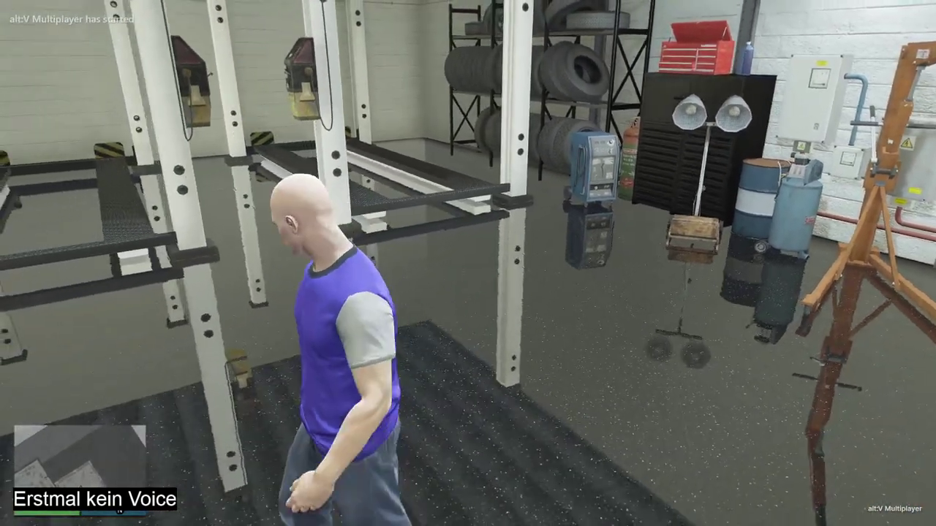
key(w)
key(w)
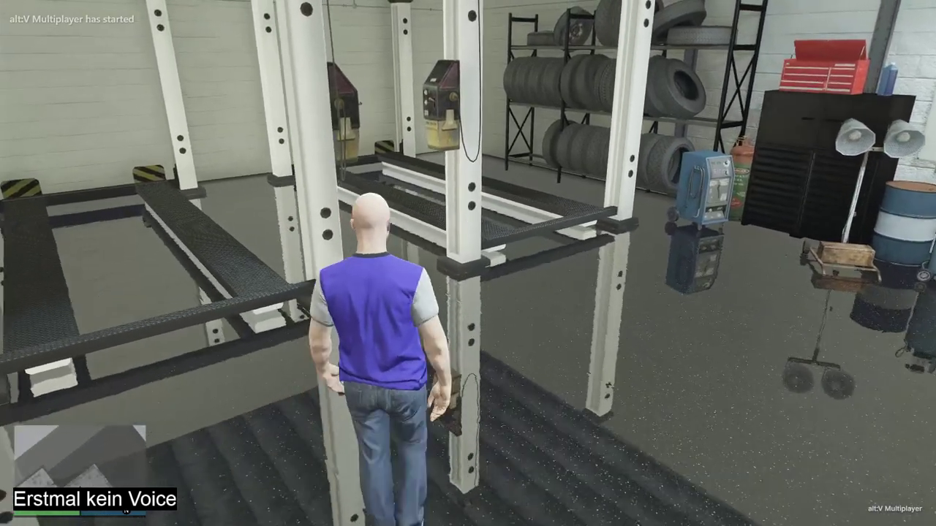
- Cross the workshop past the engine crane and workbench to inspect the wheel shelves, parts racks and compressor
key(d)
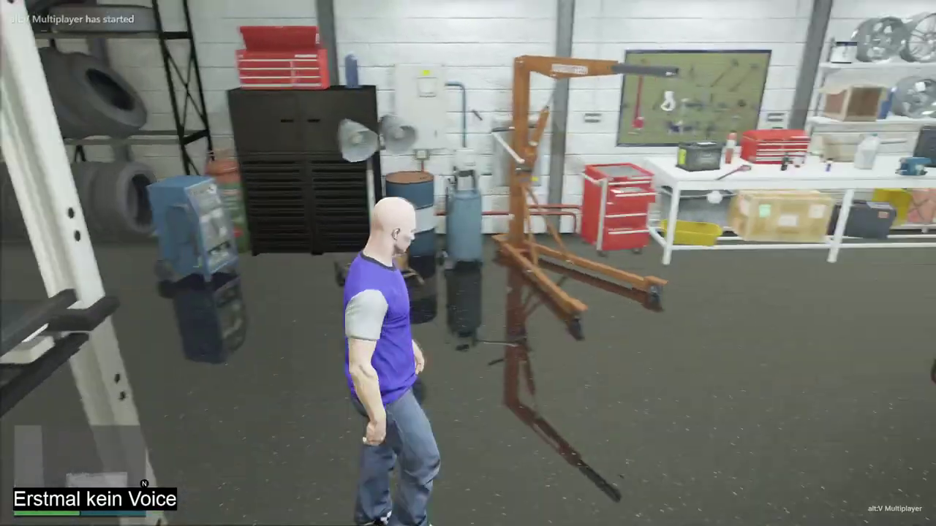
key(w)
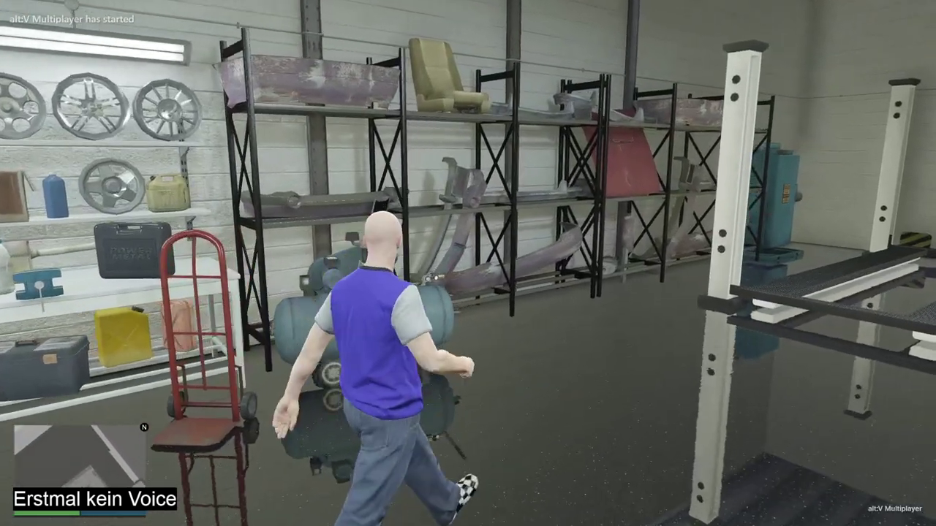
key(w)
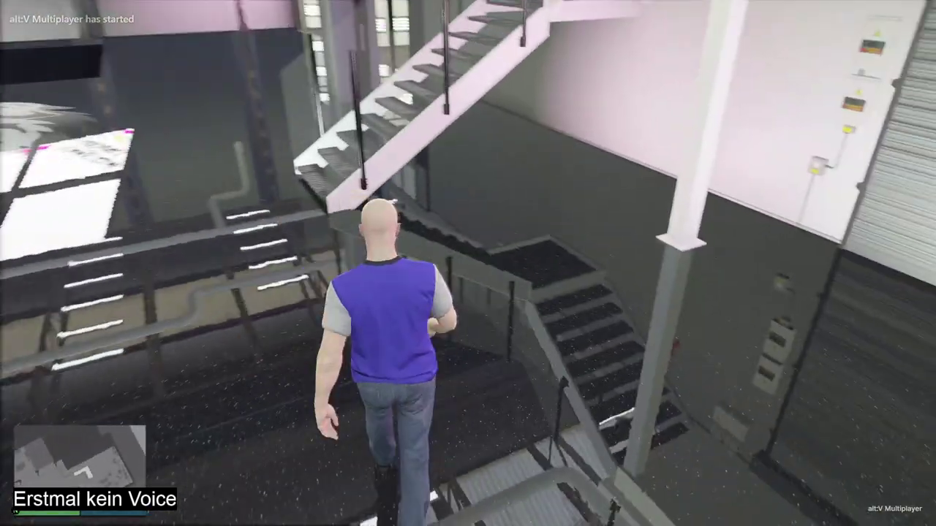
- Approach the metal staircase in the large hall and inspect its steps and mirrored image in the floor
key(w)
key(w)
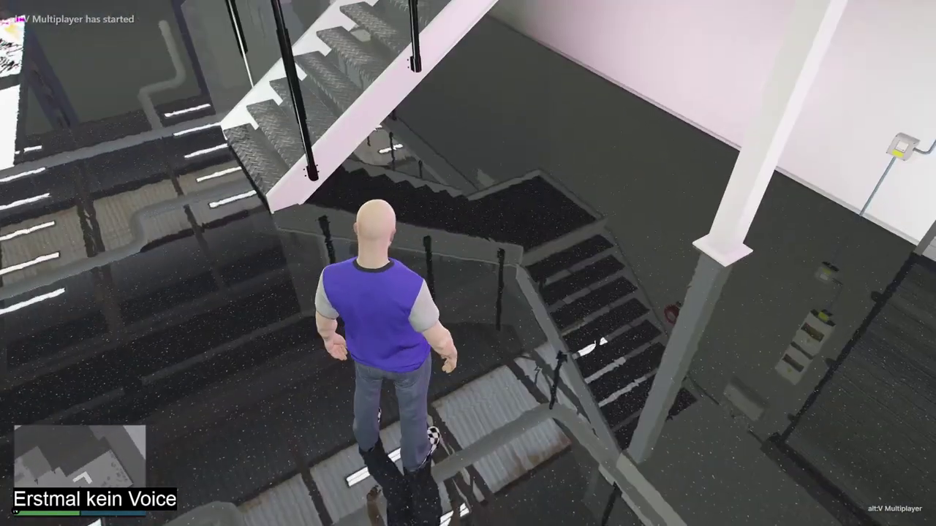
key(w)
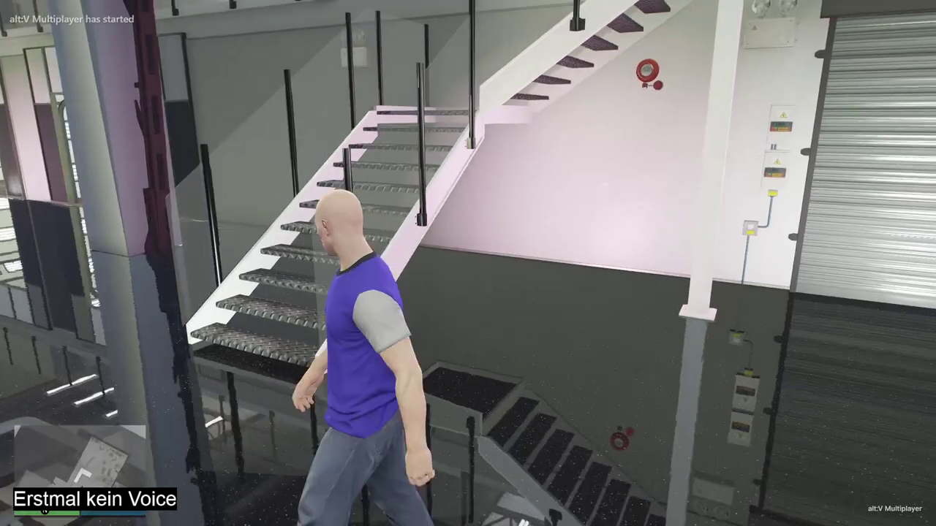
key(w)
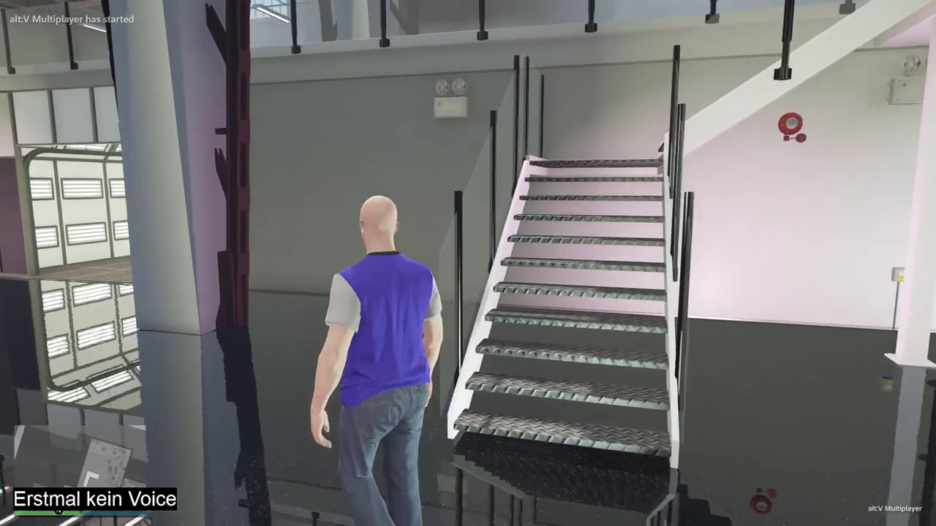
- Walk from the staircase along the spray booths and compare their openings with the reflections in the black floor
key(w)
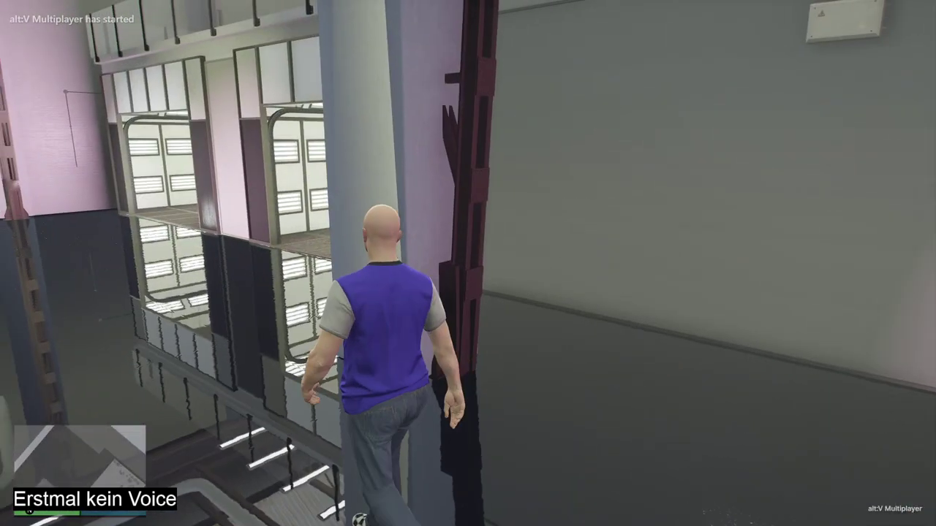
key(w)
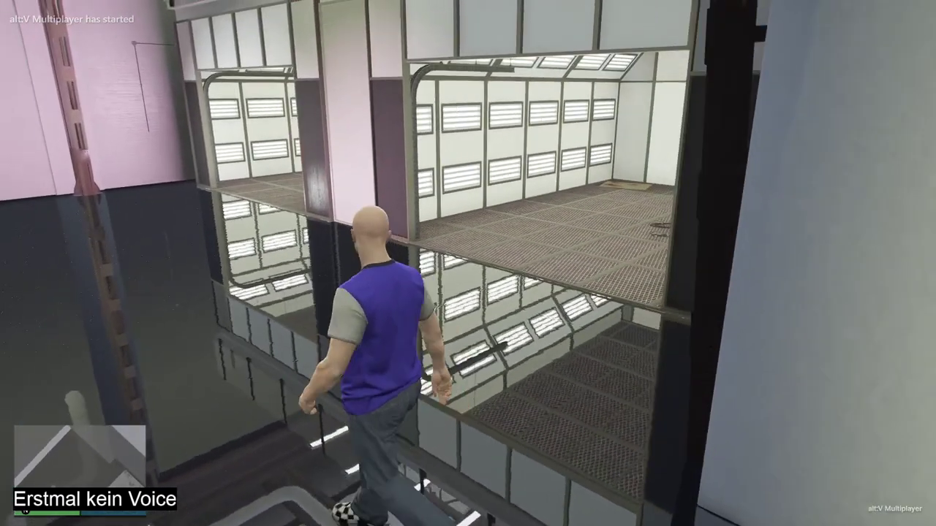
key(w)
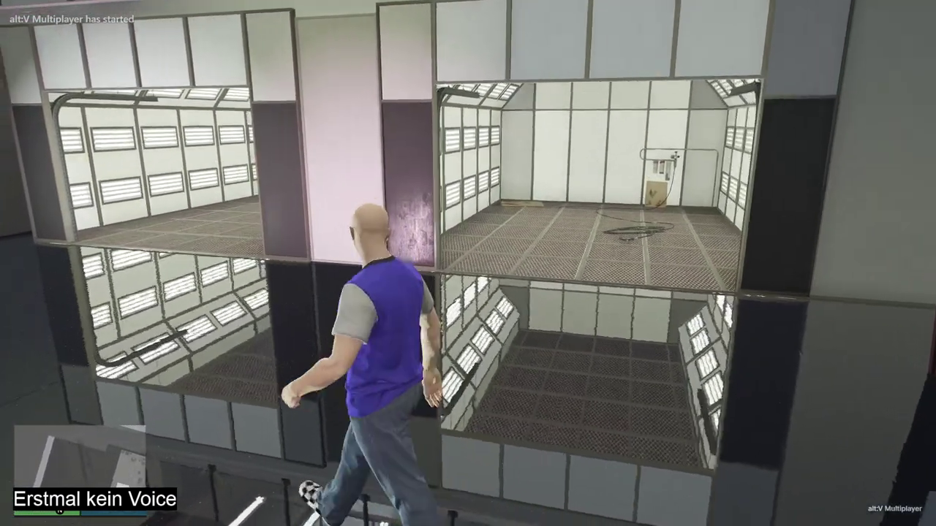
key(w)
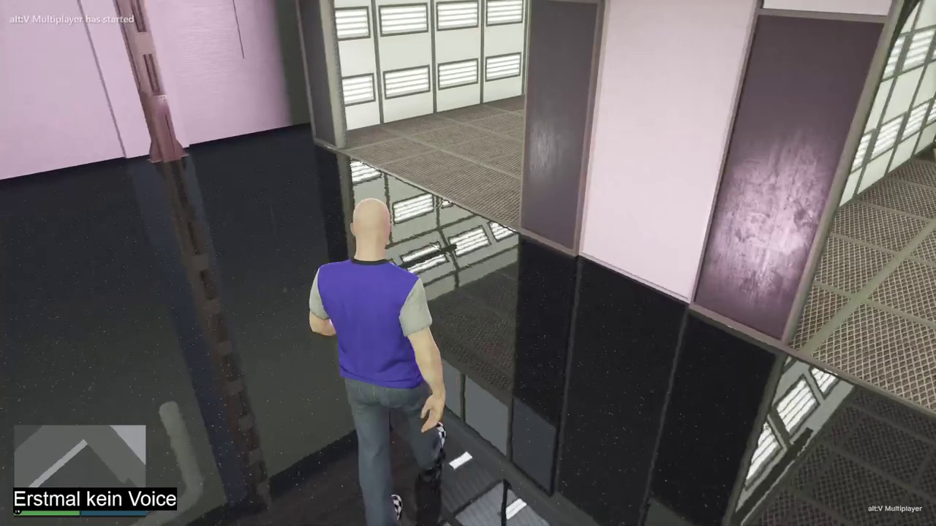
key(w)
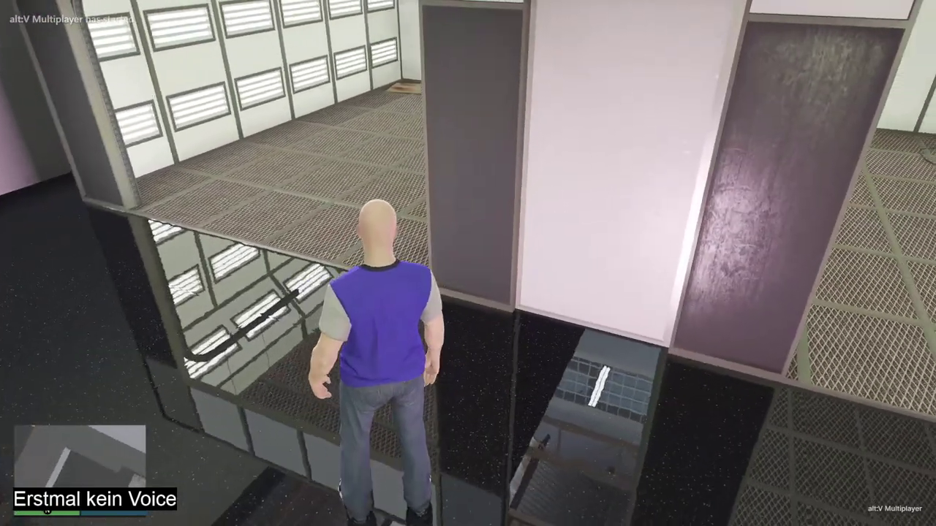
- Move around in front of the partition between the spray booths and check the floor reflections from several angles
key(a)
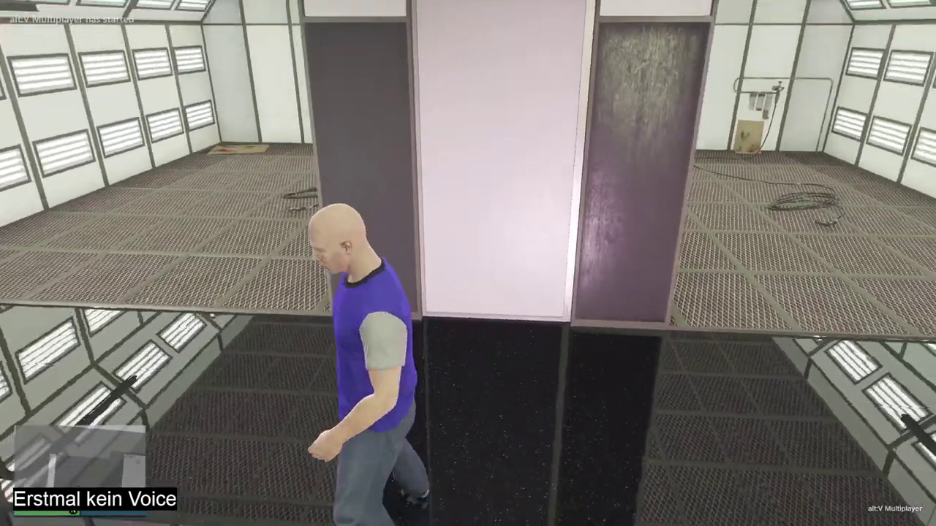
key(a)
key(s)
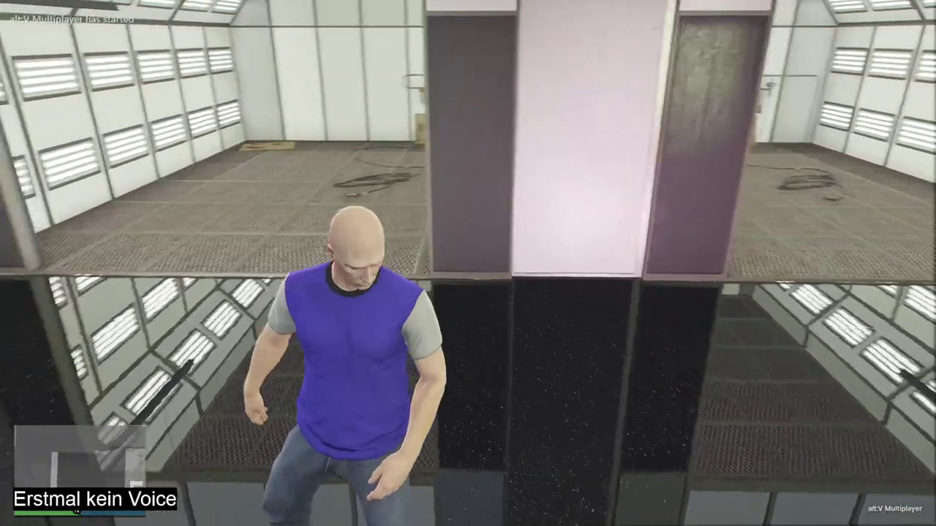
key(d)
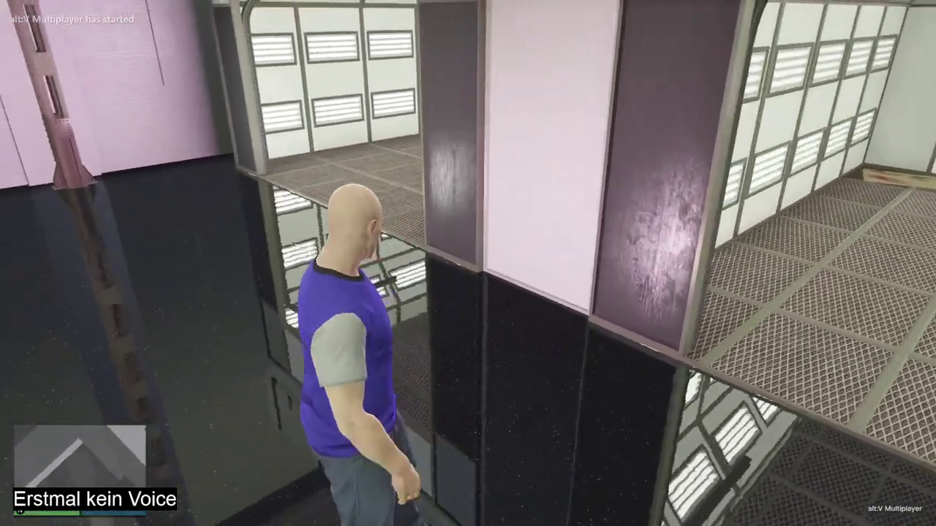
key(a)
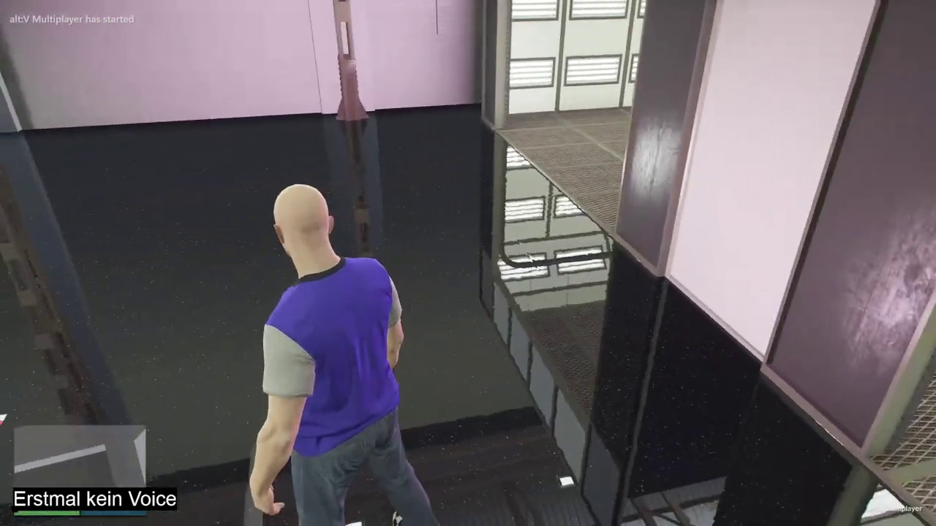
key(w)
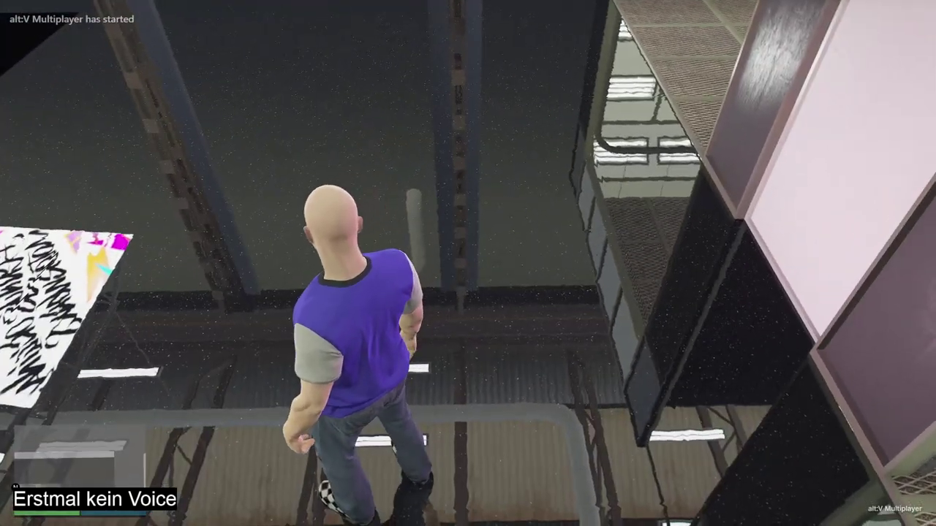
key(w)
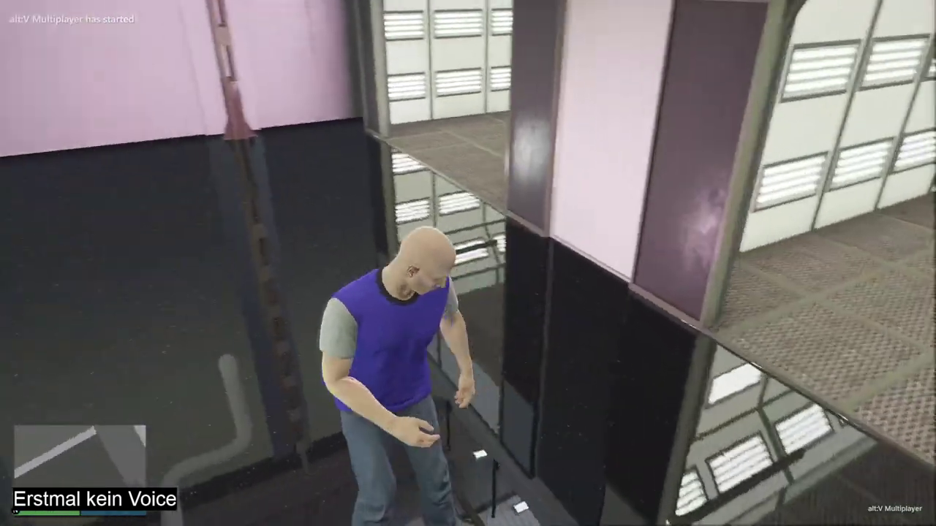
key(w)
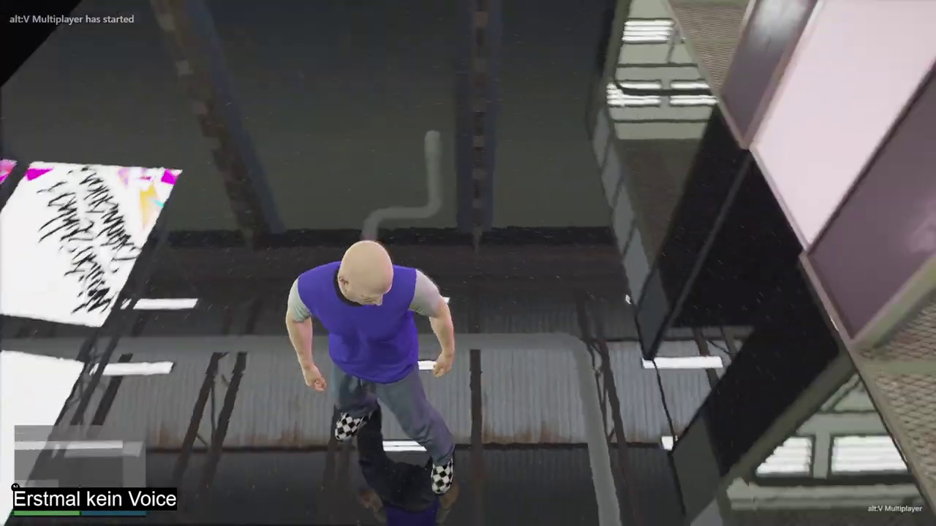
key(w)
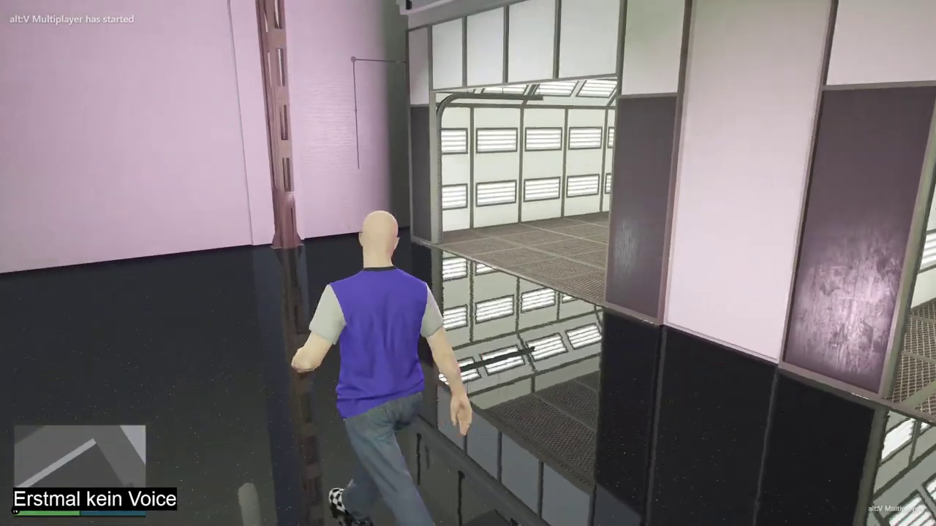
- Walk past the far spray booth and inspect the narrow gap between its side panel and the hall wall
key(w)
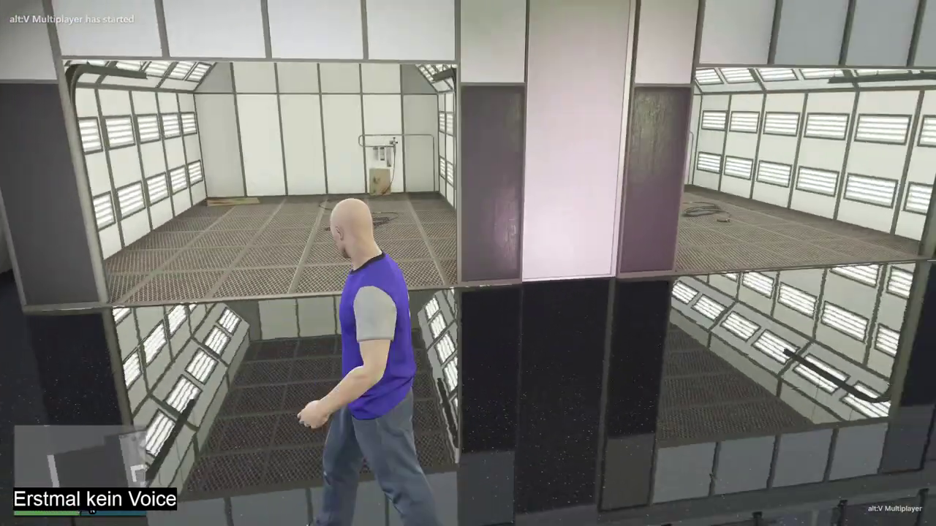
key(w)
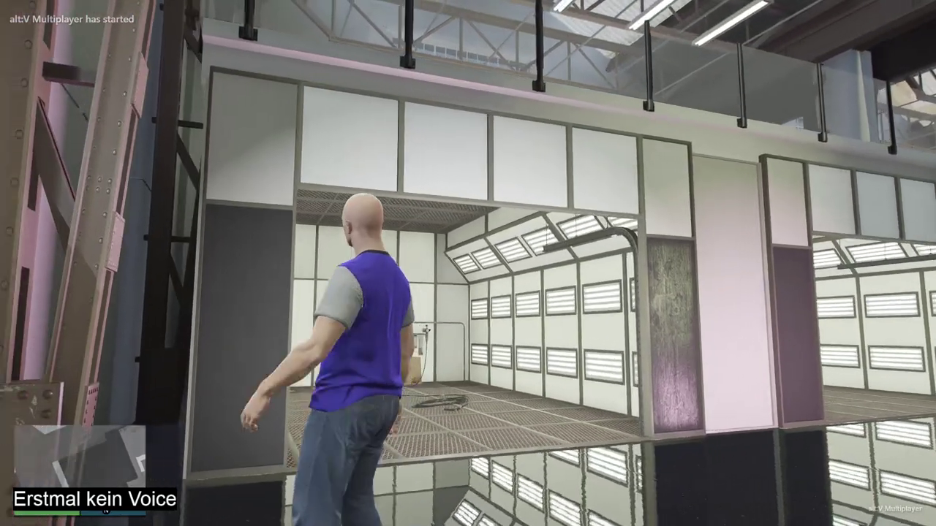
key(w)
key(w)
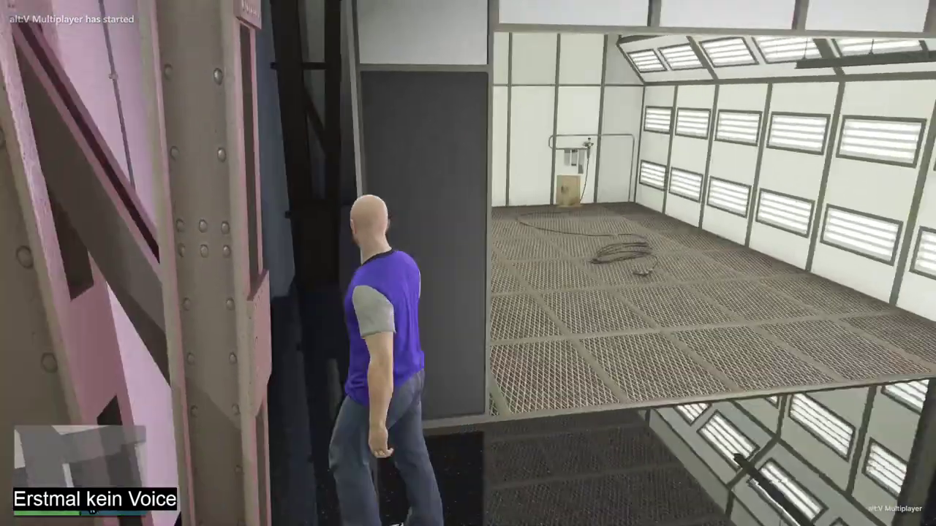
key(w)
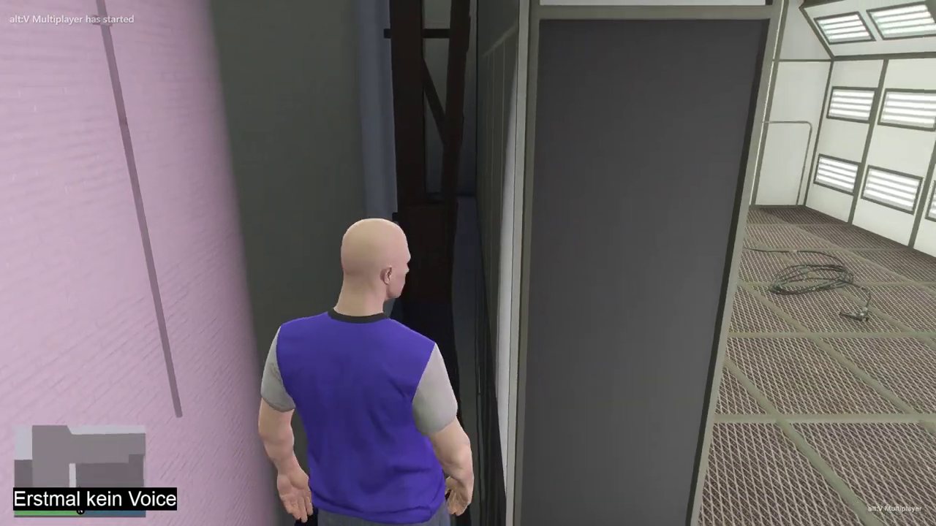
- Walk along the hall's side wall and examine the steel pillars, wall texture and lighting up to the ceiling
key(w)
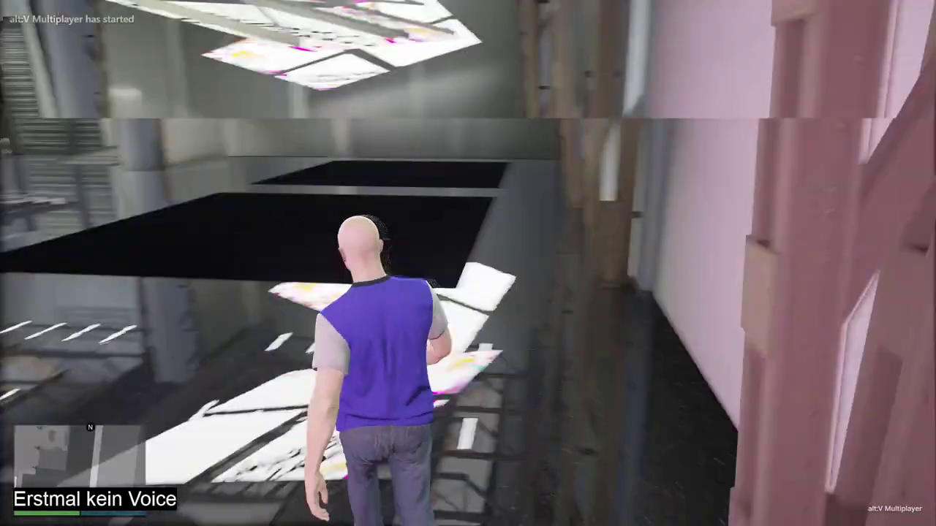
key(w)
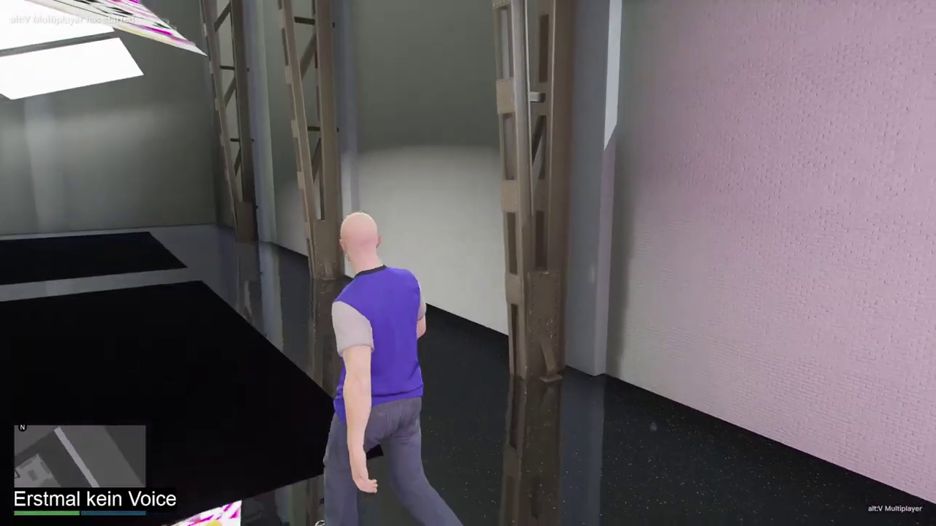
key(w)
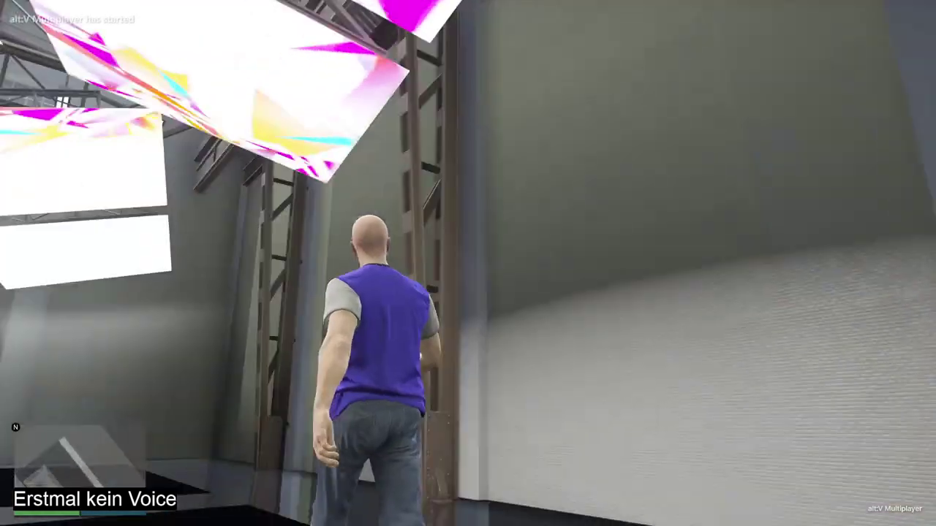
key(w)
key(w)
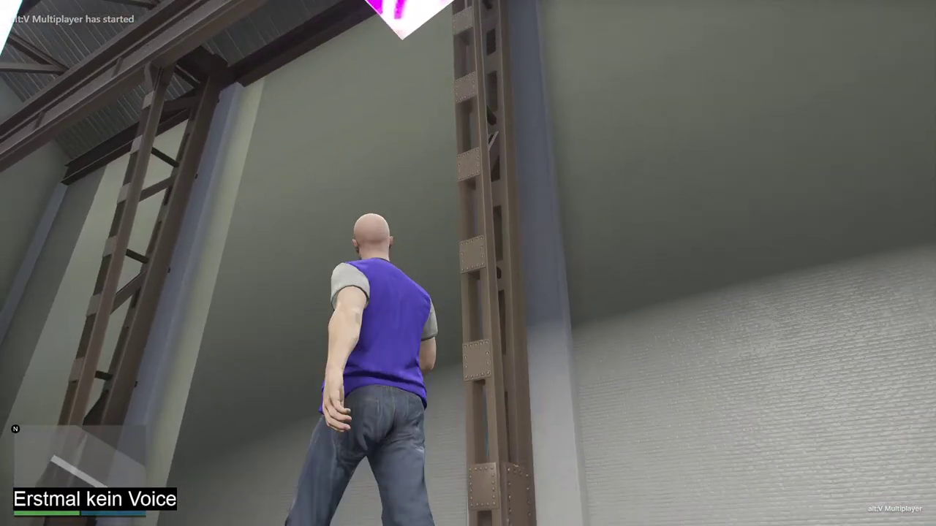
key(w)
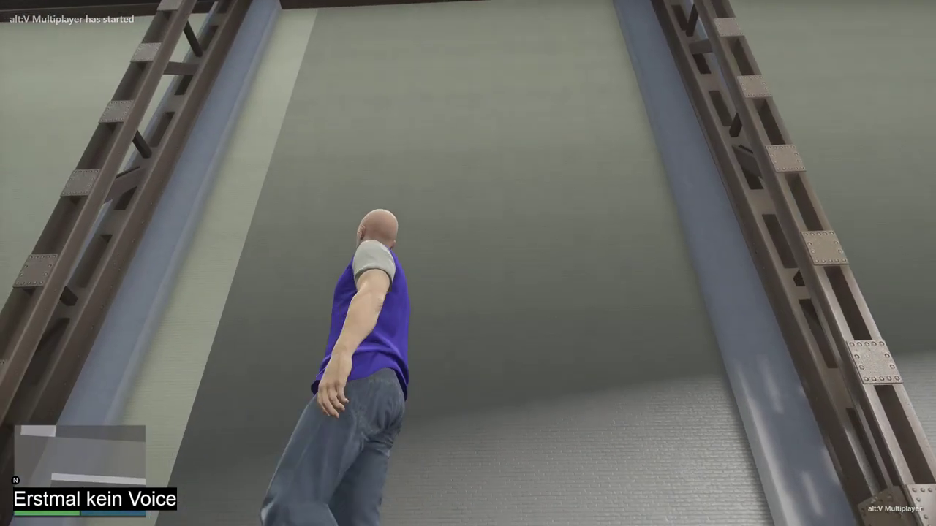
key(w)
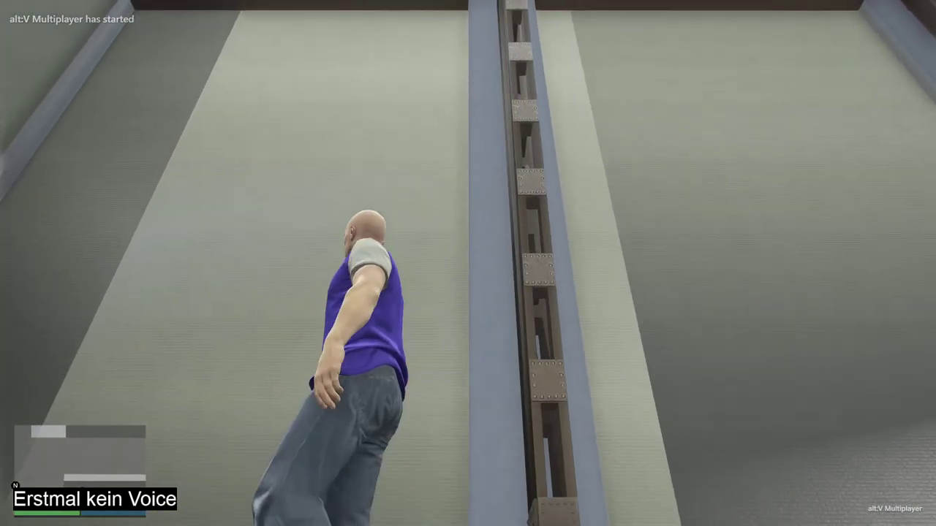
- Walk along the empty hall's walls to the far corner and examine the wall textures, lighting and reflections in the black floor
key(w)
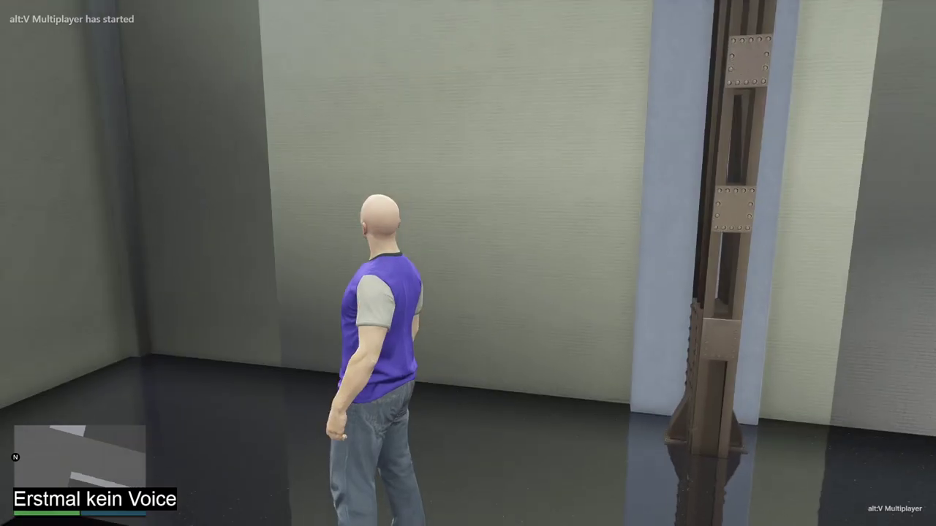
key(w)
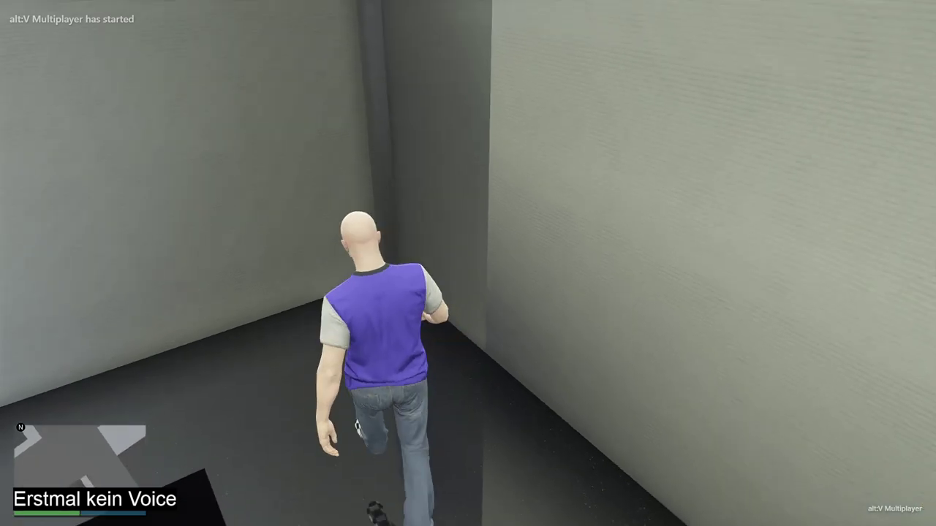
key(w)
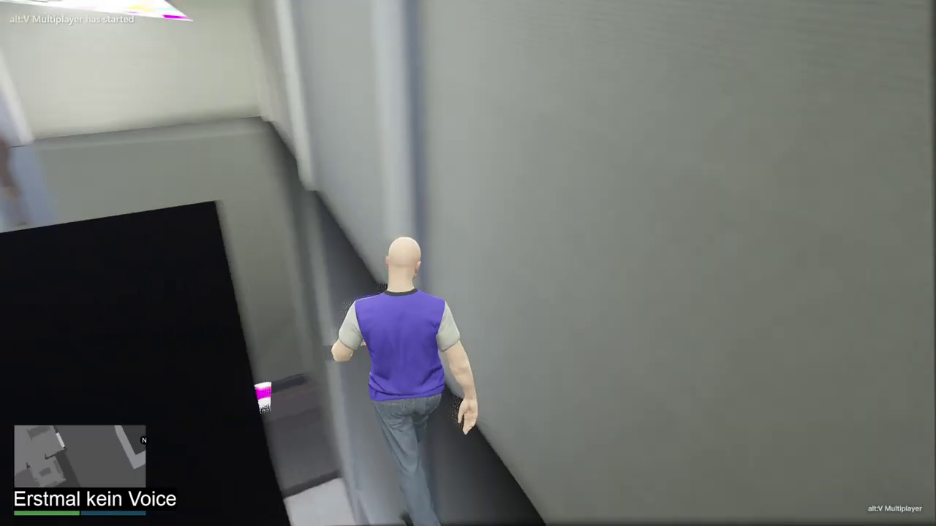
key(w)
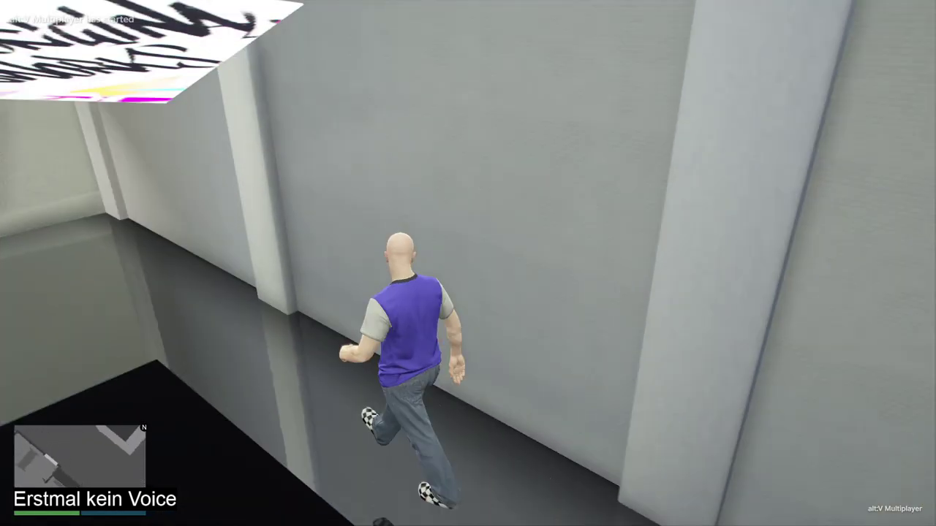
key(w)
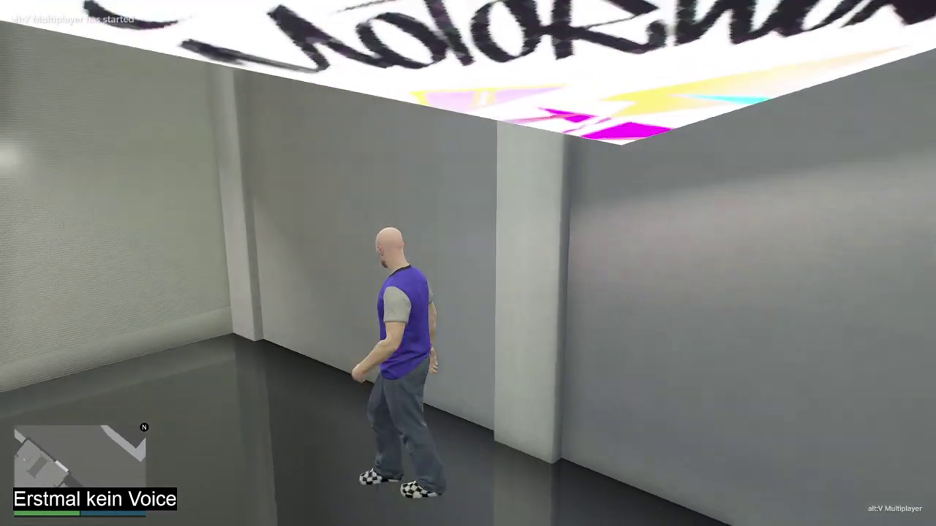
key(w)
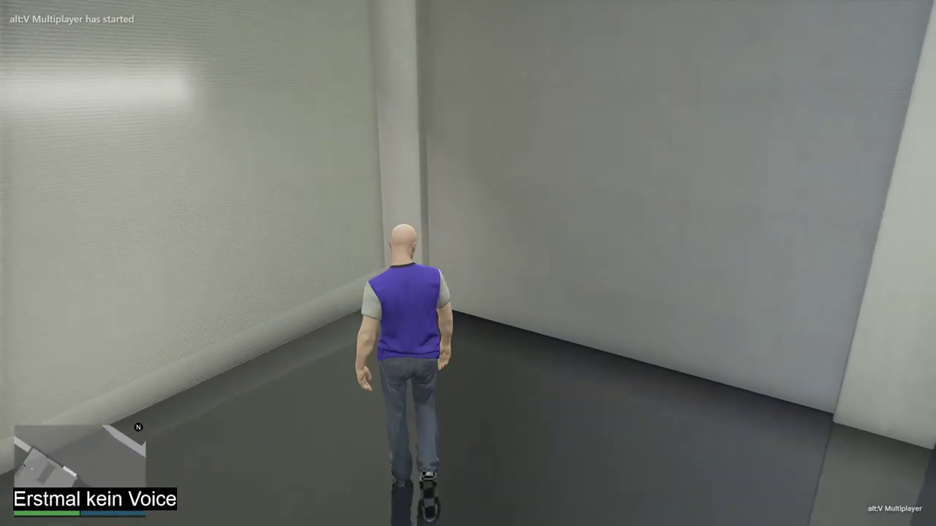
key(a)
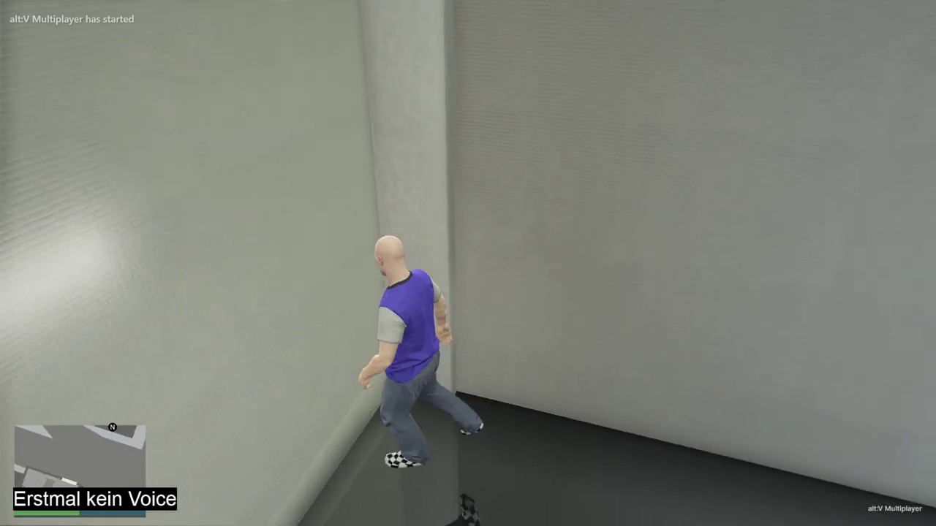
- Follow the lit wall to the riveted steel pillar and on to the metal entrance ramp, checking how the floor meets them
key(a)
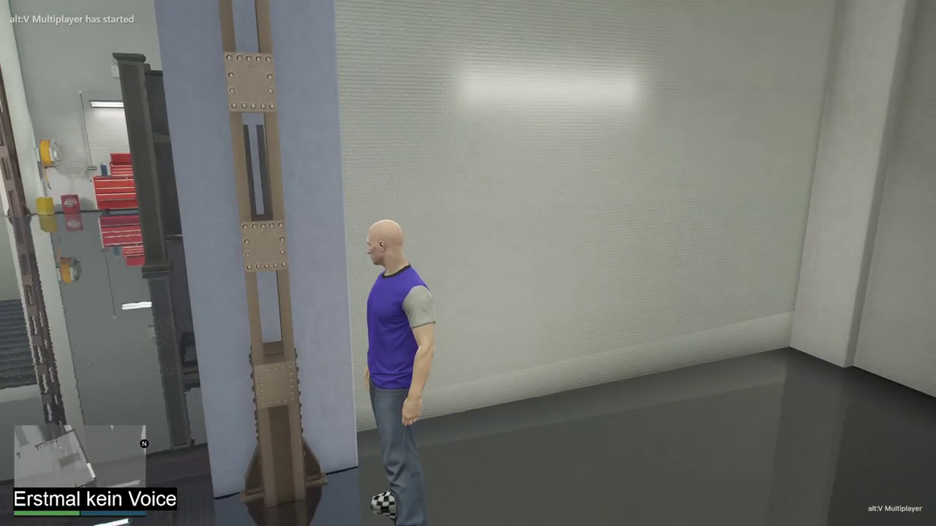
key(a)
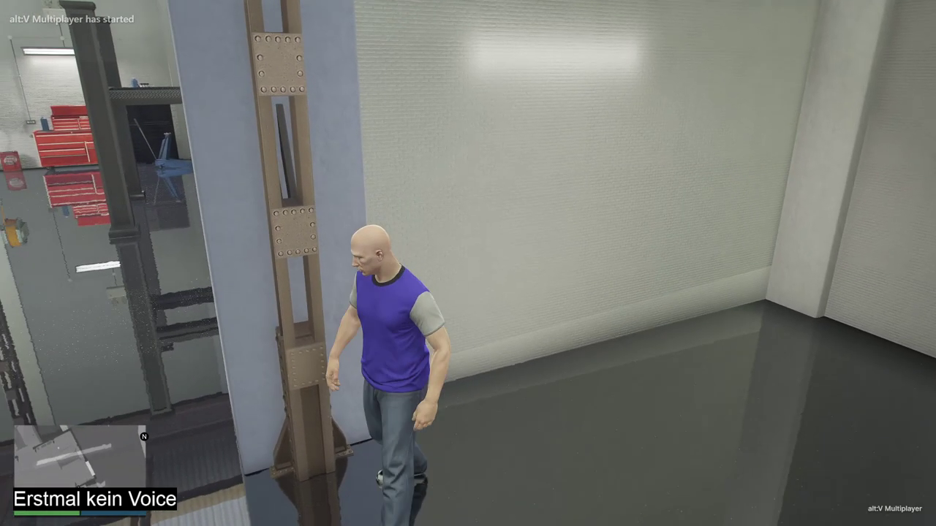
key(a)
key(w)
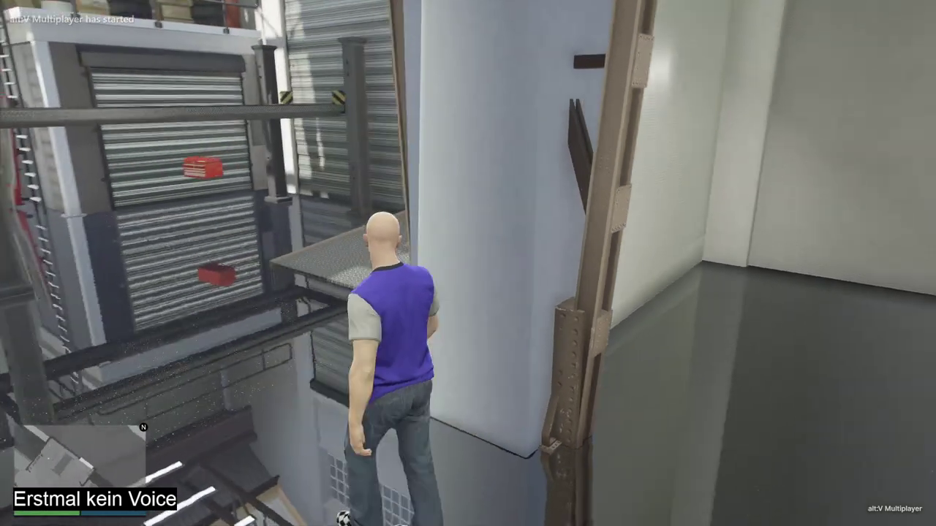
key(w)
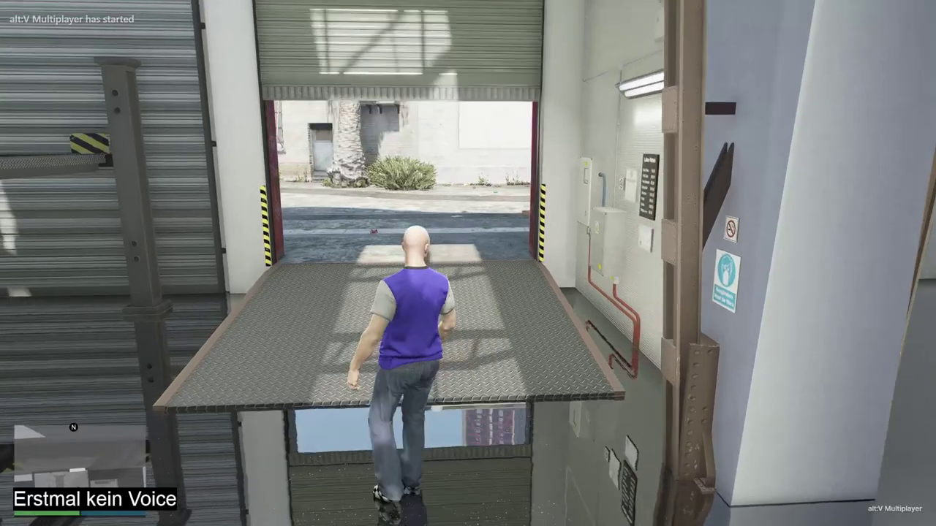
- Circle the pillar beside the entrance ramp and inspect its brackets and the corner where it meets the lit brick wall
key(d)
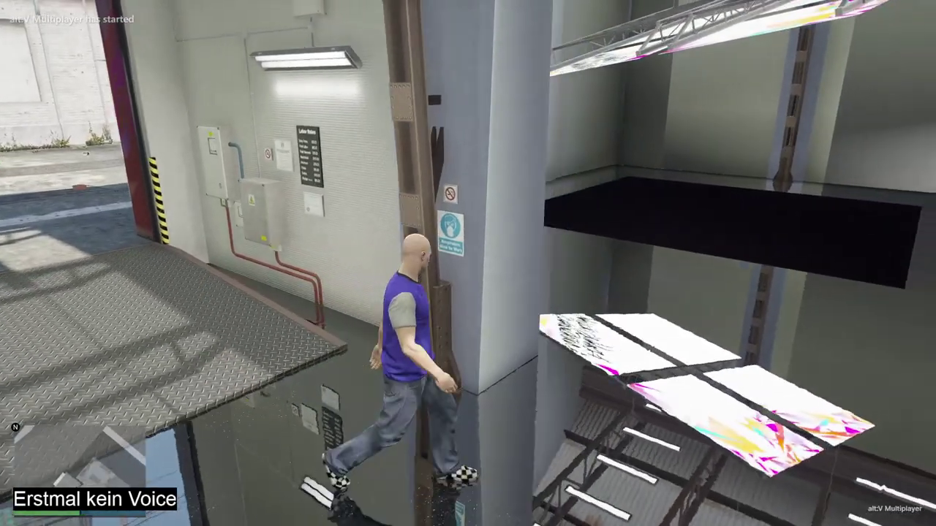
key(w)
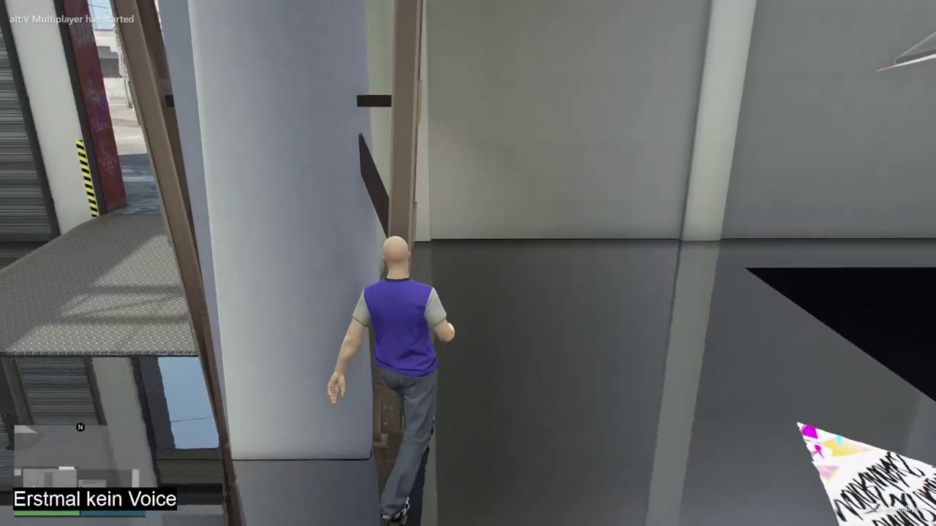
key(w)
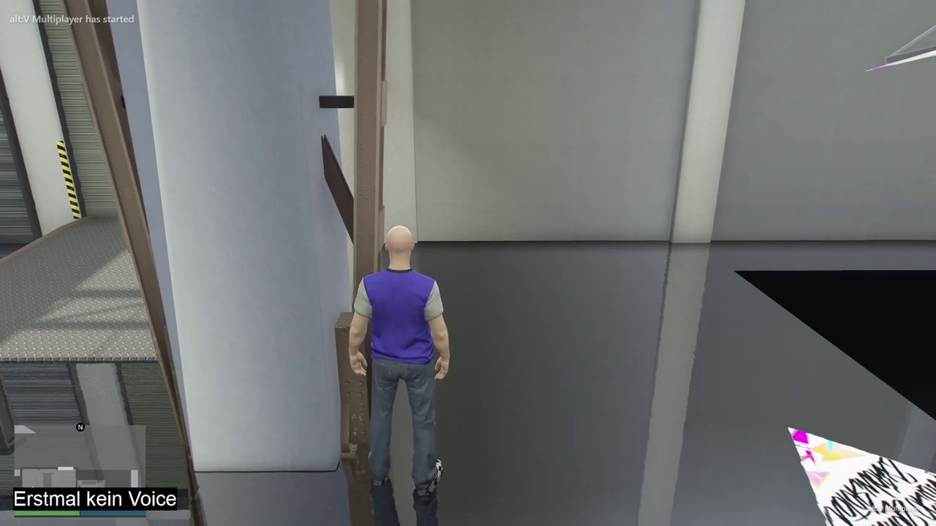
key(w)
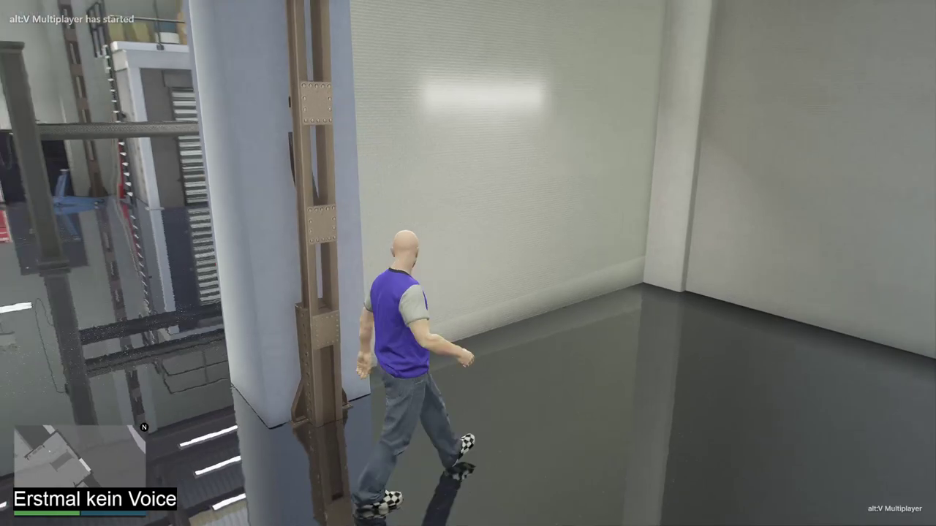
key(w)
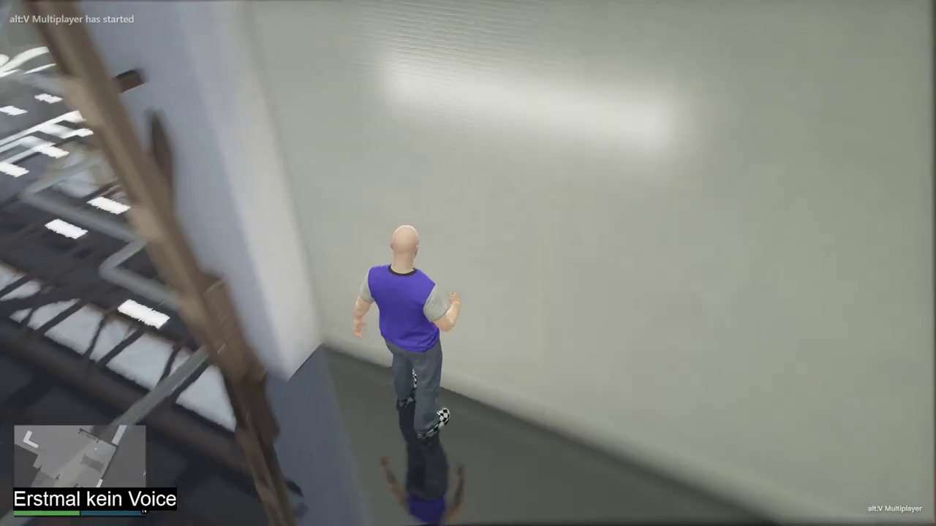
key(w)
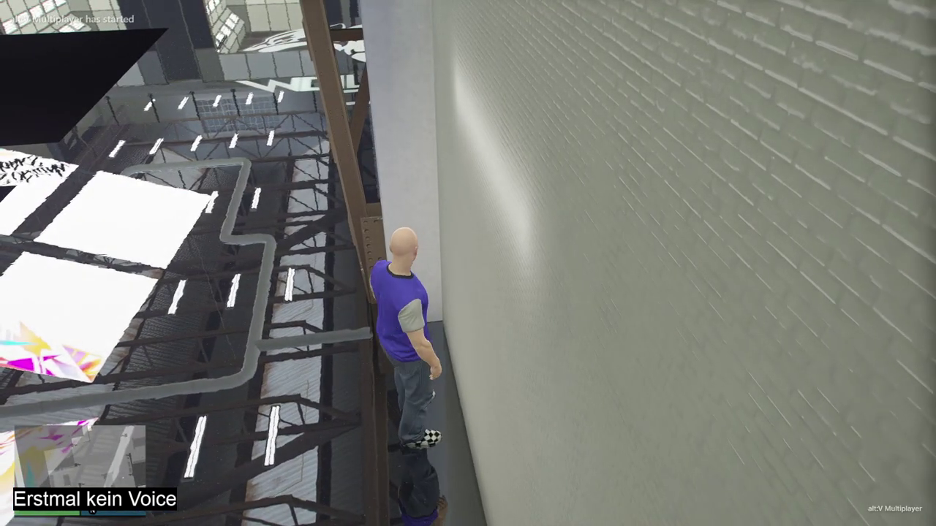
key(w)
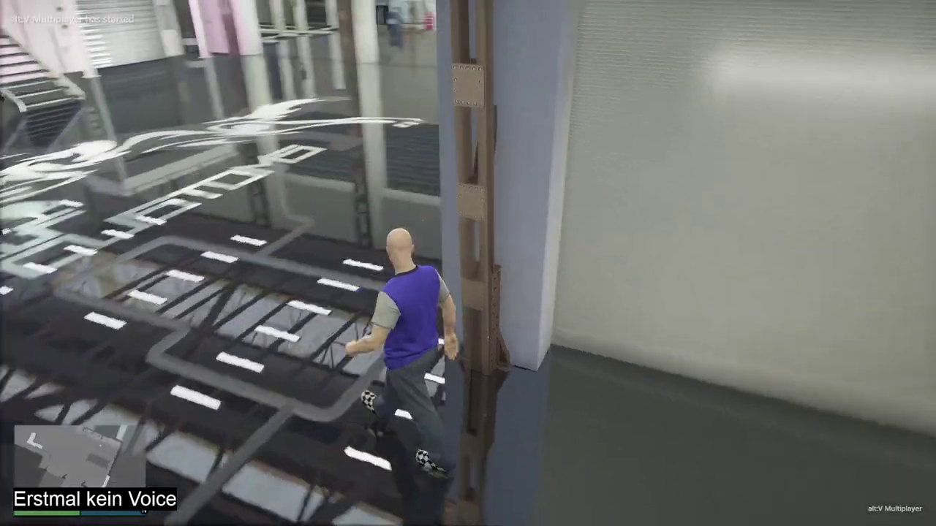
- Walk to the car lift beside the entrance ramp and check the lift, the roller shutters and their floor reflections
key(w)
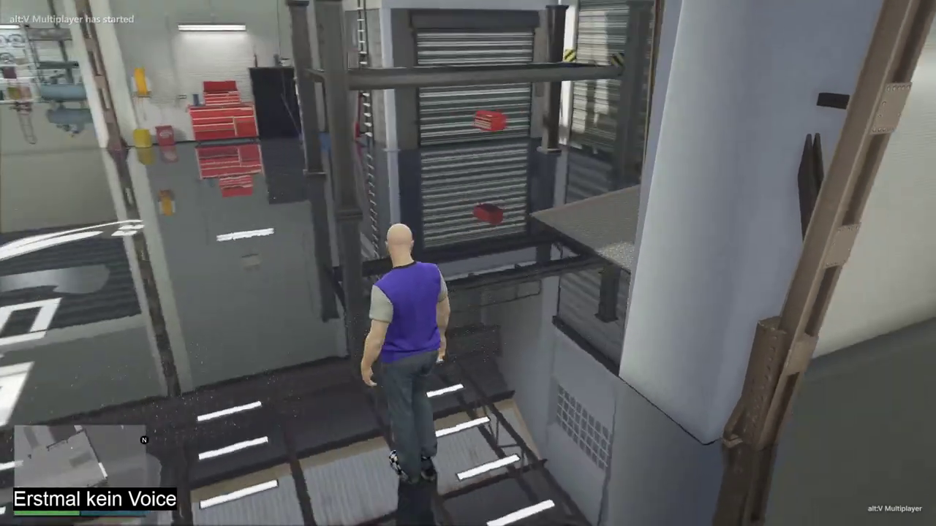
key(w)
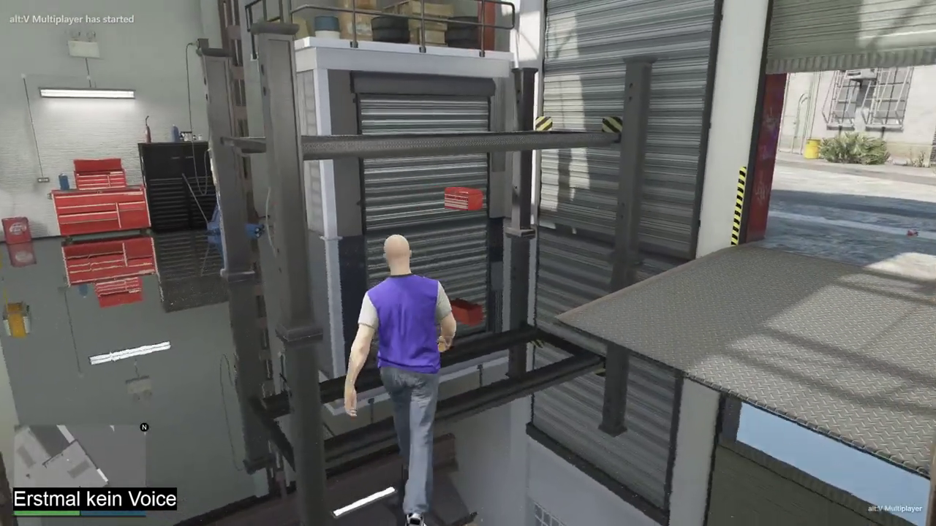
key(w)
key(w)
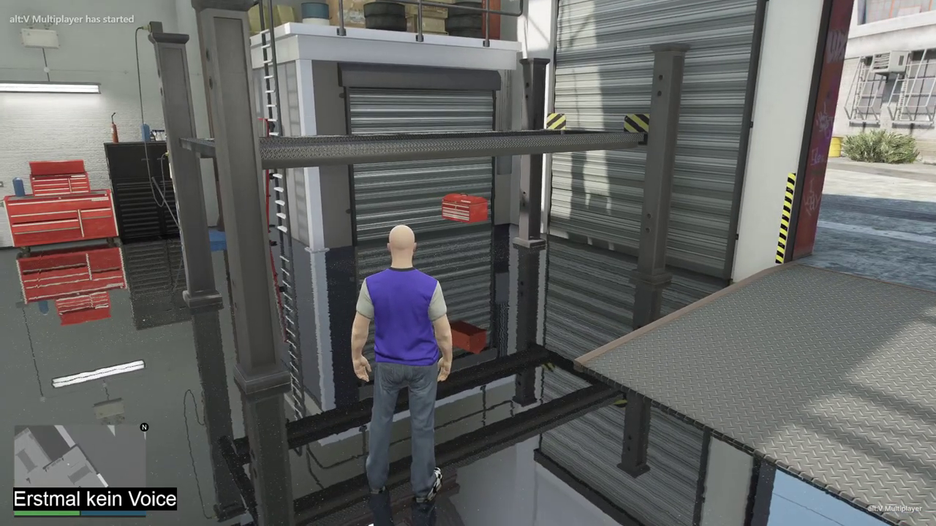
- Leave the game briefly for the Windows desktop, return, and view the red tool cabinet and its reflection in first person
key(super)
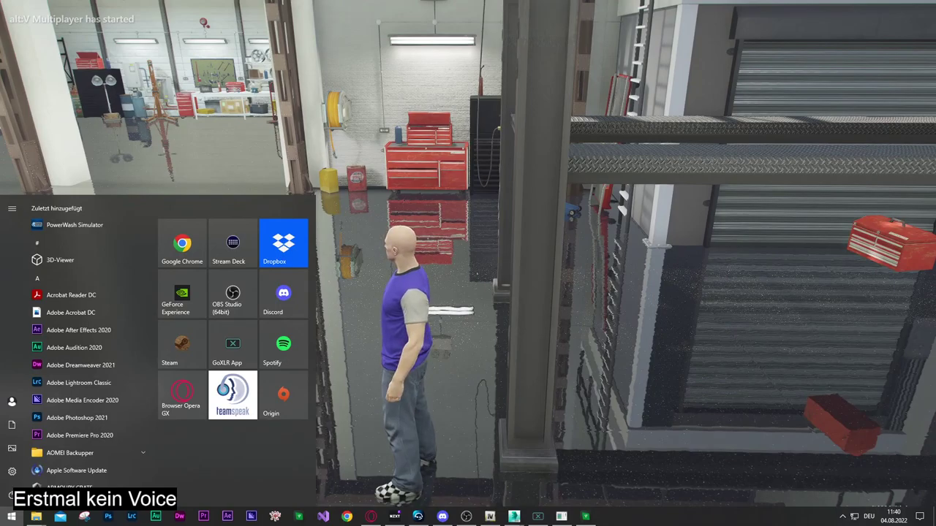
key(super)
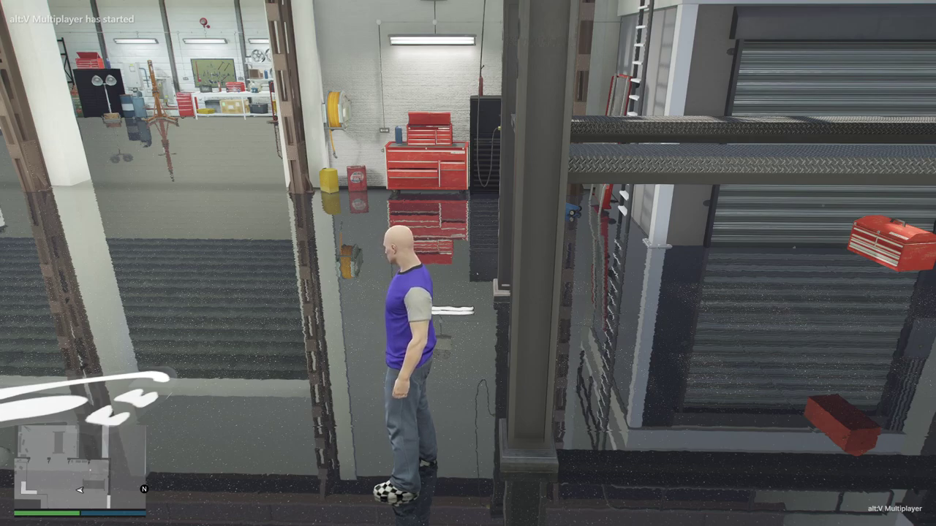
key(v)
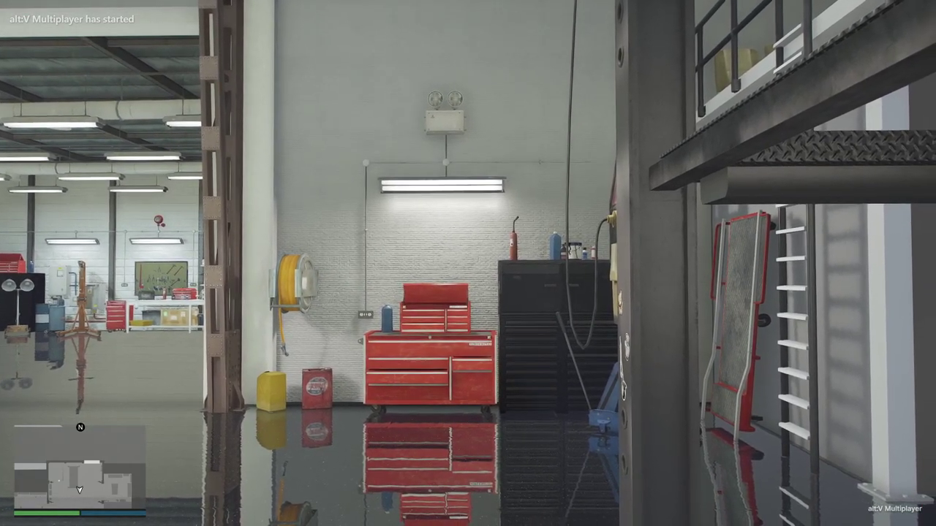
key(v)
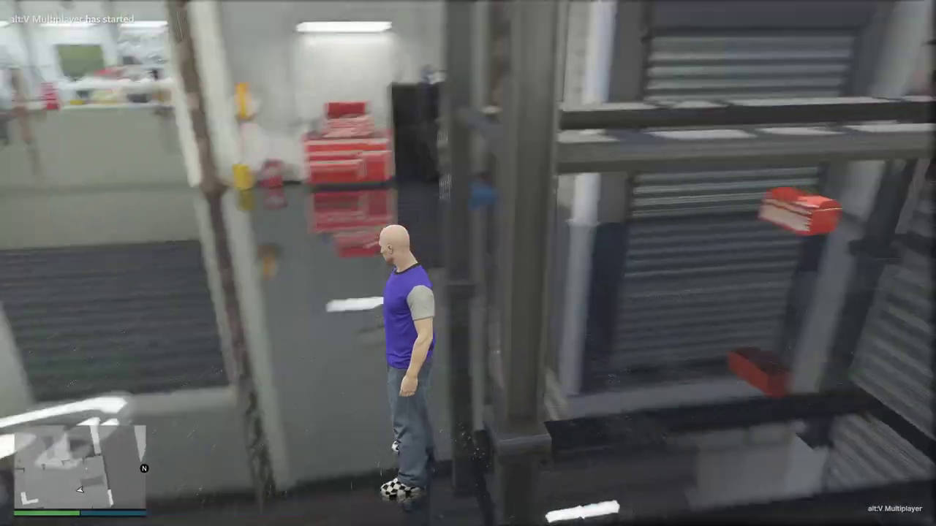
- Walk around the car lift and examine the space between its control box and the storage room's ladder and shutter
key(w)
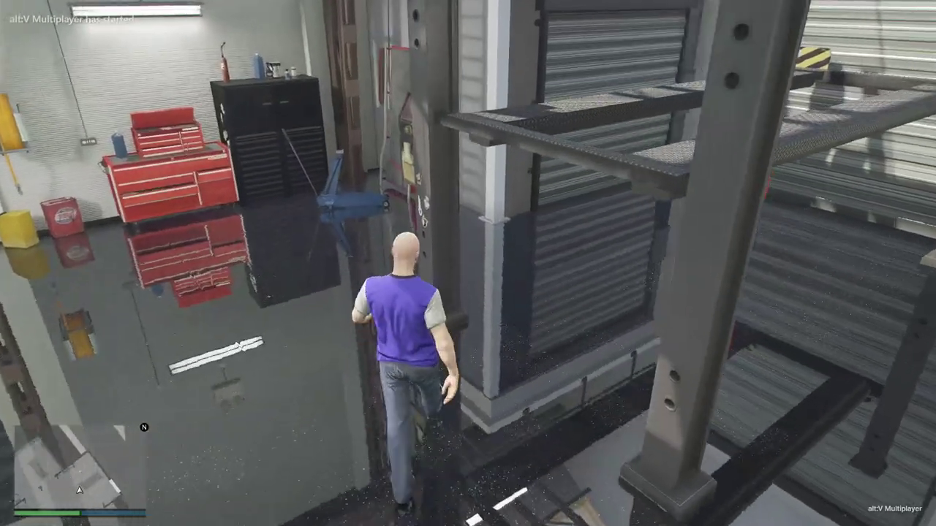
key(a)
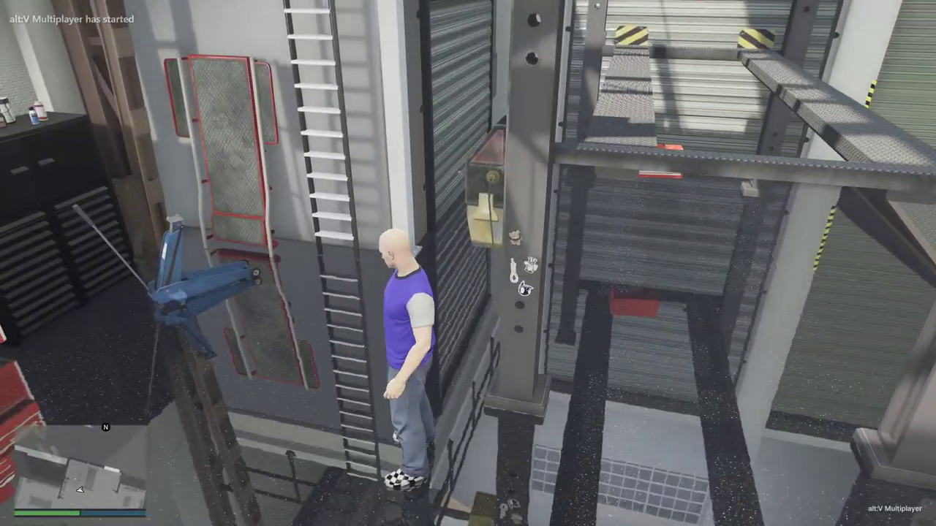
key(w)
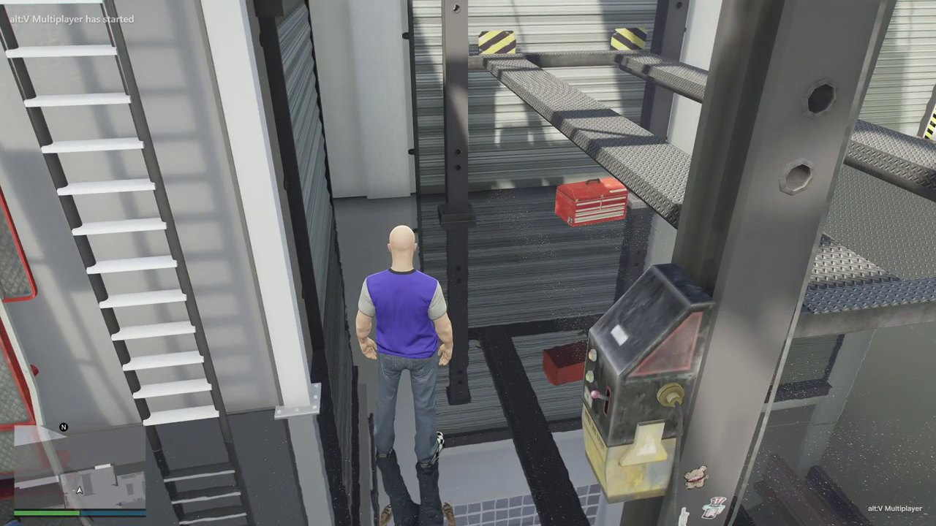
- Walk past the red tool cabinet and hose reel into the rear workshop and inspect the workbench, shelves and air compressor
key(w)
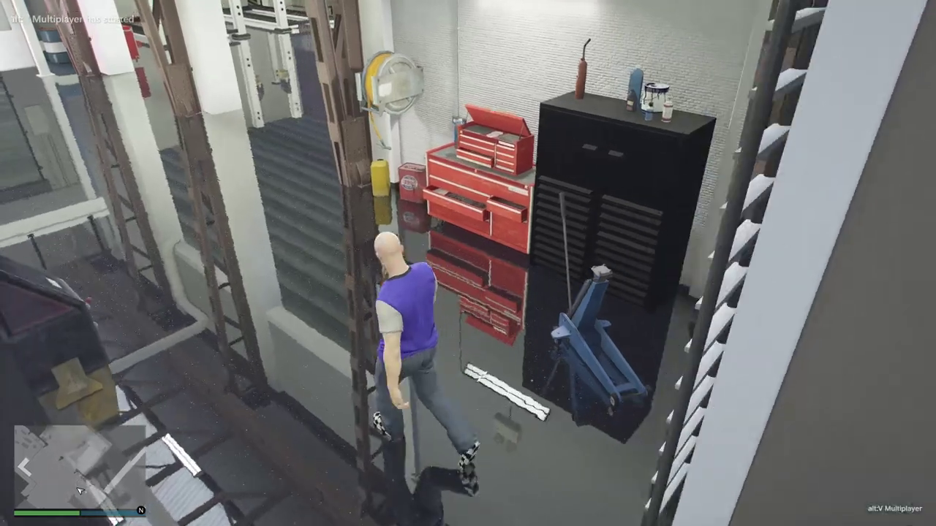
key(w)
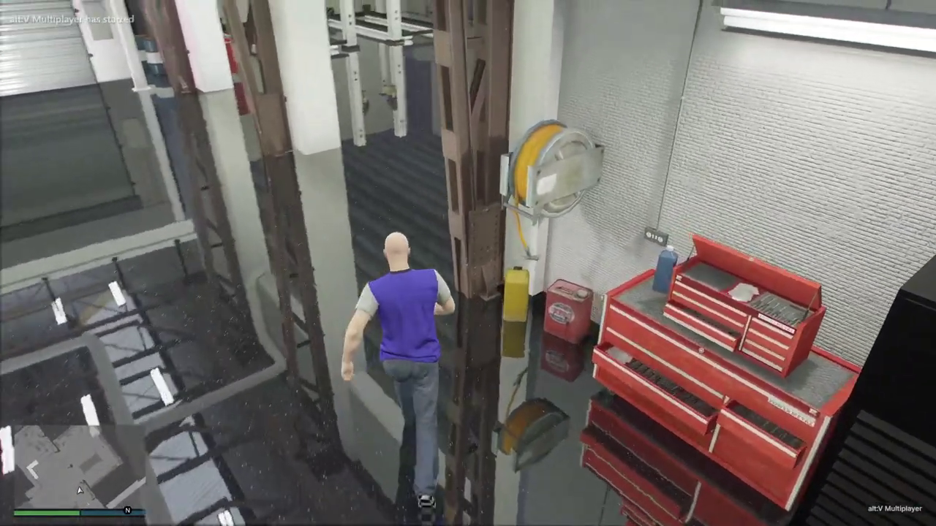
key(w)
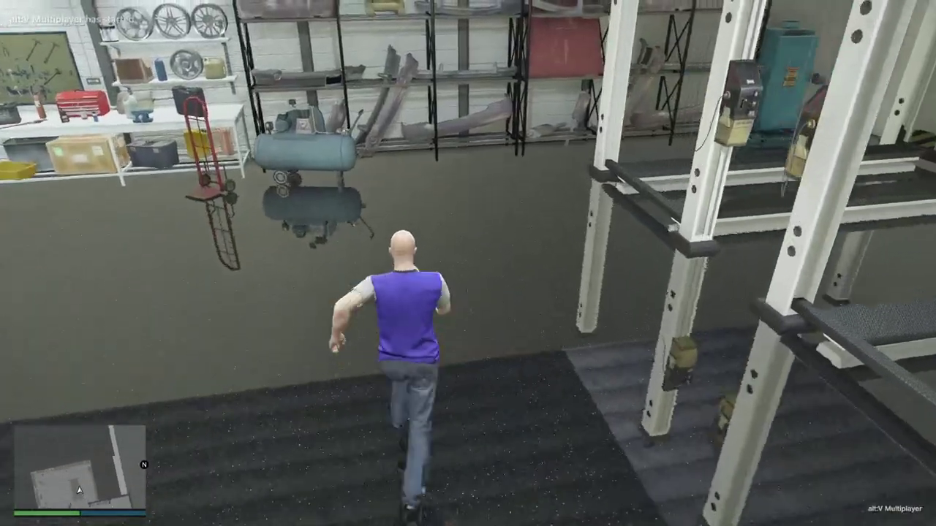
key(w)
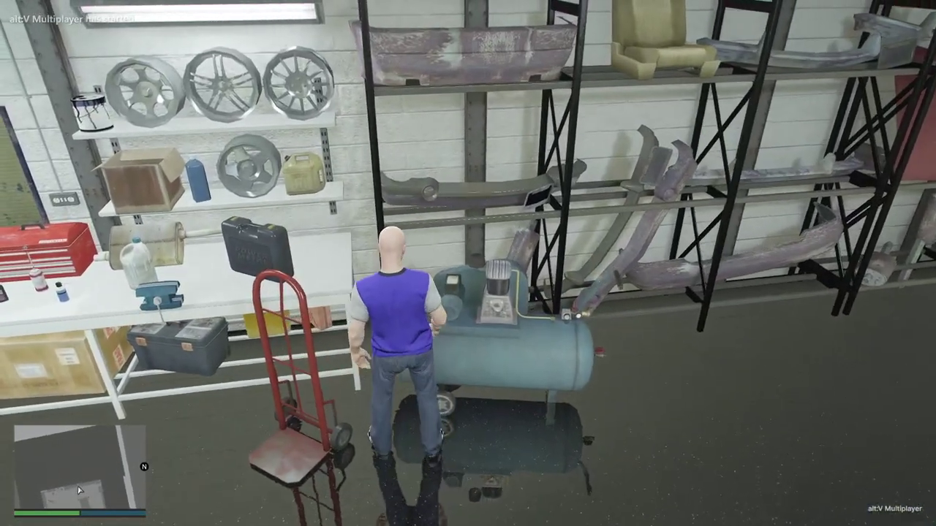
- Walk past the work lamps and welding unit to the white car lifts and check them and the tyre rack
key(w)
key(a)
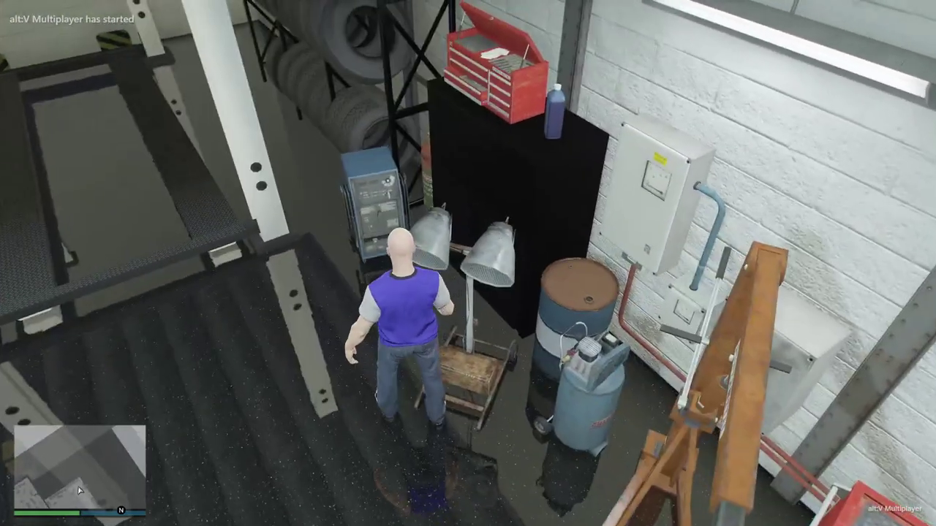
key(w)
key(a)
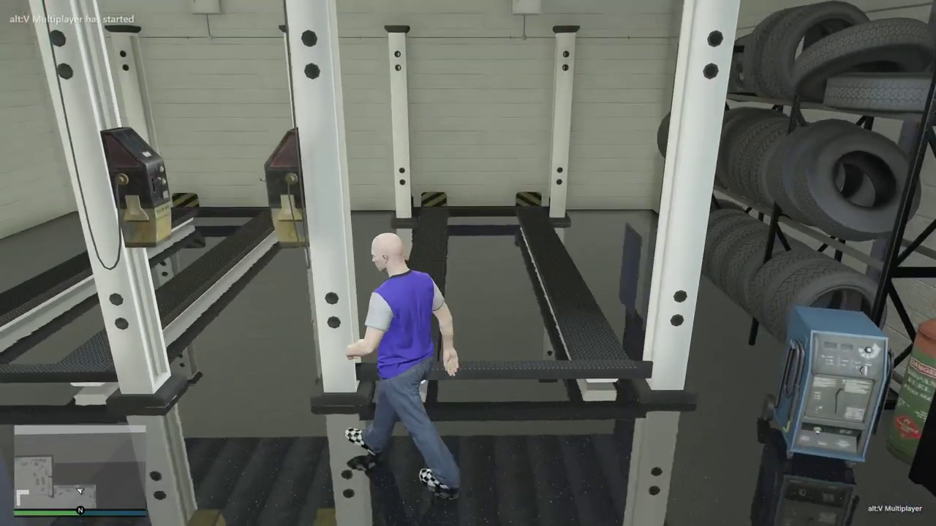
key(w)
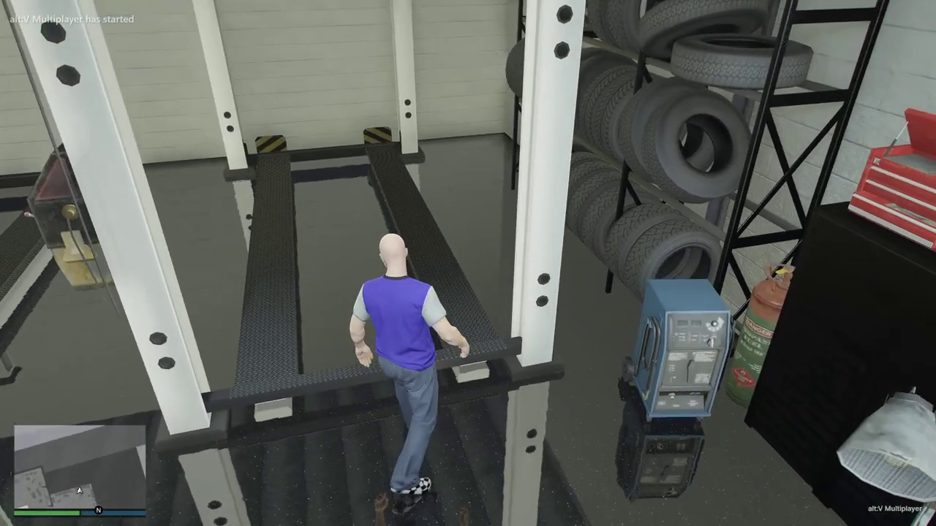
- Check the white car lifts and tyre rack again, and walk through the main hall to the spray booths
key(w)
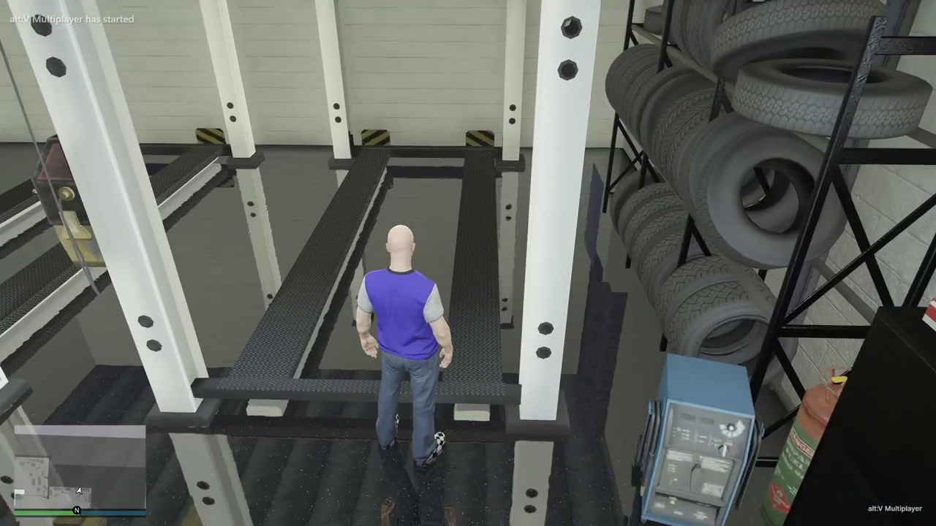
key(w)
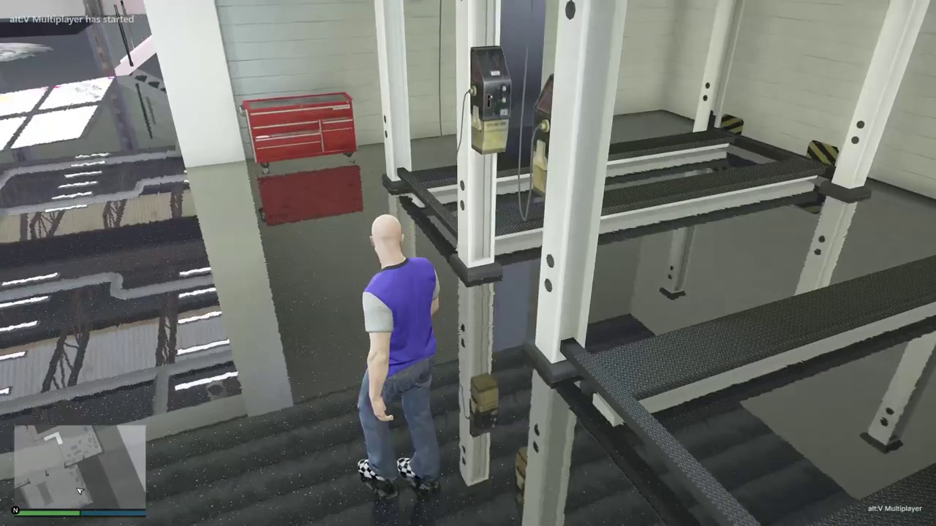
key(w)
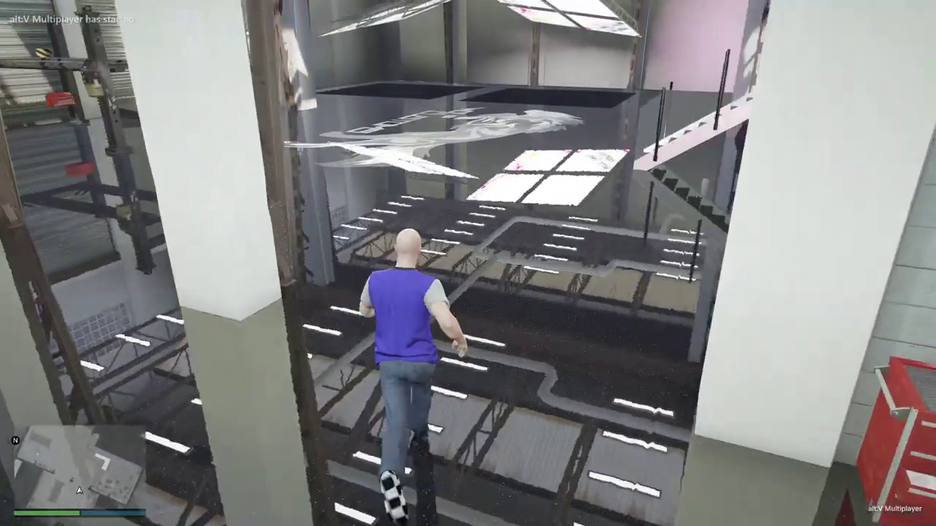
key(w)
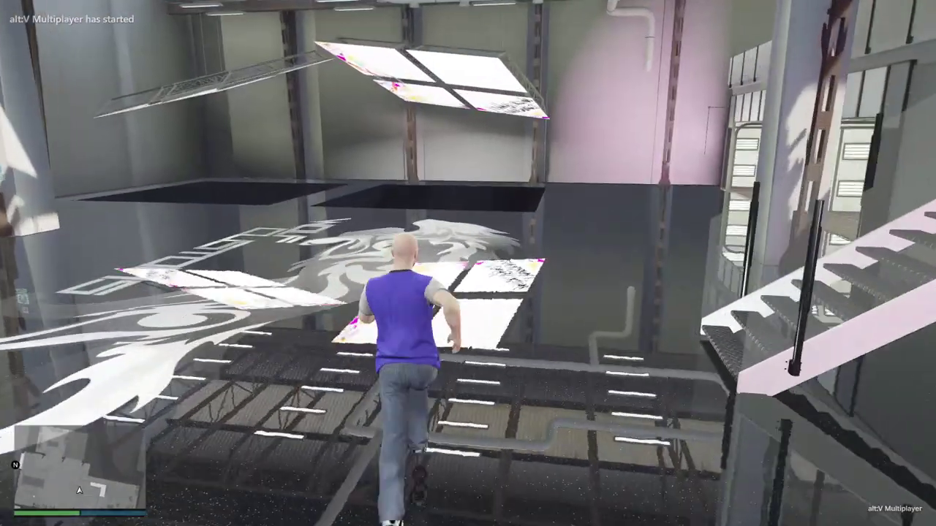
key(w)
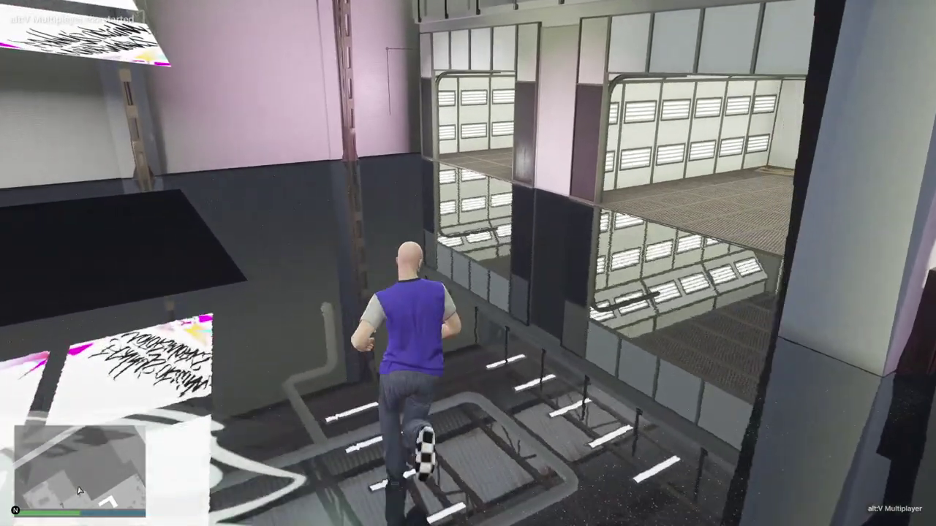
key(w)
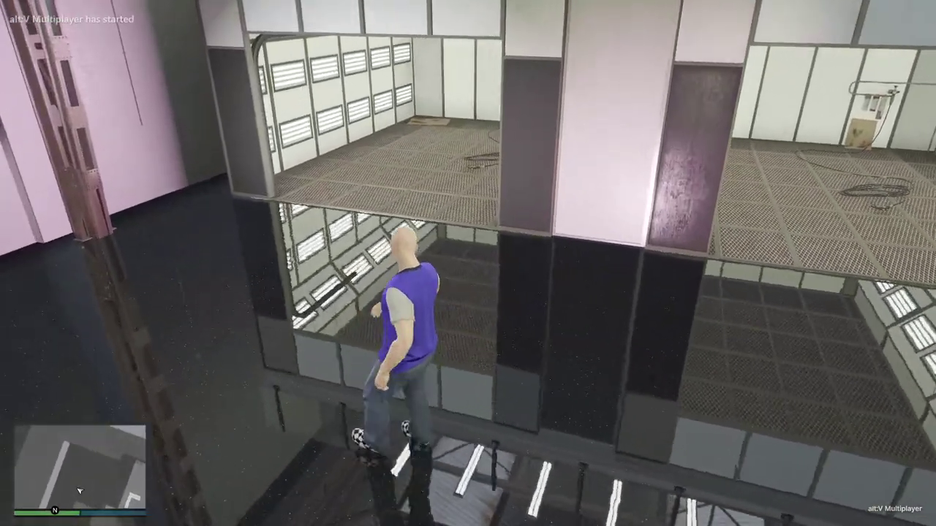
- Examine the two spray booths and the floor reflections in front of them from several angles
key(w)
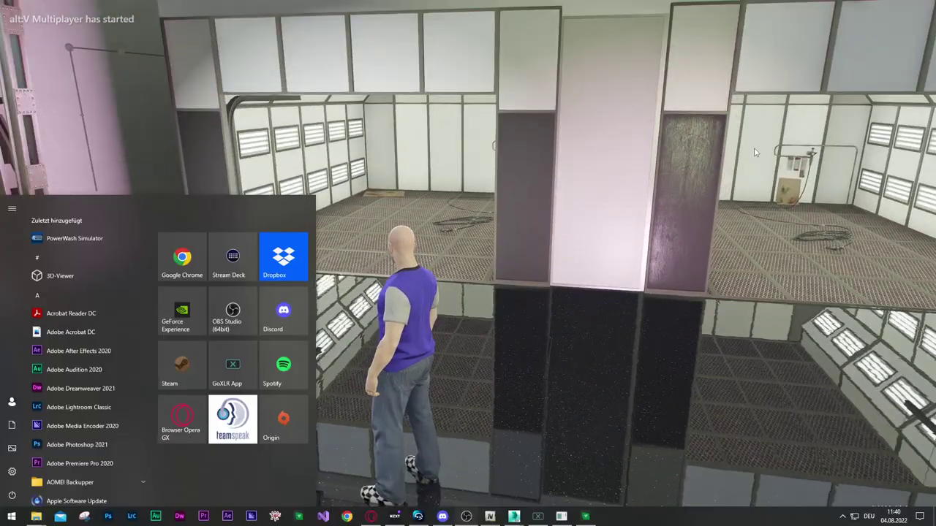
click(567, 361)
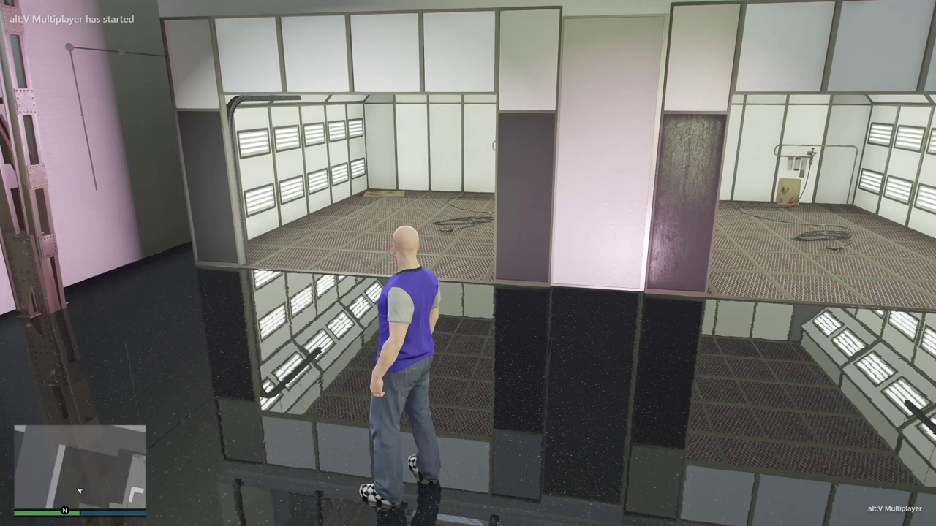
key(d)
key(a)
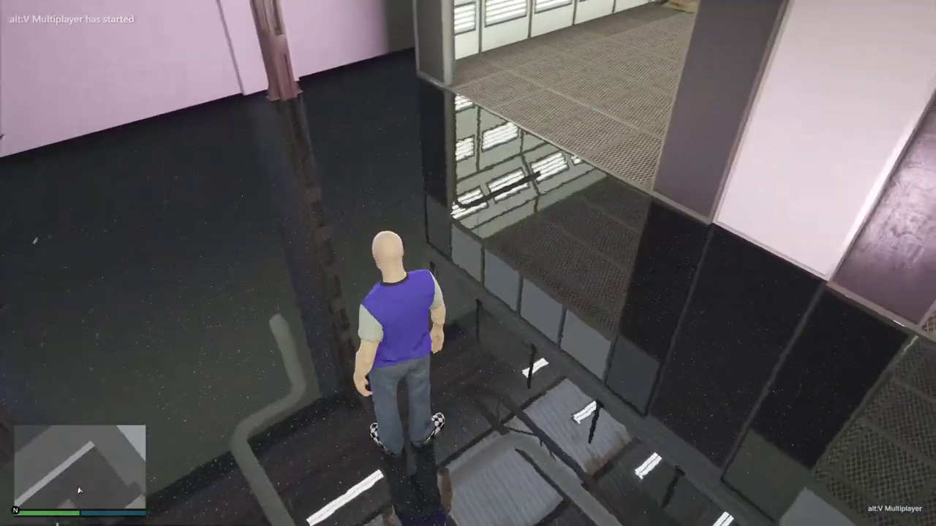
key(a)
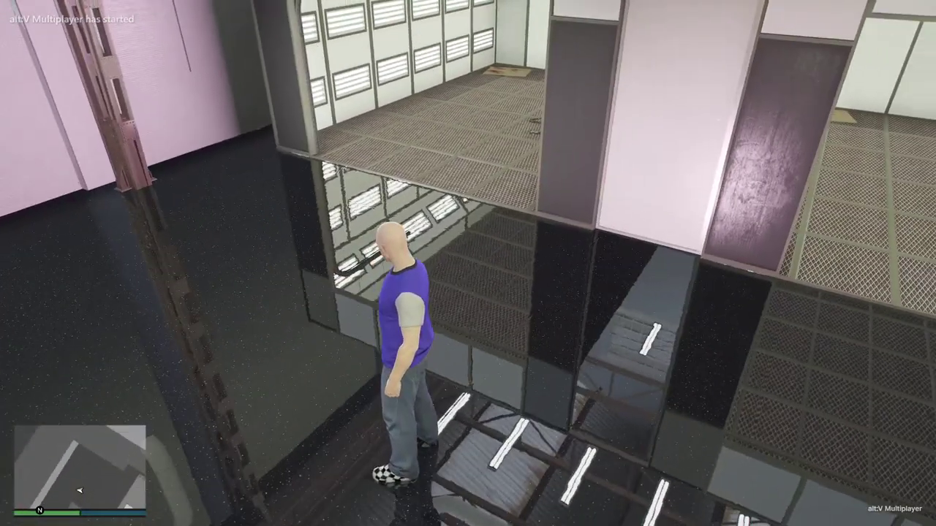
- Climb the stairs to the mezzanine, cross its black floor to the glass railing and head back down
key(w)
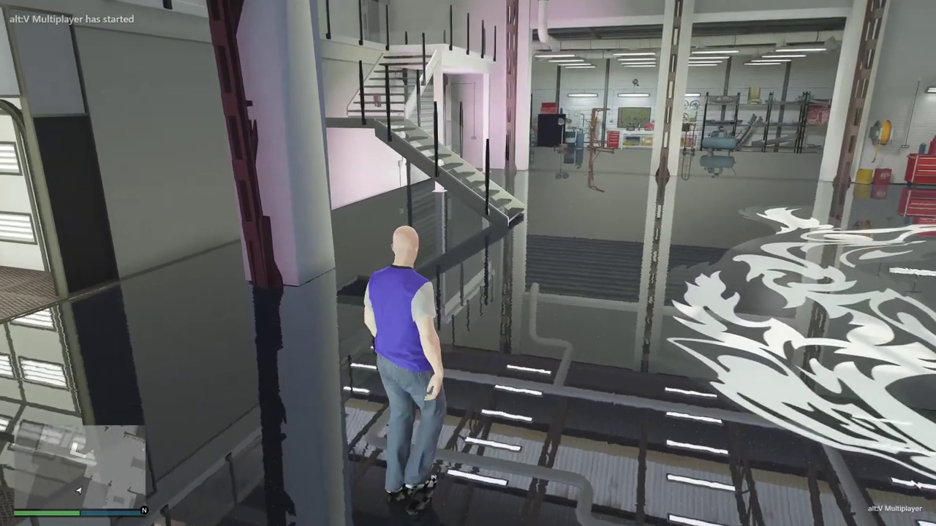
key(w)
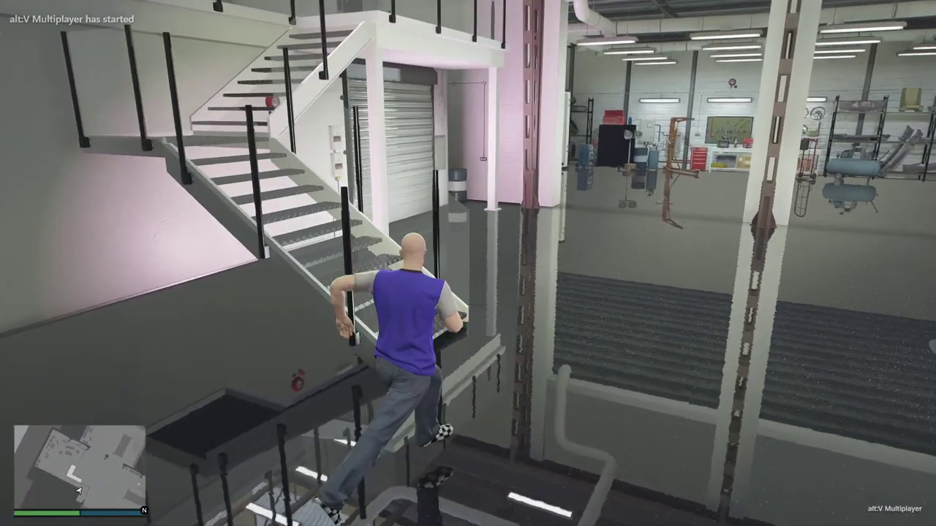
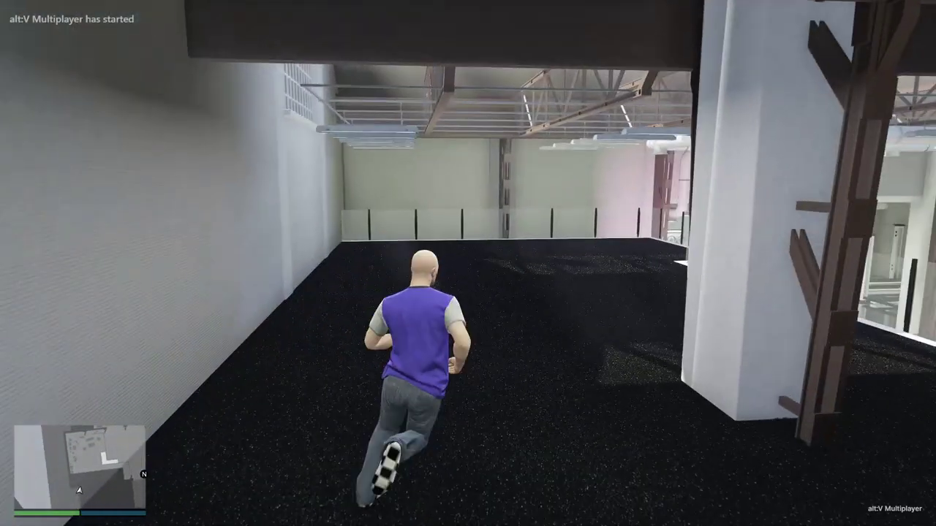
key(w)
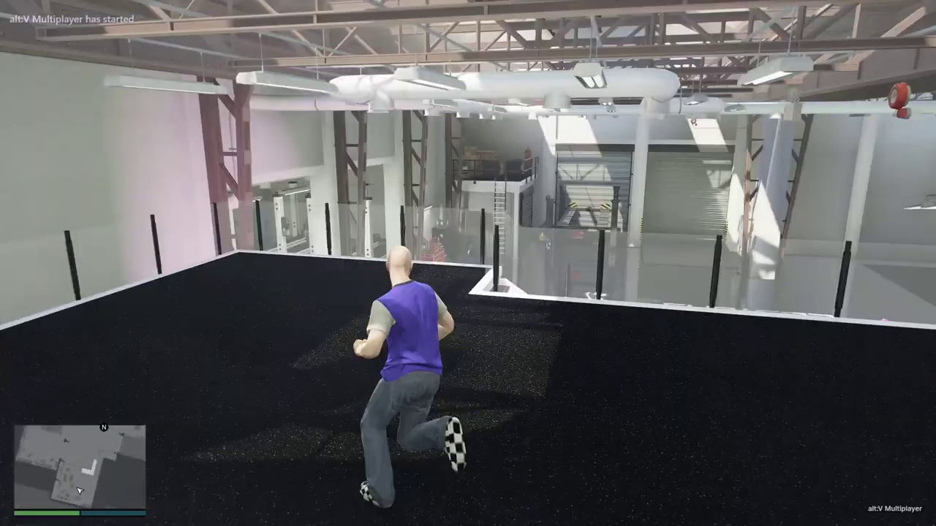
key(w)
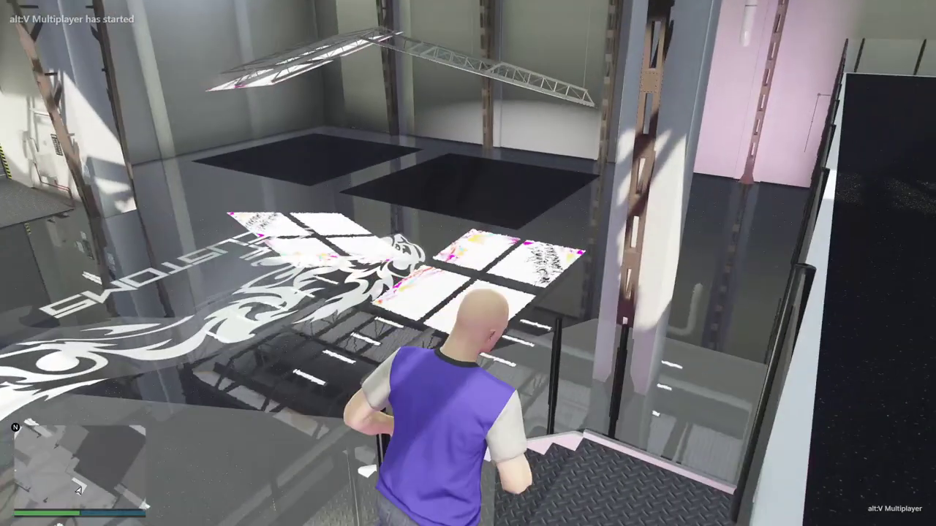
key(w)
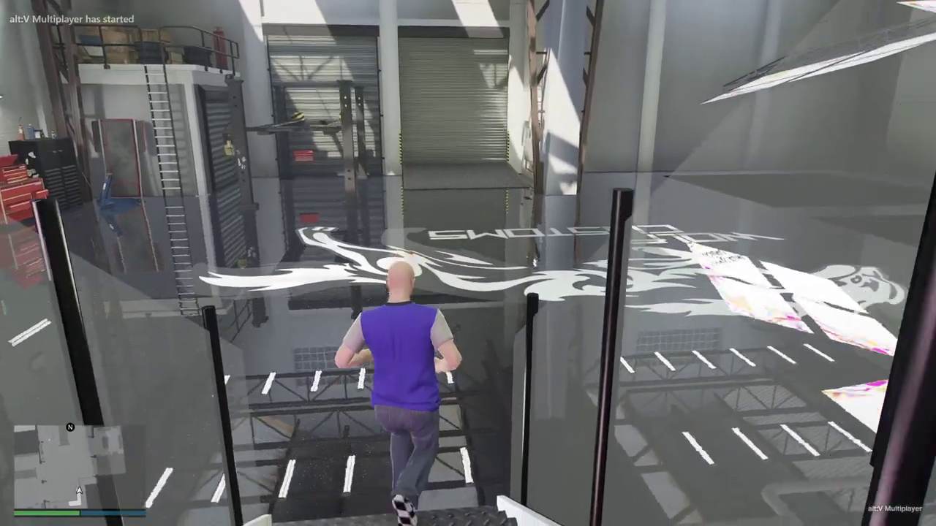
- Run out of the garage through the roller door beside the lift and view the open entrance from the street
key(w)
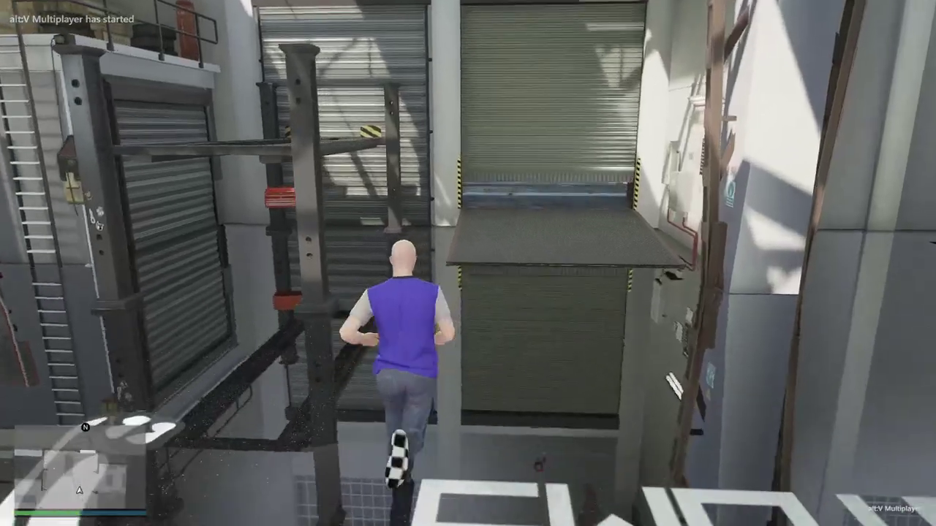
key(w)
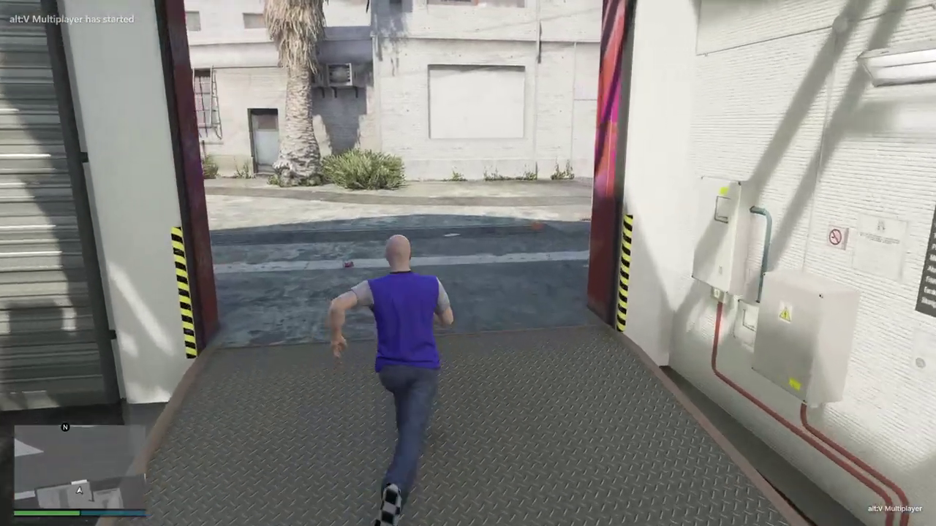
key(w)
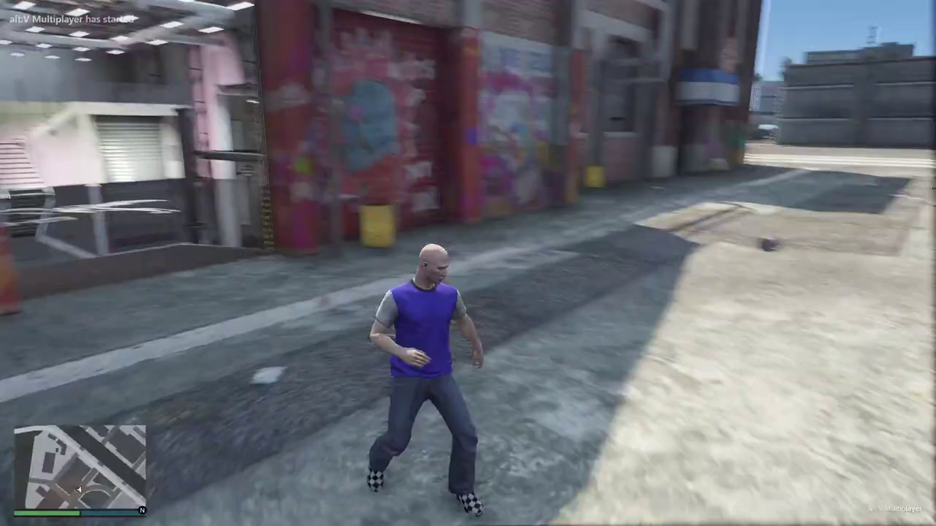
key(w)
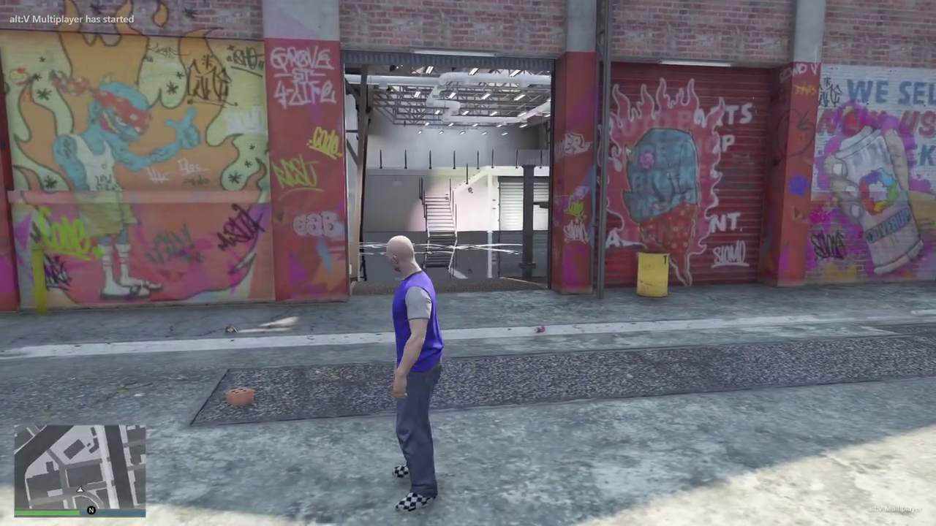
- Close the game, switch to 3ds Max and frame the rear workshop of the garage's collision model from above
key(alt+F4)
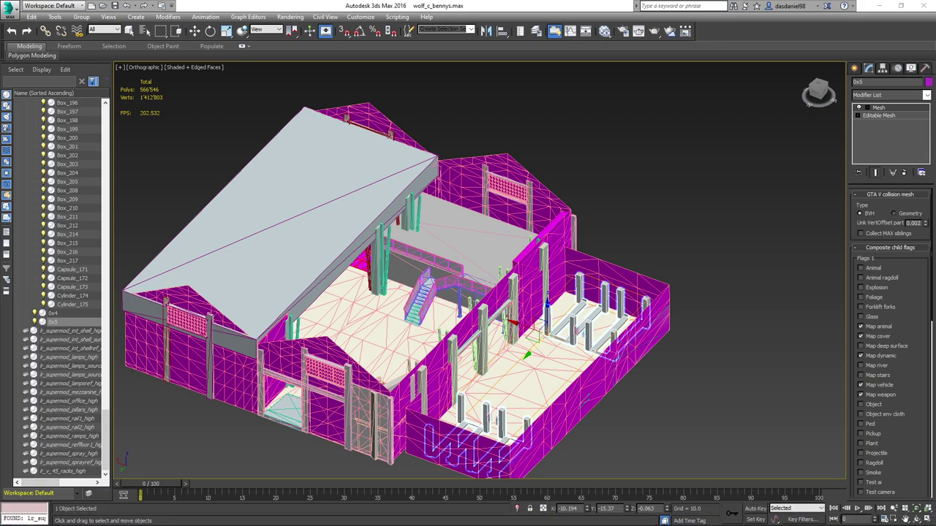
middle_drag(397, 269, 413, 241)
scroll(438, 229, down, 3)
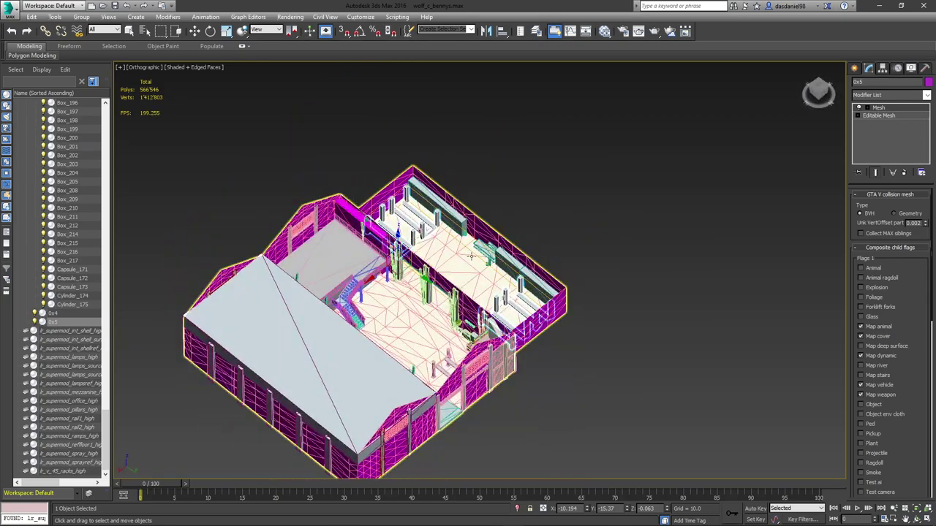
scroll(471, 256, up, 3)
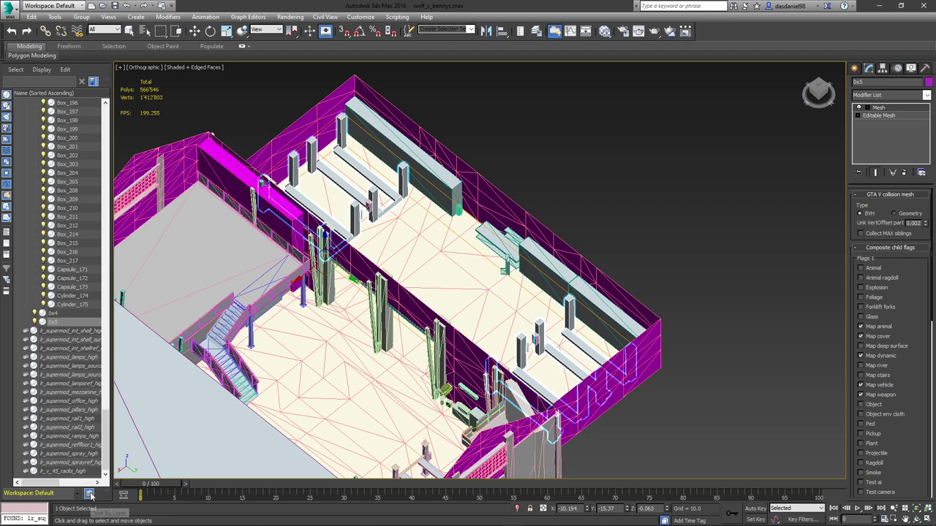
- Sort the scene objects by layer, collapse the Collision layer and expand the READY EXPORT layer to list its objects
click(88, 494)
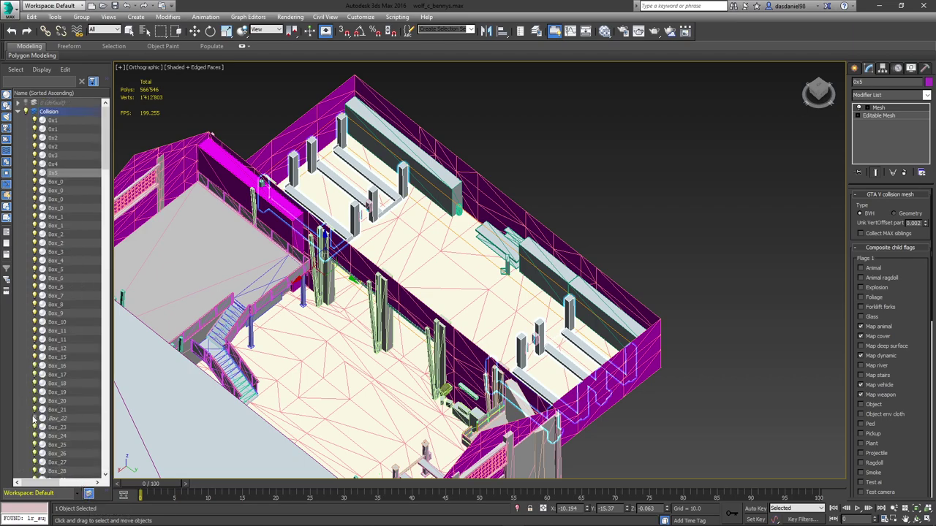
click(21, 111)
click(19, 111)
click(26, 120)
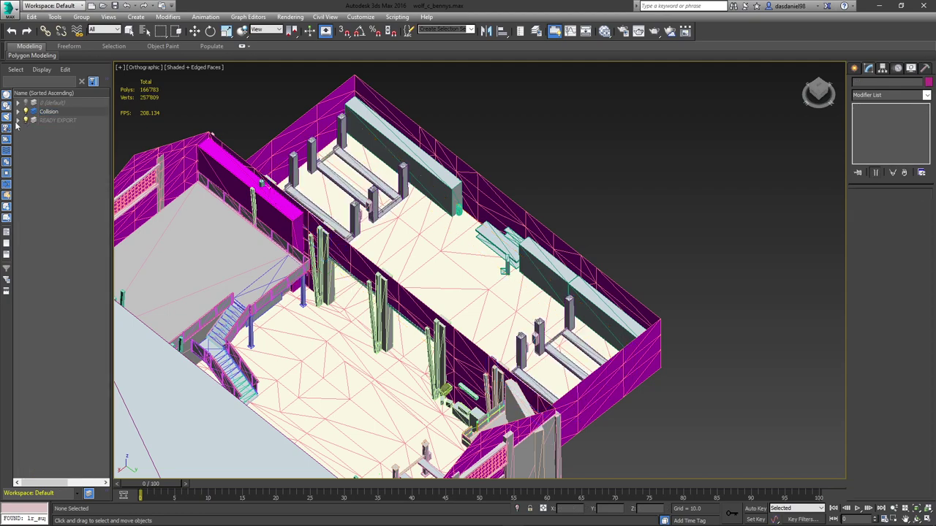
click(18, 120)
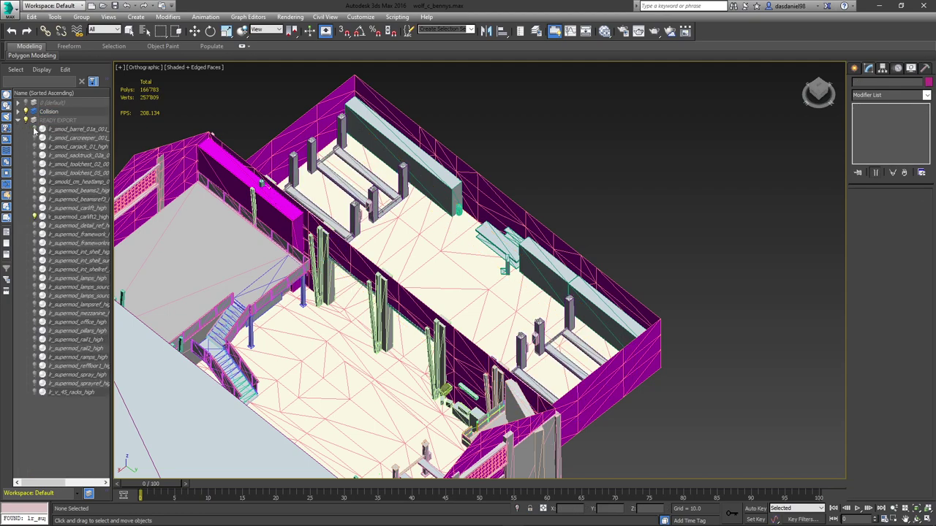
click(35, 138)
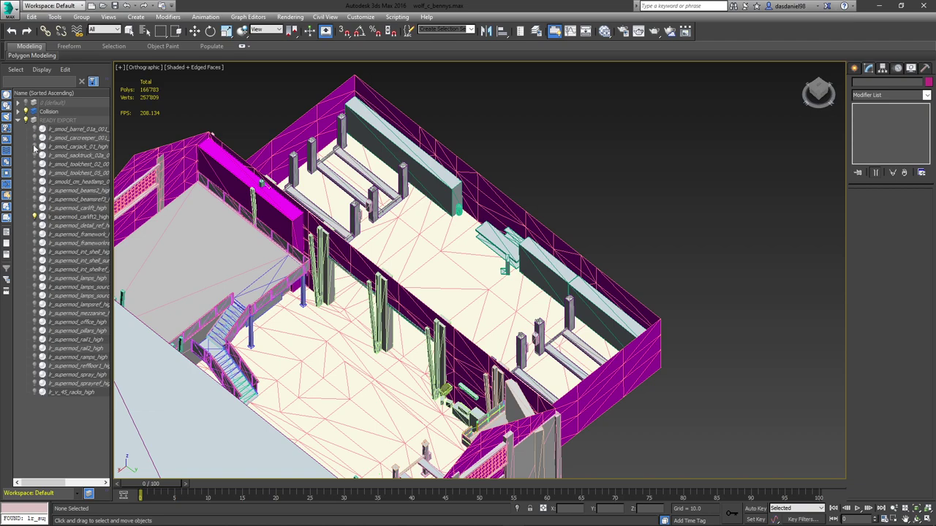
click(35, 139)
click(35, 146)
drag(57, 483, 84, 483)
- Delete the existing 0x5 collision mesh around the car lifts
scroll(347, 218, up, 3)
click(385, 205)
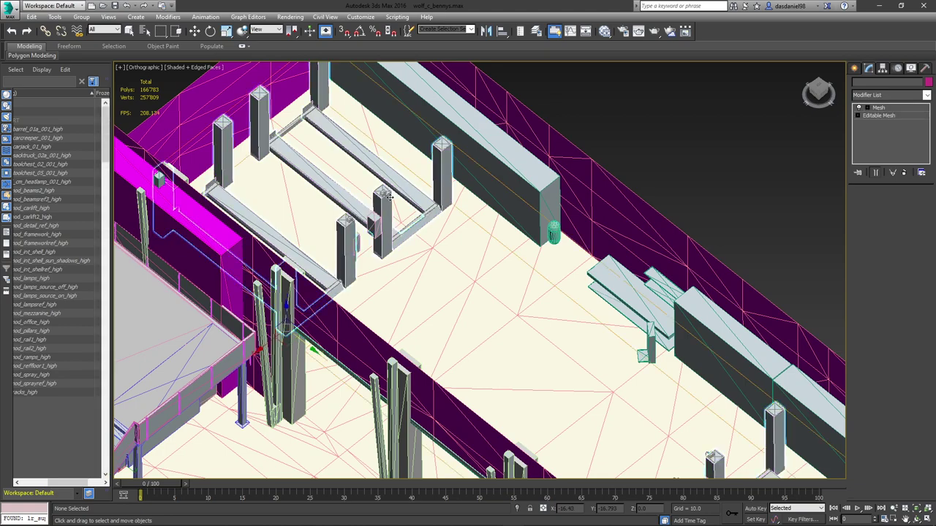
key(alt+q)
scroll(390, 219, down, 10)
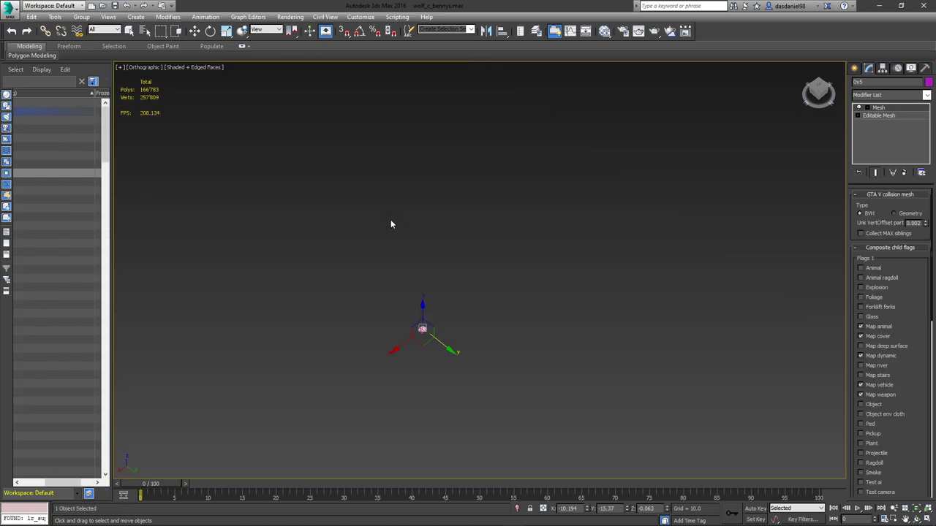
scroll(426, 342, up, 6)
scroll(398, 212, up, 5)
scroll(415, 261, up, 4)
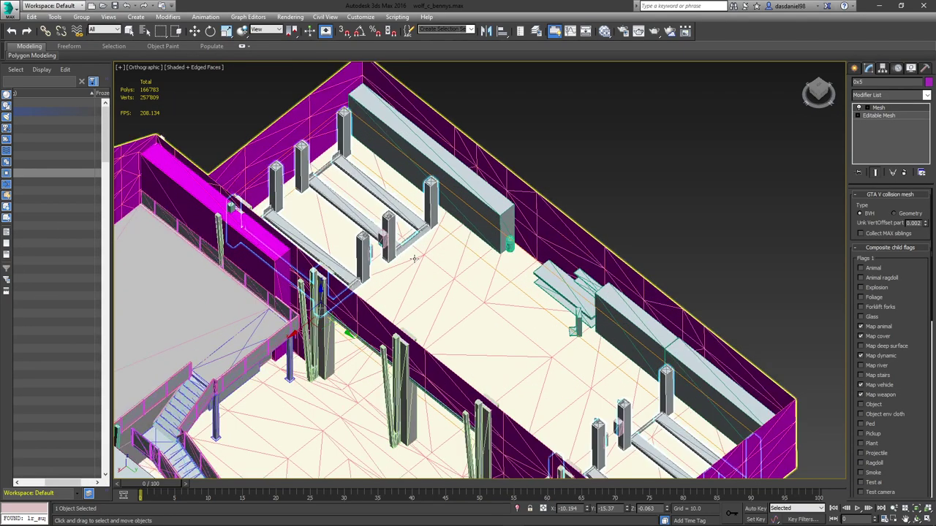
middle_drag(610, 353, 546, 256)
scroll(549, 270, up, 2)
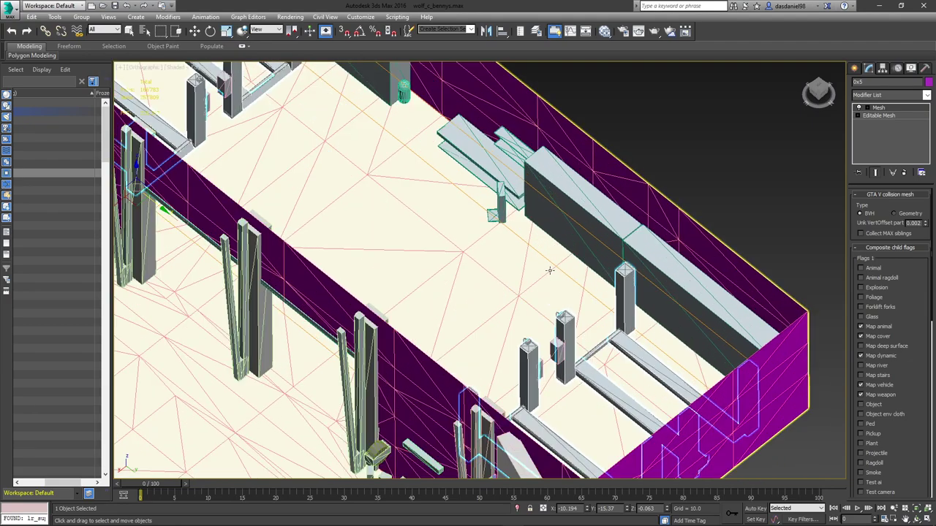
key(Delete)
- Delete the four small collision boxes on the control units of the car lift posts at both ends of the room
click(555, 351)
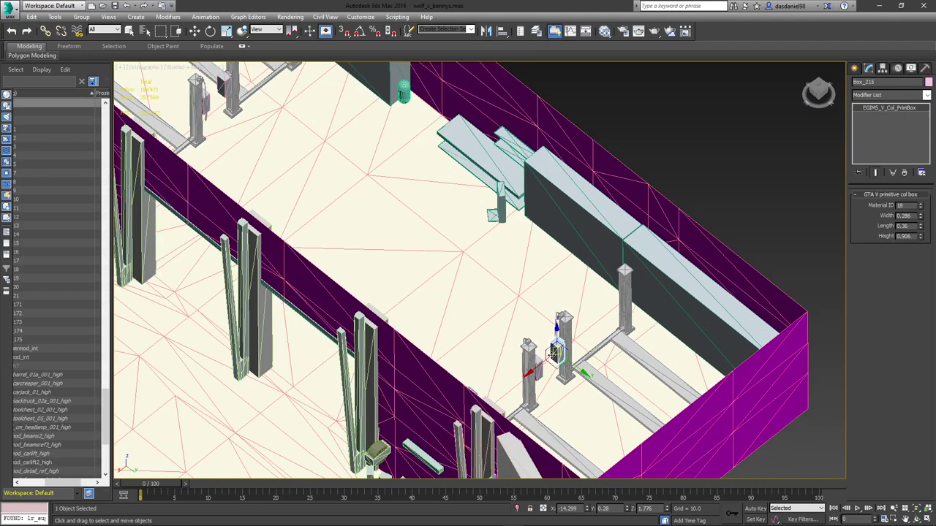
key(Delete)
click(538, 372)
key(Delete)
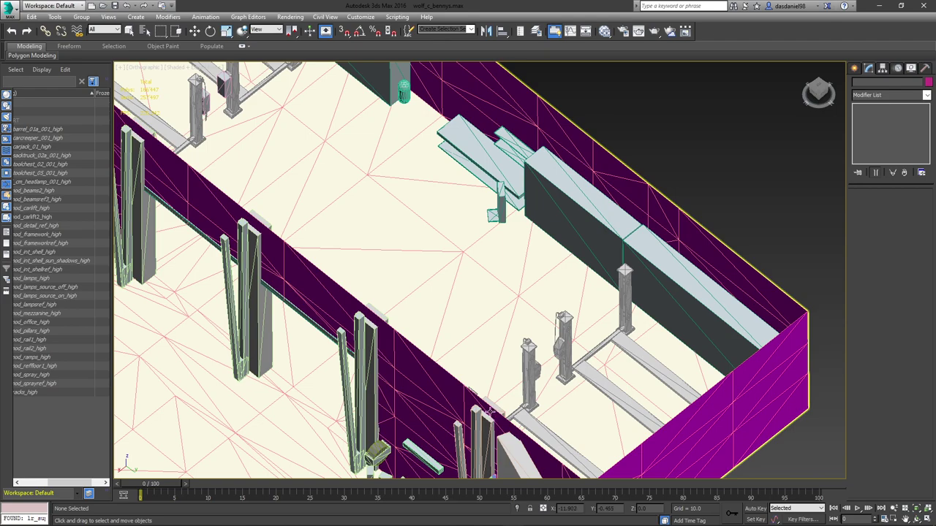
middle_drag(249, 119, 459, 267)
click(430, 232)
key(Delete)
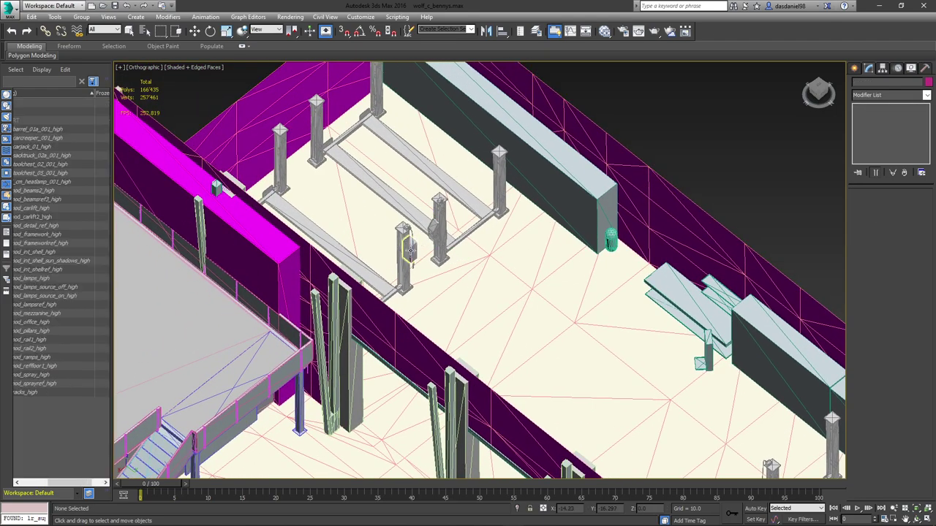
click(412, 250)
key(Delete)
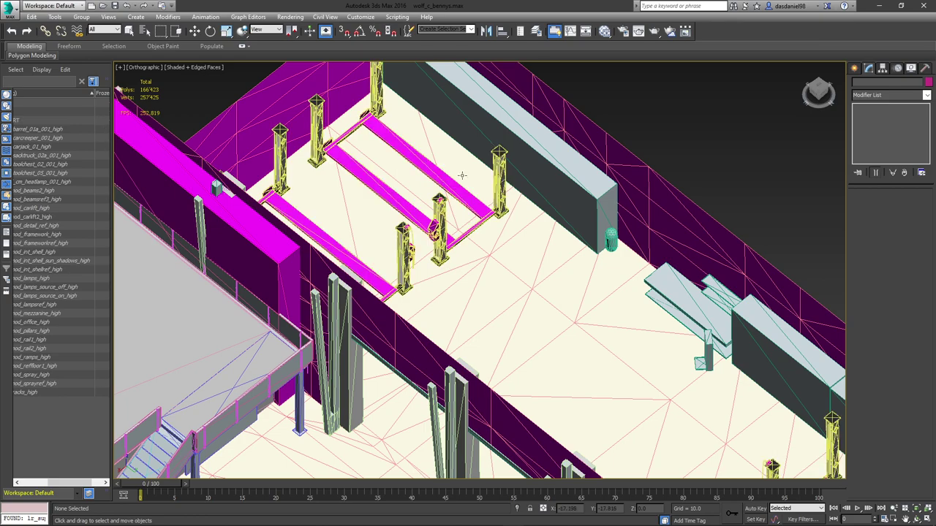
- Clone the lr_supermod_carlift2_high car lift model as an independent copy named 0x5
click(495, 168)
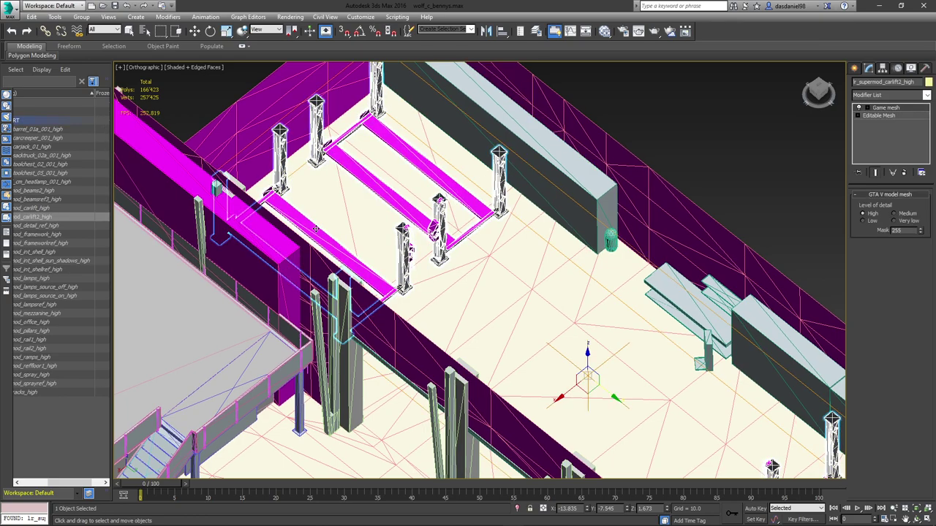
key(ctrl+v)
drag(499, 286, 252, 282)
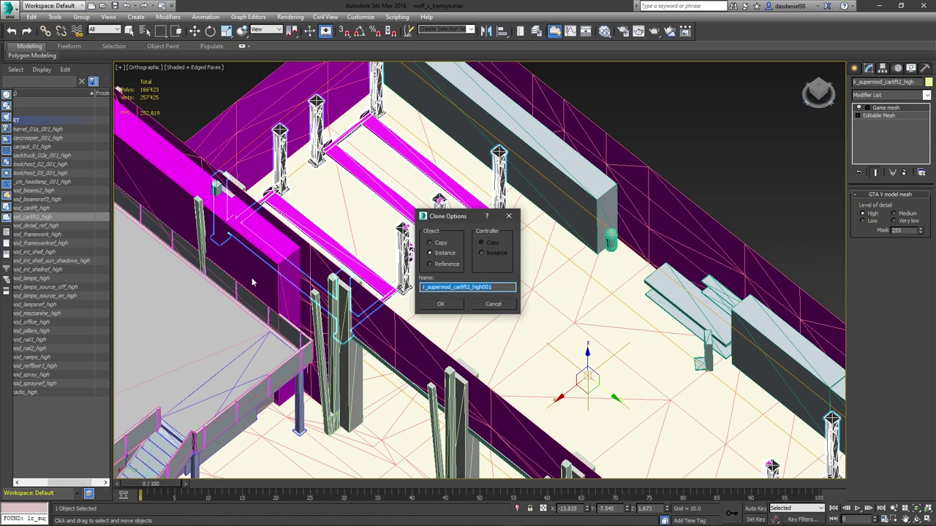
text(0x5)
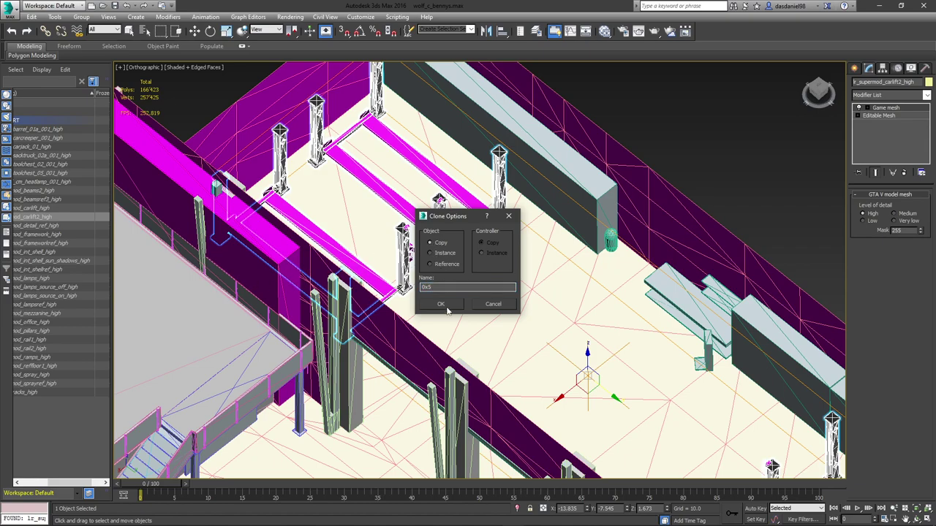
click(441, 304)
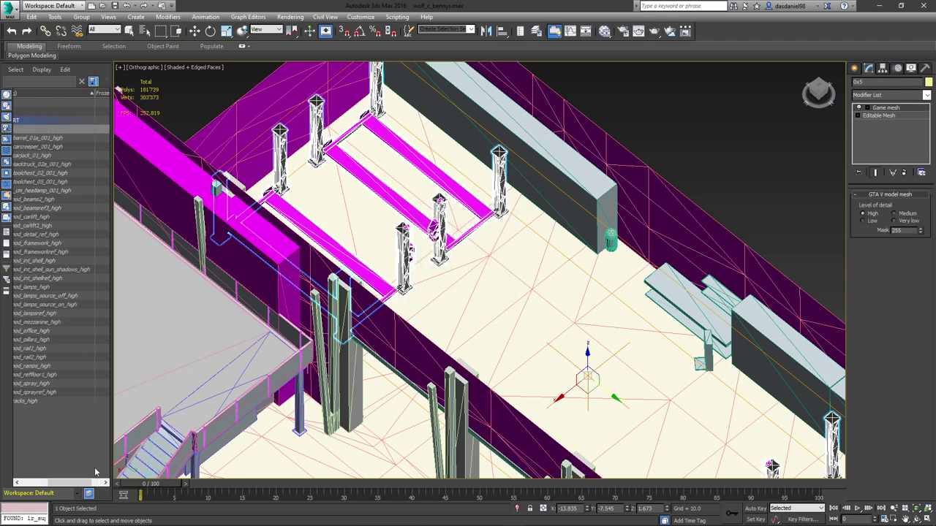
- Move the new 0x5 copy from the READY EXPORT layer into the Collision layer
drag(68, 483, 43, 477)
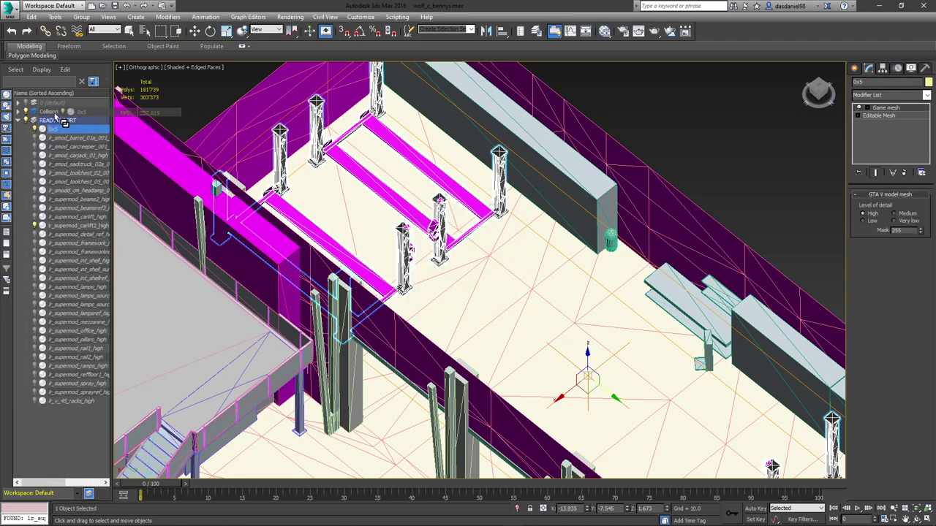
drag(49, 129, 55, 111)
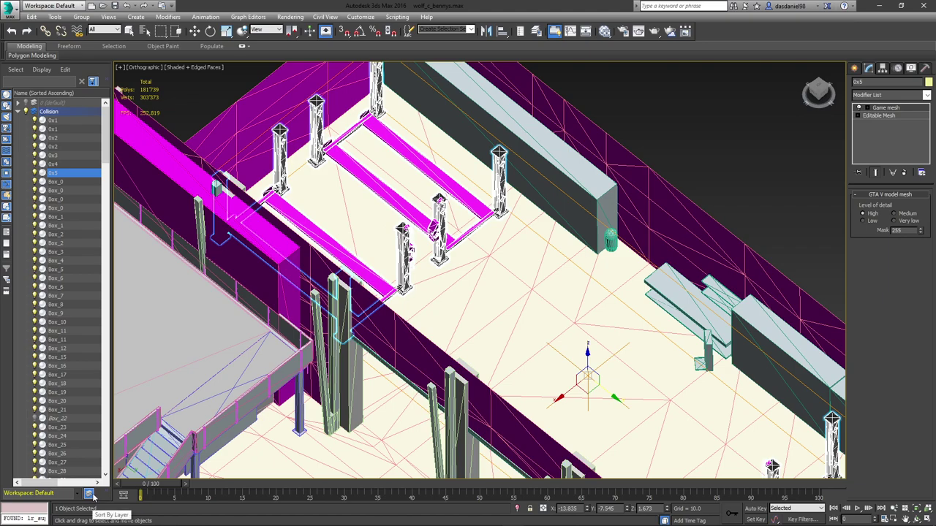
drag(110, 483, 116, 484)
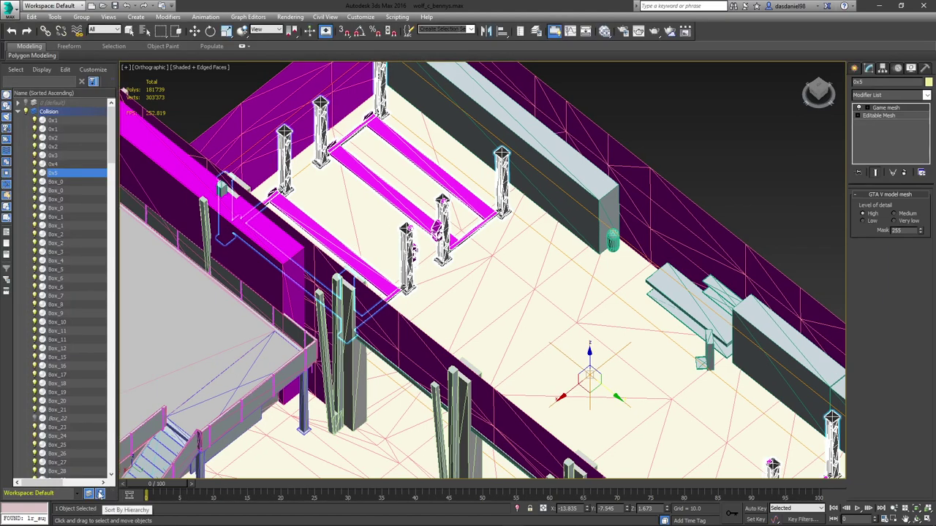
- Sort the scene by hierarchy, parent 0x5 to lr_supermod_int and remove its Game mesh modifier
click(100, 494)
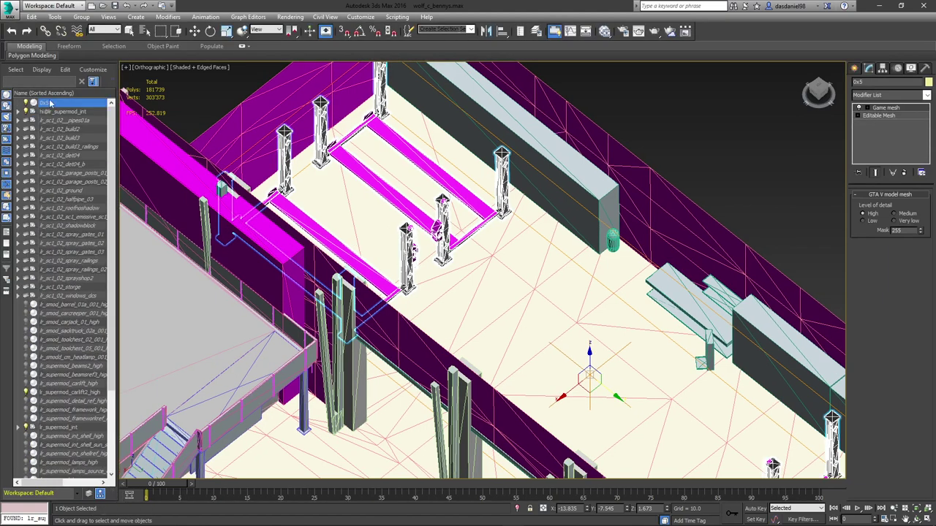
drag(49, 104, 56, 427)
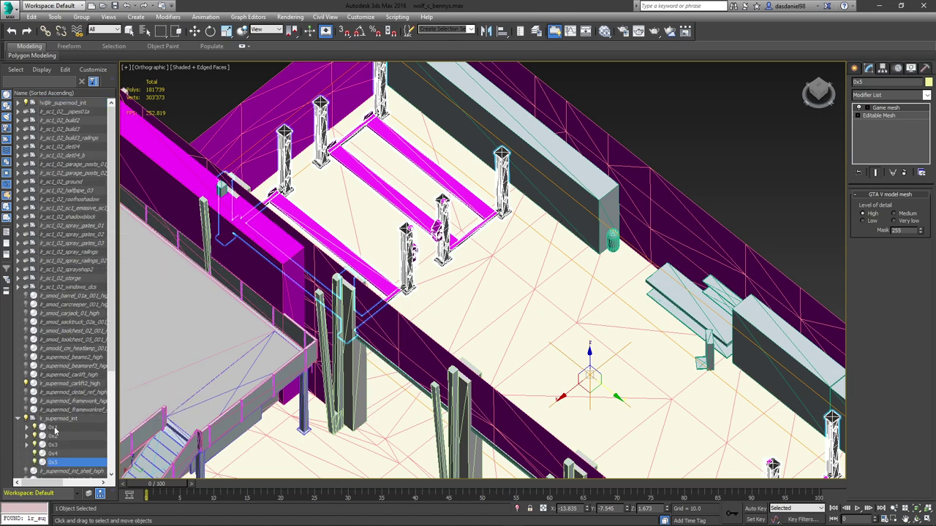
right_click(895, 109)
click(826, 123)
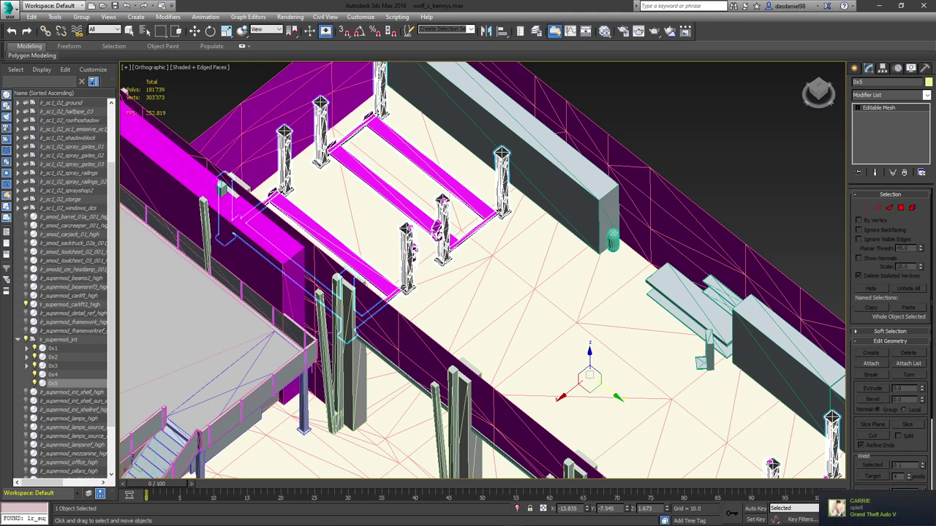
click(18, 339)
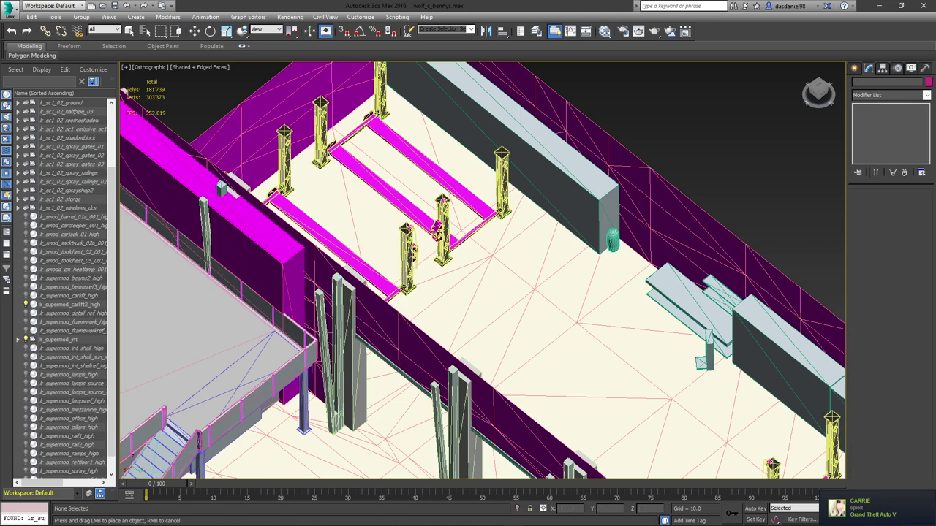
click(766, 208)
key(Delete)
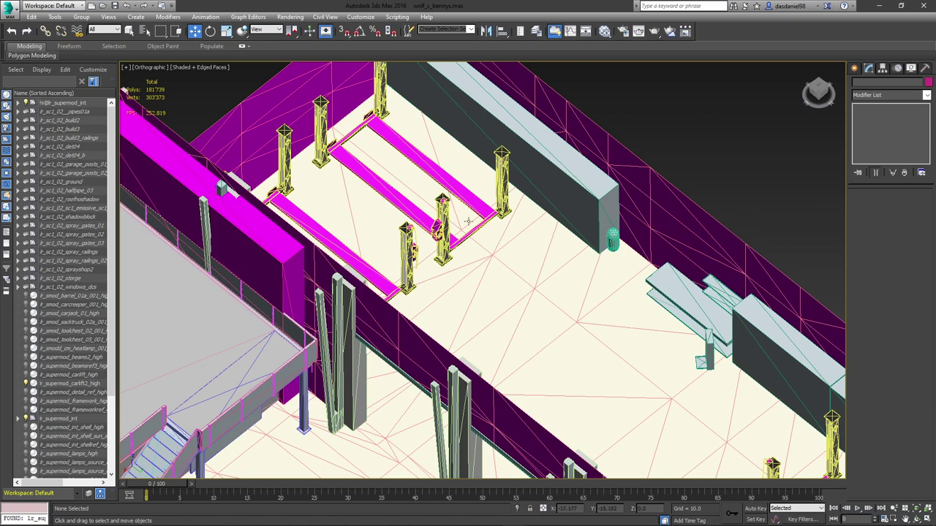
click(426, 216)
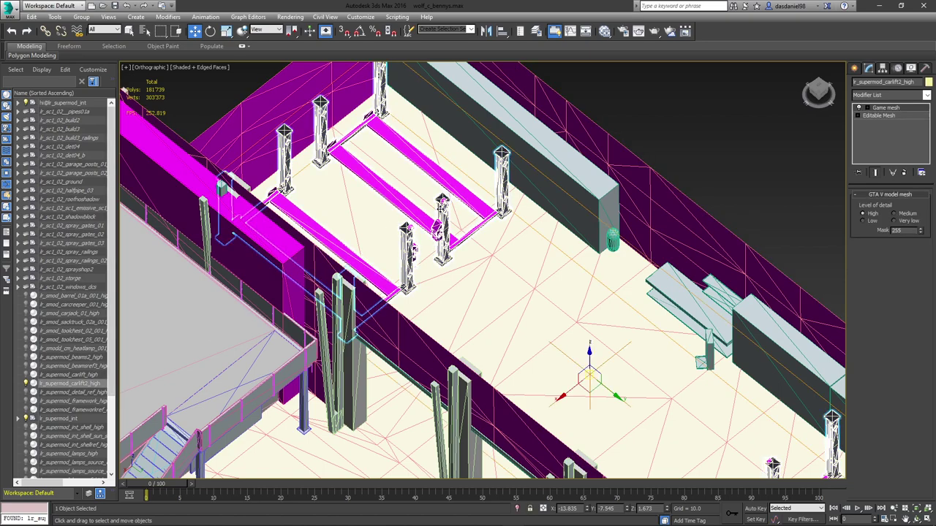
key(ctrl+z)
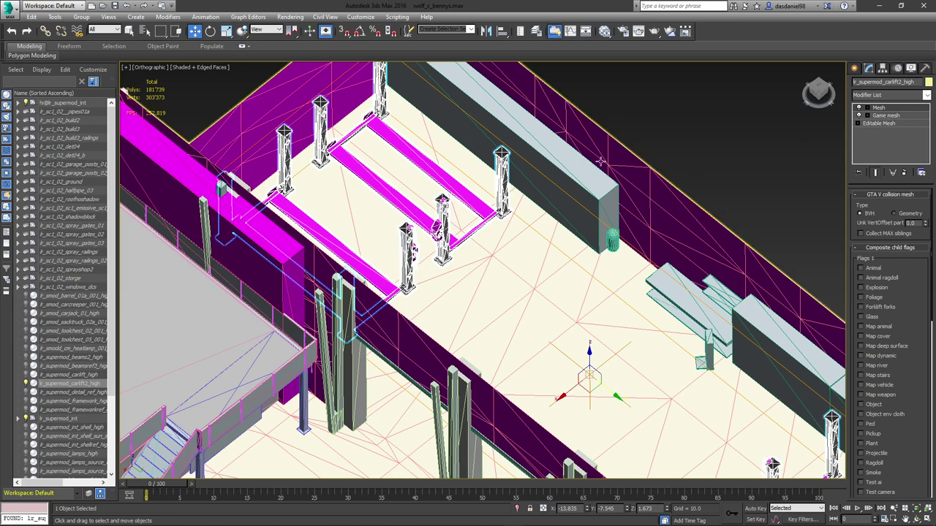
right_click(881, 110)
click(856, 127)
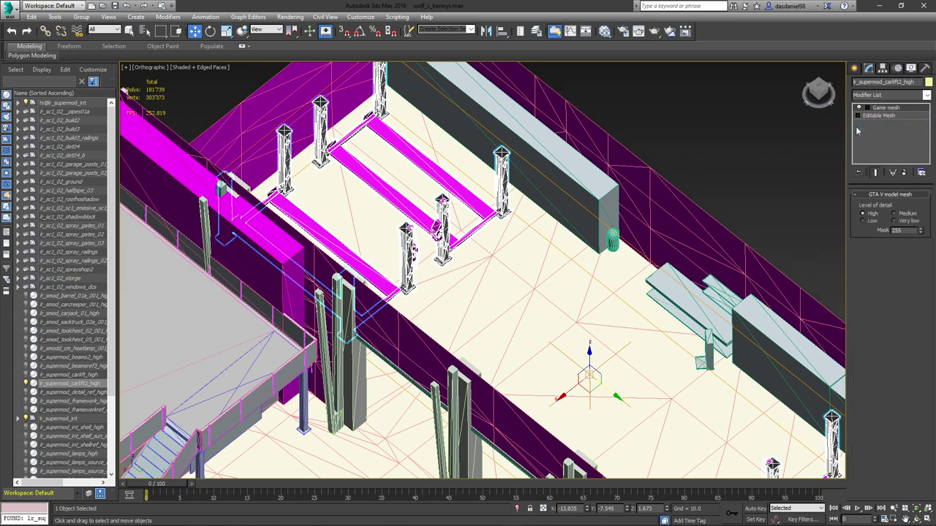
- Give 0x5 a GTA V collision Mesh modifier with vertex offset 0.002 and the Map cover, Map dynamic, Map vehicle and Map weapon flags
click(501, 180)
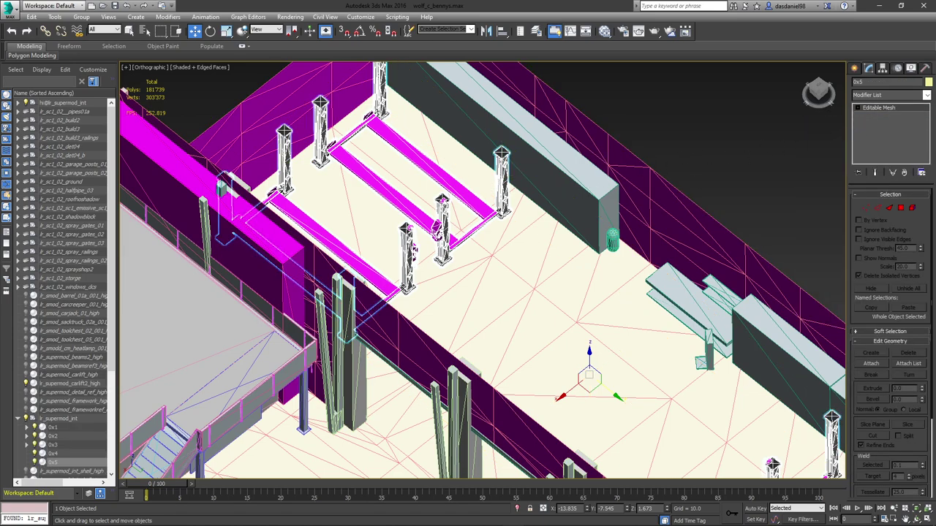
key(ctrl+z)
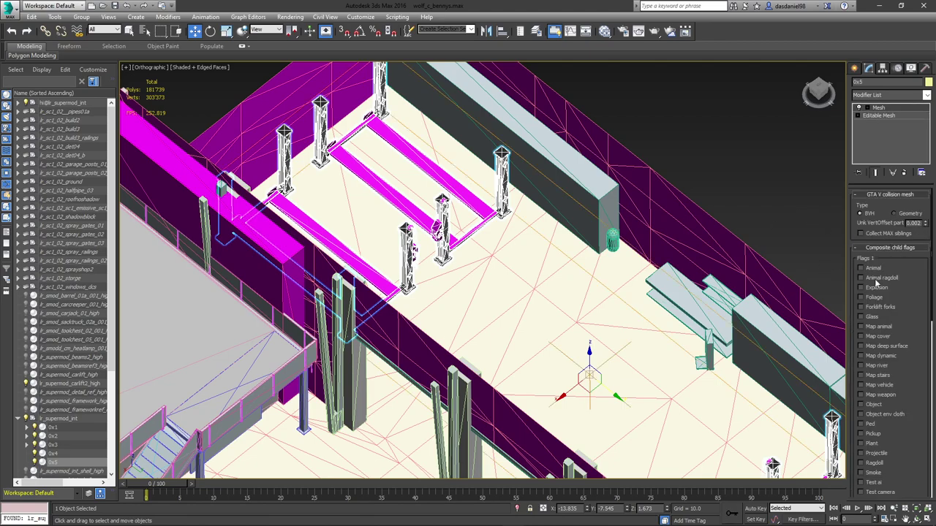
click(889, 357)
- Examine the 0x5 car lift collision up close, the whole building, and the objects under lr_supermod_int
scroll(491, 240, up, 10)
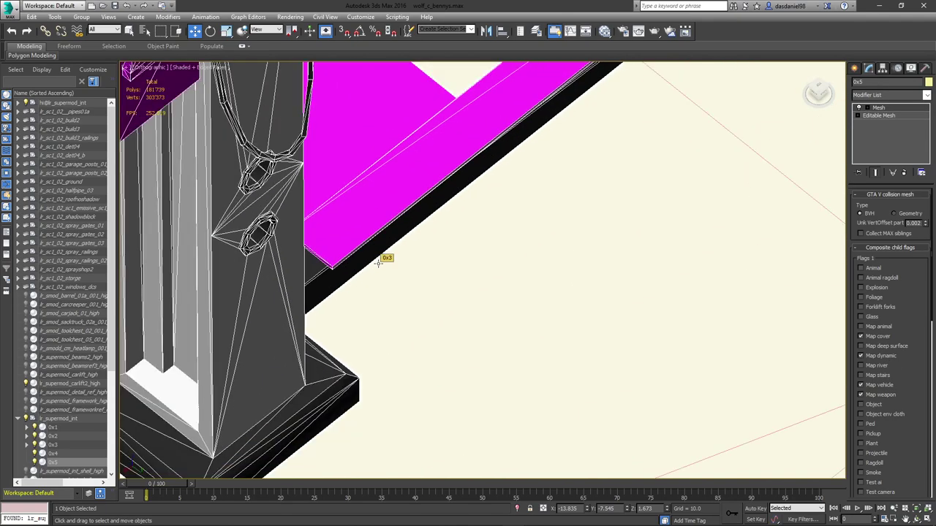
scroll(378, 263, down, 3)
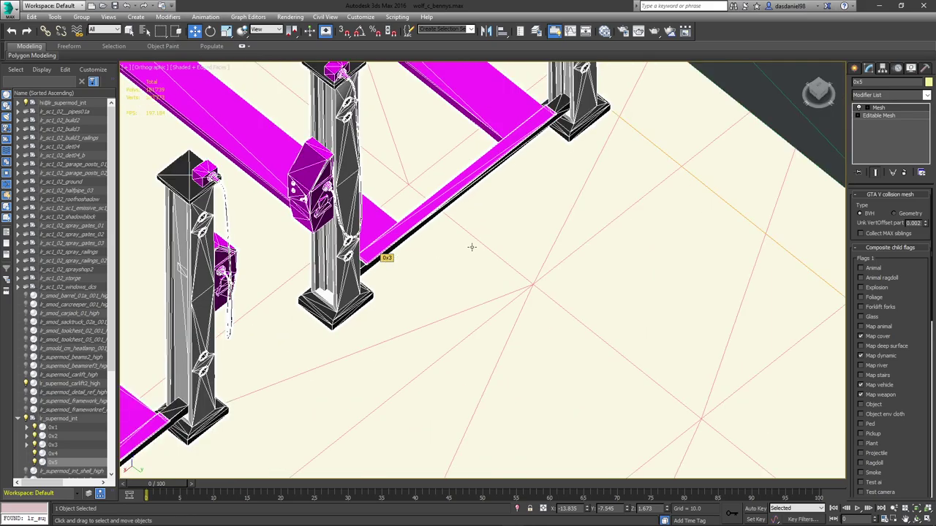
middle_drag(561, 232, 546, 266)
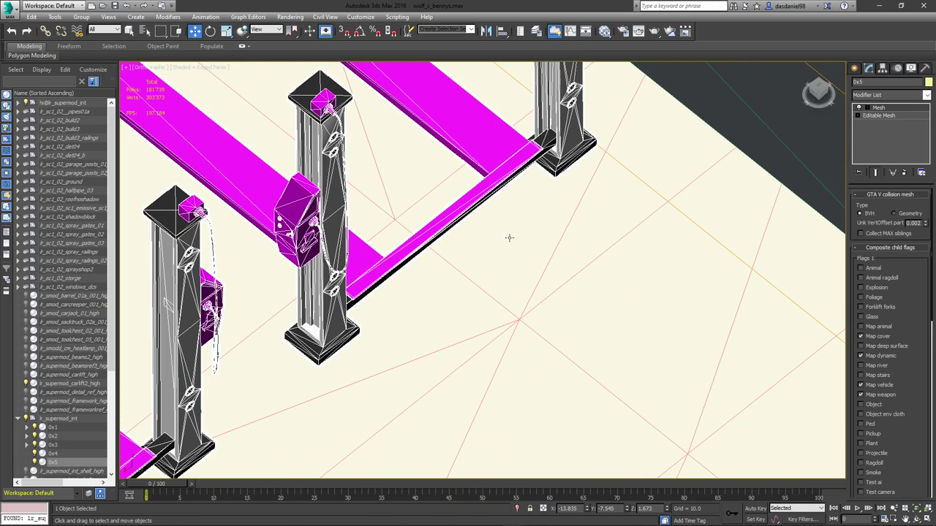
scroll(526, 209, down, 8)
scroll(500, 231, down, 5)
alt+middle_drag(501, 236, 477, 223)
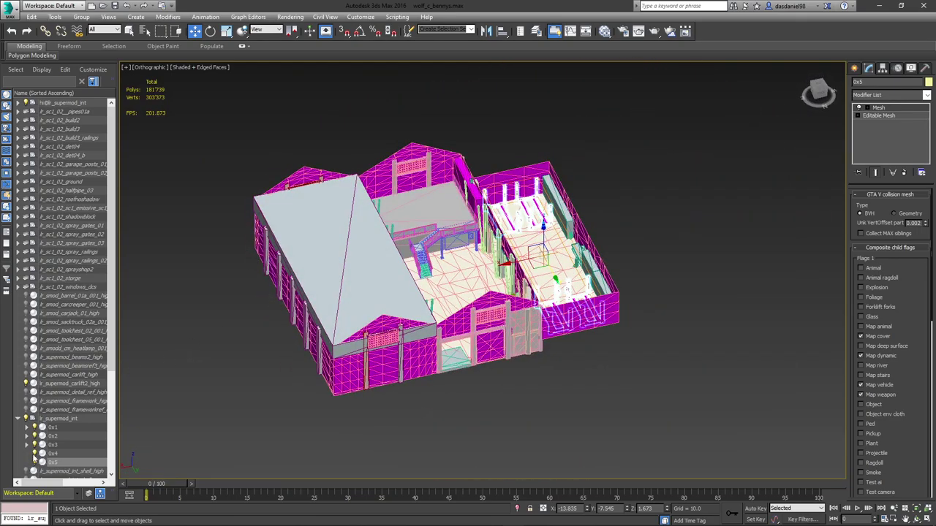
click(22, 462)
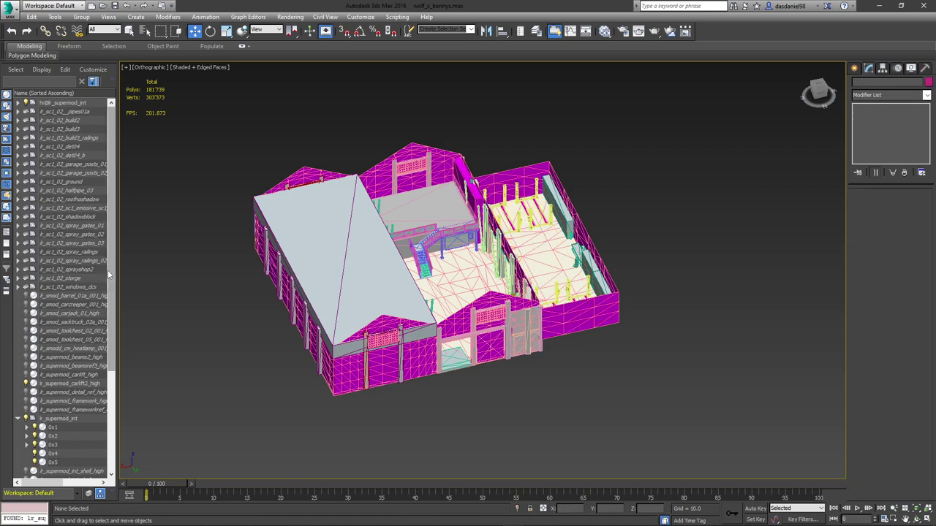
scroll(105, 423, down, 5)
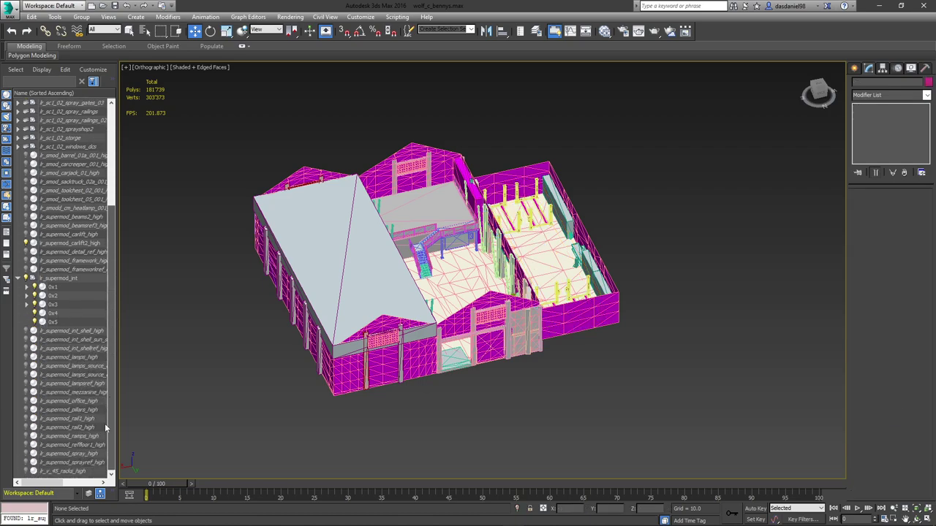
- Sort the scene by layer, hide lr_supermod_carlift2_high and show the READY EXPORT prop models from the barrel to the heat lamp
click(88, 495)
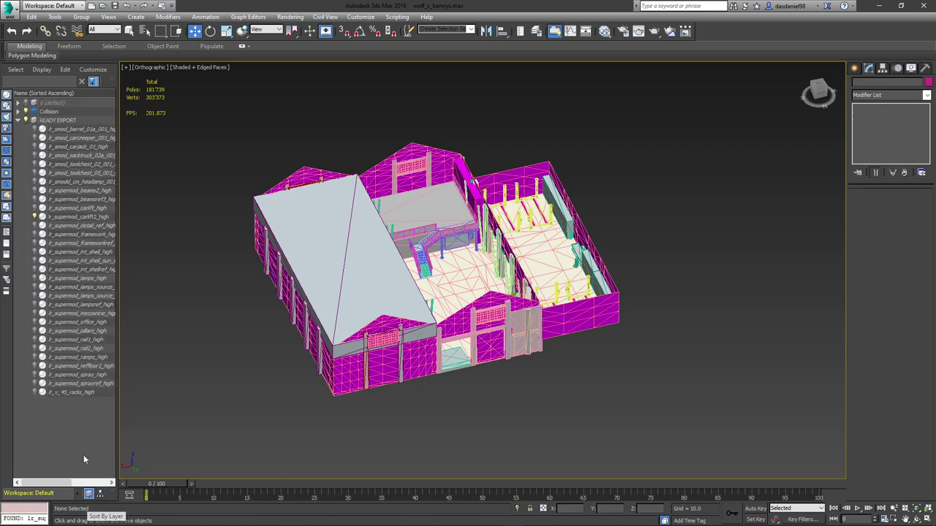
click(35, 217)
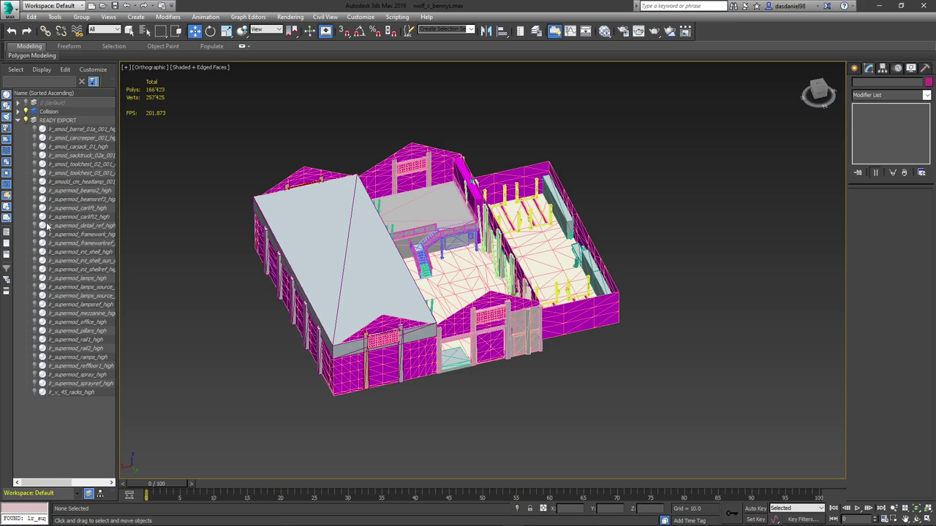
drag(36, 174, 35, 146)
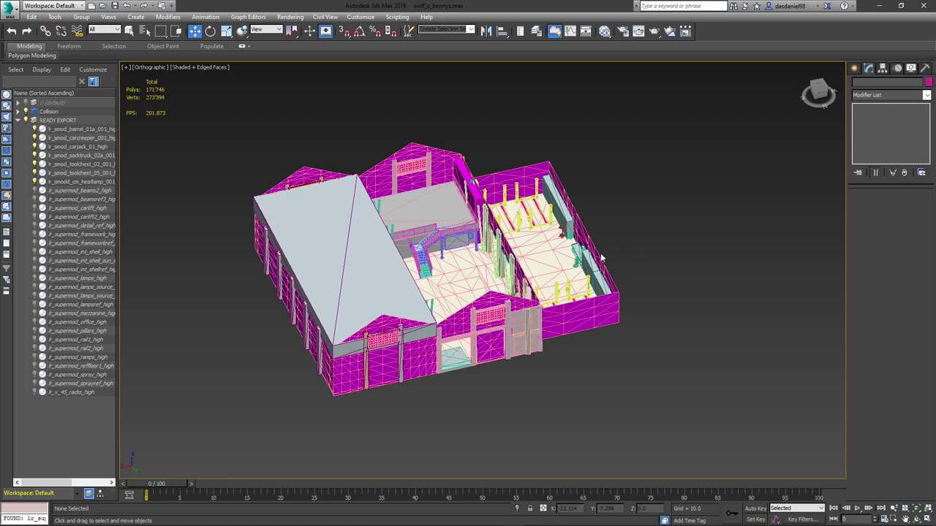
- Examine the workshop props and the collision blocks along the garage's long wall up close
scroll(566, 251, up, 5)
scroll(567, 251, down, 4)
alt+middle_drag(431, 285, 420, 250)
scroll(489, 276, up, 6)
scroll(420, 250, up, 1)
scroll(585, 344, up, 3)
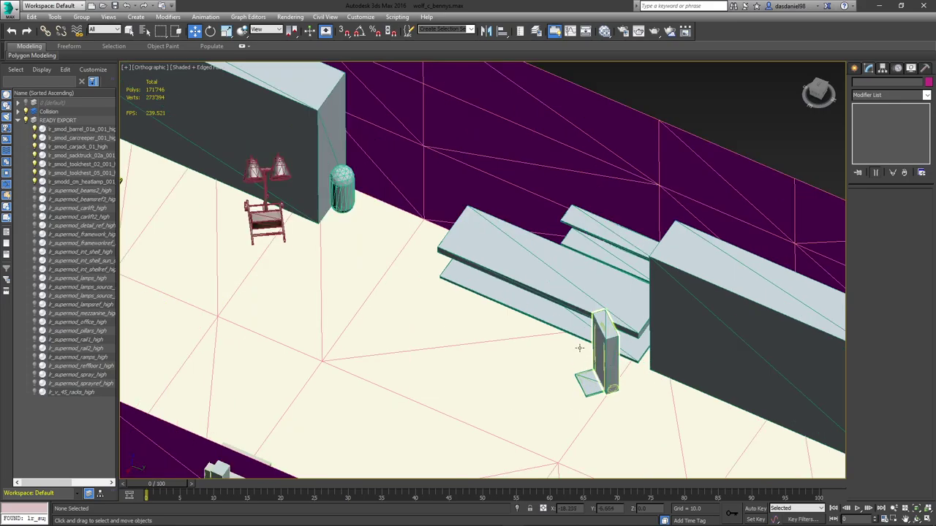
scroll(539, 330, down, 6)
alt+middle_drag(539, 330, 507, 310)
scroll(587, 336, up, 2)
scroll(501, 271, up, 8)
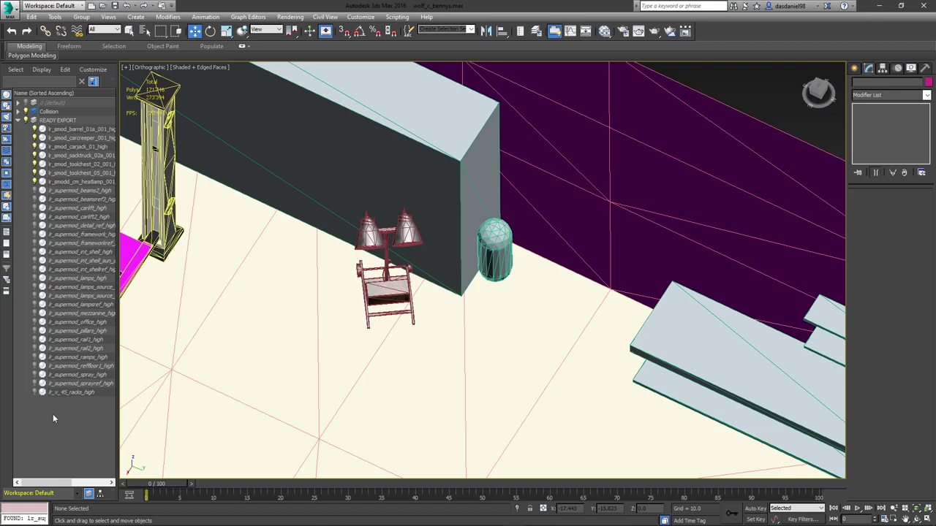
- Show lr_v_45_racks_high temporarily to compare it with the workbench collision, and hide it again
click(38, 394)
click(36, 393)
click(37, 394)
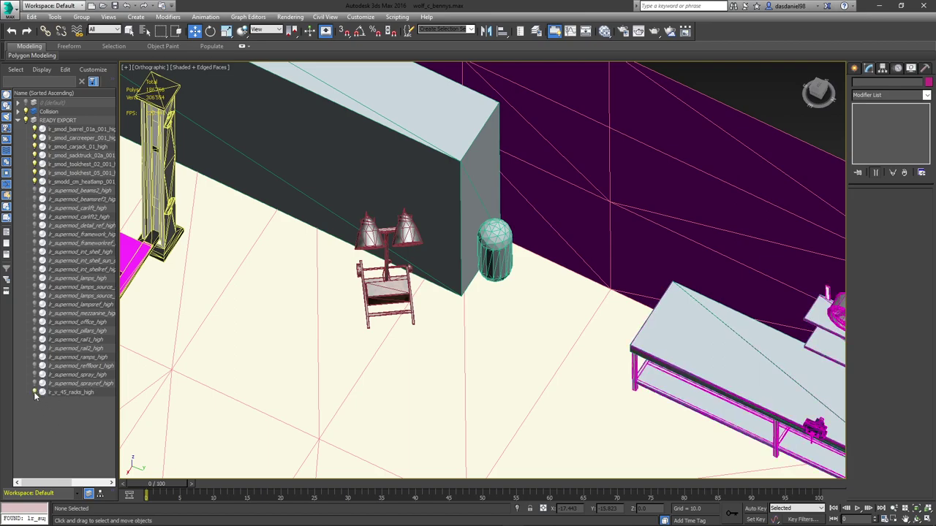
click(37, 394)
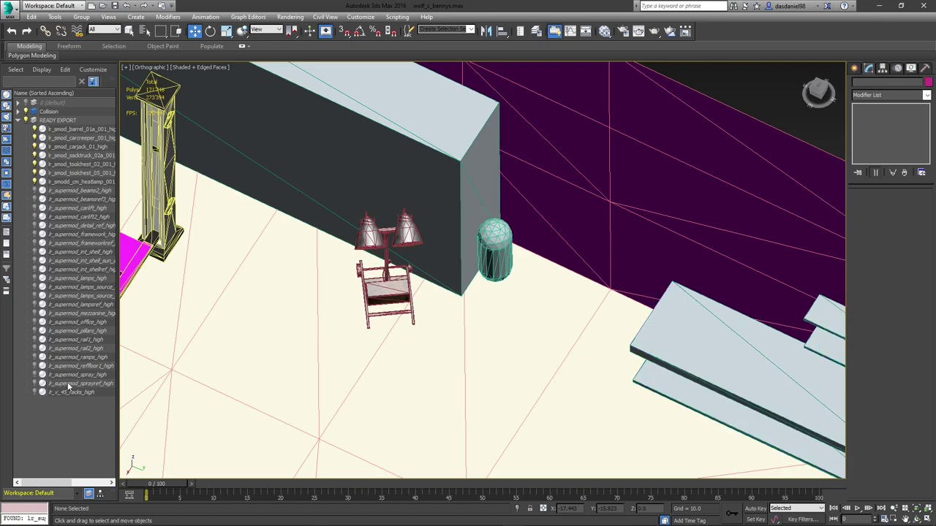
- Toggle the beams, carlift, detail, shell, lamps, floor and spray models one by one to check them against the garage collision
click(36, 191)
click(36, 191)
click(36, 199)
click(36, 200)
click(36, 208)
click(36, 208)
click(35, 226)
click(34, 226)
click(34, 252)
click(34, 252)
click(35, 269)
click(35, 269)
click(35, 278)
click(34, 278)
click(36, 367)
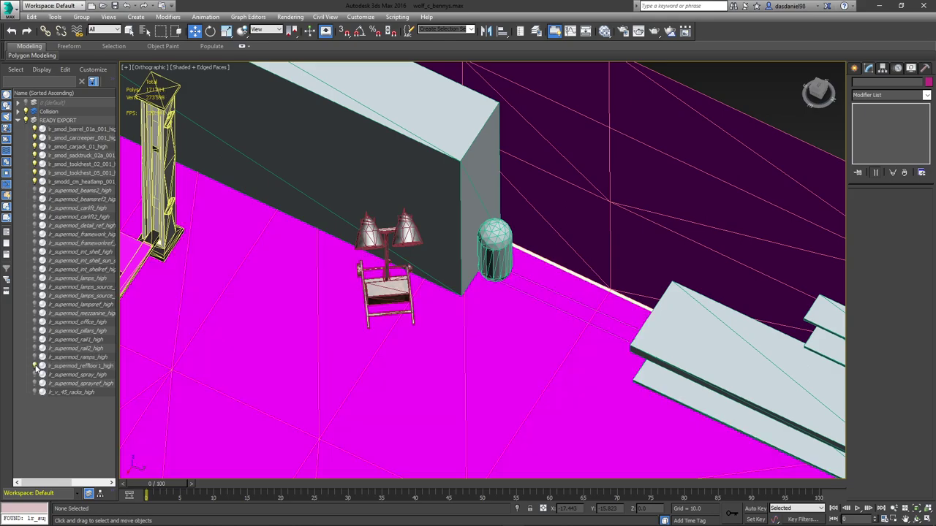
click(36, 367)
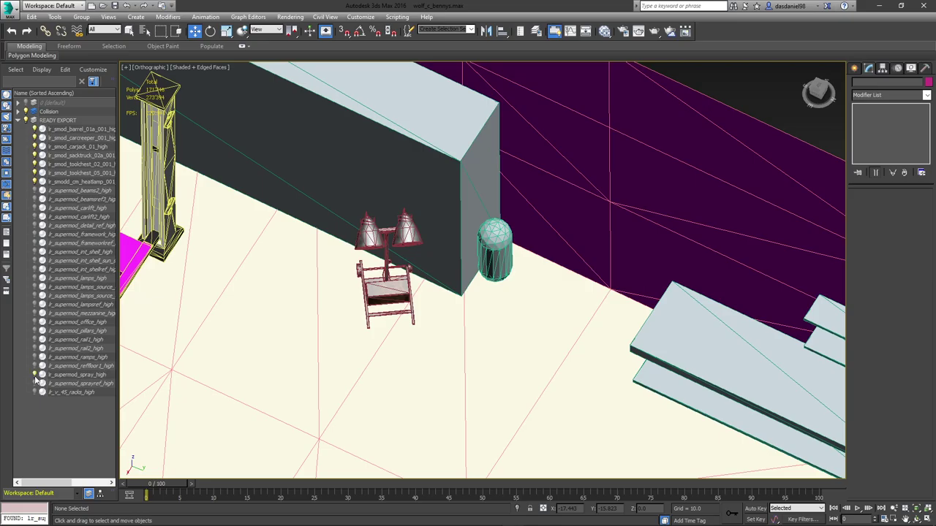
scroll(438, 329, down, 6)
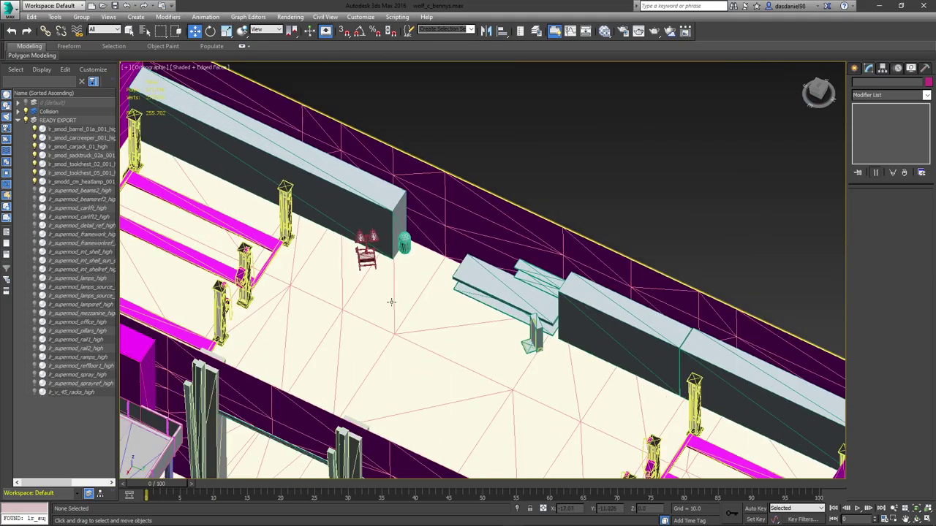
alt+middle_drag(391, 302, 470, 308)
alt+middle_drag(453, 307, 432, 309)
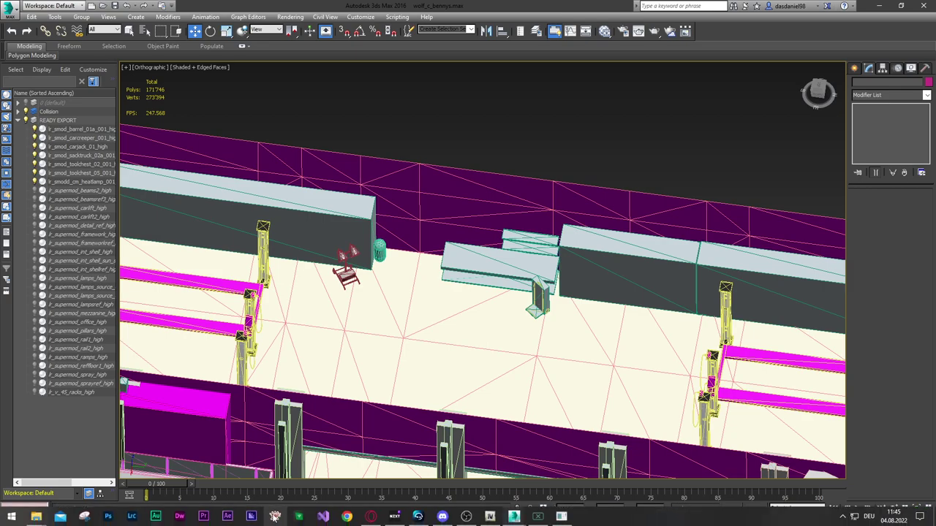
- Start CodeWalker, expand its tool panel and show the toolbar in the world view
click(275, 516)
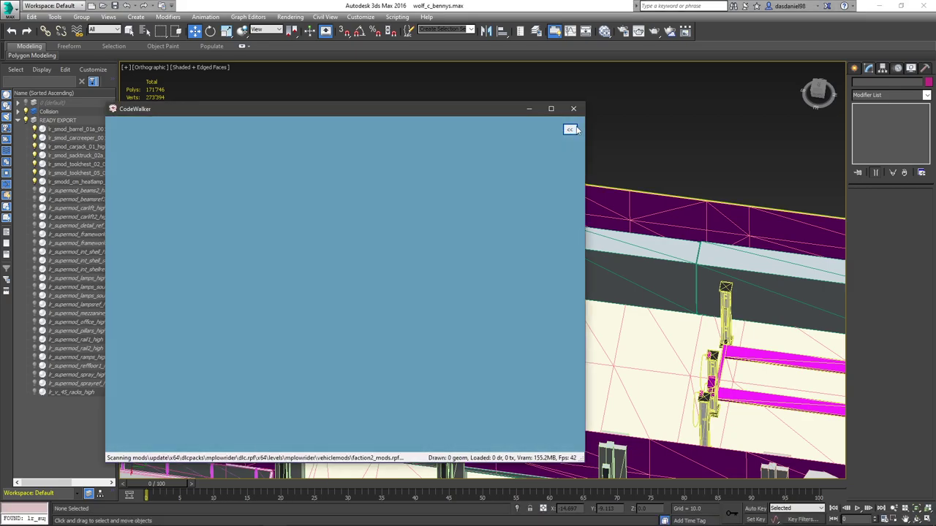
click(575, 129)
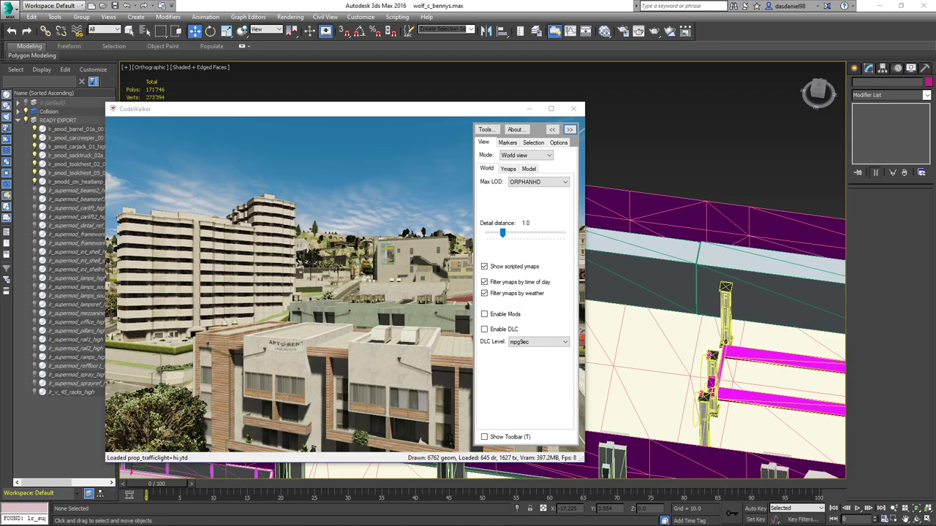
click(304, 202)
key(t)
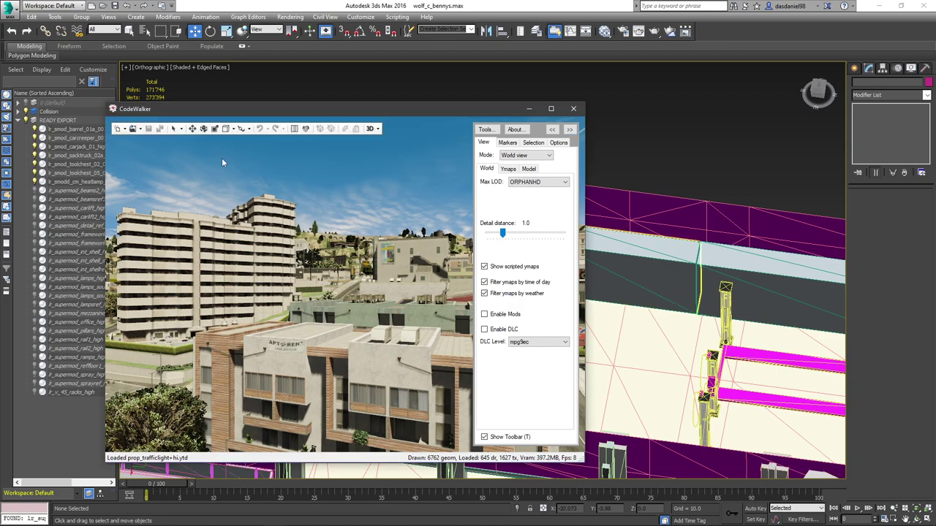
- Open lr_sc1_02_interior_0_supermod_int_milo_.ymap and lr_supermod_garage_int.ytyp from the Bennys Meta folder and move the project window aside
click(140, 128)
click(158, 139)
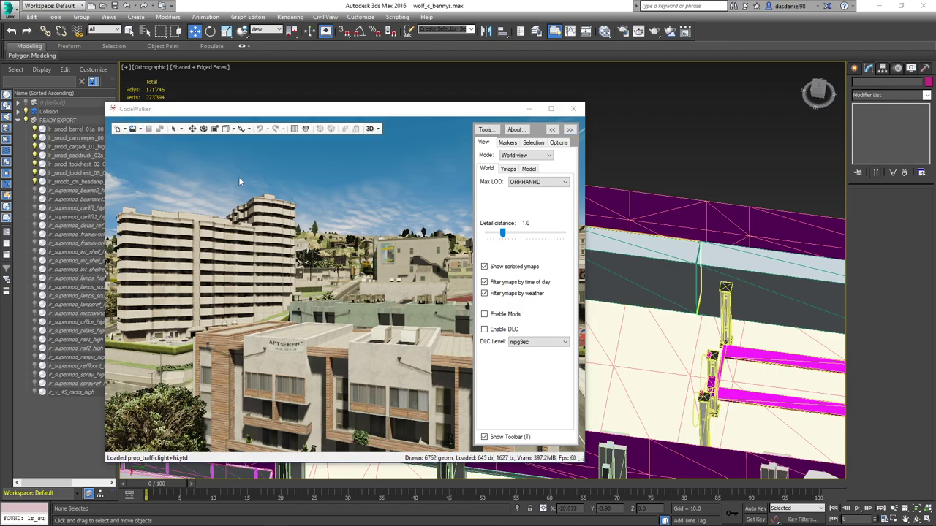
click(329, 223)
shift+click(329, 213)
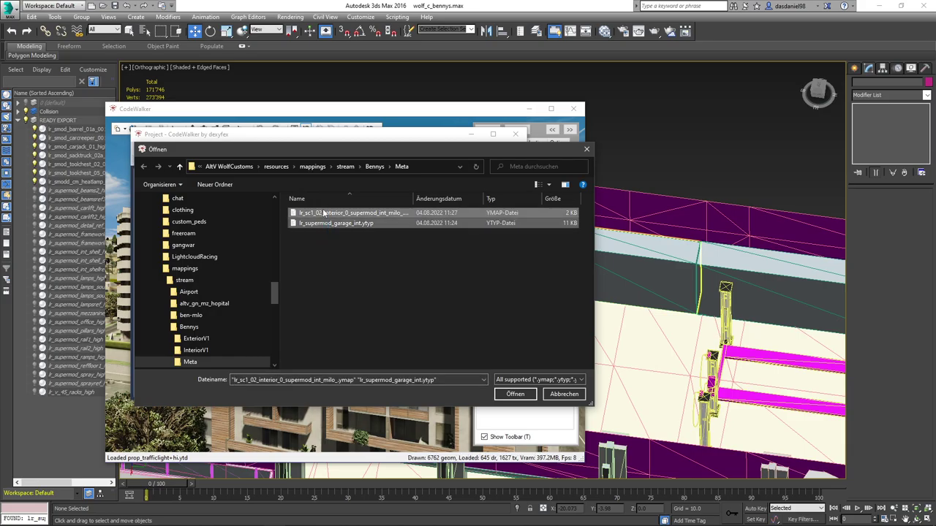
click(515, 394)
drag(413, 137, 935, 137)
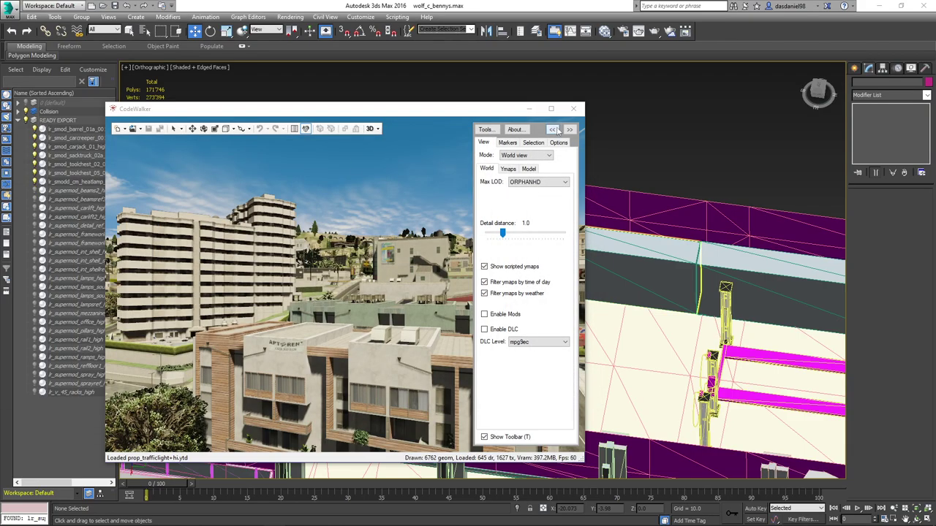
- Maximize the world view and enable mods and DLC at the mpg9ec level
click(550, 108)
drag(512, 246, 532, 237)
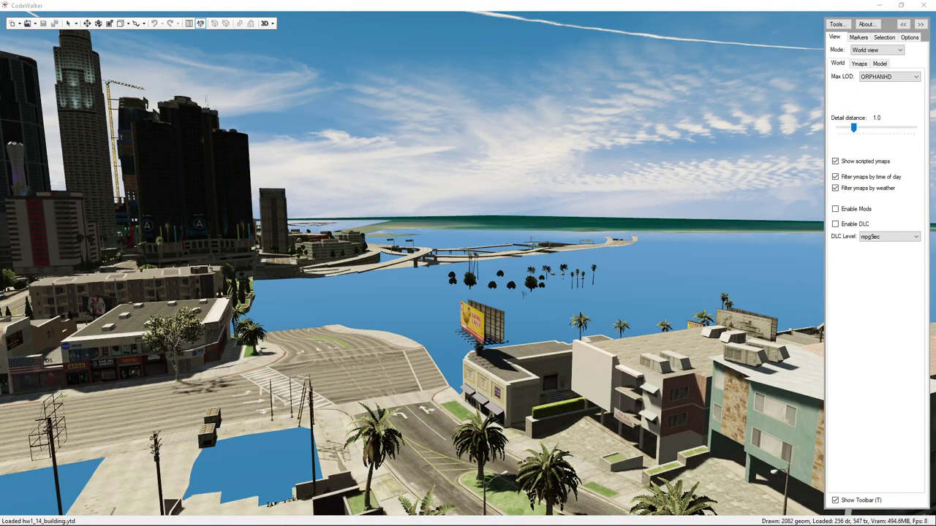
click(840, 209)
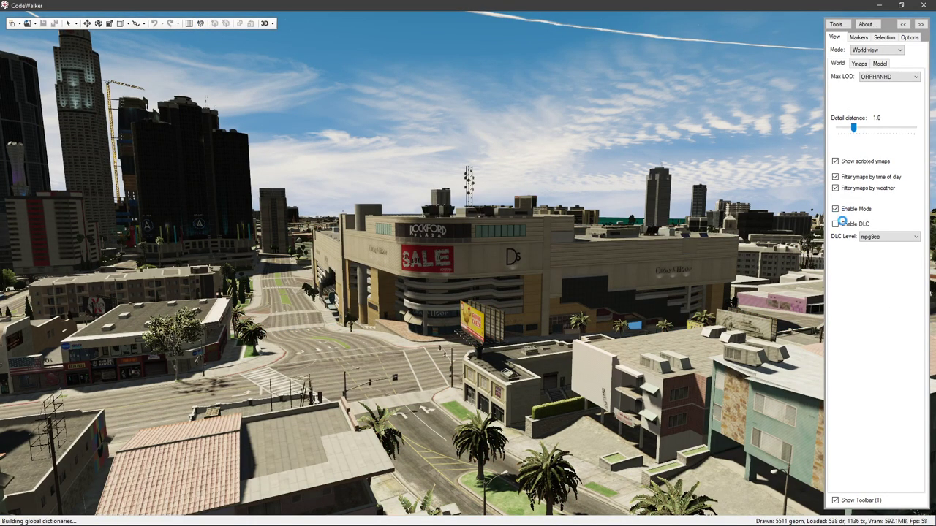
click(845, 223)
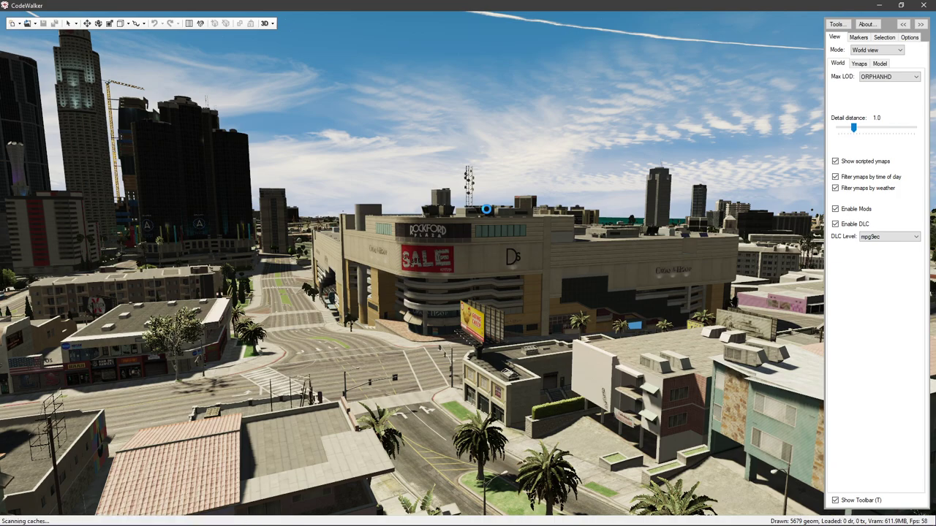
key(super)
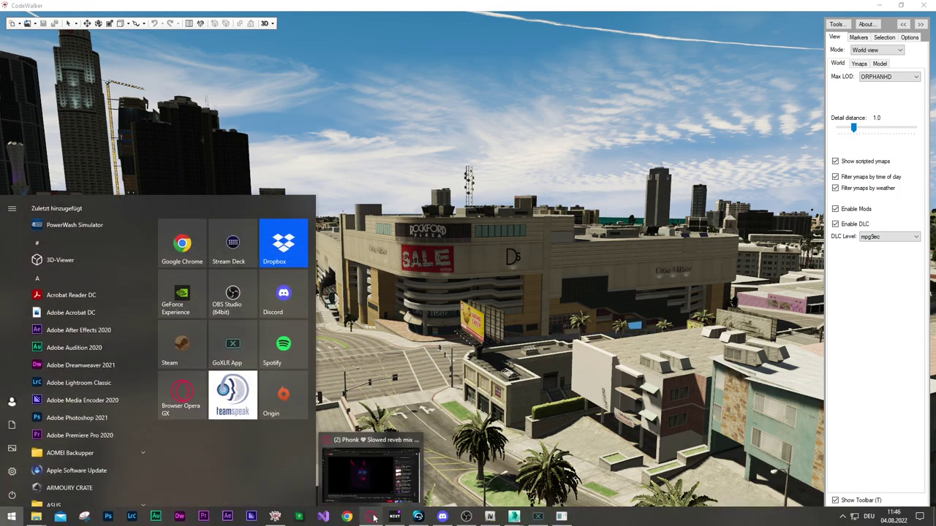
click(372, 516)
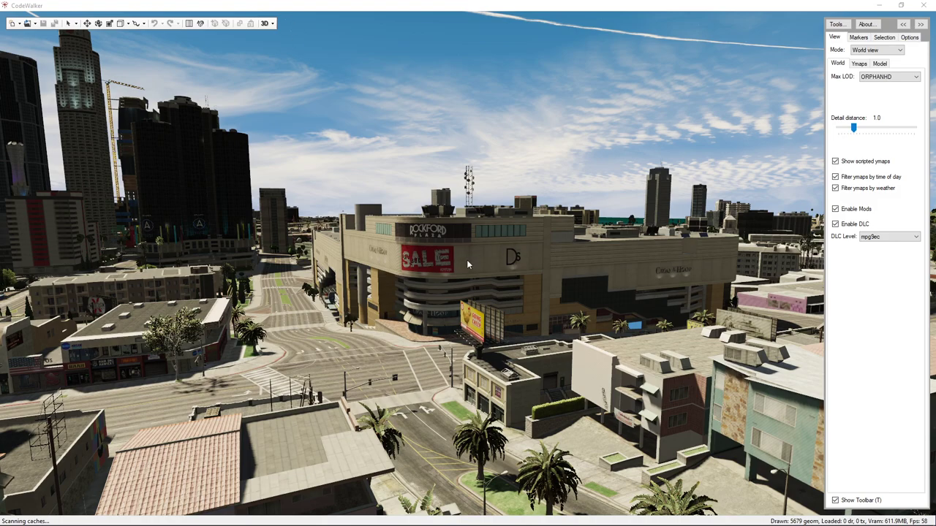
mouse_move(325, 524)
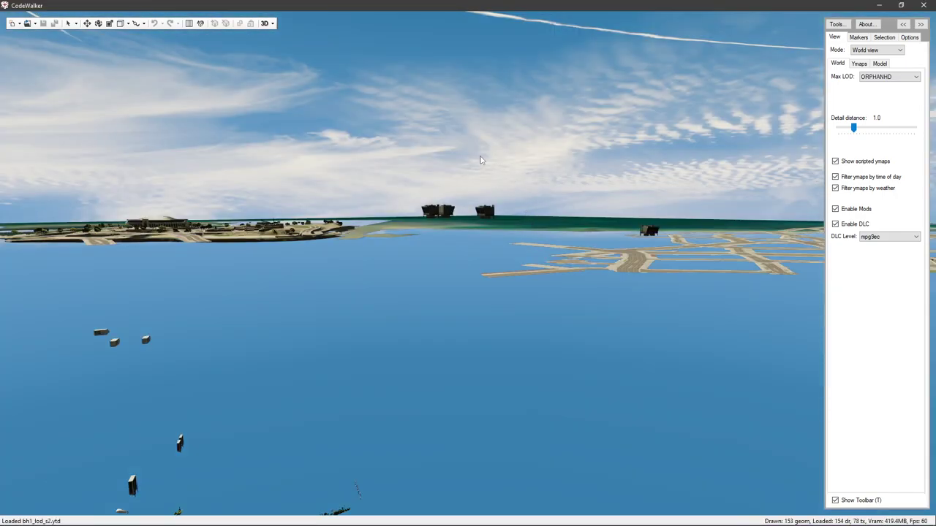
- Fly across the map to the brick garage building and into its Customs interior
key(w)
drag(481, 196, 440, 186)
drag(489, 221, 479, 209)
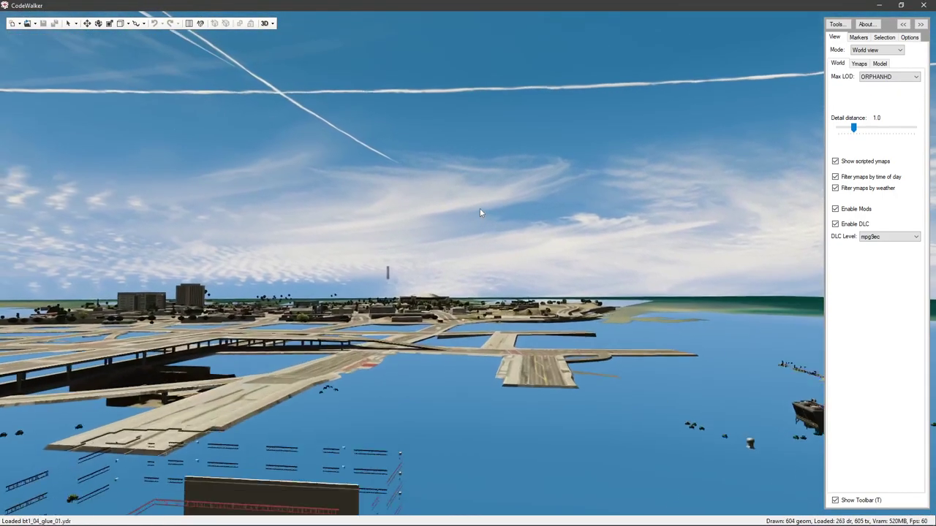
key(w)
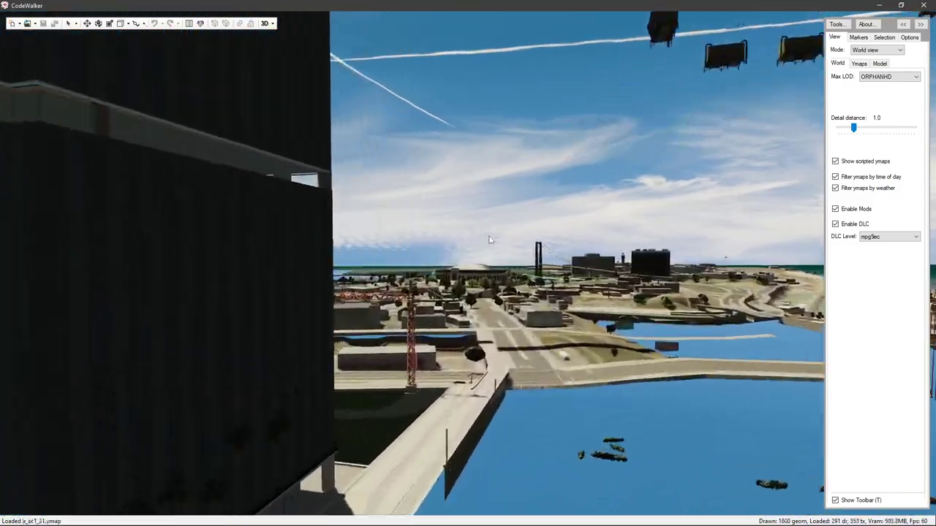
key(w)
drag(489, 236, 466, 257)
key(w)
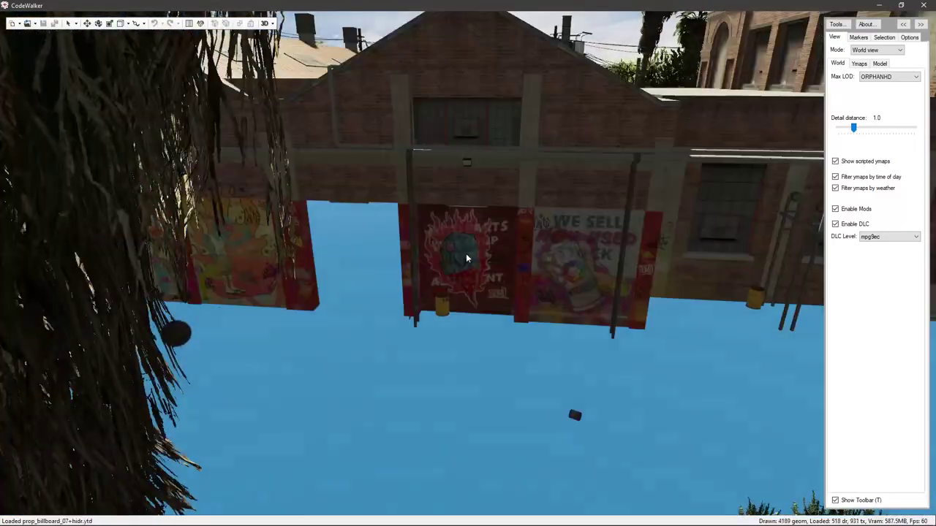
key(w)
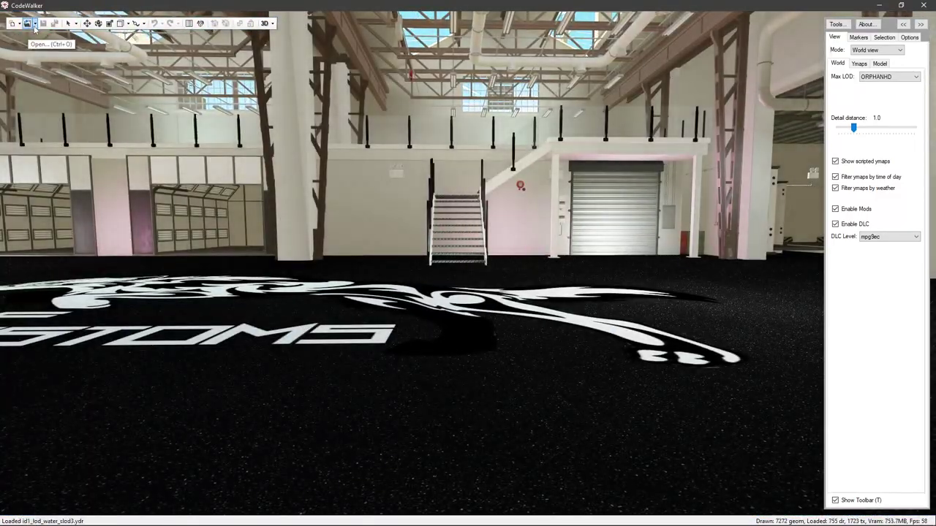
- Load the supermod interior milo ymap and lr_supermod_garage_int.ytyp from the Meta folder into a project
click(35, 26)
click(57, 46)
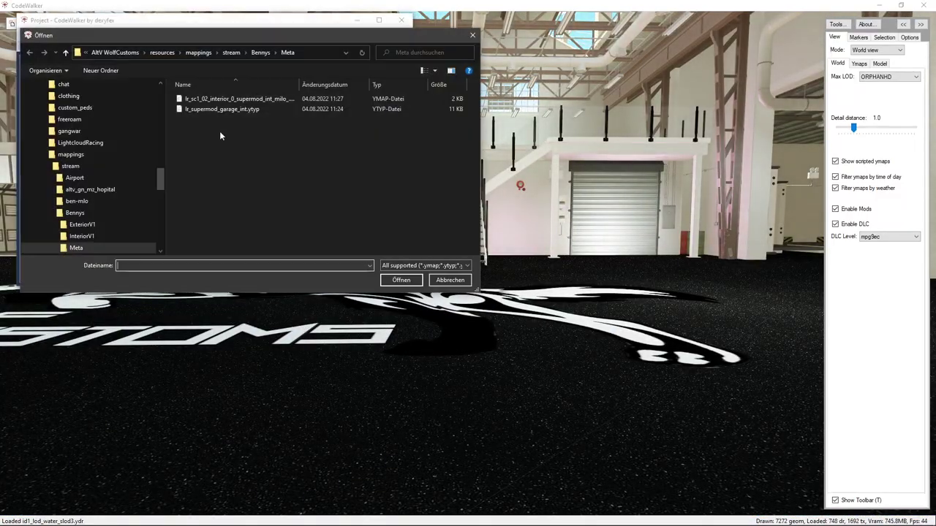
drag(380, 139, 256, 98)
click(406, 280)
- Enable mouse selection in Entity mode and delete the red prop_toolchest_01 entity beneath the car lift
drag(504, 292, 731, 280)
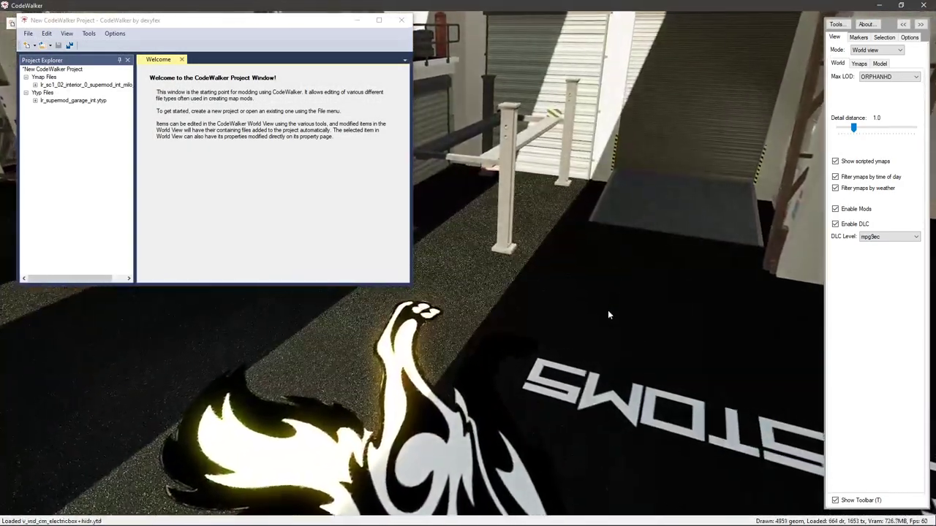
key(w)
drag(539, 317, 555, 297)
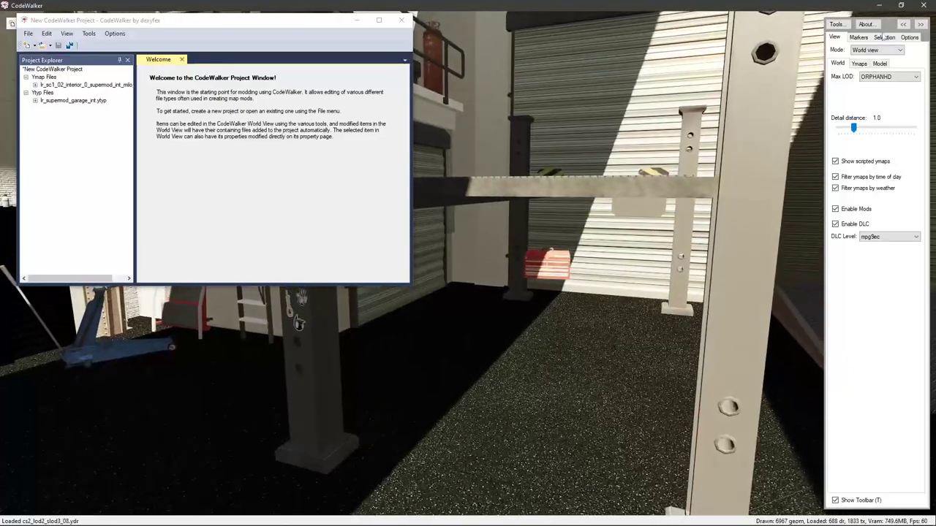
click(884, 38)
click(888, 49)
right_click(547, 263)
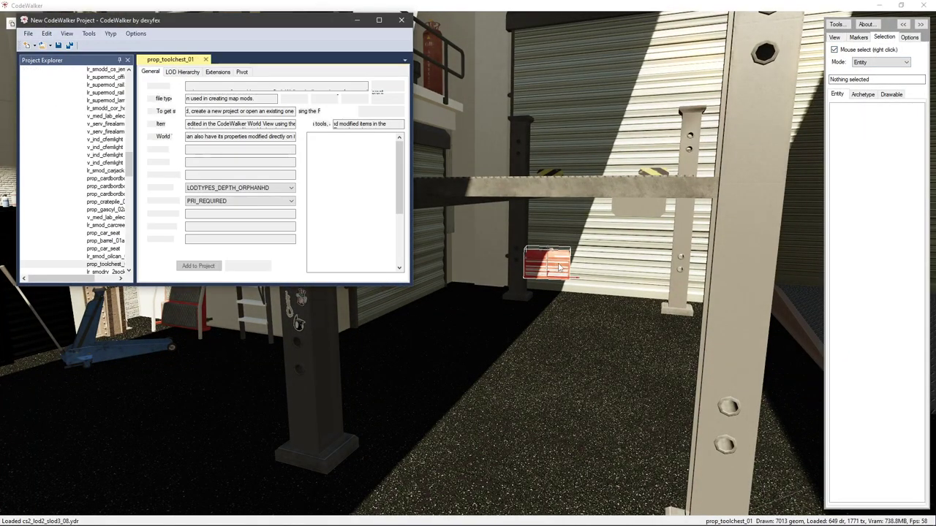
click(247, 265)
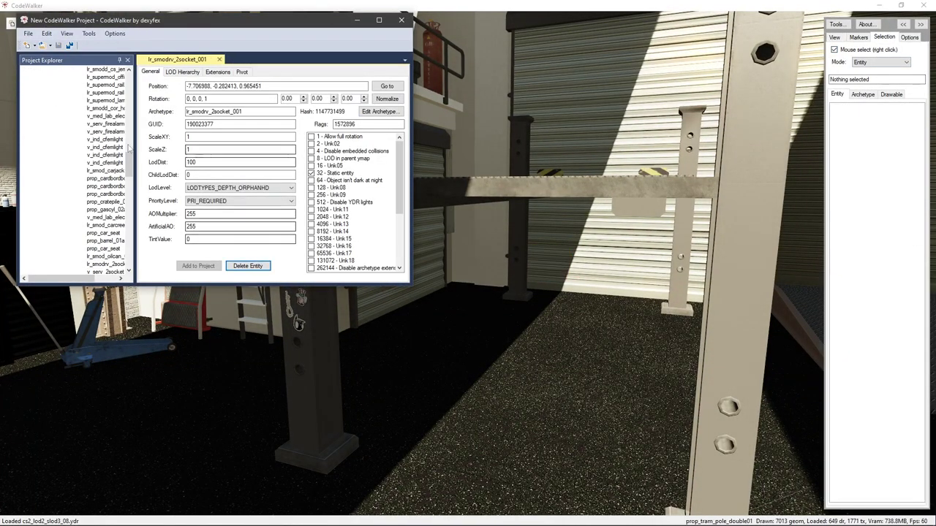
- Save lr_supermod_garage_int.ytyp over the existing file in the Meta folder
drag(128, 162, 128, 73)
click(73, 100)
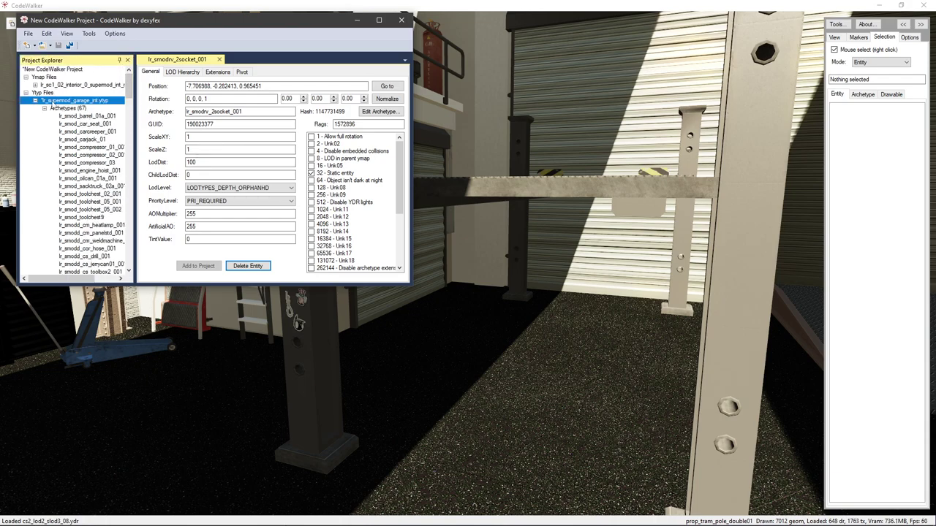
click(28, 34)
click(58, 137)
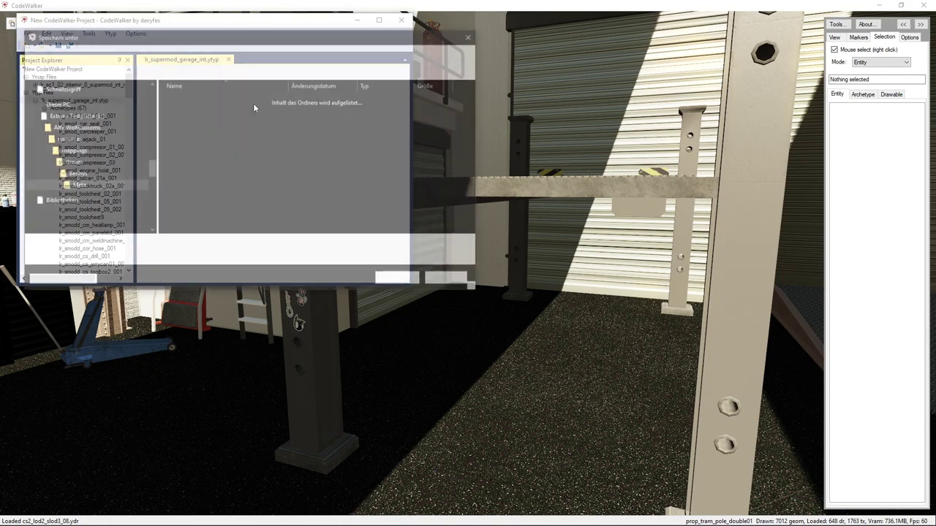
click(399, 280)
click(486, 268)
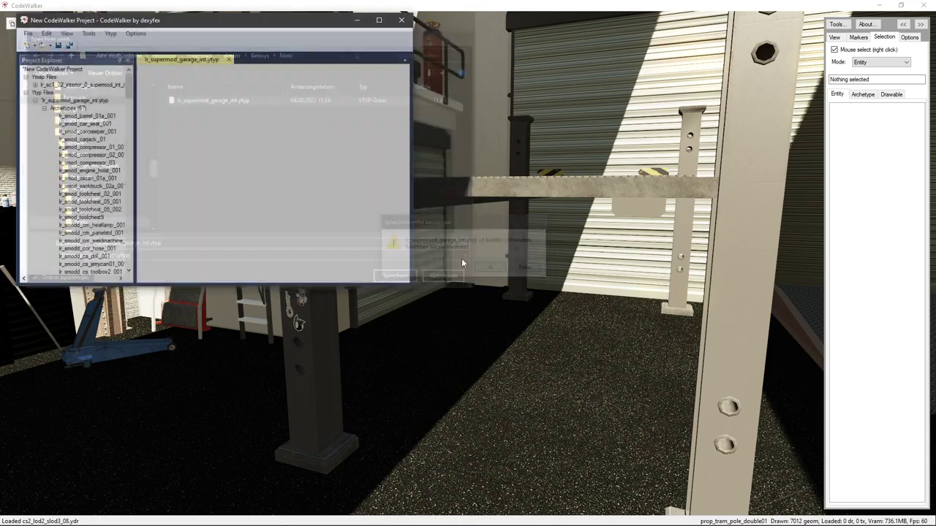
- Fly to the workbench wall and select the orange engine hoist entity to identify its model
click(357, 19)
drag(417, 225, 321, 238)
key(w)
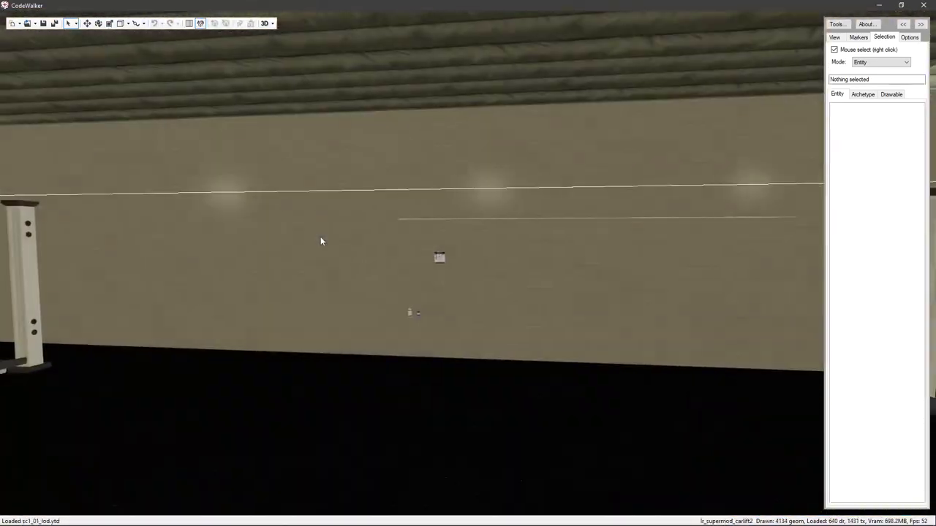
drag(443, 252, 414, 285)
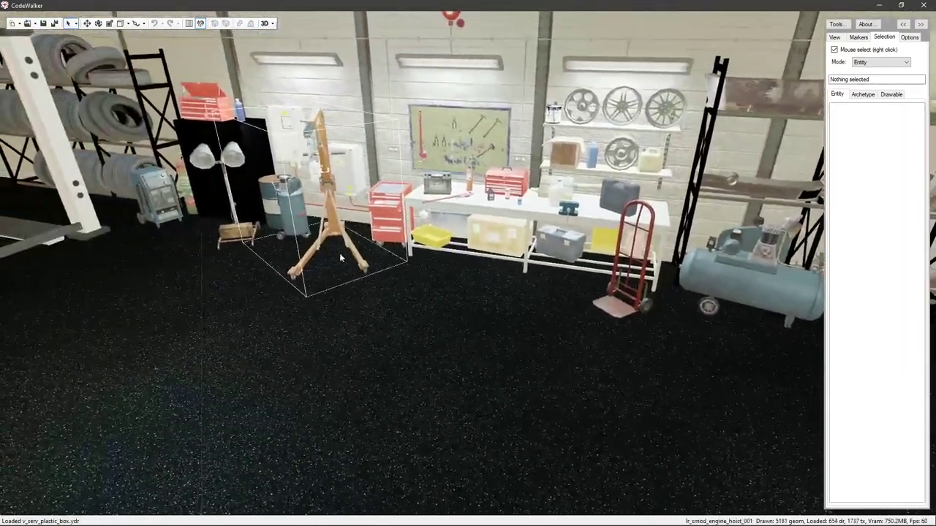
right_click(327, 251)
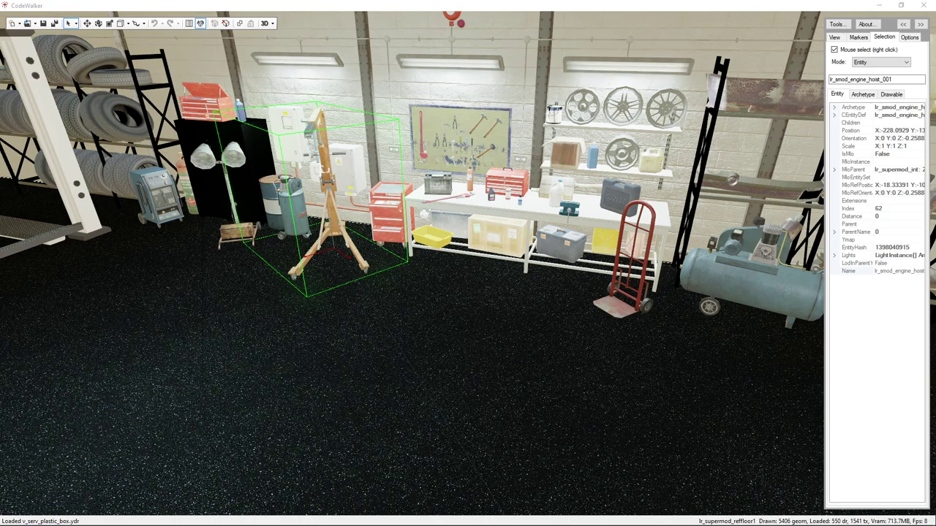
drag(307, 299, 333, 322)
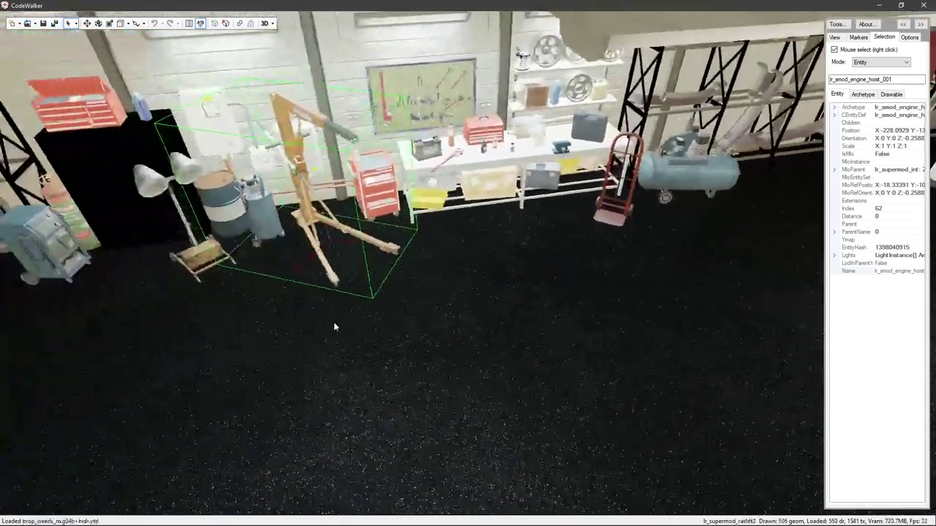
mouse_move(541, 518)
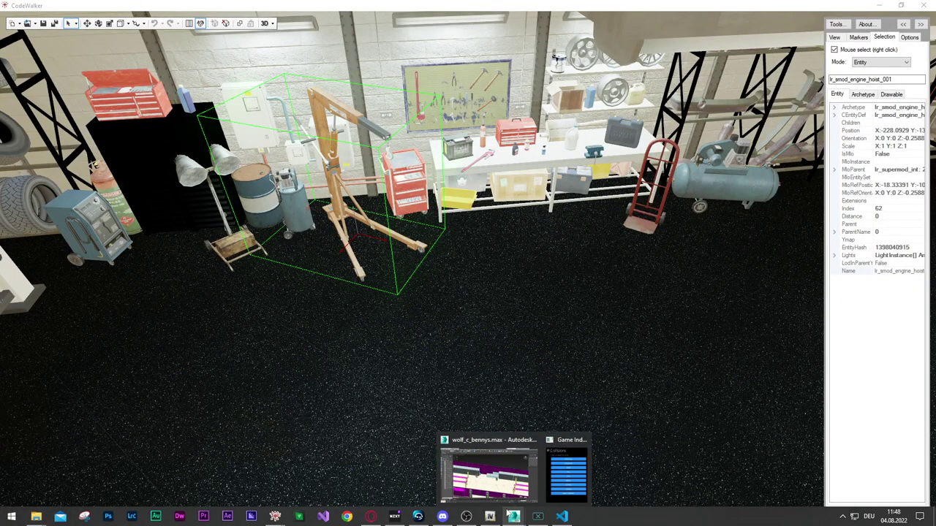
- Select the three compressors along the wall one by one and take their entity names, ending with lr_smod_compressor_02_001
right_click(741, 191)
double_click(862, 79)
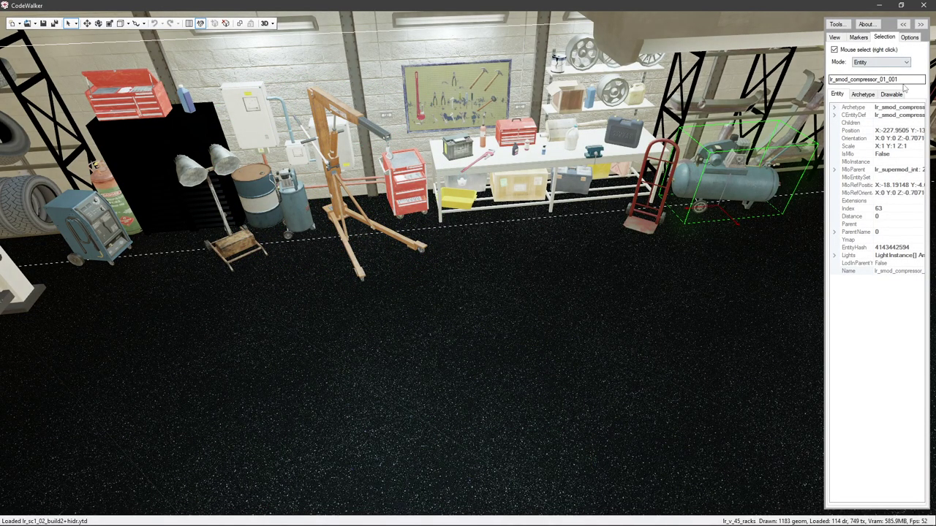
key(alt+Tab)
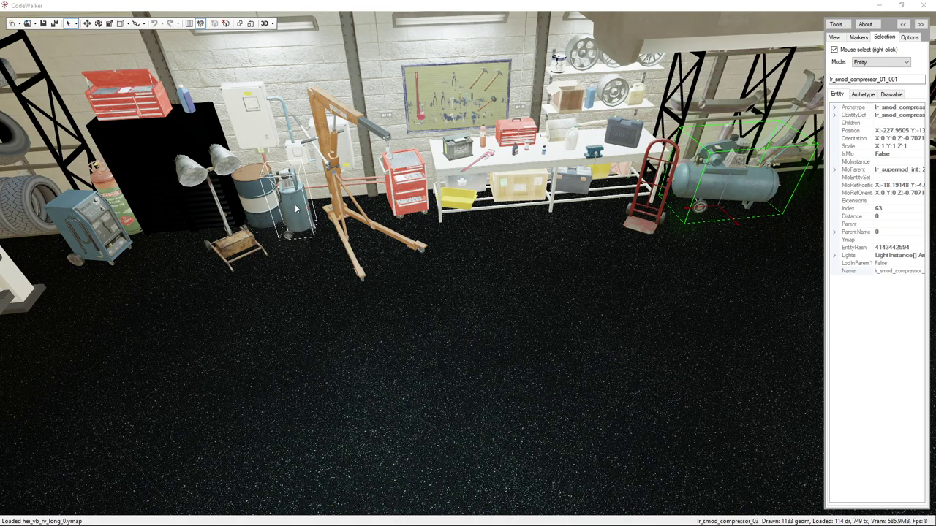
right_click(296, 210)
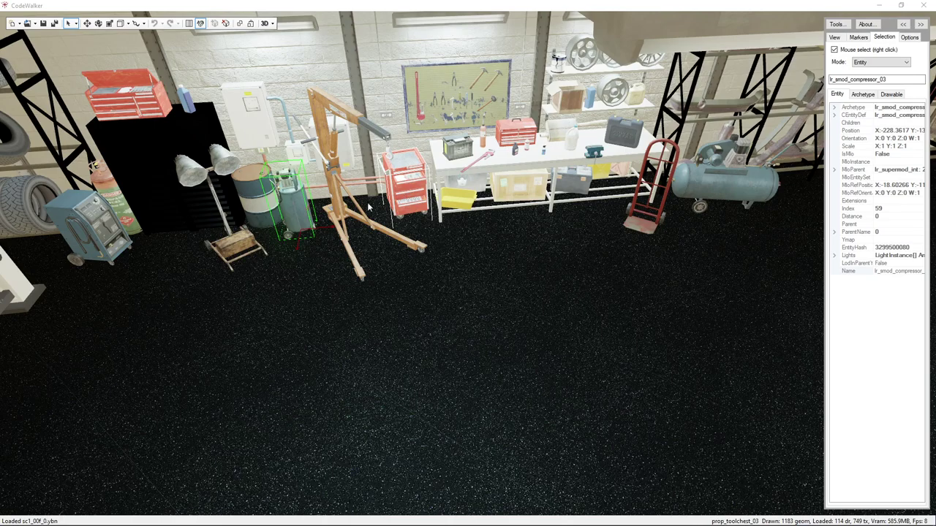
right_click(130, 250)
drag(897, 79, 828, 80)
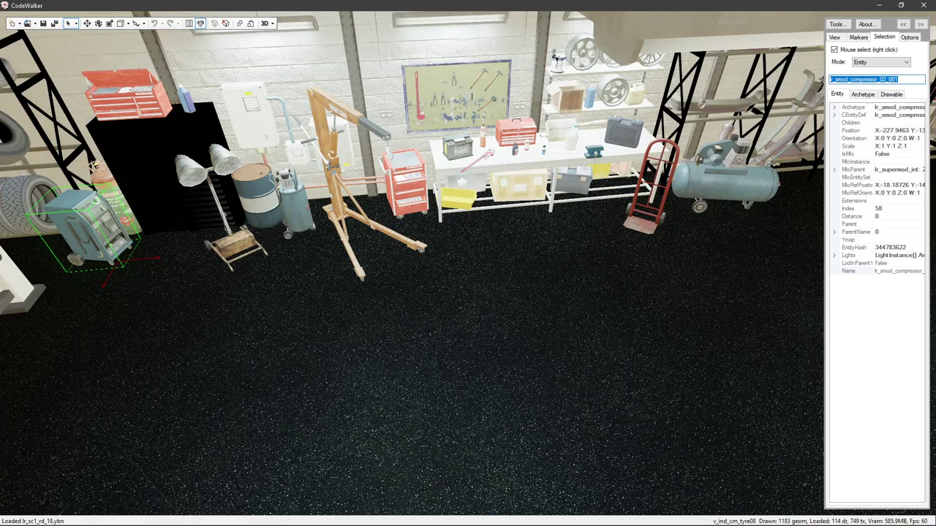
key(alt+Tab)
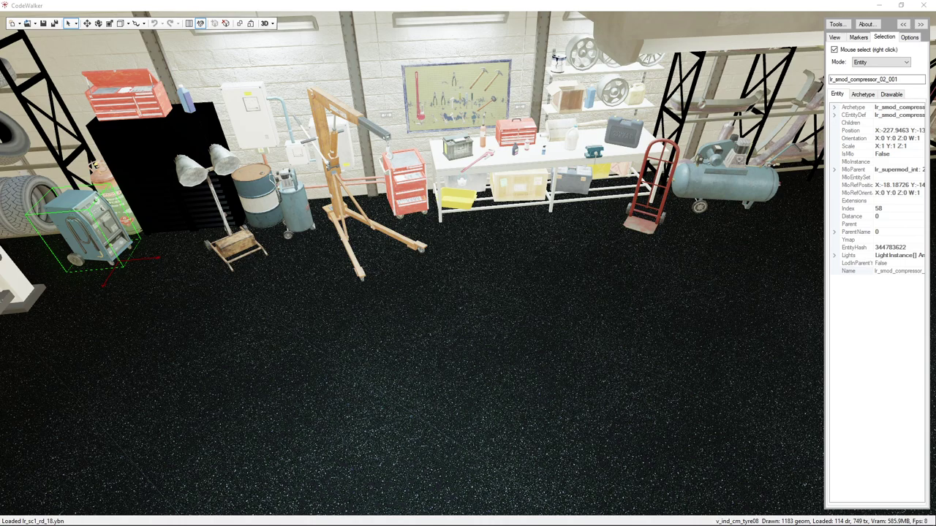
- Fly through the garage and examine the area around the lifts, floor logo, staircase and mezzanine for remaining props
drag(313, 238, 314, 209)
key(s)
key(a)
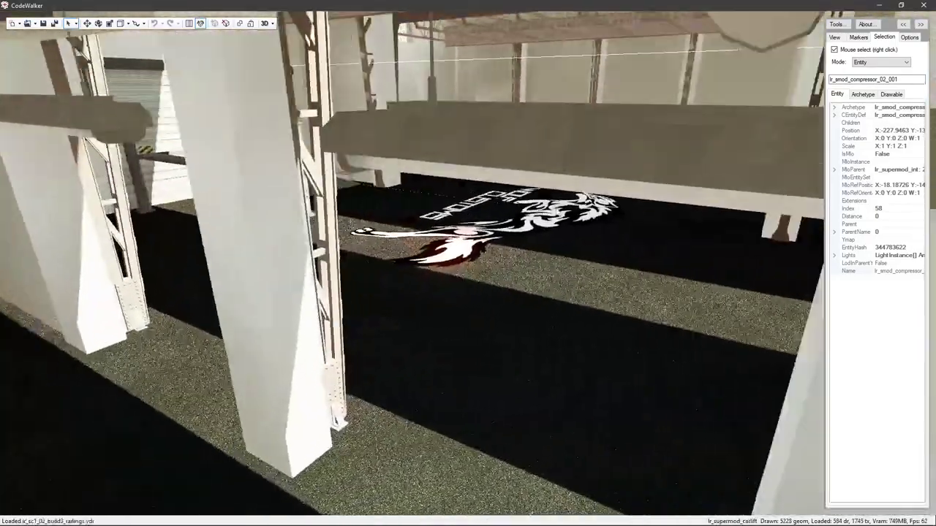
key(w)
drag(555, 208, 735, 227)
key(d)
key(w)
key(d)
key(a)
key(a)
key(d)
key(w)
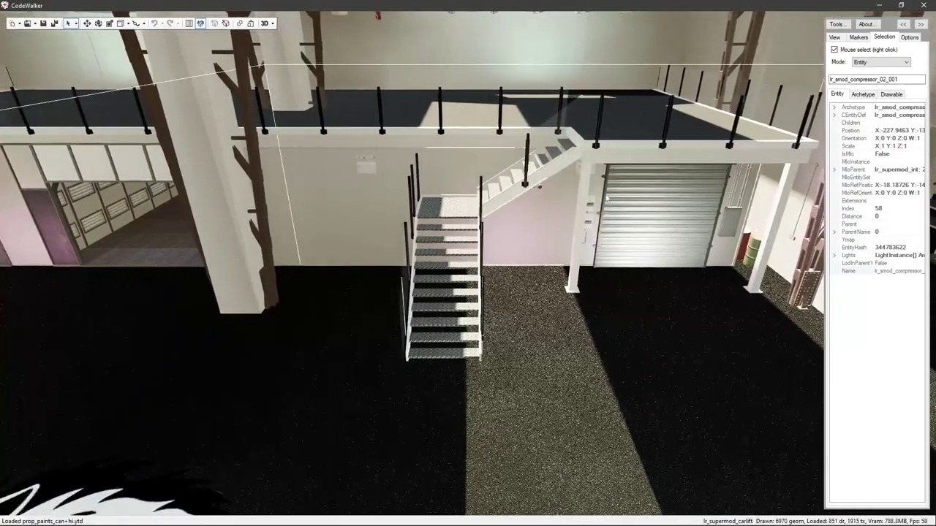
- Close the map viewer without saving the current project
click(926, 6)
click(468, 298)
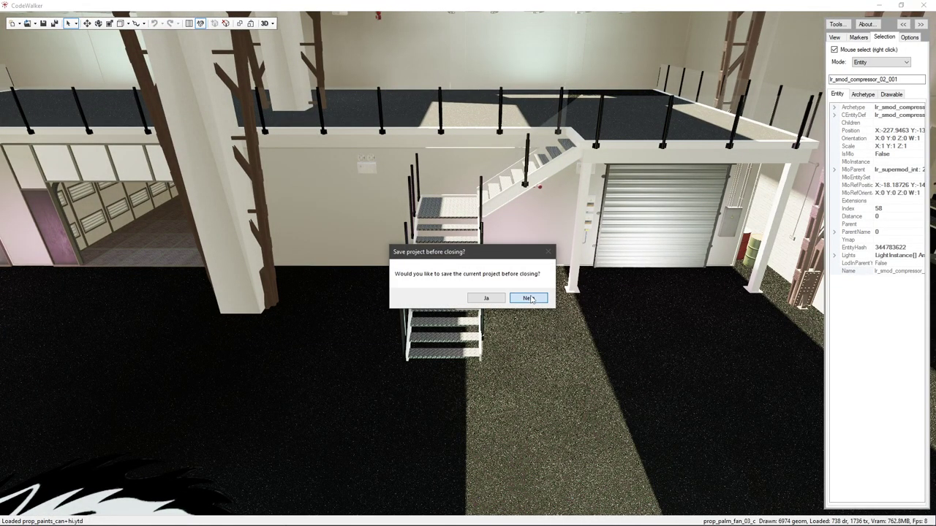
click(531, 299)
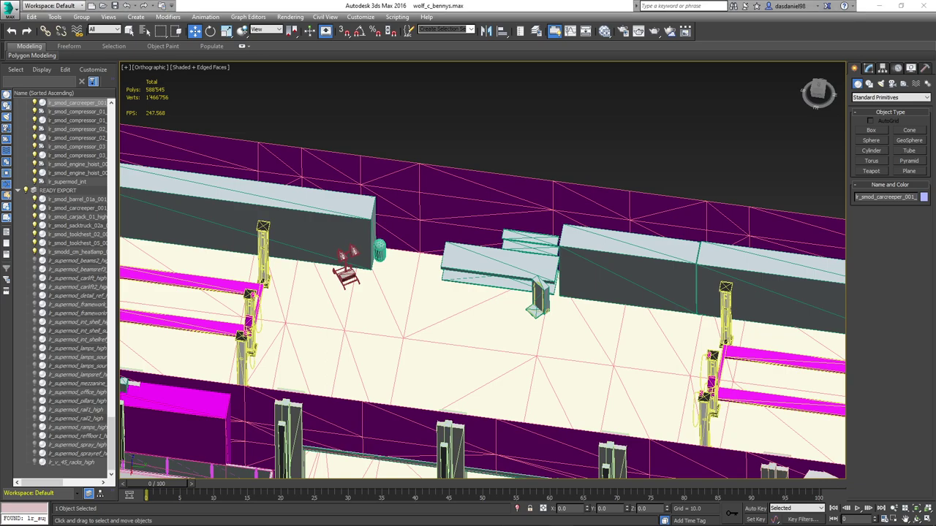
- In 3ds Max, import the interior's .ymap.xml with the Ymap Scripts to place the engine hoist and compressors in the scene
key(z)
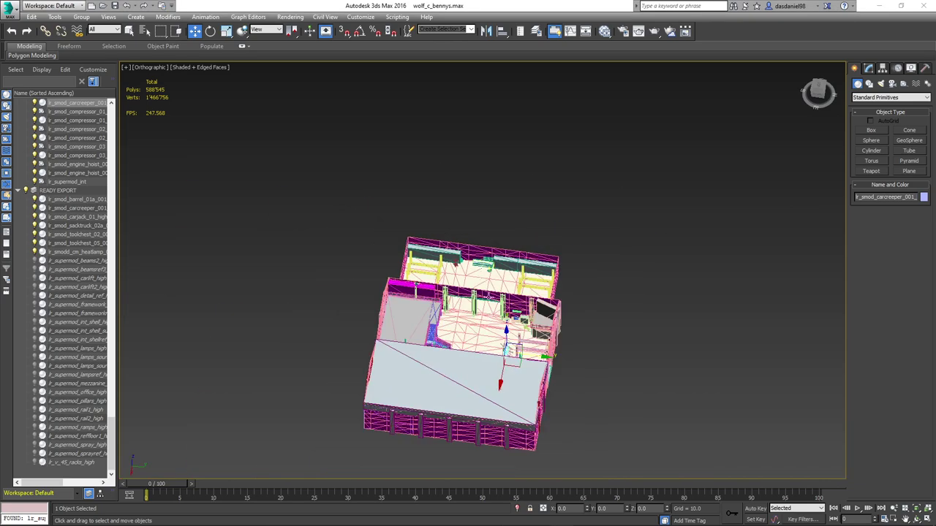
click(924, 68)
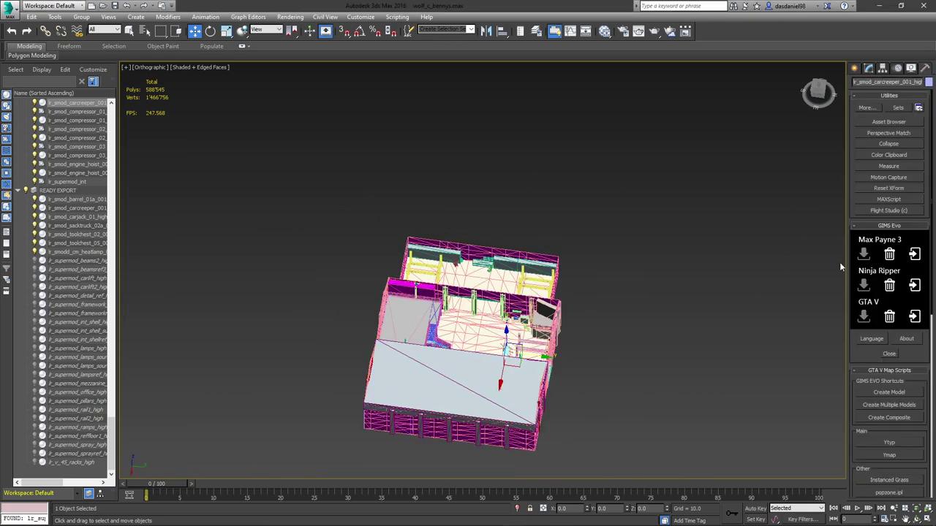
click(889, 455)
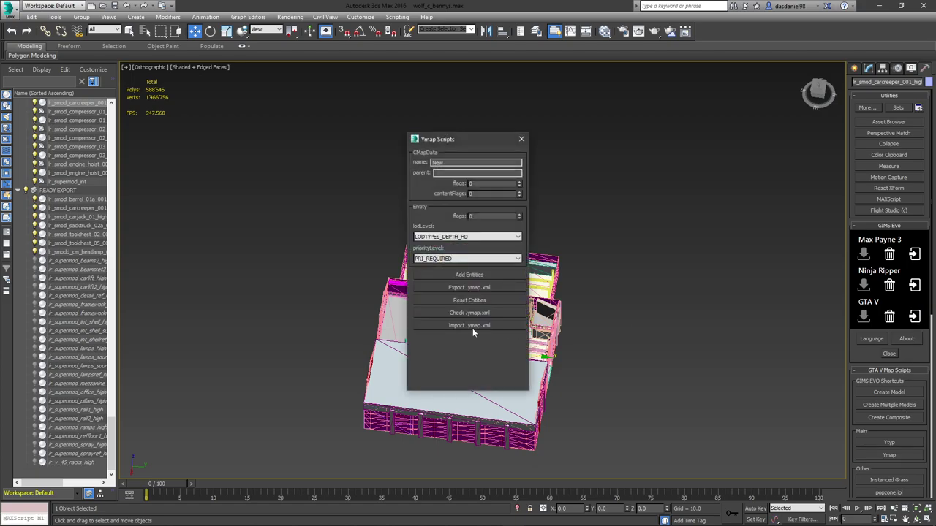
click(471, 327)
double_click(117, 84)
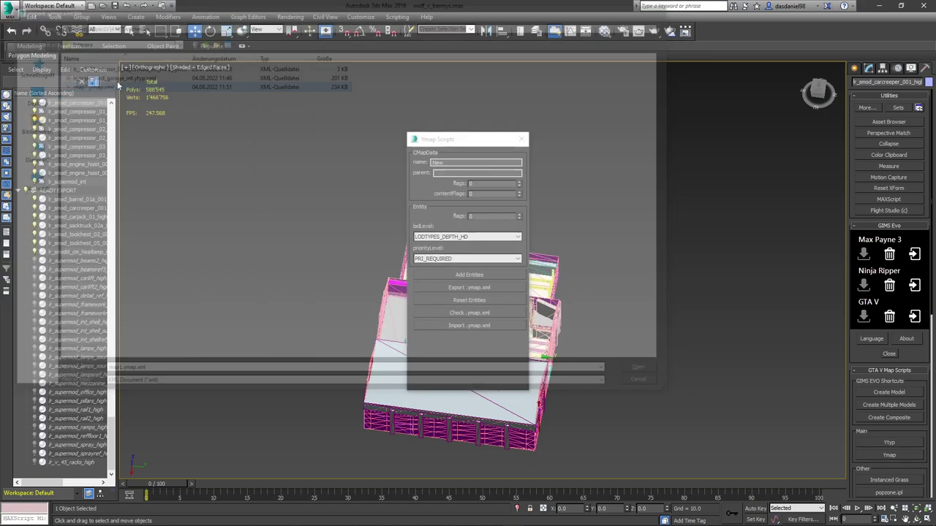
click(522, 140)
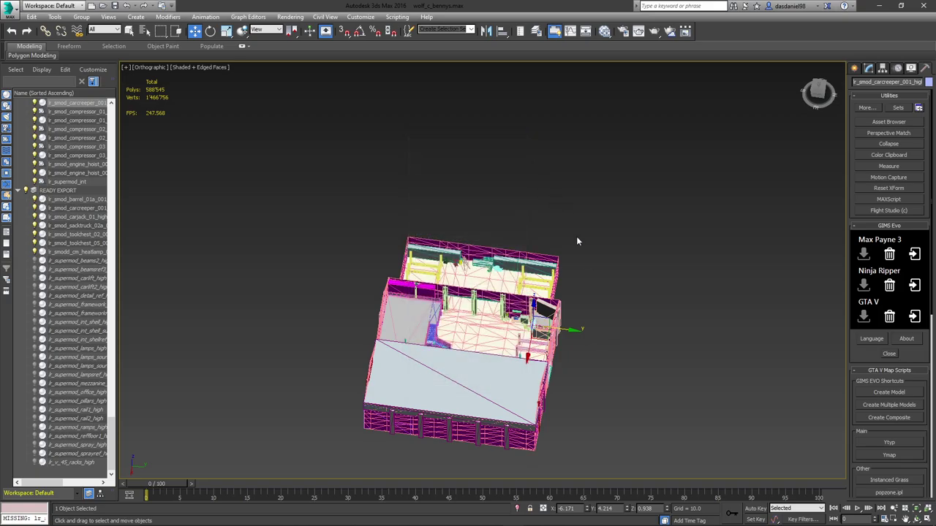
- Examine the positions of the imported hoist and compressors relative to the existing collision along the workshop wall
alt+middle_drag(576, 240, 502, 249)
scroll(500, 249, up, 8)
scroll(412, 239, up, 3)
scroll(402, 229, down, 4)
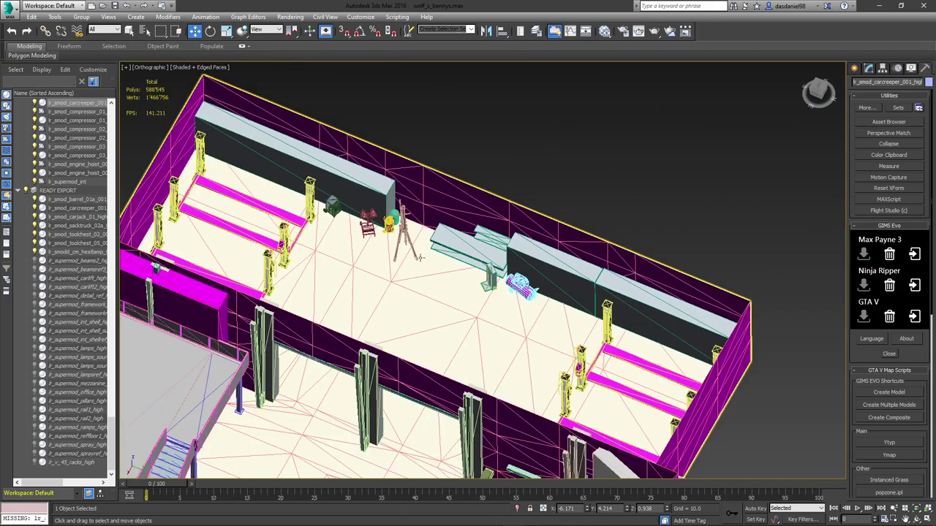
alt+middle_drag(414, 285, 441, 246)
scroll(338, 325, up, 2)
middle_drag(339, 325, 488, 222)
scroll(488, 222, up, 6)
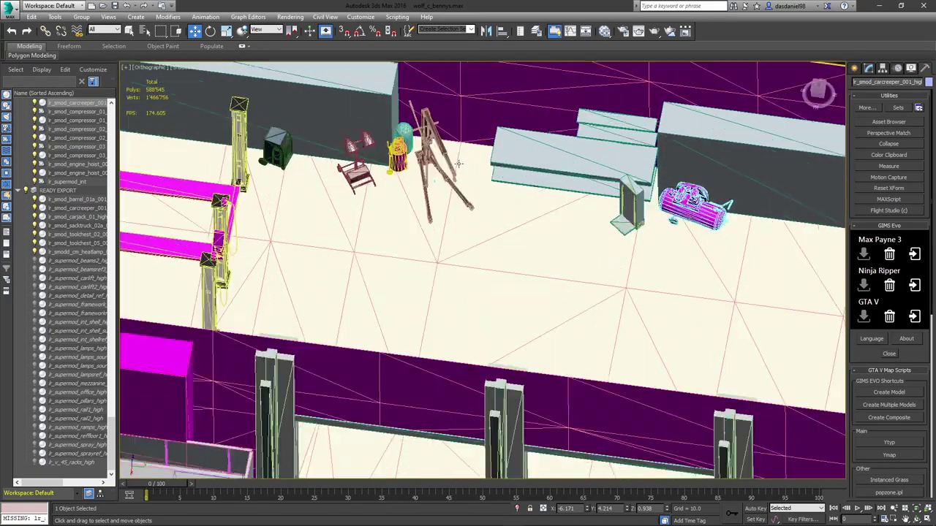
scroll(450, 253, up, 3)
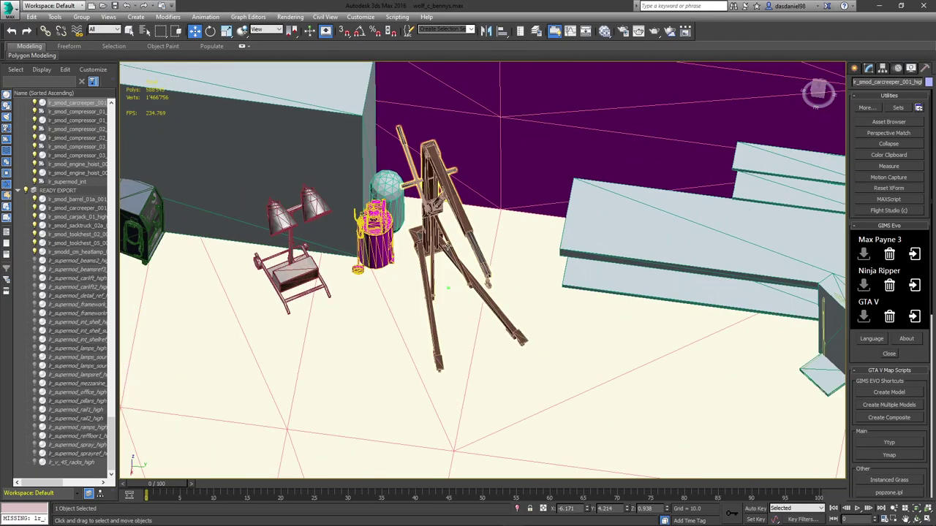
middle_drag(481, 255, 468, 318)
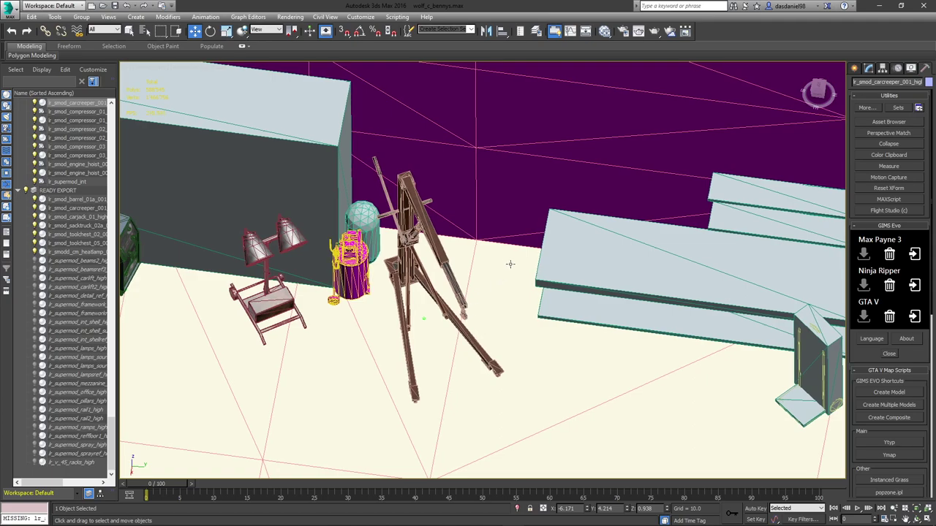
scroll(513, 293, down, 3)
middle_drag(734, 333, 610, 315)
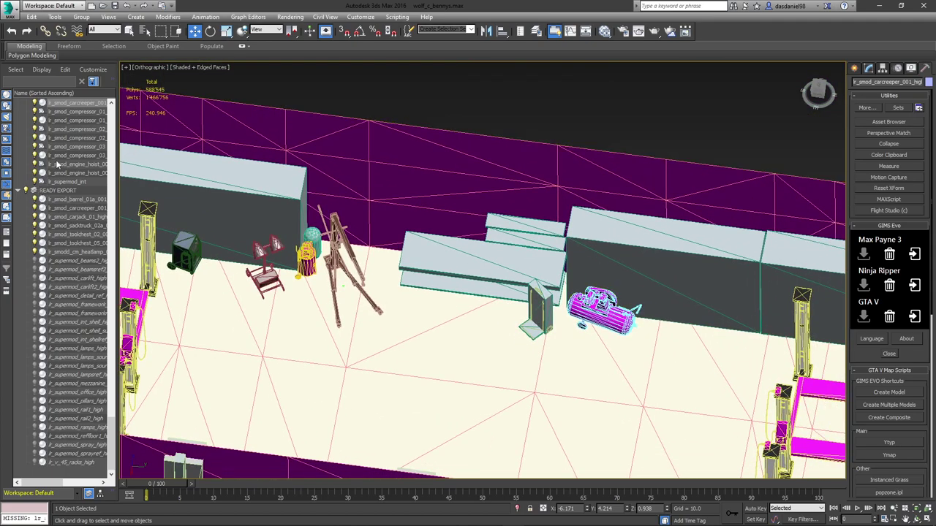
- Move the car creeper, compressor and engine hoist models with their helpers into the READY EXPORT layer
scroll(66, 146, up, 2)
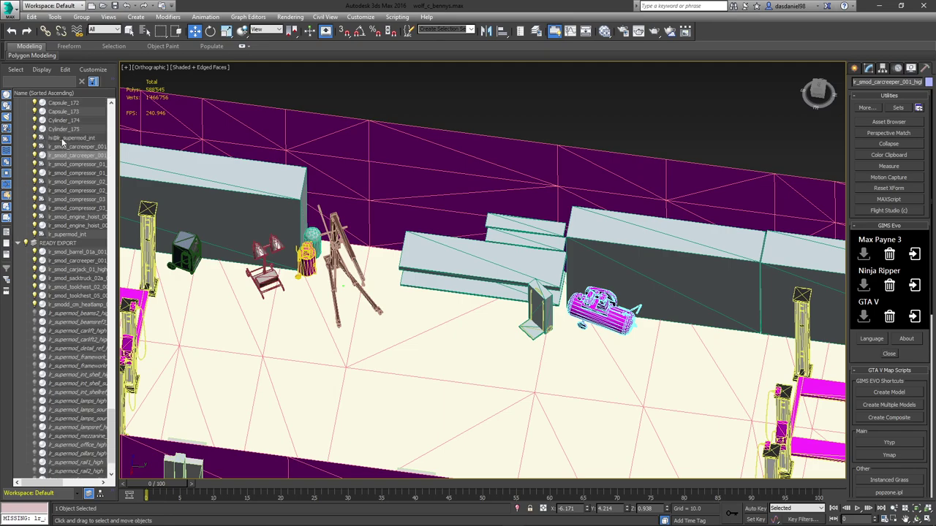
click(61, 147)
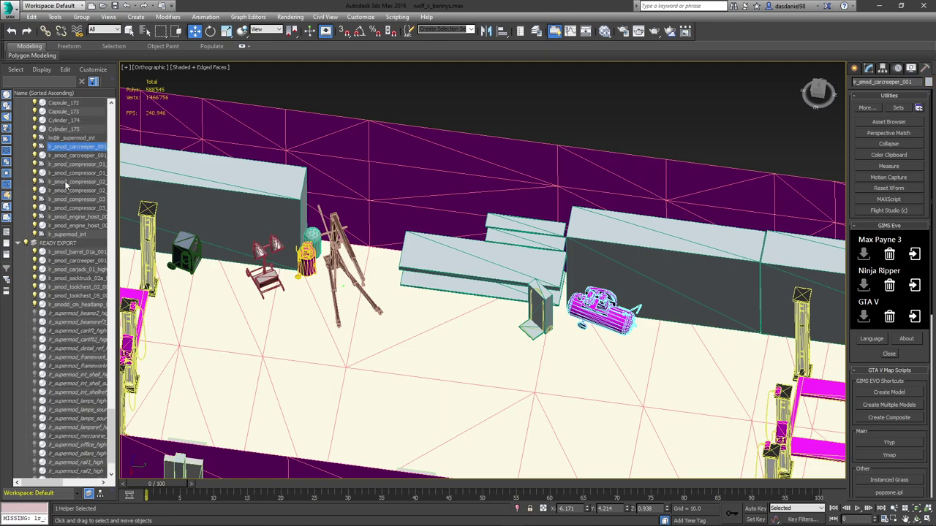
shift+click(67, 226)
drag(66, 228, 67, 244)
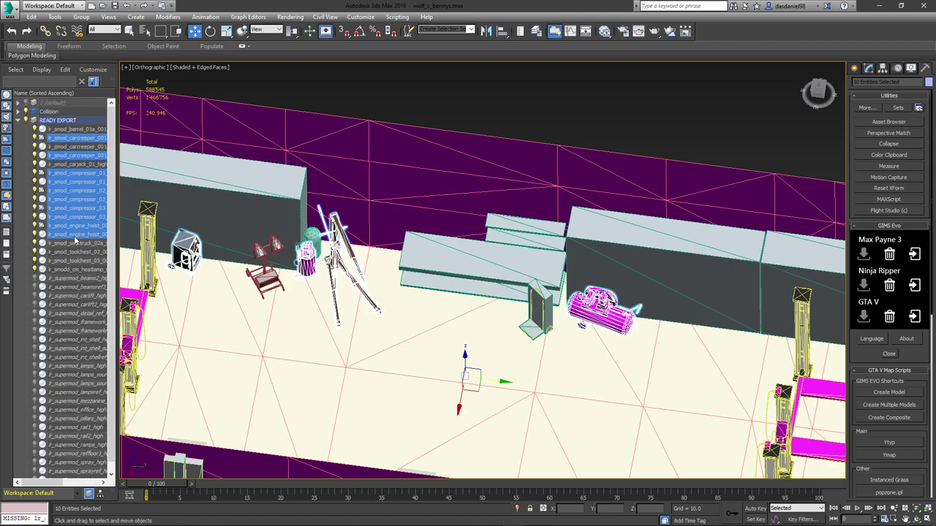
click(623, 114)
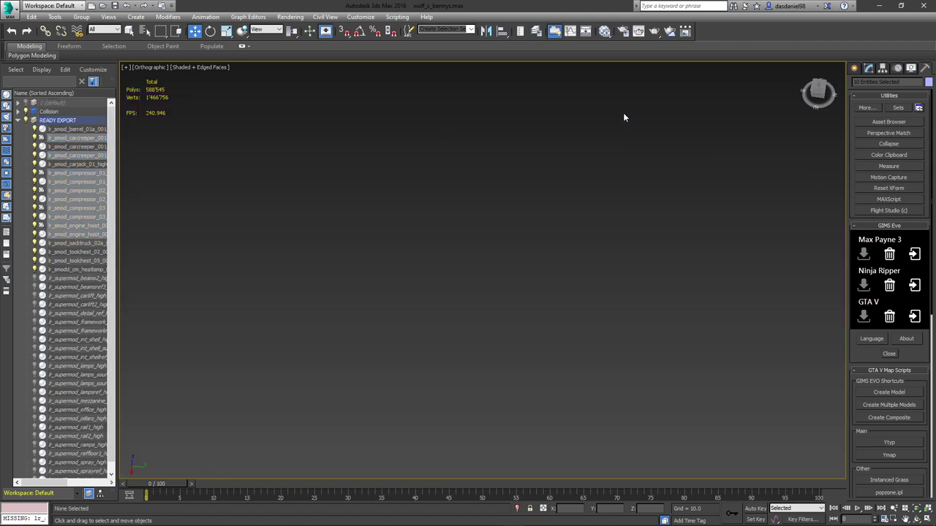
- Create a box about 1.85 long, 2.11 wide and 2.04 high over the engine hoist and open it for modification
scroll(601, 184, up, 8)
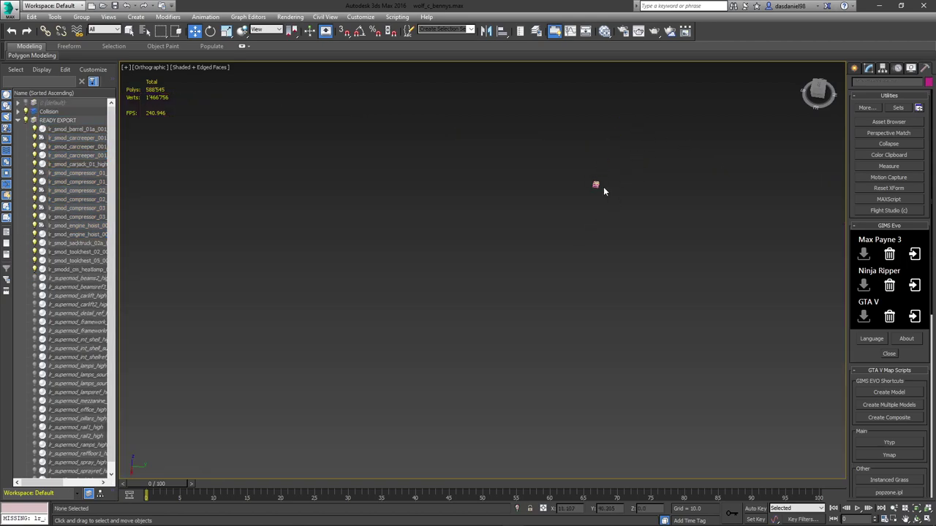
scroll(597, 181, up, 10)
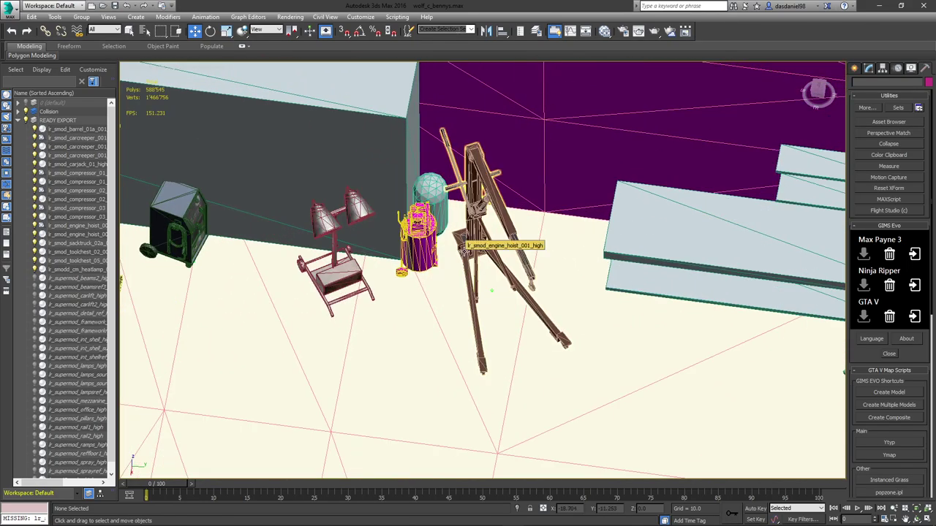
click(856, 68)
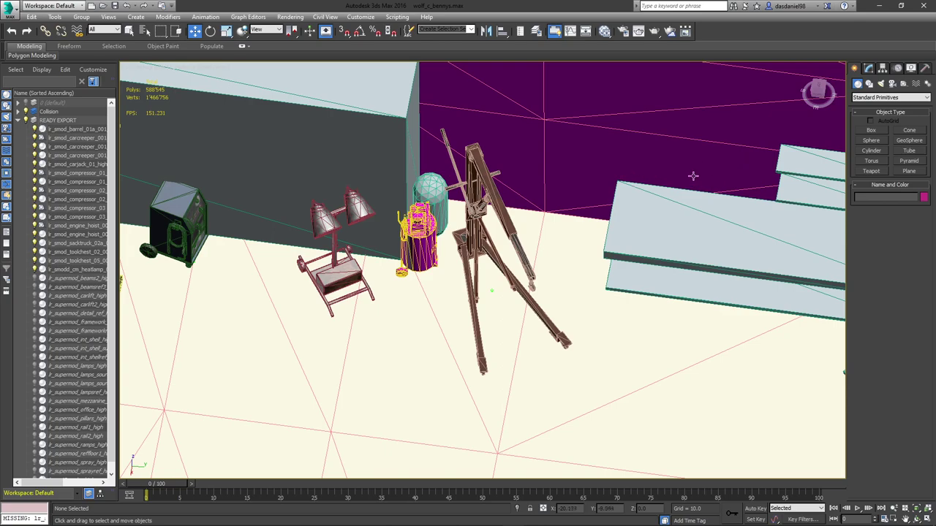
click(870, 132)
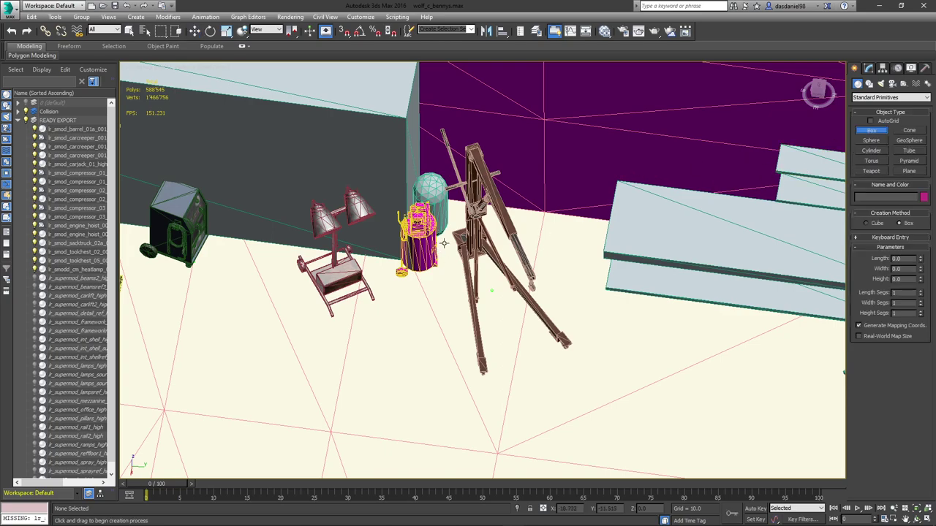
drag(443, 233, 570, 382)
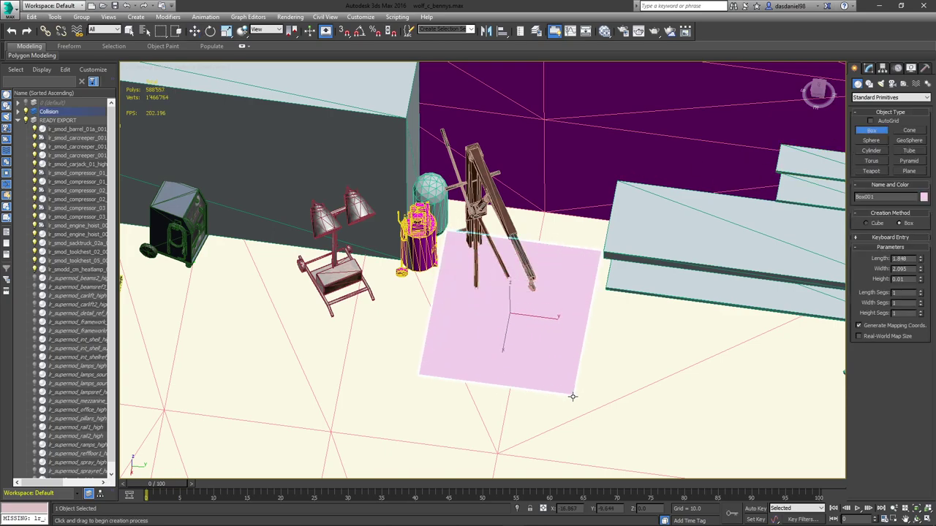
click(516, 229)
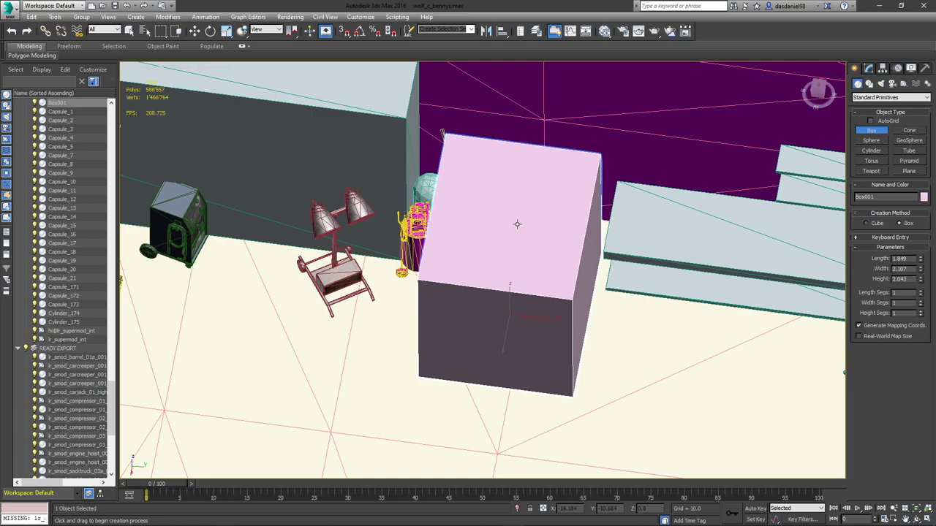
click(868, 70)
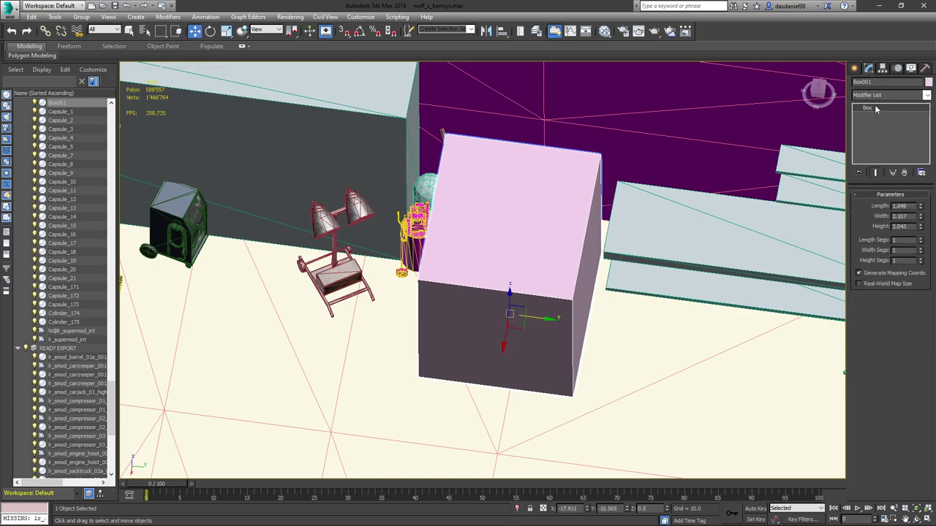
- Convert the box over the engine hoist to an editable poly and snap one front vertical edge toward the hoist's foot
right_click(873, 107)
click(888, 189)
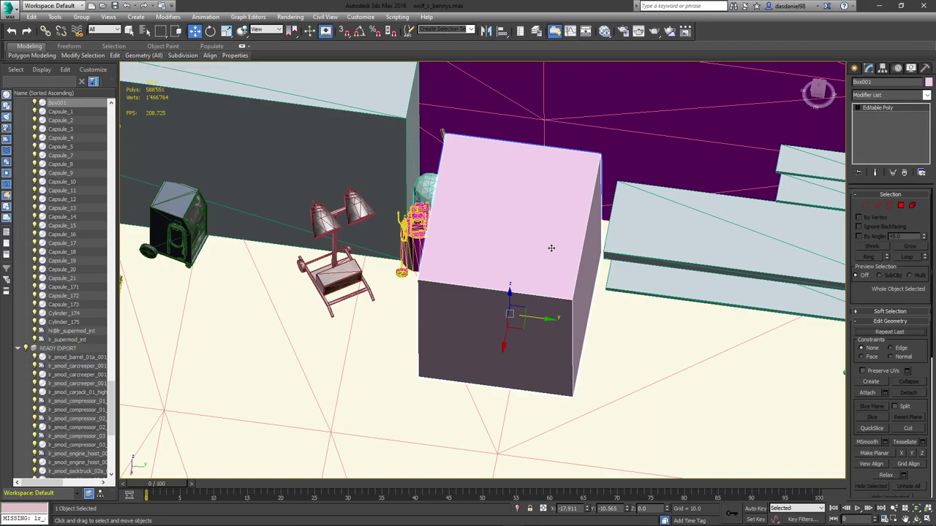
key(q)
key(2)
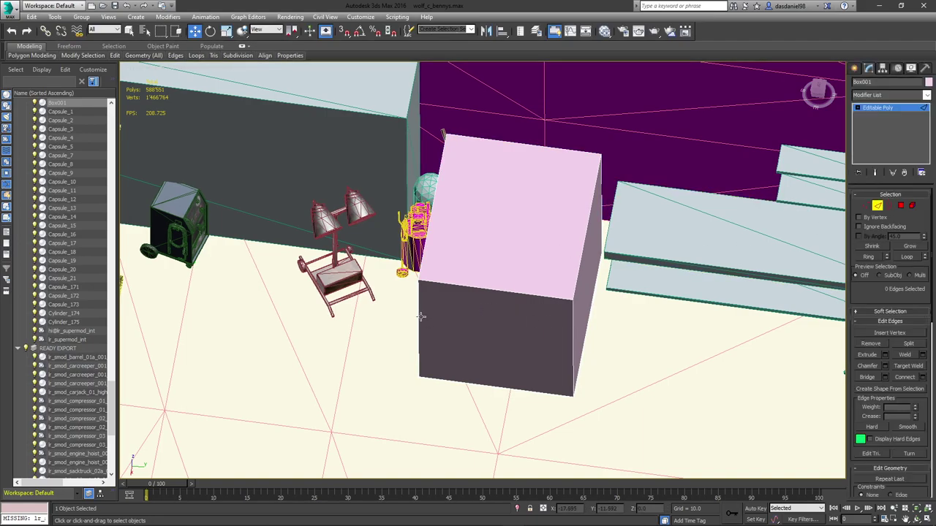
click(419, 315)
key(s)
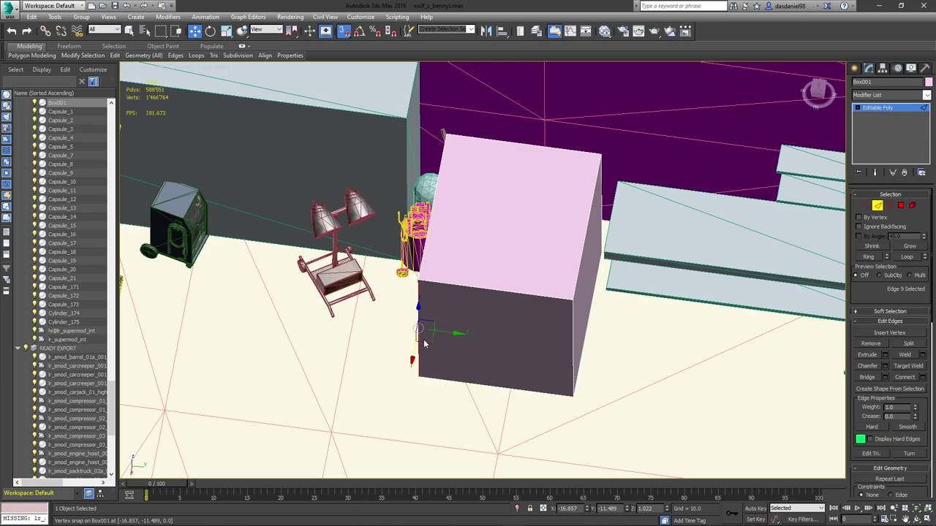
drag(429, 340, 494, 348)
scroll(484, 291, up, 5)
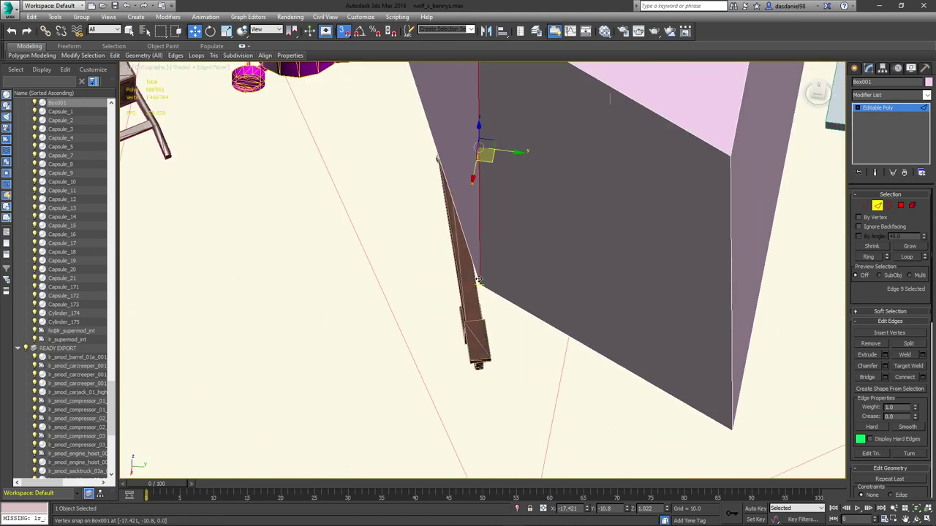
drag(477, 281, 463, 323)
- Turn off snapping and pull the box's other front vertical edge in toward the hoist's second leg
click(342, 33)
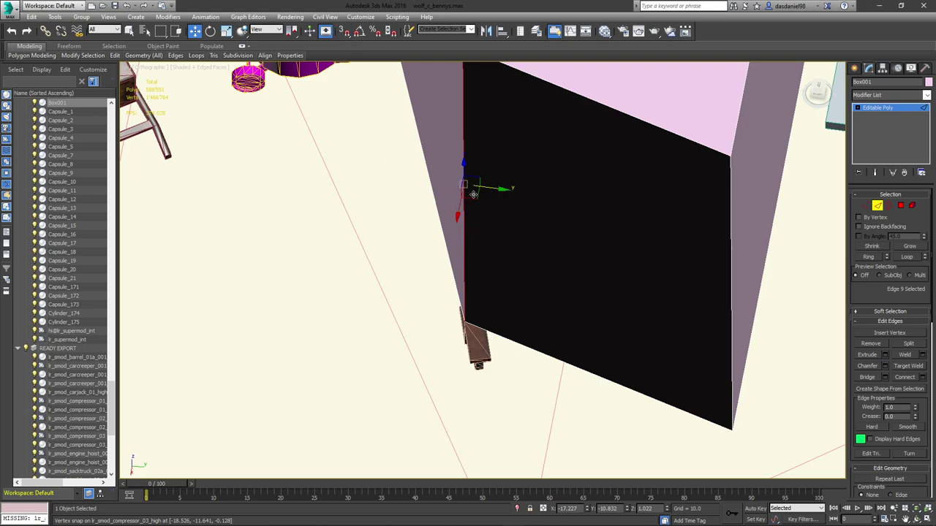
mouse_move(474, 194)
mouse_down()
mouse_move(461, 226)
mouse_move(463, 199)
mouse_up()
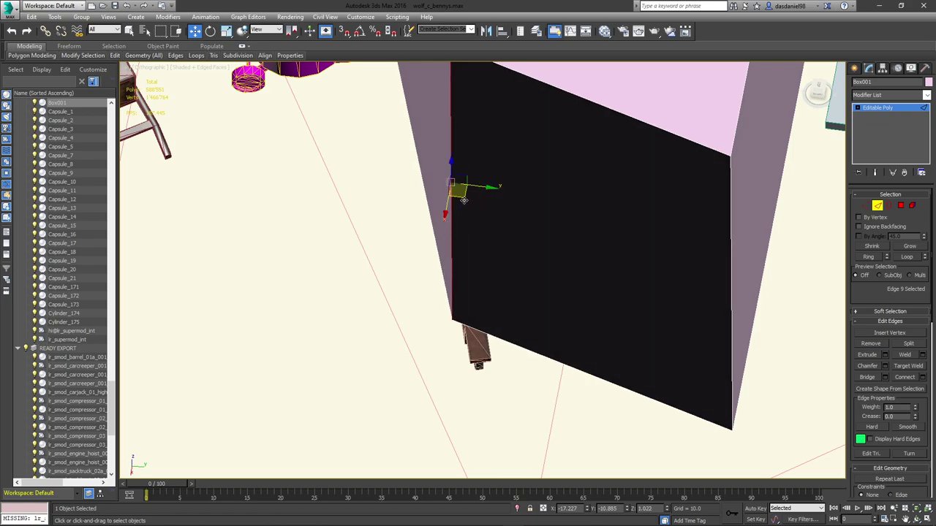
key(ctrl+z)
scroll(658, 256, down, 3)
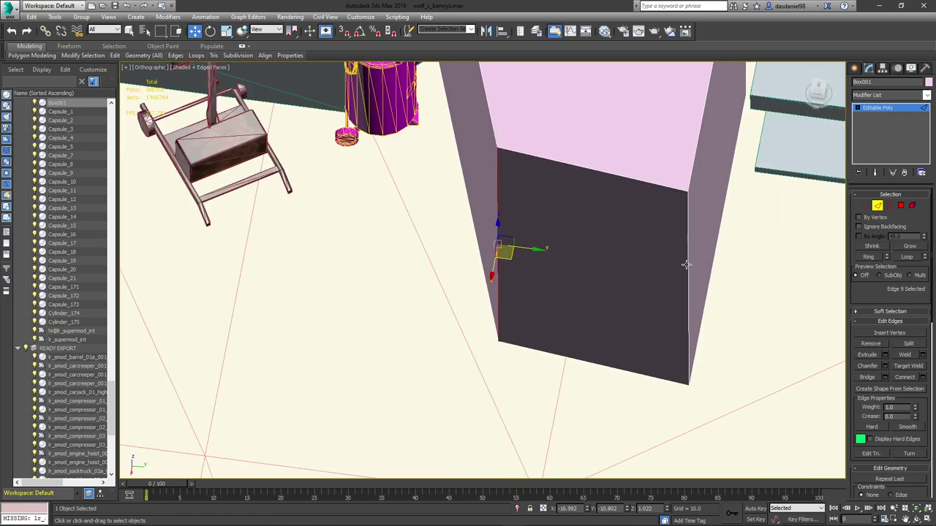
click(715, 248)
drag(729, 217, 710, 201)
alt+middle_drag(710, 278, 564, 282)
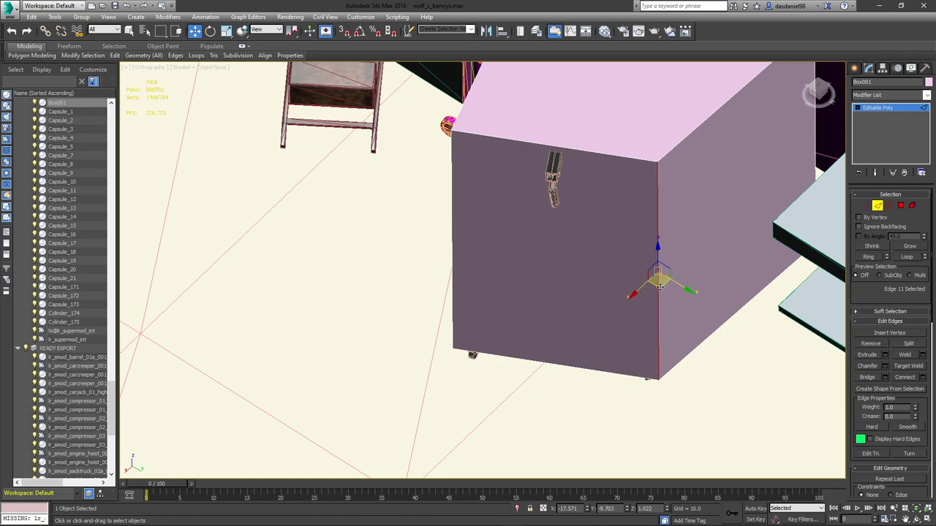
mouse_move(660, 286)
mouse_down()
mouse_move(649, 302)
mouse_move(601, 322)
mouse_move(649, 300)
mouse_up()
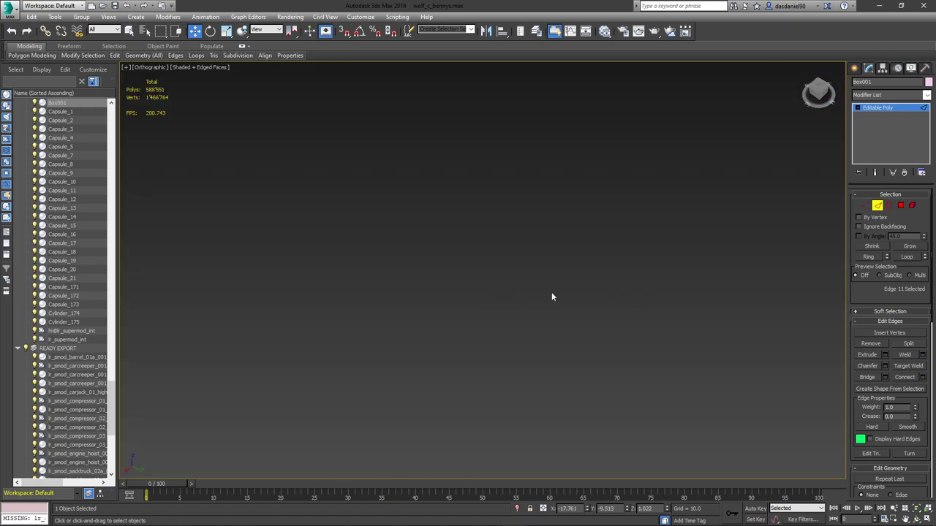
- Leave edge editing and delete the box over the engine hoist
scroll(460, 307, up, 10)
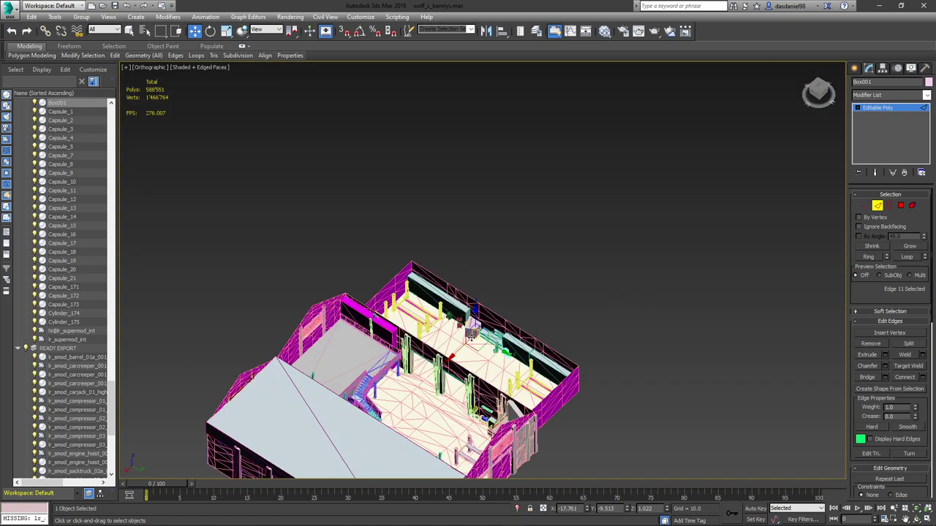
scroll(472, 333, up, 10)
click(486, 287)
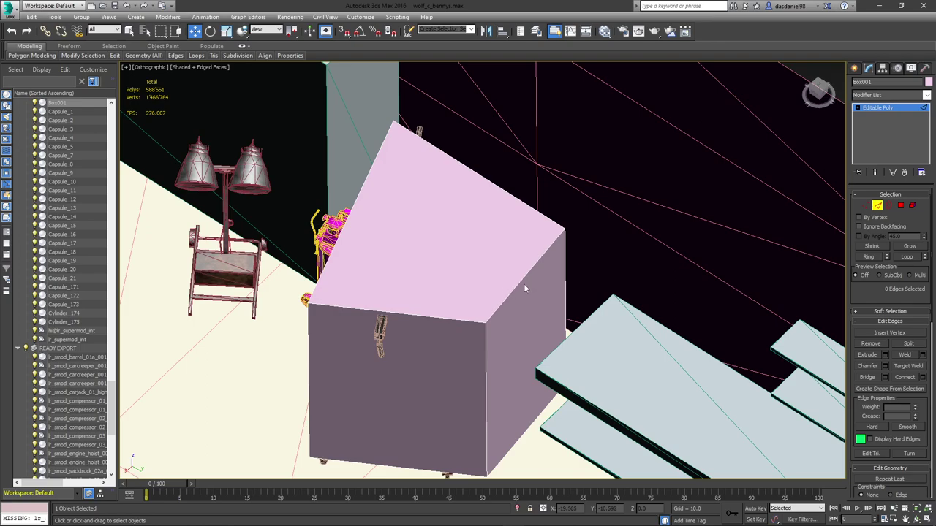
click(877, 207)
scroll(481, 281, down, 5)
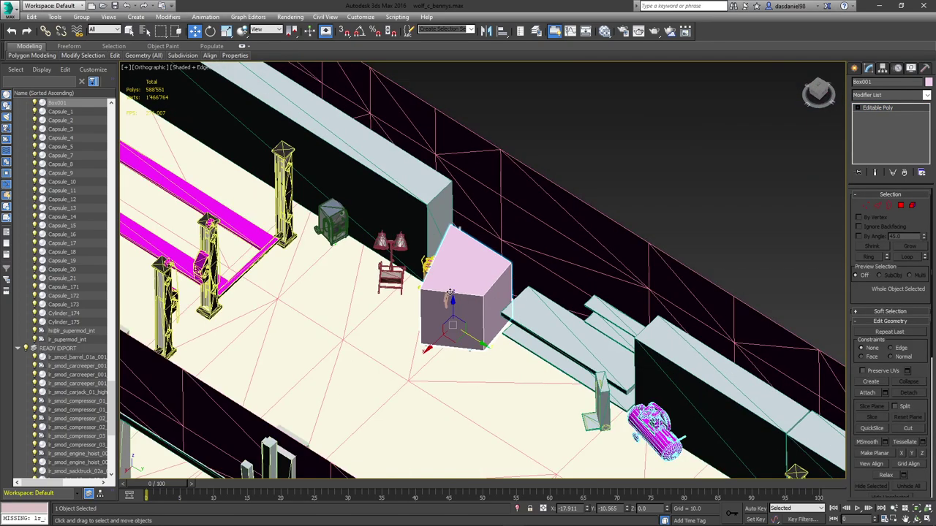
key(Delete)
- Move the engine hoist, heat lamp and lr_smod_compressor_01 models into the Collision layer
click(457, 288)
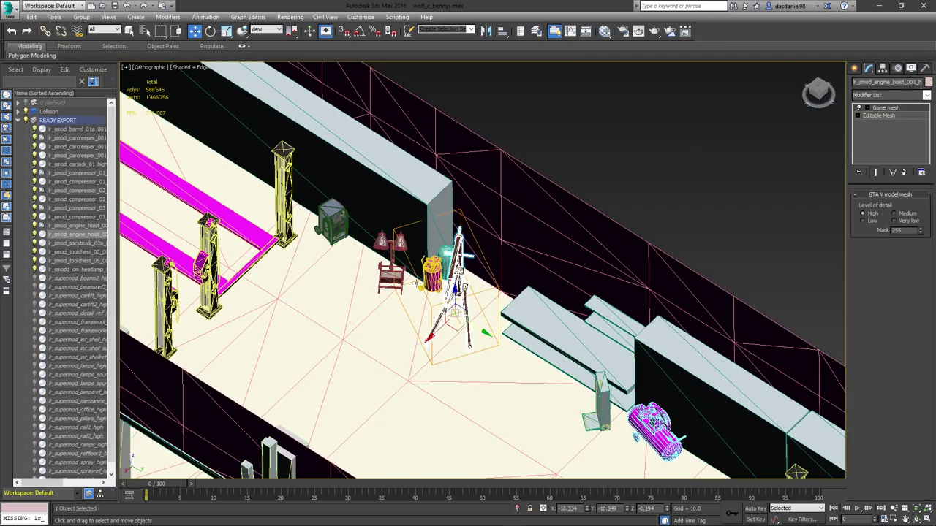
ctrl+click(401, 280)
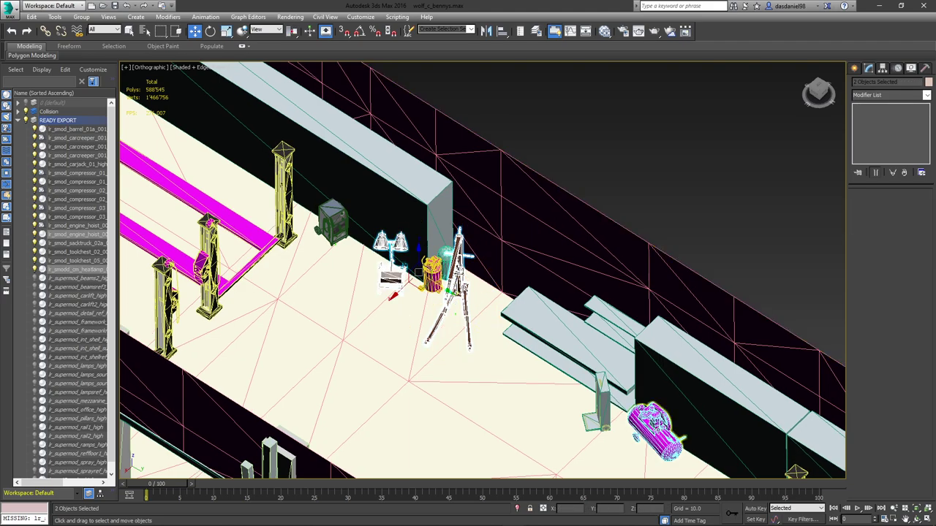
ctrl+click(654, 427)
drag(64, 182, 62, 124)
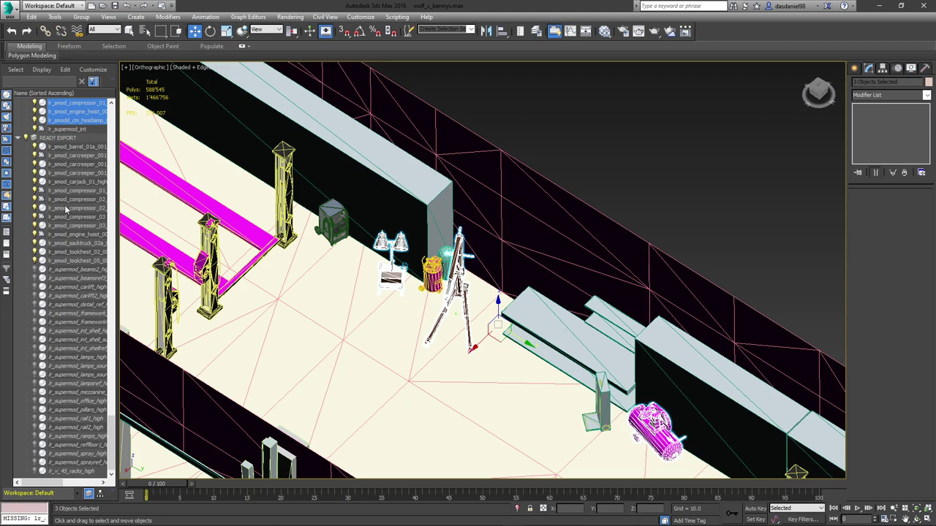
- Delete the lr_smod_carcreeper_001 helper and its lr_smod_carcreeper_001_high mesh from the READY EXPORT layer
click(63, 156)
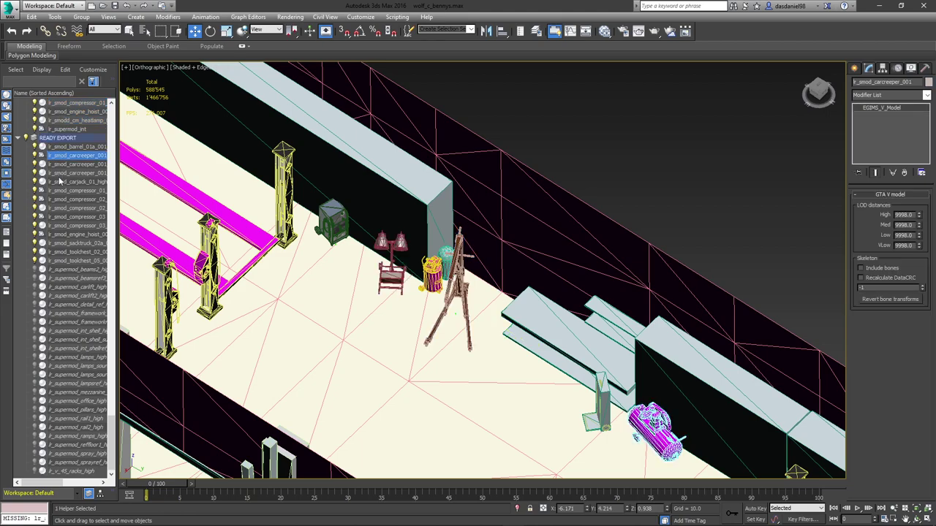
click(57, 165)
ctrl+click(56, 158)
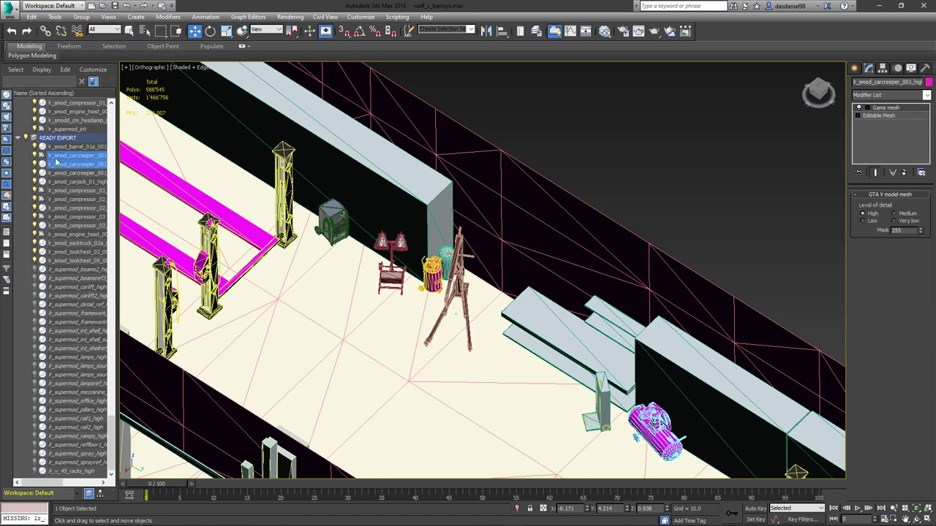
click(78, 164)
key(z)
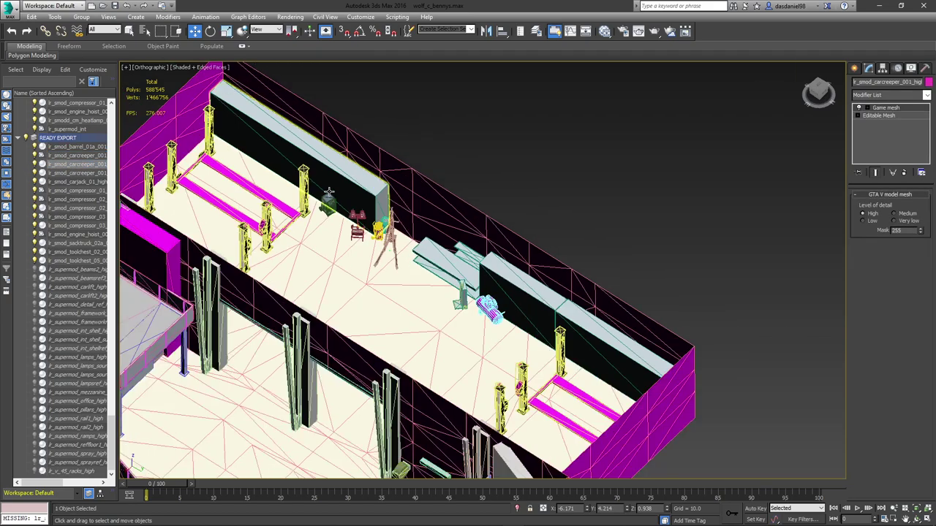
ctrl+click(61, 155)
key(Delete)
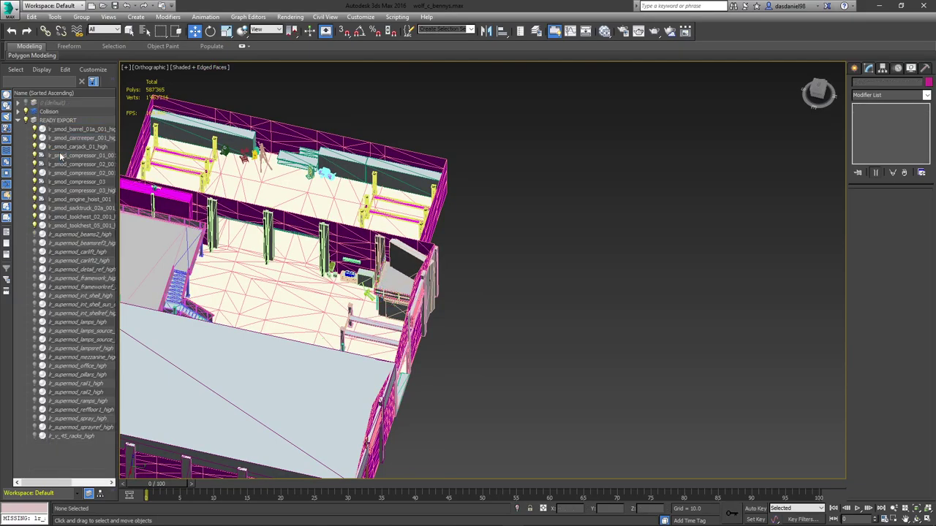
- Delete the helpers lr_smod_compressor_01_001, lr_smod_compressor_02_001, lr_smod_compressor_03 and lr_smod_engine_hoist_001
click(69, 156)
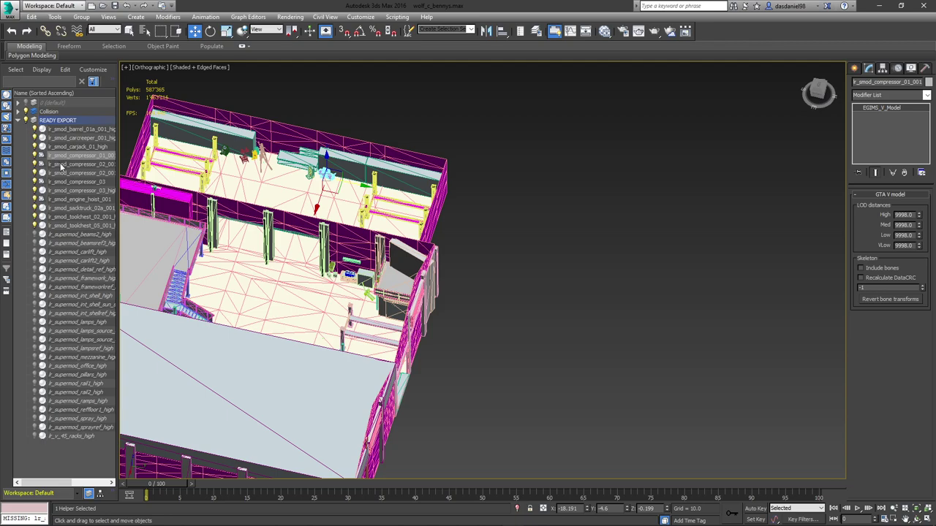
ctrl+click(83, 165)
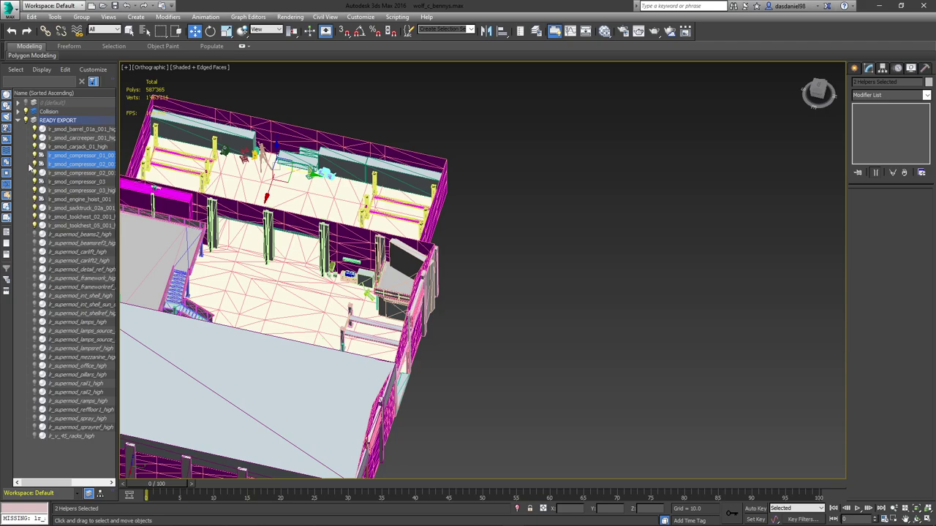
click(28, 168)
click(63, 156)
ctrl+click(65, 165)
key(Delete)
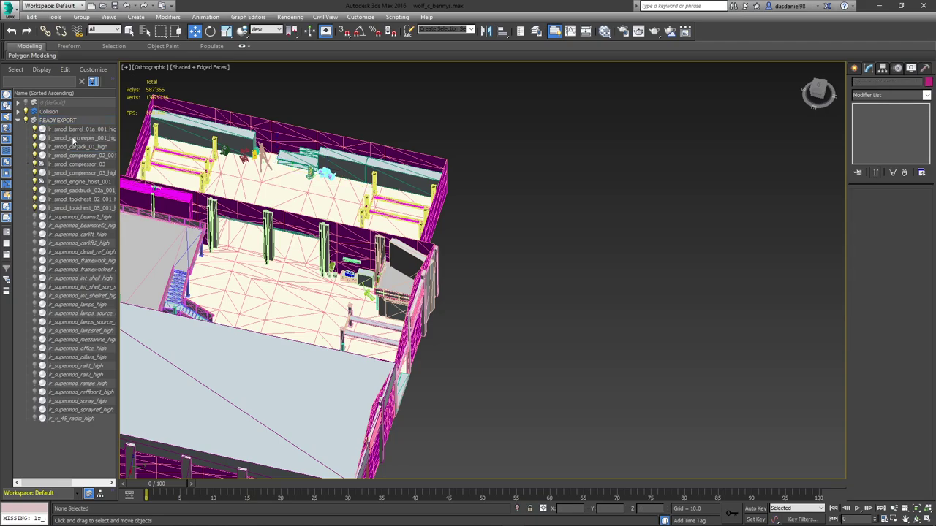
click(72, 165)
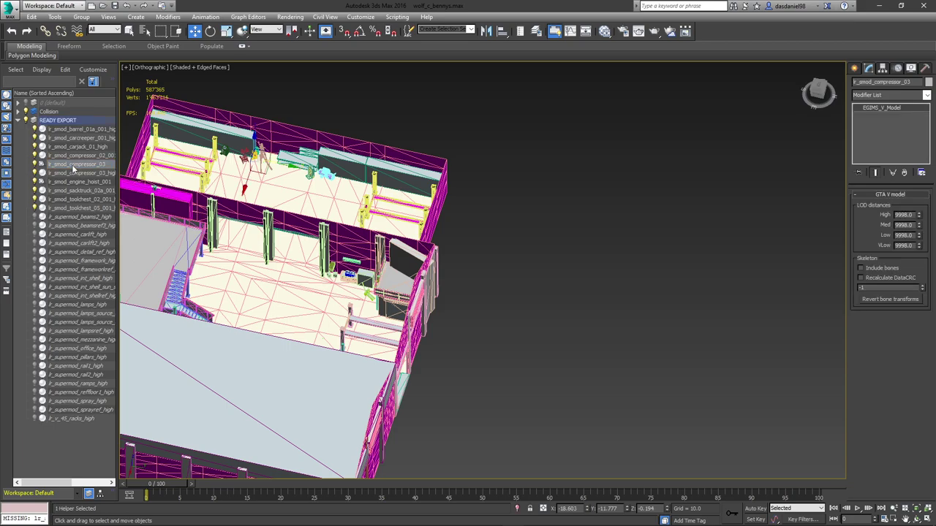
key(z)
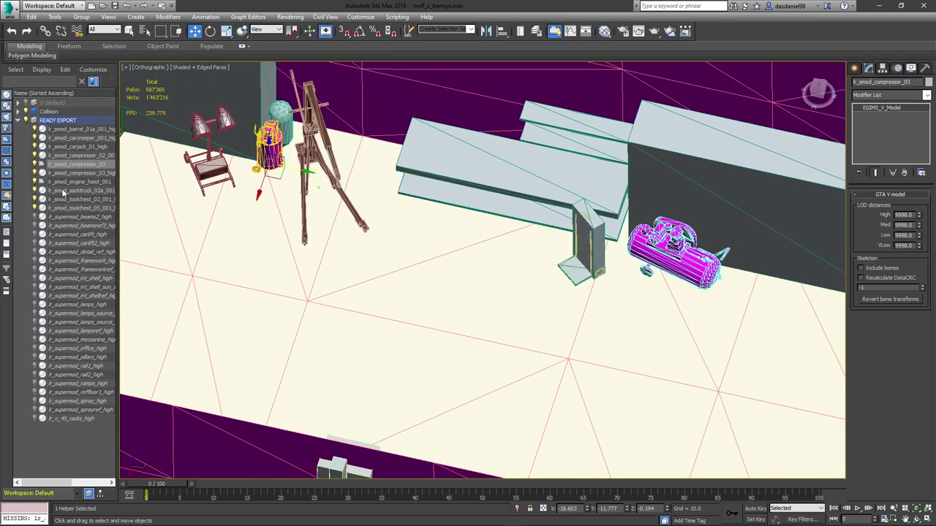
ctrl+click(68, 184)
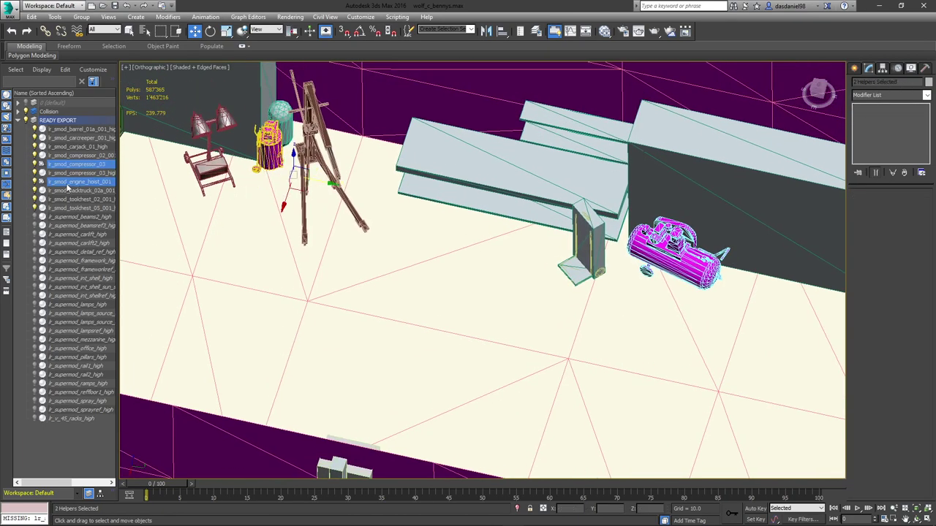
key(Delete)
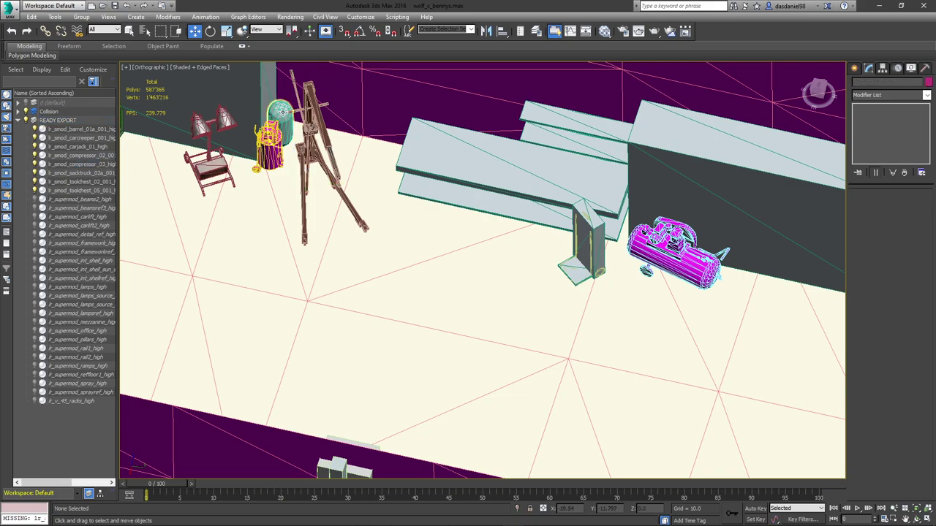
- Move the Capsule_171 collision onto the small upright compressor beside the hoist and delete that compressor's model
click(282, 111)
middle_drag(322, 178, 322, 179)
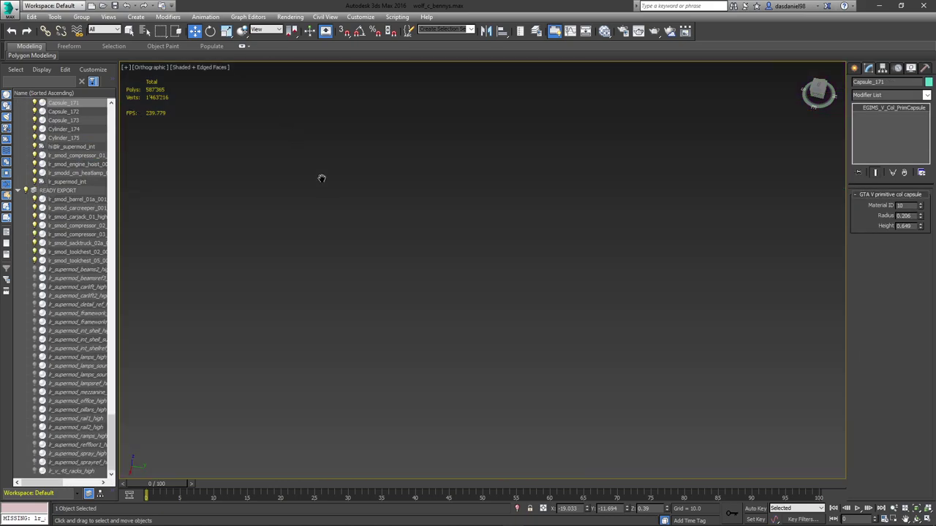
scroll(321, 196, down, 10)
scroll(326, 161, up, 8)
scroll(409, 221, up, 12)
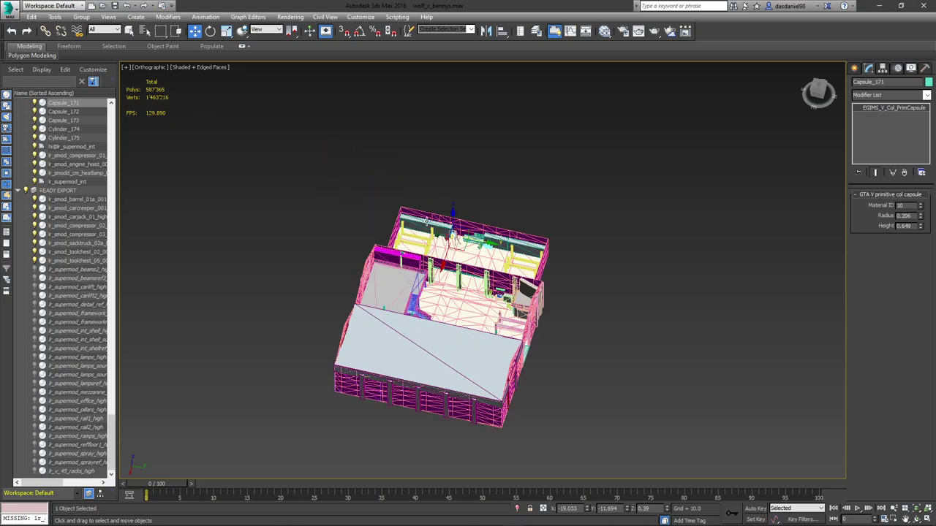
middle_drag(542, 108, 494, 181)
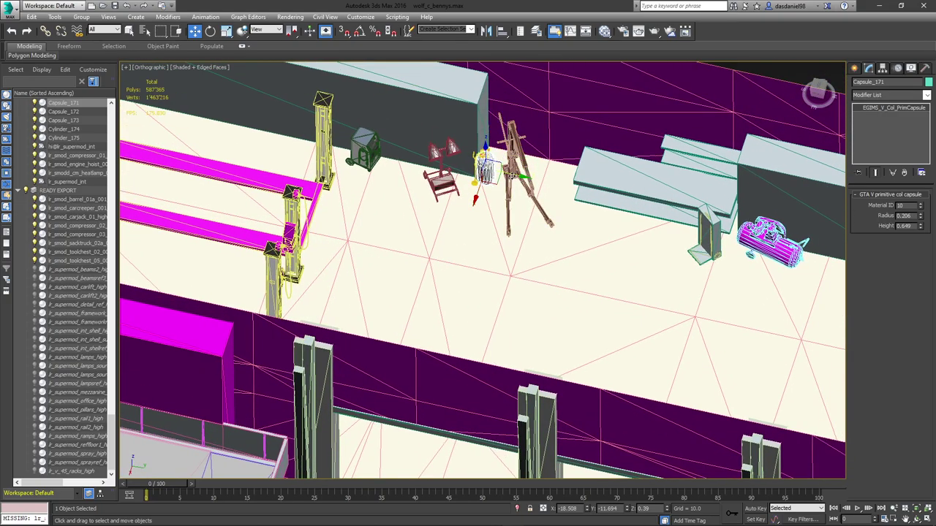
drag(513, 176, 510, 176)
click(486, 155)
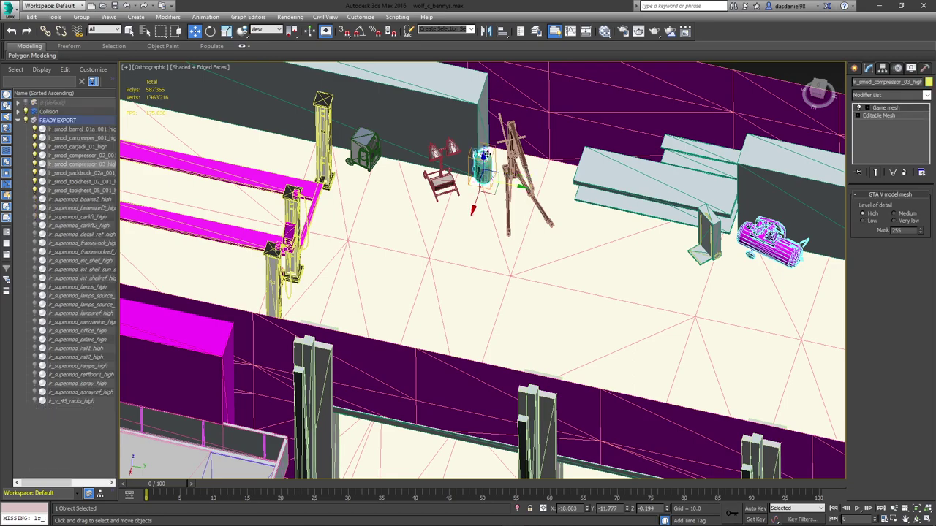
key(Delete)
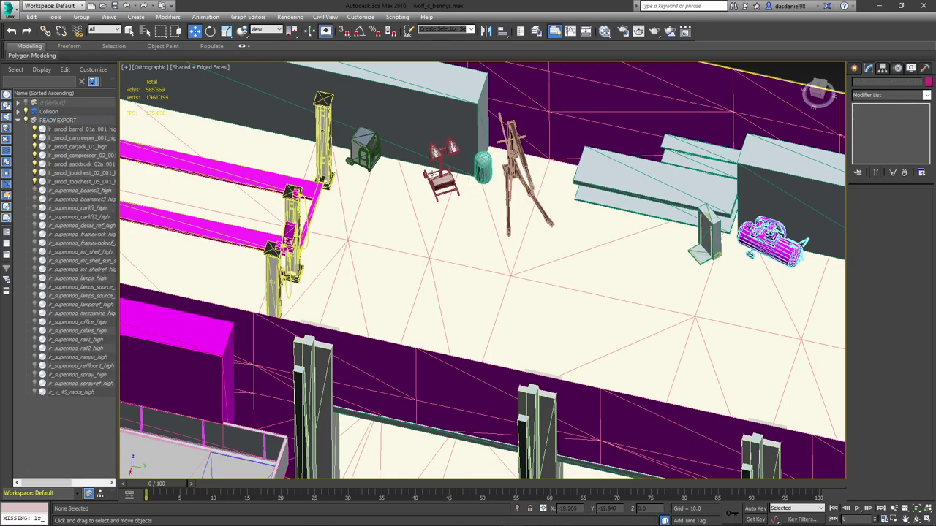
- Move the lr_smod_compressor_02_001 model beside the car lift into the Collision layer
middle_drag(371, 146, 329, 175)
click(329, 175)
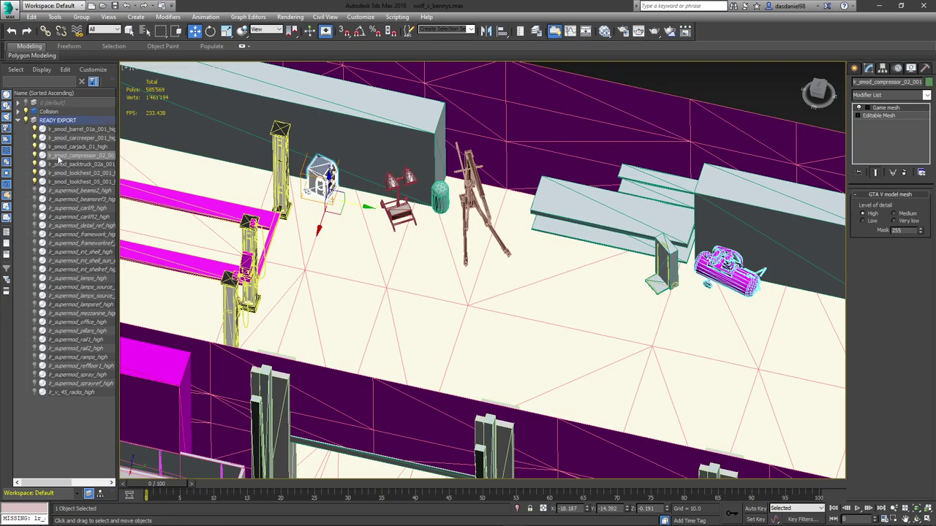
drag(59, 158, 53, 114)
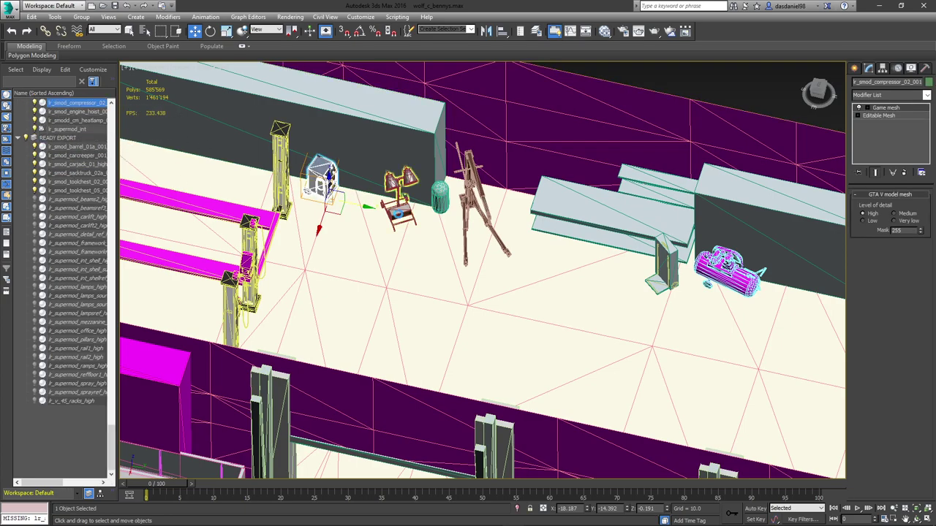
- Parent the heat lamp, engine hoist and two remaining compressor models under the lr_supermod_int helper in the scene hierarchy
click(397, 203)
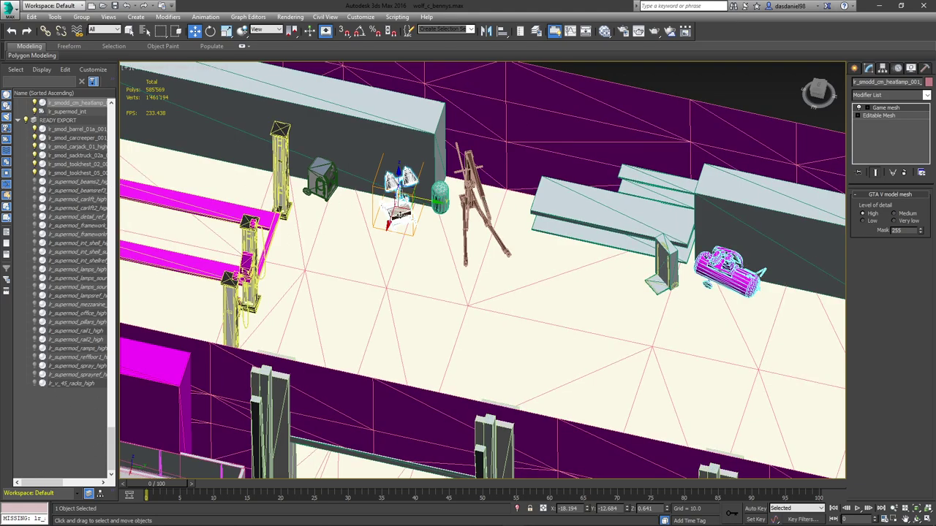
ctrl+click(322, 177)
ctrl+click(728, 272)
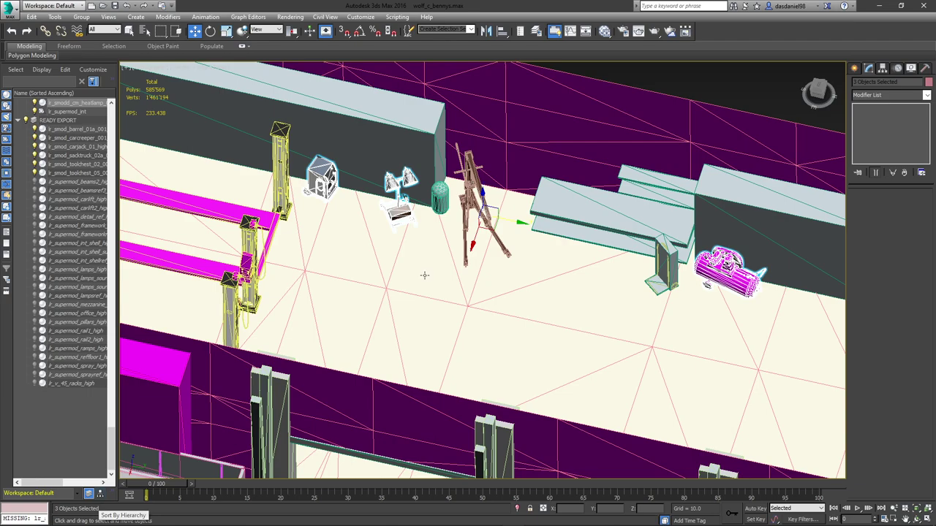
ctrl+click(471, 191)
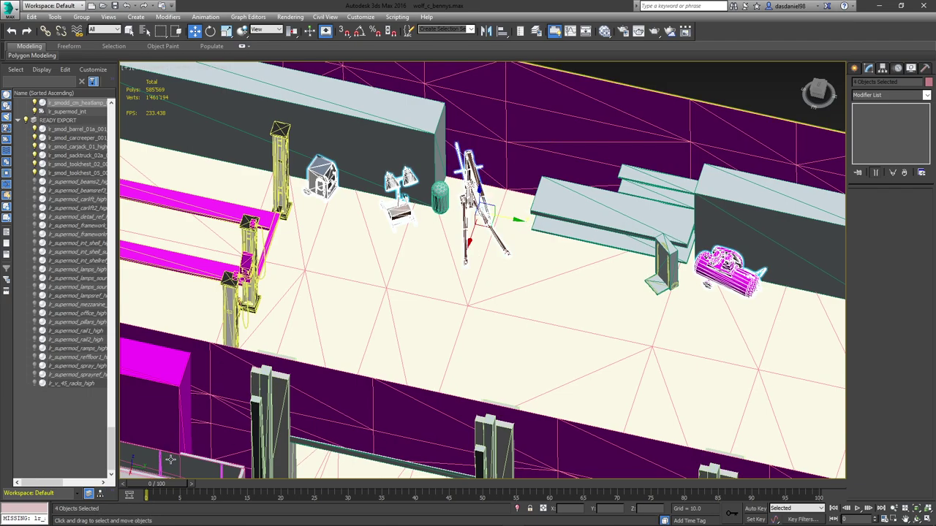
click(100, 493)
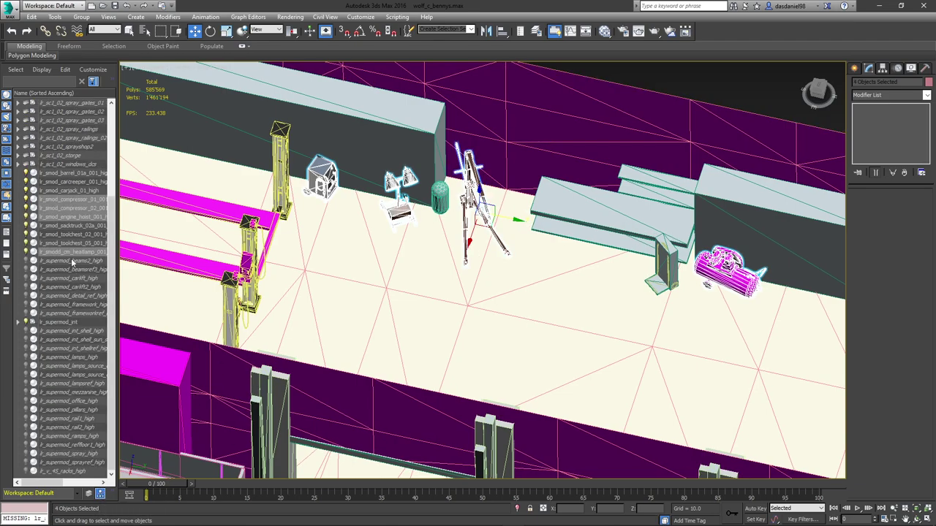
drag(65, 256, 52, 323)
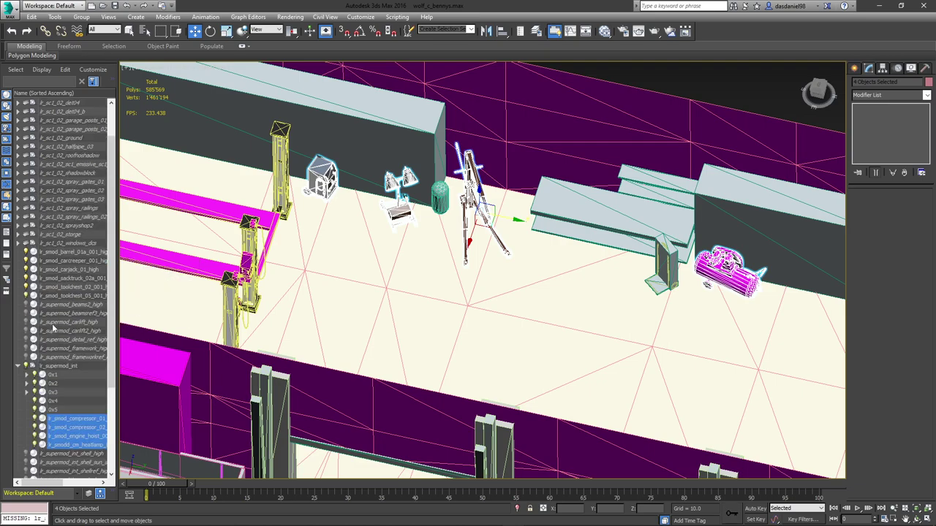
scroll(52, 368, down, 1)
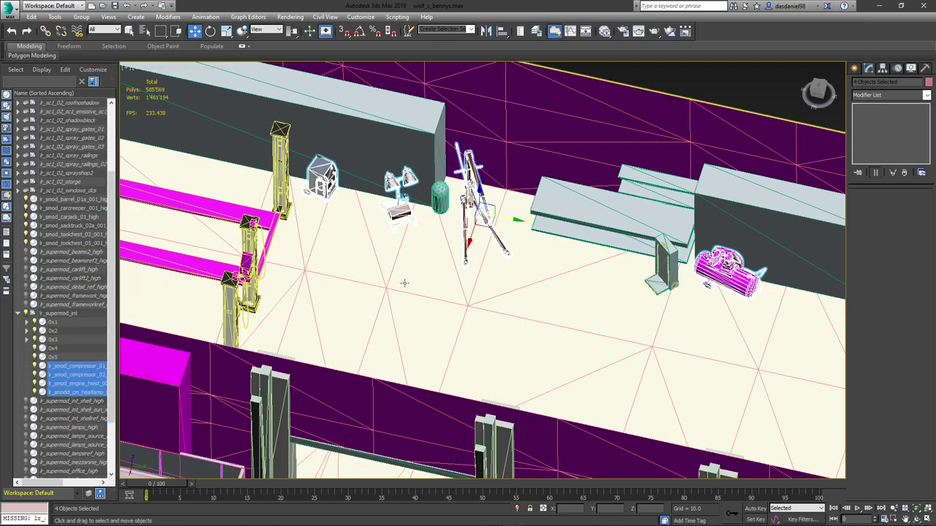
- Convert the four selected prop models to Editable Mesh and turn them into GTA V collision meshes
right_click(471, 182)
mouse_move(539, 282)
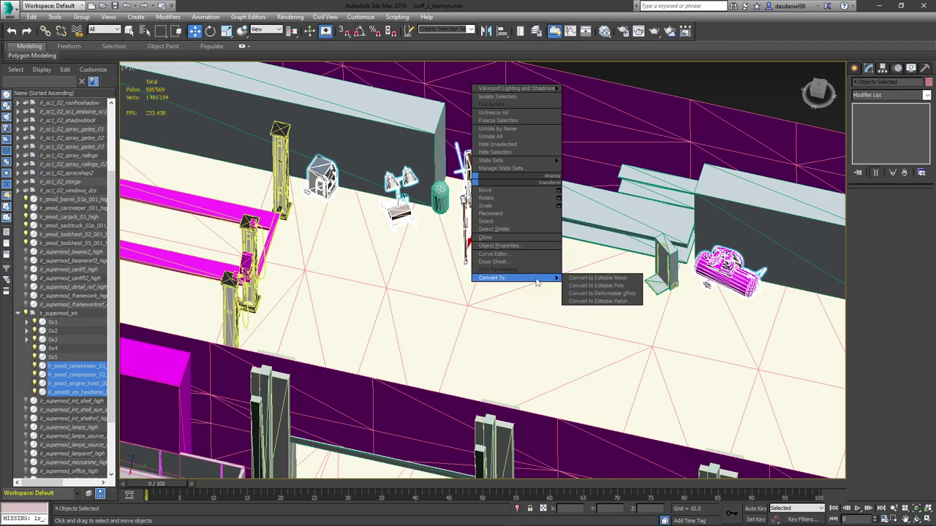
click(585, 277)
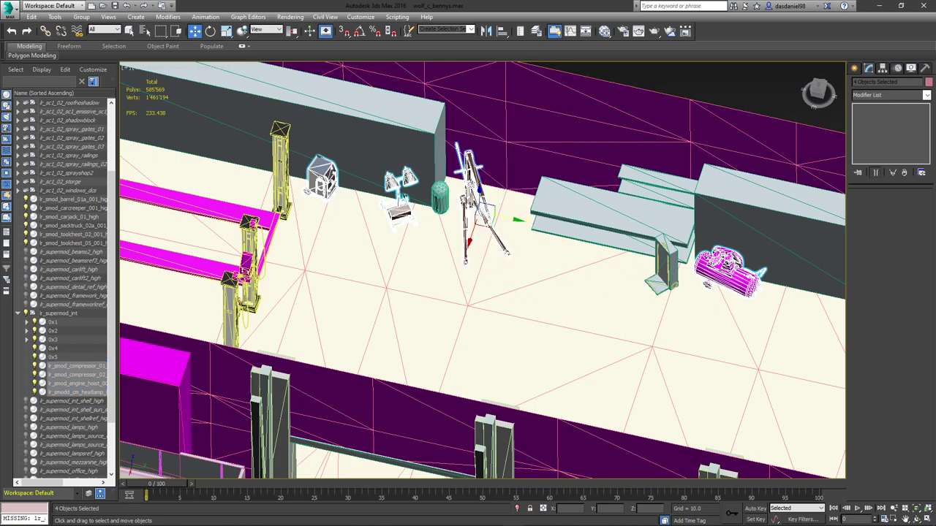
- Give lr_smod_compressor_01_001 a 0.002 vertex offset and enable Map animal, Map cover, Map dynamic, Map vehicle and Map weapon
click(722, 272)
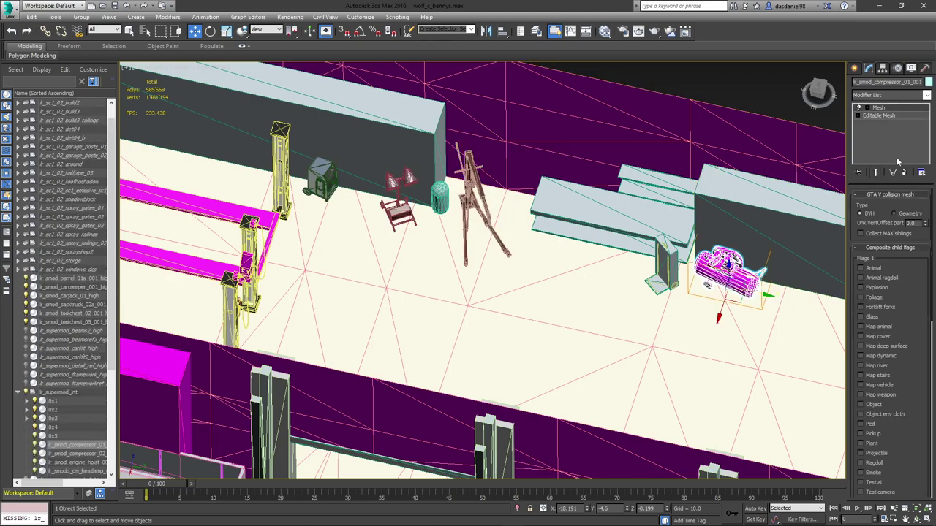
click(917, 222)
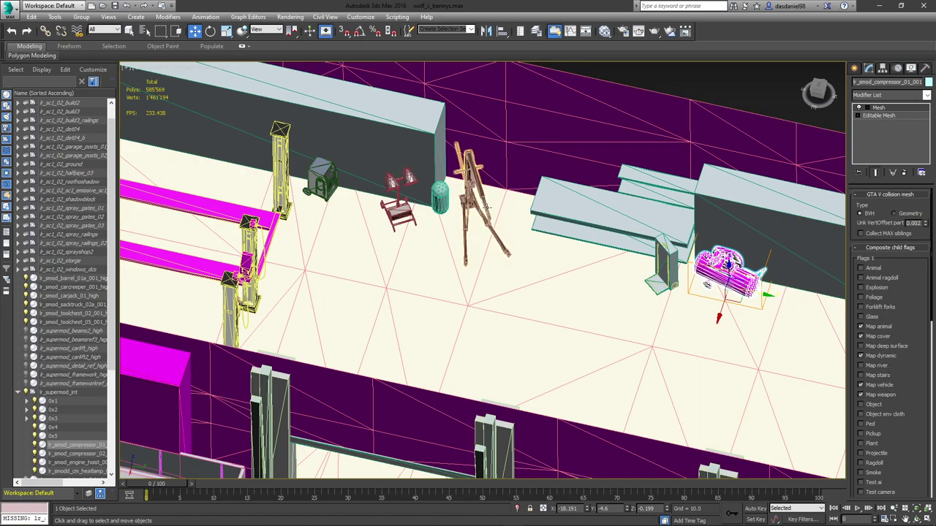
- Enable the Map animal, Map cover and Map vehicle flags on the engine hoist's collision, using compressor_01 as reference
click(487, 219)
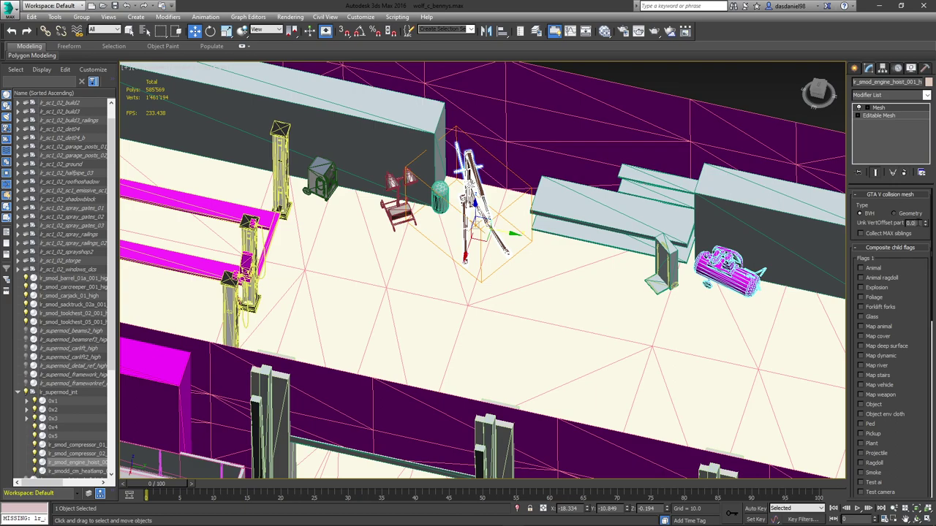
click(878, 327)
click(880, 336)
click(888, 387)
click(734, 293)
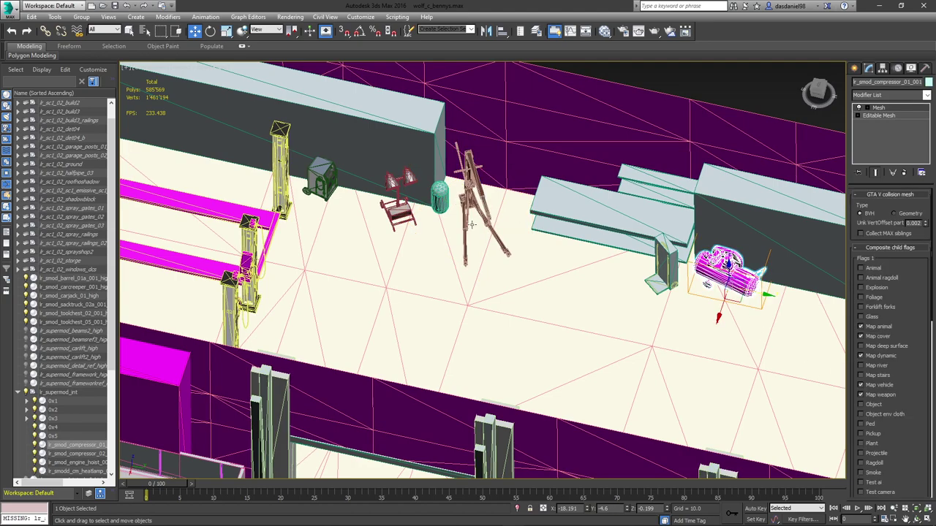
- Set a 0.002 vertex offset and the matching Map flags, including dynamic and vehicle, on the heat lamp and compressor_02 collisions
click(401, 191)
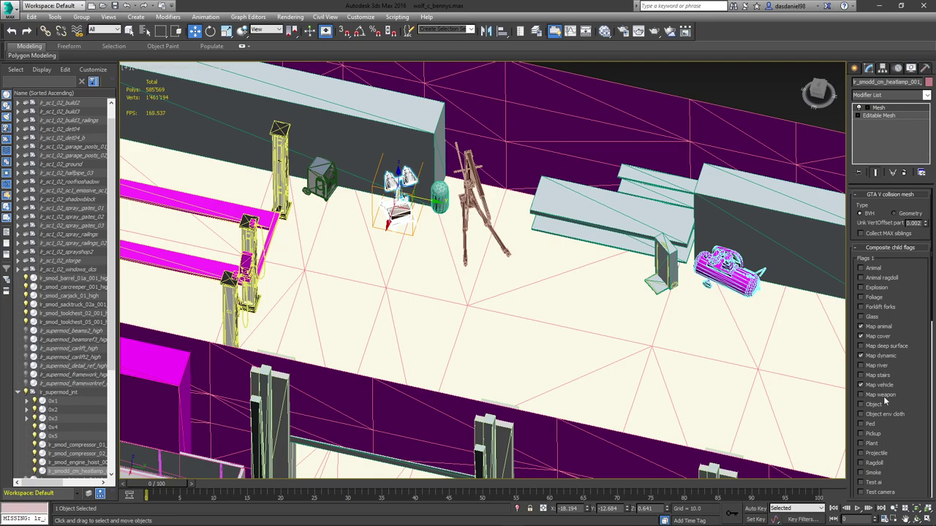
click(321, 176)
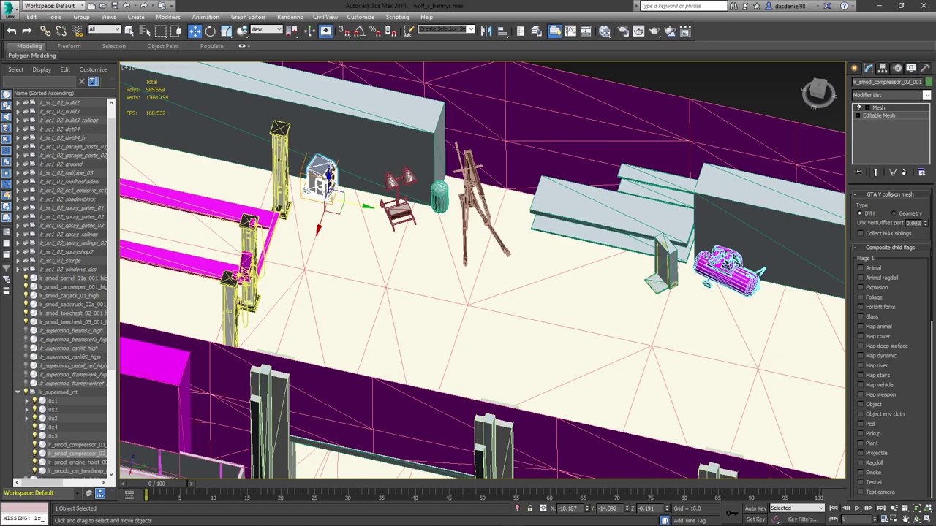
click(891, 355)
click(880, 385)
- Check the collision settings of the heat lamp, capsule, engine hoist and compressor_01 by selecting each object
click(389, 207)
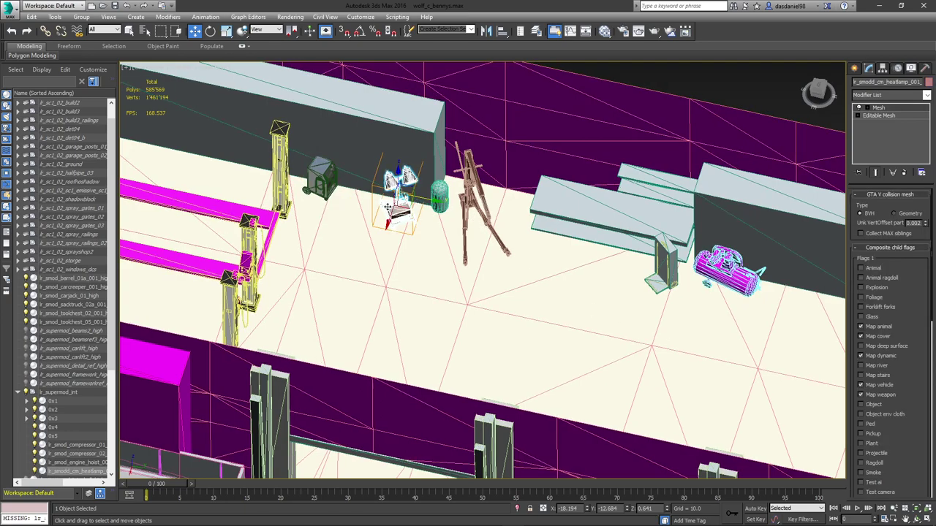
click(439, 198)
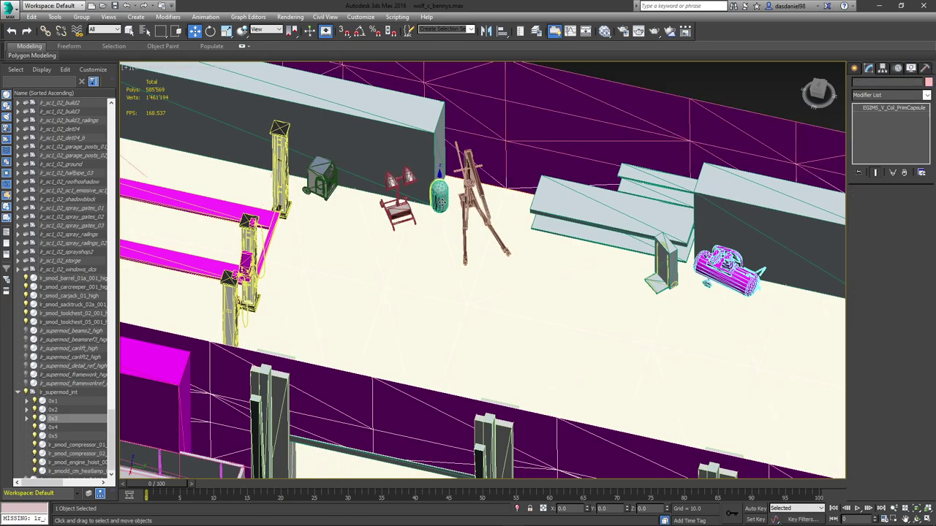
click(482, 201)
click(664, 259)
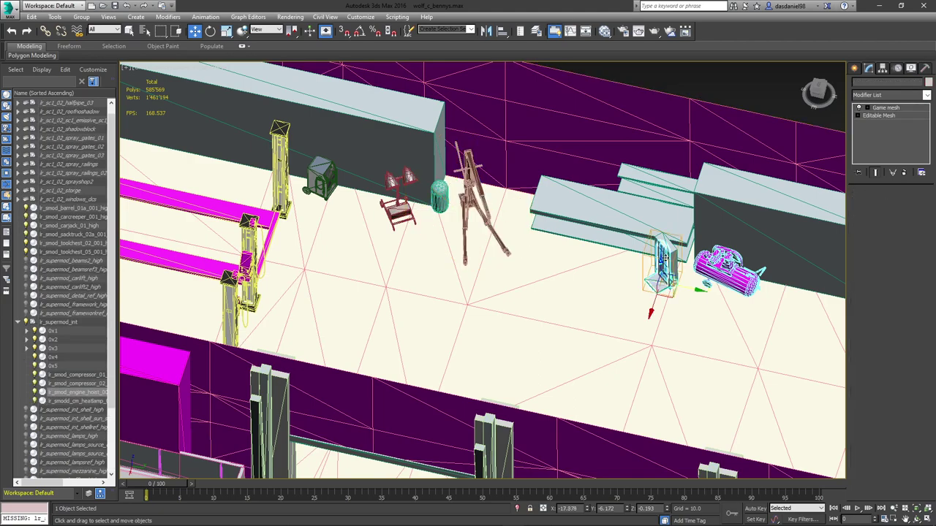
click(727, 267)
scroll(580, 203, down, 5)
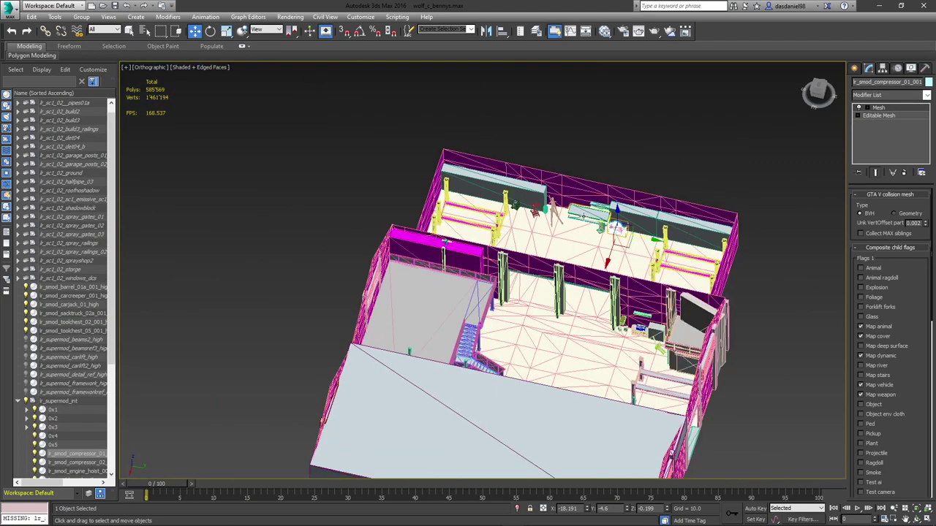
- Collapse the lr_supermod_int hierarchy and look over the collision placement across the garage interior
click(19, 402)
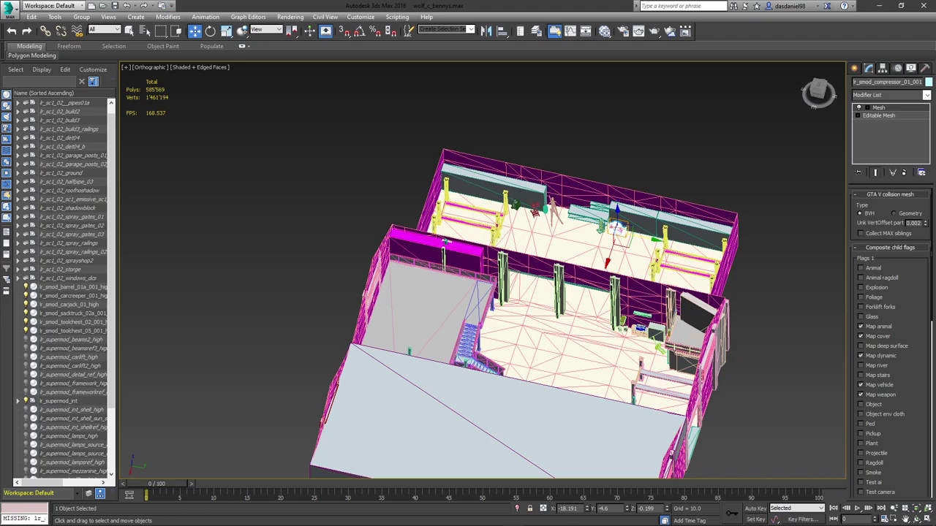
alt+middle_drag(438, 363, 566, 234)
scroll(564, 239, up, 5)
scroll(472, 262, down, 5)
alt+middle_drag(476, 288, 431, 288)
scroll(416, 213, up, 3)
scroll(417, 214, down, 3)
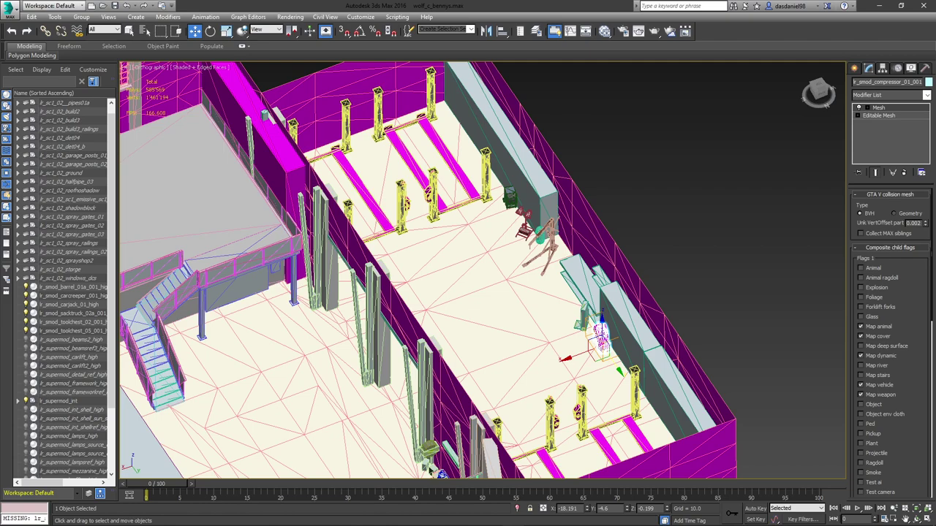
- Sort the scene list by layer, then collapse and hide the READY EXPORT layer
key(ctrl+alt+f)
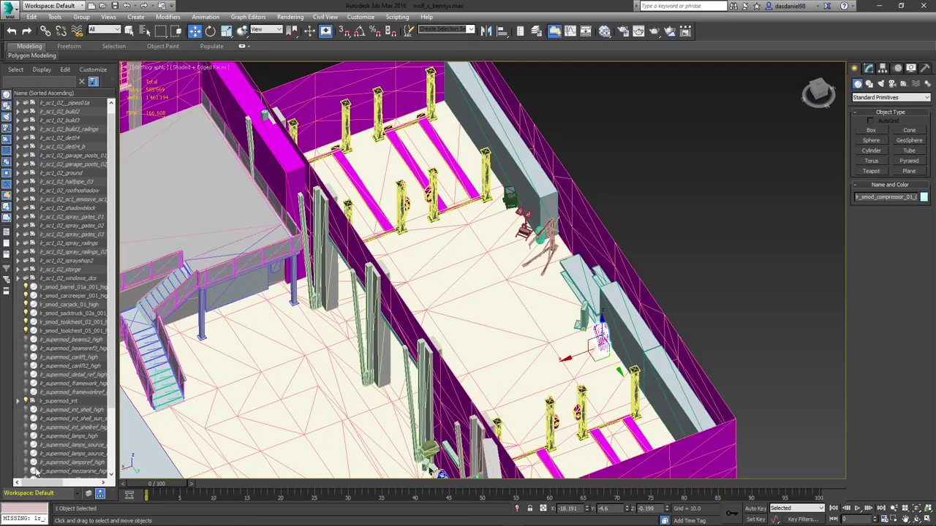
mouse_move(38, 483)
mouse_down()
mouse_move(63, 488)
mouse_move(44, 483)
mouse_up()
click(89, 494)
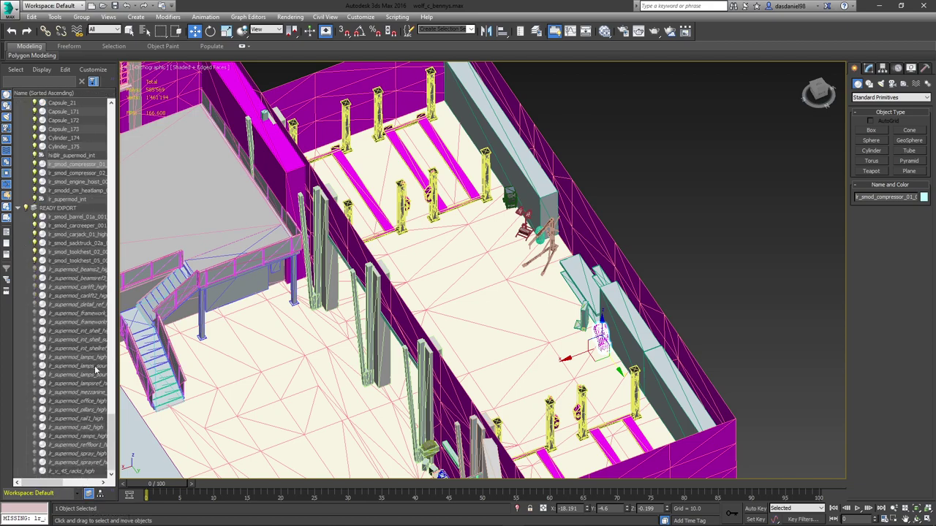
click(19, 208)
mouse_move(44, 483)
mouse_down()
mouse_move(88, 483)
mouse_move(44, 484)
mouse_move(56, 483)
mouse_up()
scroll(73, 415, up, 5)
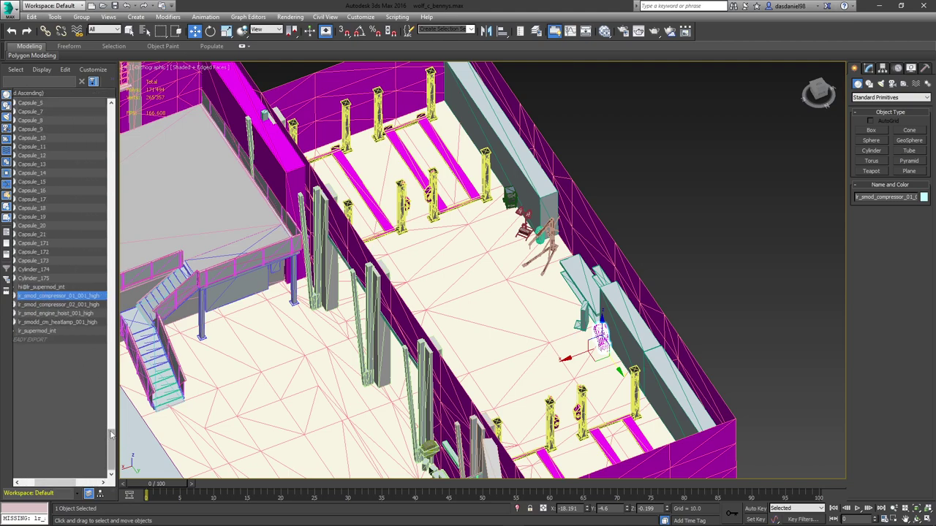
- Collapse the Collision layer in the scene list and save the scene
scroll(88, 292, up, 15)
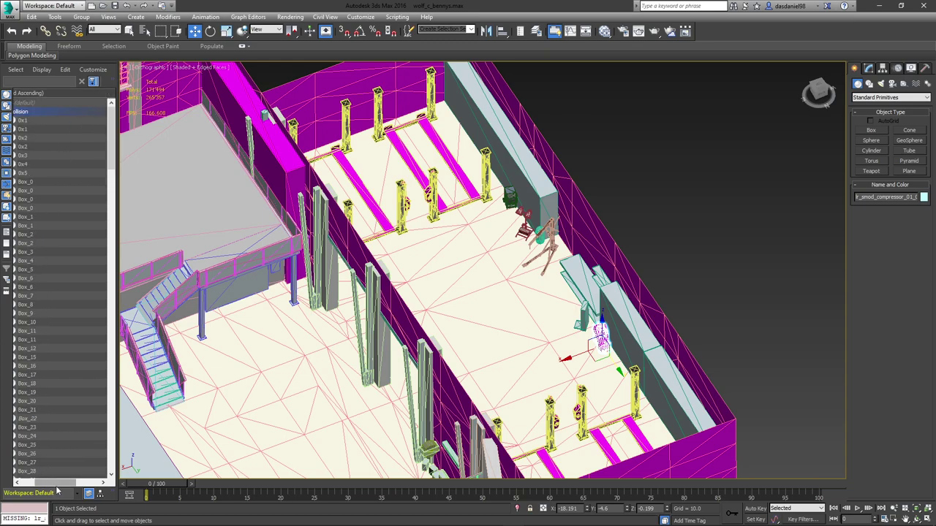
drag(51, 482, 12, 475)
click(18, 112)
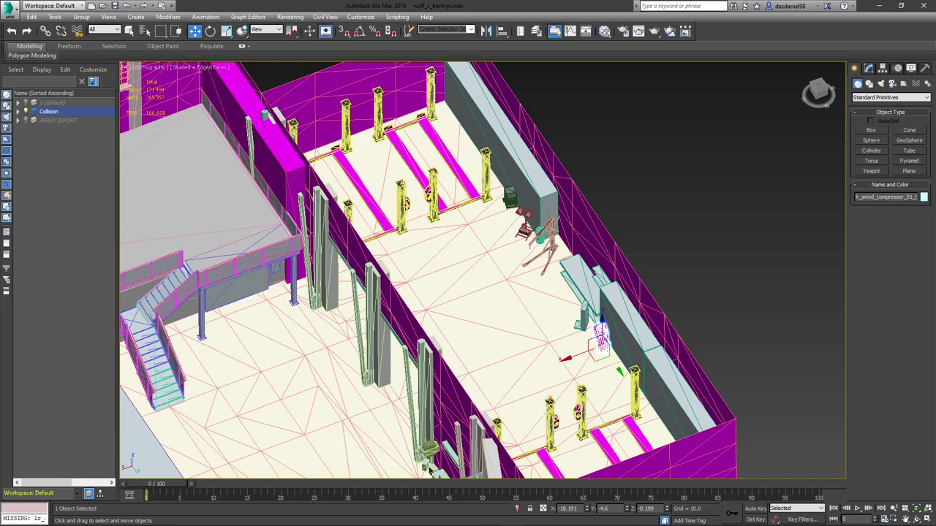
key(ctrl+s)
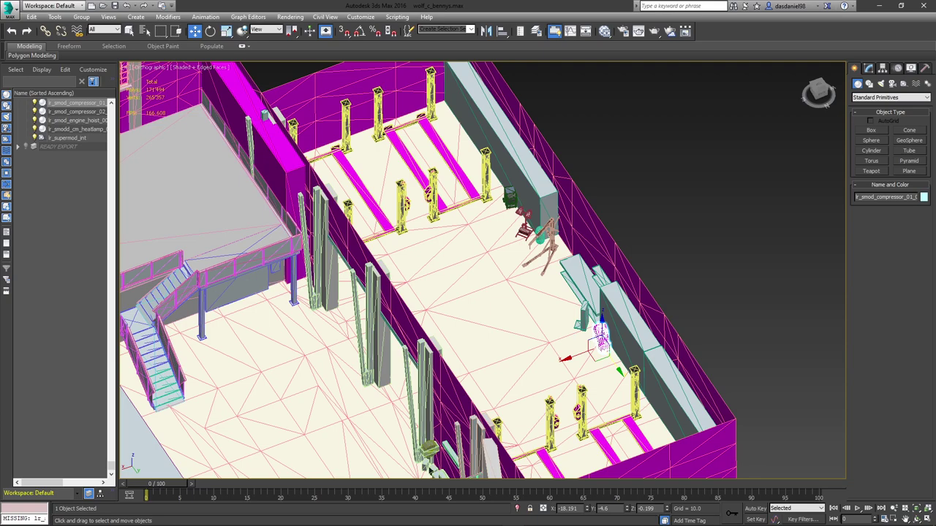
- Select the column and base collision boxes of the main-hall car lift's two posts nearest the open floor
scroll(399, 203, up, 10)
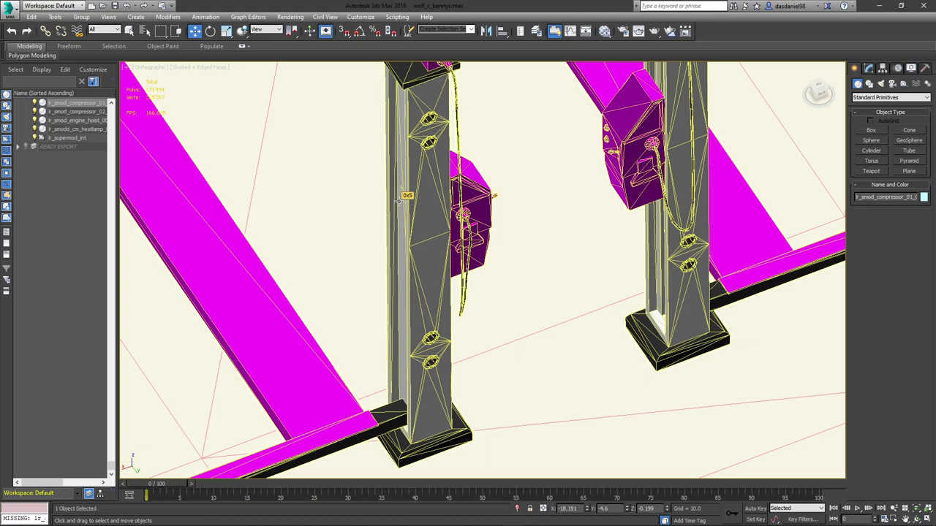
scroll(399, 205, down, 15)
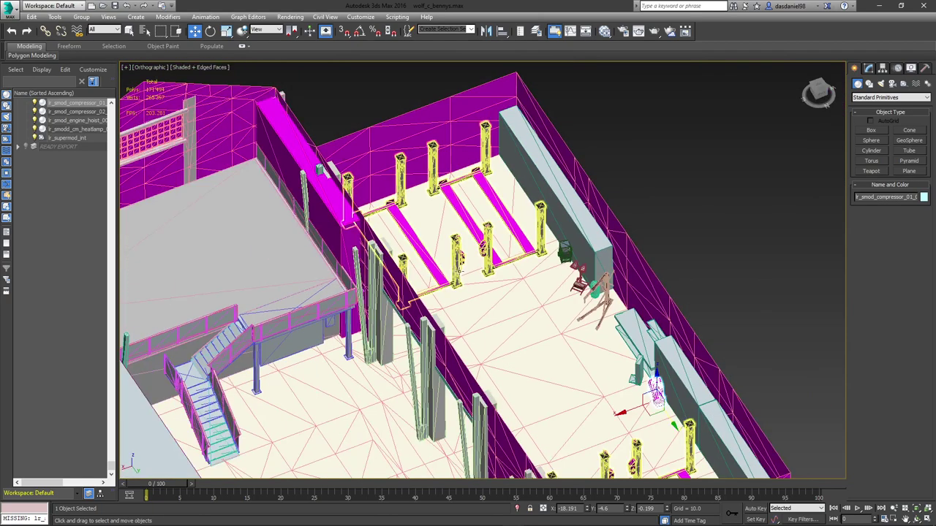
scroll(459, 272, down, 4)
alt+middle_drag(460, 271, 610, 324)
scroll(609, 323, up, 7)
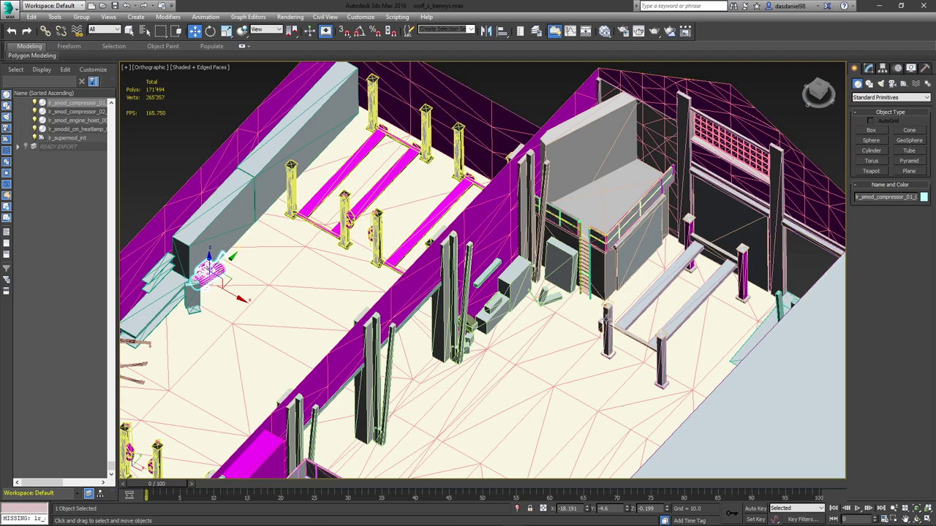
click(607, 325)
scroll(669, 387, up, 3)
ctrl+click(655, 382)
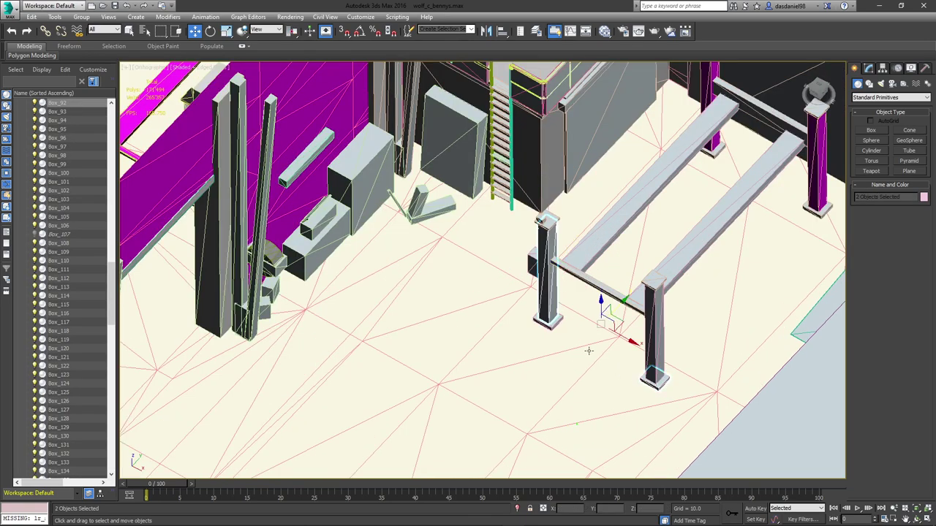
ctrl+click(547, 317)
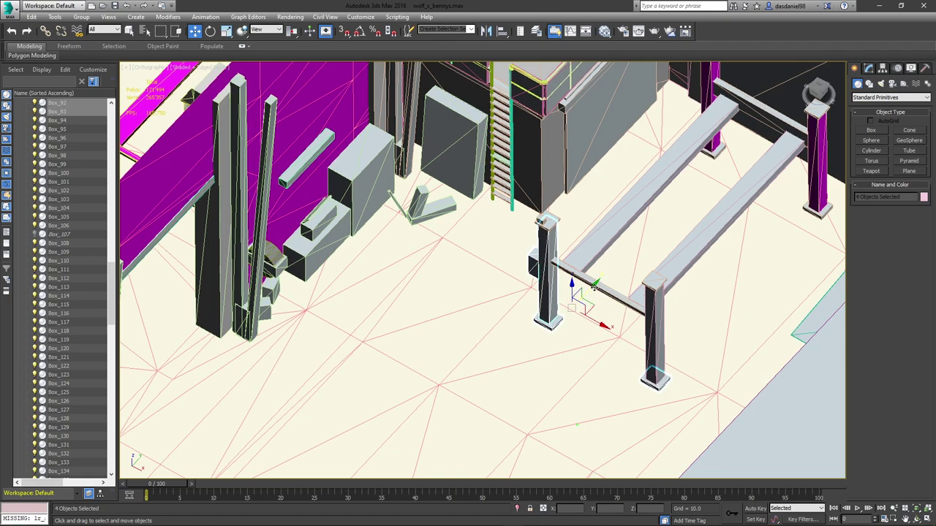
- Add the columns, bases and caps of the lift's two far posts to the selection
ctrl+click(819, 211)
ctrl+click(822, 217)
ctrl+click(817, 180)
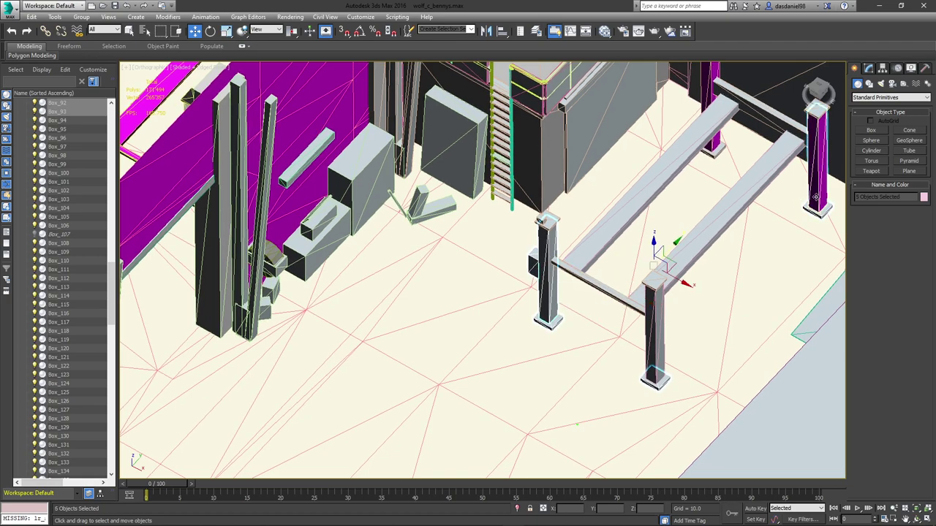
ctrl+click(818, 114)
ctrl+click(711, 146)
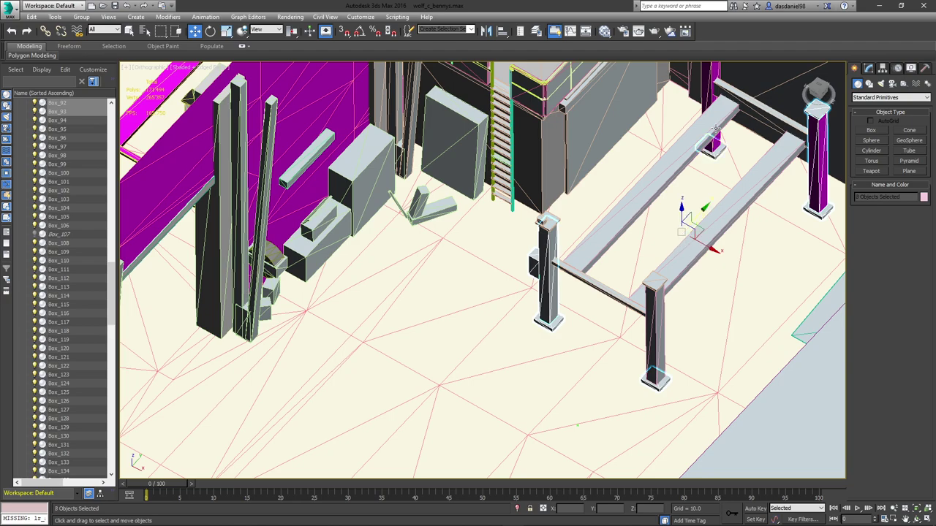
ctrl+click(713, 102)
scroll(620, 137, down, 2)
ctrl+click(722, 128)
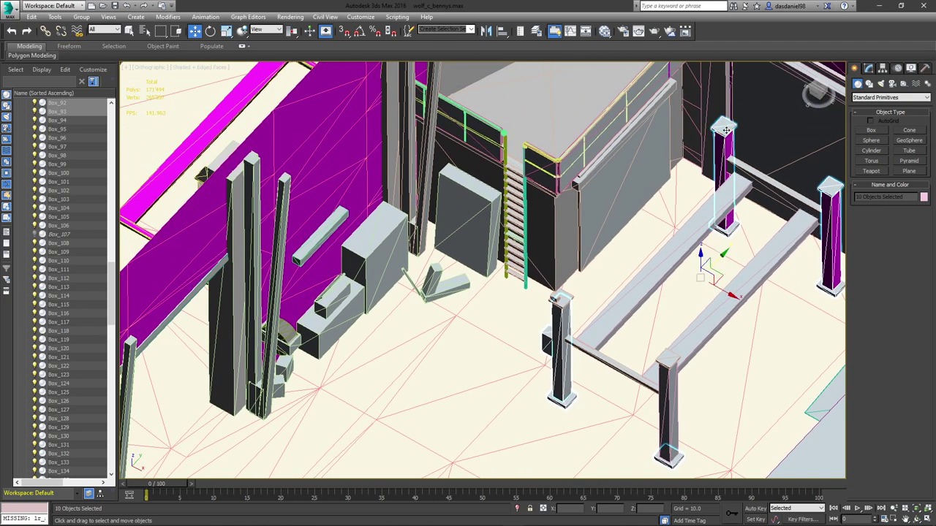
- Add the lift's two ramps and two crossbars to the collision selection
scroll(723, 128, down, 3)
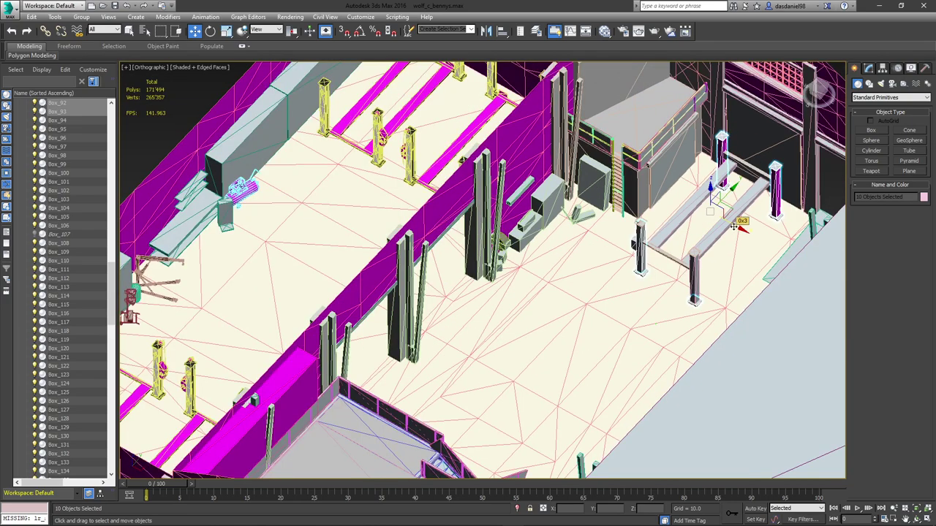
scroll(673, 257, up, 3)
ctrl+click(672, 258)
ctrl+click(726, 231)
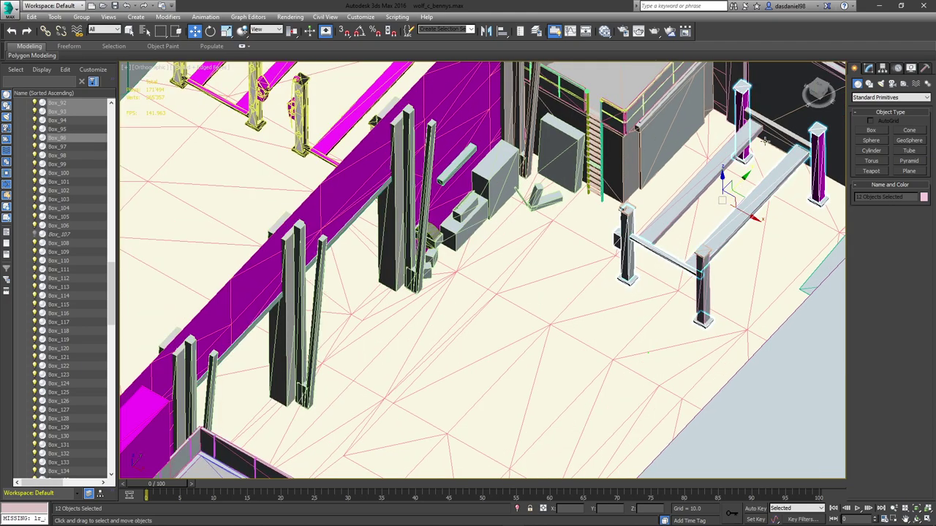
ctrl+click(776, 129)
ctrl+click(702, 186)
scroll(677, 227, down, 3)
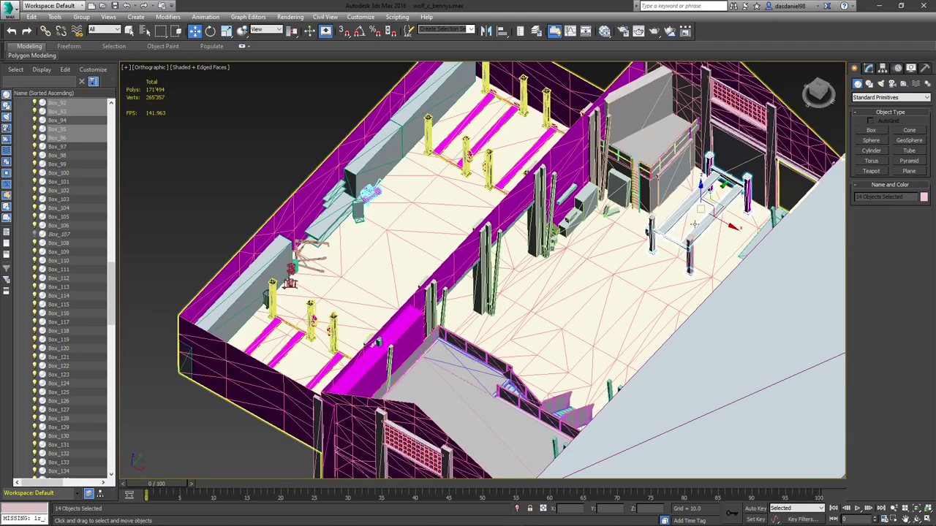
- Try to clone the selected lift collision as a copy into the side room
shift+drag(720, 222, 514, 188)
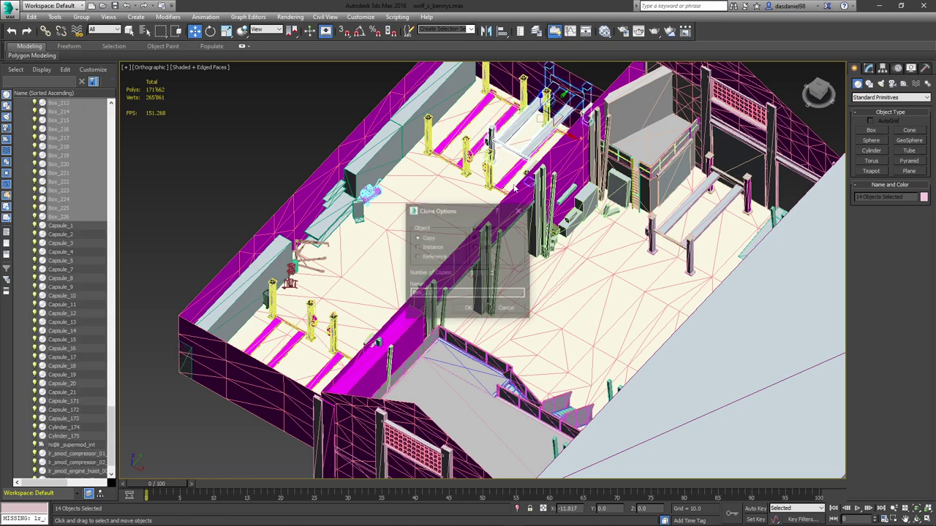
click(473, 309)
alt+middle_drag(504, 256, 578, 235)
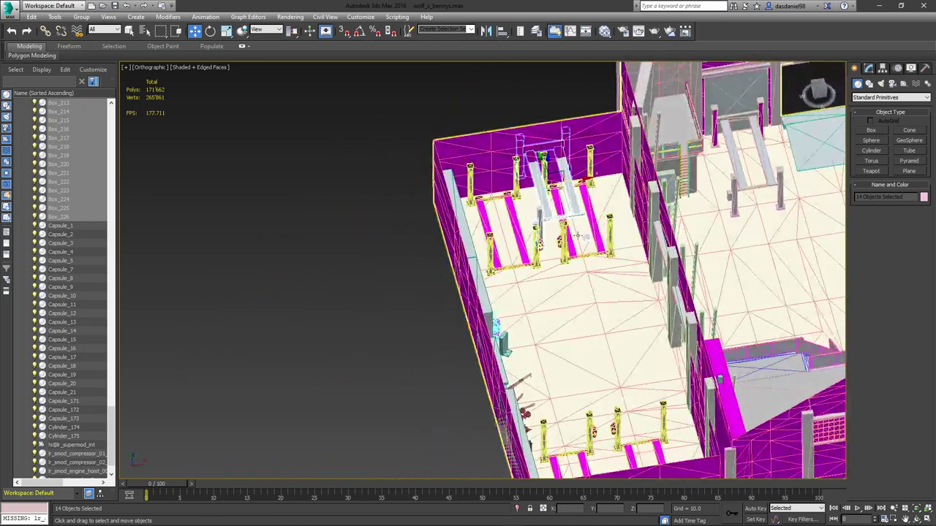
scroll(577, 235, up, 4)
scroll(592, 223, down, 3)
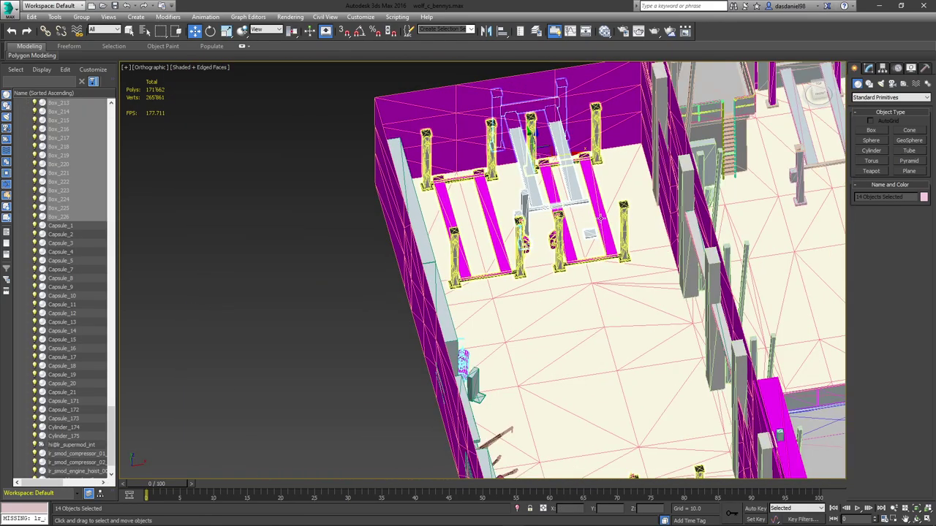
key(ctrl+z)
- Add the remaining column and cap boxes of the lift's two near posts to the selection
middle_drag(728, 215, 593, 244)
ctrl+click(731, 197)
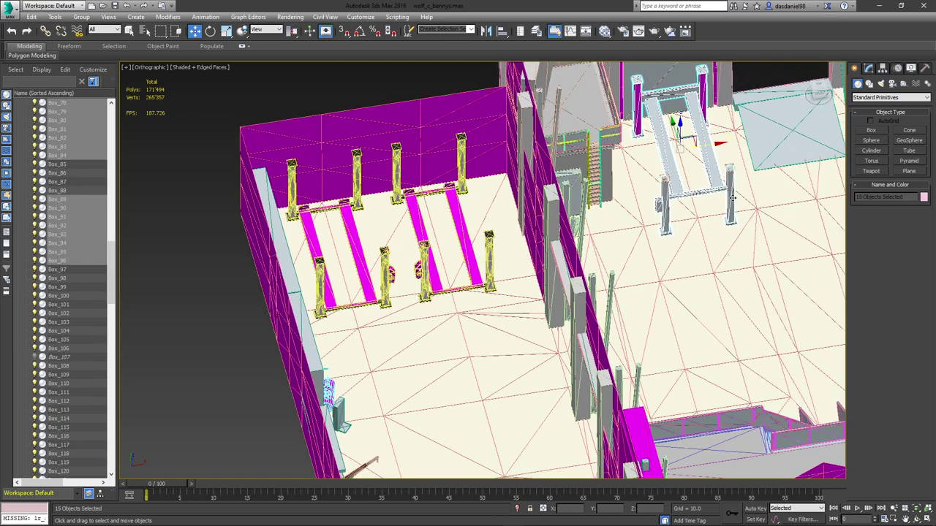
scroll(726, 176, up, 5)
ctrl+click(740, 143)
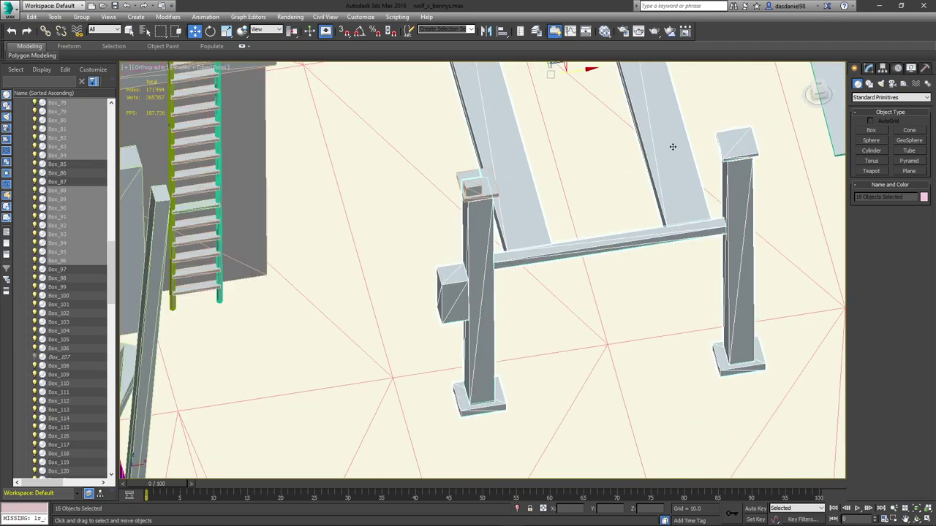
ctrl+click(478, 185)
scroll(484, 189, down, 3)
middle_drag(478, 130, 518, 266)
scroll(472, 151, down, 3)
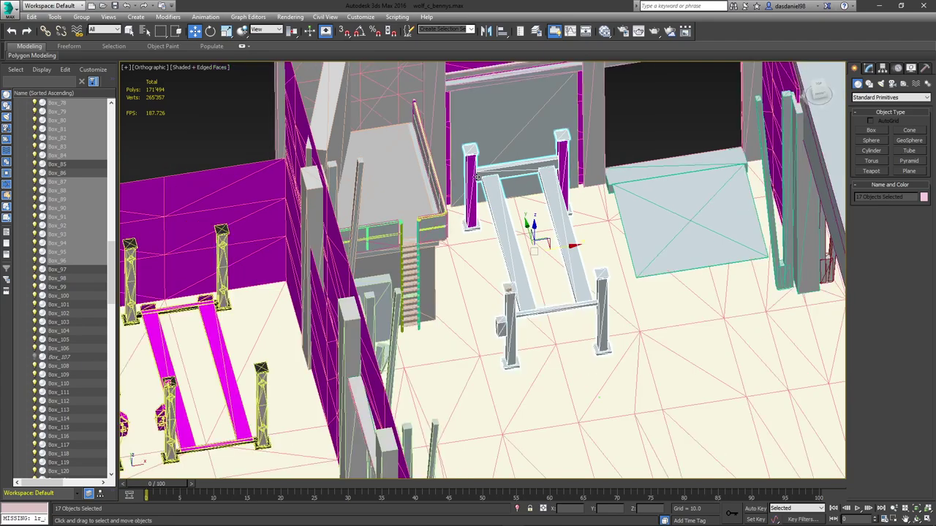
- Clone the complete lift collision as a copy onto the side-room lift nearest the dividing wall
middle_drag(483, 231, 646, 195)
shift+drag(715, 187, 490, 308)
click(477, 309)
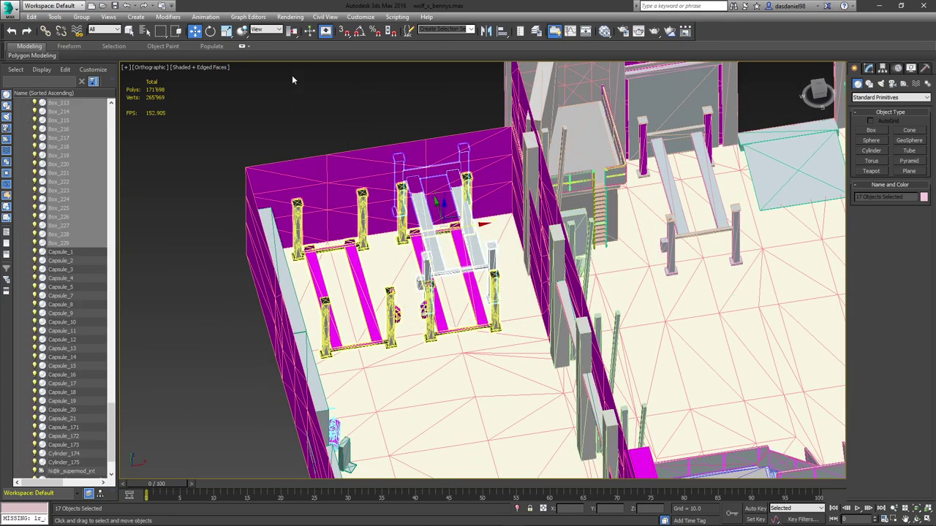
- Turn on 3D snapping and move the copied collision onto the posts of the side-room lift
click(344, 33)
scroll(495, 307, up, 5)
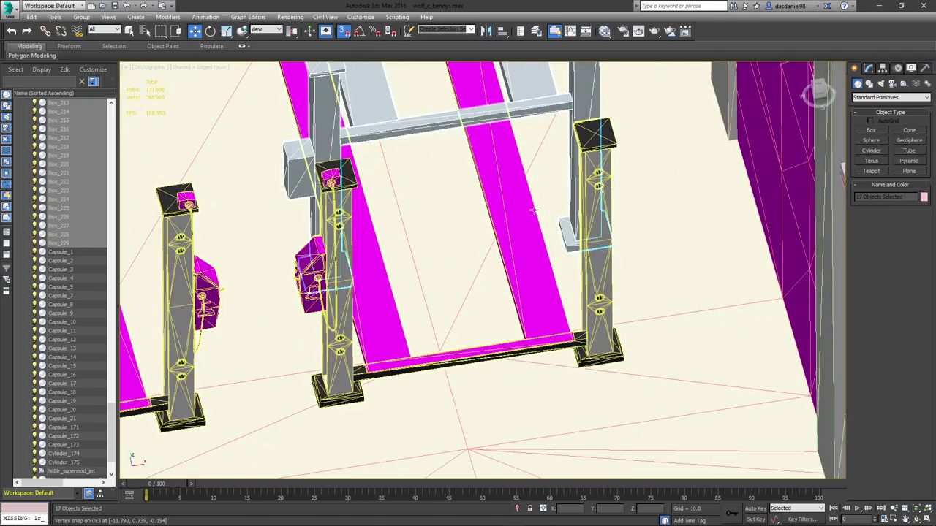
scroll(495, 307, down, 2)
scroll(559, 126, down, 2)
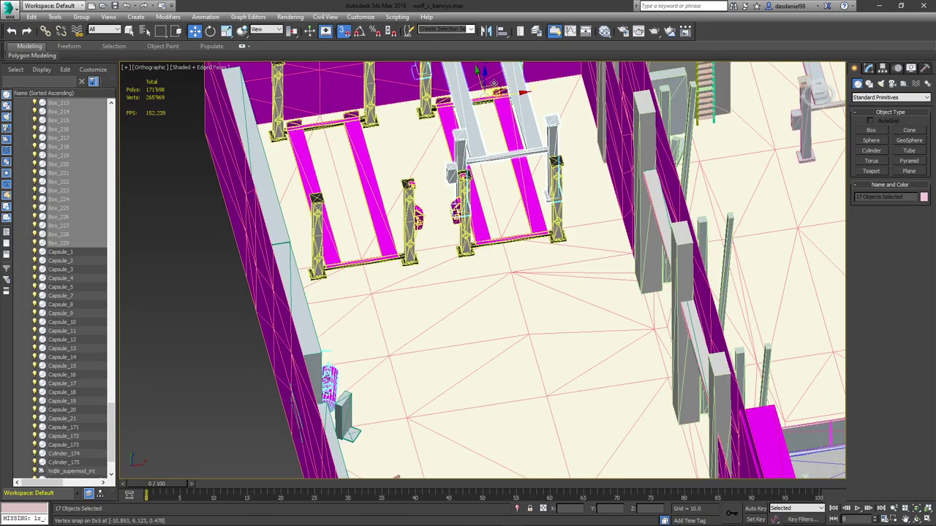
drag(498, 100, 492, 178)
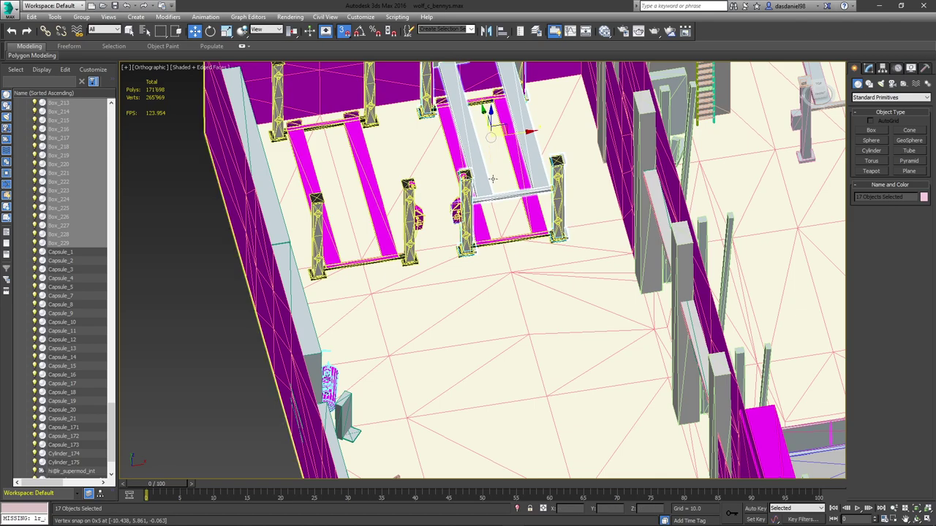
- In wireframe display, snap the copied collision's post base corner to the base corner of the lift prop
scroll(555, 238, up, 8)
scroll(646, 285, up, 4)
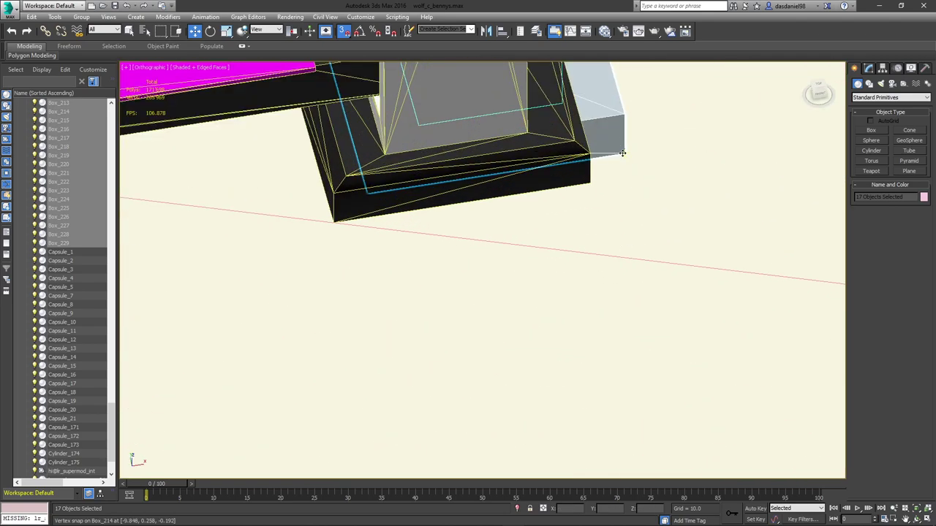
key(F3)
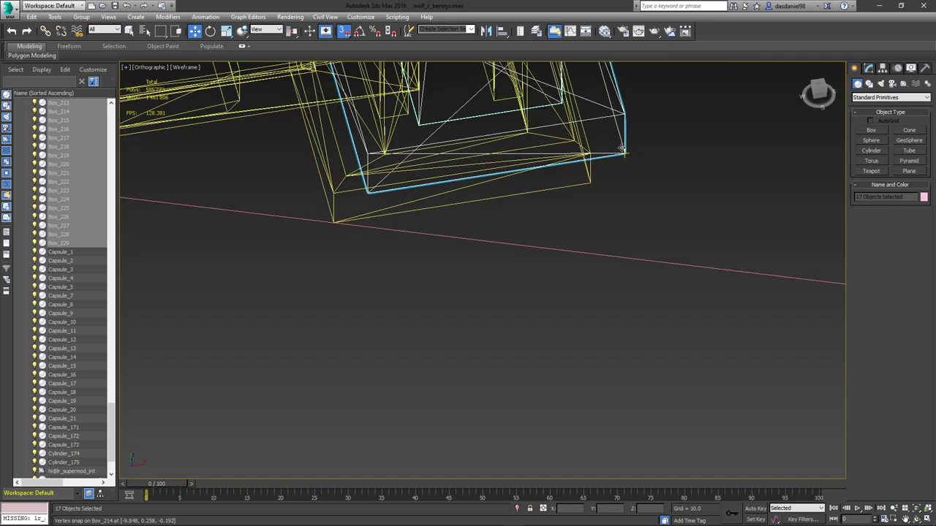
drag(622, 153, 591, 179)
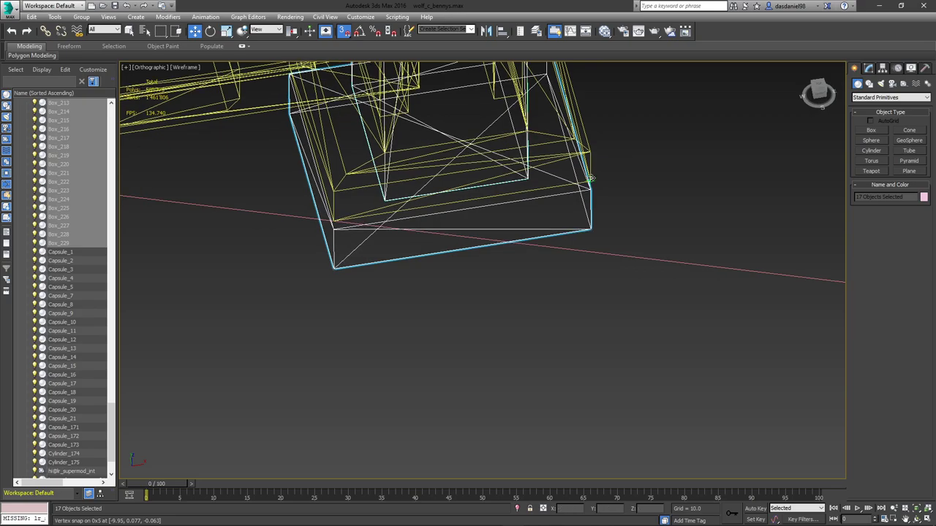
- Restore the full lift collision selection and refine its snap alignment at the prop's post base
scroll(591, 179, down, 6)
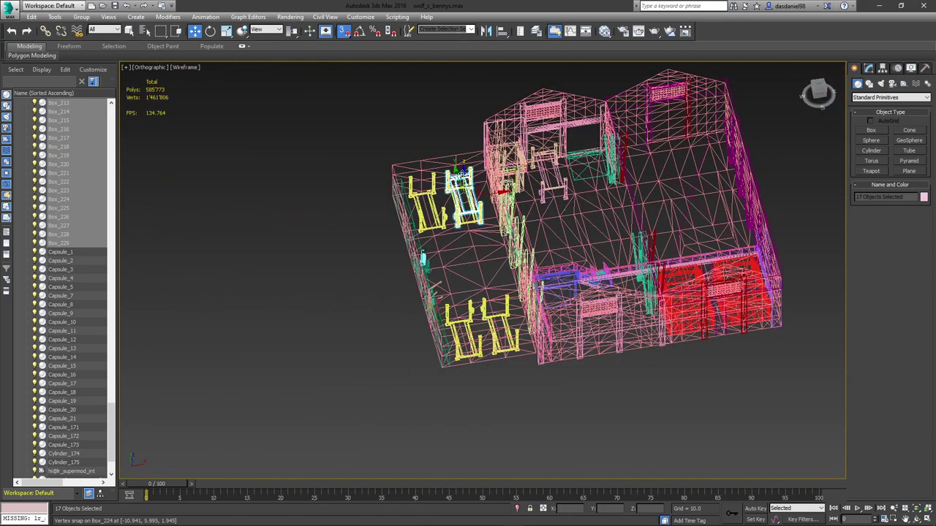
click(476, 204)
scroll(475, 206, up, 6)
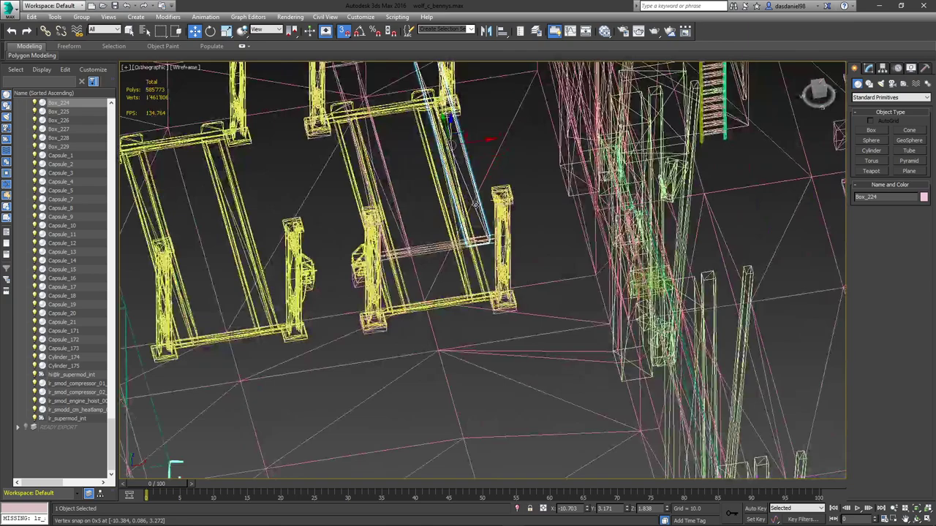
key(ctrl+z)
scroll(526, 353, up, 8)
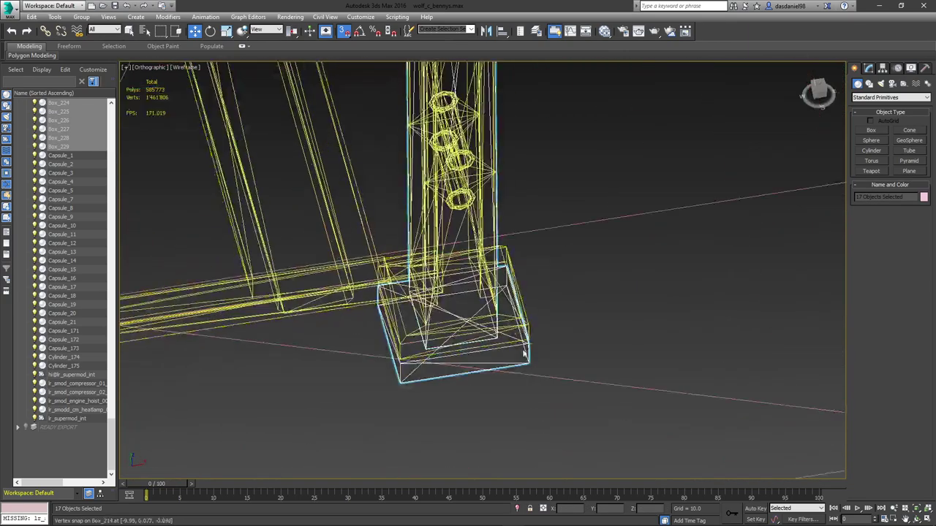
scroll(538, 375, up, 2)
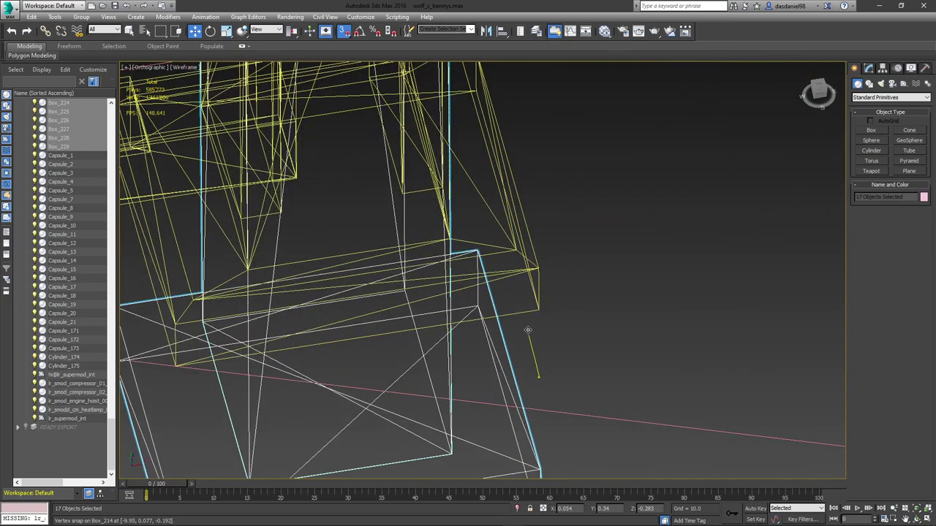
scroll(534, 306, down, 8)
scroll(450, 227, down, 10)
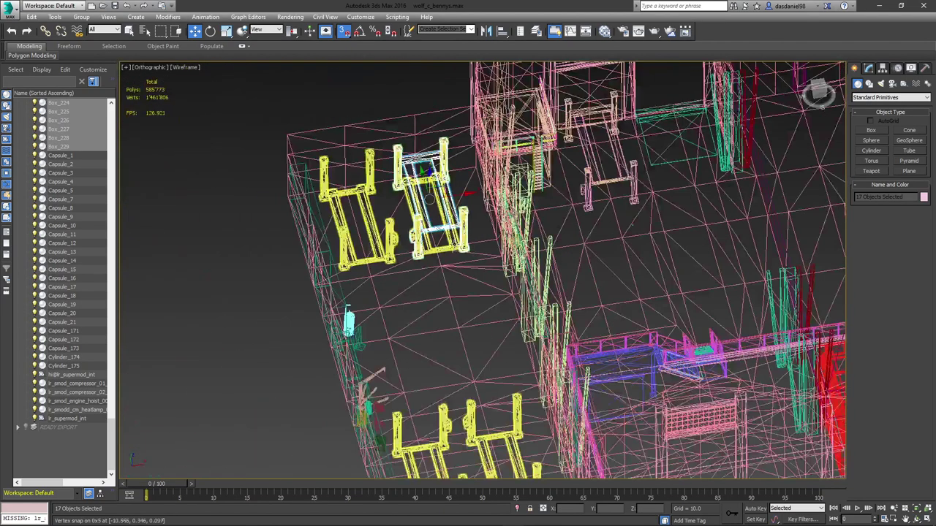
- Select only the two ramps and both crossbars of the copied side-room lift collision, leaving out its posts
scroll(439, 225, up, 5)
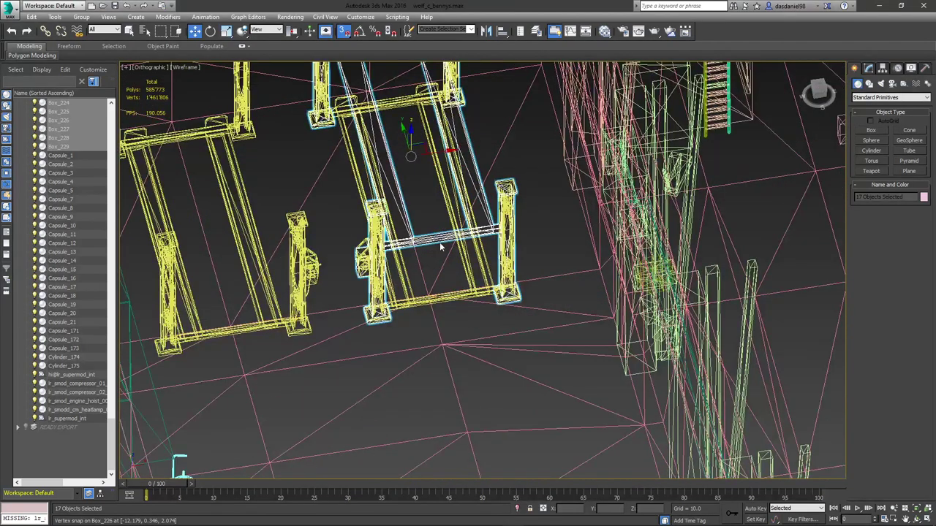
click(439, 239)
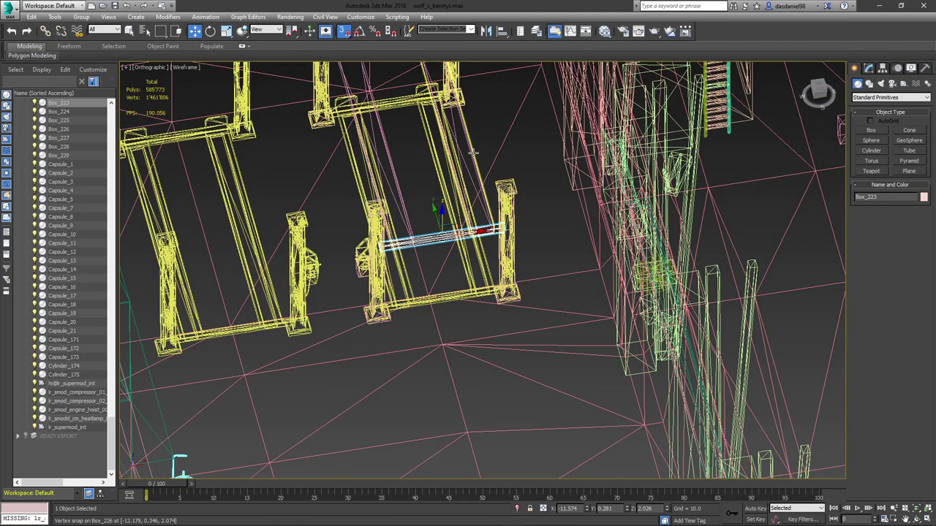
key(F3)
ctrl+click(450, 140)
ctrl+click(367, 138)
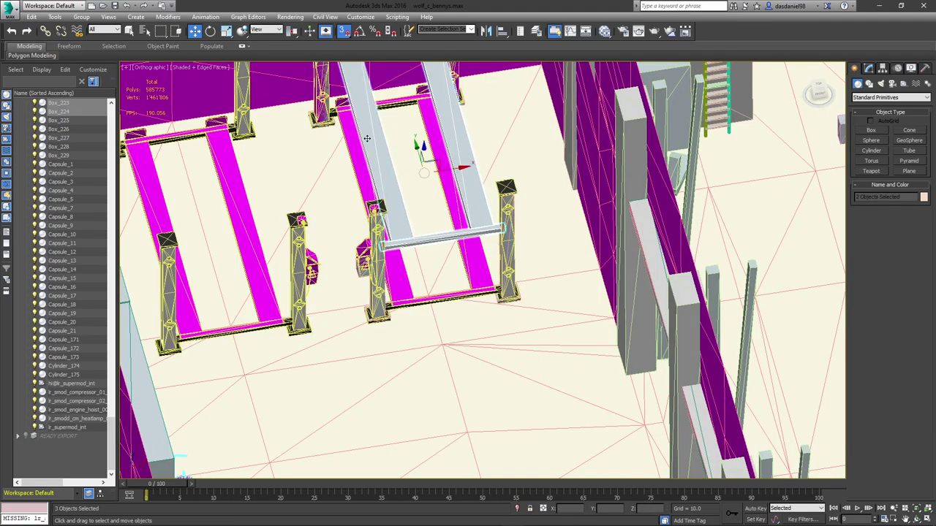
middle_drag(381, 150, 435, 253)
ctrl+click(430, 146)
scroll(485, 292, up, 5)
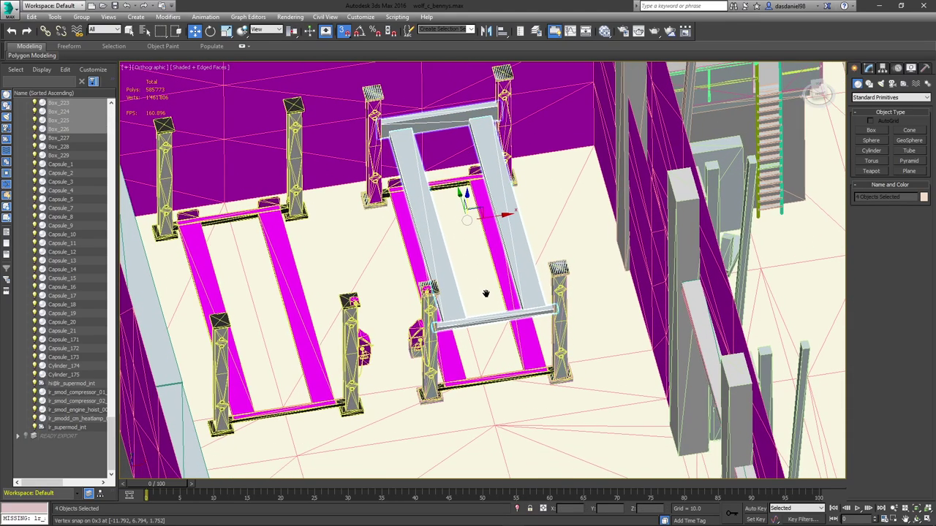
scroll(518, 240, up, 2)
scroll(518, 240, up, 2)
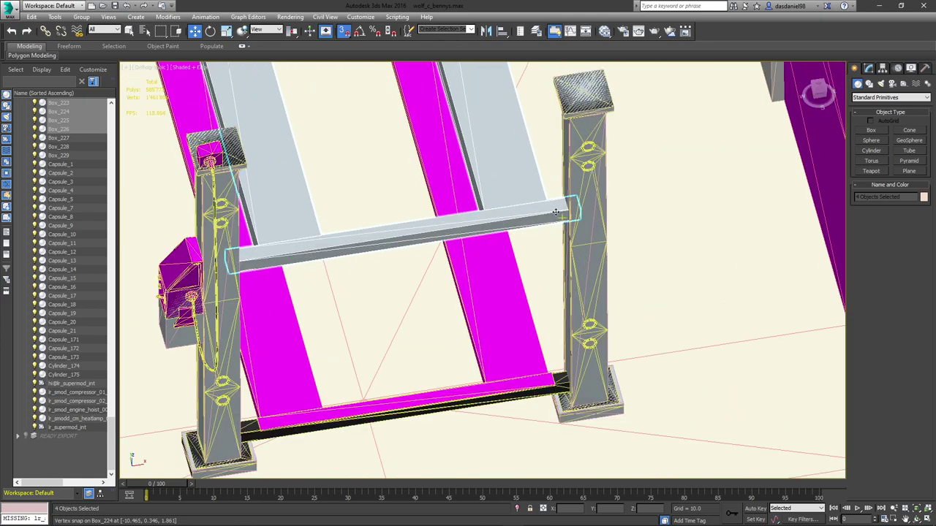
- In wireframe display, move the selected ramps and crossbars down to the lift prop's lowered platform at the post base
key(F3)
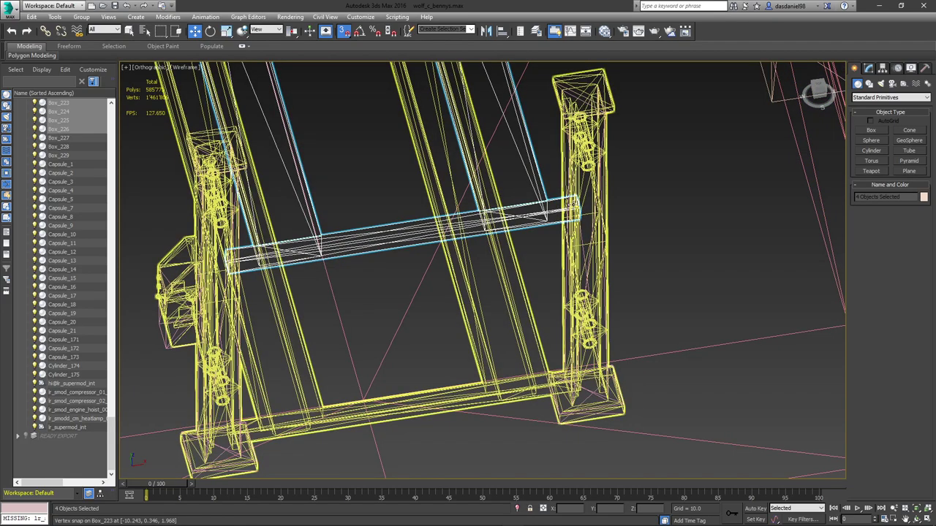
key(u)
scroll(585, 194, up, 4)
click(614, 173)
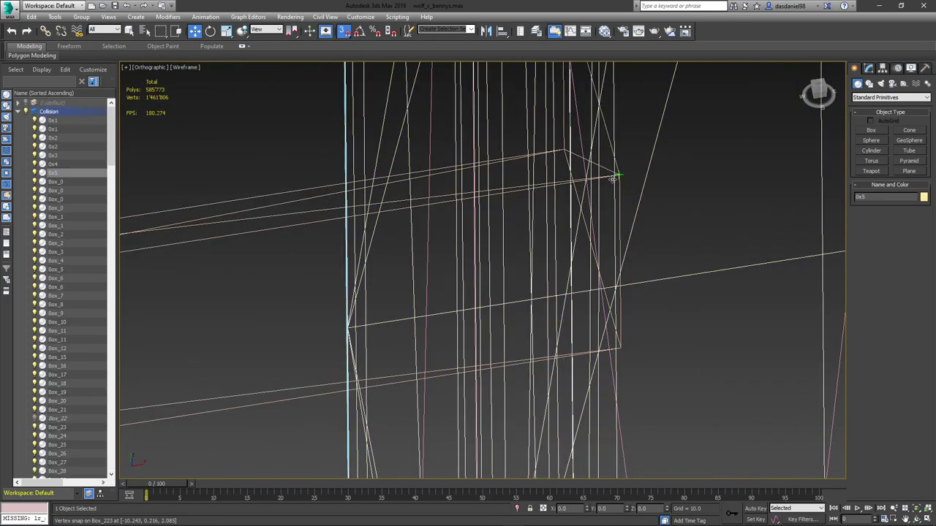
middle_drag(614, 198, 608, 178)
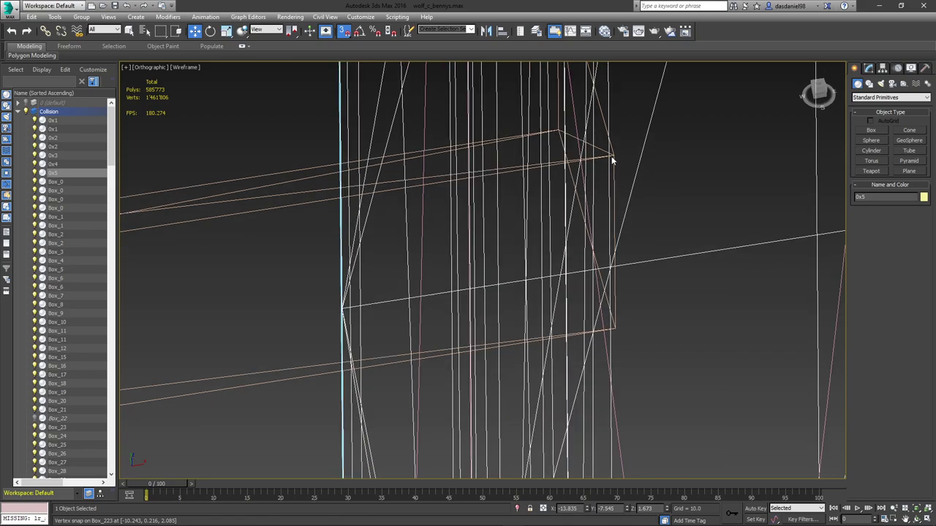
click(613, 161)
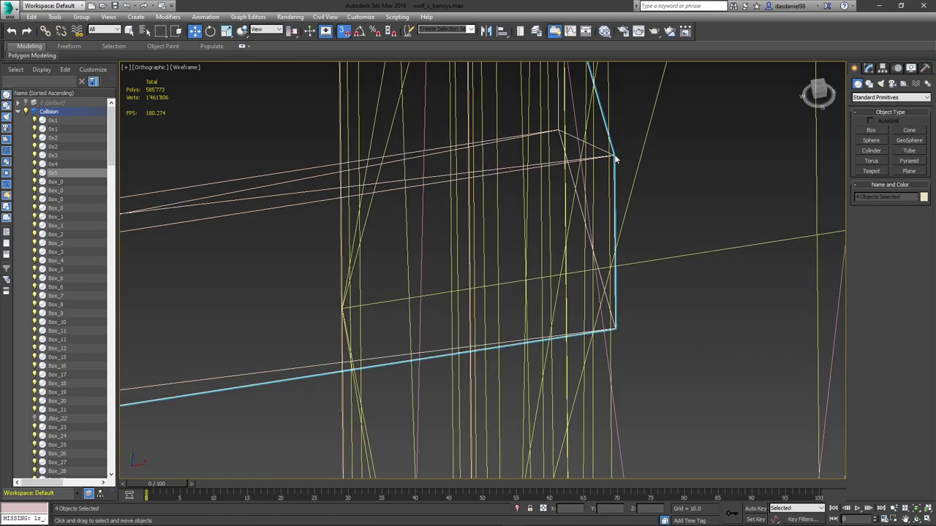
drag(614, 155, 633, 3)
scroll(584, 263, down, 10)
scroll(571, 329, up, 5)
scroll(582, 350, up, 8)
scroll(468, 196, down, 3)
middle_drag(482, 270, 481, 259)
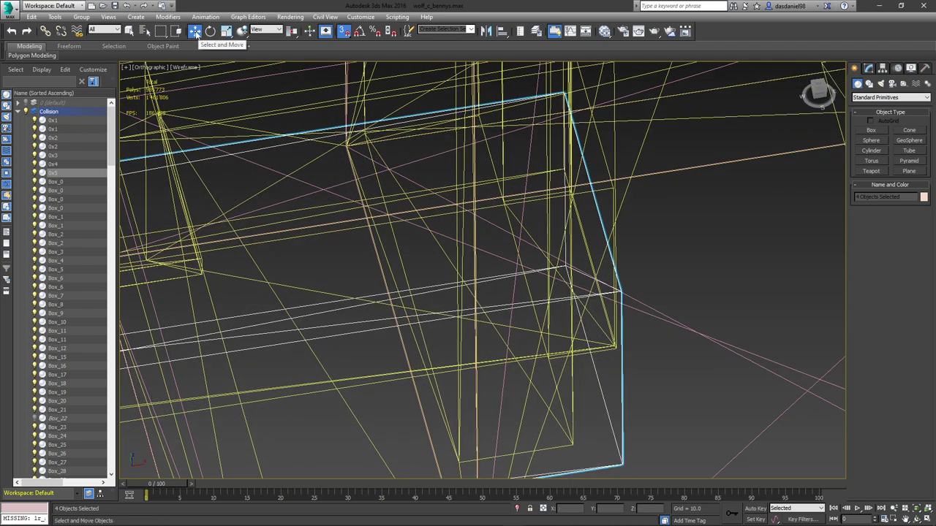
drag(621, 291, 622, 175)
scroll(410, 296, down, 8)
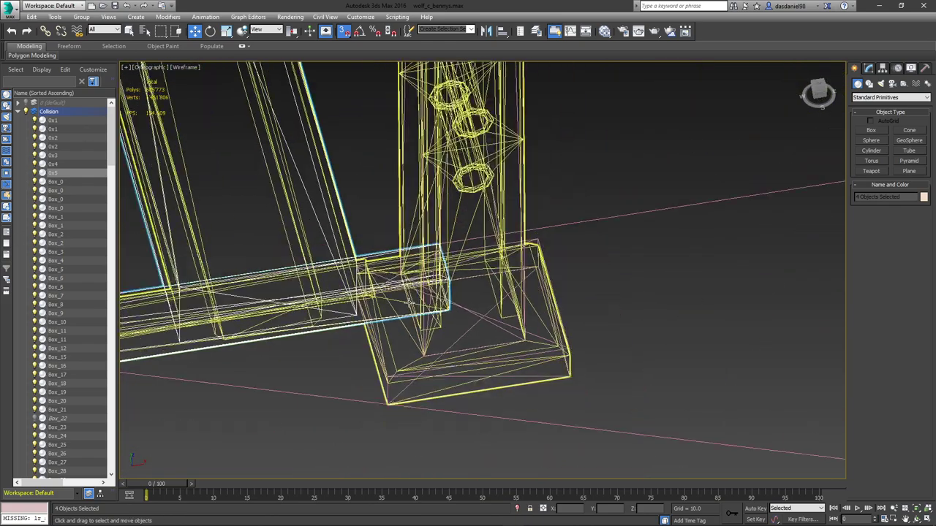
- Return to shaded display and nudge the platform collision slightly lower to match the prop's crossbar
key(F3)
scroll(324, 303, up, 3)
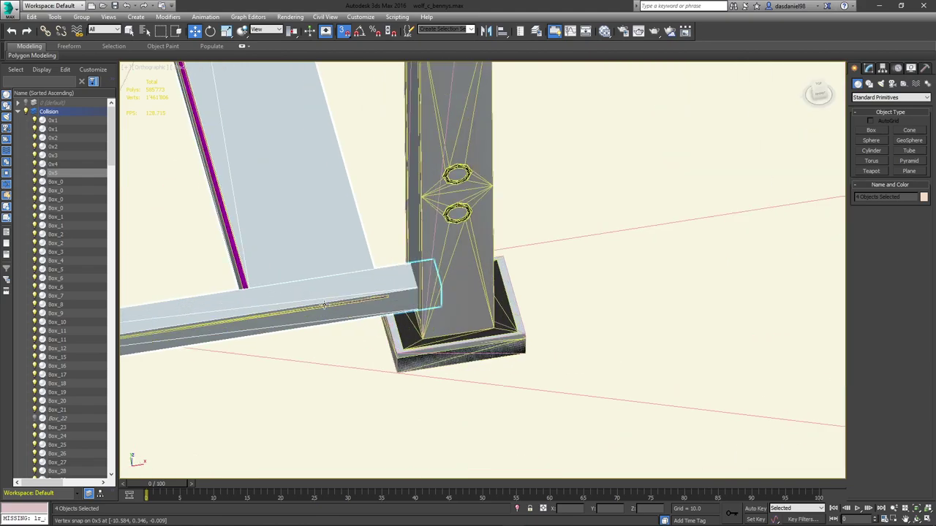
drag(434, 259, 434, 262)
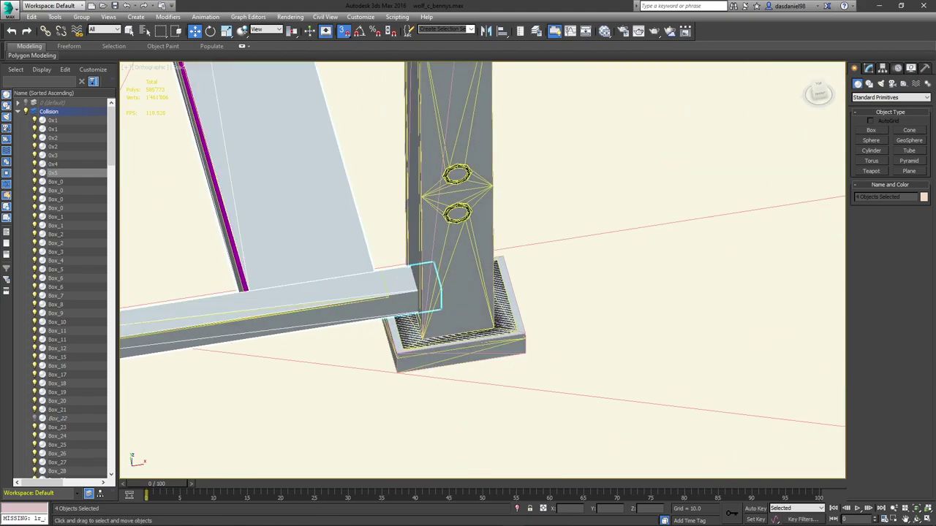
scroll(341, 262, down, 6)
scroll(341, 262, down, 2)
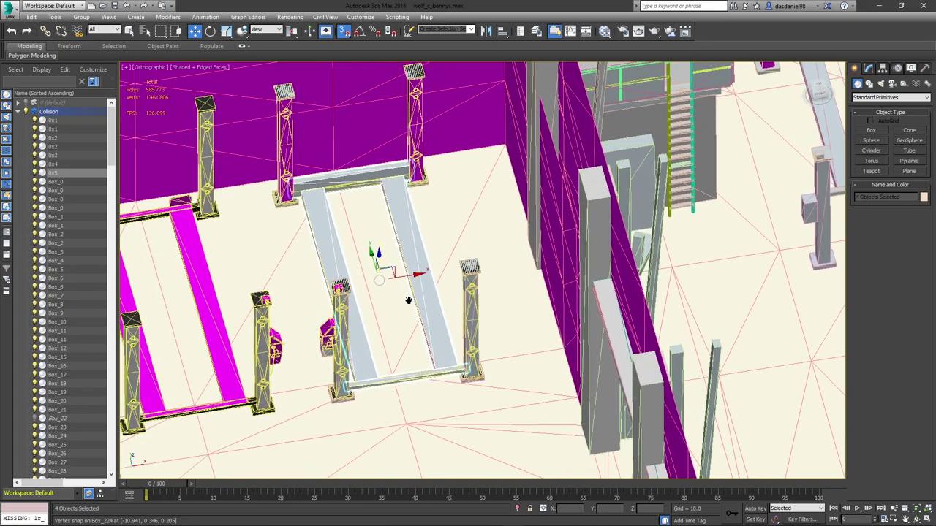
scroll(357, 189, up, 8)
scroll(357, 189, down, 6)
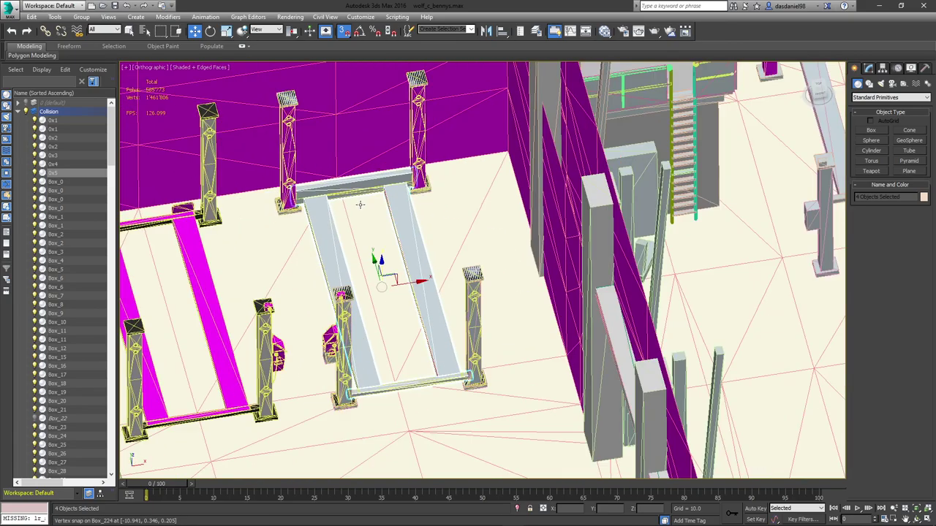
middle_drag(344, 275, 514, 271)
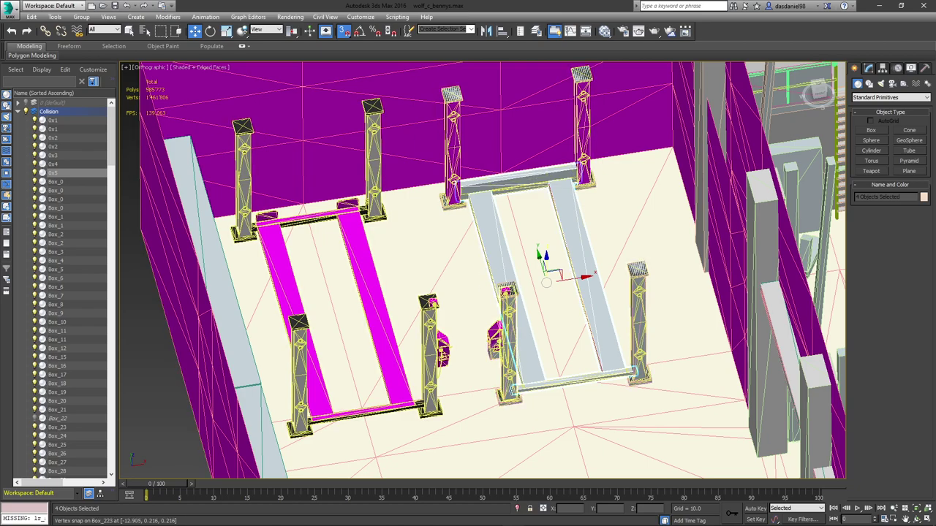
- Switch to wireframe and hide the lift prop 0x5 so only the collision pieces remain around the side-room lift
scroll(511, 392, up, 4)
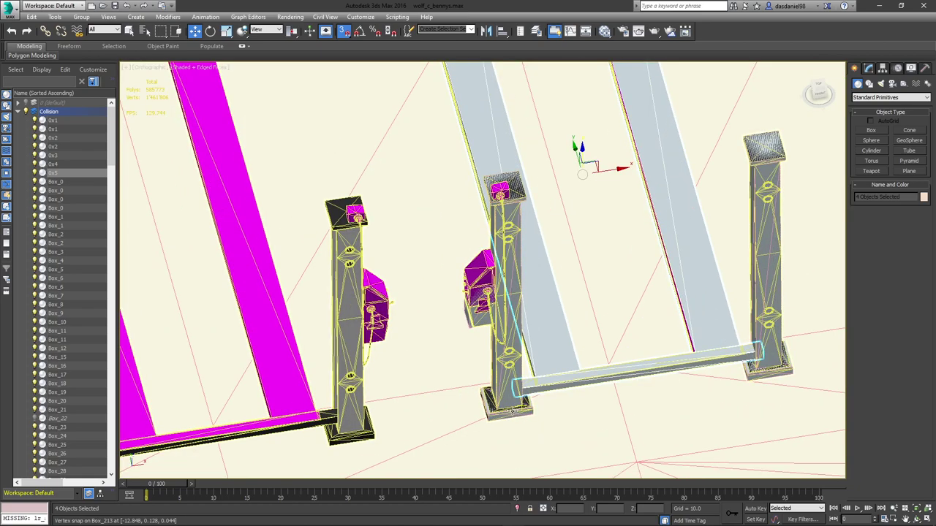
click(514, 396)
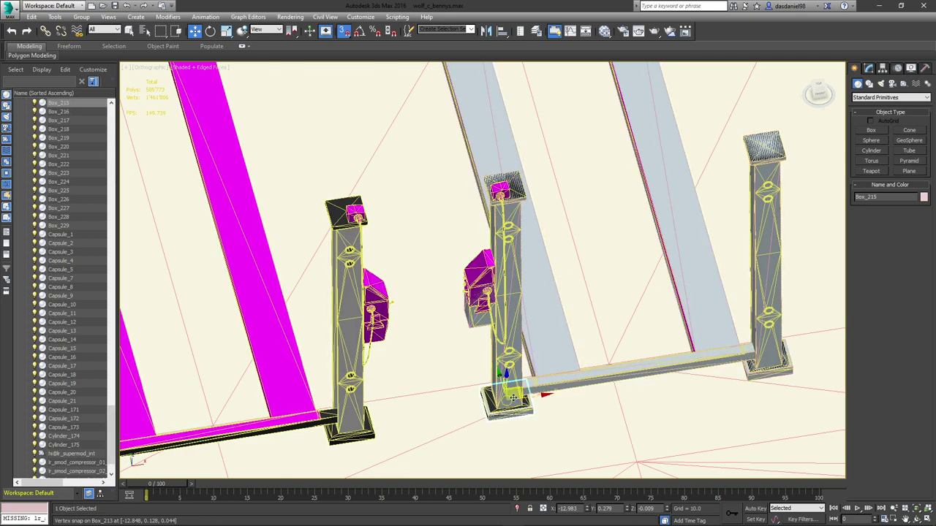
key(ctrl+z)
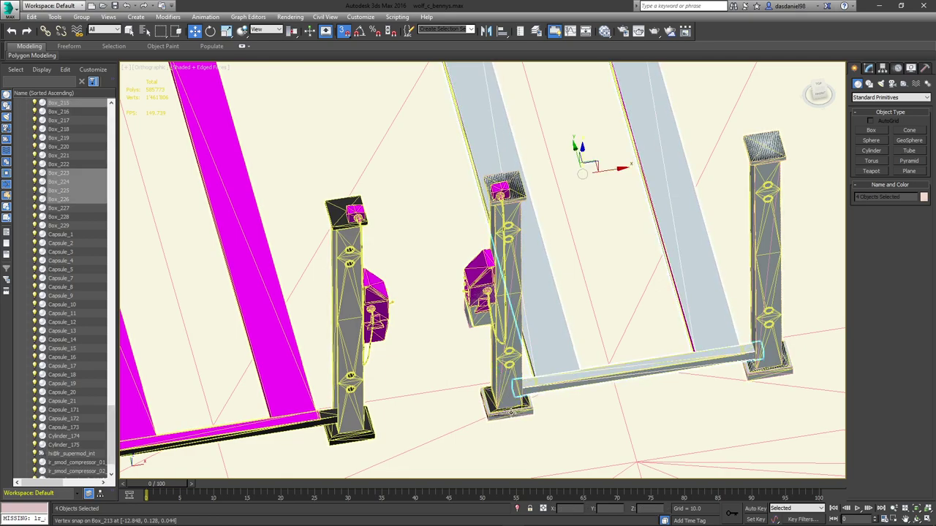
key(F3)
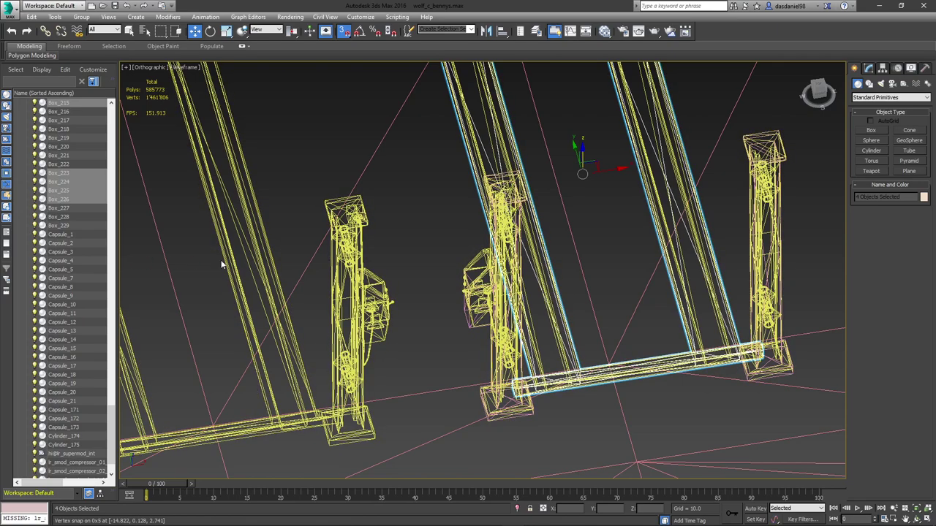
click(515, 200)
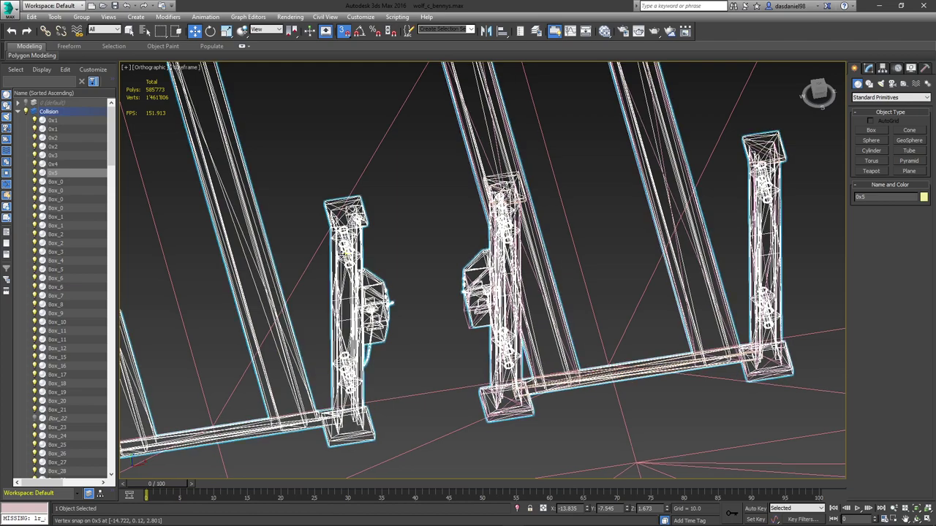
click(35, 173)
scroll(379, 331, down, 4)
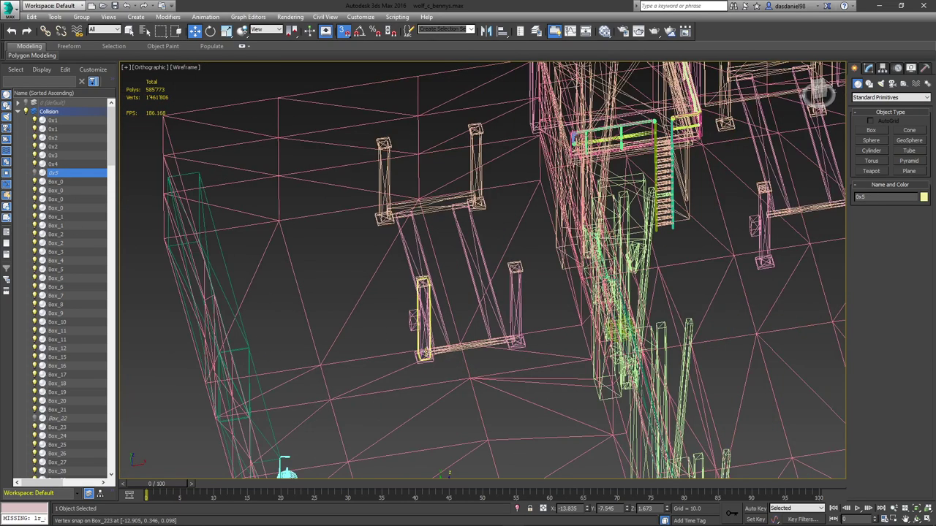
- Select the front posts with their bases, the control box, front crossbar, both ramps and one post cap of the lift collision
scroll(427, 348, up, 5)
click(417, 363)
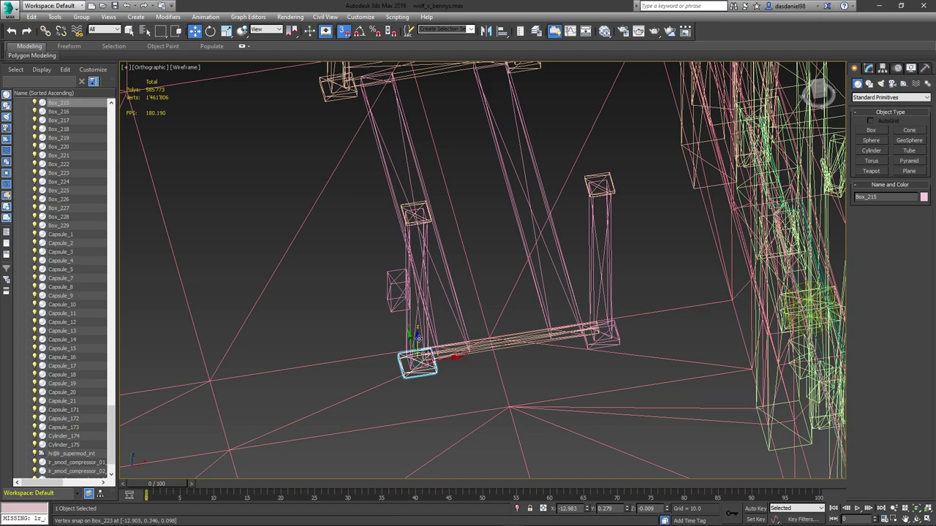
click(418, 335)
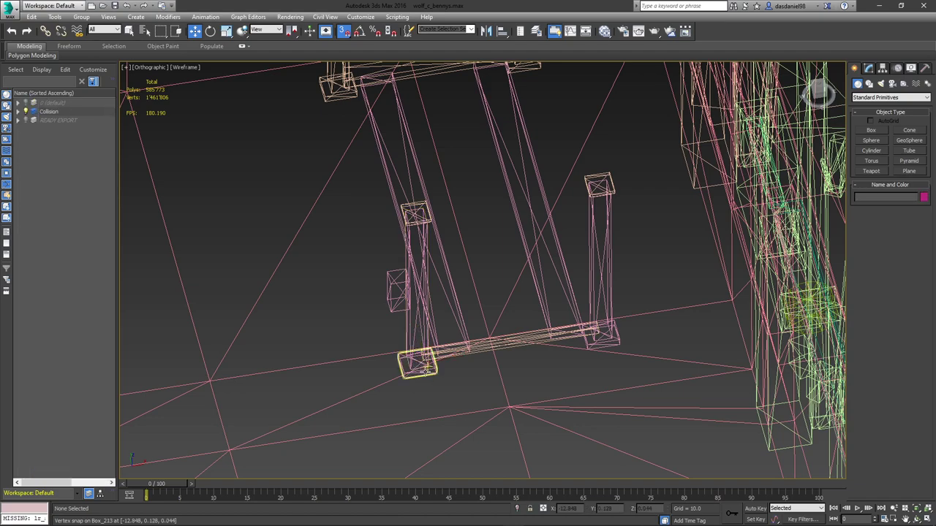
click(424, 367)
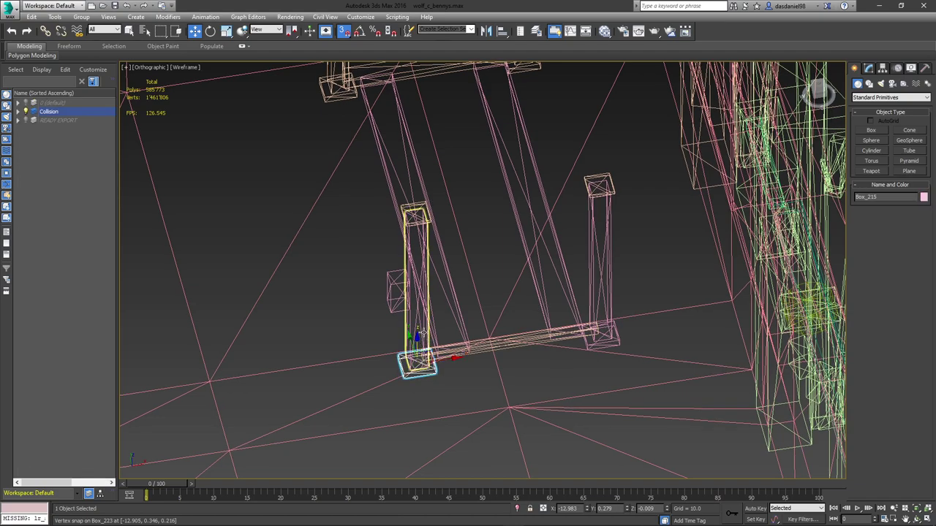
ctrl+click(420, 332)
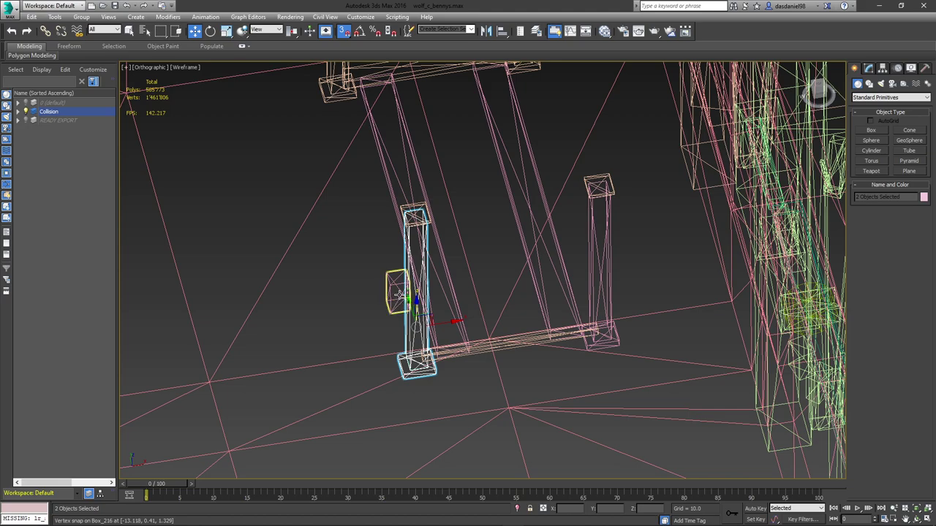
ctrl+click(397, 291)
ctrl+click(460, 345)
ctrl+click(459, 330)
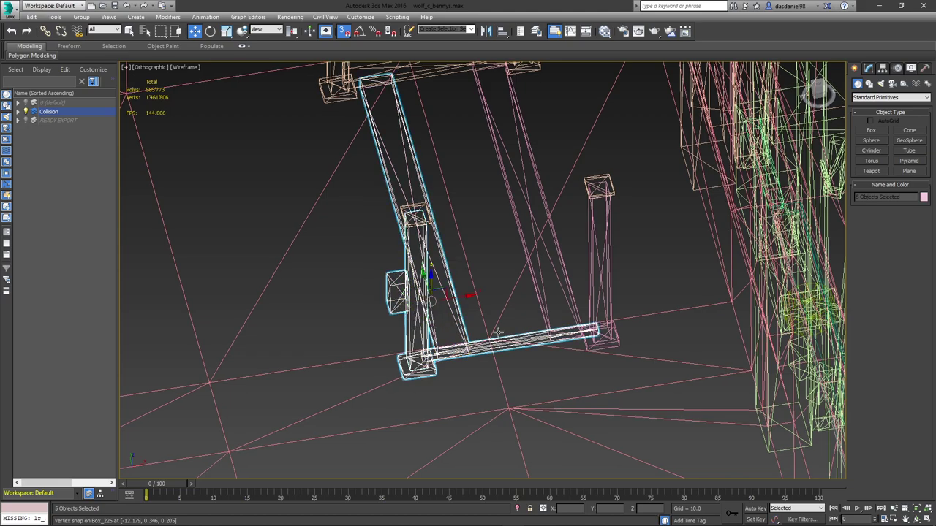
ctrl+click(605, 340)
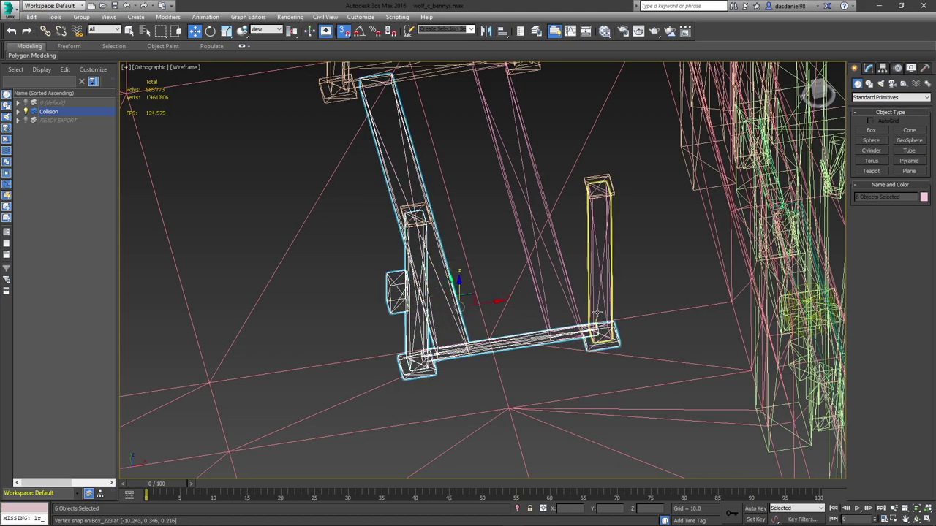
ctrl+click(594, 314)
ctrl+click(571, 312)
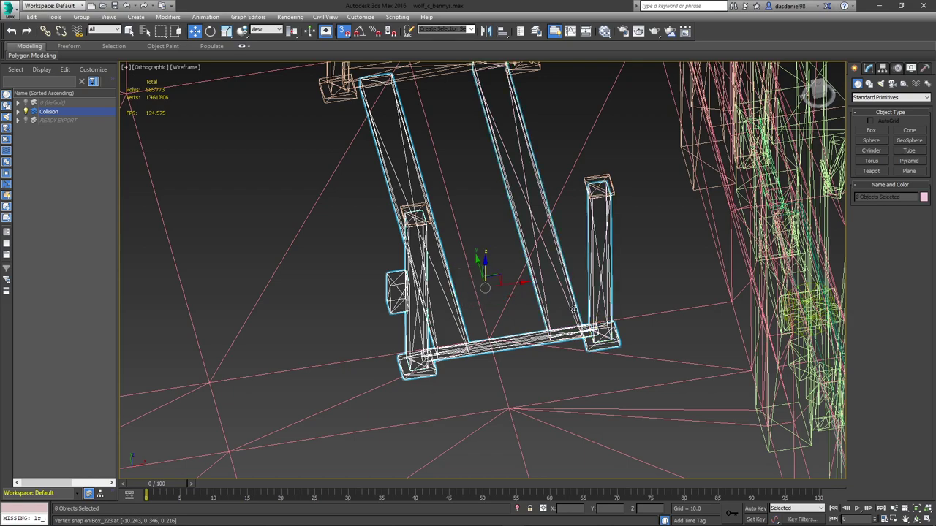
ctrl+click(598, 215)
- Add the two rear posts, their bases and the rear crossbar to the lift collision selection
middle_drag(514, 121, 604, 307)
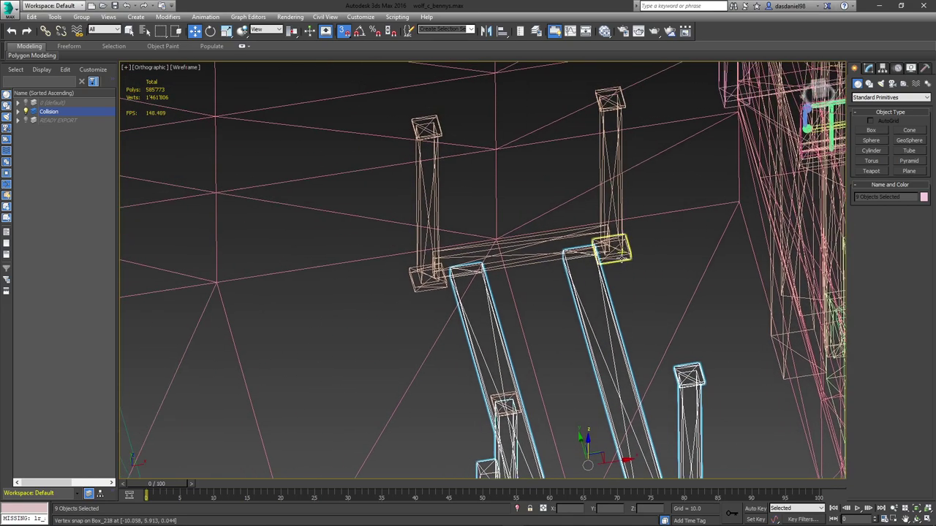
ctrl+click(620, 254)
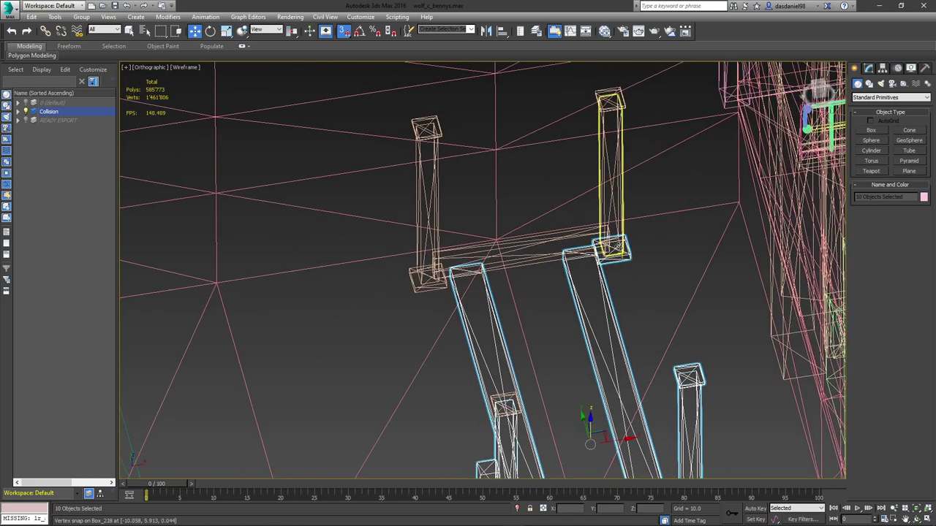
ctrl+click(607, 219)
ctrl+click(552, 259)
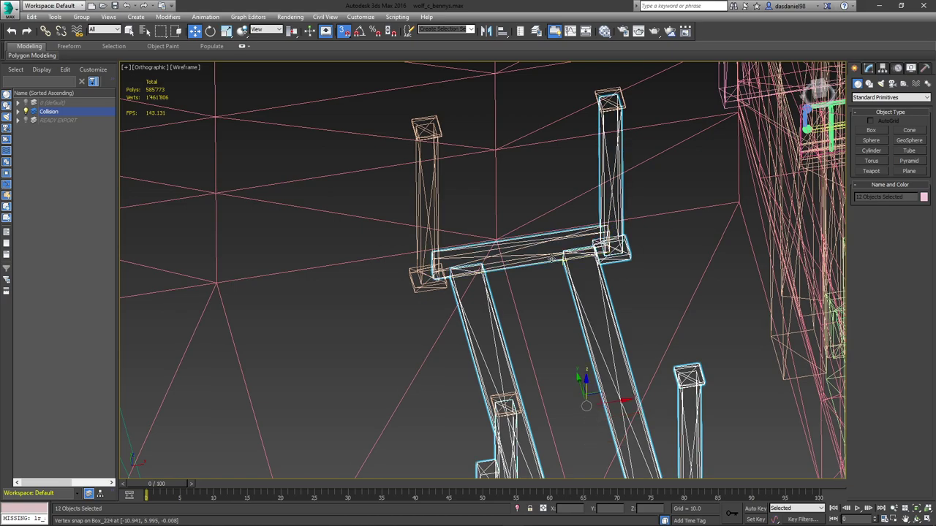
ctrl+click(430, 292)
ctrl+click(433, 252)
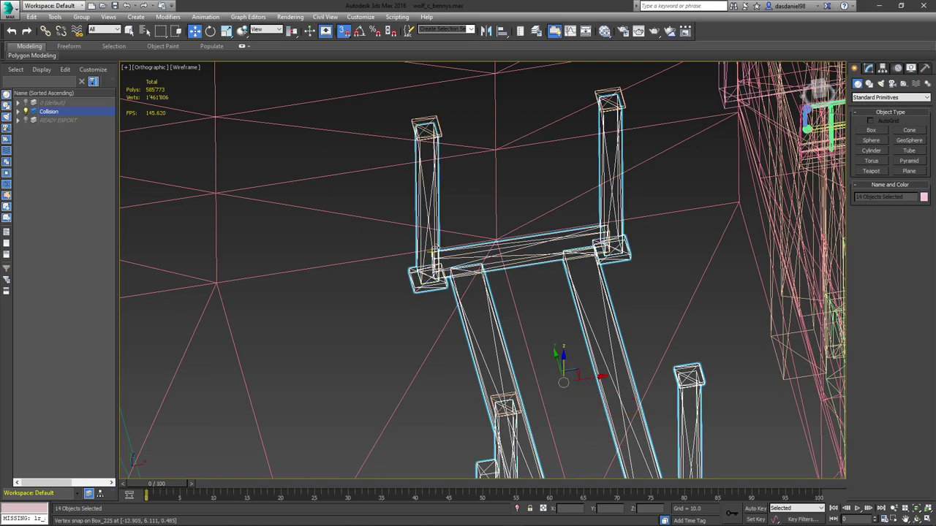
- Unhide the lift prop 0x5 in the Collision layer
click(18, 103)
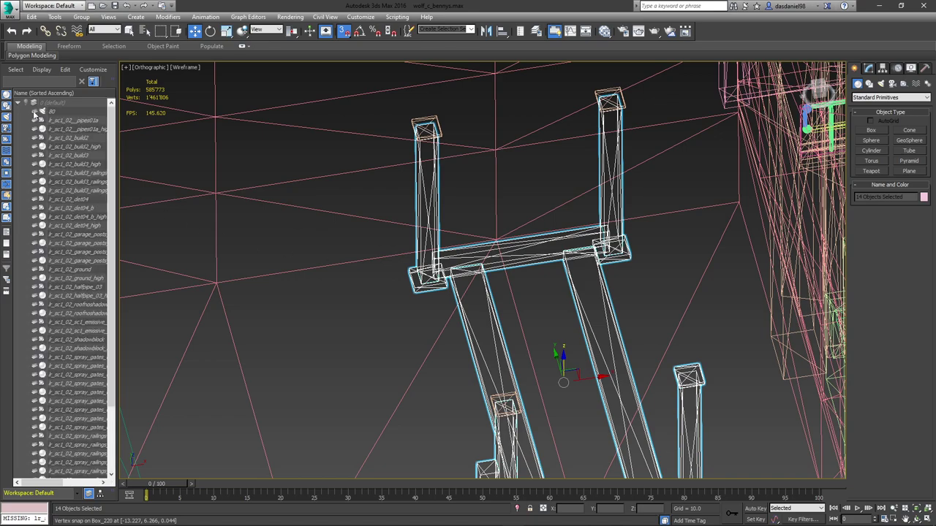
click(19, 103)
click(19, 111)
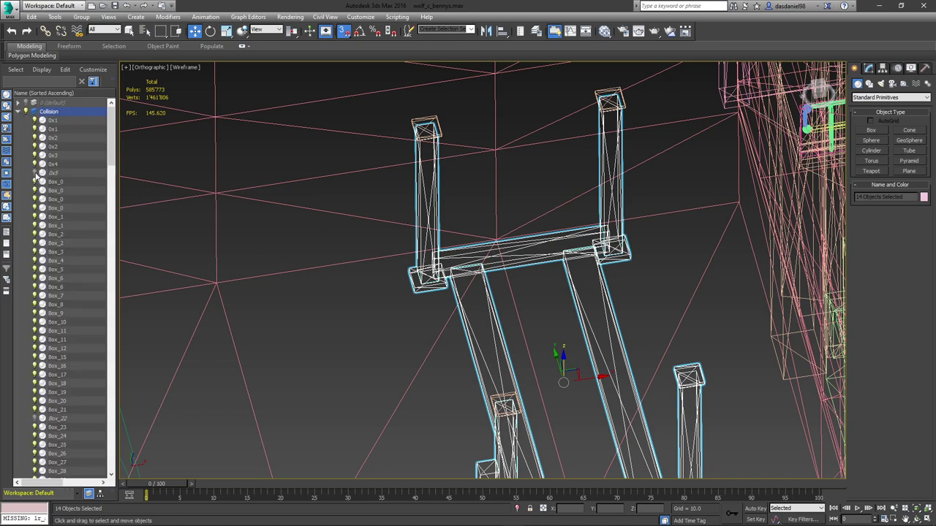
click(35, 174)
- Clone the 14 selected lift collision pieces as copies onto the neighbouring side-room lift prop
middle_drag(467, 403, 543, 276)
scroll(543, 282, down, 2)
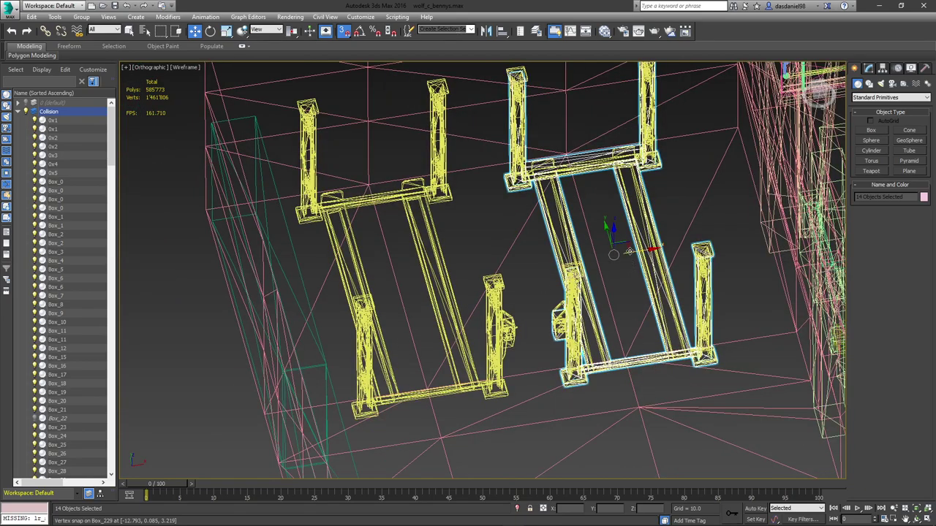
shift+drag(631, 252, 407, 344)
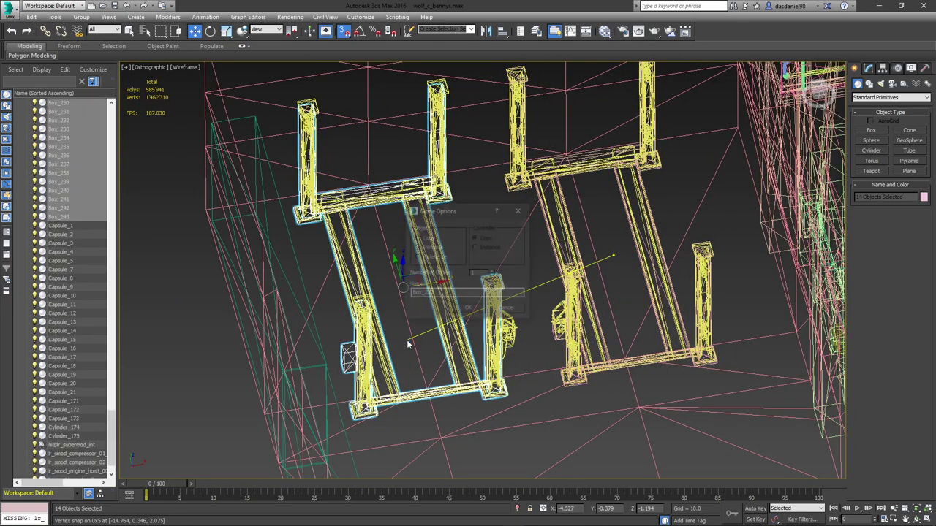
click(467, 307)
- Snap the copied lift collision so its front base corner meets the matching corner of the second lift prop's base
scroll(493, 382, up, 10)
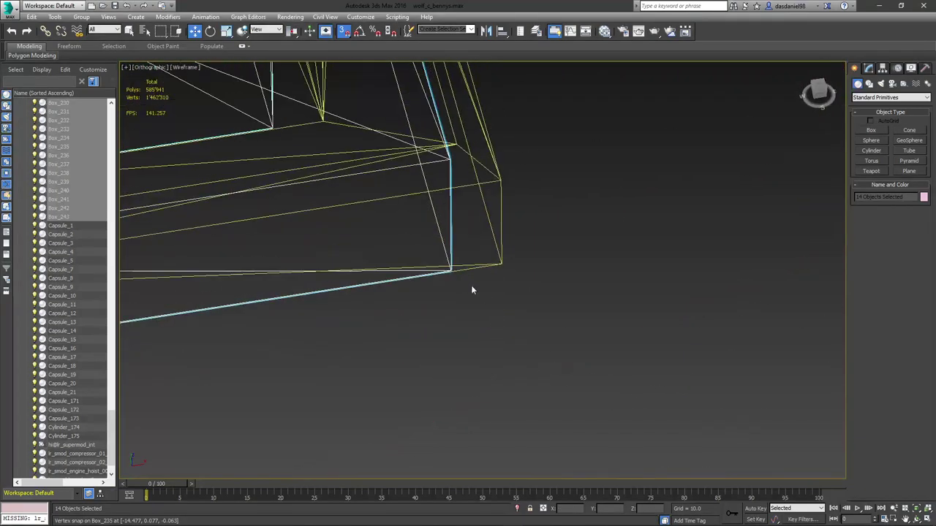
drag(449, 268, 505, 272)
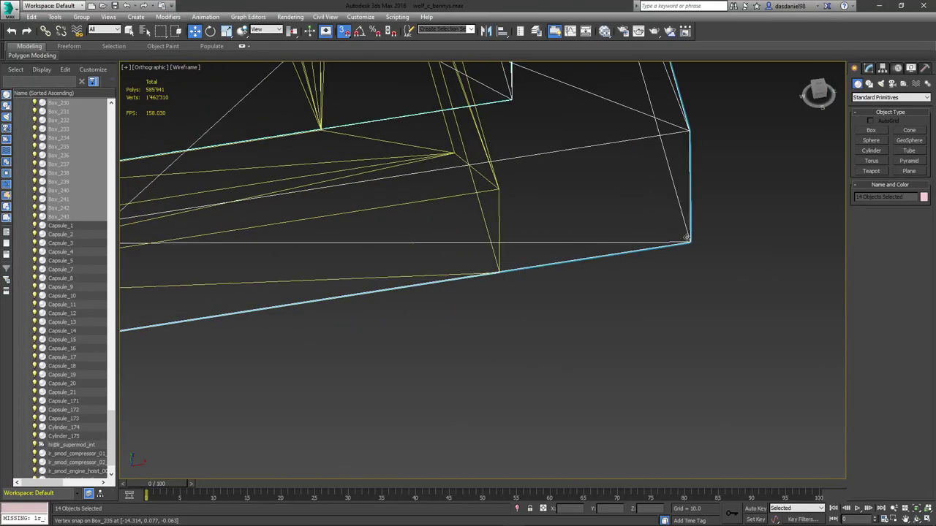
drag(686, 238, 484, 276)
right_click(485, 276)
drag(687, 241, 193, 394)
scroll(501, 283, down, 6)
drag(700, 251, 498, 281)
scroll(489, 312, down, 10)
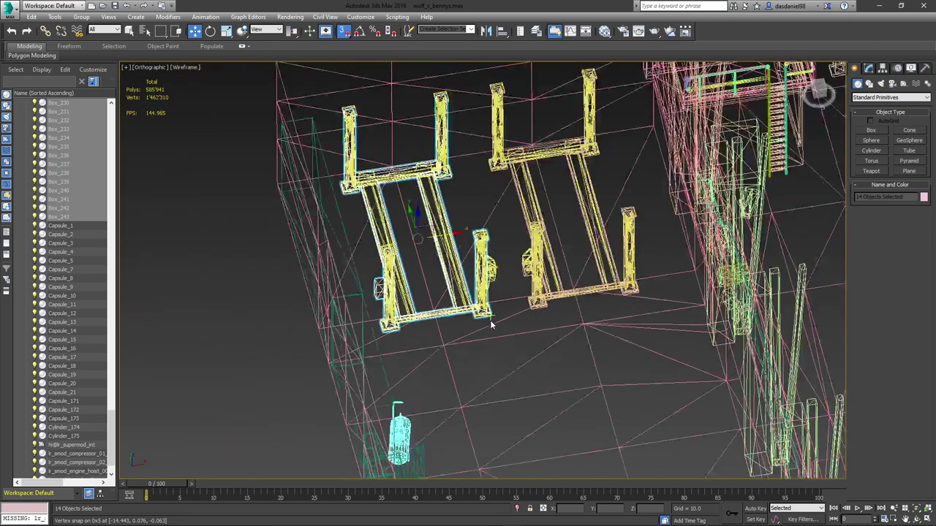
- Move the copied control box collision from the outer front post to the second lift's inner front post
scroll(397, 279, up, 3)
click(362, 290)
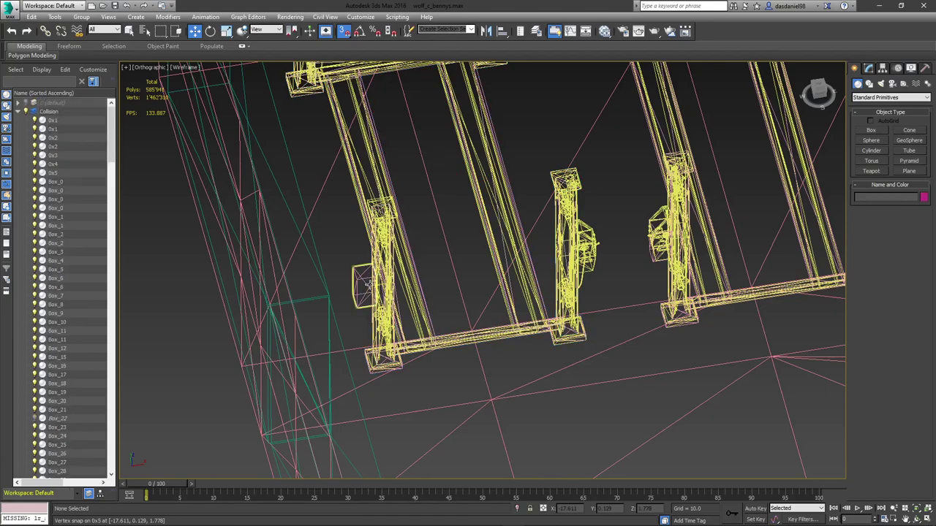
drag(363, 285, 589, 249)
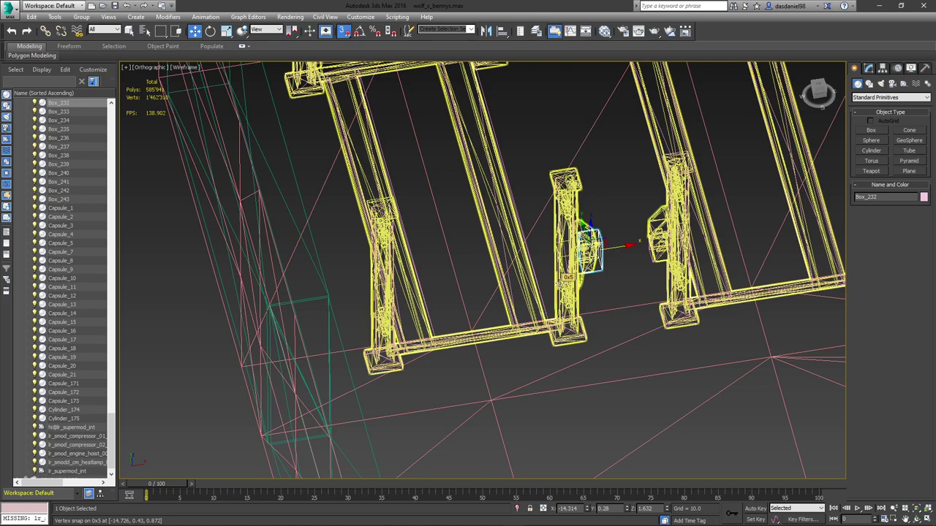
scroll(595, 322, down, 1)
alt+middle_drag(595, 322, 544, 307)
scroll(600, 258, up, 3)
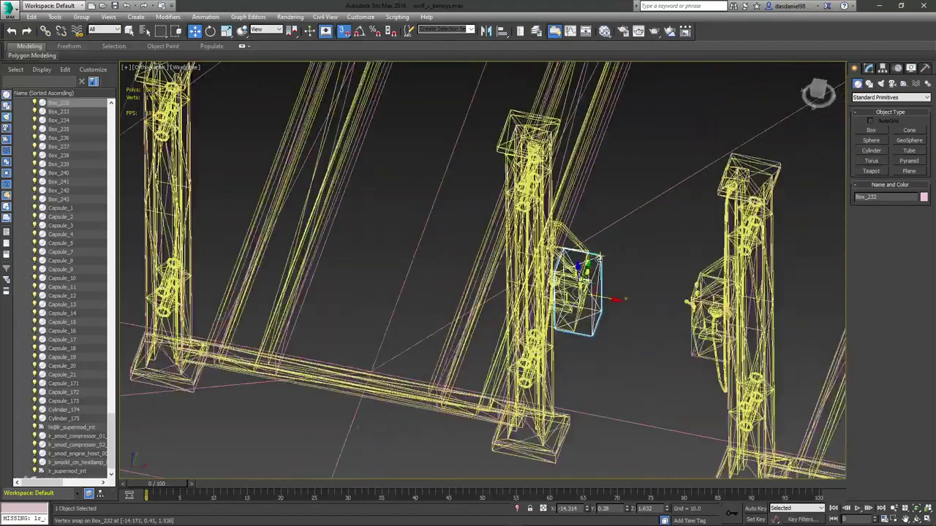
- Switch to shaded display and shift the copied control box collision along X towards its lift post
scroll(603, 258, up, 2)
key(F3)
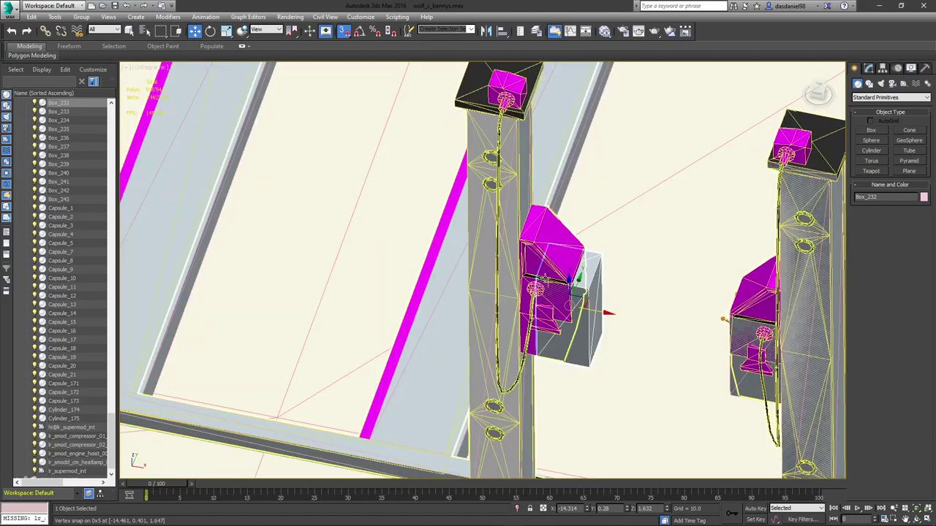
scroll(542, 282, up, 4)
scroll(542, 282, down, 4)
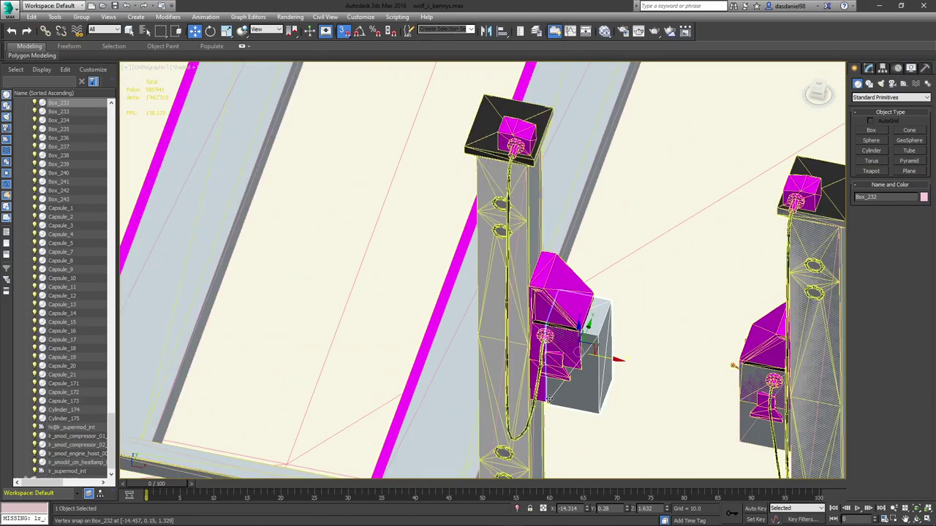
drag(548, 400, 512, 159)
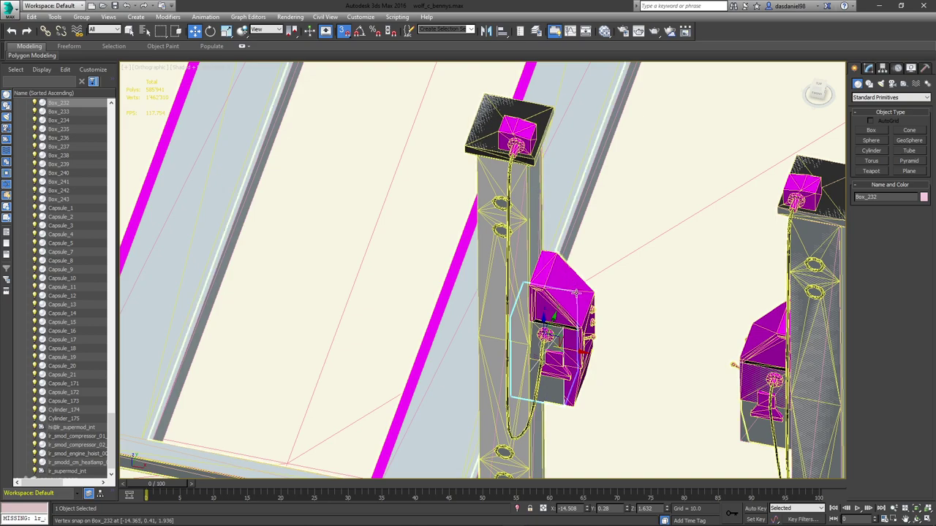
key(ctrl+z)
drag(606, 356, 557, 360)
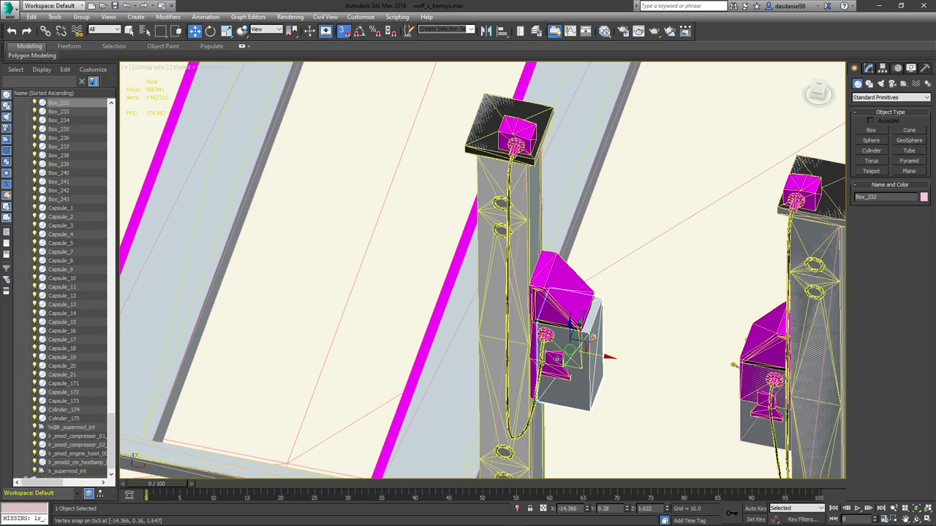
- Turn off vertex snapping and nudge the copied control box collision by -0.038 along X against the post
scroll(551, 365, up, 6)
scroll(554, 373, down, 4)
click(344, 31)
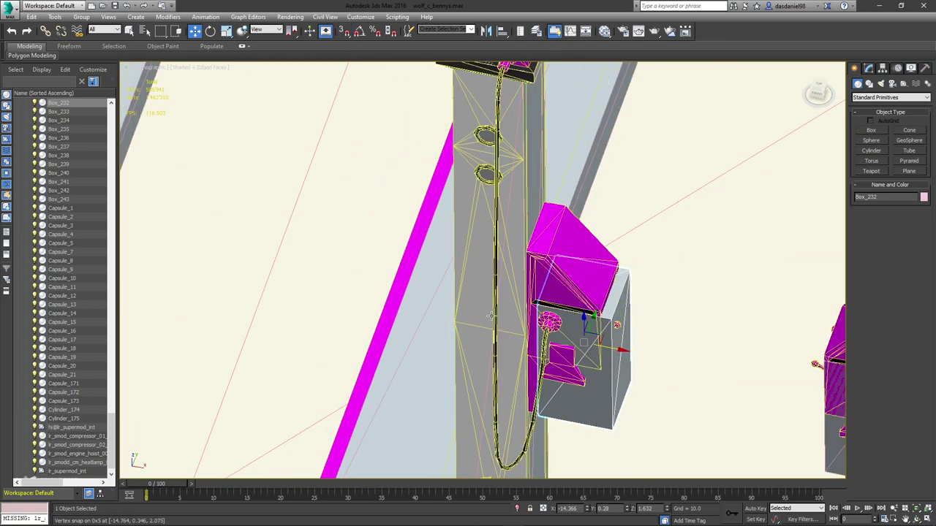
drag(608, 353, 602, 352)
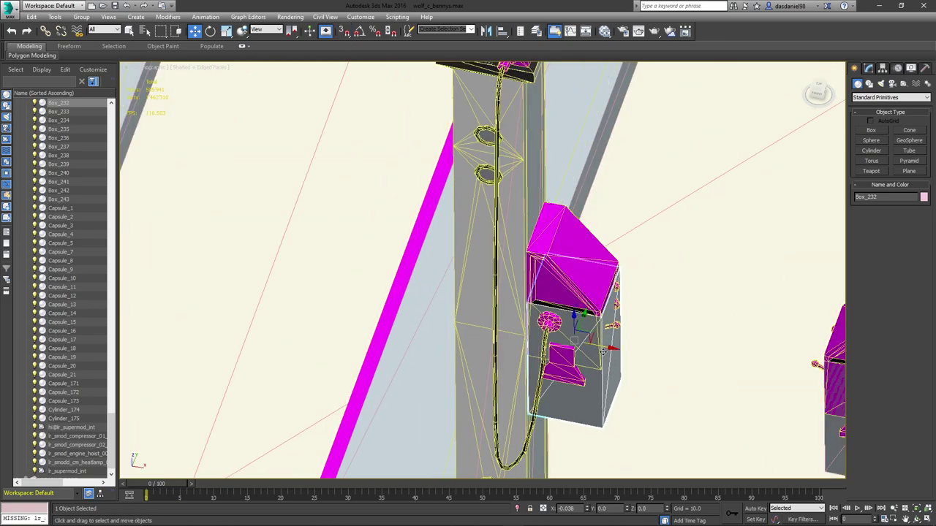
- Set the copied control box collision's length to 0.36 and height to 0.906, and raise it to Z 1.797
click(869, 68)
mouse_move(920, 226)
mouse_down()
mouse_move(920, 191)
mouse_move(921, 238)
mouse_up()
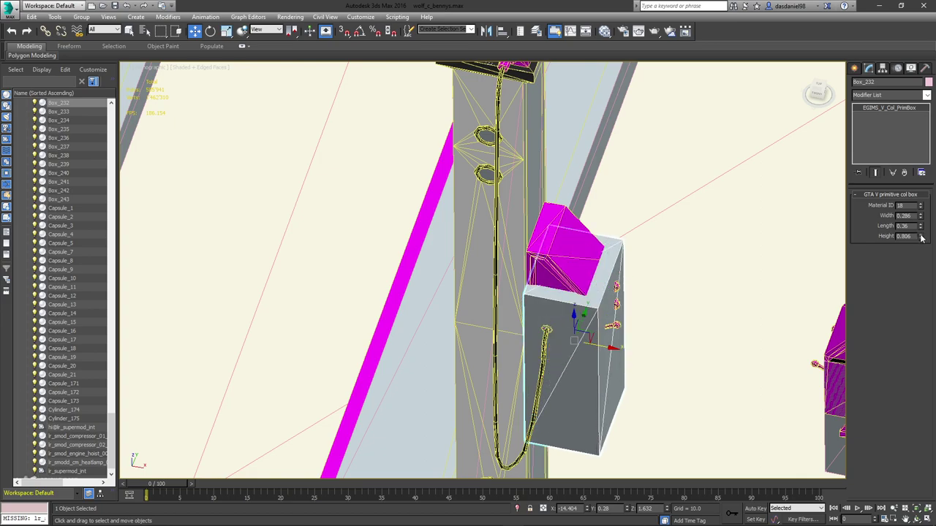
drag(575, 316, 581, 293)
drag(921, 237, 920, 236)
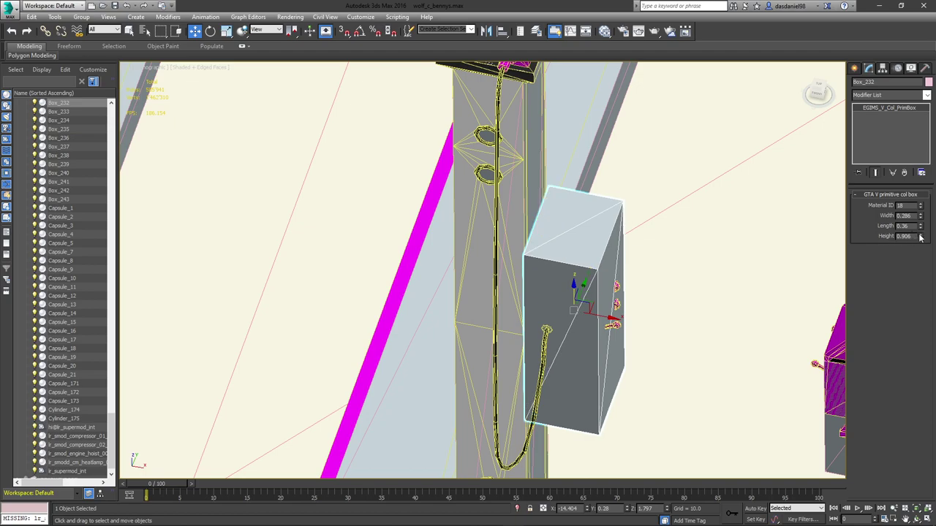
- Set the original lift's control box collision height to 0.906
scroll(671, 364, down, 3)
middle_drag(678, 358, 590, 307)
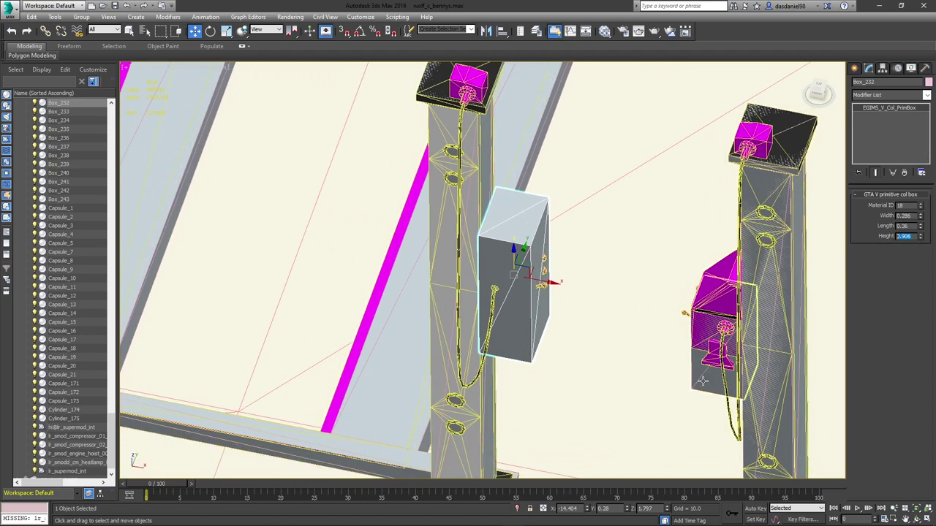
click(731, 344)
text(0.906)
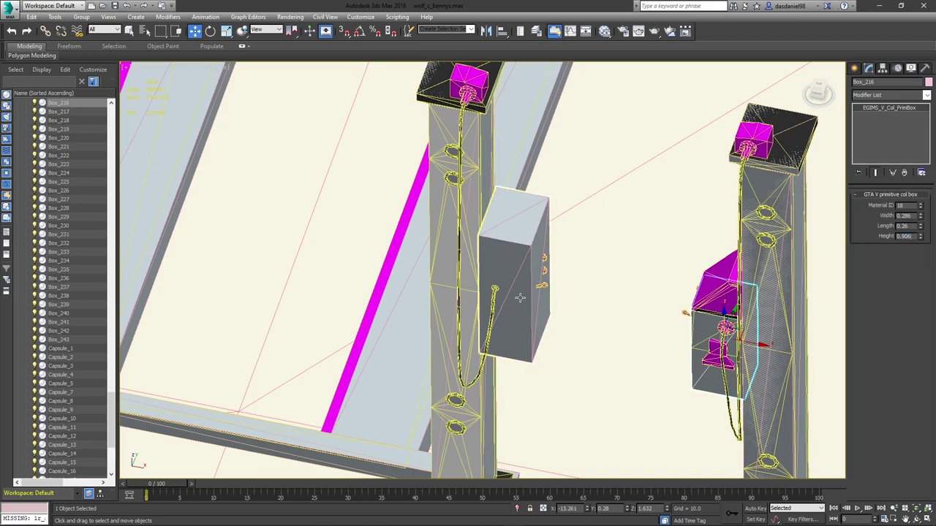
- Compare both control box collisions' dimensions and set the original box's length to 0.36, keeping width 0.286
click(520, 296)
middle_drag(671, 282, 672, 284)
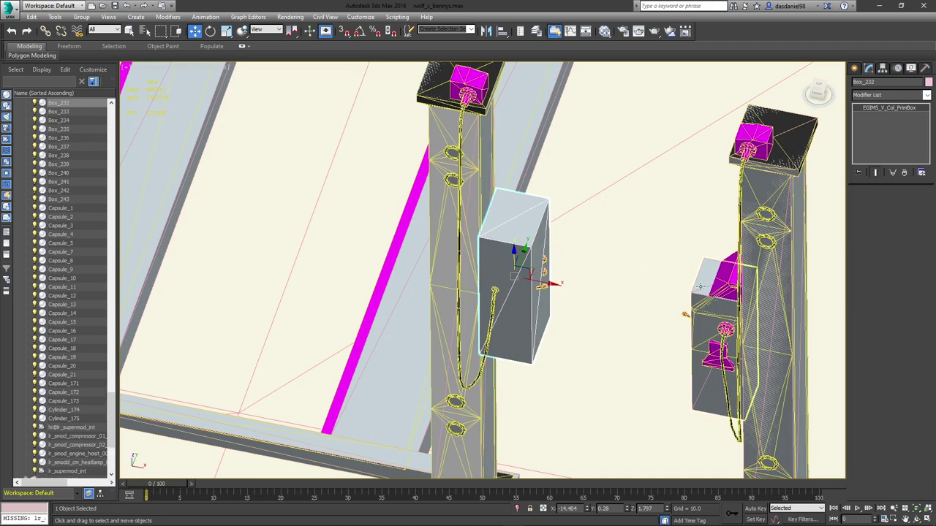
click(710, 285)
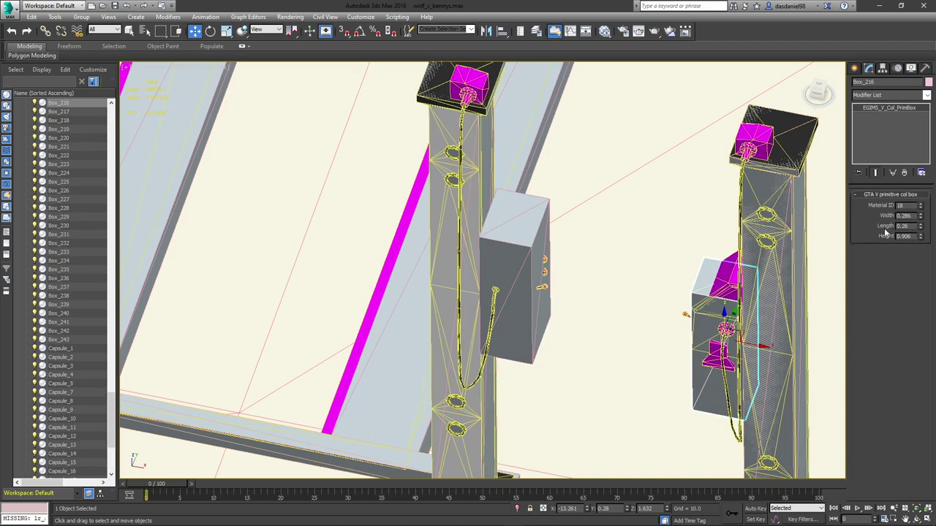
click(519, 265)
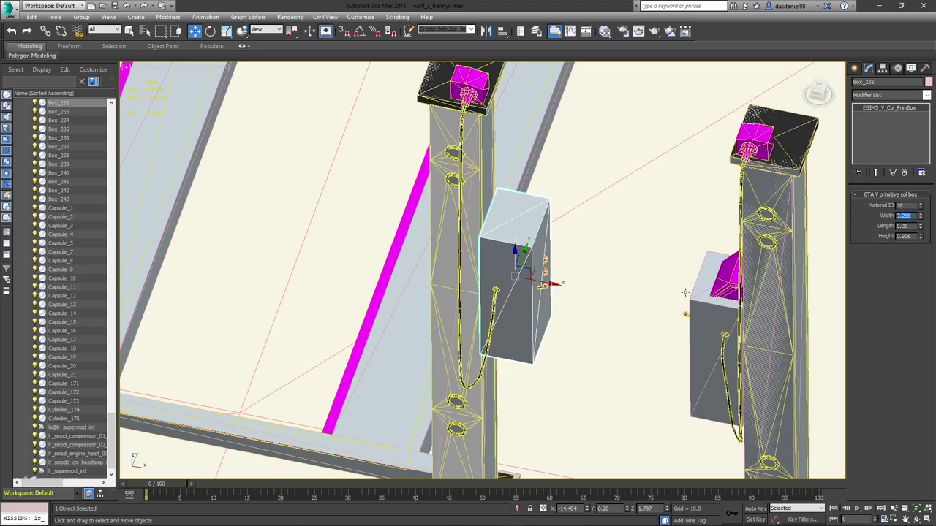
click(701, 290)
middle_drag(789, 268, 789, 267)
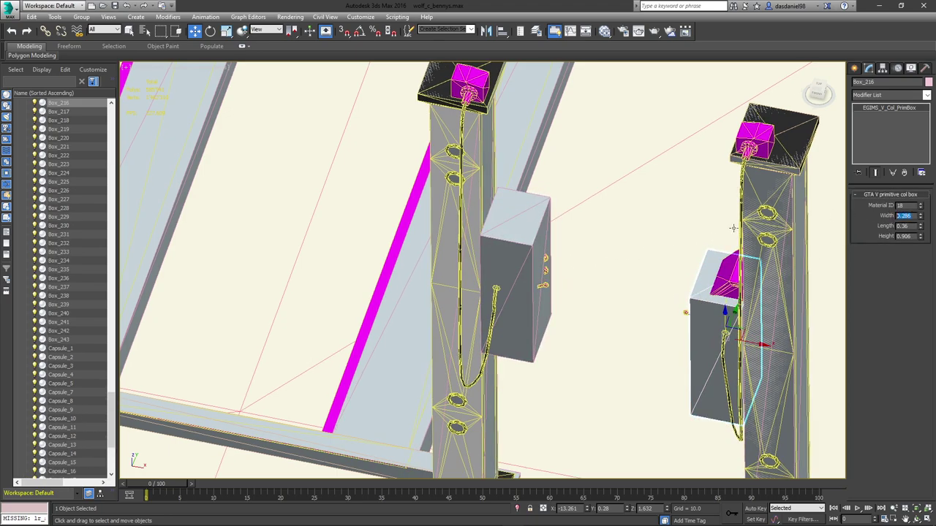
- Copy the second control box's Z position of 1.797 to the original lift's control box collision
click(518, 265)
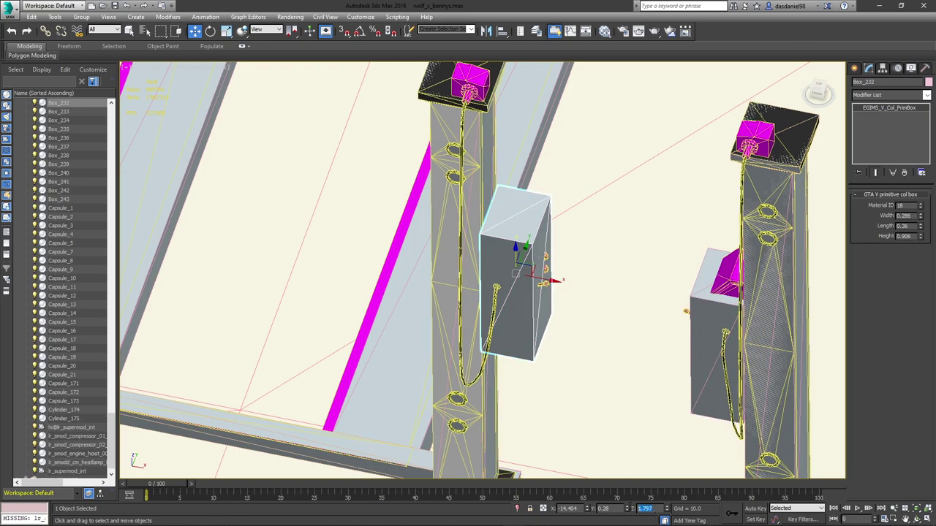
click(705, 329)
middle_drag(642, 473, 642, 471)
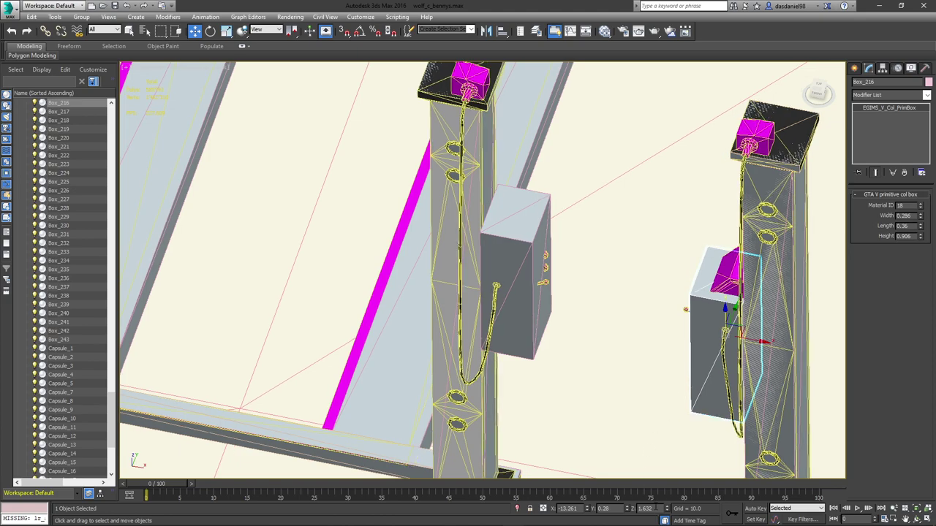
key(ctrl+z)
middle_drag(555, 338, 580, 280)
scroll(579, 281, down, 4)
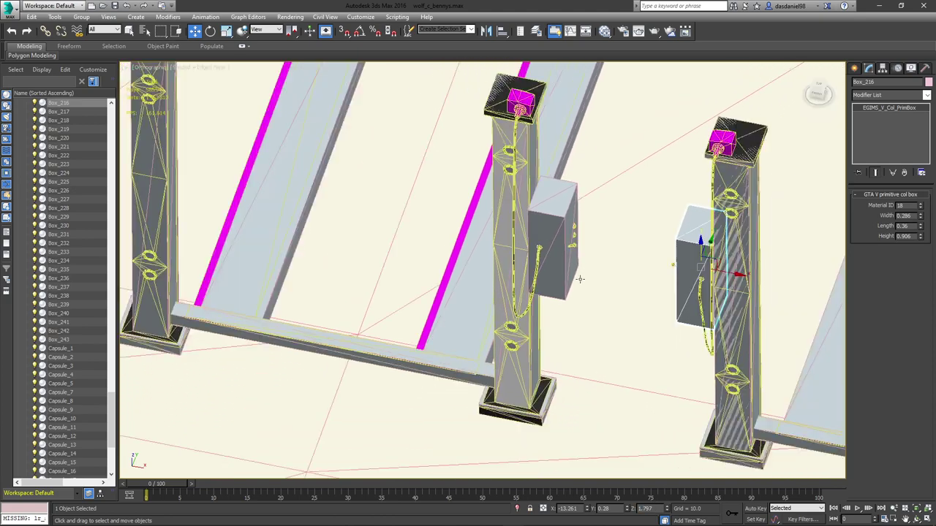
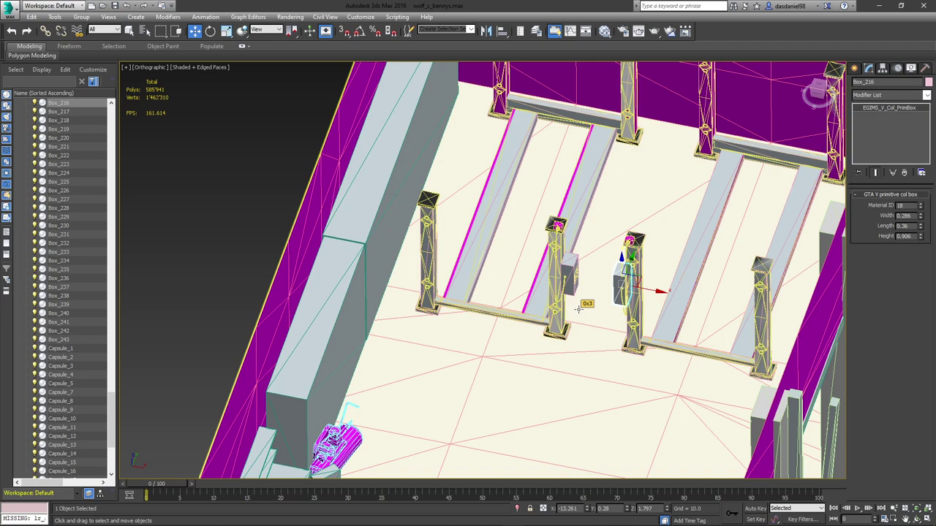
key(super)
key(super)
- Hide the lift prop 0x5 in the Collision layer so only the lifts' collision pieces remain
middle_drag(704, 368, 604, 404)
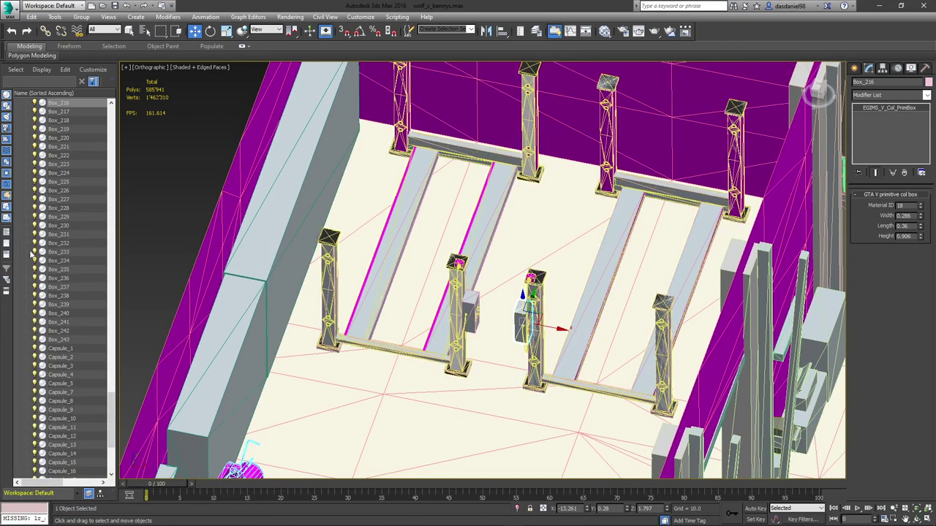
scroll(105, 306, up, 20)
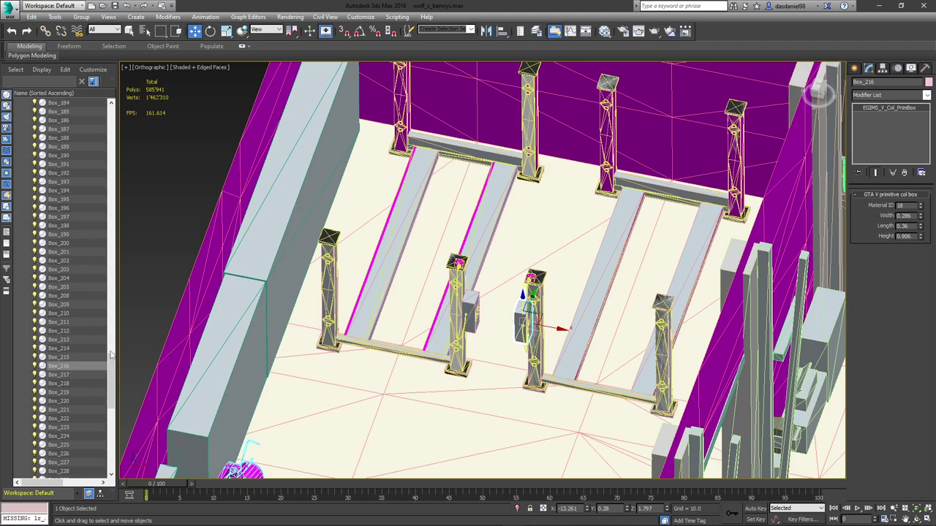
scroll(104, 305, up, 20)
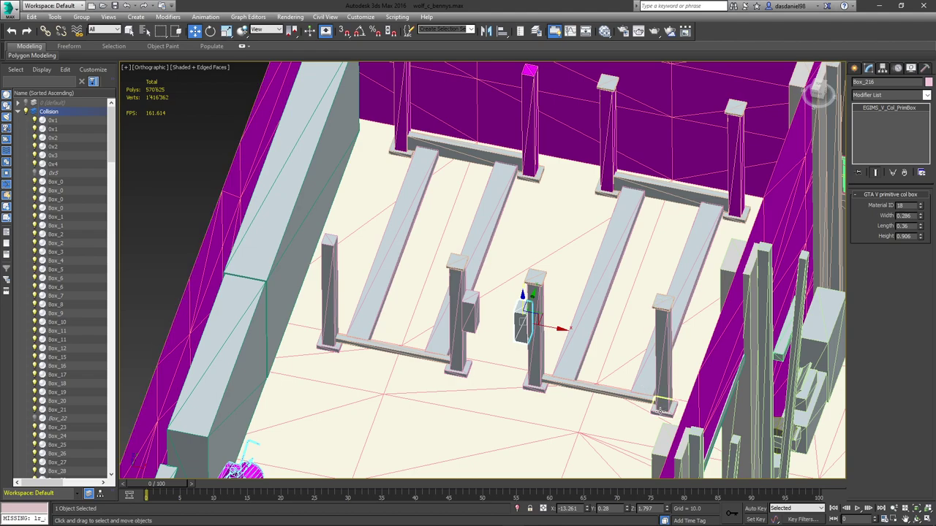
- Select the original lift's two front posts with their bases and caps, the front crossbar and both ramps
click(662, 401)
ctrl+click(535, 388)
ctrl+click(536, 379)
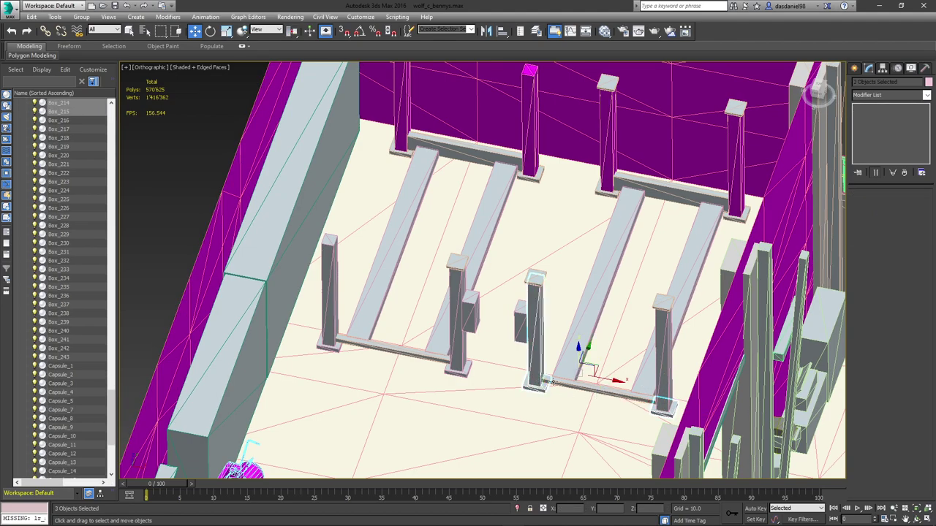
ctrl+click(570, 384)
ctrl+click(590, 334)
ctrl+click(679, 285)
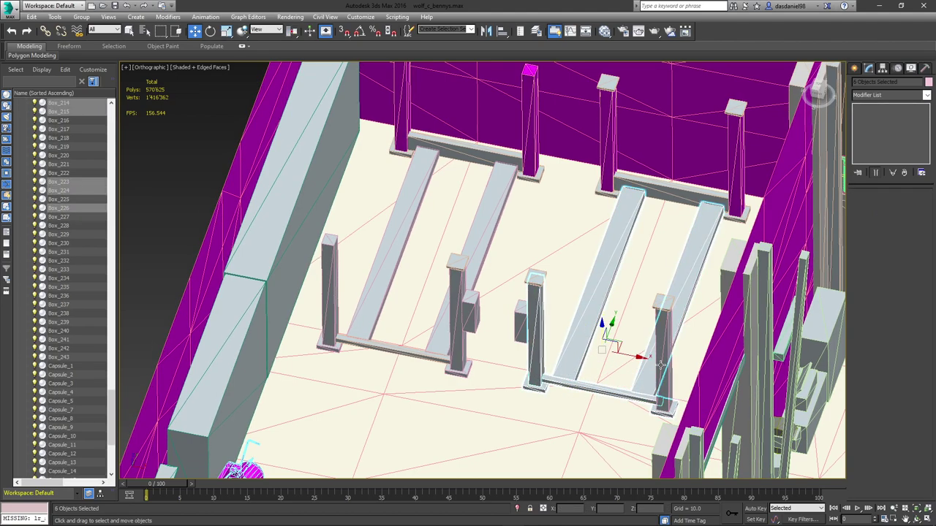
ctrl+click(661, 350)
ctrl+click(662, 302)
ctrl+click(534, 276)
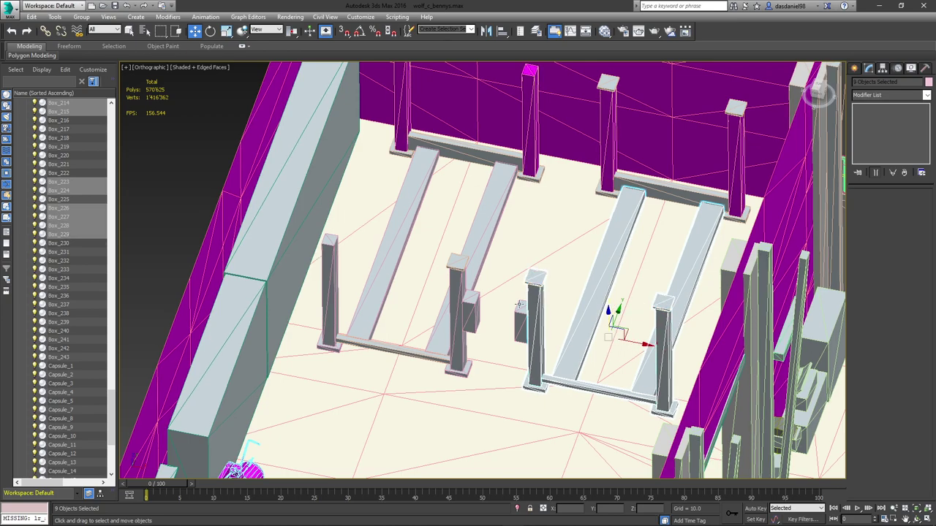
- Add both control boxes and the second lift's front posts, front crossbar and ramps to the collision selection
ctrl+click(518, 321)
ctrl+click(470, 314)
ctrl+click(458, 364)
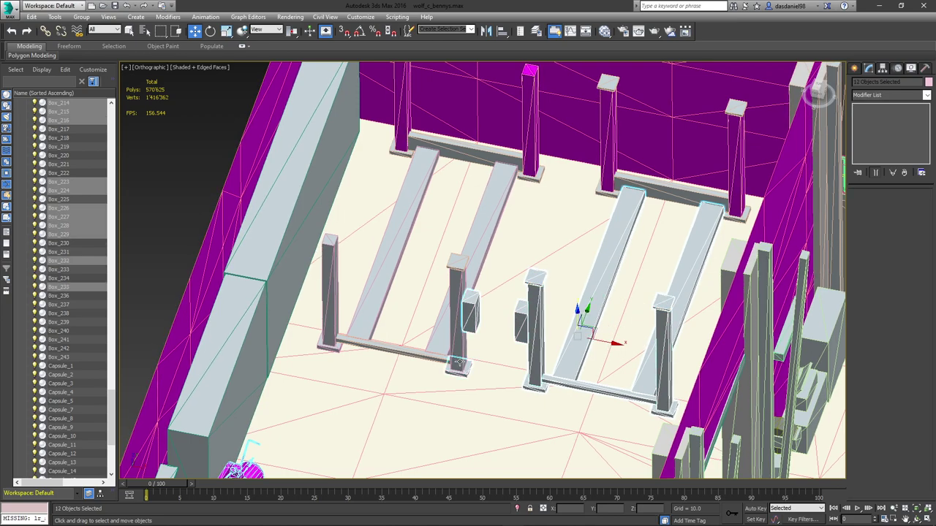
ctrl+click(455, 329)
ctrl+click(432, 358)
ctrl+click(427, 339)
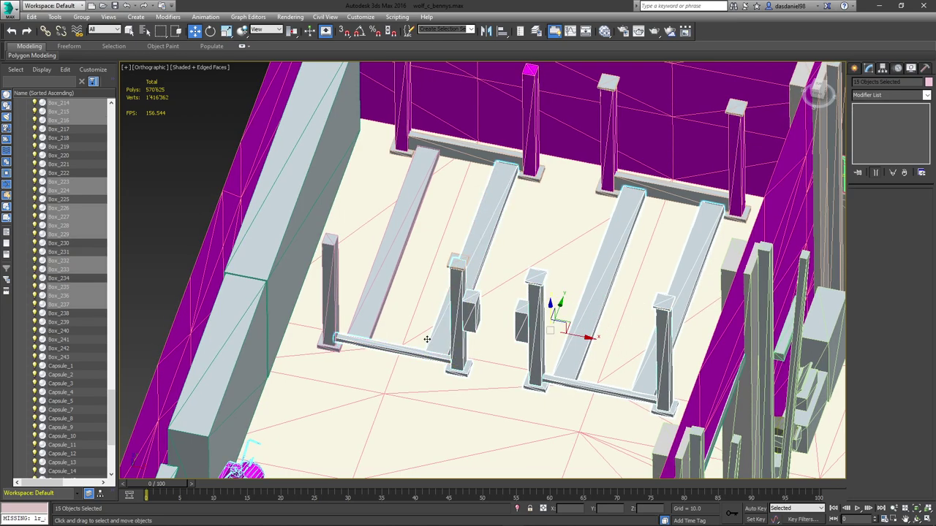
ctrl+click(357, 311)
ctrl+click(330, 307)
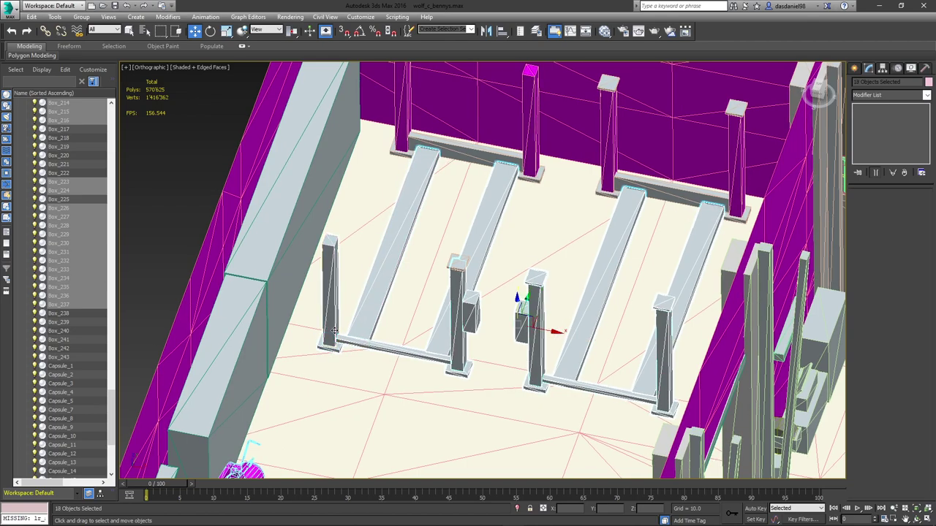
ctrl+click(327, 241)
- Copy the original lift's two rear post caps and inner front cap onto the second lift's three uncapped posts
middle_drag(417, 223, 429, 268)
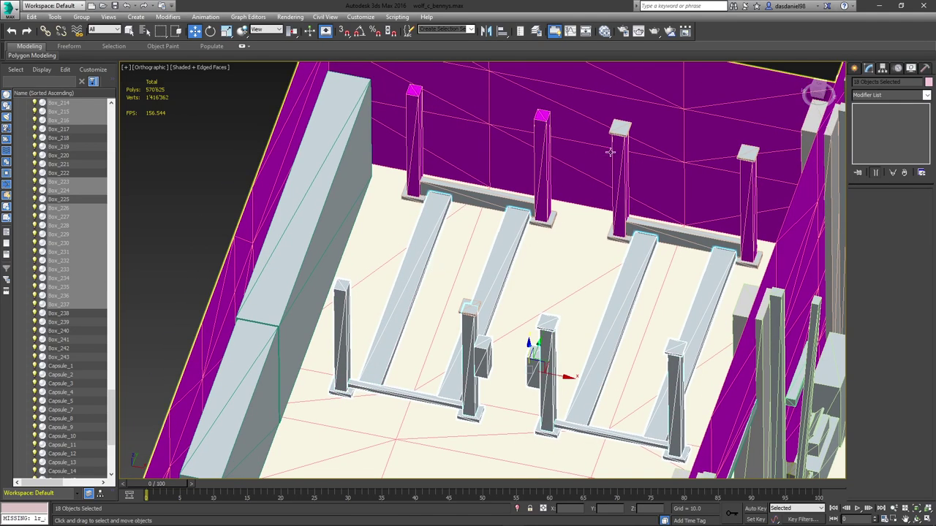
click(619, 129)
ctrl+click(747, 152)
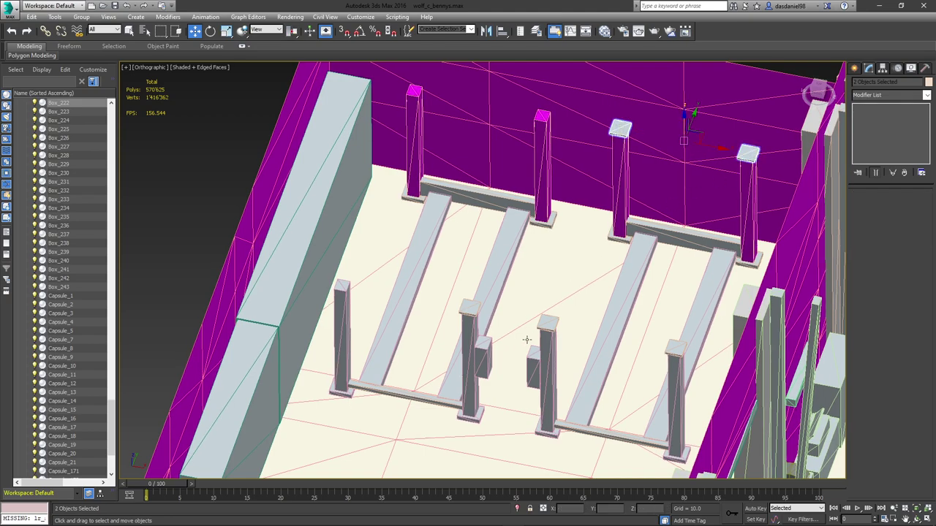
ctrl+click(547, 323)
mouse_move(546, 323)
shift+mouse_down()
mouse_move(457, 298)
mouse_move(408, 322)
mouse_move(404, 337)
shift+mouse_up()
click(469, 310)
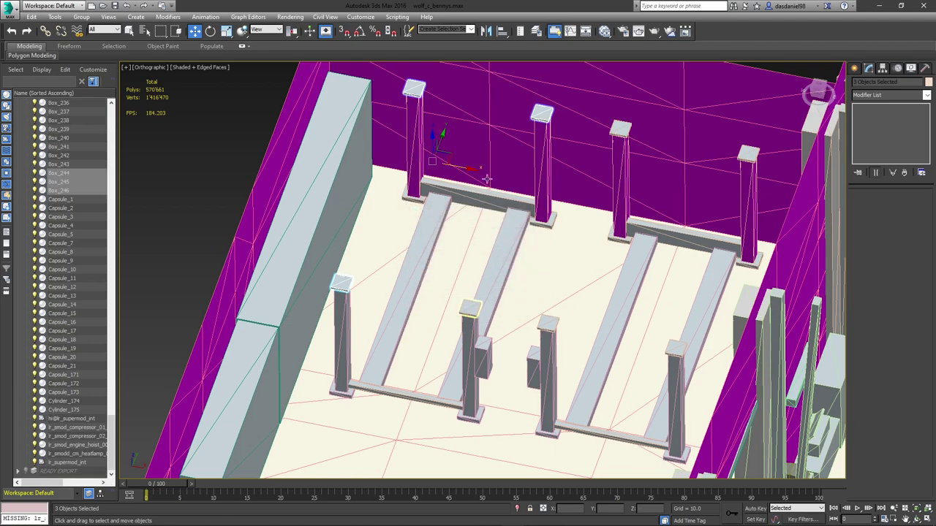
- Add the second lift's rear crossbar, inner rear post, both rear base plates and outer ramp to the selected caps
ctrl+click(520, 209)
ctrl+click(546, 182)
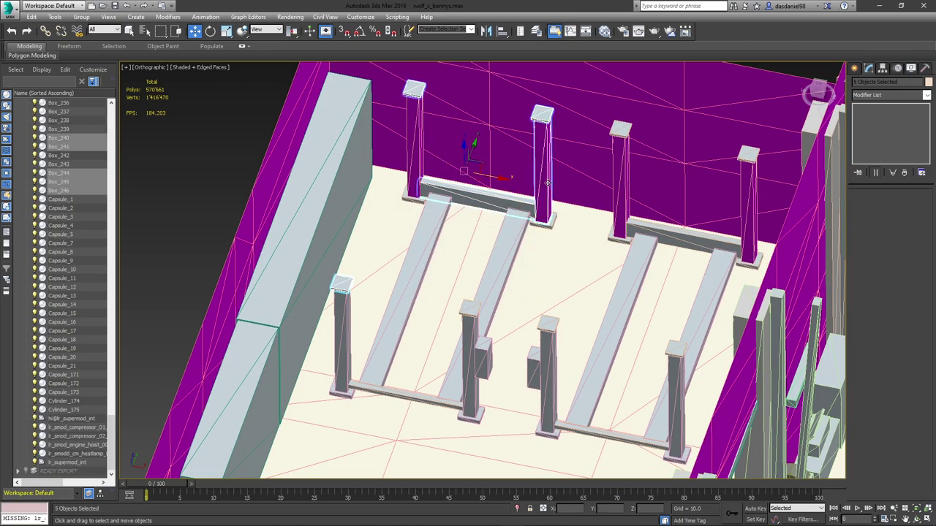
ctrl+click(547, 225)
ctrl+click(414, 200)
ctrl+click(443, 196)
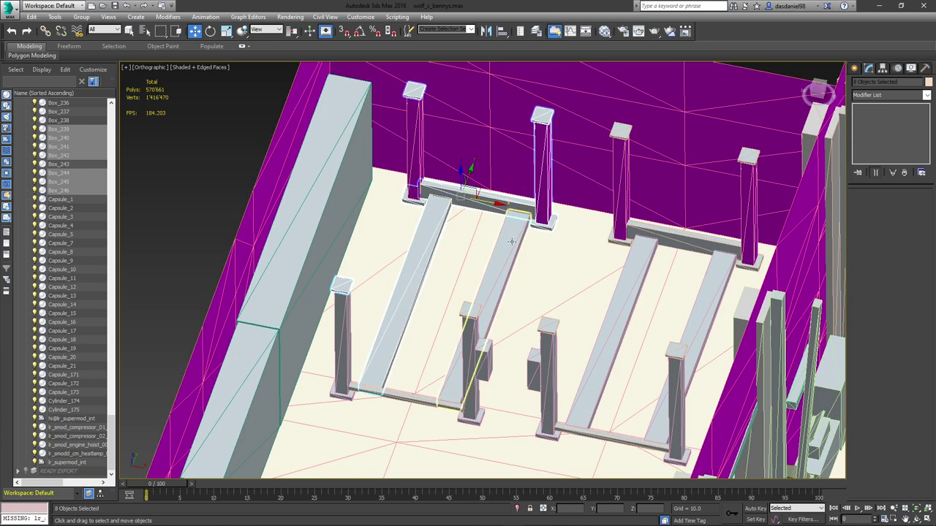
- Add the second lift's inner ramp, control box, front posts with bases and remaining cap, and front crossbar to the selection
ctrl+click(468, 321)
ctrl+click(481, 350)
ctrl+click(470, 343)
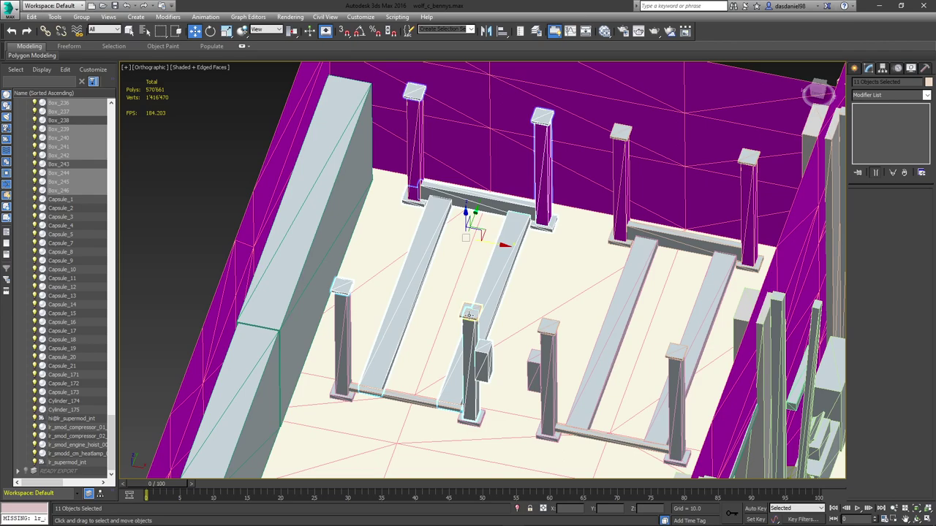
ctrl+click(468, 315)
ctrl+click(344, 322)
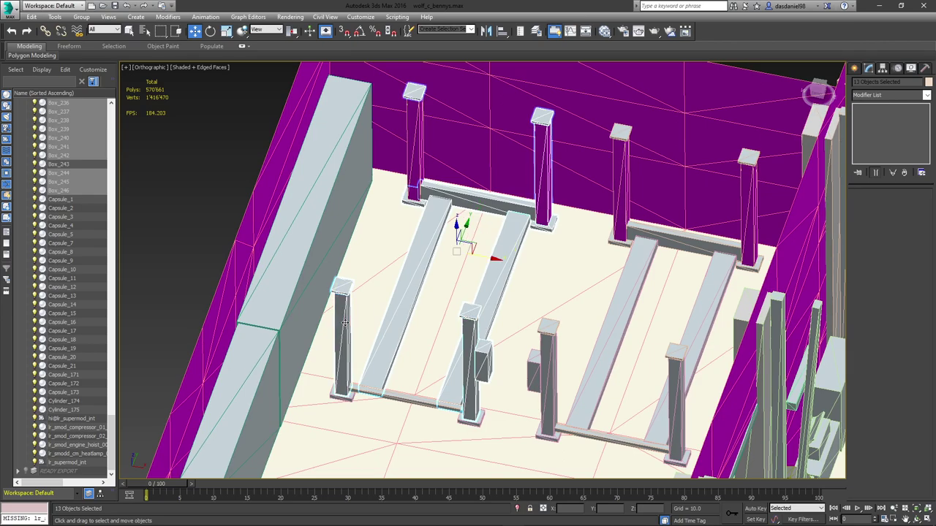
ctrl+click(348, 397)
ctrl+click(373, 389)
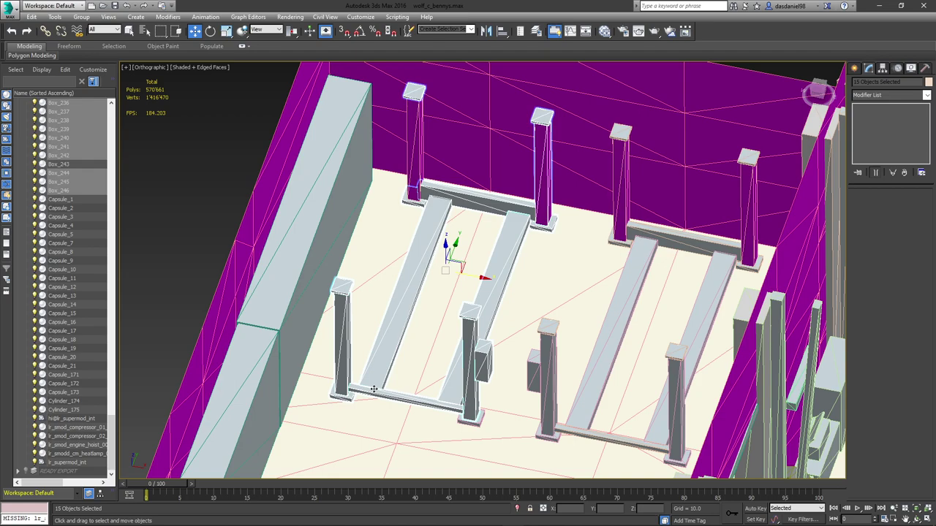
ctrl+click(464, 423)
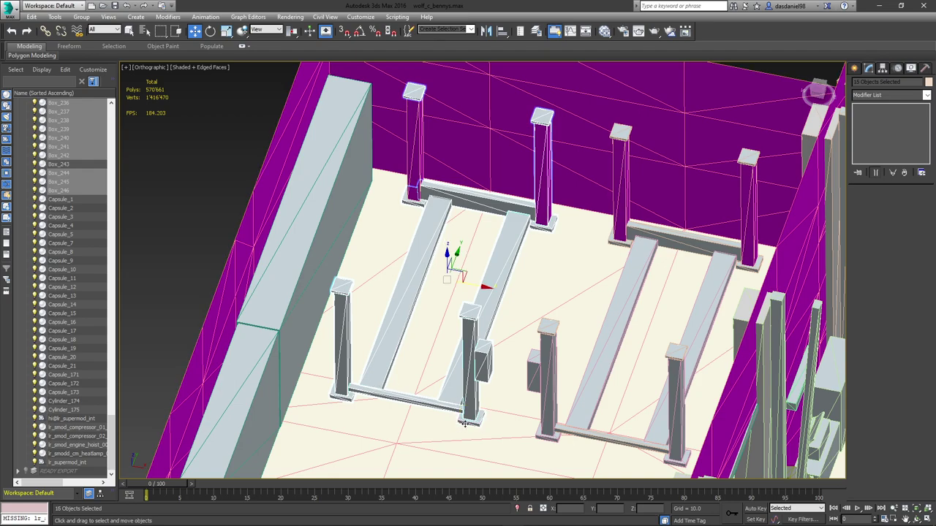
- Add the original lift's front base plates, front crossbar, both ramps and outer front post with its cap to the selection
ctrl+click(554, 438)
ctrl+click(572, 434)
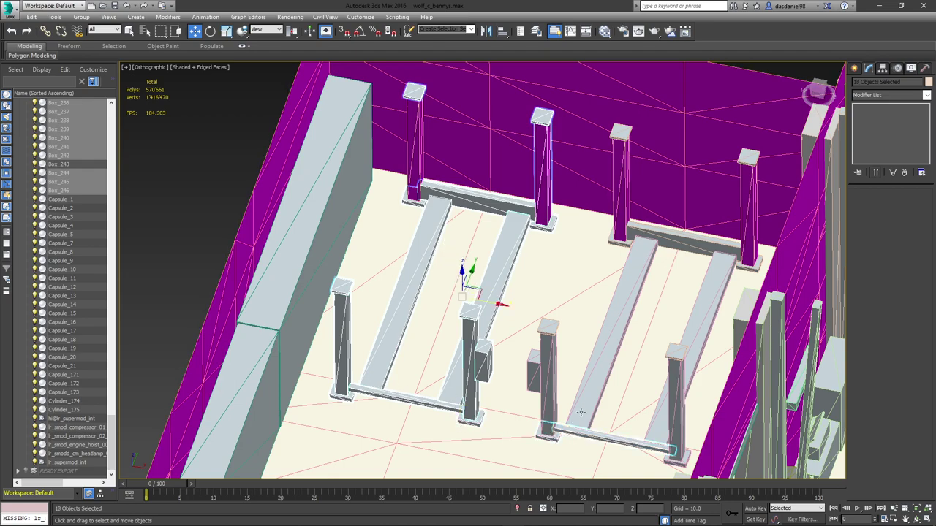
ctrl+click(581, 413)
ctrl+click(662, 432)
ctrl+click(676, 458)
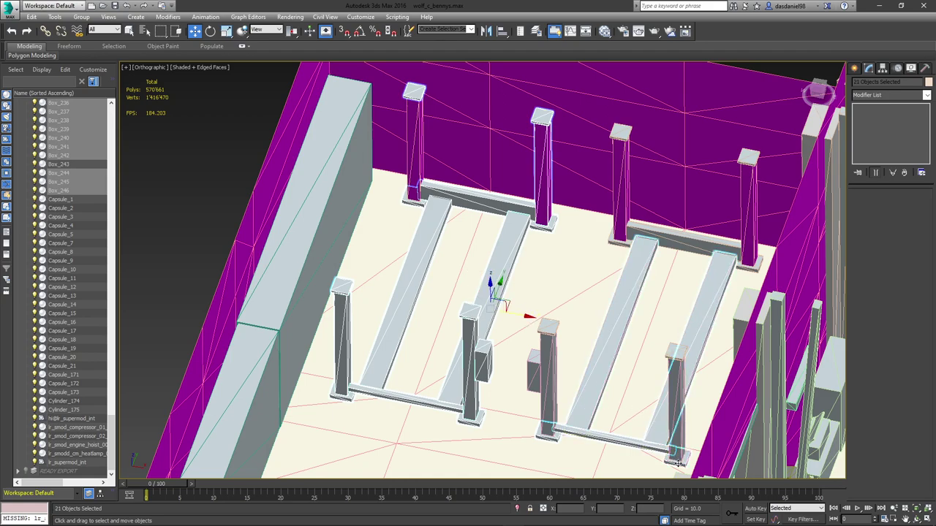
ctrl+click(679, 444)
ctrl+click(680, 351)
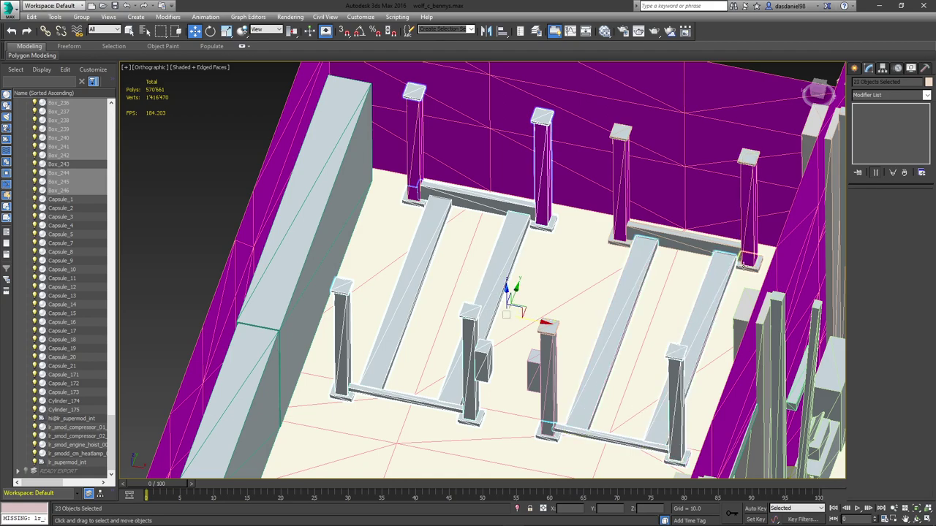
- Add the original lift's rear posts, bases, caps and crossbar, its control box and both lifts' remaining posts to the selection
ctrl+click(746, 266)
ctrl+click(746, 250)
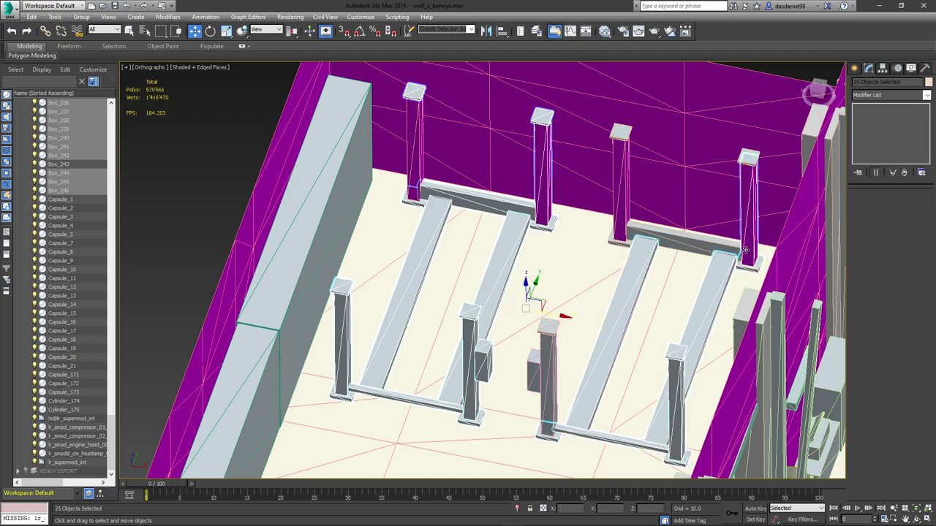
ctrl+click(674, 240)
ctrl+click(621, 236)
ctrl+click(619, 224)
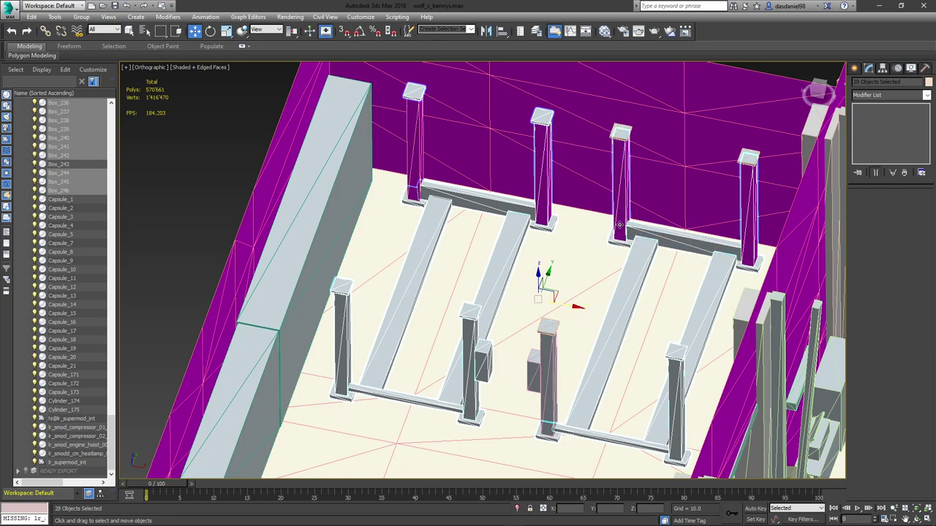
ctrl+click(619, 134)
ctrl+click(747, 156)
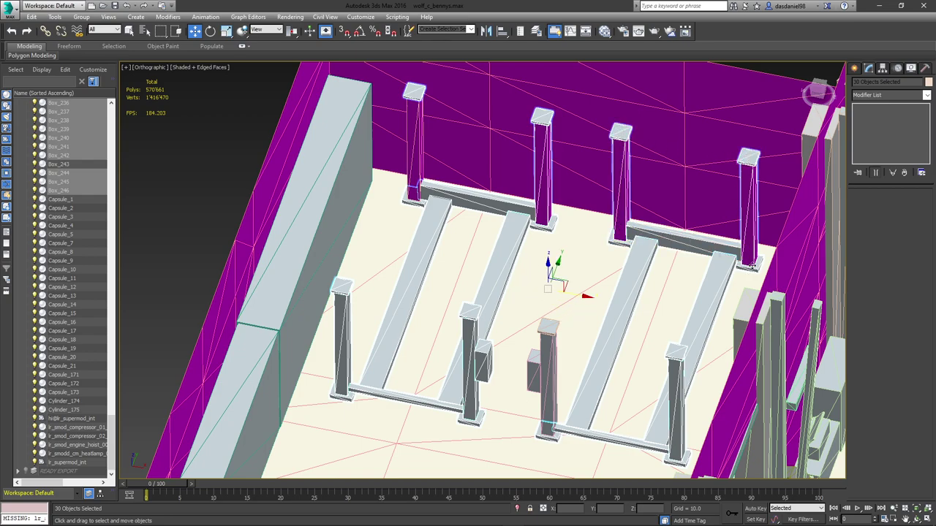
ctrl+click(532, 377)
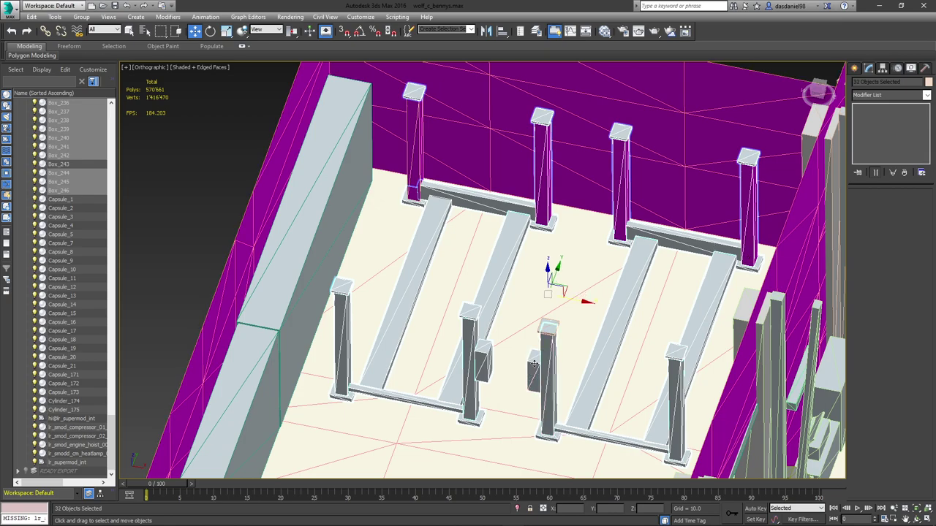
ctrl+click(412, 146)
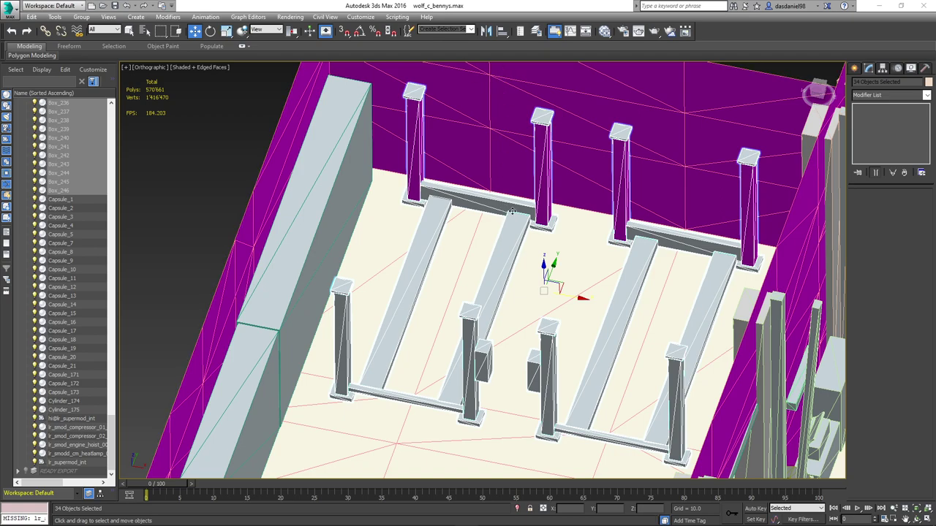
- Clone the selected collision of both lifts as a copy to the opposite end of the side room
scroll(512, 212, down, 5)
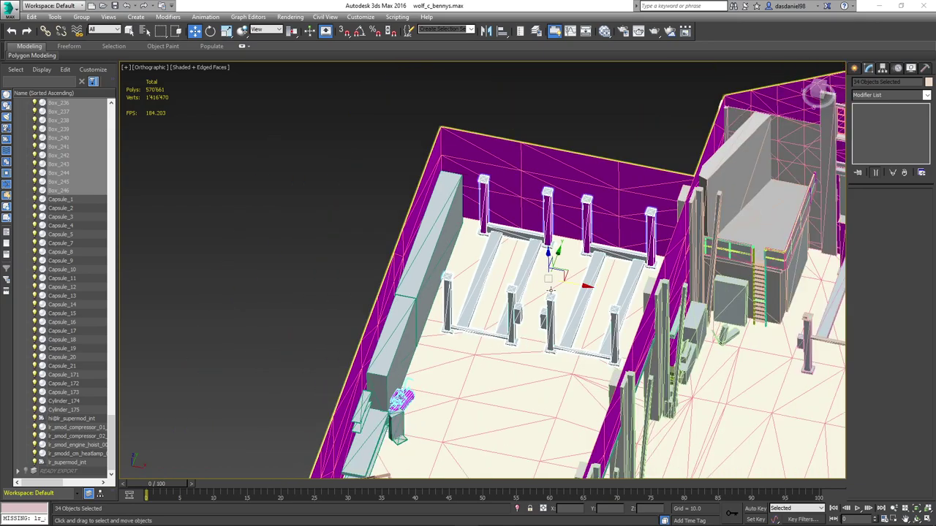
alt+middle_drag(549, 232, 540, 234)
middle_drag(487, 255, 572, 203)
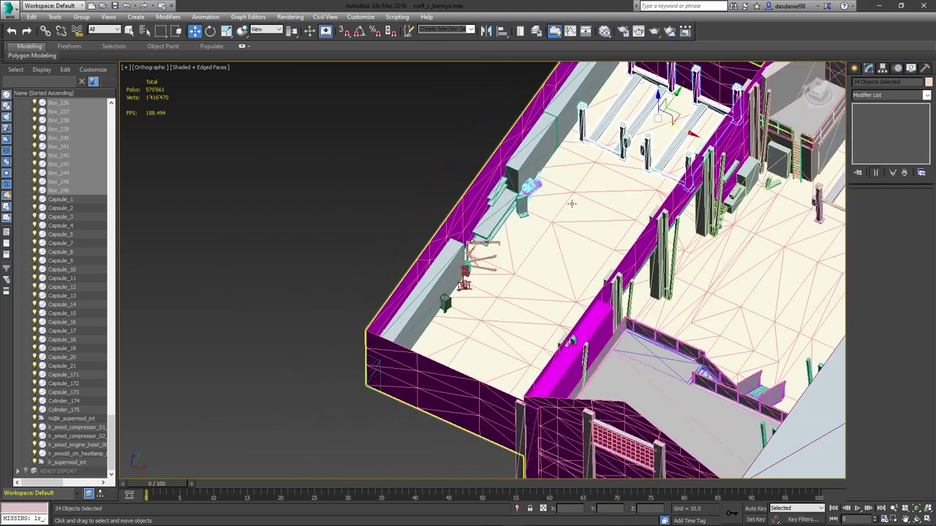
mouse_move(670, 103)
shift+mouse_down()
mouse_move(543, 215)
mouse_move(512, 316)
shift+mouse_up()
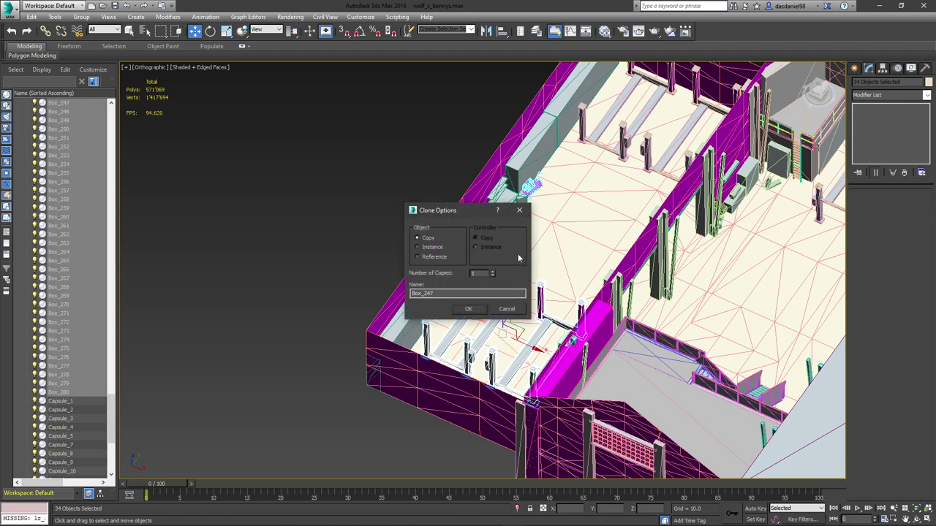
click(468, 308)
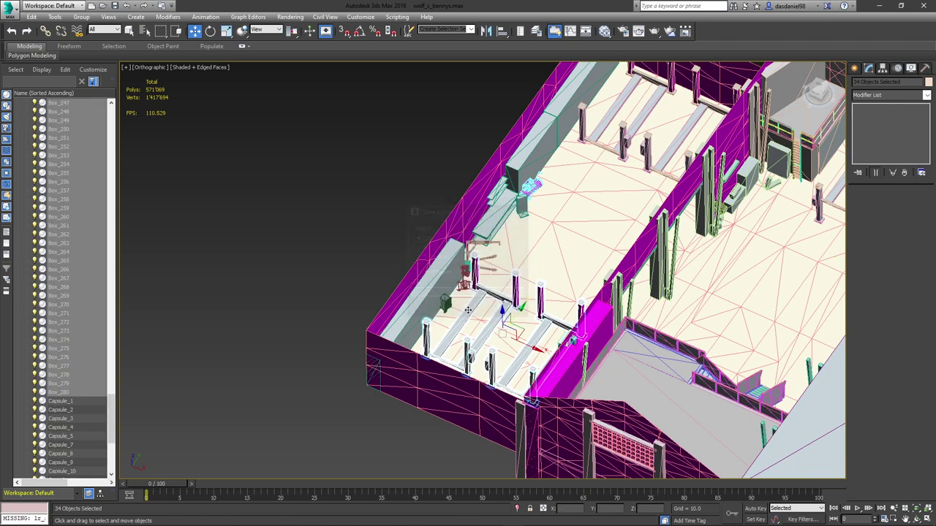
- Unhide the lift prop 0x5 in the Collision layer
scroll(74, 190, up, 20)
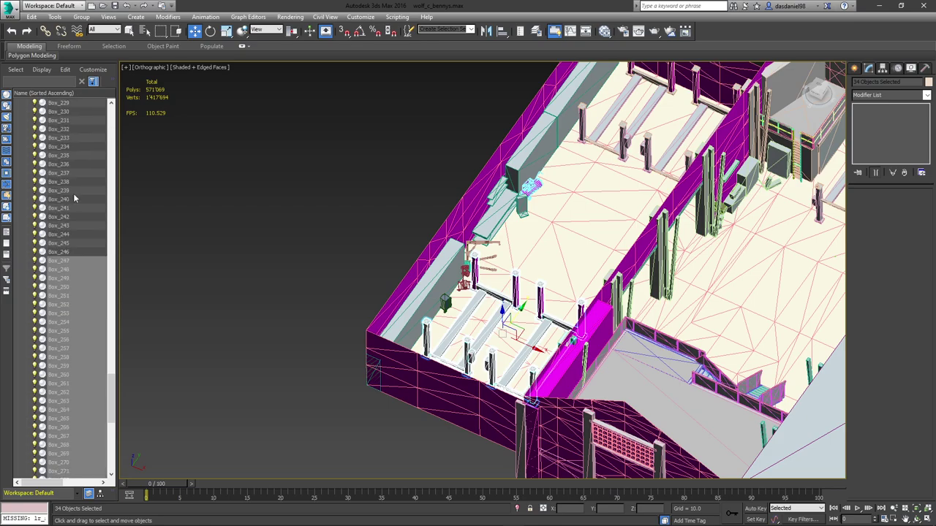
scroll(76, 191, up, 12)
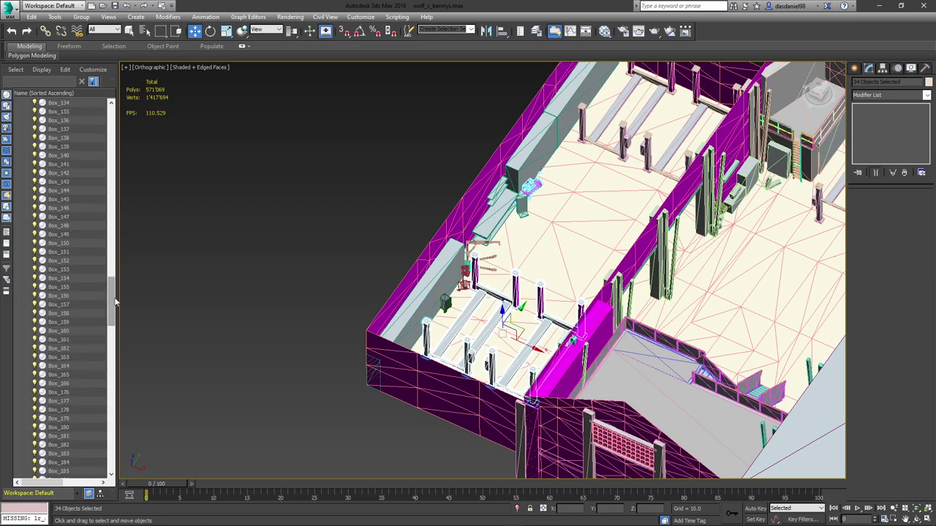
drag(114, 302, 115, 123)
click(35, 172)
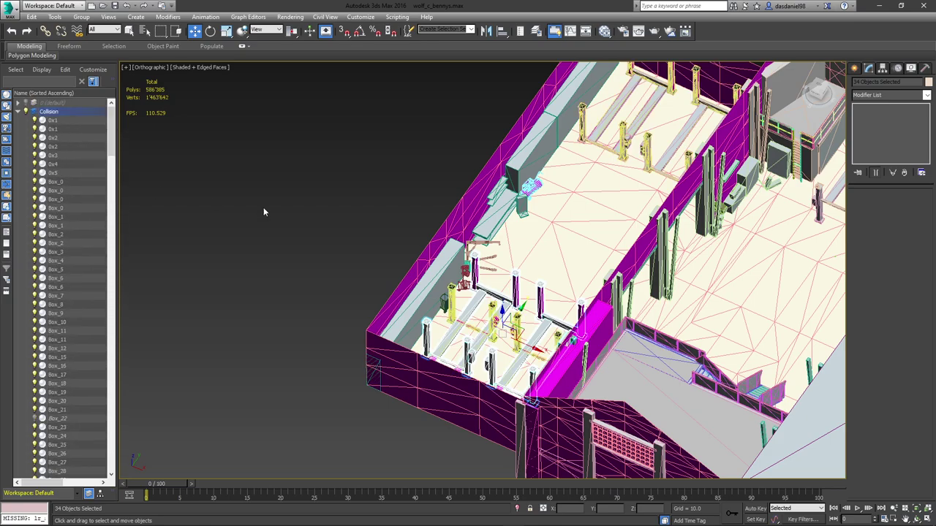
- Turn on 3D snapping at a rear post base corner of the copied lift collision
alt+middle_drag(618, 325, 495, 300)
scroll(494, 300, up, 6)
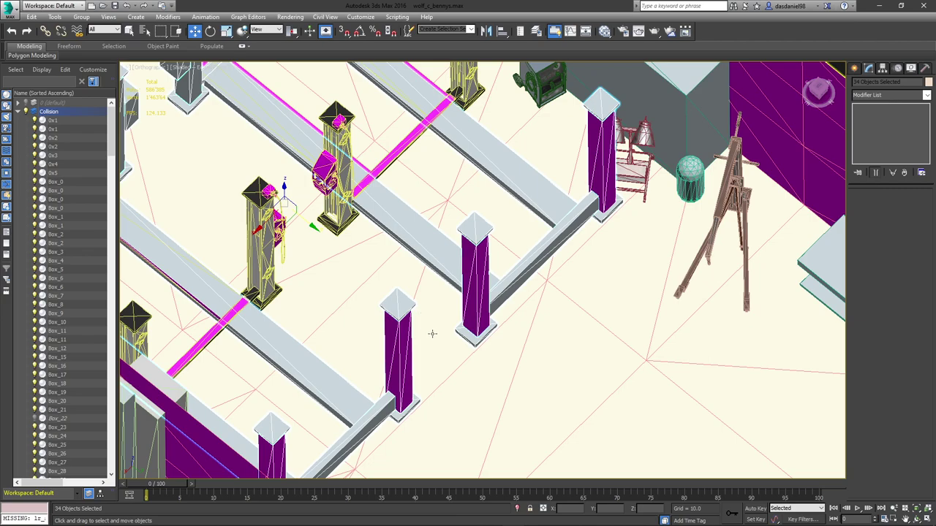
scroll(432, 334, up, 5)
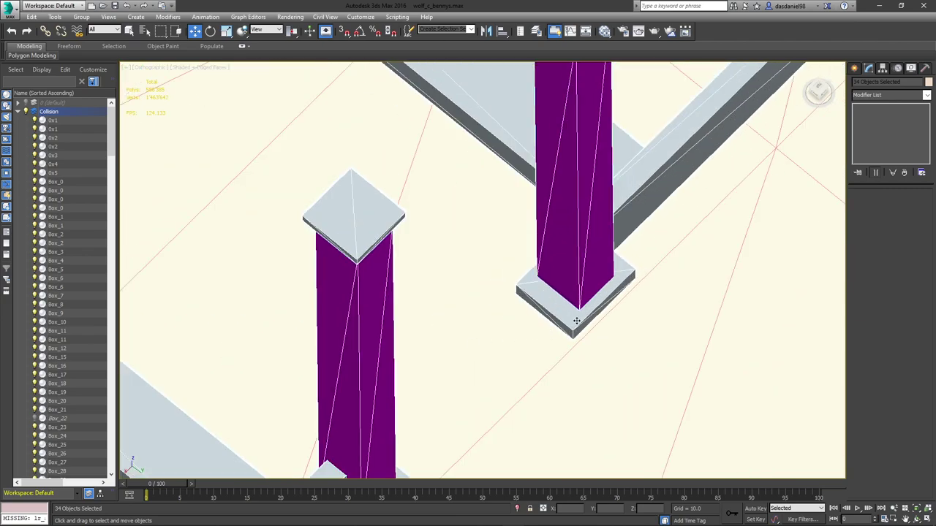
key(s)
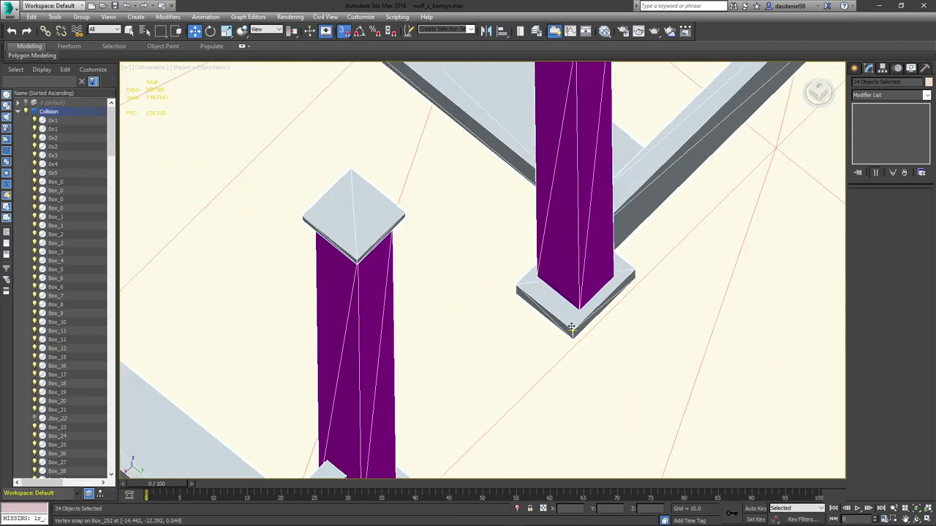
- Try to snap the copied lift collision from its rear post base corner to the lift prop
drag(571, 328, 395, 220)
scroll(426, 222, down, 7)
scroll(426, 219, up, 5)
scroll(455, 216, up, 5)
scroll(438, 232, down, 7)
scroll(435, 235, up, 2)
scroll(375, 211, down, 2)
scroll(375, 210, down, 3)
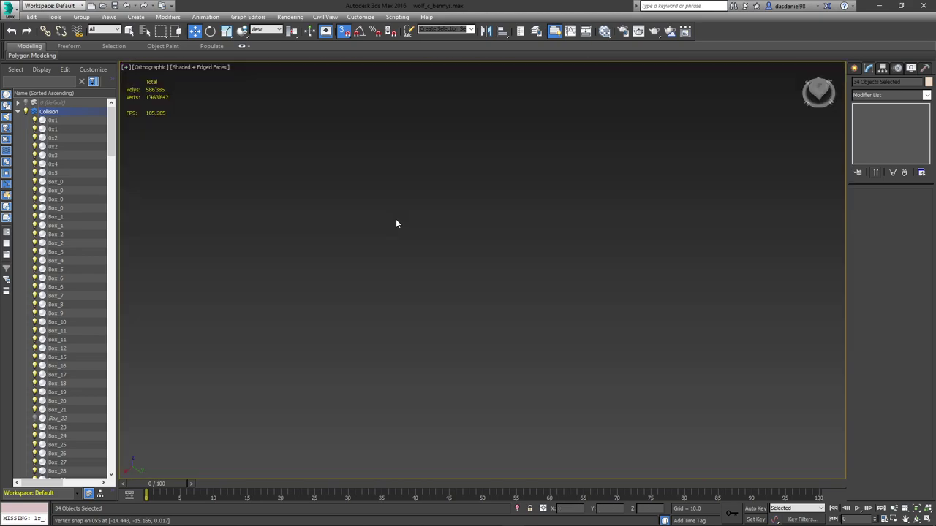
scroll(408, 227, down, 8)
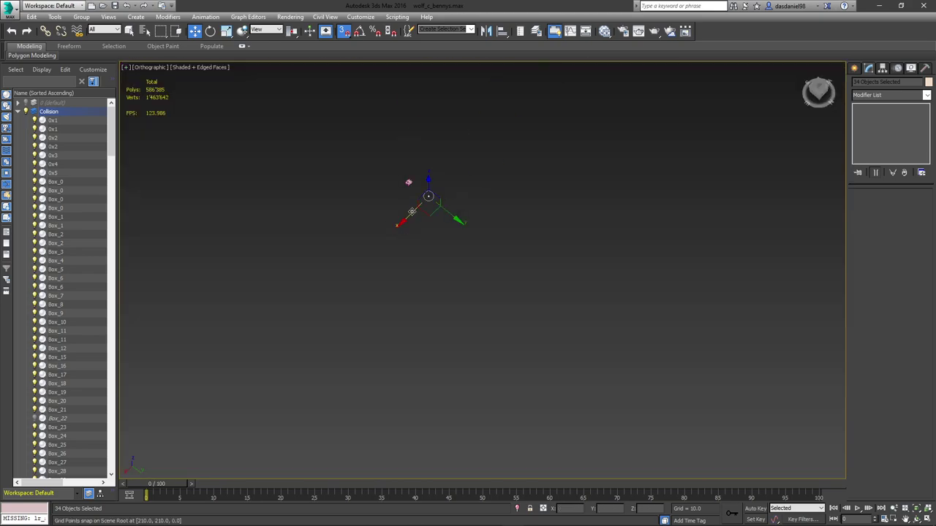
scroll(410, 198, up, 5)
key(z)
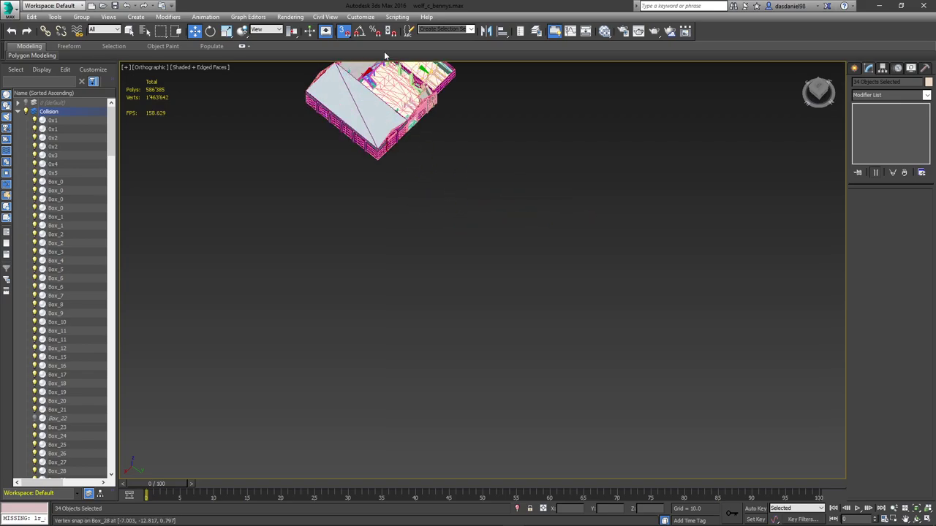
- Snap the copied lift collision from its post base corner onto the matching corner of lift prop 0x5
scroll(459, 253, up, 10)
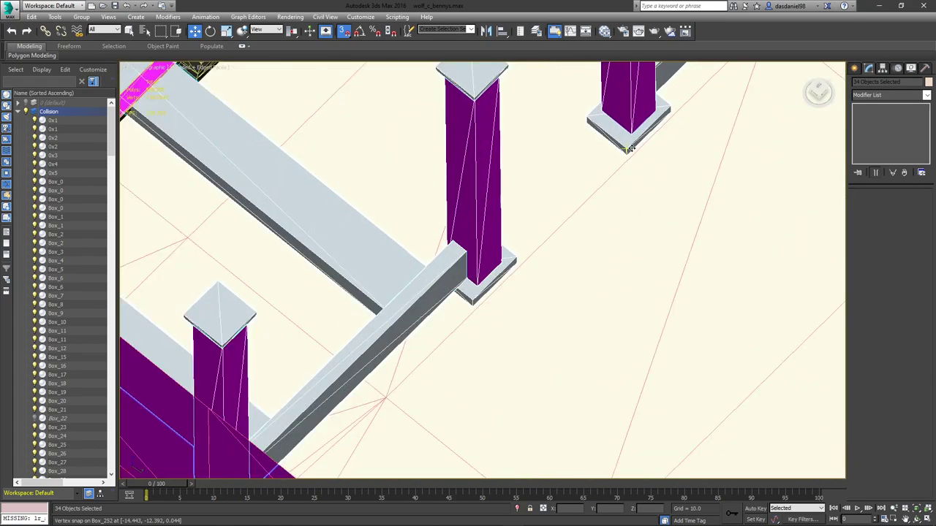
scroll(619, 144, down, 10)
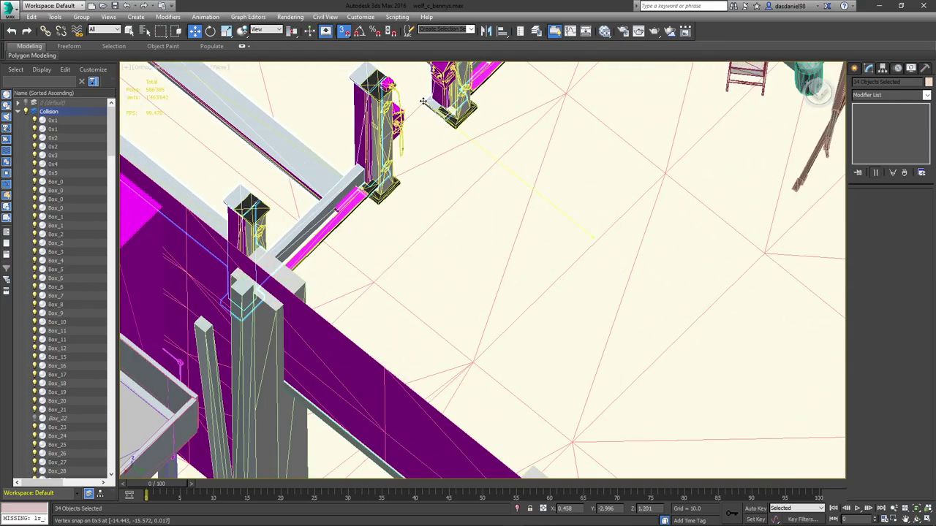
scroll(423, 101, up, 6)
drag(423, 100, 666, 241)
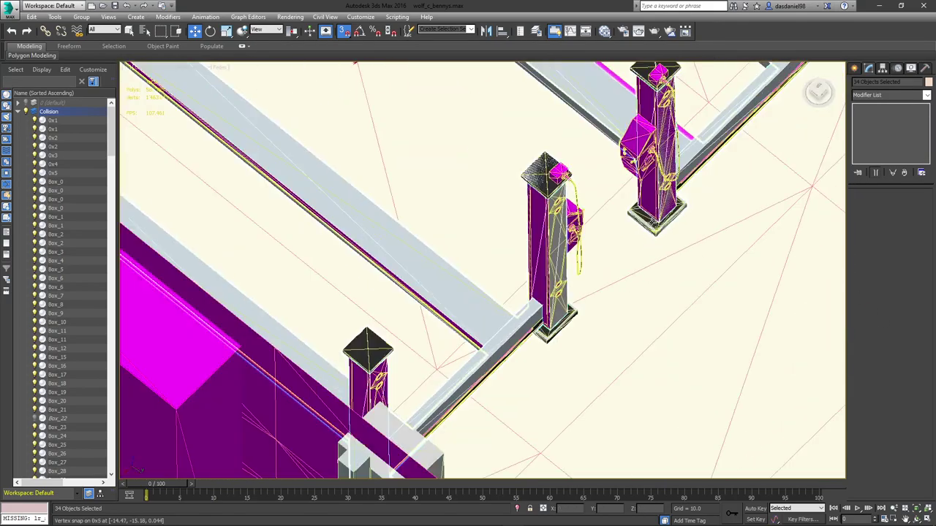
scroll(666, 242, down, 10)
- Select both control-box collision boxes on the copied lifts and move them onto the posts at the opposite end
click(65, 174)
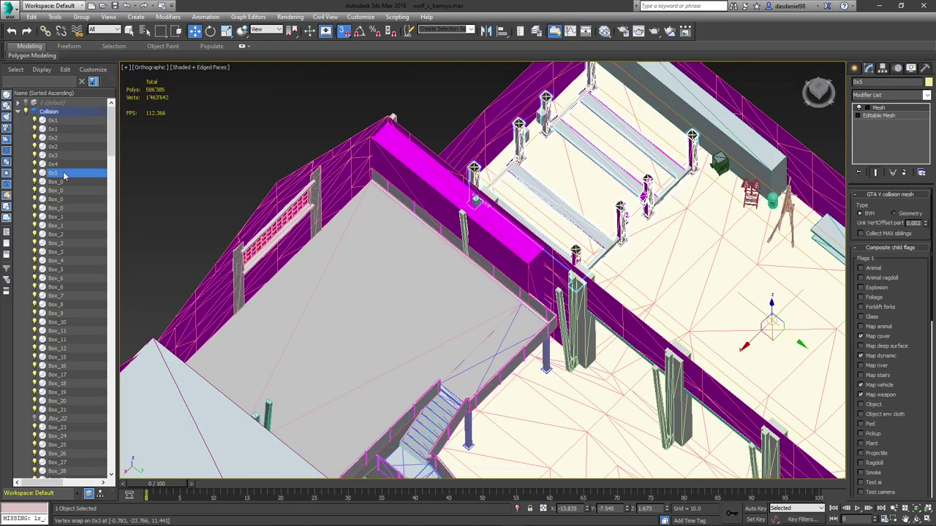
scroll(460, 157, up, 5)
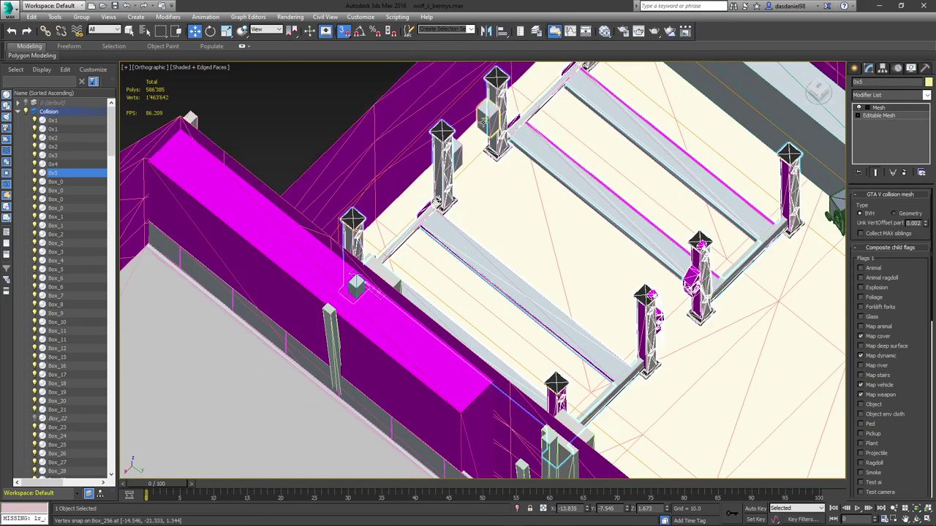
click(459, 155)
ctrl+click(460, 158)
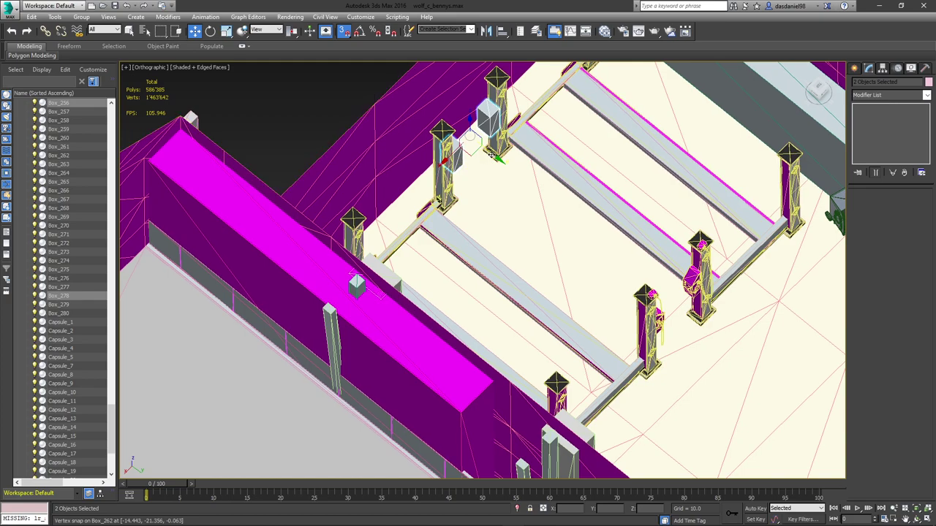
drag(488, 152, 691, 289)
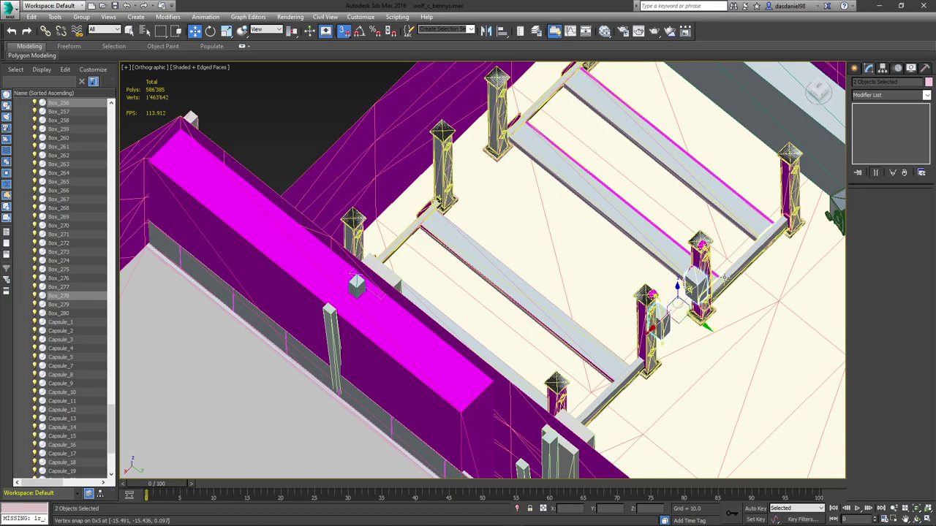
- Turn off 3D snapping and shift the two control-box collision boxes -0.134 along Y towards the prop's control boxes
scroll(691, 289, up, 4)
click(345, 32)
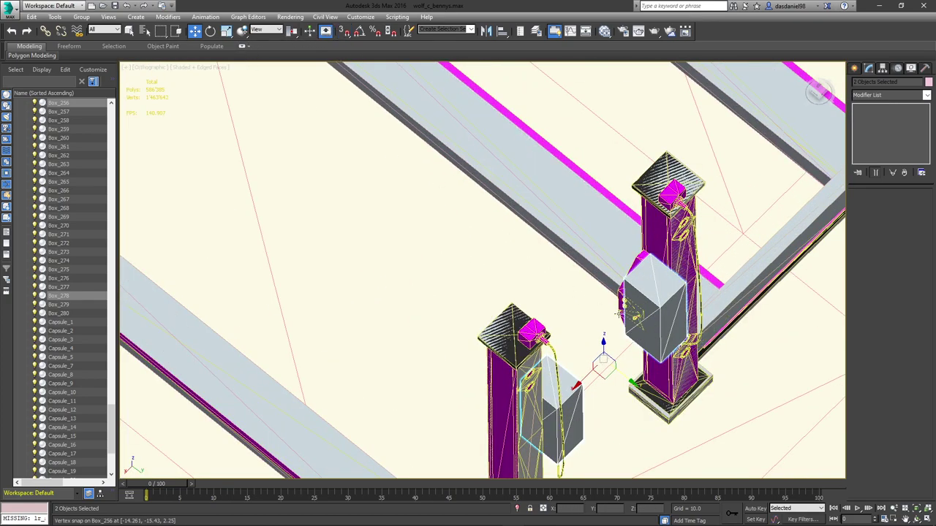
drag(626, 377, 614, 370)
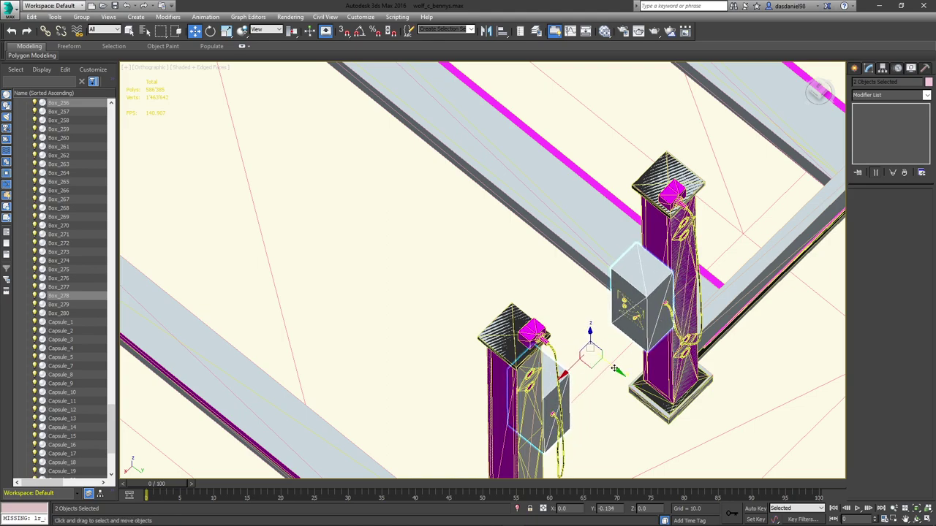
- Move the two crossbeam collision boxes to the lifts' opposite posts and align them with the prop's crossbeams
click(782, 275)
scroll(749, 285, down, 5)
middle_drag(645, 387, 639, 369)
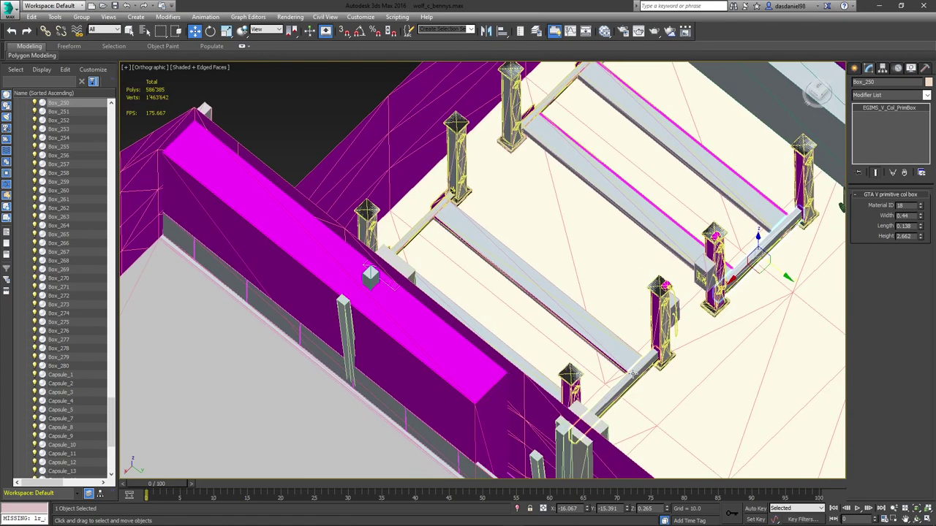
ctrl+click(633, 377)
drag(713, 347, 486, 202)
key(z)
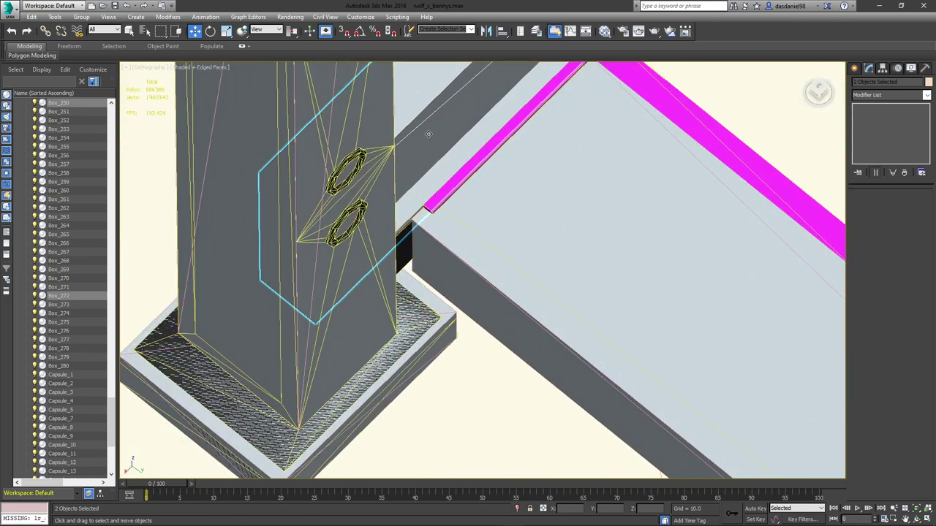
drag(433, 147, 456, 158)
scroll(469, 184, down, 10)
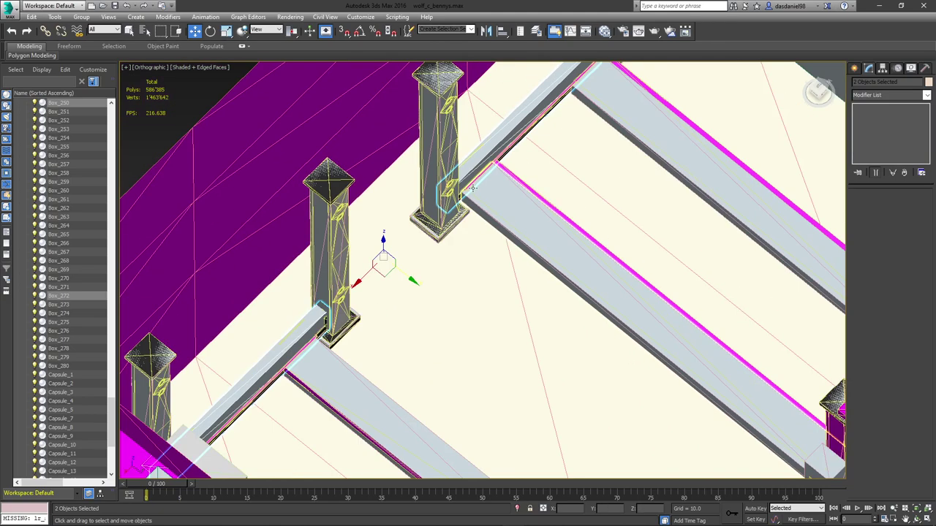
- Delete the lift prop 0x5 from the Collision layer
scroll(77, 149, up, 20)
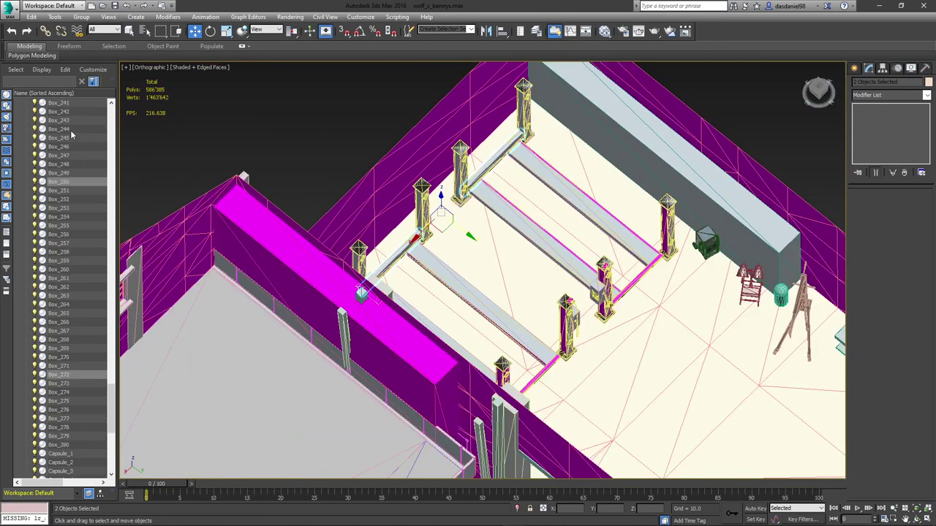
scroll(85, 130, up, 15)
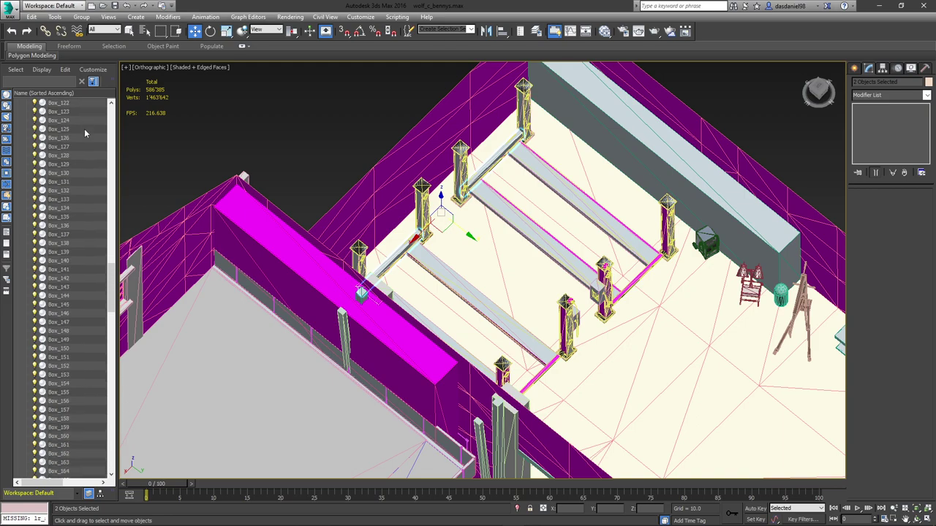
click(101, 260)
drag(111, 260, 100, 139)
key(Delete)
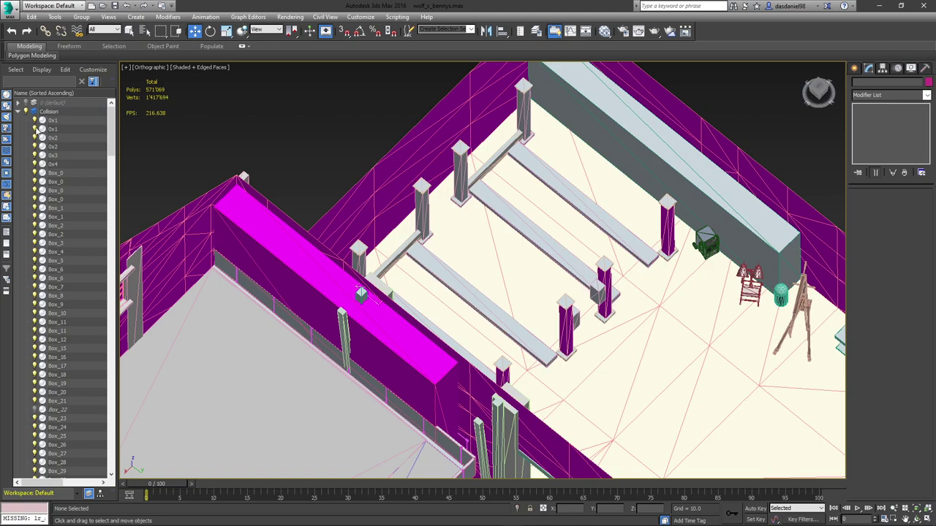
- Inspect the side room's collision, check the scene objects by hierarchy, and collapse the Collision layer in the layer listing
click(99, 494)
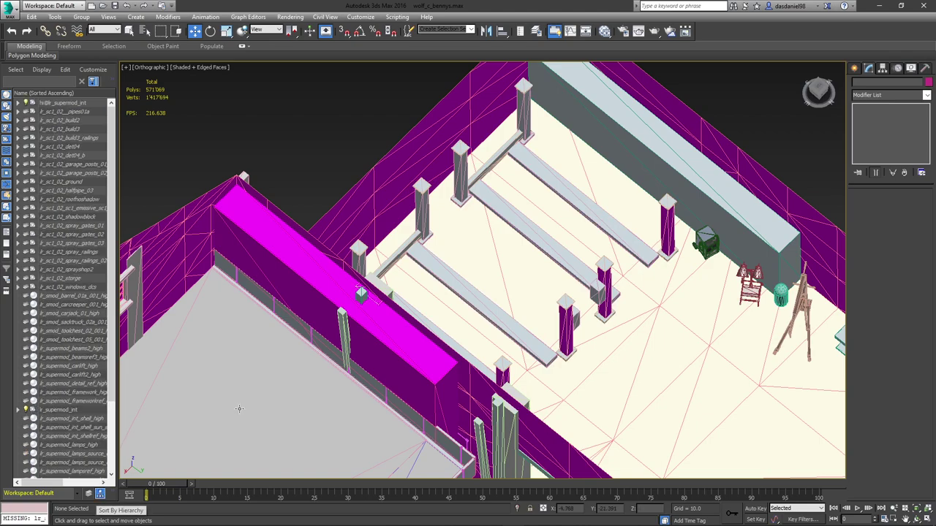
scroll(495, 299, down, 5)
alt+middle_drag(372, 270, 494, 242)
scroll(495, 241, up, 10)
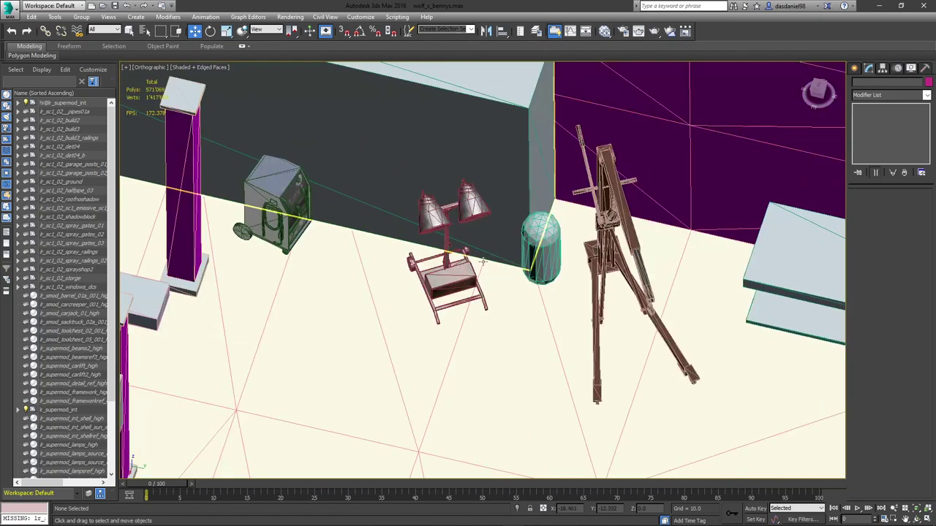
scroll(538, 246, down, 10)
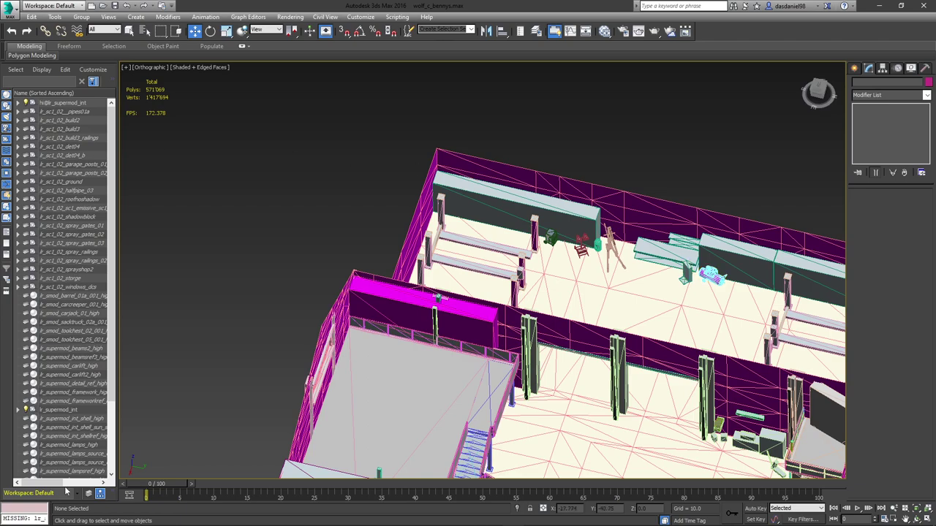
click(89, 493)
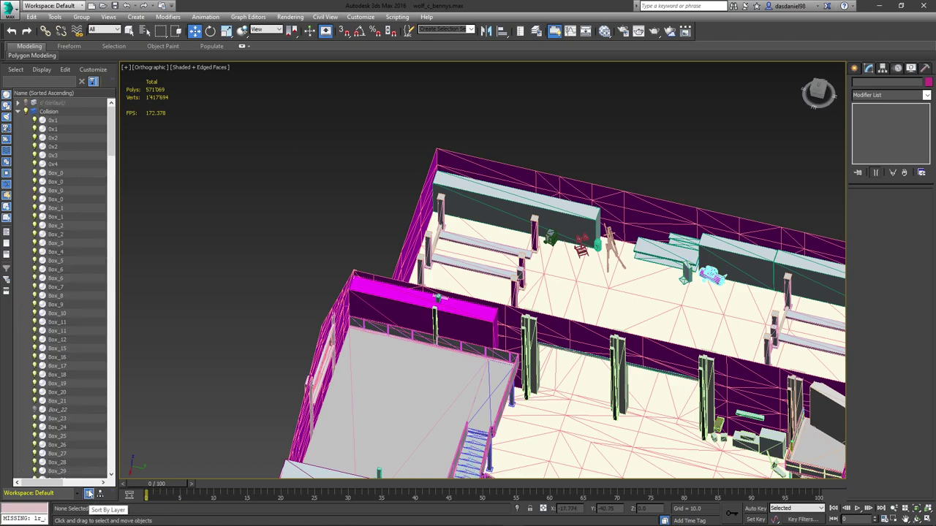
click(19, 112)
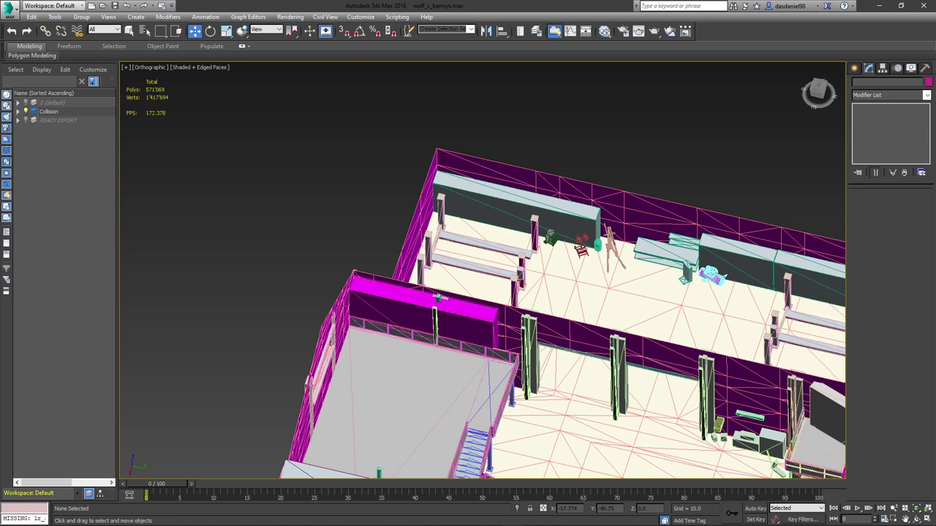
- Save the current scene and open wolf_c_bennys_main.max, continuing without its missing external files
key(ctrl+s)
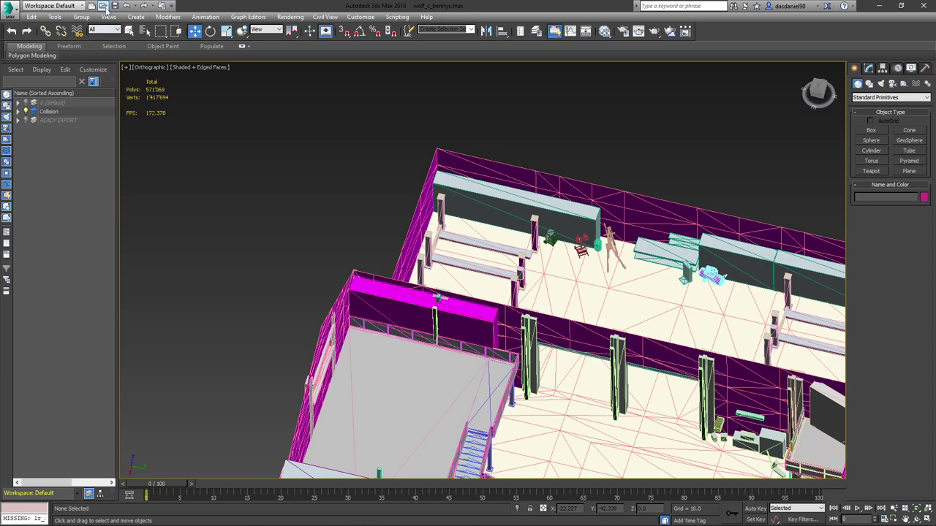
click(103, 6)
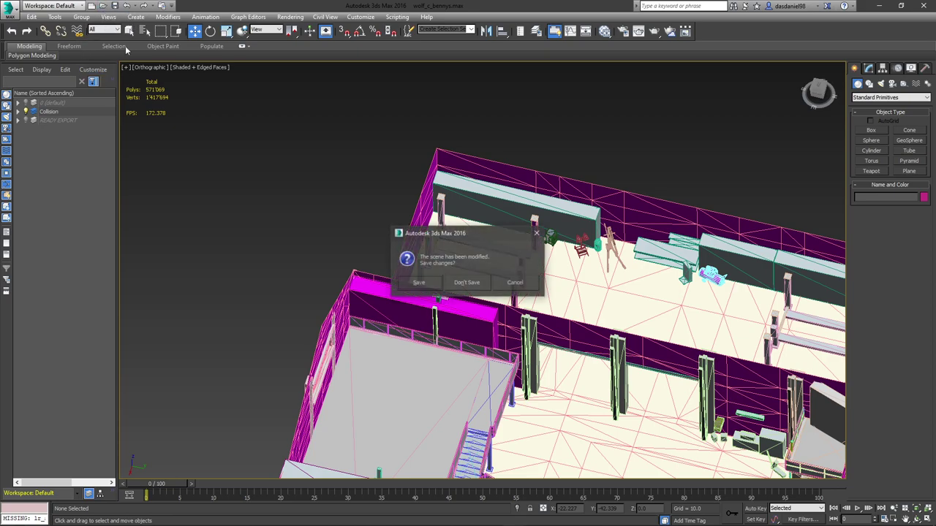
click(418, 283)
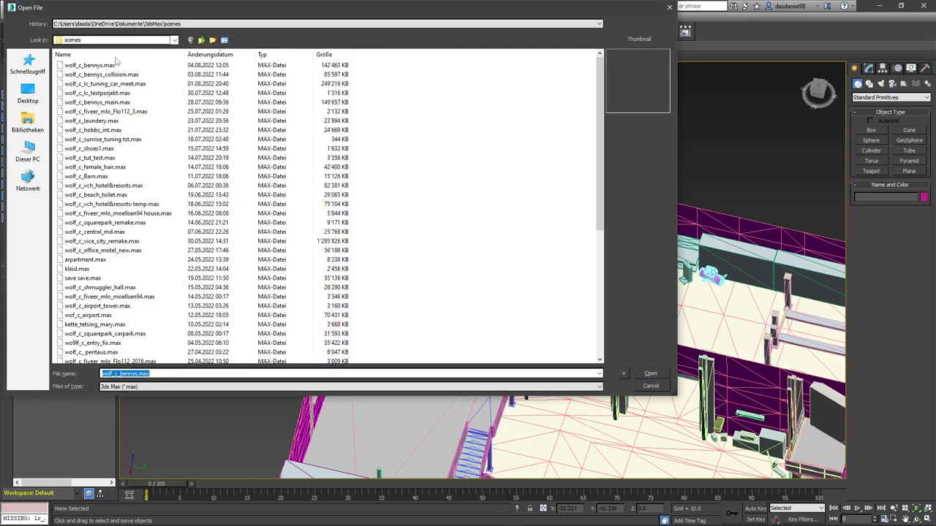
scroll(115, 64, down, 1)
click(110, 74)
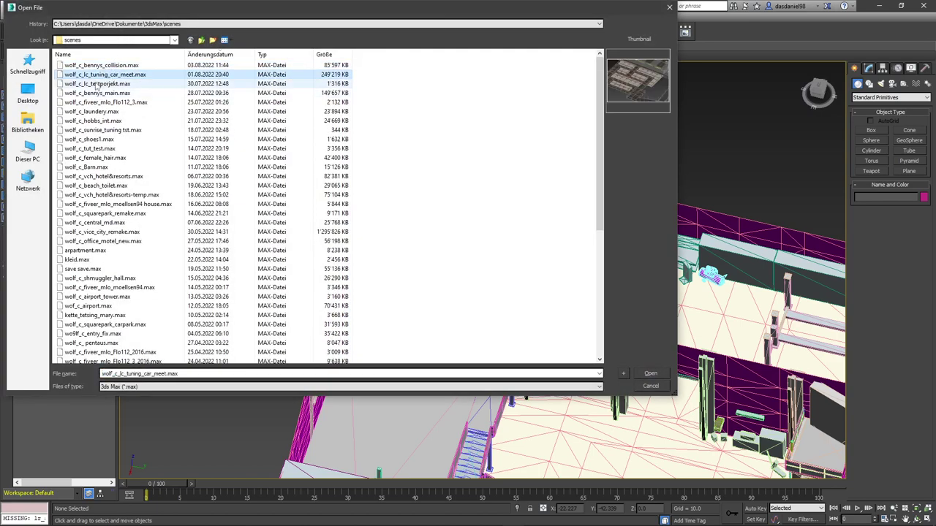
click(96, 84)
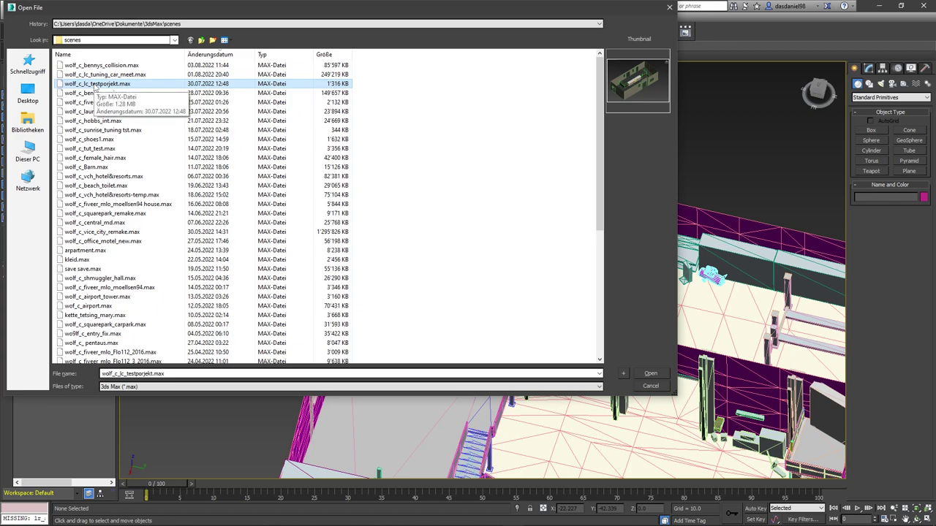
click(98, 93)
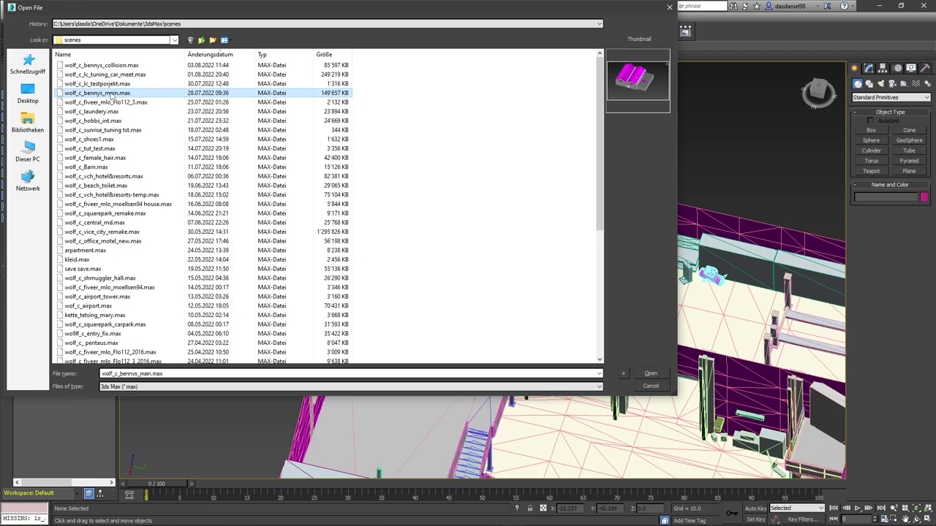
double_click(110, 95)
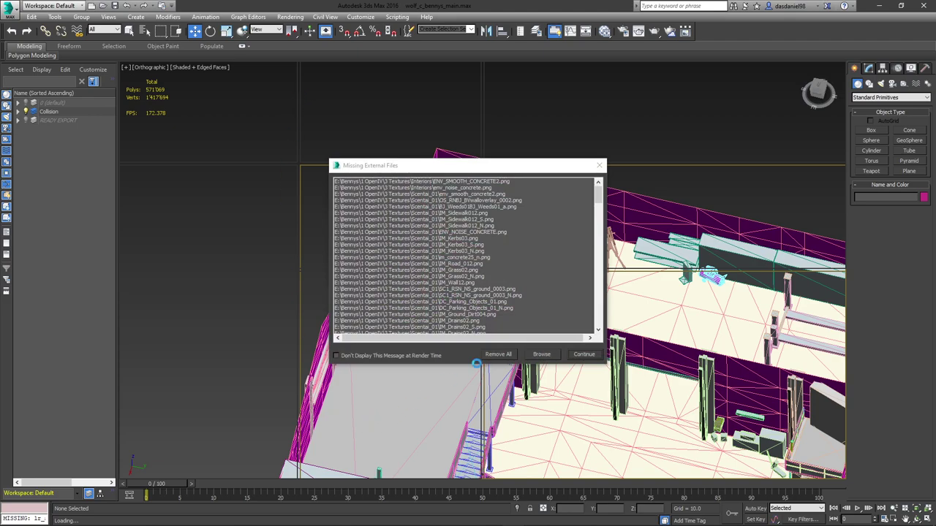
click(584, 354)
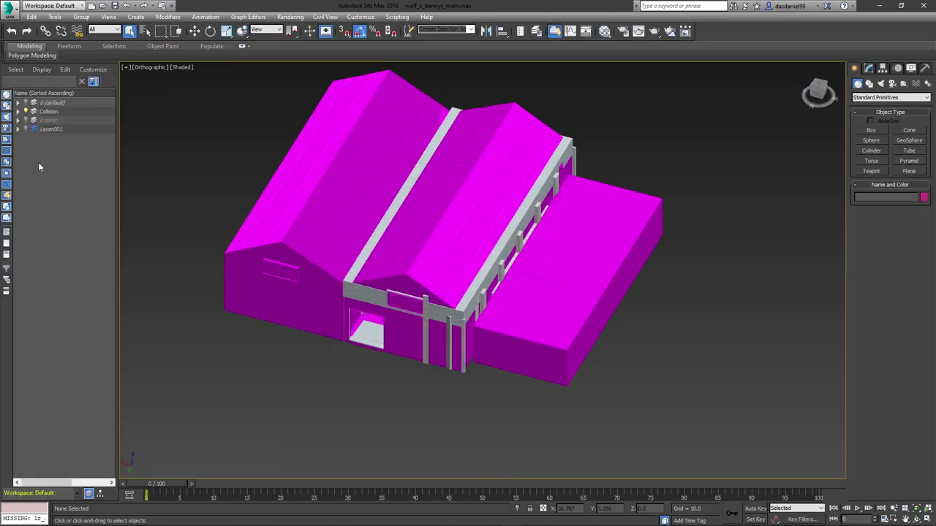
- Show the 0 (default) layer, hide the Collision layer, and hide the ground mesh lr_sc1_02_ground_high
click(26, 104)
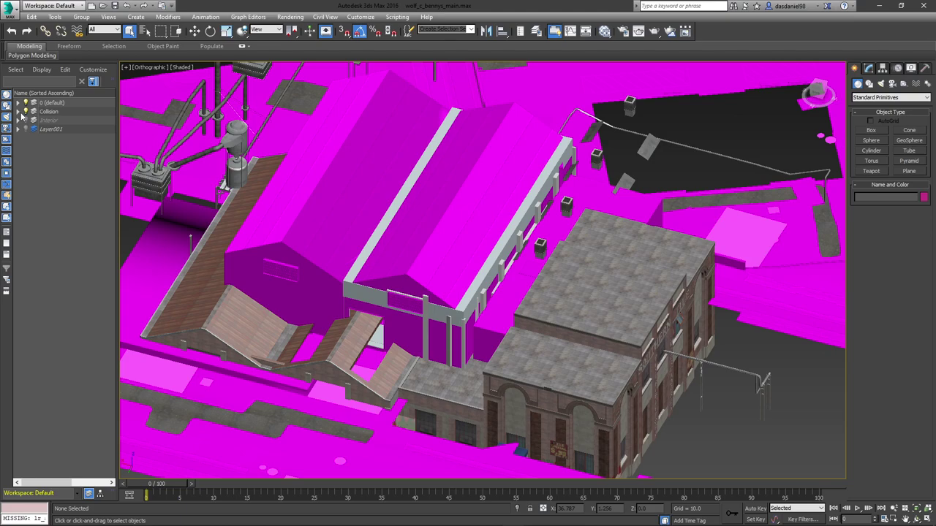
click(26, 112)
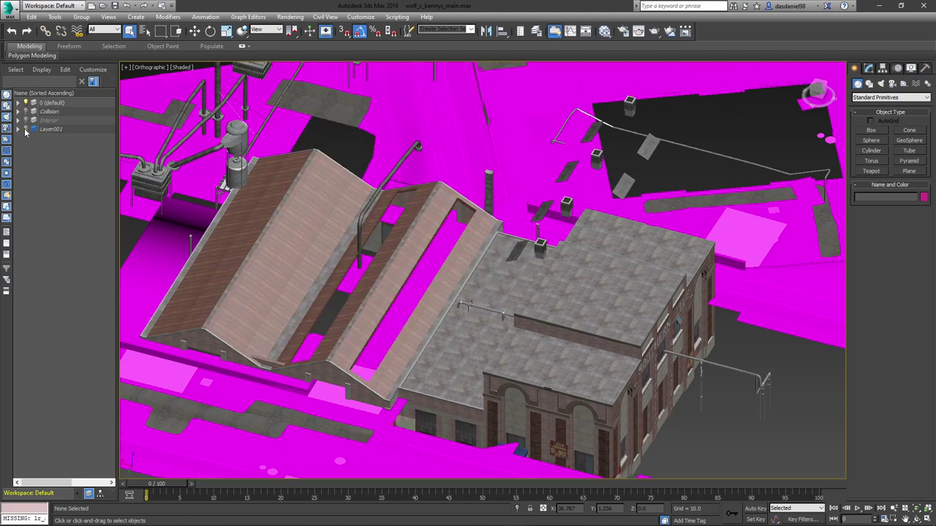
scroll(293, 291, down, 5)
click(210, 292)
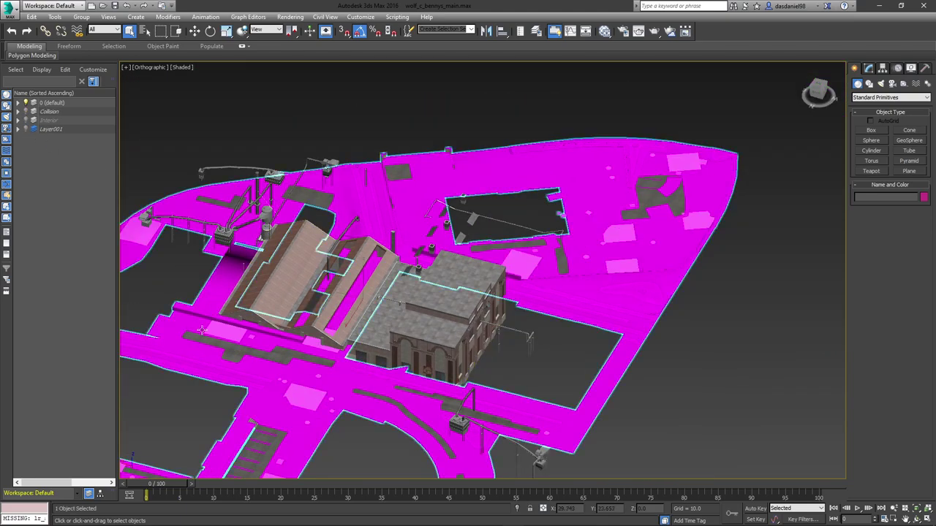
click(35, 156)
- Delete the storage building's lr_sc1_02_storge and lr_sc1_02_storge_high from the 0 (default) layer
click(377, 322)
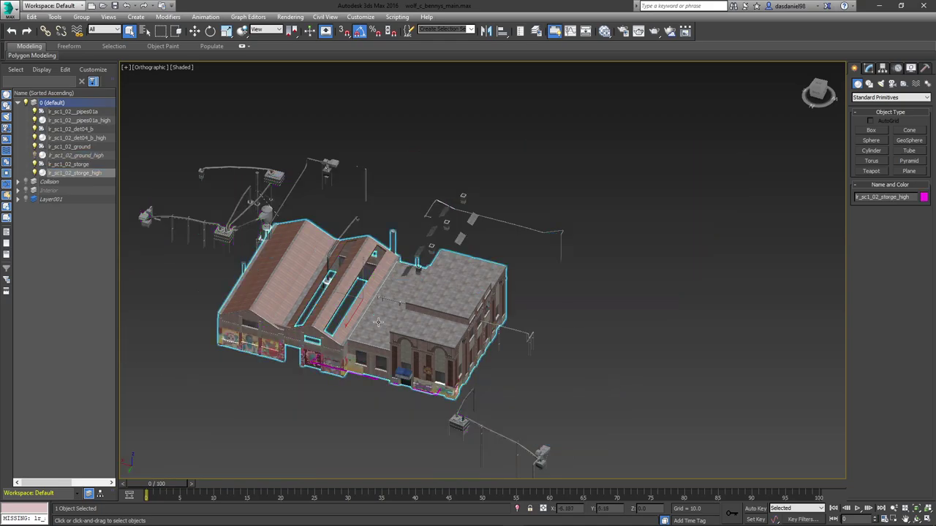
alt+middle_drag(378, 322, 387, 362)
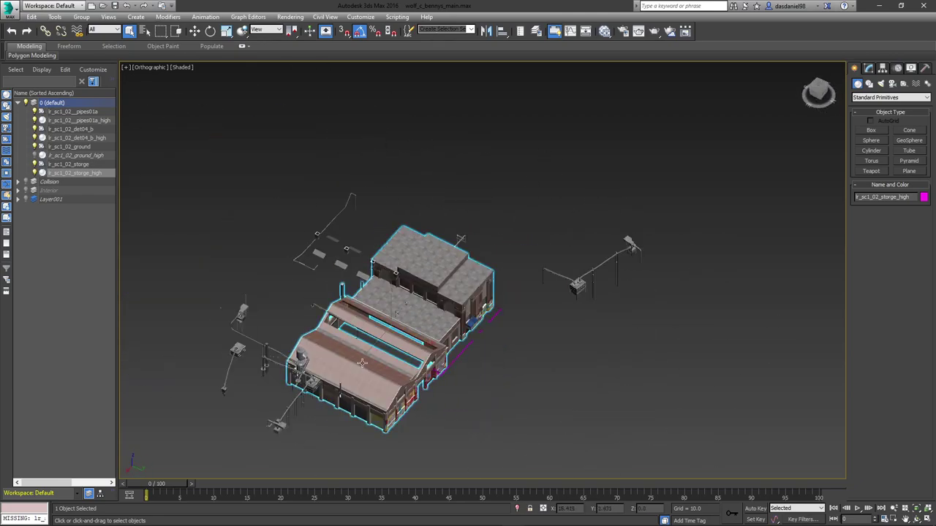
ctrl+click(68, 165)
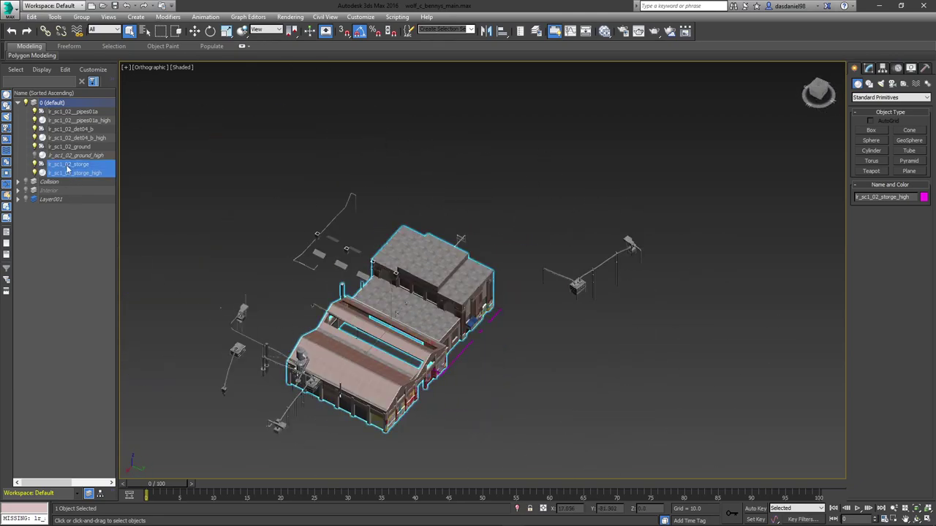
key(Delete)
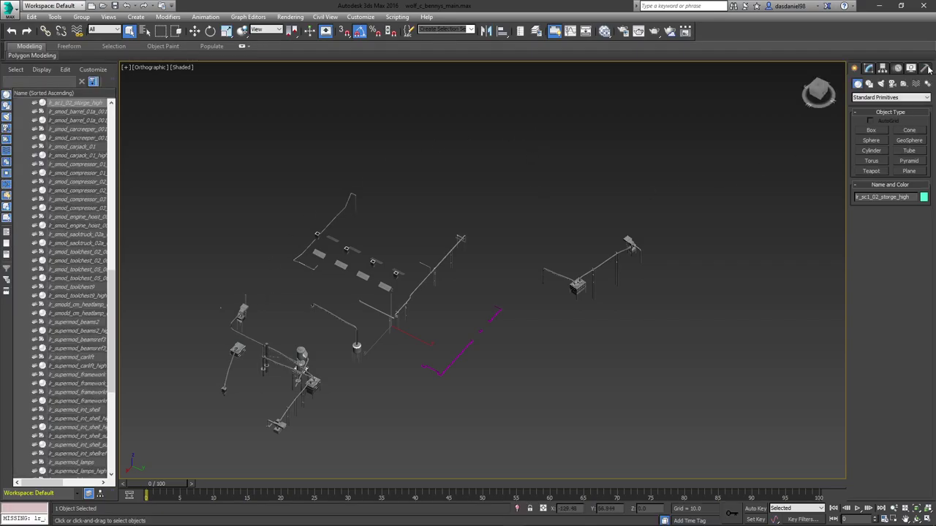
- Import lr_sc1_02_strm_0.ymap.xml from the Scentral_01 folder with the Ymap map scripts
click(869, 68)
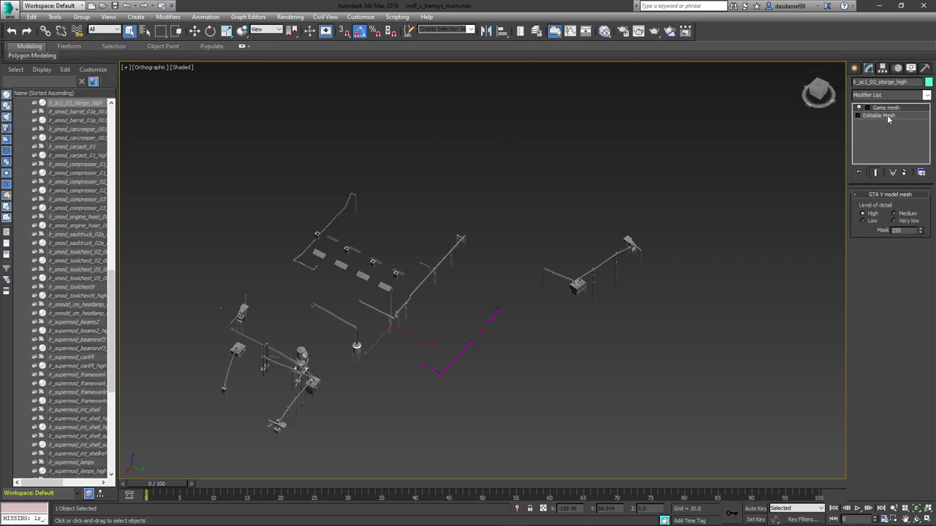
click(855, 68)
click(925, 68)
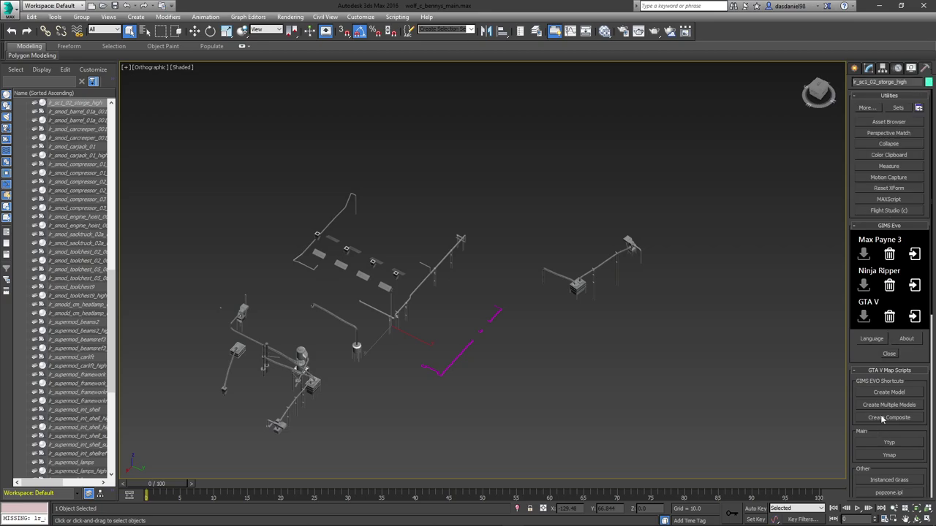
click(888, 459)
click(474, 326)
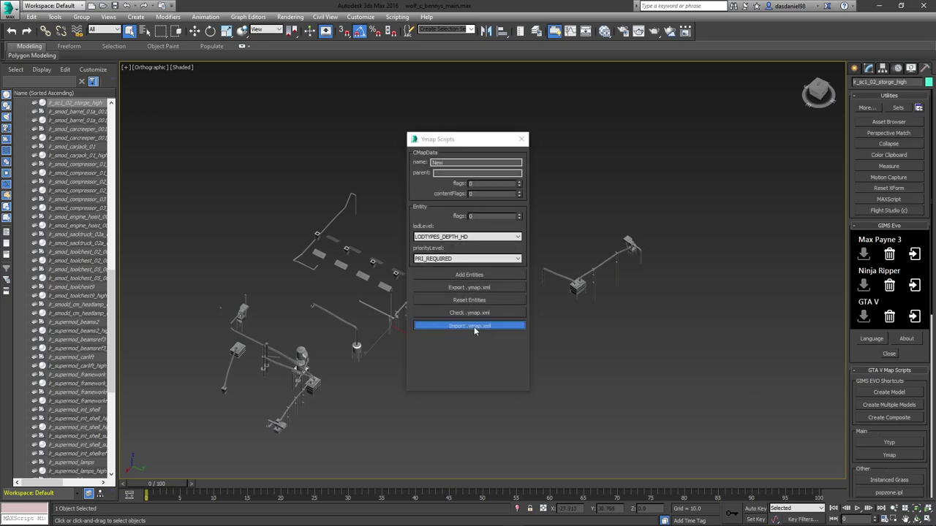
click(139, 42)
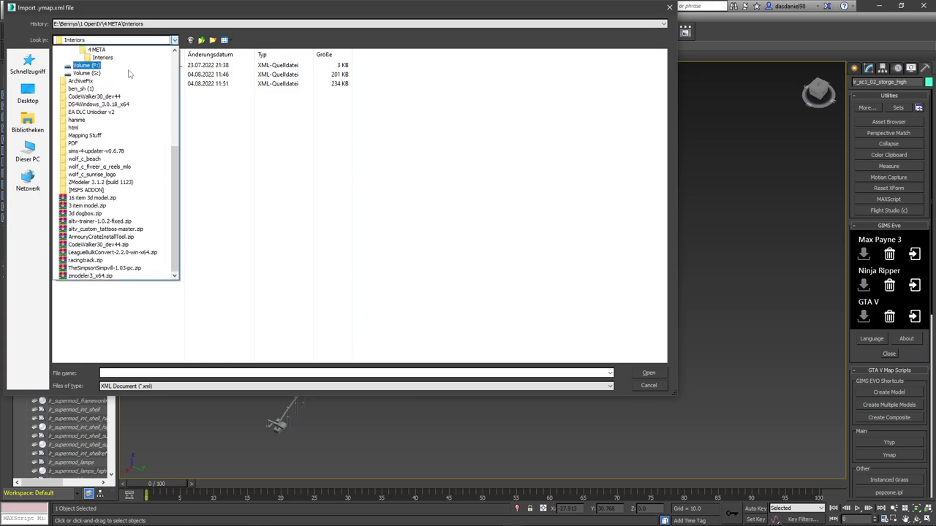
scroll(127, 186, up, 2)
click(114, 81)
double_click(104, 76)
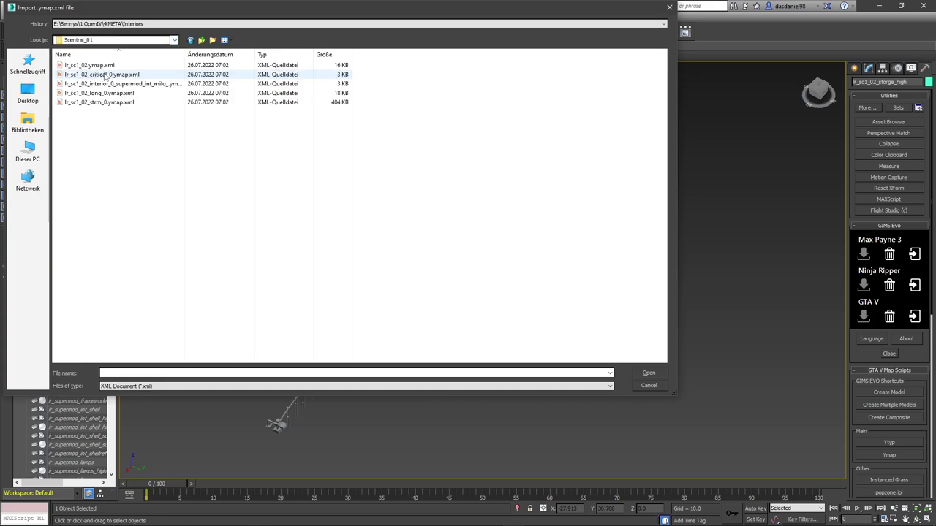
double_click(113, 103)
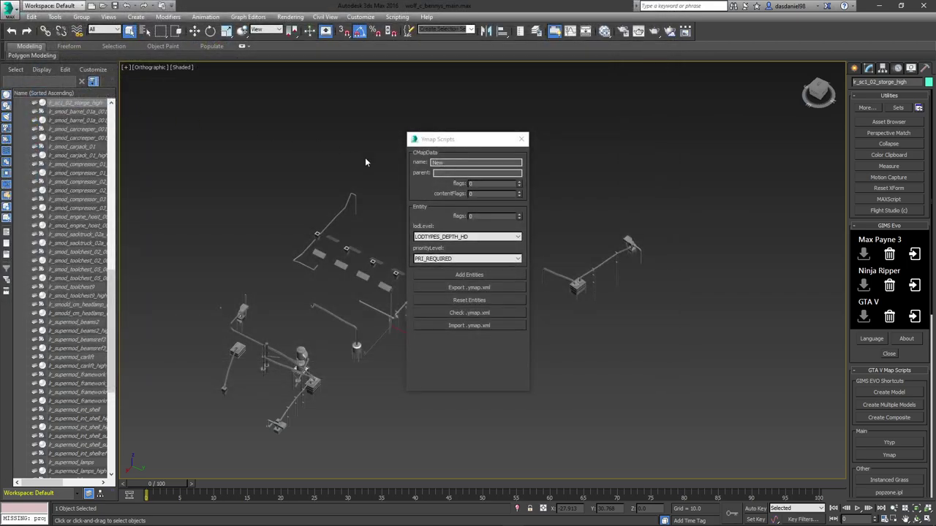
click(462, 326)
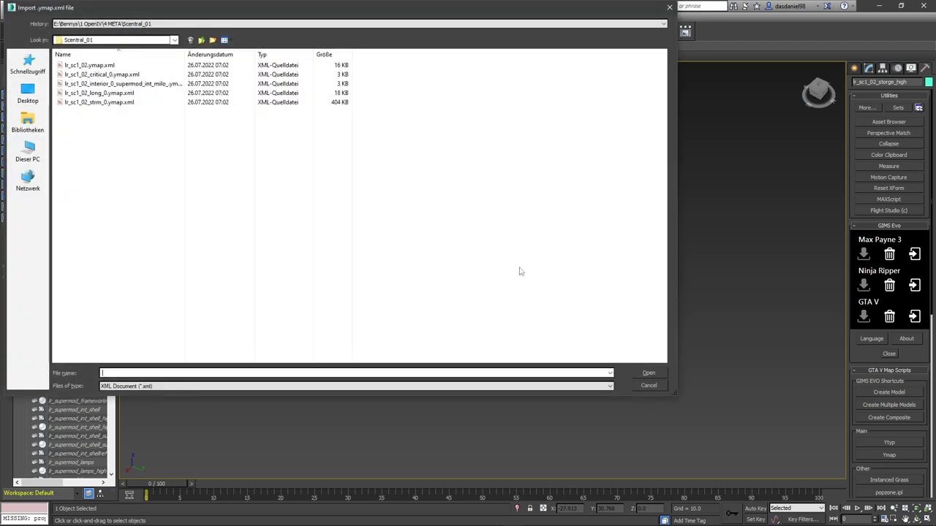
click(672, 7)
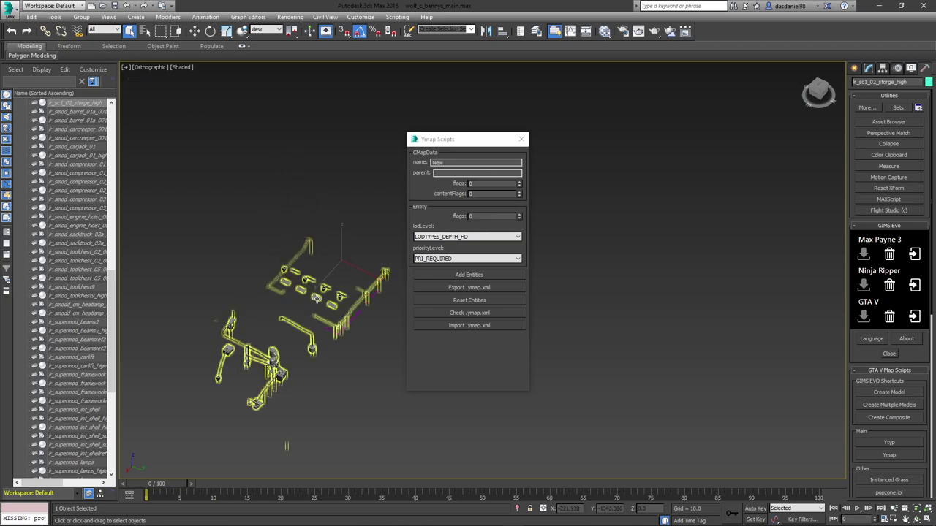
- Move lr_sc1_02_storge and lr_sc1_02_storge_high from Layer001 into the 0 (default) layer
click(101, 494)
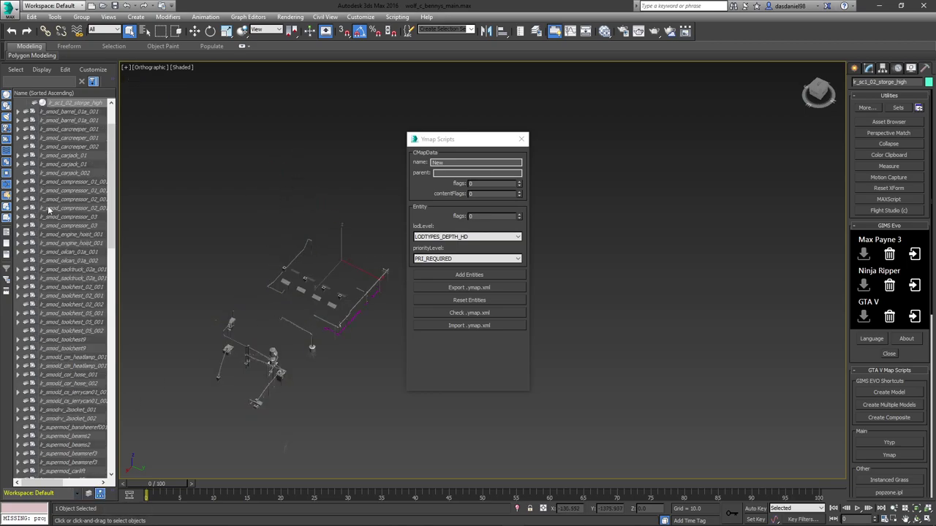
click(88, 494)
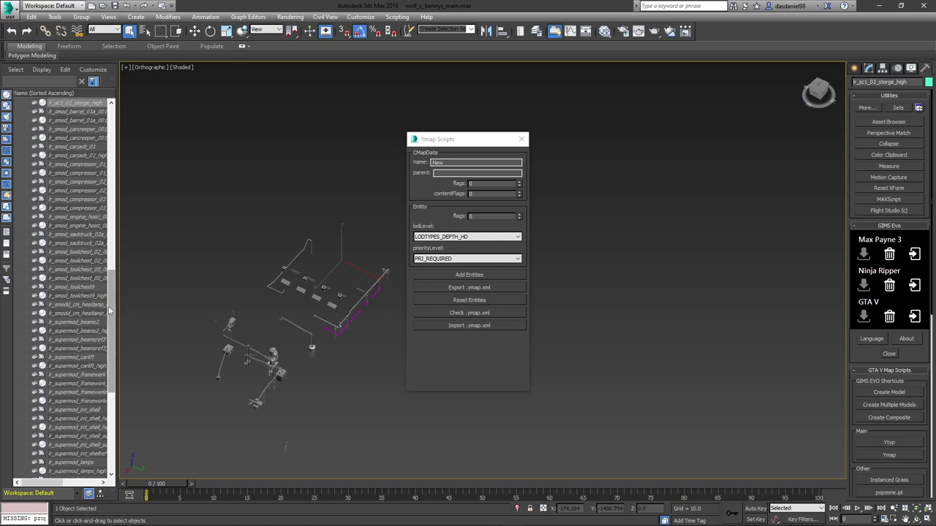
drag(111, 298, 110, 134)
click(19, 129)
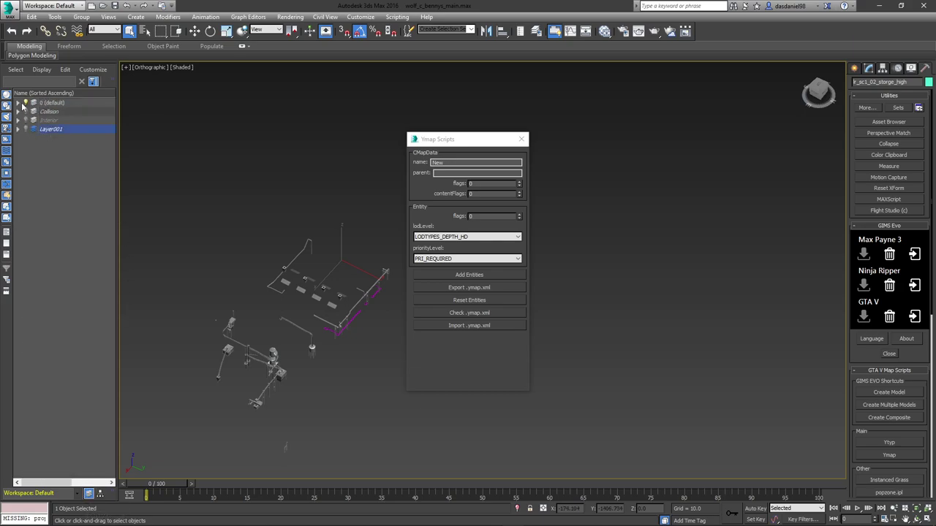
click(19, 103)
click(18, 182)
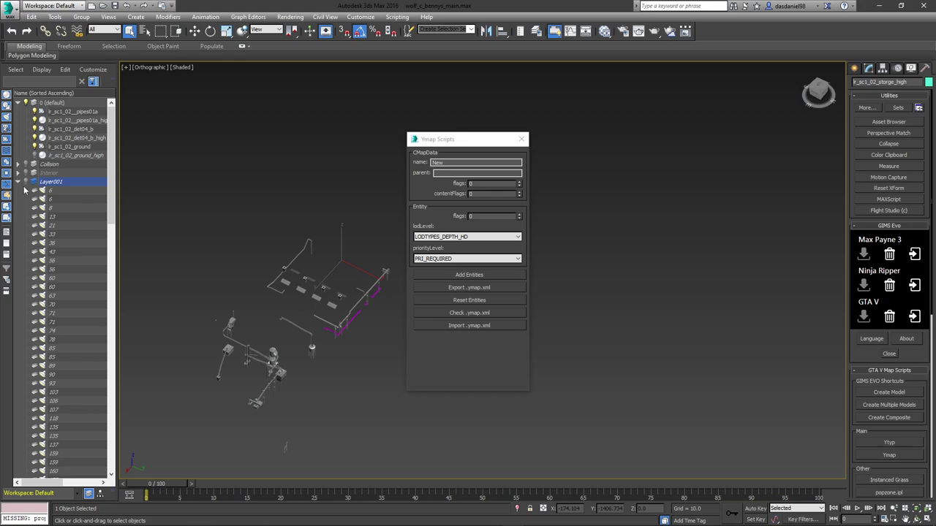
scroll(69, 218, down, 14)
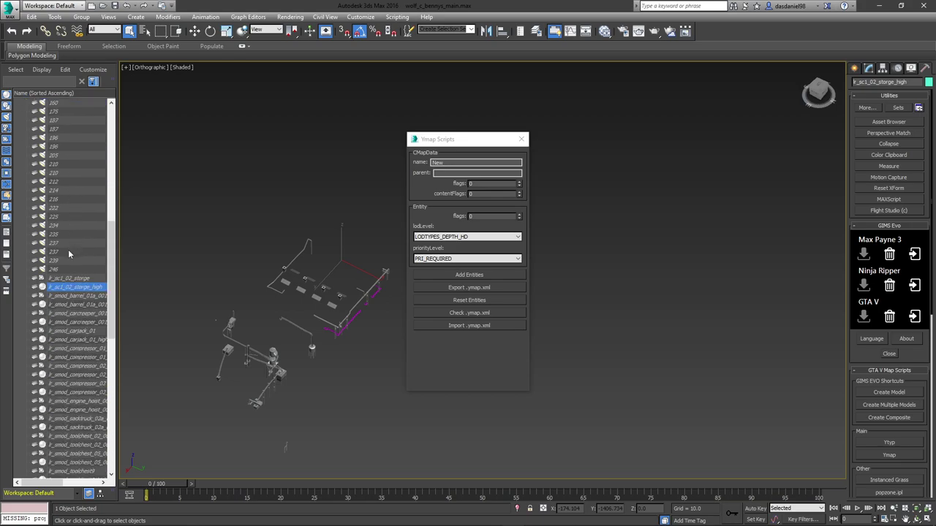
ctrl+click(69, 278)
drag(69, 278, 60, 104)
click(22, 200)
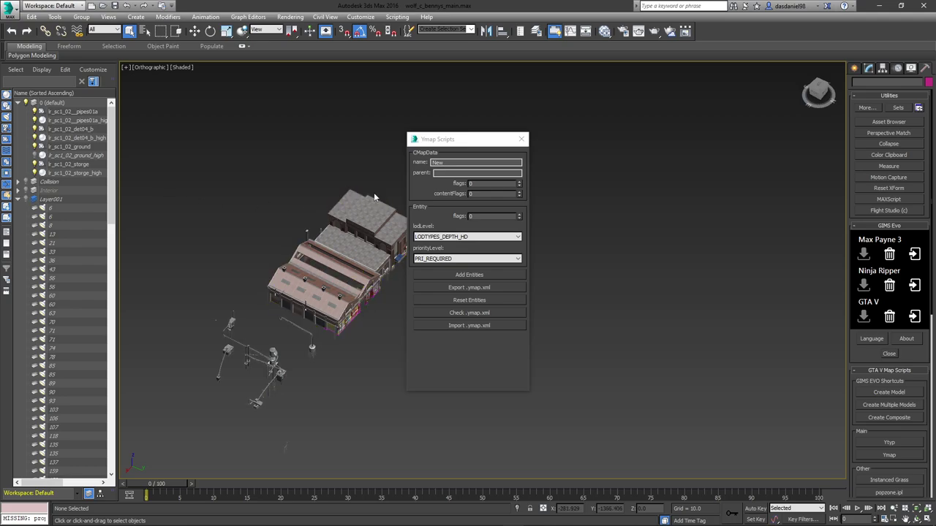
key(super)
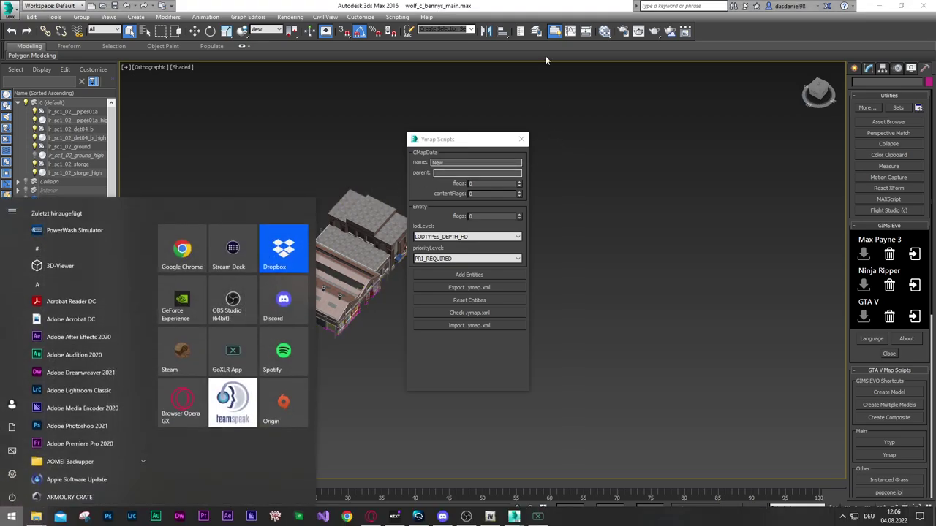
key(super)
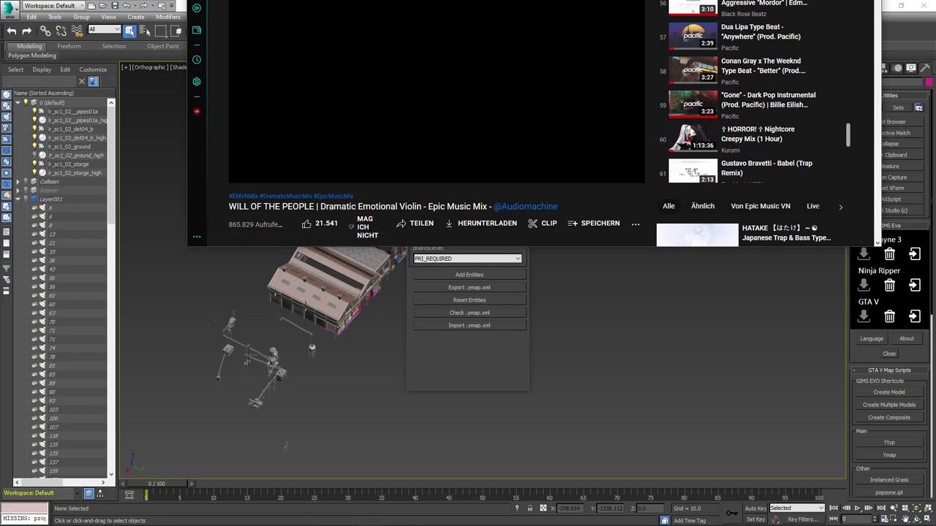
key(super+Down)
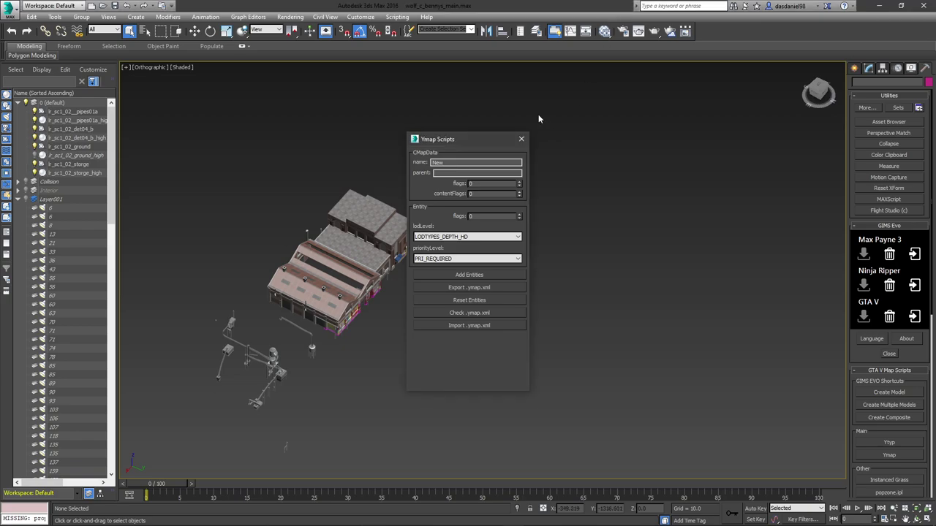
- Repeat the Ymap import of lr_sc1_02_strm_0.ymap.xml and close the Ymap Scripts dialog
click(521, 139)
middle_drag(440, 282, 507, 237)
scroll(497, 226, up, 6)
middle_drag(494, 191, 534, 277)
scroll(534, 276, down, 3)
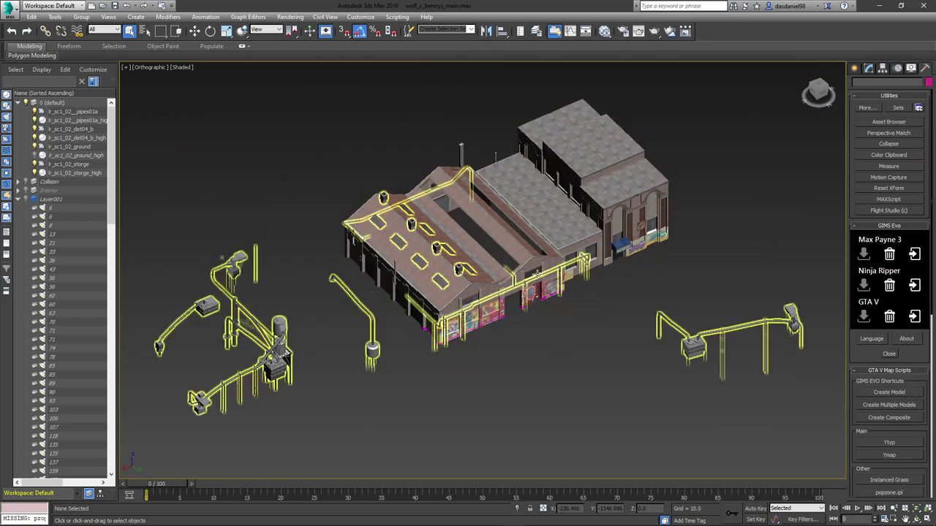
click(901, 455)
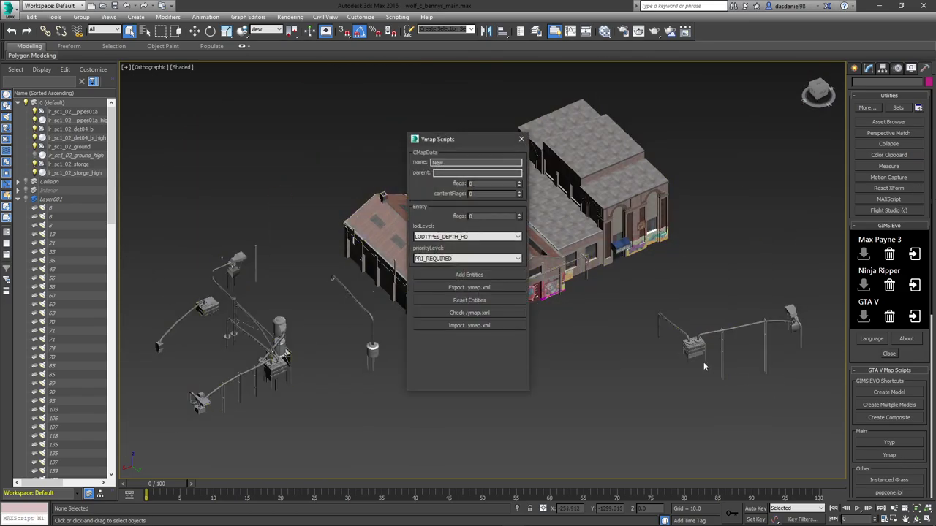
click(481, 326)
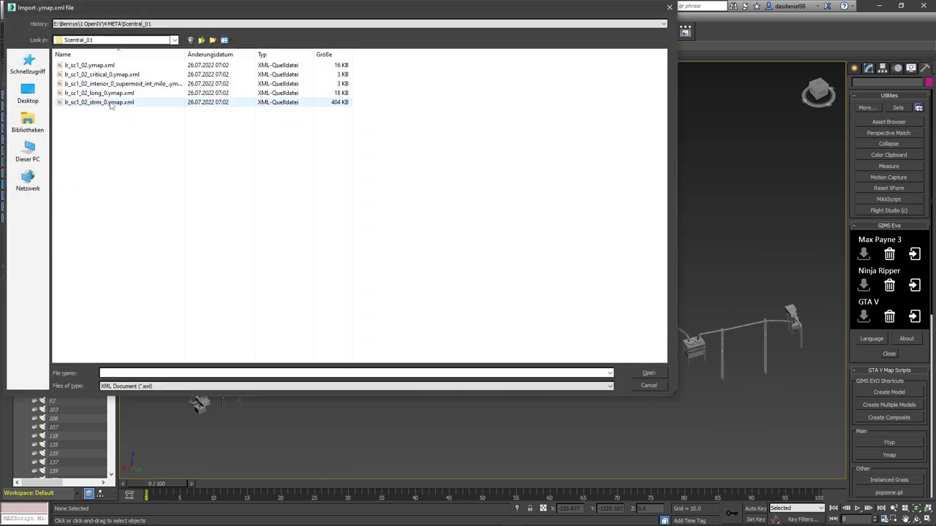
double_click(110, 108)
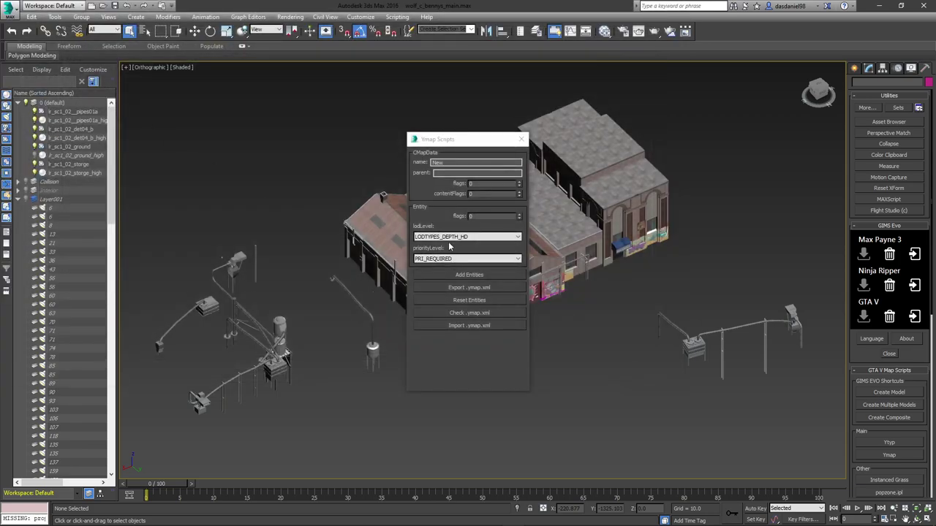
click(521, 139)
- Examine the storage building's walls, garage doors, roofs and surrounding pipes from several sides
scroll(514, 286, up, 3)
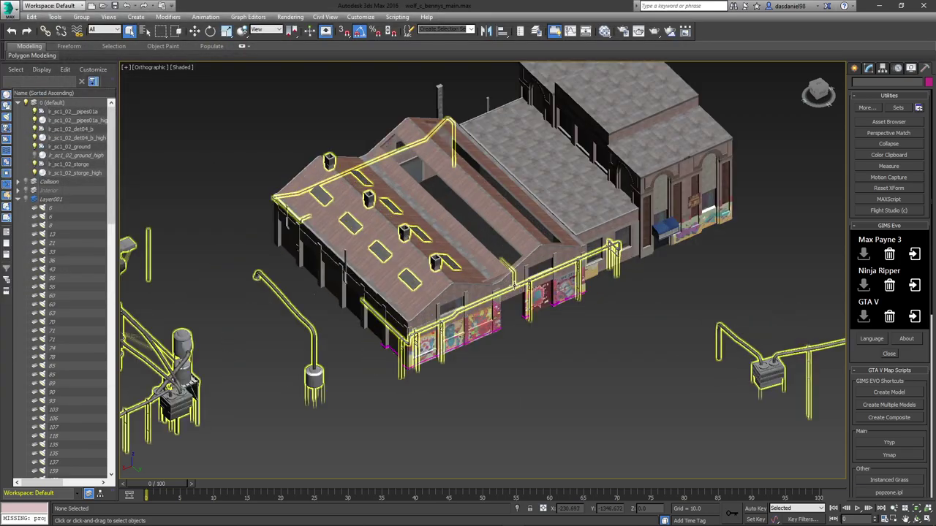
alt+middle_drag(514, 286, 706, 212)
scroll(351, 214, up, 2)
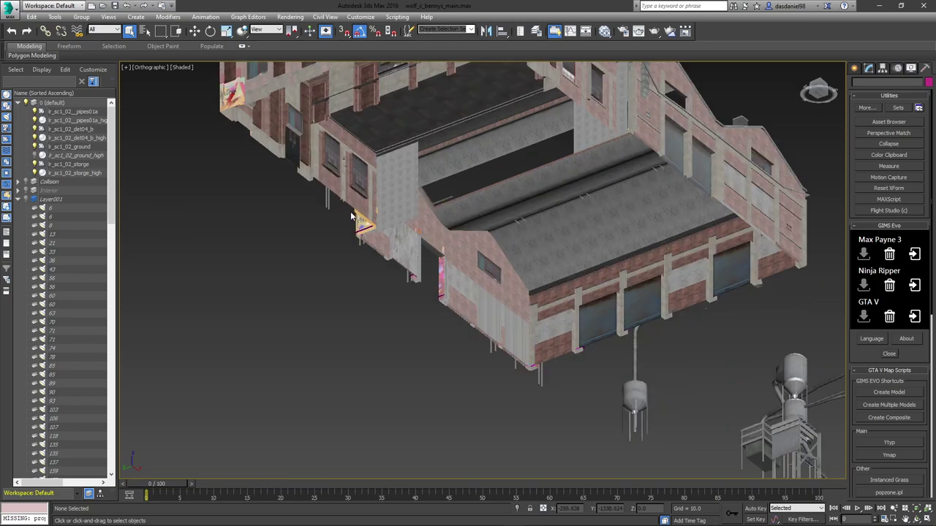
middle_drag(351, 216, 473, 244)
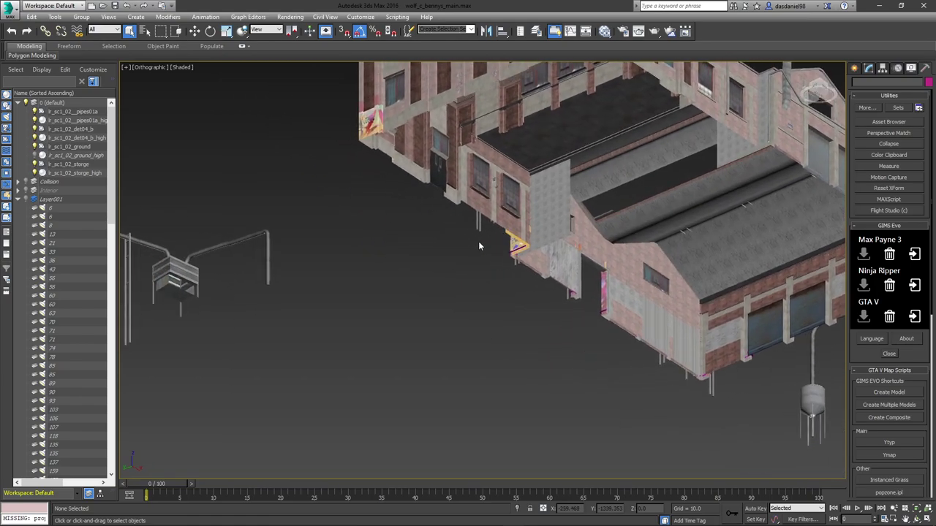
middle_drag(620, 265, 554, 285)
scroll(554, 285, down, 3)
alt+middle_drag(487, 284, 617, 228)
middle_drag(804, 128, 456, 280)
scroll(619, 265, up, 5)
scroll(601, 256, down, 4)
scroll(514, 270, up, 6)
scroll(515, 269, up, 3)
scroll(514, 270, down, 6)
middle_drag(673, 203, 482, 241)
scroll(517, 185, up, 4)
scroll(517, 185, up, 2)
scroll(518, 185, up, 2)
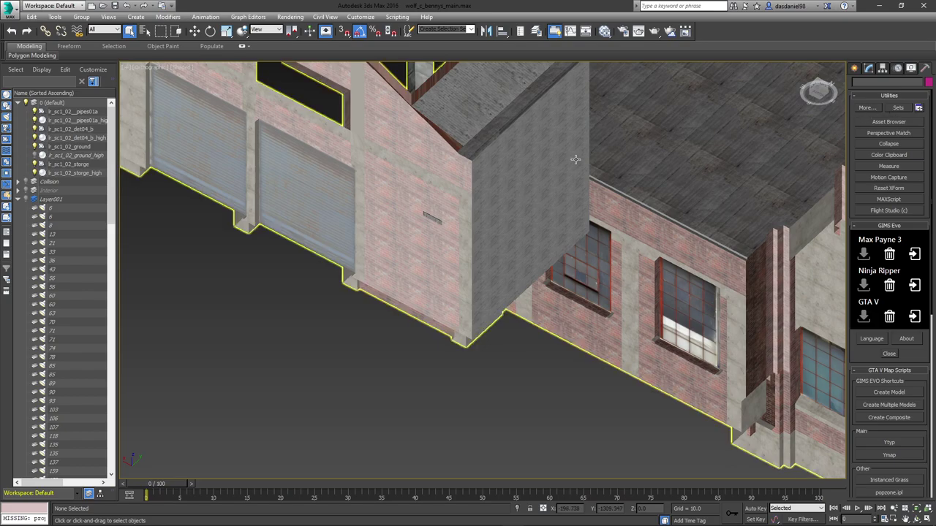
- Select lr_sc1_02_storge_high and, in its Editable Mesh at element level, pick two faces of the brick pillar beside the windows
click(868, 68)
middle_drag(626, 257, 492, 252)
scroll(491, 251, down, 3)
alt+middle_drag(599, 241, 563, 253)
scroll(433, 299, up, 2)
scroll(434, 300, down, 3)
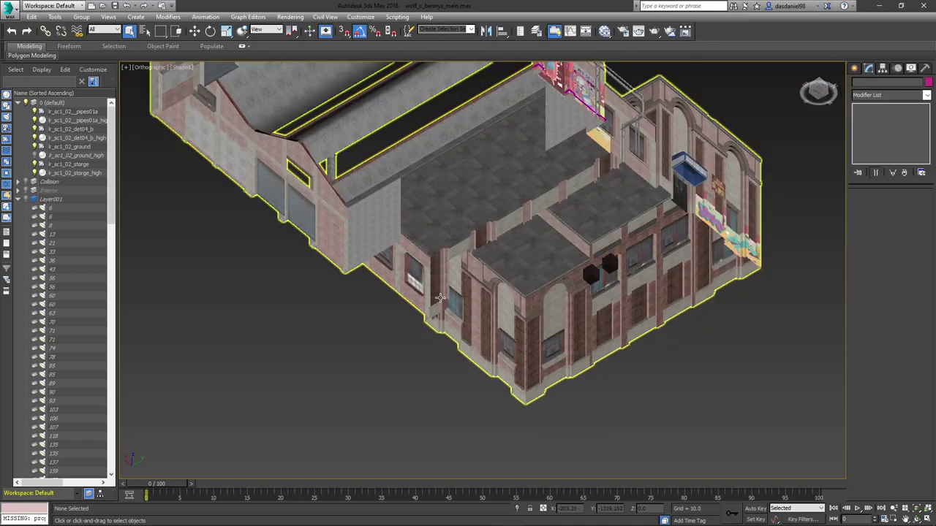
mouse_move(433, 300)
alt+middle_down()
mouse_move(490, 297)
mouse_move(442, 299)
alt+middle_up()
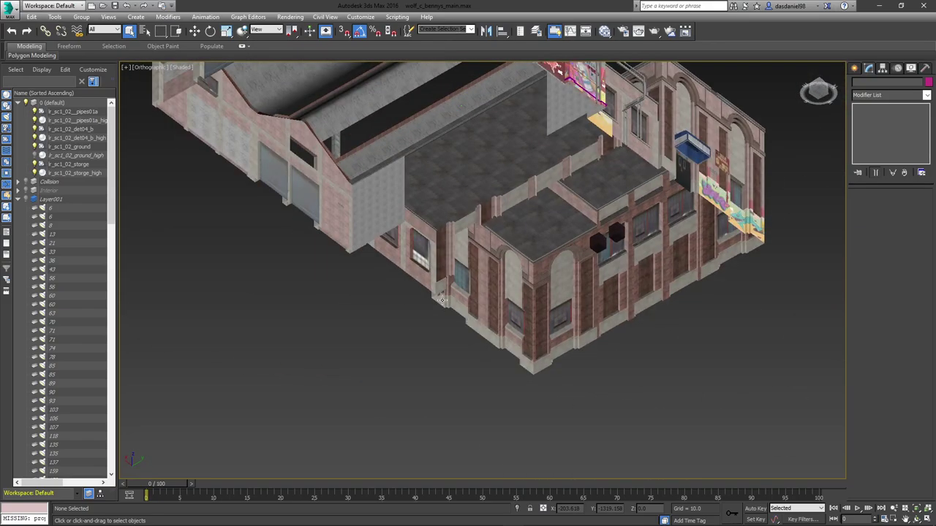
scroll(379, 272, up, 5)
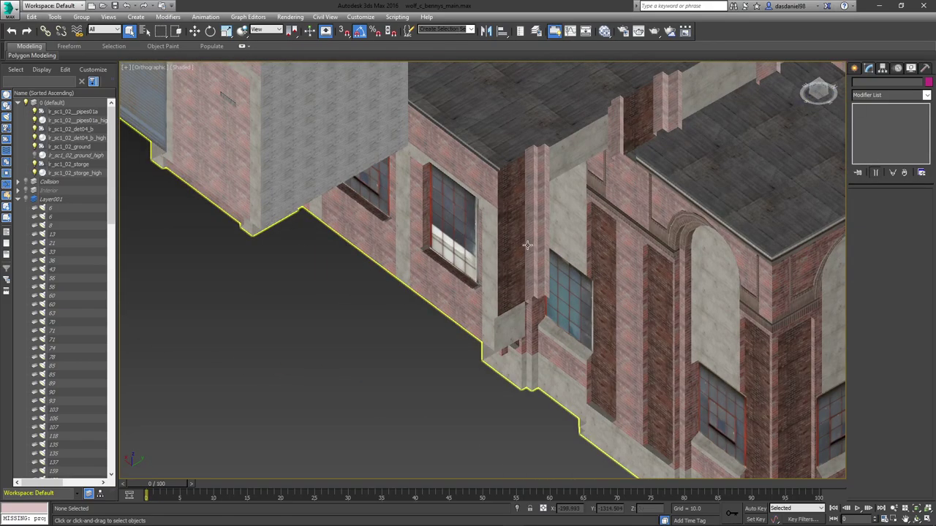
click(585, 186)
click(881, 116)
click(912, 208)
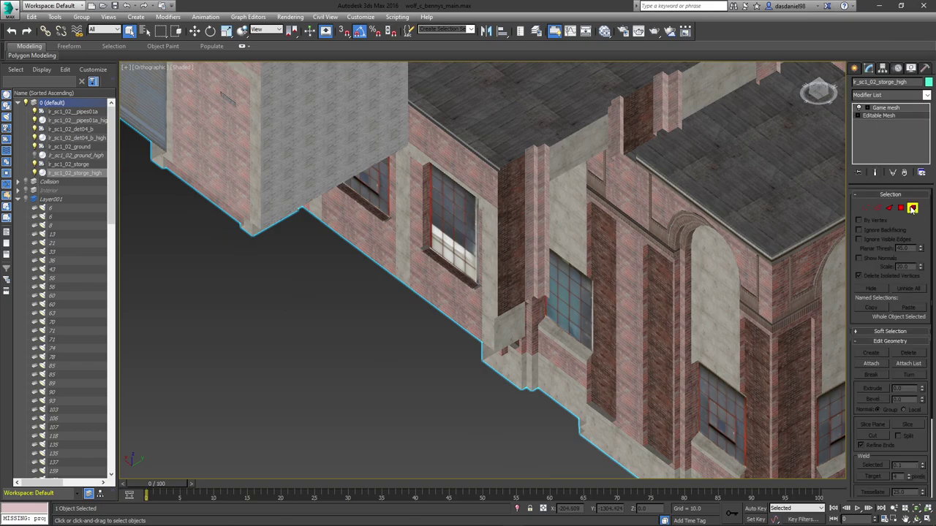
scroll(544, 246, up, 2)
click(544, 246)
scroll(544, 204, up, 2)
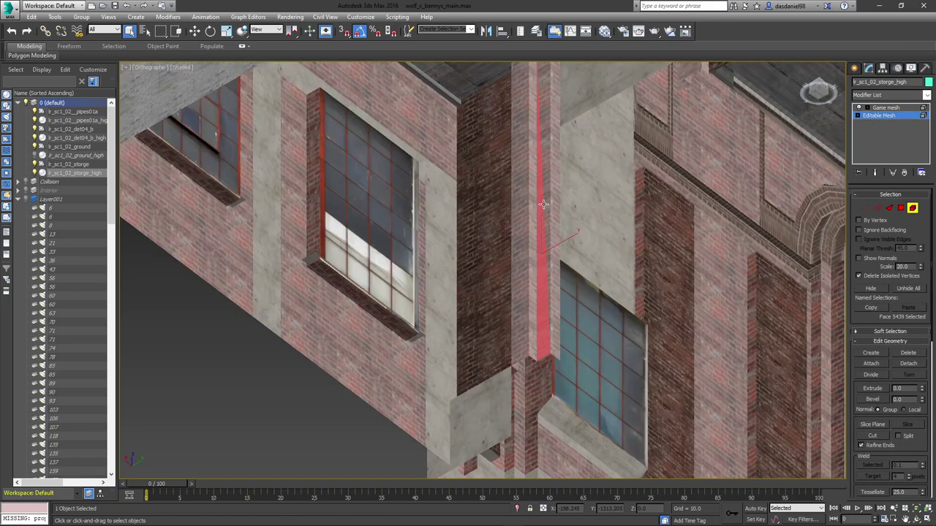
ctrl+click(544, 204)
- Add the remaining brick faces at the foot of the pillar above the roof to the element selection
scroll(544, 204, down, 5)
alt+middle_drag(544, 204, 555, 232)
scroll(544, 146, up, 10)
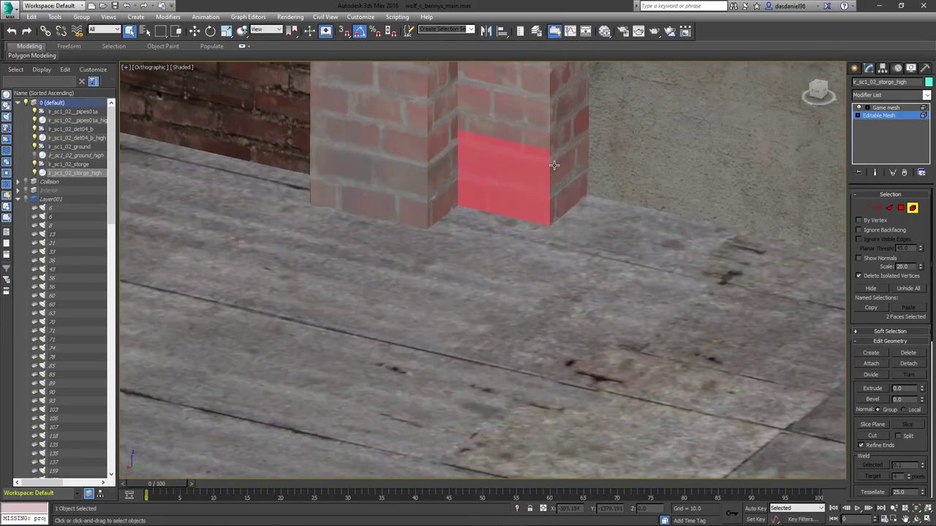
ctrl+click(563, 173)
ctrl+click(443, 174)
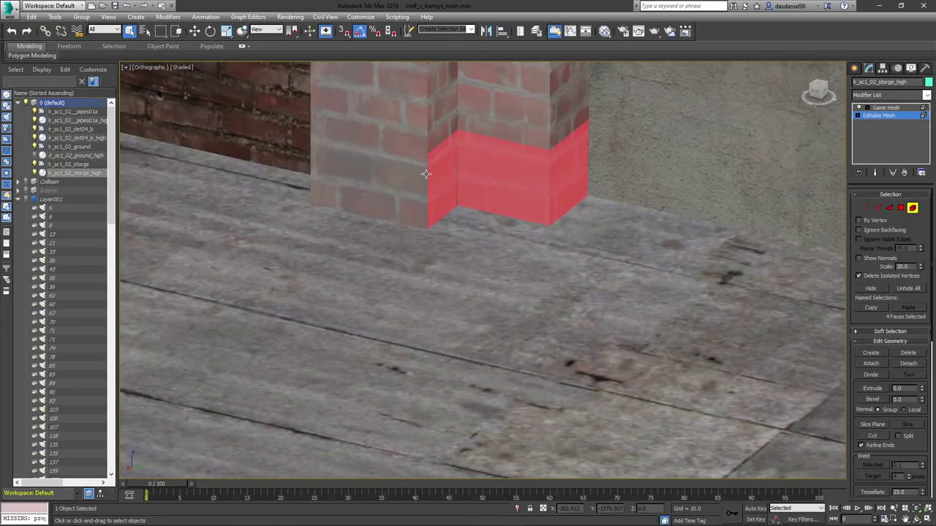
ctrl+click(418, 175)
scroll(448, 181, up, 3)
ctrl+click(420, 210)
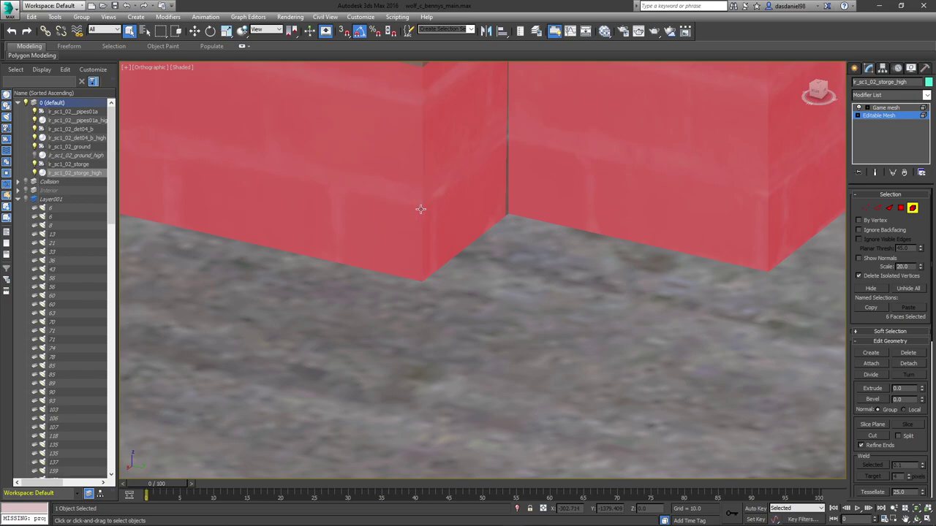
ctrl+click(508, 191)
scroll(557, 189, down, 5)
- Collapse the modifier stack of lr_sc1_02_storge_high and convert the object to Deformable gPoly
right_click(878, 110)
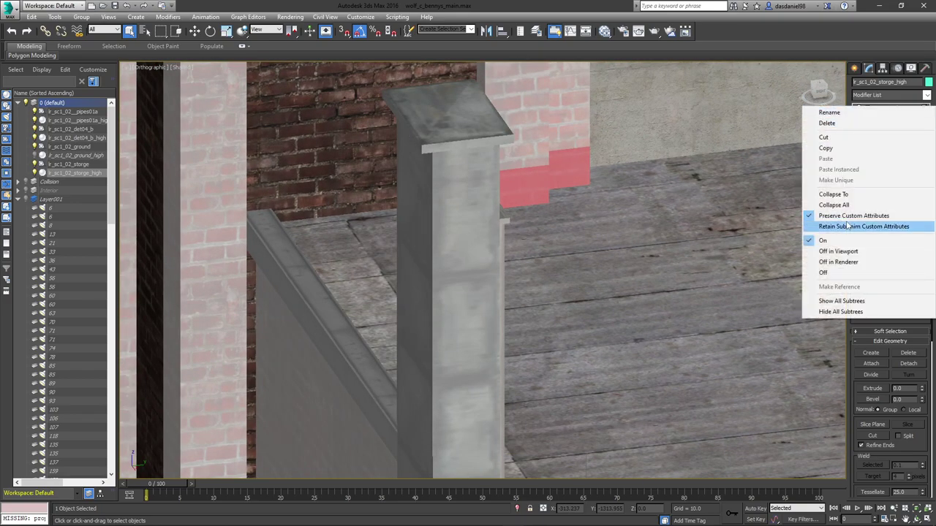
click(892, 223)
right_click(878, 109)
click(886, 183)
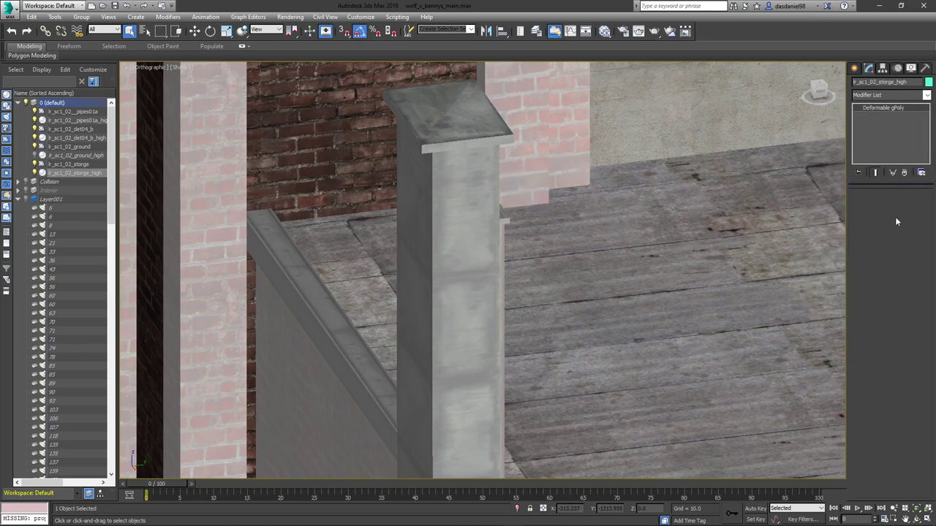
- Convert lr_sc1_02_storge_high from Deformable gPoly to Editable Mesh and on to Editable Poly
right_click(879, 110)
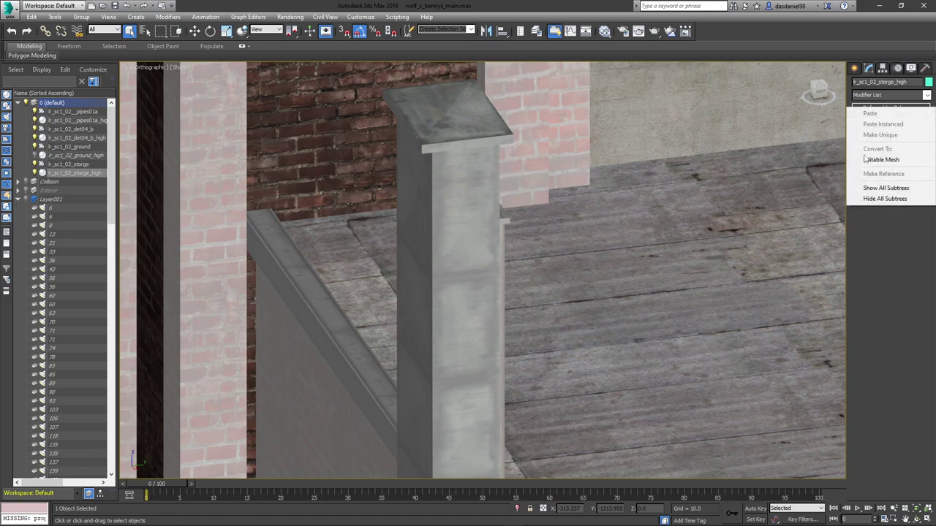
click(893, 162)
right_click(884, 108)
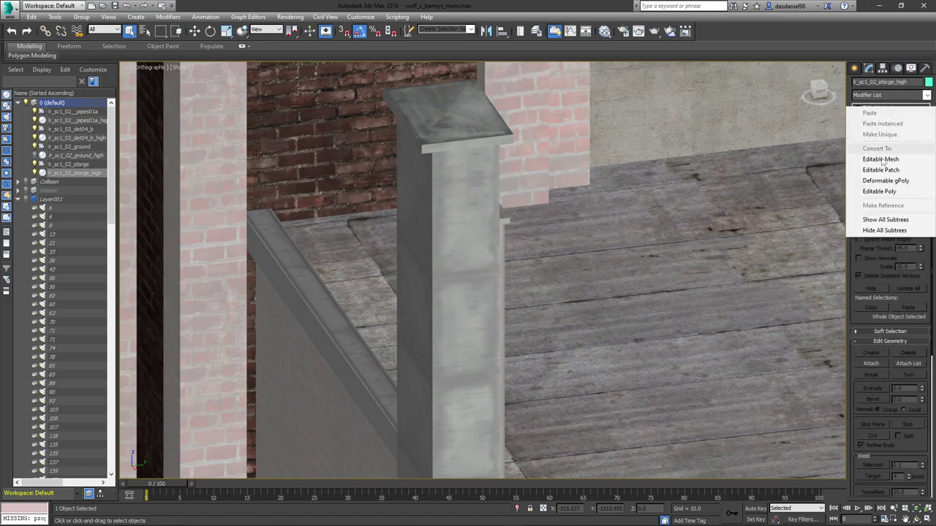
click(877, 188)
- At polygon level, select the five lowest brick polygons around the foot of the stepped pillar where it meets the roof
scroll(766, 222, down, 6)
alt+middle_drag(766, 222, 307, 346)
scroll(449, 217, up, 2)
scroll(450, 218, up, 10)
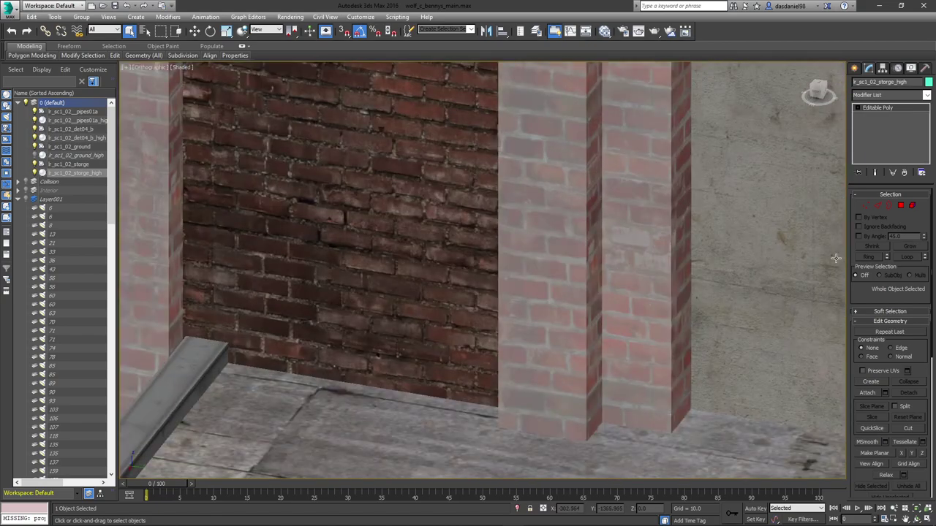
click(901, 205)
middle_drag(536, 293, 537, 267)
scroll(629, 328, up, 3)
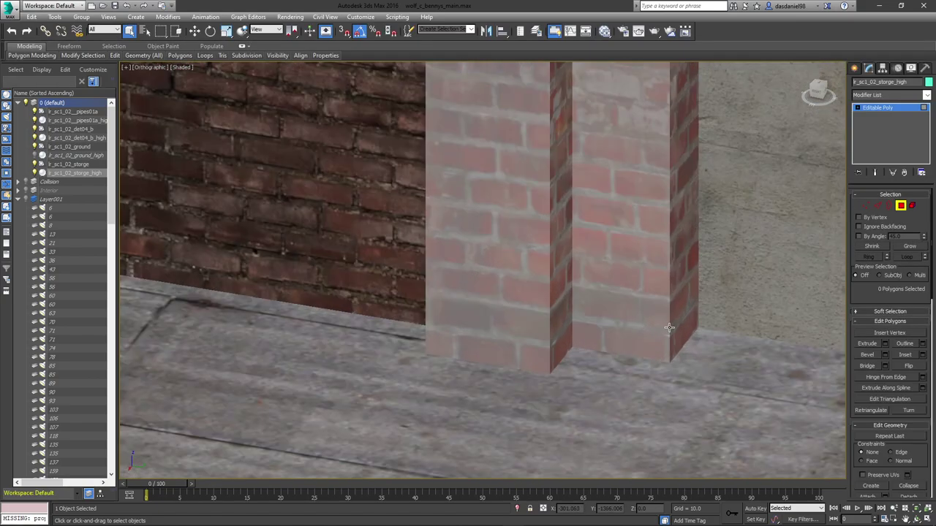
click(663, 328)
ctrl+click(683, 323)
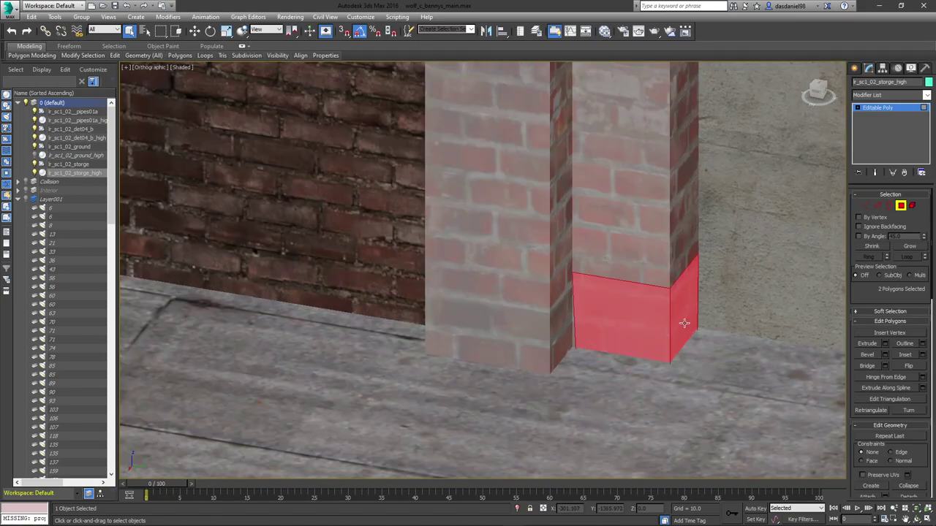
ctrl+click(568, 328)
ctrl+click(501, 341)
ctrl+click(546, 360)
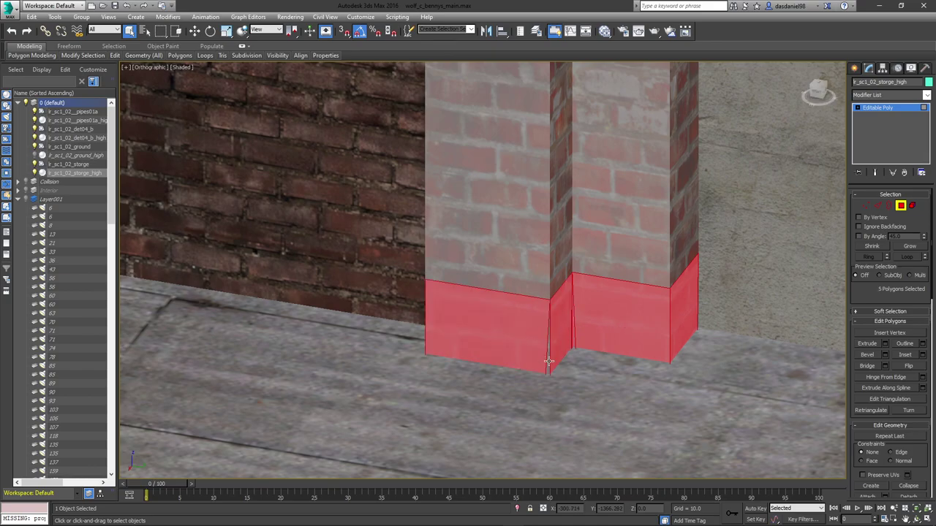
- Delete the low strip of polygons running along the base of the brick pillars and adjoining brick wall above the roof
alt+middle_drag(588, 358, 567, 373)
scroll(586, 365, up, 8)
ctrl+click(598, 370)
scroll(598, 370, down, 9)
ctrl+click(567, 373)
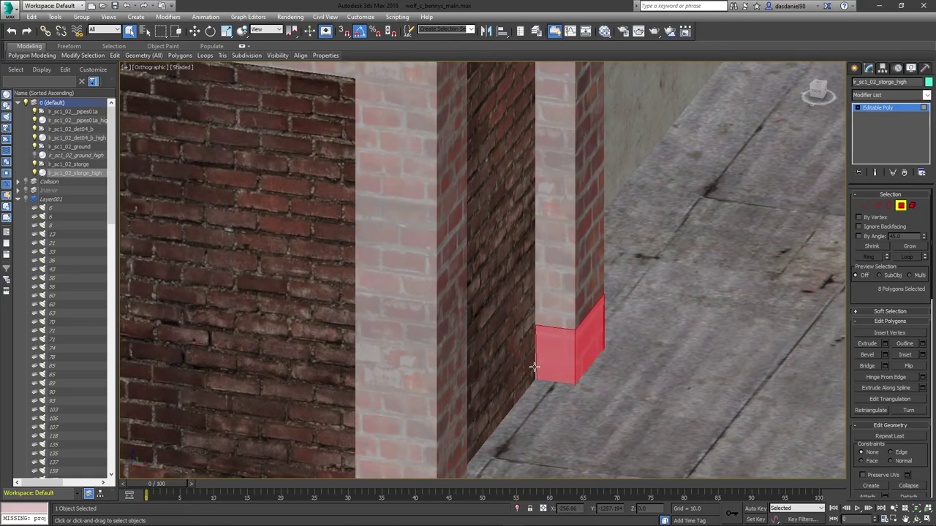
ctrl+click(530, 373)
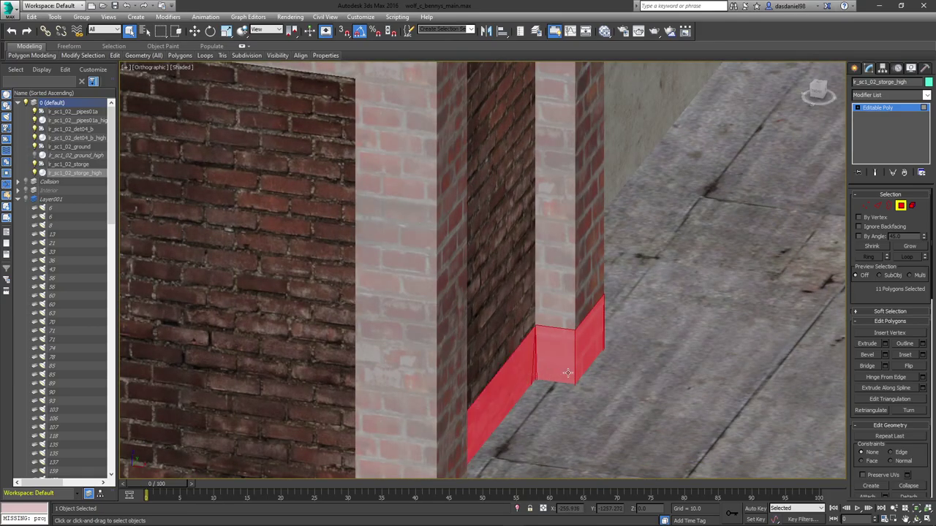
alt+middle_drag(568, 374, 559, 208)
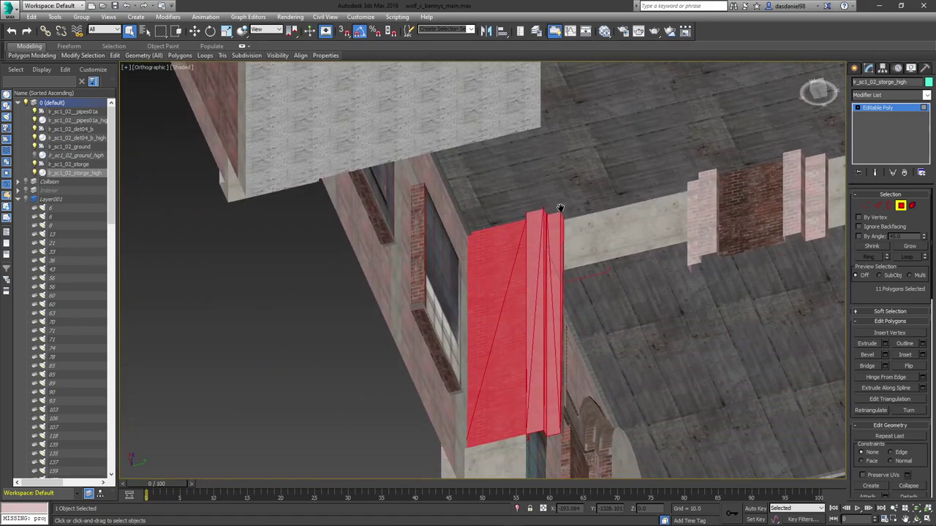
alt+middle_drag(500, 357, 496, 397)
alt+middle_drag(534, 255, 503, 263)
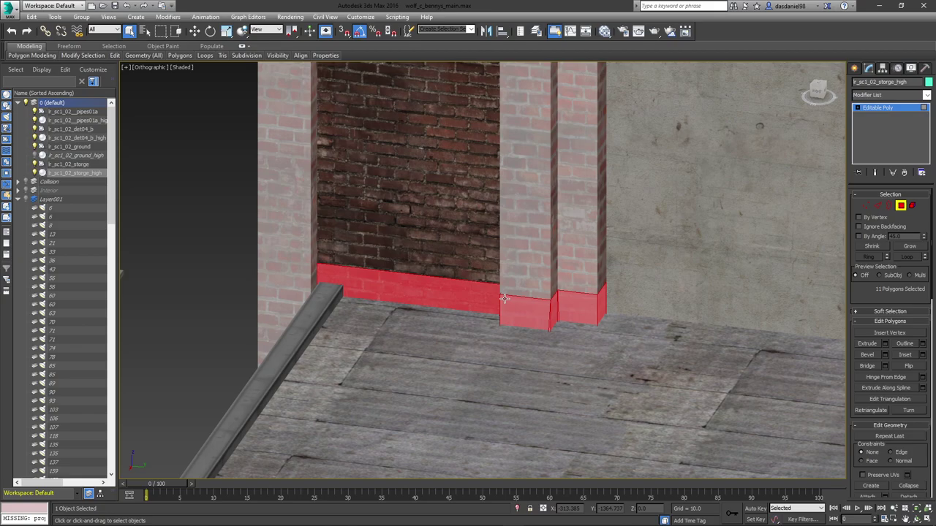
key(Delete)
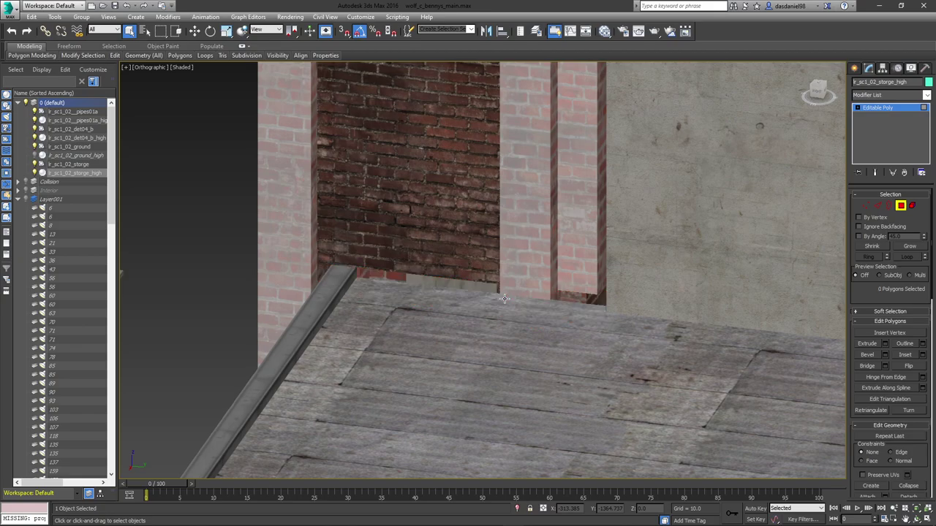
- Move the open bottom vertices of the brick pillars and wall down to the roof surface, leaving out those touching the concrete wall
click(878, 205)
scroll(833, 235, up, 4)
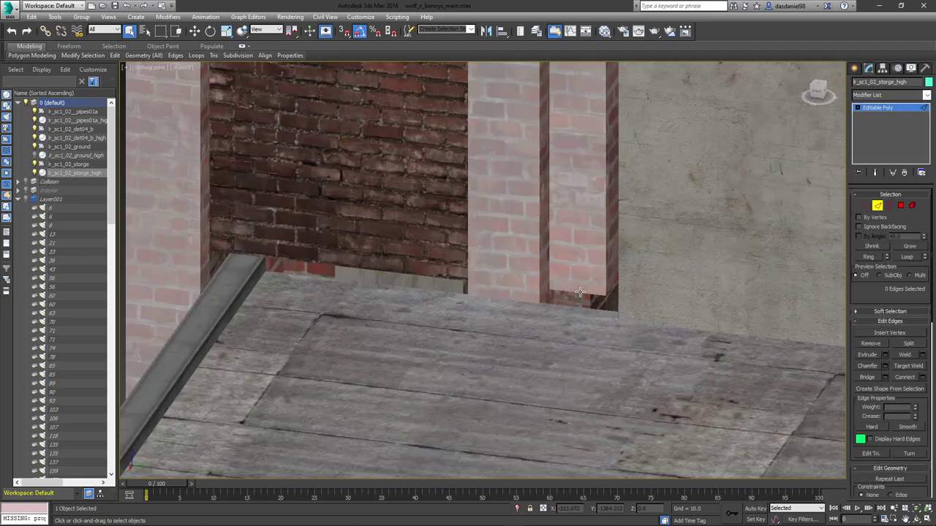
click(865, 205)
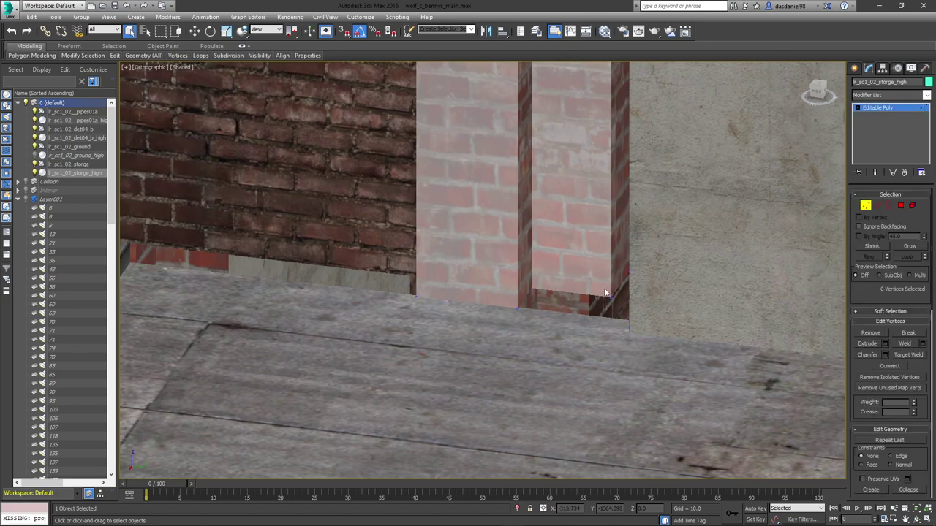
drag(614, 305, 633, 273)
ctrl+drag(531, 289, 522, 318)
ctrl+drag(410, 289, 421, 304)
alt+middle_drag(421, 305, 418, 311)
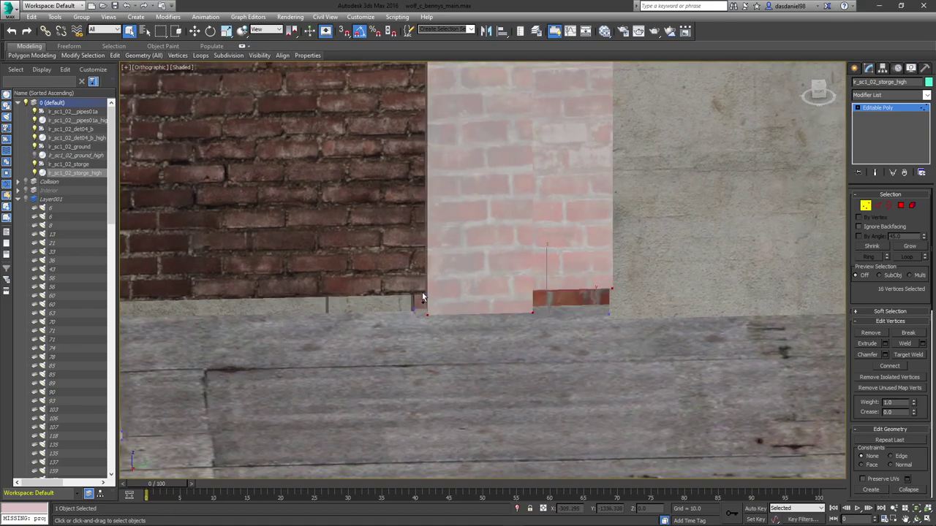
ctrl+drag(421, 298, 367, 313)
alt+middle_drag(368, 313, 431, 260)
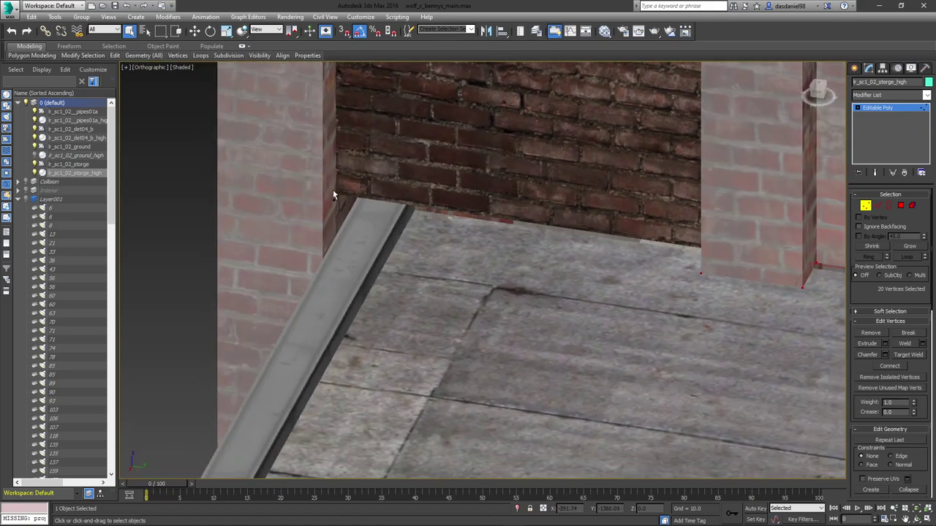
alt+middle_drag(364, 210, 378, 274)
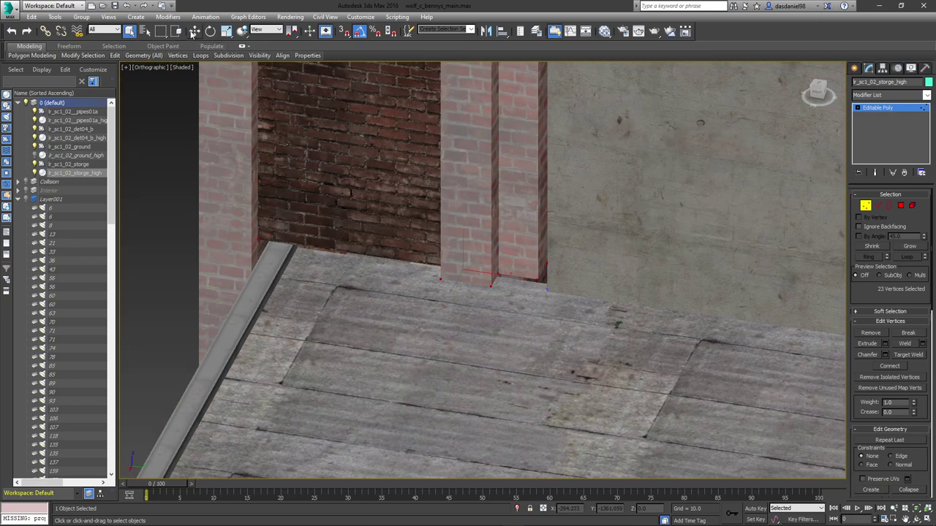
key(w)
alt+middle_drag(405, 240, 515, 281)
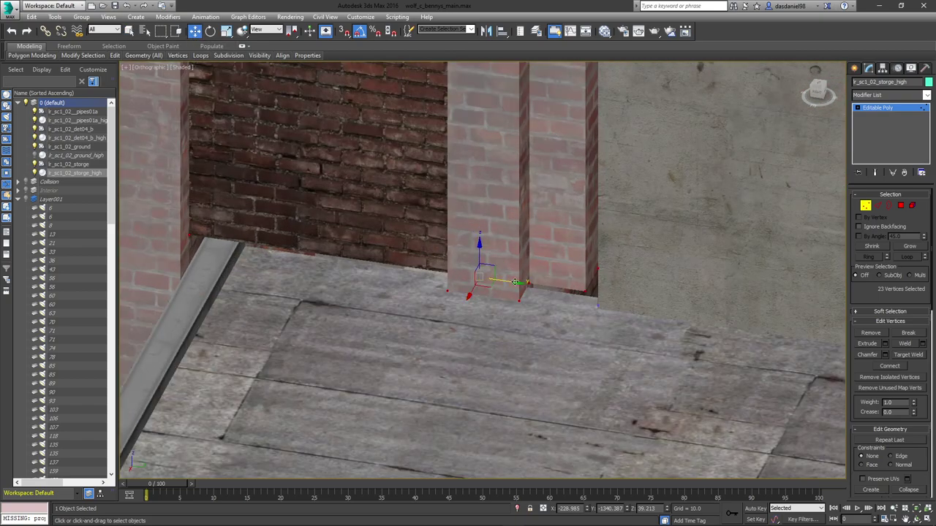
click(343, 31)
drag(485, 284, 588, 293)
right_click(588, 292)
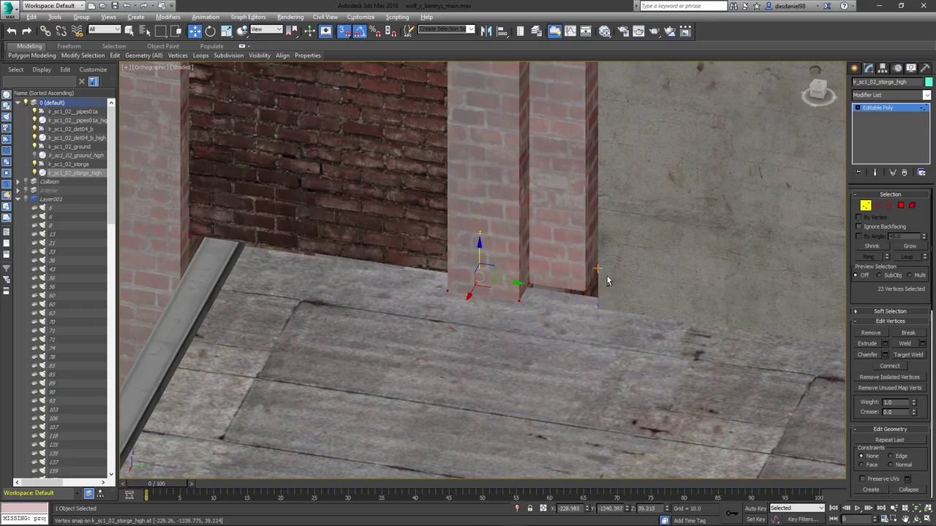
alt+drag(593, 260, 605, 276)
drag(454, 250, 595, 309)
alt+middle_drag(595, 309, 573, 304)
scroll(578, 309, up, 3)
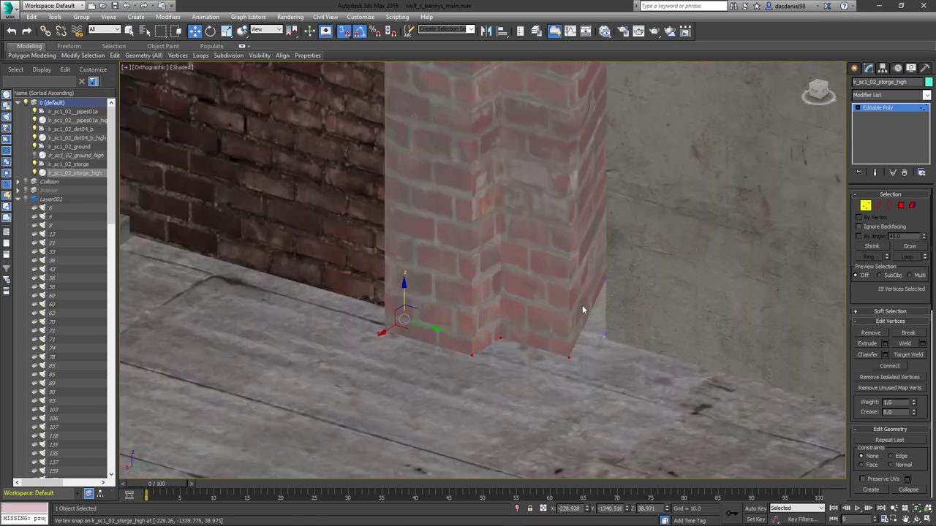
- Lower the pillar's last bottom corner vertex beside the concrete wall to the roof, and snap the two overlapping wall vertices back up
scroll(582, 307, up, 3)
click(625, 252)
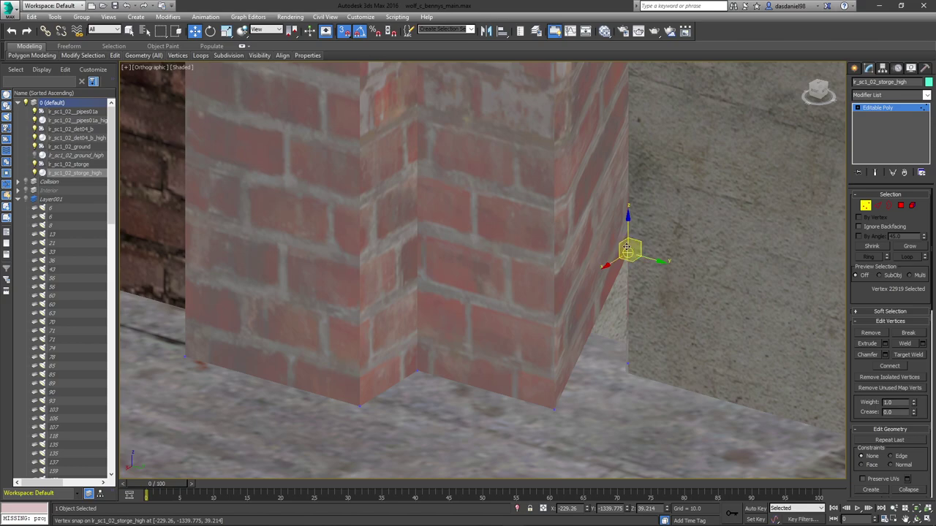
drag(625, 257, 625, 296)
click(627, 254)
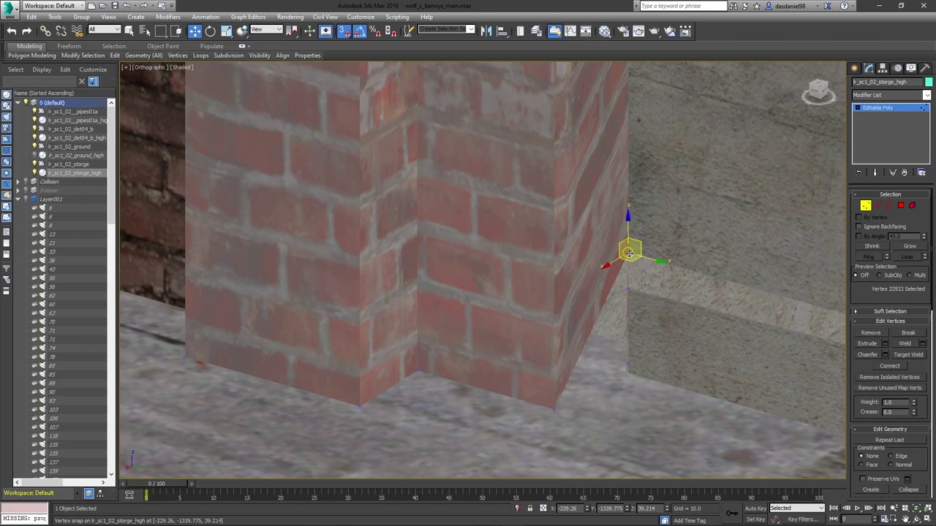
drag(629, 230, 626, 294)
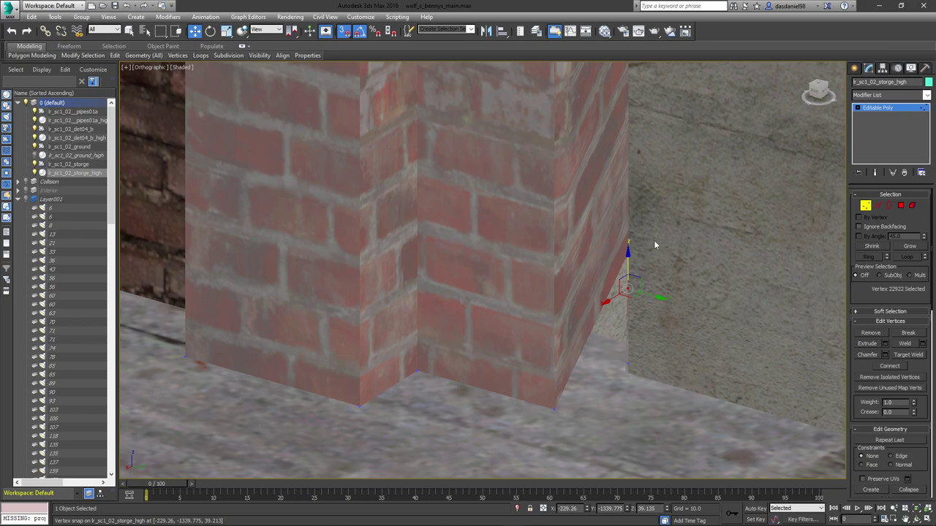
key(F3)
click(650, 246)
click(625, 253)
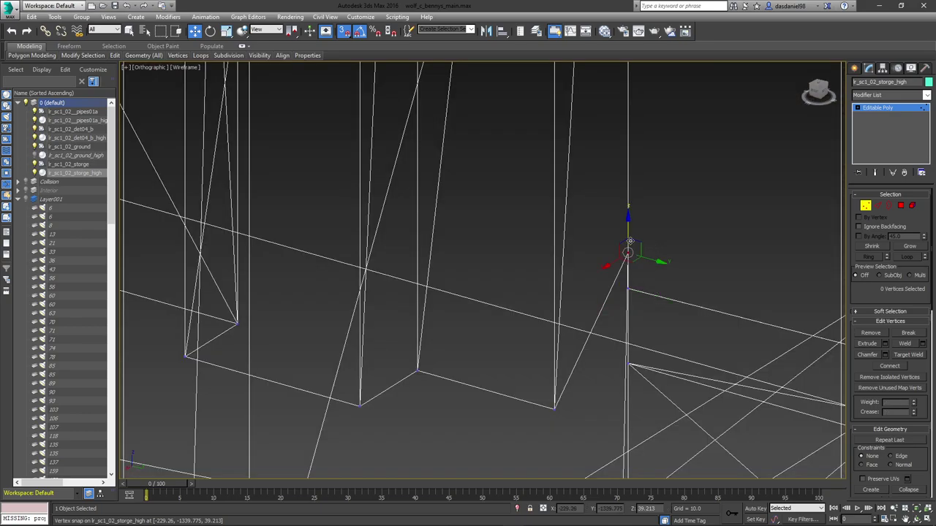
key(F3)
drag(626, 360, 638, 251)
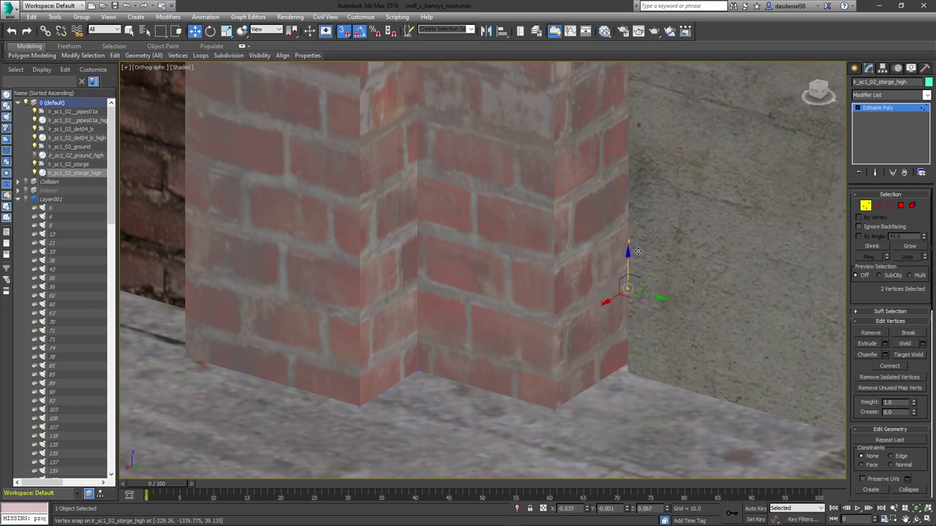
- Inspect the arch-side pillar bases and the building's side walls at polygon level for stray faces below the roof
scroll(716, 284, down, 10)
middle_drag(776, 297, 624, 296)
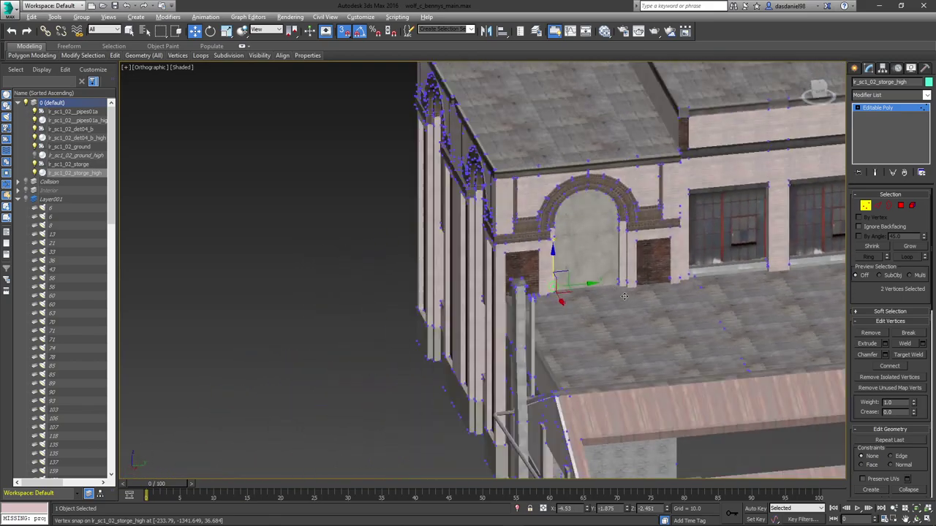
scroll(624, 296, up, 6)
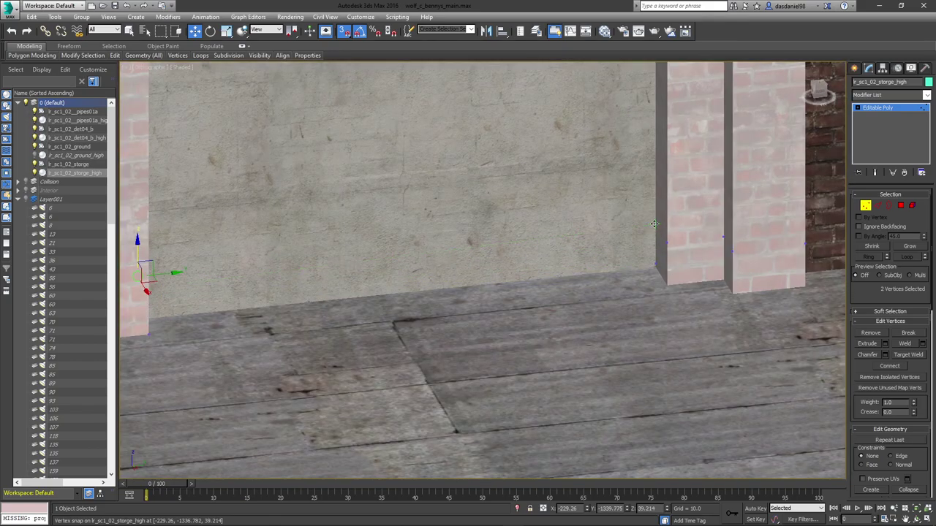
scroll(552, 237, down, 7)
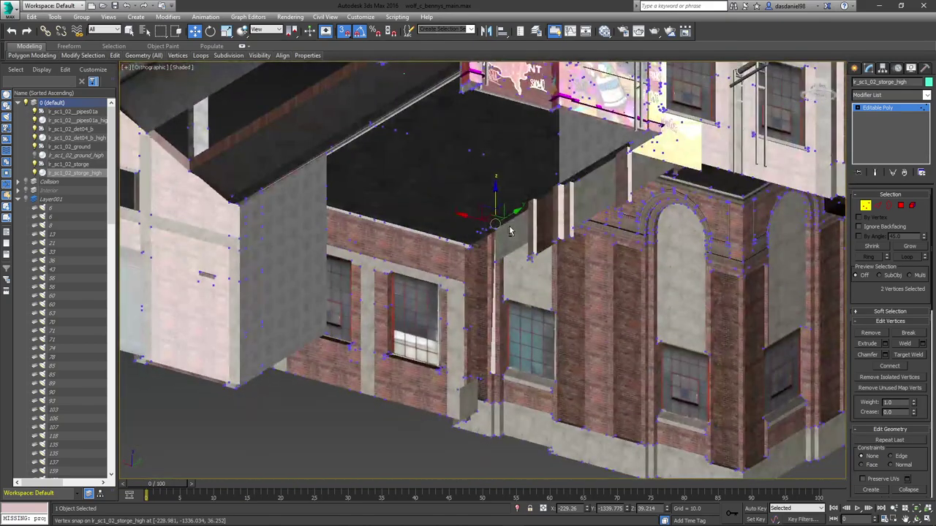
scroll(509, 231, up, 8)
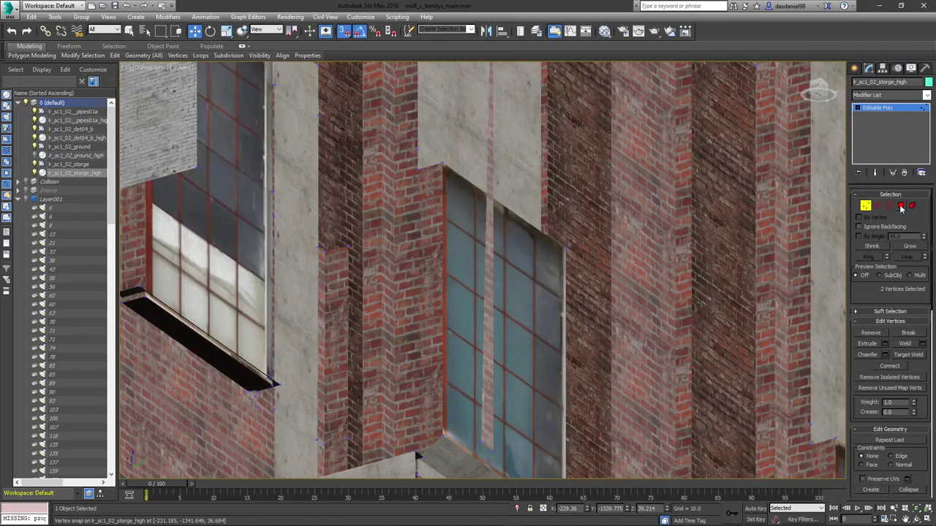
click(900, 207)
scroll(512, 326, down, 8)
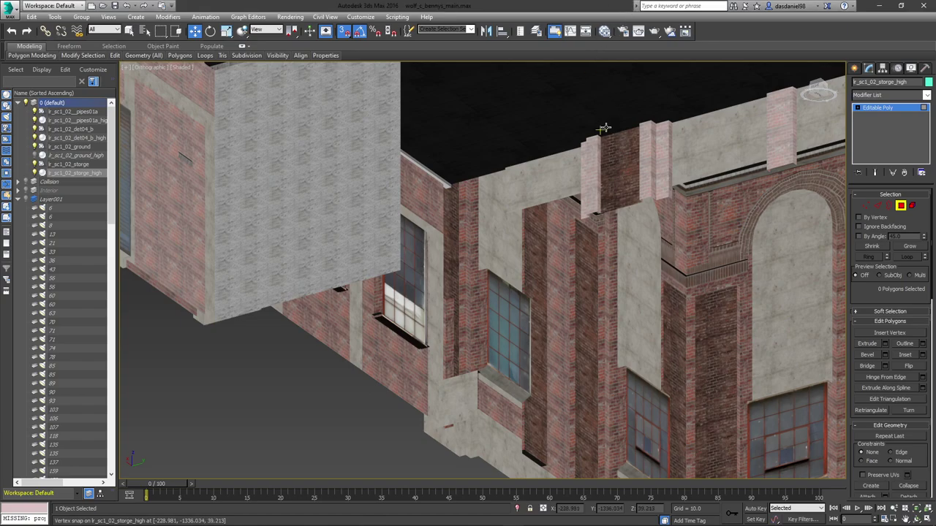
alt+middle_drag(604, 128, 532, 211)
scroll(333, 322, up, 6)
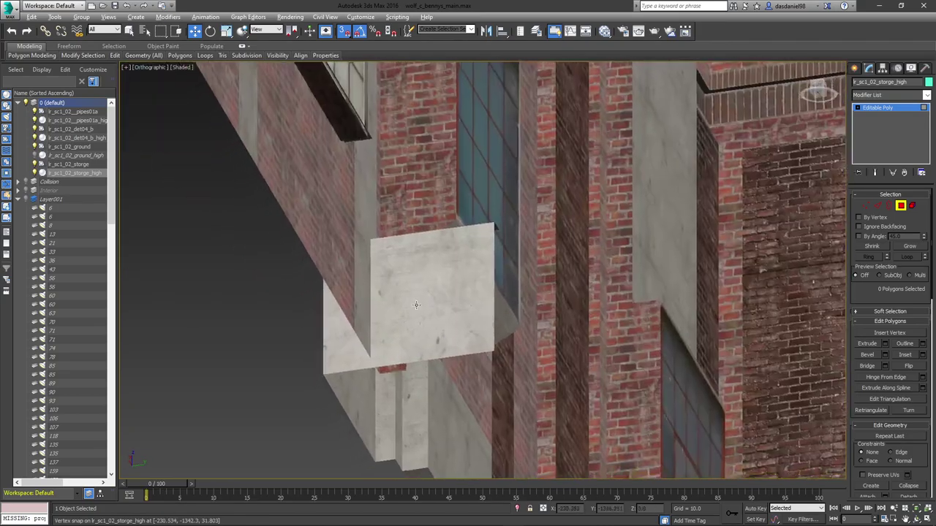
alt+middle_drag(428, 234, 530, 215)
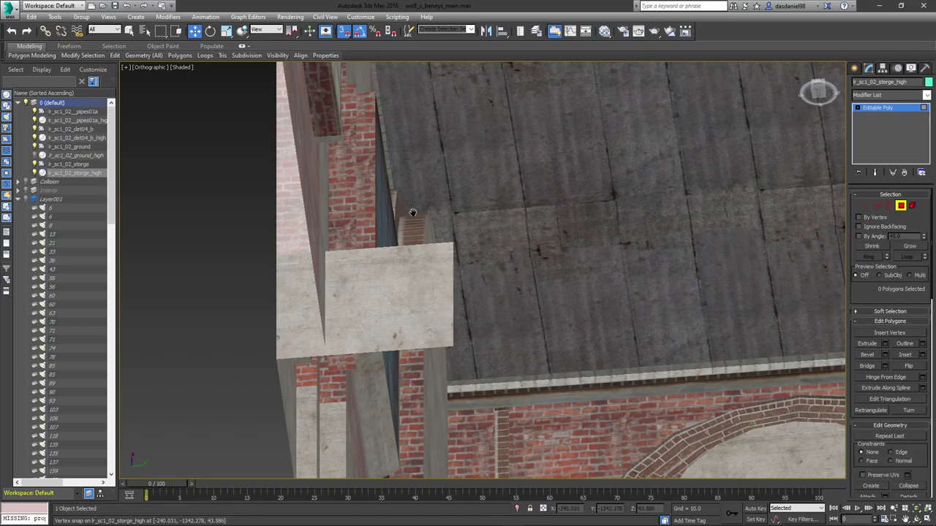
alt+middle_drag(413, 211, 476, 228)
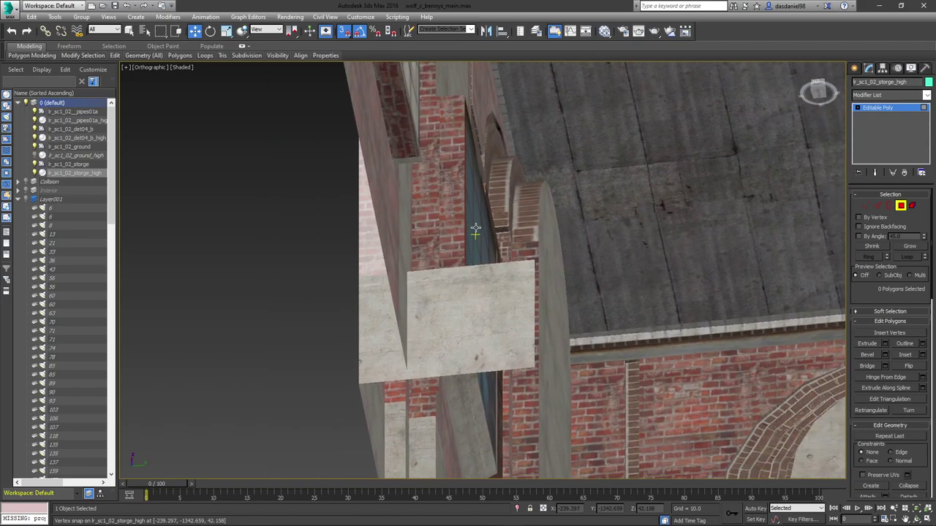
- Delete the two concrete polygons crossing the corner wall and the brick strip polygons beneath them
click(504, 291)
ctrl+click(481, 287)
alt+middle_drag(452, 290, 439, 266)
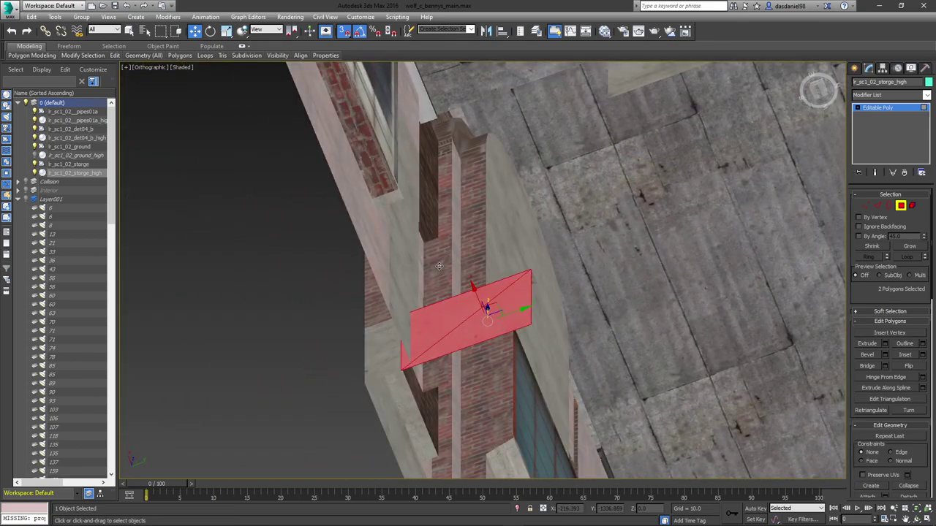
key(Delete)
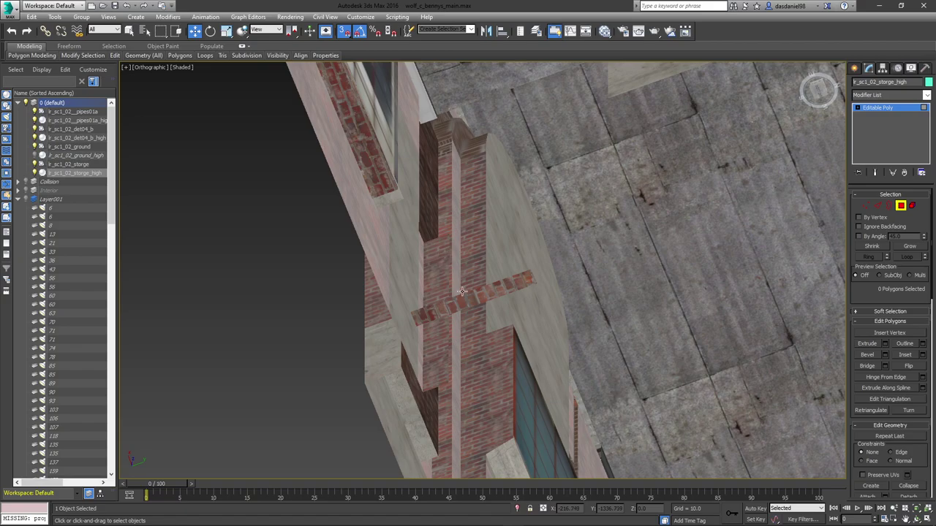
click(484, 287)
ctrl+click(460, 299)
key(Delete)
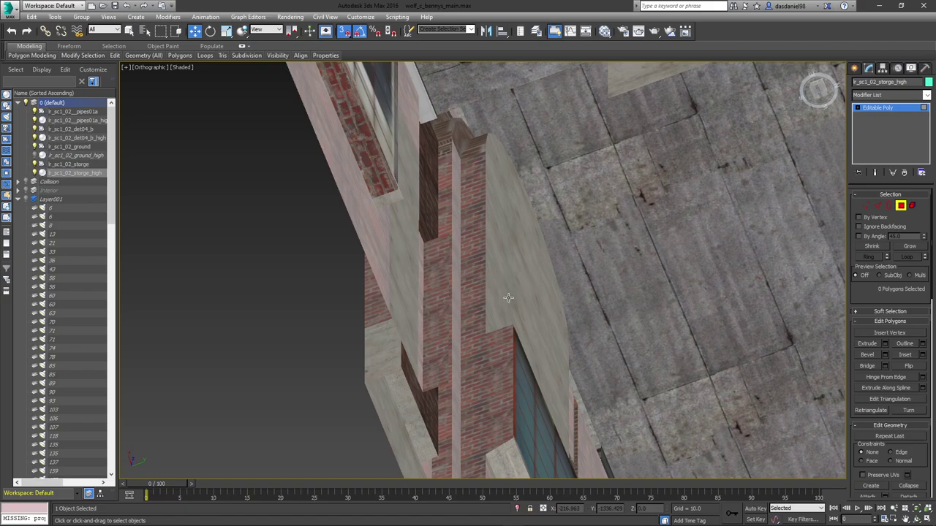
- Switch to edge selection and display the shaded model with its edged faces
click(877, 205)
alt+middle_drag(491, 245, 431, 242)
middle_drag(368, 250, 543, 313)
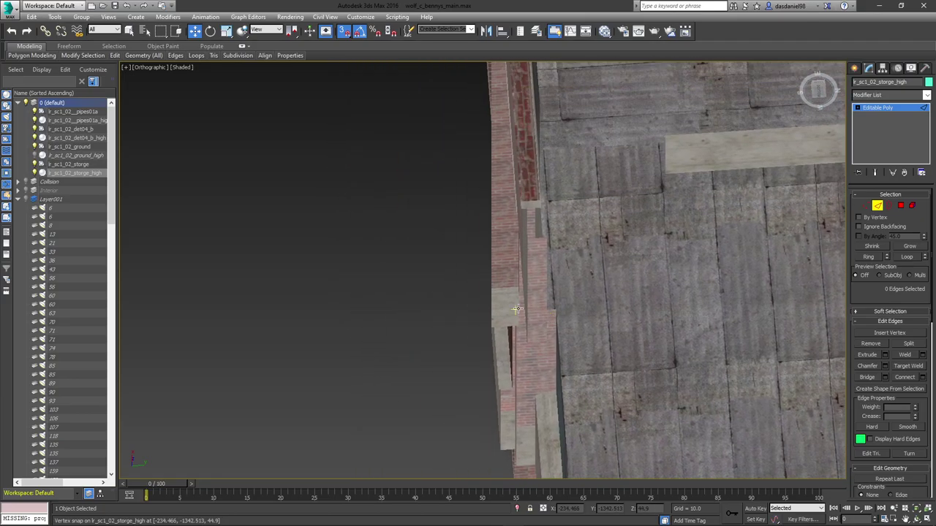
key(F3)
scroll(561, 293, down, 1)
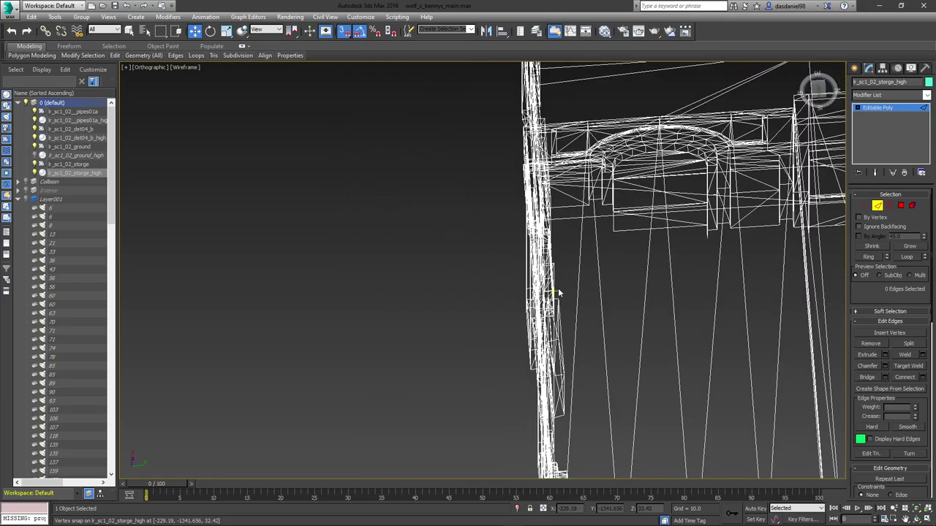
key(F3)
key(F4)
scroll(553, 287, up, 5)
scroll(552, 288, down, 3)
alt+middle_drag(479, 158, 456, 156)
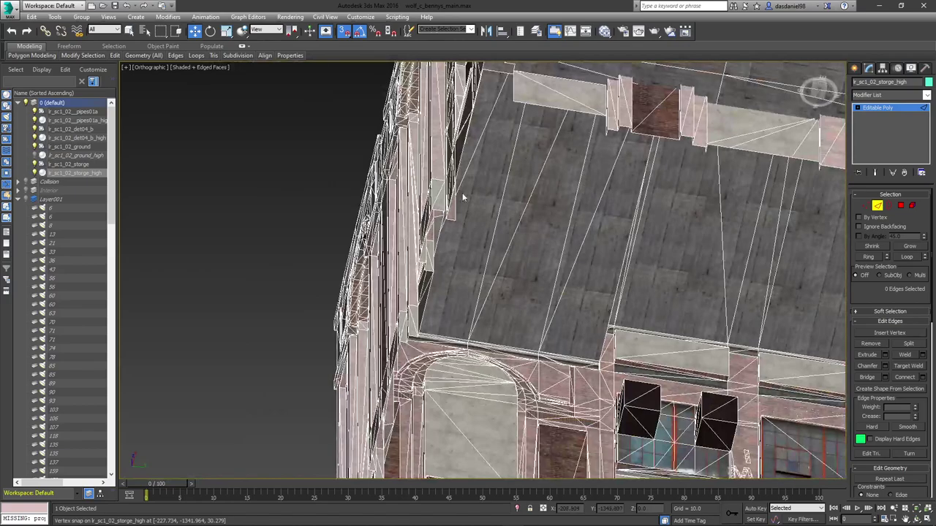
- Extend the vertical side edges of the concrete pillar base and the brick strip above it sideways into new faces beside the roof
scroll(456, 156, up, 5)
middle_drag(435, 234, 559, 226)
click(538, 271)
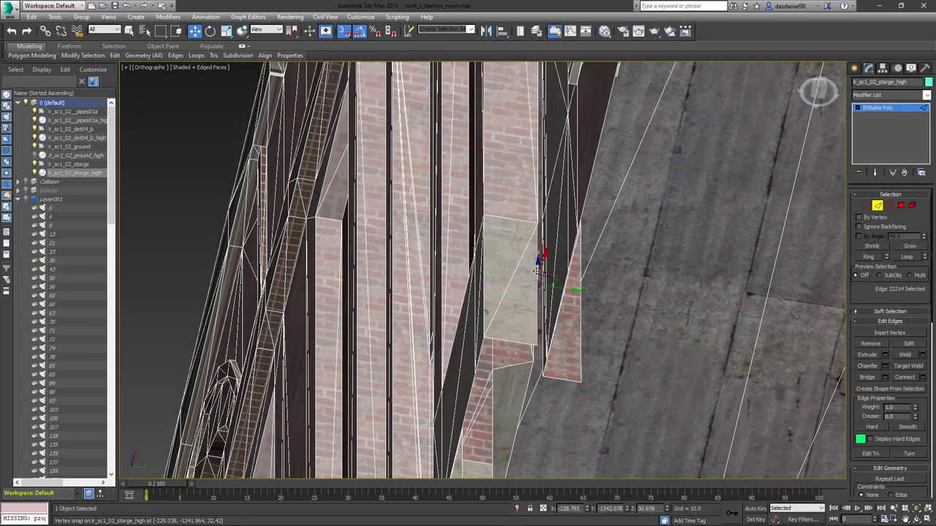
ctrl+click(537, 189)
scroll(539, 127, down, 3)
middle_drag(539, 127, 557, 180)
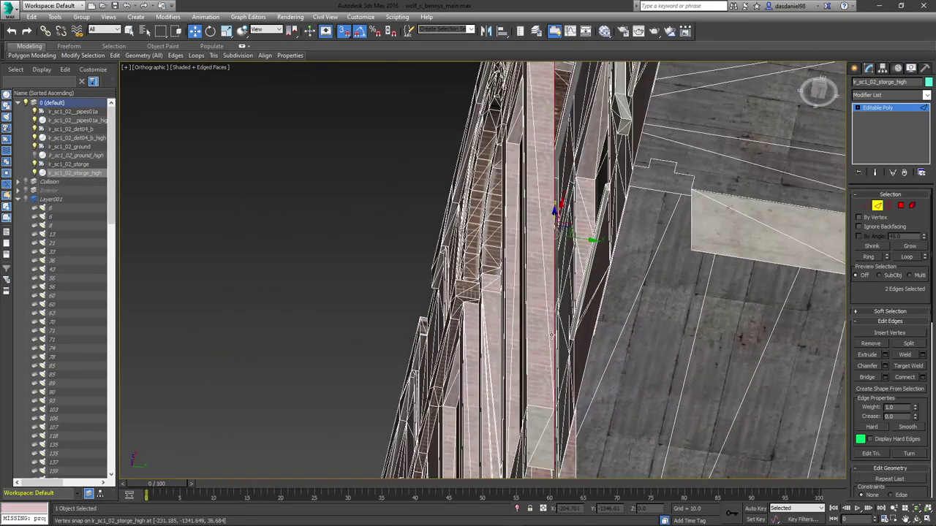
scroll(552, 140, up, 5)
middle_drag(554, 139, 554, 155)
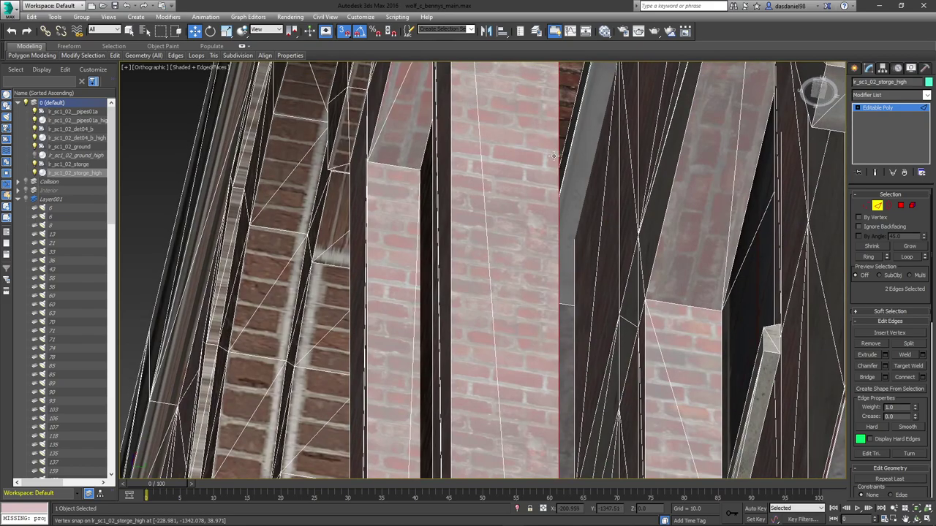
scroll(554, 156, down, 8)
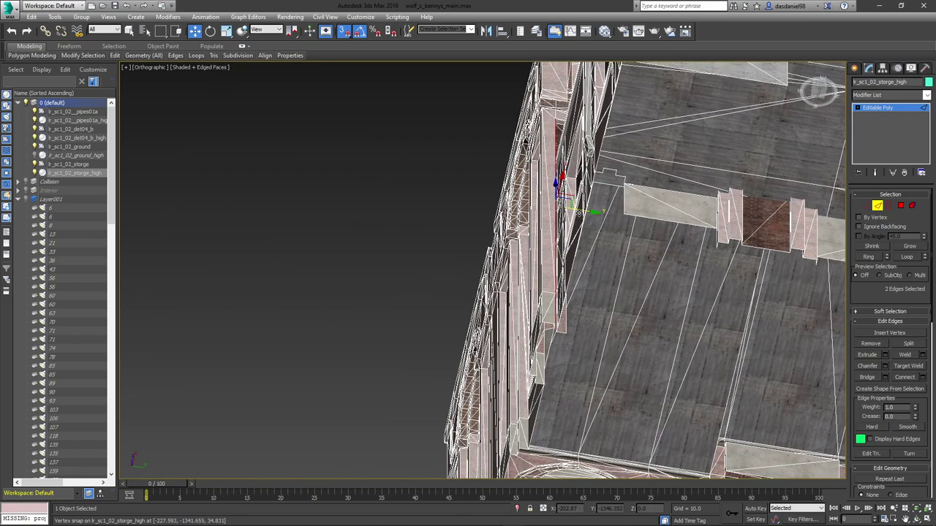
scroll(578, 212, up, 3)
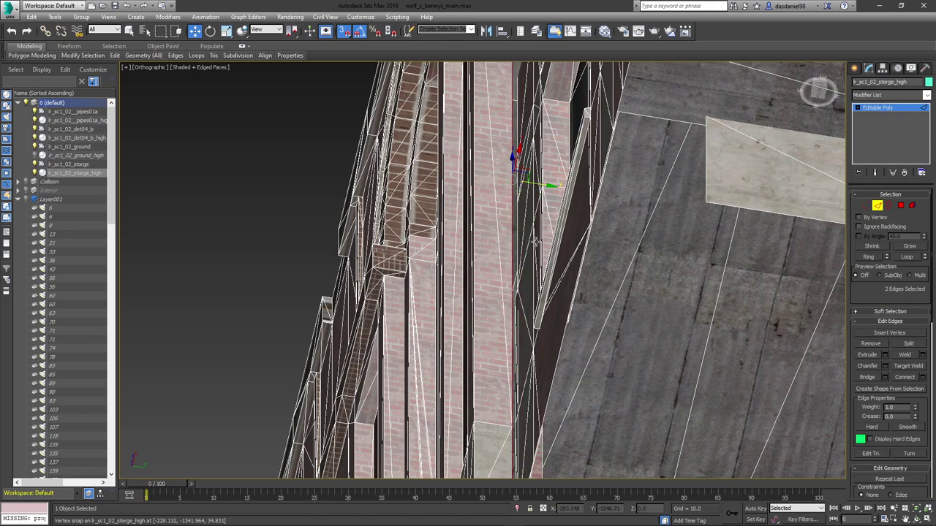
alt+middle_drag(534, 242, 524, 324)
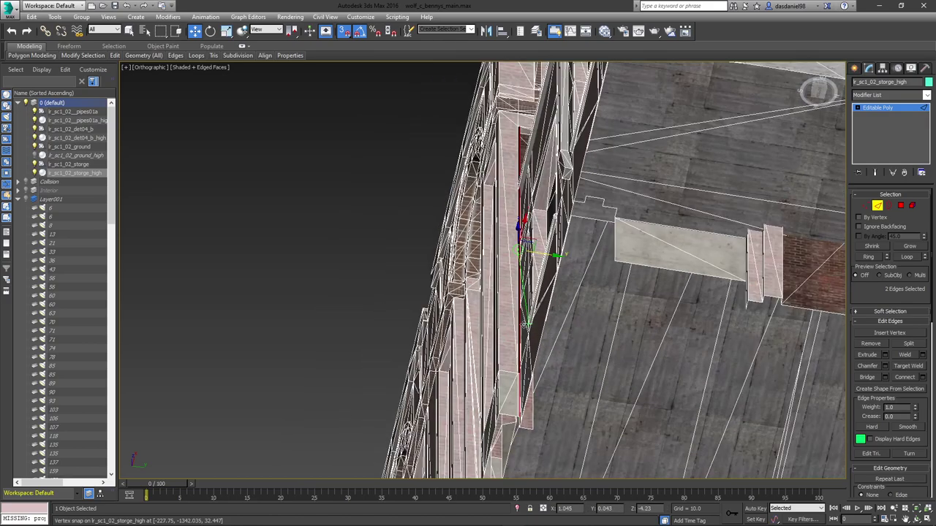
scroll(524, 324, down, 3)
drag(524, 324, 501, 379)
scroll(525, 377, up, 8)
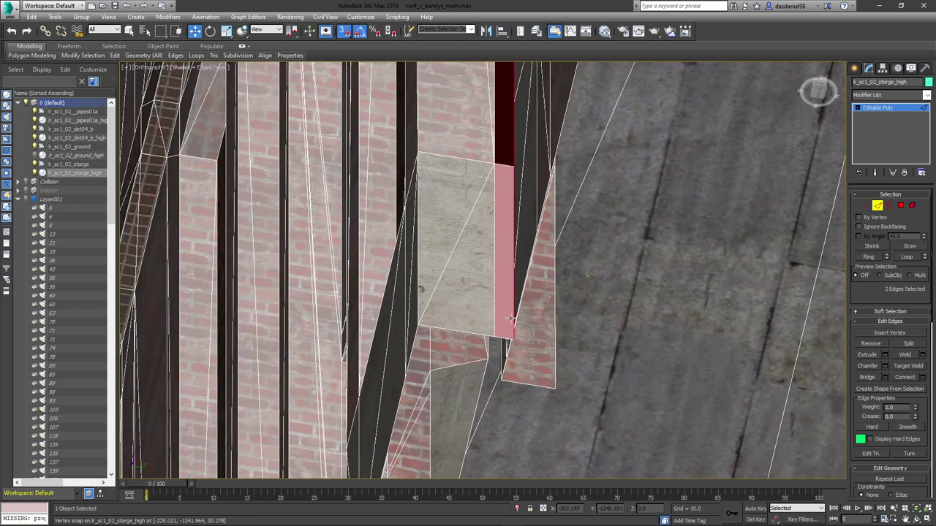
- Assign material ID 17, used by the adjacent concrete polygon, to the new narrow polygon beside the concrete base
click(493, 294)
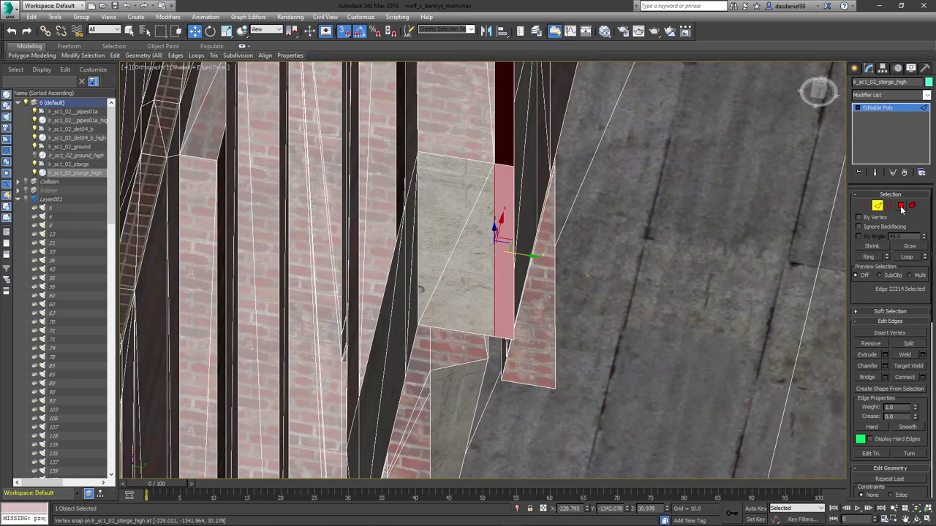
key(4)
click(476, 259)
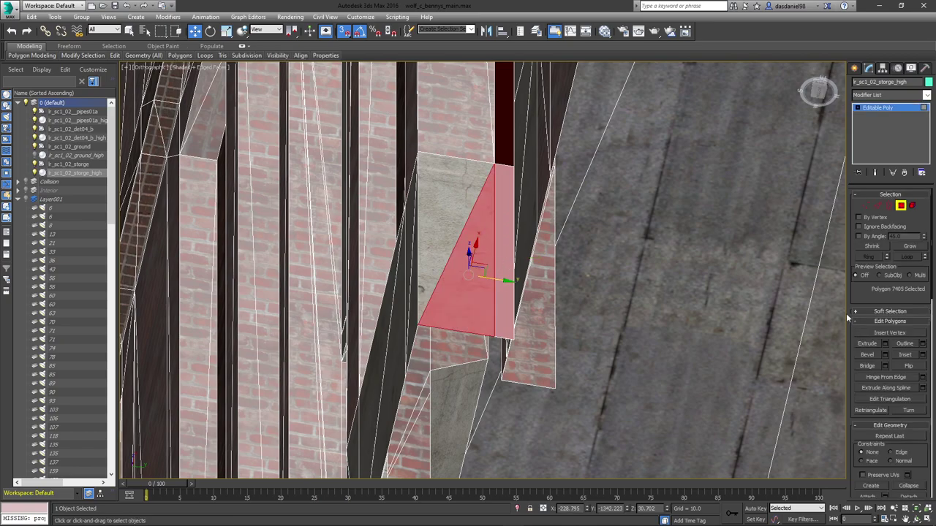
drag(851, 310, 760, 311)
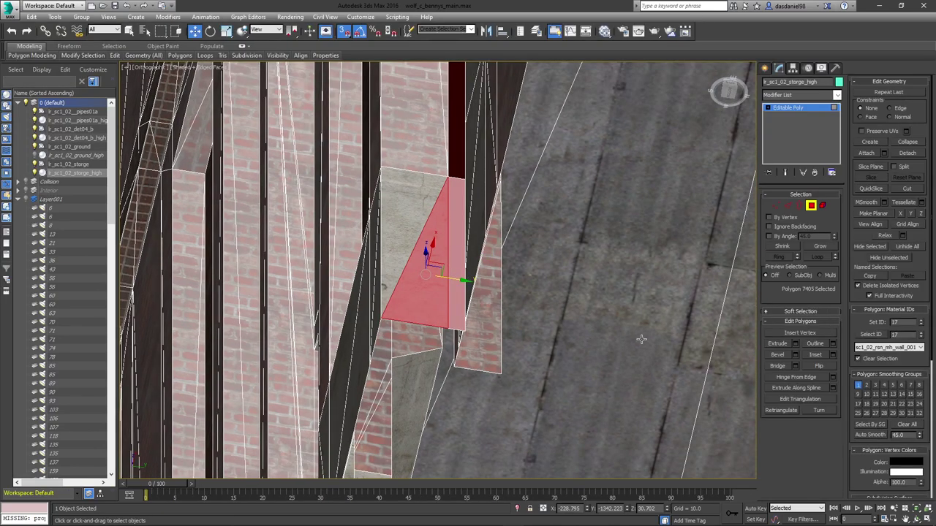
click(455, 289)
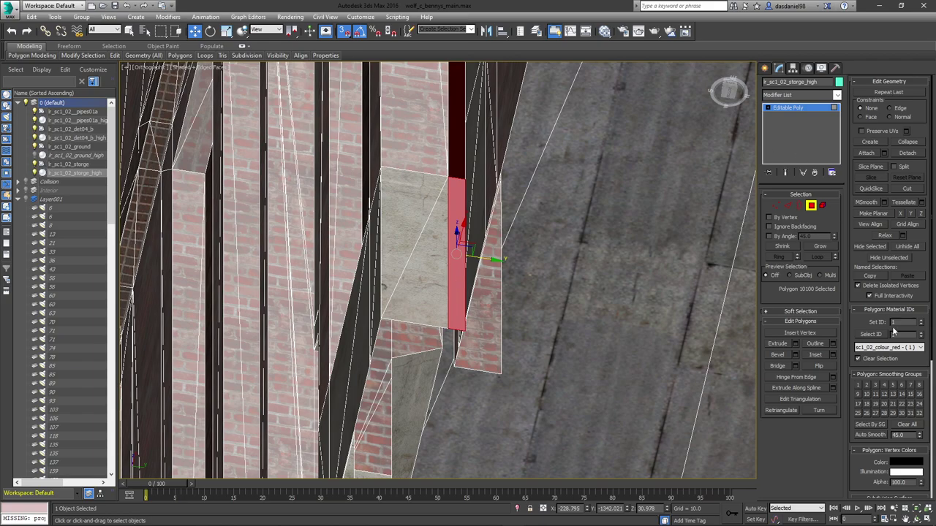
click(899, 323)
text(7)
key(Return)
click(631, 285)
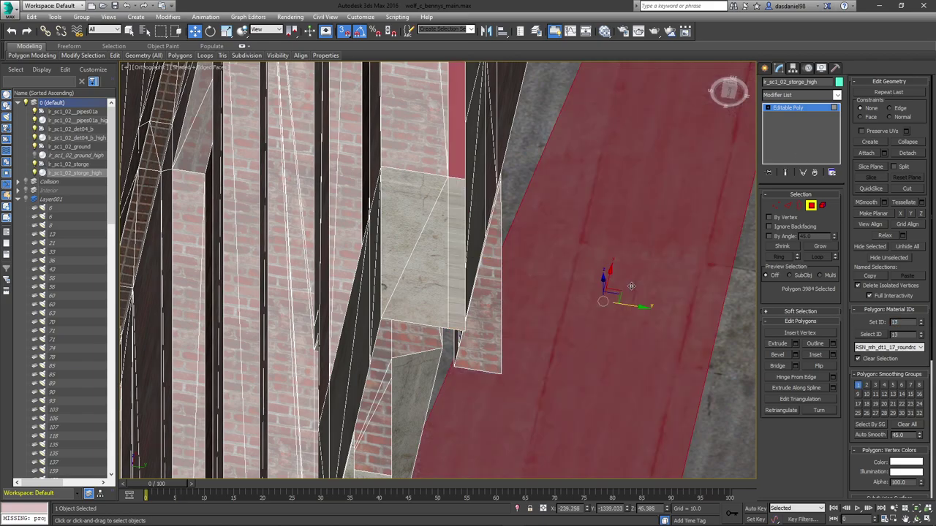
- Apply a UVW Map modifier to the new concrete polygon with length and width of 5.12, and check its texture unselected
click(464, 258)
click(804, 98)
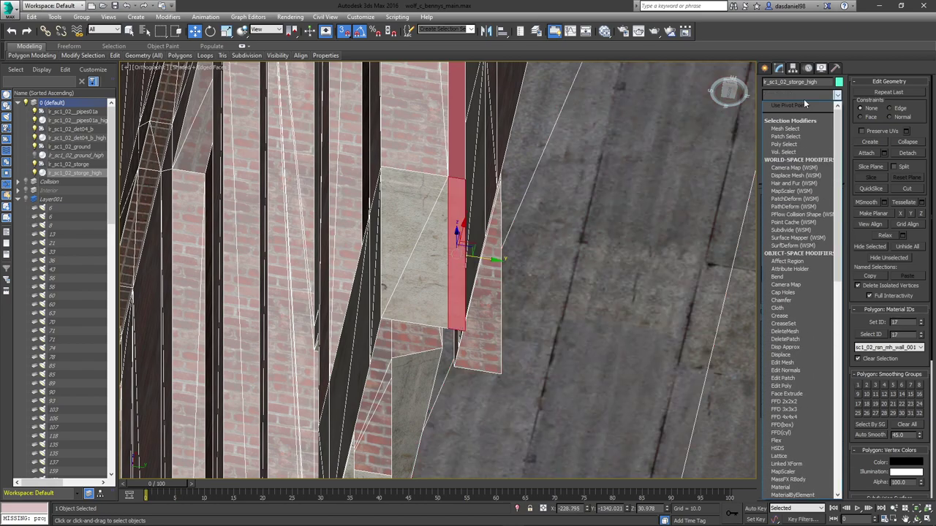
scroll(787, 212, down, 15)
click(823, 425)
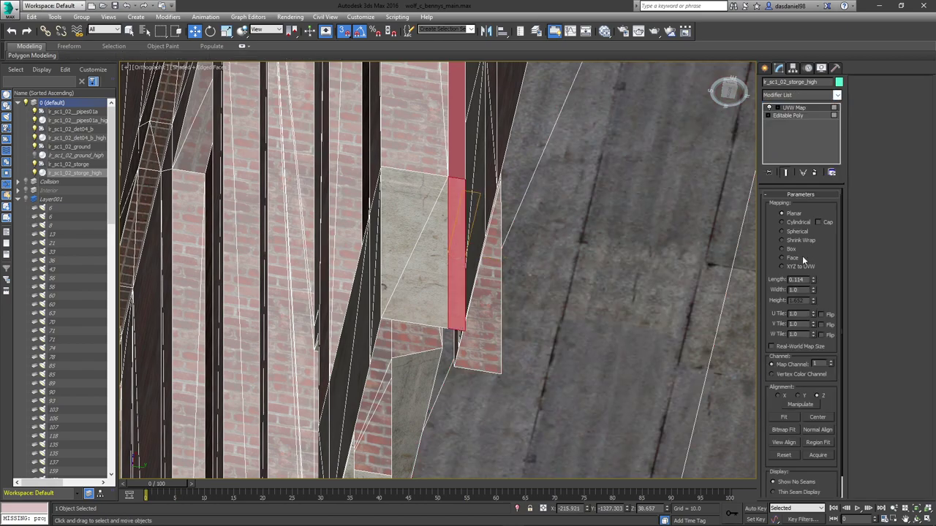
text(5.12)
key(Tab)
text(5)
key(Return)
scroll(433, 269, up, 2)
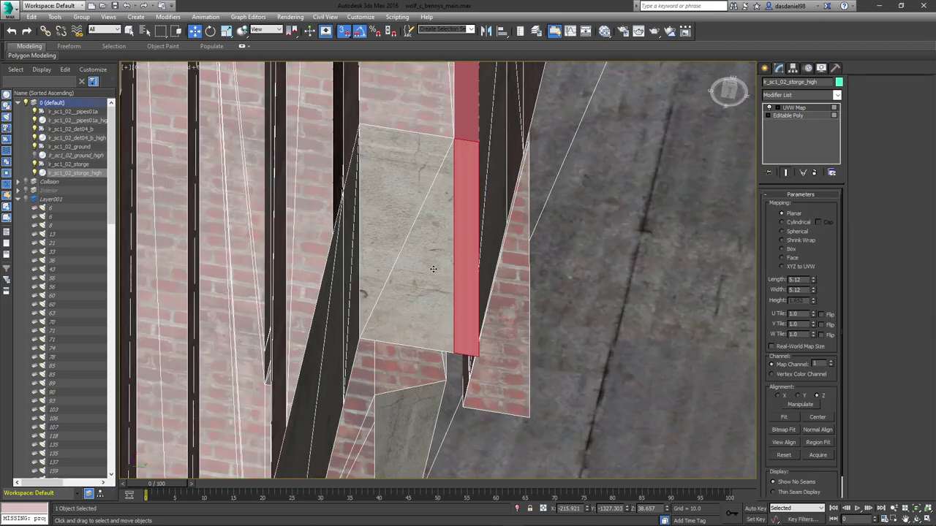
scroll(241, 256, down, 7)
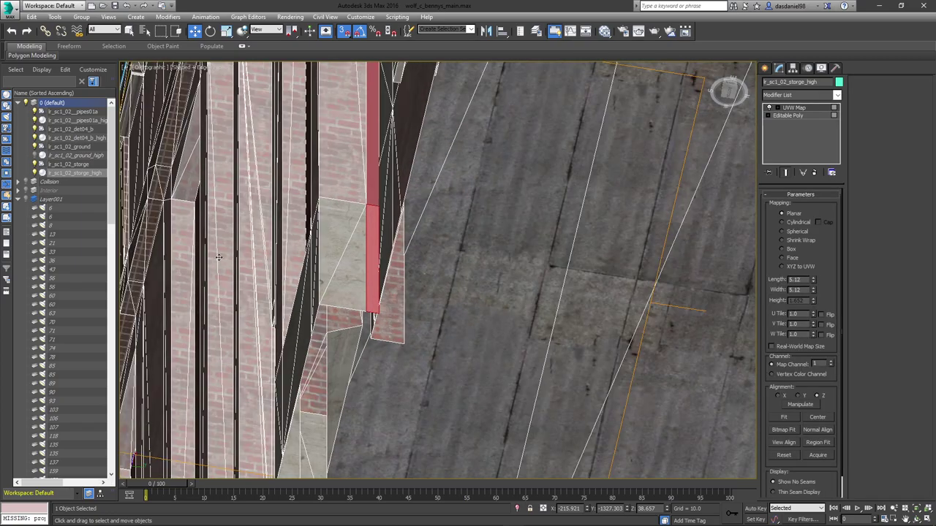
click(148, 162)
scroll(307, 267, up, 7)
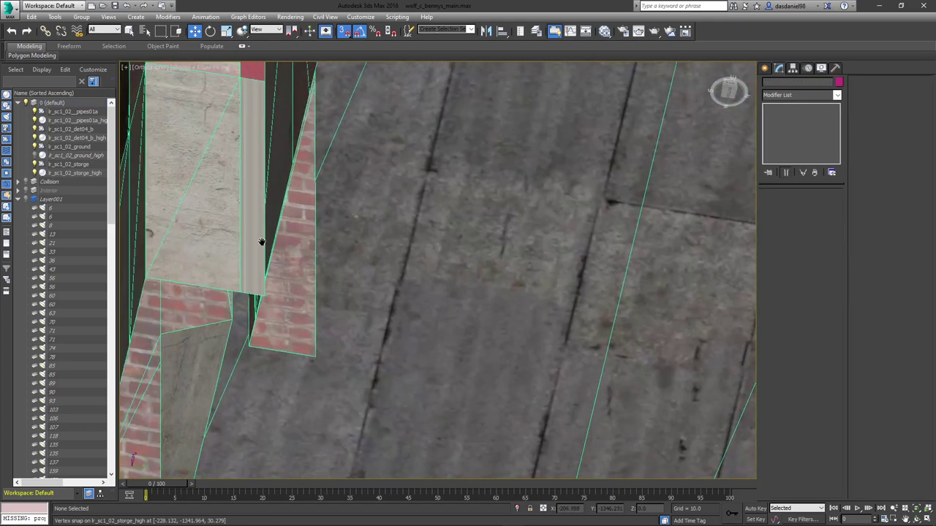
middle_drag(261, 242, 351, 242)
- Switch the UVW Map to box mapping with a height of 5.12 and check the texture against the neighbouring concrete
click(345, 240)
click(791, 247)
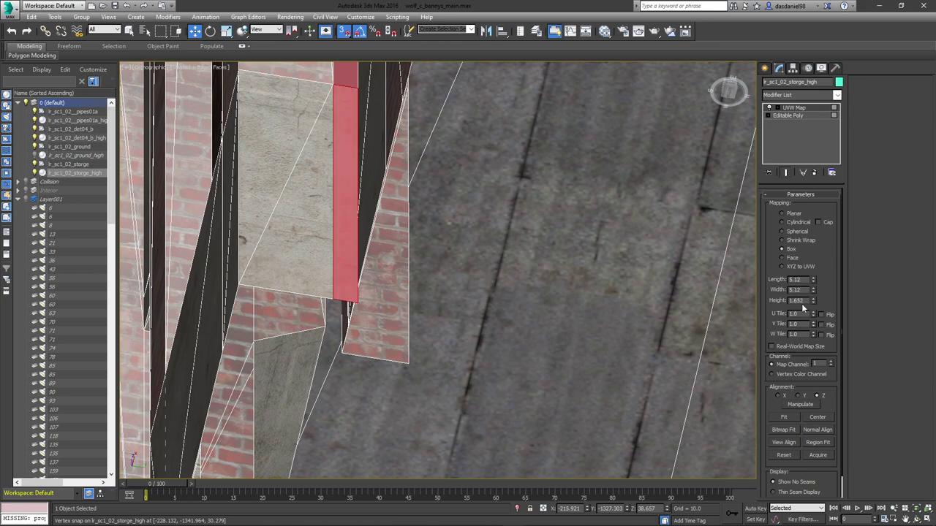
text(5.1)
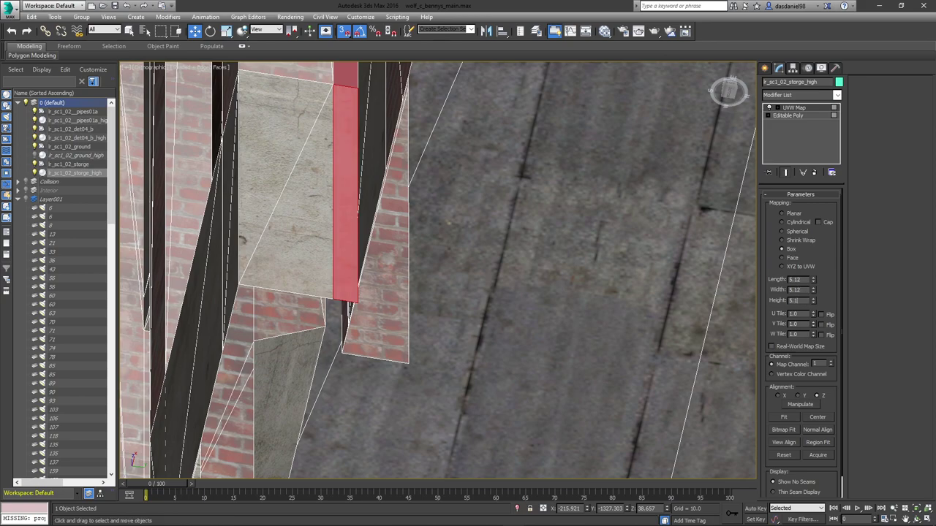
key(BackSpace)
key(BackSpace)
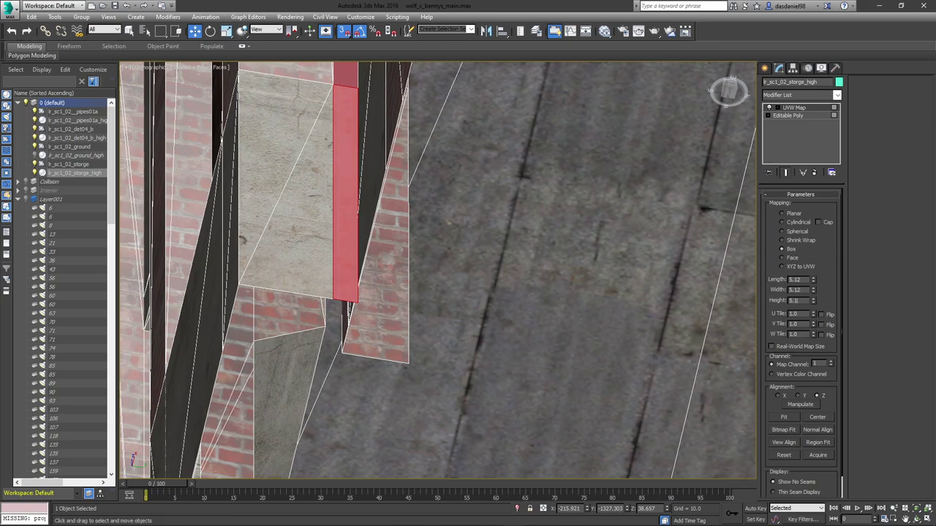
scroll(607, 263, down, 5)
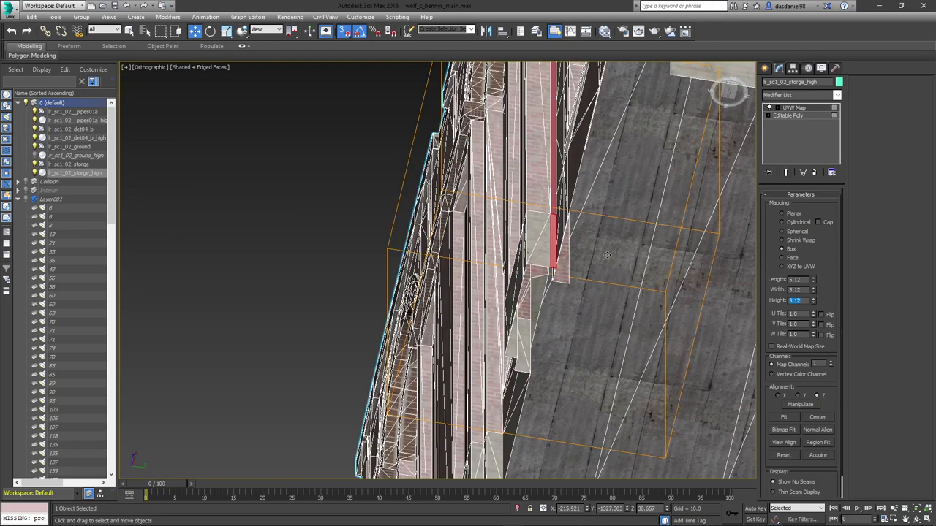
click(309, 213)
scroll(556, 244, up, 4)
scroll(556, 243, up, 2)
- Set the UVW Map's U, V and W tiling to 2.5 and compare the strip's texture scale with the adjoining concrete
click(541, 244)
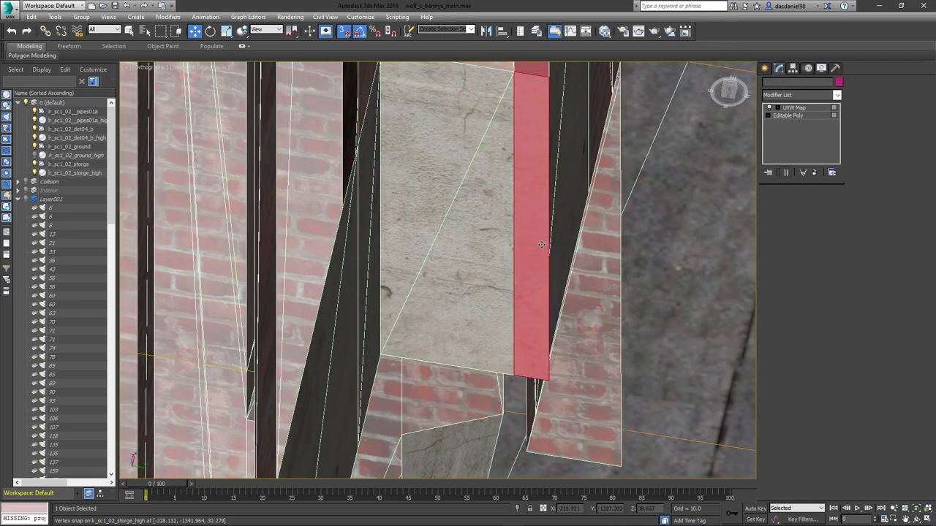
text(2.5)
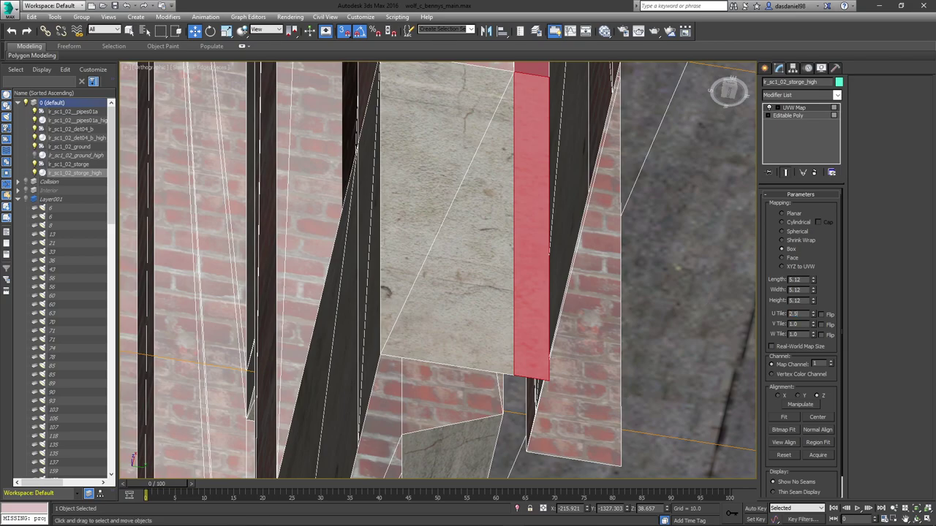
key(Tab)
text(2)
key(Tab)
text(2.)
scroll(712, 305, down, 5)
click(410, 195)
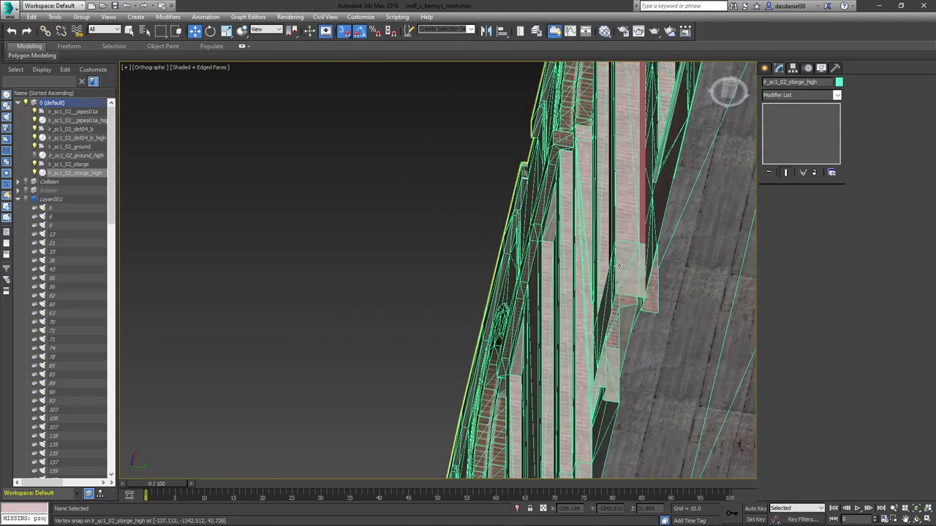
scroll(647, 280, up, 6)
- Try aligning the strip's texture with a UVW Xform modifier, using a V tile of 1.89 and a V offset of -1.03
click(647, 280)
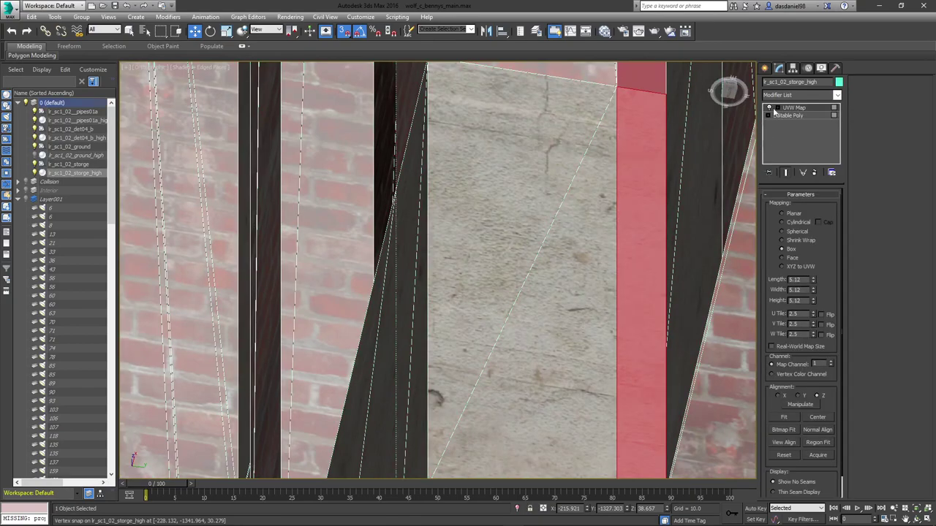
click(797, 95)
scroll(800, 292, down, 10)
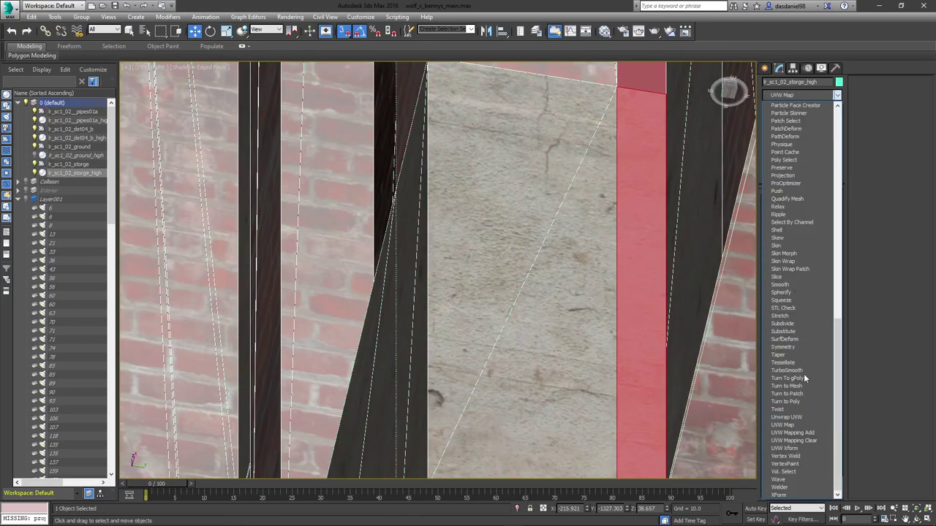
click(795, 443)
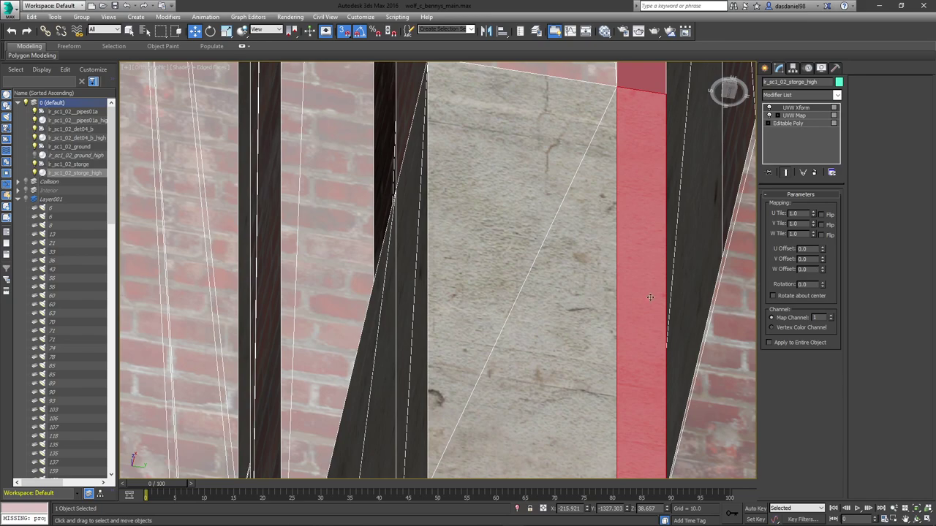
middle_drag(634, 371, 608, 262)
scroll(606, 263, up, 2)
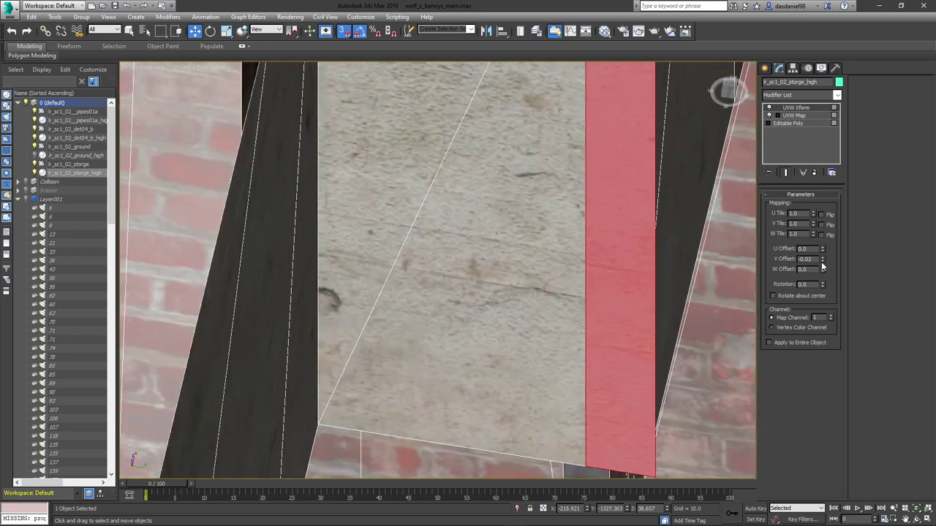
drag(821, 268, 815, 308)
drag(814, 223, 809, 190)
- Collapse the whole modifier stack into the editable poly and inspect the texture seam on the concrete base
right_click(791, 113)
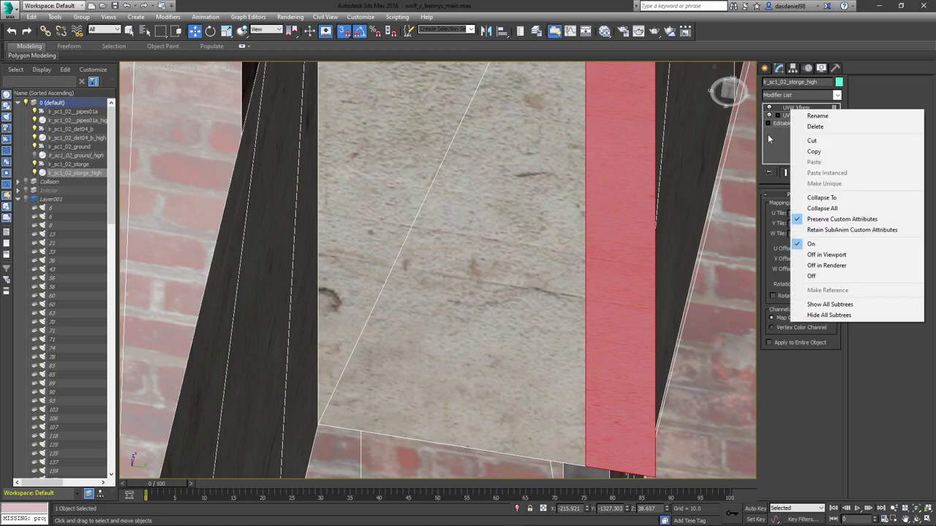
click(806, 211)
scroll(612, 221, down, 5)
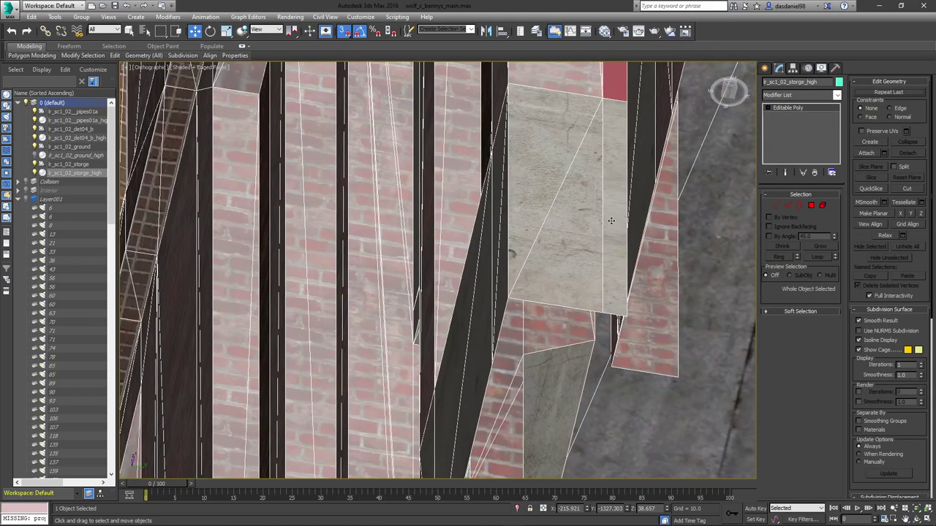
scroll(610, 151, up, 5)
alt+middle_drag(612, 153, 627, 181)
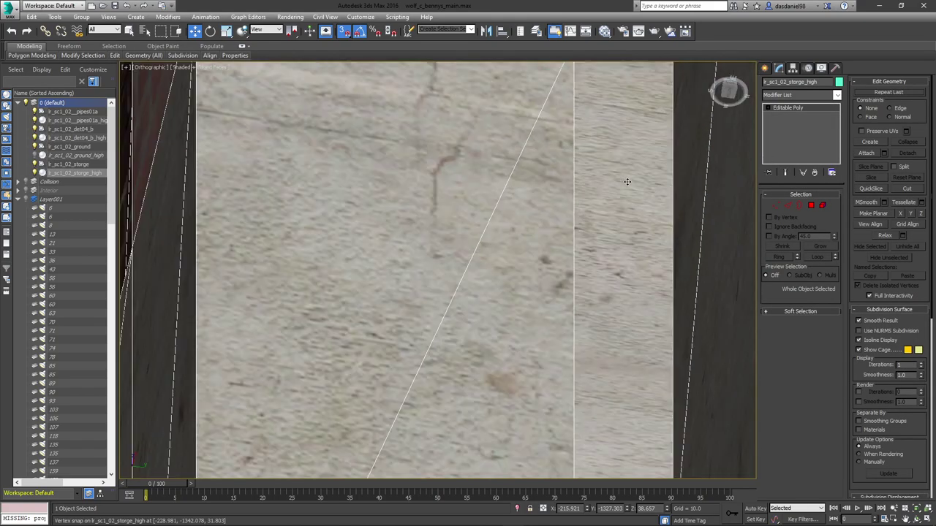
scroll(627, 182, down, 2)
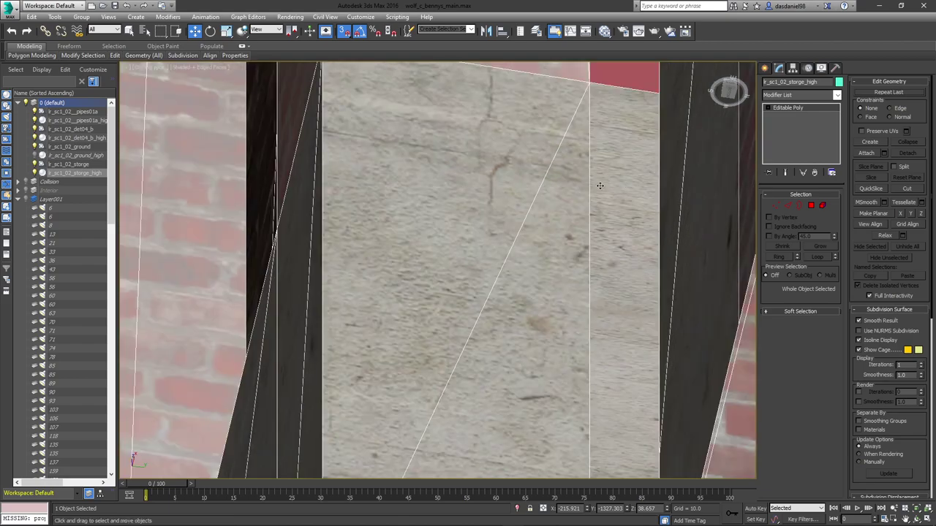
- Undo the stack collapse and delete the UVW Xform modifier
key(ctrl+z)
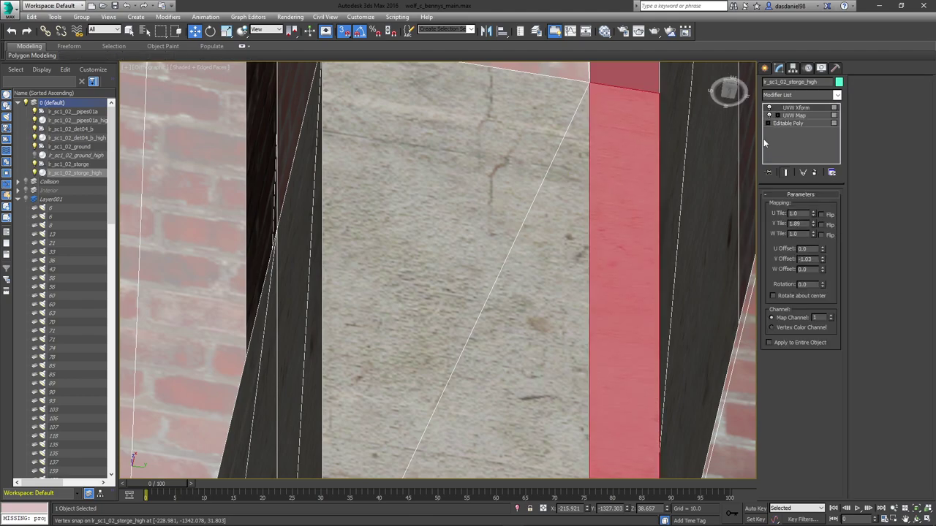
right_click(792, 110)
click(808, 122)
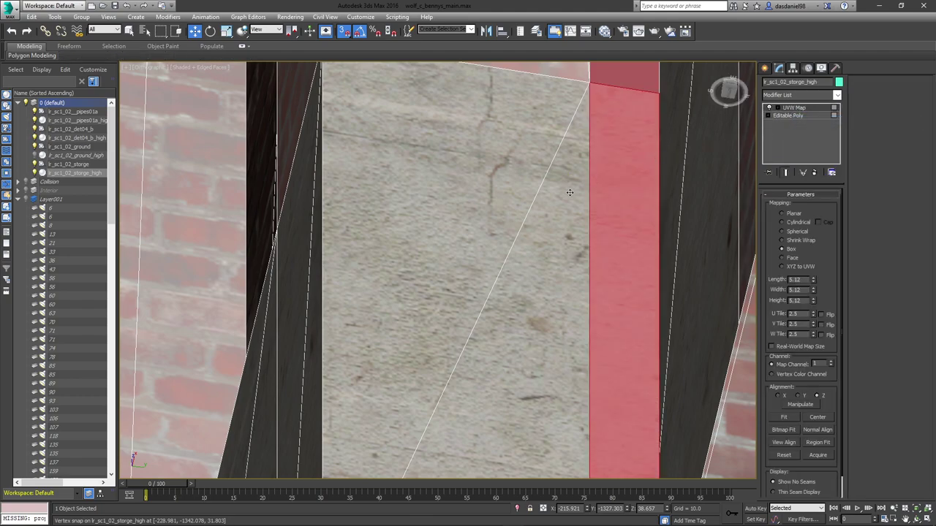
- Collapse the UVW Map modifier into the editable poly and bring the red strip above the concrete base into view
right_click(790, 108)
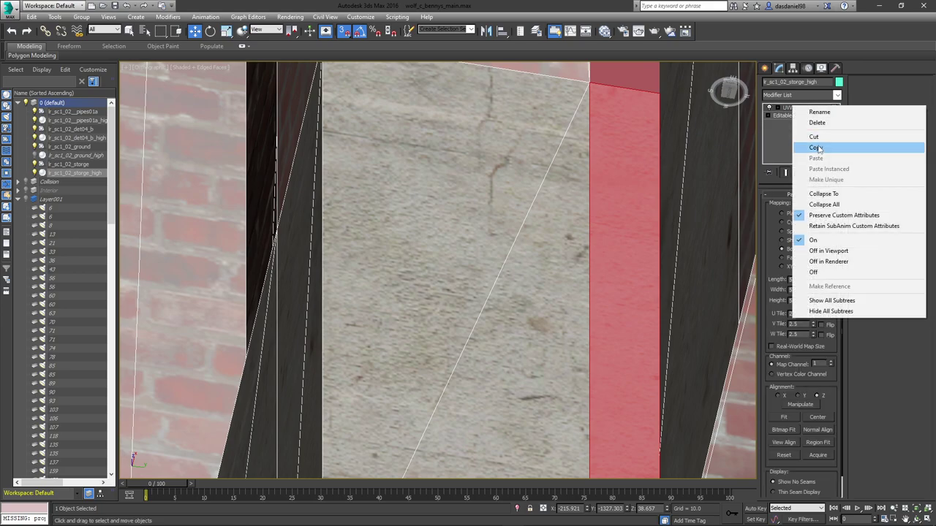
click(823, 193)
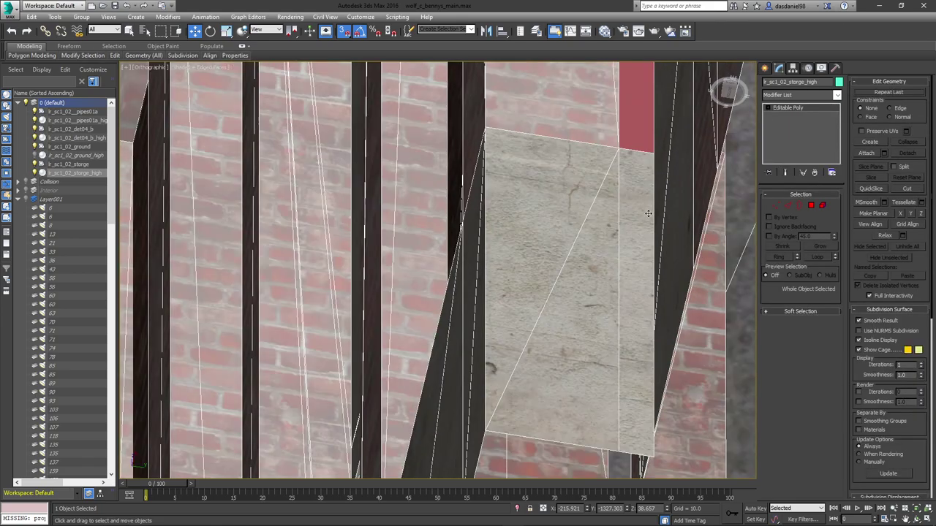
scroll(648, 213, down, 2)
alt+middle_drag(649, 213, 492, 273)
scroll(489, 273, up, 3)
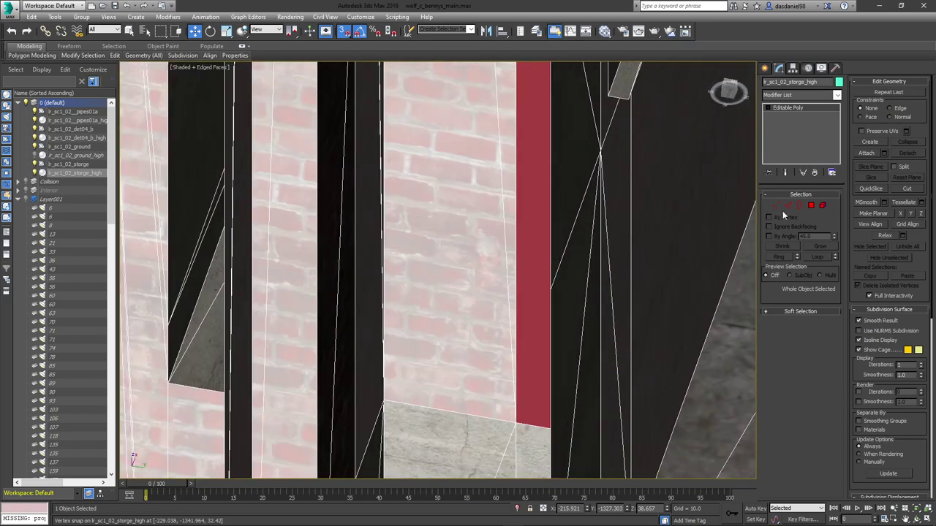
- Check the material ID of the brick face beside the red strip and try assigning ID 15 to the strip
click(810, 205)
click(812, 207)
click(446, 240)
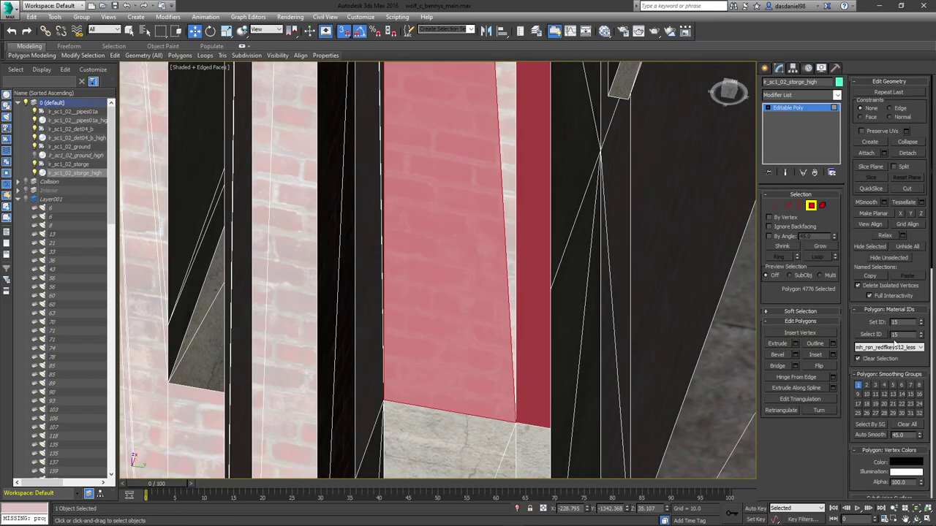
click(524, 257)
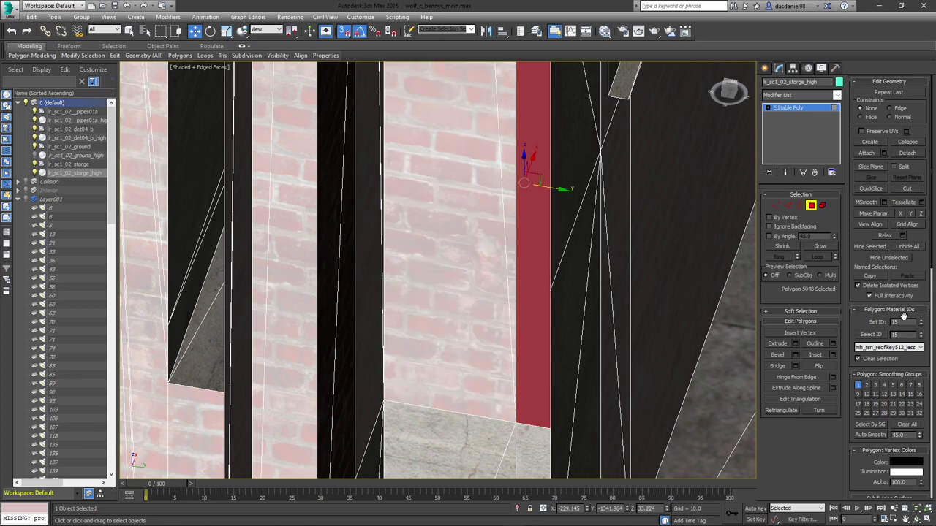
scroll(680, 296, down, 5)
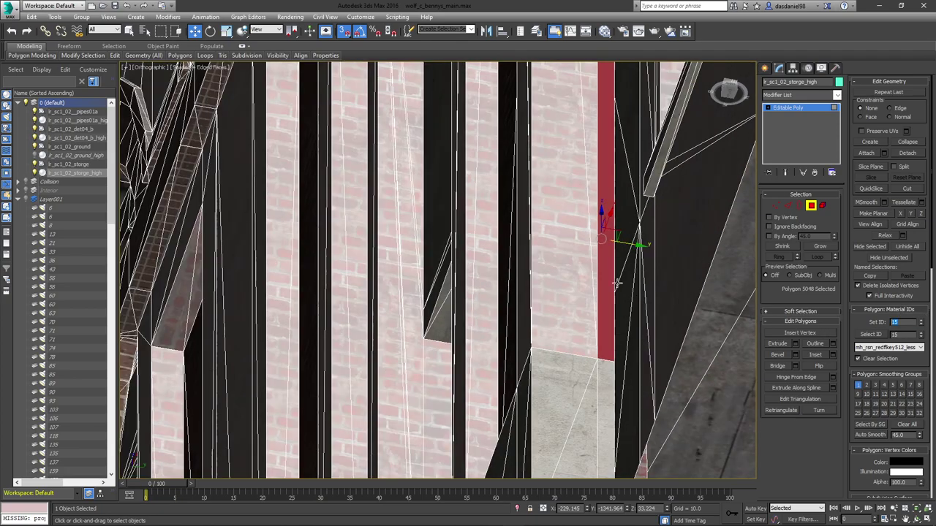
middle_drag(552, 241, 508, 346)
scroll(508, 346, down, 3)
scroll(530, 209, up, 3)
- Reselect the red strip beside the brick face, set its material ID to 15 and flip the polygon
click(525, 208)
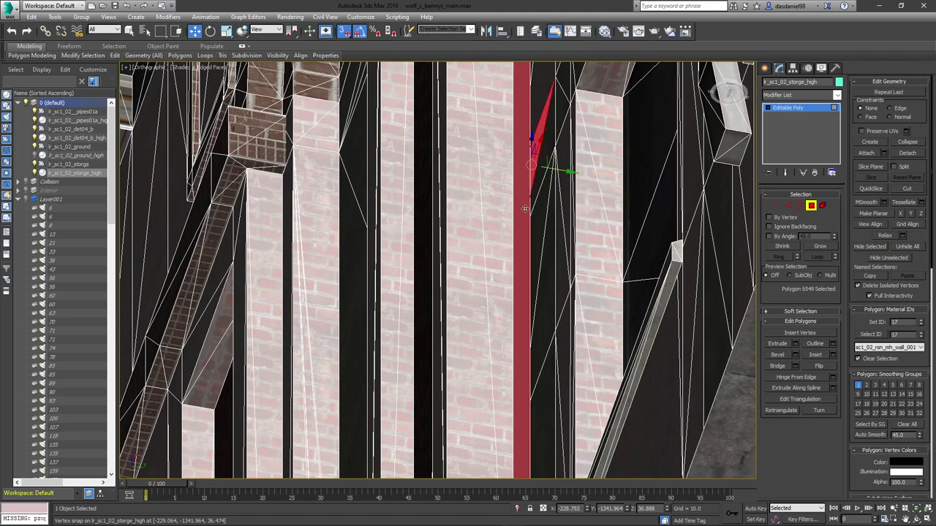
click(810, 206)
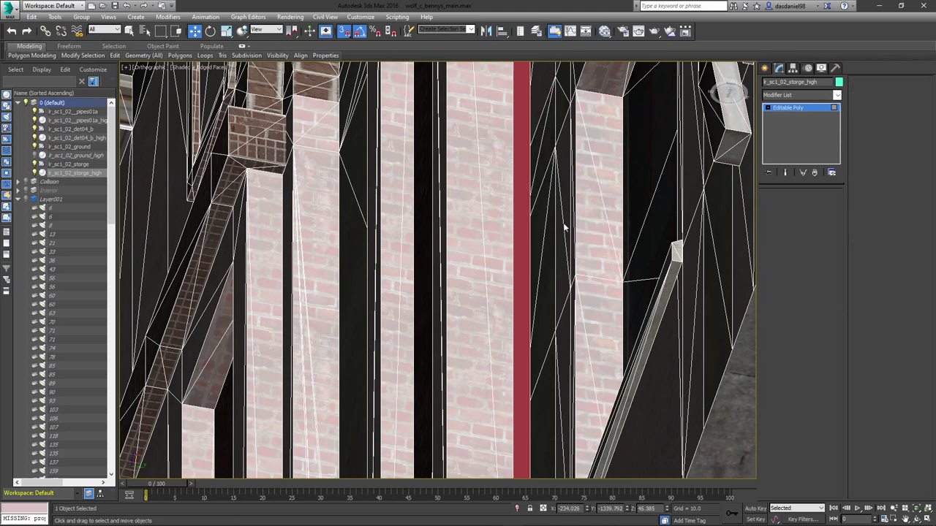
click(810, 206)
click(810, 206)
click(810, 206)
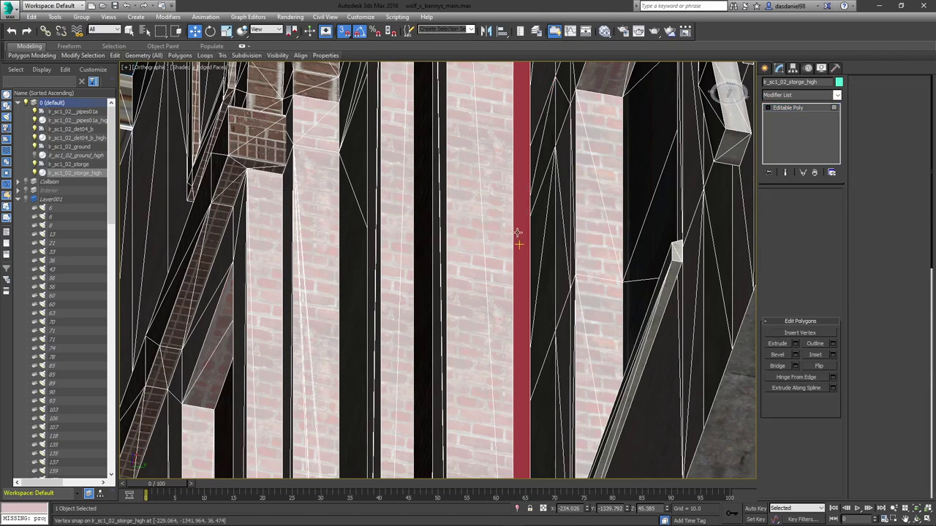
click(518, 232)
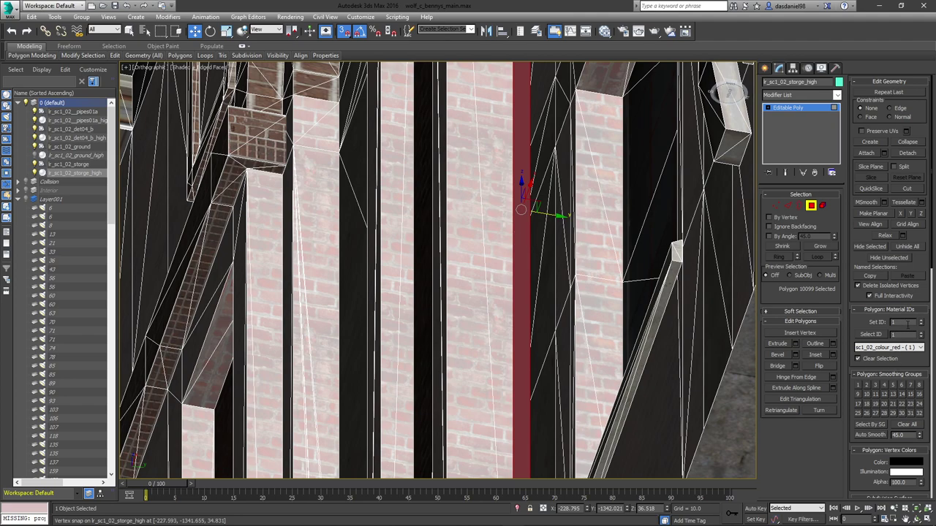
key(Return)
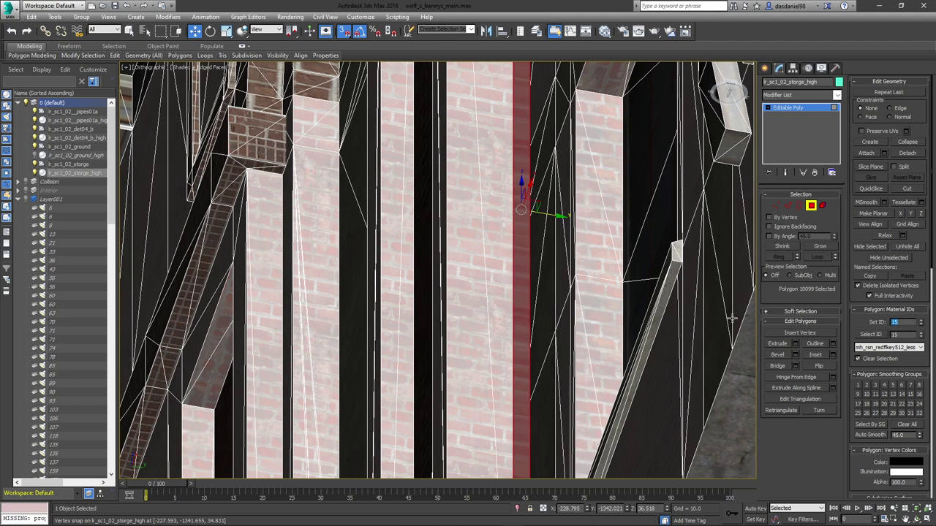
click(821, 367)
middle_drag(561, 364, 550, 213)
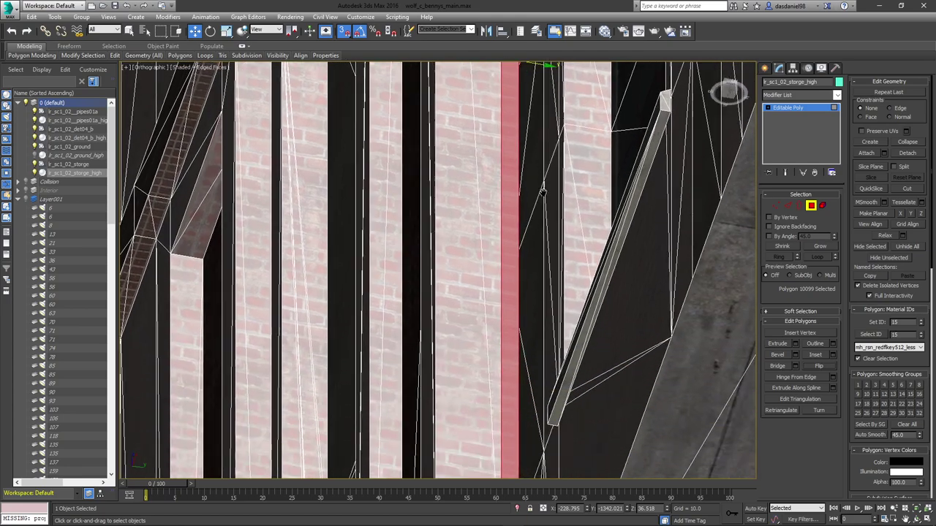
- Select the brick strip above the concrete base and add a UVW Map modifier with box mapping
scroll(548, 214, down, 3)
scroll(525, 453, up, 5)
click(530, 375)
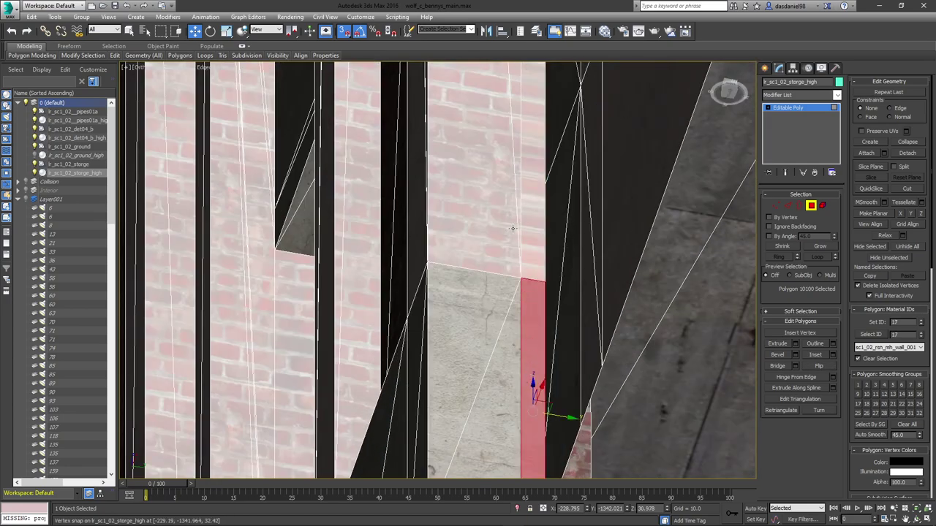
click(523, 227)
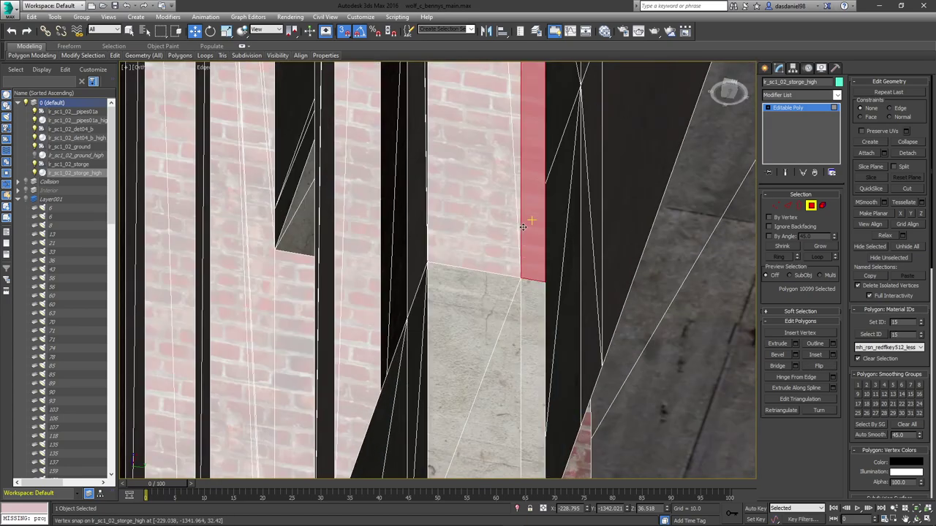
click(798, 94)
text(uvw)
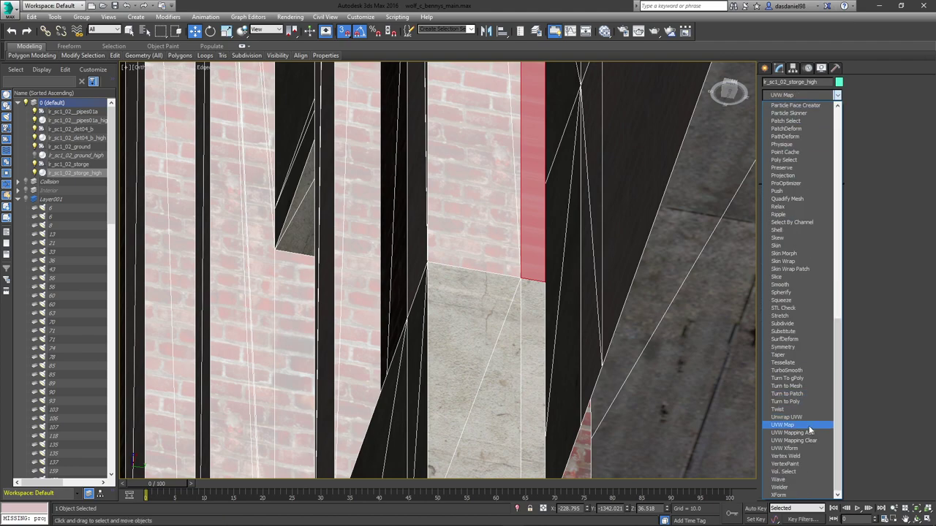
key(Return)
click(790, 249)
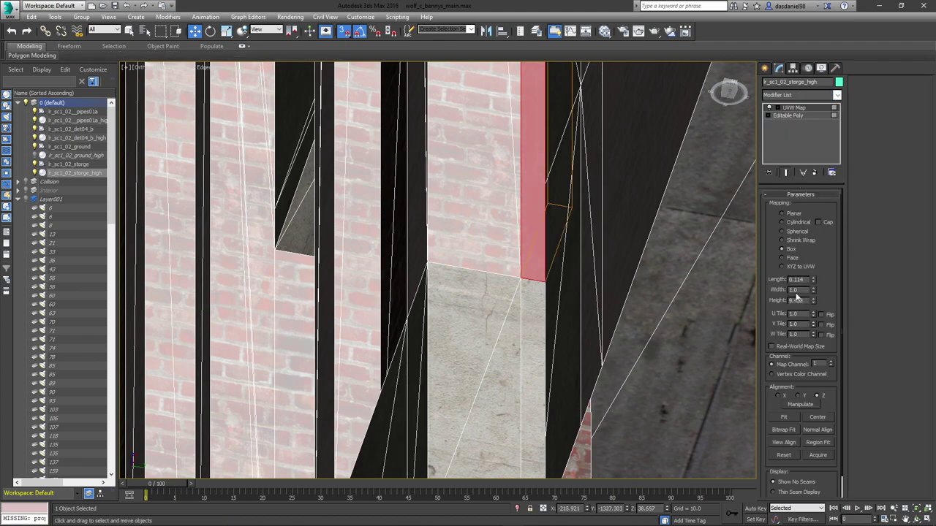
- Set the UVW Map's length, width and height to 5.12
double_click(794, 280)
text(5)
key(Return)
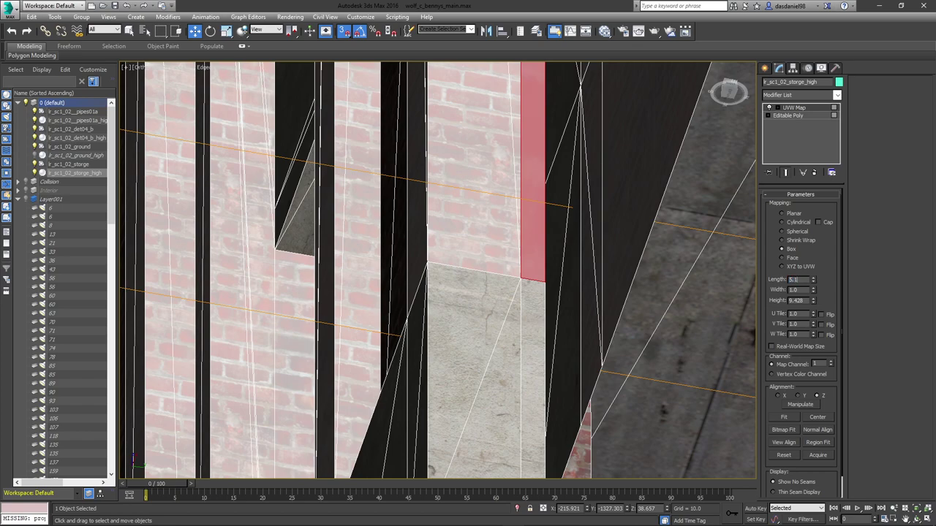
key(Tab)
text(5.12)
key(Tab)
text(5.1)
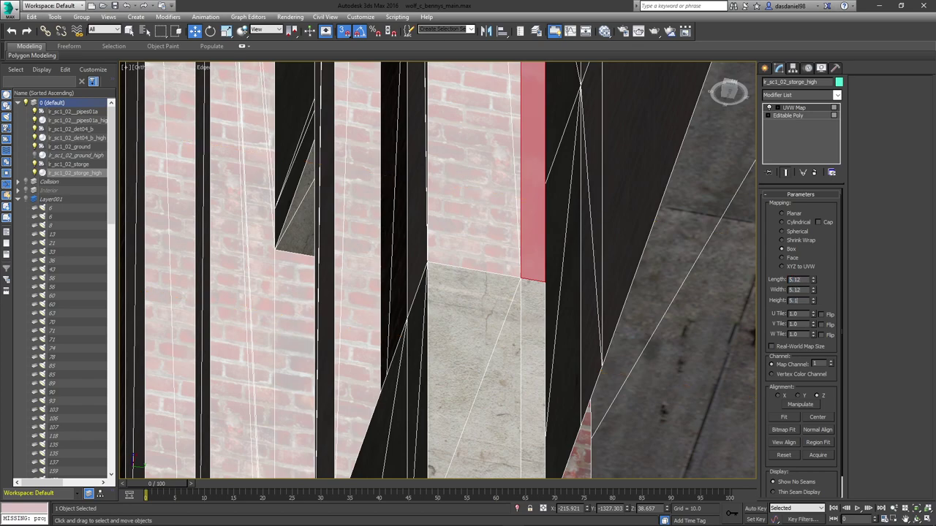
text(2)
key(Return)
key(Tab)
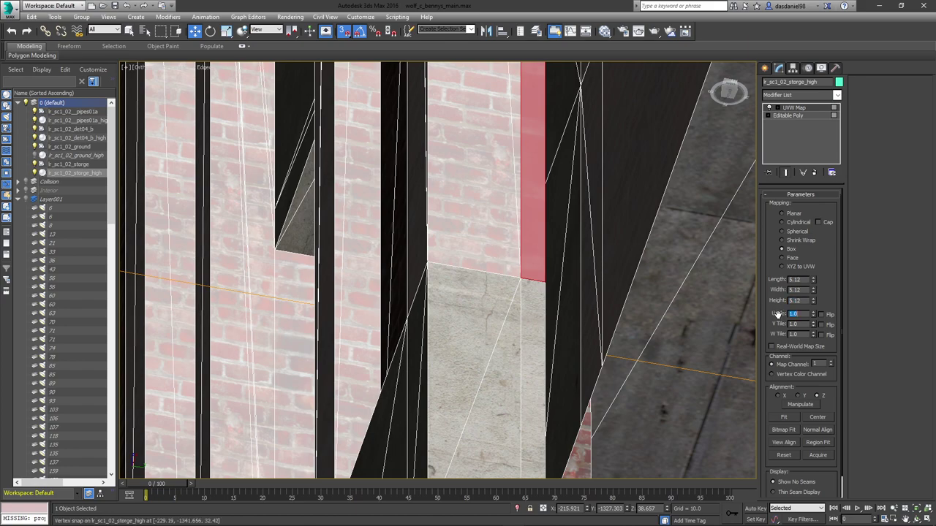
- Set the U, V and W tiling to 2.5 and compare the strip's brick texture with the adjoining wall
text(2.5)
key(Tab)
text(2)
scroll(545, 241, up, 5)
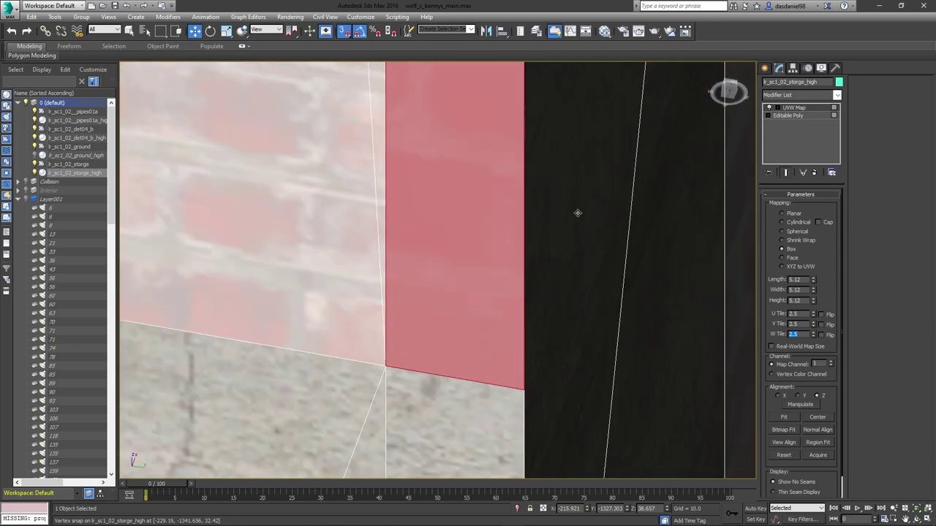
scroll(577, 211, down, 6)
click(162, 183)
scroll(499, 198, up, 6)
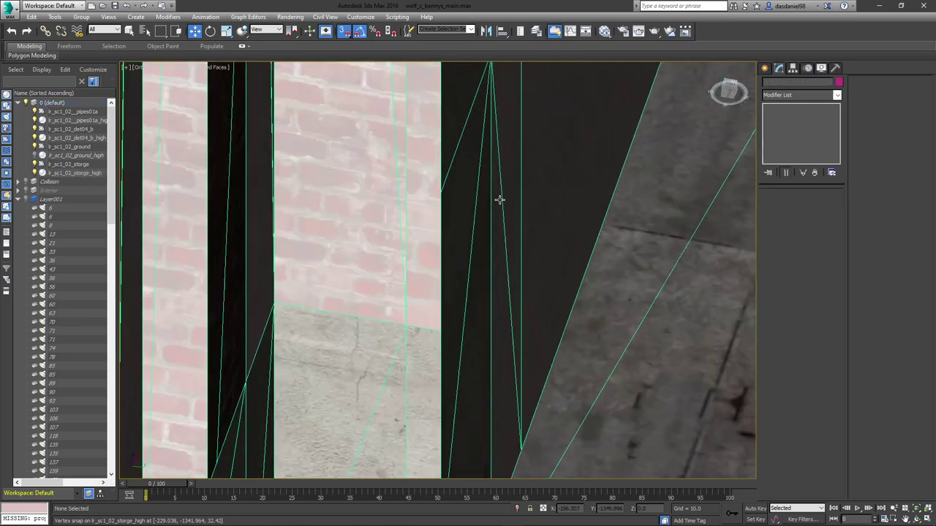
scroll(416, 234, down, 5)
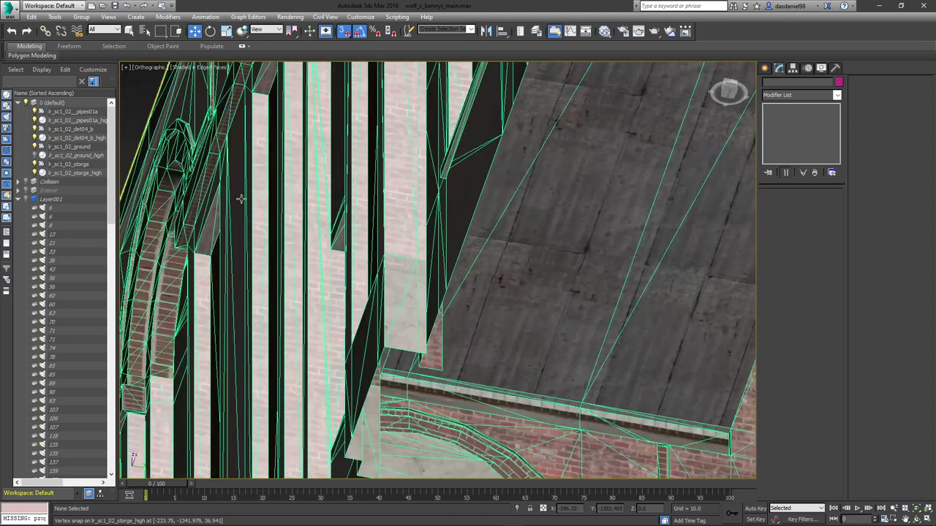
scroll(424, 210, up, 5)
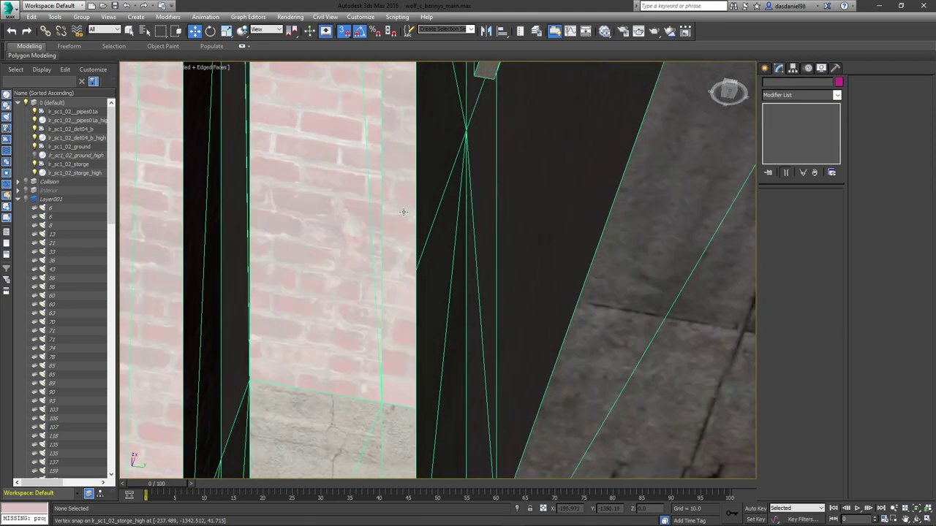
- Reselect the building mesh and add a UVW Xform modifier above the UVW Map
click(497, 210)
click(790, 96)
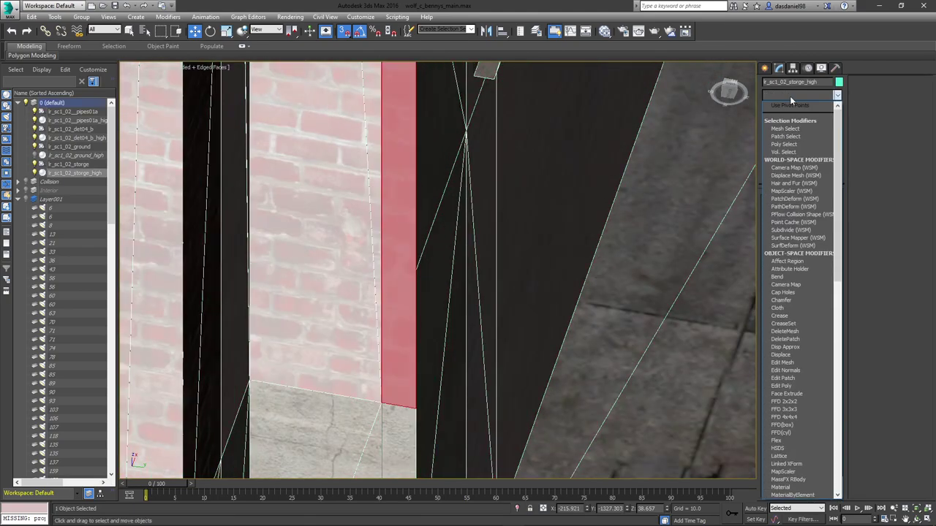
scroll(800, 292, down, 5)
click(807, 450)
scroll(402, 302, up, 3)
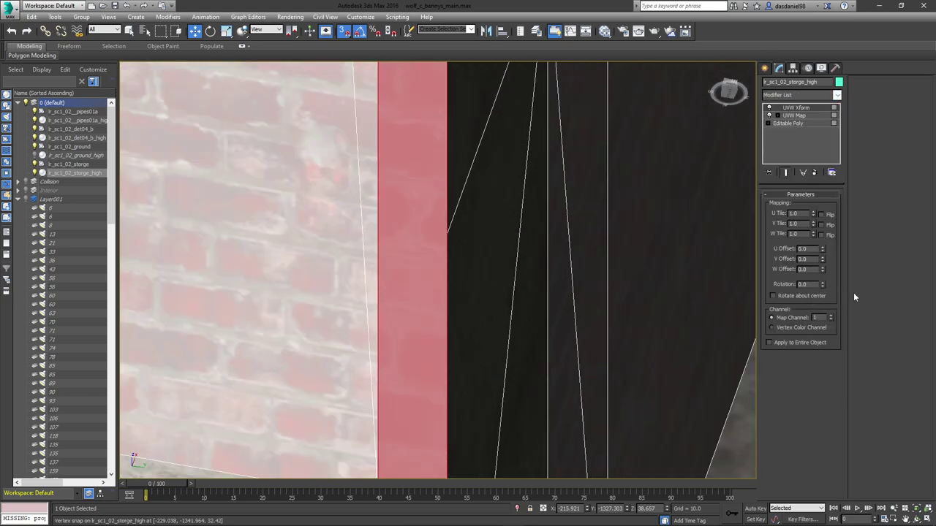
- Offset the strip's brick texture by U 0.16 and V -0.08, and rotate it 180 degrees about its center
click(822, 261)
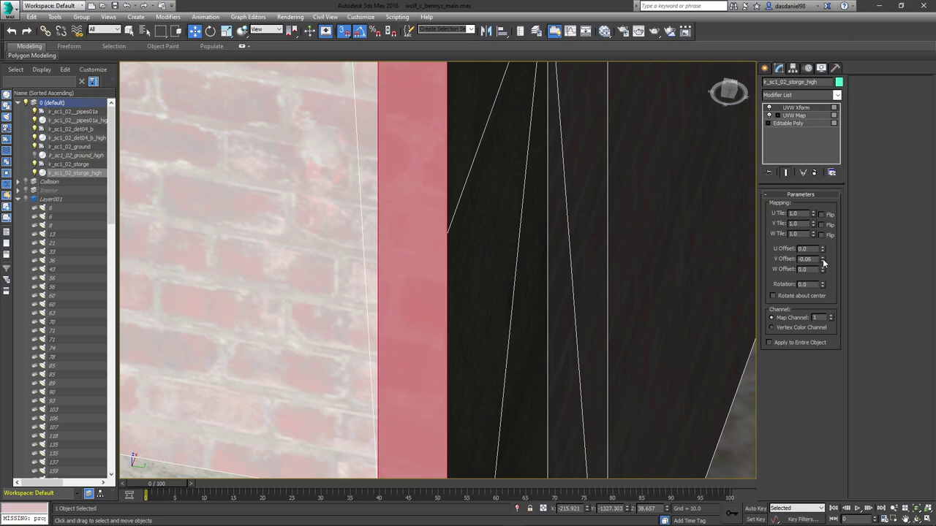
click(823, 261)
click(822, 261)
click(822, 261)
click(823, 256)
click(823, 257)
click(823, 256)
drag(825, 247, 824, 247)
key(Tab)
text(180)
key(Return)
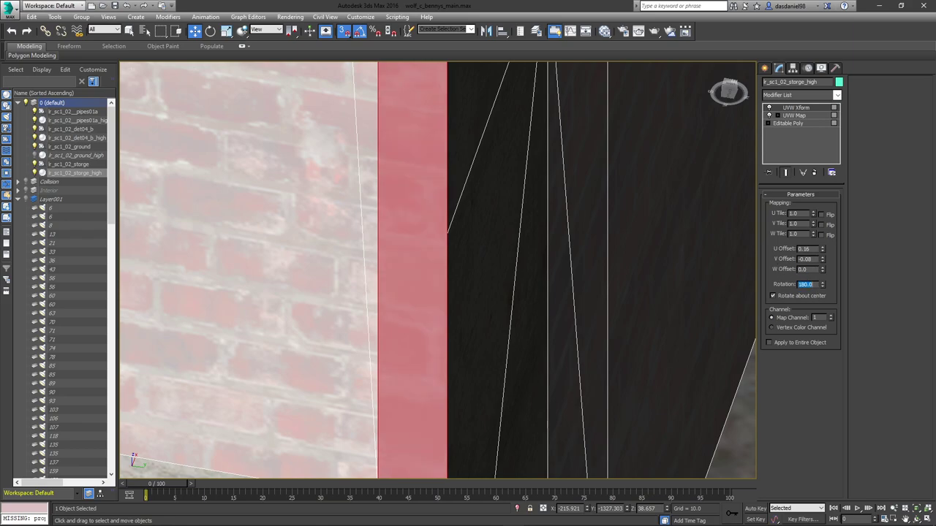
- Refine the brick alignment with a U offset of 0.71, a V offset of -0.14 and a V tile of 1.49
click(822, 256)
click(822, 256)
click(822, 256)
mouse_move(823, 250)
mouse_down()
mouse_move(829, 230)
mouse_move(822, 264)
mouse_up()
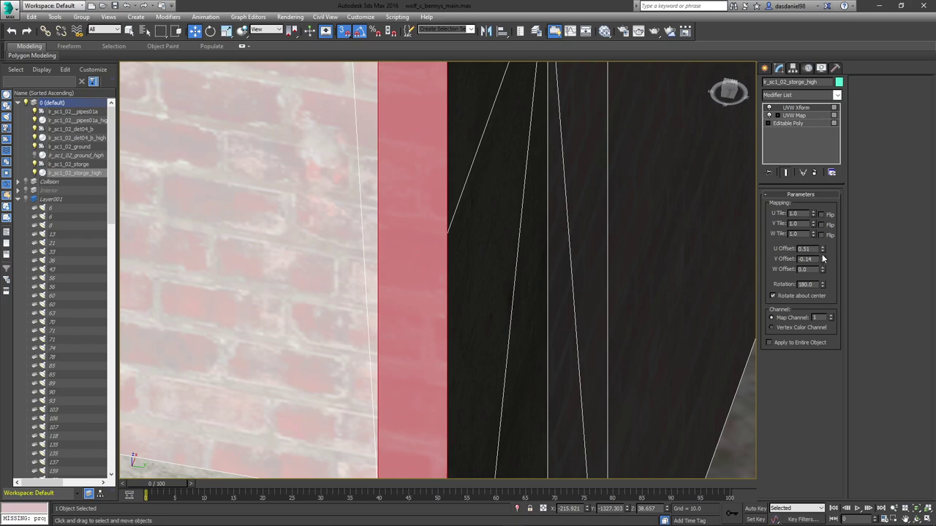
drag(823, 249, 819, 191)
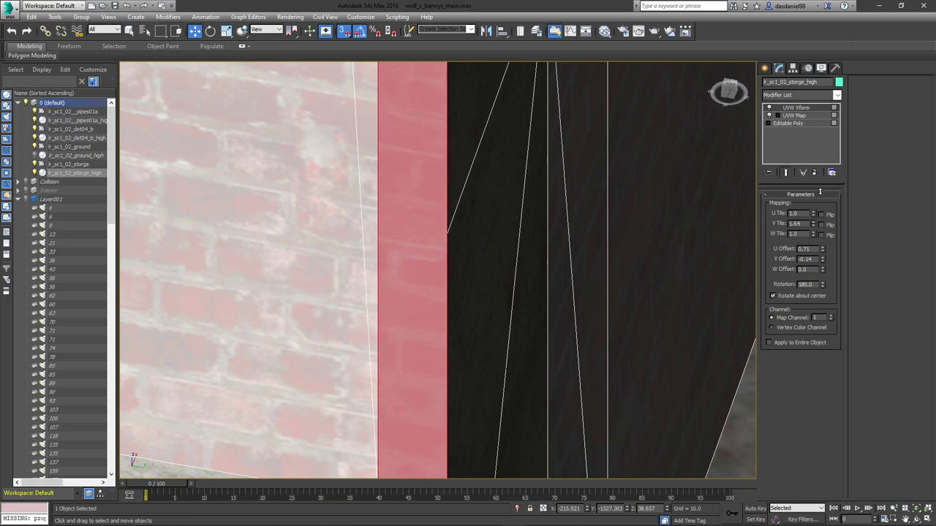
drag(820, 191, 822, 198)
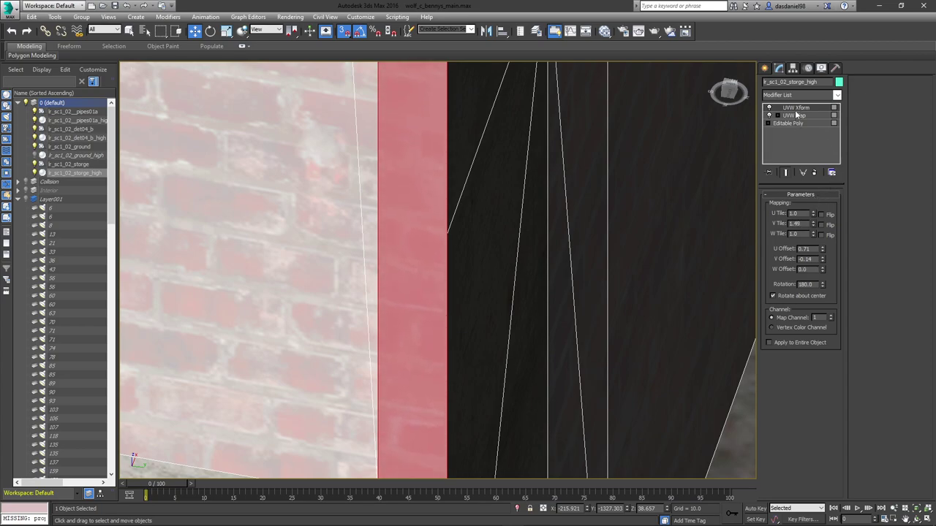
- Collapse the whole modifier stack into the editable poly and check the brick seam against the surrounding building
right_click(796, 113)
click(804, 205)
scroll(320, 239, down, 3)
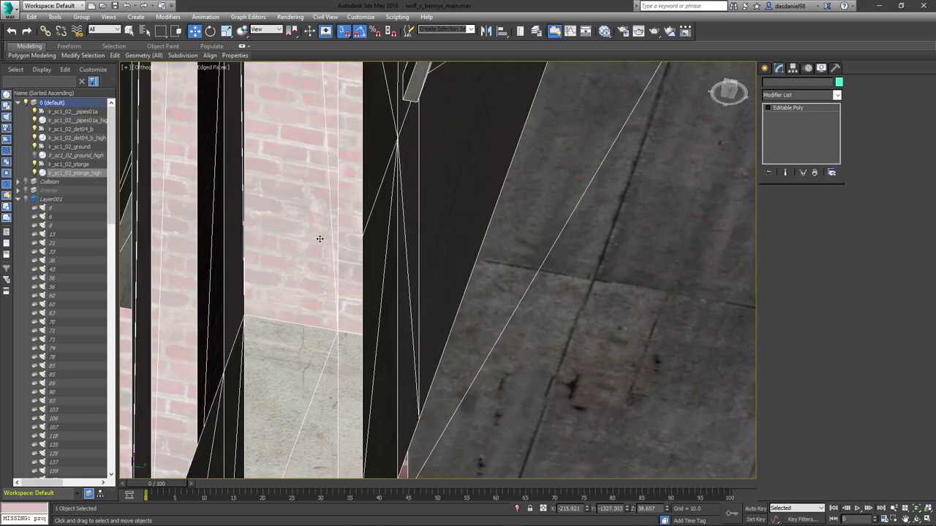
scroll(319, 239, down, 5)
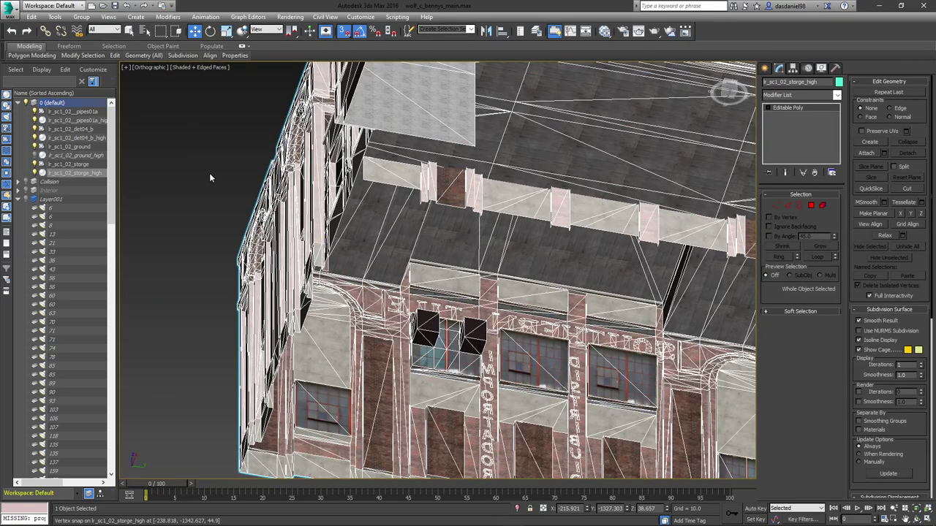
- Deselect the mesh and examine the building's roof opening, side walls and street facade
click(209, 178)
scroll(585, 239, down, 5)
scroll(585, 240, up, 5)
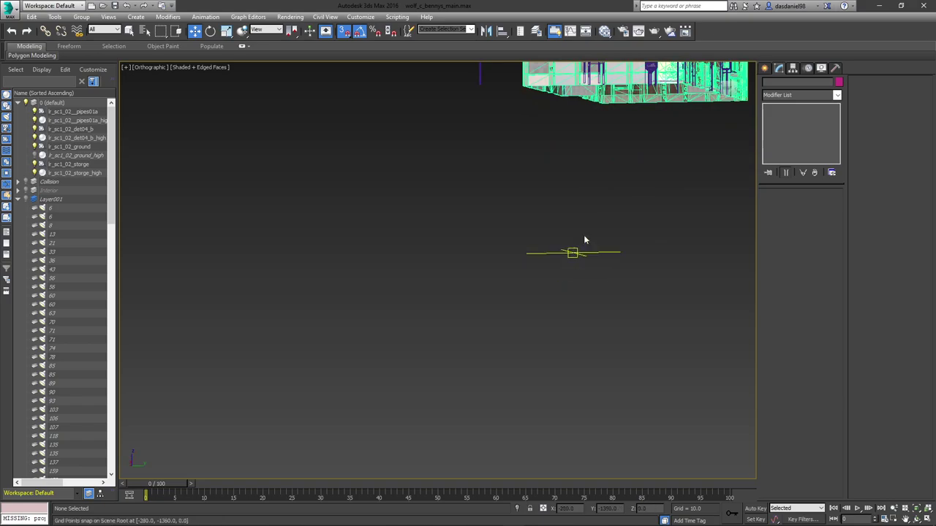
alt+middle_drag(584, 236, 428, 323)
scroll(471, 221, down, 5)
scroll(469, 405, up, 5)
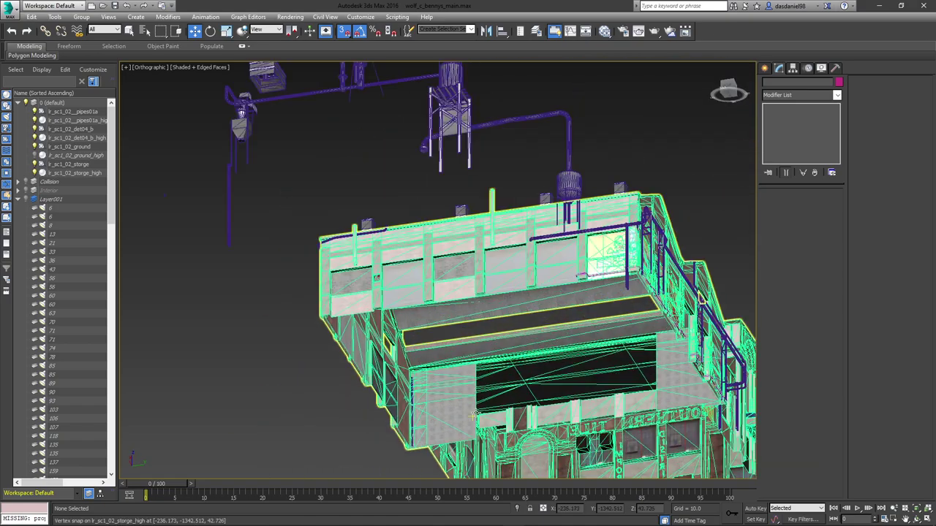
scroll(475, 415, up, 5)
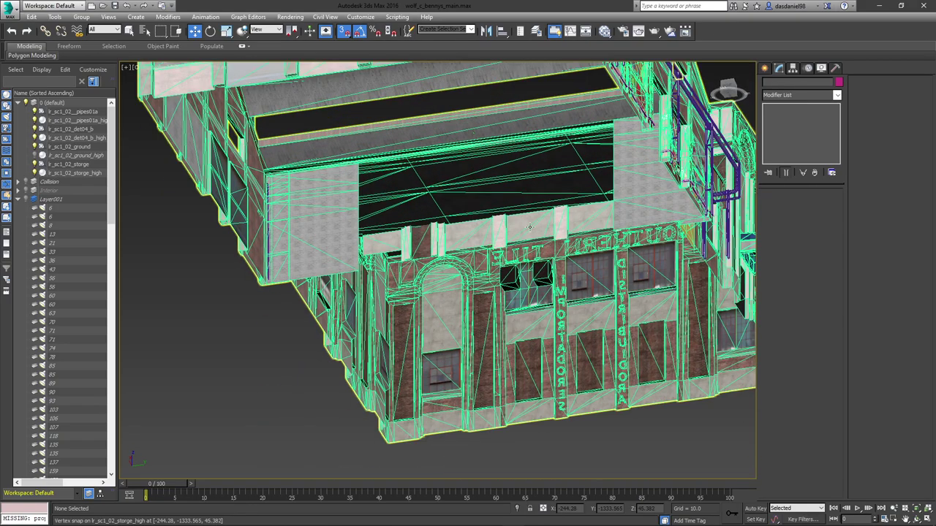
- Delete all polygons of the two grey concrete panels at either end of the dark opening above the street facade of lr_sc1_02_storge_high
click(529, 227)
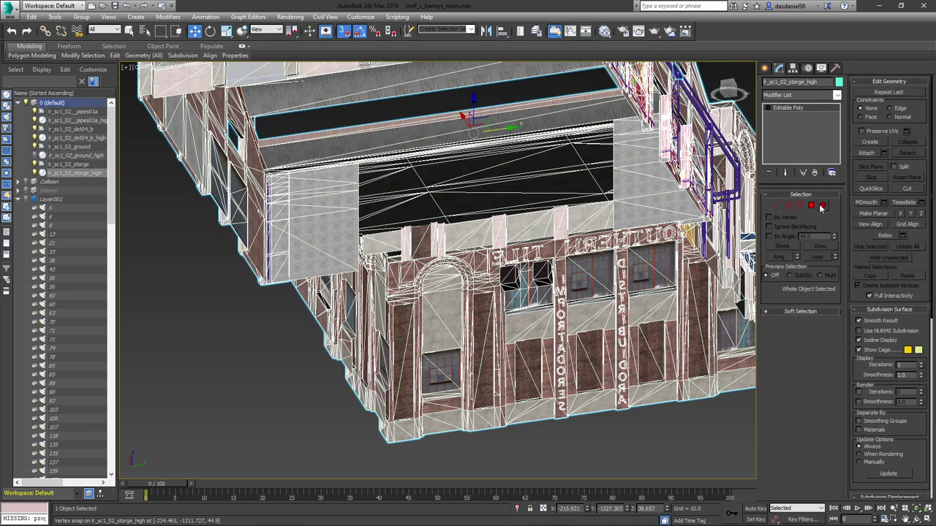
click(822, 205)
click(643, 209)
alt+middle_drag(643, 209, 685, 199)
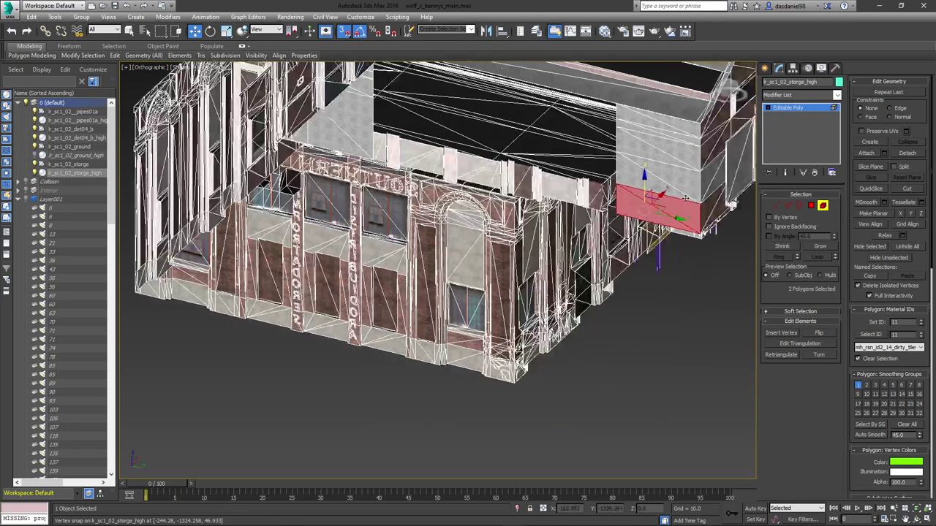
scroll(685, 199, up, 3)
ctrl+click(658, 188)
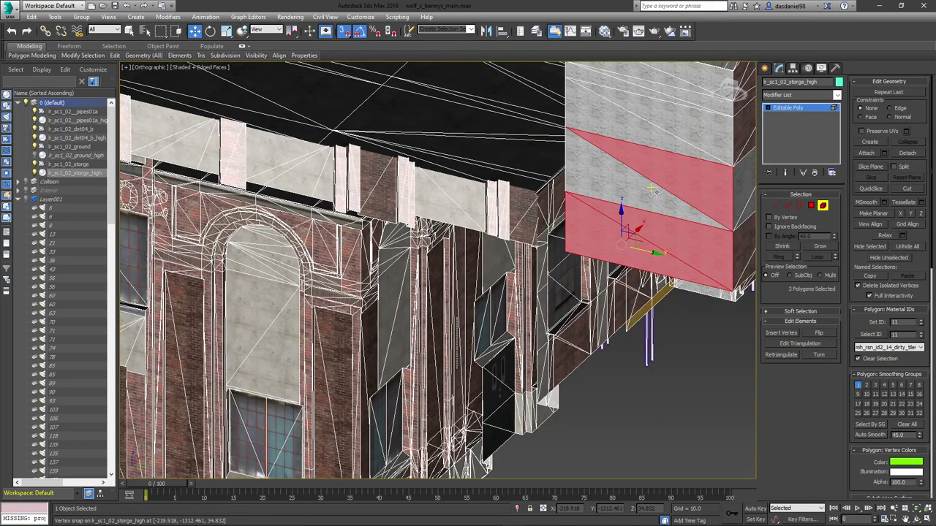
ctrl+click(657, 146)
ctrl+click(665, 129)
middle_drag(665, 130, 641, 217)
scroll(641, 217, up, 2)
ctrl+click(636, 182)
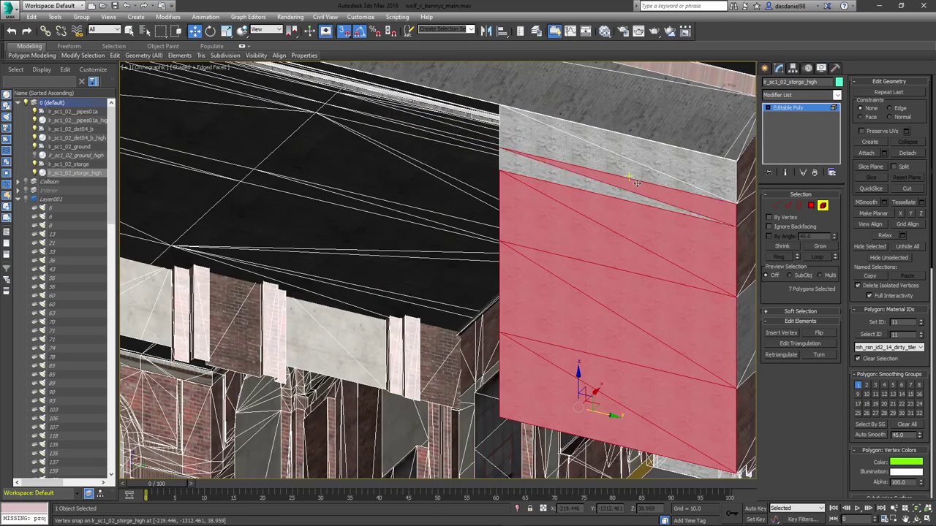
ctrl+click(626, 182)
ctrl+click(628, 170)
ctrl+click(643, 150)
scroll(643, 155, down, 3)
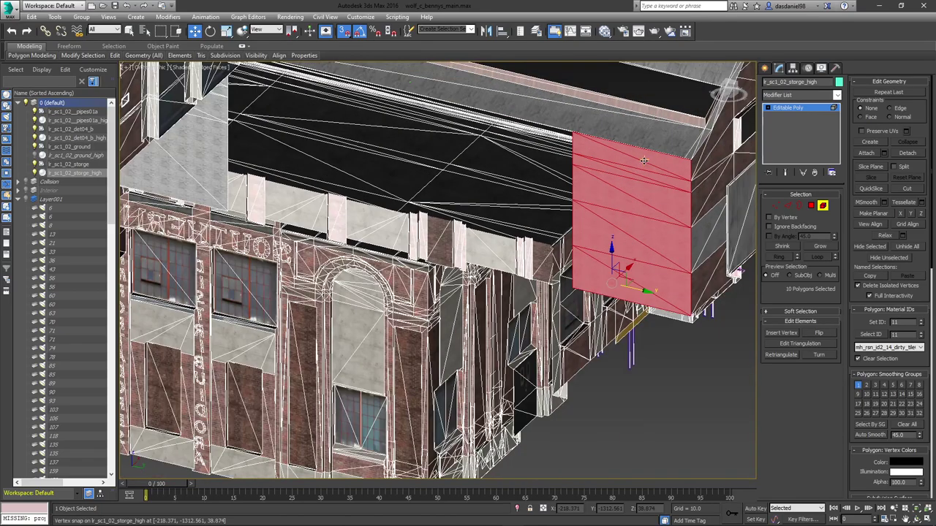
alt+middle_drag(643, 160, 438, 274)
scroll(420, 282, up, 4)
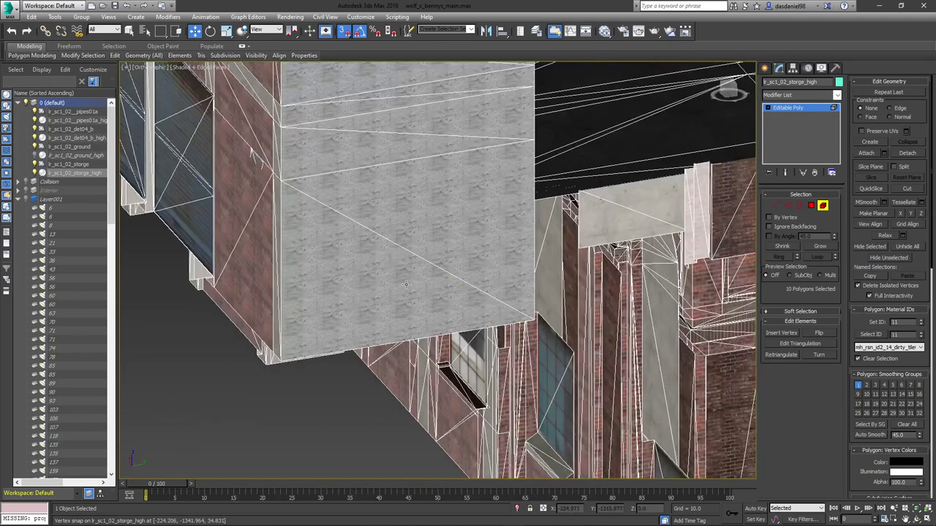
ctrl+click(406, 284)
ctrl+click(418, 244)
ctrl+click(371, 150)
ctrl+click(395, 95)
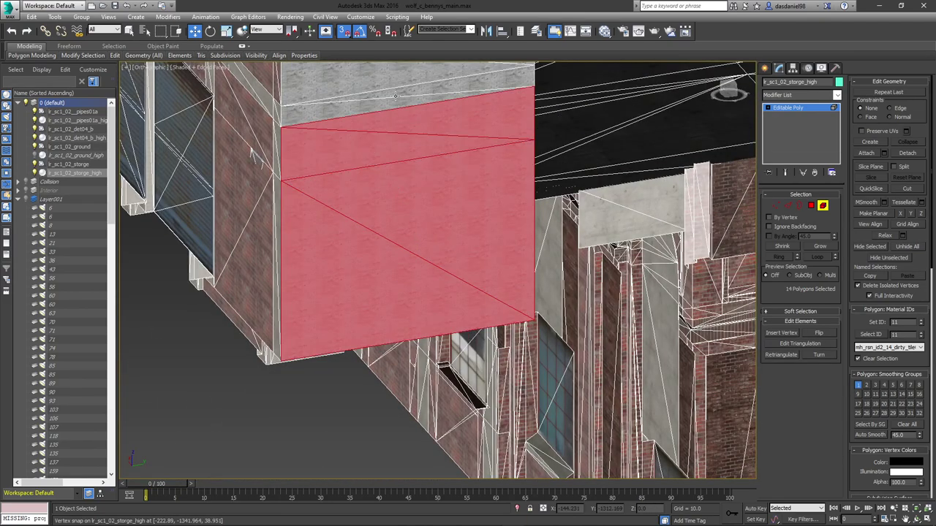
ctrl+click(395, 93)
ctrl+click(385, 104)
ctrl+click(385, 84)
middle_drag(385, 79, 382, 219)
ctrl+click(411, 178)
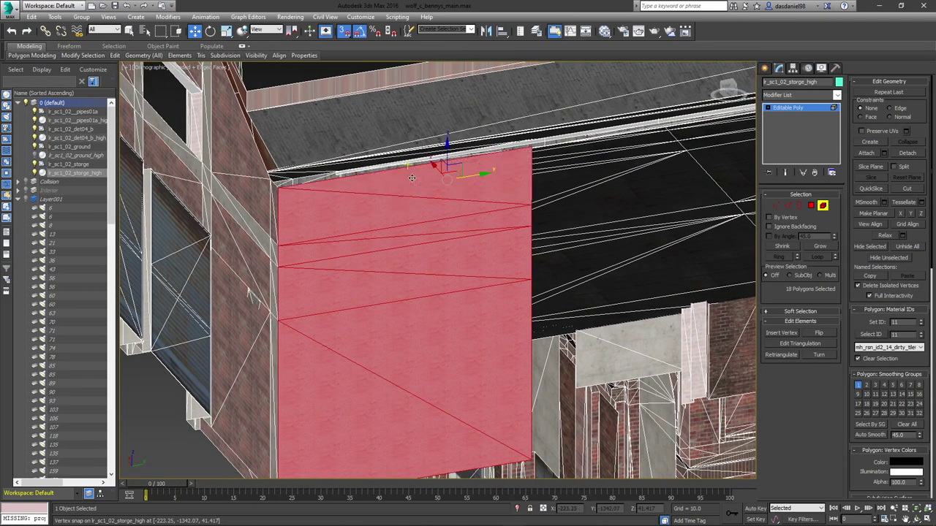
alt+middle_drag(411, 178, 484, 229)
key(Delete)
click(822, 206)
- Convert lr_sc1_02_storge_high, nested under the lr_sc1_02_storge helper in the object hierarchy, to an Editable Mesh and add a Game mesh modifier
scroll(548, 217, down, 5)
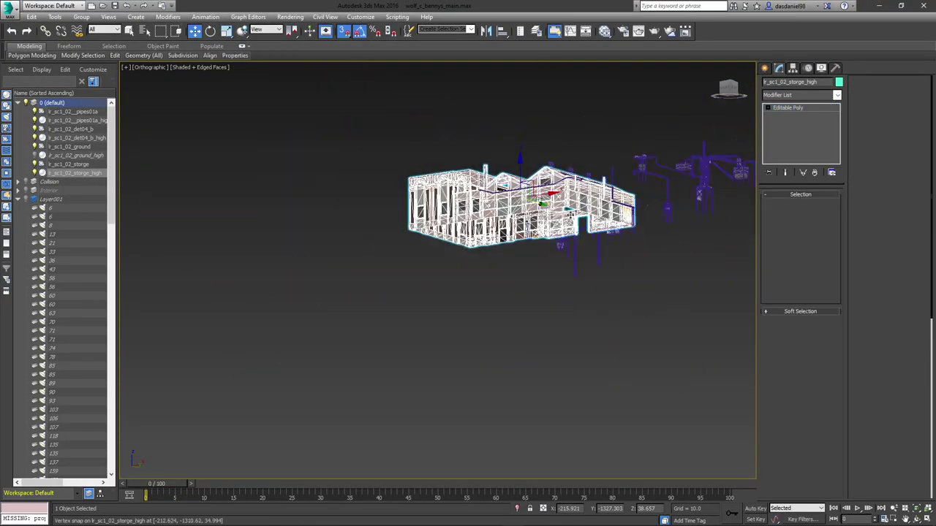
alt+middle_drag(570, 215, 501, 243)
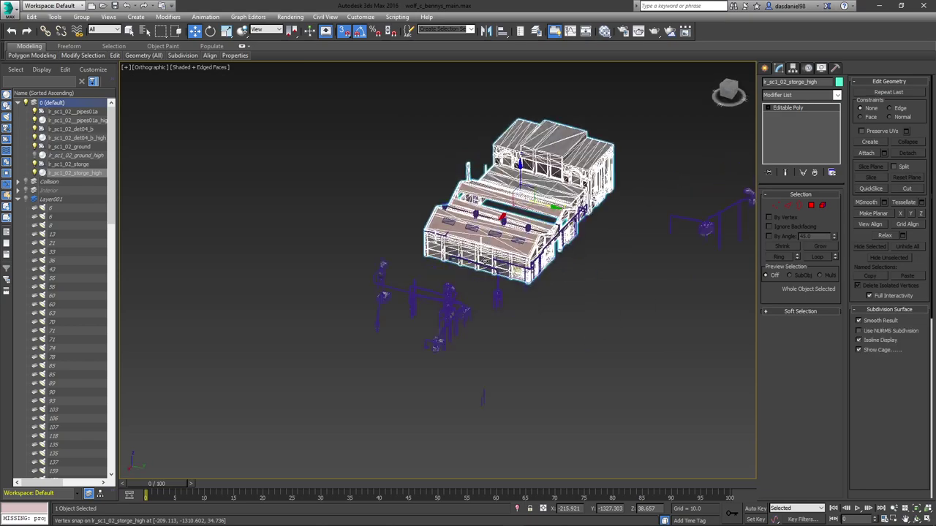
click(58, 165)
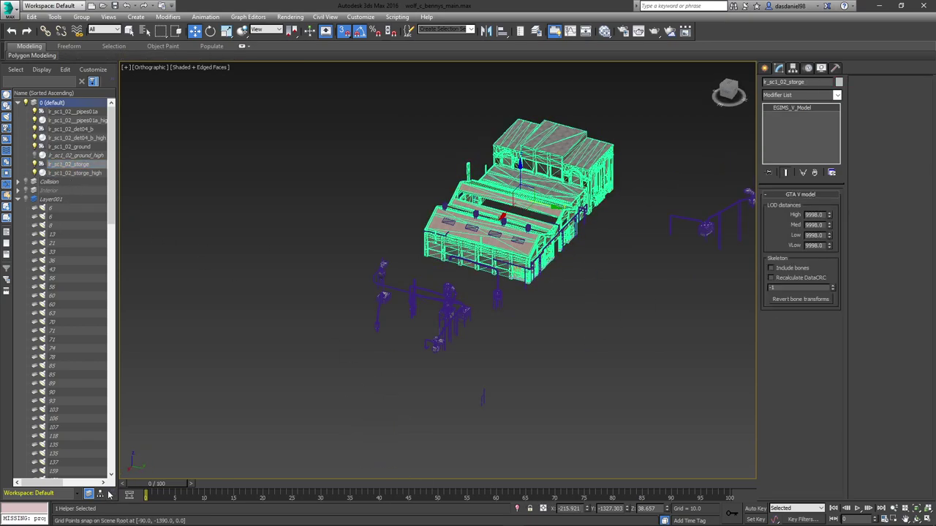
click(100, 494)
double_click(48, 148)
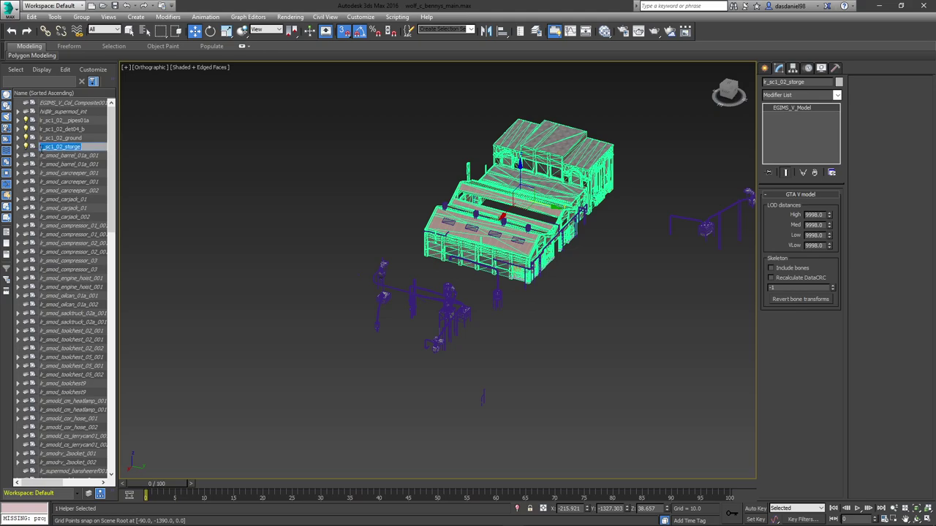
click(18, 147)
click(70, 155)
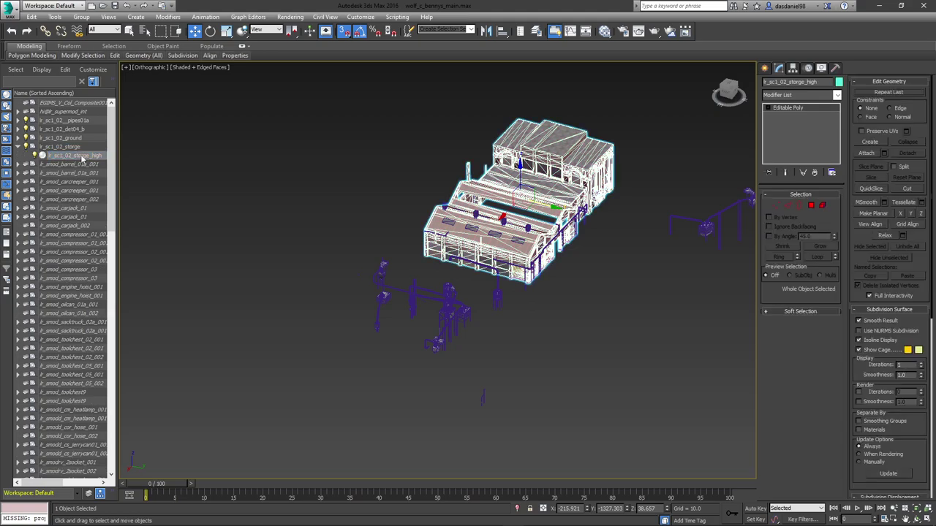
right_click(786, 107)
click(811, 156)
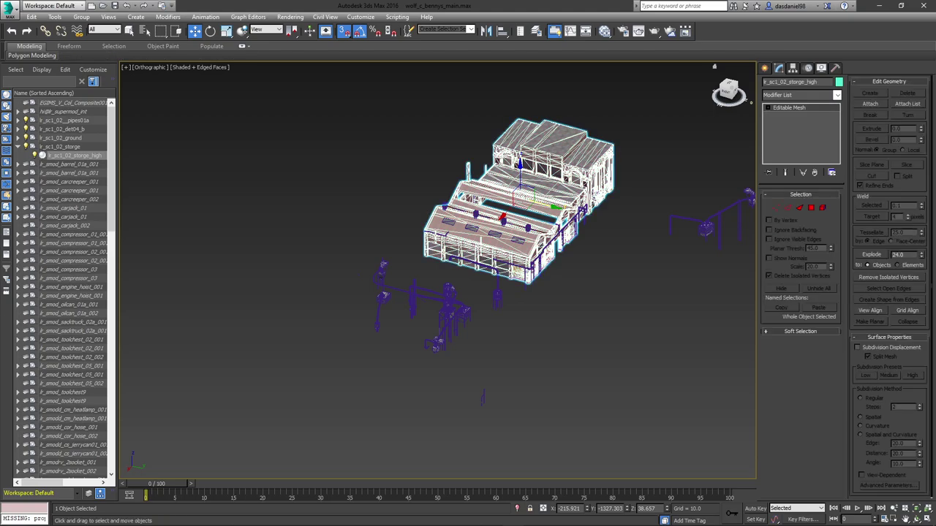
click(603, 30)
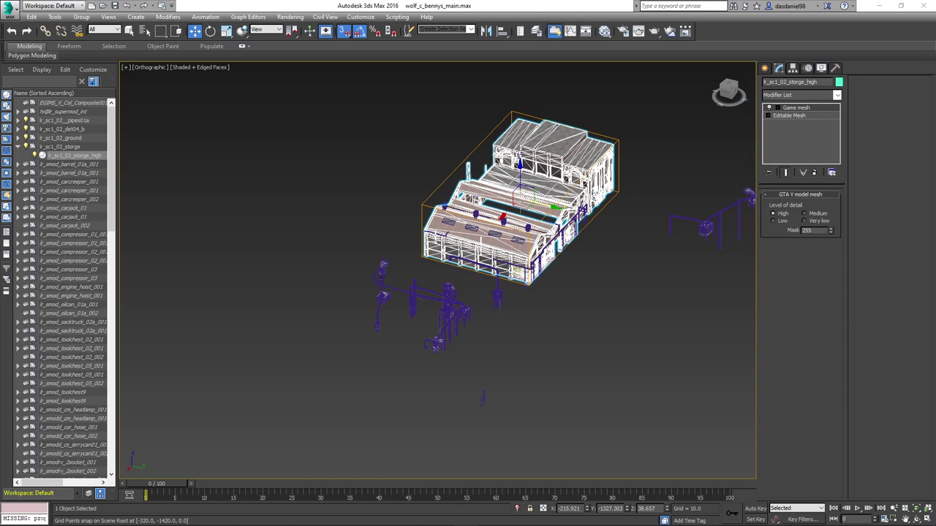
key(super)
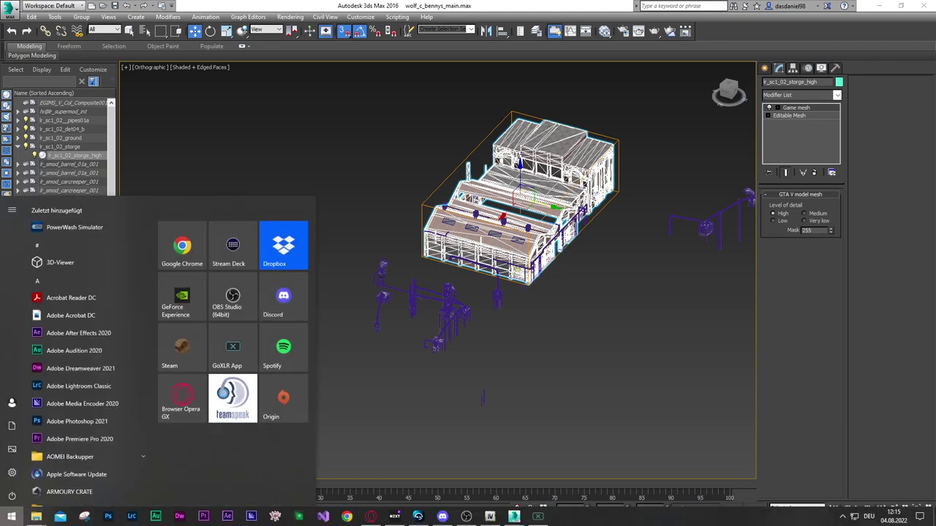
click(376, 520)
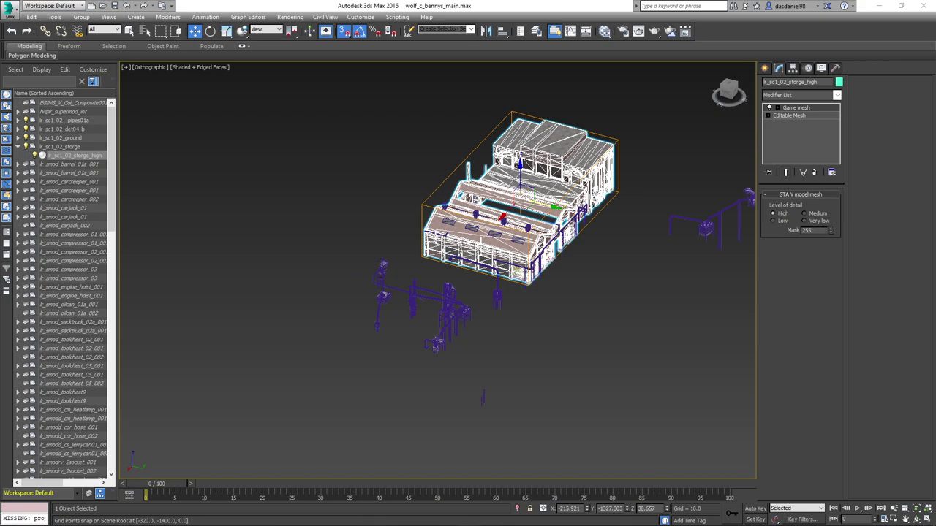
middle_drag(477, 168, 474, 190)
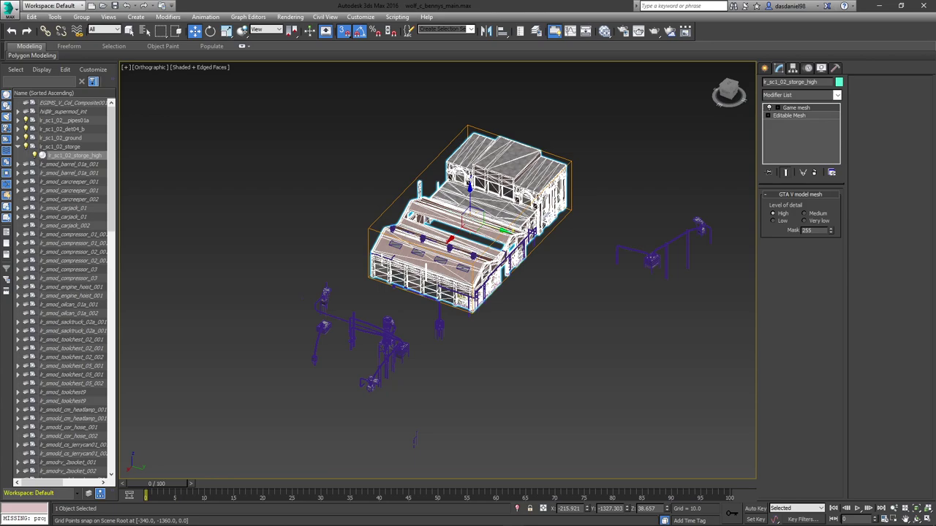
alt+middle_drag(563, 175, 547, 189)
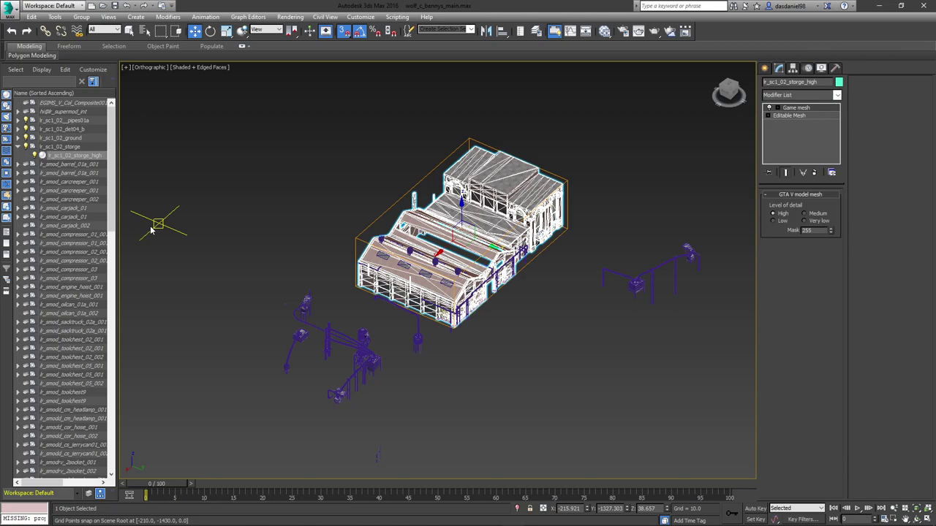
- Move the lr_sc1_02_storge helper to the world origin by setting its X, Y and Z position to 0
click(49, 148)
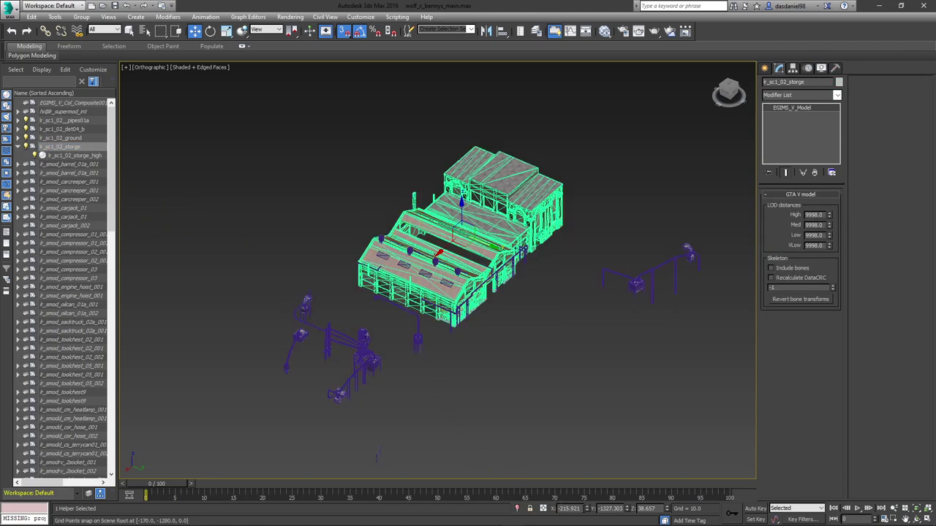
drag(582, 509, 465, 496)
text(0)
key(Tab)
text(0)
key(Tab)
text(0)
key(Tab)
text(0)
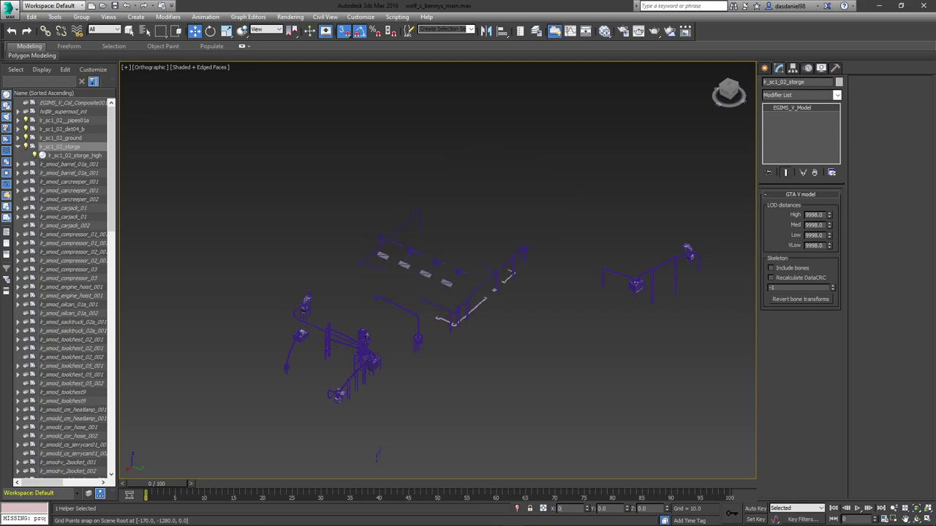
scroll(421, 323, down, 10)
key(z)
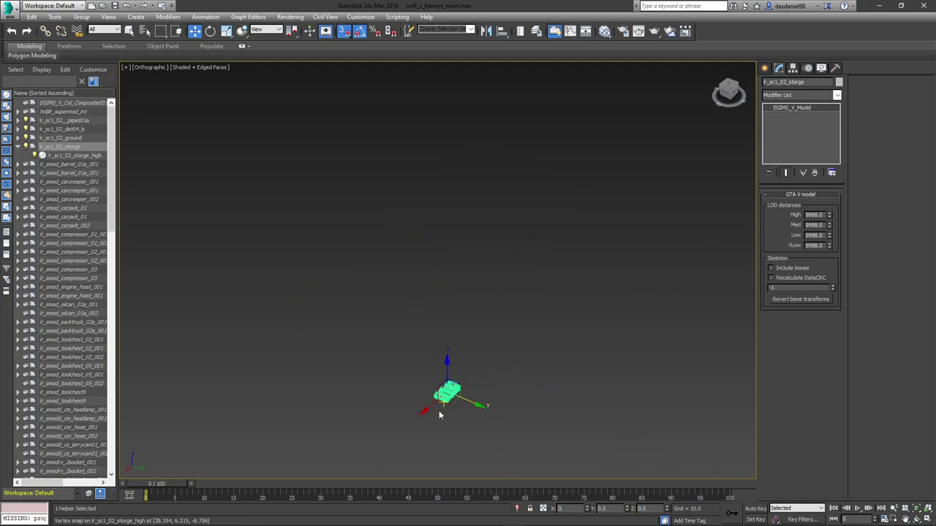
key(Return)
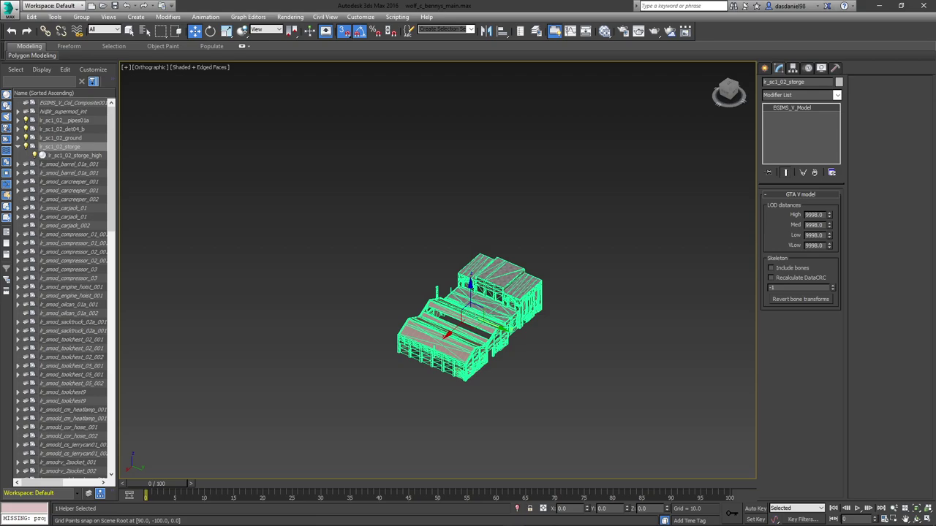
- Switch the scene object list back to layer sorting and collapse Layer001
mouse_move(15, 483)
mouse_down()
mouse_move(84, 481)
mouse_move(16, 482)
mouse_up()
click(88, 493)
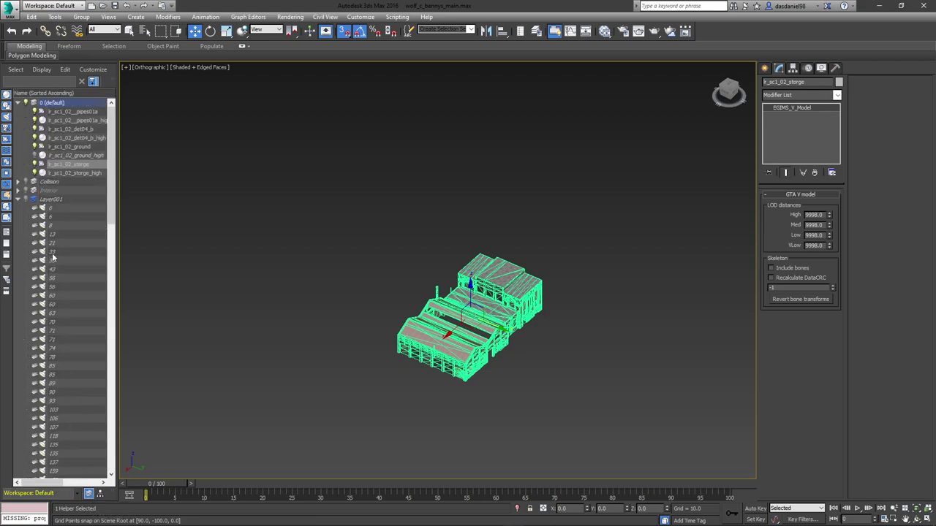
click(17, 199)
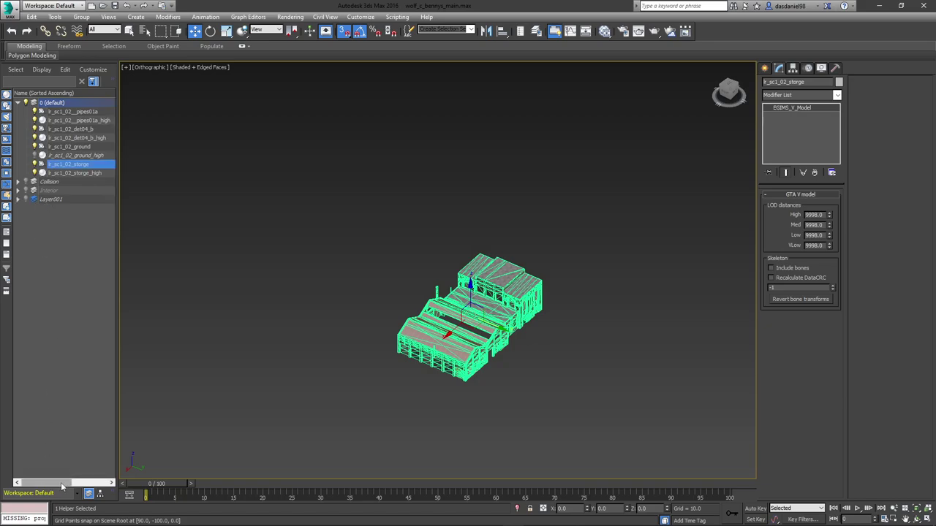
drag(62, 484, 40, 485)
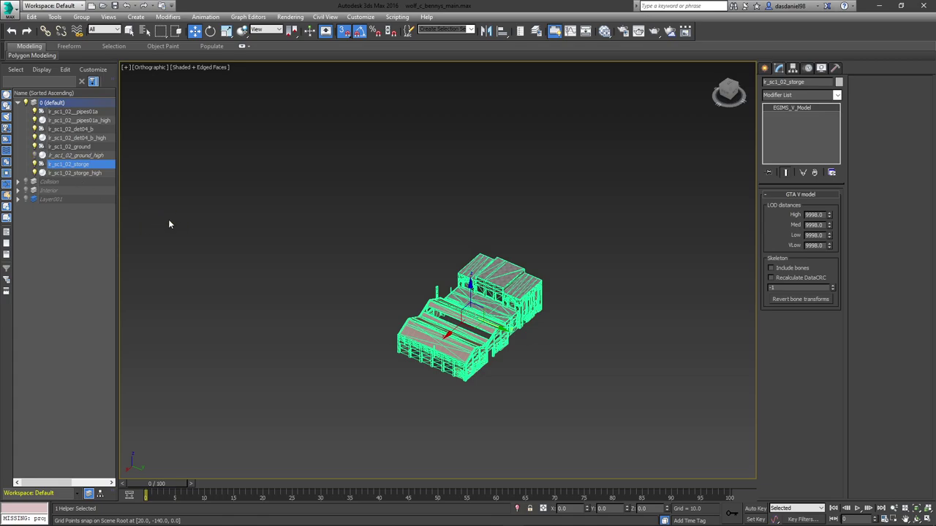
middle_drag(251, 240, 280, 235)
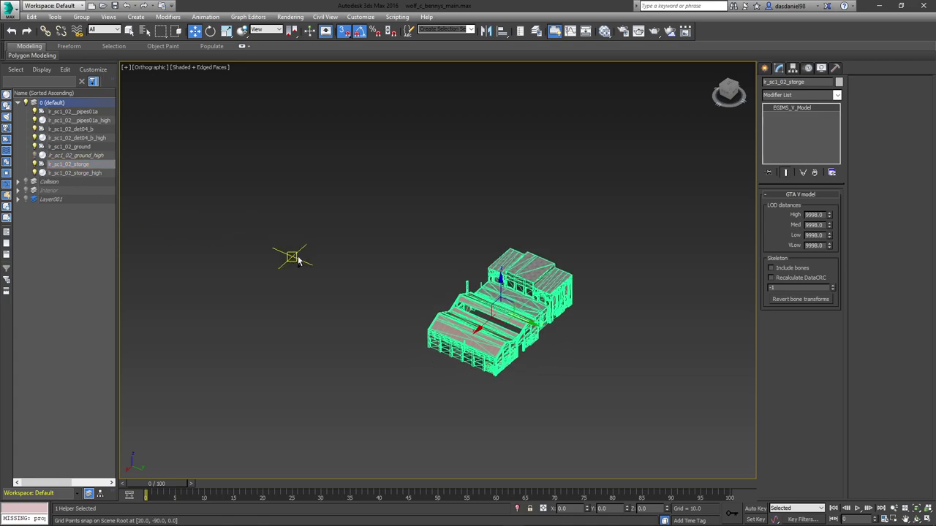
- Undo the move of the lr_sc1_02_storge helper to the origin
key(ctrl+z)
key(ctrl+z)
key(ctrl+z)
key(ctrl+z)
key(ctrl+z)
drag(290, 272, 267, 176)
scroll(267, 175, up, 4)
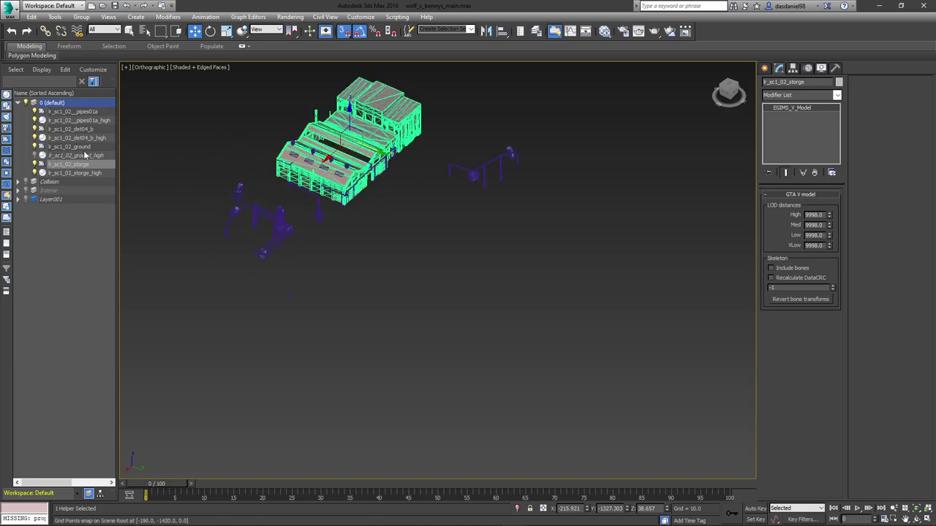
- Unhide and select lr_sc1_02_ground_high, and display the scene shaded without edges to inspect the ground at the building's garage doorway
click(35, 155)
click(71, 156)
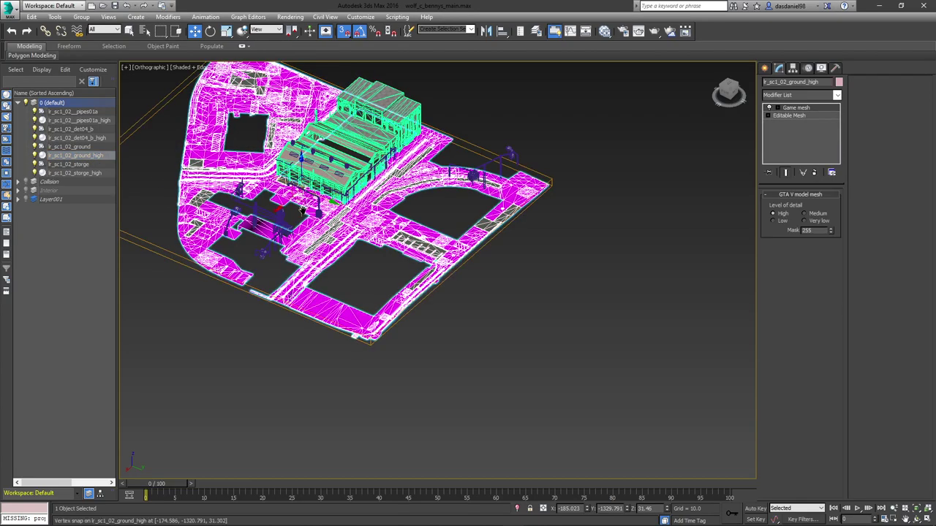
alt+middle_drag(302, 209, 429, 227)
key(F3)
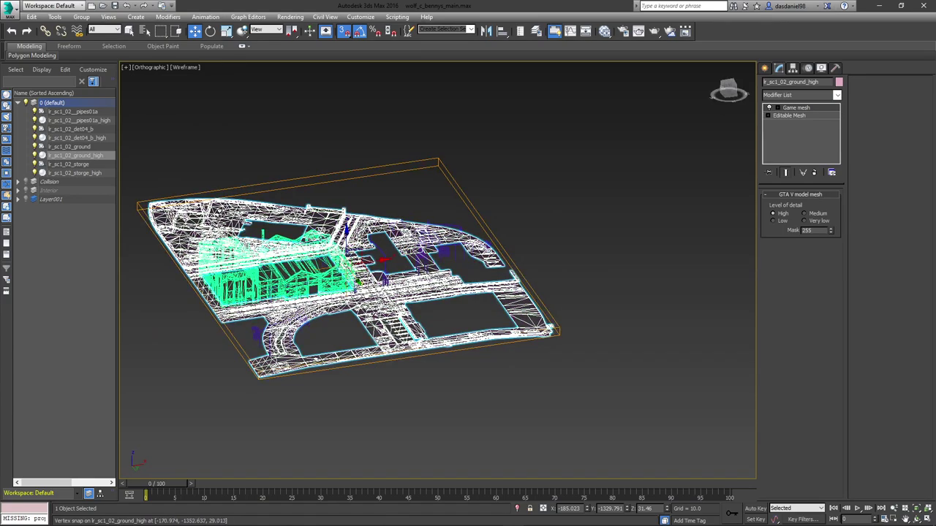
key(F3)
key(F4)
scroll(294, 250, up, 3)
middle_drag(330, 256, 539, 191)
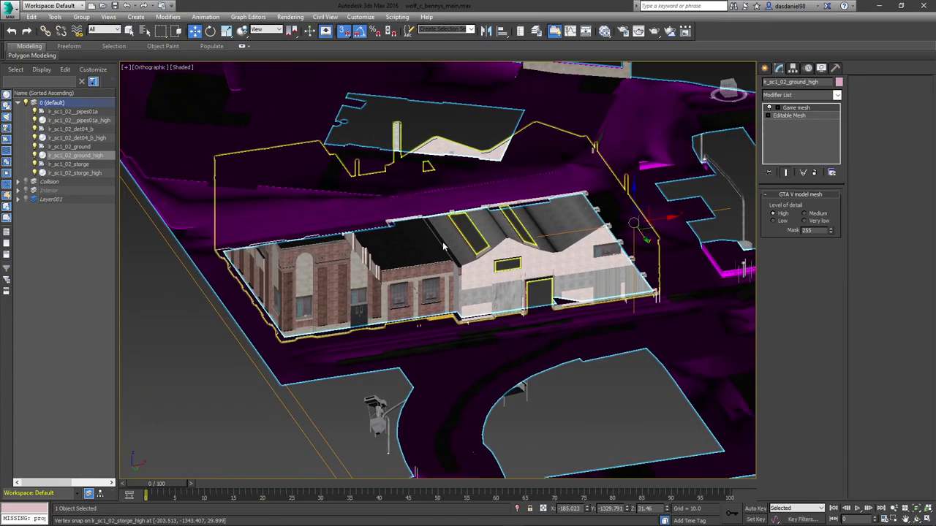
alt+middle_drag(524, 291, 560, 272)
scroll(608, 262, up, 4)
scroll(610, 261, up, 3)
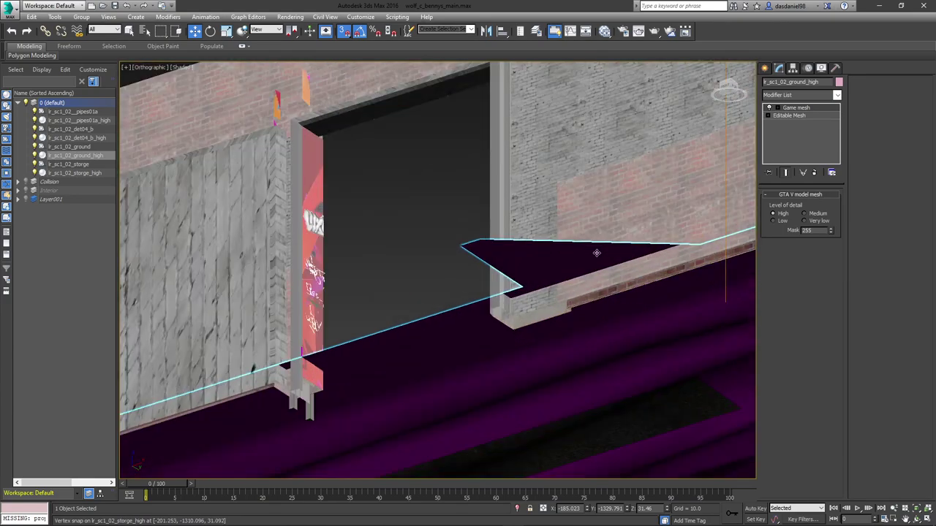
- Delete the three lr_sc1_02_ground_high polygons that form the triangular piece sticking into the garage doorway
click(793, 115)
click(822, 208)
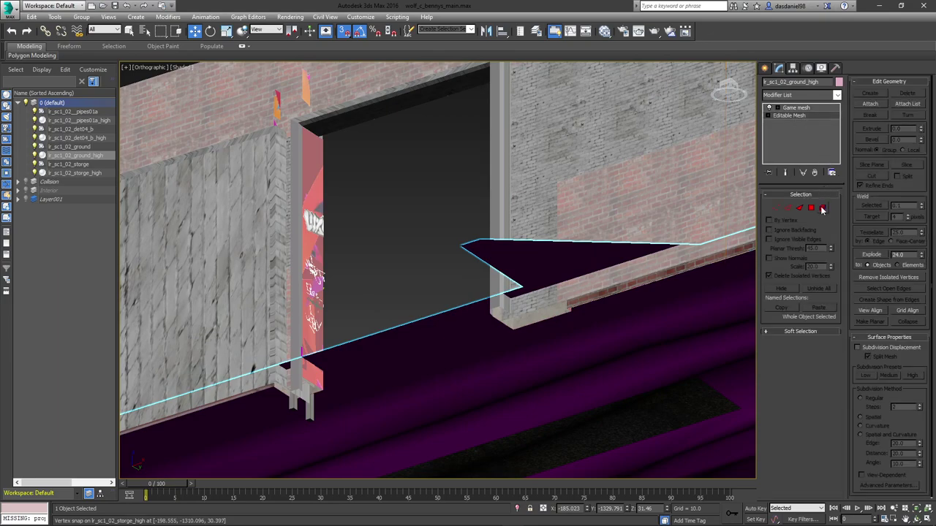
click(575, 252)
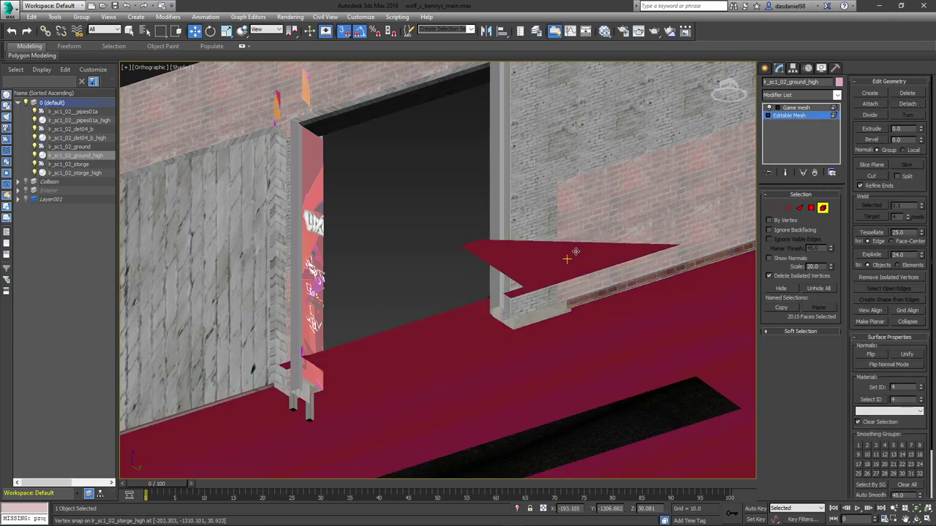
click(811, 207)
click(556, 252)
ctrl+click(512, 273)
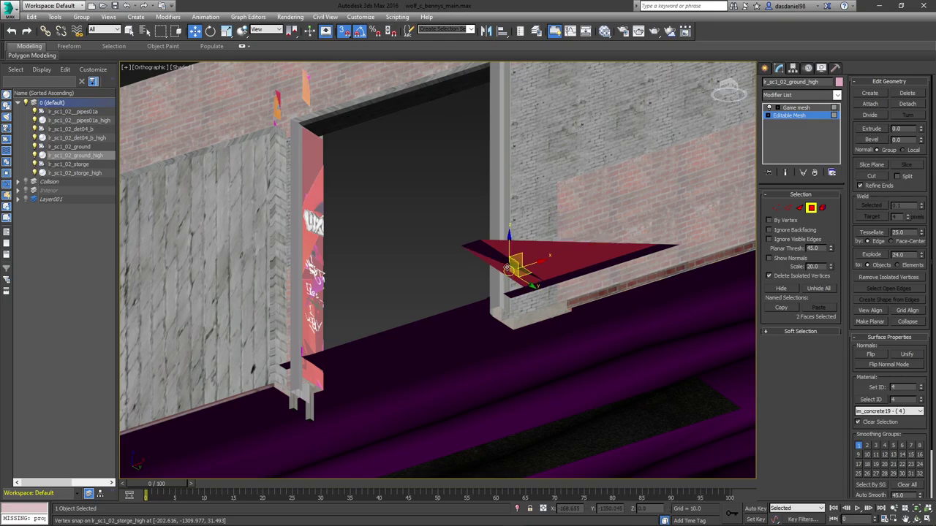
ctrl+click(502, 261)
alt+middle_drag(544, 270, 669, 274)
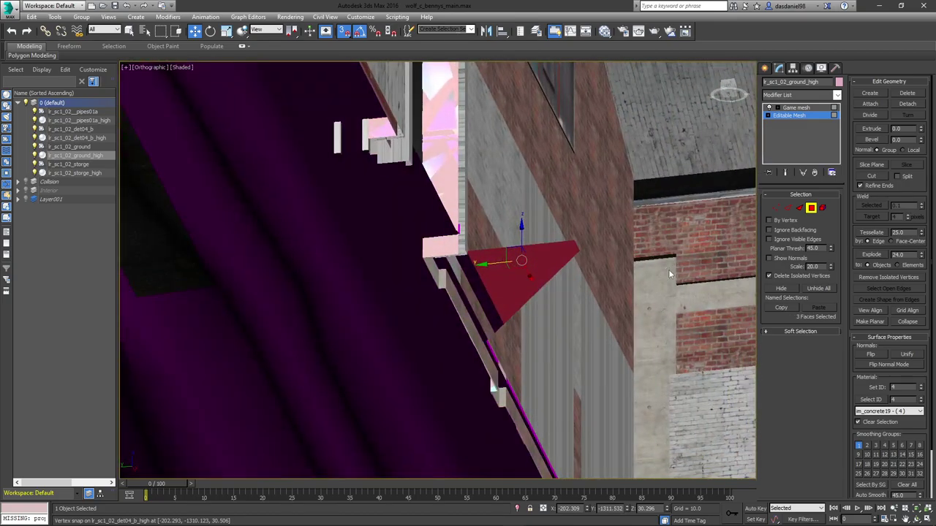
key(Delete)
scroll(487, 313, up, 3)
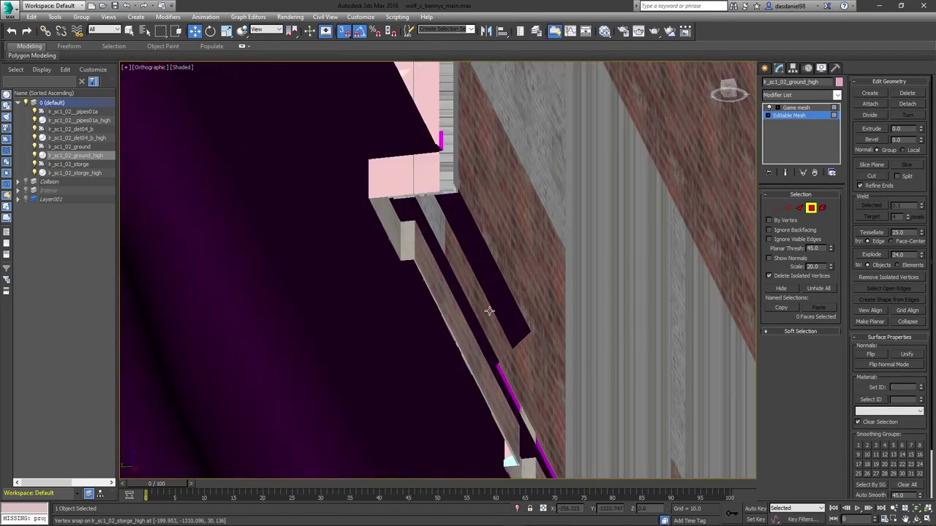
- Delete the leftover strip of ground polygons behind the wall beside the garage doorway
click(500, 305)
ctrl+click(468, 238)
alt+middle_drag(468, 239, 472, 247)
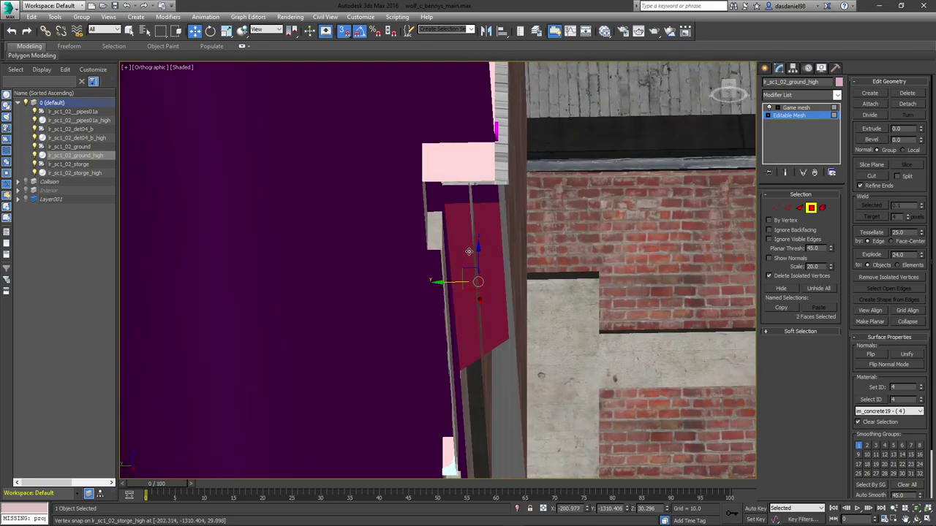
key(Delete)
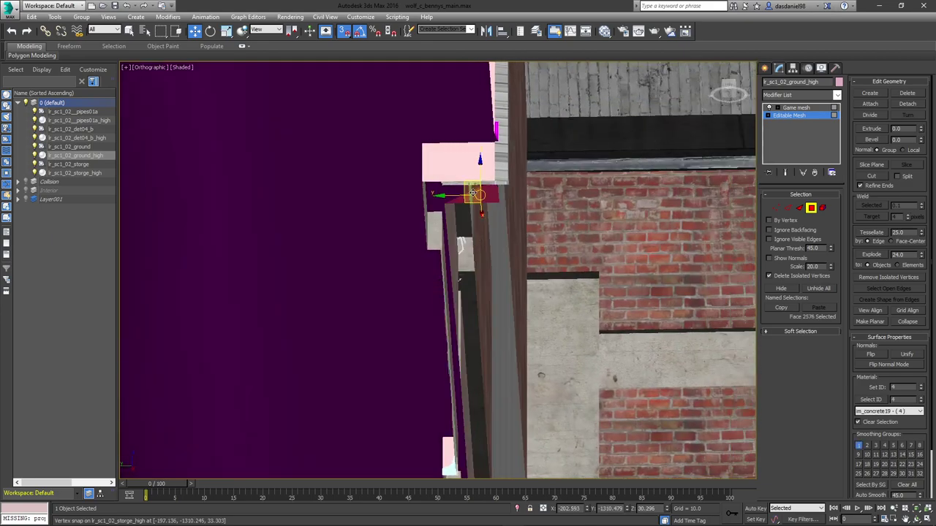
- Examine the ground mesh around the building's walls and the surrounding yard for stray faces
alt+middle_drag(458, 193, 624, 328)
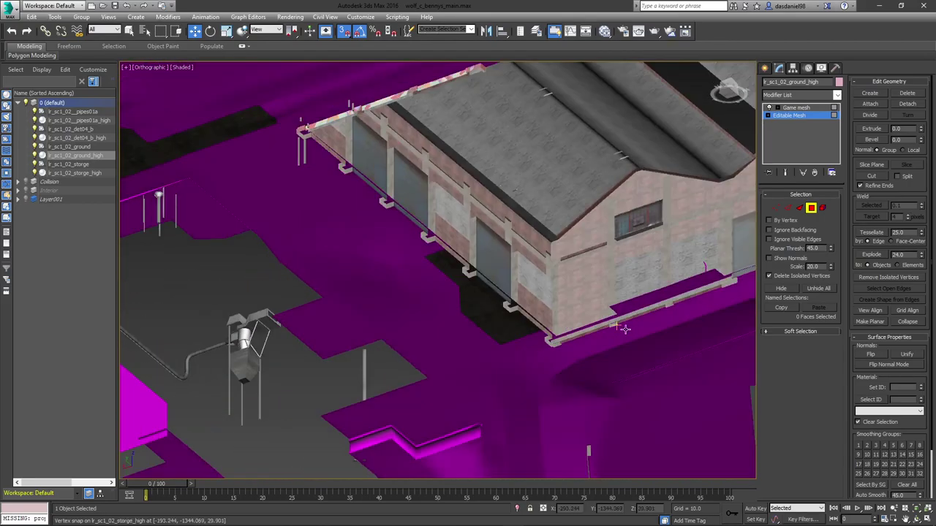
alt+middle_drag(554, 269, 461, 257)
scroll(460, 257, up, 3)
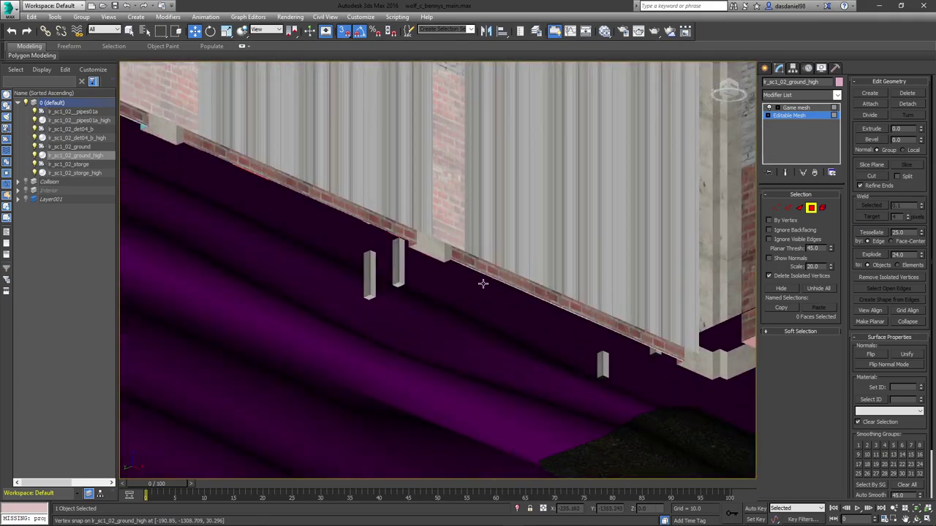
scroll(483, 282, down, 1)
scroll(473, 279, down, 10)
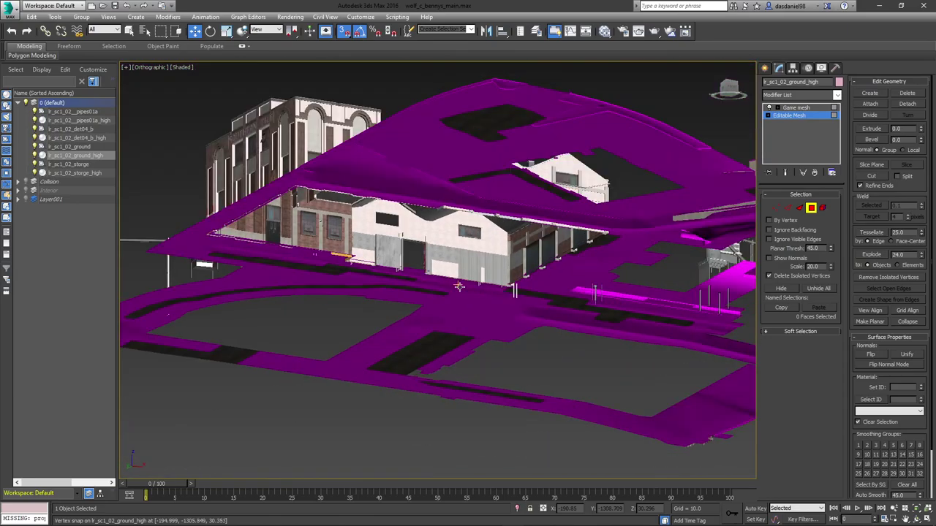
mouse_move(462, 283)
alt+middle_down()
mouse_move(395, 284)
mouse_move(480, 285)
mouse_move(468, 273)
alt+middle_up()
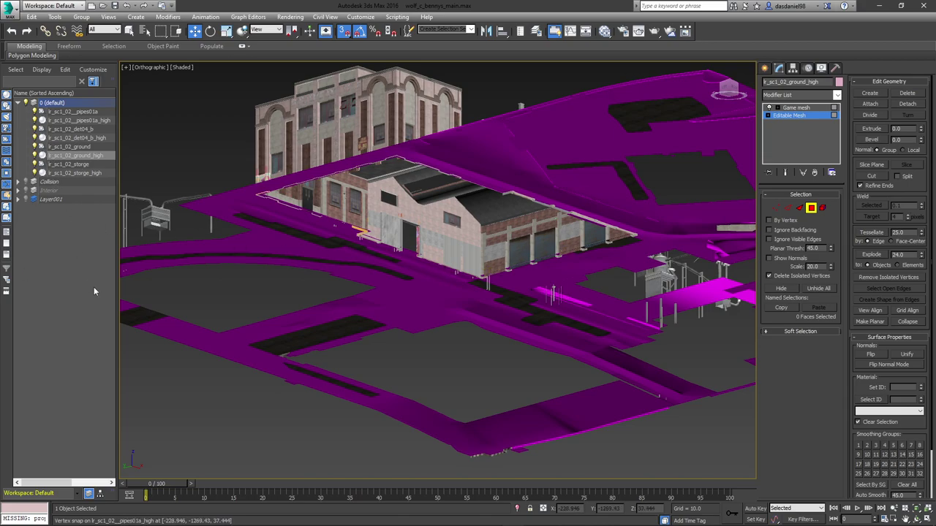
- Save the scene file
drag(55, 483, 106, 483)
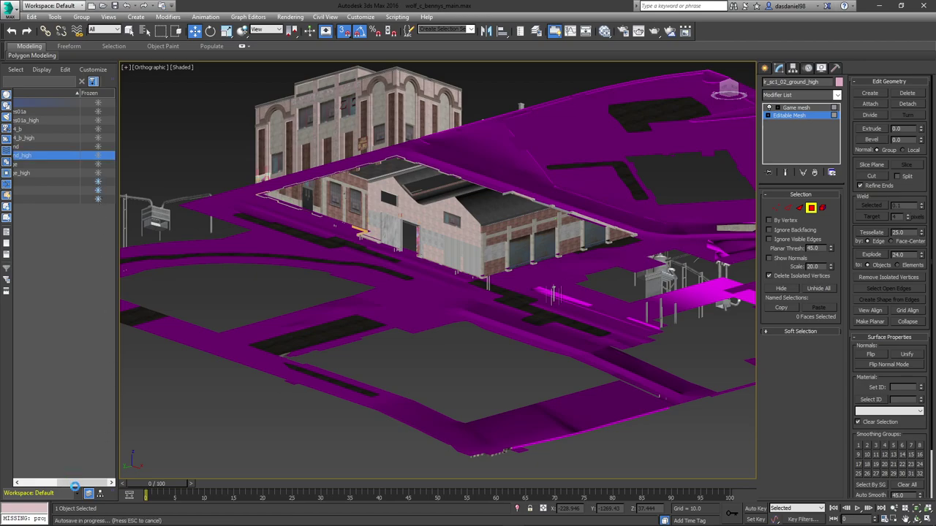
drag(74, 487, 35, 488)
drag(34, 489, 71, 488)
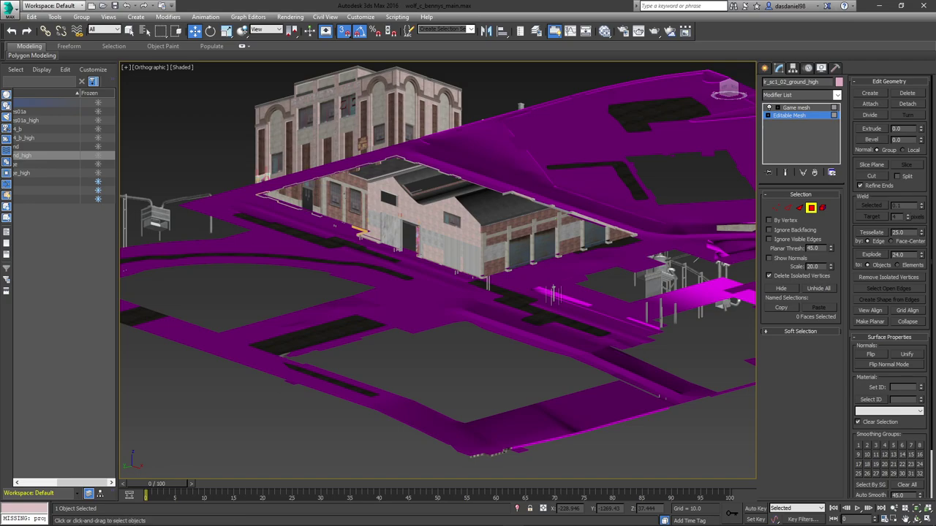
key(ctrl+s)
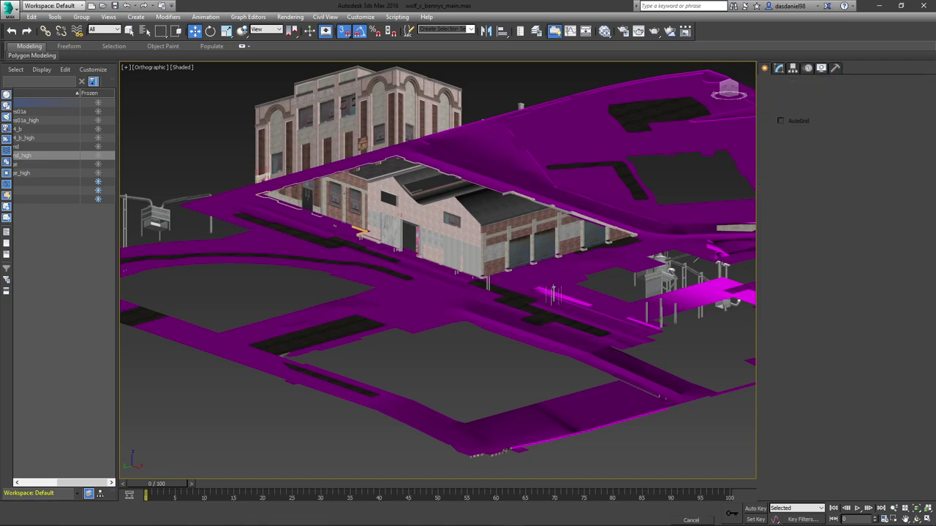
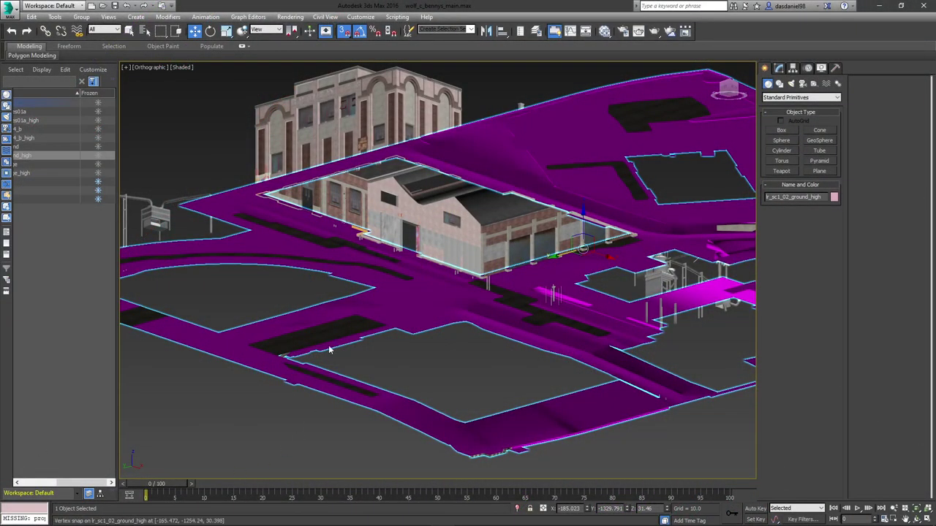
- Move the lr_sc1_02__pipes01a helper to the world origin by setting X, Y and Z to 0
click(72, 483)
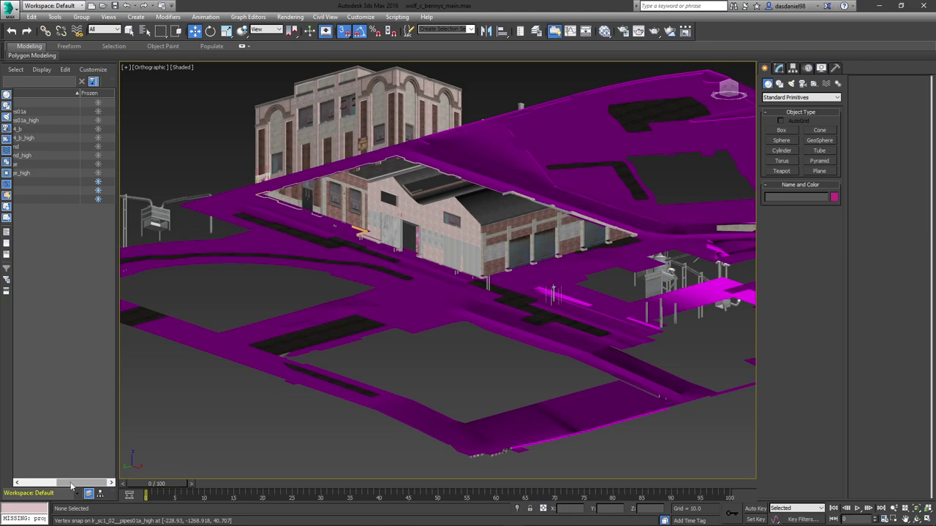
drag(71, 484, 36, 484)
scroll(329, 296, down, 3)
alt+middle_drag(365, 280, 364, 307)
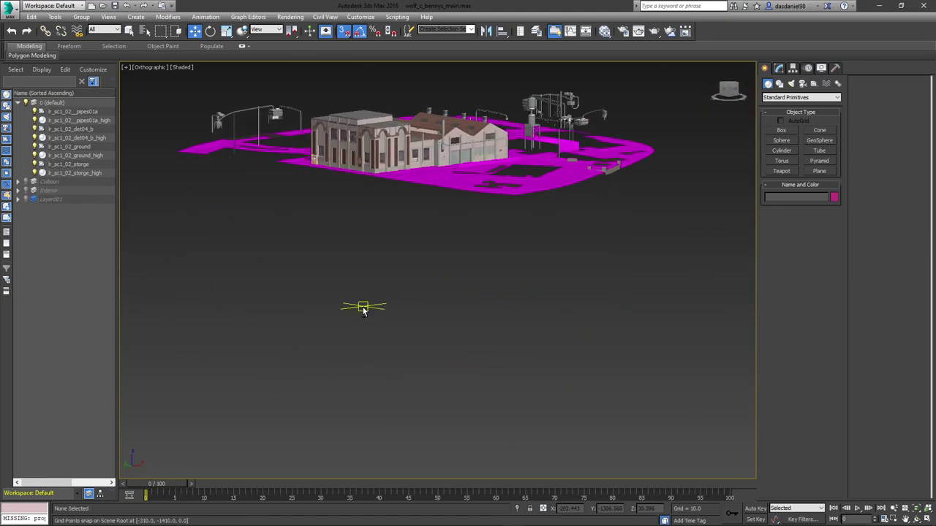
alt+middle_drag(398, 215, 391, 252)
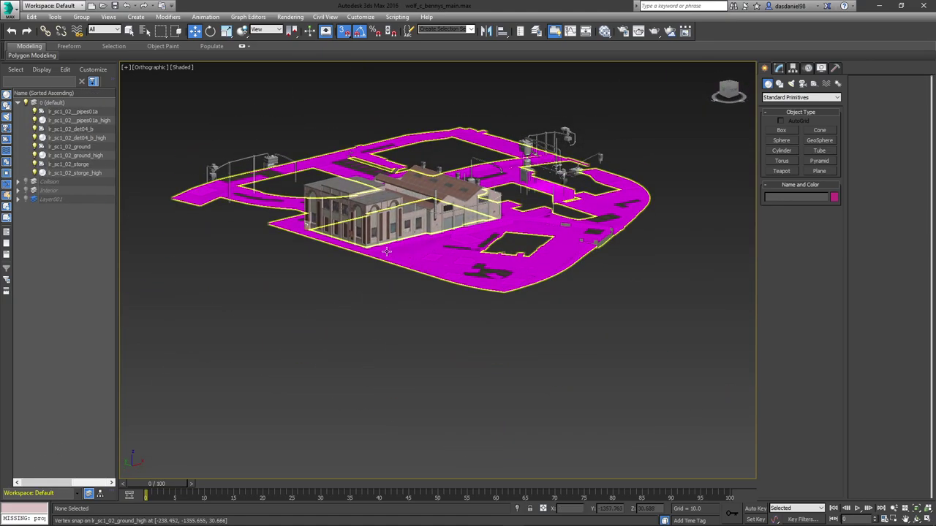
click(69, 112)
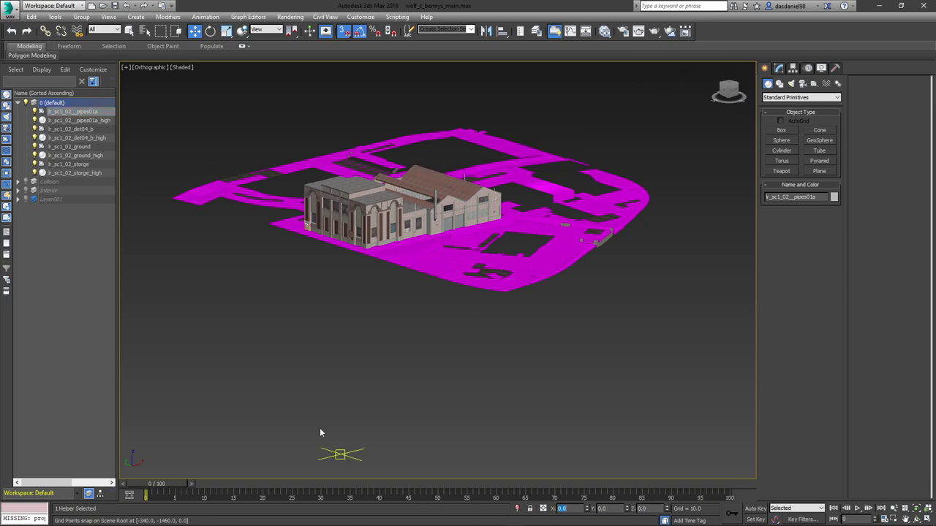
- Set the lr_sc1_02_det04_b helper's X, Y and Z position to 0
click(62, 121)
click(61, 128)
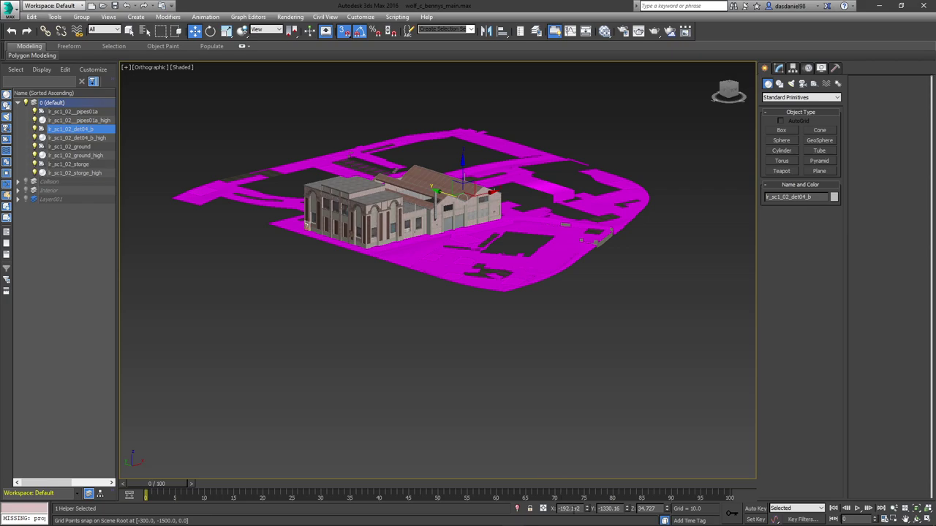
text(0)
key(Tab)
text(0)
key(Tab)
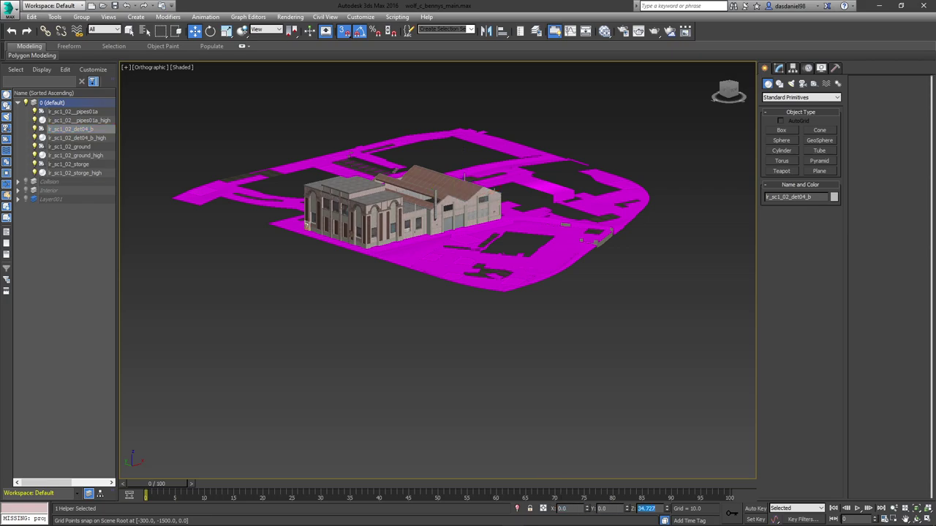
text(0)
key(Tab)
text(0)
key(Tab)
- Set the lr_sc1_02_ground helper's X, Y and Z position to 0
click(68, 146)
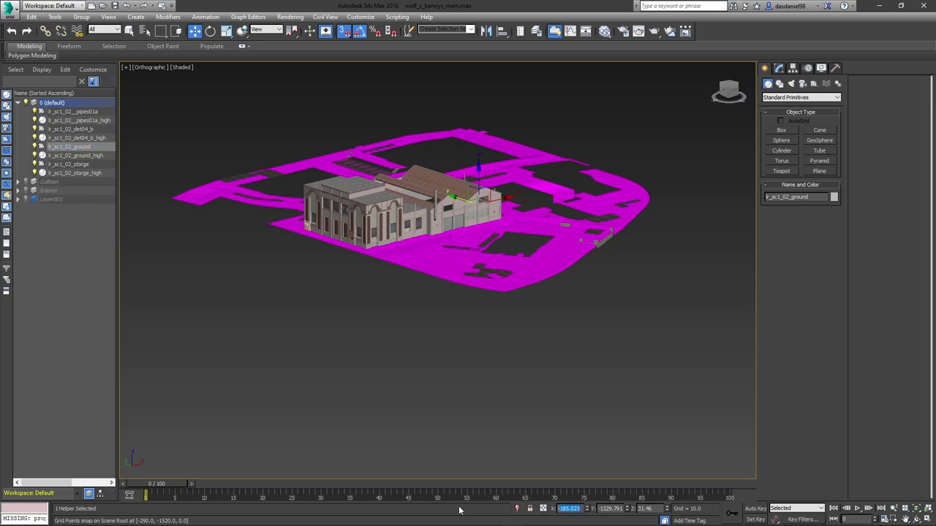
text(0)
key(Tab)
text(0)
key(Tab)
text(0)
key(Tab)
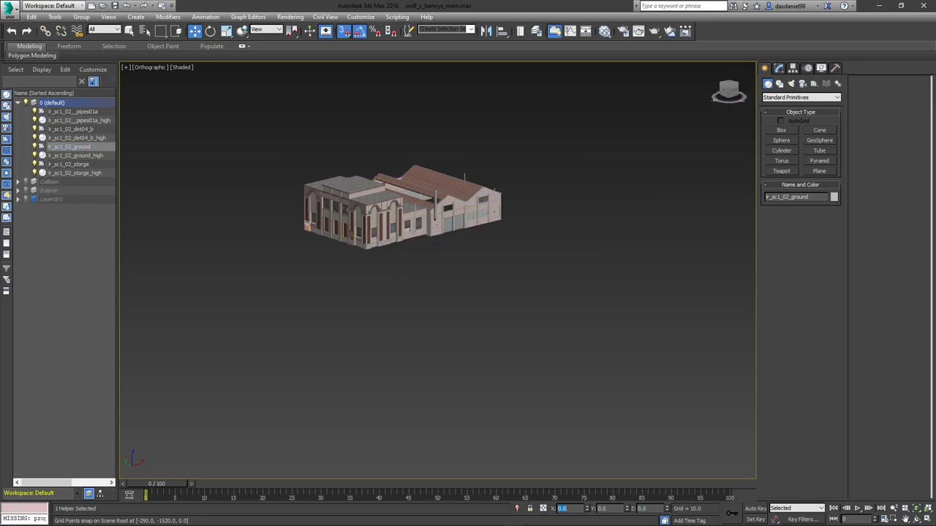
- Set the lr_sc1_02_storge helper's X, Y and Z position to 0
click(81, 163)
drag(581, 509, 475, 510)
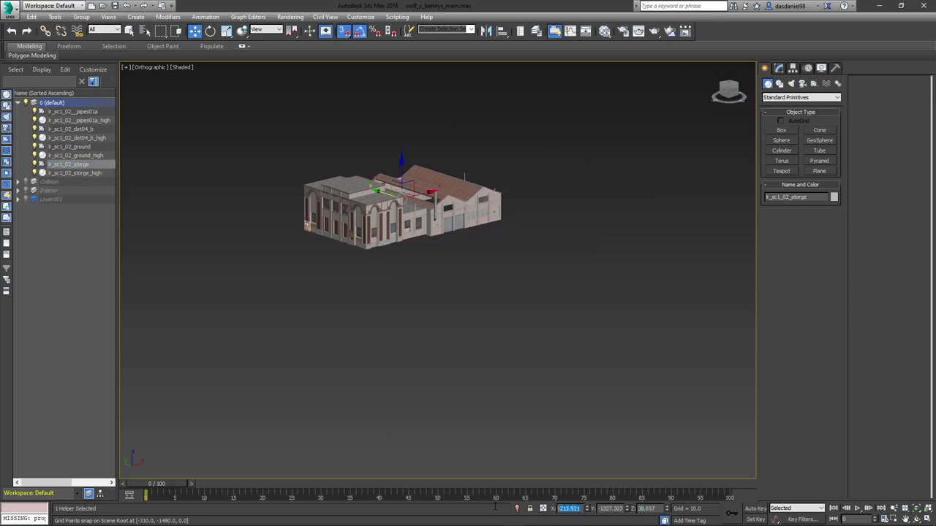
text(0)
key(Tab)
text(0)
key(Tab)
text(0)
key(Tab)
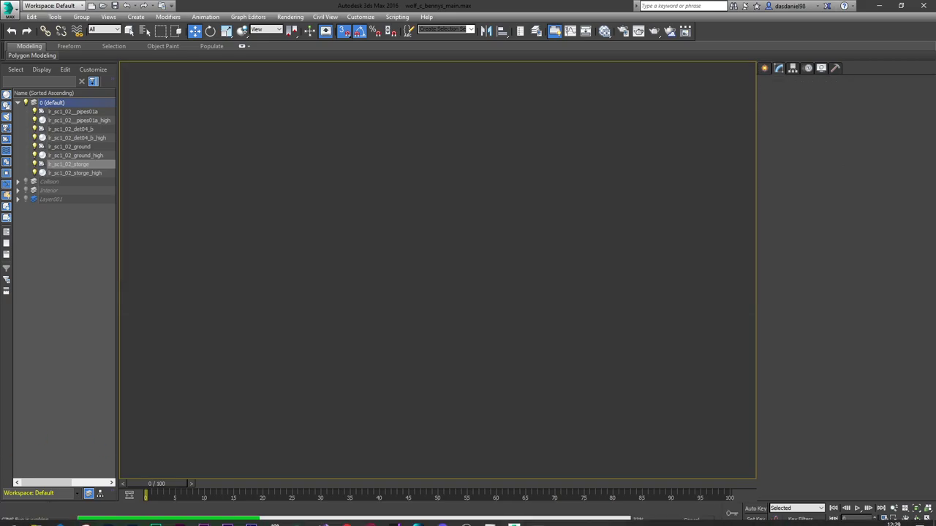
- Switch to File Explorer, open the Bennys ExteriorV1 folder and replace lr_sc1_02_storge.ydr with the newly exported file
mouse_move(36, 516)
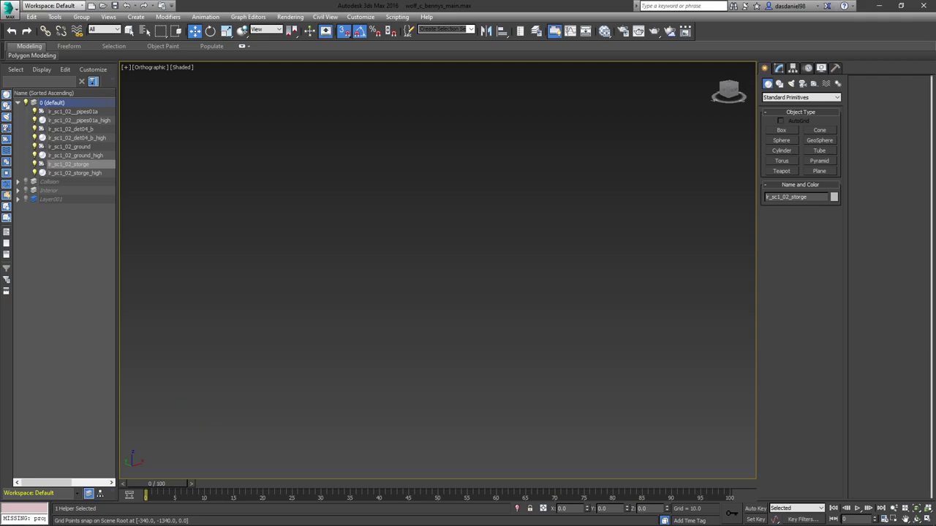
key(alt+Tab)
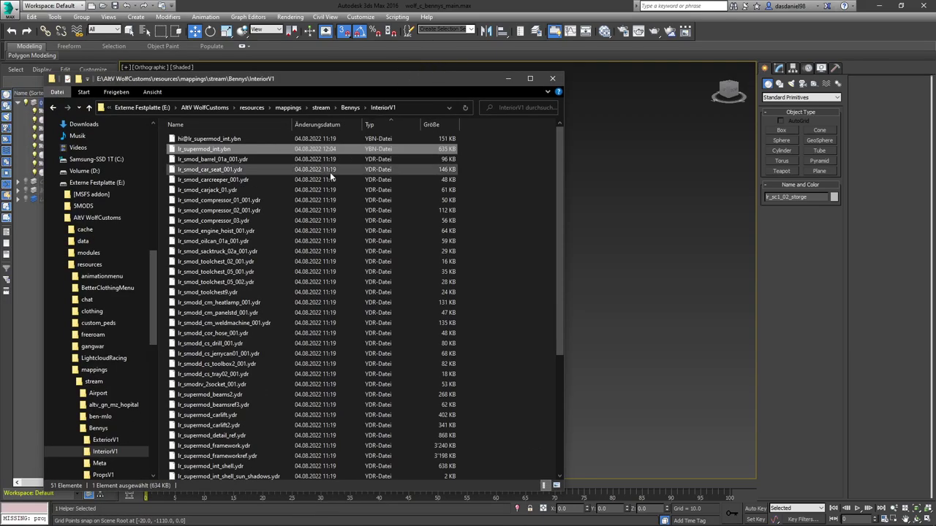
click(345, 105)
double_click(206, 169)
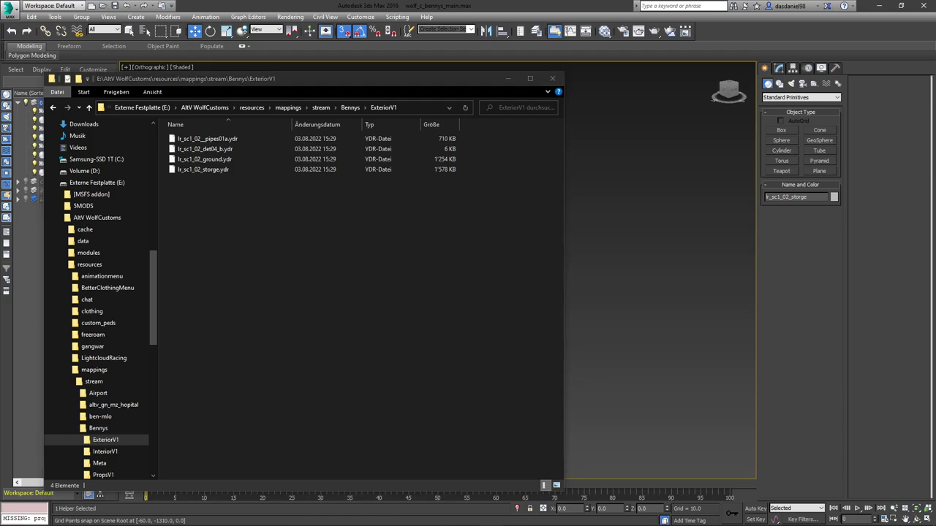
drag(492, 525, 487, 276)
click(479, 247)
click(479, 250)
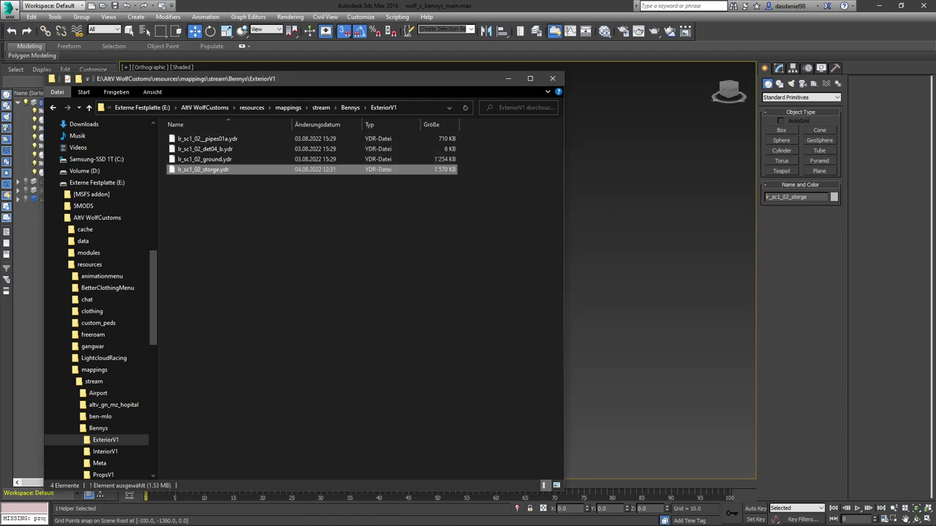
- Replace lr_sc1_02_ground.ydr in the ExteriorV1 folder with the newly exported version
key(alt+Tab)
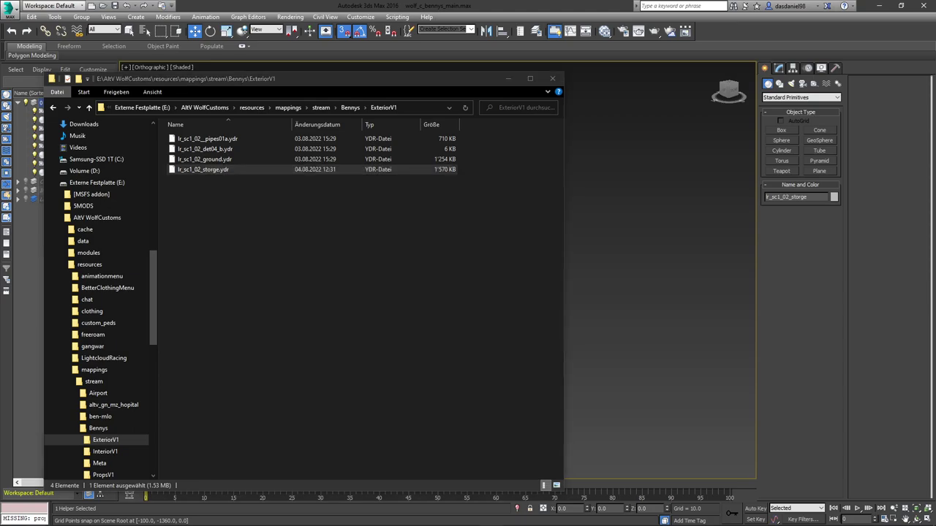
key(ctrl+v)
click(430, 212)
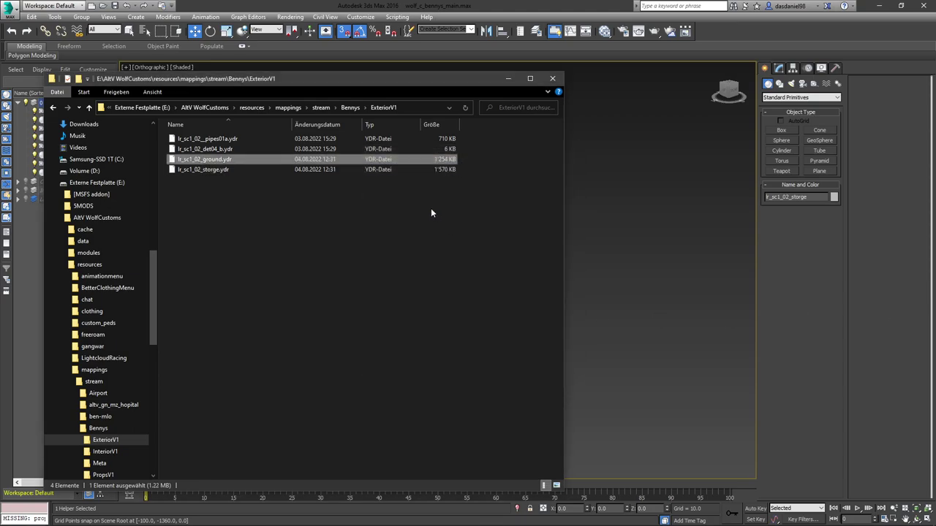
- Switch back to 3ds Max and undo the moves of the pipes, detail, ground and storge helpers to the world origin
key(alt+Tab)
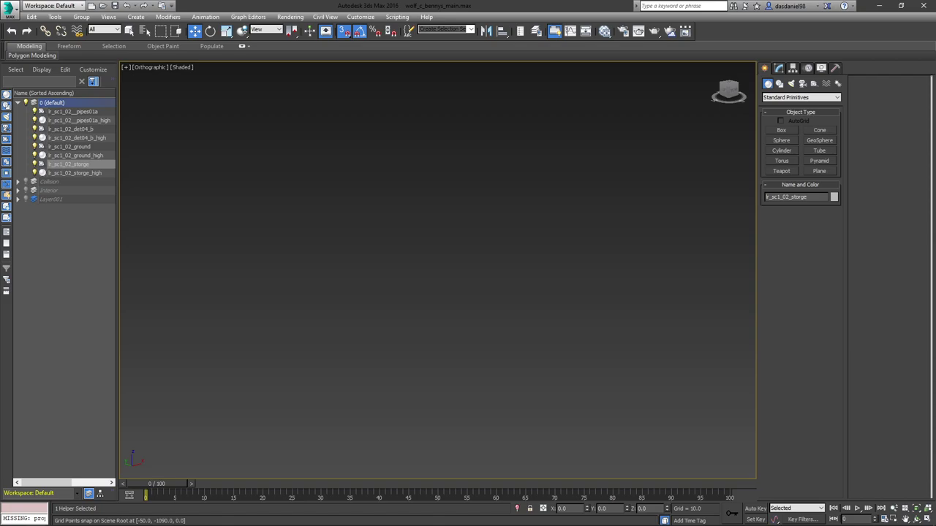
click(25, 103)
click(27, 103)
click(34, 103)
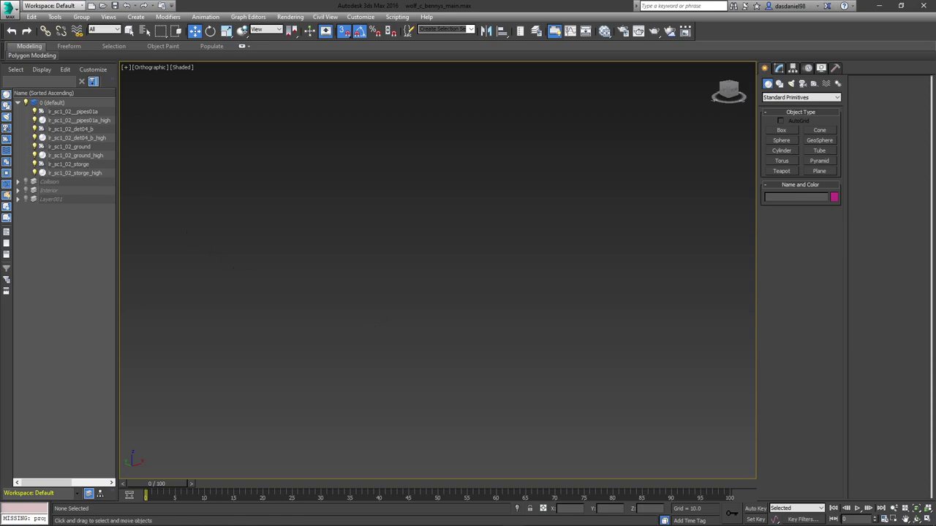
key(ctrl+z)
key(ctrl+z)
key(ctrl+z)
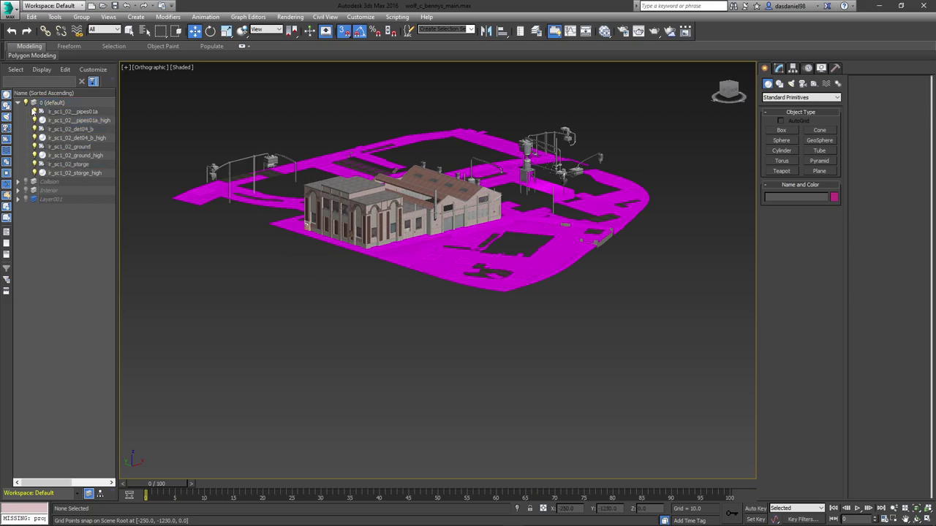
alt+middle_drag(307, 219, 380, 278)
scroll(274, 176, up, 10)
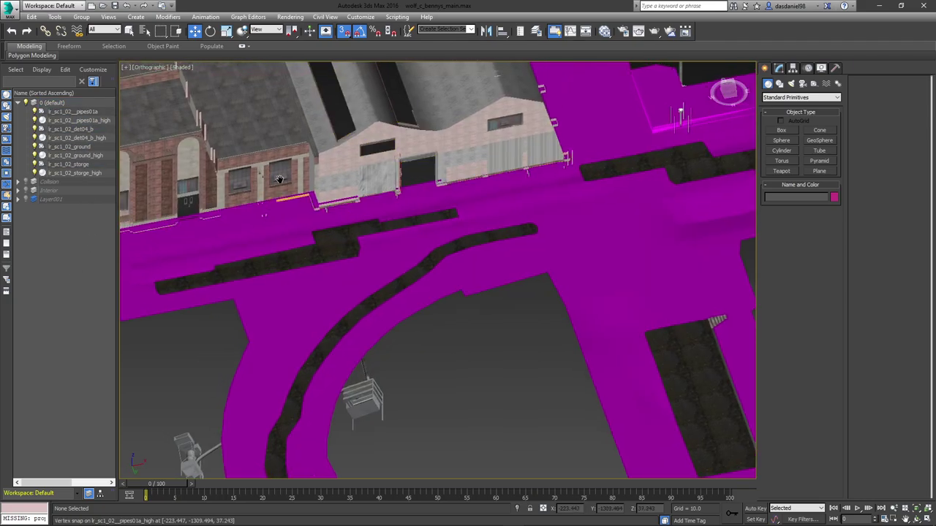
- Turn on Layer001 and expand its object list
scroll(457, 206, down, 10)
alt+middle_drag(455, 207, 432, 239)
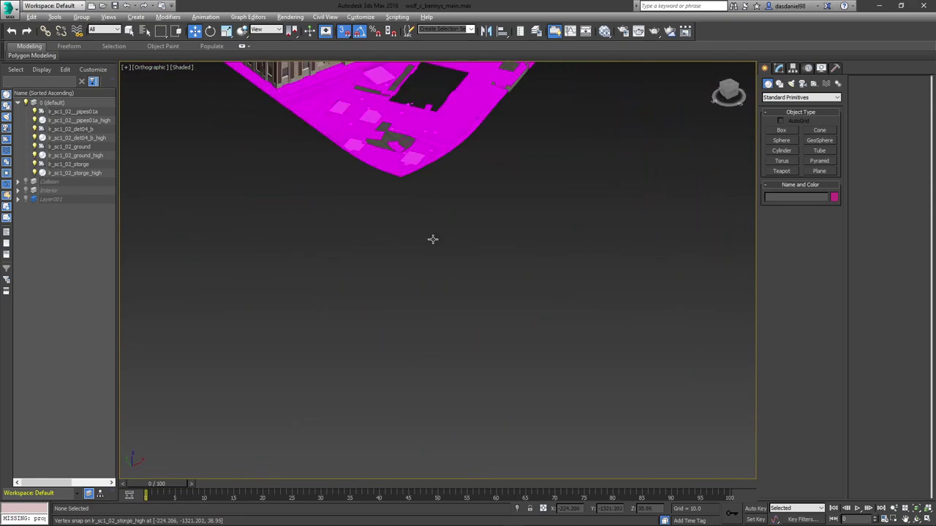
middle_drag(320, 159, 400, 258)
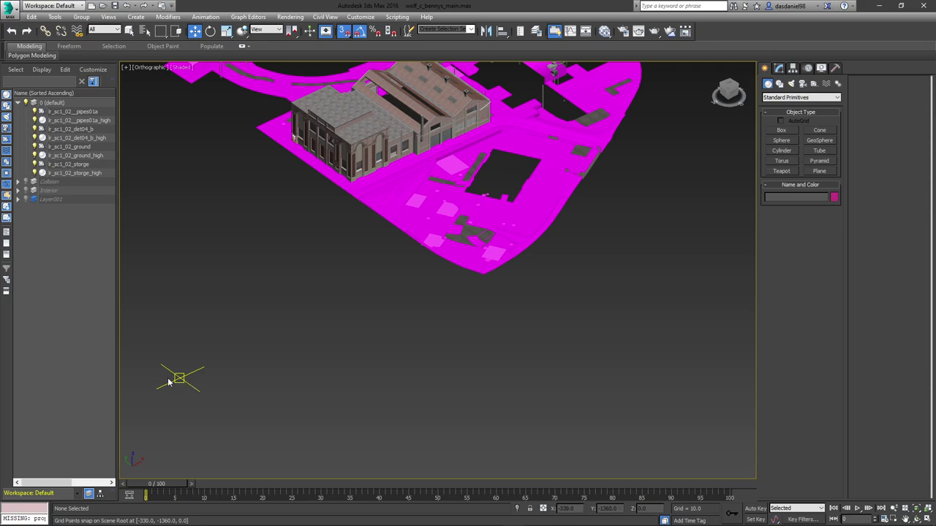
middle_drag(332, 225, 362, 375)
scroll(361, 376, down, 14)
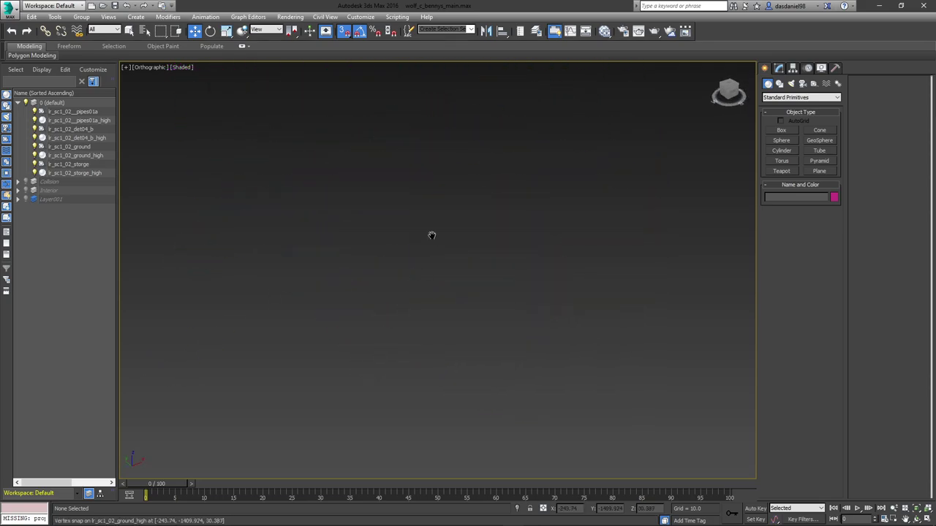
click(27, 199)
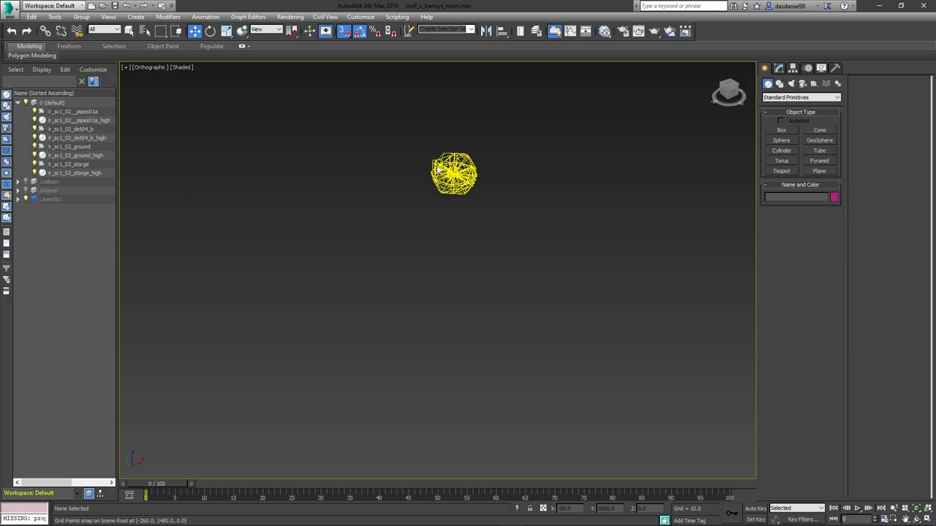
scroll(467, 176, up, 3)
click(19, 199)
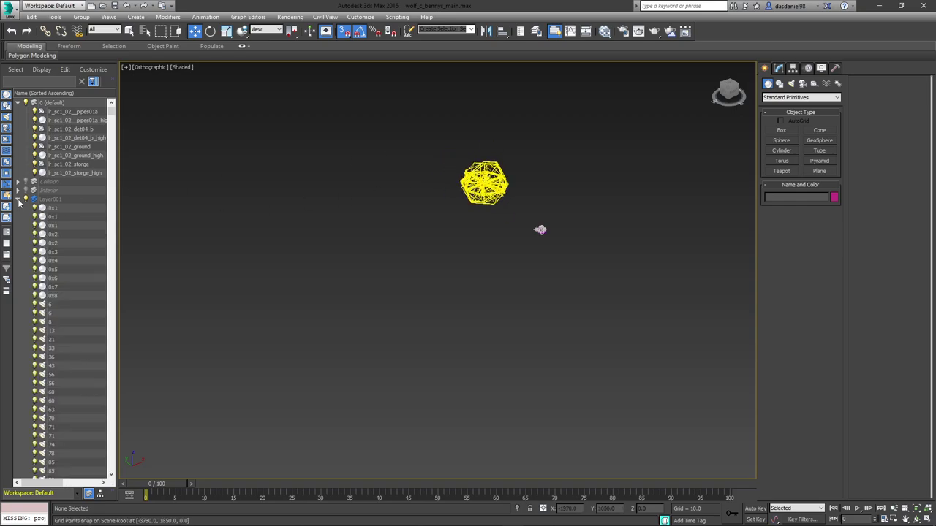
- Check the object list sorted by hierarchy, undo the Layer001 unhide and return to sorting by layer
click(100, 494)
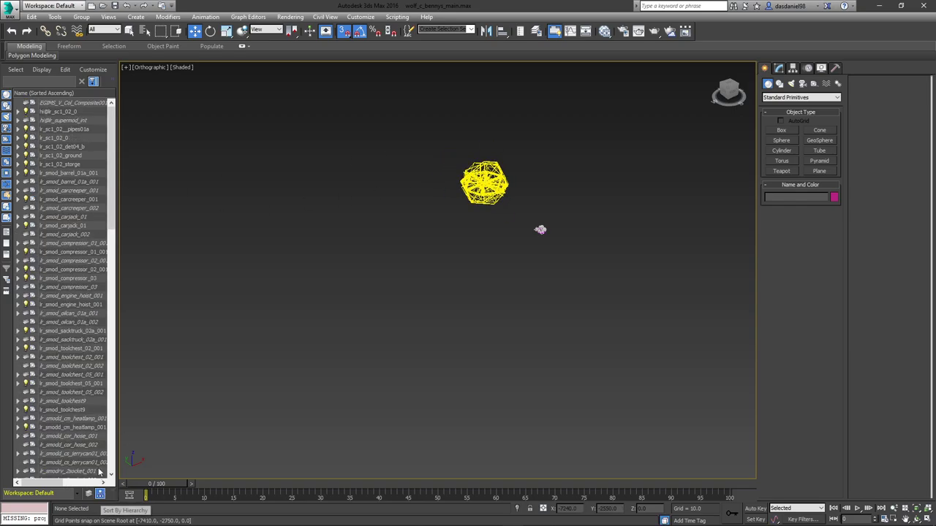
middle_drag(305, 353, 341, 357)
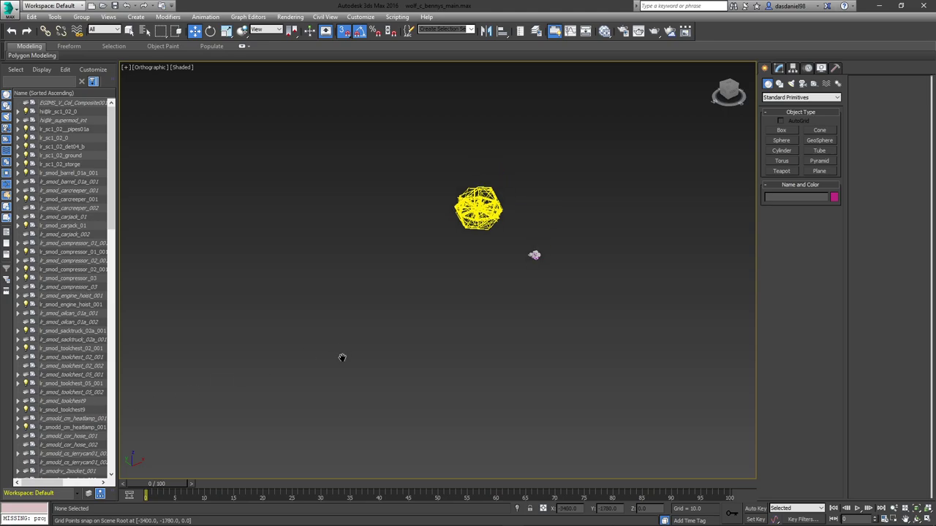
key(ctrl+z)
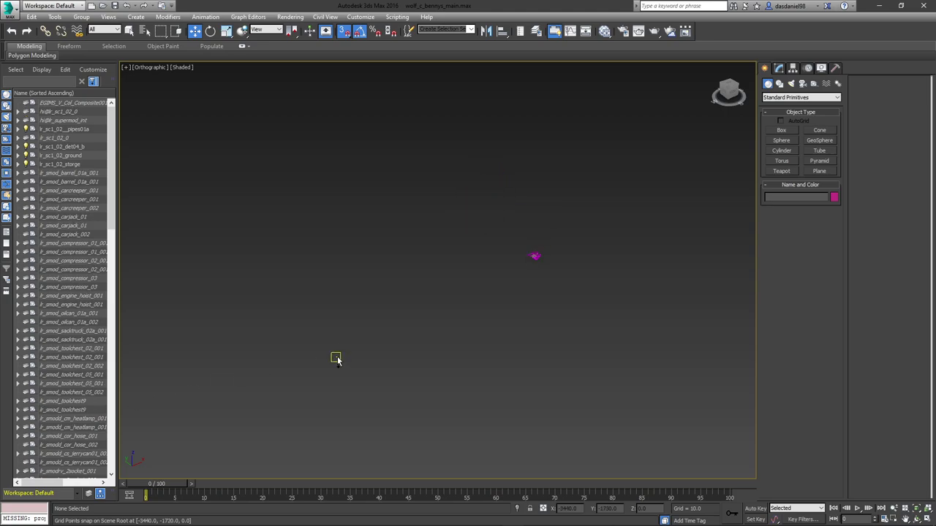
key(ctrl+y)
key(ctrl+z)
click(88, 493)
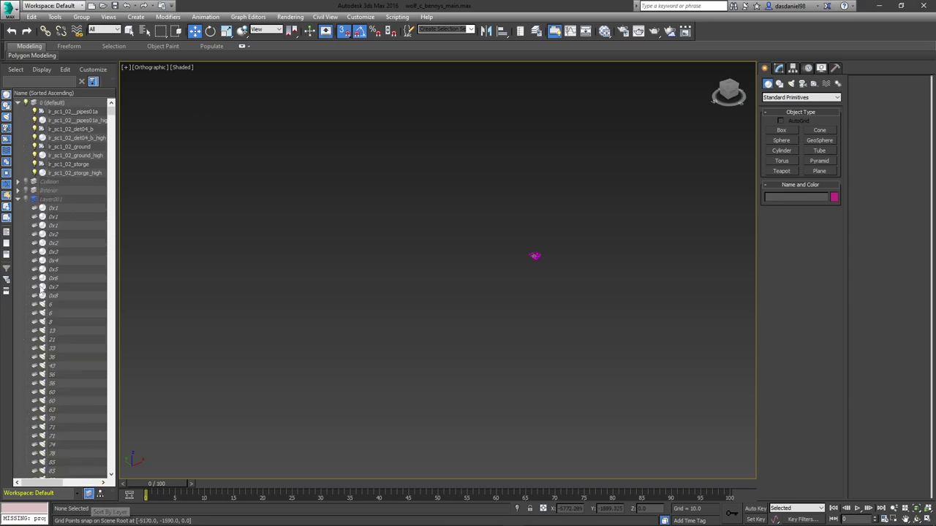
- Select the objects in Layer001 and delete the numbered ones, keeping the 0x and Box collision objects
click(50, 208)
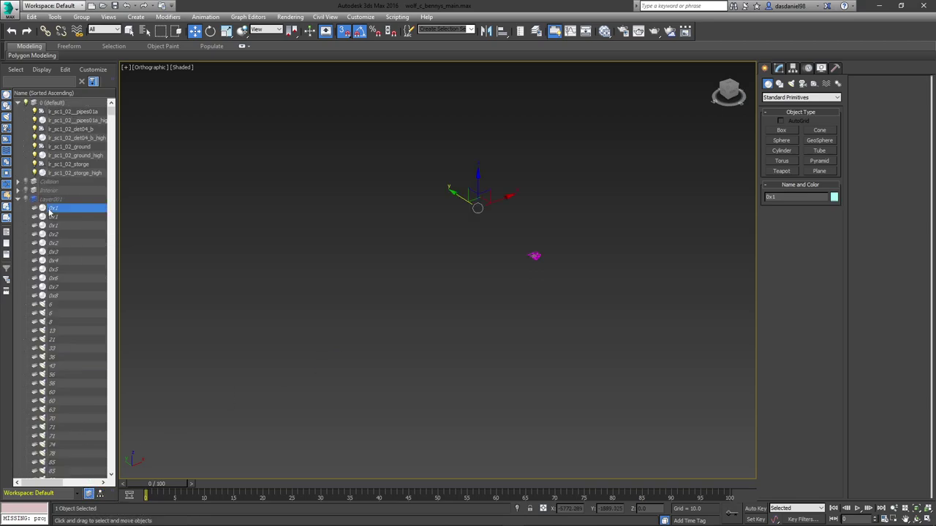
drag(111, 117, 128, 479)
shift+click(76, 471)
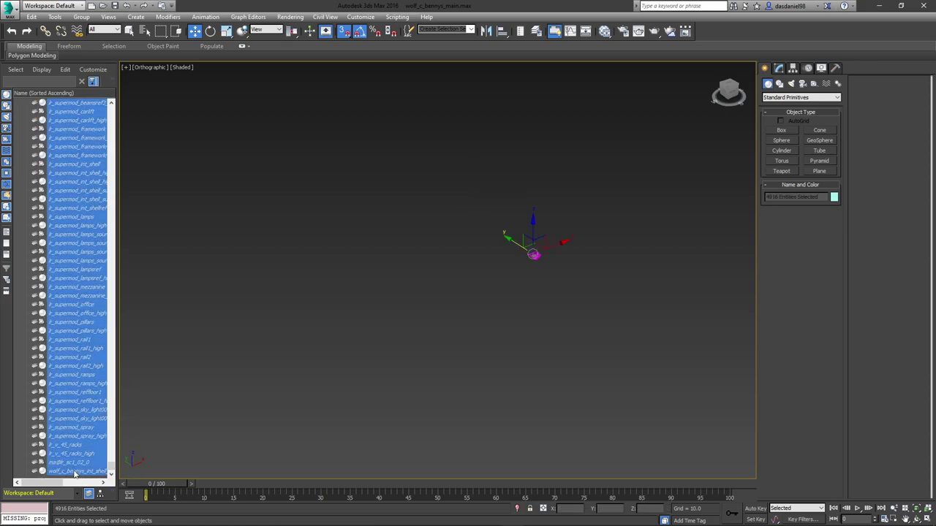
key(Delete)
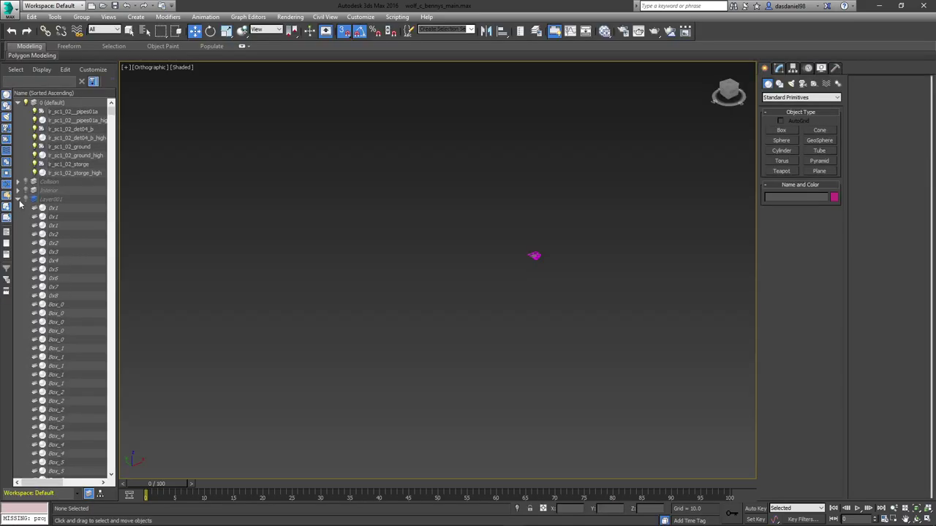
- Collapse Layer001's object list and show the layer so its collision is visible at the garage front
click(18, 199)
drag(54, 483, 29, 483)
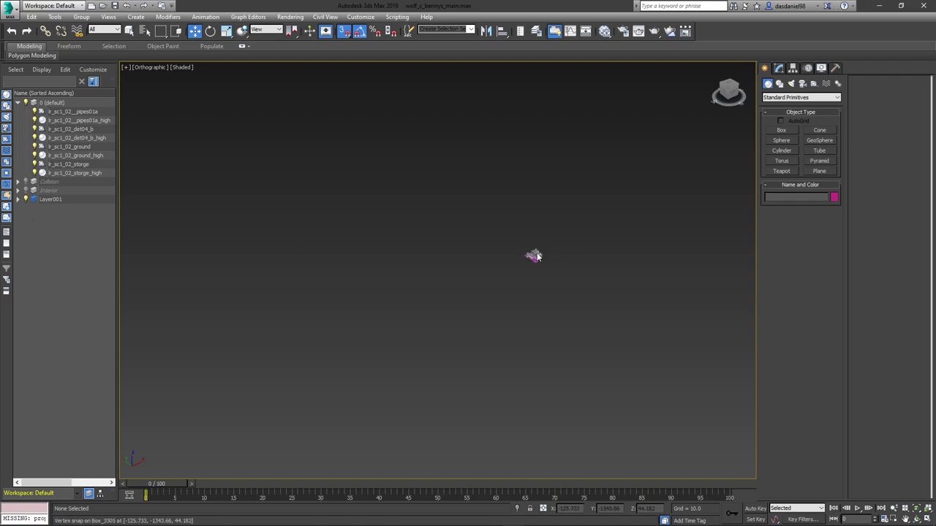
scroll(534, 254, up, 15)
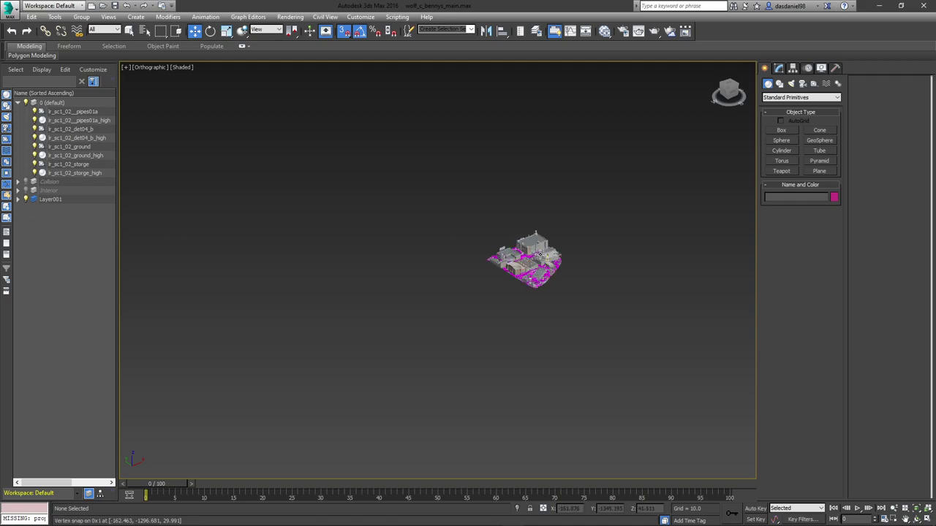
middle_drag(467, 334, 446, 396)
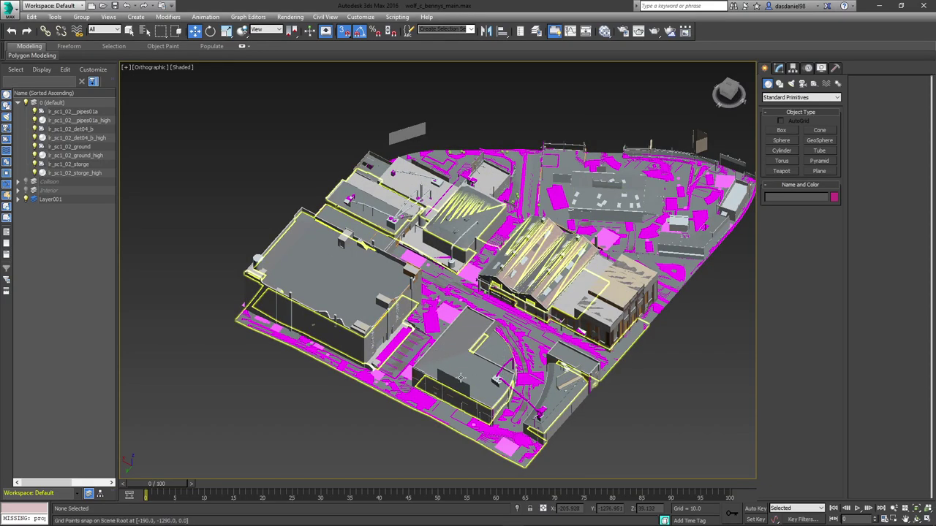
alt+middle_drag(500, 380, 533, 291)
scroll(444, 293, up, 2)
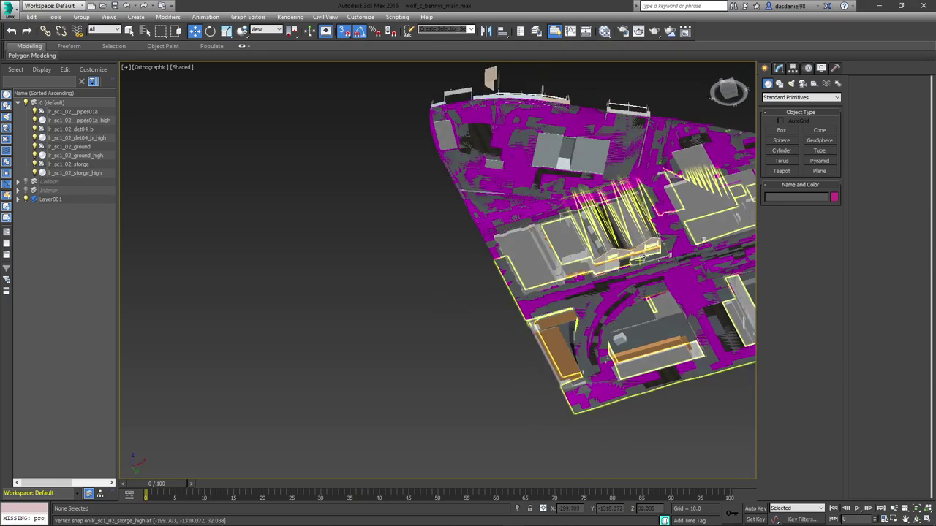
scroll(663, 257, up, 5)
middle_drag(663, 256, 553, 278)
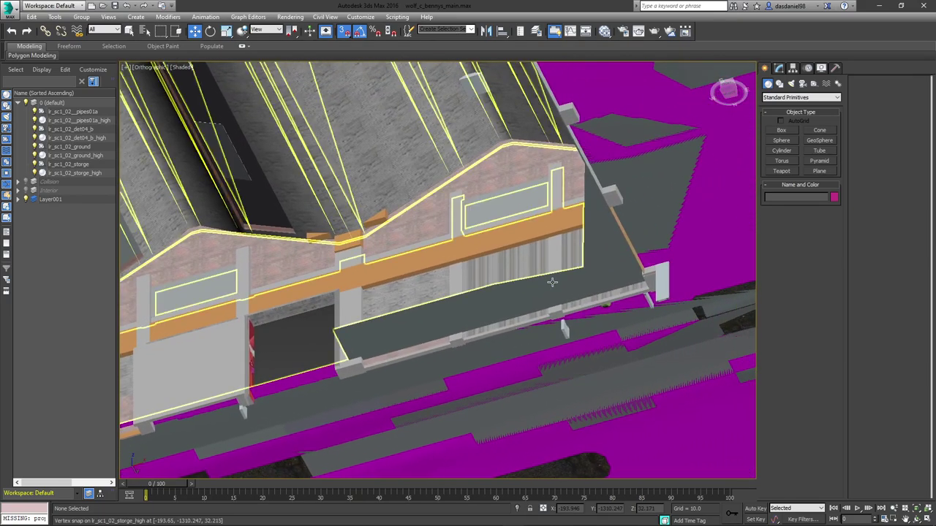
- Select the 0x4 collision mesh and activate polygon selection on its Editable Mesh level
click(553, 278)
click(778, 70)
click(796, 116)
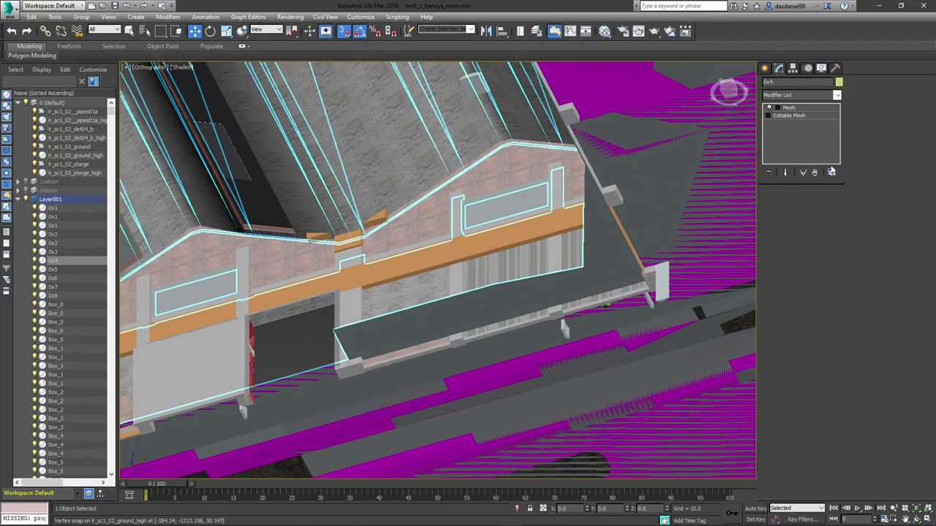
click(821, 207)
scroll(597, 307, up, 3)
key(4)
- Delete three tarmac faces that slope across the storage wall beside the garage doorway
click(497, 310)
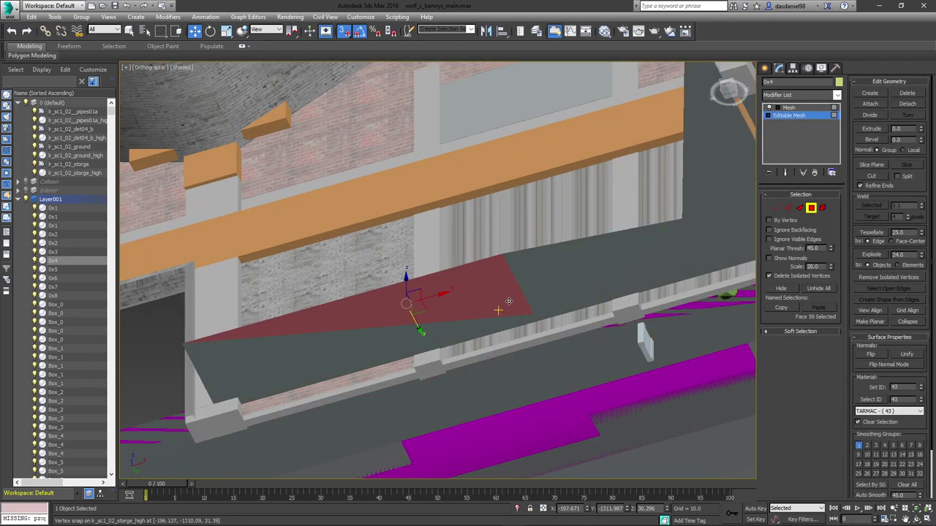
ctrl+click(476, 321)
ctrl+click(578, 277)
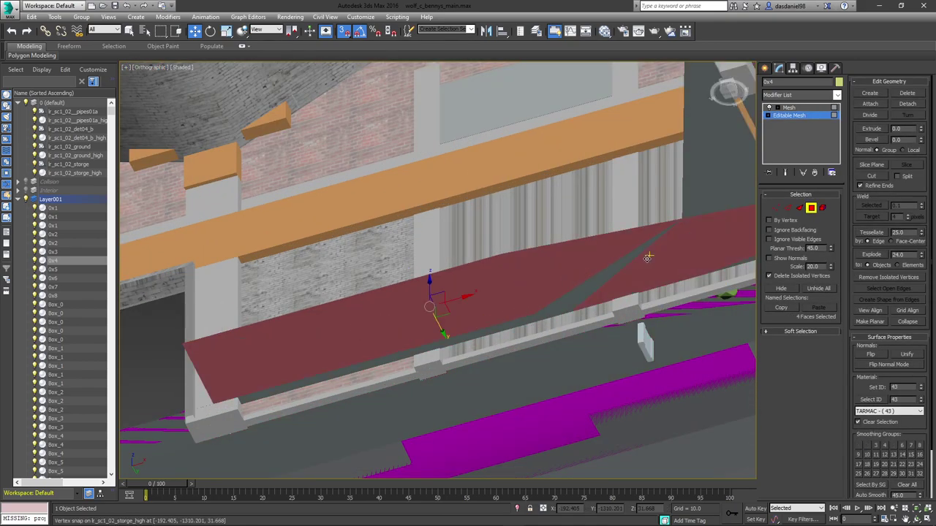
ctrl+click(620, 263)
scroll(636, 269, down, 2)
middle_drag(637, 267, 507, 296)
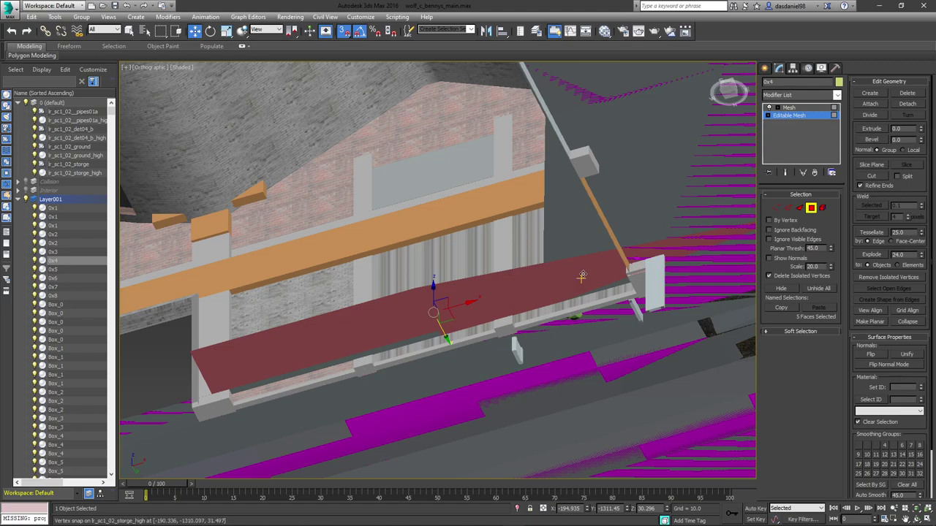
alt+click(548, 280)
alt+click(475, 301)
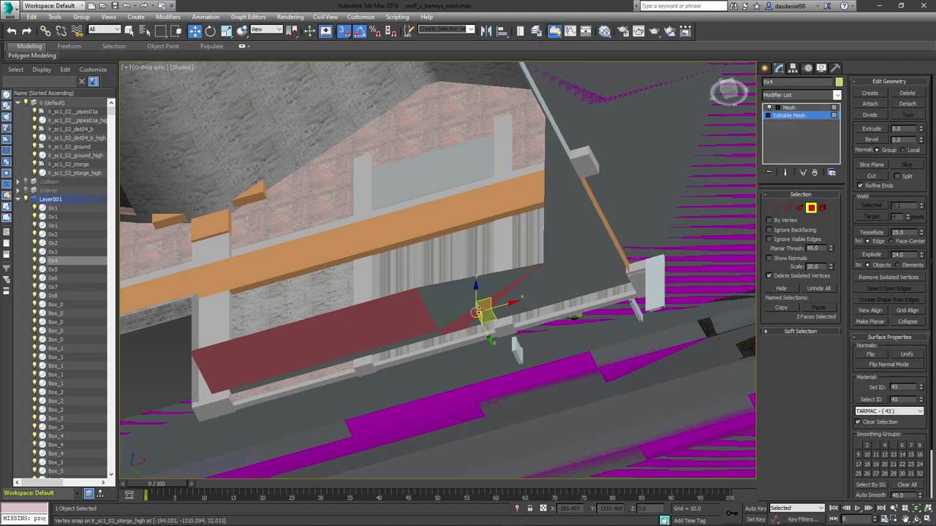
key(Delete)
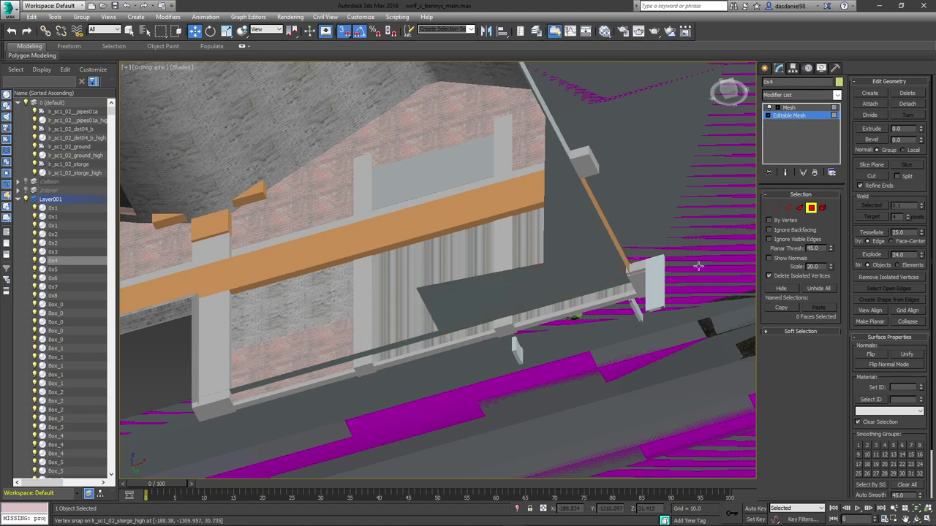
- Try to move the open edge of the remaining tarmac surface along the corrugated wall toward the building corner
click(788, 209)
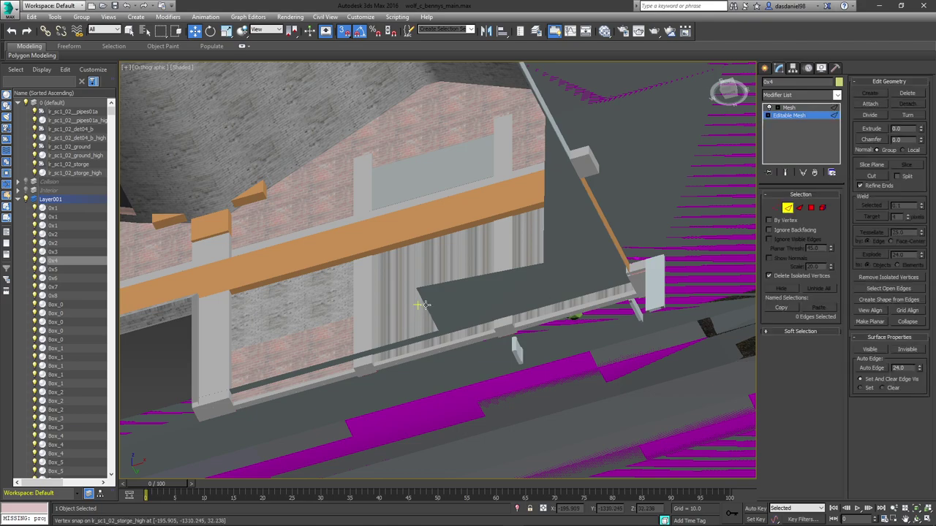
click(426, 304)
shift+drag(455, 302, 545, 285)
alt+middle_drag(545, 286, 593, 285)
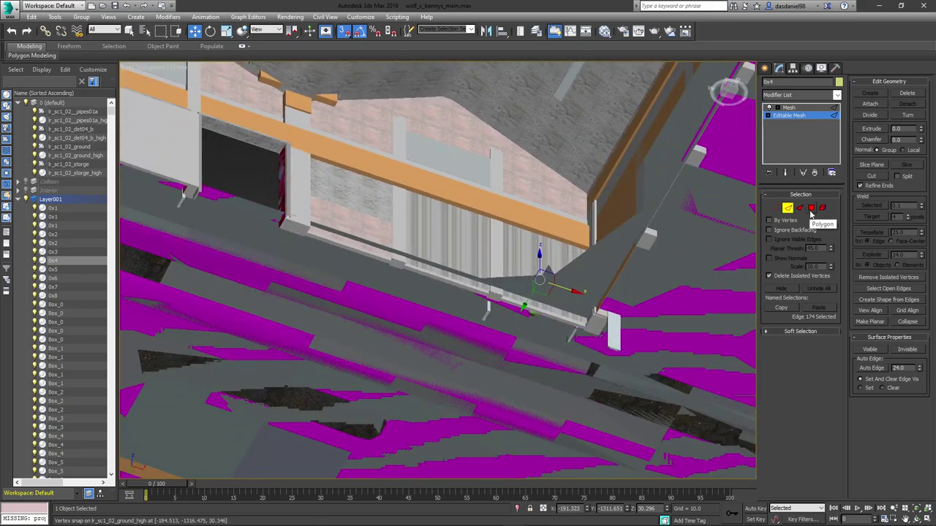
- Try to delete the four tarmac faces around the outer corner of the building
click(811, 208)
click(600, 254)
ctrl+click(583, 284)
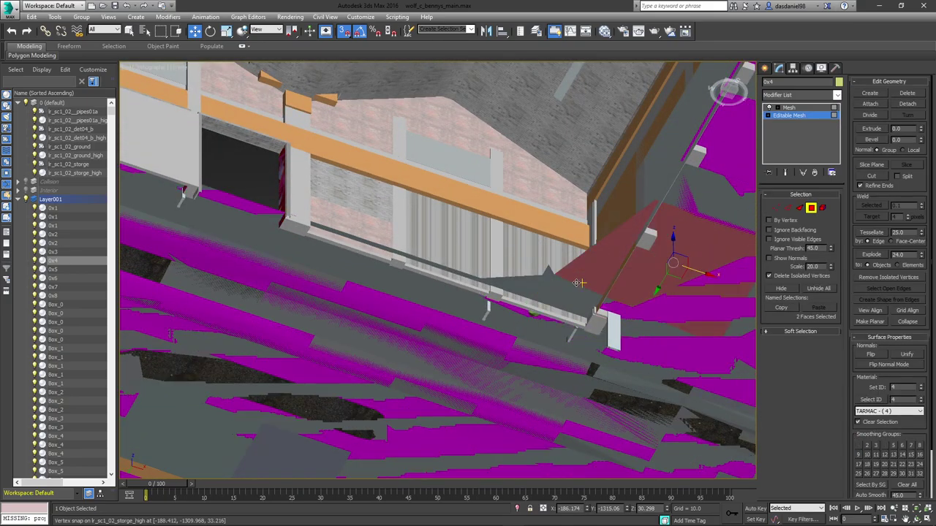
ctrl+click(560, 287)
ctrl+click(550, 275)
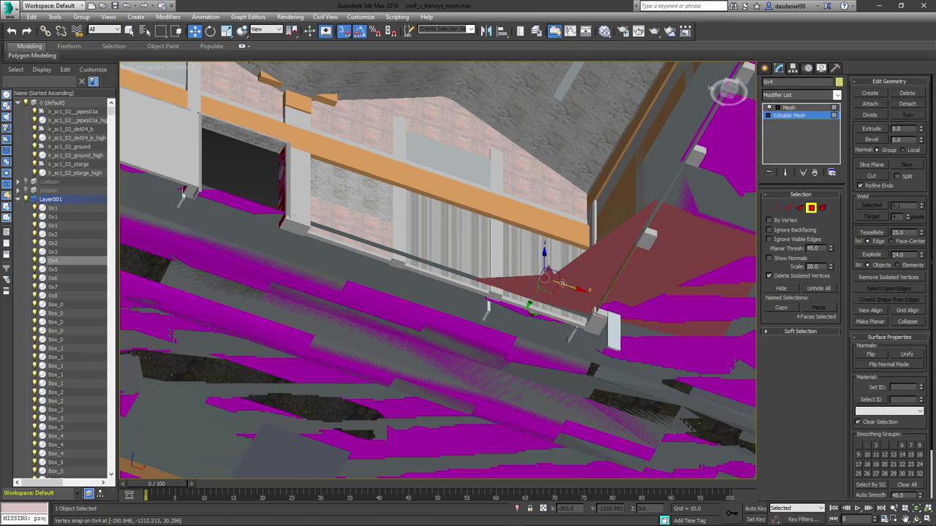
key(Delete)
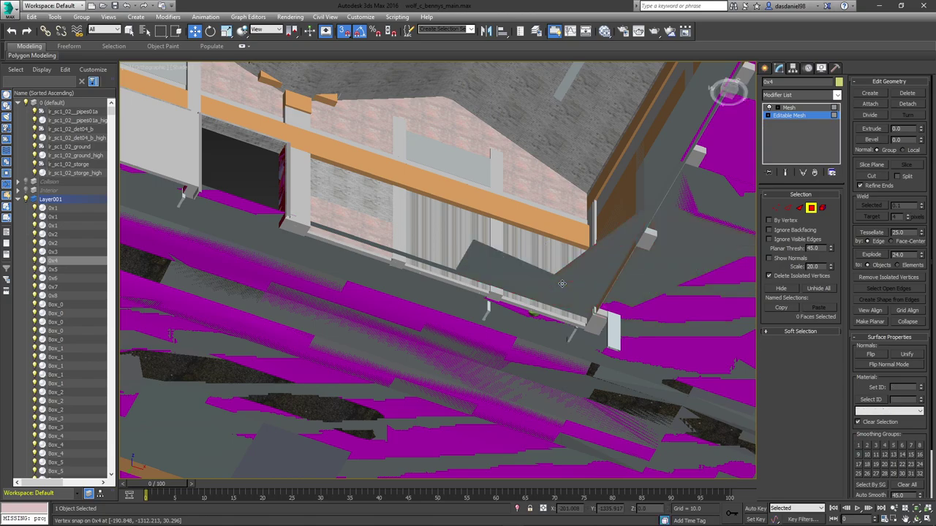
- Delete the tarmac faces crossing the corrugated wall near the building corner
click(528, 280)
click(520, 276)
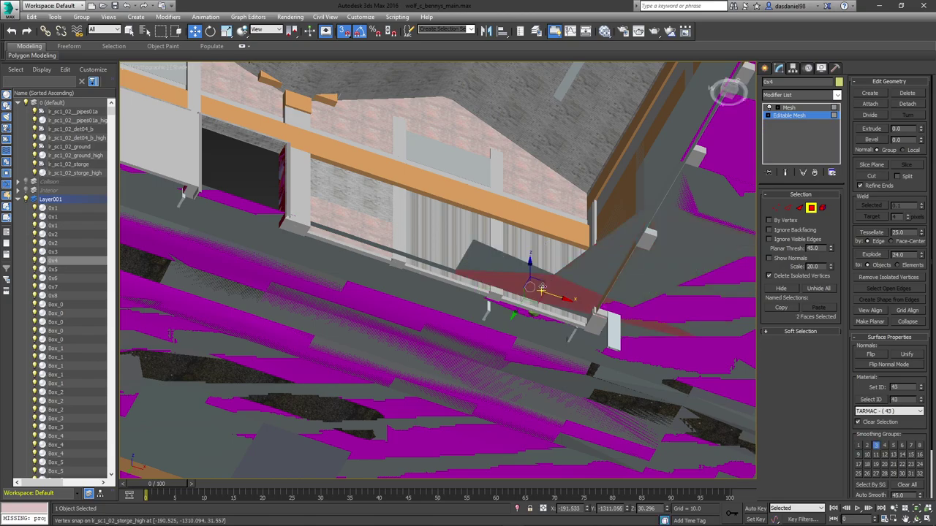
click(508, 271)
scroll(503, 280, up, 3)
key(Delete)
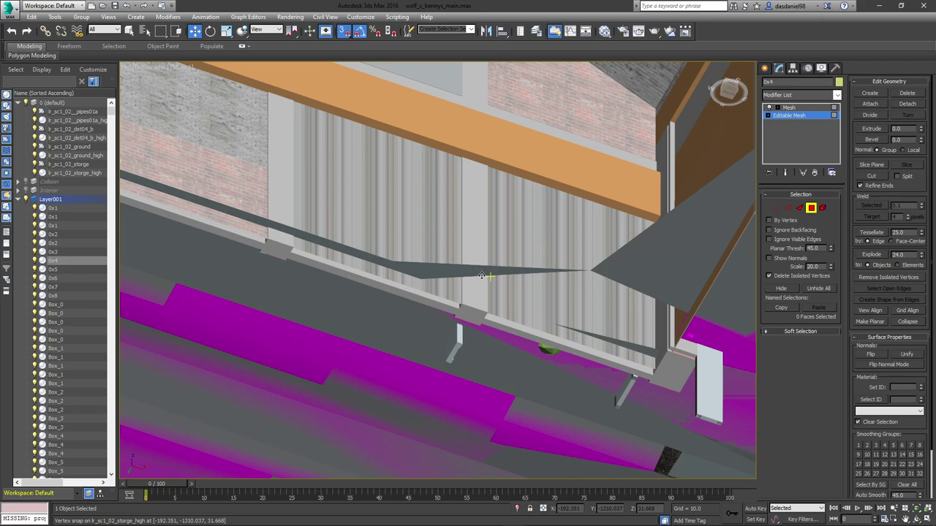
- Delete the leftover thin tarmac slivers along the base of the storage wall
click(483, 275)
middle_drag(656, 322, 507, 288)
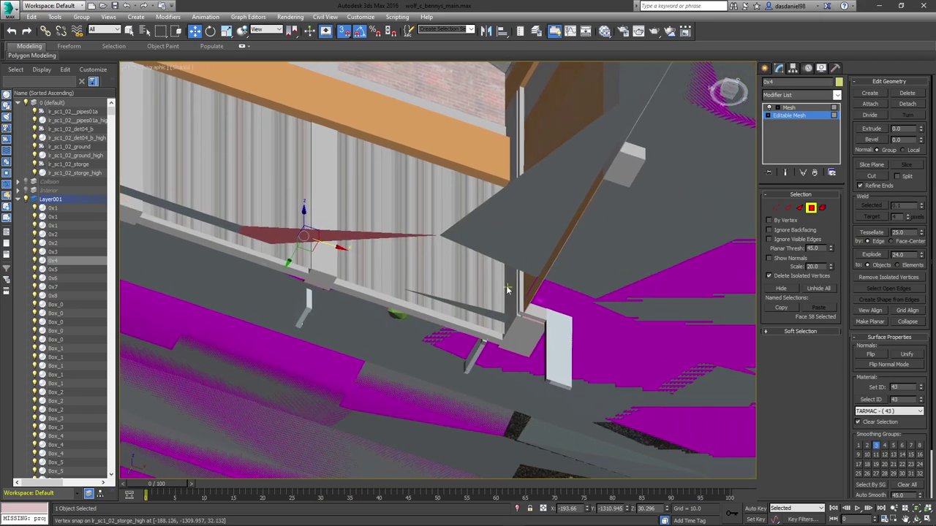
click(507, 288)
click(327, 241)
key(Delete)
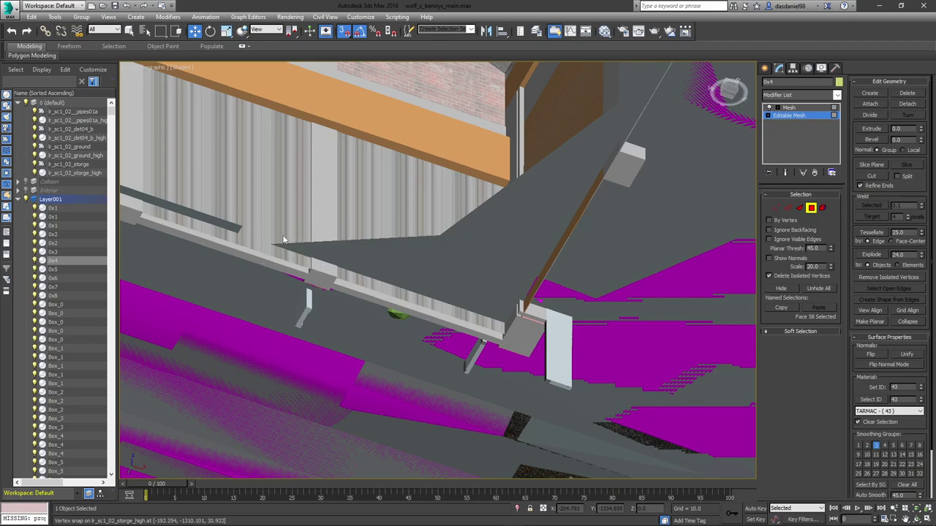
middle_drag(261, 228, 564, 281)
click(355, 241)
scroll(565, 280, down, 2)
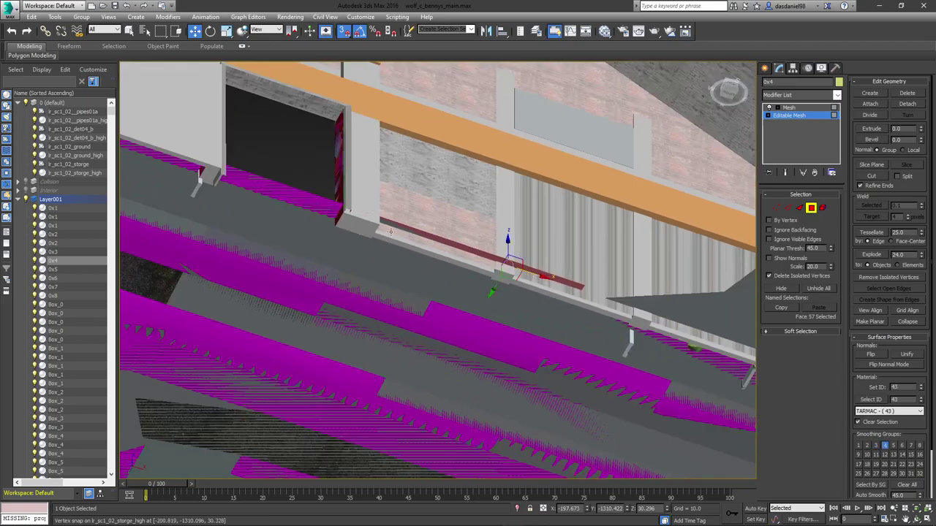
key(Delete)
- Examine the remaining tarmac collision faces beside the corrugated wall and around the outer building corner by selecting them one at a time
scroll(391, 240, up, 4)
click(393, 225)
alt+click(393, 226)
alt+middle_drag(393, 226, 517, 242)
click(517, 241)
scroll(512, 259, up, 3)
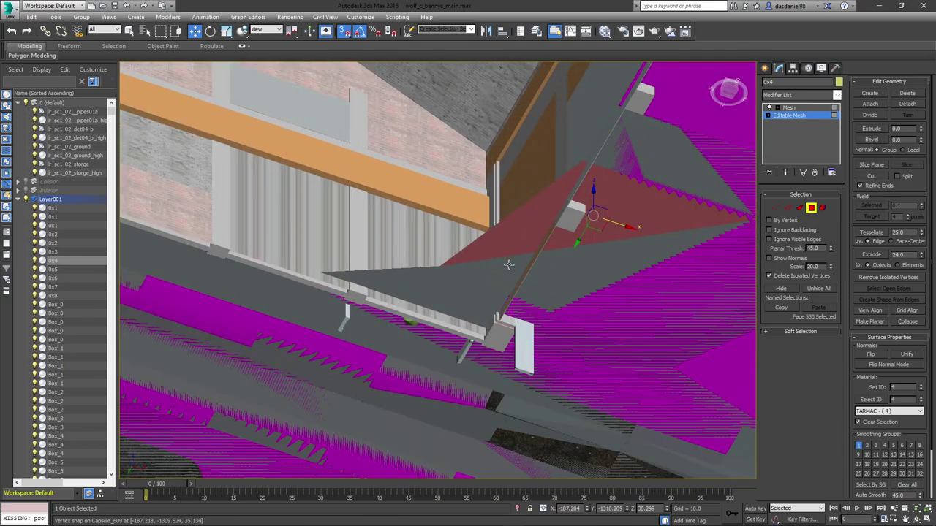
alt+middle_drag(508, 272, 501, 307)
click(500, 306)
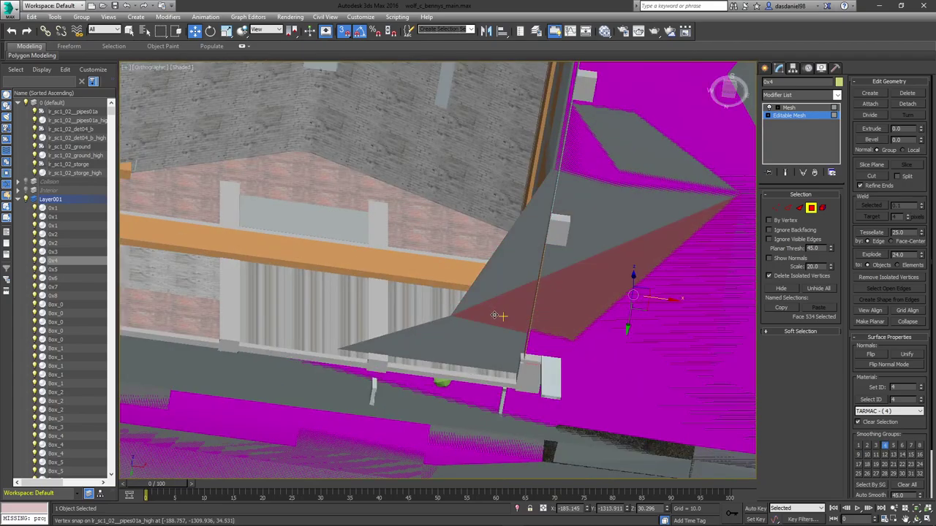
click(473, 348)
alt+middle_drag(465, 340, 491, 312)
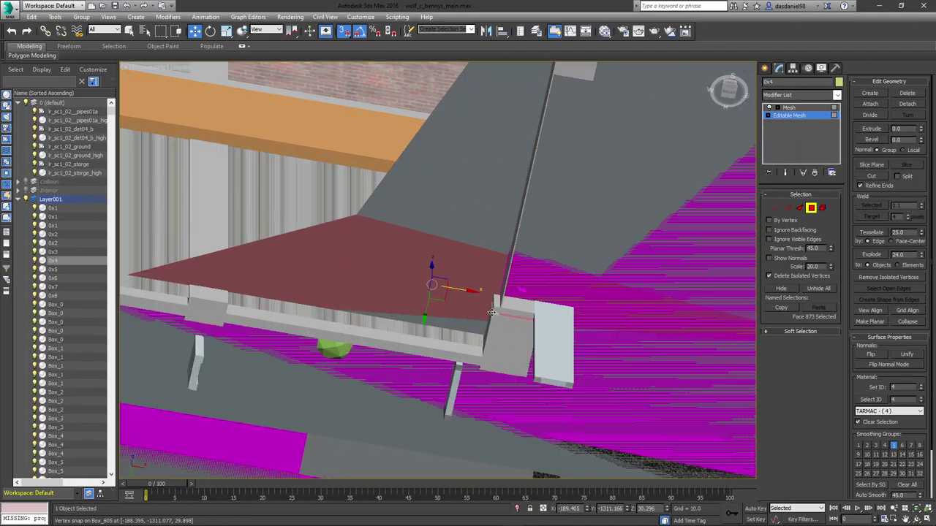
- Move the tarmac vertex at the pointed tip along the corrugated wall onto the outer building corner
click(777, 209)
scroll(528, 291, down, 3)
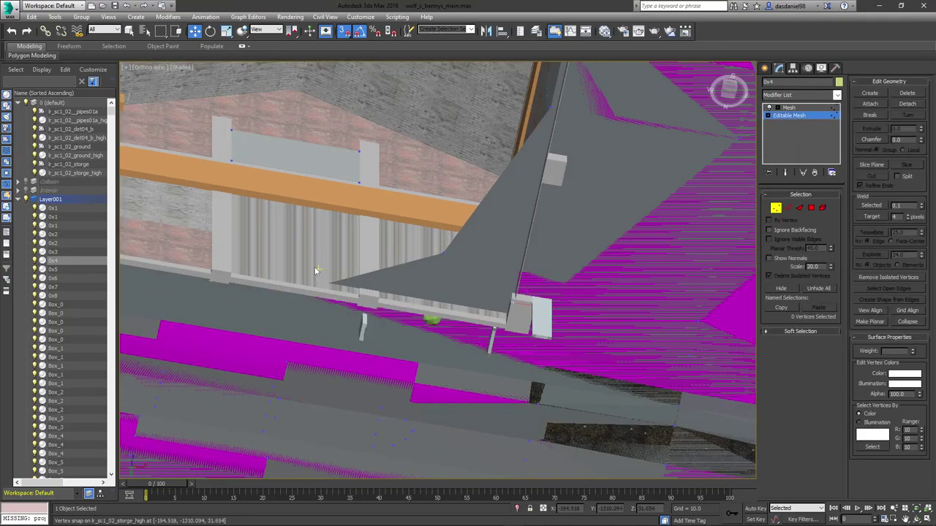
click(338, 304)
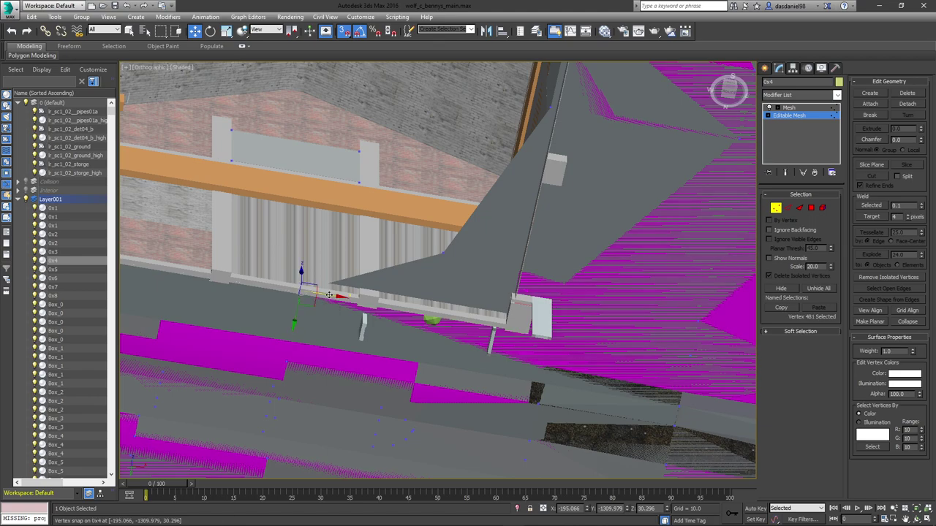
drag(354, 296, 513, 313)
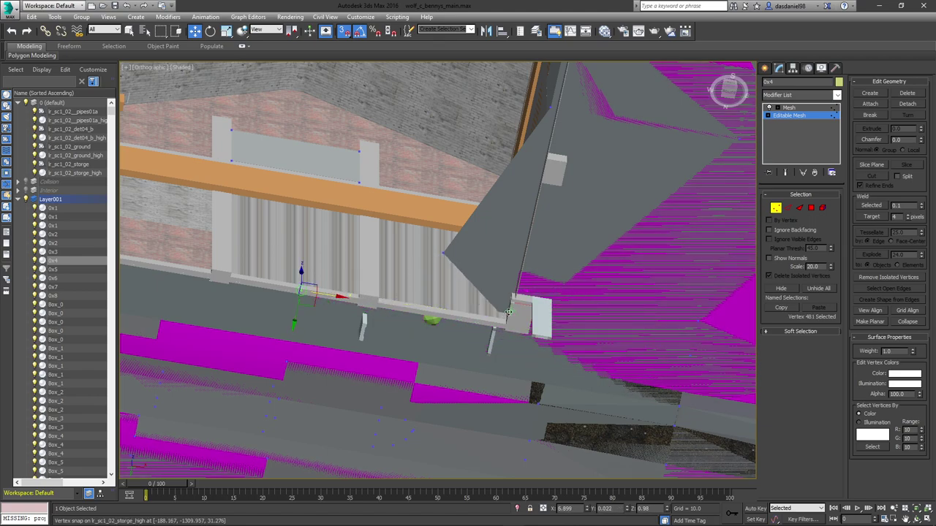
- Move the inner tarmac vertex along X until the surface edge lines up with the building's side wall
click(443, 252)
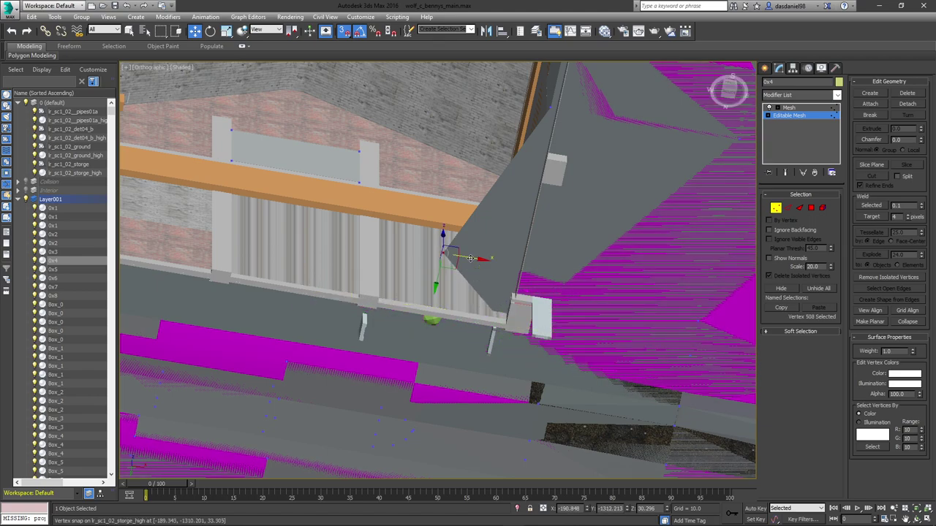
key(F3)
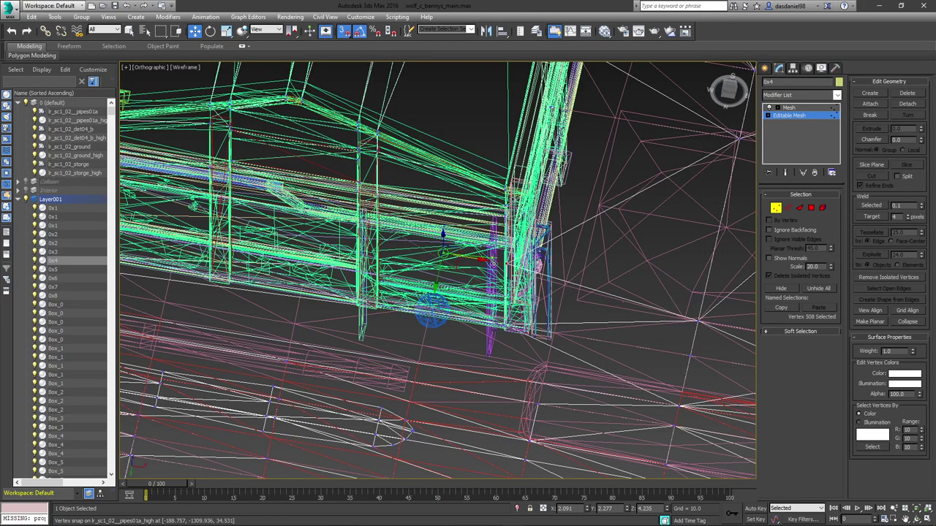
key(F3)
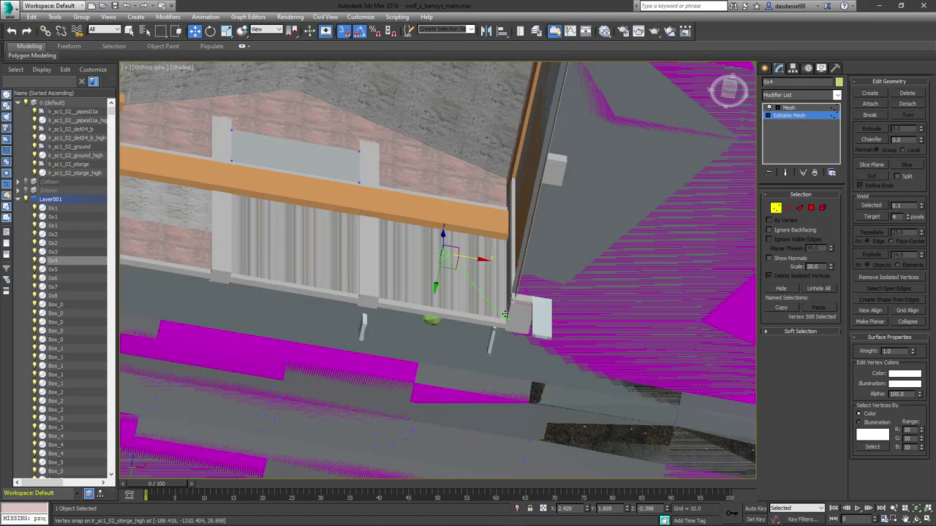
drag(505, 314, 550, 108)
- Examine the collision around the storage building and the neighbouring building from several sides for remaining obstructions
scroll(515, 164, down, 3)
middle_drag(512, 177, 243, 345)
alt+middle_drag(190, 362, 493, 248)
scroll(494, 248, down, 8)
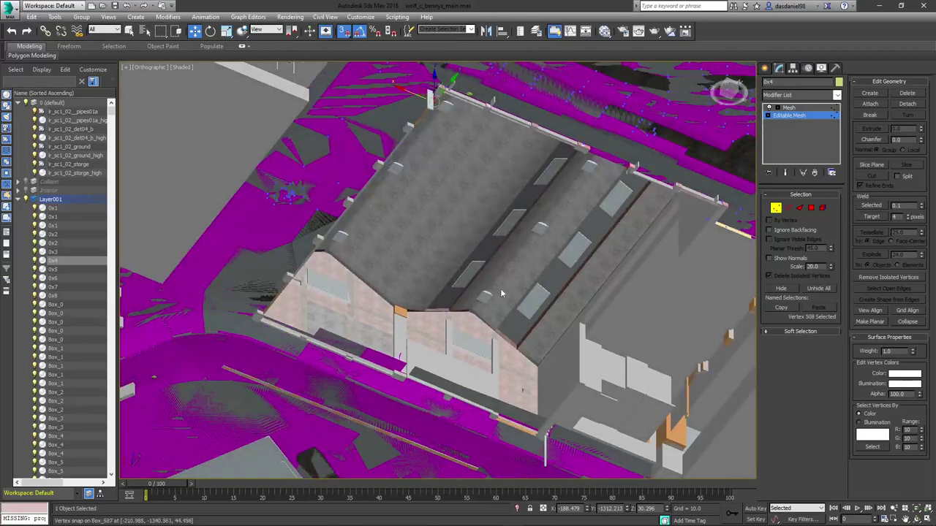
scroll(443, 251, up, 7)
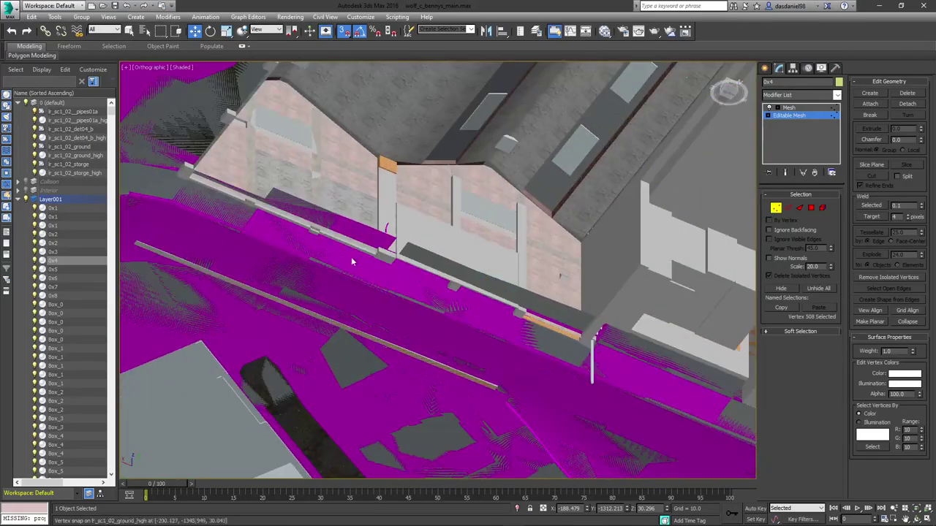
scroll(449, 255, down, 7)
alt+middle_drag(449, 255, 489, 246)
scroll(428, 214, up, 8)
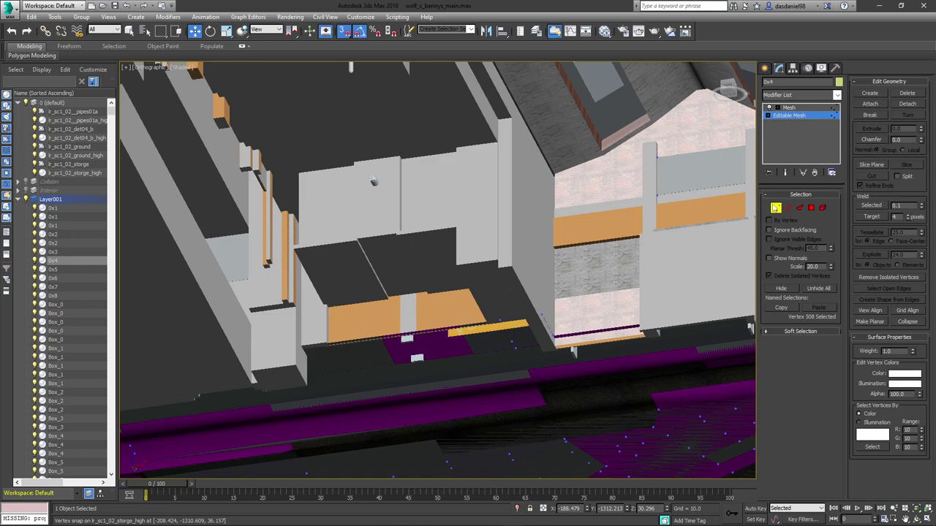
- Leave vertex editing and delete the four large collision boxes filling the area in front of the windowed wall
click(774, 208)
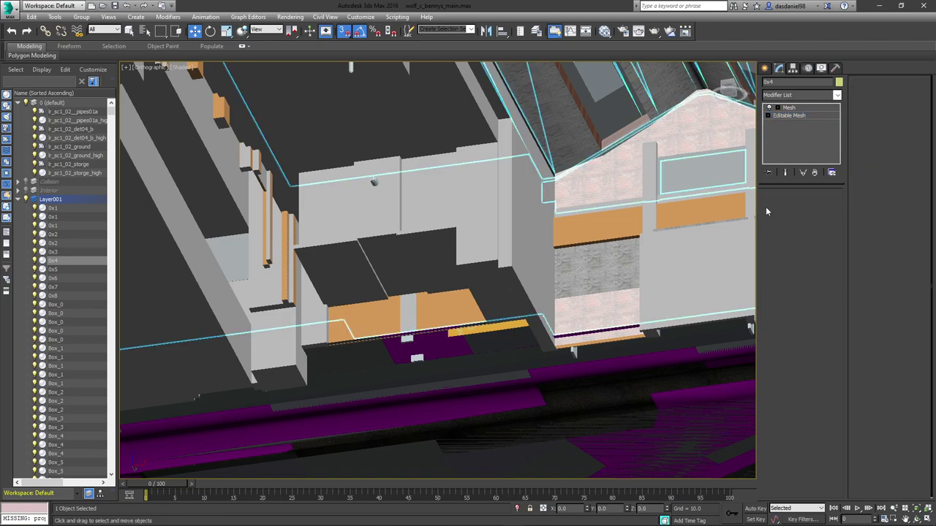
click(421, 224)
key(Delete)
click(395, 222)
key(Delete)
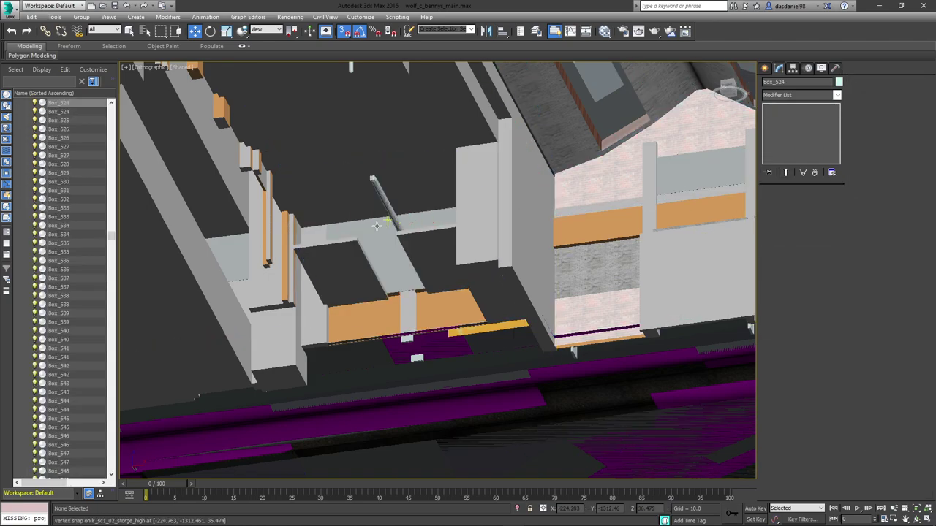
click(351, 256)
key(Delete)
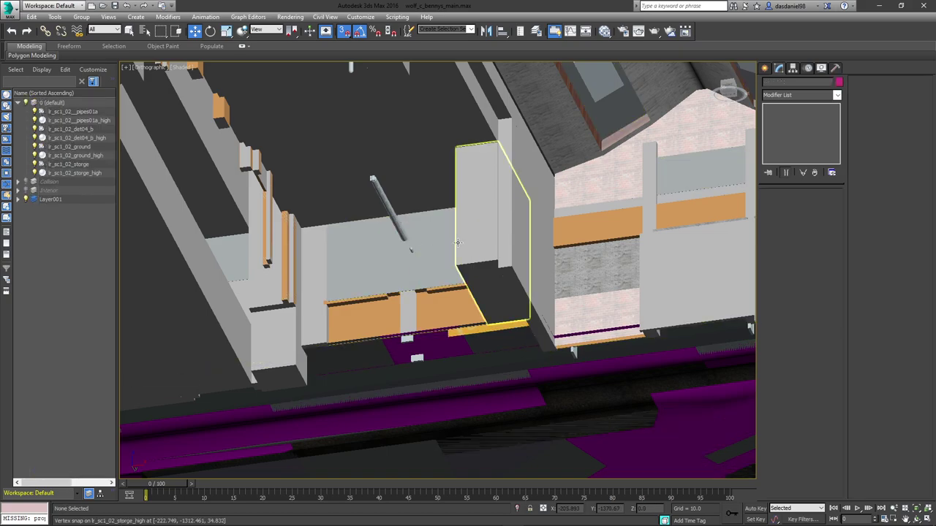
click(456, 243)
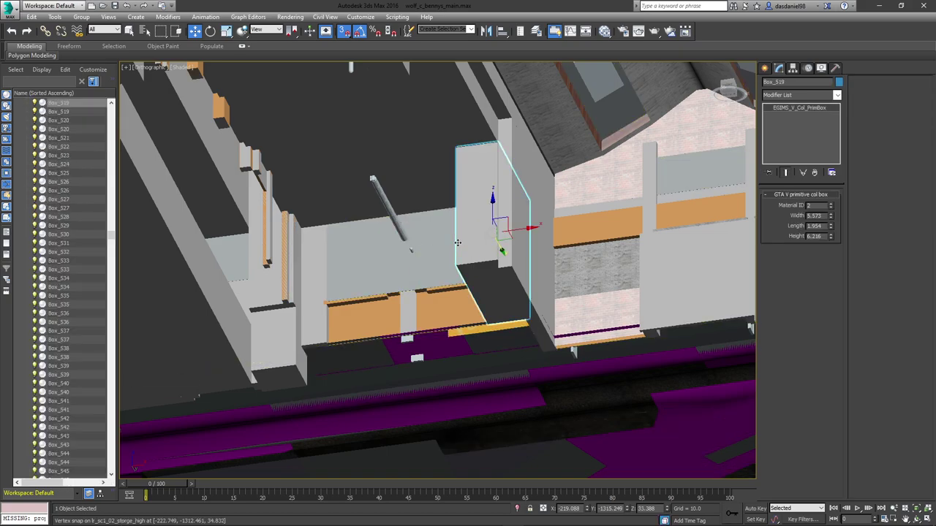
key(Delete)
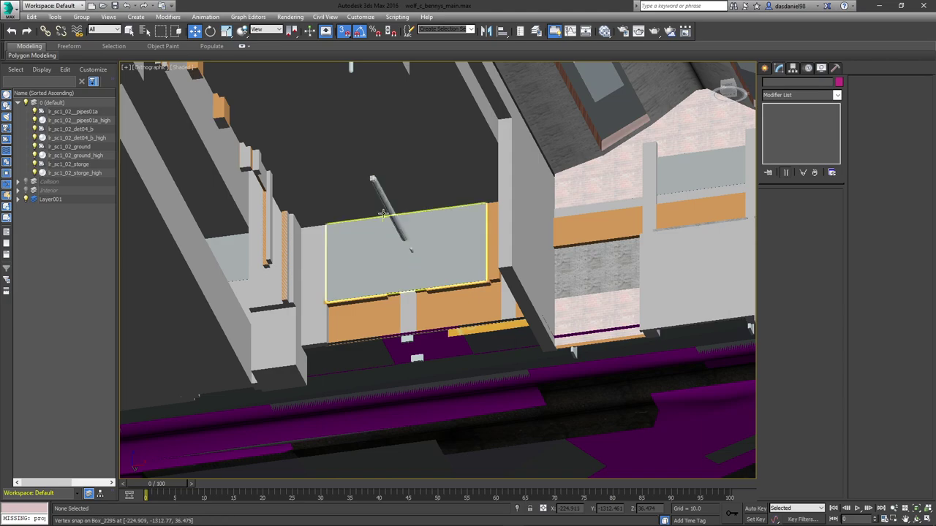
- Shorten the long pipe's collision capsule to a height of 1.896 and move it along Y to about -1312.4
click(388, 210)
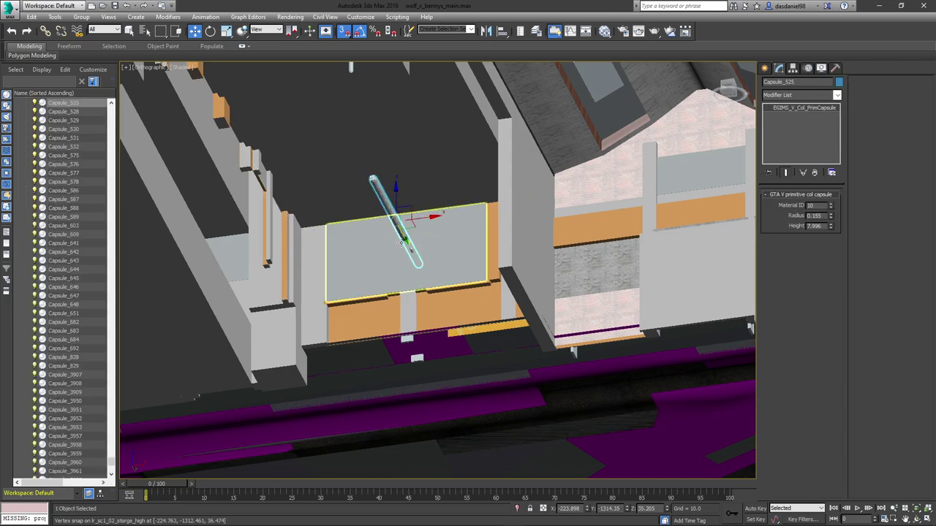
alt+middle_drag(410, 249, 415, 222)
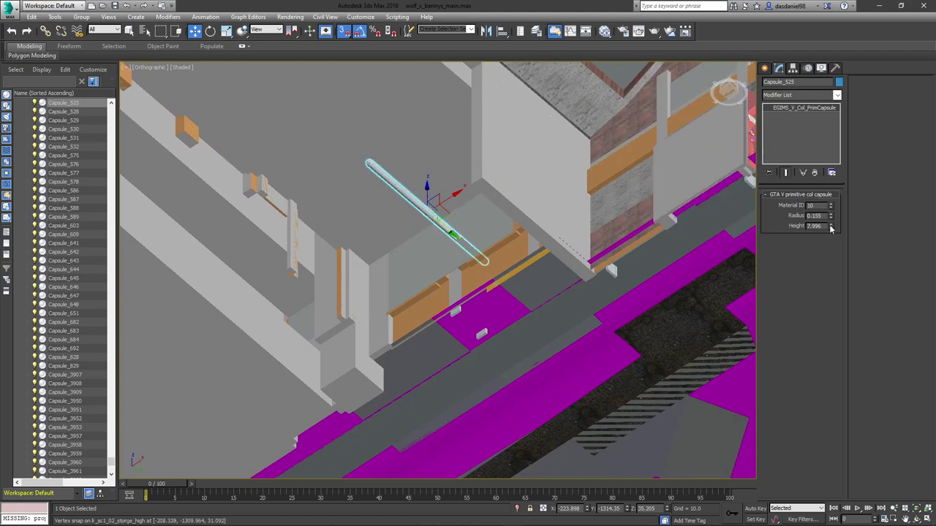
drag(831, 231, 833, 249)
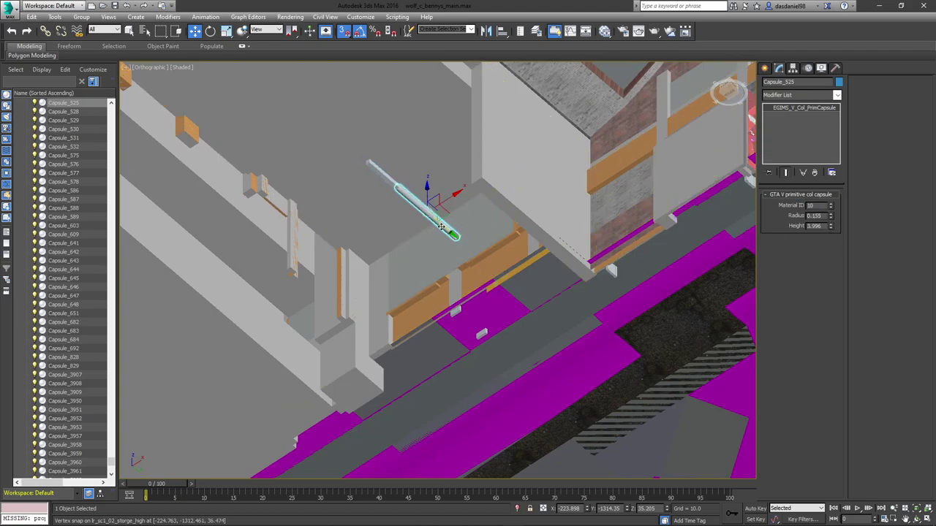
drag(447, 229, 481, 259)
mouse_move(833, 228)
mouse_down()
mouse_move(844, 251)
mouse_move(843, 243)
mouse_up()
- Fit the collision capsule to the visible pipe by moving it to about Y -1311.24 and setting its height to 2.296
alt+middle_drag(605, 349, 366, 358)
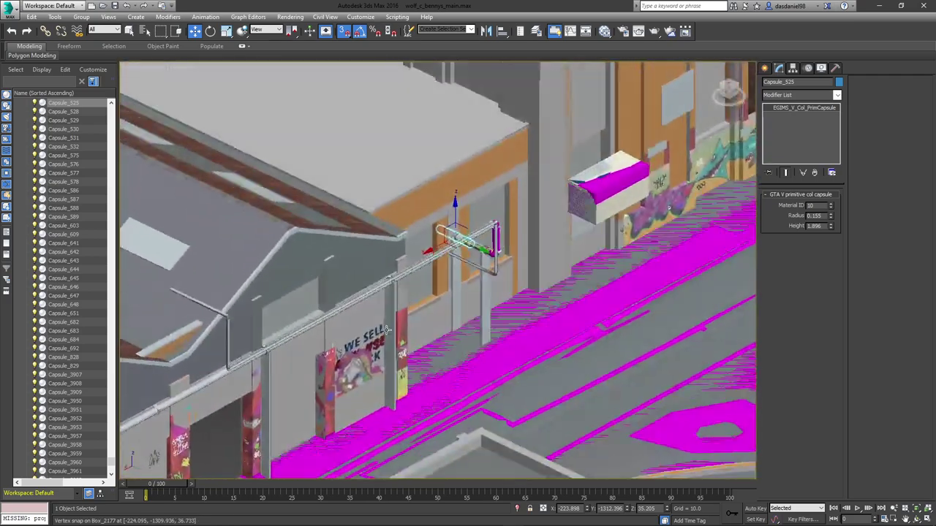
scroll(477, 232, up, 6)
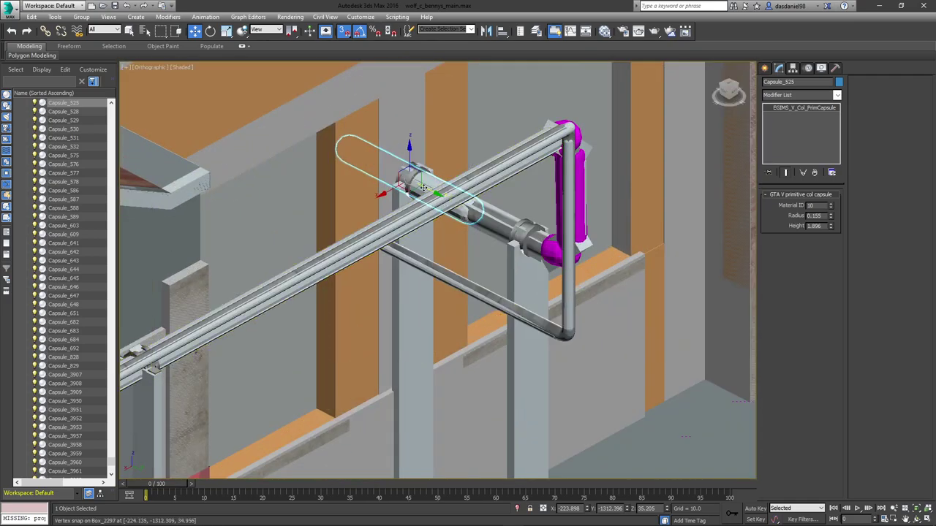
drag(443, 207, 476, 210)
drag(831, 227, 831, 218)
- Set the long thin collision box beside the pipe to a height of 2.647 and move it to about Y -1311.21
alt+middle_drag(414, 285, 494, 210)
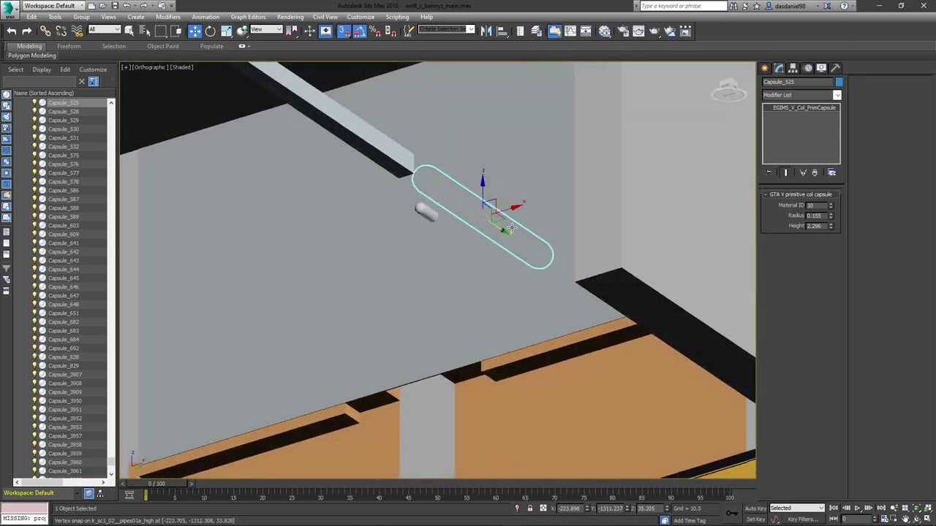
scroll(512, 230, down, 3)
click(406, 167)
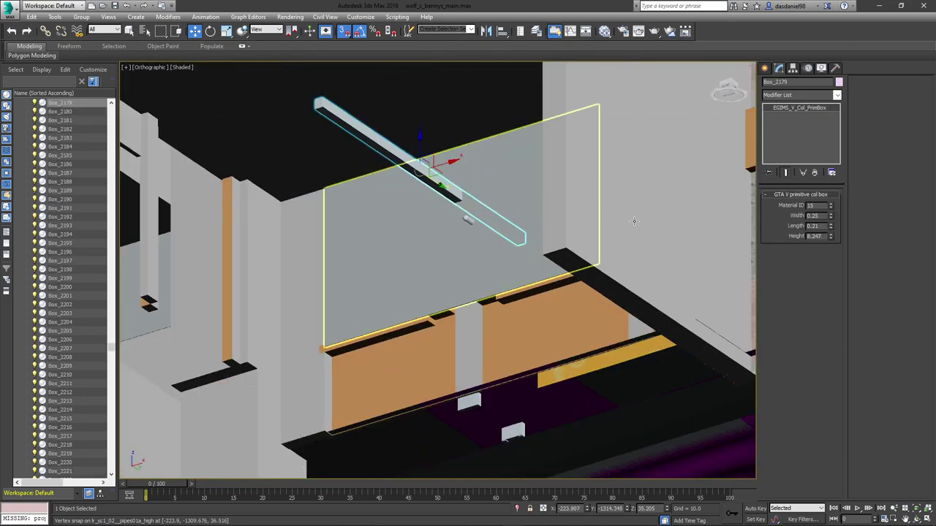
drag(831, 238, 830, 262)
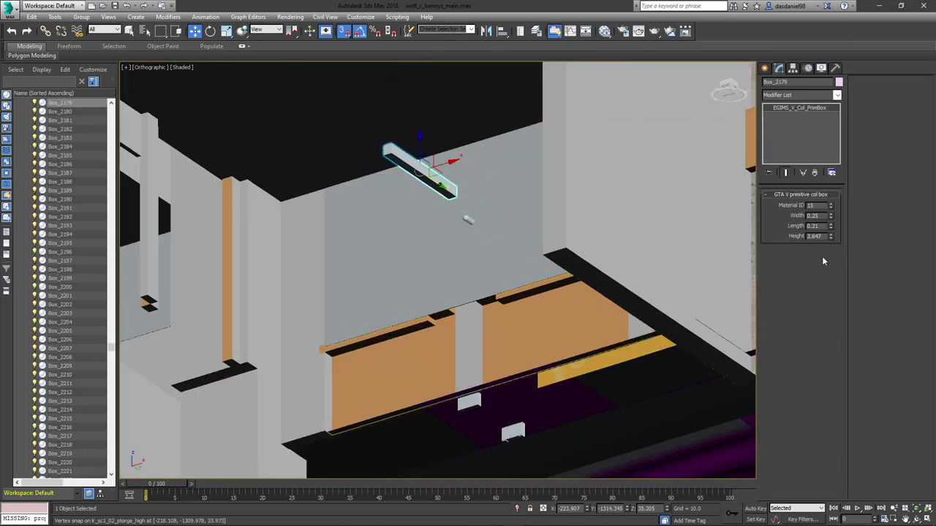
alt+middle_drag(488, 173, 420, 253)
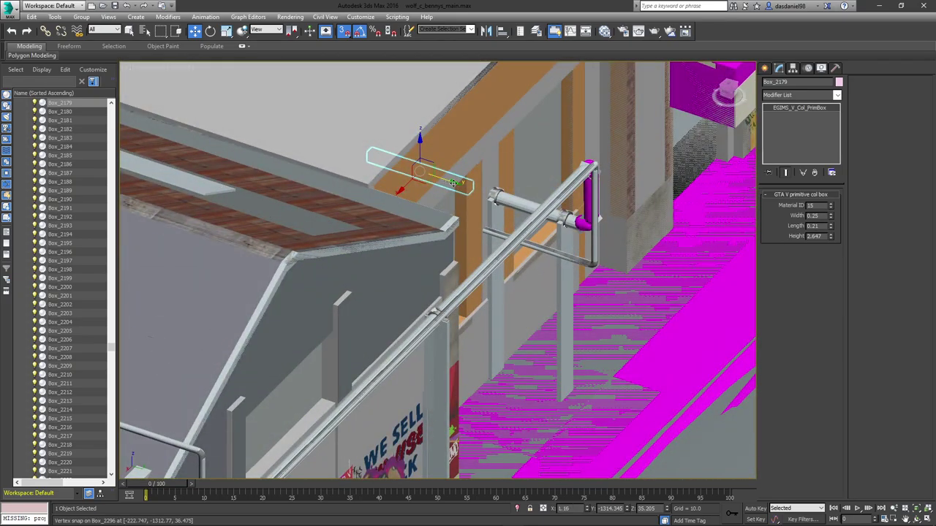
drag(449, 182, 534, 213)
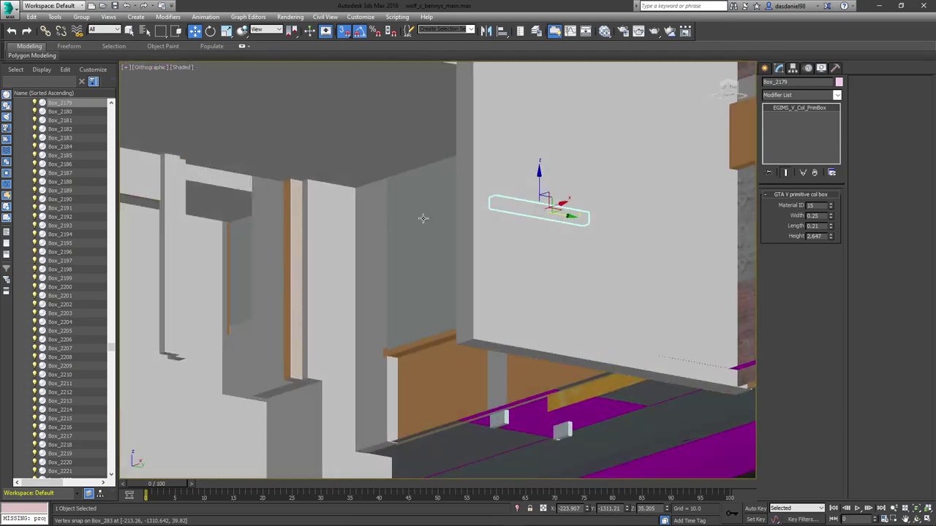
- Try to remove the wide thin collision panel covering the windows, and undo the removal
alt+middle_drag(420, 215, 513, 183)
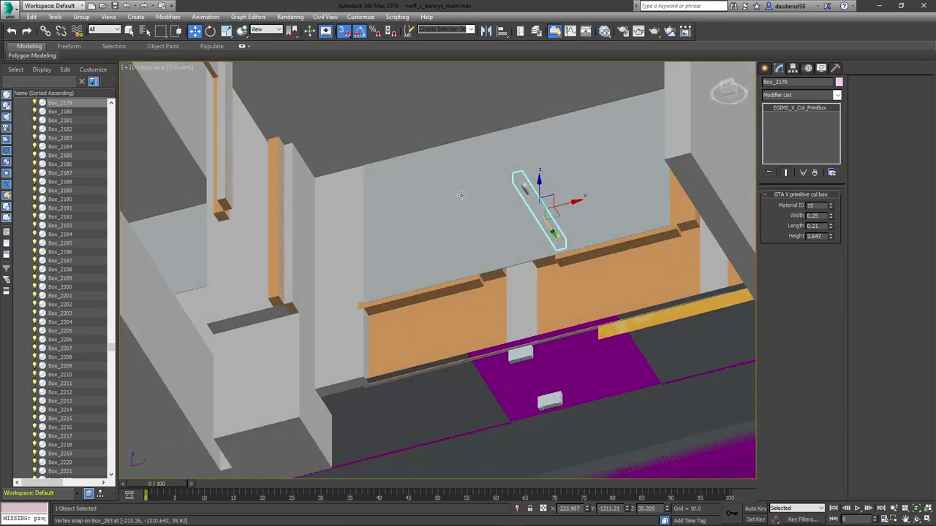
mouse_move(514, 183)
mouse_down()
mouse_move(518, 177)
mouse_move(524, 188)
mouse_up()
key(alt+h)
click(437, 220)
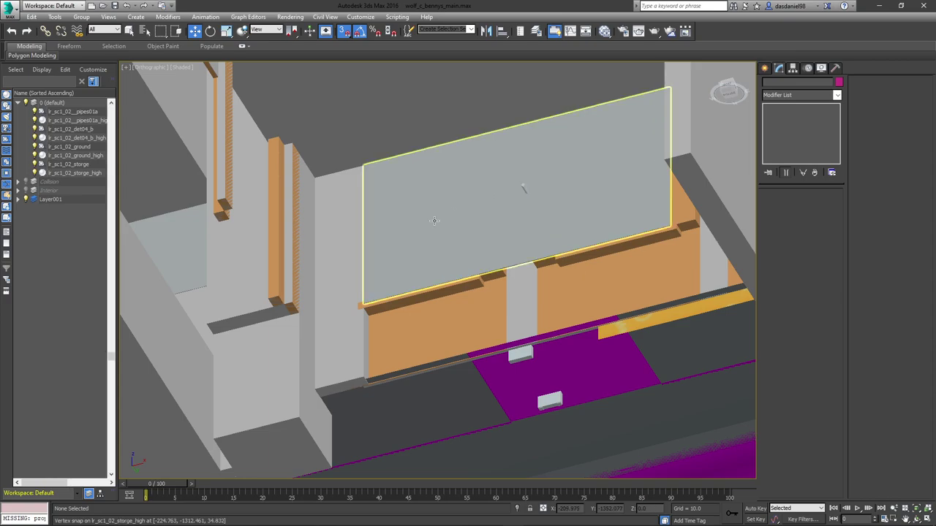
key(alt+h)
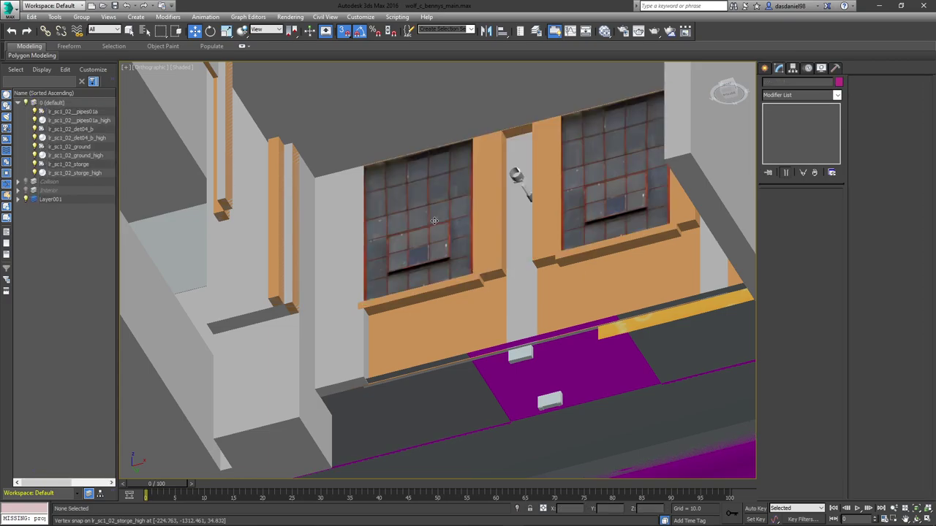
key(ctrl+z)
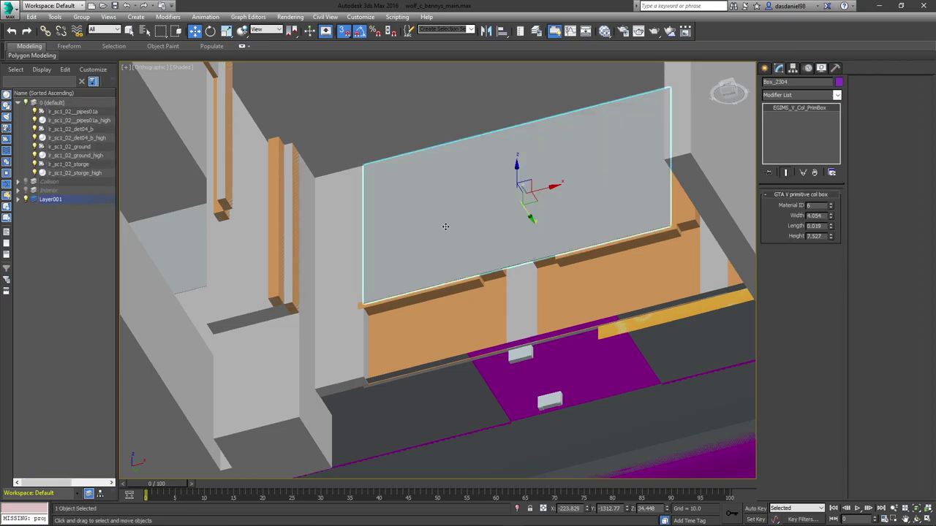
- Display the scene objects by hierarchy and go to the root of the collision tree
alt+middle_drag(445, 227, 648, 319)
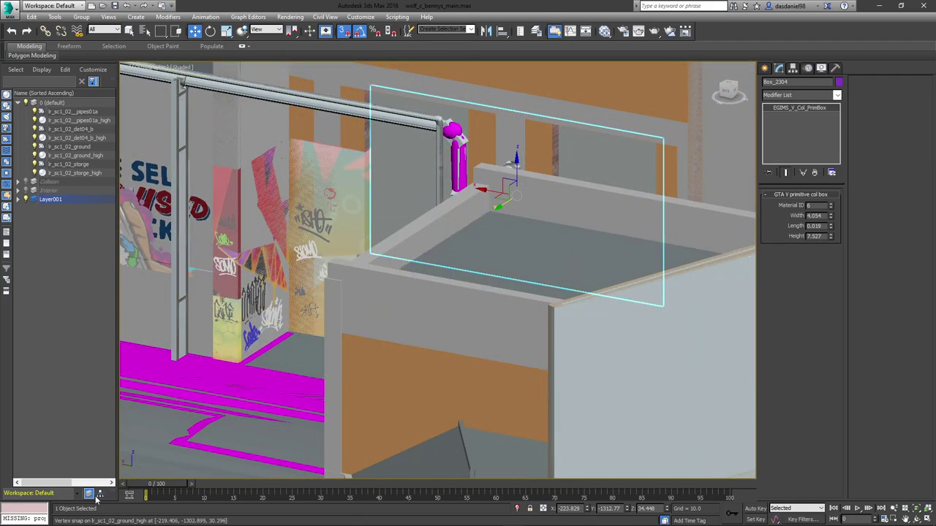
click(99, 494)
scroll(103, 255, up, 18)
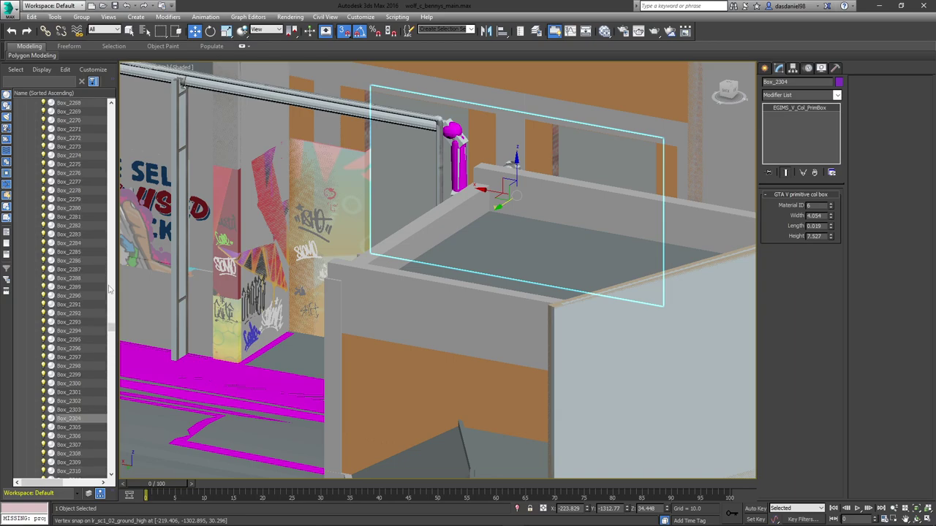
drag(113, 322, 119, 108)
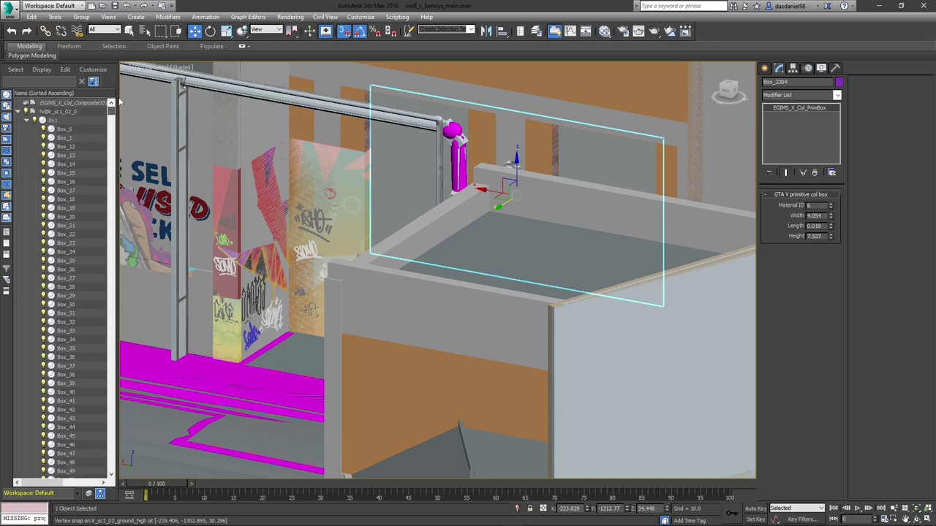
alt+middle_drag(380, 299, 307, 274)
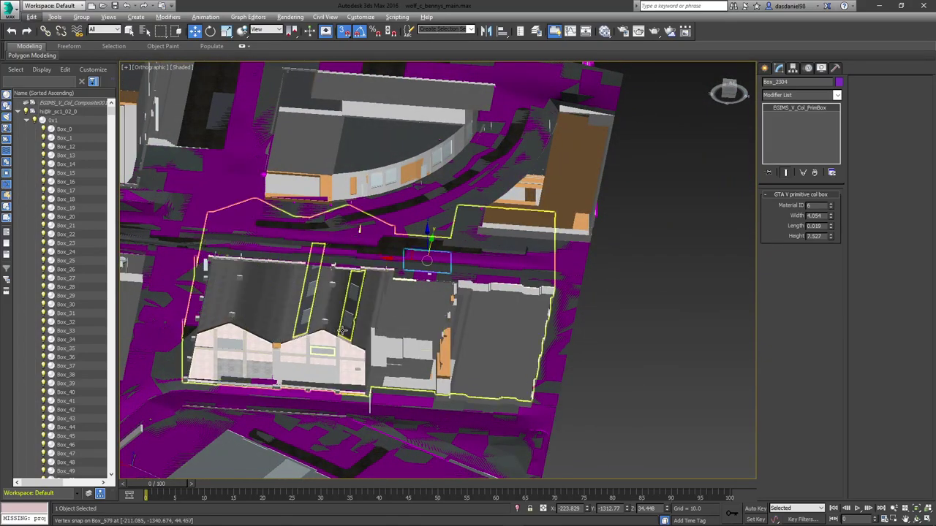
- Delete the two adjoining light-grey collision boxes in the lower building section beside the gabled brick garage
scroll(406, 362, up, 8)
click(419, 363)
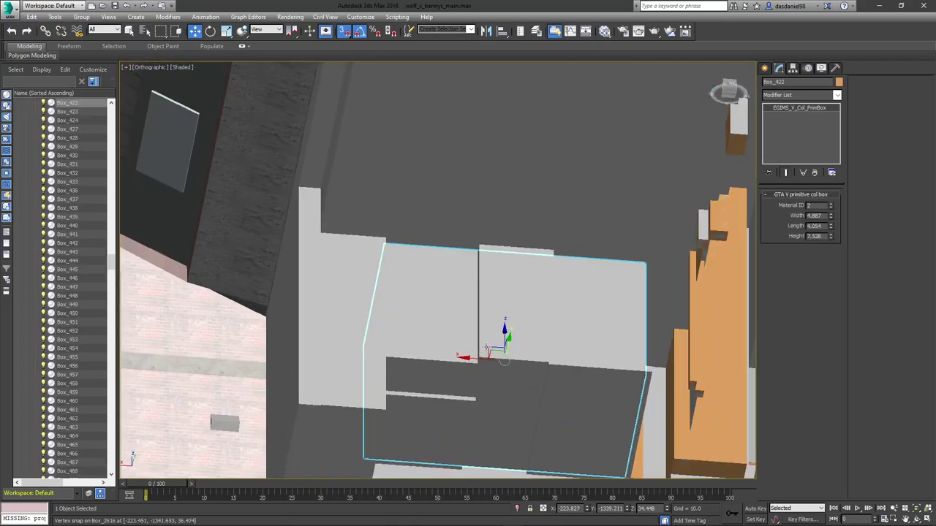
key(Delete)
click(506, 355)
key(Delete)
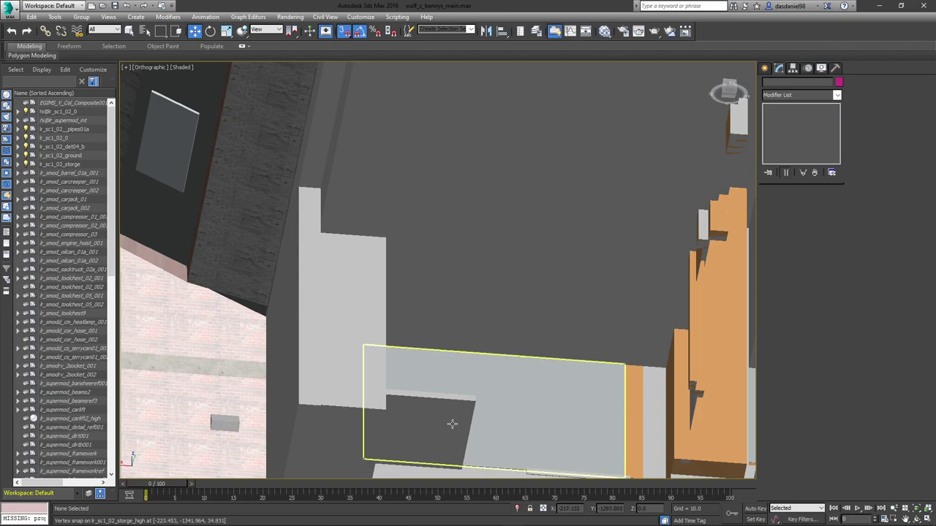
middle_drag(479, 386, 331, 349)
scroll(487, 301, down, 5)
scroll(409, 286, down, 5)
middle_drag(438, 269, 427, 334)
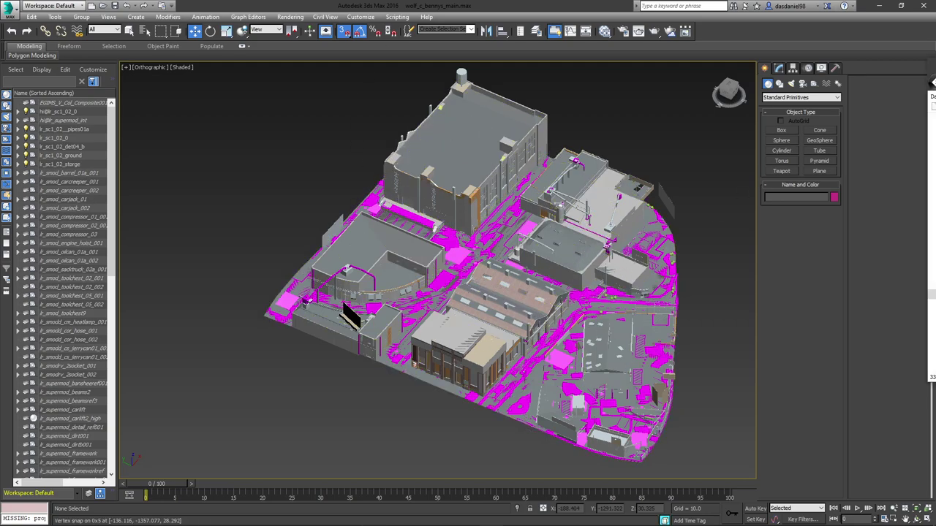
- Switch to OpenIV and replace the hi@lr_sc1_02_0, lr_sc1_02_0 and ma@lr_sc1_02_0 collision files in sc1_02.rpf with the new exports
drag(935, 66, 636, 110)
scroll(750, 292, down, 4)
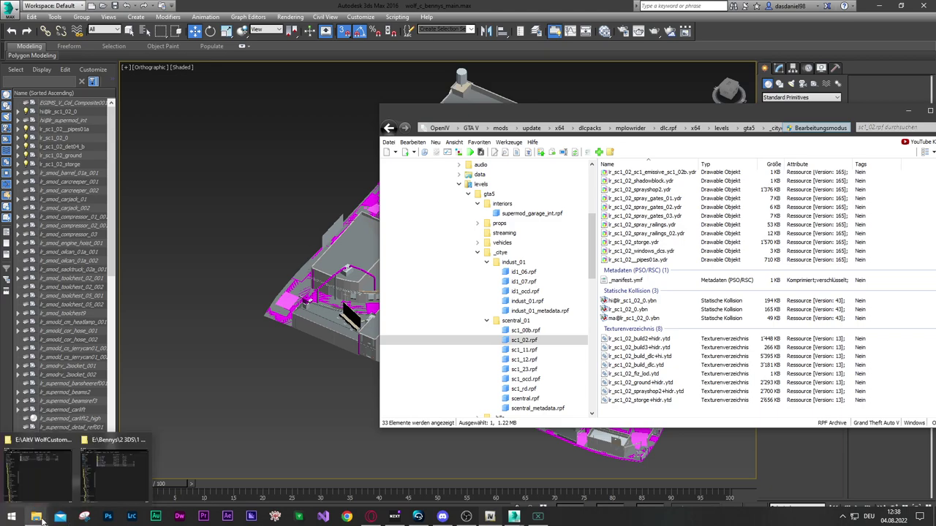
click(36, 517)
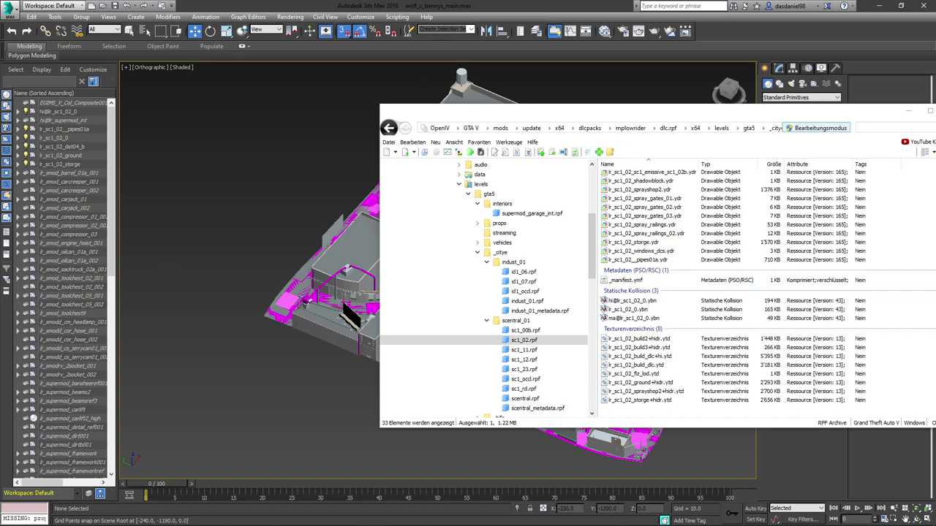
drag(553, 307, 897, 303)
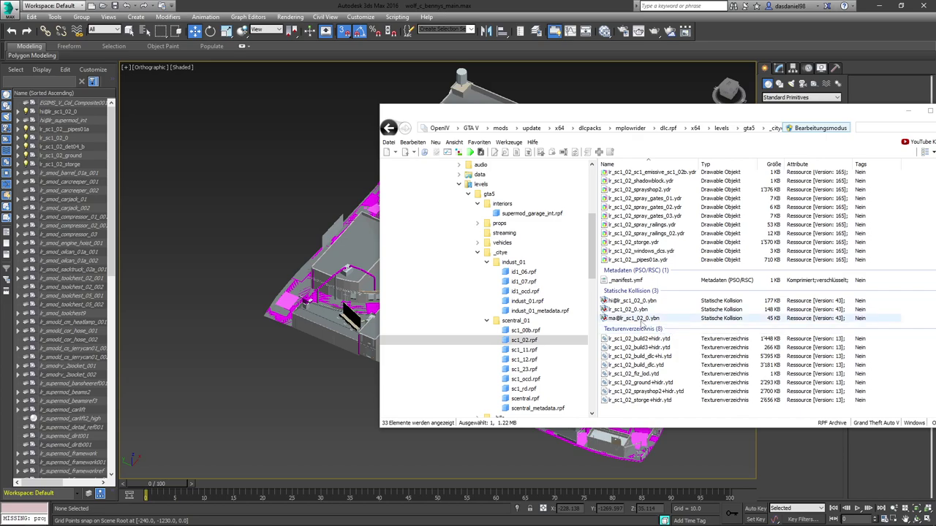
- Select the three updated static collision .ybn files in the sc1_02.rpf archive
click(885, 319)
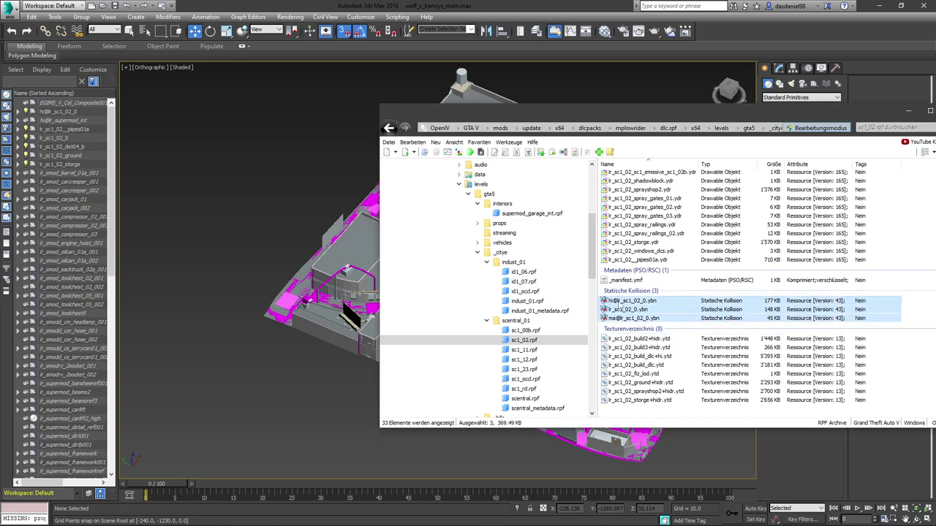
shift+click(623, 301)
key(Delete)
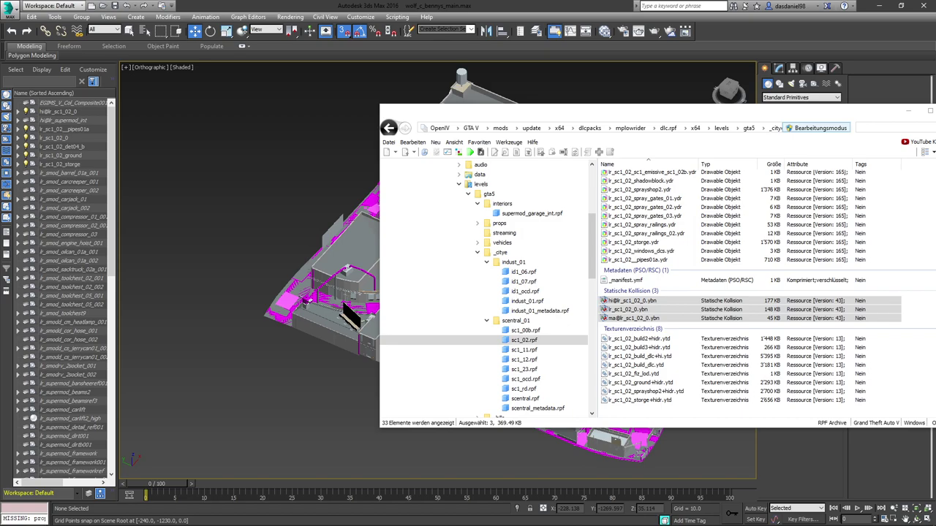
- Launch the alt:V client alongside the running local server and move the OpenIV window out of the way
mouse_move(442, 522)
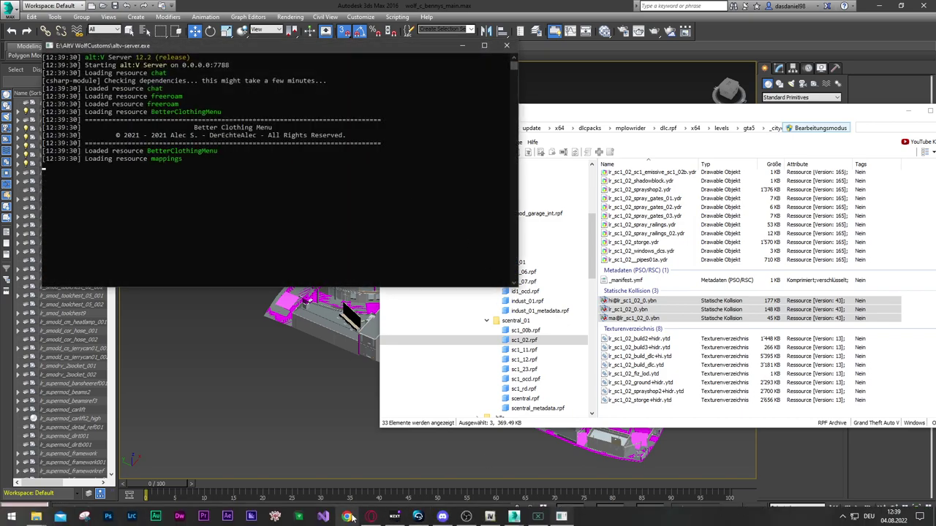
click(299, 517)
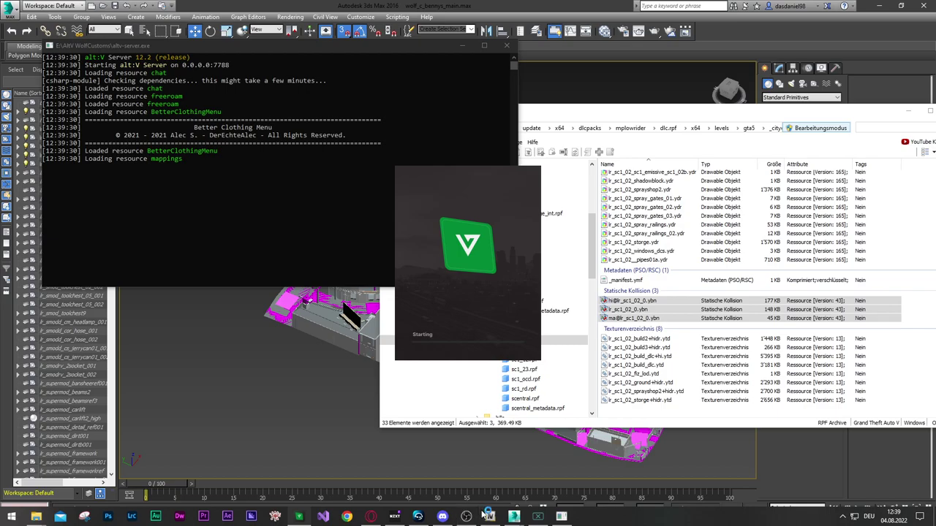
mouse_move(488, 517)
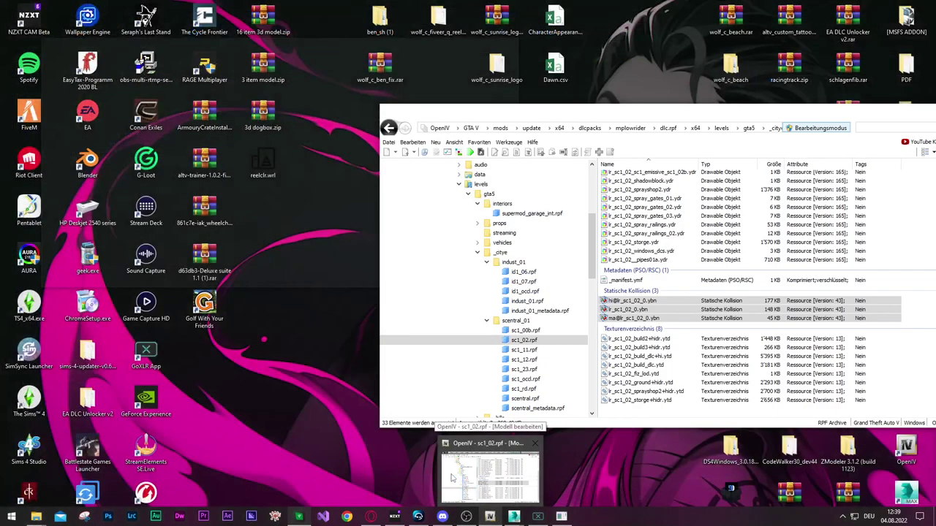
click(453, 479)
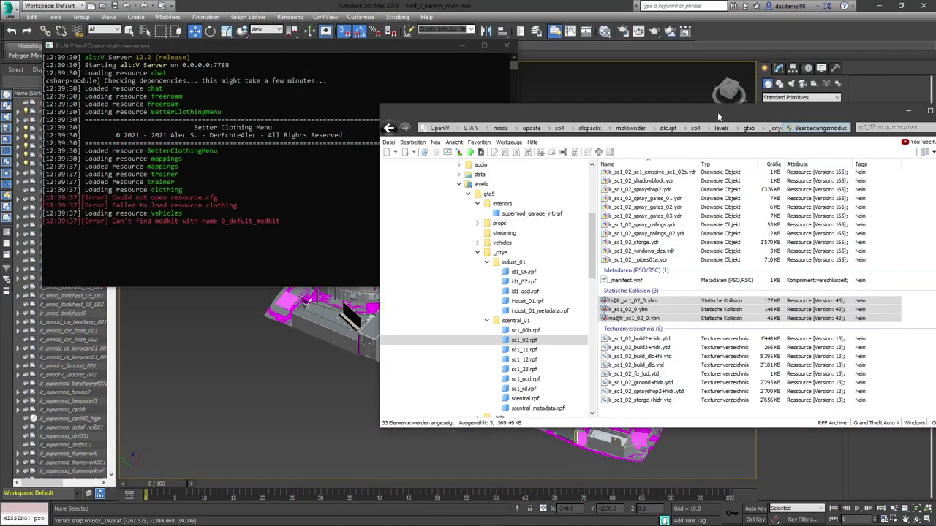
drag(718, 116, 935, 121)
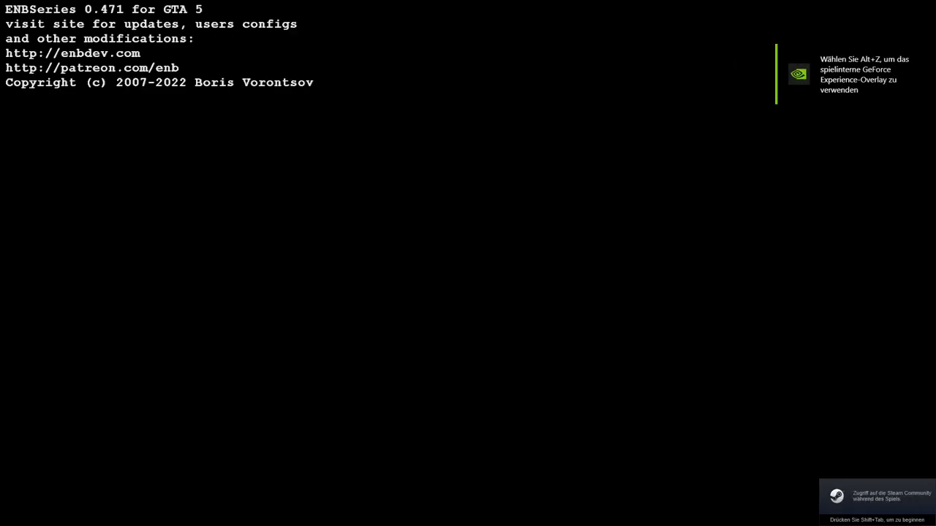
key(super)
key(super)
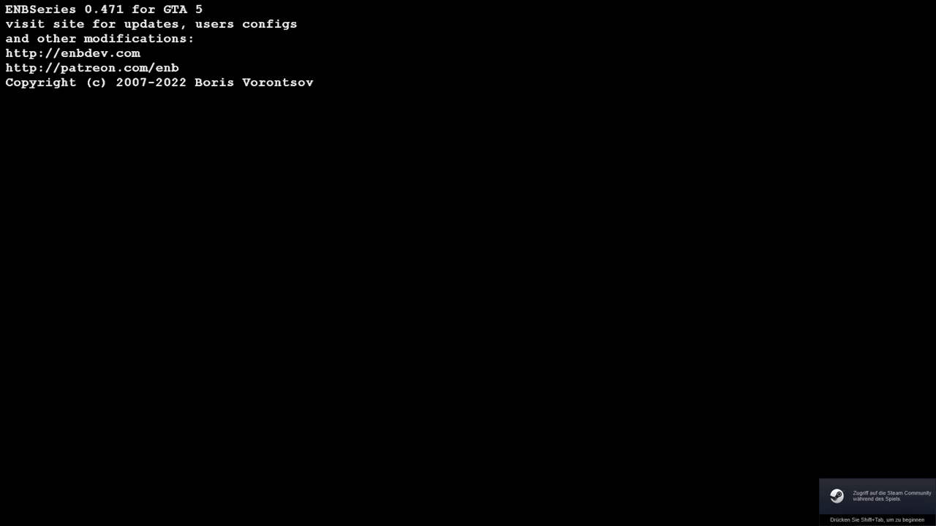
key(super)
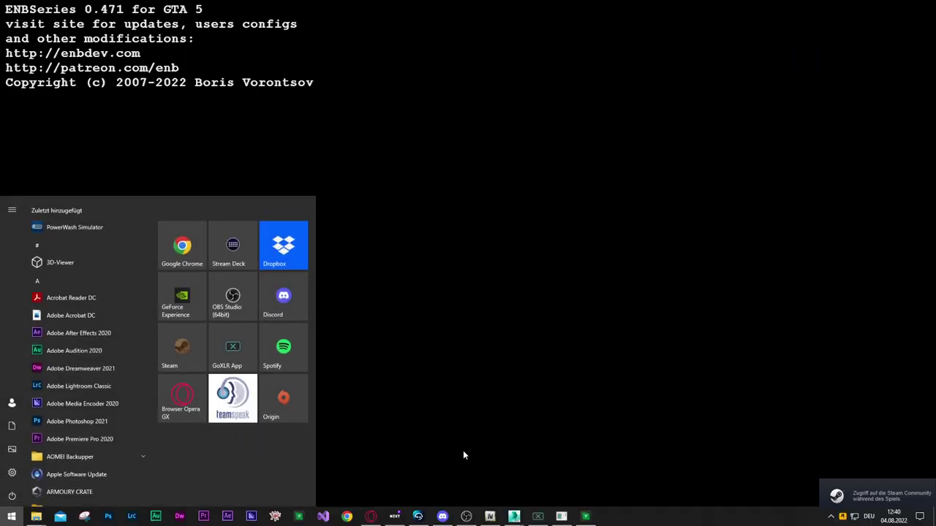
key(super)
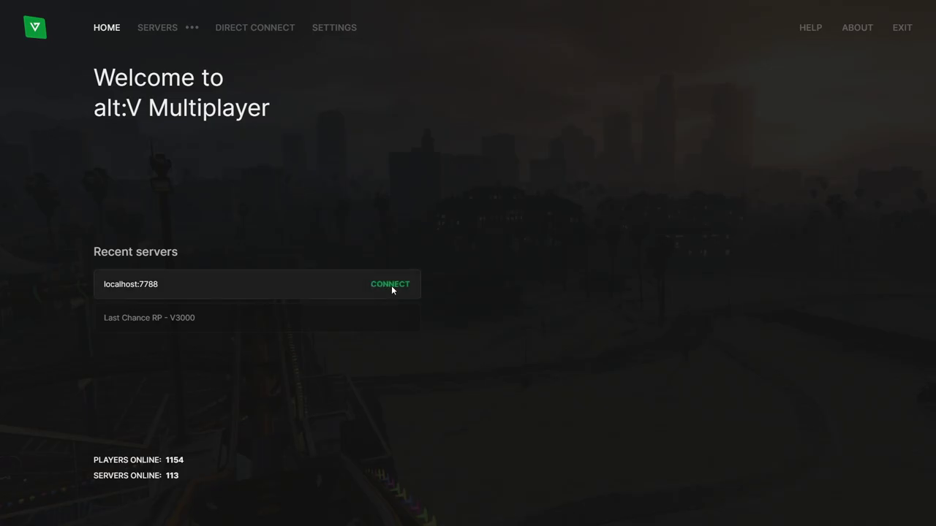
- Connect alt:V Multiplayer to the recent server localhost:7788 and enter the game world
click(391, 285)
click(544, 309)
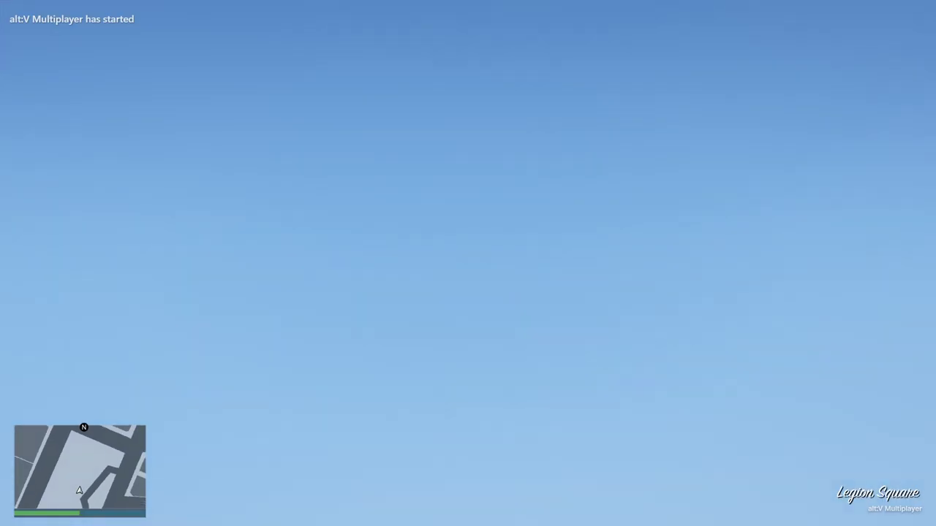
key(super)
click(531, 159)
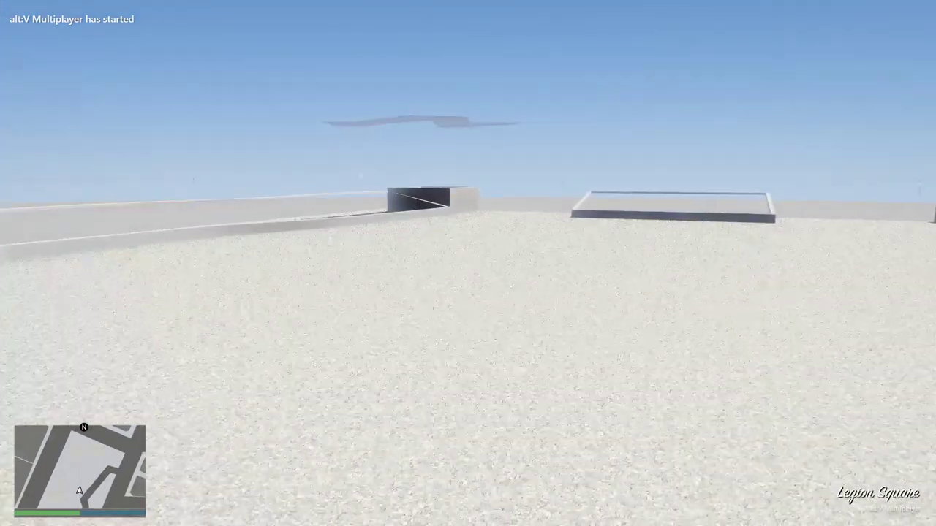
- Set a map waypoint at Benny's in Strawberry, just south of the Olympic Freeway, and return to the game
key(Escape)
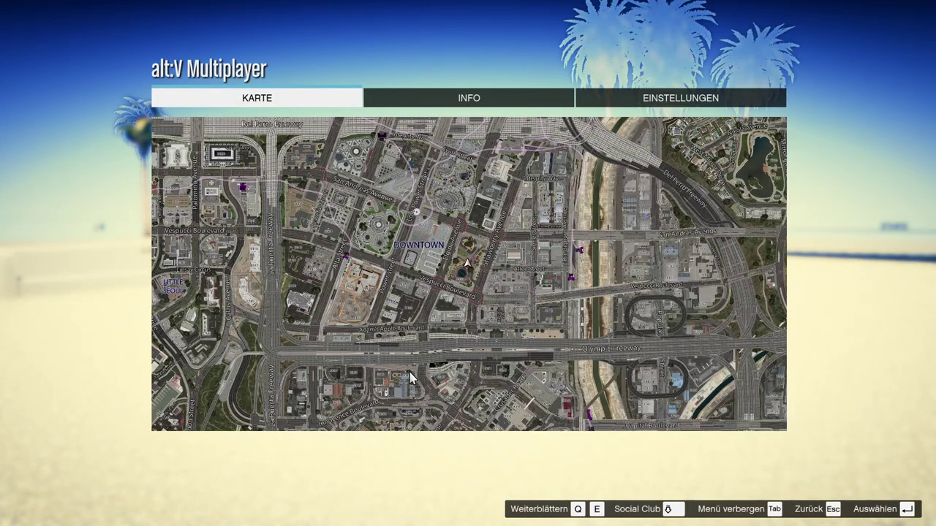
click(422, 365)
double_click(335, 386)
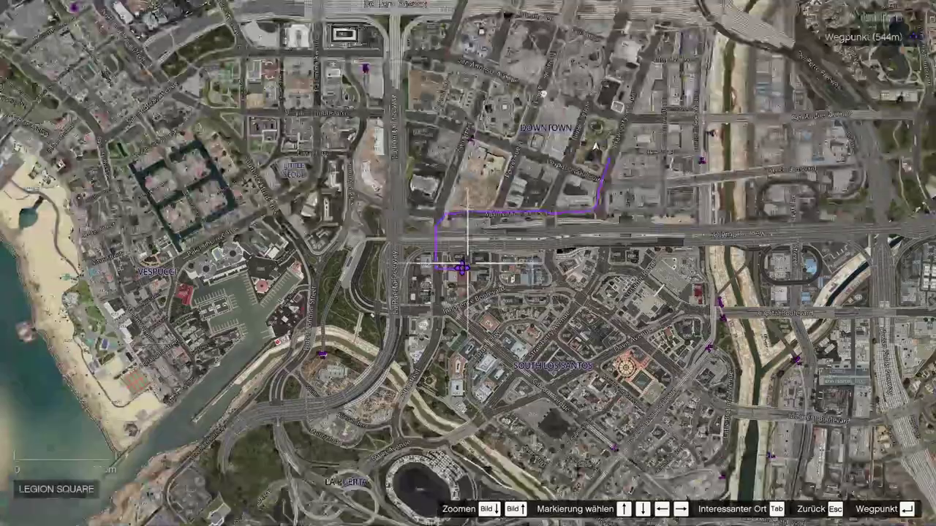
key(Escape)
key(Escape)
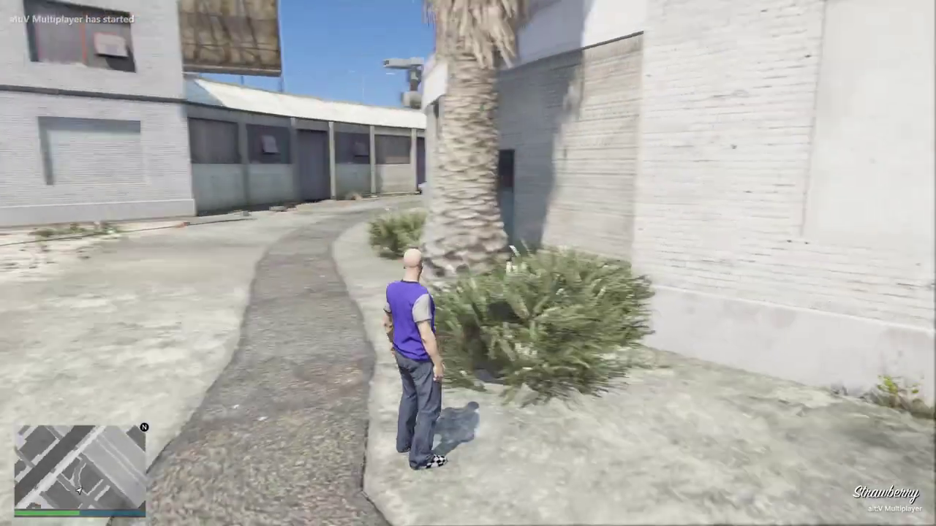
- Run up to the Benny's Original Motor Works door and into the garage to test the edited entrance collision
key(w)
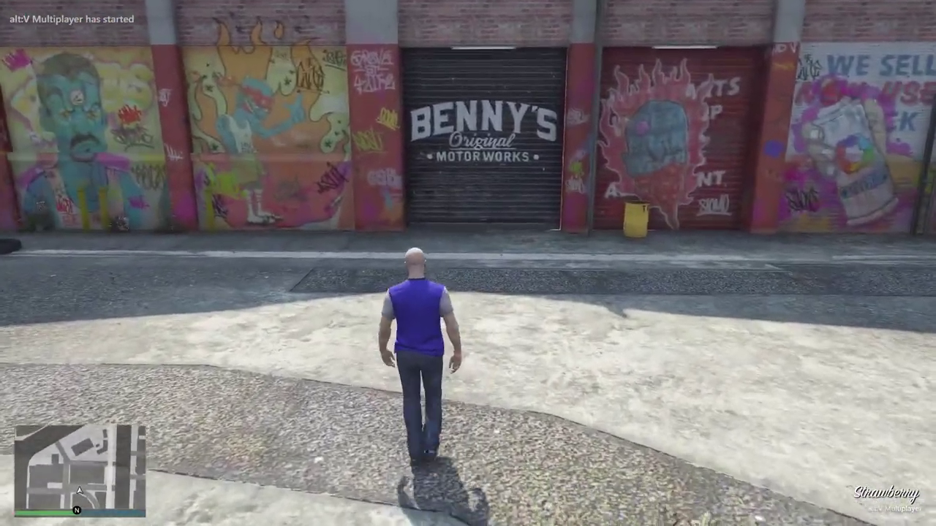
key(shift+w)
key(shift+w)
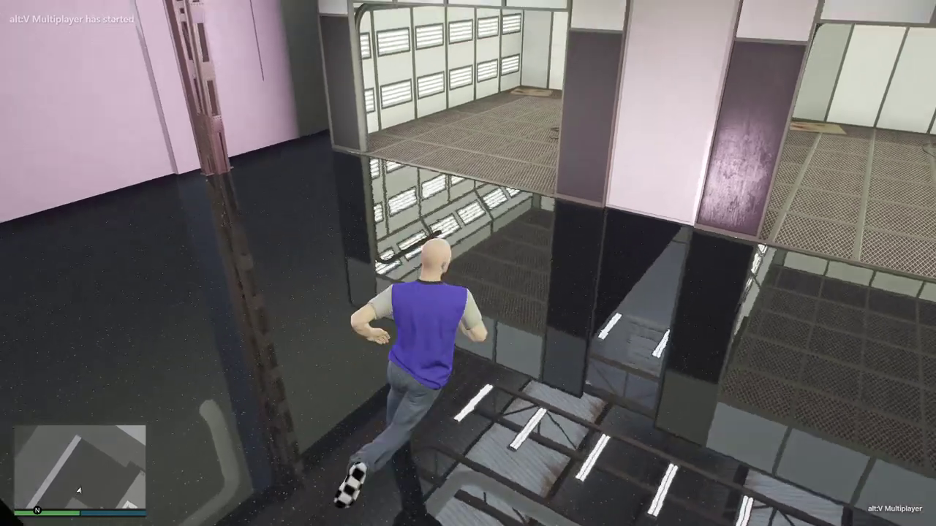
key(a)
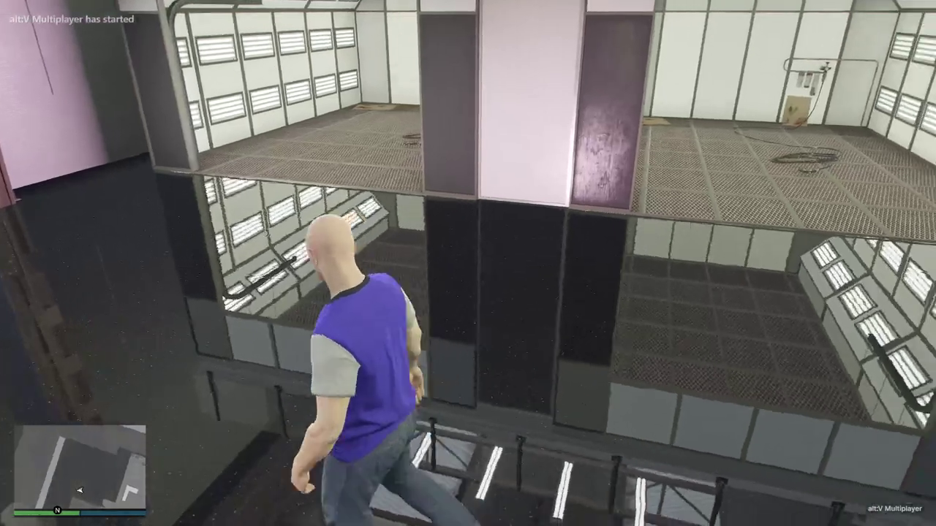
key(d)
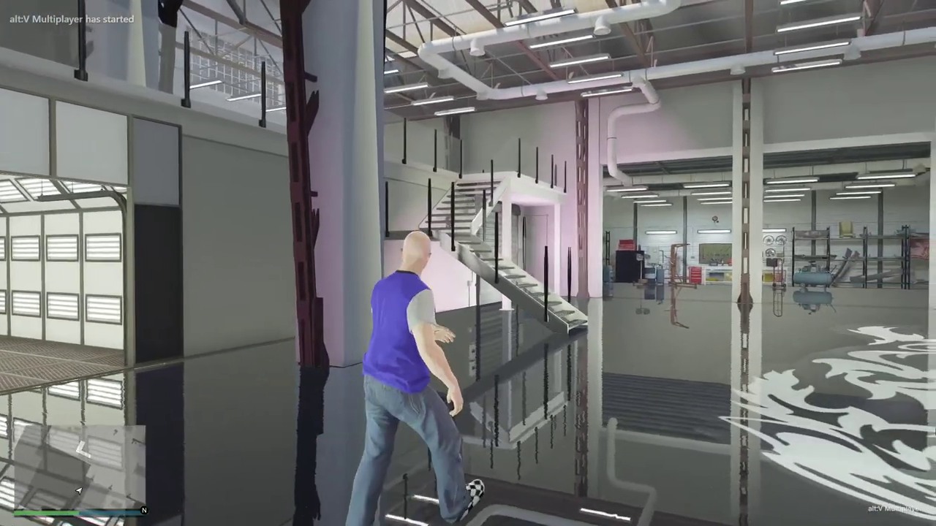
- Walk through the garage interior past the stairs and car lifts to the workshop shelves, checking floor and wall collision
key(super)
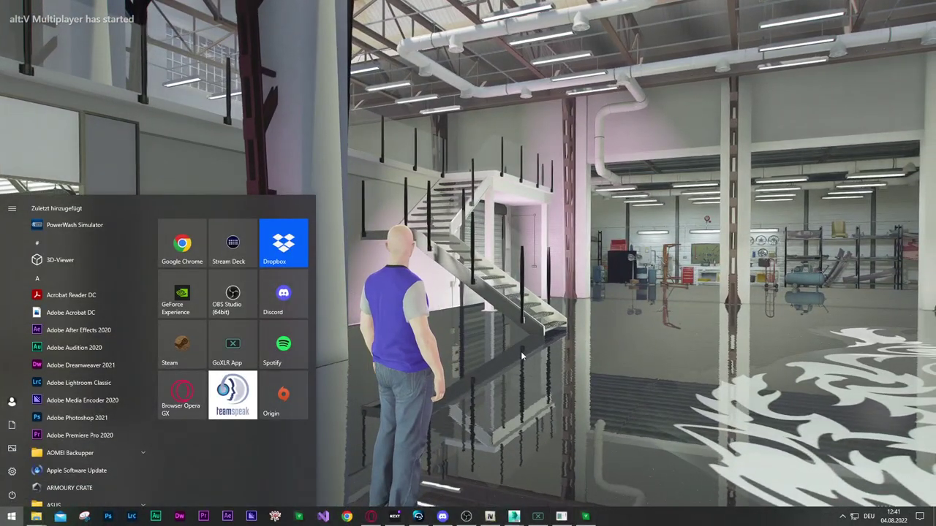
click(521, 351)
key(w)
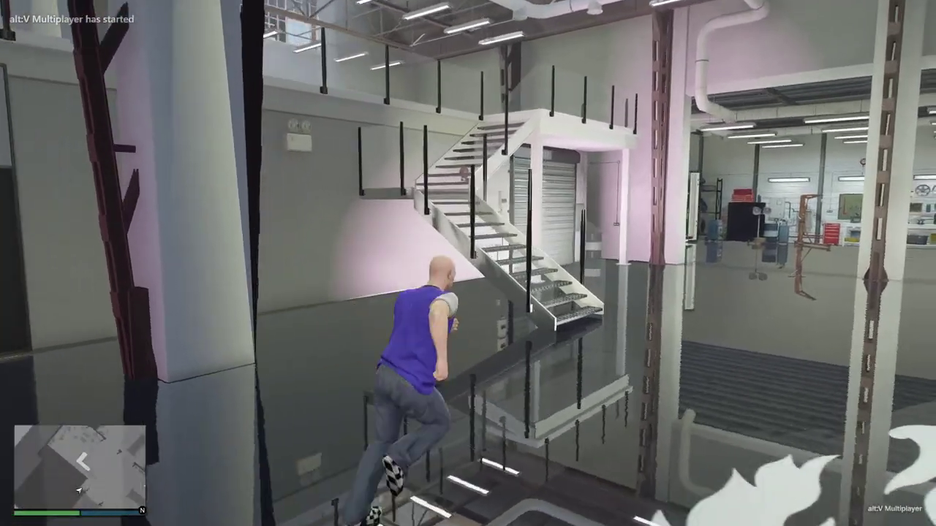
key(w)
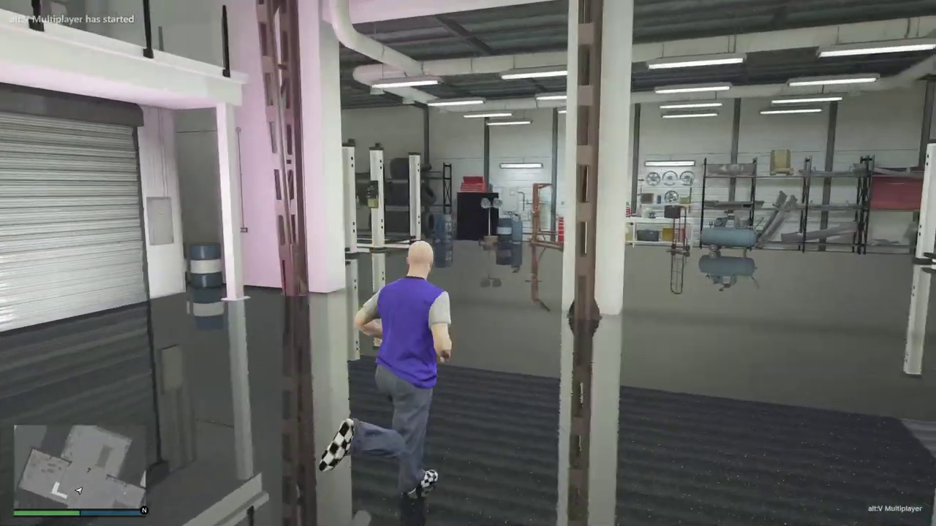
key(w)
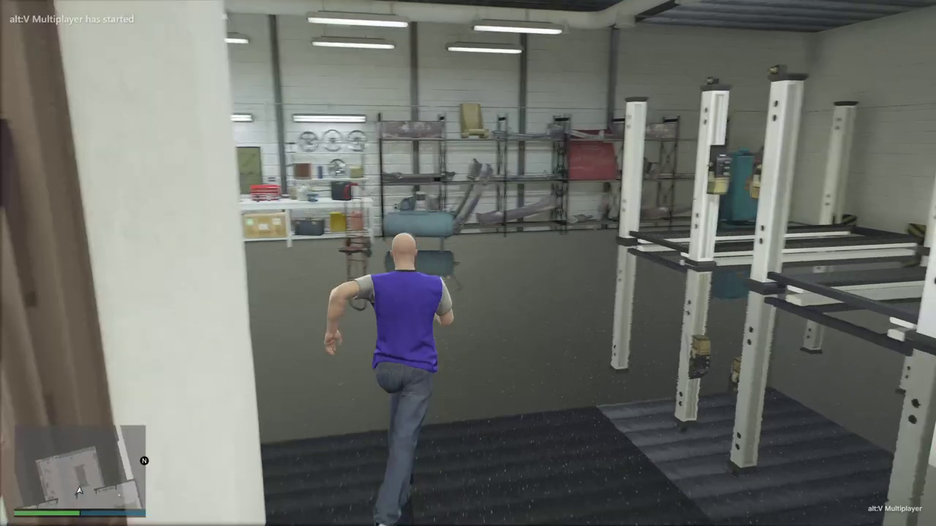
key(w)
key(w)
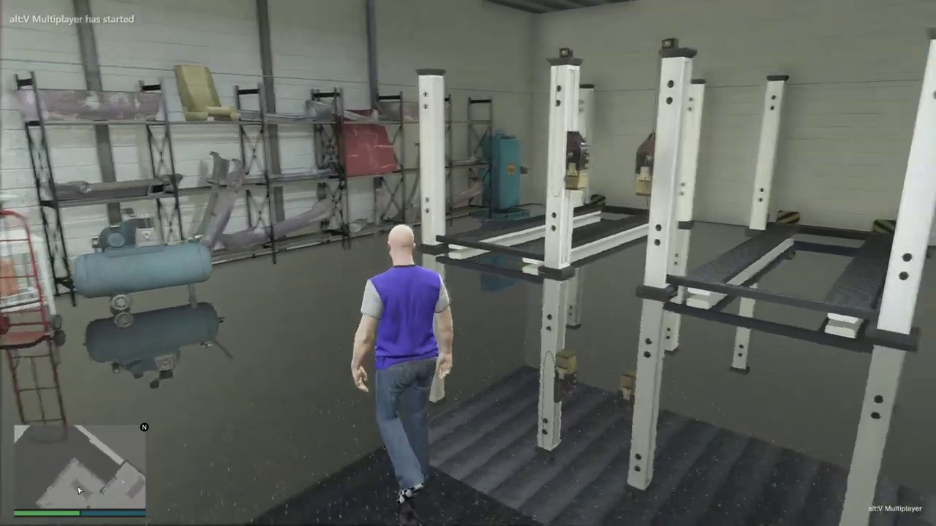
key(w)
key(a)
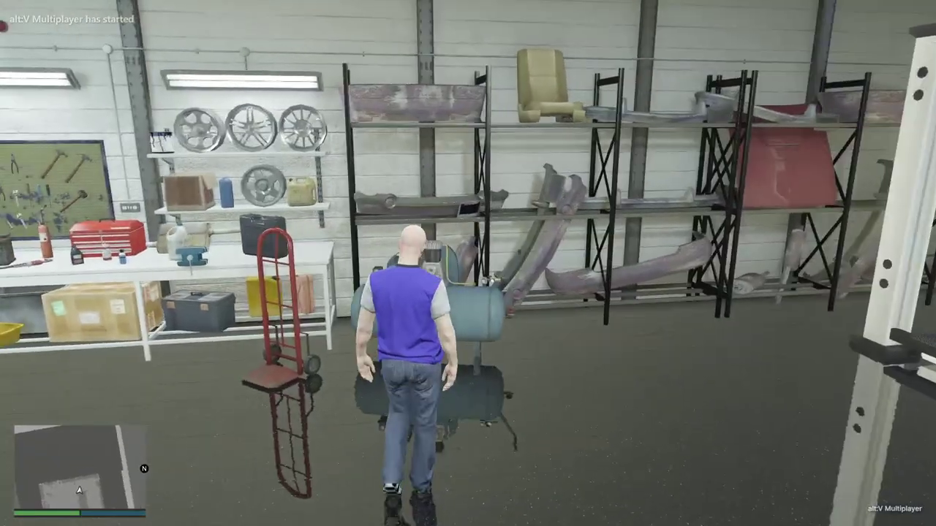
key(w)
- Switch to 3ds Max to look over the building block, and return to the game to continue inspecting the workshop
key(super)
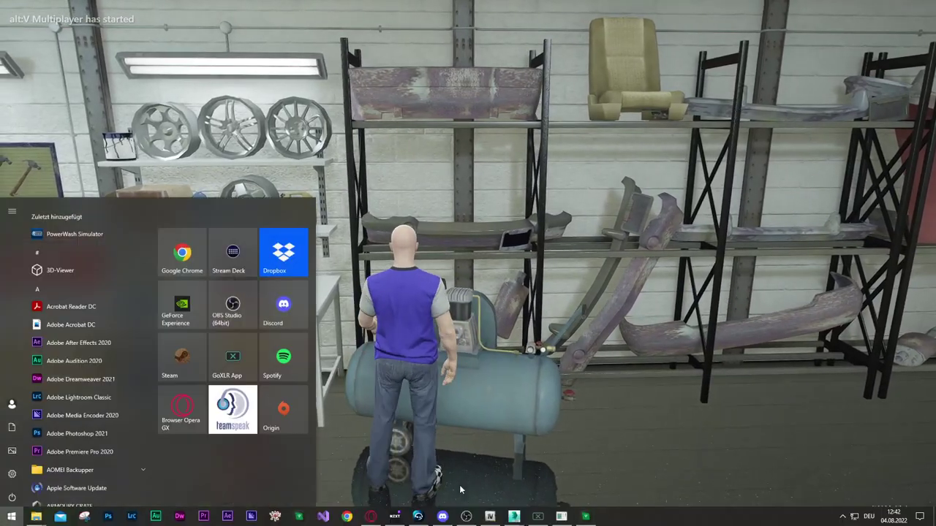
mouse_move(514, 516)
click(538, 483)
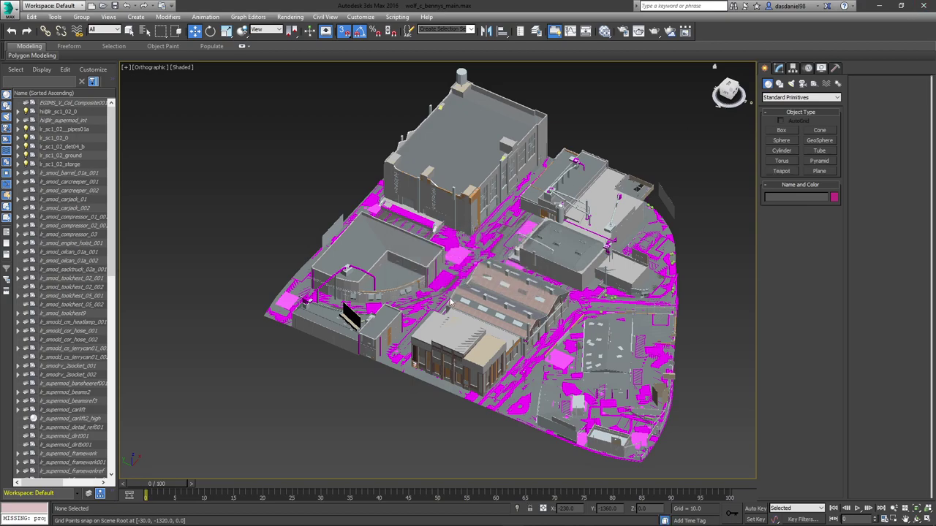
scroll(451, 301, down, 2)
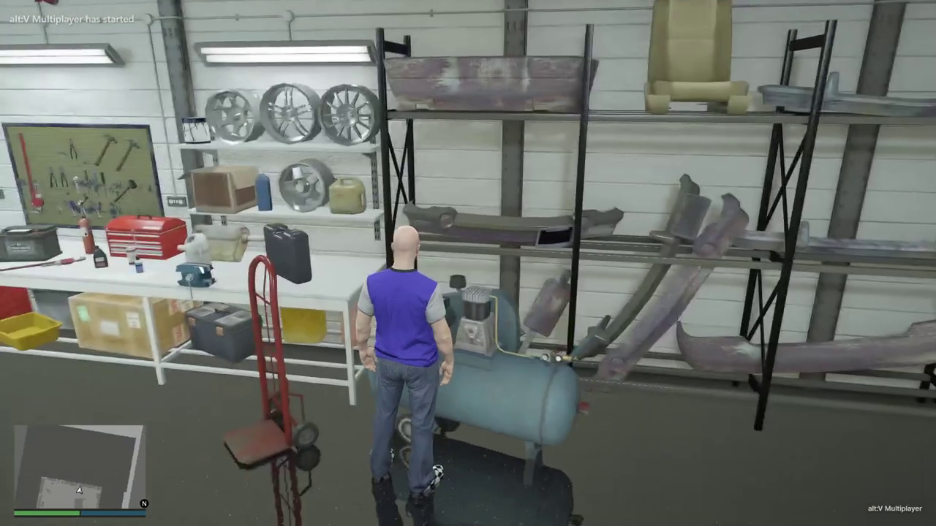
key(w)
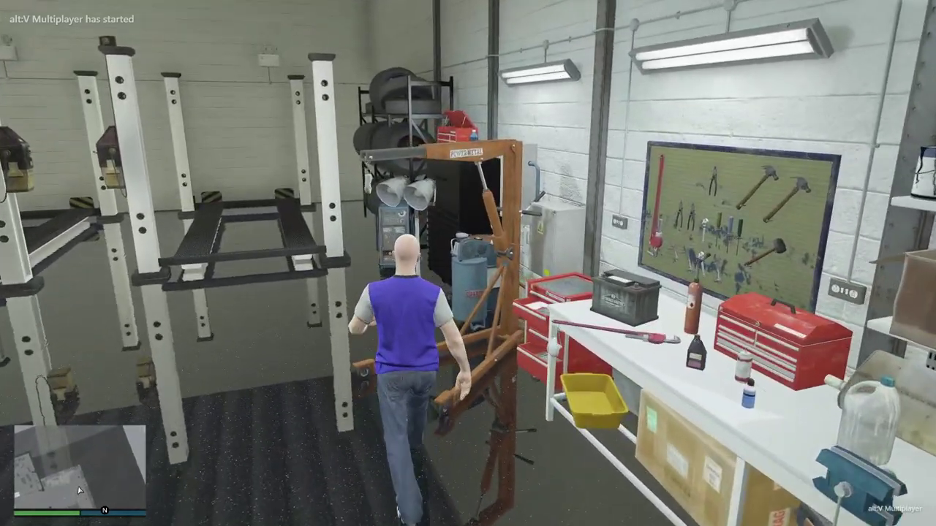
- Return to the game and walk past the workbench and engine hoist toward the tyre racks, checking the floor collision
key(super)
mouse_move(544, 518)
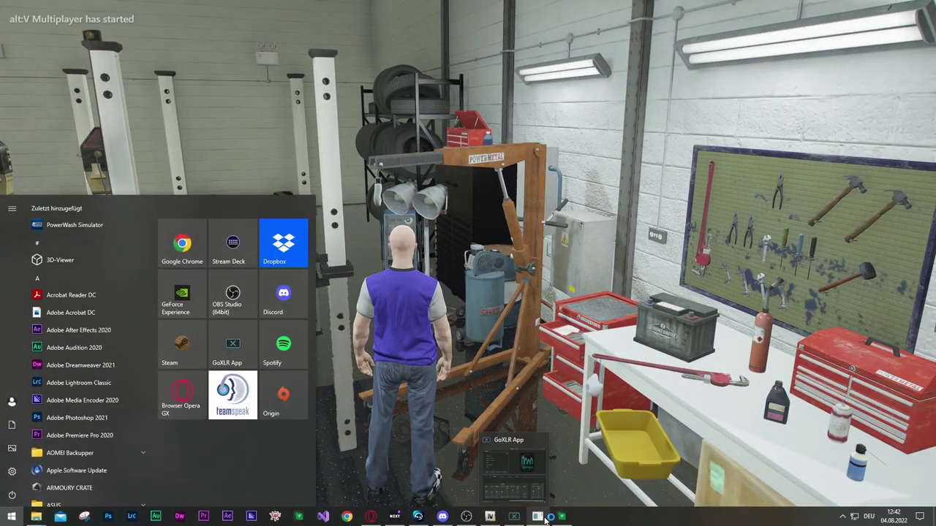
click(503, 345)
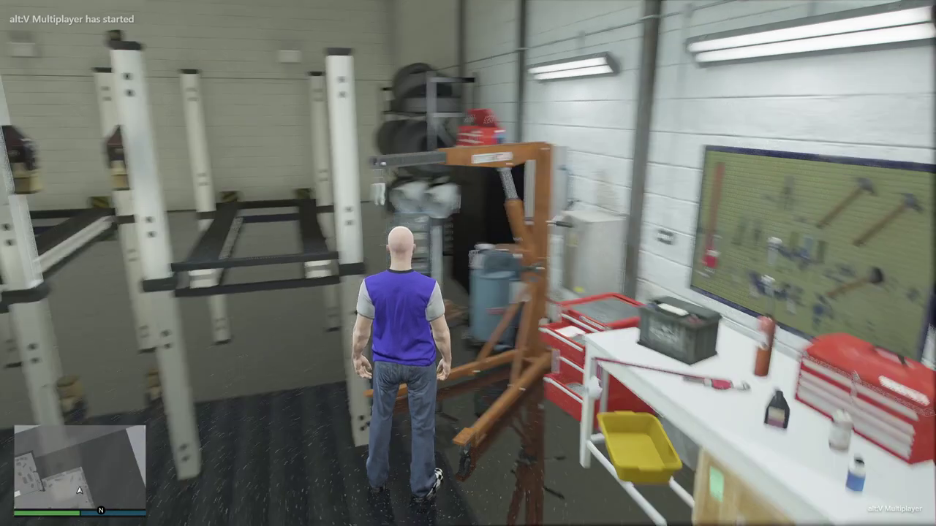
key(w)
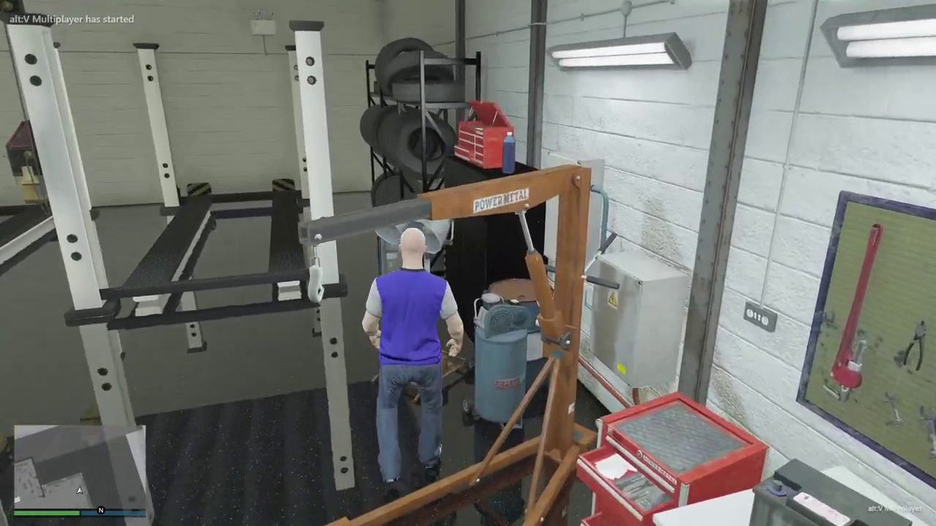
key(a)
key(w)
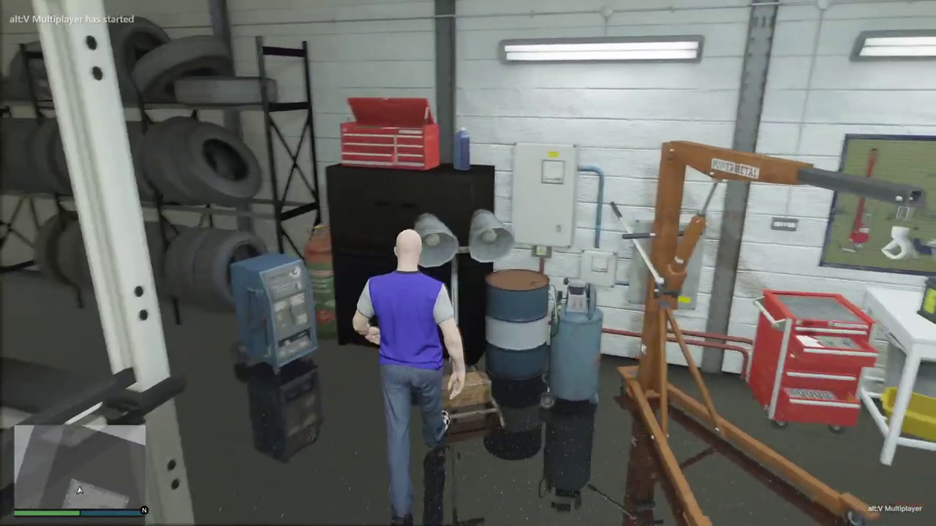
key(w)
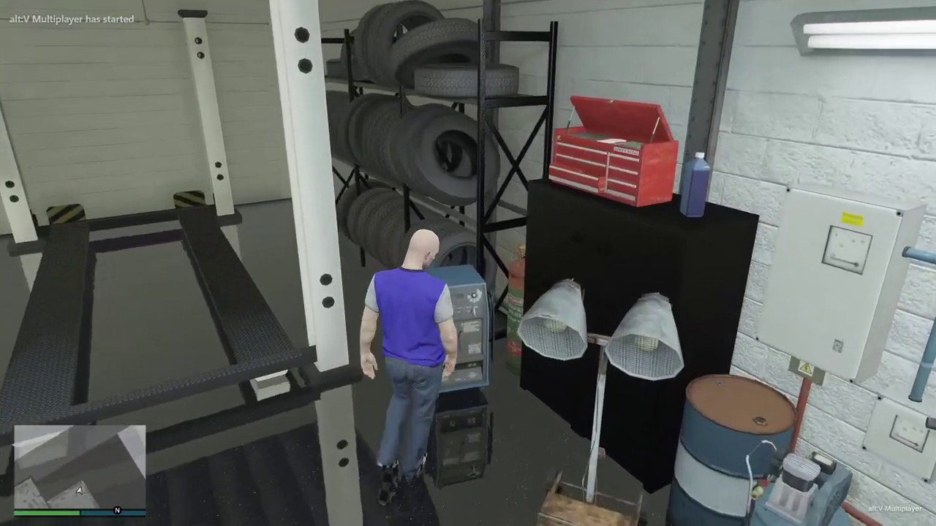
- Walk from the tyre racks to the front of the nearby car lift, testing collision around its ramps and posts
key(a)
key(w)
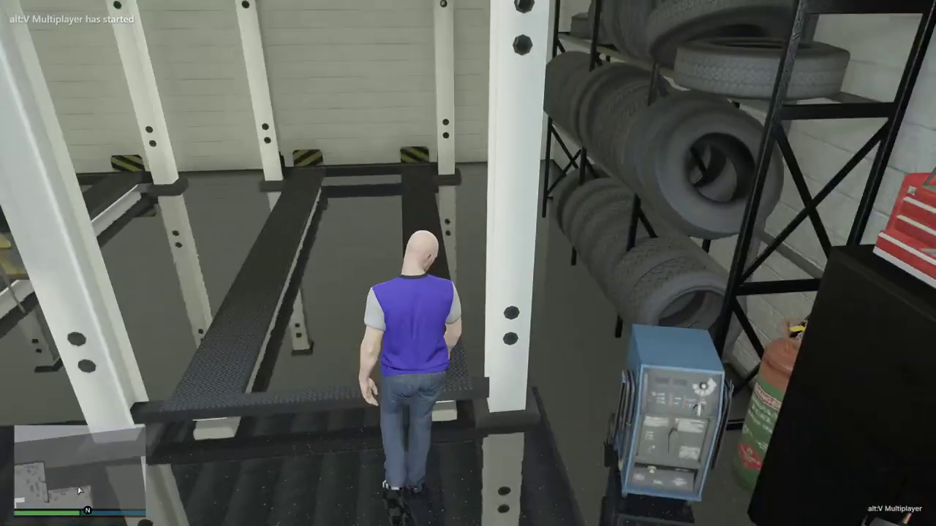
key(w)
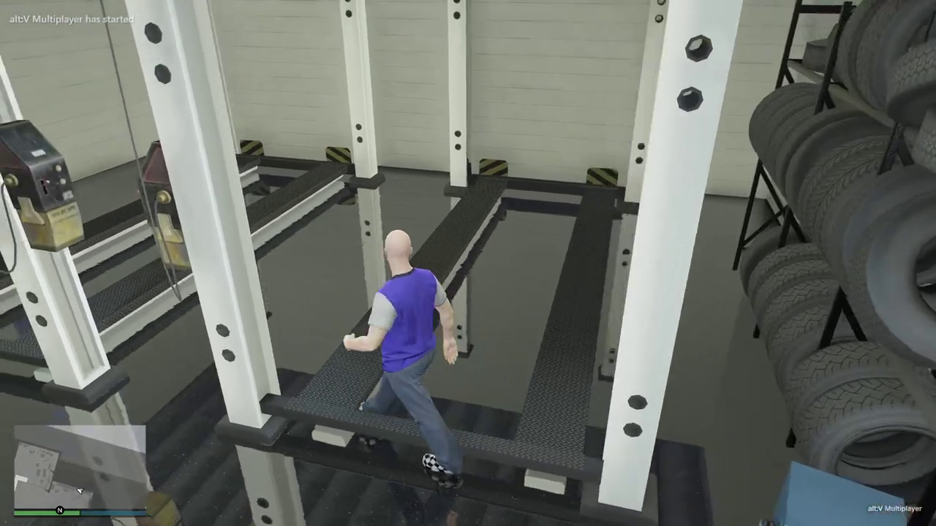
key(w)
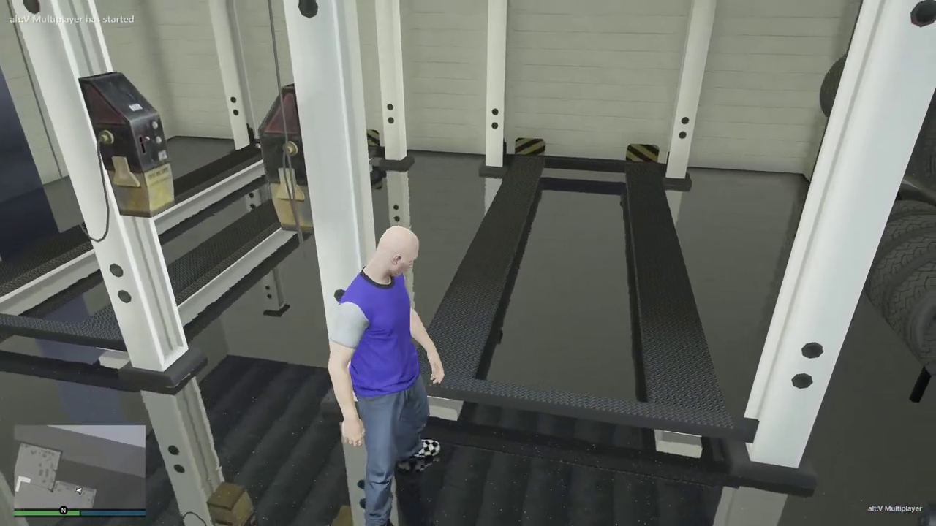
key(w)
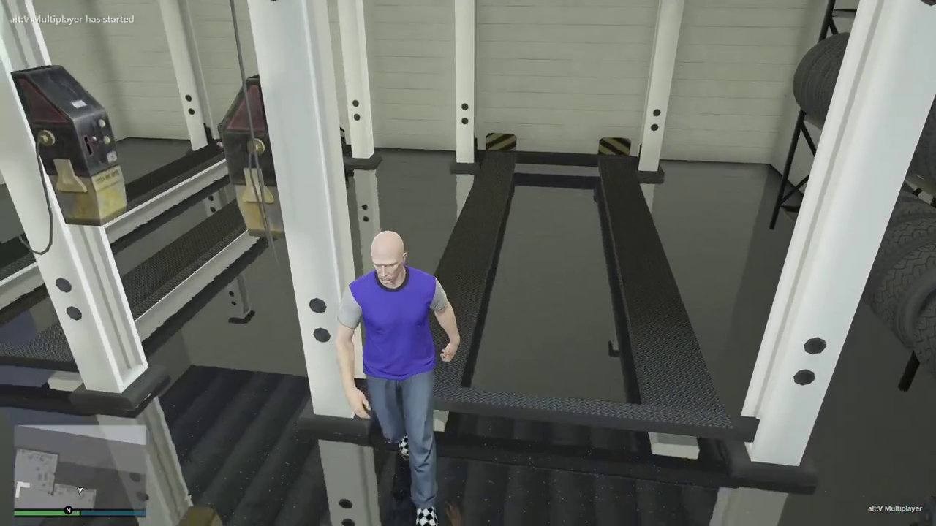
- Walk between the two car lifts and back out toward the pillars bordering the main hall
key(w)
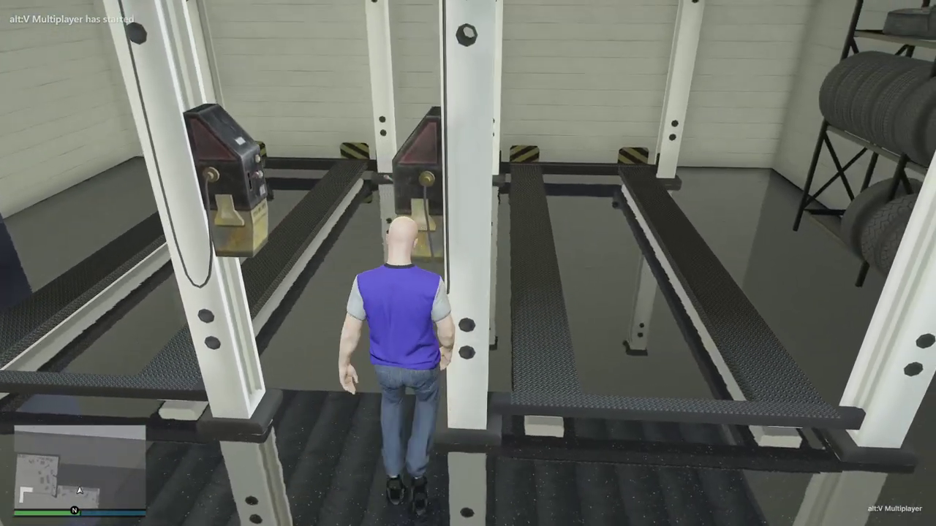
key(w)
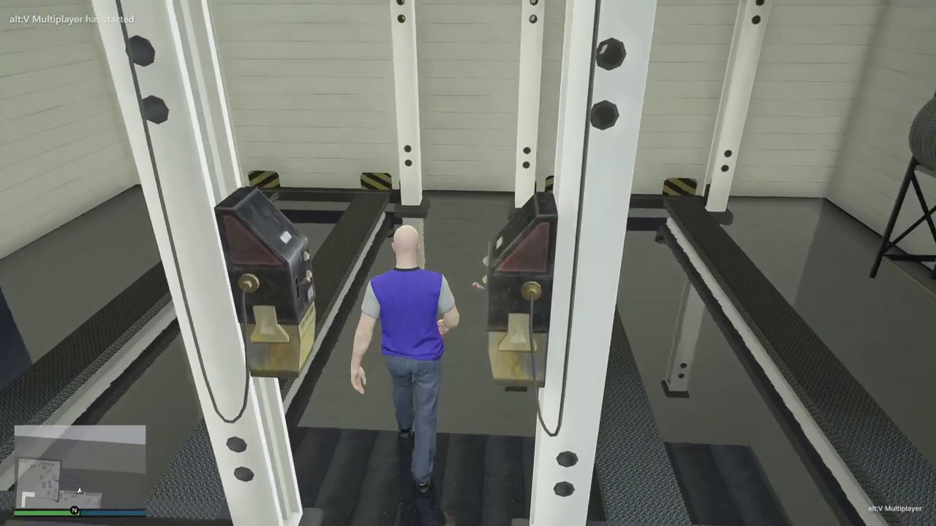
key(w)
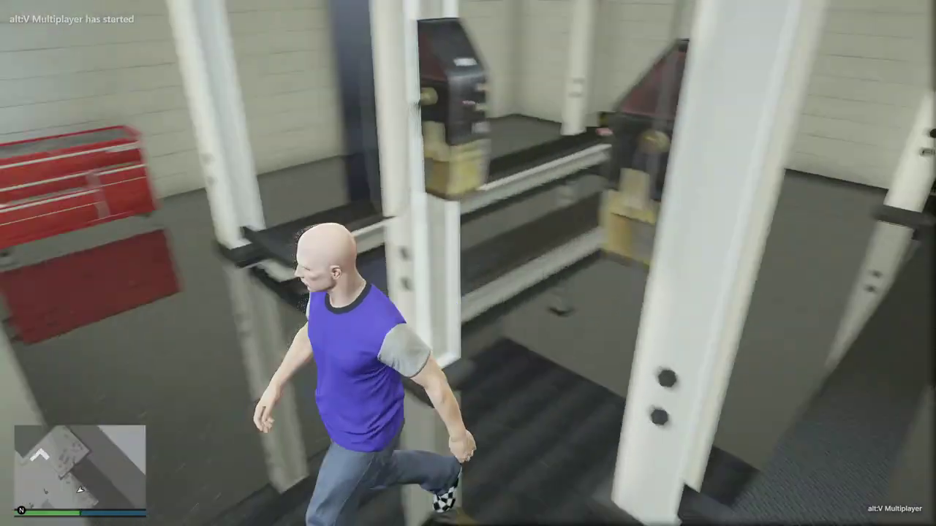
key(w)
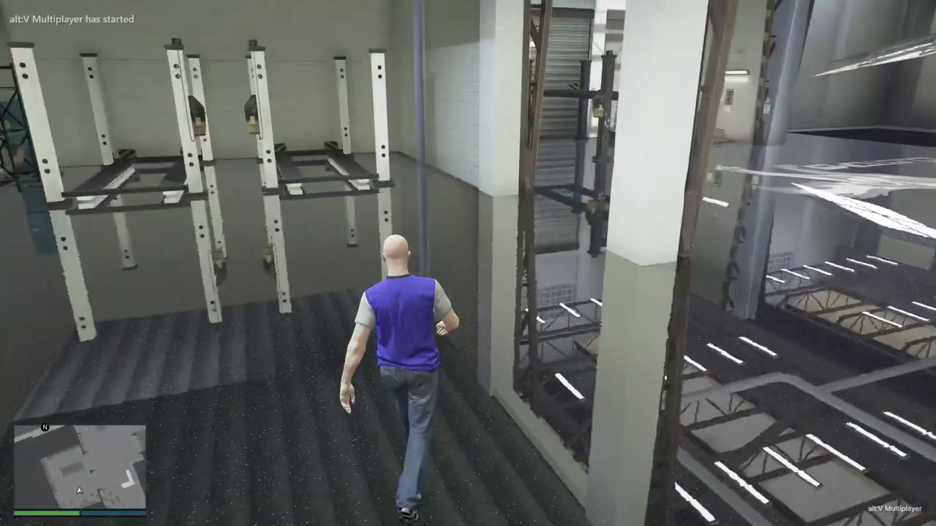
- Spawn a car from the Supersportwagen category of the vehicle spawner inside the garage and leave the spawner
key(m)
key(Down)
key(Down)
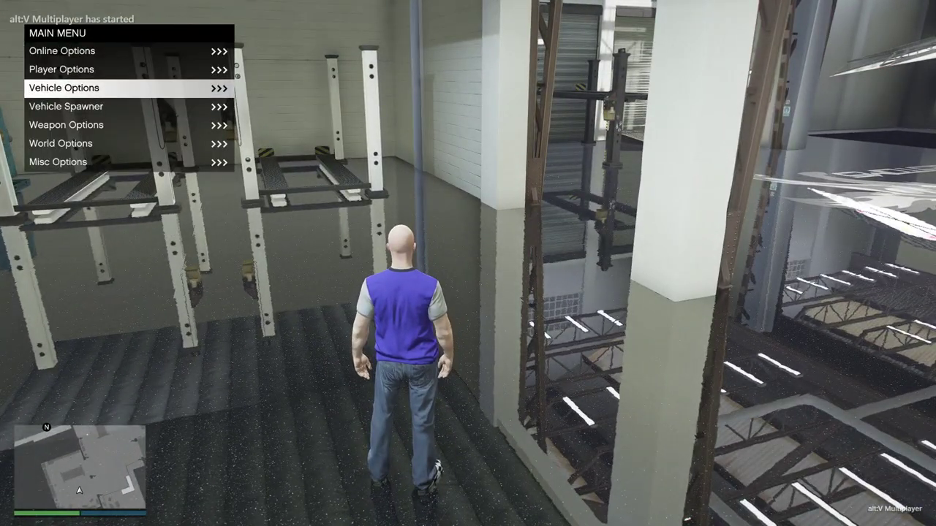
key(Down)
key(Down)
key(Down)
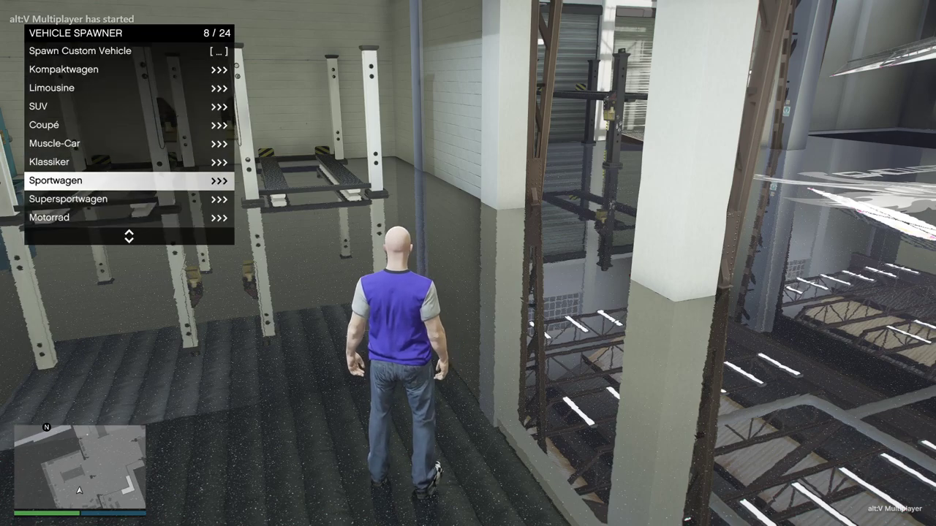
key(Return)
key(Up)
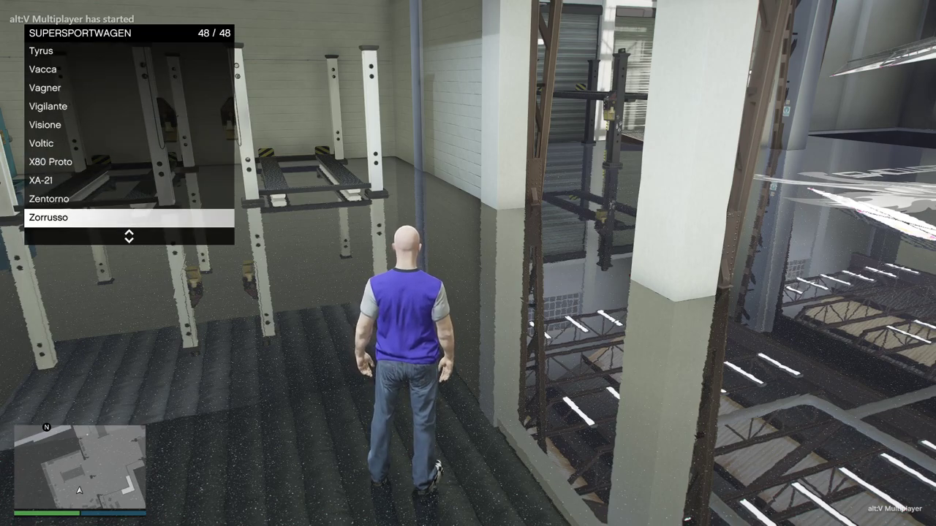
key(Return)
key(BackSpace)
key(BackSpace)
key(BackSpace)
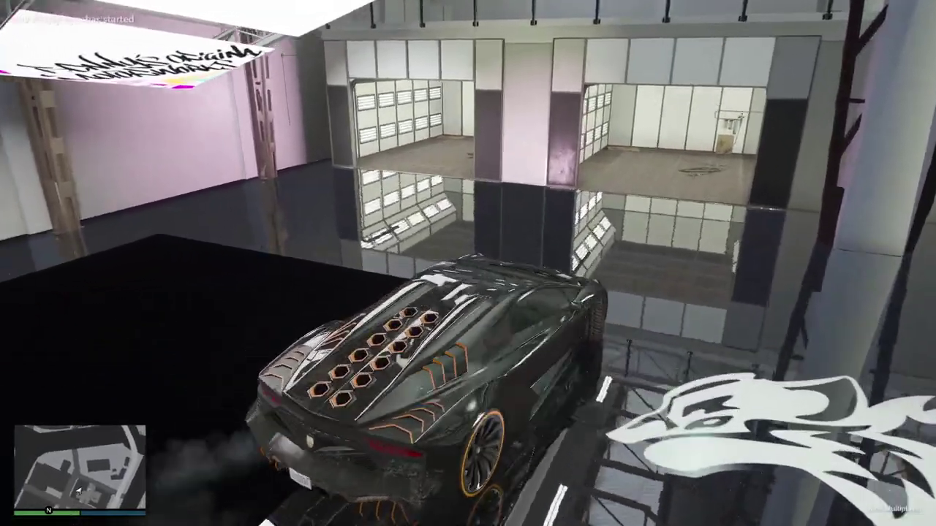
- Drive the car across the hall into the paint booth to test its doorway and floor collision
key(w)
key(a)
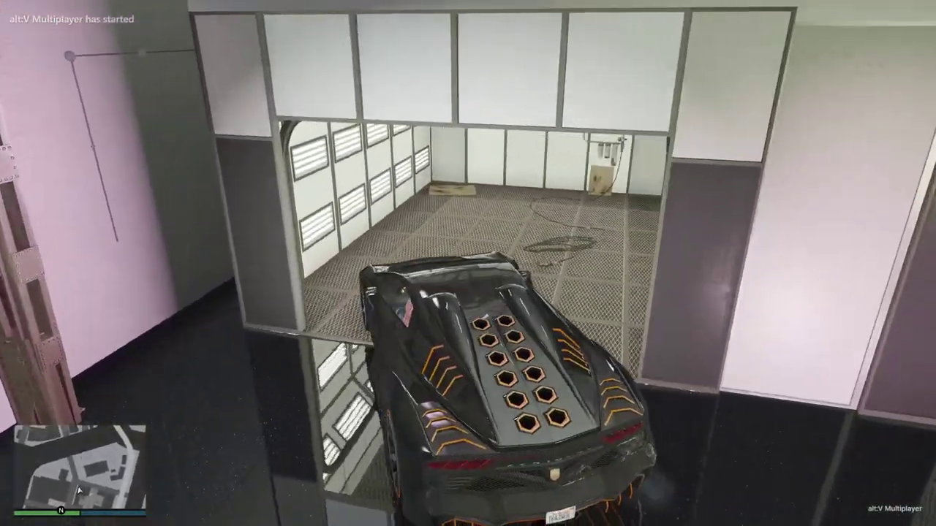
key(w)
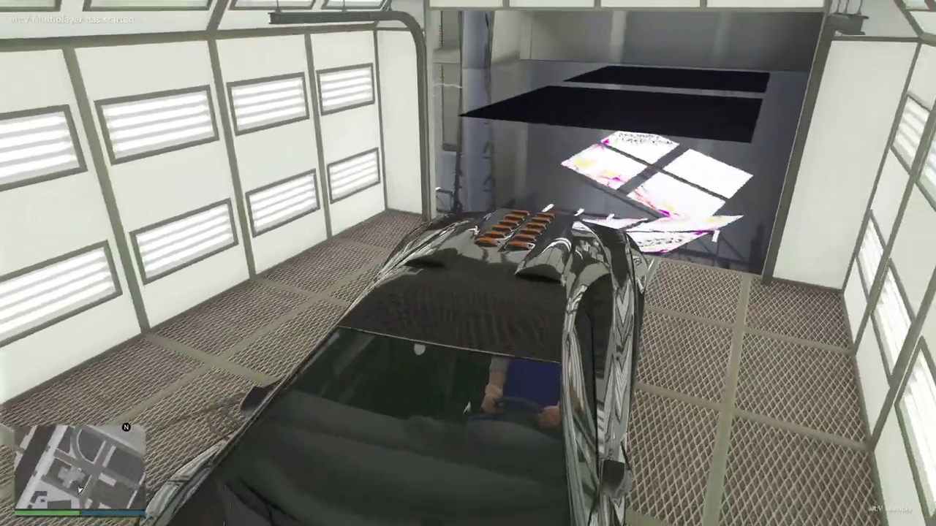
key(super)
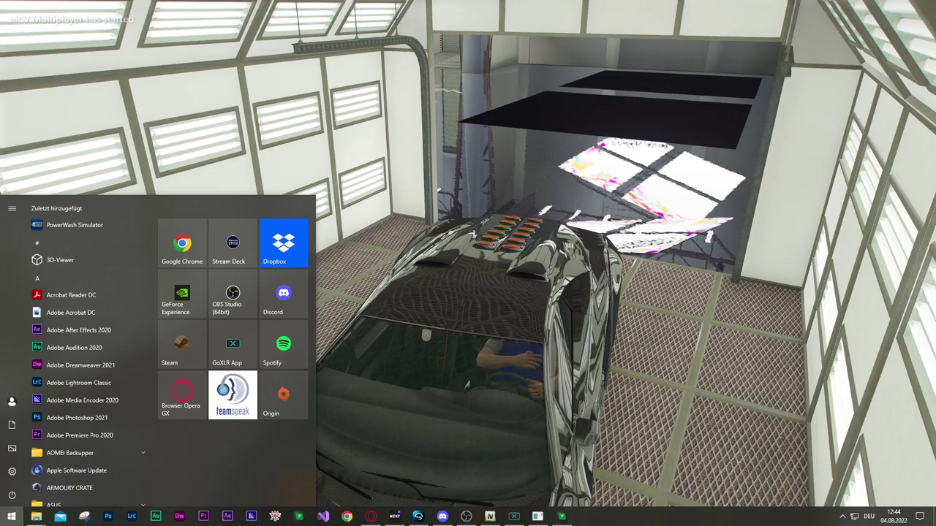
click(536, 151)
- Reverse out of the paint booth and drive over the black floor panels, checking for collision problems
key(s)
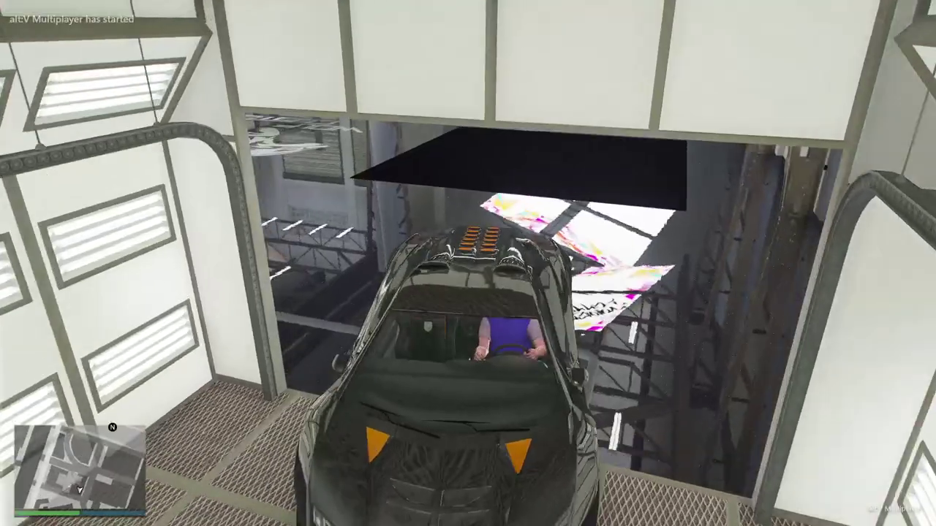
key(s)
key(a)
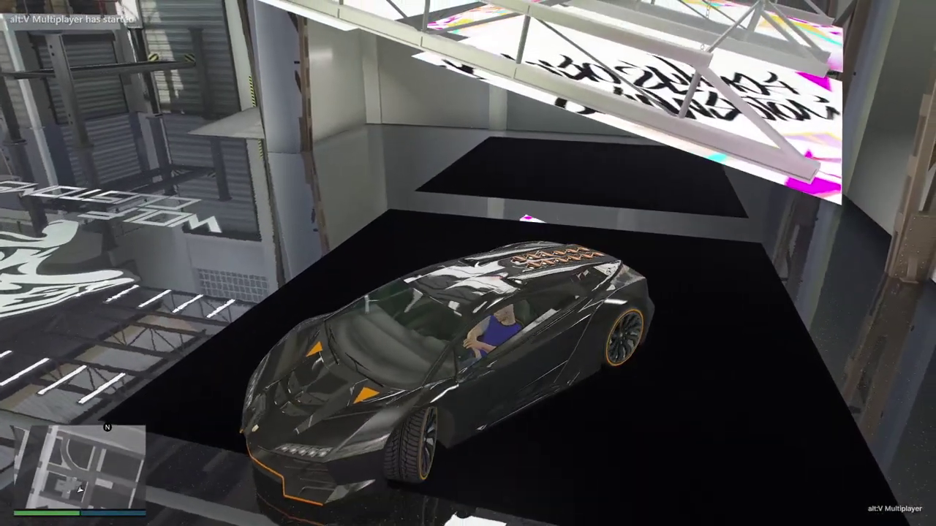
key(w)
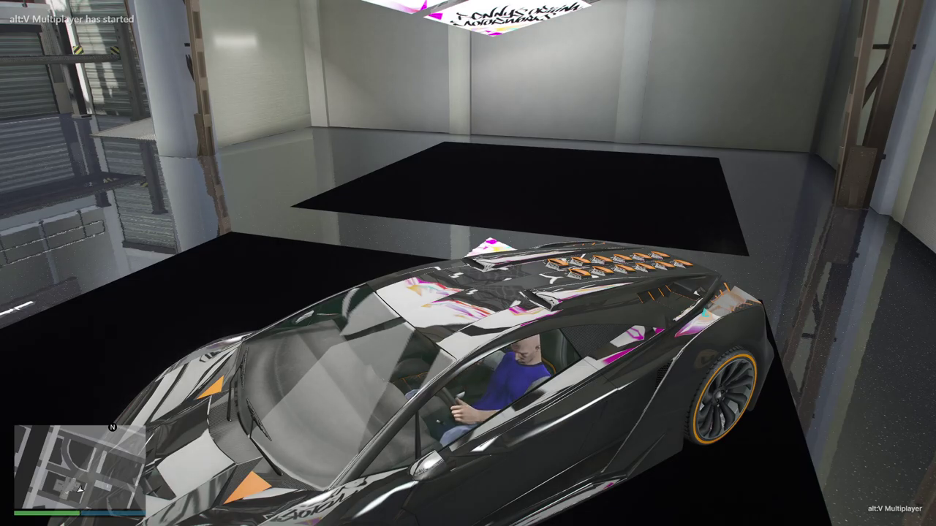
key(w)
key(d)
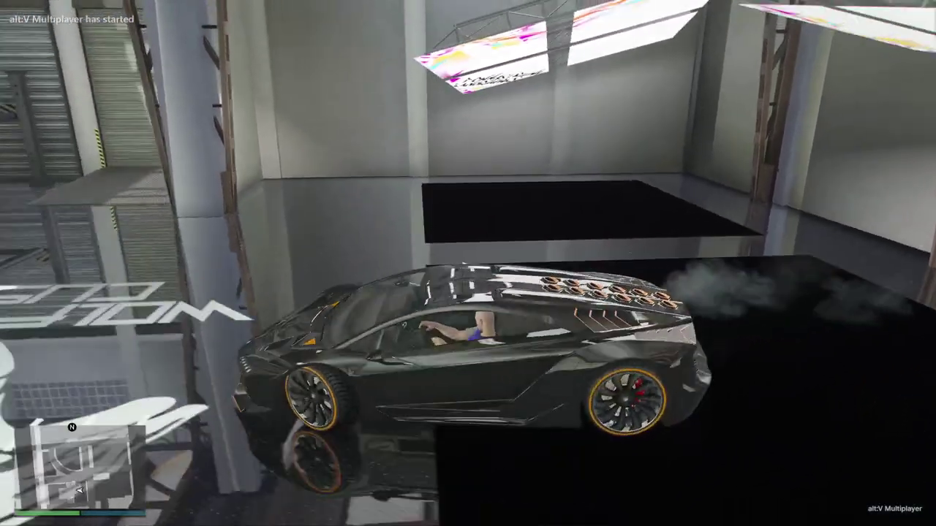
key(super)
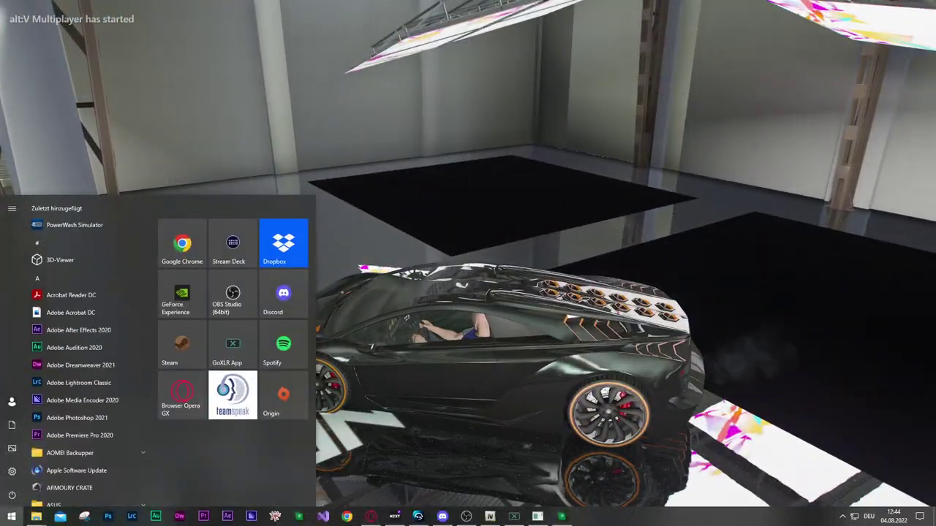
key(super)
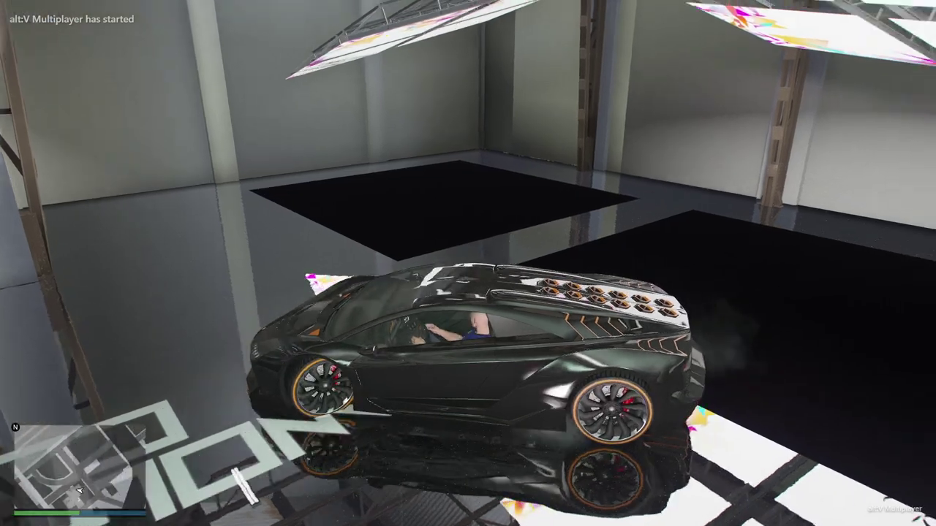
- Turn the car across the black floor panels beneath the hanging Benny's signs and swing back toward the hall centre
key(w)
key(d)
key(w)
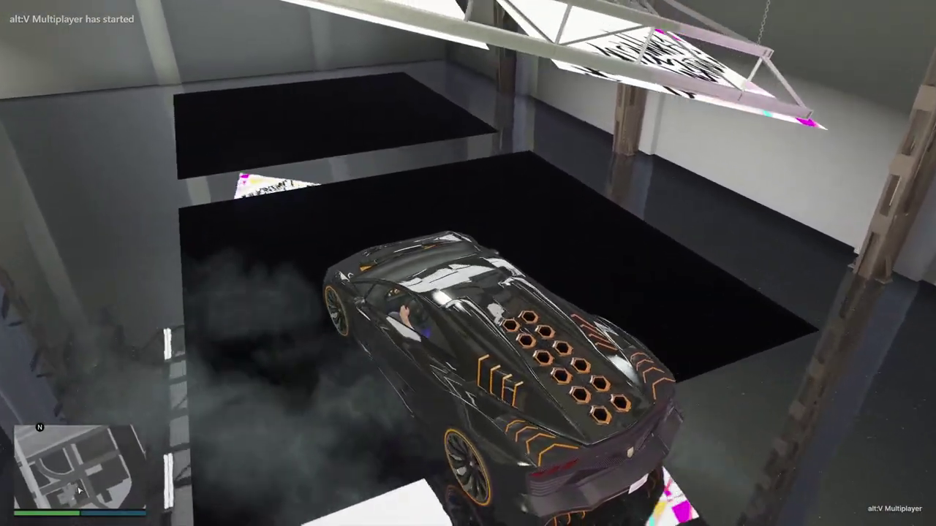
key(w)
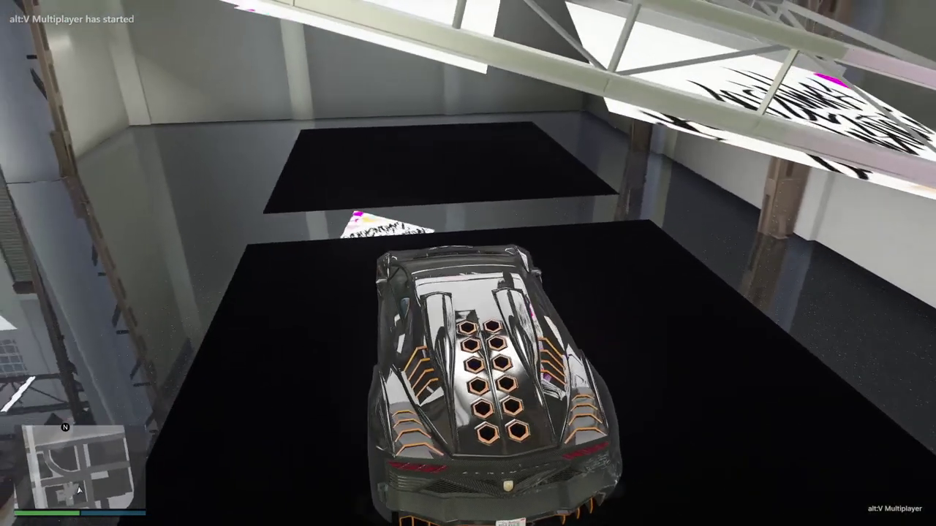
key(w)
key(a)
key(w)
key(a)
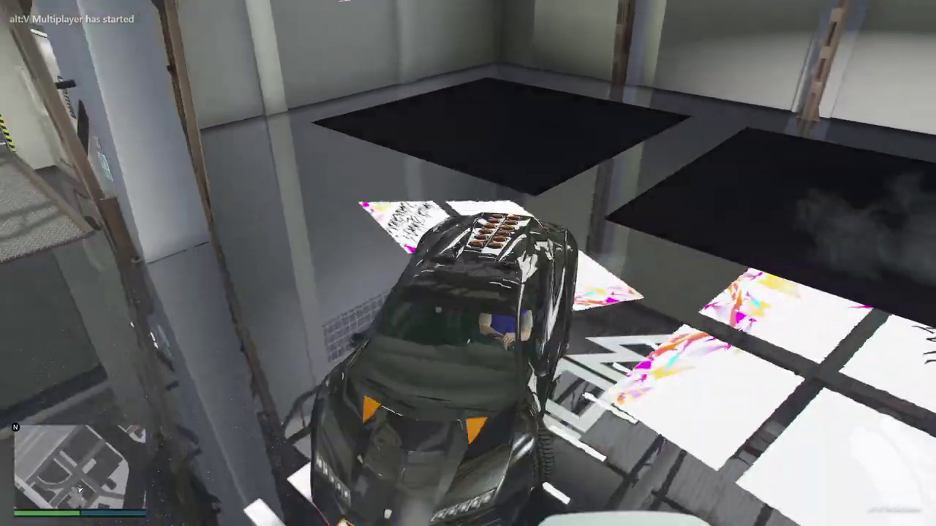
- Drive over the floor logo past the stairs and dark car lift, turning back toward the black panels
key(w)
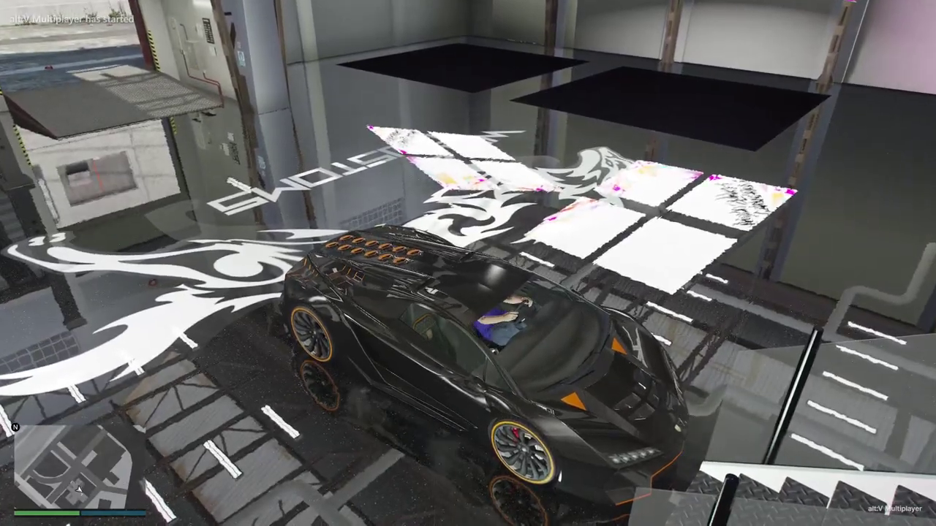
key(w)
key(a)
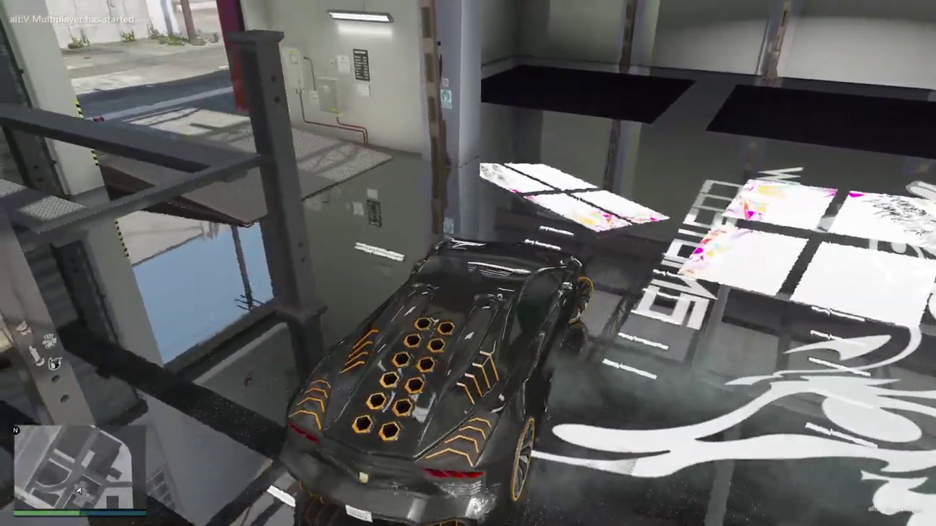
key(d)
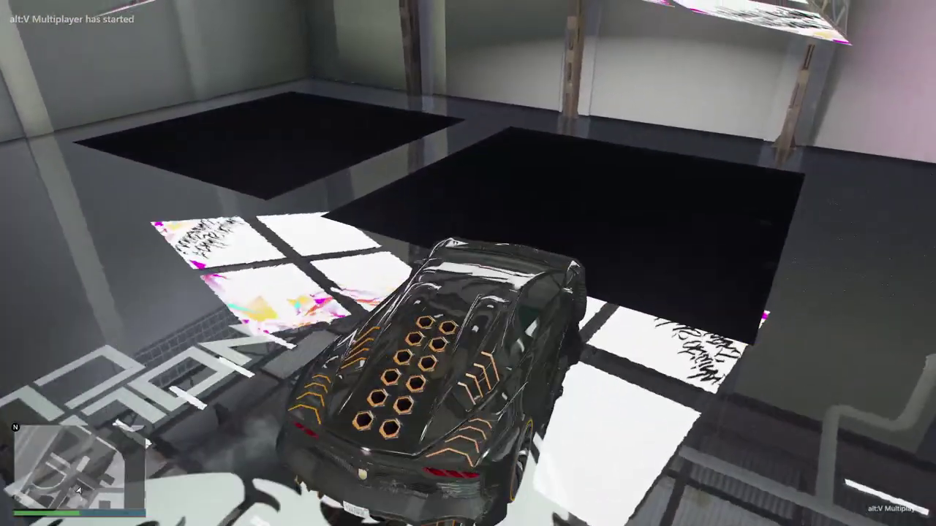
- Swing the car around beside the black floor panels and drive over the floor logo toward the workshop bay
key(w)
key(a)
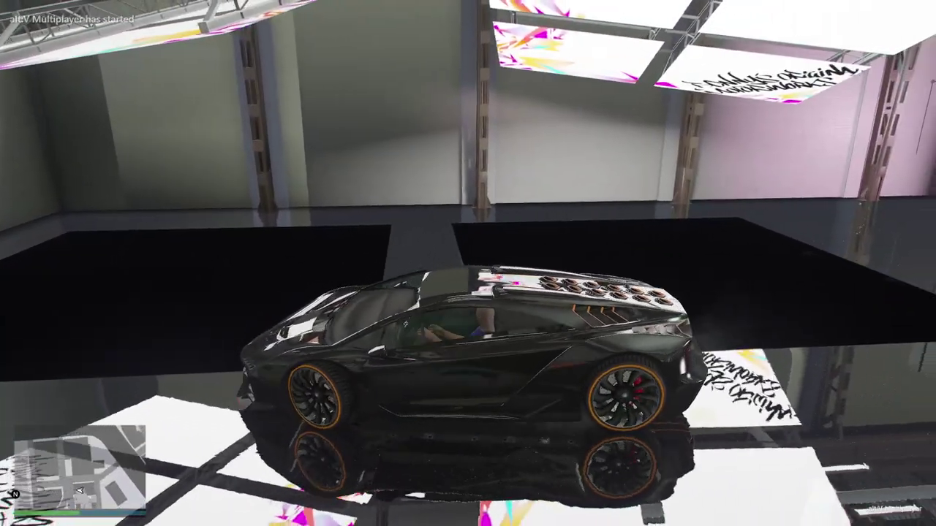
key(w)
key(a)
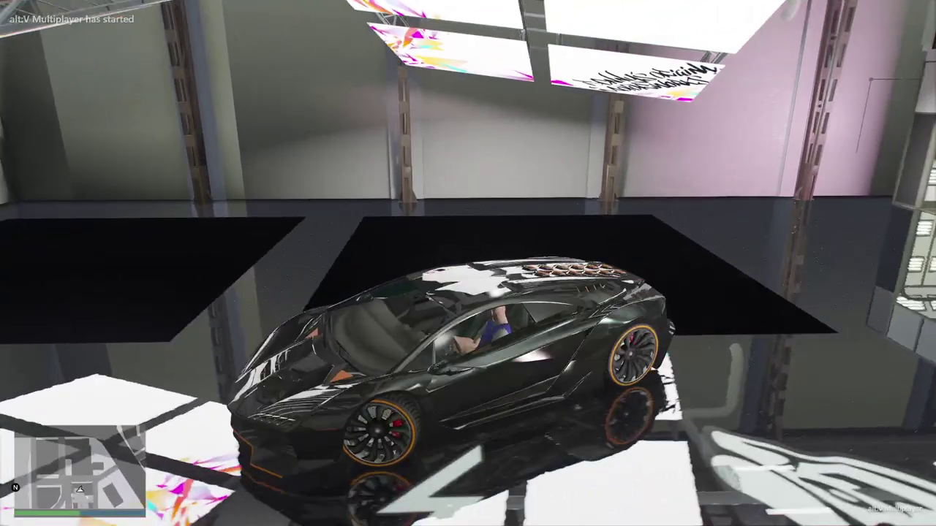
key(w)
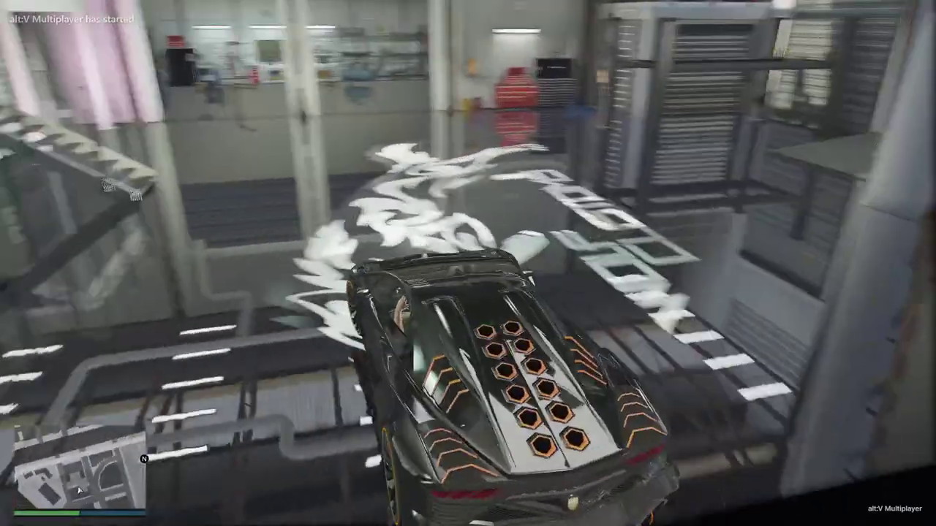
key(w)
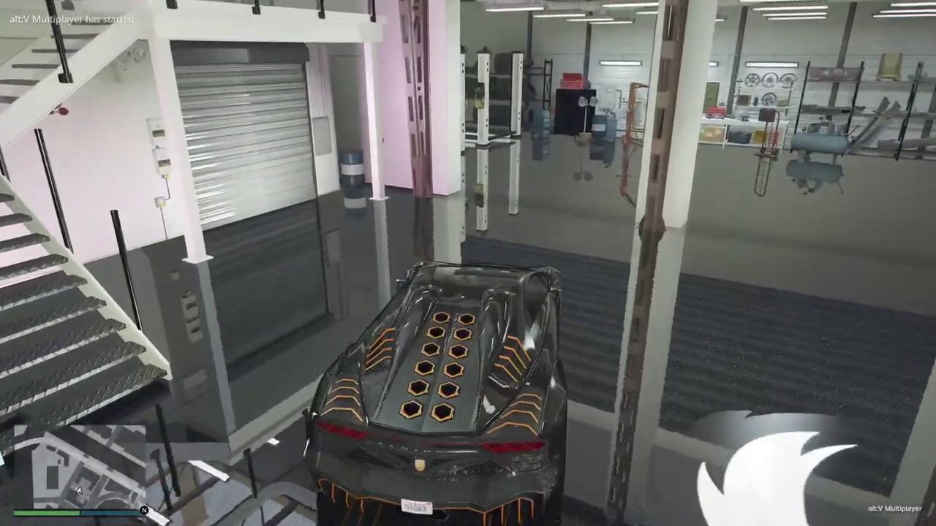
- Drive across the workshop's ribbed floor near the white car lifts and return between the pillars to the main hall
key(d)
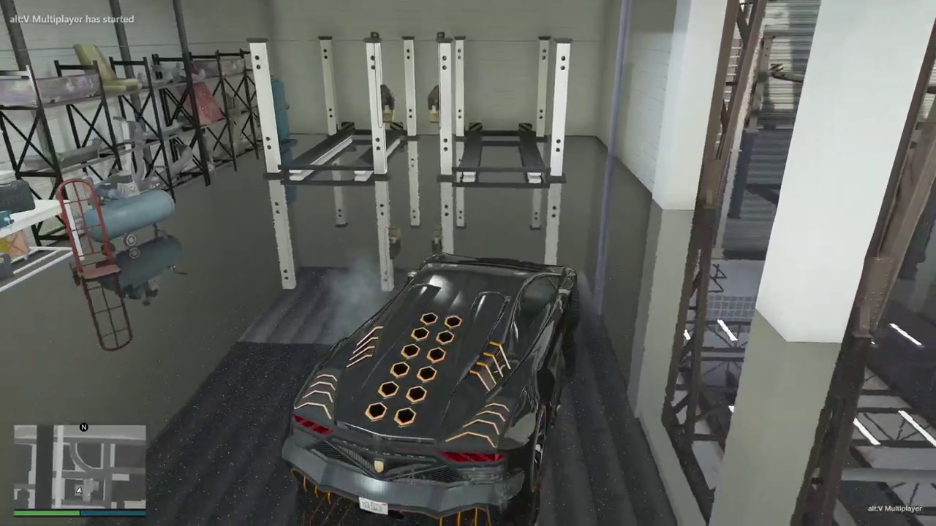
key(d)
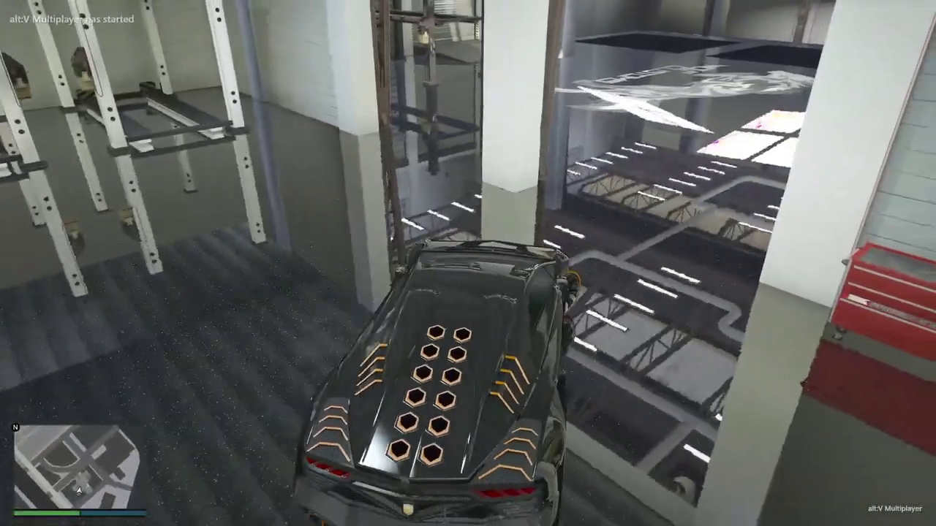
key(w)
key(a)
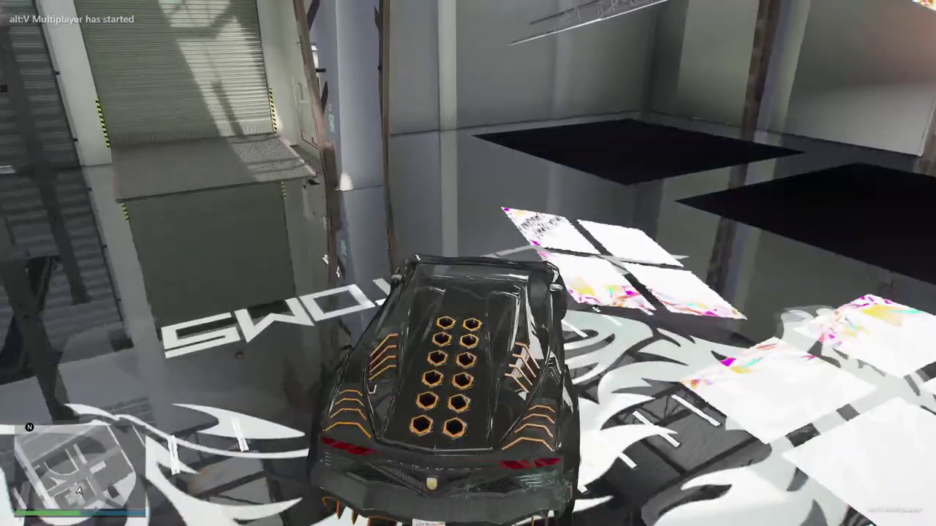
- Drive over the metal entrance plate onto the street, switching to first-person view, and get out of the car
key(w)
key(a)
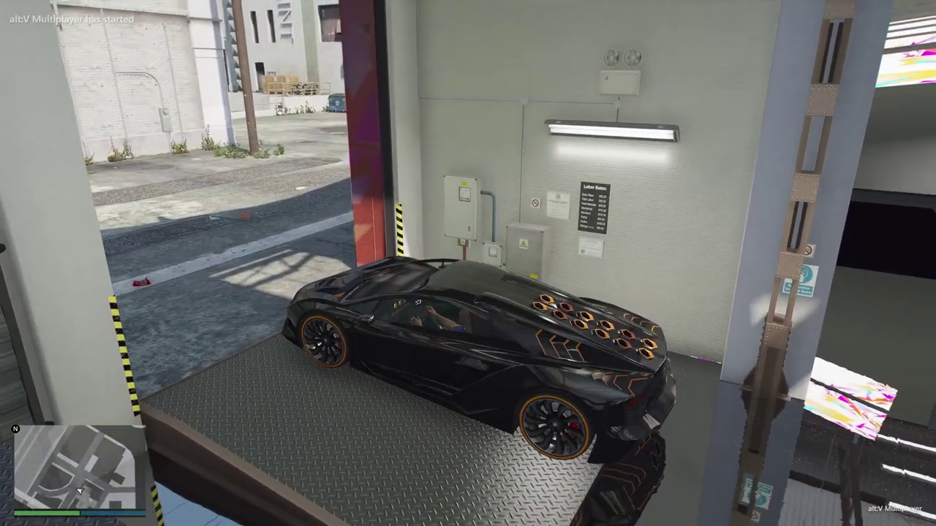
key(v)
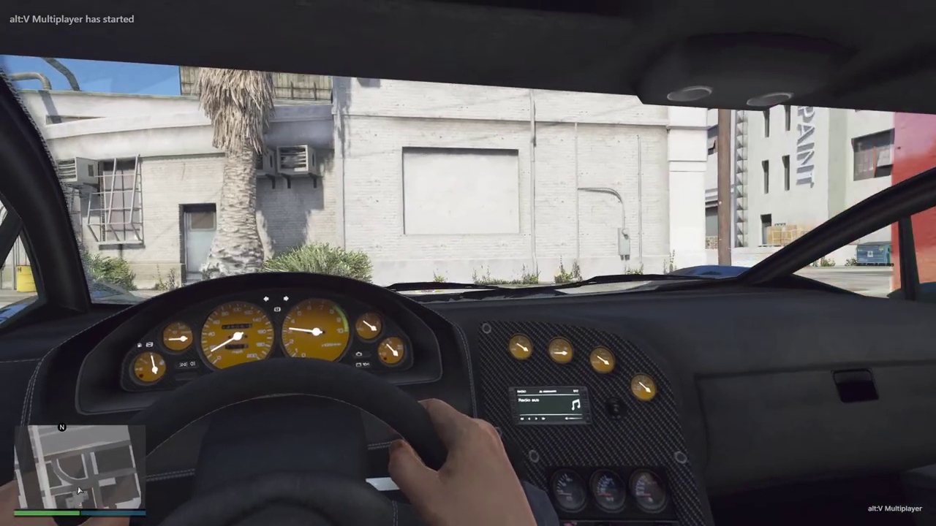
key(w)
key(f)
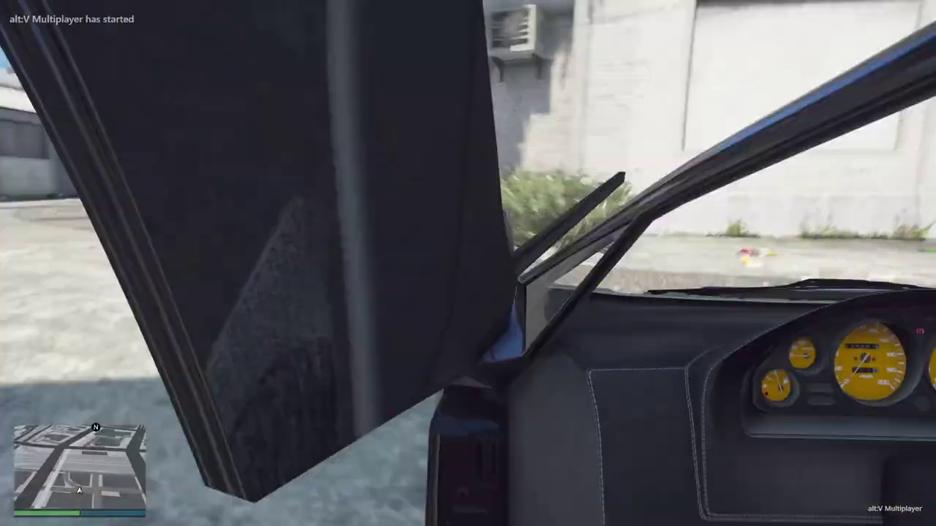
- Walk from the street back into the main hall in first-person view and switch to third-person view
key(w)
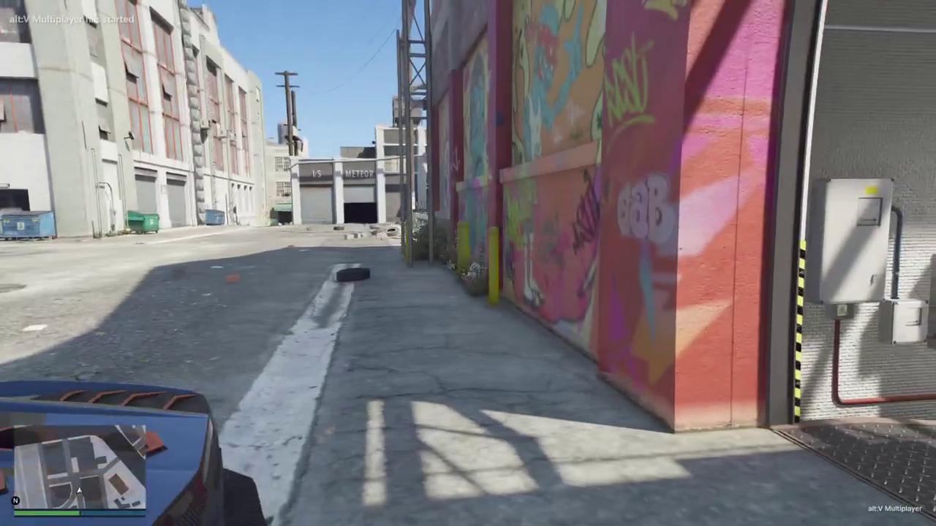
key(s)
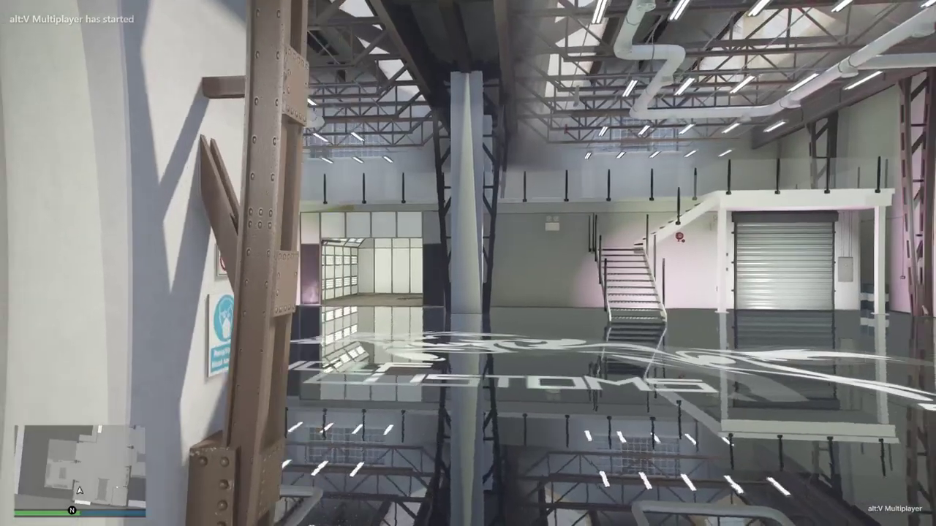
key(w)
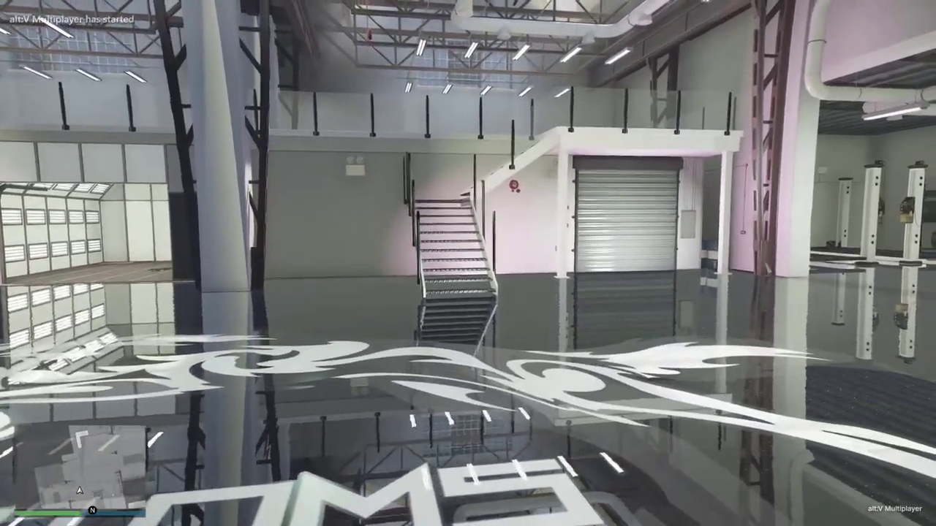
key(v)
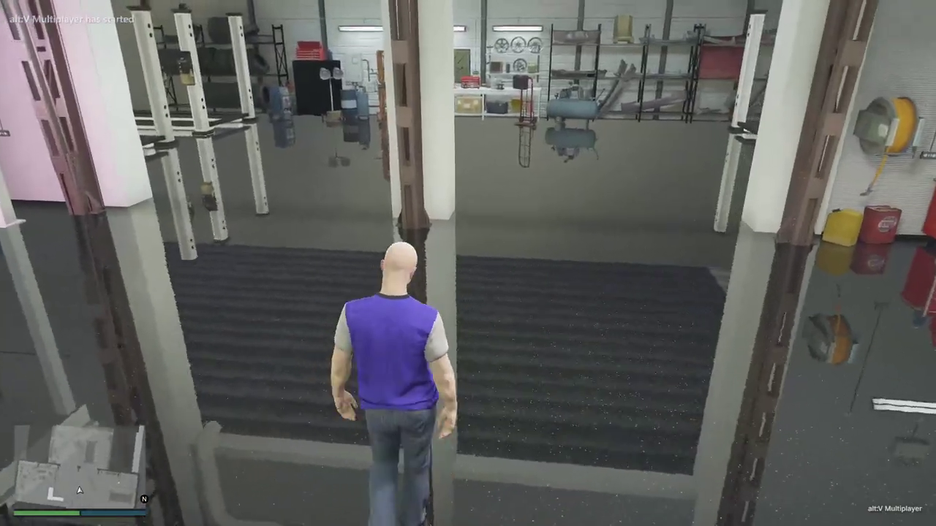
- Walk through the workshop past the white car lifts and back into the hall near the stairs to test floor collision
key(w)
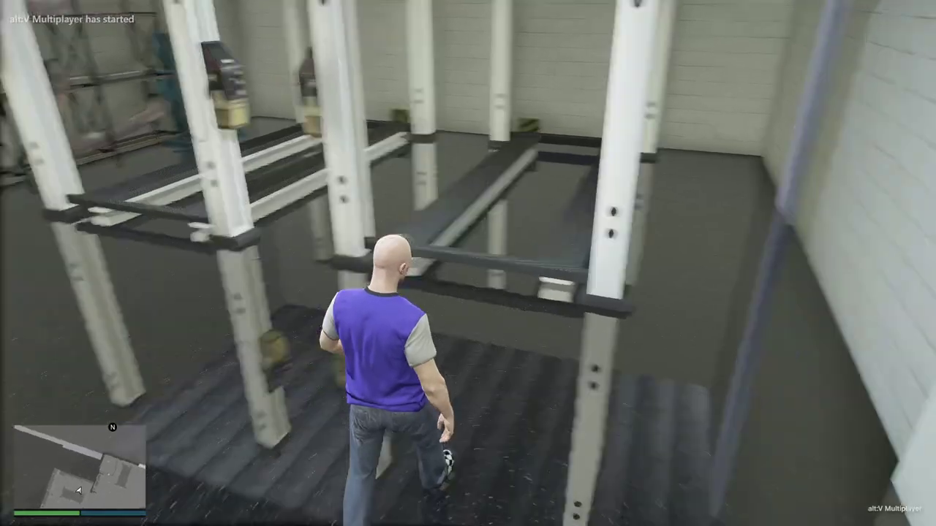
key(w)
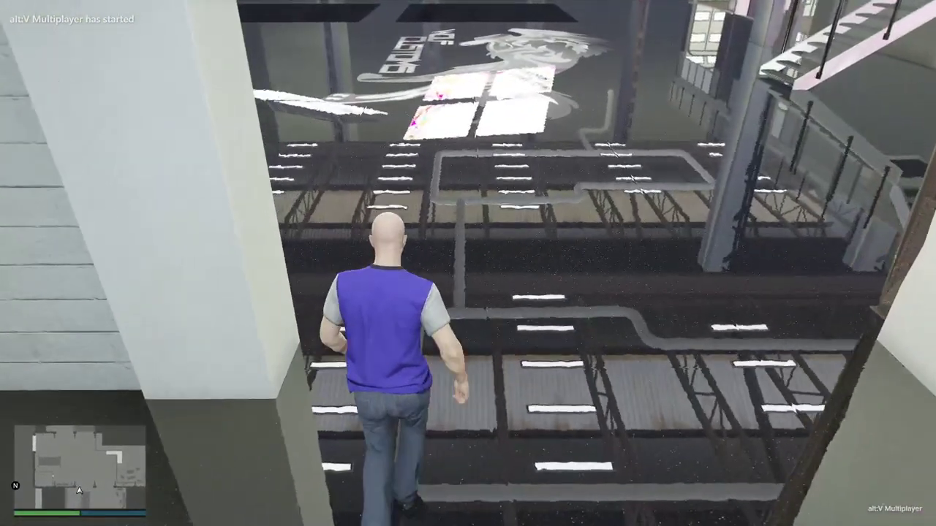
key(w)
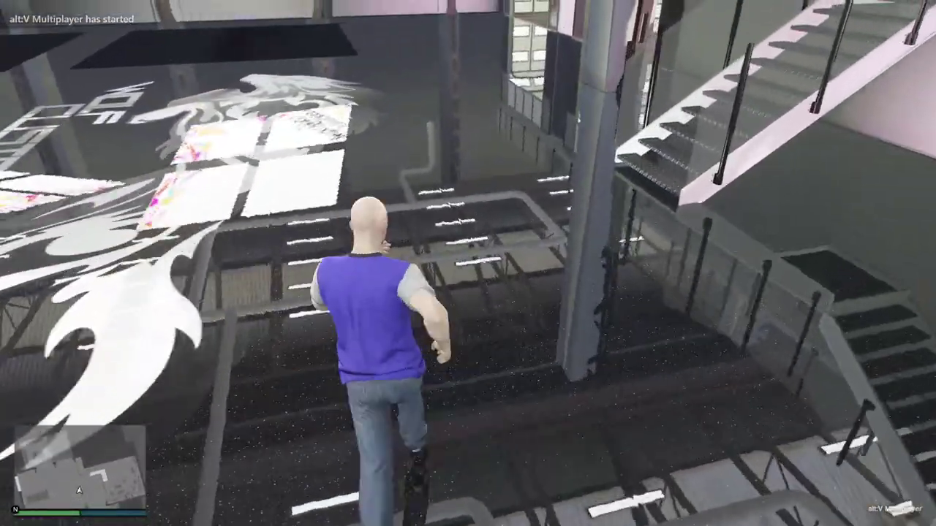
- Run toward the paint booths, cross the black floor panels and return over the floor logo, testing the collision on foot
key(w)
key(w)
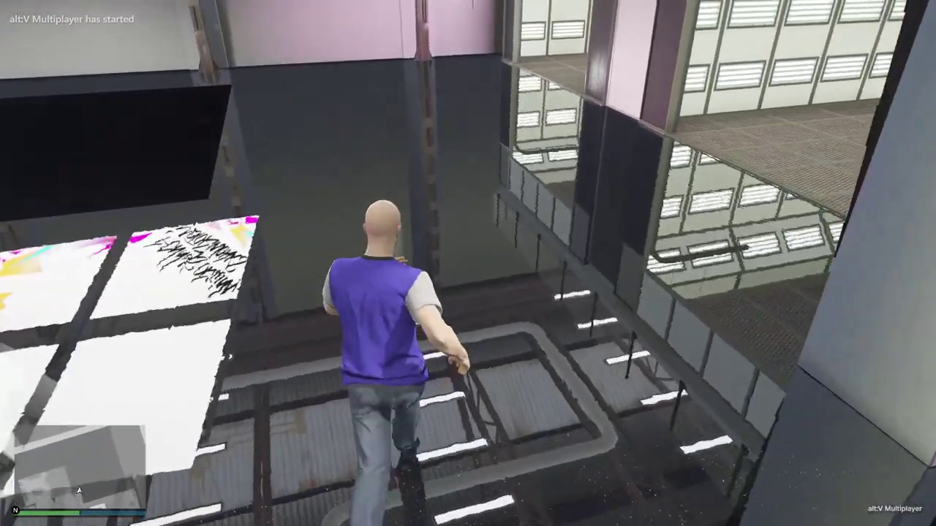
key(w)
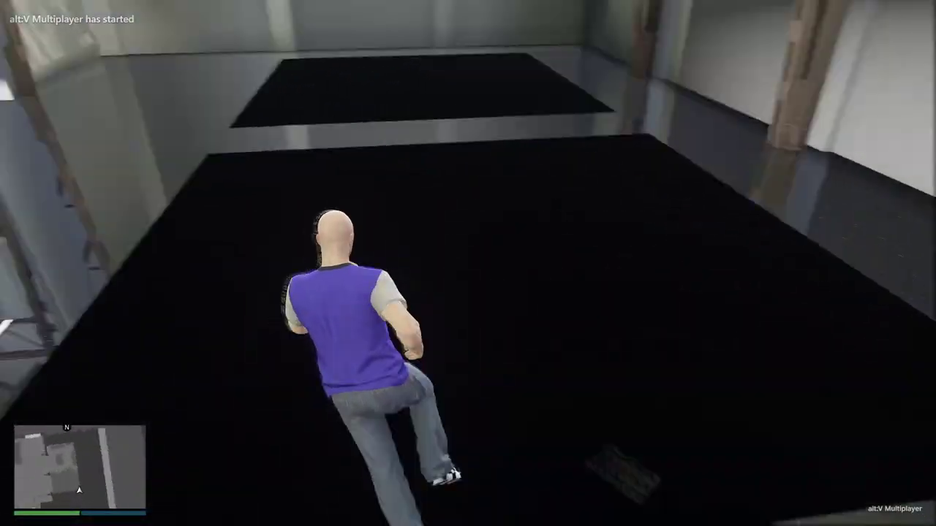
key(w)
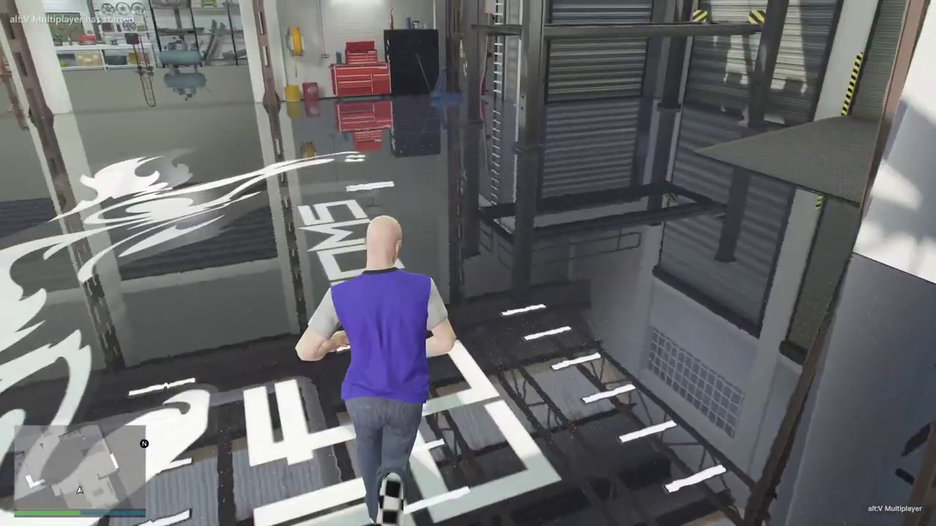
- Run into the workshop over the ribbed floor and walk to the tyre racks and orange engine hoist along the wall
key(w)
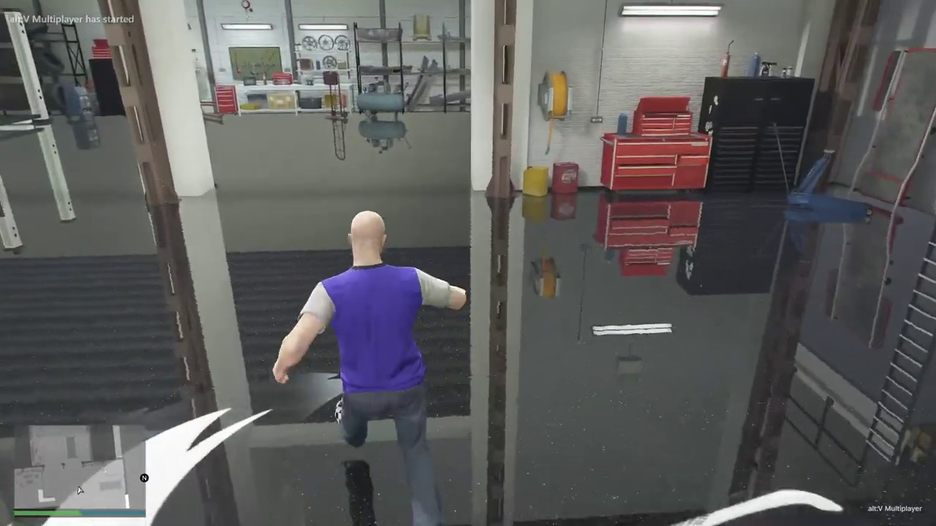
key(w)
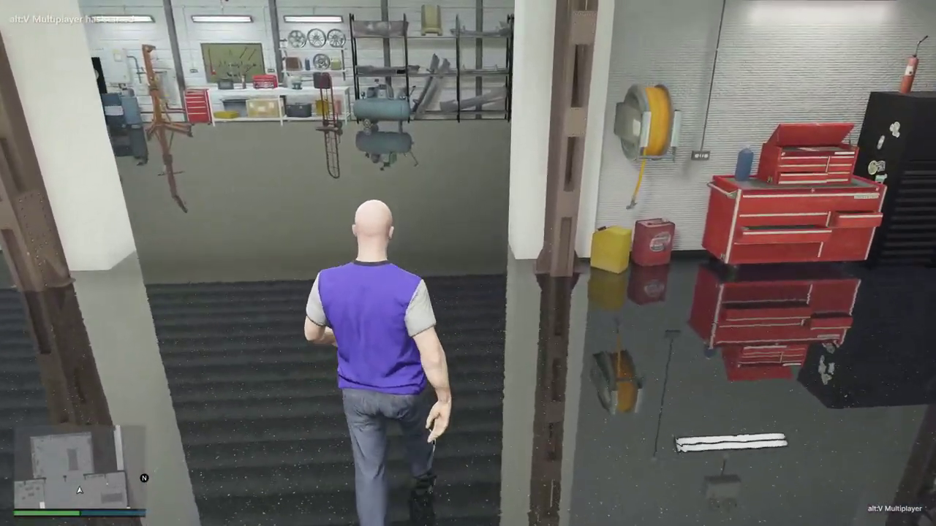
key(w)
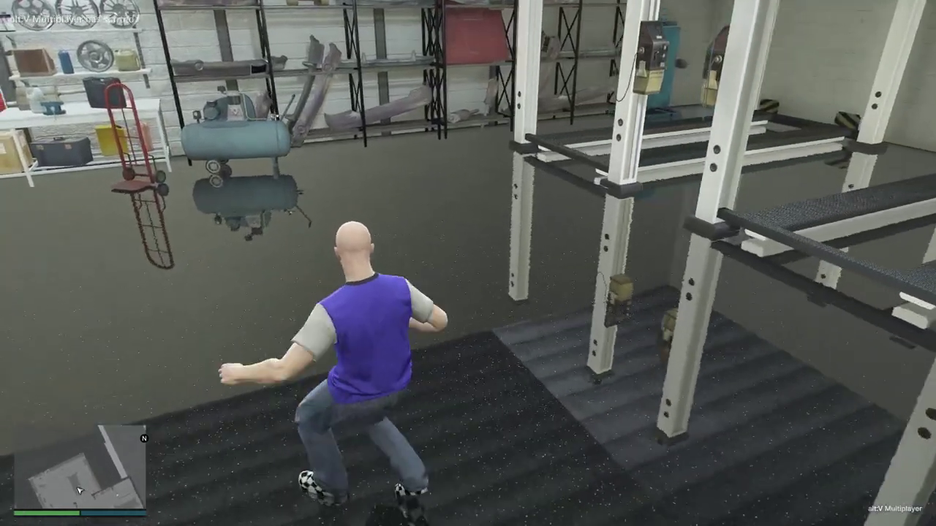
key(w)
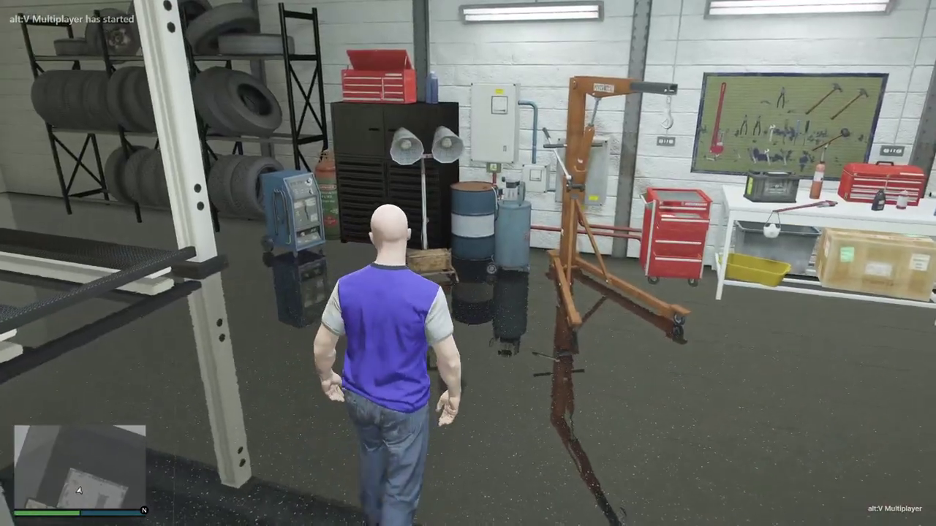
- Walk between the posts and onto the white car lifts beside the red tool chest to test their collision
key(w)
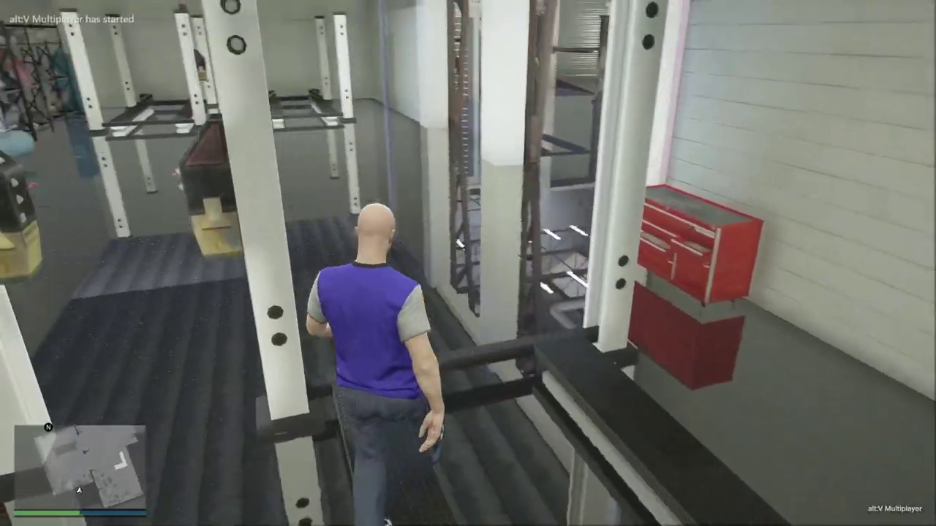
key(shift+w)
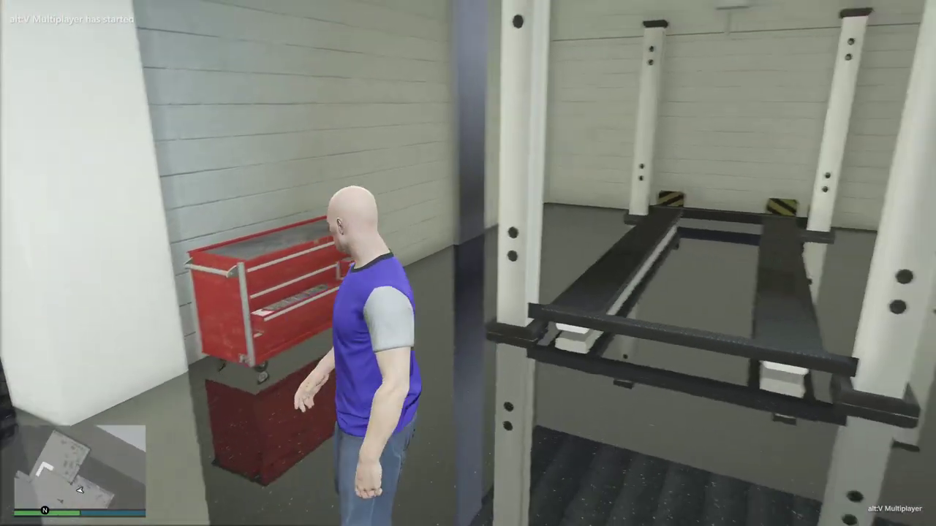
key(w)
key(w)
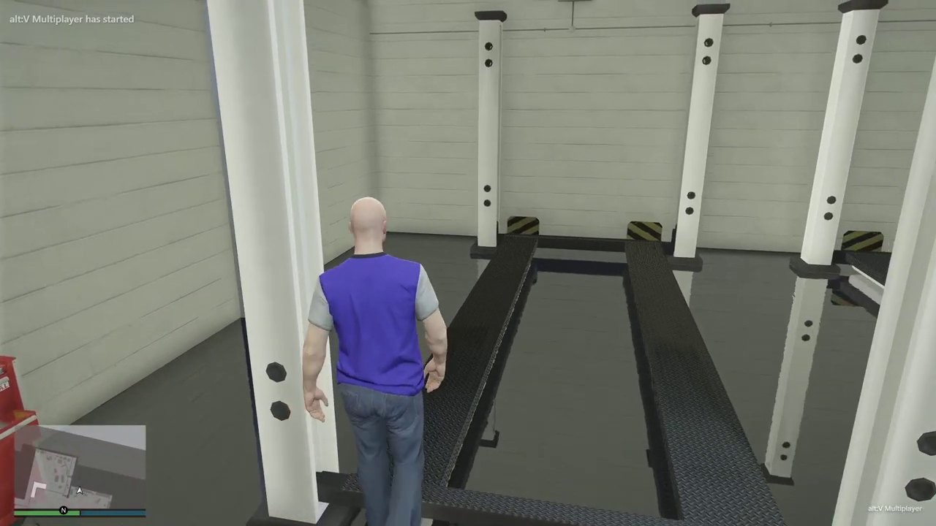
key(d)
key(w)
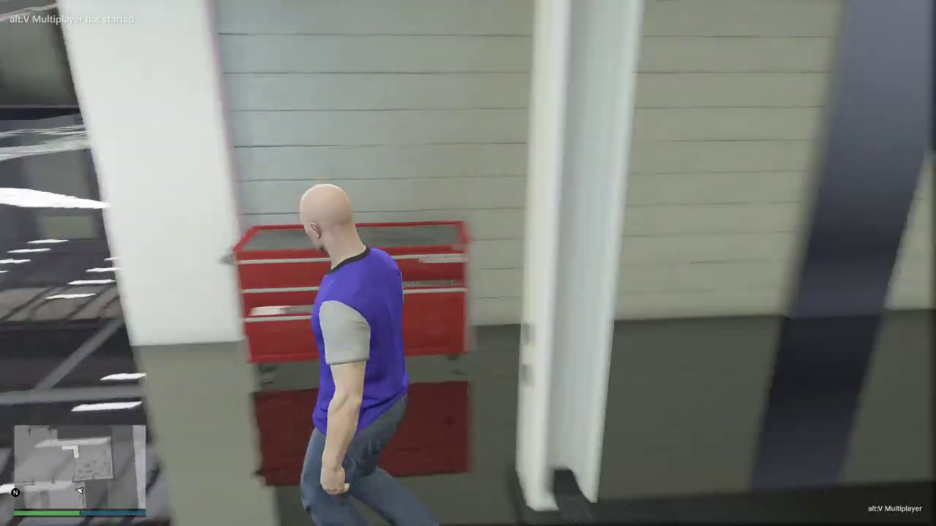
- Run from the workshop across the hall's floor logo to the paint booths
key(shift+w)
key(w)
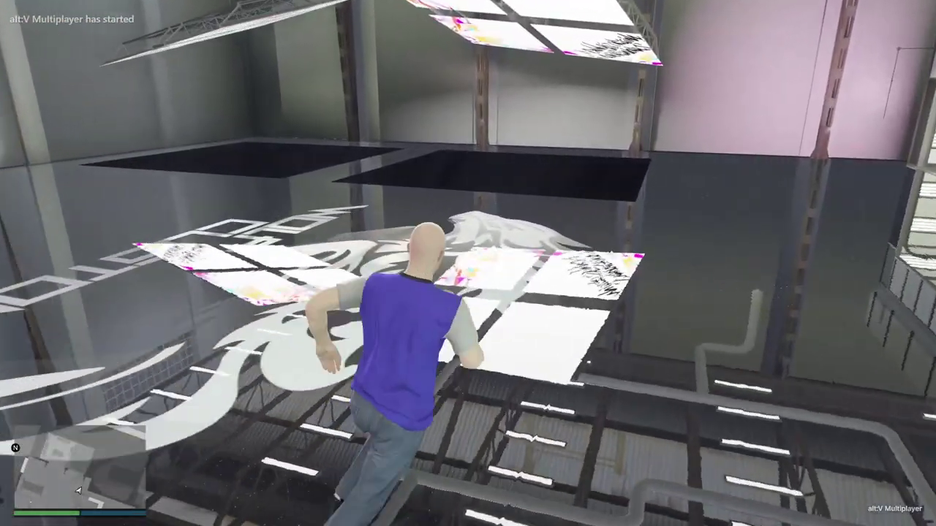
key(w)
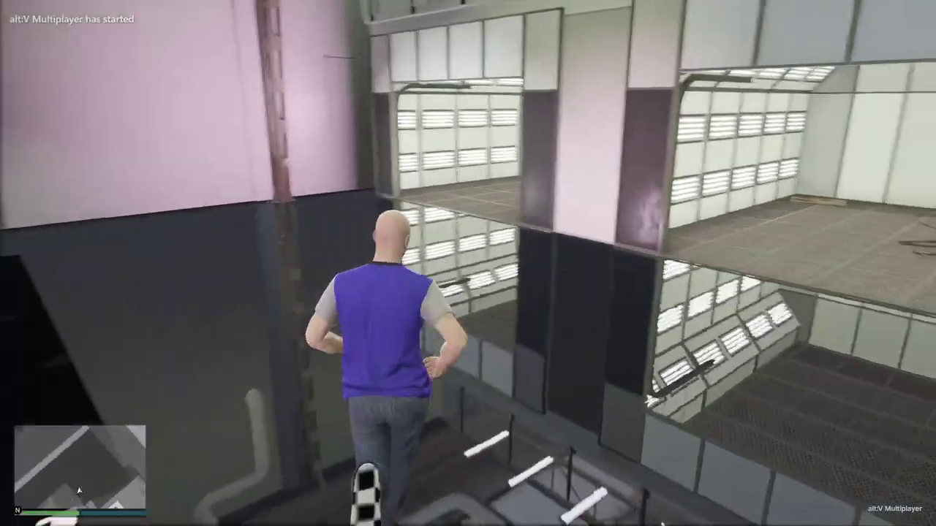
- Walk around in front of the paint booth openings and the dividing wall to check the floor collision there
key(s)
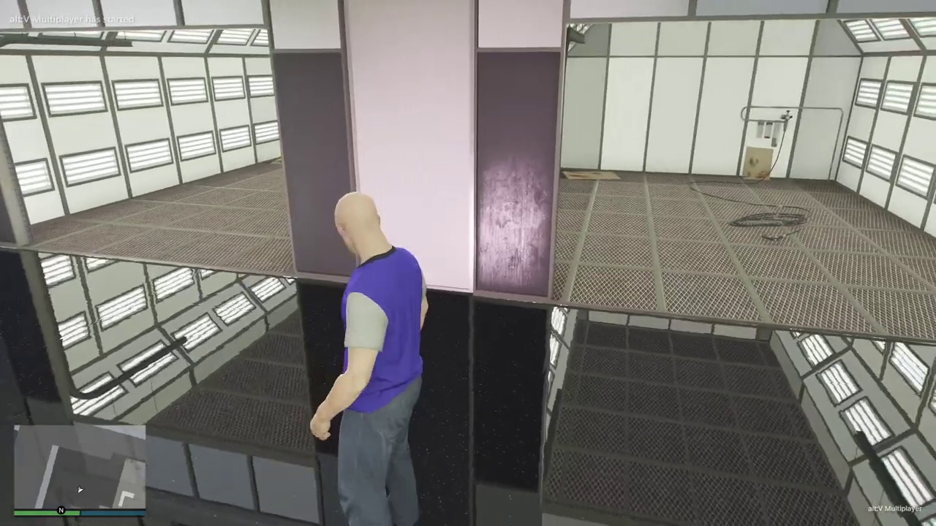
key(d)
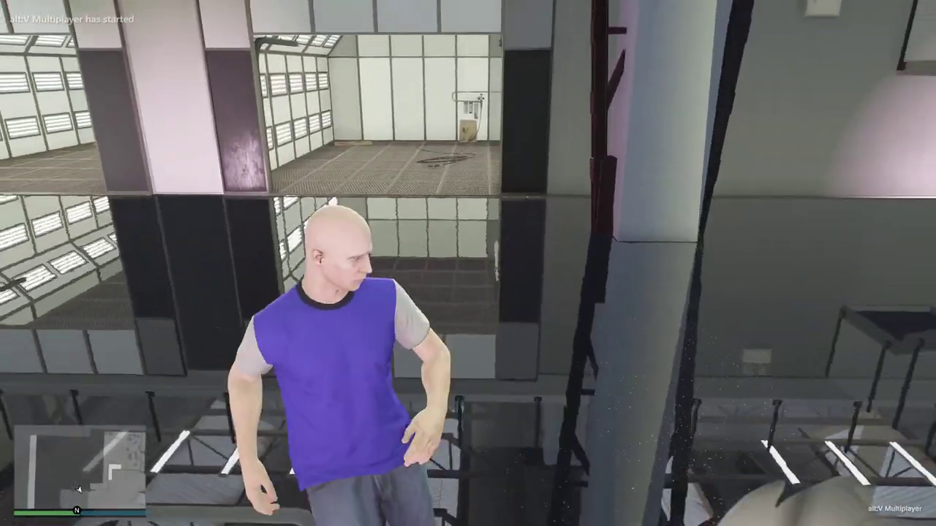
key(w)
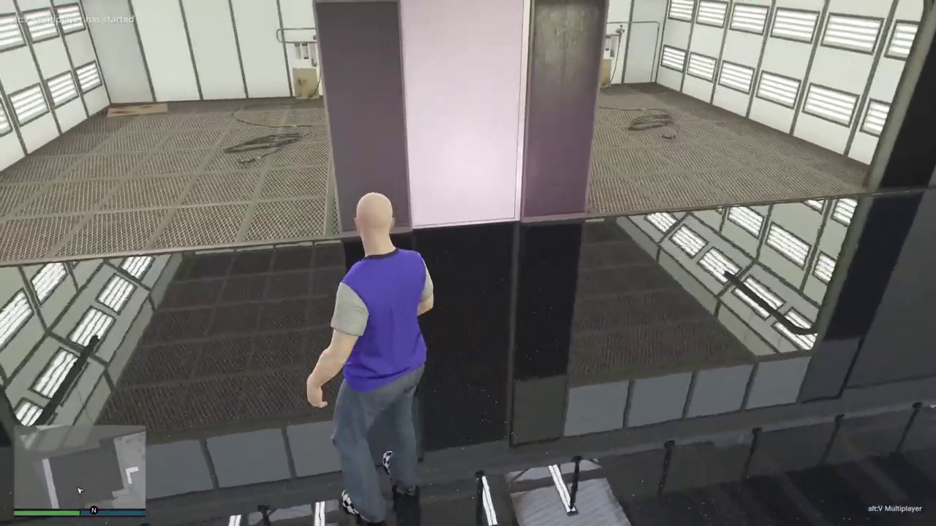
key(w)
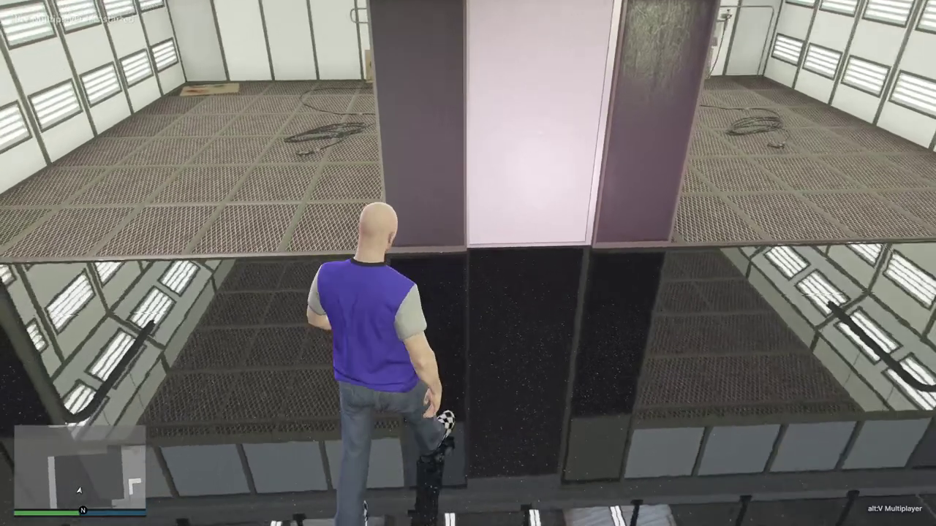
key(d)
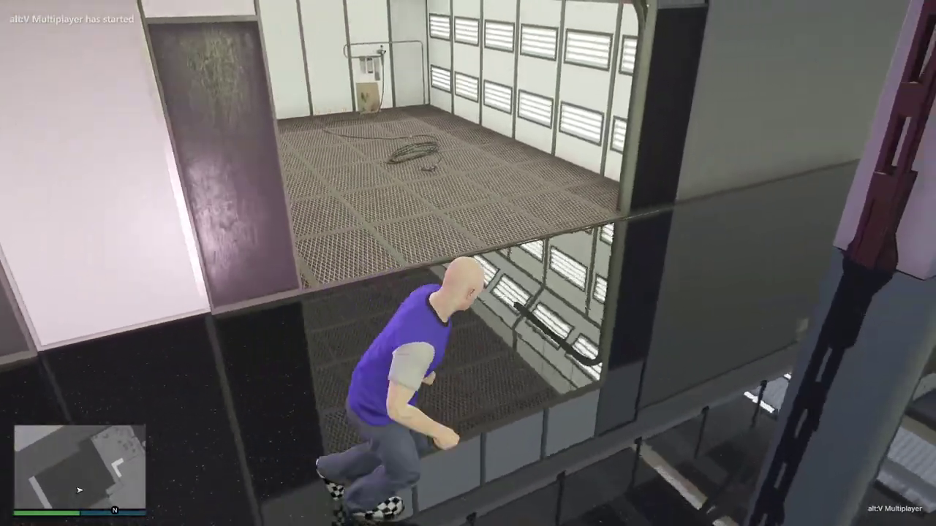
- Walk back and forth over the glossy floor outside both paint booths and inspect the reflections in it
key(s)
key(a)
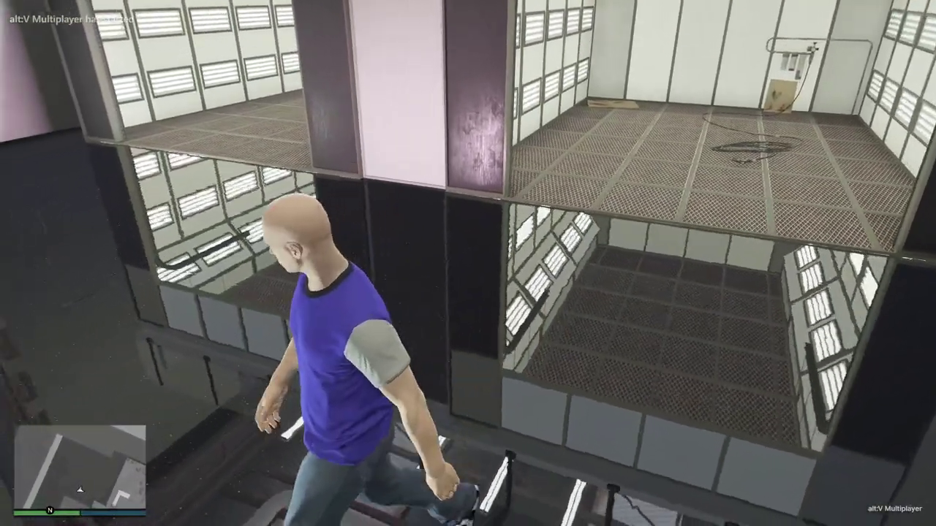
key(w)
key(w)
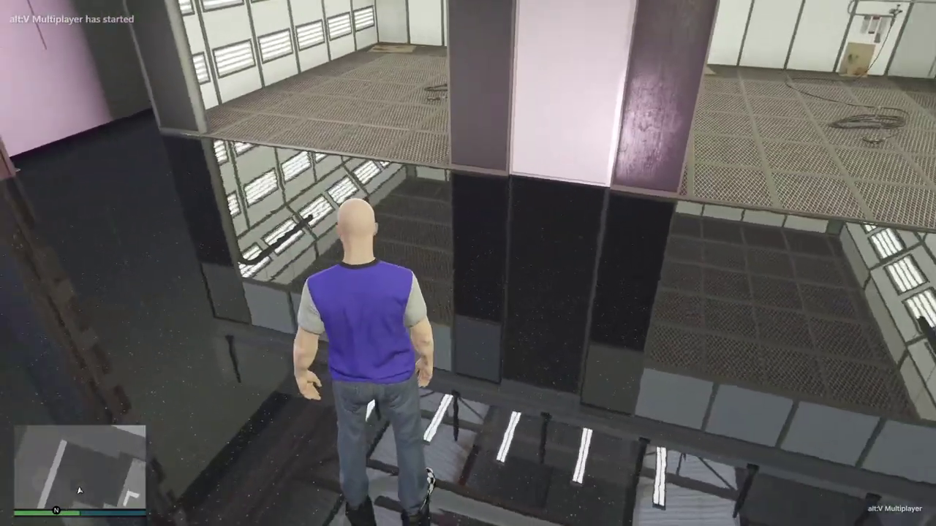
key(a)
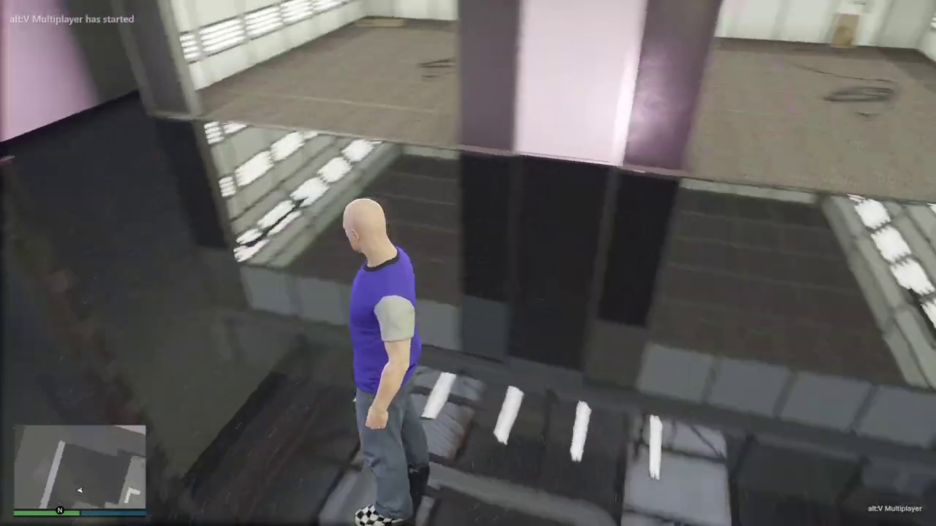
key(w)
key(w)
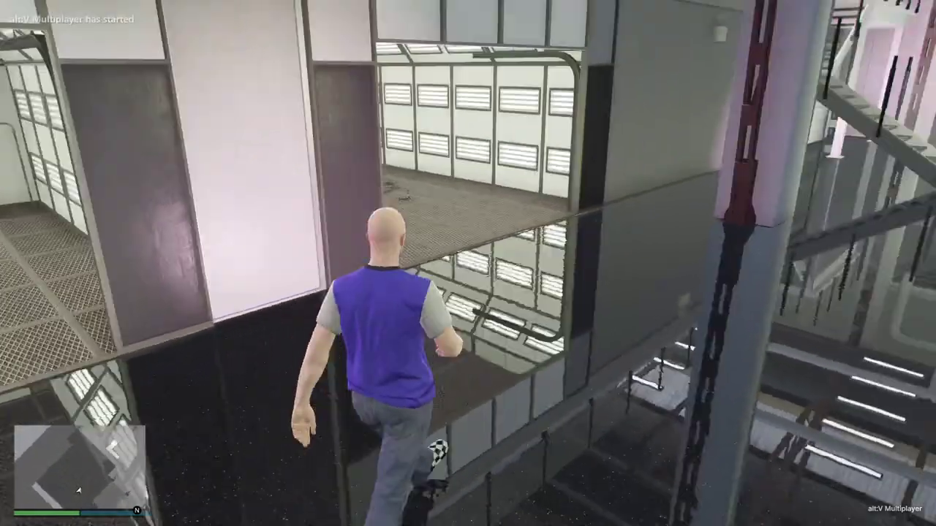
- Walk from the paint booths past the staircase and across the floor logo towards the roller doors, inspecting the reflective floor
key(w)
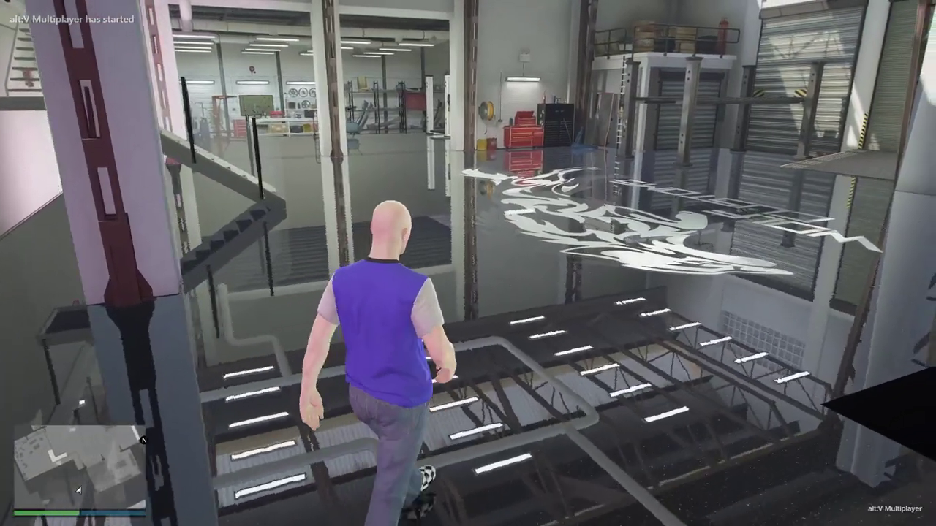
key(w)
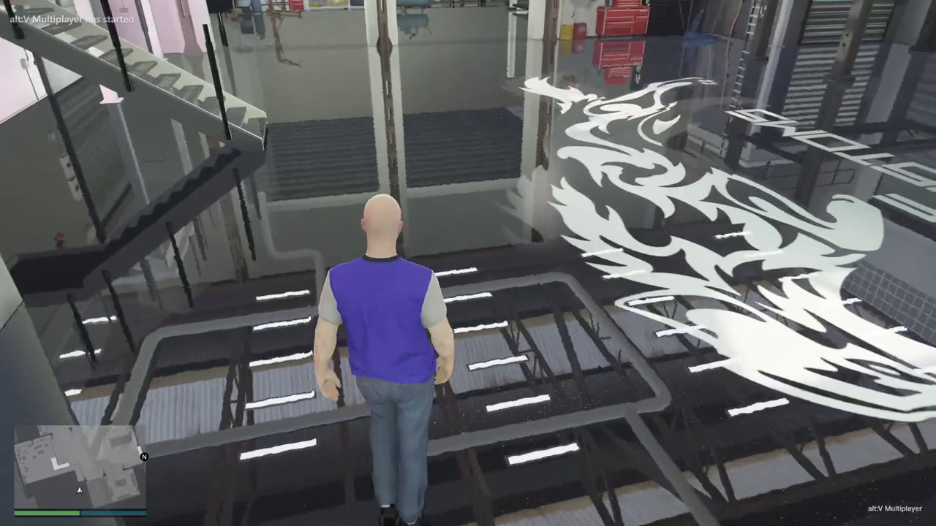
key(w)
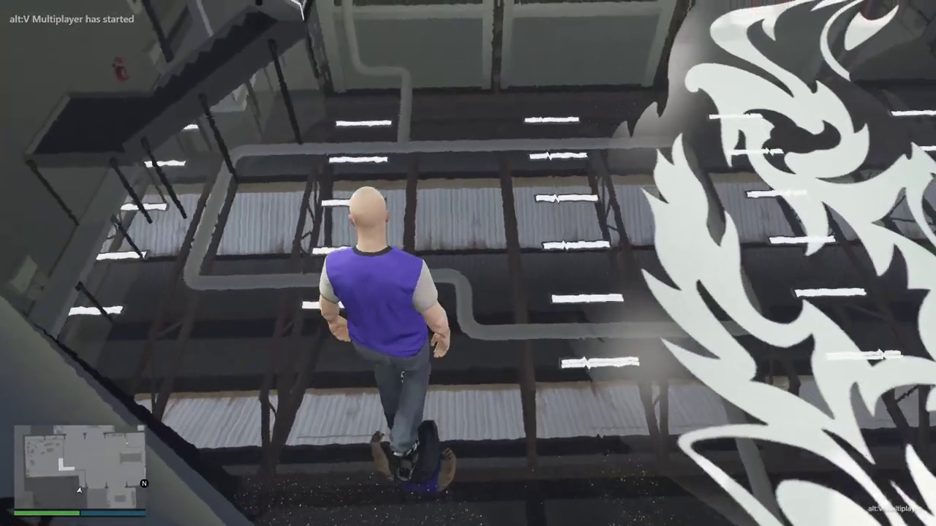
key(w)
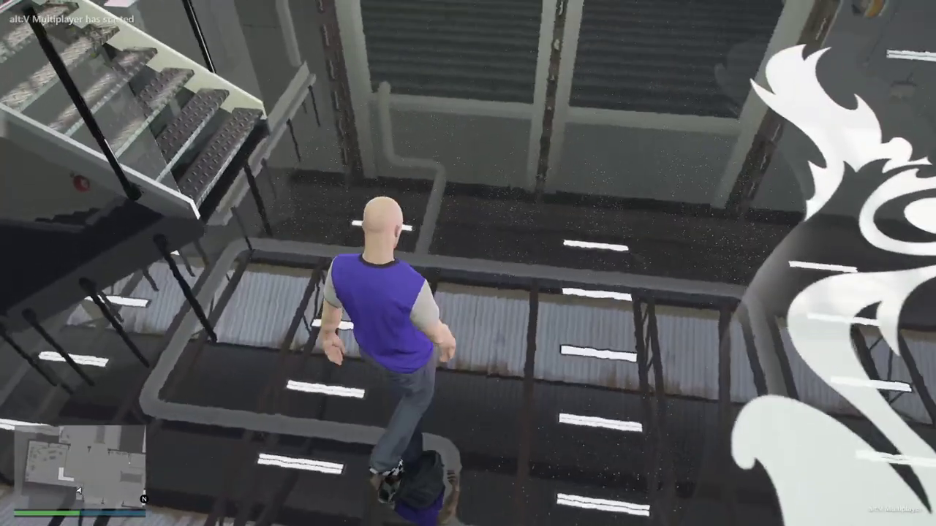
key(w)
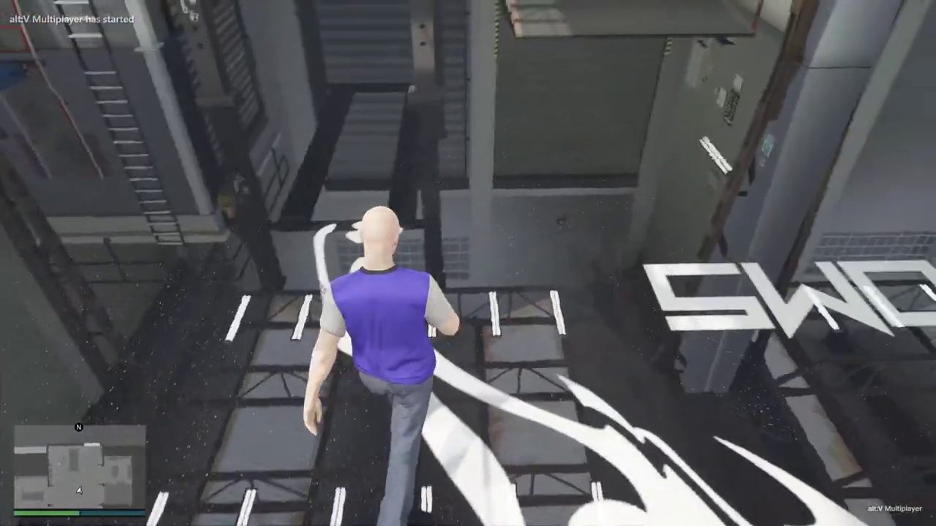
key(super)
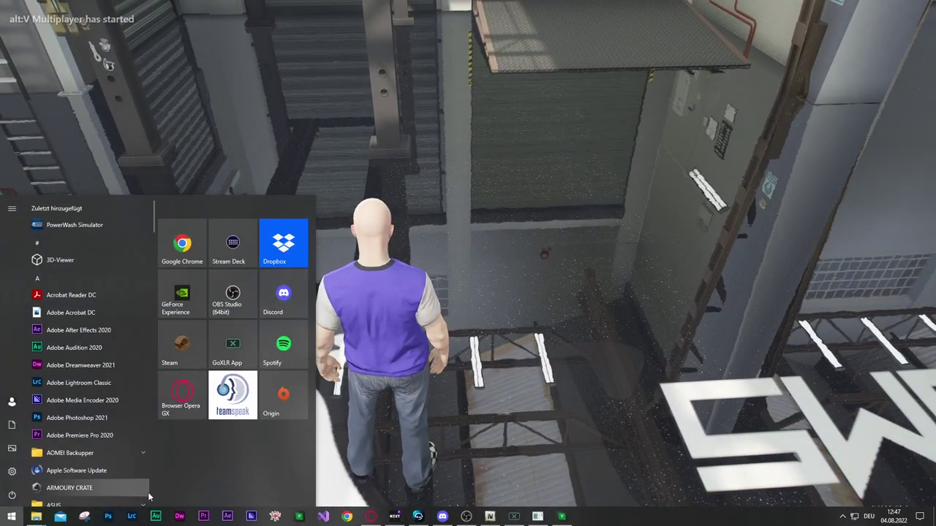
key(super)
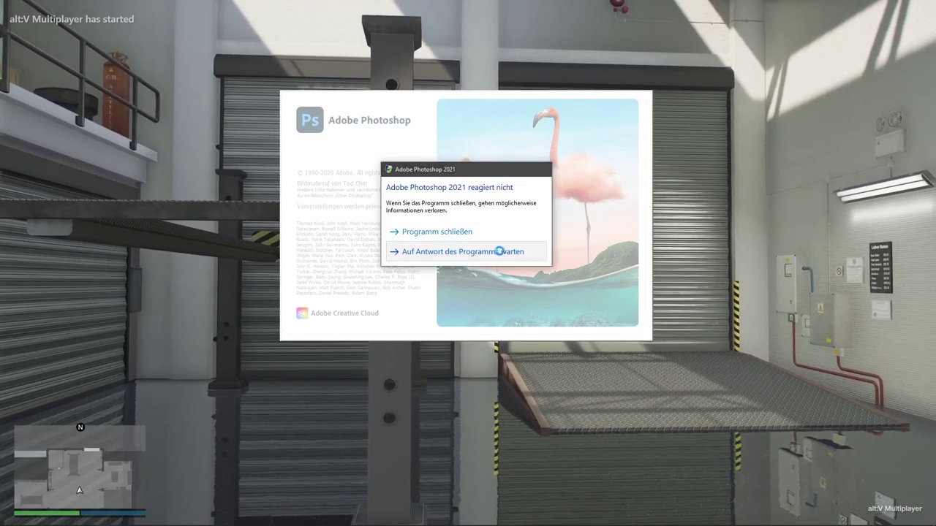
click(443, 250)
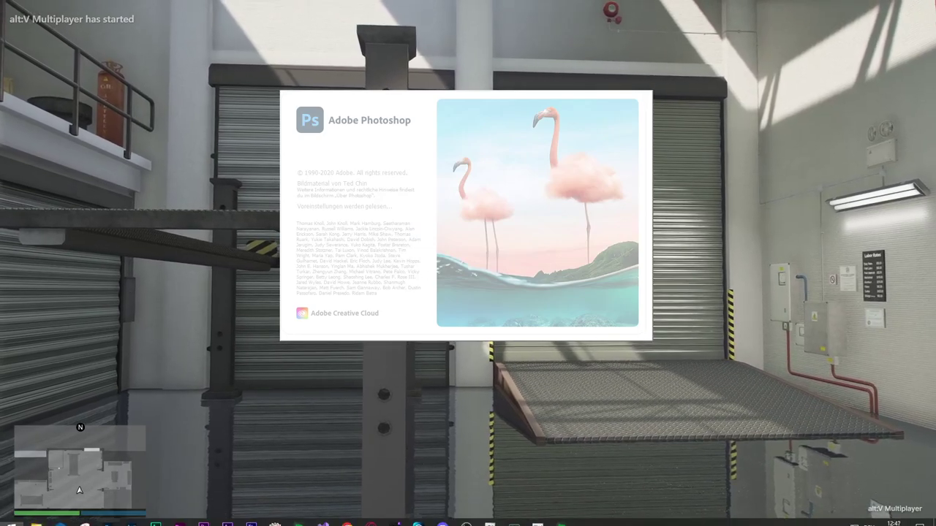
mouse_move(108, 520)
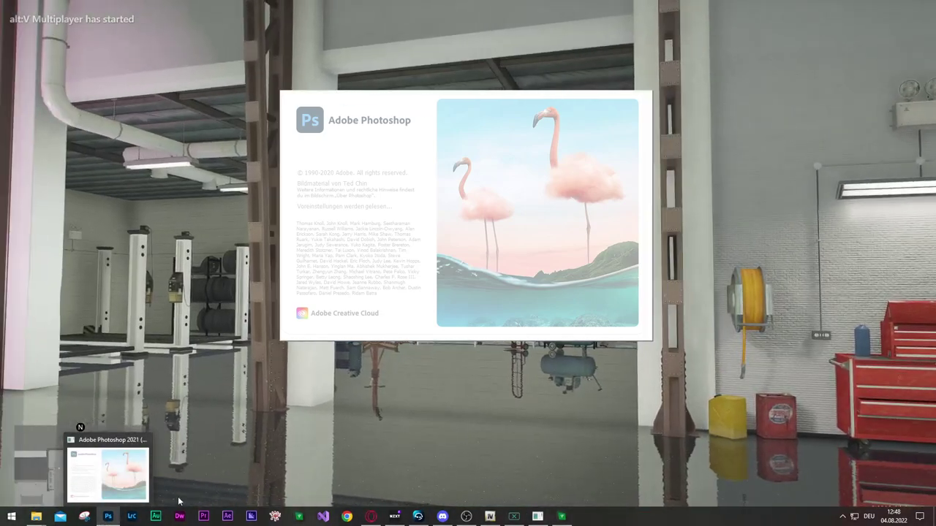
click(375, 434)
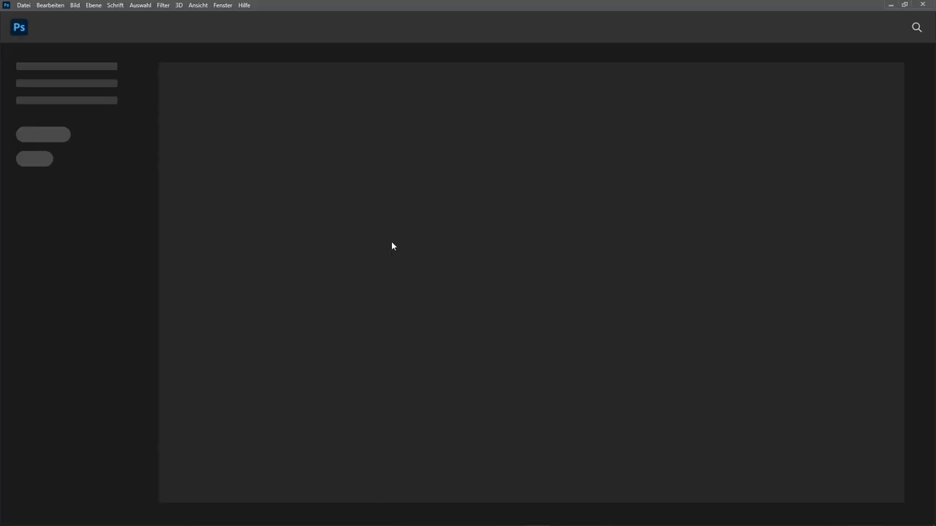
click(504, 242)
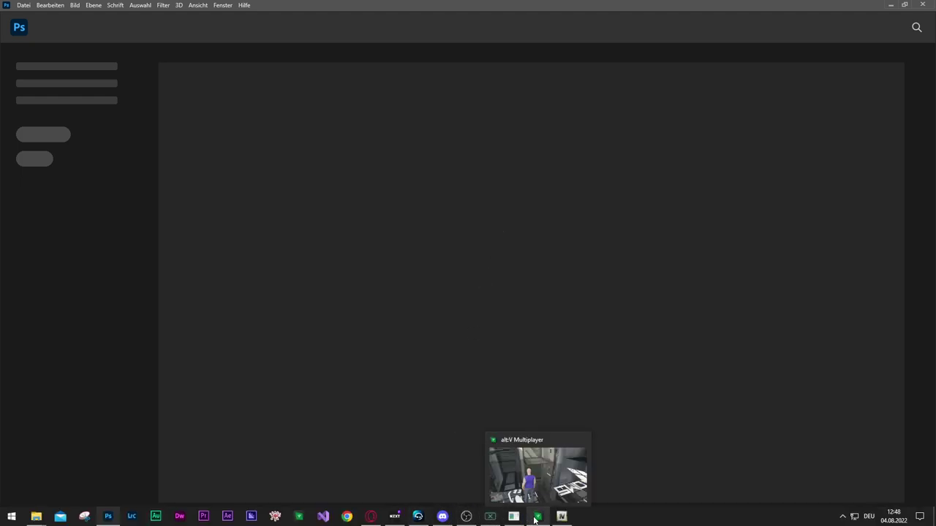
- Switch back to alt:V Multiplayer and quit Grand Theft Auto V, confirming the exit
click(536, 516)
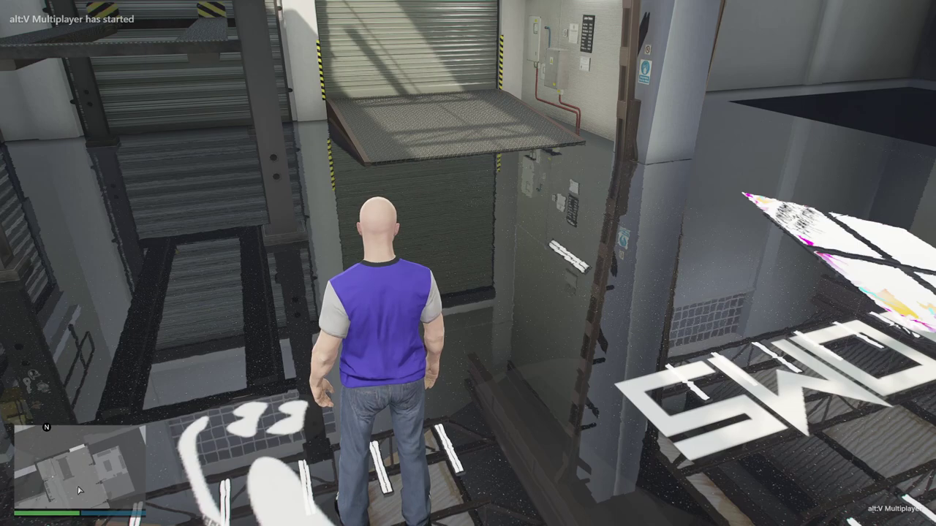
key(alt+F4)
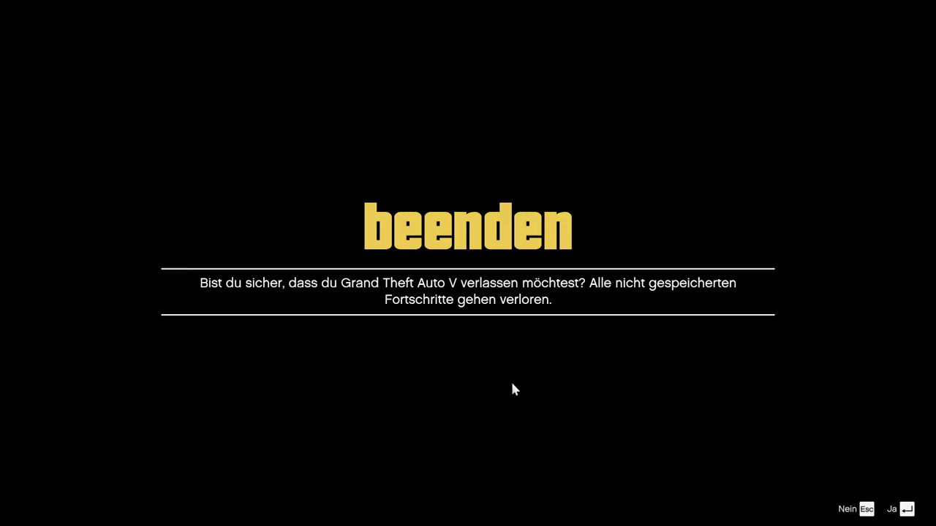
key(Return)
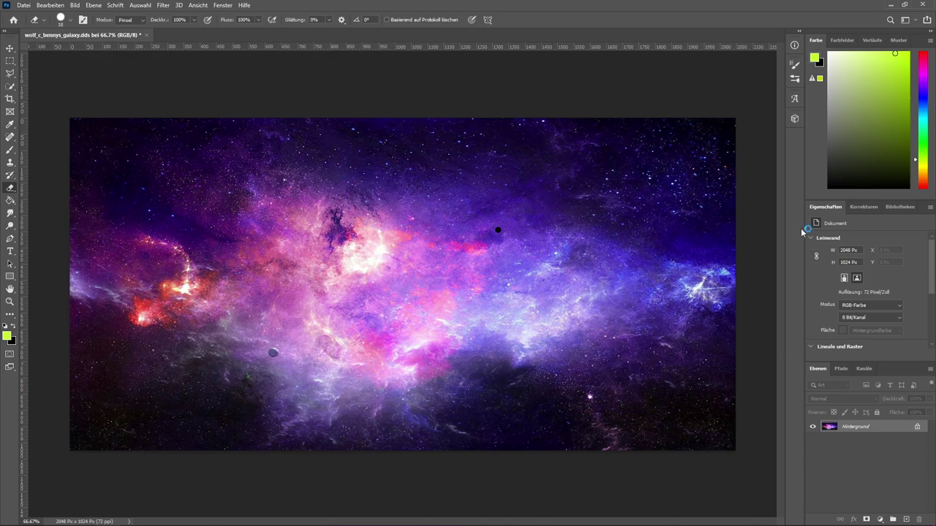
- Close Photoshop with the wolf_c_bennys_galaxy.dds texture and shut down the alt:V server console
click(922, 5)
click(489, 205)
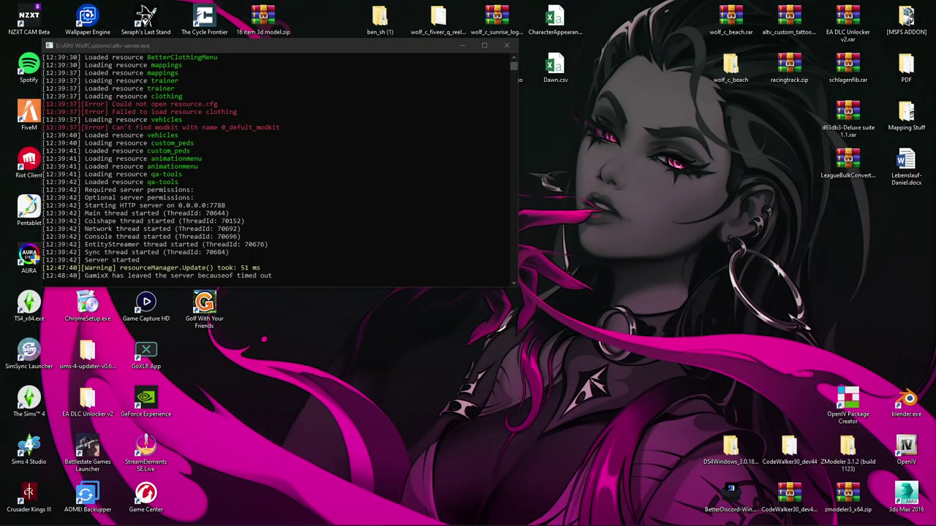
click(506, 45)
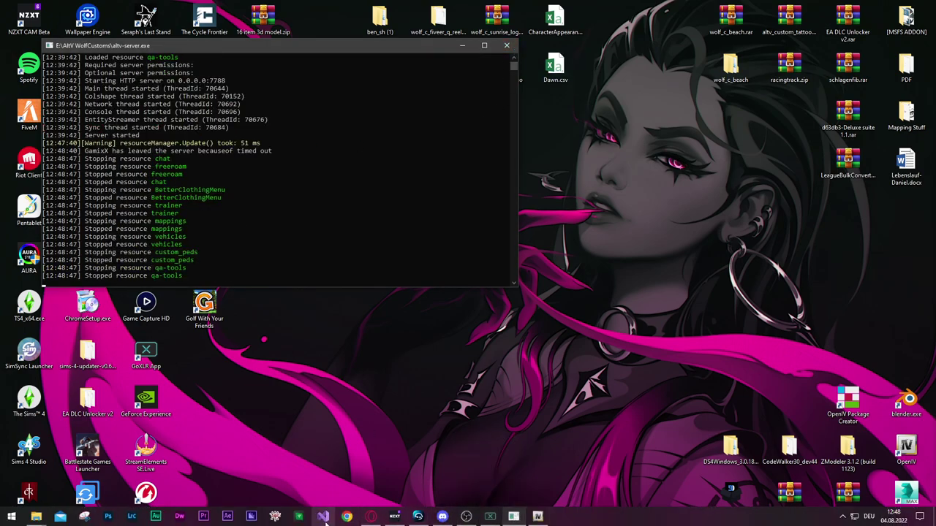
- Hide the icons on the Windows desktop
mouse_move(505, 516)
right_click(597, 192)
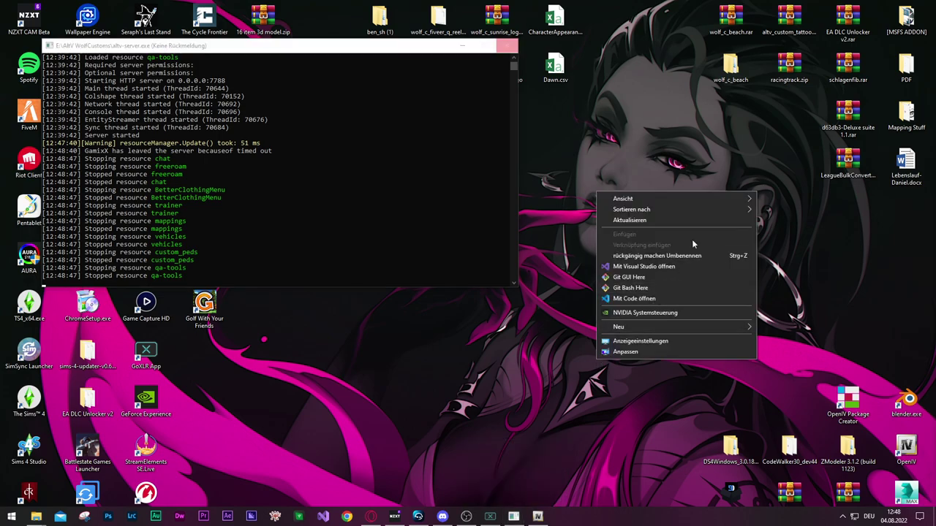
mouse_move(658, 198)
click(800, 261)
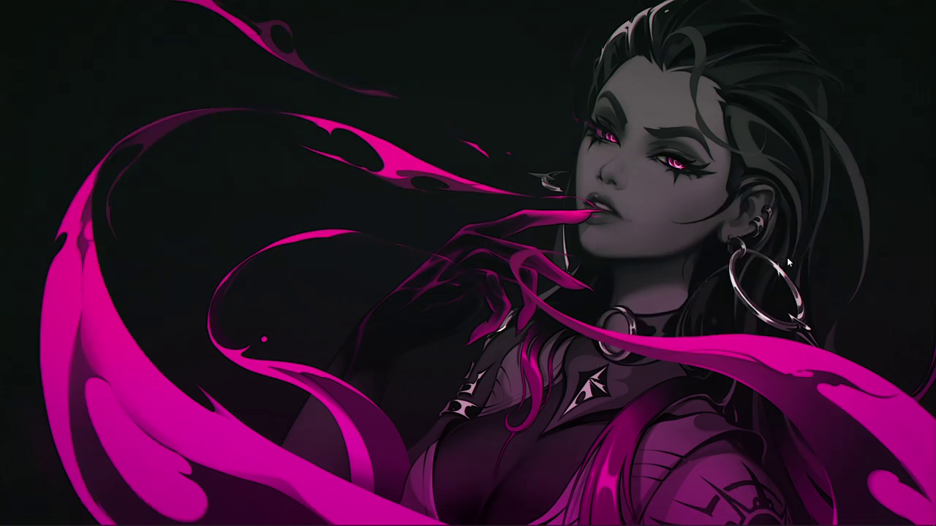
- Find 3ds Max 2016 with the Windows search and launch it
key(super)
text(3ds)
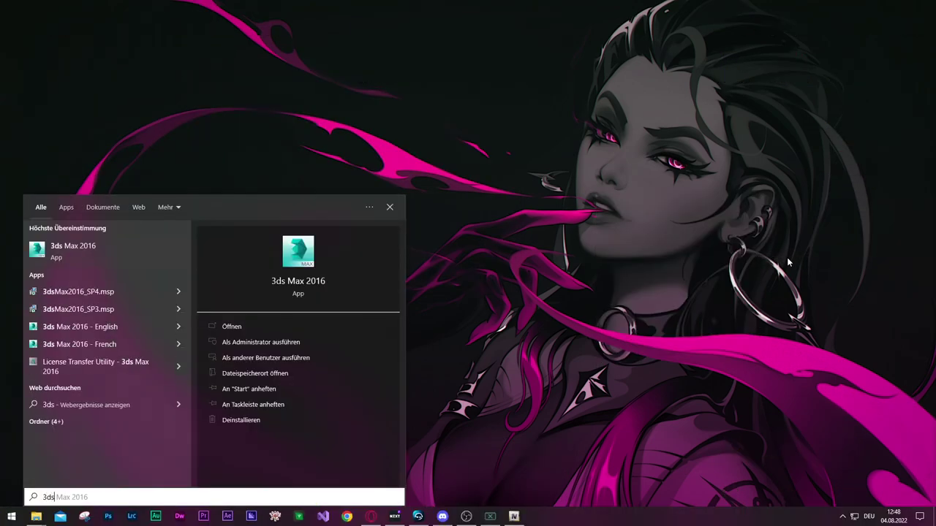
click(253, 326)
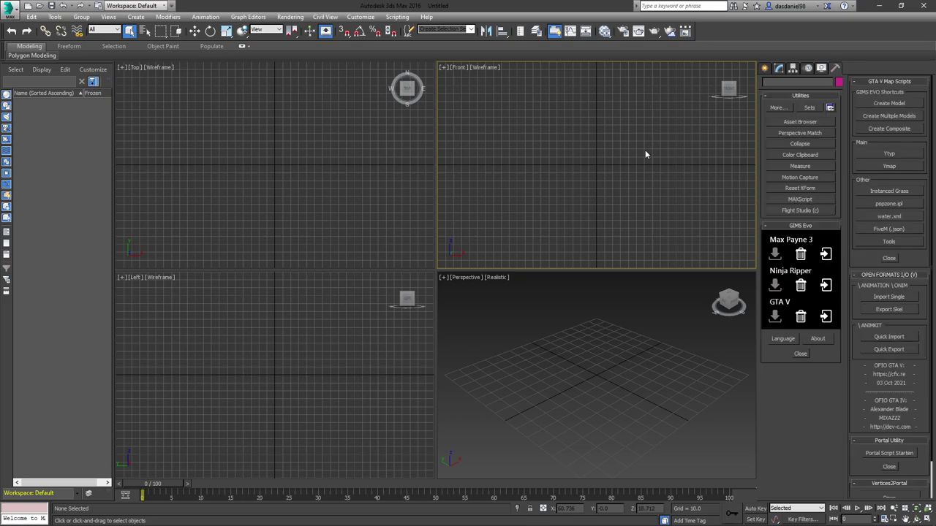
- Collapse the Open Formats I/O rollout and enlarge the Perspective viewport at the expense of the other three
click(856, 276)
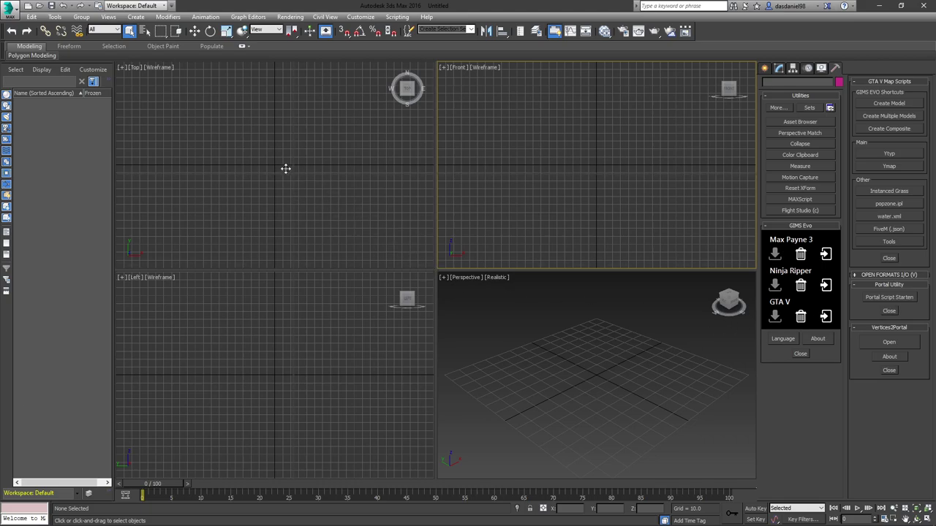
drag(286, 169, 273, 164)
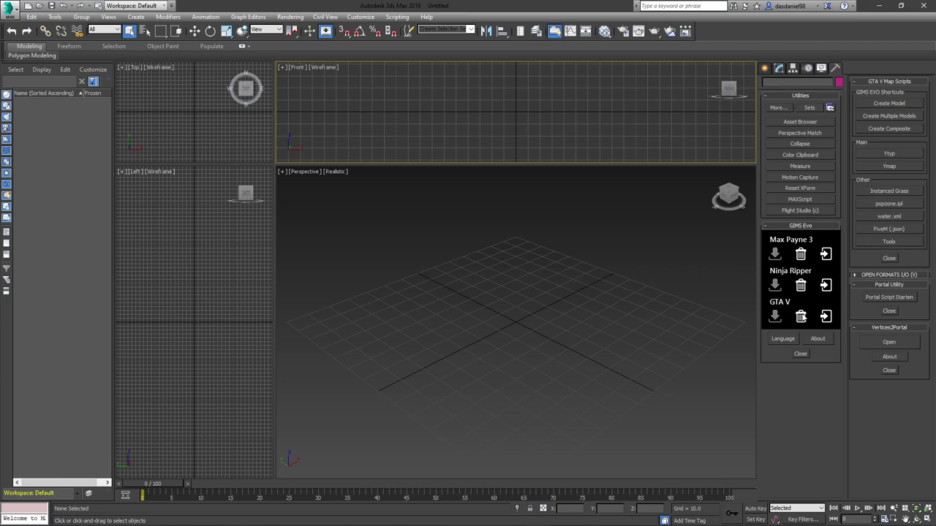
- Import the lr_supermod_int collision from the Interiors folder under 2 Collision using GIMS Evo for GTA V
click(826, 316)
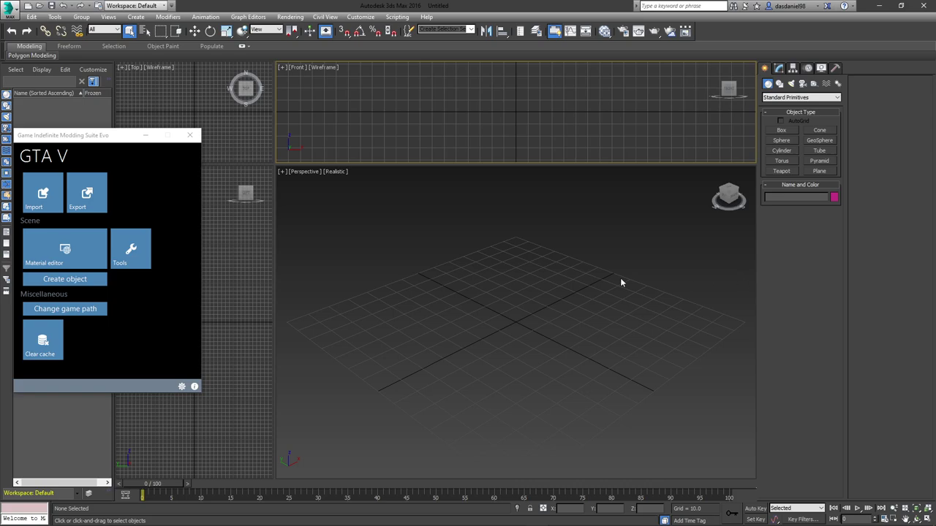
click(49, 190)
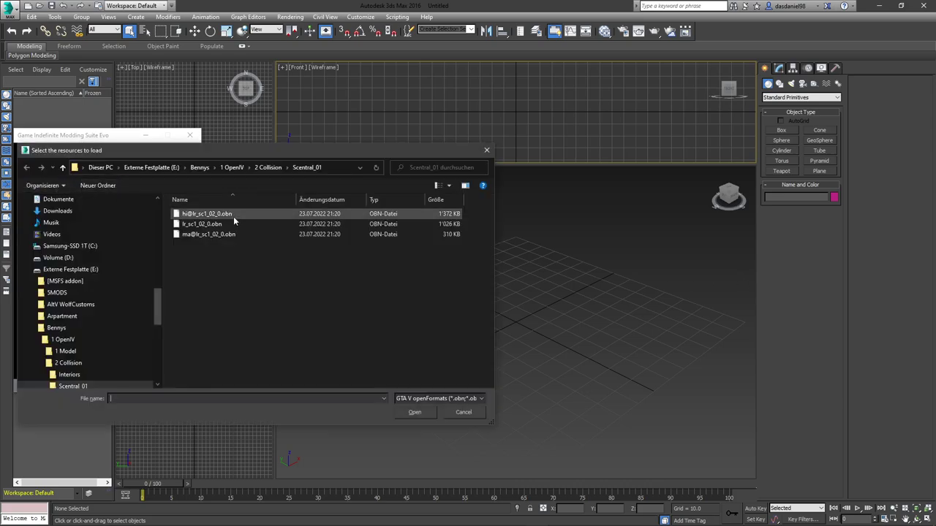
click(260, 169)
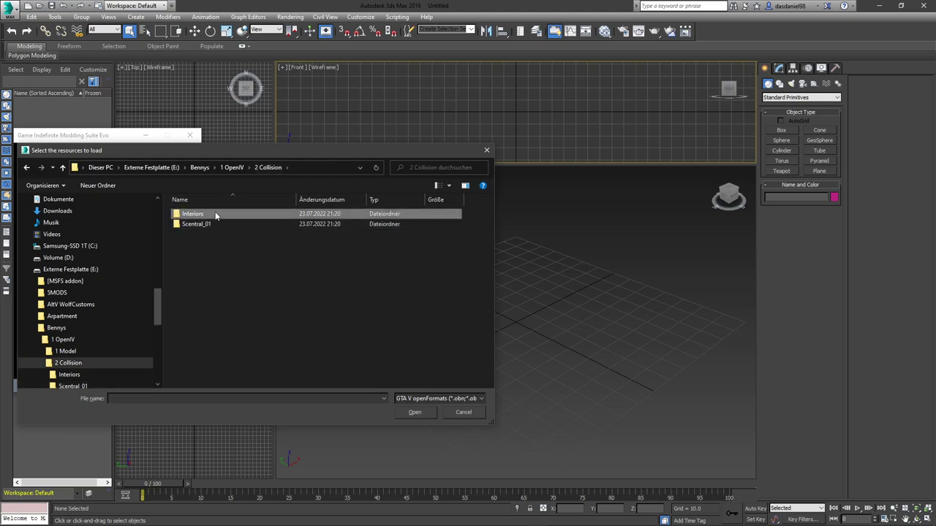
double_click(215, 211)
double_click(212, 226)
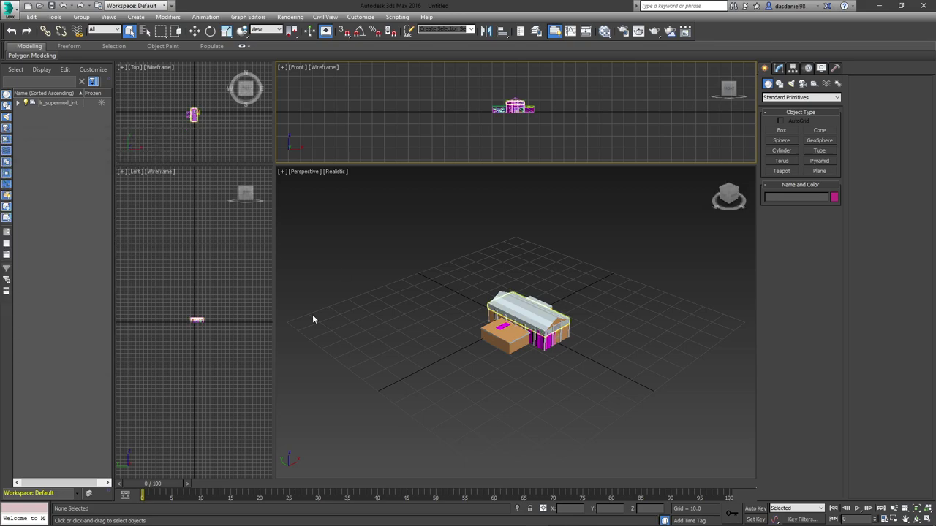
- Delete the entire building model from the scene
drag(360, 218, 666, 415)
key(Delete)
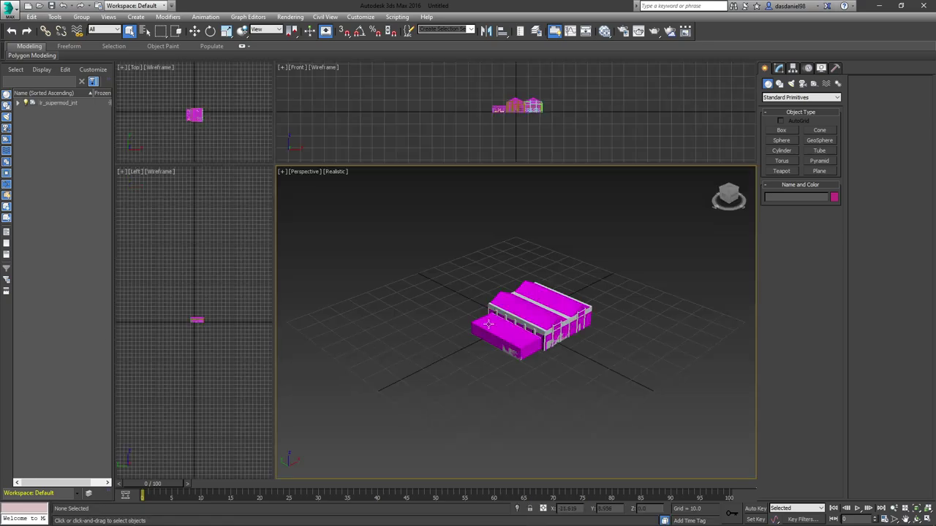
- Enlarge the perspective viewport so that it takes up most of the viewport area
scroll(527, 323, up, 5)
middle_drag(527, 322, 467, 319)
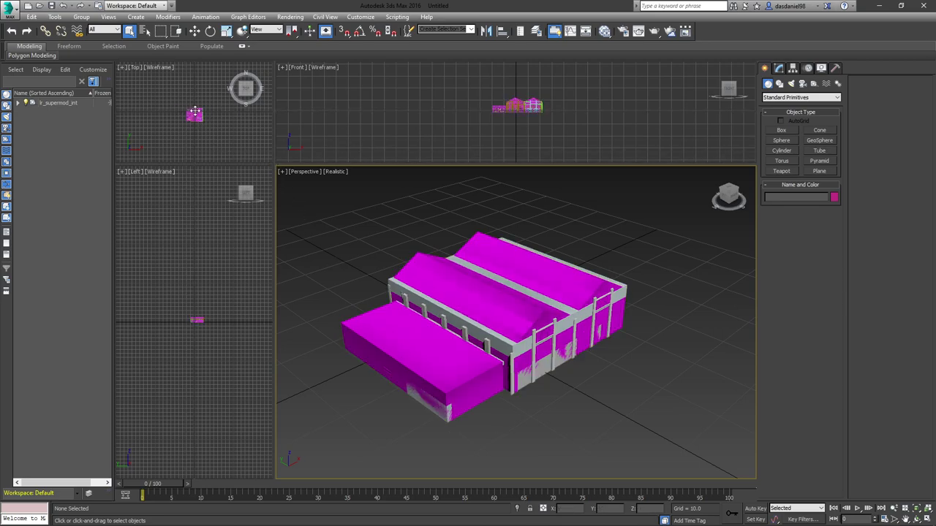
drag(274, 164, 194, 111)
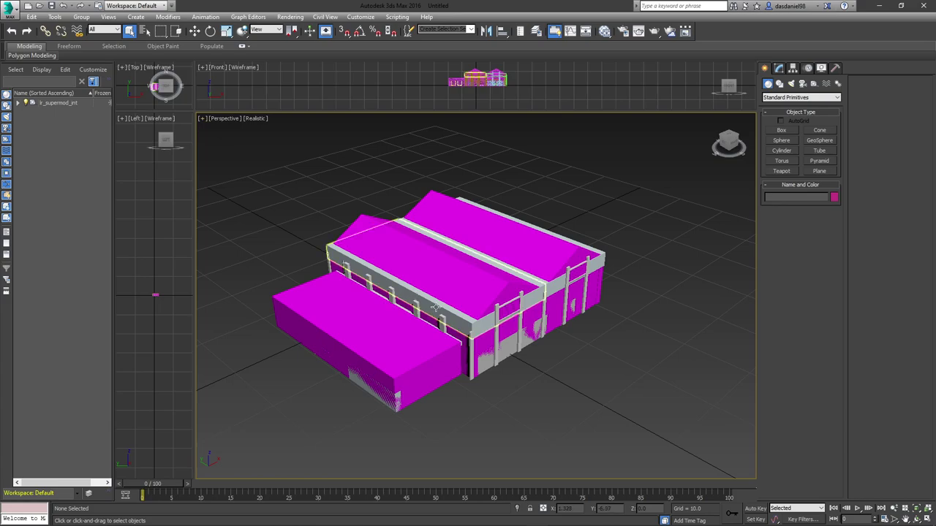
- Hide the outer shell mesh 0x3 and the flat roof slab Box_10 over the building's lower side section
click(394, 333)
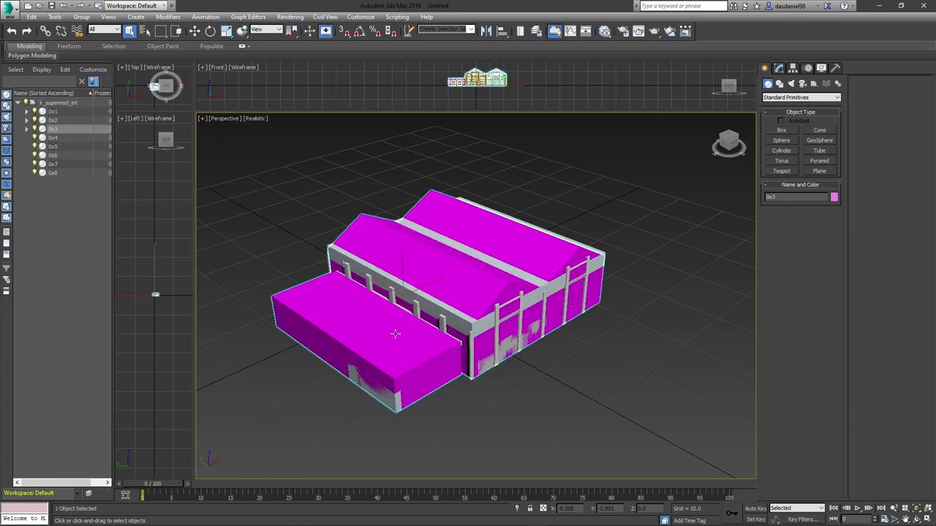
click(35, 130)
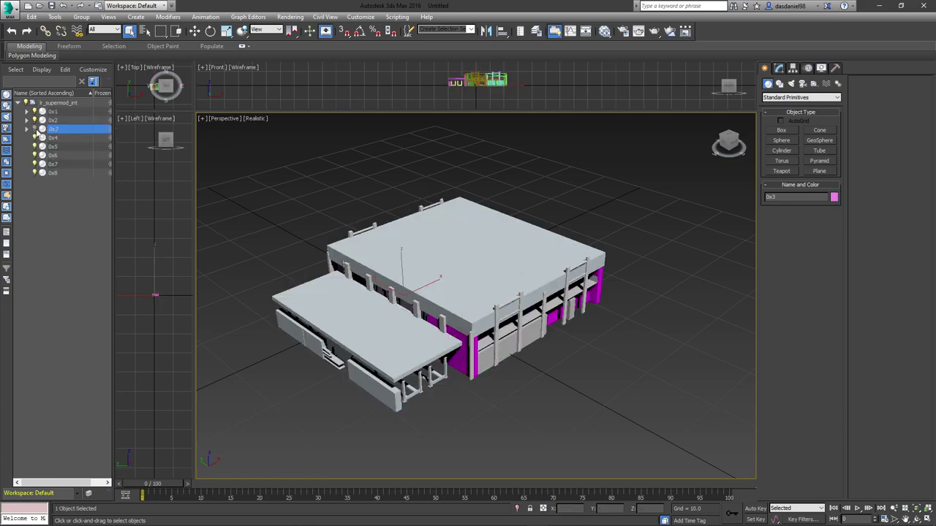
click(342, 307)
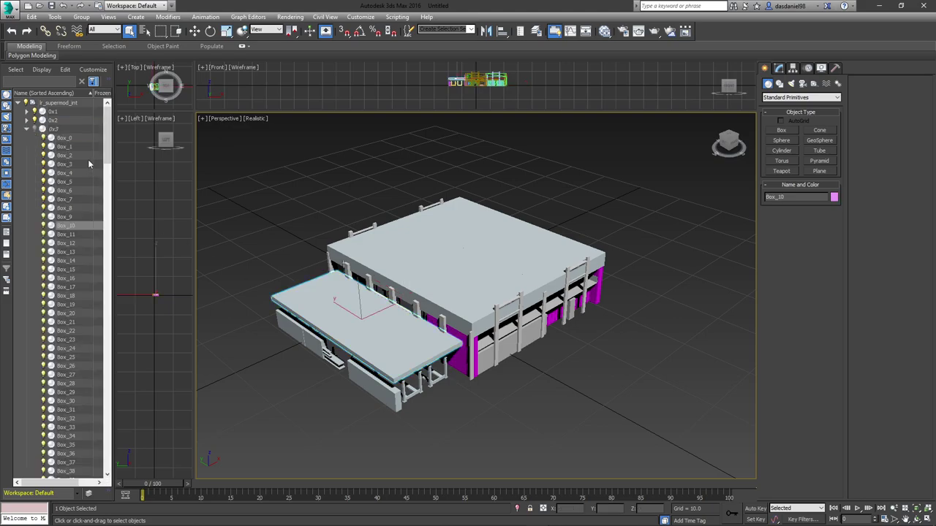
click(44, 225)
- Inspect the low rail between the two post feet under the side roof, switching its visibility off and on to identify it
middle_drag(341, 328, 477, 255)
scroll(421, 239, up, 8)
scroll(456, 249, up, 5)
scroll(426, 257, down, 3)
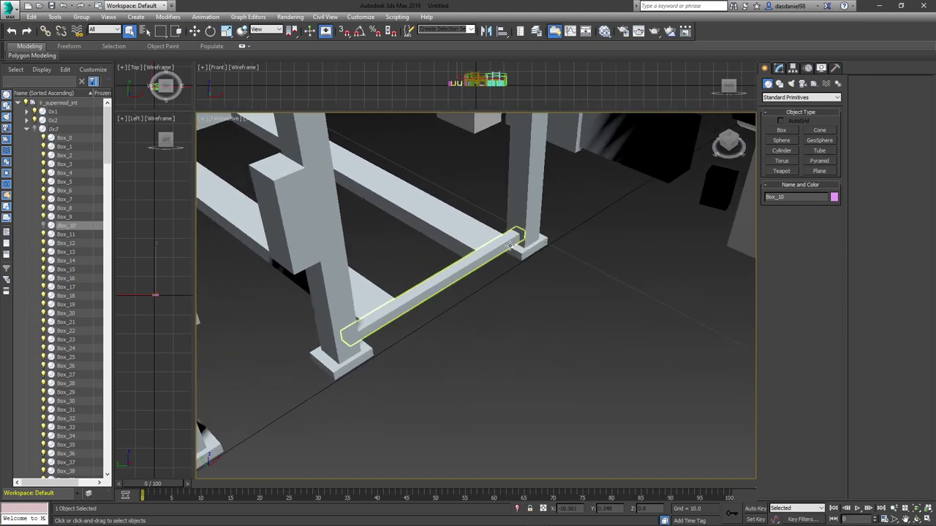
scroll(512, 241, up, 4)
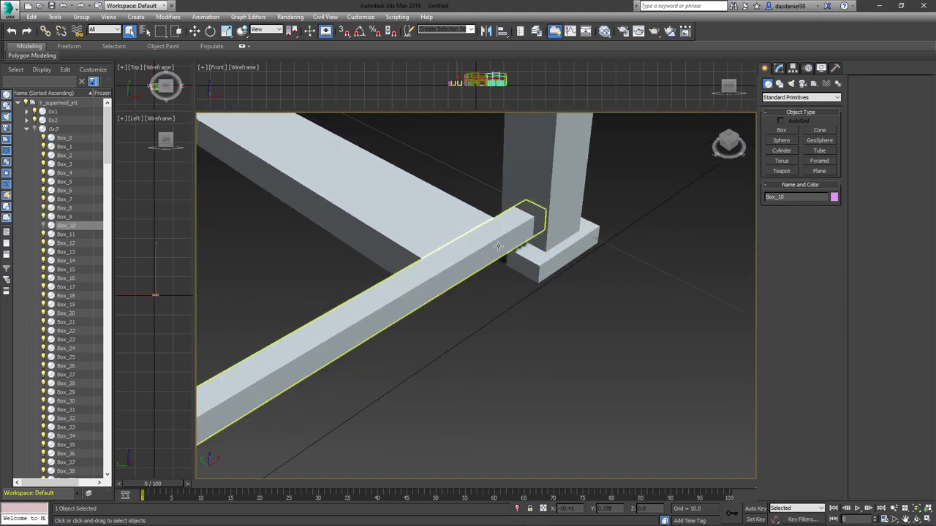
middle_drag(467, 253, 495, 223)
scroll(475, 247, down, 4)
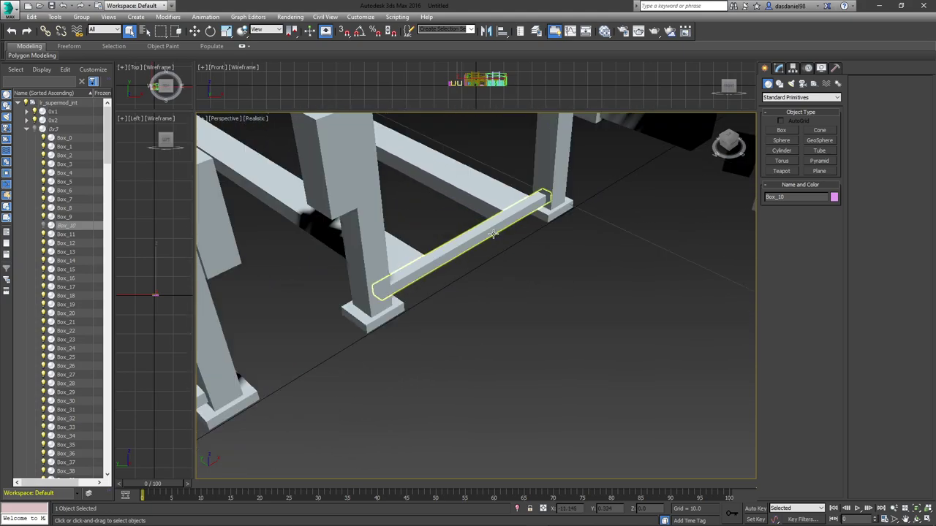
alt+middle_drag(453, 264, 448, 284)
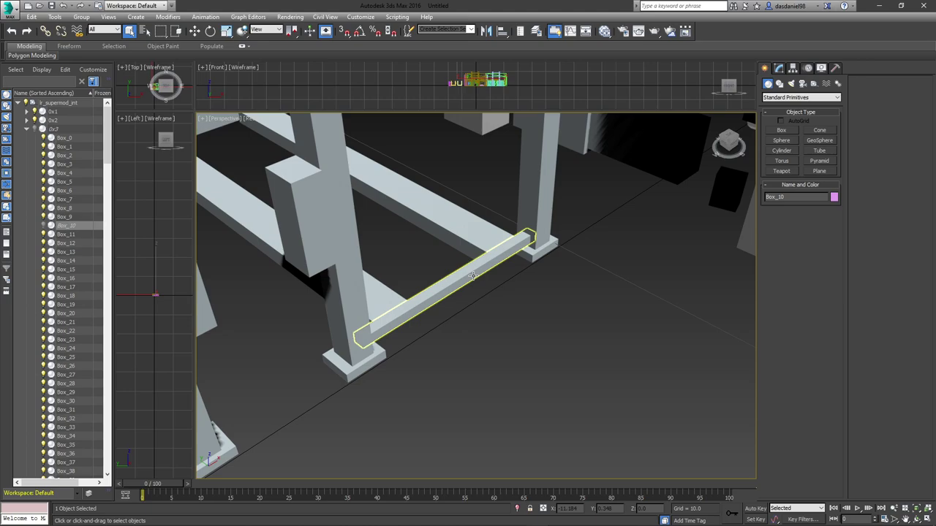
click(472, 275)
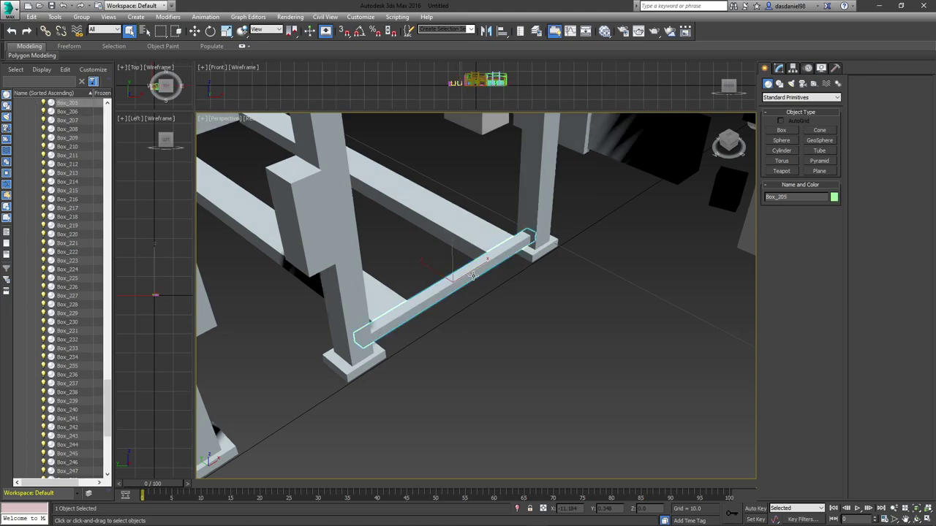
click(43, 103)
click(43, 103)
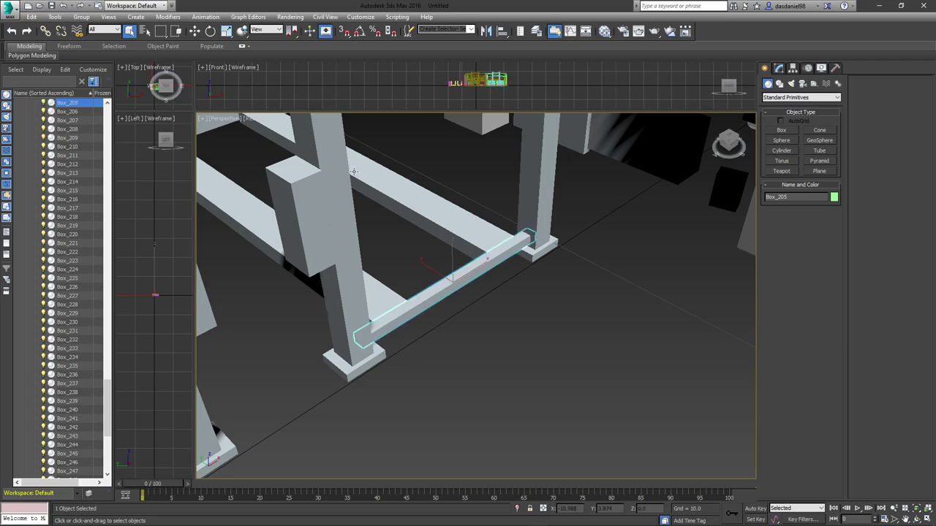
- Activate the Plane tool with 3D snapping on, and switch the perspective viewport to an orthographic wireframe view
click(814, 171)
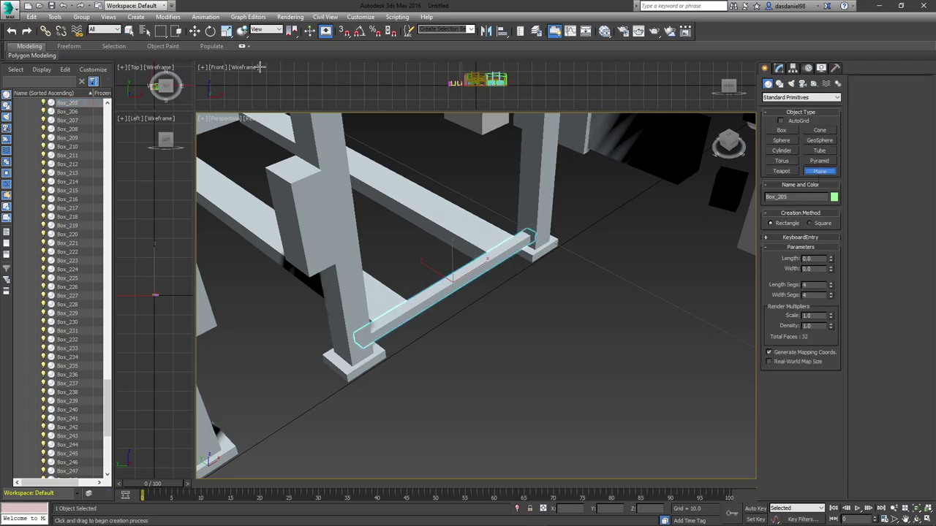
click(344, 31)
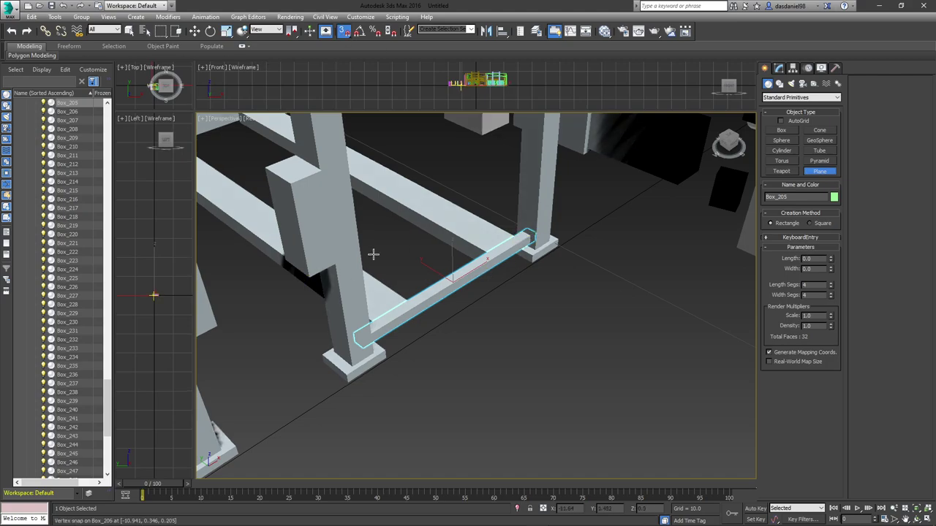
key(F3)
scroll(515, 243, up, 1)
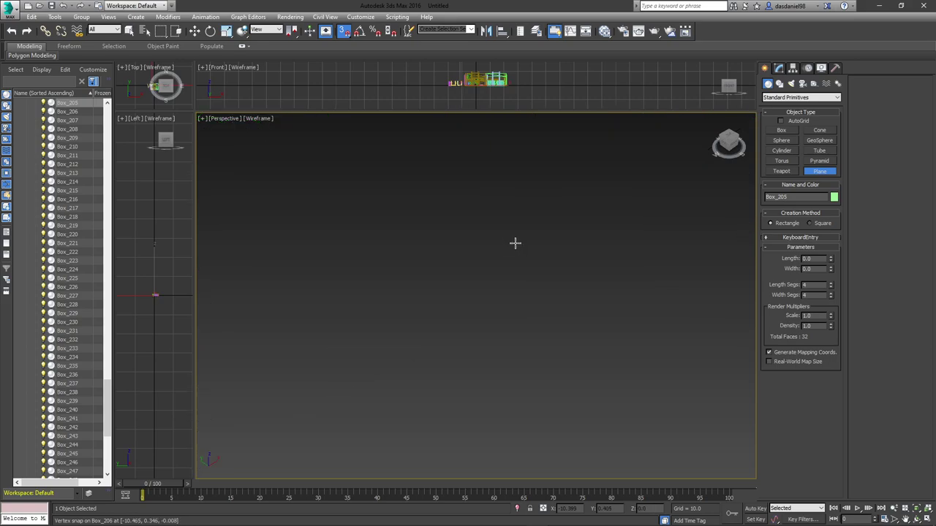
scroll(515, 243, down, 2)
scroll(516, 234, up, 2)
scroll(516, 233, down, 2)
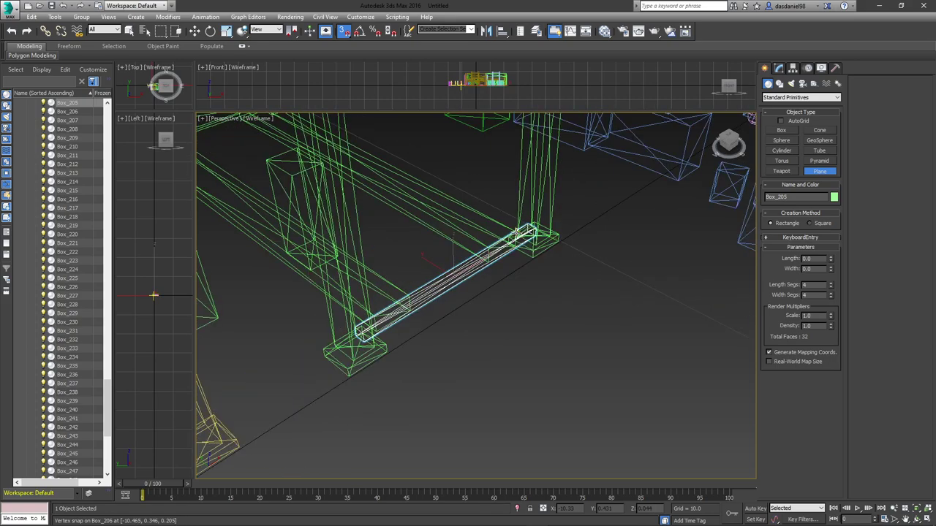
click(215, 119)
click(252, 166)
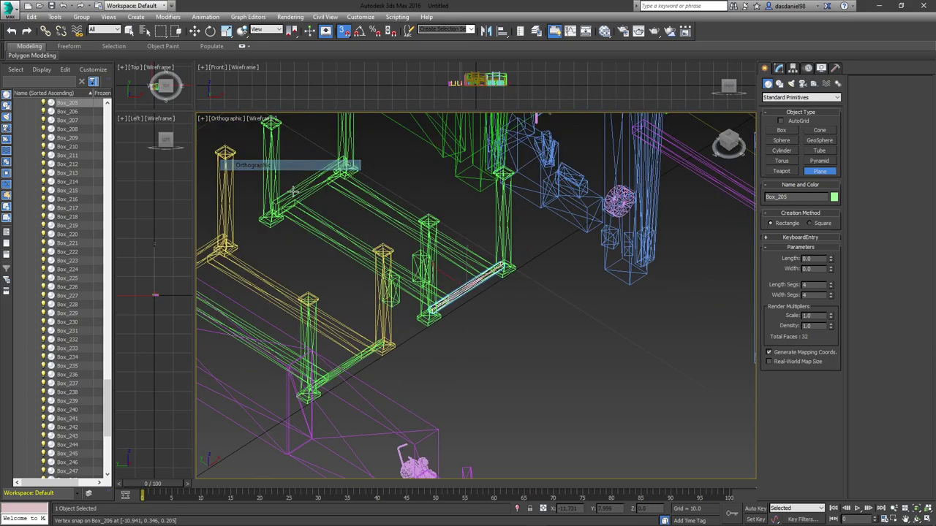
- Create a plane about 0.27 by 2.274 along the low rail between the post feet, with one length and one width segment
scroll(504, 263, up, 8)
drag(458, 232, 462, 367)
scroll(421, 283, down, 10)
scroll(443, 289, up, 10)
scroll(499, 240, down, 3)
right_click(831, 287)
right_click(831, 296)
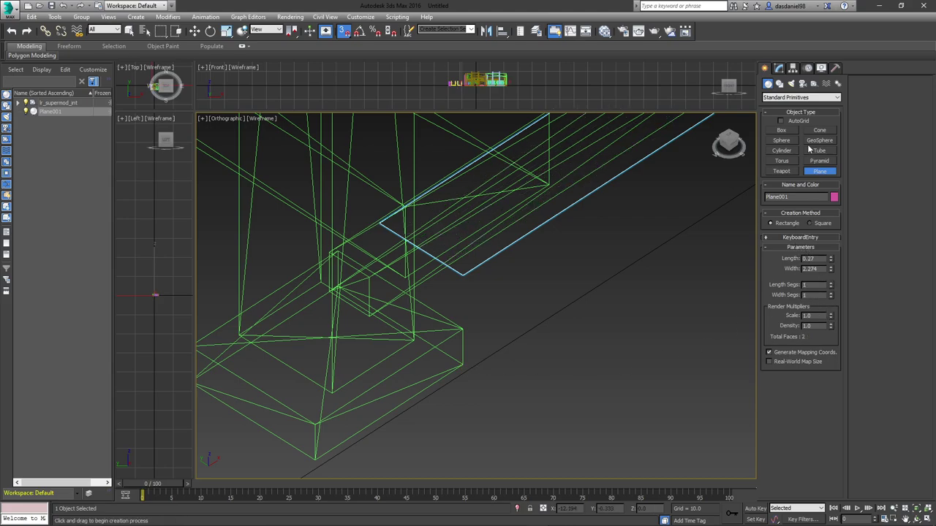
- Convert the new plane to an Editable Poly
click(778, 67)
right_click(784, 109)
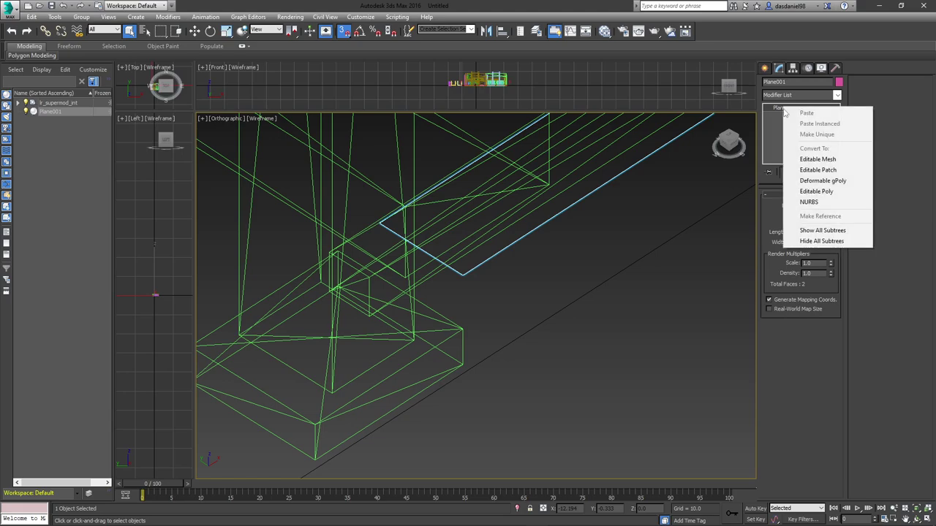
click(810, 191)
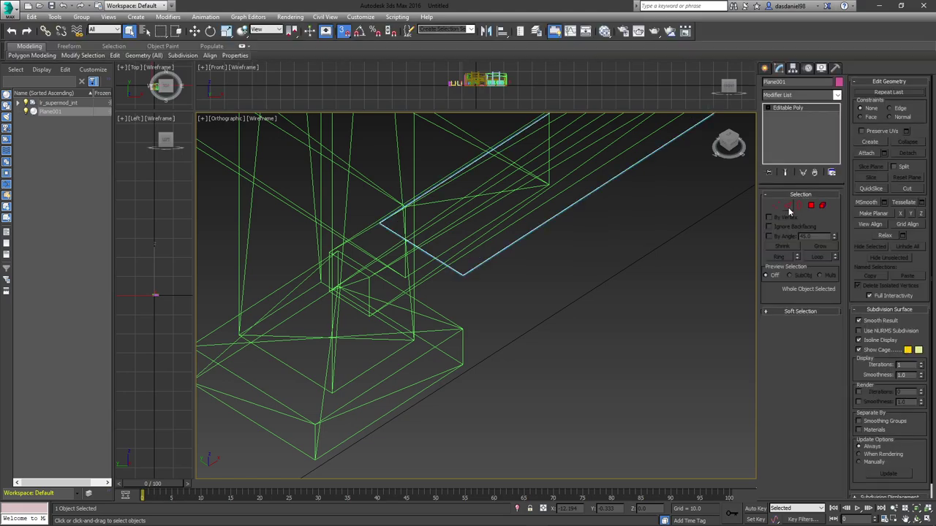
- Move the plane's long outer edge down to the lower outer corner of the post foot using vertex snapping
click(787, 206)
click(595, 195)
scroll(595, 212, down, 8)
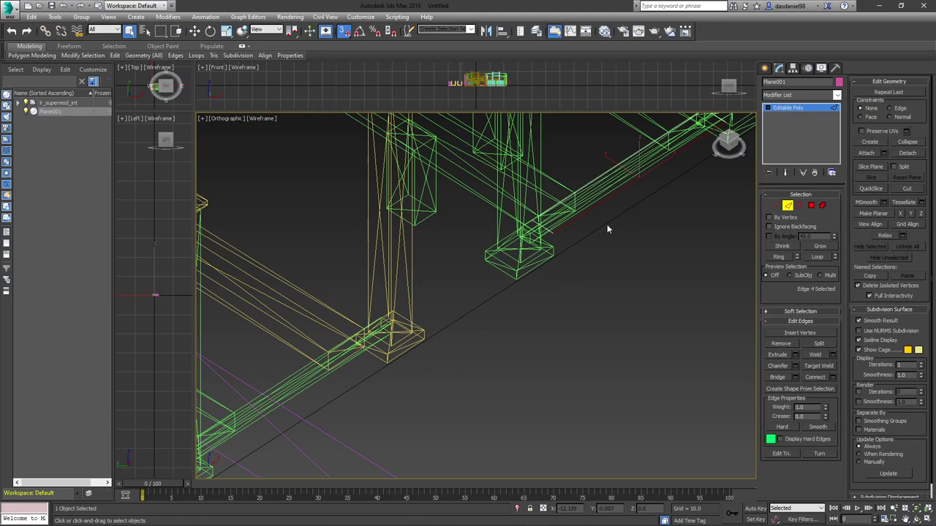
scroll(630, 200, up, 2)
click(196, 32)
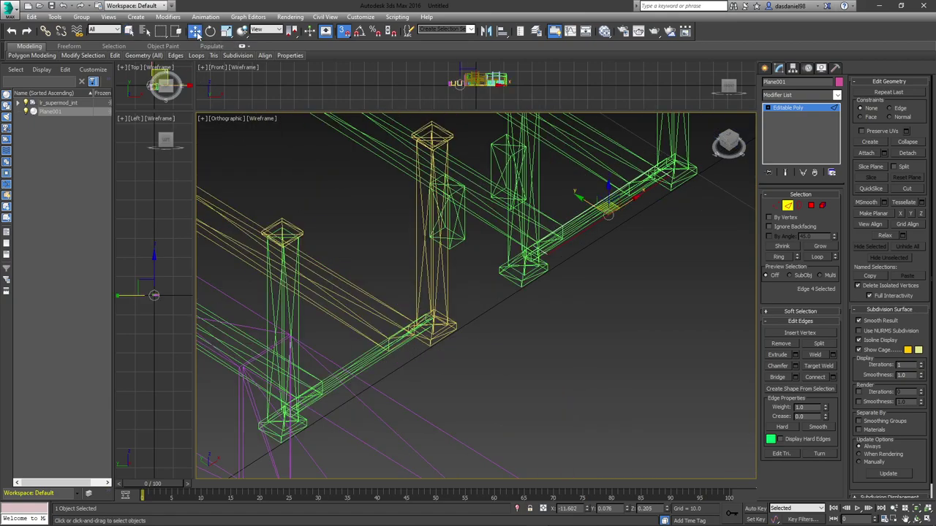
scroll(599, 190, up, 2)
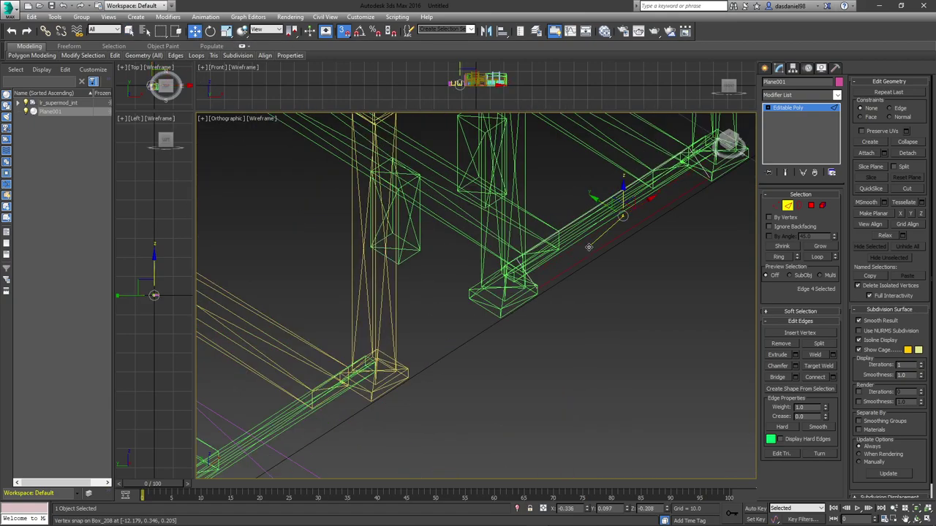
scroll(519, 314, up, 5)
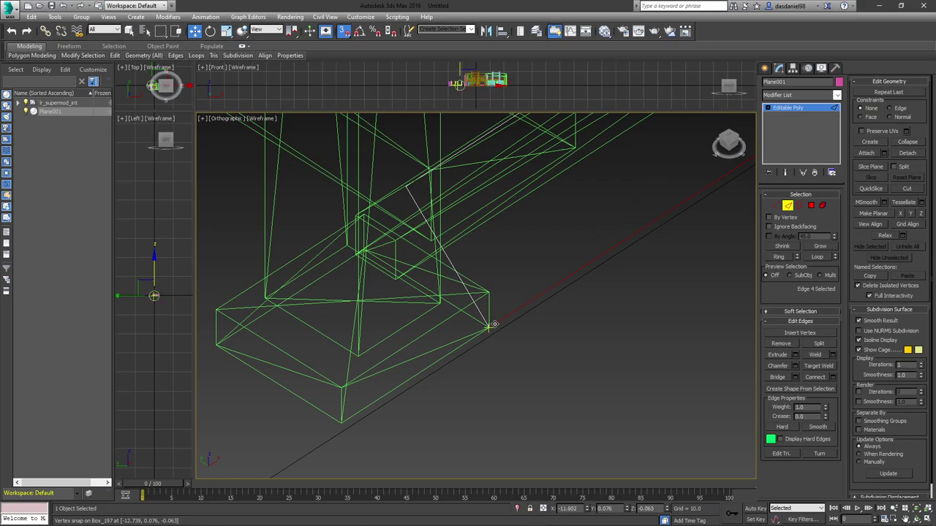
scroll(563, 285, down, 4)
scroll(514, 299, down, 8)
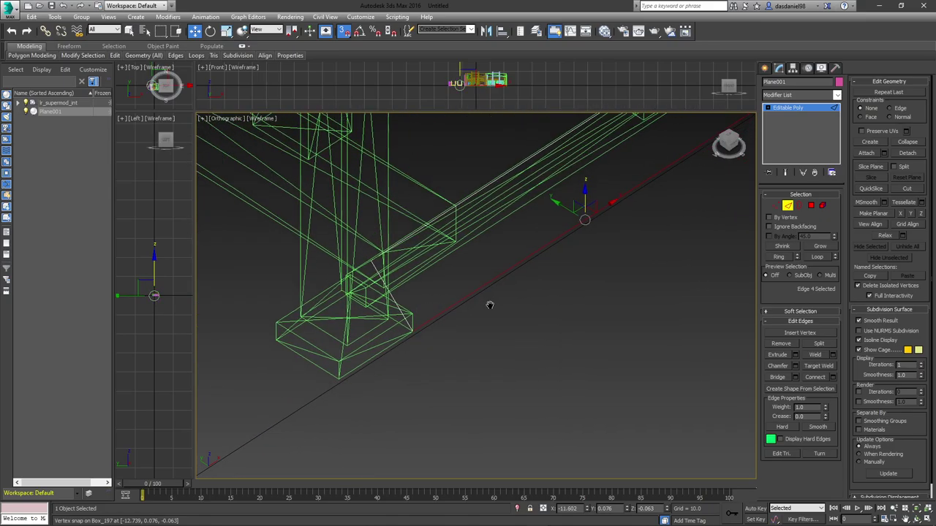
- Select the sloped plane's polygon and turn on shading of selected faces
alt+middle_drag(533, 281, 614, 272)
scroll(559, 188, up, 5)
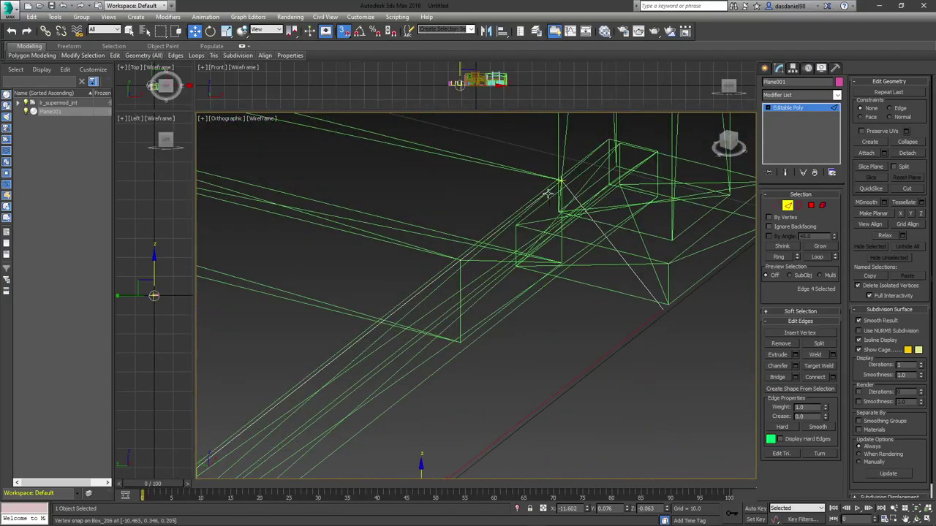
scroll(563, 257, down, 1)
mouse_move(563, 258)
alt+middle_down()
mouse_move(576, 251)
mouse_move(552, 262)
alt+middle_up()
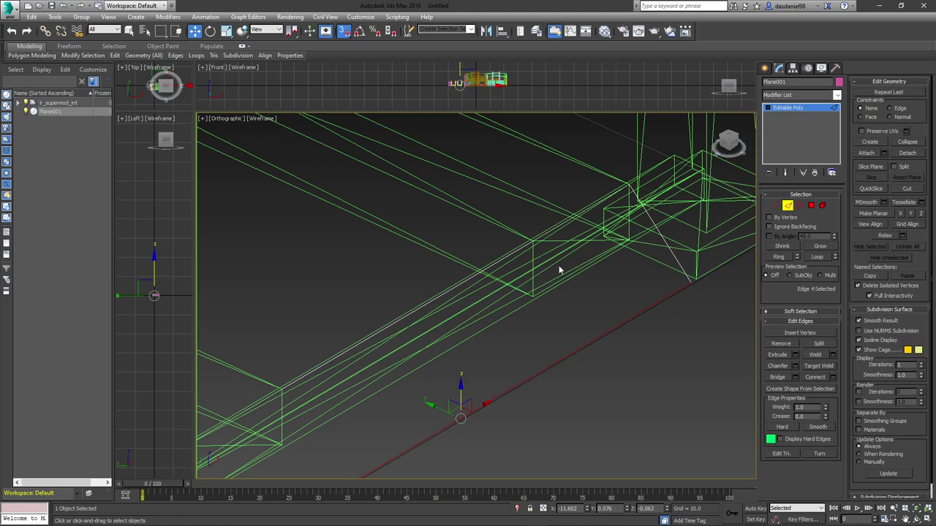
scroll(559, 270, down, 3)
alt+middle_drag(557, 282, 514, 307)
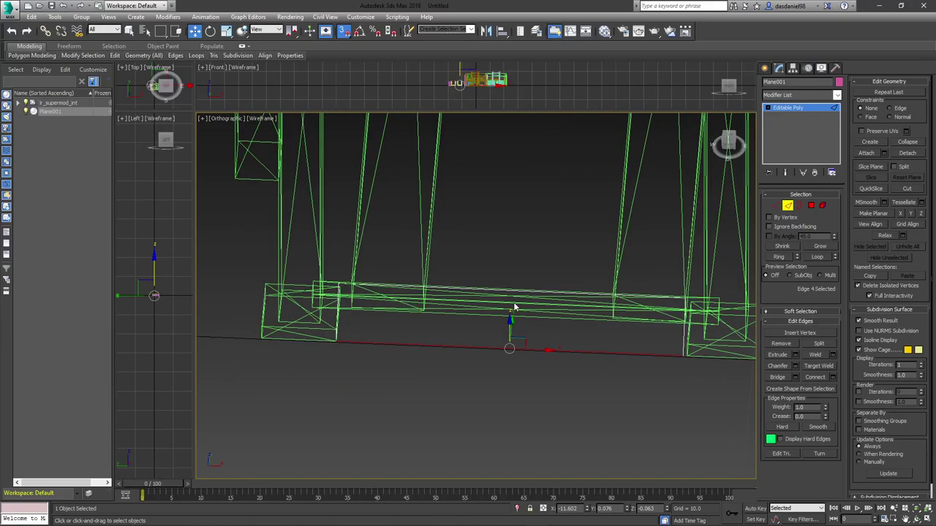
click(788, 206)
click(812, 206)
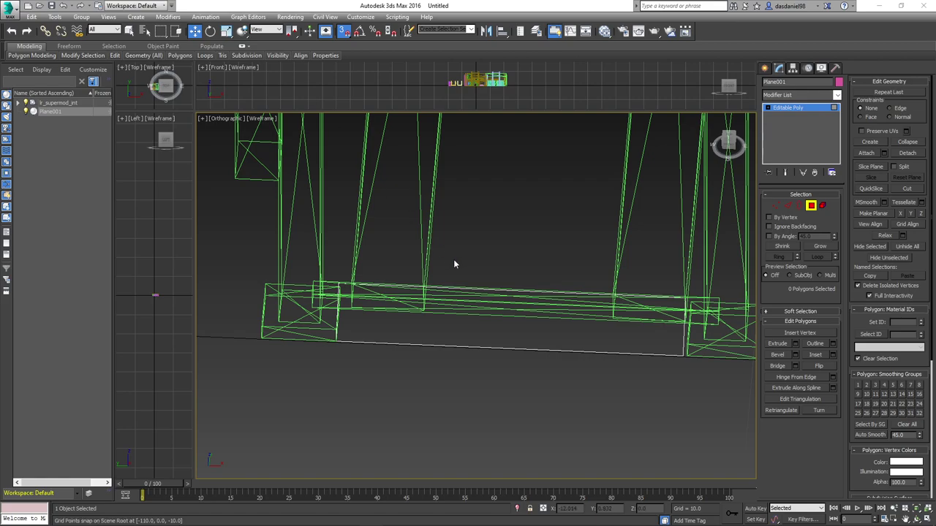
scroll(454, 263, down, 4)
click(508, 340)
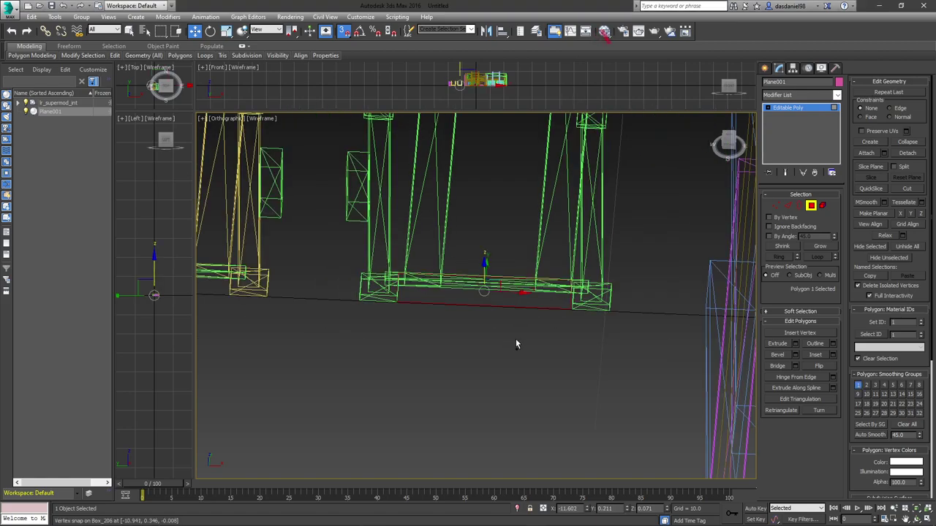
click(603, 32)
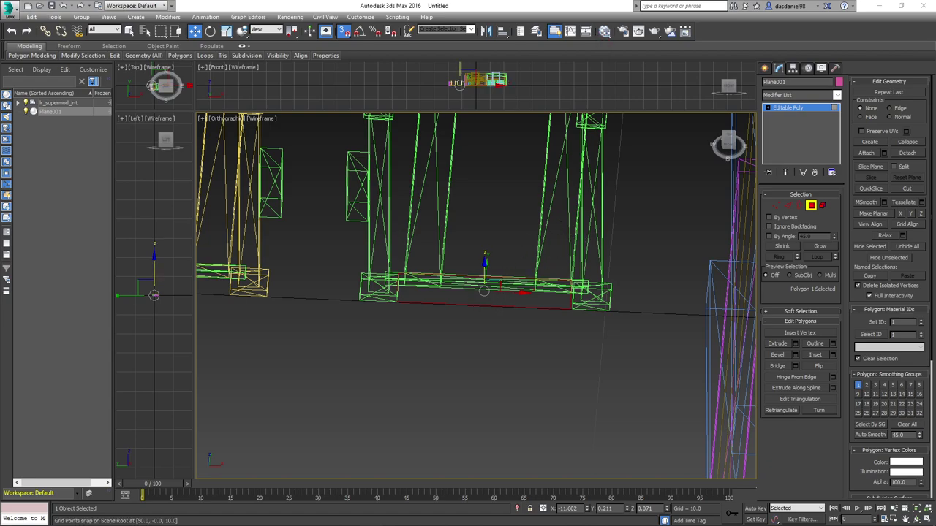
key(F2)
middle_drag(472, 342, 512, 326)
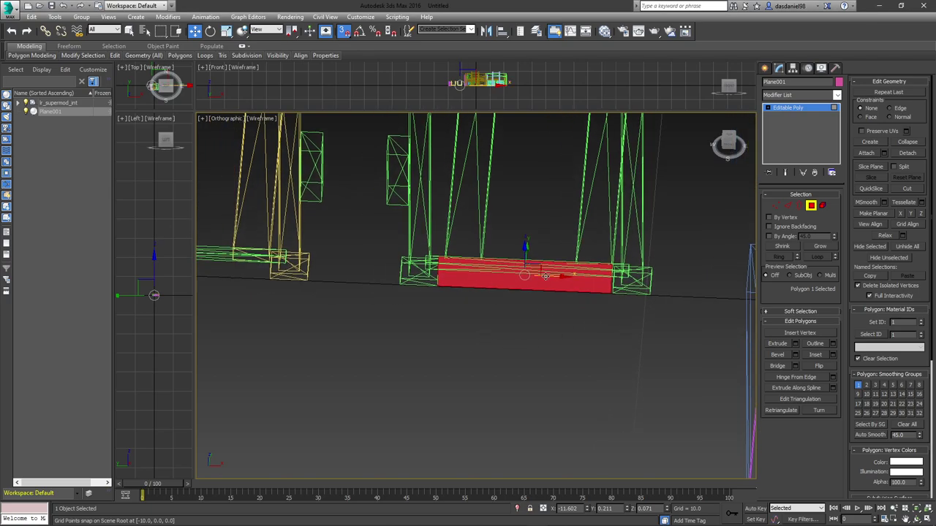
- Clone the selected polygon within the same object to the neighbouring gap between the post feet along X
shift+drag(554, 277, 333, 293)
middle_drag(333, 292, 612, 314)
shift+drag(612, 313, 459, 305)
click(507, 276)
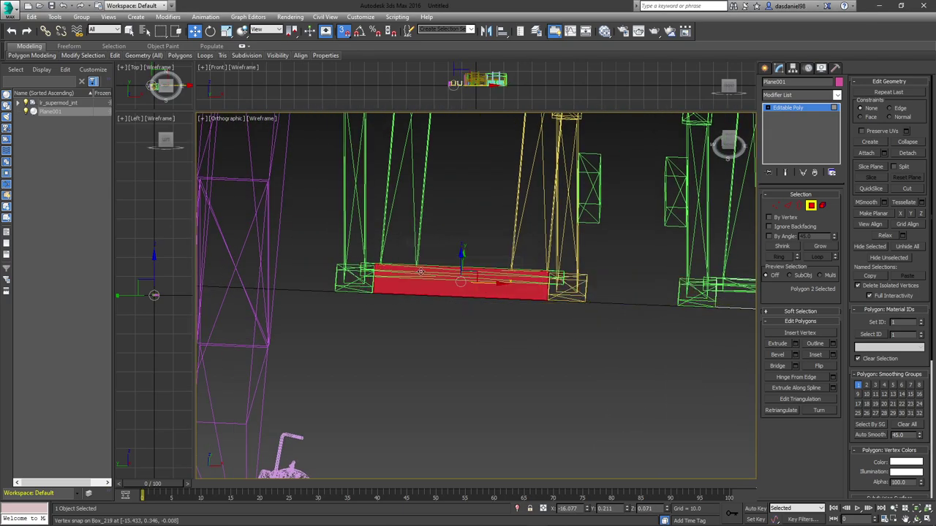
- Shift the cloned polygon slightly along X to about -16.01 to fit it between the neighbouring post feet
scroll(405, 268, up, 8)
mouse_move(239, 248)
mouse_down()
mouse_move(282, 265)
mouse_move(256, 245)
mouse_up()
scroll(328, 271, down, 5)
middle_drag(453, 282, 326, 238)
scroll(431, 249, down, 8)
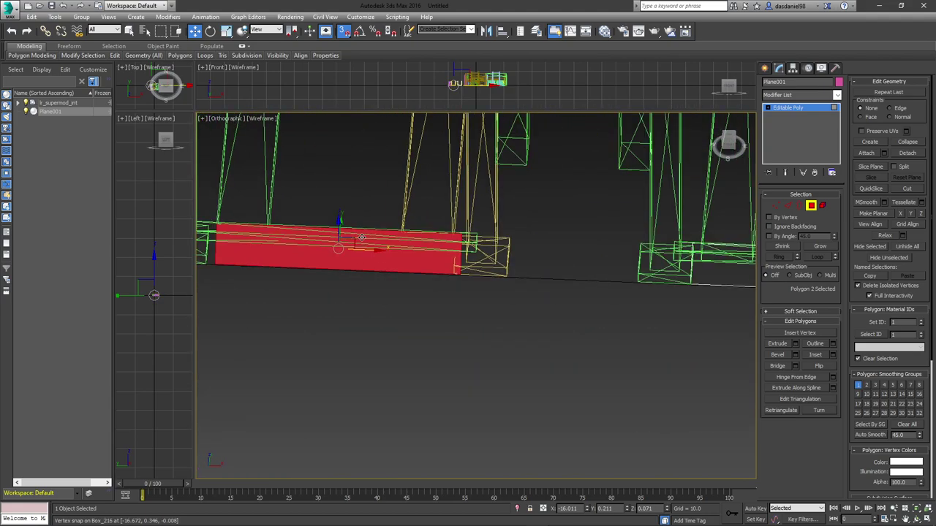
- Select both rail polygons and clone them as elements of the same object along Y to the opposite row of posts
ctrl+click(475, 253)
mouse_move(477, 264)
alt+middle_down()
mouse_move(431, 289)
mouse_move(477, 257)
alt+middle_up()
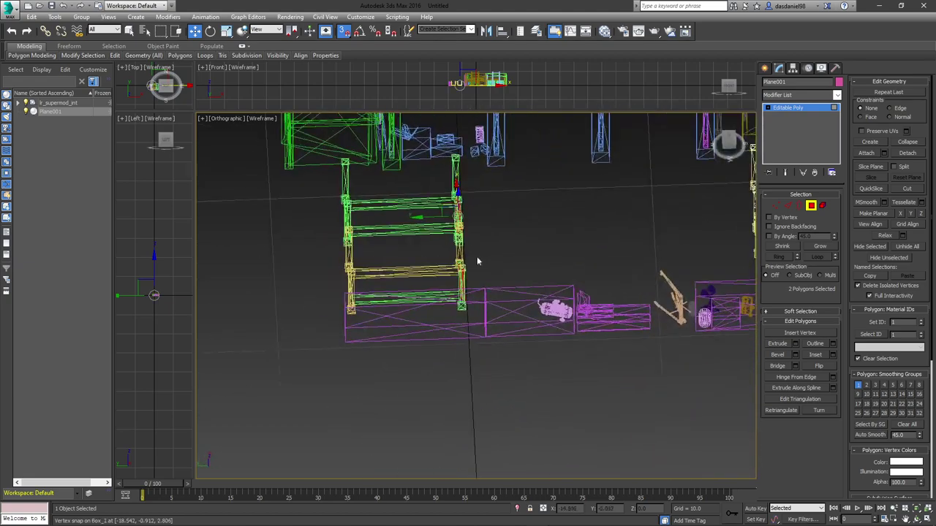
shift+drag(442, 218, 723, 224)
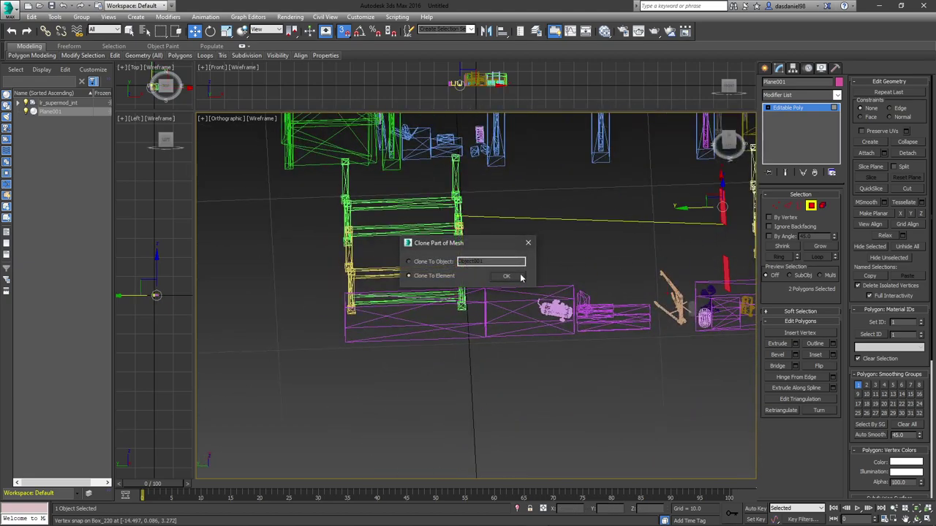
click(516, 277)
- Move the two cloned polygons against the post feet of the opposite row using vertex snapping
middle_drag(681, 247, 477, 269)
scroll(530, 238, up, 6)
alt+middle_drag(530, 237, 457, 194)
scroll(457, 195, down, 1)
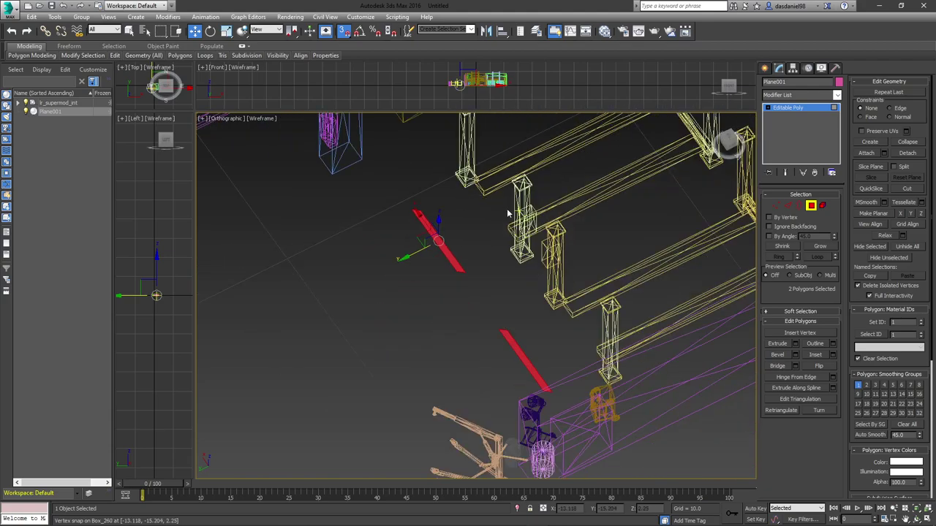
scroll(507, 209, down, 1)
scroll(507, 205, up, 1)
scroll(429, 215, up, 3)
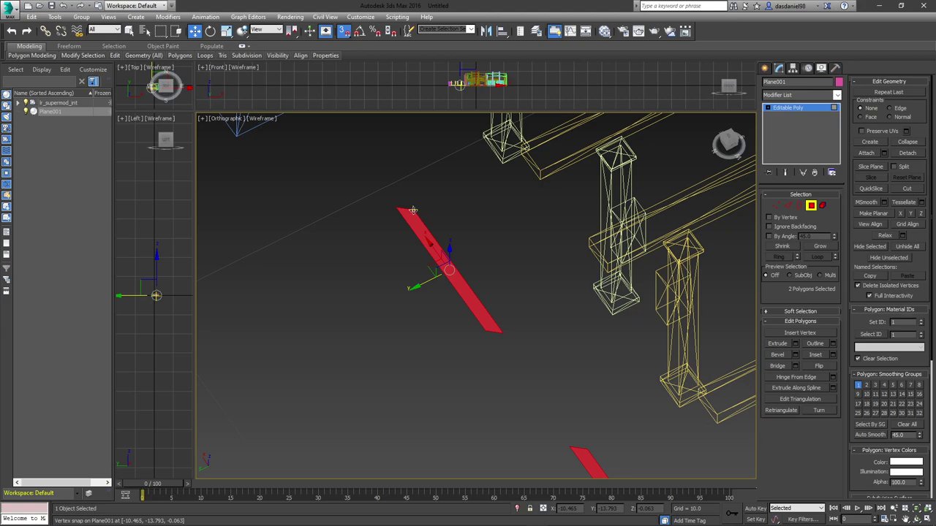
drag(413, 210, 502, 166)
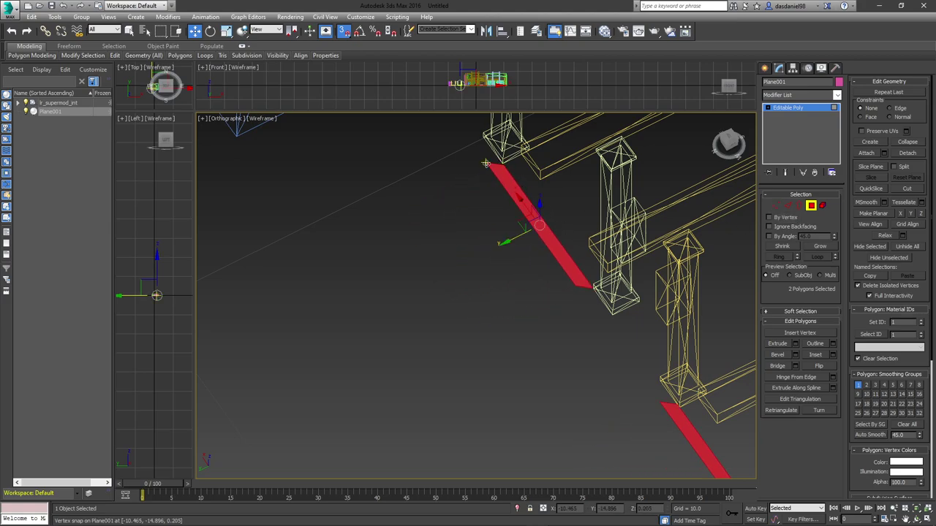
drag(486, 163, 503, 160)
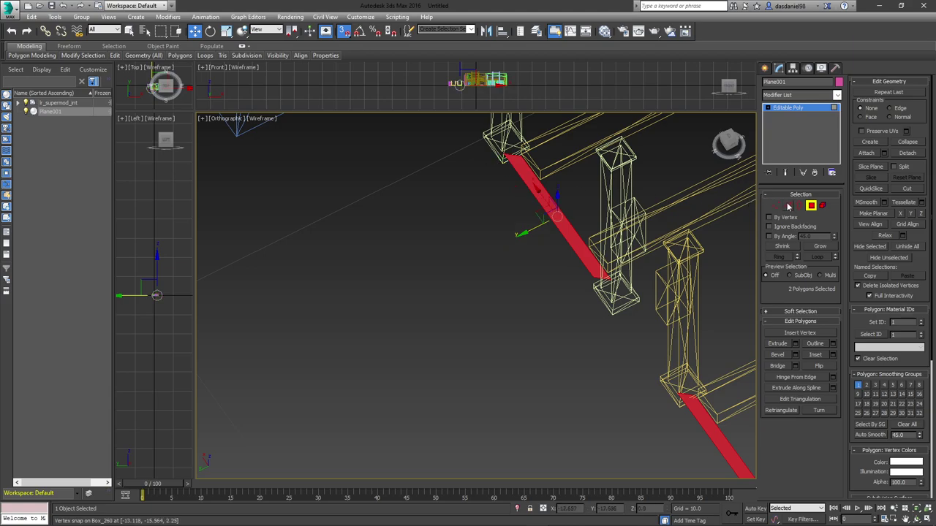
- Keep only the opposite row's two inner long edges selected and snap them to the inner corner of the post foot
key(2)
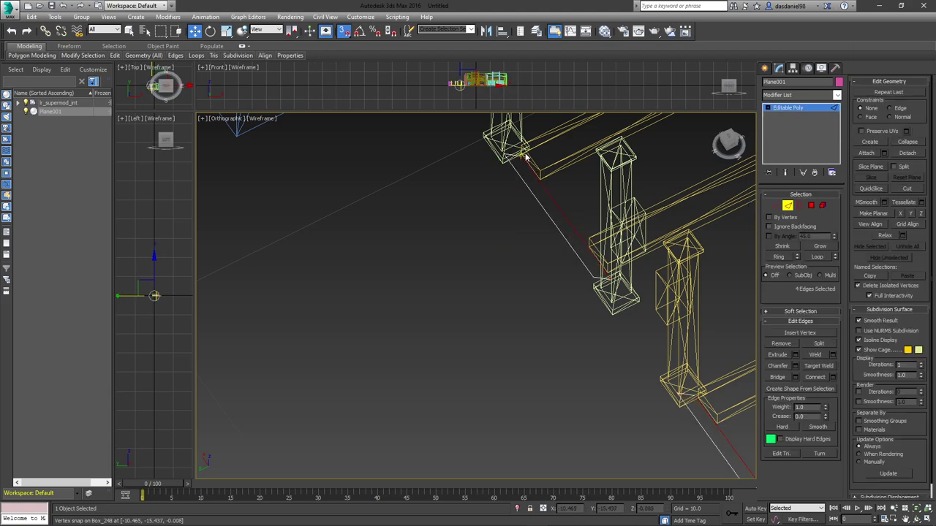
drag(524, 157, 547, 157)
scroll(552, 255, down, 3)
middle_drag(604, 307, 673, 226)
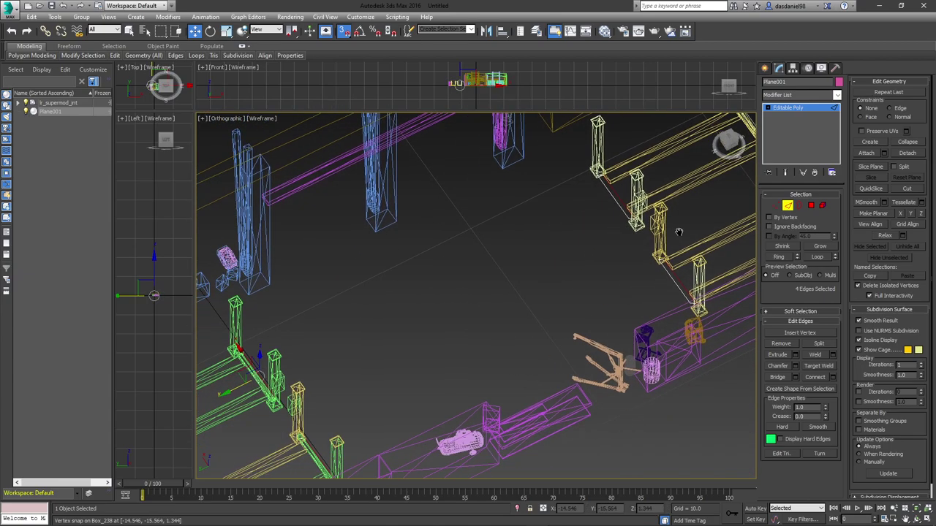
alt+drag(403, 319, 238, 453)
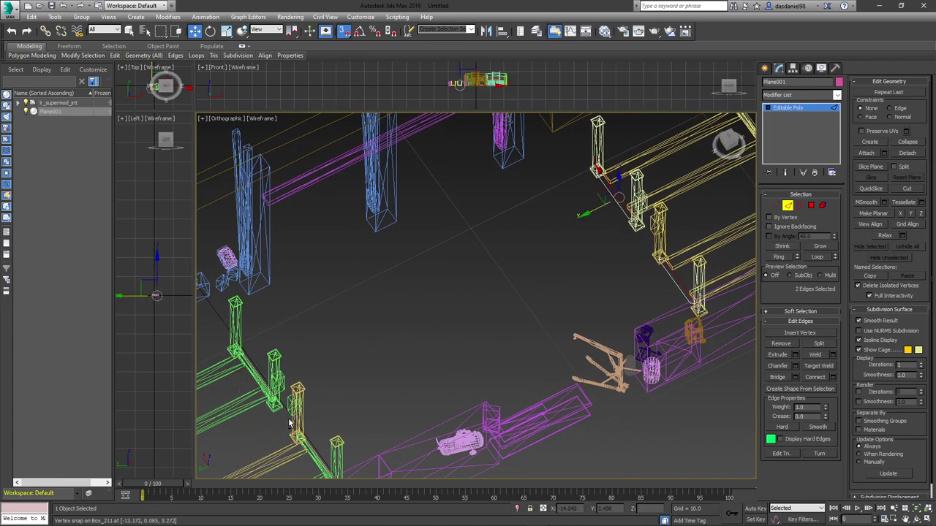
scroll(606, 183, up, 7)
drag(675, 266, 585, 133)
- Select the two outer long edges of the cloned polygons and snap them to the outer corner of the post foot
click(587, 203)
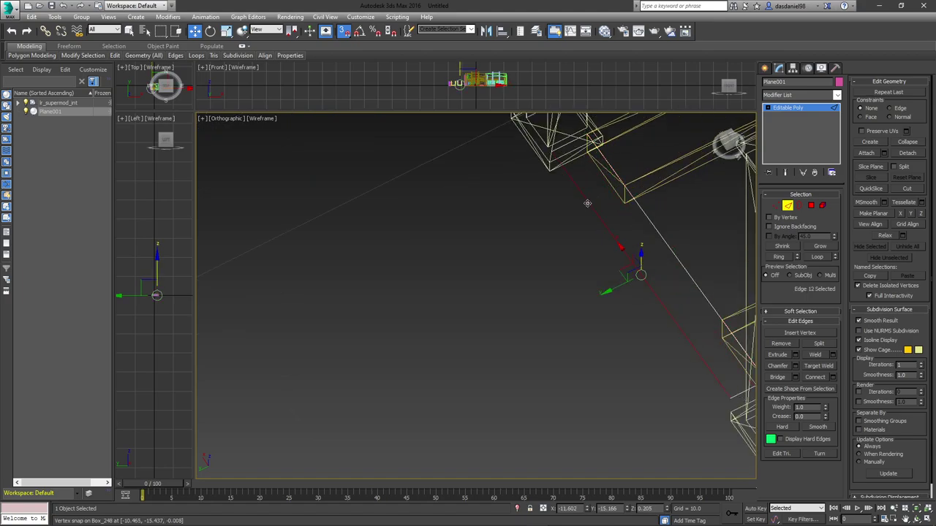
scroll(587, 203, down, 3)
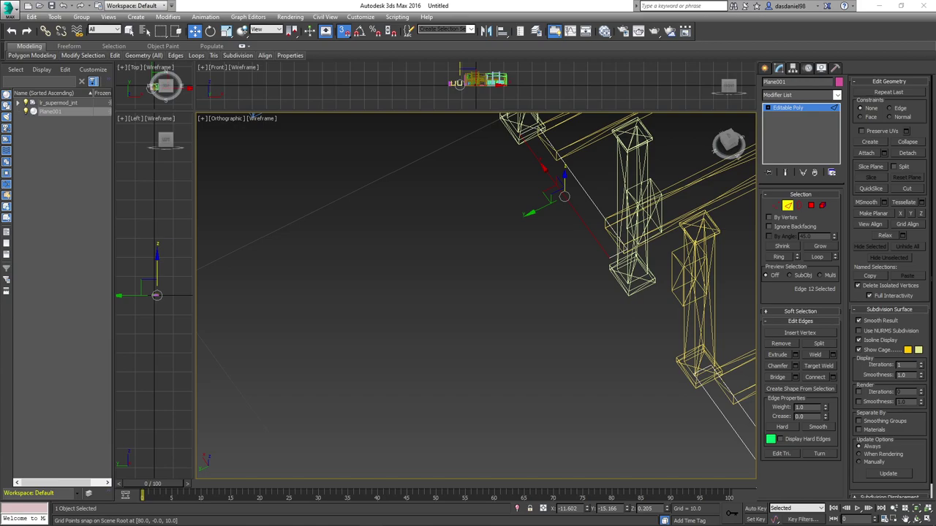
middle_drag(712, 413, 656, 323)
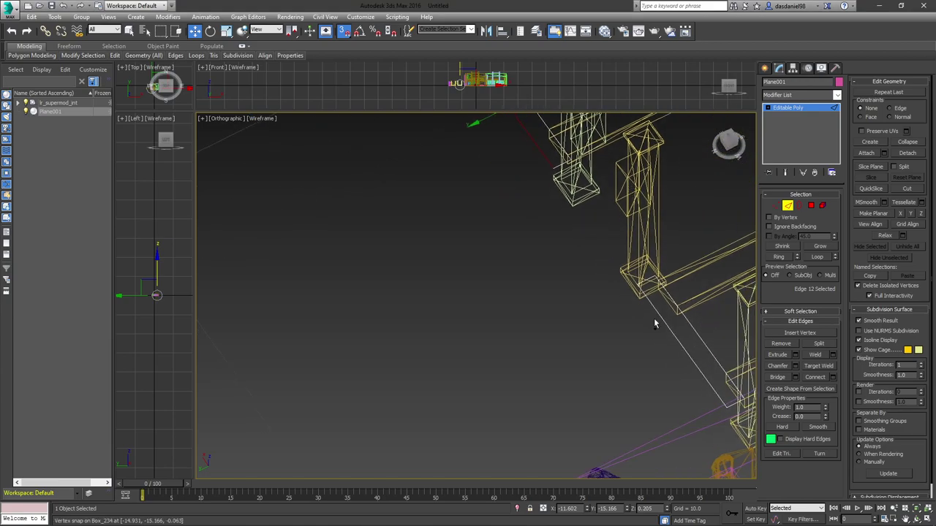
ctrl+click(657, 314)
alt+middle_drag(547, 224, 511, 256)
scroll(511, 253, down, 2)
drag(512, 244, 432, 217)
scroll(440, 236, down, 3)
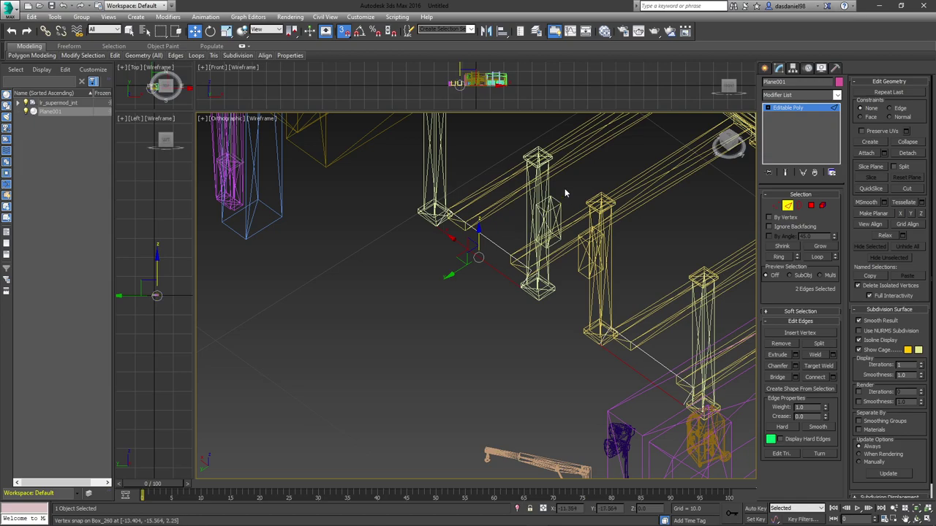
scroll(537, 184, down, 2)
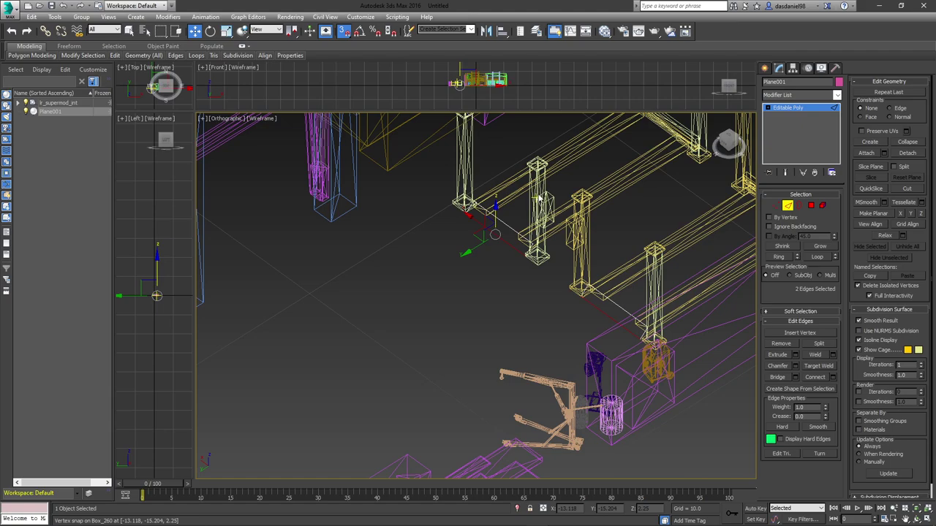
scroll(539, 195, up, 1)
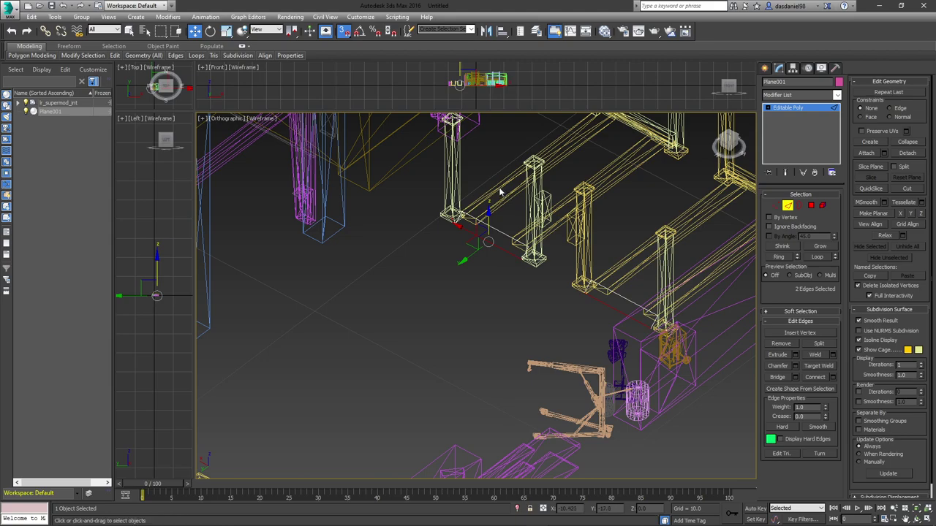
- Leave edge editing and convert the plane to an Editable Mesh
click(788, 206)
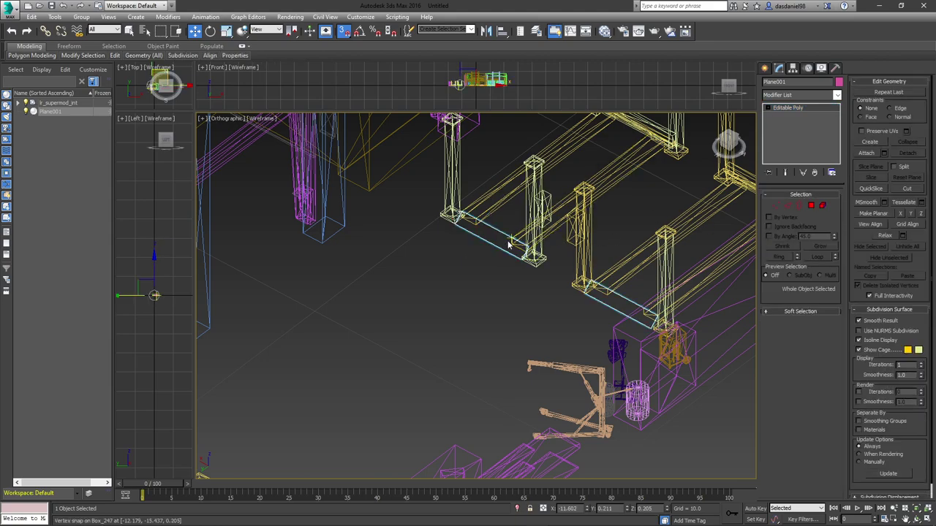
right_click(796, 108)
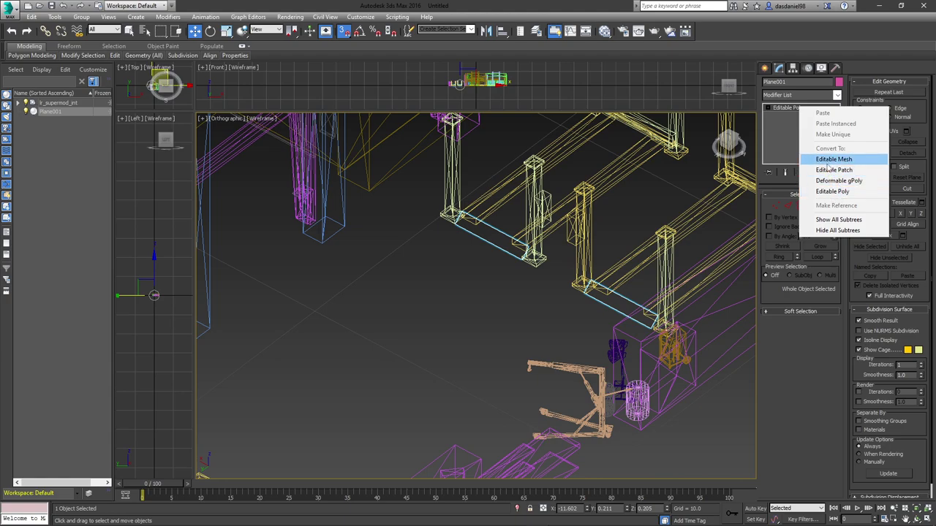
click(829, 159)
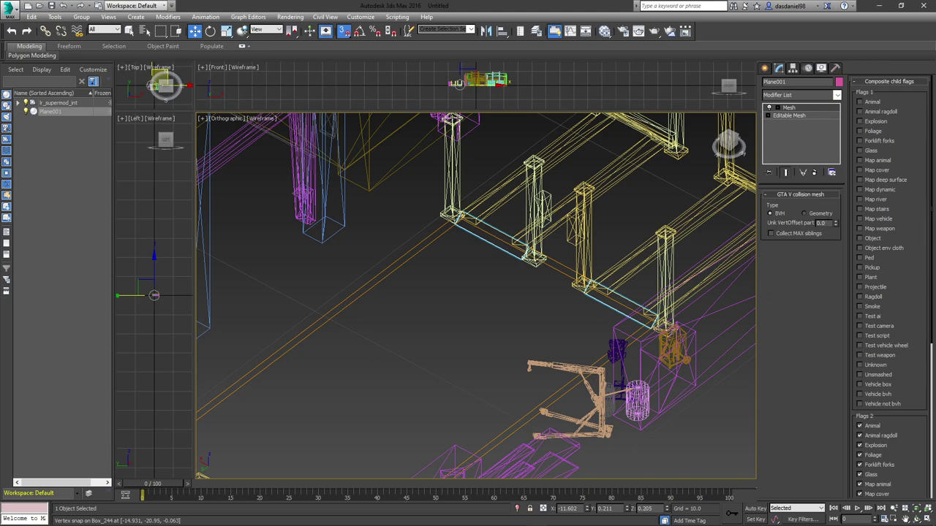
- Enable the Map animal, Map cover, Map dynamic, Map vehicle and Map weapon flags and set the collision mesh's vertex offset to 0.002
click(878, 161)
click(876, 170)
click(887, 229)
scroll(544, 274, down, 4)
alt+middle_drag(562, 256, 555, 255)
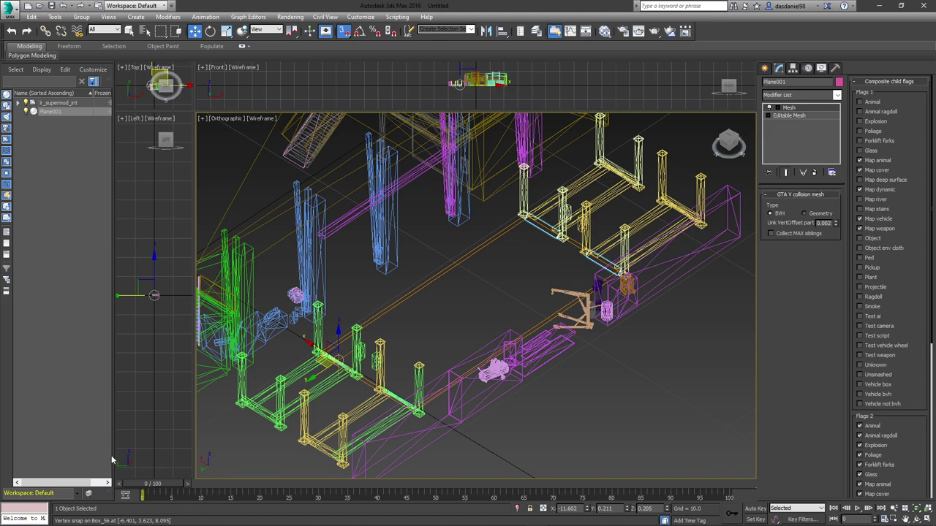
- Make the plane a child of lr_supermod_int in the scene hierarchy and rename it as 0
drag(111, 456, 116, 457)
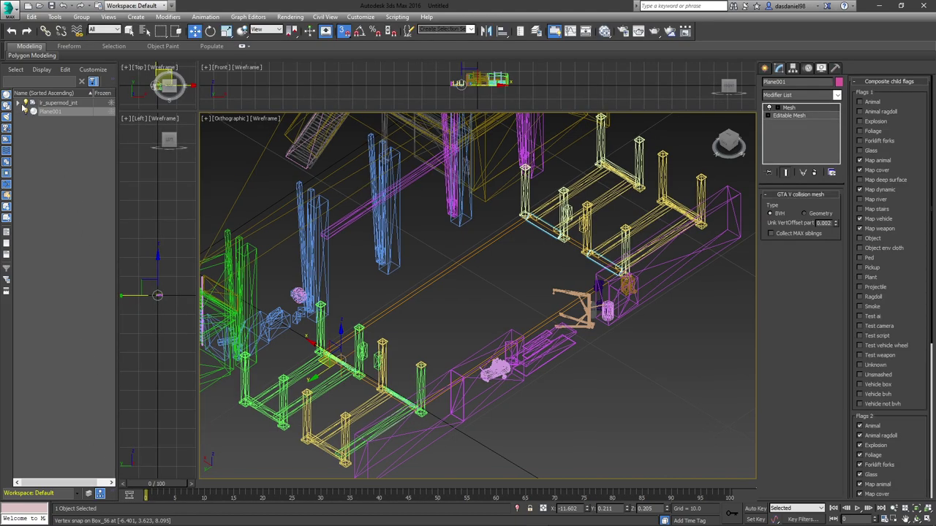
drag(45, 113, 54, 104)
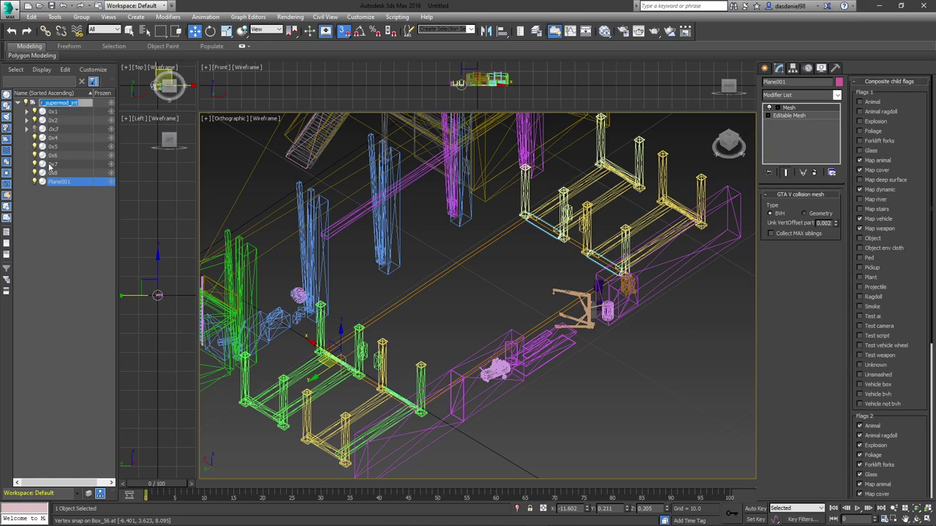
click(62, 214)
click(63, 182)
click(63, 182)
click(64, 182)
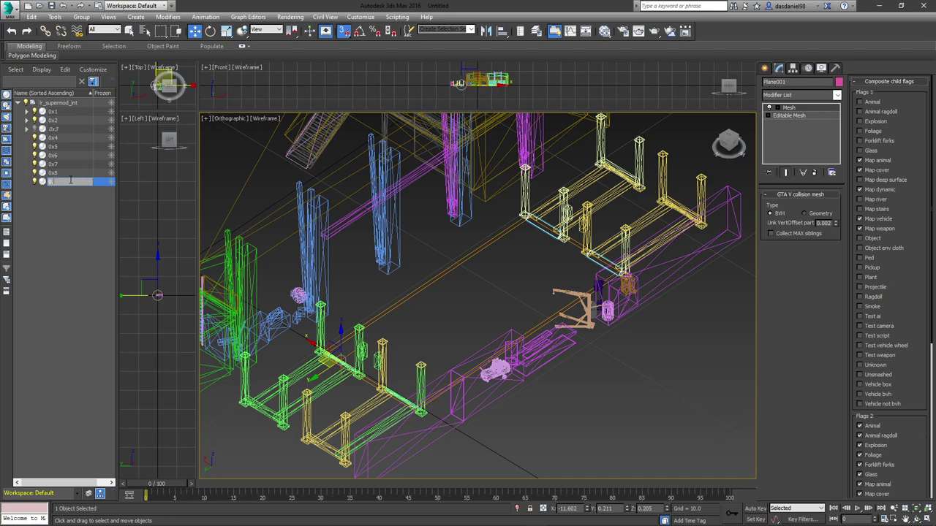
click(51, 222)
- Delete the collision plane object from the lr_supermod_int hierarchy
click(68, 182)
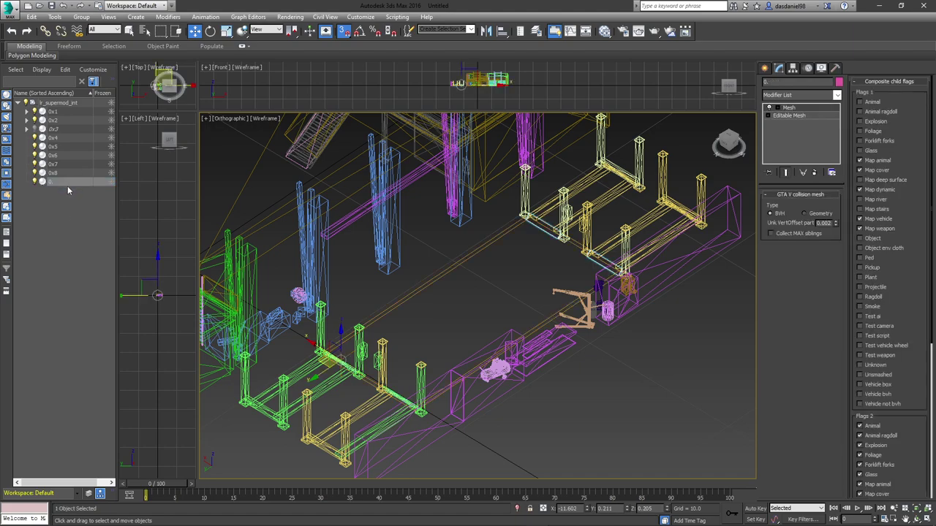
key(Delete)
- Clone the two low rail boxes between the first row's post feet along Y to the matching gaps in the opposite row
scroll(361, 396, up, 2)
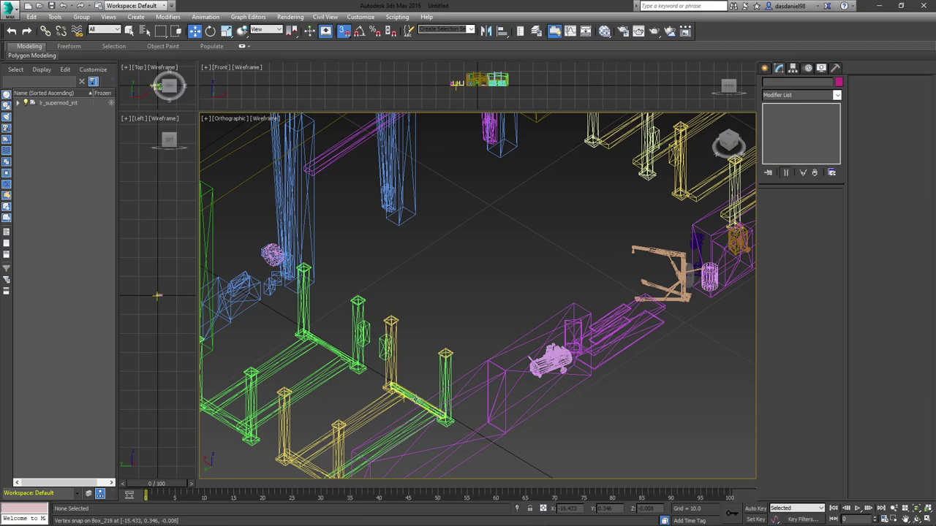
click(416, 400)
alt+middle_drag(533, 354, 428, 381)
scroll(433, 392, up, 5)
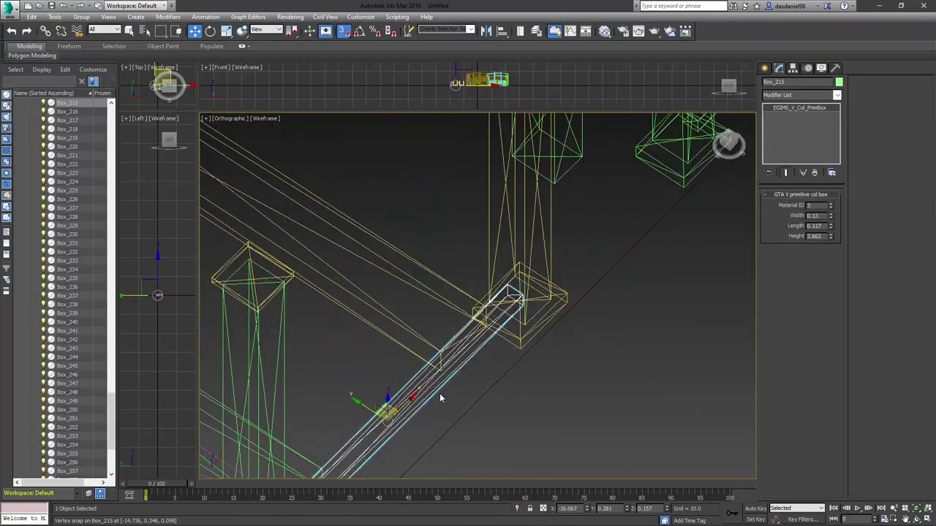
scroll(447, 387, down, 2)
scroll(474, 378, down, 2)
ctrl+click(610, 238)
scroll(575, 306, down, 4)
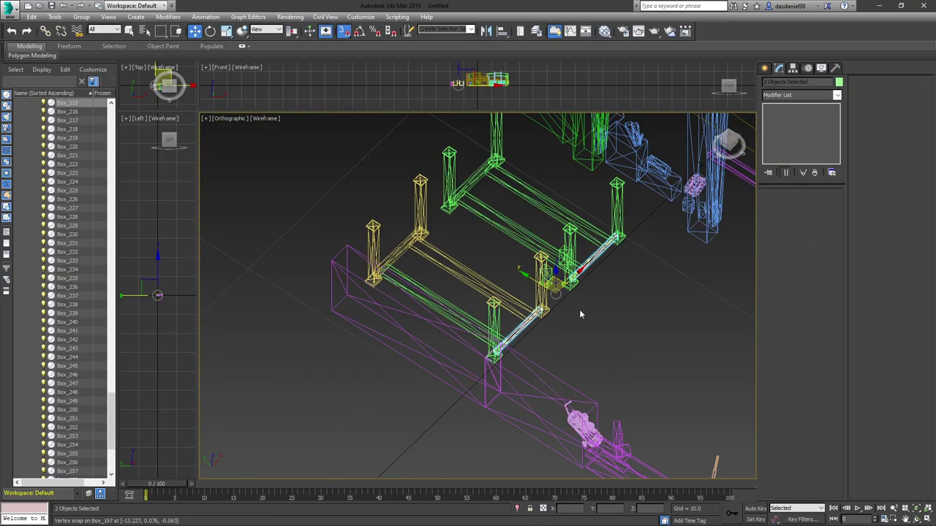
middle_drag(585, 313, 487, 242)
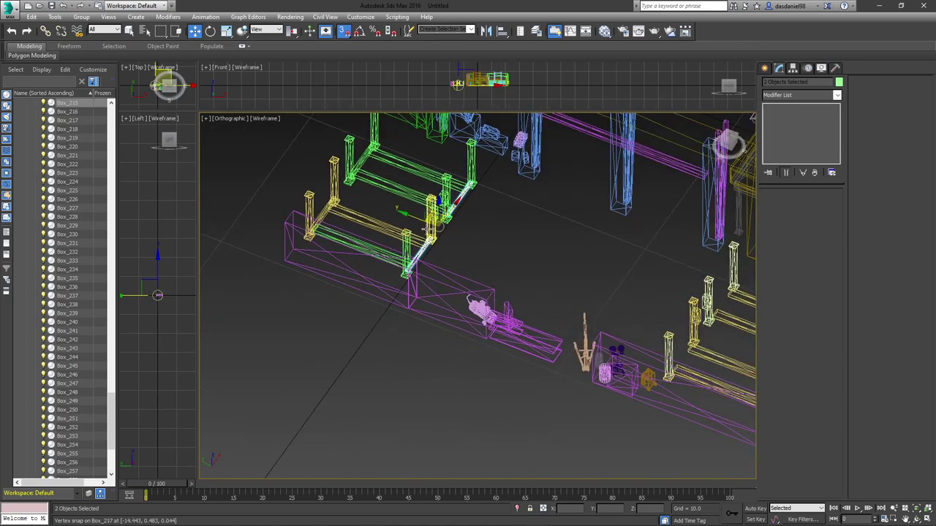
mouse_move(414, 218)
mouse_down()
mouse_move(687, 332)
mouse_move(705, 281)
mouse_move(735, 307)
mouse_move(732, 273)
mouse_move(665, 356)
mouse_up()
scroll(734, 305, up, 3)
scroll(731, 278, up, 2)
click(474, 309)
scroll(510, 318, down, 6)
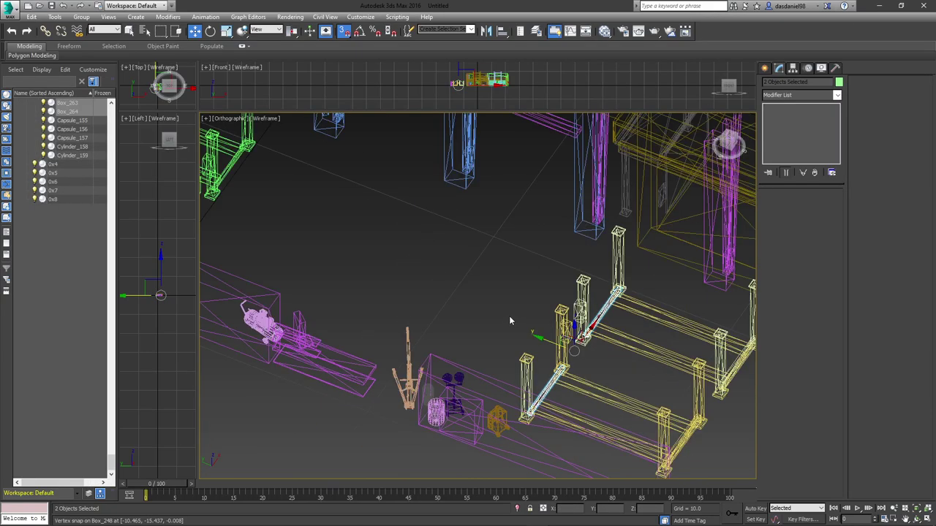
- Examine how the low rail boxes meet the post feet in both rows, in wireframe and in shaded display
mouse_move(403, 278)
middle_down()
mouse_move(463, 290)
mouse_move(608, 351)
middle_up()
mouse_move(608, 351)
middle_down()
mouse_move(608, 275)
mouse_move(579, 260)
mouse_move(611, 265)
mouse_move(438, 238)
mouse_move(463, 244)
middle_up()
scroll(434, 242, up, 5)
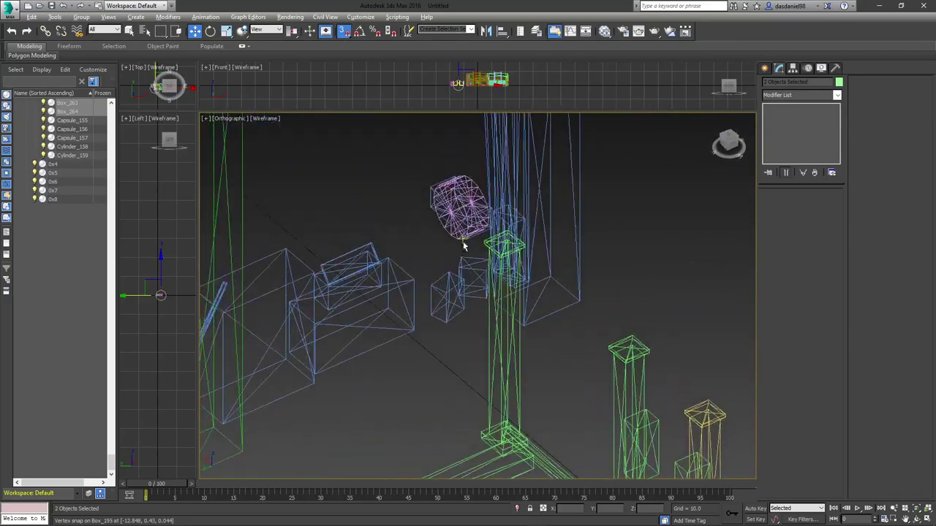
scroll(465, 247, down, 4)
scroll(520, 358, up, 5)
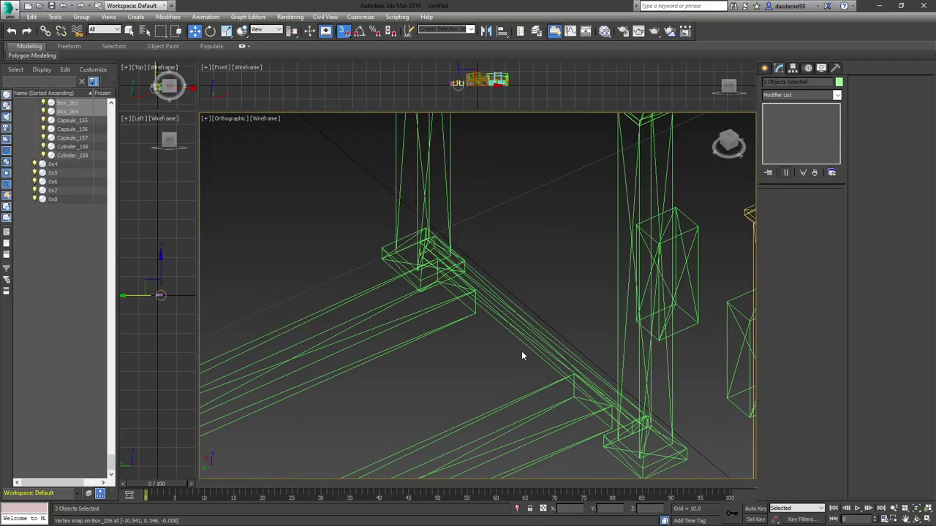
scroll(521, 355, down, 5)
scroll(522, 347, up, 5)
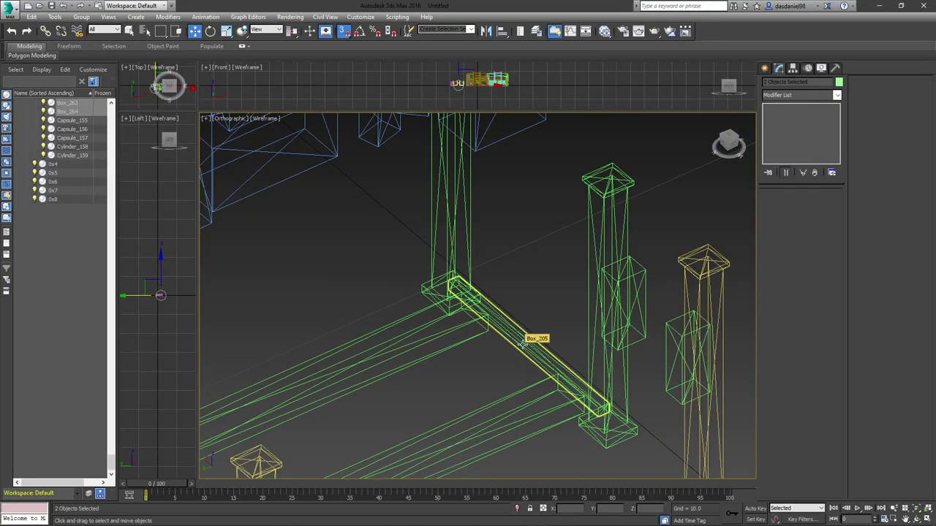
scroll(581, 328, down, 6)
mouse_move(580, 327)
alt+middle_down()
mouse_move(387, 334)
mouse_move(470, 329)
alt+middle_up()
key(F3)
scroll(612, 260, up, 10)
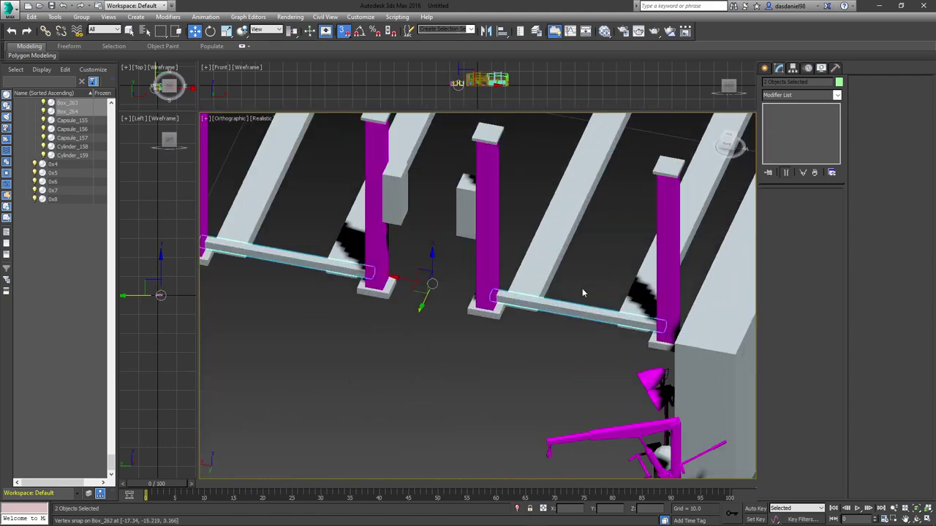
scroll(683, 287, down, 2)
scroll(683, 287, down, 6)
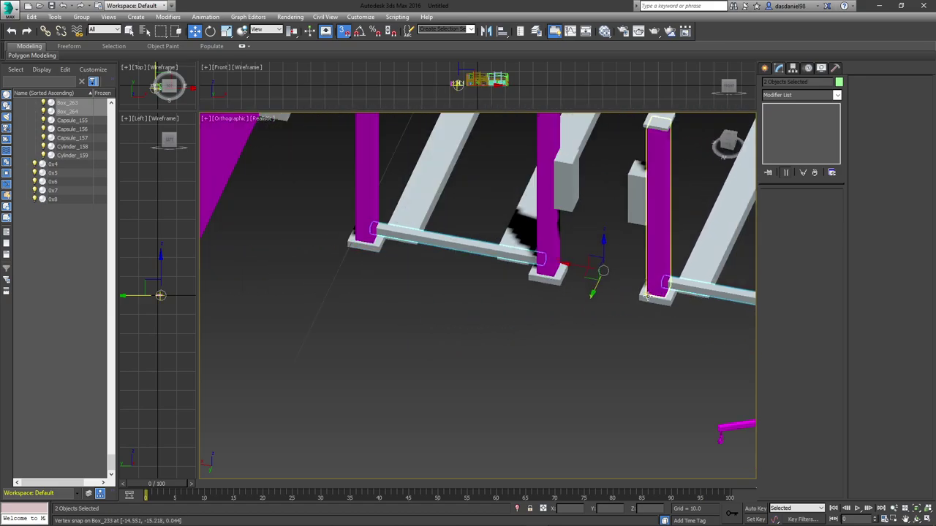
scroll(535, 341, up, 6)
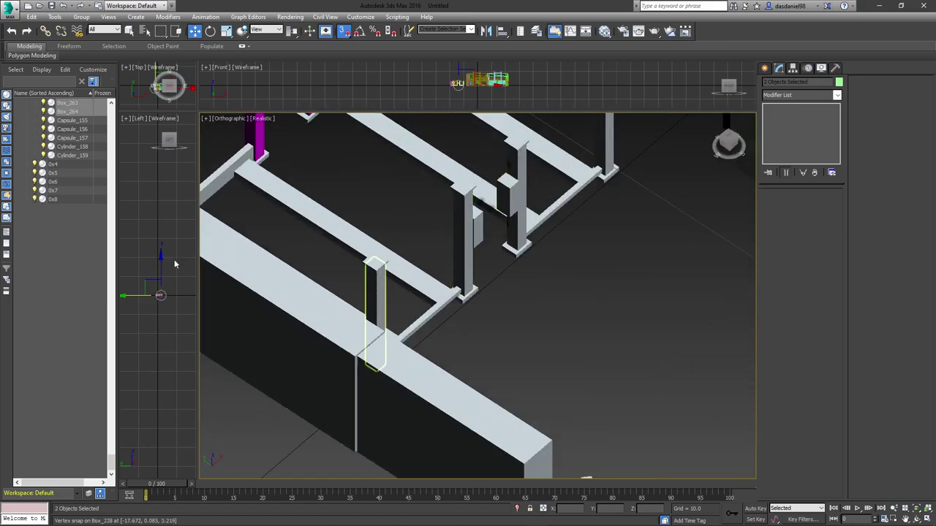
scroll(491, 306, up, 3)
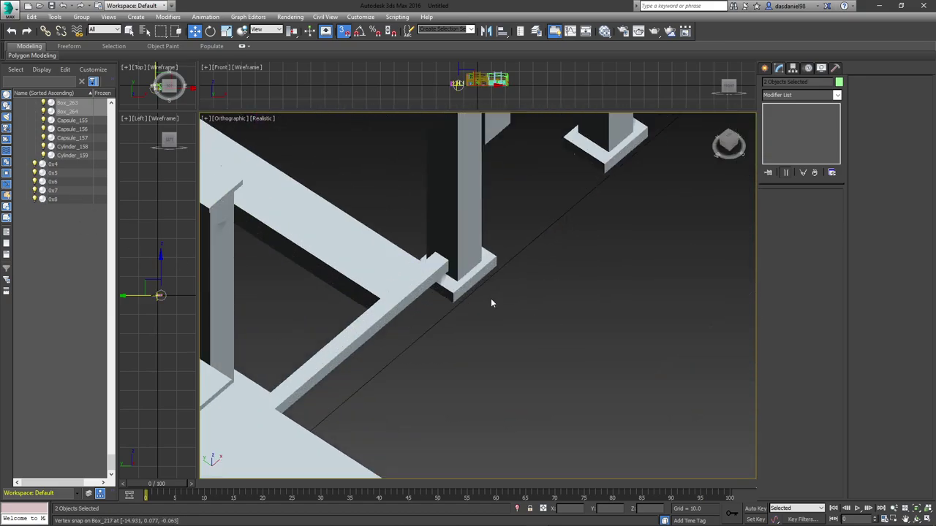
- Undo the cloning of the two low rail boxes and the deletion of the collision plane
key(ctrl+z)
key(ctrl+z)
key(ctrl+z)
key(ctrl+z)
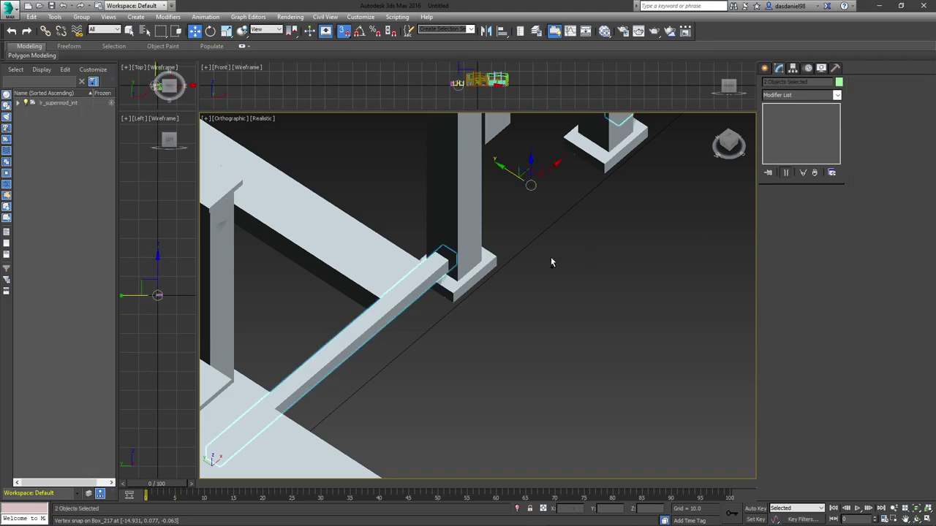
key(ctrl+z)
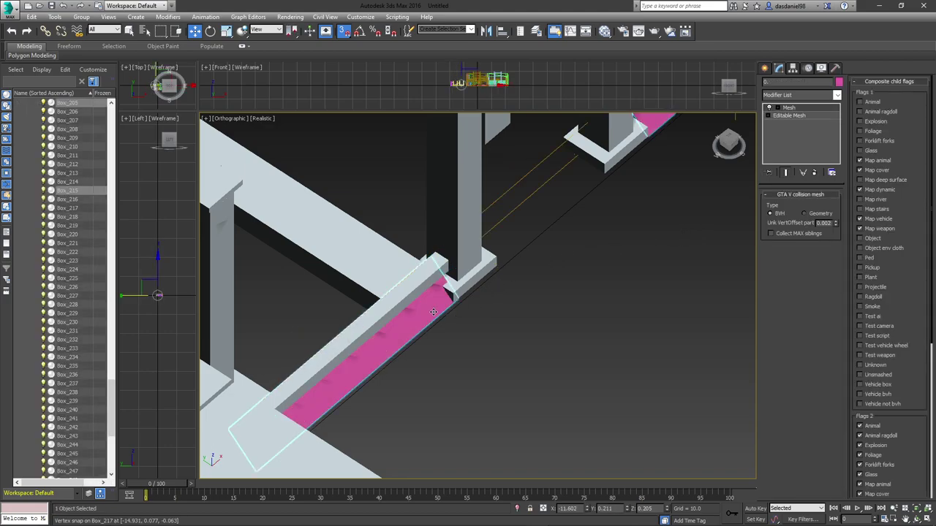
- Move the collision plane along Y, outward from the low rail boxes of the first post row
middle_drag(485, 290, 535, 257)
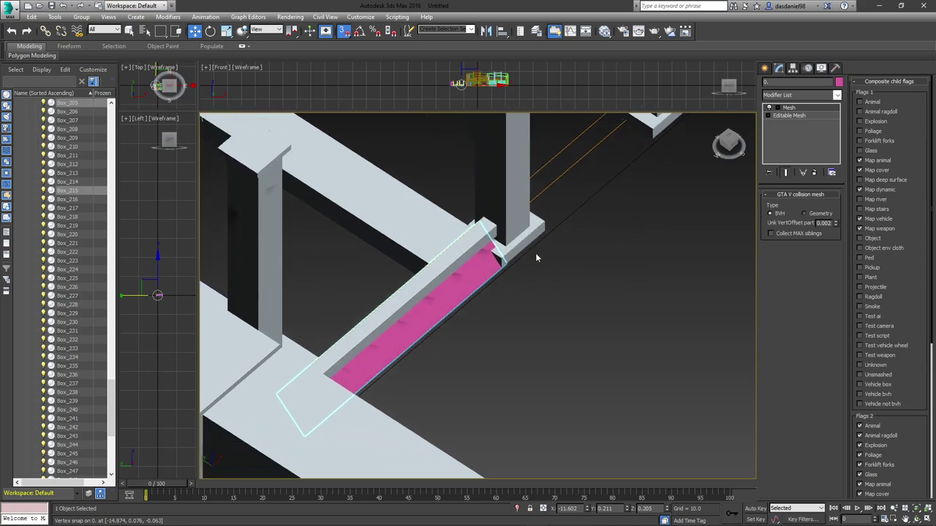
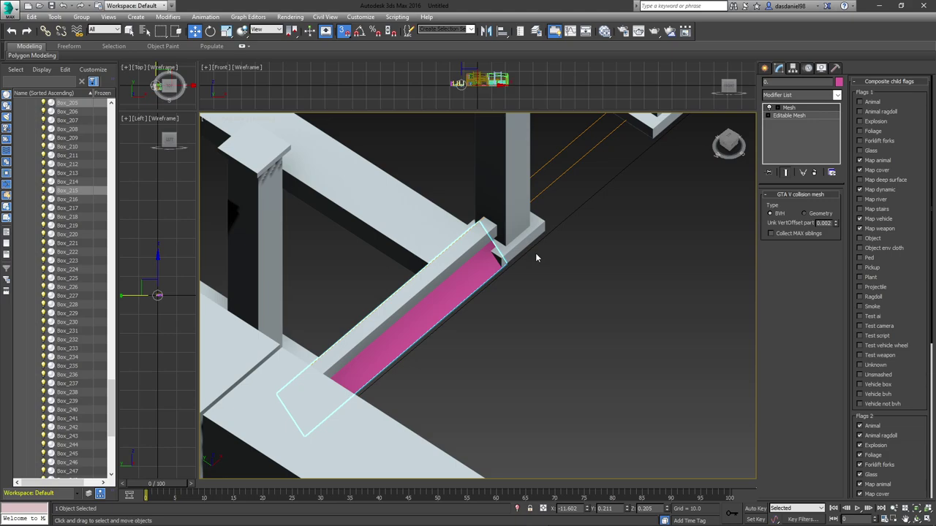
middle_drag(535, 257, 479, 336)
key(u)
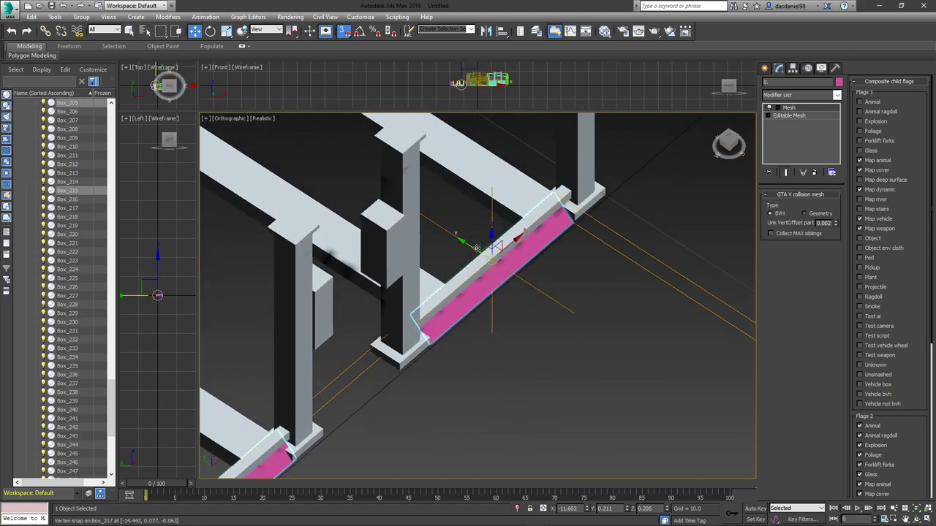
drag(486, 252, 575, 192)
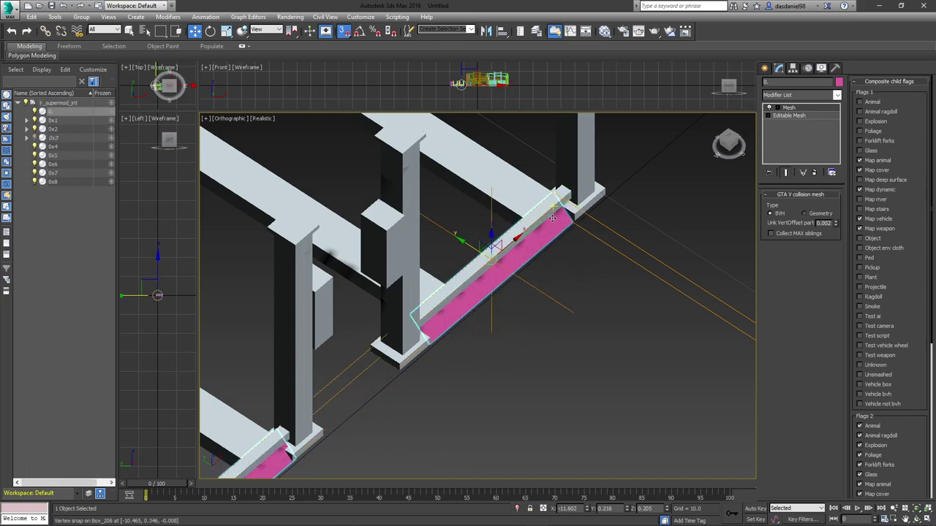
scroll(575, 192, up, 5)
drag(355, 323, 432, 339)
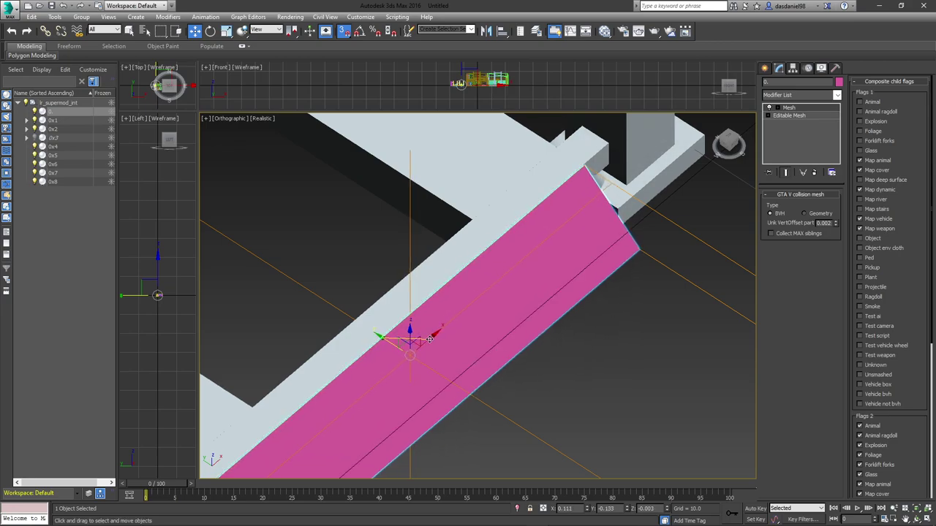
scroll(560, 320, down, 6)
alt+middle_drag(509, 304, 475, 248)
- Reposition the collision mesh's faces at the opposite post row along Y beside the post feet
click(805, 116)
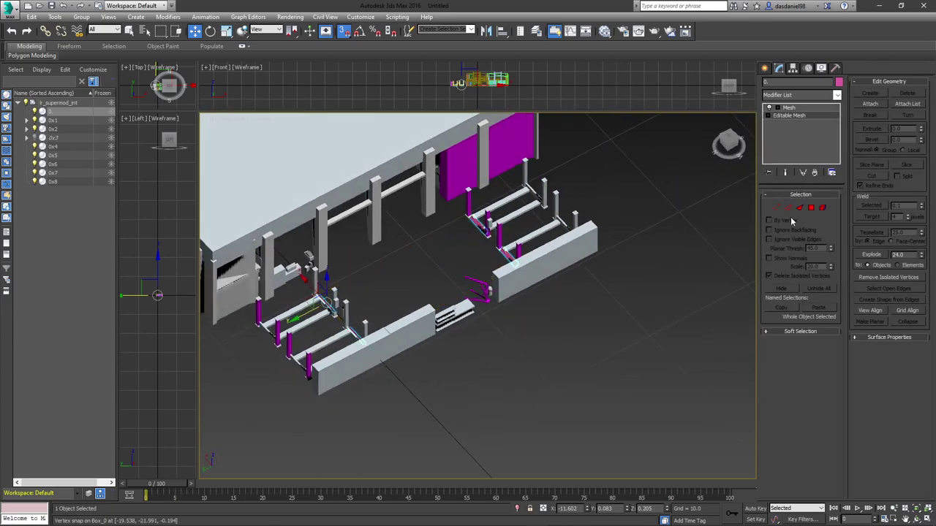
click(810, 208)
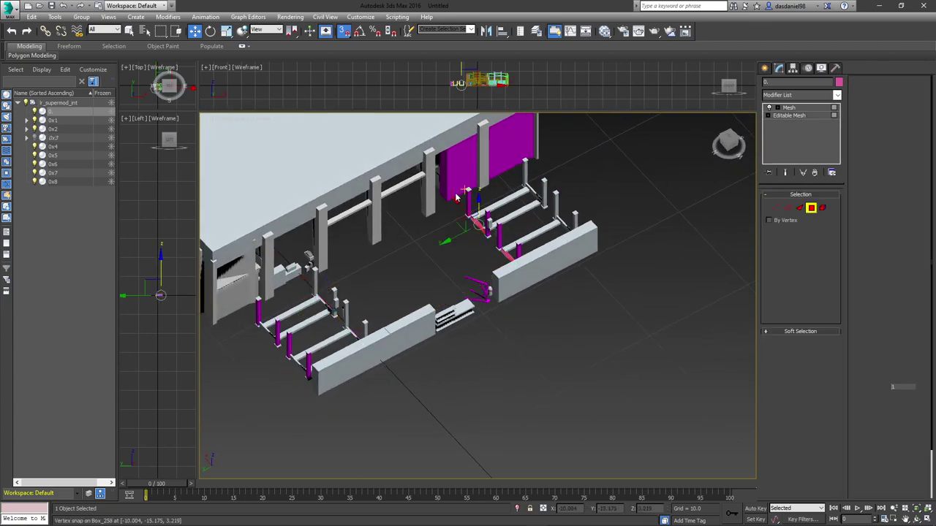
key(z)
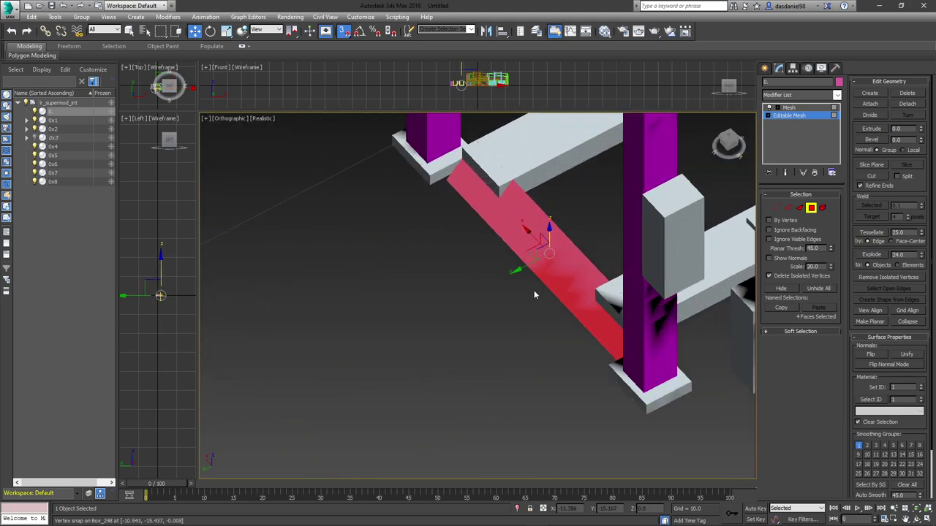
drag(493, 279, 535, 264)
scroll(432, 290, down, 5)
alt+middle_drag(432, 290, 800, 293)
middle_drag(563, 333, 442, 313)
scroll(468, 248, up, 2)
scroll(467, 251, down, 5)
scroll(442, 313, up, 3)
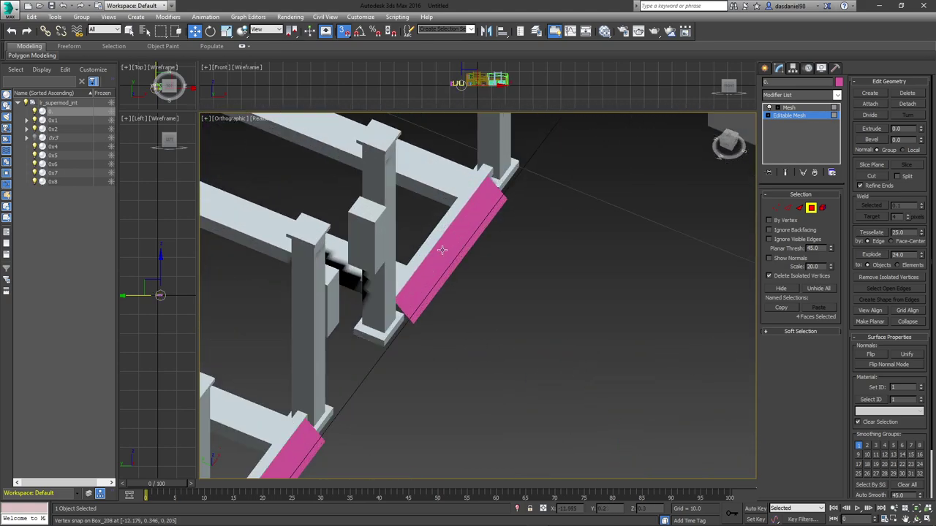
click(810, 208)
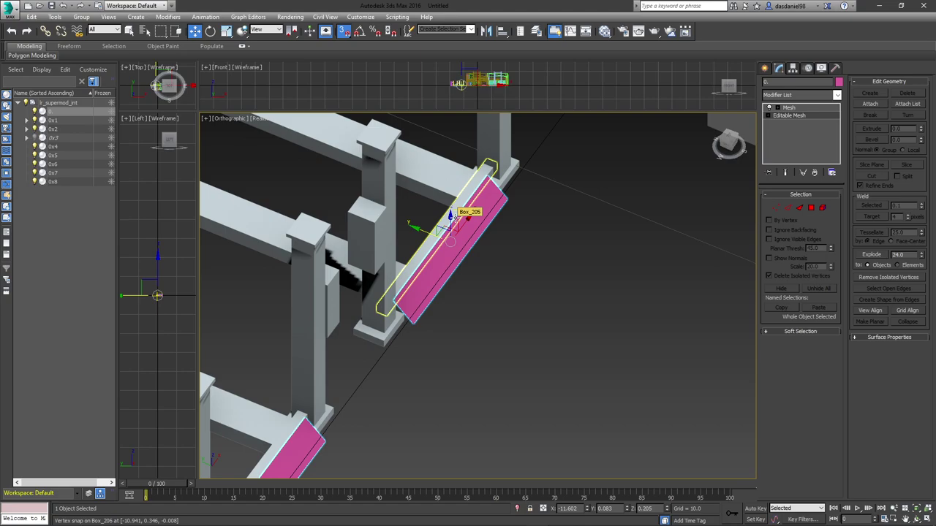
- Clone the two low rail boxes of the first row along Y to the opposite post row
middle_drag(536, 255, 515, 239)
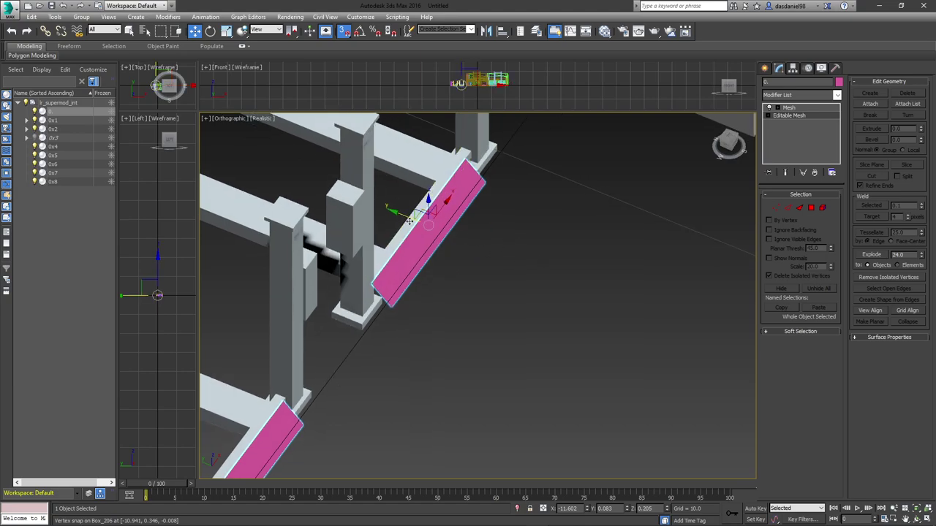
click(402, 234)
middle_drag(415, 306, 598, 178)
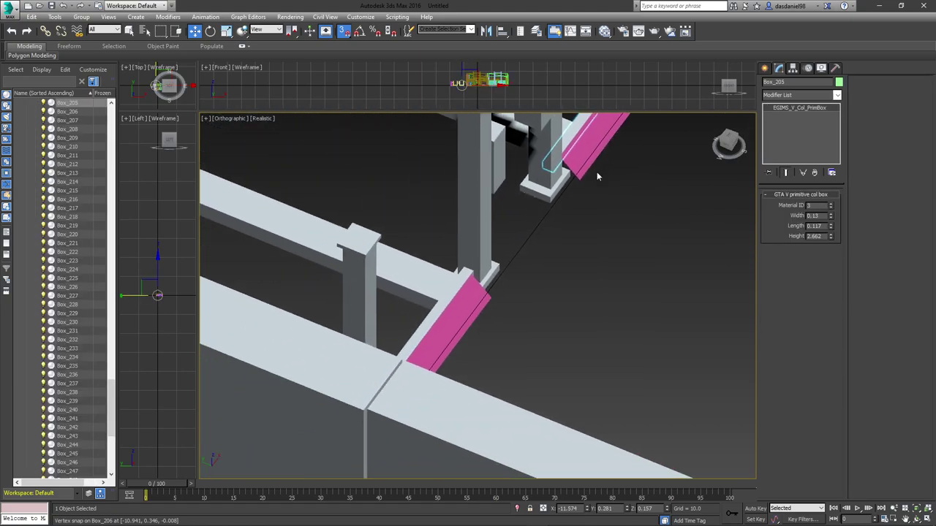
ctrl+click(451, 300)
scroll(472, 294, down, 5)
middle_drag(560, 280, 422, 272)
alt+middle_drag(422, 272, 415, 320)
drag(291, 359, 606, 361)
- Align the two cloned rail boxes along Y with the opposite row's post feet, checking the fit in wireframe
scroll(587, 222, up, 8)
middle_drag(574, 220, 605, 361)
scroll(606, 362, down, 3)
mouse_move(605, 361)
mouse_down()
mouse_move(547, 253)
mouse_move(541, 219)
mouse_move(452, 463)
mouse_move(541, 218)
mouse_up()
scroll(575, 297, up, 3)
key(F3)
click(472, 308)
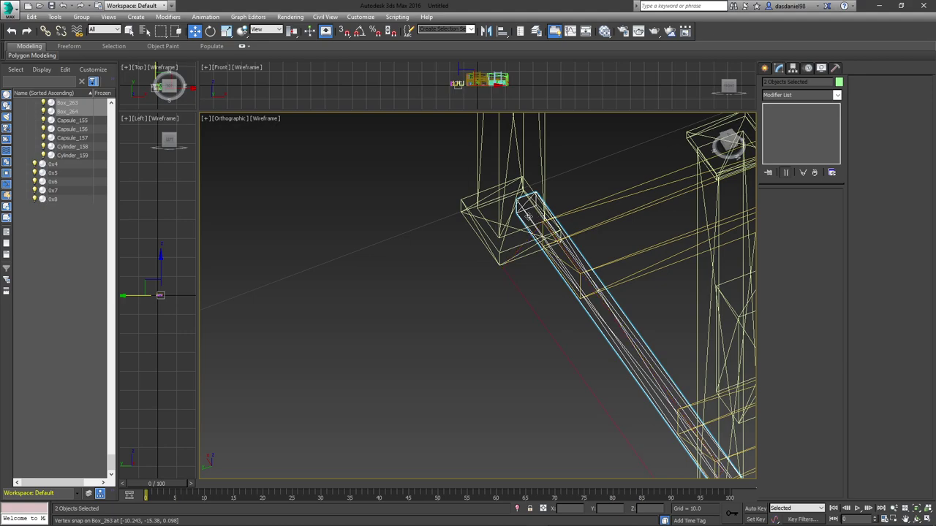
drag(527, 216, 520, 219)
key(F3)
scroll(560, 259, down, 5)
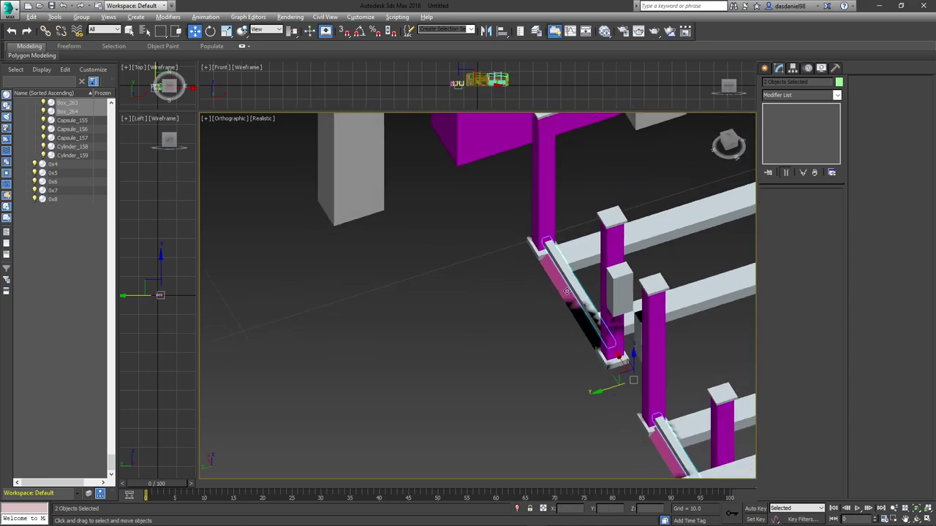
alt+middle_drag(566, 291, 528, 253)
scroll(590, 302, down, 2)
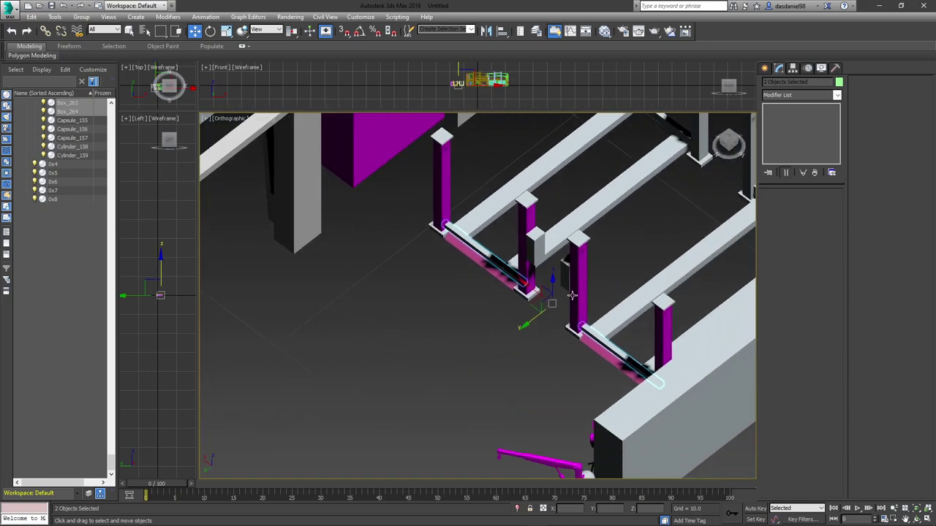
scroll(574, 284, down, 4)
alt+middle_drag(555, 296, 532, 300)
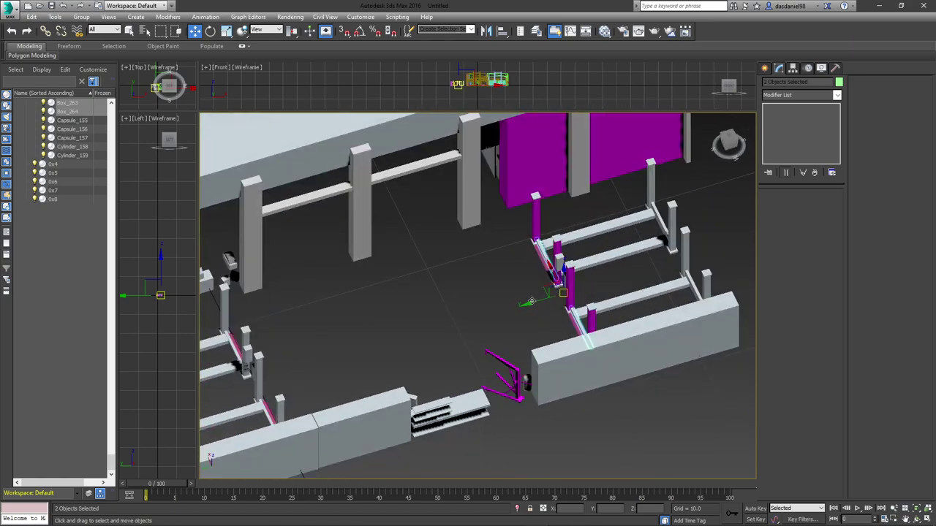
- Shift the collision mesh's faces at the opposite row outward along Y, clear of the cloned rail boxes
scroll(545, 220, up, 6)
click(545, 211)
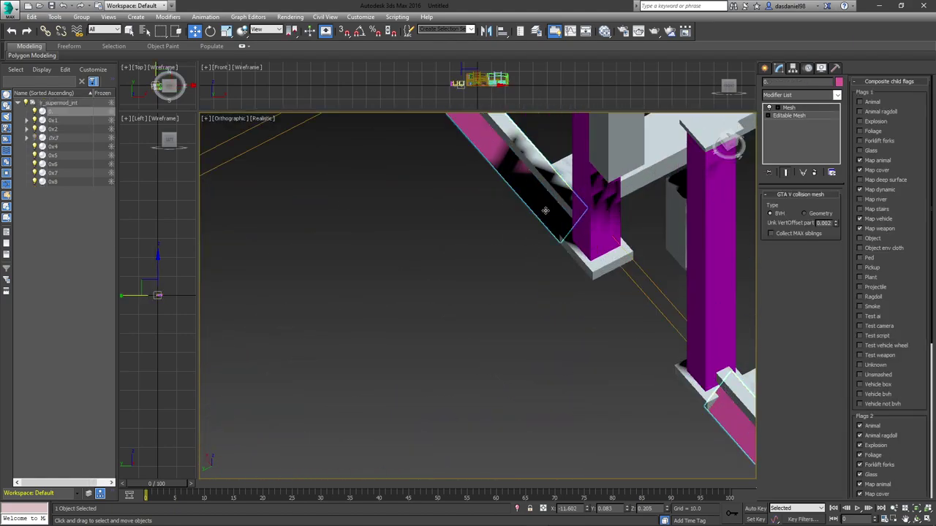
click(805, 117)
click(810, 208)
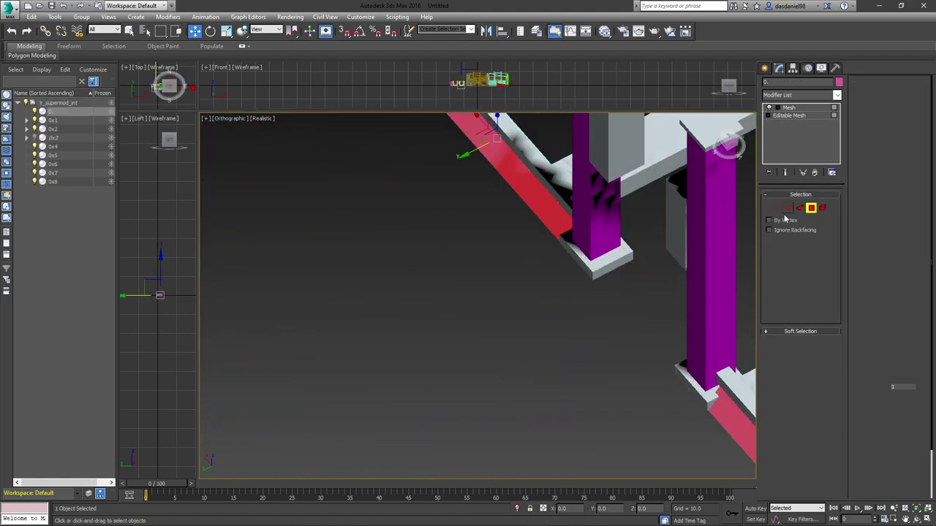
click(460, 158)
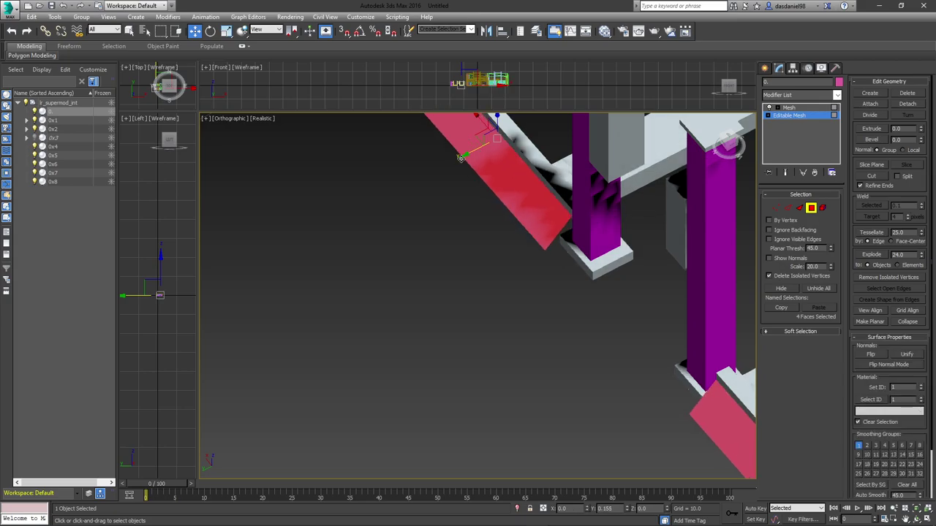
drag(462, 159, 465, 156)
click(810, 211)
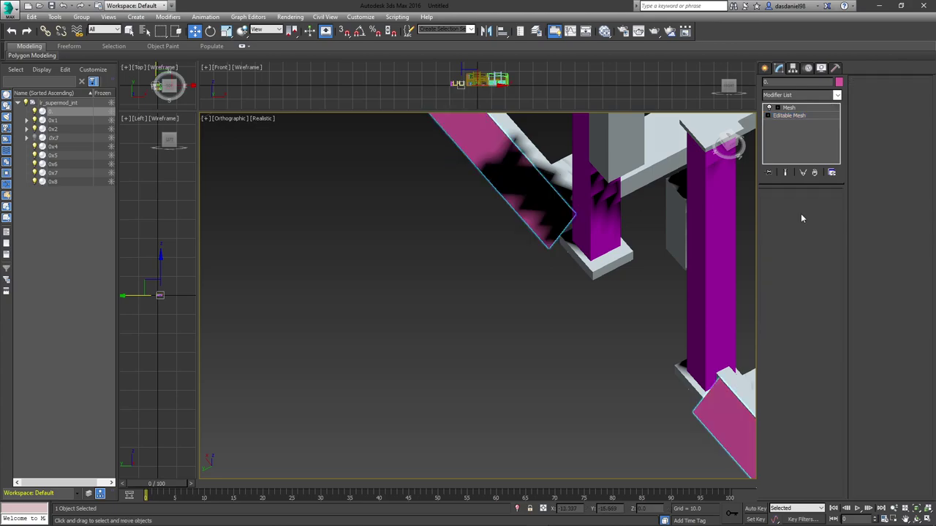
- Rename the low-rail collision mesh under lr_supermod_int as 0x9
scroll(538, 287, down, 5)
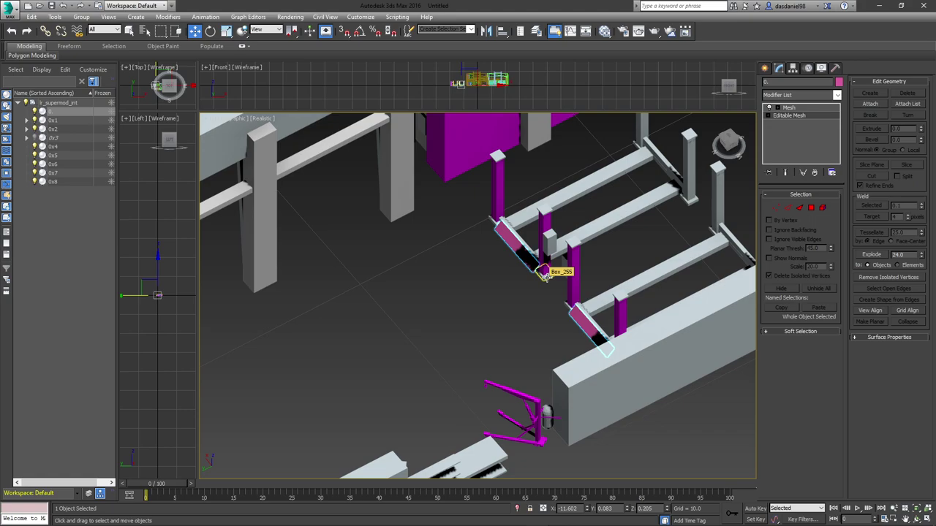
middle_drag(545, 275, 497, 283)
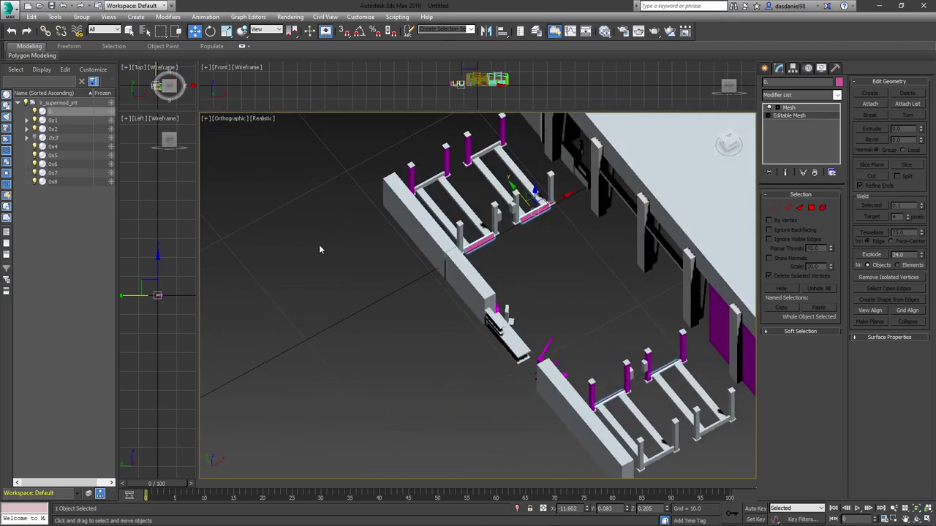
click(59, 113)
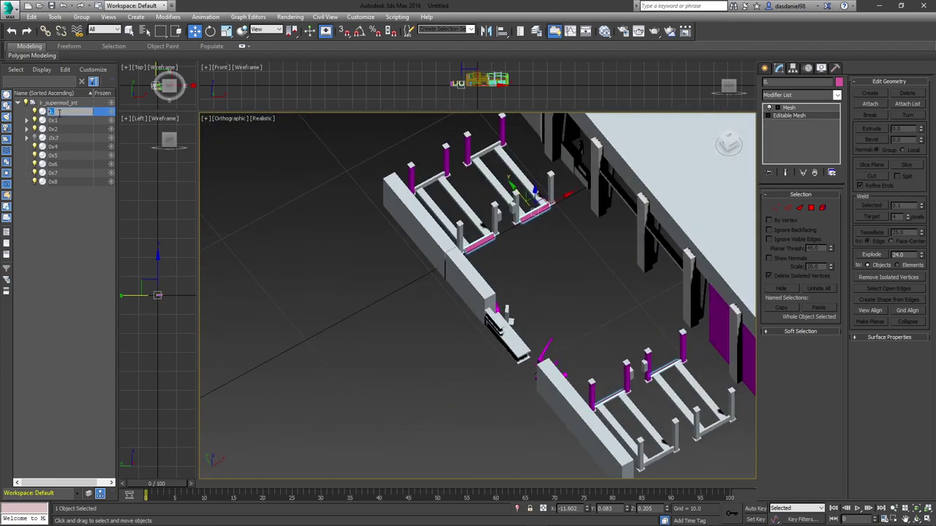
drag(59, 113, 41, 112)
text(0x)
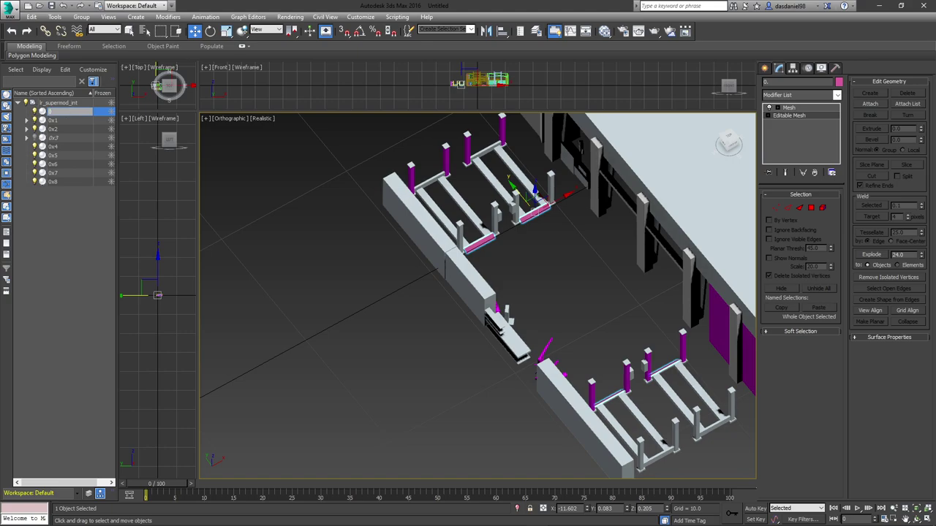
text(9)
key(Return)
- Check which parts meshes 0x8, 0x6 and 0x4 cover, and unhide 0x3 in the lr_supermod_int hierarchy
click(54, 182)
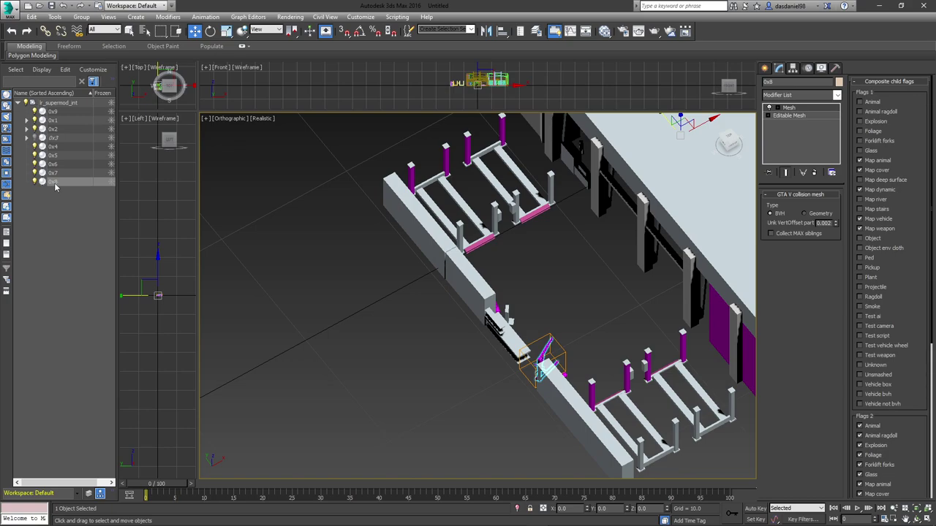
click(60, 165)
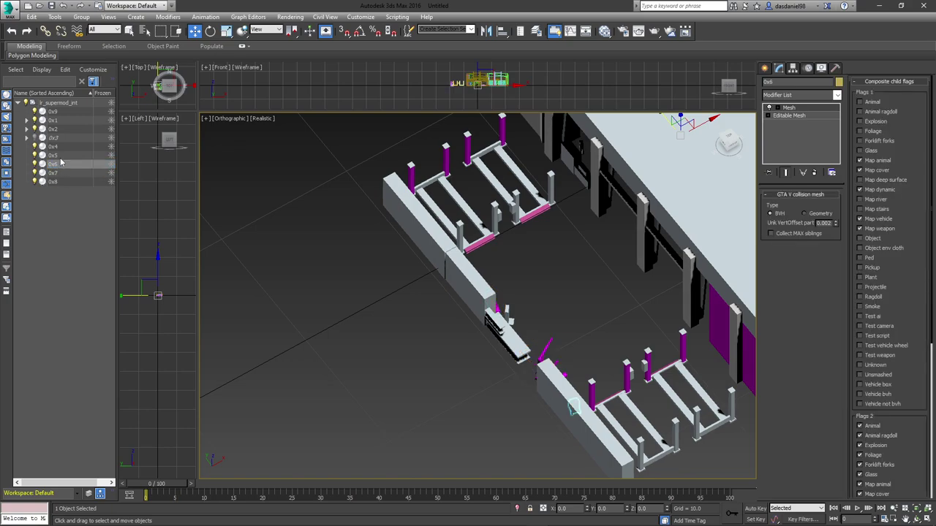
click(54, 147)
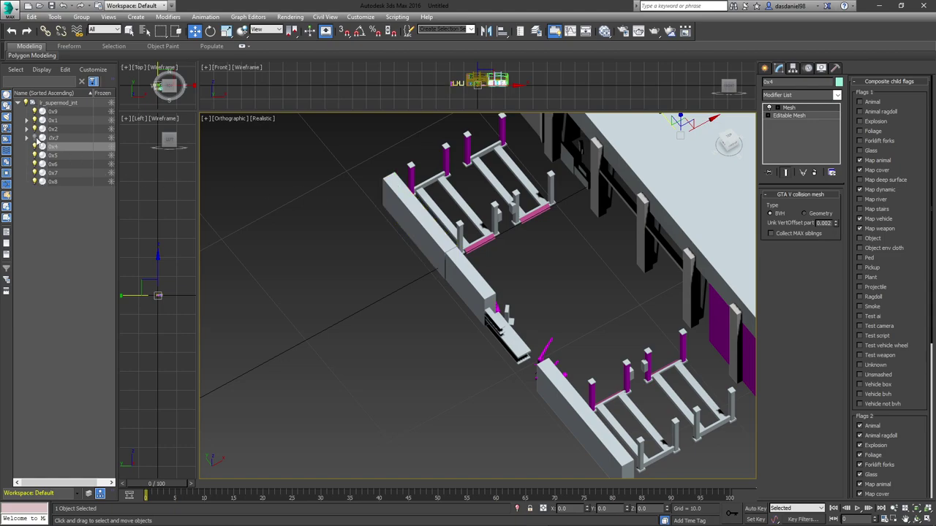
click(35, 138)
- Select every object of the building and collapse the lr_supermod_int hierarchy
scroll(484, 250, down, 5)
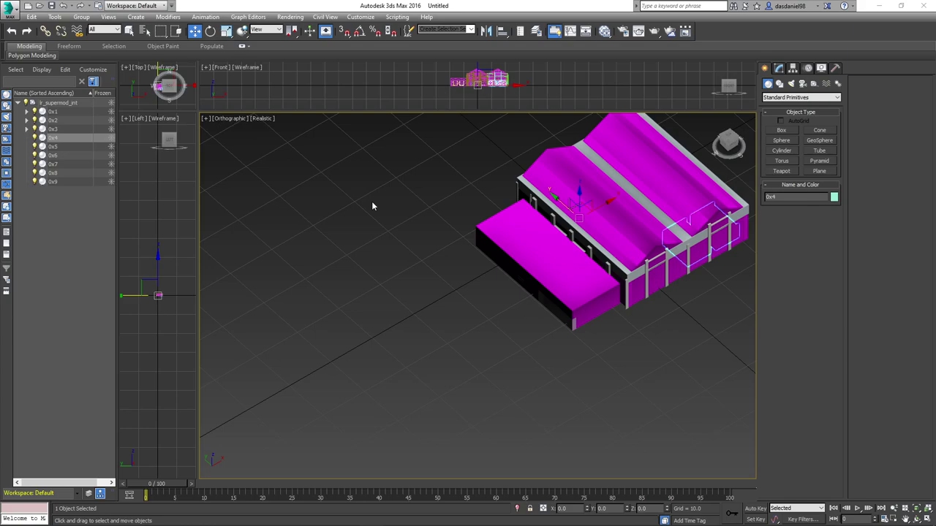
middle_drag(470, 265, 351, 354)
alt+middle_drag(351, 353, 432, 296)
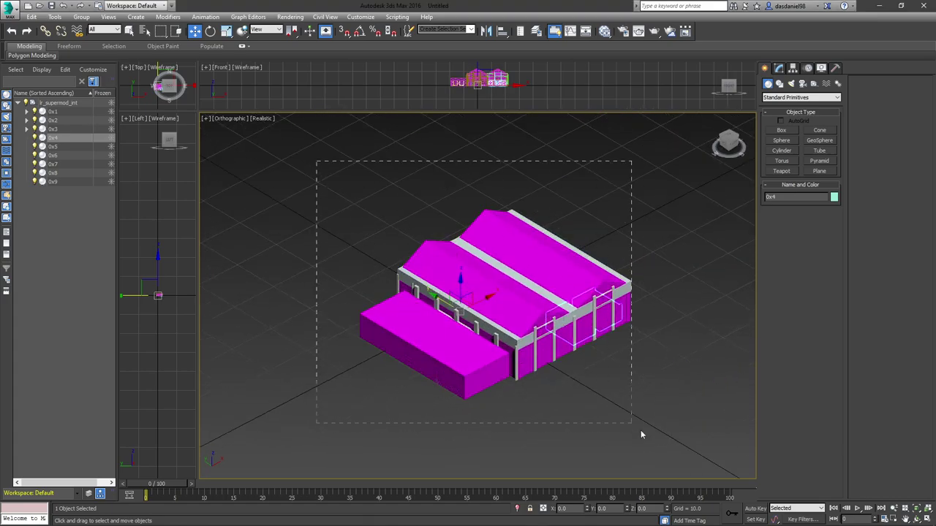
drag(641, 430, 642, 432)
click(18, 103)
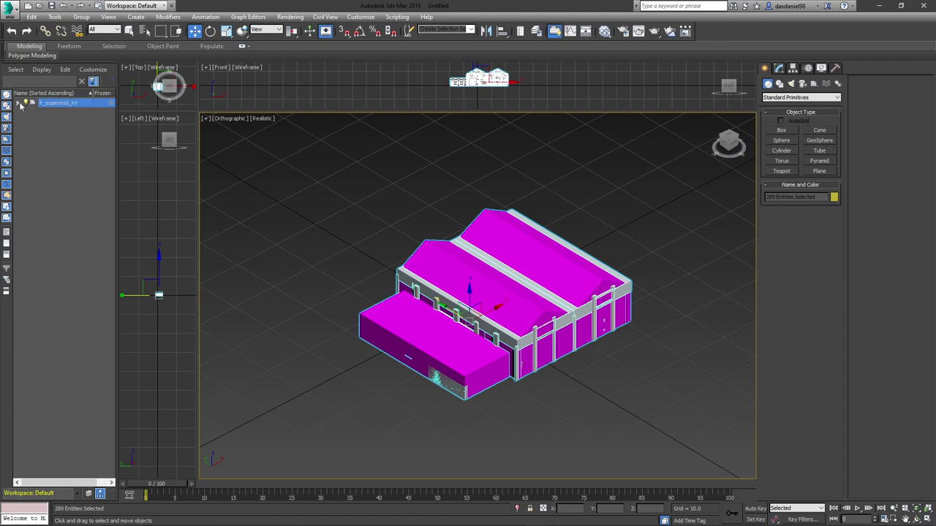
- Switch the scene list to layer view and collapse the 0 (default) layer with nothing selected
click(88, 493)
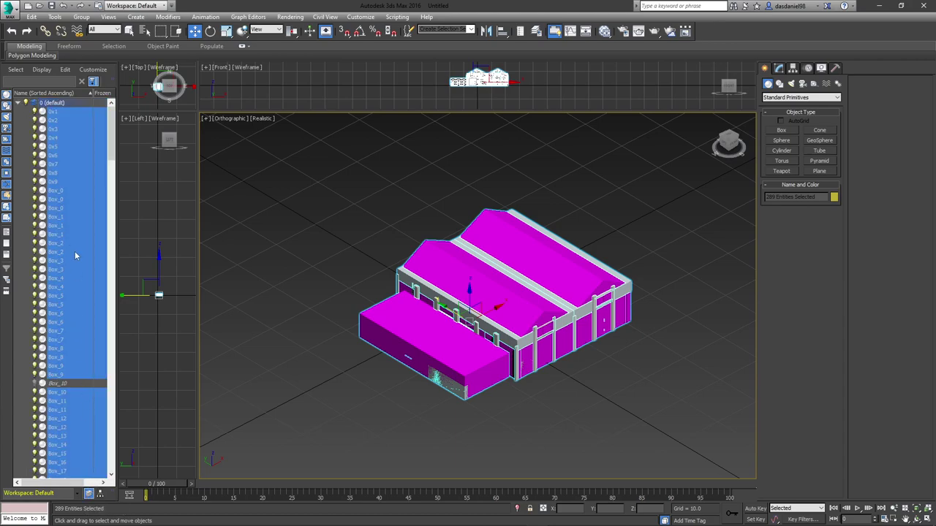
click(22, 363)
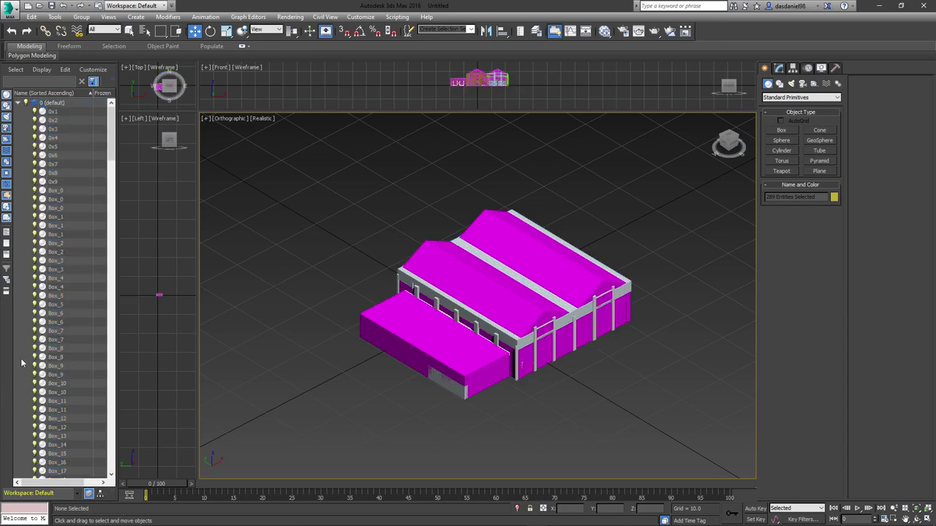
click(20, 104)
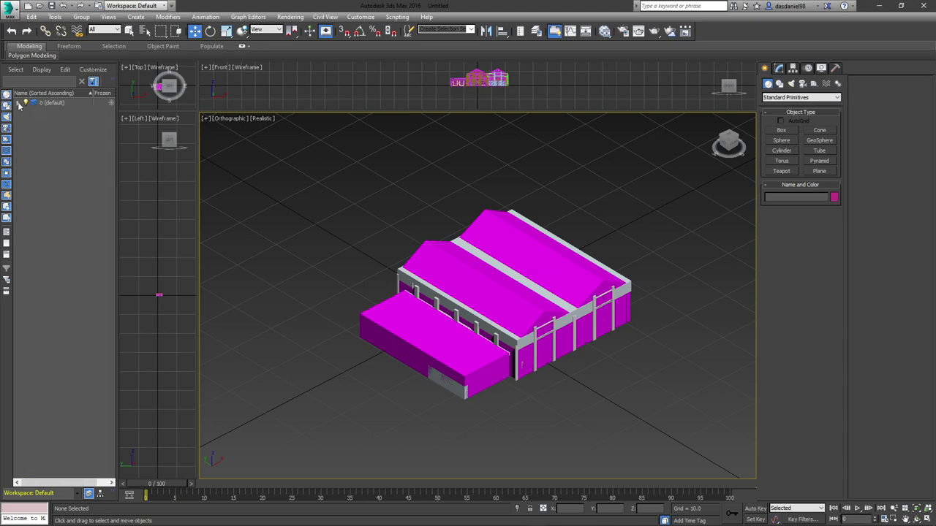
- Select all objects in the 0 (default) layer, from Box_264 through lr_supermod_int, and delete them from the scene
click(22, 94)
click(22, 94)
click(18, 102)
click(58, 111)
drag(111, 141, 111, 446)
shift+click(70, 472)
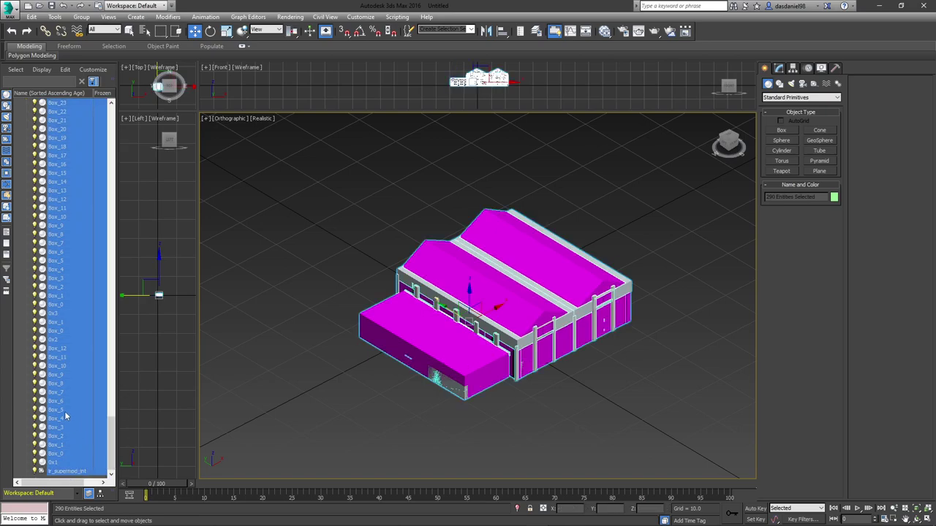
scroll(58, 398, up, 7)
scroll(48, 380, up, 10)
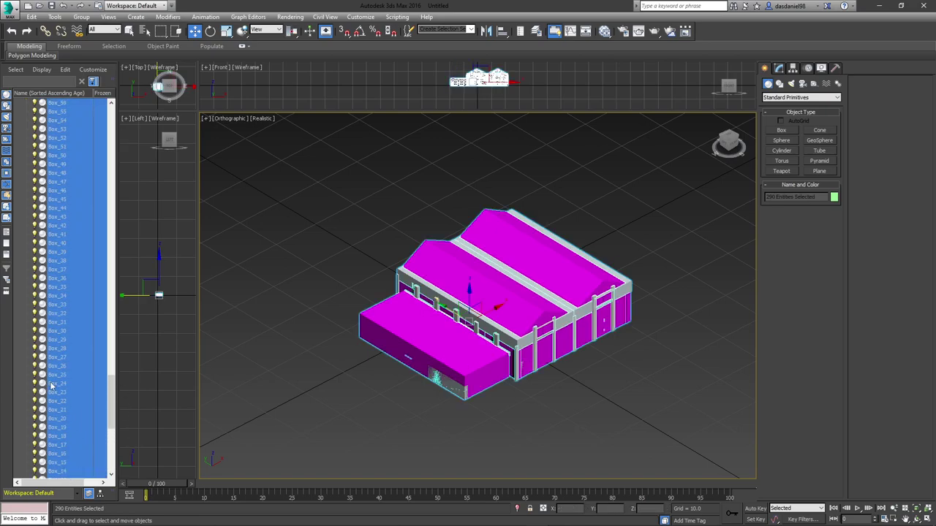
drag(112, 369, 111, 128)
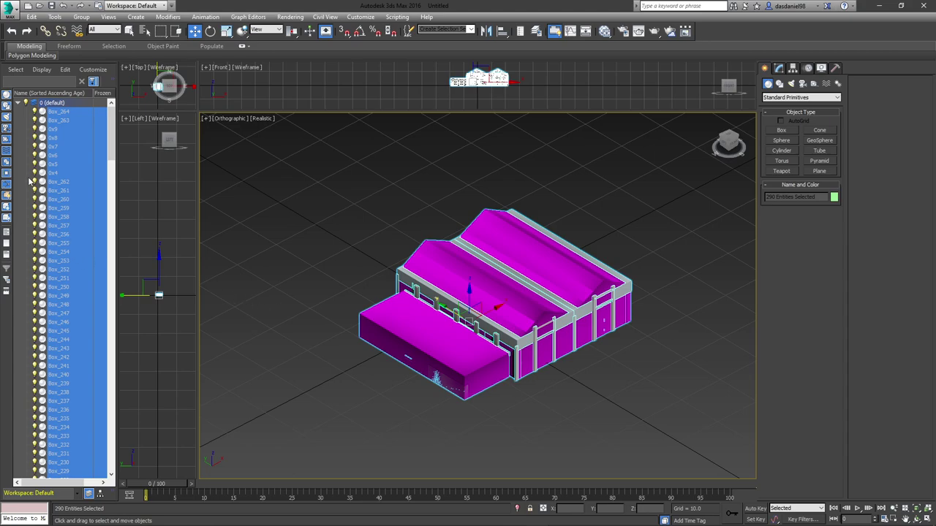
key(Delete)
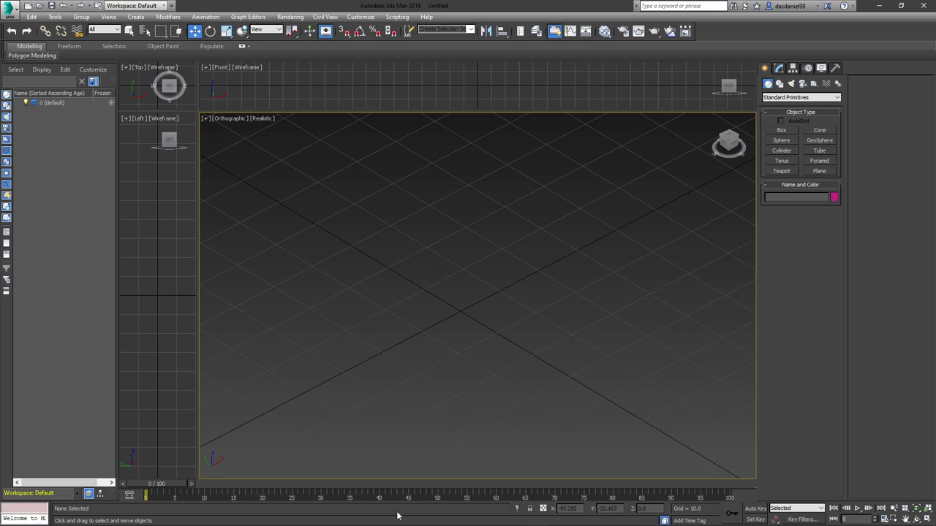
- Switch to OpenIV, open supermod_garage_int.rpf under interiors, and open lr_supermod_int.ybn in the collision viewer
mouse_move(399, 521)
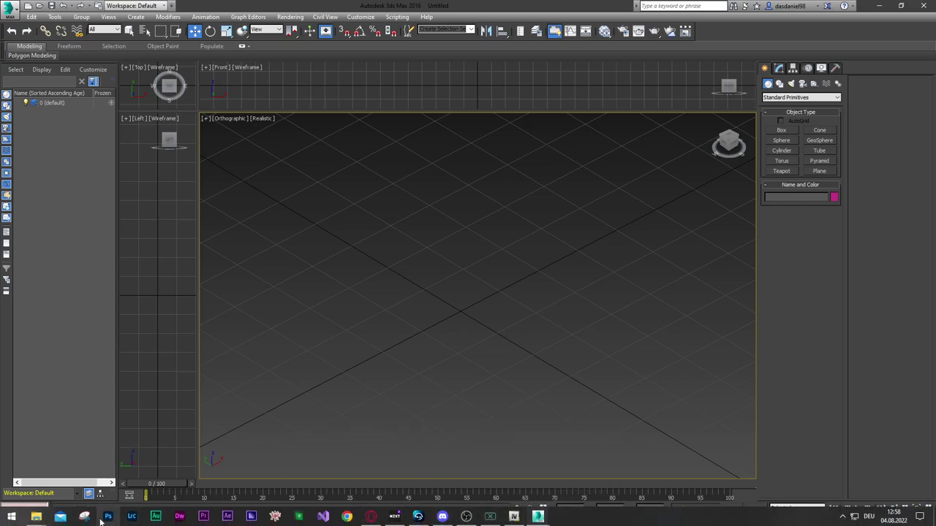
mouse_move(36, 516)
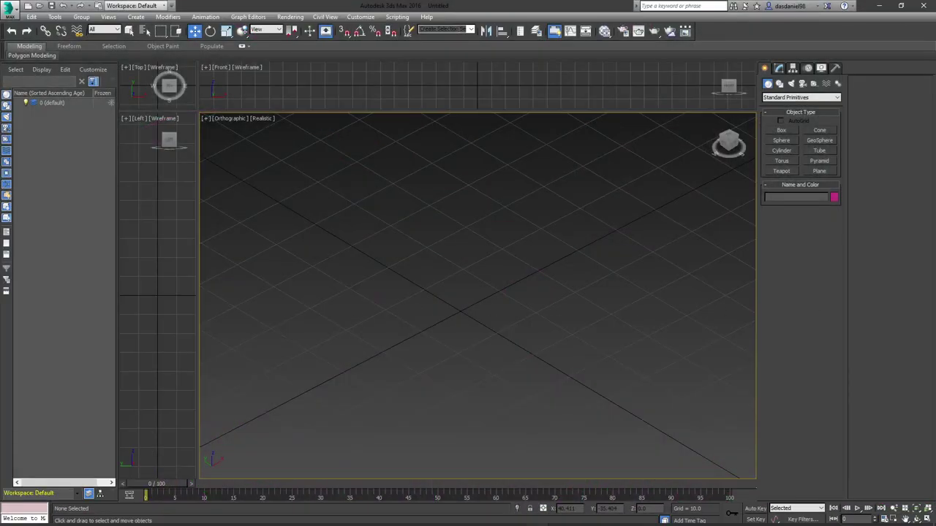
drag(935, 80, 361, 65)
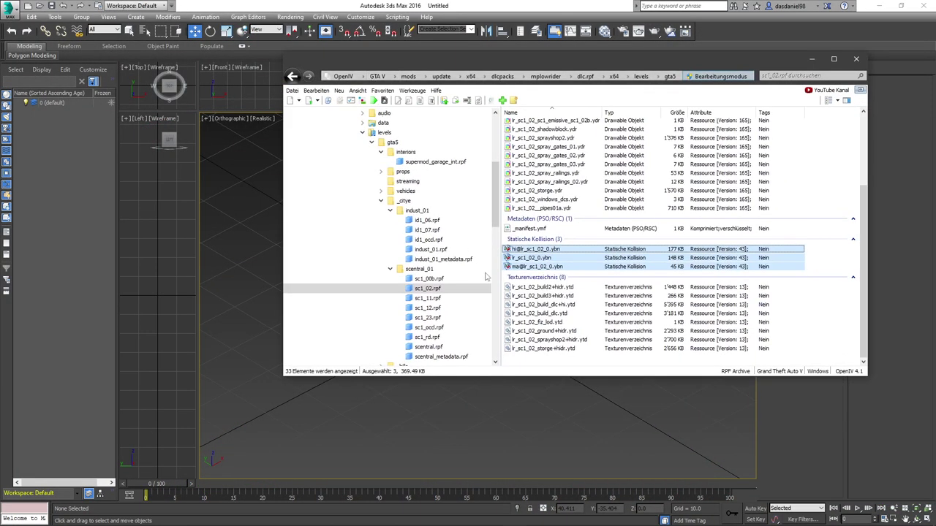
click(433, 162)
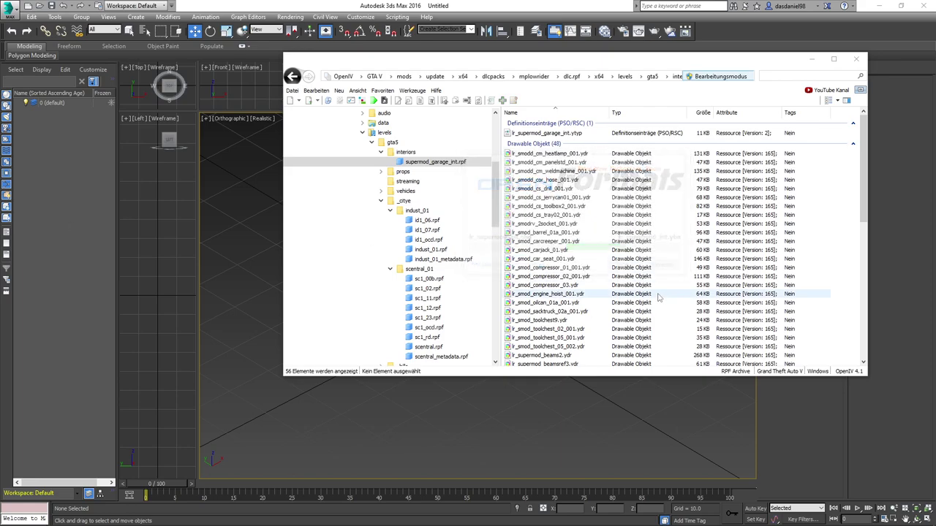
scroll(632, 318, down, 7)
double_click(560, 301)
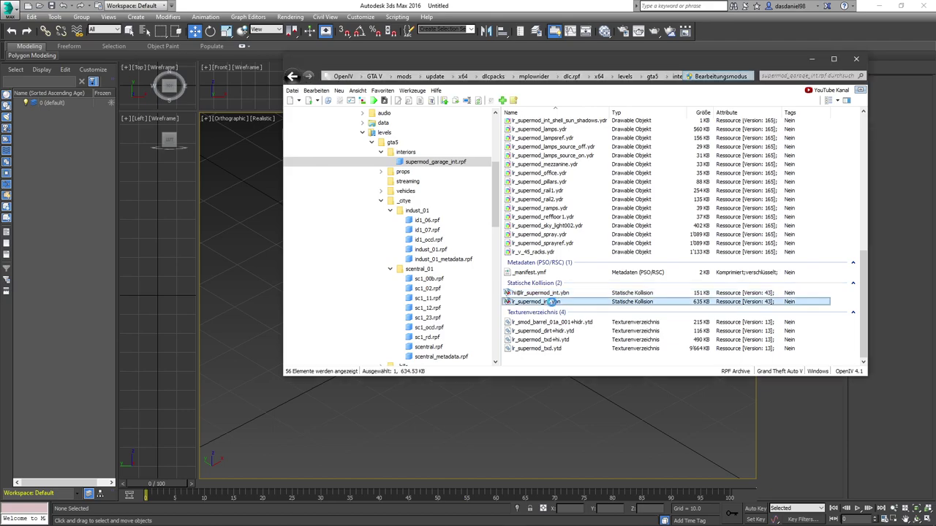
- Examine the collision of the garage interior from the outer wall in to the pillars and workshop floor
scroll(642, 271, up, 5)
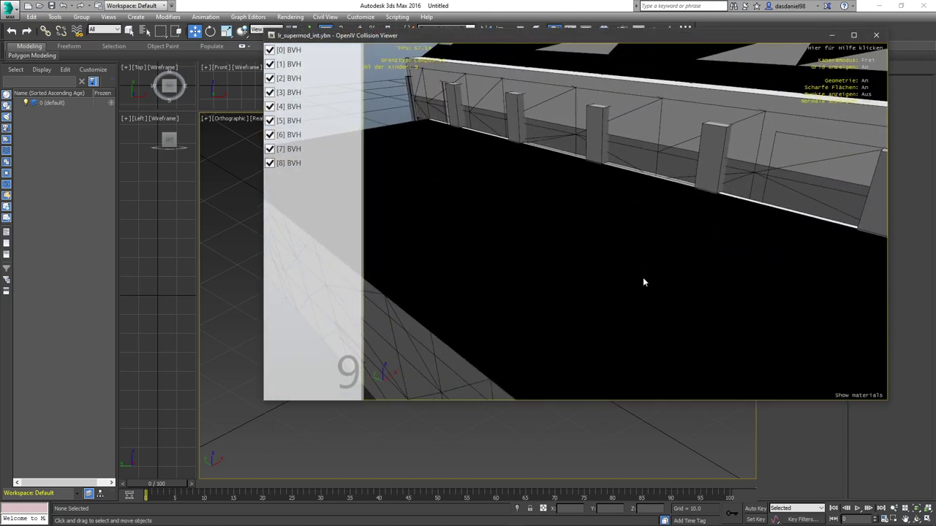
drag(642, 278, 651, 285)
scroll(652, 289, up, 1)
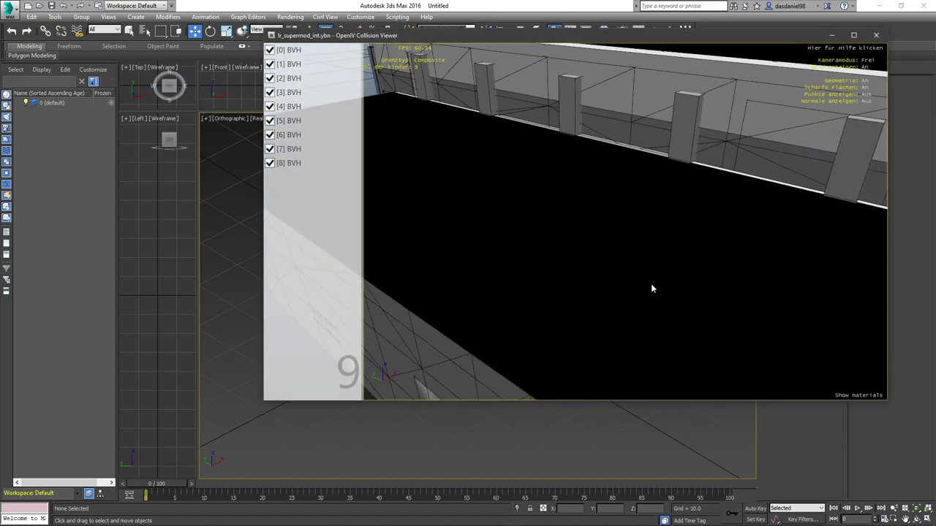
drag(651, 284, 560, 253)
scroll(698, 259, up, 3)
scroll(694, 254, up, 4)
scroll(661, 223, up, 3)
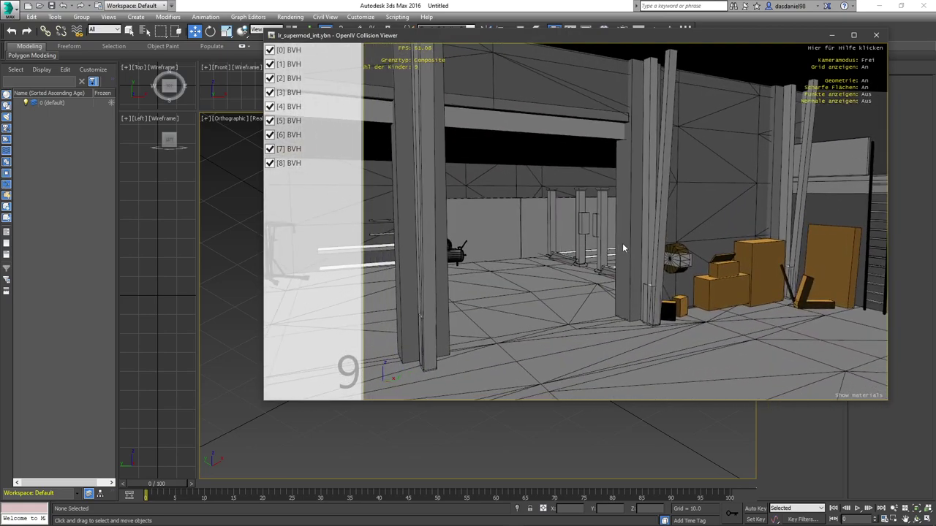
drag(622, 244, 589, 252)
scroll(597, 237, up, 3)
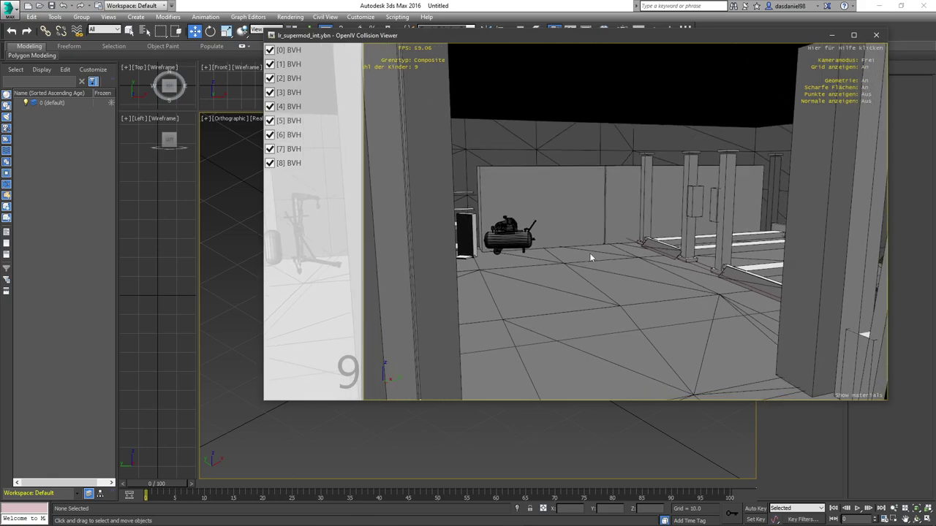
- Inspect the collision of the two four-post car lifts and their ramps from several sides
drag(713, 171, 720, 205)
scroll(708, 159, up, 3)
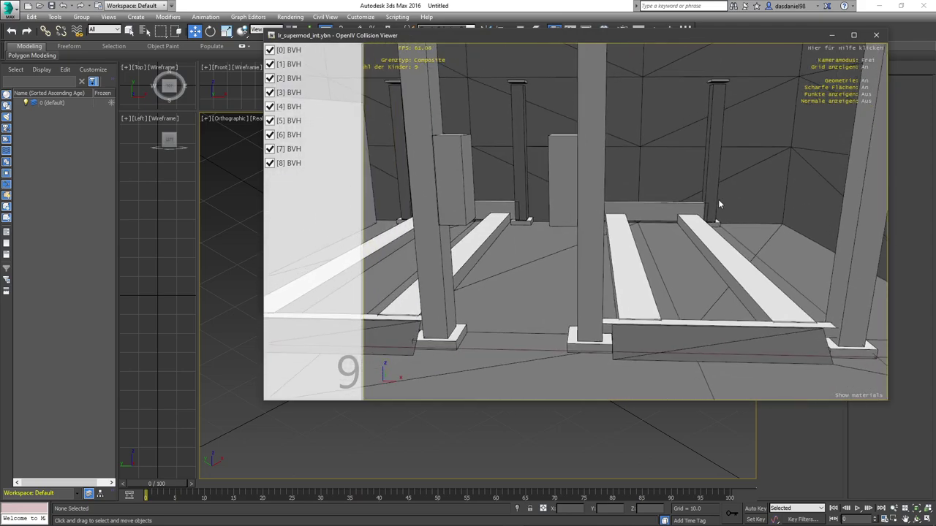
key(s)
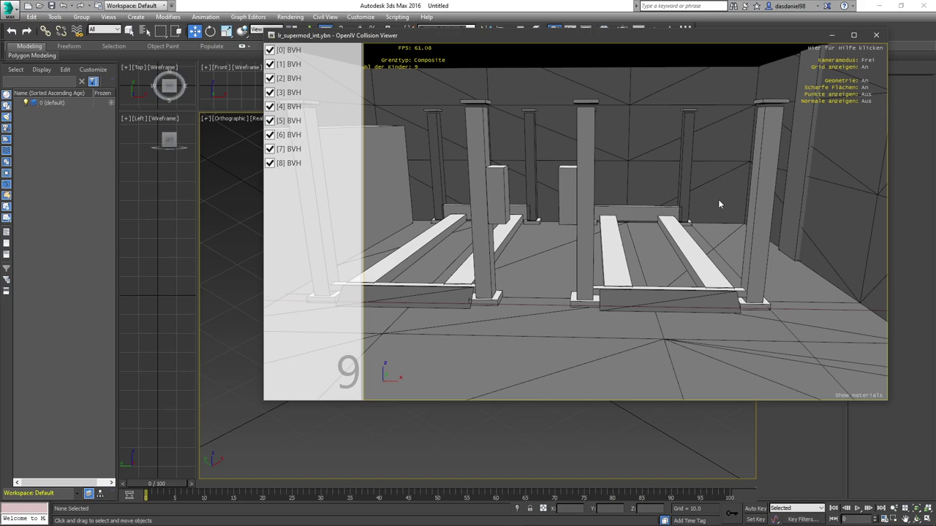
drag(718, 199, 690, 196)
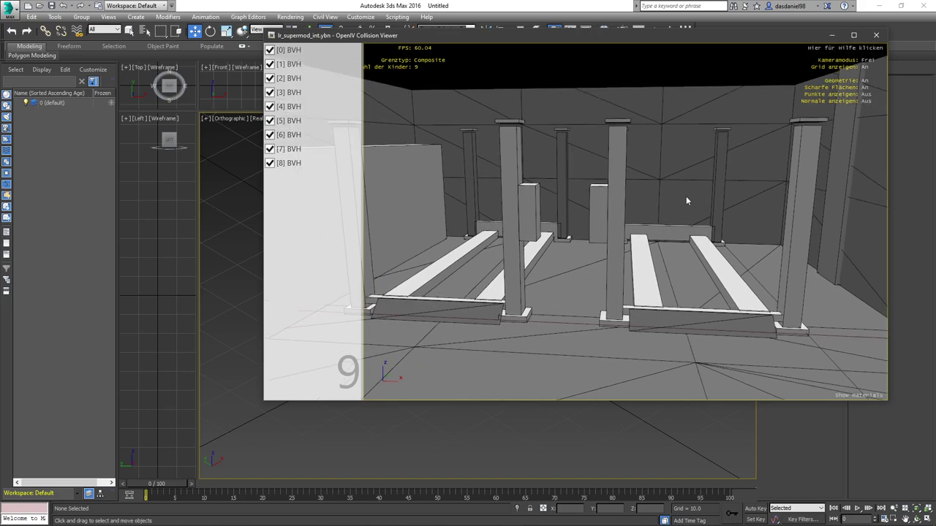
drag(627, 210, 778, 209)
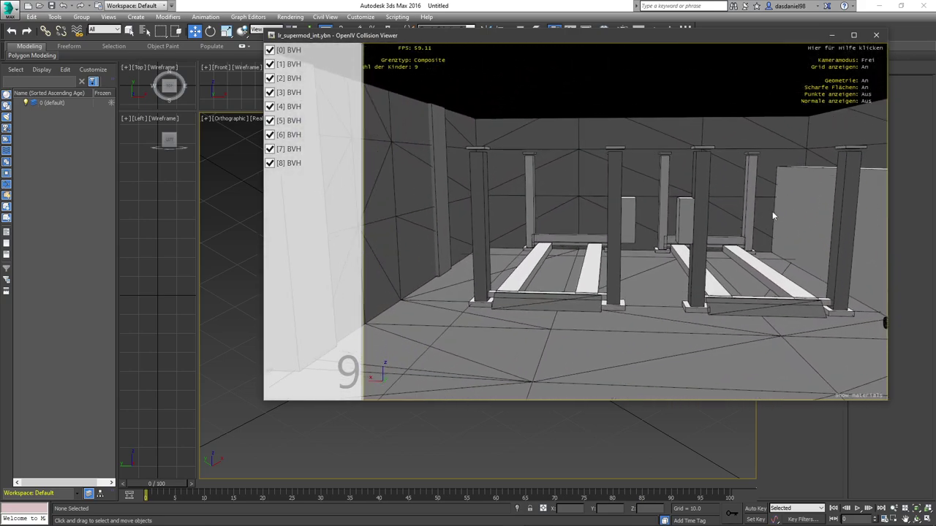
drag(721, 213, 729, 228)
scroll(731, 218, down, 5)
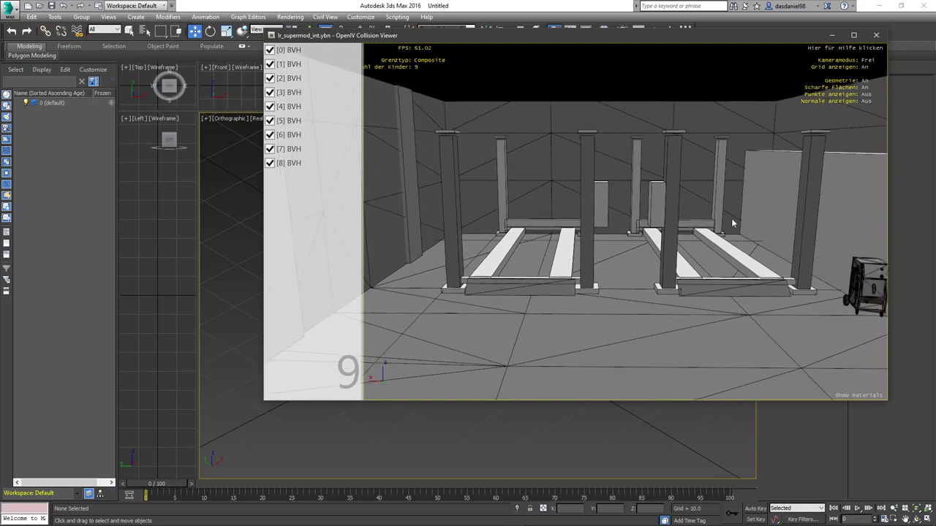
drag(731, 220, 732, 219)
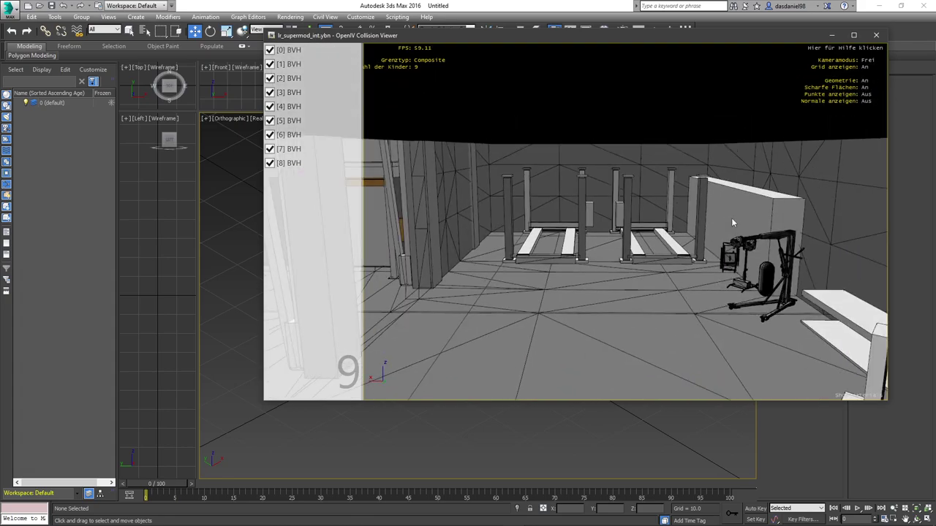
scroll(732, 219, up, 6)
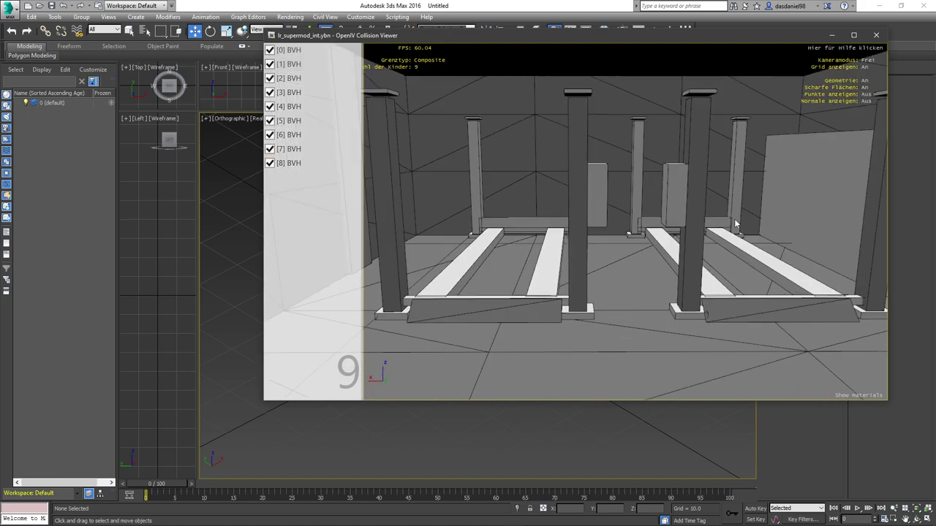
scroll(735, 219, down, 5)
scroll(736, 217, up, 4)
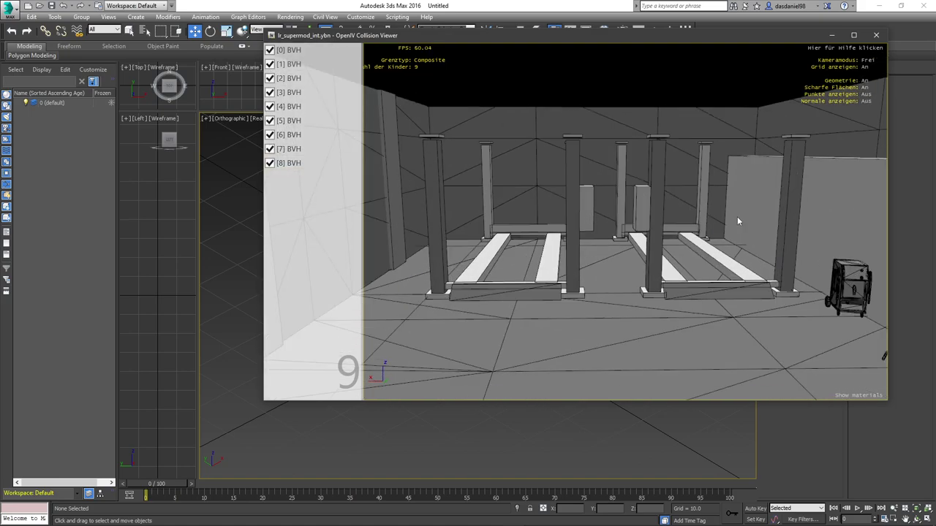
- Inspect the collision of the garage's upper walls, corners and raised parapet edges
drag(736, 217, 630, 238)
scroll(489, 229, down, 2)
scroll(623, 230, up, 5)
key(w)
key(w)
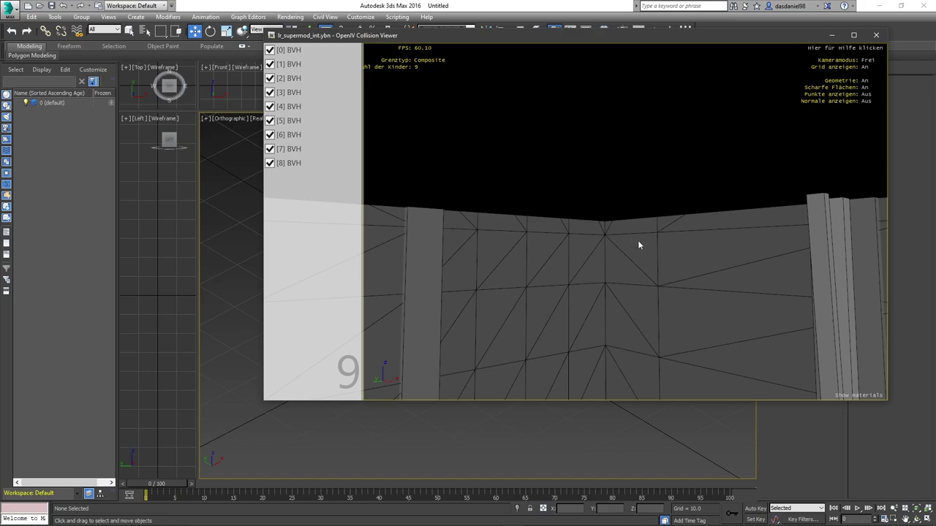
drag(638, 239, 935, 247)
key(w)
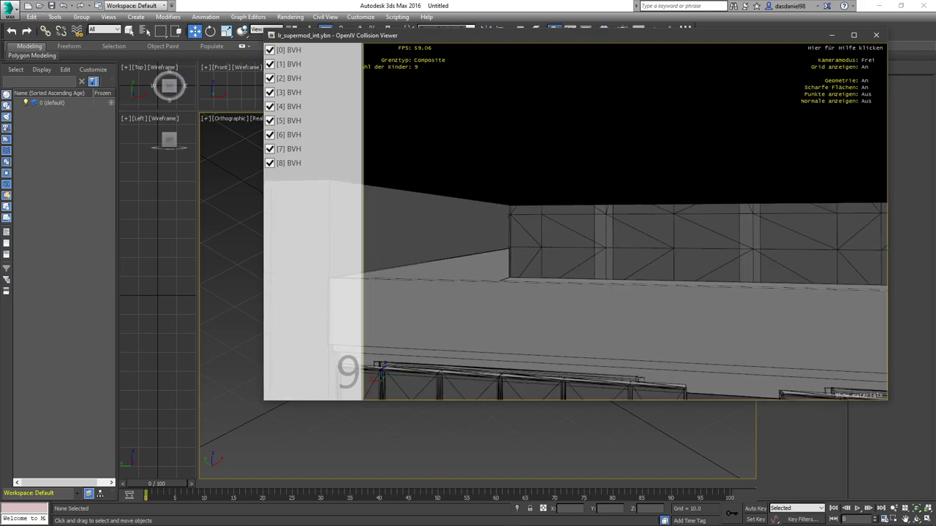
key(s)
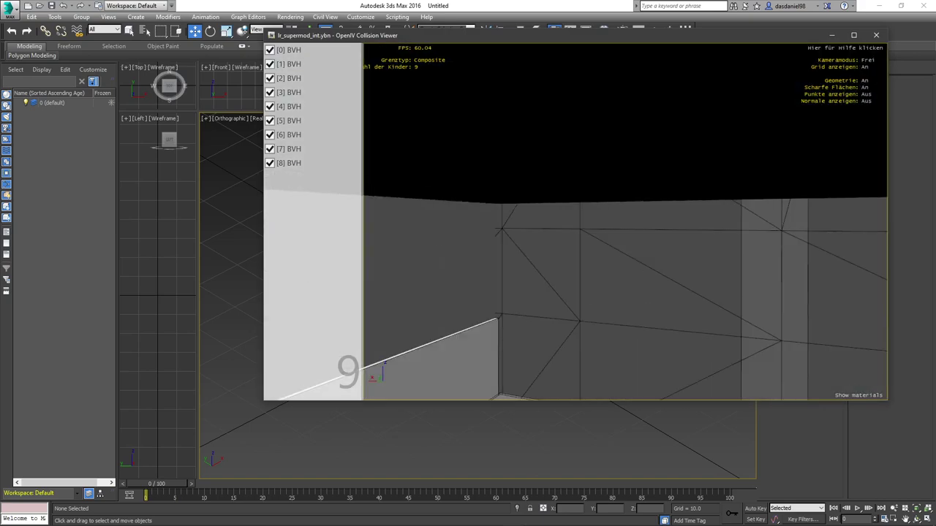
drag(783, 246, 555, 282)
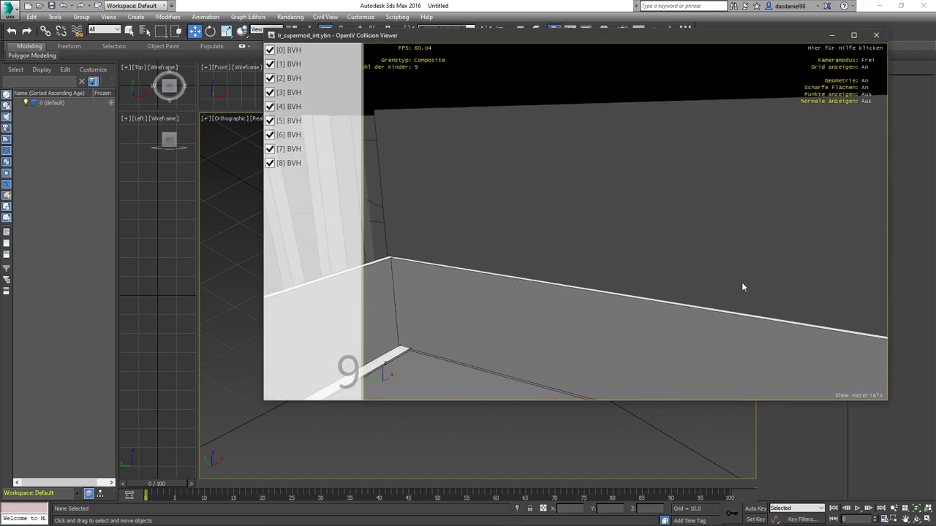
drag(870, 286, 879, 258)
key(a)
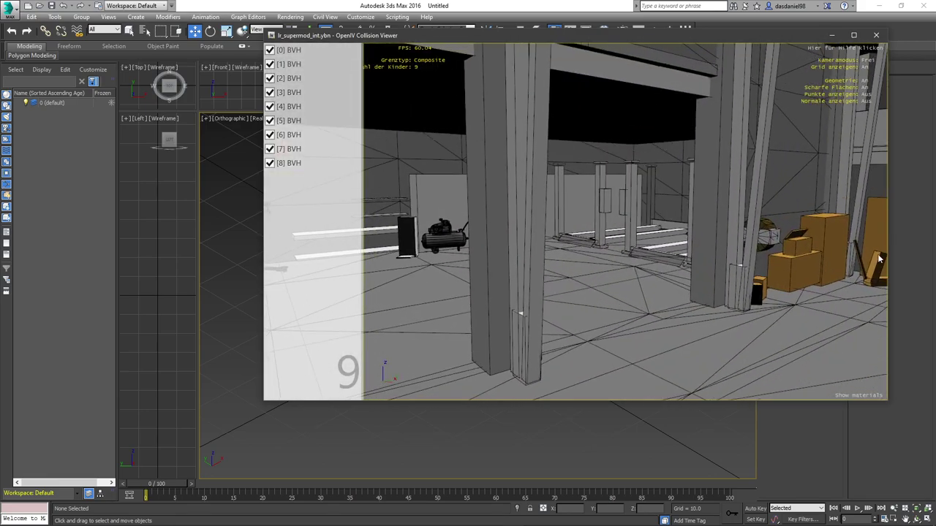
- Recheck the collision around the car lifts and close the collision viewer
drag(688, 257, 324, 273)
key(w)
key(s)
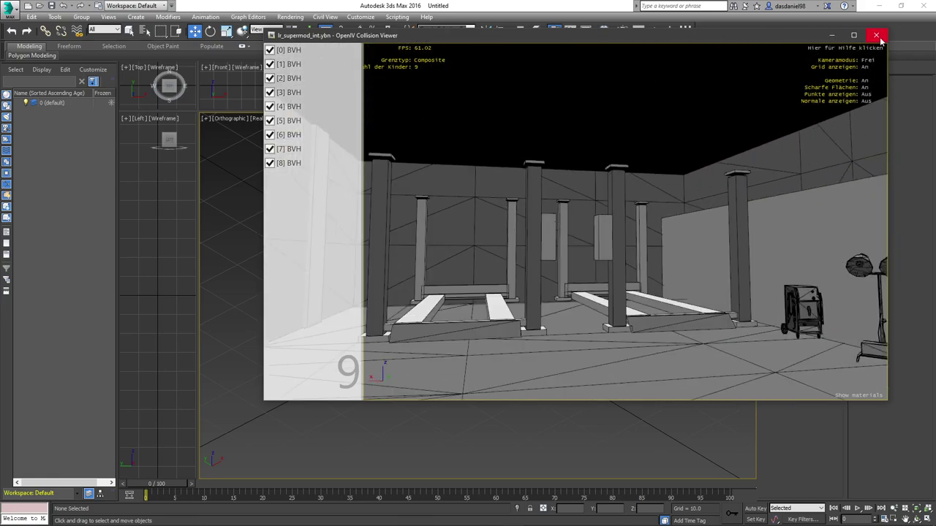
click(877, 35)
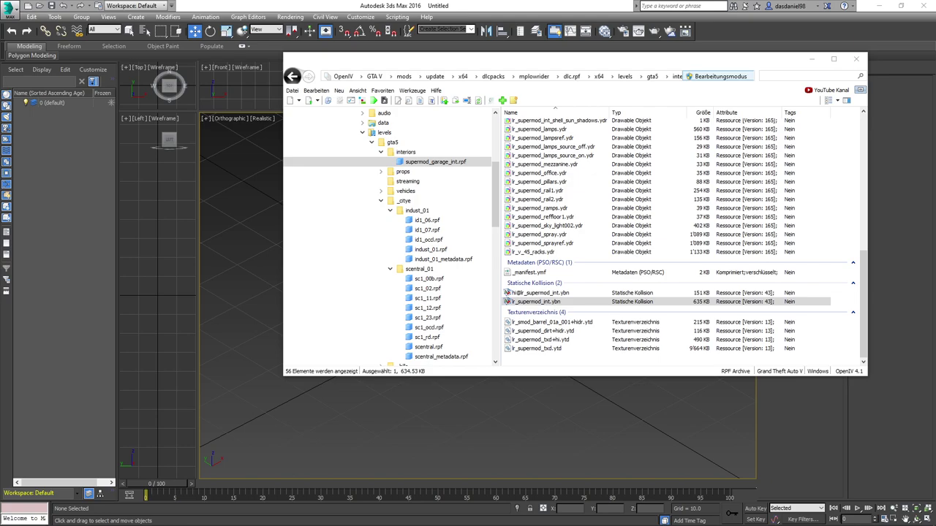
- Launch the alt:V Multiplayer client, agreeing to close the GTA V instance that is already running
click(542, 302)
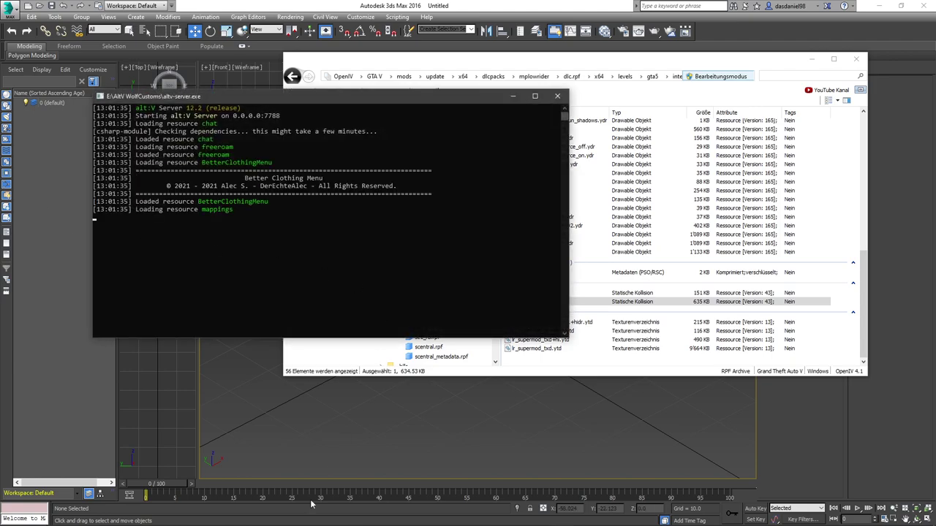
mouse_move(422, 520)
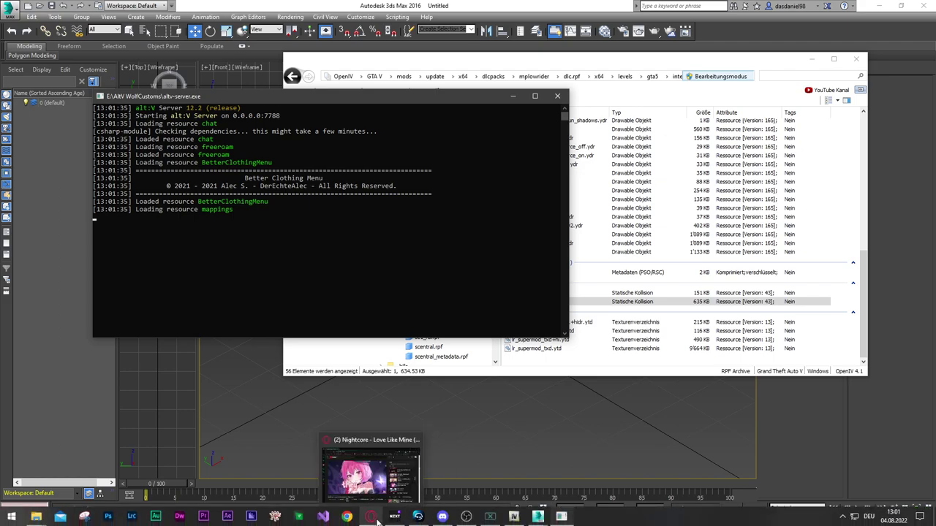
click(299, 516)
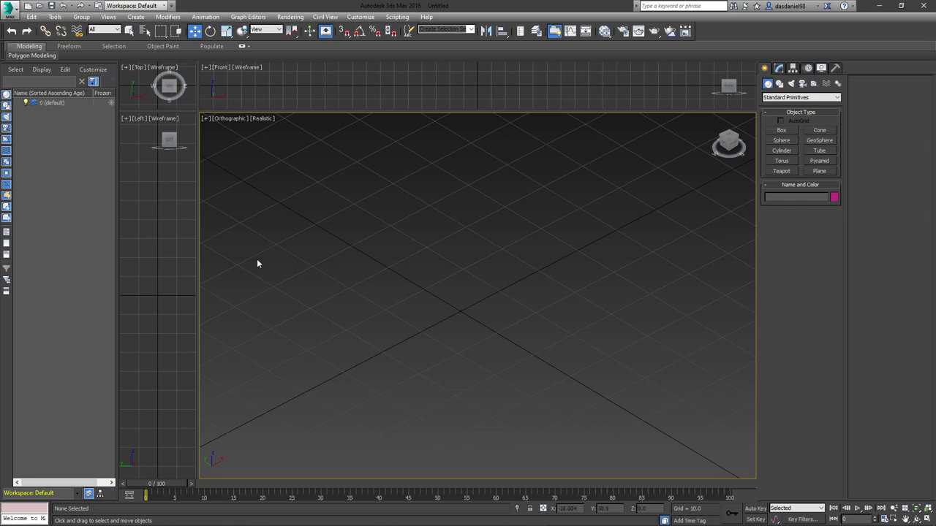
mouse_move(346, 521)
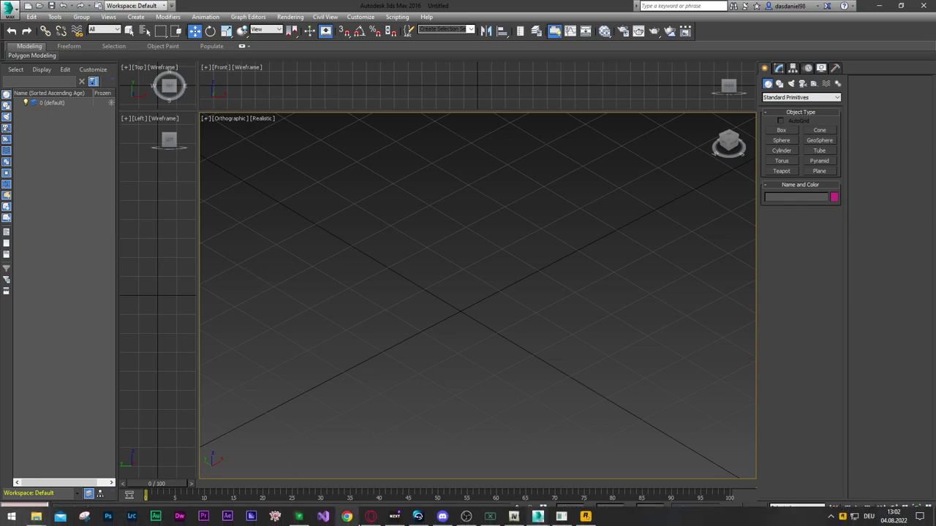
click(302, 518)
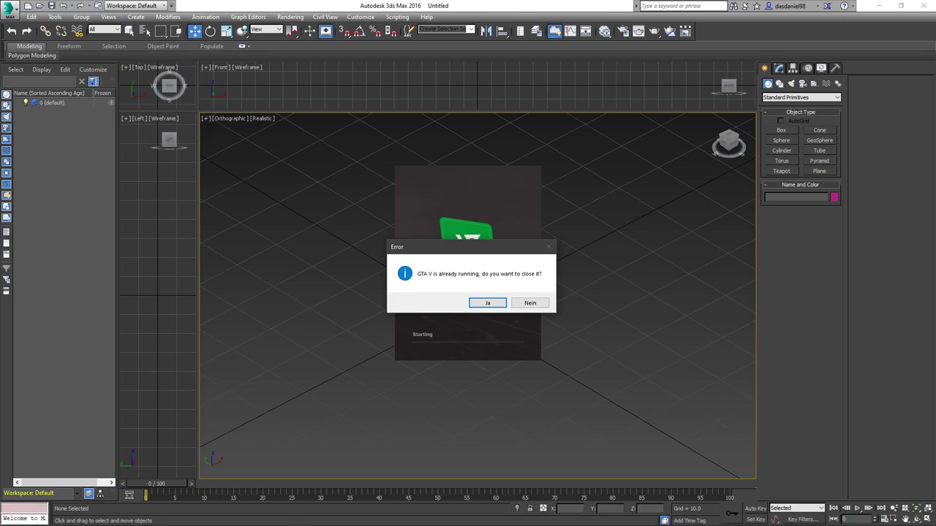
key(Return)
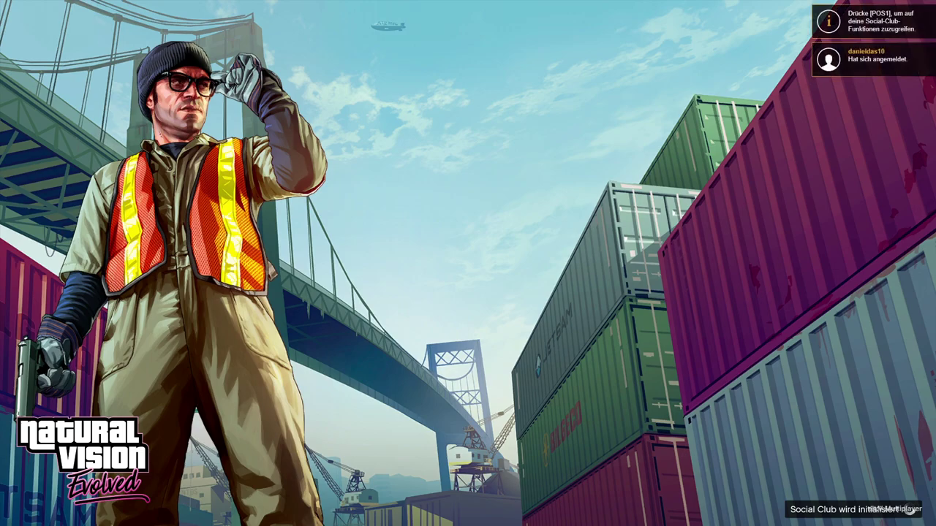
key(super)
key(super)
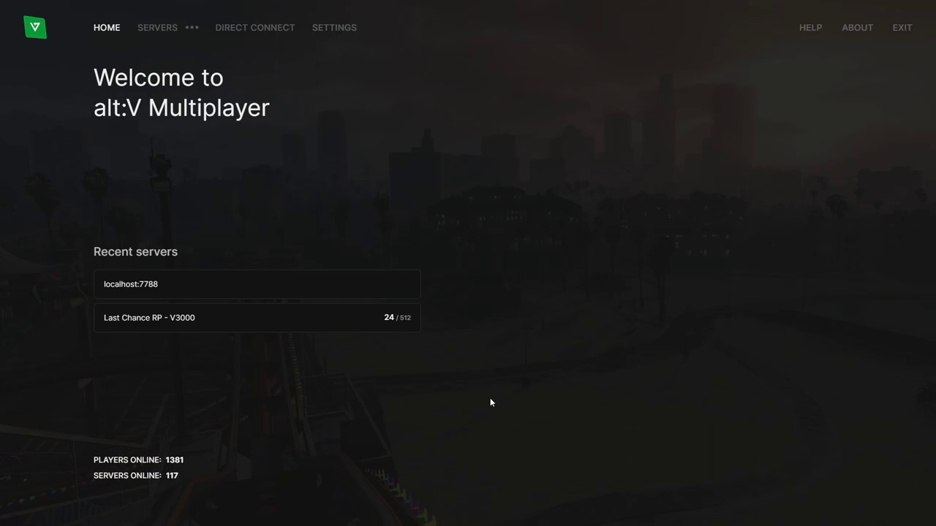
- Connect to the recent server localhost:7788
click(393, 286)
click(547, 304)
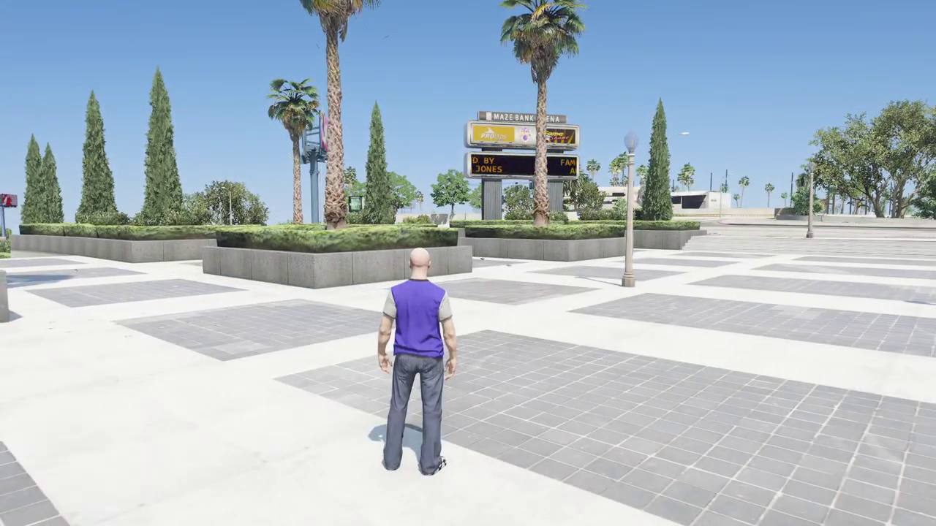
- Set a map waypoint on the garage north of Maze Bank Arena and teleport the character to it
key(Escape)
click(568, 271)
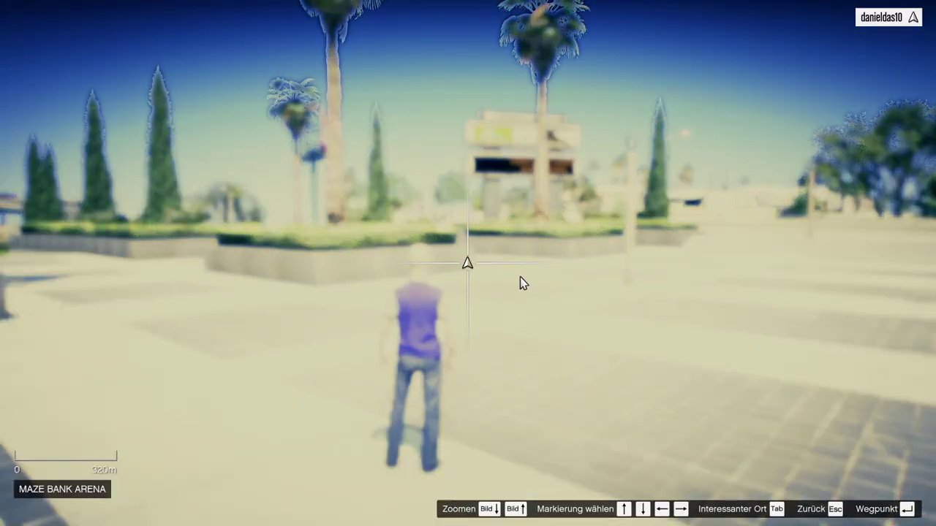
drag(484, 111, 480, 254)
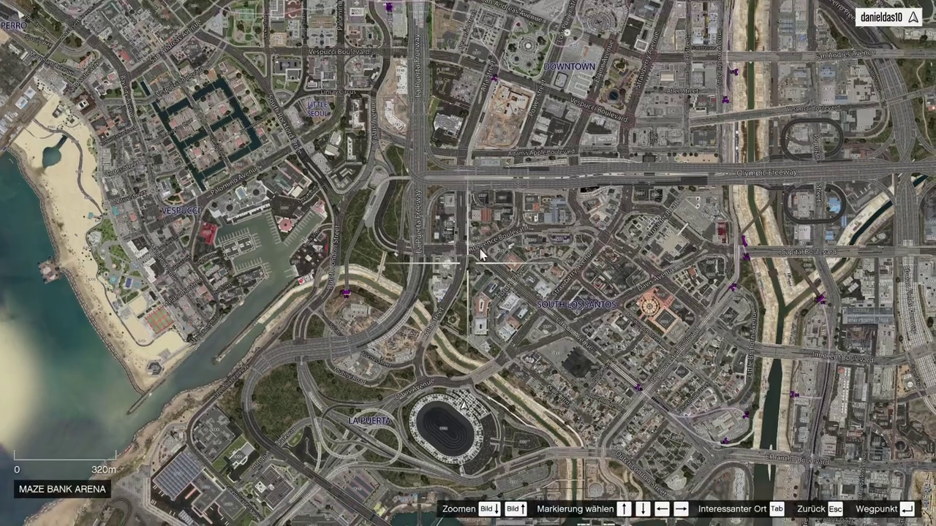
key(Return)
key(Escape)
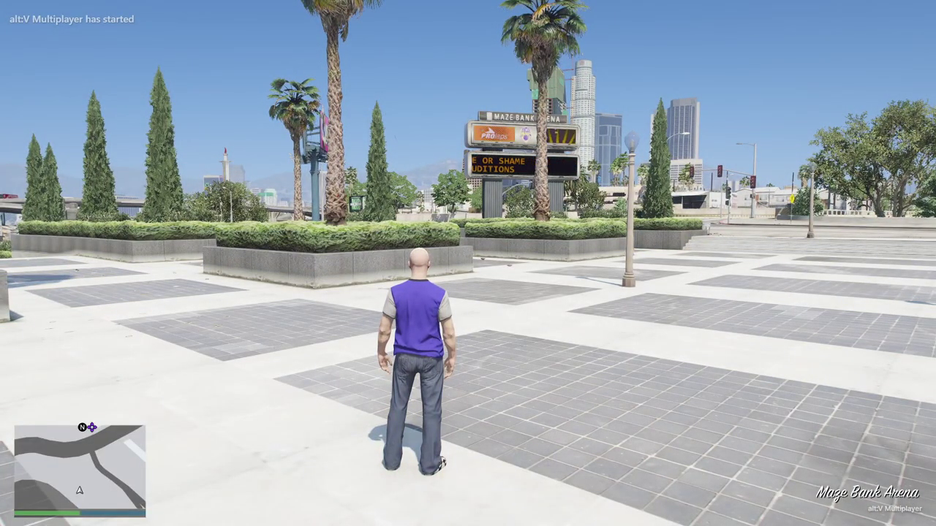
key(F5)
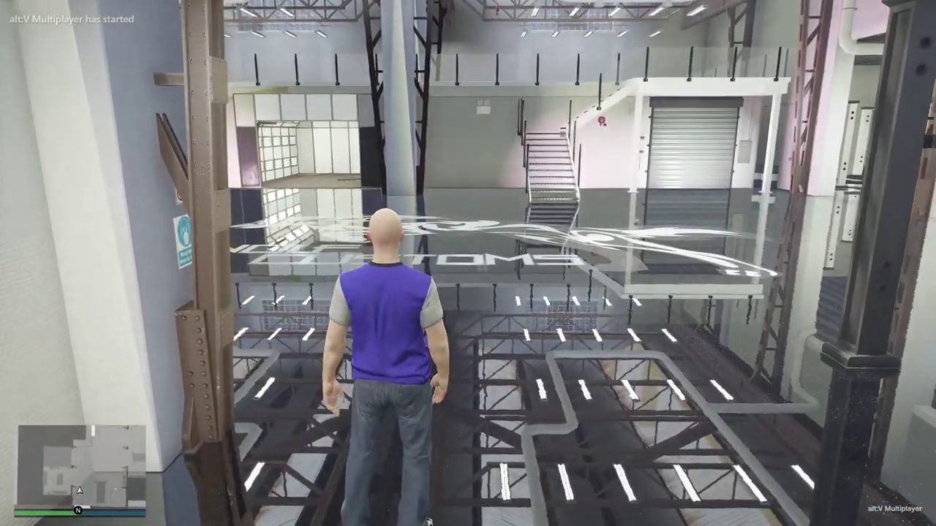
- Walk through the garage's main hall past the spray booths and columns to test the floor and wall collision
key(w)
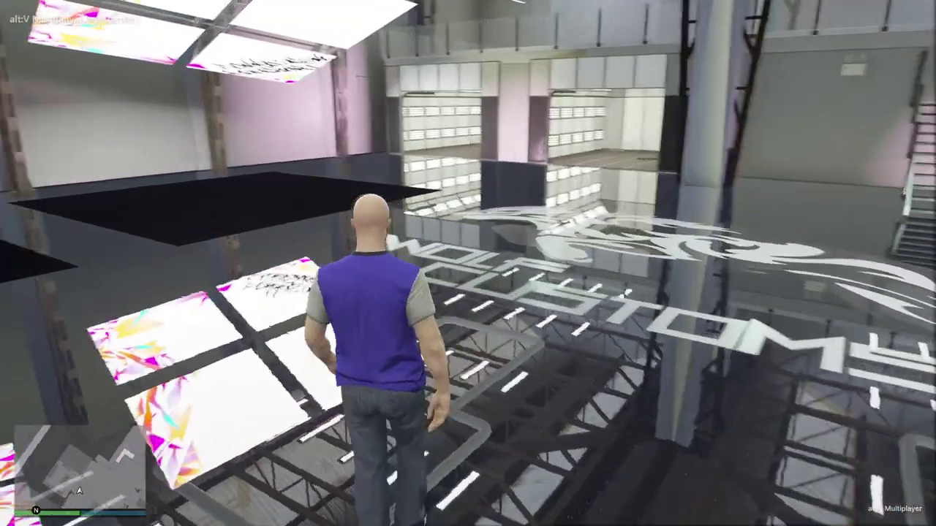
key(shift+w)
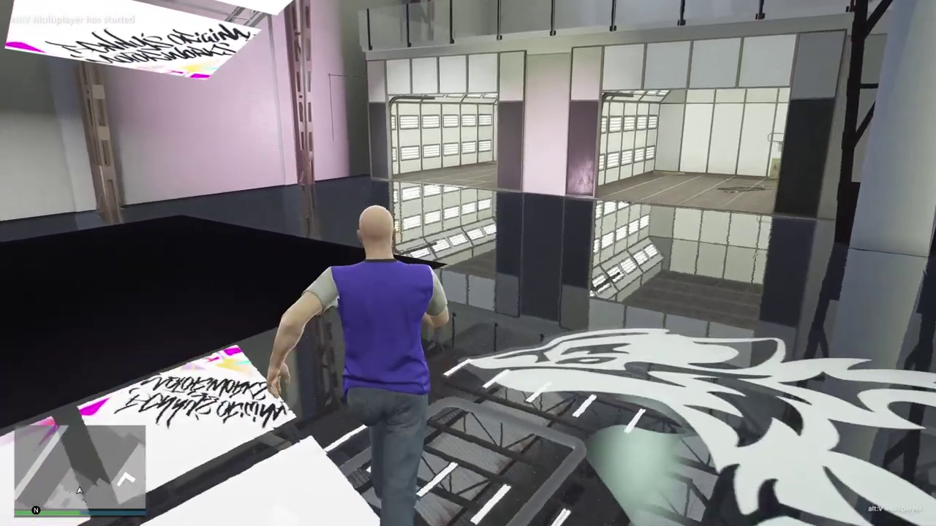
key(w)
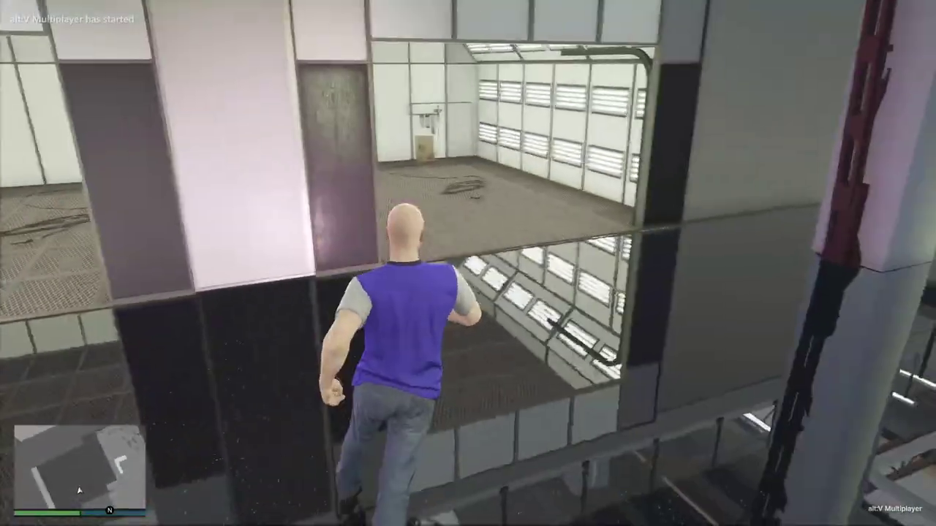
key(w)
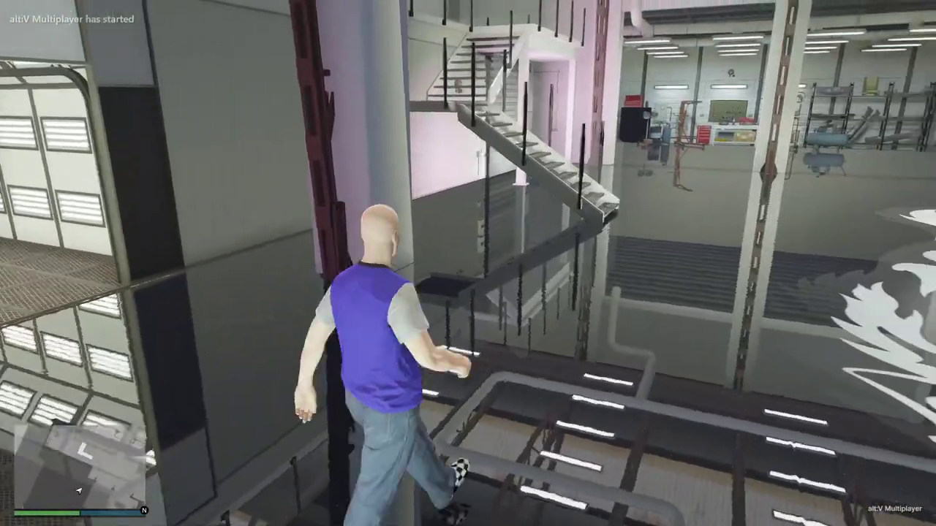
key(w)
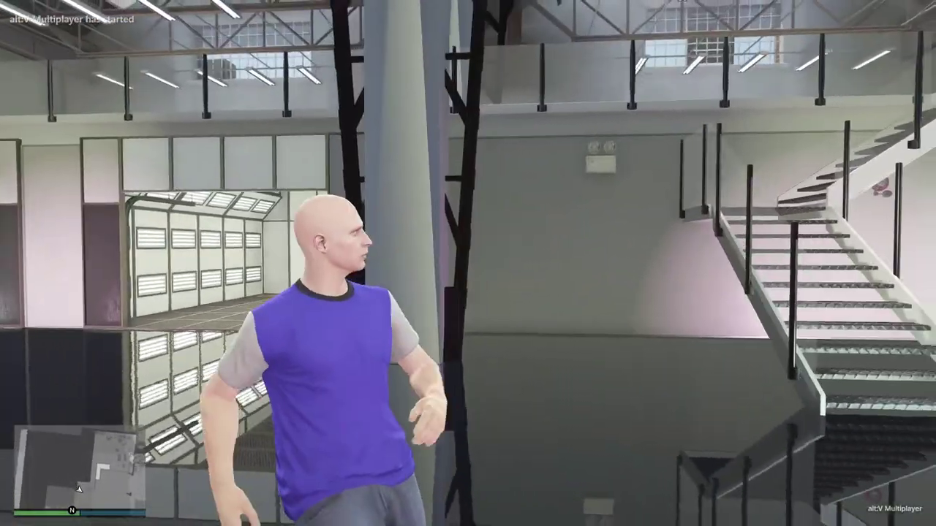
key(w)
- Close the untitled 3ds Max scene without saving its changes and return to the running game
key(super)
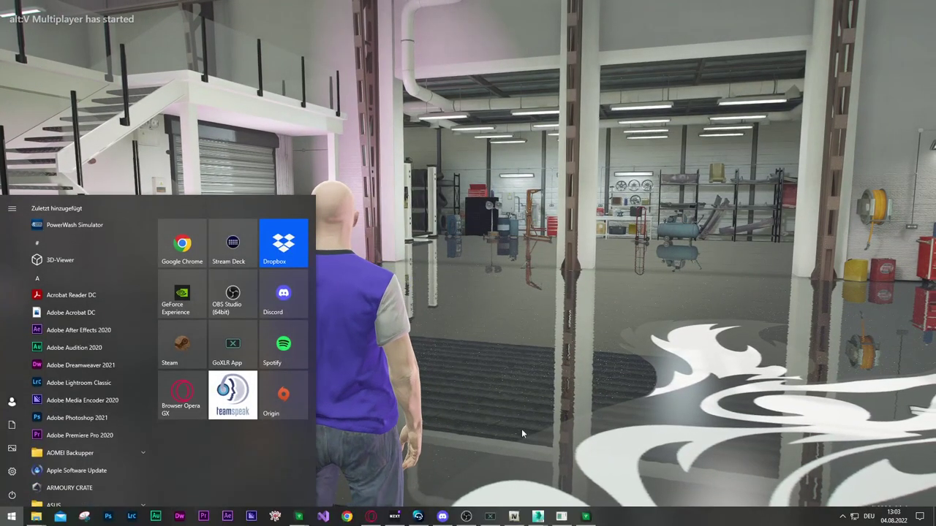
mouse_move(540, 516)
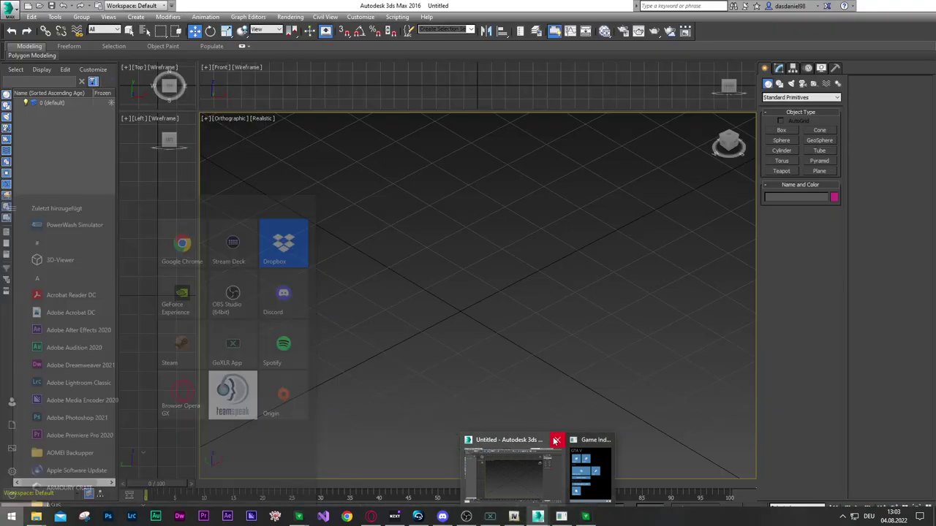
click(556, 440)
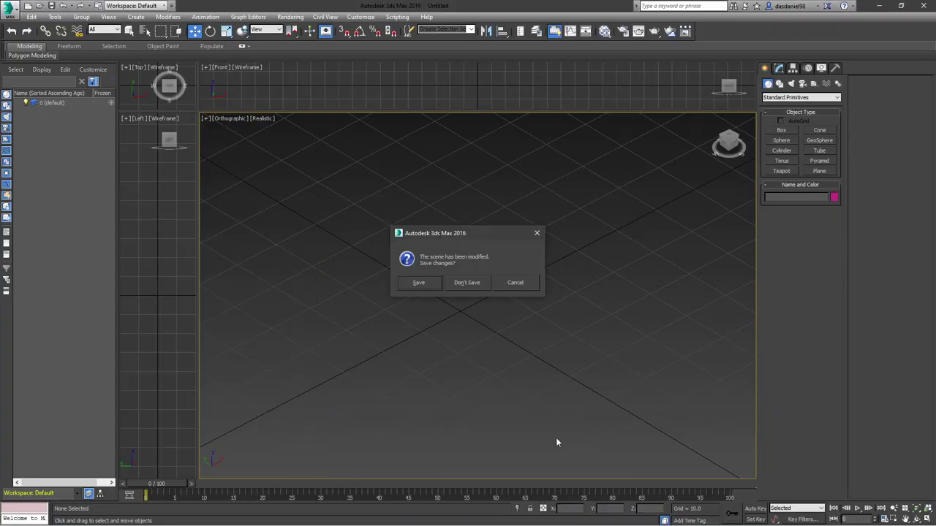
click(466, 282)
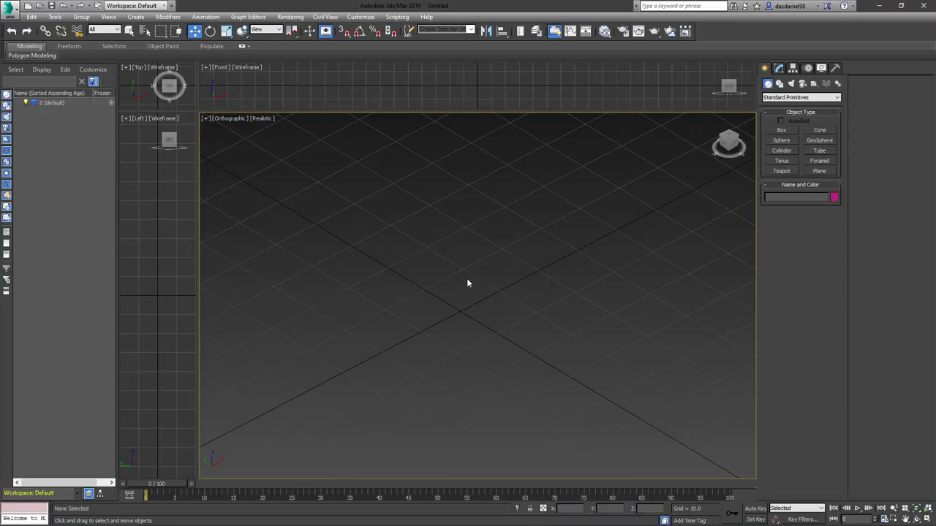
key(super)
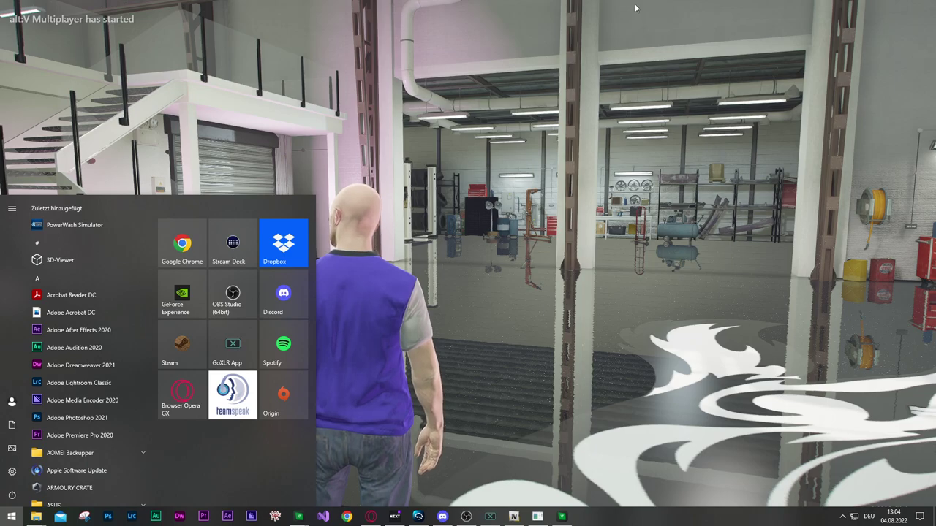
click(636, 8)
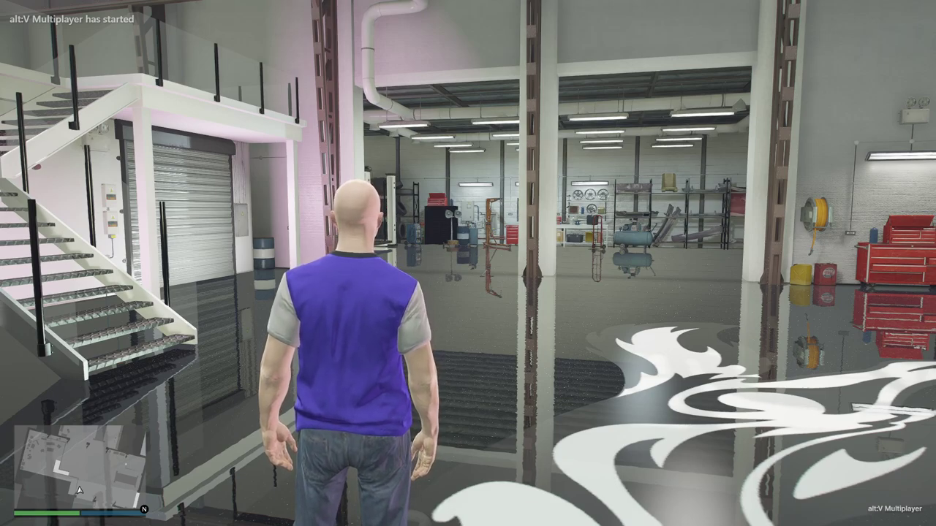
- Bring up the Vehicle Spawner and go through its vehicle categories to the sports cars
key(m)
key(Down)
key(Down)
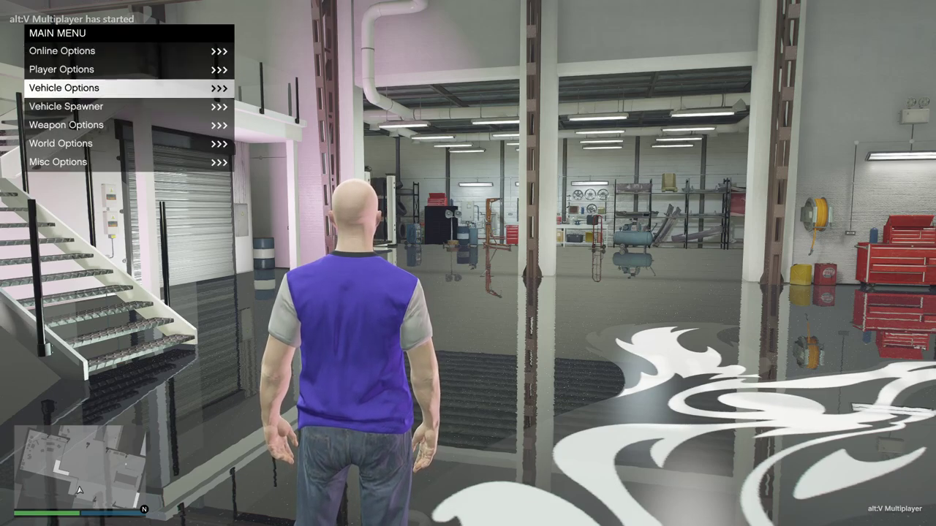
key(Down)
key(Return)
key(Down)
key(Down)
key(Down)
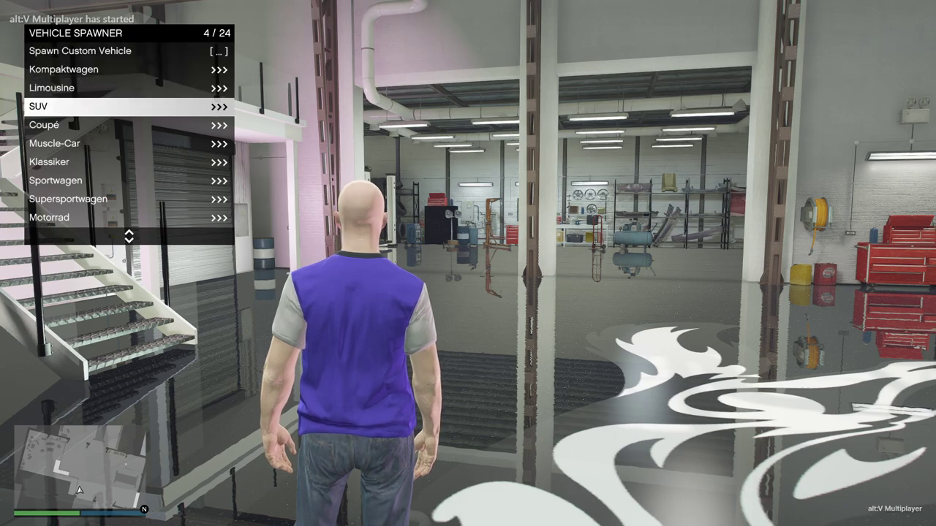
key(Down)
key(Down)
key(Down)
key(Down)
key(Return)
key(Up)
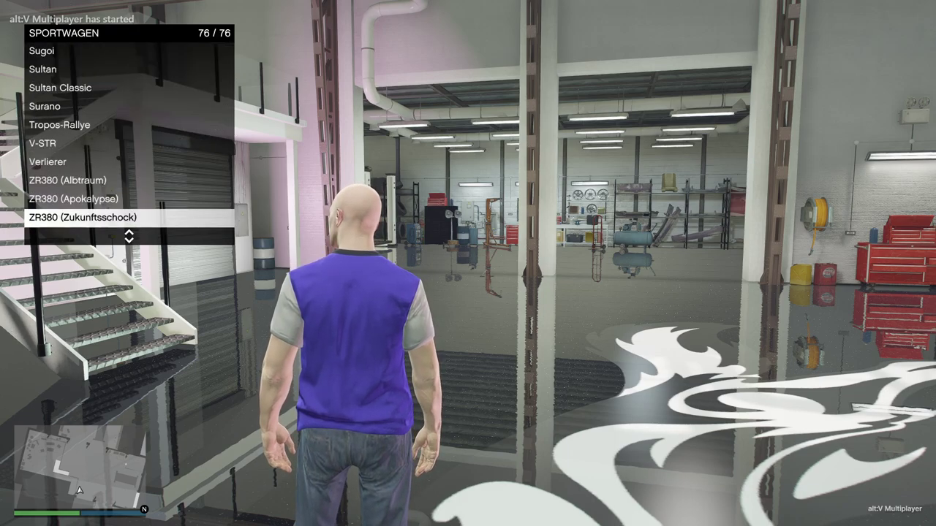
key(Up)
key(BackSpace)
- Spawn a Pegassi Zentorno from the Supersportwagen category inside the garage and close the spawner
key(Down)
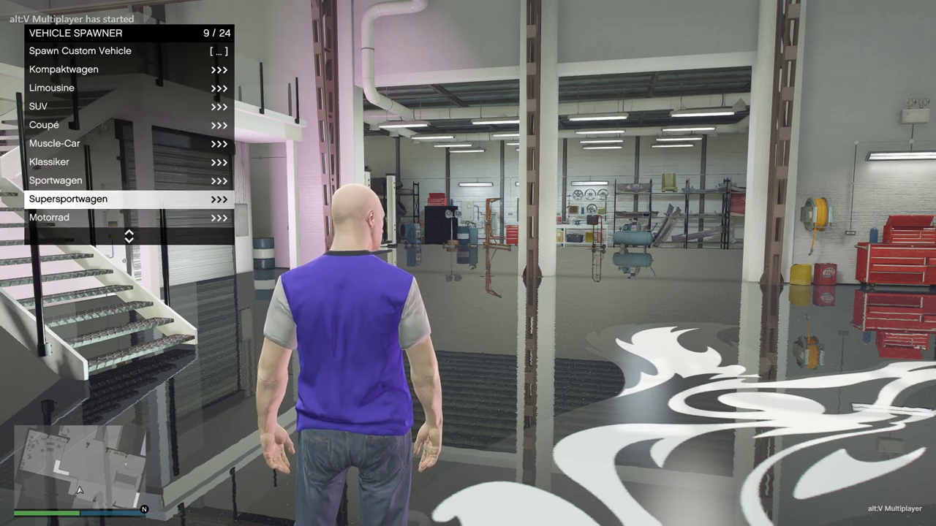
key(Return)
key(BackSpace)
key(BackSpace)
key(BackSpace)
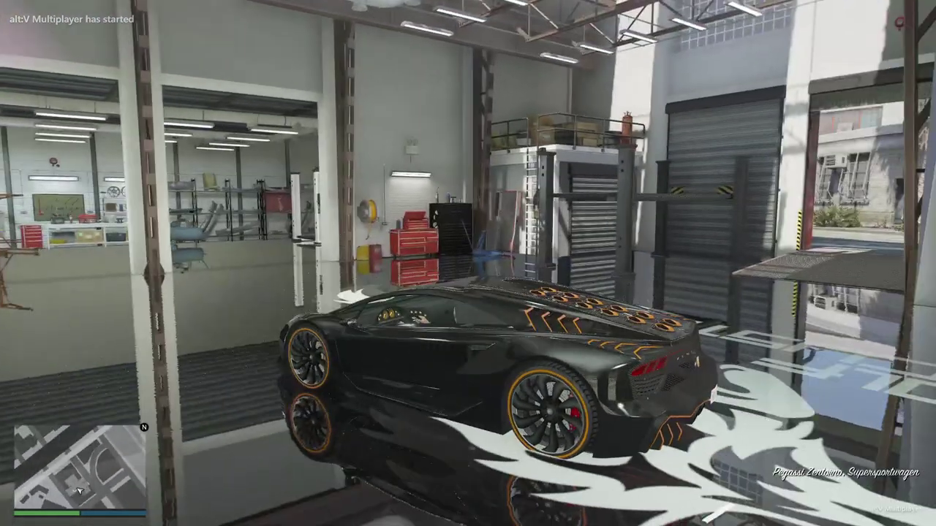
- Drive the car into the workshop with the four-post lifts and back to the main hall to test the collision
key(w)
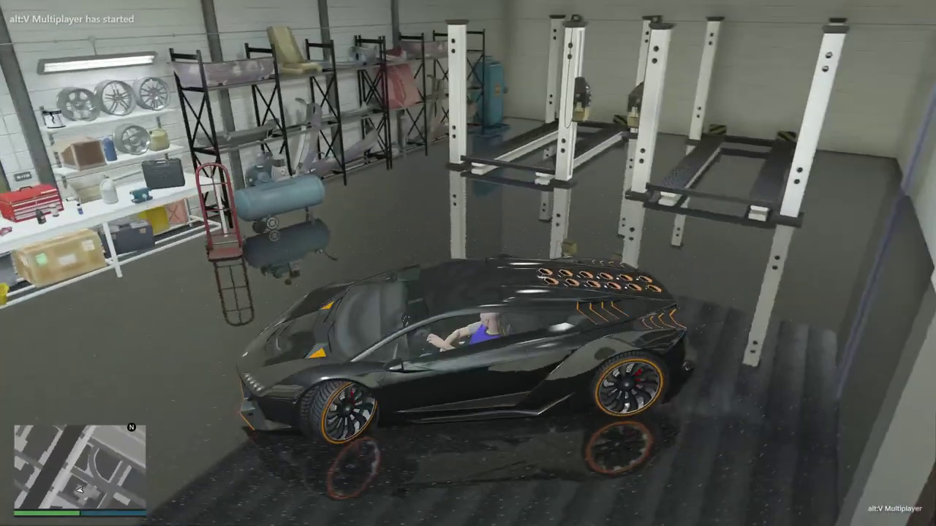
key(s)
key(d)
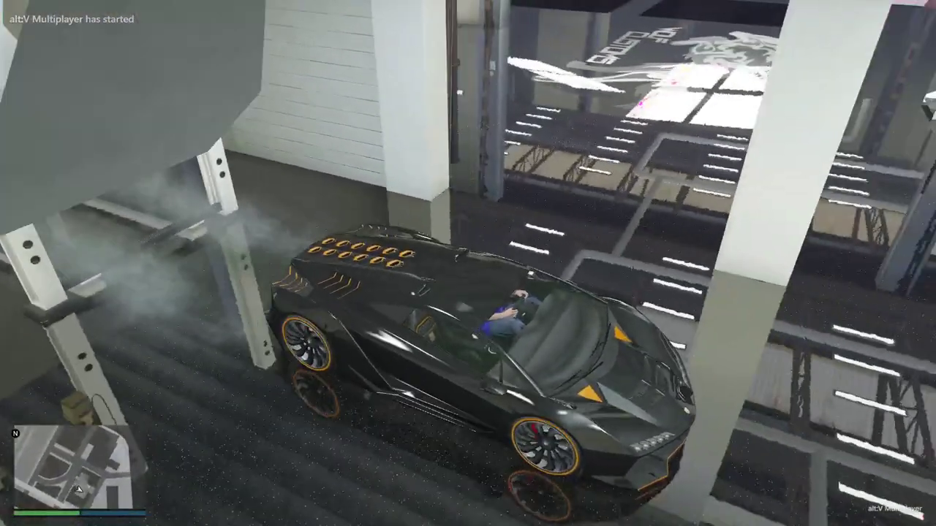
key(s)
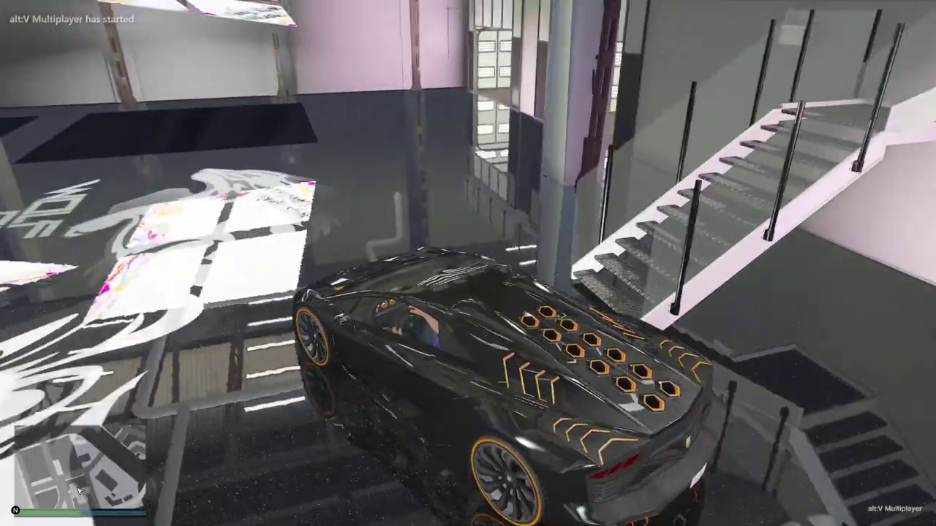
- Drive the car in tight circles over the main hall's black floor areas to test the collision, and get out
key(w)
key(a)
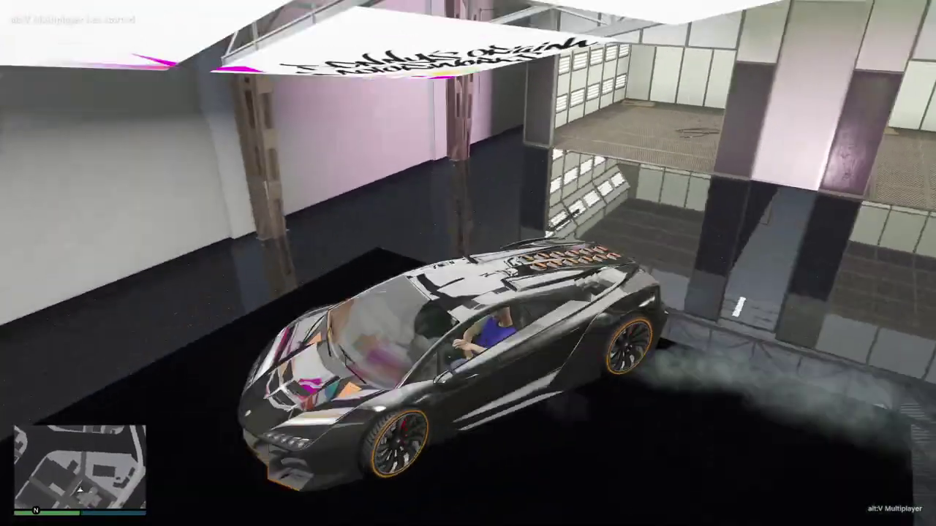
key(w)
key(a)
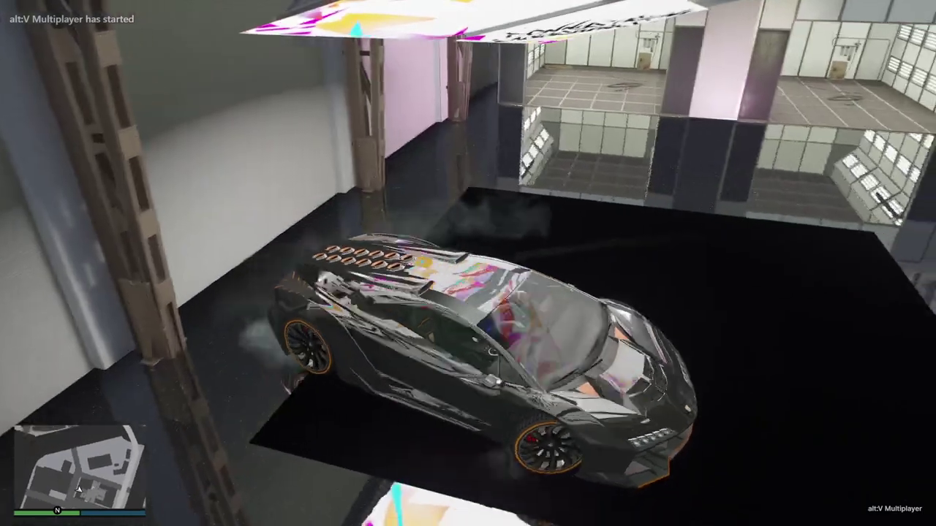
key(w)
key(a)
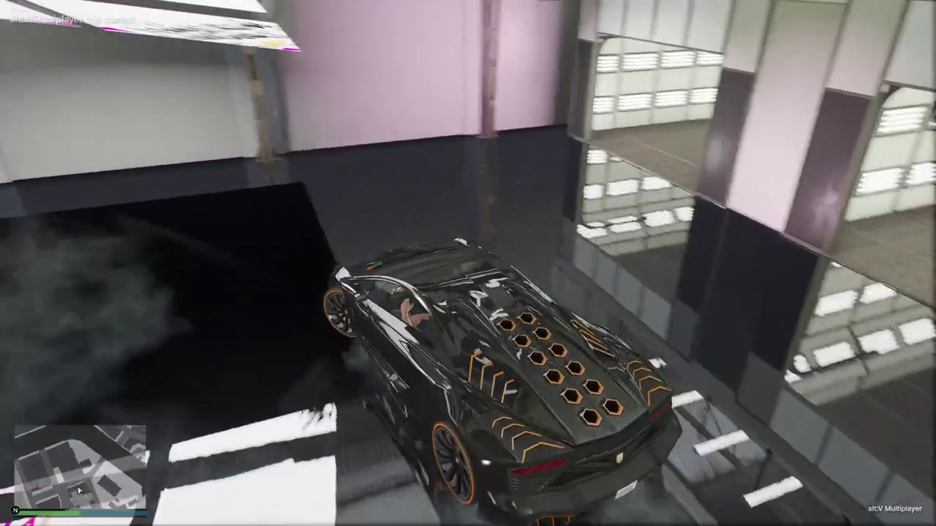
key(w)
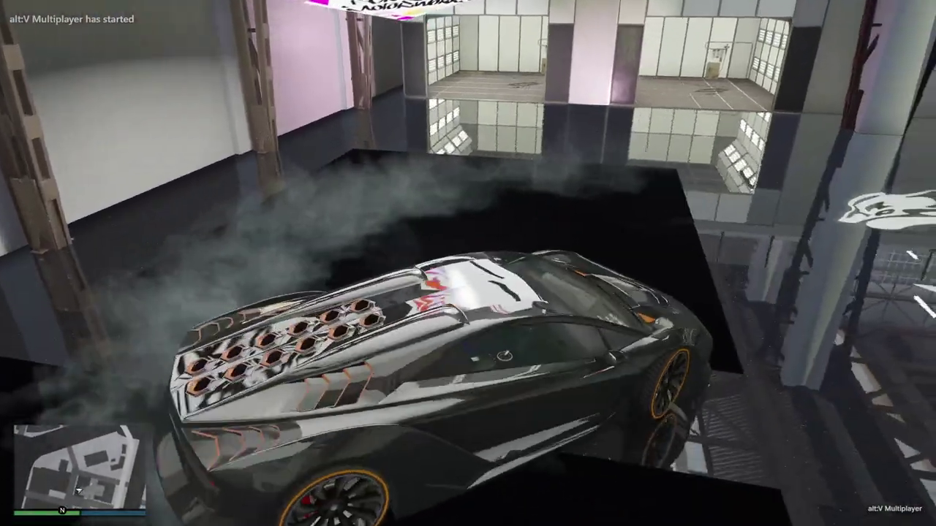
key(w)
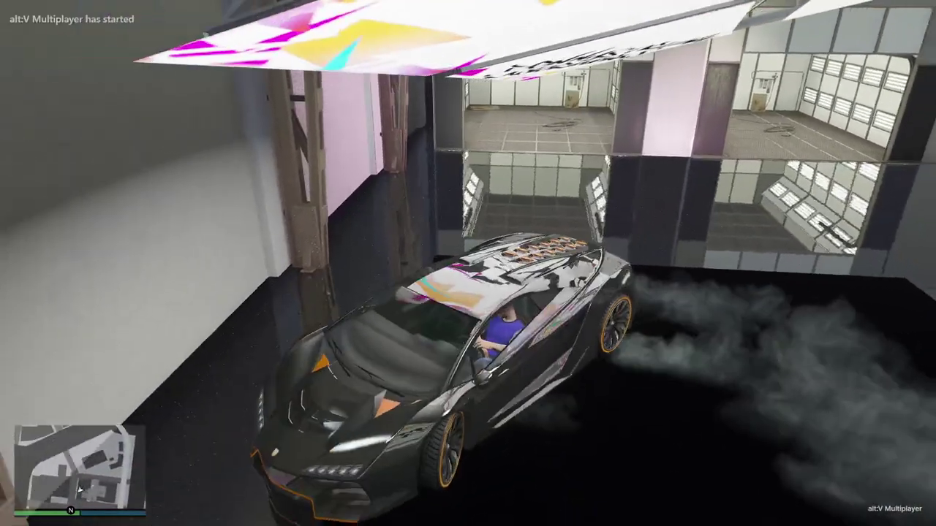
key(w)
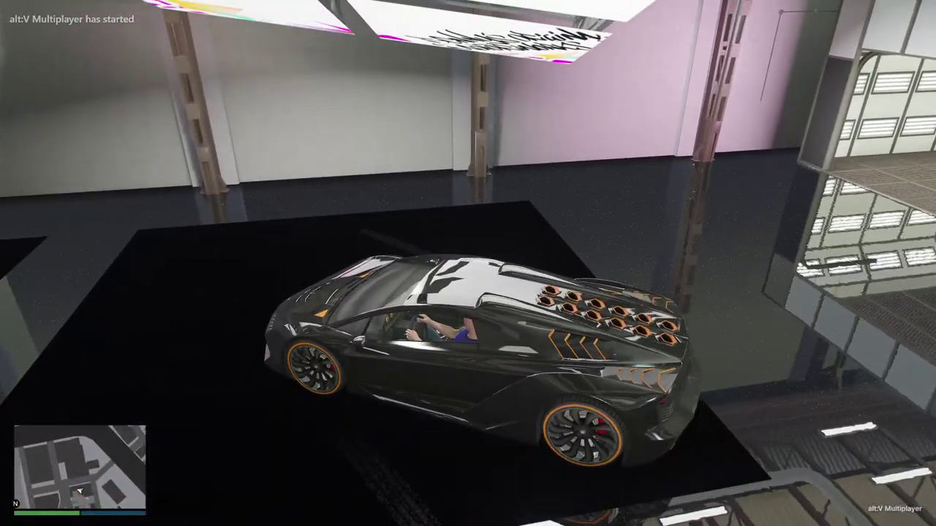
key(w)
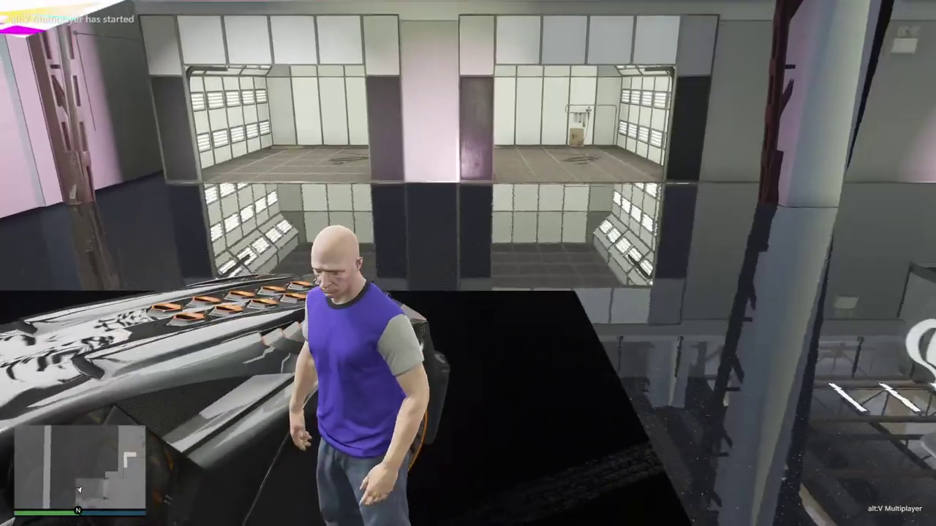
- Walk across the main hall and out through the open gate onto the street to test the transition
key(d)
key(s)
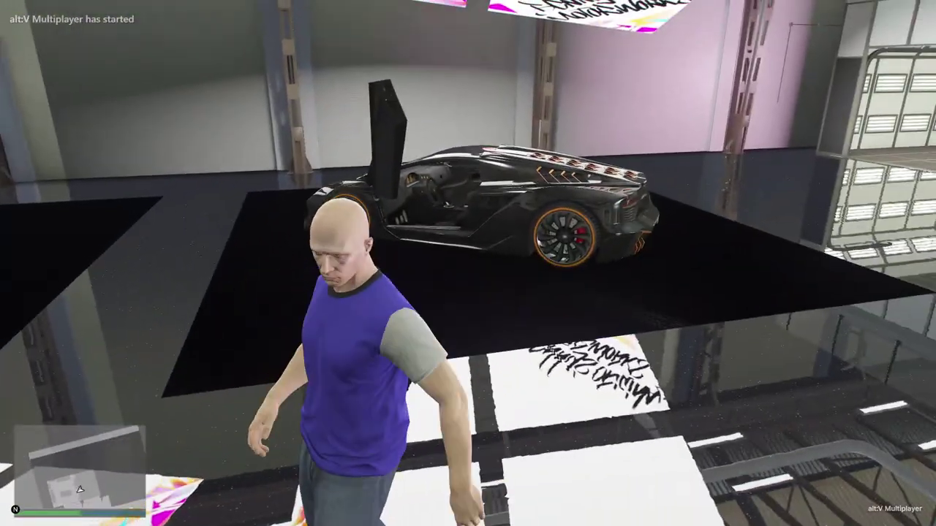
key(w)
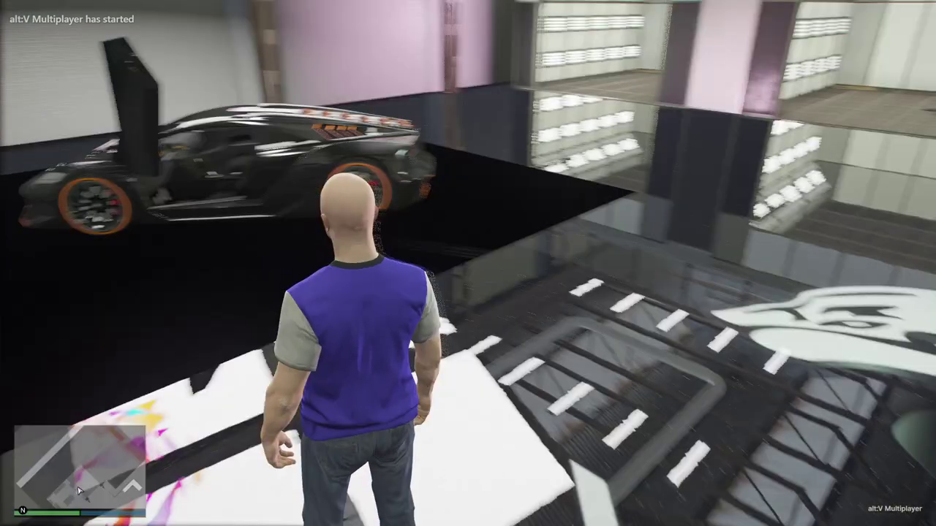
key(w)
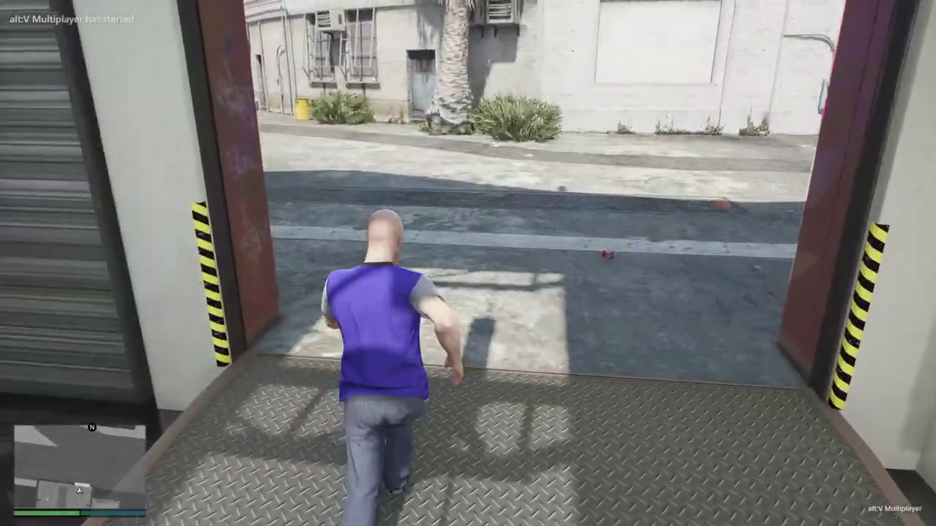
key(w)
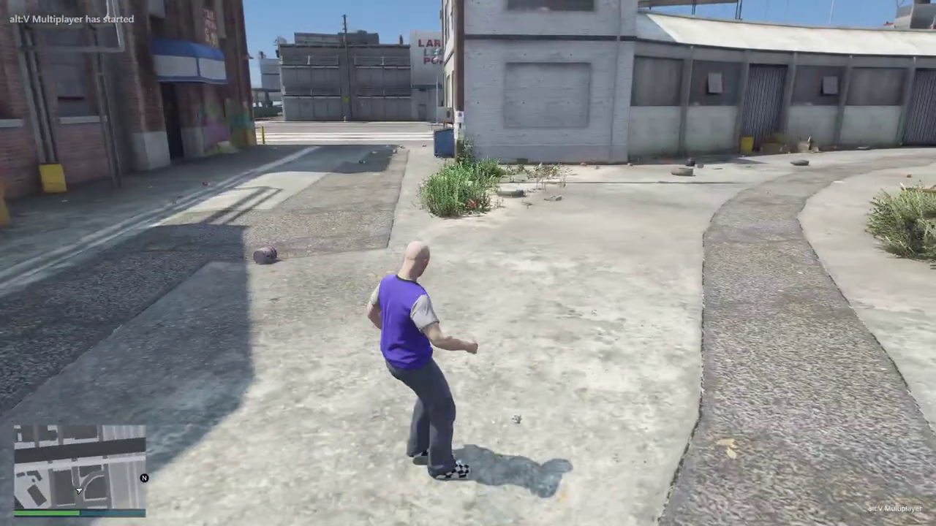
- Walk from the street through the open Benny's gate and the main hall into the workshop with the four-post lifts
key(w)
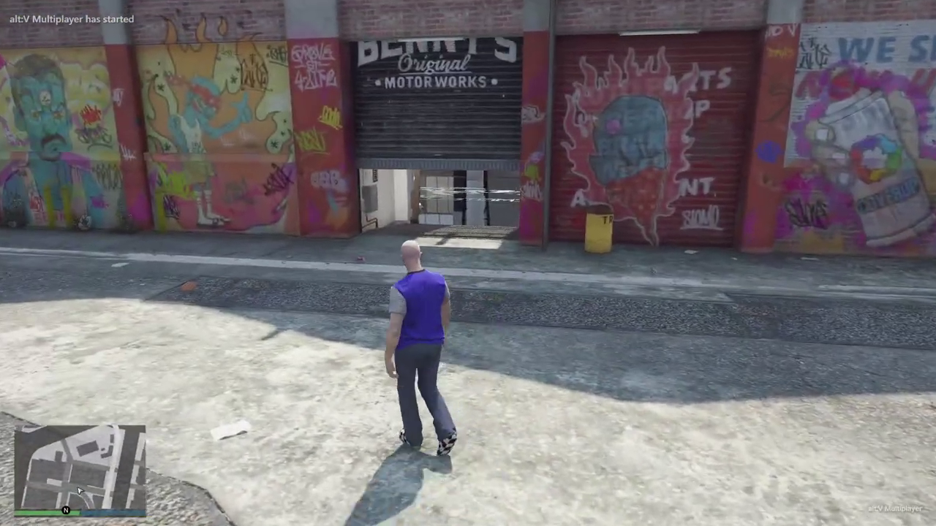
key(w)
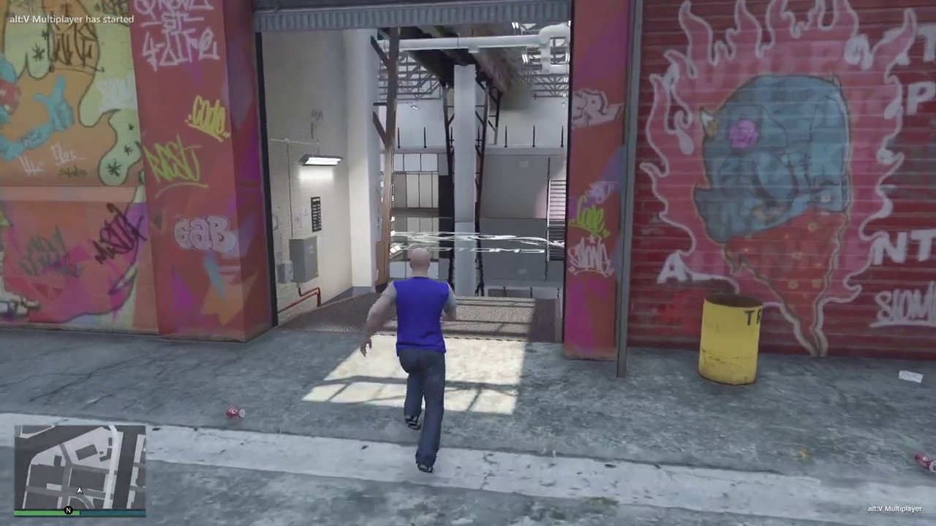
key(w)
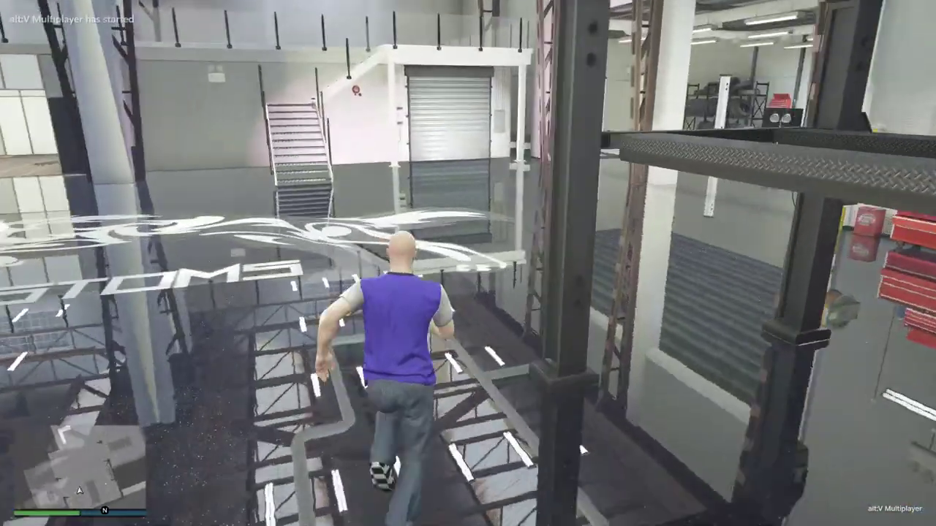
key(w)
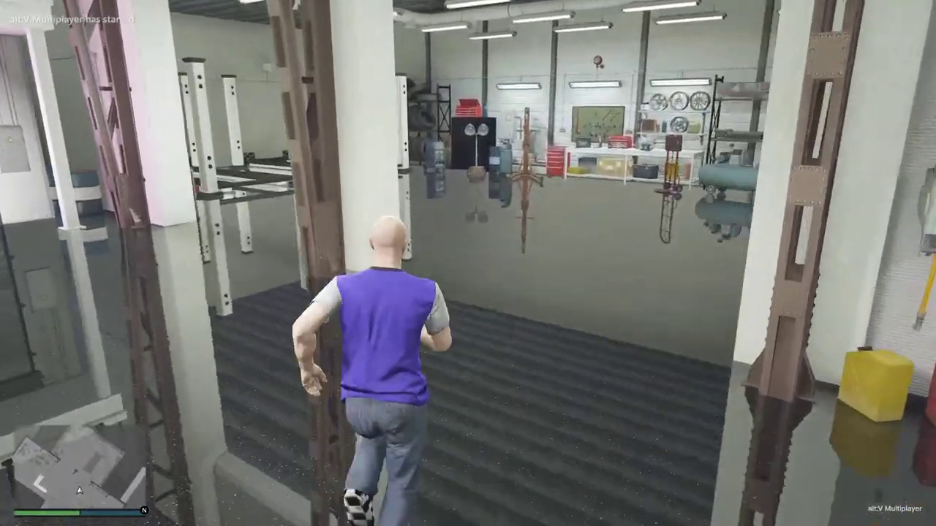
key(w)
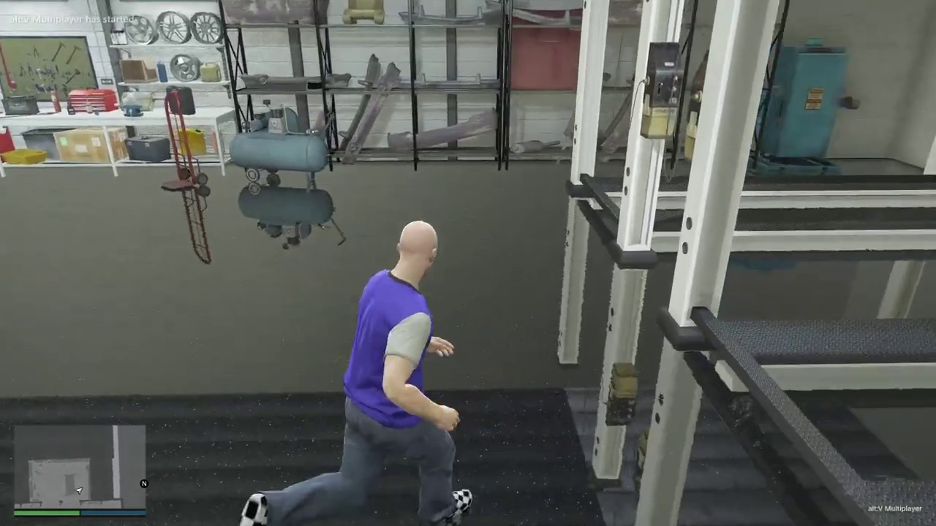
- Walk through a four-post lift to the workshop's back wall and out again to test the ramps' collision
key(w)
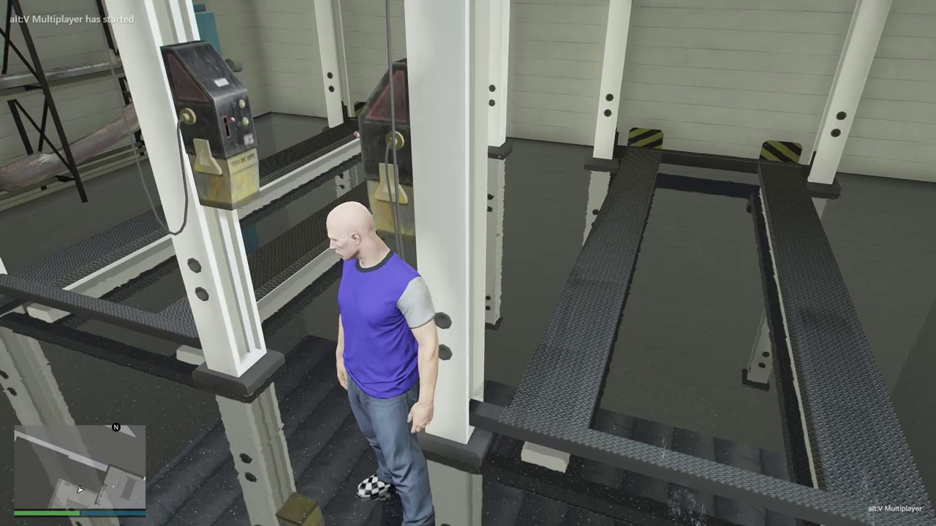
key(a)
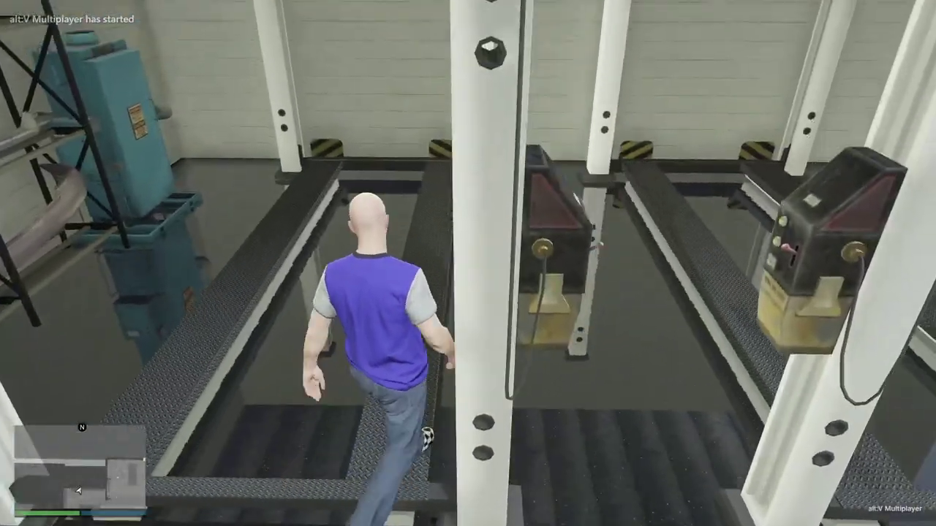
key(w)
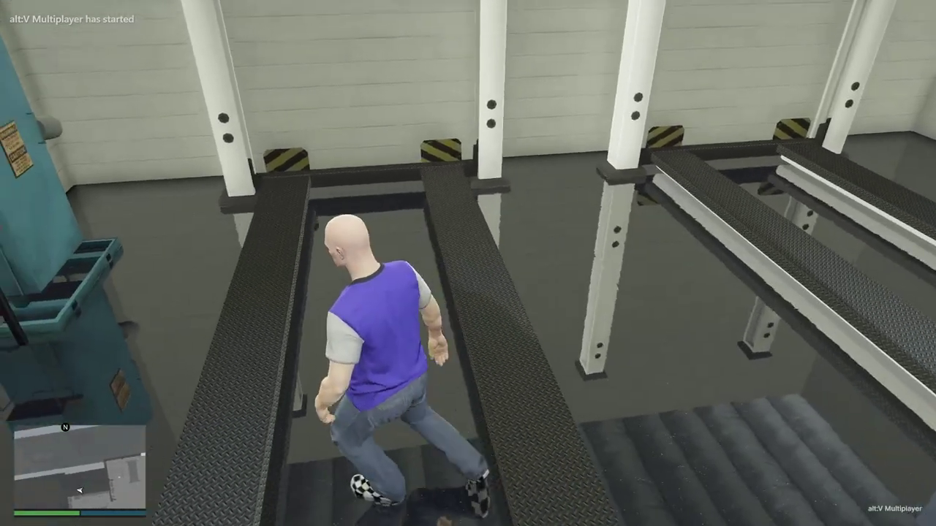
key(w)
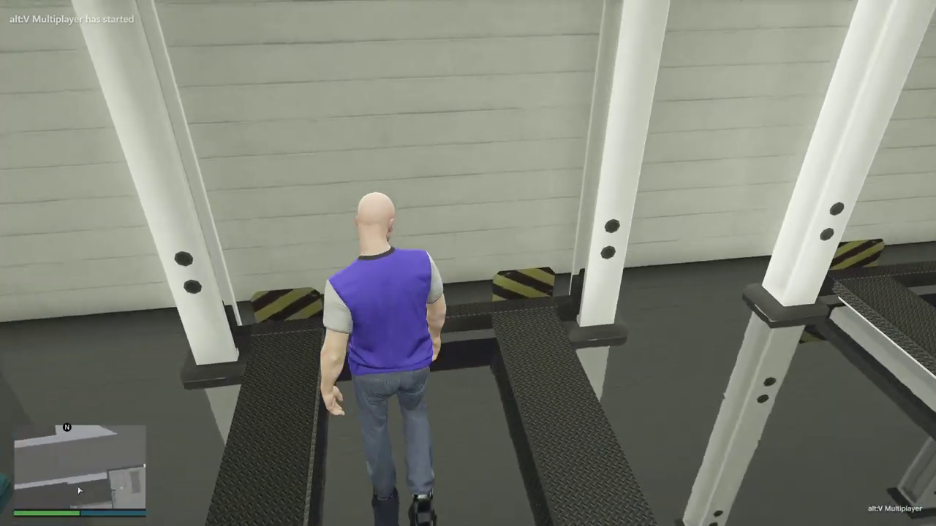
key(w)
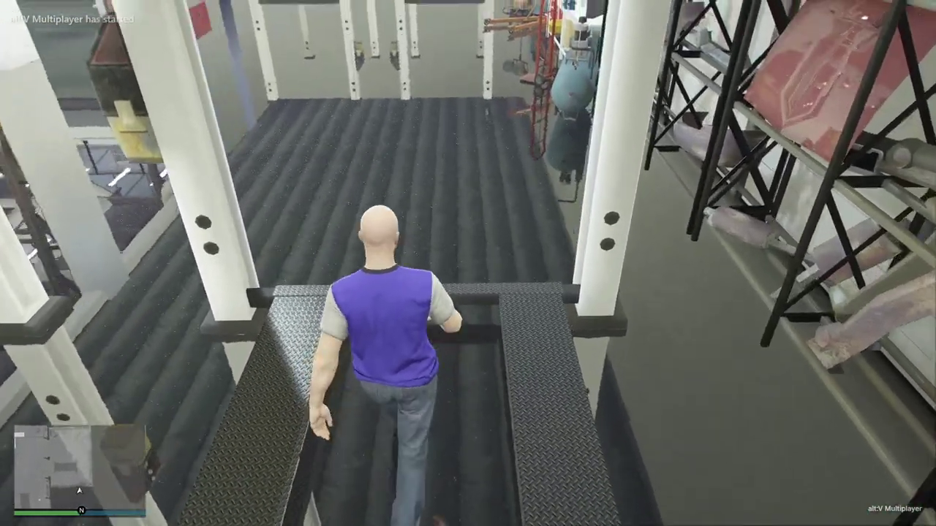
key(w)
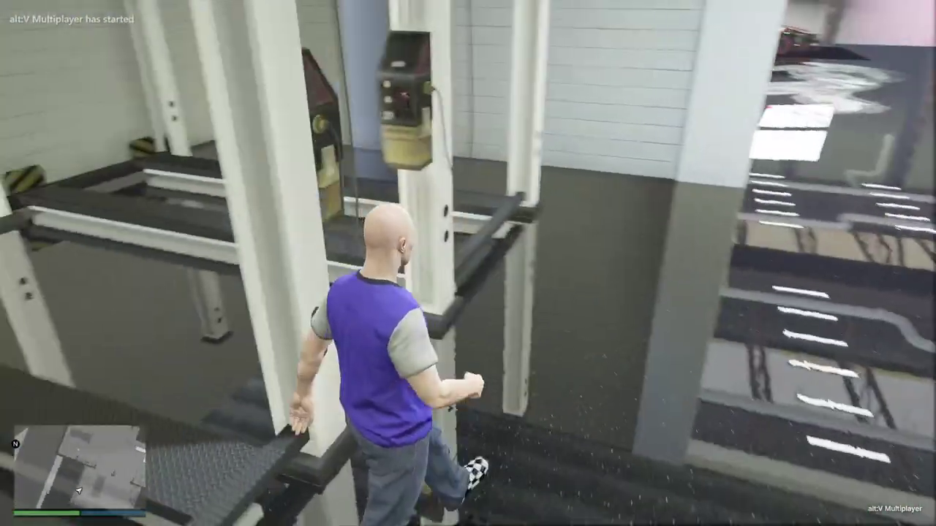
- Walk between the two lifts' control boxes and back out to test the collision of posts and boxes
key(w)
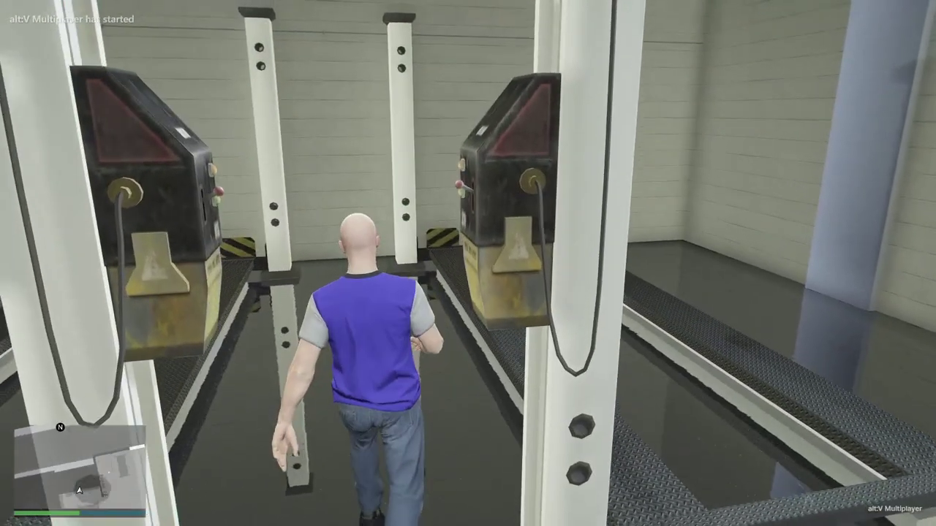
key(w)
key(s)
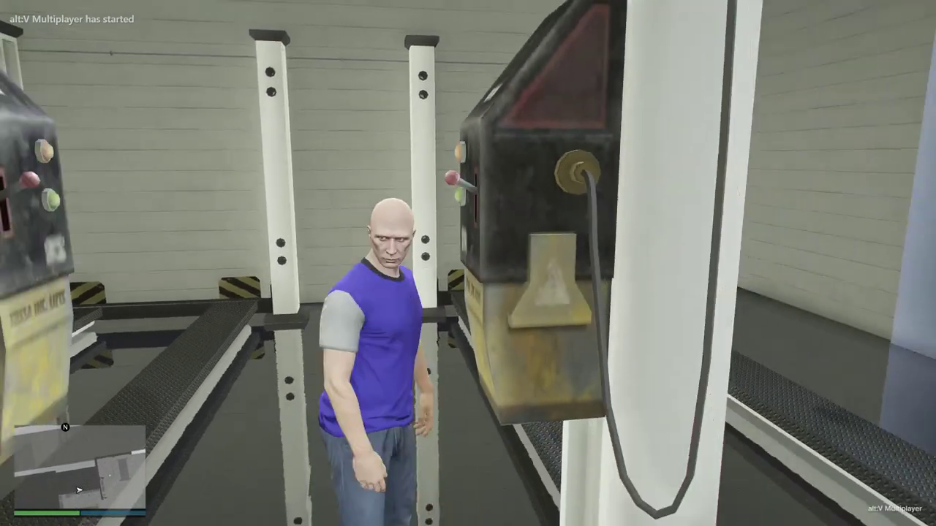
key(s)
key(w)
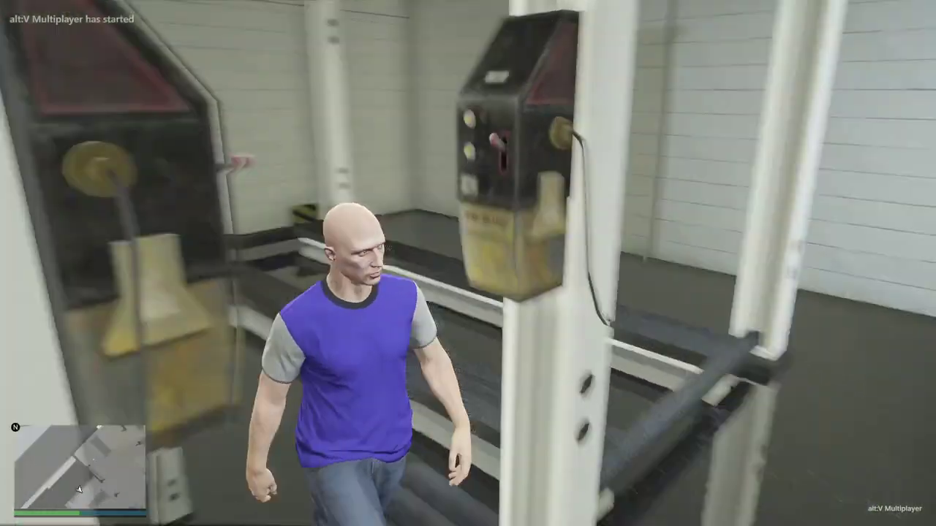
- Walk to the red tool cabinet beside the lifts and back to the workshop's open floor to check the collision
key(w)
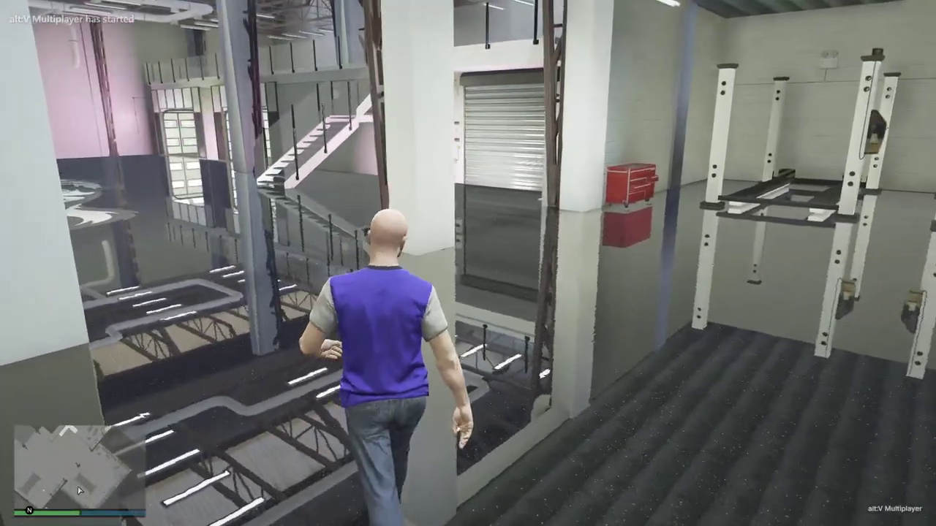
key(w)
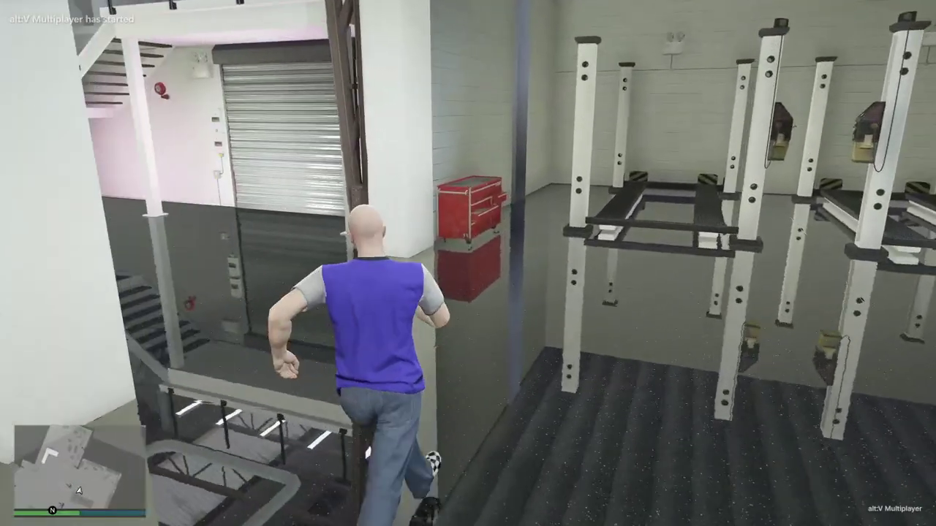
key(w)
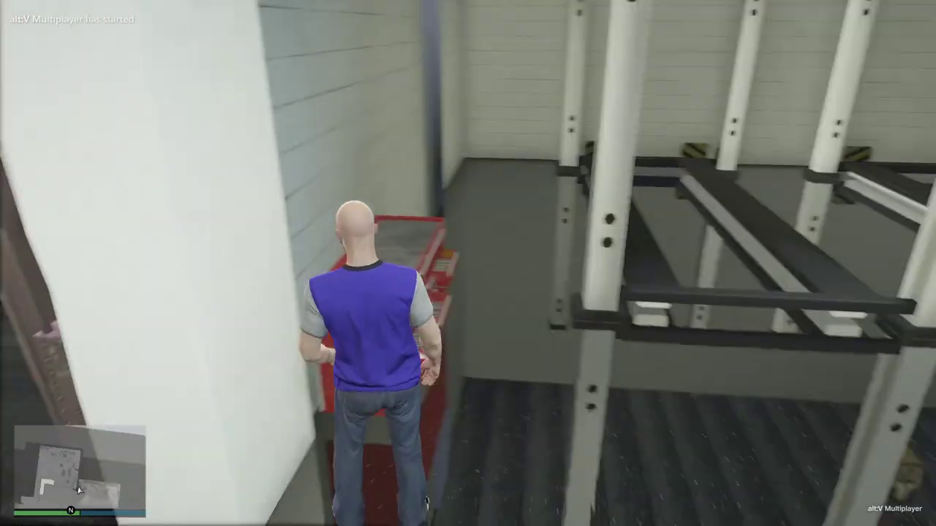
key(w)
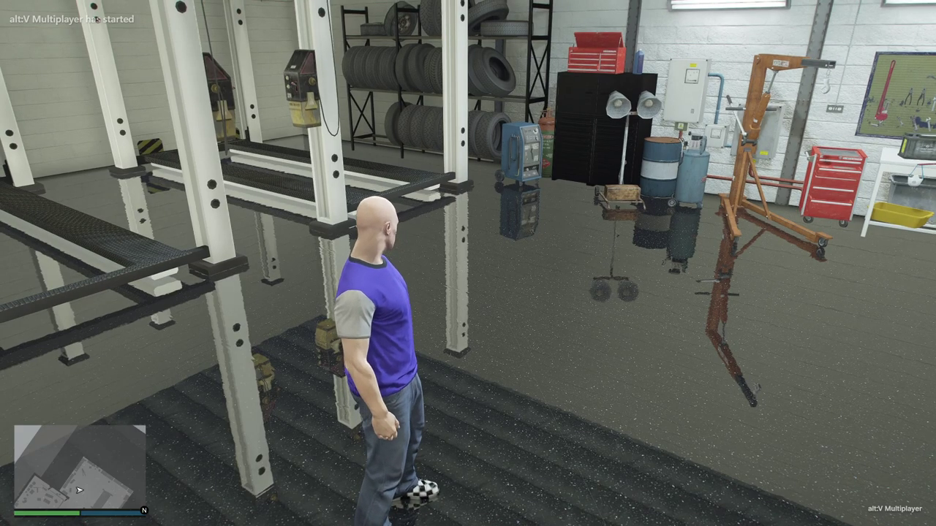
key(w)
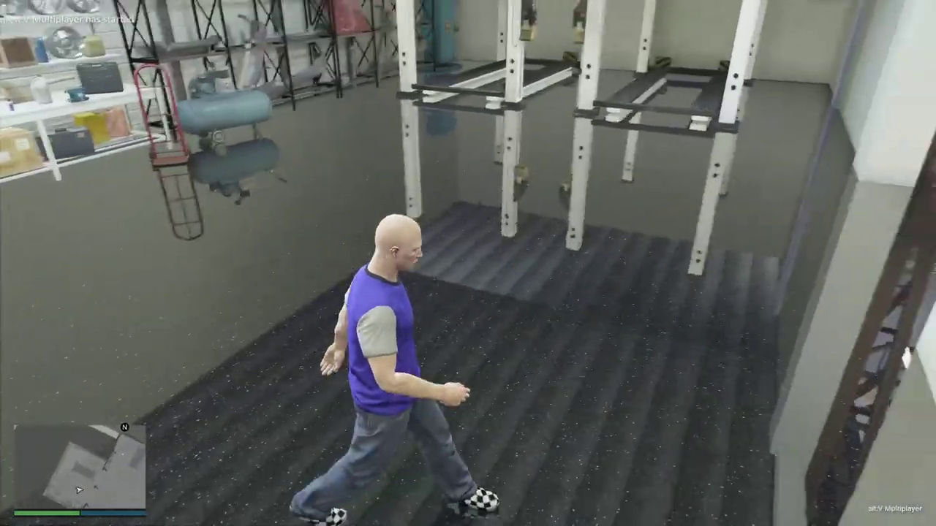
key(w)
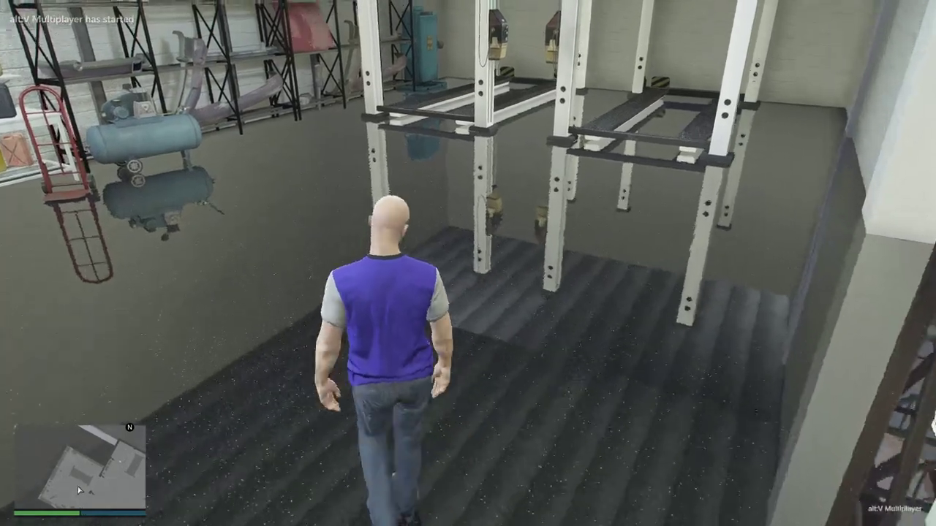
- Spawn the custom vehicle kamacho inside the workshop
key(m)
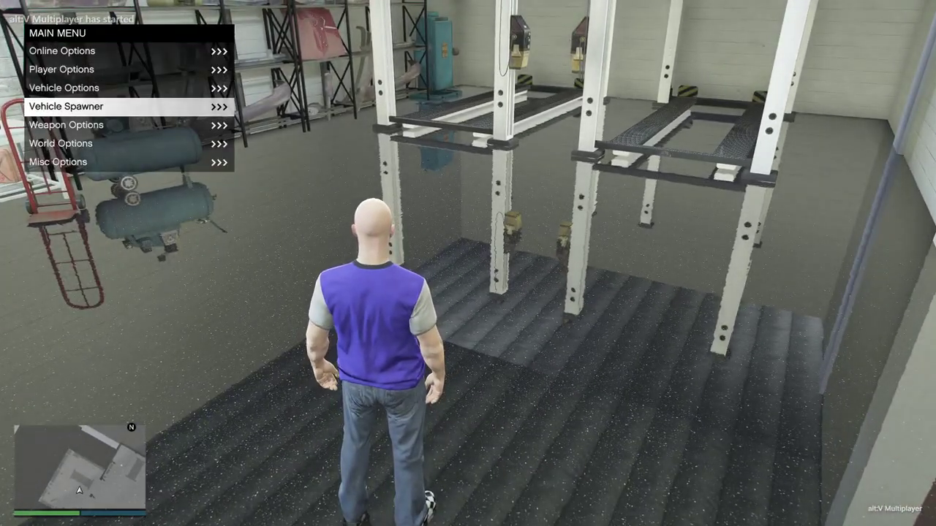
key(Up)
key(Return)
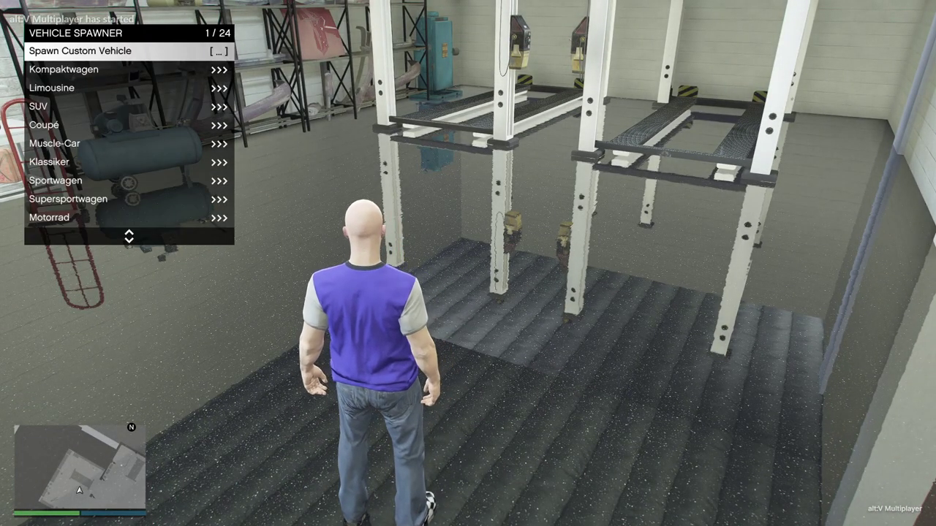
key(Return)
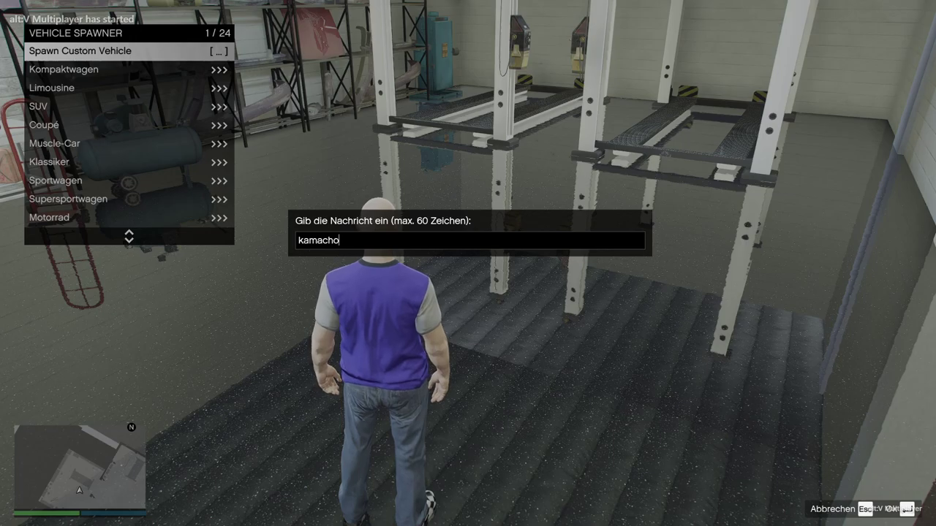
key(Return)
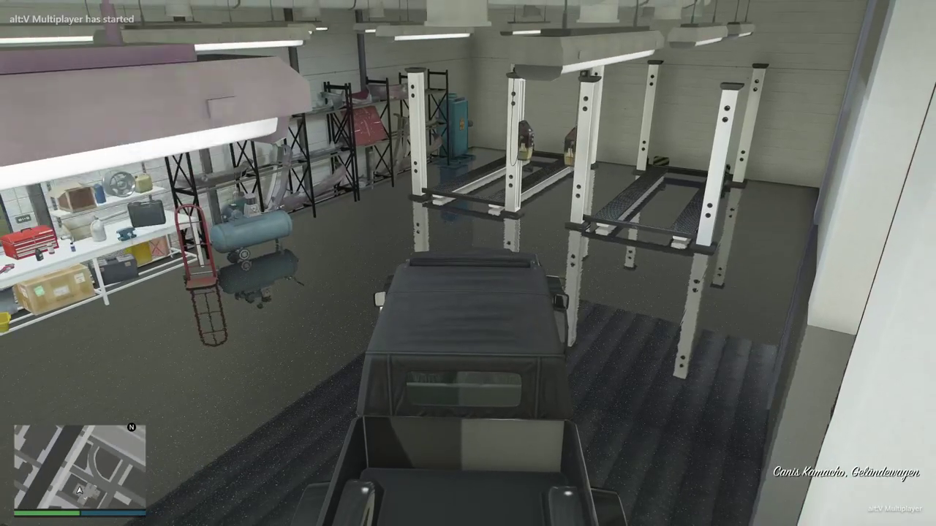
- Drive the Canis Kamacho between the posts of the four-post lift next to the side wall to test its collision
key(w)
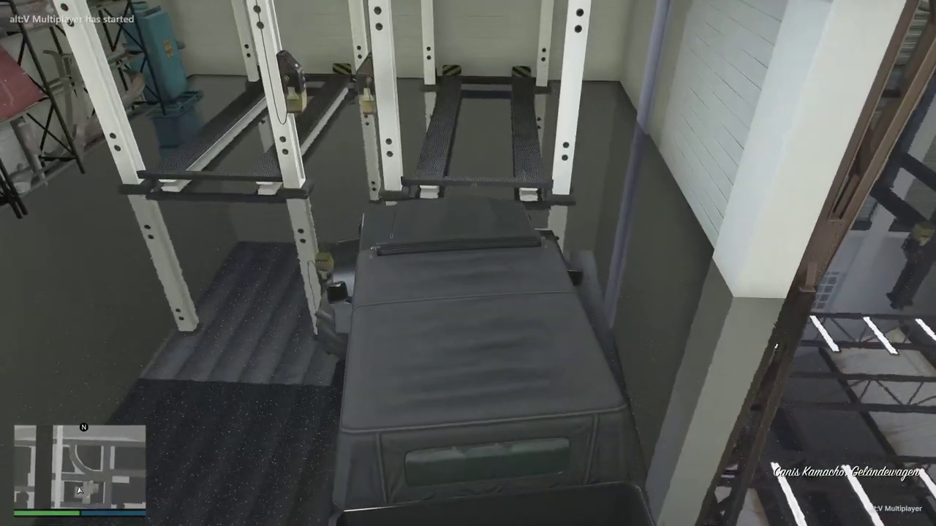
key(w)
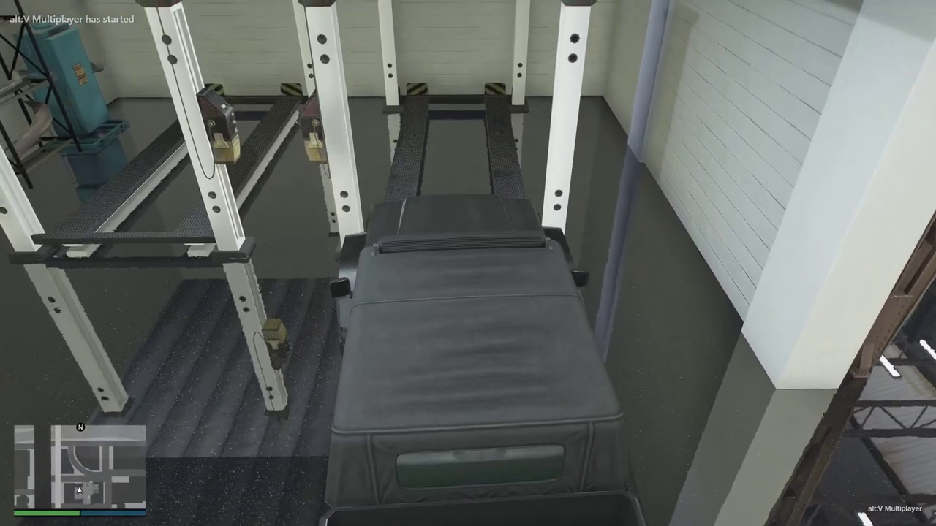
key(w)
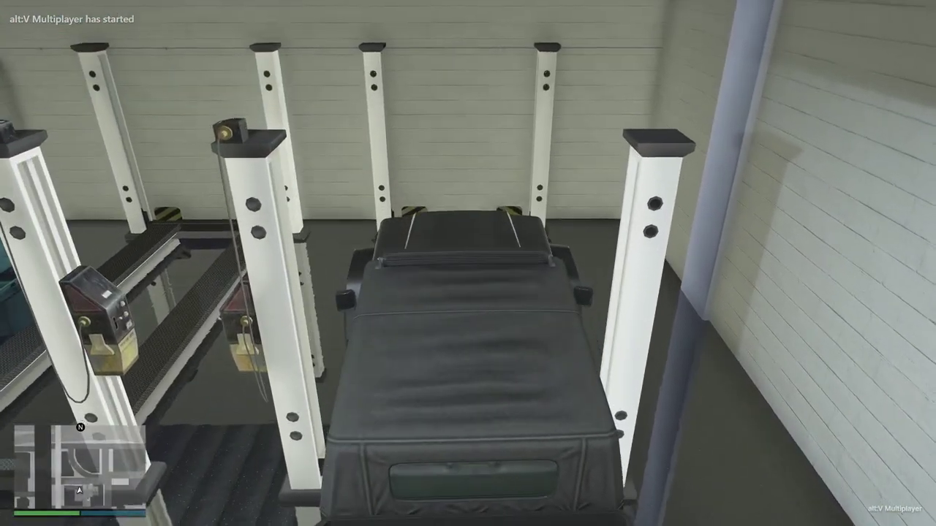
- Drive the pickup to the lit booth off the main hall, get out and walk into the hall
key(w)
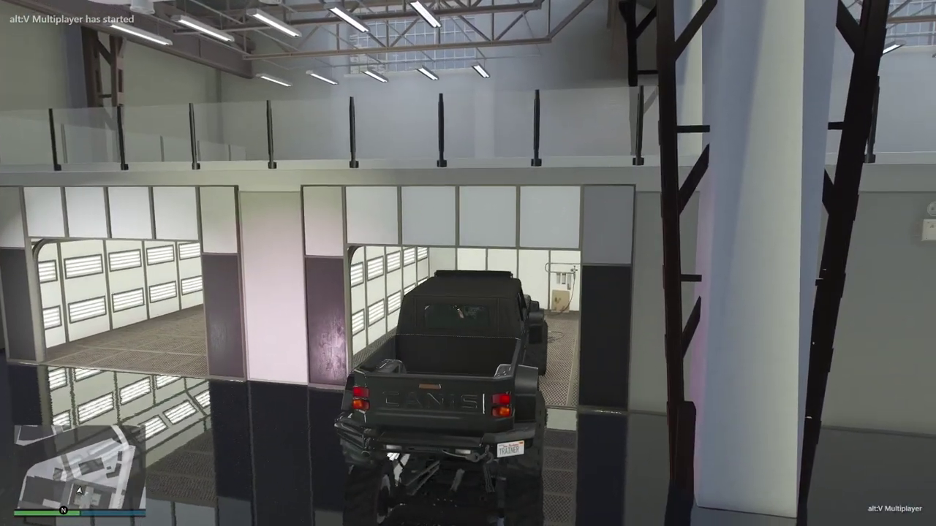
key(f)
key(w)
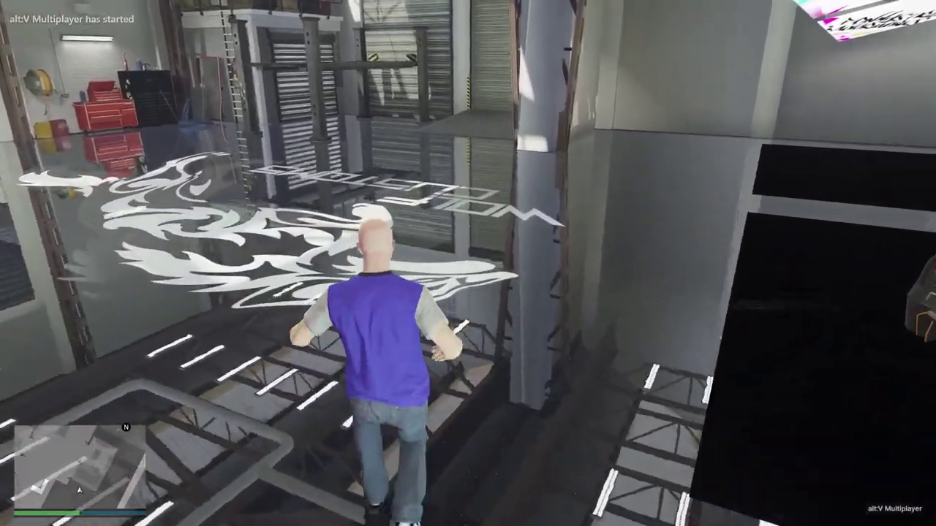
- Try to spawn a custom vehicle with the model name 10f and close the spawner
key(m)
key(Down)
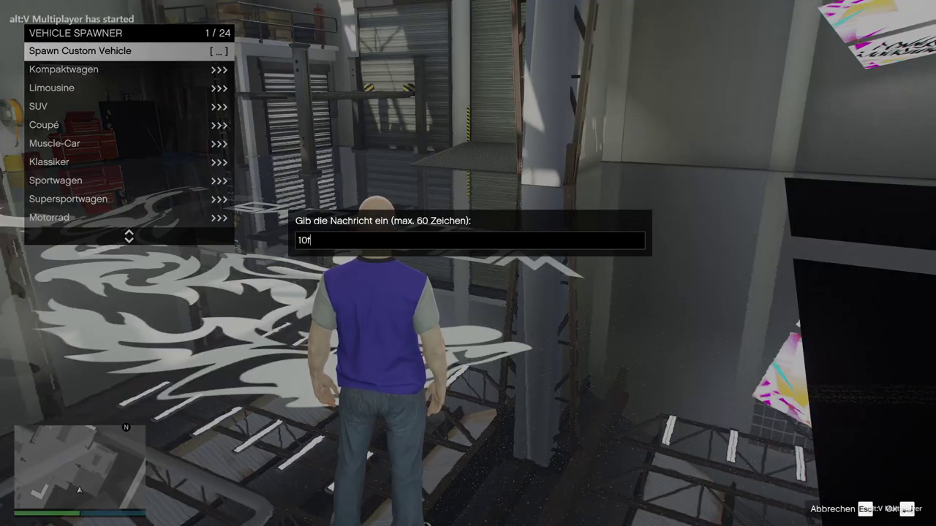
key(Return)
key(BackSpace)
key(BackSpace)
- Run across the main hall, over the metal ramp and through the gate onto the street to test the exit
key(w)
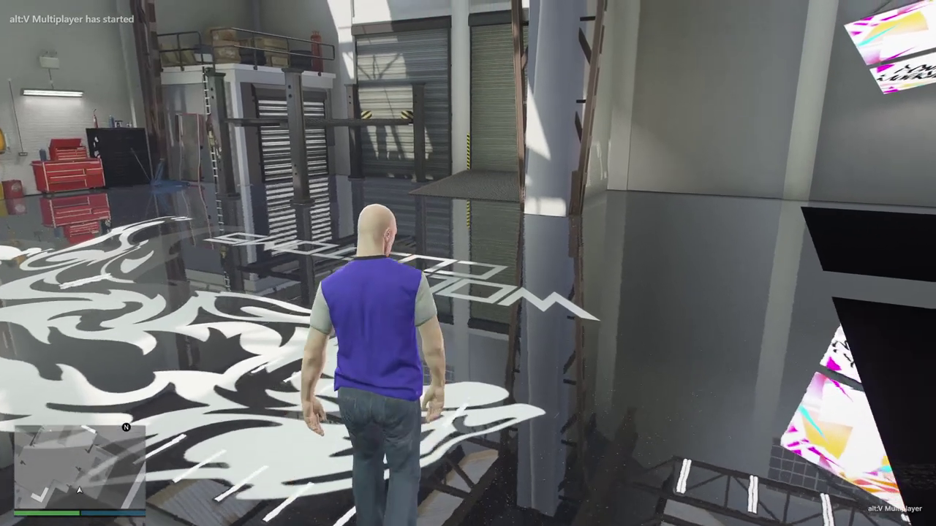
key(w)
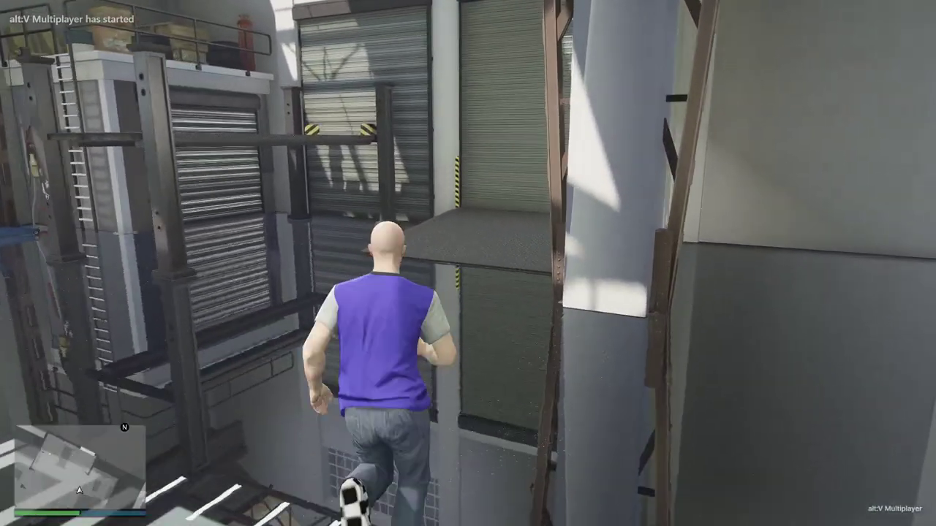
key(w)
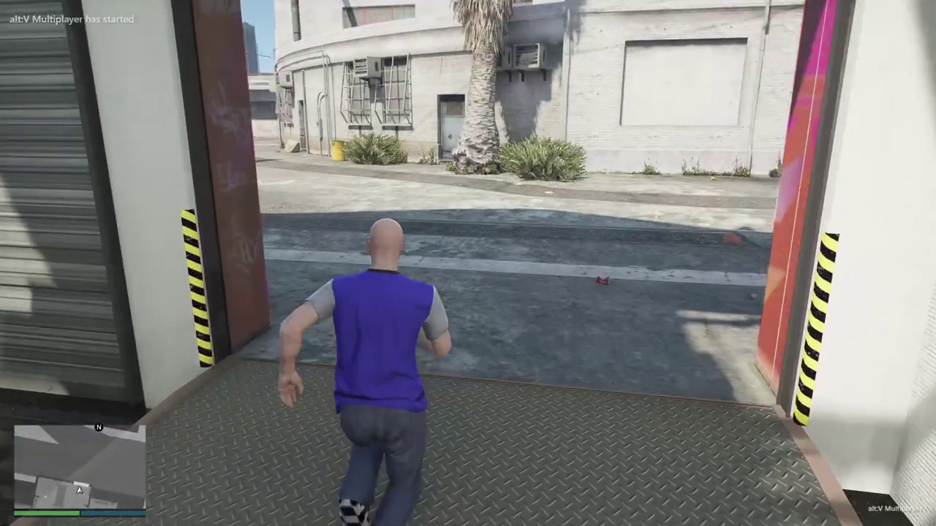
key(w)
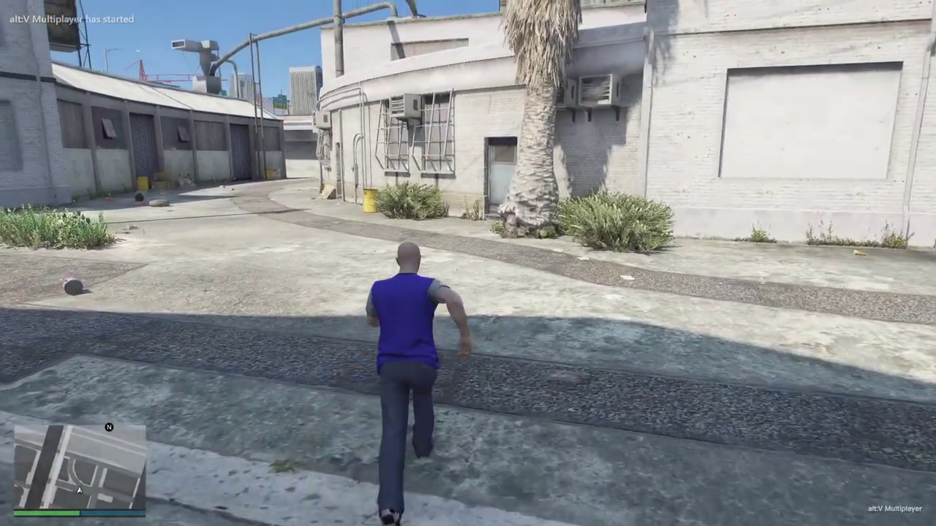
key(w)
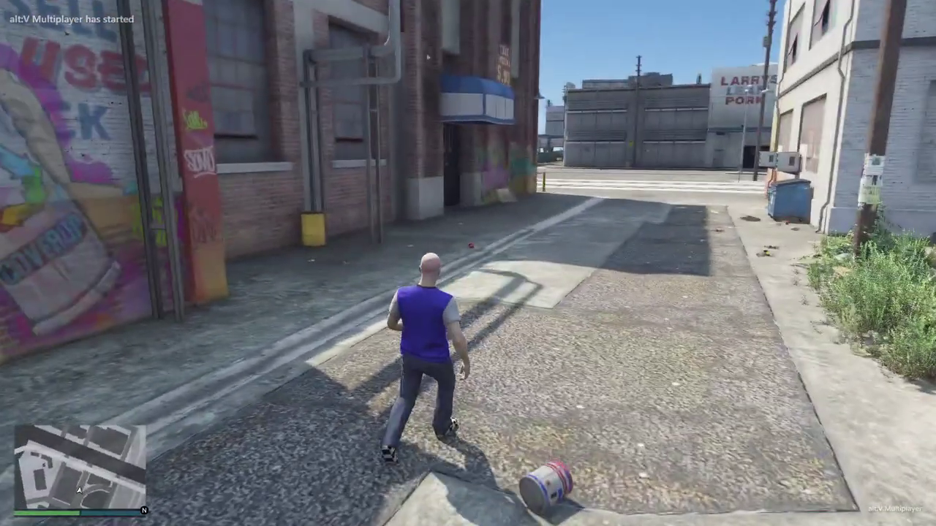
- Run along the street outside the garage to view its facade and the Benny's Original Motorworks shutter from several angles
key(w)
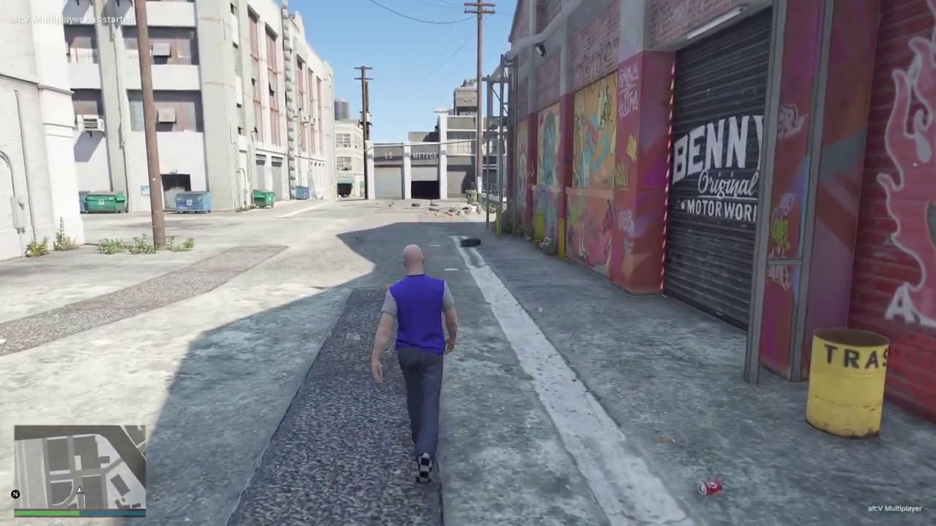
key(w)
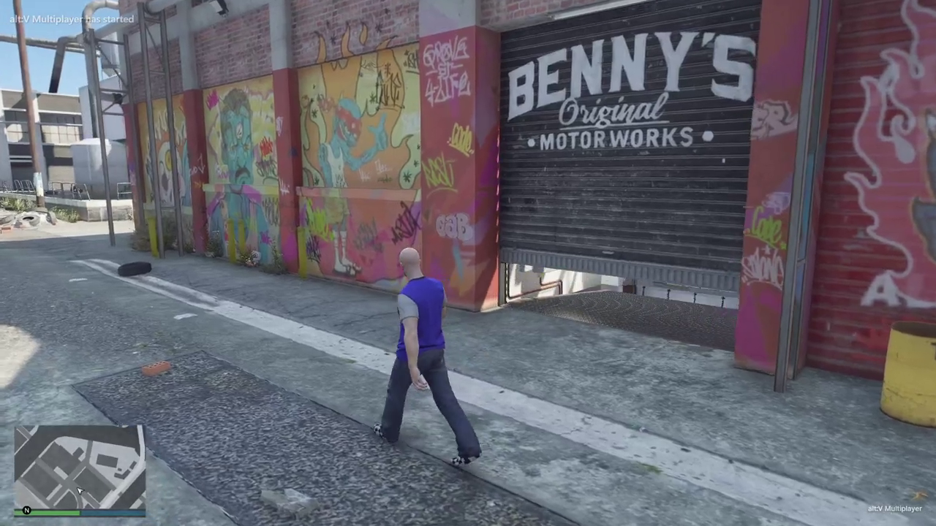
key(w)
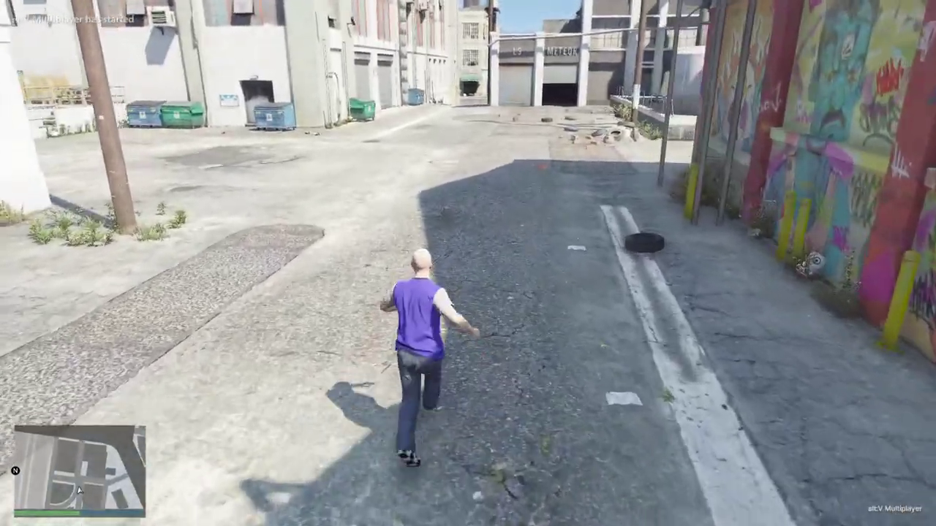
key(w)
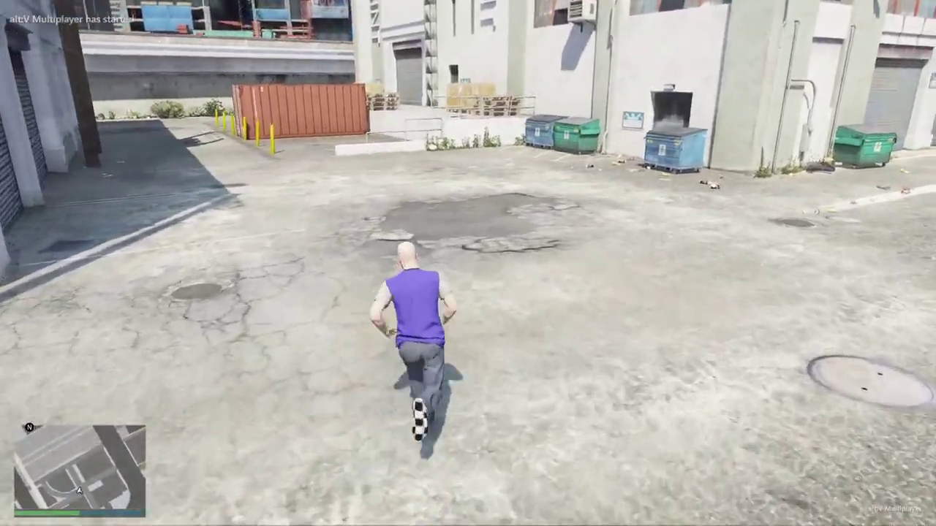
key(w)
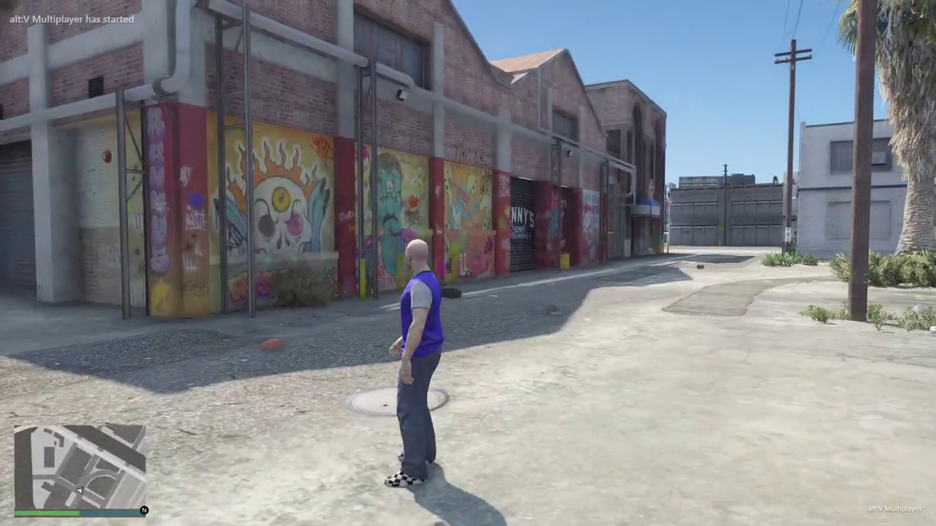
- Fly from the street through the walls back into the garage interior and lower the fly speed to 0.1
key(w)
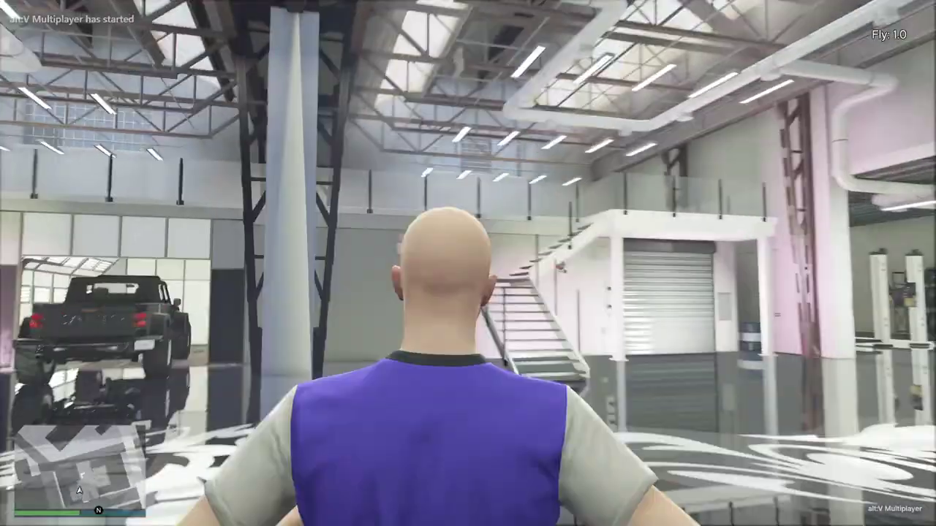
key(w)
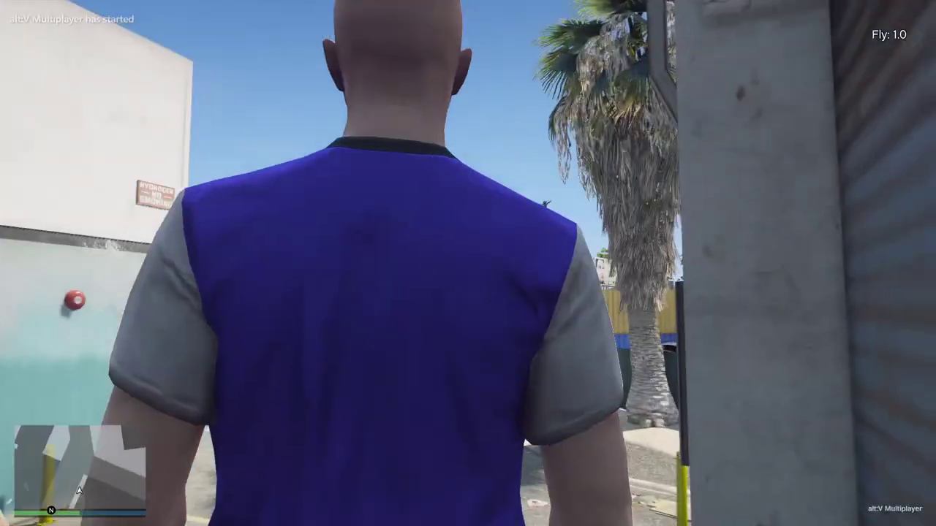
key(w)
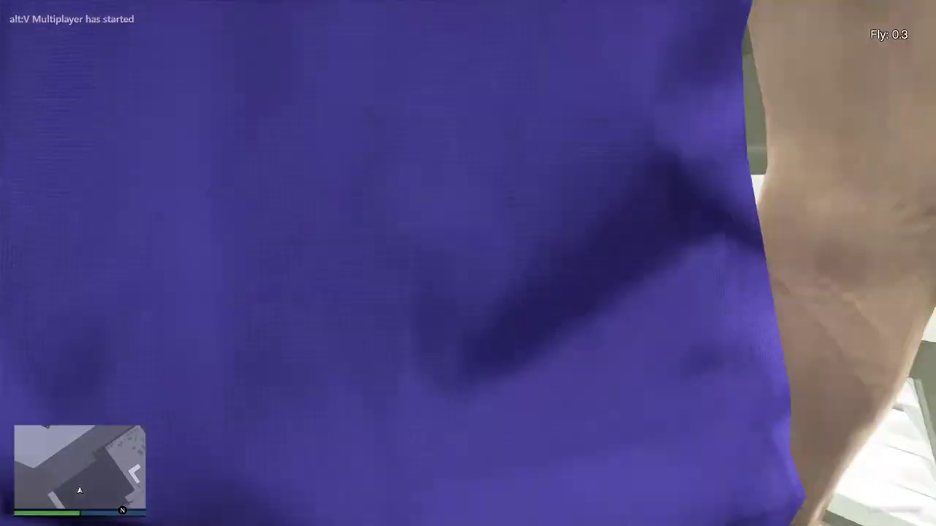
scroll(467, 263, down, 9)
key(w)
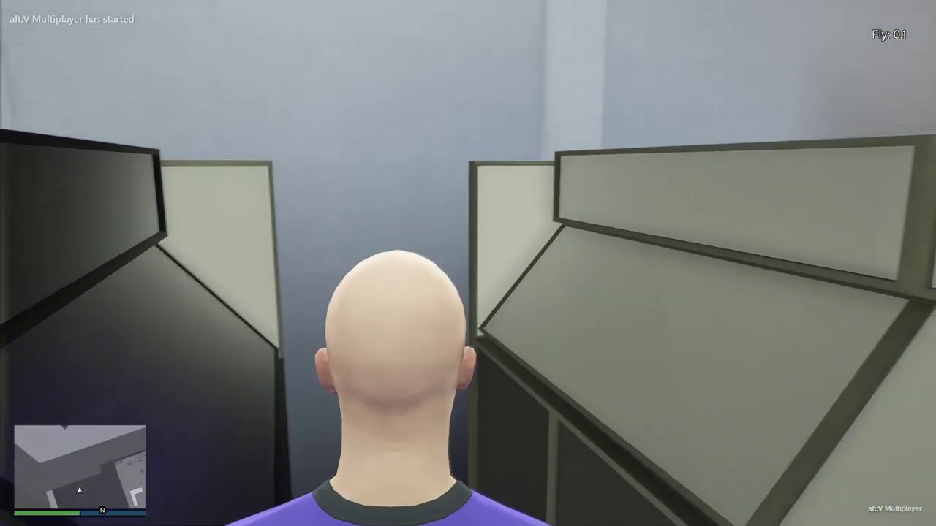
- Fly across the hall to examine the storage platform with its ladder and the dark four-post lift beside it
key(w)
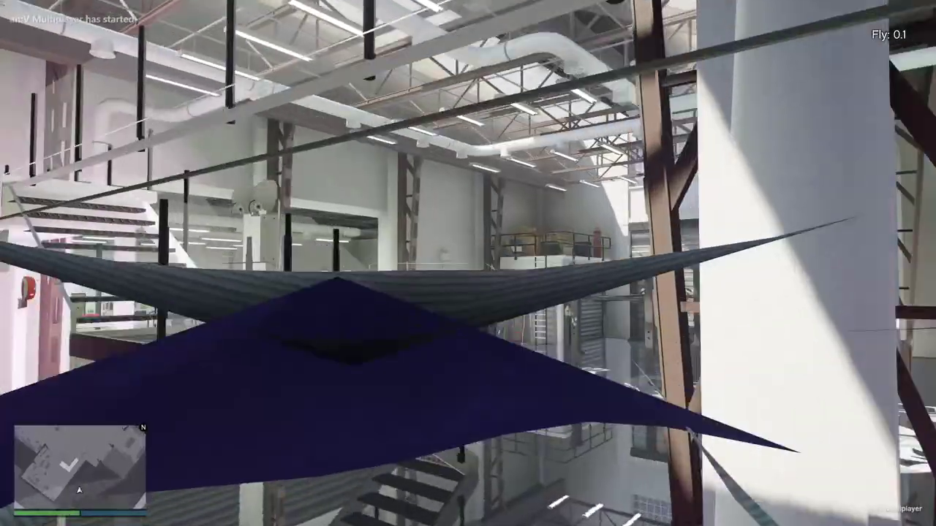
key(w)
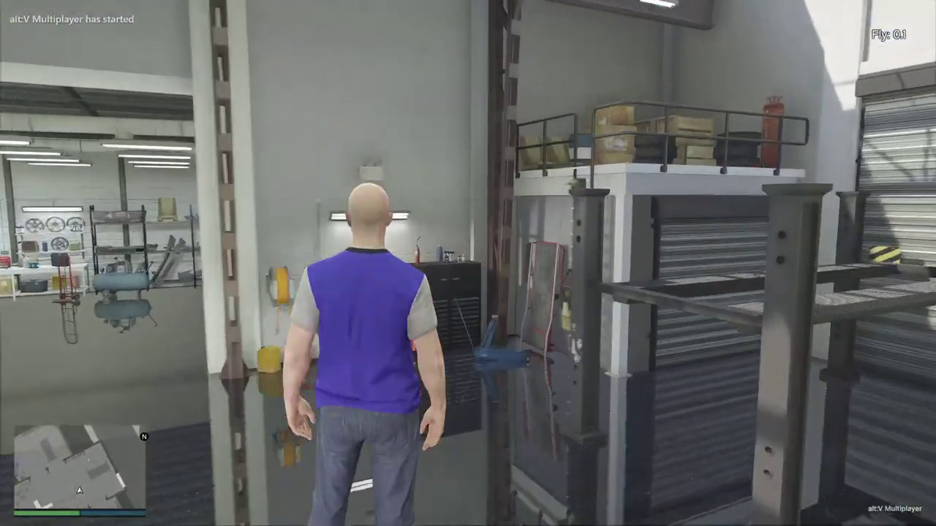
key(w)
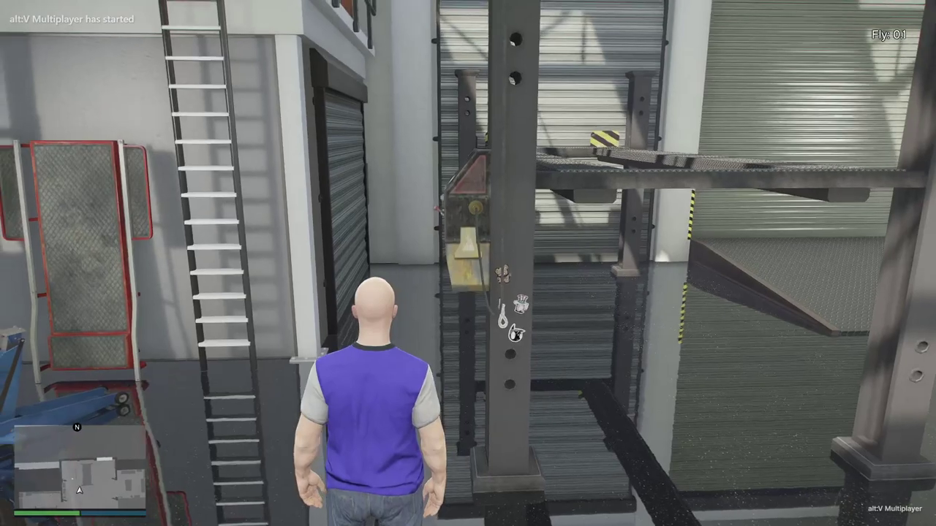
key(d)
key(a)
key(s)
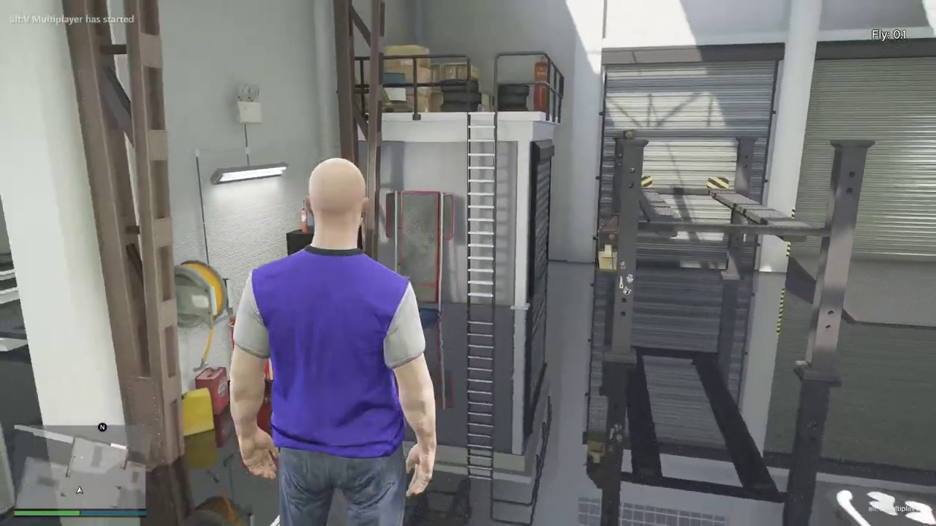
- Fly past the lift bay back to the middle of the main hall and leave fly mode
key(w)
key(a)
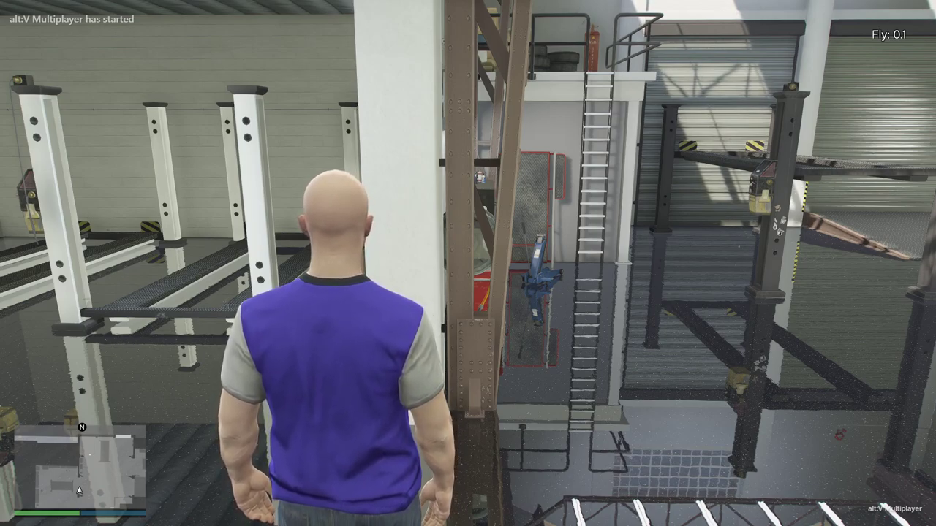
key(w)
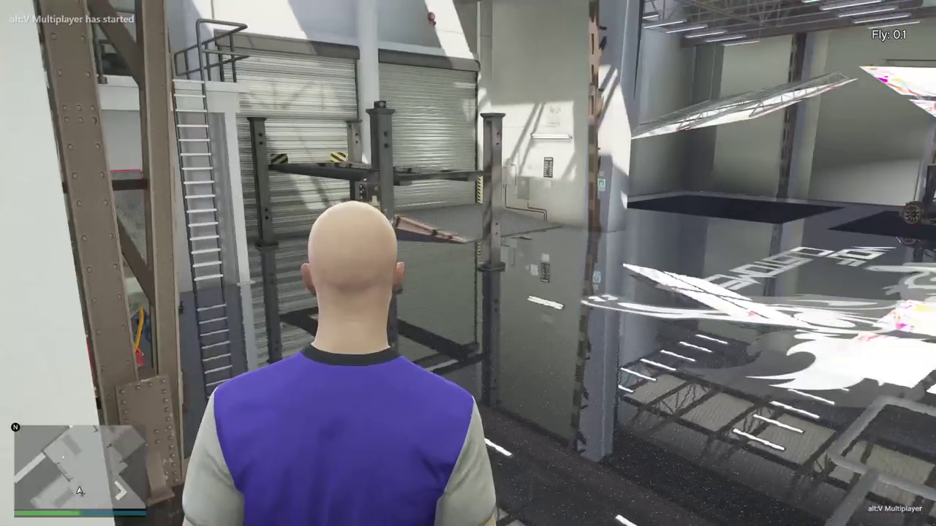
key(w)
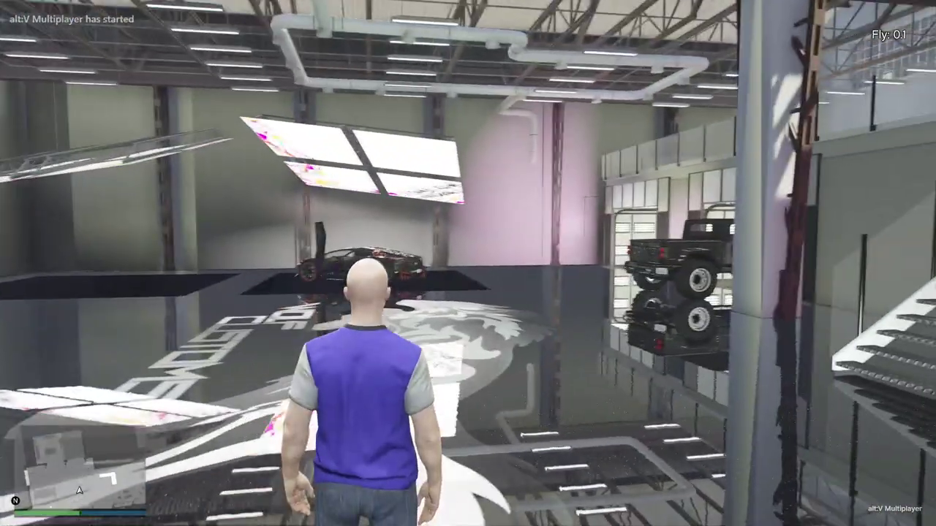
key(F2)
- Run across the main hall and up both flights of the metal stairs to test the way to the upper floor
key(w)
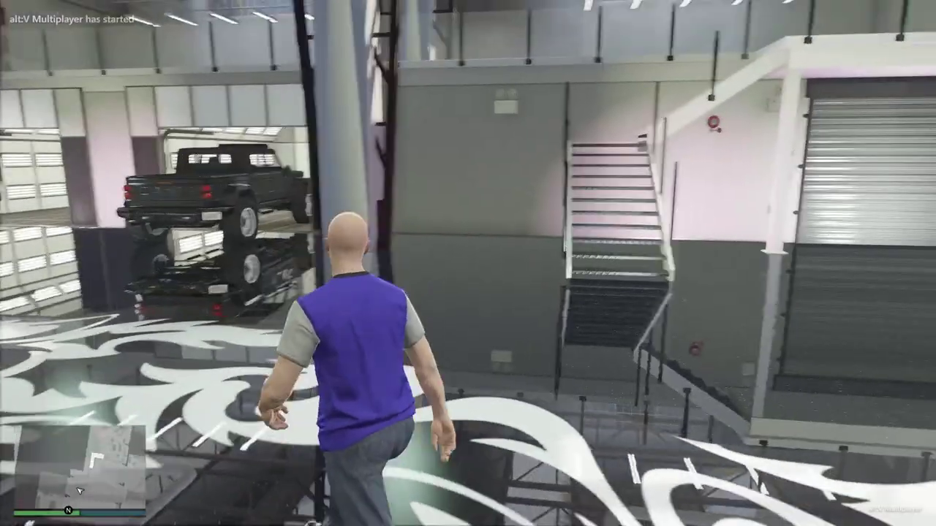
key(shift+w)
key(w)
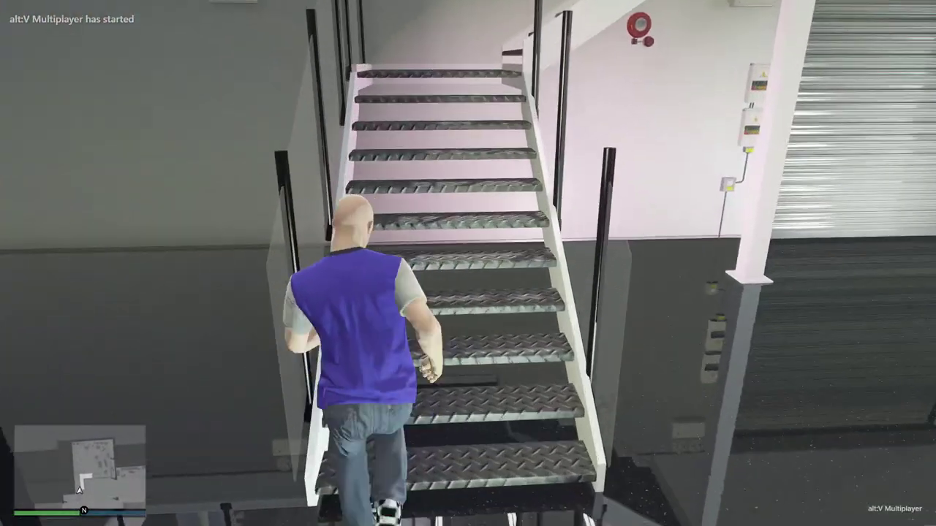
key(w)
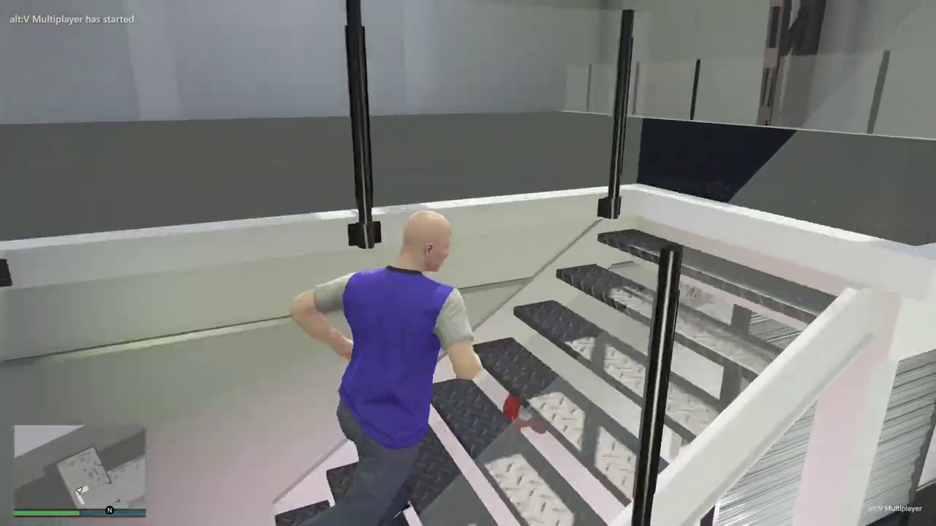
key(w)
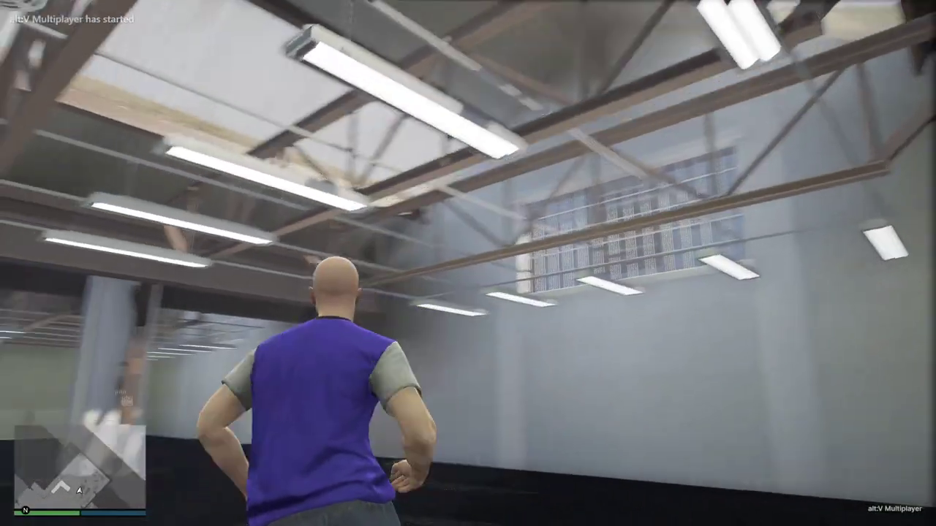
- Run around the upper floor to inspect its walls, barred windows, hanging lamps and steel beams in daylight
key(w)
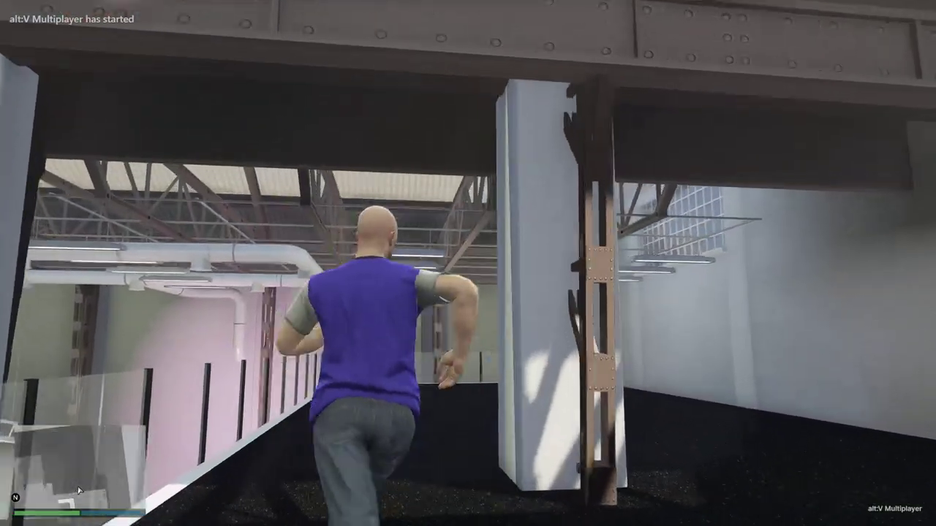
key(w)
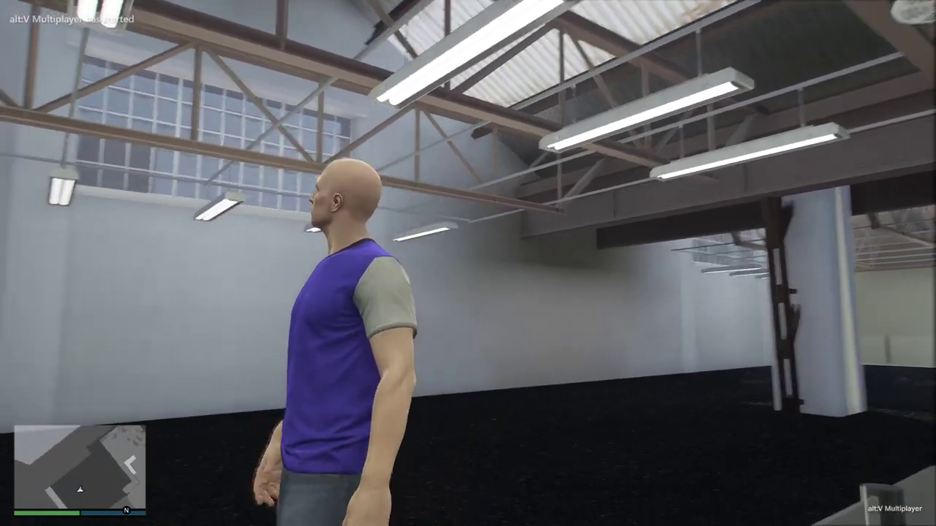
key(w)
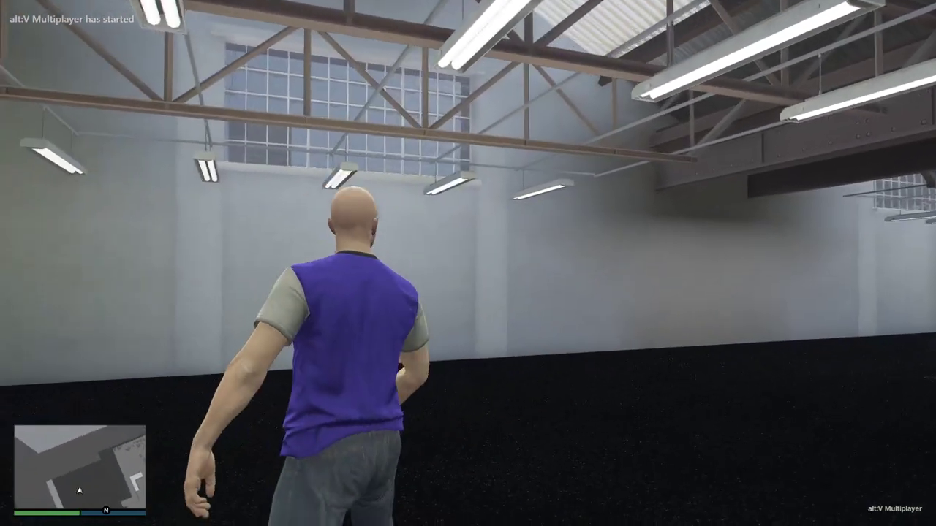
key(w)
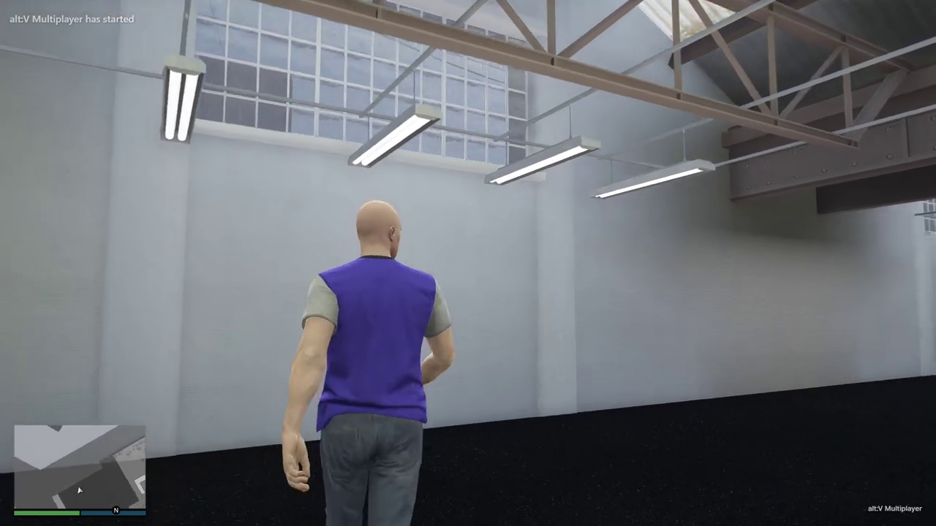
key(w)
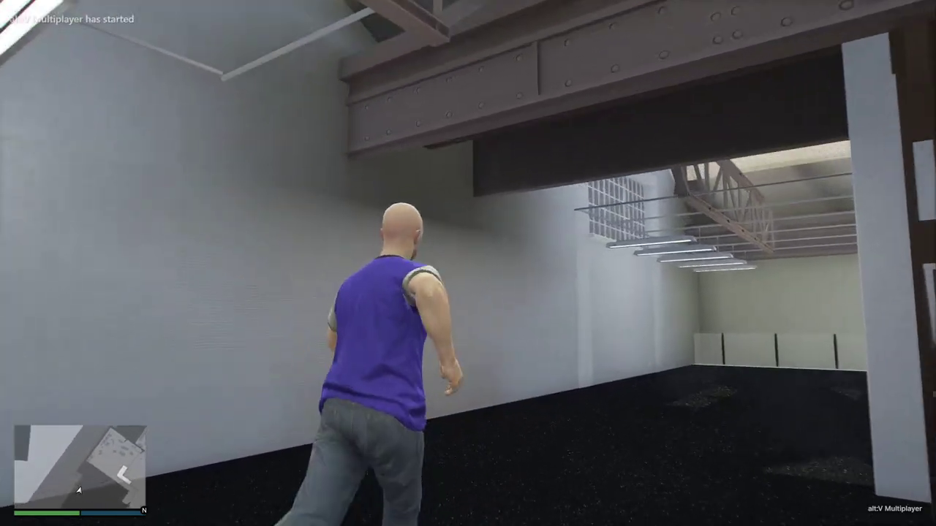
key(w)
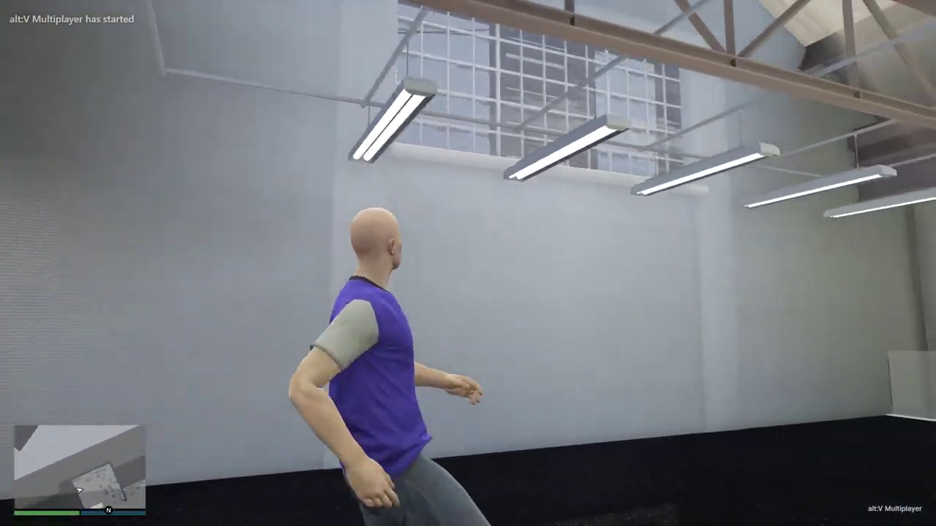
key(w)
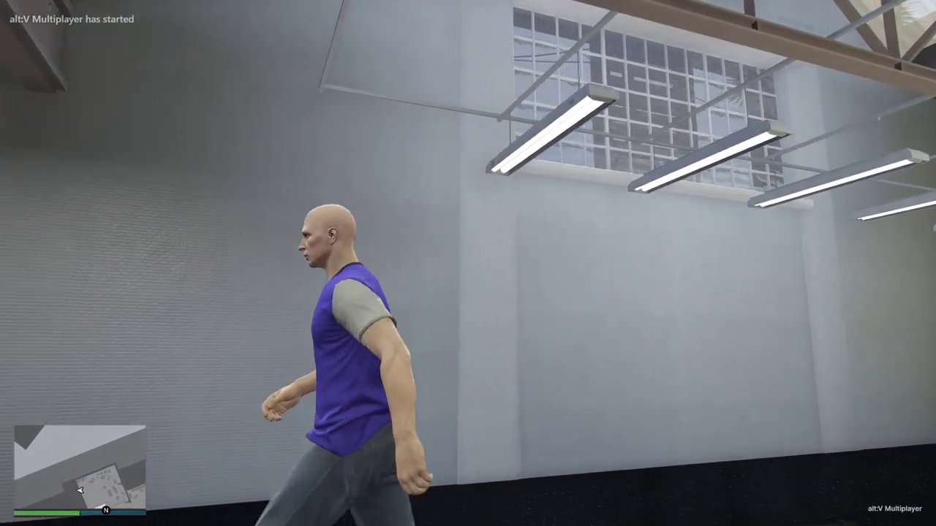
- Set the game clock to 0 hours and run across the upper floor to the glass railing to check the night lighting
key(w)
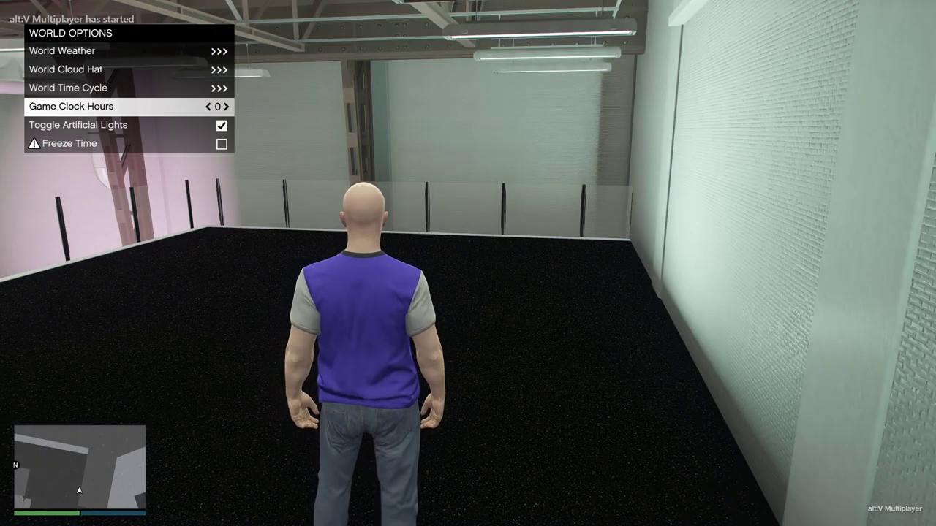
key(a)
key(w)
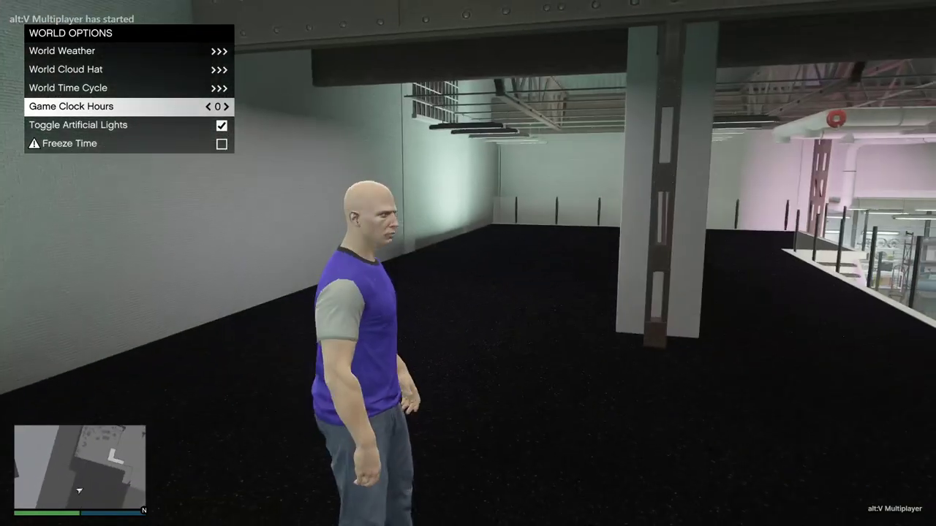
key(w)
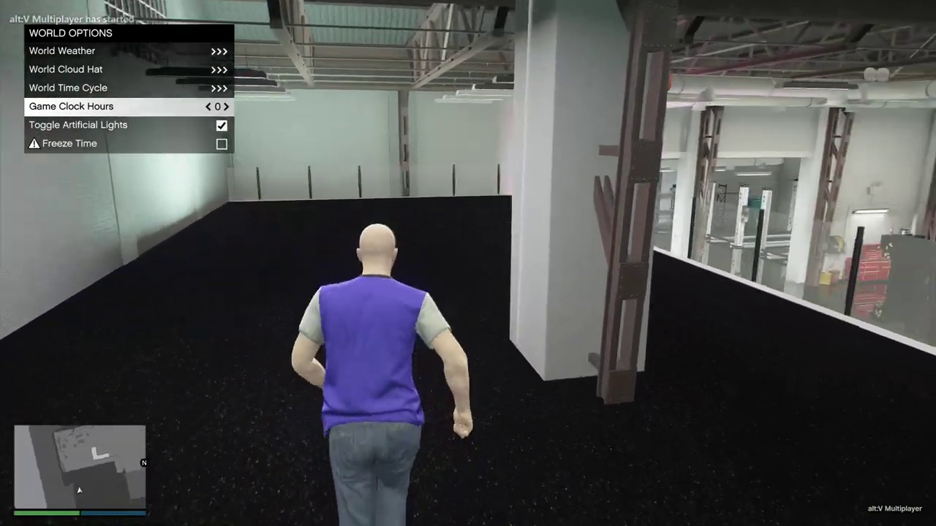
key(w)
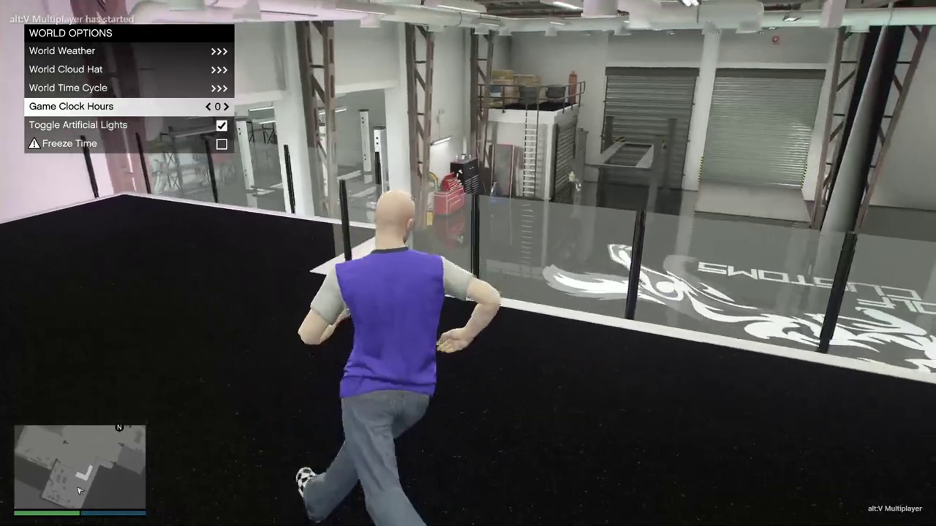
- Run down the metal stairs into the main hall to examine the lifts, ramp and gate at night
key(w)
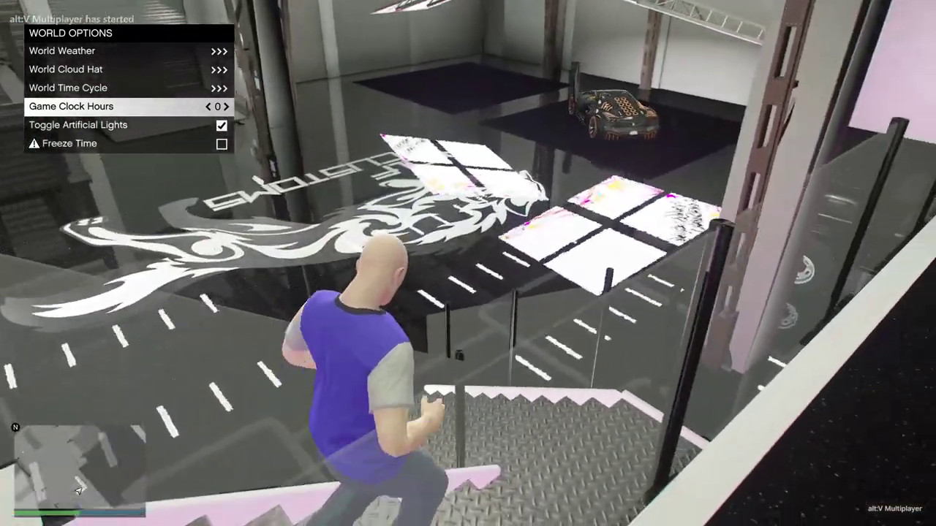
key(w)
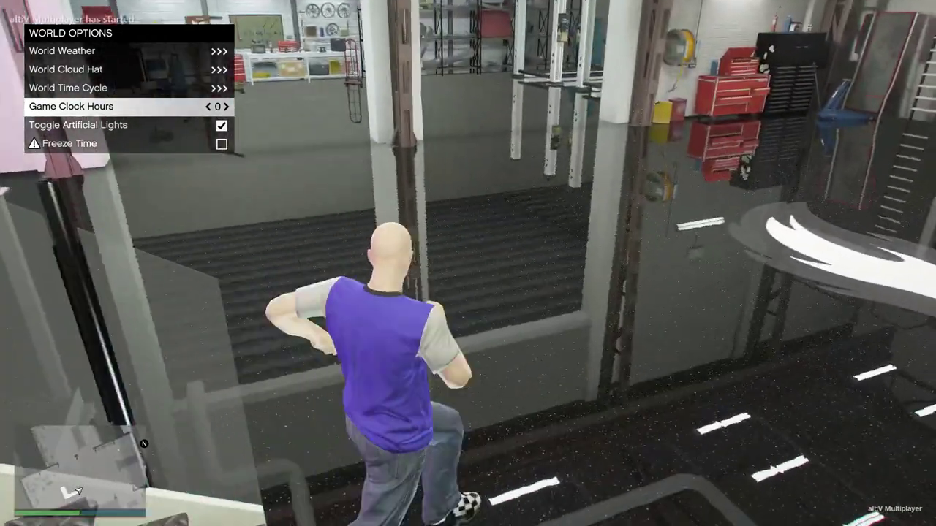
key(w)
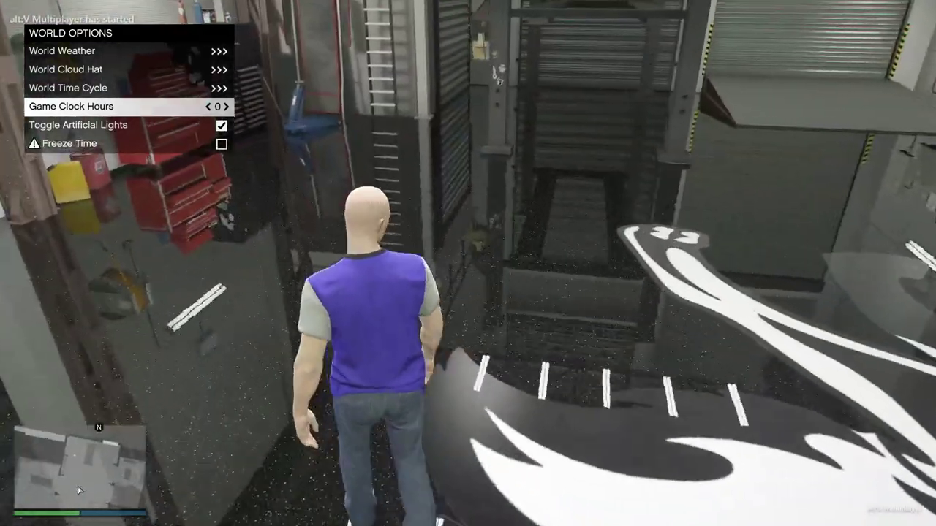
key(w)
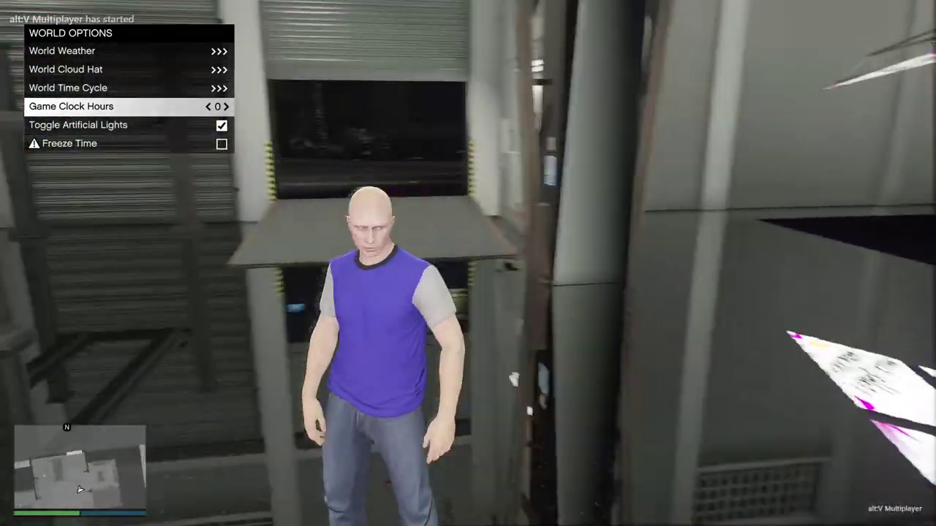
- Run out of the garage through the open gate and spawn an MTL Pounder truck in the alley
key(a)
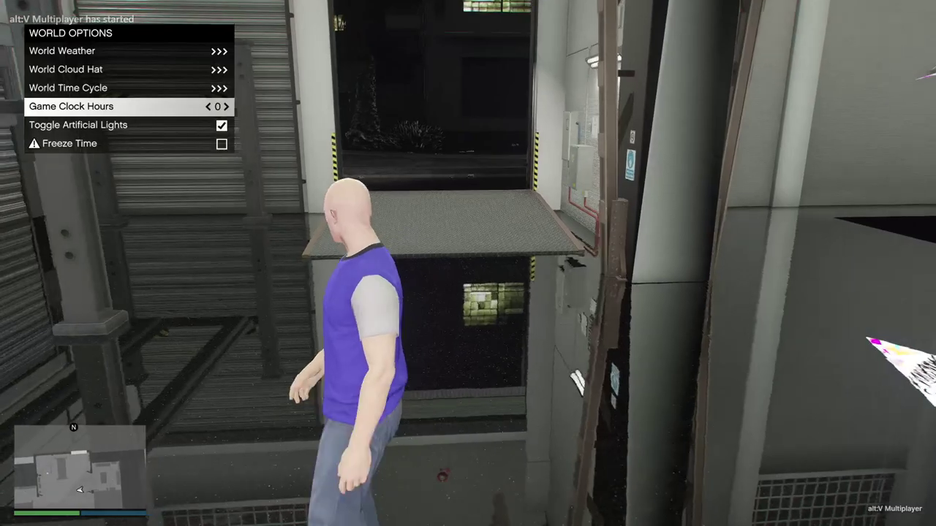
key(w)
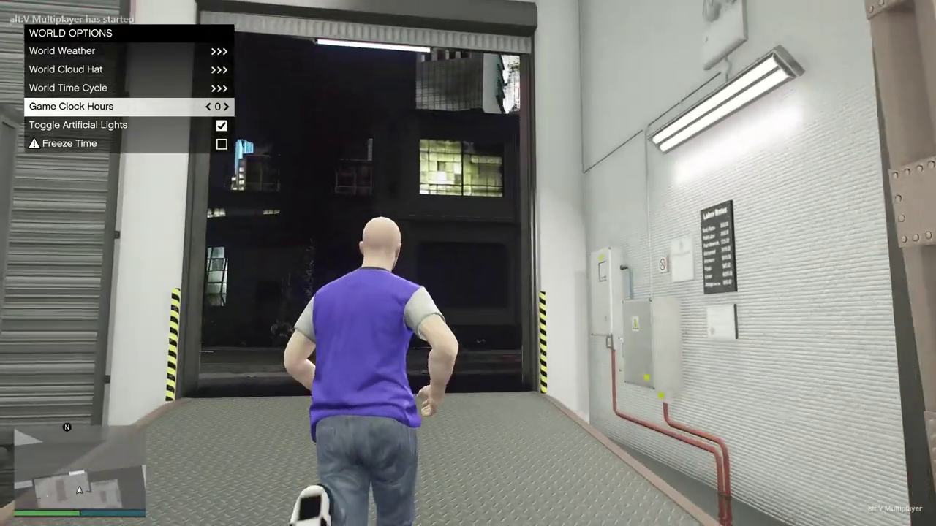
key(w)
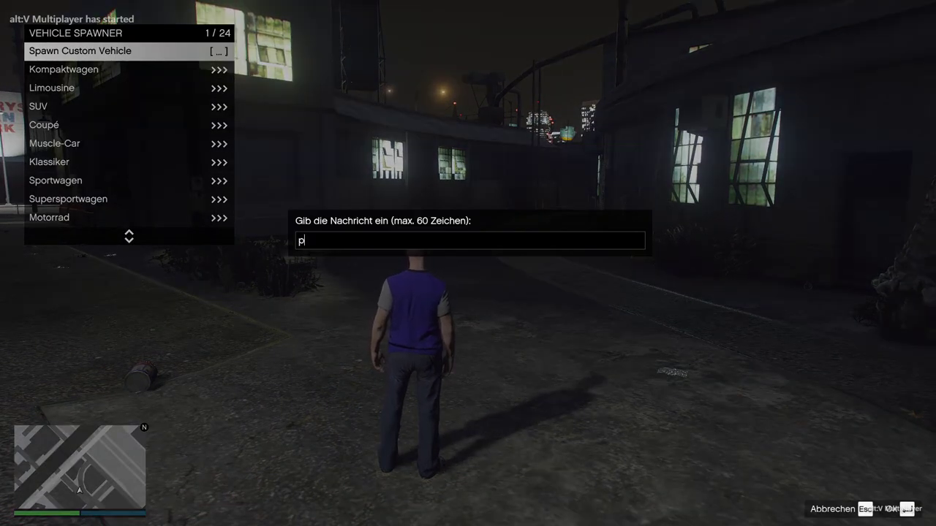
key(Return)
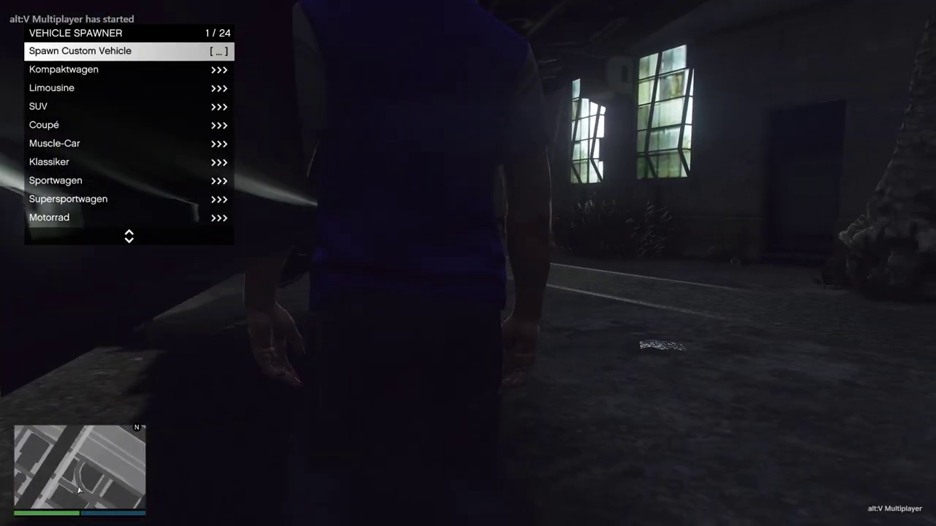
- Get into the Pounder truck and drive it into the curved alley opposite the garage
key(w)
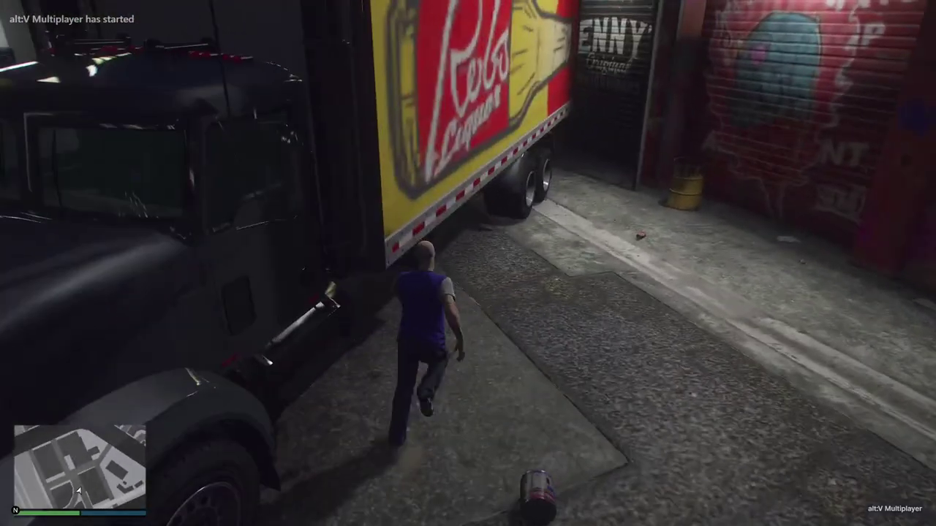
key(f)
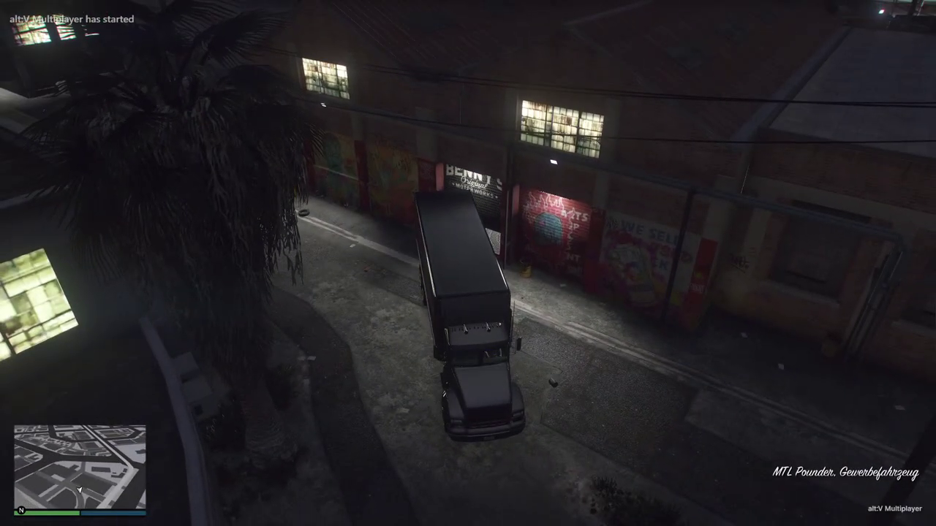
key(w)
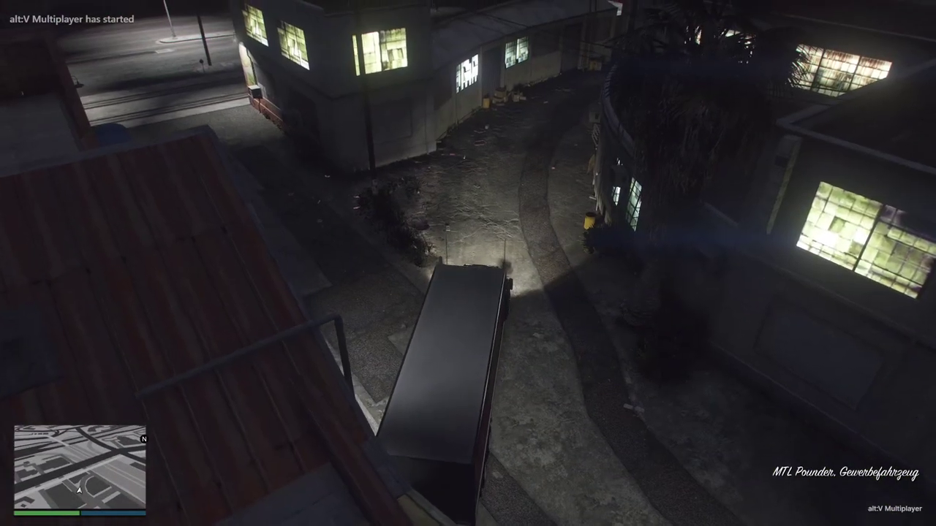
key(w)
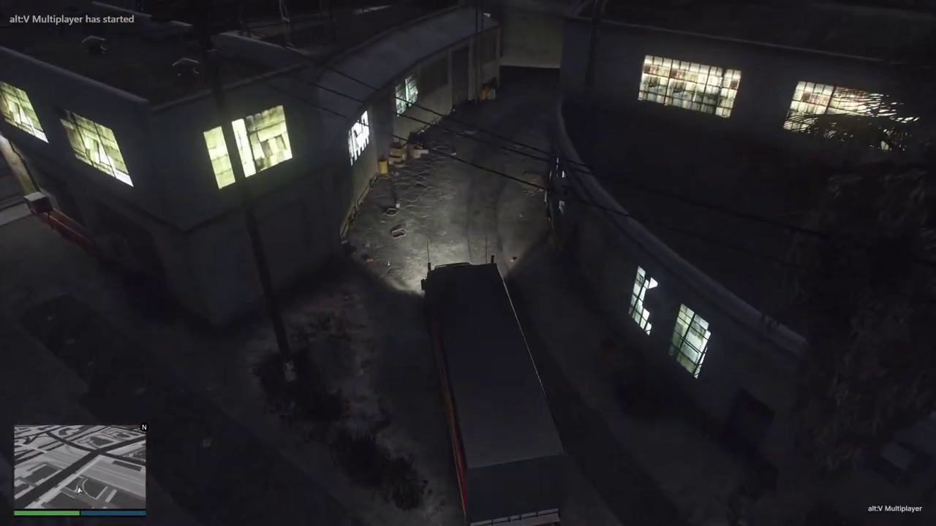
key(w)
key(d)
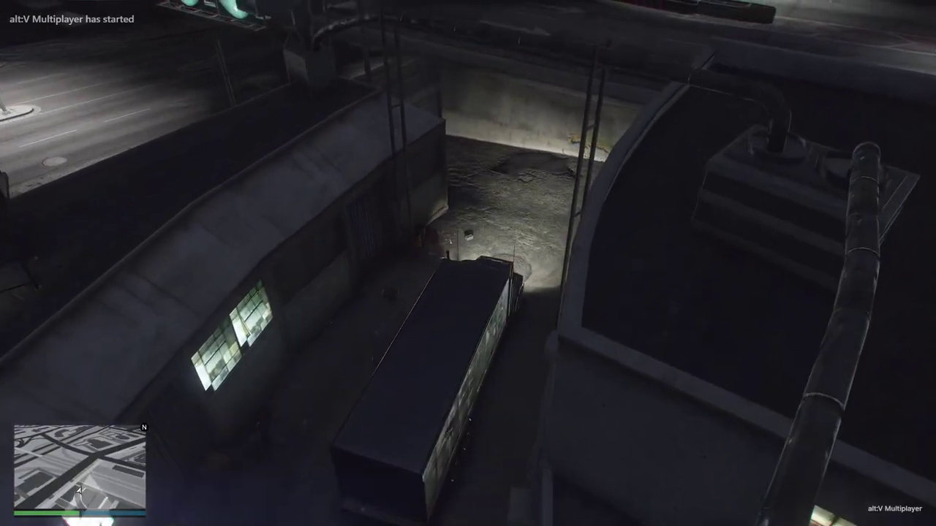
- Drive the truck past the overpass wall onto Alta St and turn across the tracks toward the garage alley
key(w)
key(w)
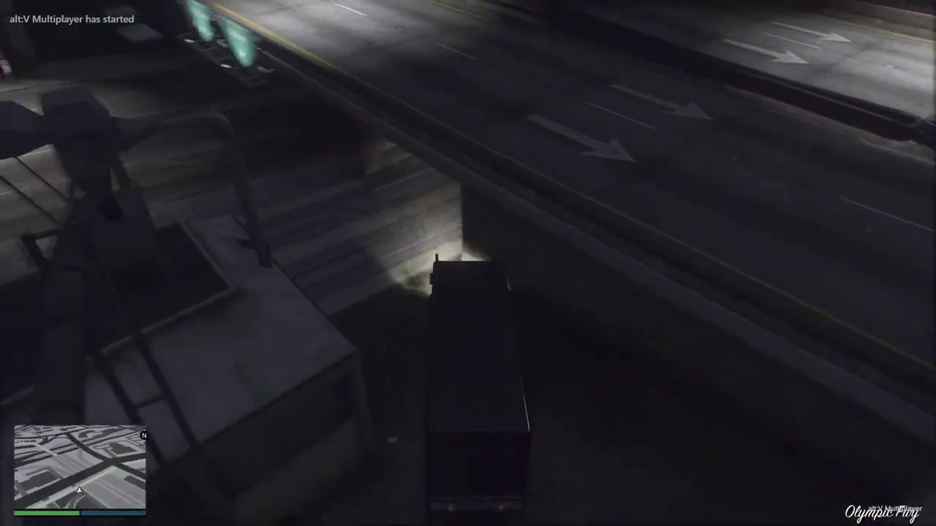
key(w)
key(a)
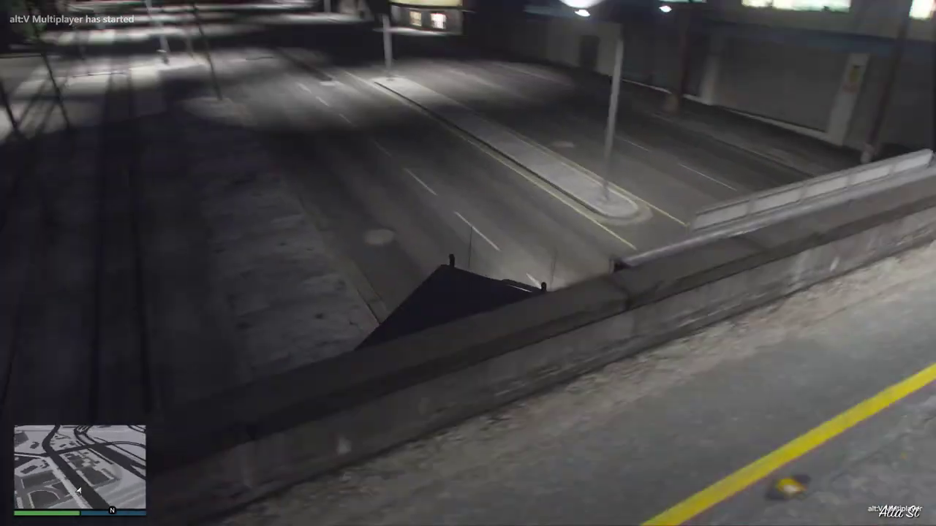
key(w)
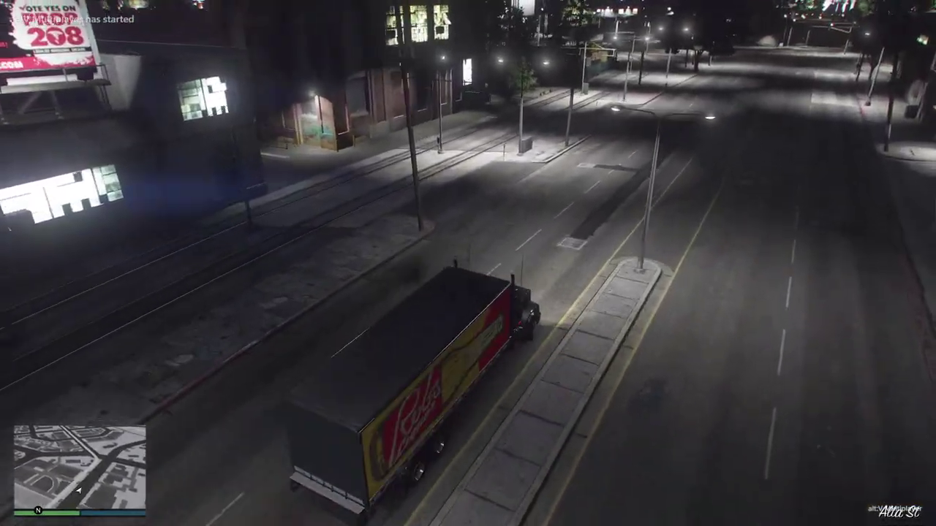
key(w)
key(a)
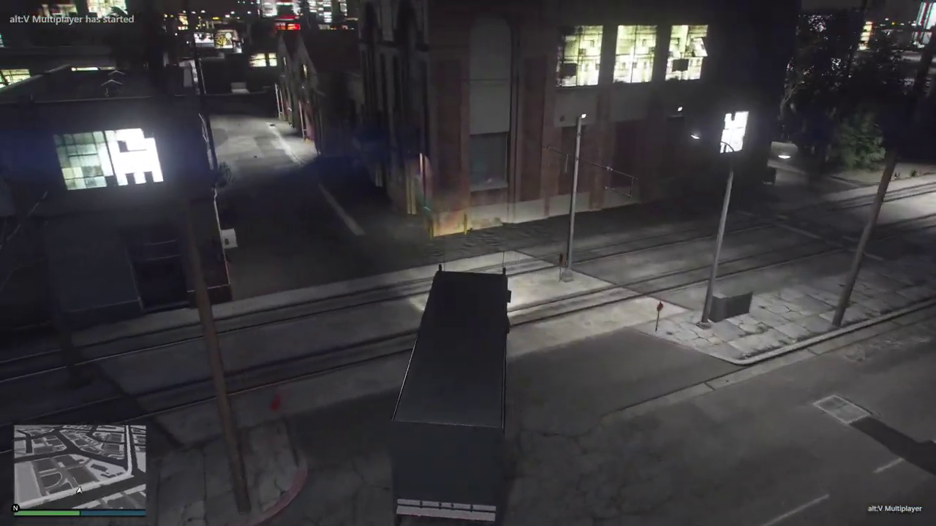
- Drive the truck back down the alley and past the Benny's gate
key(w)
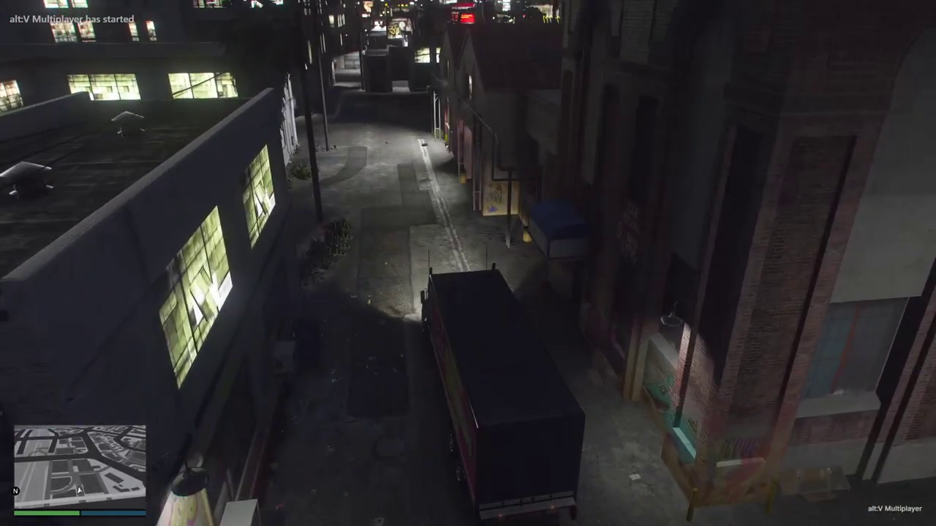
key(w)
key(a)
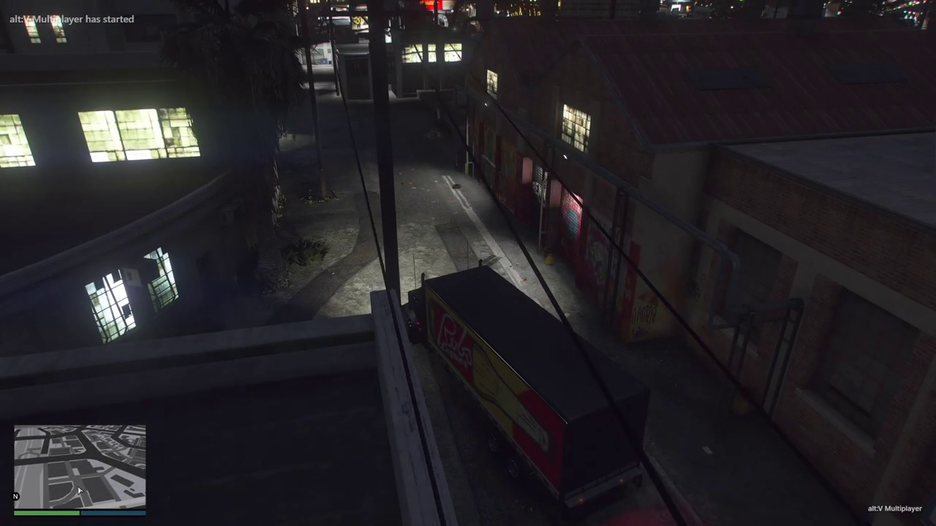
key(w)
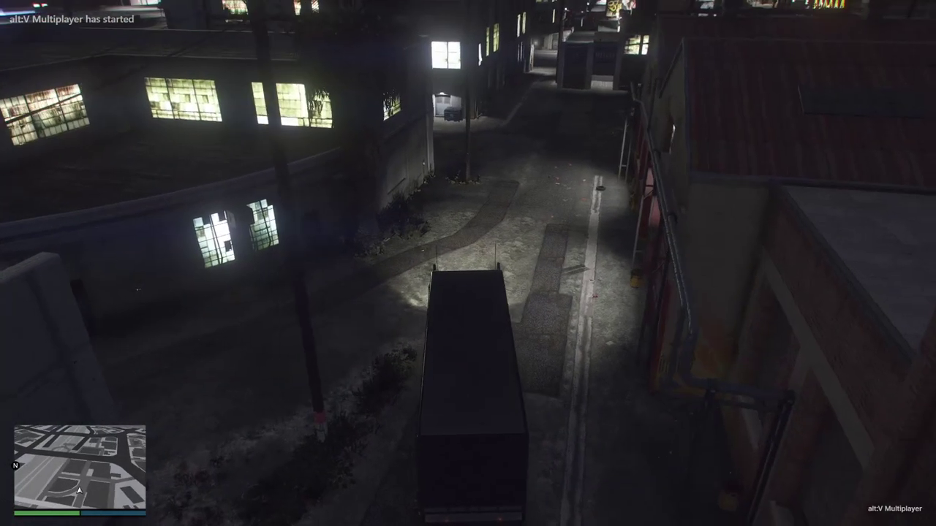
key(w)
key(a)
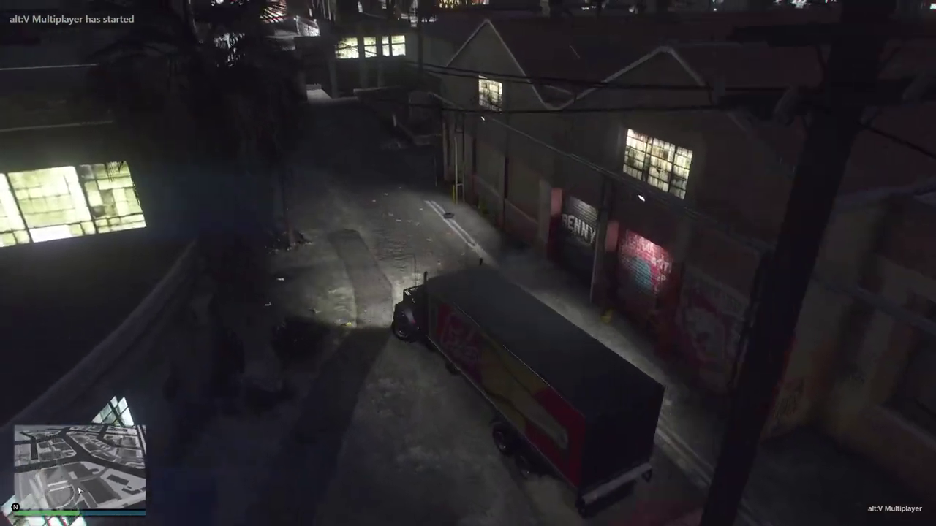
key(w)
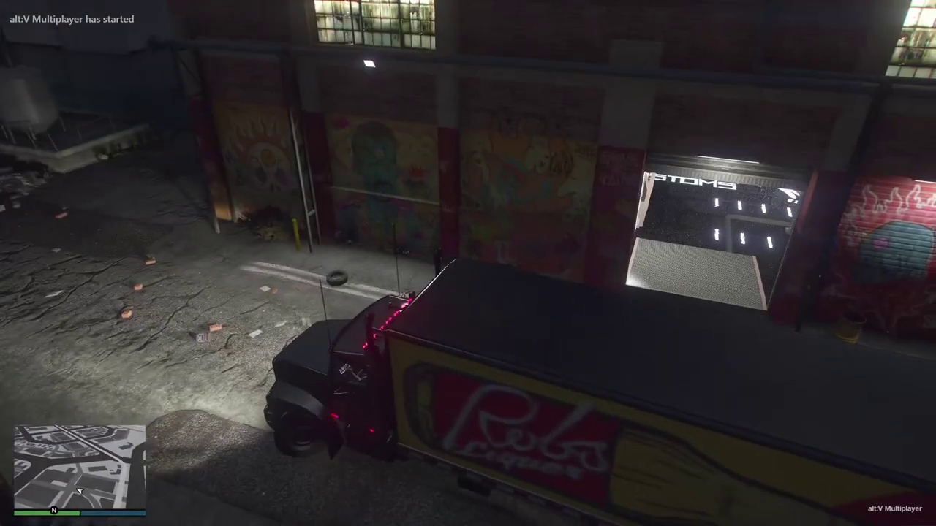
key(w)
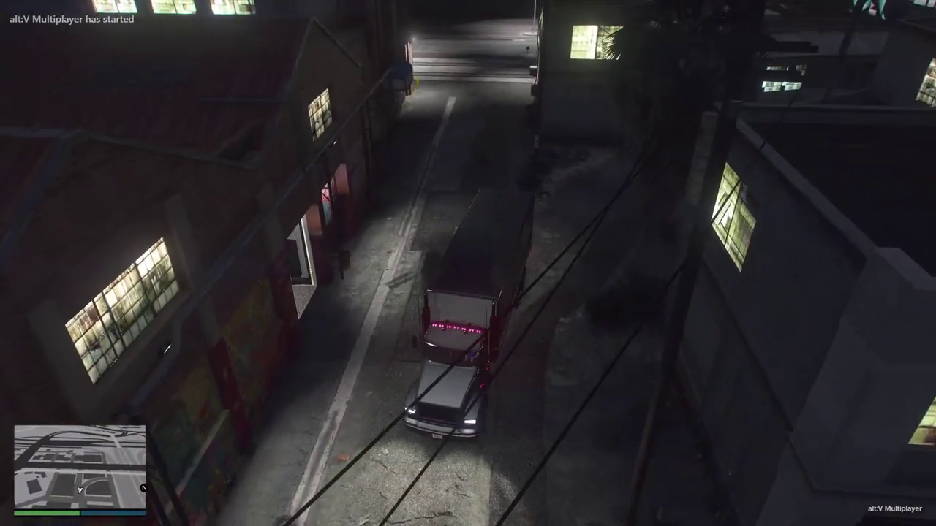
- Reverse the truck into the side alley and steer it forward to face the opening garage gate
key(s)
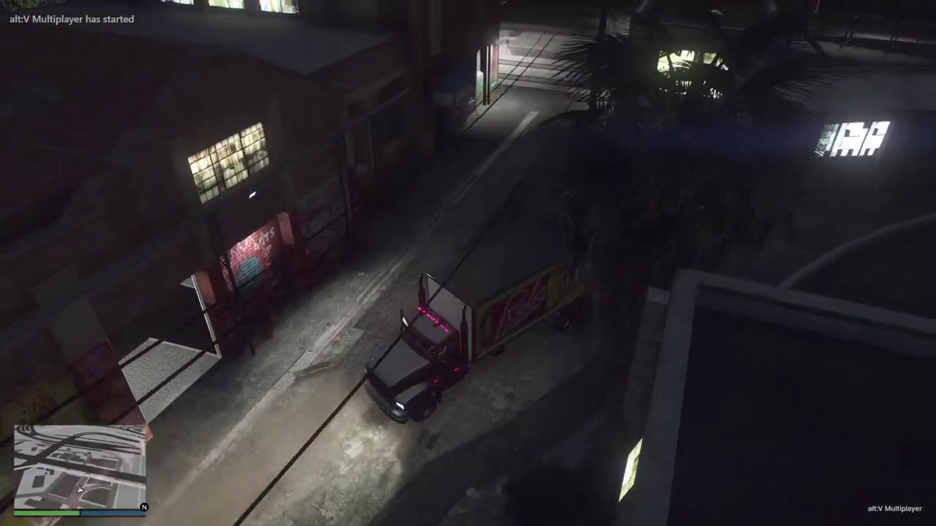
key(w)
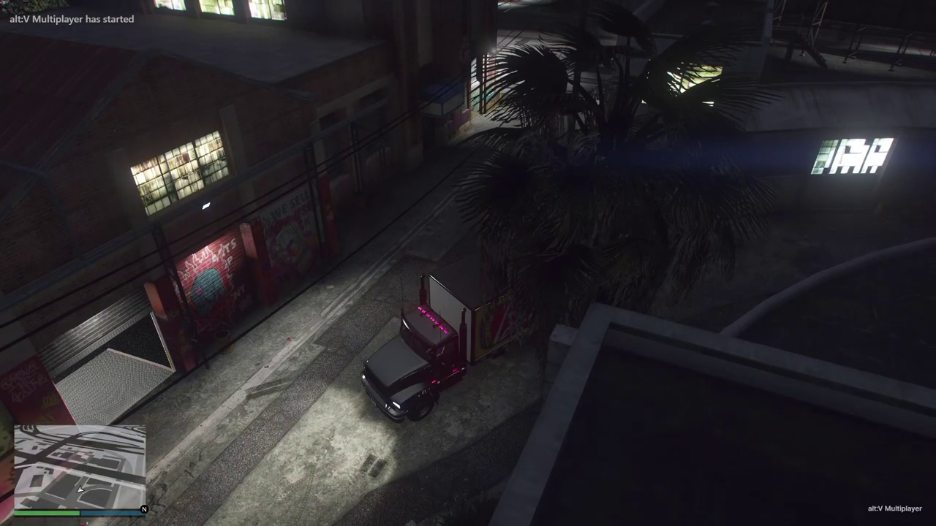
key(w)
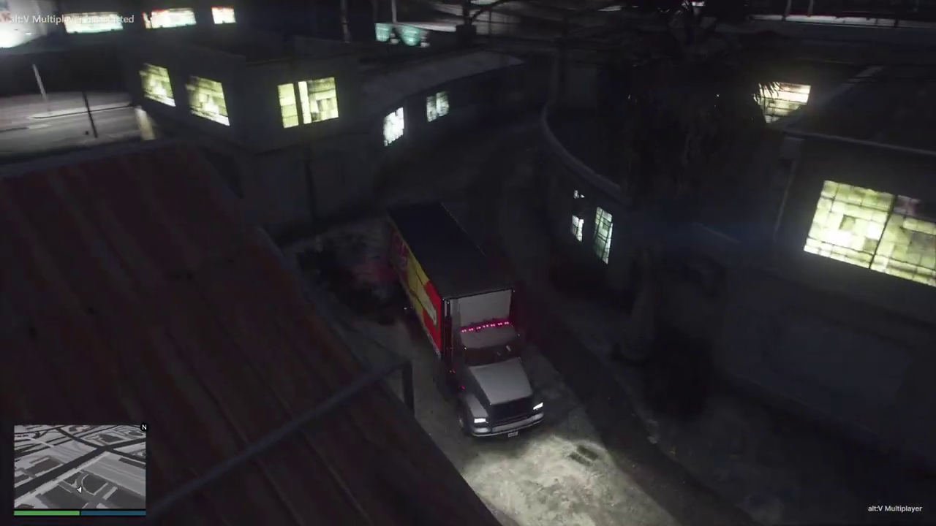
key(w)
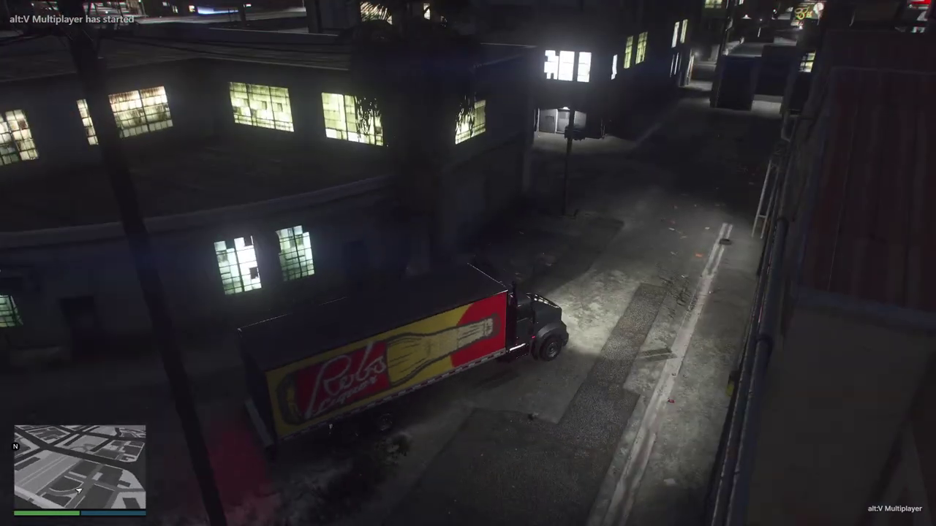
key(w)
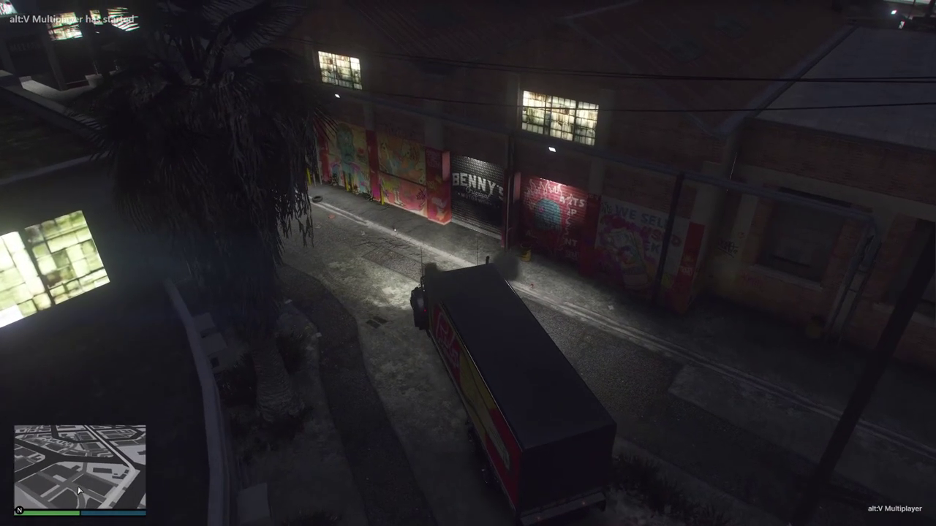
key(w)
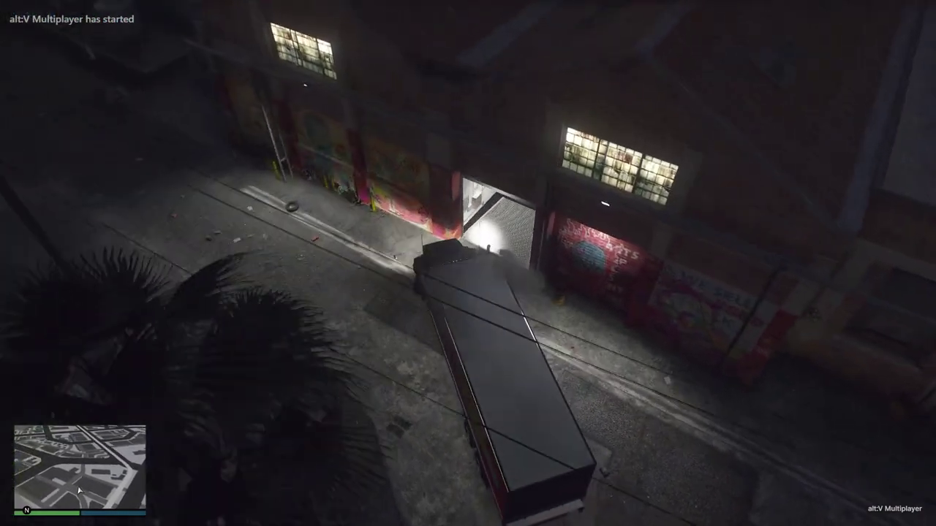
- Drive the truck through the gate into the main hall and reverse it back out to test the entrance collision
key(w)
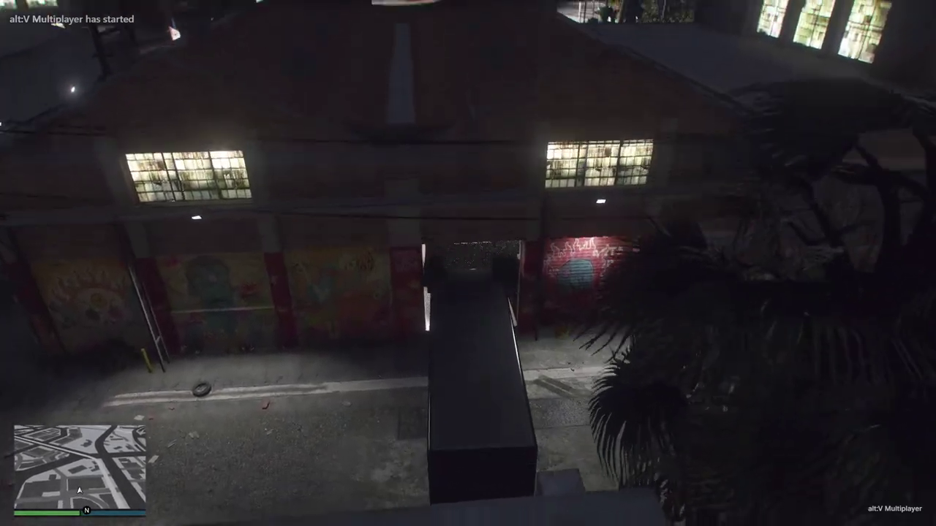
key(w)
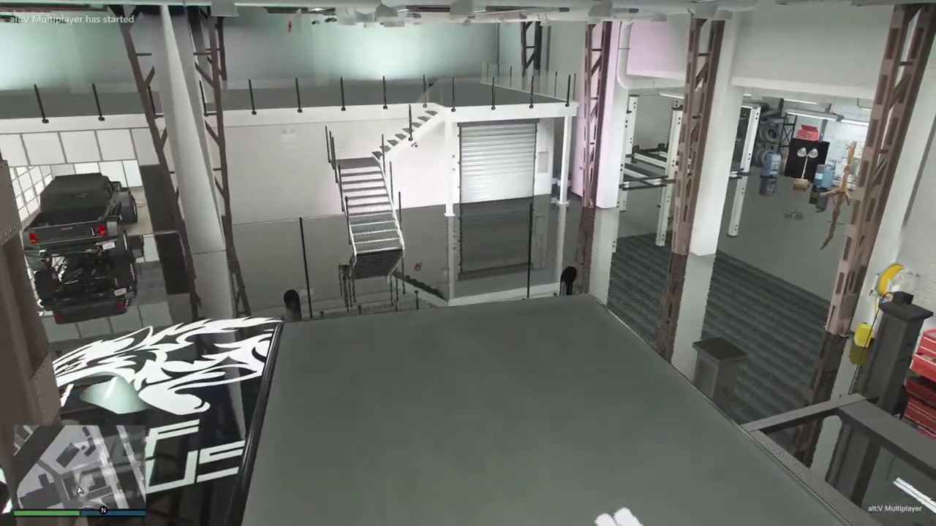
key(d)
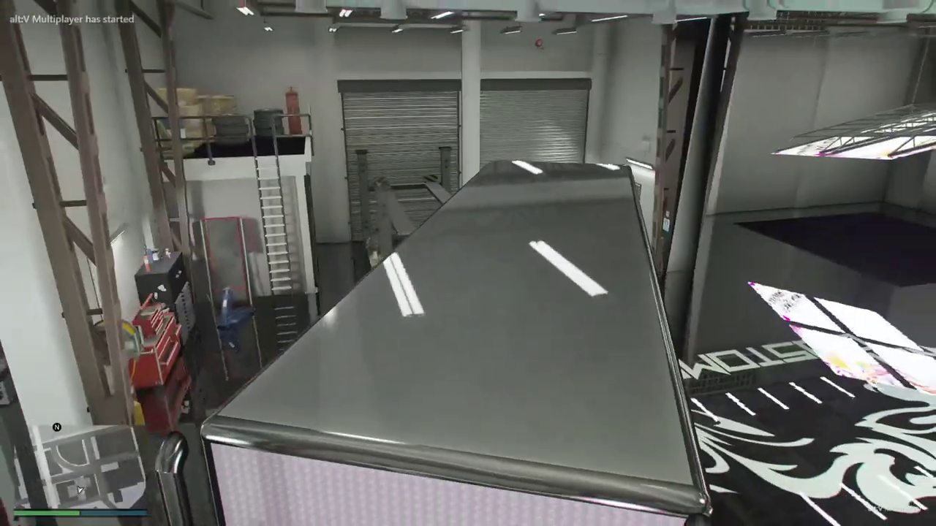
key(s)
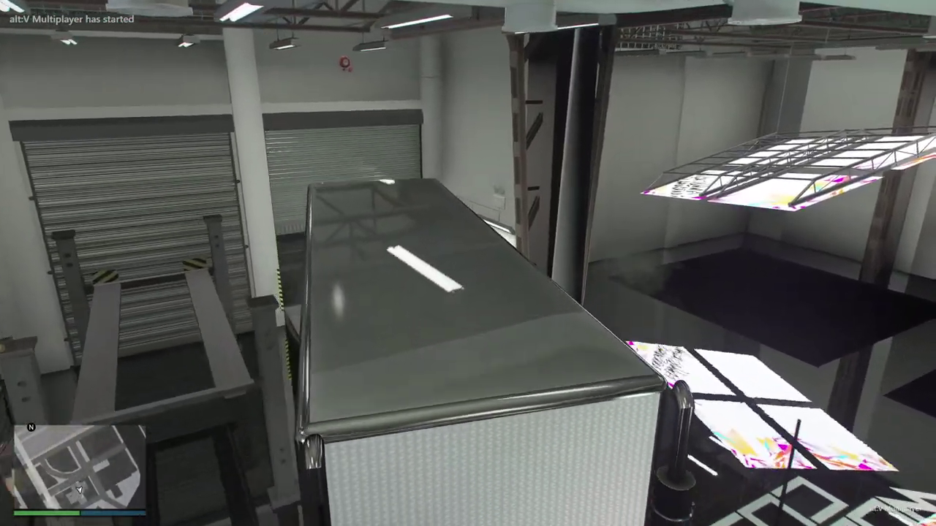
key(w)
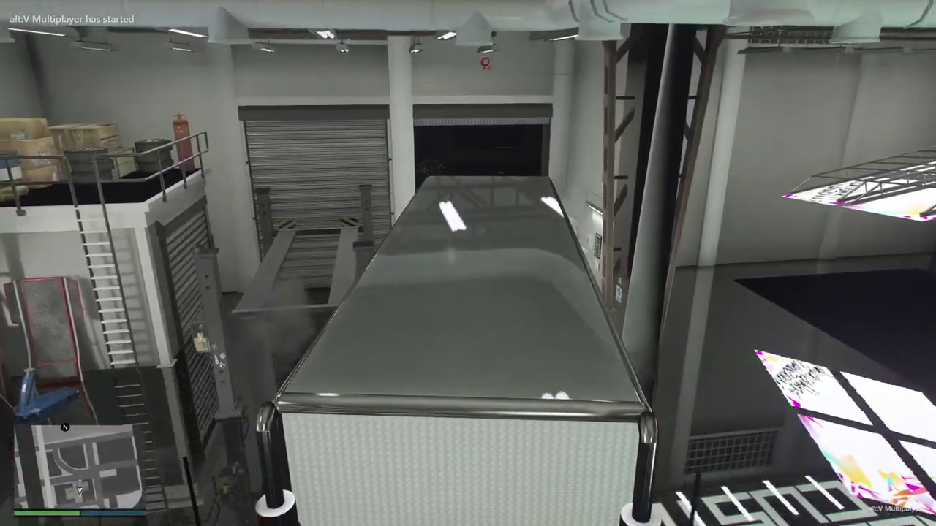
key(w)
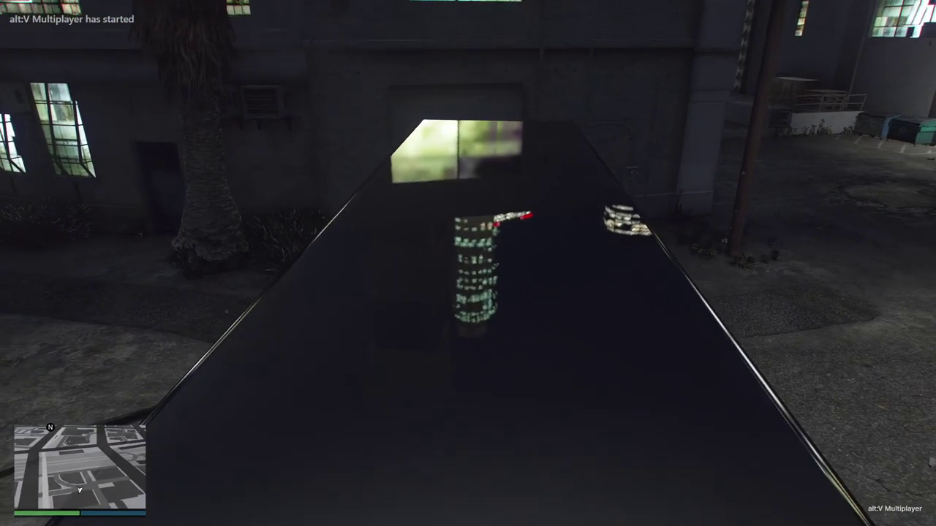
- Reverse the truck toward the wall opposite the gate and pull it forward along the alley until it is straight
key(s)
key(a)
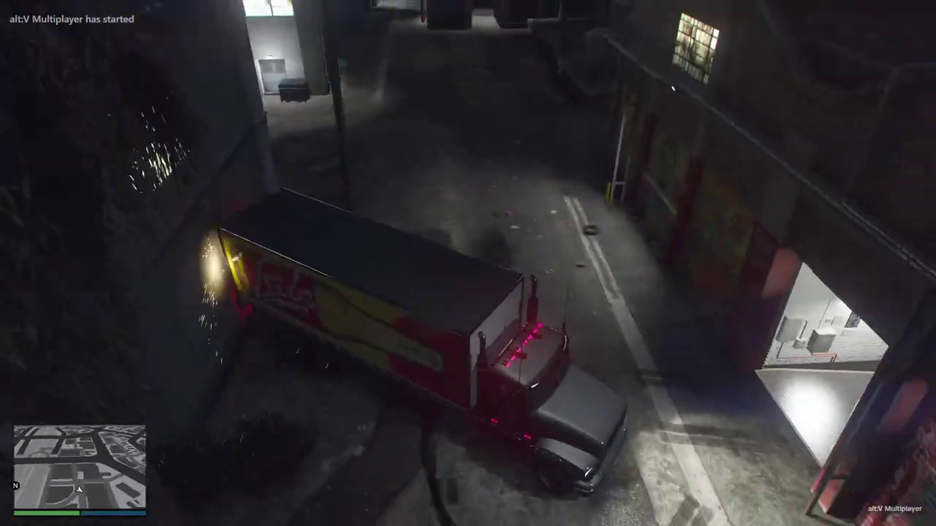
key(w)
key(d)
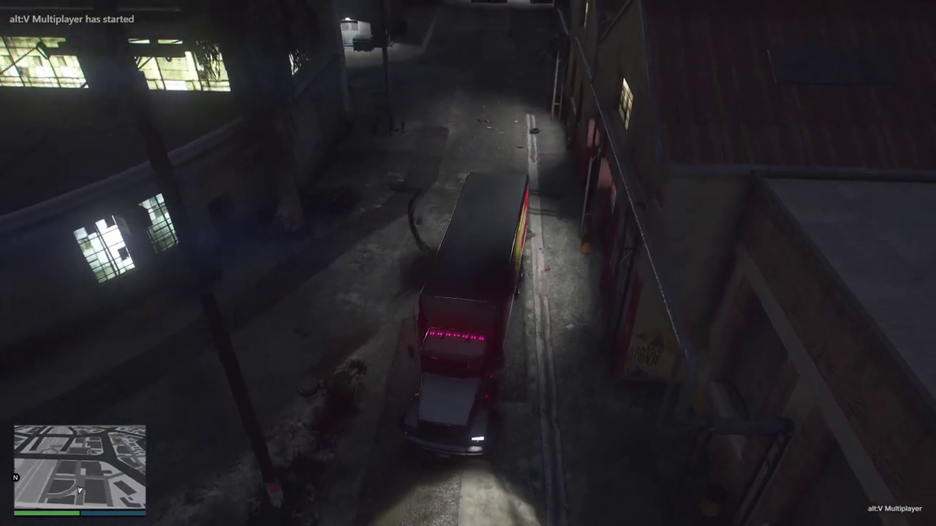
- Back the truck up the alley beside the utility pole and drive it at an angle into the Benny's gate opening
key(s)
key(d)
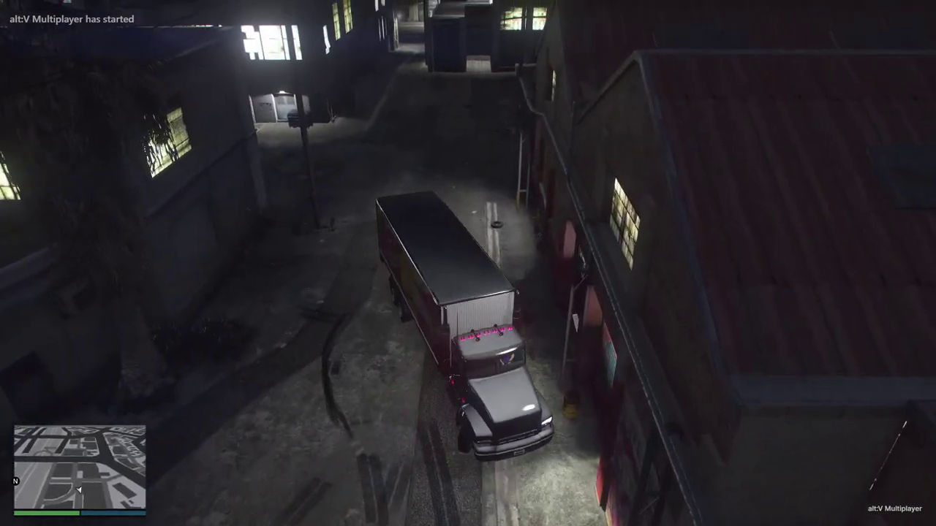
key(s)
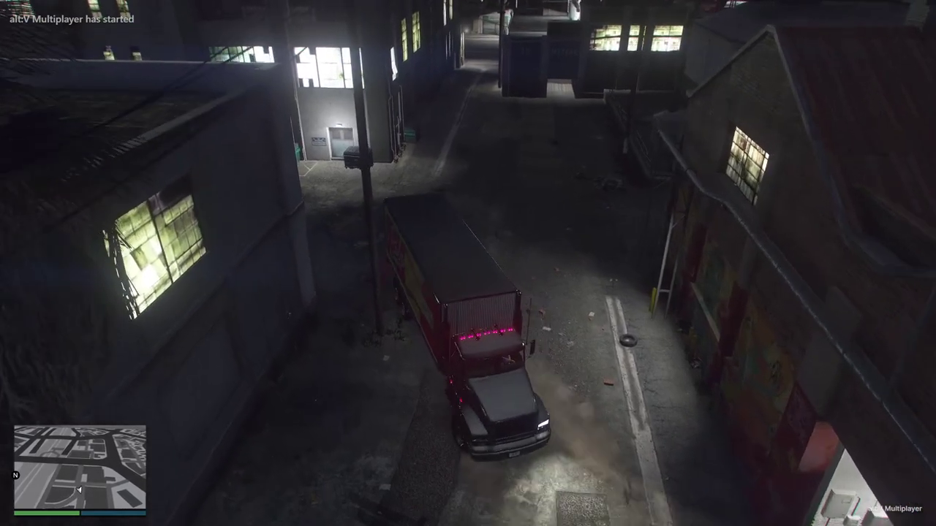
key(s)
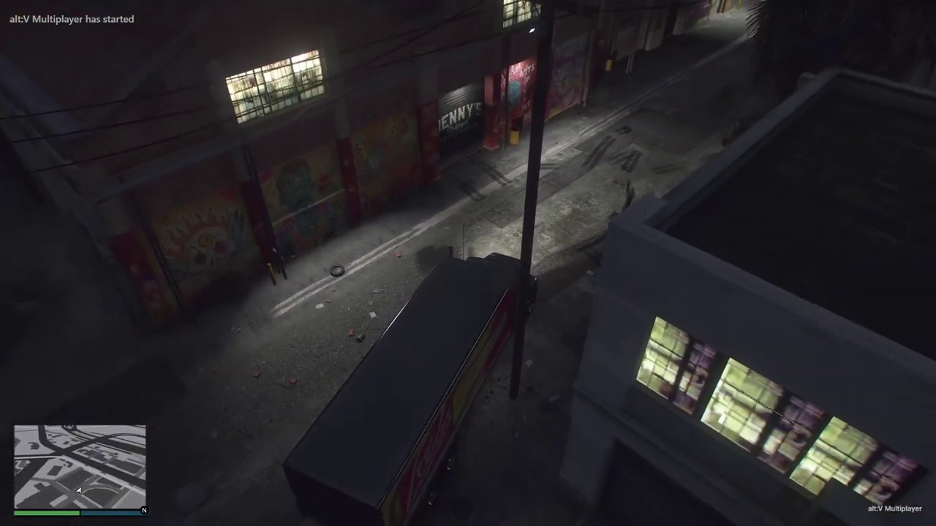
key(w)
key(a)
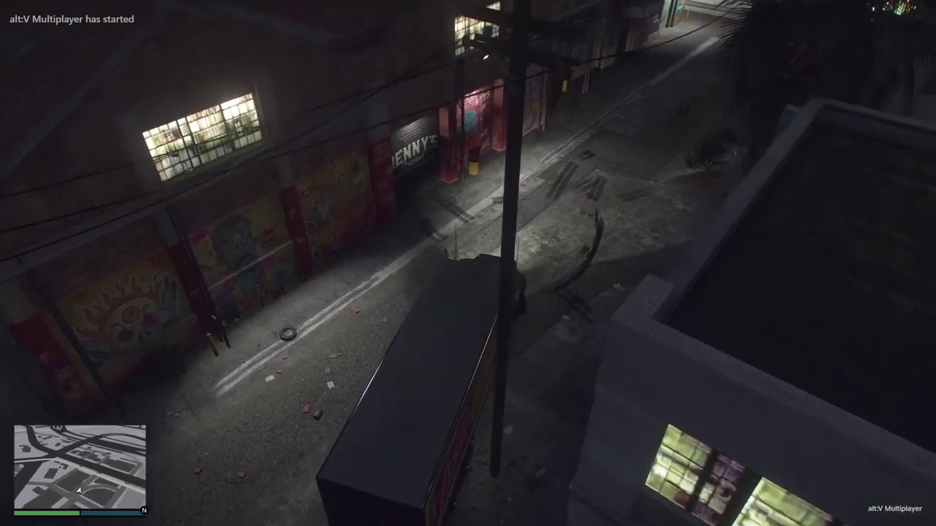
key(w)
key(a)
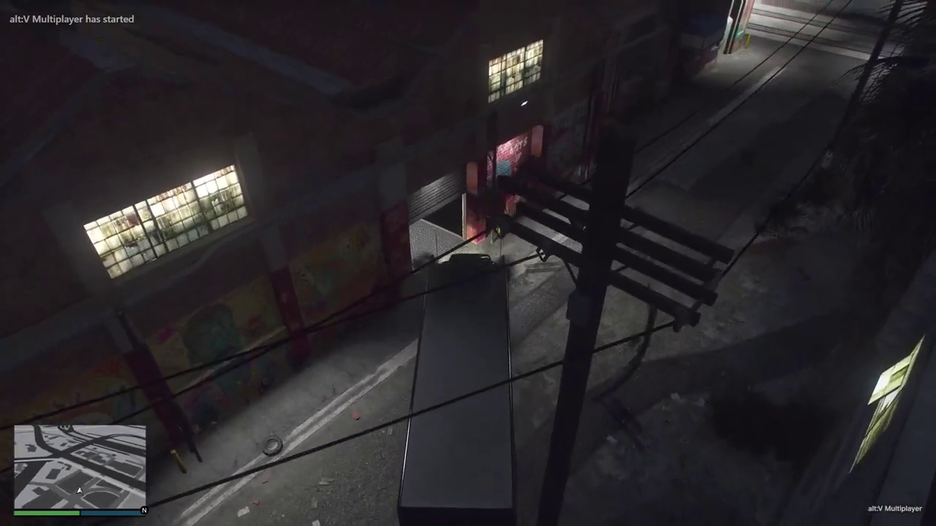
key(w)
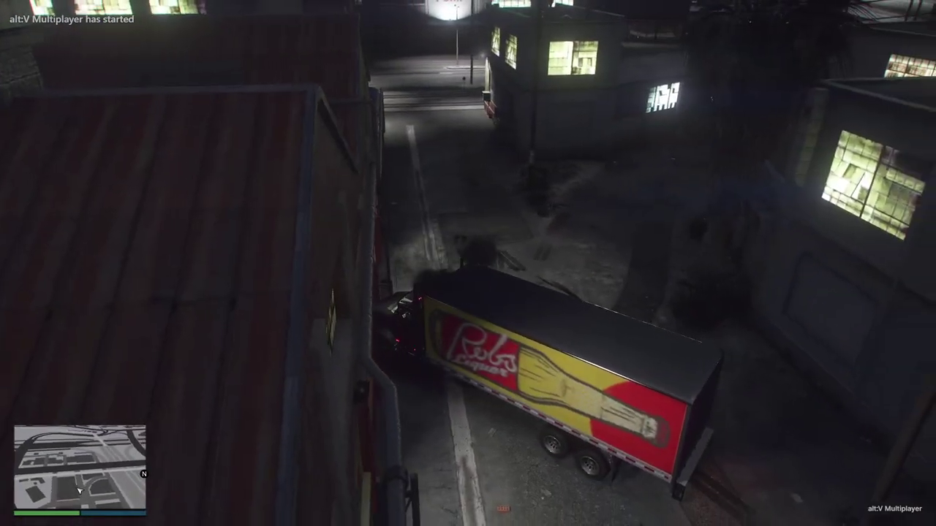
- Back the truck away from the gate and park it in the side road beside the curved building
key(s)
key(w)
key(w)
key(d)
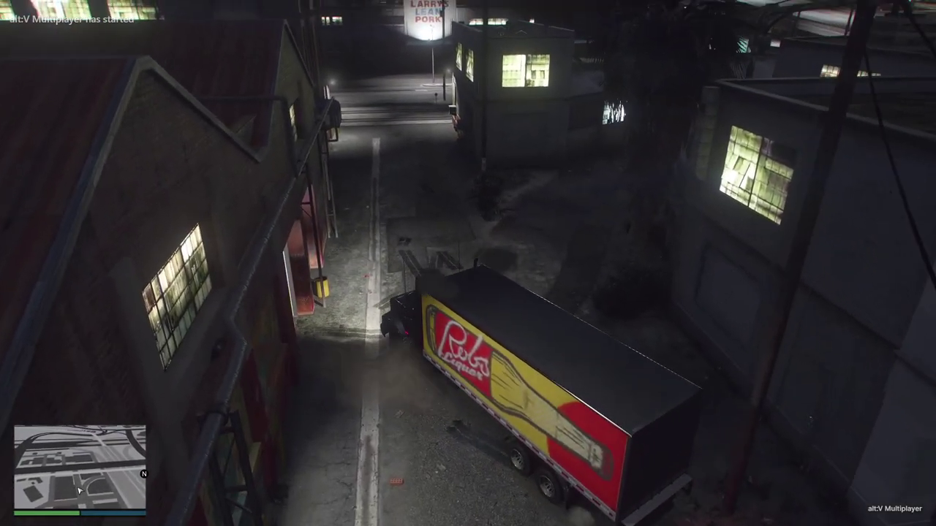
key(w)
key(d)
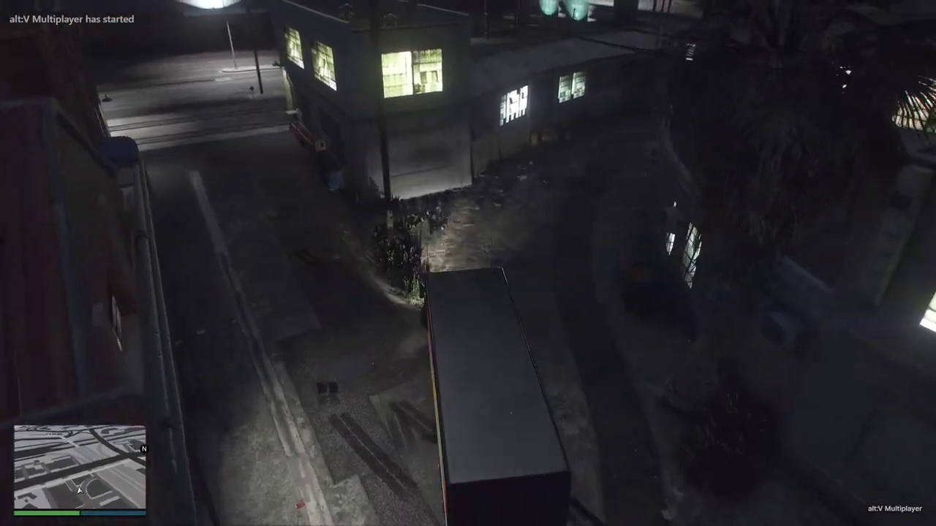
key(w)
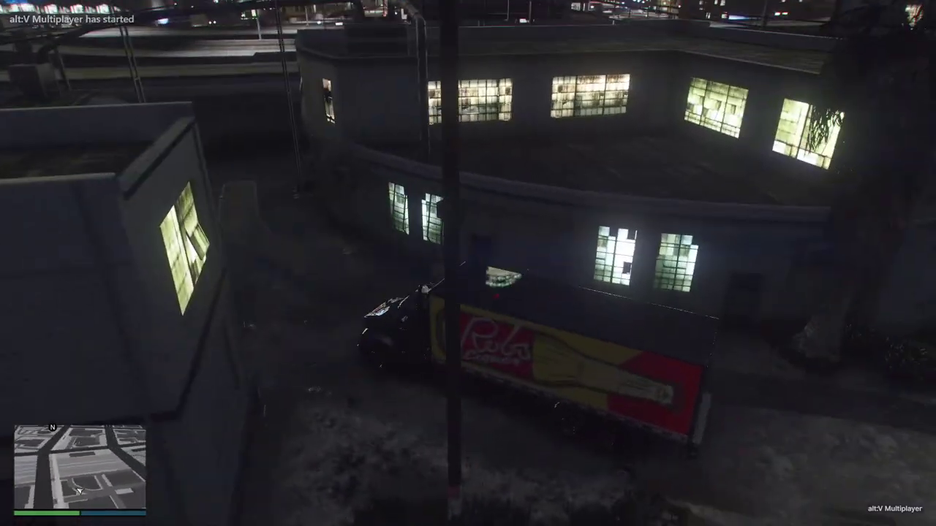
- Leave the truck and walk through the Benny's gate onto the floor logo in the main hall
key(f)
key(w)
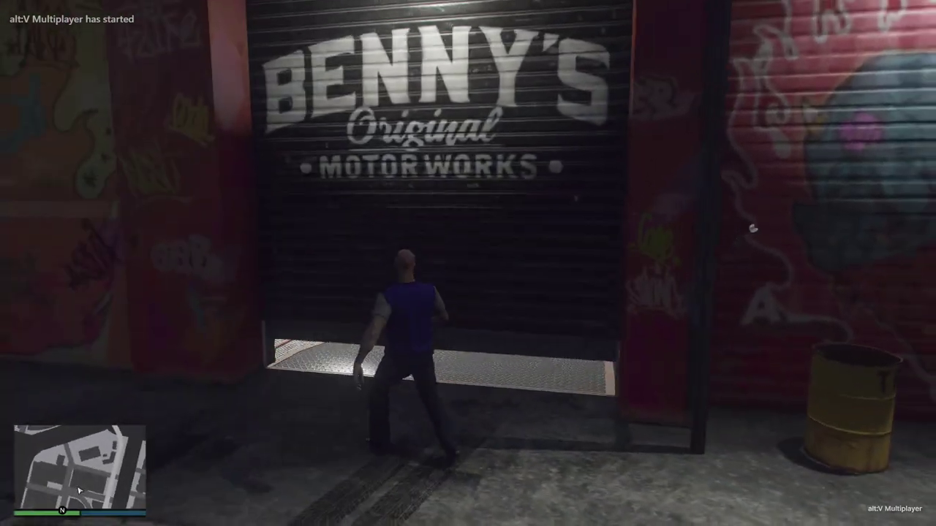
key(w)
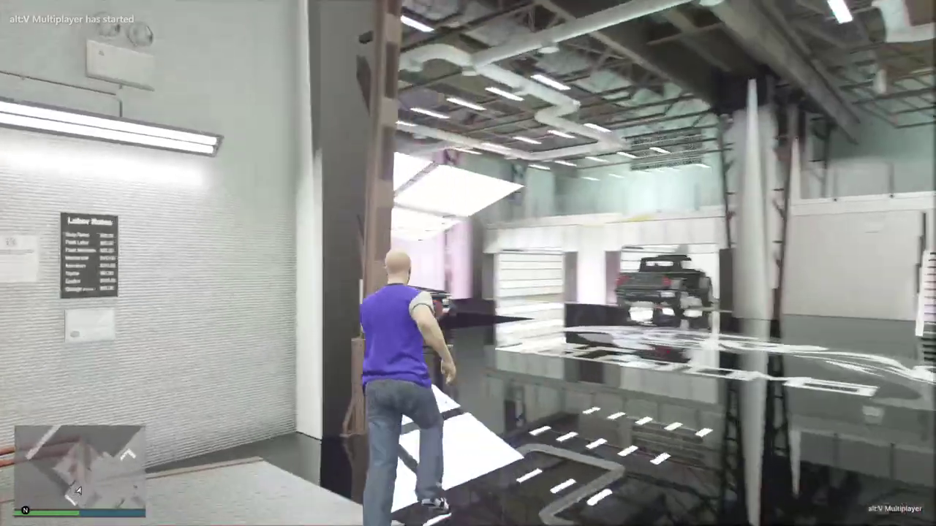
key(w)
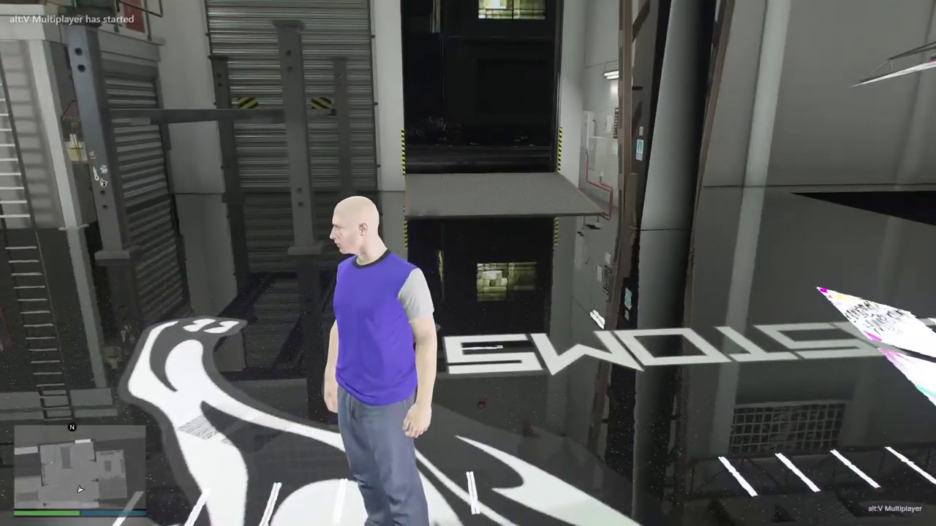
- Walk over the entrance ramp into the alley and return to the shutter on foot to test its opening again
key(w)
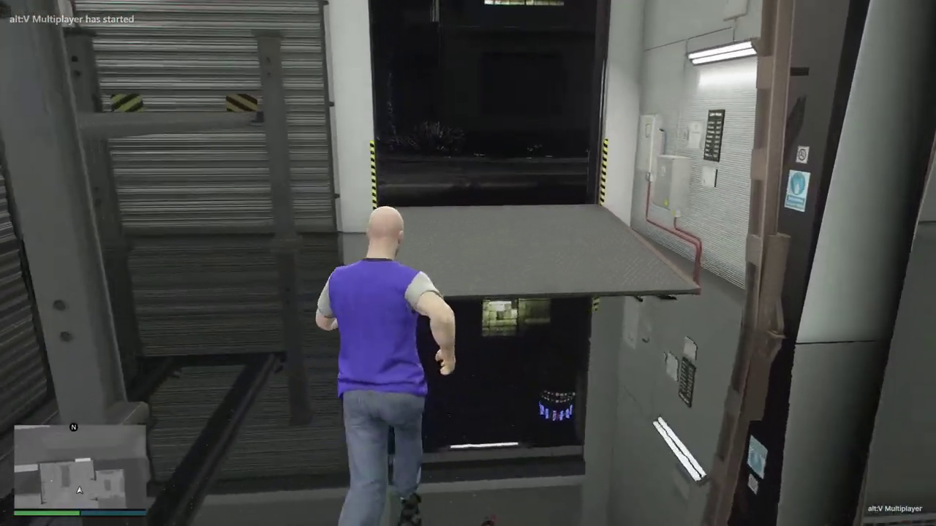
key(w)
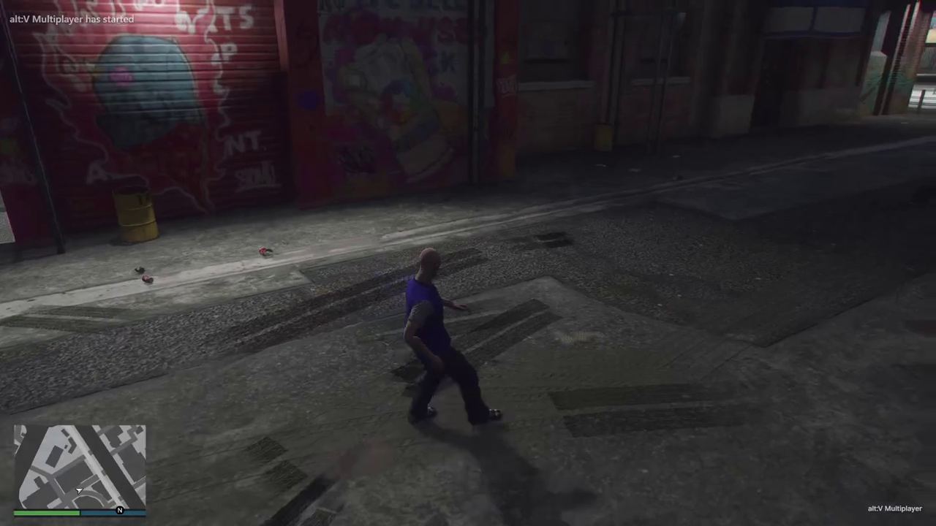
key(w)
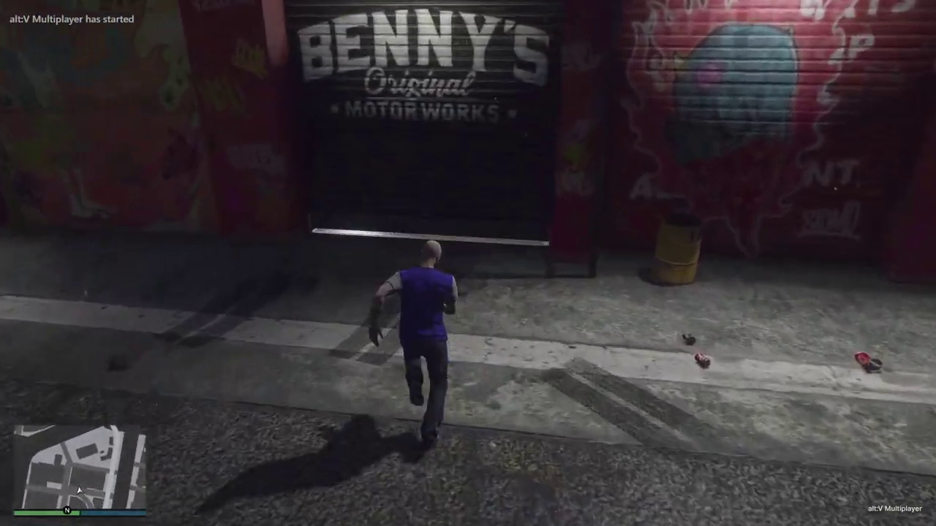
key(w)
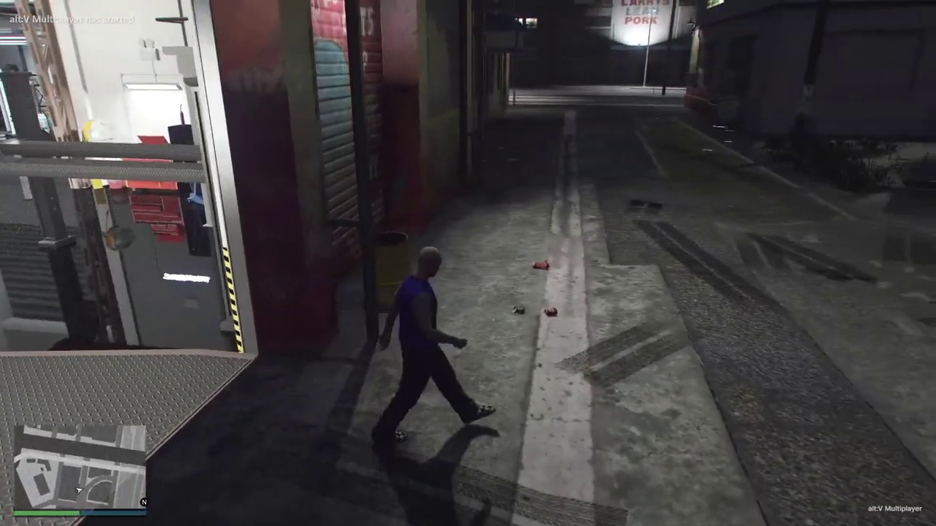
- Run past the parked truck and along the alley to the open yard to inspect the surroundings
key(w)
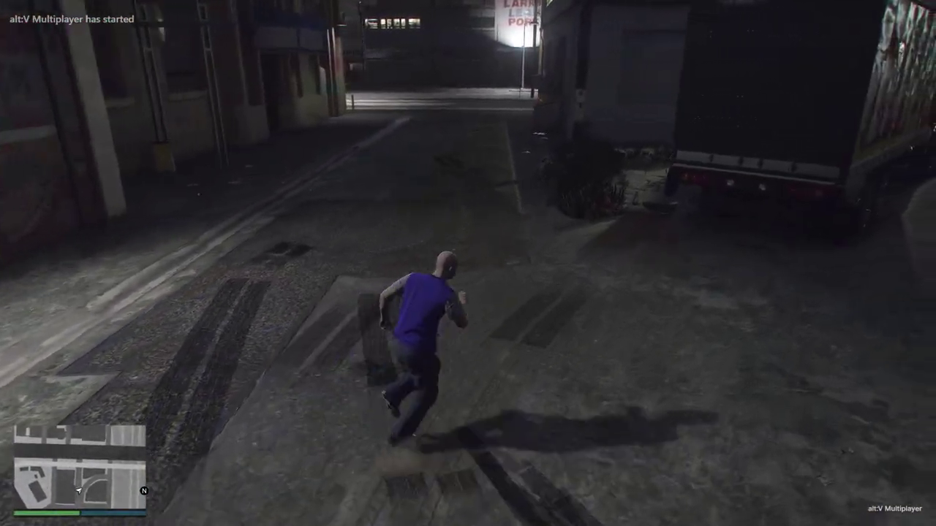
key(w)
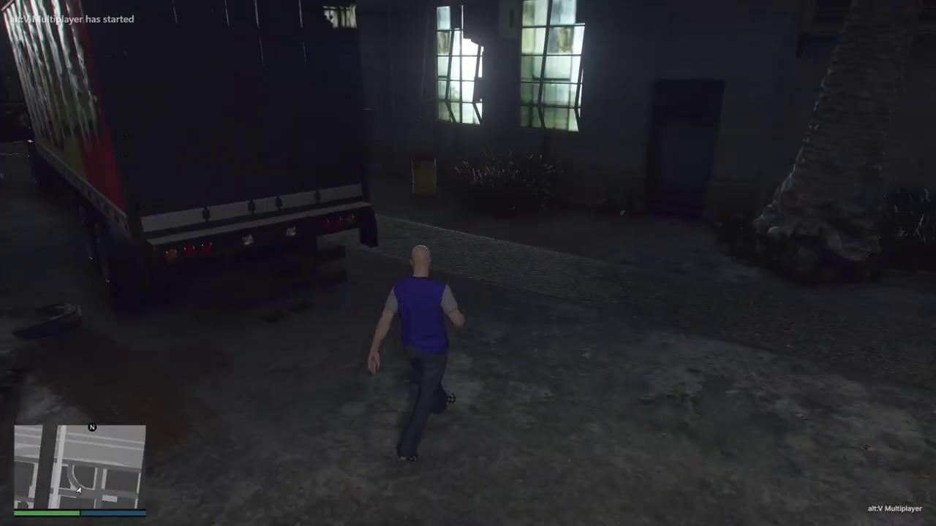
key(w)
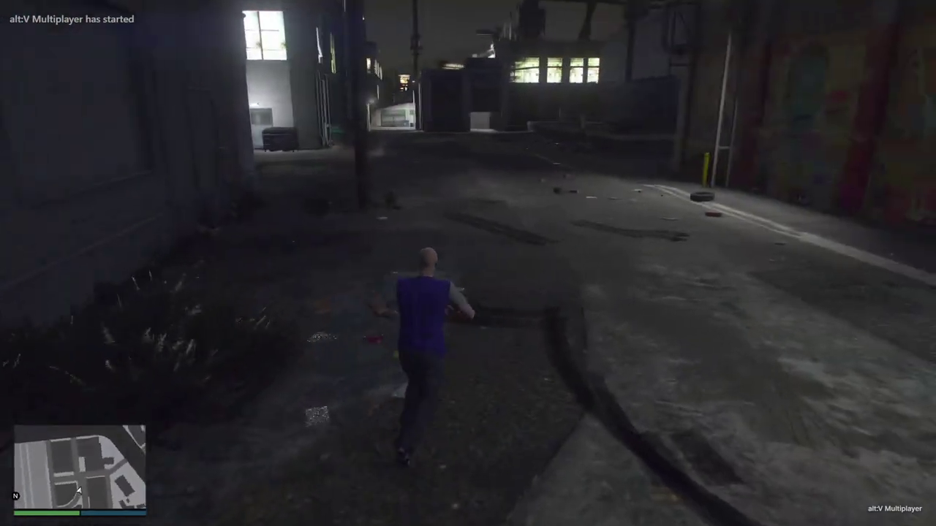
key(w)
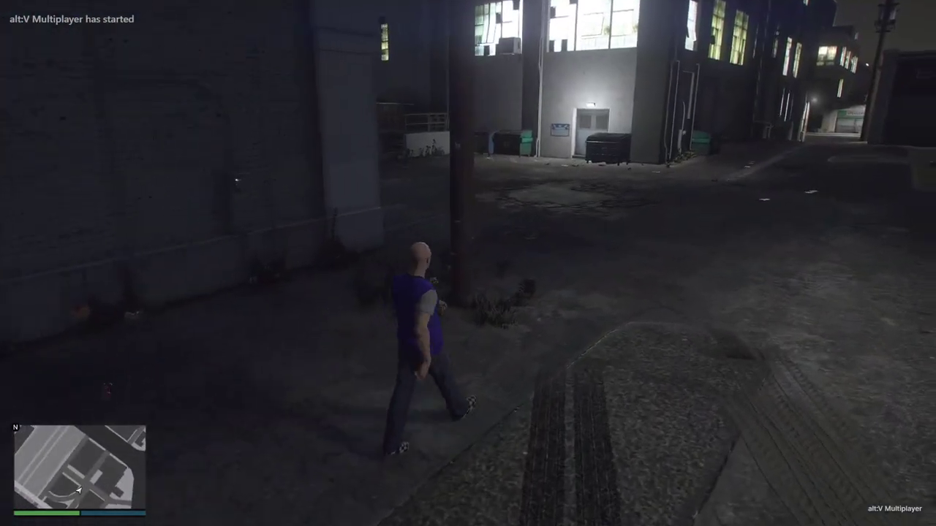
key(w)
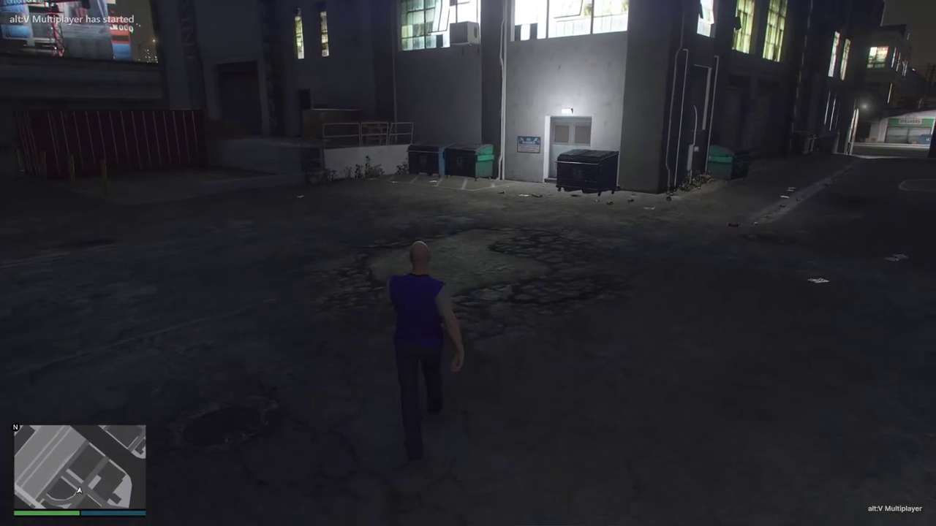
- Return from the shuttered building to the alley and inspect its blank side wall near the utility pole
key(w)
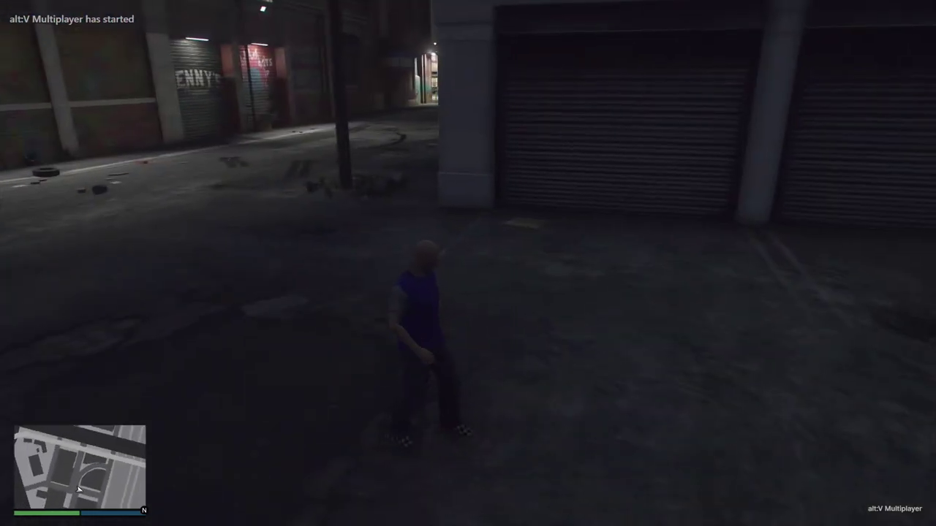
key(w)
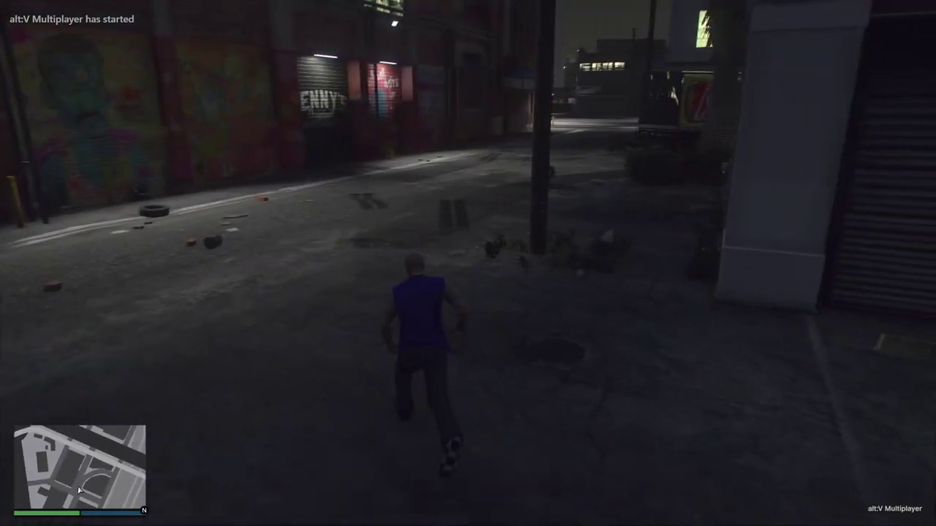
key(w)
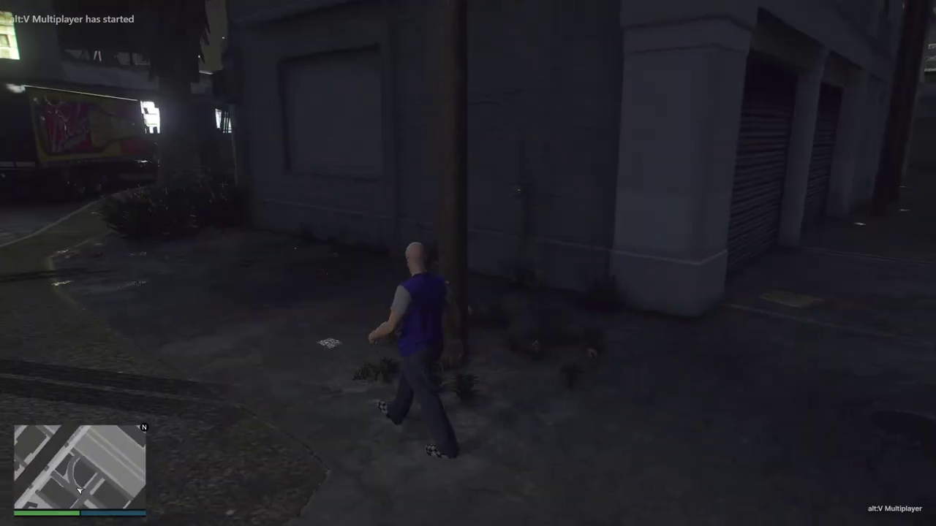
key(w)
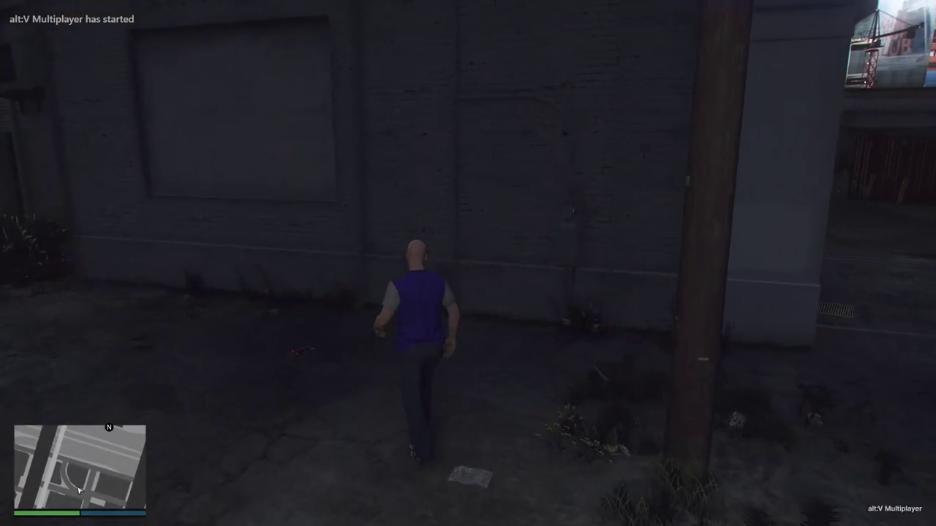
key(w)
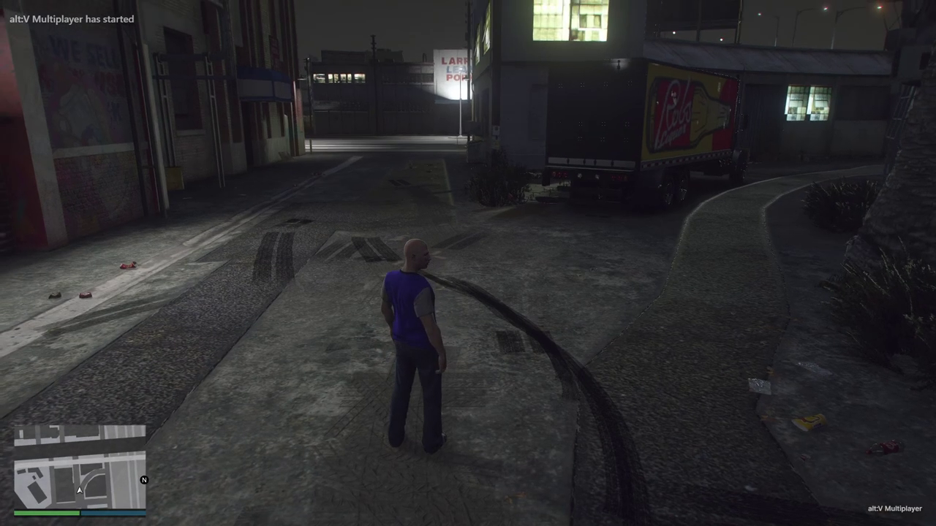
- Approach the Benny's gate on foot and look back across the alley from the entrance
key(w)
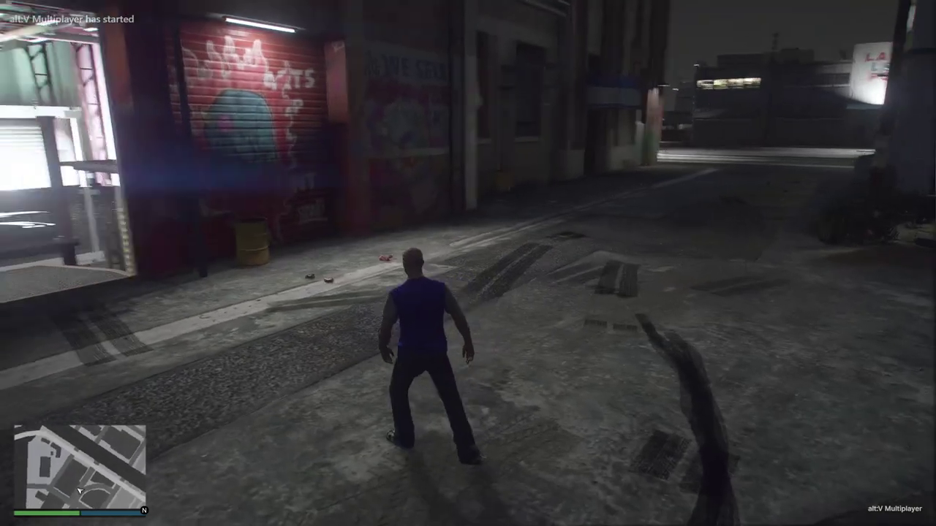
key(shift+w)
key(w)
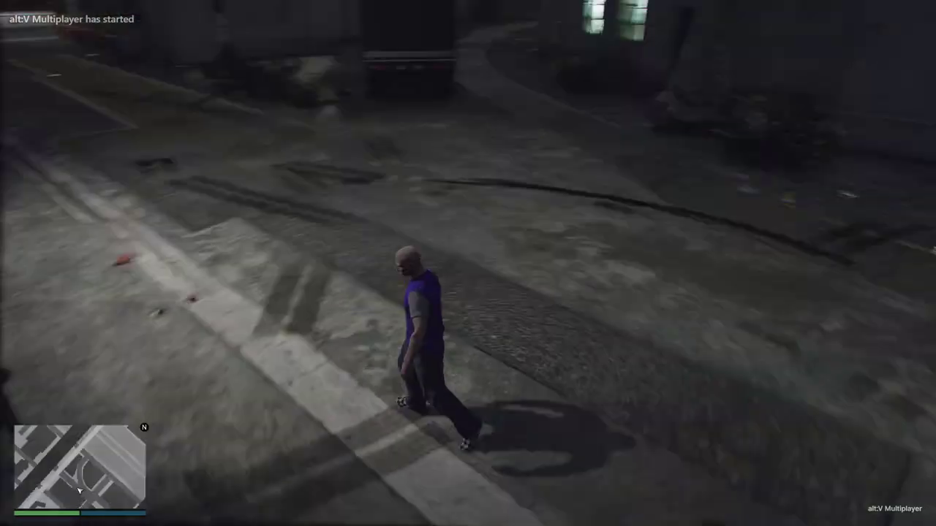
- Run from the gate into the yard and explore past the roller shutters, loading dock and red container
key(shift+w)
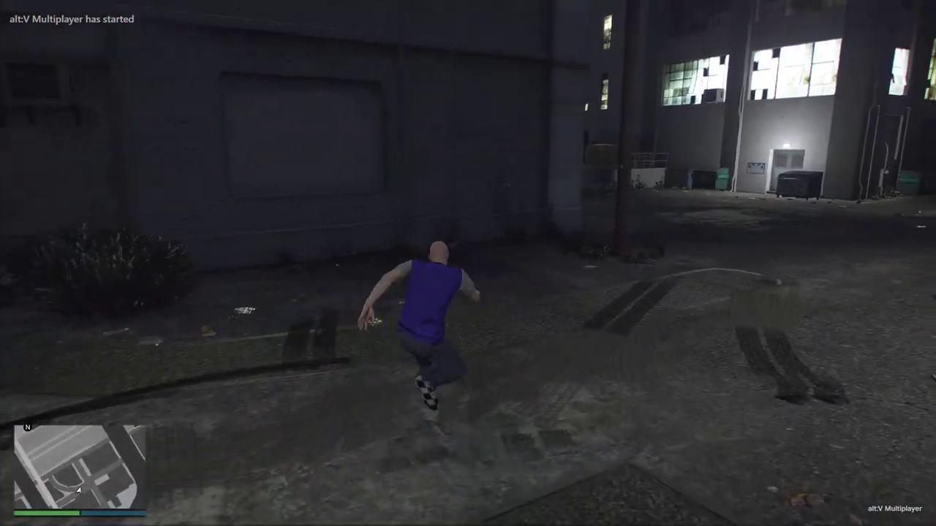
key(w)
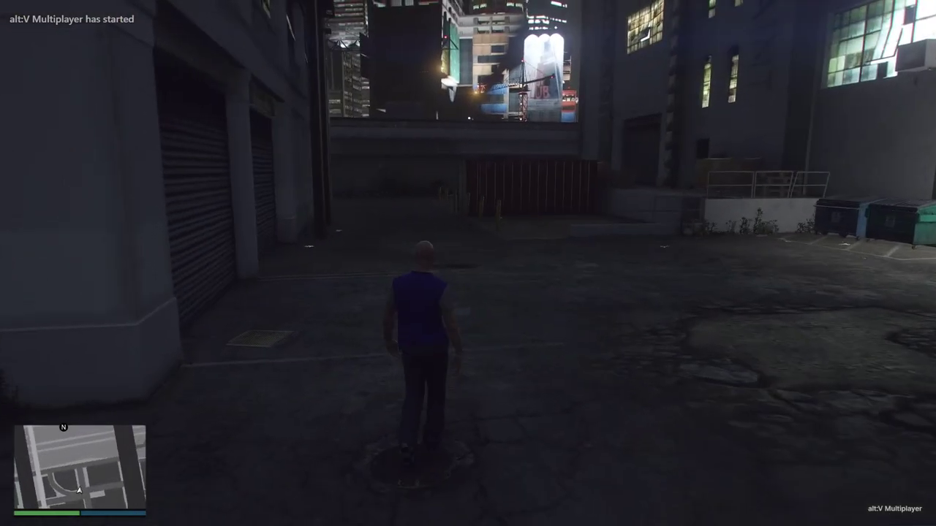
key(shift+w)
key(a)
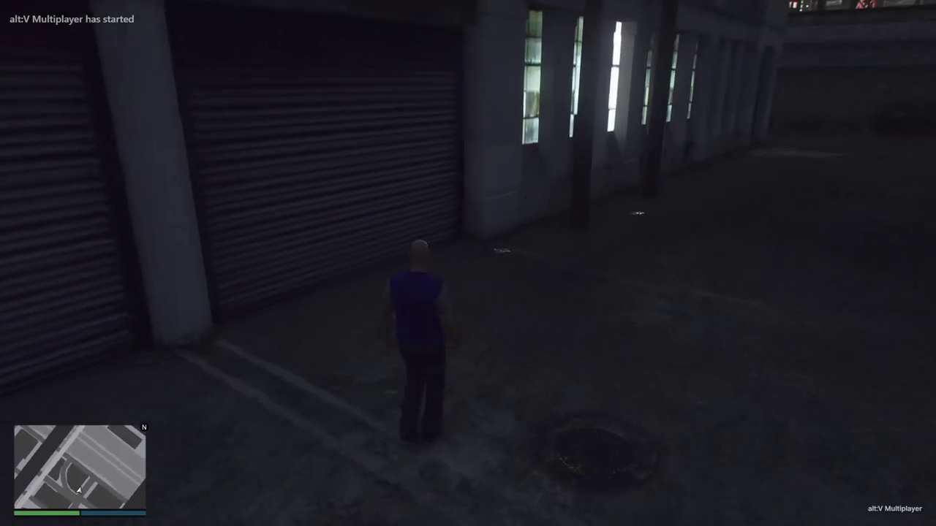
key(w)
key(w)
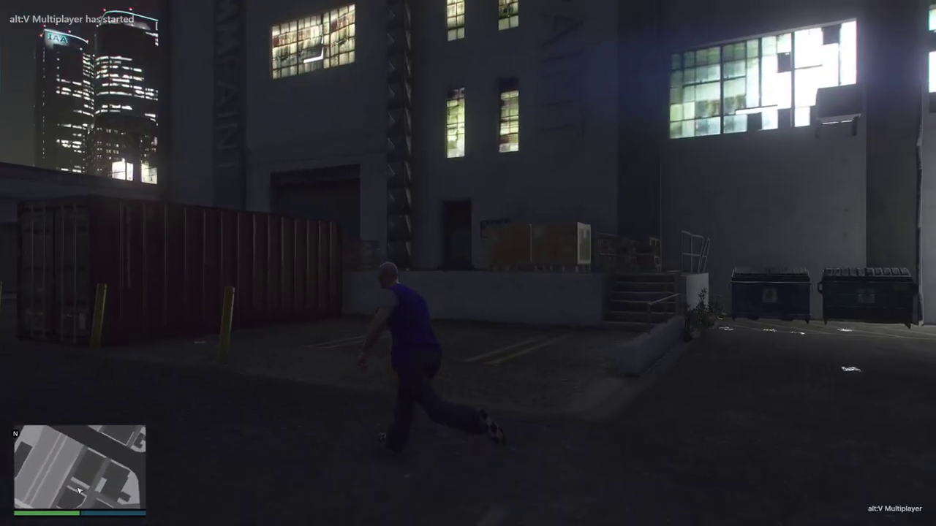
key(w)
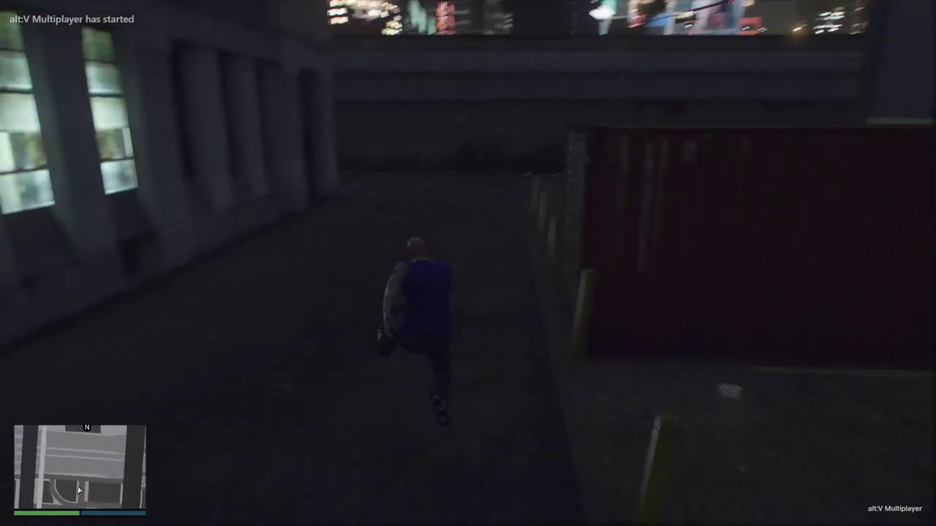
- Run around the warehouse corner and along the lit windows beside the highway wall back towards the alley
key(w)
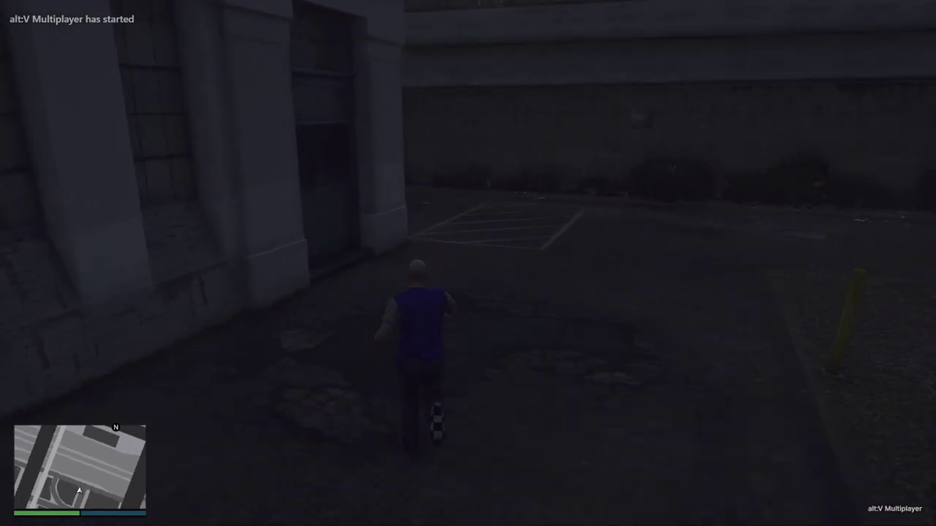
key(w)
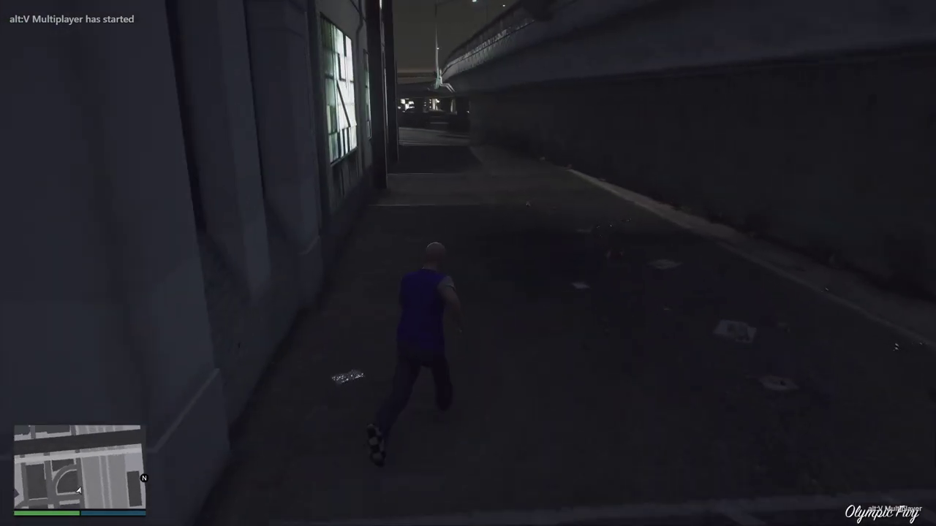
key(w)
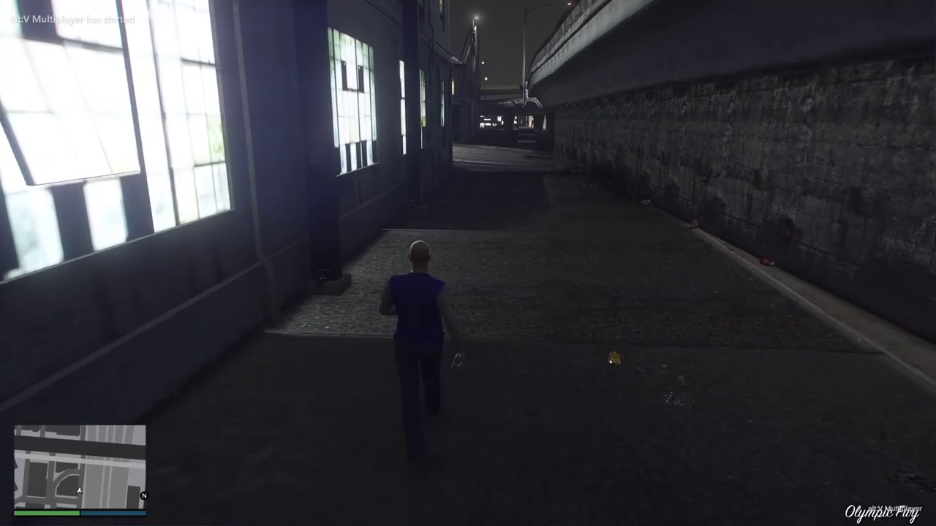
key(w)
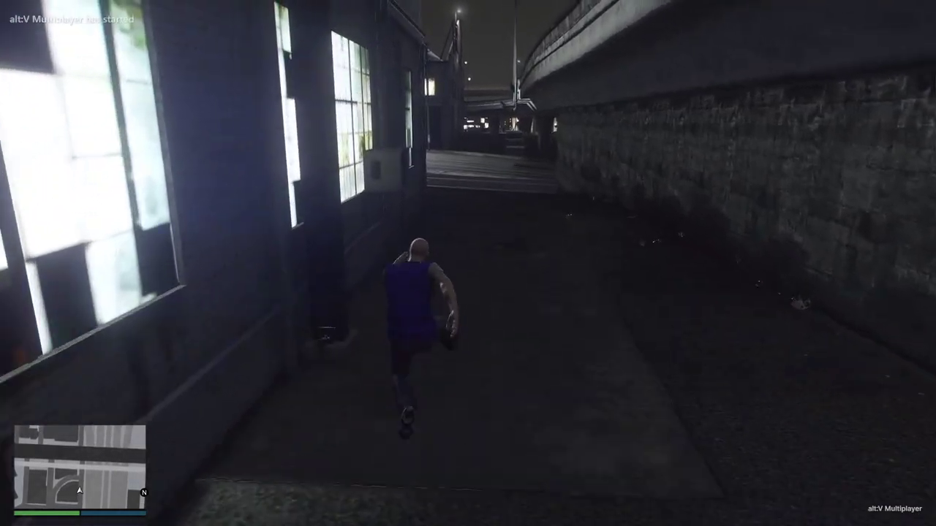
key(w)
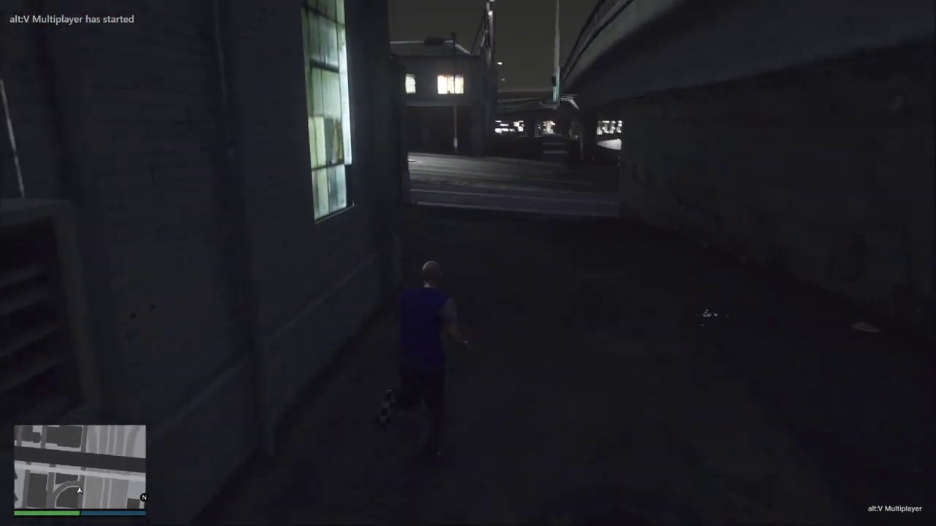
key(space)
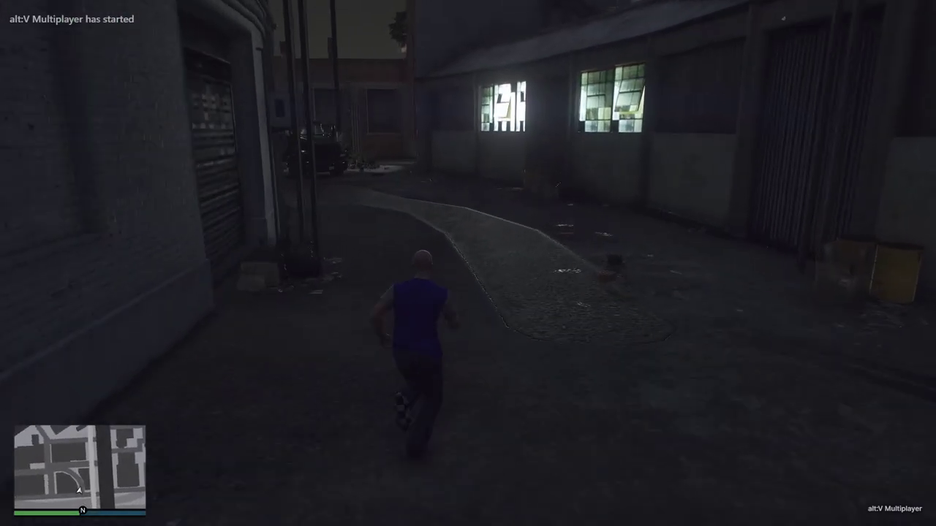
- Run down the alley past the parked truck to the Benny's Original Motor Works gate
key(w)
key(a)
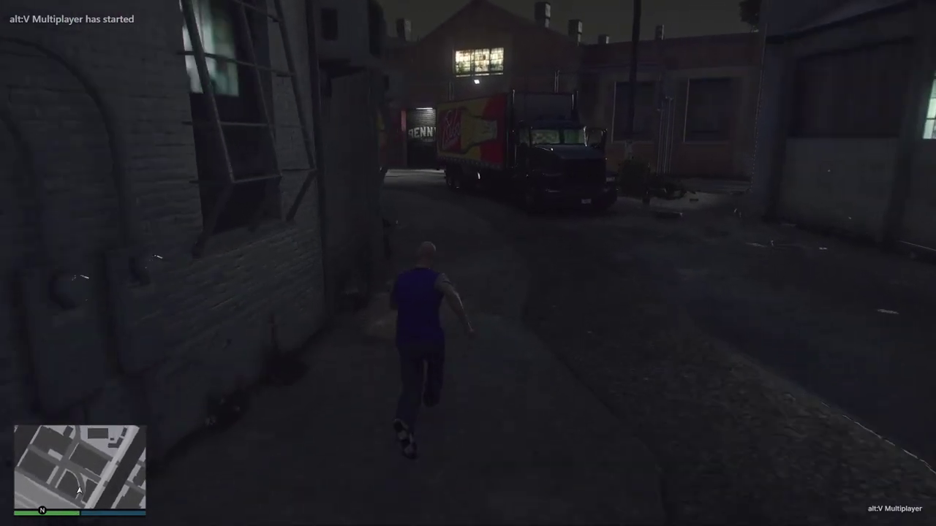
key(w)
key(w)
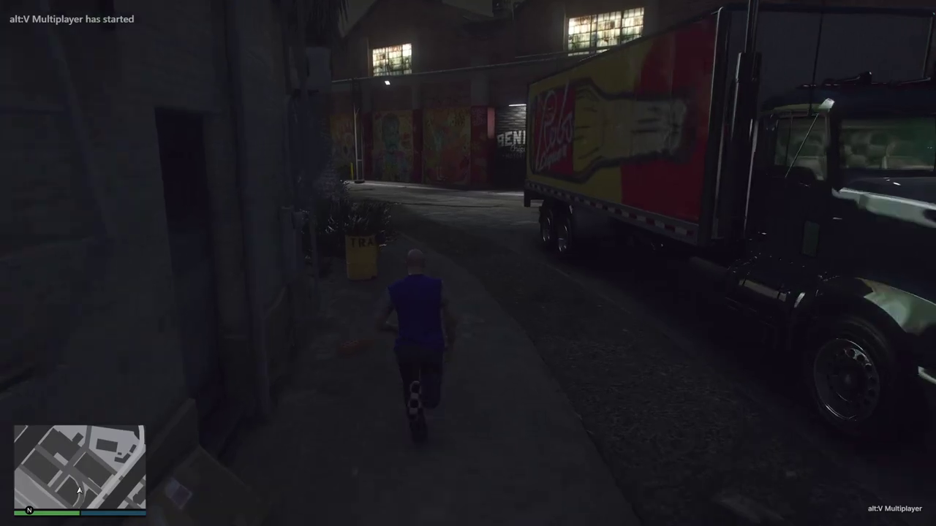
key(w)
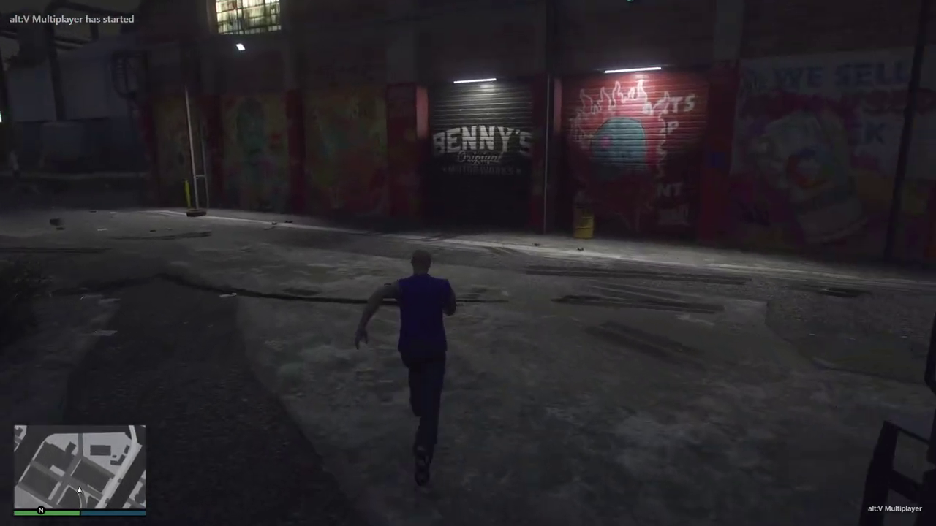
key(w)
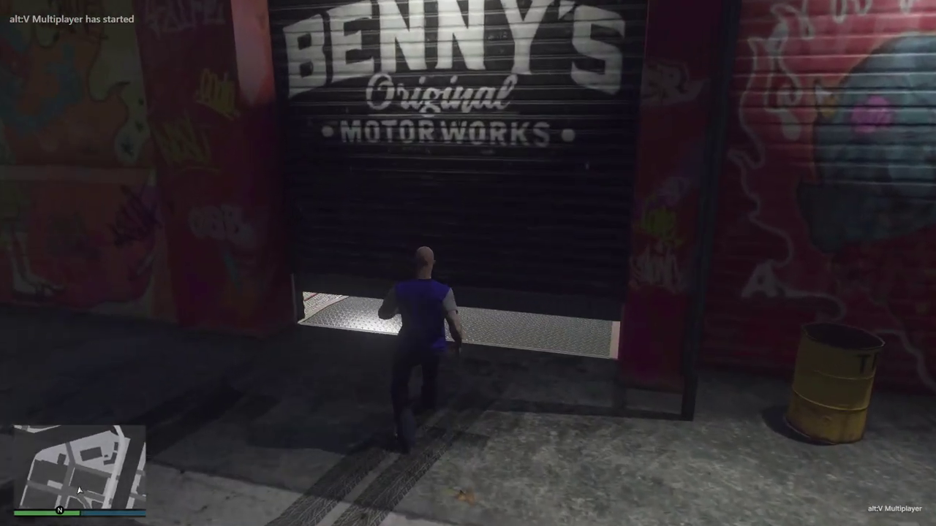
- Enter the garage through the opening gate, cross the showroom floor and climb the metal stairs to the upper level
key(w)
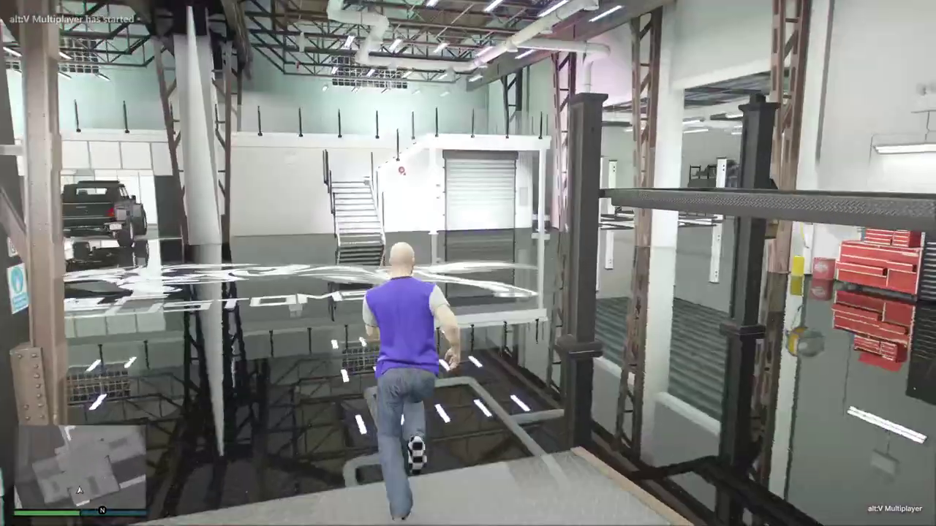
key(w)
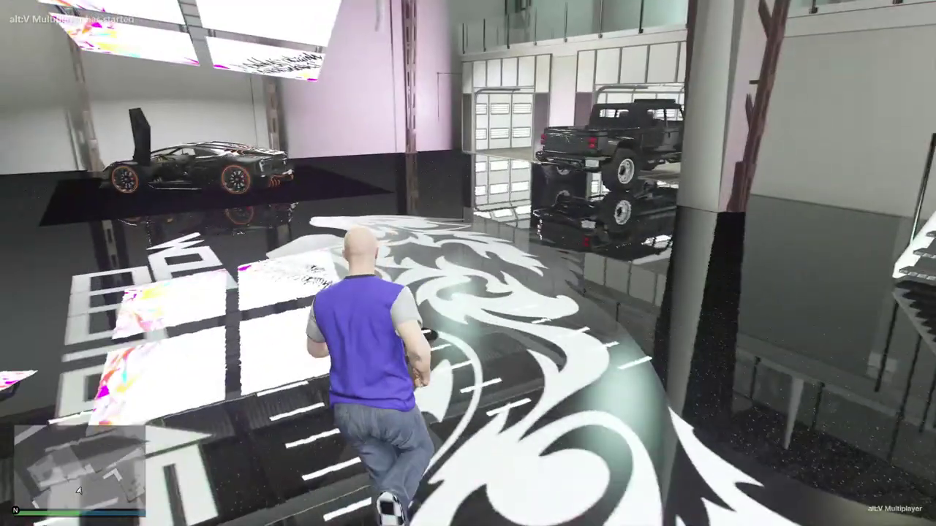
key(w)
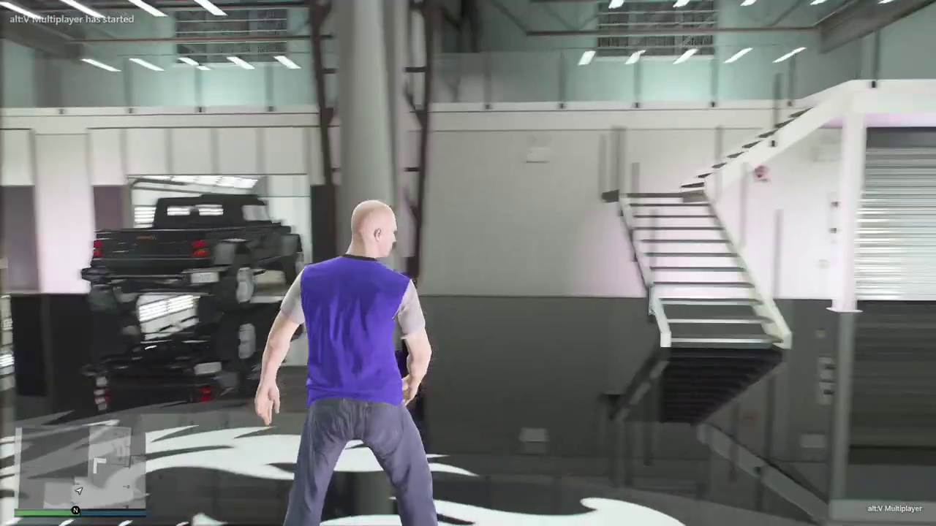
key(w)
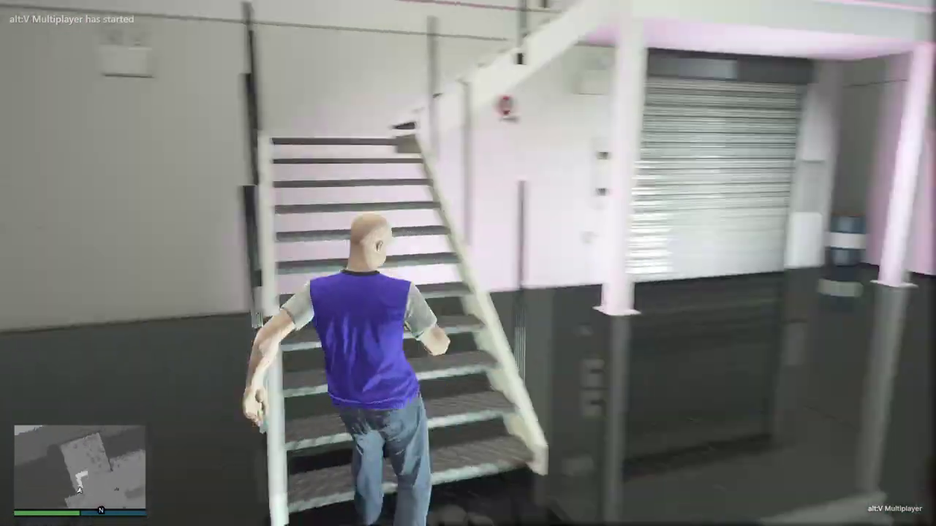
key(w)
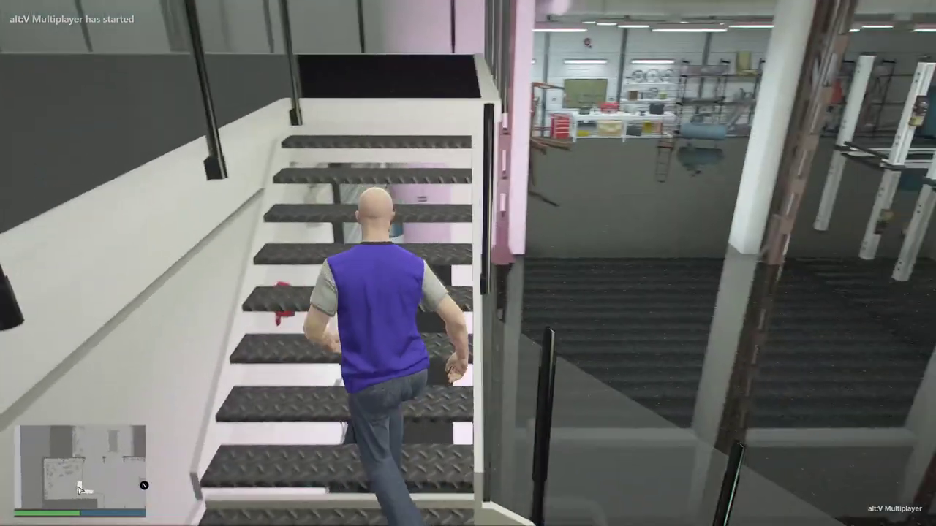
key(w)
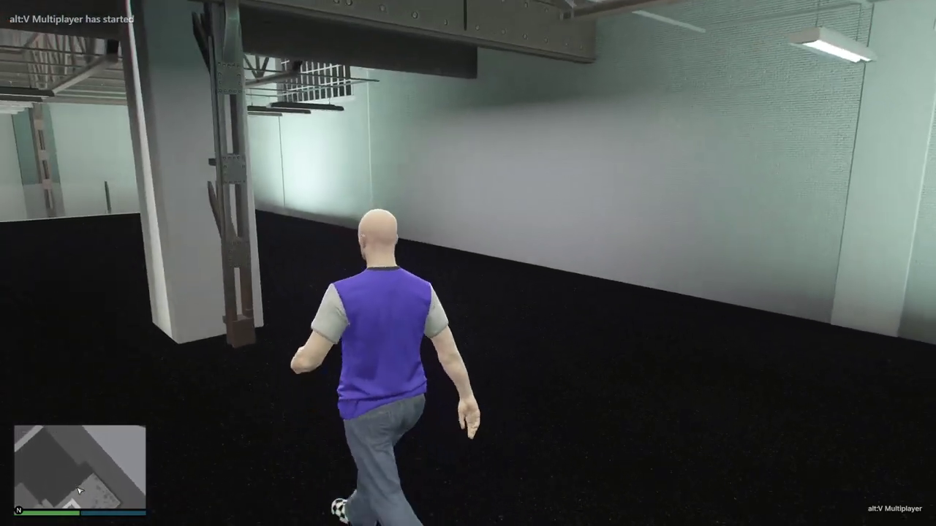
- Inspect the empty upper level's walls, pillars and ceiling lights, including a brief first-person view
key(w)
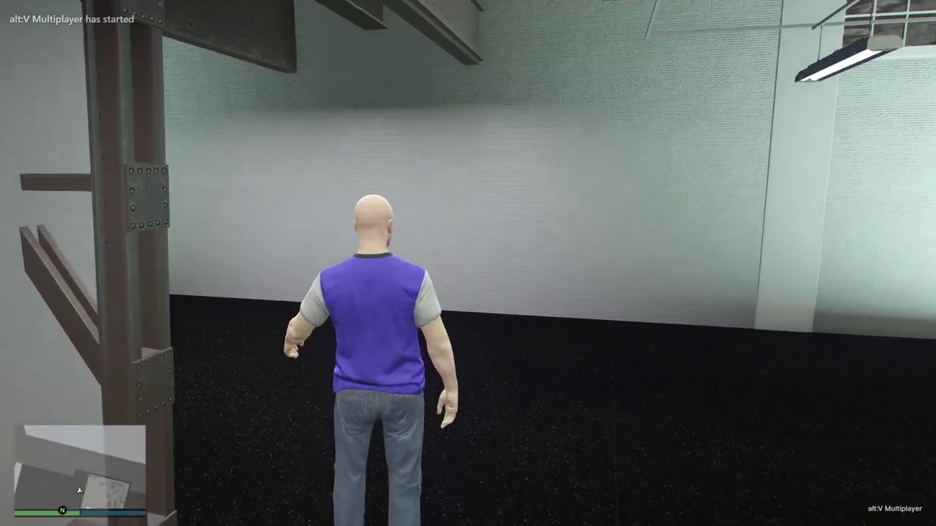
key(w)
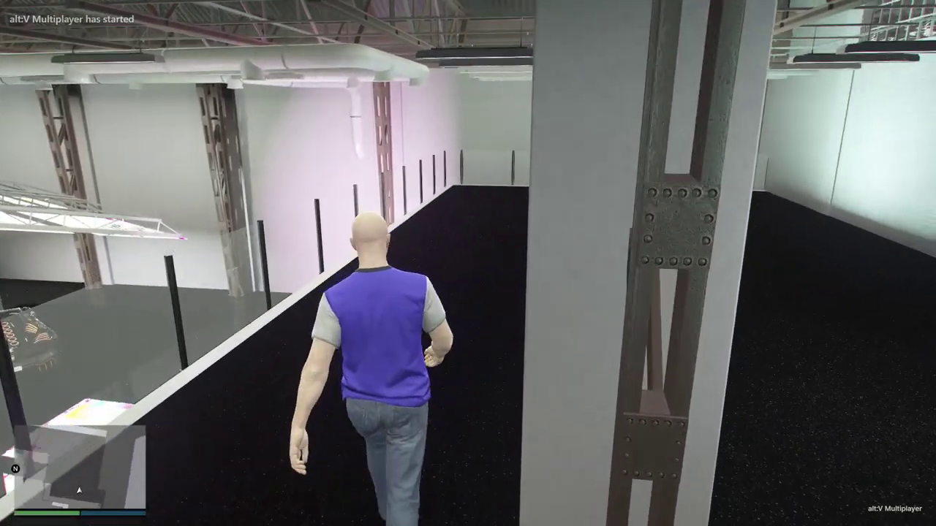
key(w)
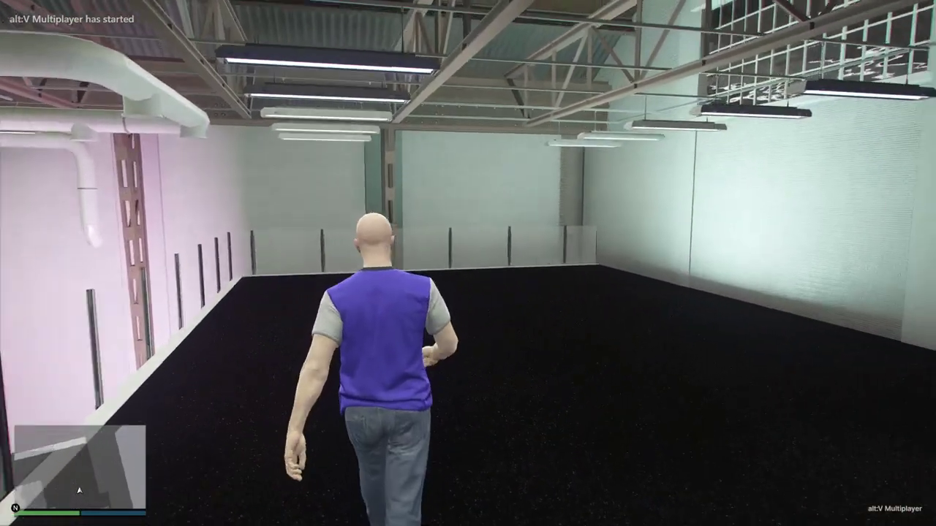
key(w)
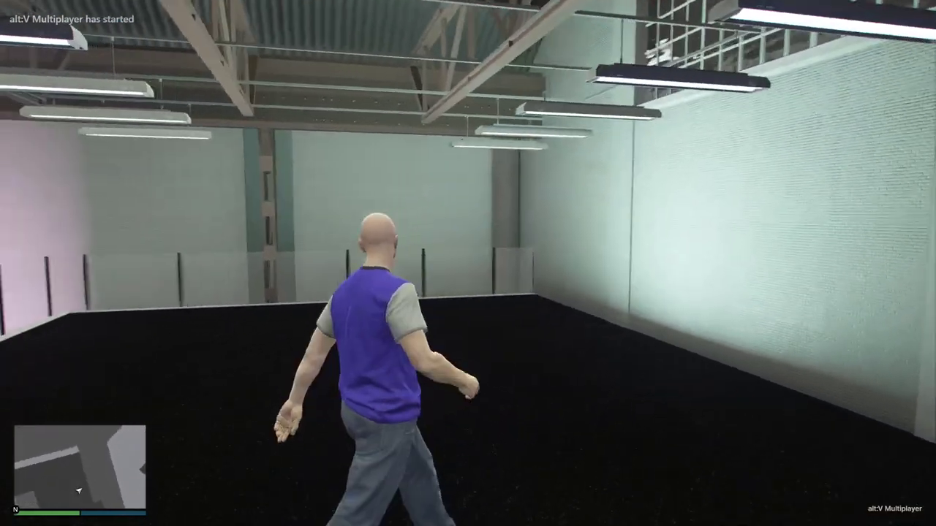
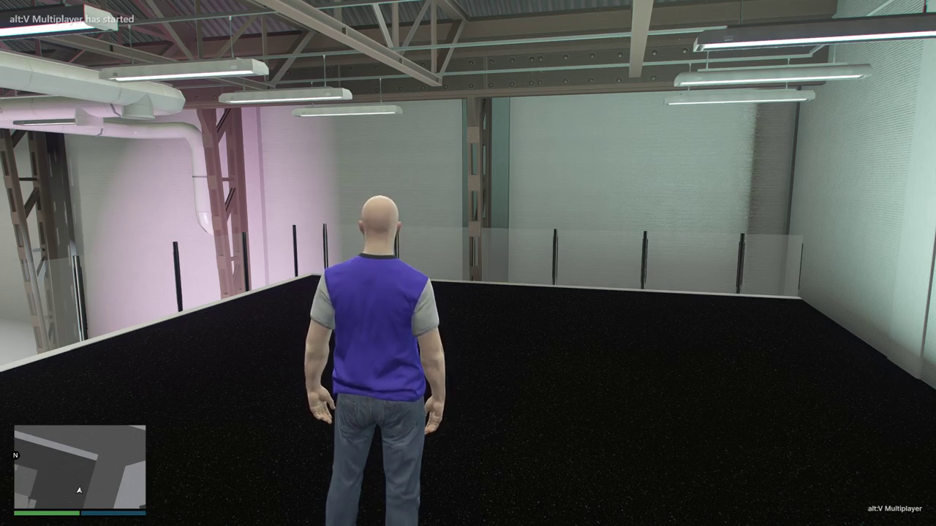
key(v)
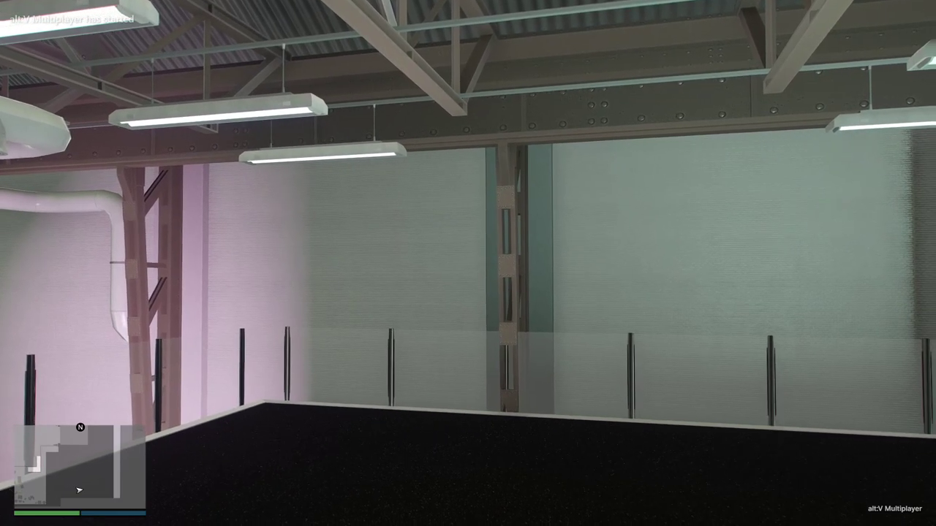
key(v)
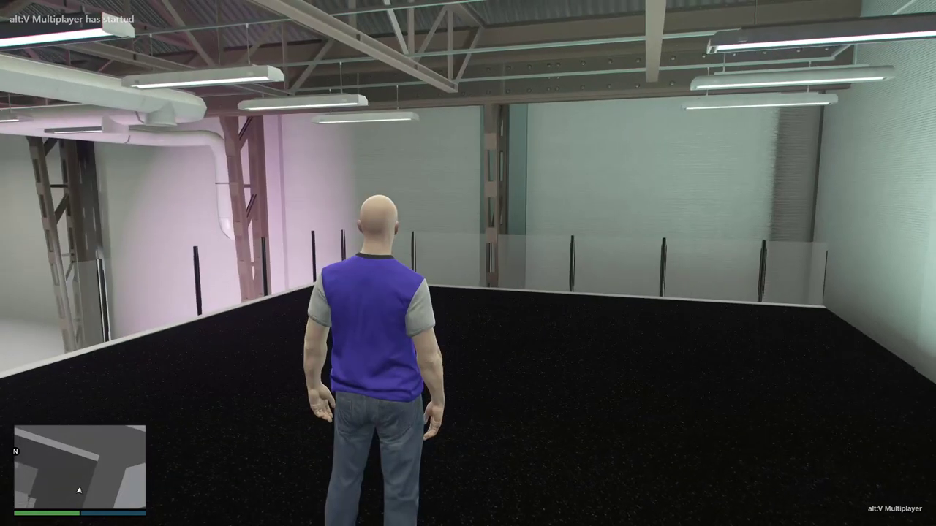
- Walk the upper level along the glass railing, looking over the showroom and back past the central pillar
key(w)
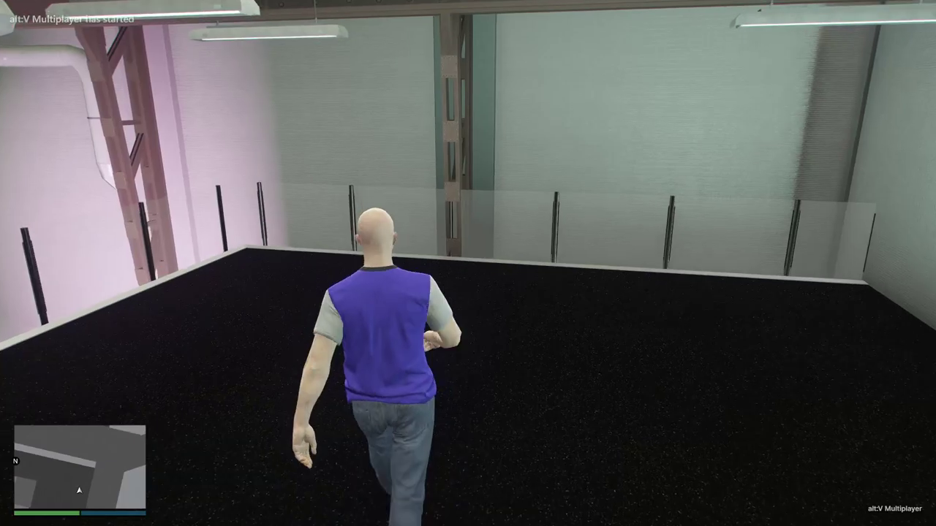
key(a)
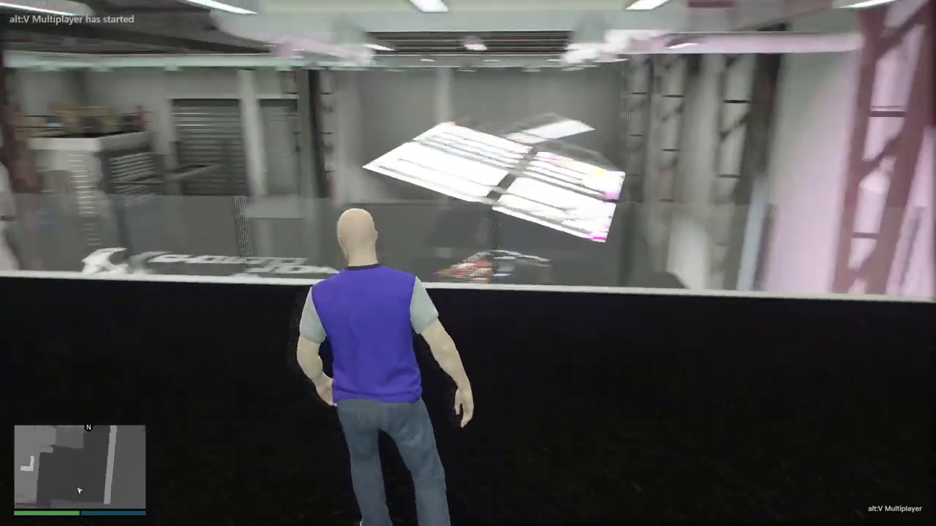
key(w)
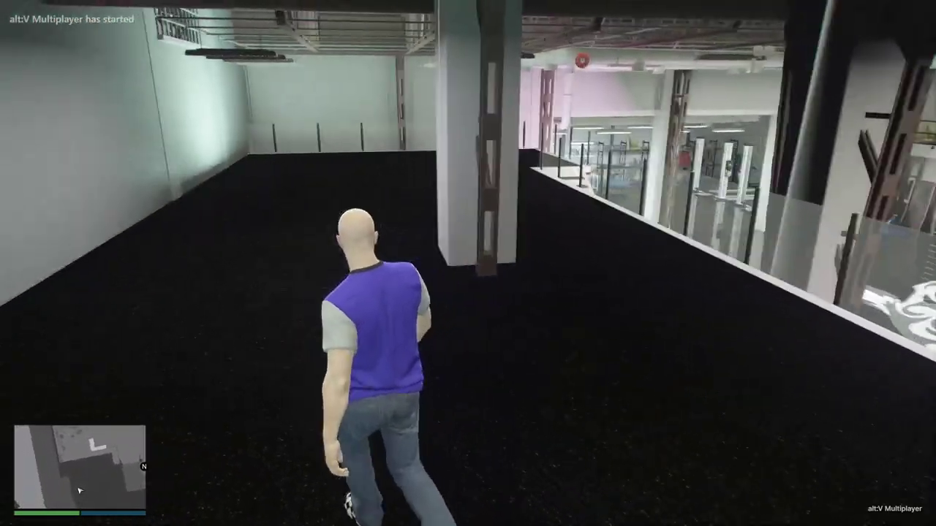
key(w)
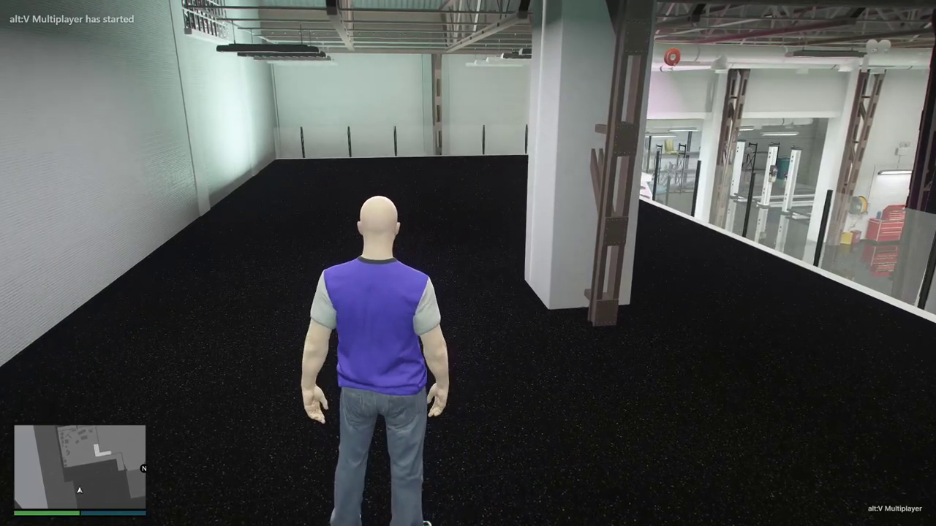
key(w)
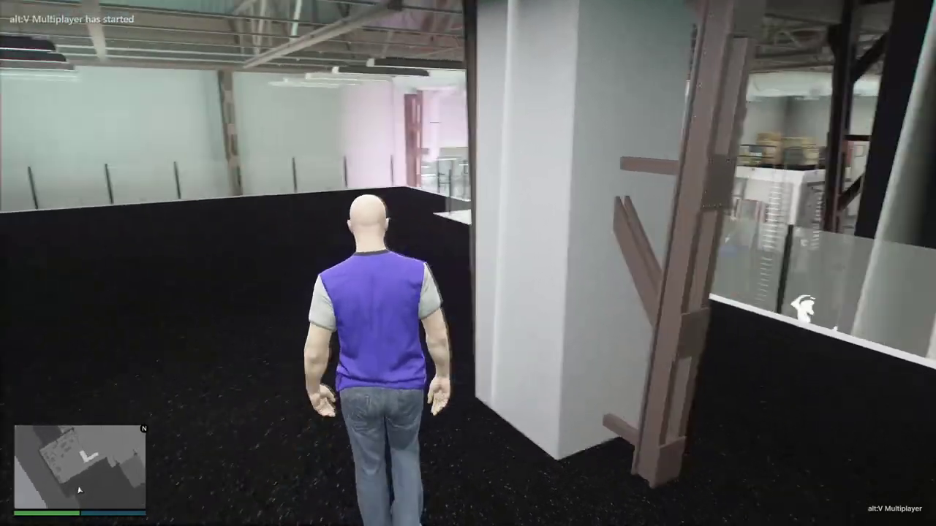
key(w)
key(space)
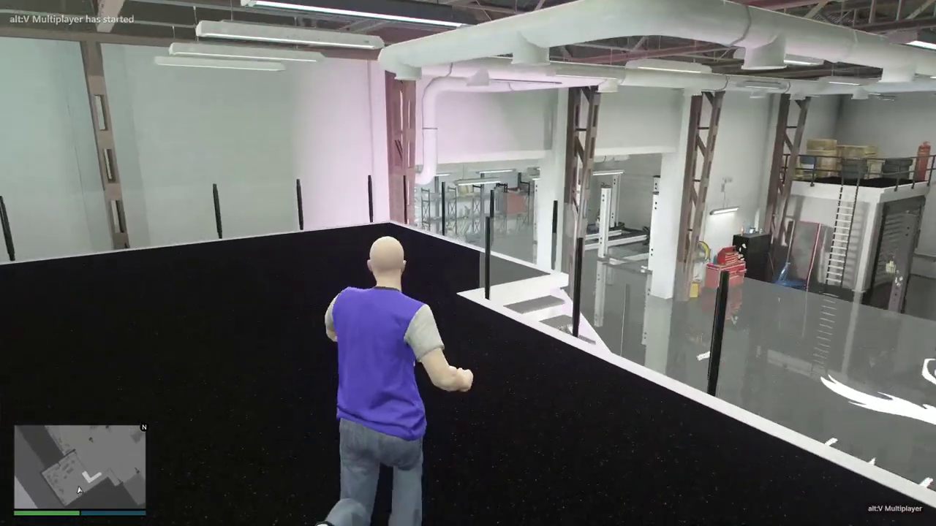
- Return to the stair opening and descend the metal stairs, viewing the showroom floor on the way down
key(w)
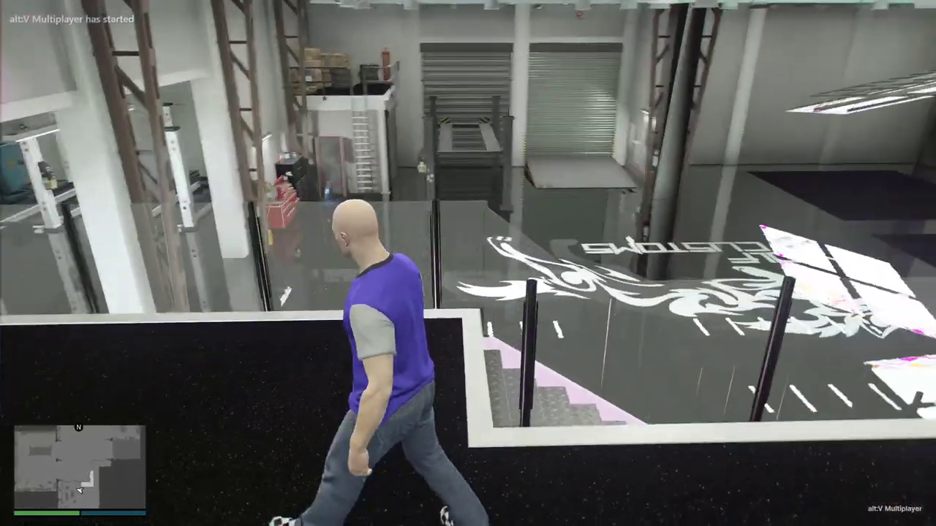
key(w)
key(w)
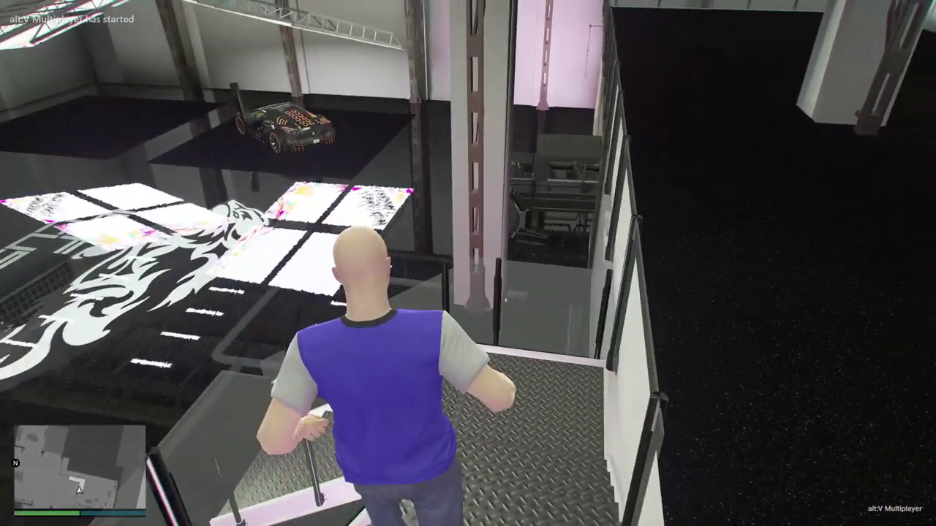
key(w)
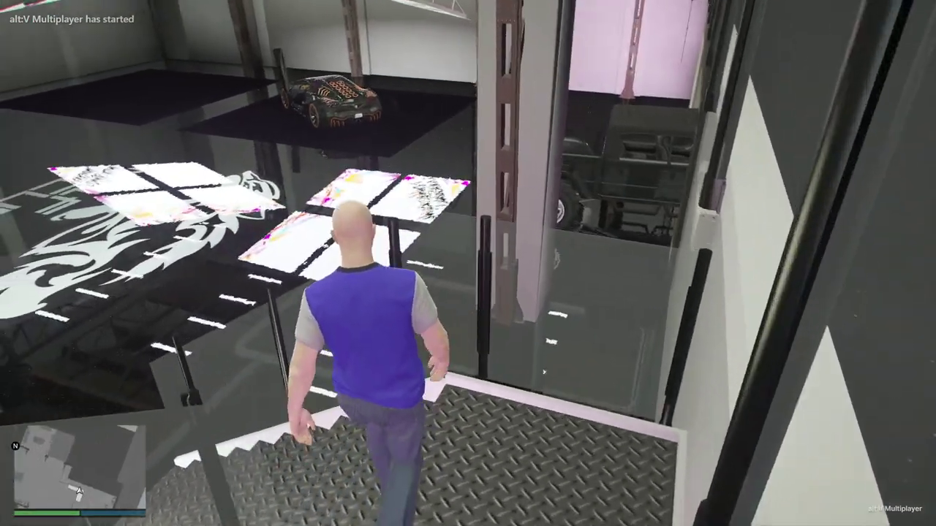
key(w)
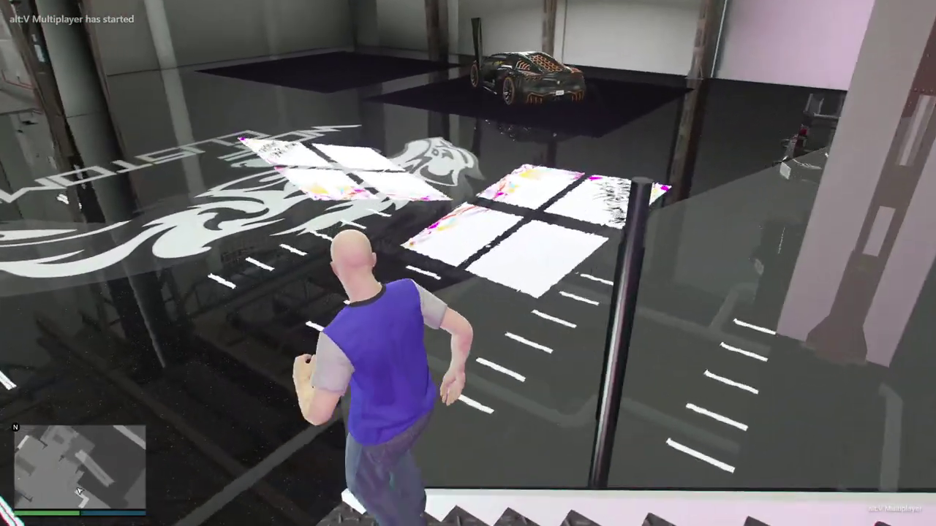
- Cross the glossy ground floor to the spray booth and look inside from its entrance
key(w)
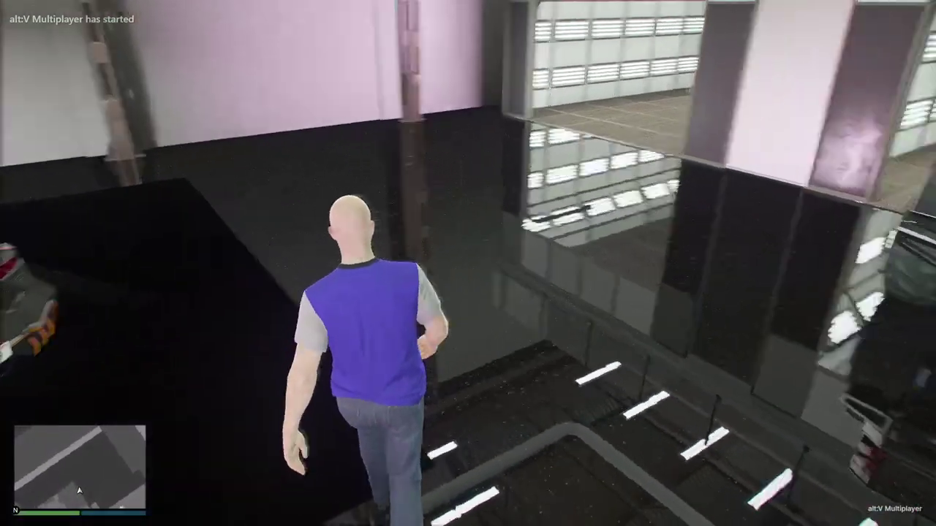
key(w)
key(w)
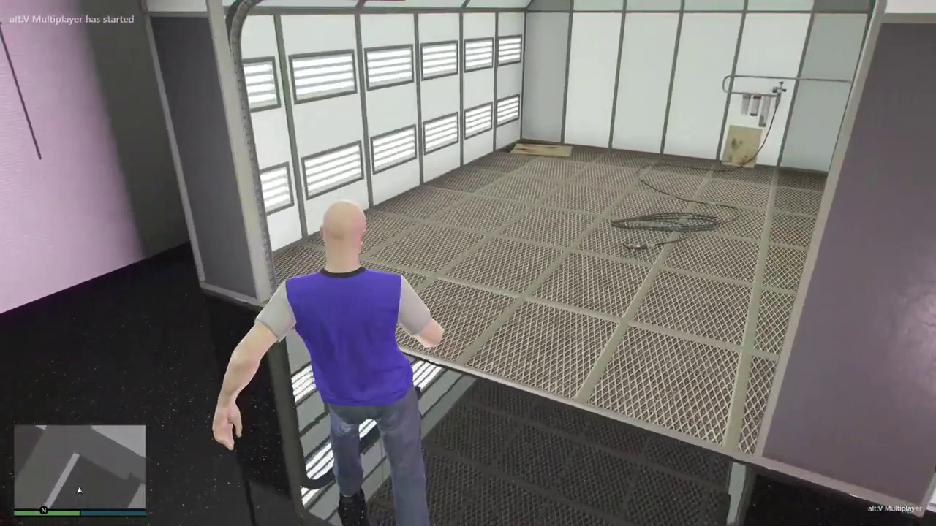
- Leave the spray booth and cross the showroom's glossy floor, viewing its decals and reflections around the parked sports car
key(super)
key(super)
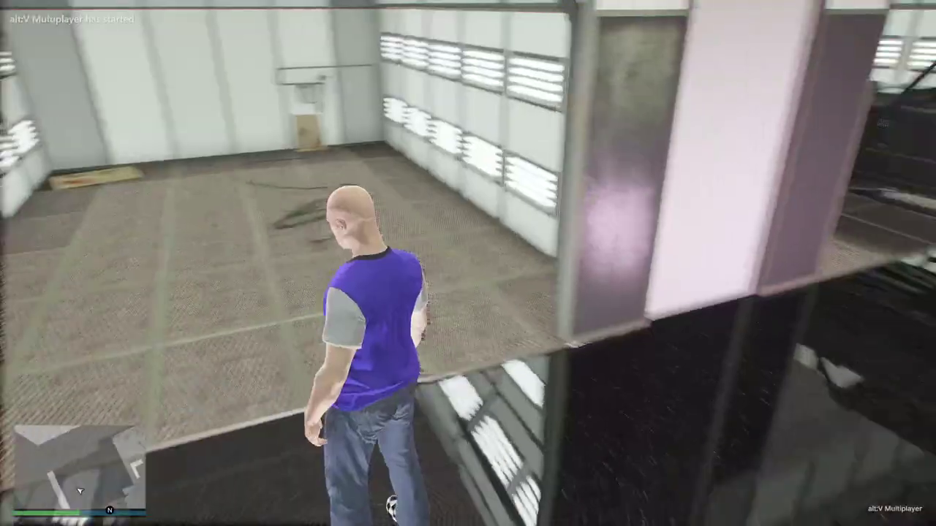
key(w)
key(w)
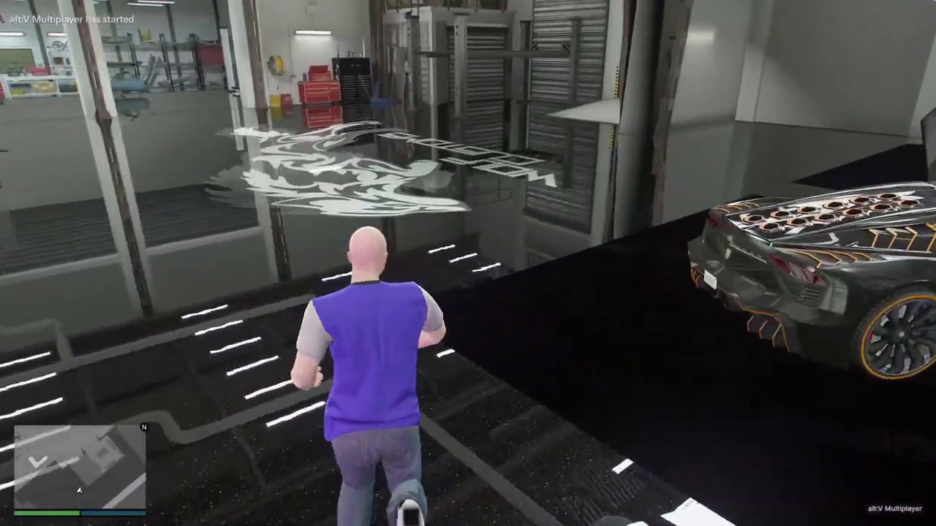
key(w)
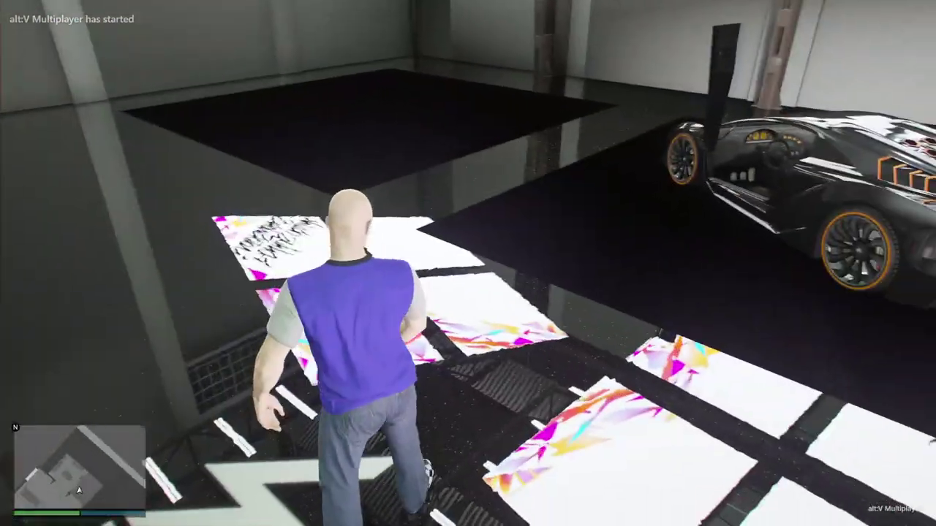
key(w)
key(w)
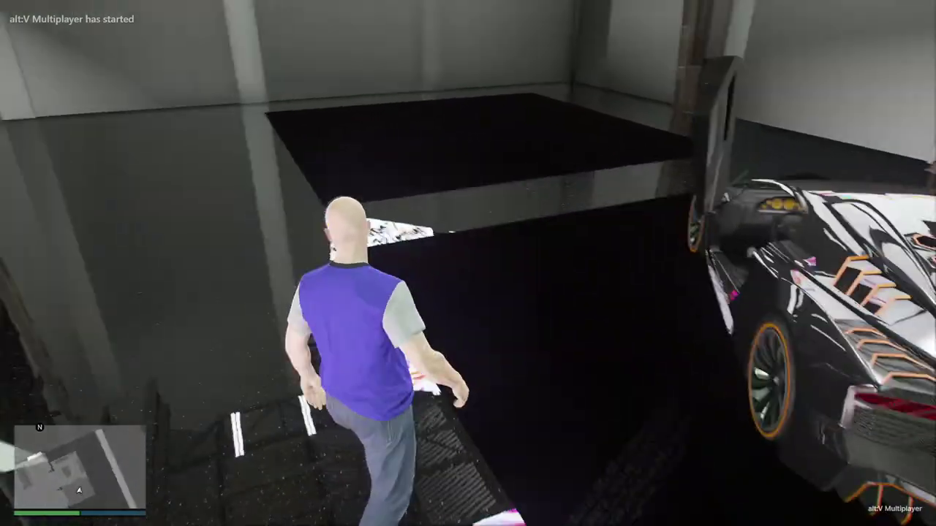
- Walk past the car lift onto the metal ramp at the open gate, and inspect the ramp's side edge
key(w)
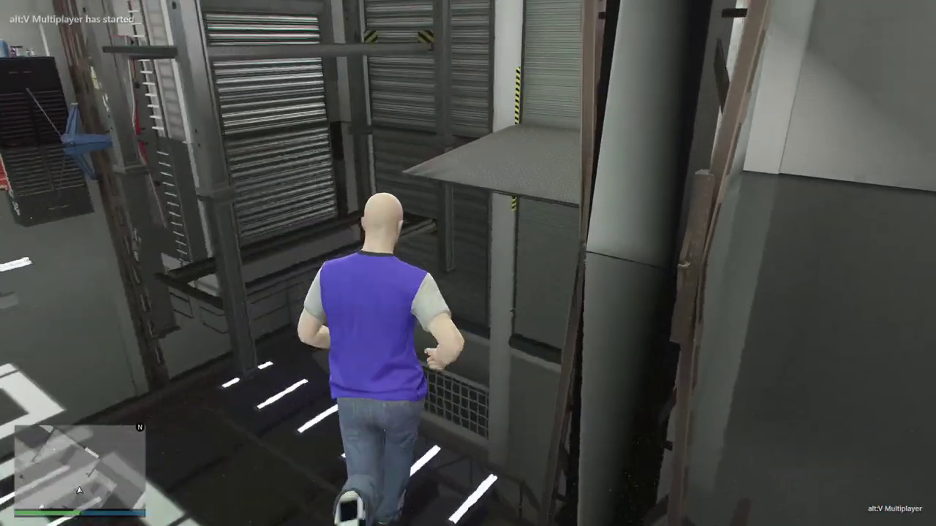
key(w)
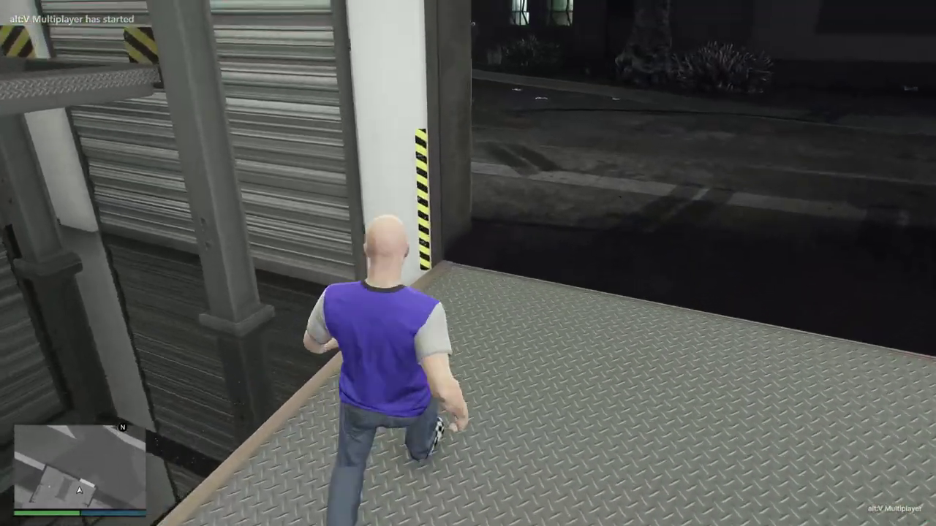
key(a)
key(a)
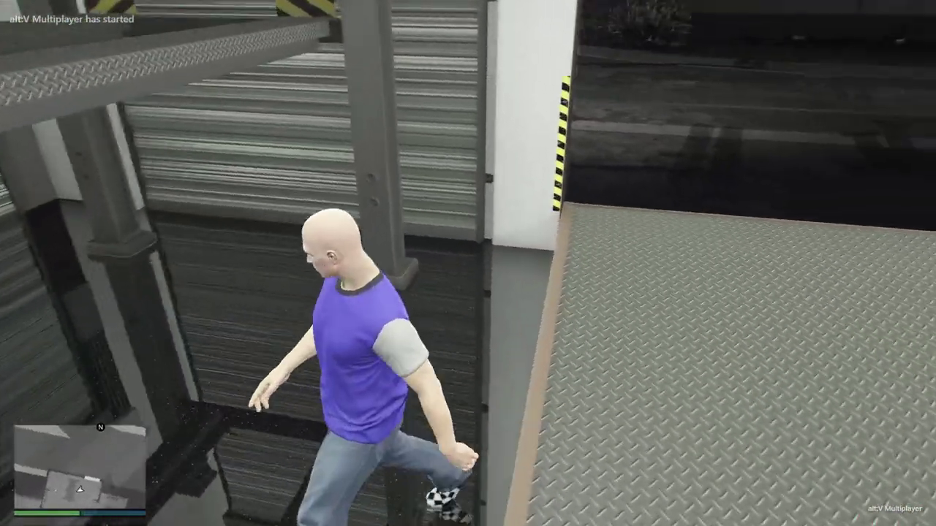
key(a)
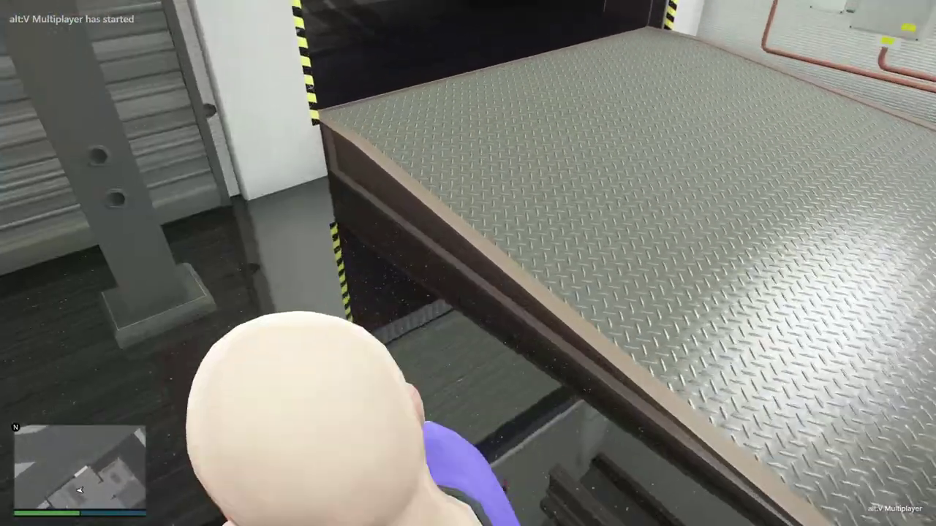
- Cross the showroom from the ramp to the metal stairs and climb them to the upper level
key(w)
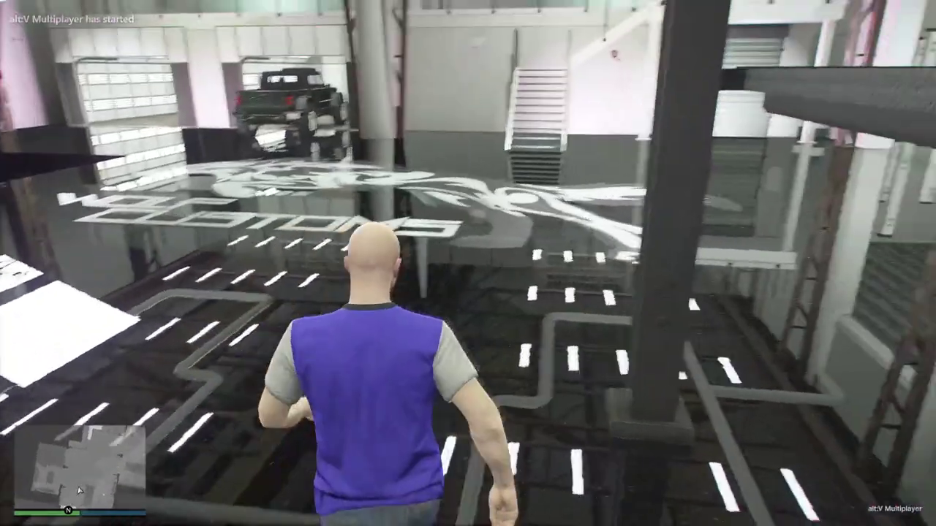
key(w)
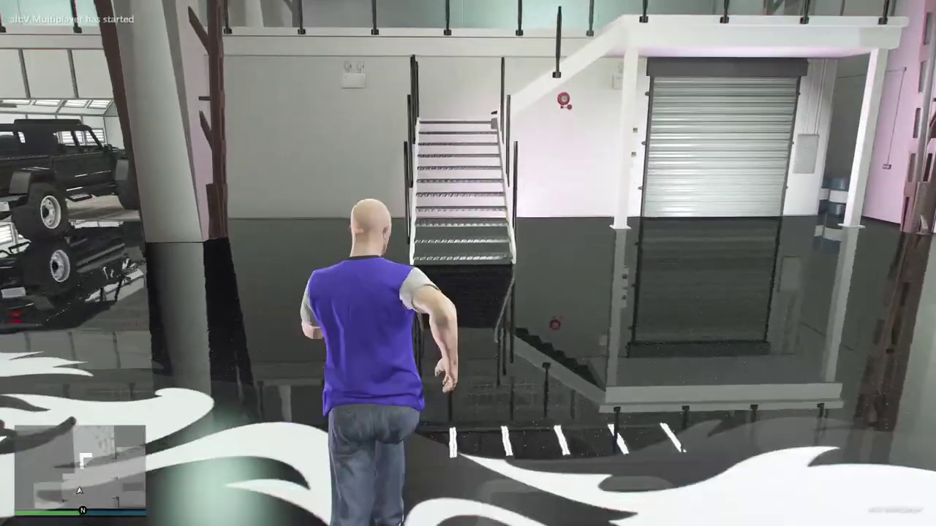
key(w)
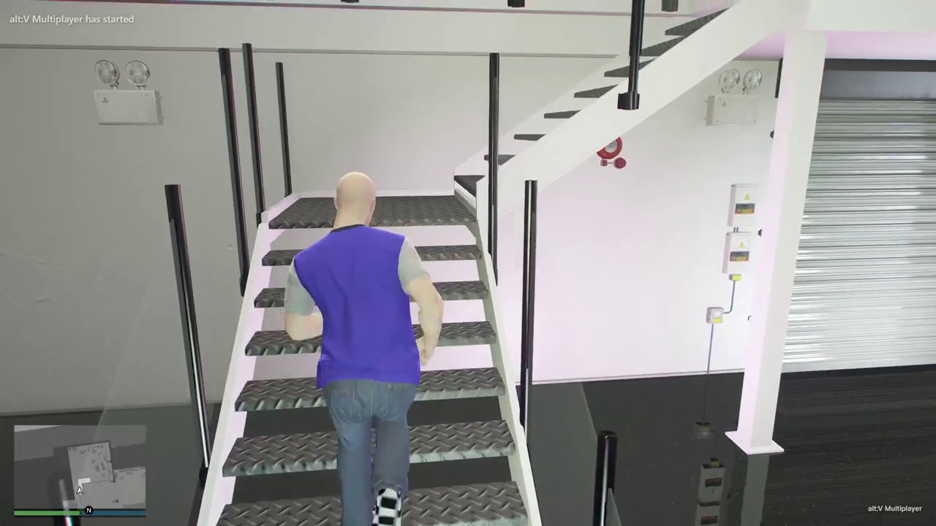
key(w)
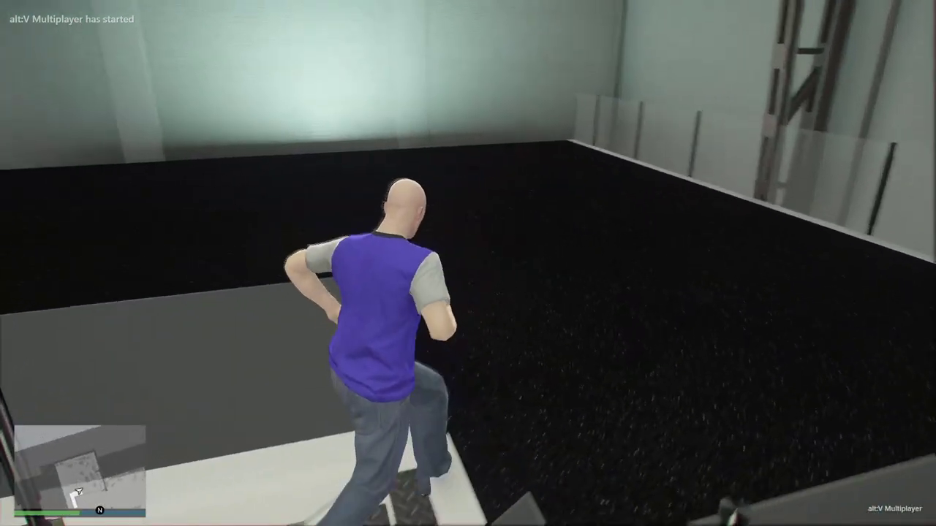
- Walk the upper level past the central pillar to the far glass railing and look along its corner
key(w)
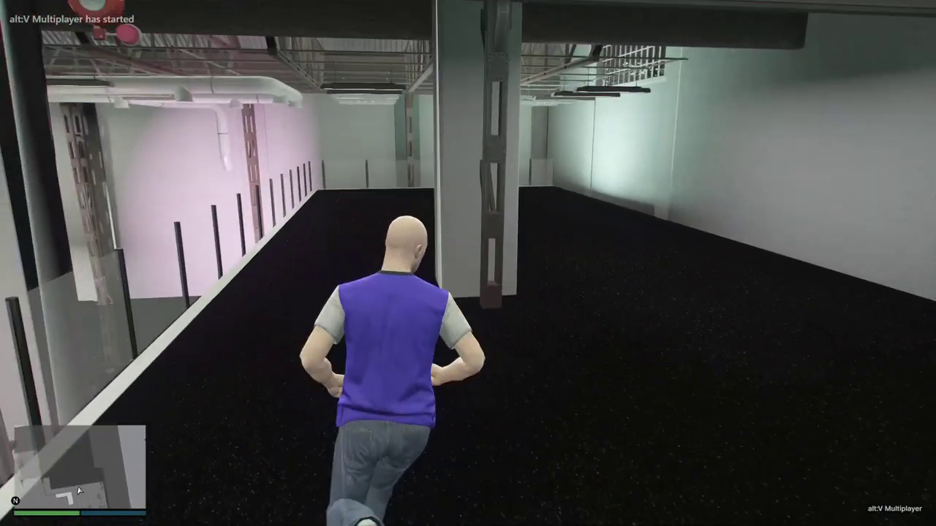
key(w)
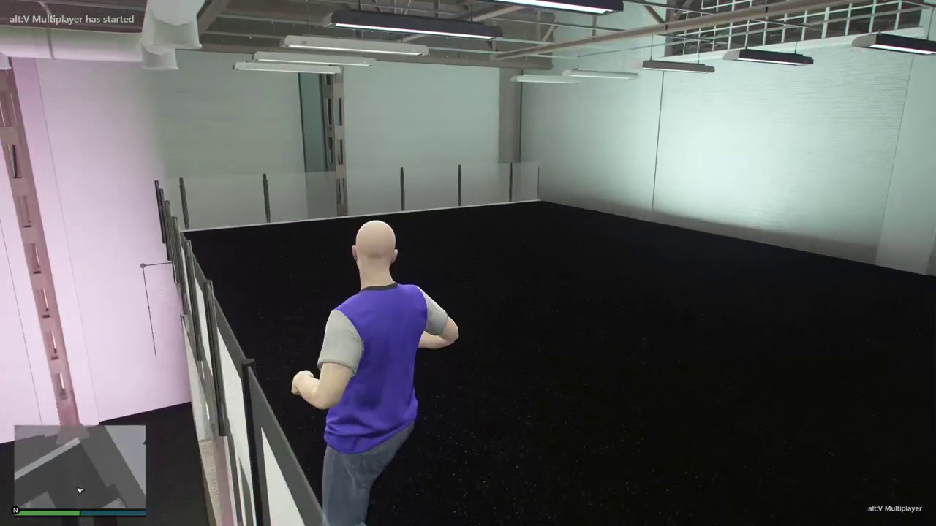
key(w)
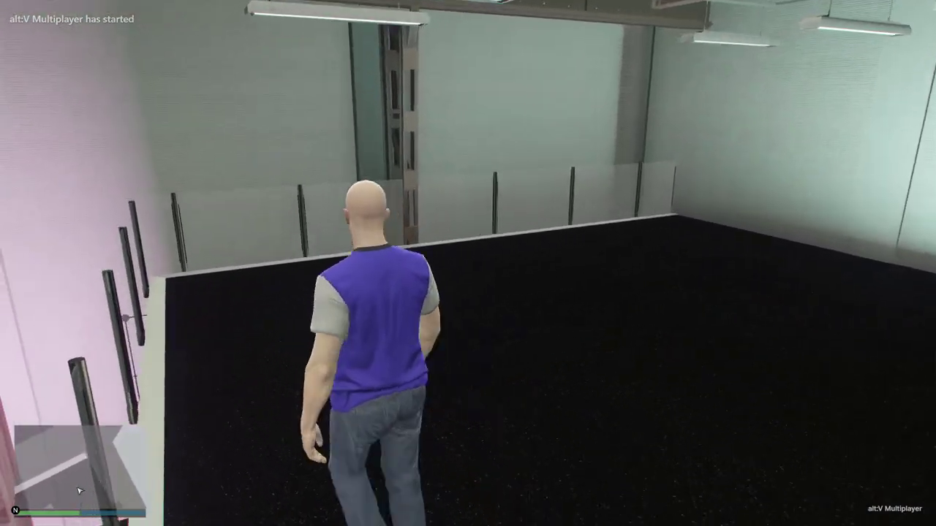
key(w)
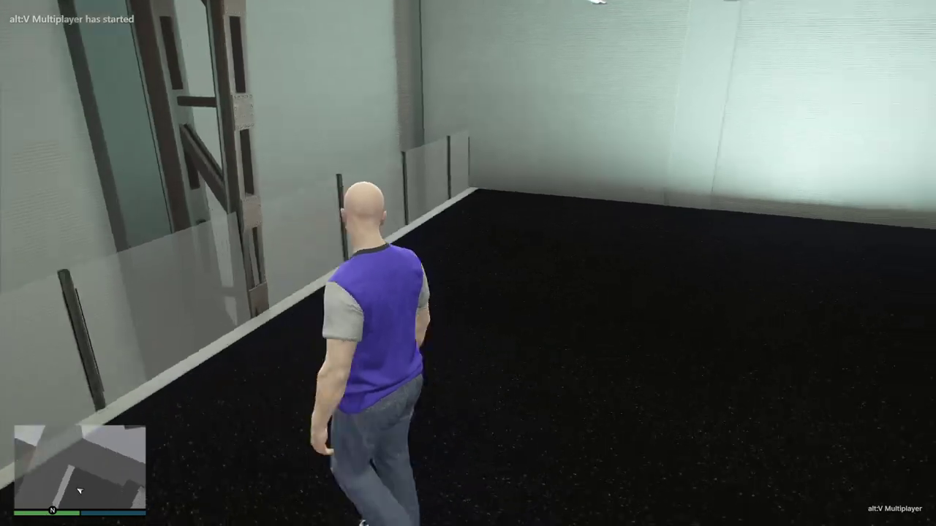
key(d)
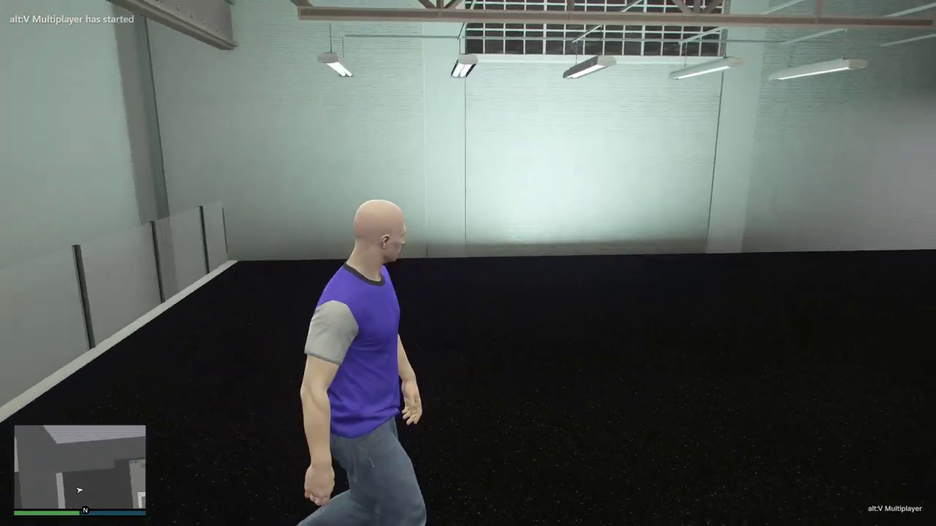
- Roam the open upper floor, inspecting the lit back wall, ceiling lights and both sides of the central pillar
key(d)
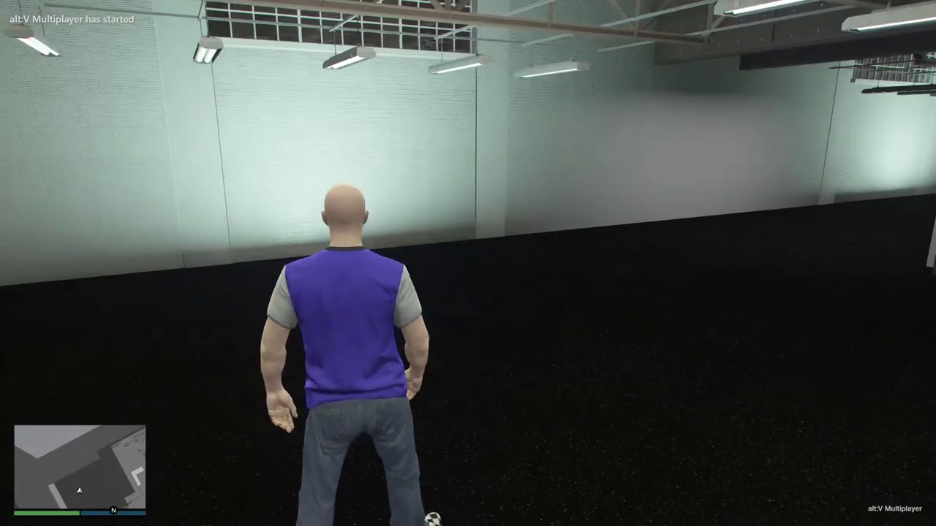
key(d)
key(w)
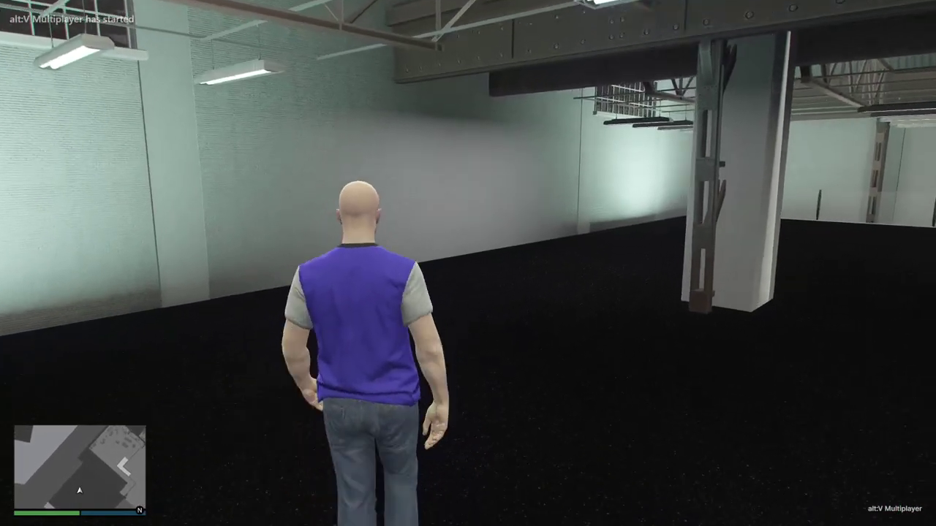
key(w)
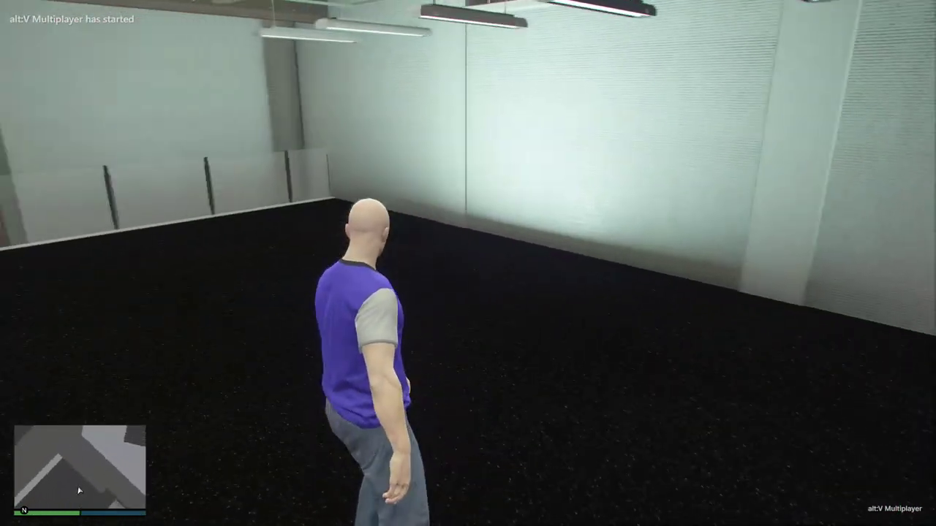
key(w)
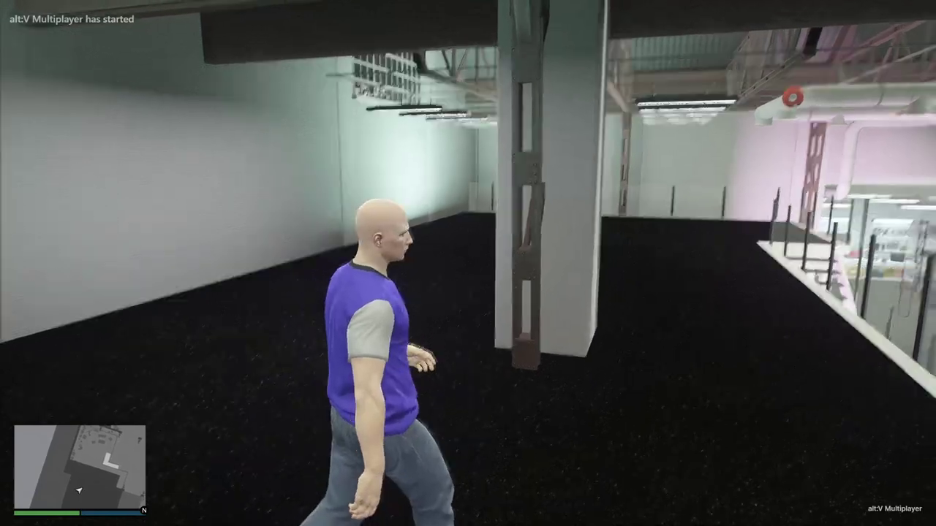
key(w)
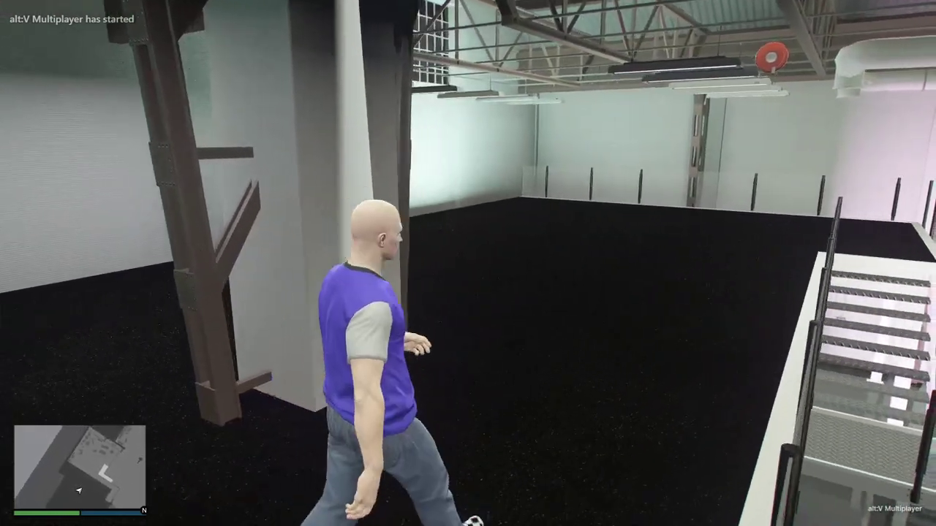
key(w)
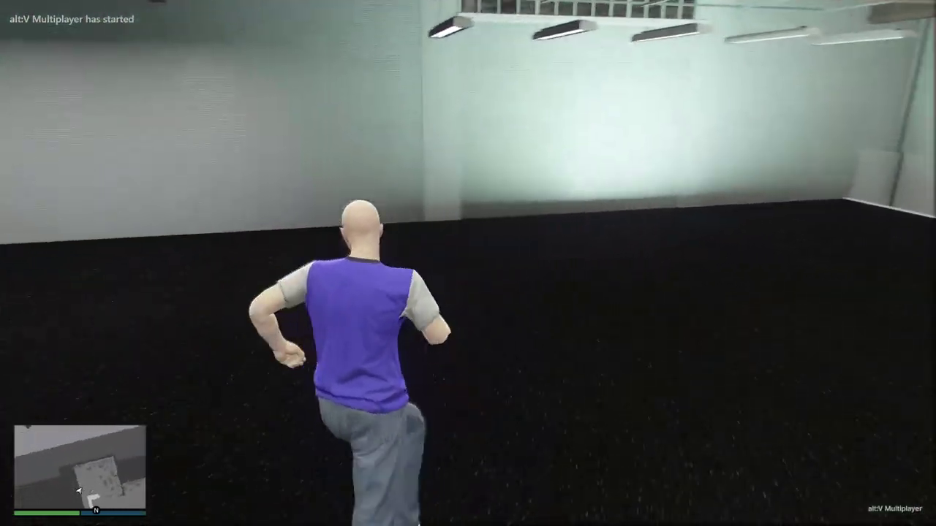
key(w)
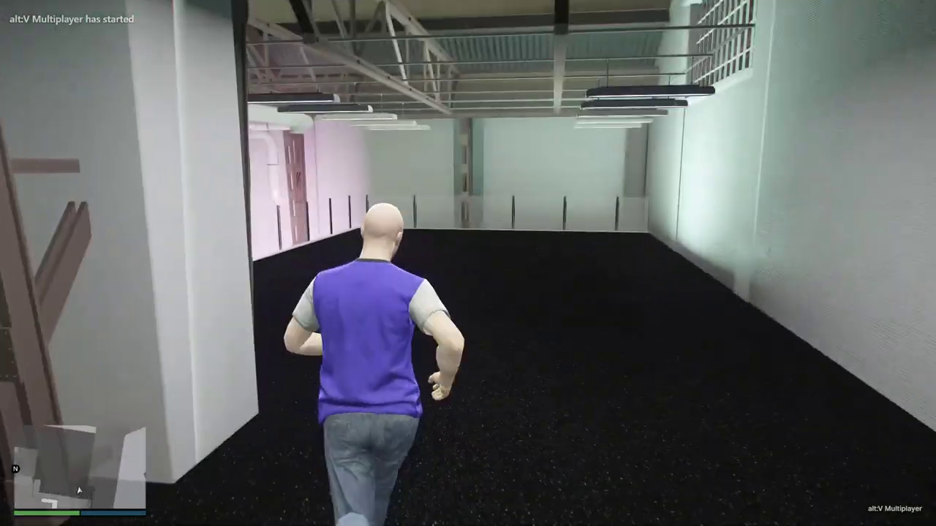
key(w)
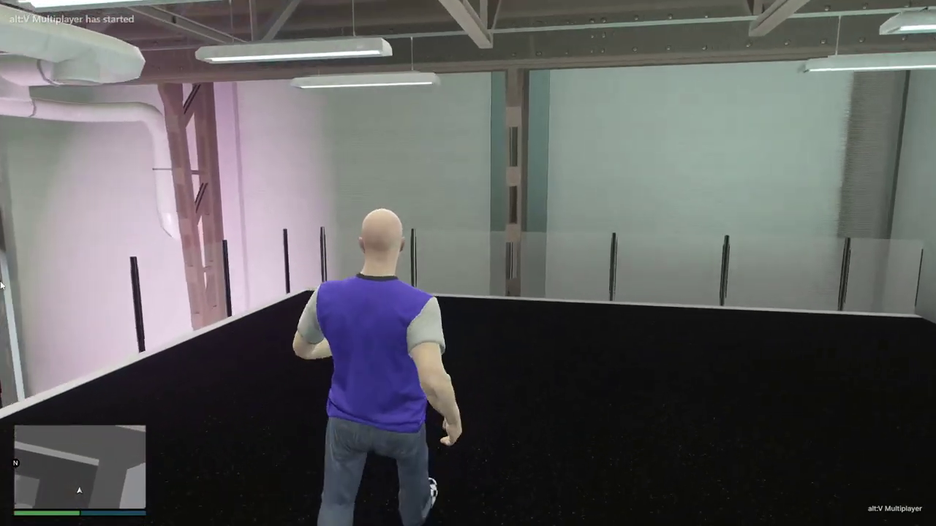
key(super)
key(super)
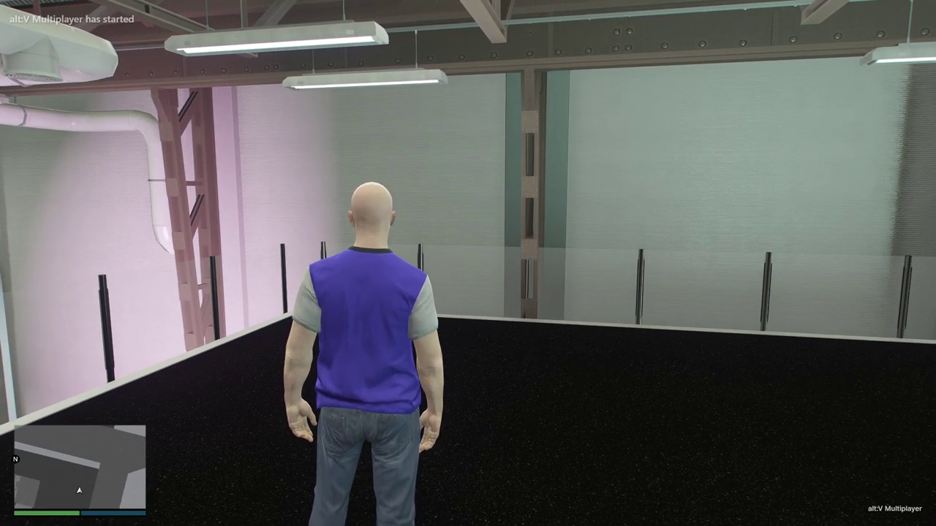
key(w)
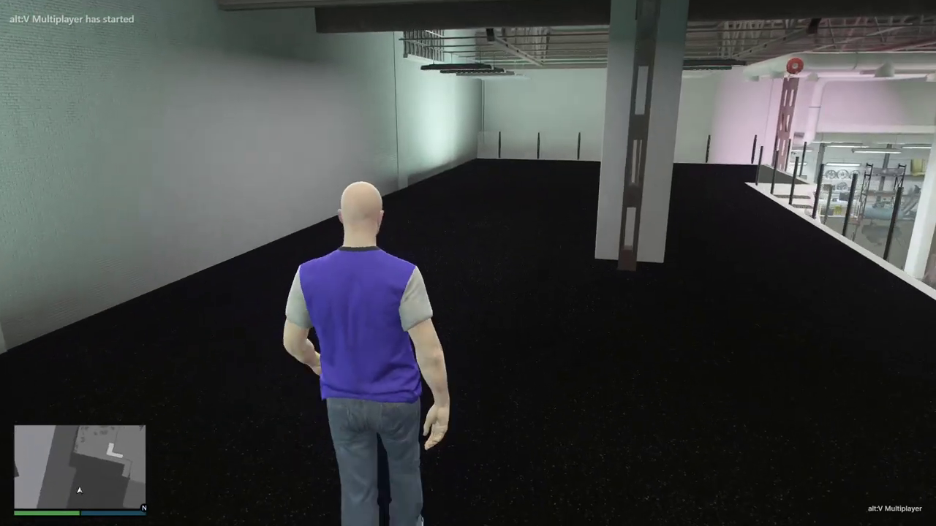
key(w)
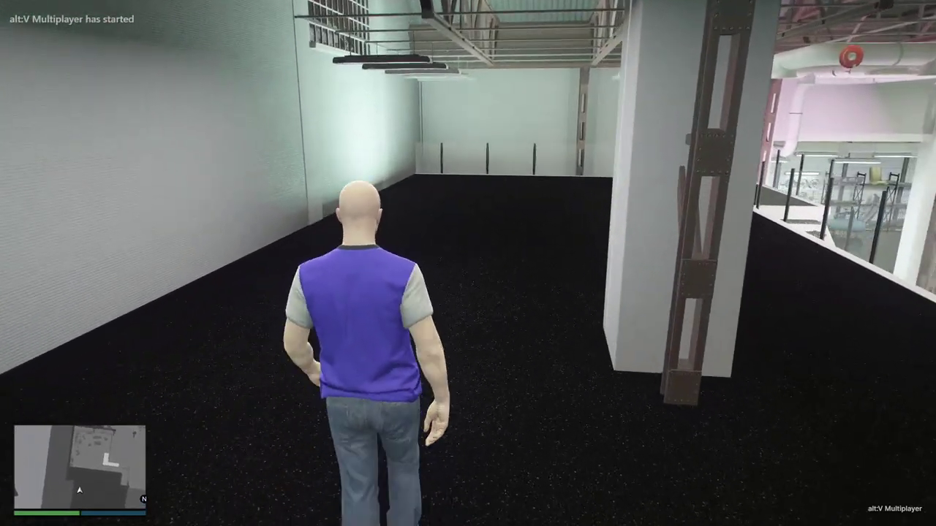
key(w)
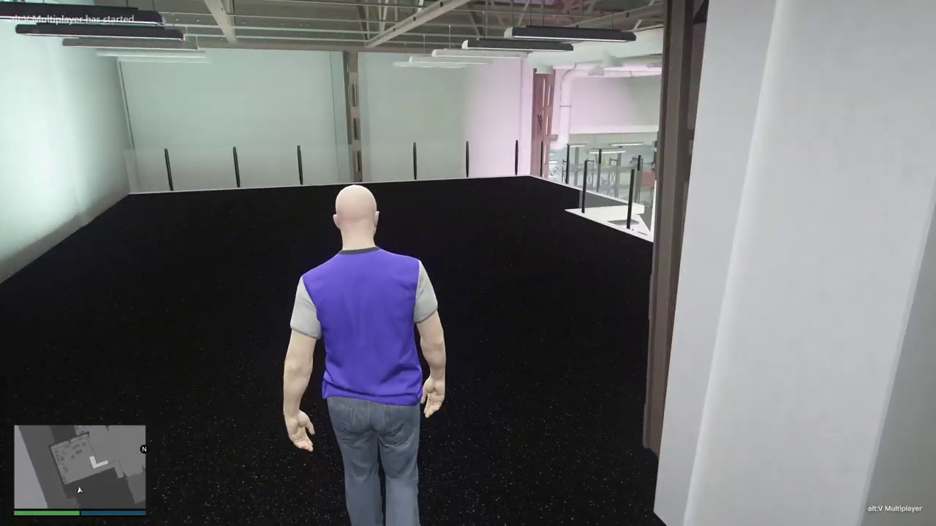
key(w)
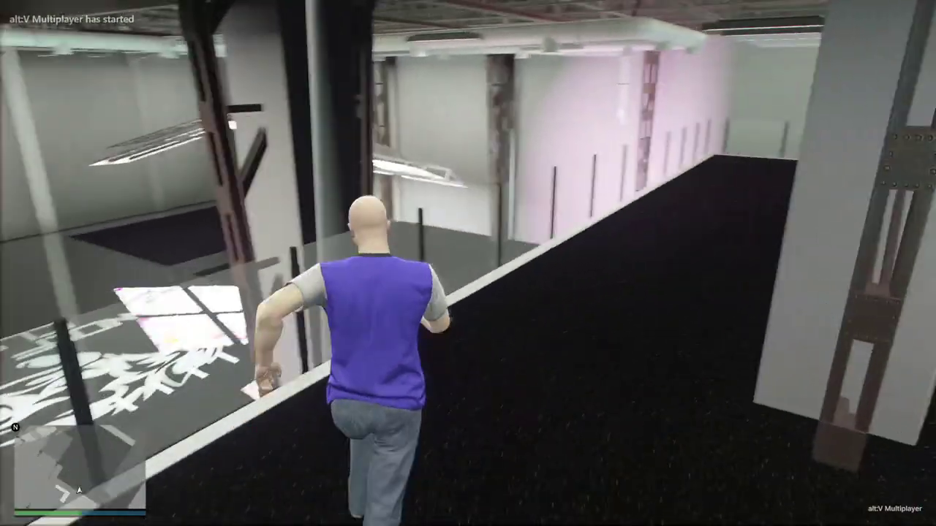
key(w)
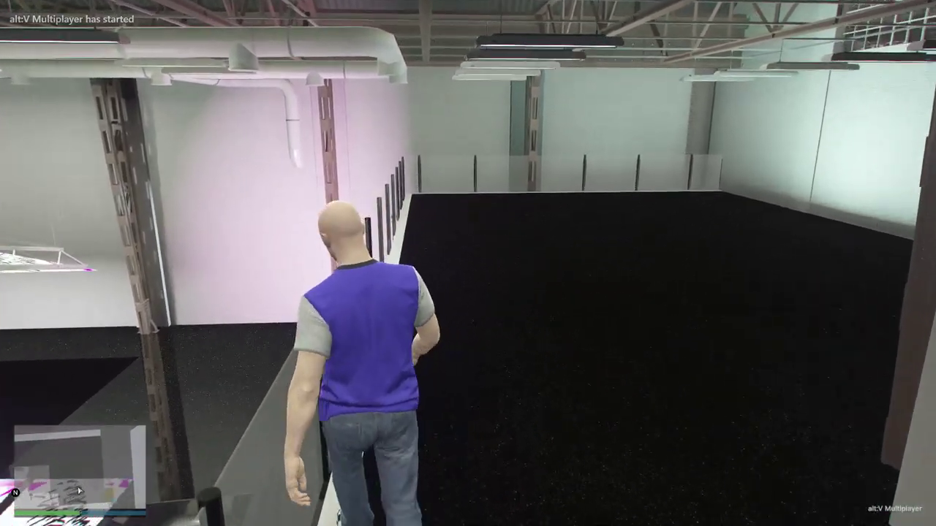
key(w)
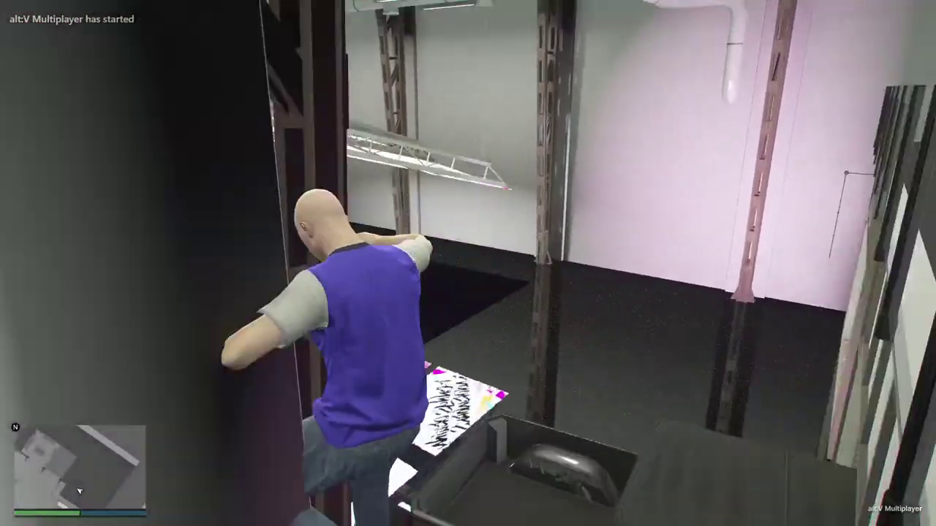
key(w)
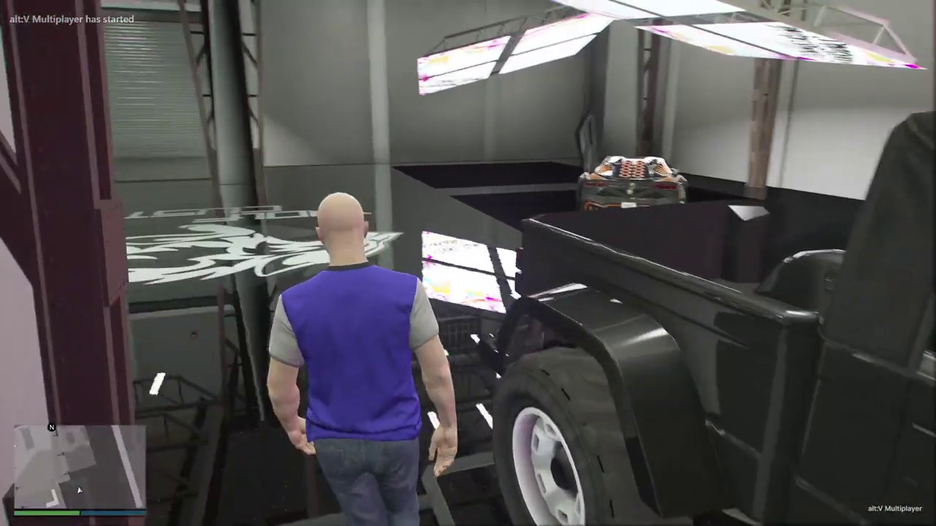
key(w)
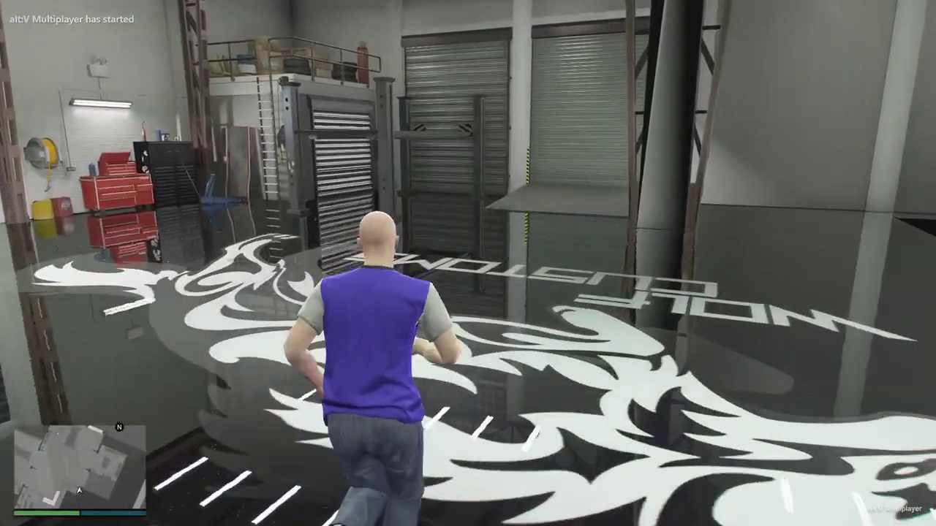
key(w)
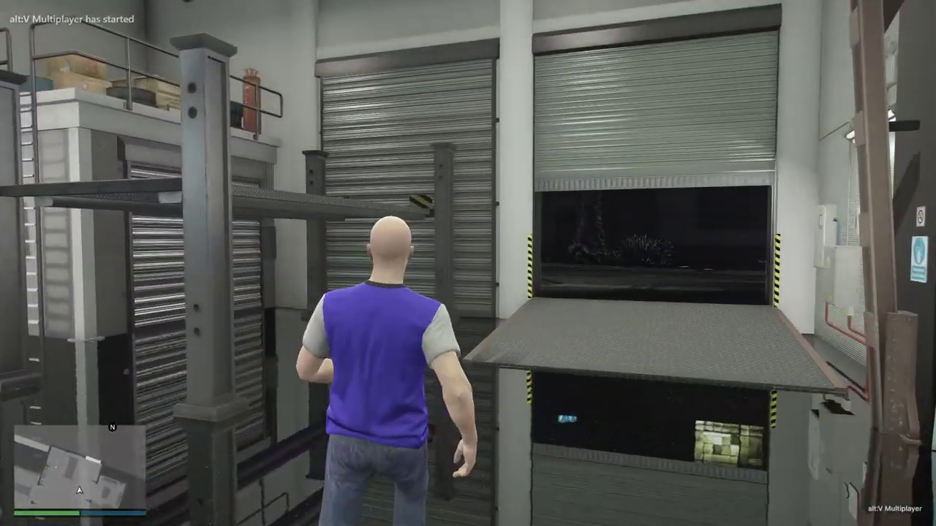
key(s)
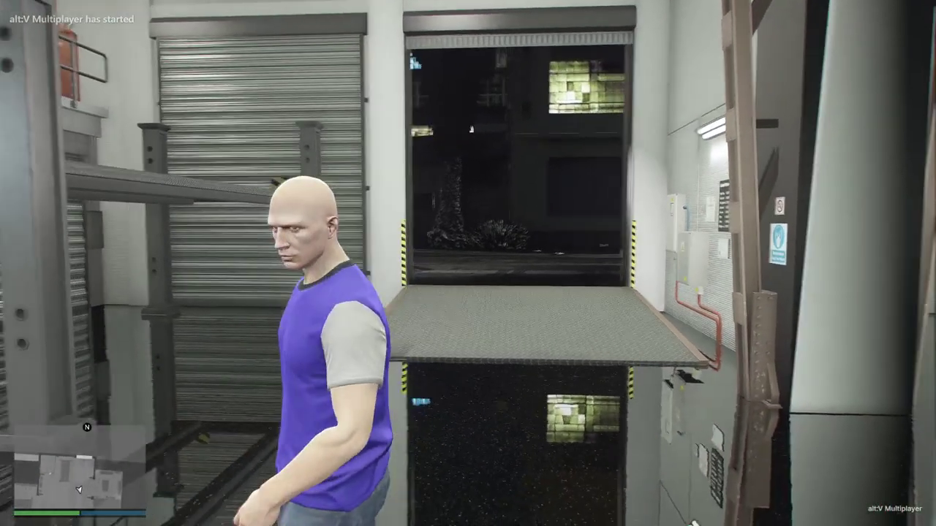
key(s)
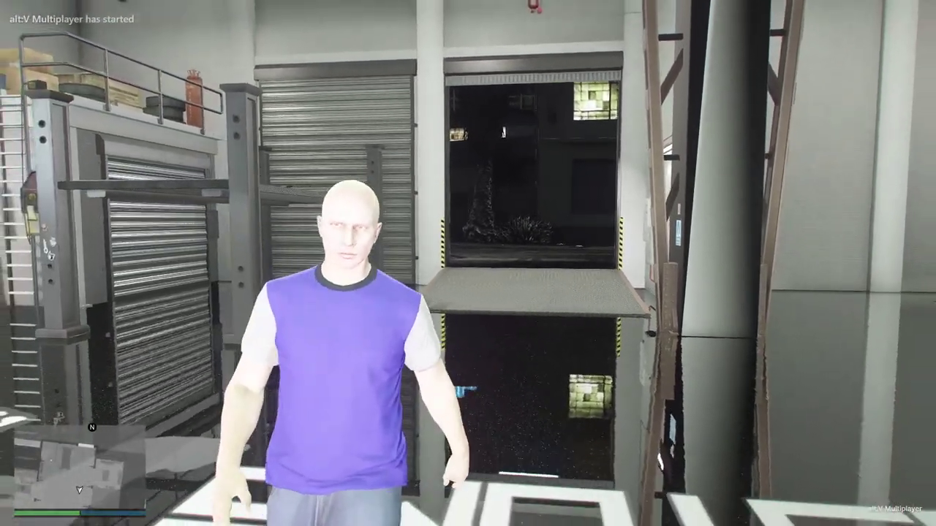
key(w)
key(s)
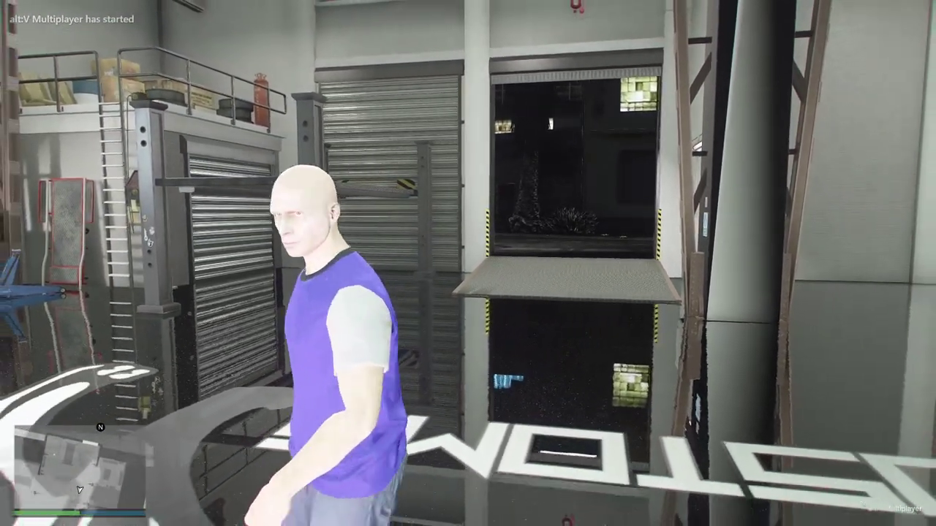
key(w)
key(s)
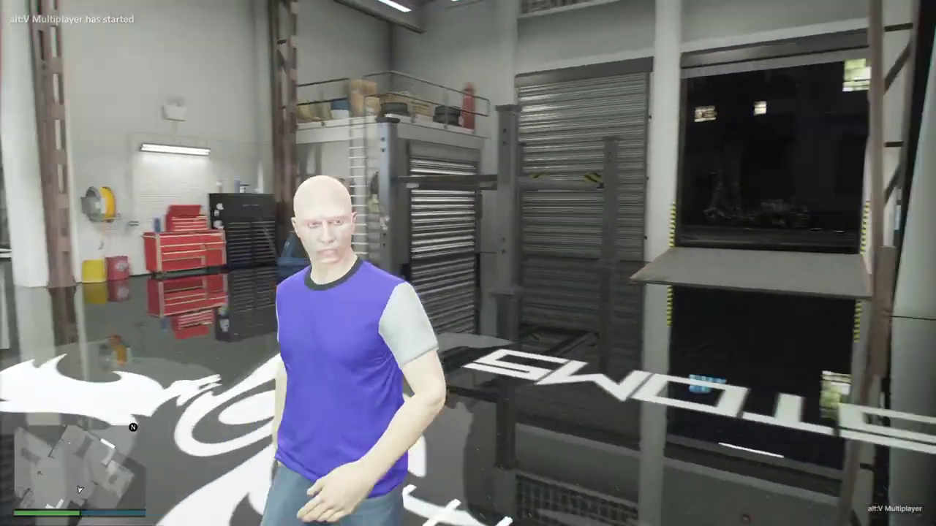
key(w)
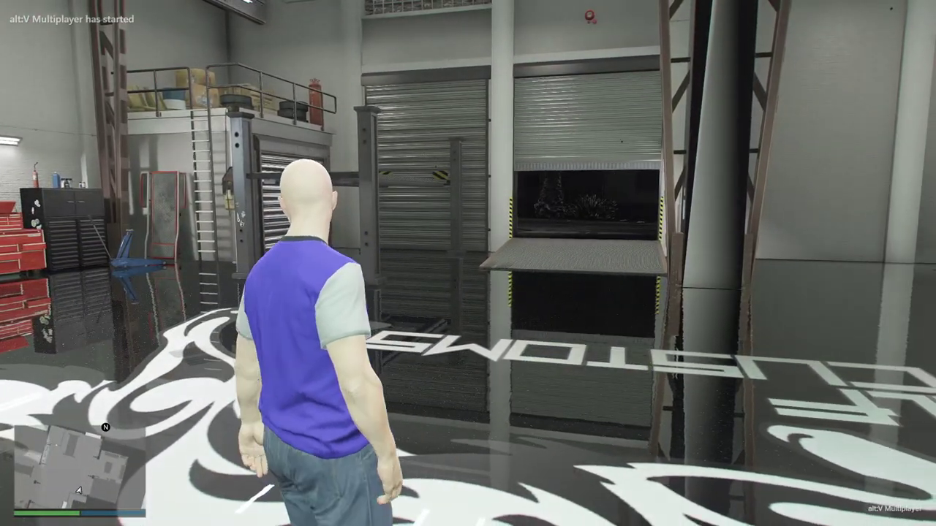
key(super)
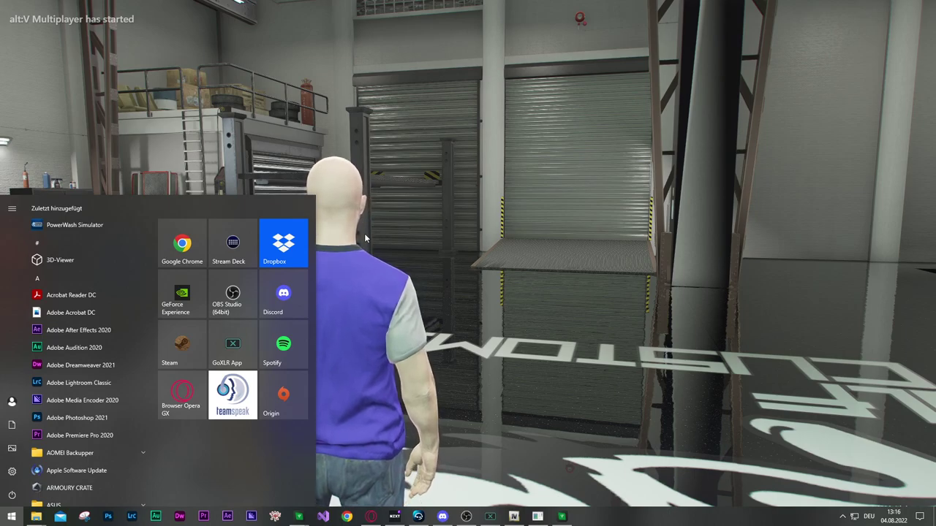
key(w)
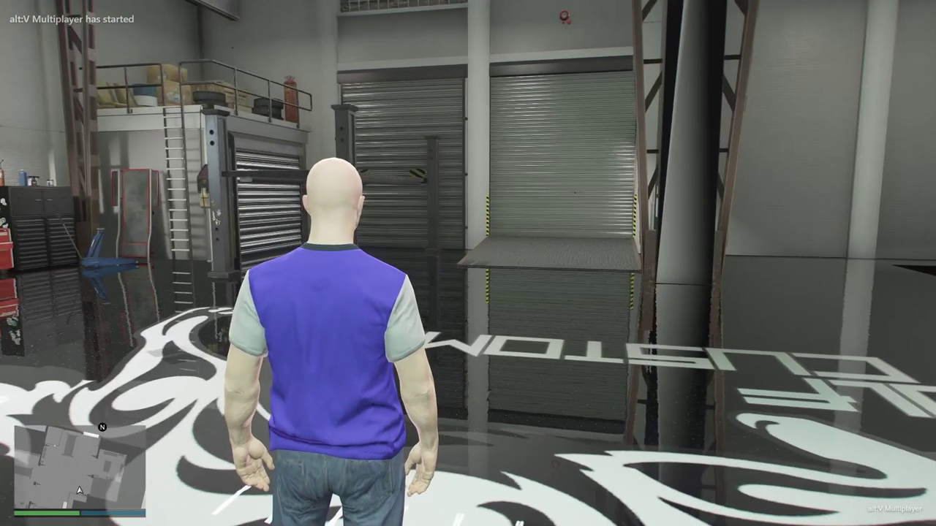
key(w)
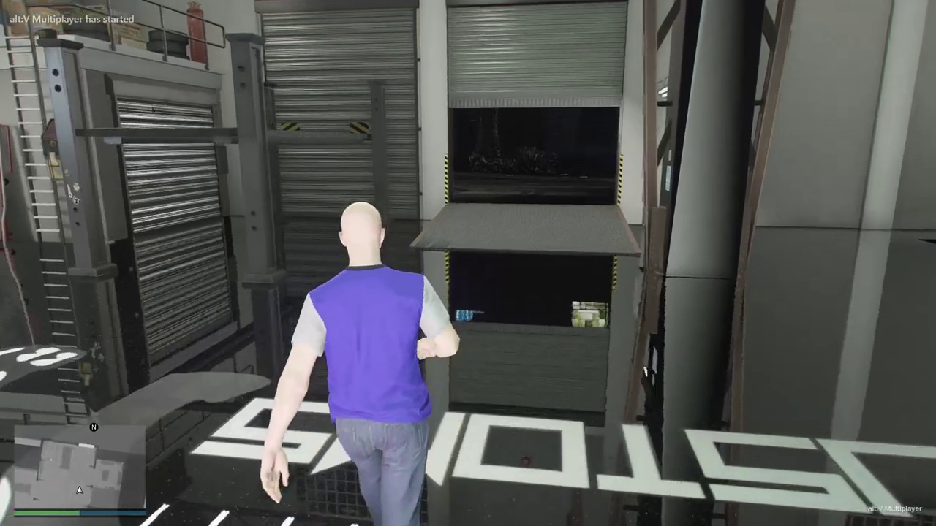
key(w)
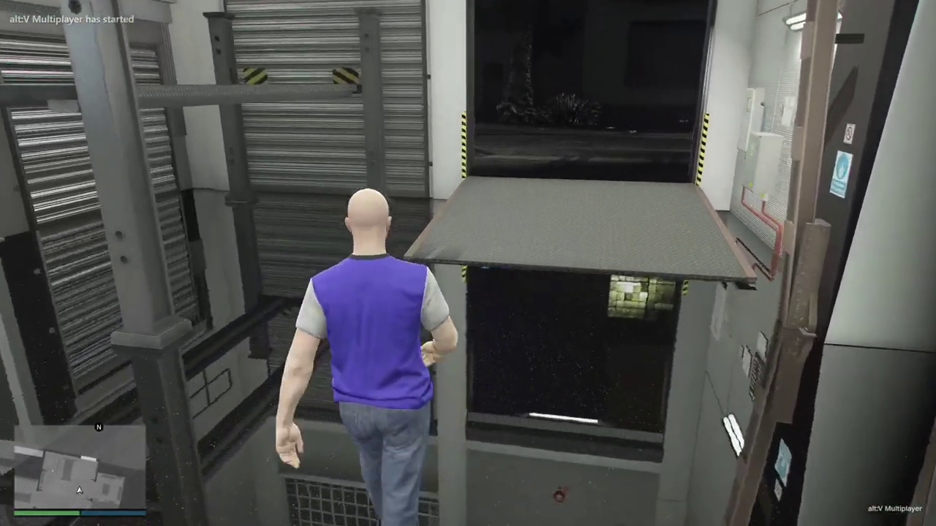
key(w)
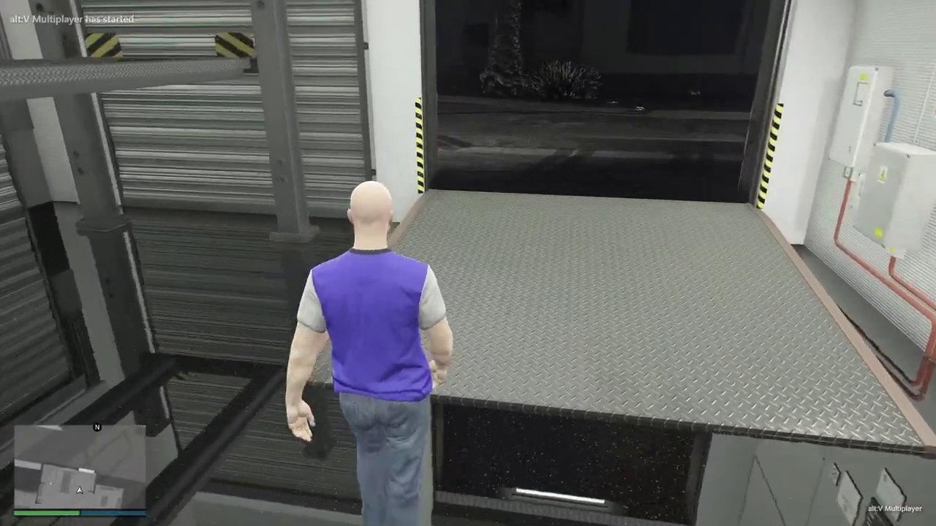
key(w)
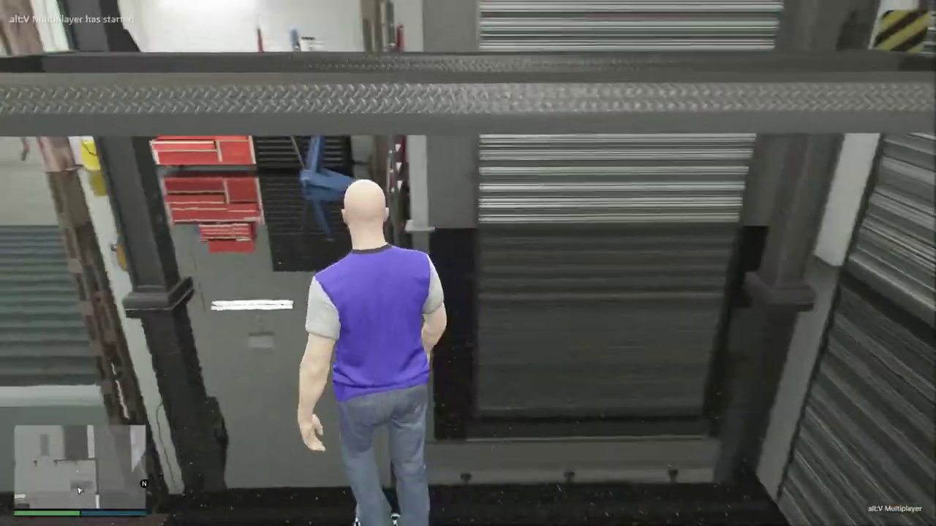
key(w)
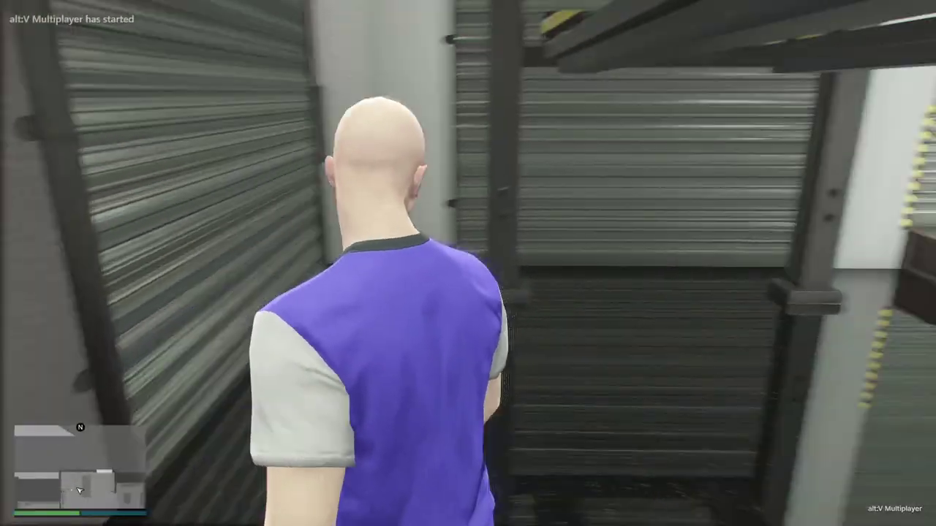
key(space)
key(w)
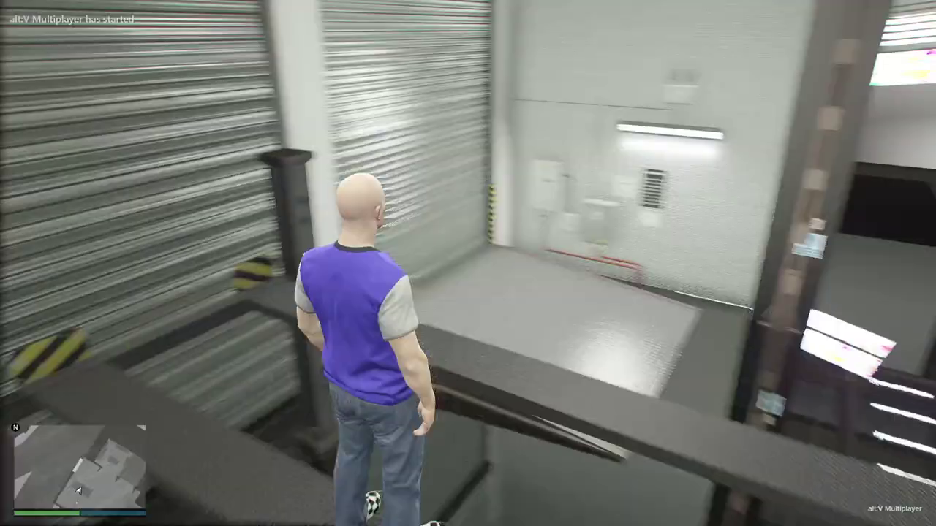
key(w)
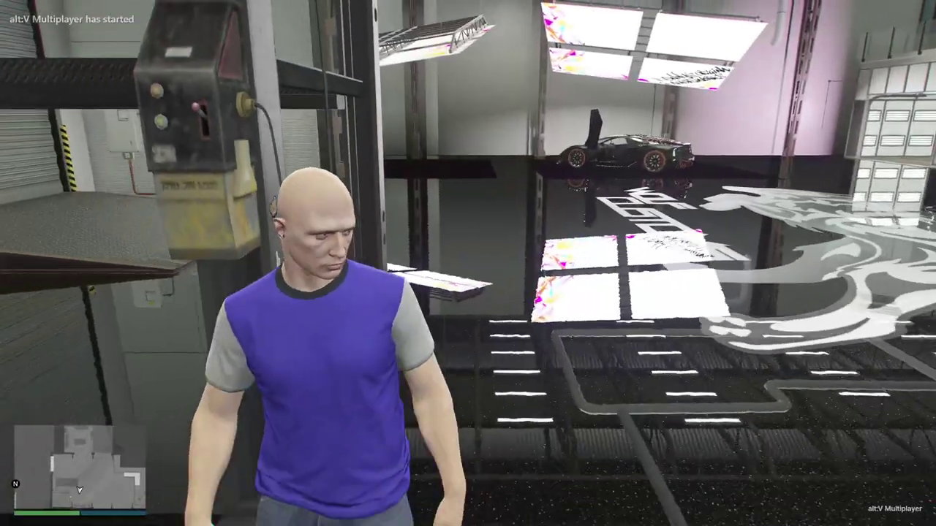
key(w)
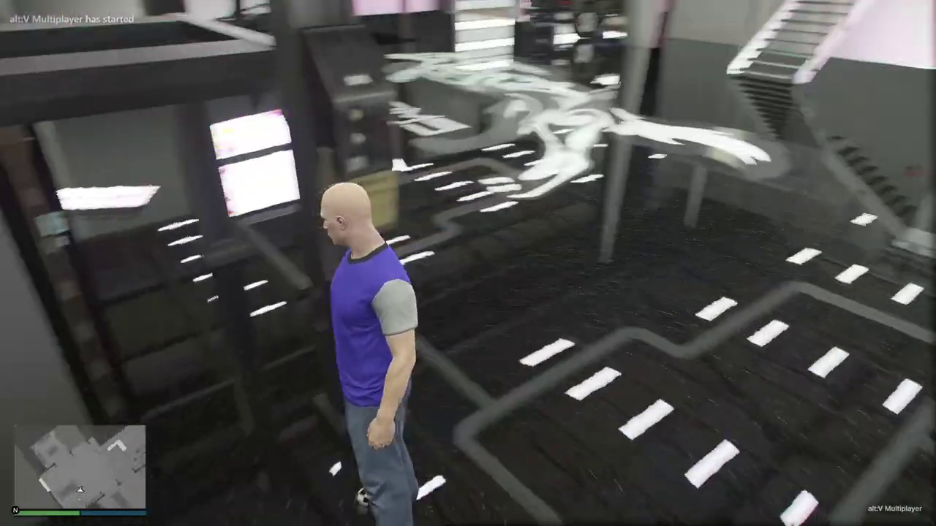
key(w)
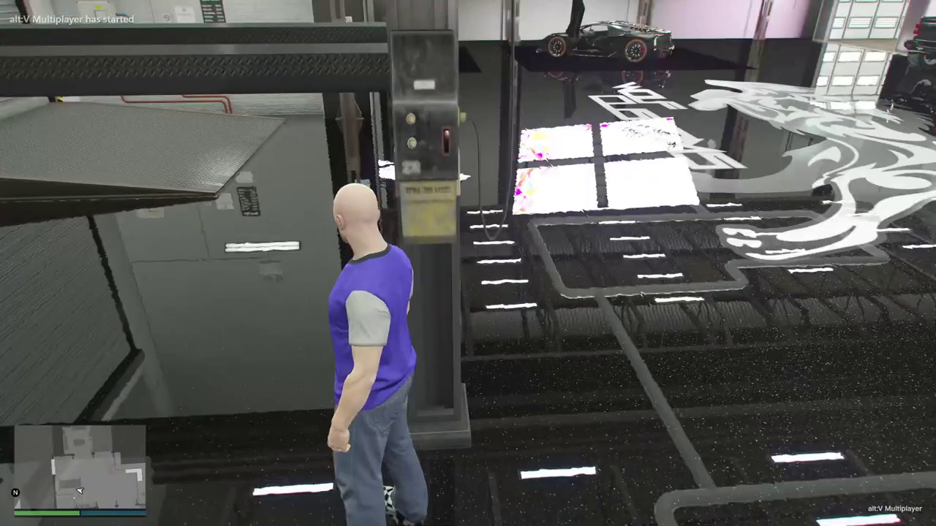
key(w)
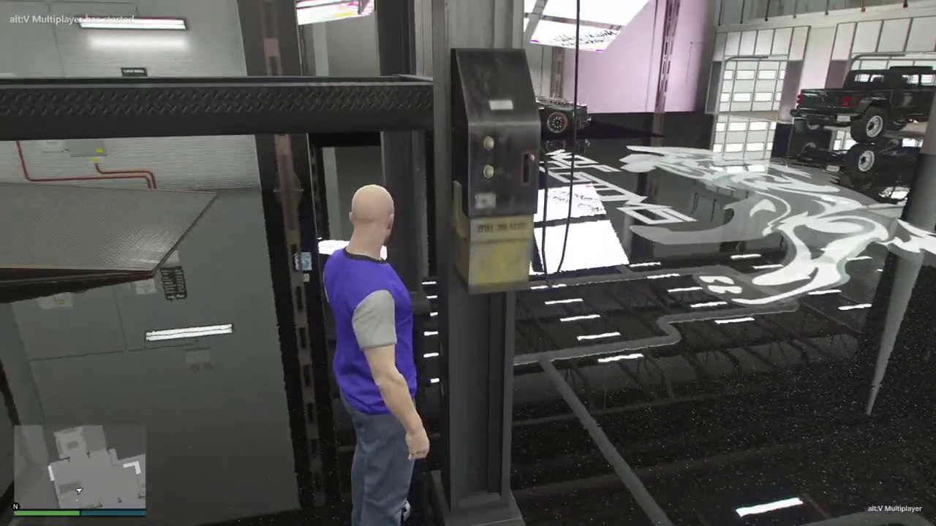
key(v)
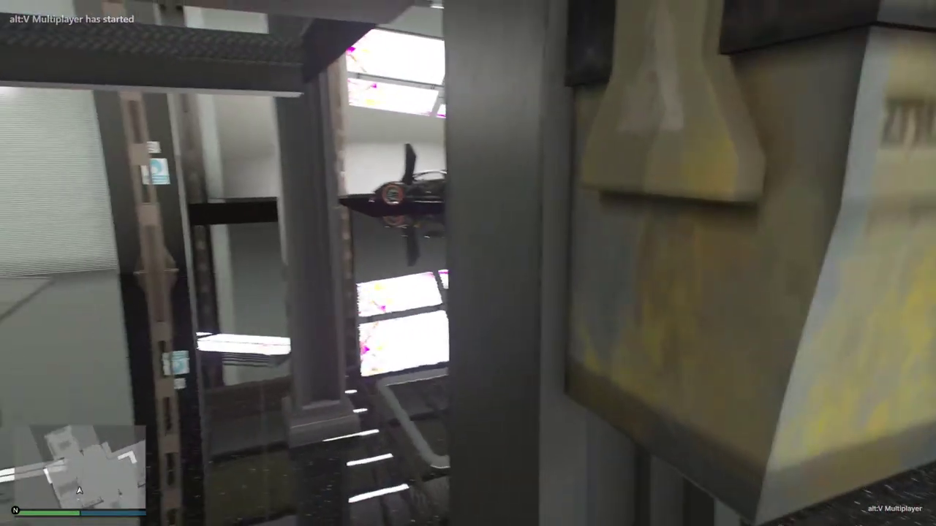
key(d)
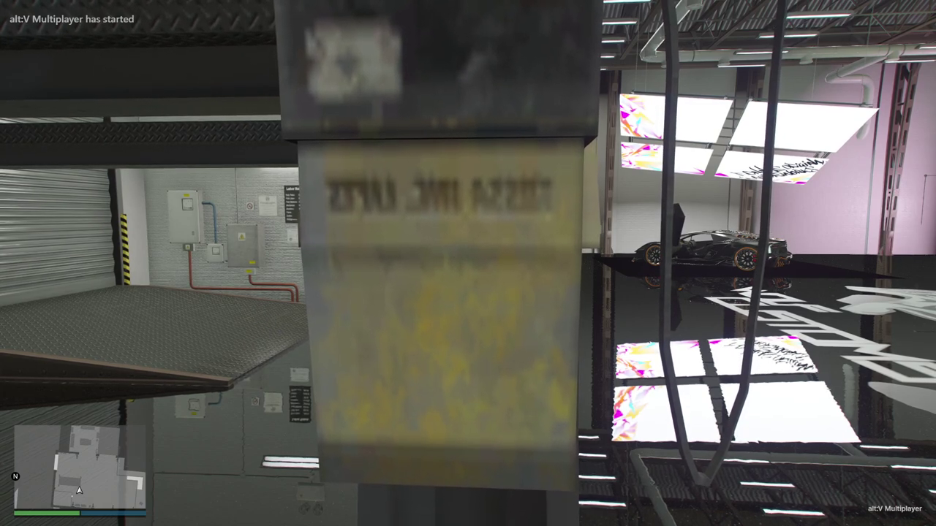
key(v)
key(d)
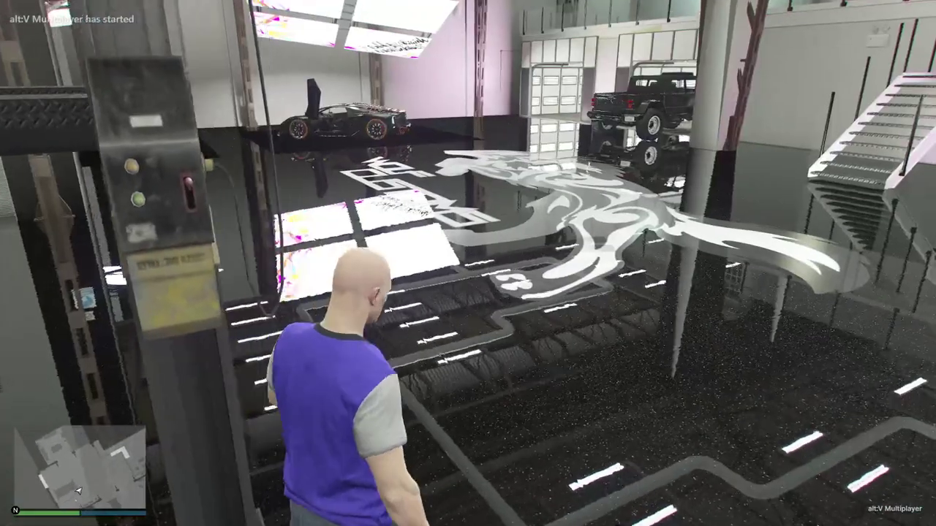
key(w)
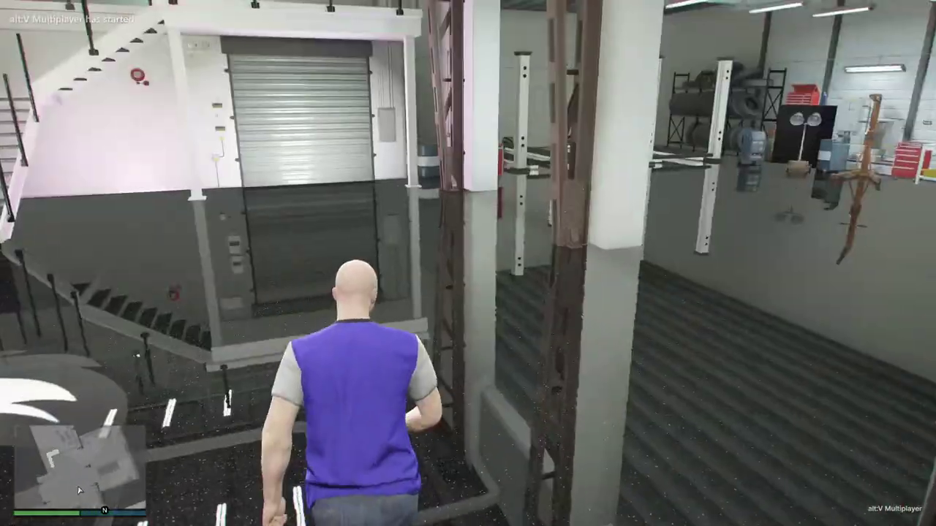
key(w)
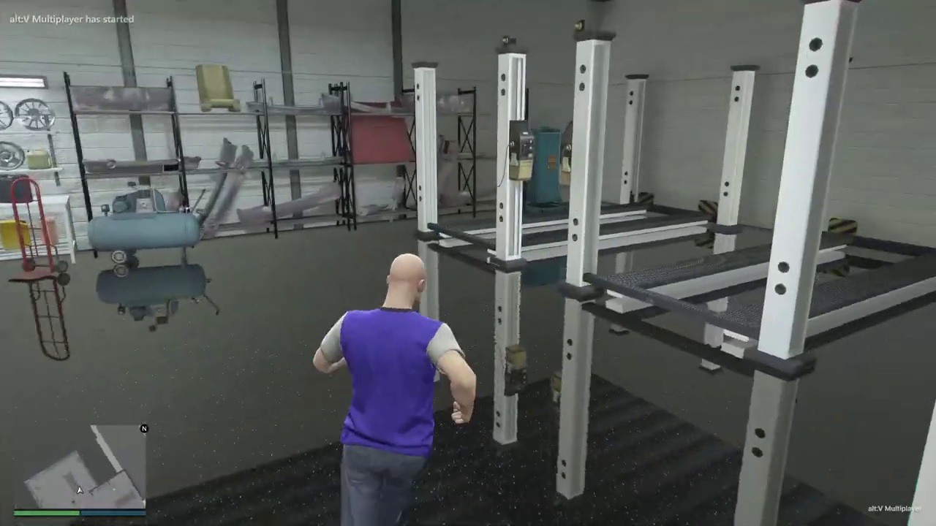
key(w)
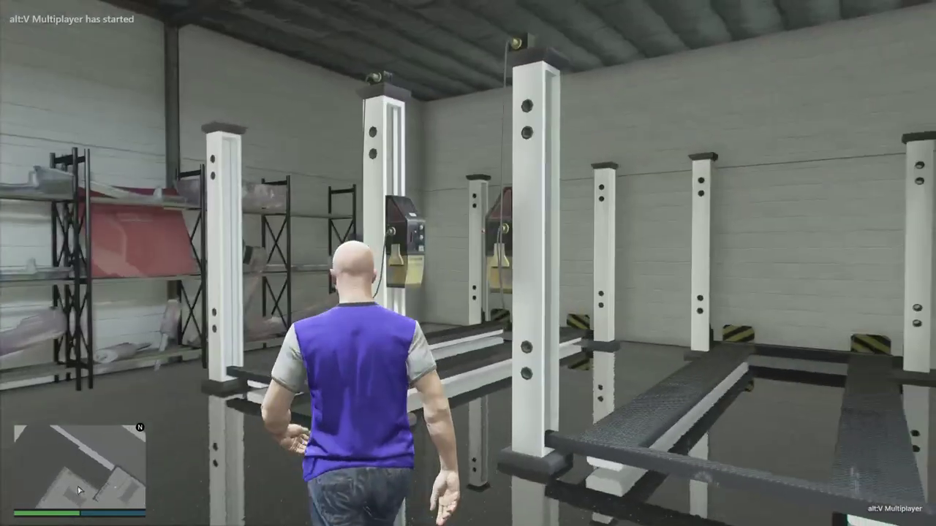
key(w)
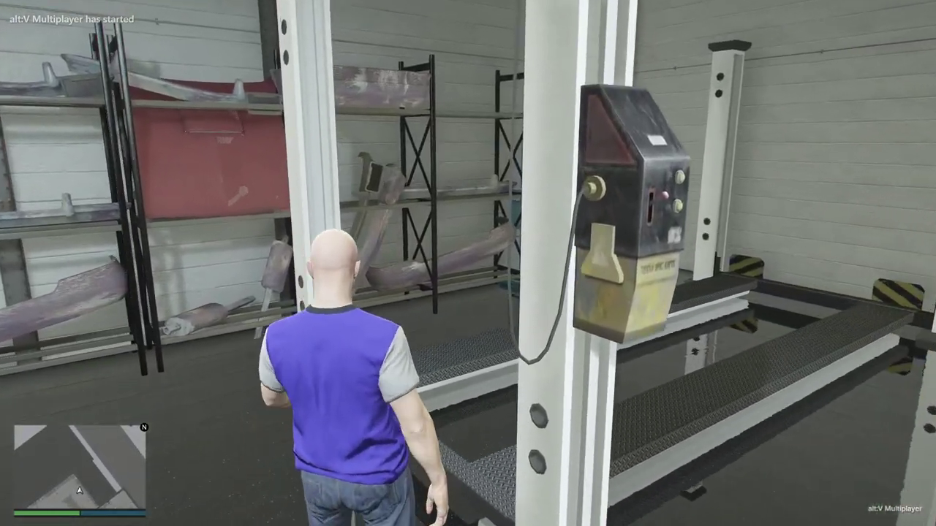
- Walk from the car lifts across the garage floor and climb the metal stairs to the upper floor
key(w)
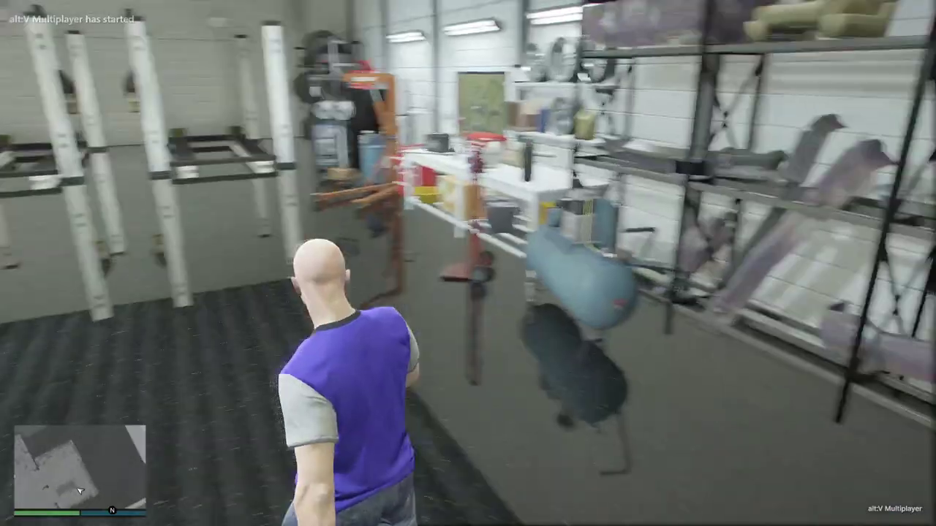
key(w)
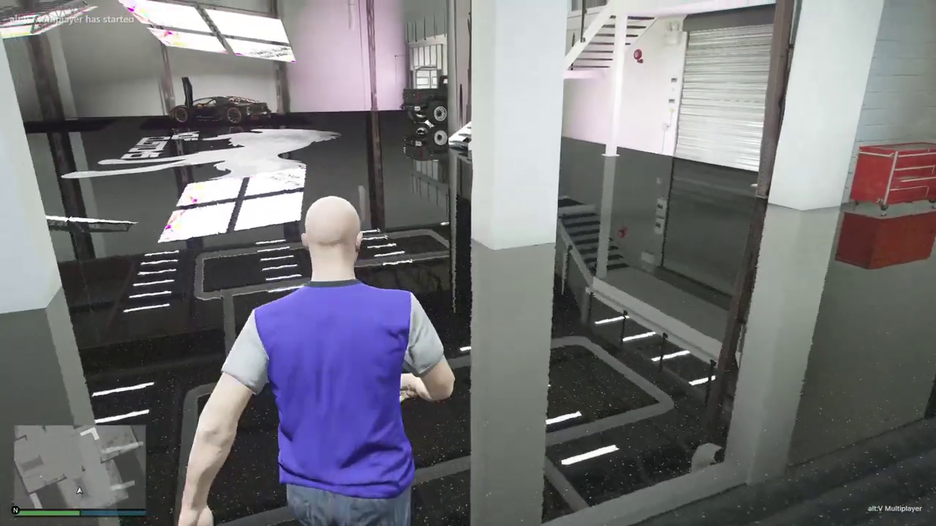
key(w)
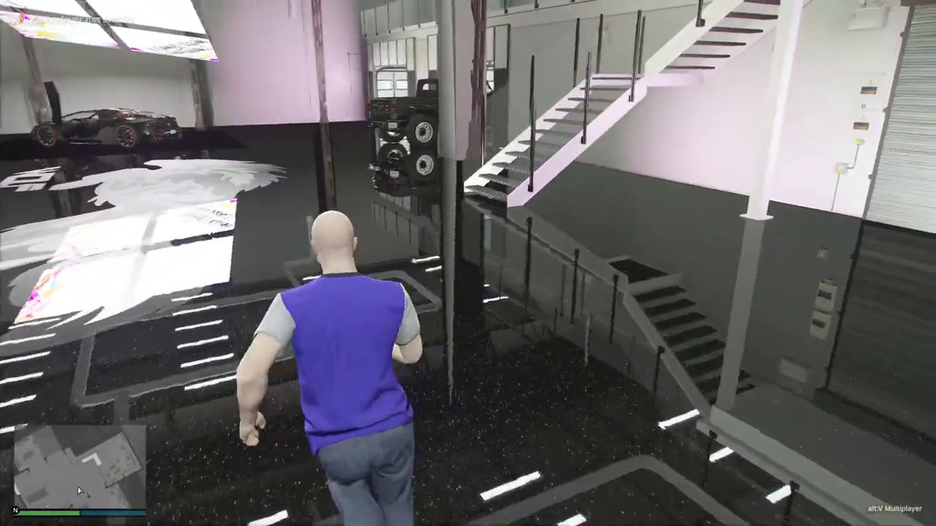
key(w)
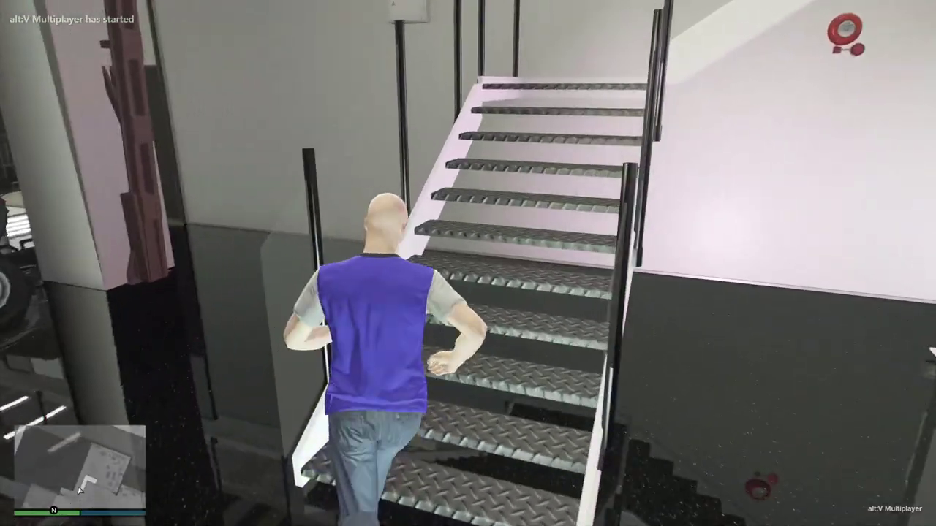
key(w)
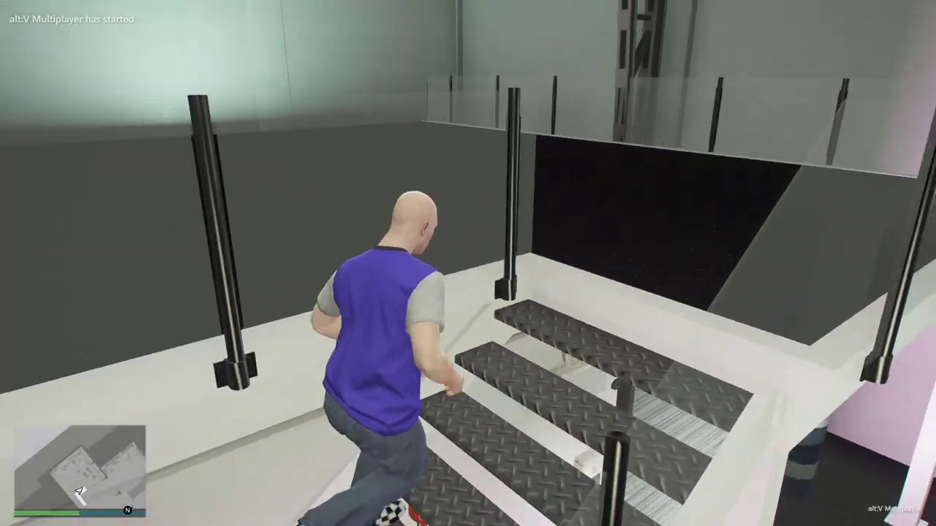
key(w)
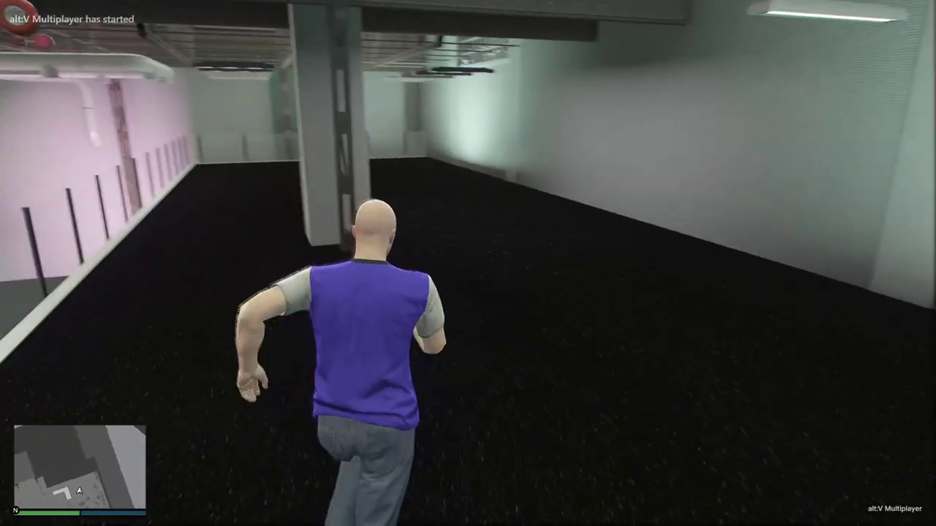
- Inspect the upper floor from the glass railing overlooking the garage, around the stair opening, to the far end
key(w)
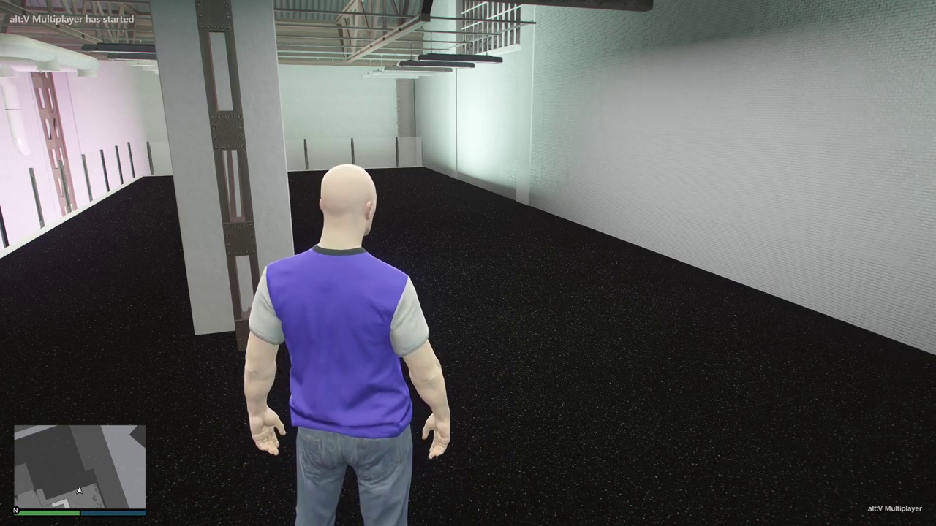
key(w)
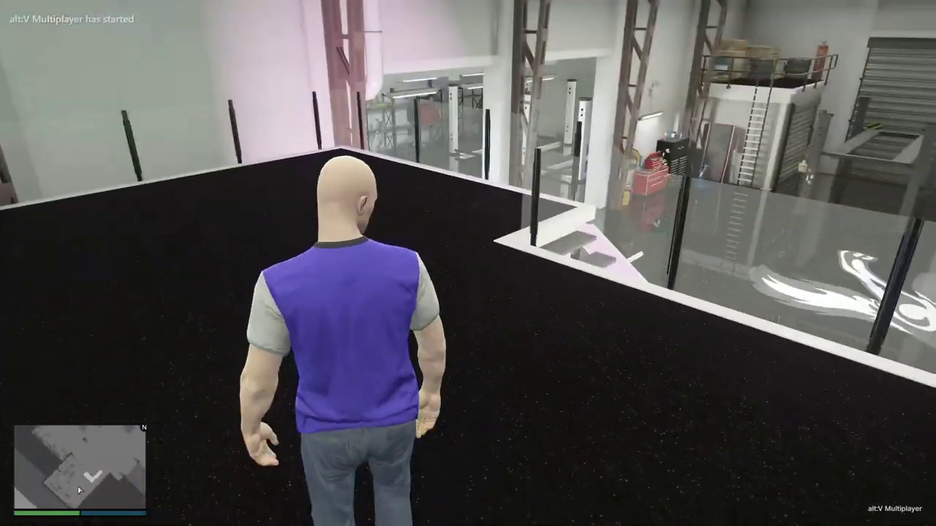
key(w)
key(w)
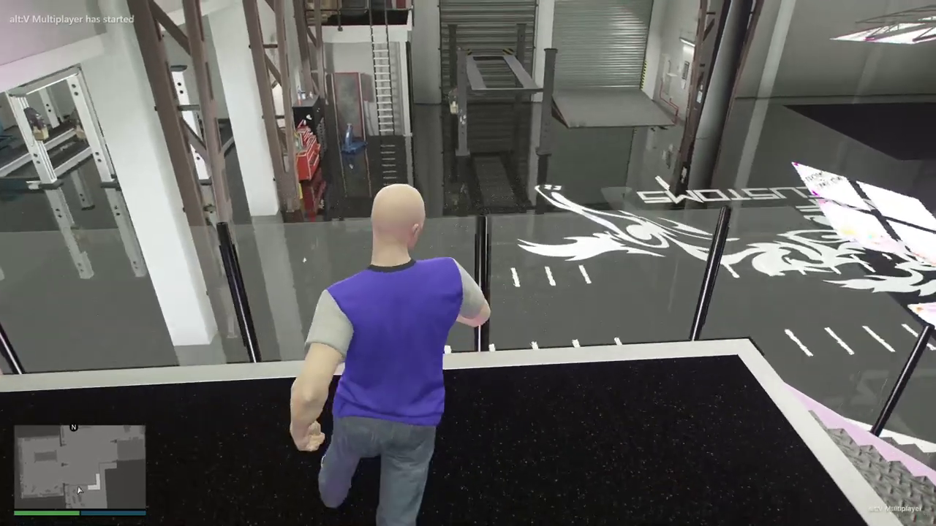
key(d)
key(w)
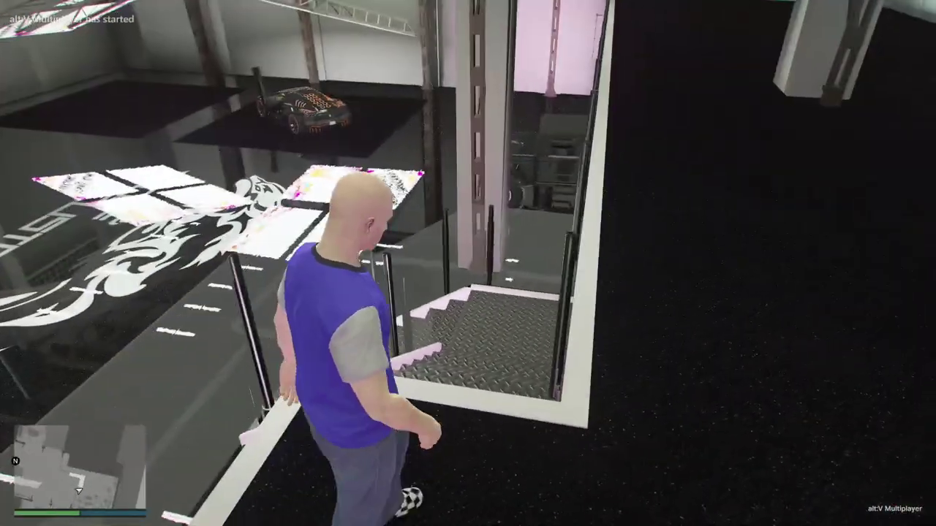
key(w)
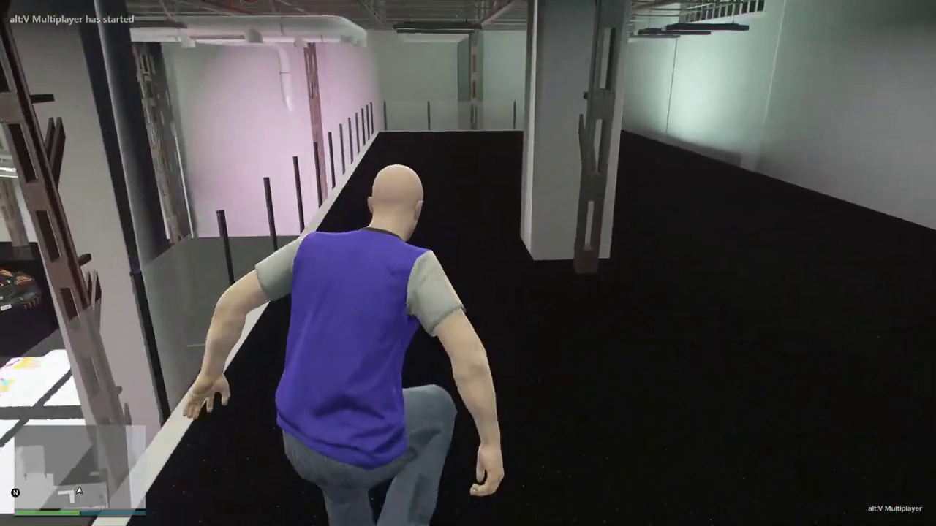
key(w)
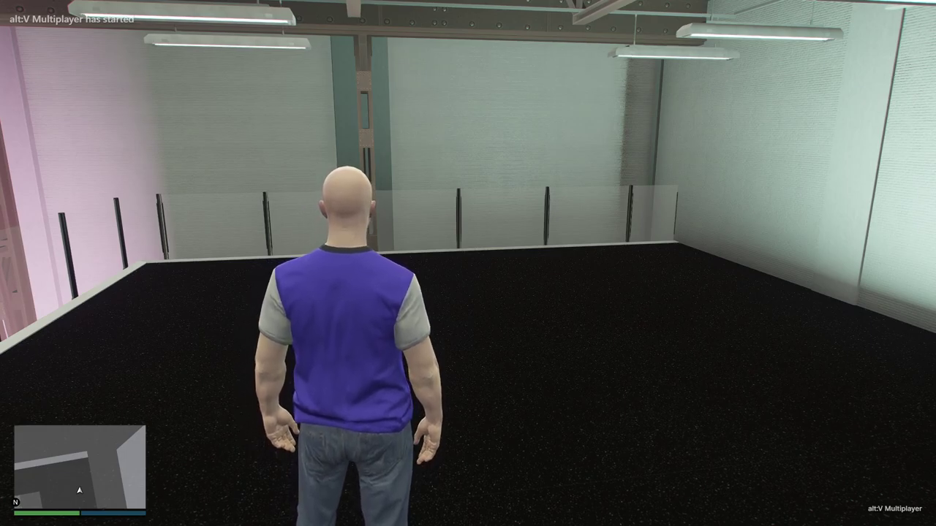
- Drive the box truck out through the garage's open roller door and along the alley to the highway wall
key(w)
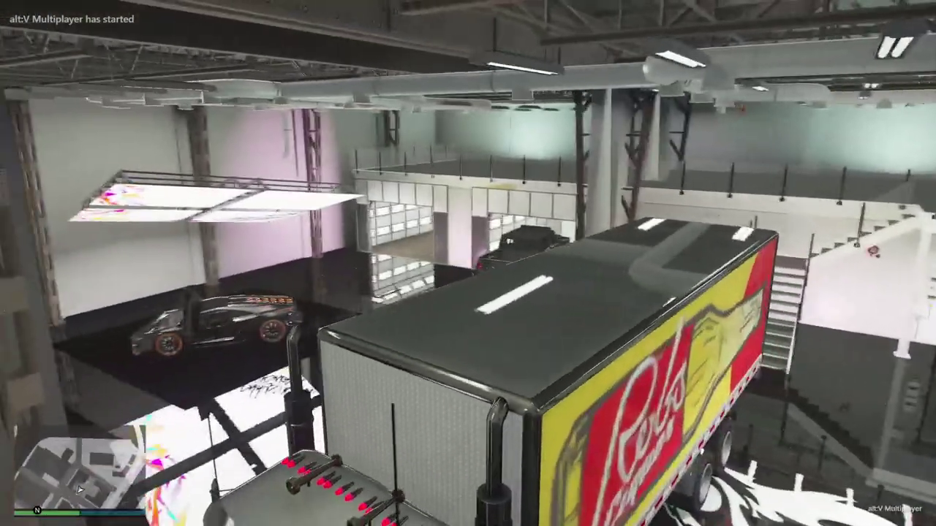
key(w)
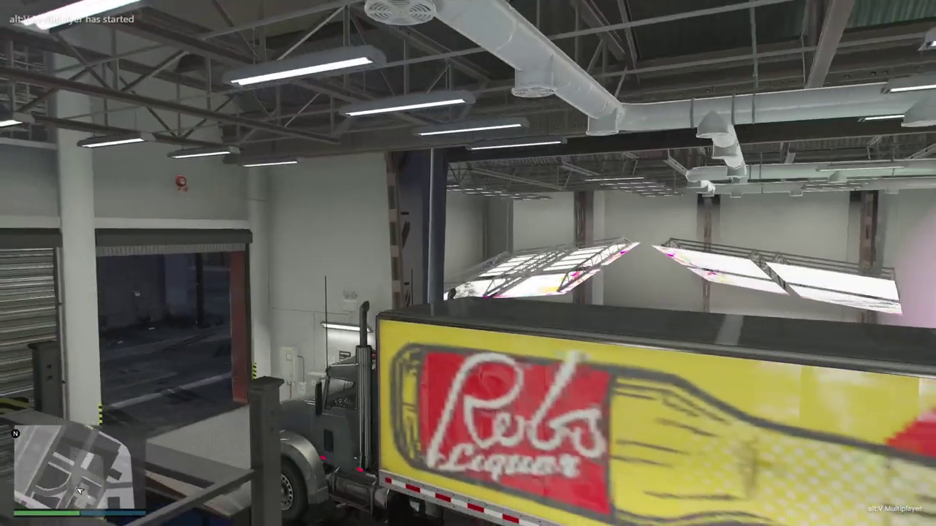
key(w)
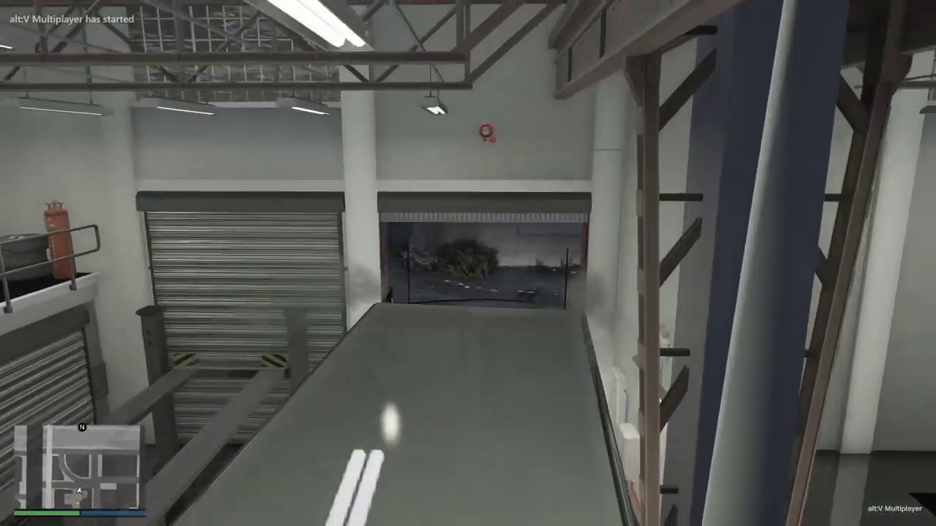
key(w)
key(a)
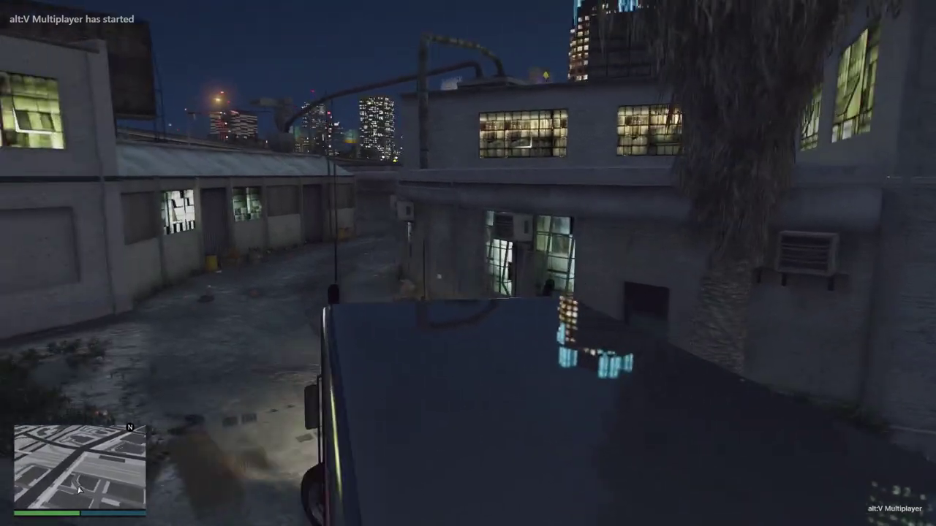
key(w)
key(d)
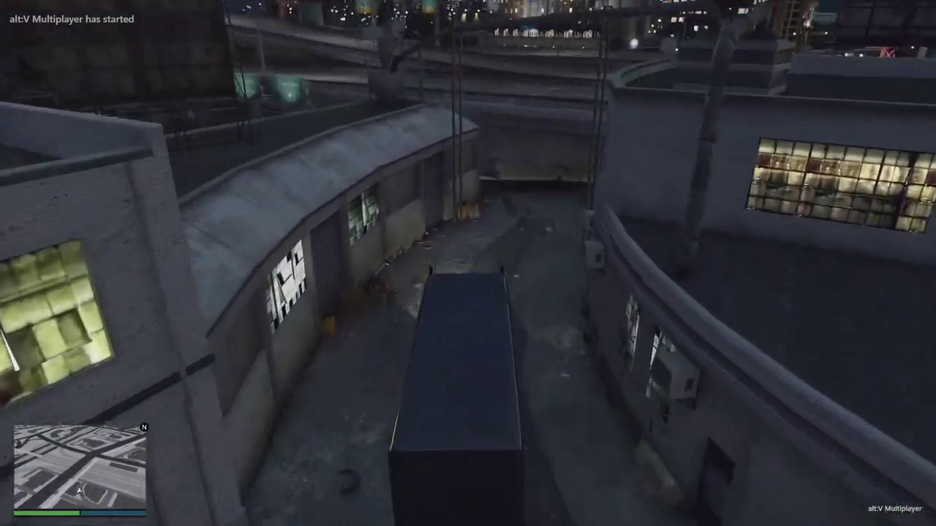
key(w)
key(a)
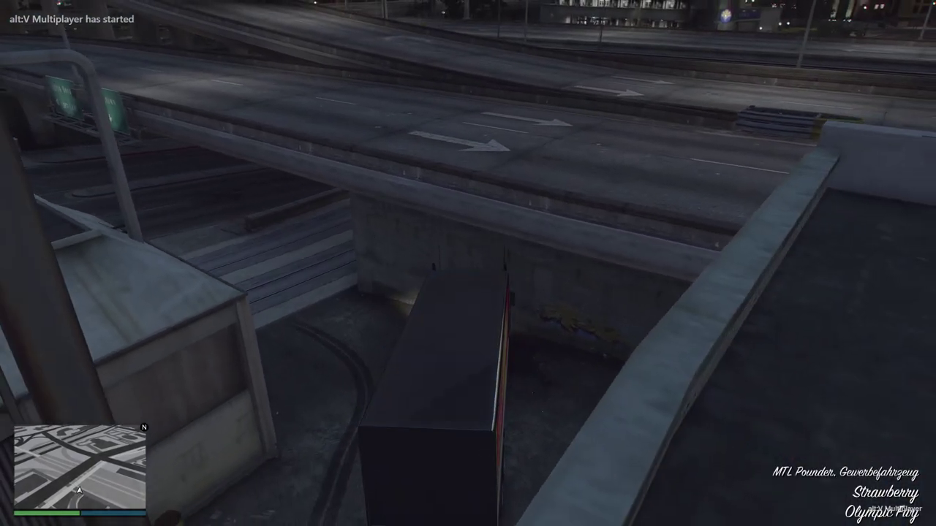
- Quit Grand Theft Auto V, dismiss the prompt about closing the running game and close the alt:V server console
key(alt+F4)
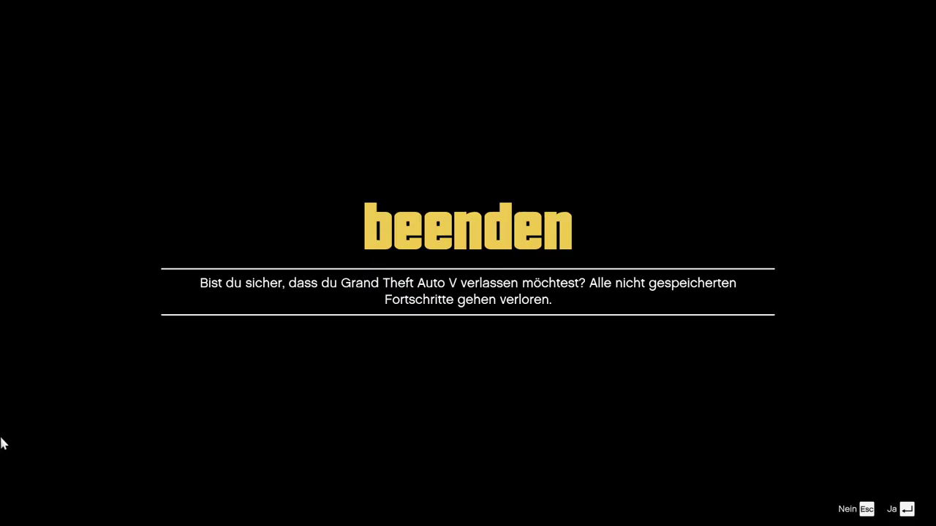
key(Return)
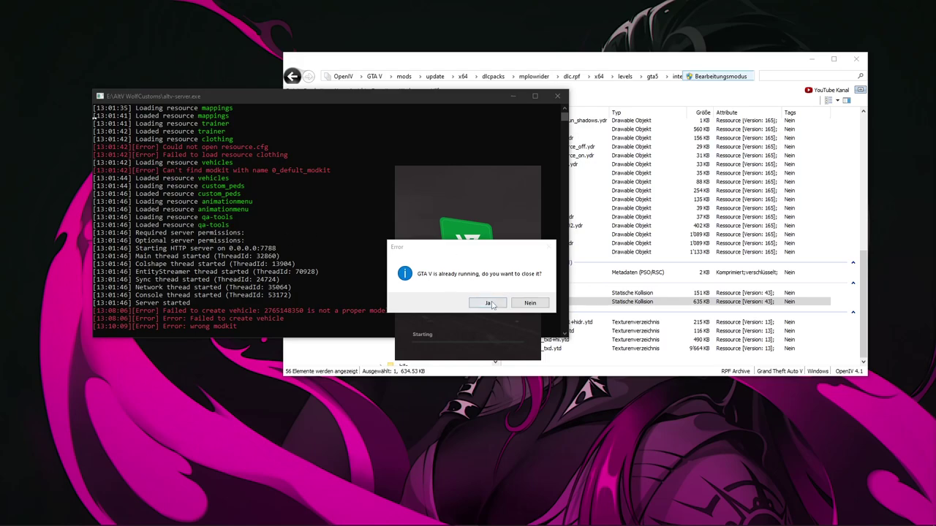
click(530, 303)
click(557, 96)
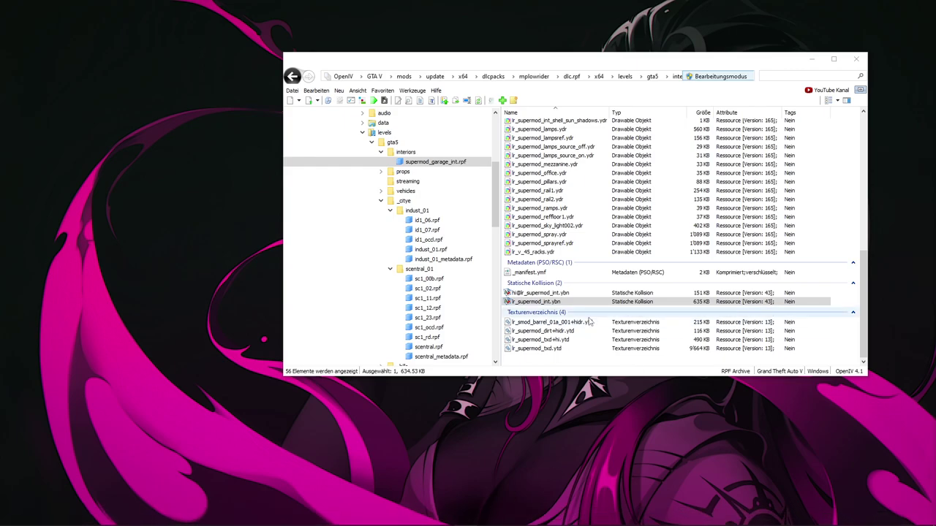
- Search the system for 3ds and launch 3ds Max 2016
key(super)
text(3ds)
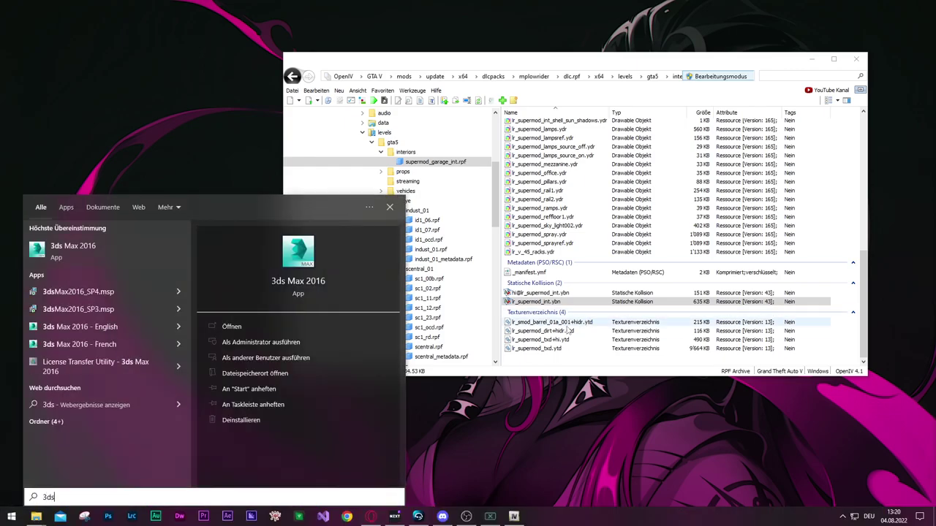
click(231, 326)
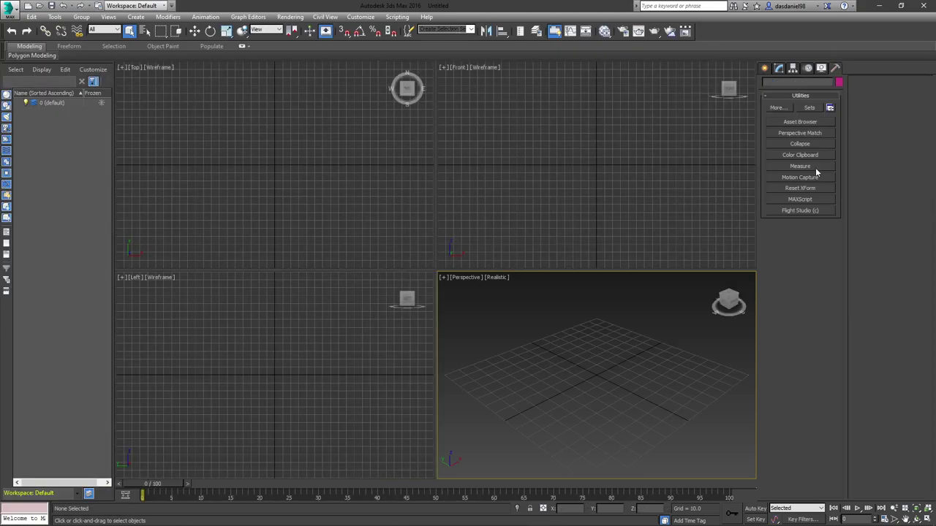
- Switch the perspective viewport to a shaded orthographic view and enlarge it relative to the other three viewports
click(460, 284)
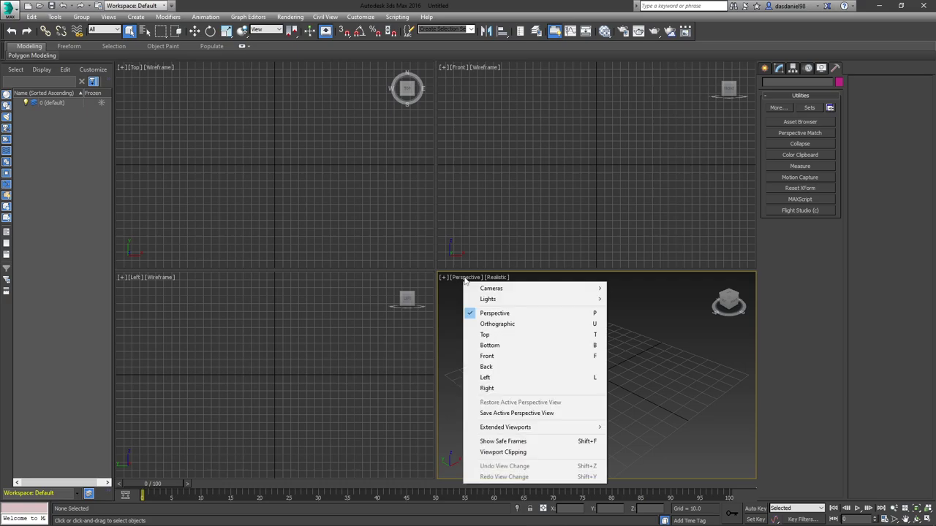
click(498, 326)
click(503, 282)
click(515, 299)
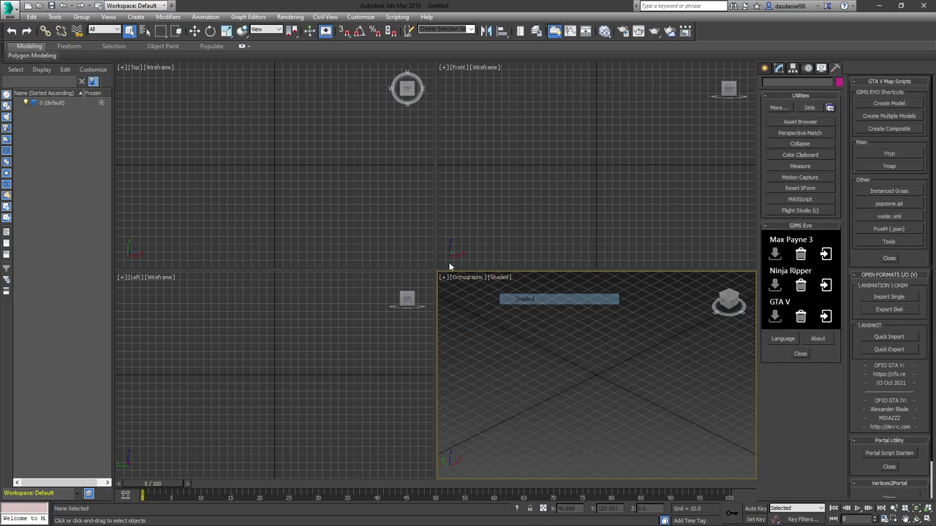
drag(297, 182, 274, 165)
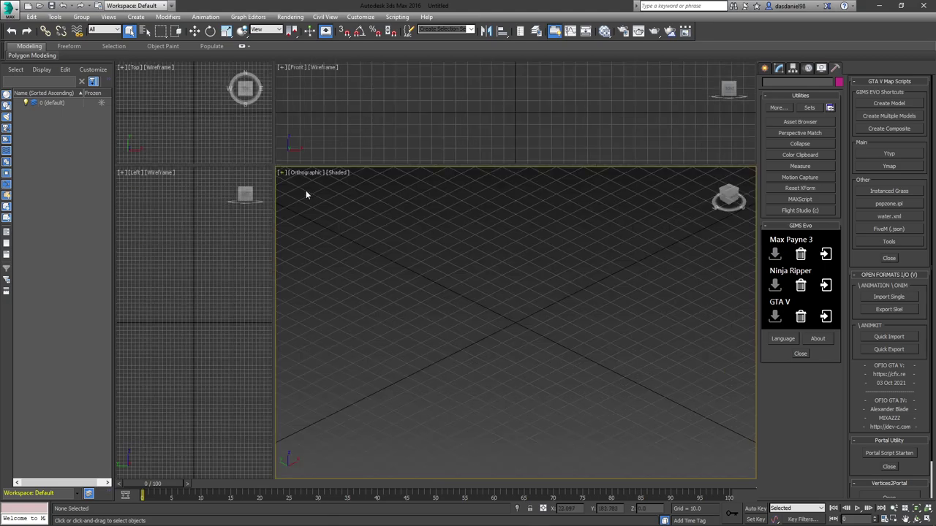
- Open GIMS Evo for GTA V and import the lr_supermod_carlift and lr_supermod_carlift2 models
click(826, 316)
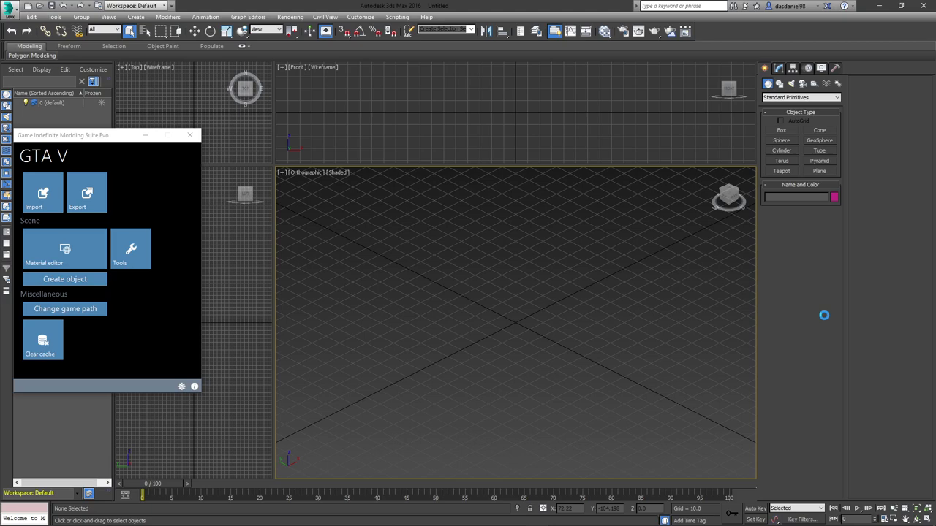
drag(86, 135, 0, 136)
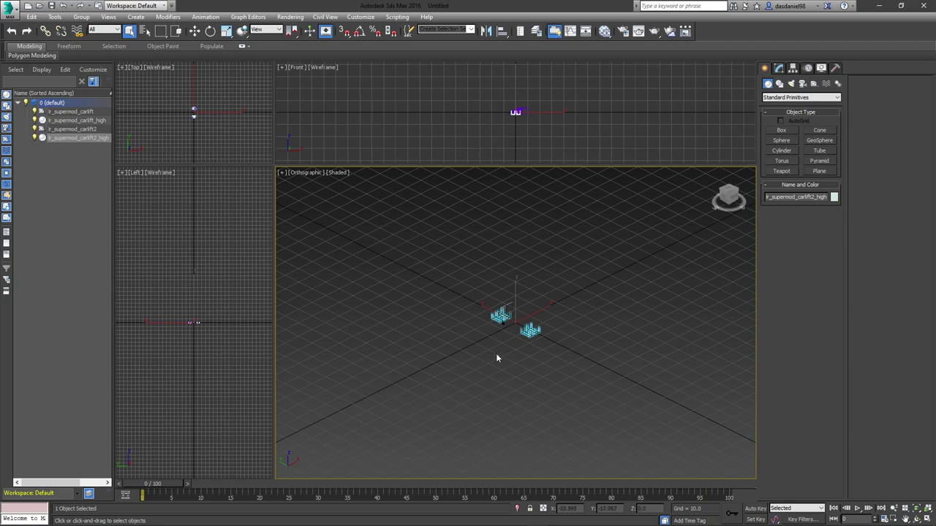
- Maximize the orthographic viewport and hide the lr_supermod_carlift and lr_supermod_carlift_high objects
scroll(516, 328, up, 5)
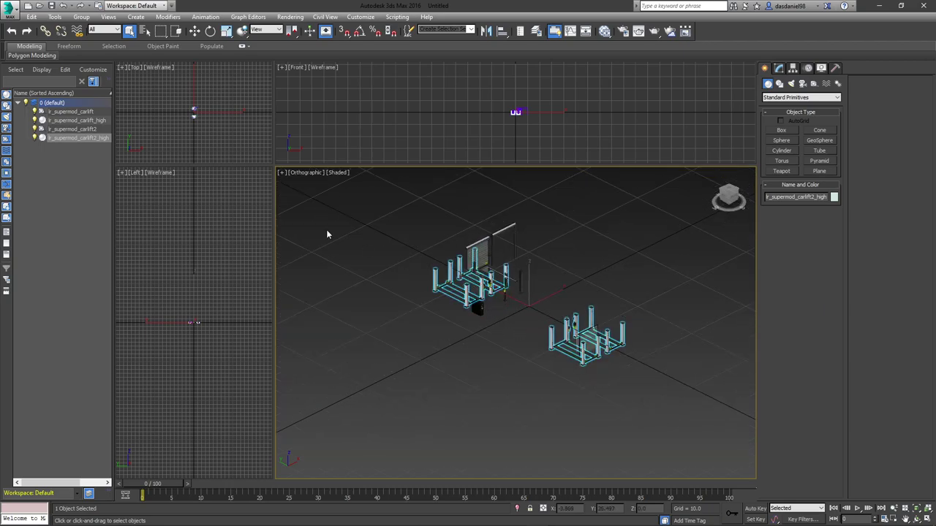
key(alt+w)
scroll(437, 267, up, 3)
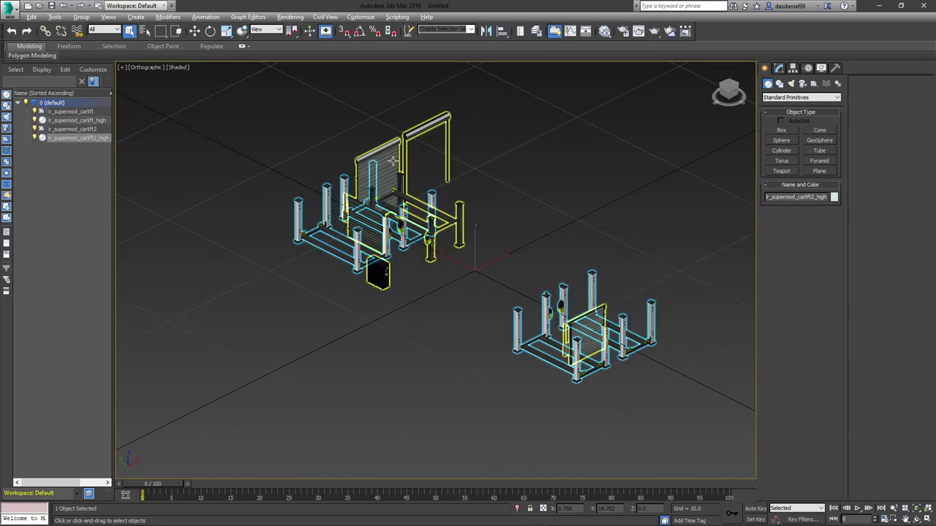
click(80, 120)
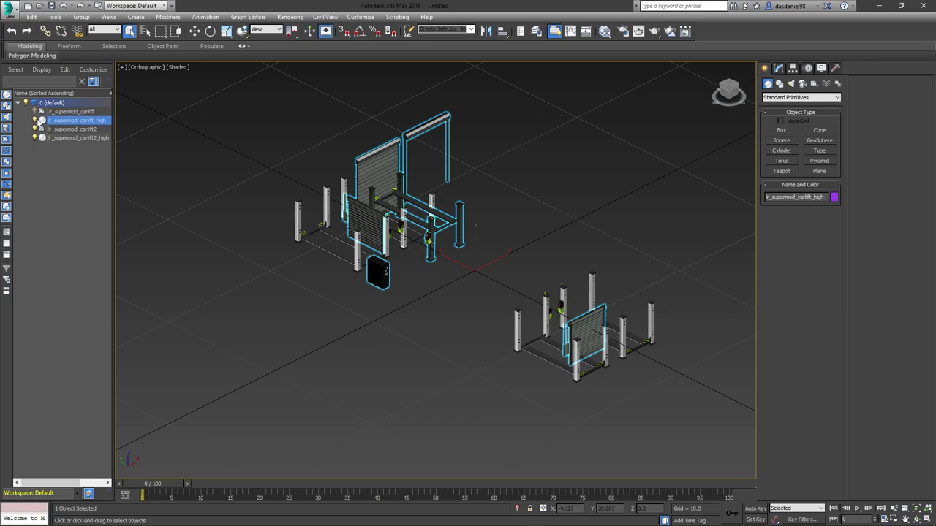
click(34, 120)
- Examine the lettering on the green control box of the lr_supermod_carlift2_high car lift up close
scroll(370, 248, up, 4)
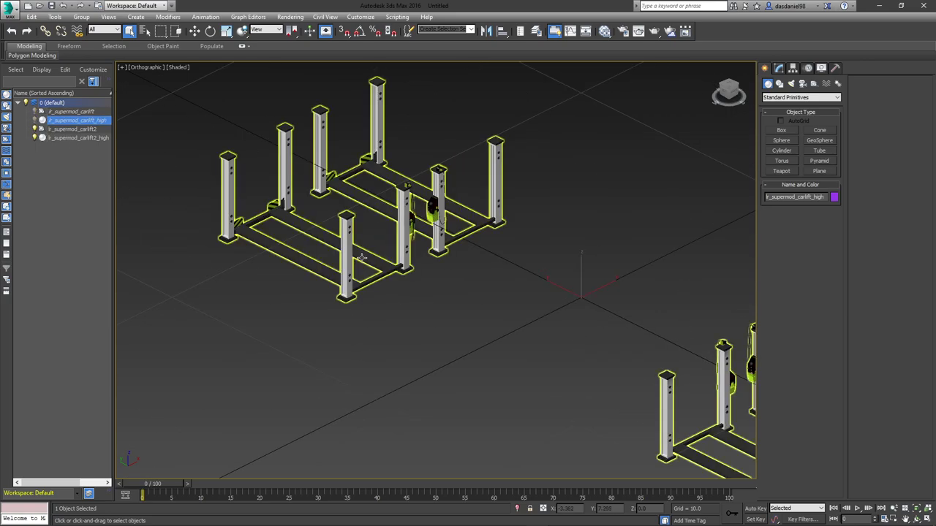
scroll(434, 186, up, 5)
scroll(434, 185, up, 10)
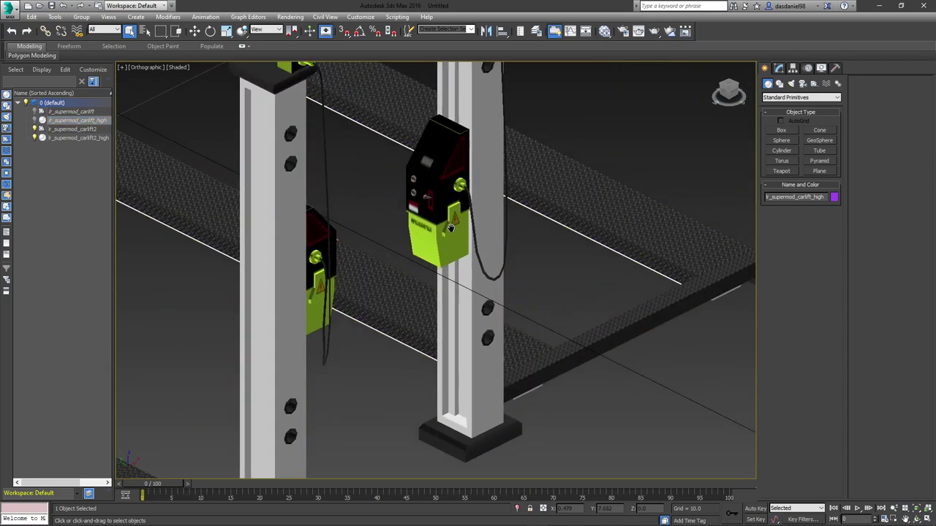
scroll(407, 227, up, 3)
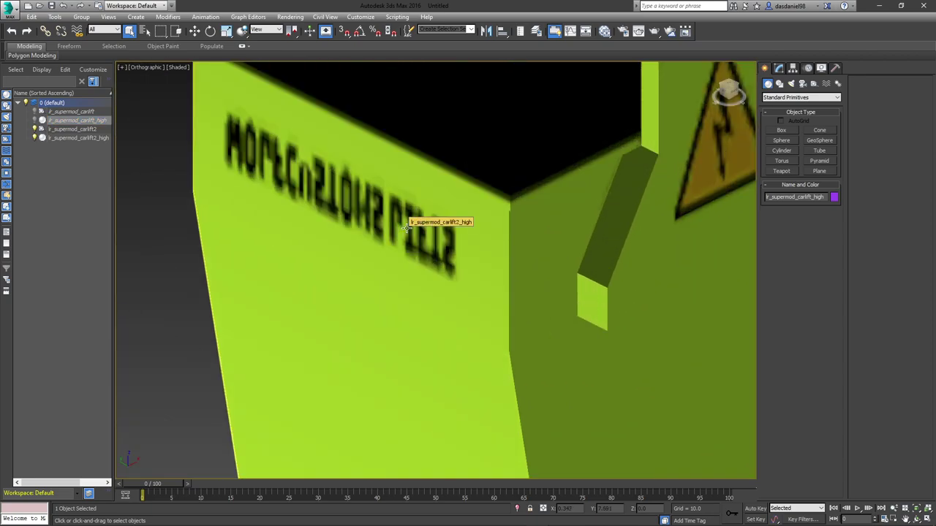
scroll(407, 227, down, 1)
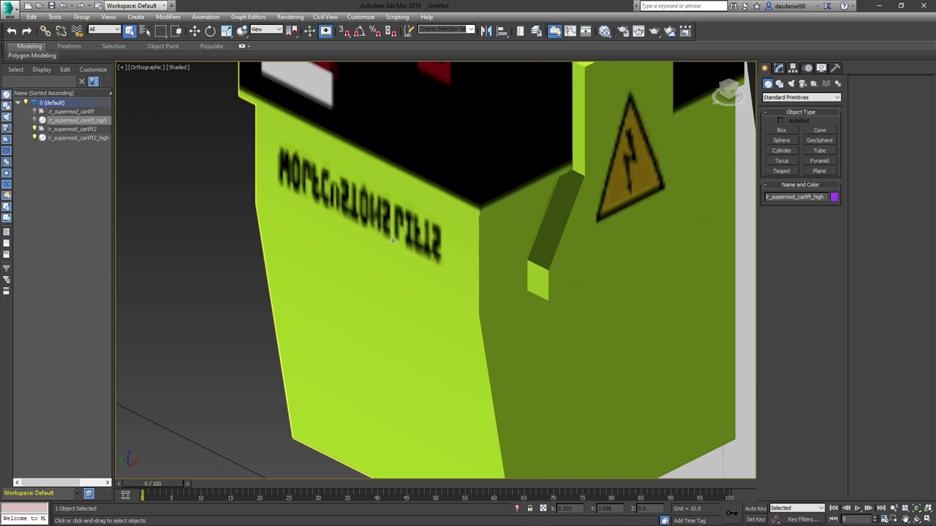
- Examine the control box of the lr_supermod_carlift2_high lift from near and far, including its lettering, switches and electrical warning sign
scroll(430, 236, down, 4)
scroll(365, 219, down, 6)
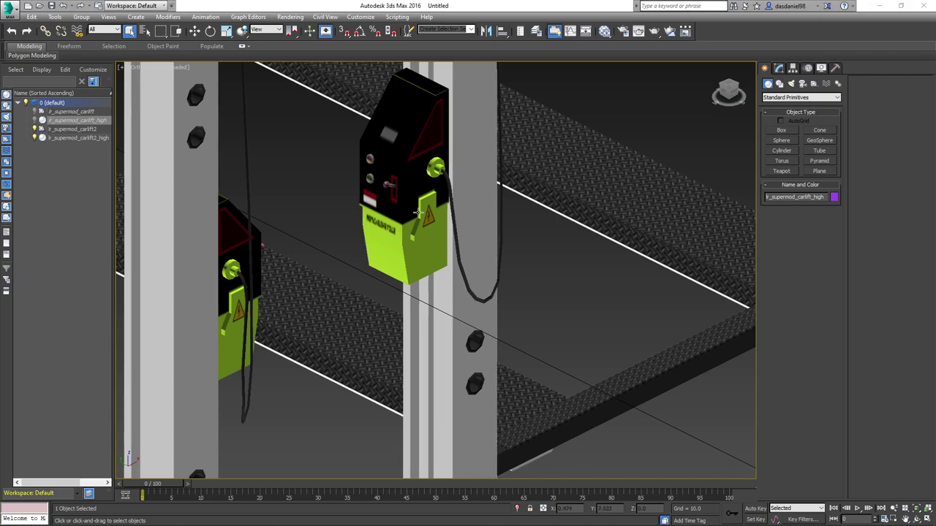
scroll(421, 213, up, 8)
scroll(387, 245, down, 4)
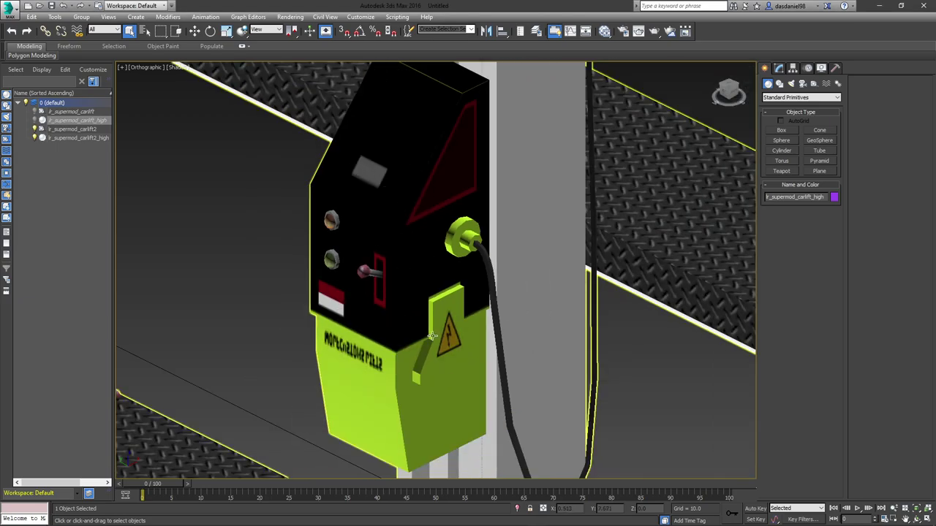
scroll(438, 339, up, 5)
scroll(451, 344, down, 5)
scroll(457, 343, up, 6)
scroll(476, 340, down, 4)
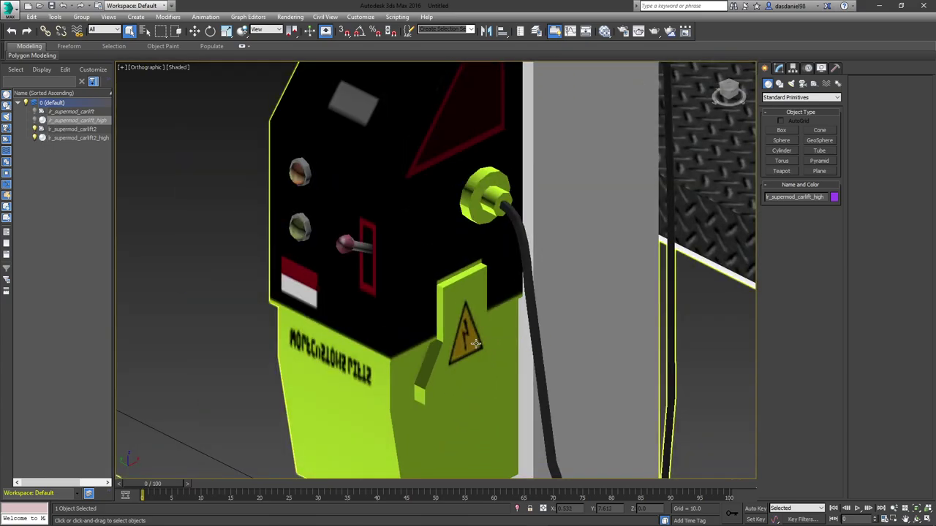
scroll(476, 344, down, 2)
scroll(362, 352, down, 5)
scroll(375, 300, up, 3)
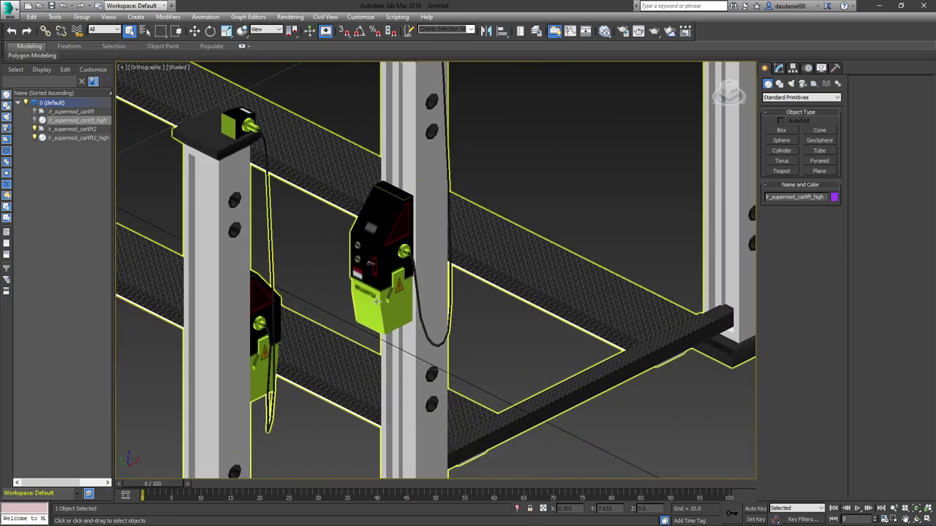
- Try the Realistic viewport shading style and return to Shaded
click(176, 68)
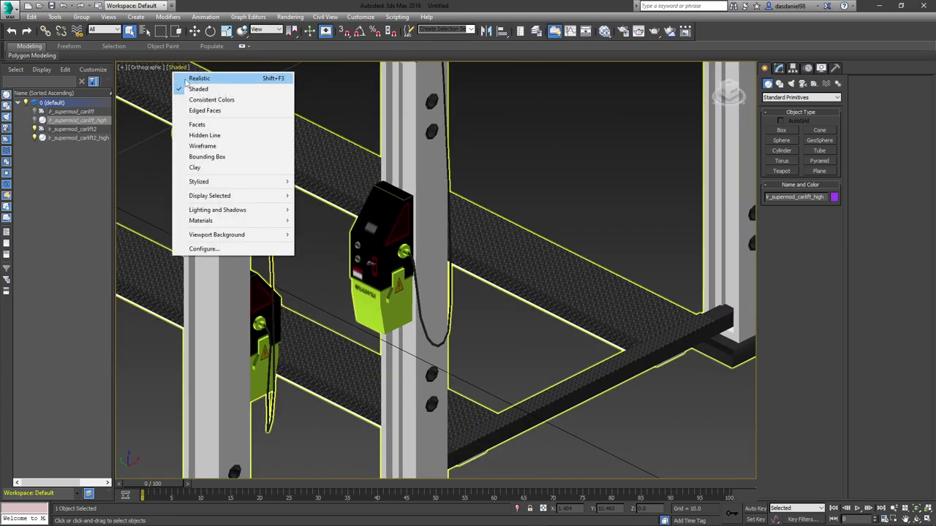
click(194, 76)
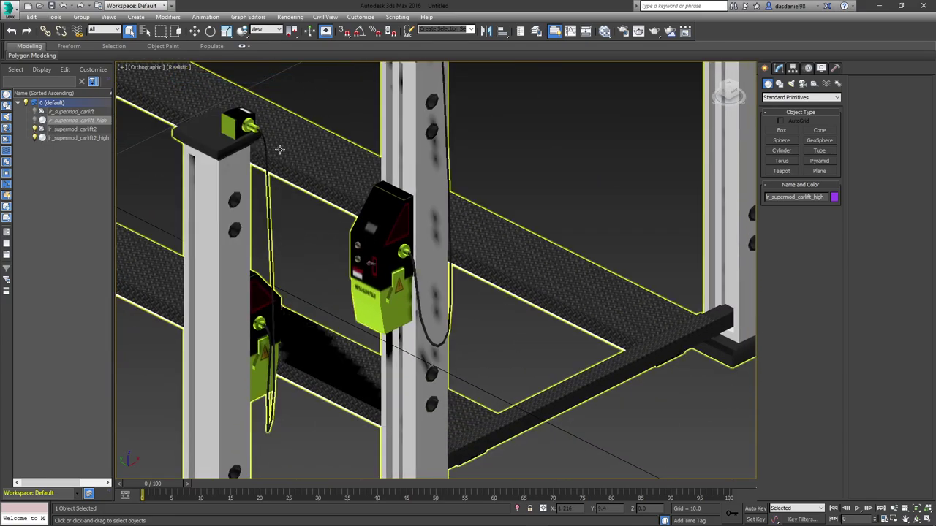
click(175, 67)
click(205, 88)
- Examine the cable housings on top of the lift columns and the green-and-black striped plate at the platform end
key(z)
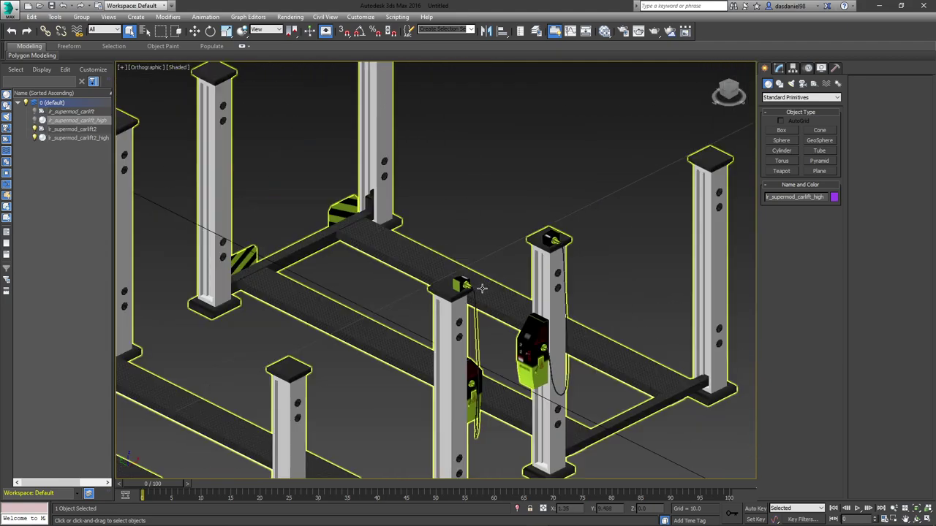
scroll(466, 288, up, 10)
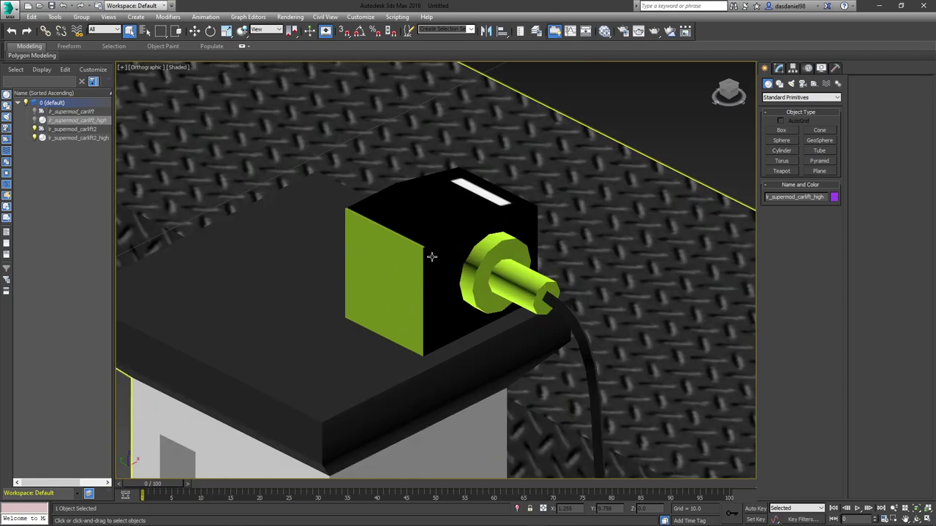
scroll(431, 255, down, 8)
scroll(631, 159, up, 8)
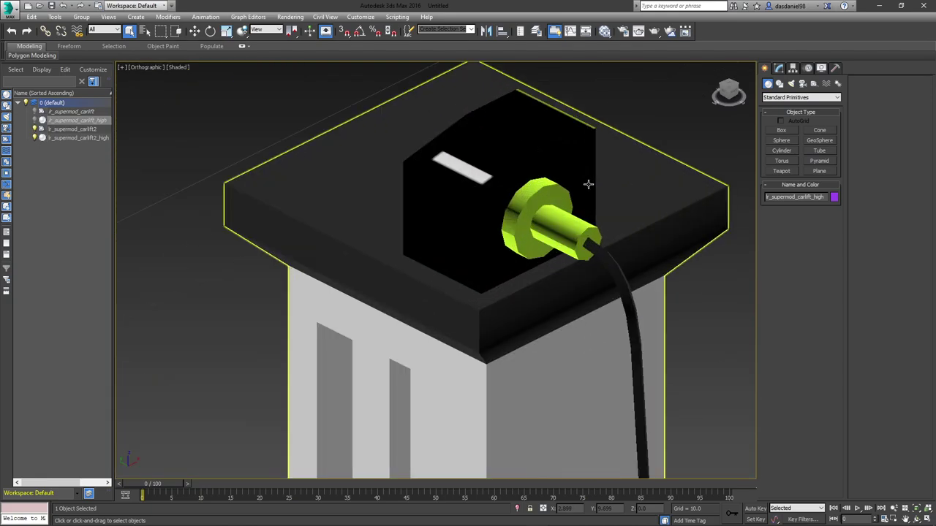
scroll(419, 206, down, 7)
middle_drag(253, 175, 491, 251)
scroll(387, 208, up, 8)
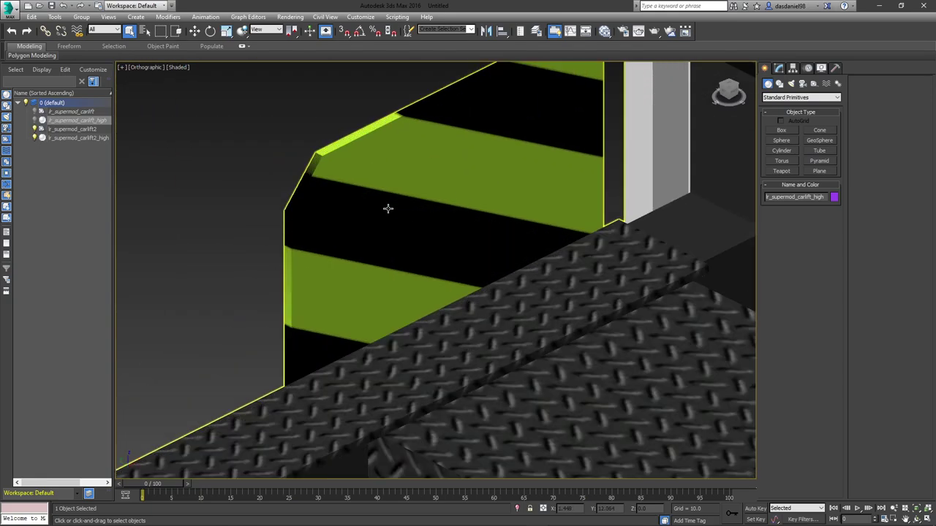
scroll(388, 208, down, 10)
scroll(369, 230, up, 3)
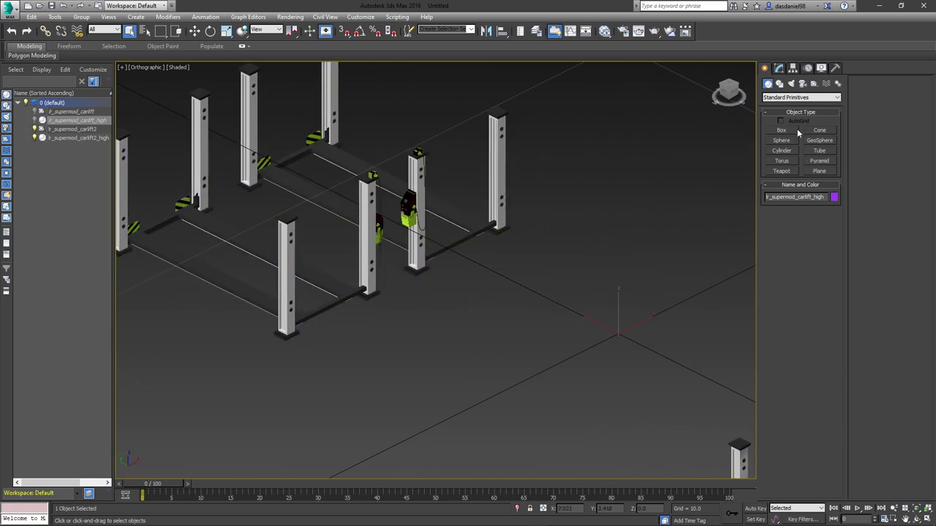
- Turn on 3D and angle snapping and create a box about 0.269 long, 0.503 wide and 0.267 high beside the crossbeam at the column base
click(780, 68)
click(764, 68)
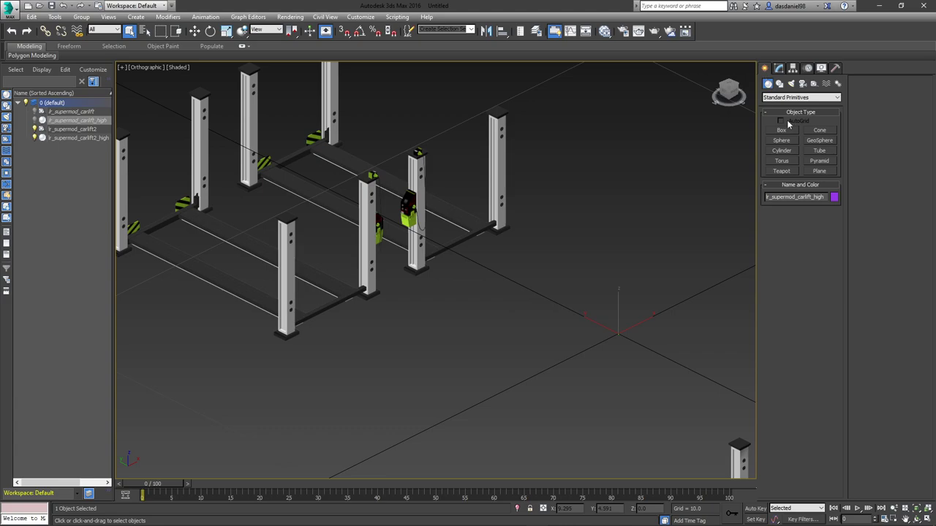
click(791, 131)
scroll(438, 261, up, 10)
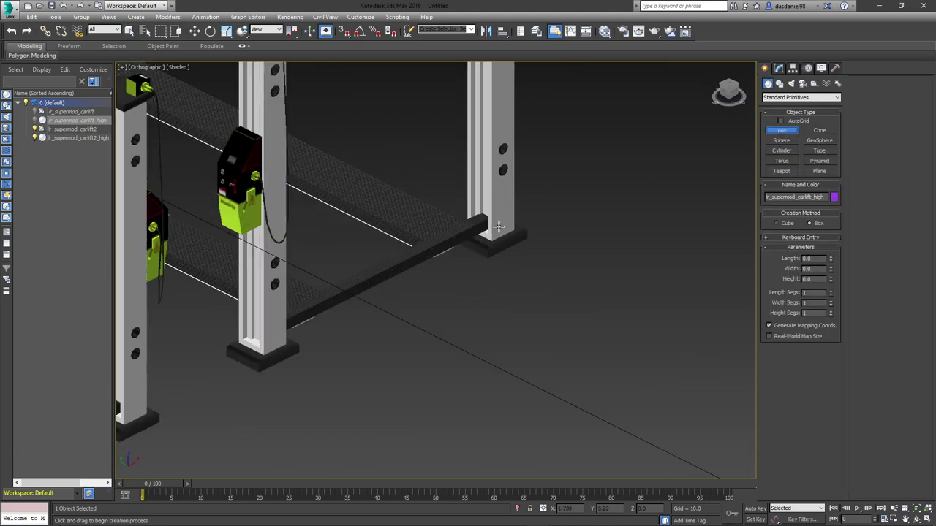
click(344, 31)
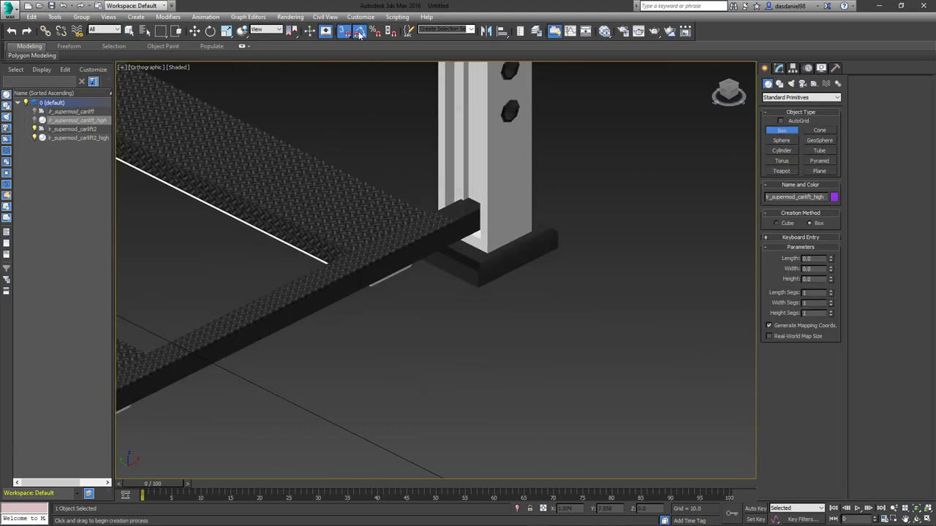
drag(478, 291, 353, 250)
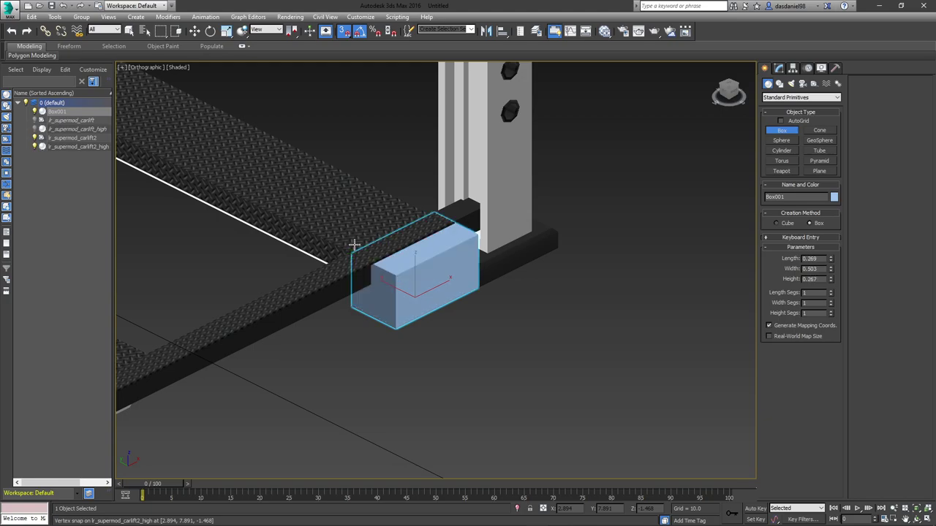
- Convert the new box to an Editable Poly
click(777, 67)
right_click(791, 108)
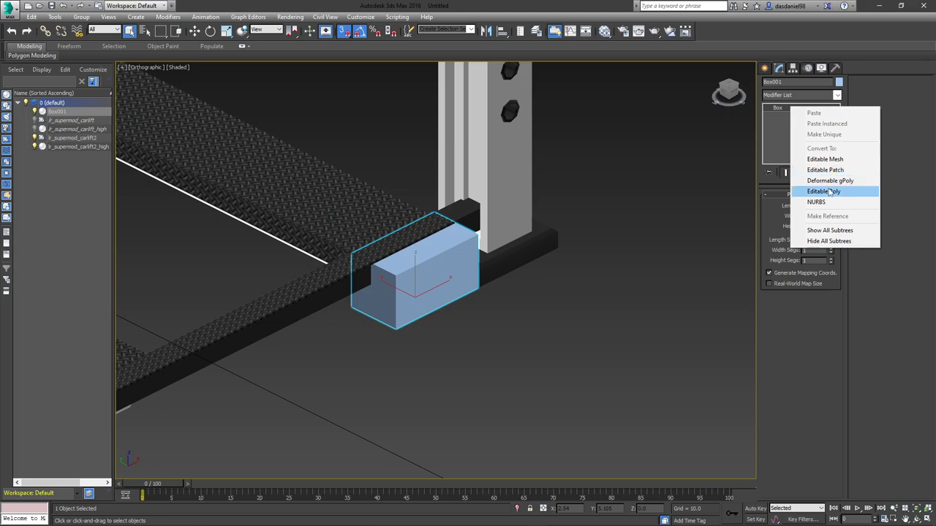
click(828, 190)
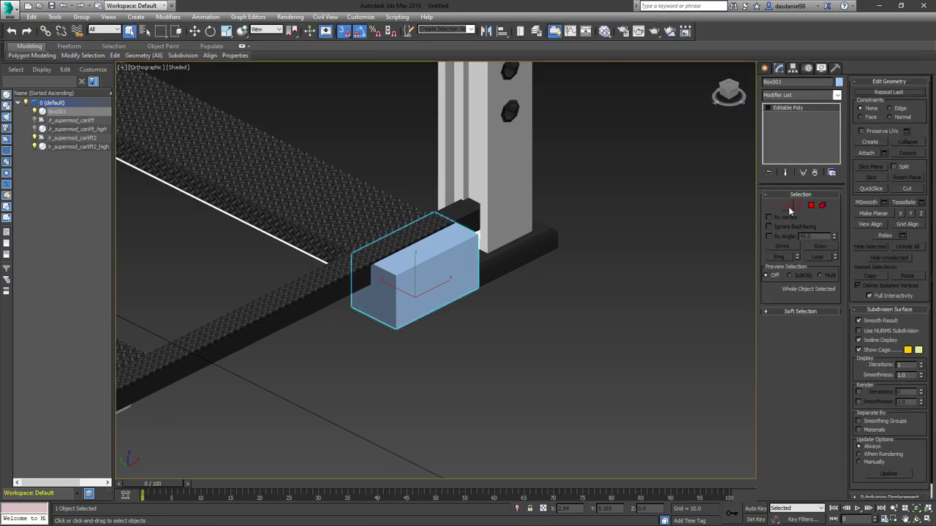
- In wireframe display, move the four edges at the column-side end of the box along X to about 3.37
click(787, 206)
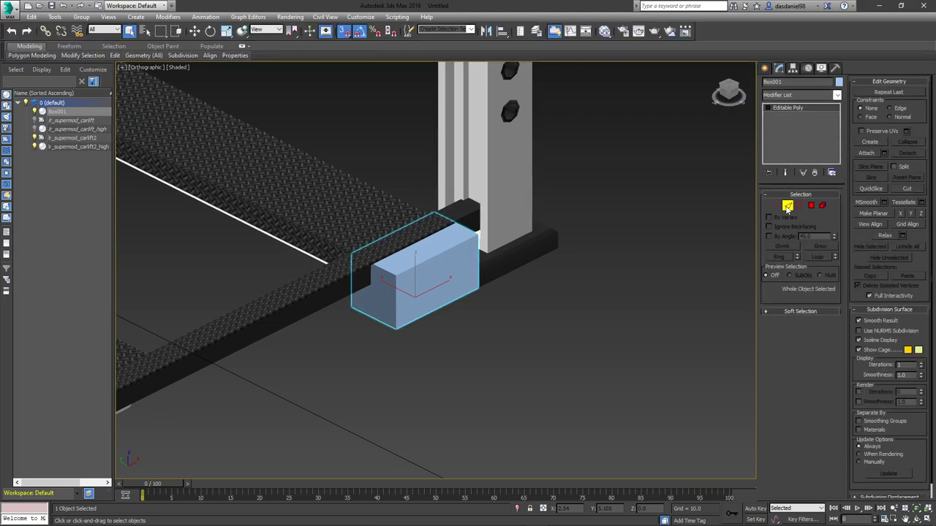
alt+middle_drag(522, 207, 490, 232)
drag(489, 327, 455, 204)
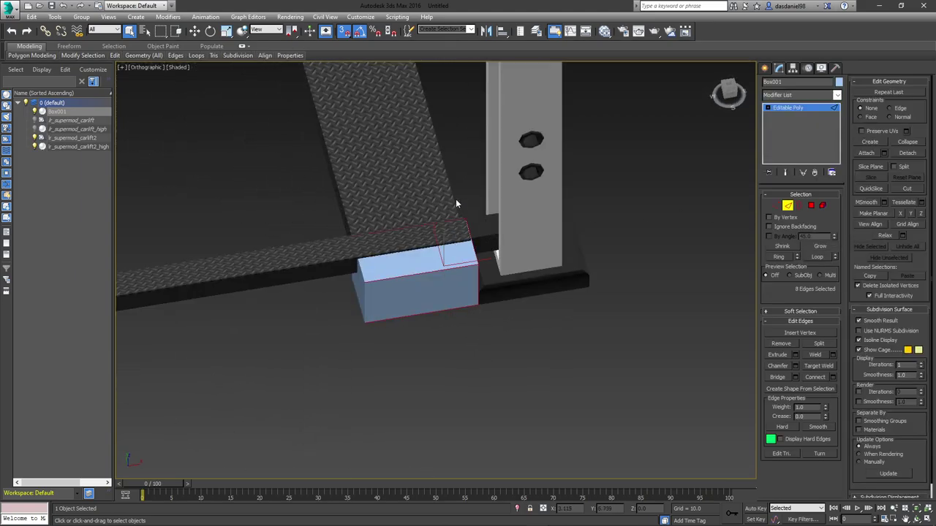
key(F3)
scroll(463, 244, up, 4)
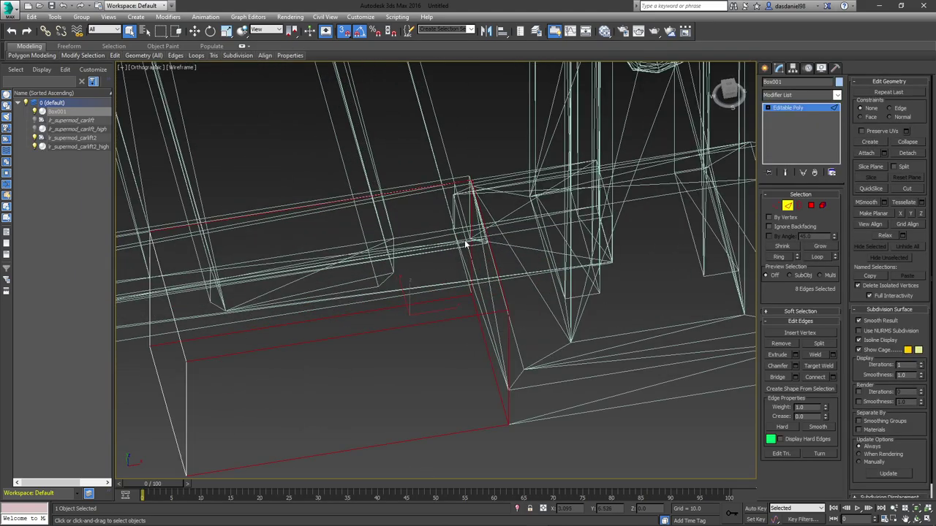
alt+drag(399, 421, 408, 465)
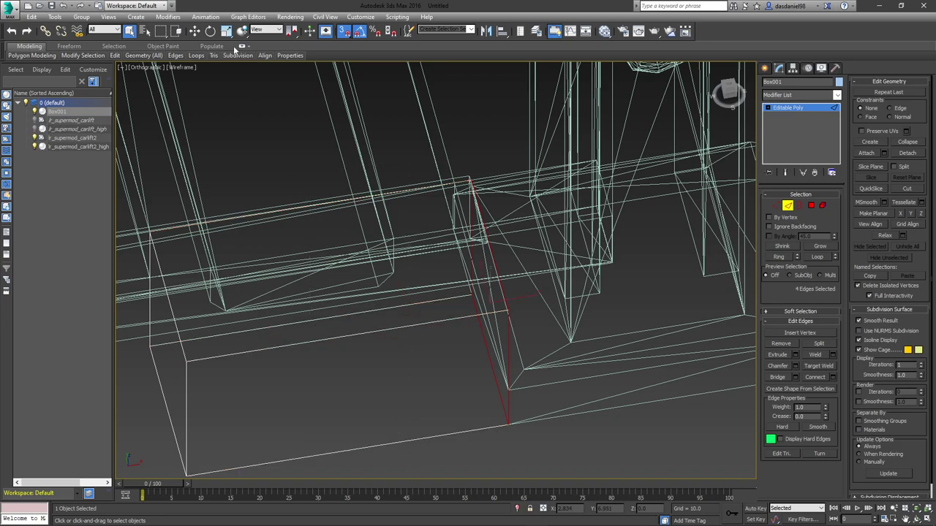
key(w)
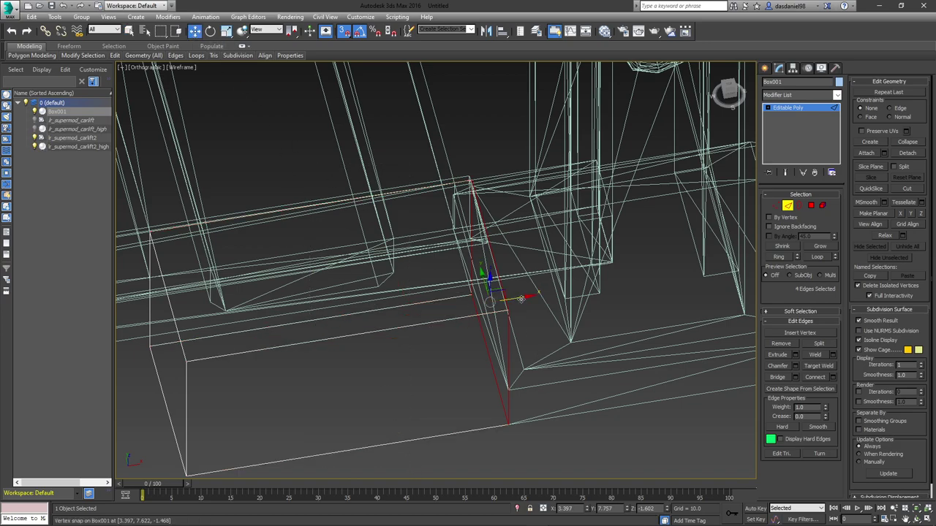
drag(521, 299, 458, 264)
scroll(477, 241, up, 6)
scroll(487, 240, down, 6)
alt+middle_drag(486, 241, 494, 185)
drag(457, 264, 493, 251)
alt+middle_drag(458, 265, 492, 251)
drag(492, 251, 493, 251)
alt+middle_drag(492, 250, 501, 245)
drag(493, 251, 535, 223)
scroll(426, 222, up, 6)
scroll(431, 81, down, 6)
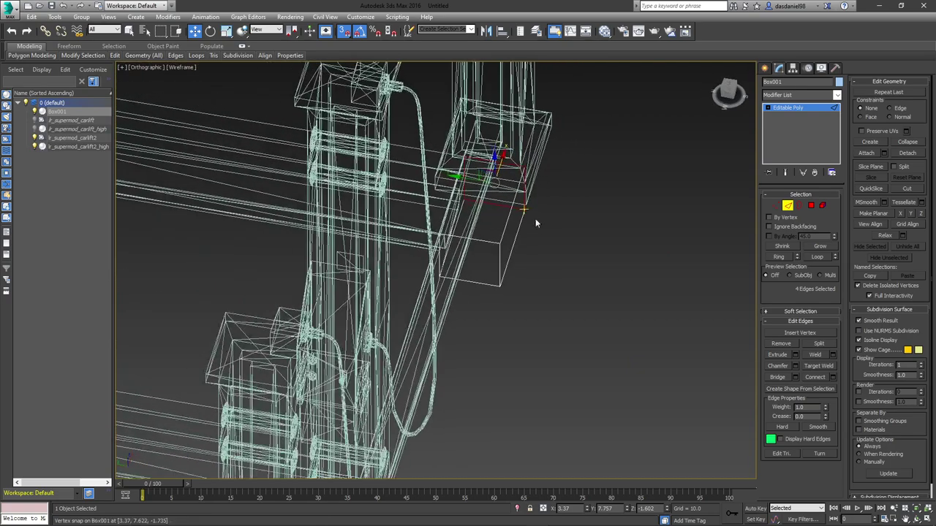
- Move the whole box outward along Y to about 7.641, in front of the crossbeam
click(788, 206)
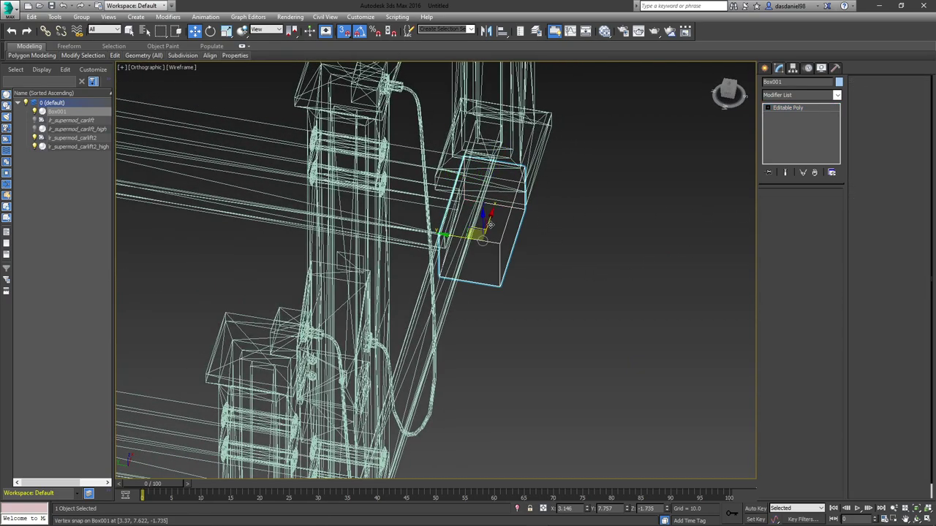
drag(494, 242, 518, 245)
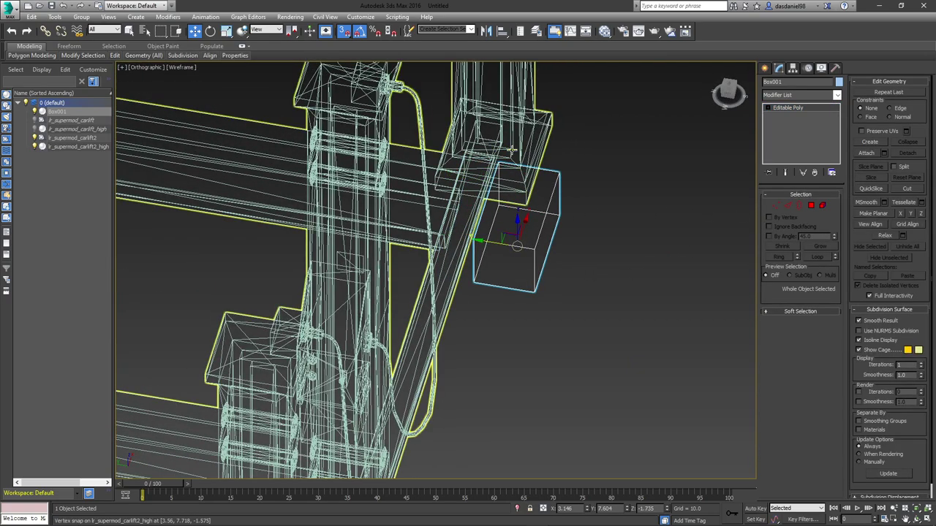
scroll(509, 150, up, 3)
drag(485, 175, 524, 178)
scroll(523, 176, down, 5)
alt+middle_drag(591, 252, 562, 228)
scroll(542, 205, up, 3)
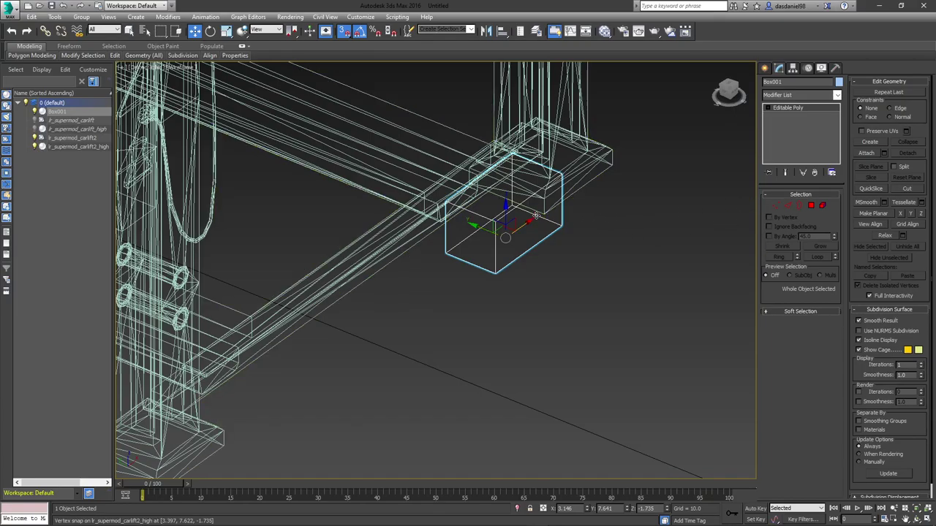
alt+middle_drag(538, 215, 553, 238)
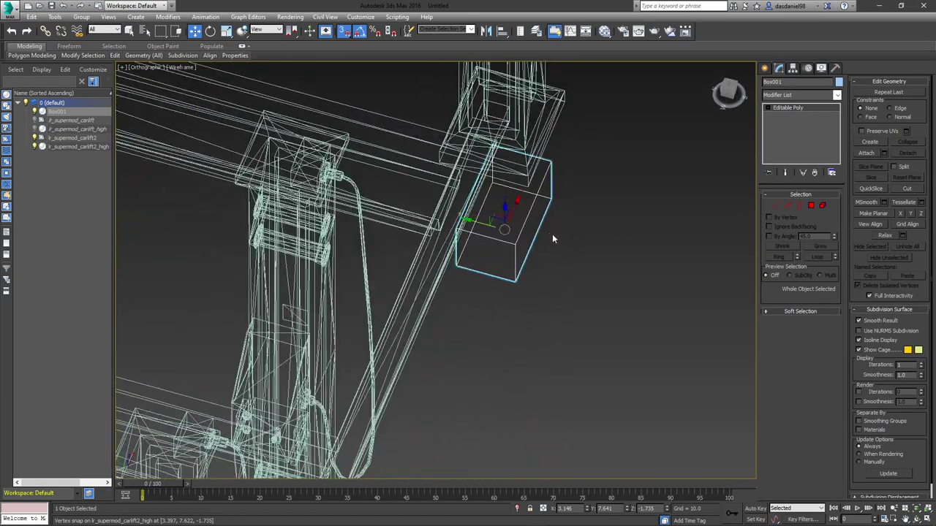
- Move the two long outer edges of the box outward along Y to about 7.399, widening the box
click(788, 205)
drag(541, 260, 558, 245)
scroll(556, 241, down, 4)
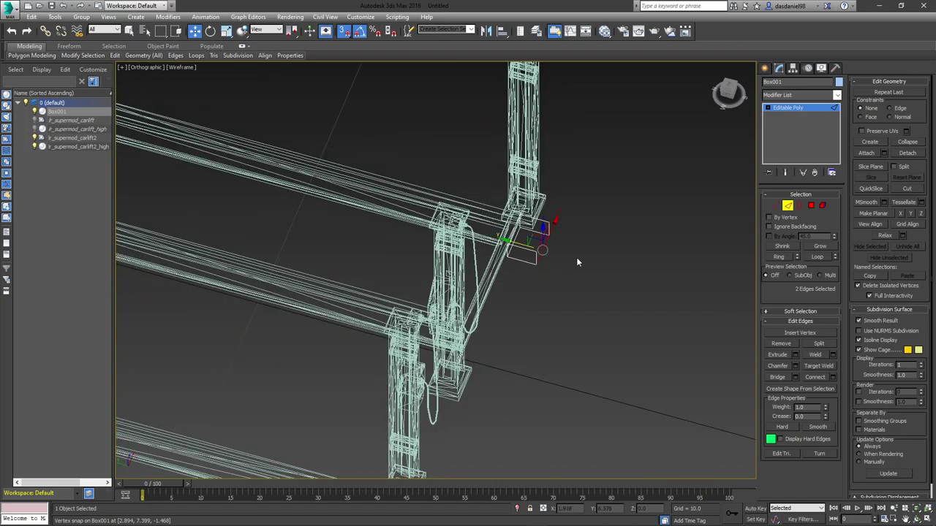
mouse_move(576, 258)
alt+middle_down()
mouse_move(602, 244)
mouse_move(573, 244)
alt+middle_up()
scroll(572, 242, up, 4)
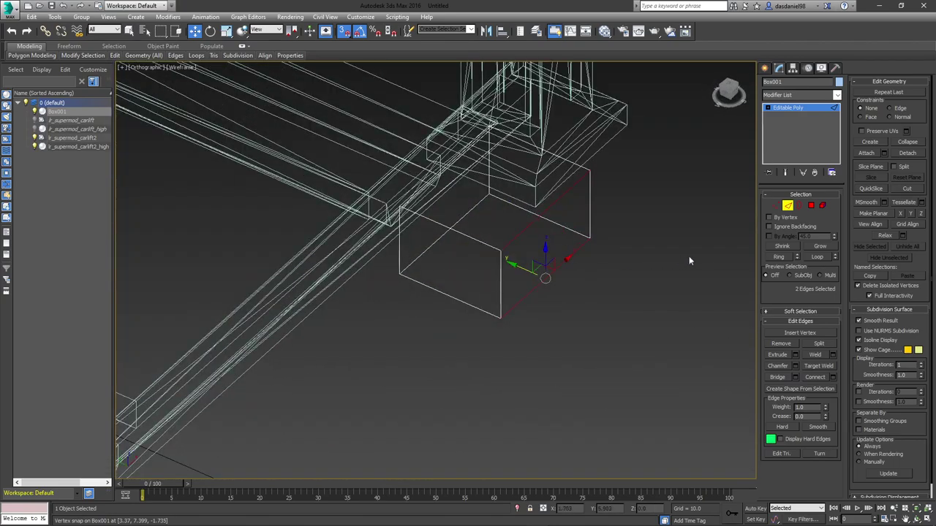
click(777, 206)
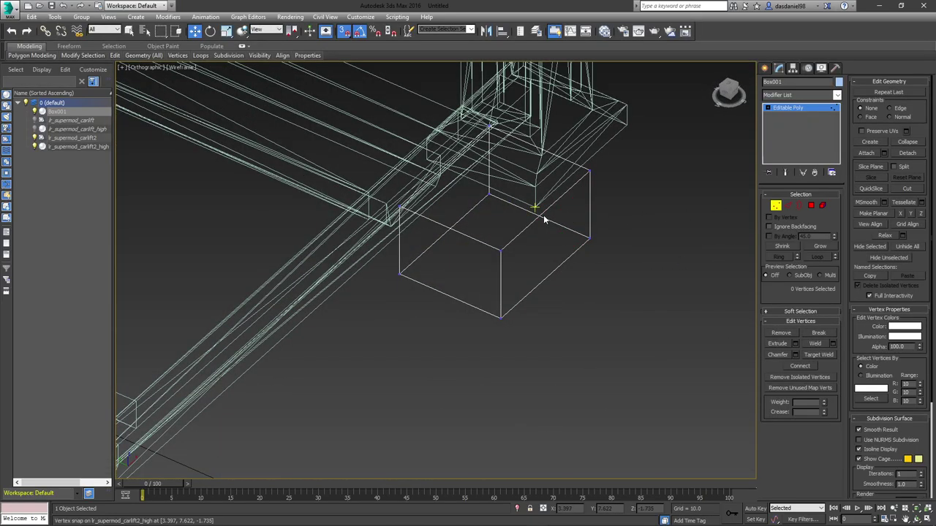
click(810, 207)
click(541, 242)
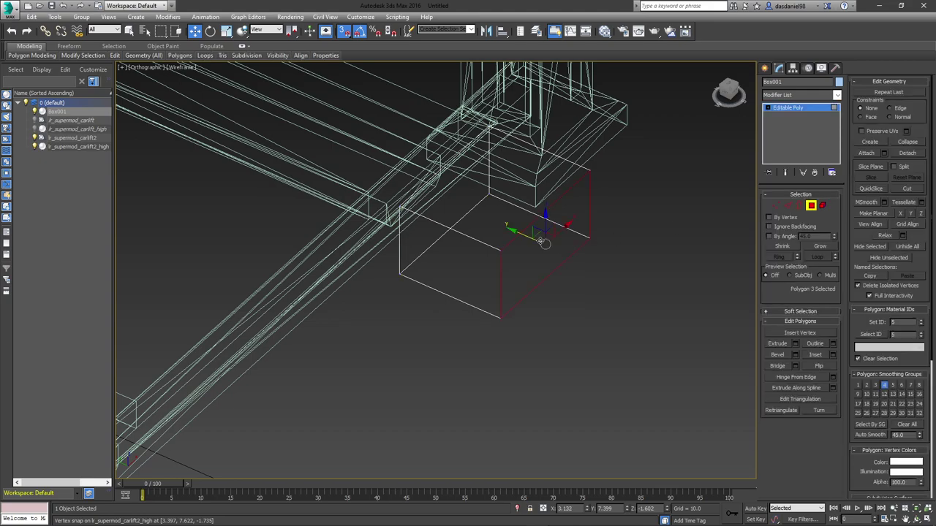
key(ctrl+z)
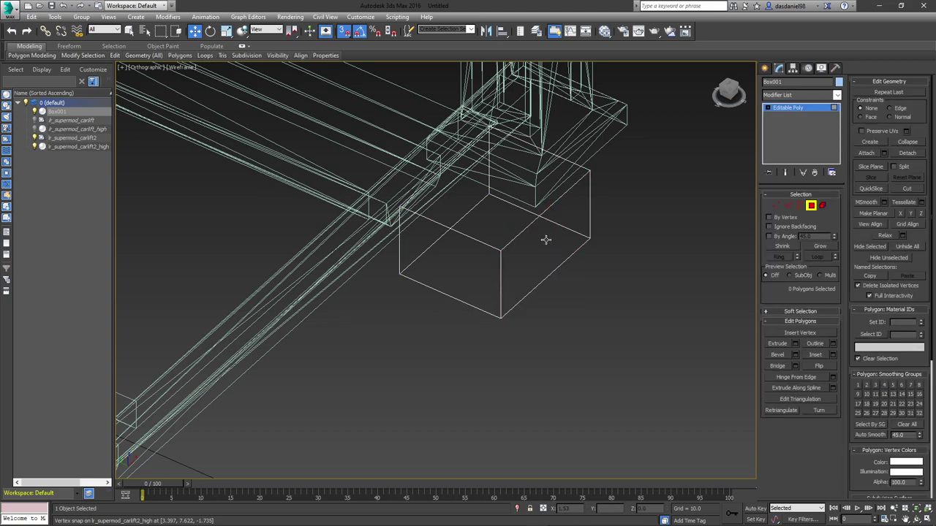
- Target-weld the box's two upper outer vertices onto the lower ones to form a wedge-shaped ramp, and restore shaded display
click(775, 206)
click(499, 250)
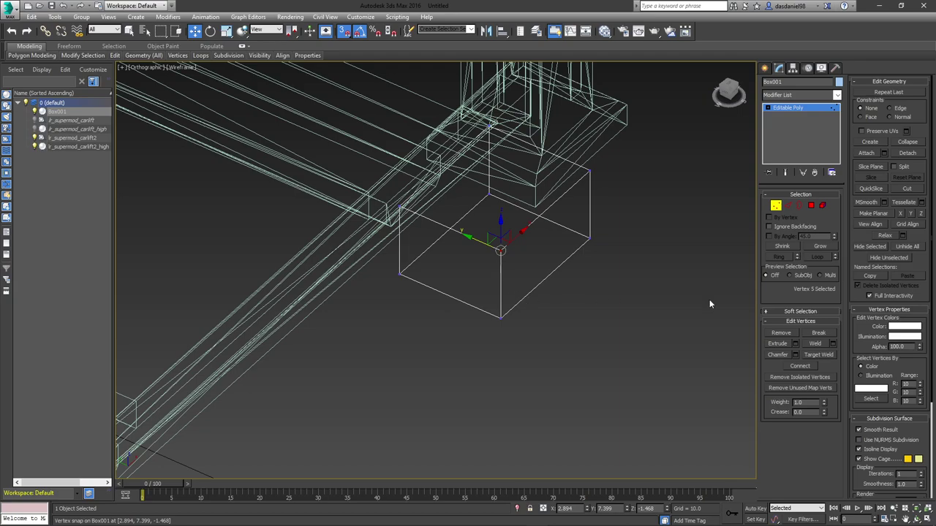
click(815, 355)
drag(504, 252, 501, 317)
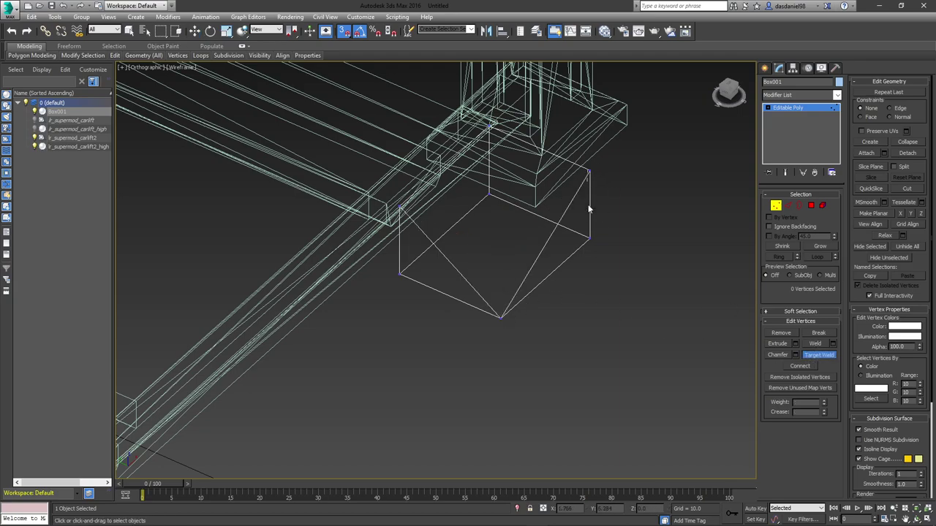
mouse_move(589, 240)
alt+middle_down()
mouse_move(548, 244)
mouse_move(583, 235)
mouse_move(544, 233)
mouse_move(537, 221)
mouse_move(551, 225)
mouse_move(543, 256)
alt+middle_up()
scroll(537, 237, up, 5)
key(F3)
scroll(546, 228, down, 5)
scroll(547, 234, up, 3)
key(z)
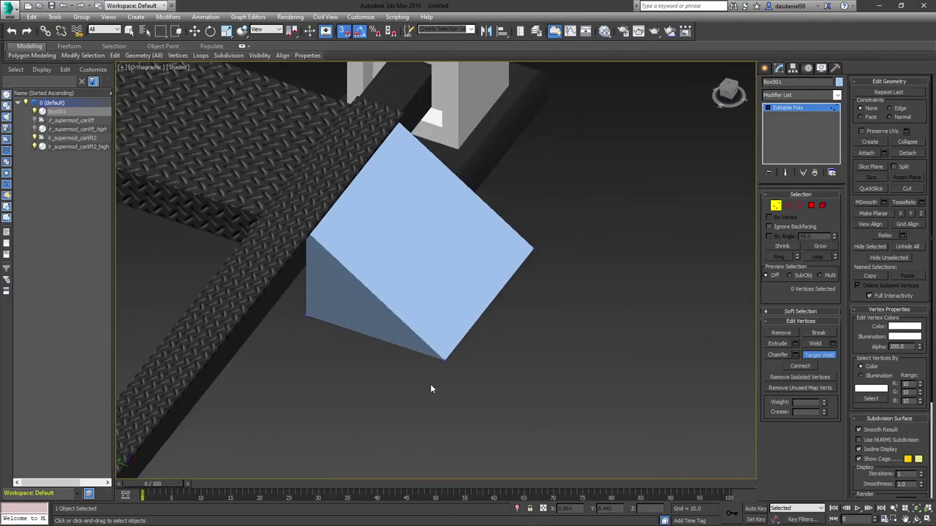
- Move the ramp's two outer tip vertices outward along Y to about 6.999, lengthening the slope
key(w)
drag(420, 386, 583, 218)
drag(473, 298, 674, 305)
- Raise the ramp's lower inner vertex on the side away from the column along Z to the crossbeam's underside
scroll(560, 307, down, 7)
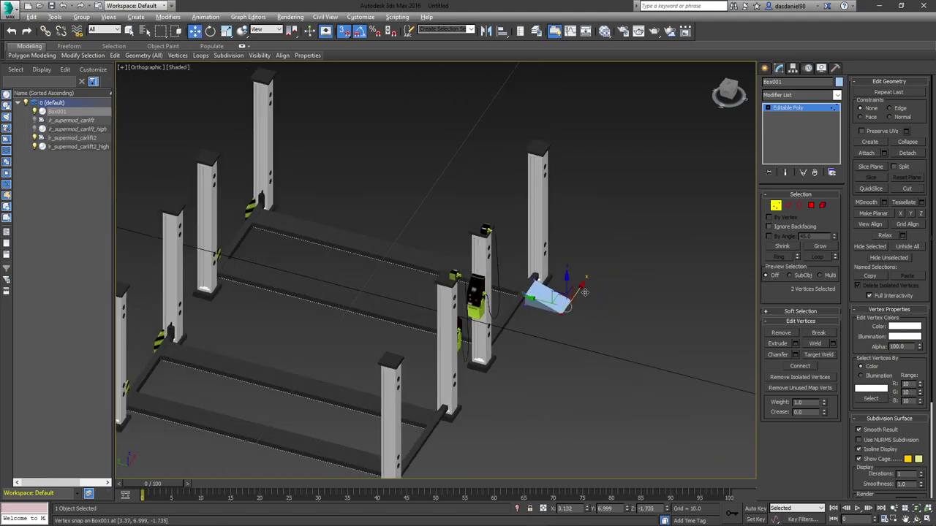
alt+middle_drag(560, 307, 449, 280)
scroll(449, 280, down, 6)
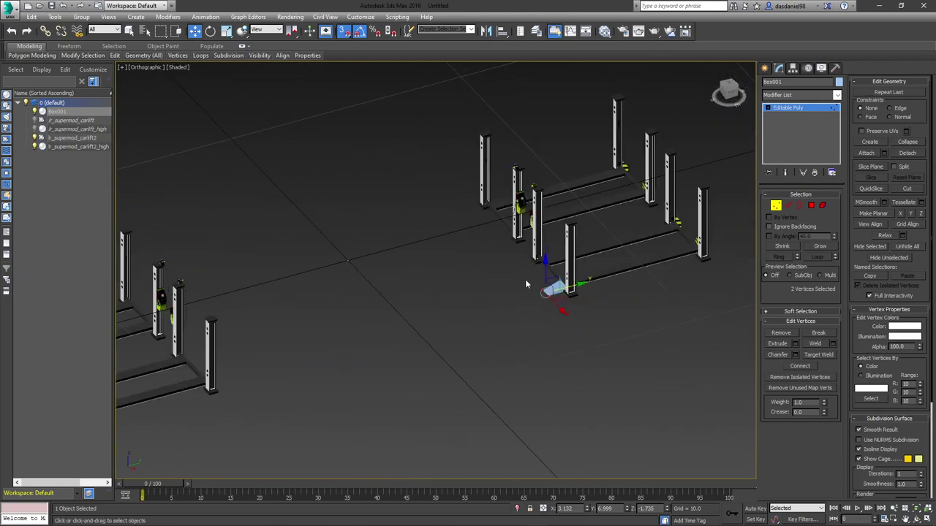
alt+middle_drag(522, 282, 505, 267)
scroll(533, 285, up, 6)
scroll(490, 297, up, 6)
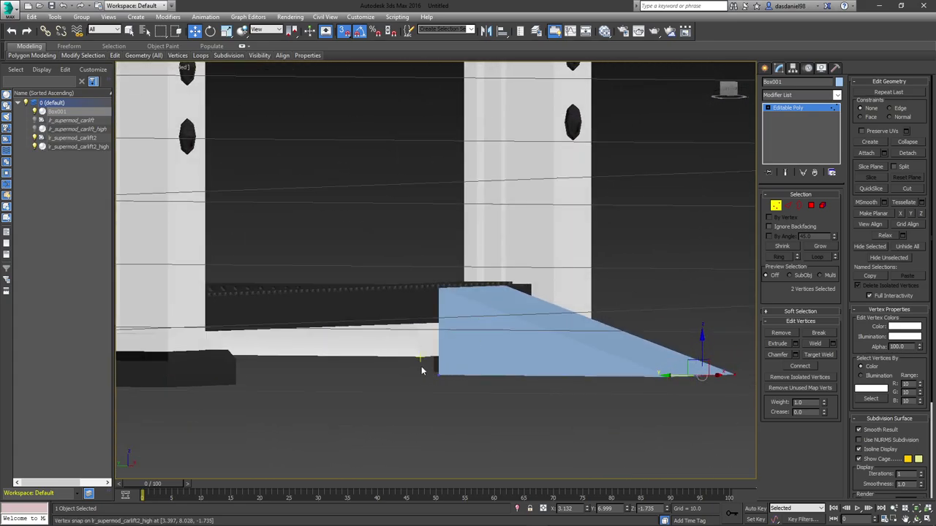
drag(421, 366, 449, 381)
alt+middle_drag(449, 380, 508, 363)
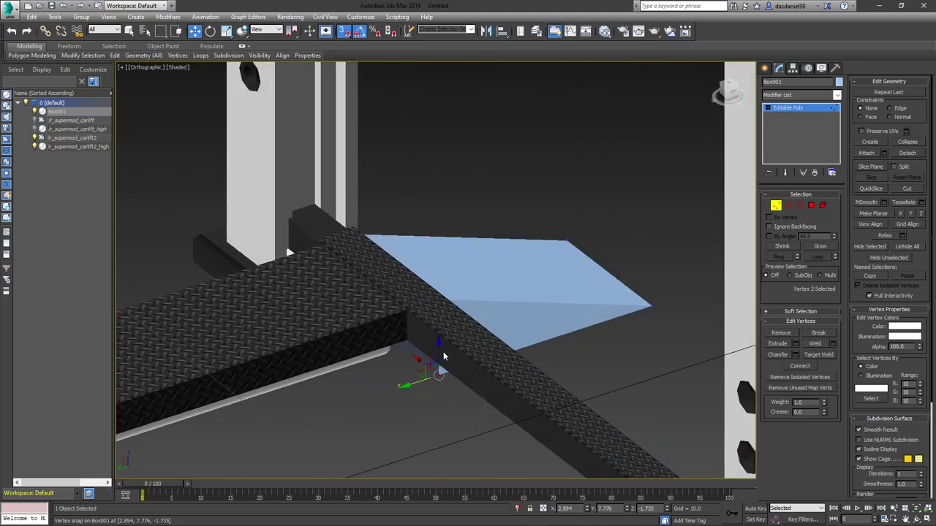
drag(439, 350, 407, 335)
- Raise the column-side lower inner vertex of the ramp along Z to about -1.575 and leave vertex editing
alt+middle_drag(665, 290, 541, 327)
click(608, 377)
mouse_move(565, 455)
mouse_down()
mouse_move(609, 378)
mouse_move(580, 379)
mouse_move(583, 351)
mouse_move(582, 366)
mouse_move(575, 354)
mouse_move(457, 344)
mouse_move(440, 330)
mouse_up()
key(F3)
key(F3)
scroll(559, 306, down, 6)
mouse_move(558, 306)
alt+middle_down()
mouse_move(686, 319)
mouse_move(615, 315)
mouse_move(575, 322)
mouse_move(571, 336)
alt+middle_up()
scroll(575, 321, up, 6)
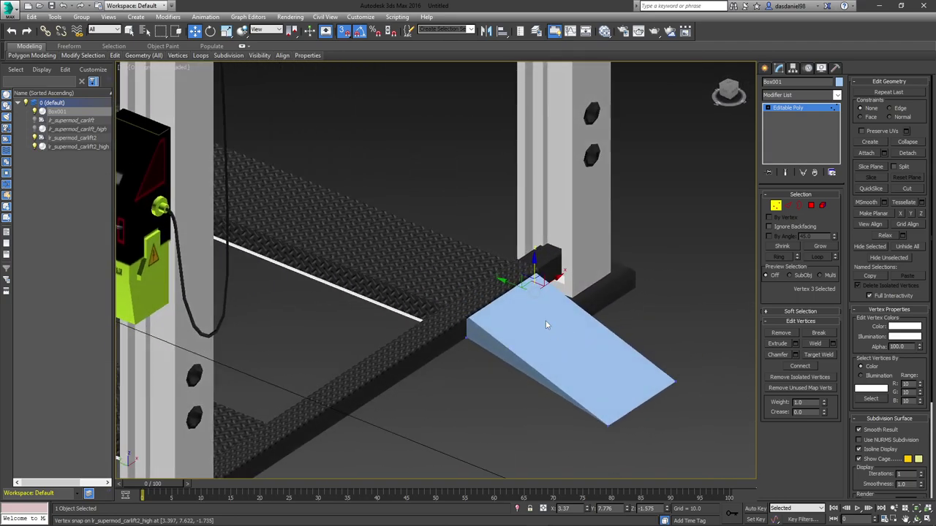
click(775, 206)
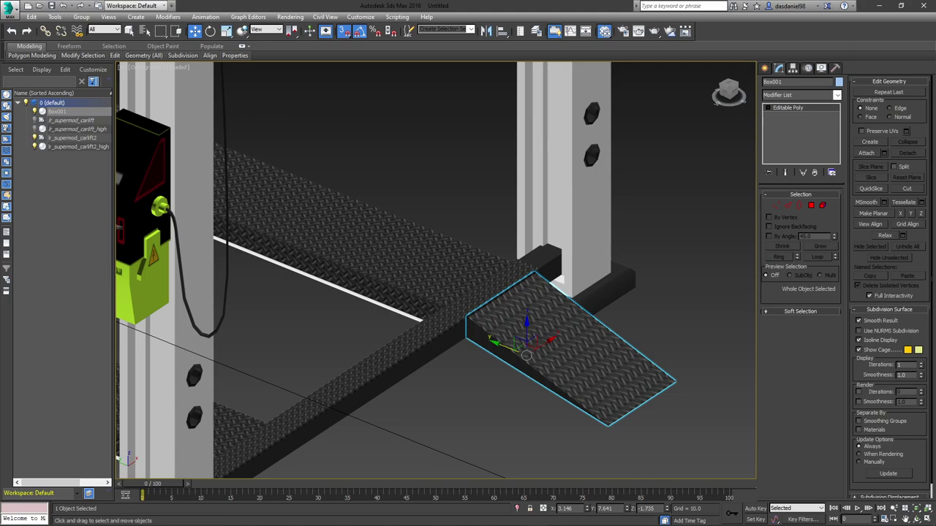
- Remove the material from the ramp with the UVW Remove utility
click(837, 68)
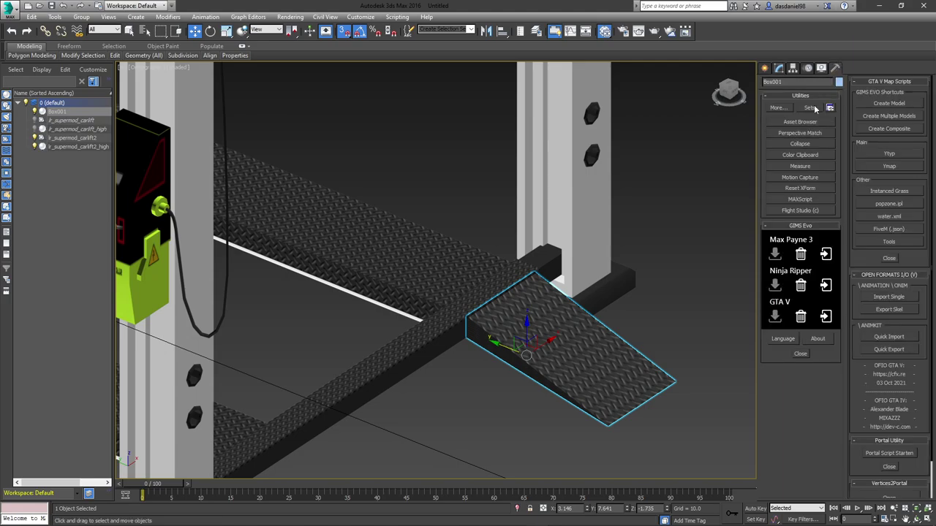
click(776, 107)
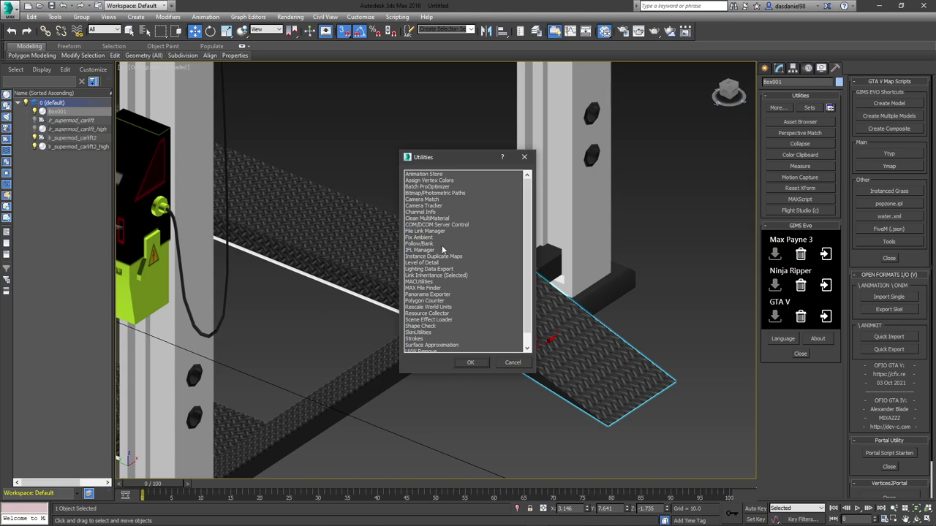
scroll(442, 250, down, 1)
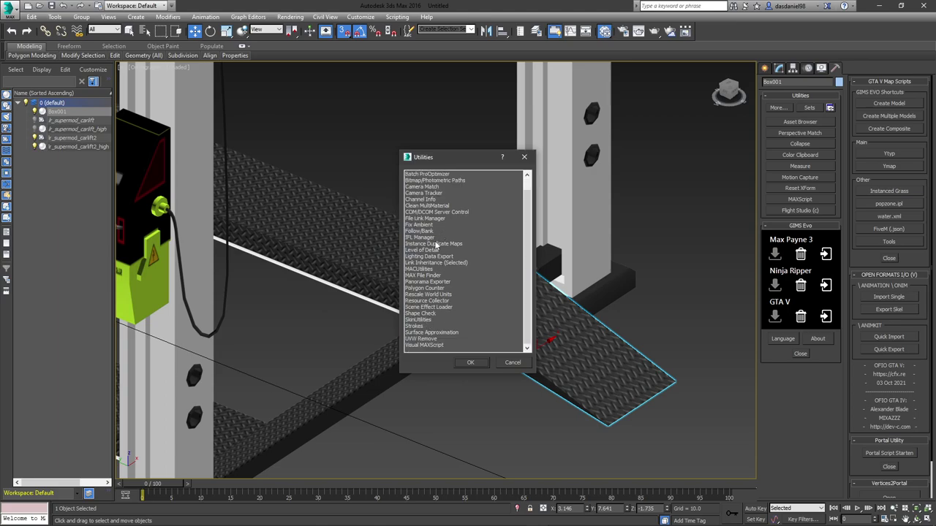
click(420, 339)
click(471, 363)
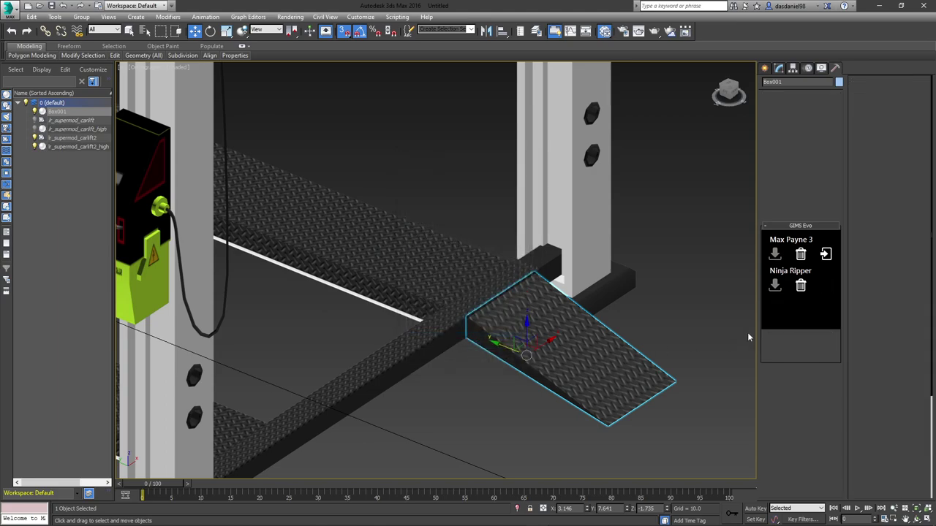
scroll(884, 424, down, 2)
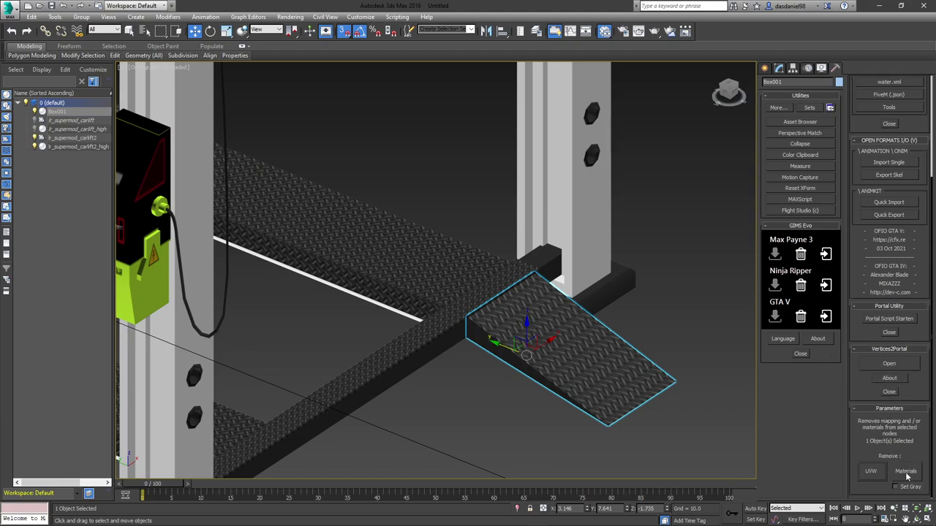
click(905, 471)
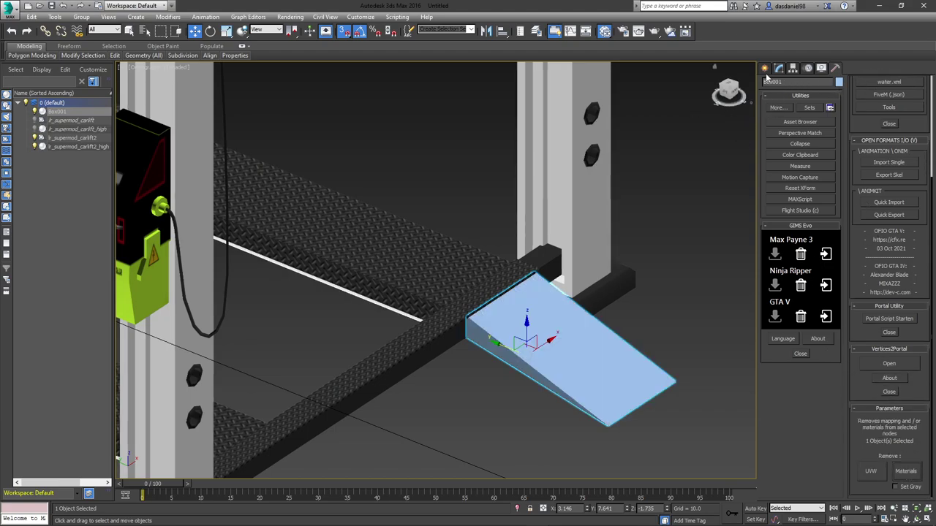
- Select the whole ramp as an element and clone it along X to the same lift's other runway
click(764, 68)
click(413, 260)
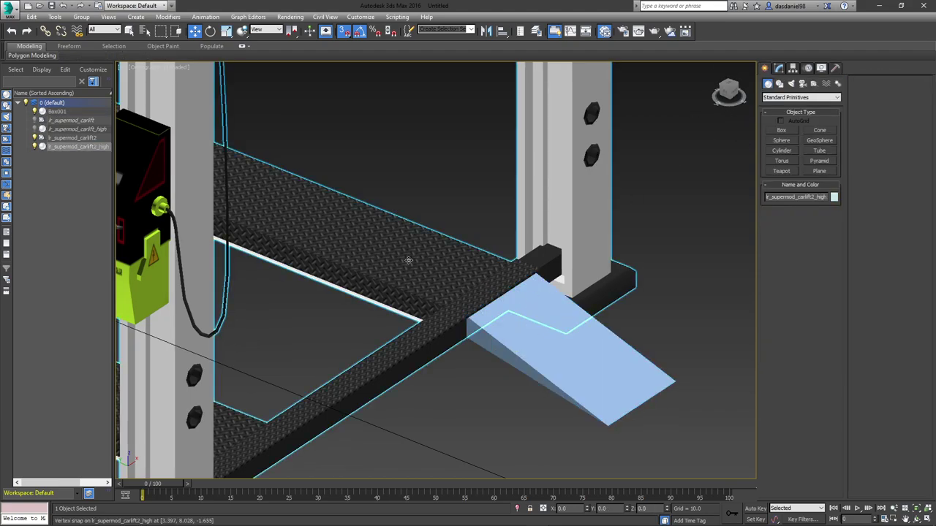
click(779, 68)
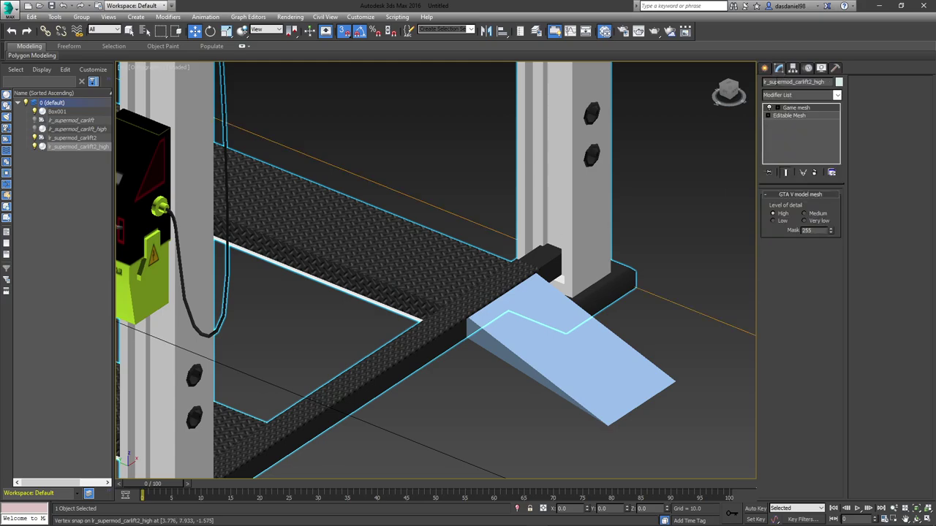
click(544, 332)
click(822, 205)
click(526, 337)
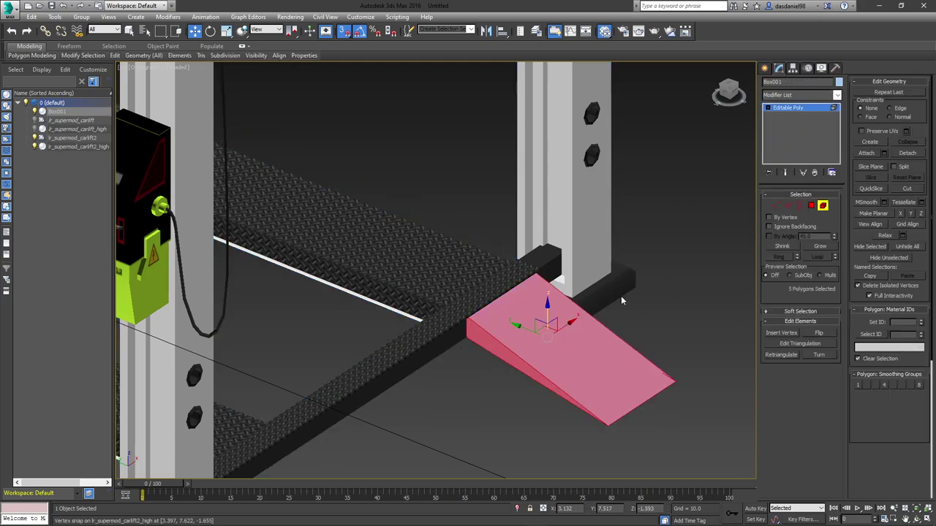
scroll(621, 295, down, 5)
alt+middle_drag(620, 296, 598, 316)
shift+drag(597, 315, 491, 264)
click(511, 275)
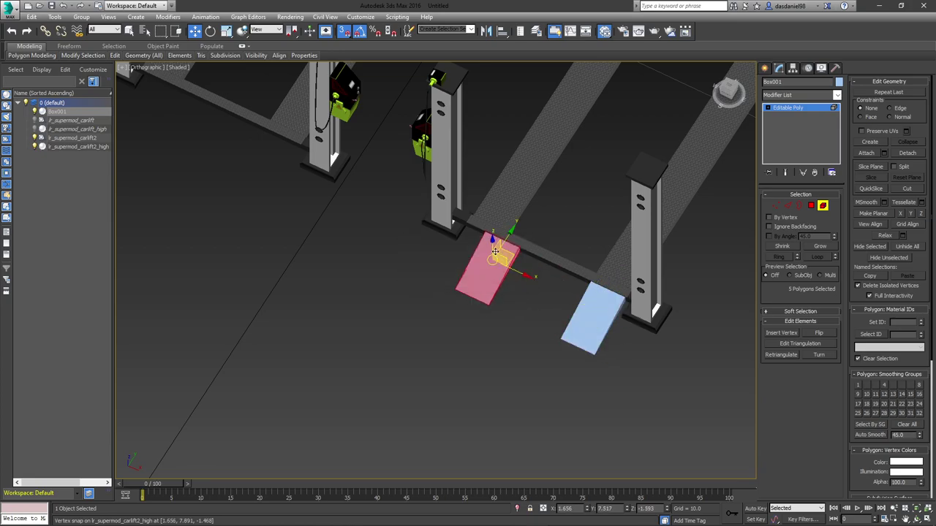
- Snap the cloned ramp along X to about 1.418, aligning its side with the runway's inner edge
scroll(505, 267, up, 10)
drag(595, 307, 533, 219)
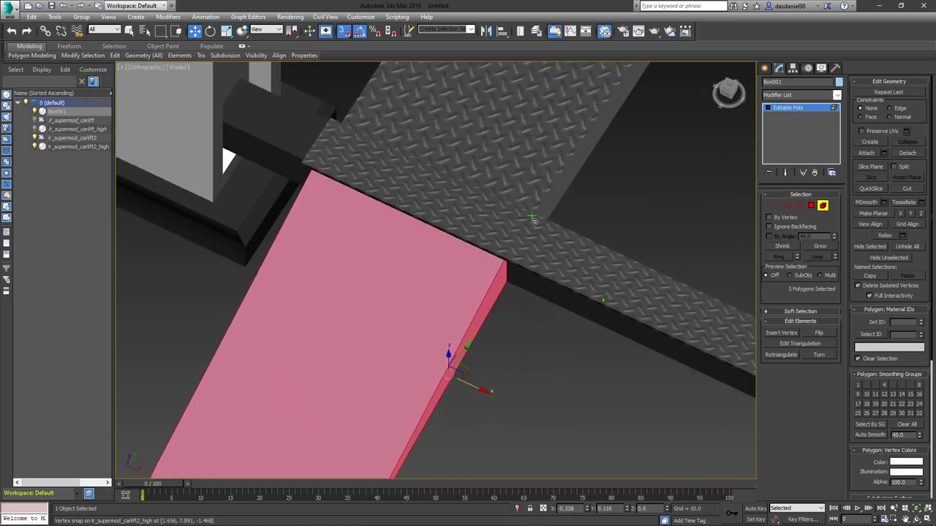
scroll(533, 216, down, 12)
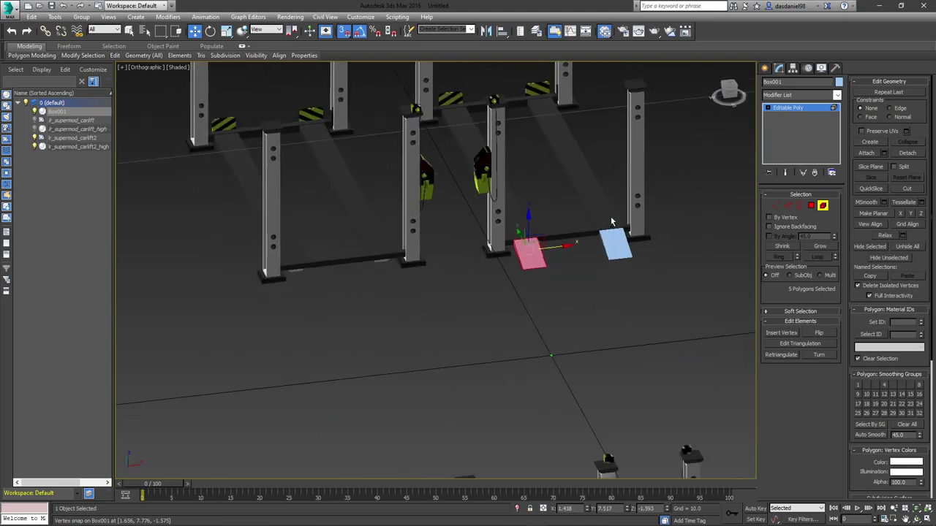
- Add the first ramp to the selection and clone both ramp elements along X to the neighbouring lift
scroll(524, 215, up, 15)
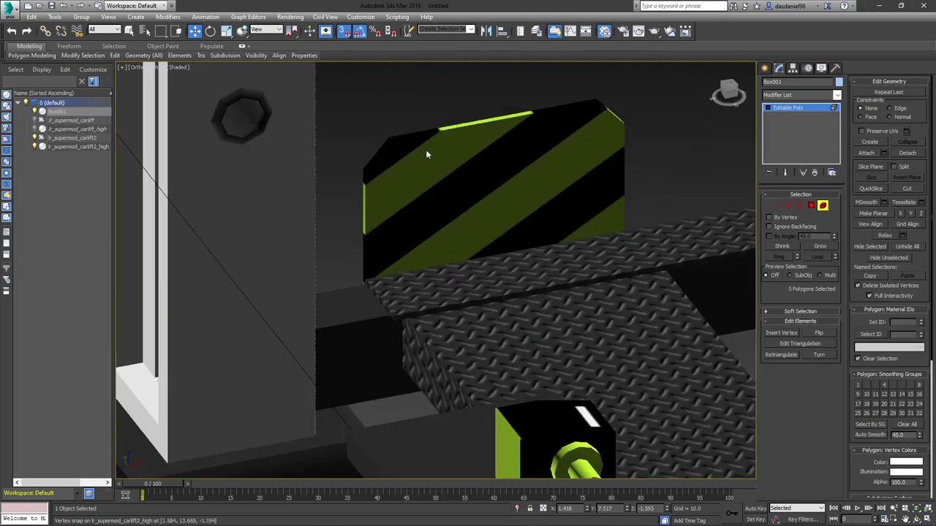
scroll(542, 214, down, 6)
scroll(542, 214, down, 5)
scroll(551, 219, up, 8)
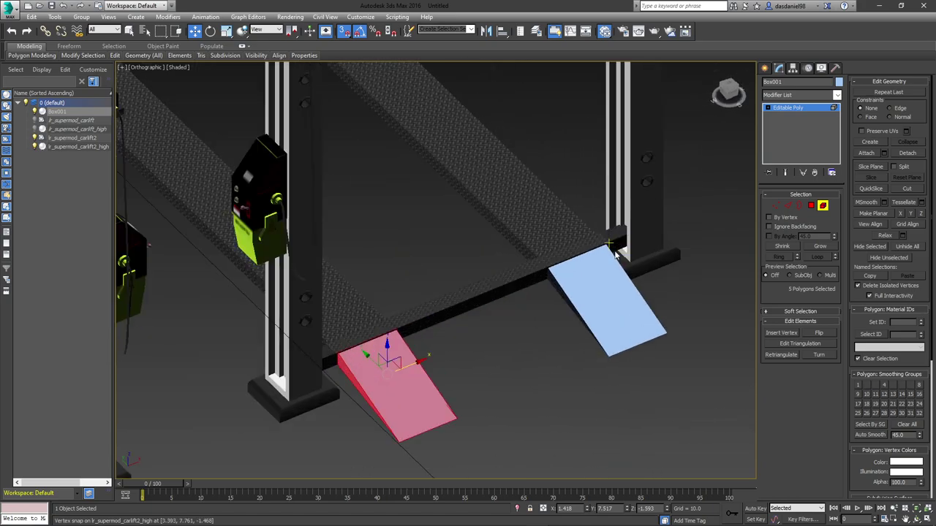
scroll(483, 242, down, 3)
middle_drag(455, 271, 618, 248)
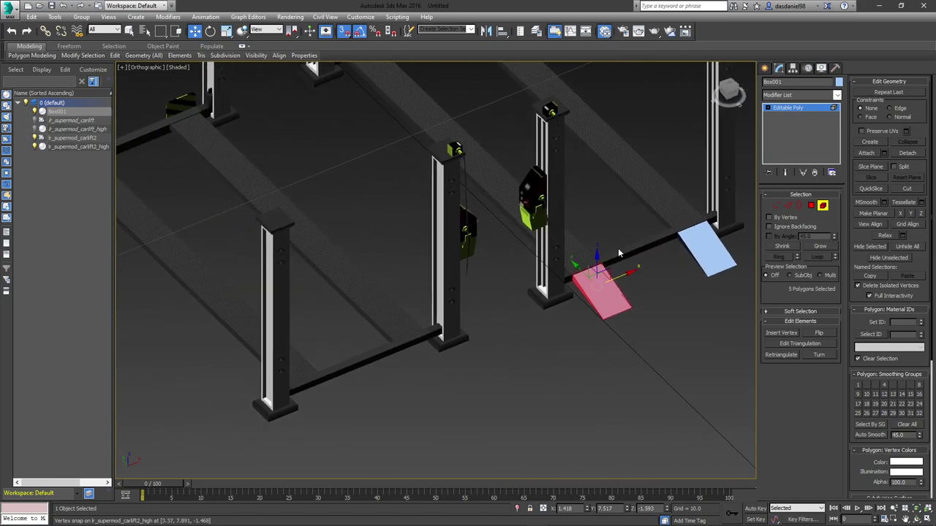
ctrl+click(693, 266)
mouse_move(701, 228)
shift+mouse_down()
mouse_move(438, 378)
mouse_move(424, 345)
mouse_move(406, 342)
shift+mouse_up()
click(504, 278)
- Snap the two new ramp copies along X so they line up with the neighbouring lift's runways
scroll(392, 334, up, 5)
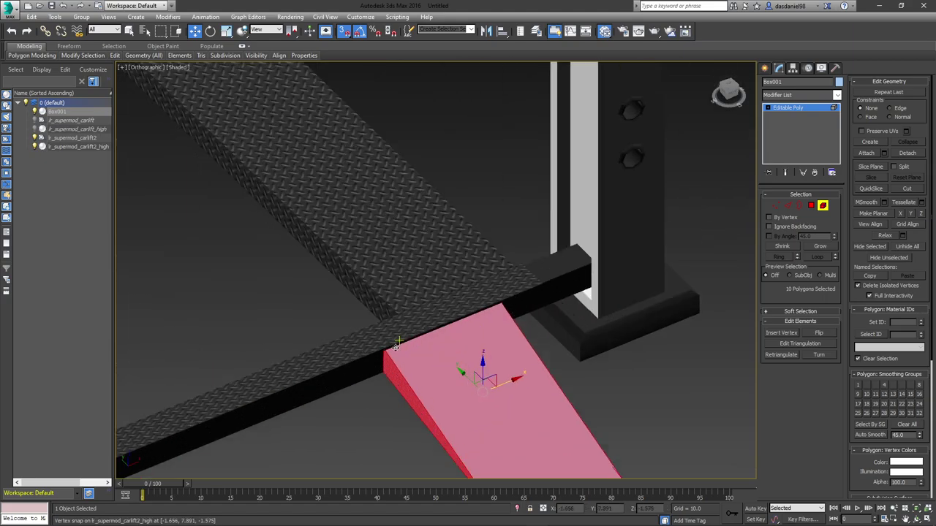
scroll(403, 287, up, 2)
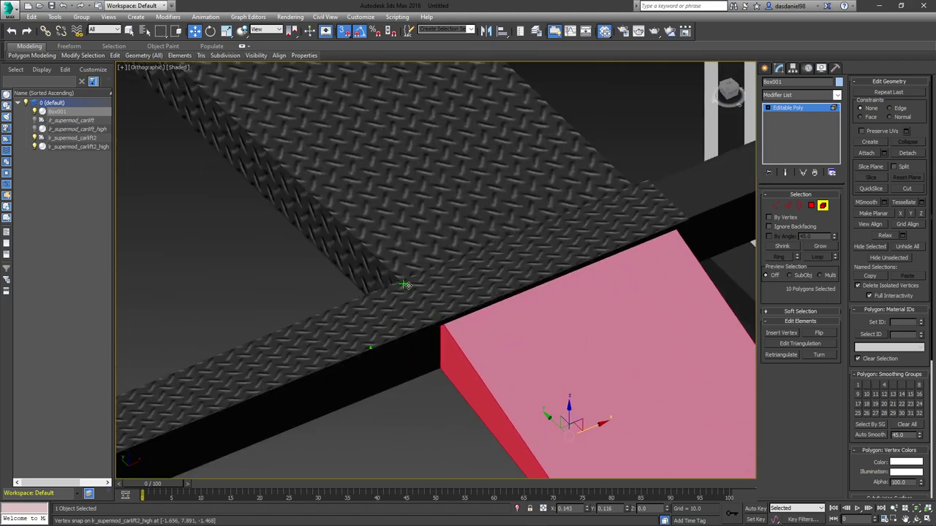
scroll(406, 285, down, 10)
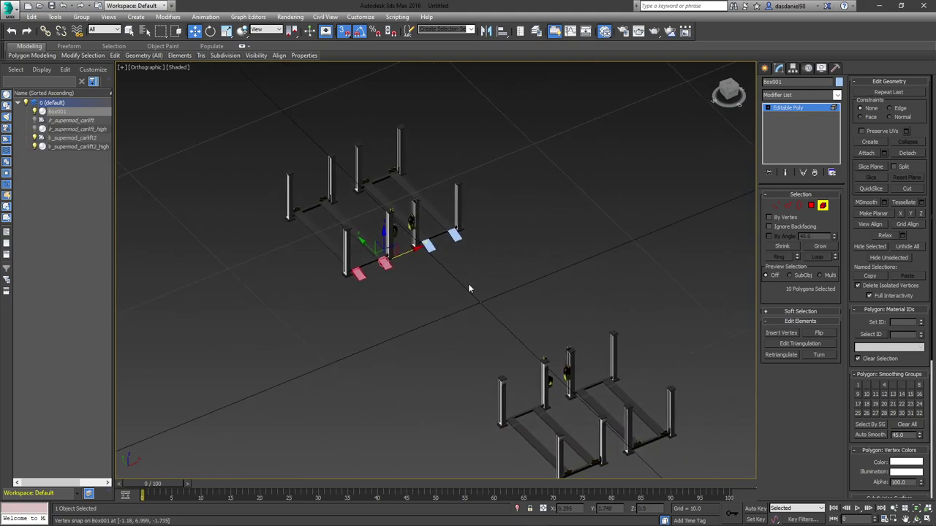
- Leave element editing and center the pivot on the object containing all four ramps
key(ctrl+a)
click(820, 207)
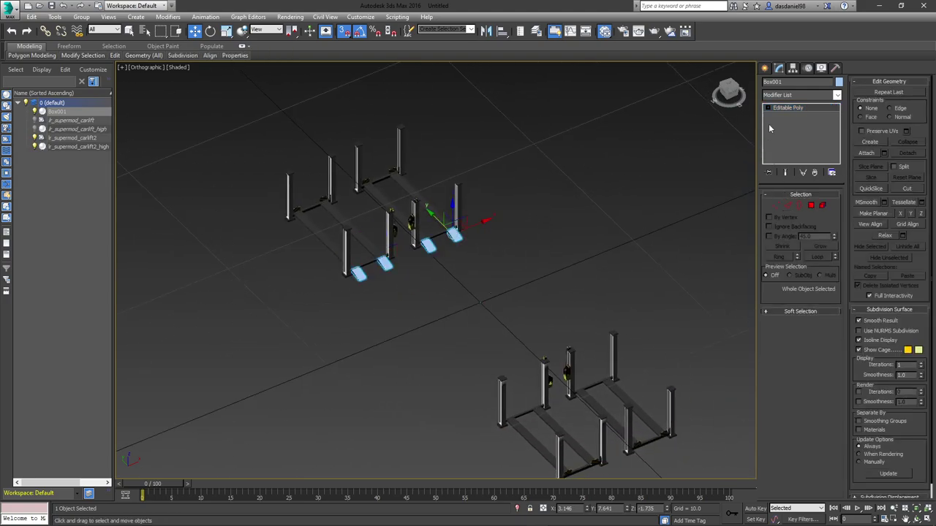
click(792, 67)
click(801, 130)
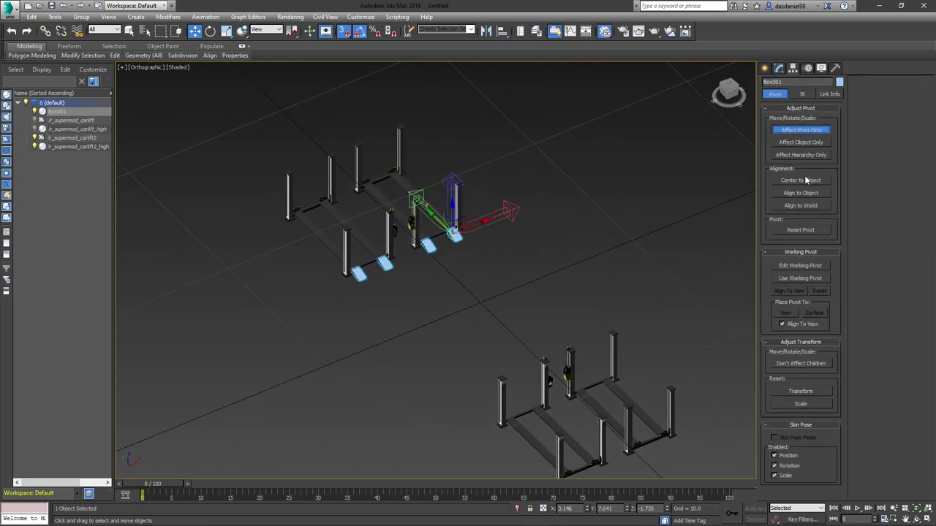
click(800, 130)
- Mirror the four-ramp object on the Y axis as a copy
click(486, 31)
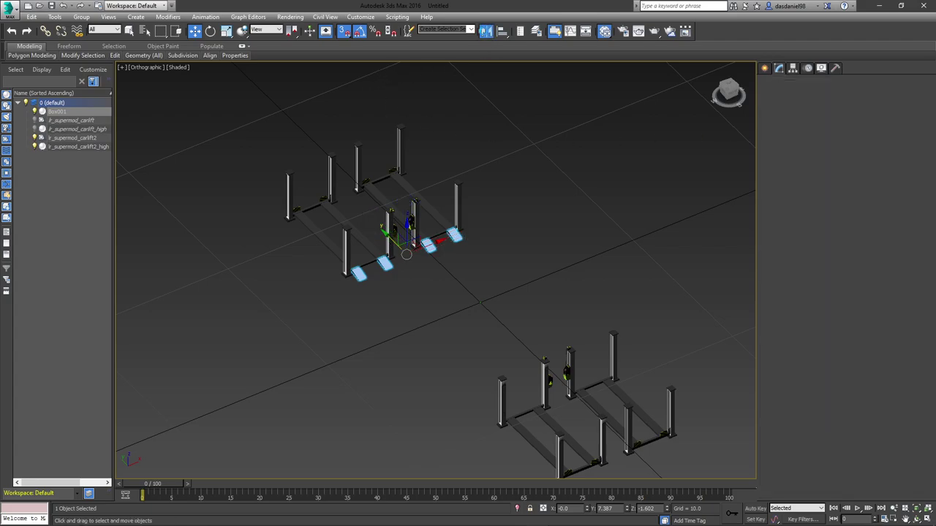
click(449, 228)
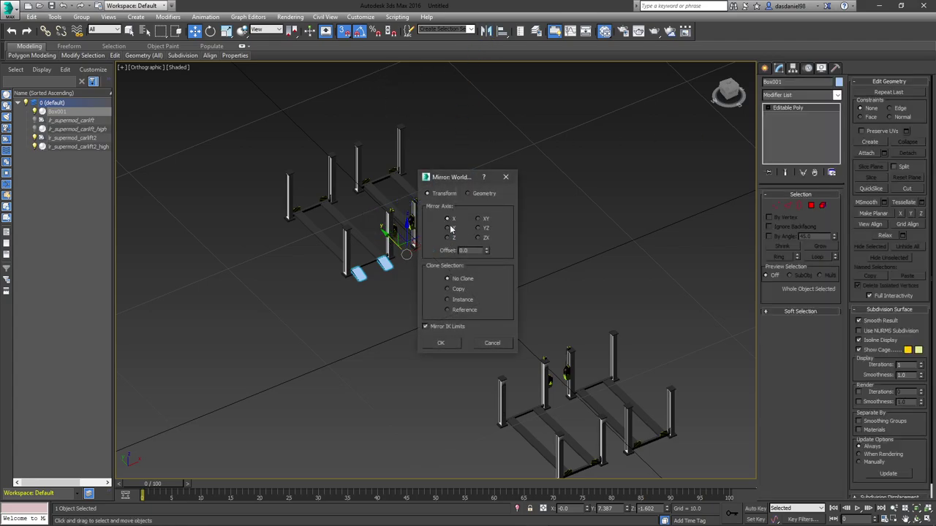
click(457, 289)
click(446, 342)
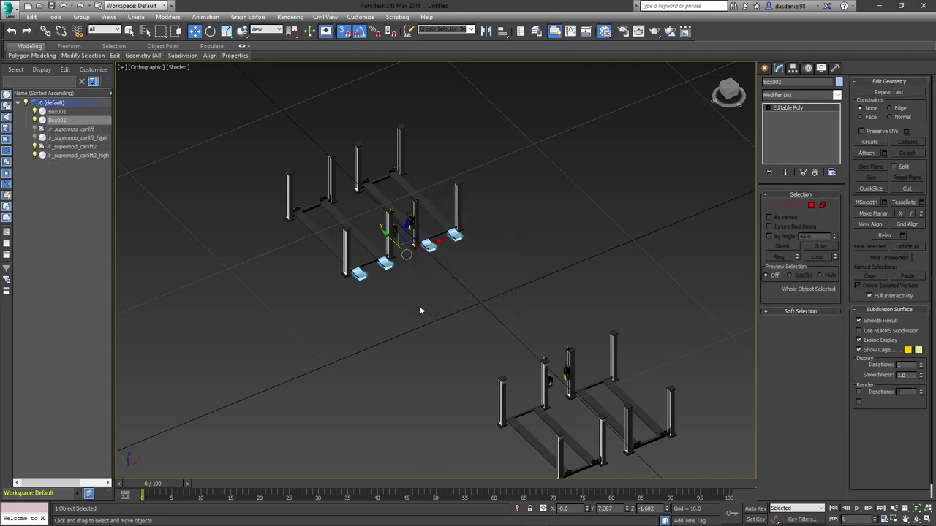
- Move the mirrored ramps along Y to about -7.442, in front of the opposite pair of lifts
alt+middle_drag(419, 306, 406, 291)
drag(377, 250, 644, 281)
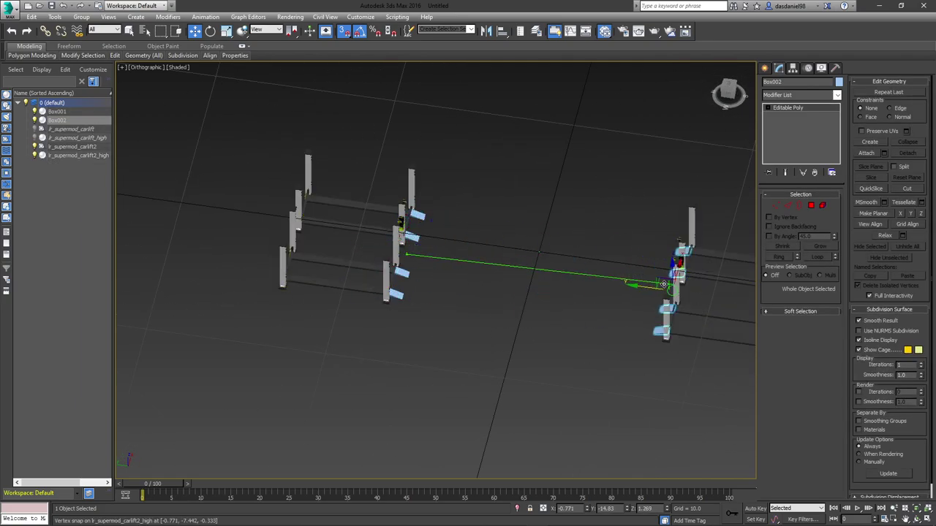
alt+middle_drag(643, 285, 615, 322)
- Snap the mirrored ramps along Y to about -7.387, flush against the opposite lifts' crossbeams
scroll(614, 317, up, 10)
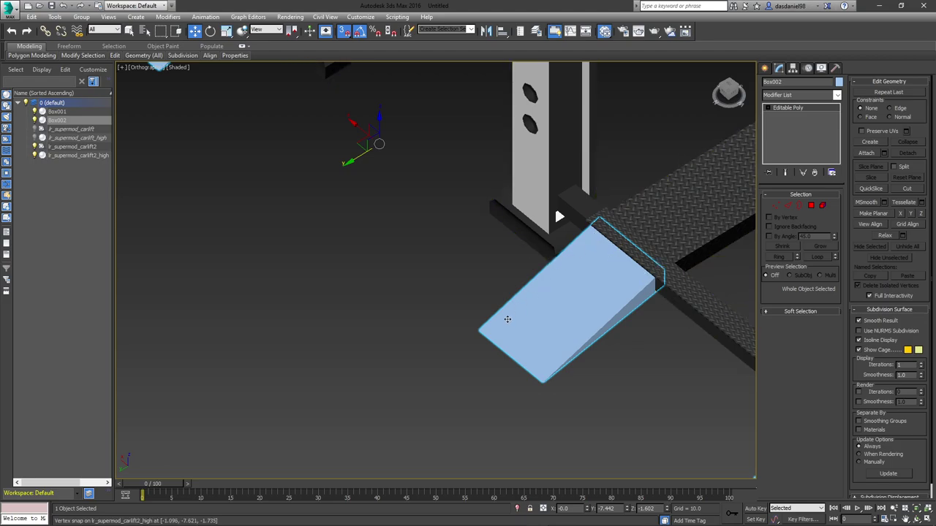
drag(488, 329, 301, 391)
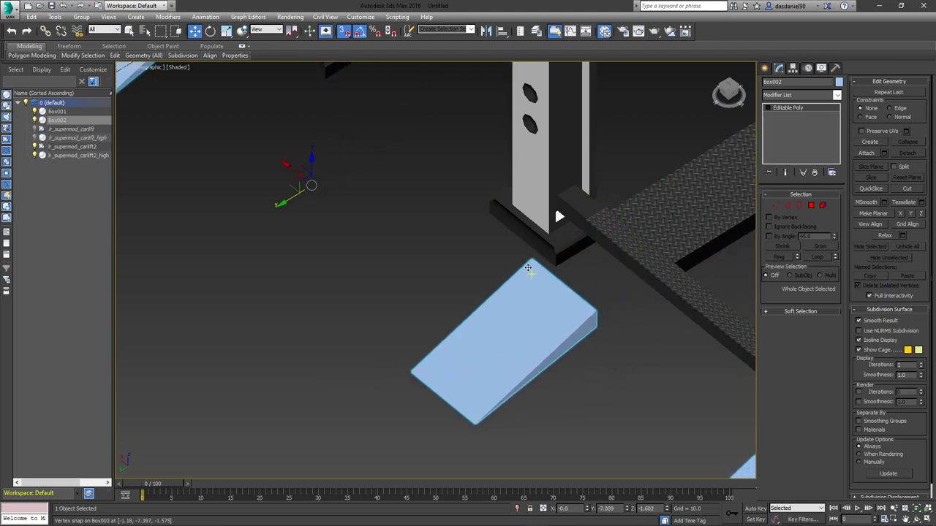
mouse_move(531, 262)
mouse_down()
mouse_move(557, 195)
mouse_move(554, 205)
mouse_up()
key(F3)
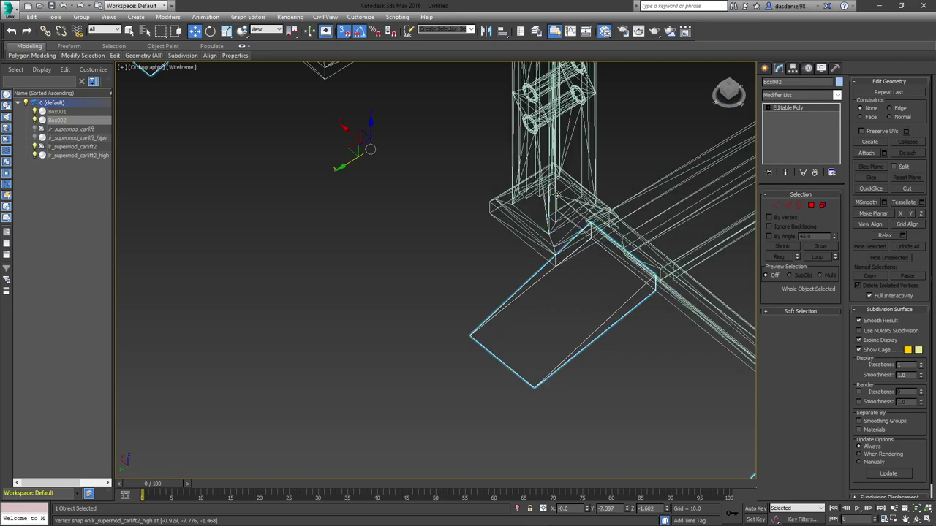
key(F3)
scroll(554, 206, up, 6)
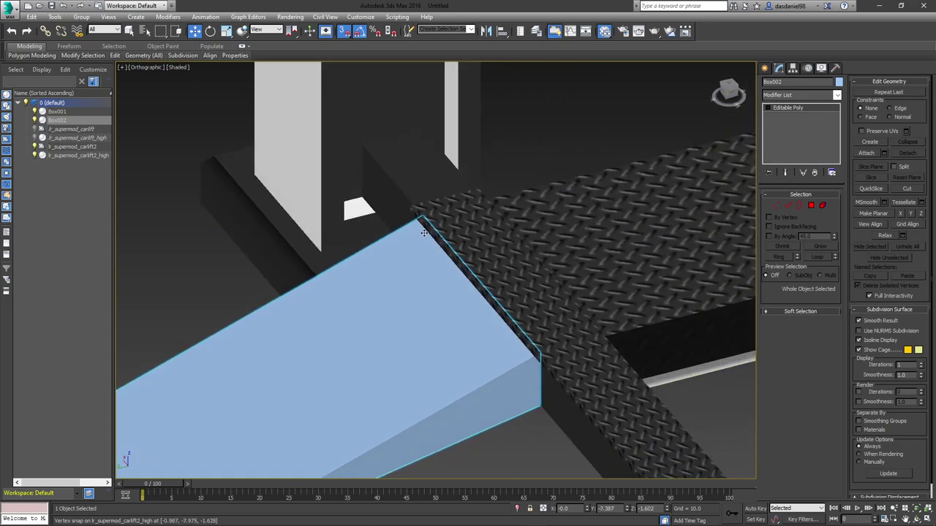
mouse_move(422, 215)
mouse_down()
mouse_move(382, 184)
mouse_move(359, 142)
mouse_move(407, 209)
mouse_move(360, 145)
mouse_move(364, 154)
mouse_up()
scroll(358, 154, down, 10)
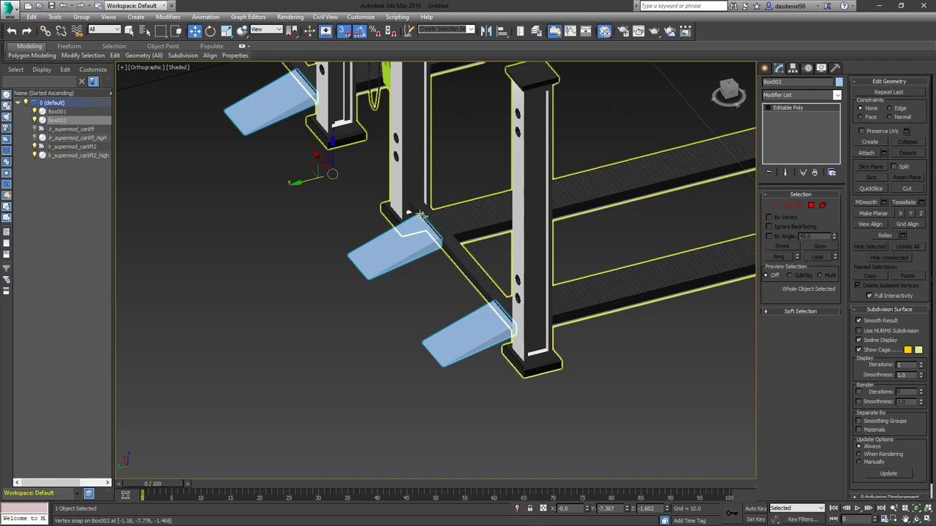
- Attach the mirrored four-ramp object to the original ramps object, combining all eight ramps into one object
scroll(359, 226, up, 12)
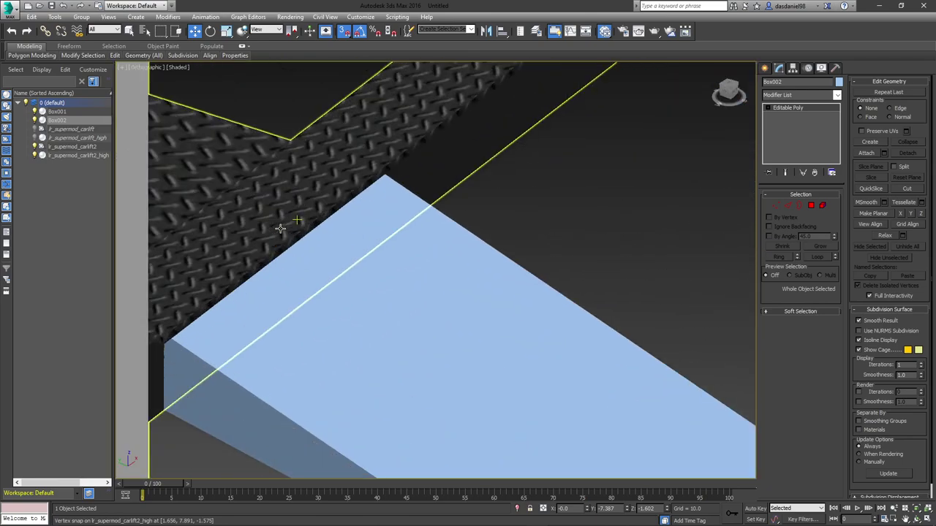
scroll(372, 245, down, 6)
scroll(373, 245, down, 10)
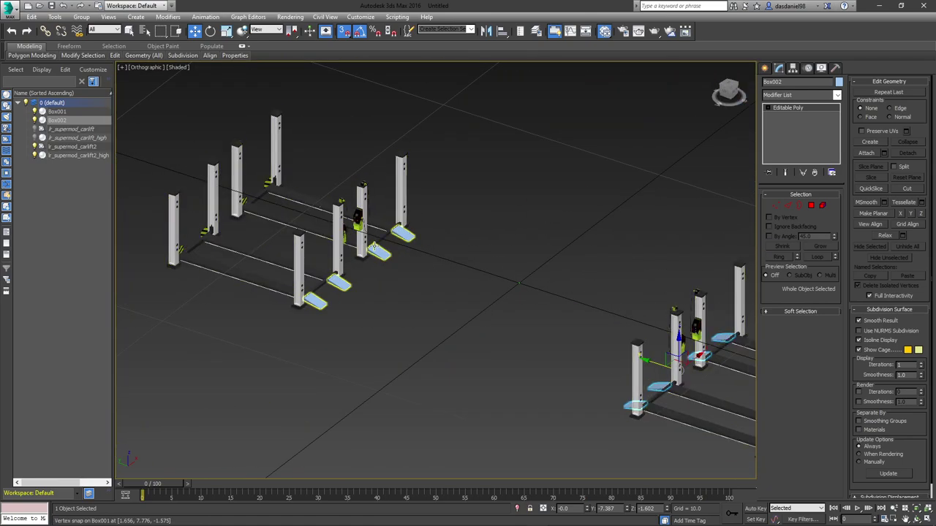
click(867, 153)
scroll(707, 354, up, 4)
click(740, 318)
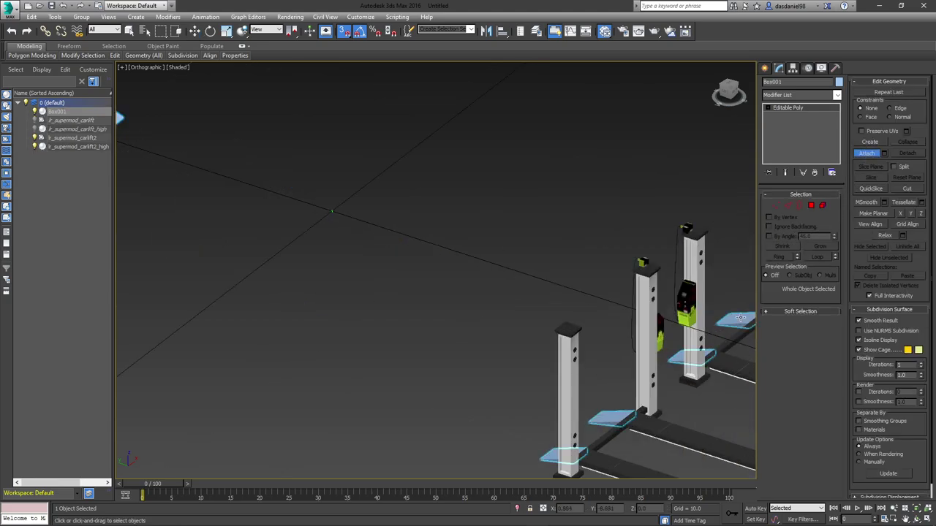
click(866, 154)
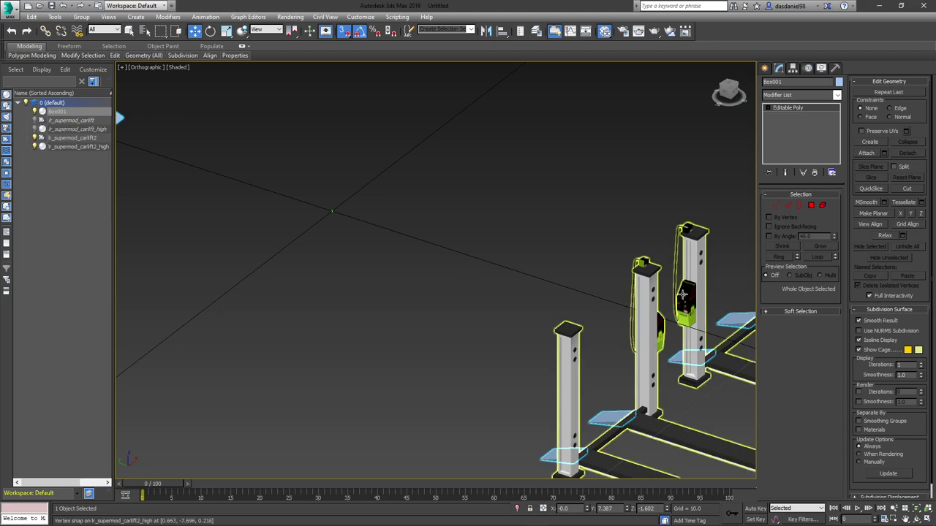
- Attach the combined ramps object to the supermod_carlift2_high mesh at its Editable Mesh level
click(697, 261)
click(790, 116)
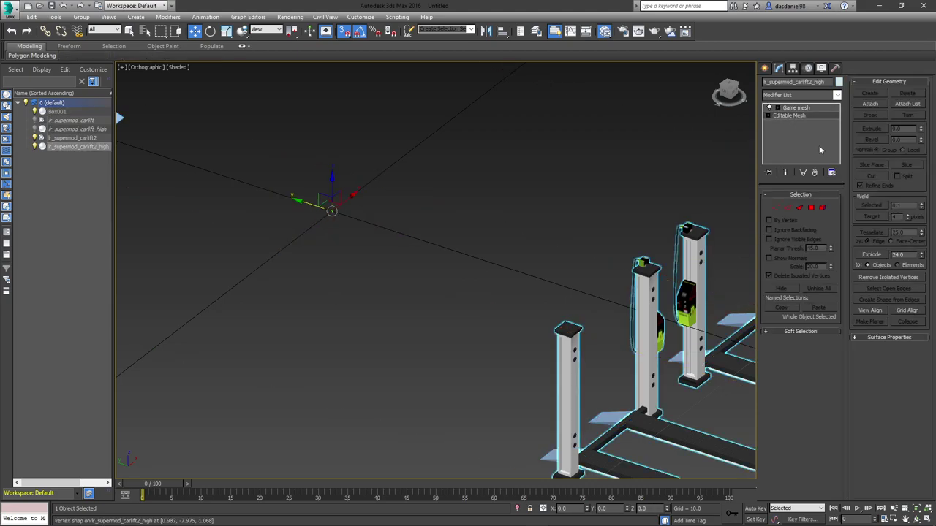
click(870, 107)
scroll(733, 321, up, 3)
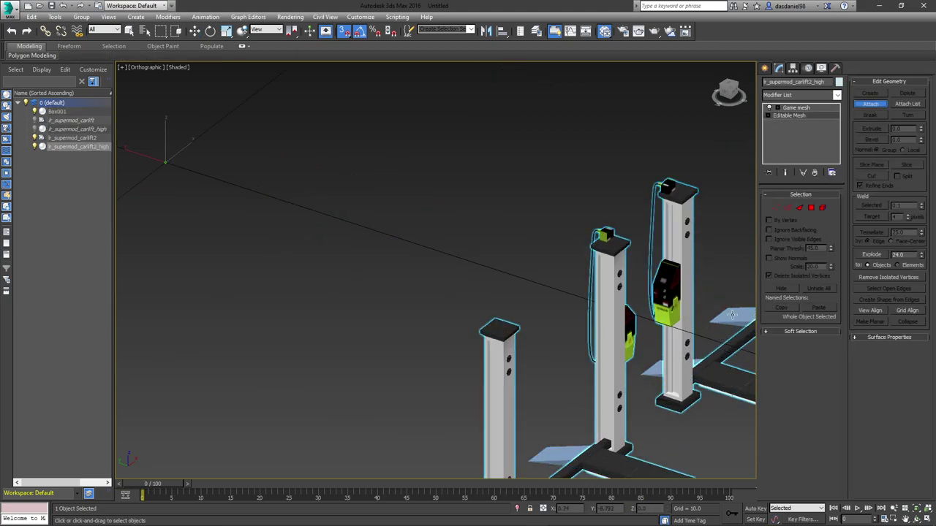
click(731, 318)
- Examine the tread-plate and hazard-stripe textures on the attached ramps, ending the Attach operation
scroll(732, 318, down, 5)
alt+middle_drag(635, 288, 601, 342)
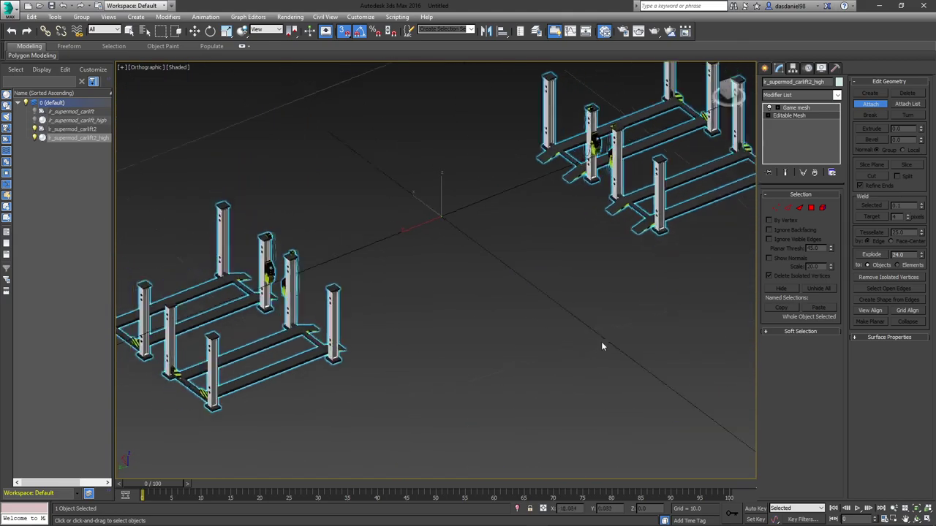
scroll(642, 224, up, 8)
scroll(627, 199, up, 2)
scroll(627, 199, down, 2)
middle_drag(627, 200, 520, 337)
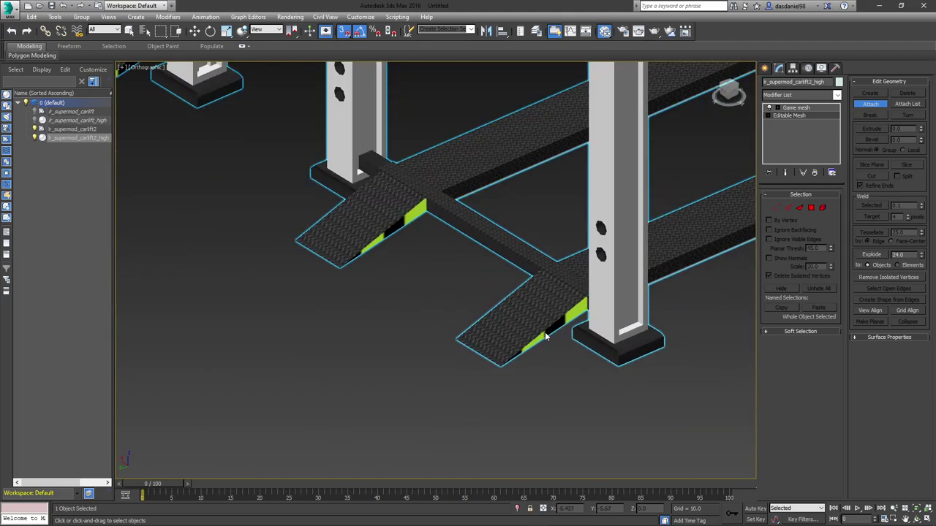
scroll(372, 220, up, 2)
scroll(419, 232, up, 4)
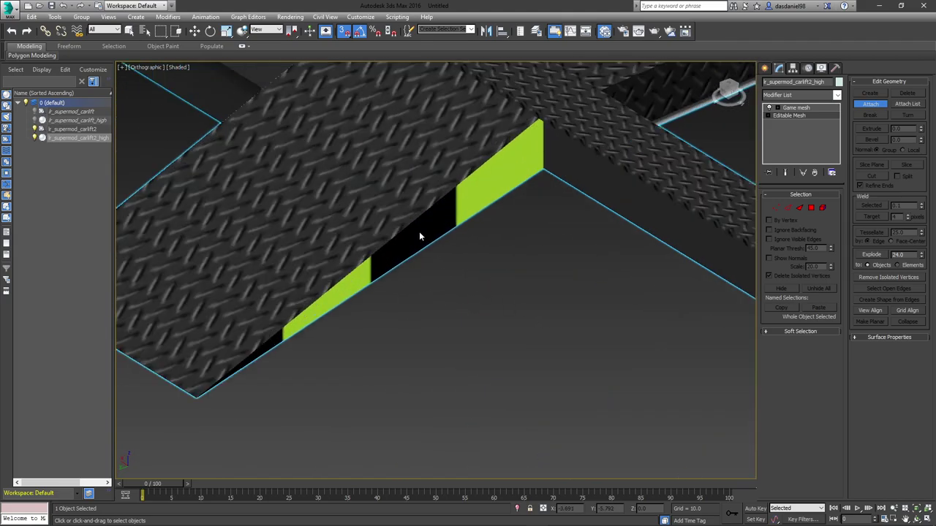
scroll(420, 239, down, 3)
scroll(426, 254, down, 2)
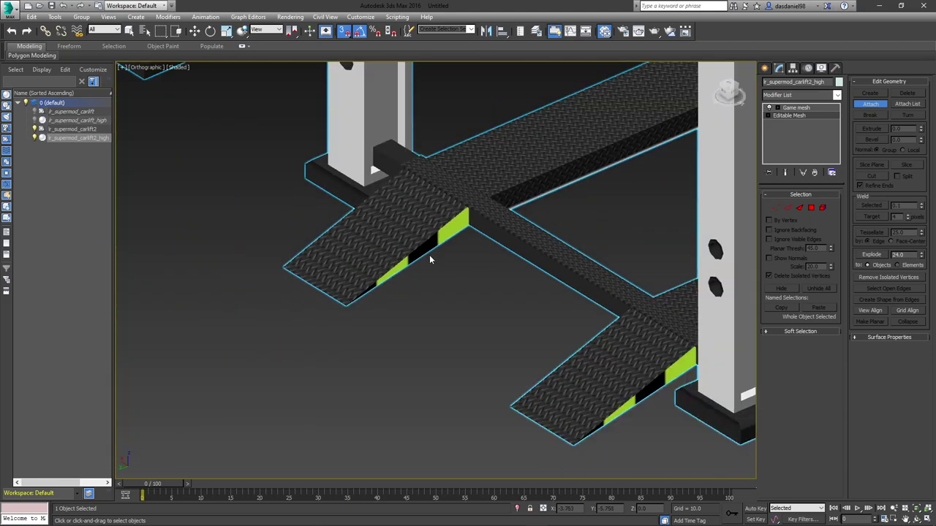
middle_drag(501, 300, 454, 298)
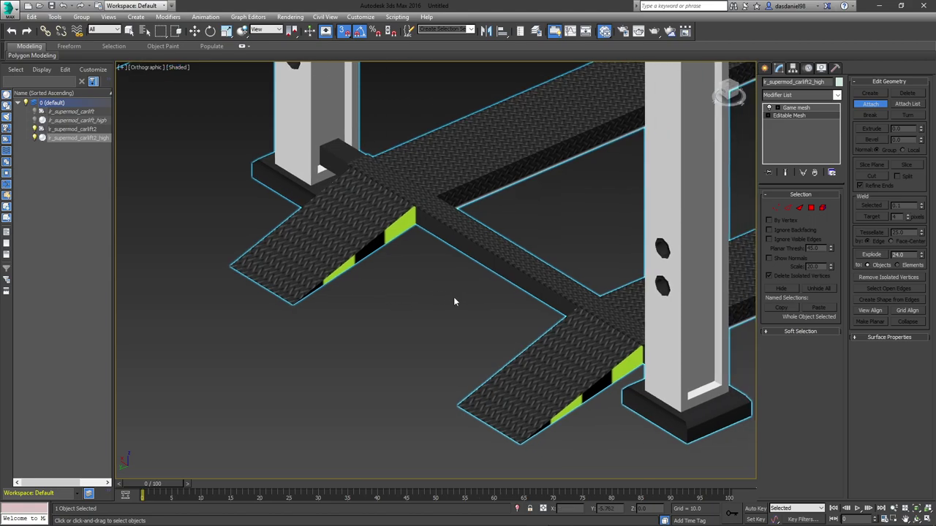
click(869, 106)
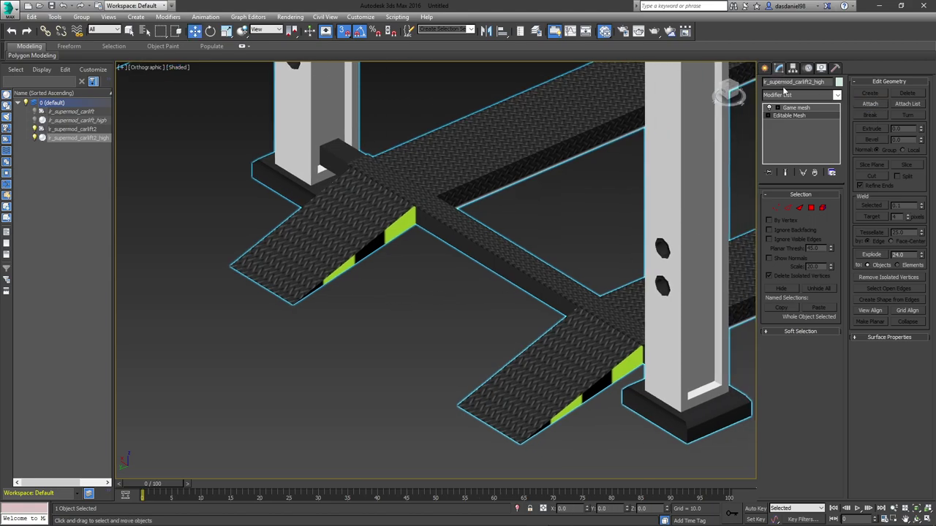
- Set the material ID to 3 on the plain side faces of two ramps on the same lift
click(811, 208)
click(595, 375)
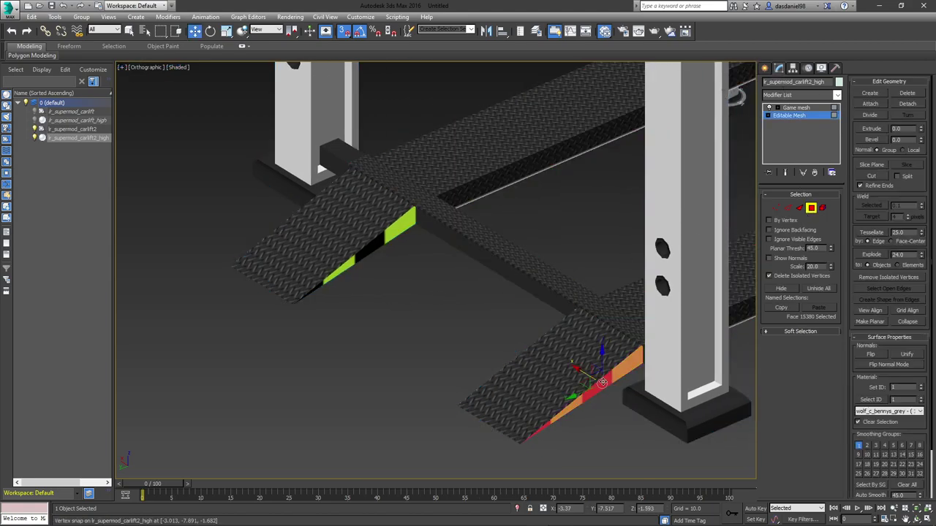
scroll(595, 374, up, 3)
alt+middle_drag(595, 374, 559, 368)
middle_drag(512, 389, 552, 298)
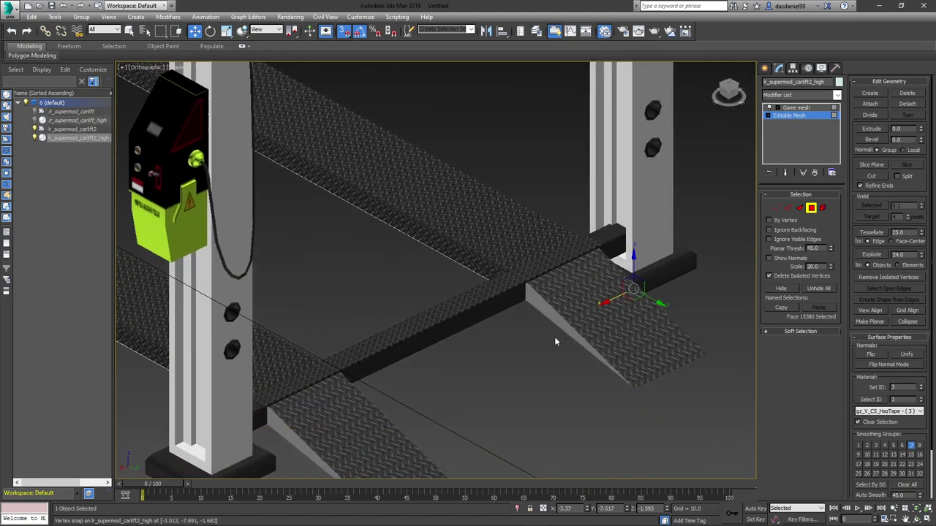
click(552, 317)
click(921, 390)
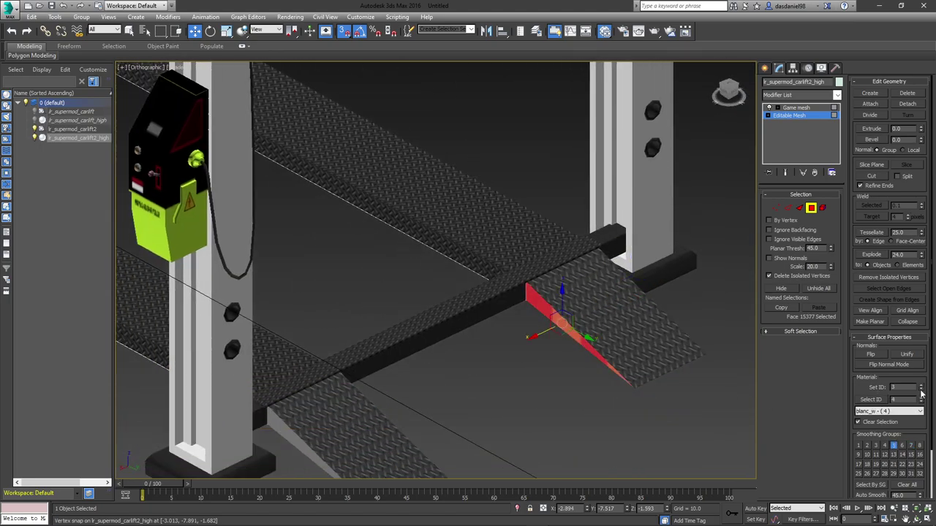
middle_drag(513, 400, 648, 232)
click(442, 287)
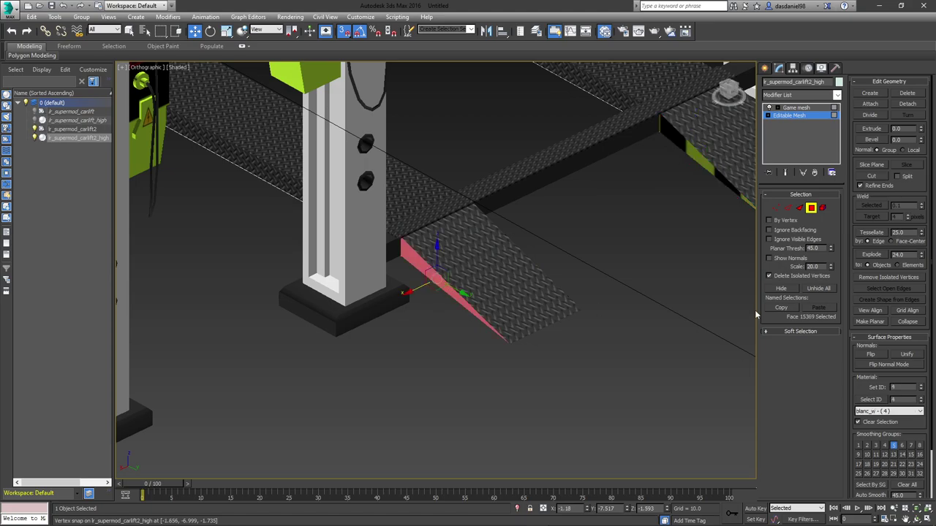
click(921, 390)
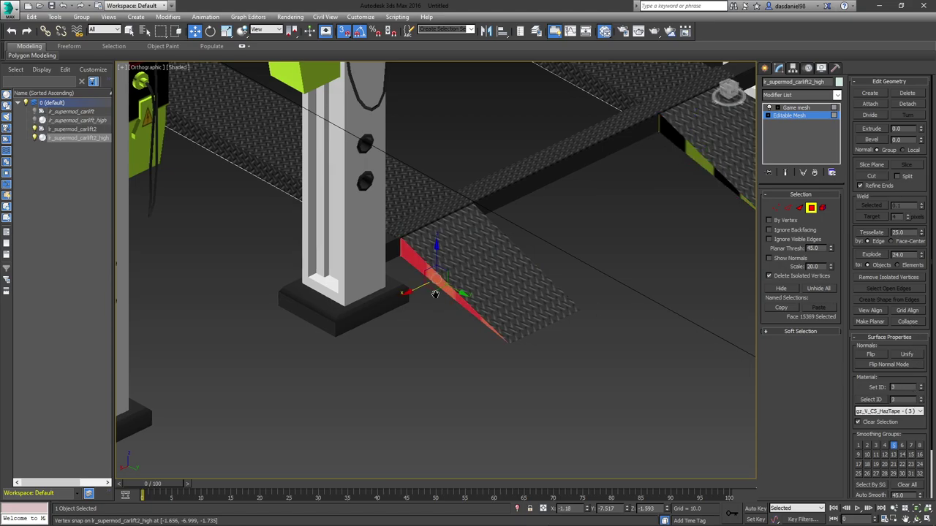
- Select both side faces of the two ramps on the neighbouring lift
scroll(436, 292, down, 2)
middle_drag(436, 293, 728, 176)
click(415, 285)
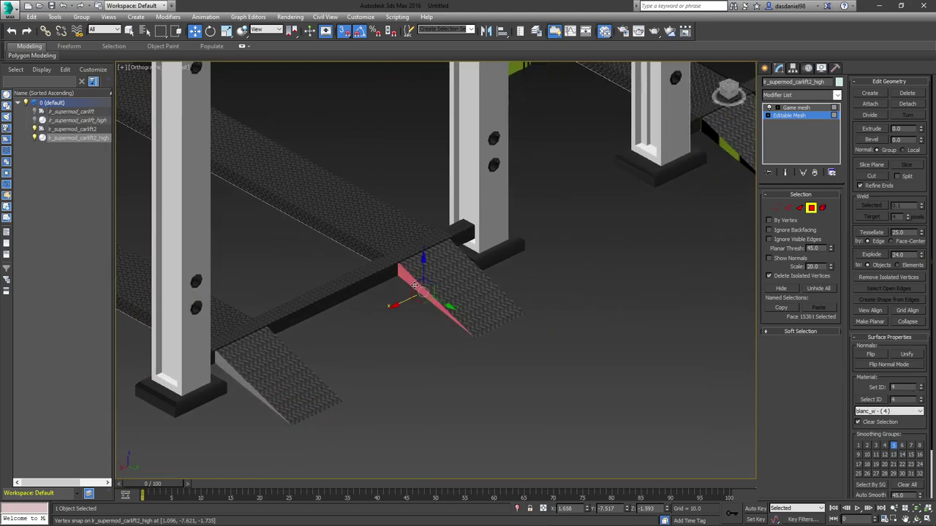
ctrl+click(230, 375)
alt+middle_drag(507, 321, 314, 322)
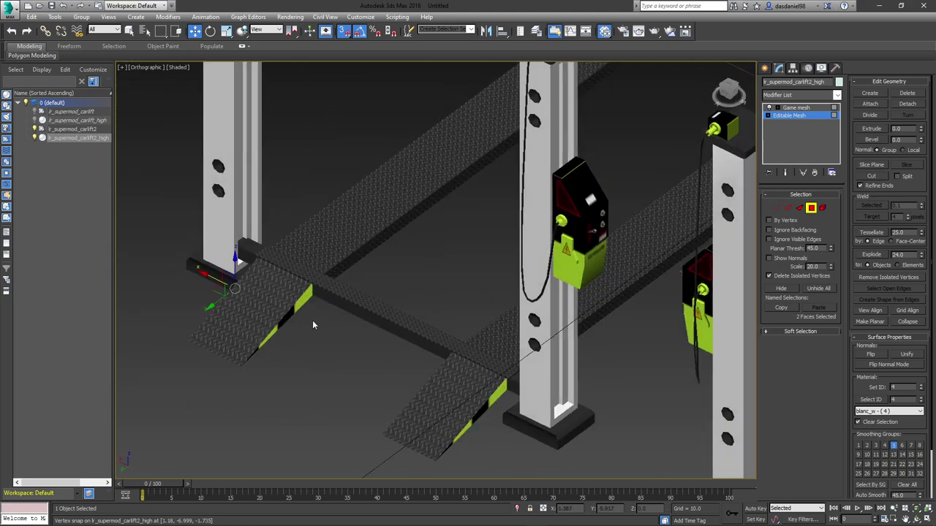
ctrl+click(299, 306)
ctrl+click(484, 399)
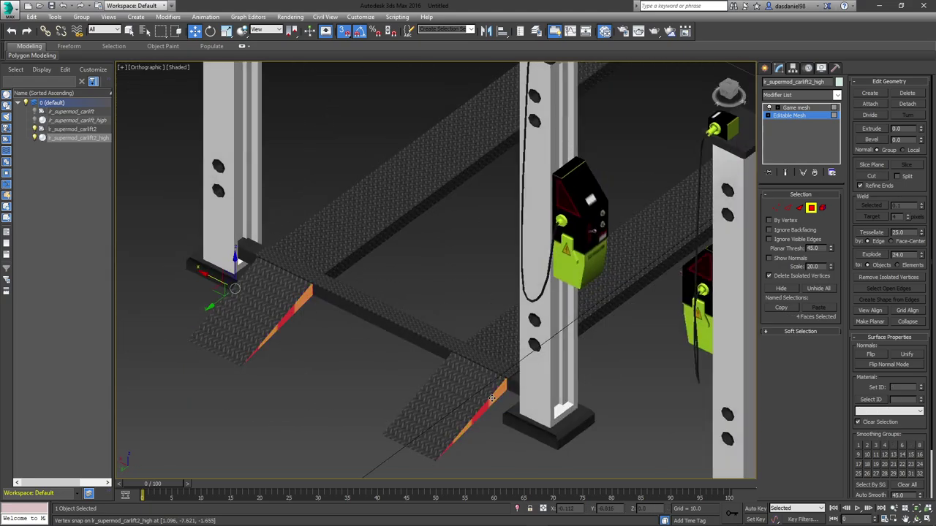
- Add the matching side faces of the adjacent lift's two ramps to the selection, leaving the tread-plate tops out
scroll(497, 402, down, 5)
scroll(518, 307, up, 7)
ctrl+click(489, 252)
ctrl+click(495, 253)
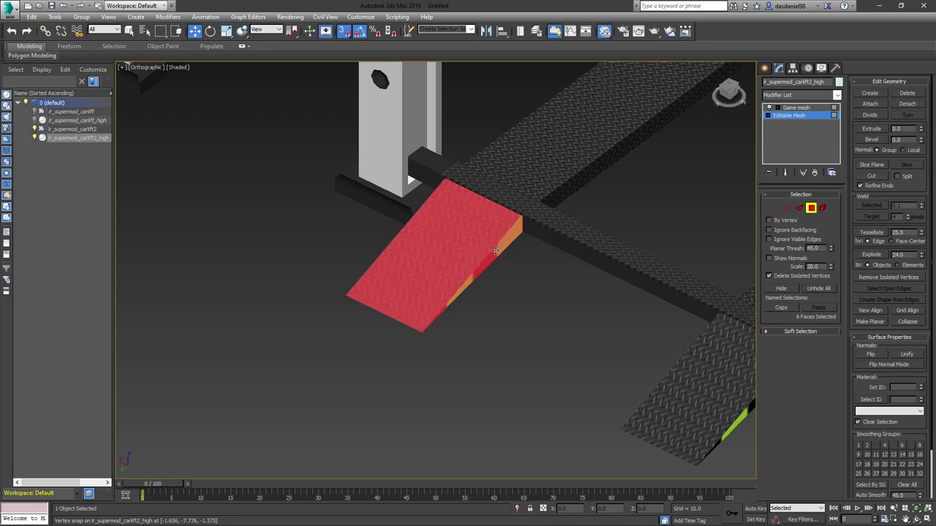
alt+click(456, 241)
middle_drag(637, 351, 446, 271)
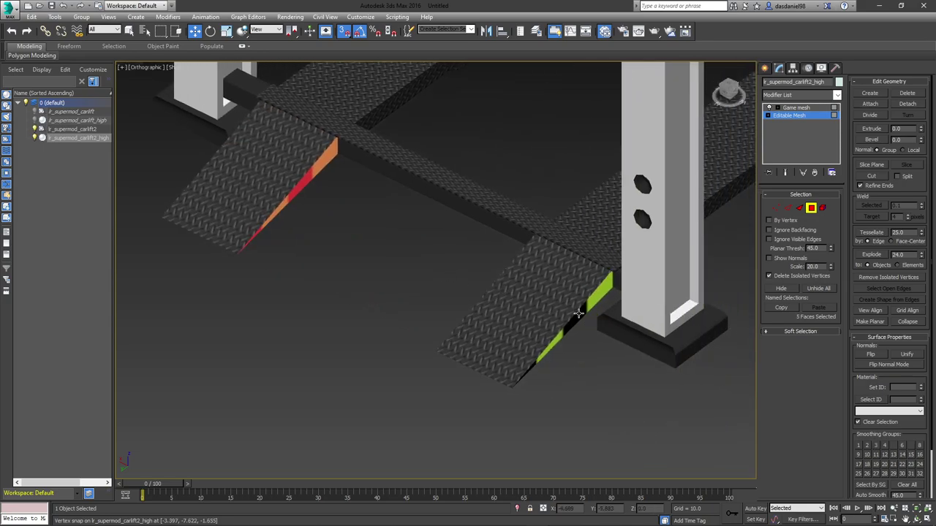
ctrl+click(578, 313)
- Add the opposite side faces of the same two ramps to the selection, keeping only side faces selected
scroll(579, 312, down, 10)
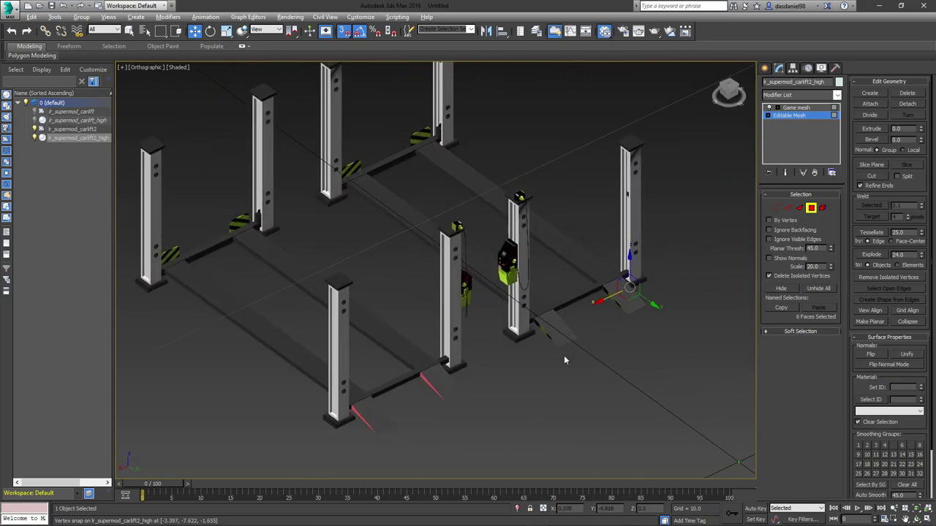
scroll(565, 360, up, 10)
ctrl+click(537, 285)
scroll(539, 351, down, 10)
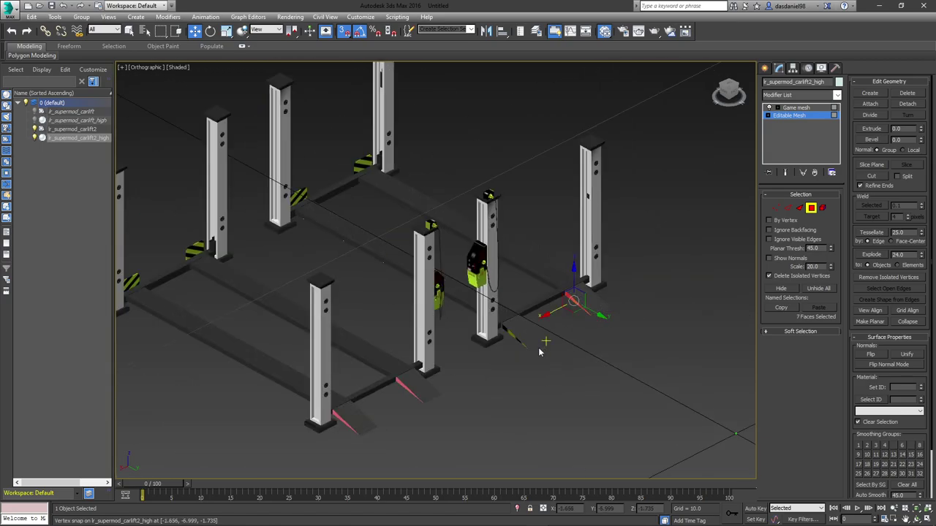
scroll(538, 352, up, 10)
ctrl+click(516, 342)
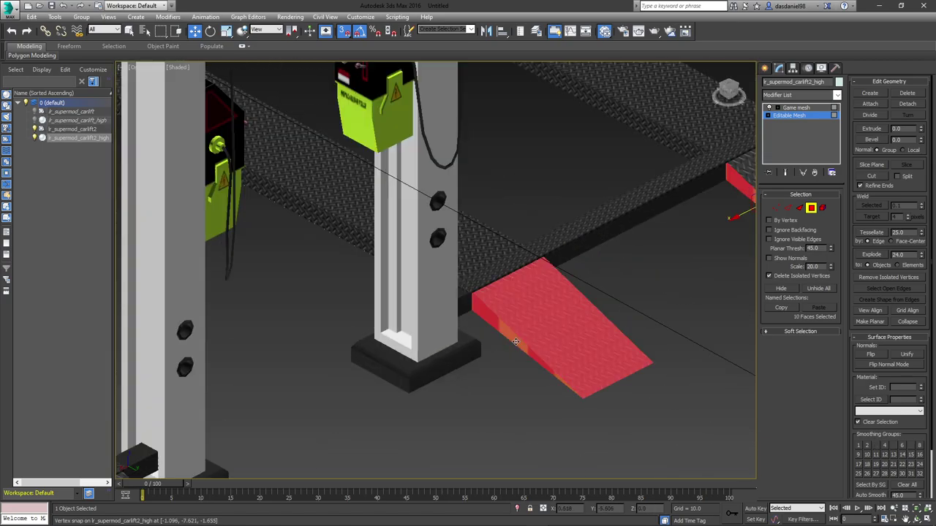
alt+click(515, 343)
- Add the four plain white side faces of the ramps on the opposite pair of lifts to the selection
scroll(515, 342, down, 10)
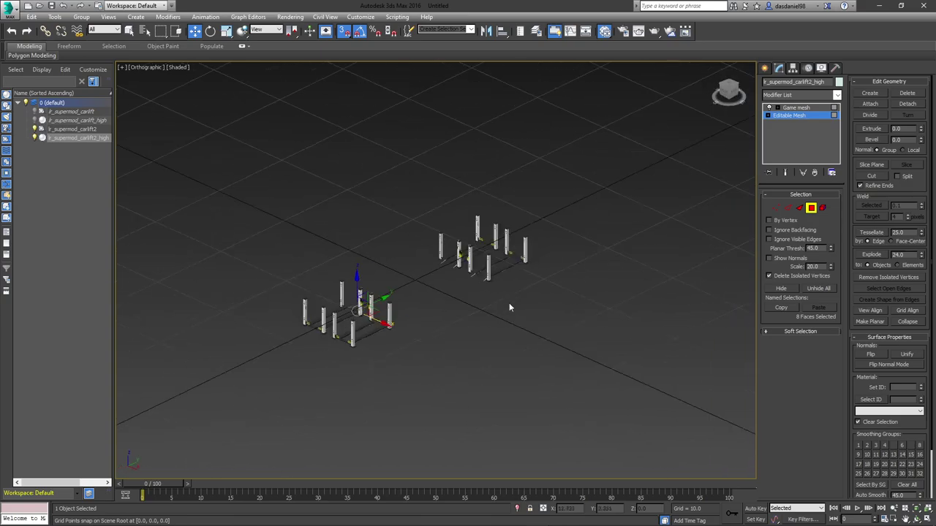
scroll(510, 307, up, 10)
ctrl+click(513, 357)
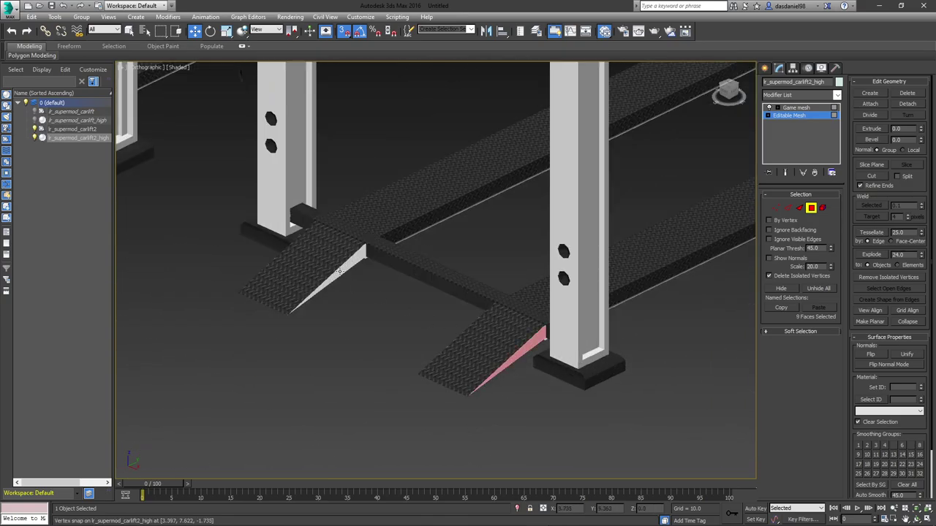
ctrl+click(339, 271)
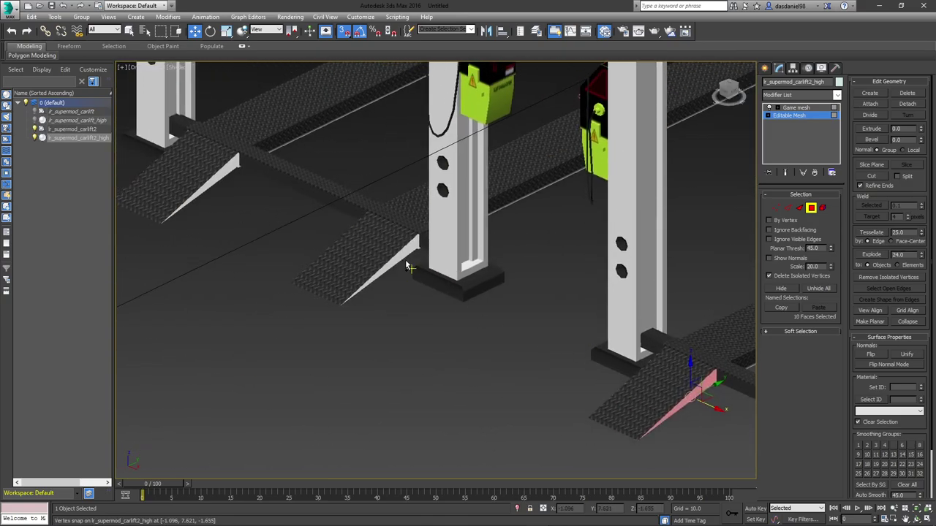
ctrl+click(407, 267)
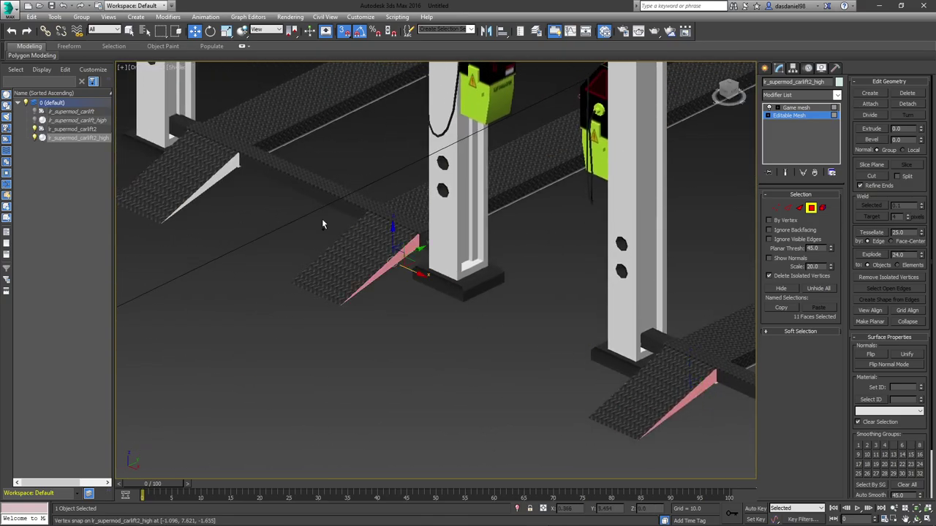
ctrl+click(228, 168)
- Add the four remaining hazard-striped ramp sides on that lift pair and set all selected faces' material ID to 3
scroll(228, 167, down, 20)
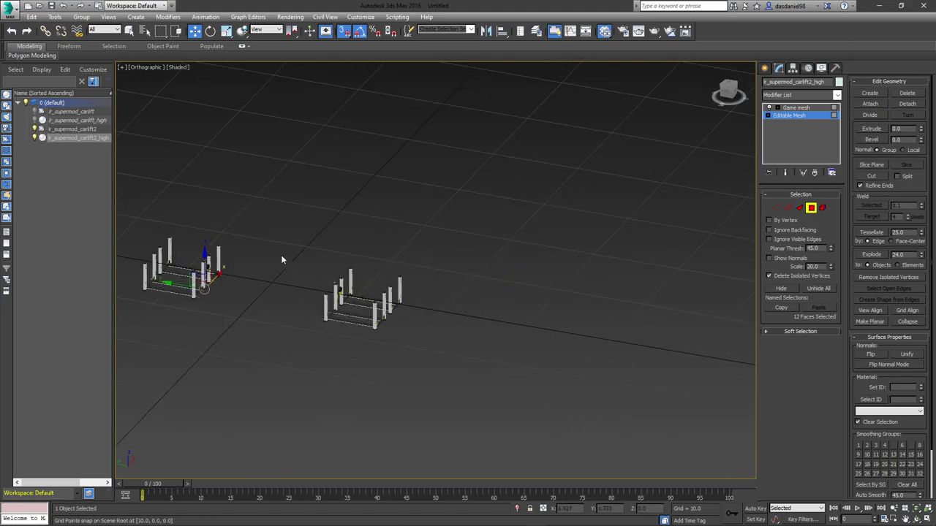
scroll(421, 296, up, 15)
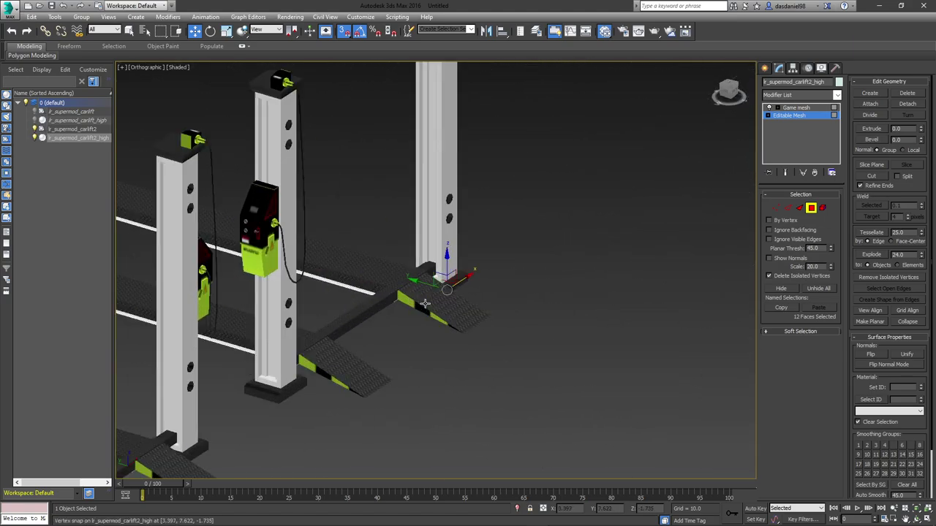
ctrl+click(396, 303)
middle_drag(386, 320, 553, 207)
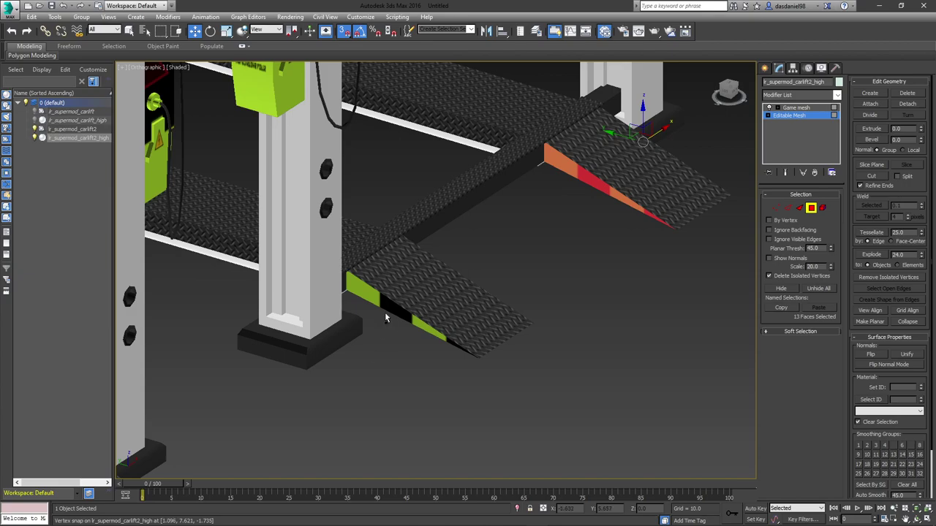
ctrl+click(388, 306)
middle_drag(323, 388, 516, 250)
middle_drag(282, 393, 434, 288)
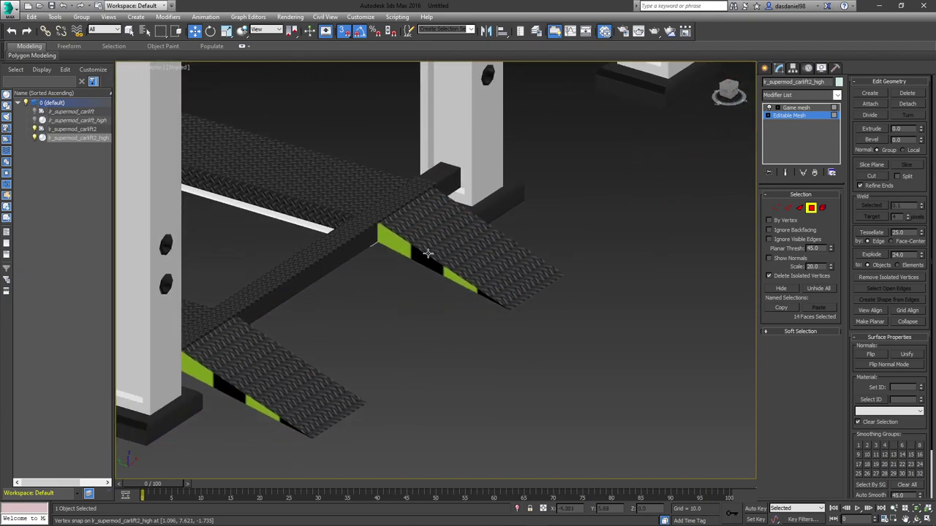
ctrl+click(414, 259)
ctrl+click(249, 394)
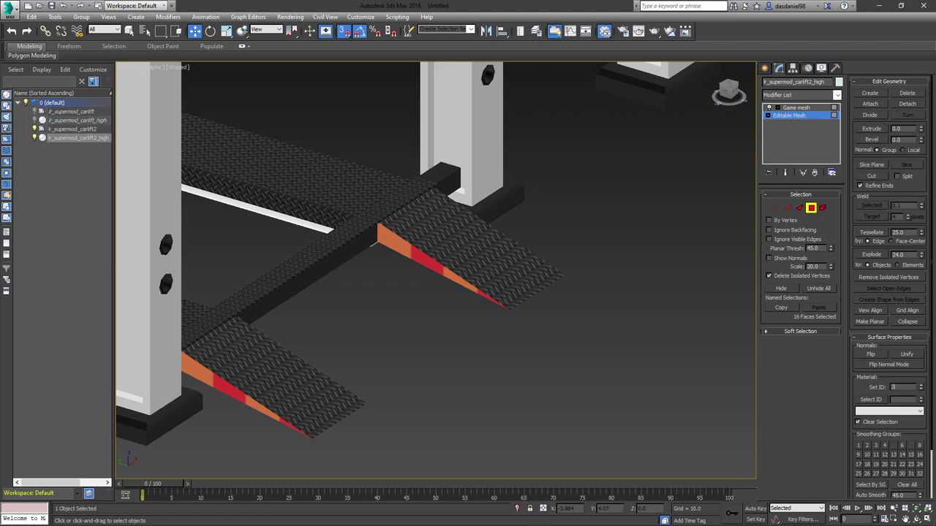
key(Return)
- Apply a UVW Map modifier with Box mapping and real-world map size to the selected ramp side faces
click(786, 96)
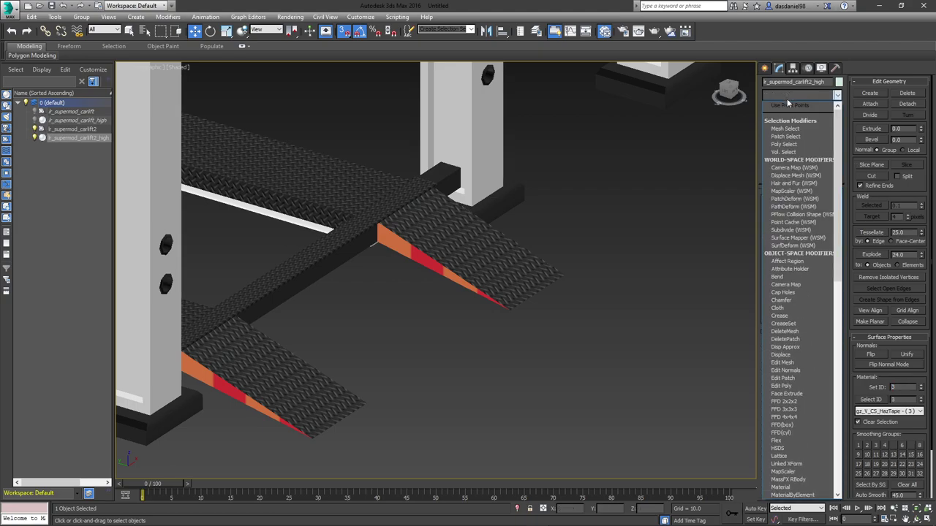
scroll(804, 329, down, 10)
click(804, 425)
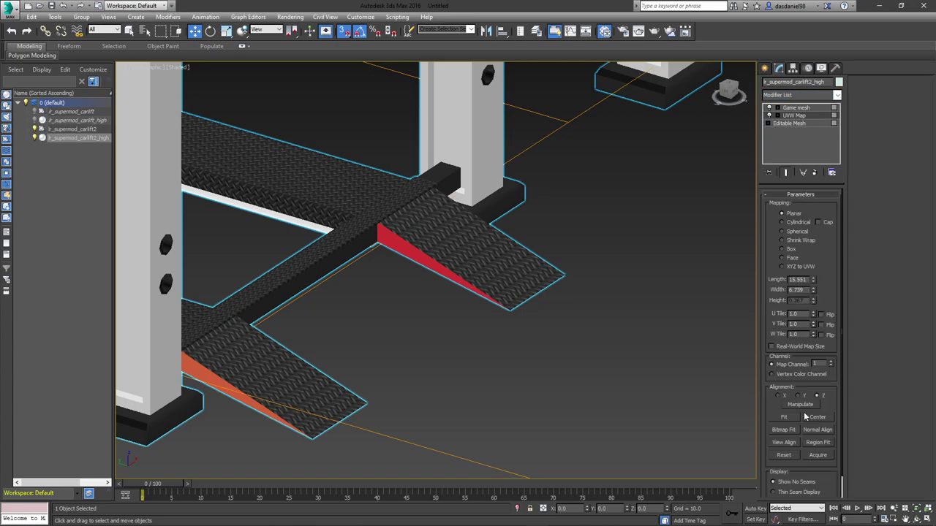
click(793, 249)
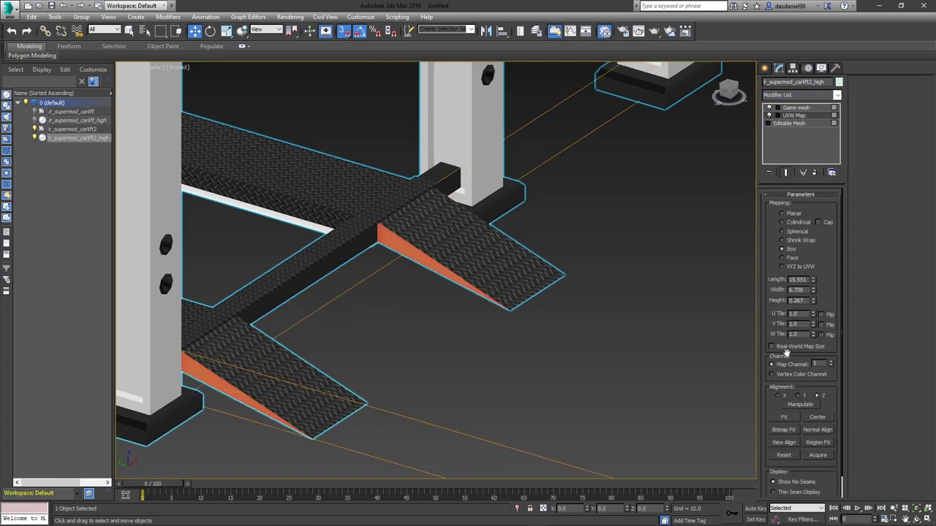
click(786, 348)
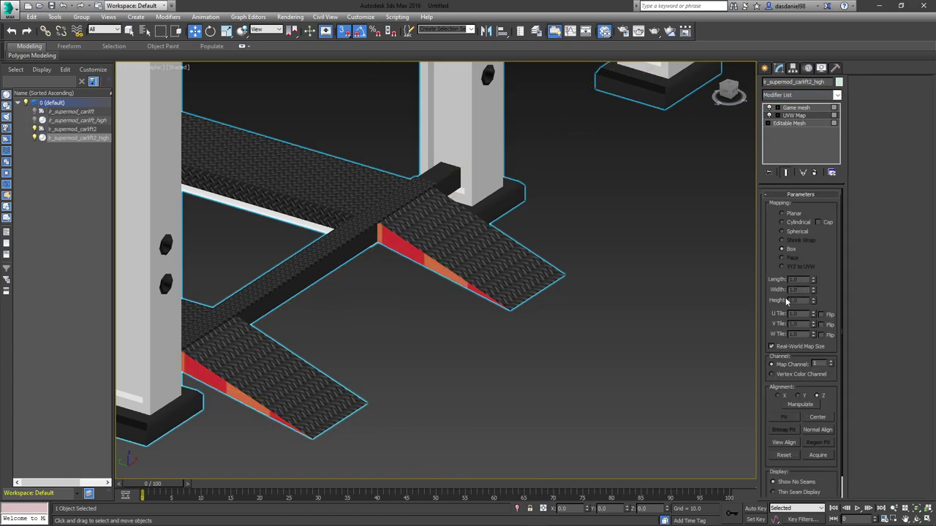
click(779, 346)
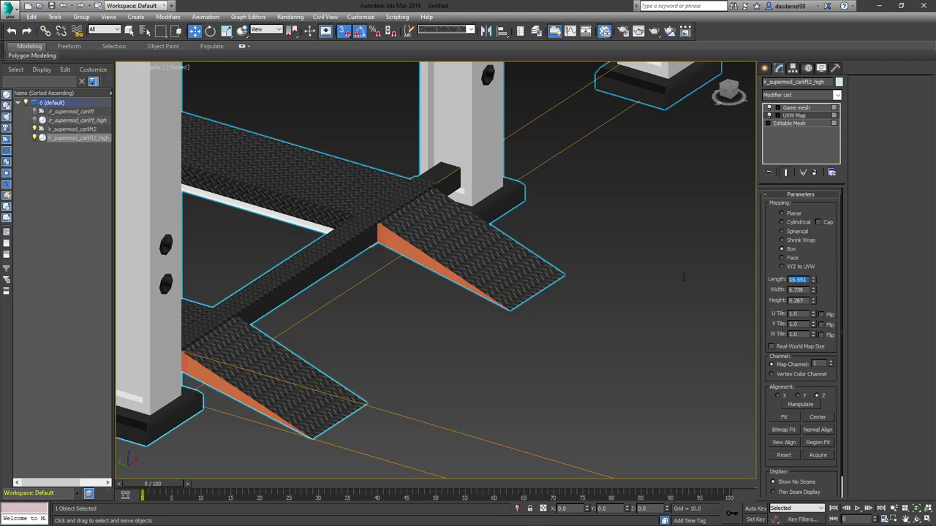
click(780, 348)
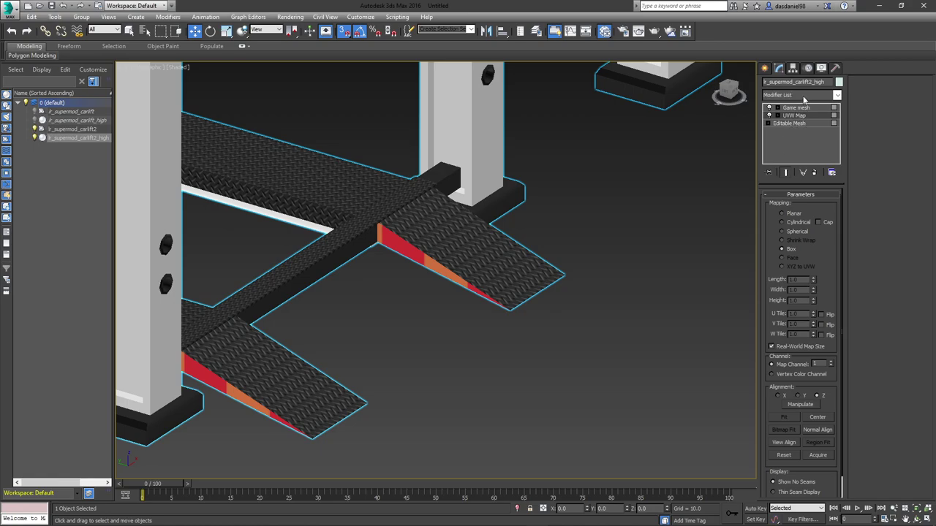
- Add a UVW Xform modifier with U, V and W tiling of 2.5 and a 45-degree rotation about the center
click(802, 96)
scroll(820, 390, down, 5)
click(810, 453)
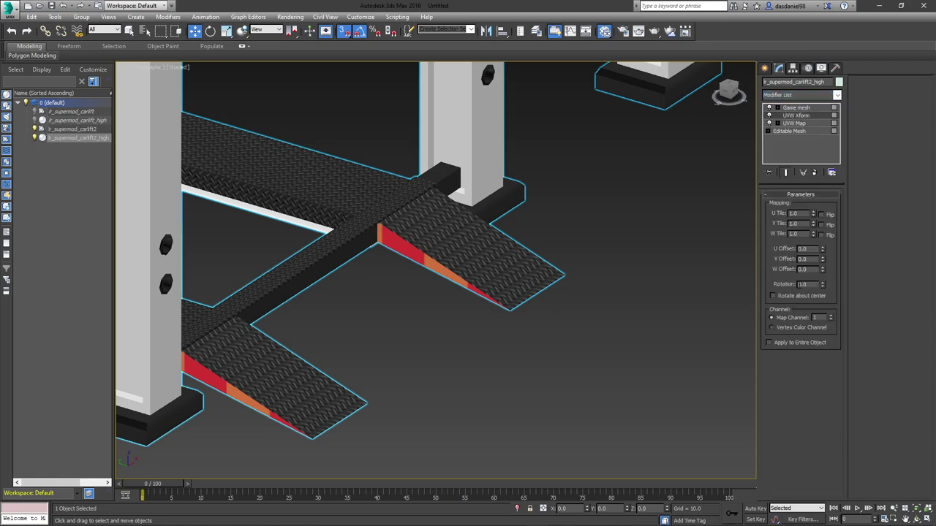
text(2.5)
key(Return)
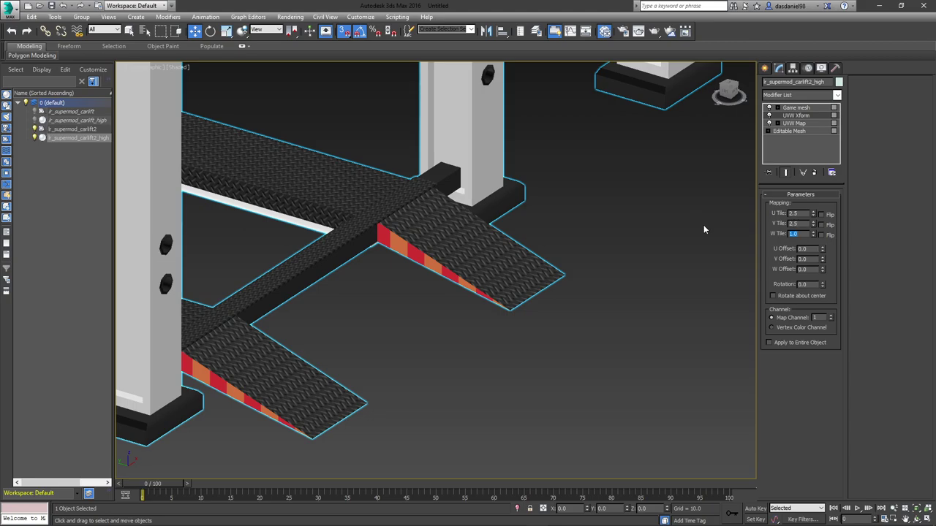
text(2.5)
key(Return)
text(45)
key(Return)
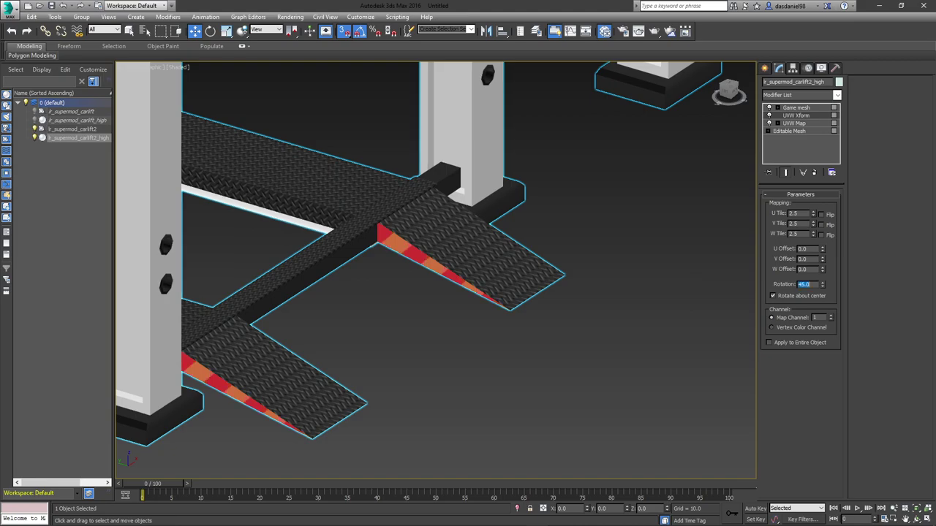
- Examine the hazard stripe direction on the ramp sides of both lift pairs
scroll(687, 268, down, 5)
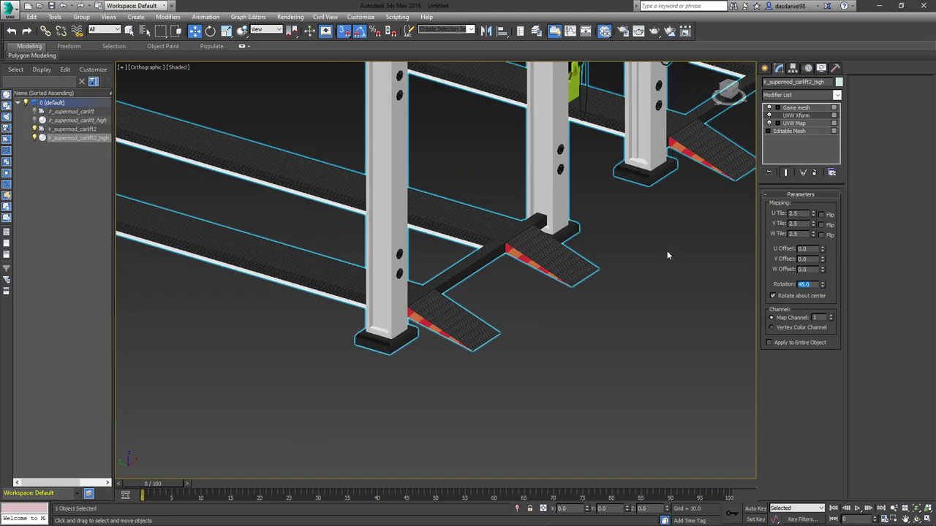
middle_drag(668, 256, 513, 281)
scroll(549, 275, down, 4)
middle_drag(629, 273, 365, 238)
alt+middle_drag(543, 342, 388, 228)
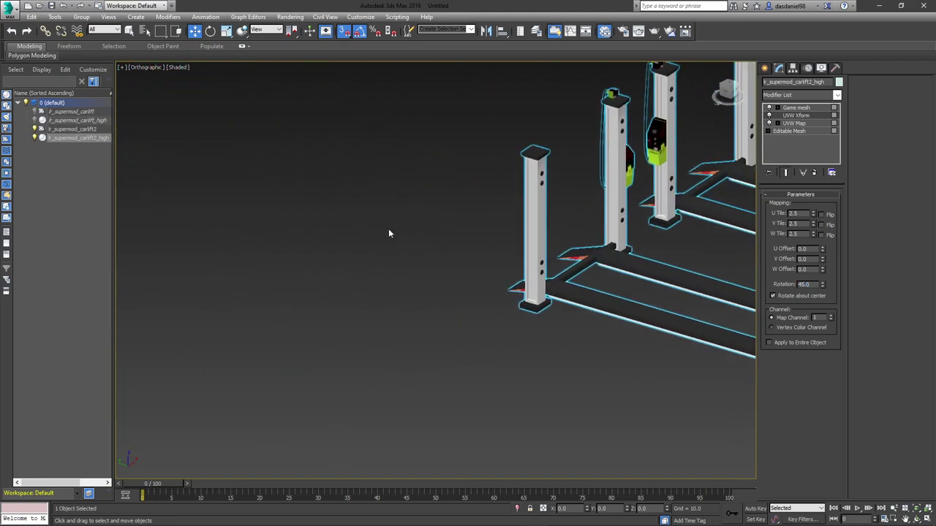
scroll(541, 278, up, 5)
scroll(662, 203, down, 7)
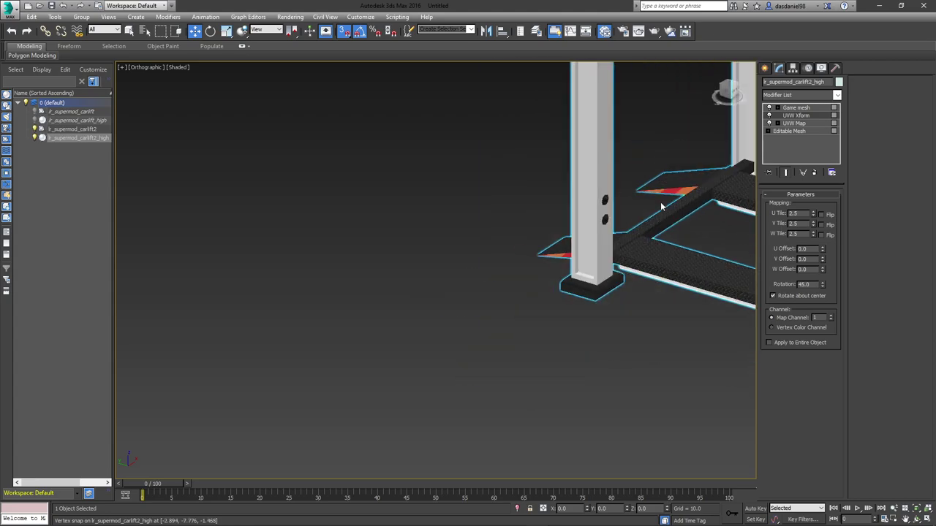
middle_drag(662, 203, 504, 255)
scroll(504, 255, down, 5)
alt+middle_drag(446, 240, 460, 227)
middle_drag(615, 226, 364, 280)
alt+middle_drag(364, 280, 404, 261)
scroll(404, 261, up, 8)
scroll(526, 243, down, 5)
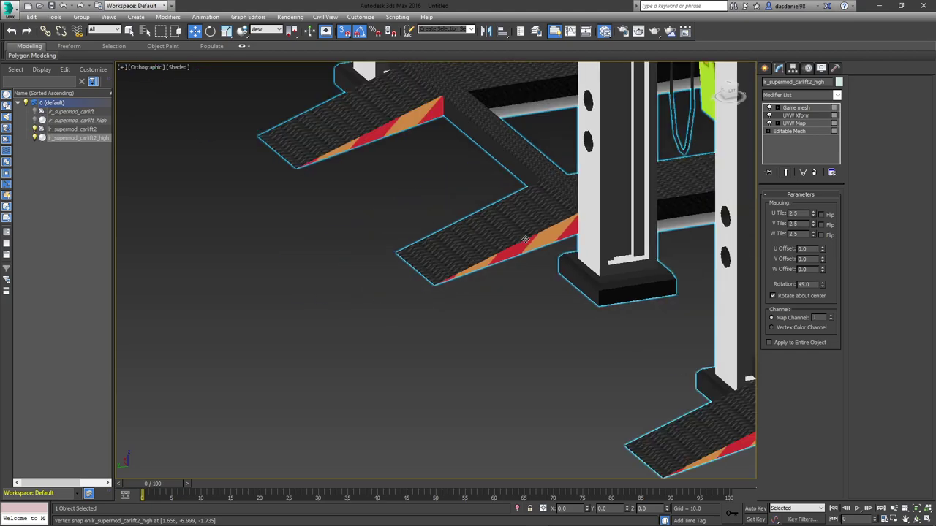
- Collapse the UVW modifiers into the editable mesh and deselect the ramp side faces of the lift pair in view
right_click(800, 116)
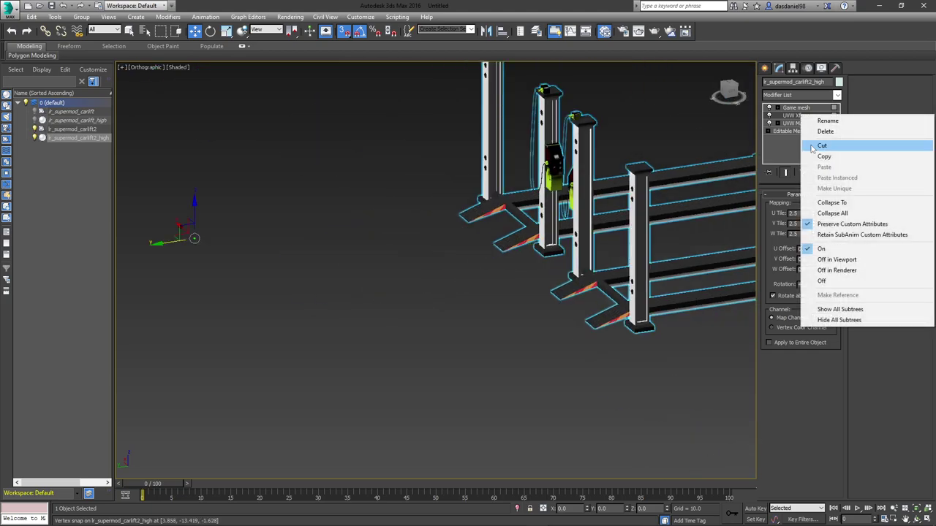
click(831, 202)
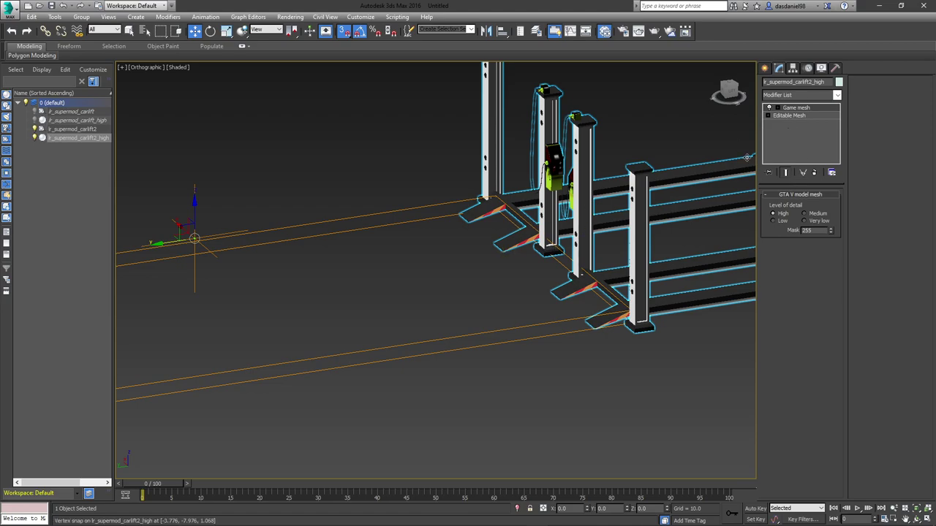
click(788, 116)
click(811, 208)
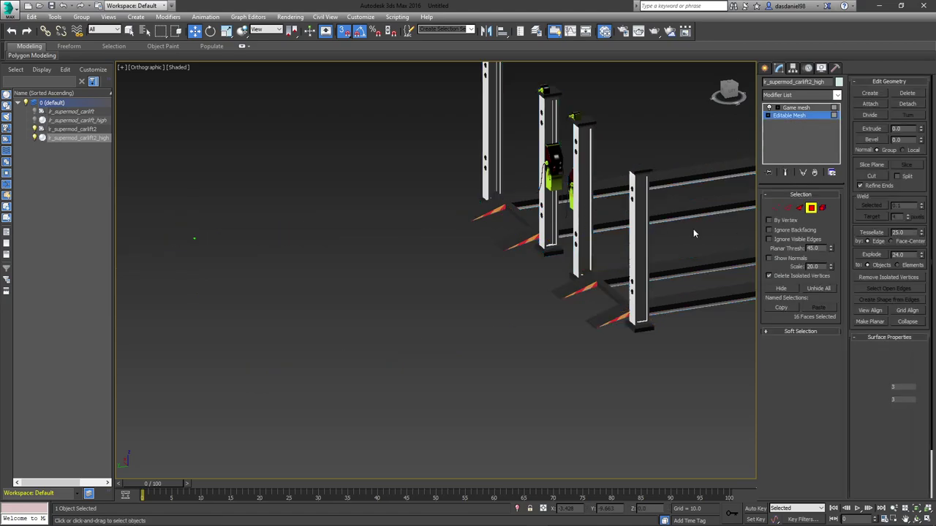
drag(421, 153, 696, 409)
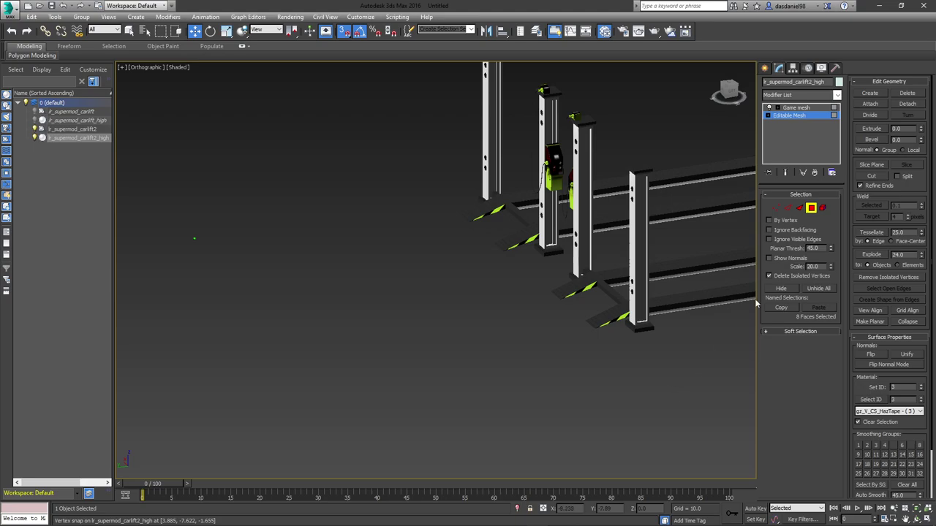
- Add a UVW Xform modifier to the remaining selected ramp sides with a -90 degree rotation about the center
click(800, 95)
scroll(801, 292, down, 10)
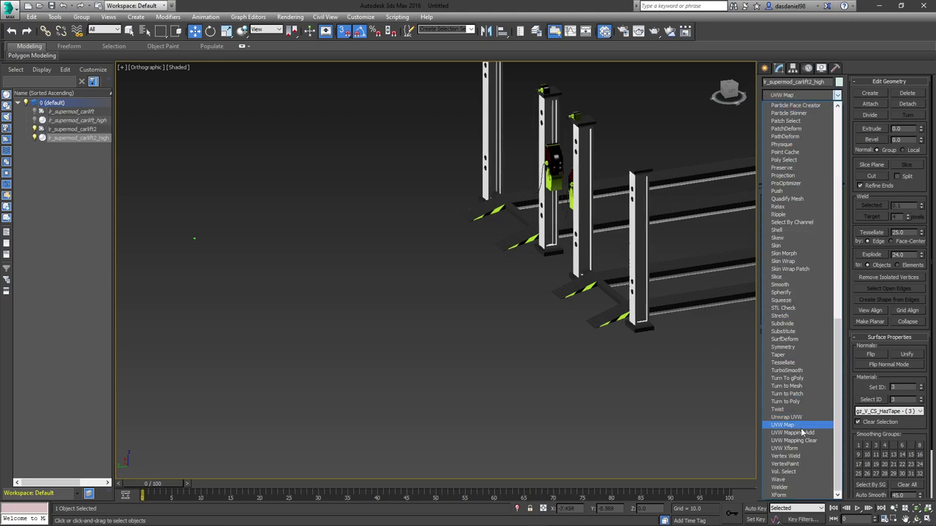
click(803, 449)
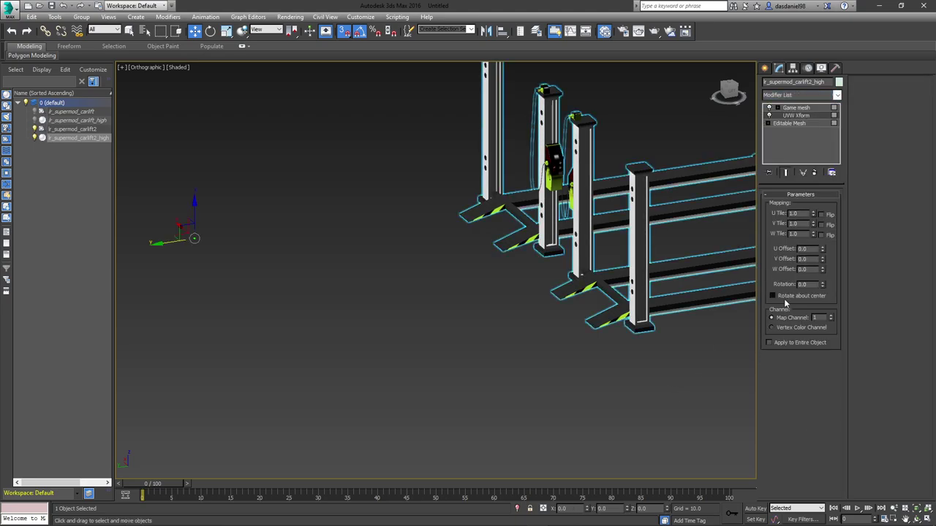
middle_drag(300, 252, 516, 247)
scroll(595, 240, down, 3)
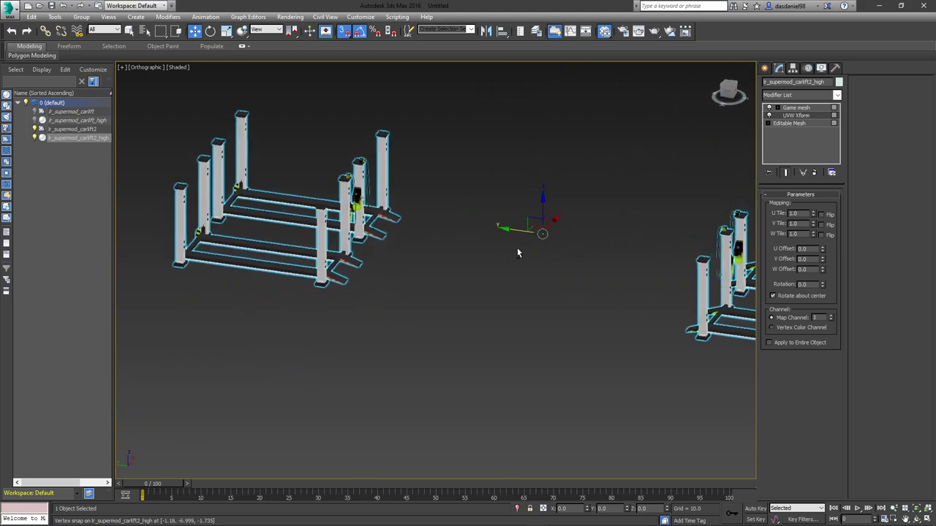
scroll(318, 275, up, 7)
scroll(480, 294, up, 2)
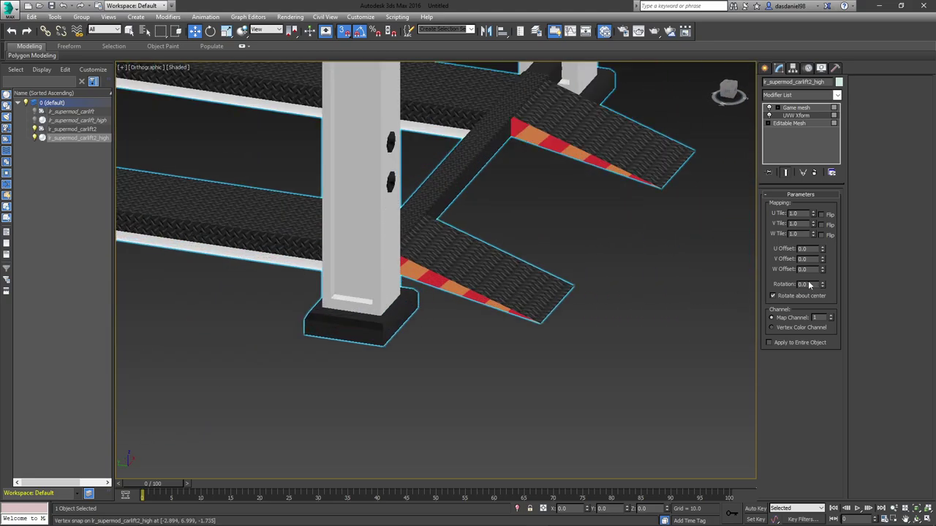
text(-45)
key(Return)
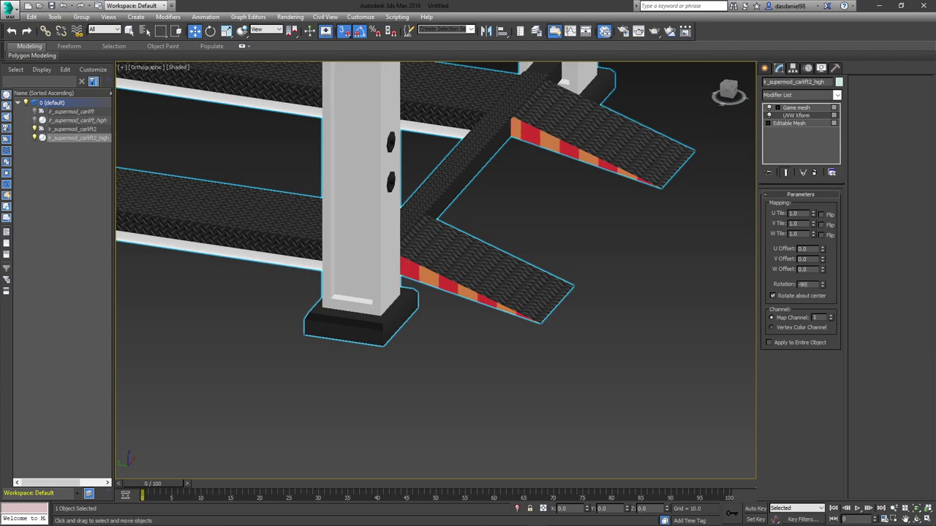
key(Return)
- Check the rotated stripes on the ramp sides and collapse the UVW Xform modifier into the editable mesh
scroll(536, 271, down, 7)
scroll(263, 204, up, 3)
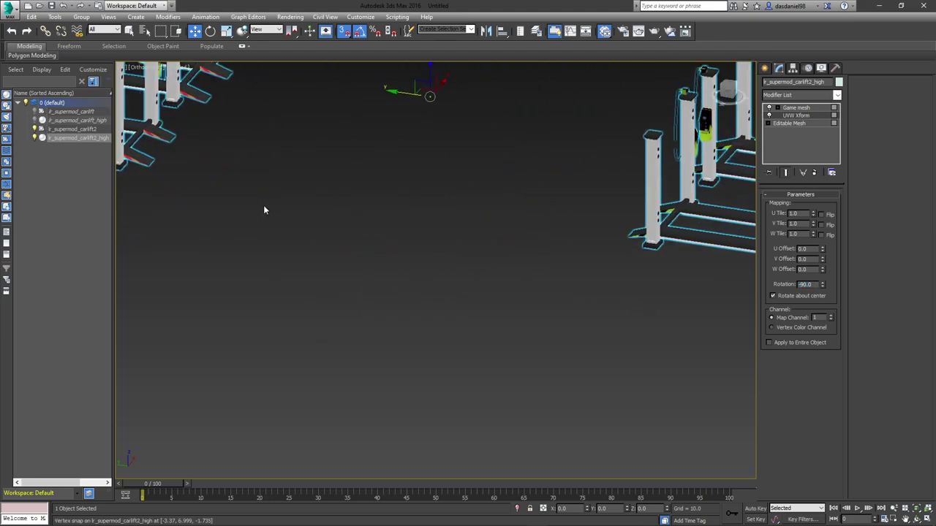
scroll(651, 241, up, 5)
scroll(656, 275, down, 1)
scroll(483, 256, up, 5)
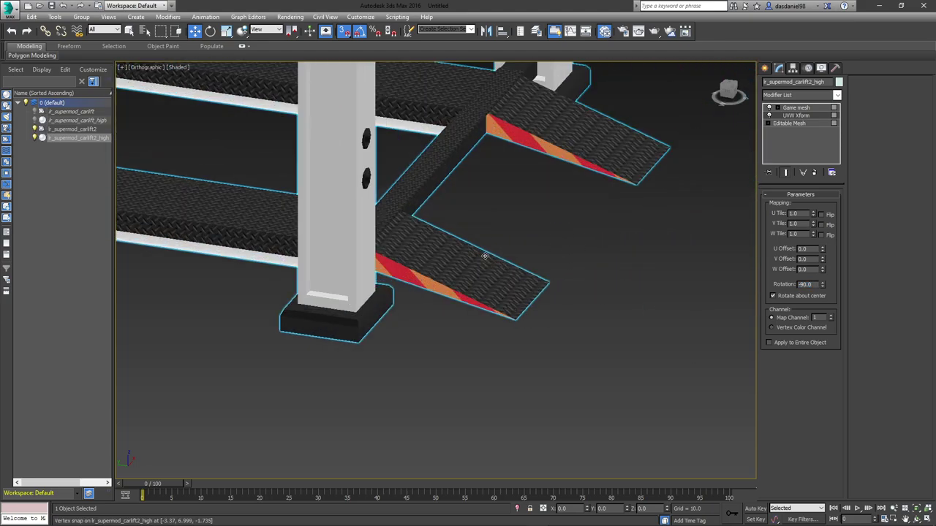
right_click(807, 122)
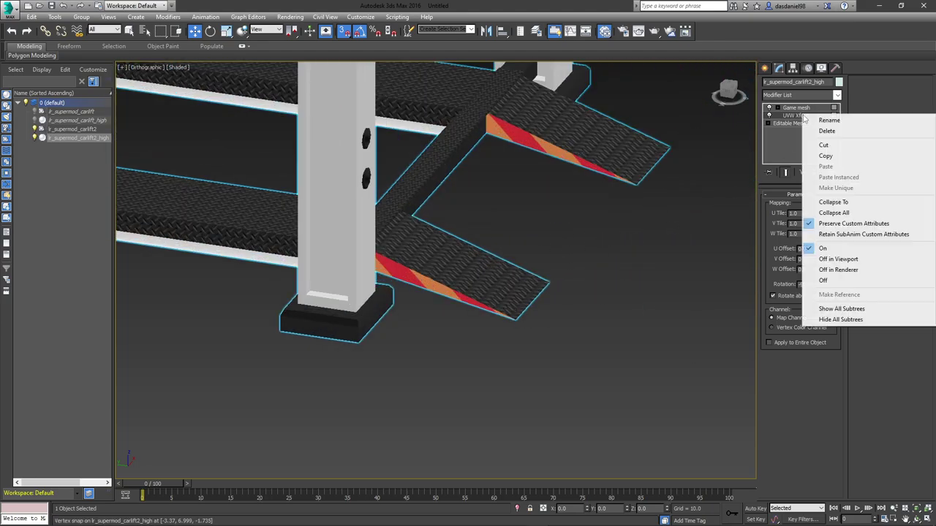
click(826, 202)
- Select one complete ramp of the lift pair as a mesh element
middle_drag(556, 208, 503, 254)
scroll(504, 254, down, 2)
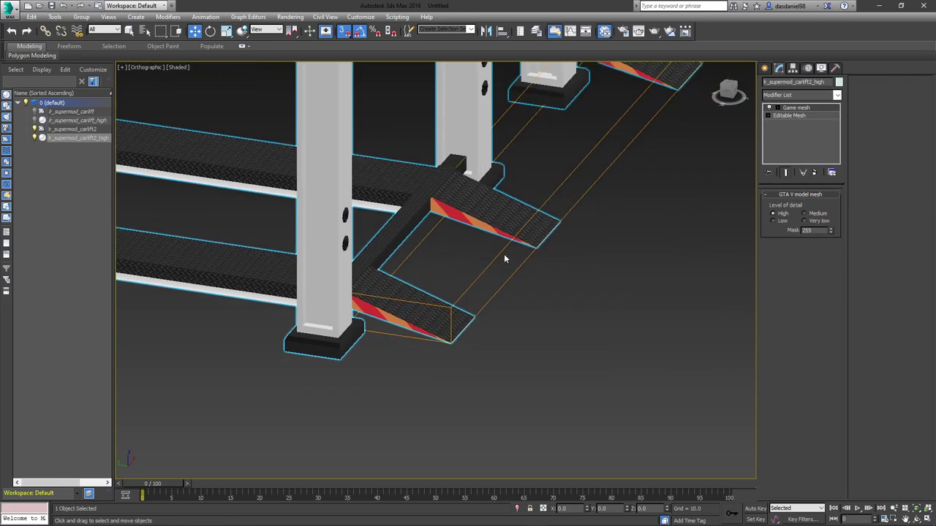
click(790, 116)
click(822, 208)
click(480, 211)
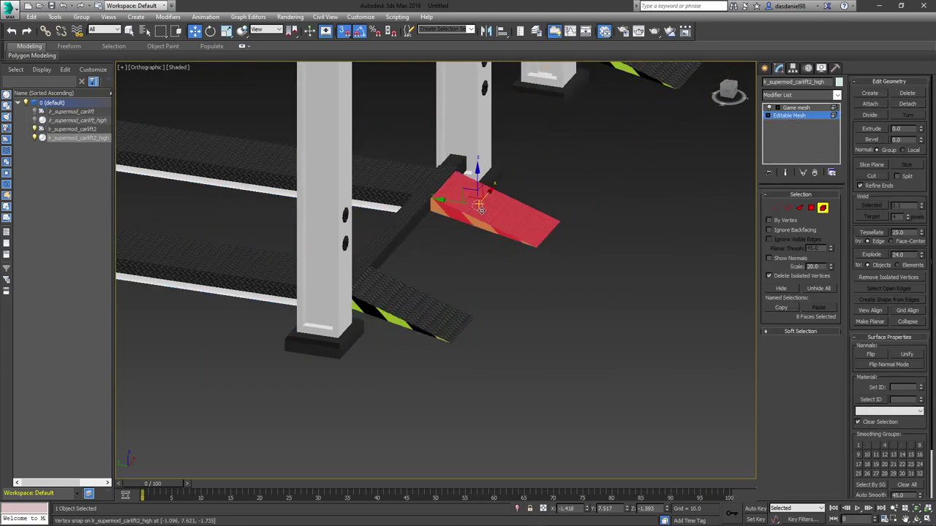
alt+middle_drag(479, 204, 495, 207)
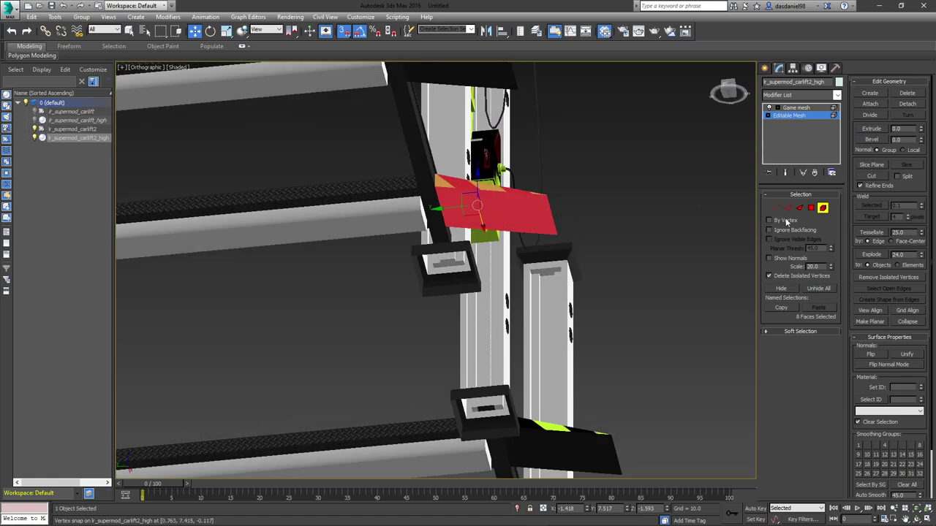
- Try to select the ramps' underside faces at polygon level on this lift pair
click(810, 208)
click(493, 218)
alt+middle_drag(493, 217, 527, 249)
ctrl+click(492, 200)
ctrl+click(359, 252)
alt+middle_drag(401, 278, 434, 229)
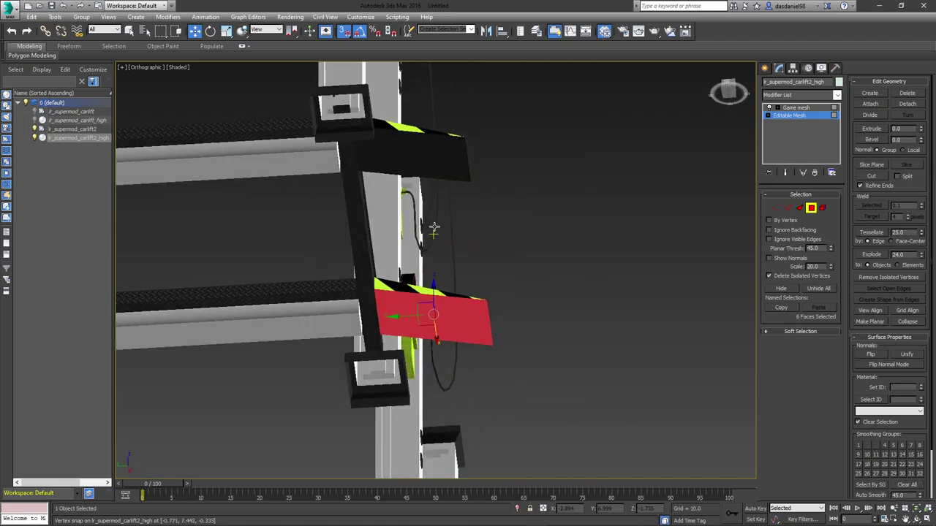
click(443, 165)
alt+middle_drag(473, 172, 511, 275)
ctrl+click(429, 160)
ctrl+click(467, 260)
ctrl+click(515, 167)
alt+middle_drag(515, 166, 280, 337)
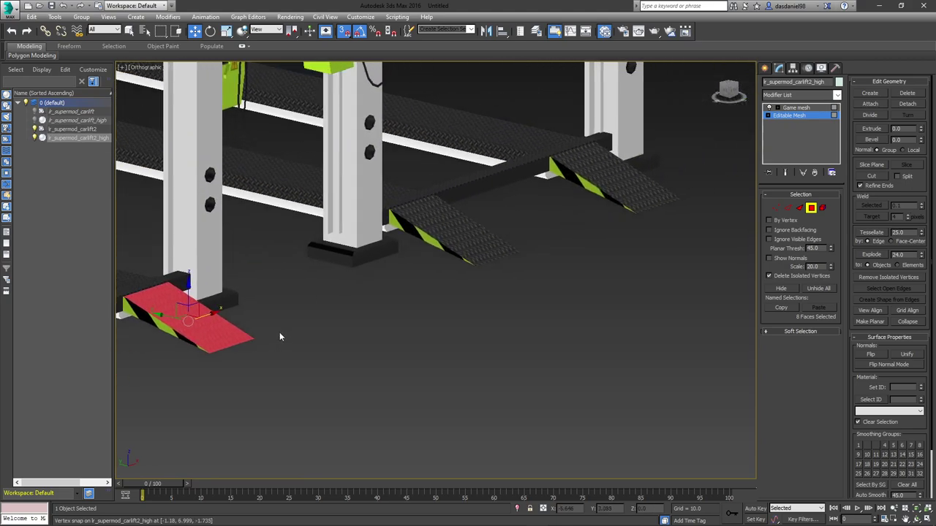
- Select the tread-plate top faces of the four ramps on this lift pair, leaving the striped sides out
click(627, 195)
ctrl+click(439, 230)
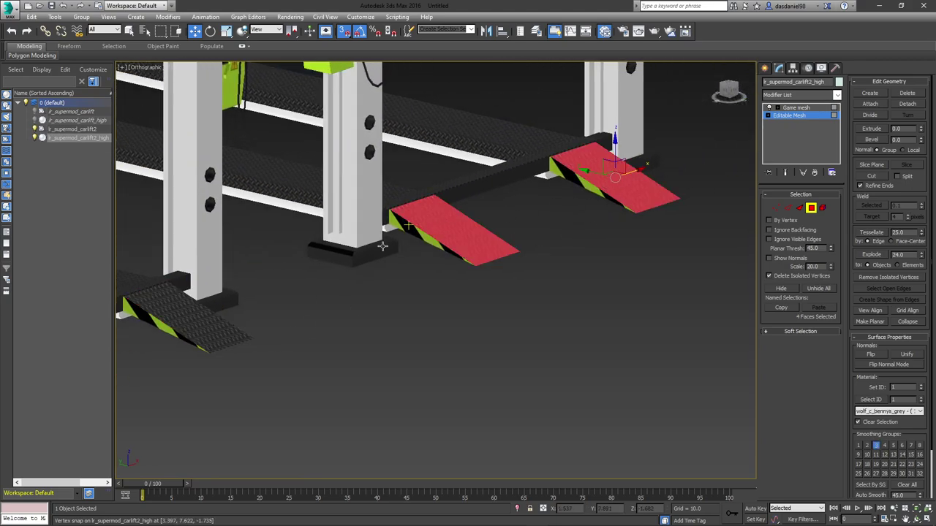
ctrl+click(196, 304)
middle_drag(193, 307, 523, 168)
ctrl+click(354, 228)
- Add the tread-plate top faces of the four ramps on the opposite lift pair to the selection
scroll(389, 259, down, 4)
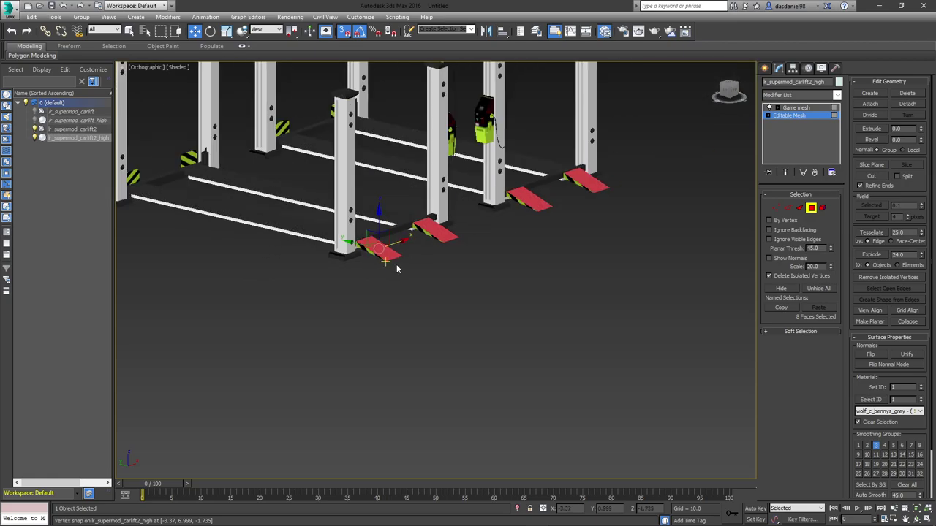
scroll(397, 269, down, 3)
middle_drag(397, 269, 438, 285)
scroll(310, 245, down, 3)
scroll(405, 146, up, 8)
middle_drag(405, 146, 450, 256)
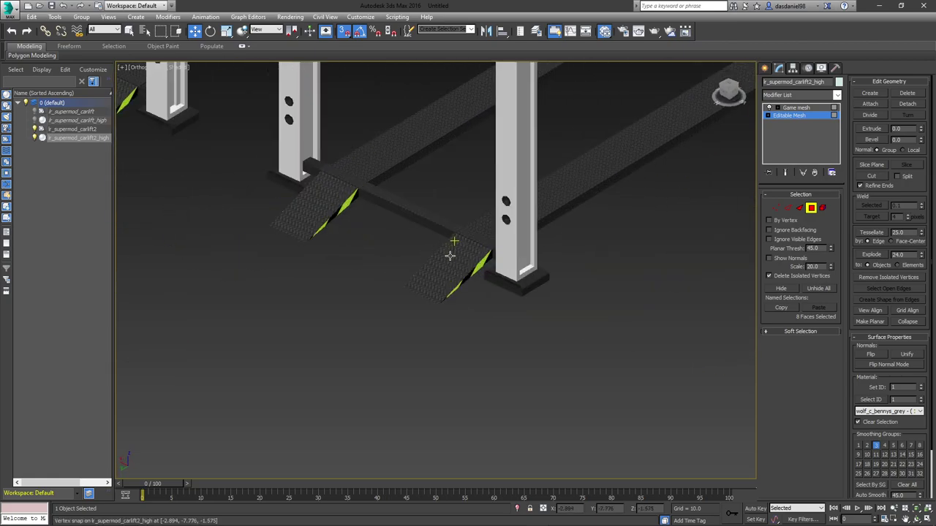
scroll(449, 255, up, 3)
ctrl+click(453, 268)
ctrl+click(266, 183)
alt+middle_drag(209, 171, 305, 240)
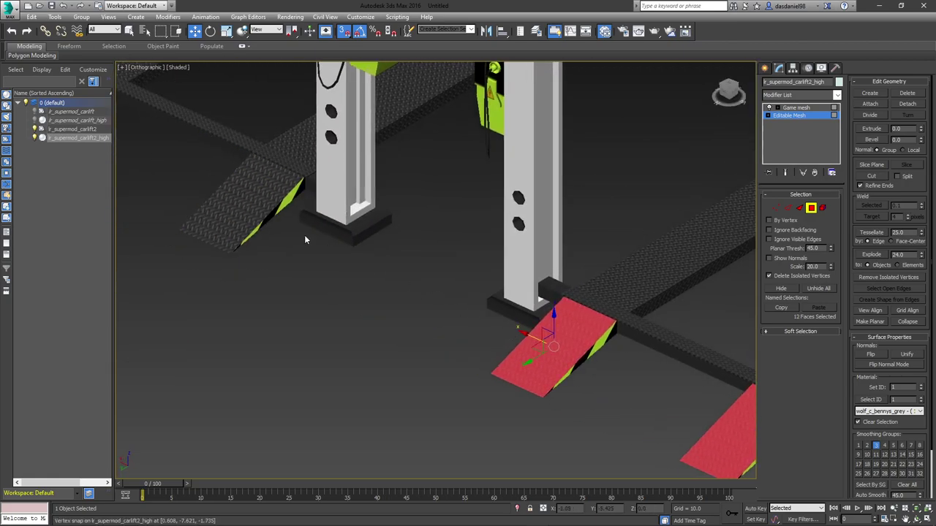
ctrl+click(261, 209)
alt+middle_drag(206, 196, 324, 245)
ctrl+click(324, 245)
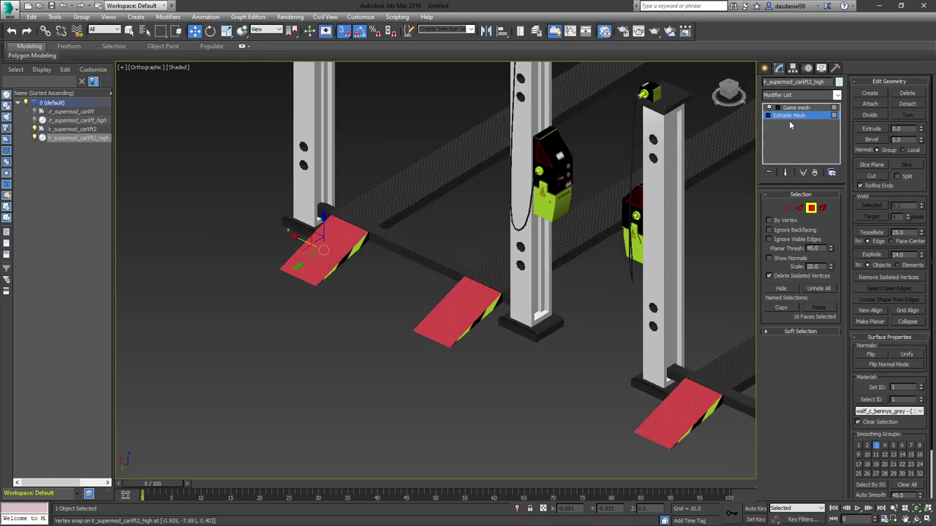
- Add a UVW Map modifier with real-world map size enabled to the selected tread-plate ramp tops
click(791, 96)
text(uvw)
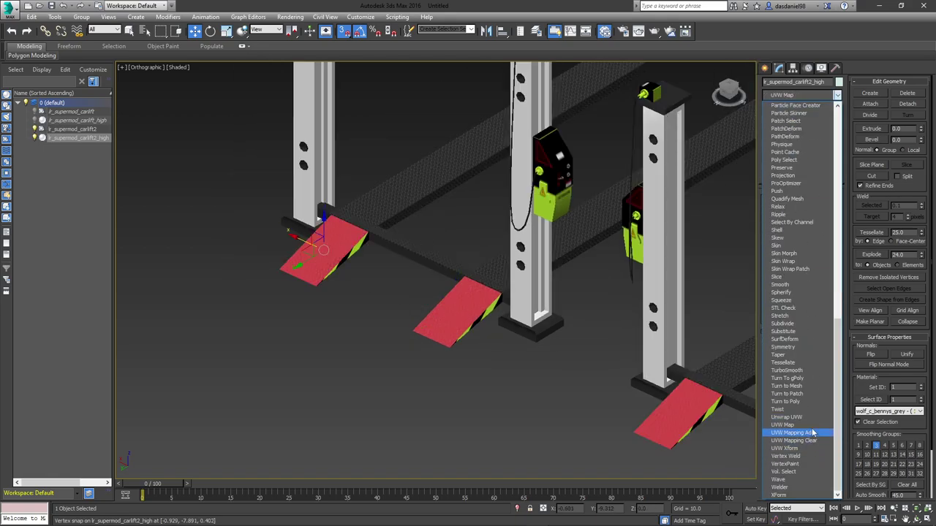
click(811, 425)
click(771, 347)
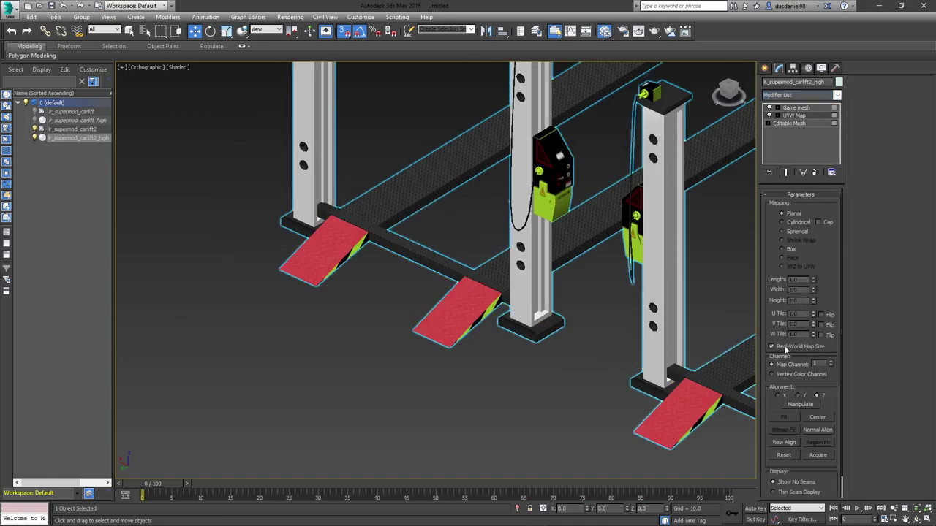
scroll(642, 353, up, 8)
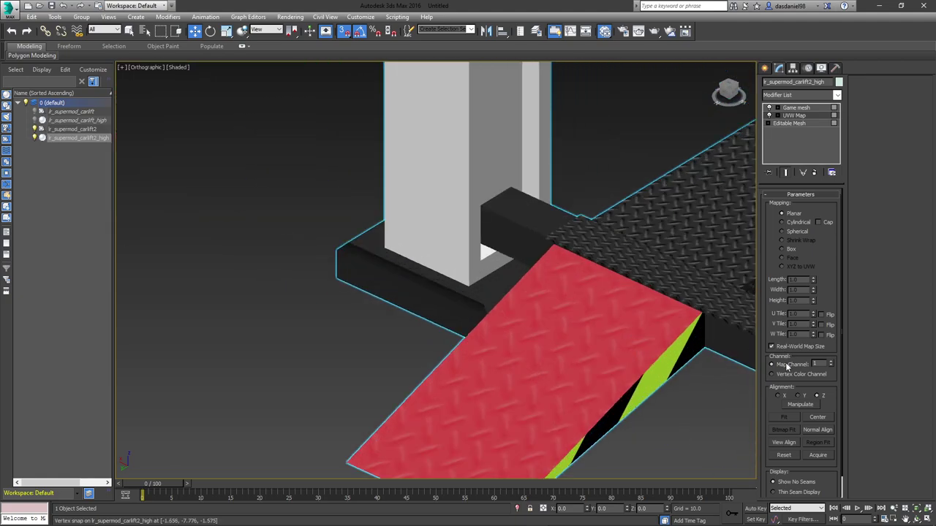
- Try planar mapping without real-world size on the ramp tops, using length and width 5.12 and tiling 2.5
click(782, 348)
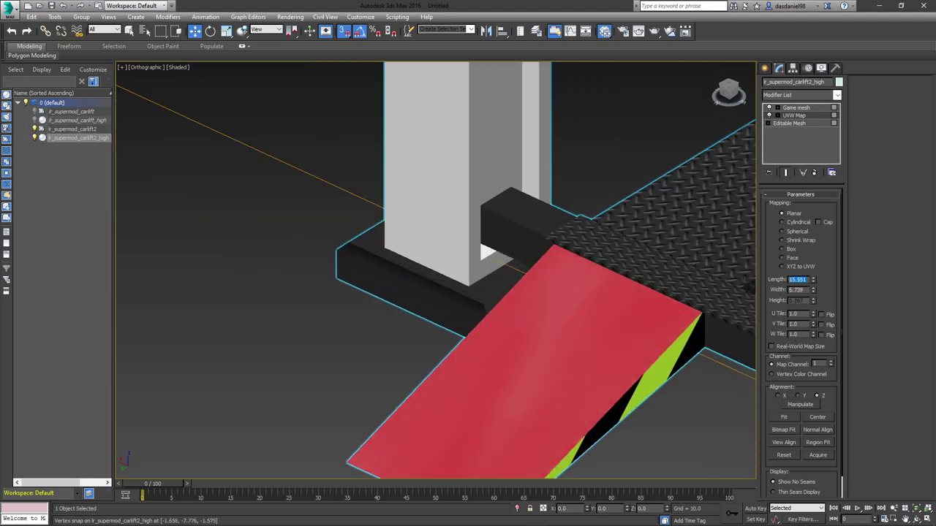
text(5.12)
key(Tab)
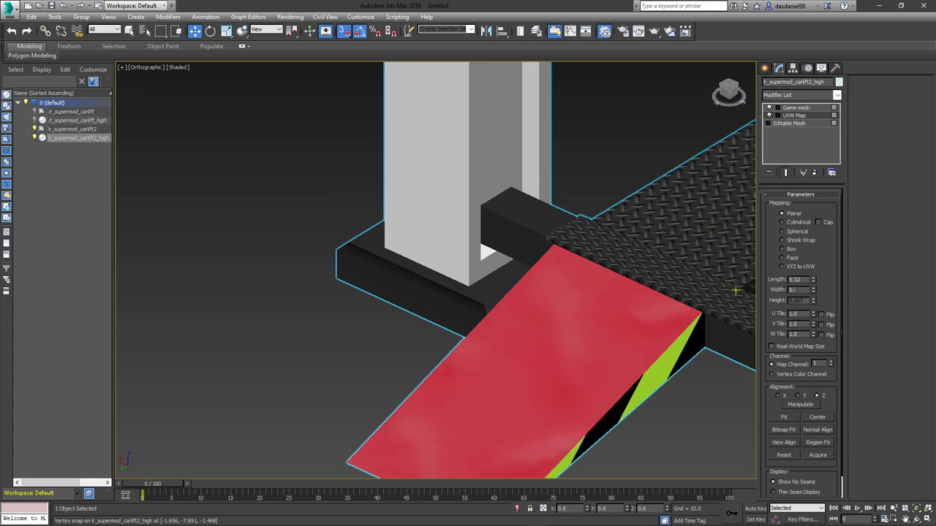
text(5.12)
key(Return)
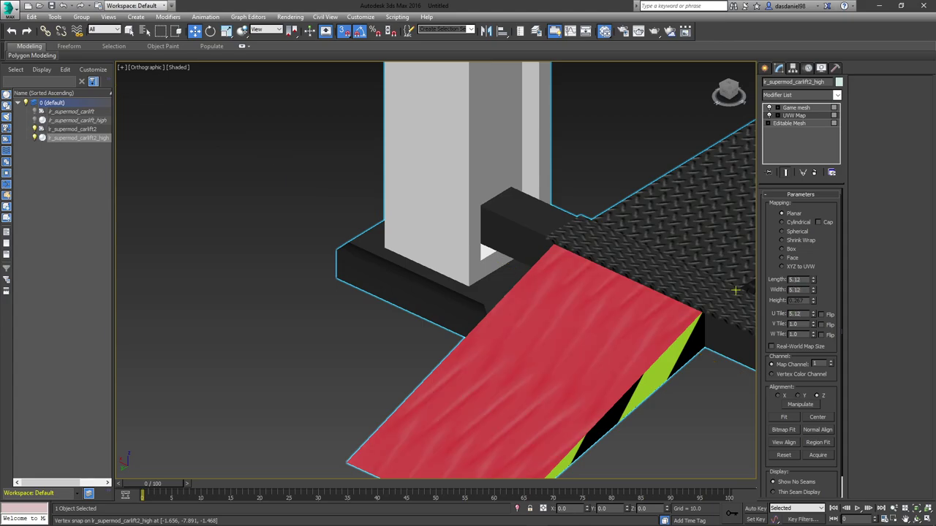
key(Tab)
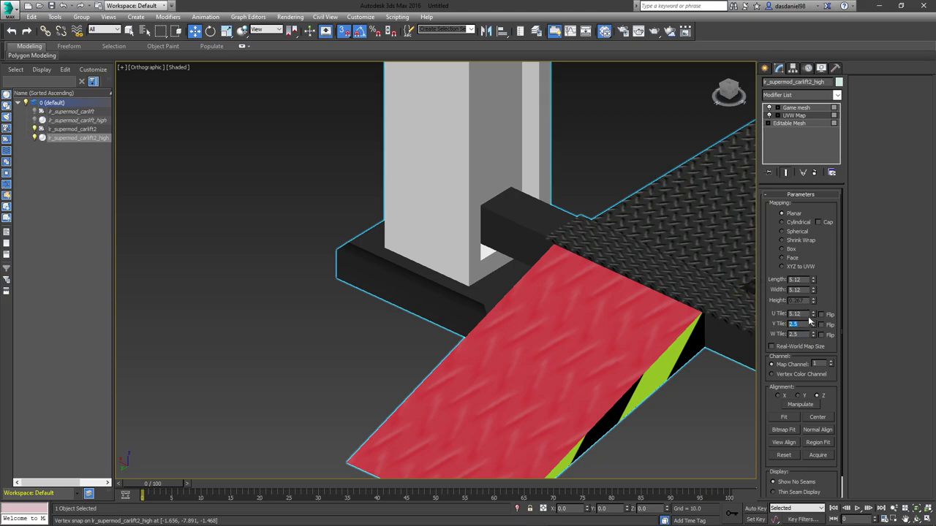
text(2.5)
key(Return)
middle_drag(432, 296, 434, 295)
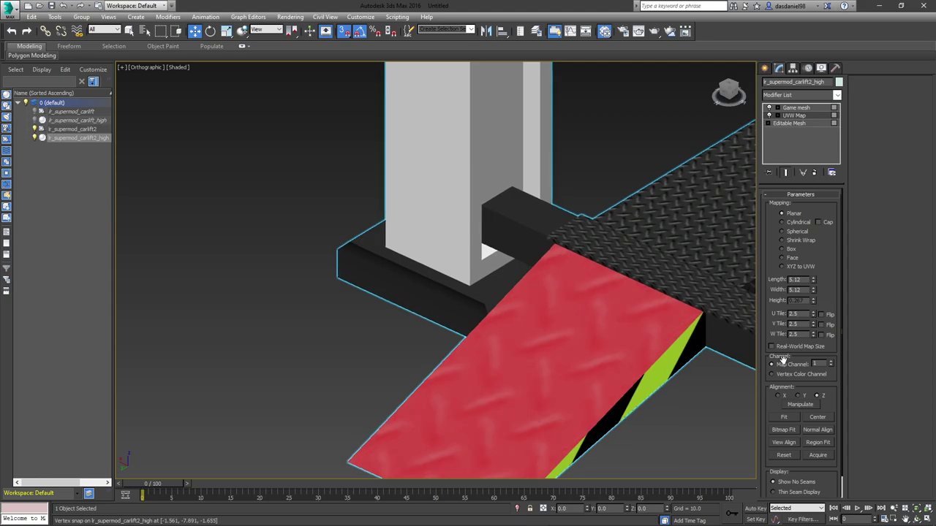
click(782, 347)
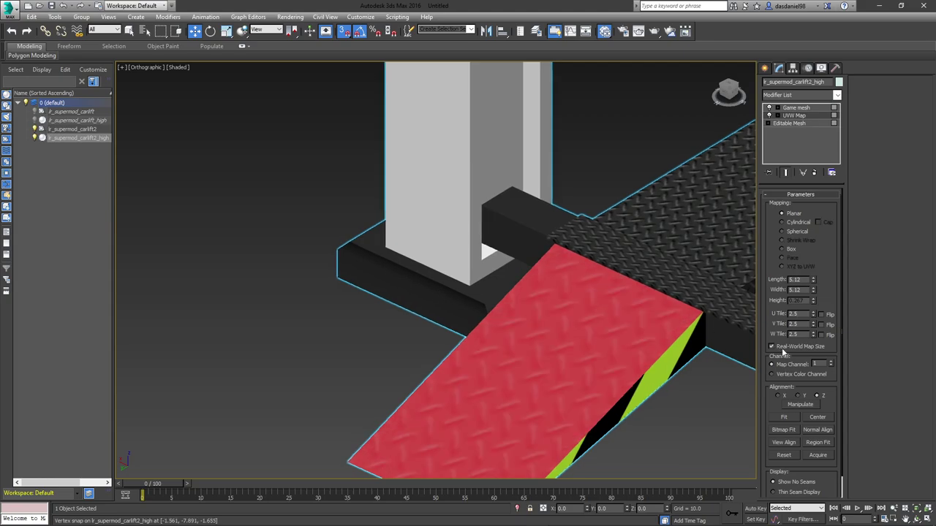
- Apply a UVW Xform with U and V tiling of 2.5 to the ramp tops and collapse the whole modifier stack
click(797, 94)
scroll(802, 292, down, 5)
click(802, 449)
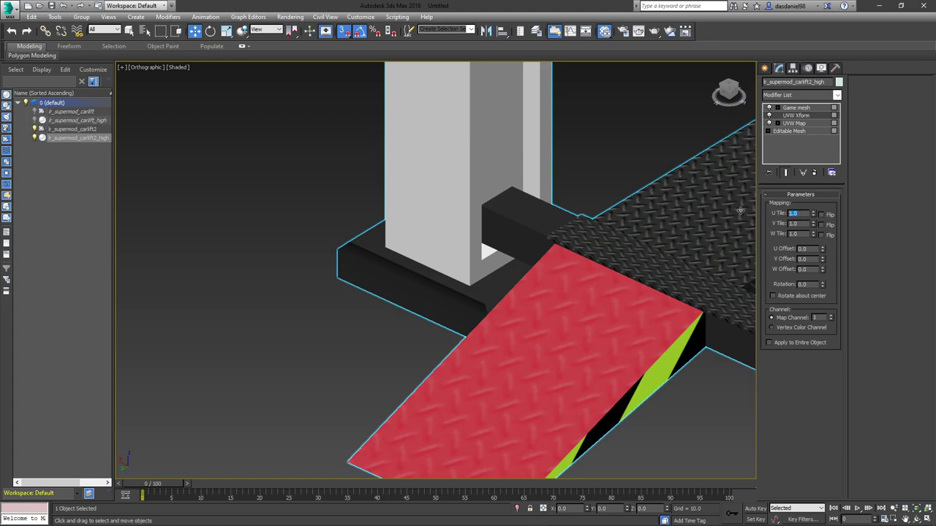
text(5)
key(Tab)
text(2.)
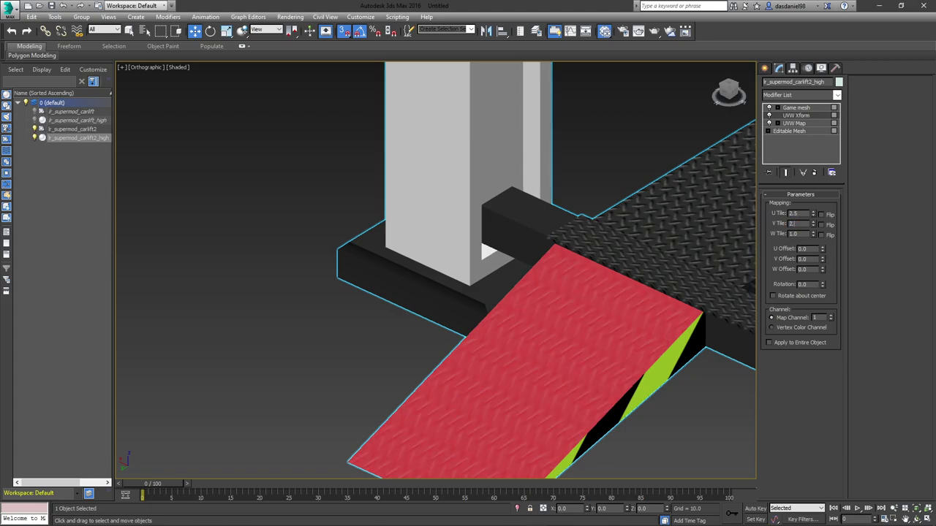
text(5)
key(Tab)
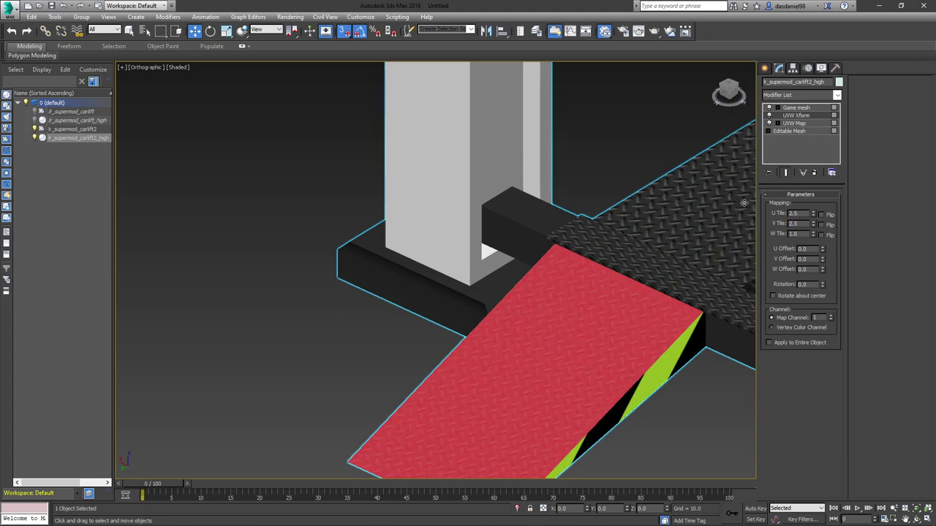
right_click(798, 116)
click(813, 207)
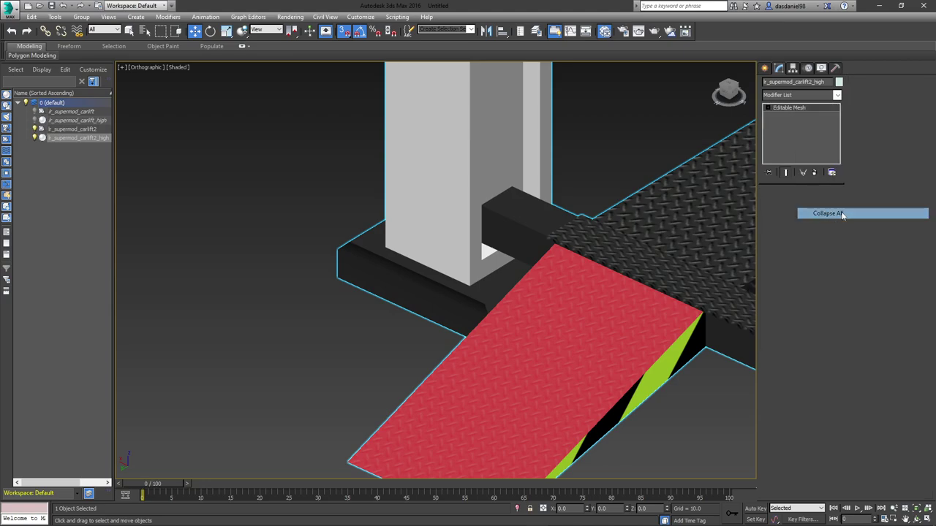
- Examine the tread-plate tops and hazard-tape sides of the ramps on both lift pairs against the adjoining runways
scroll(660, 294, down, 10)
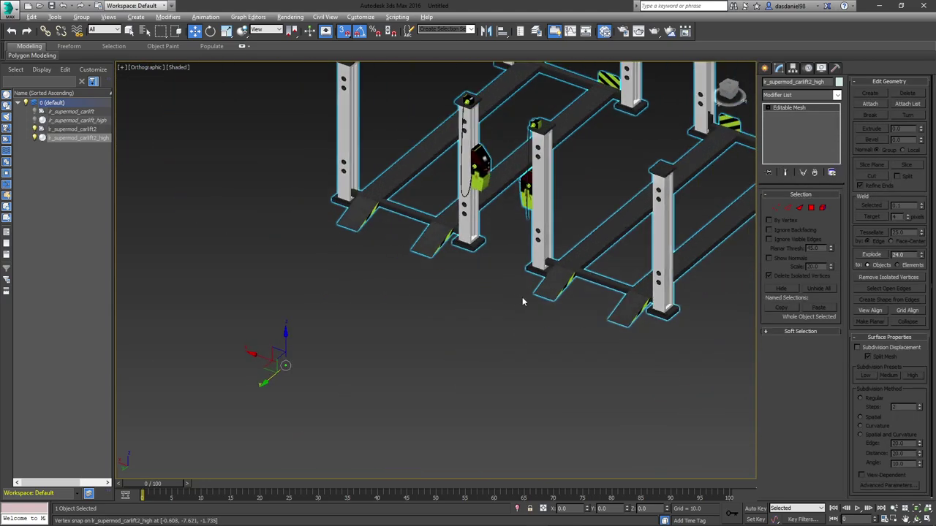
alt+middle_drag(470, 327, 534, 227)
middle_drag(595, 352, 500, 185)
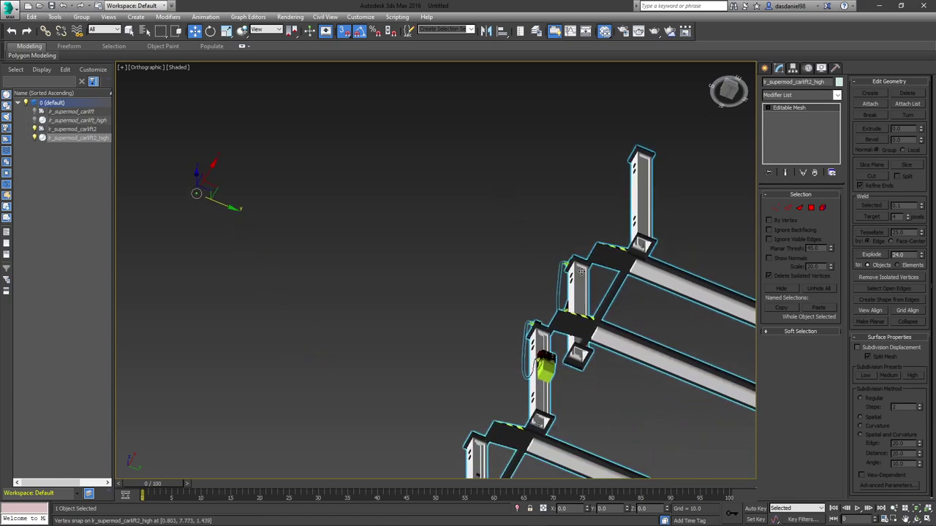
scroll(616, 246, up, 7)
scroll(633, 225, down, 8)
alt+middle_drag(564, 206, 594, 314)
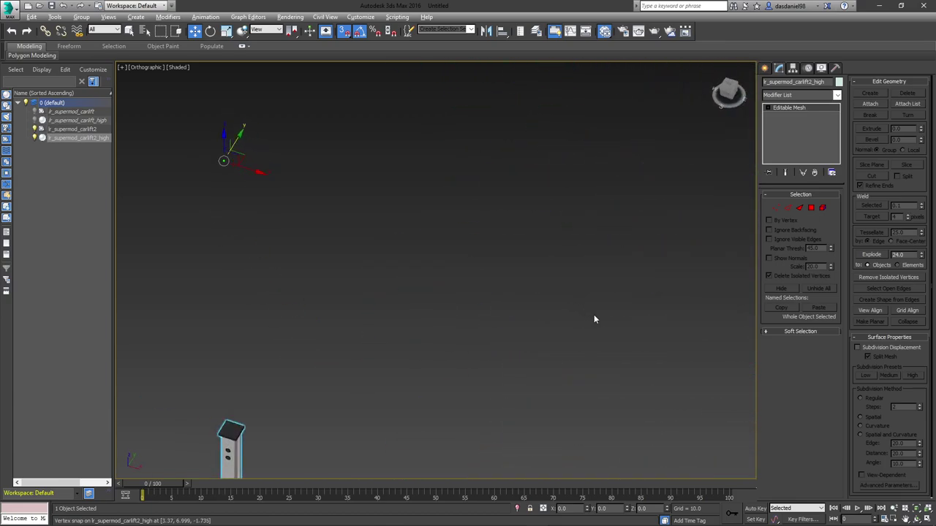
scroll(563, 270, down, 7)
alt+middle_drag(500, 254, 443, 250)
scroll(390, 234, up, 10)
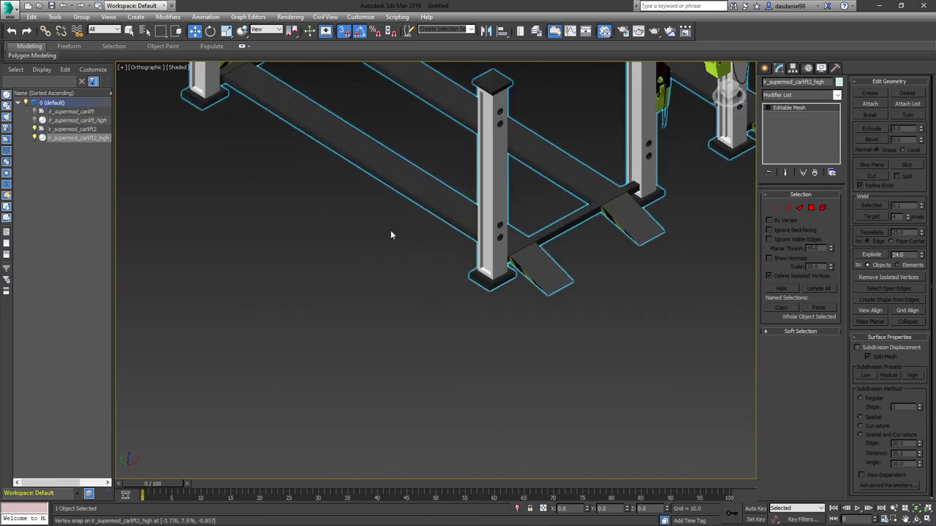
middle_drag(551, 262, 412, 362)
scroll(412, 362, down, 2)
scroll(601, 166, up, 5)
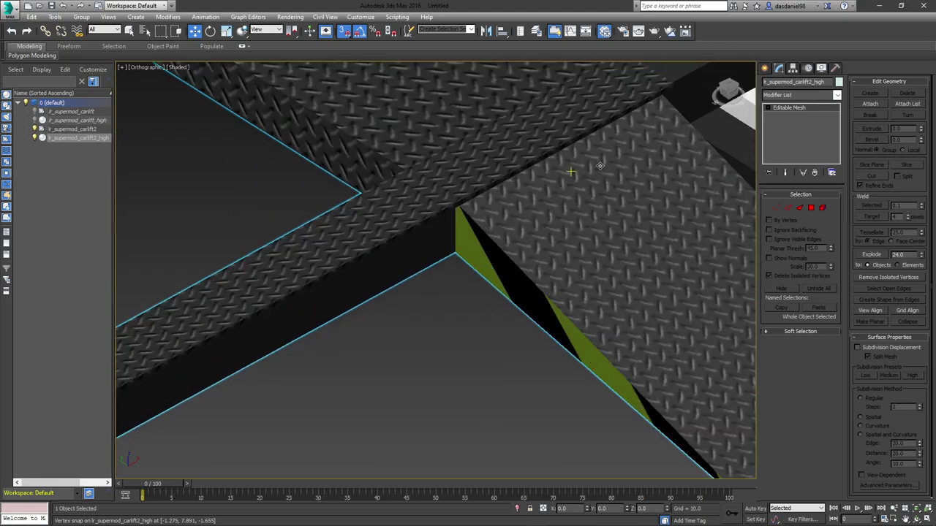
scroll(517, 216, down, 11)
middle_drag(572, 171, 545, 152)
middle_drag(534, 237, 488, 333)
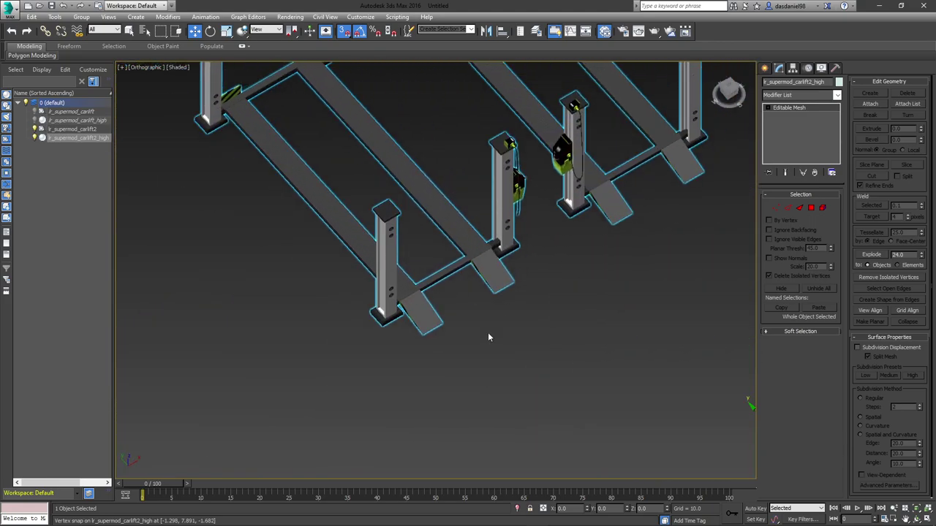
alt+middle_drag(492, 274, 507, 250)
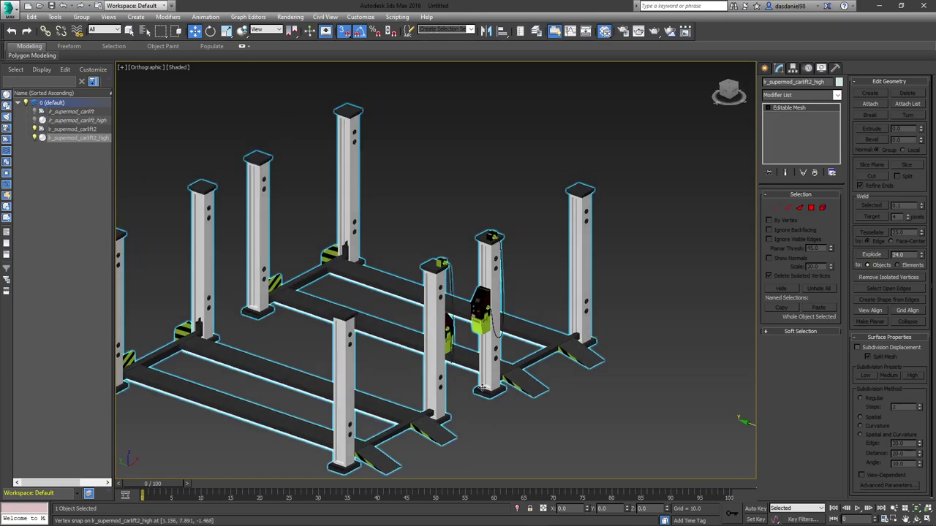
scroll(426, 436, up, 9)
scroll(447, 351, down, 4)
scroll(460, 347, down, 7)
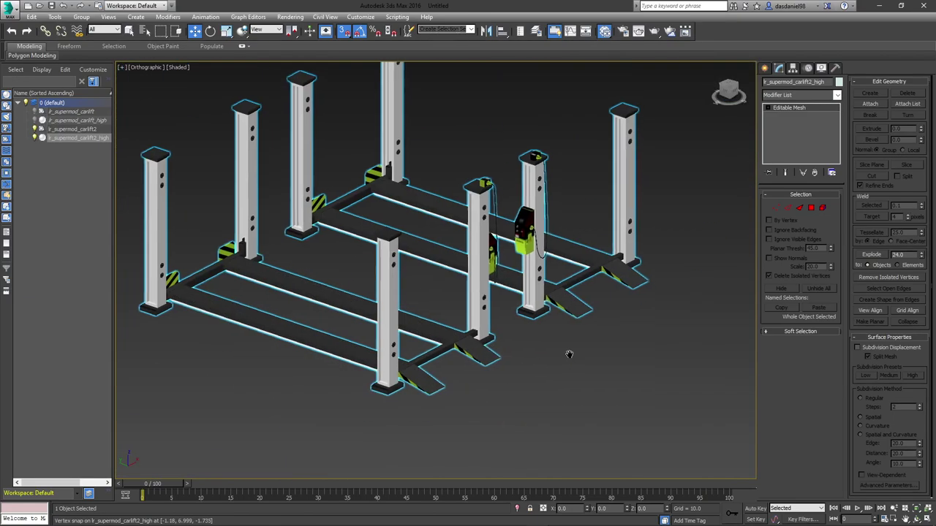
alt+middle_drag(570, 355, 489, 350)
scroll(476, 353, up, 8)
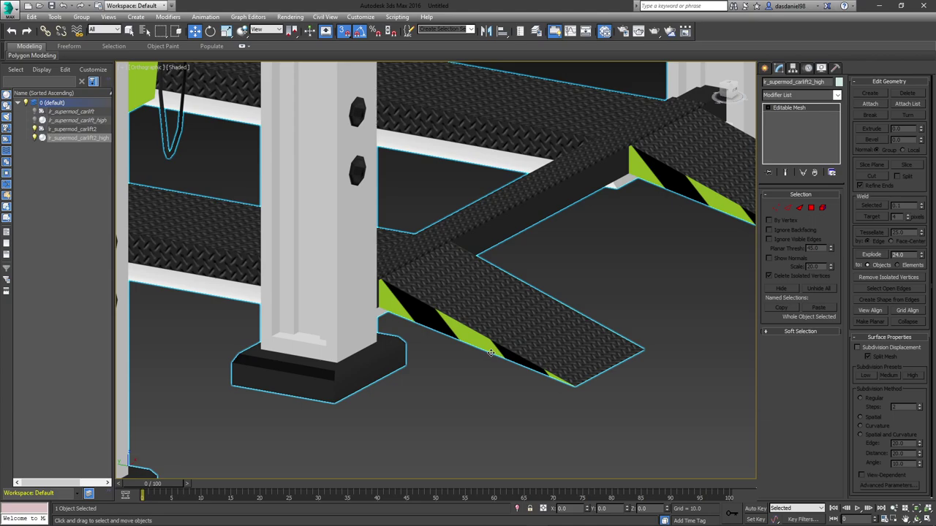
scroll(490, 353, down, 10)
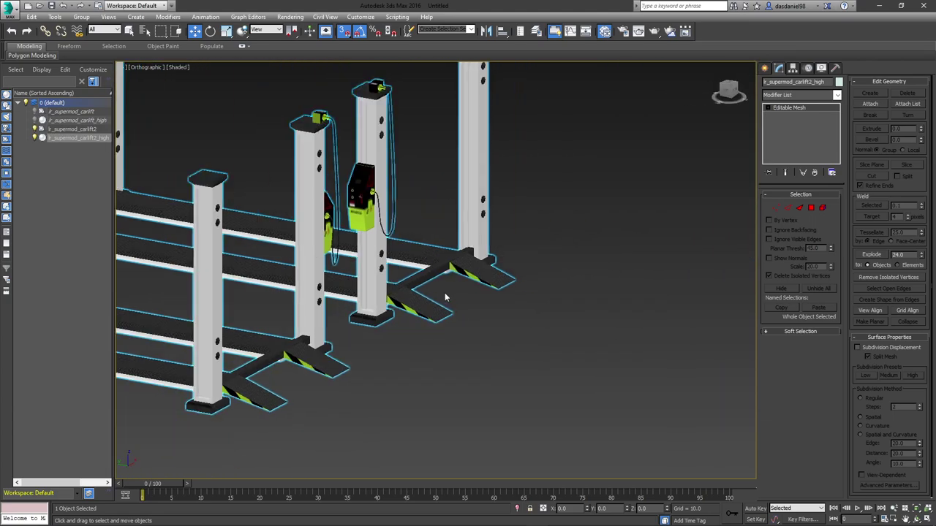
middle_drag(477, 307, 378, 299)
scroll(377, 299, down, 3)
alt+middle_drag(440, 294, 434, 256)
scroll(533, 209, up, 8)
- Select the four complete ramps on one lift pair as mesh elements
click(822, 208)
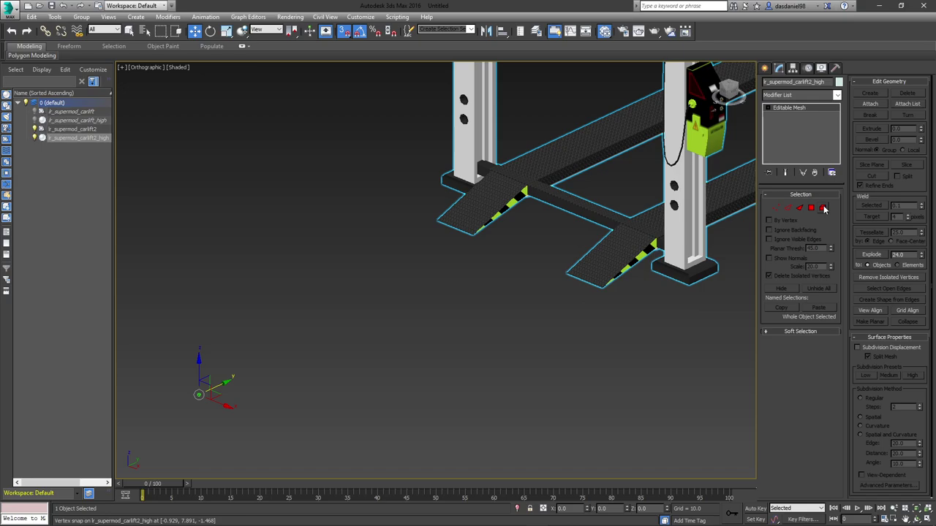
click(476, 201)
drag(414, 204, 491, 259)
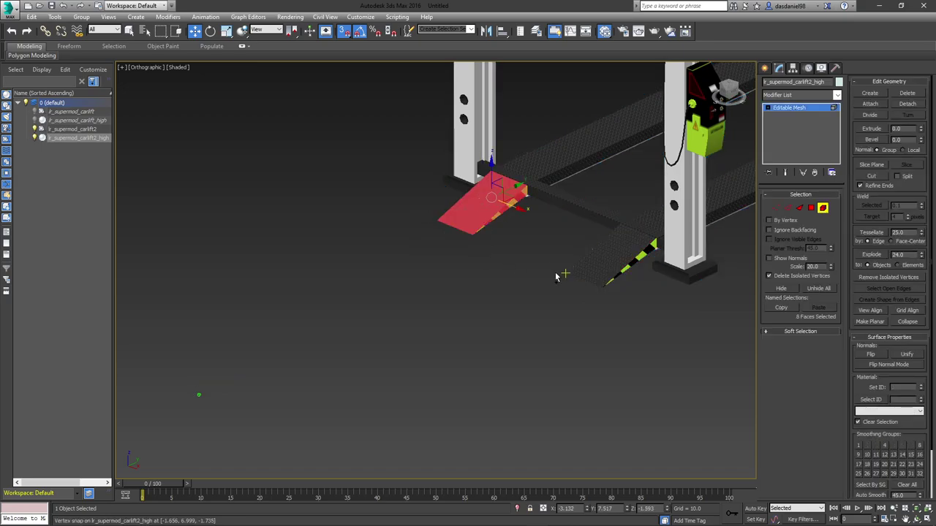
drag(549, 249, 622, 310)
middle_drag(616, 343, 367, 216)
scroll(368, 216, down, 4)
scroll(443, 227, up, 6)
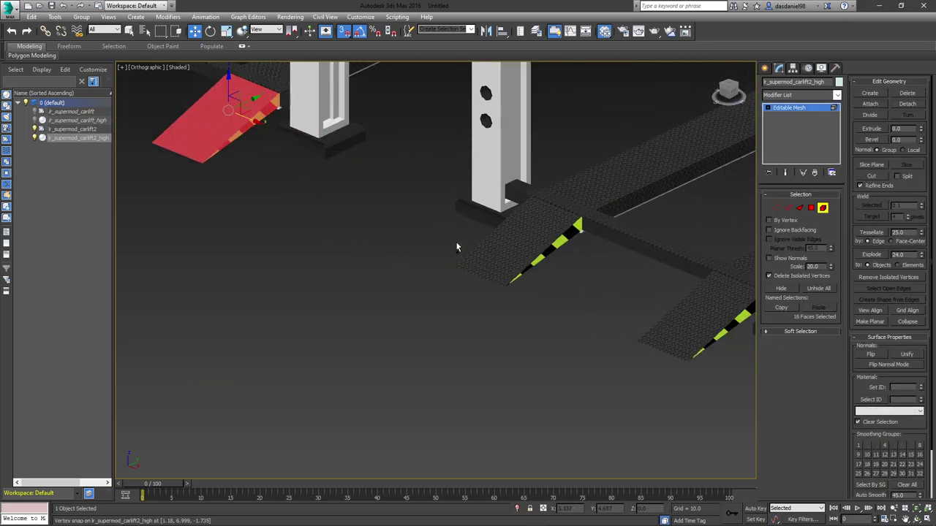
ctrl+drag(455, 241, 534, 309)
ctrl+drag(609, 319, 678, 381)
scroll(533, 392, down, 5)
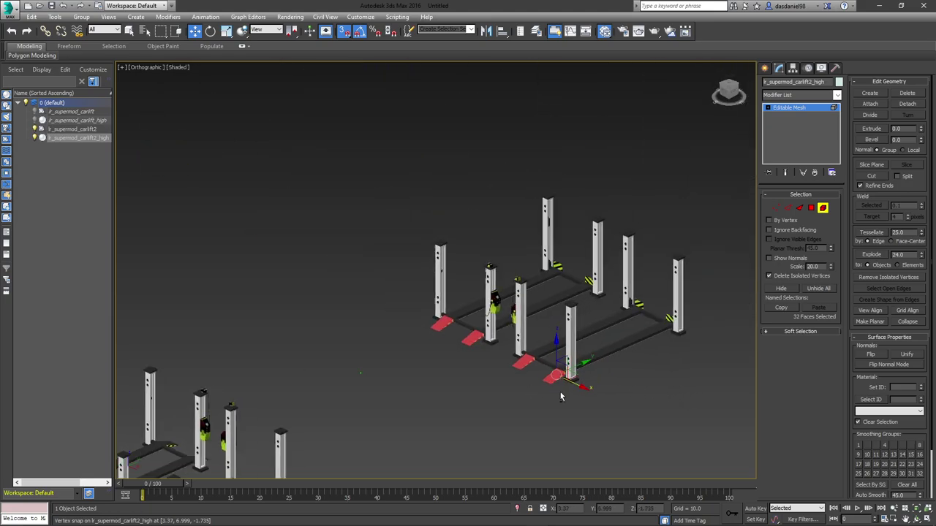
- Add the two complete ramps of the nearest lift in the opposite pair to the element selection, then leave element level
alt+middle_drag(560, 395, 516, 348)
scroll(516, 348, up, 5)
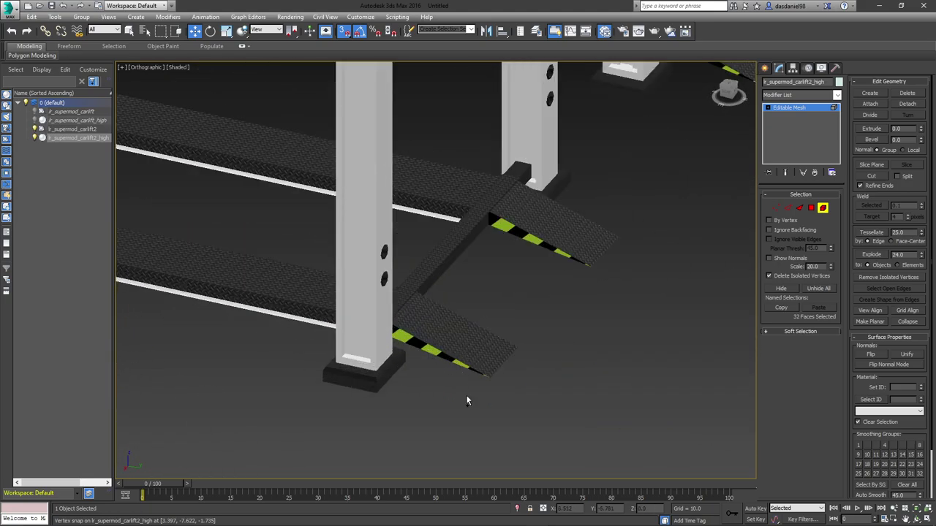
drag(460, 397, 532, 322)
ctrl+drag(569, 298, 616, 234)
middle_drag(632, 220, 465, 442)
scroll(536, 375, down, 2)
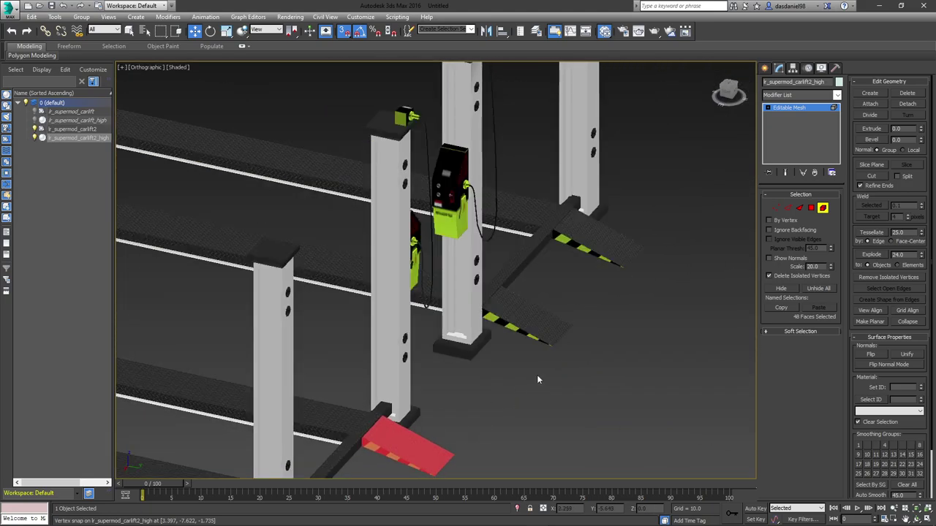
click(823, 210)
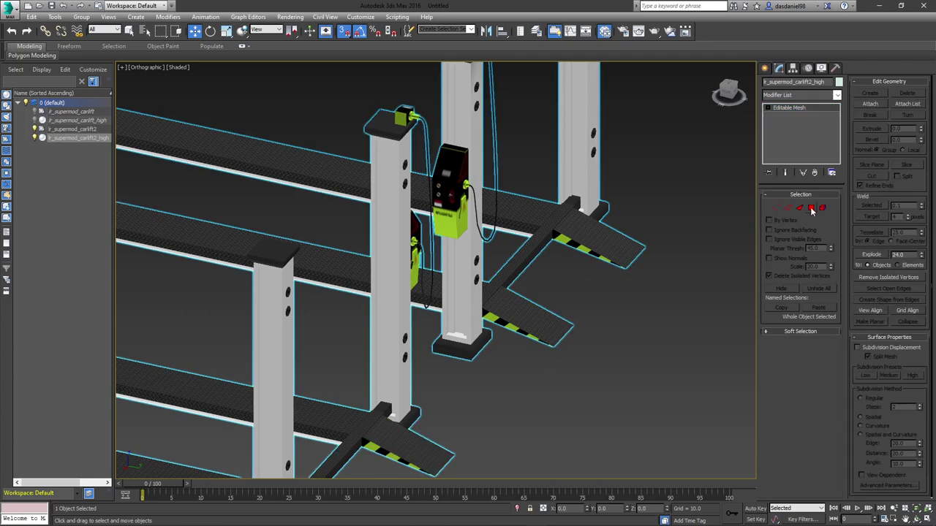
click(19, 181)
click(75, 137)
ctrl+click(98, 138)
right_click(97, 138)
click(47, 171)
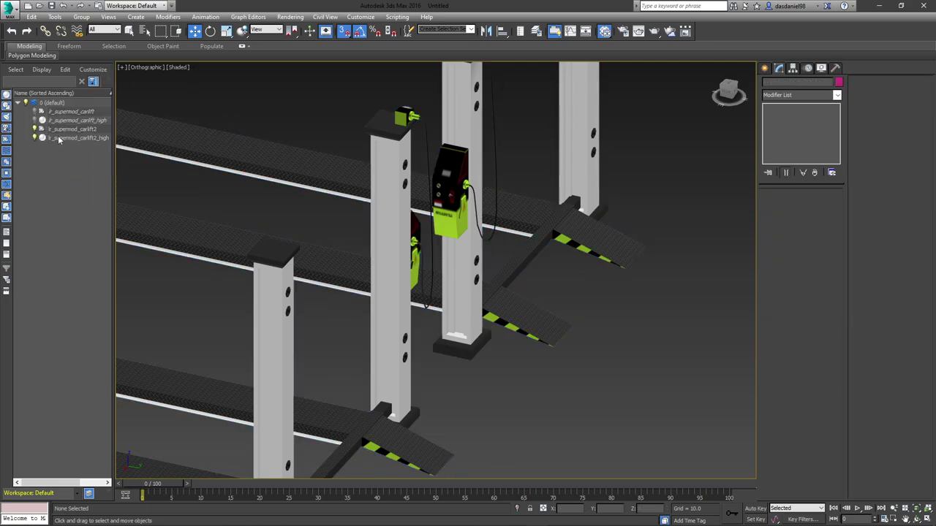
- Clone the lr_supermod_carlift2_high mesh and show the scene objects as a parent-child hierarchy
click(57, 137)
right_click(60, 135)
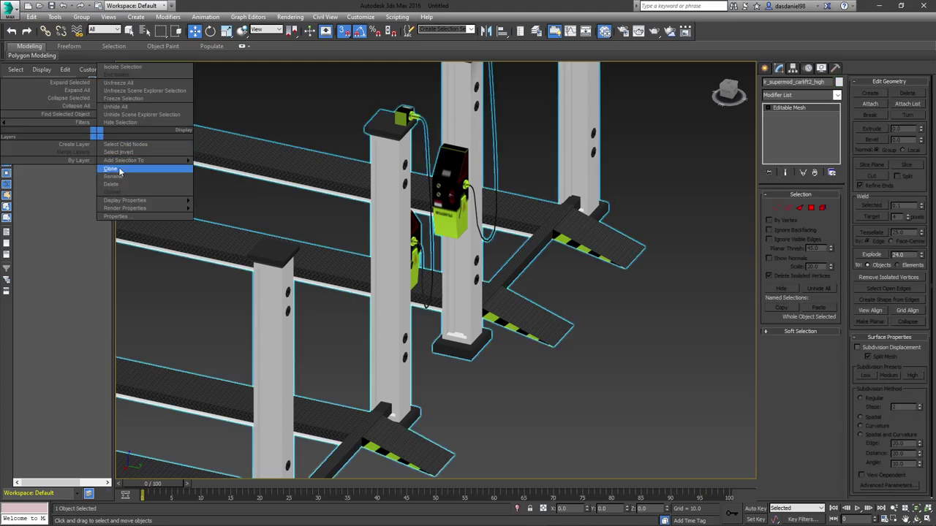
click(111, 168)
click(441, 304)
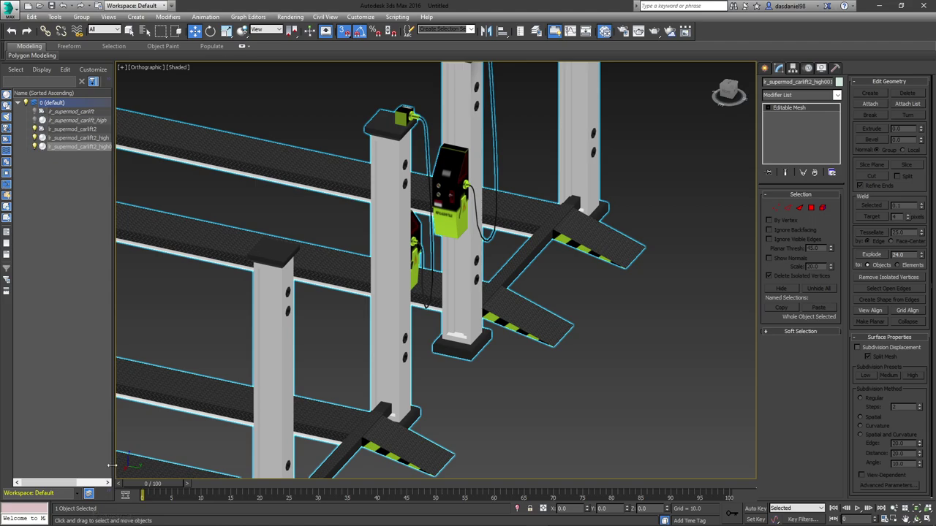
drag(105, 487, 110, 488)
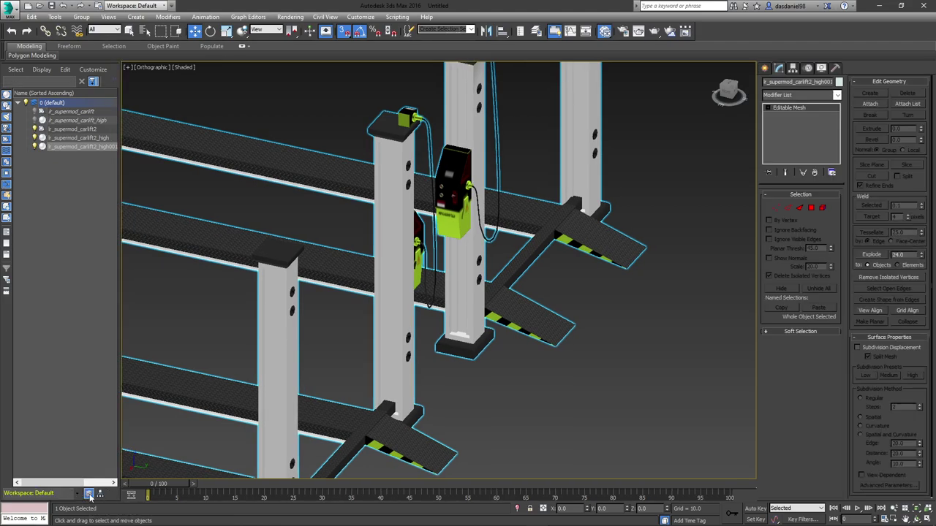
click(88, 496)
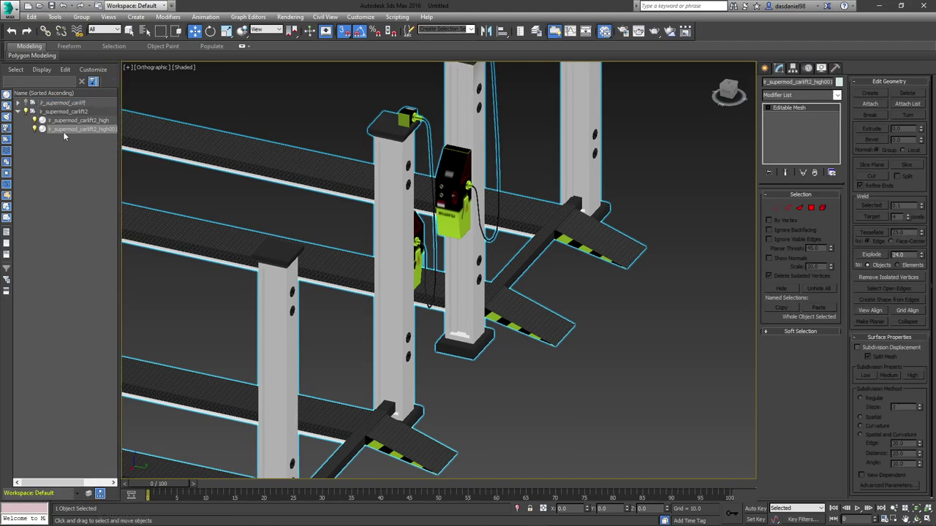
- Unlink the cloned high-detail mesh from its lr_supermod_carlift2 parent in the scene hierarchy and hide the clone
drag(63, 130, 53, 196)
click(26, 121)
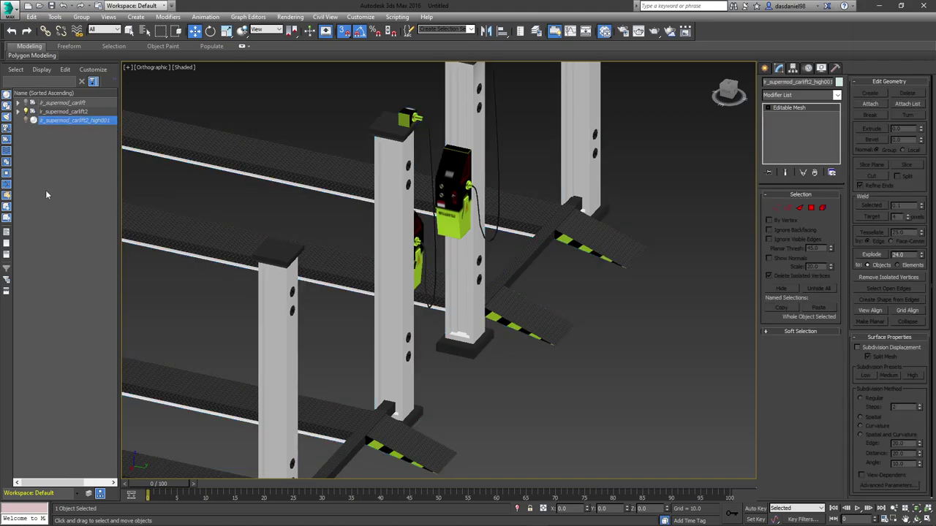
- Examine the remaining car lift's posts and ramps, and the labels, lettering and warning sign on its control unit
scroll(343, 255, down, 2)
middle_drag(408, 247, 522, 345)
scroll(523, 345, down, 4)
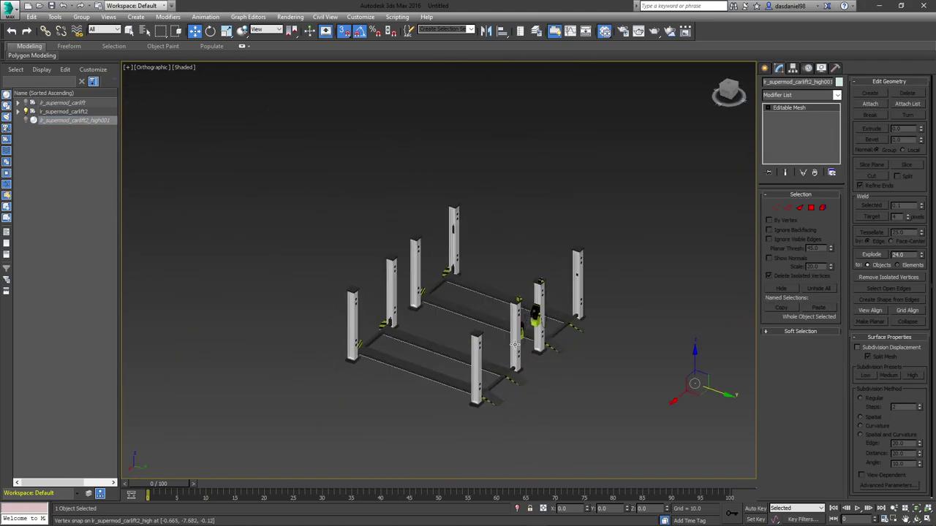
scroll(469, 273, up, 8)
scroll(469, 273, down, 5)
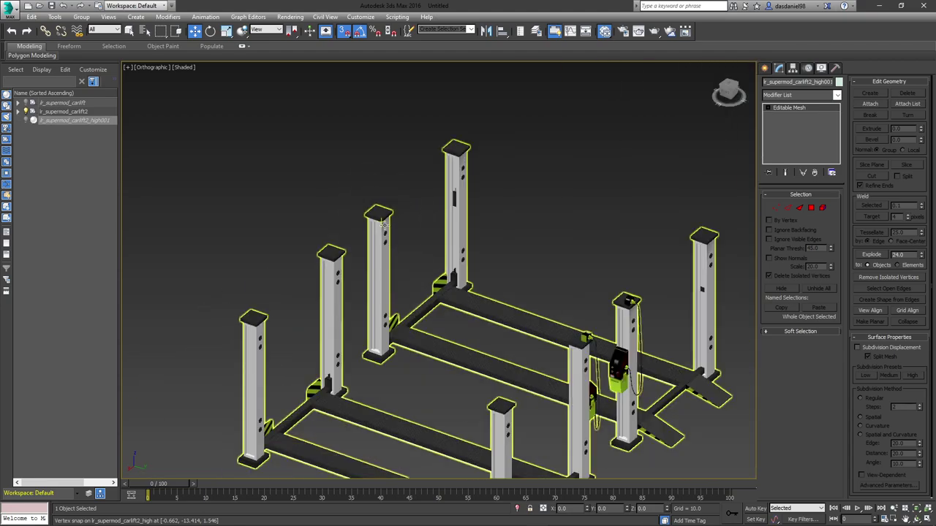
scroll(445, 280, up, 8)
scroll(417, 298, down, 5)
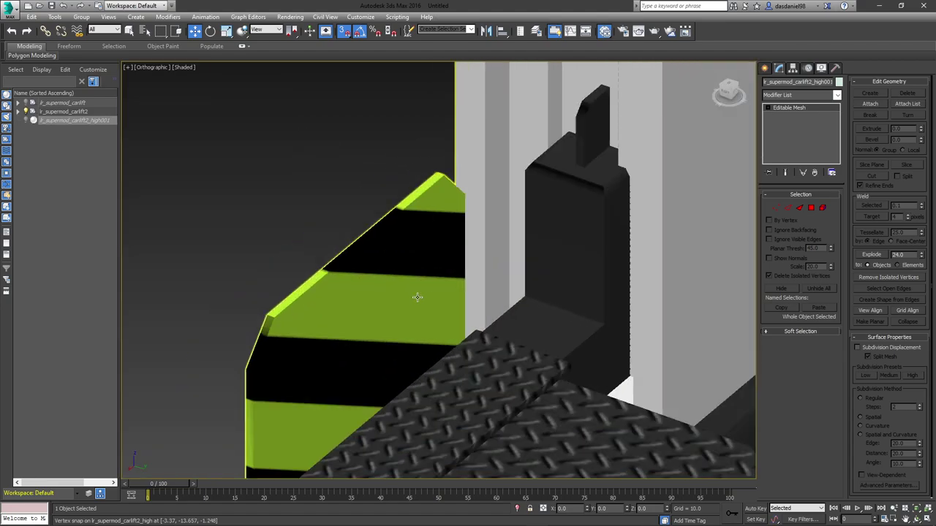
scroll(465, 319, up, 8)
scroll(420, 314, up, 5)
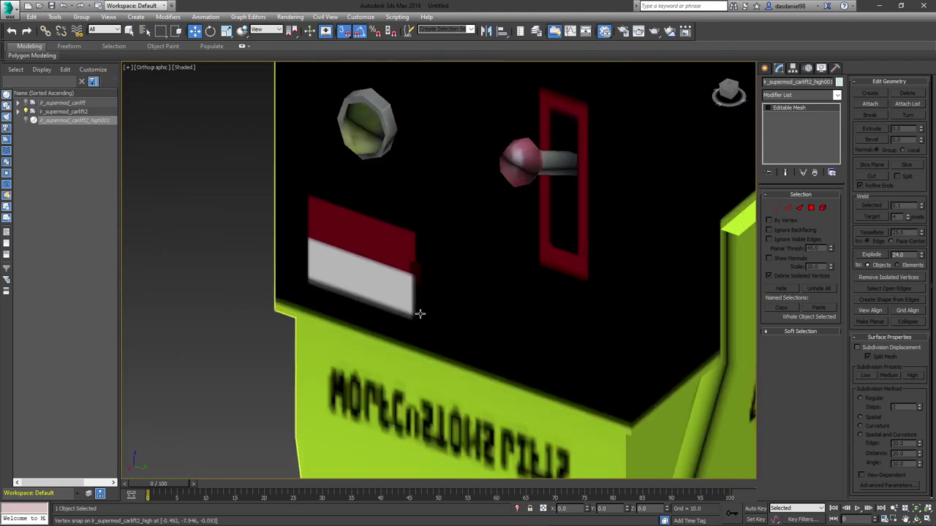
scroll(420, 314, down, 5)
scroll(423, 315, up, 2)
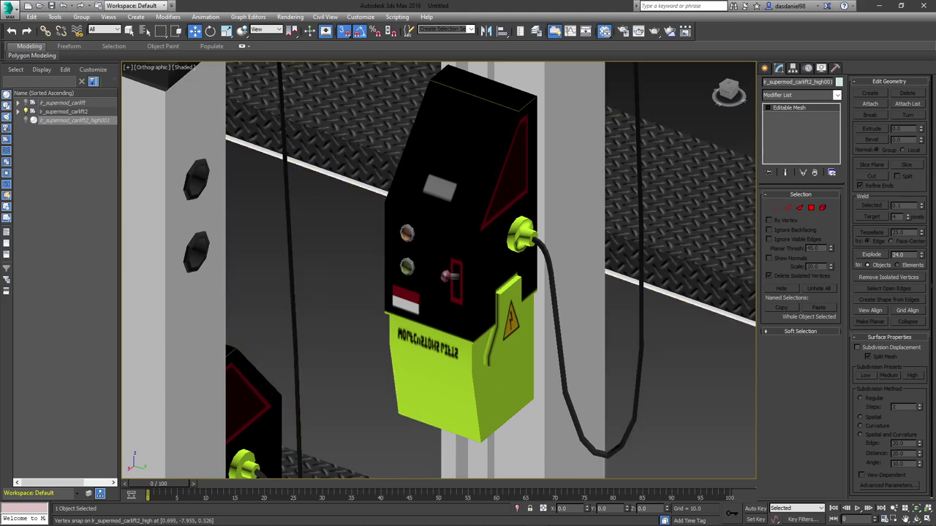
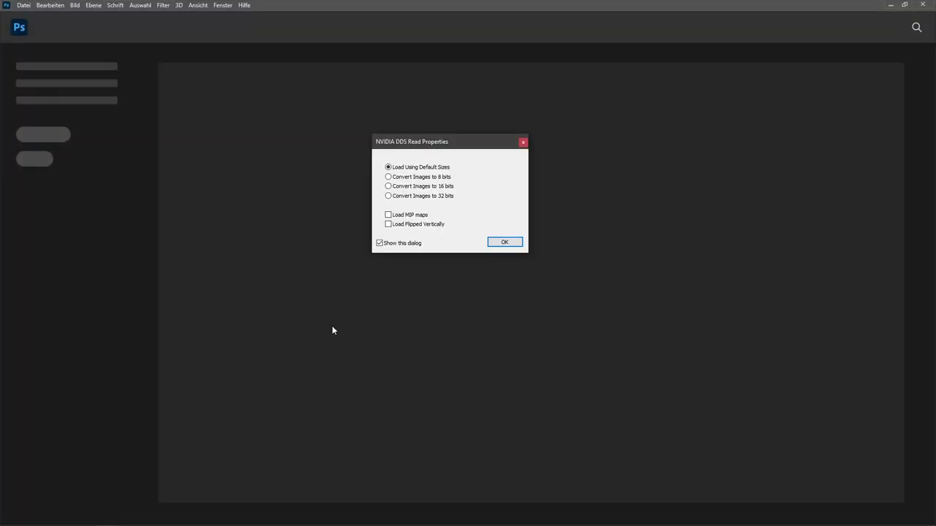
- Switch to Photoshop, load gz_v_cs_liftunit.dds using default sizes, and unlock its background layer
click(504, 242)
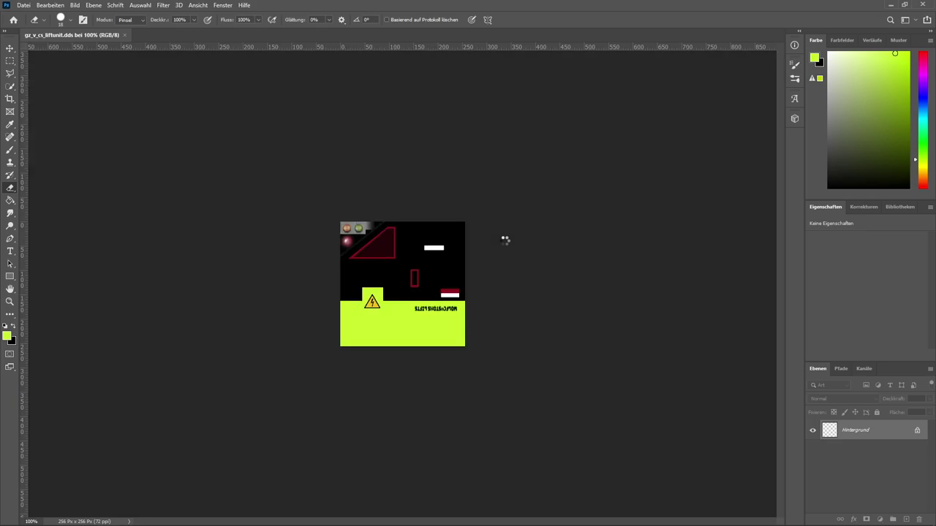
alt+scroll(502, 246, up, 3)
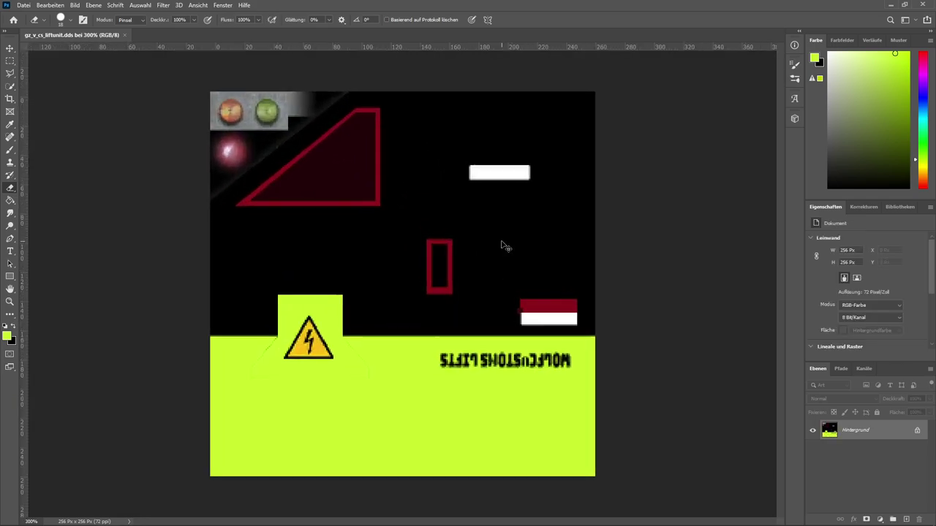
scroll(588, 300, down, 1)
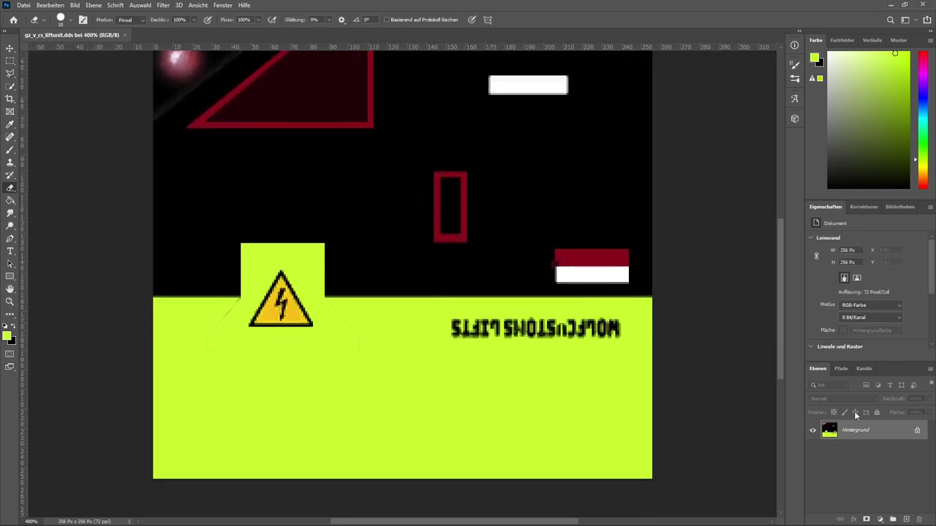
click(917, 431)
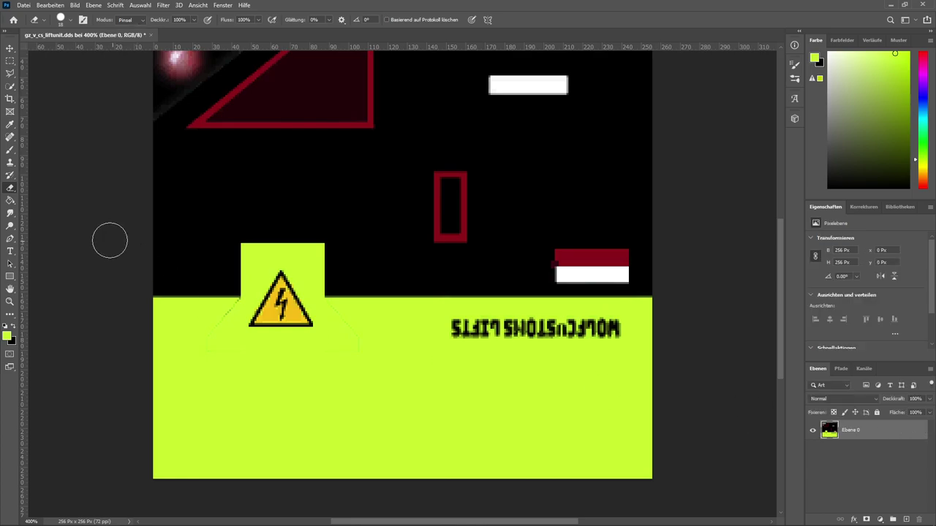
- Erase the upside-down black lettering on the lime area and the red-and-white label above it
click(454, 329)
drag(454, 329, 613, 330)
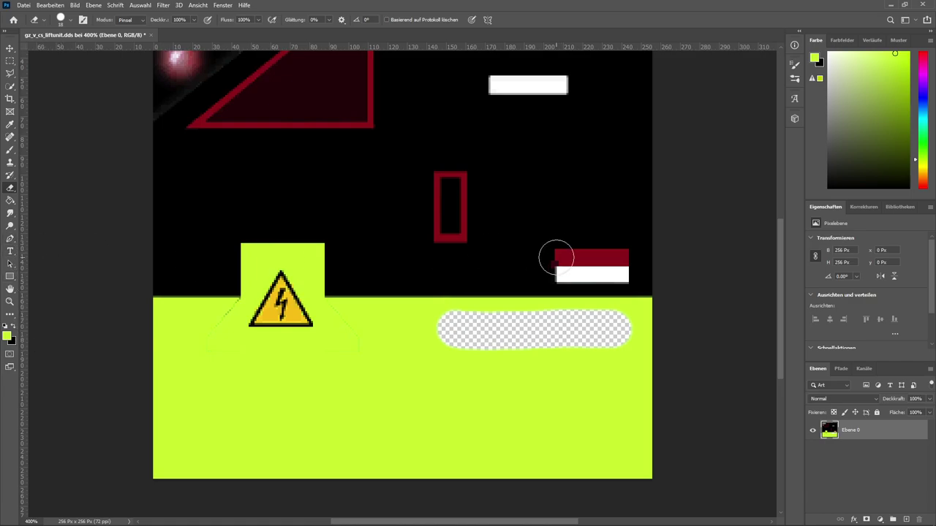
mouse_move(558, 250)
mouse_down()
mouse_move(615, 254)
mouse_move(627, 276)
mouse_move(549, 272)
mouse_up()
- Paint the erased label area black and the erased lettering area lime green with the Brush
scroll(521, 165, up, 2)
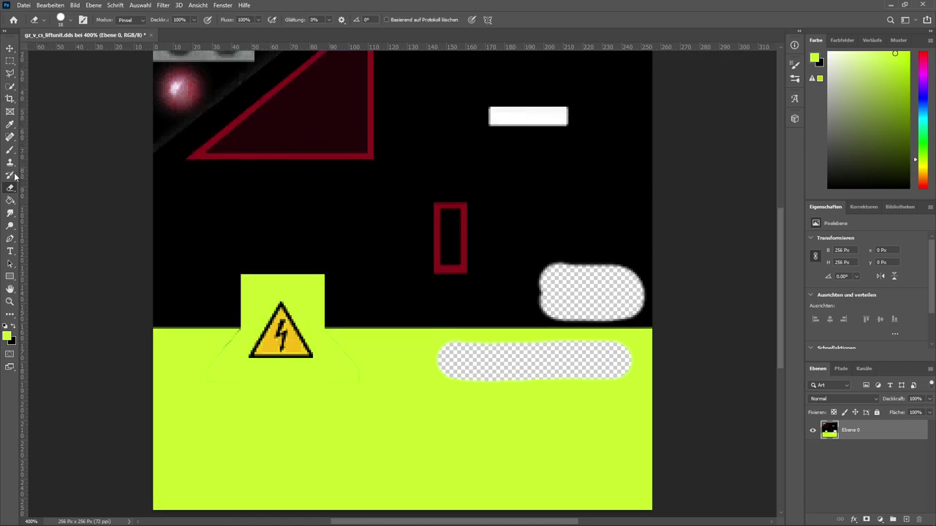
click(10, 150)
click(13, 328)
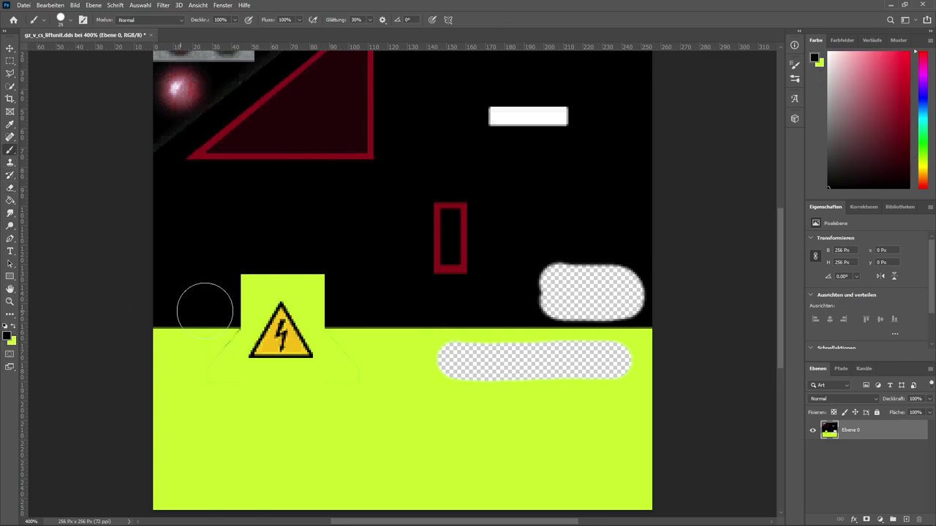
mouse_move(531, 276)
mouse_down()
mouse_move(623, 276)
mouse_move(626, 292)
mouse_move(578, 294)
mouse_up()
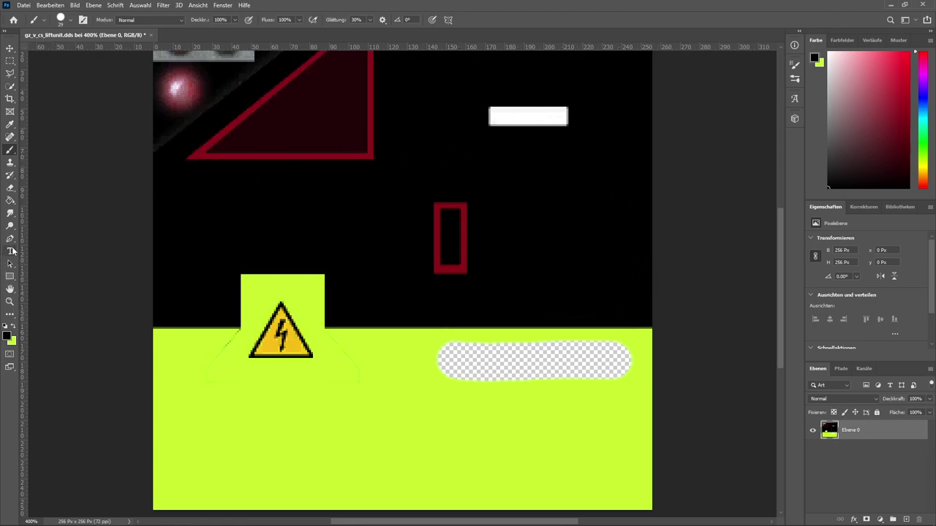
click(15, 326)
drag(451, 367, 622, 359)
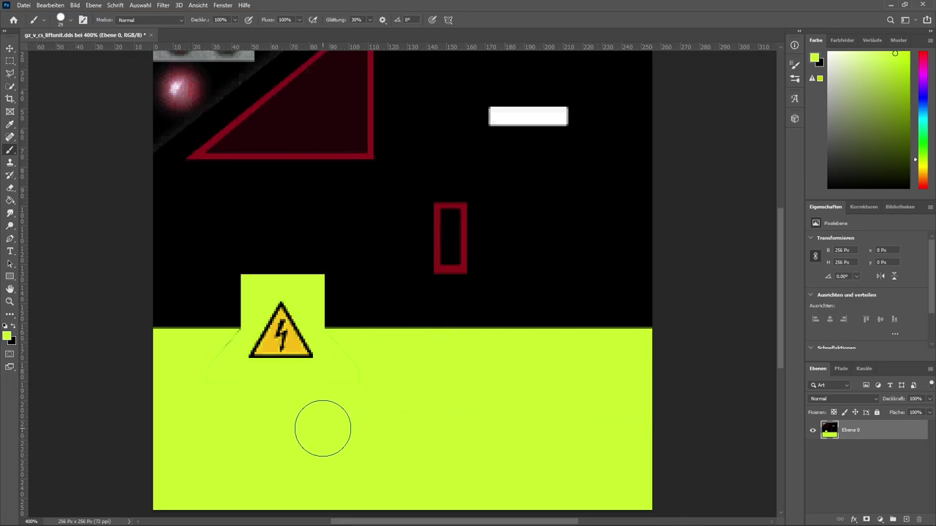
- Sample the warning triangle's orange-yellow fill as the foreground colour and reduce the brush size to 1 px
key(ctrl+plus)
key(ctrl+plus)
key(ctrl+plus)
key(ctrl+plus)
key(ctrl+plus)
key(ctrl+plus)
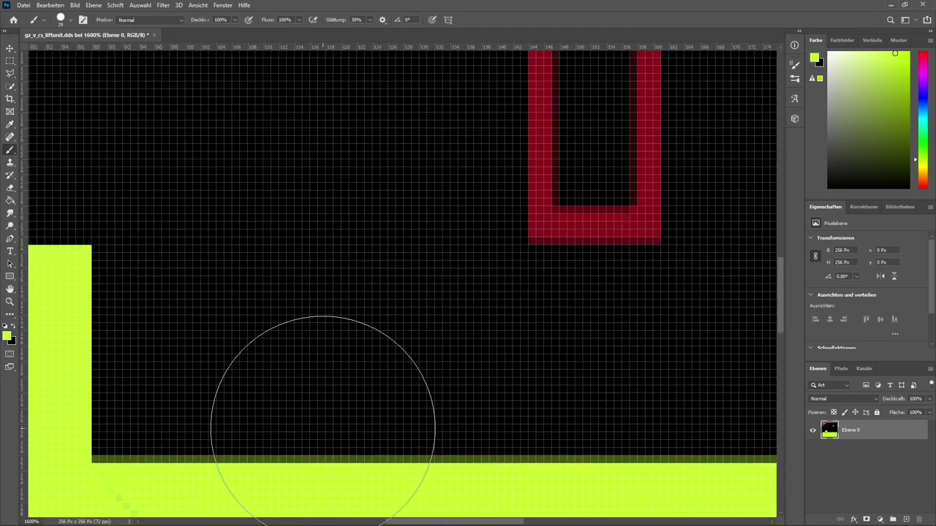
scroll(326, 372, down, 1)
scroll(326, 371, down, 3)
ctrl+scroll(338, 358, left, 5)
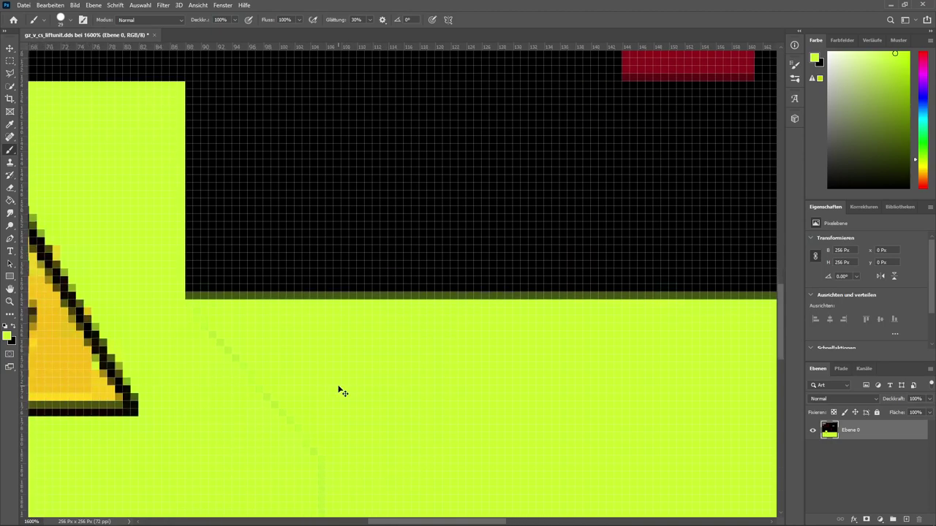
ctrl+scroll(339, 391, left, 5)
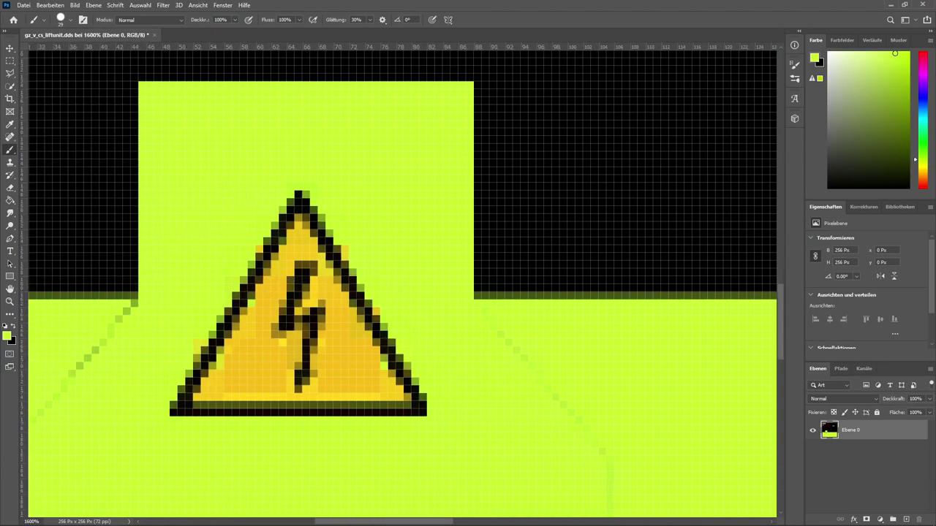
click(14, 327)
click(7, 335)
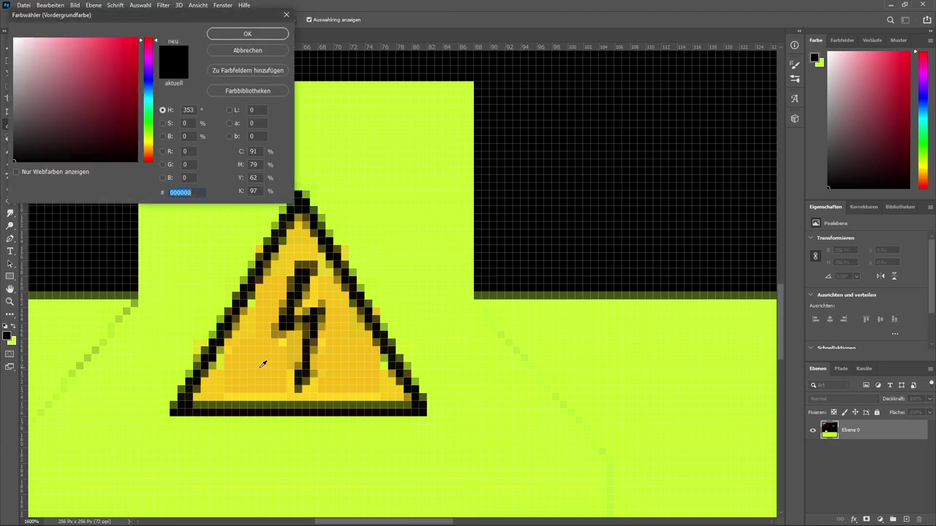
click(263, 364)
click(247, 33)
key(b)
right_click(273, 291)
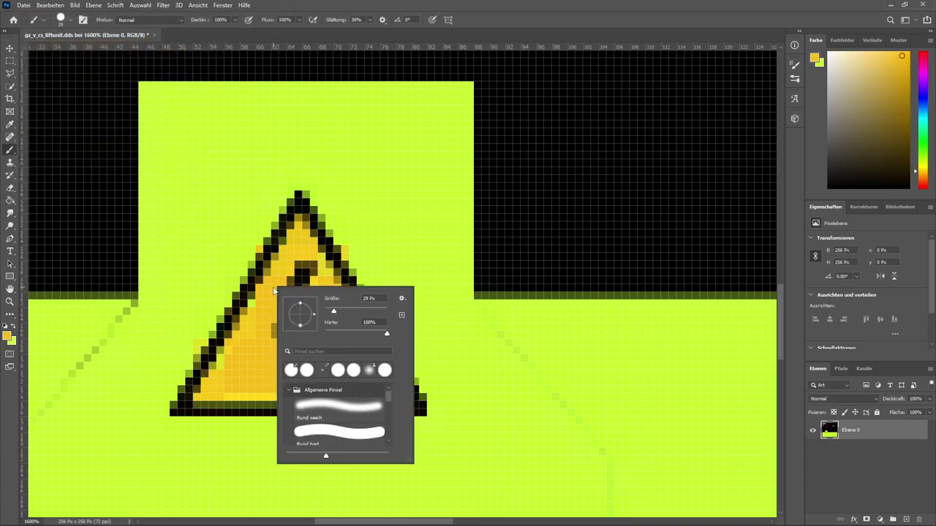
drag(333, 311, 225, 331)
click(252, 304)
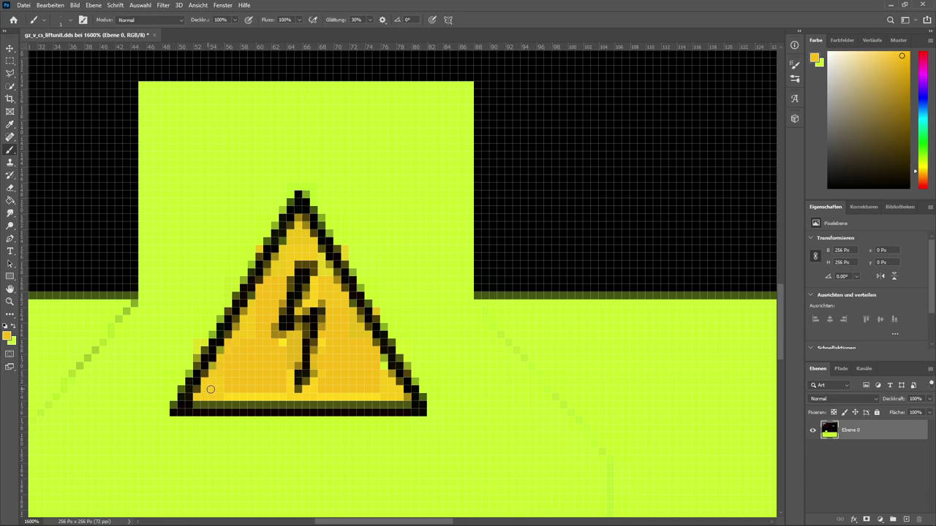
- Paint orange-yellow over the uneven pixels along the warning triangle's inner edges and around the lightning bolt
mouse_move(210, 390)
mouse_down()
mouse_move(404, 393)
mouse_move(323, 257)
mouse_move(299, 244)
mouse_up()
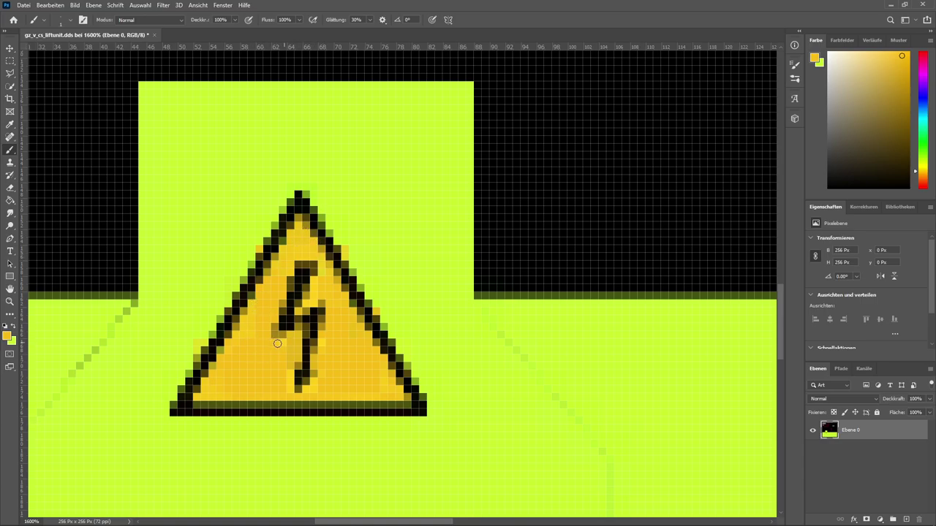
drag(302, 306, 317, 271)
drag(327, 313, 316, 362)
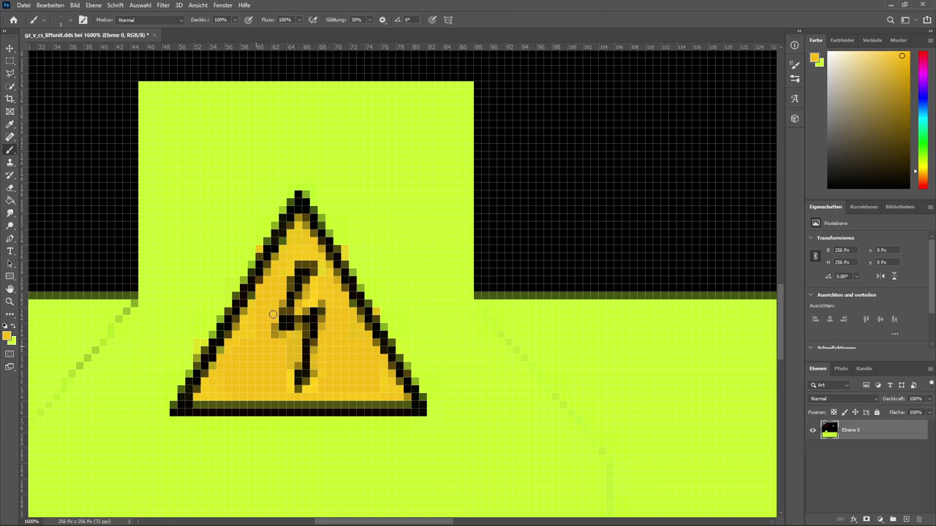
mouse_move(285, 293)
mouse_down()
mouse_move(300, 263)
mouse_move(286, 282)
mouse_up()
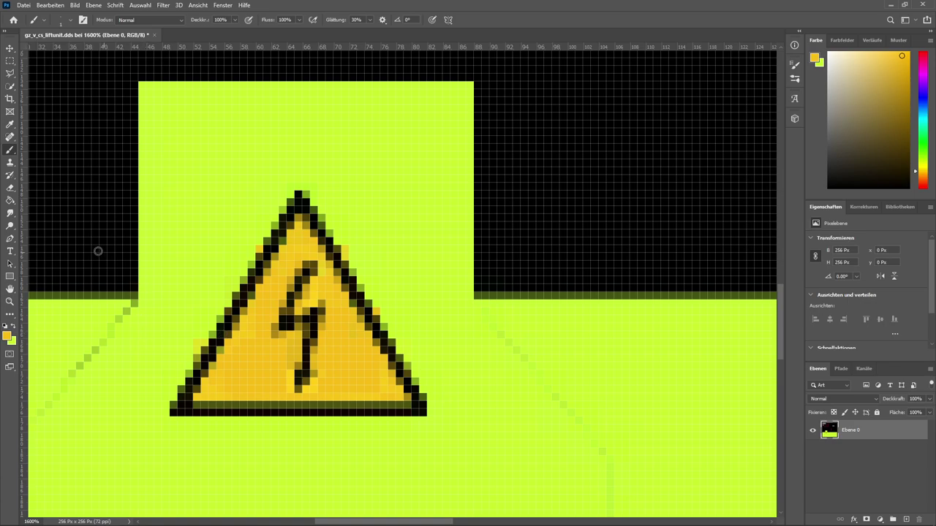
- Paint lime green over the stray pixels outside the triangle's edges and the dark diagonal line beside the triangle
click(15, 327)
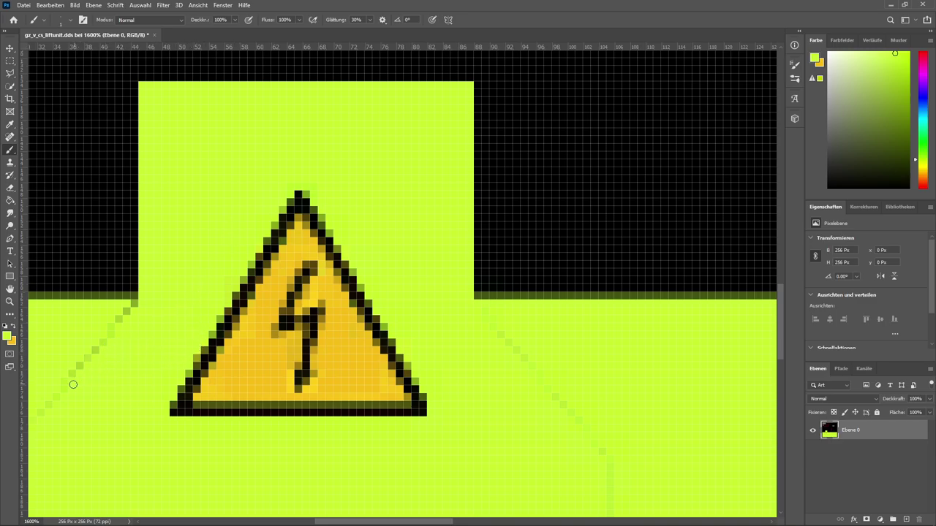
mouse_move(71, 365)
mouse_down()
mouse_move(135, 306)
mouse_move(126, 309)
mouse_up()
- Draw a text box about 38 by 8.5 px over the white label bar on the black area
key(ctrl+minus)
key(ctrl+minus)
key(ctrl+minus)
key(ctrl+minus)
key(ctrl+minus)
key(ctrl+minus)
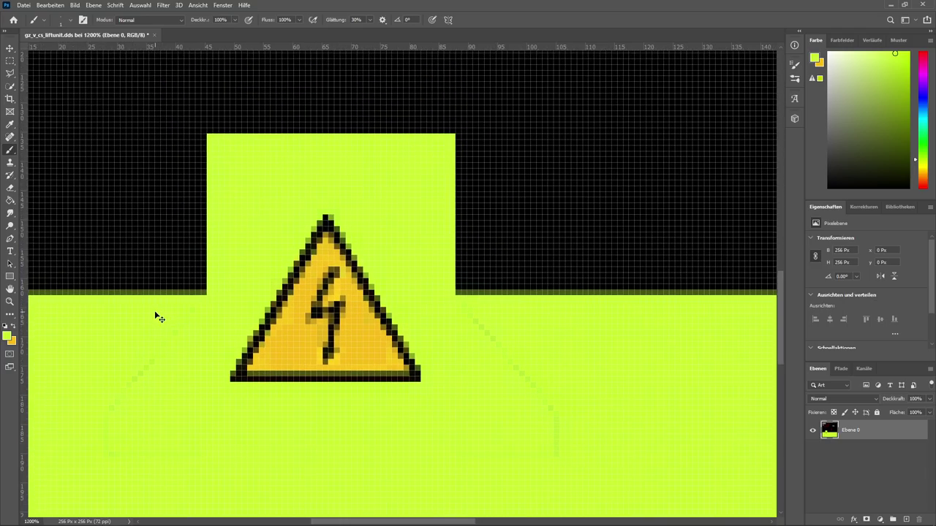
key(ctrl+minus)
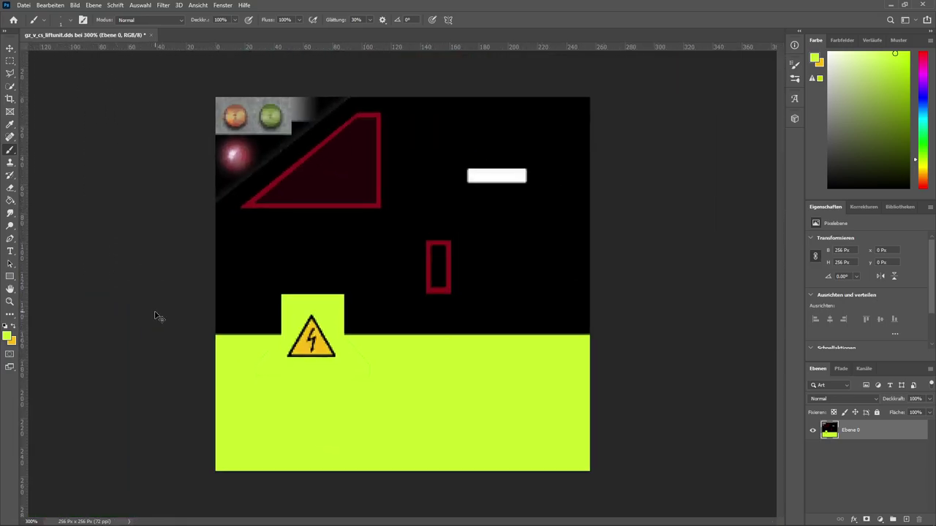
key(ctrl+plus)
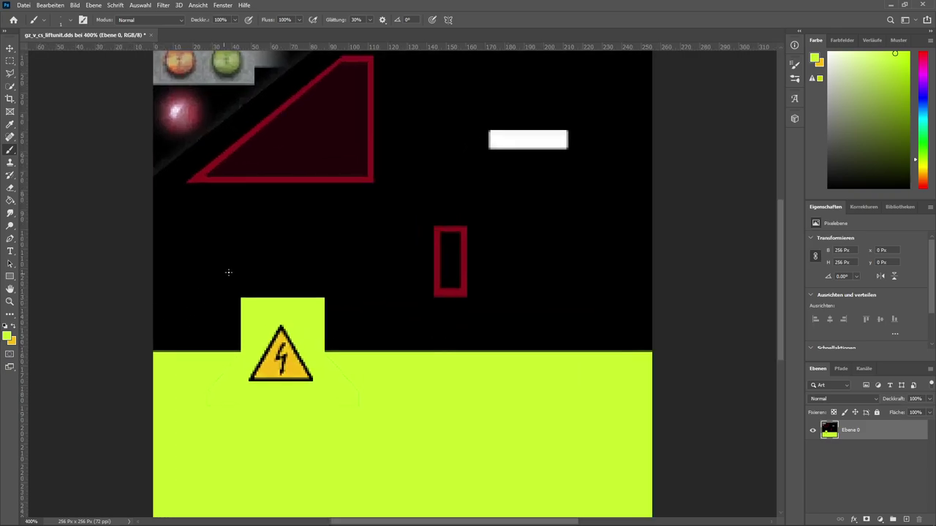
scroll(376, 260, up, 2)
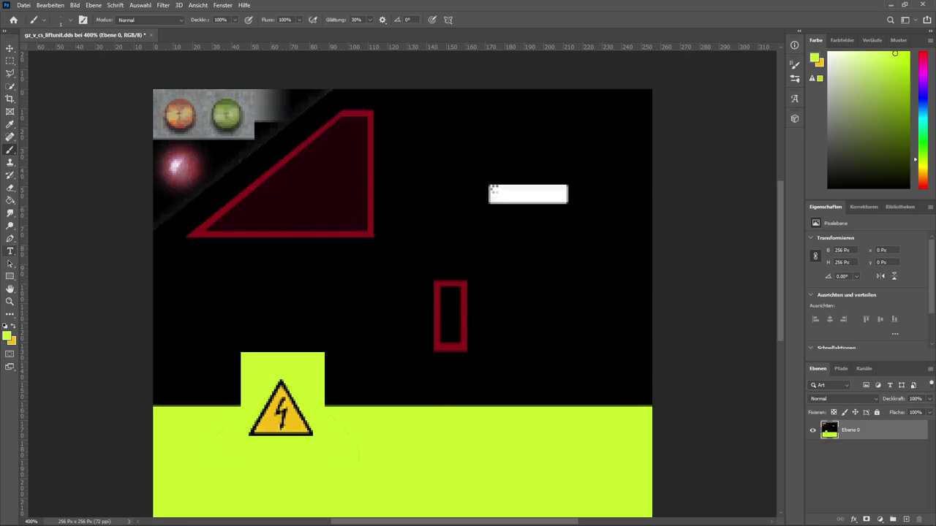
key(t)
drag(489, 185, 566, 200)
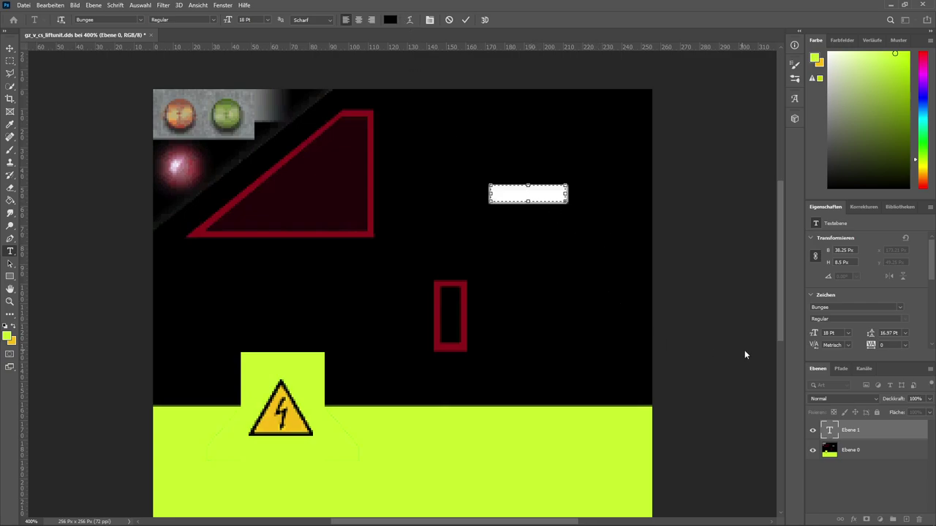
- Set the font size of the label's text box to 6 pt
click(846, 333)
click(834, 378)
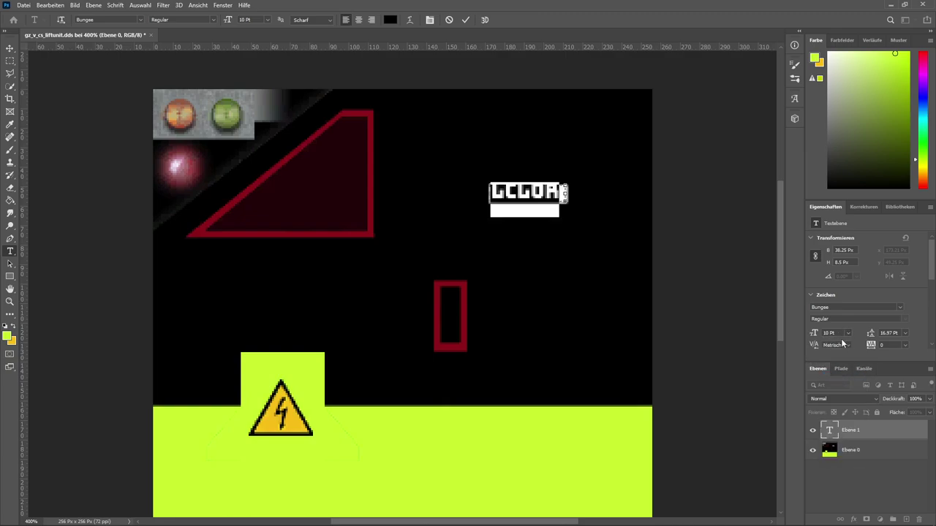
click(846, 333)
click(836, 354)
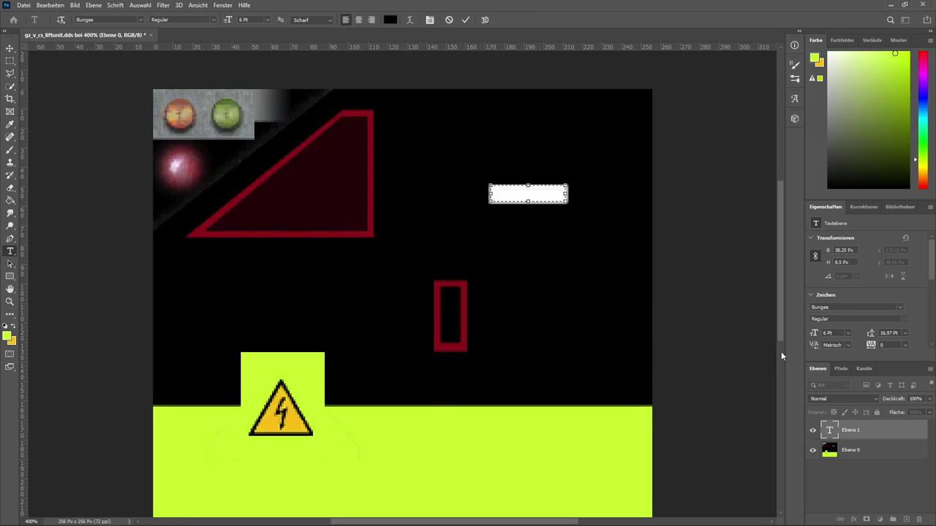
text(GE)
scroll(584, 232, down, 1)
scroll(522, 173, up, 3)
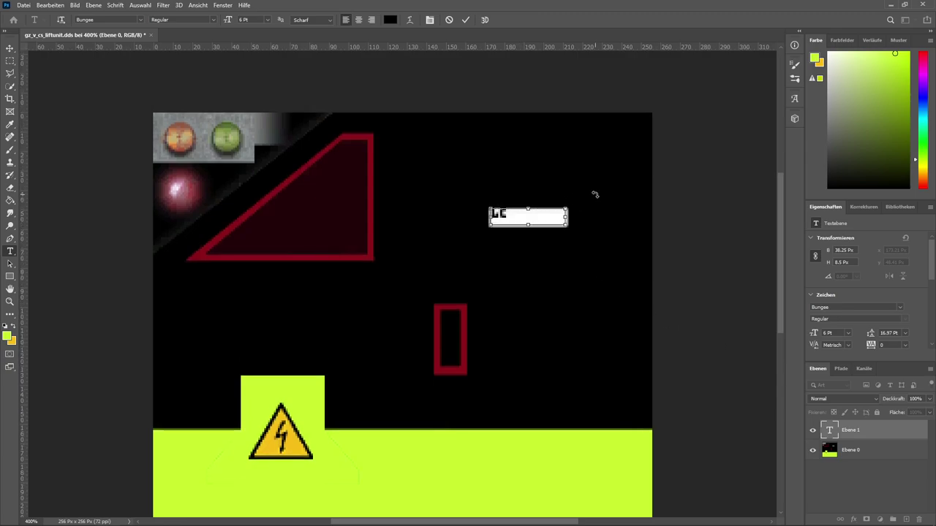
key(ctrl+plus)
key(ctrl+plus)
key(ctrl+plus)
scroll(600, 194, up, 6)
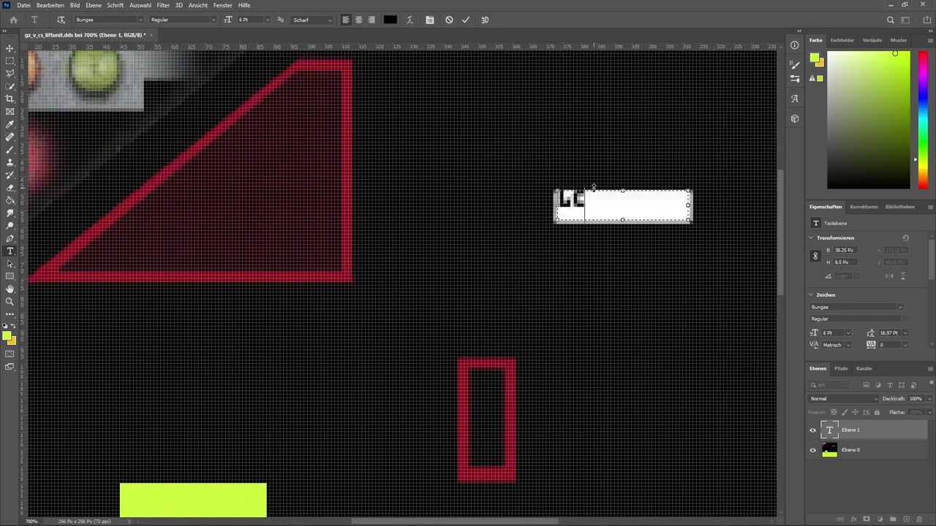
key(ctrl+plus)
key(ctrl+plus)
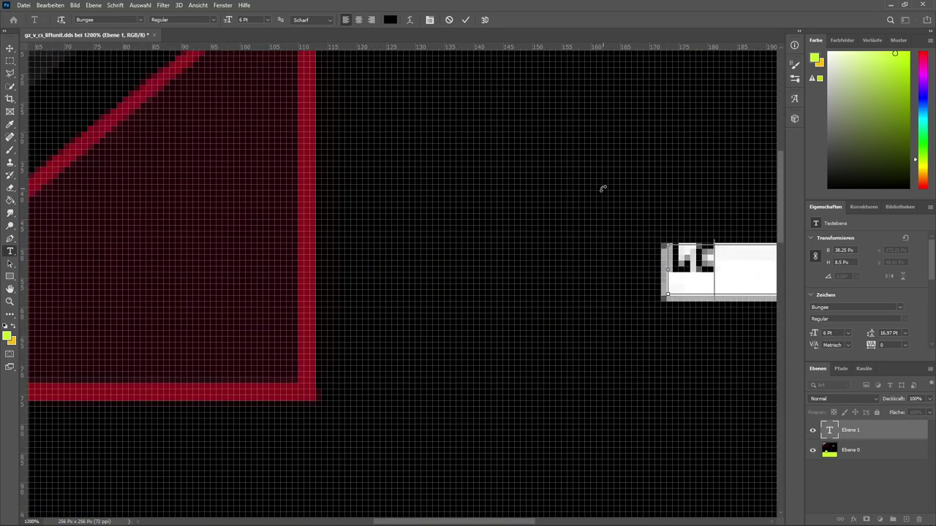
scroll(602, 191, right, 2)
- Replace the trial letters in the white label bar's text box with GamixX
drag(640, 272, 560, 264)
key(ctrl+minus)
key(ctrl+minus)
key(ctrl+minus)
key(ctrl+minus)
key(ctrl+minus)
key(ctrl+minus)
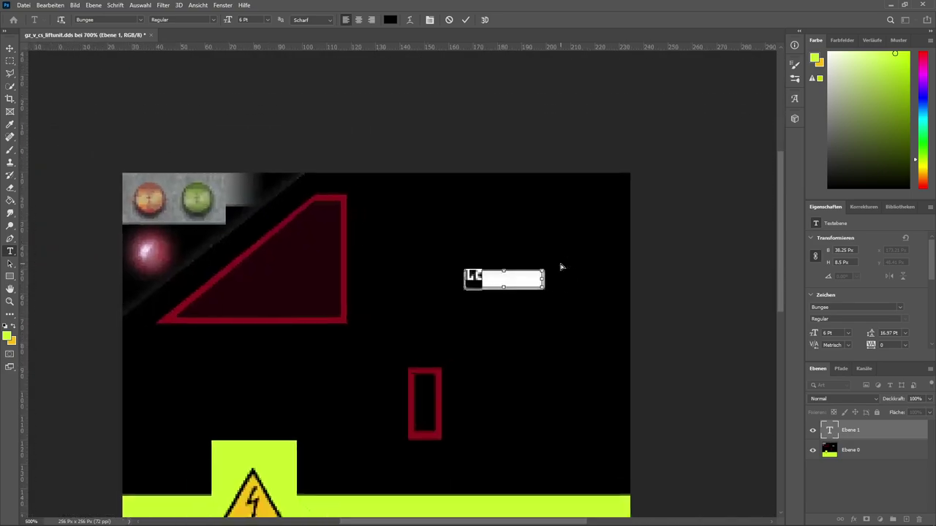
key(BackSpace)
text(GAMIXX)
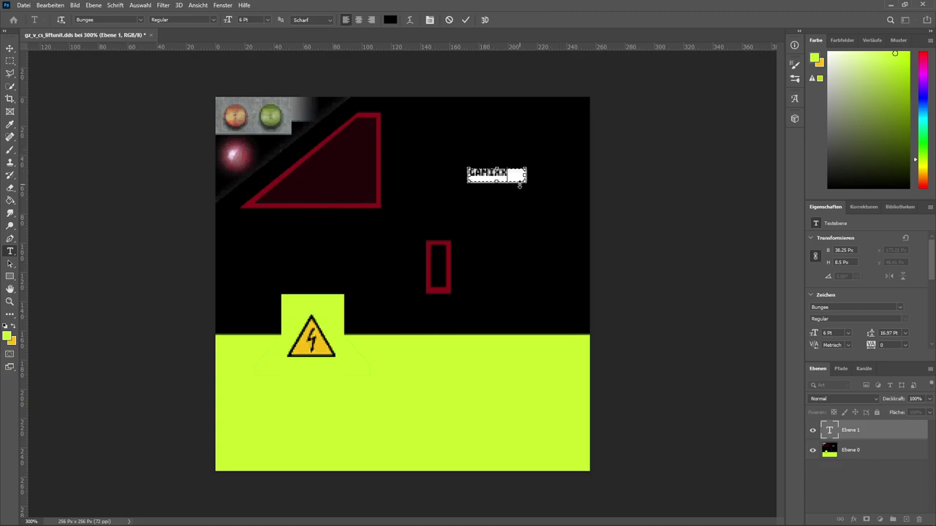
- Centre the GamixX text, adjust its box to about 38 by 10.7 px over the white bar, and finish the text editing
click(358, 21)
drag(497, 184, 496, 184)
click(11, 49)
click(504, 20)
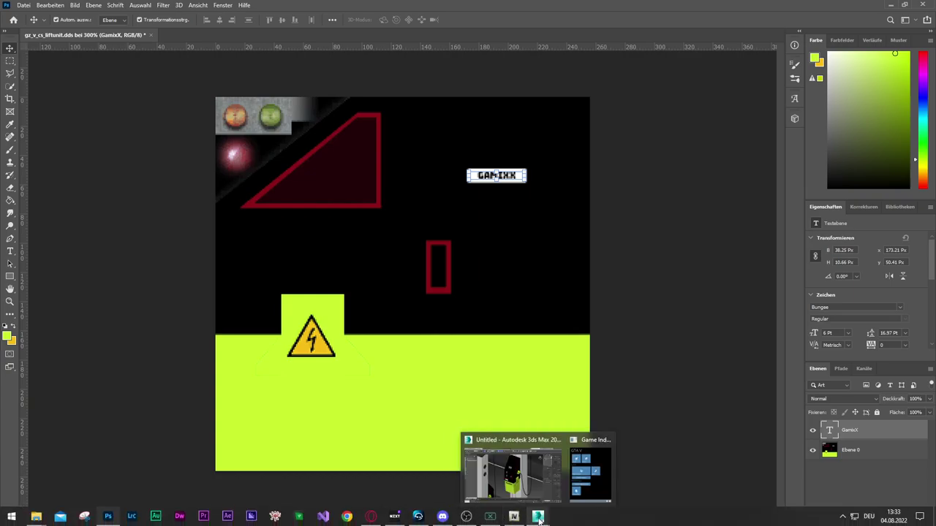
- Switch to 3ds Max and examine the white label plates on the lift's control unit from several sides
click(527, 473)
scroll(439, 212, up, 4)
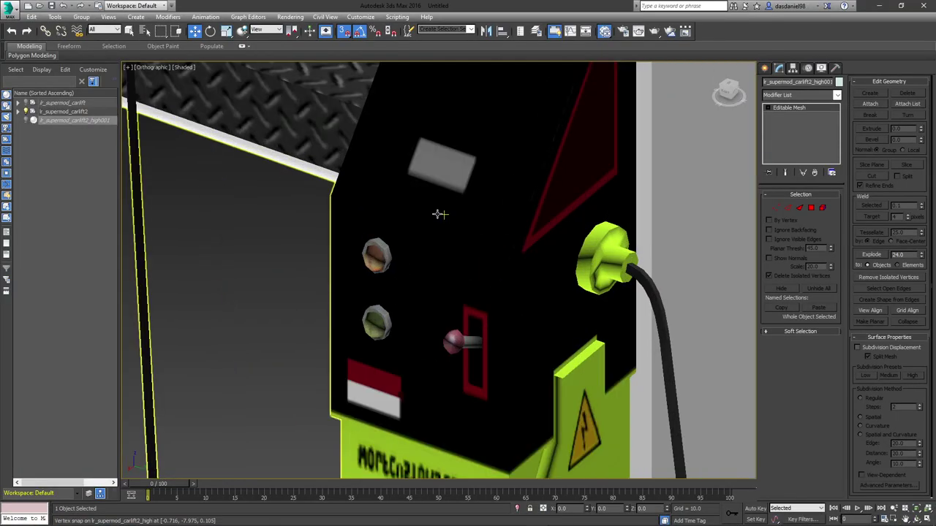
scroll(428, 235, down, 4)
mouse_move(408, 257)
alt+middle_down()
mouse_move(416, 259)
mouse_move(410, 274)
alt+middle_up()
drag(373, 295, 355, 327)
key(a)
click(480, 280)
middle_drag(411, 291, 466, 249)
scroll(466, 249, down, 4)
alt+middle_drag(392, 273, 156, 249)
scroll(514, 273, up, 8)
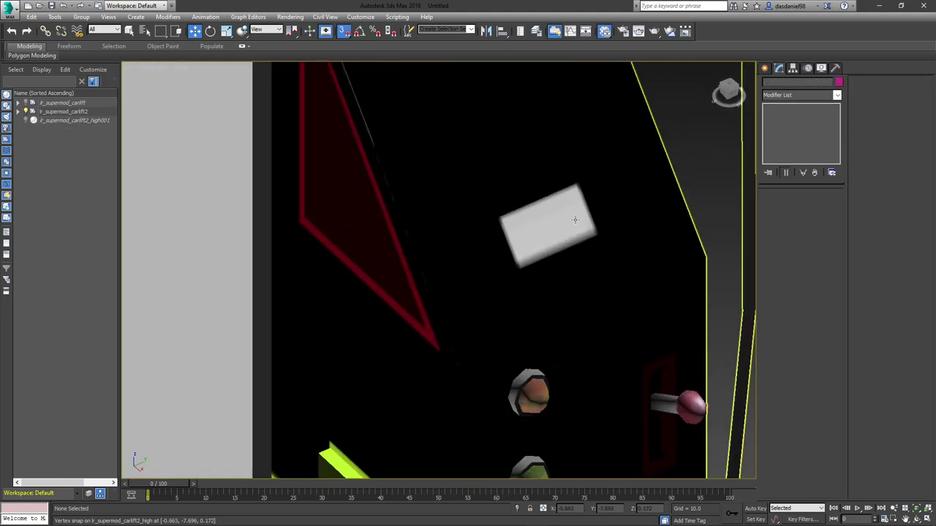
scroll(564, 227, down, 5)
alt+middle_drag(549, 290, 451, 296)
scroll(577, 293, up, 5)
scroll(578, 292, down, 8)
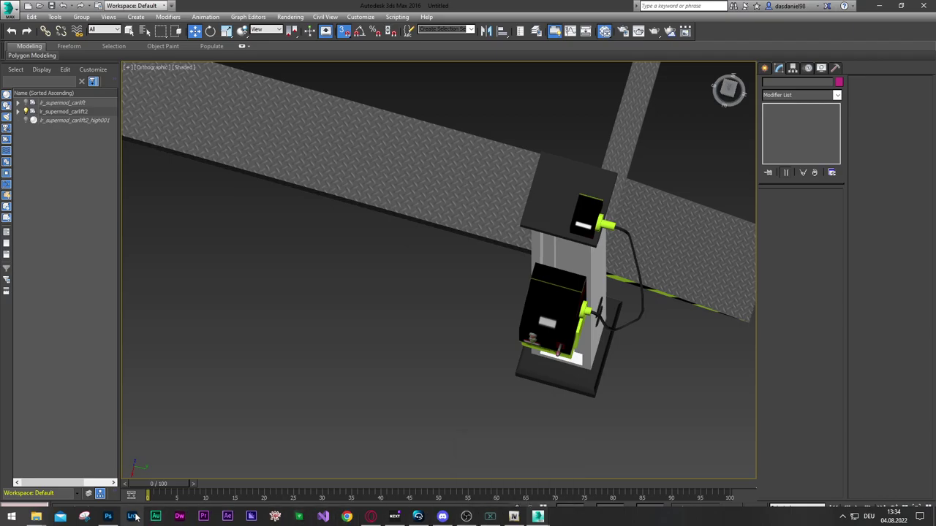
- Switch back to Photoshop and merge the GamixX text layer with the Ebene 0 texture layer
click(109, 516)
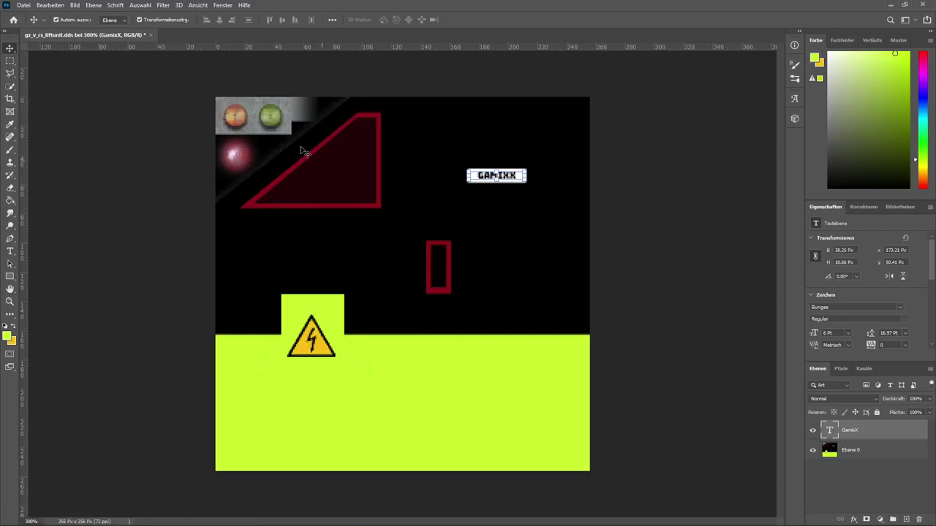
click(144, 150)
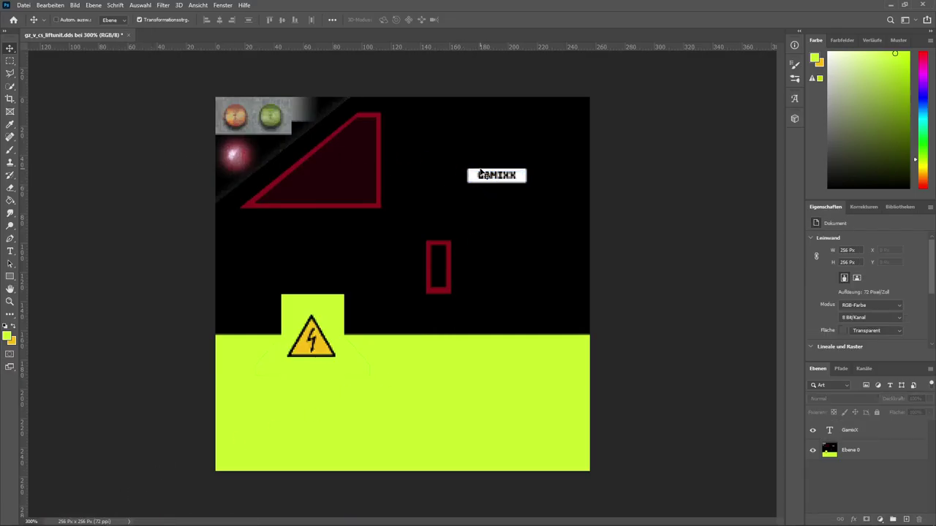
key(ctrl+minus)
key(ctrl+minus)
key(ctrl+minus)
key(ctrl+plus)
key(ctrl+plus)
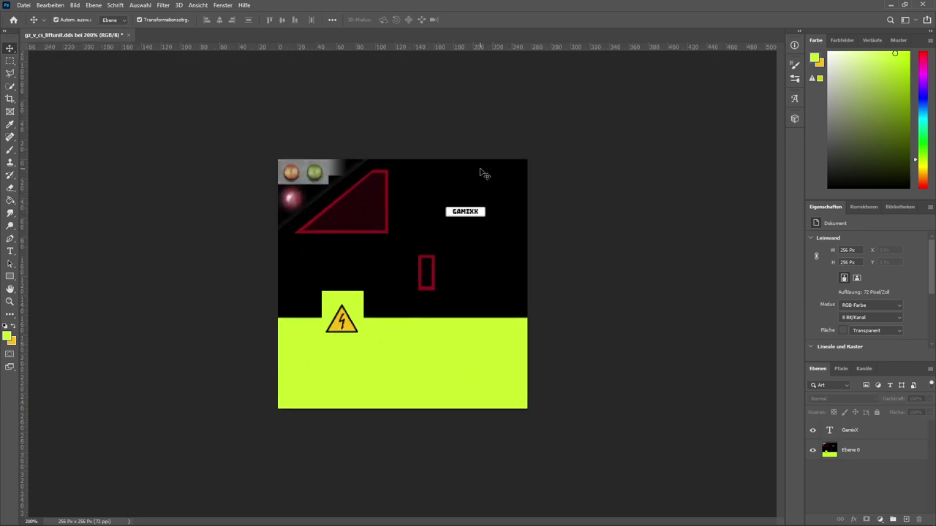
shift+click(867, 451)
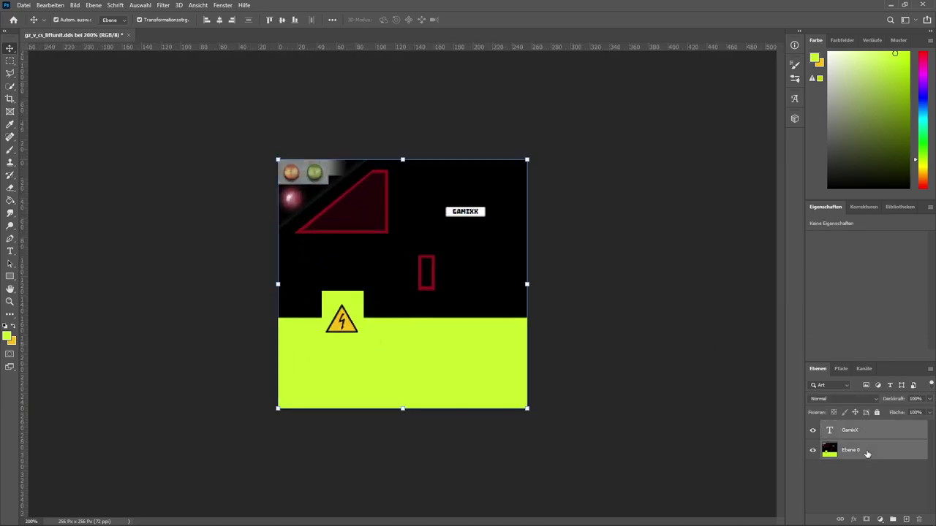
right_click(866, 451)
click(837, 328)
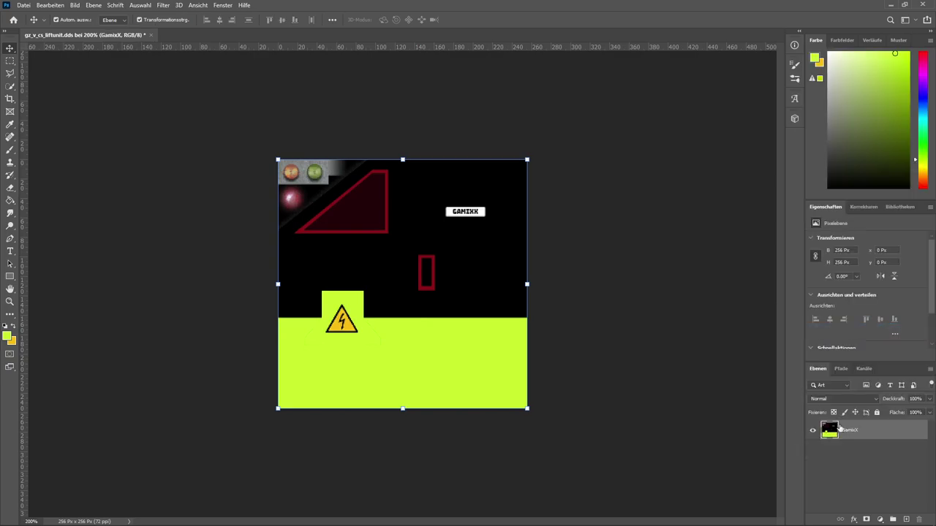
- Try to save the merged texture over gz_v_cs_liftunit.dds in the lr_supermod_txd folder
key(ctrl+shift+s)
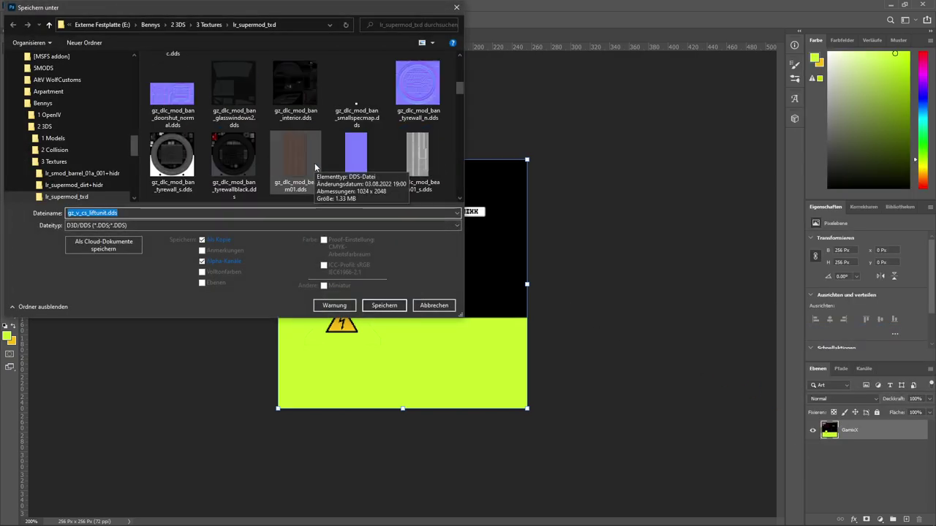
click(375, 305)
click(483, 269)
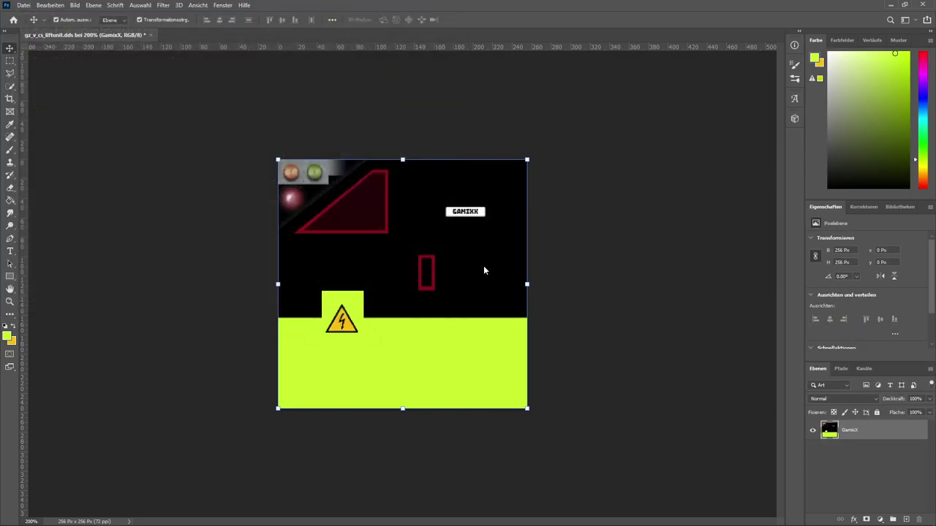
click(503, 298)
- Create a new 256 by 256 px document, paste the merged texture into it and delete the white background layer
click(23, 5)
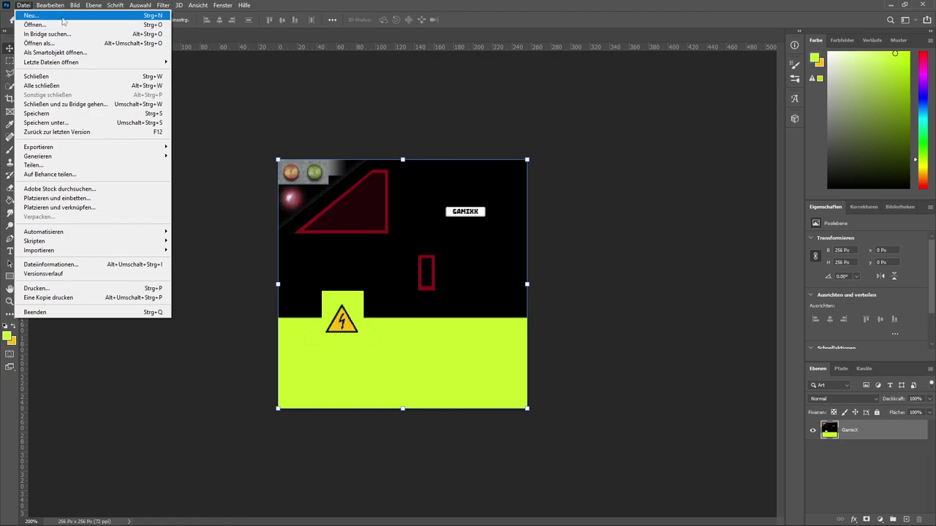
click(62, 16)
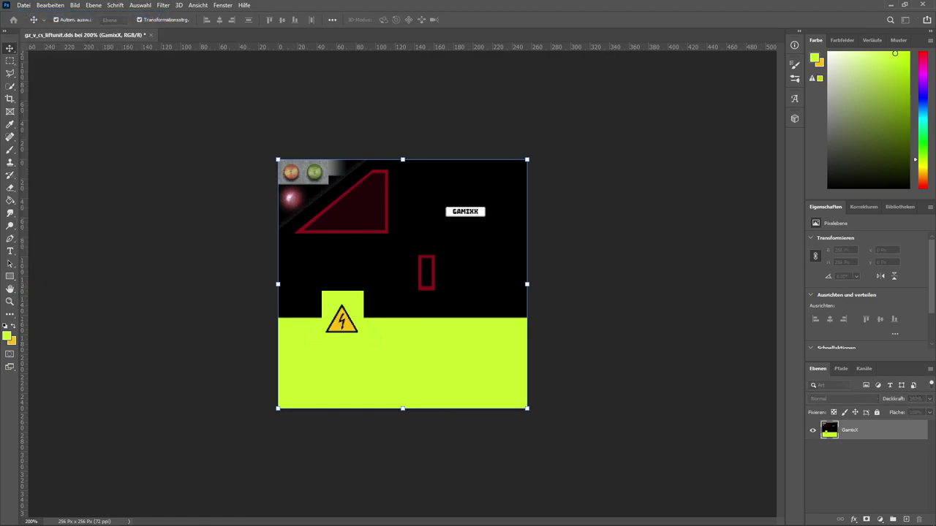
key(Return)
key(ctrl+v)
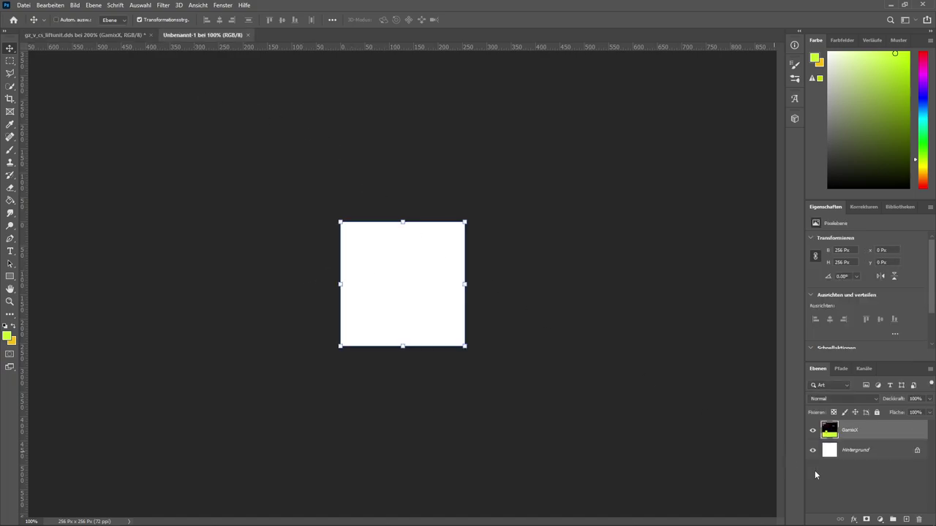
click(876, 455)
key(Delete)
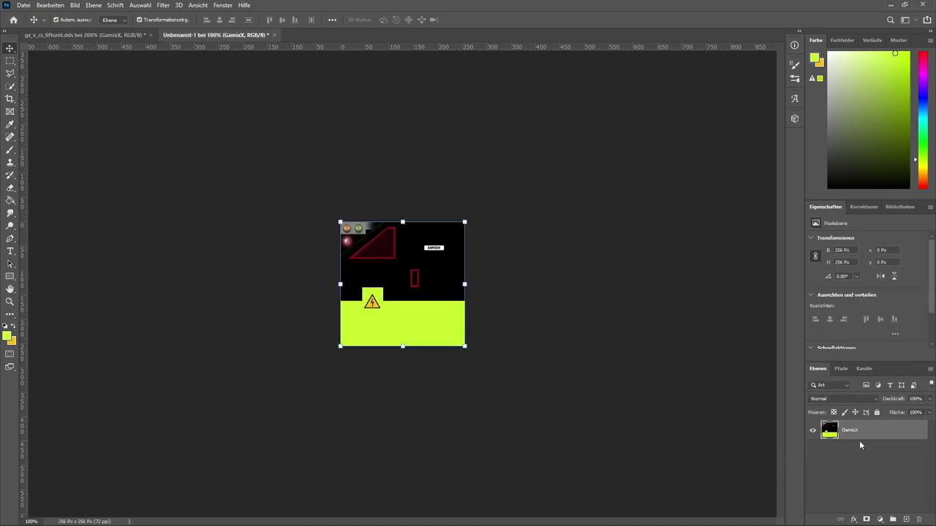
- Try to save the new document over gz_v_cs_liftunit.dds while the original document is still open
key(ctrl+shift+s)
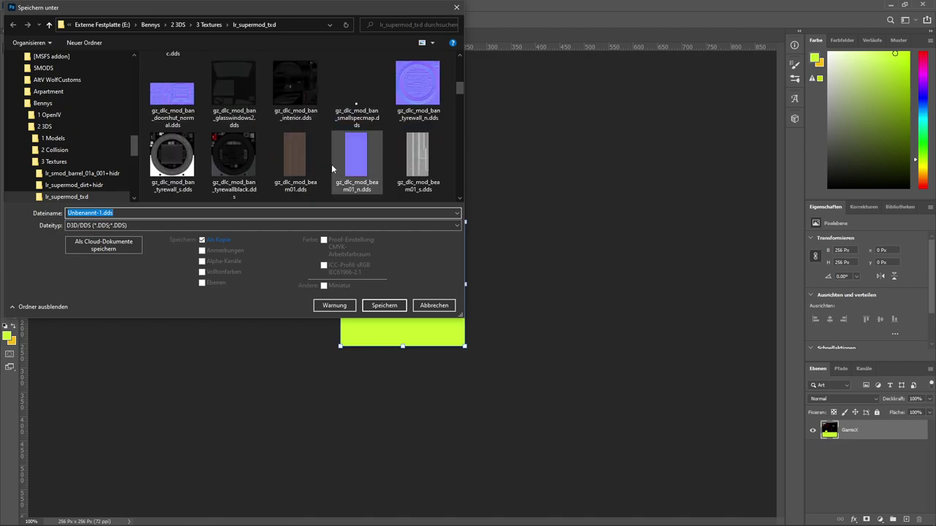
scroll(332, 168, down, 10)
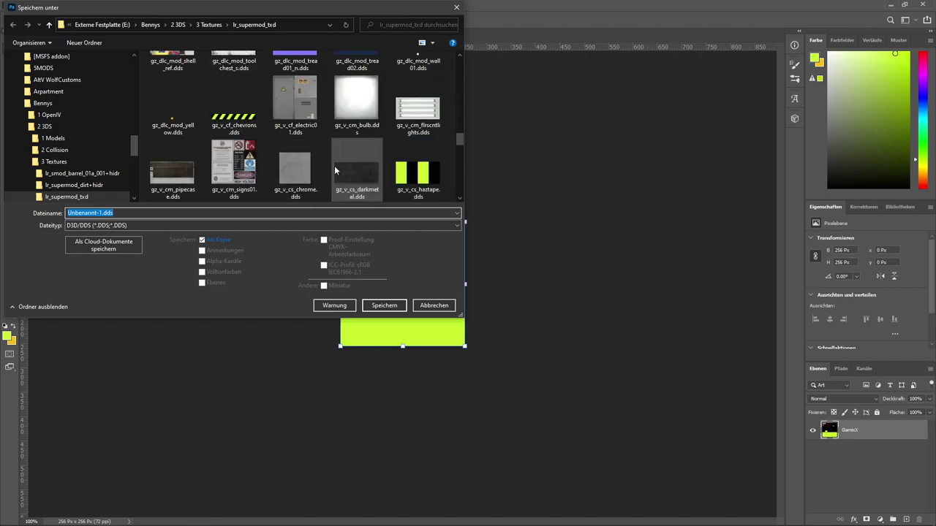
scroll(335, 171, down, 1)
click(172, 103)
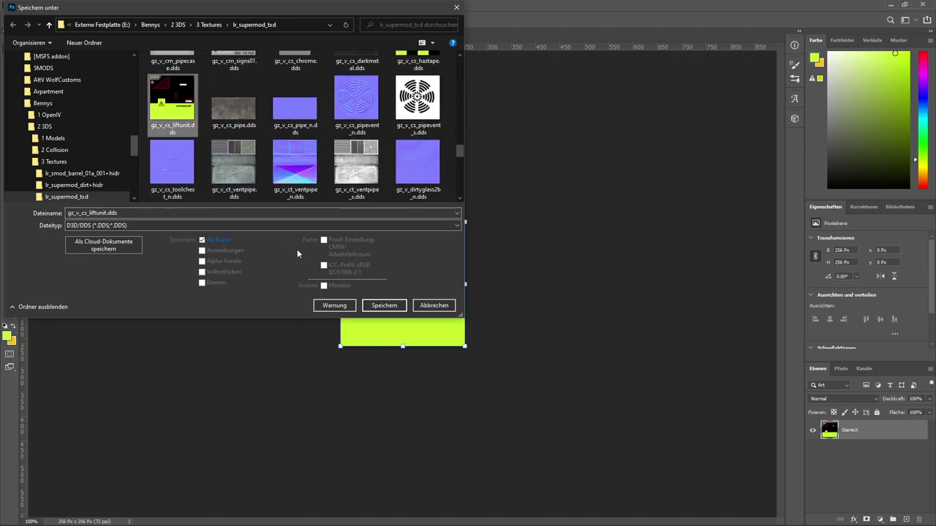
click(383, 305)
click(491, 270)
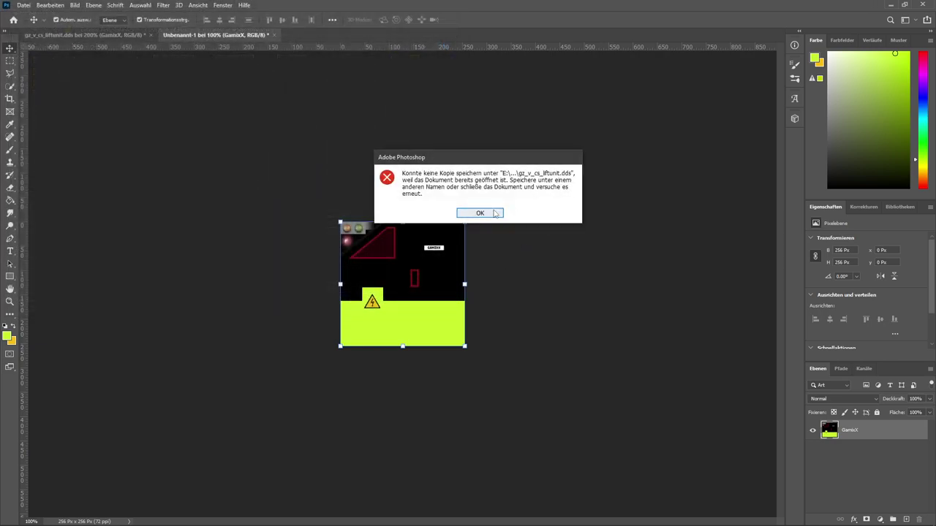
click(150, 35)
click(480, 213)
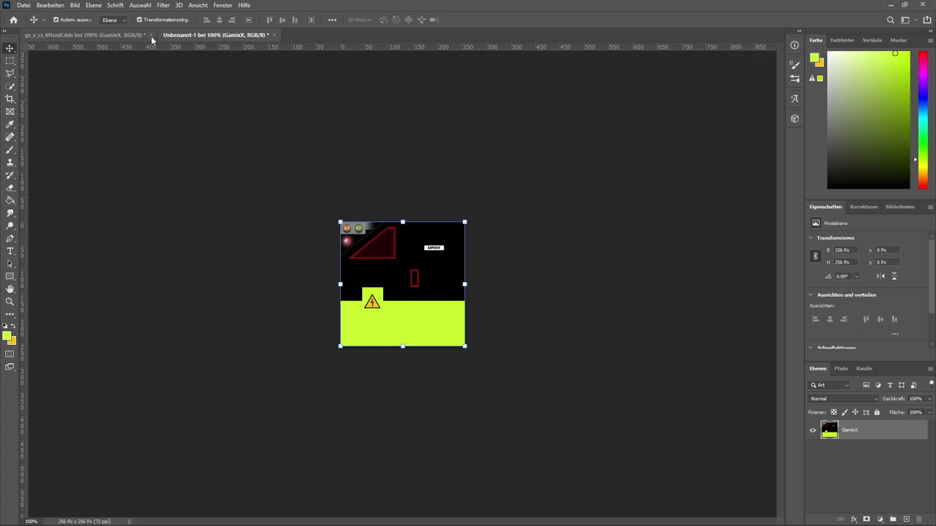
- Close the original texture document without saving and save the new document over gz_v_cs_liftunit.dds as DXT3 ARGB with no MIP maps
click(150, 35)
click(475, 207)
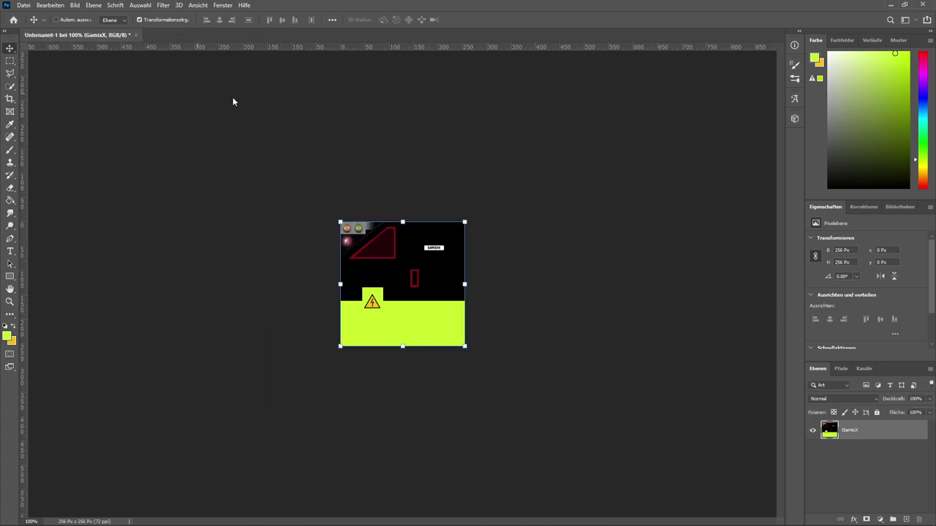
key(ctrl+shift+s)
scroll(310, 172, down, 10)
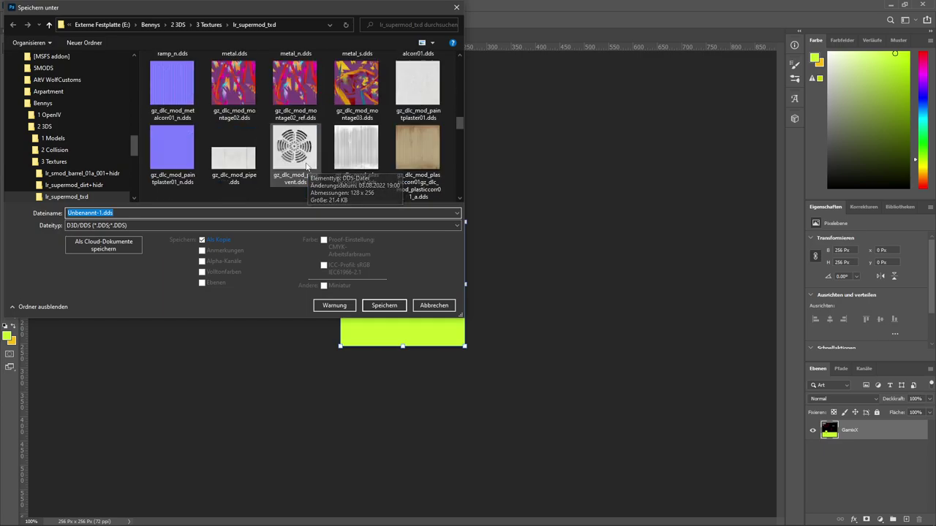
click(384, 305)
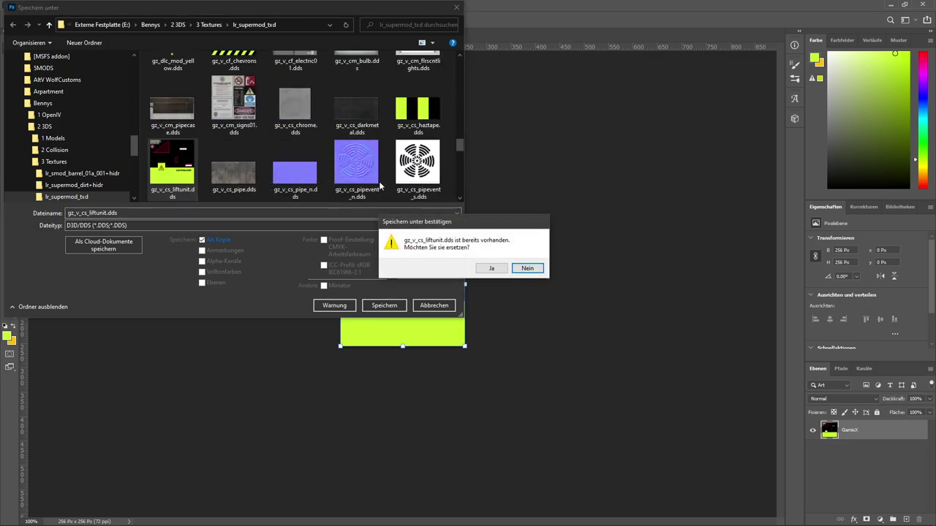
click(489, 267)
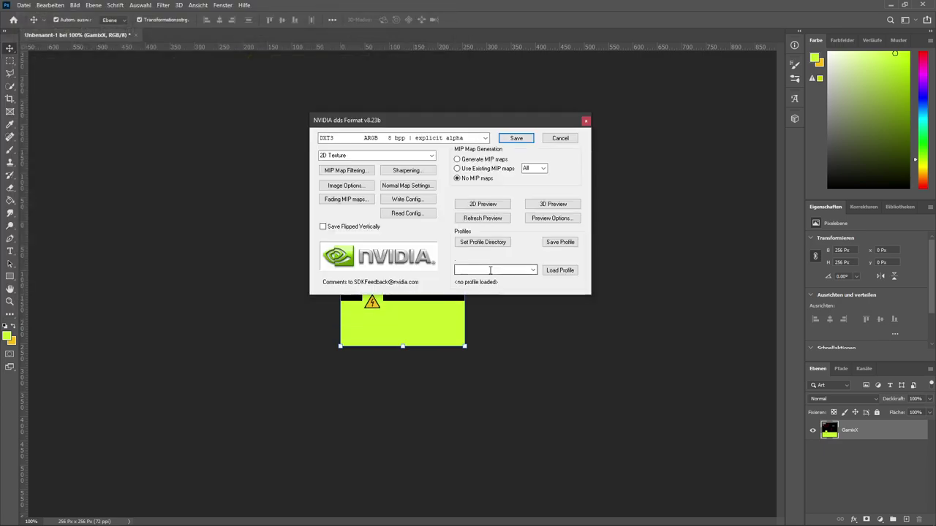
click(516, 139)
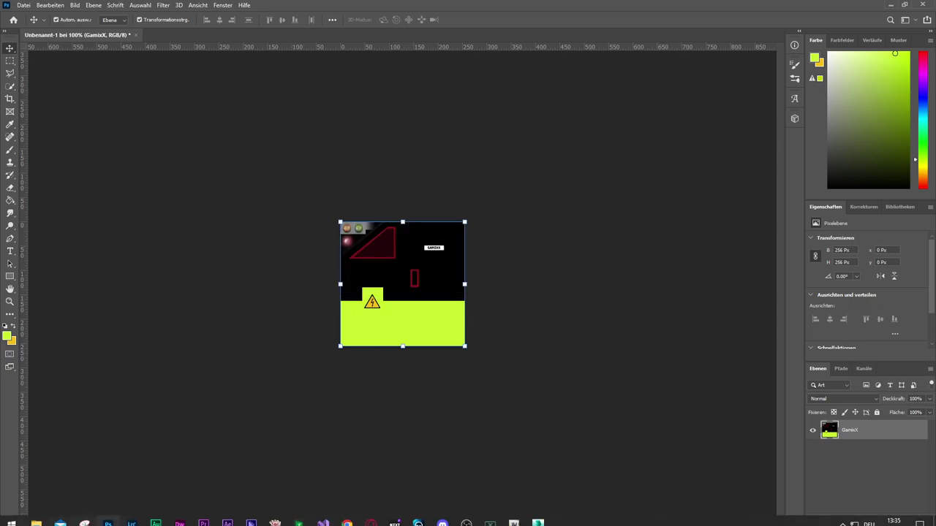
- Switch to 3ds Max and check how the GamixX label appears on the lift's control boxes
mouse_move(536, 517)
click(513, 475)
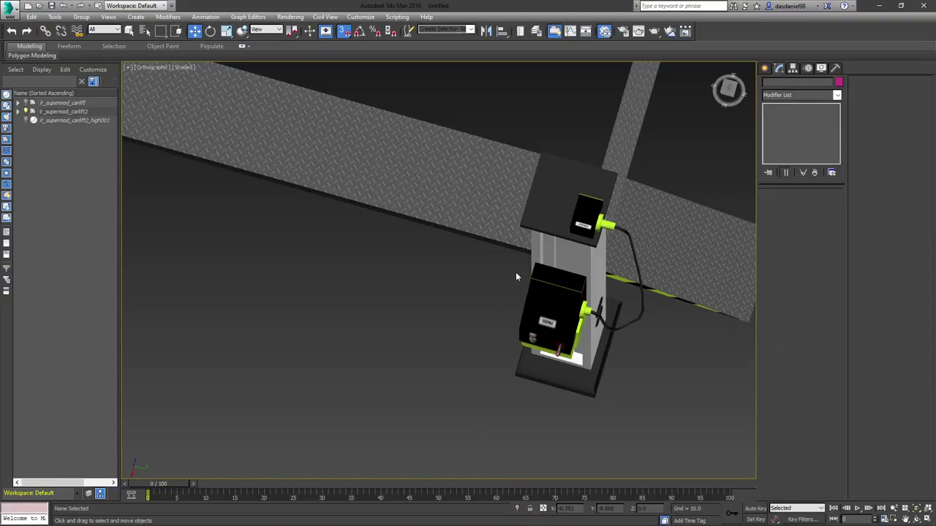
scroll(577, 219, up, 8)
scroll(584, 220, down, 10)
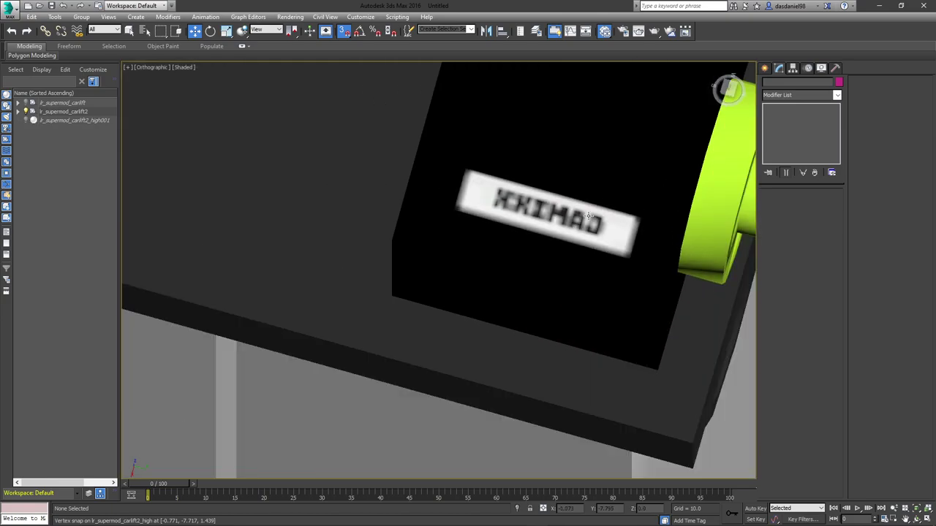
scroll(573, 350, down, 15)
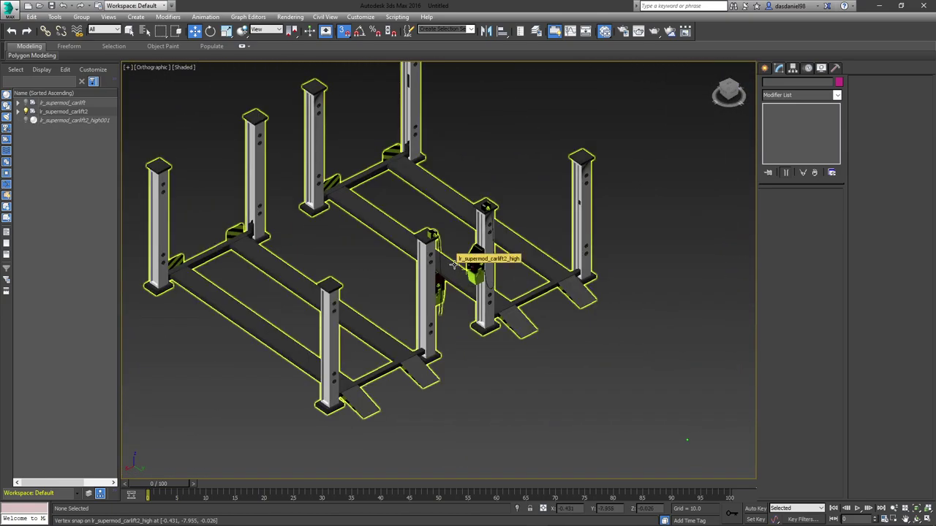
scroll(454, 265, down, 6)
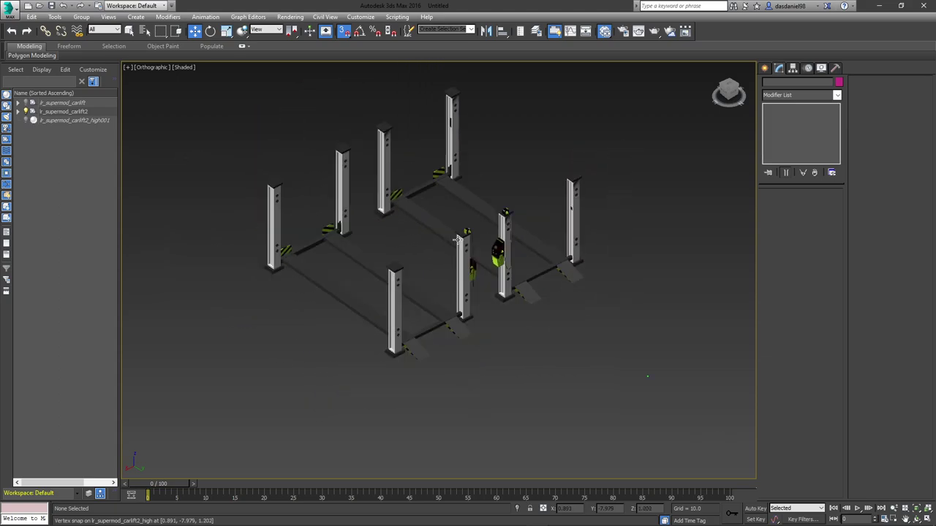
middle_drag(525, 291, 394, 218)
scroll(545, 277, up, 15)
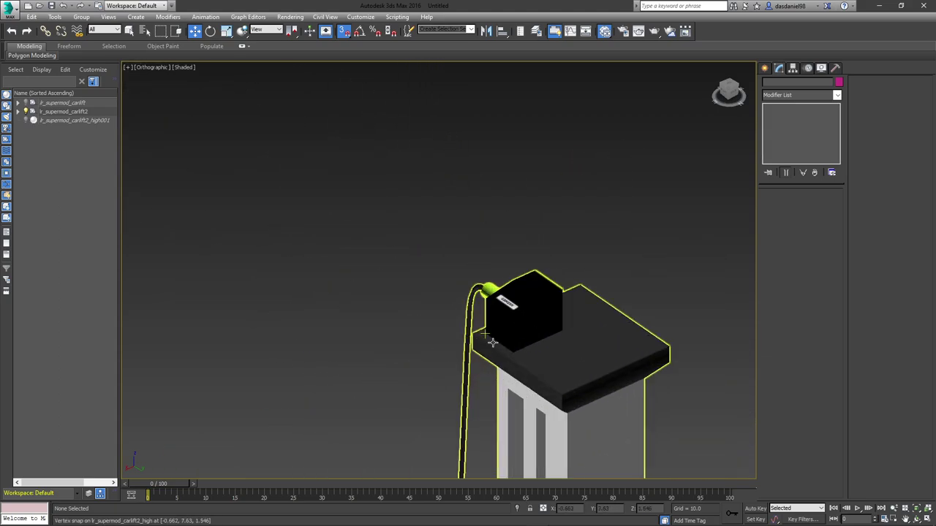
scroll(510, 312, down, 15)
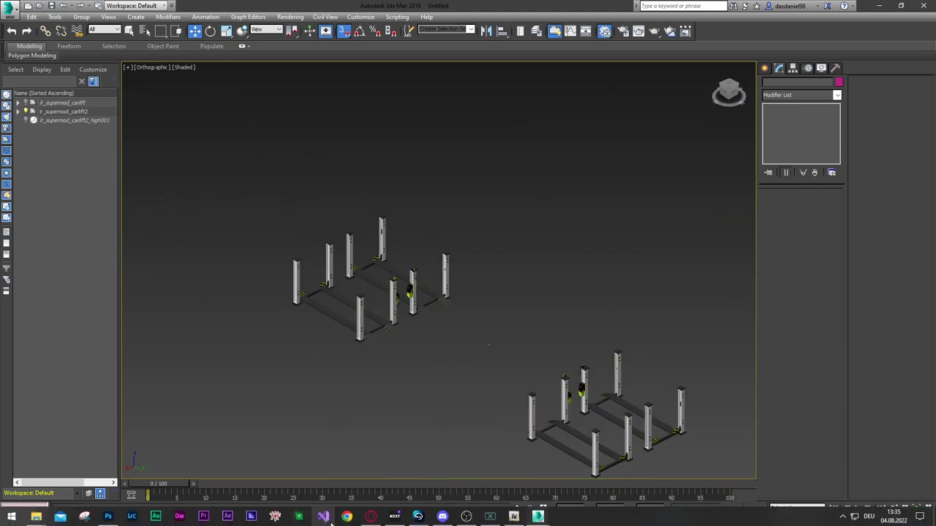
- Switch to Photoshop, close the 256 px GamixX texture document without saving and return to 3ds Max
mouse_move(516, 518)
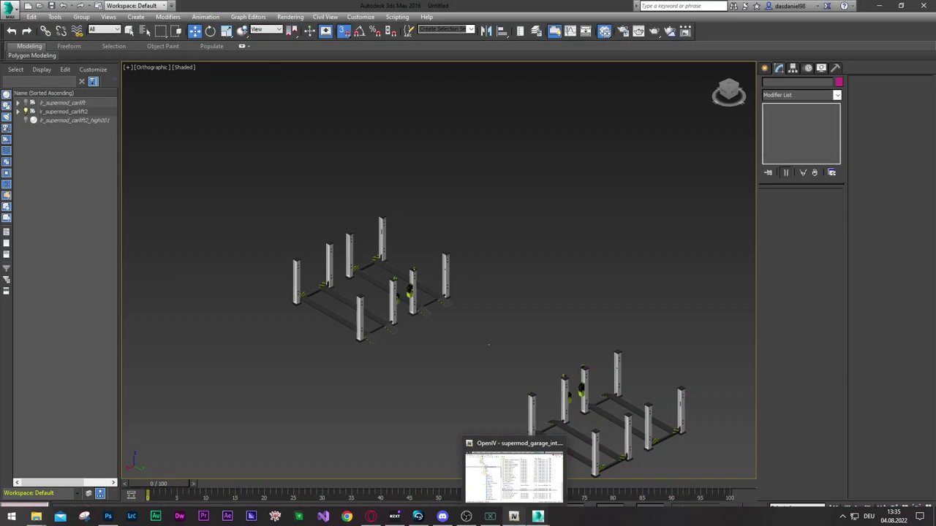
mouse_move(374, 517)
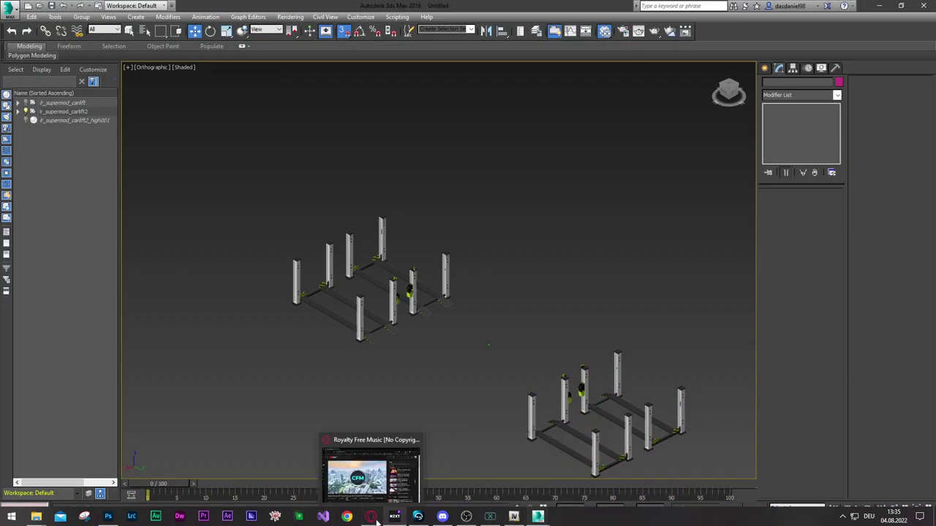
click(108, 517)
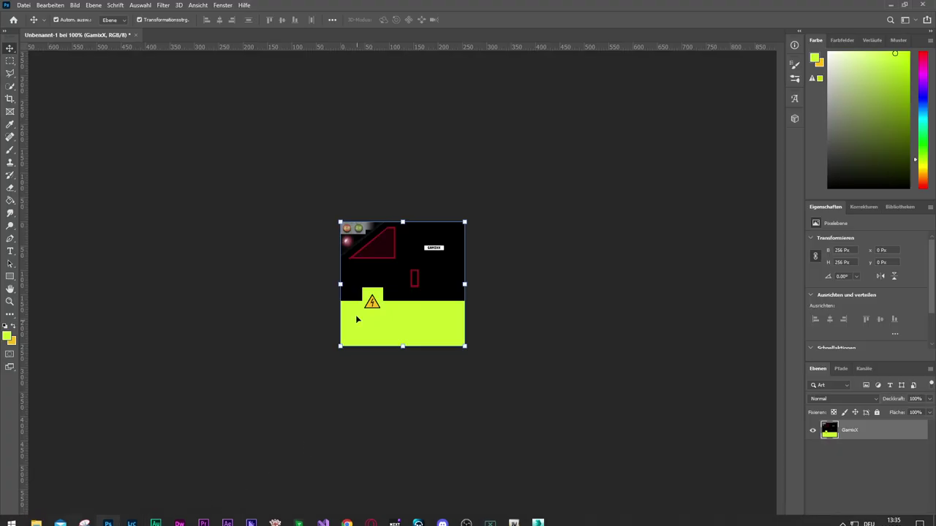
click(137, 35)
click(479, 207)
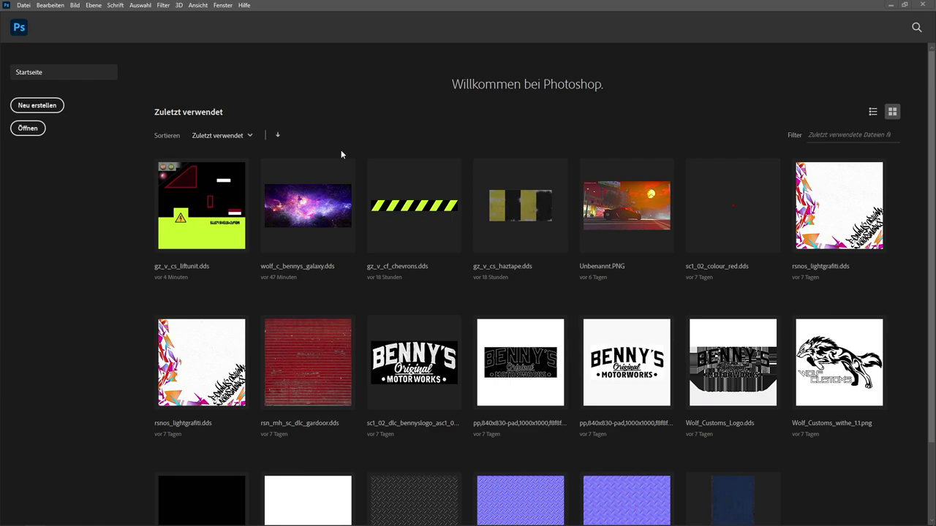
click(890, 5)
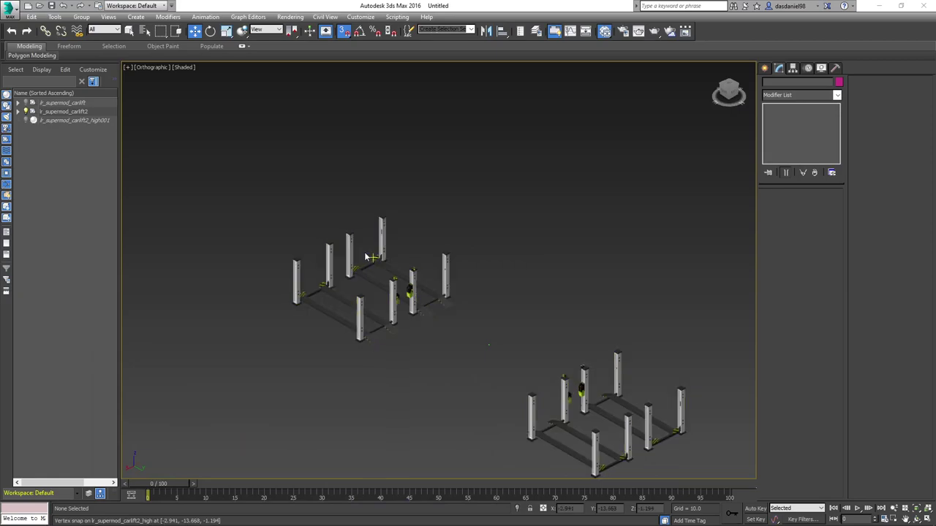
- Hide the lr_supermod_carlift2_high mesh and unhide the lr_supermod_carlift_high mesh
click(18, 112)
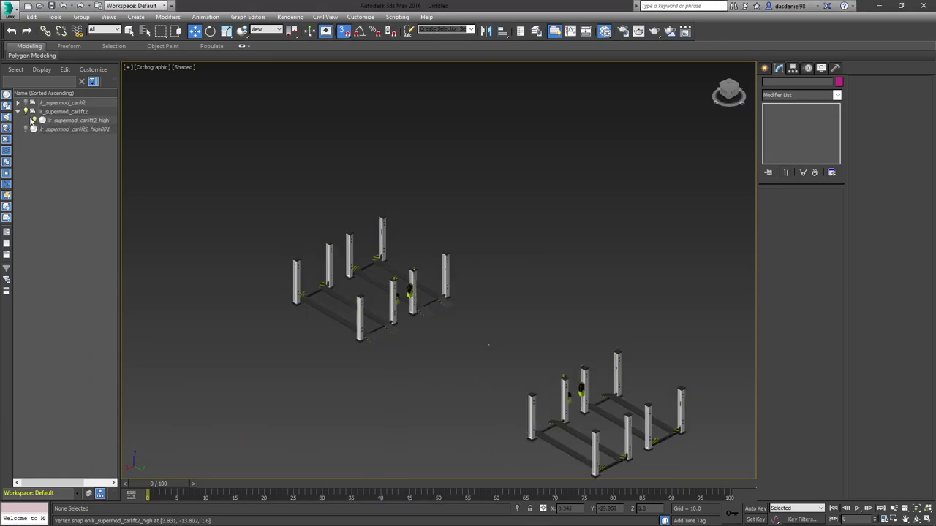
click(33, 120)
click(18, 111)
click(18, 103)
click(33, 111)
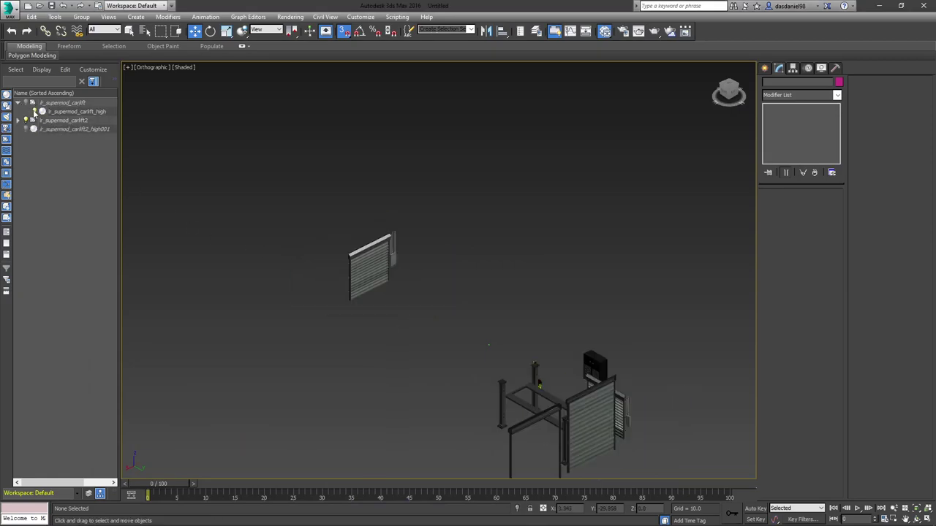
- Select all faces with material ID 5 in the Editable Mesh of lr_supermod_carlift_high, at element level
scroll(338, 244, down, 3)
middle_drag(389, 311, 403, 228)
scroll(404, 229, up, 15)
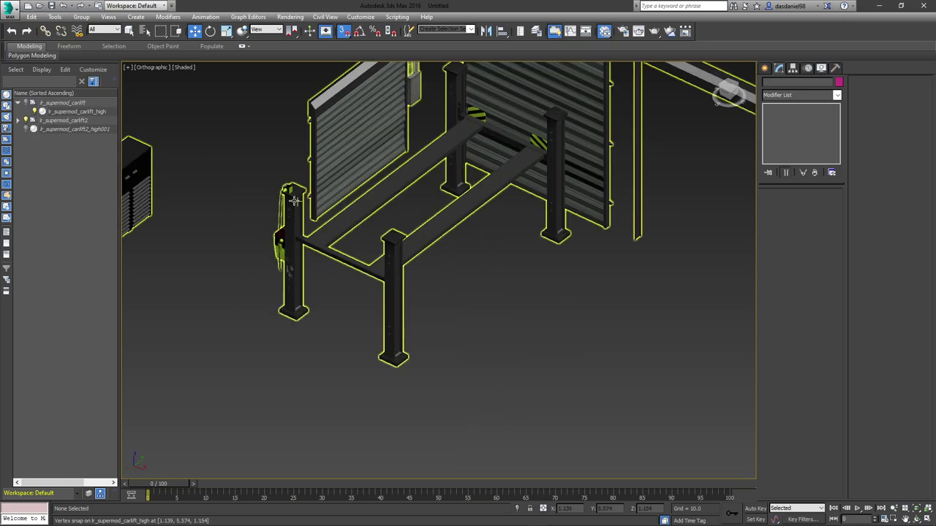
scroll(342, 262, down, 12)
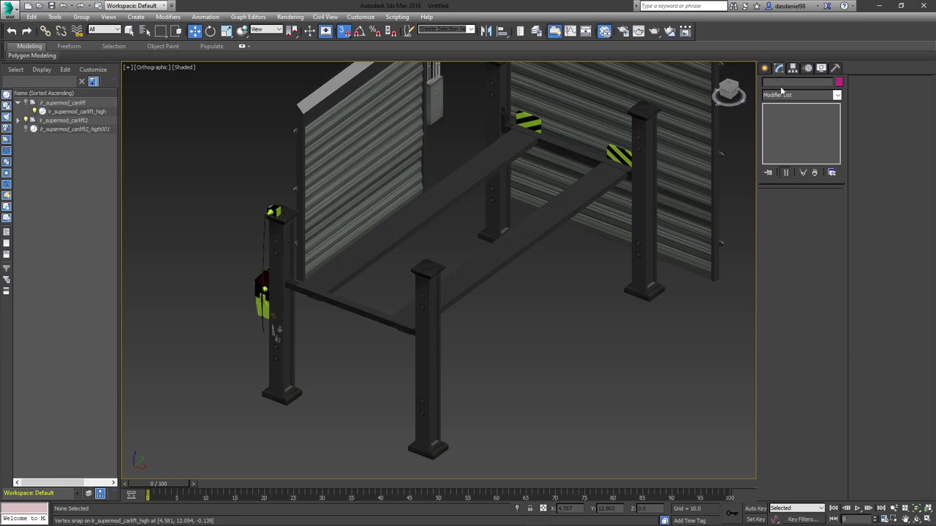
click(585, 185)
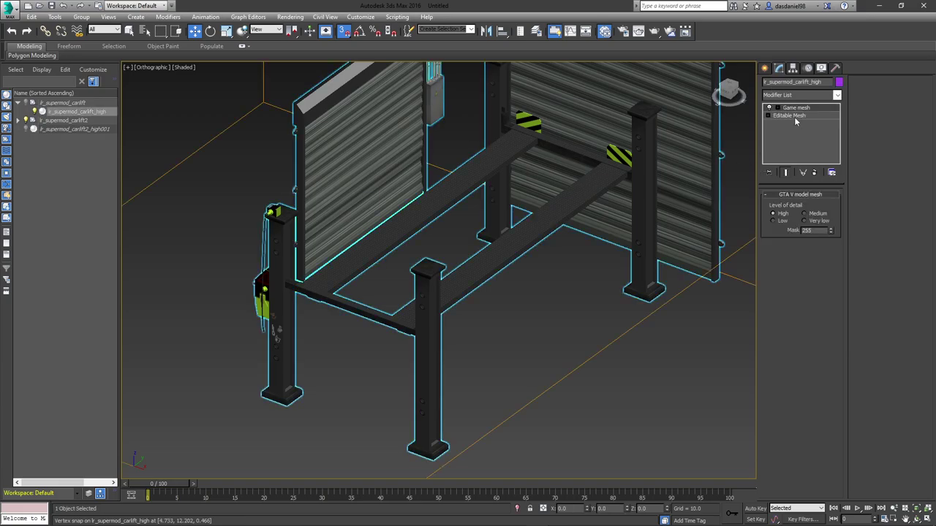
click(789, 115)
scroll(553, 265, down, 5)
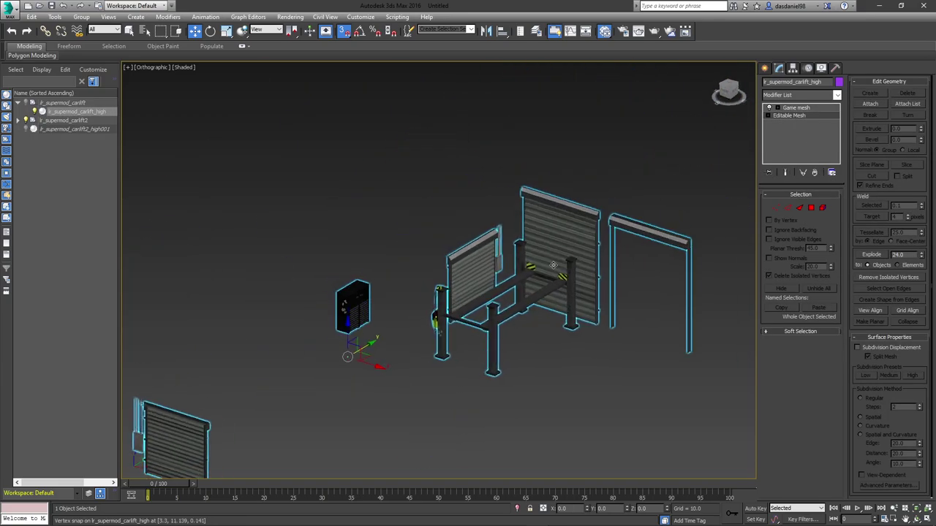
alt+middle_drag(554, 265, 549, 265)
click(811, 209)
scroll(497, 358, up, 5)
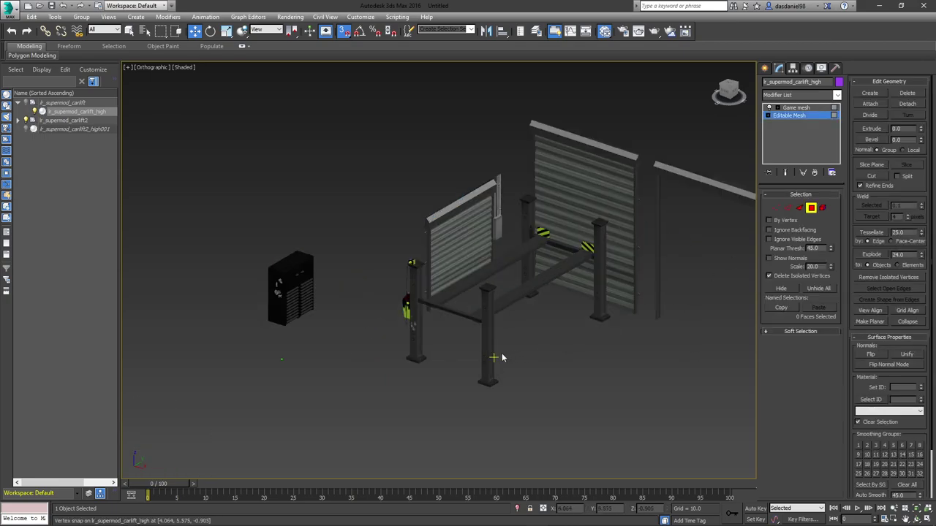
click(476, 344)
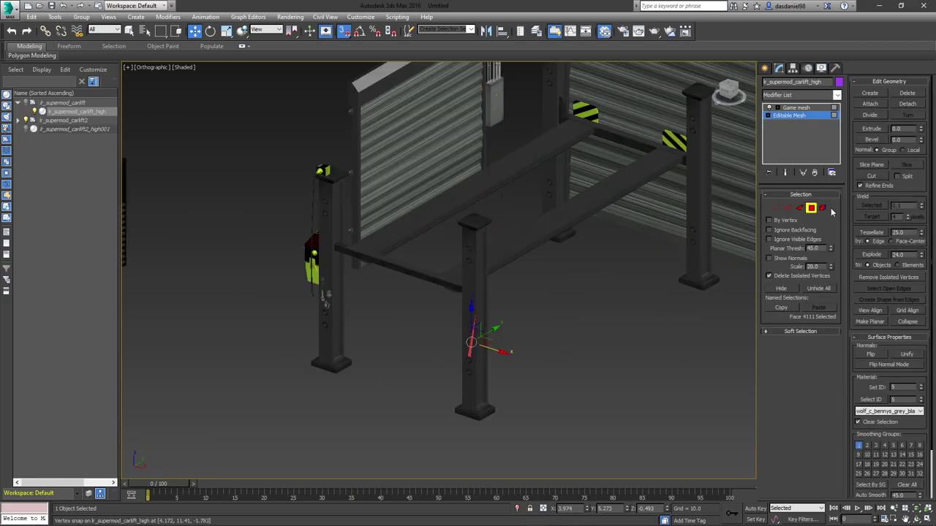
click(823, 207)
click(470, 302)
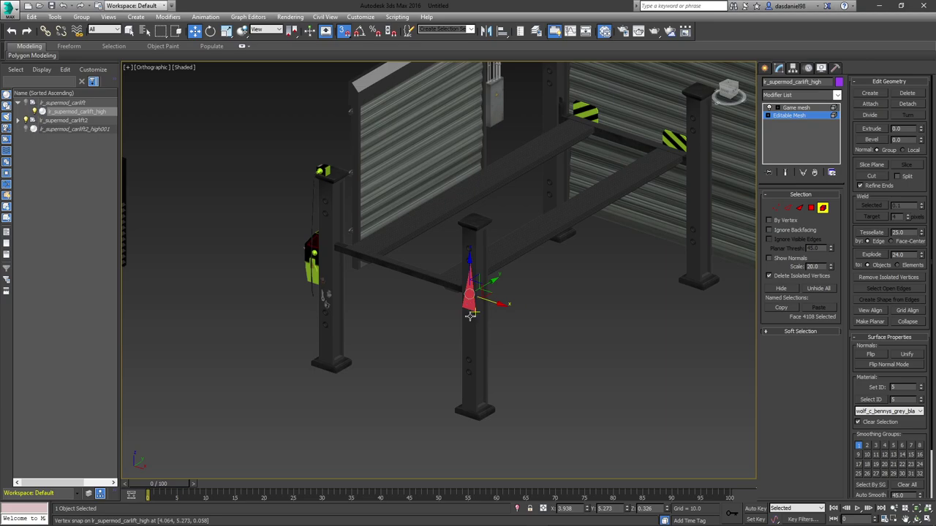
click(870, 399)
- Remove the frames of the roller doors and of the open gate from the face selection, keeping the lift posts selected
alt+middle_drag(590, 326, 574, 326)
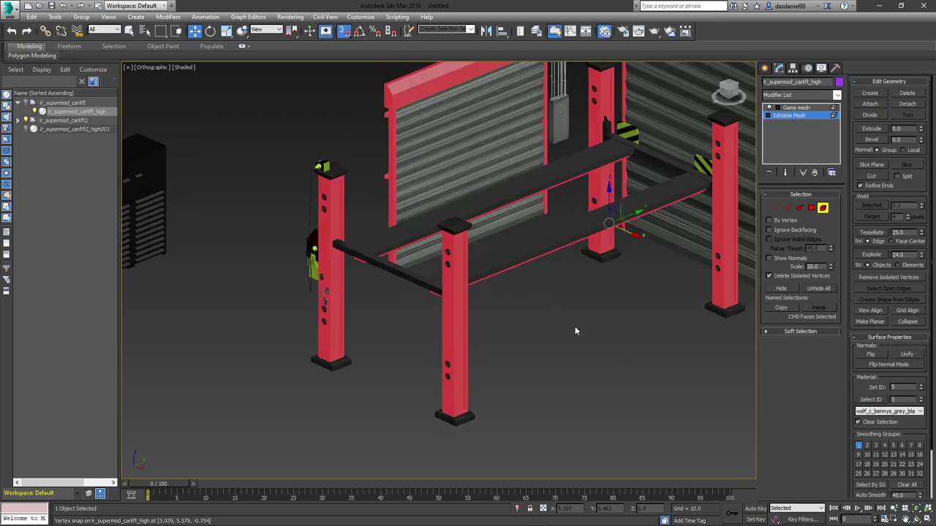
scroll(574, 326, down, 4)
drag(571, 100, 678, 176)
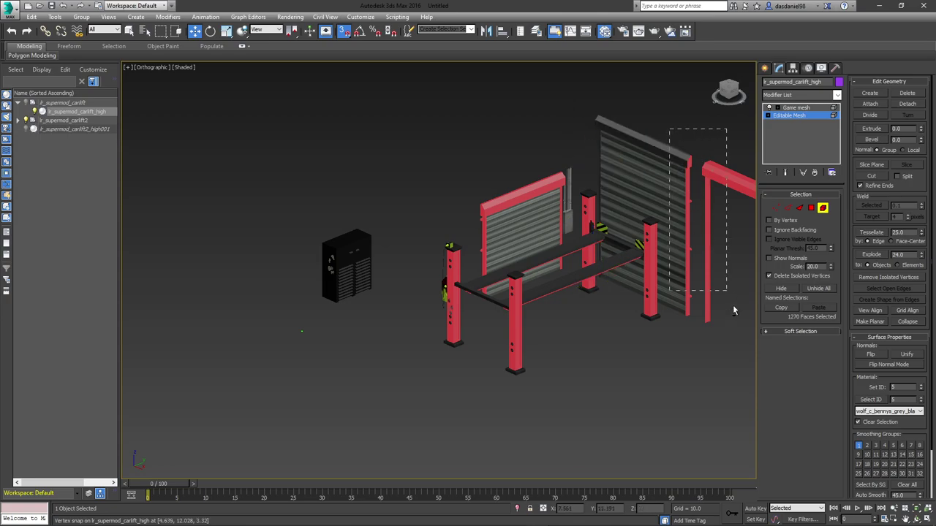
alt+drag(734, 310, 733, 309)
scroll(568, 333, down, 3)
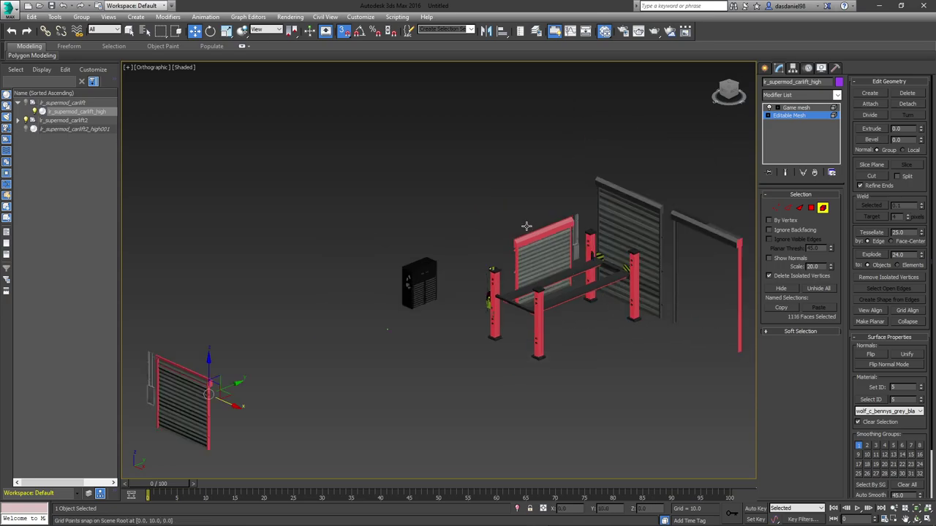
drag(510, 216, 530, 271)
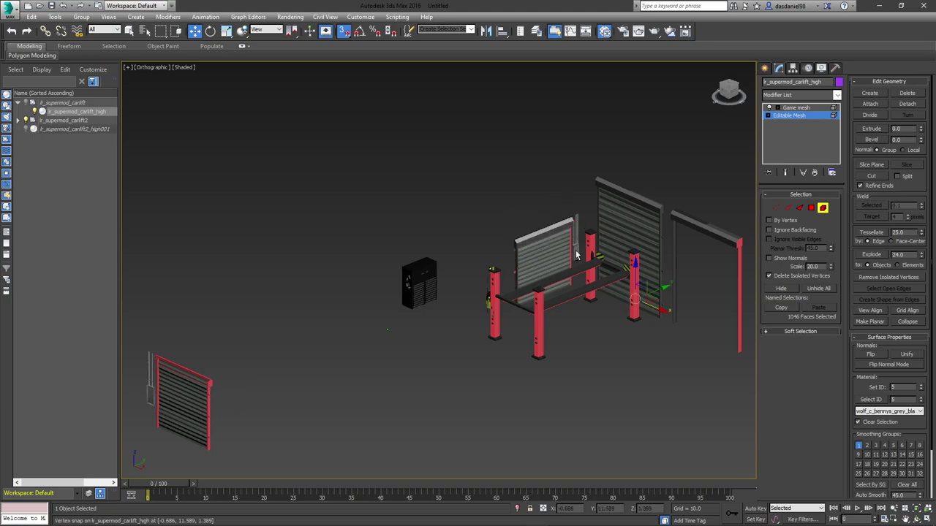
alt+drag(725, 217, 762, 380)
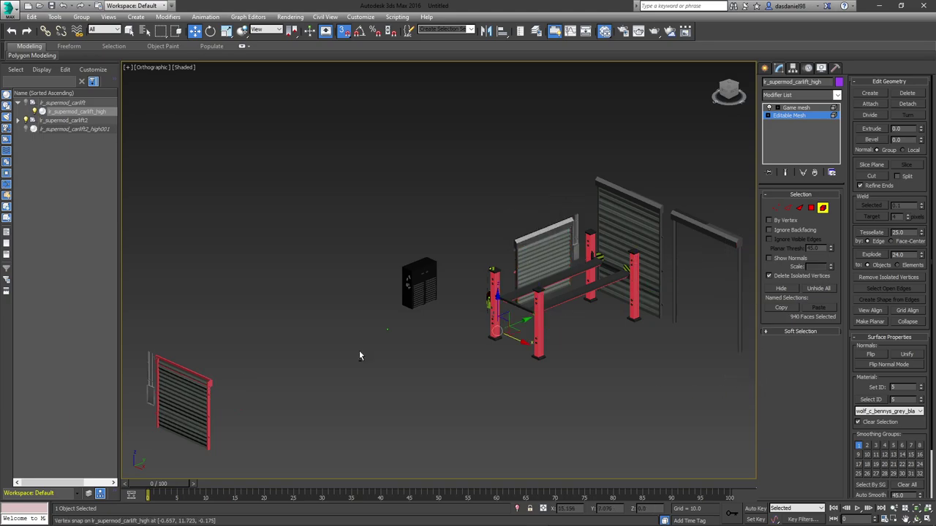
alt+drag(142, 320, 247, 464)
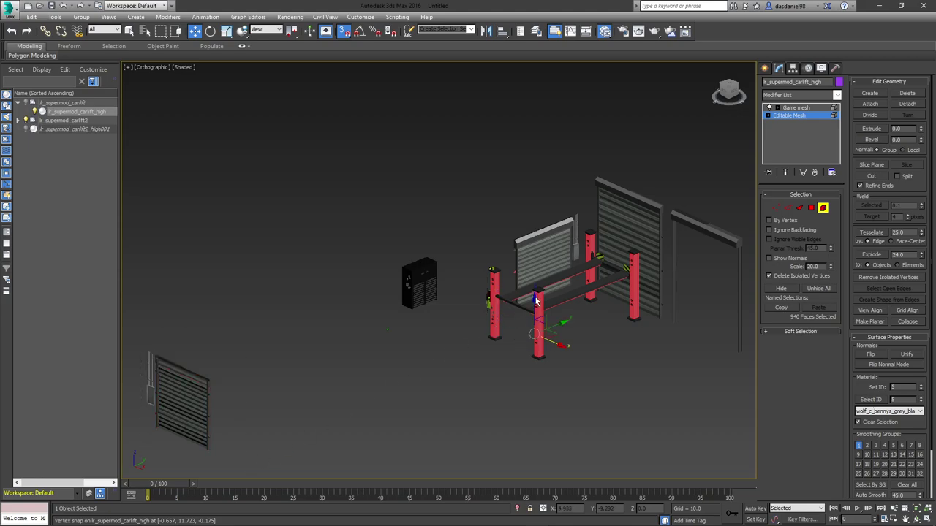
- Remove the small door-side parts from the selection and assign material ID 11 to the remaining lift post faces
scroll(547, 308, up, 5)
alt+middle_drag(546, 307, 430, 271)
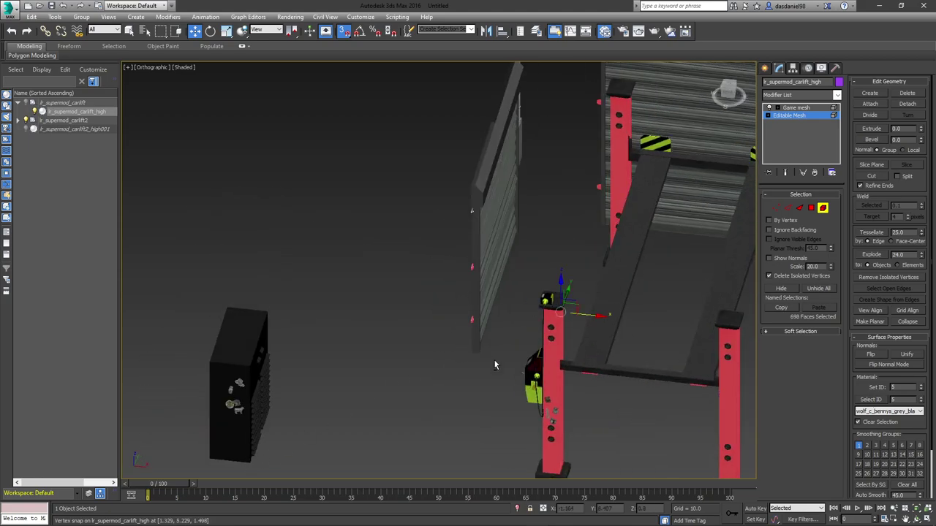
alt+drag(443, 255, 494, 360)
alt+middle_drag(536, 272, 566, 256)
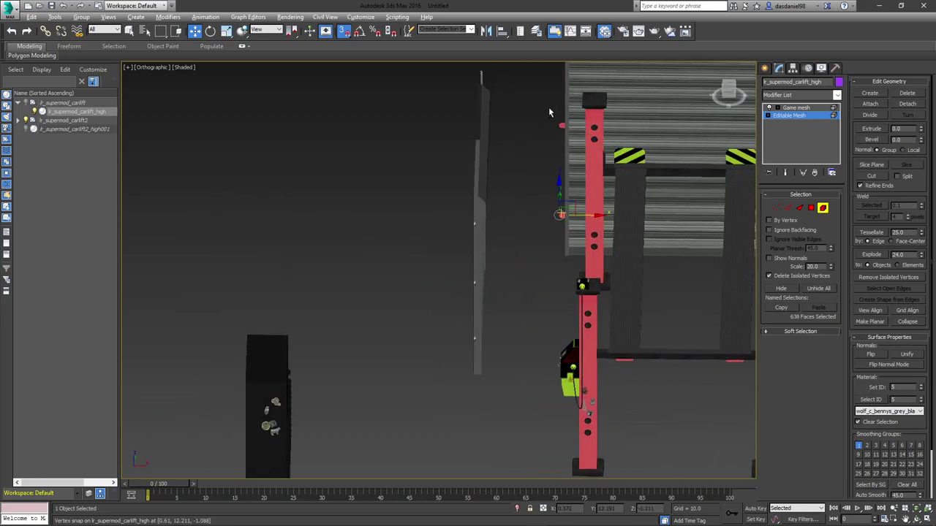
alt+drag(570, 224, 572, 238)
alt+middle_drag(572, 237, 613, 100)
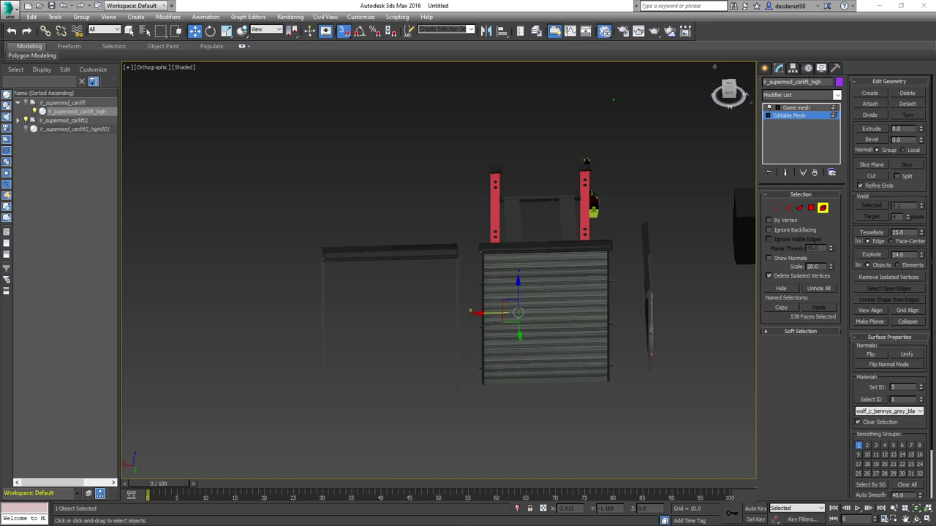
alt+middle_drag(638, 87, 494, 215)
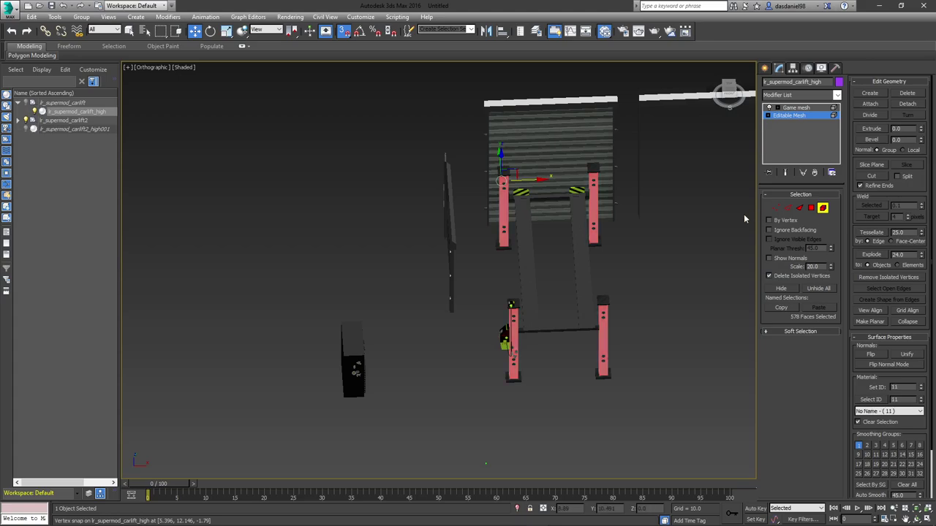
alt+middle_drag(743, 215, 646, 307)
click(646, 307)
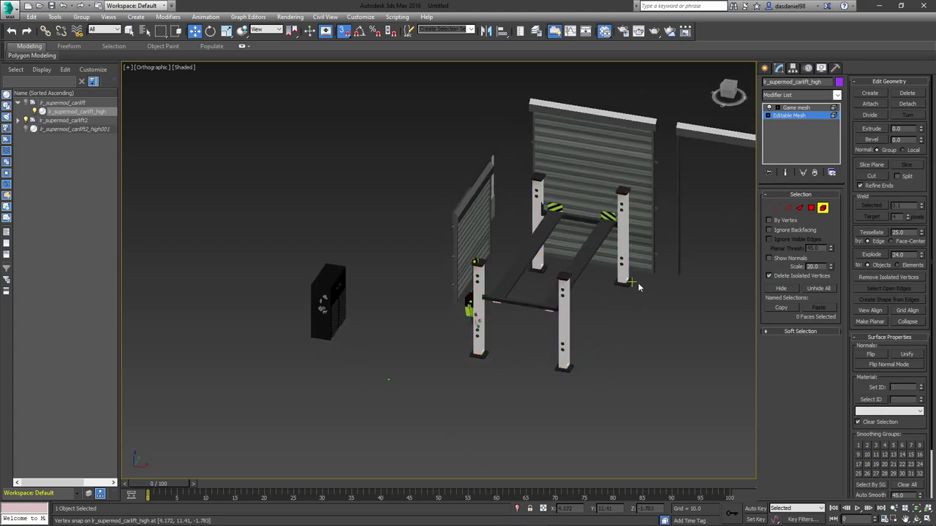
- Delete the teddy bear sticker and the tilted sticker beside the noose from the lift post next to the control unit
scroll(639, 288, down, 4)
scroll(526, 290, up, 8)
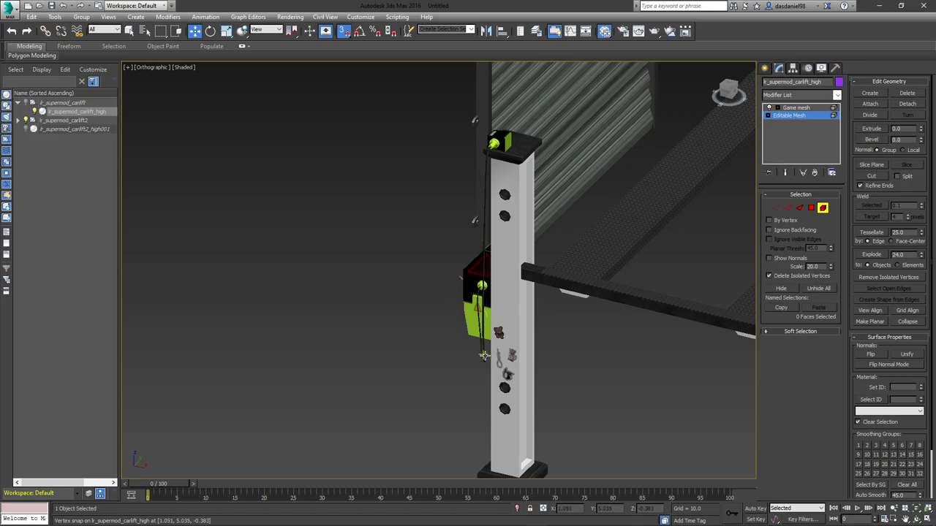
scroll(486, 355, up, 6)
click(489, 301)
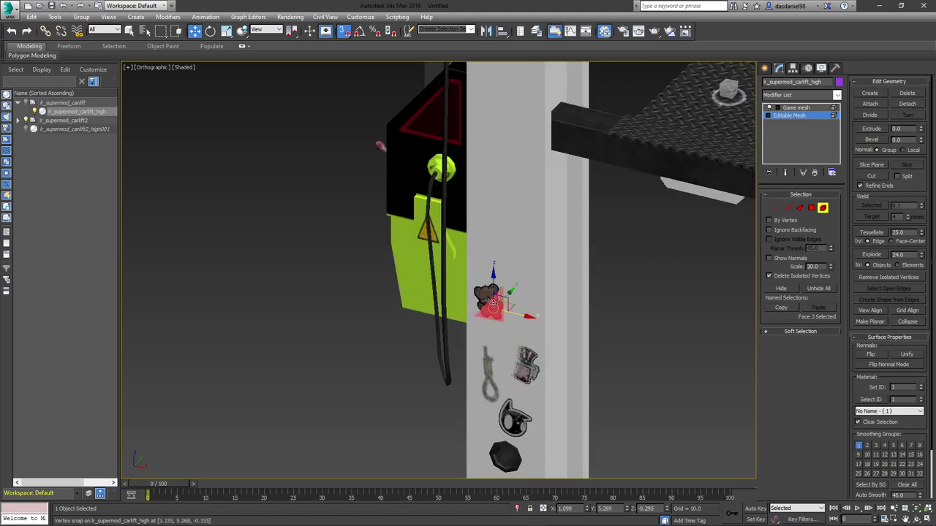
middle_drag(531, 320, 563, 203)
scroll(567, 243, up, 4)
ctrl+click(558, 272)
ctrl+click(541, 253)
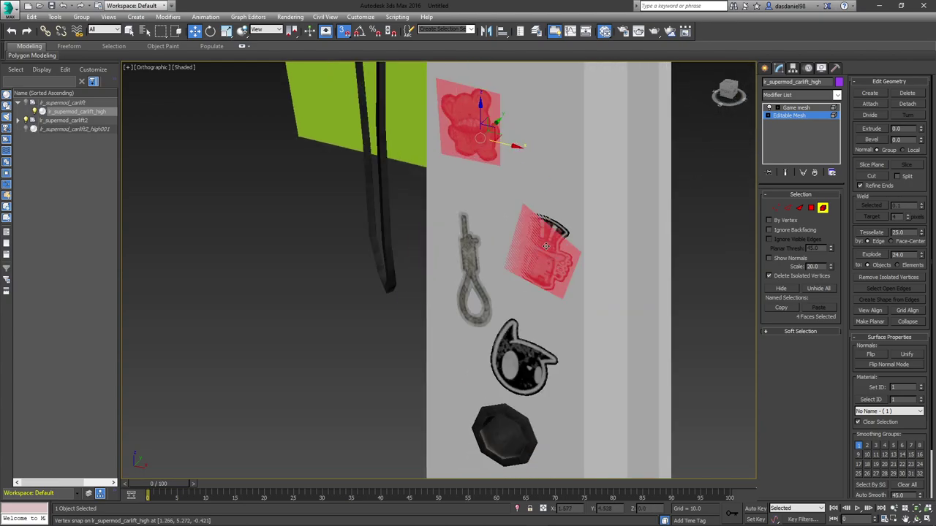
key(Delete)
- Delete the black horned-head sticker and the noose sticker from the same lift post
click(522, 352)
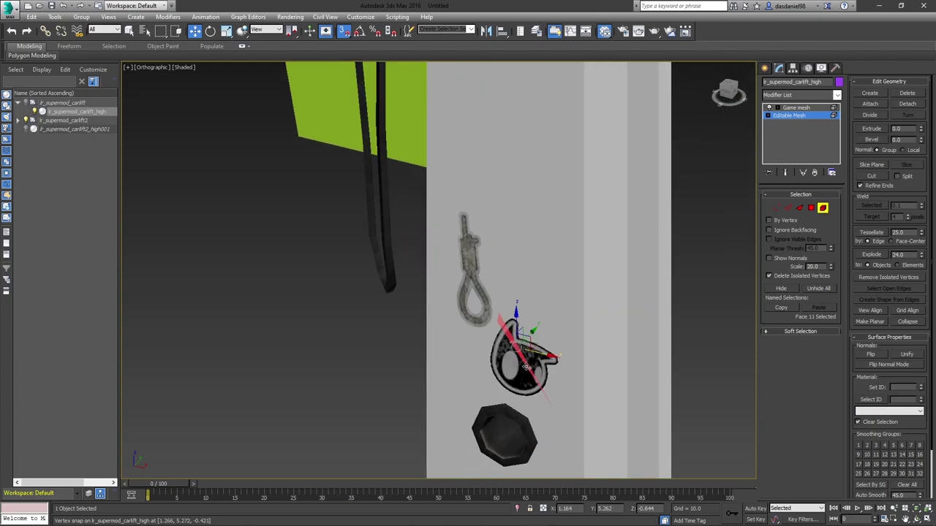
key(Delete)
click(531, 361)
key(Delete)
click(514, 378)
key(Delete)
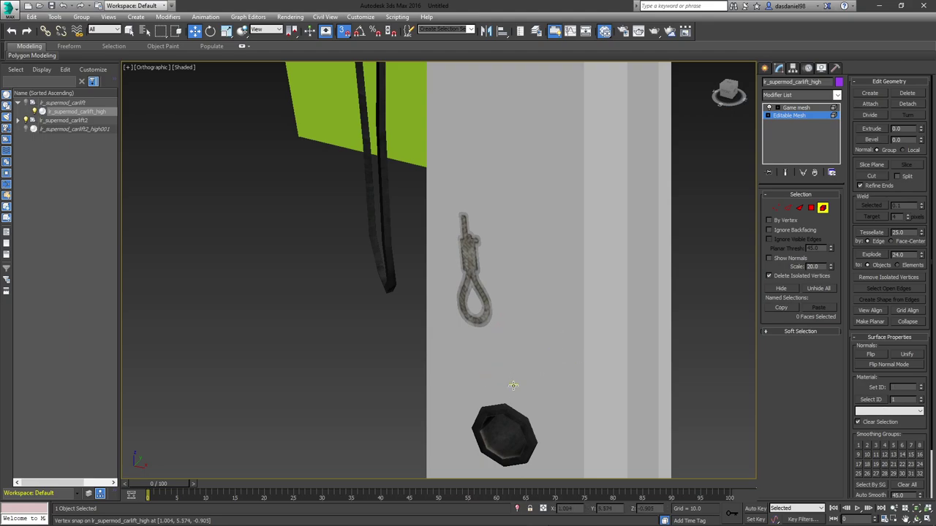
click(483, 292)
key(Delete)
click(472, 244)
key(Delete)
scroll(517, 303, down, 5)
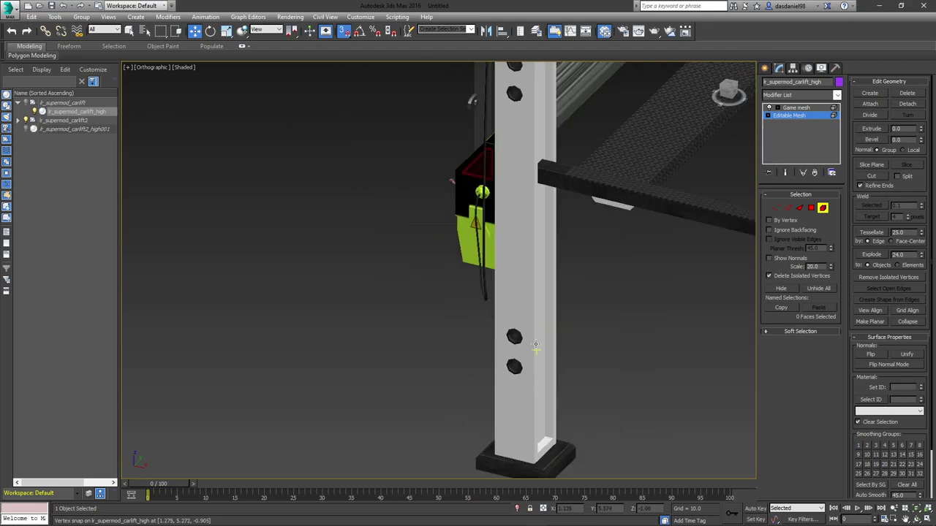
scroll(509, 266, down, 5)
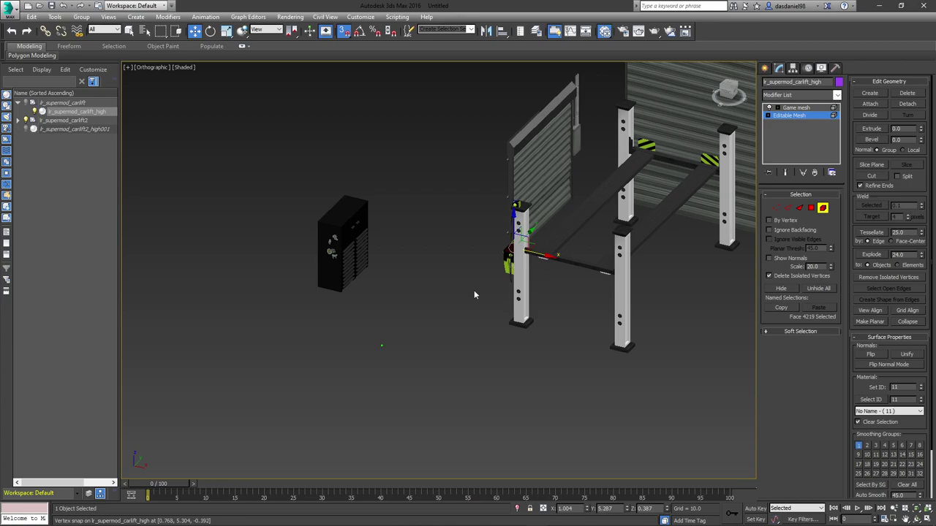
- Delete the skull, hand, "I love grass" cow, narrow figure and cartoon character stickers from the side of the black tool cabinet
scroll(317, 255, up, 8)
click(438, 248)
scroll(440, 250, up, 5)
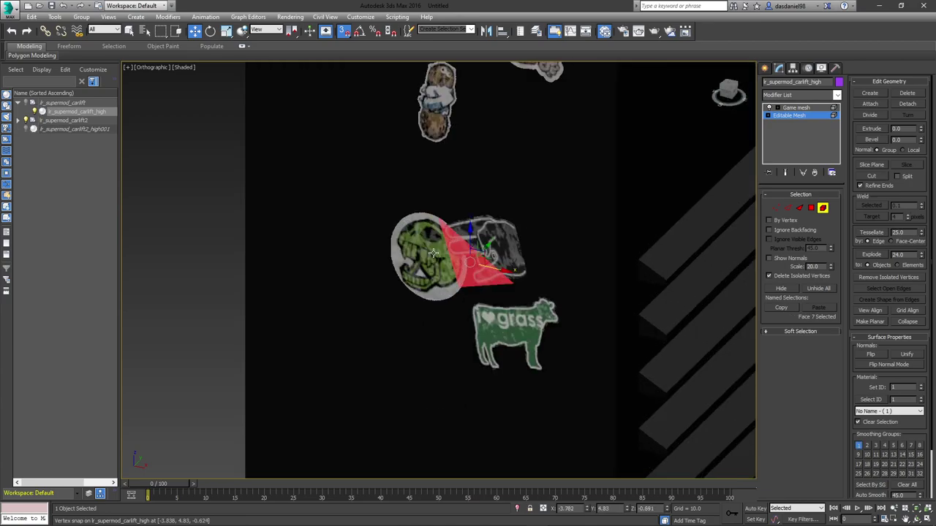
ctrl+click(433, 252)
ctrl+click(419, 264)
ctrl+click(490, 233)
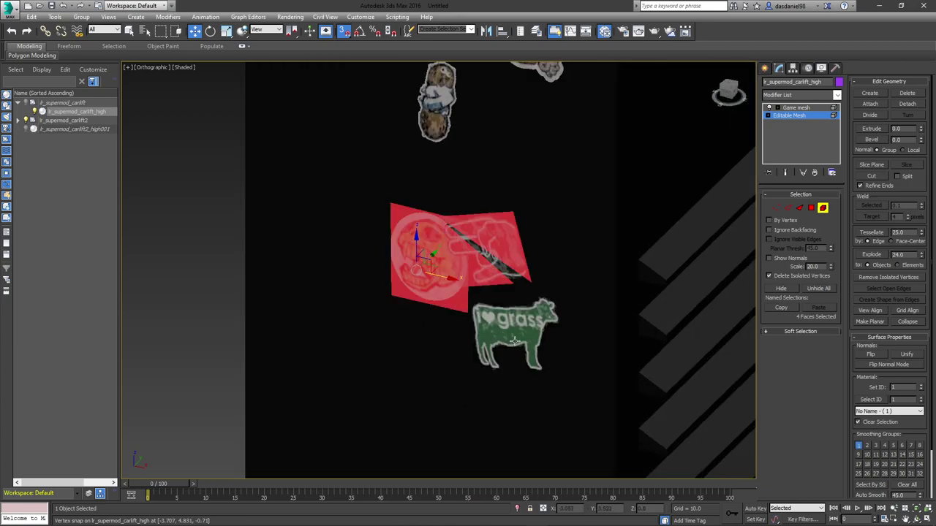
ctrl+click(504, 276)
ctrl+click(526, 318)
ctrl+click(442, 132)
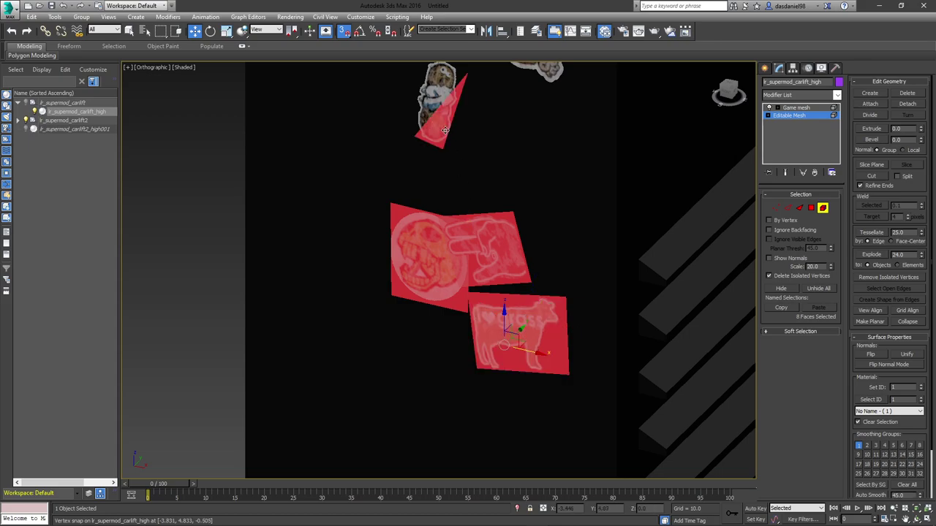
ctrl+click(447, 110)
middle_drag(446, 110, 463, 212)
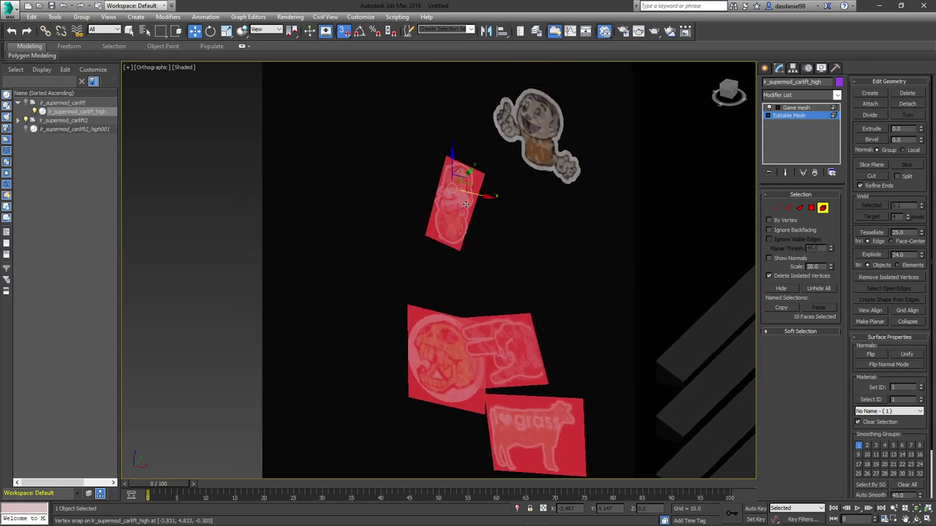
ctrl+click(548, 138)
ctrl+click(536, 137)
ctrl+click(563, 133)
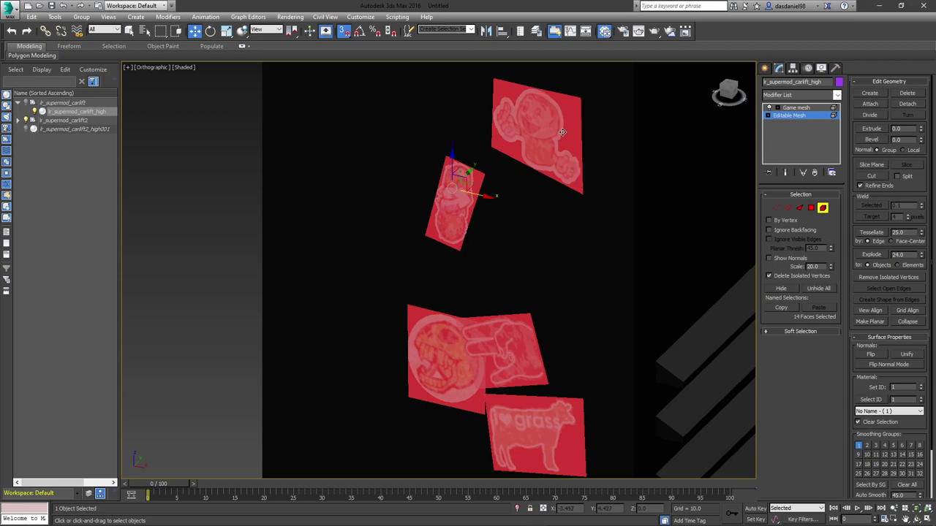
scroll(555, 142, down, 8)
middle_drag(642, 158, 607, 160)
scroll(504, 228, down, 5)
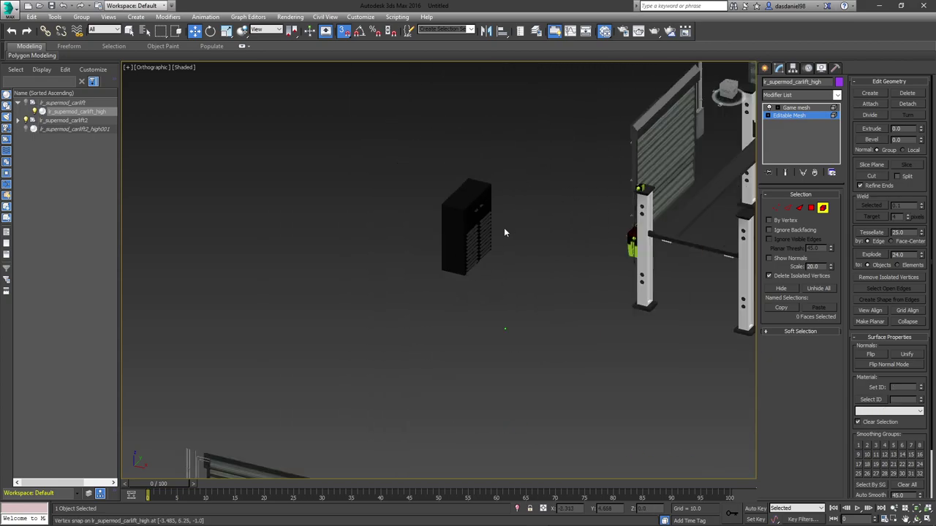
- Examine the control unit on the lift post, checking its GamixX label, warning triangle, buttons and plug from the front and the side
middle_drag(504, 227, 636, 244)
scroll(449, 246, down, 2)
click(635, 244)
middle_drag(417, 306, 599, 247)
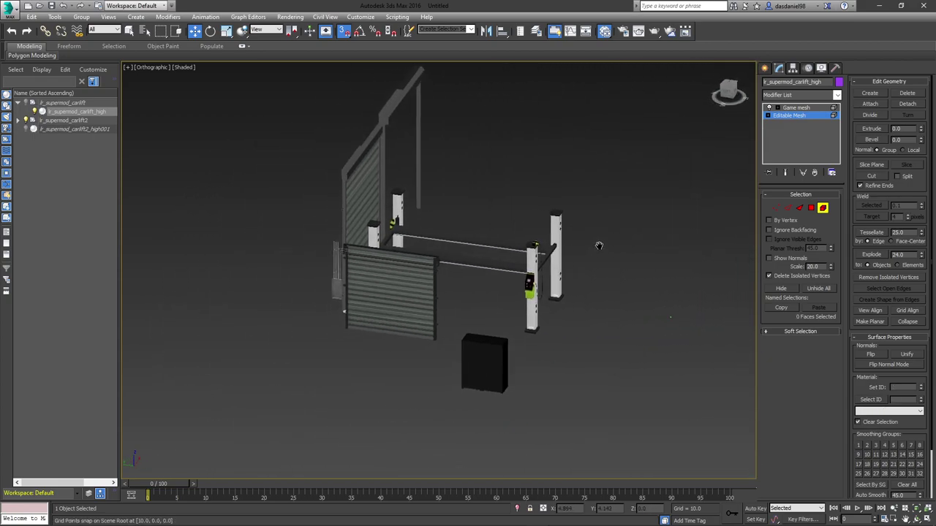
scroll(533, 311, up, 7)
scroll(509, 292, down, 2)
alt+middle_drag(503, 296, 535, 298)
scroll(535, 298, up, 10)
scroll(534, 298, down, 10)
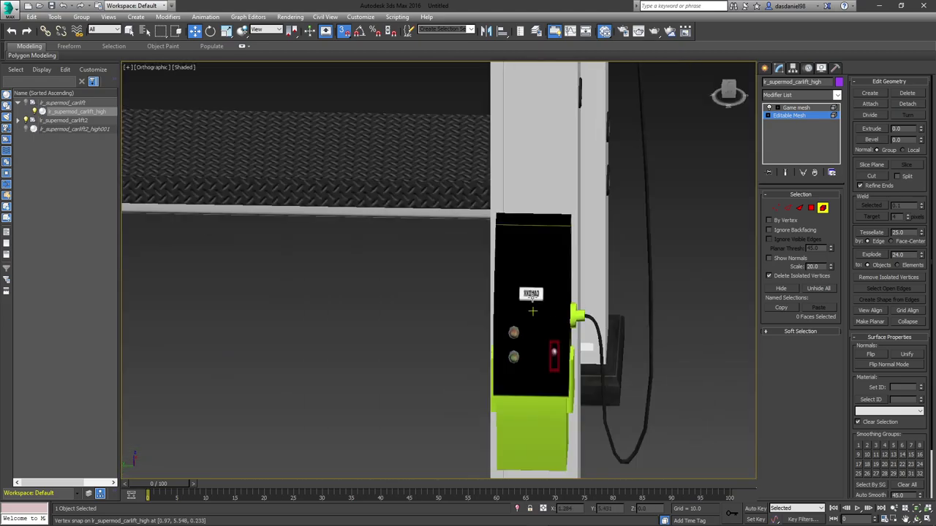
scroll(532, 295, up, 15)
scroll(531, 292, down, 10)
scroll(527, 291, down, 10)
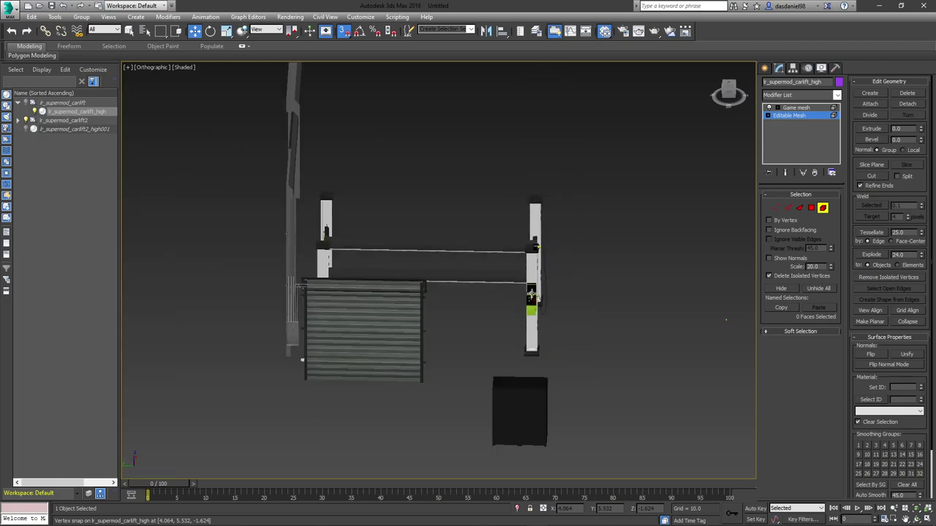
alt+middle_drag(528, 291, 564, 265)
scroll(507, 212, up, 10)
scroll(507, 212, up, 8)
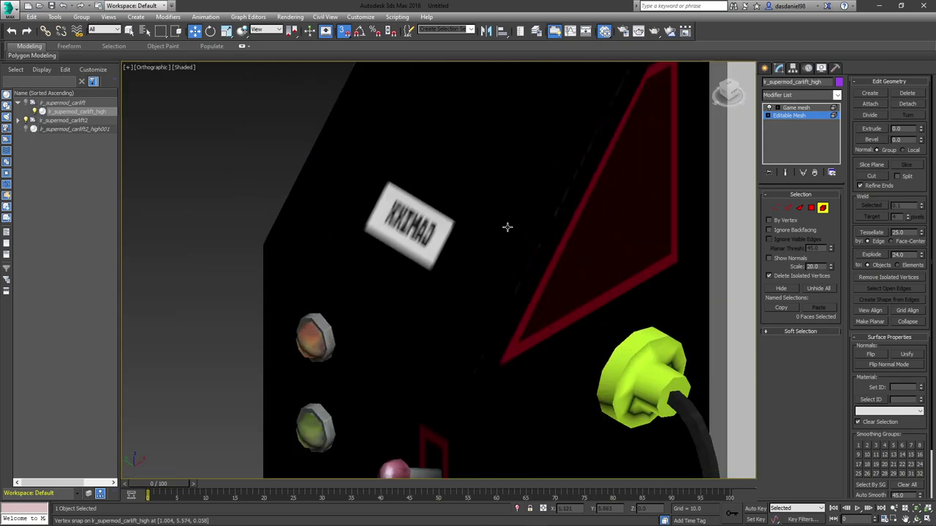
scroll(507, 228, down, 15)
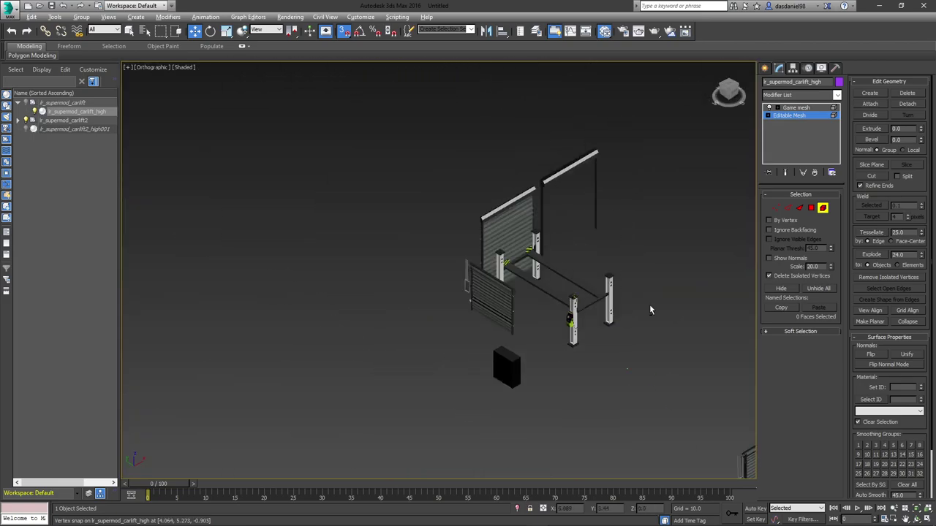
- Inspect the recoloured lift posts with their bases and caps, and the ramps between them, for remaining stickers or texture faults
alt+middle_drag(650, 307, 553, 299)
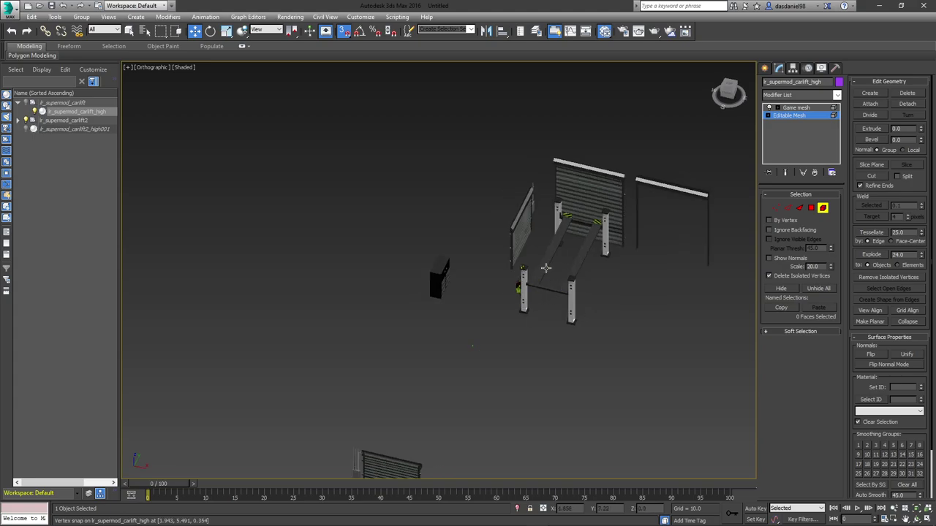
alt+middle_drag(545, 265, 510, 229)
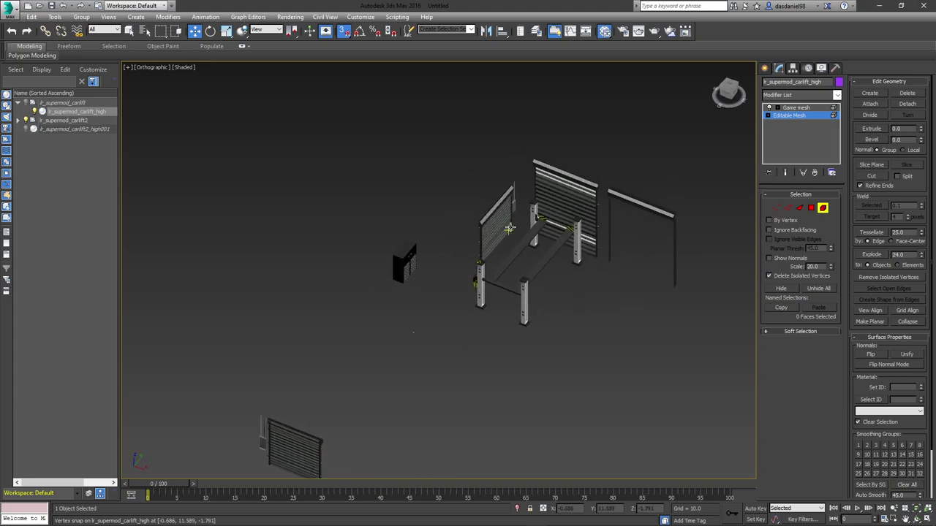
scroll(509, 228, up, 6)
scroll(626, 210, up, 5)
scroll(593, 289, up, 3)
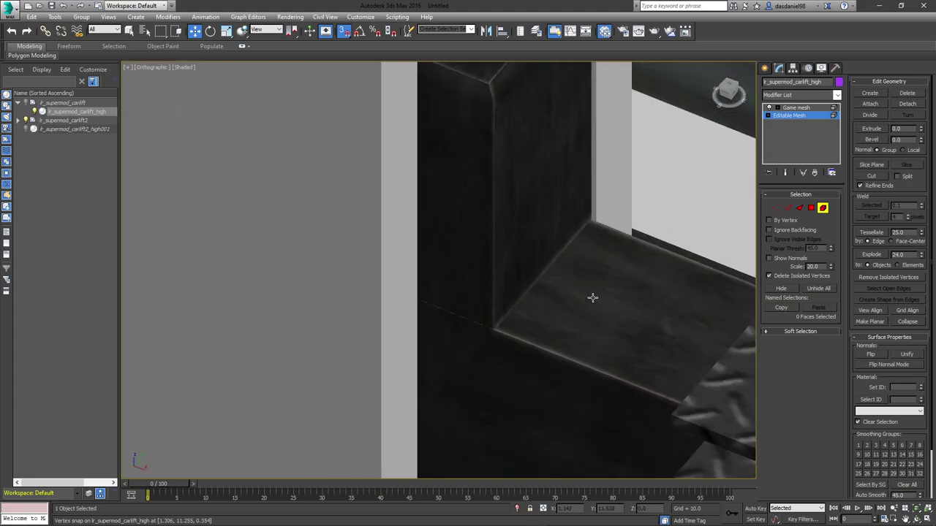
scroll(592, 291, down, 3)
scroll(592, 291, down, 3)
middle_drag(566, 200, 508, 294)
scroll(500, 213, up, 7)
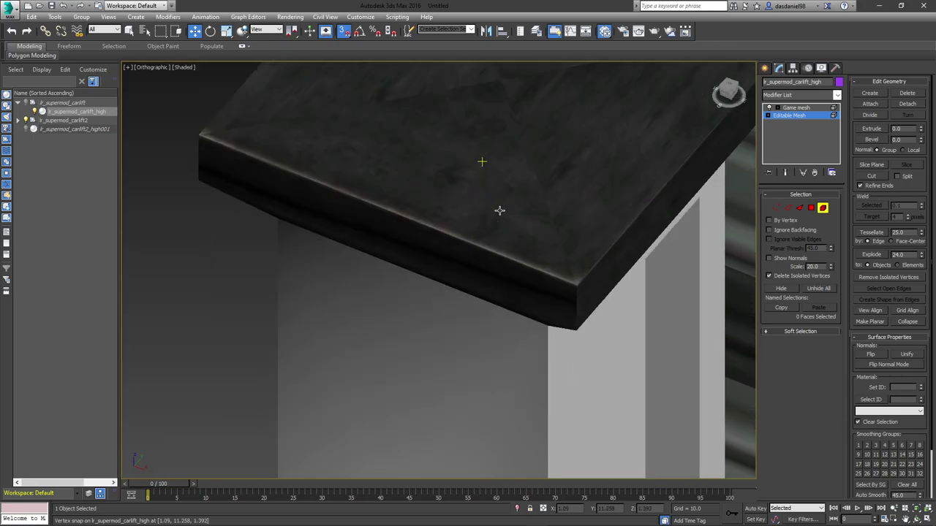
scroll(501, 214, down, 9)
scroll(501, 219, down, 4)
alt+middle_drag(463, 261, 539, 319)
scroll(538, 320, up, 7)
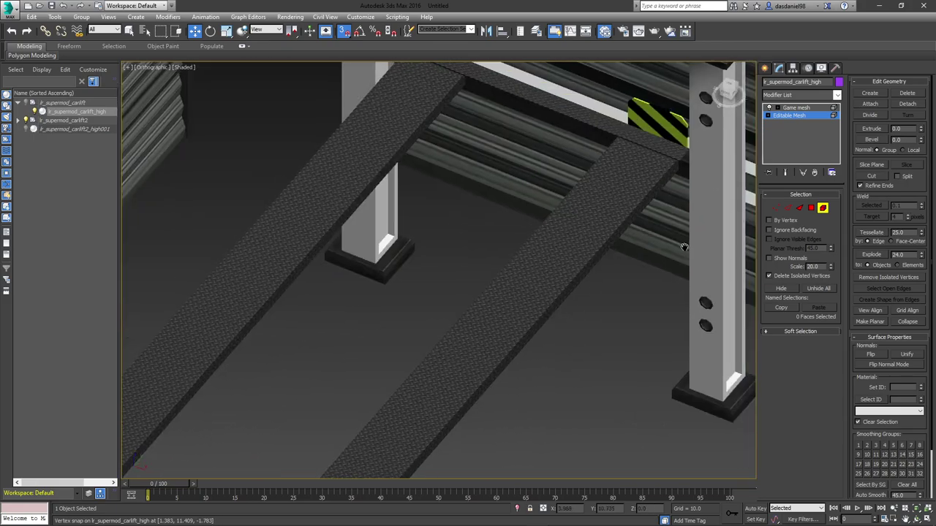
scroll(545, 245, down, 3)
scroll(544, 249, down, 6)
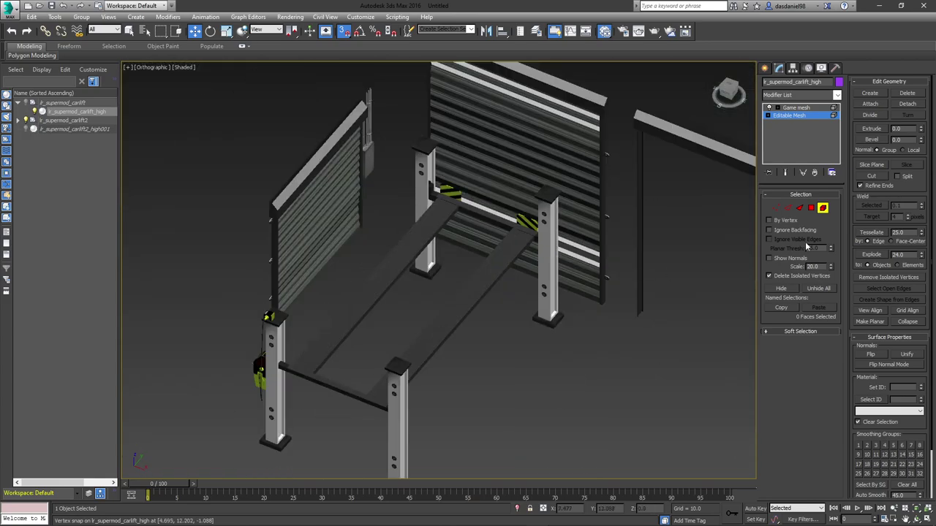
- Leave element-level editing of the car lift mesh and return to the whole object
click(822, 209)
scroll(483, 263, down, 5)
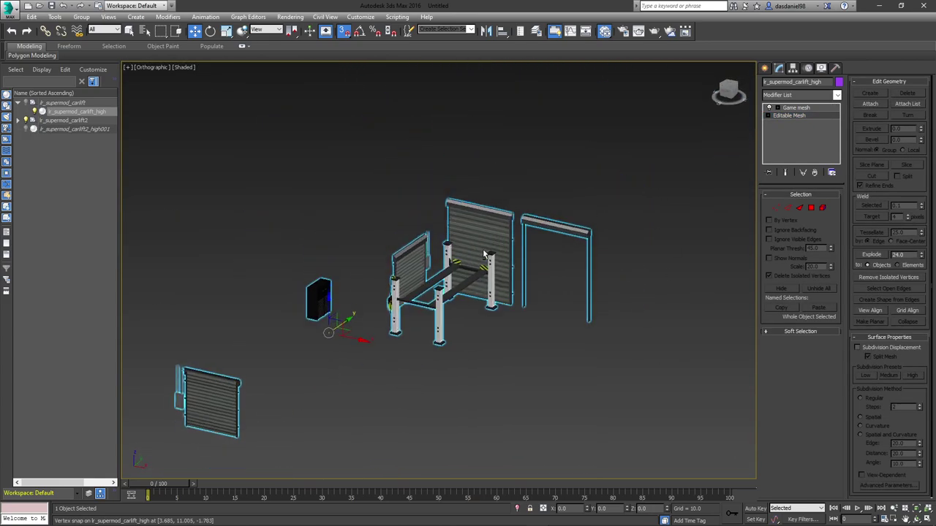
scroll(486, 252, up, 9)
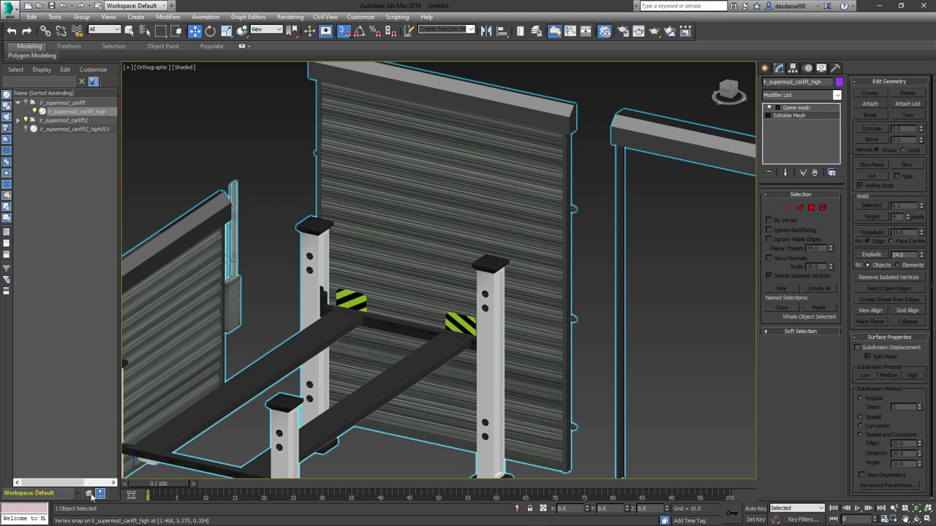
mouse_move(92, 520)
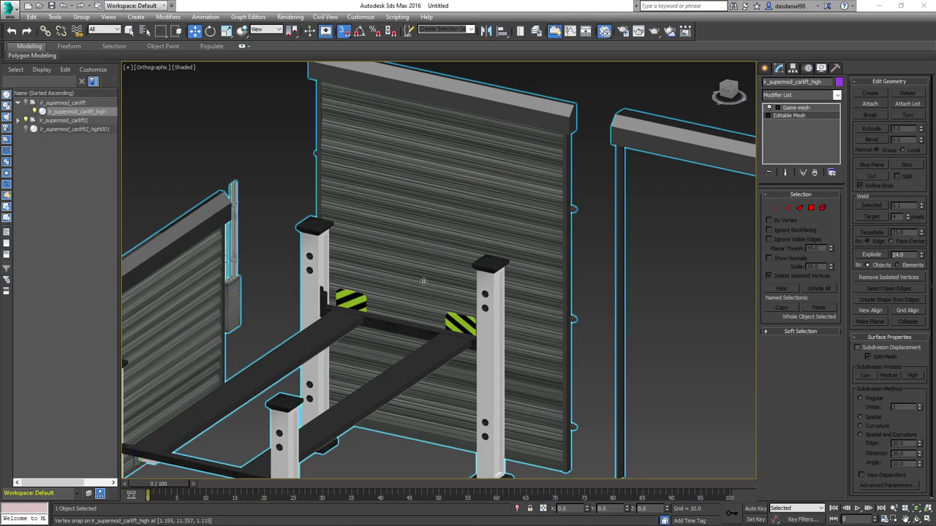
- Examine the electrical box with the high-voltage sign beside the detached roller door, and review the whole car lift model
scroll(375, 277, down, 6)
alt+middle_drag(478, 271, 376, 253)
scroll(506, 253, up, 10)
scroll(484, 253, up, 7)
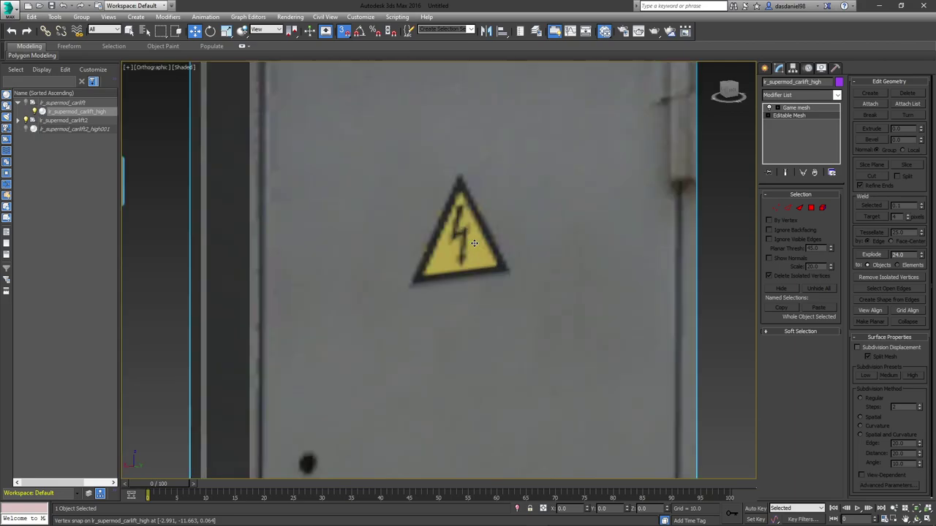
scroll(474, 244, down, 13)
alt+middle_drag(474, 259, 454, 278)
scroll(417, 274, down, 4)
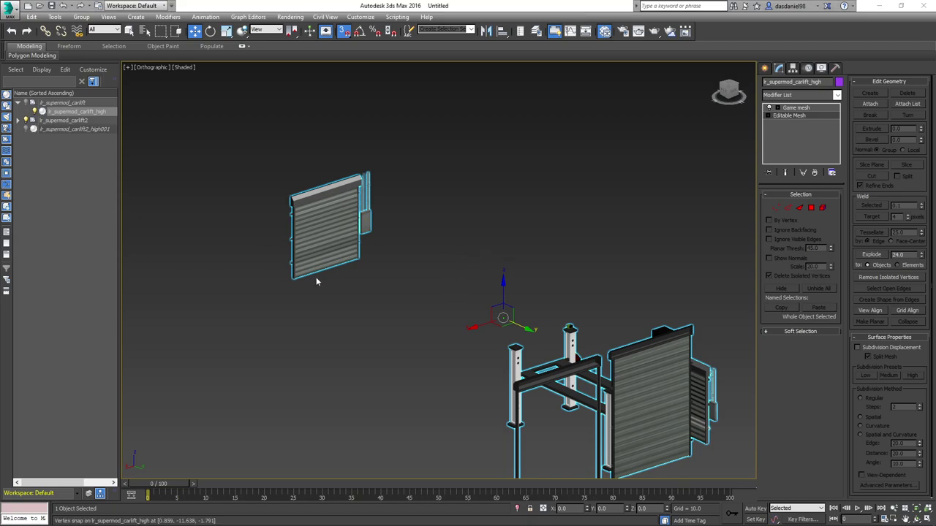
alt+middle_drag(288, 278, 304, 297)
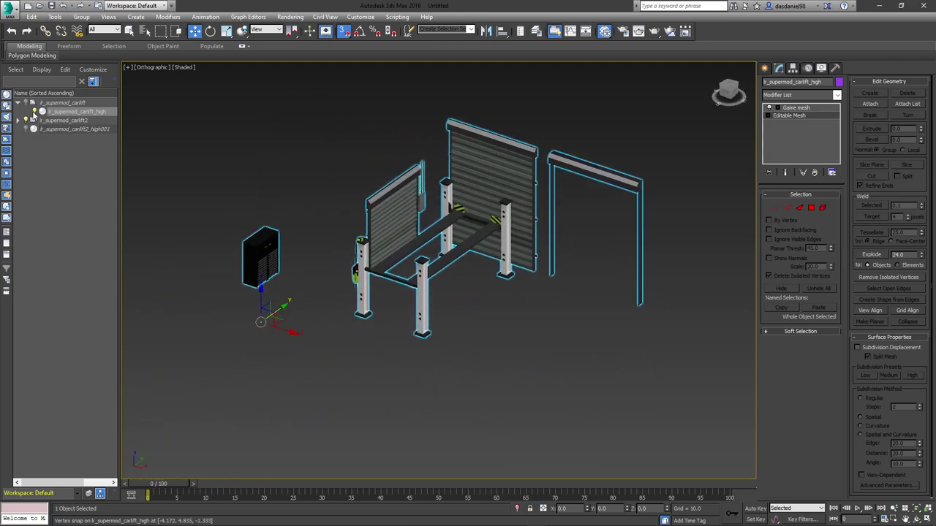
- Show the lr_supermod_carlift2 group with its lr_supermod_carlift2_high mesh and hide lr_supermod_carlift_high
click(25, 120)
click(34, 129)
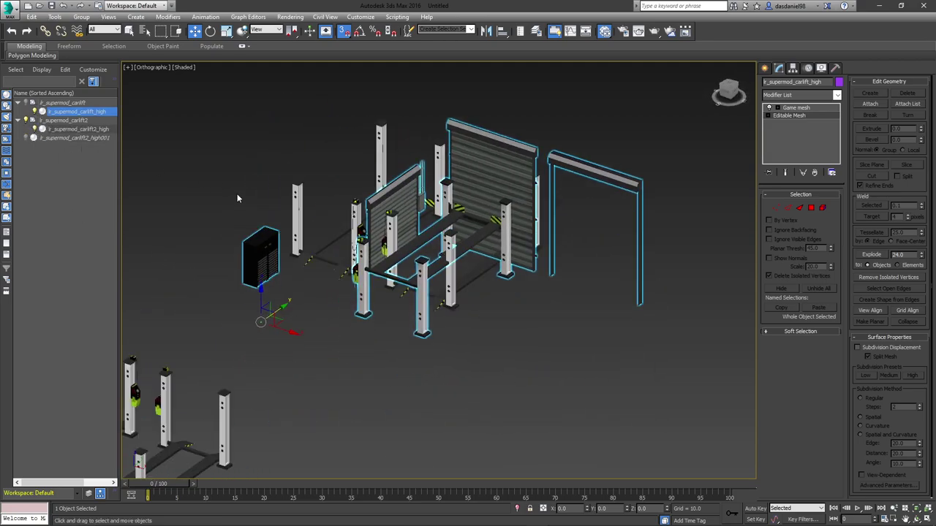
click(34, 111)
- Examine the drive-on ramps of lr_supermod_carlift2_high, including their diamond-plate surfaces and hazard-striped sides
scroll(395, 300, up, 3)
scroll(395, 300, up, 4)
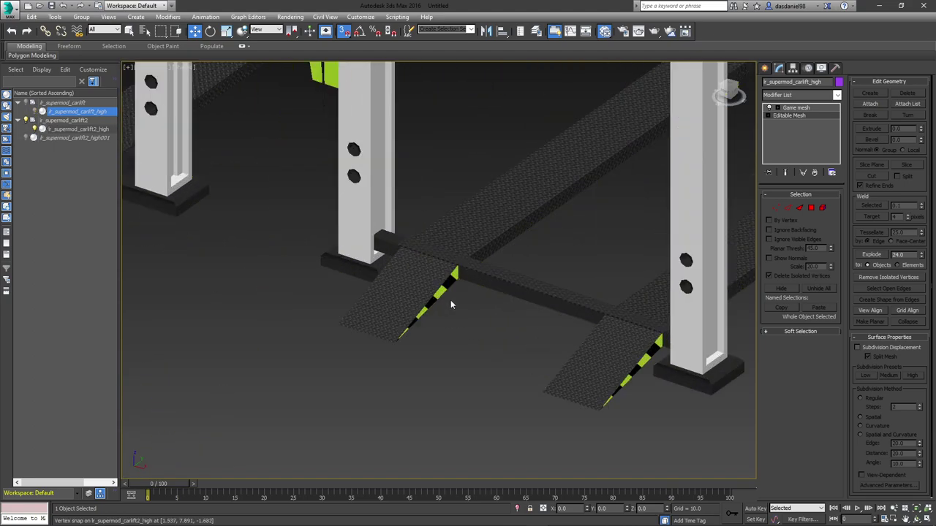
scroll(448, 301, down, 6)
scroll(448, 301, up, 8)
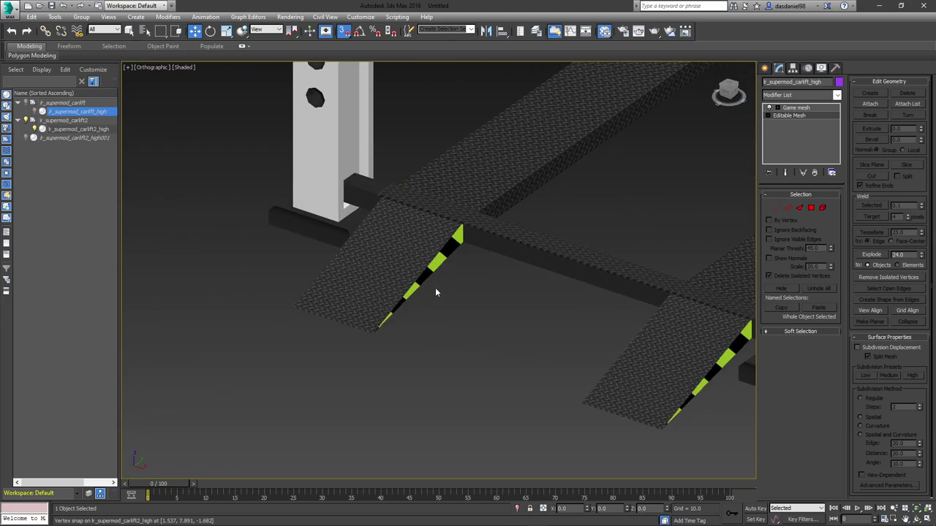
scroll(433, 244, up, 5)
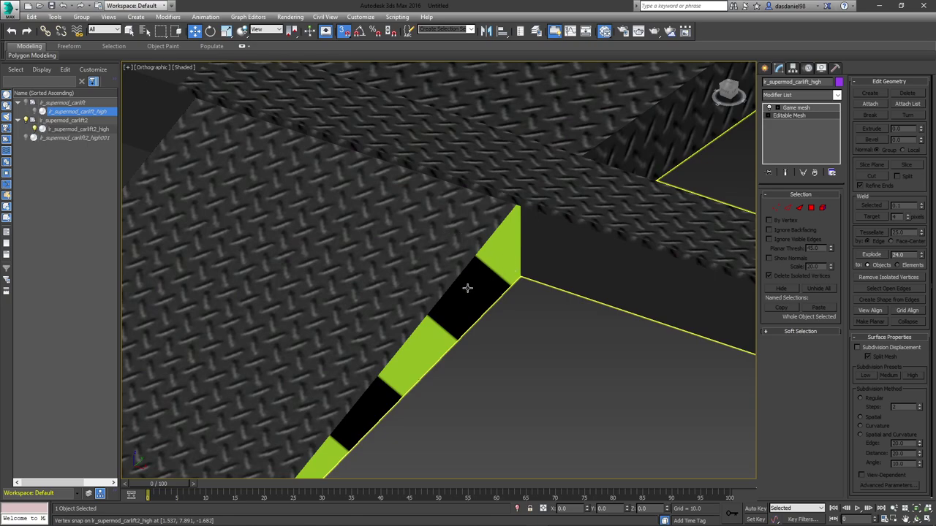
scroll(468, 282, down, 10)
alt+middle_drag(450, 306, 467, 321)
scroll(466, 324, up, 7)
scroll(465, 323, up, 3)
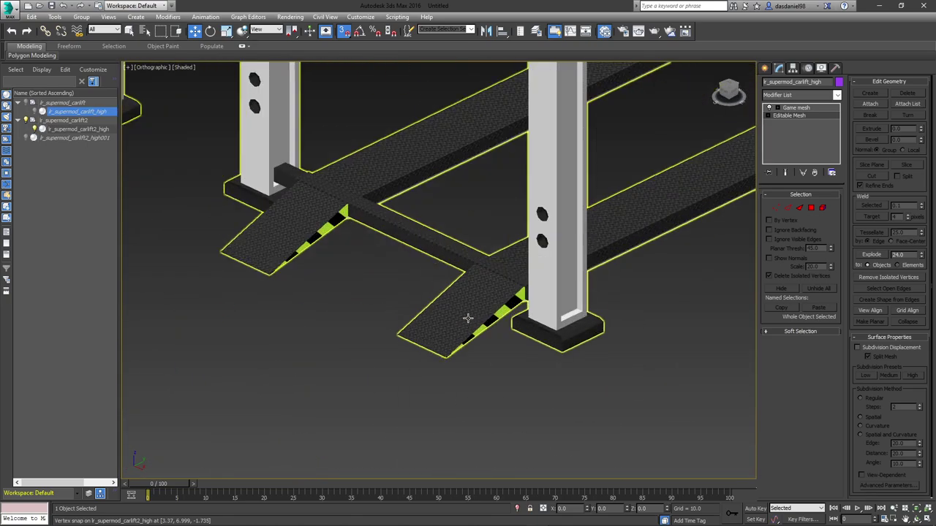
scroll(465, 316, down, 12)
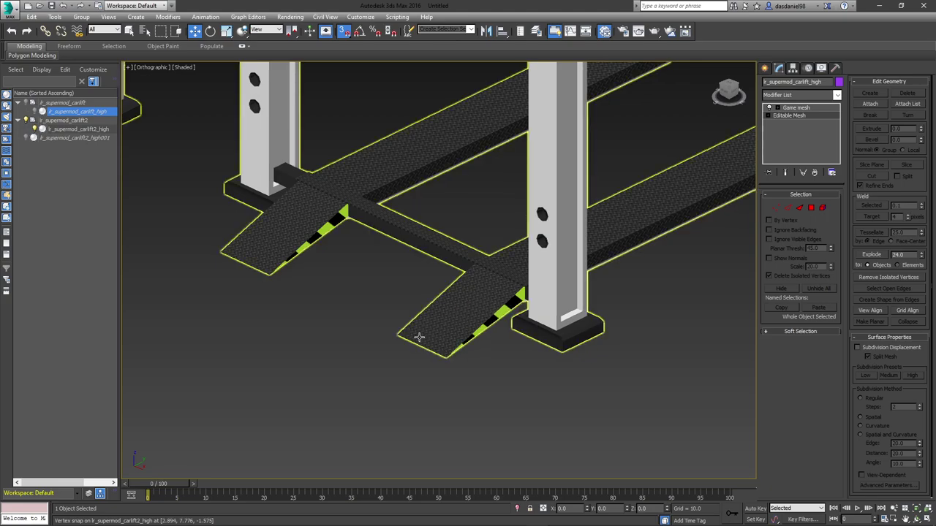
alt+middle_drag(358, 302, 417, 312)
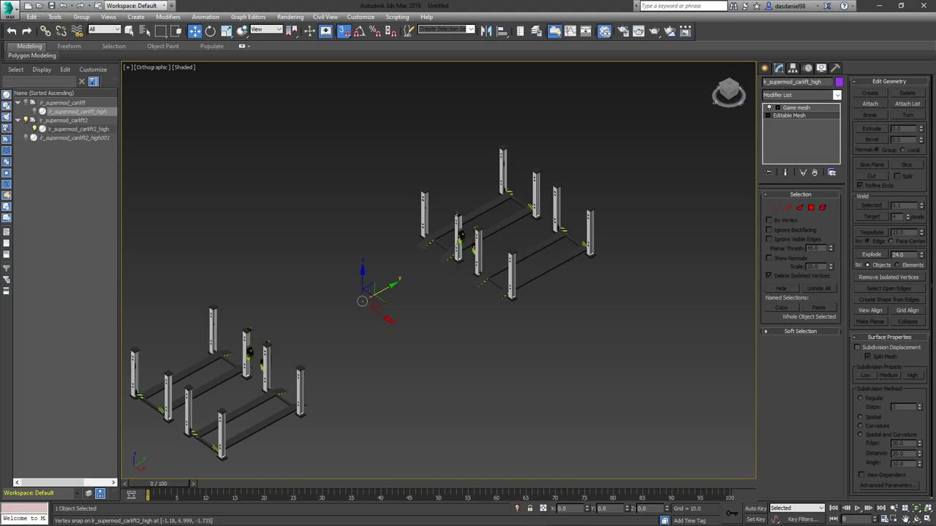
- Show lr_supermod_carlift_high again and freeze lr_supermod_carlift2_high001
click(33, 110)
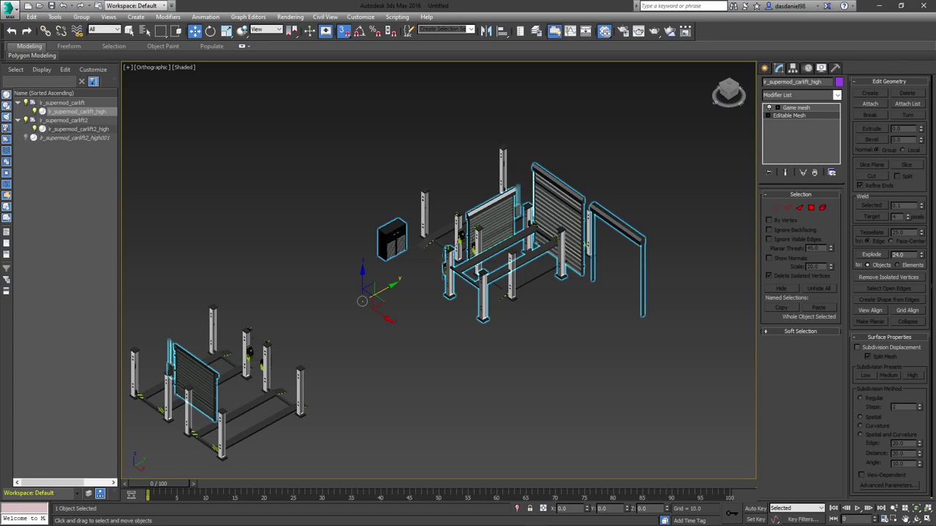
click(764, 67)
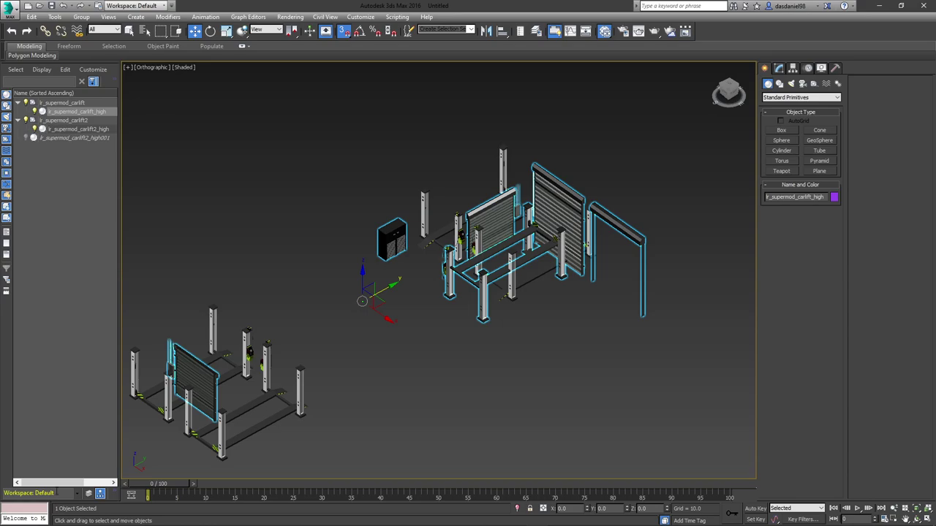
mouse_move(47, 483)
mouse_down()
mouse_move(78, 483)
mouse_move(40, 483)
mouse_move(69, 484)
mouse_move(61, 483)
mouse_up()
click(101, 138)
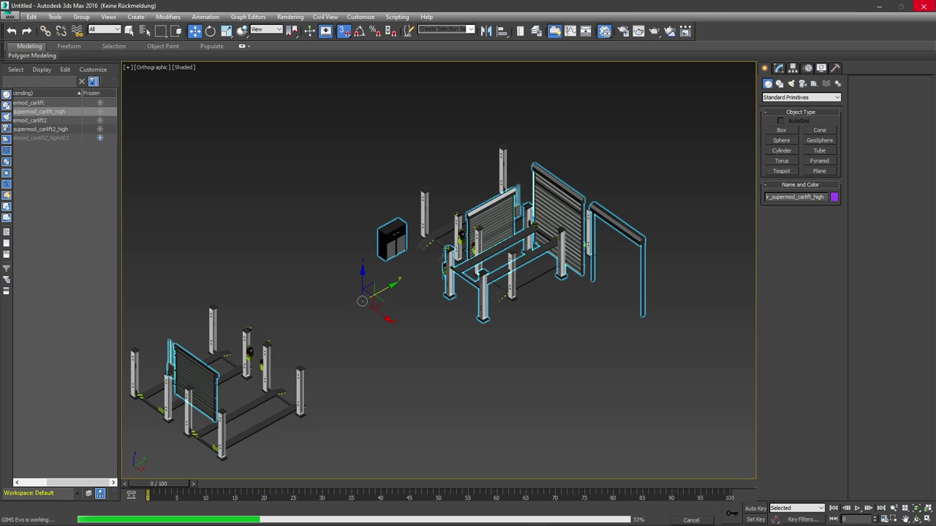
- Move the OpenIV window off this screen, and load Wolf_Customs_Logo.dds in Photoshop using default sizes
mouse_move(275, 520)
click(514, 516)
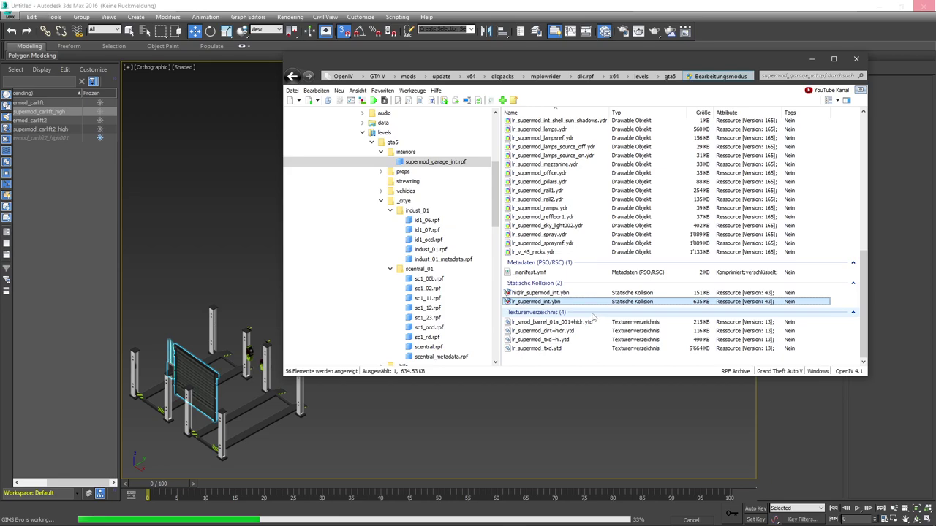
drag(552, 56, 935, 110)
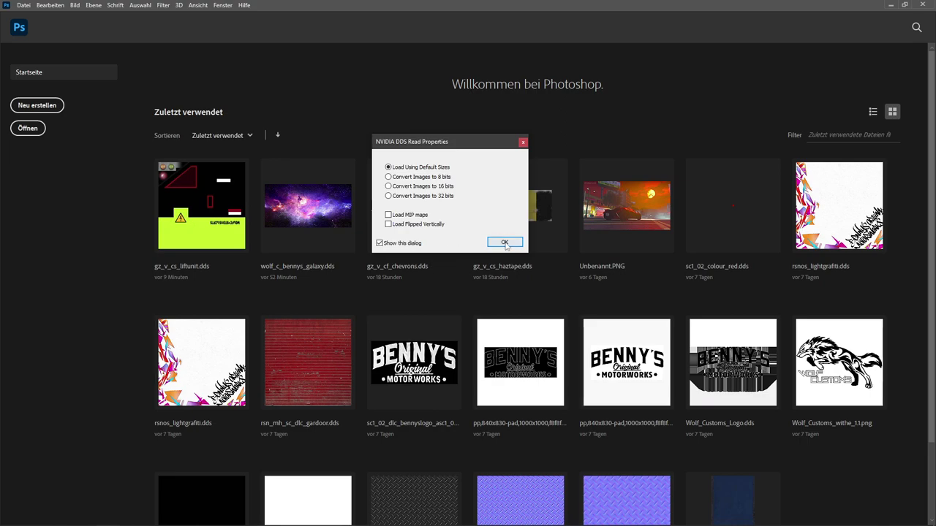
click(508, 245)
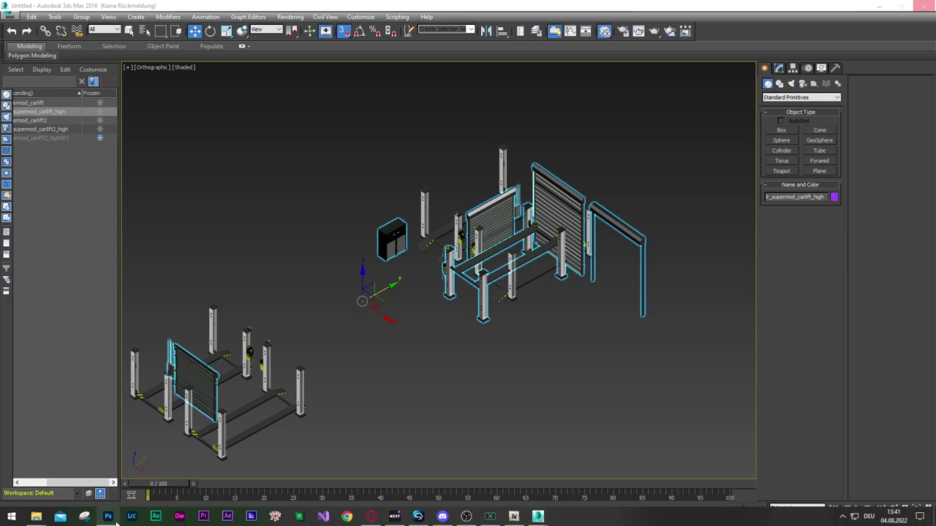
click(108, 516)
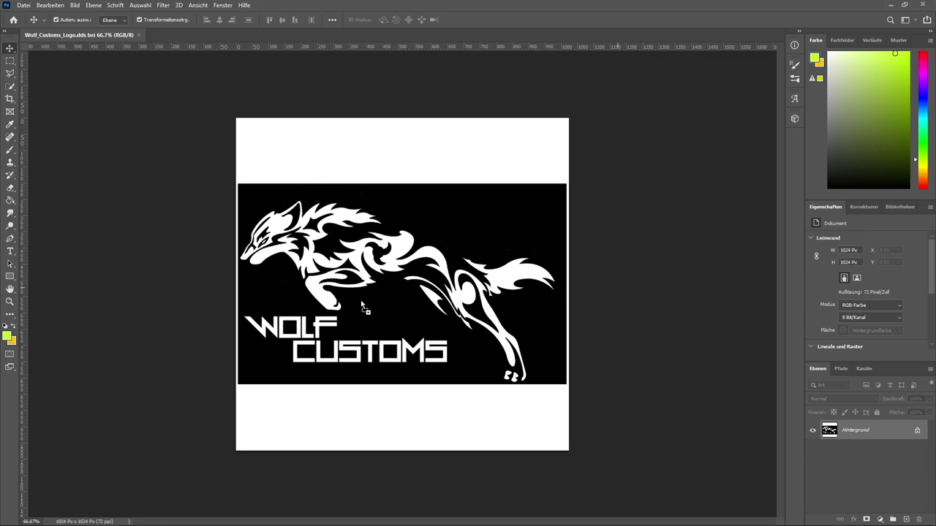
key(ctrl+t)
key(ctrl+v)
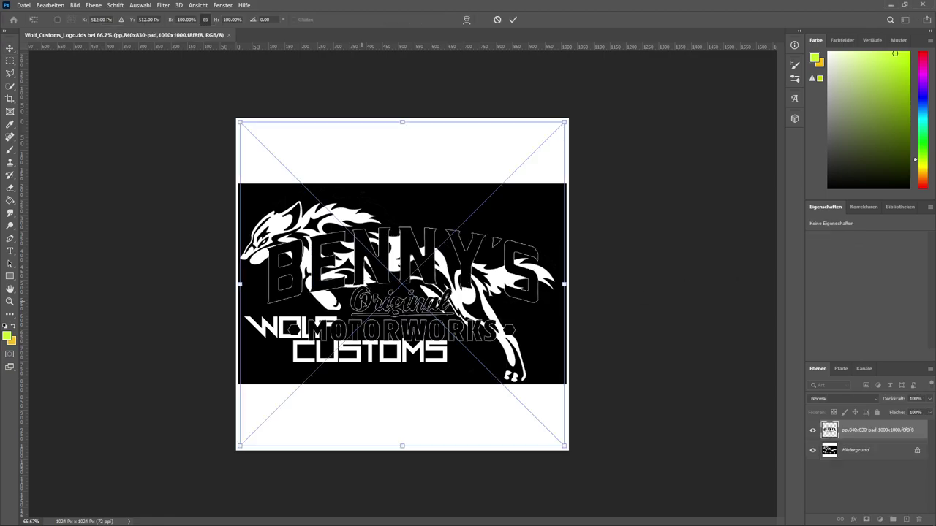
key(Escape)
key(ctrl+z)
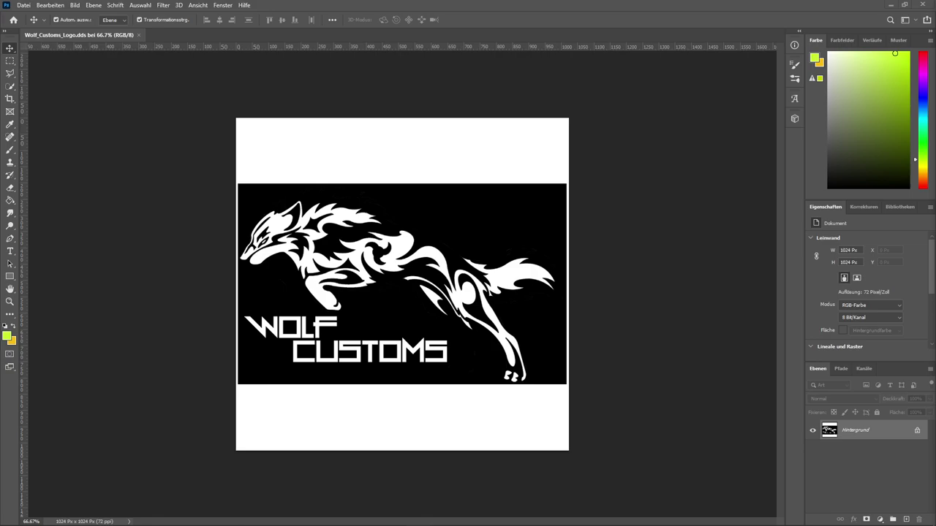
mouse_move(86, 519)
click(471, 208)
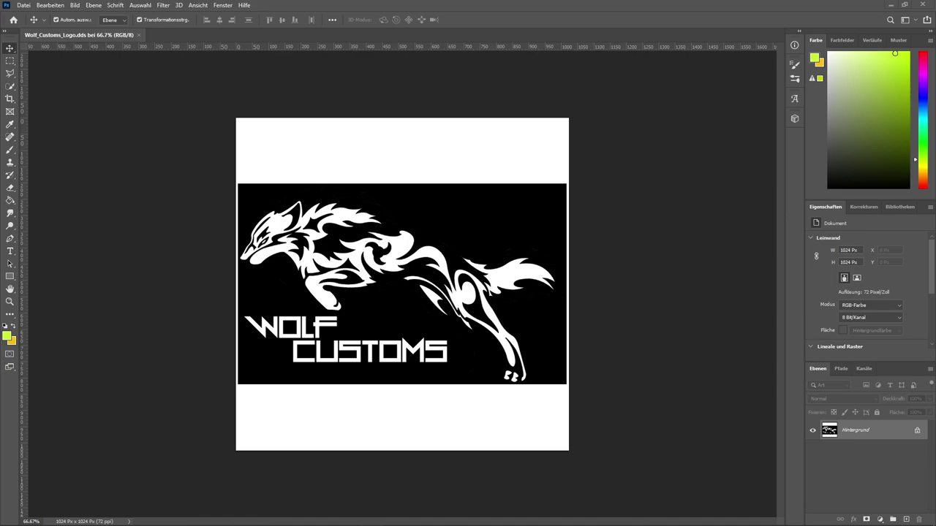
- Bring the OpenIV window back on screen and open lr_supermod_carlift2.ydr in the model preview
mouse_move(468, 524)
click(514, 517)
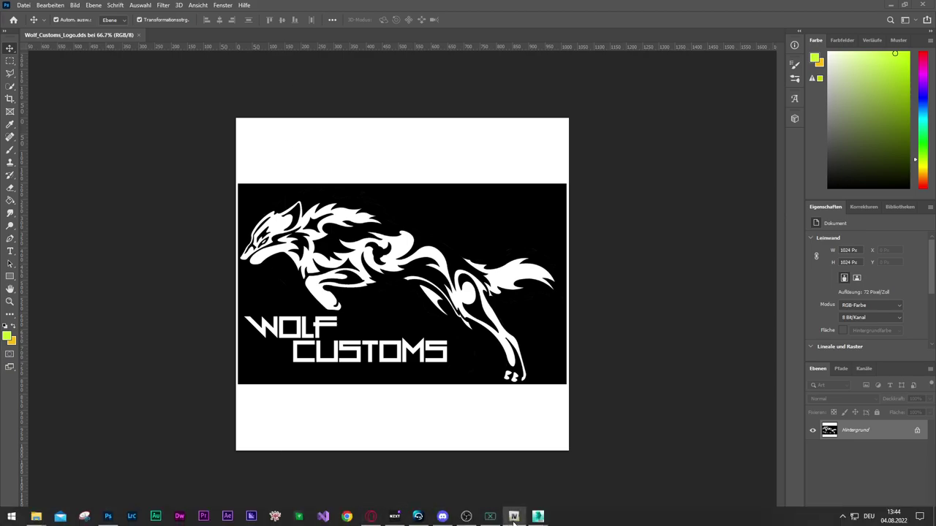
drag(935, 98, 377, 73)
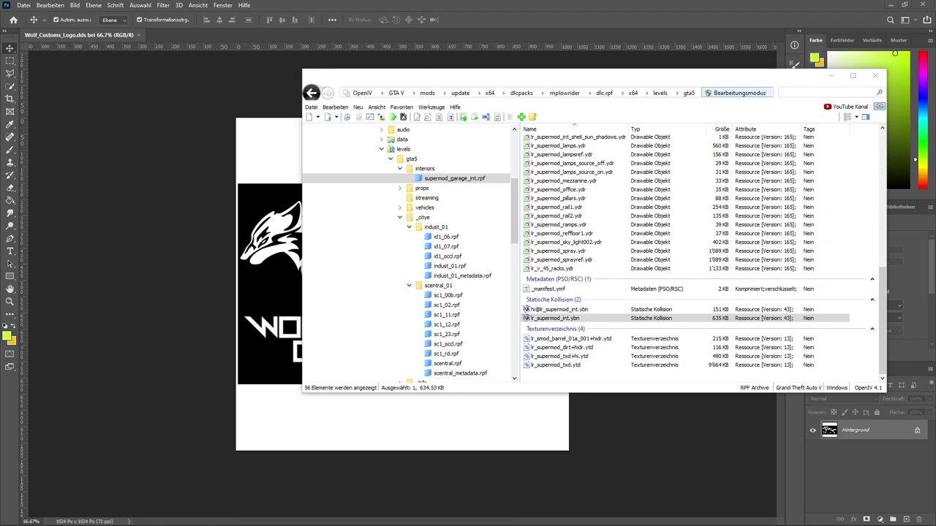
drag(790, 300, 845, 254)
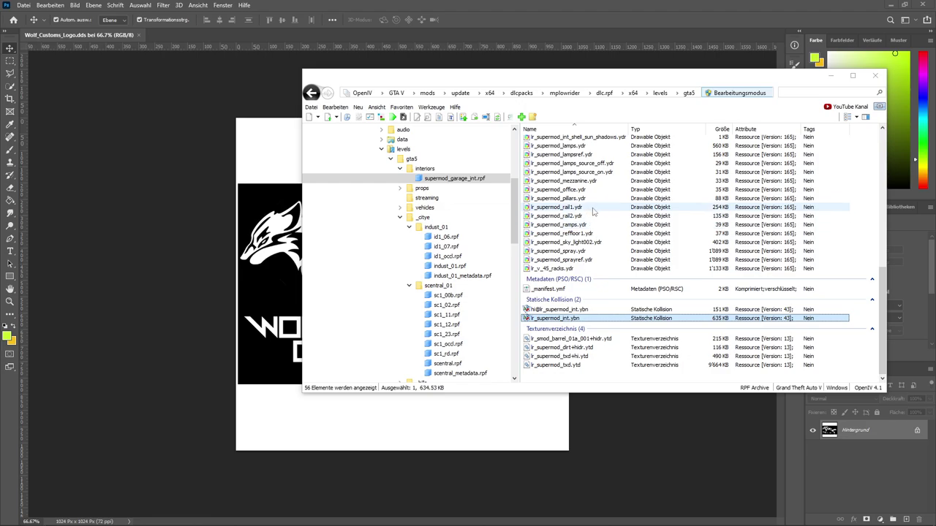
scroll(593, 205, up, 4)
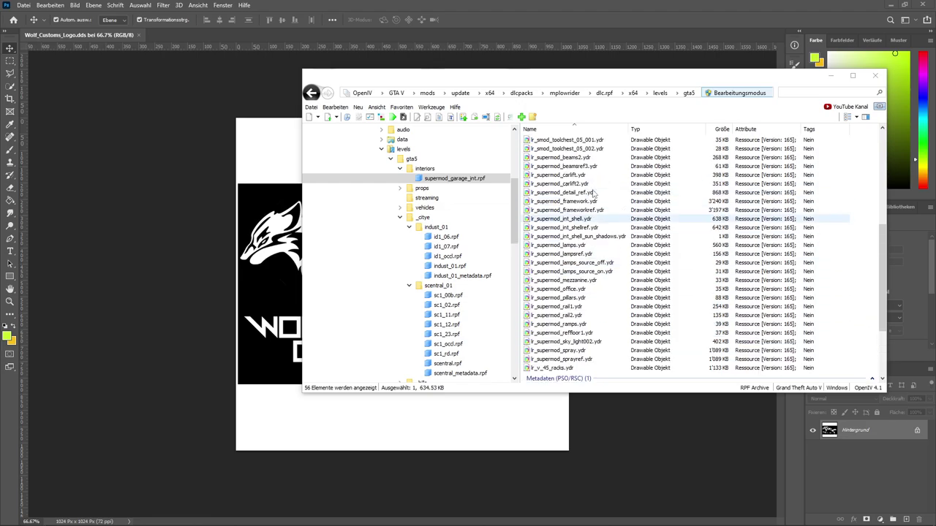
double_click(583, 184)
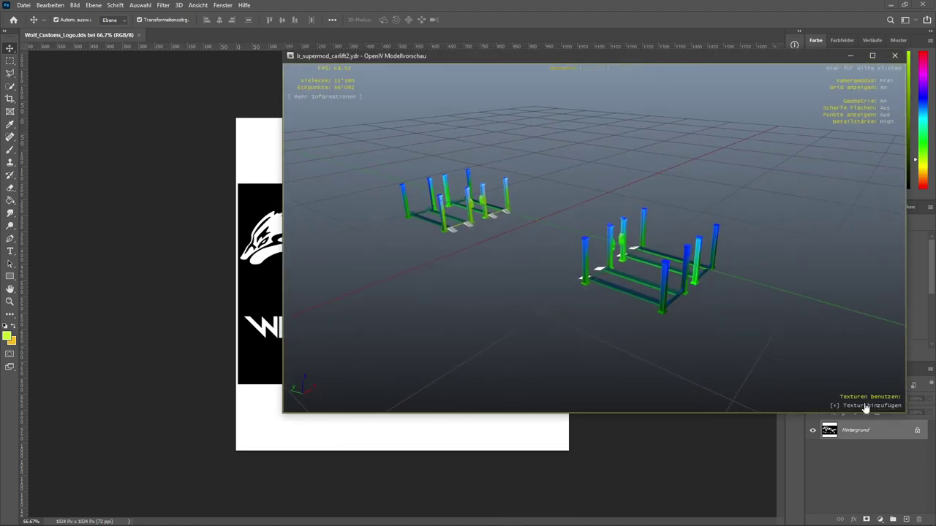
- Inspect the lift posts, platforms and ramps in the lr_supermod_carlift2.ydr preview and close it
scroll(605, 286, up, 10)
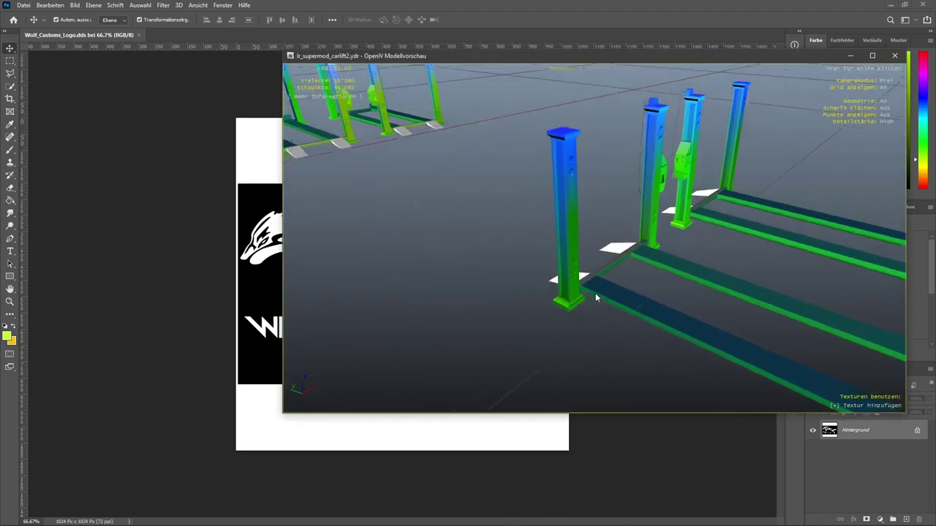
drag(672, 271, 563, 266)
scroll(807, 271, down, 6)
click(894, 56)
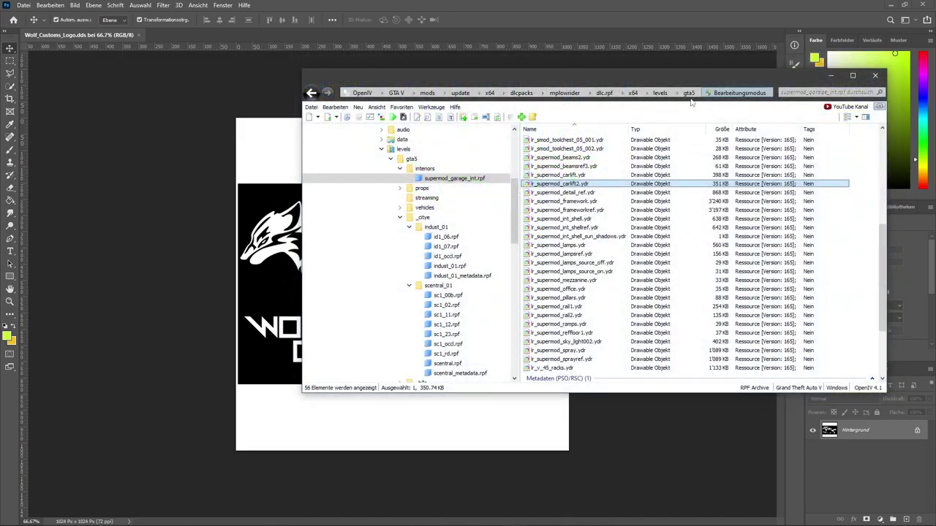
- Return to 3ds Max by minimizing Photoshop and OpenIV
click(889, 5)
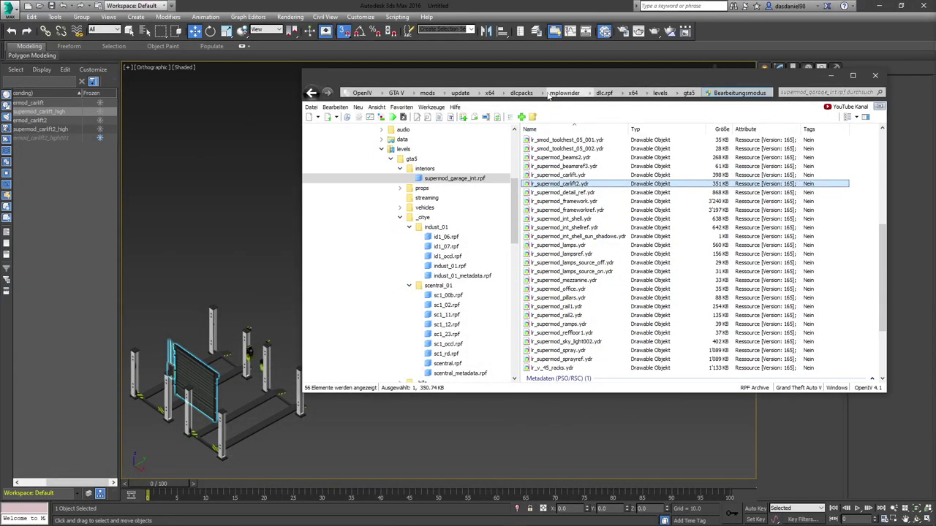
click(831, 75)
scroll(482, 290, up, 3)
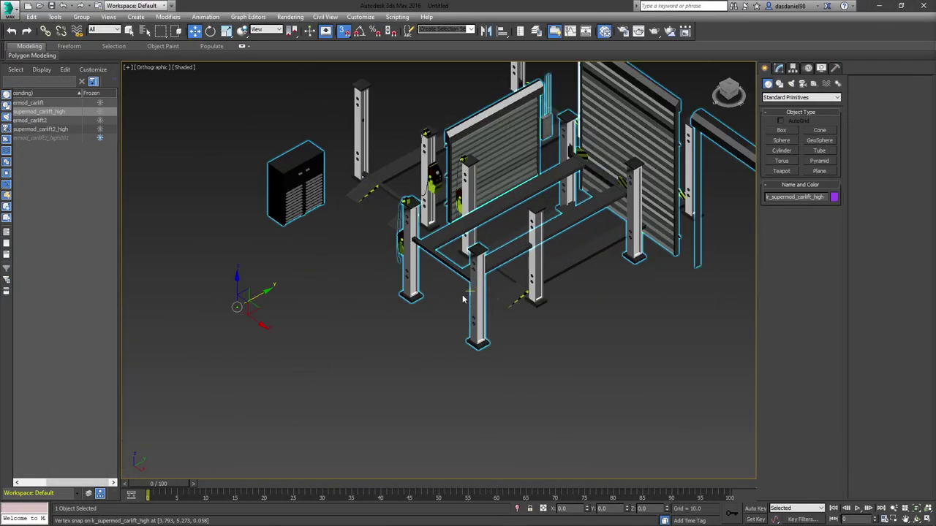
- Deselect everything and hide lr_supermod_carlift_high so only the carlift2 lifts are displayed
click(64, 184)
drag(71, 484, 62, 484)
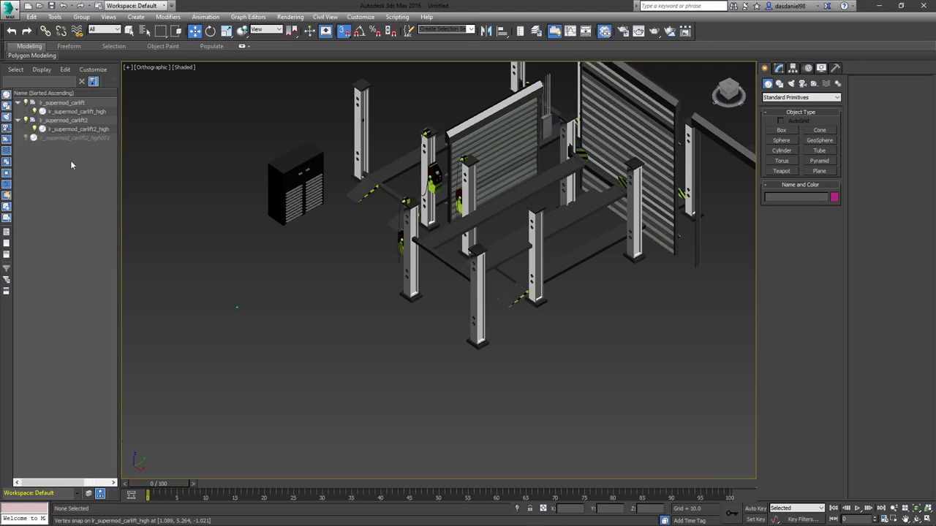
click(35, 129)
click(35, 129)
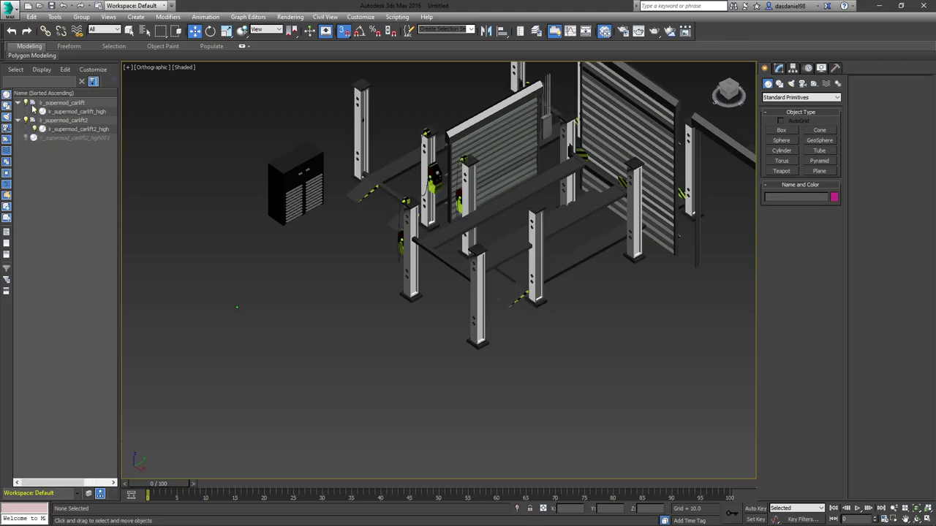
click(33, 112)
scroll(495, 297, up, 4)
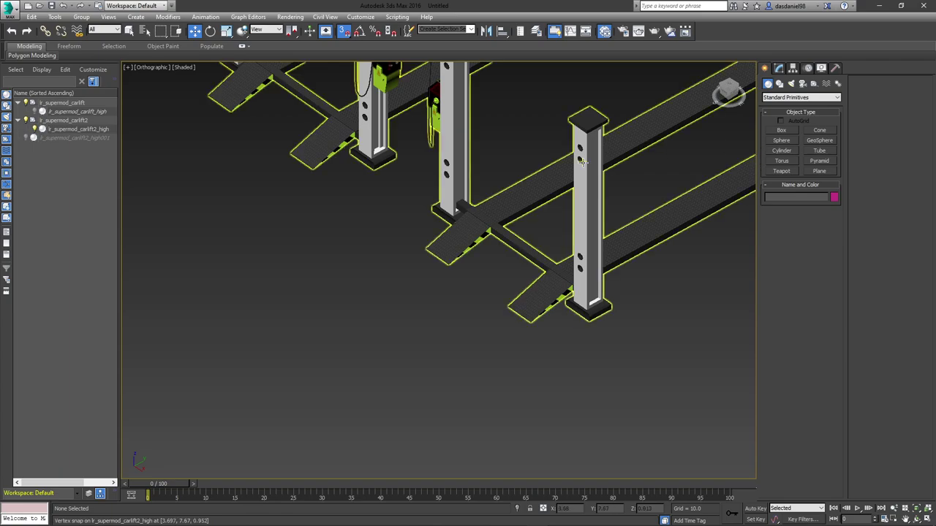
- Select the lr_supermod_carlift2_high mesh and start editing it at vertex level
click(584, 219)
click(779, 68)
click(776, 208)
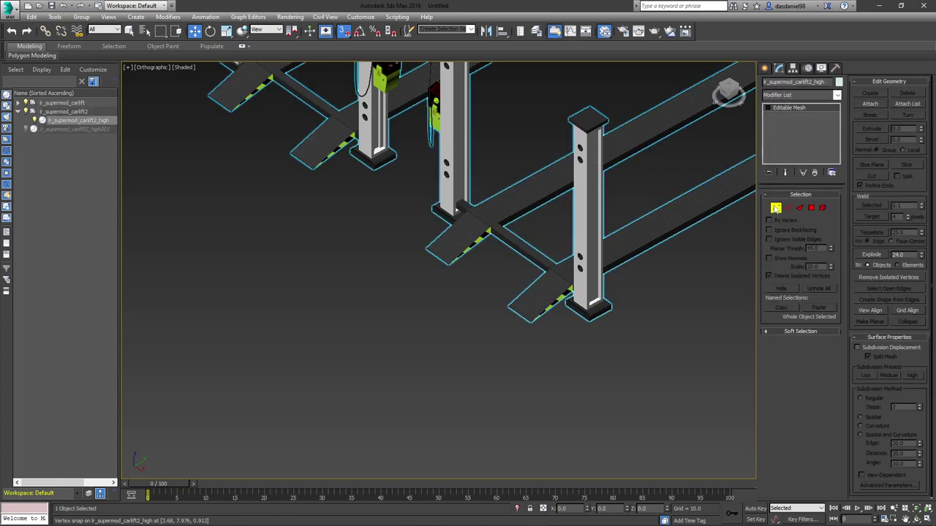
- Select the vertex at the foot of the white lift post and check its vertex color
scroll(581, 319, up, 5)
scroll(582, 320, up, 3)
click(600, 252)
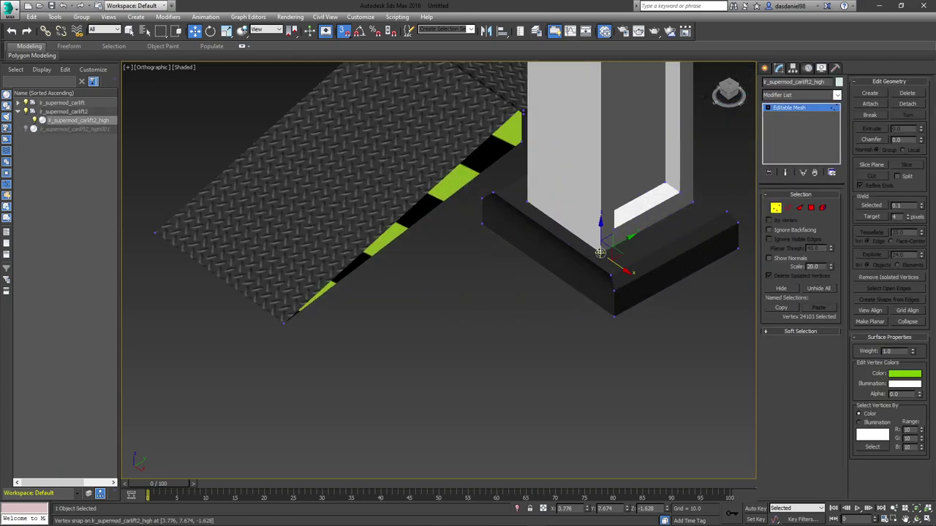
click(904, 374)
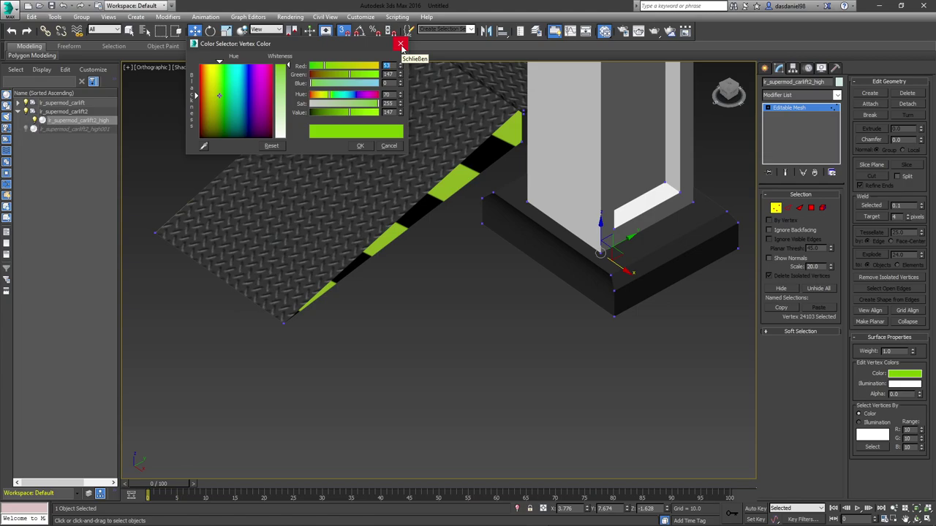
click(401, 45)
- Set the vertex color at the first ramp's near foot corner to red 53, green 147, blue 0
middle_drag(336, 231, 459, 262)
click(406, 353)
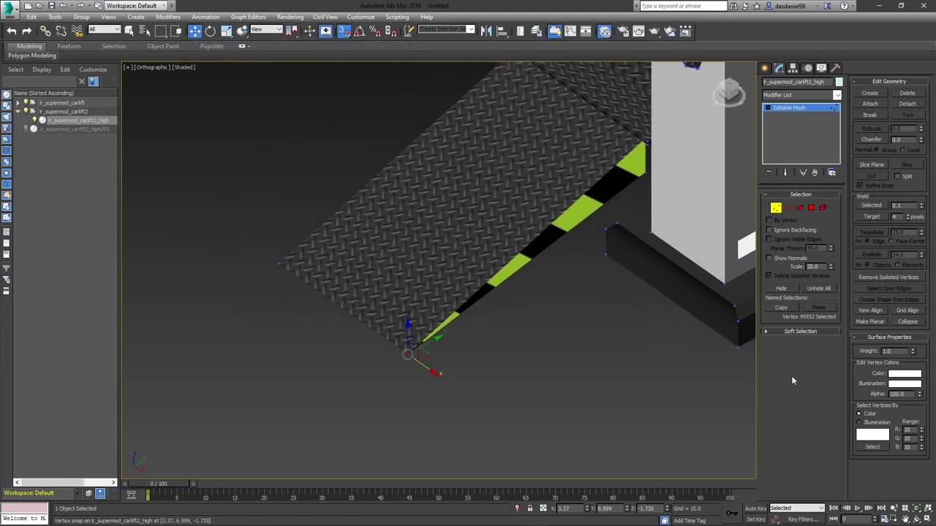
click(900, 374)
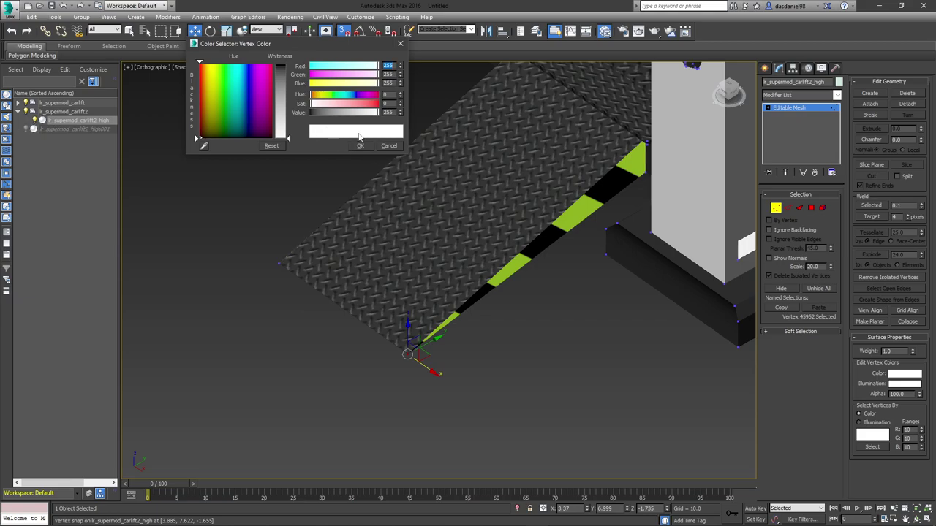
click(235, 63)
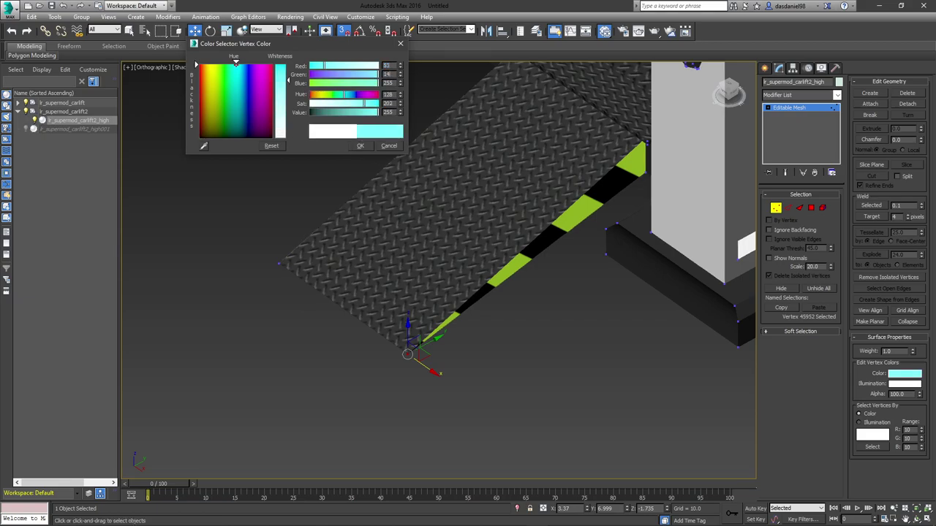
key(Tab)
text(0)
key(Return)
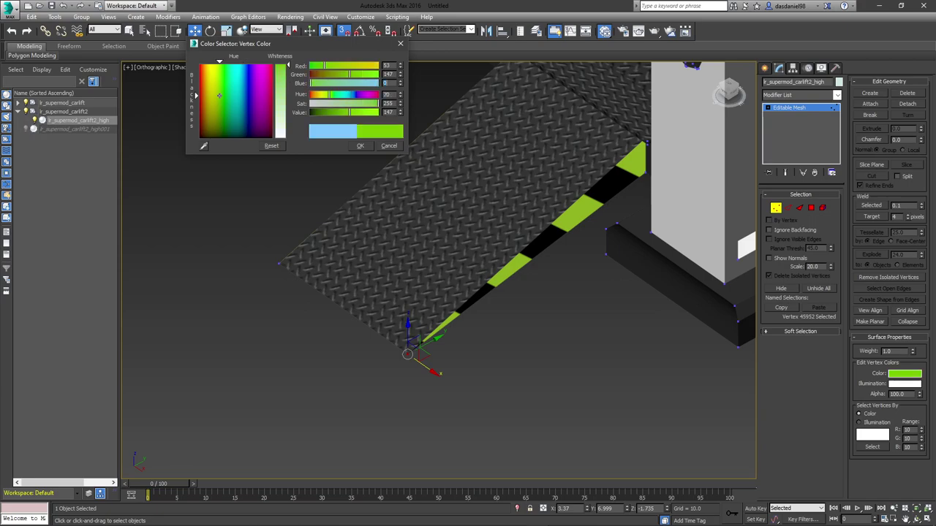
click(359, 145)
- Show the mesh in wireframe and select the upper and lower vertices on both sides of the first ramp's raised end
drag(258, 254, 314, 296)
scroll(638, 152, up, 5)
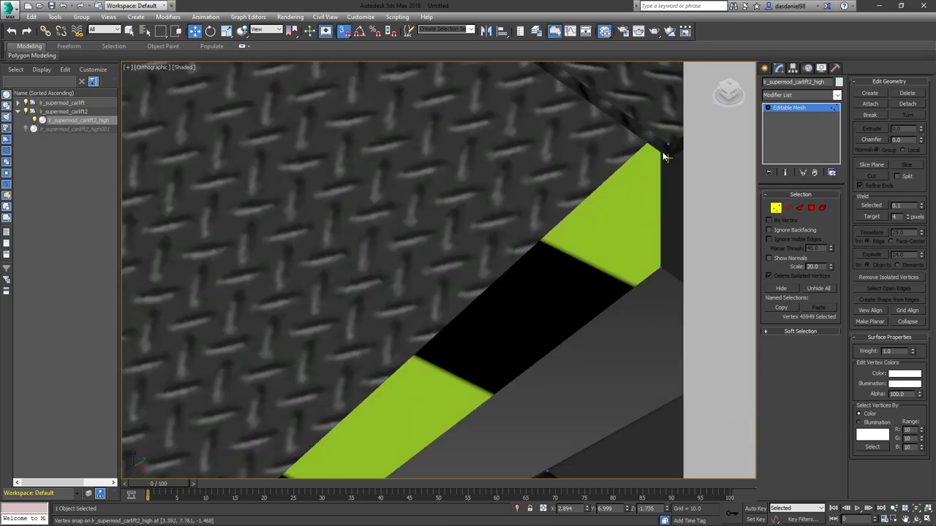
key(F3)
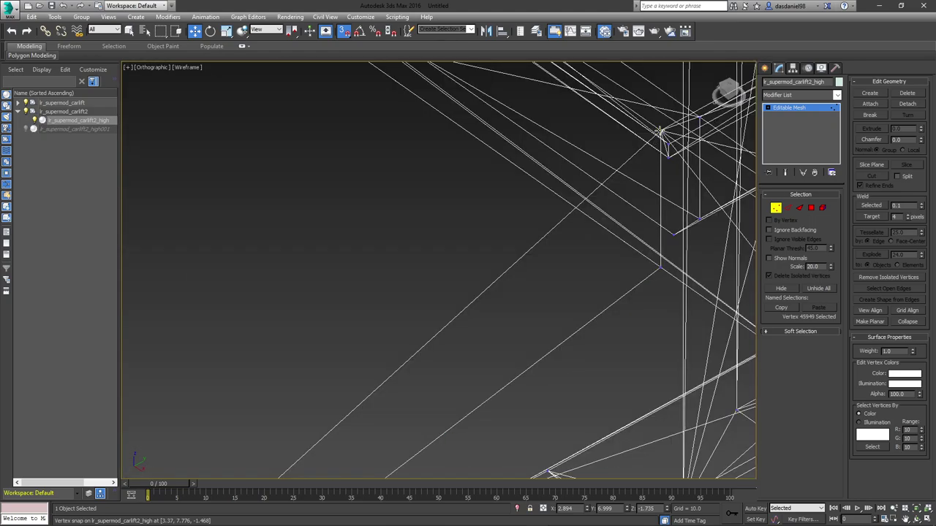
click(658, 132)
ctrl+click(660, 269)
scroll(544, 285, down, 2)
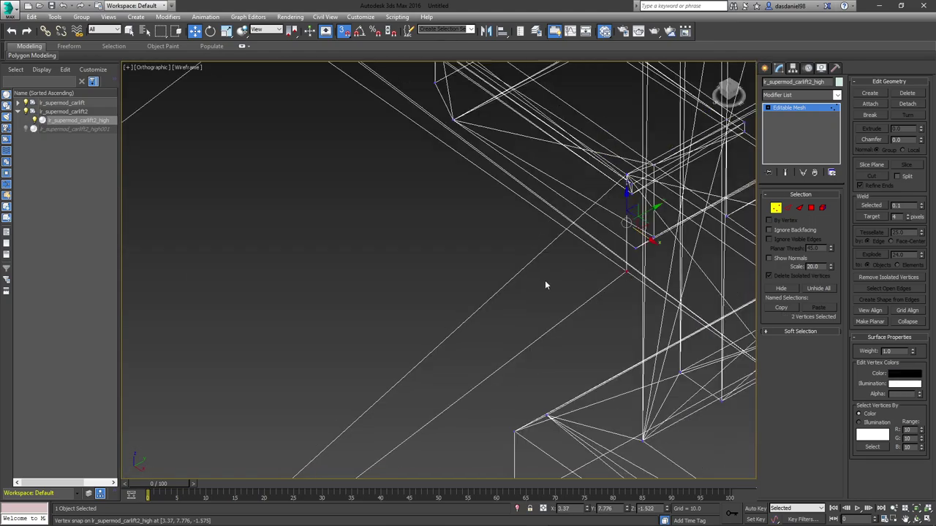
scroll(472, 211, down, 2)
scroll(486, 223, up, 3)
ctrl+click(486, 223)
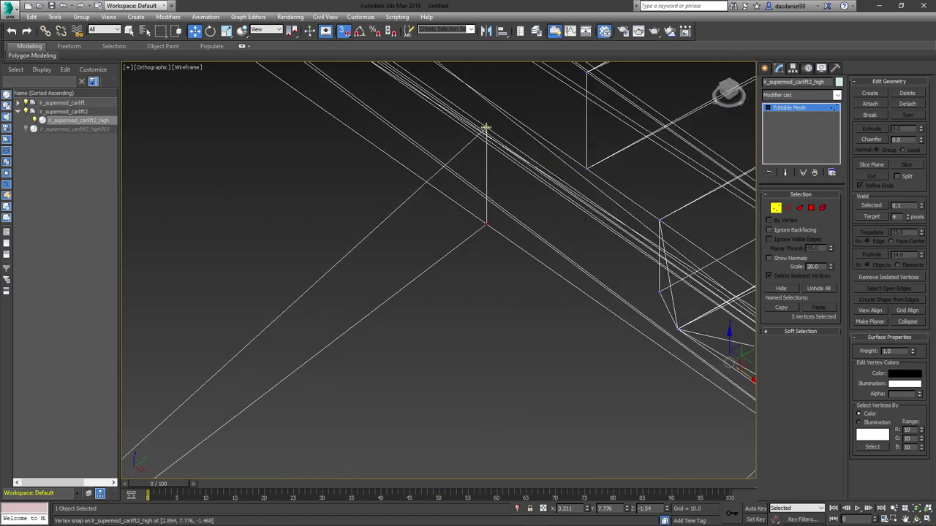
ctrl+click(487, 127)
- Add the first ramp's remaining foot corner and both foot corners of the second ramp to the vertex selection
middle_drag(416, 219, 562, 129)
scroll(562, 129, down, 4)
ctrl+drag(244, 358, 281, 402)
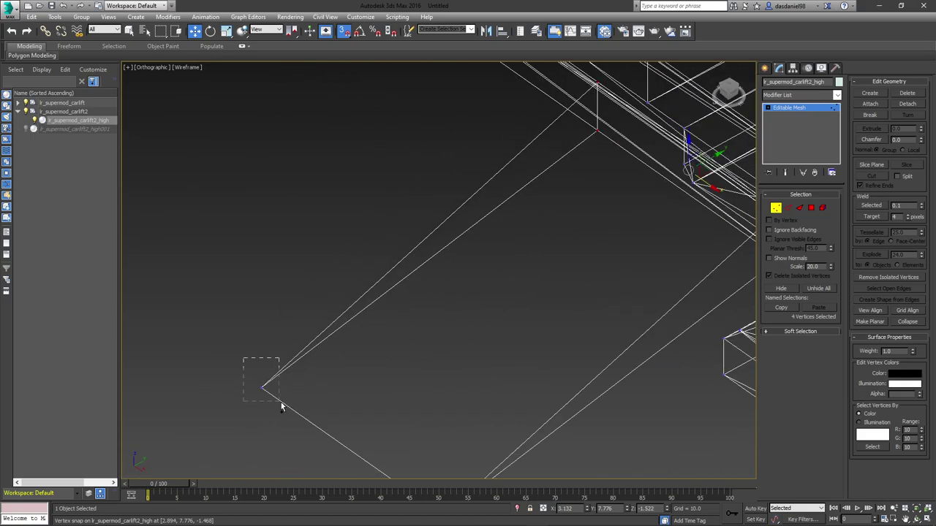
scroll(282, 407, down, 2)
scroll(177, 310, up, 3)
scroll(178, 310, up, 2)
ctrl+drag(188, 240, 212, 265)
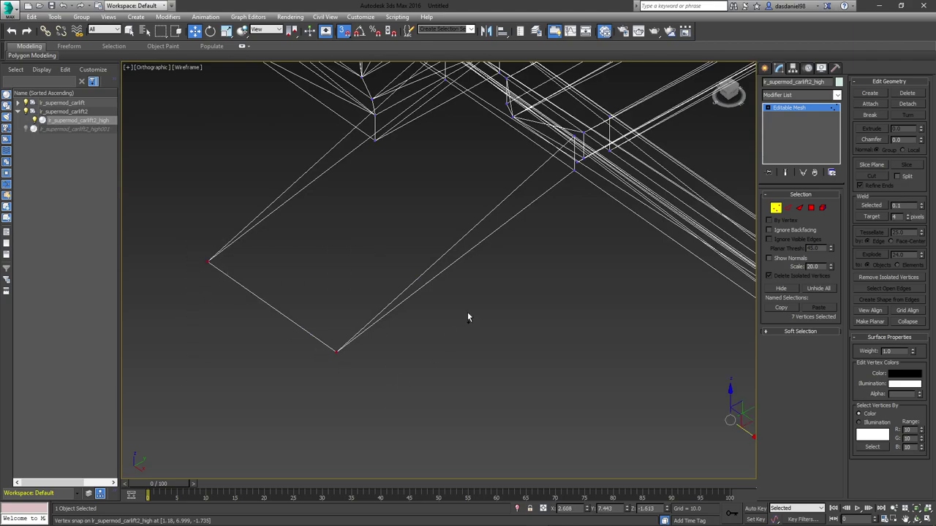
- Add the lower and upper vertices on the near side of the second ramp's raised end to the selection
scroll(562, 174, up, 5)
ctrl+click(635, 169)
middle_drag(565, 147, 542, 321)
ctrl+click(611, 151)
- Add the far-side vertices of the second ramp's raised end to the selection, including those stacked at its upper corner
scroll(318, 167, down, 3)
middle_drag(326, 176, 516, 372)
middle_drag(277, 145, 389, 219)
scroll(391, 177, up, 5)
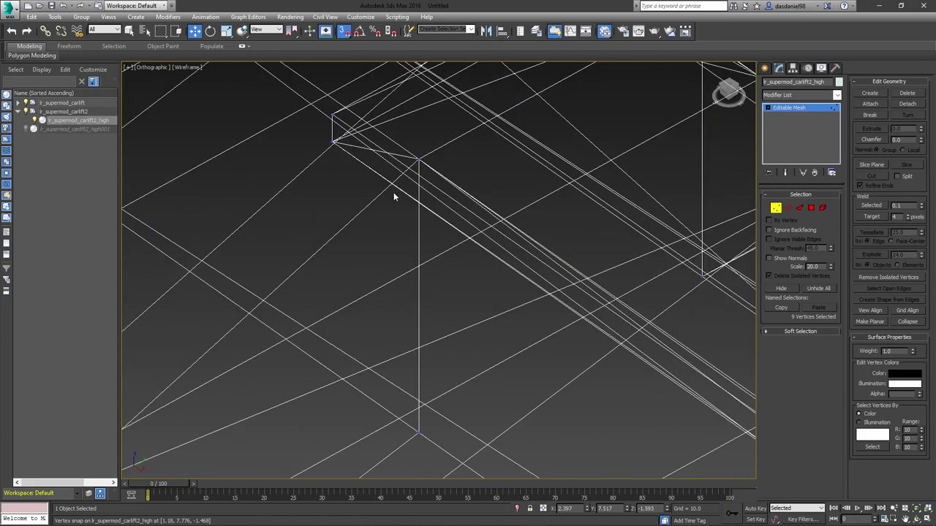
scroll(393, 196, down, 3)
scroll(378, 214, up, 4)
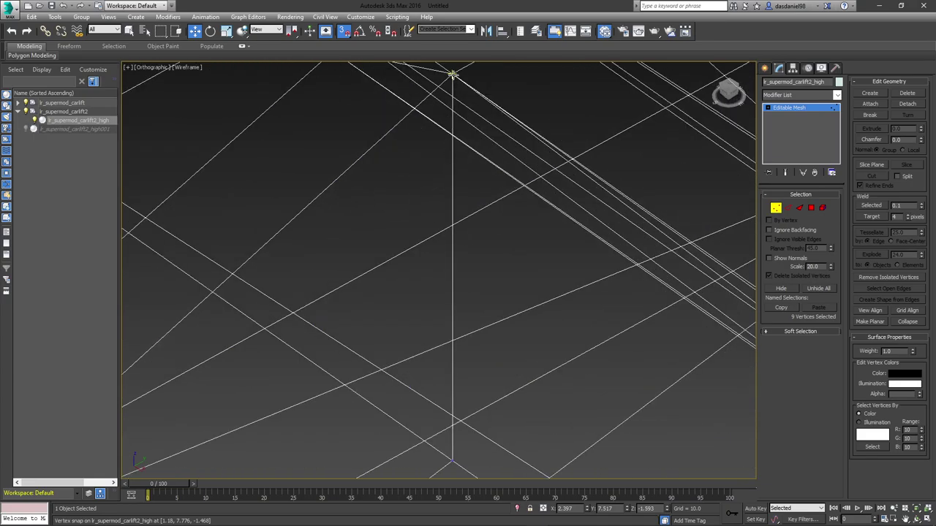
ctrl+click(453, 74)
middle_drag(446, 326, 447, 145)
ctrl+click(453, 282)
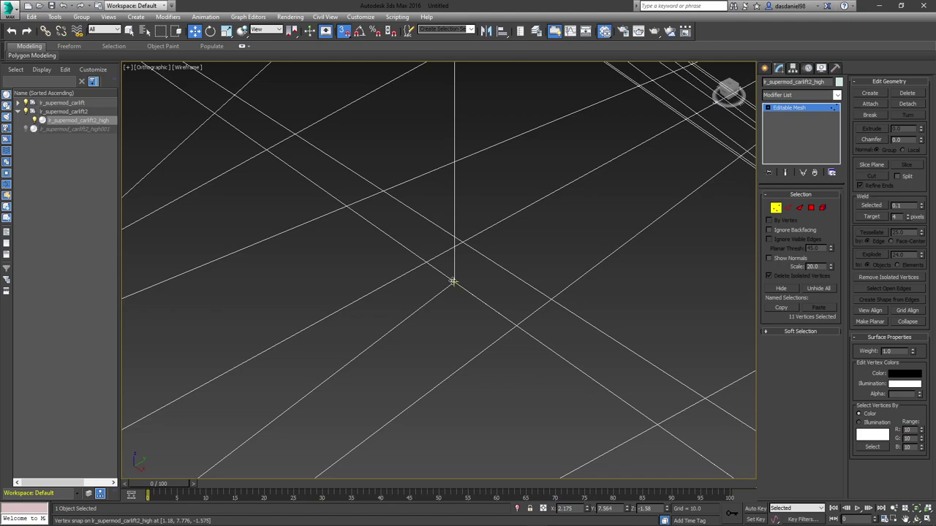
scroll(493, 328, down, 3)
scroll(512, 265, up, 4)
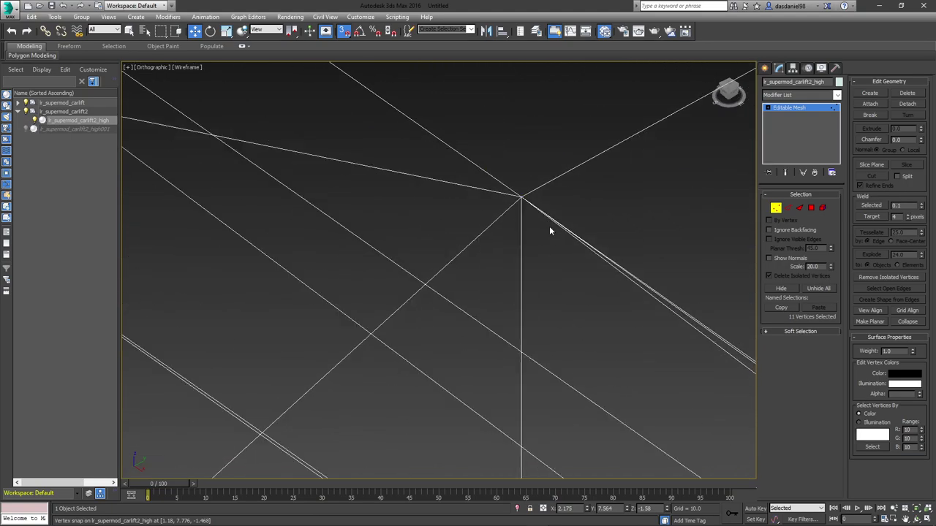
ctrl+drag(493, 172, 549, 223)
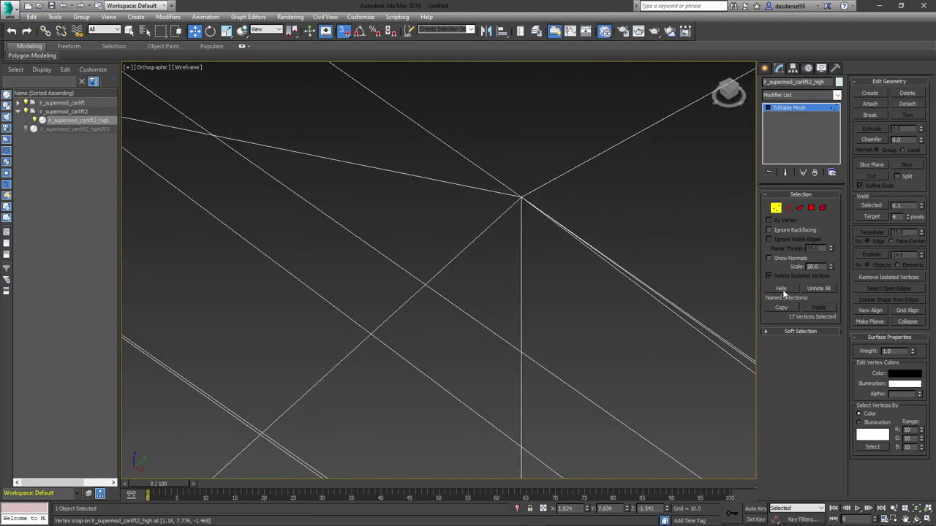
- Set the selected ramp vertices' color to red 53, green 147, blue 0 and leave vertex editing
click(914, 374)
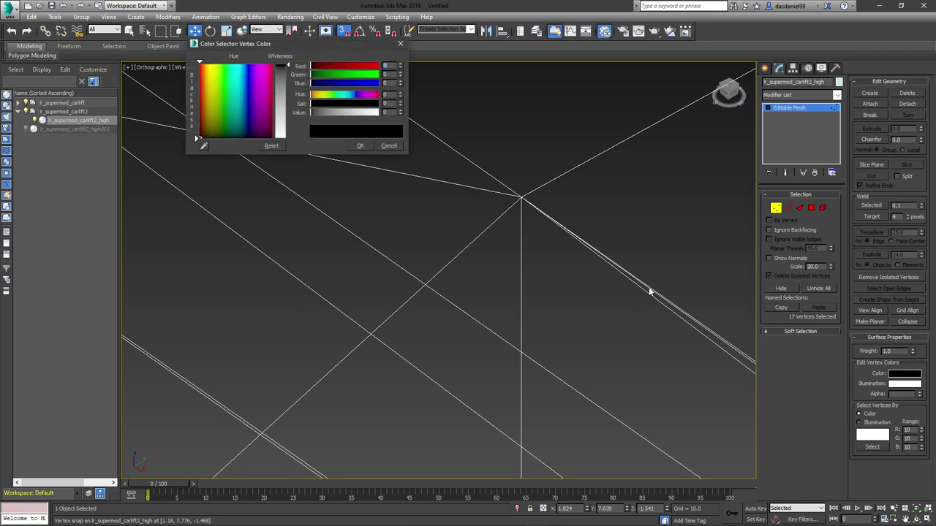
click(271, 122)
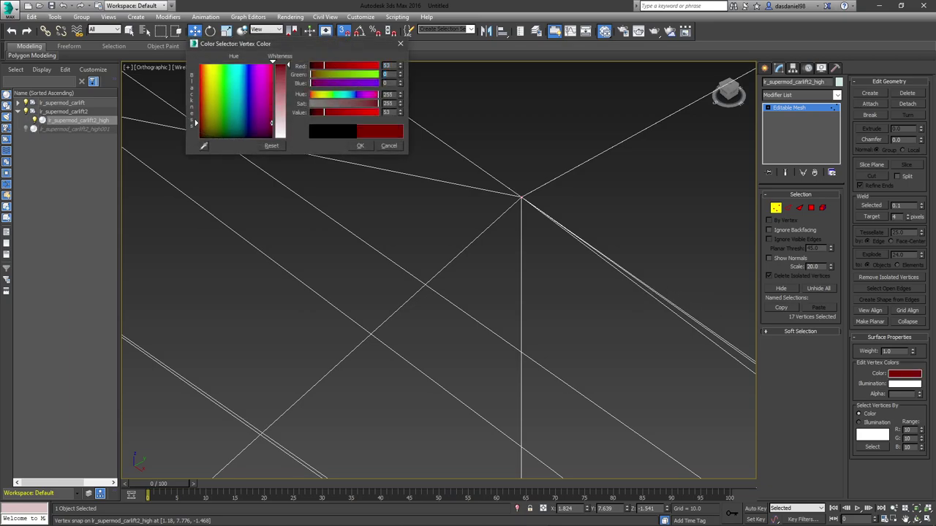
text(147)
key(Return)
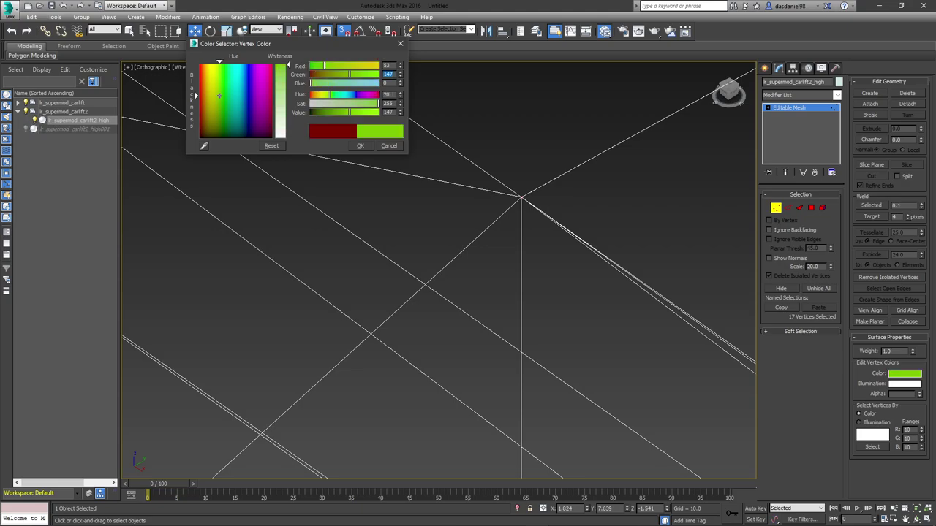
click(359, 146)
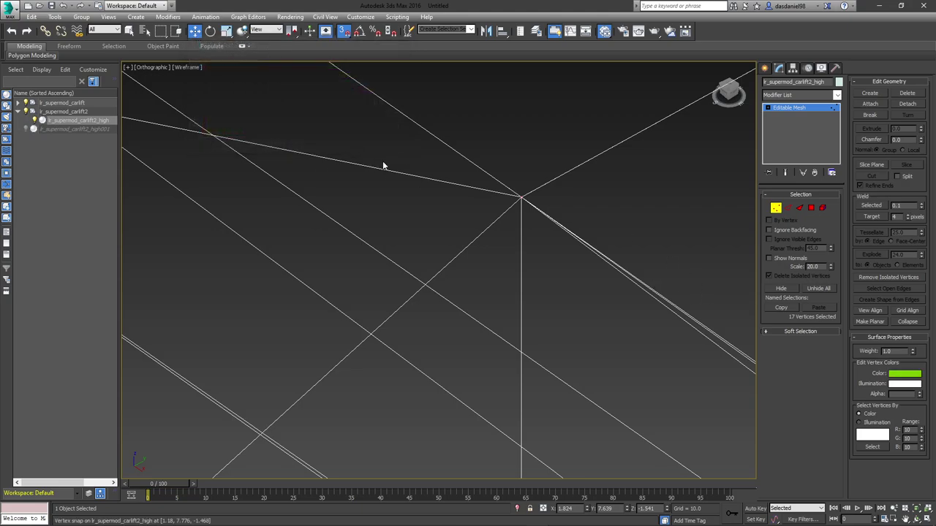
scroll(398, 170, down, 10)
click(776, 207)
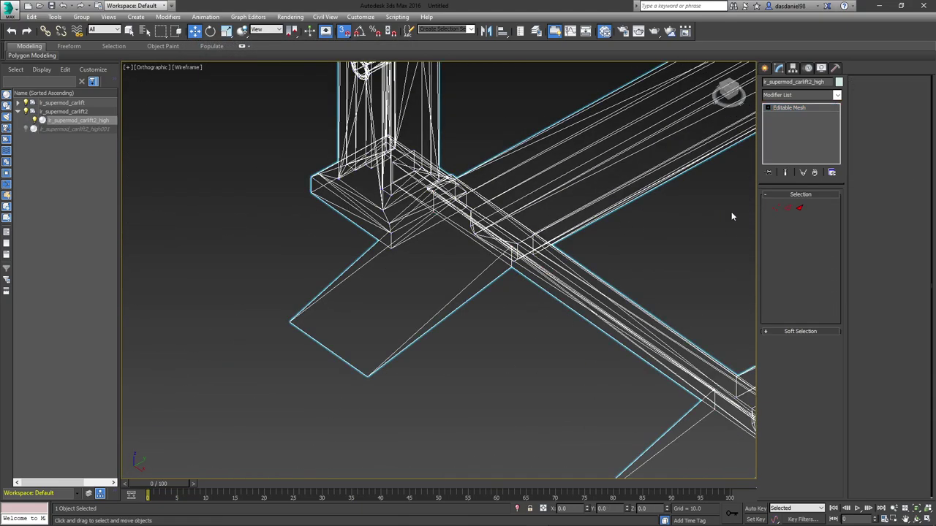
- Bring the OpenIV window onto the screen, and switch to Photoshop with Wolf_Customs_Logo.dds open
scroll(621, 292, down, 4)
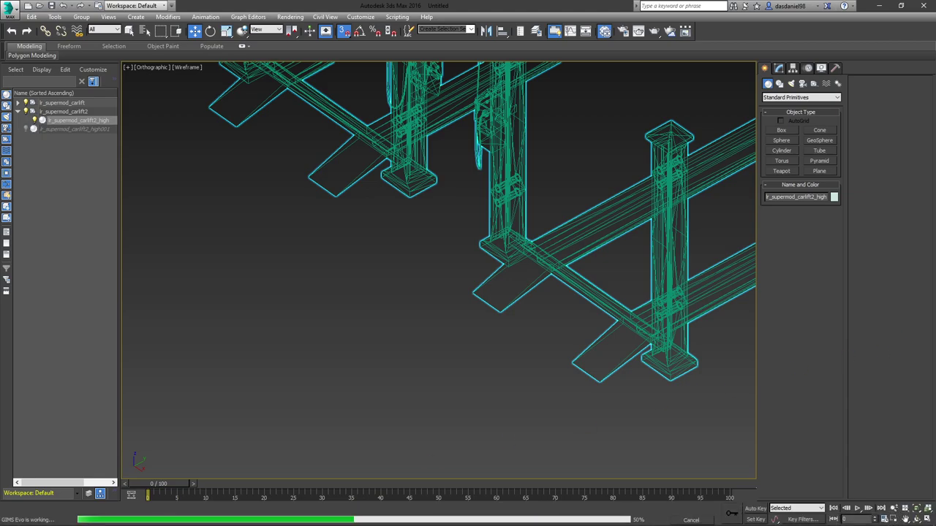
drag(935, 154, 380, 86)
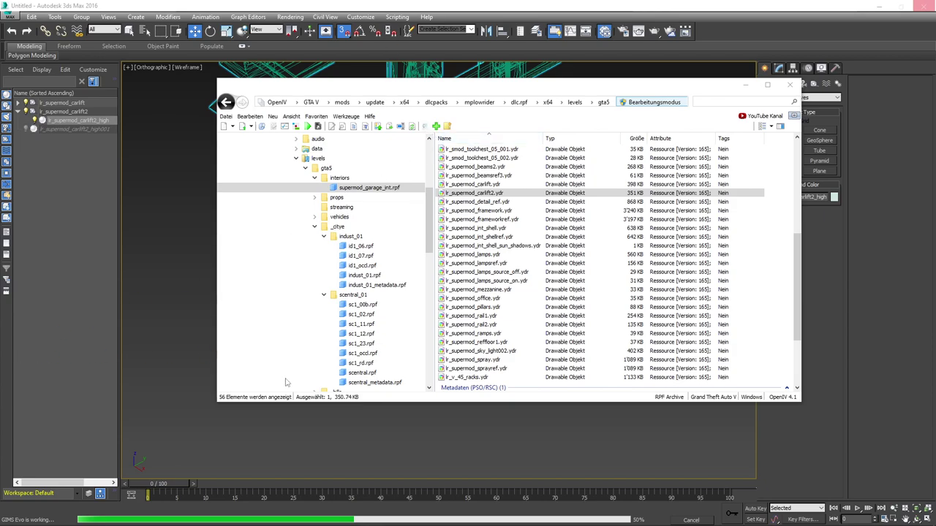
mouse_move(227, 523)
click(108, 516)
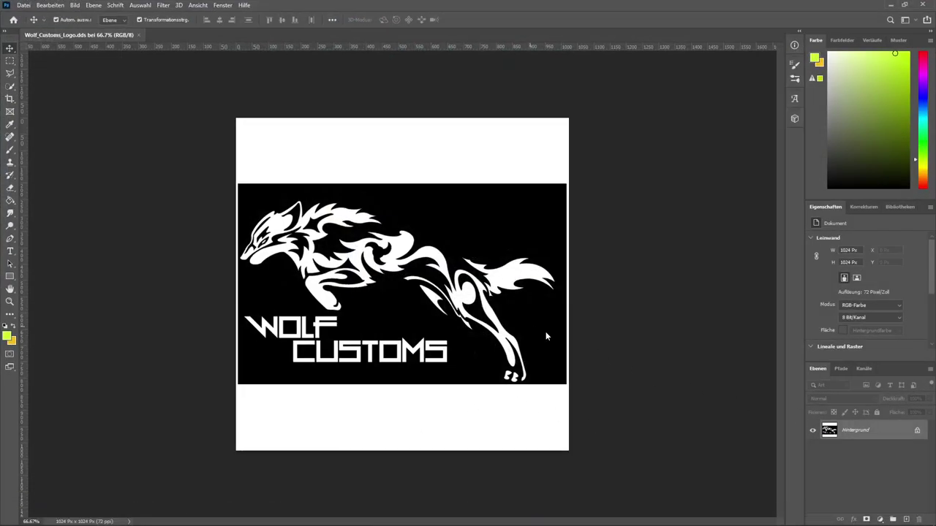
- Place the red Benny's Original Motor Works image in the document and scale it to 160% so it fills the canvas
drag(542, 318, 543, 318)
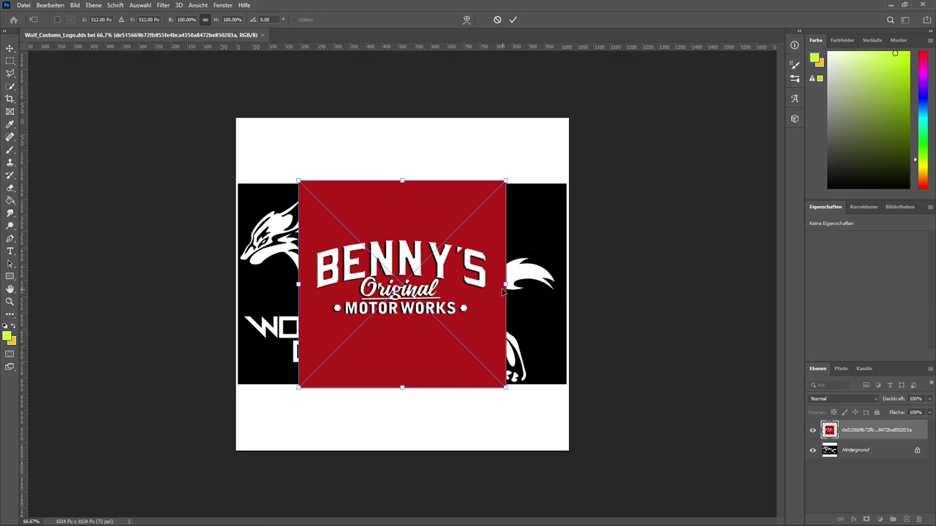
drag(507, 283, 569, 283)
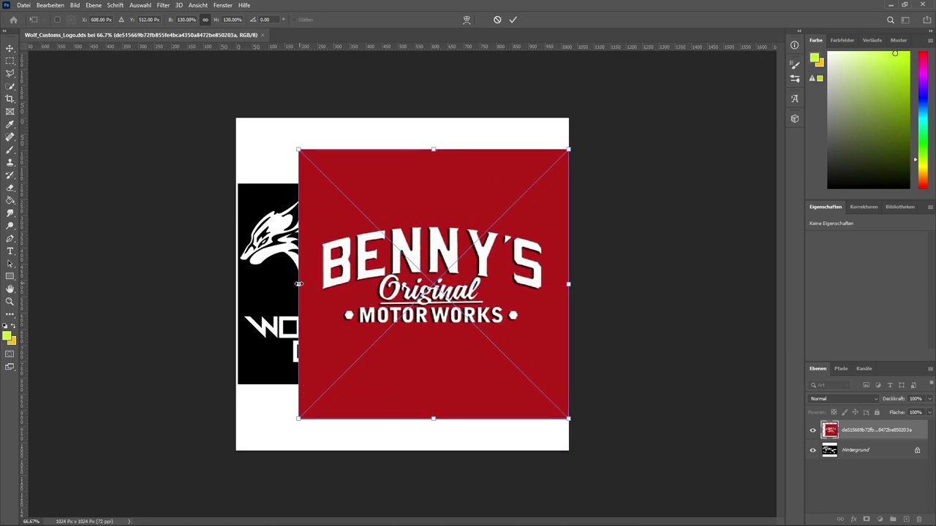
drag(298, 283, 234, 283)
key(Return)
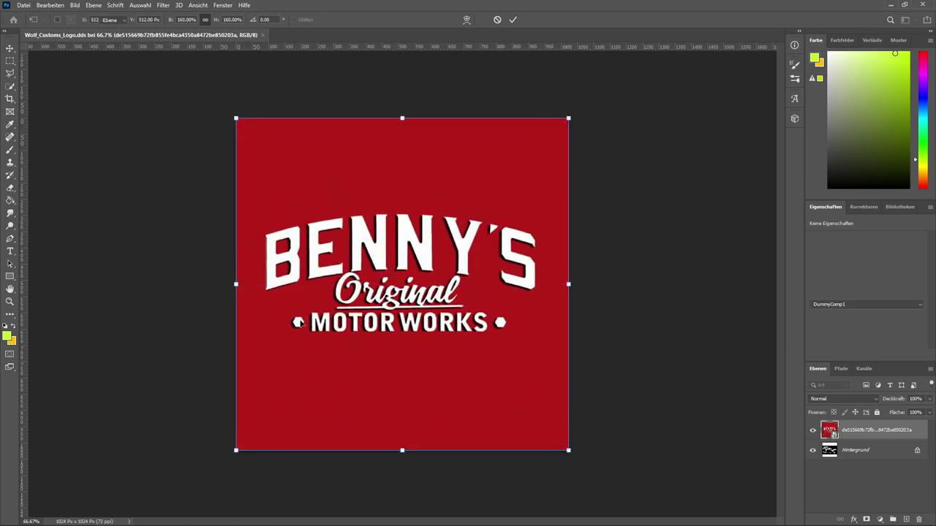
- Delete the Hintergrund layer with the wolf logo and select the remaining Benny's logo layer
click(858, 451)
key(Delete)
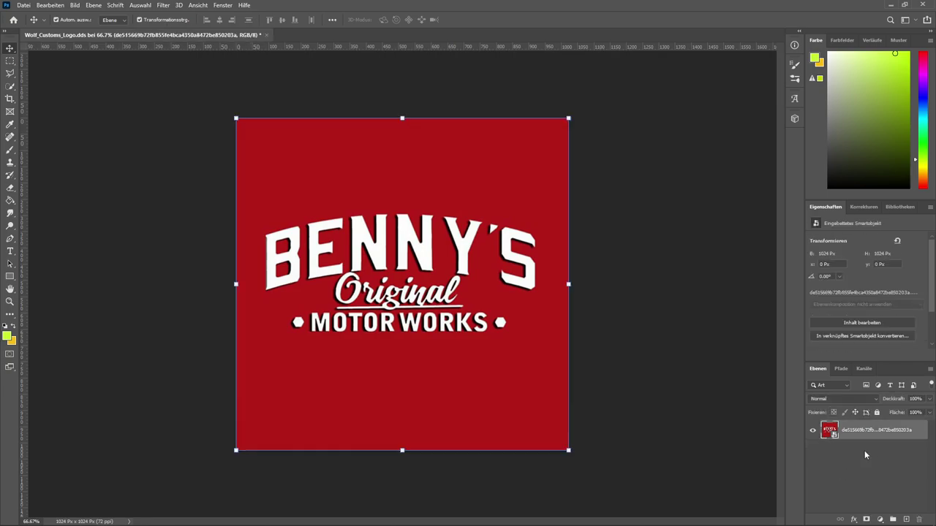
click(649, 295)
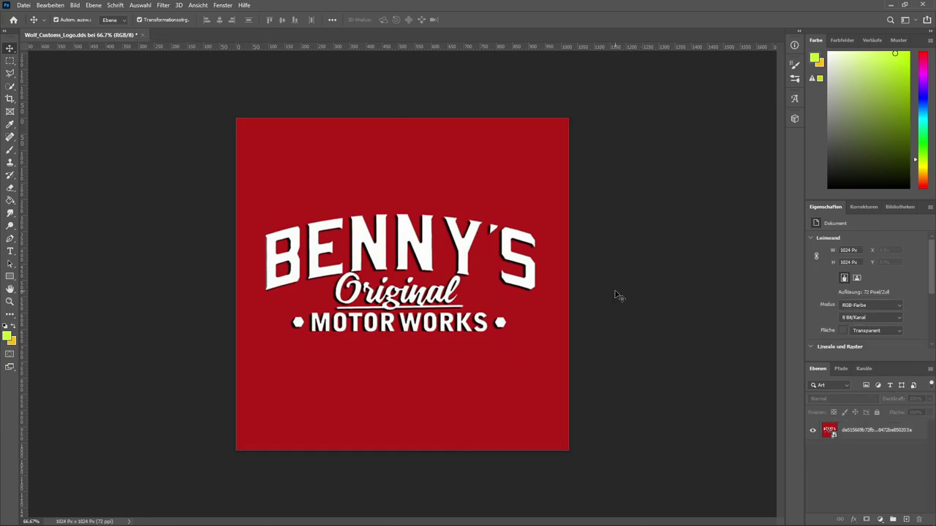
click(140, 5)
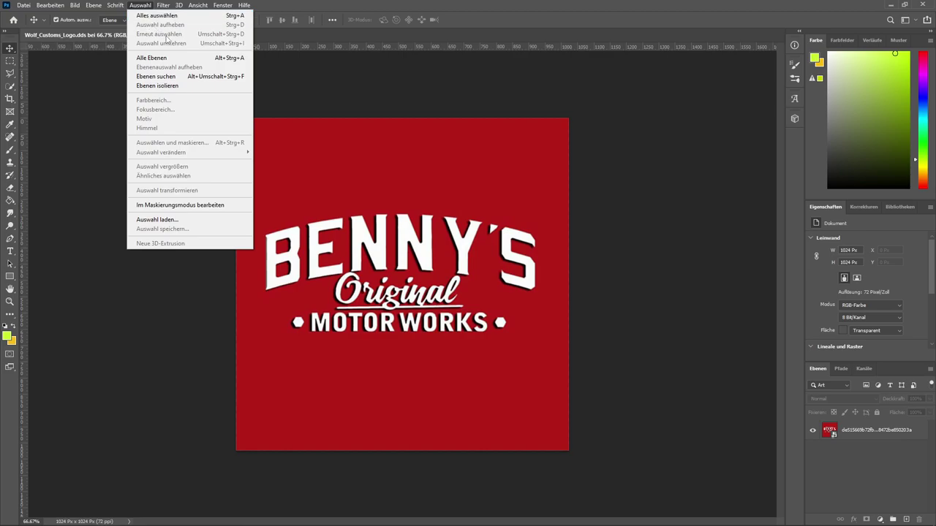
click(861, 435)
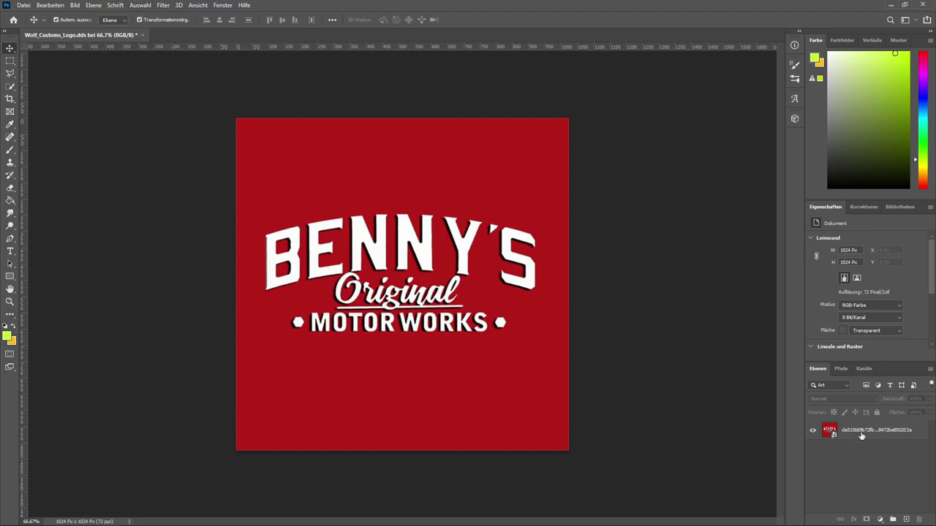
click(861, 436)
click(140, 5)
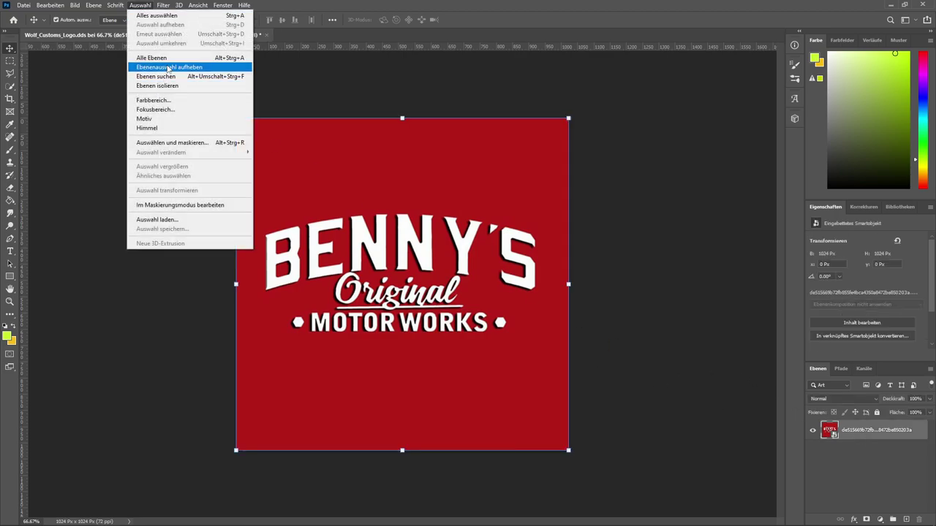
click(153, 100)
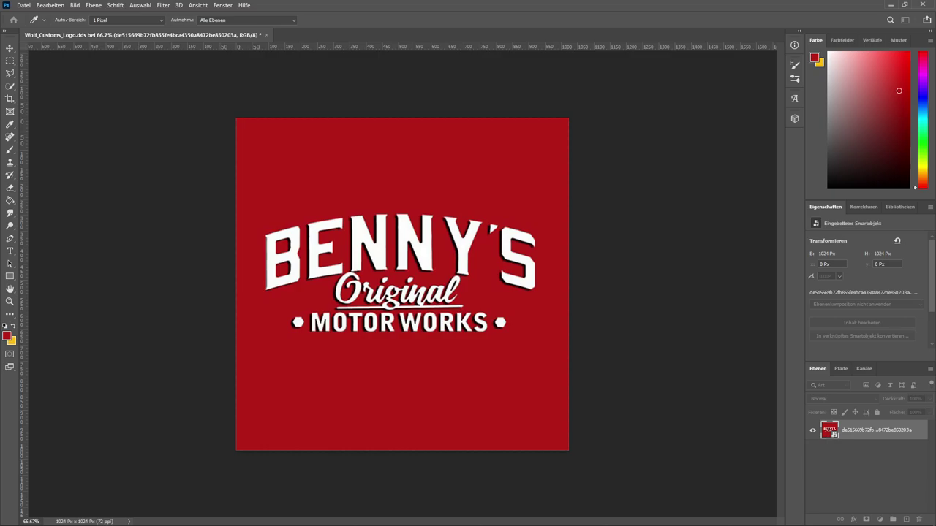
key(Escape)
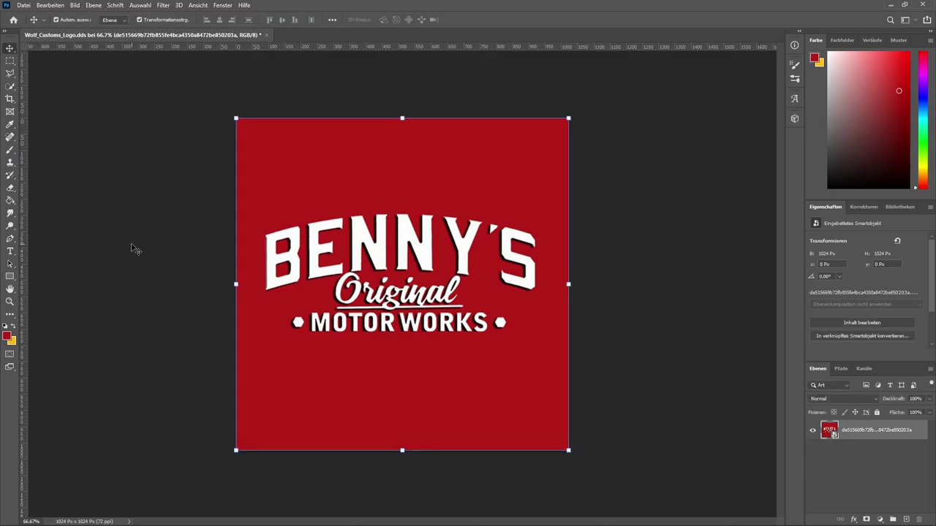
- Erase the red background around the Benny's lettering with the Magic Eraser, rasterizing the smart object layer
click(10, 188)
click(33, 206)
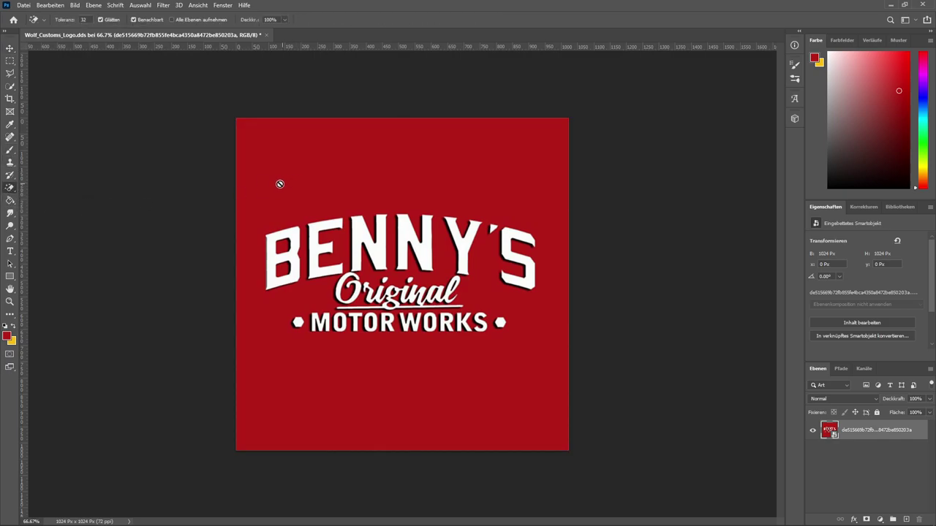
click(309, 181)
click(453, 213)
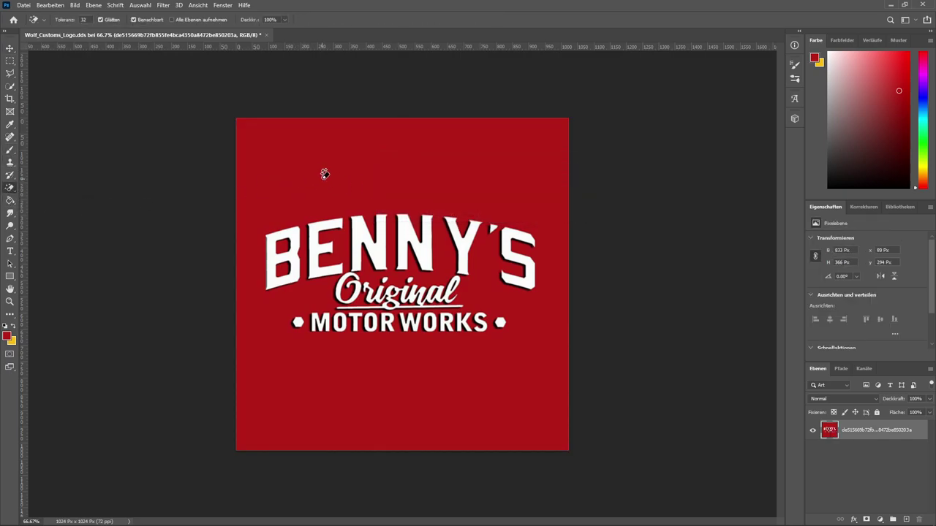
- Try to erase the red background and the red areas inside the Benny's lettering with the Magic Eraser
click(325, 174)
click(285, 246)
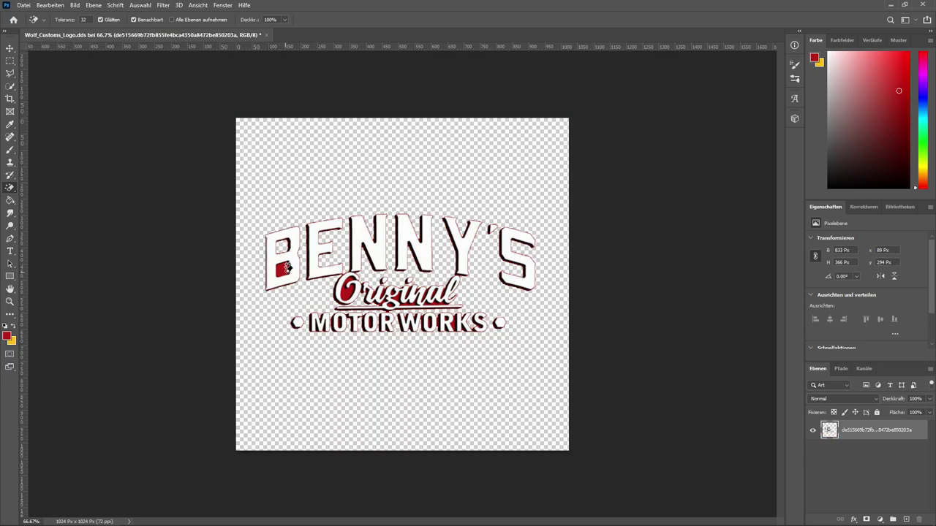
click(283, 269)
click(348, 290)
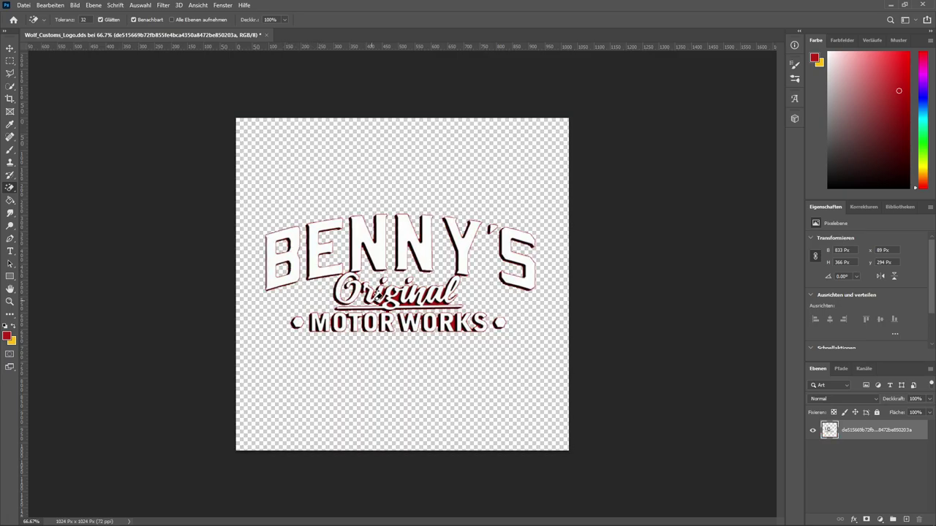
key(ctrl+plus)
key(ctrl+plus)
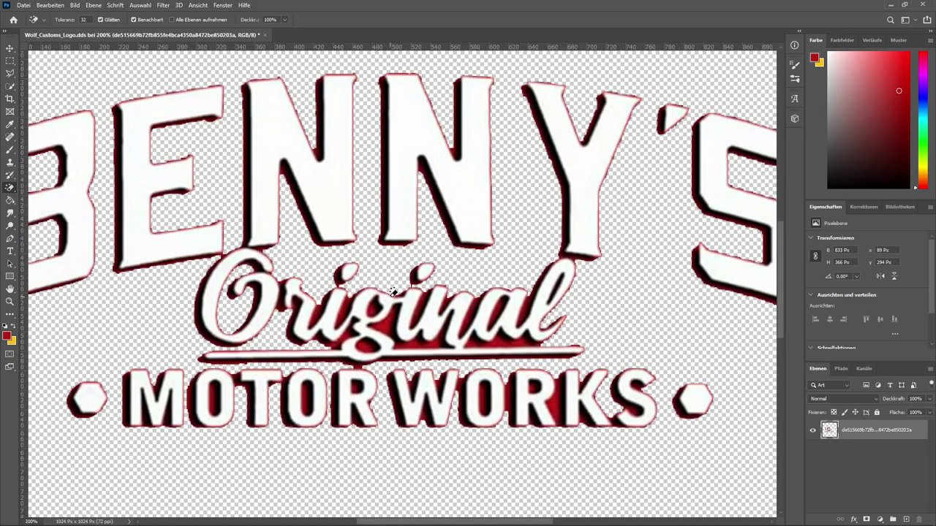
click(522, 346)
click(532, 346)
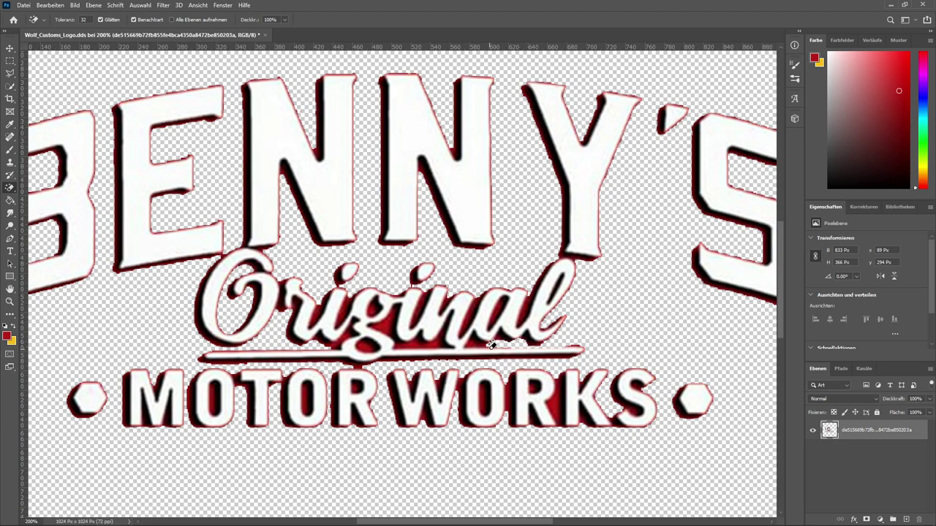
click(474, 349)
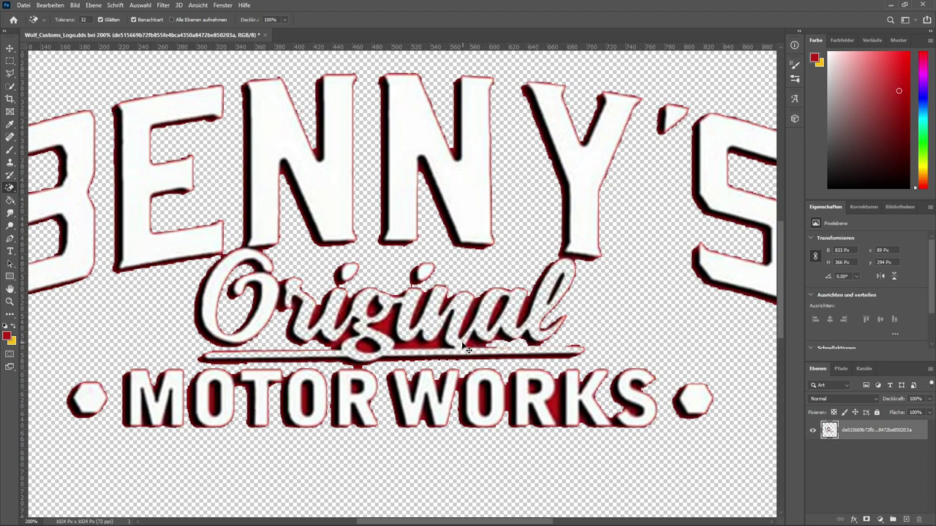
- Undo the Magic Eraser edits, the rasterizing of the logo layer, and the deletion of the Hintergrund layer
key(ctrl+z)
key(ctrl+z)
key(ctrl+z)
key(ctrl+z)
key(ctrl+z)
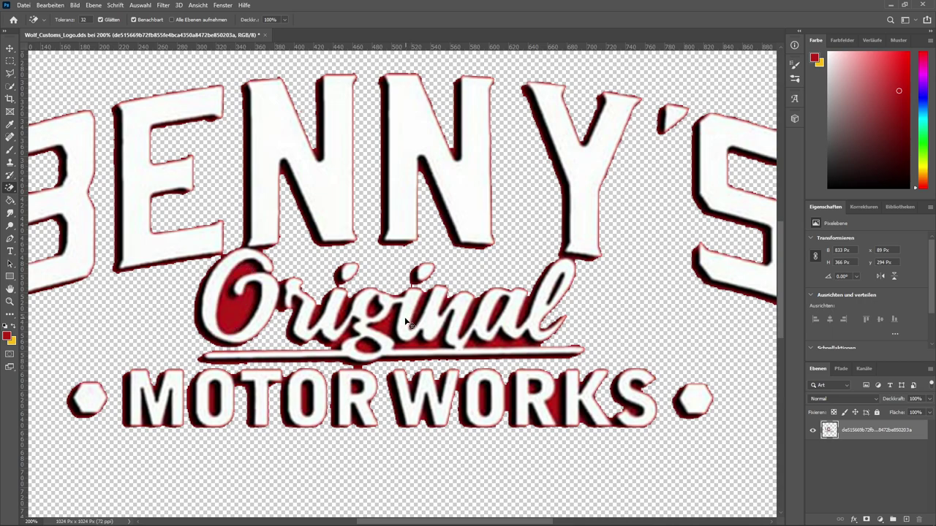
ctrl+scroll(394, 321, right, 1)
key(z)
key(ctrl+z)
key(ctrl+z)
key(ctrl+z)
key(ctrl+z)
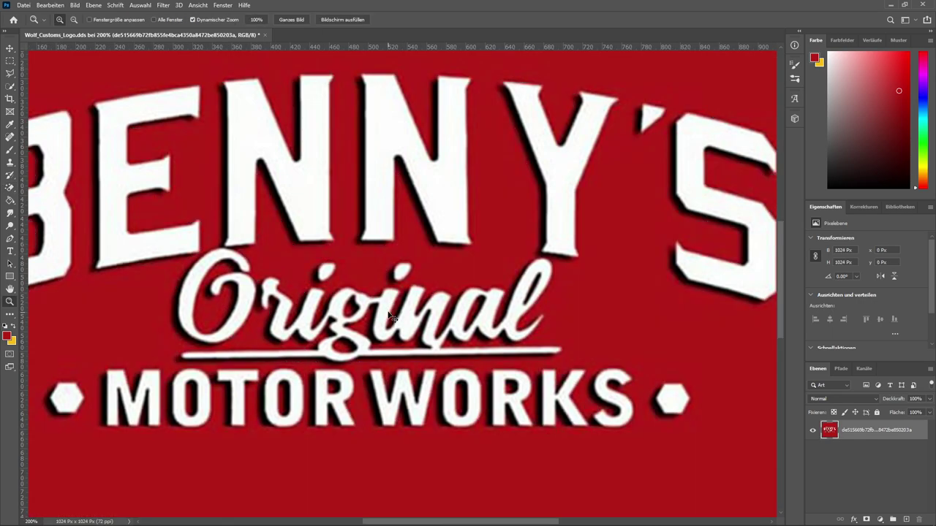
ctrl+scroll(390, 316, right, 1)
scroll(384, 310, down, 1)
alt+click(378, 305)
alt+click(379, 305)
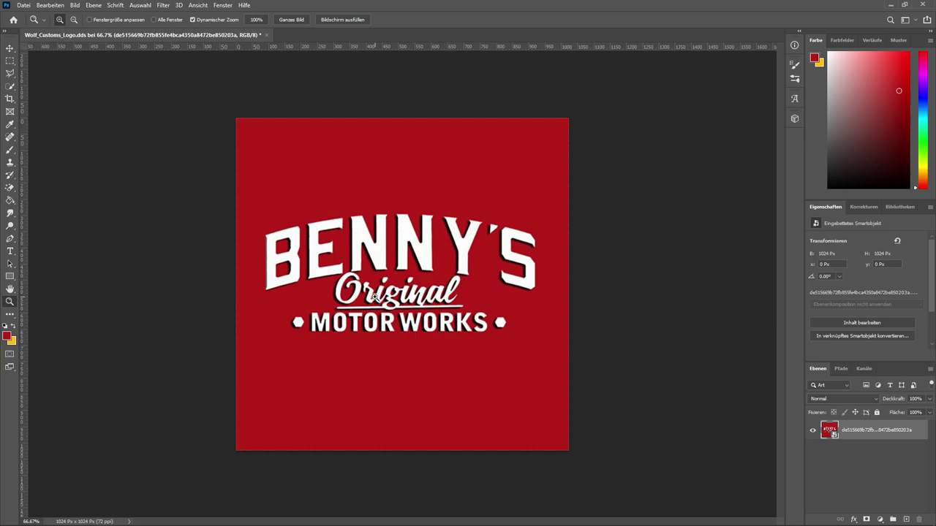
key(ctrl+z)
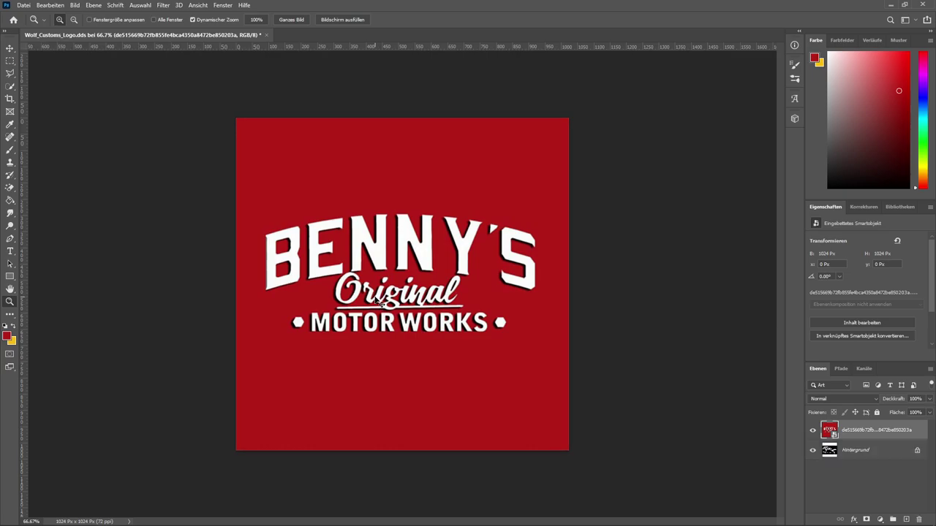
- Delete the Hintergrund layer beneath the Benny's logo layer
key(ctrl+1)
alt+click(329, 270)
click(870, 451)
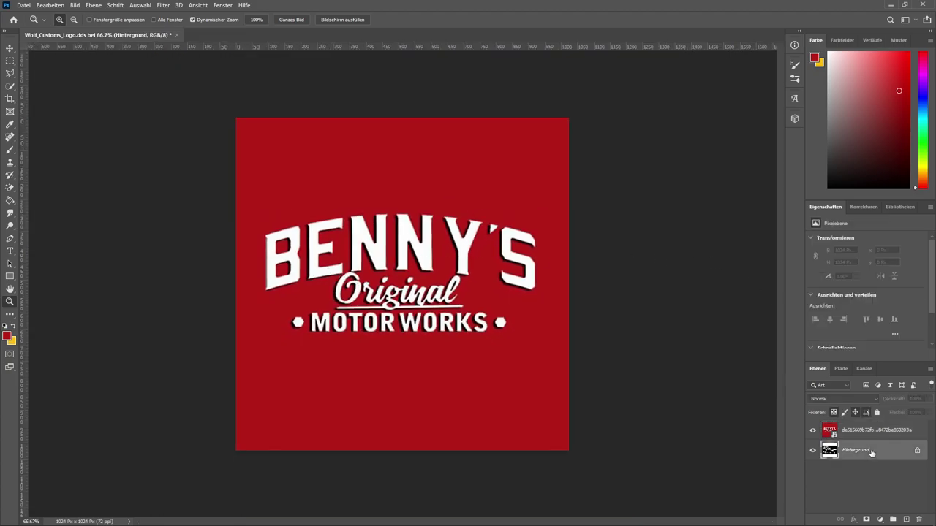
key(Delete)
- Duplicate the Benny's logo layer and preview the Differenz blend mode on the copy
key(e)
click(843, 399)
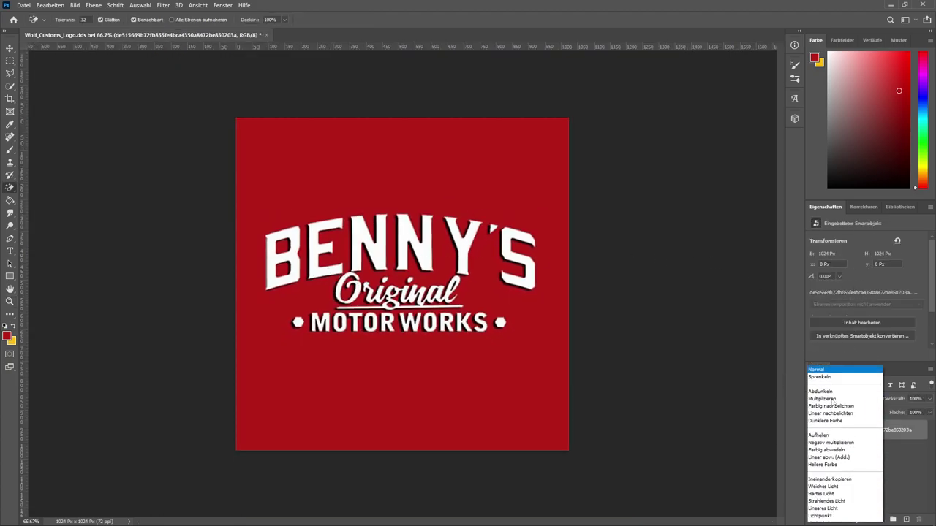
key(Escape)
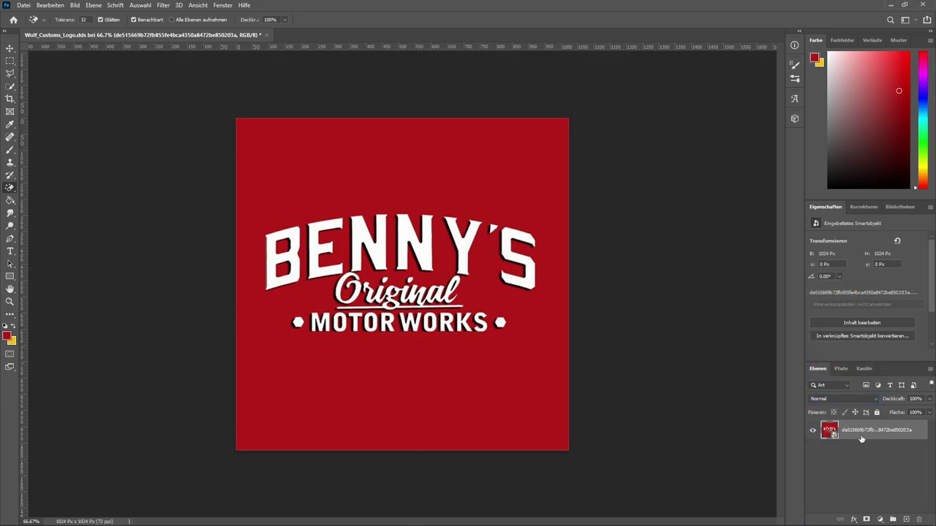
key(ctrl+j)
click(833, 398)
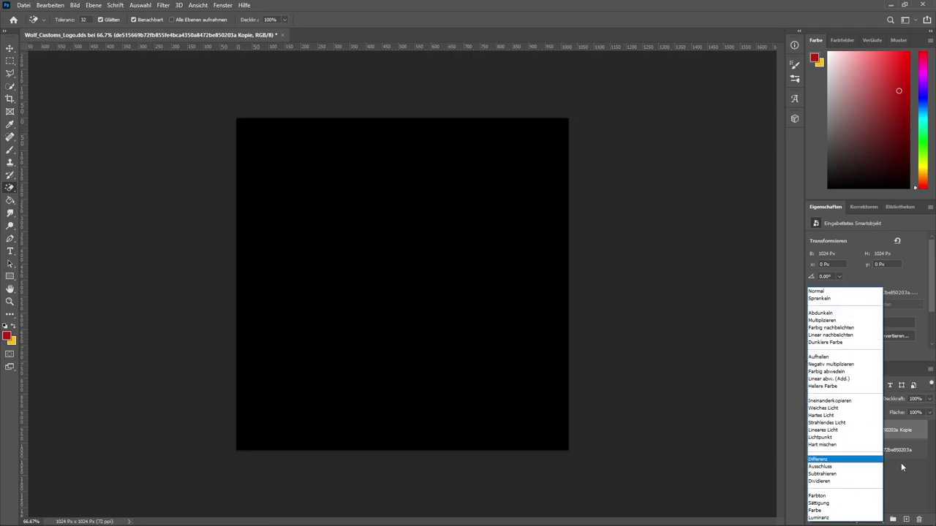
click(901, 463)
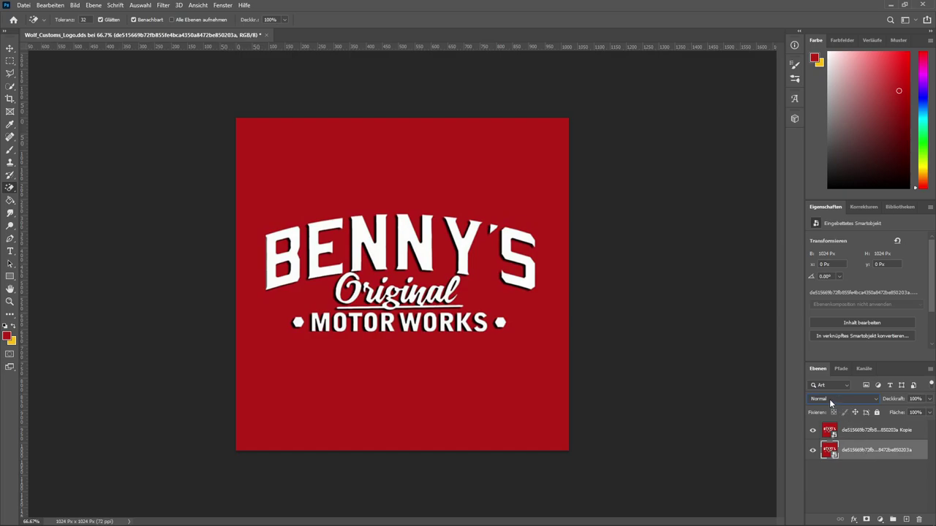
- Delete the original Benny's logo layer beneath the copy
click(869, 481)
click(855, 450)
key(Delete)
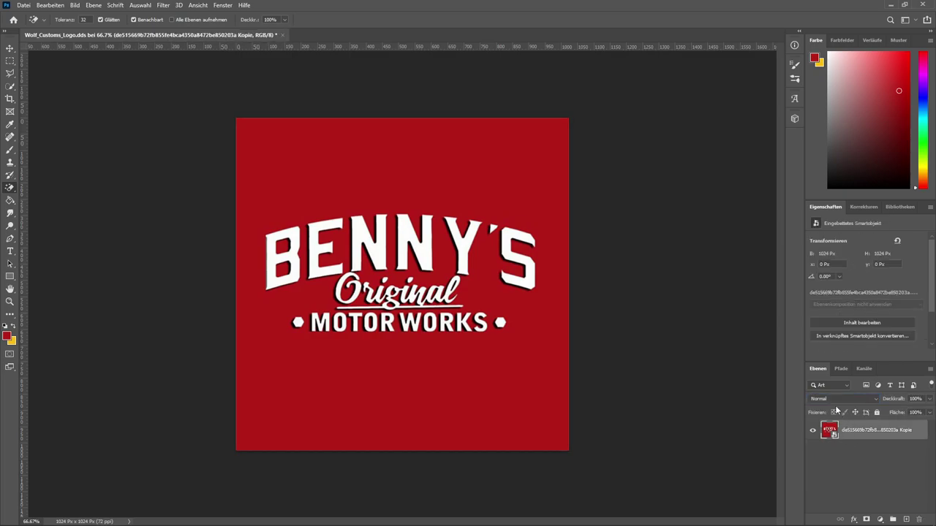
click(831, 400)
click(900, 464)
click(841, 399)
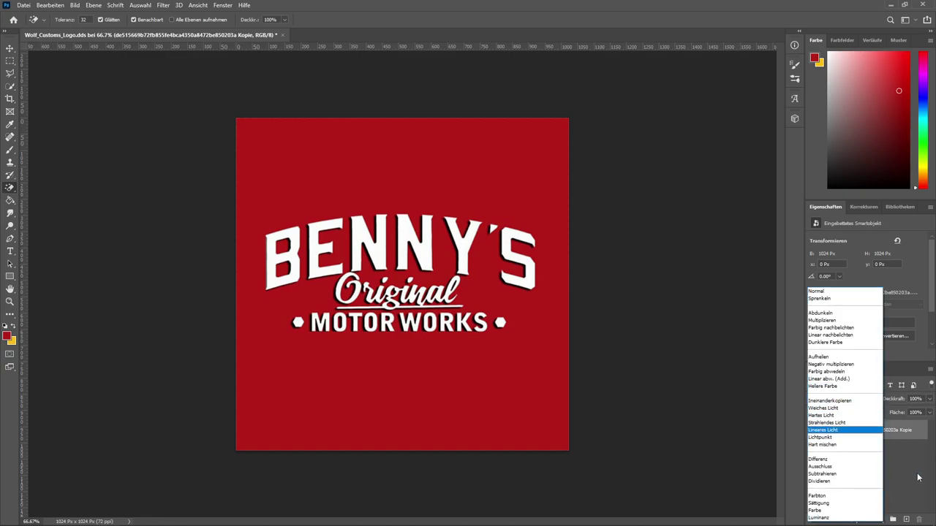
click(889, 472)
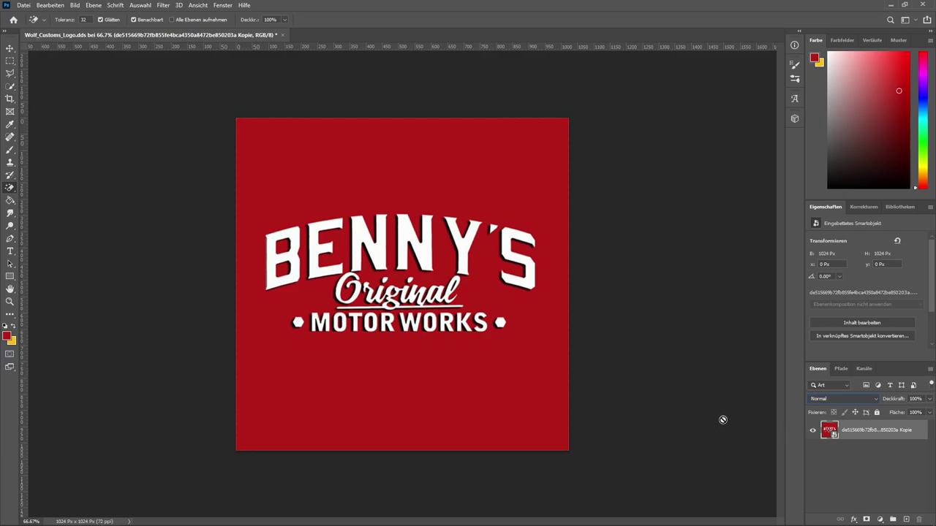
- Select the red background around the Benny's lettering by Color Range
click(139, 6)
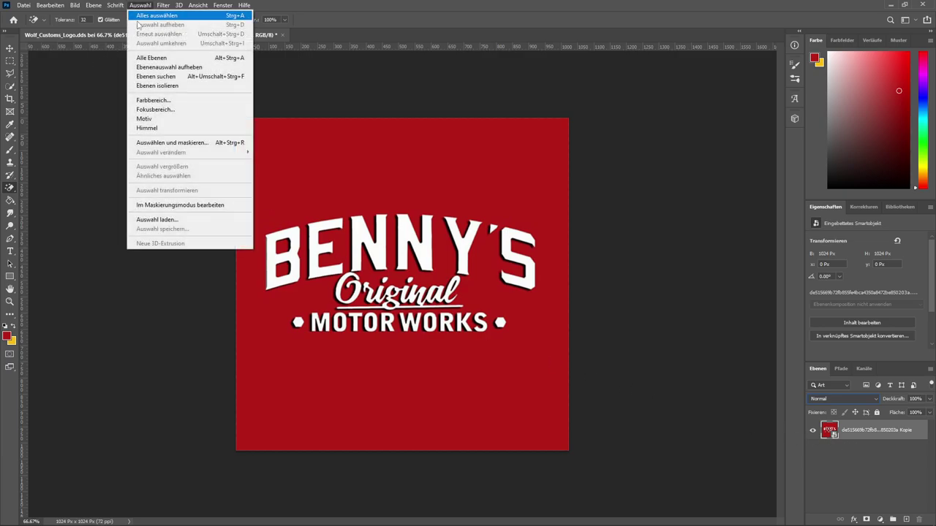
click(169, 100)
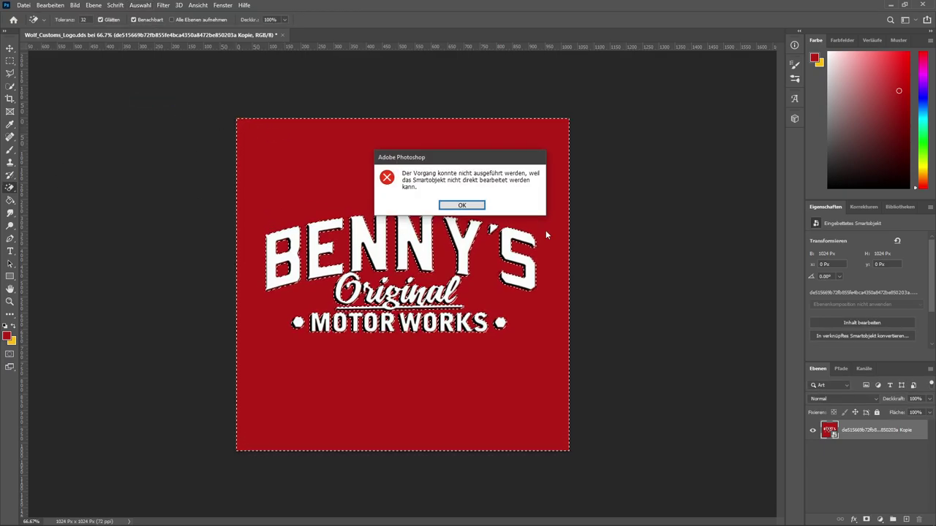
click(461, 206)
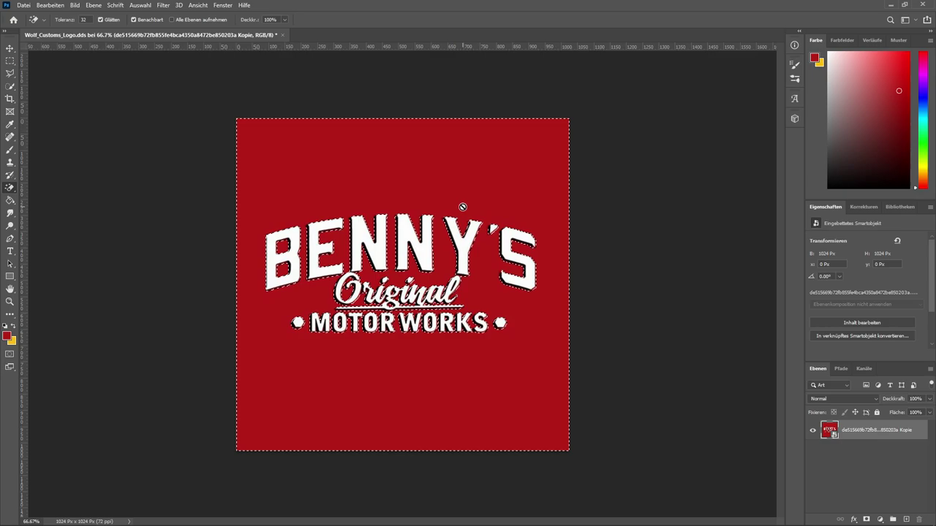
- Rasterize the copied logo layer and try to remove the selected red background with the Magic Eraser
click(514, 205)
key(Return)
key(Delete)
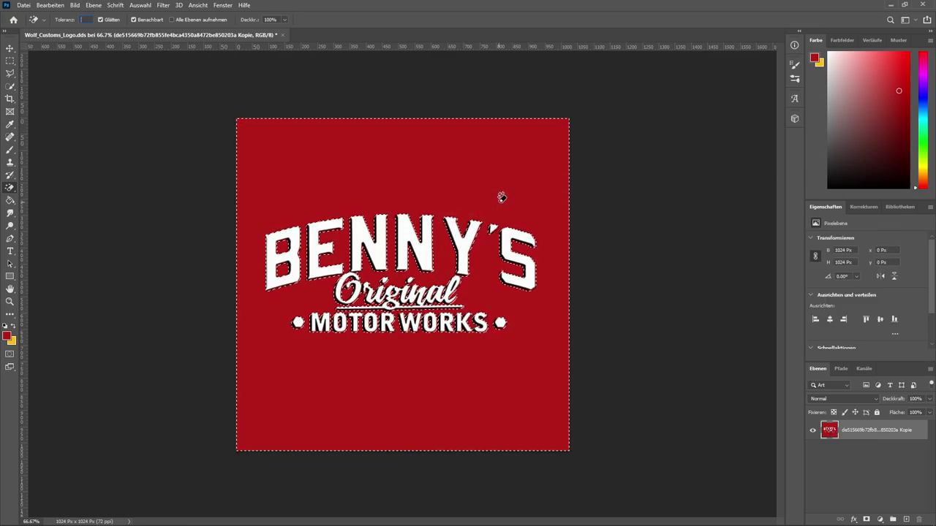
click(859, 432)
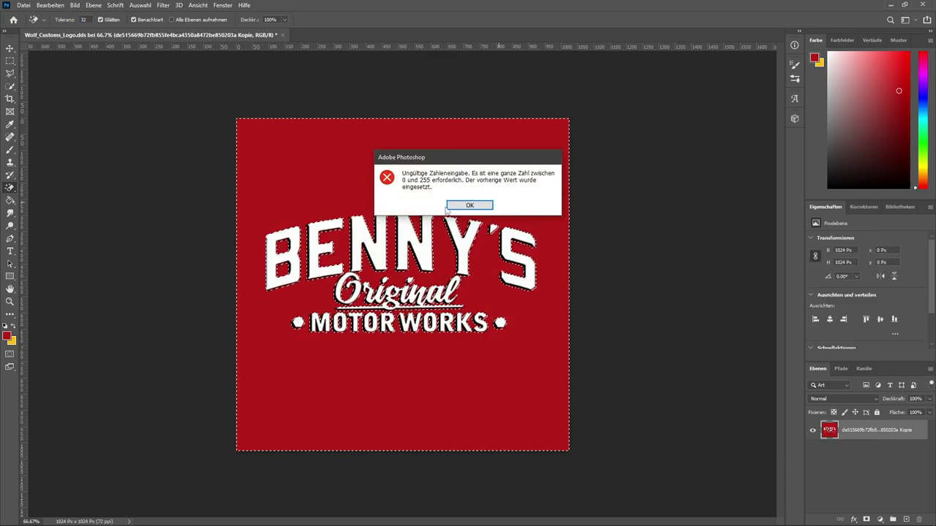
click(469, 205)
key(Delete)
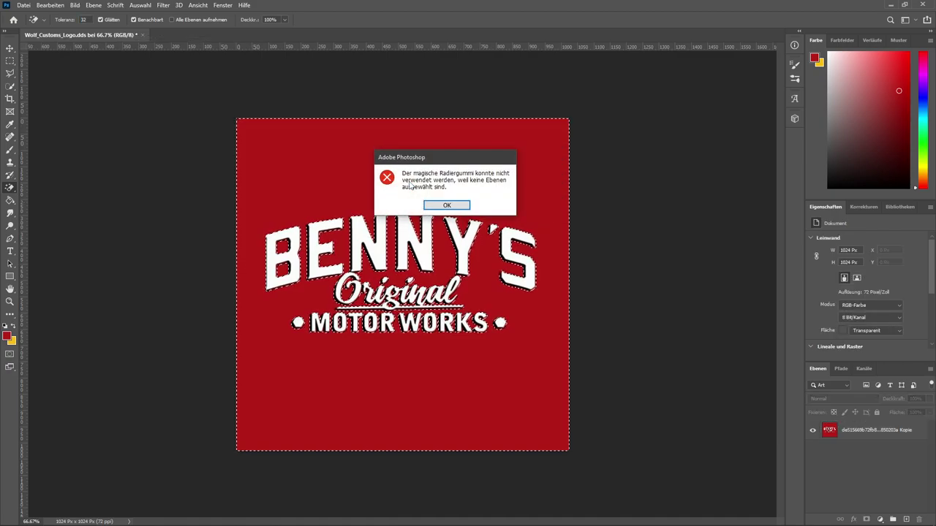
key(Return)
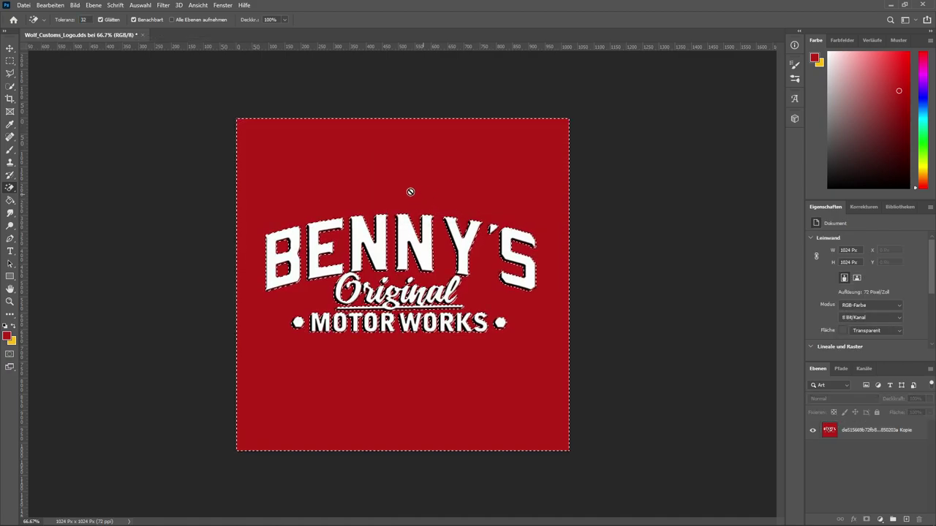
click(344, 143)
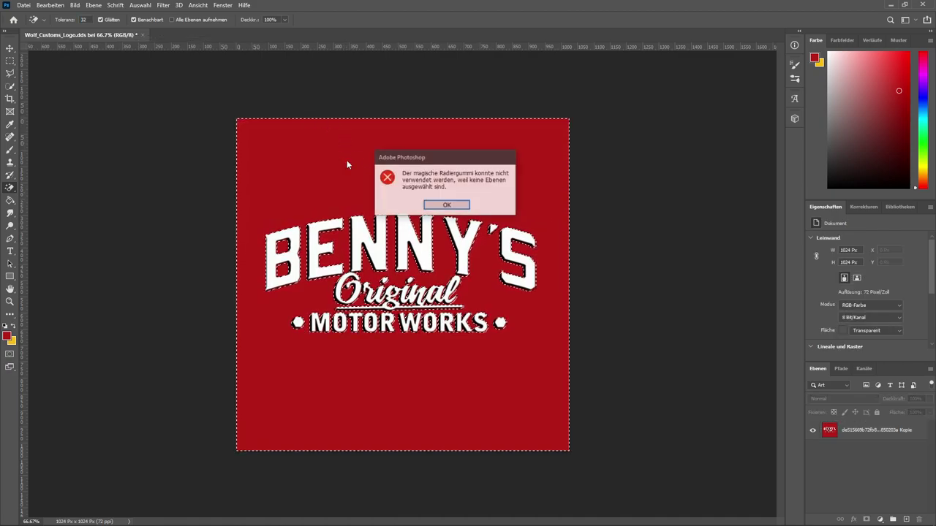
click(445, 205)
- Switch to the regular Eraser tool and try to erase the selected red background
right_click(13, 190)
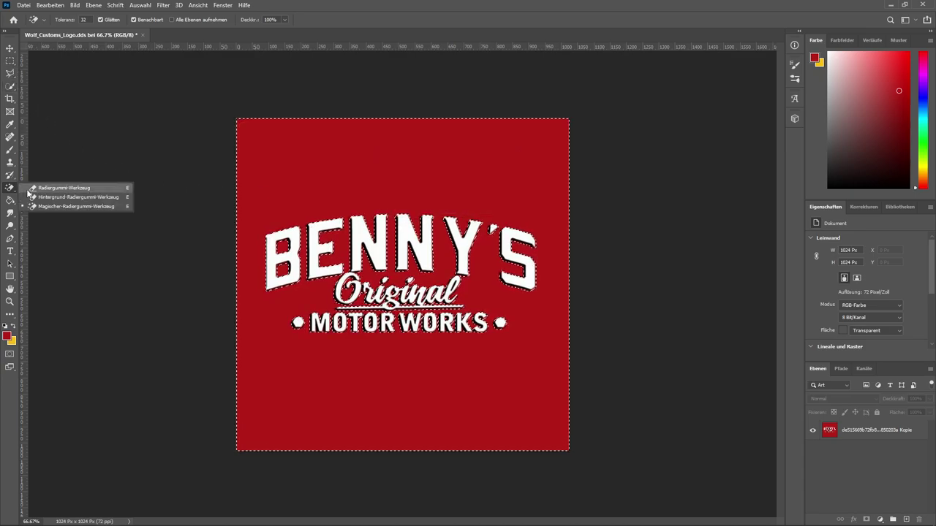
click(44, 185)
click(329, 199)
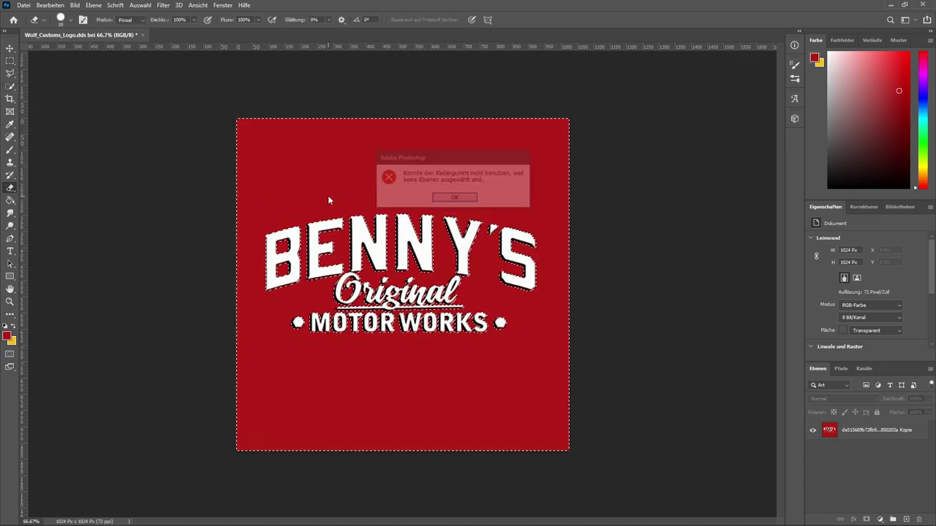
click(446, 204)
click(486, 266)
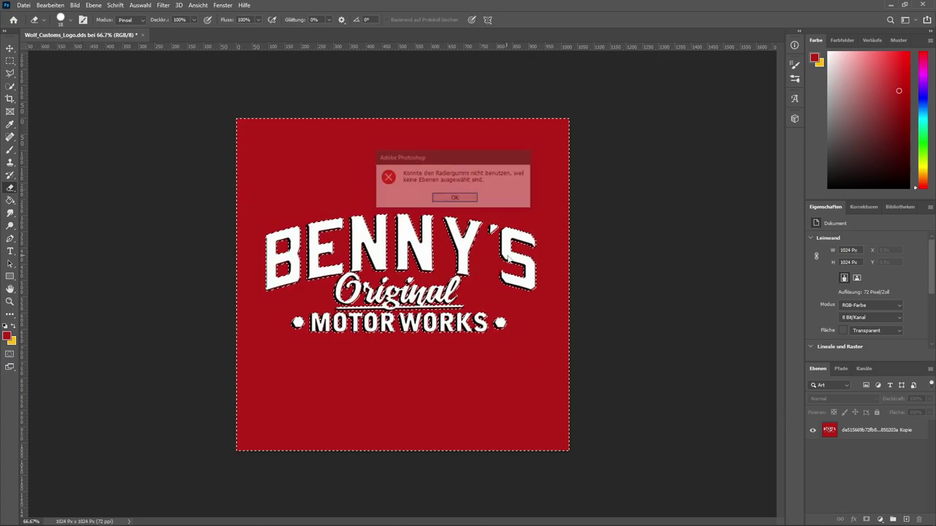
click(446, 204)
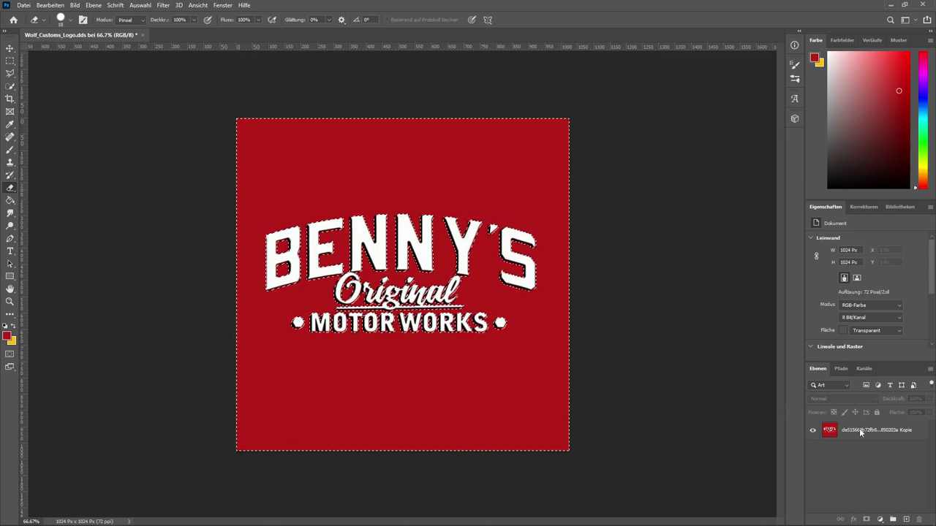
- Convert the Benny's logo layer to a smart object
right_click(861, 433)
click(845, 150)
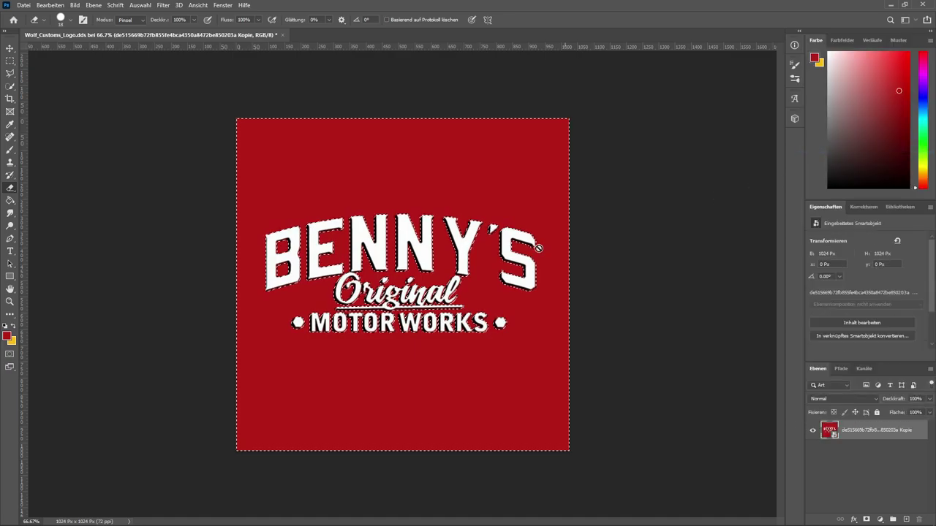
key(Return)
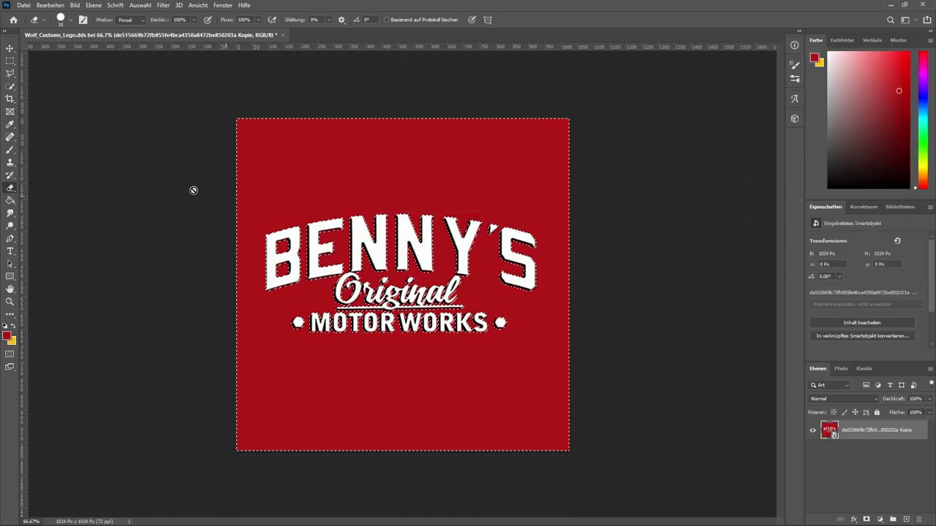
- Rasterize the logo layer to delete the selected red background, and clear the selection
click(10, 86)
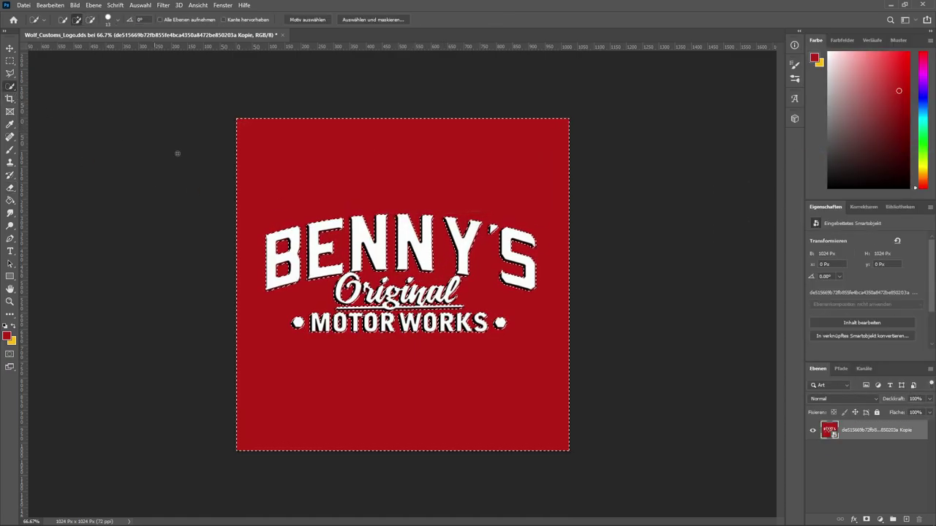
click(10, 149)
key(Return)
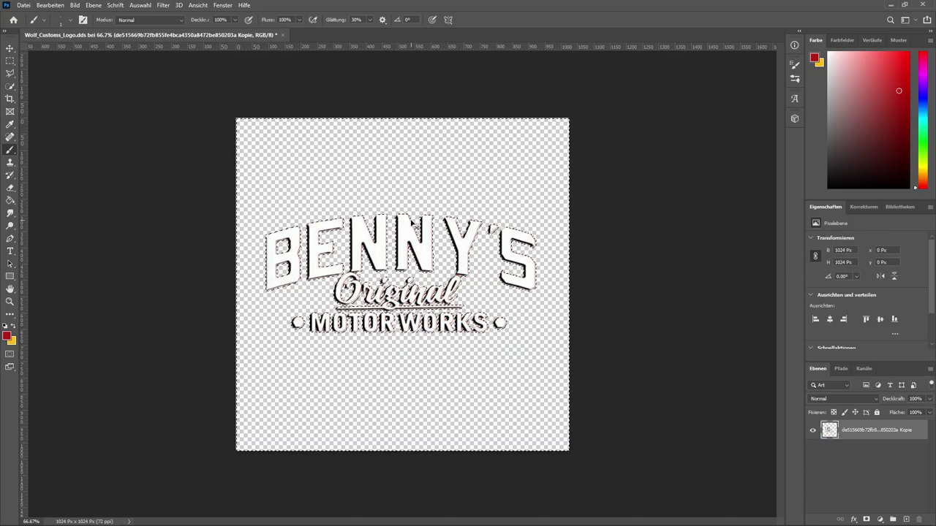
key(ctrl+d)
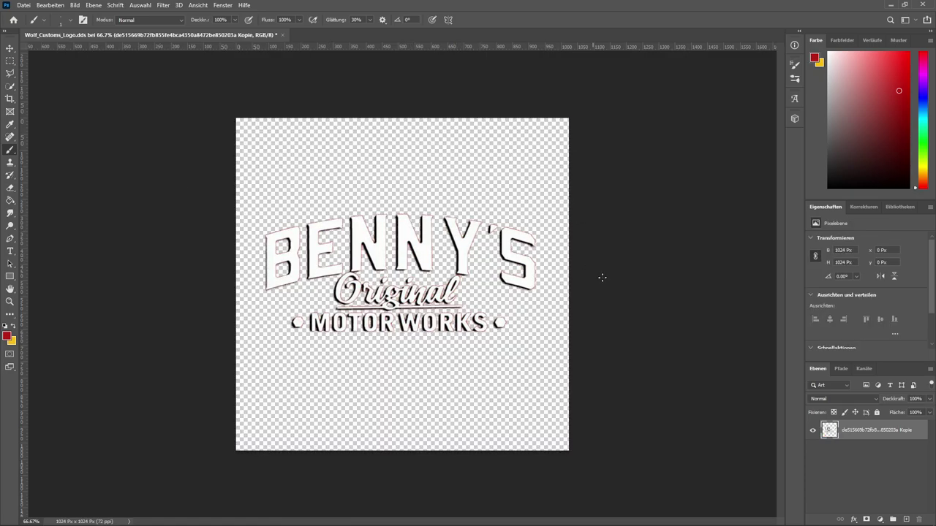
- Add a Hue/Saturation adjustment layer above the Benny's logo layer
click(862, 207)
click(826, 243)
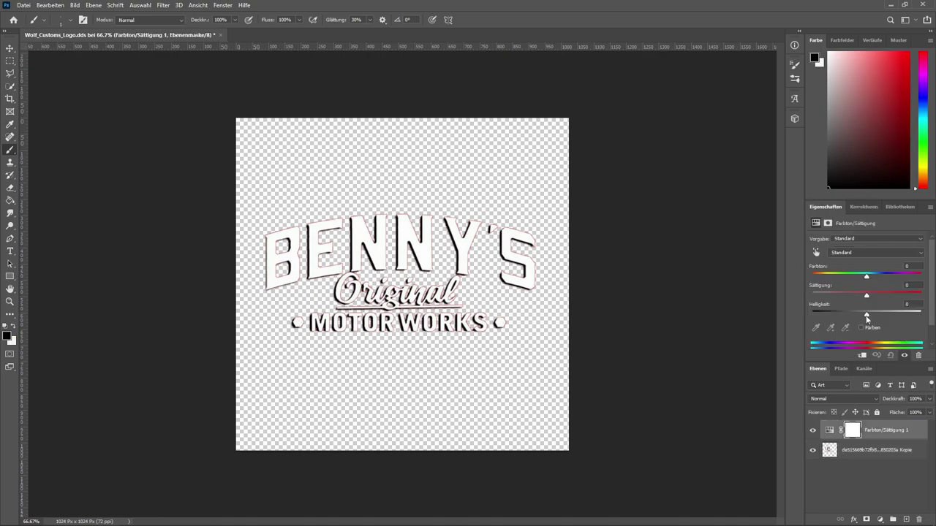
- Set the Hue/Saturation lightness to +100 with minimum saturation, and combine the adjustment and logo layers into a smart object
drag(866, 313, 933, 317)
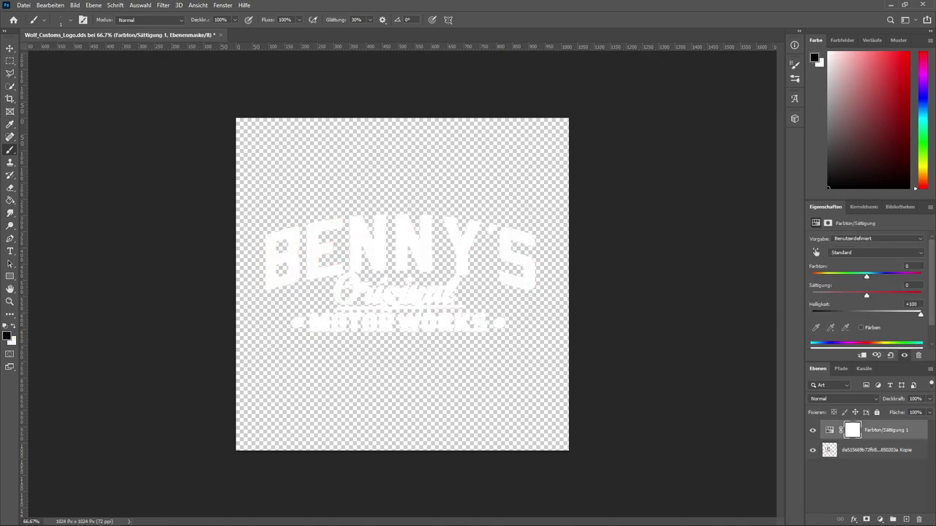
drag(867, 294, 767, 302)
right_click(863, 452)
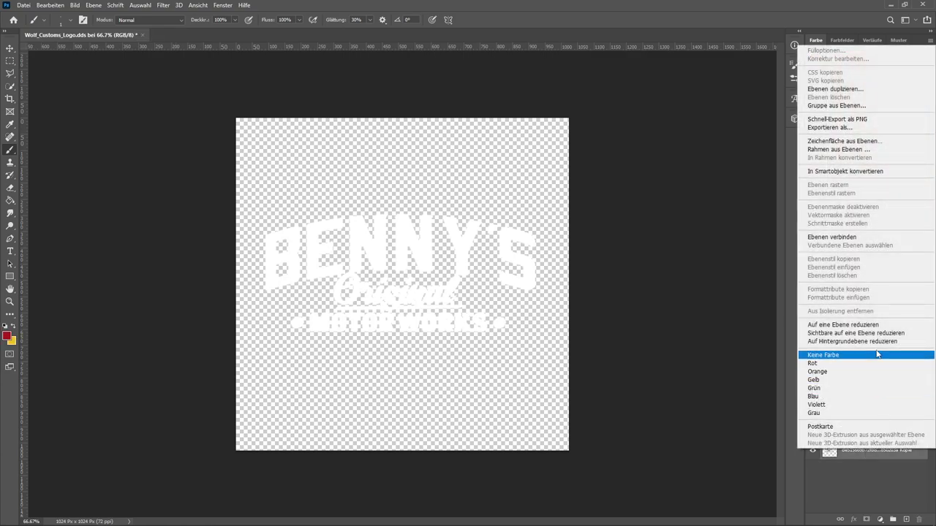
click(846, 172)
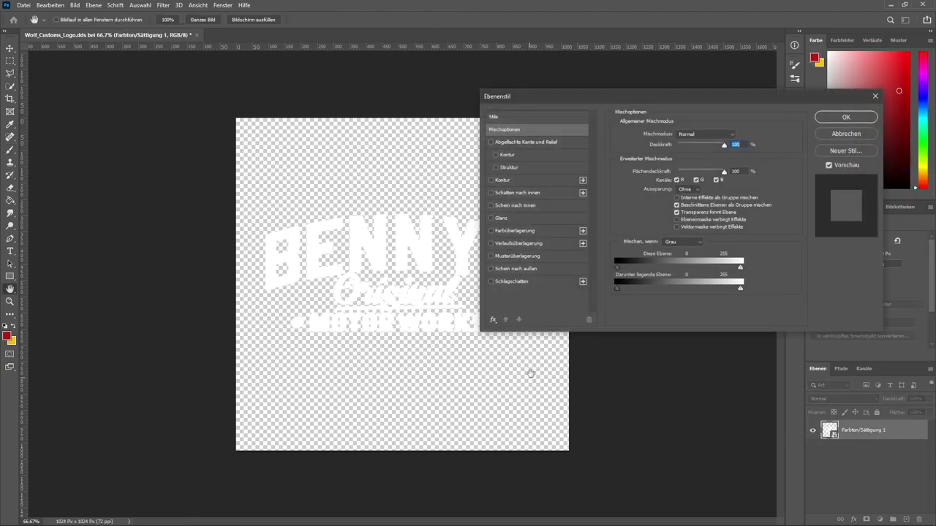
- Try an Outer Glow and a black 1 px Stroke on the white logo, and discard the layer style changes
click(491, 268)
click(509, 269)
click(491, 269)
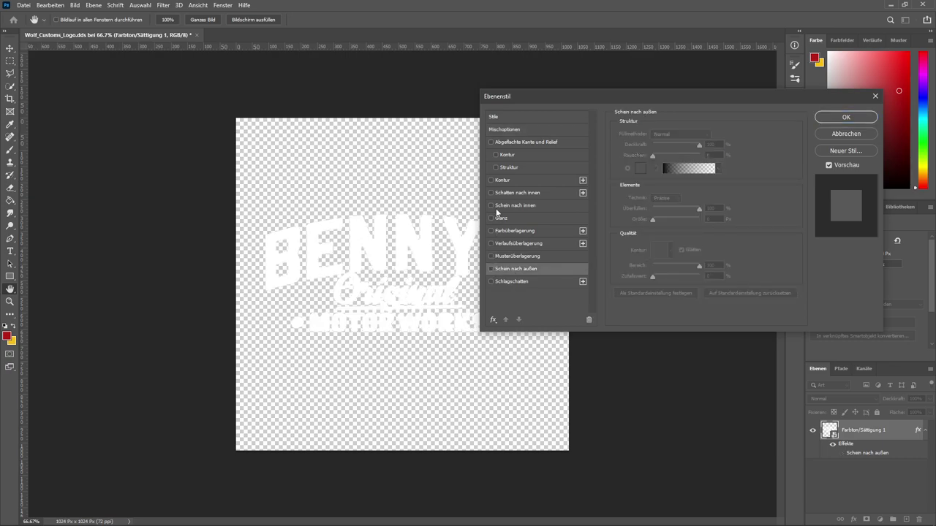
click(491, 180)
click(504, 181)
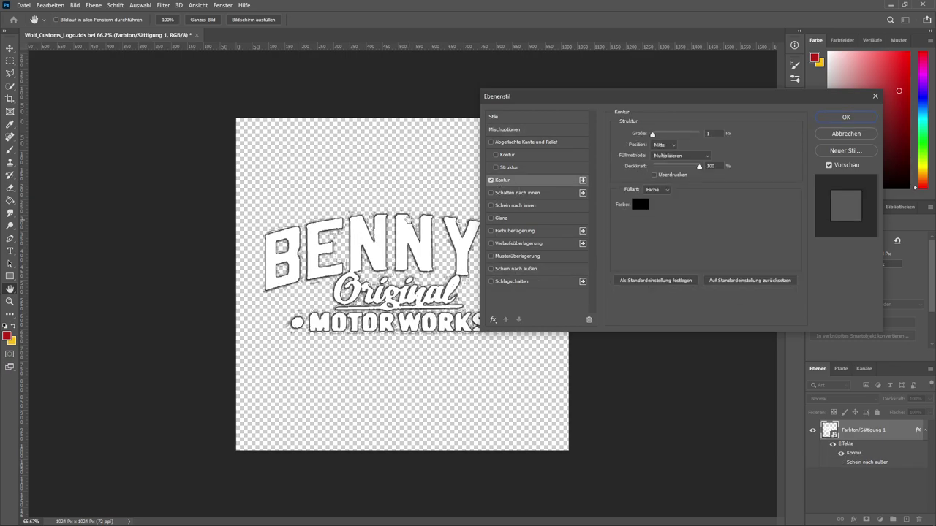
key(ctrl+plus)
key(ctrl+plus)
key(ctrl+plus)
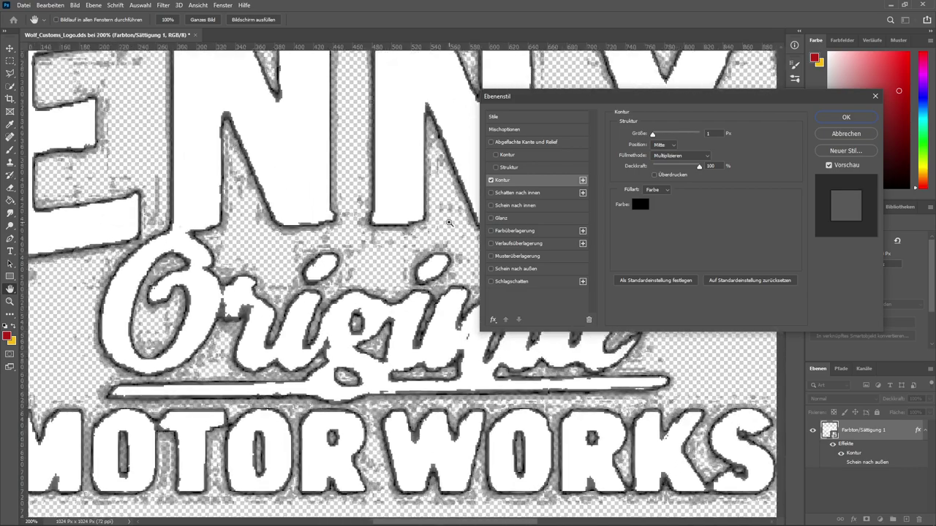
click(491, 180)
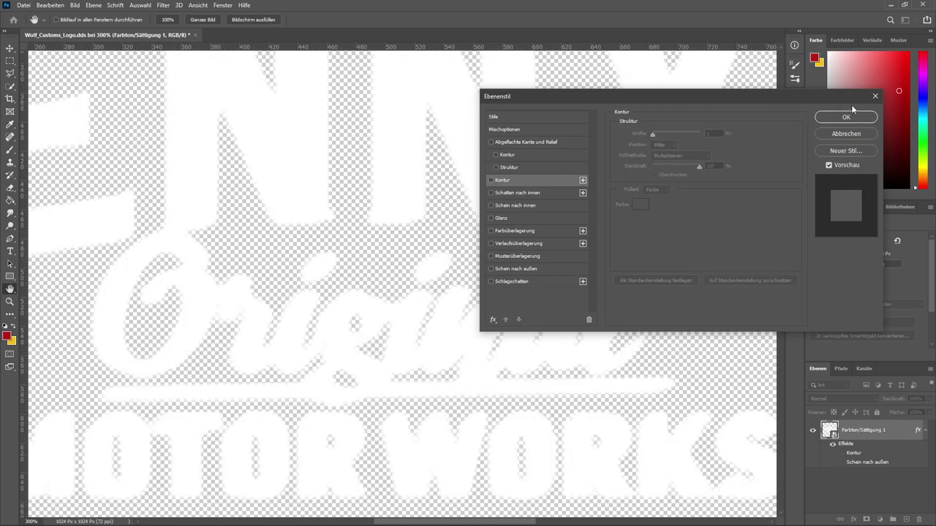
click(875, 98)
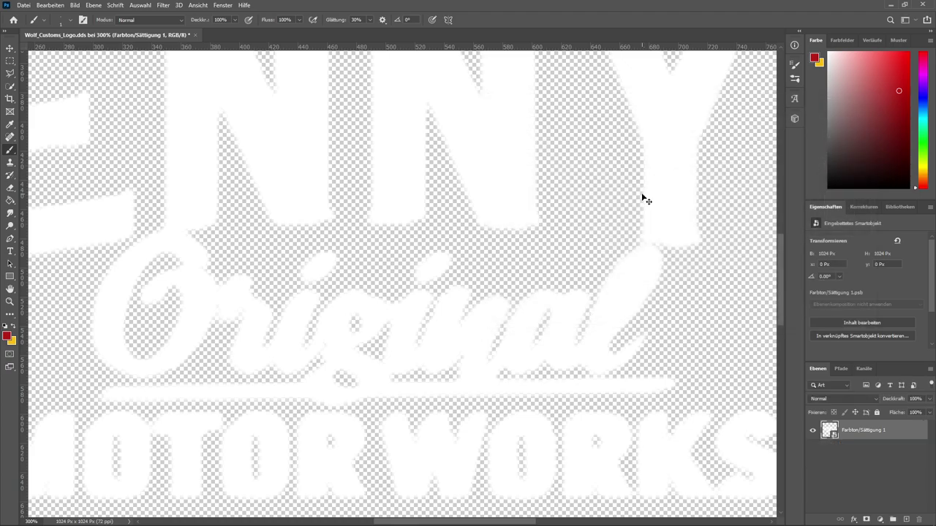
- Undo all edits back to the original Wolf Customs image and close Photoshop without saving
alt+scroll(643, 194, down, 5)
key(ctrl+z)
key(ctrl+z)
key(ctrl+z)
key(ctrl+z)
key(ctrl+z)
key(ctrl+z)
key(ctrl+z)
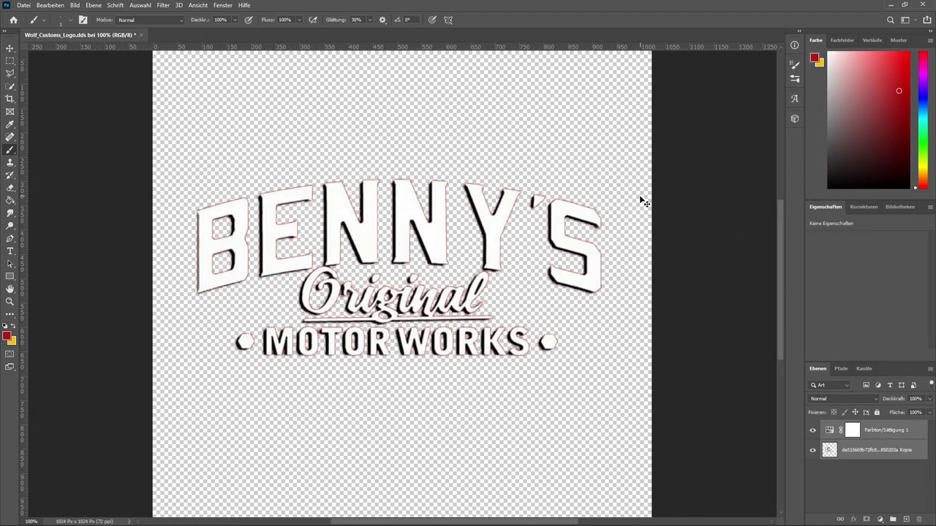
key(ctrl+z)
key(ctrl+z)
key(ctrl+z)
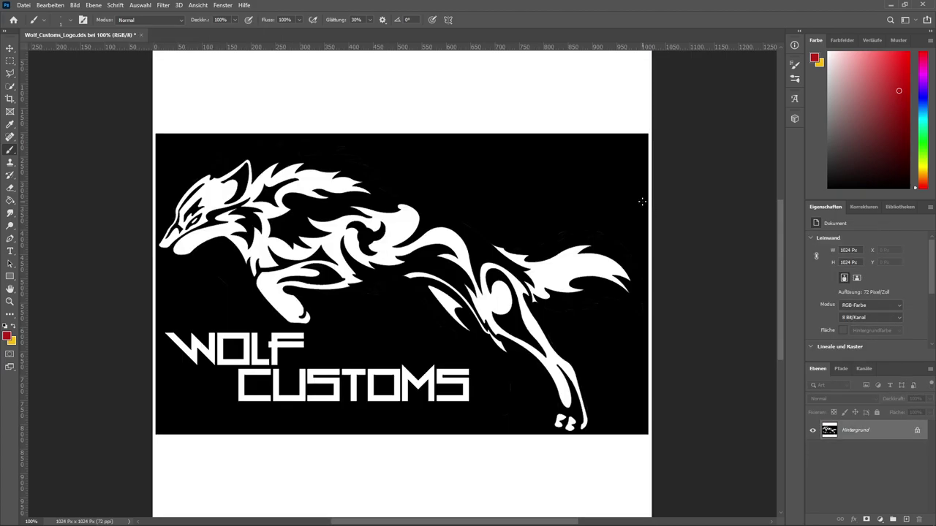
click(922, 5)
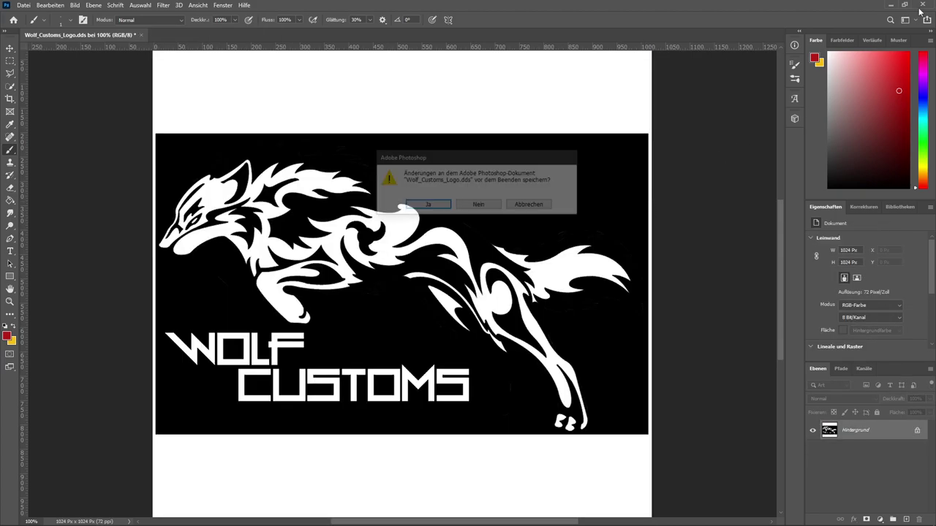
click(480, 206)
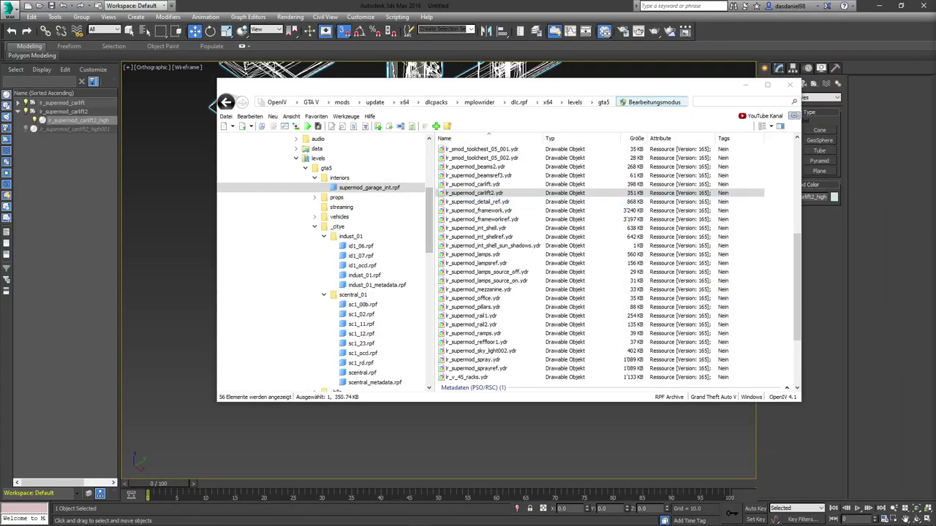
- Preview the lr_supermod_carlift2.ydr model in OpenIV and close the preview
drag(499, 326, 763, 319)
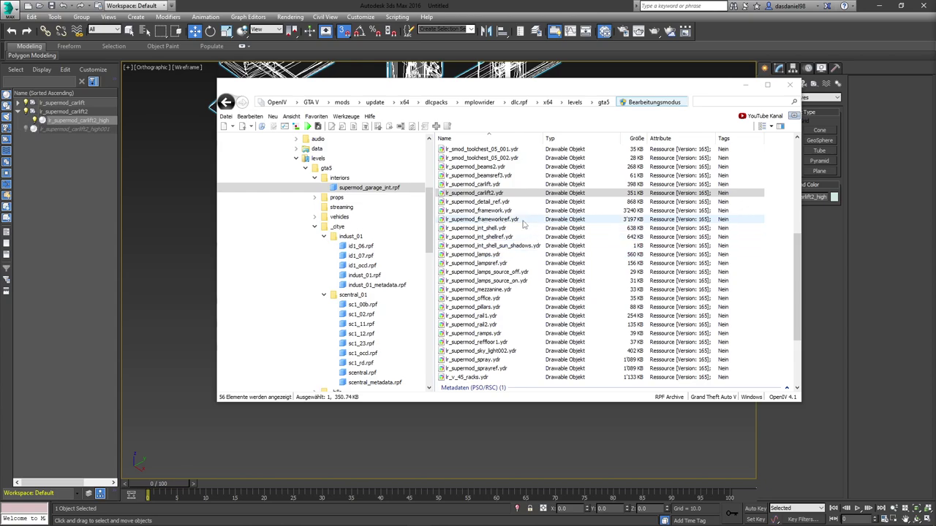
click(497, 194)
double_click(497, 194)
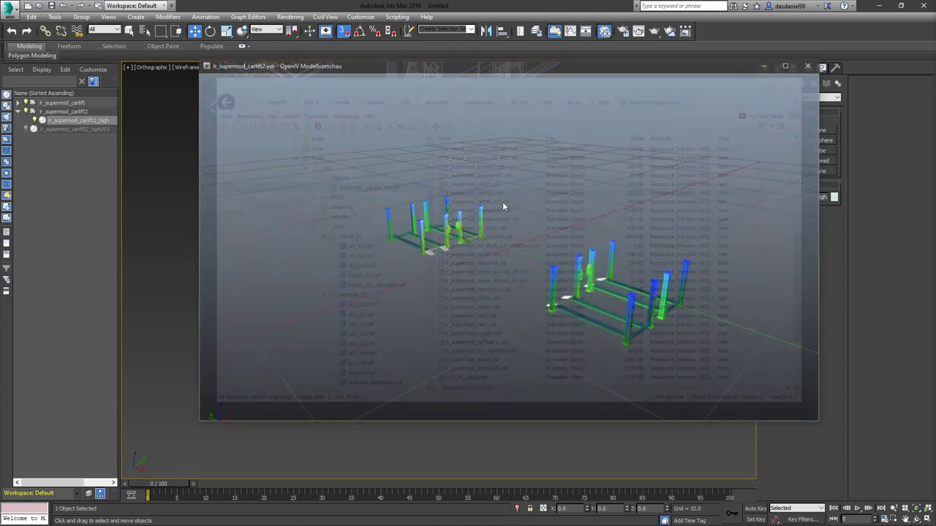
click(808, 65)
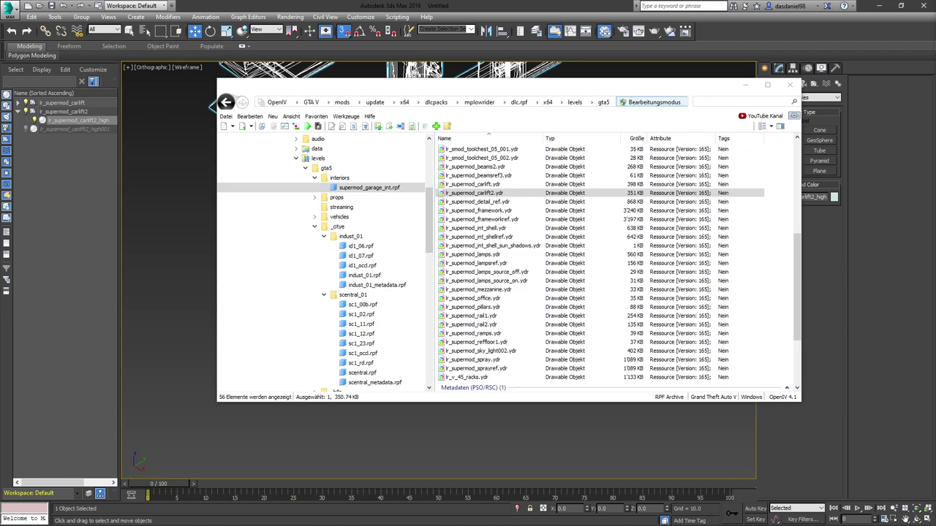
drag(591, 270, 788, 257)
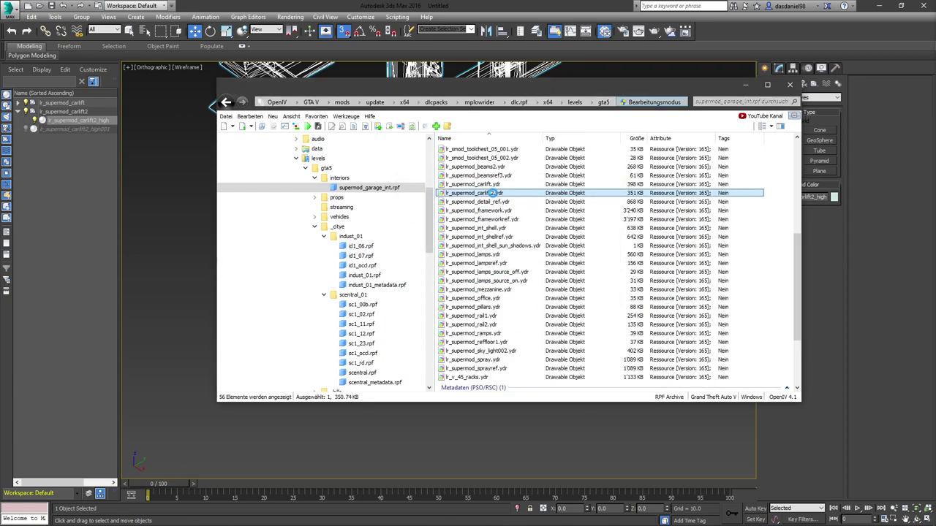
double_click(494, 196)
click(810, 67)
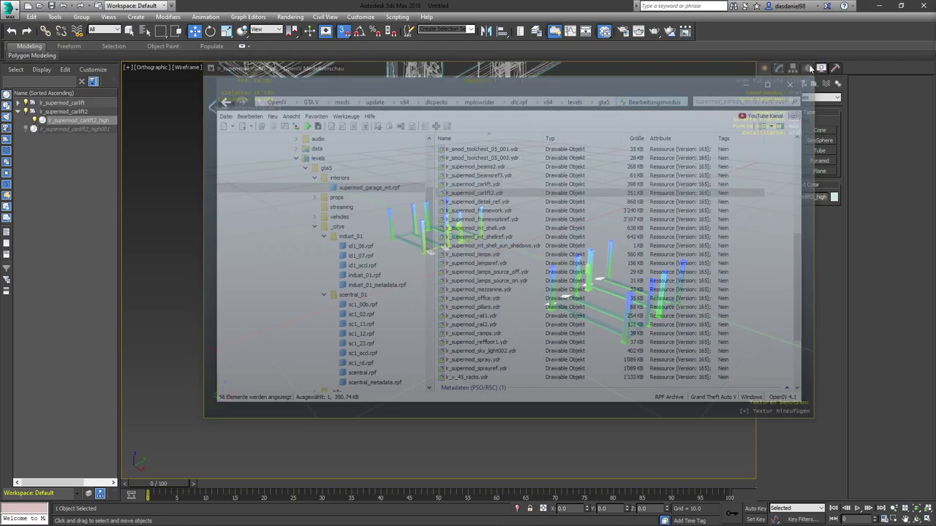
- Switch to 3ds Max and open the lr_supermod_carlift2_high mesh for vertex editing
click(39, 315)
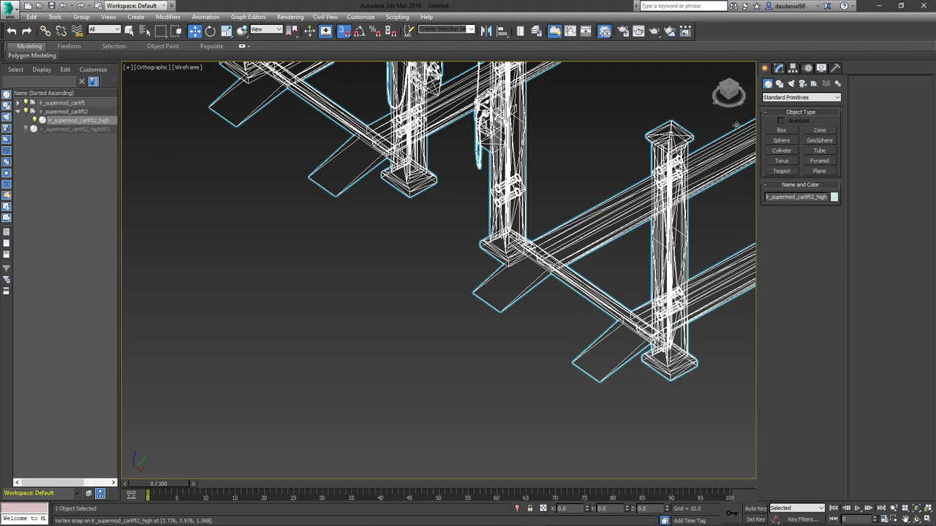
click(779, 67)
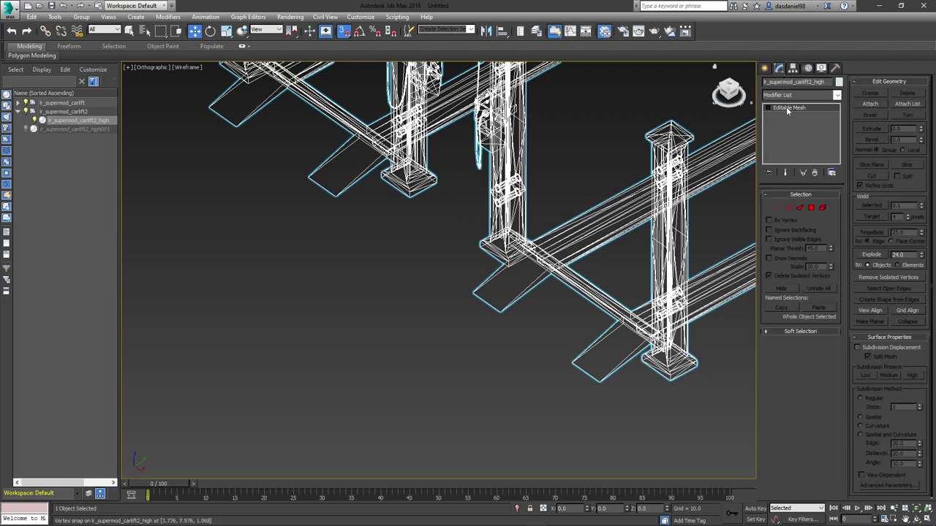
click(775, 208)
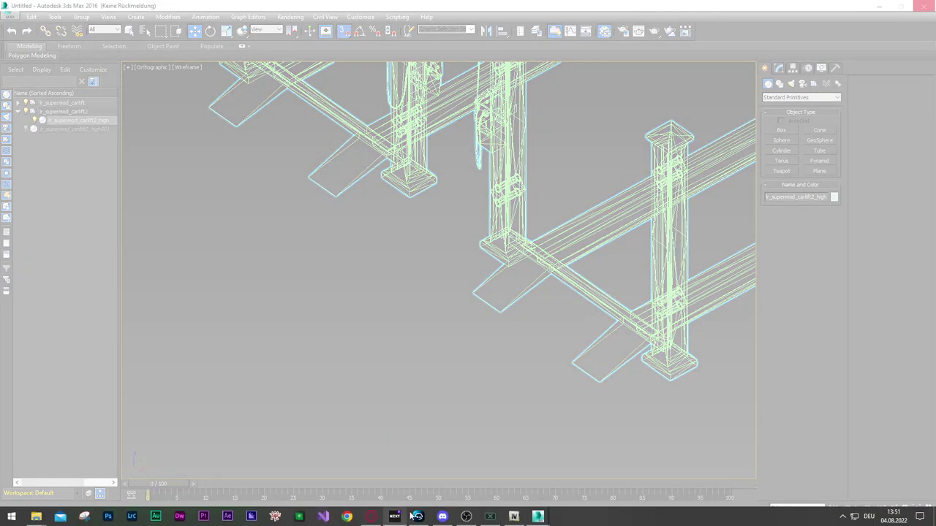
mouse_move(537, 517)
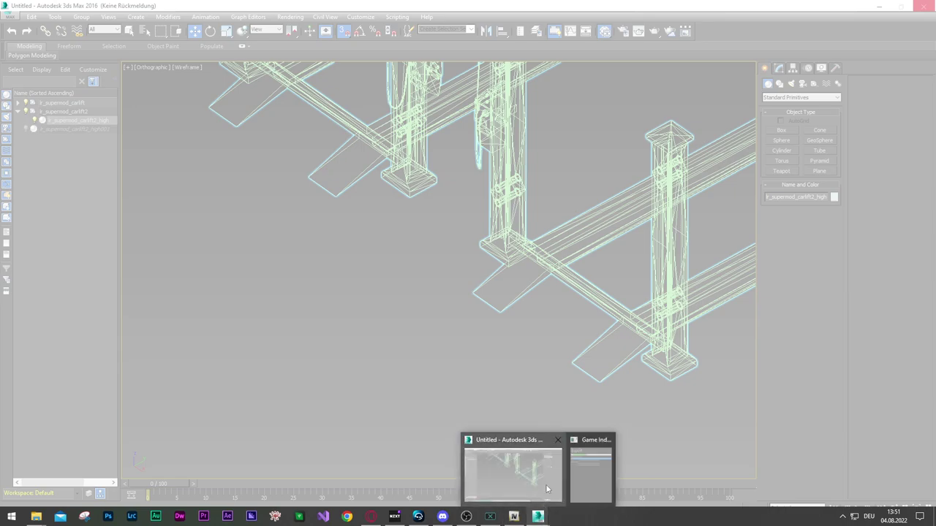
click(546, 489)
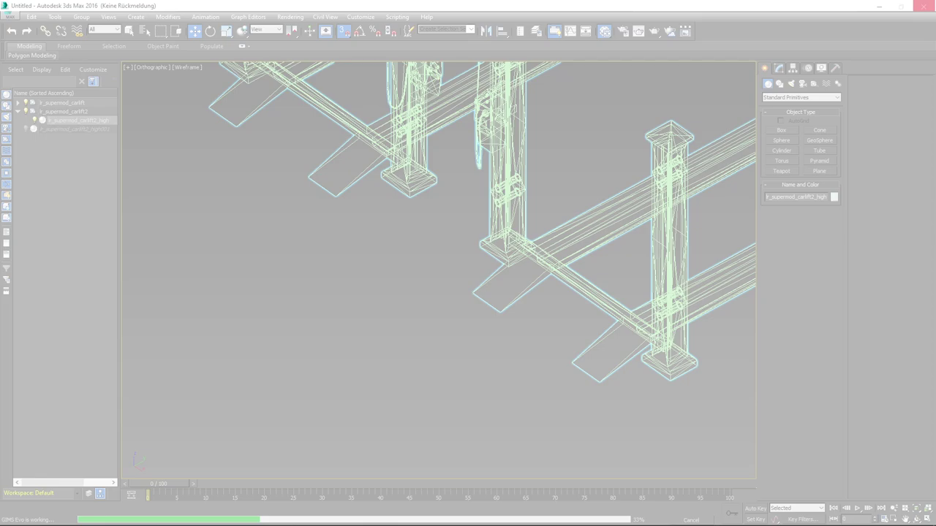
- Switch to Photoshop, close the red Benny's image, and open the recent Wolf_Customs_Logo.dds with default sizes
mouse_move(252, 521)
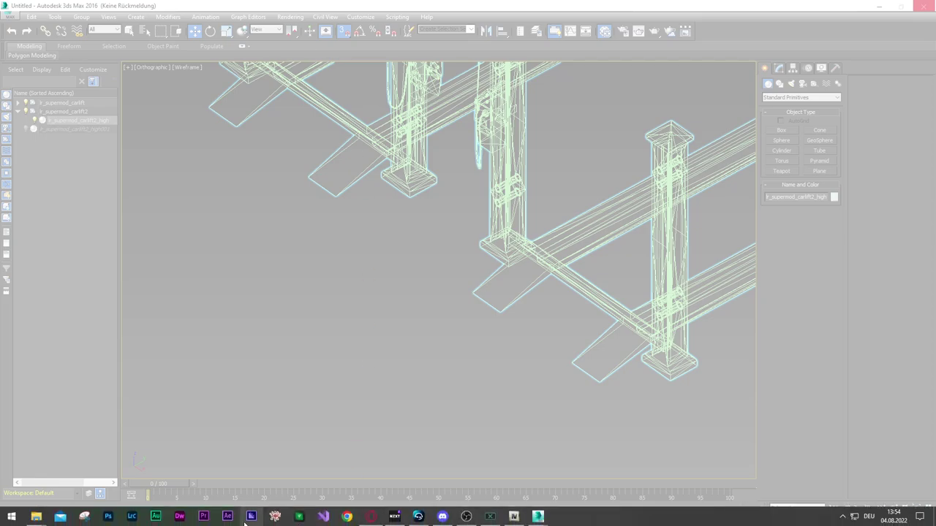
click(108, 517)
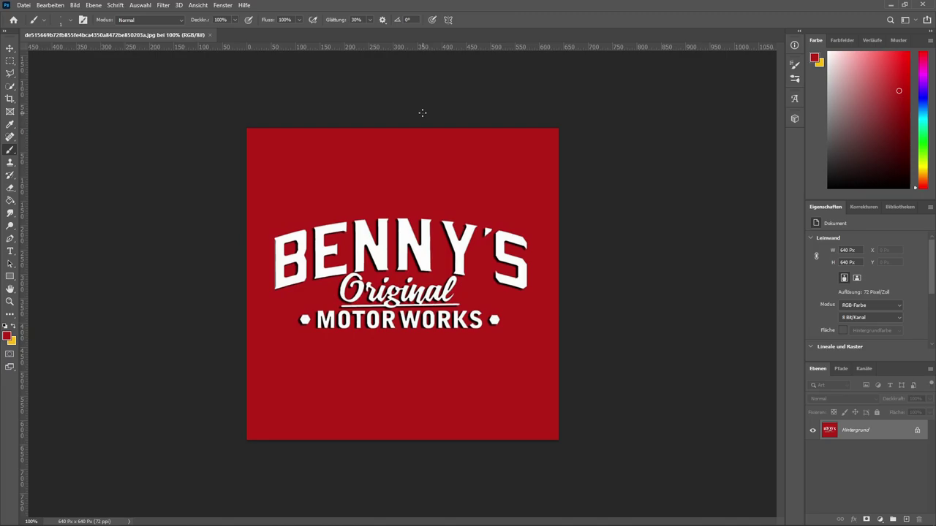
click(209, 35)
click(292, 185)
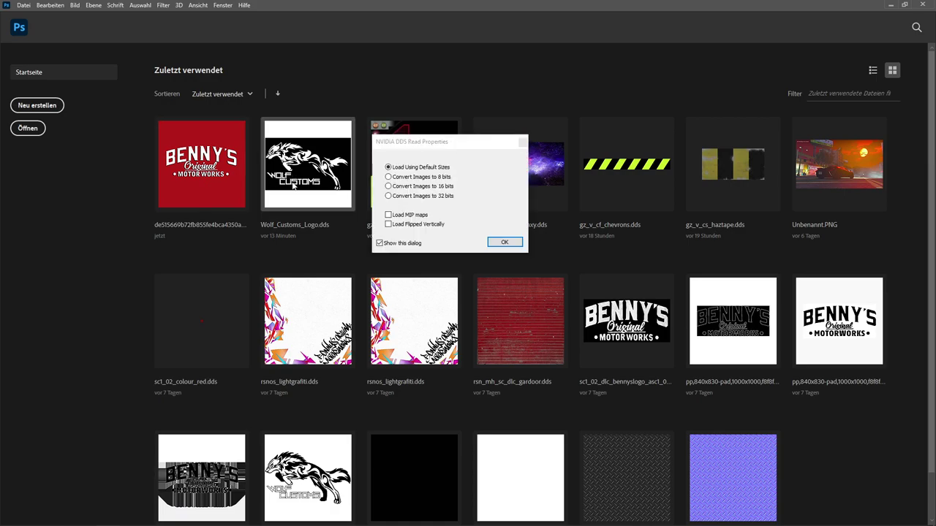
click(506, 244)
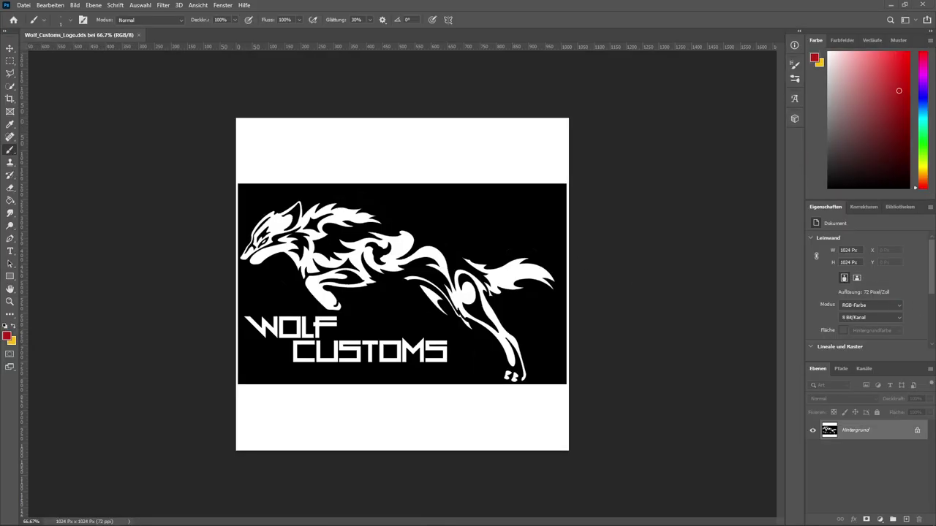
- Place the red Benny's image in the document and scale it to 160% so it fills the canvas
drag(928, 6, 459, 342)
drag(510, 285, 569, 285)
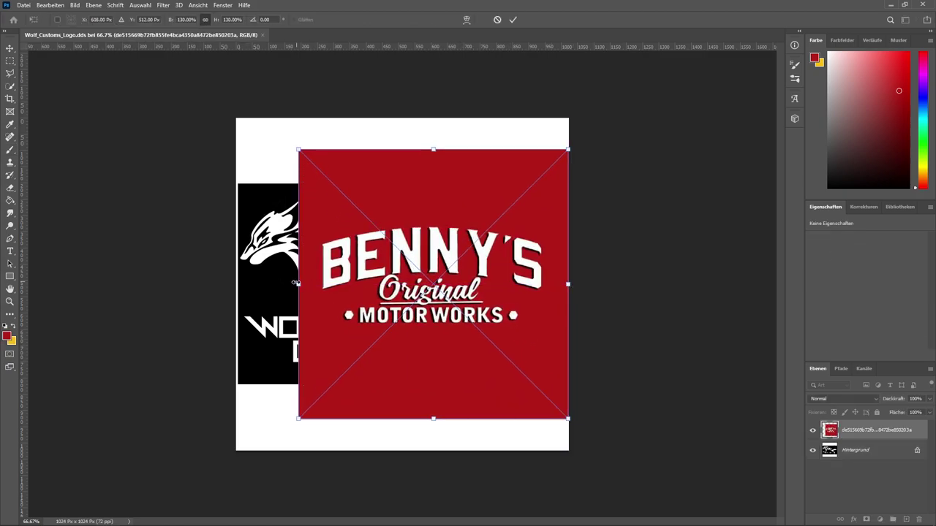
drag(298, 284, 236, 296)
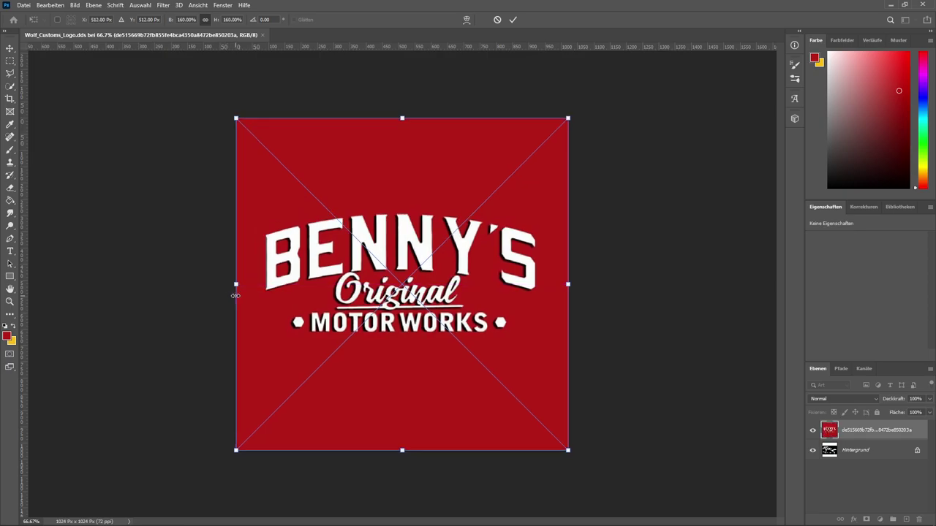
key(Return)
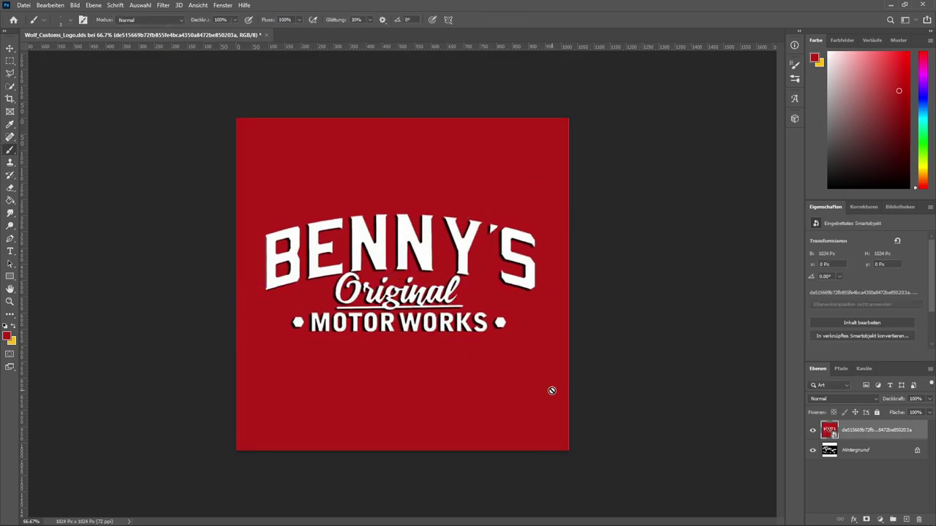
- Rasterize the placed Benny's logo layer and adjust its side edge to cover the canvas border
click(372, 310)
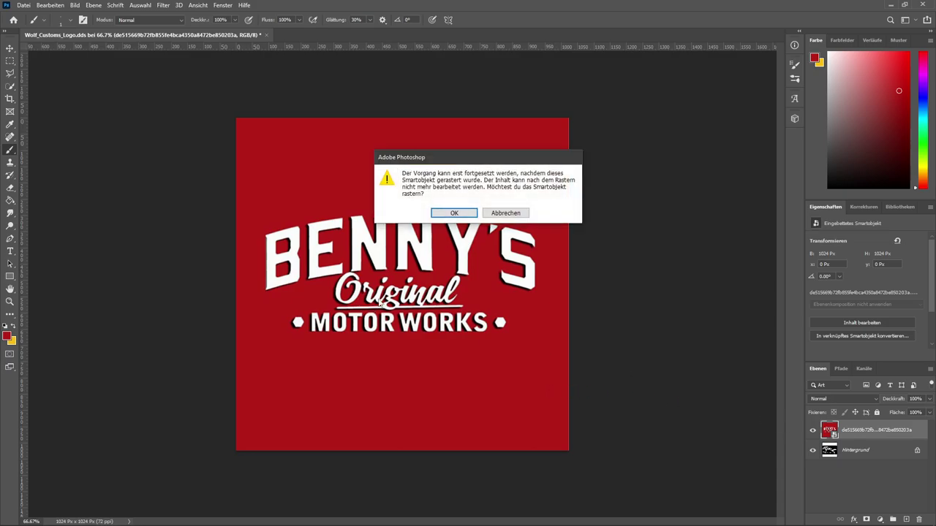
click(453, 213)
key(ctrl+t)
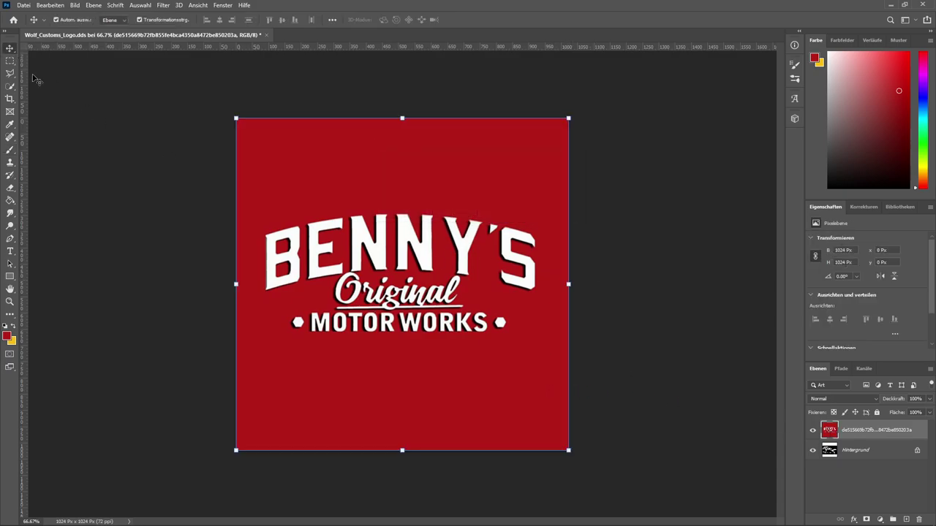
drag(568, 285, 575, 287)
key(Return)
- Delete the Wolf Customs background layer and duplicate the Benny's logo layer
click(865, 450)
key(Delete)
key(ctrl+j)
click(163, 6)
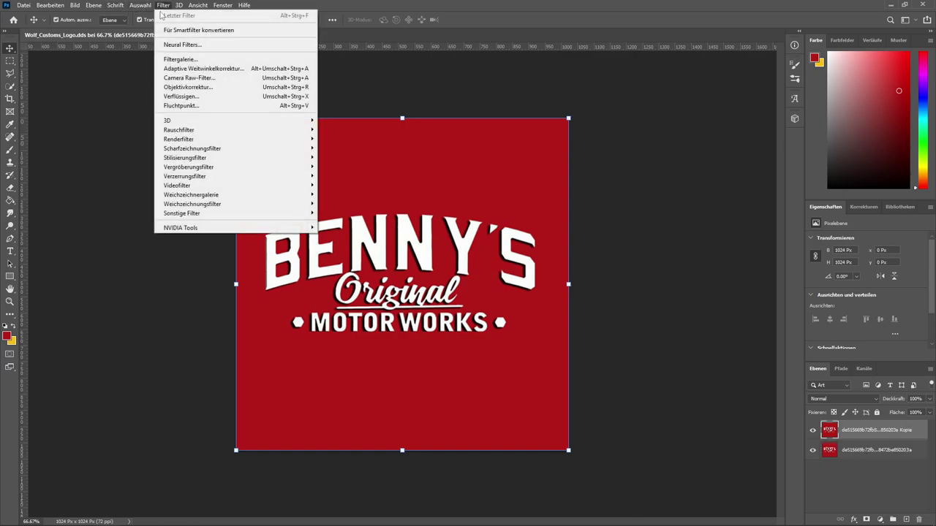
click(196, 99)
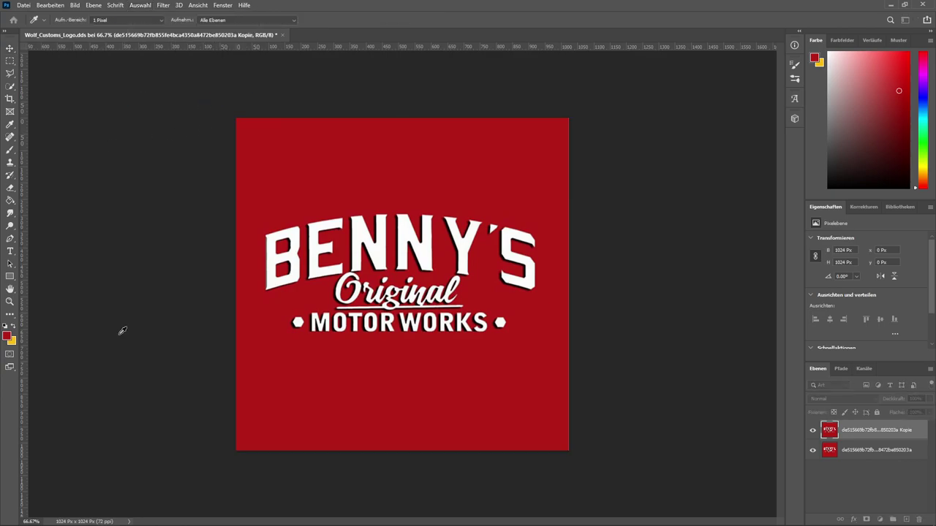
- Switch to OpenIV, open the lr_supermod_carlift2.ydr model preview, and examine the car lift's ramp up close
click(514, 519)
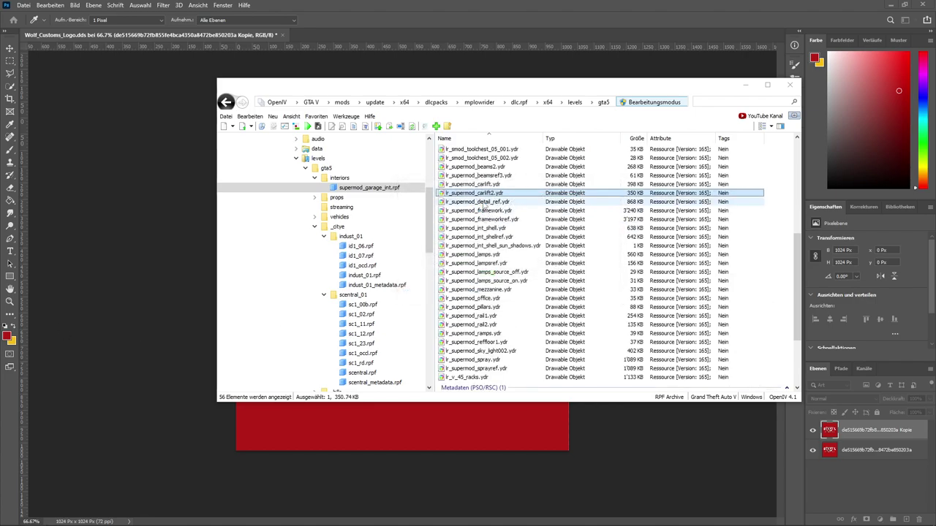
double_click(478, 193)
drag(478, 193, 624, 267)
key(w)
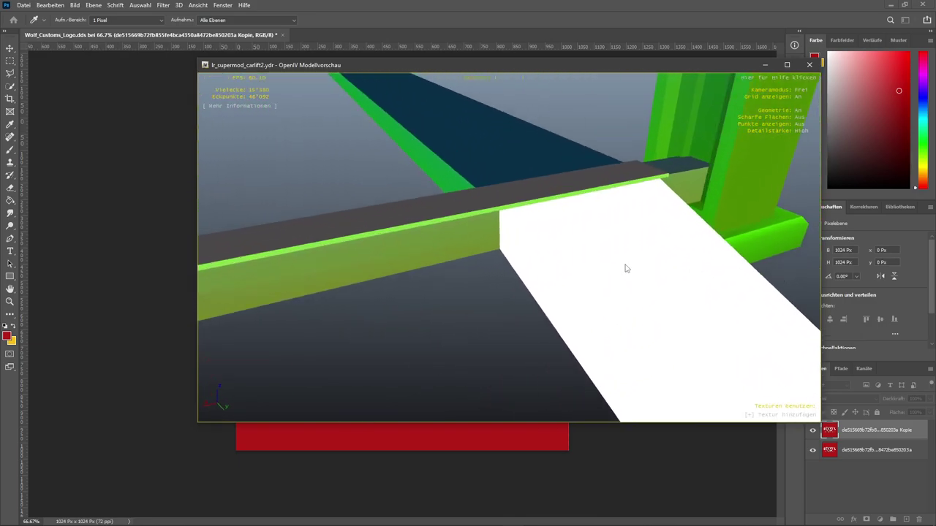
- Switch to 3ds Max and delete the hidden duplicate mesh lr_supermod_carlift2_high001 from the scene
click(810, 64)
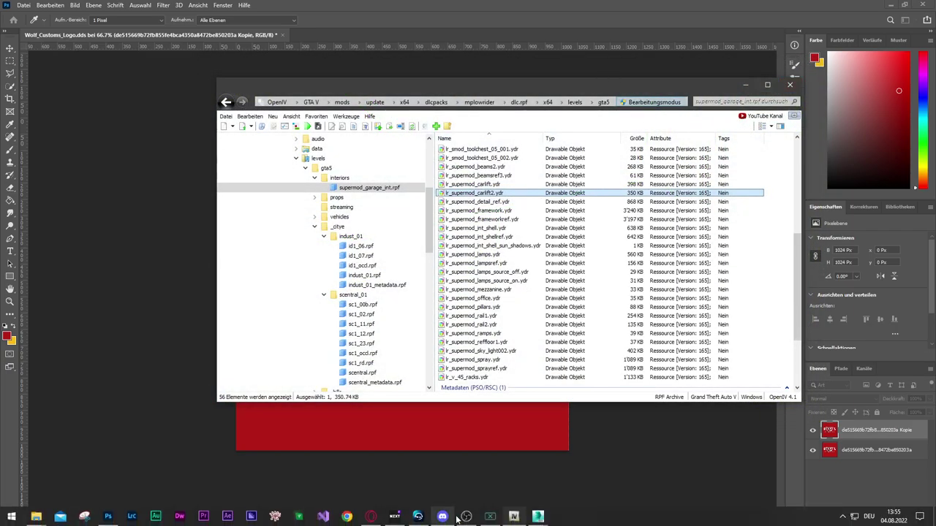
click(538, 516)
click(511, 471)
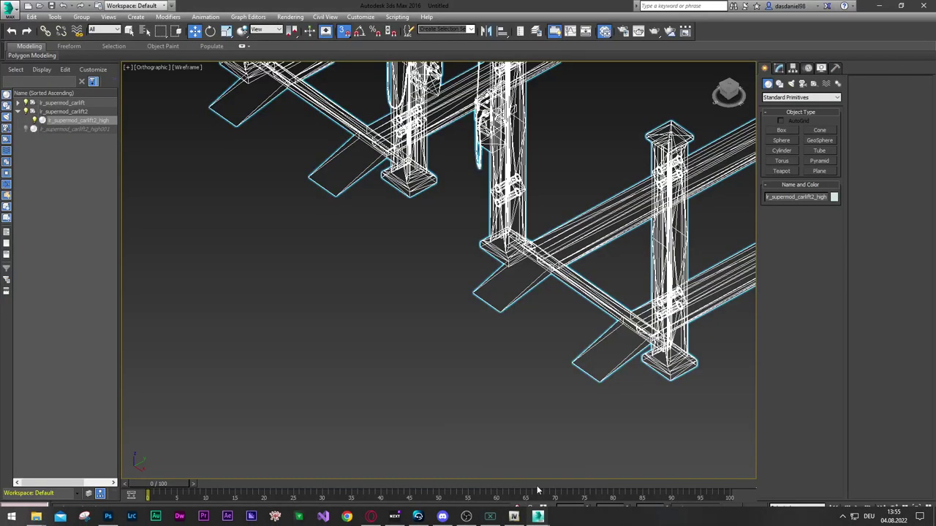
click(478, 381)
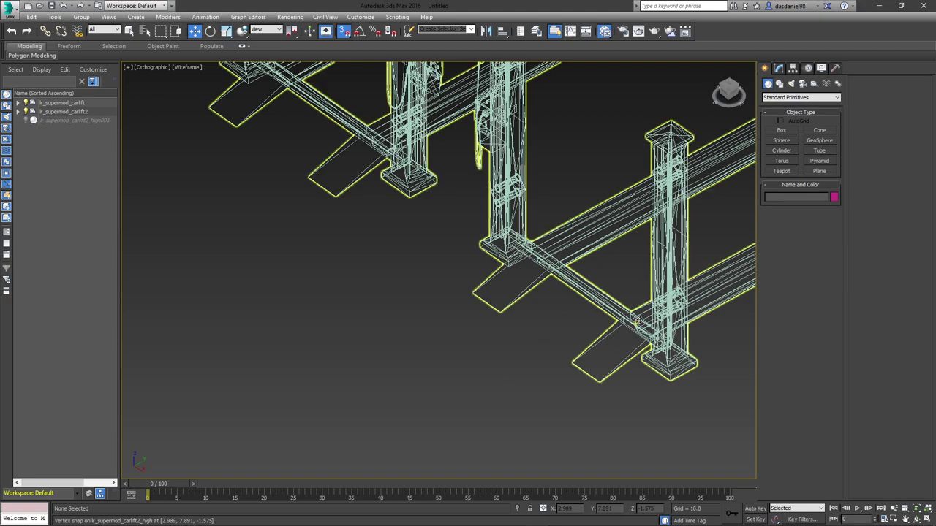
click(619, 340)
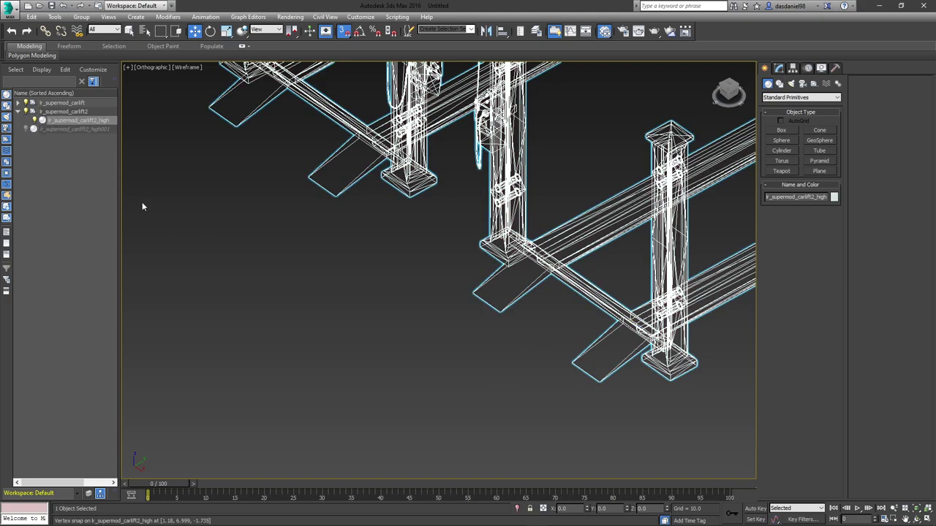
click(58, 129)
key(Delete)
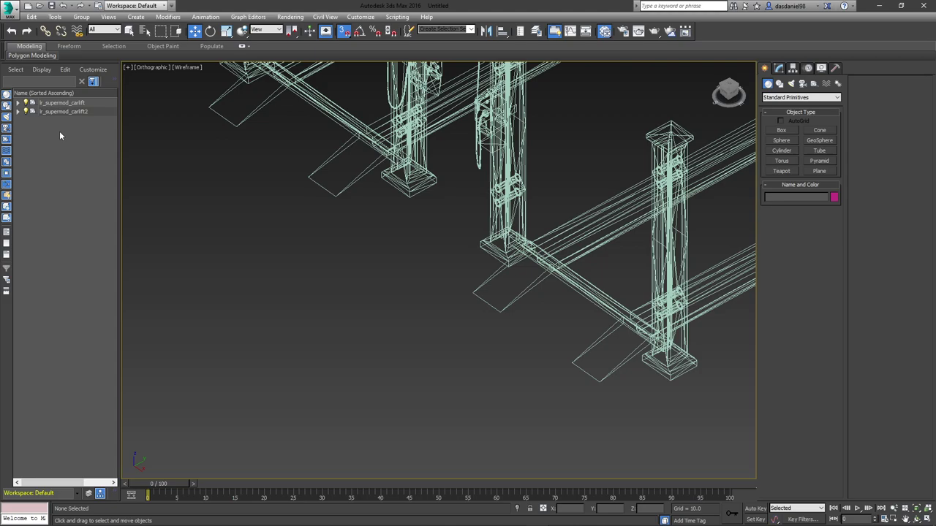
- Set the vertex color of the ramp faces on lr_supermod_carlift2_high to red 53, green 147, blue 0
click(62, 119)
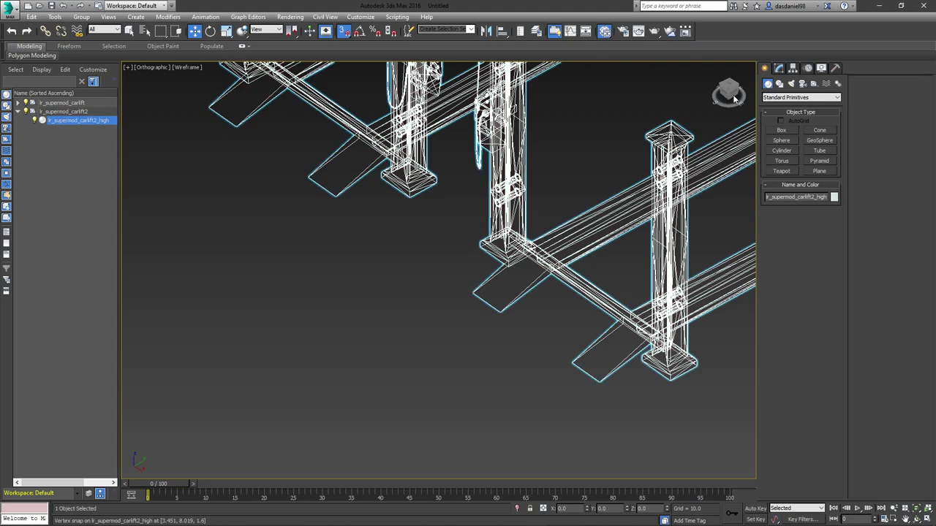
click(777, 67)
right_click(792, 117)
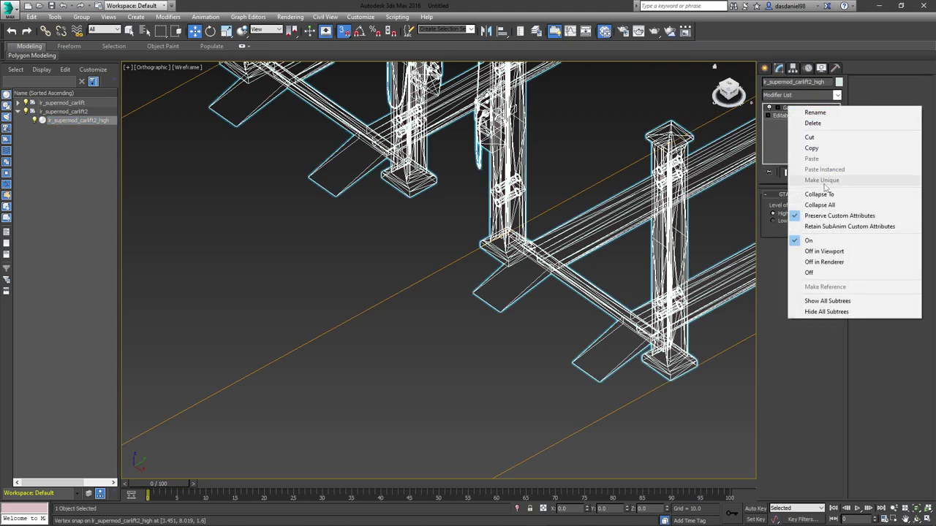
click(777, 121)
click(811, 207)
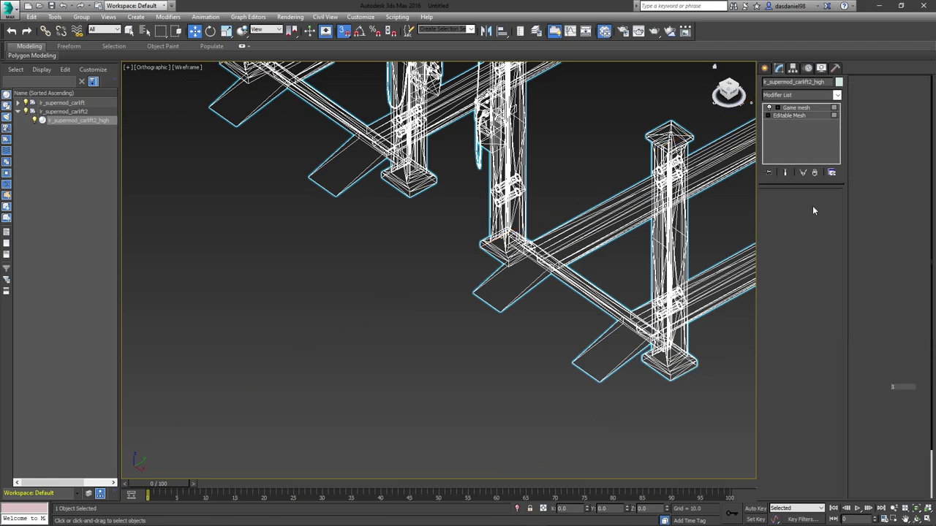
scroll(887, 394, down, 2)
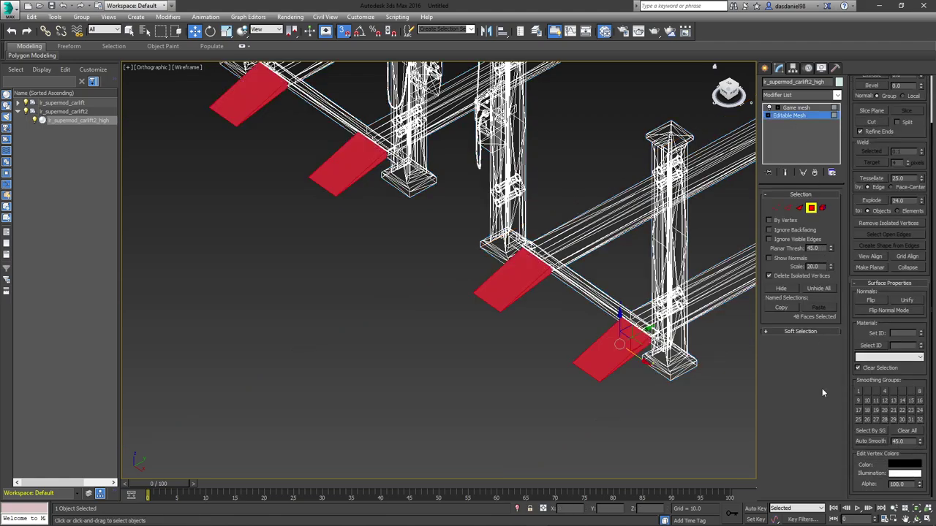
click(904, 464)
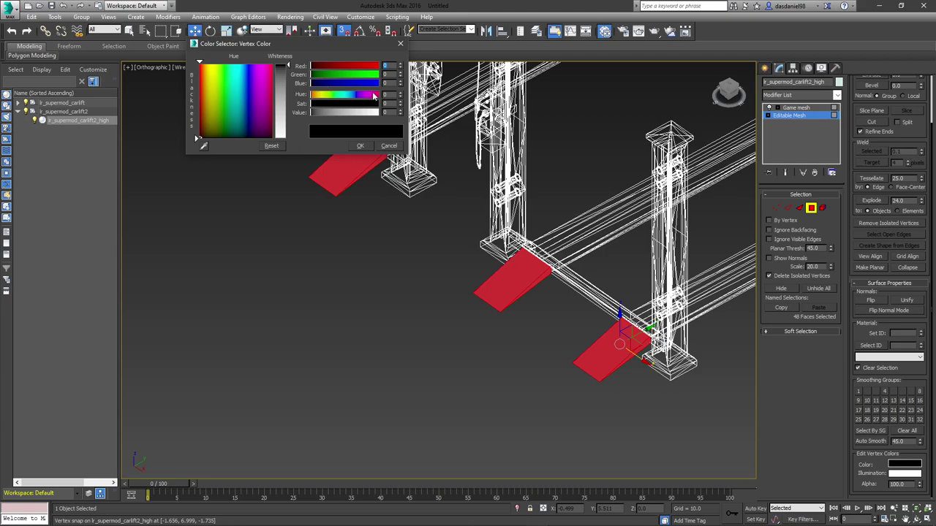
click(272, 123)
text(148)
key(Tab)
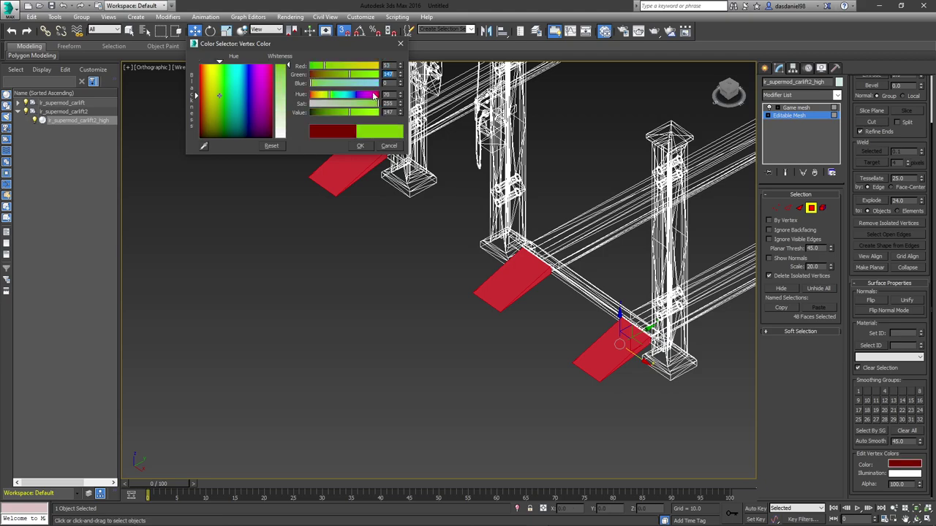
click(357, 145)
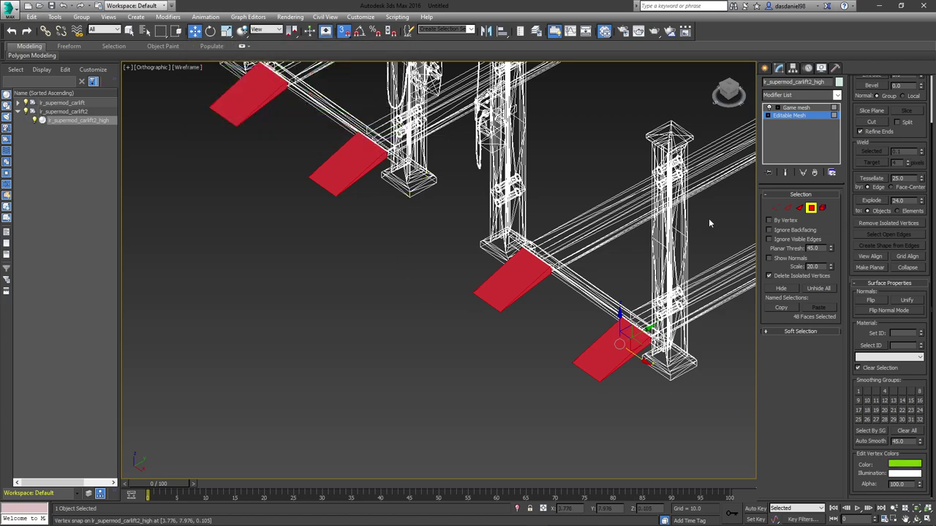
click(811, 208)
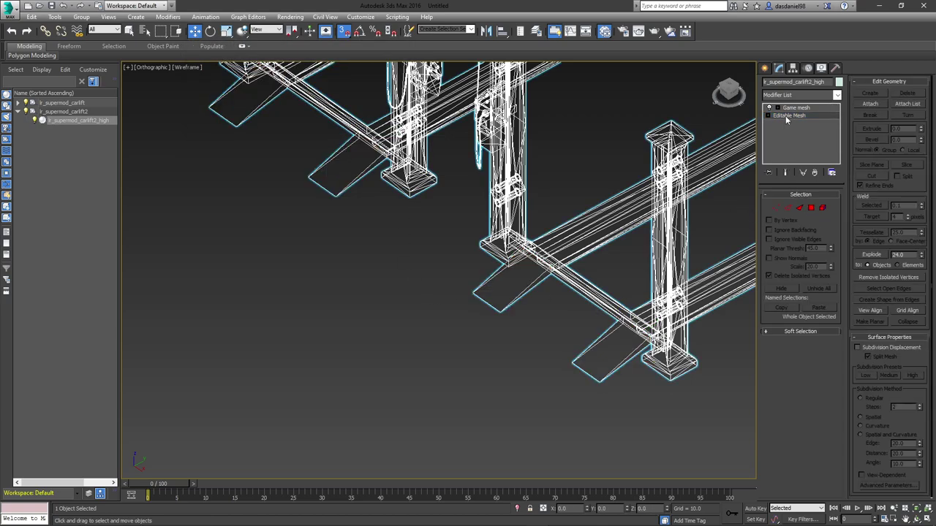
- Collapse the lr_supermod_carlift2_high modifier stack, convert the mesh to Editable Poly and back to Editable Mesh
right_click(784, 111)
click(811, 207)
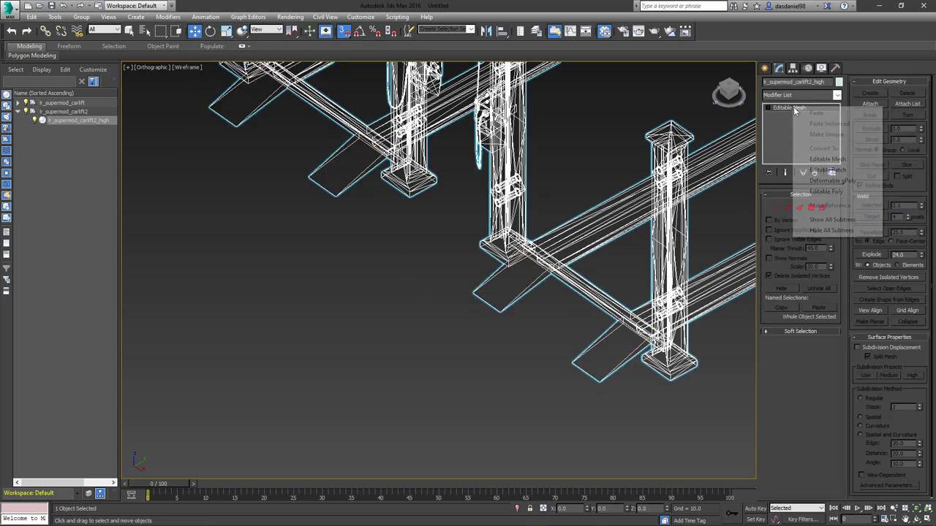
click(826, 192)
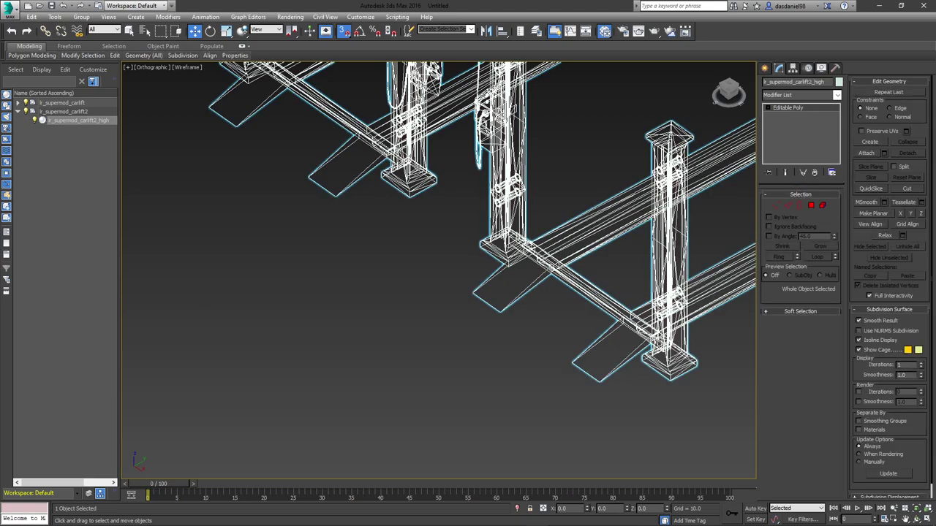
right_click(795, 113)
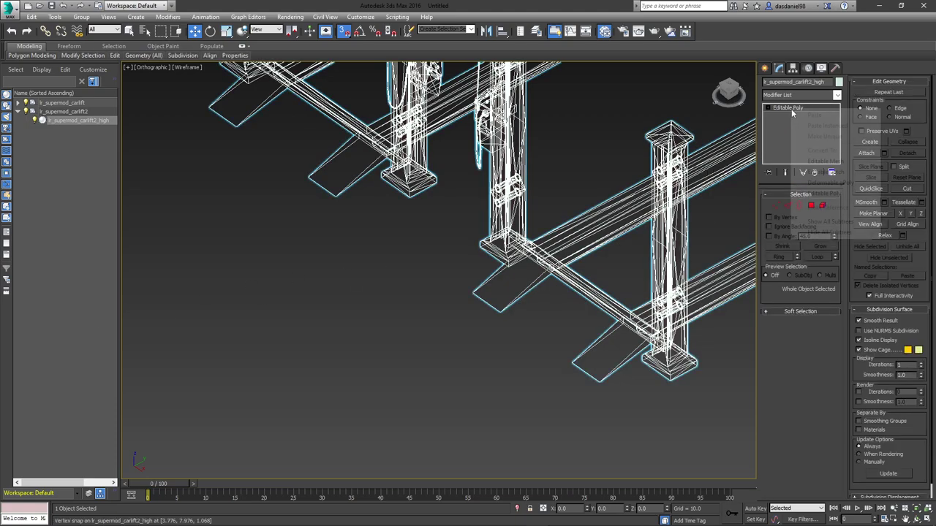
click(823, 161)
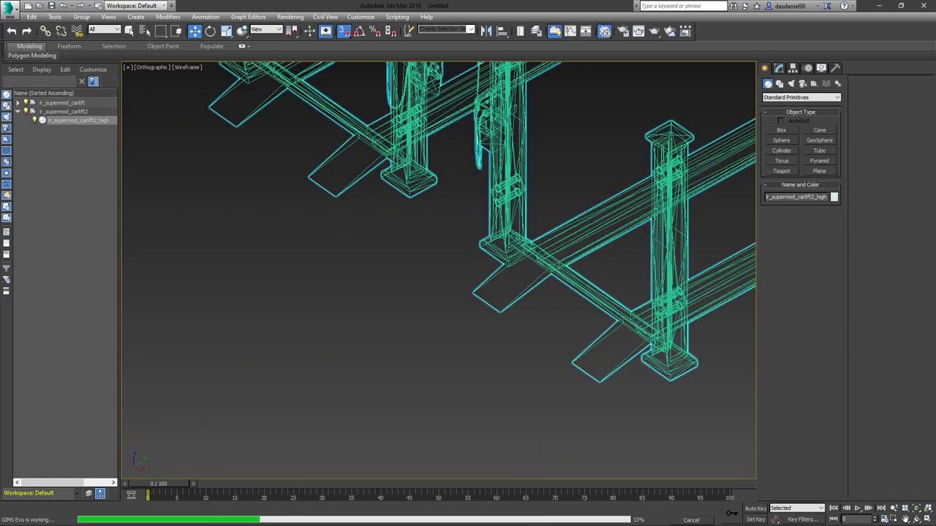
- Switch to Photoshop and try to select the Benny's Original Motor Works lettering by sampling its white and shadow colors
click(108, 516)
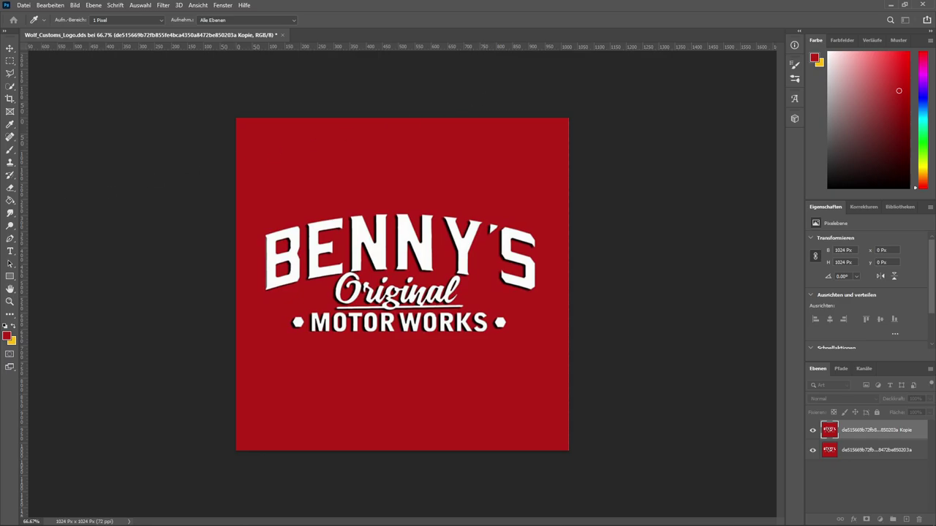
alt+scroll(436, 277, up, 3)
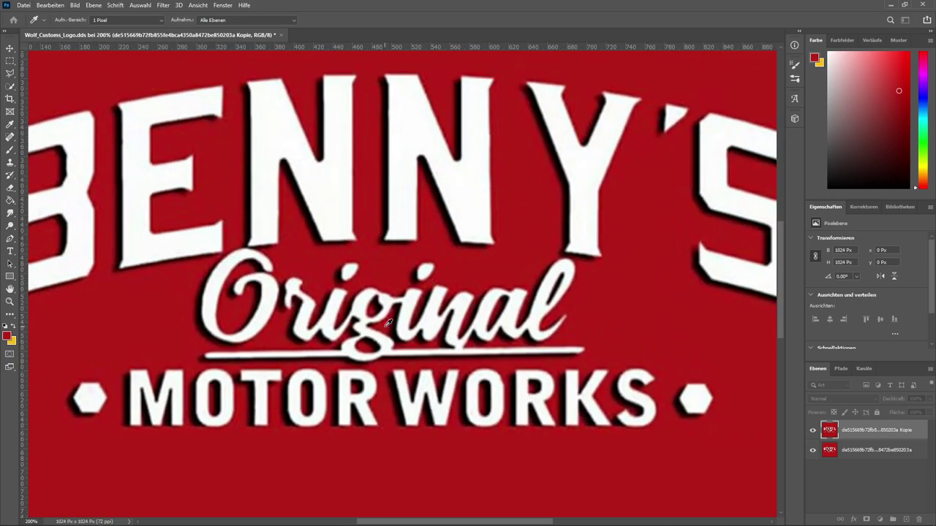
click(388, 324)
click(402, 305)
click(423, 297)
click(554, 313)
click(520, 339)
click(497, 338)
click(469, 343)
click(259, 336)
click(238, 317)
click(212, 399)
click(307, 394)
click(359, 385)
key(ctrl+4)
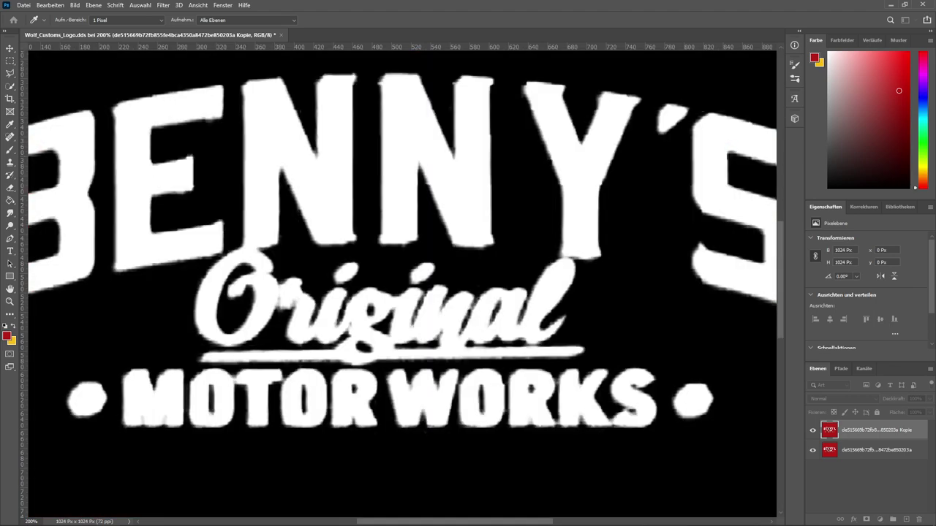
key(ctrl+minus)
key(ctrl+minus)
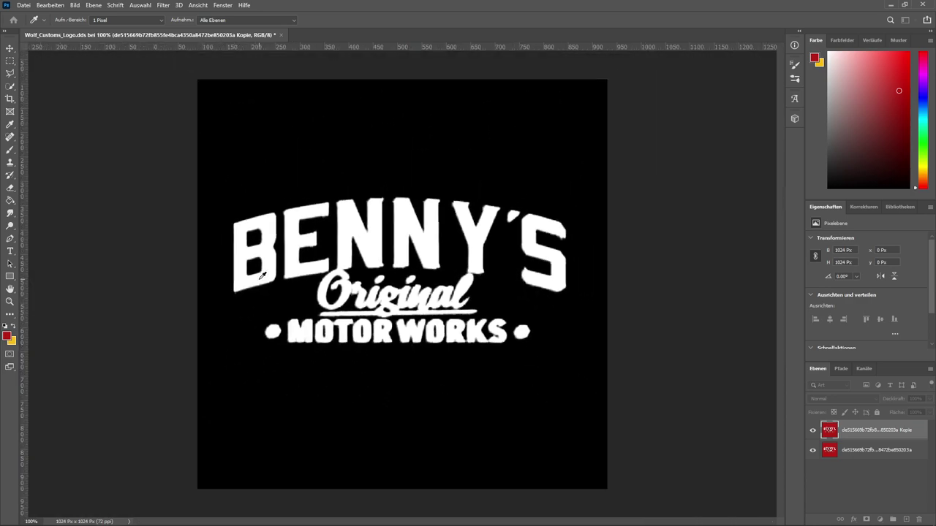
key(ctrl+plus)
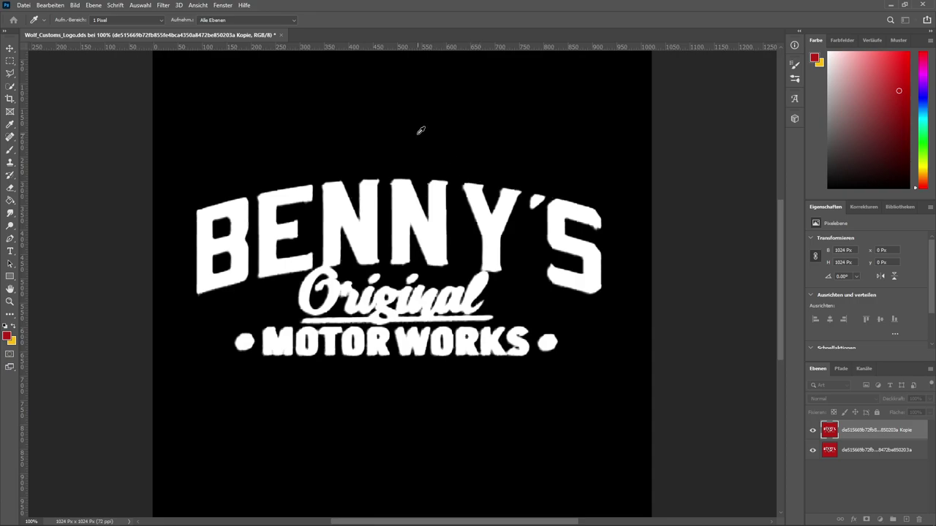
- Try sampling further colors around the MOTOR WORKS lettering and undo the last sample
click(344, 324)
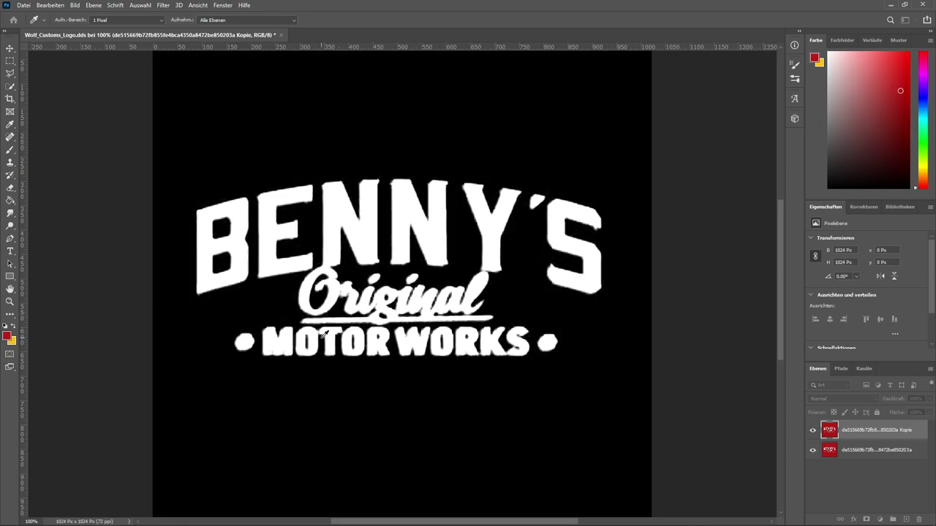
click(321, 338)
click(311, 338)
click(309, 338)
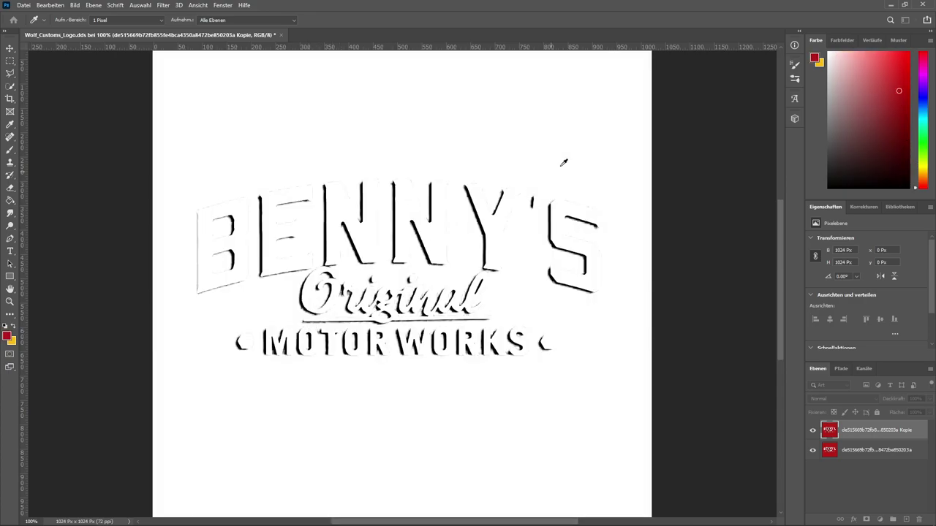
key(ctrl+z)
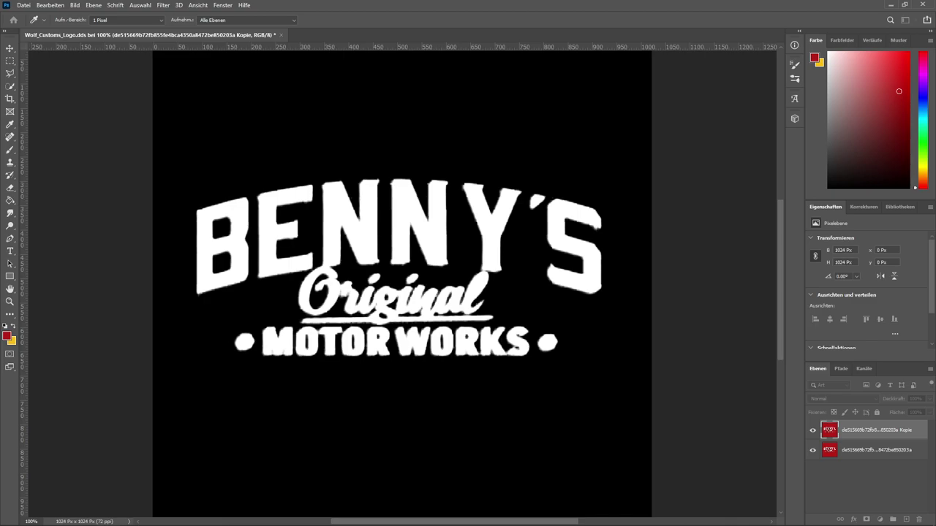
- Cancel the color selection and close Photoshop without saving Wolf_Customs_Logo.dds
key(Escape)
click(923, 4)
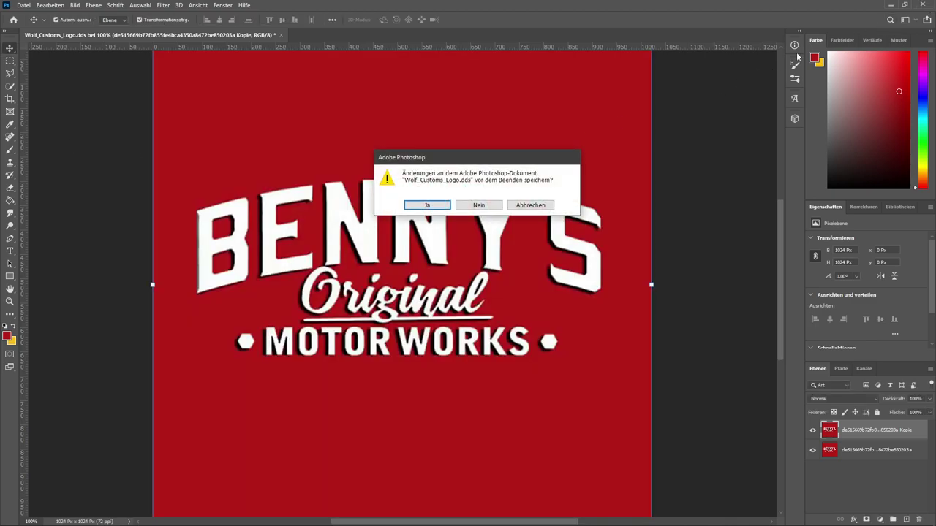
click(488, 207)
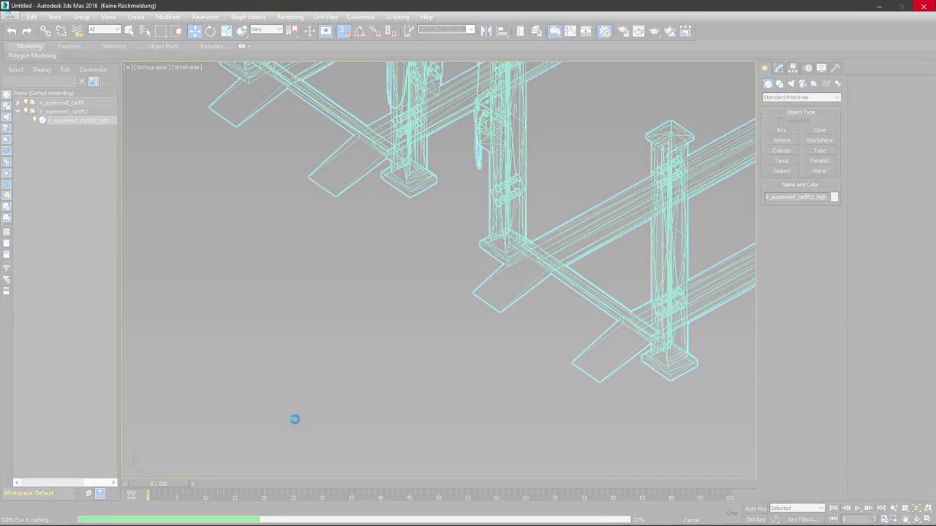
- Switch to OpenIV, open the lr_supermod_carlift2.ydr preview, and load the lr_supermod_txd.ytd textures into it
click(514, 517)
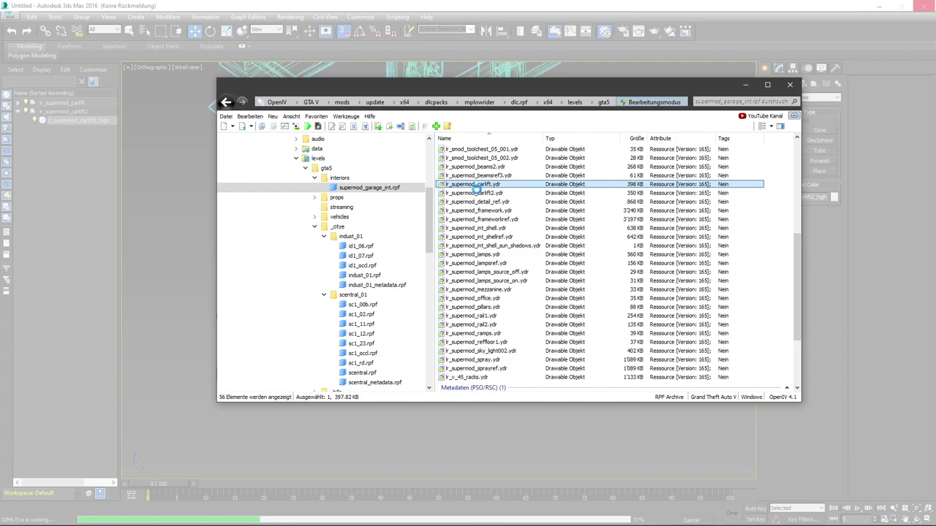
double_click(479, 187)
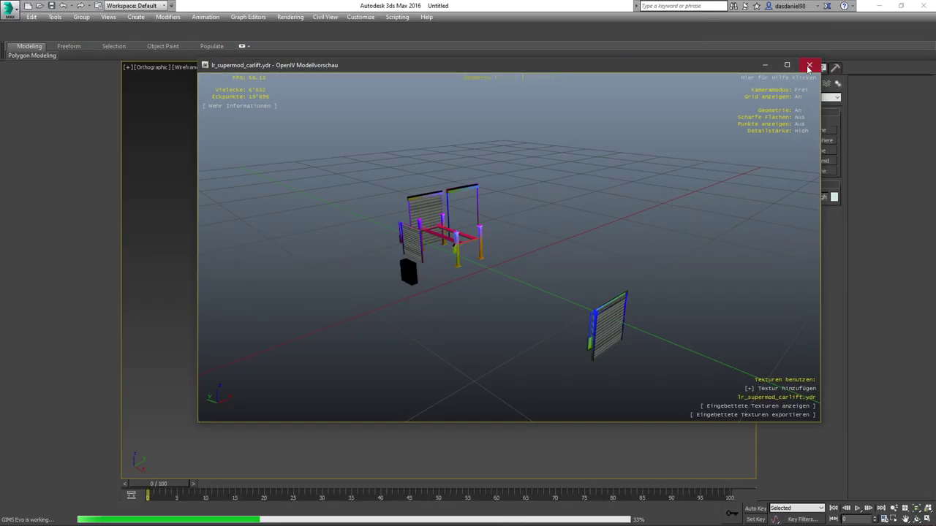
click(808, 66)
click(488, 195)
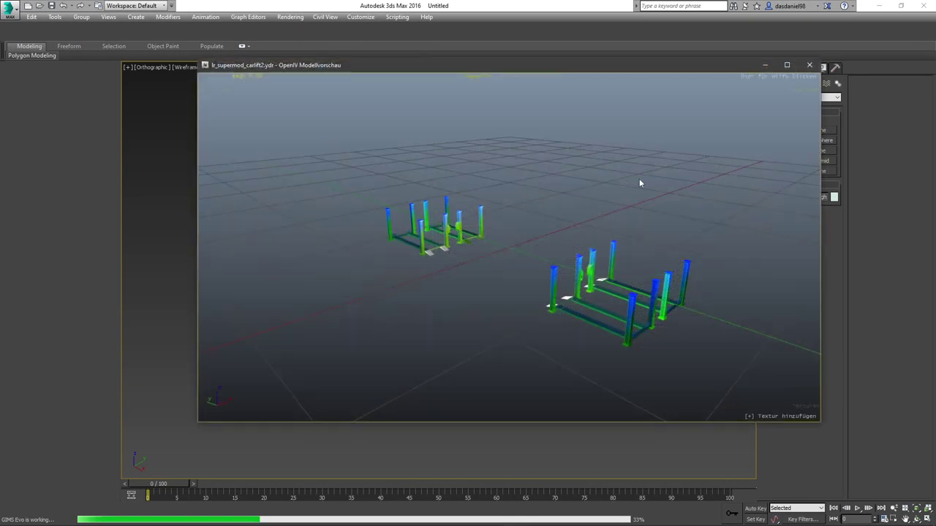
click(786, 406)
mouse_move(792, 434)
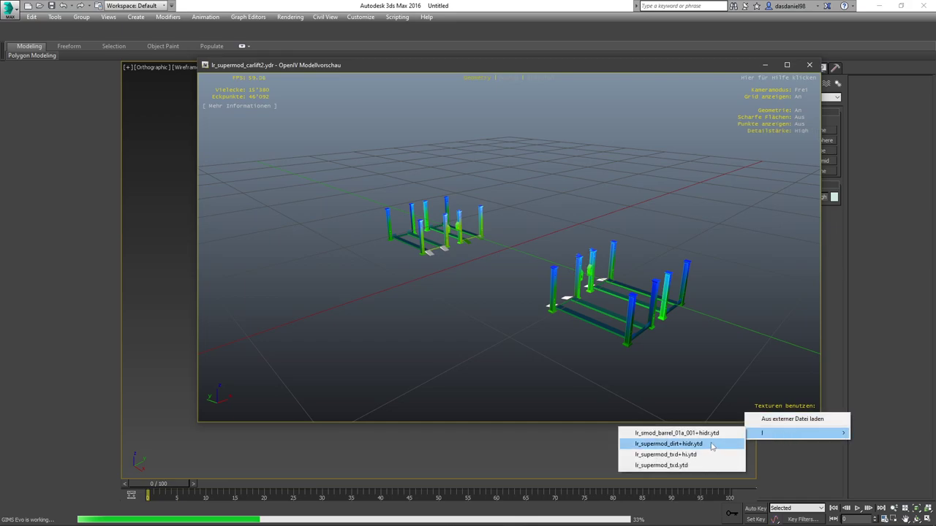
click(696, 466)
- Examine the textured car lift's posts and ramps up close, close the preview, and switch back to 3ds Max
key(w)
drag(543, 332, 690, 345)
key(a)
key(w)
drag(607, 275, 360, 198)
key(w)
key(s)
key(w)
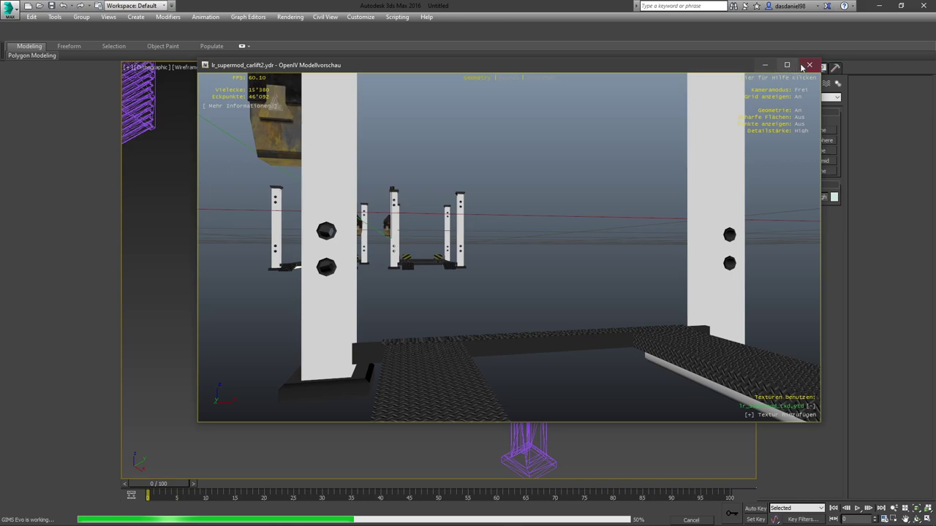
click(809, 65)
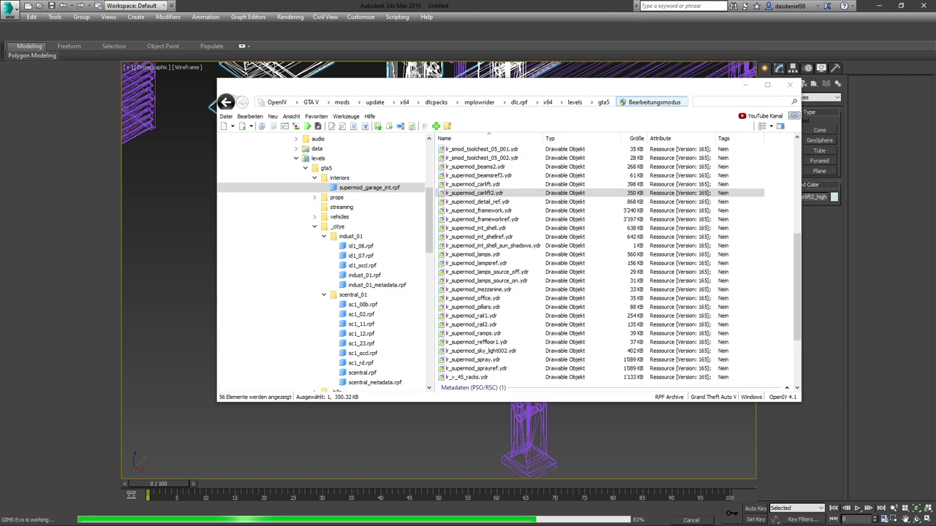
key(XF86AudioRaiseVolume)
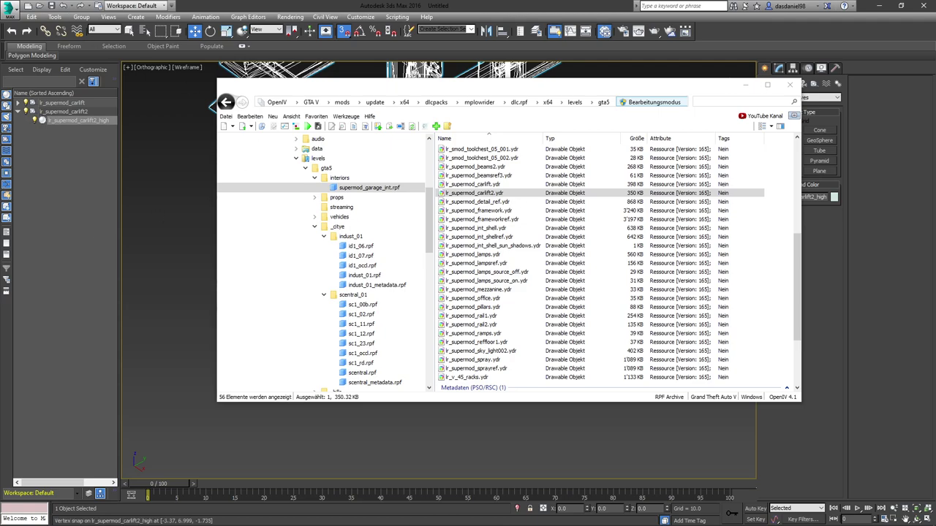
key(alt+Tab)
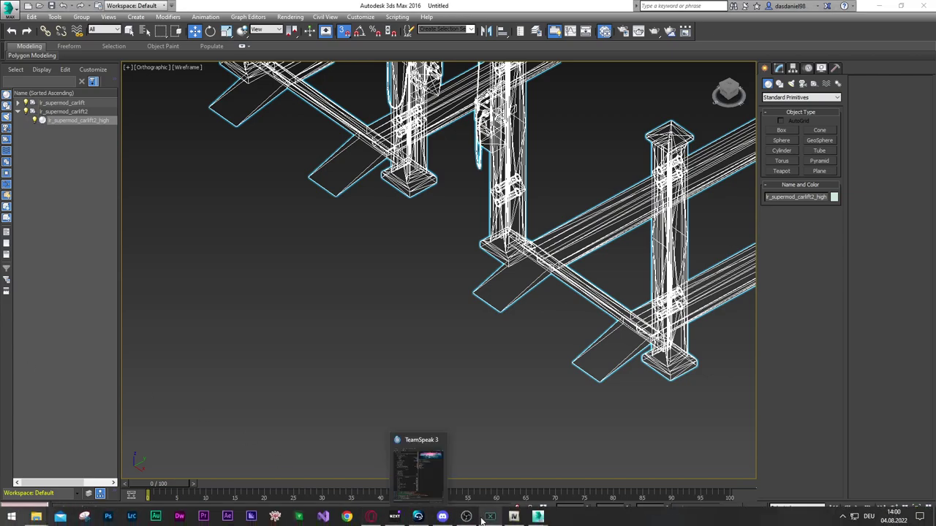
- Switch to OpenIV, examine the untextured lr_supermod_carlift2.ydr model and its ramps in the preview, and close it
click(514, 517)
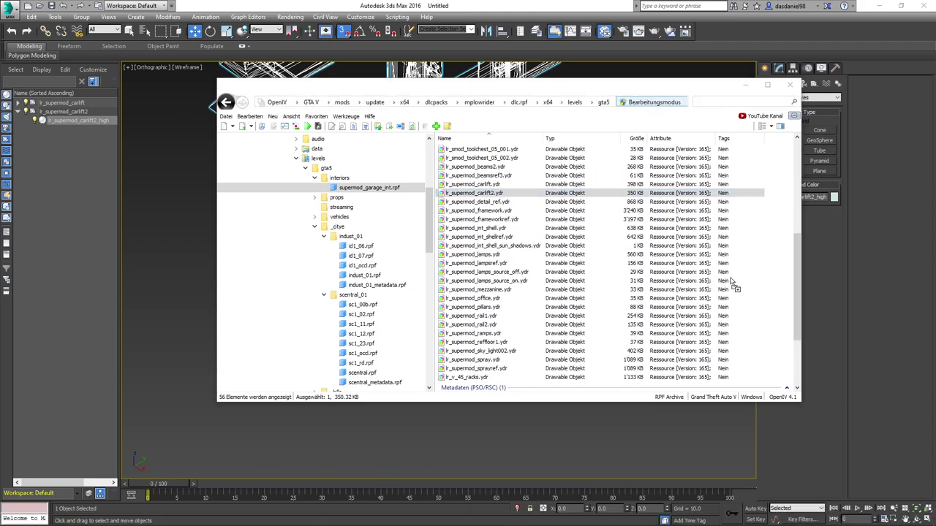
drag(730, 282, 760, 269)
double_click(488, 194)
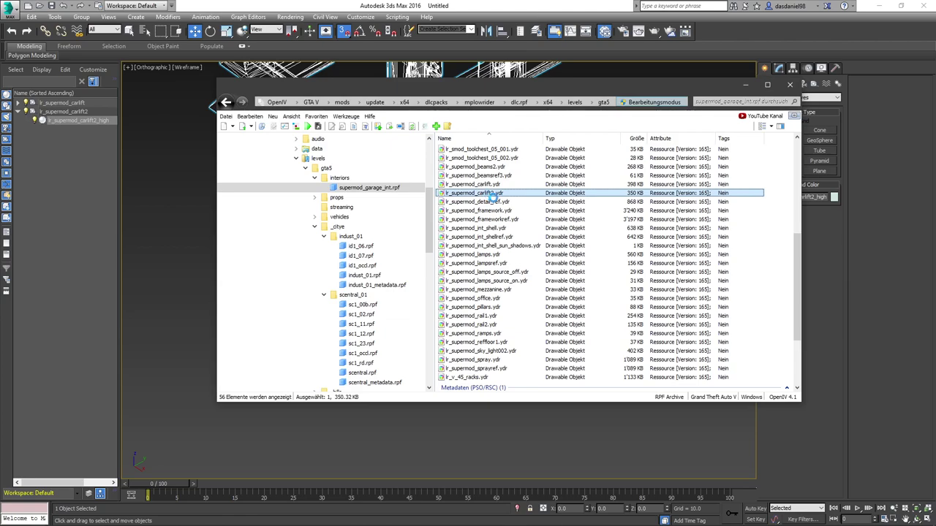
drag(505, 207, 665, 239)
scroll(589, 221, up, 4)
drag(620, 210, 702, 222)
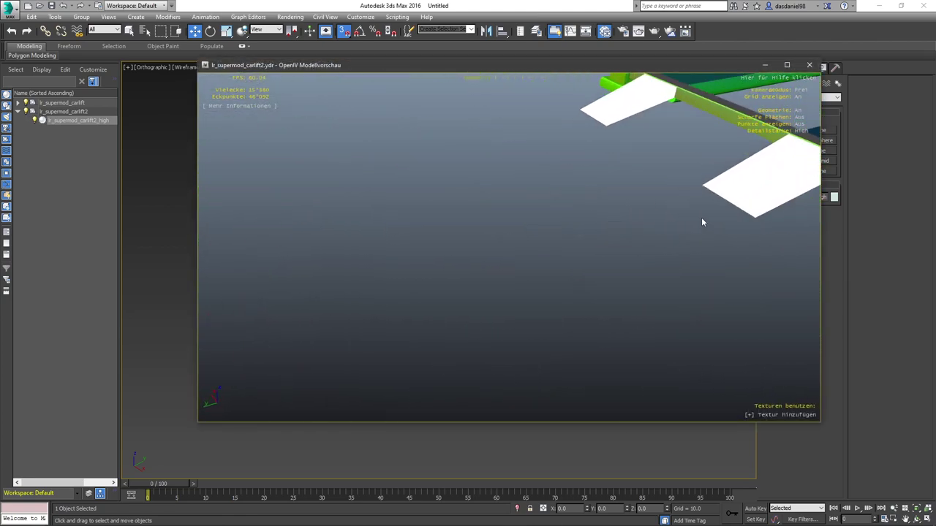
mouse_move(624, 153)
mouse_down()
mouse_move(660, 160)
mouse_move(543, 156)
mouse_move(622, 146)
mouse_up()
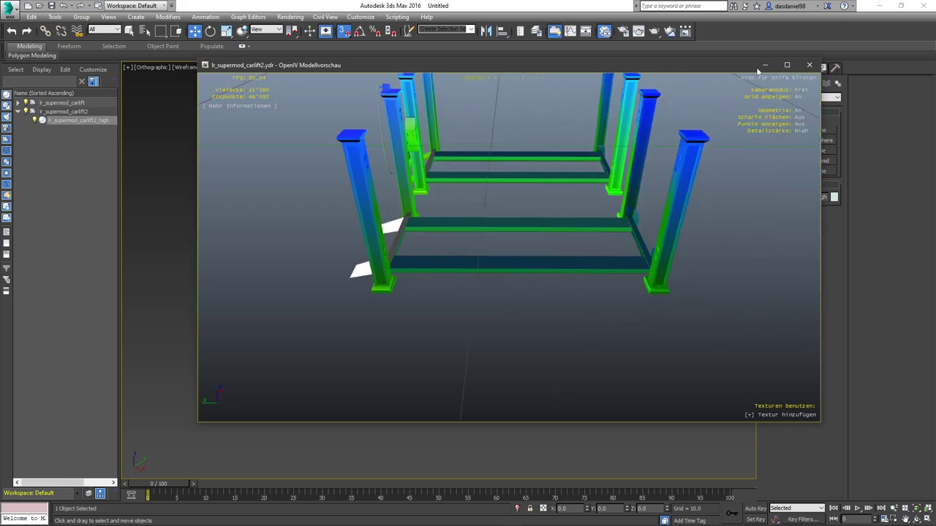
click(810, 67)
- Open the lr_supermod_txd.ytd texture dictionary for editing and save it
scroll(596, 351, down, 5)
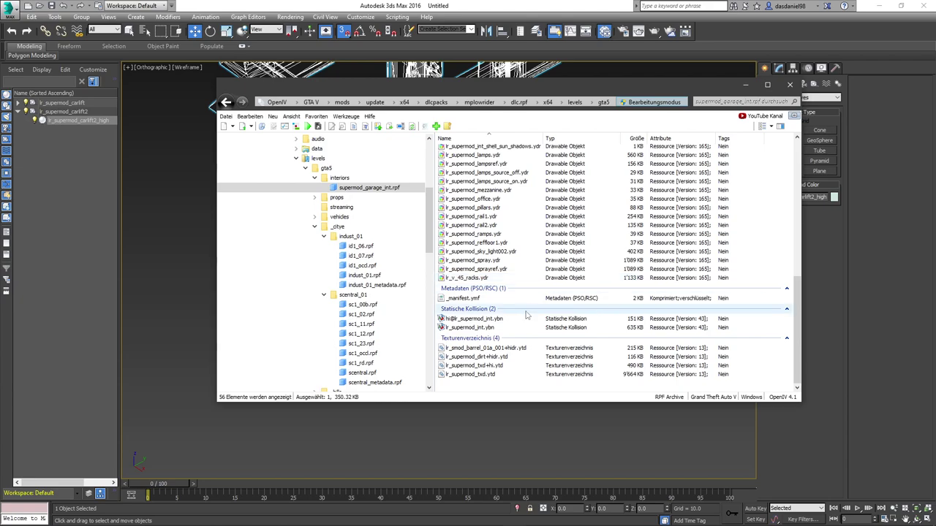
click(500, 377)
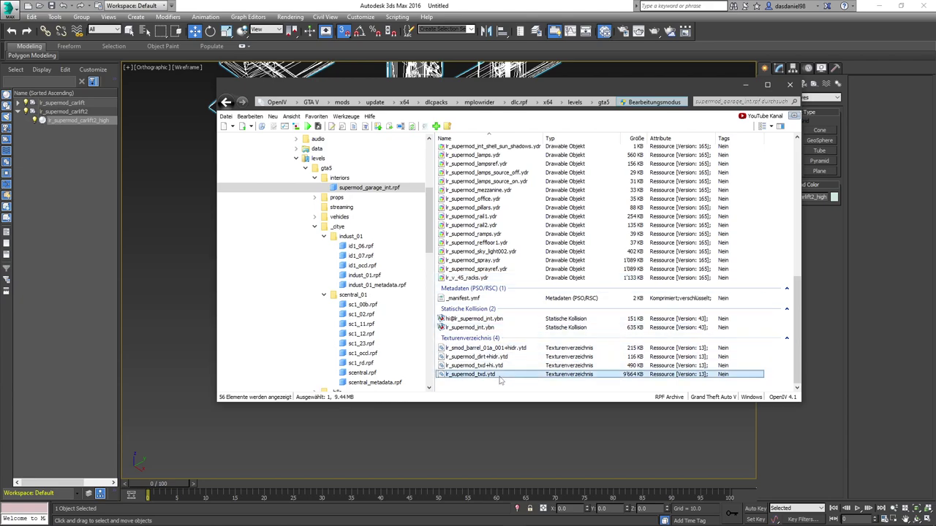
double_click(500, 375)
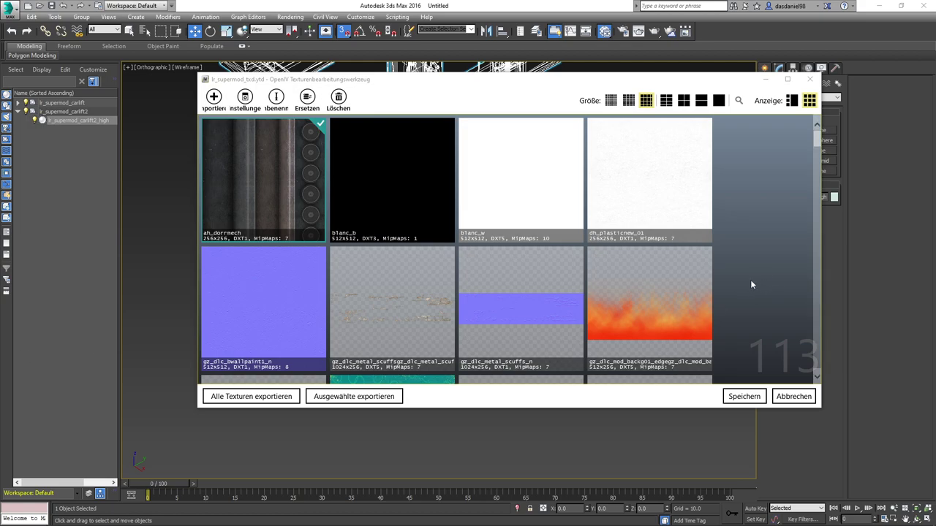
click(742, 394)
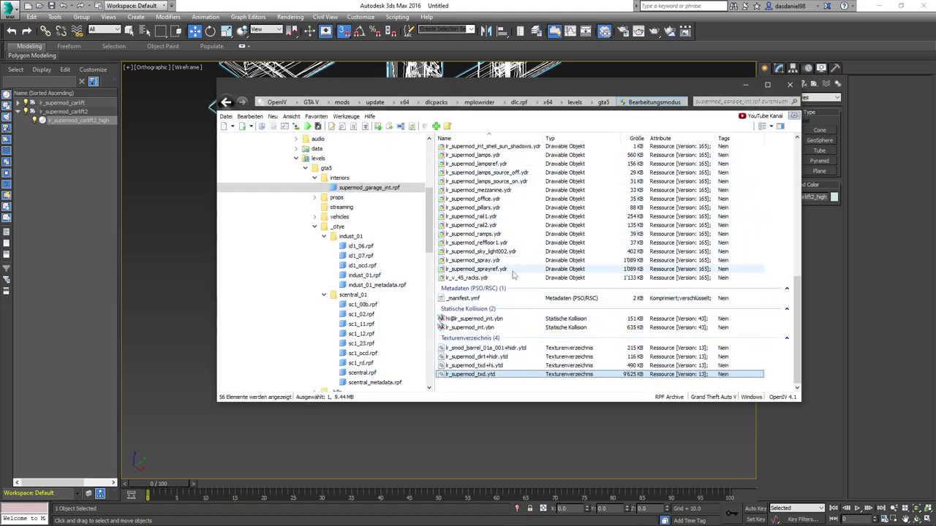
- Preview lr_supermod_carlift2.ydr again and load the lr_supermod_txd.ytd textures in place of the mistakenly added lr_supermod_txd+hi.ytd
scroll(510, 257, up, 3)
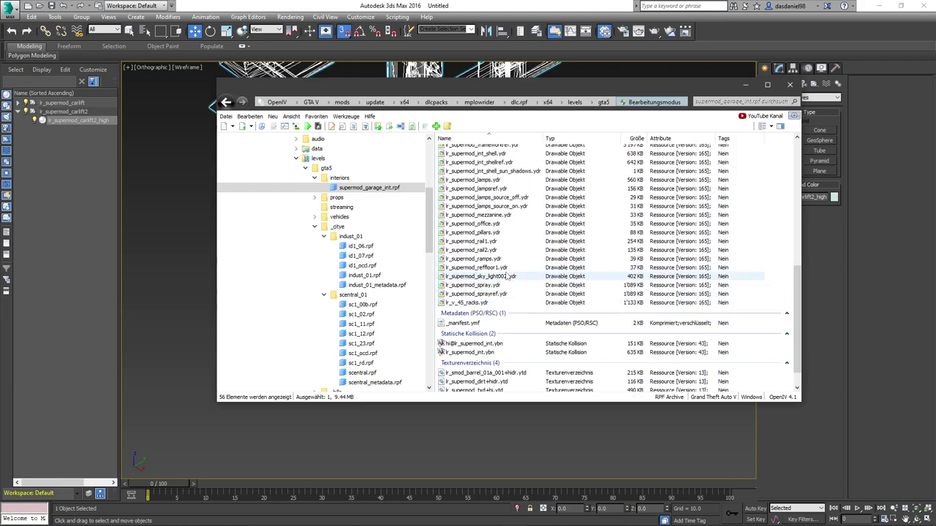
click(500, 203)
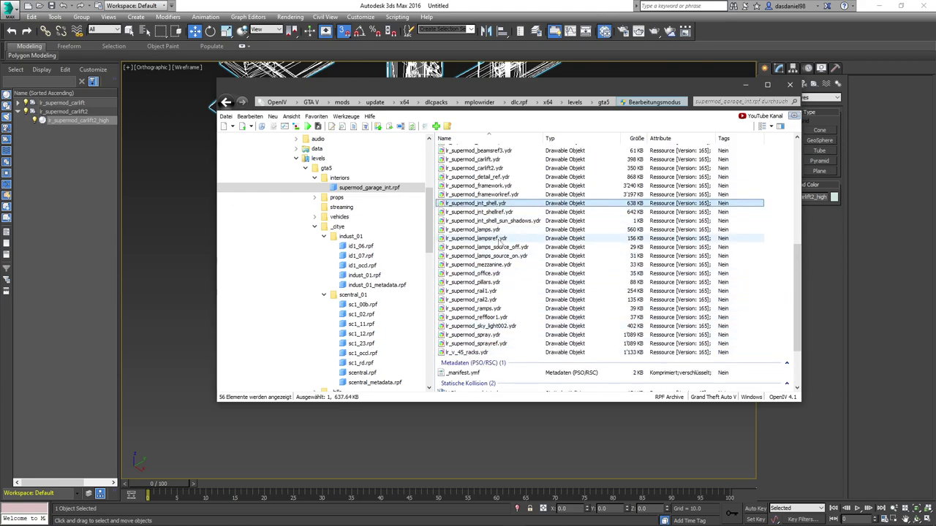
scroll(501, 251, up, 2)
click(482, 217)
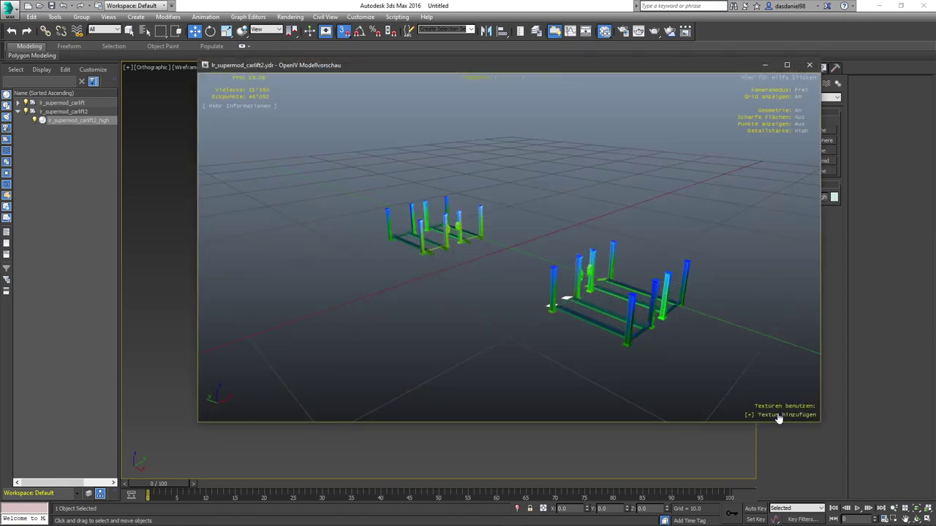
click(777, 416)
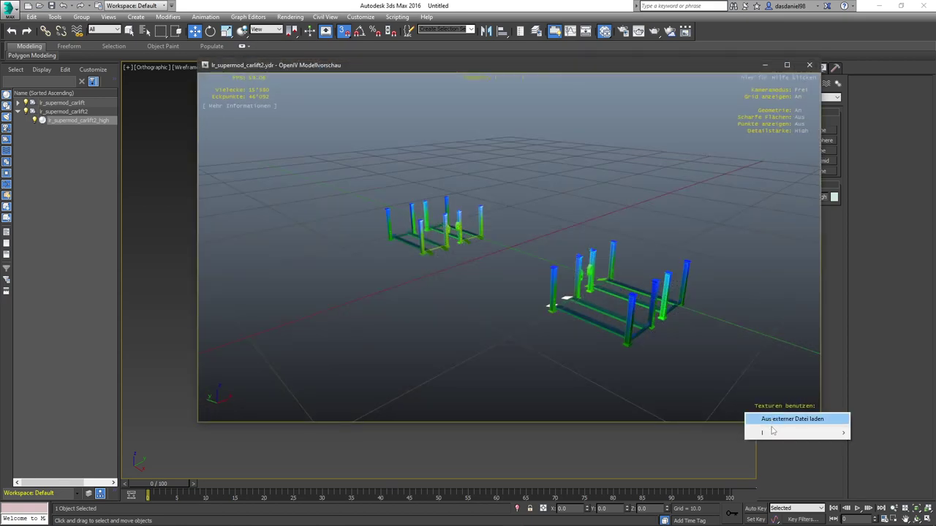
mouse_move(772, 432)
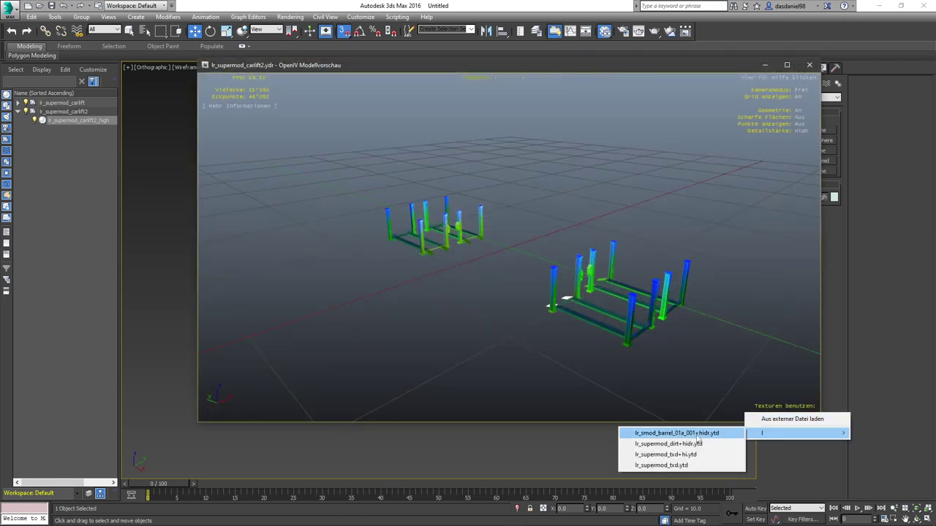
click(687, 454)
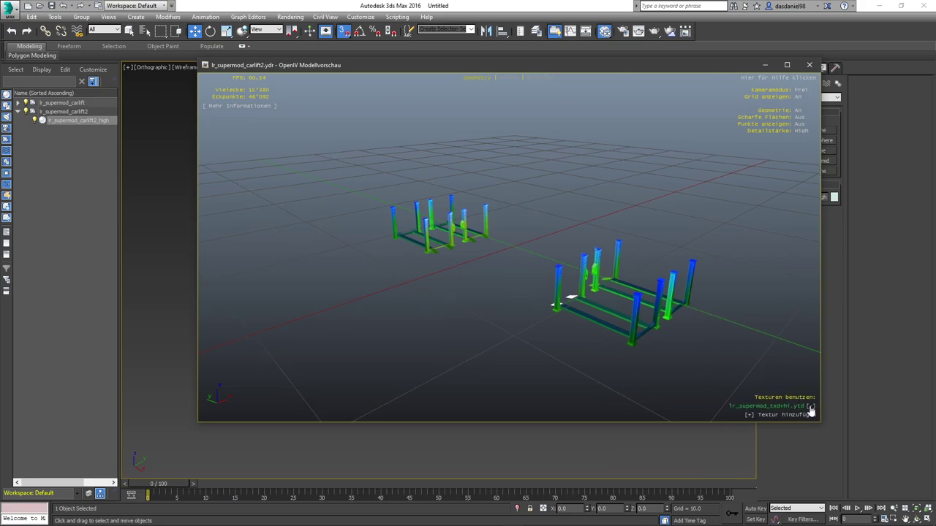
click(810, 406)
click(784, 414)
mouse_move(768, 433)
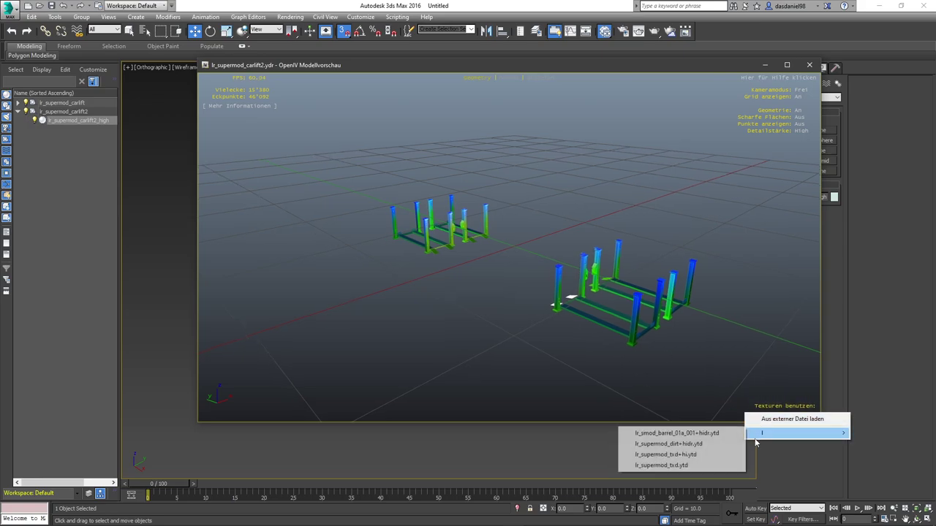
click(672, 465)
- Examine the posts, control boxes and ramps of the textured lr_supermod_carlift2.ydr lifts from several angles and close the preview
drag(524, 296, 485, 246)
scroll(552, 308, up, 5)
scroll(535, 304, up, 5)
scroll(515, 301, down, 4)
scroll(411, 310, down, 4)
scroll(595, 209, down, 3)
scroll(601, 199, up, 2)
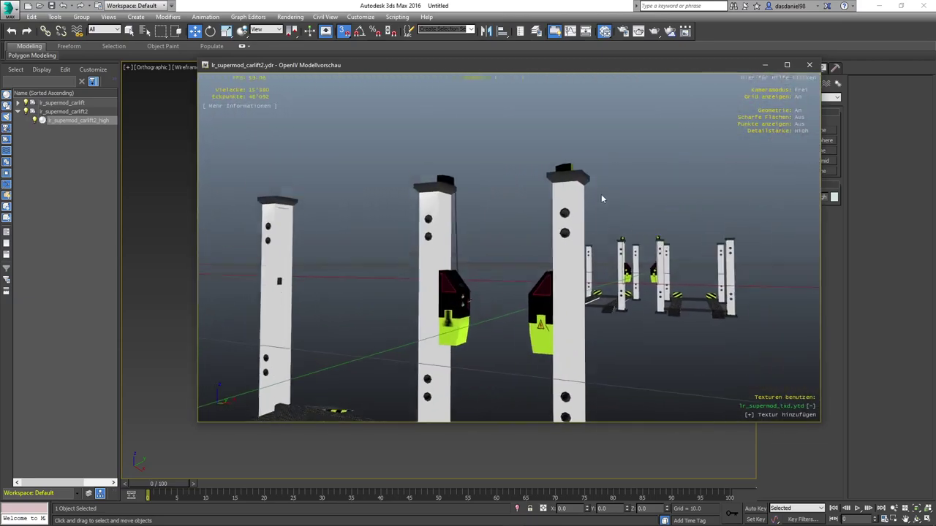
scroll(601, 199, up, 4)
scroll(485, 245, down, 5)
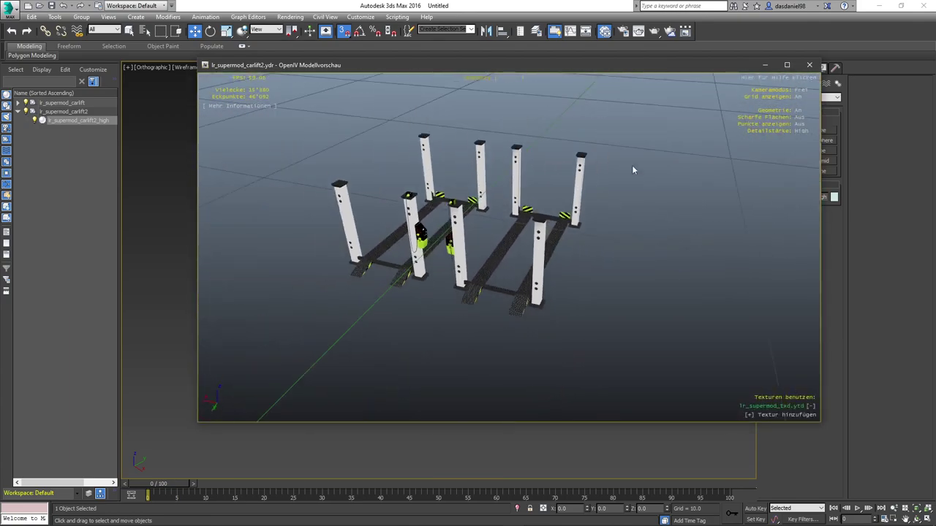
click(810, 65)
click(468, 226)
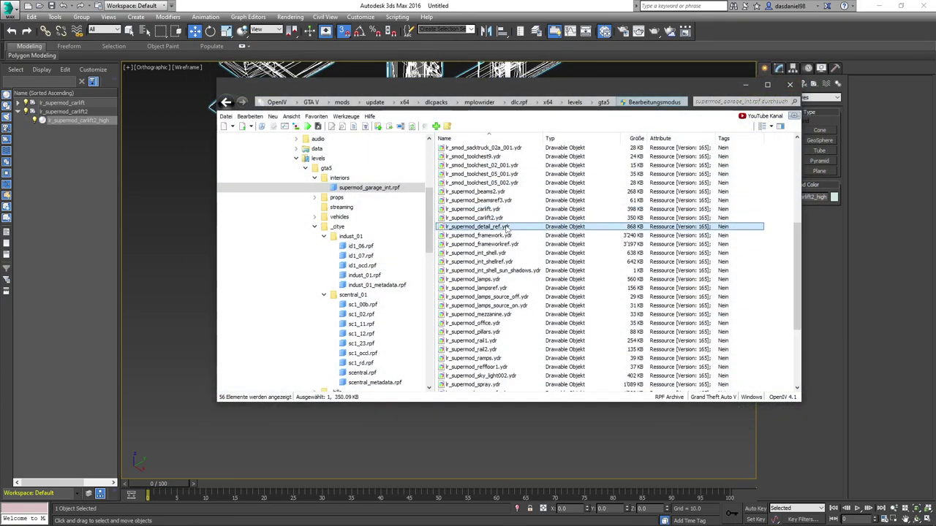
double_click(467, 225)
click(810, 65)
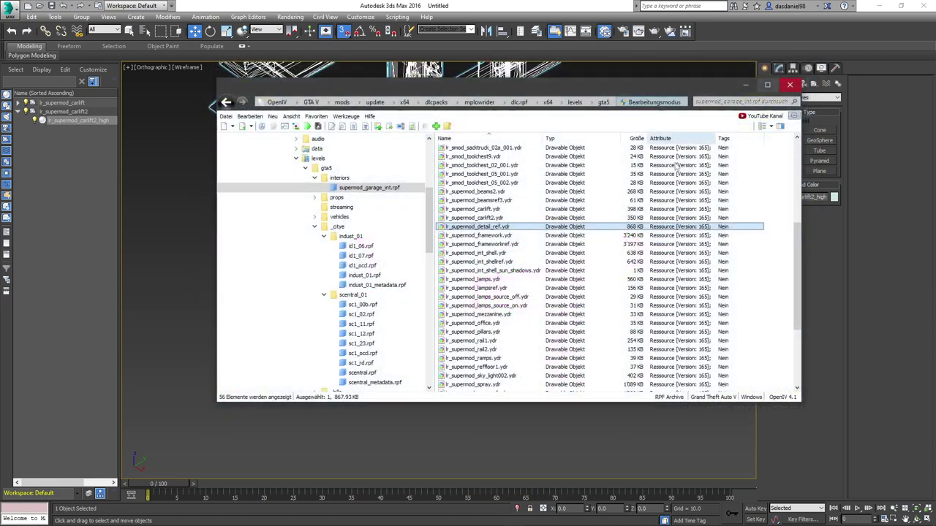
- Preview lr_supermod_carlift.ydr and load the lr_supermod_txd.ytd textures into it
click(482, 210)
double_click(483, 210)
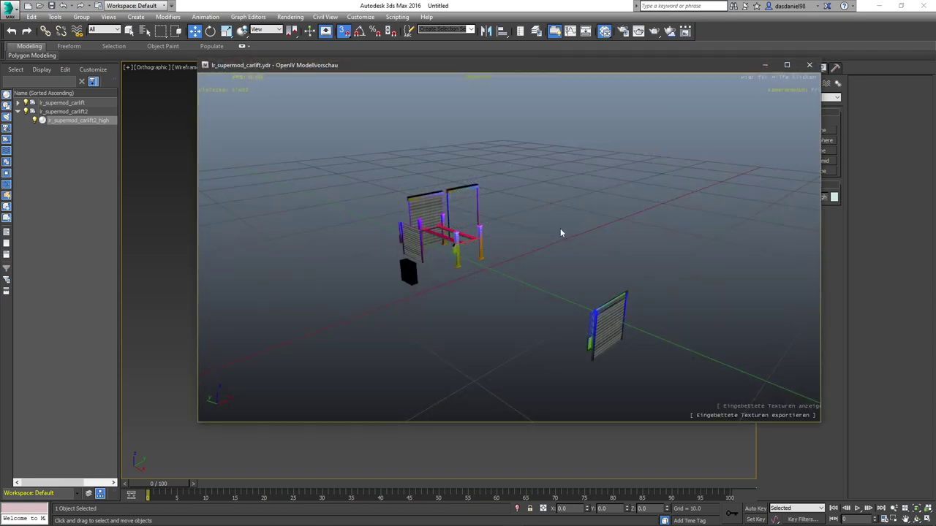
click(773, 388)
mouse_move(775, 403)
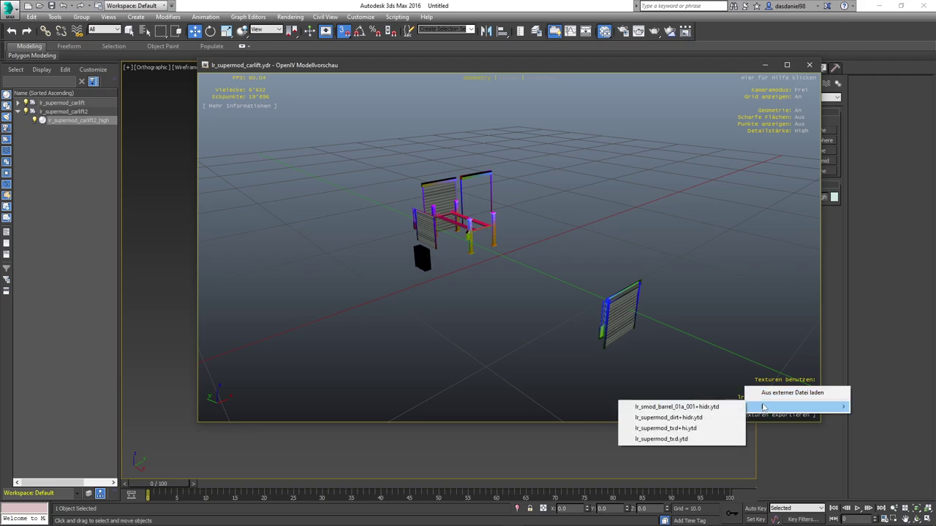
click(680, 431)
- Examine the textured lr_supermod_carlift.ydr lift up close, close the preview, and switch back to 3ds Max
key(w)
drag(577, 255, 620, 241)
scroll(621, 245, up, 10)
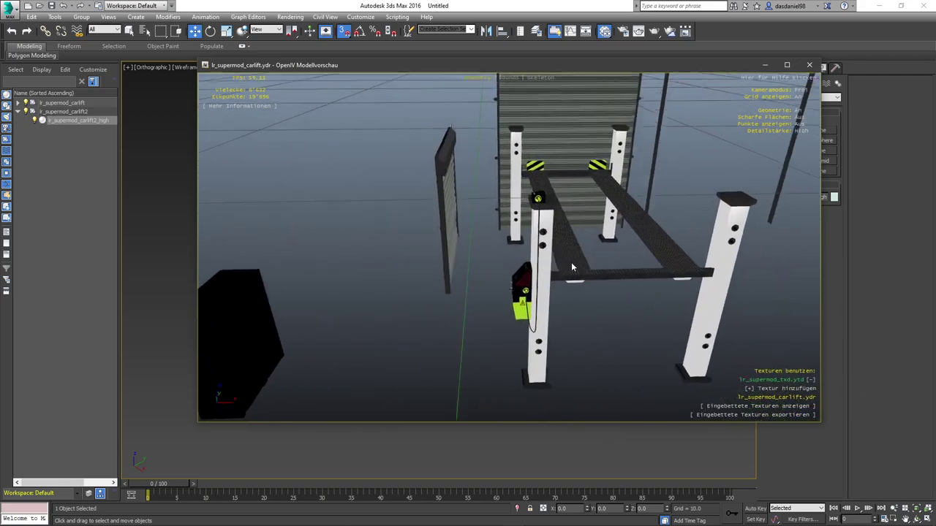
scroll(551, 292, down, 10)
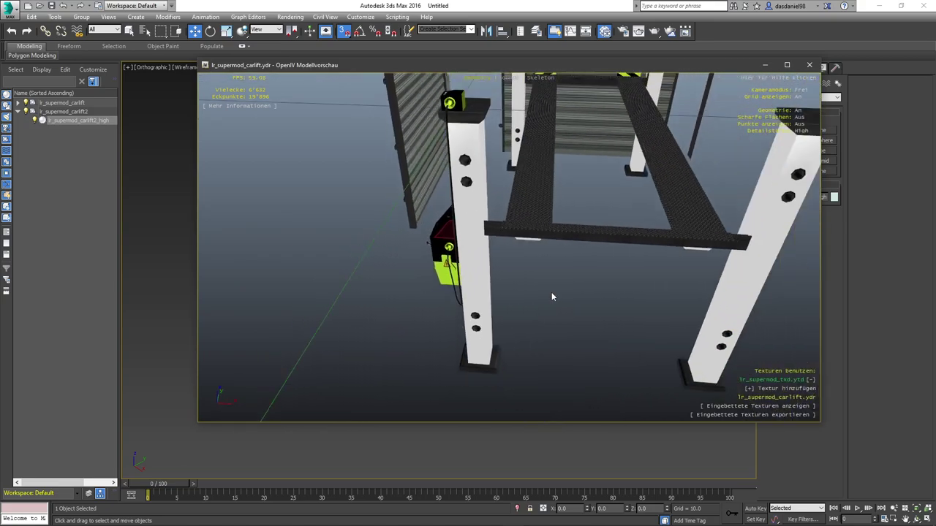
drag(551, 285, 664, 221)
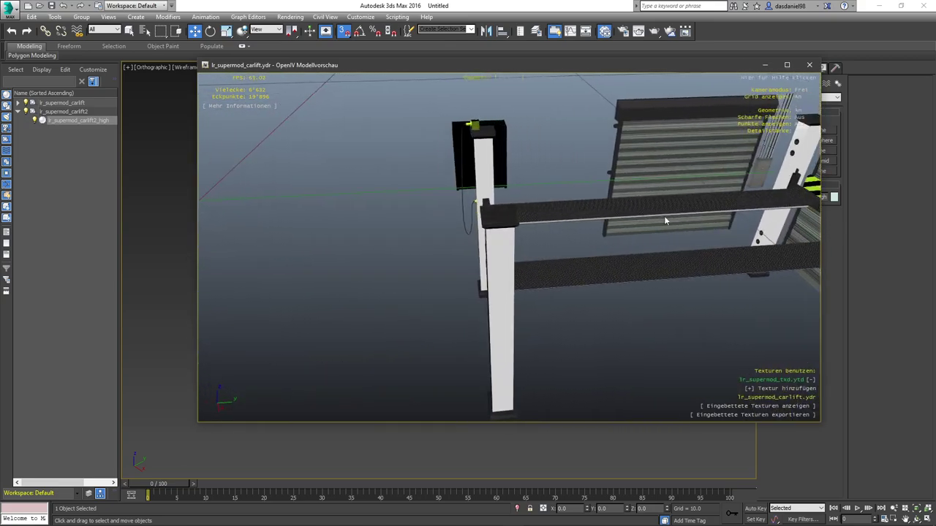
click(810, 66)
scroll(598, 173, down, 5)
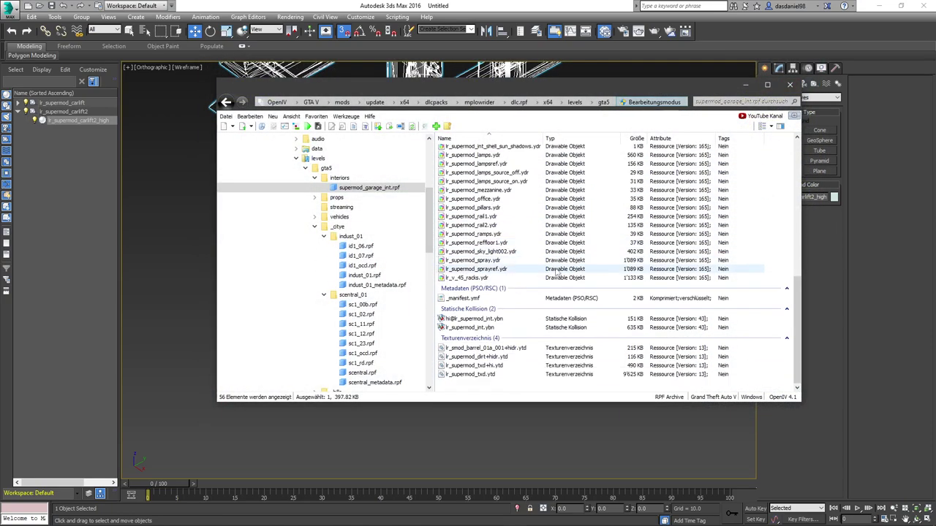
drag(621, 88, 753, 117)
click(876, 113)
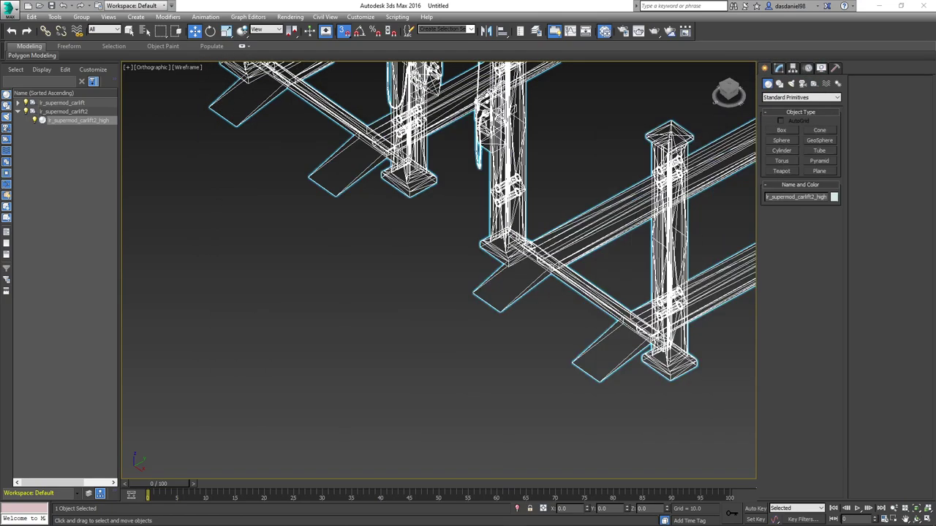
- Try deleting the lr_supermod_carlift and lr_supermod_carlift2 parent helpers together with the lr_supermod_carlift_high mesh, and undo the deletion
scroll(470, 219, down, 5)
scroll(449, 221, down, 2)
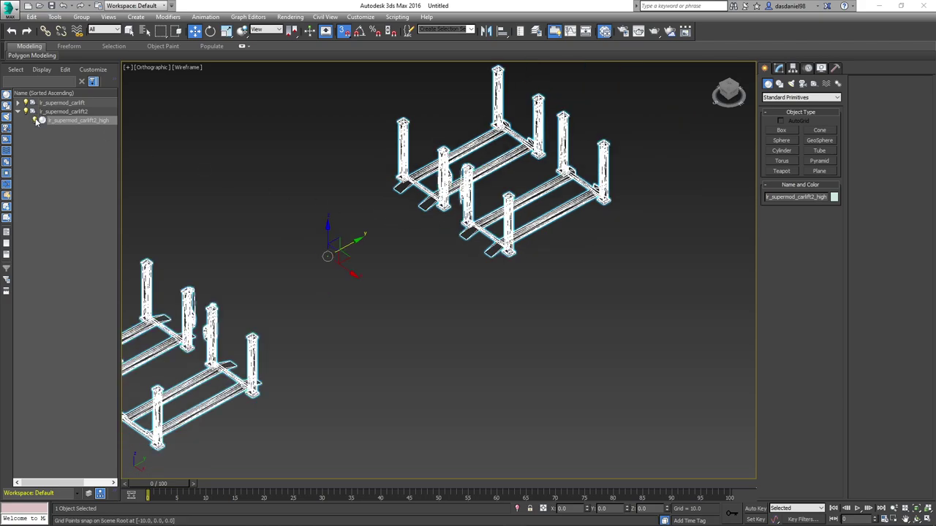
click(63, 111)
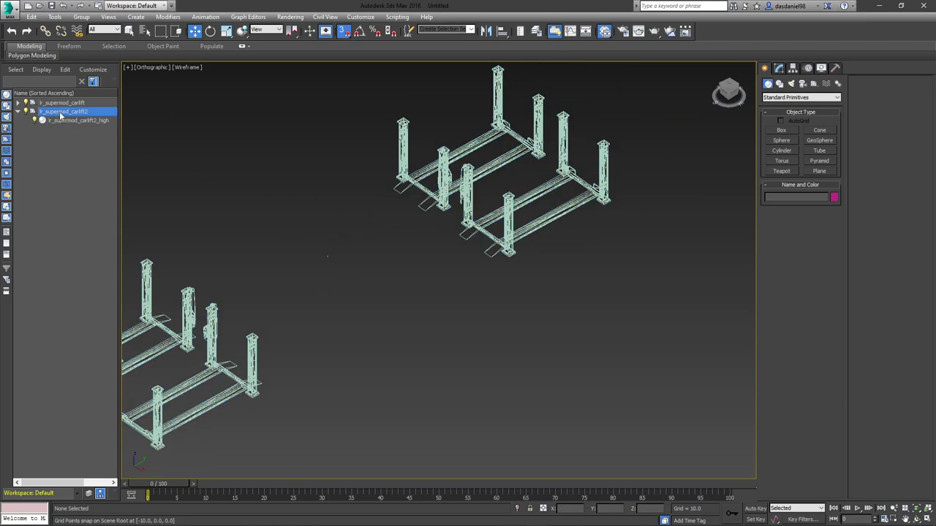
ctrl+click(62, 103)
click(18, 103)
ctrl+click(51, 113)
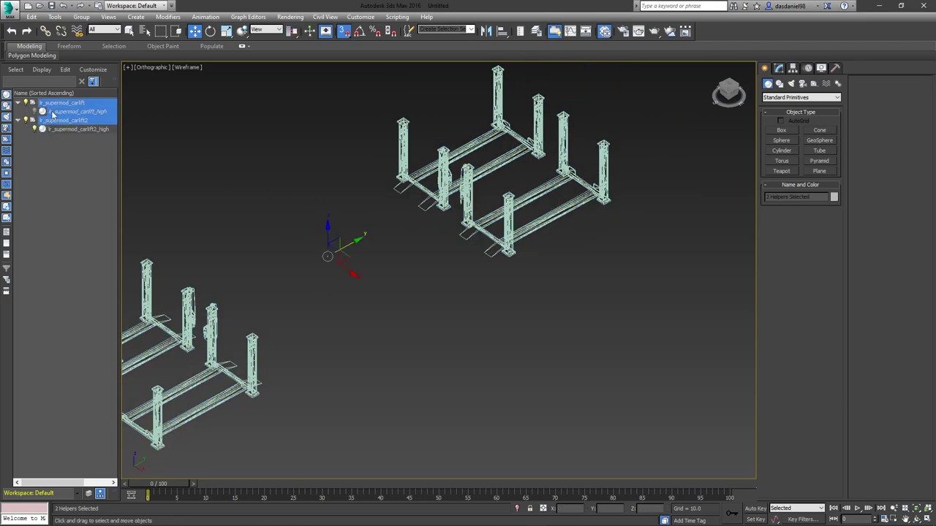
key(Delete)
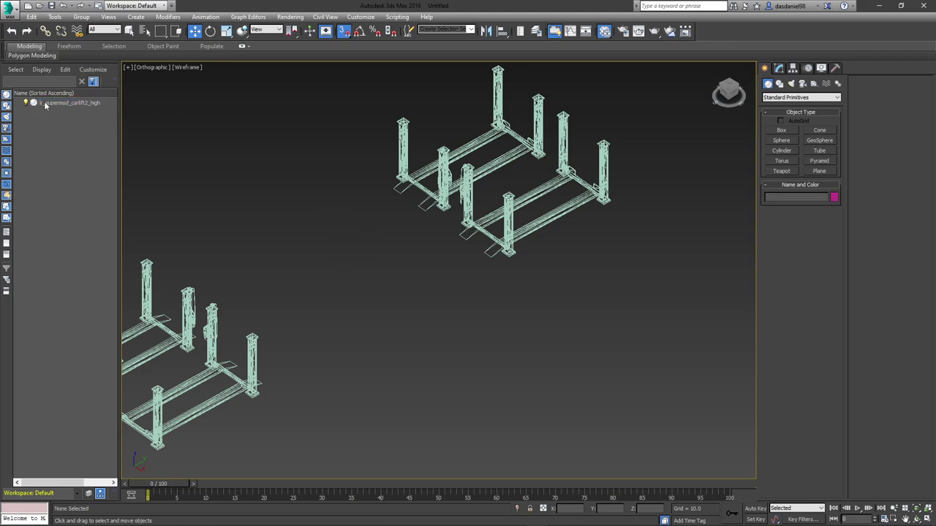
click(45, 104)
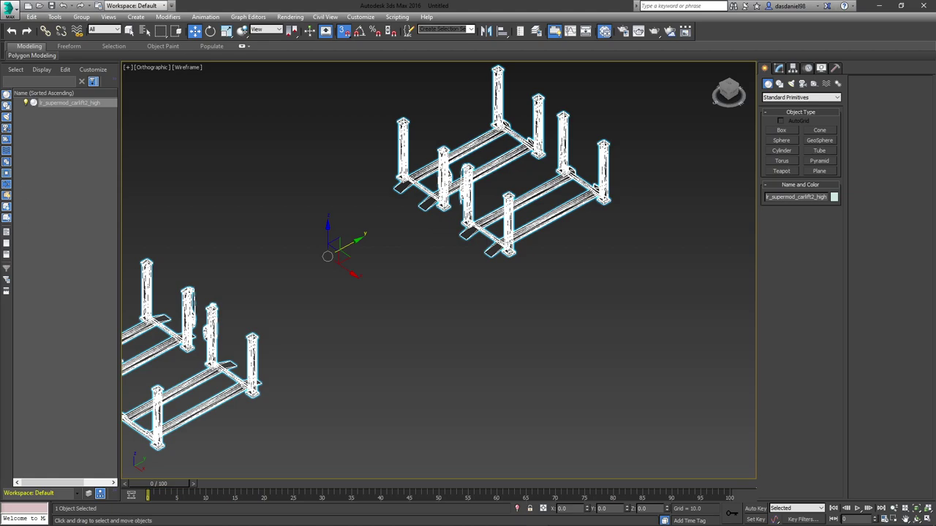
key(ctrl+z)
key(ctrl+z)
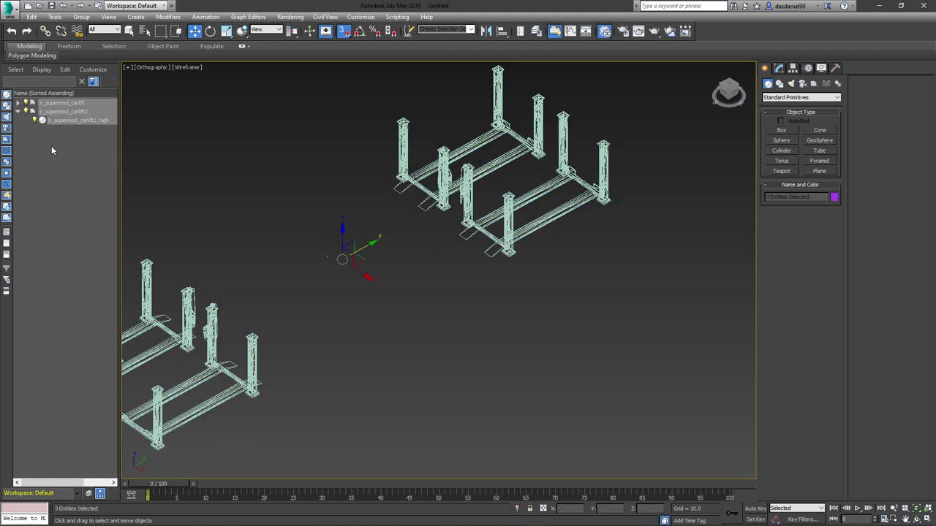
- Delete the lr_supermod_carlift helper and its lr_supermod_carlift_high mesh from the scene
click(23, 104)
click(17, 103)
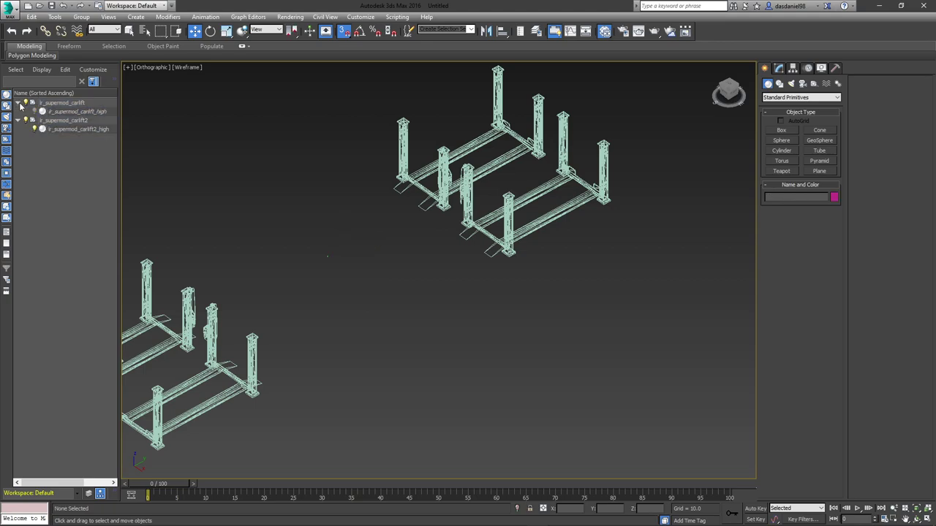
click(62, 111)
key(Delete)
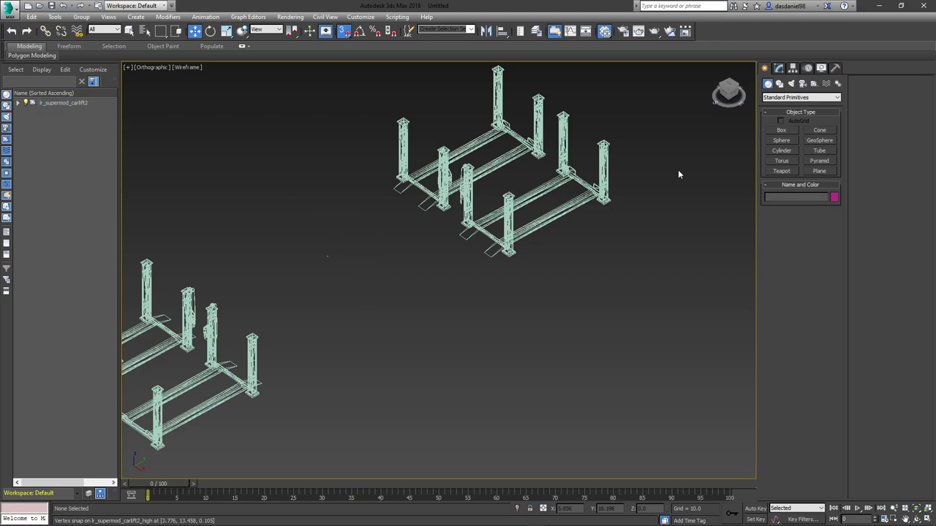
- Import map1.ymap.xml from the 4 META\Interiors folder with the GTA V Ymap script and close the script window
click(834, 68)
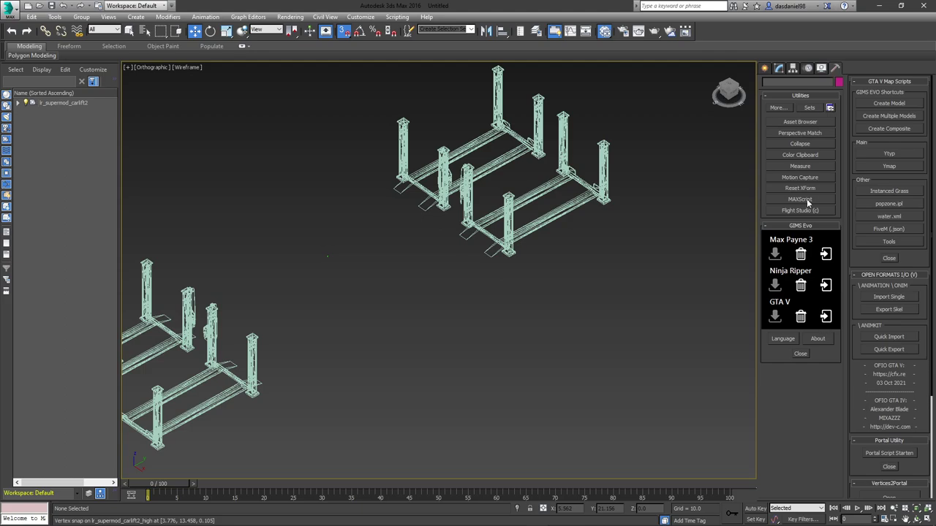
click(902, 167)
click(456, 327)
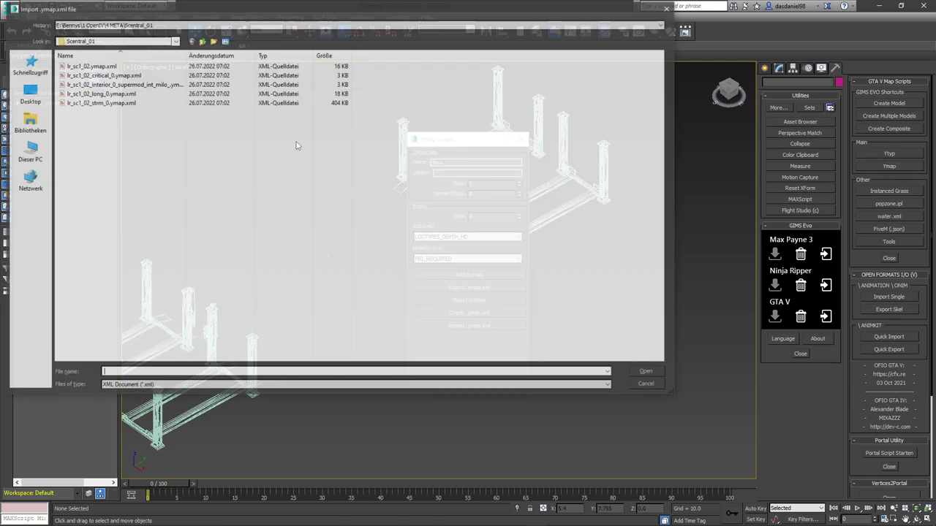
click(95, 39)
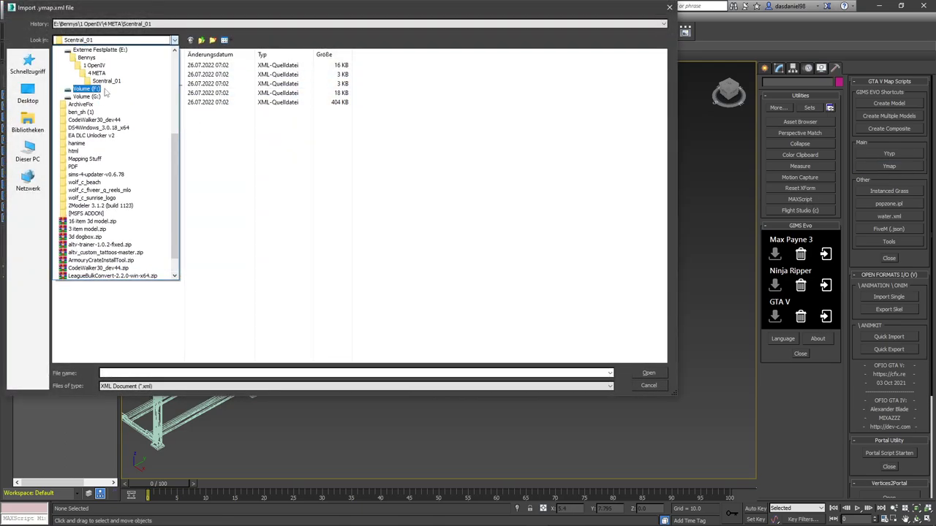
click(94, 67)
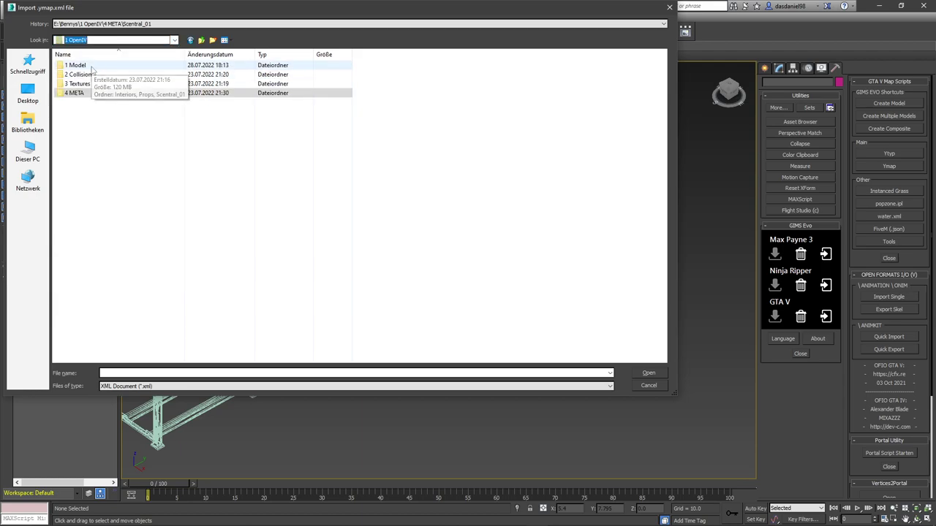
double_click(92, 92)
double_click(90, 75)
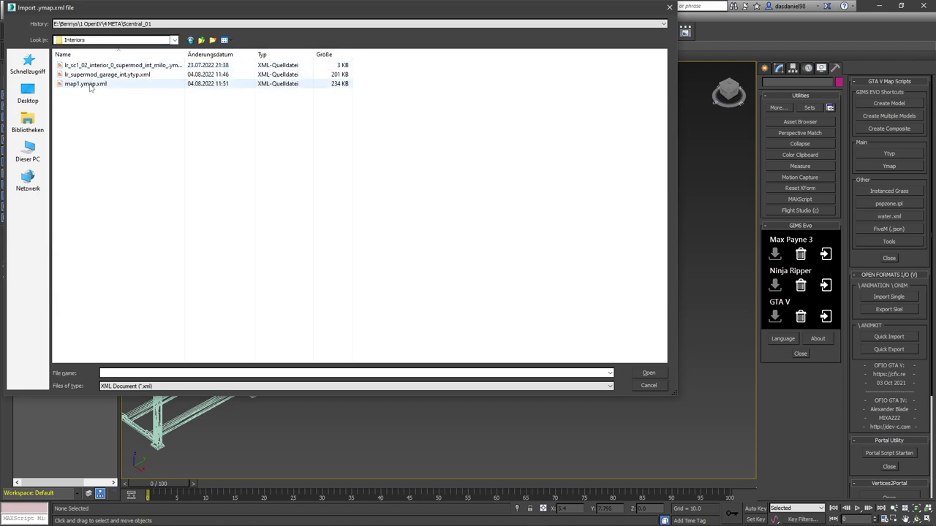
double_click(89, 85)
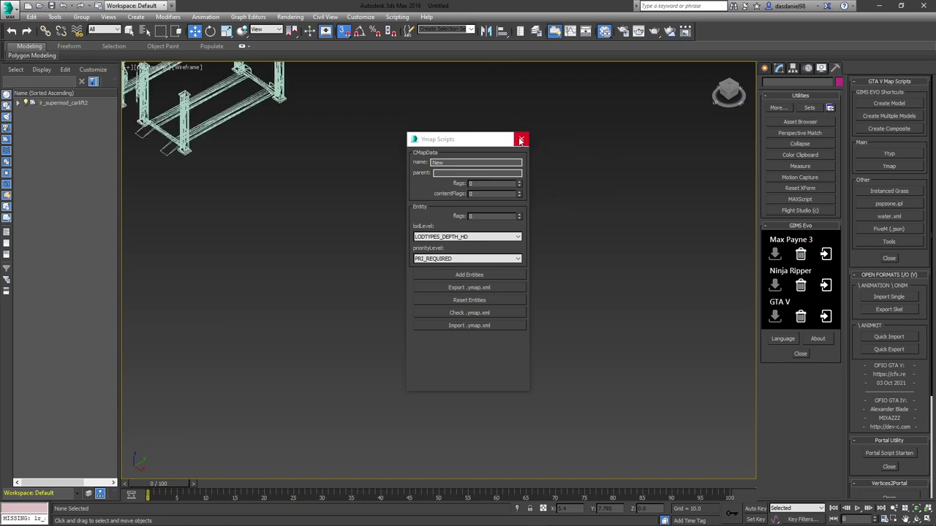
click(521, 140)
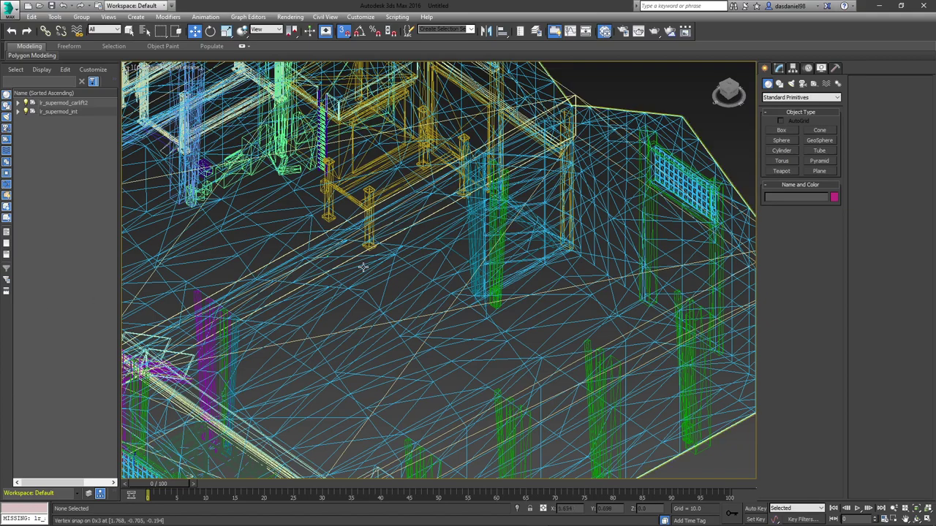
- Display the garage interior shaded and hide the 0x3 collision mesh of lr_supermod_int
click(372, 318)
scroll(372, 318, down, 2)
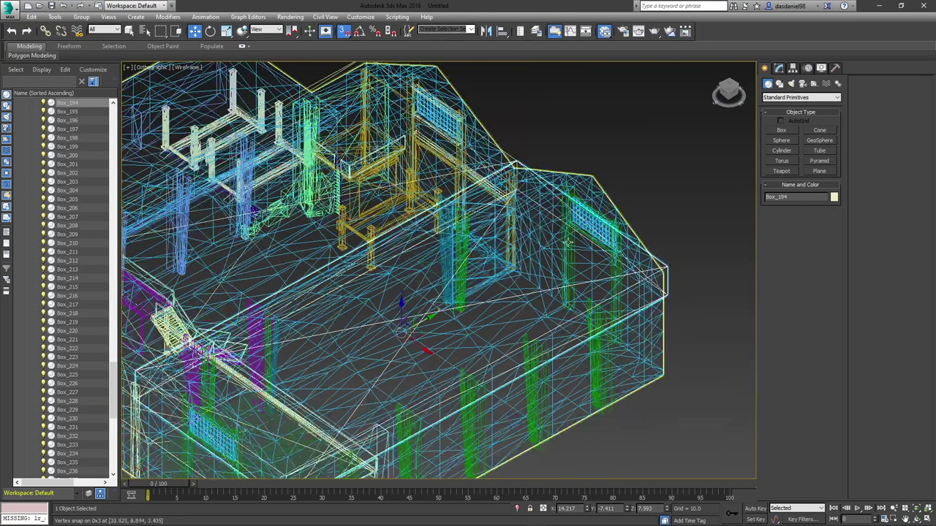
key(F3)
click(593, 201)
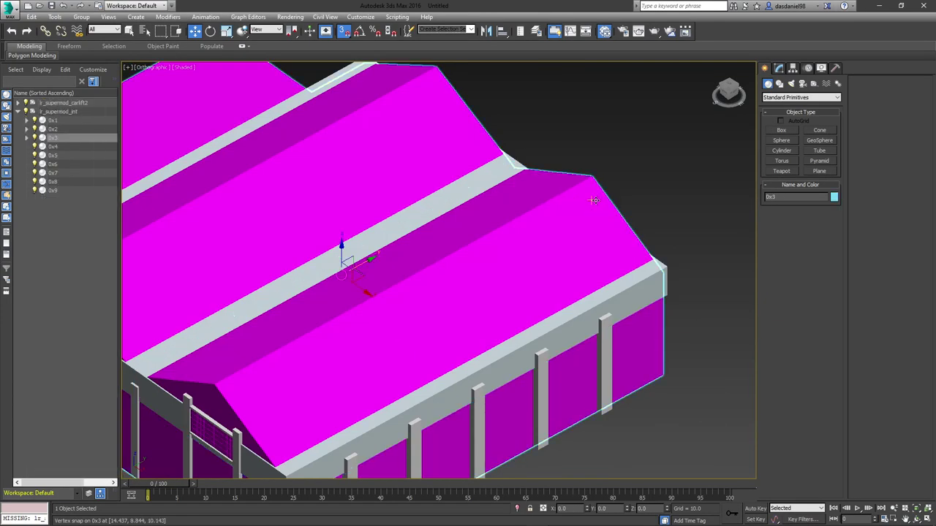
click(34, 138)
- Hide the three large roof collision boxes covering the garage interior
click(282, 202)
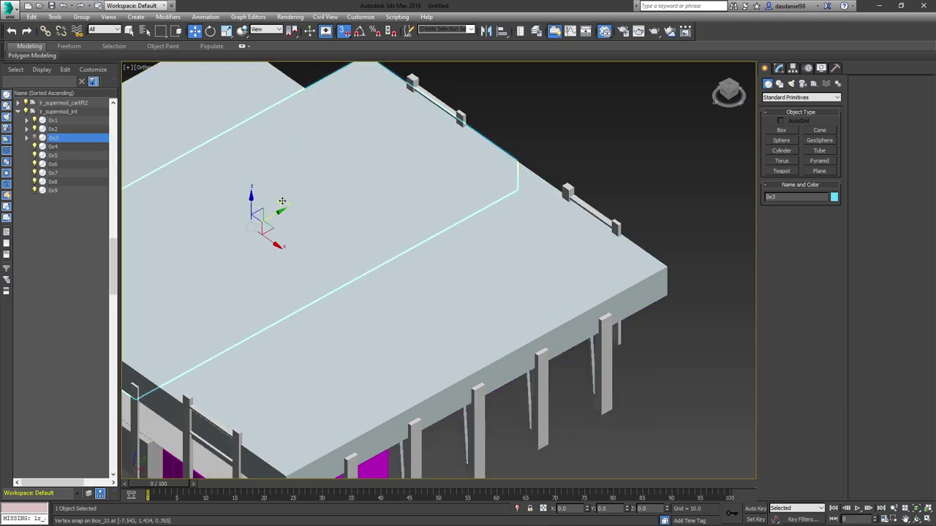
ctrl+click(198, 137)
ctrl+click(429, 301)
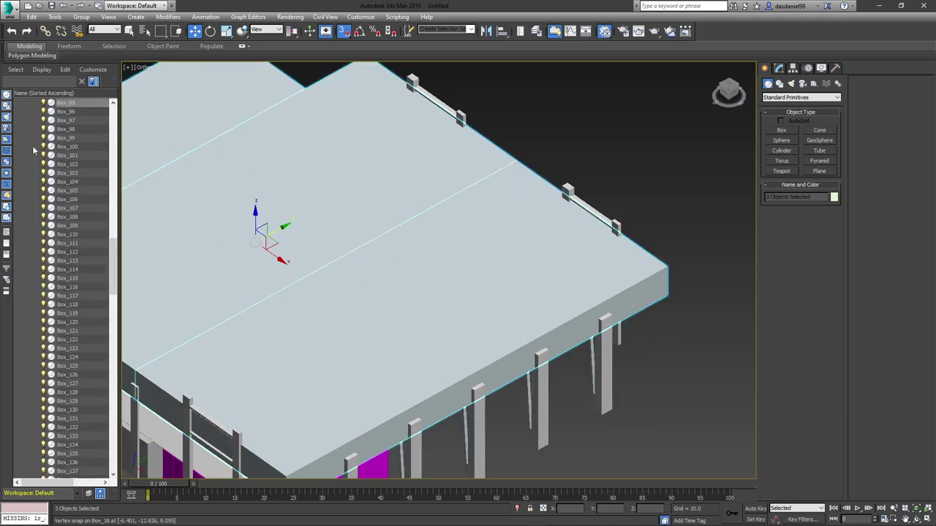
click(43, 103)
- Select the 0x9 collision mesh at the front of the lift and open its Editable Mesh for edge editing
middle_drag(249, 168, 464, 283)
scroll(458, 197, up, 5)
click(444, 211)
middle_drag(293, 282, 432, 285)
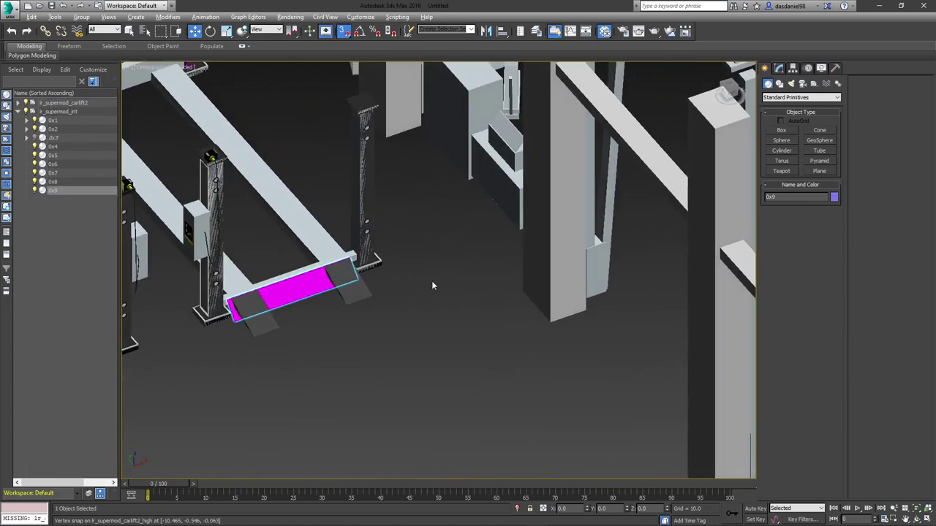
scroll(309, 278, up, 4)
middle_drag(310, 289, 447, 298)
click(779, 67)
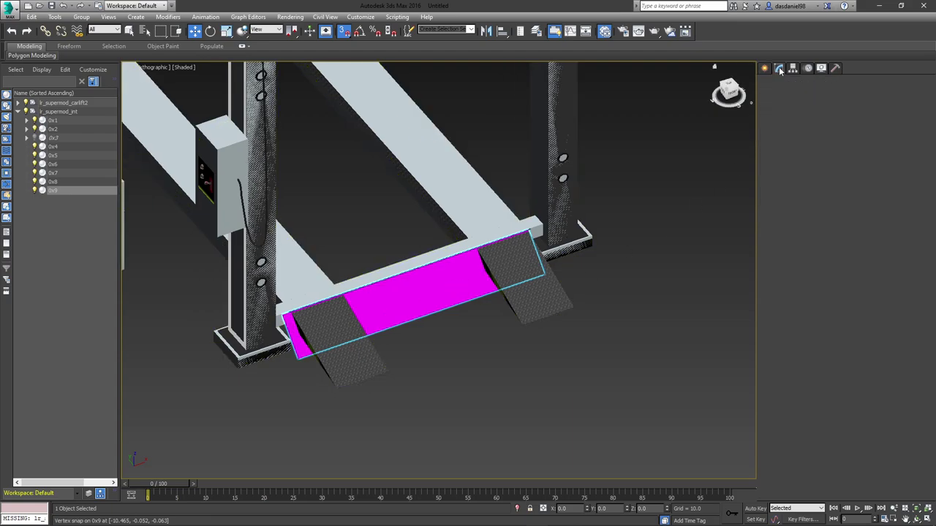
click(791, 116)
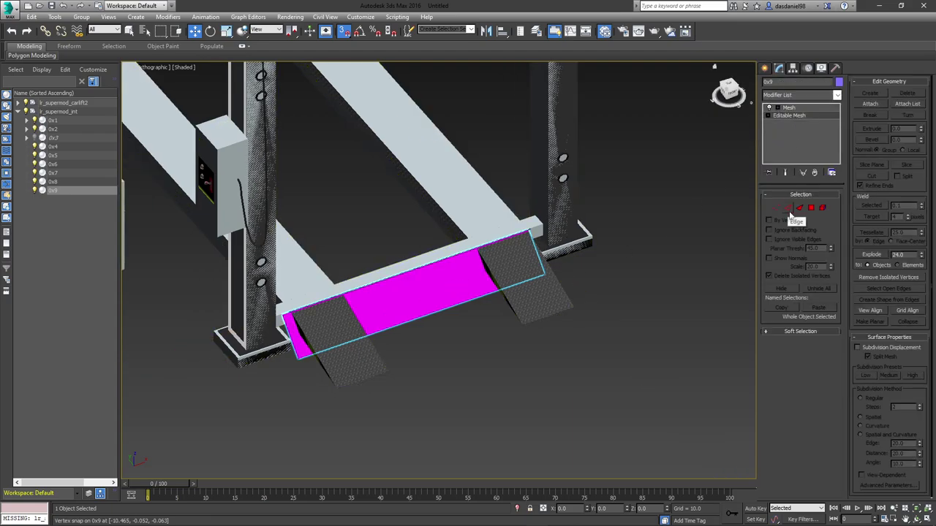
click(788, 209)
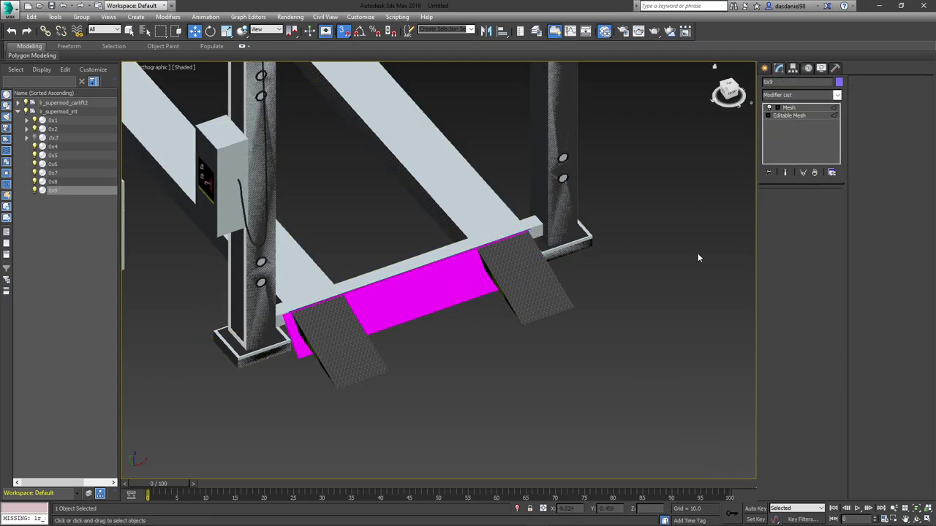
- Move the two lower edges of the 0x9 ramp plane down to the lower ends of the lift's ramps
click(458, 305)
middle_drag(366, 316, 447, 211)
scroll(655, 223, down, 4)
scroll(502, 326, up, 4)
ctrl+click(443, 263)
scroll(446, 263, down, 4)
scroll(446, 211, up, 5)
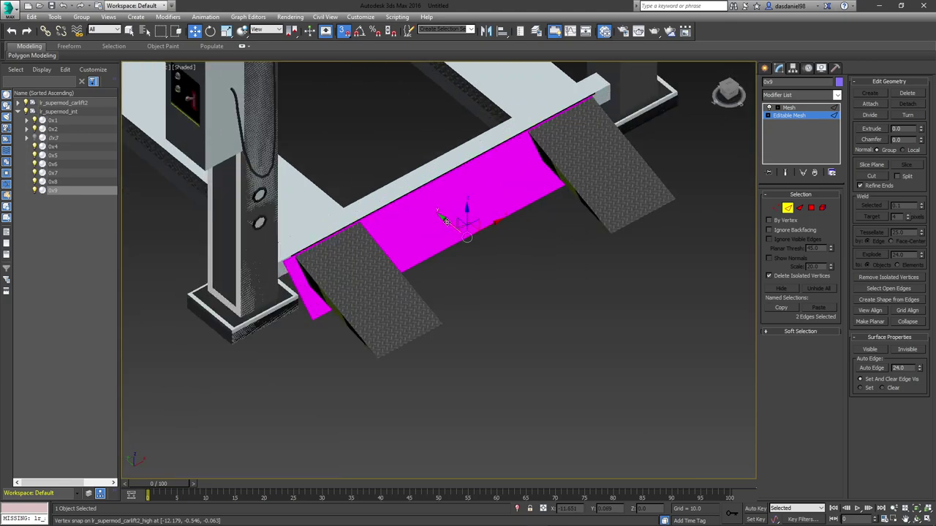
drag(446, 222, 445, 321)
- Snap the upper edge of the 0x9 ramp plane to where the ramps meet the lift's crossbeam
alt+middle_drag(446, 322, 373, 262)
scroll(278, 216, up, 3)
click(272, 211)
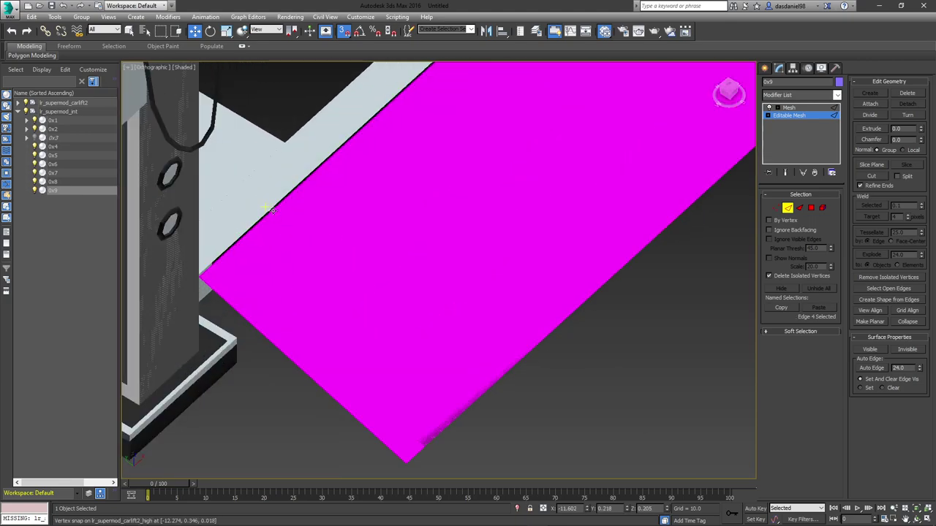
scroll(378, 229, down, 5)
scroll(435, 248, up, 2)
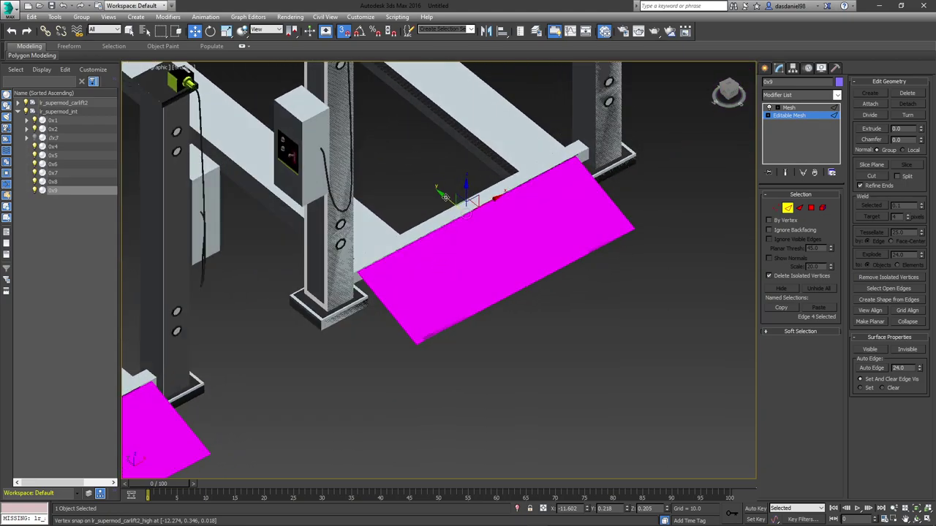
drag(445, 197, 593, 130)
key(F3)
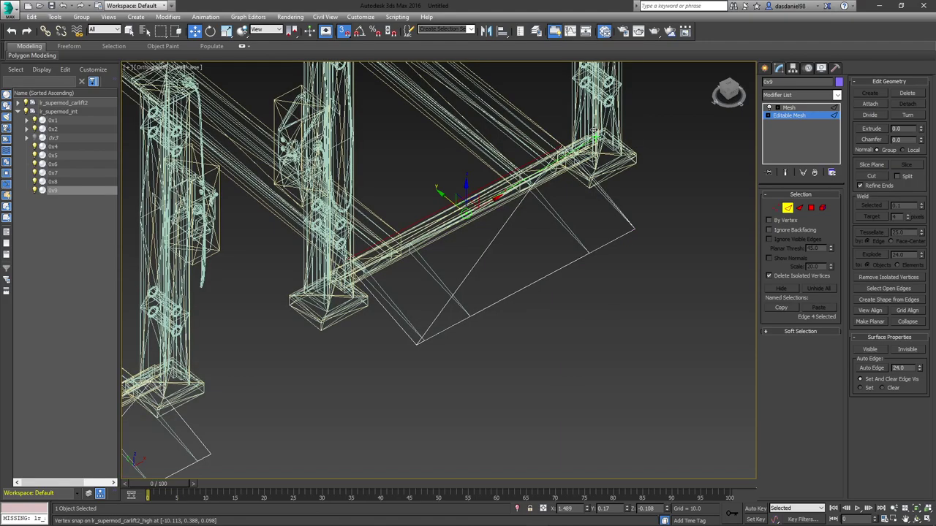
scroll(587, 196, up, 5)
scroll(588, 196, up, 2)
mouse_move(588, 197)
mouse_down()
mouse_move(504, 228)
mouse_move(451, 205)
mouse_move(475, 132)
mouse_move(483, 171)
mouse_up()
scroll(451, 207, up, 6)
scroll(484, 171, down, 6)
middle_drag(482, 171, 541, 231)
mouse_move(482, 171)
mouse_down()
mouse_move(542, 231)
mouse_move(531, 228)
mouse_up()
key(F3)
scroll(531, 228, down, 6)
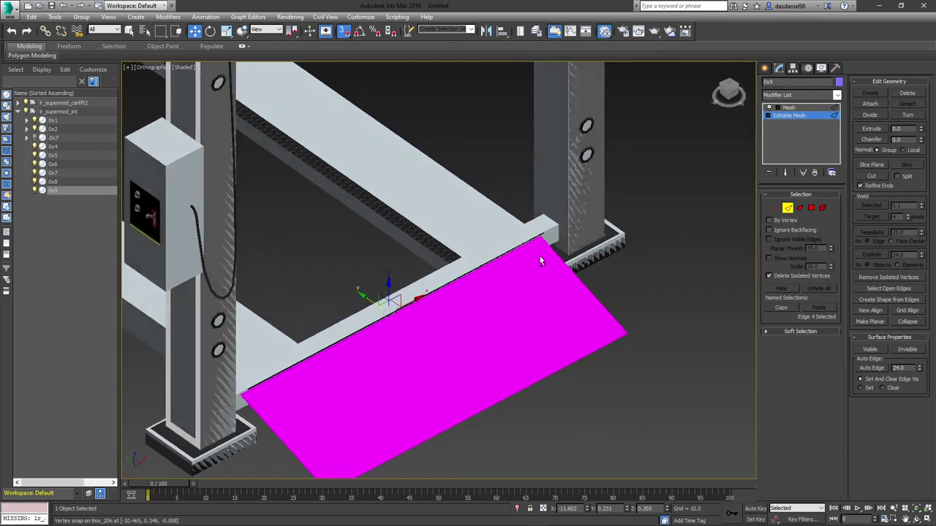
- Narrow the collision plane to the width of one ramp and clone its faces onto the lift's other ramp as an element
alt+middle_drag(536, 259, 528, 260)
drag(270, 439, 563, 374)
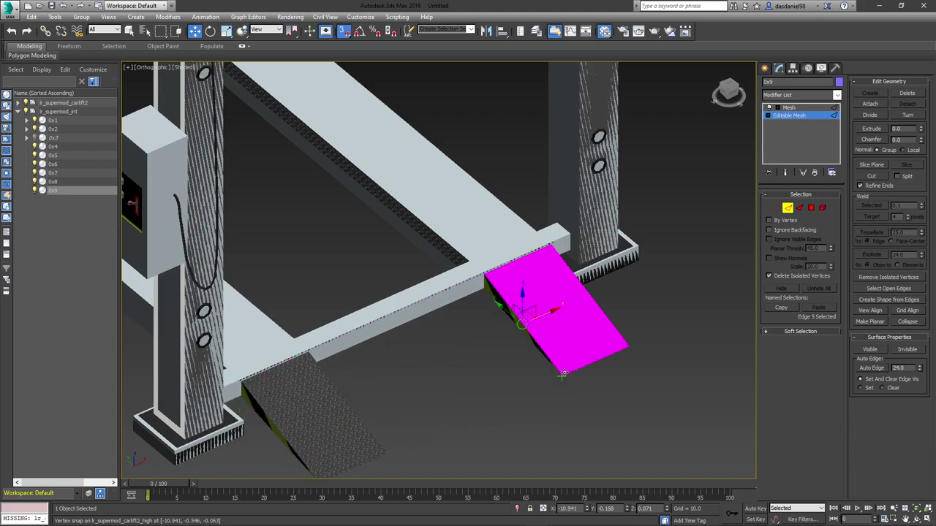
click(811, 208)
middle_drag(472, 319, 551, 240)
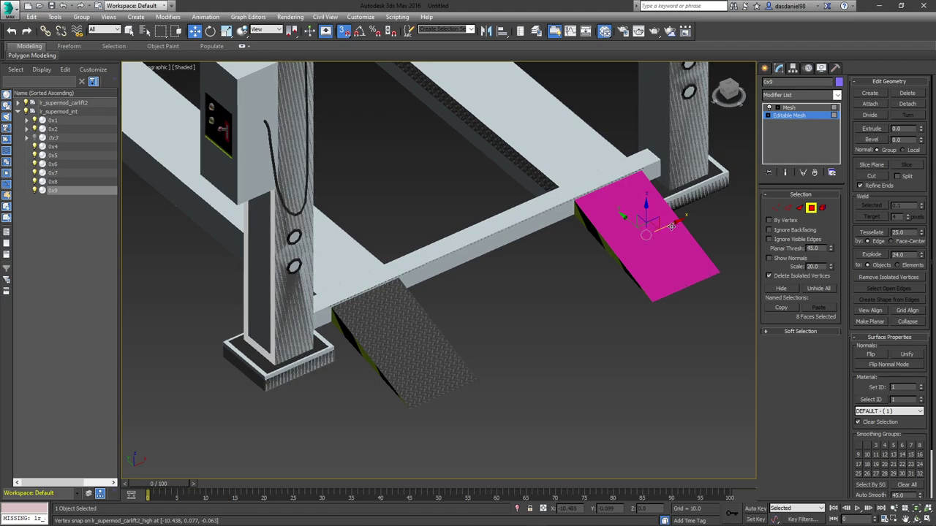
mouse_move(611, 257)
shift+mouse_down()
mouse_move(387, 400)
mouse_move(412, 408)
shift+mouse_up()
click(512, 276)
- Delete the old full-width ramp collision faces in front of the neighbouring lift
scroll(367, 384, down, 6)
middle_drag(365, 384, 510, 312)
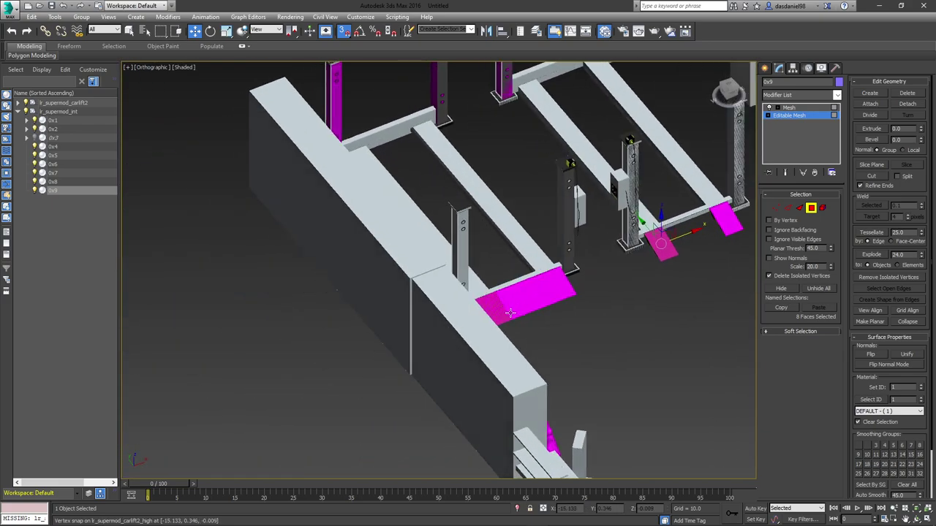
scroll(509, 313, up, 6)
click(511, 301)
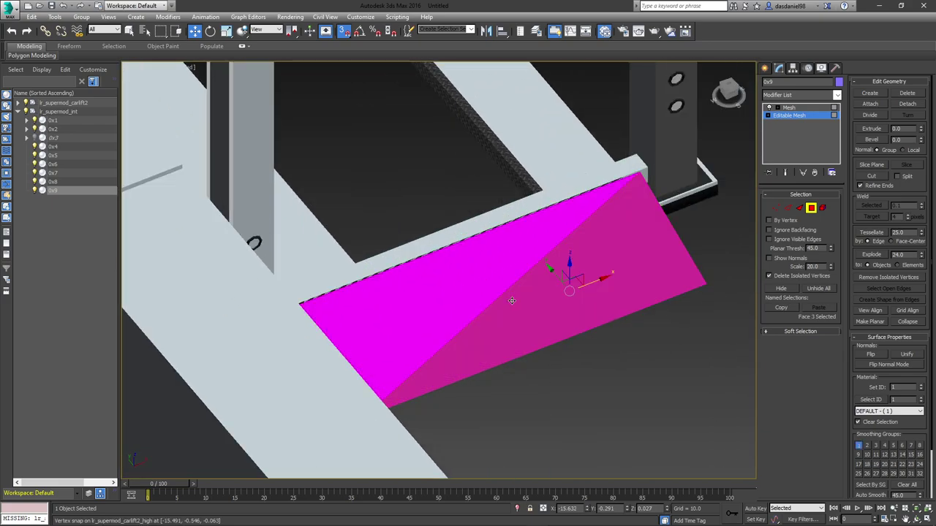
key(Delete)
click(474, 295)
key(Delete)
click(393, 334)
scroll(549, 305, down, 4)
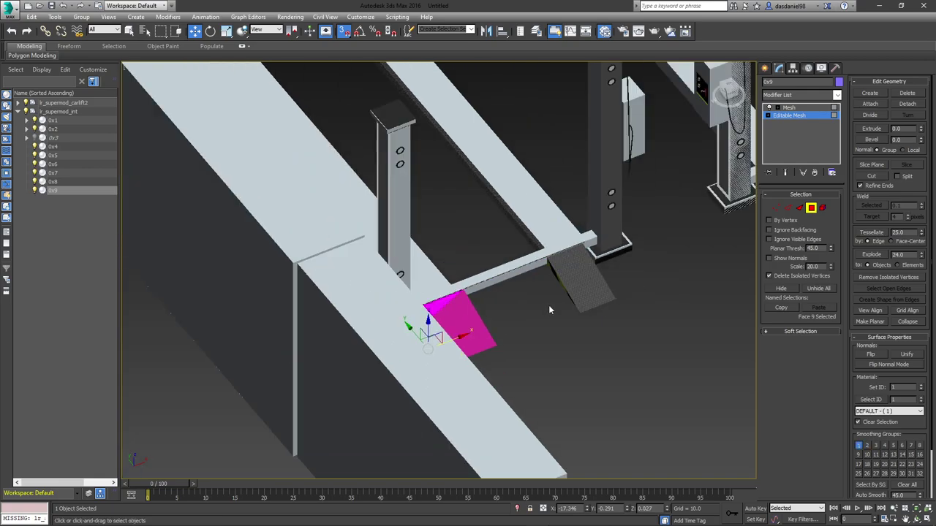
alt+middle_drag(549, 306, 428, 319)
ctrl+click(429, 317)
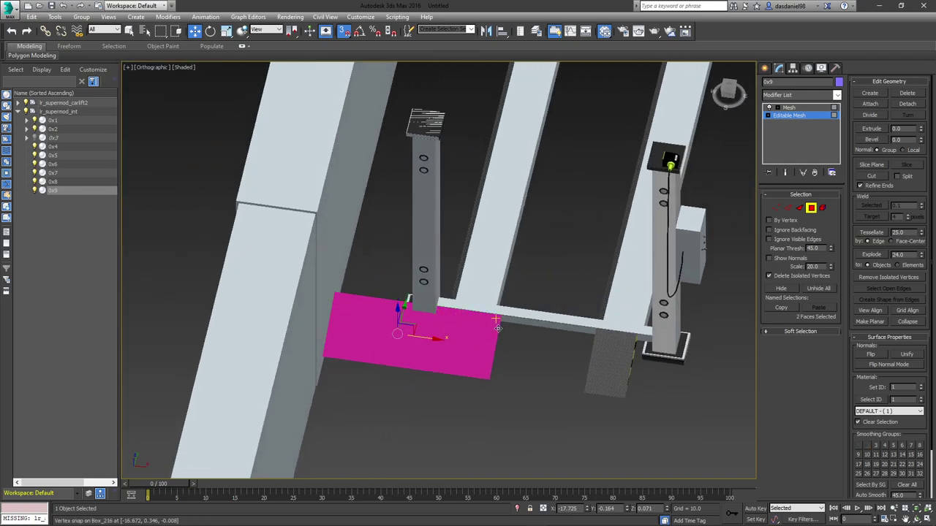
scroll(497, 328, down, 5)
- Select the four finished ramp faces and clone them as an element onto the neighbouring lift's ramps
click(606, 342)
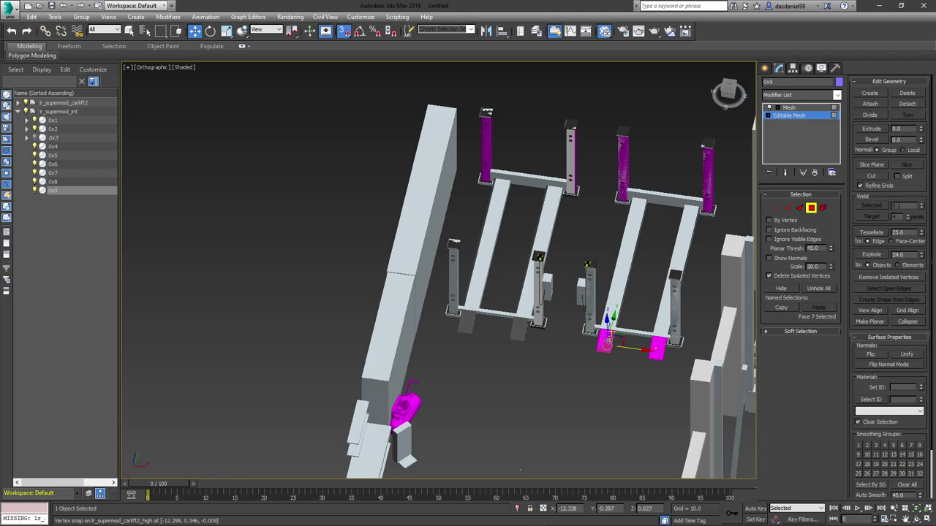
ctrl+click(659, 346)
scroll(656, 354, up, 5)
ctrl+click(662, 344)
ctrl+click(443, 294)
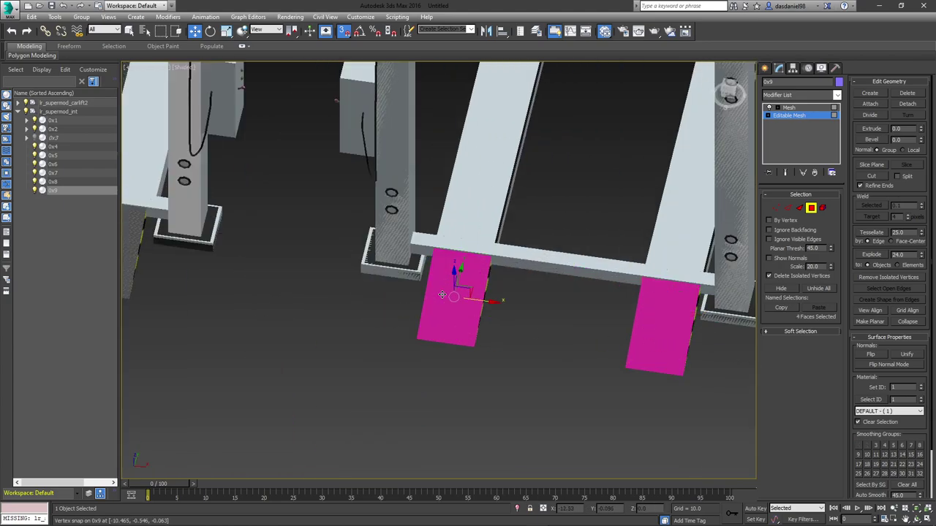
shift+drag(482, 301, 173, 298)
middle_drag(173, 299, 511, 313)
shift+drag(511, 313, 218, 283)
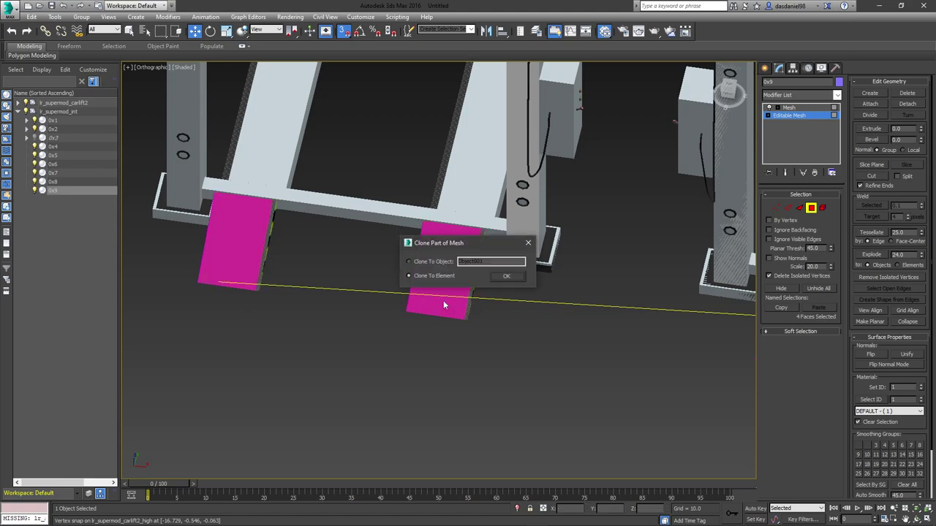
click(505, 277)
- Shift the cloned collision faces slightly to line up with the neighbouring lift's ramps
scroll(432, 317, up, 5)
scroll(341, 288, up, 3)
mouse_move(334, 288)
mouse_down()
mouse_move(458, 288)
mouse_move(344, 291)
mouse_up()
scroll(377, 294, down, 10)
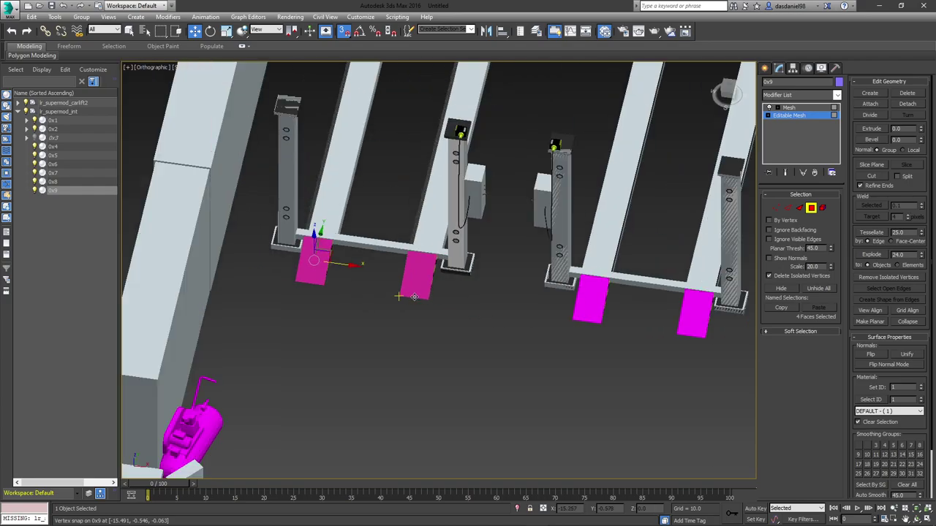
- Delete the old ramp collision faces in front of the two lifts at the opposite end of the garage
alt+middle_drag(522, 293, 433, 290)
click(452, 301)
scroll(575, 291, down, 6)
scroll(572, 293, up, 8)
scroll(463, 261, up, 4)
alt+middle_drag(464, 261, 419, 262)
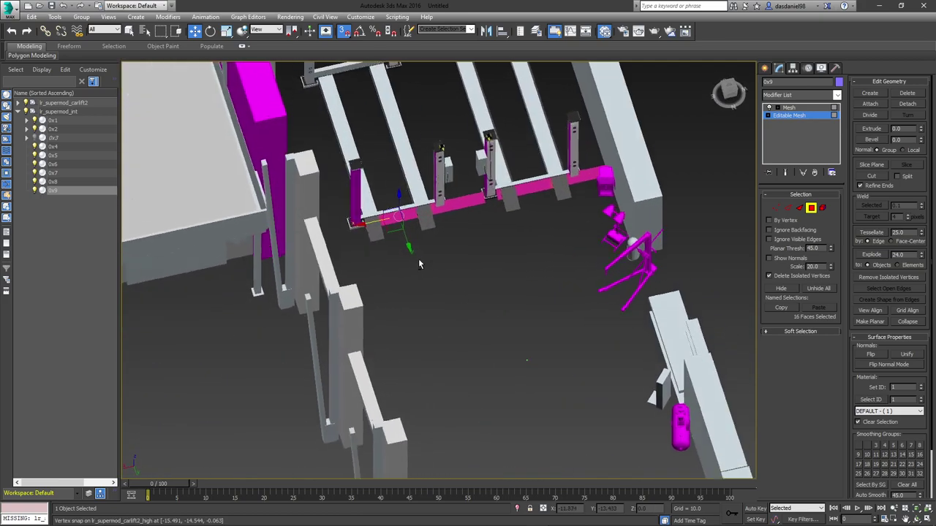
click(424, 261)
drag(655, 130, 654, 128)
key(Delete)
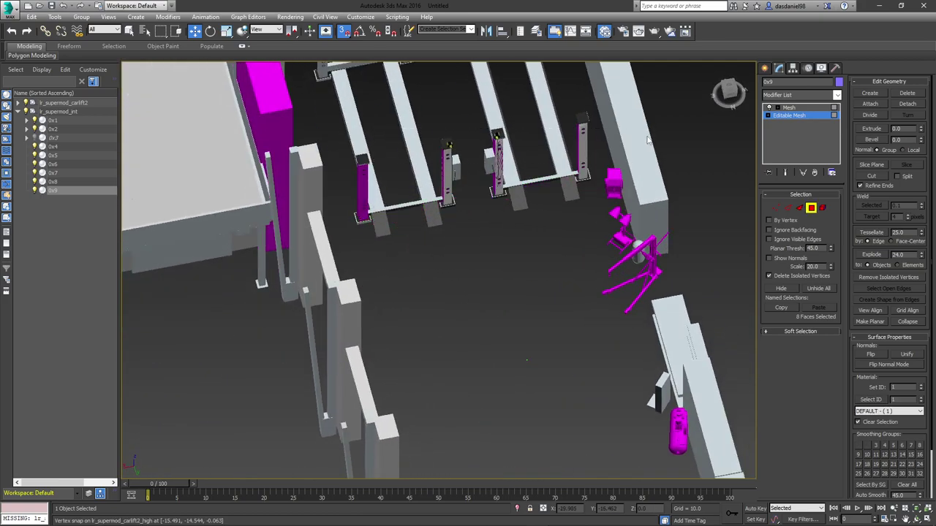
- Clone one lift's four ramp collision faces as an element to the front of a lift at the opposite end
scroll(481, 228, down, 5)
alt+middle_drag(487, 248, 565, 278)
scroll(533, 298, up, 6)
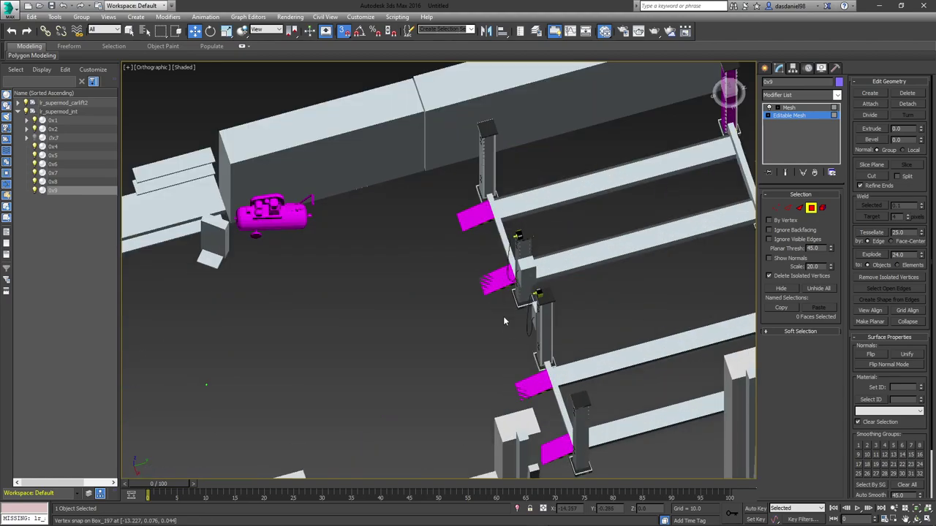
drag(545, 321, 545, 322)
middle_drag(396, 304, 607, 240)
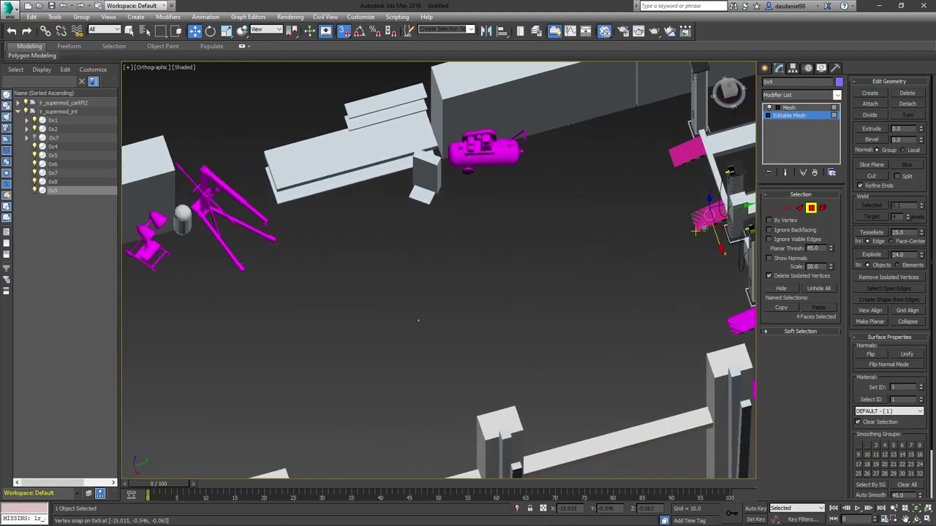
mouse_move(709, 214)
mouse_down()
mouse_move(198, 331)
mouse_move(224, 328)
mouse_up()
middle_drag(224, 328, 567, 247)
mouse_move(224, 327)
shift+mouse_down()
mouse_move(568, 247)
mouse_move(477, 267)
shift+mouse_up()
click(504, 276)
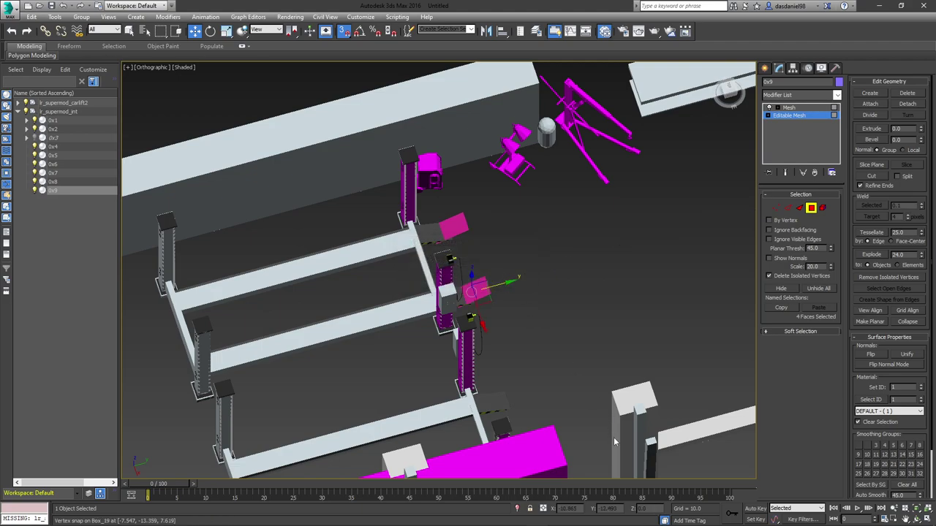
key(e)
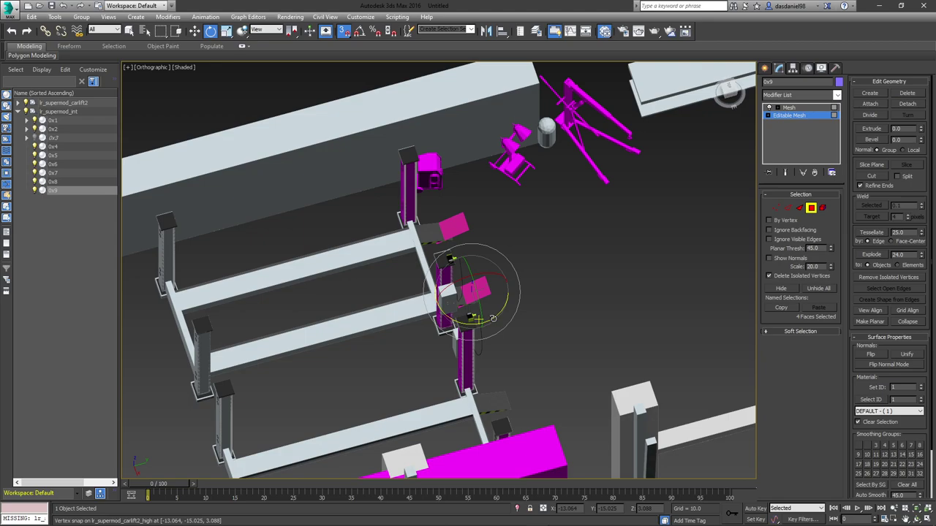
drag(493, 319, 580, 138)
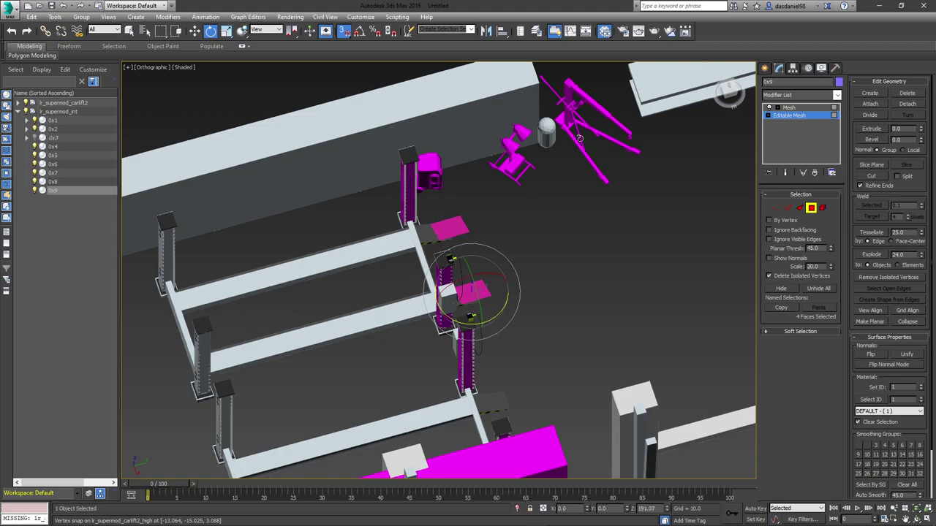
alt+middle_drag(602, 137, 593, 165)
drag(594, 166, 604, 148)
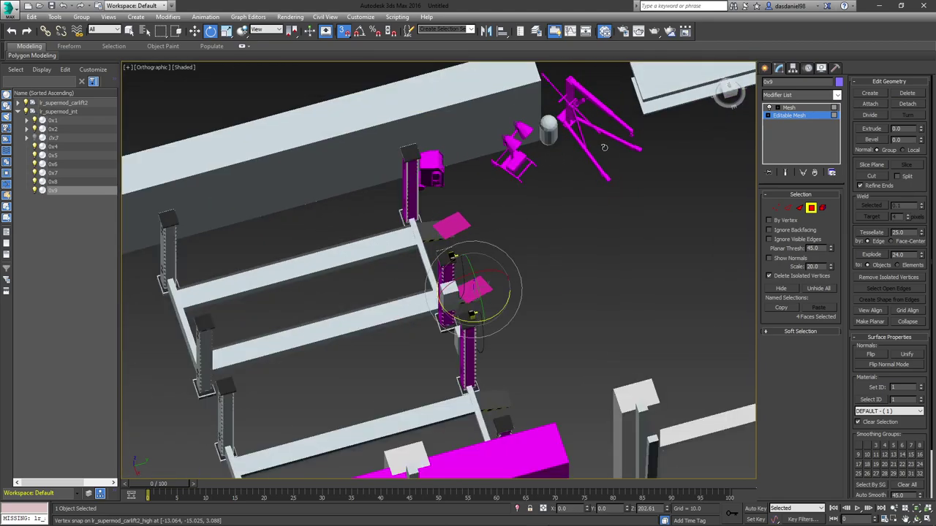
right_click(598, 166)
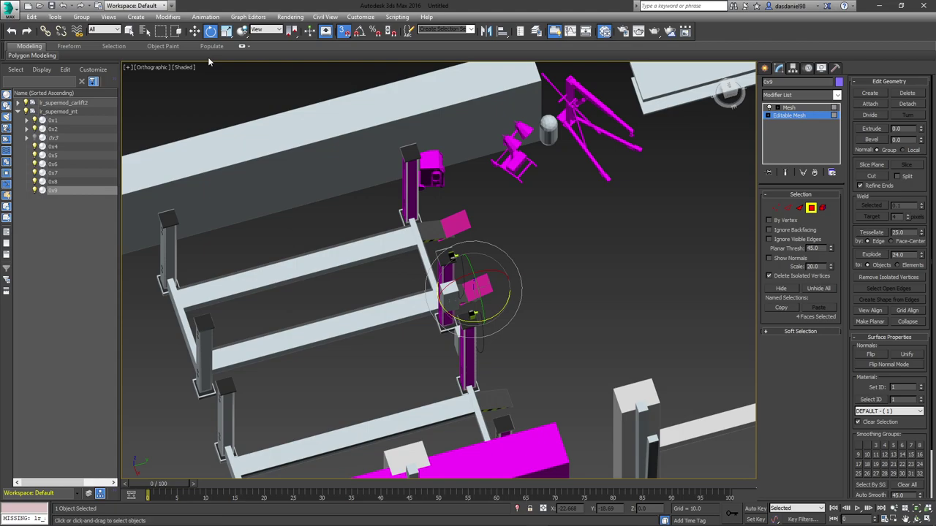
- Rotate the four cloned ramp collision faces 180 degrees about the vertical axis using angle snap
scroll(538, 285, up, 3)
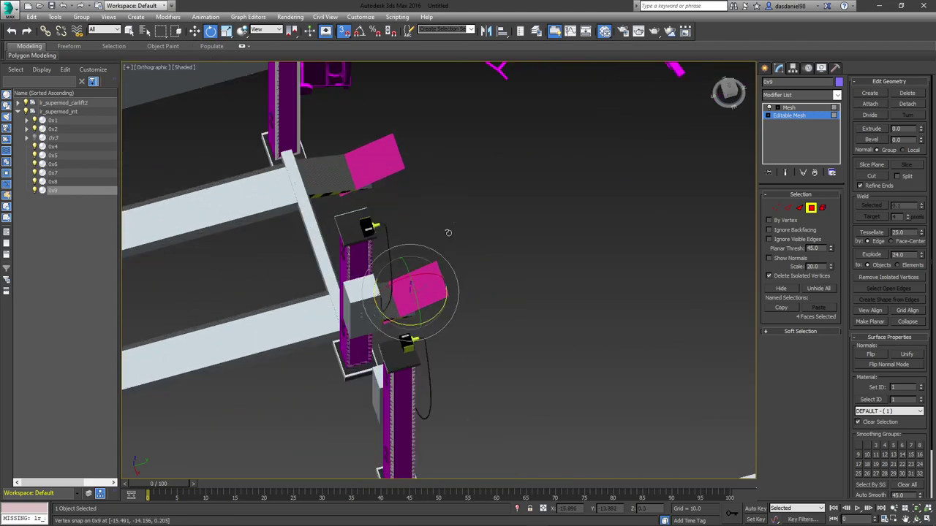
drag(407, 334, 531, 209)
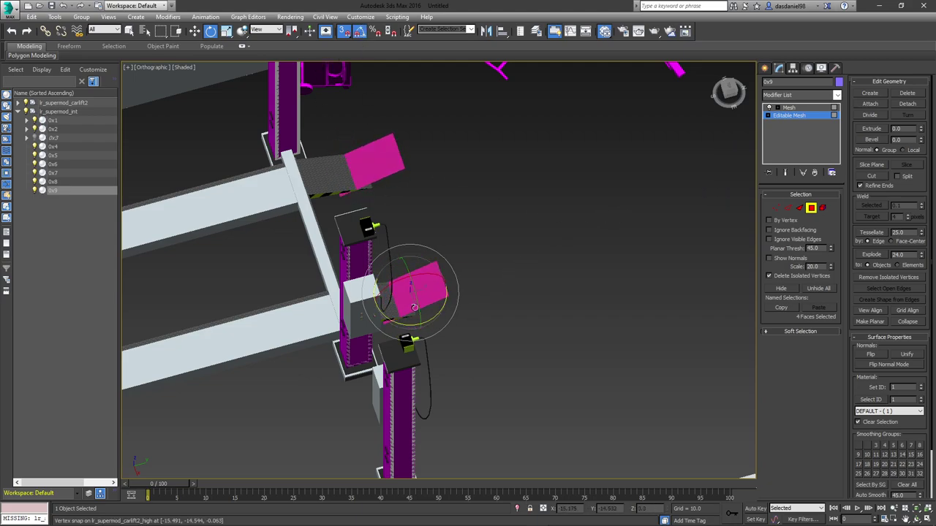
drag(400, 323, 498, 282)
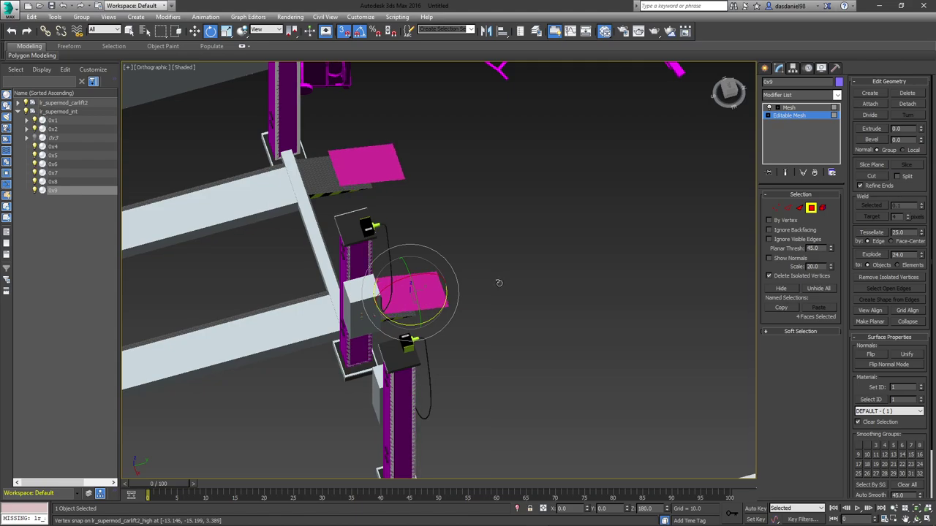
- Move the rotated collision faces so their corner snaps onto the matching corner of the lift's ramp
alt+middle_drag(499, 283, 496, 253)
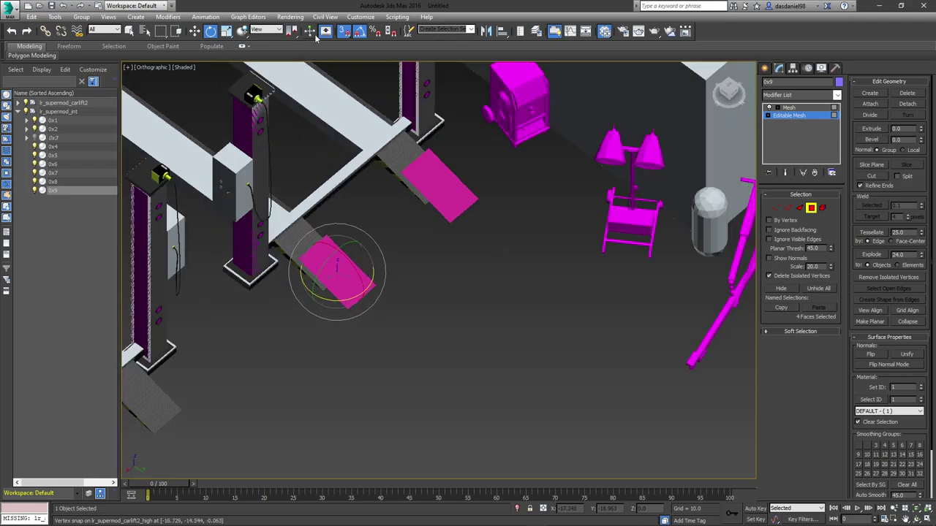
click(194, 34)
scroll(365, 212, down, 4)
scroll(368, 221, up, 6)
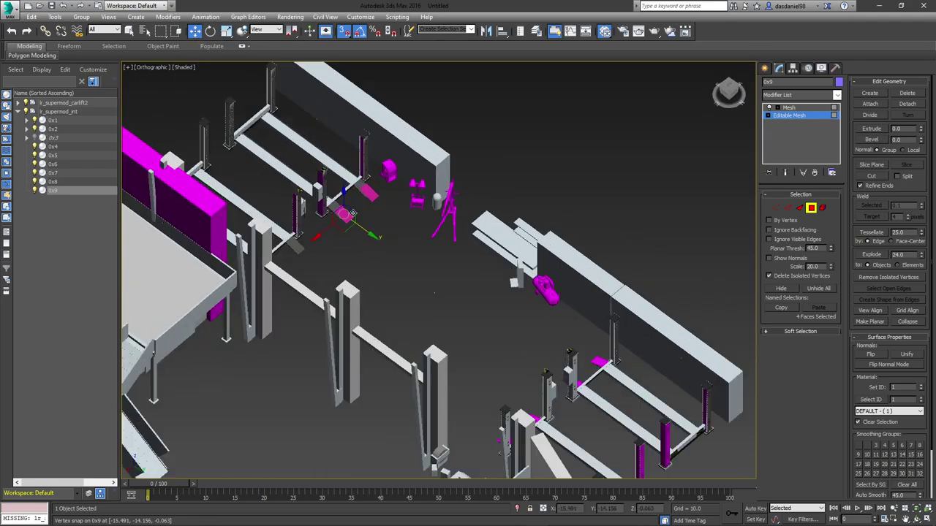
drag(336, 265, 329, 238)
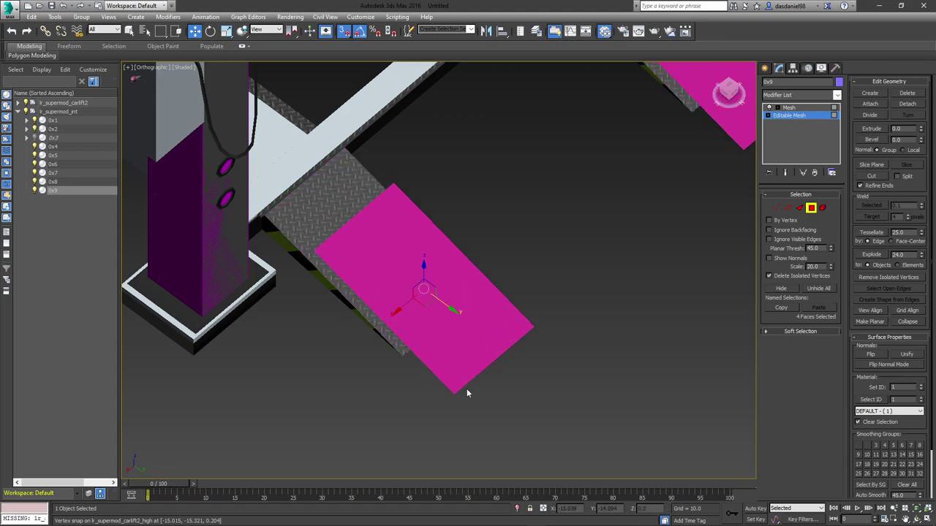
drag(454, 393, 402, 356)
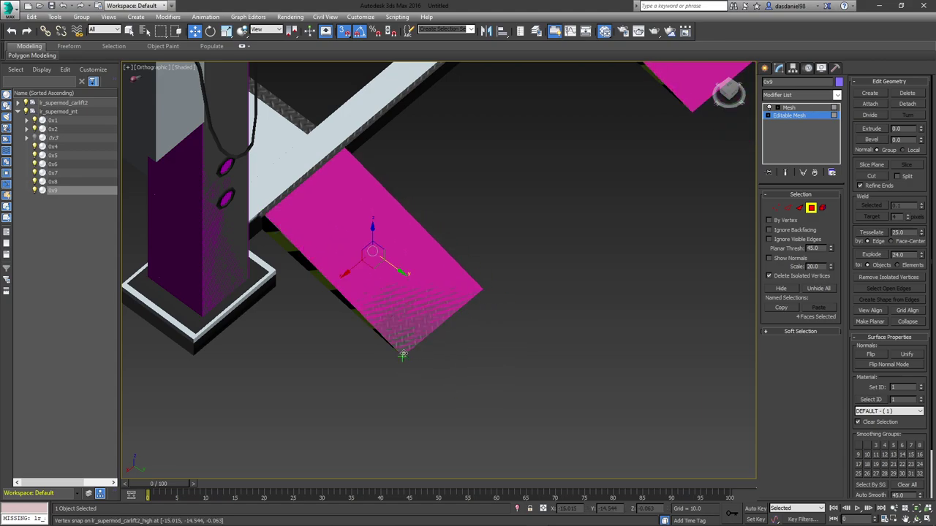
- Clone the four aligned ramp faces as an element onto the neighbouring lift's ramps
scroll(403, 356, down, 7)
alt+middle_drag(420, 365, 392, 358)
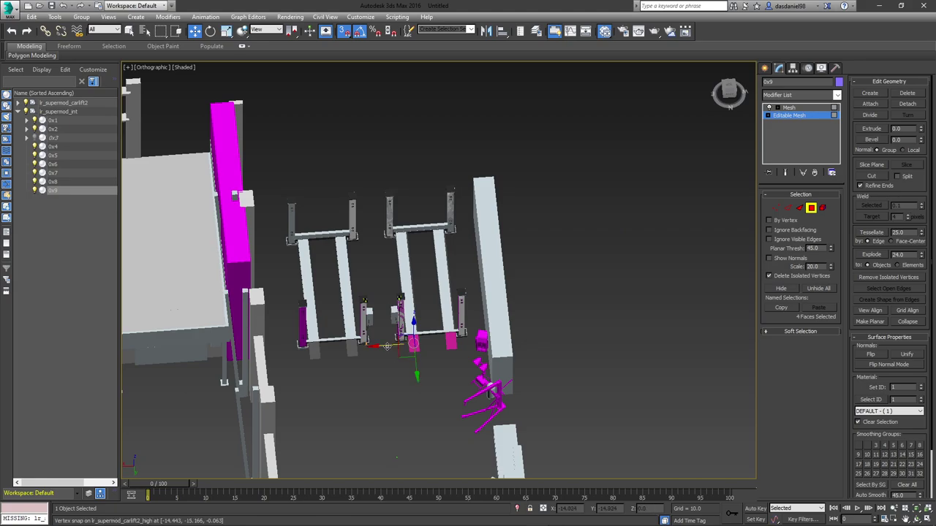
drag(387, 345, 309, 358)
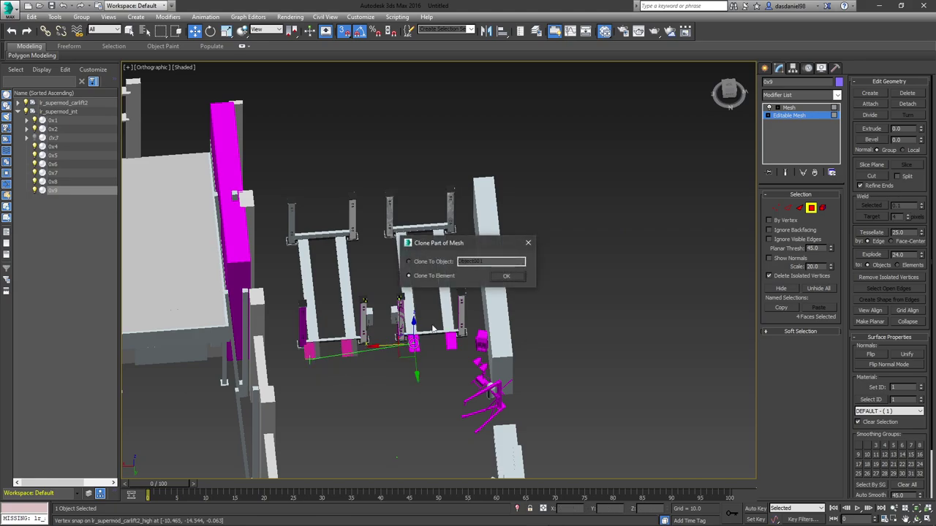
click(504, 277)
- Zoom in on the new clone and adjust its position against the neighbouring lift's ramp
scroll(331, 379, up, 7)
scroll(257, 249, up, 3)
drag(267, 204, 331, 211)
- Leave face editing of 0x9 by returning to its Mesh collision modifier, and review the ramp faces on all lifts
scroll(331, 255, down, 6)
alt+middle_drag(367, 269, 686, 176)
click(788, 108)
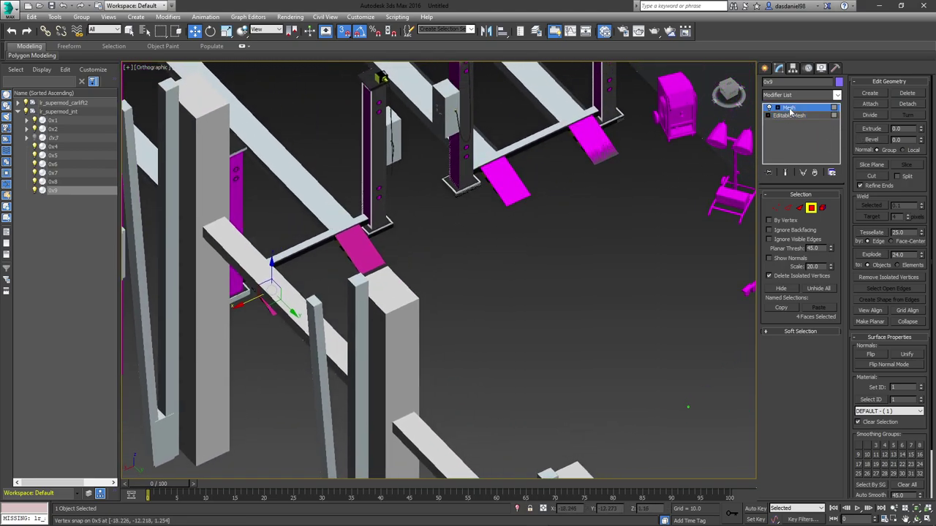
click(789, 116)
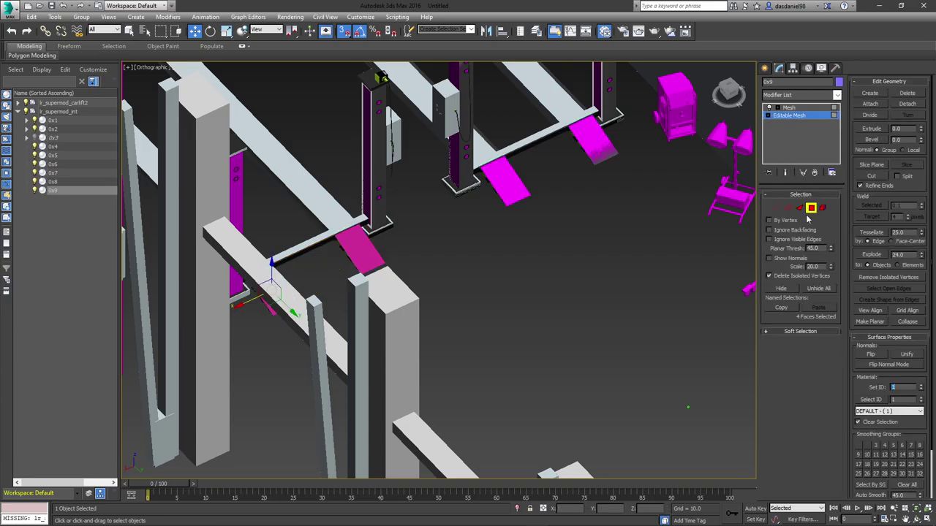
click(794, 109)
scroll(511, 230, down, 5)
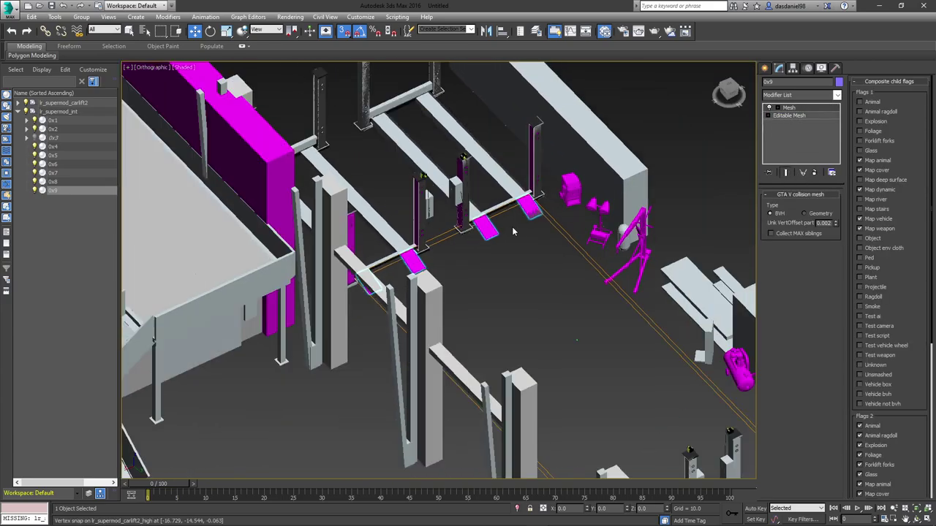
alt+middle_drag(512, 229, 680, 217)
alt+middle_drag(766, 213, 687, 222)
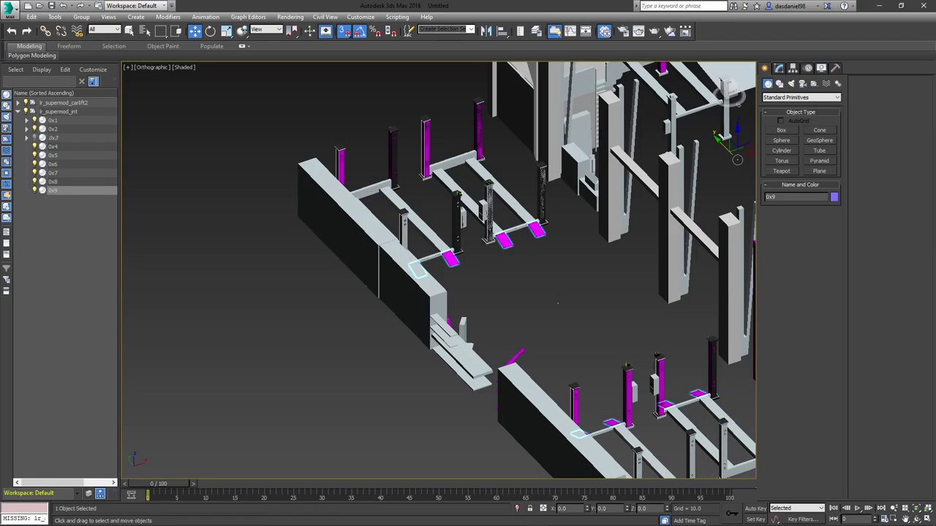
- Switch to OpenIV, preview lr_supermod_int.ybn to examine the collision around the lift ramps, and close the viewer
drag(935, 120, 368, 89)
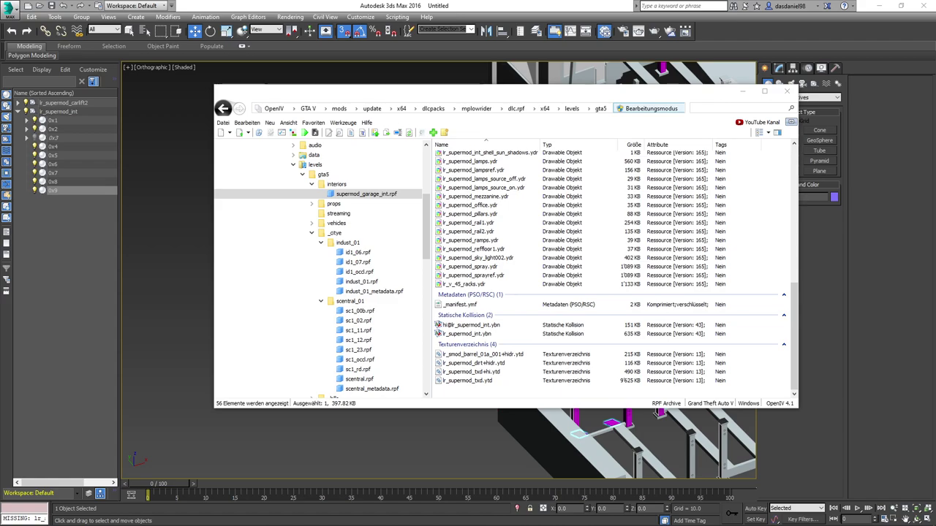
drag(761, 261, 760, 261)
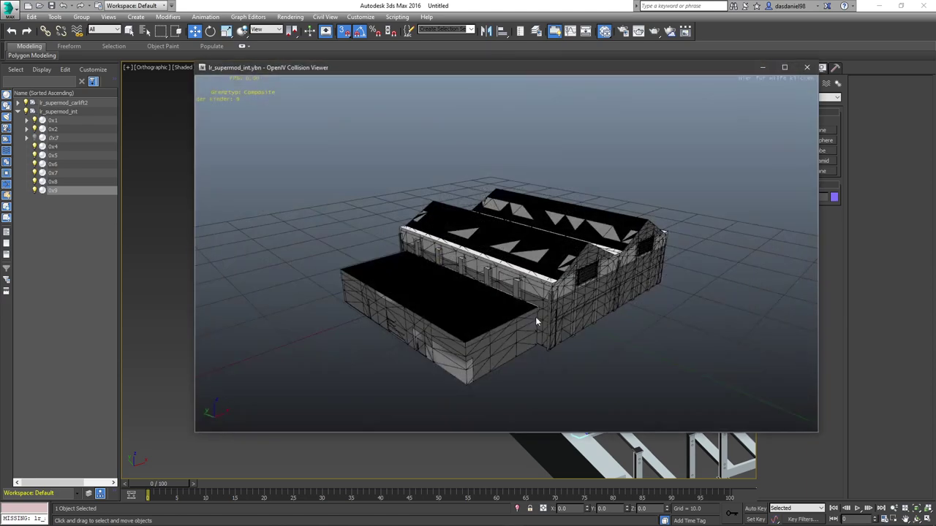
key(w)
drag(535, 318, 296, 285)
key(w)
key(w)
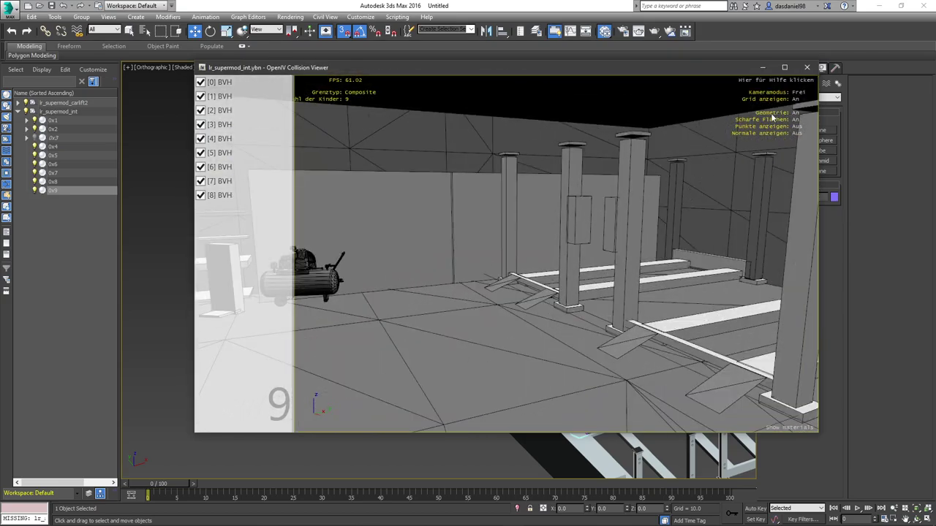
click(807, 68)
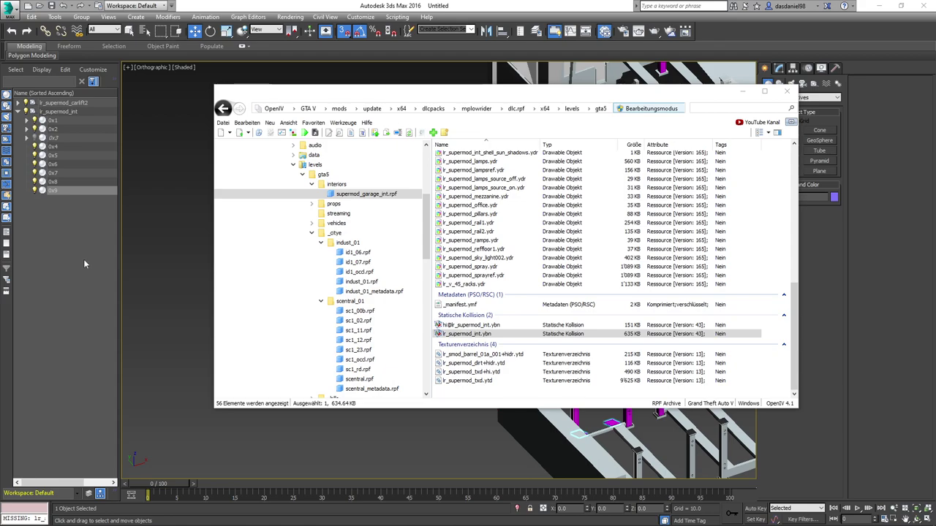
- Select all files in supermod_garage_int.rpf except _manifest.ymf and lr_supermod_garage_int.ytyp
click(478, 333)
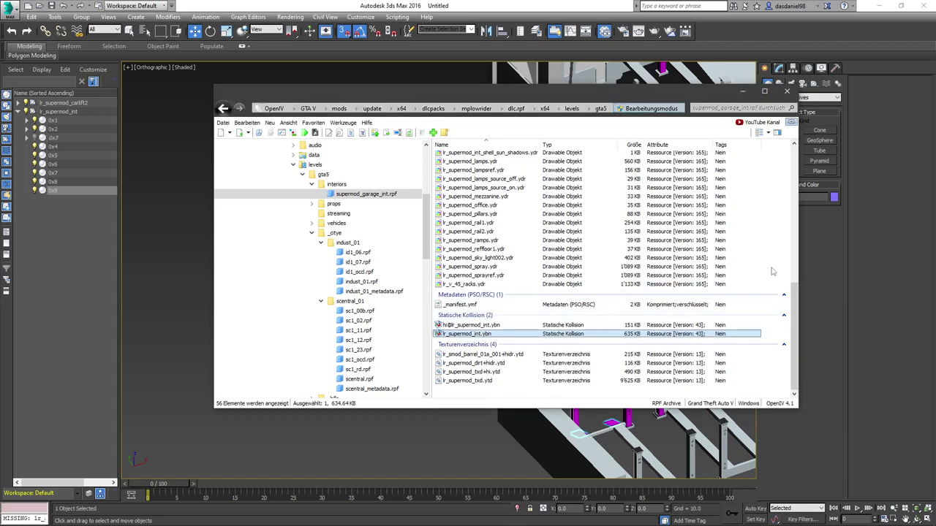
key(ctrl+a)
click(473, 305)
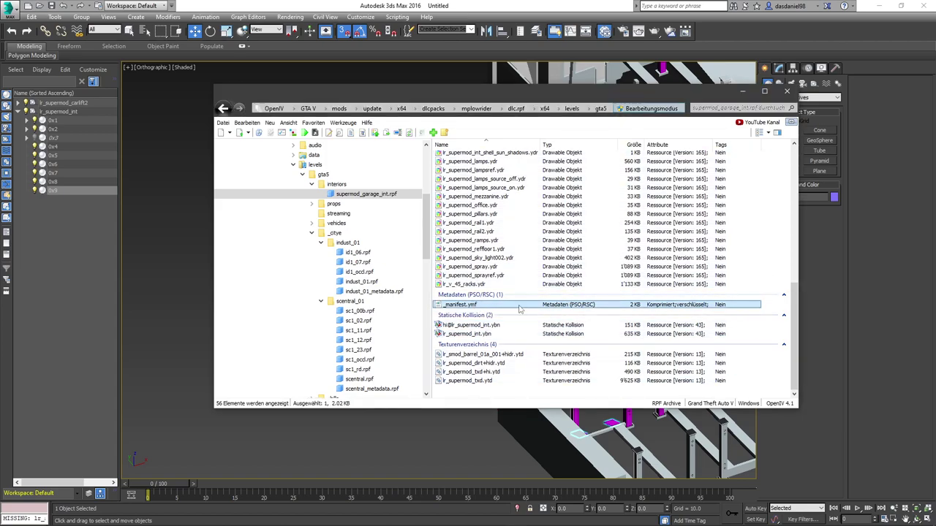
key(ctrl+a)
ctrl+click(459, 305)
ctrl+click(460, 306)
scroll(460, 292, up, 10)
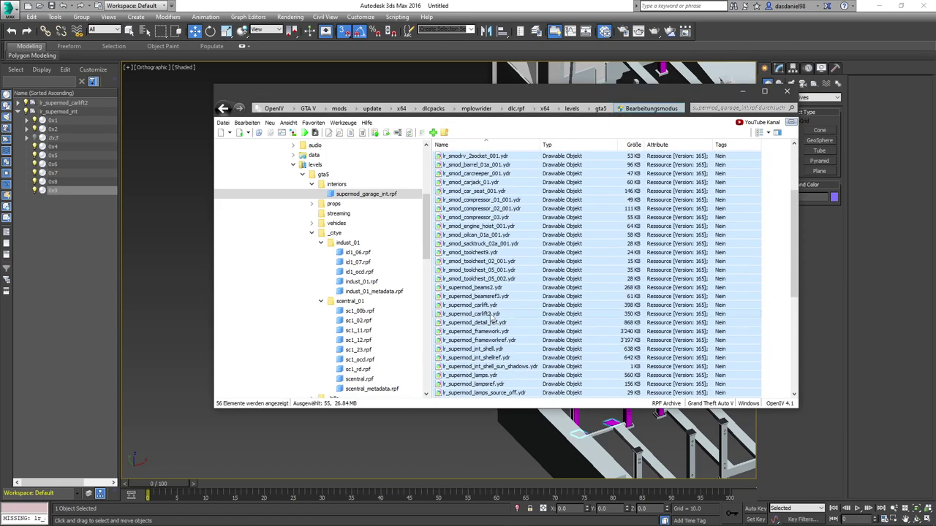
ctrl+click(457, 164)
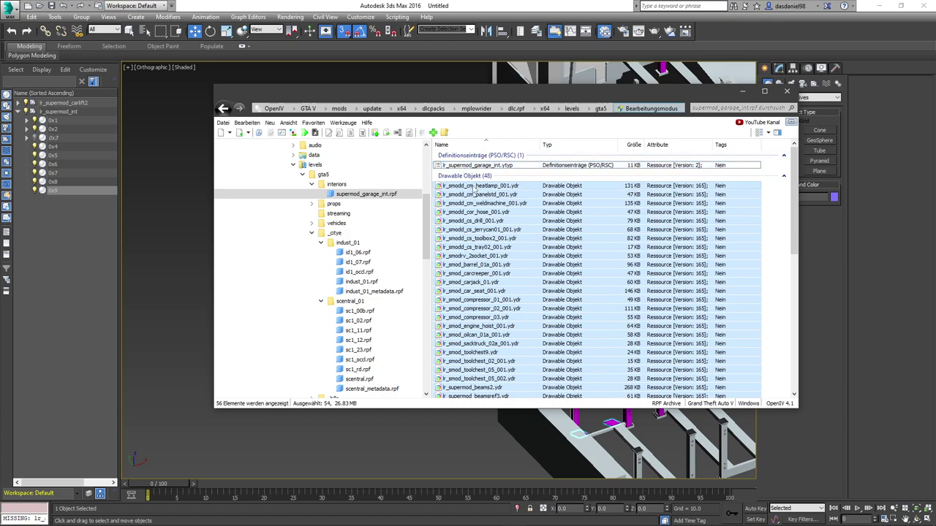
drag(486, 189, 513, 242)
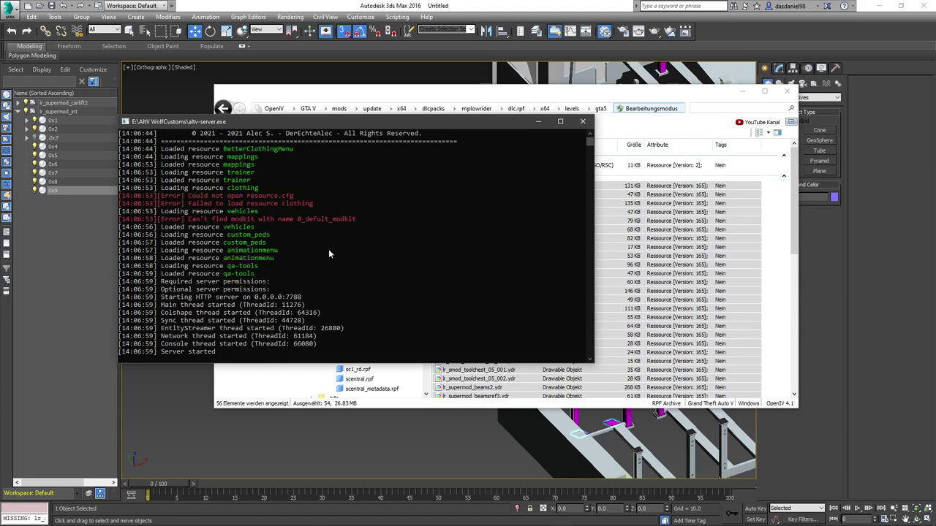
- Launch the alt:V client and close 3ds Max
mouse_move(302, 516)
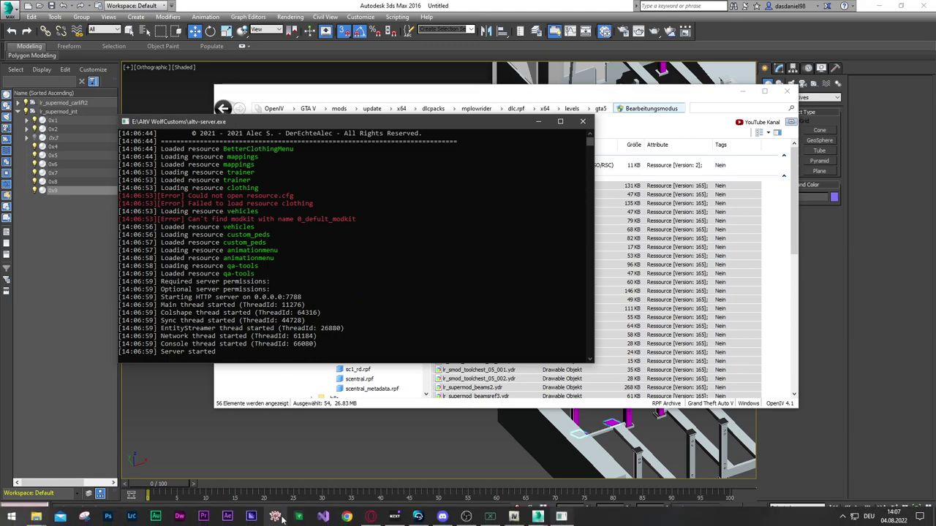
click(302, 516)
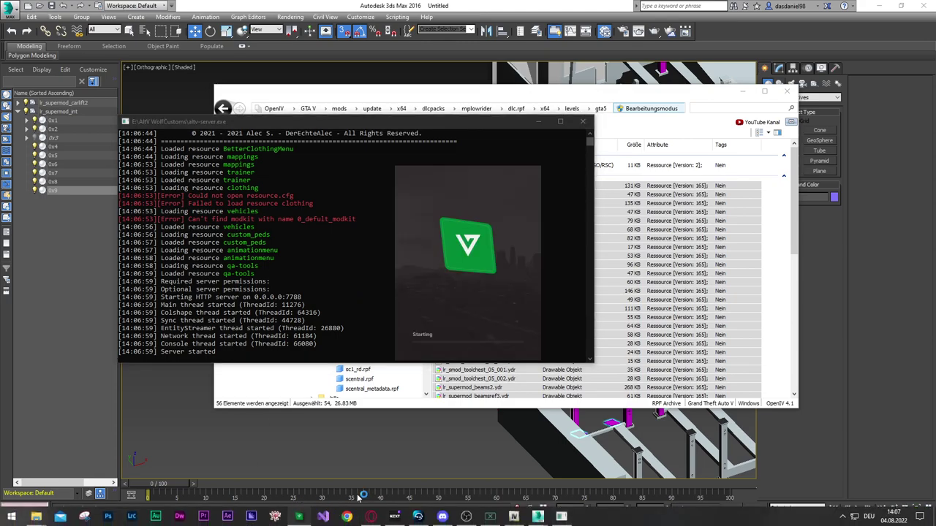
click(923, 5)
click(463, 286)
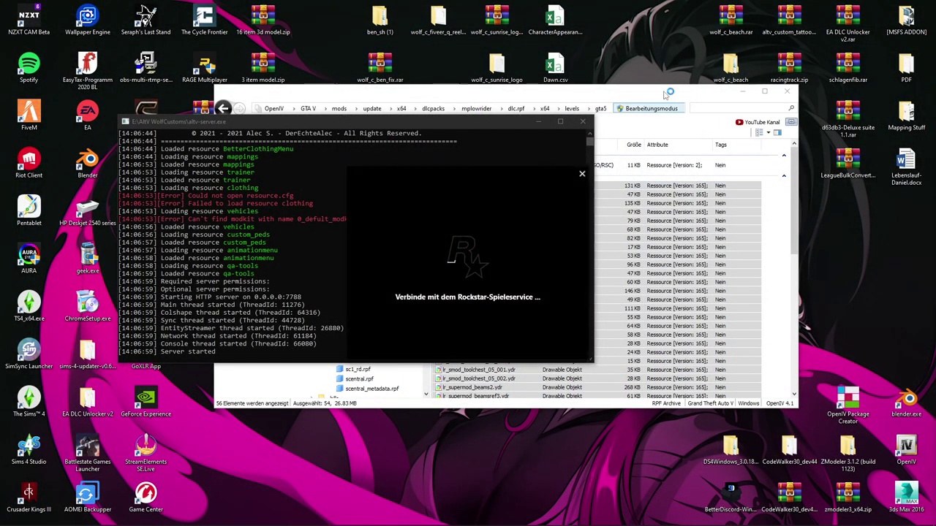
right_click(801, 214)
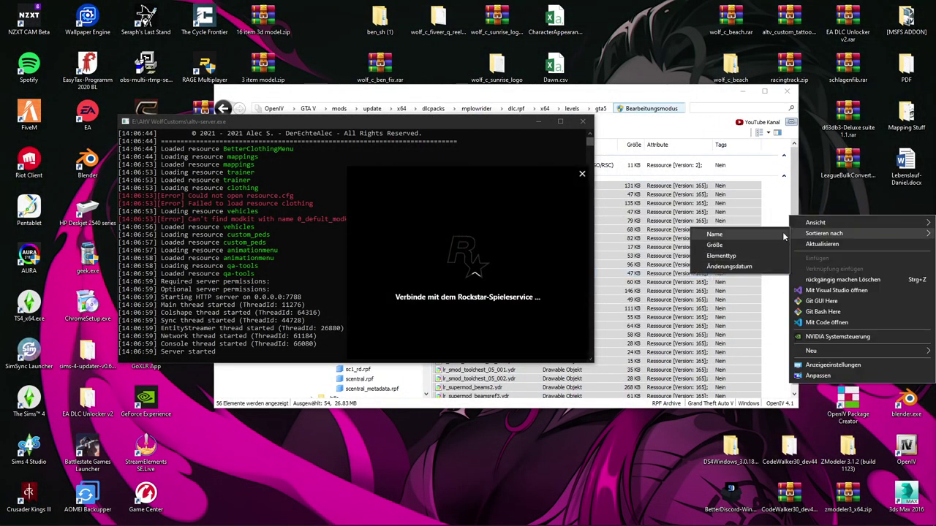
- Browse indust_01_metadata.rpf and sc1_00b.rpf in OpenIV and preview the lr_sc1_00b_ground.ydr model
drag(680, 96, 642, 76)
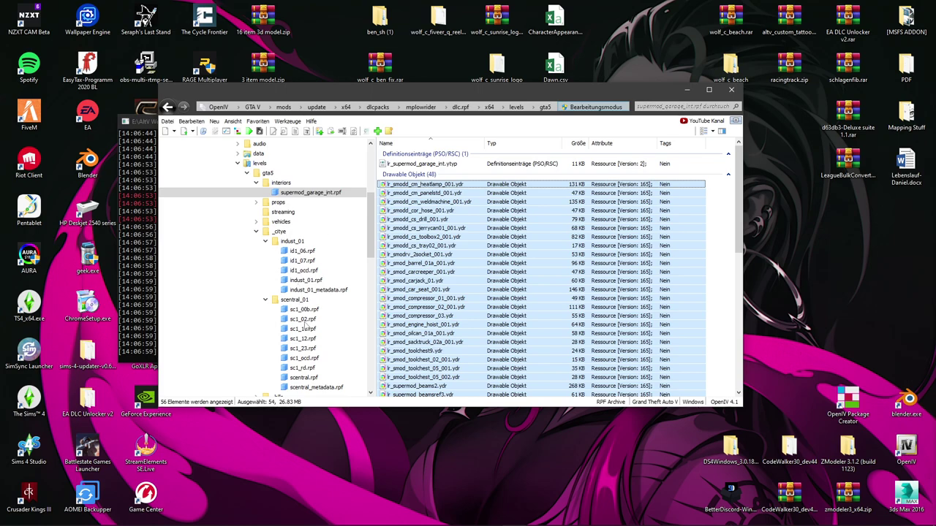
scroll(304, 351, down, 1)
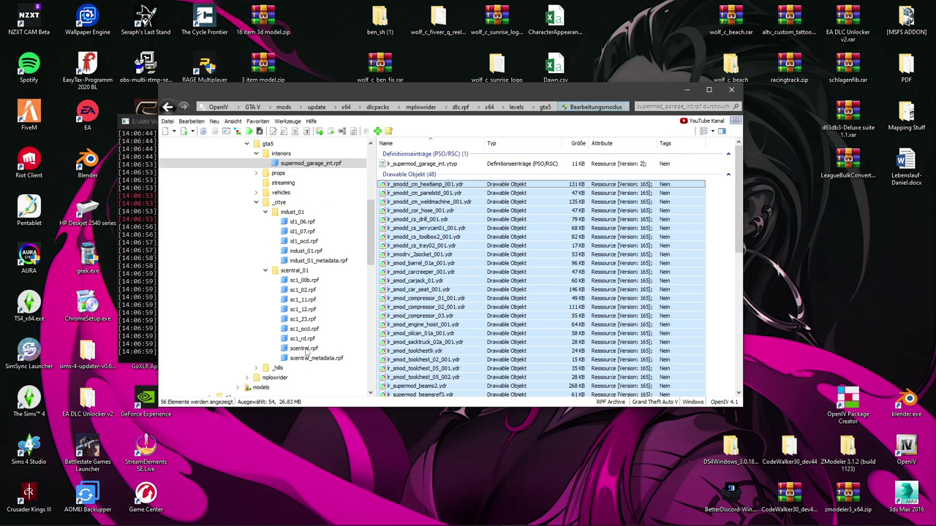
click(321, 261)
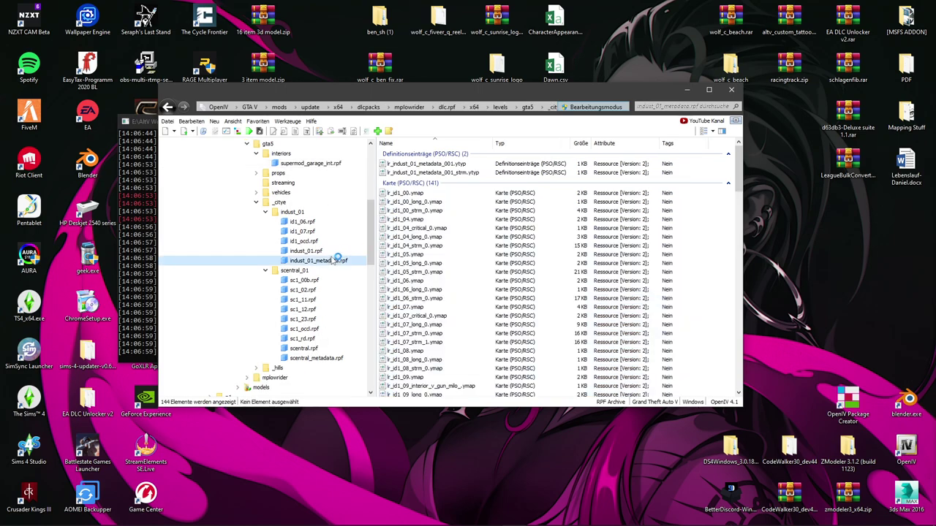
click(304, 280)
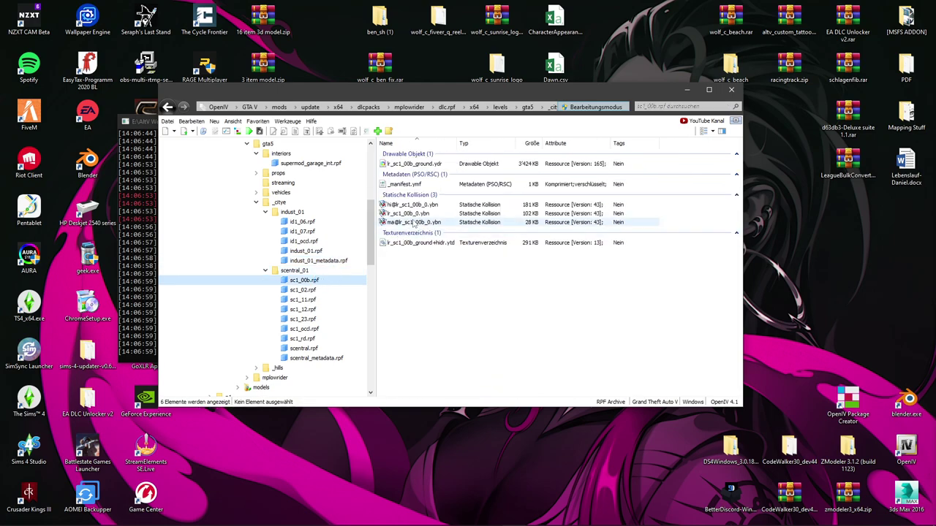
click(429, 166)
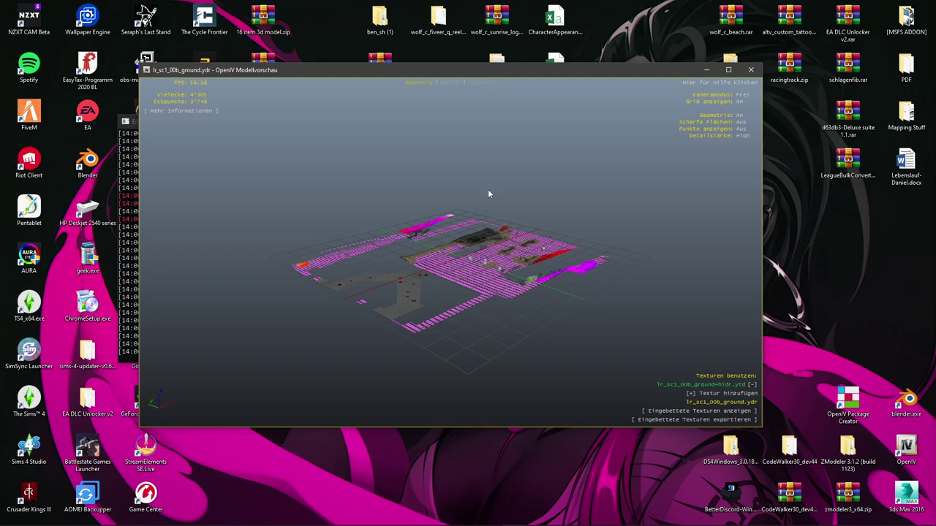
- Examine the lr_sc1_00b_ground.ydr model from several angles and distances in the model preview
drag(489, 191, 606, 219)
scroll(482, 219, up, 5)
scroll(481, 220, down, 3)
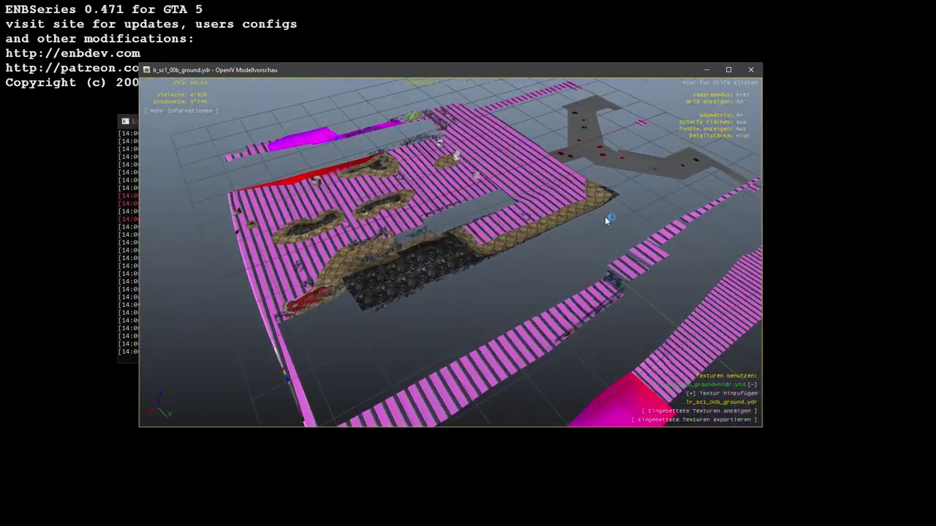
click(750, 69)
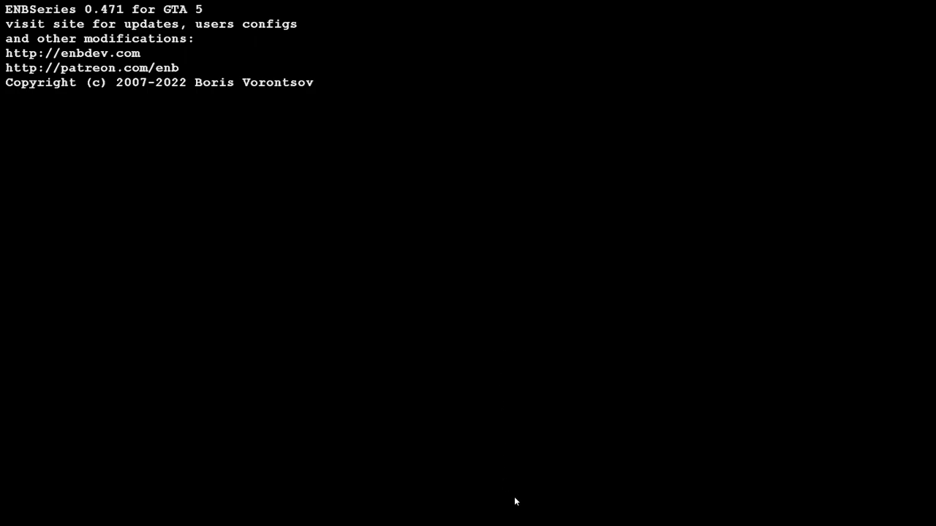
- Bring OpenIV back in front of the loading game and close the lr_sc1_00b_ground.ydr preview
key(super)
key(super)
key(super)
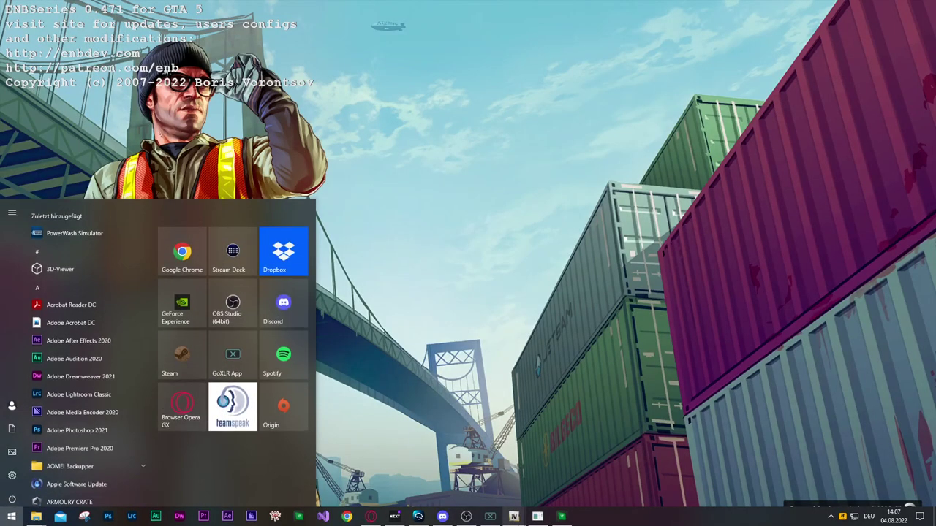
mouse_move(506, 523)
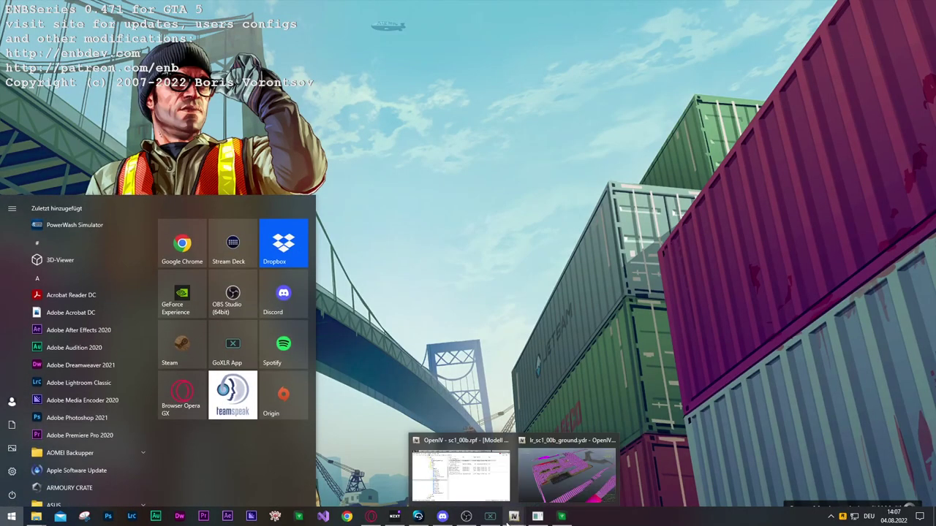
click(462, 474)
key(super)
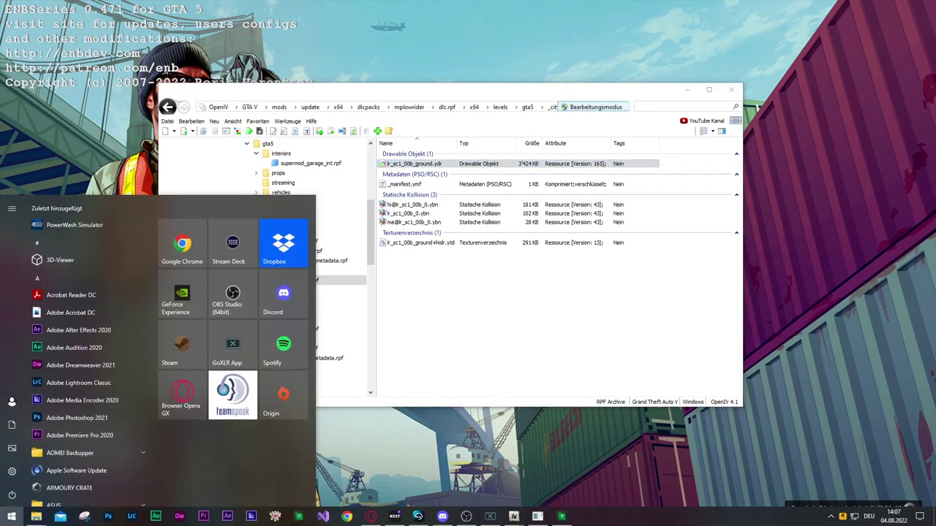
mouse_move(514, 518)
click(566, 471)
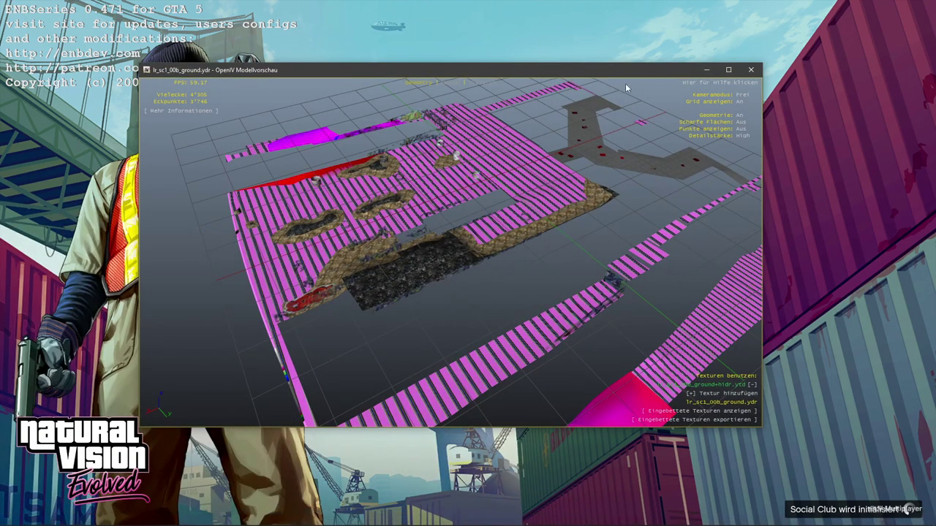
click(750, 71)
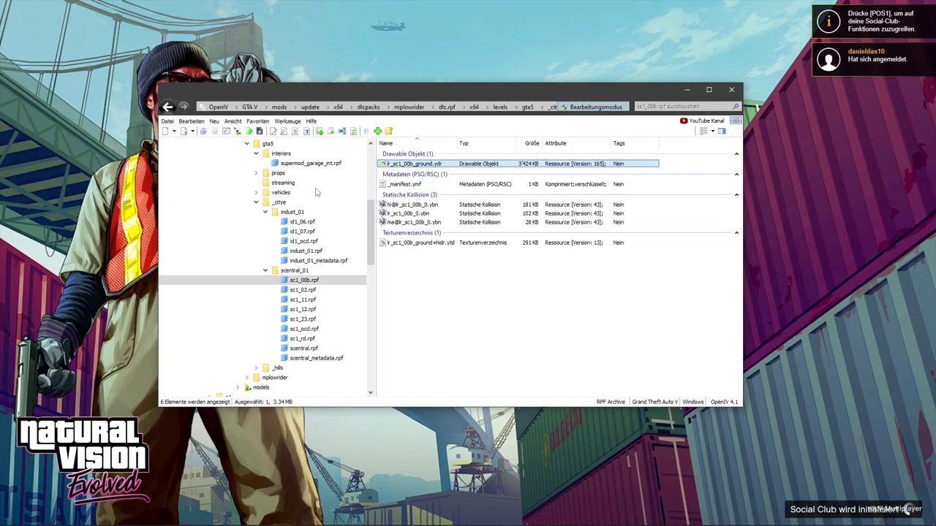
key(super)
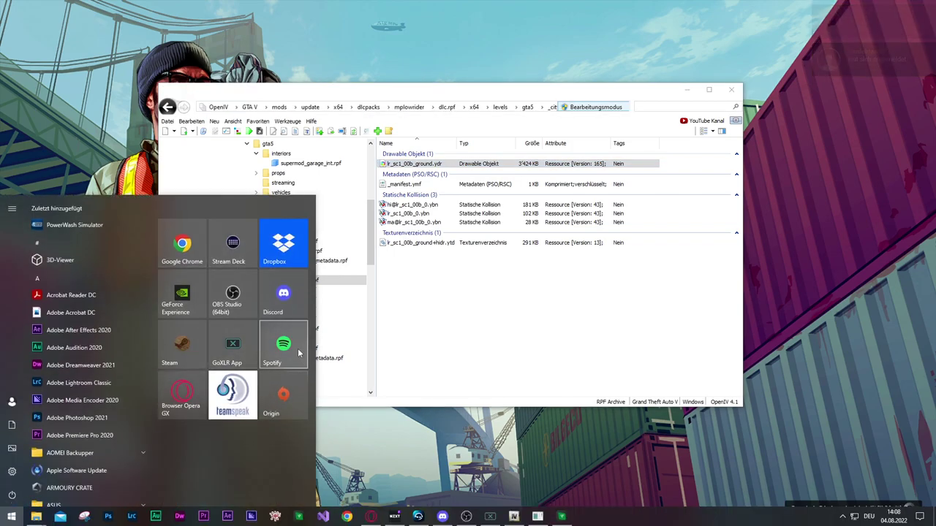
click(463, 324)
key(super)
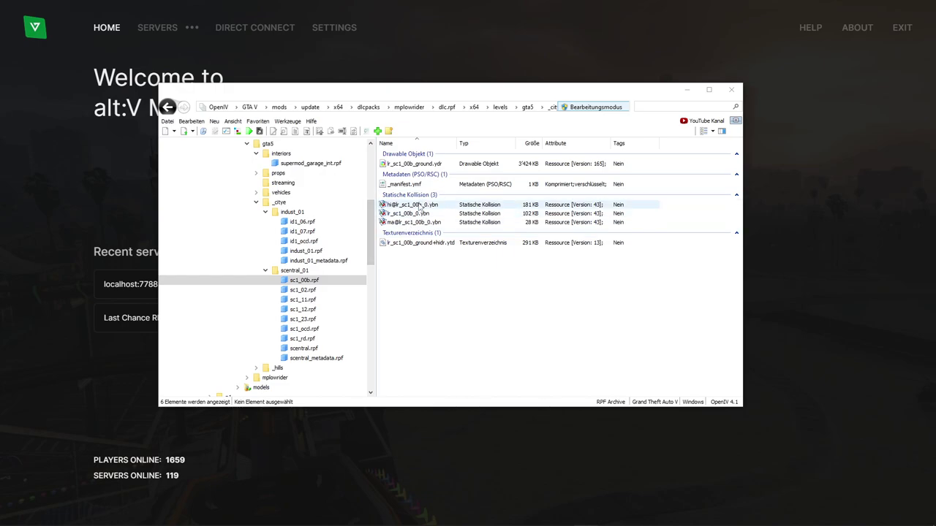
double_click(413, 221)
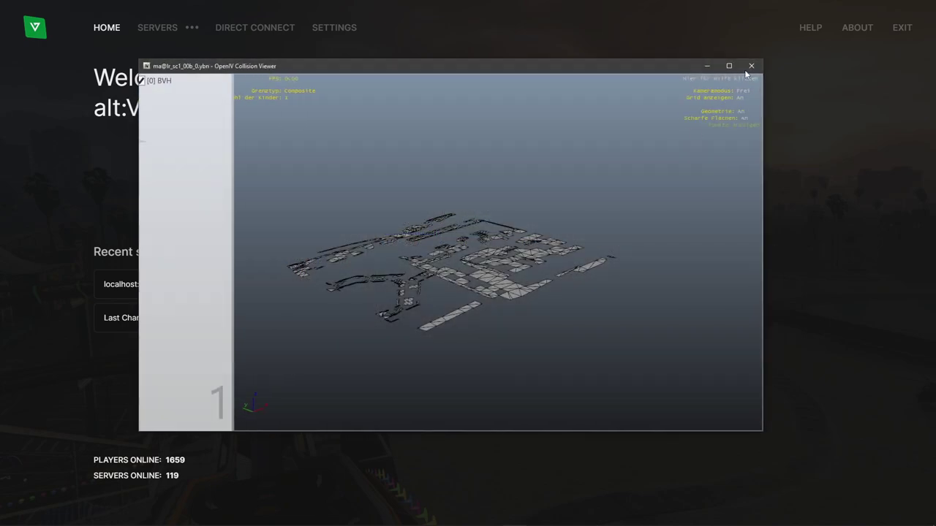
click(750, 67)
- Preview lr_sc1_00b_0.ybn to examine its collision geometry up close, and close both the viewer and OpenIV
double_click(434, 212)
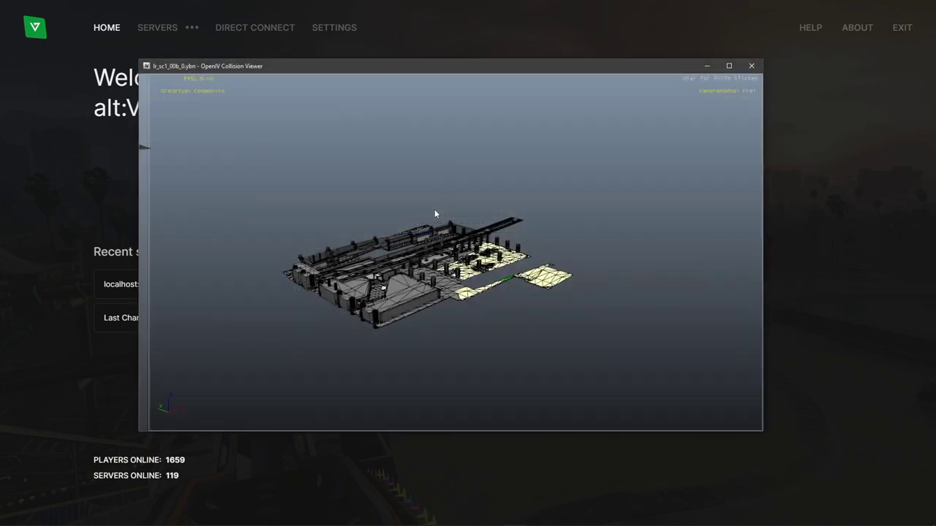
key(w)
drag(473, 213, 680, 283)
key(d)
key(d)
key(s)
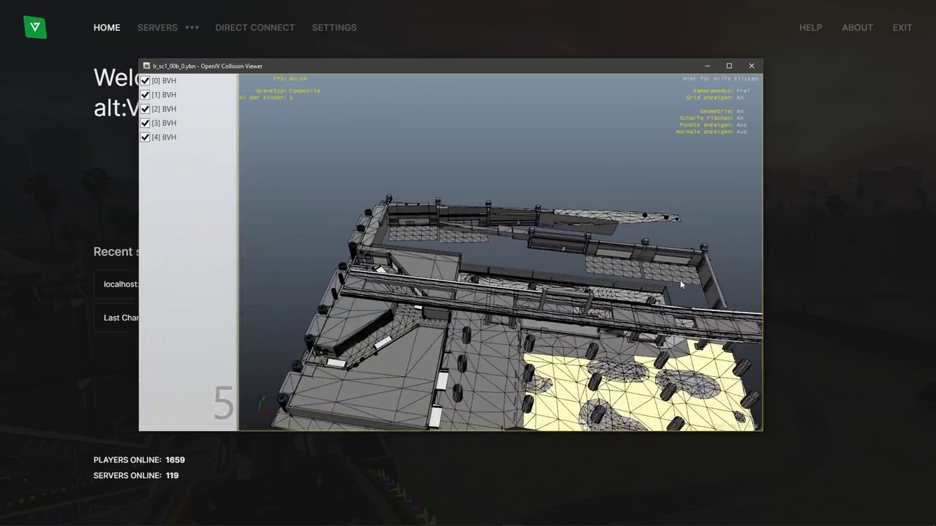
click(751, 66)
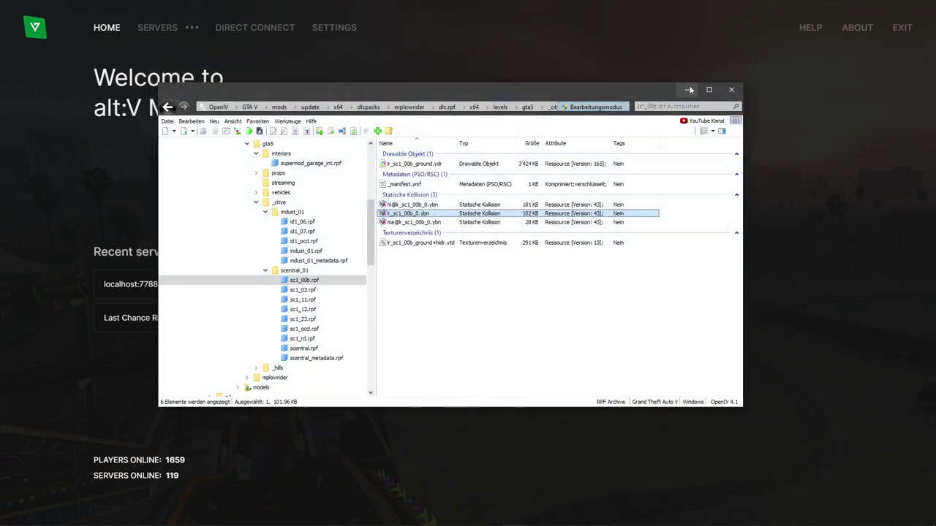
click(731, 89)
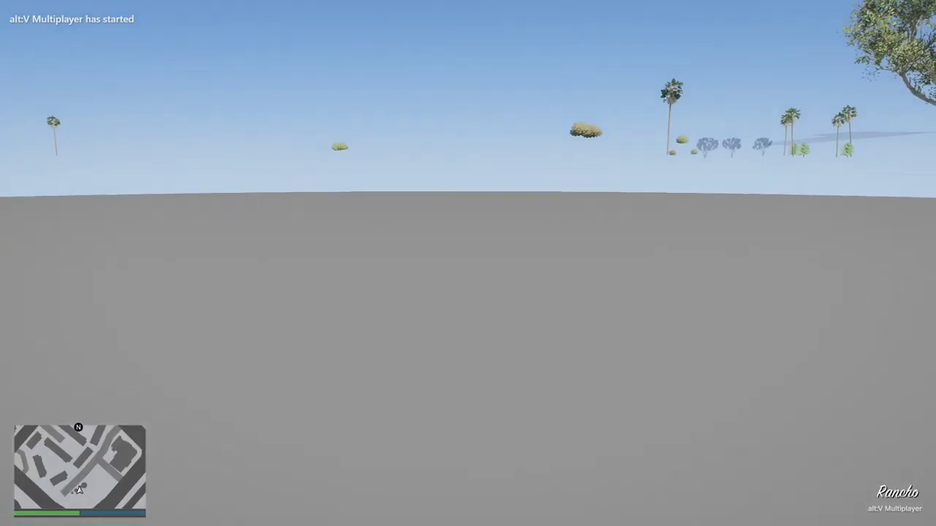
- Set a map waypoint in Strawberry, travel to Benny's Original Motorworks and walk up to its garage door to open it
key(Escape)
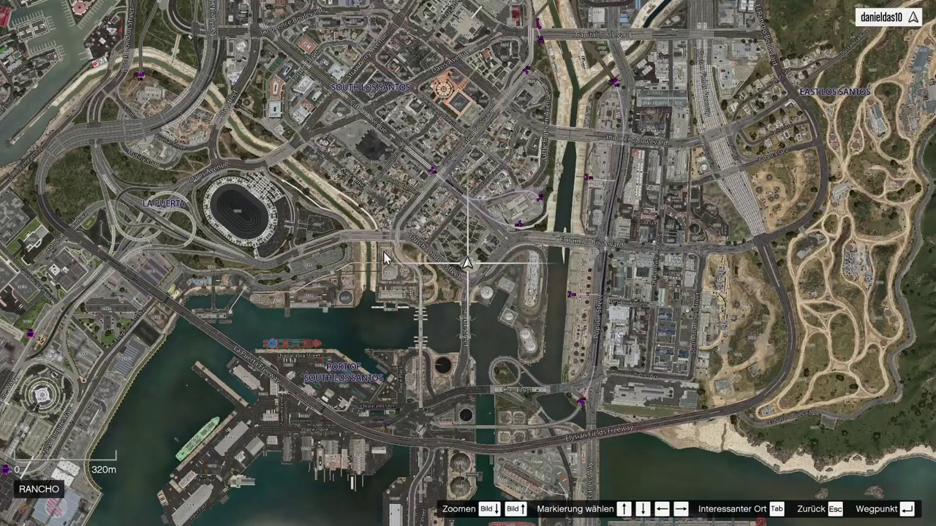
mouse_move(386, 239)
mouse_down()
mouse_move(399, 251)
mouse_move(410, 228)
mouse_move(432, 286)
mouse_up()
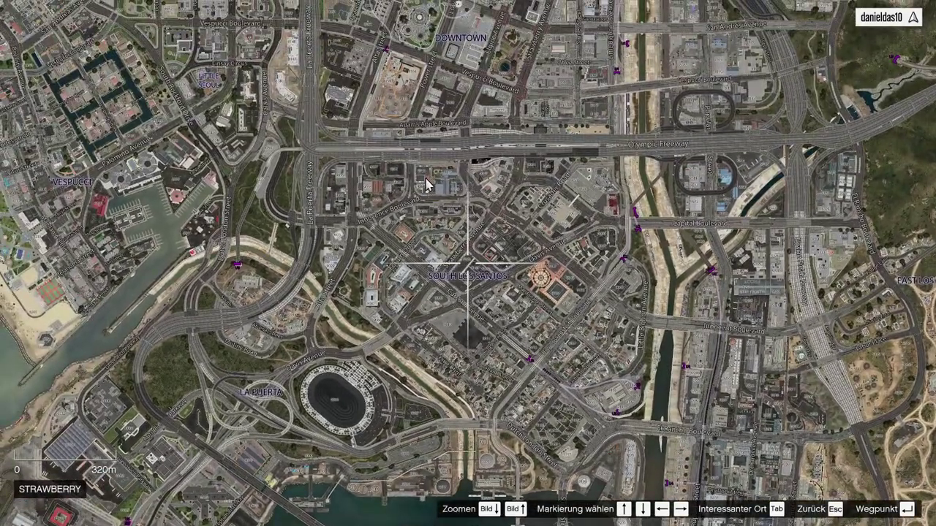
key(Escape)
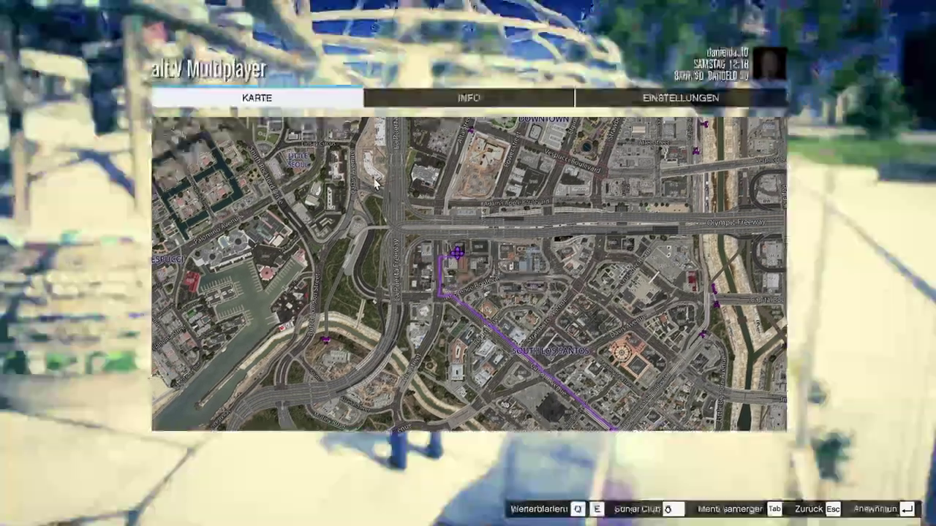
key(Escape)
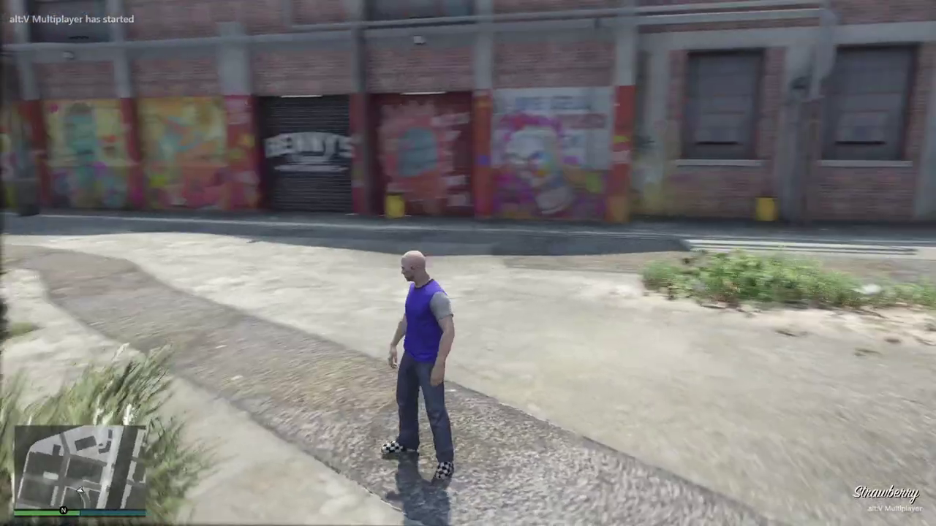
key(w)
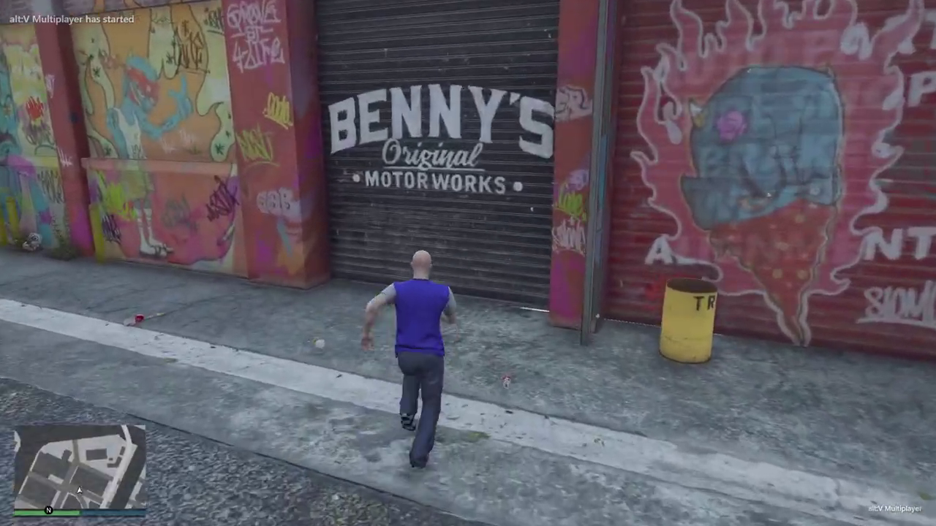
key(s)
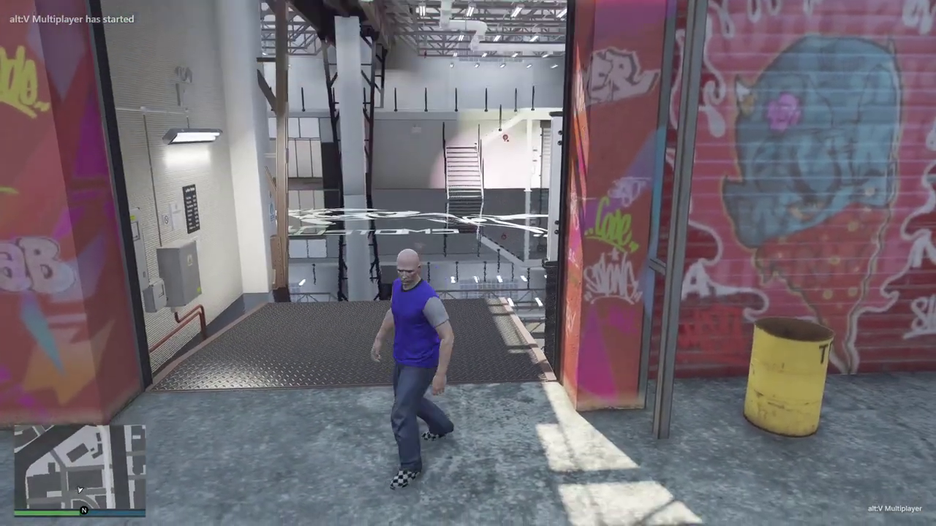
- Spawn a Zentorno from the trainer's Supersportwagen list outside Benny's garage and leave the trainer
key(m)
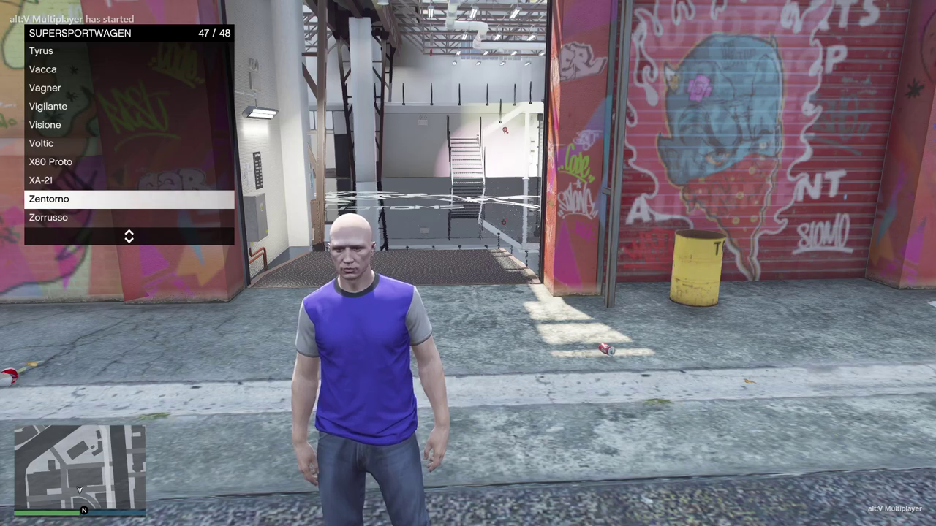
key(Return)
key(BackSpace)
key(BackSpace)
key(BackSpace)
- Drive the Zentorno through the Benny's garage door, over the metal entrance platform and onto the interior floor
key(w)
key(a)
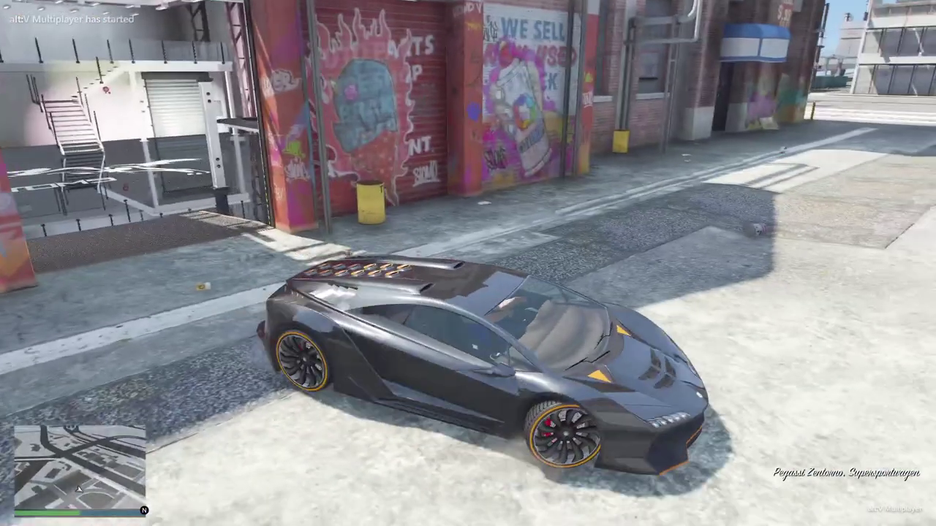
key(a)
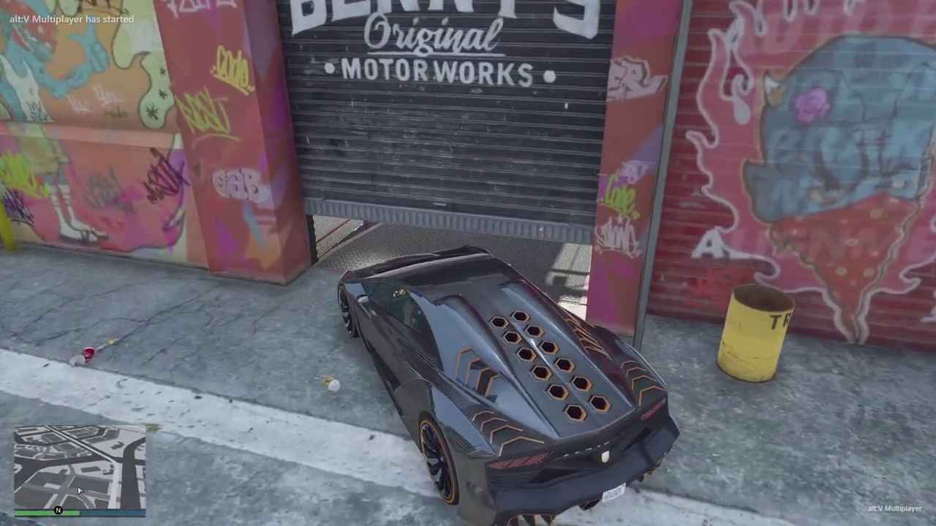
key(w)
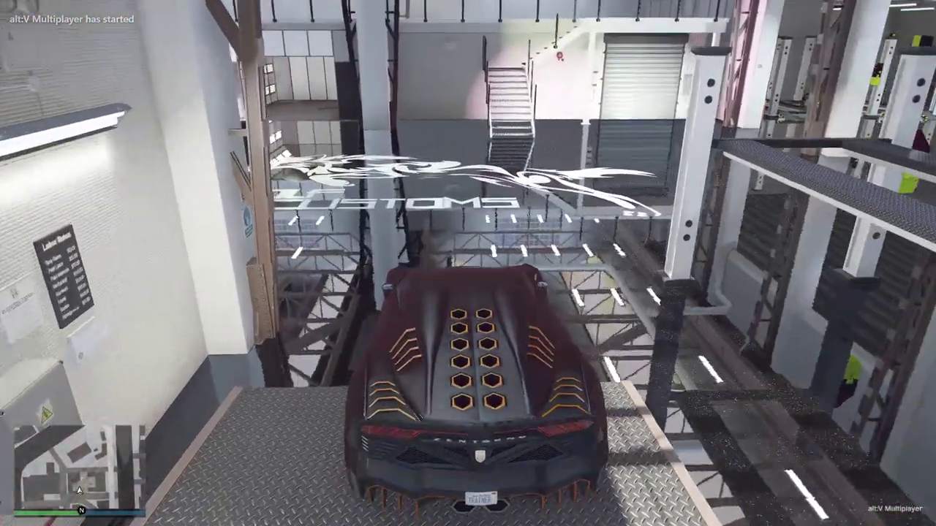
key(d)
key(w)
key(d)
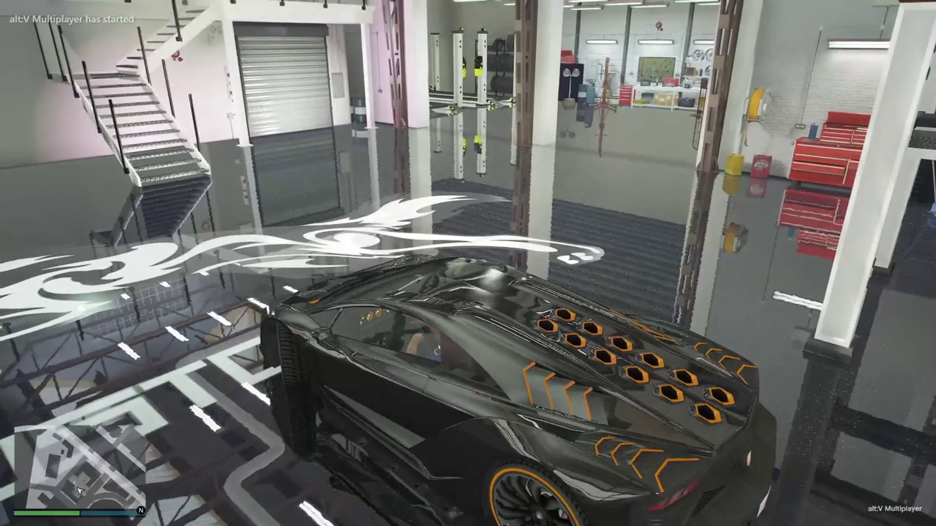
- Drive the Zentorno across the garage into the workshop area and line up its rear with the car lifts
key(w)
key(d)
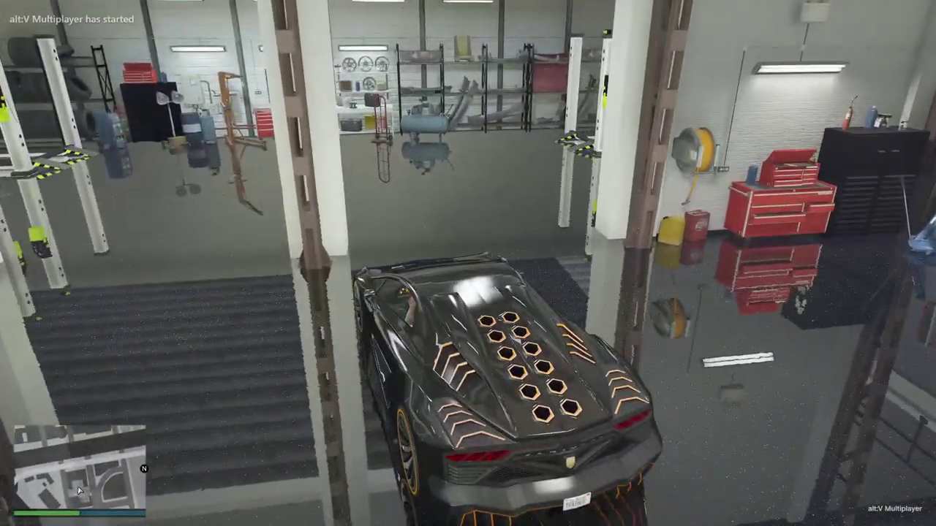
key(w)
key(a)
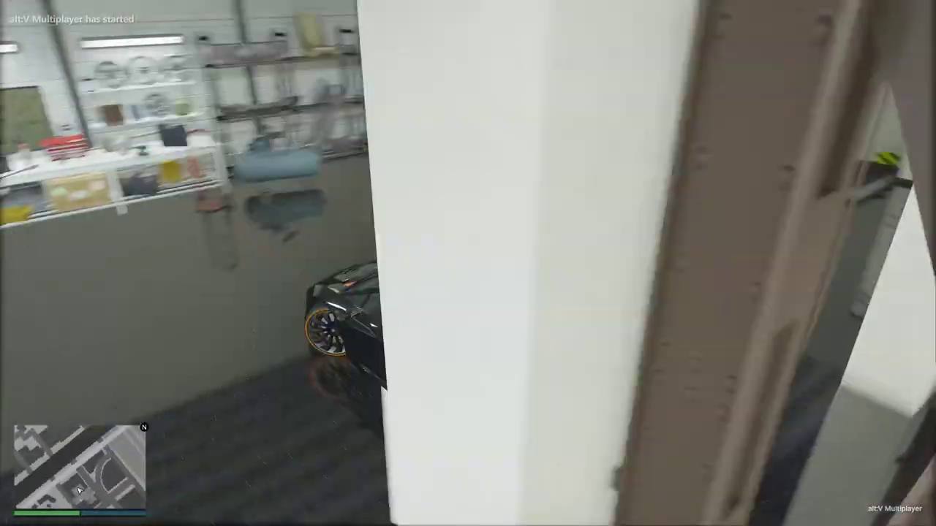
key(w)
key(a)
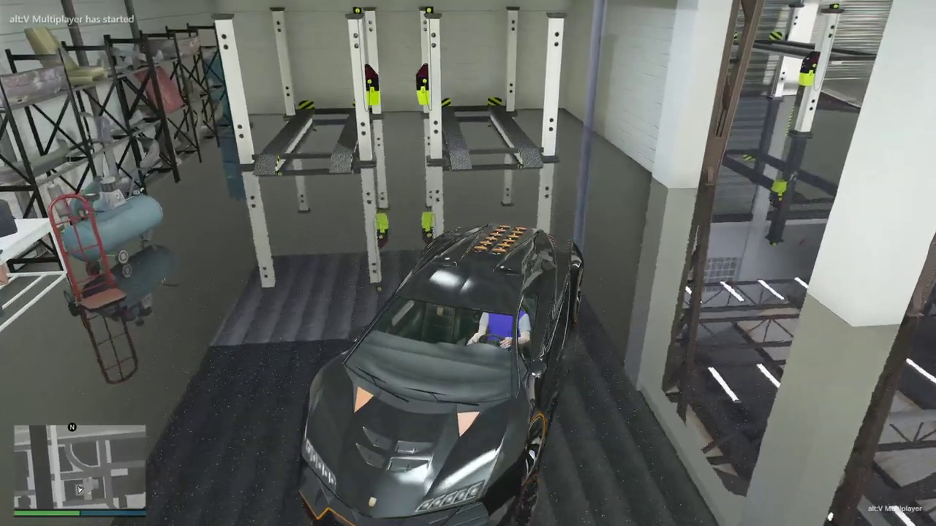
- Reverse the Zentorno up the ramps onto the car lift beside the wall to test the rebuilt collision
key(s)
key(d)
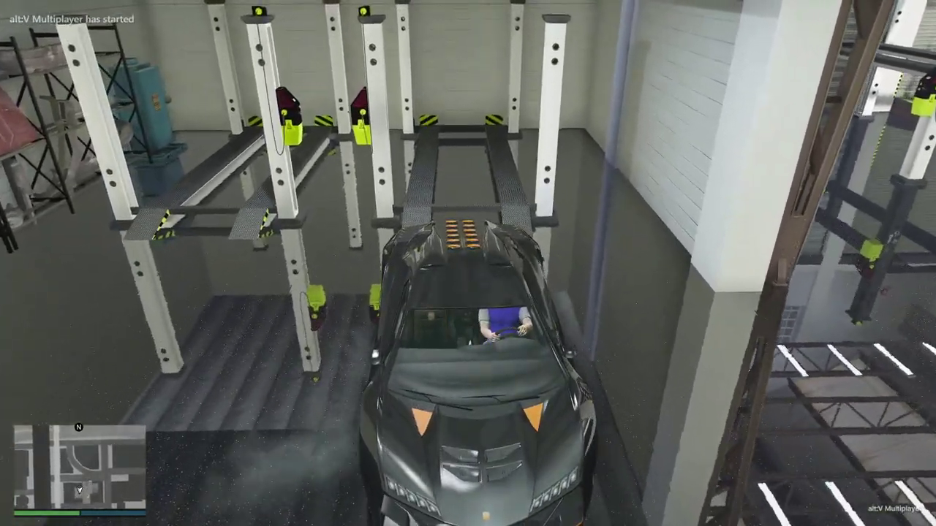
key(s)
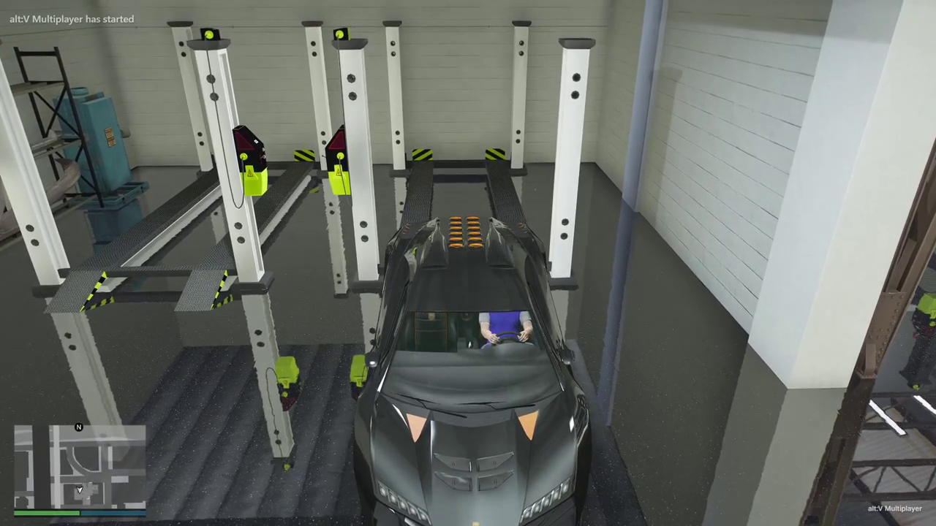
key(s)
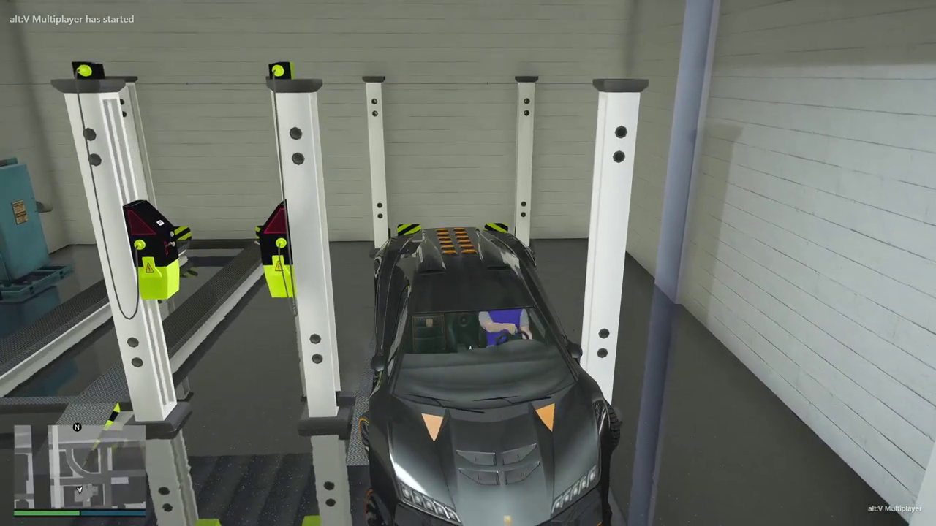
key(s)
key(s)
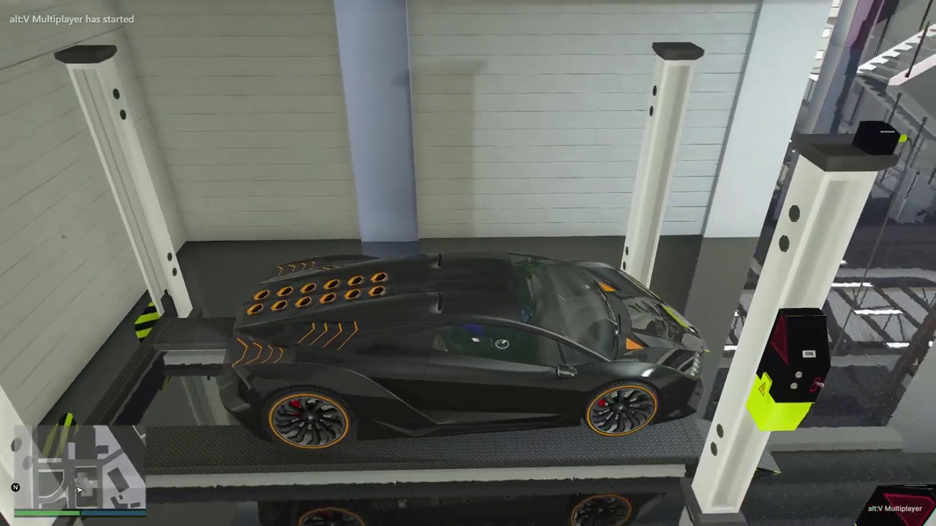
key(s)
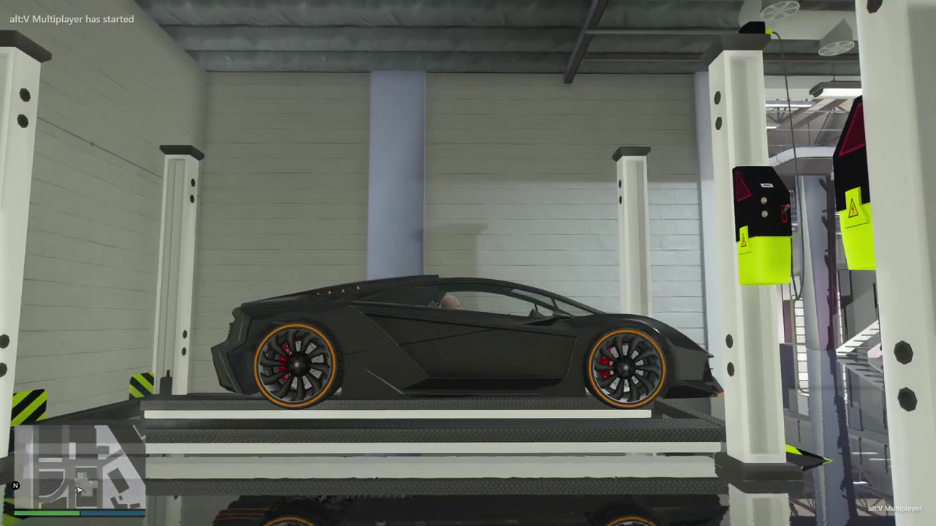
- Drive the Zentorno off the car lift, loop through the workshop to the raised lift near the entrance, and get out
key(w)
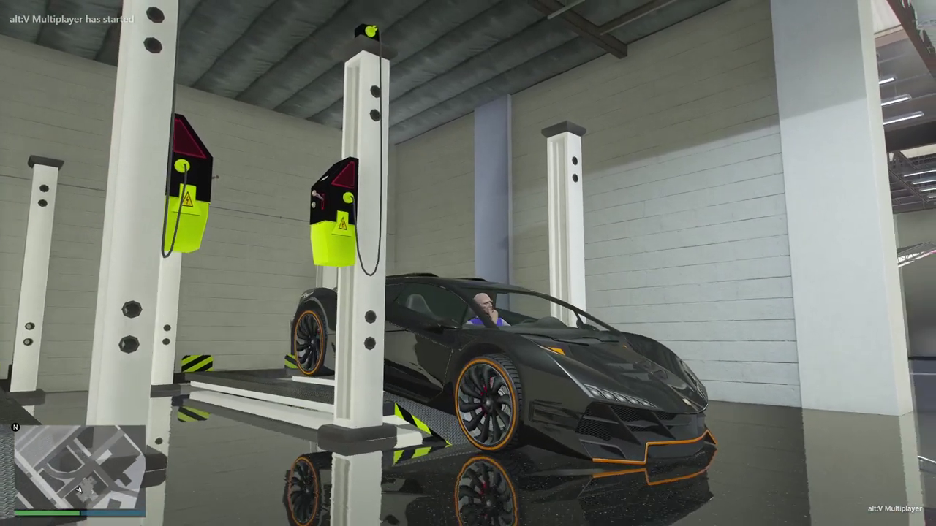
key(w)
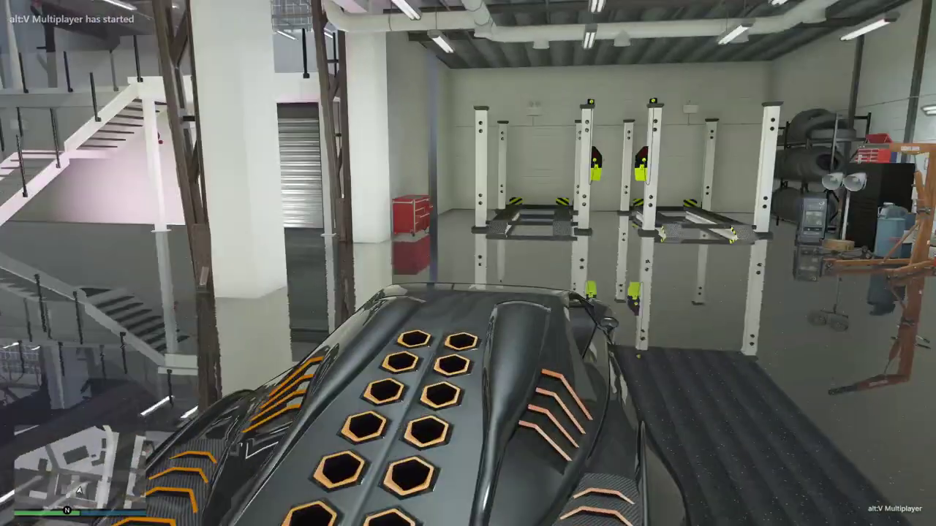
key(w)
key(a)
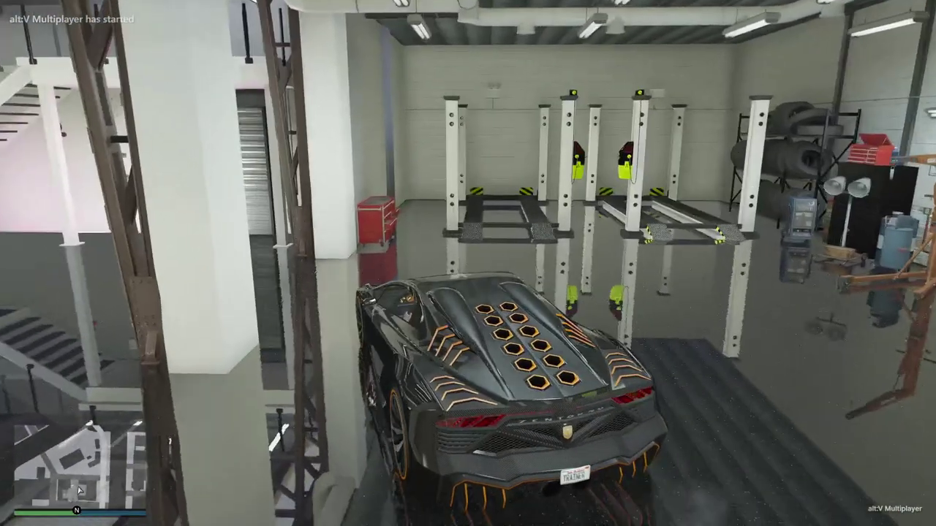
key(w)
key(a)
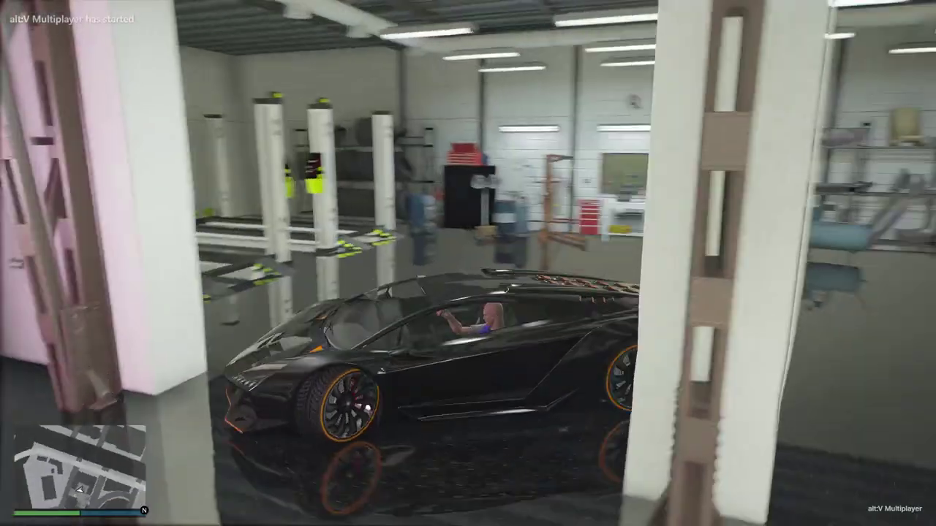
key(w)
key(a)
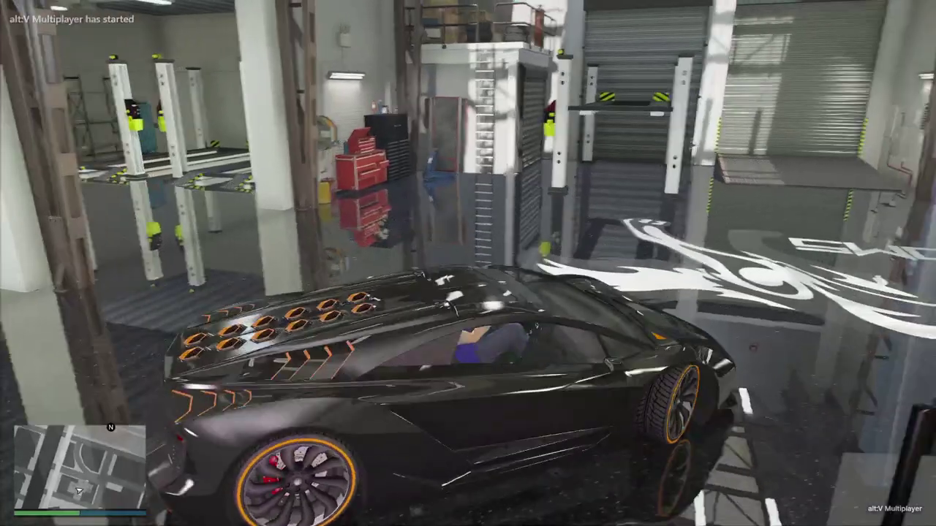
key(w)
key(f)
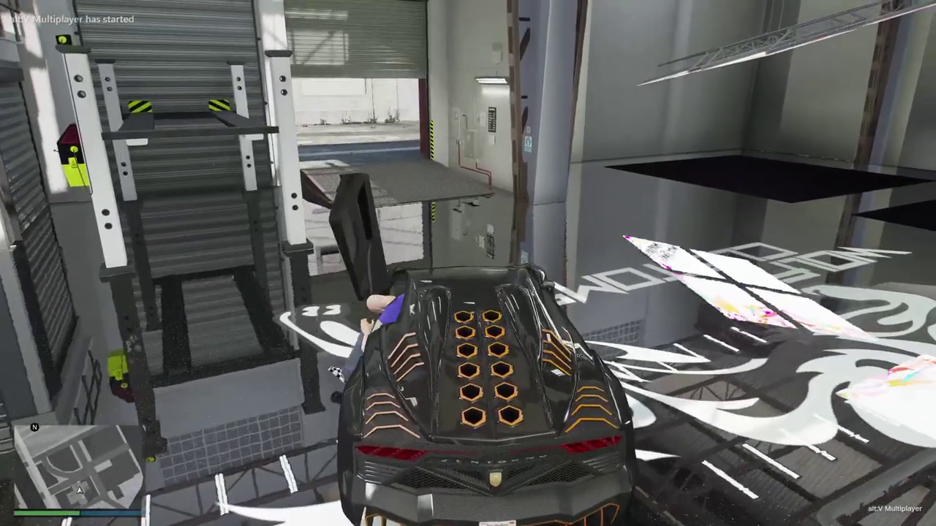
- Walk around the raised car lift beside the metal entrance platform and inspect its posts and collision up close
key(w)
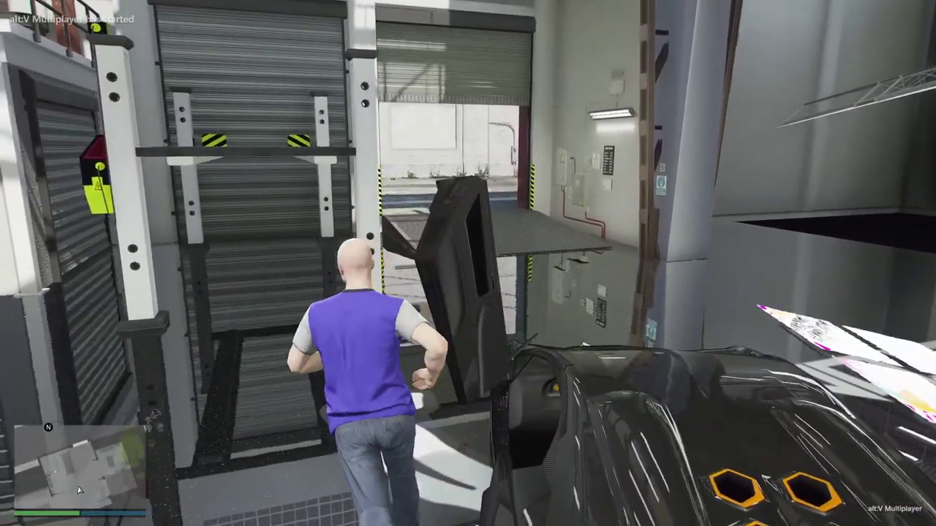
key(w)
key(w)
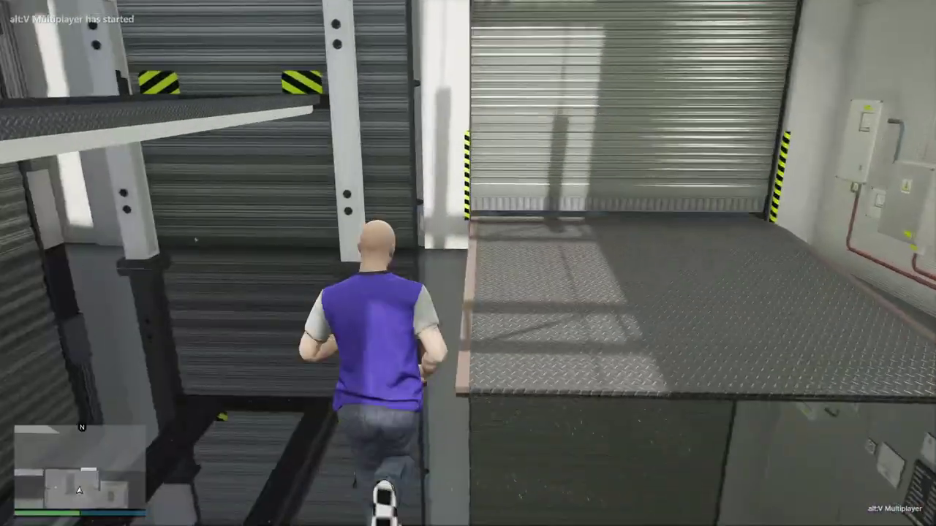
key(w)
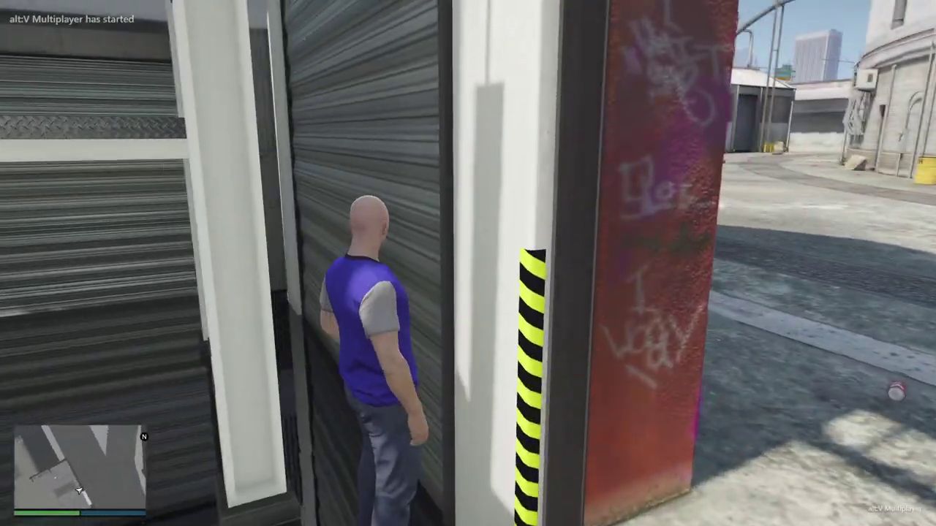
key(a)
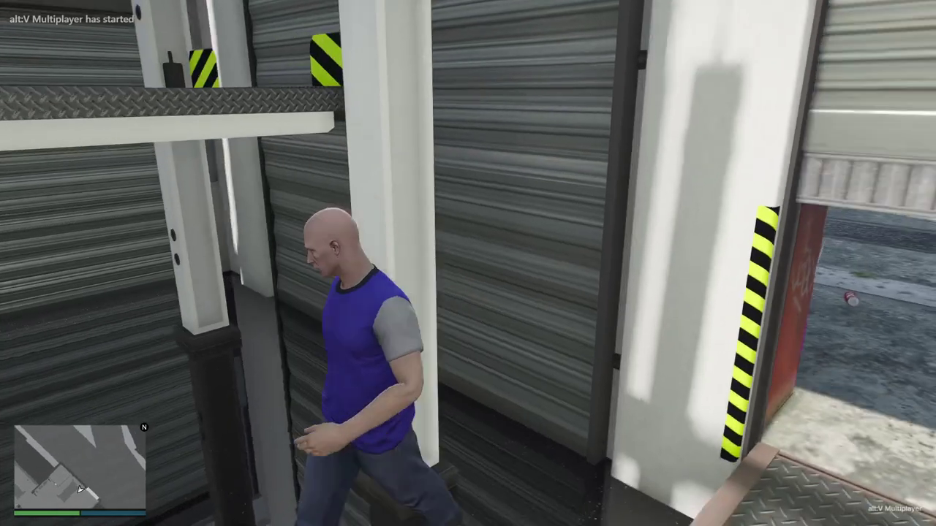
key(w)
key(w)
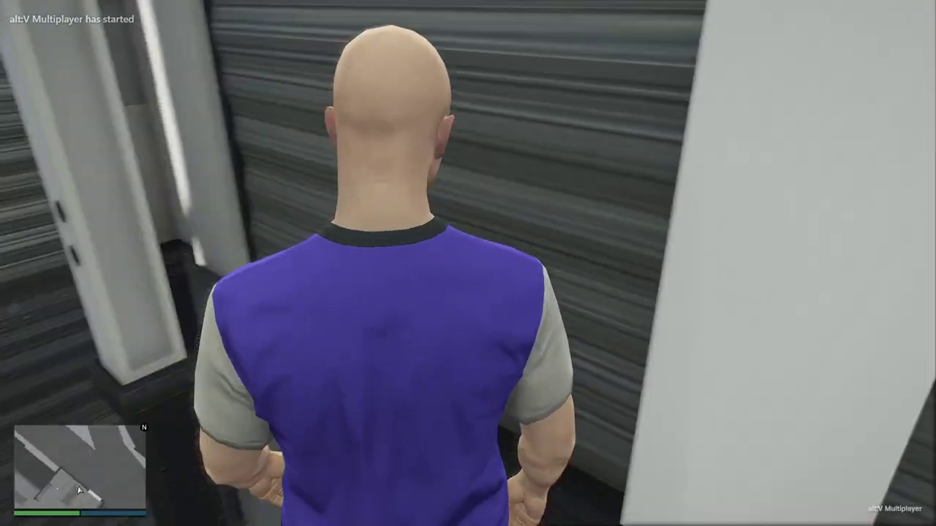
key(w)
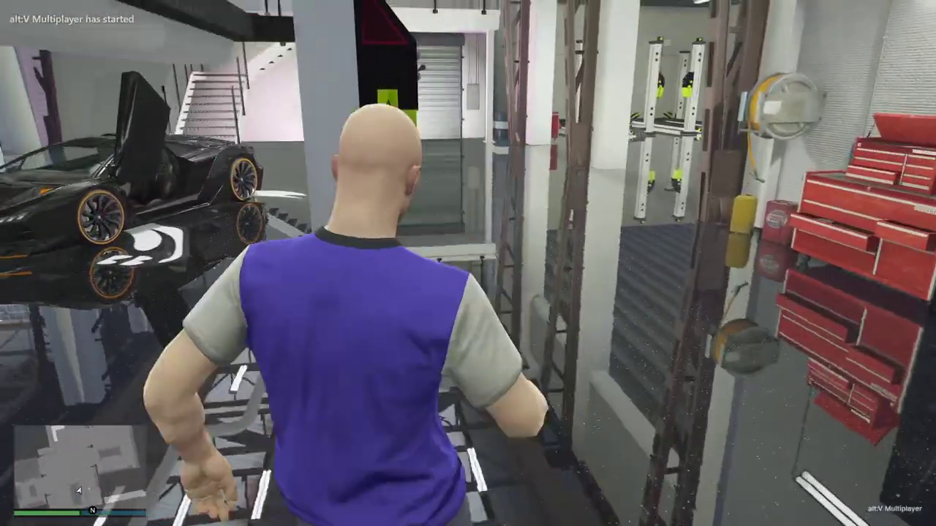
- Inspect the raised lift's yellow-and-black control box from several sides in first-person view
key(v)
key(w)
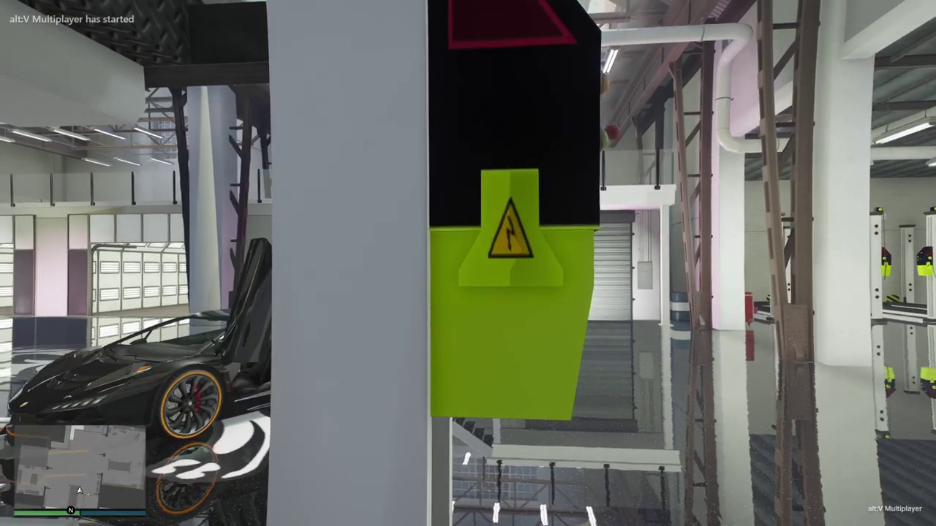
key(d)
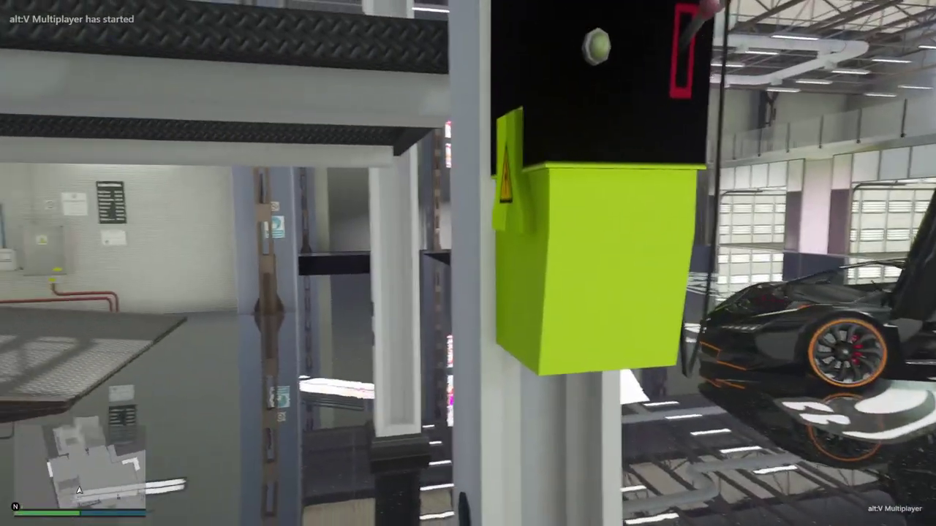
key(s)
key(d)
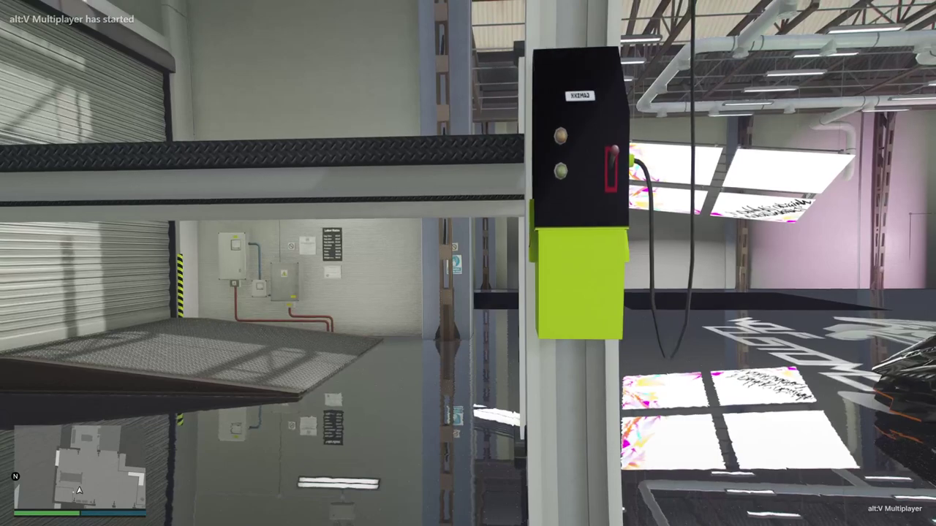
key(d)
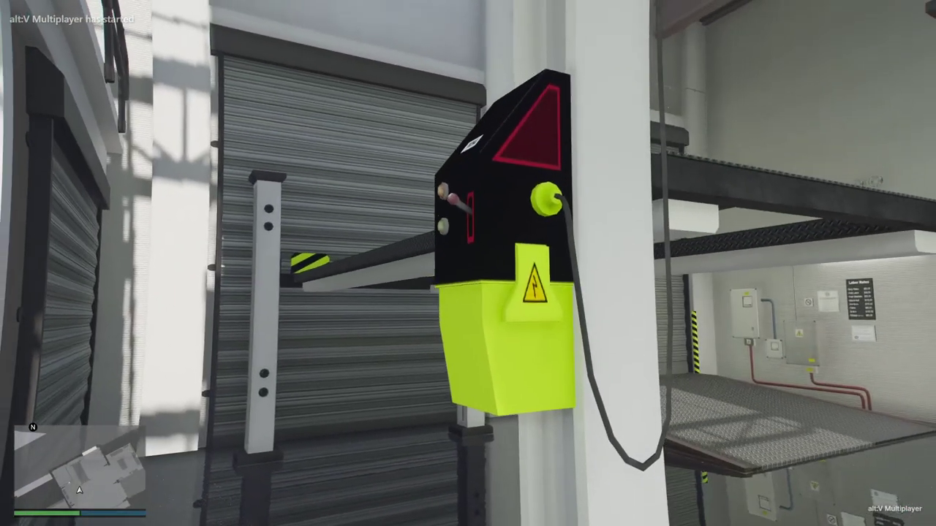
- Enable fly mode, fly past the parked Zentorno towards the raised lift, and reduce the fly speed to 0.1
key(F2)
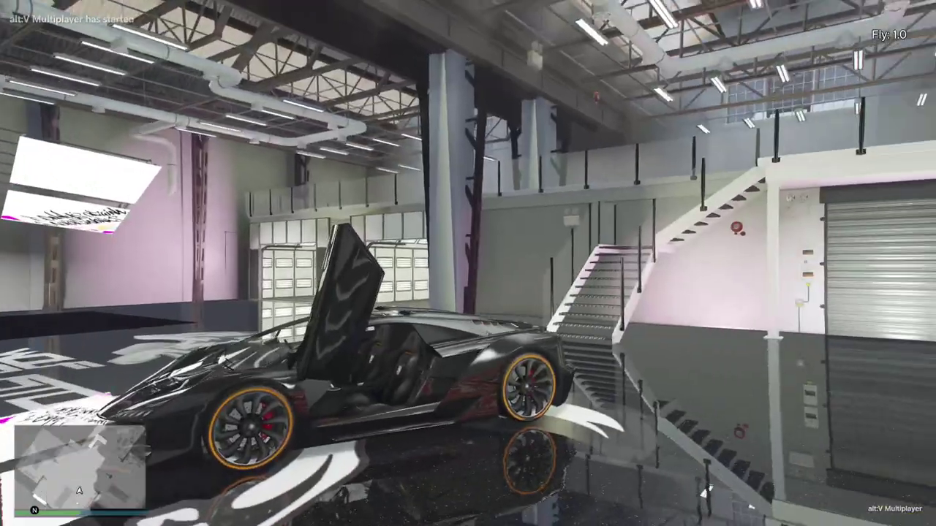
key(w)
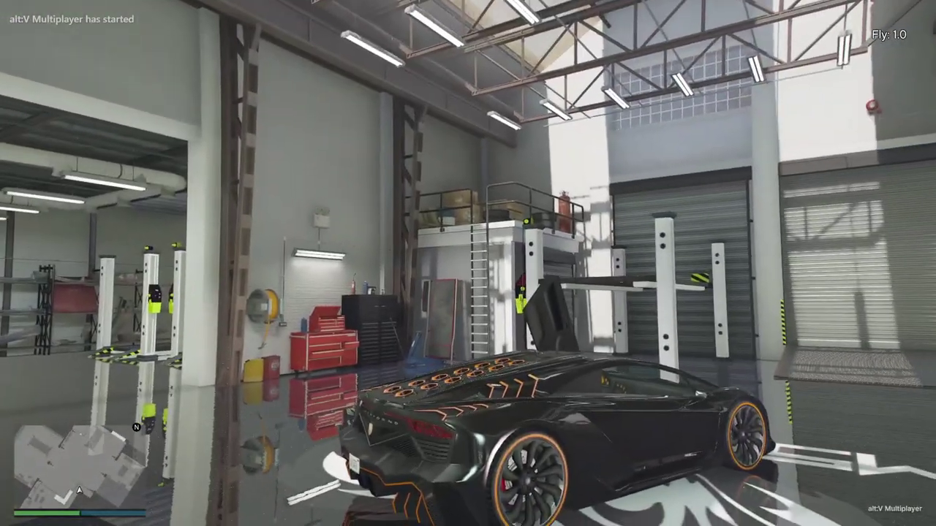
key(w)
scroll(468, 263, up, 2)
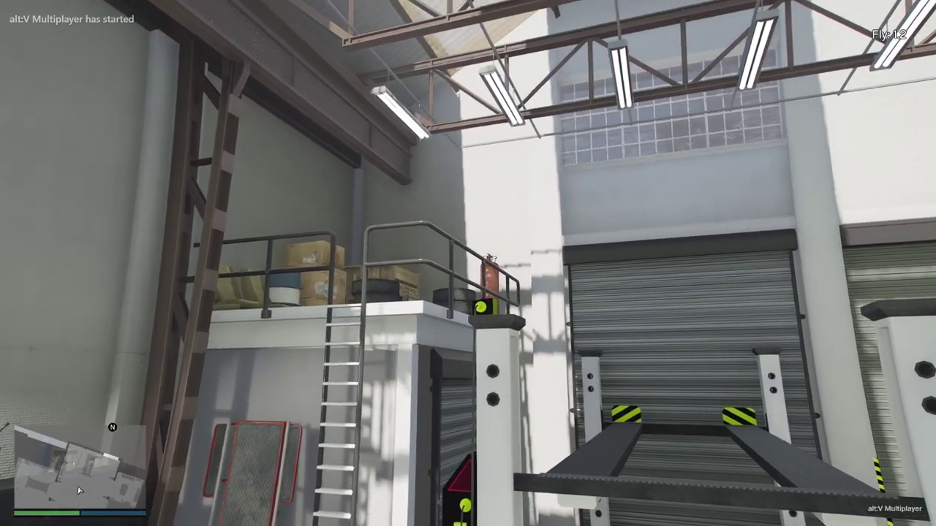
scroll(468, 263, down, 2)
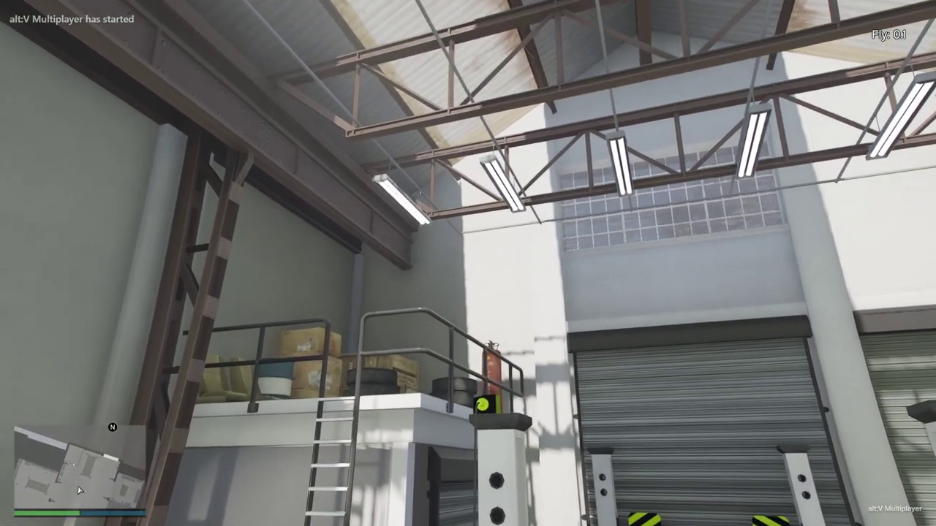
- Examine the ceiling trusses, ventilation pipes and hanging lights of the main hall, then return to third-person view
key(w)
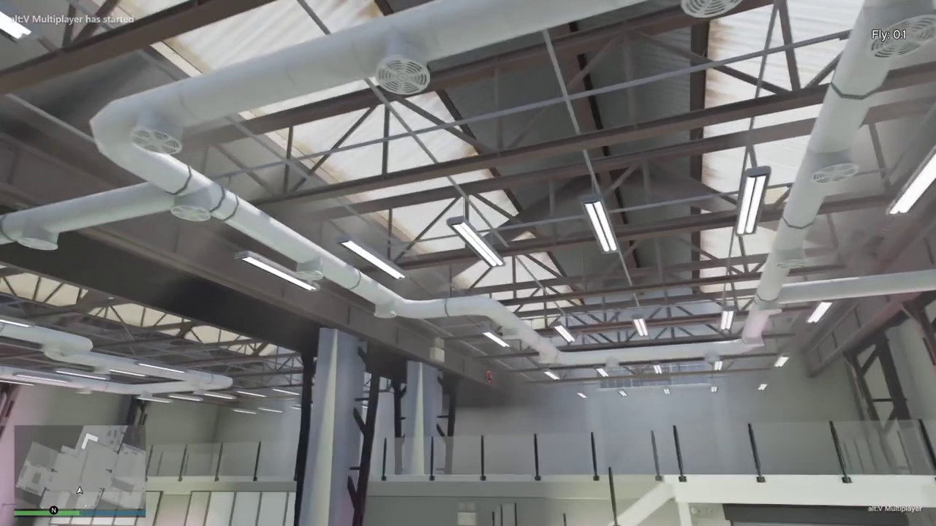
key(w)
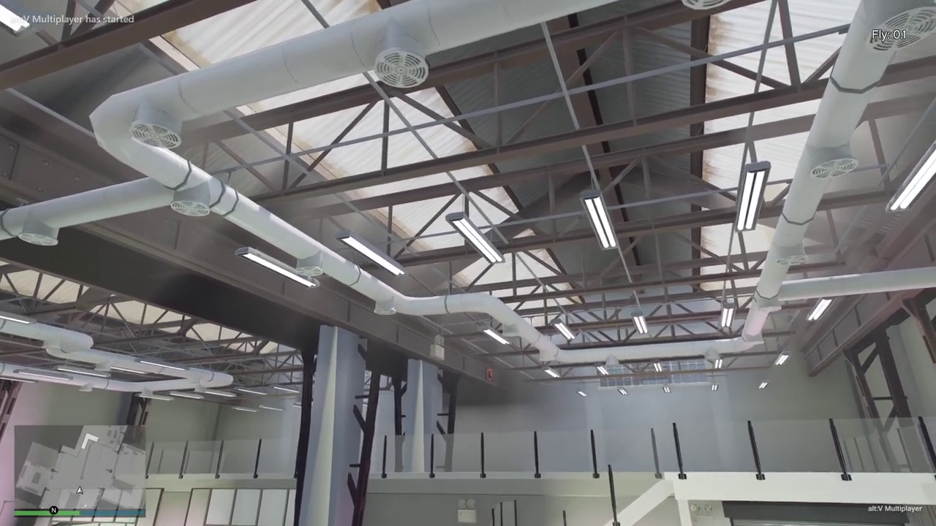
key(ctrl)
key(space)
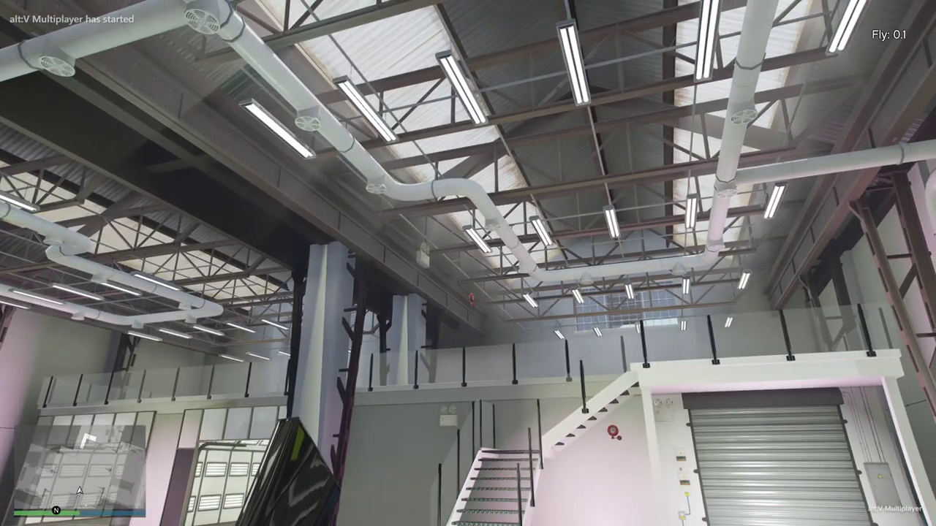
key(v)
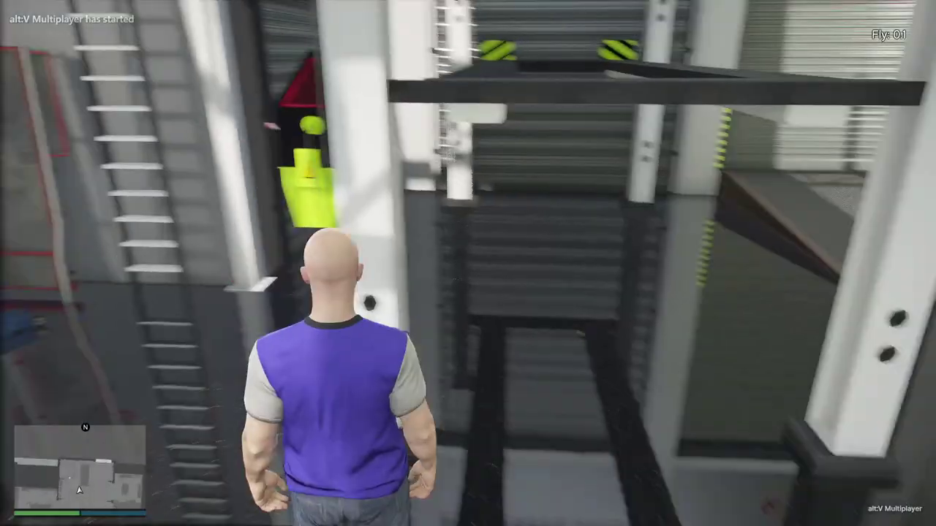
- Fly over the raised lift beside the storage platform and across to the metal entrance platform
key(s)
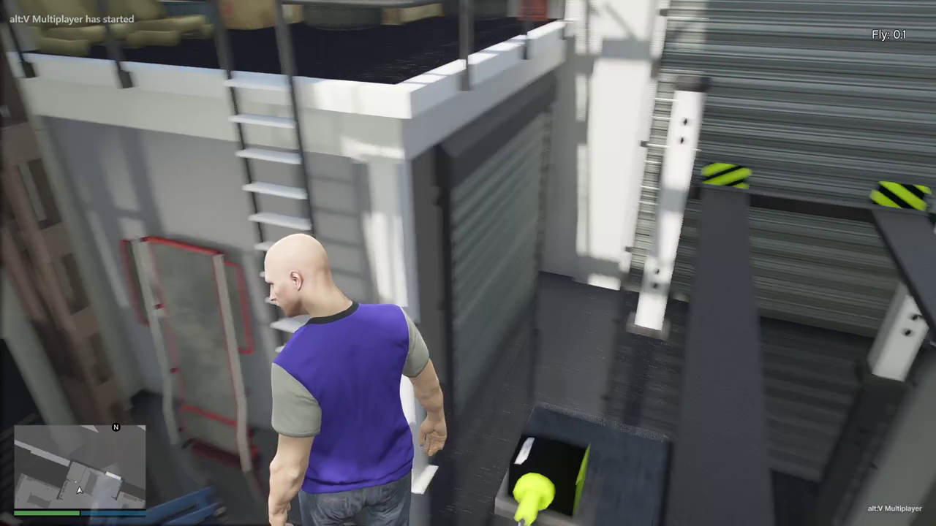
key(d)
key(w)
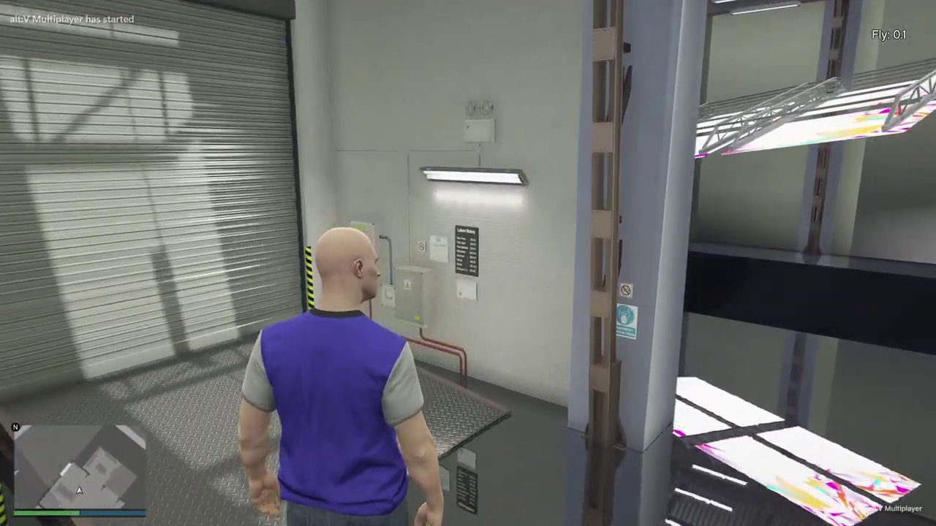
- Fly through the showroom area and inspect the hanging illuminated ceiling panels and the black floor areas beneath them
key(w)
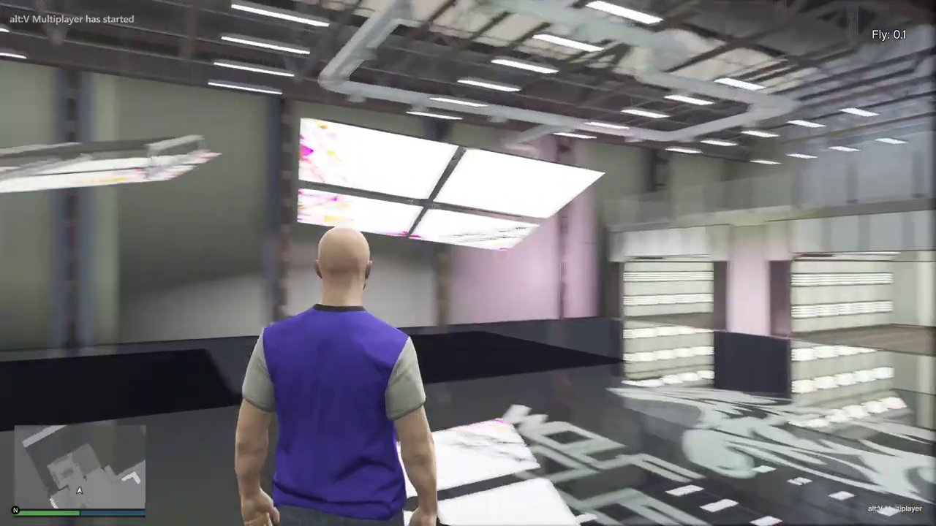
key(w)
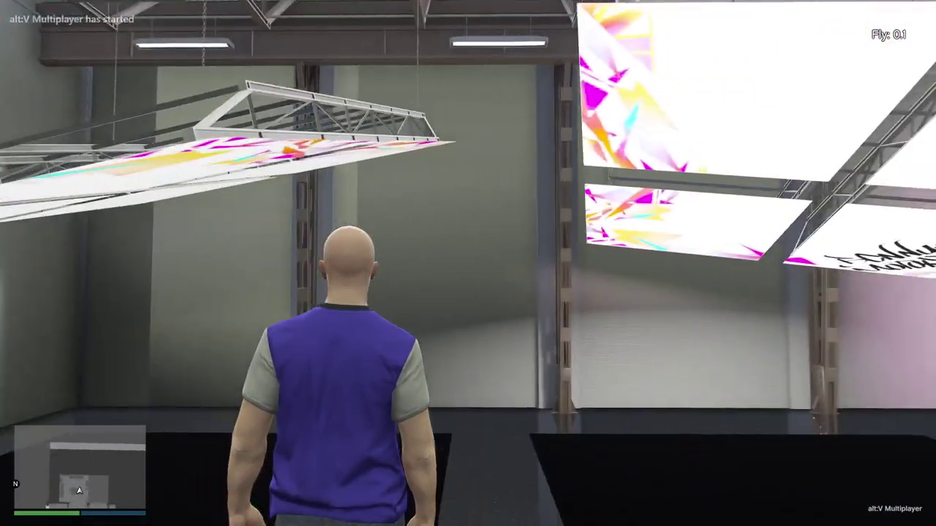
key(w)
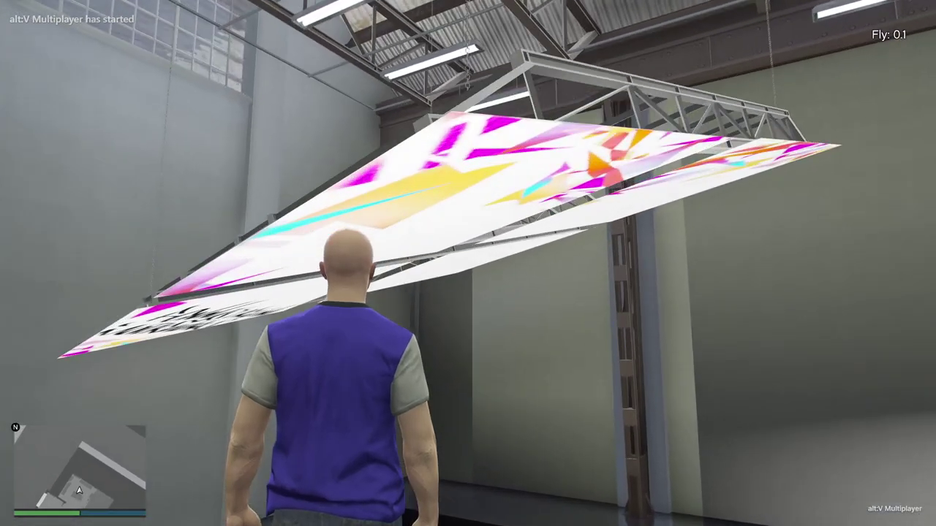
key(w)
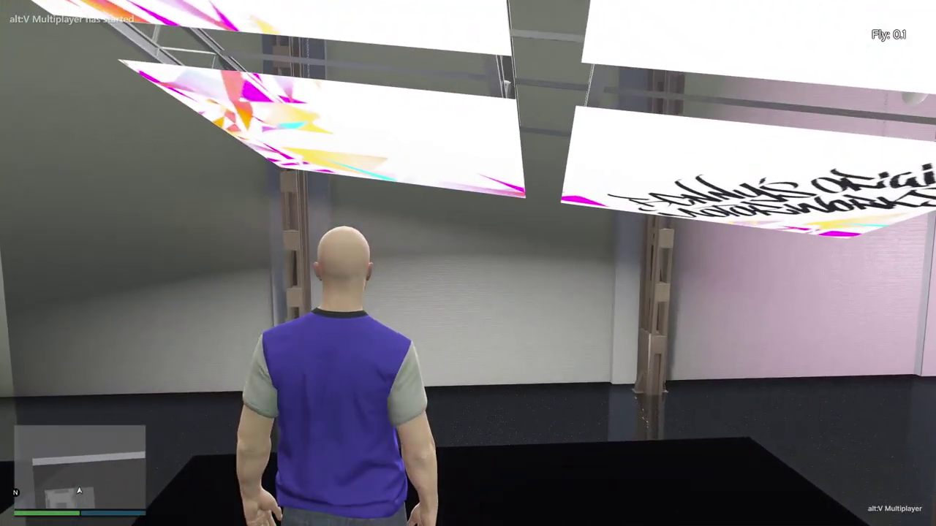
key(w)
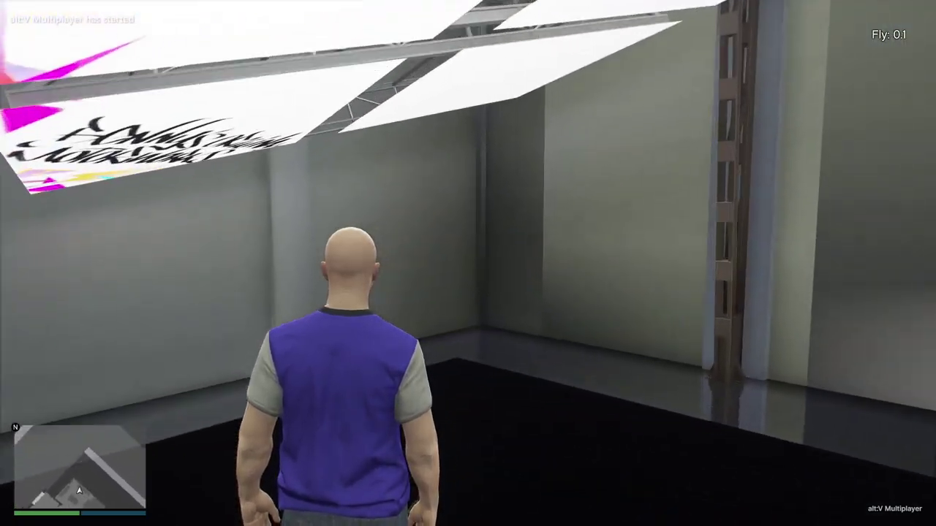
key(w)
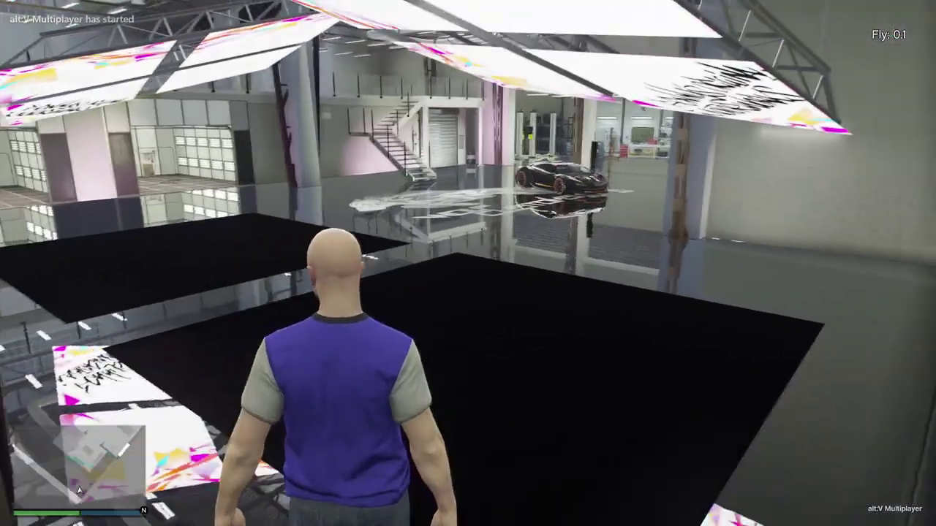
- Fly back from the showroom corner to the pillar near the entrance and look over the raised lift
key(w)
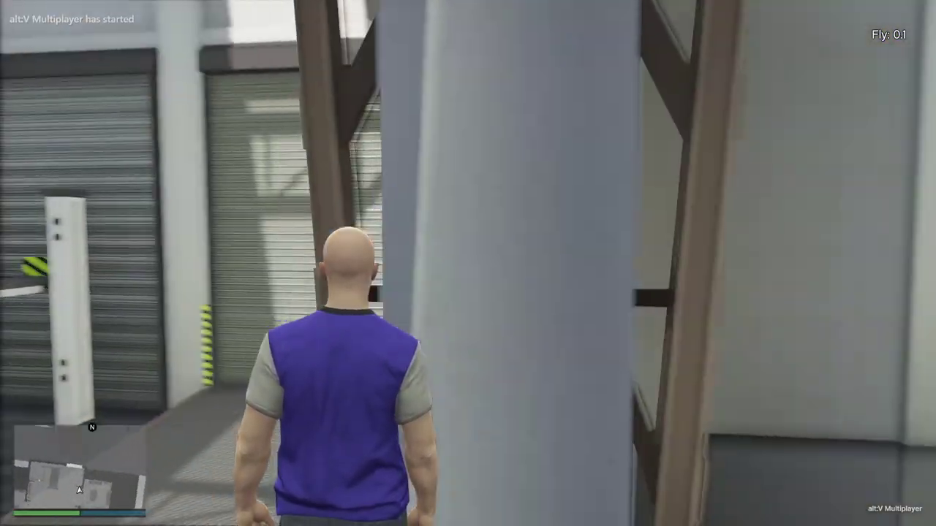
key(a)
key(d)
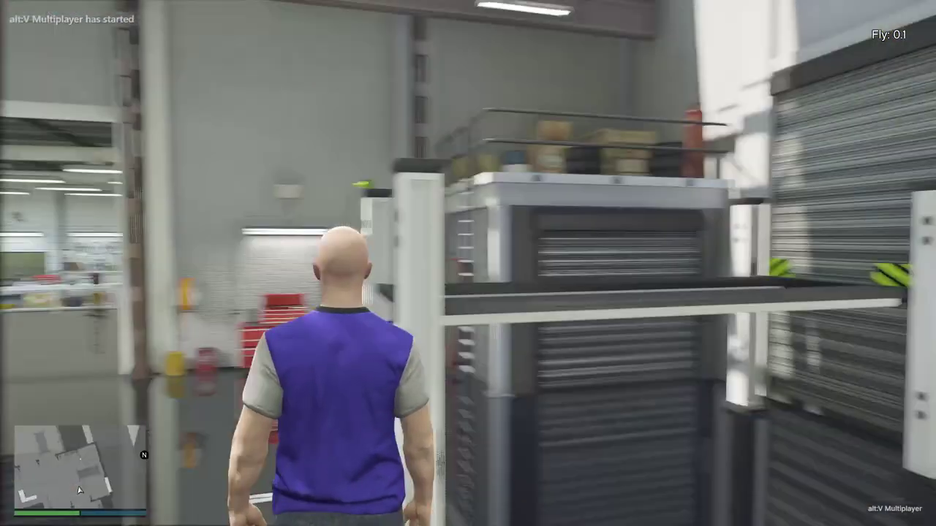
key(d)
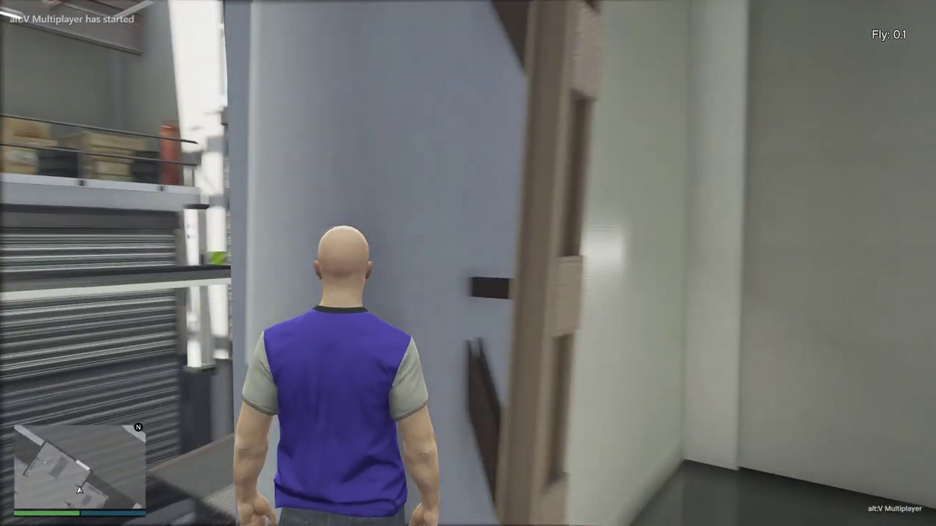
- Fly around the pillar between the roller-door ramp and the showroom, inspecting the wall fittings and the adjoining wall corner
key(a)
key(d)
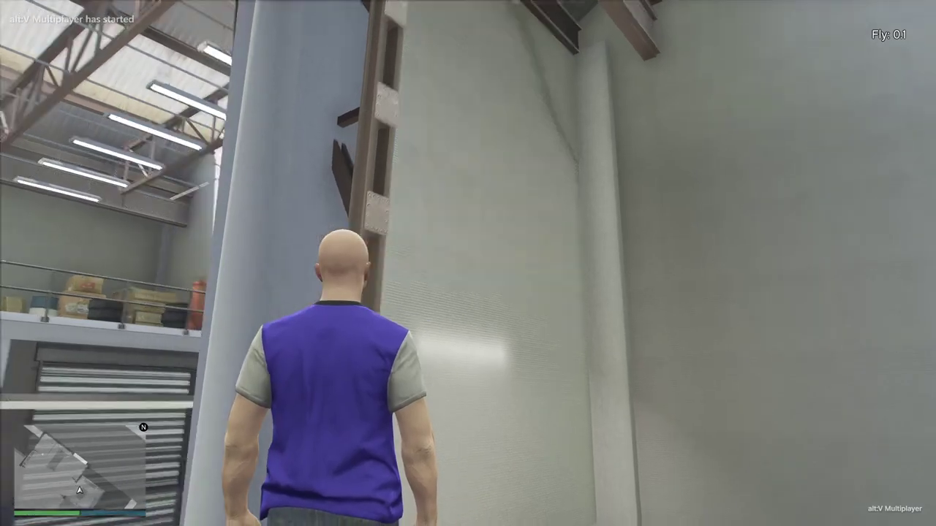
key(a)
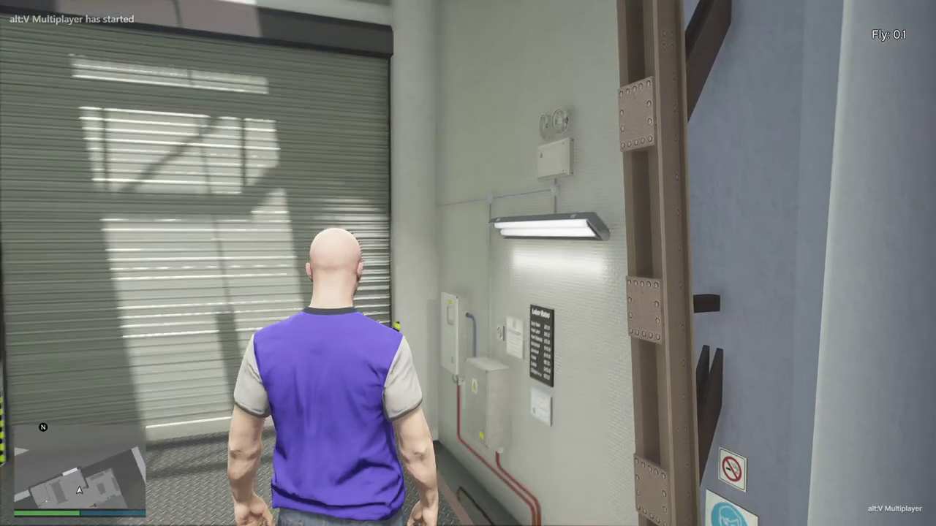
key(w)
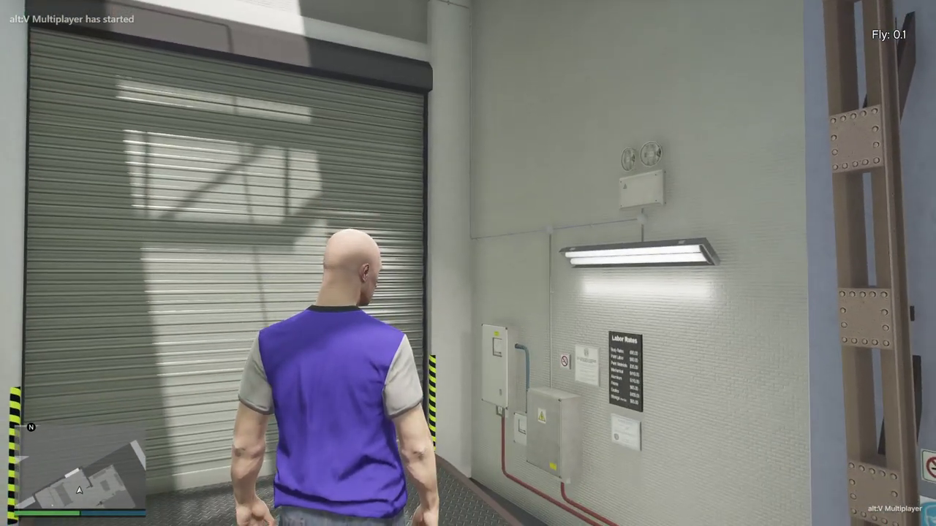
key(d)
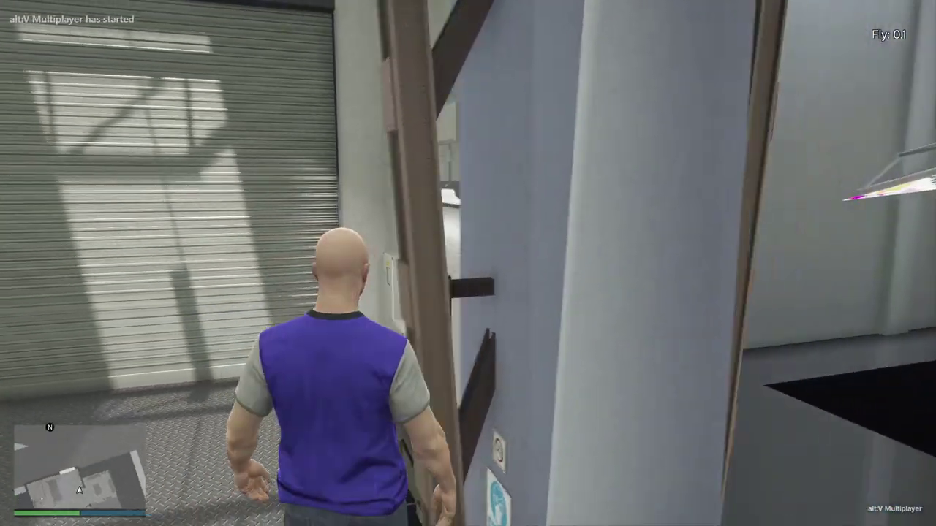
key(a)
key(w)
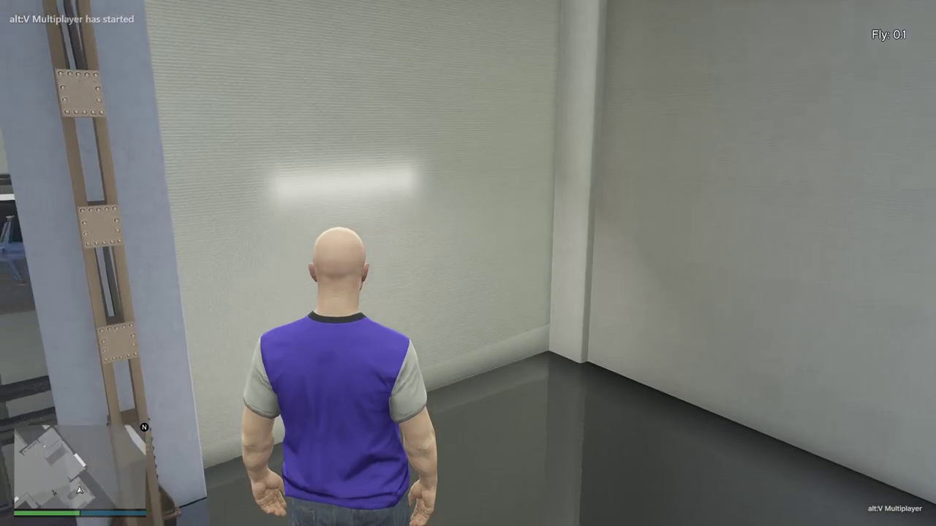
key(a)
key(w)
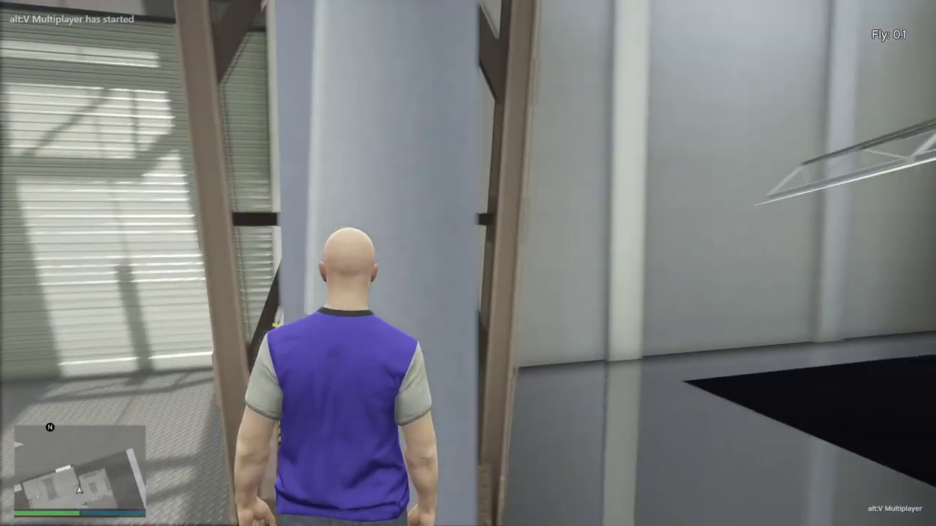
- Fly through the showroom and out of the building, inspect the exterior brick walls, and return to the main hall
key(w)
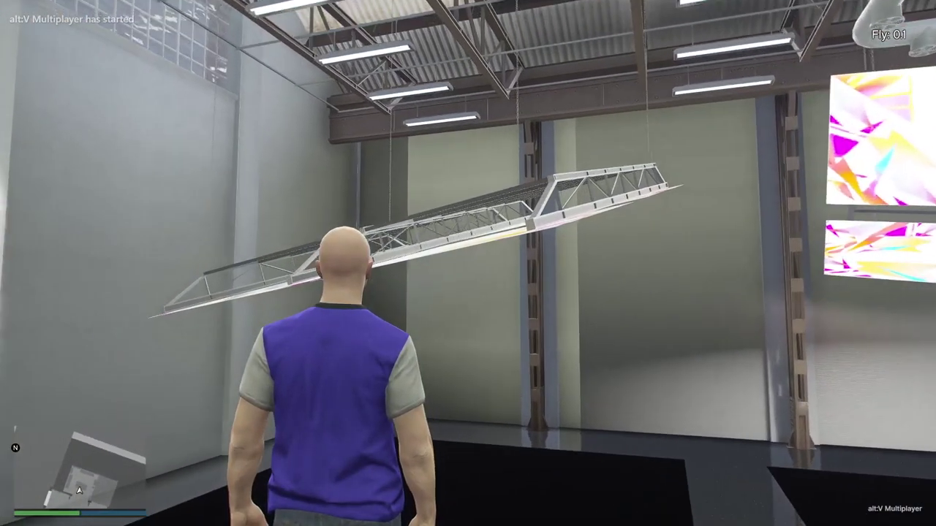
key(w)
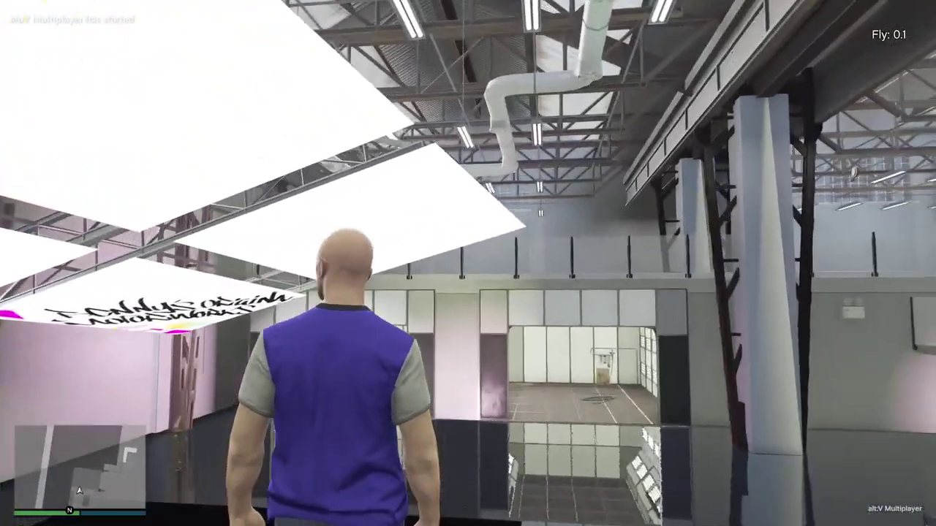
key(w)
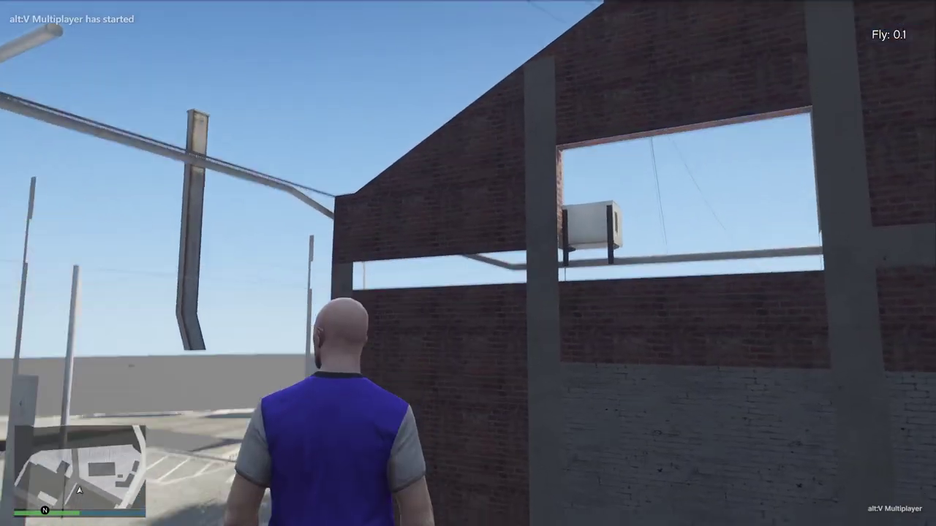
key(w)
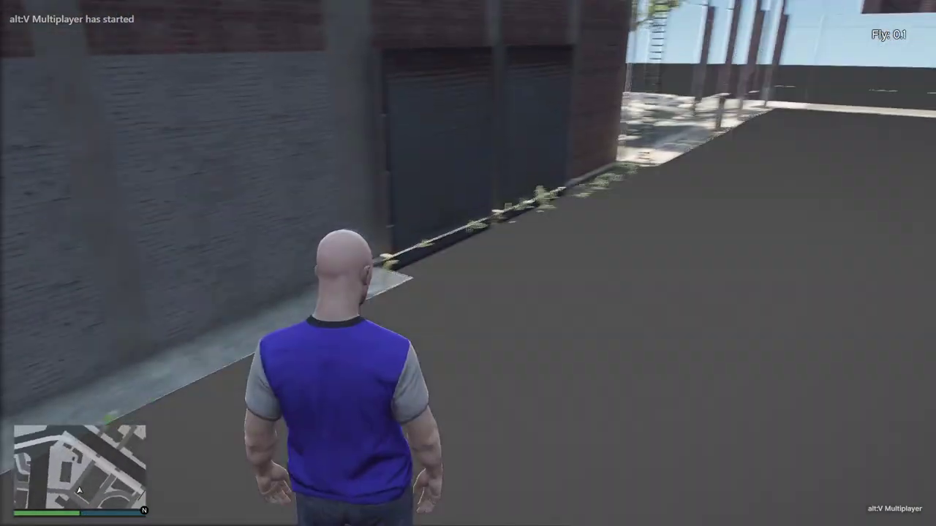
key(w)
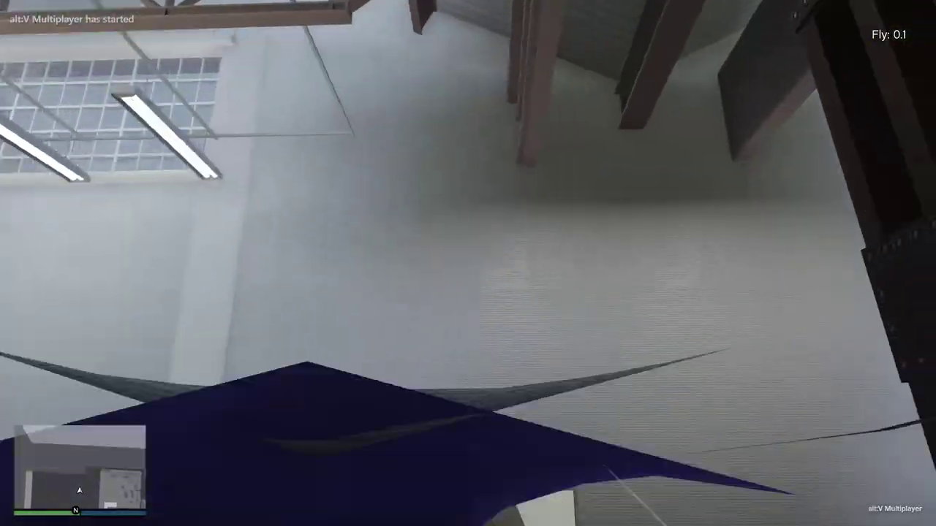
key(w)
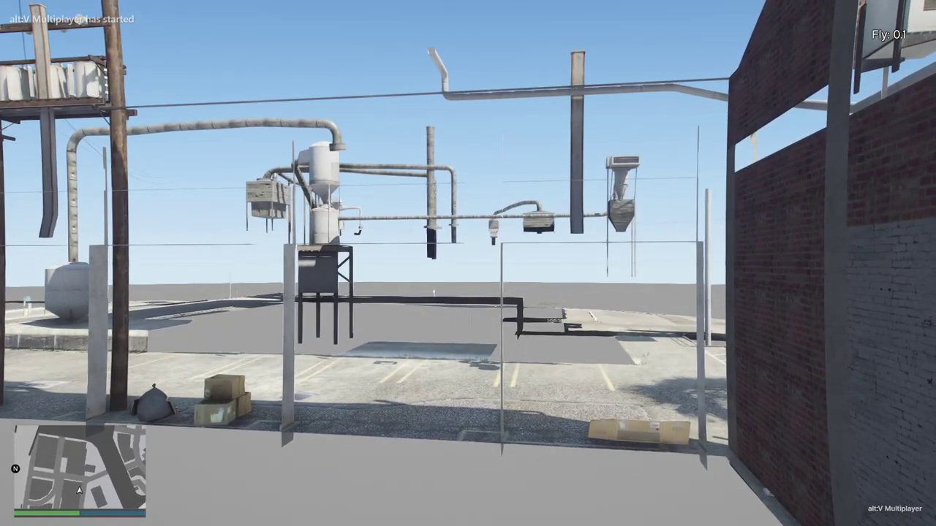
key(w)
key(w)
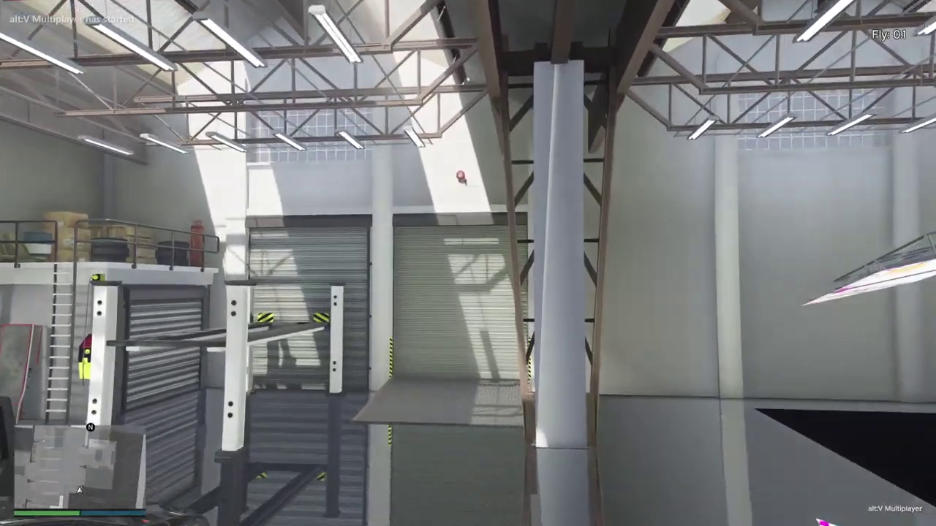
- Turn off fly mode and run up the metal staircase to the glass-railed upper floor to test its collision
key(F5)
key(w)
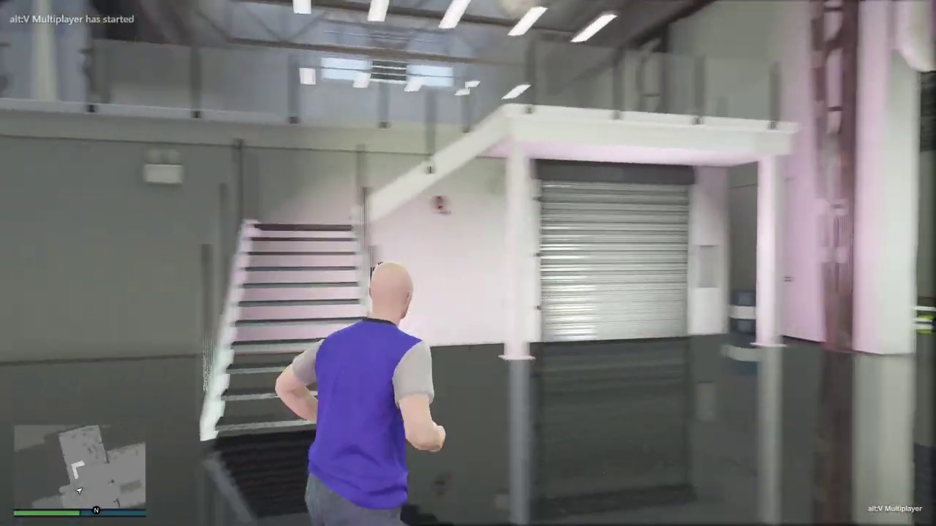
key(w)
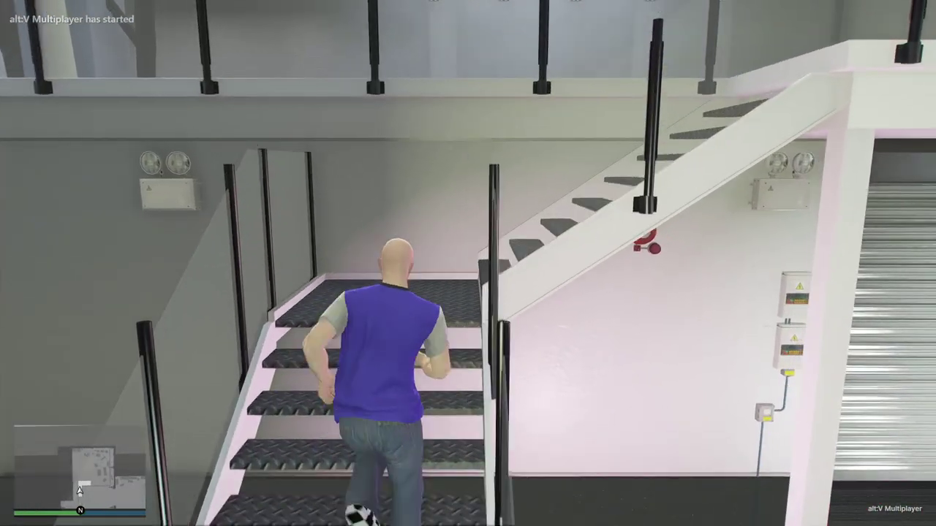
key(w)
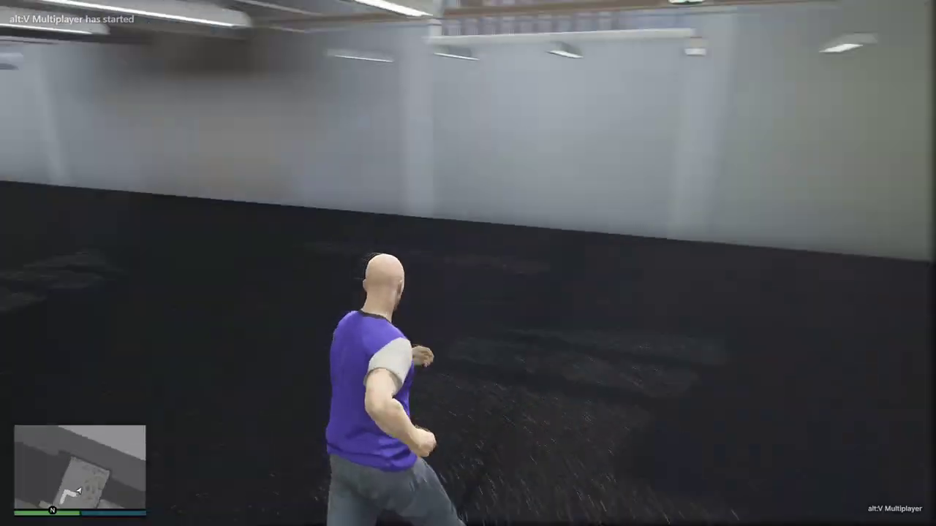
key(w)
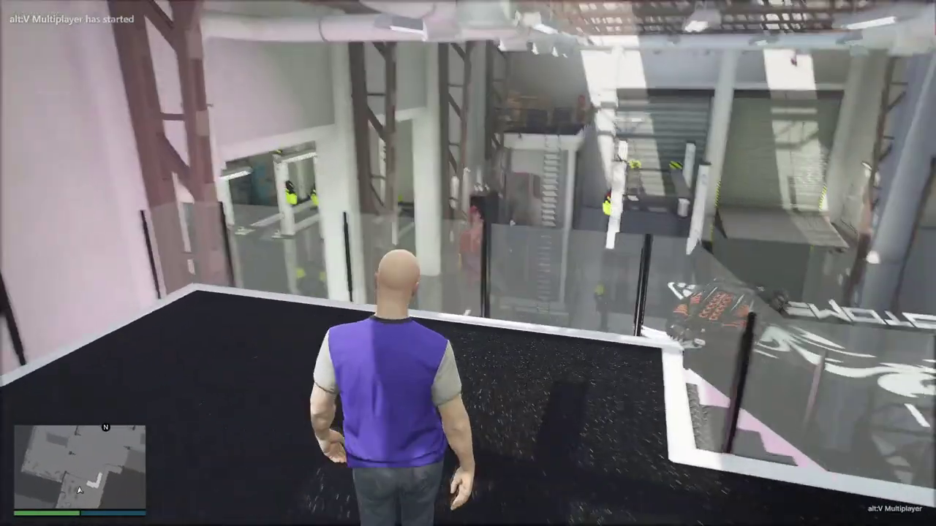
- Walk along the stairs, inspect the glass railings and gallery edge, and look down over the showroom floor and parked car
key(w)
key(w)
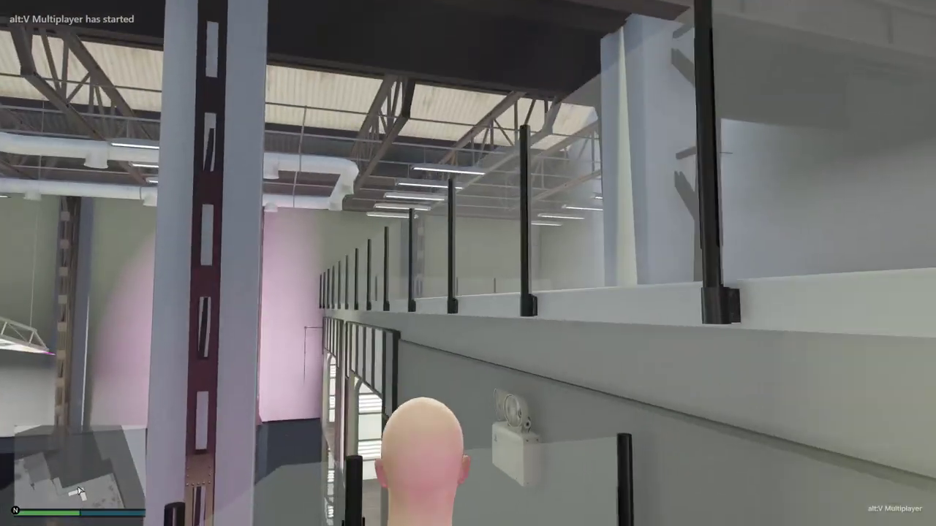
key(s)
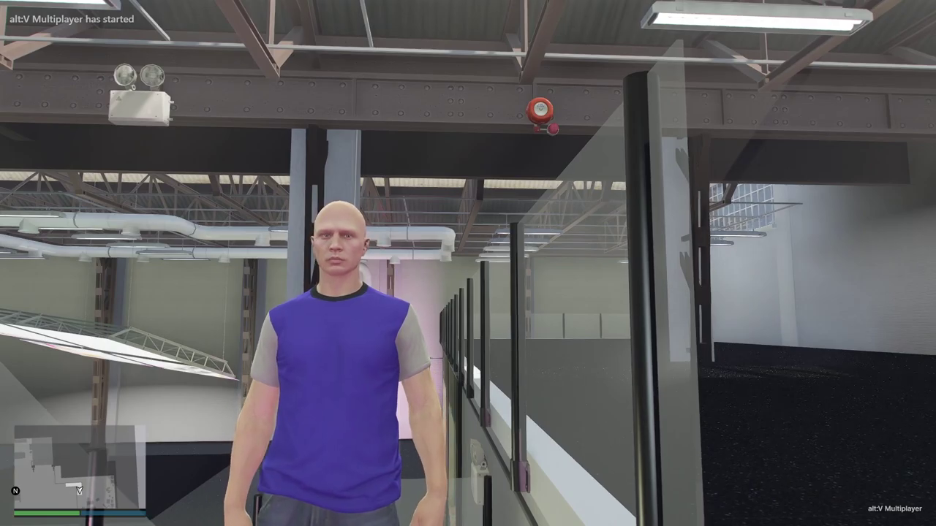
key(w)
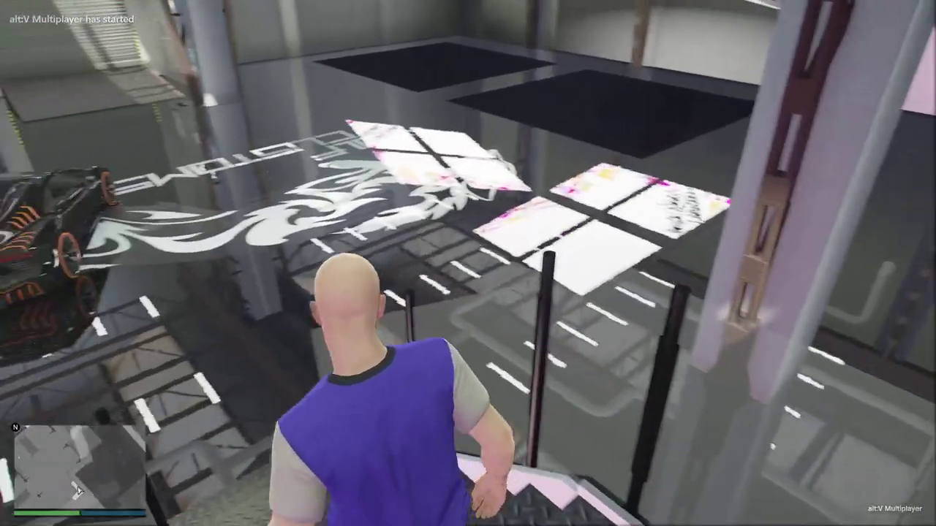
key(w)
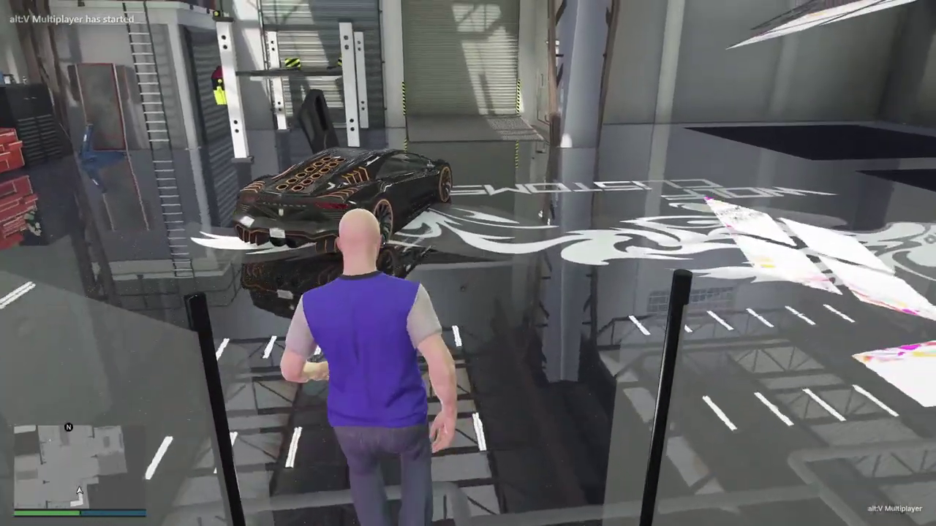
key(super)
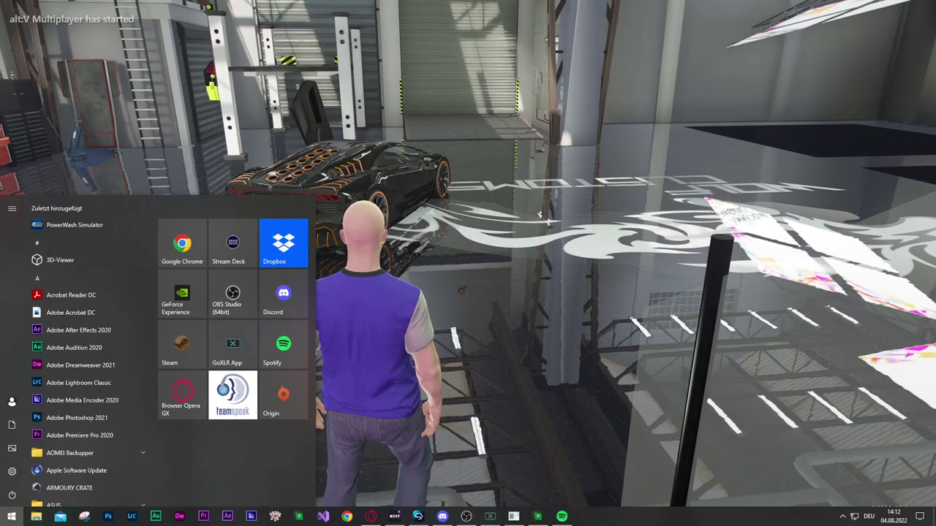
key(super)
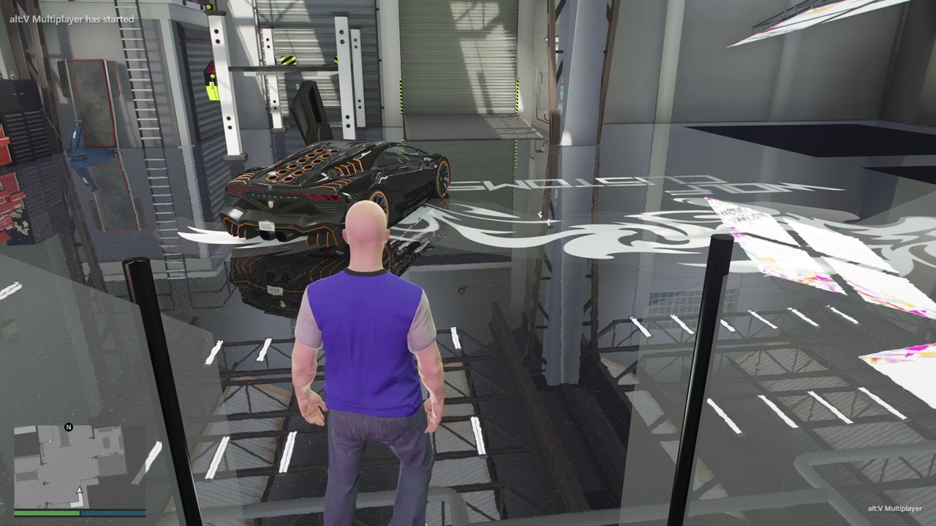
key(super)
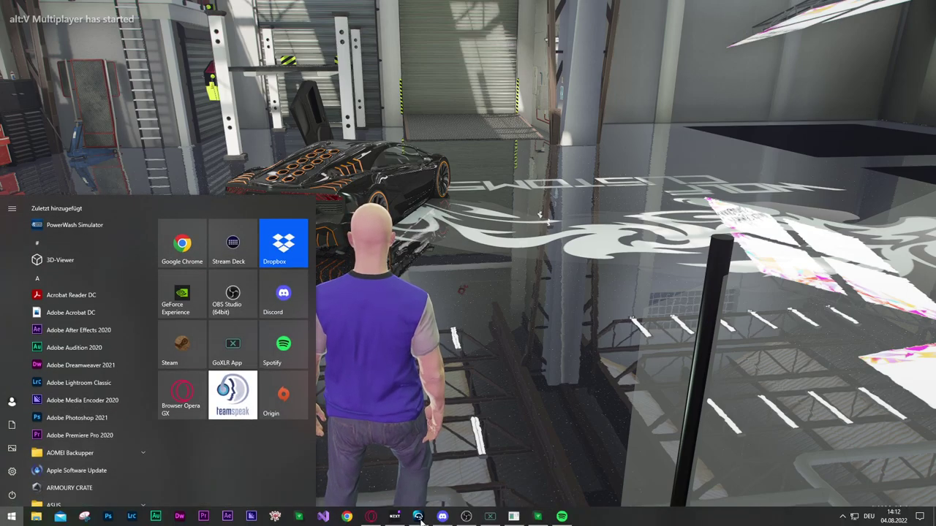
key(super)
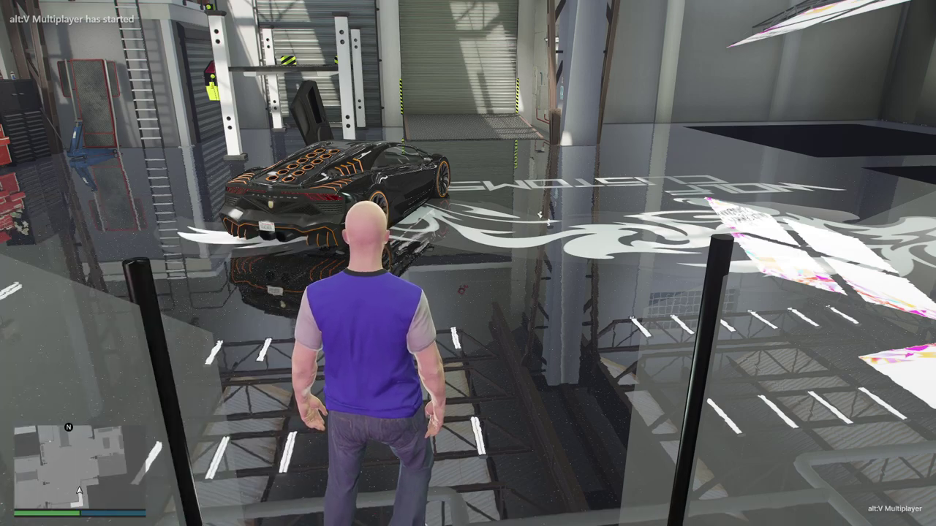